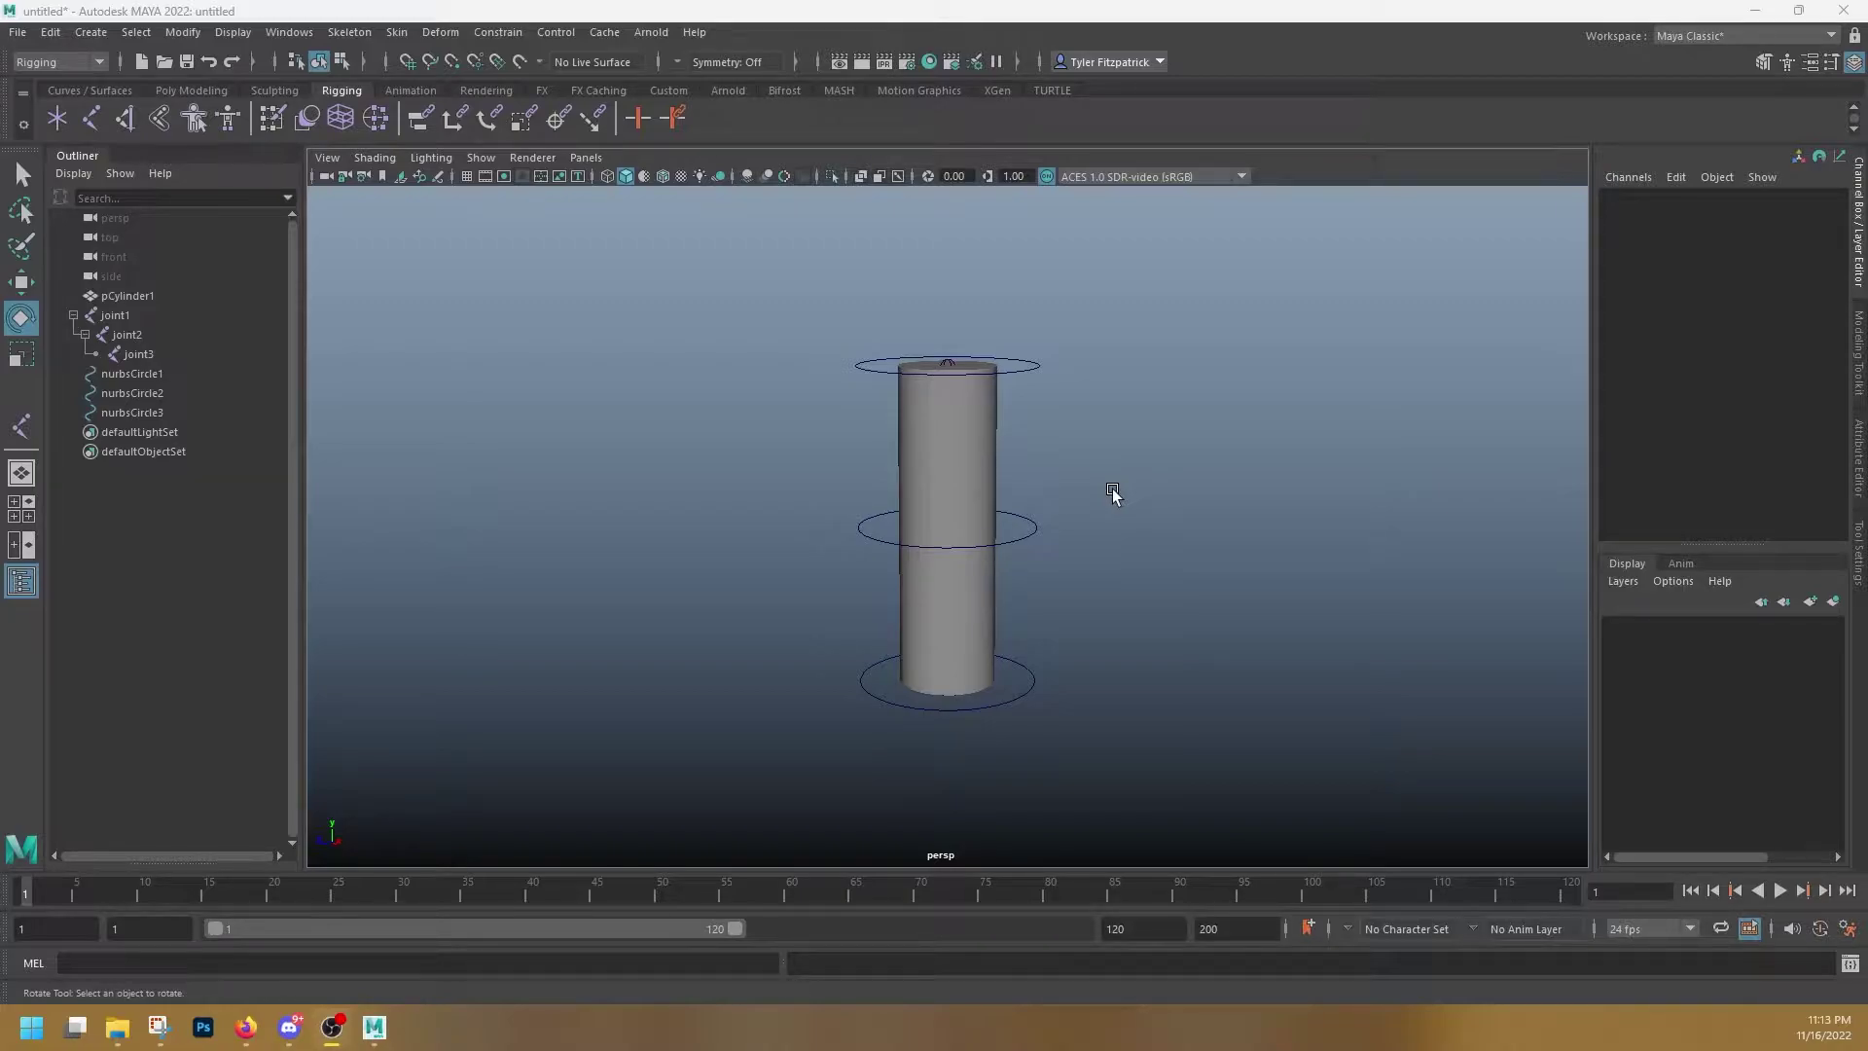
- Move the joint chain out of the cylinder to about 15.8 units along Z
left_click(950, 417)
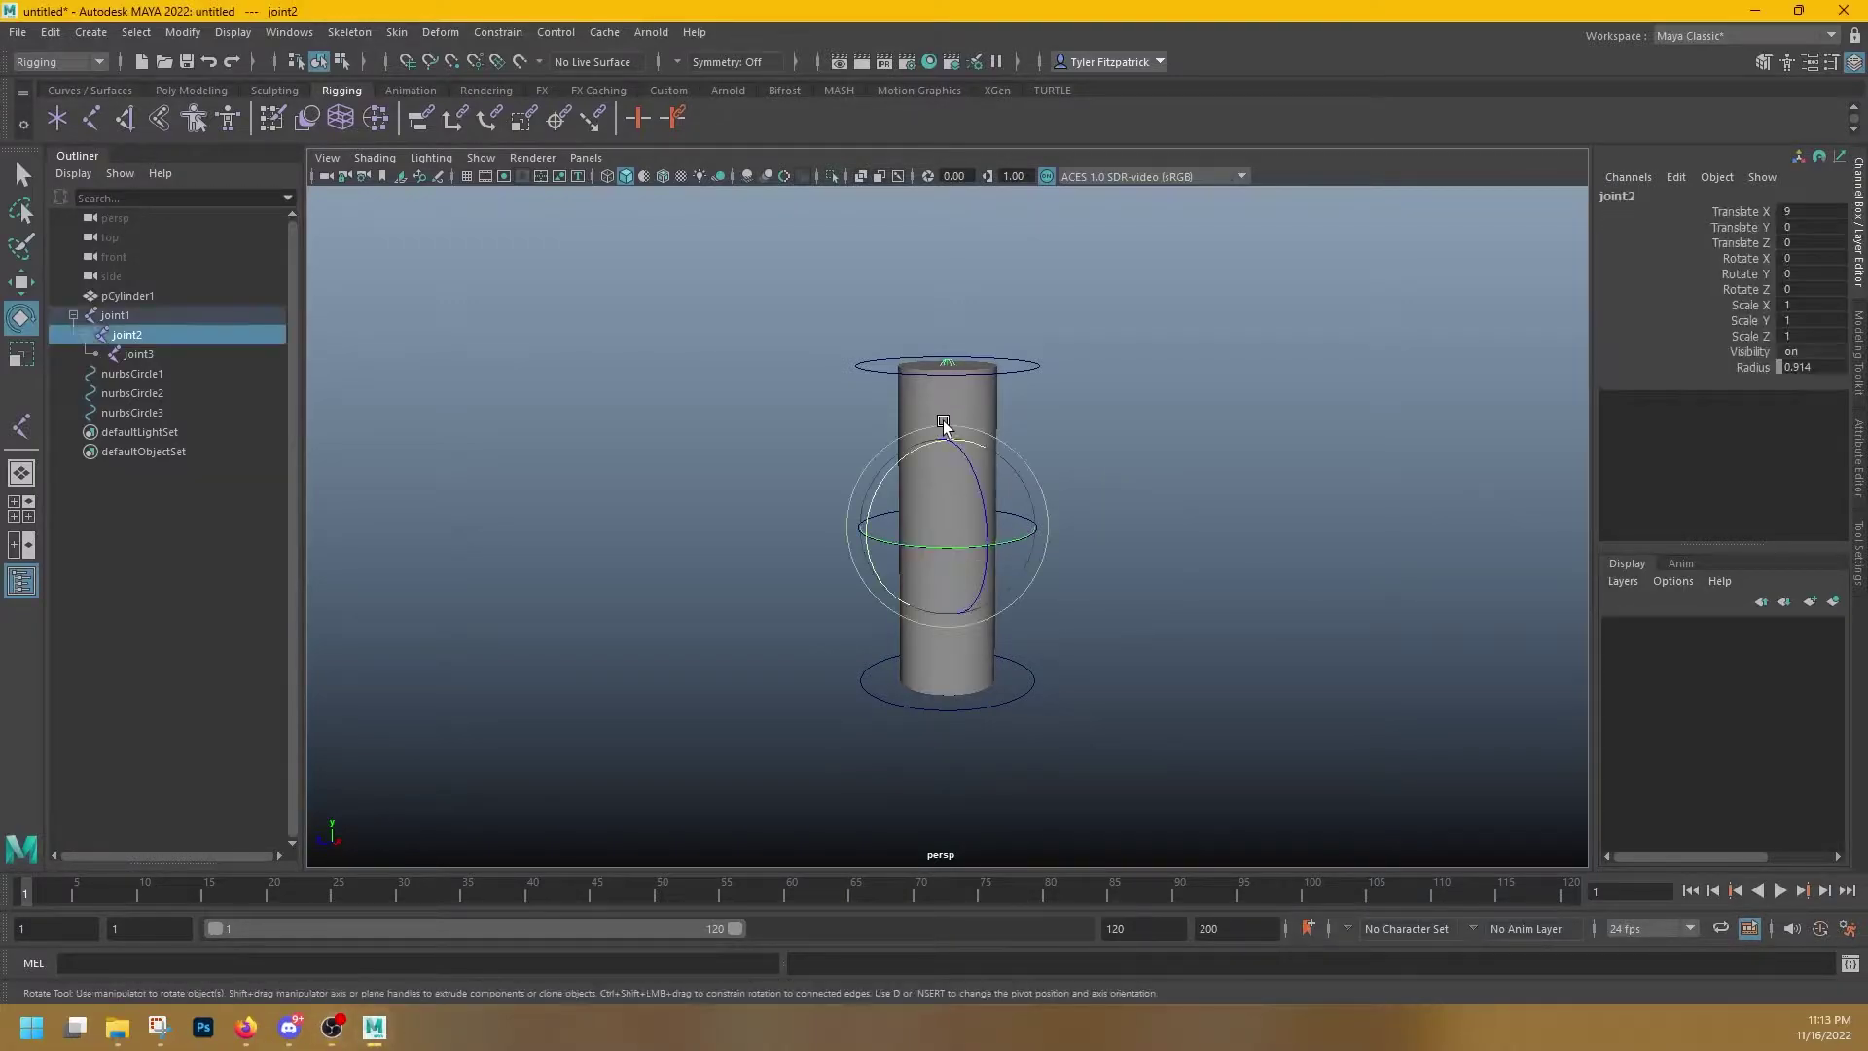
left_click(1064, 409)
left_click(972, 400)
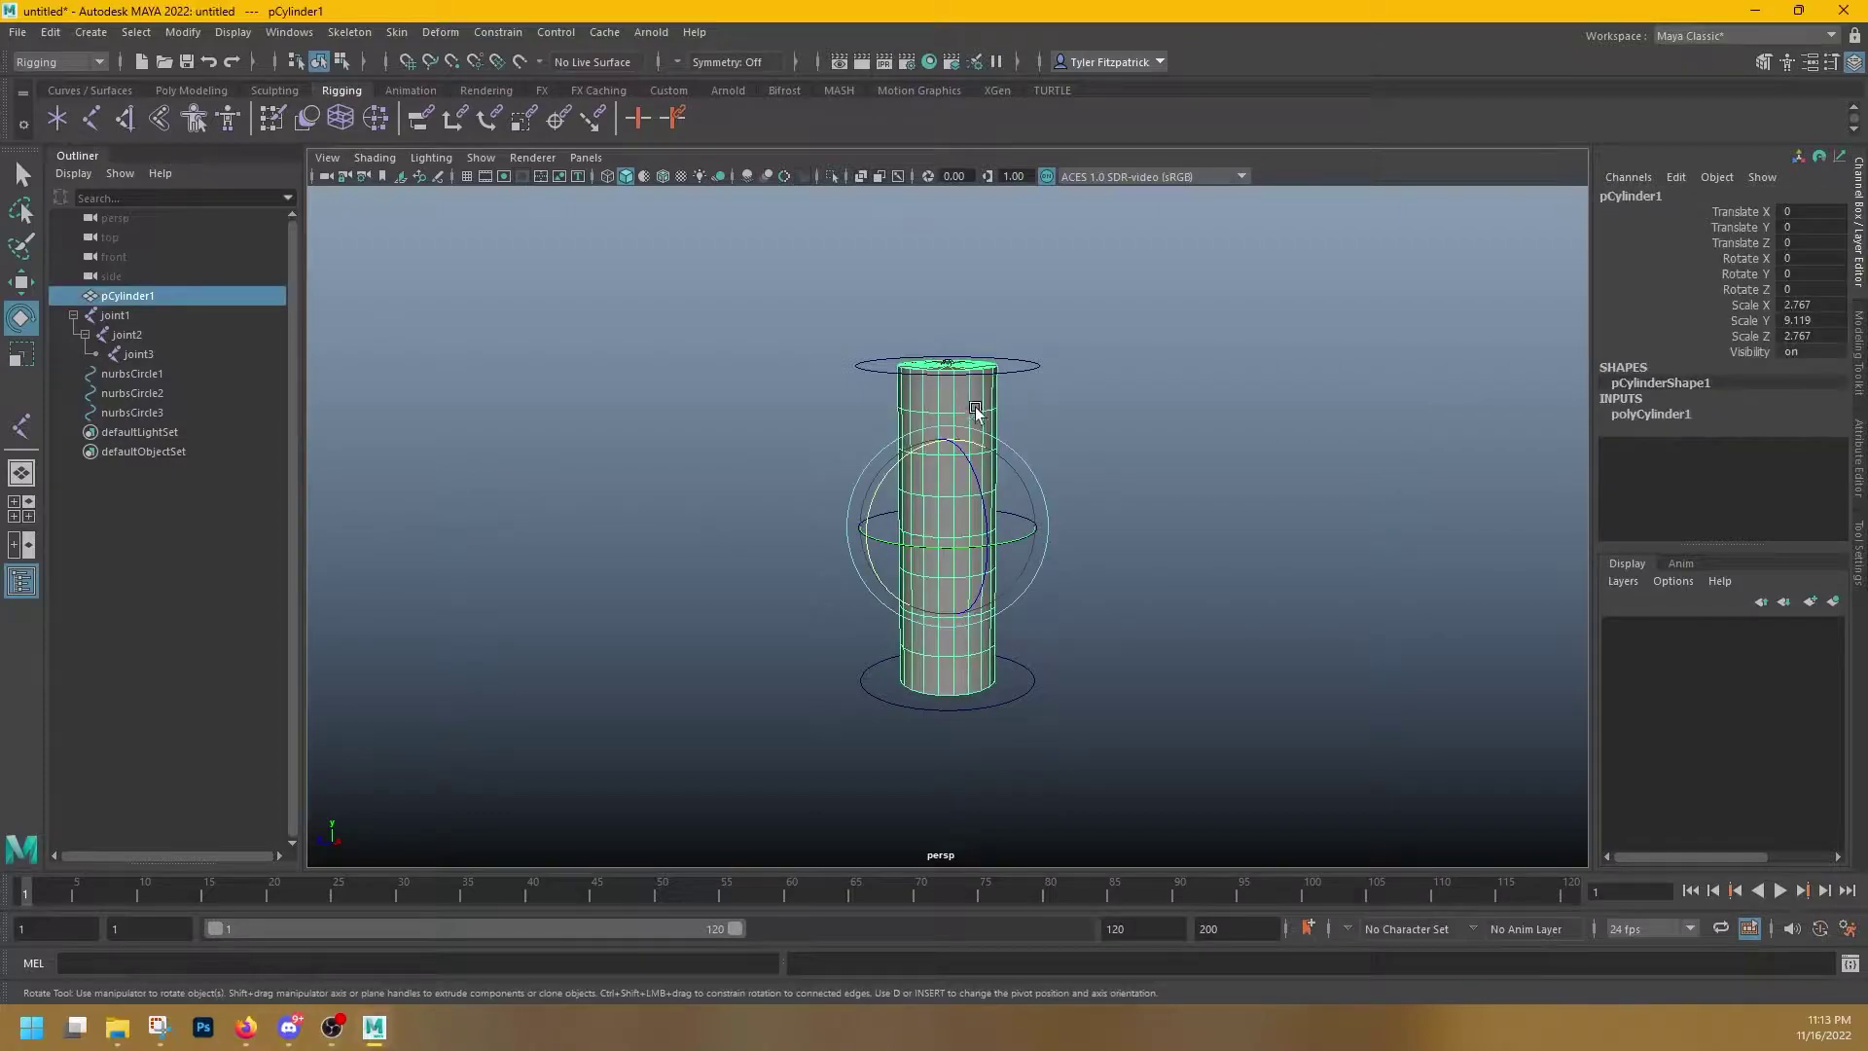
key("w")
left_click_drag(910, 449, 710, 605)
key("ctrl+z")
left_click_drag(878, 691, 648, 352)
left_click(739, 690)
left_click(813, 451)
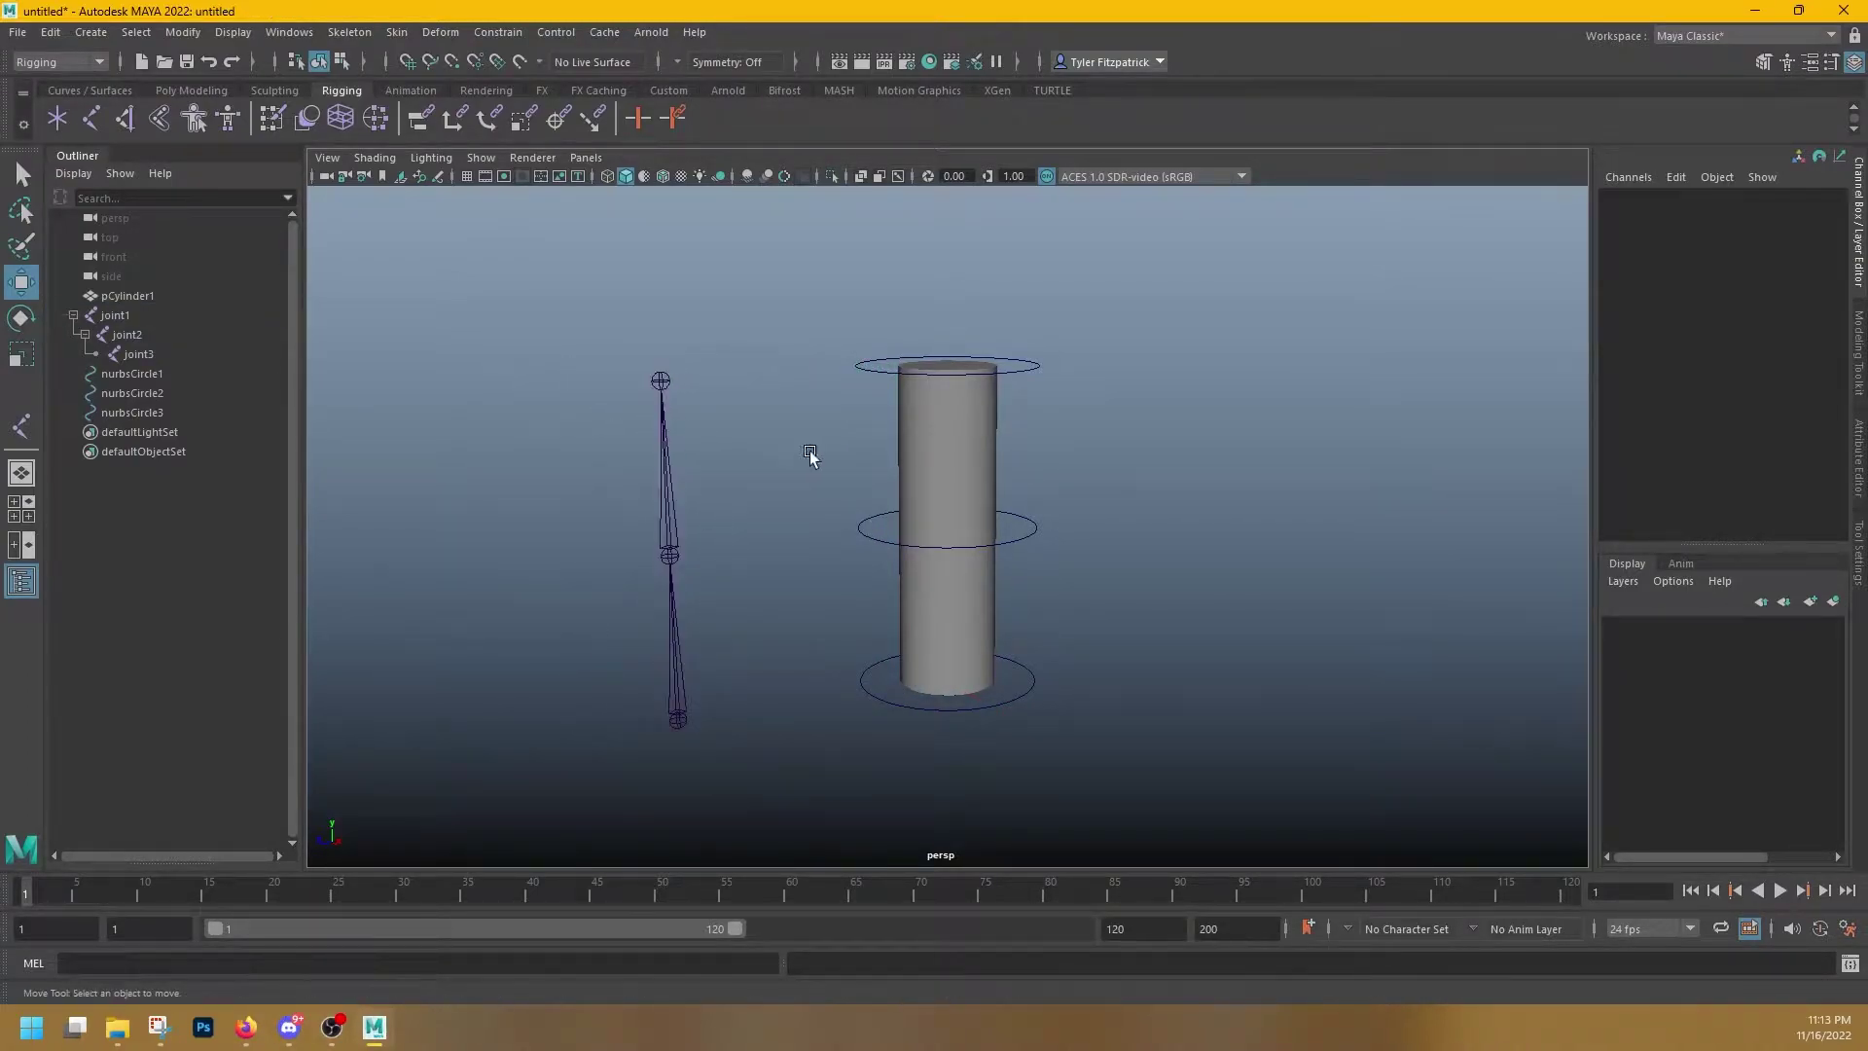
- Rotate joint1 about 35 degrees around Y and bend the chain at joint2 as a test
left_click(659, 717)
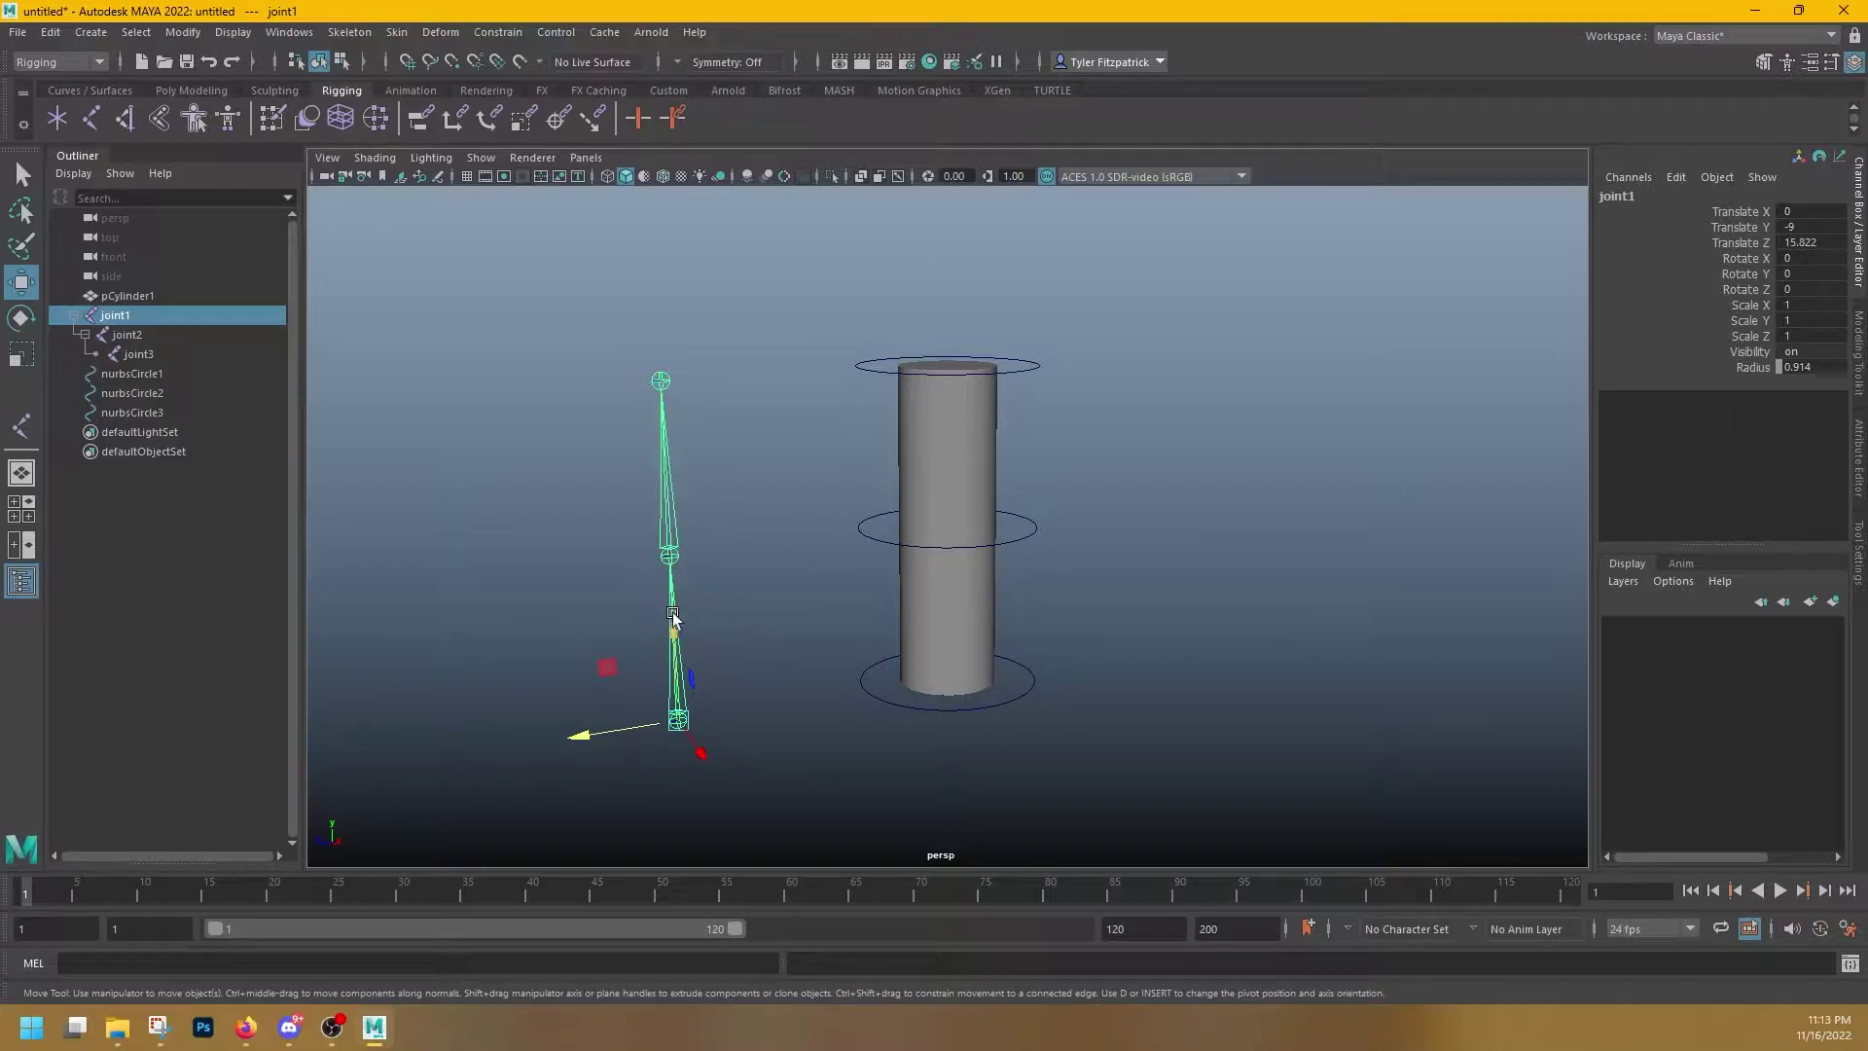
key("e")
left_click_drag(621, 662, 685, 475)
left_click(766, 576)
left_click(697, 424)
left_click_drag(619, 385, 521, 389)
- Undo the test rotations and the move of the joint chain
key("ctrl+z")
key("ctrl+z")
key("ctrl+z")
key("ctrl+z")
key("ctrl+z")
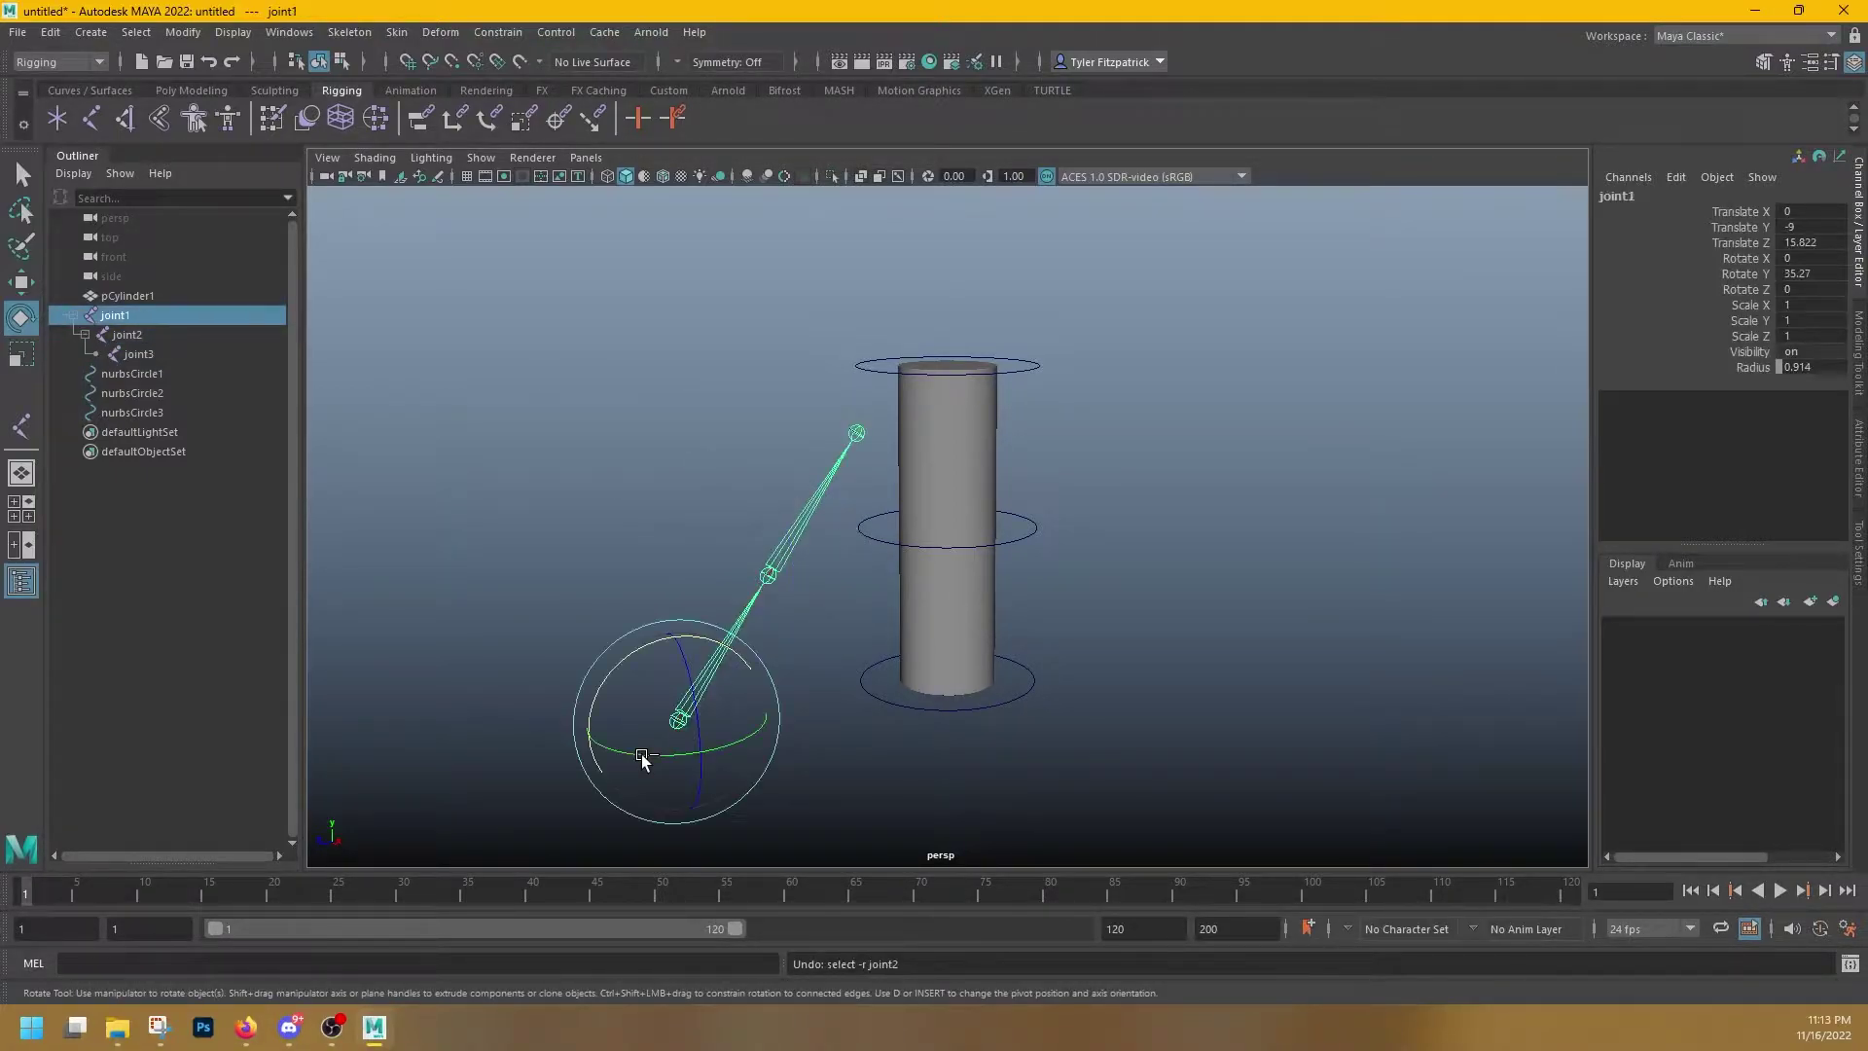
key("ctrl+z")
key("ctrl+z")
key("ctrl+z")
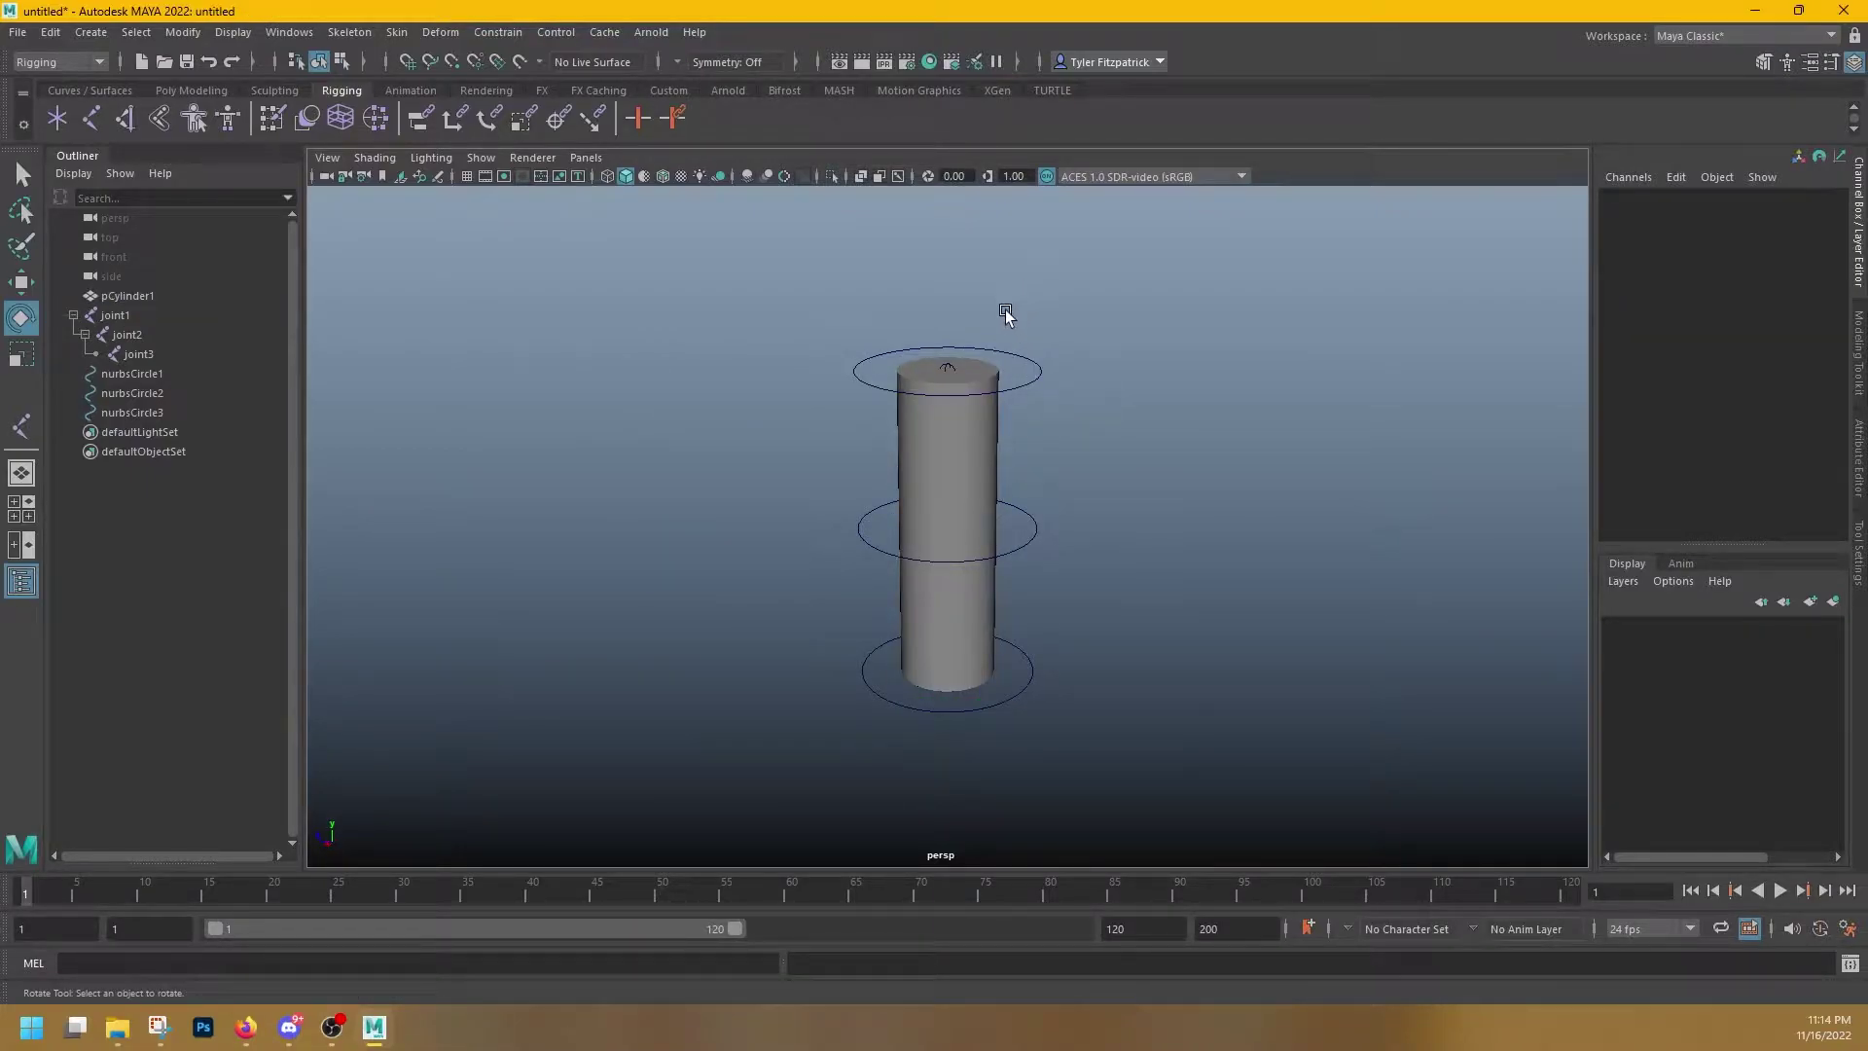
- Turn on X-ray joint display so the skeleton shows through the cylinder
left_click(897, 177)
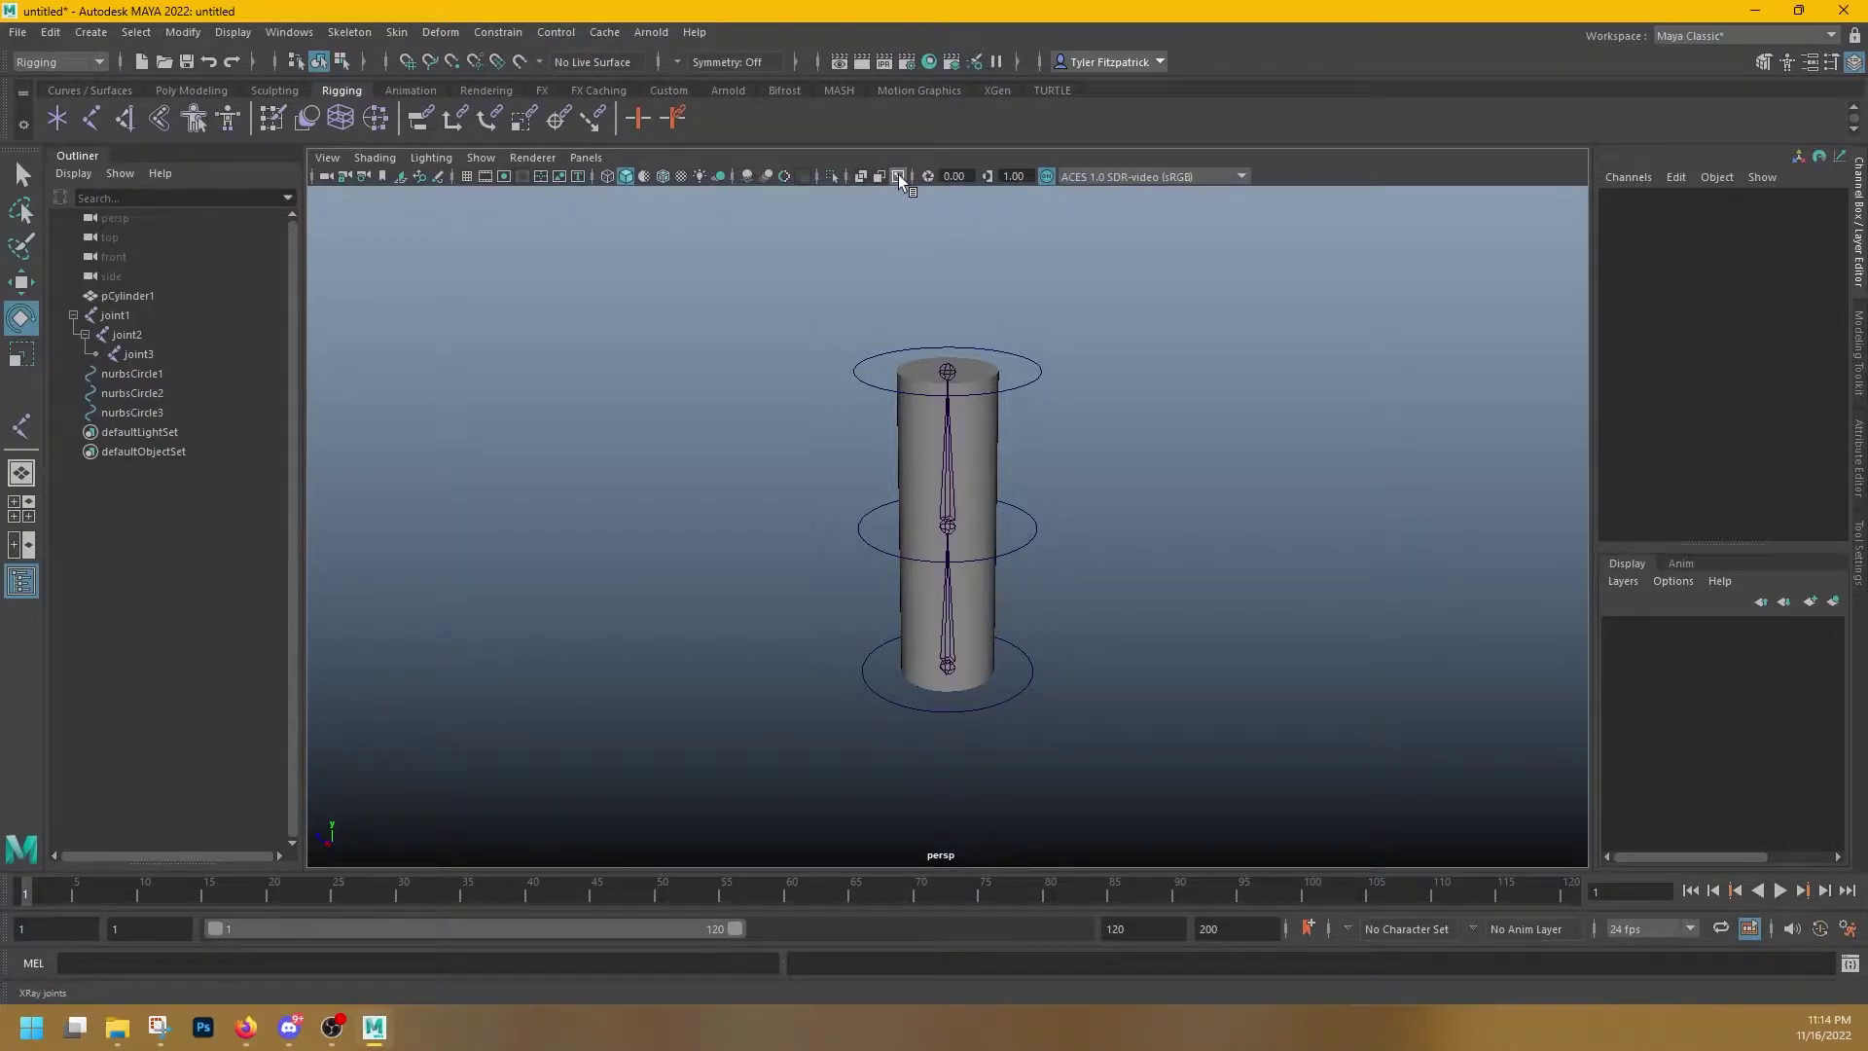
left_click_drag(1159, 471, 1211, 590, "alt")
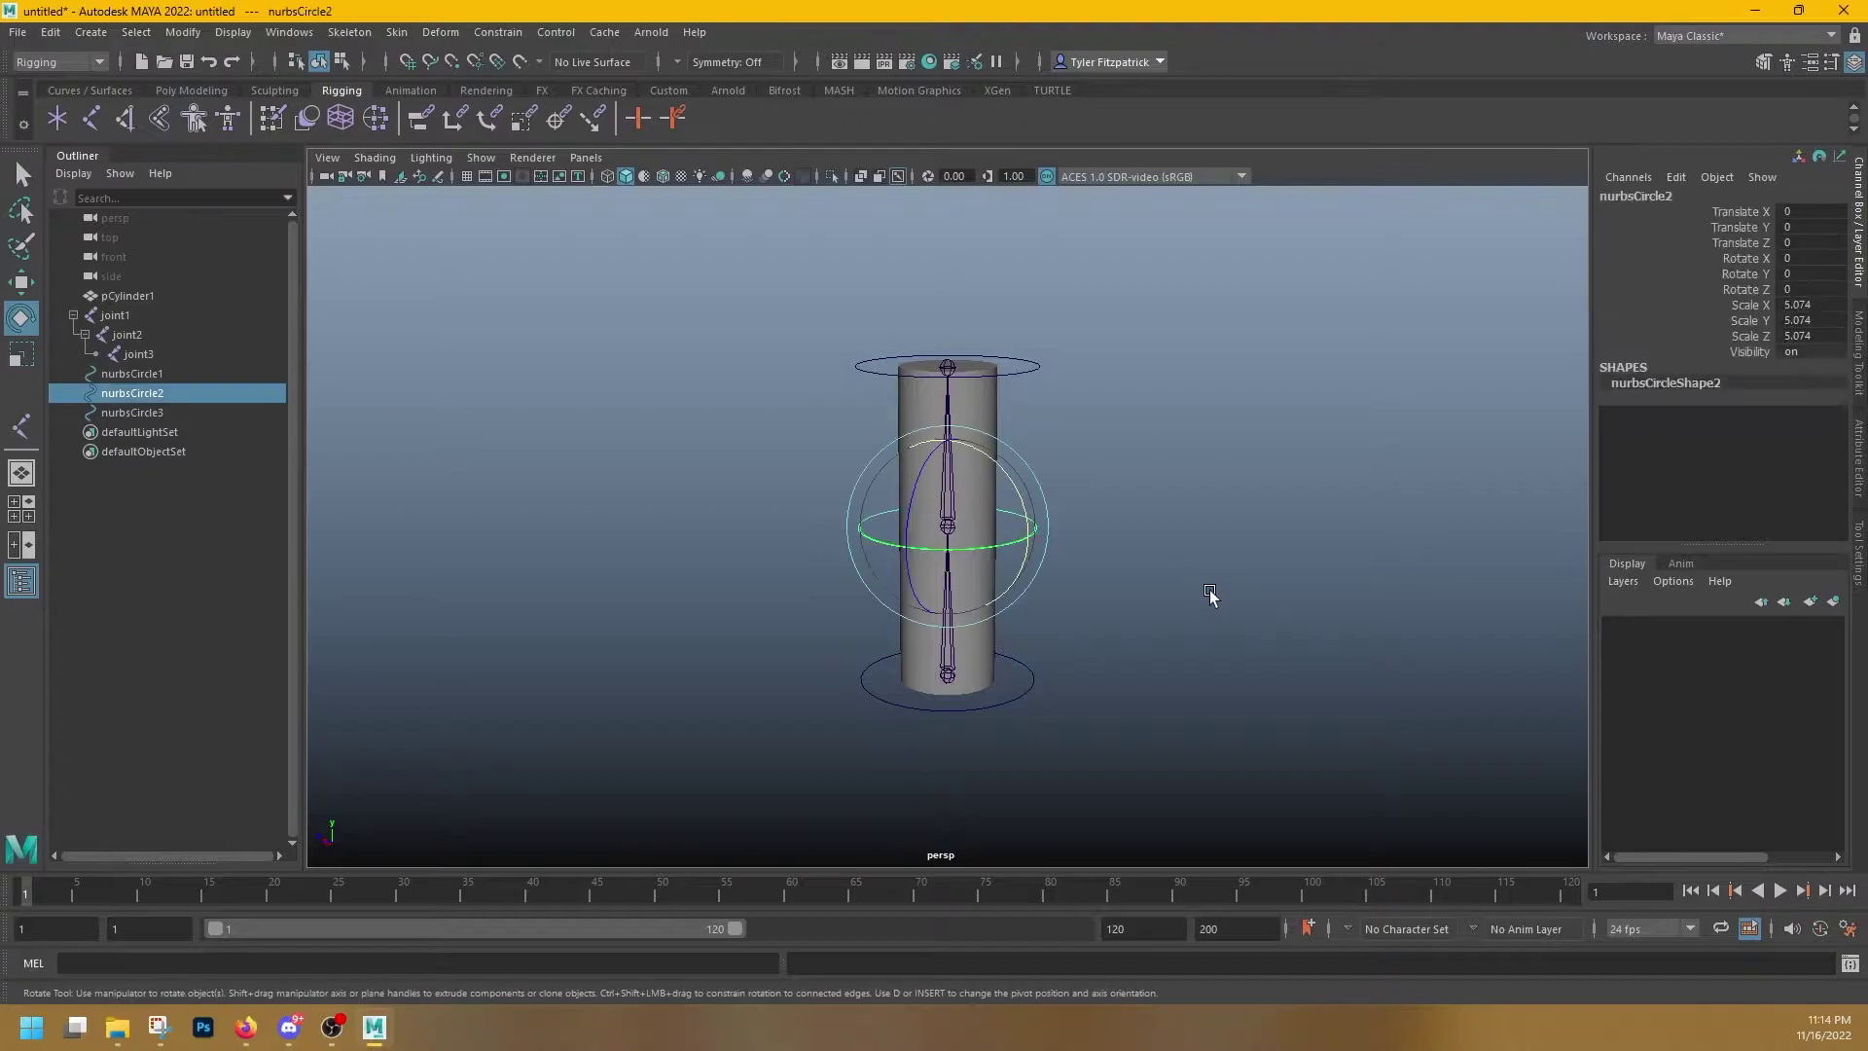
- Try moving the middle control circle upward and undo the move
key("w")
left_click_drag(947, 457, 949, 234)
key("ctrl+z")
left_click_drag(963, 410, 1000, 419, "alt")
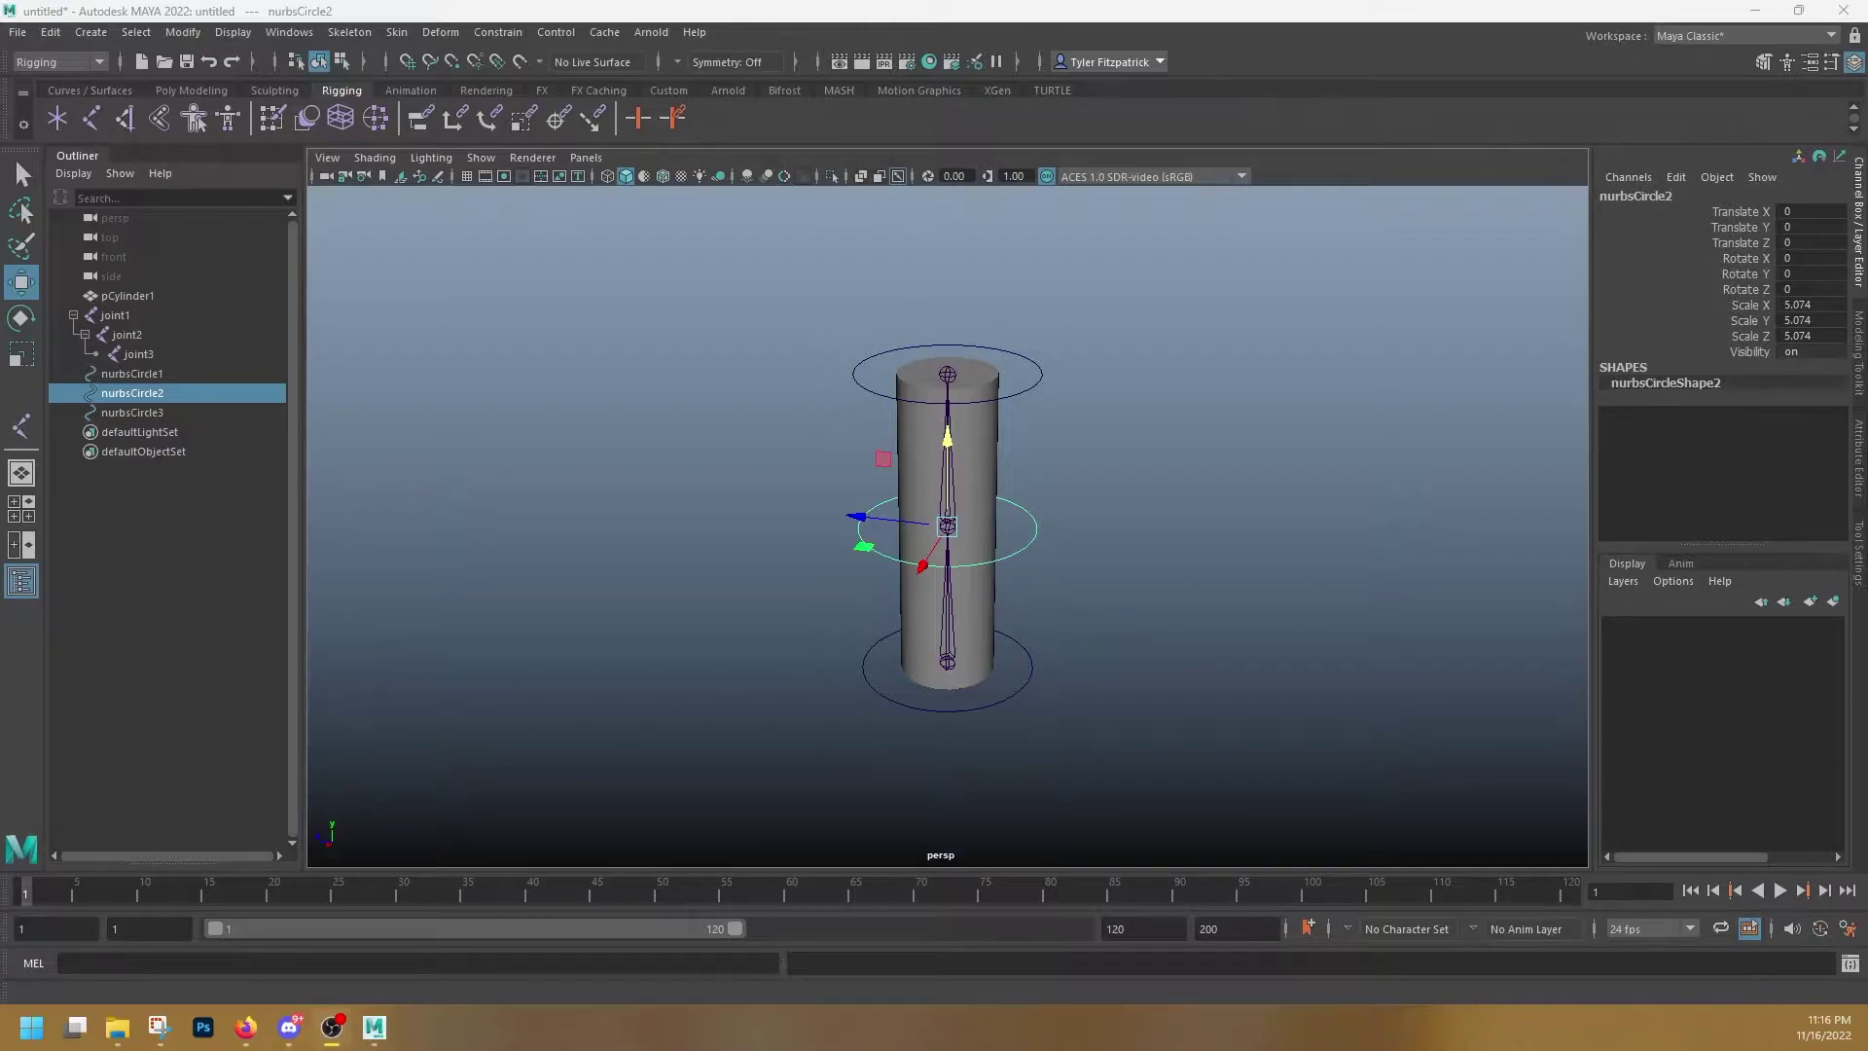
- Bind the cylinder mesh to the skeleton with Bind Skin, using joint1 as the root
mouse_move(946, 549)
left_mouse_down("alt")
mouse_move(1005, 550)
mouse_move(929, 538)
left_mouse_up("alt")
right_click_drag(901, 539, 1214, 551, "alt")
left_click_drag(902, 586, 1035, 619, "alt")
left_click(1143, 499)
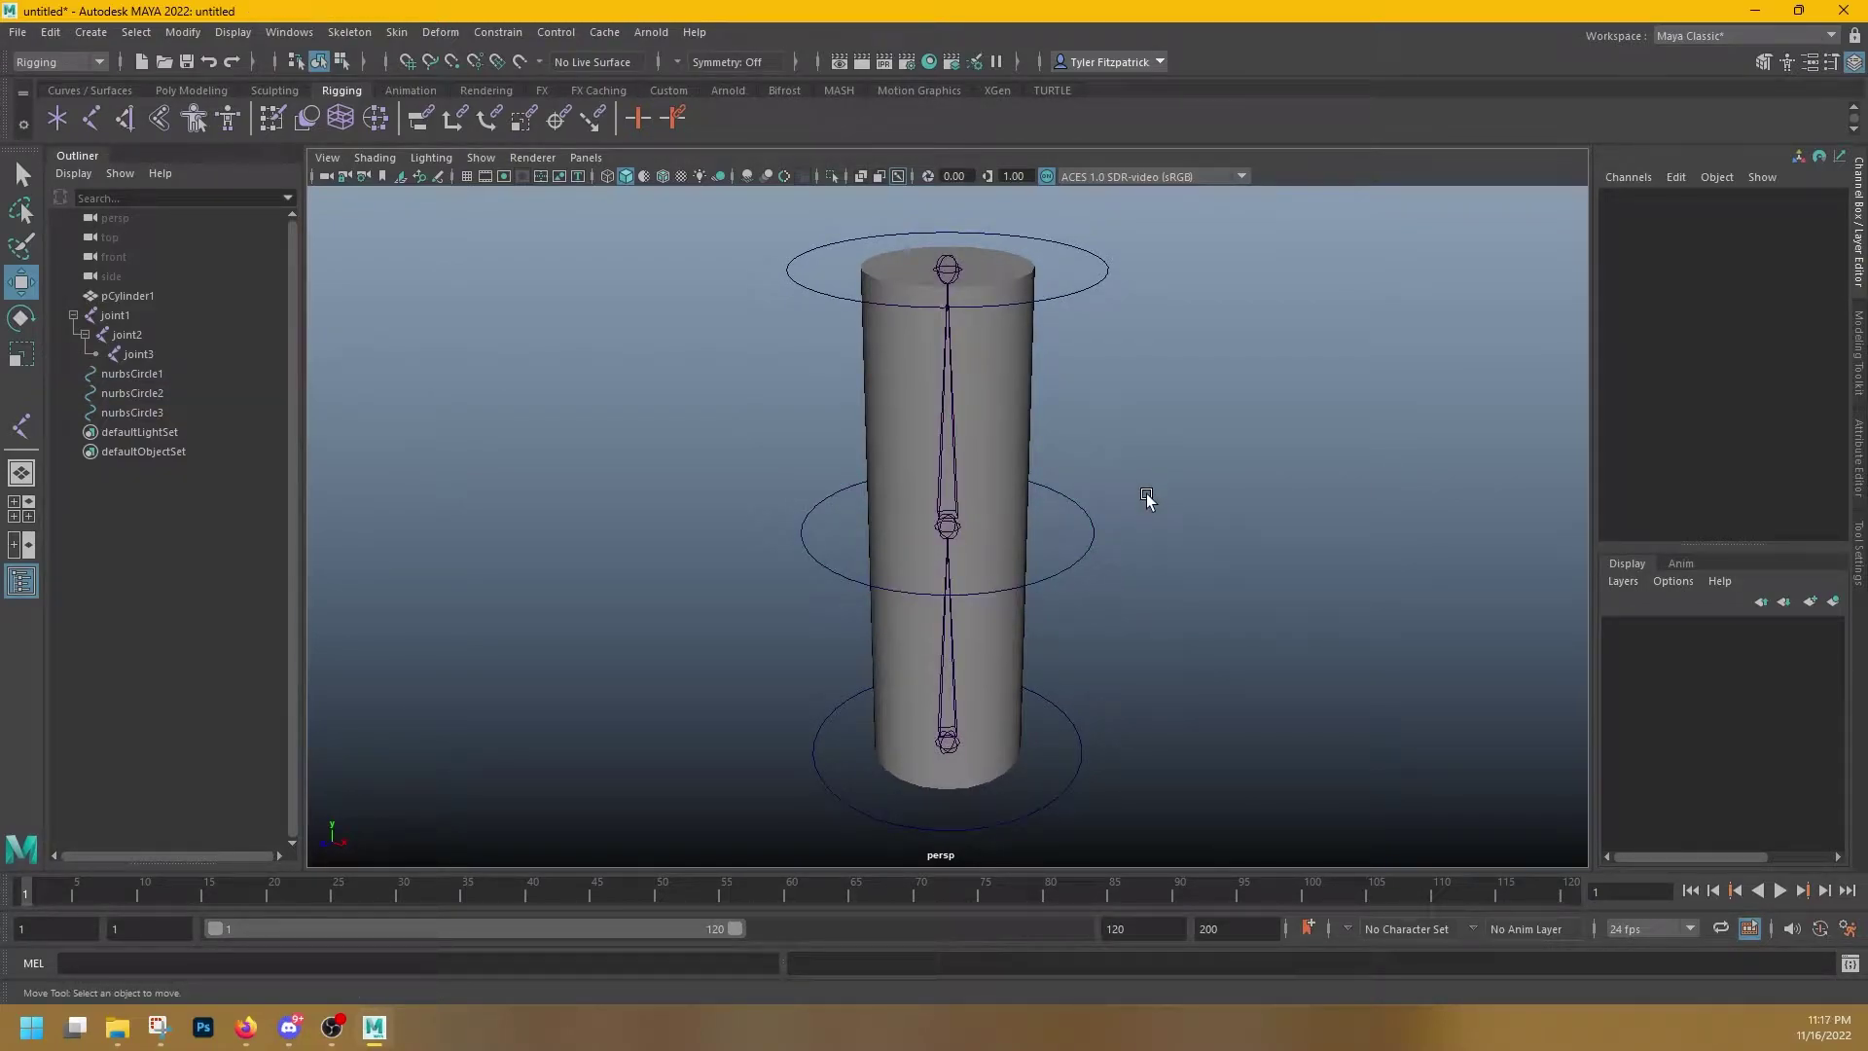
mouse_move(1151, 630)
left_mouse_down("alt")
mouse_move(1134, 630)
mouse_move(1152, 654)
left_mouse_up("alt")
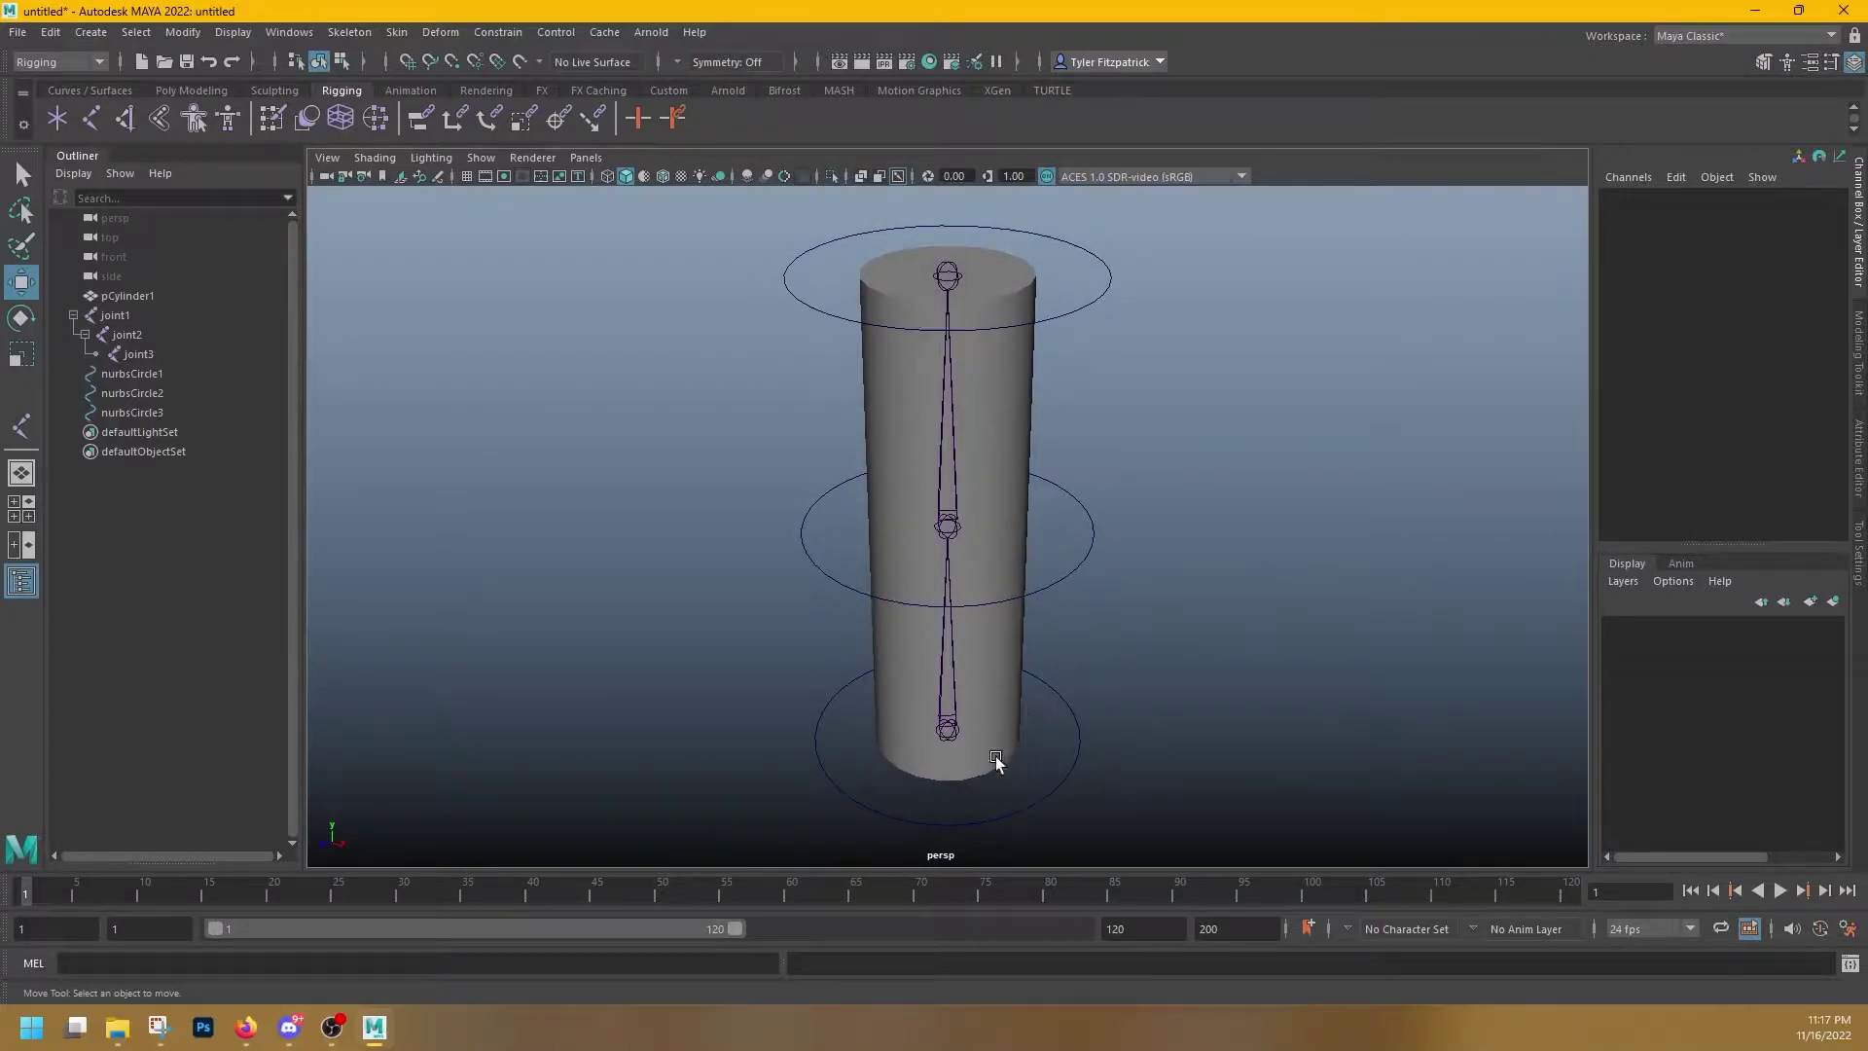
left_click(942, 727)
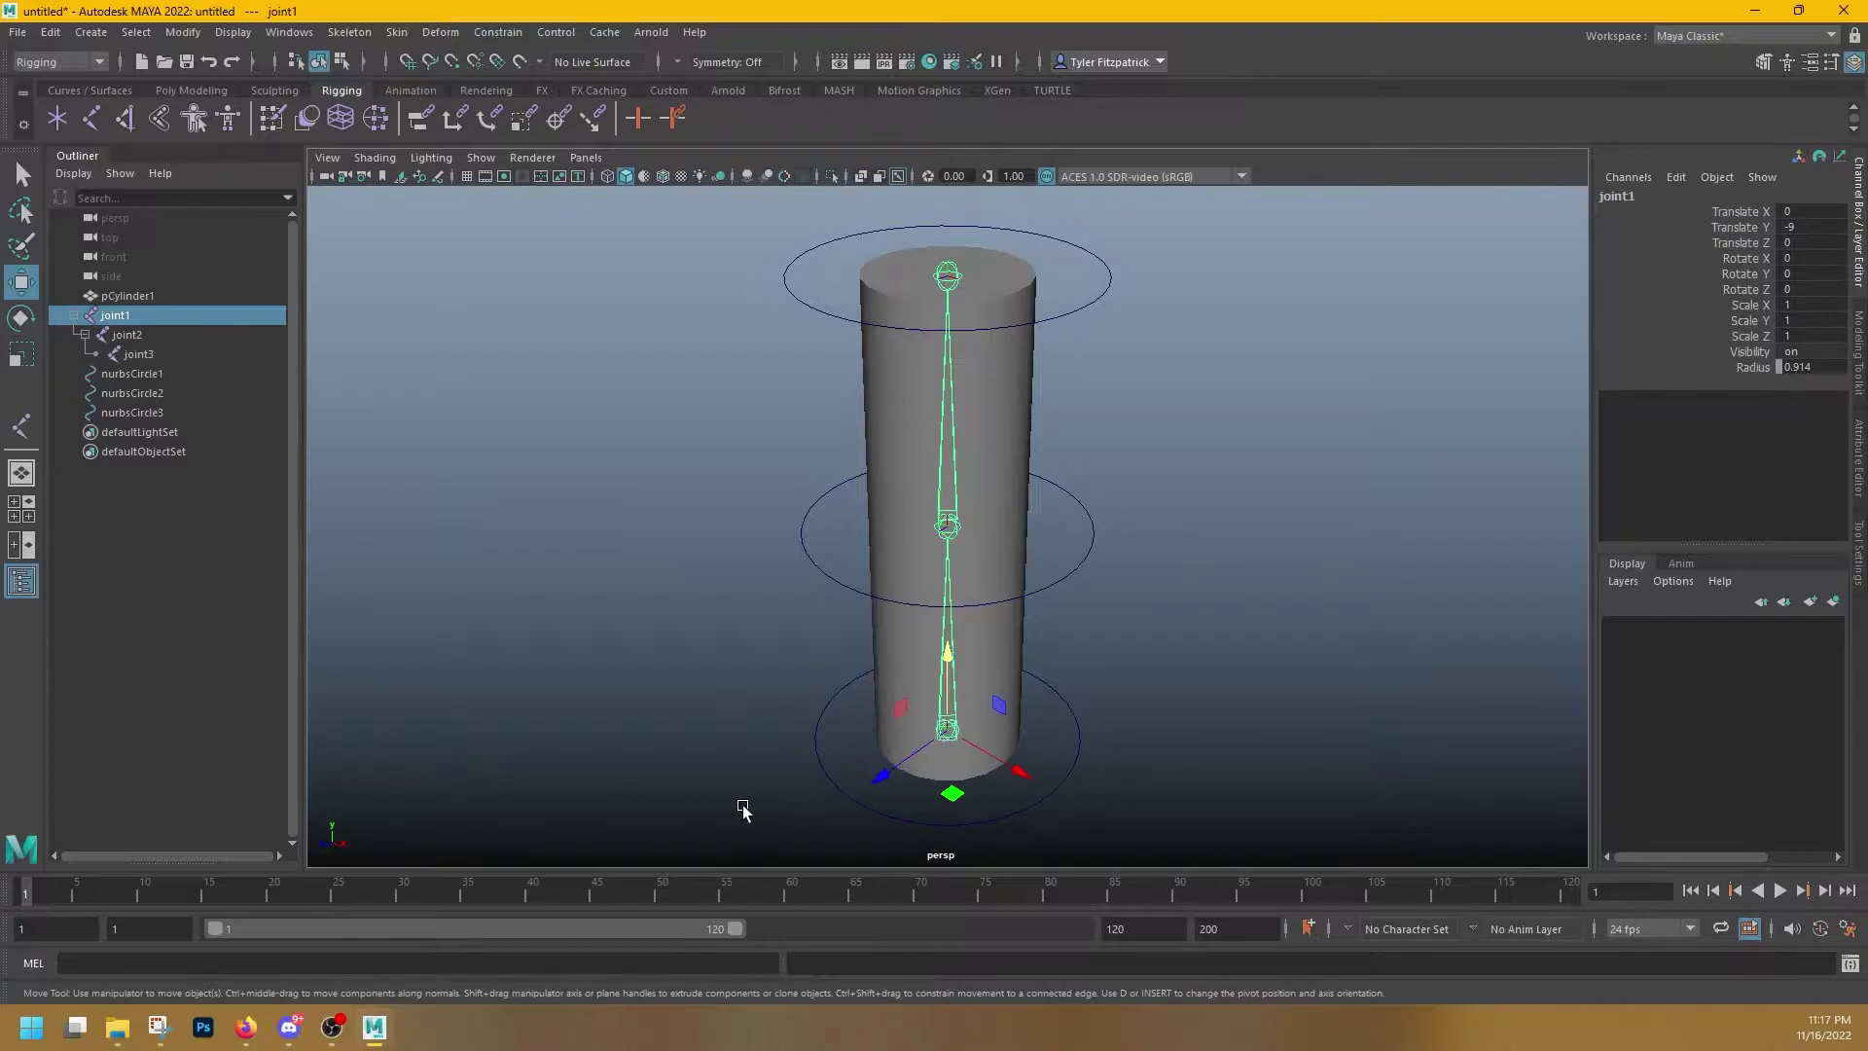
key("q")
left_click(901, 650, "shift")
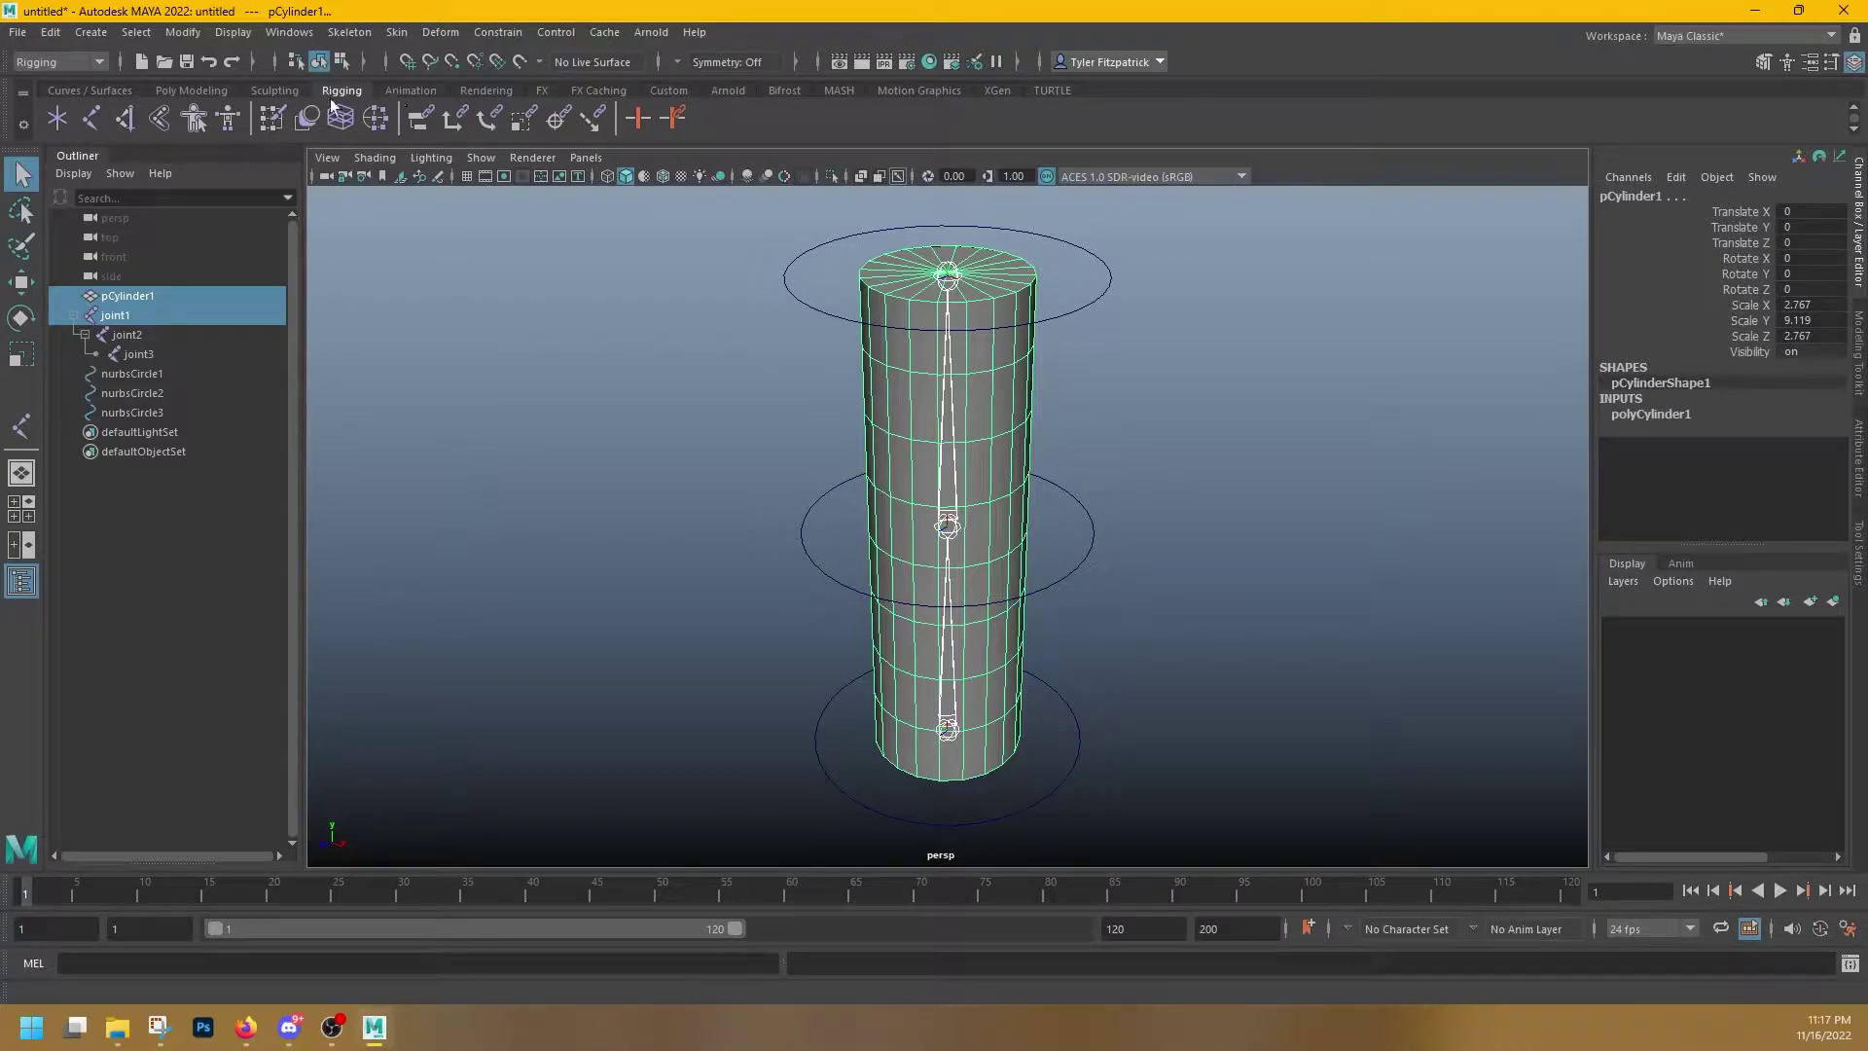
left_click(158, 119)
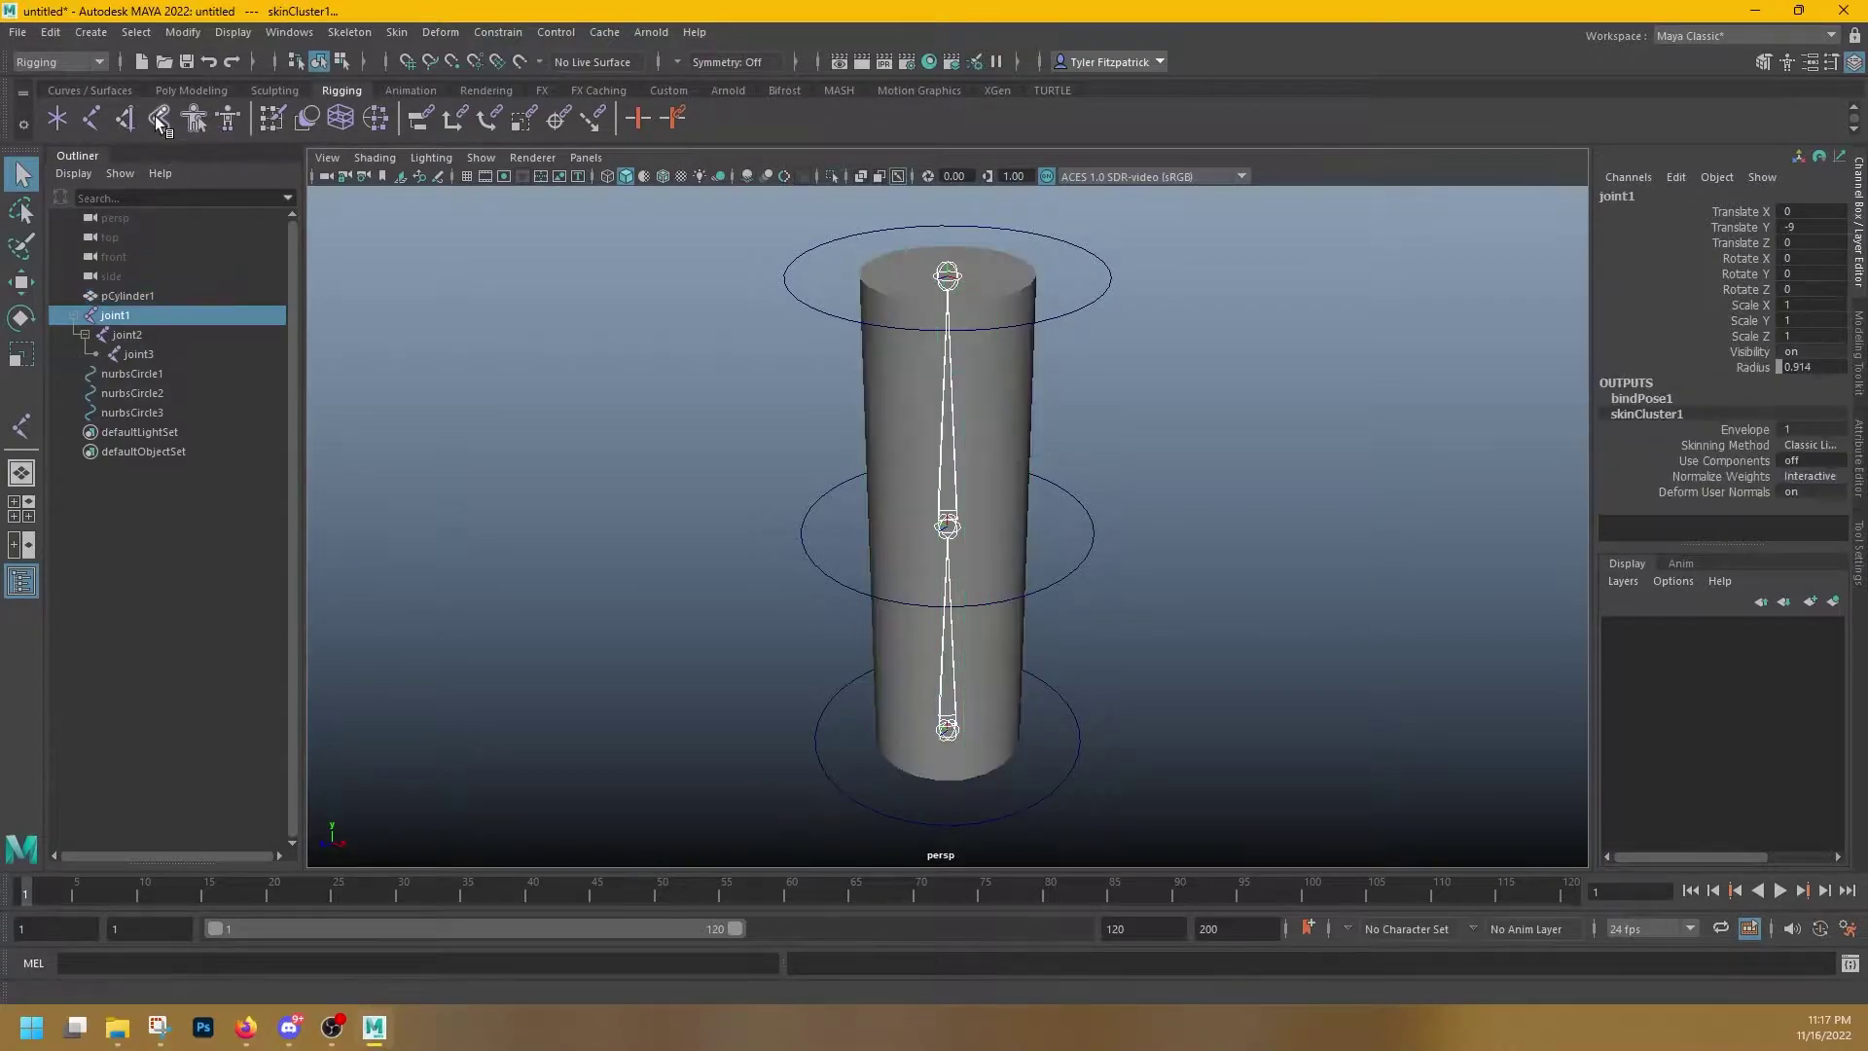
- Test the skin binding by rotating joint2 and undo the rotation
left_click(1200, 499)
left_click(973, 528)
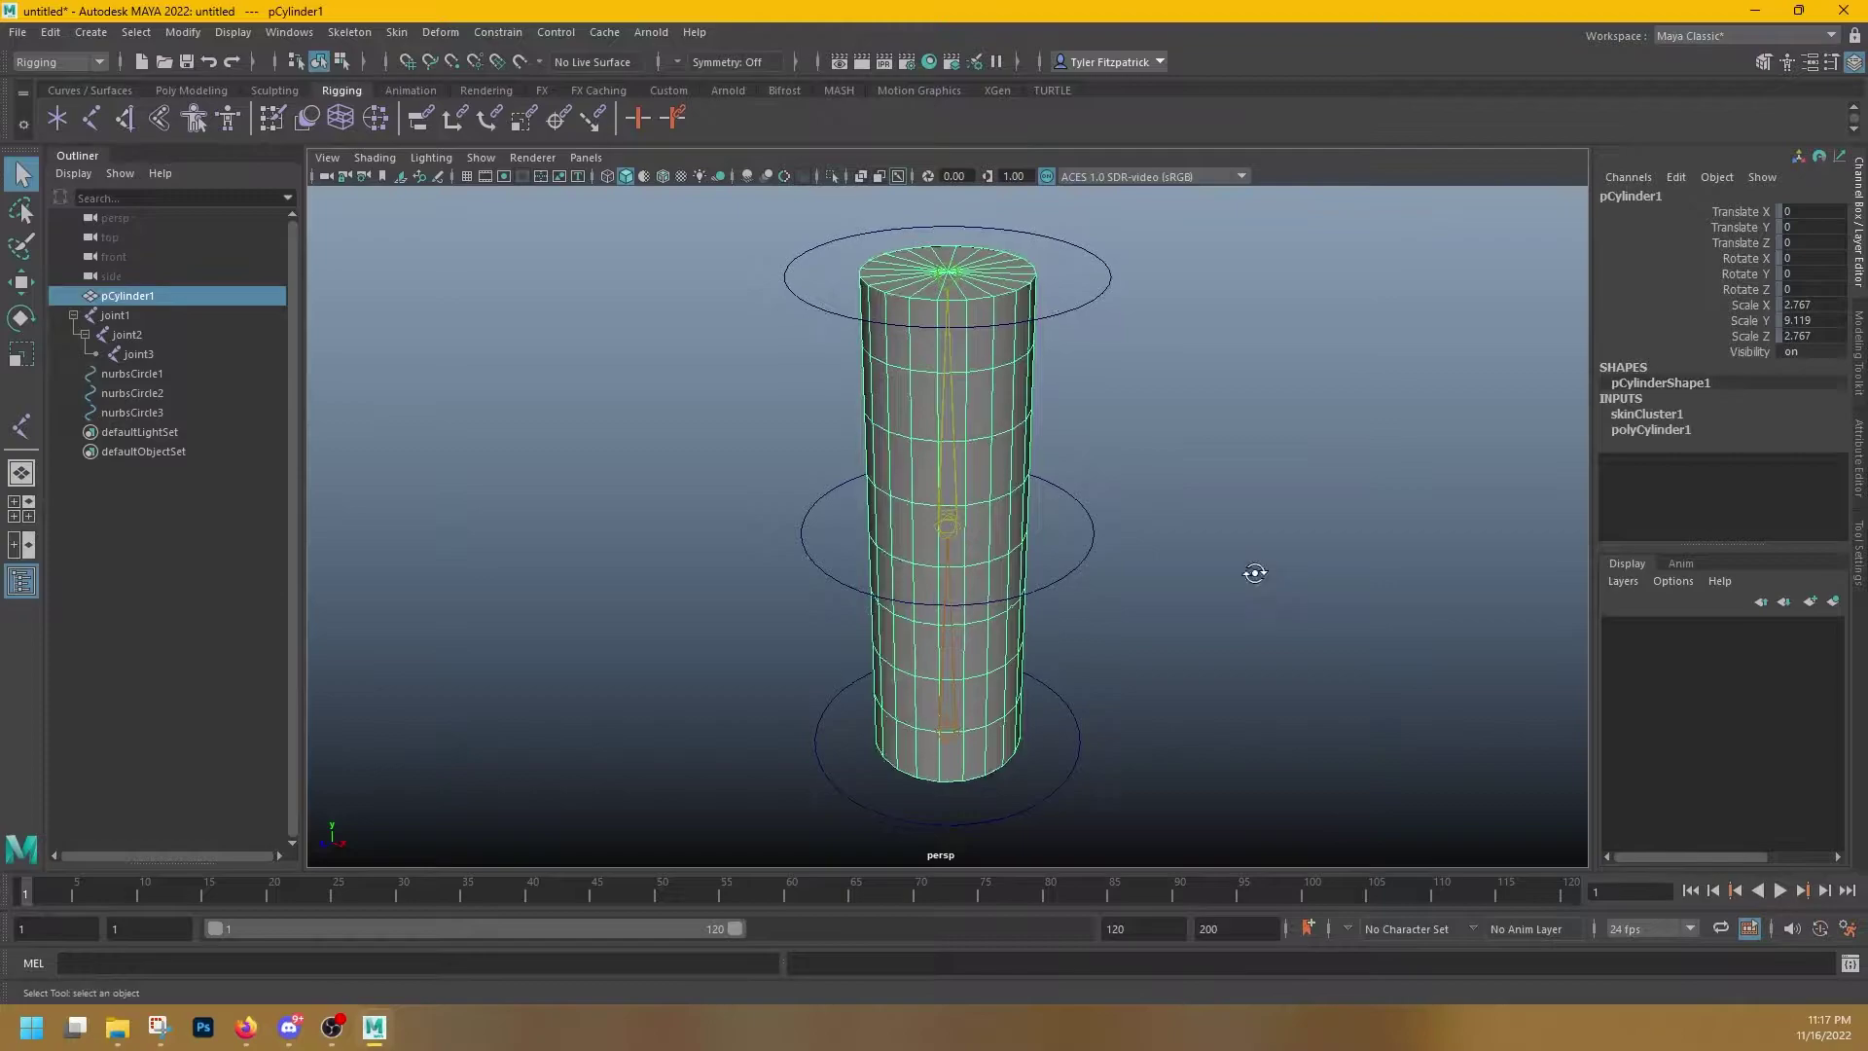
left_click_drag(1255, 576, 1129, 537, "alt")
left_click(1125, 539)
left_click(956, 521)
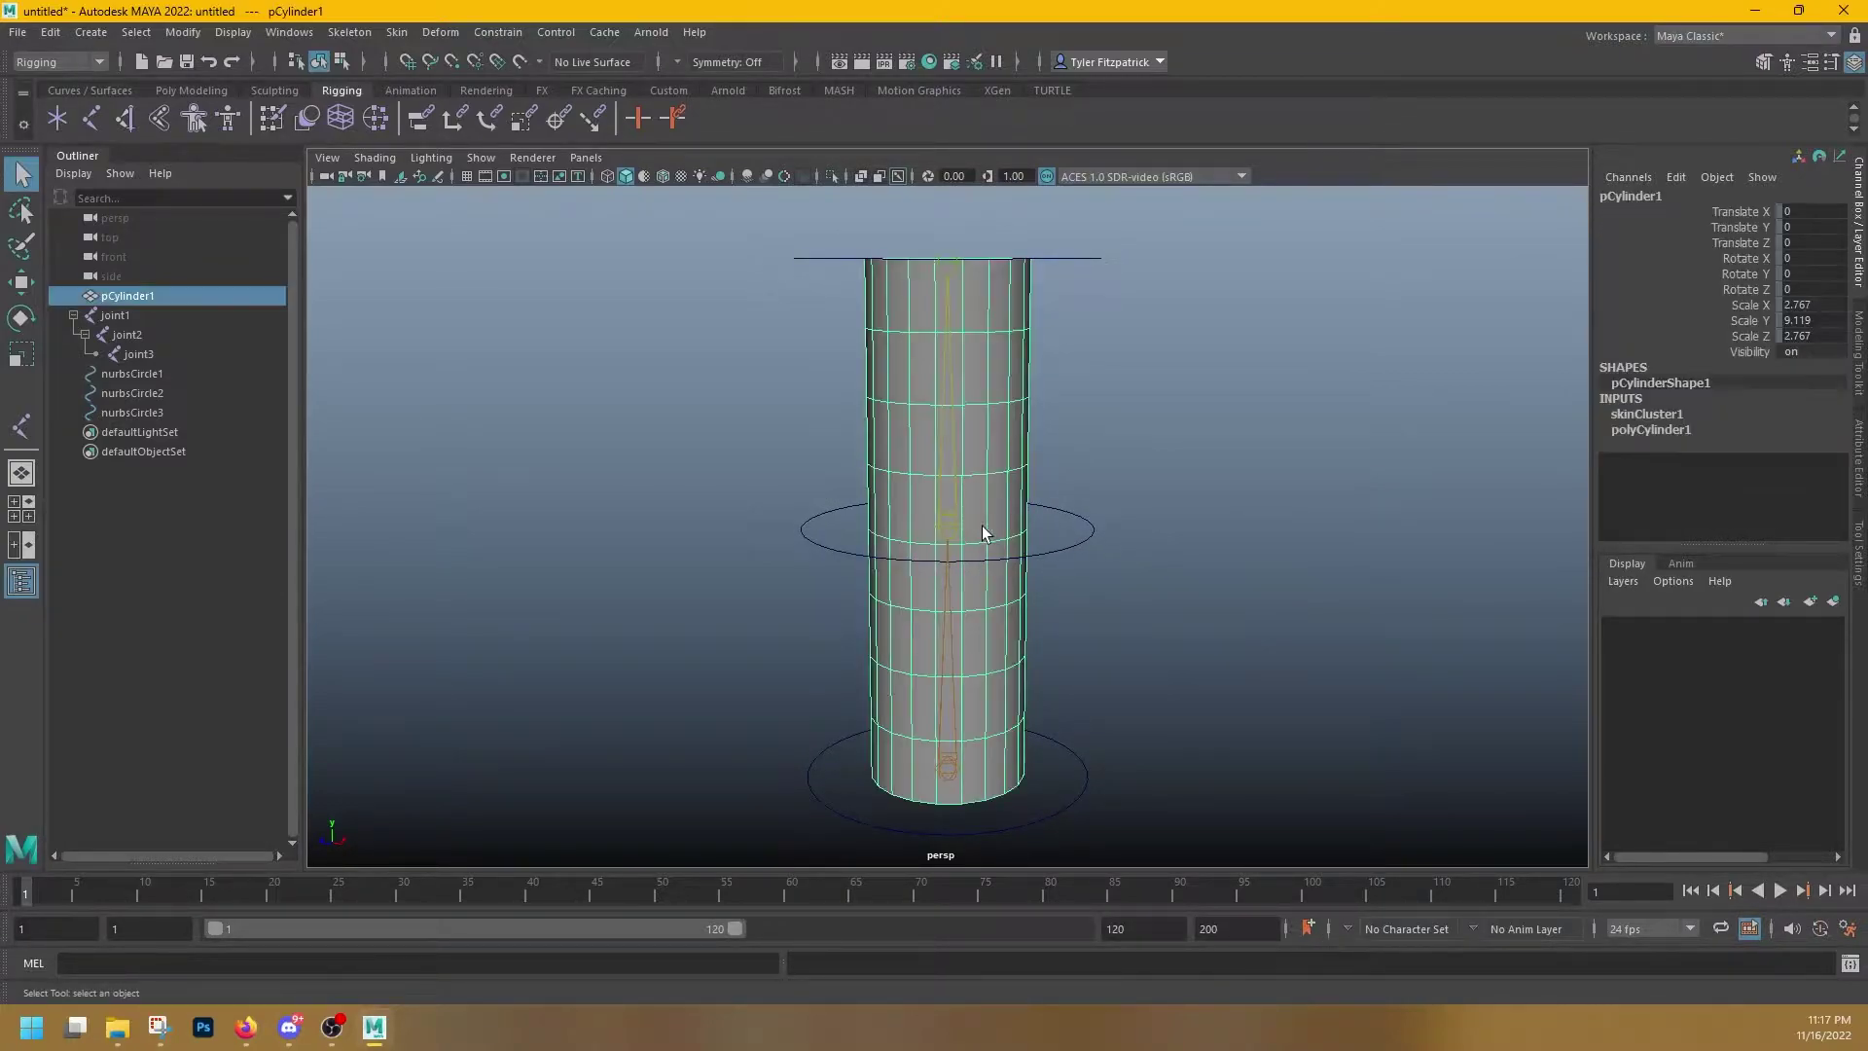
left_click(947, 511)
key("e")
left_click_drag(909, 488, 904, 527)
key("ctrl+z")
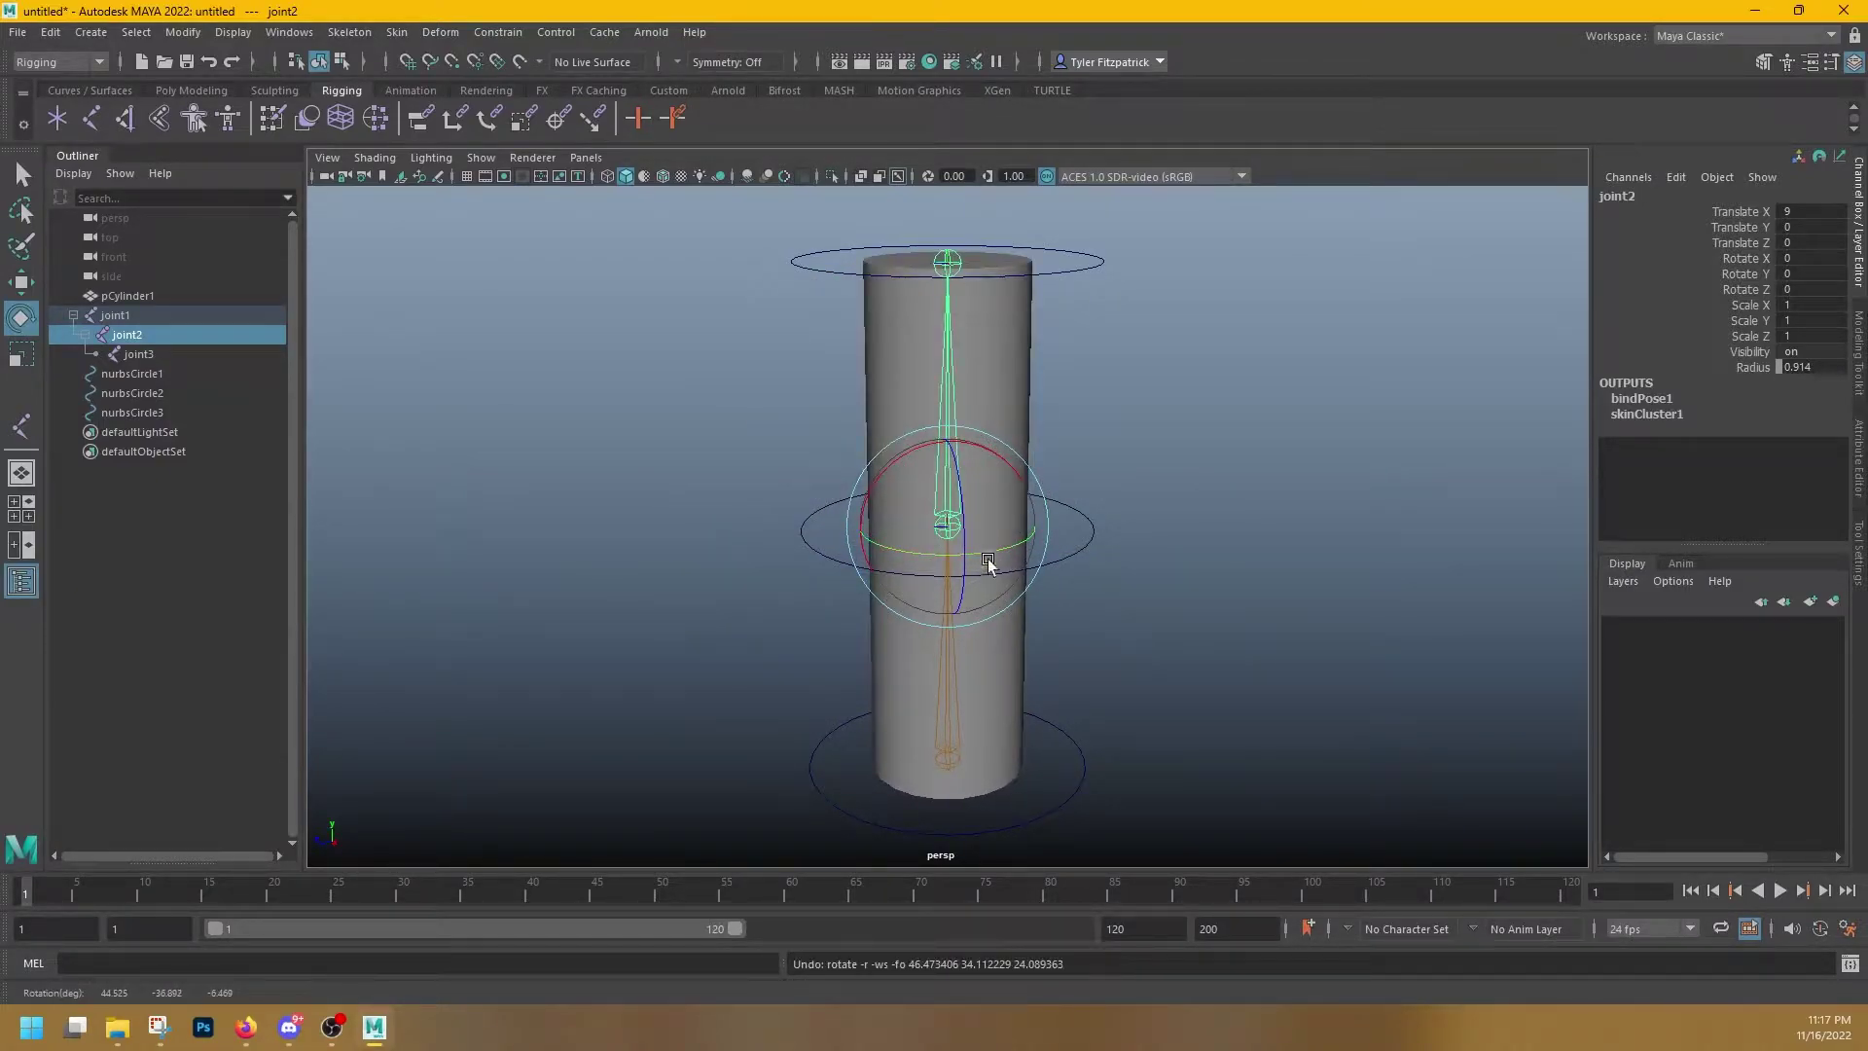
- Test the deformation by rotating joint1 about 34 degrees around Y and rotating joint3, undoing each rotation
left_click(949, 751)
left_click_drag(952, 751, 963, 715)
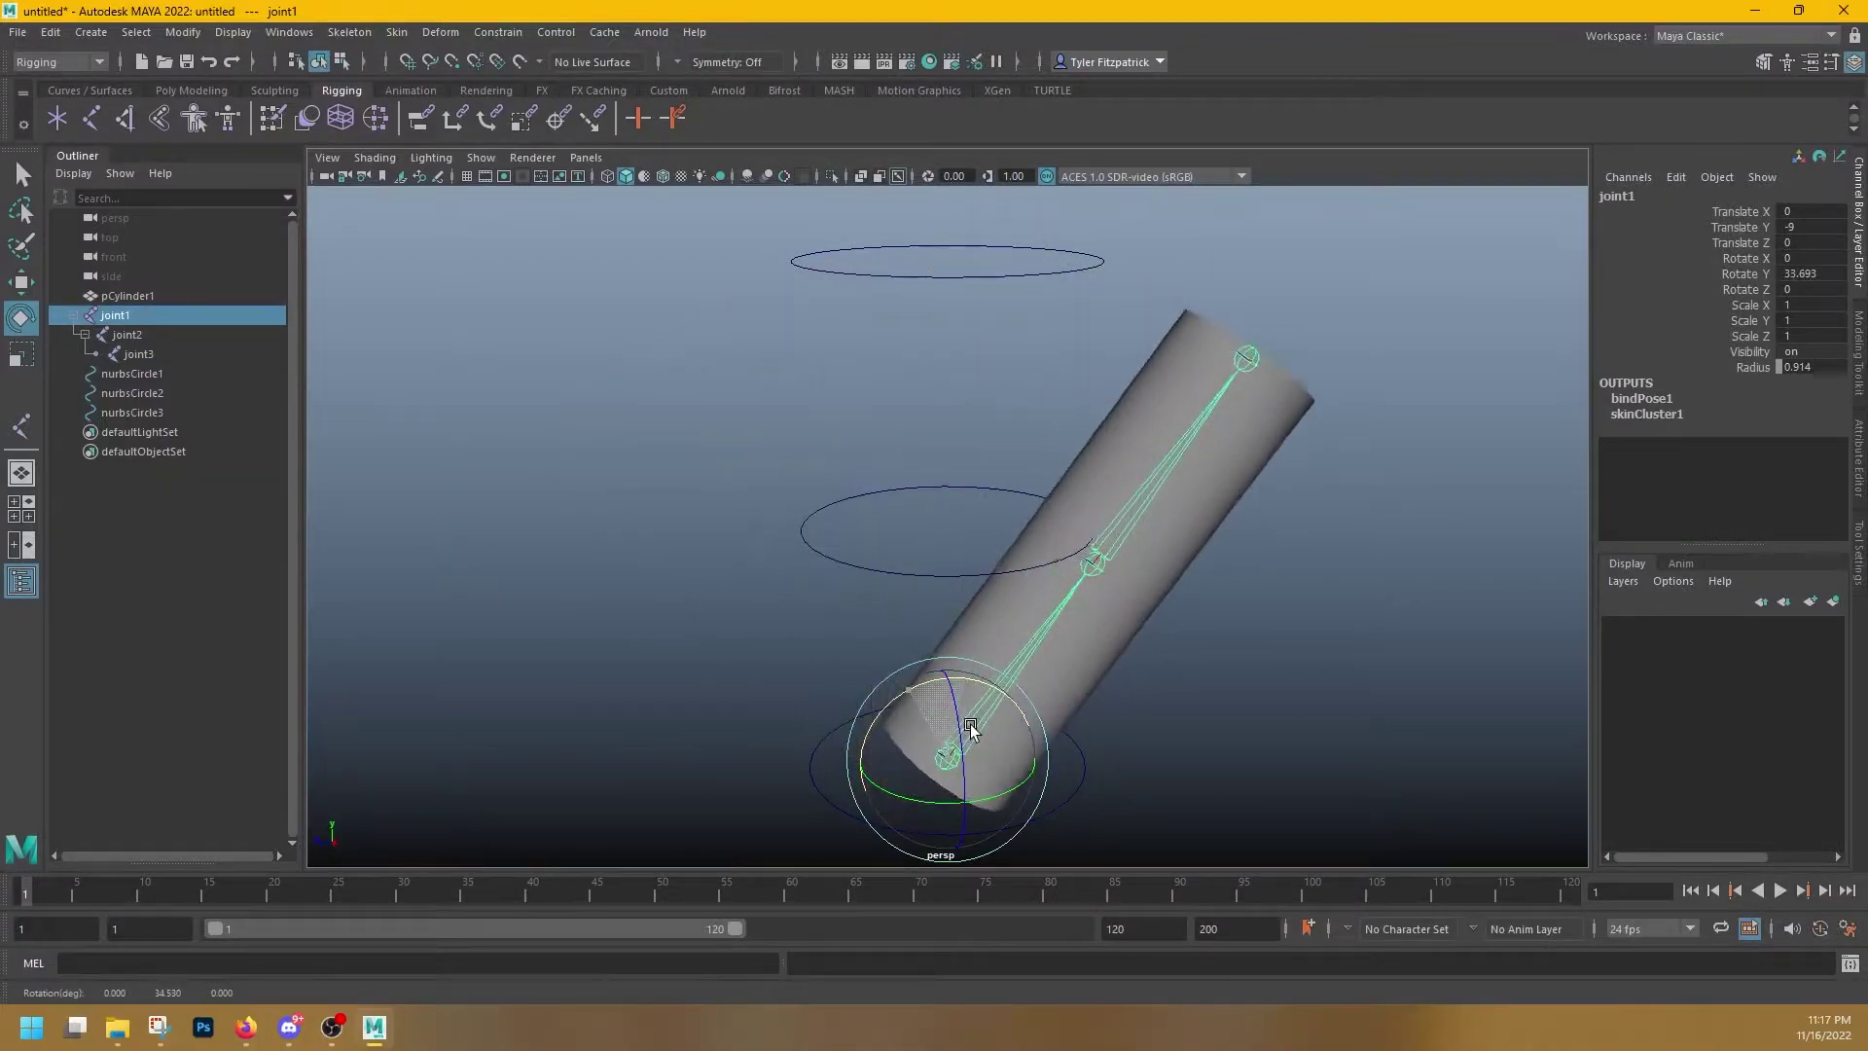
key("ctrl+z")
left_click(910, 269)
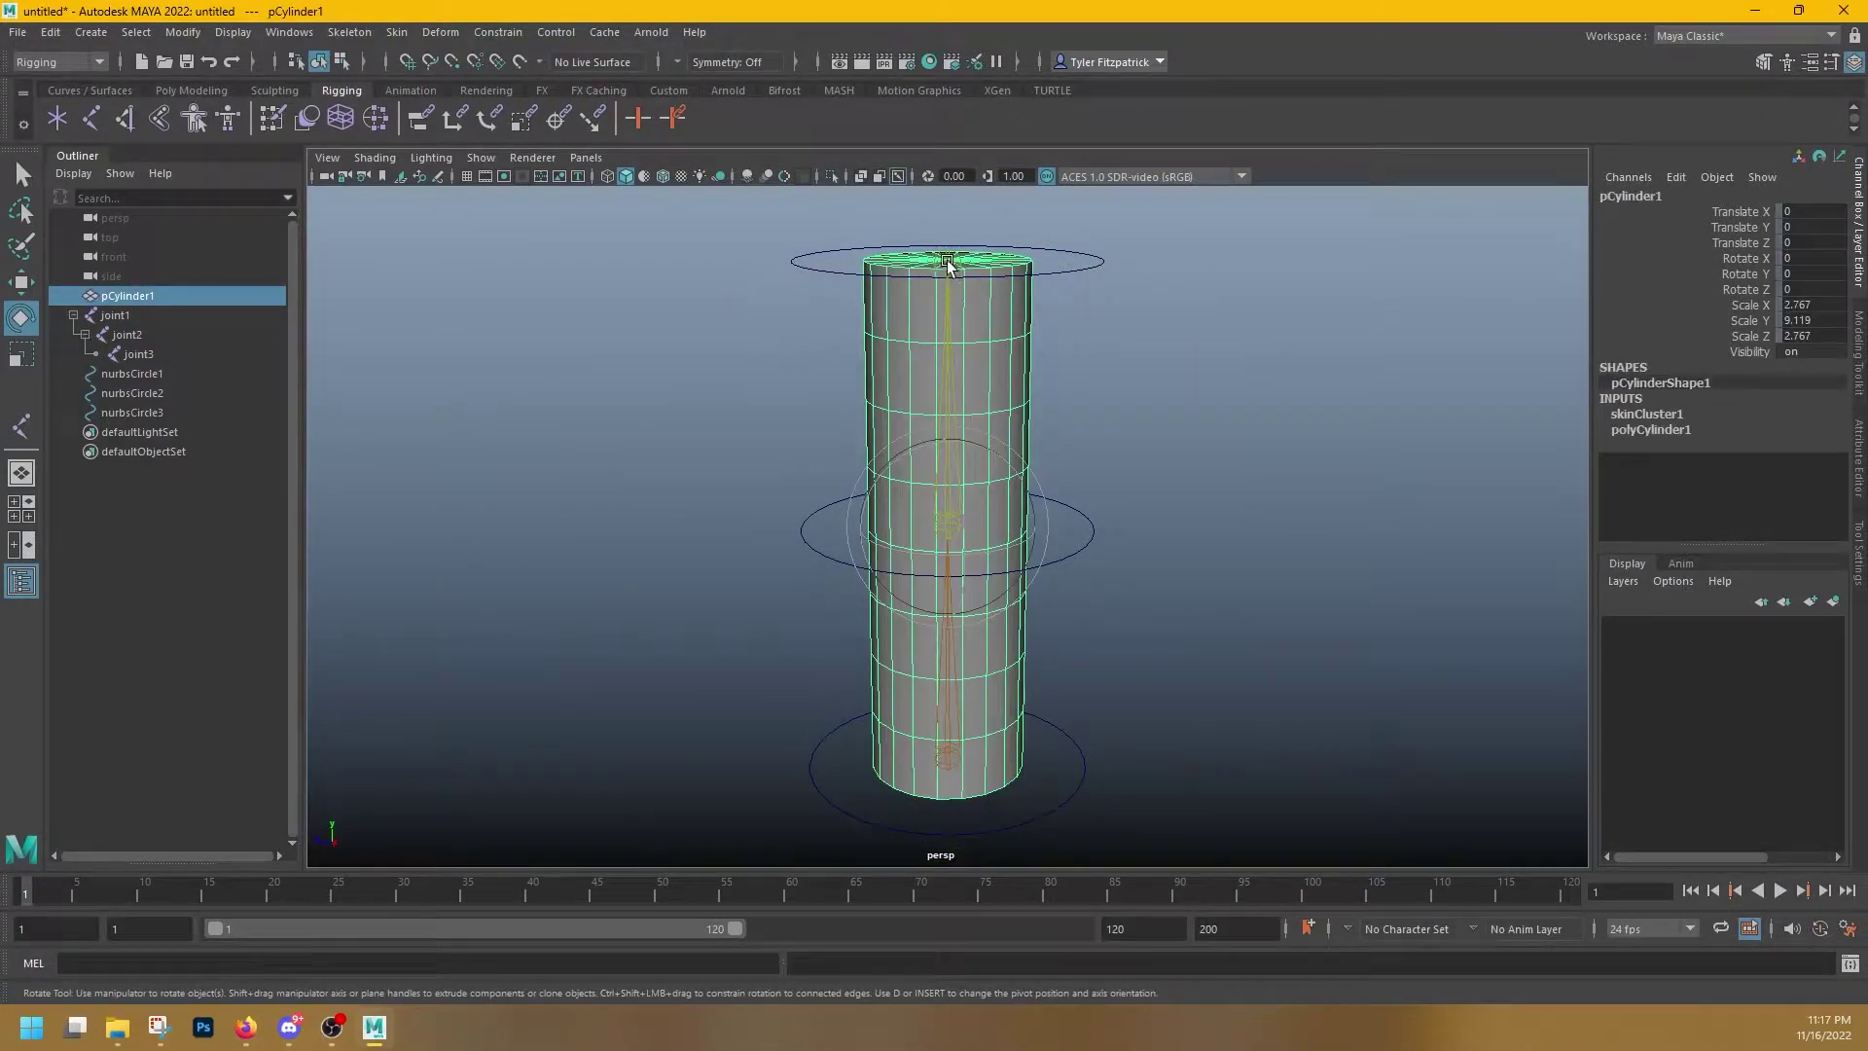
left_click(949, 263)
left_click_drag(948, 262, 881, 239)
key("ctrl+z")
left_click(1158, 428)
- Parent-constrain joint2 to the middle control circle, nurbsCircle2, with the circle selected first
left_click_drag(1206, 511, 1136, 535, "alt")
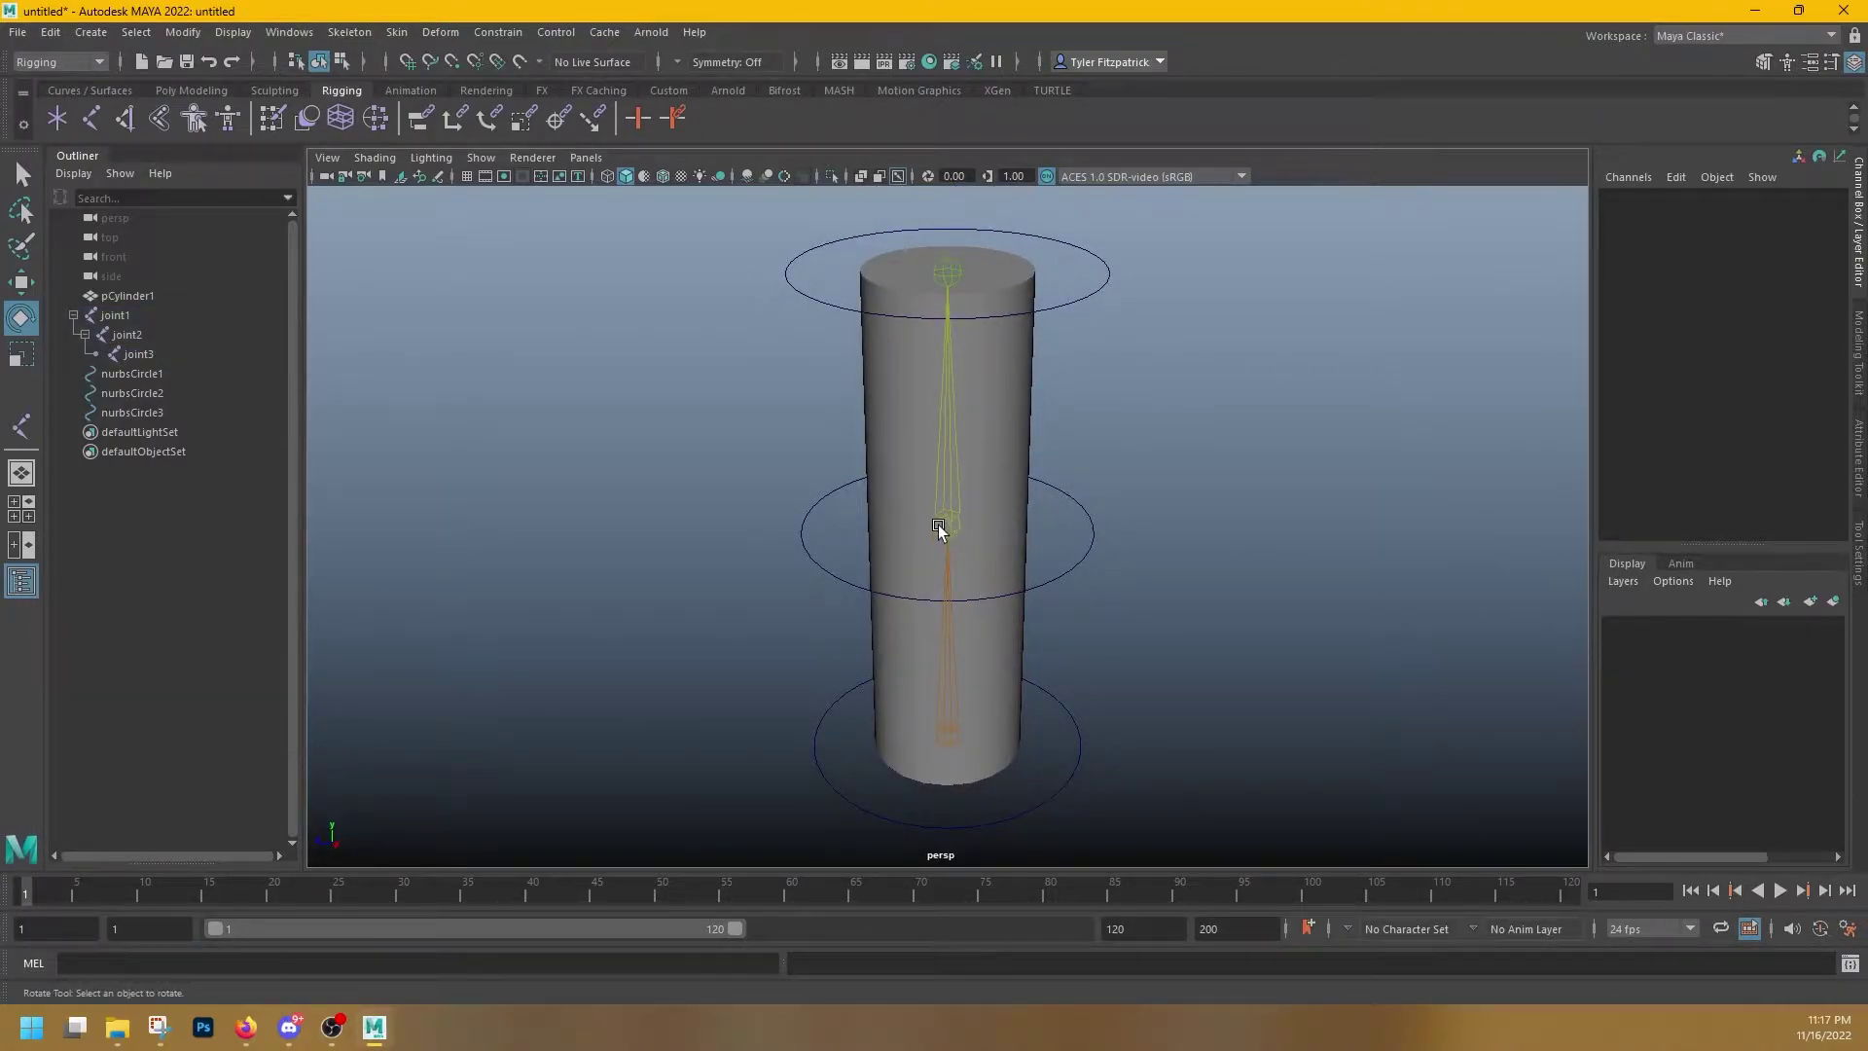
key("q")
left_click(1090, 551)
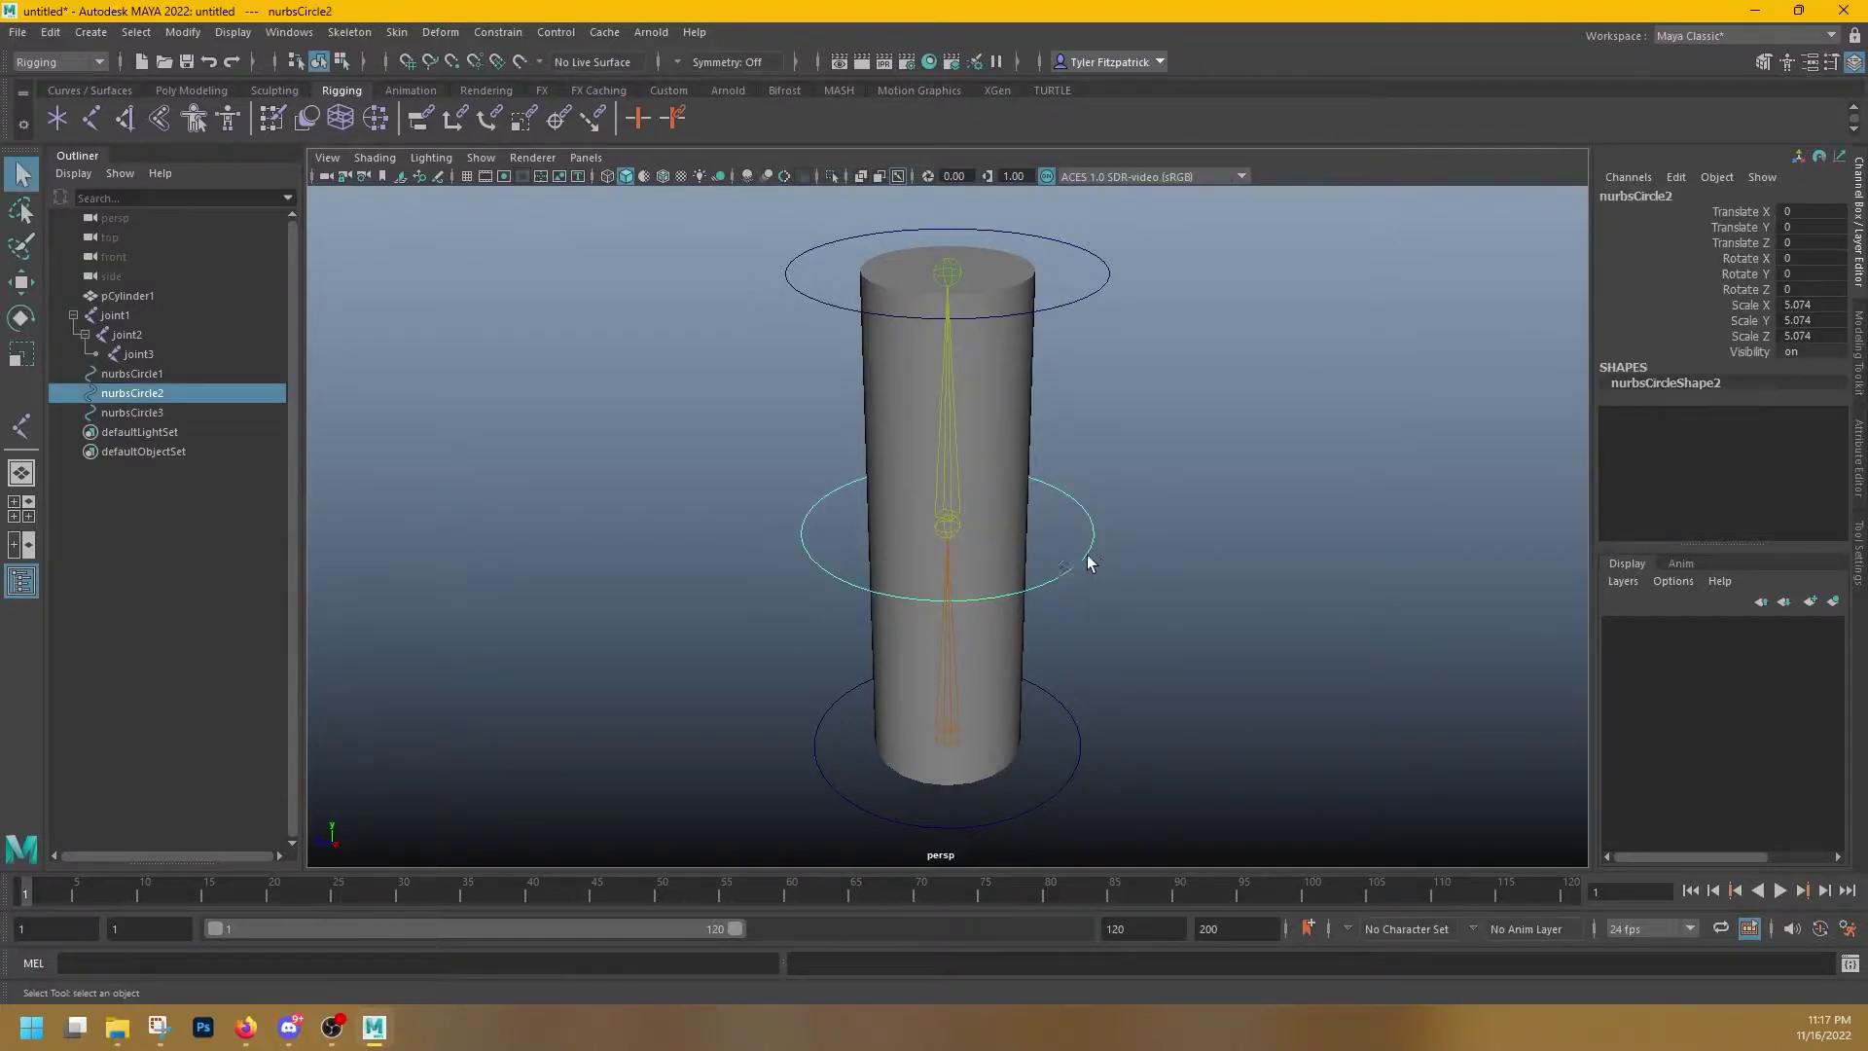
left_click(945, 528, "shift")
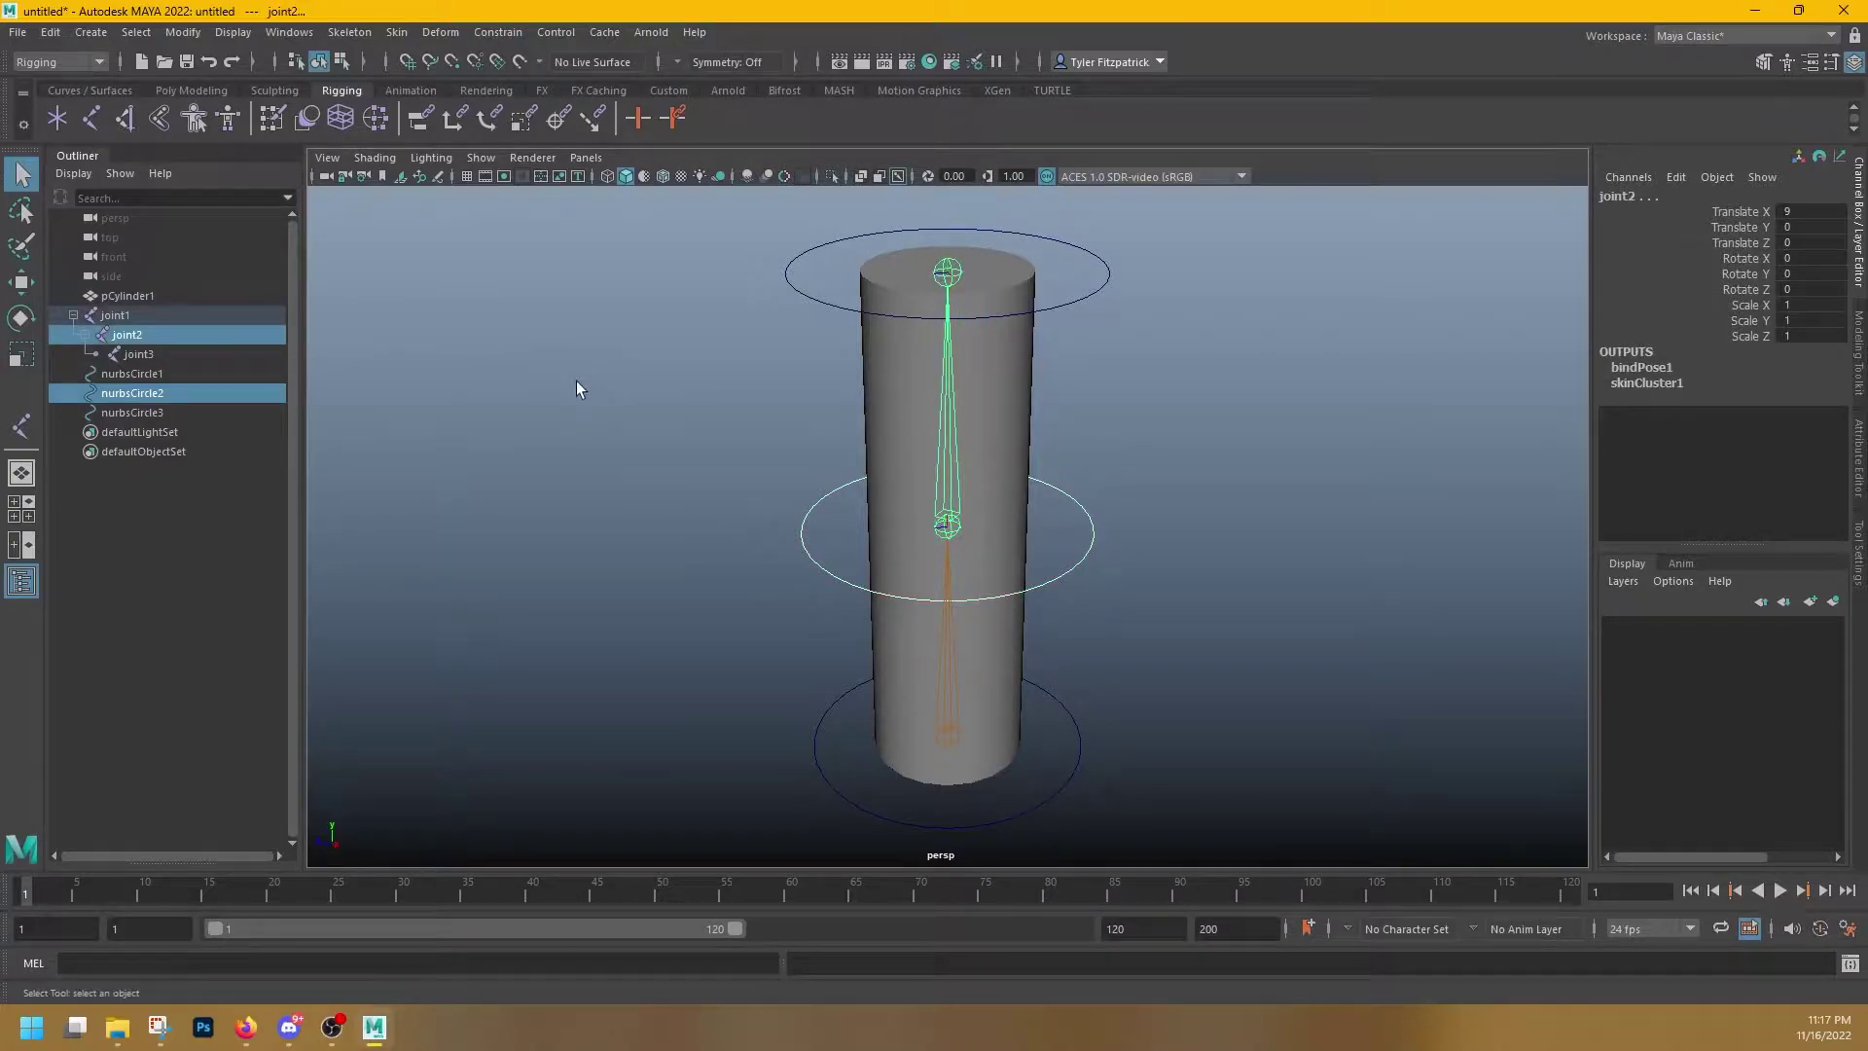
left_click(96, 63)
left_click(66, 85)
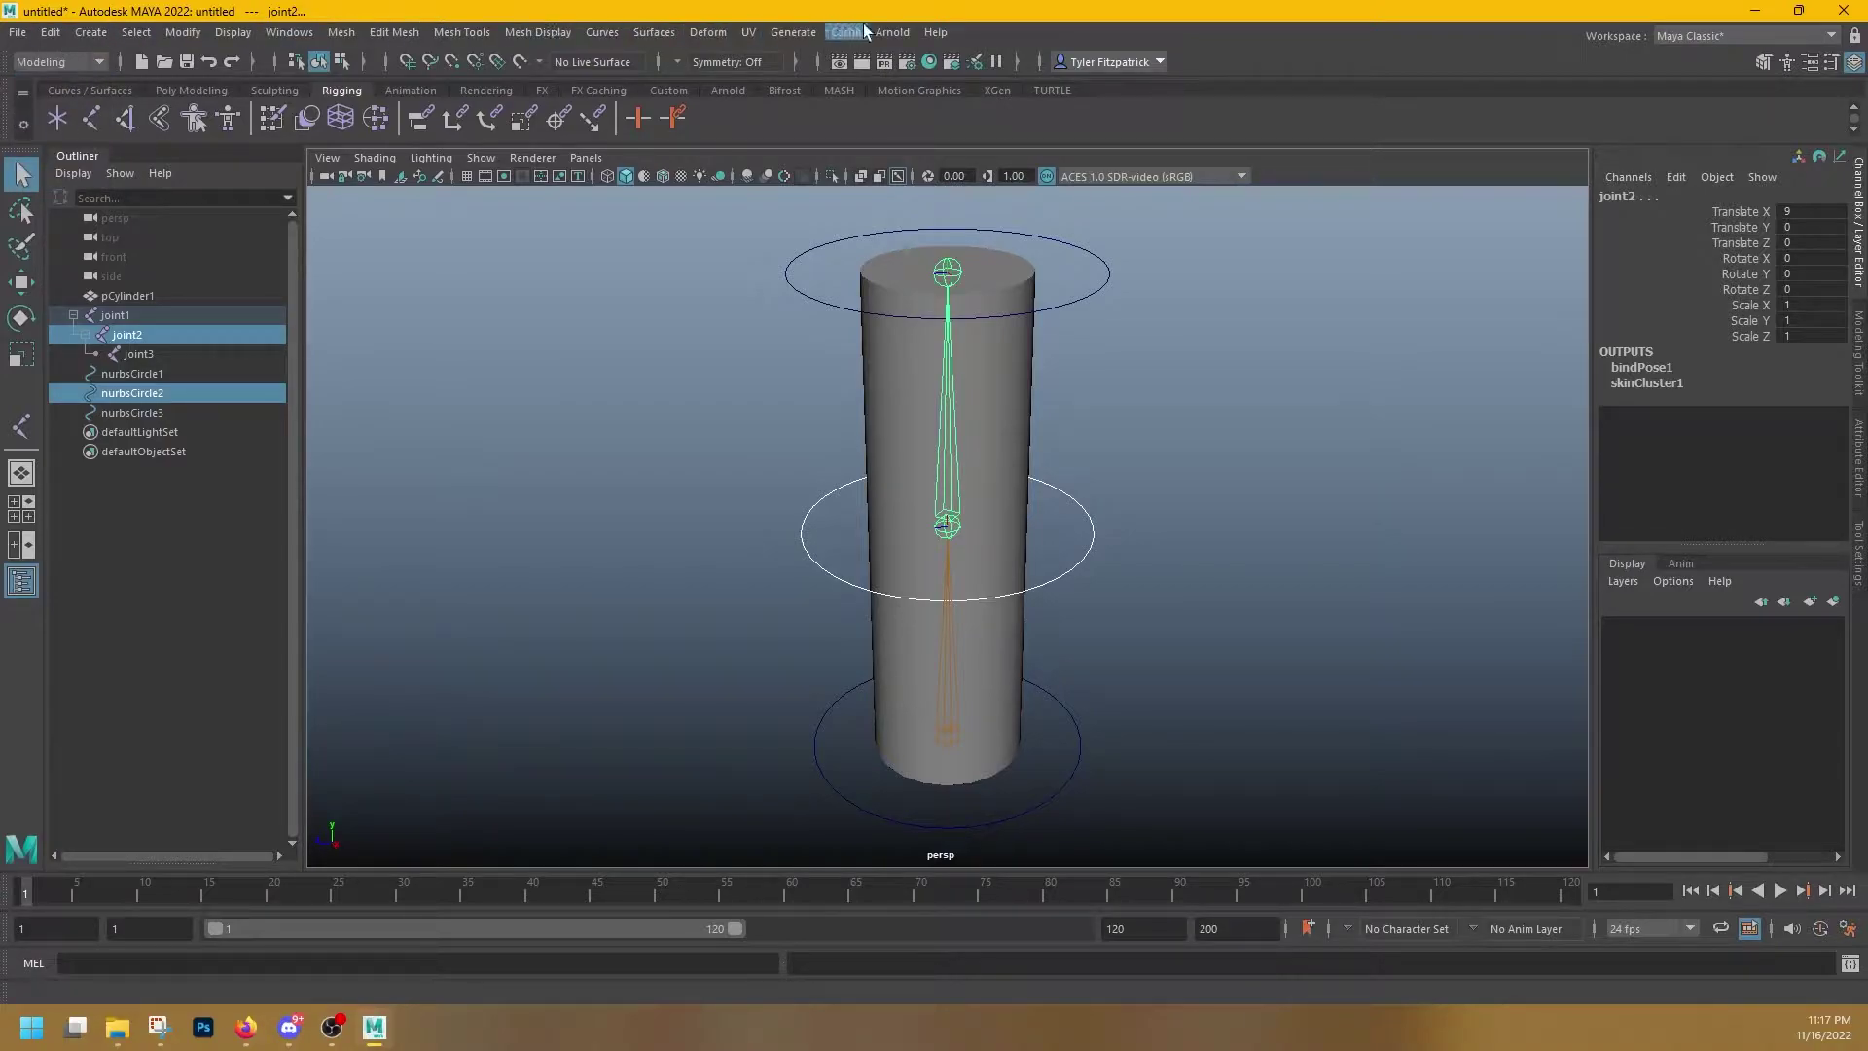
left_click(78, 66)
left_click(51, 103)
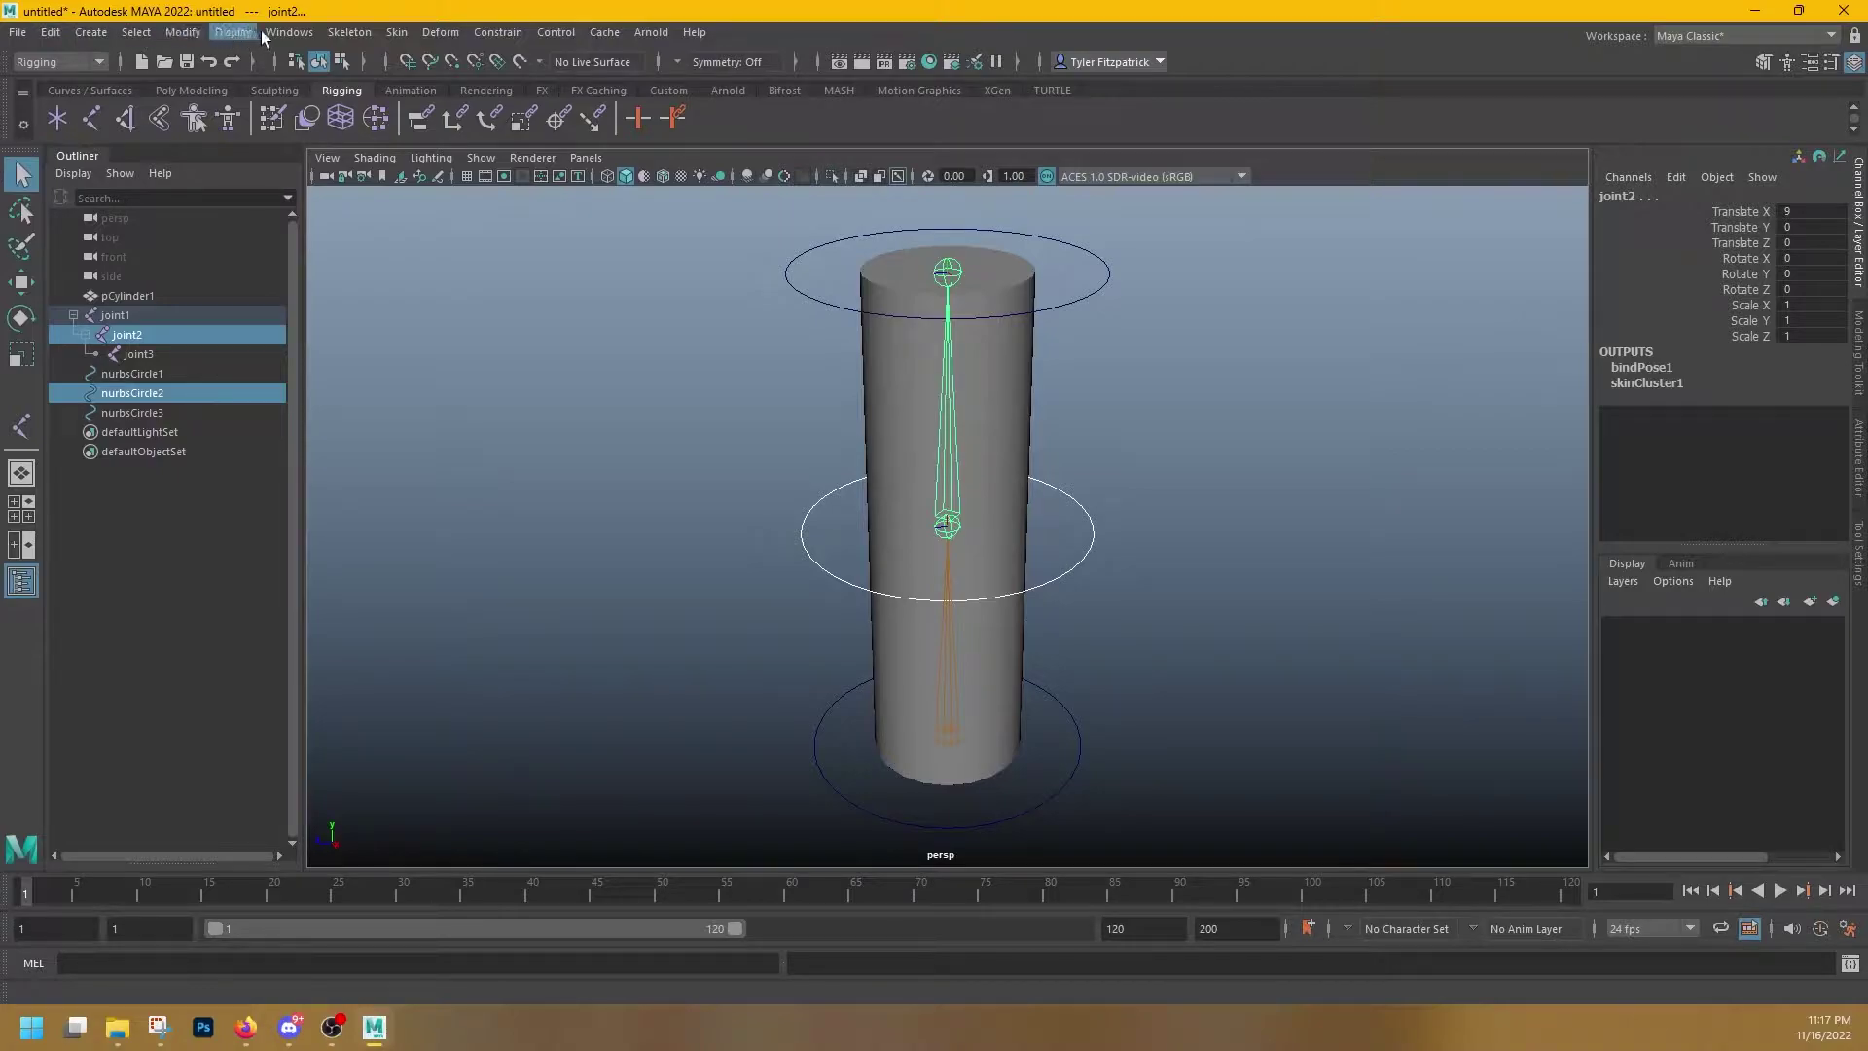
left_click(498, 32)
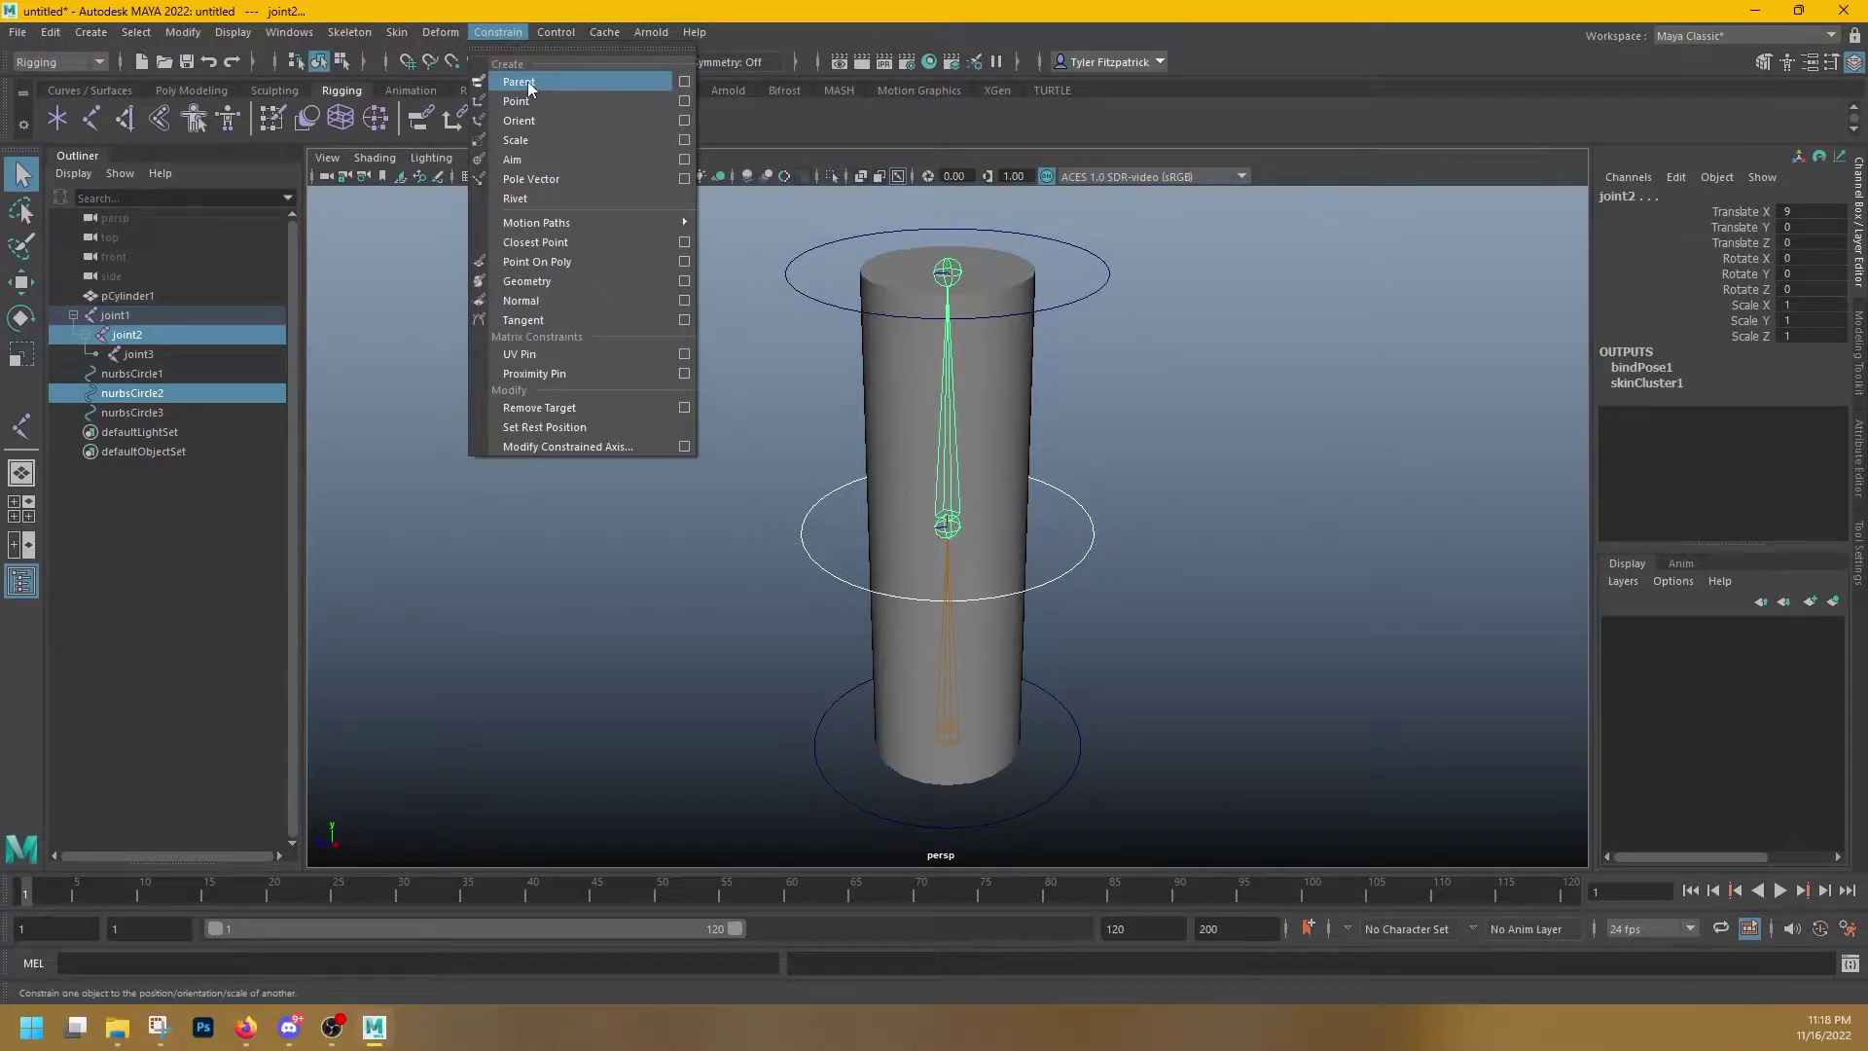
left_click(529, 85)
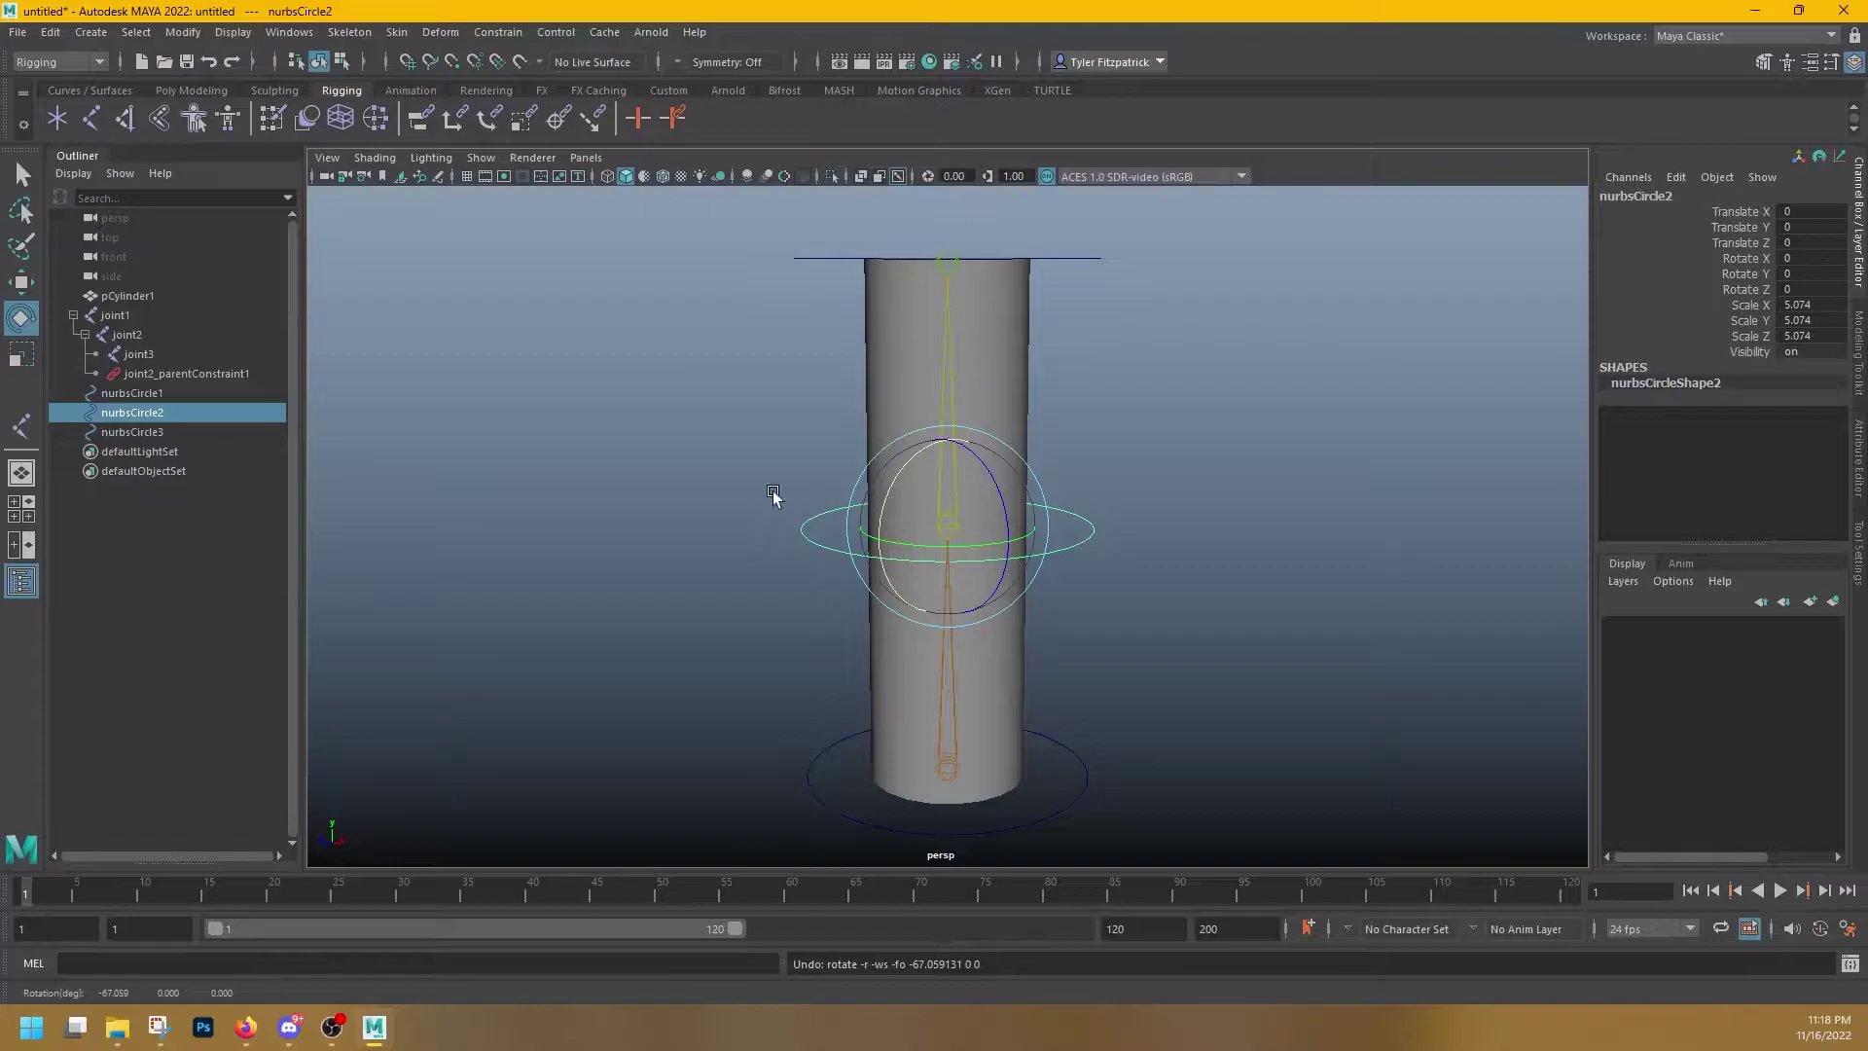
- Rotate the middle control circle to test how it drives joint2
left_click(715, 451)
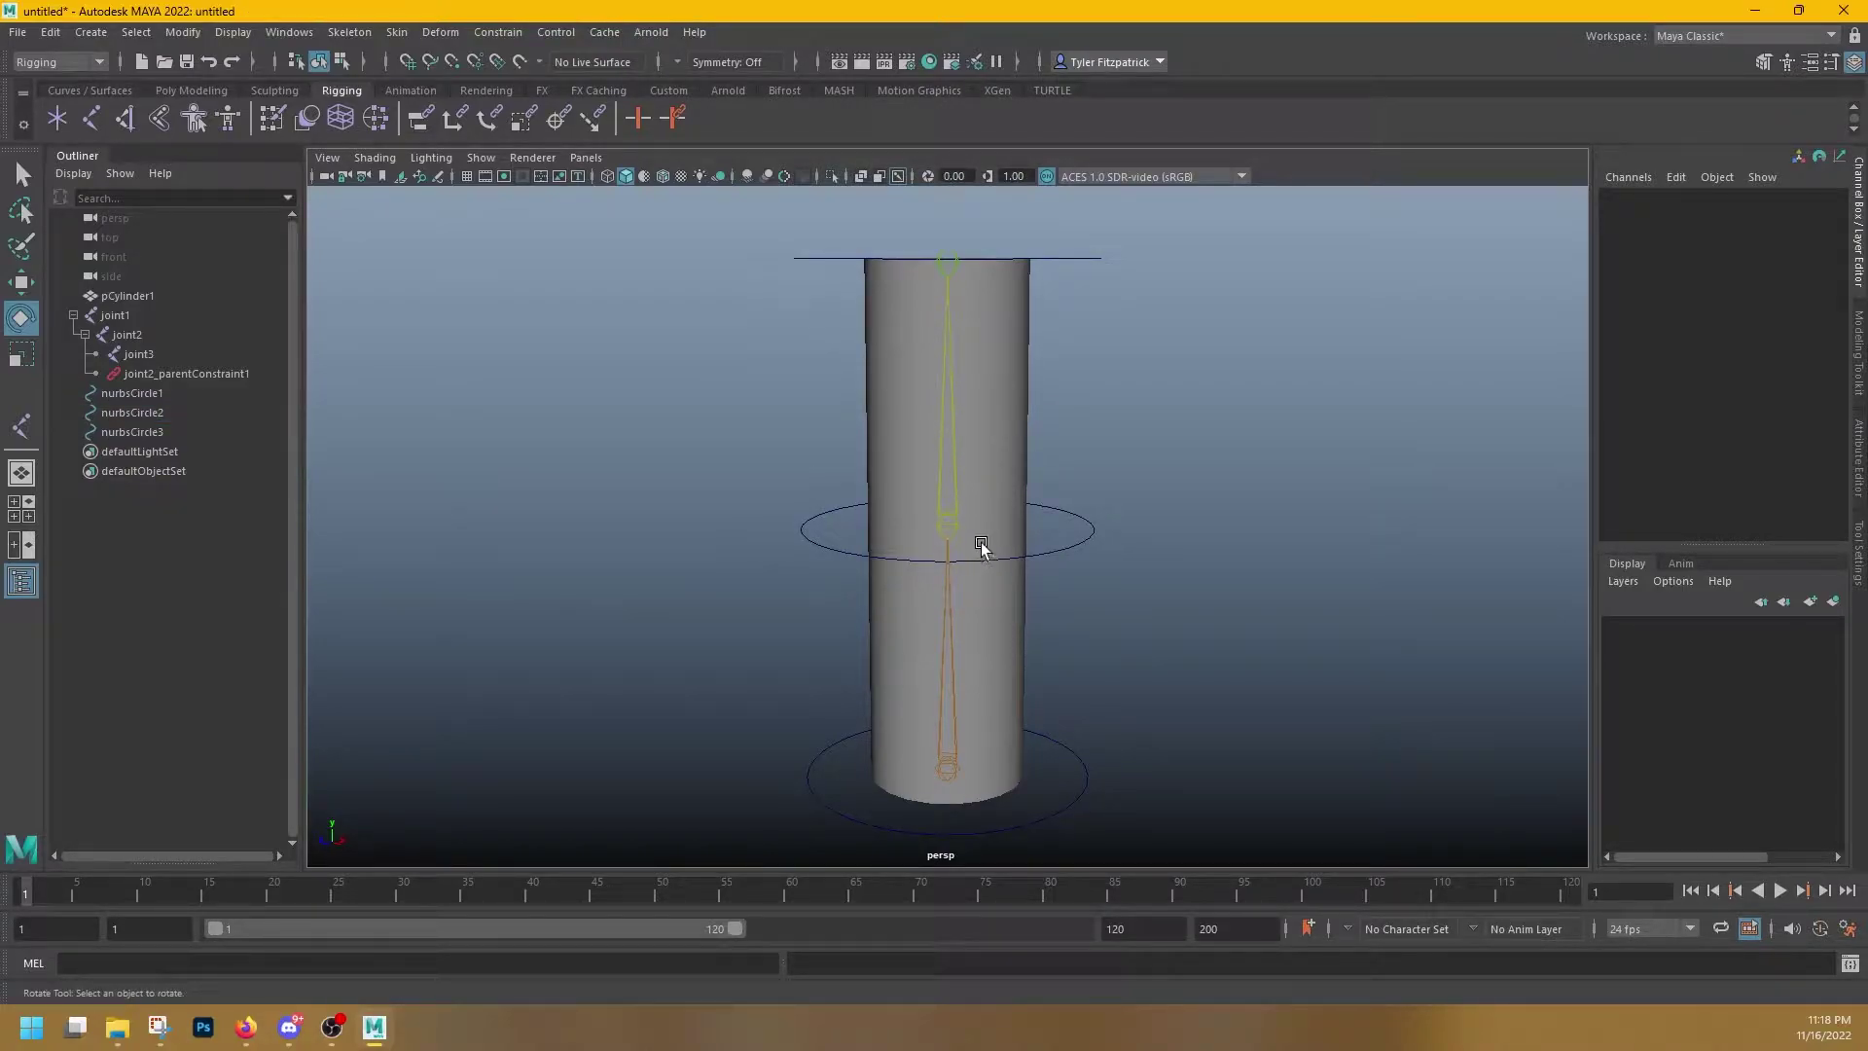
left_click(849, 536)
left_click_drag(888, 551, 941, 488)
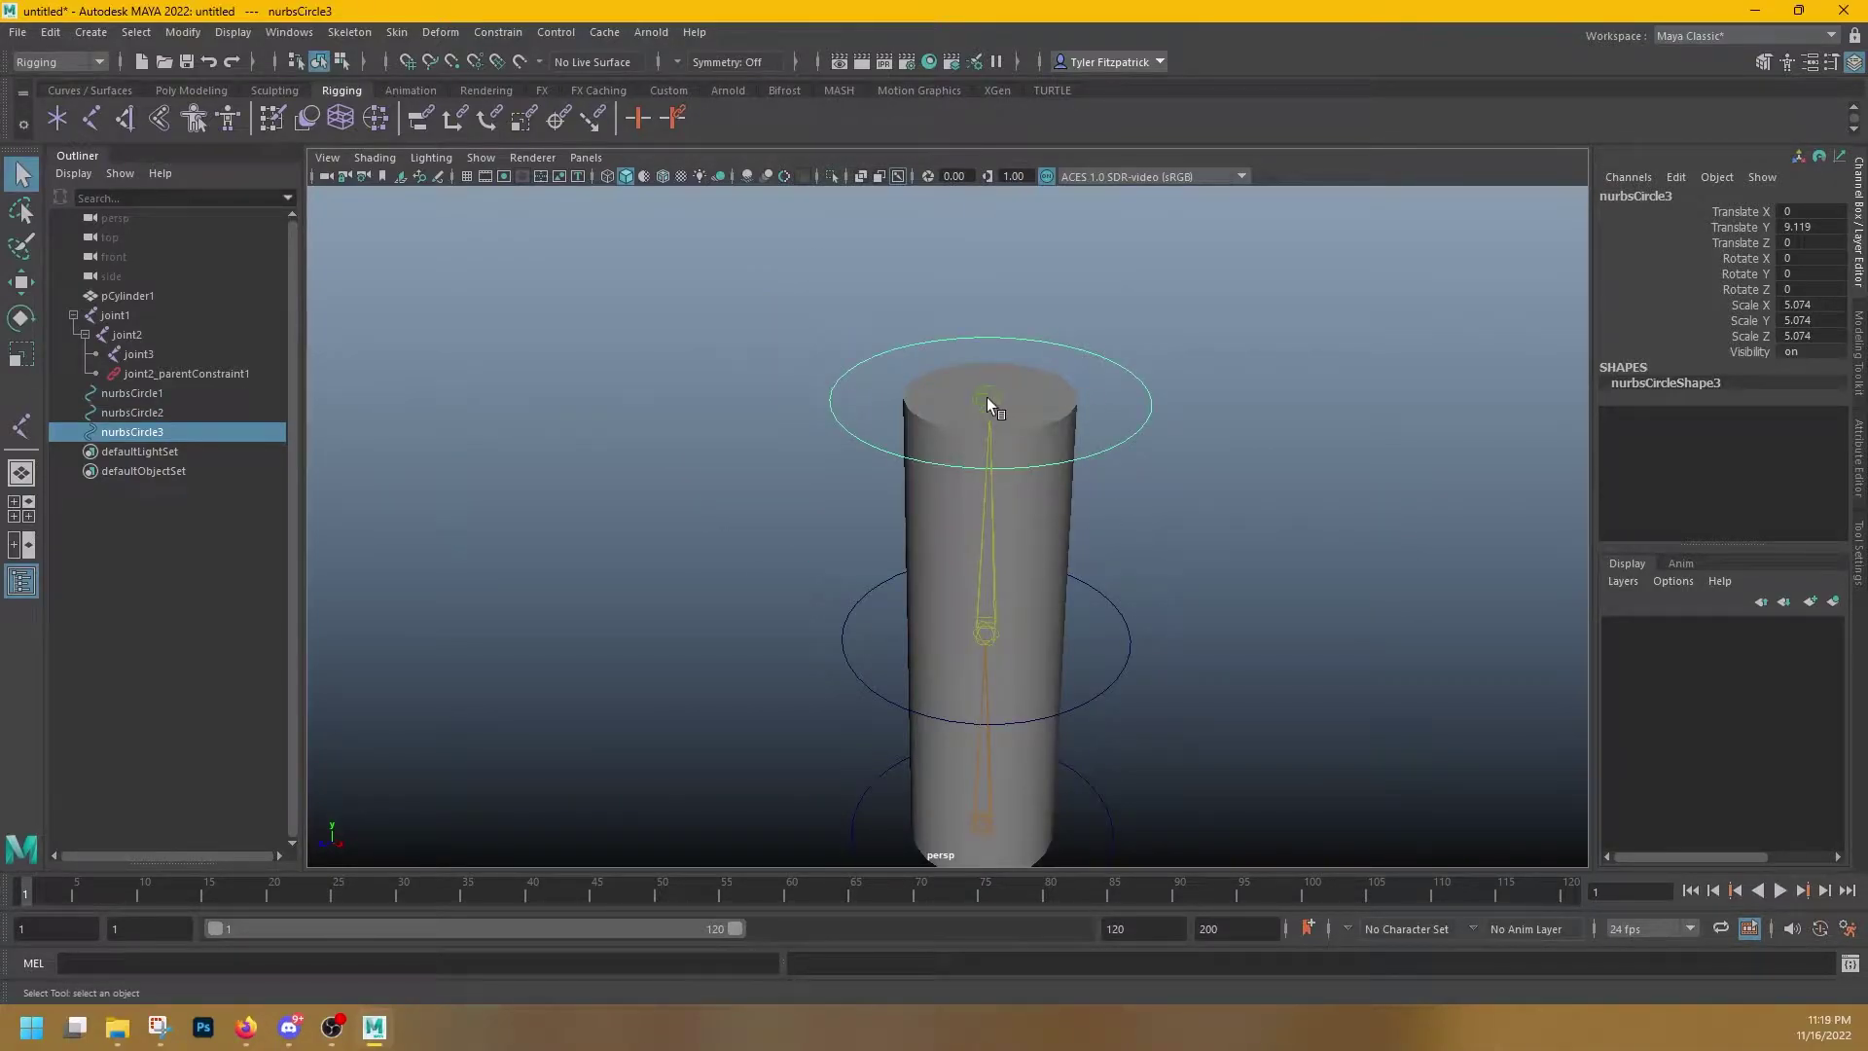
- Parent-constrain joint3 to the upper control circle, nurbsCircle3
left_click(986, 401, "shift")
key("ctrl+z")
left_click(151, 354, "ctrl")
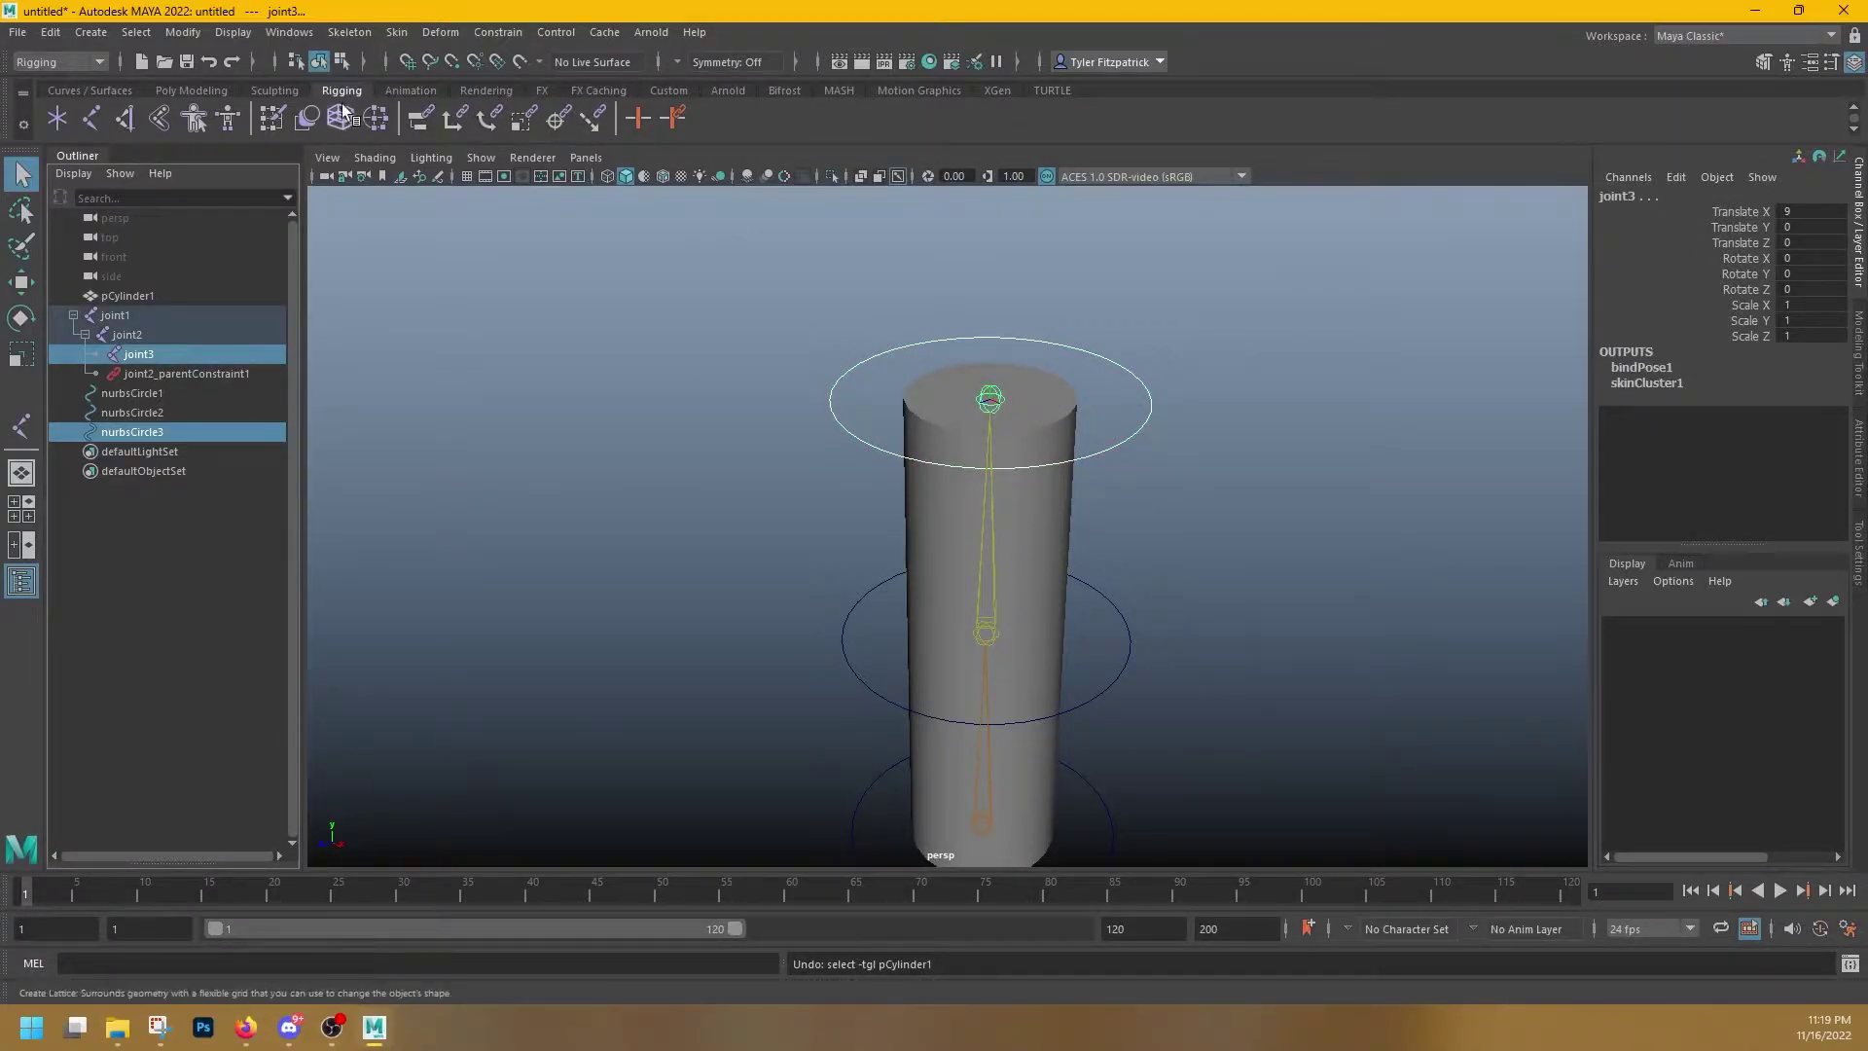
left_click(499, 32)
left_click(499, 61)
- Parent-constrain joint1 to the lower control circle, nurbsCircle1
middle_click_drag(1034, 546, 962, 180, "alt")
left_click(835, 543)
left_click(146, 315, "ctrl")
left_click(506, 35)
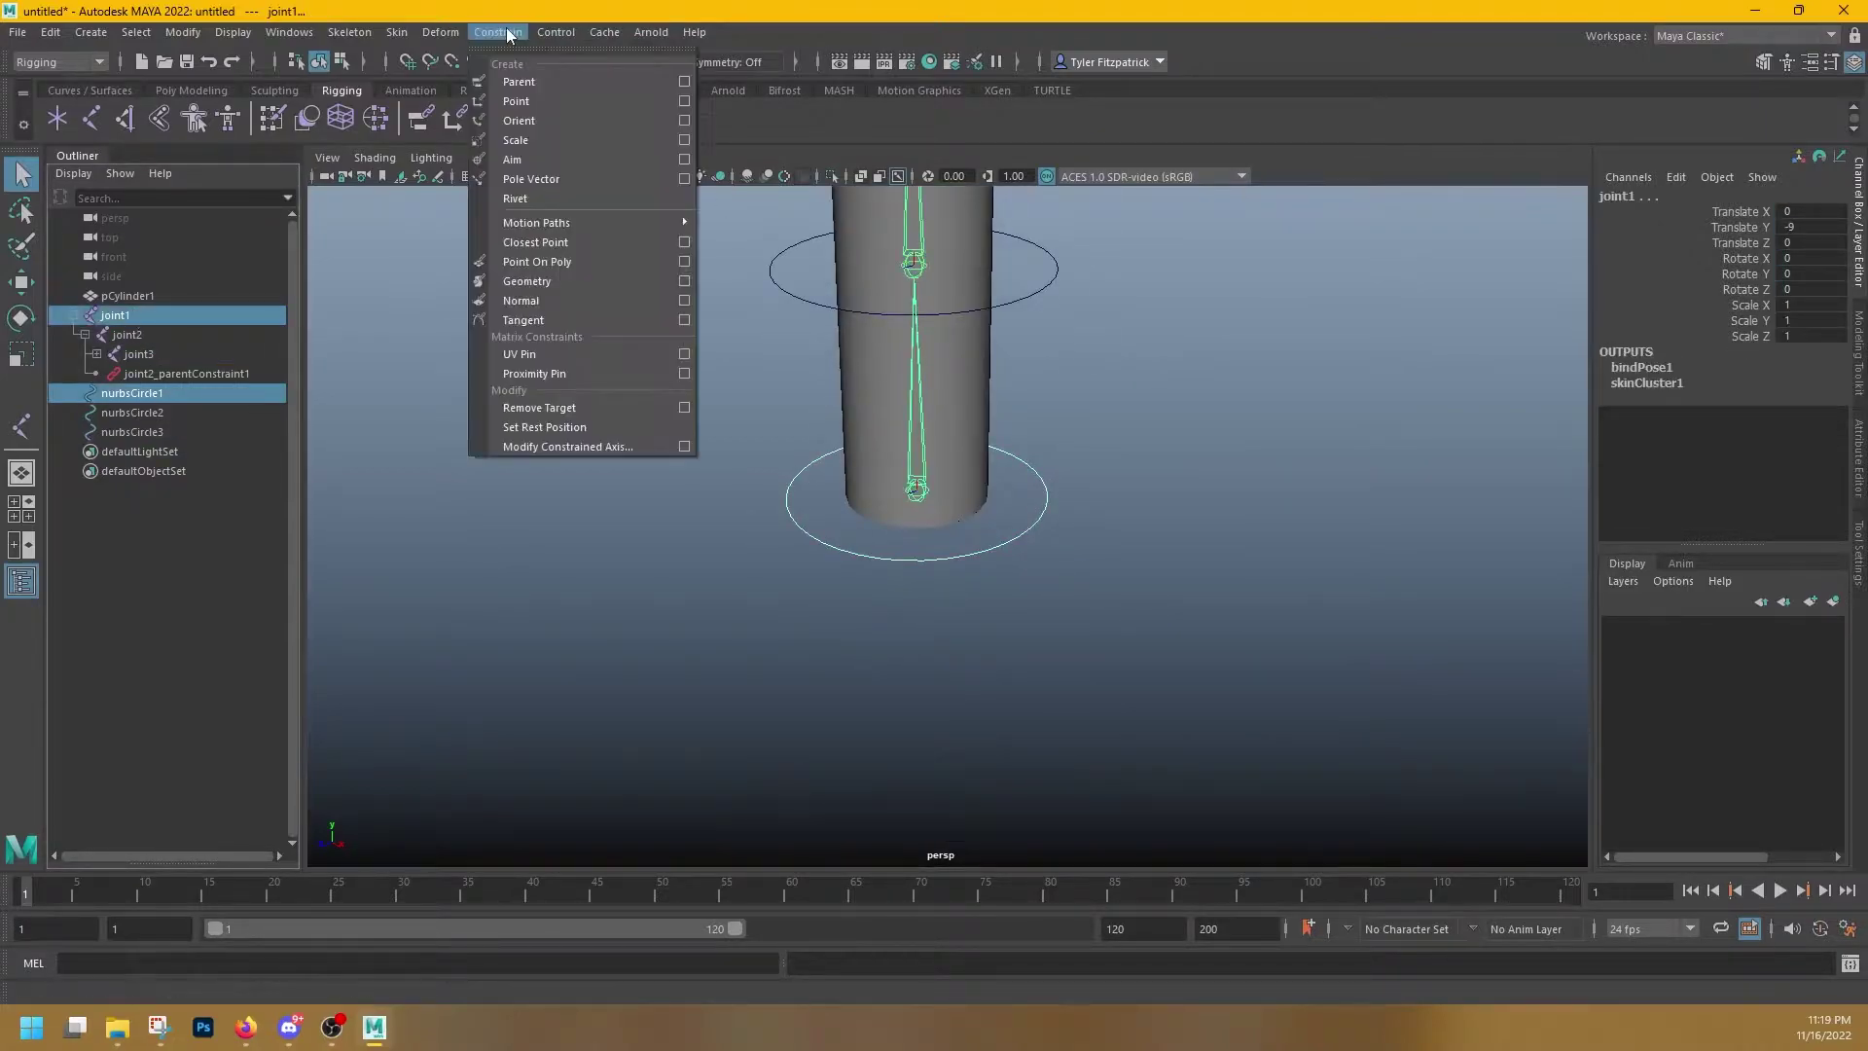
left_click(501, 62)
- Test the constrained rig by rotating the middle control circle about 31 degrees around X and undo the rotation
middle_click_drag(1154, 412, 1301, 558, "alt")
left_click(1078, 413)
middle_click_drag(1086, 408, 1071, 551, "alt")
key("e")
left_click_drag(1071, 550, 1012, 545)
key("ctrl+z")
left_click(1338, 463)
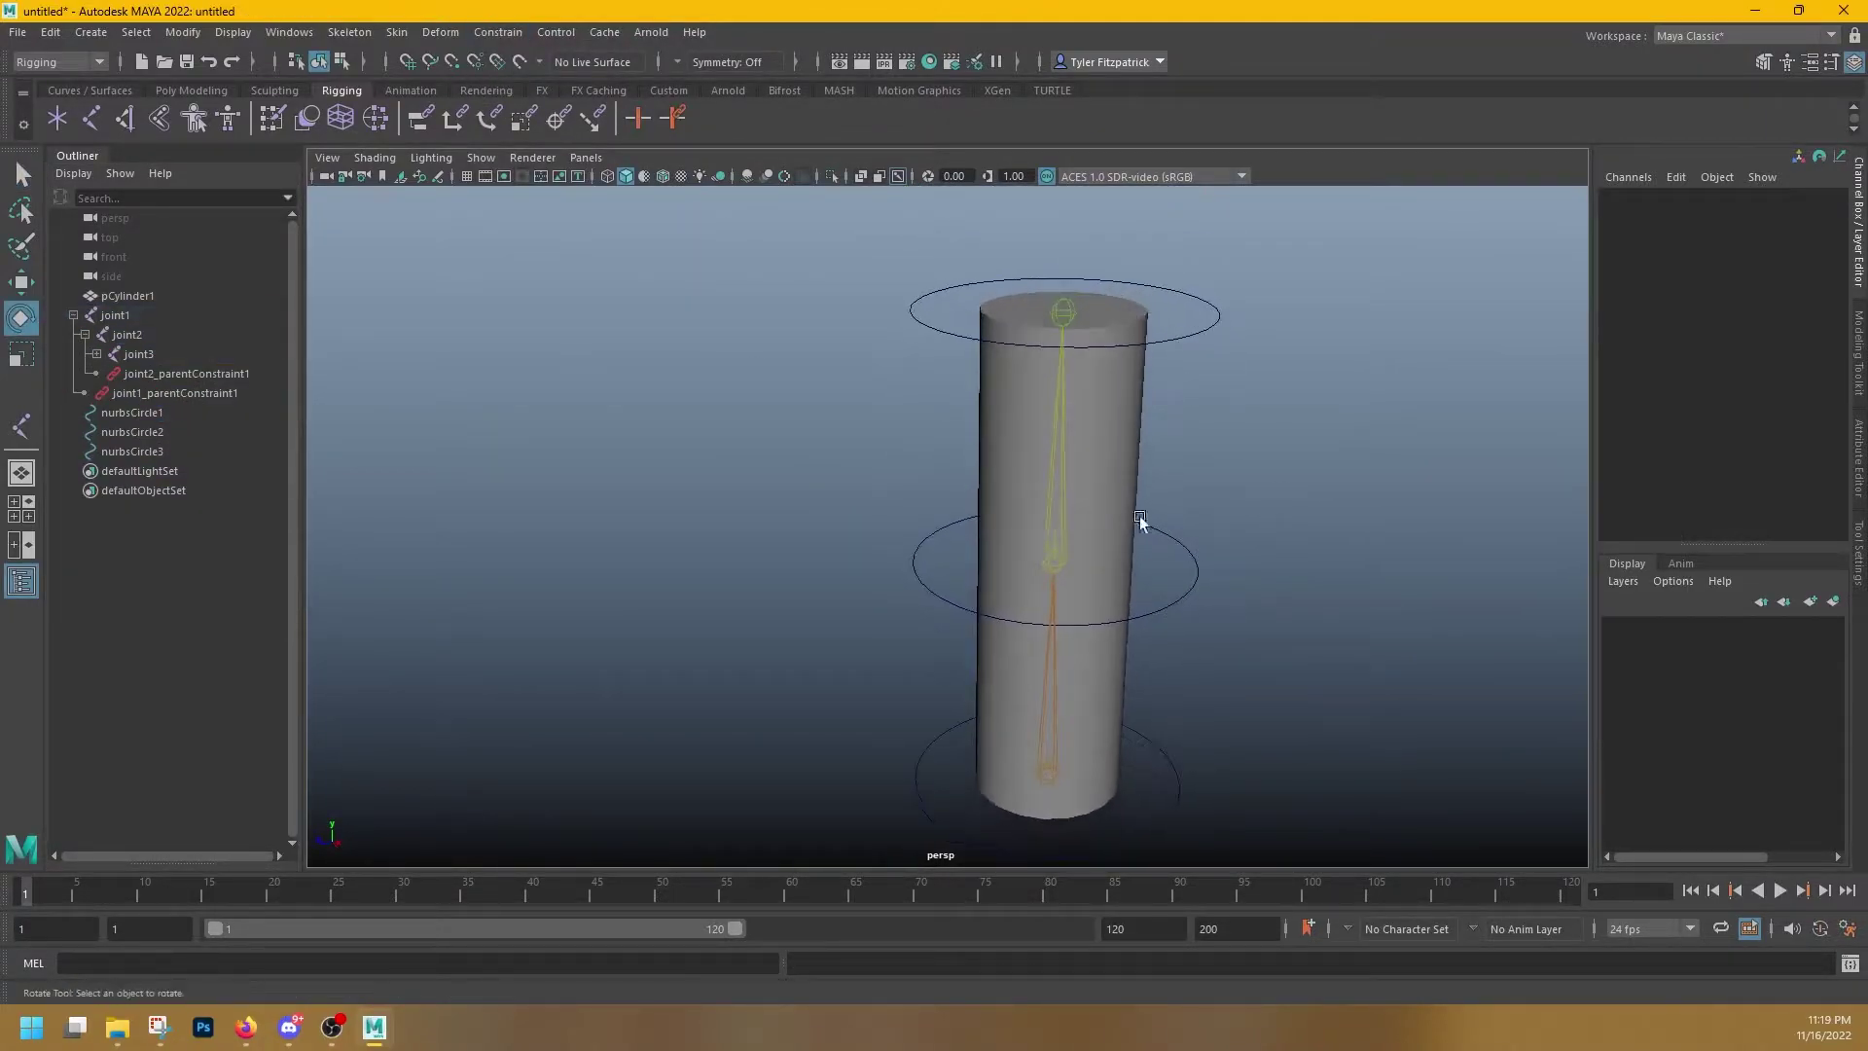
left_click(917, 584)
left_click_drag(925, 596, 979, 575)
key("ctrl+z")
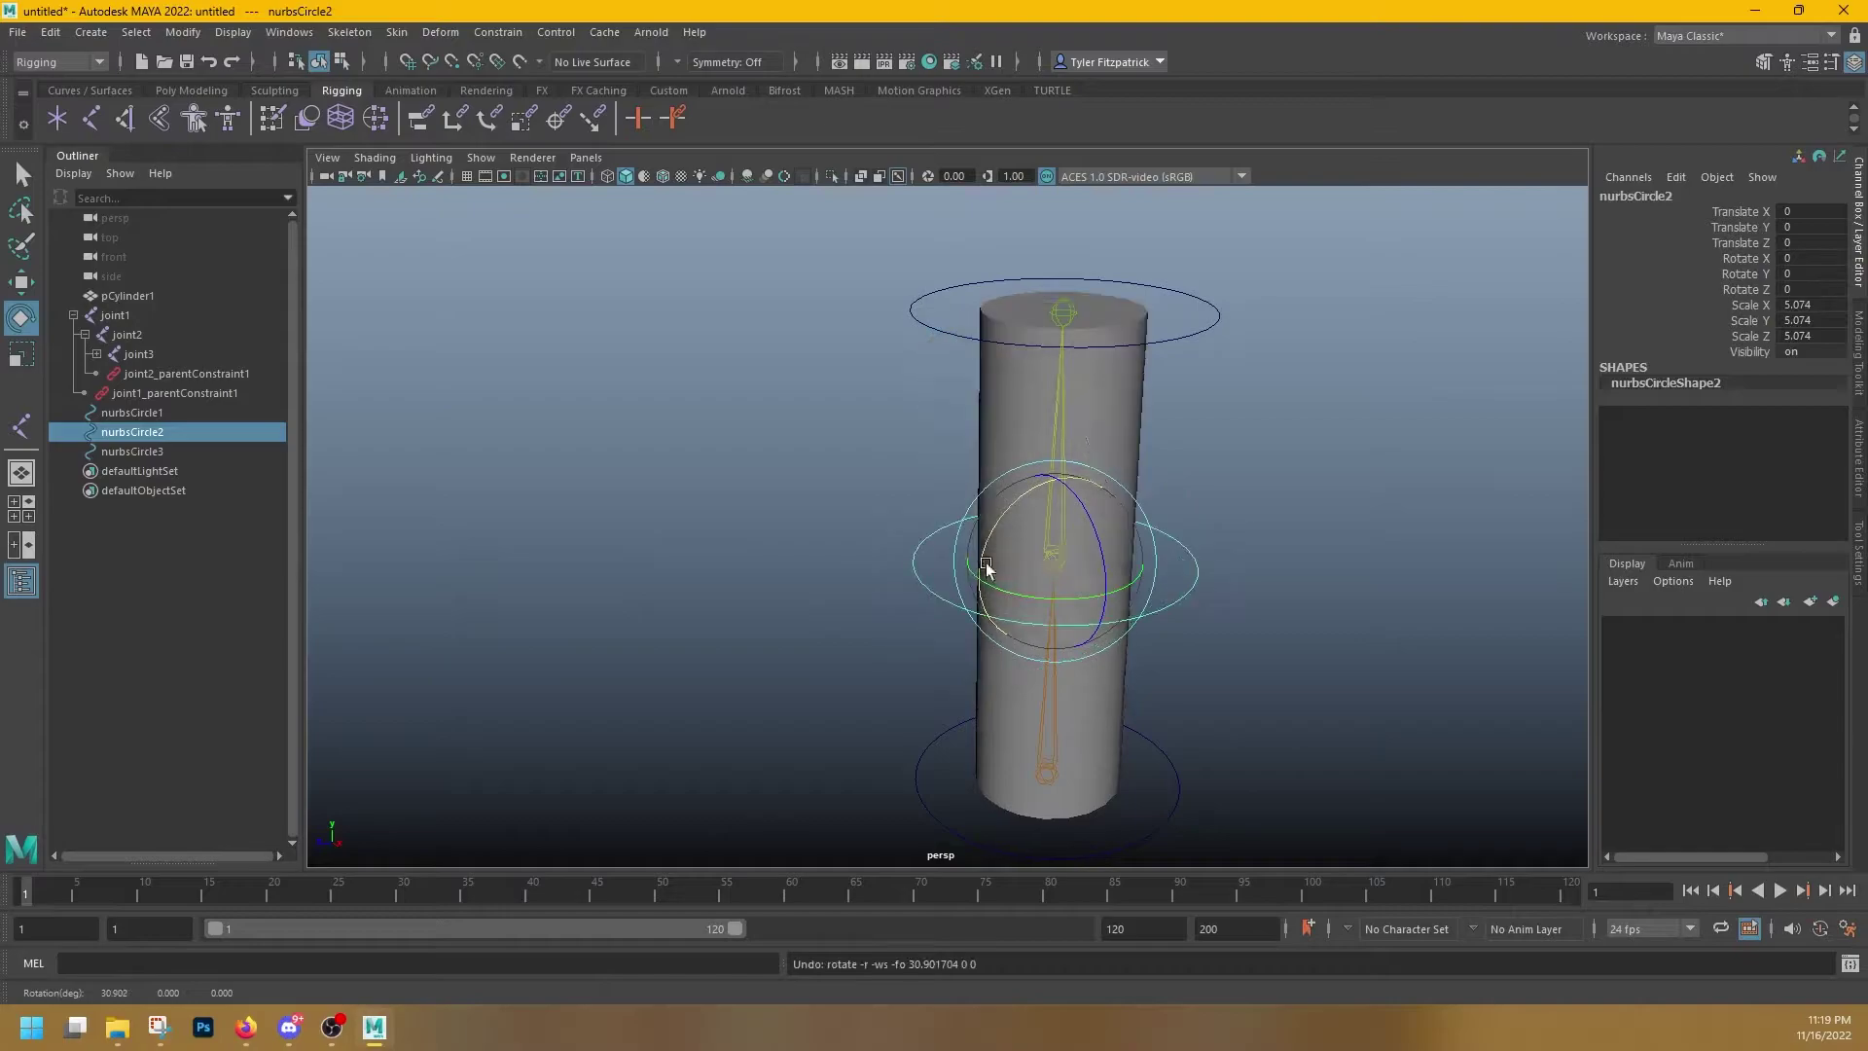
left_click(1239, 471)
- Examine nurbsCircle1, nurbsCircle2, nurbsCircle3, joint1, joint2 and joint3 by selecting each one in the Outliner
left_click(155, 413)
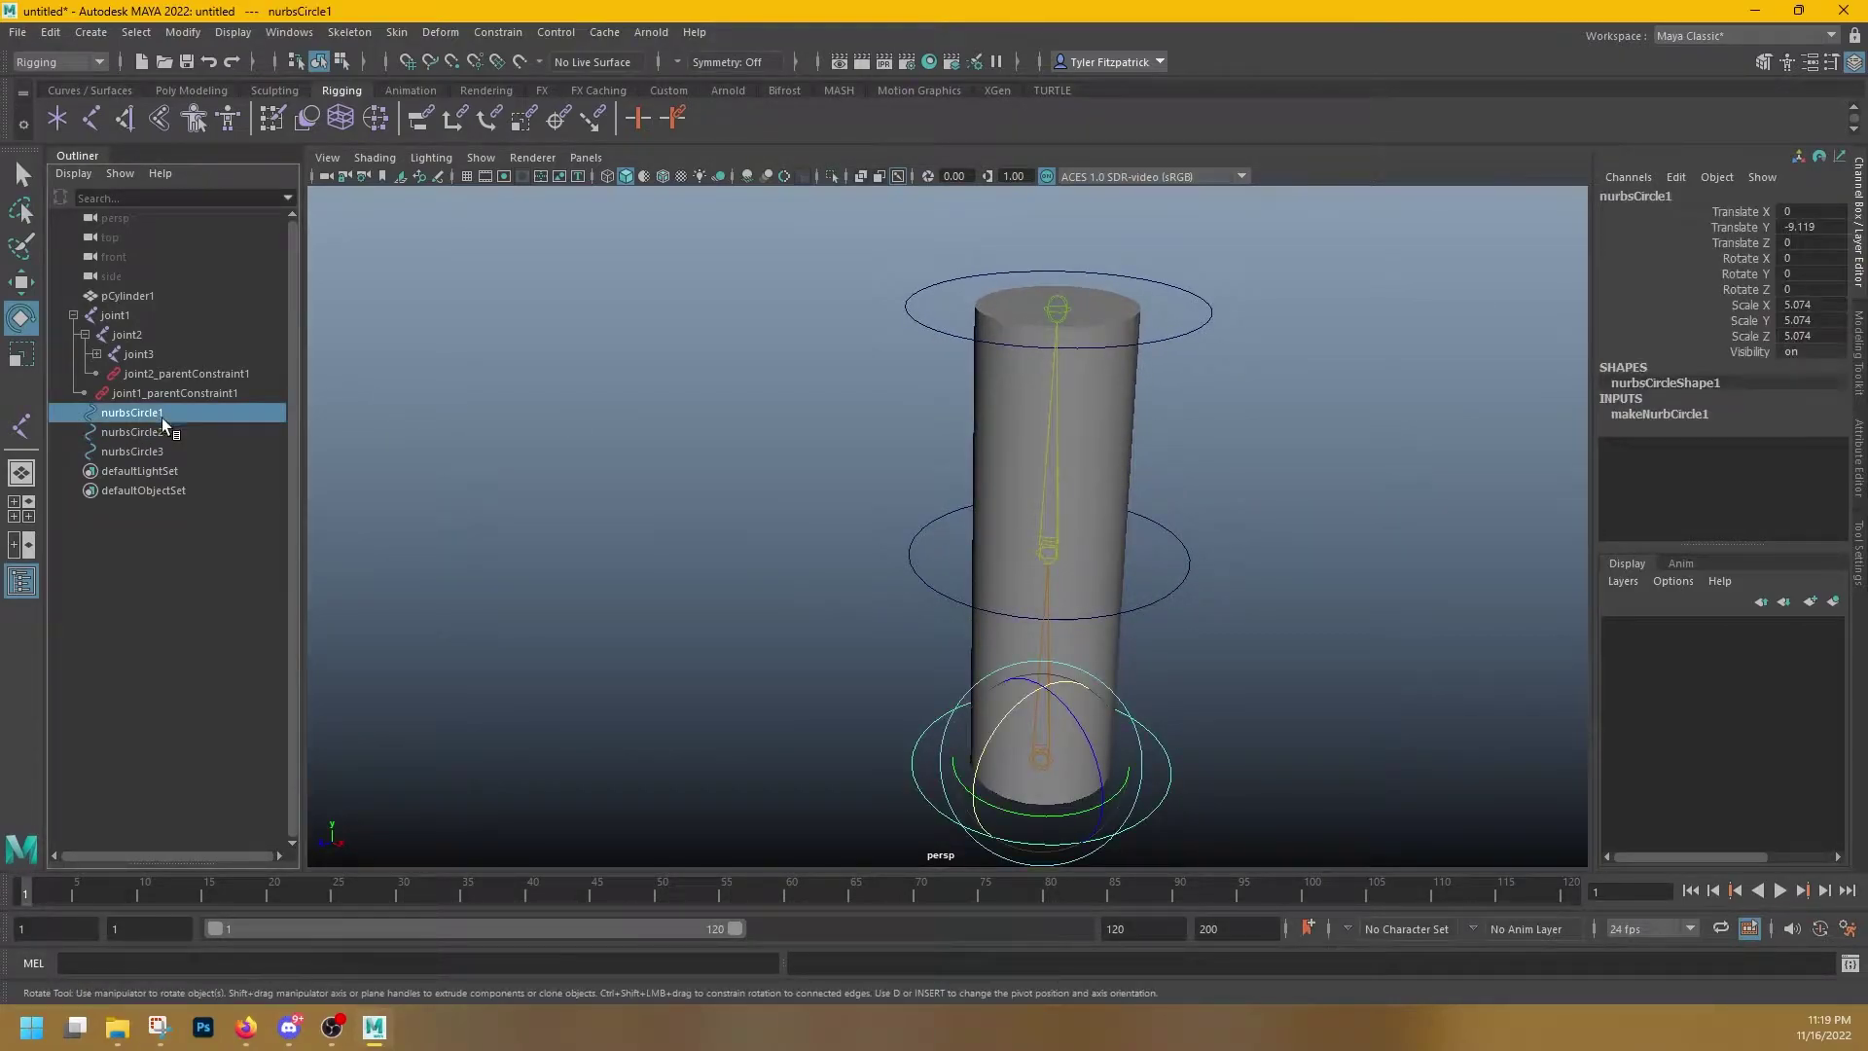
left_click(167, 431)
left_click(165, 450)
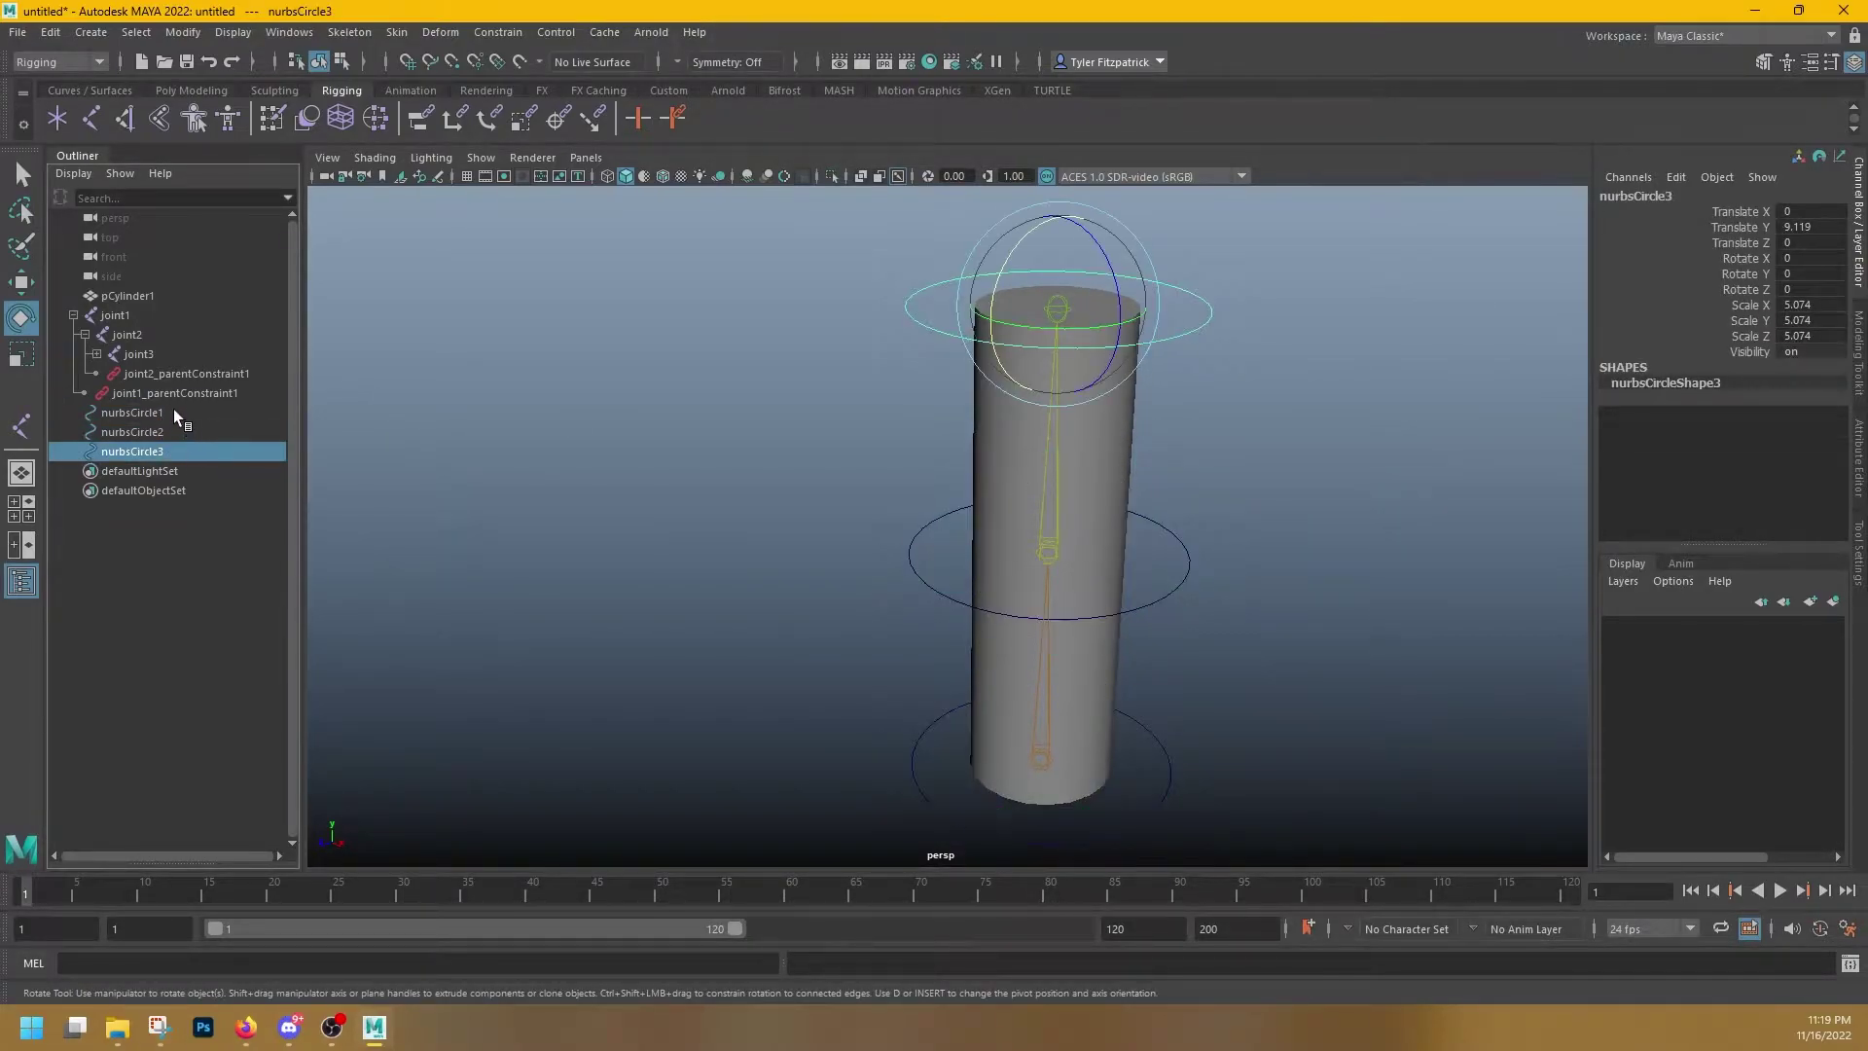
left_click(115, 314)
left_click(127, 334)
left_click(137, 353)
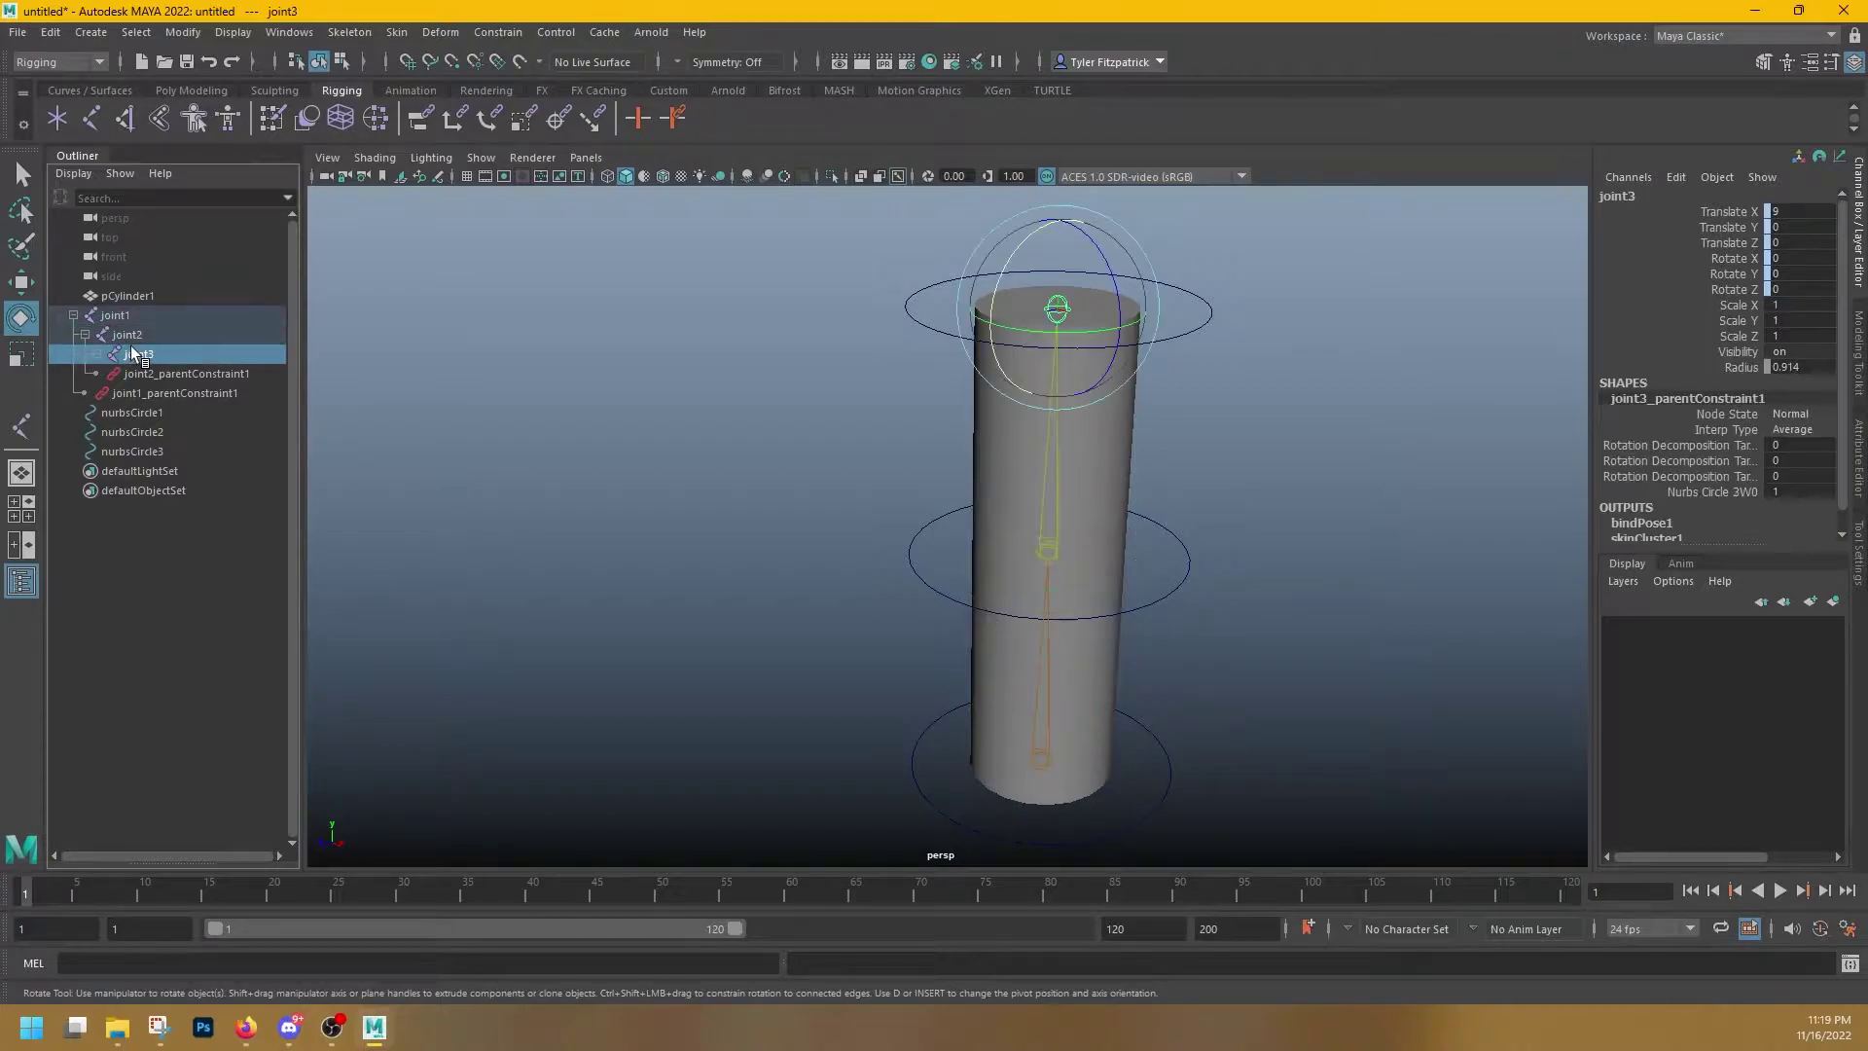
- Parent nurbsCircle3 under nurbsCircle2 and nurbsCircle2 under nurbsCircle1 in the Outliner, and expand the resulting hierarchy
left_click(153, 413)
left_click(154, 431)
left_click(156, 450)
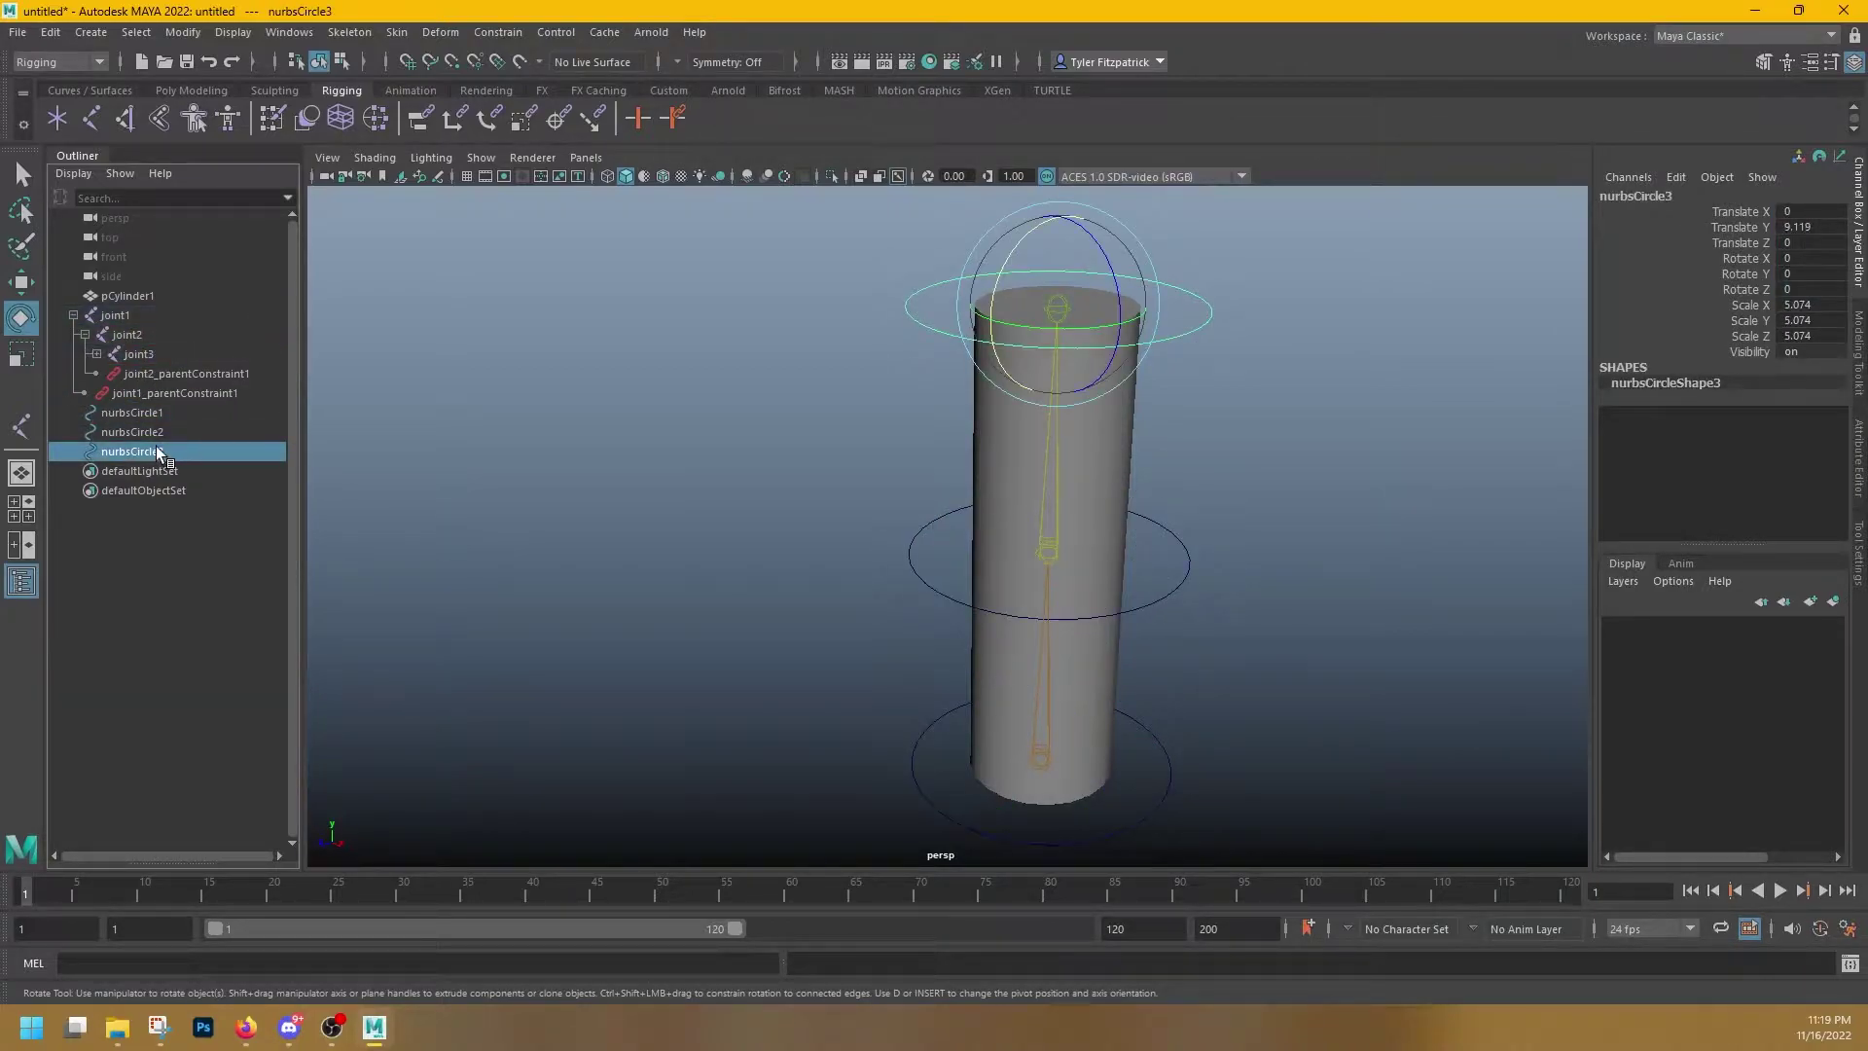
middle_click_drag(159, 459, 157, 412)
left_click(154, 430)
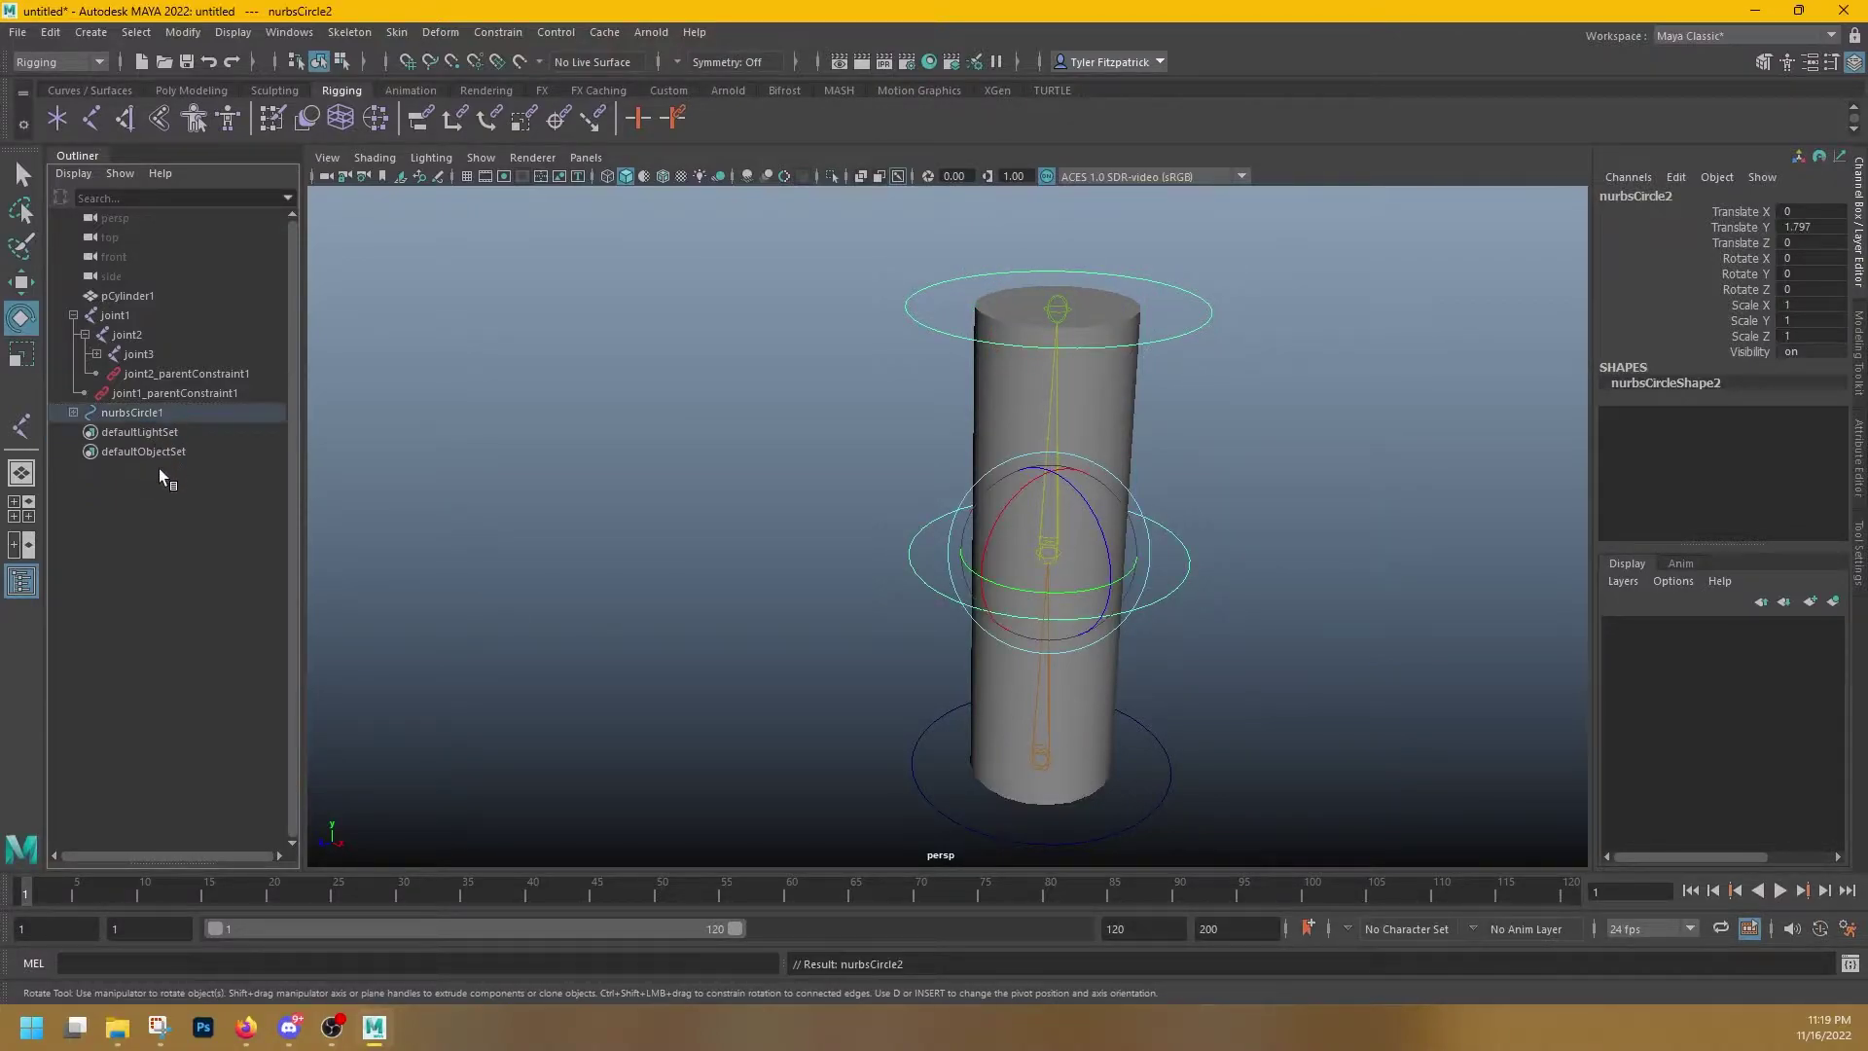
left_click(73, 411)
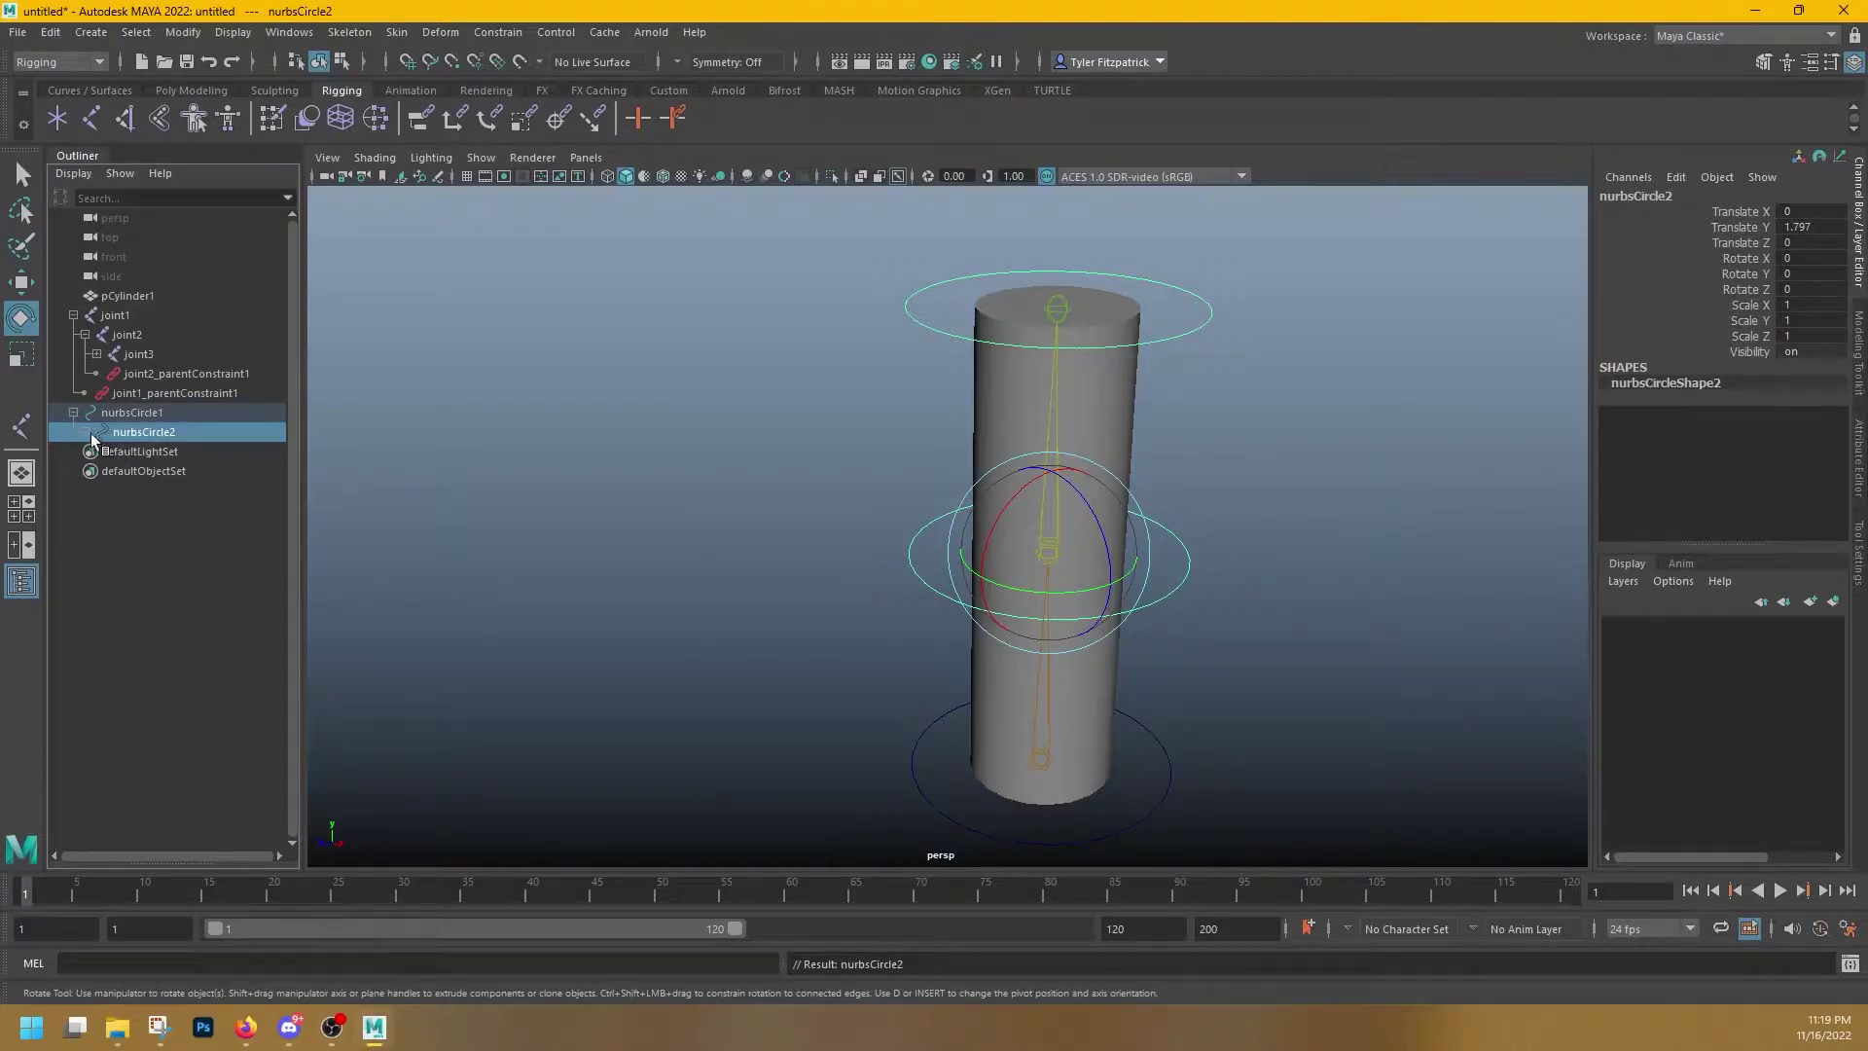
left_click(84, 431)
left_click(132, 452)
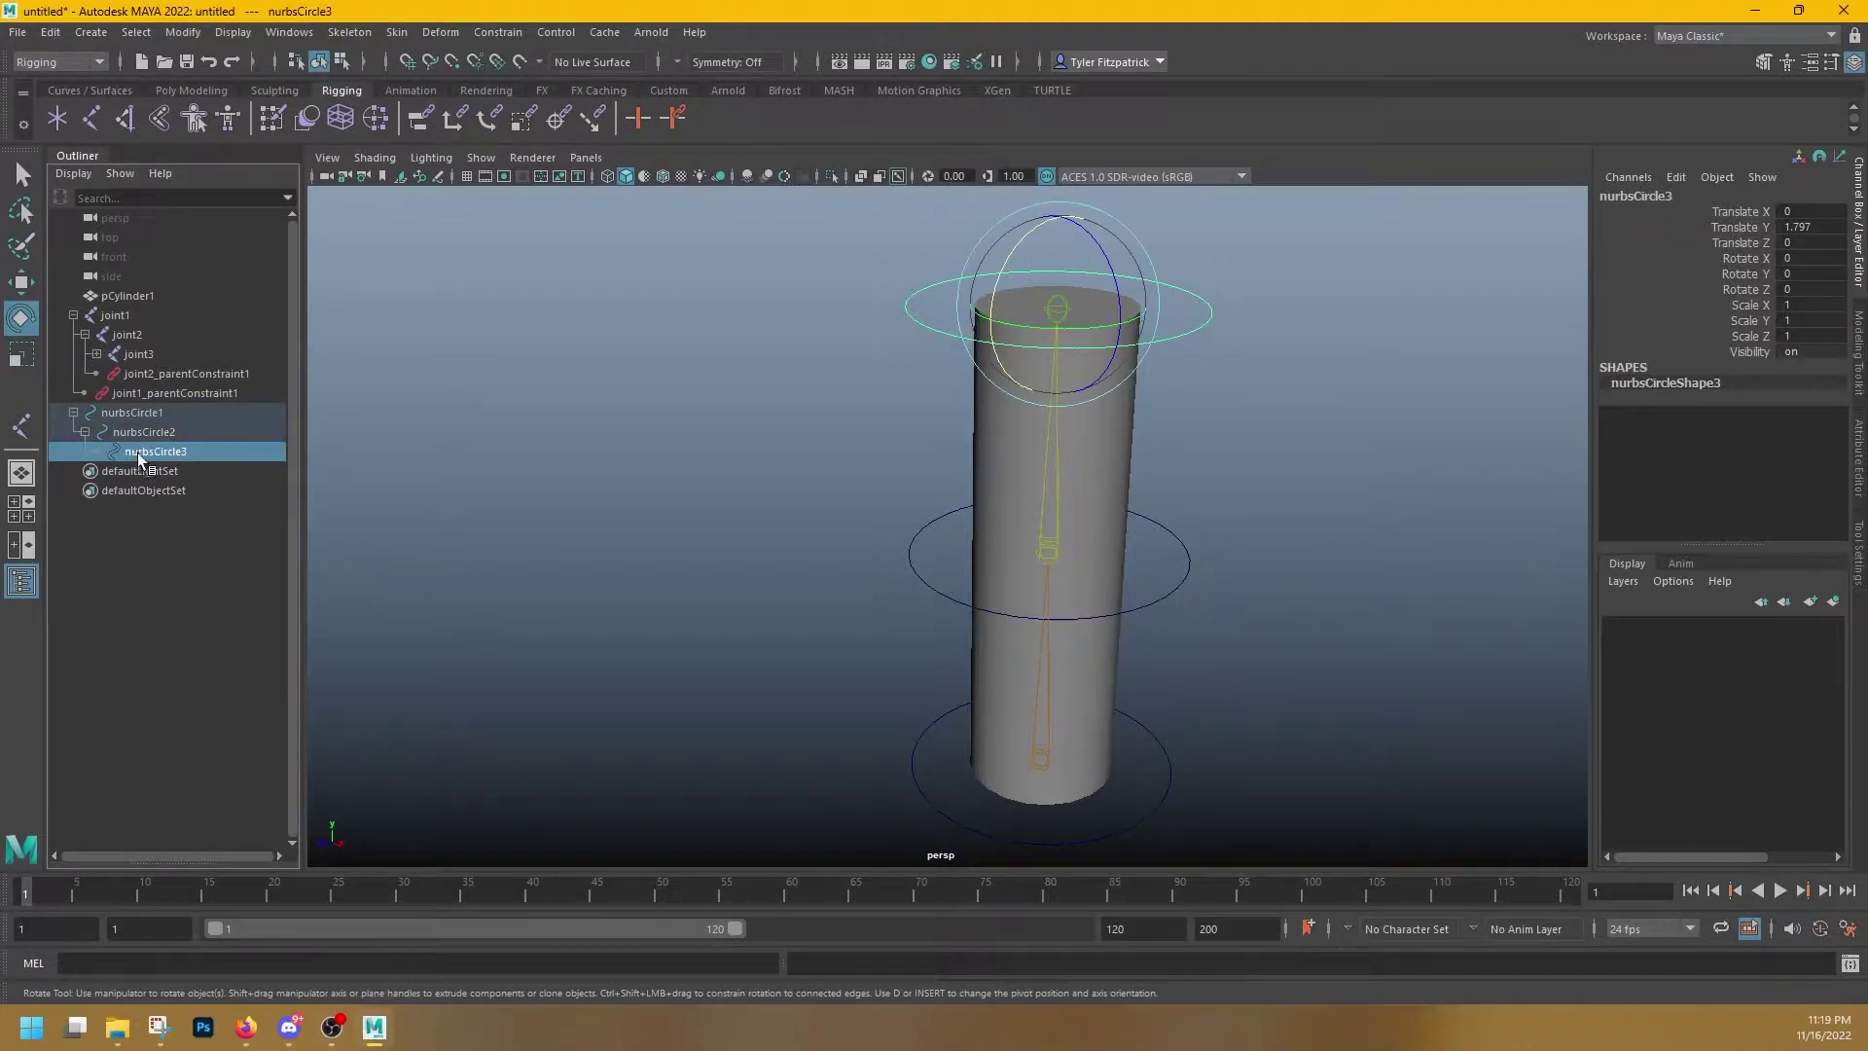
- Test the control hierarchy by rotating the lower control circle, nurbsCircle1, and undo the rotation
left_click(143, 410)
left_click_drag(988, 717, 968, 768)
key("ctrl+z")
- Rotate the middle control circle, nurbsCircle2, about 78 degrees around X to bend the cylinder sideways
key("Down")
left_click_drag(983, 538, 998, 581)
left_click_drag(908, 500, 779, 559)
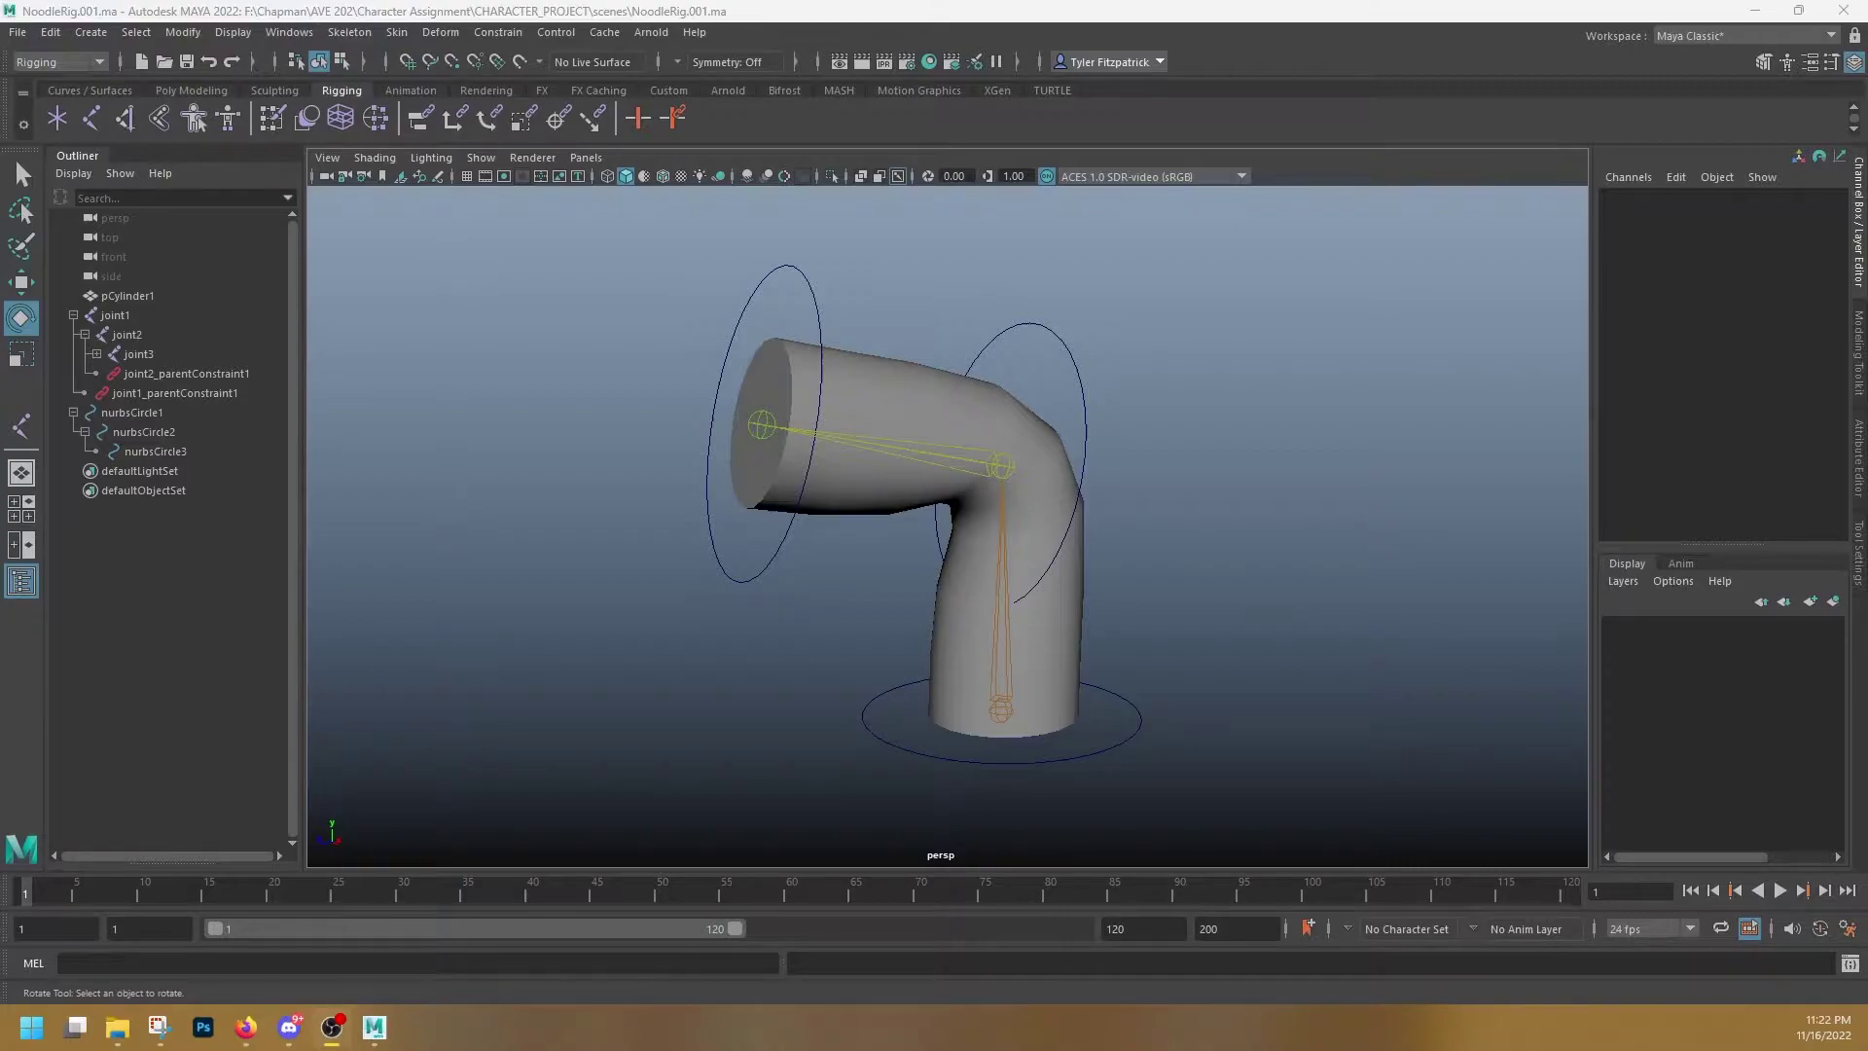
left_click_drag(501, 397, 486, 387, "alt")
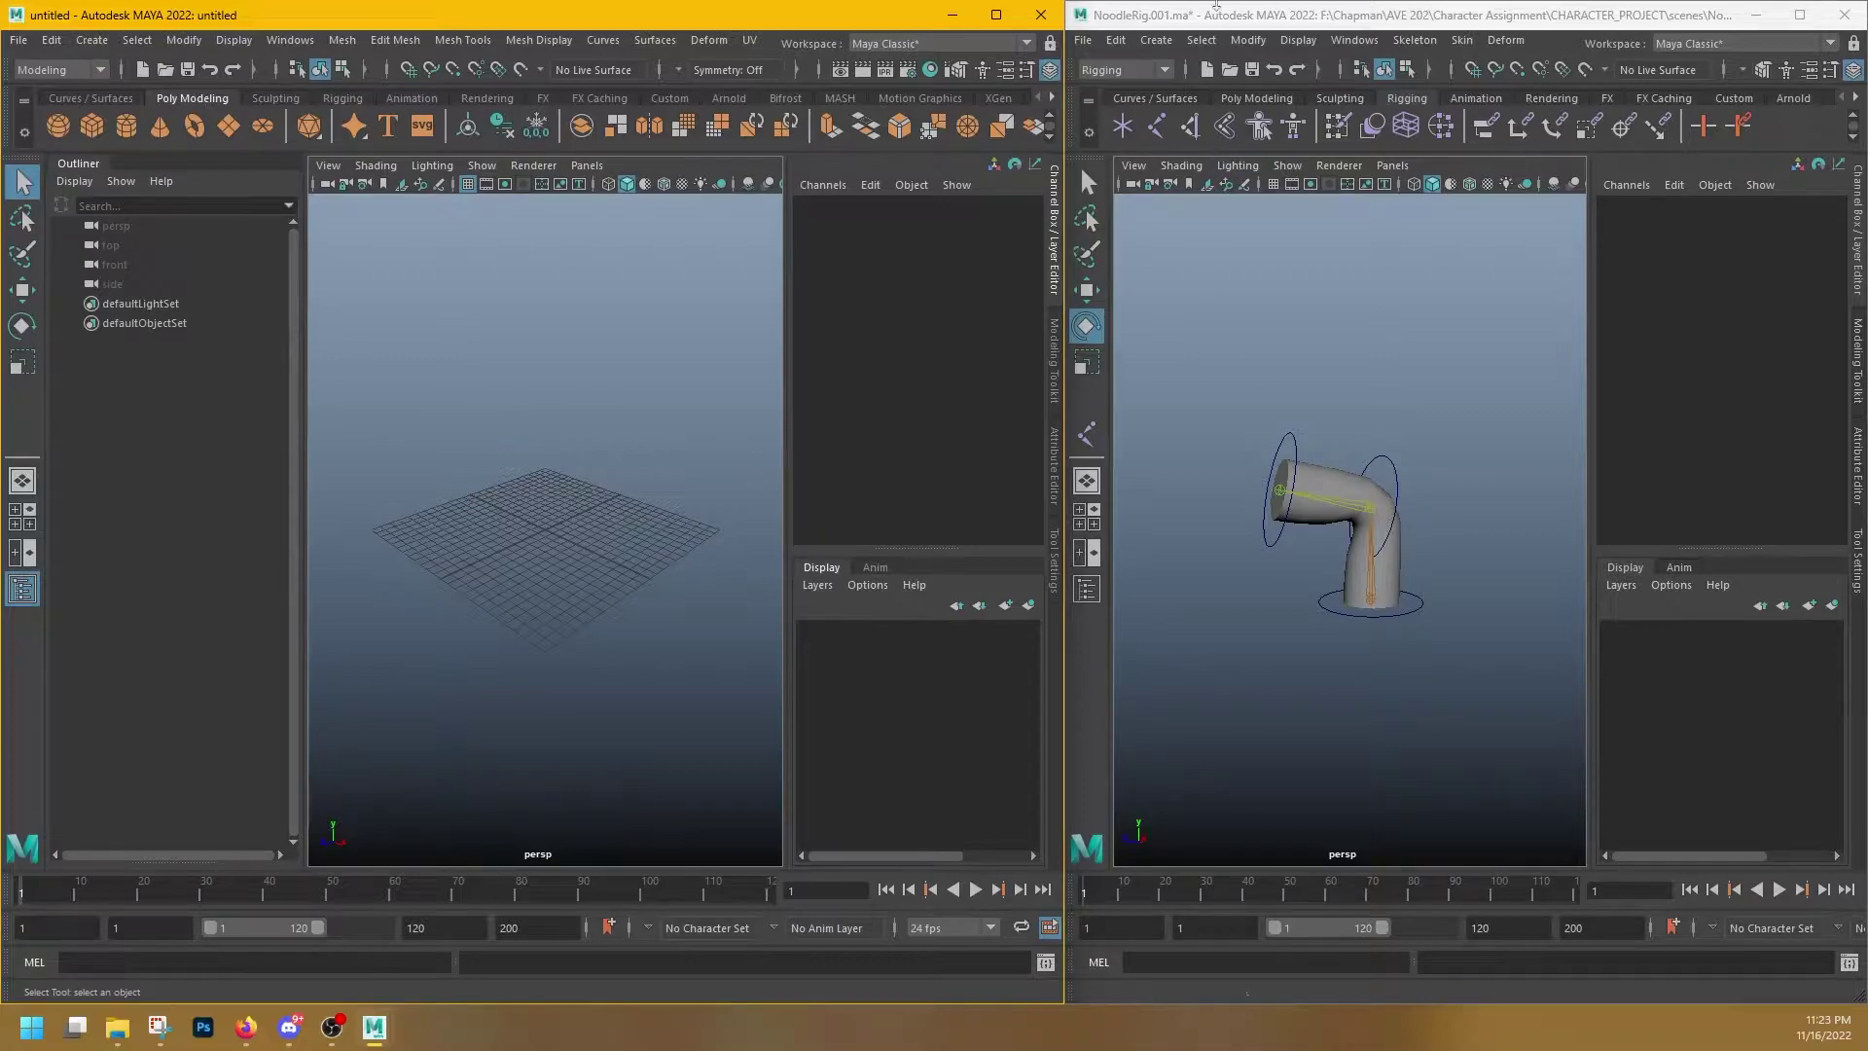
- Rotate the middle control circle in the NoodleRig.001 scene to about 80 degrees around X and leave it selected
left_click(1219, 15)
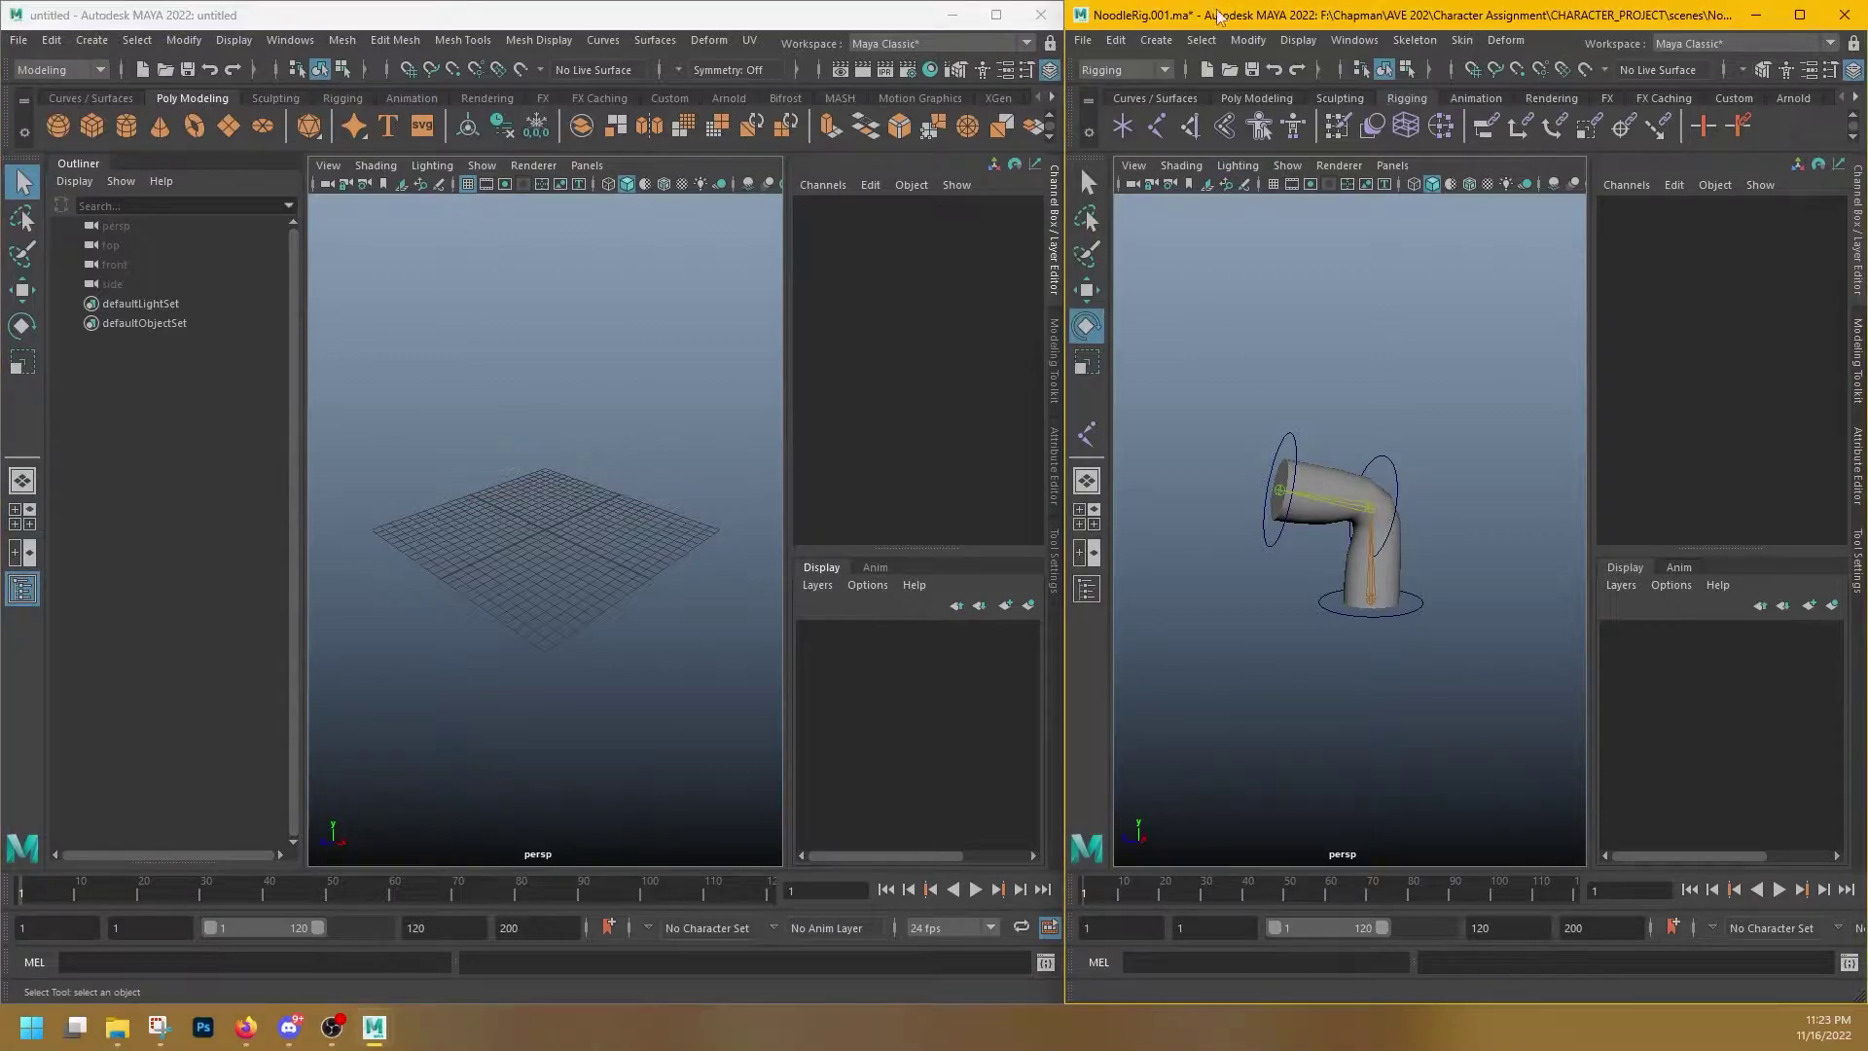
left_click(1402, 467)
mouse_move(1402, 467)
left_mouse_down()
mouse_move(1326, 430)
mouse_move(1388, 429)
mouse_move(1355, 458)
mouse_move(1387, 481)
left_mouse_up()
left_click(1349, 349)
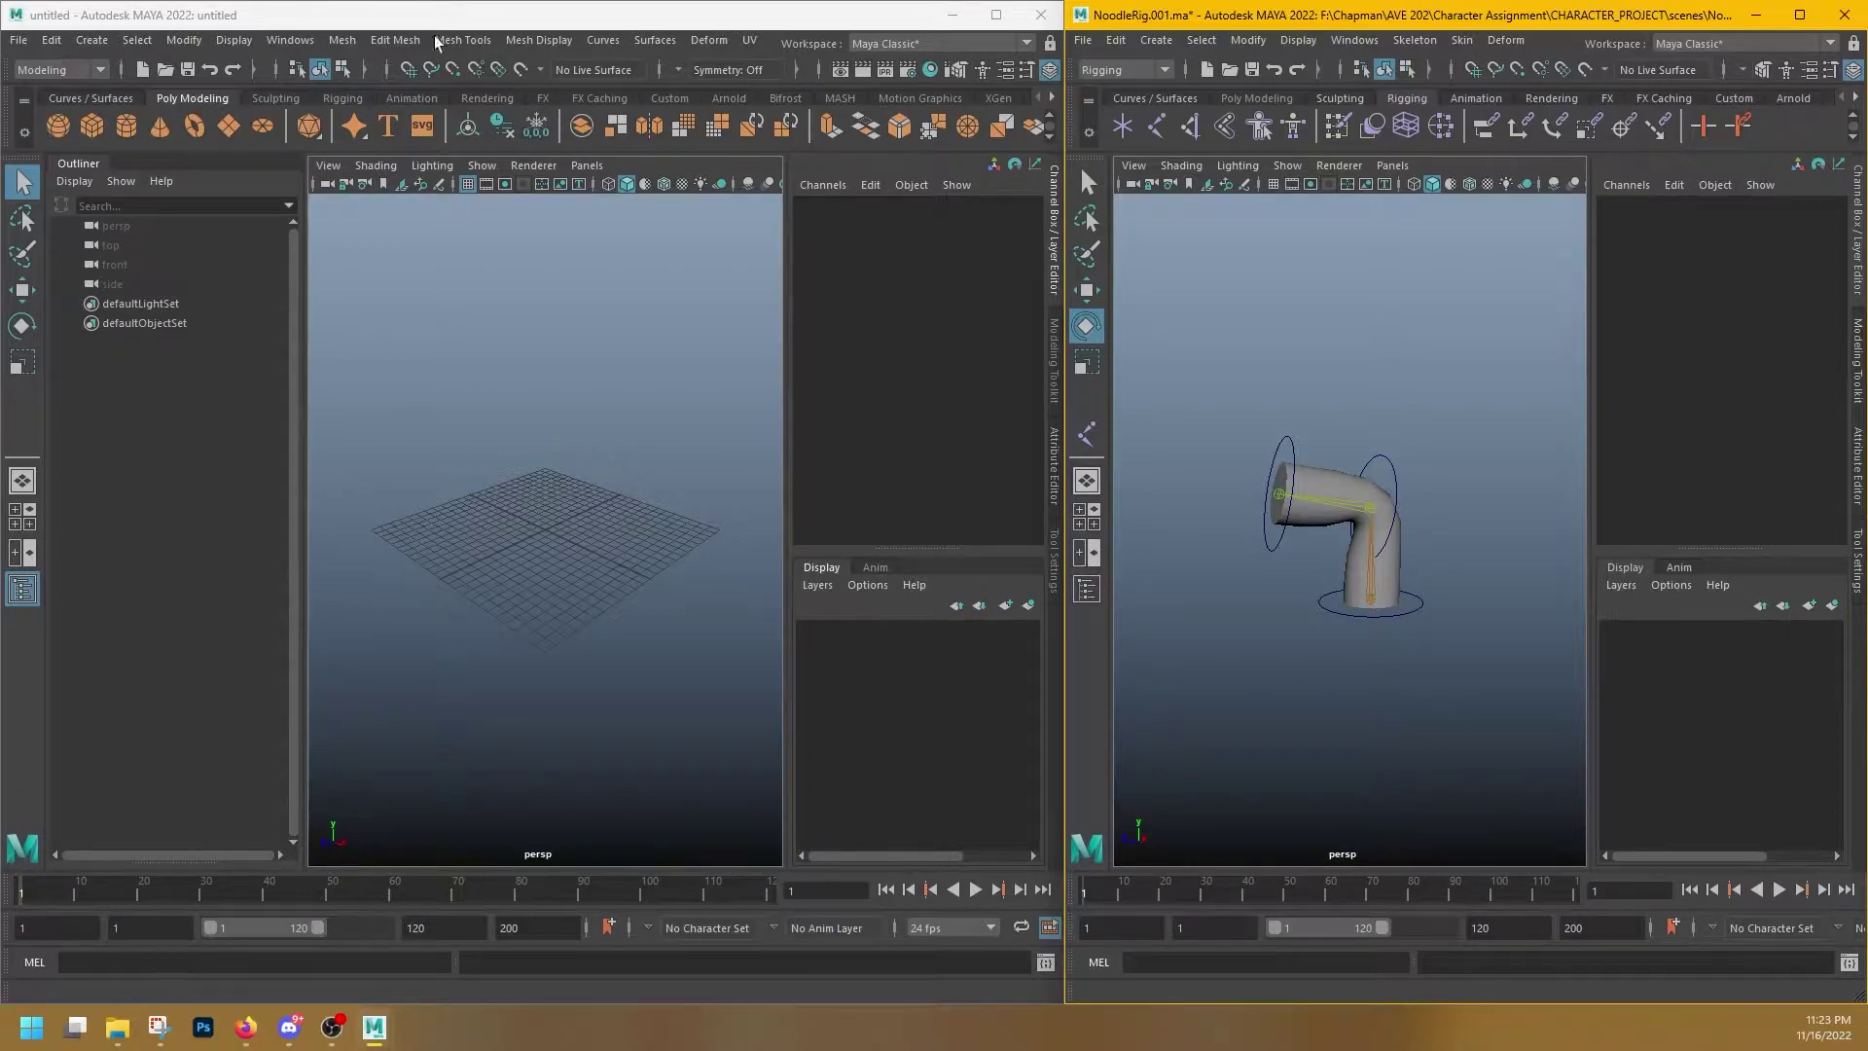
left_click(1379, 455)
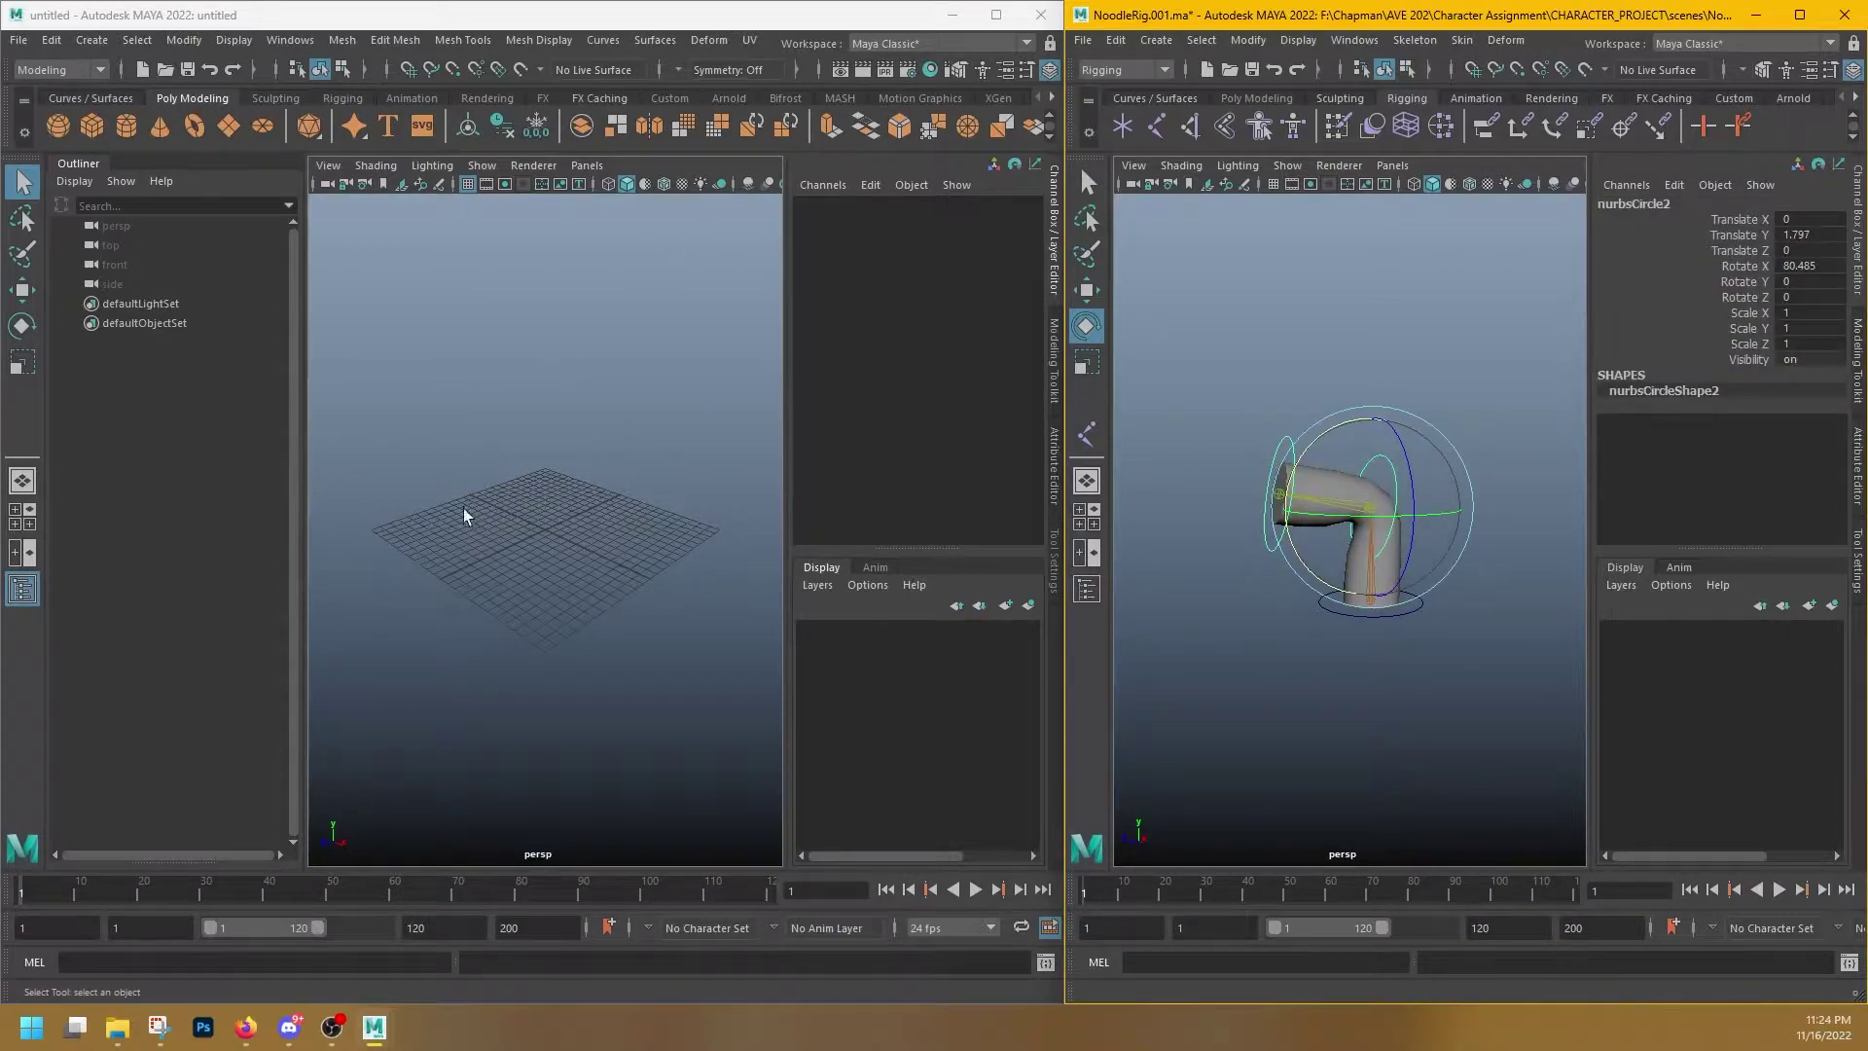
- Import the NoodleRig.001 scene file into the empty untitled scene
left_click(18, 40)
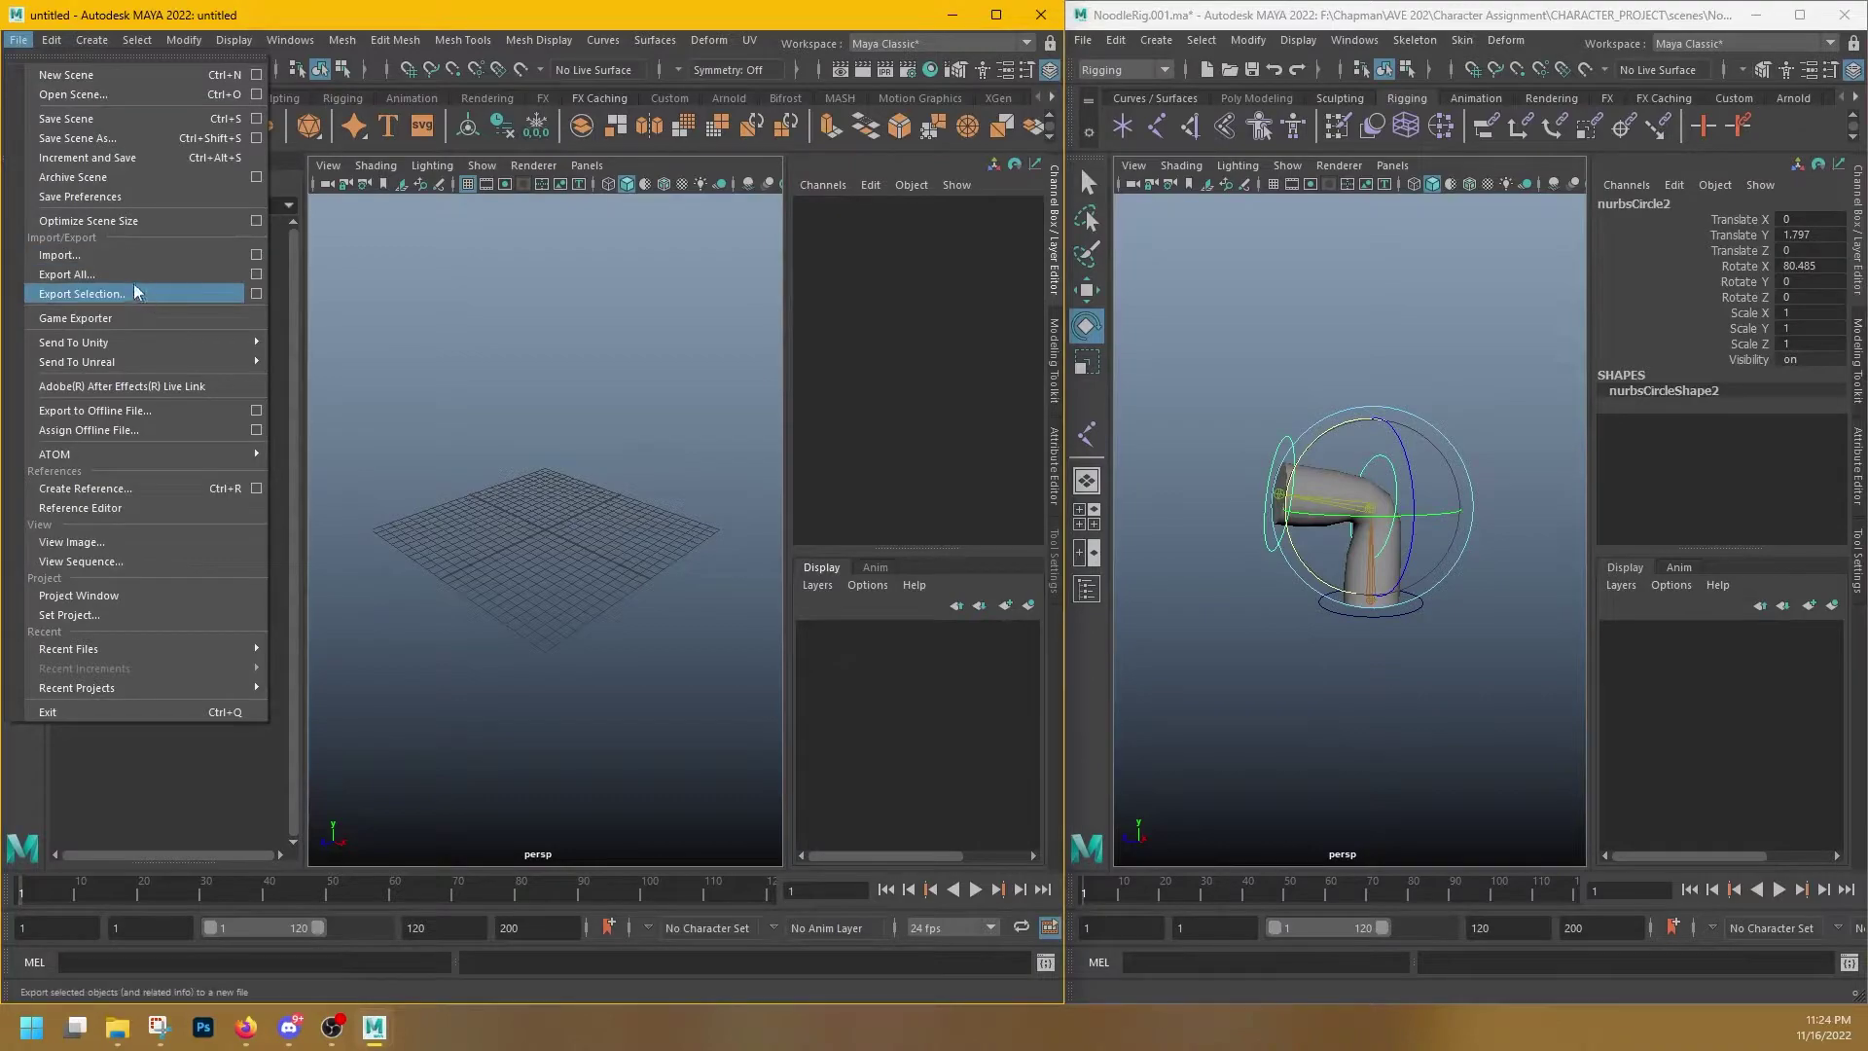
left_click(107, 257)
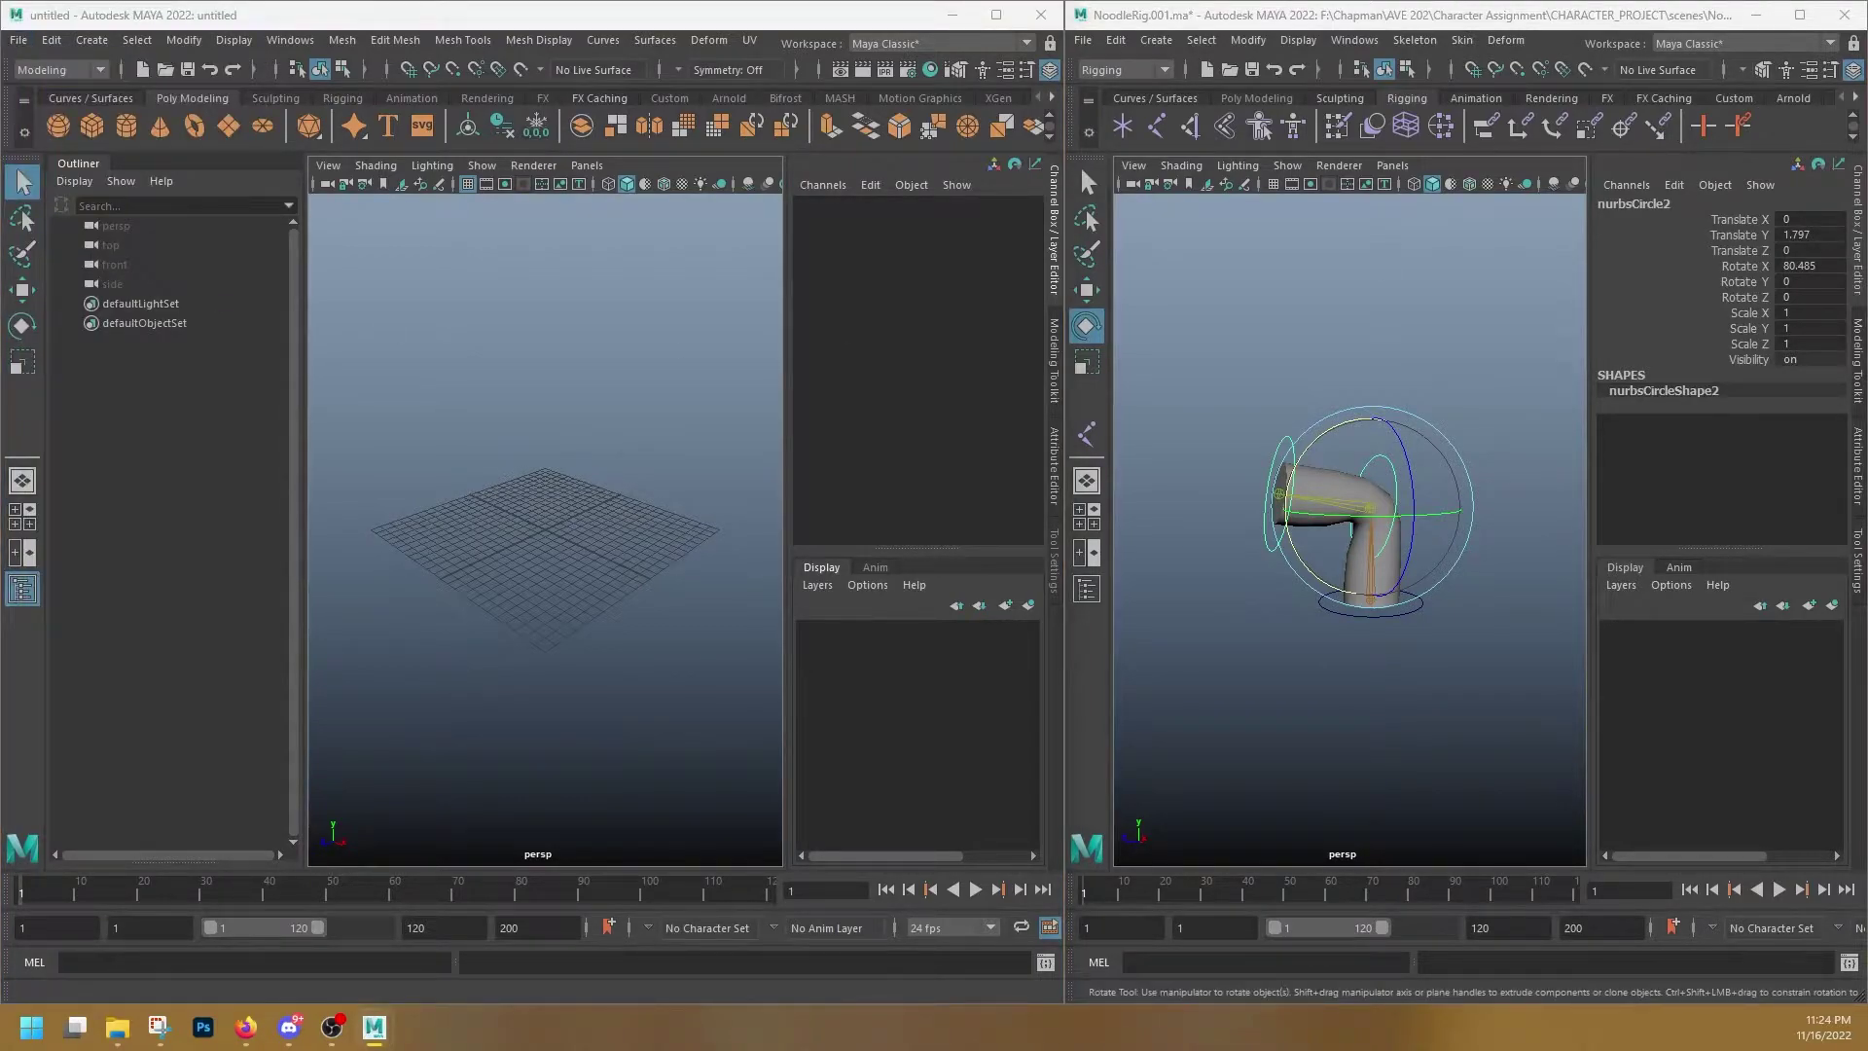
left_click(1028, 543)
left_click(1714, 709)
left_click_drag(614, 430, 680, 460, "alt")
- Rotate the imported rig's middle control circle to about 26 degrees around X
left_click(551, 483)
key("e")
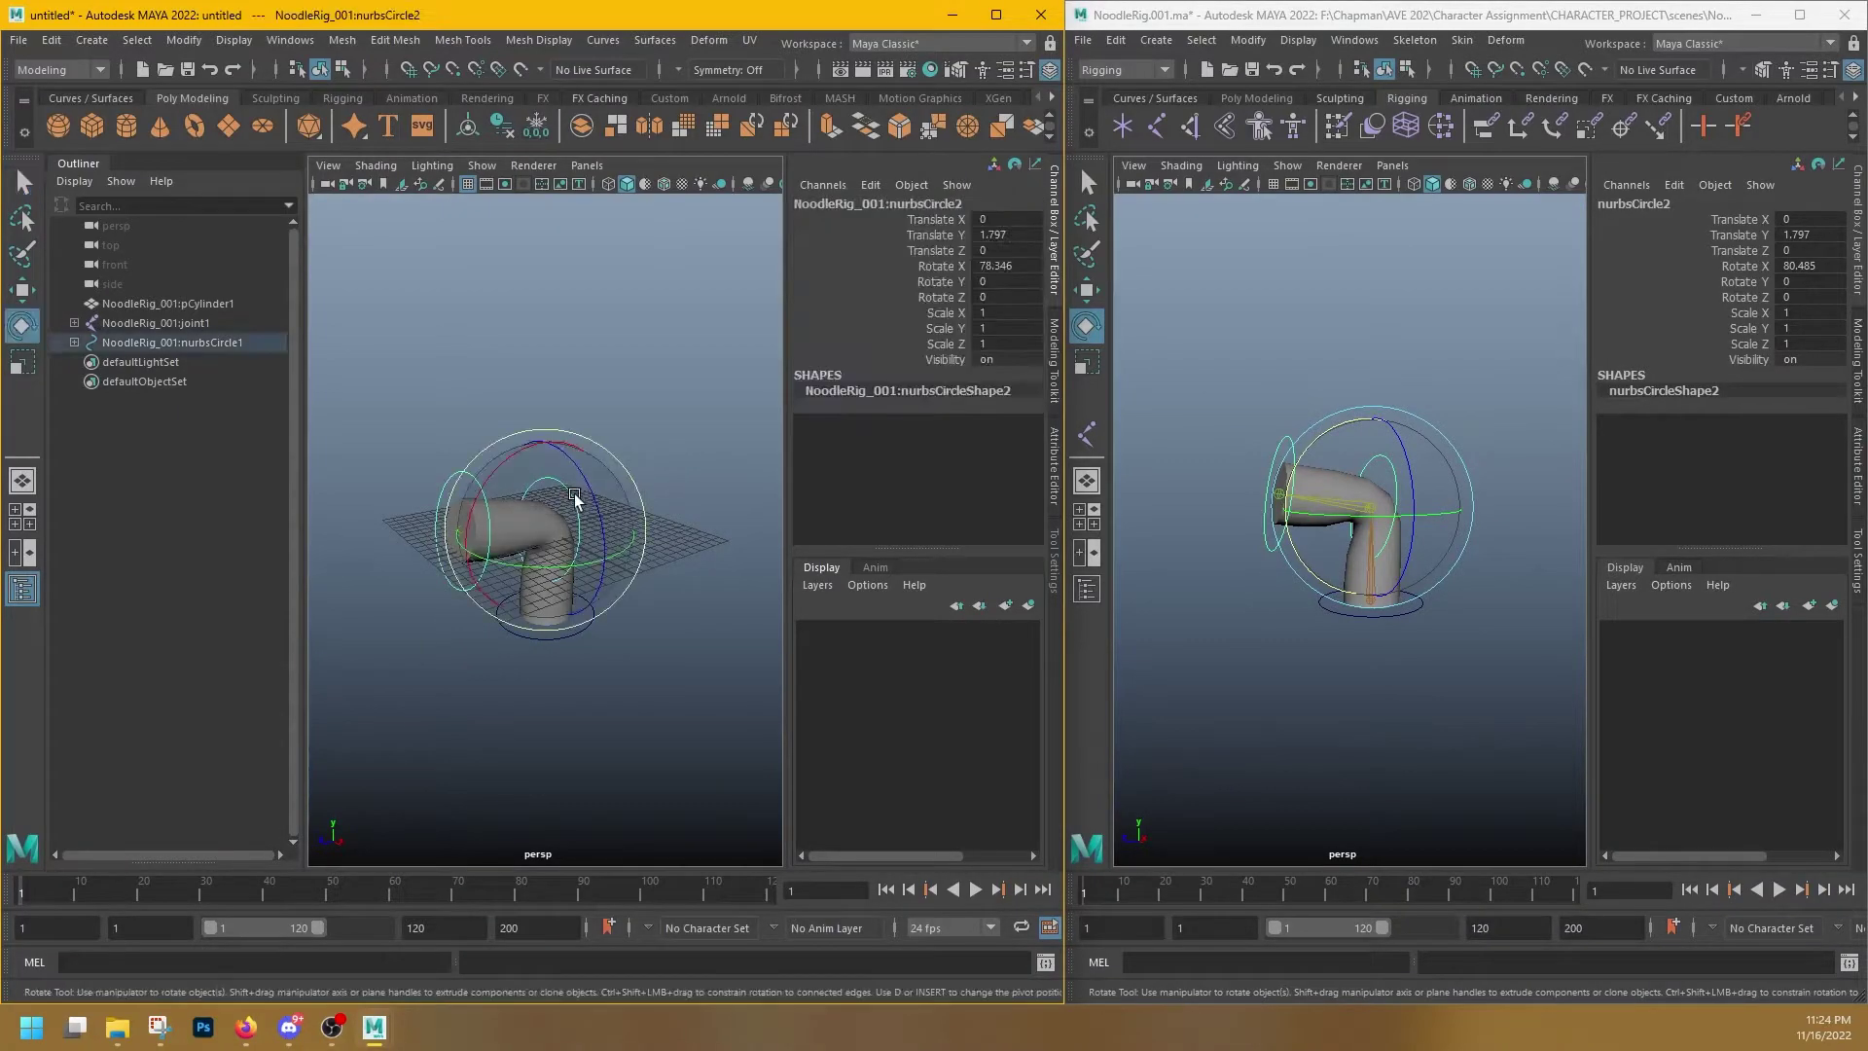
left_click_drag(509, 472, 486, 515)
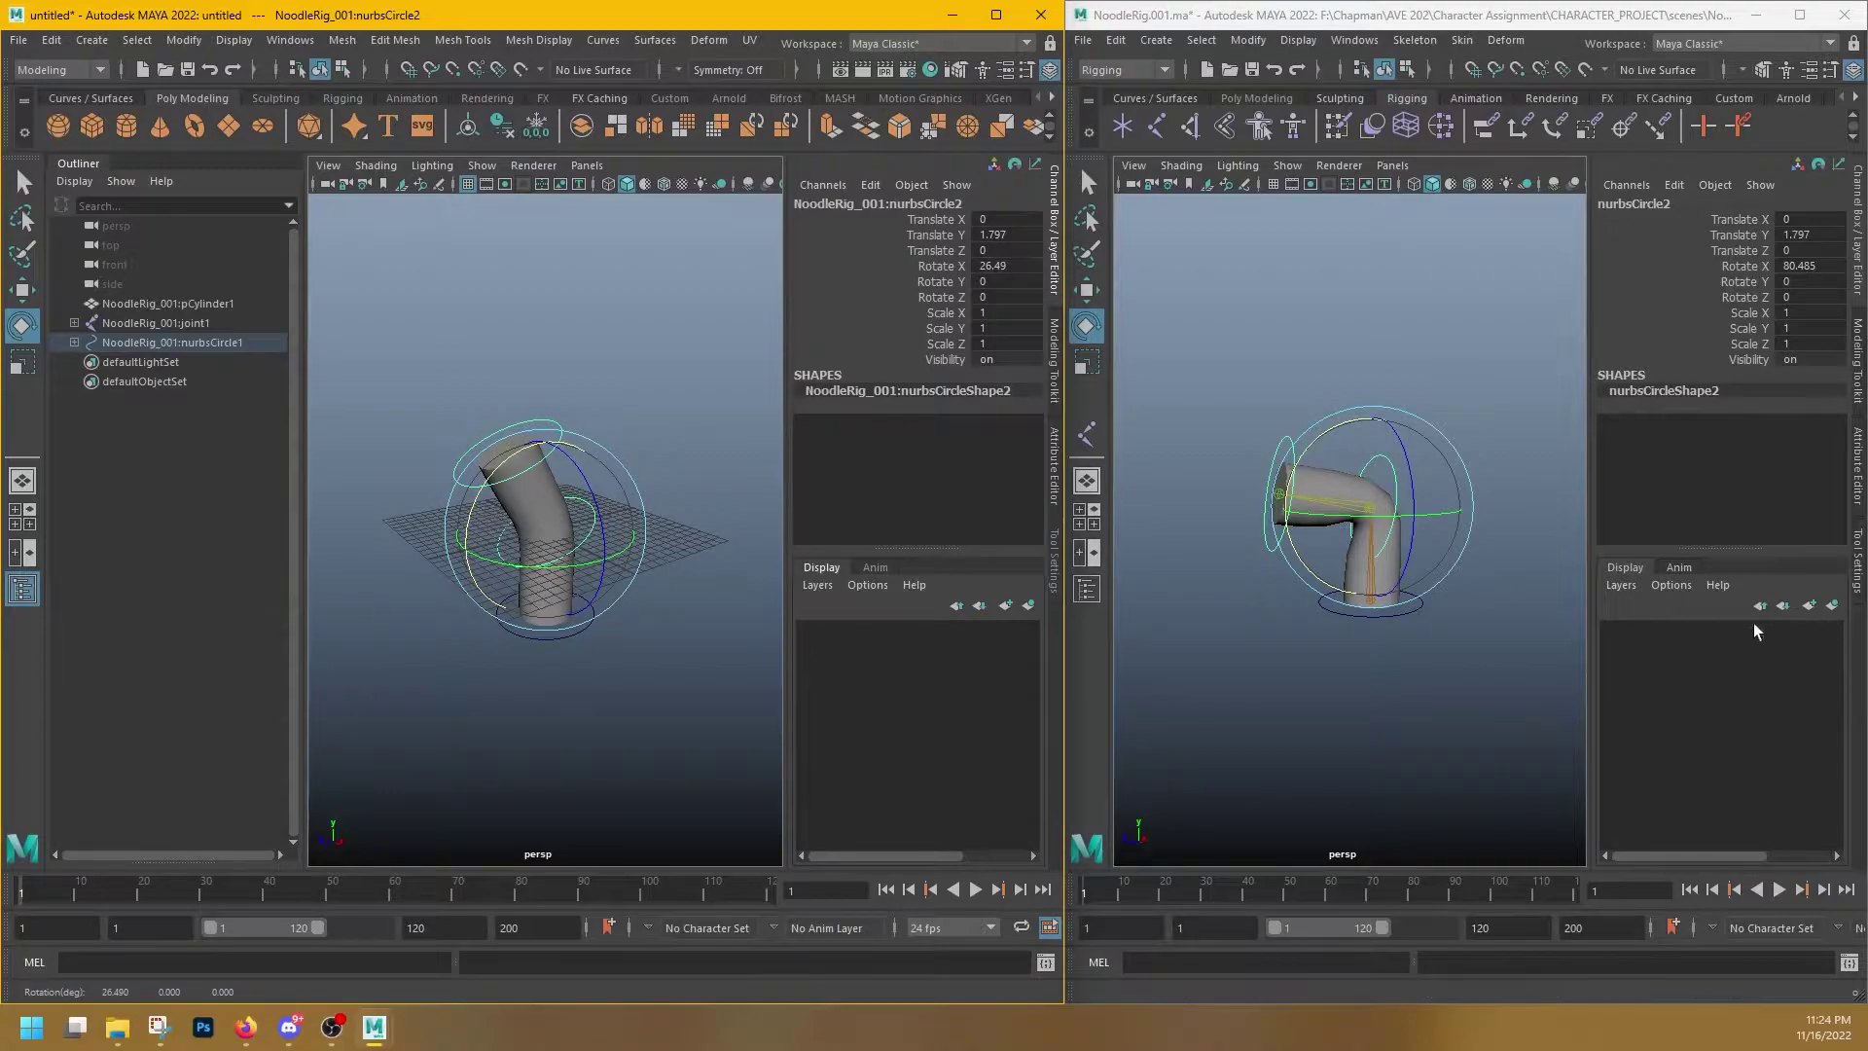
- Pose the middle control circle in the NoodleRig.001 scene so the cylinder bends to the opposite side
left_click(1401, 469)
left_click(1391, 466)
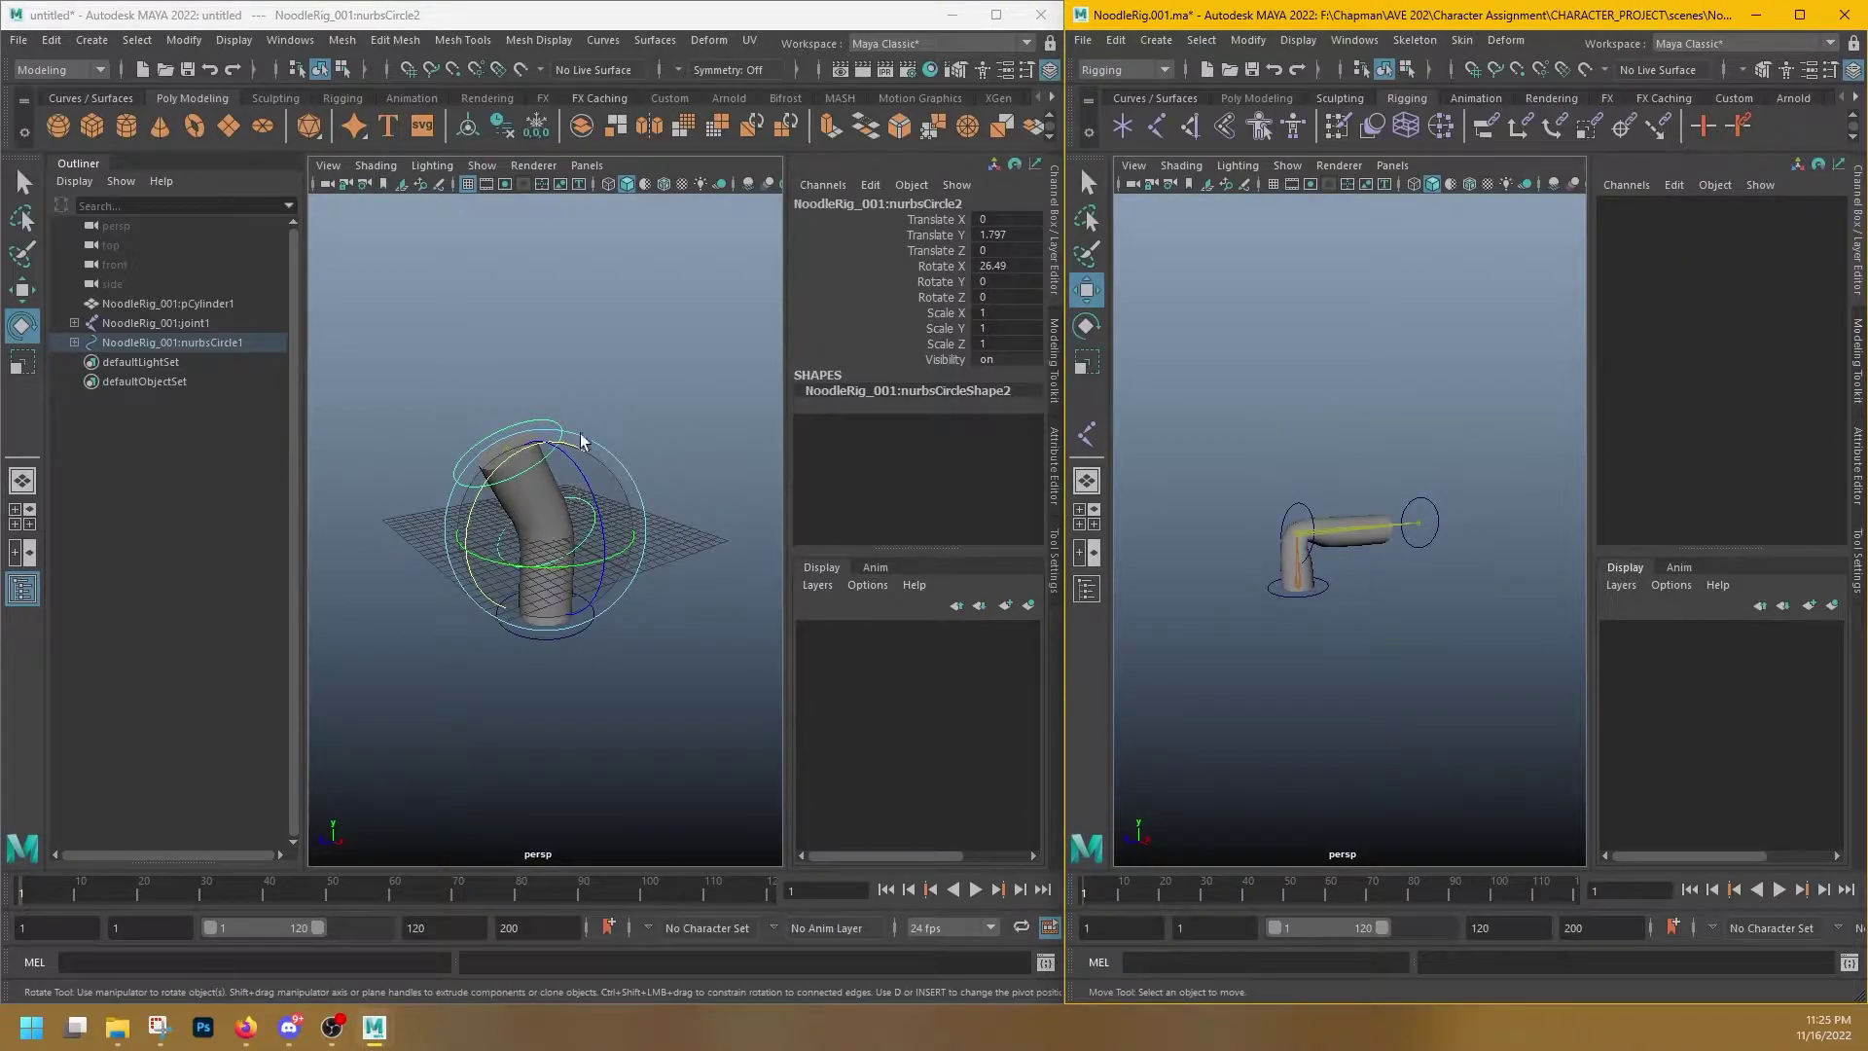
- Replace the untitled scene with a new scene and create a reference to NoodleRig.001.ma in it
left_click(394, 300)
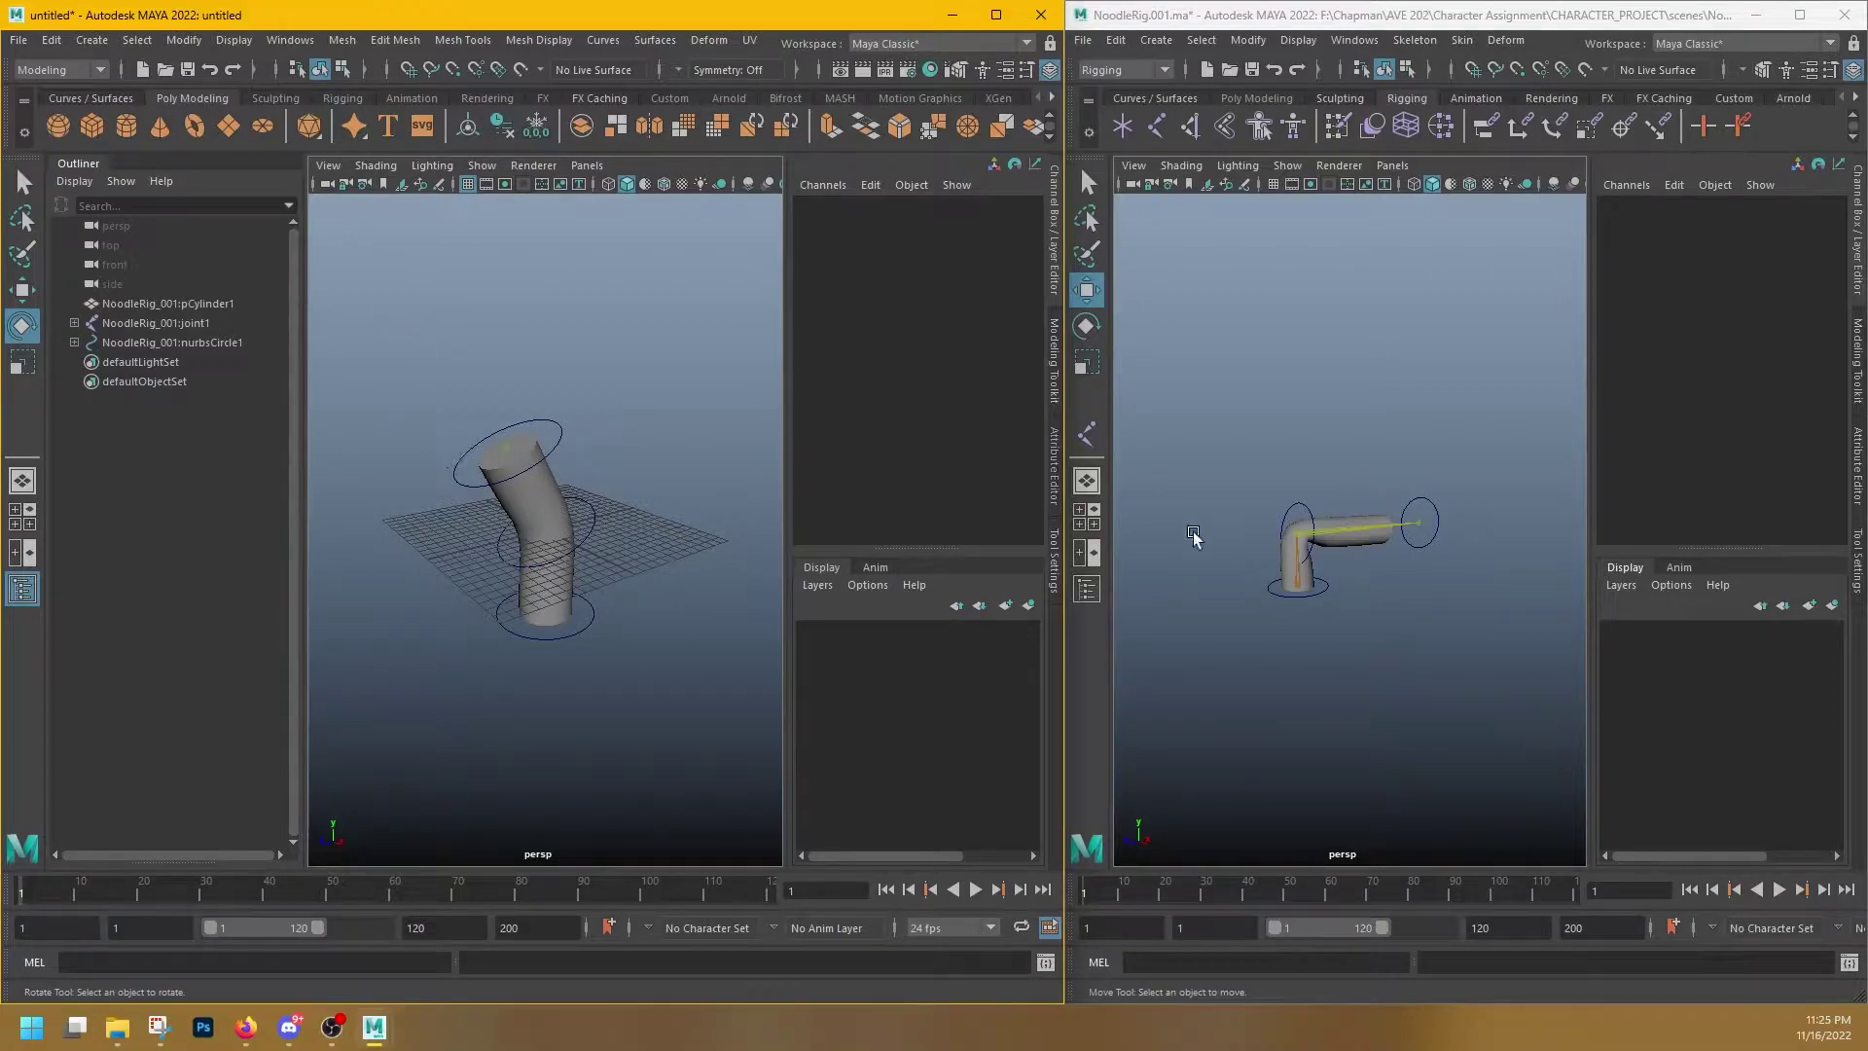
key("ctrl+n")
left_click(20, 40)
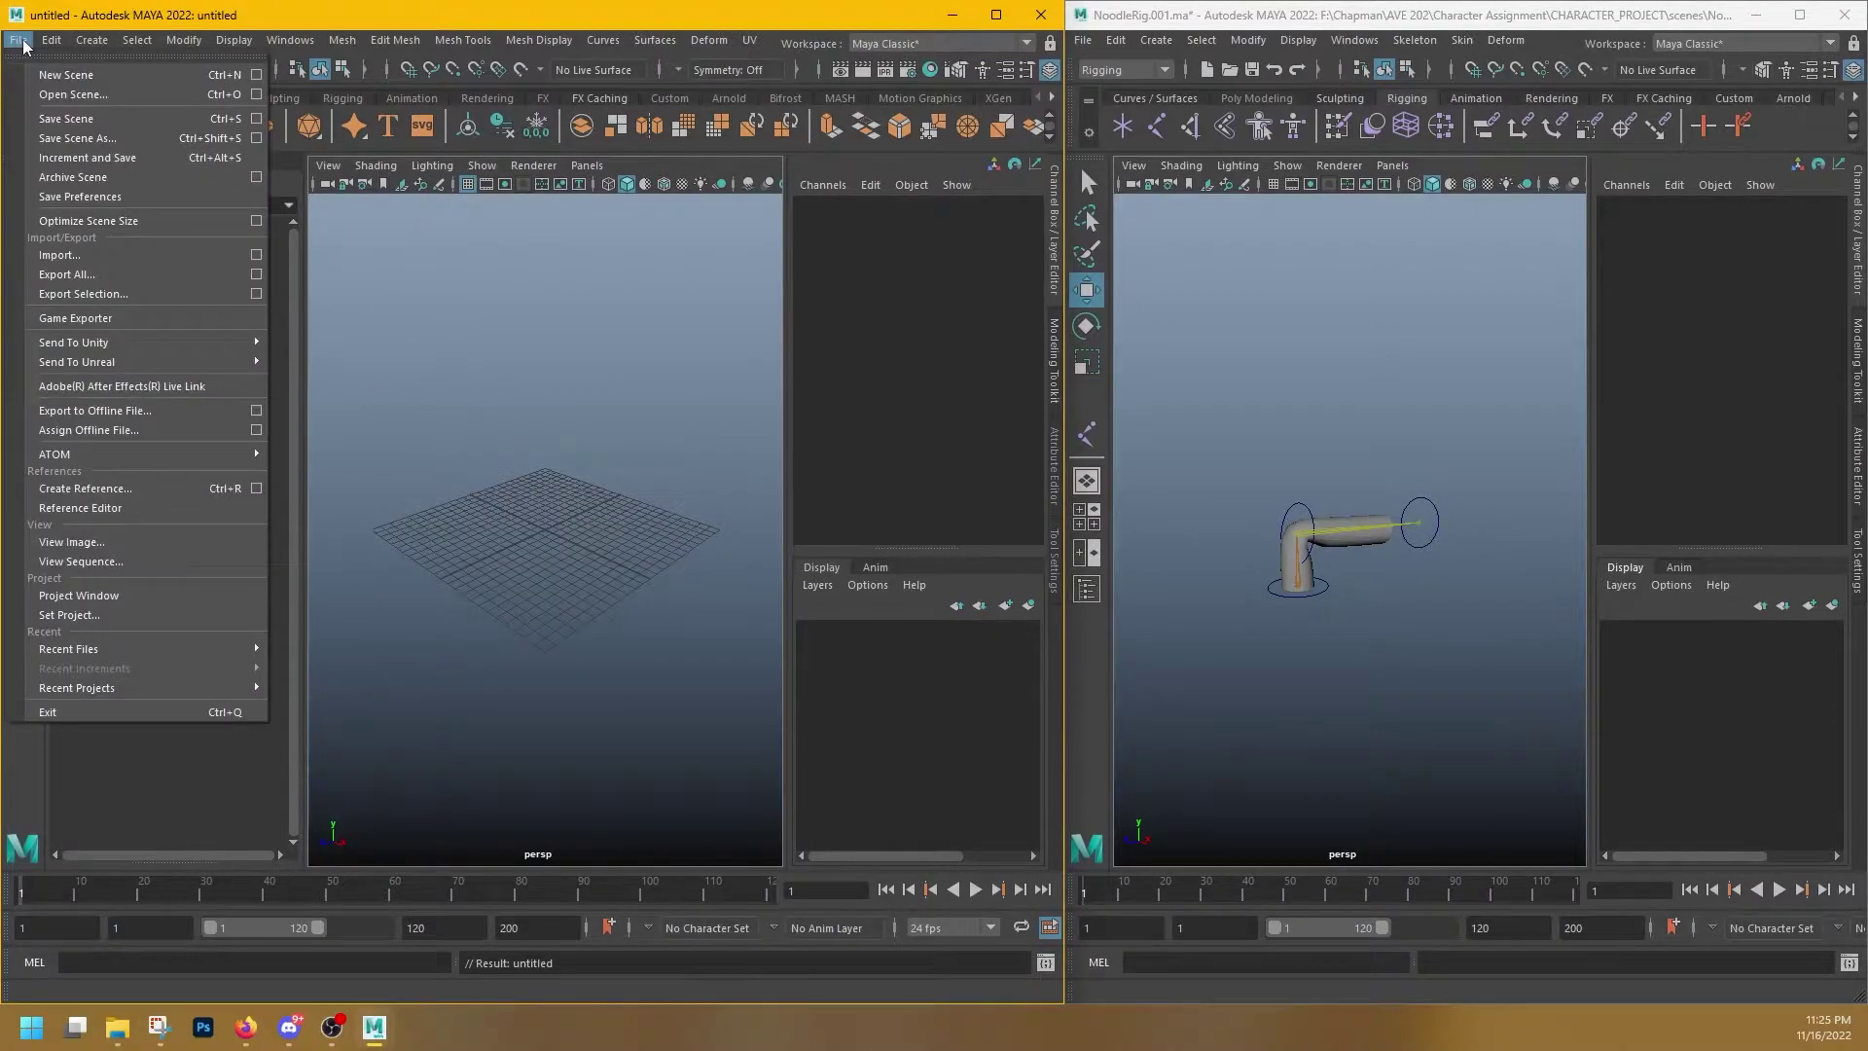
left_click(50, 40)
left_click(18, 39)
left_click(105, 488)
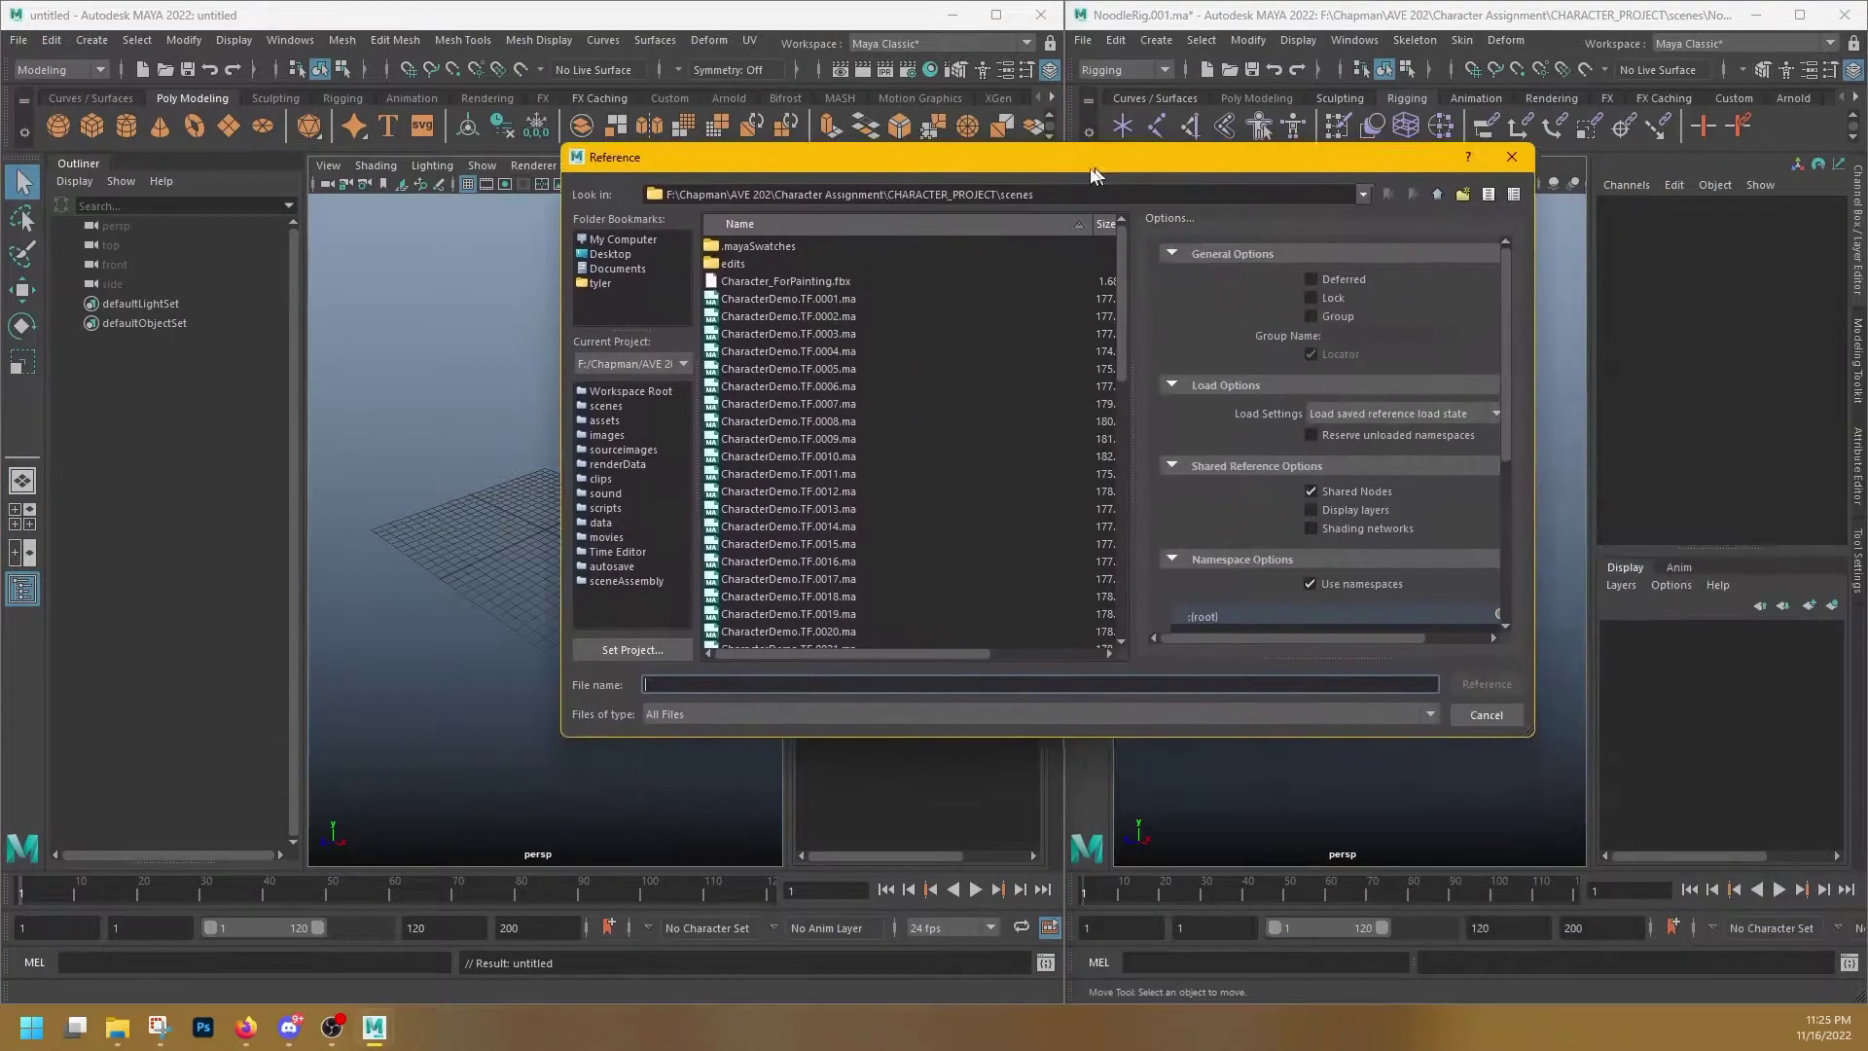
scroll(943, 492, "down", 10)
left_click(644, 534)
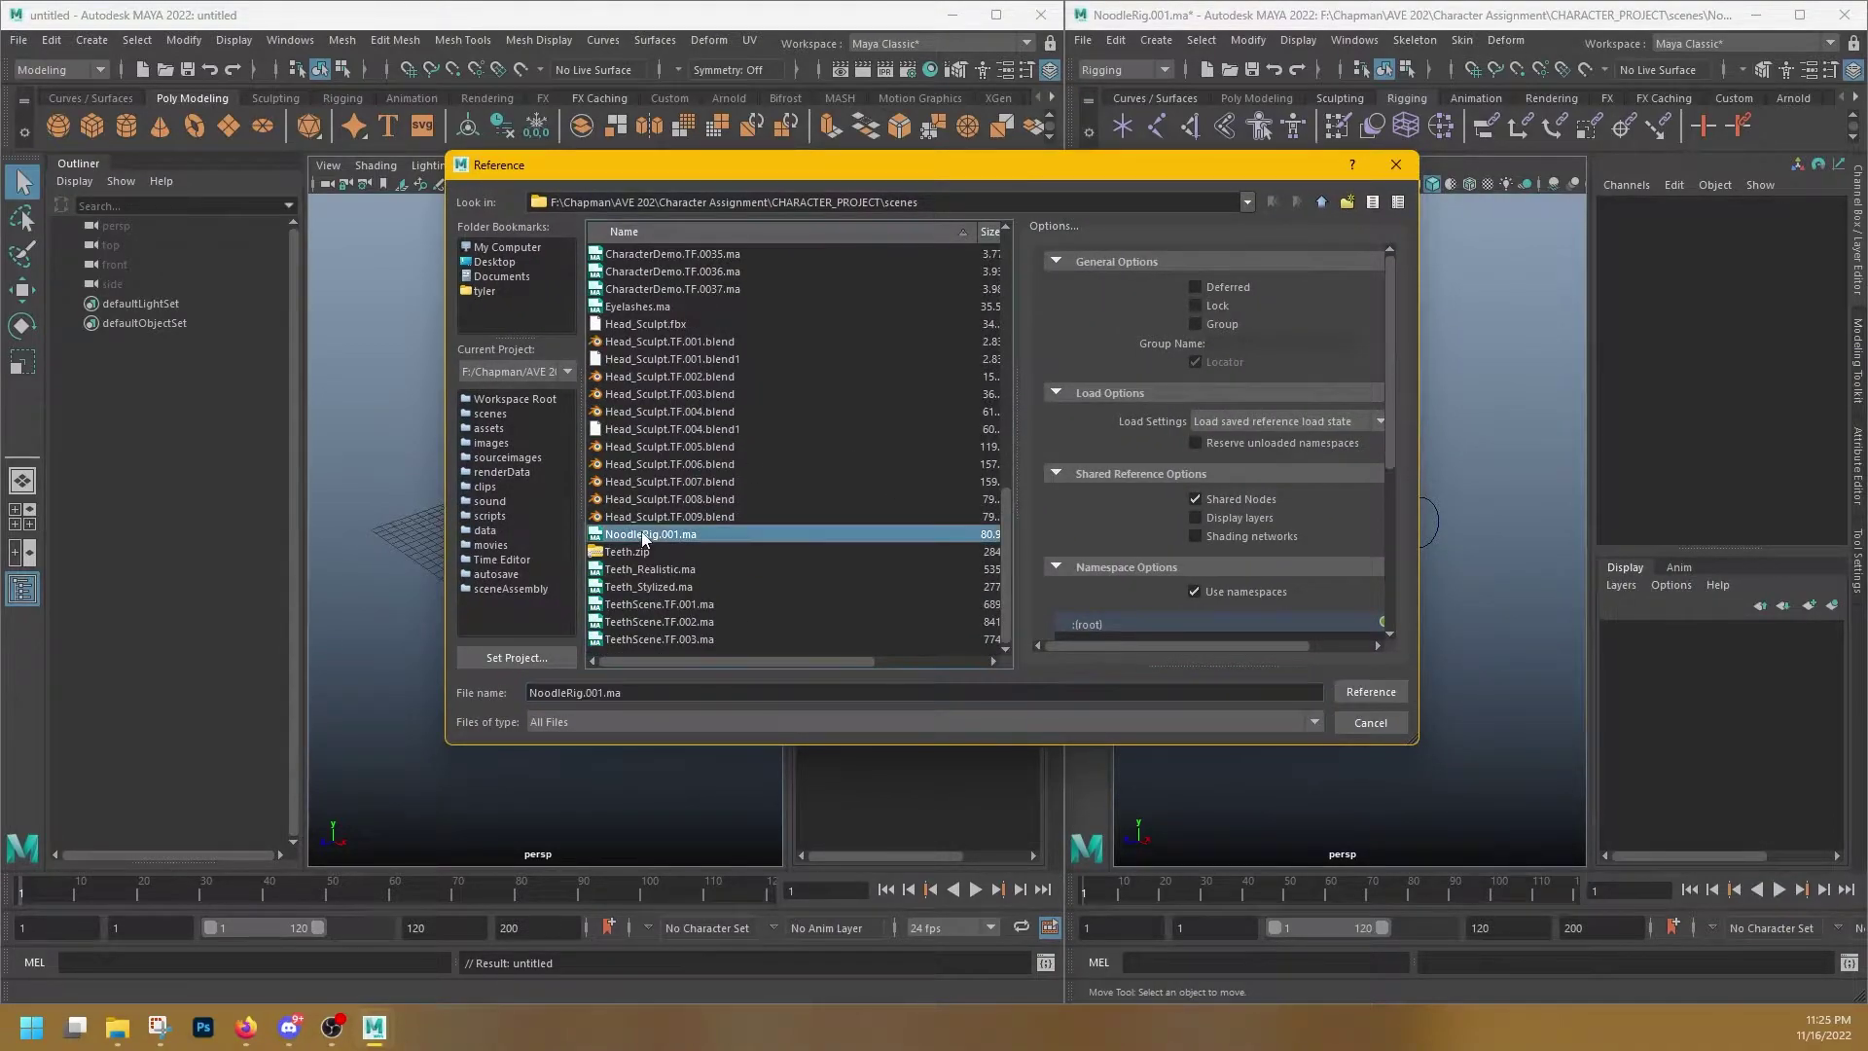
left_click(1371, 692)
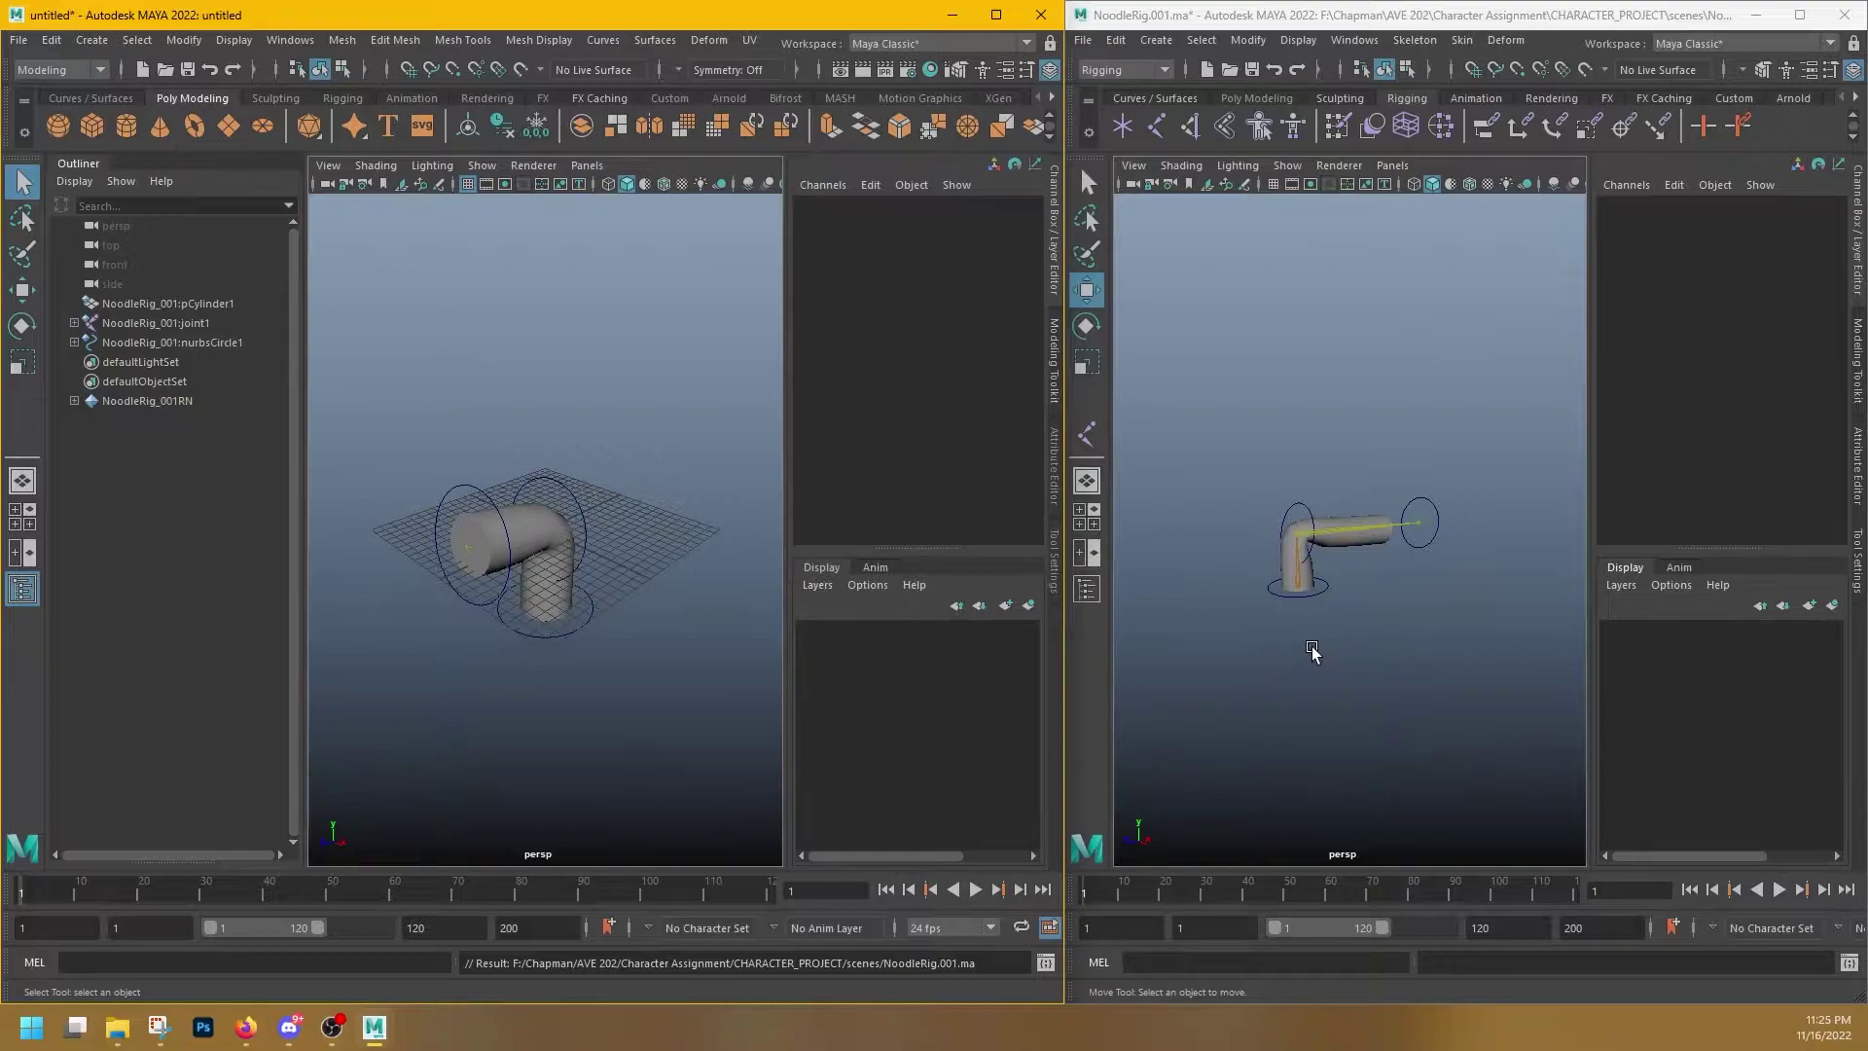
key("ctrl+z")
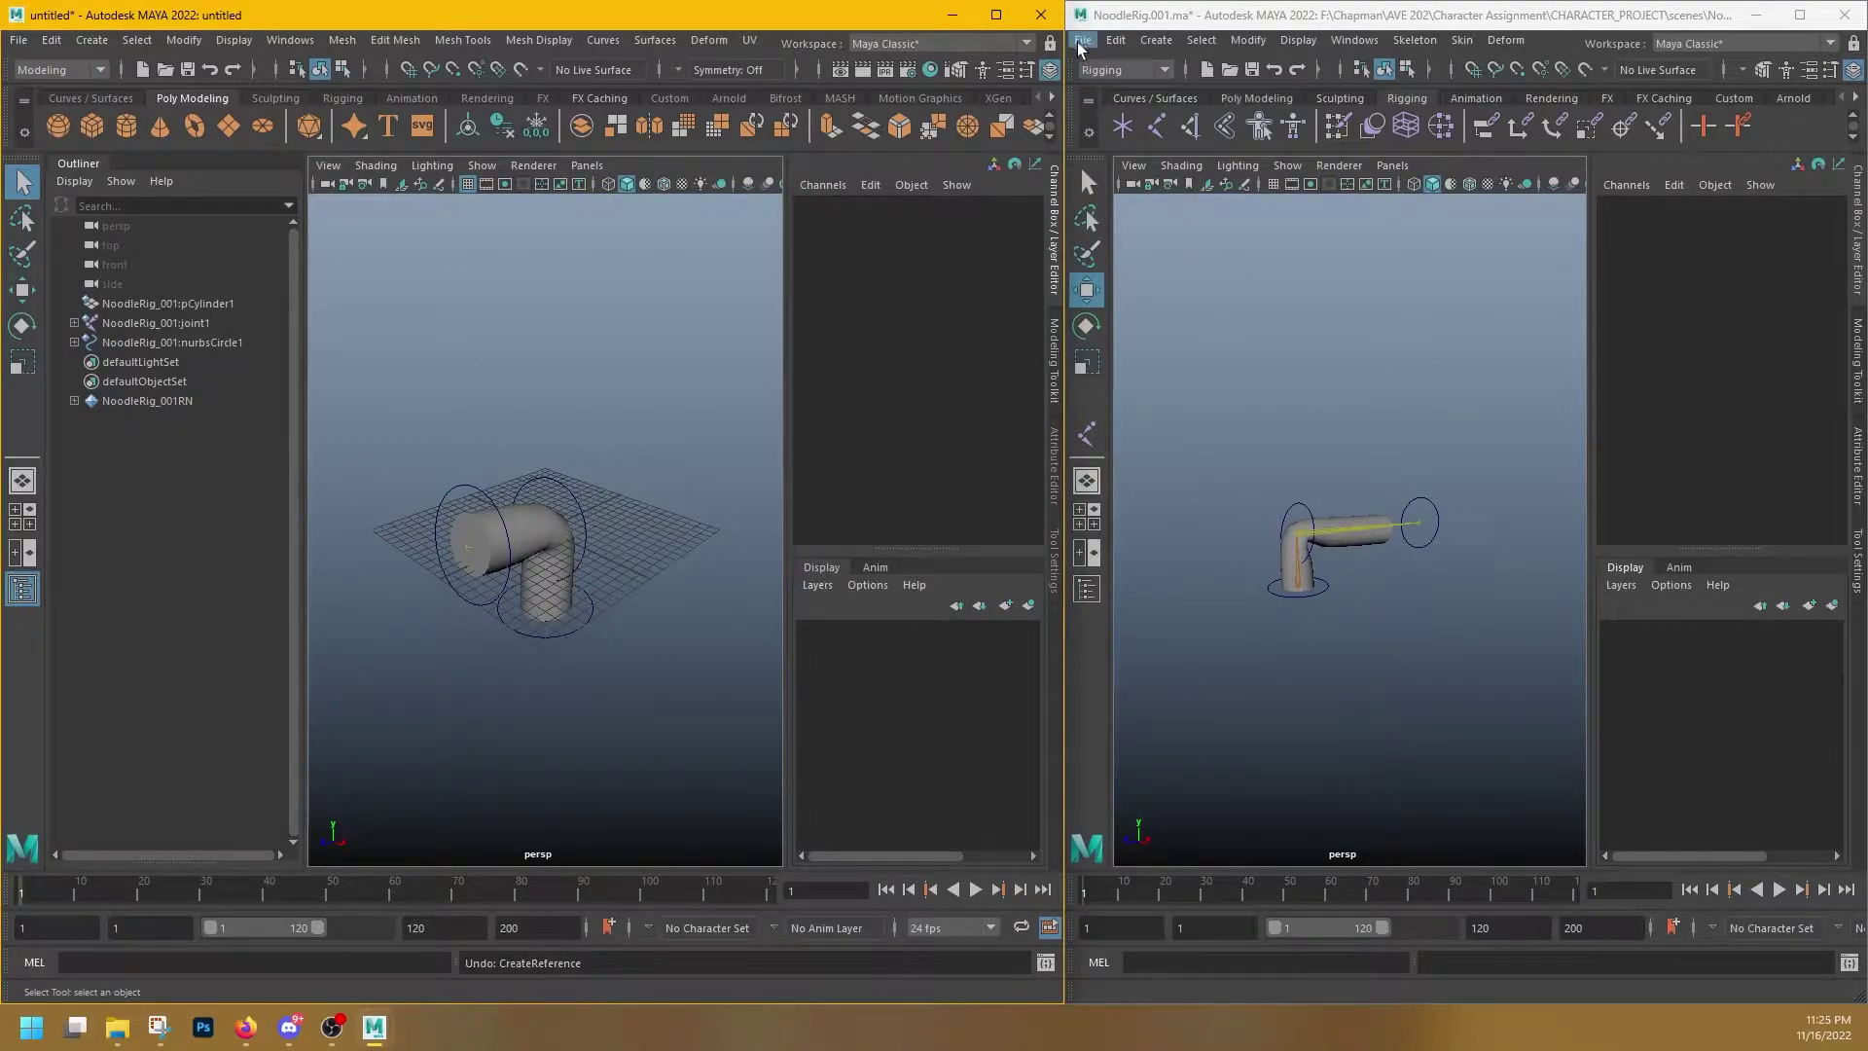
- Save the changed pose in the original NoodleRig.001 scene
mouse_move(618, 640)
left_mouse_down("alt")
mouse_move(584, 603)
mouse_move(500, 575)
mouse_move(446, 626)
mouse_move(643, 644)
left_mouse_up("alt")
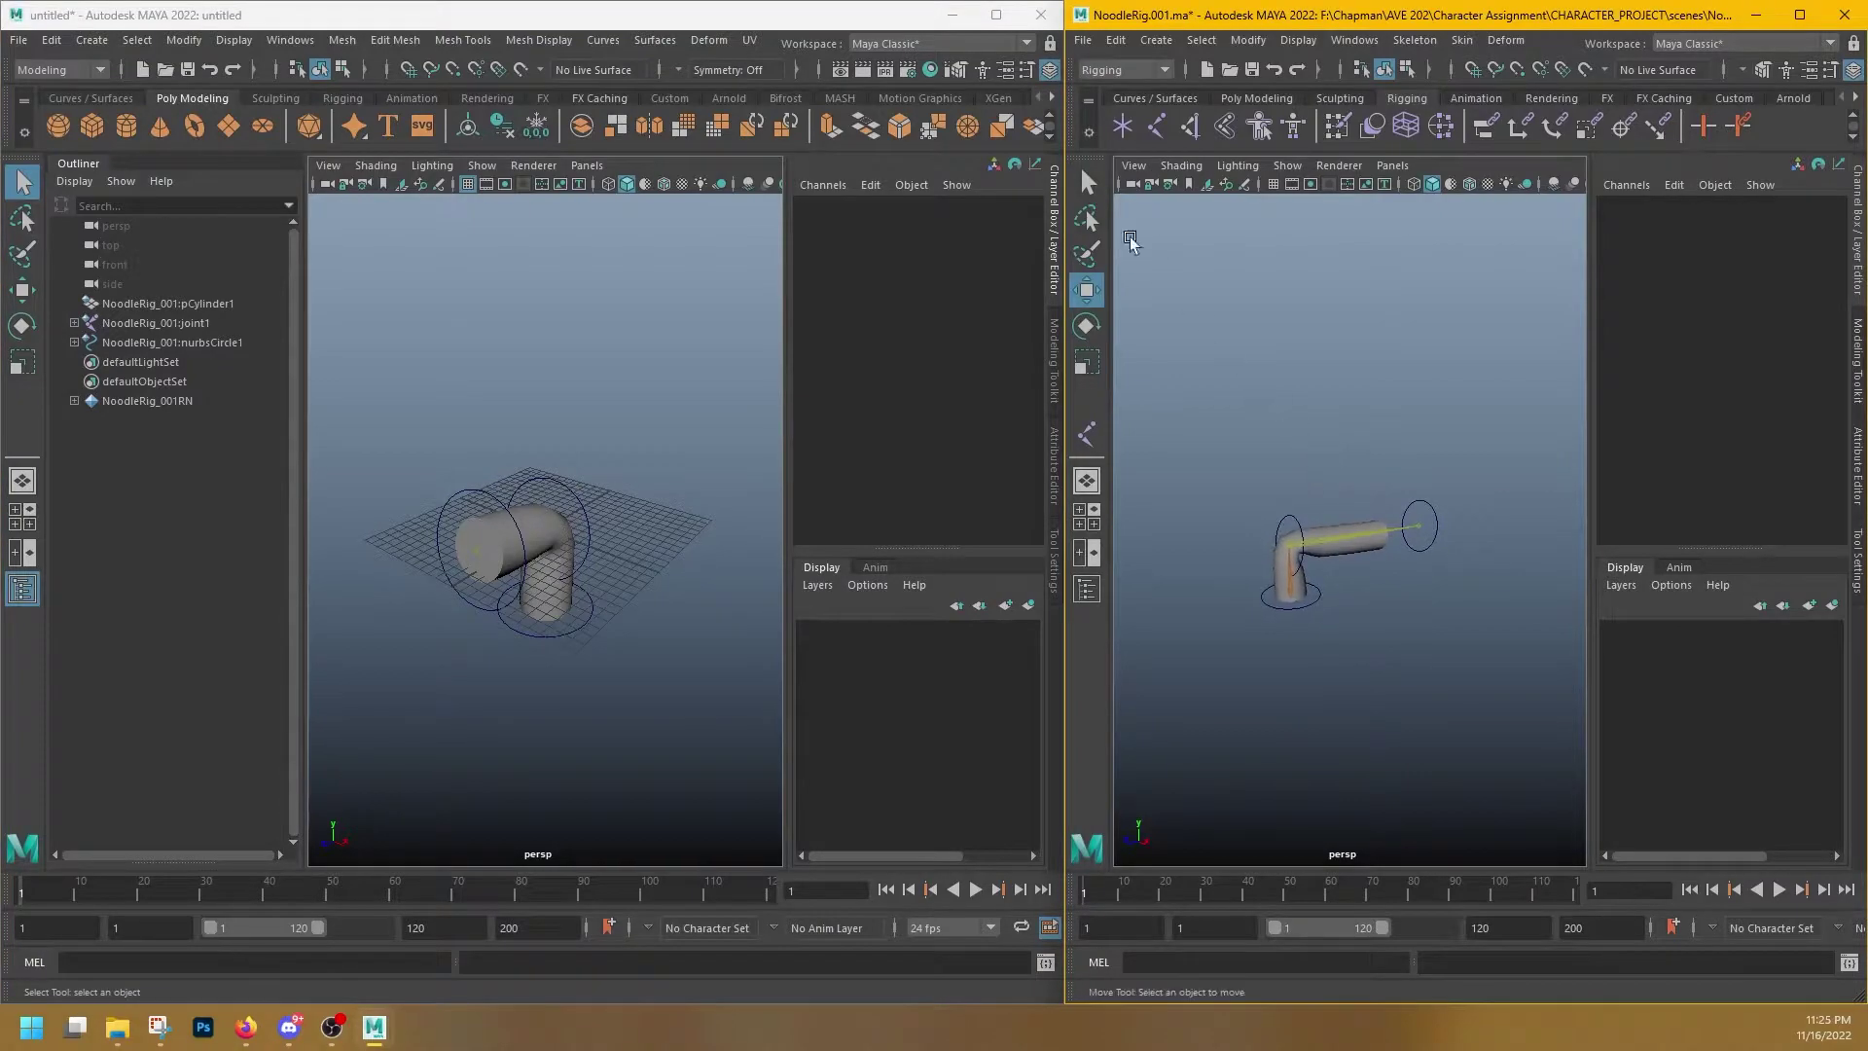
left_click(1080, 41)
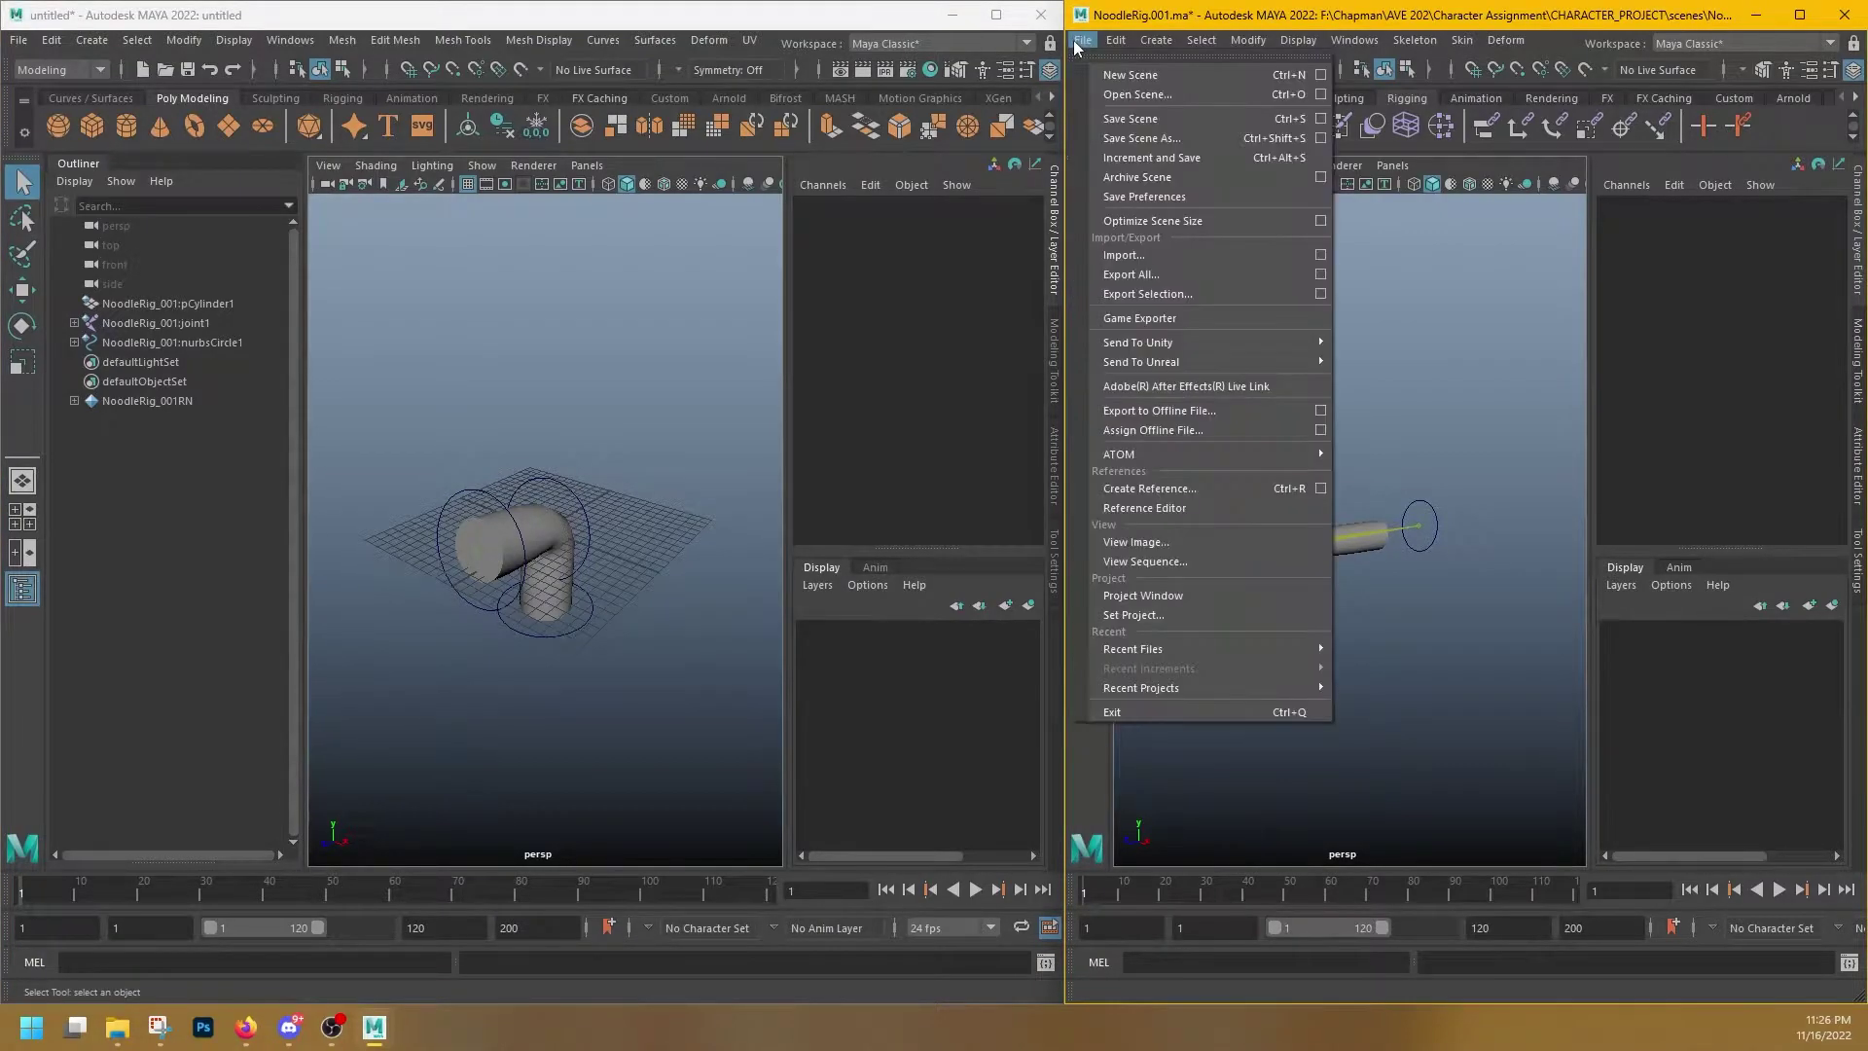
left_click(1145, 117)
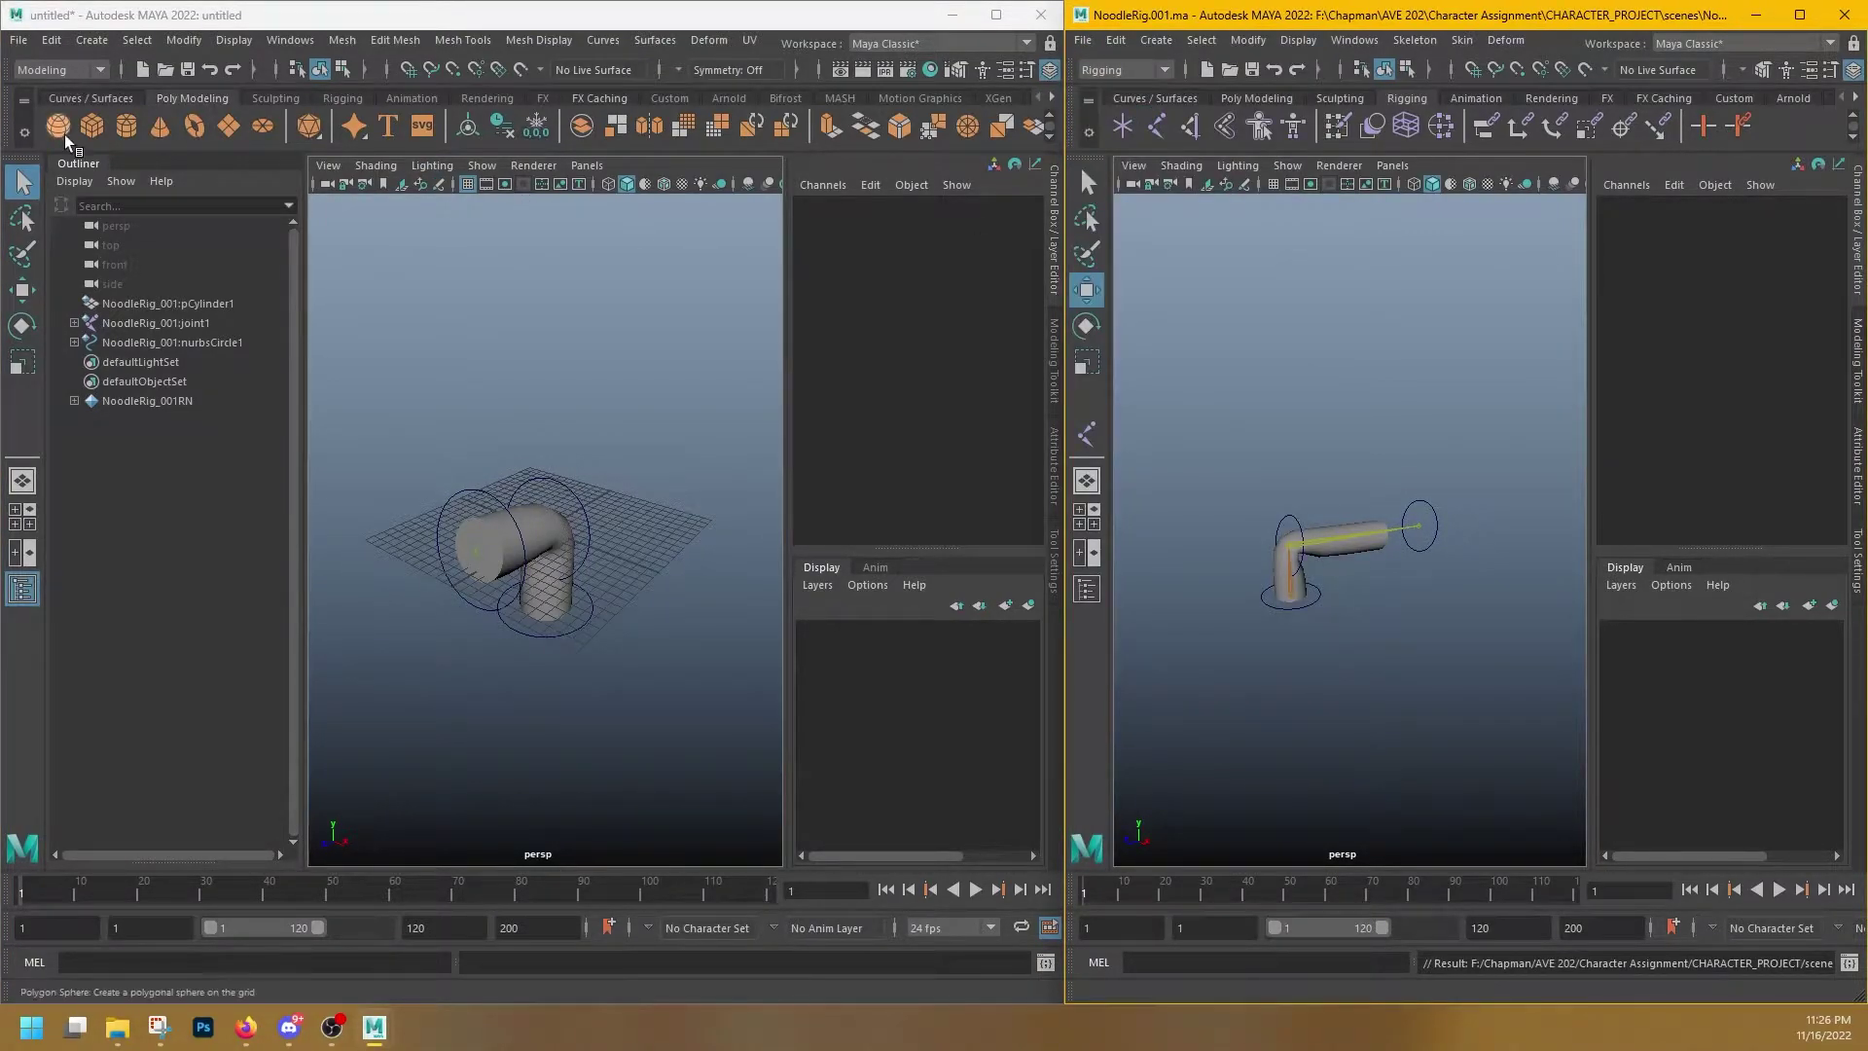
- Reload the NoodleRig_001RN reference in the untitled scene through the Reference Editor and move the editor clear of the rig
left_click_drag(677, 555, 623, 506, "alt")
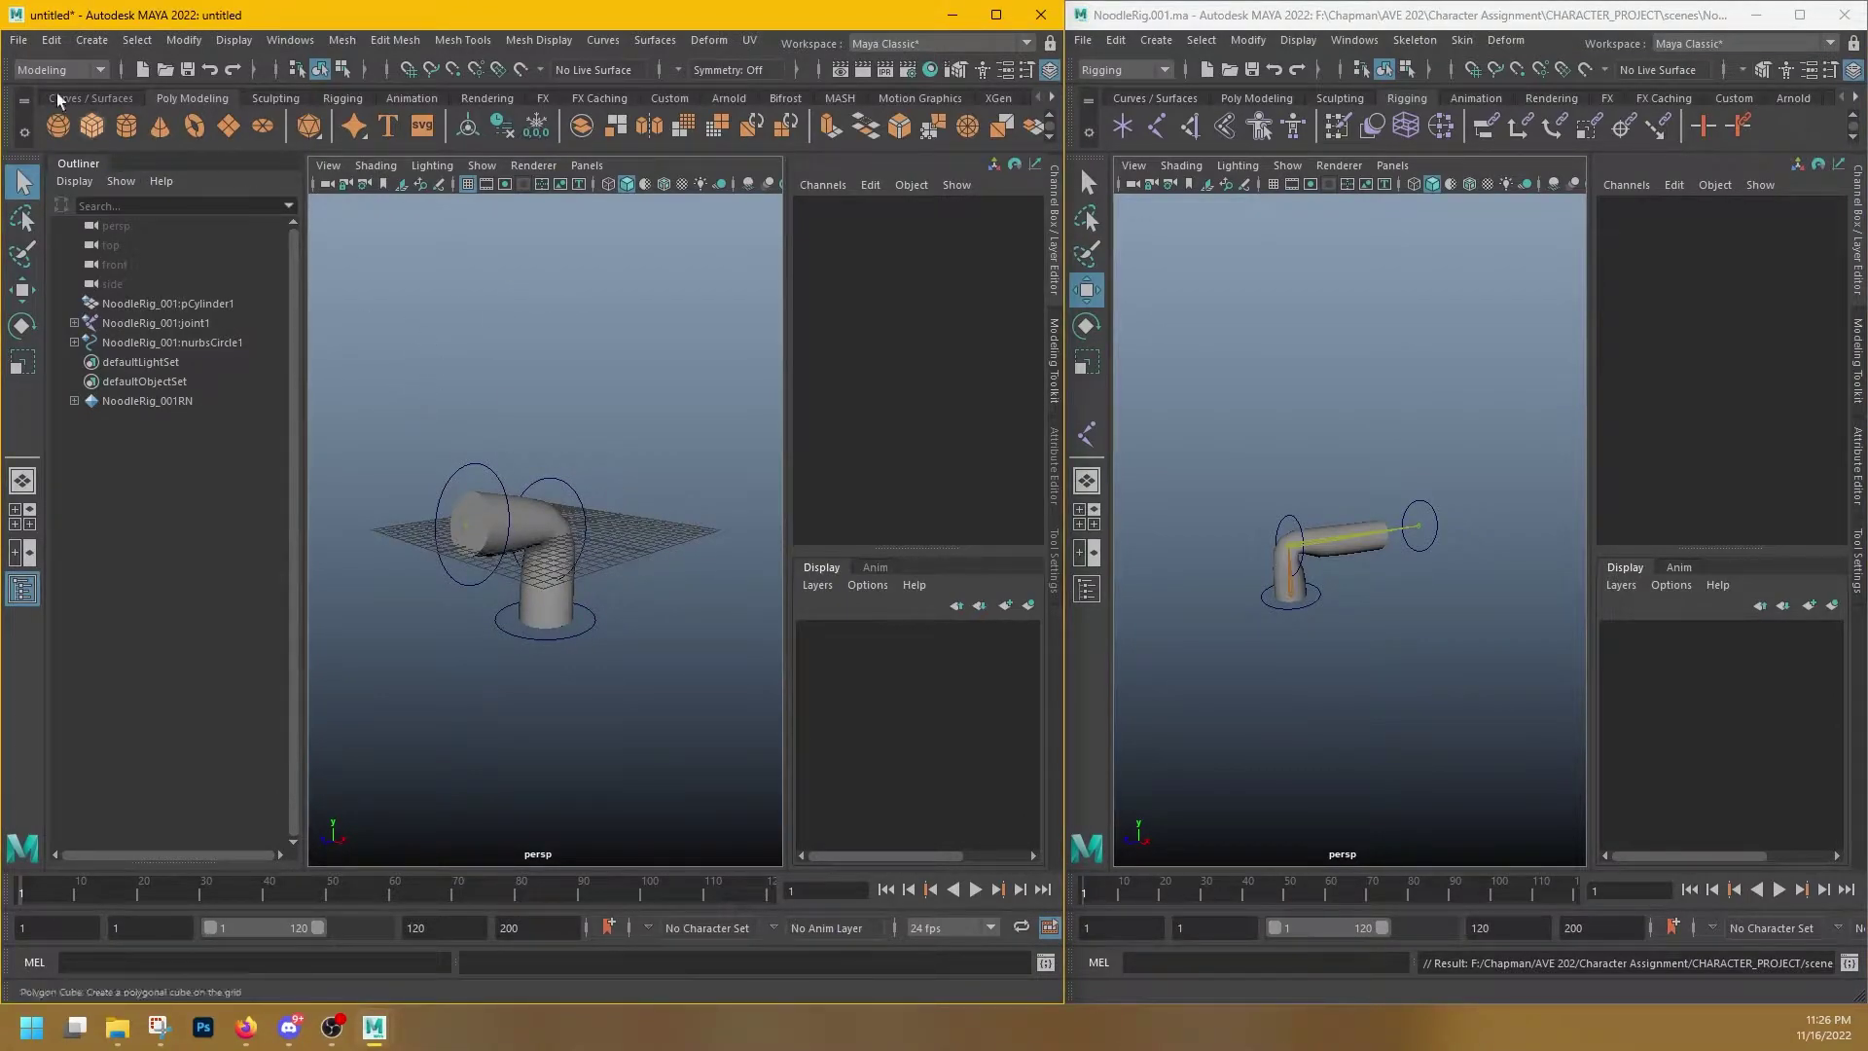
left_click(18, 41)
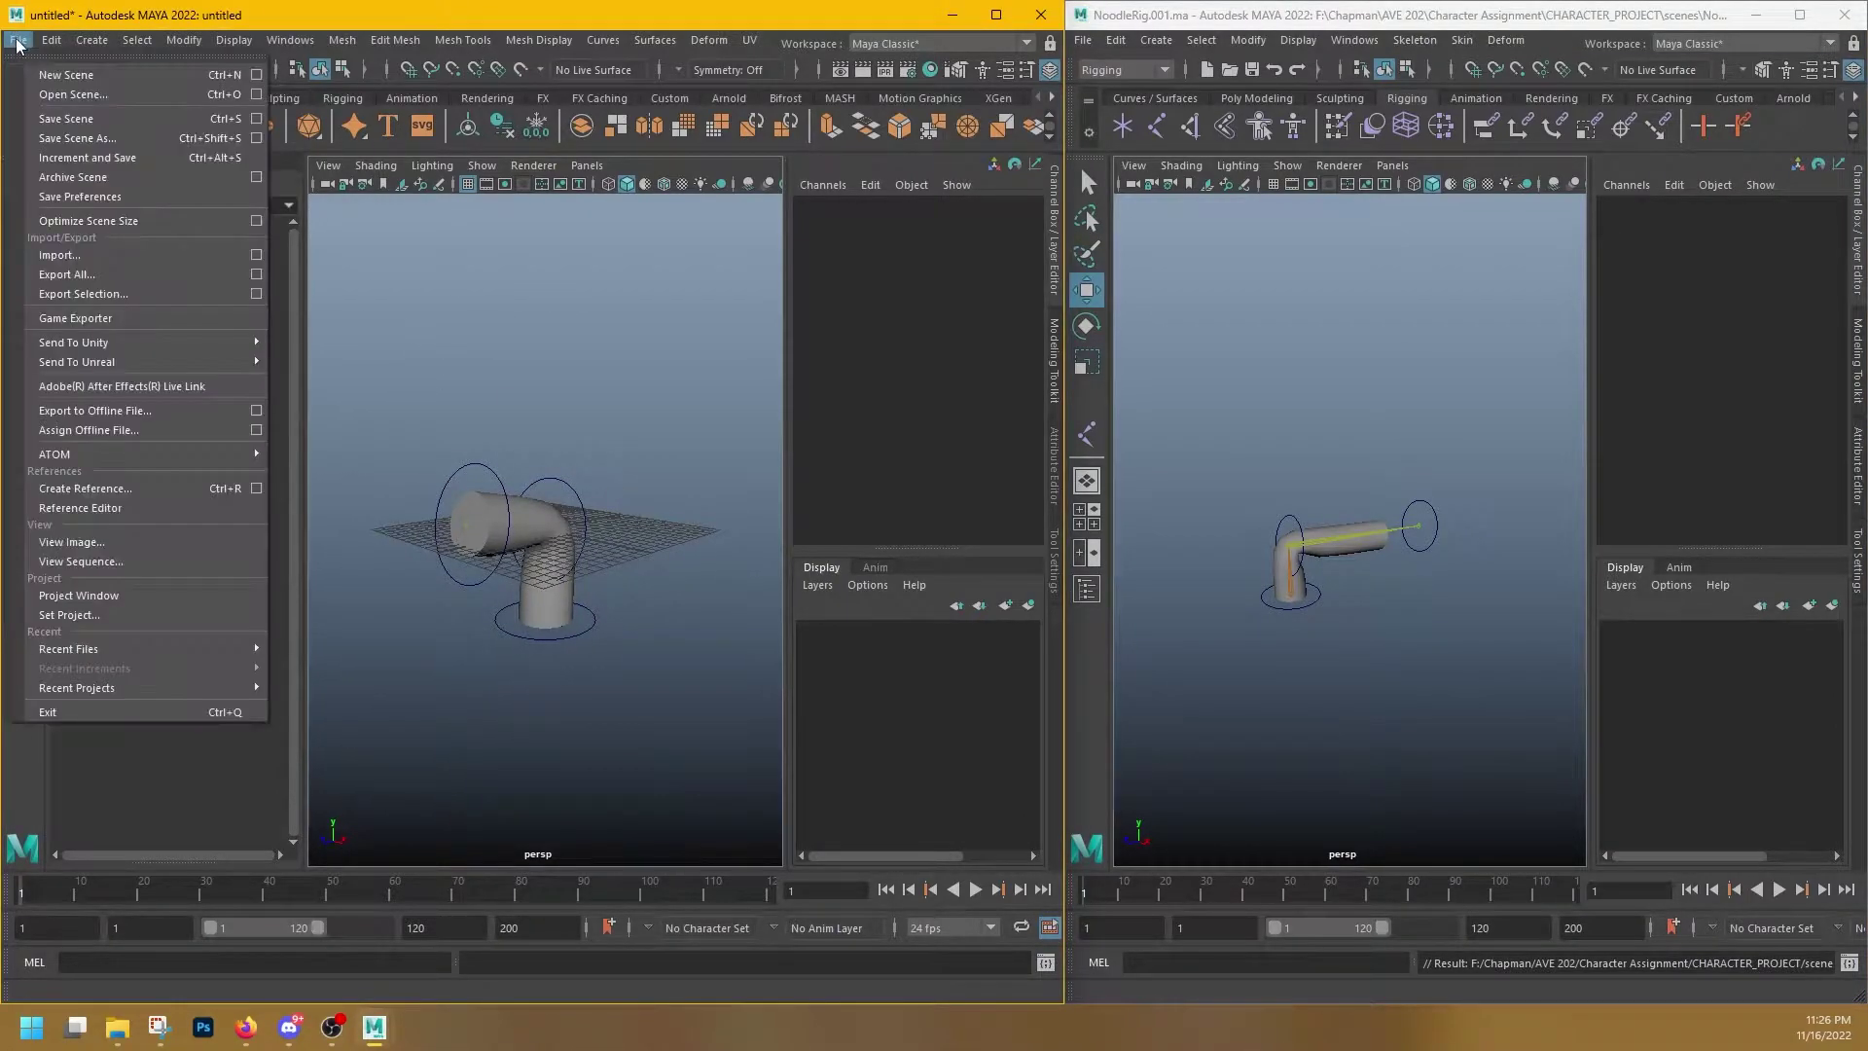
left_click(63, 508)
right_click(880, 457)
left_click(837, 458)
right_click(836, 457)
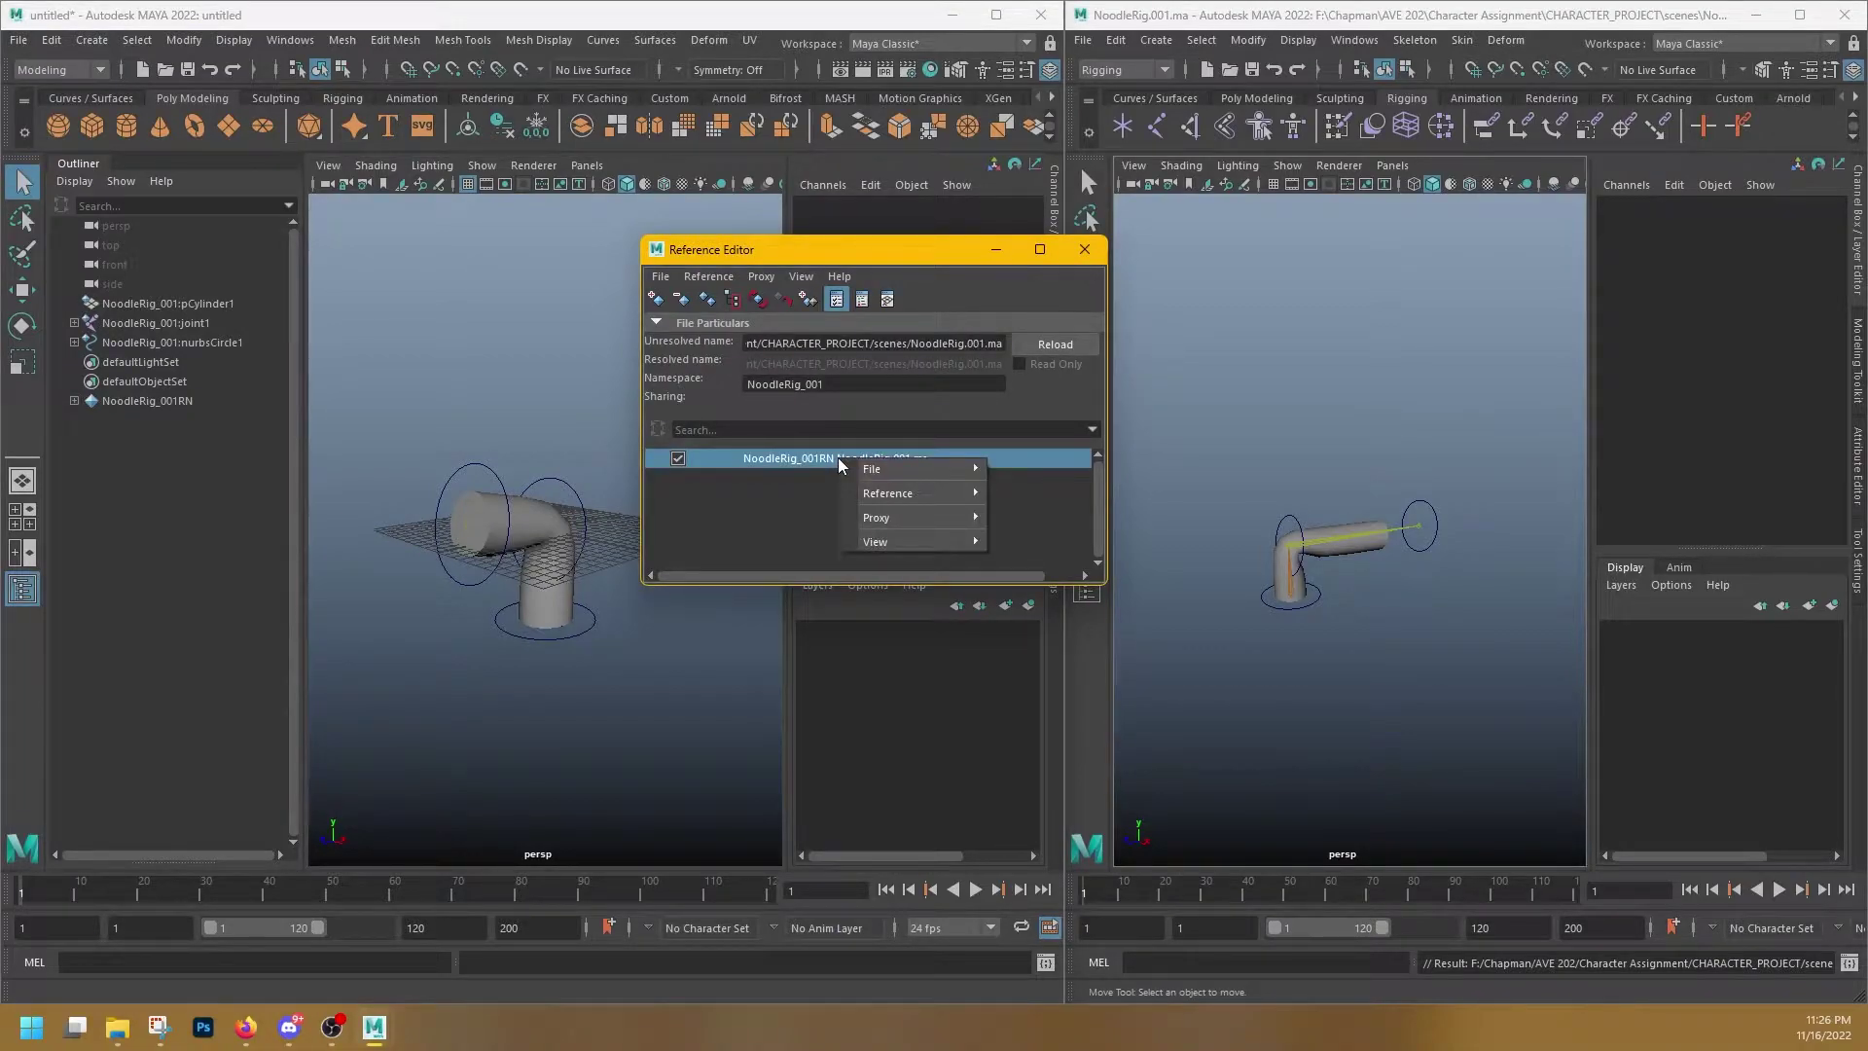
mouse_move(899, 492)
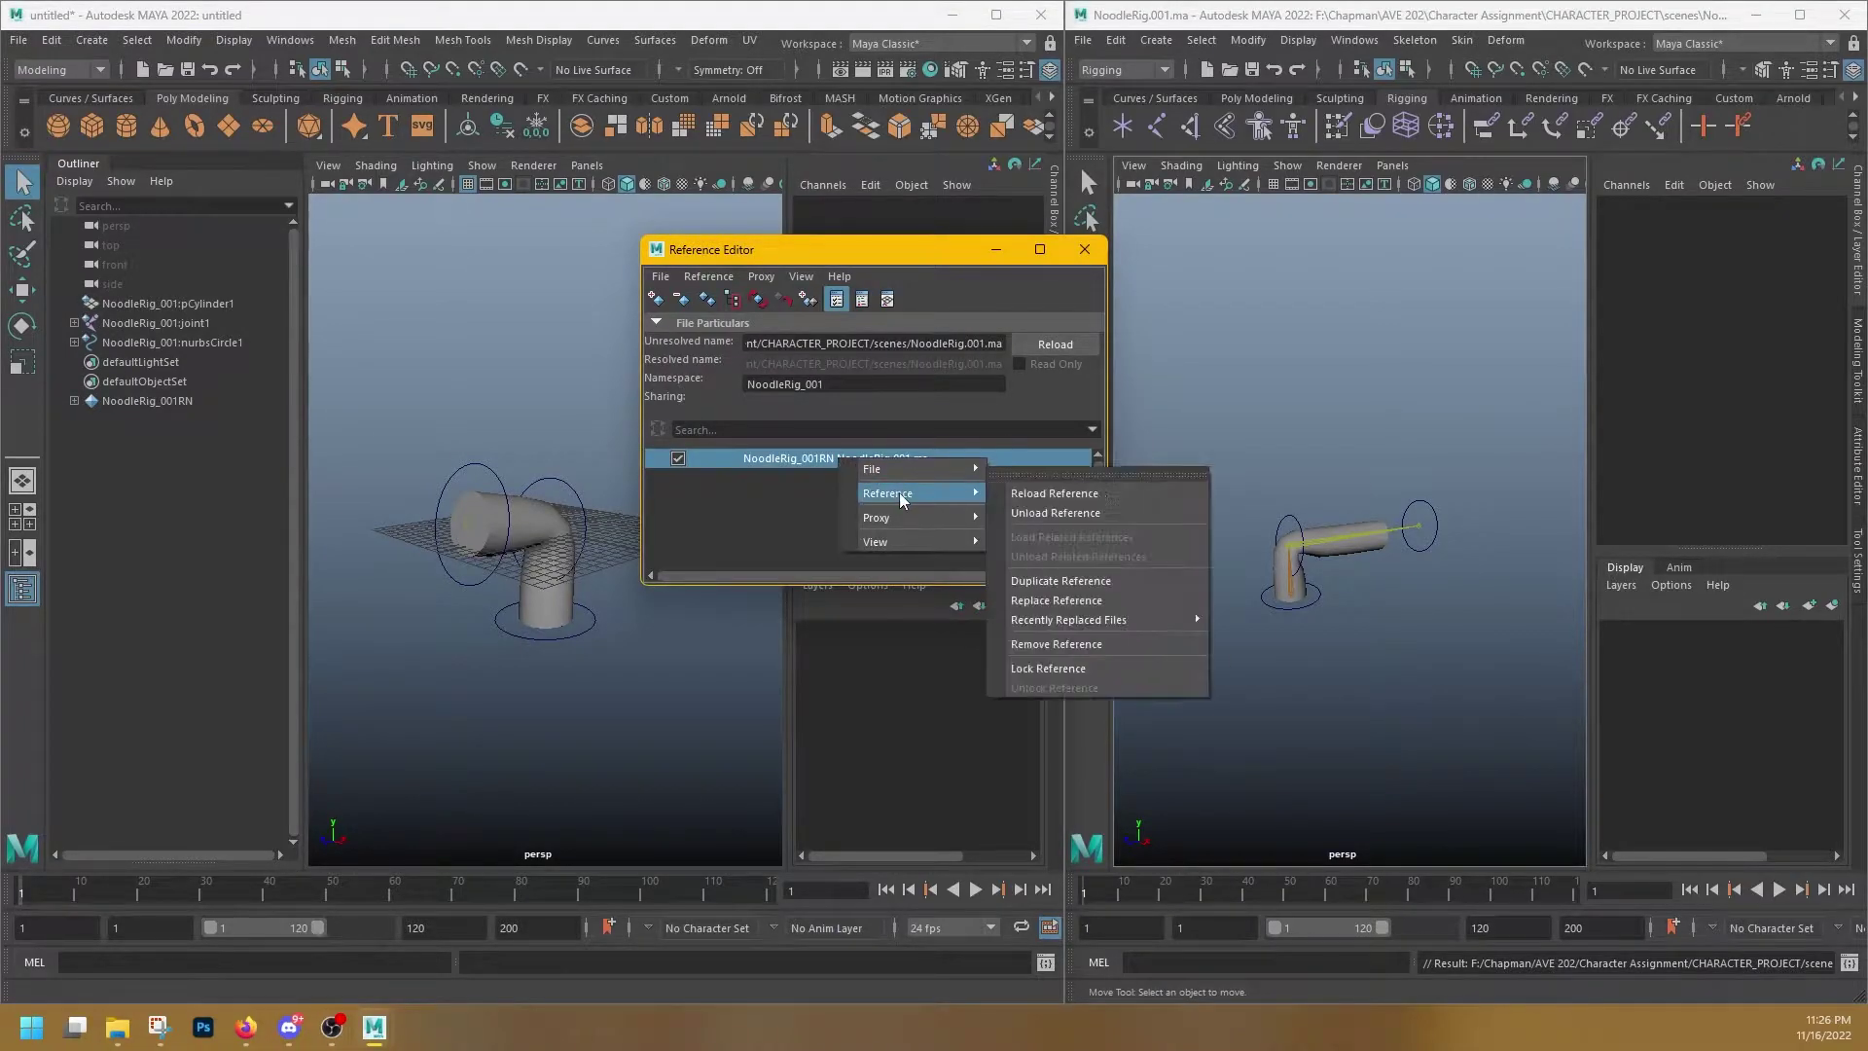
left_click(1036, 493)
left_click_drag(821, 270, 946, 500)
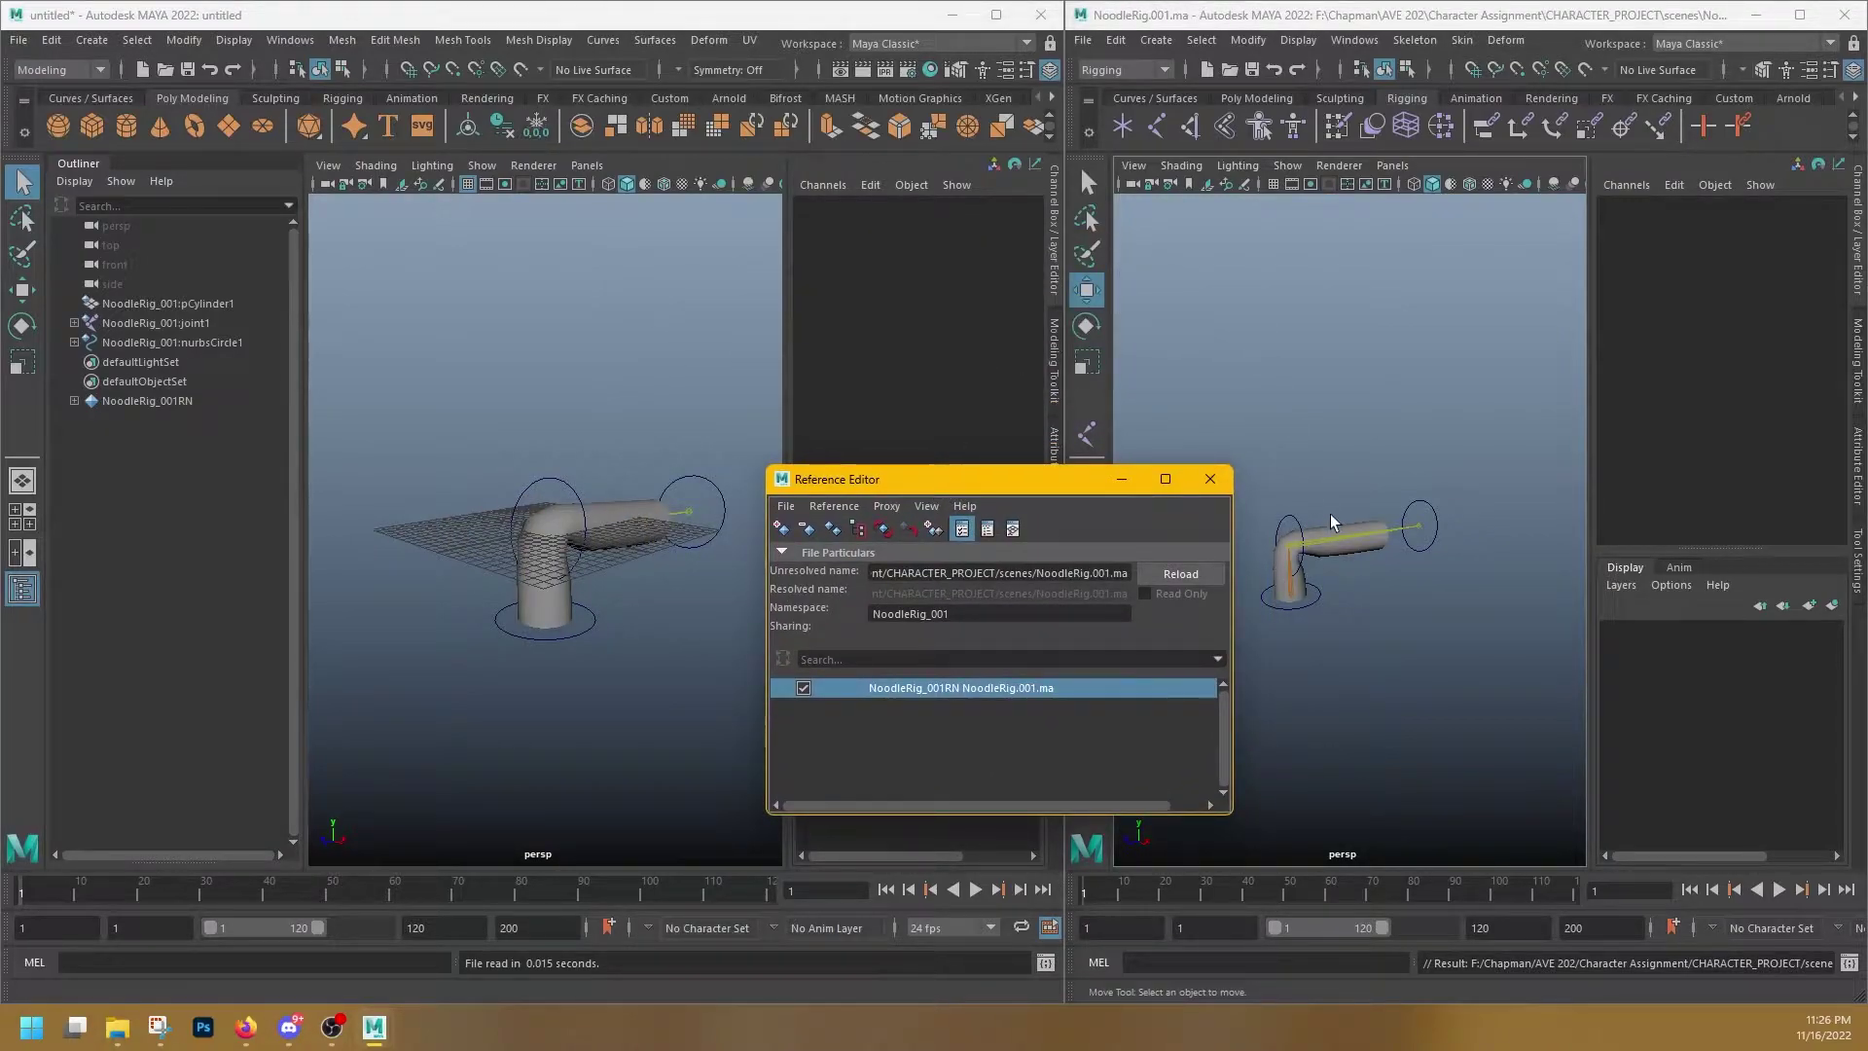
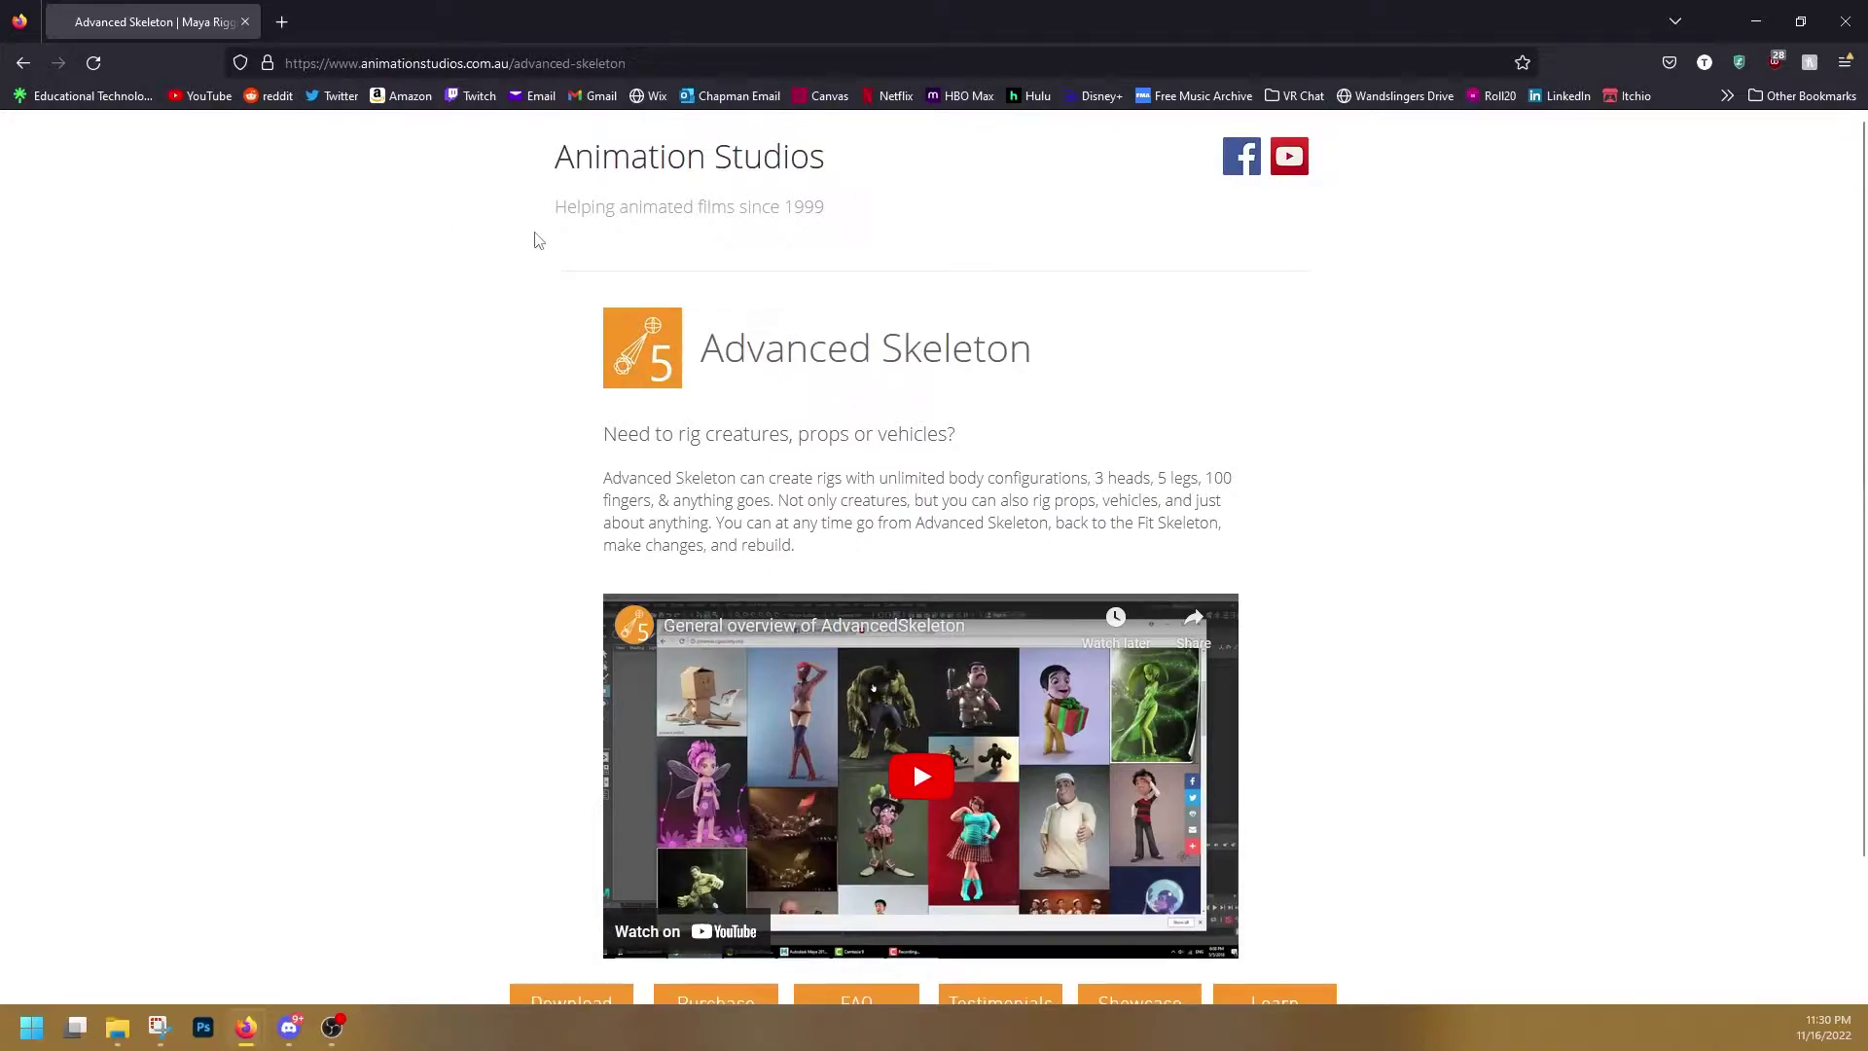
- Switch to Firefox and open the download page for Advanced Skeleton on the Animation Studios website
scroll(640, 261, "down", 2)
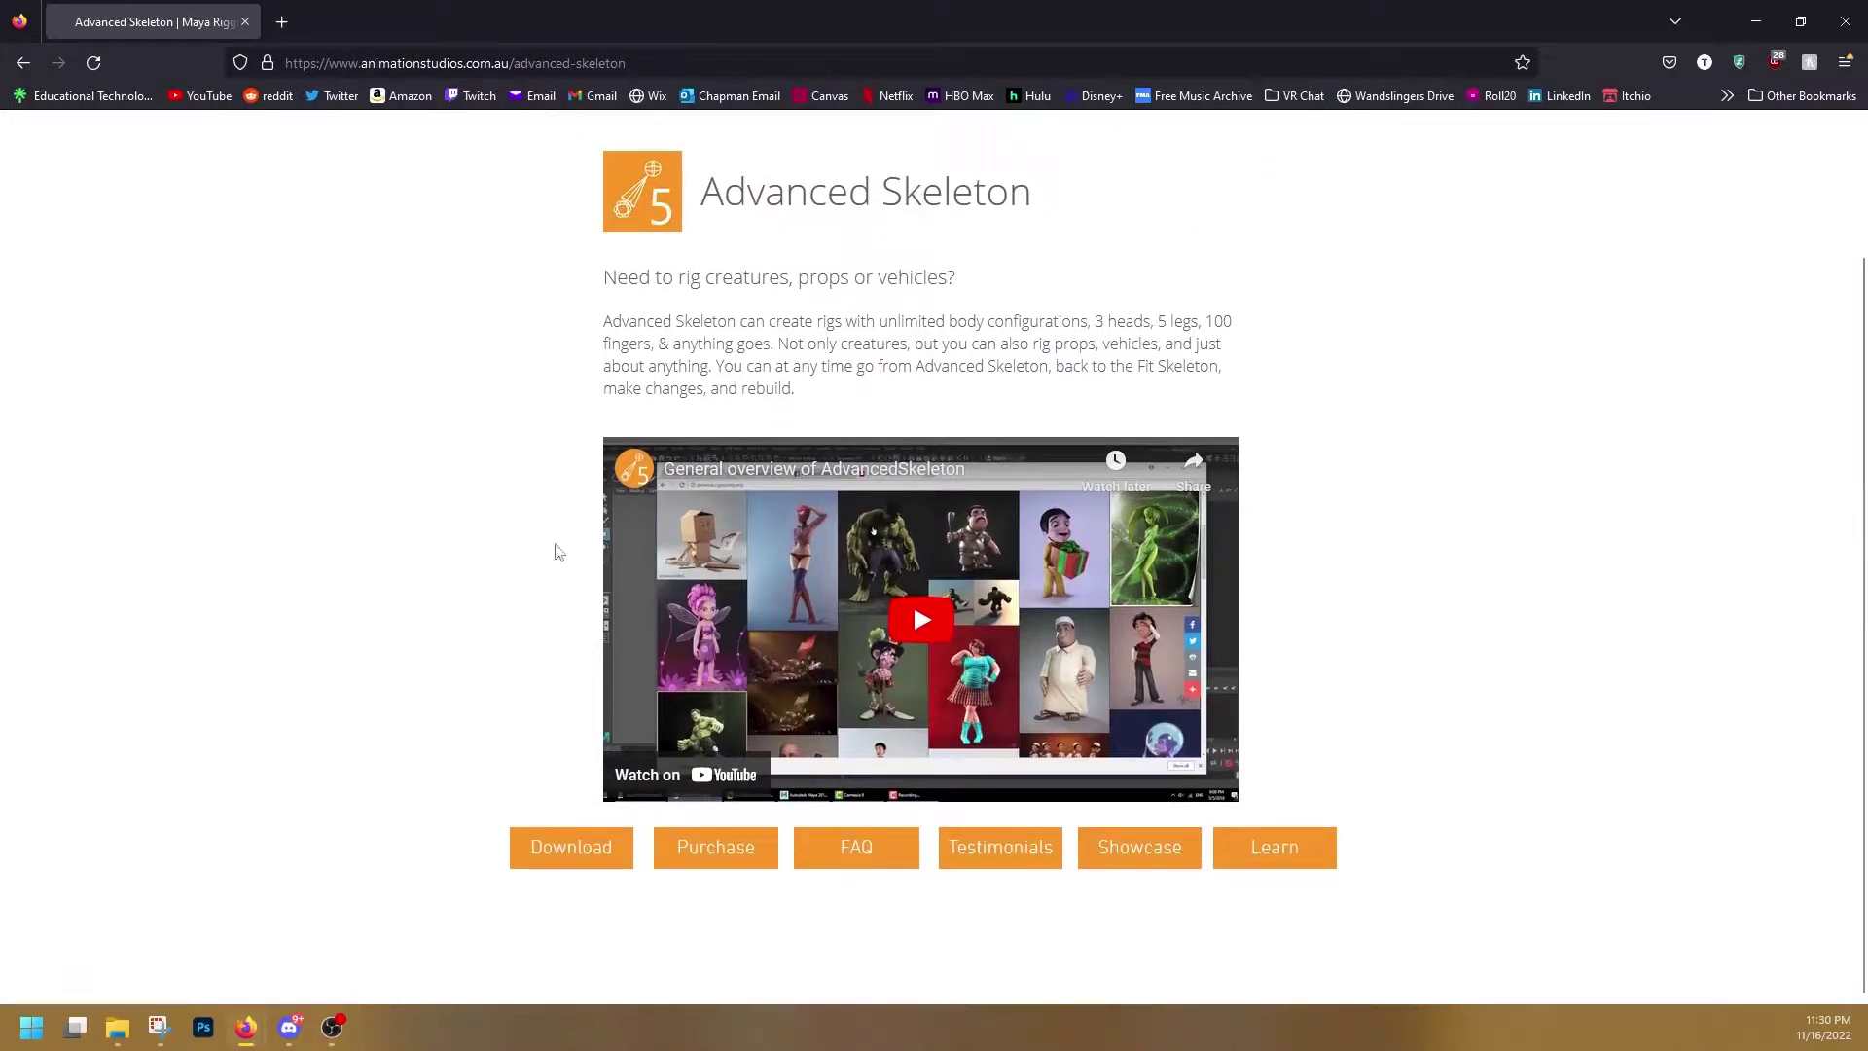
left_click(545, 850)
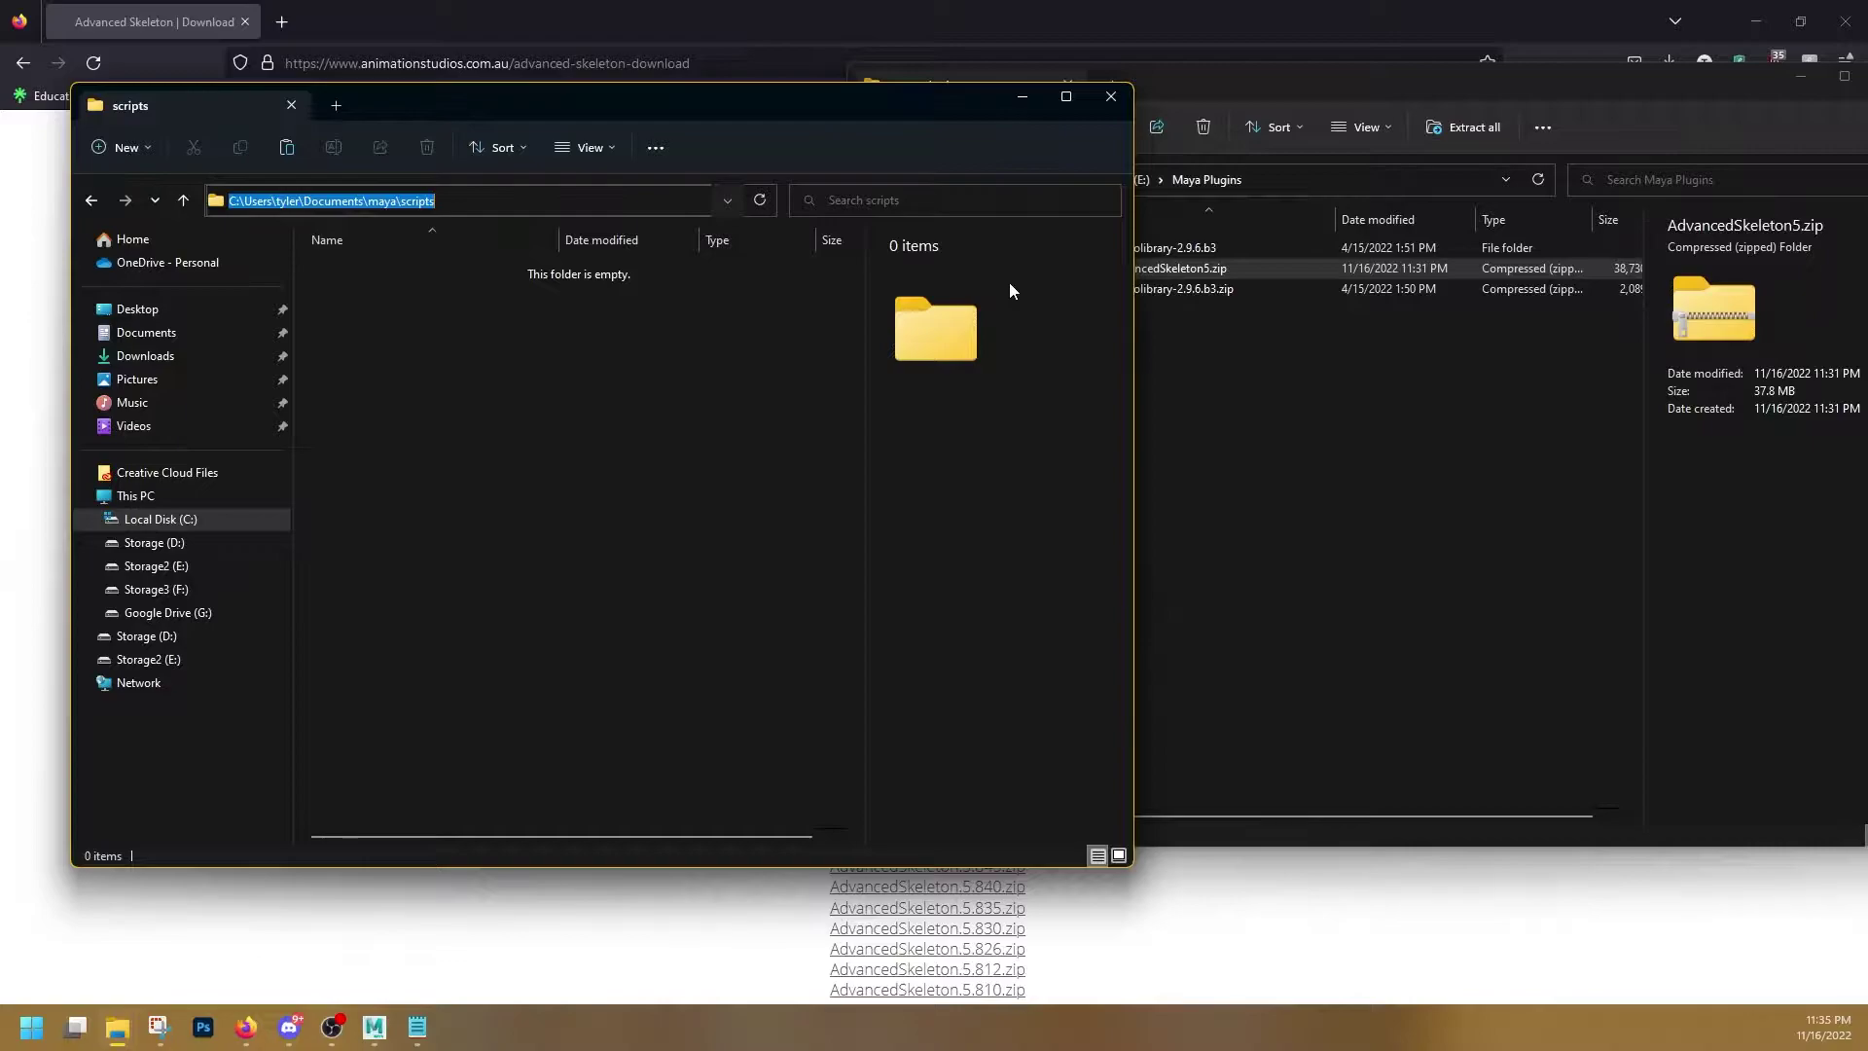
- Check the Documents\maya\scripts folder path, copy AdvancedSkeleton5.zip from the Maya Plugins folder into it, and widen the folder window
left_click(436, 200)
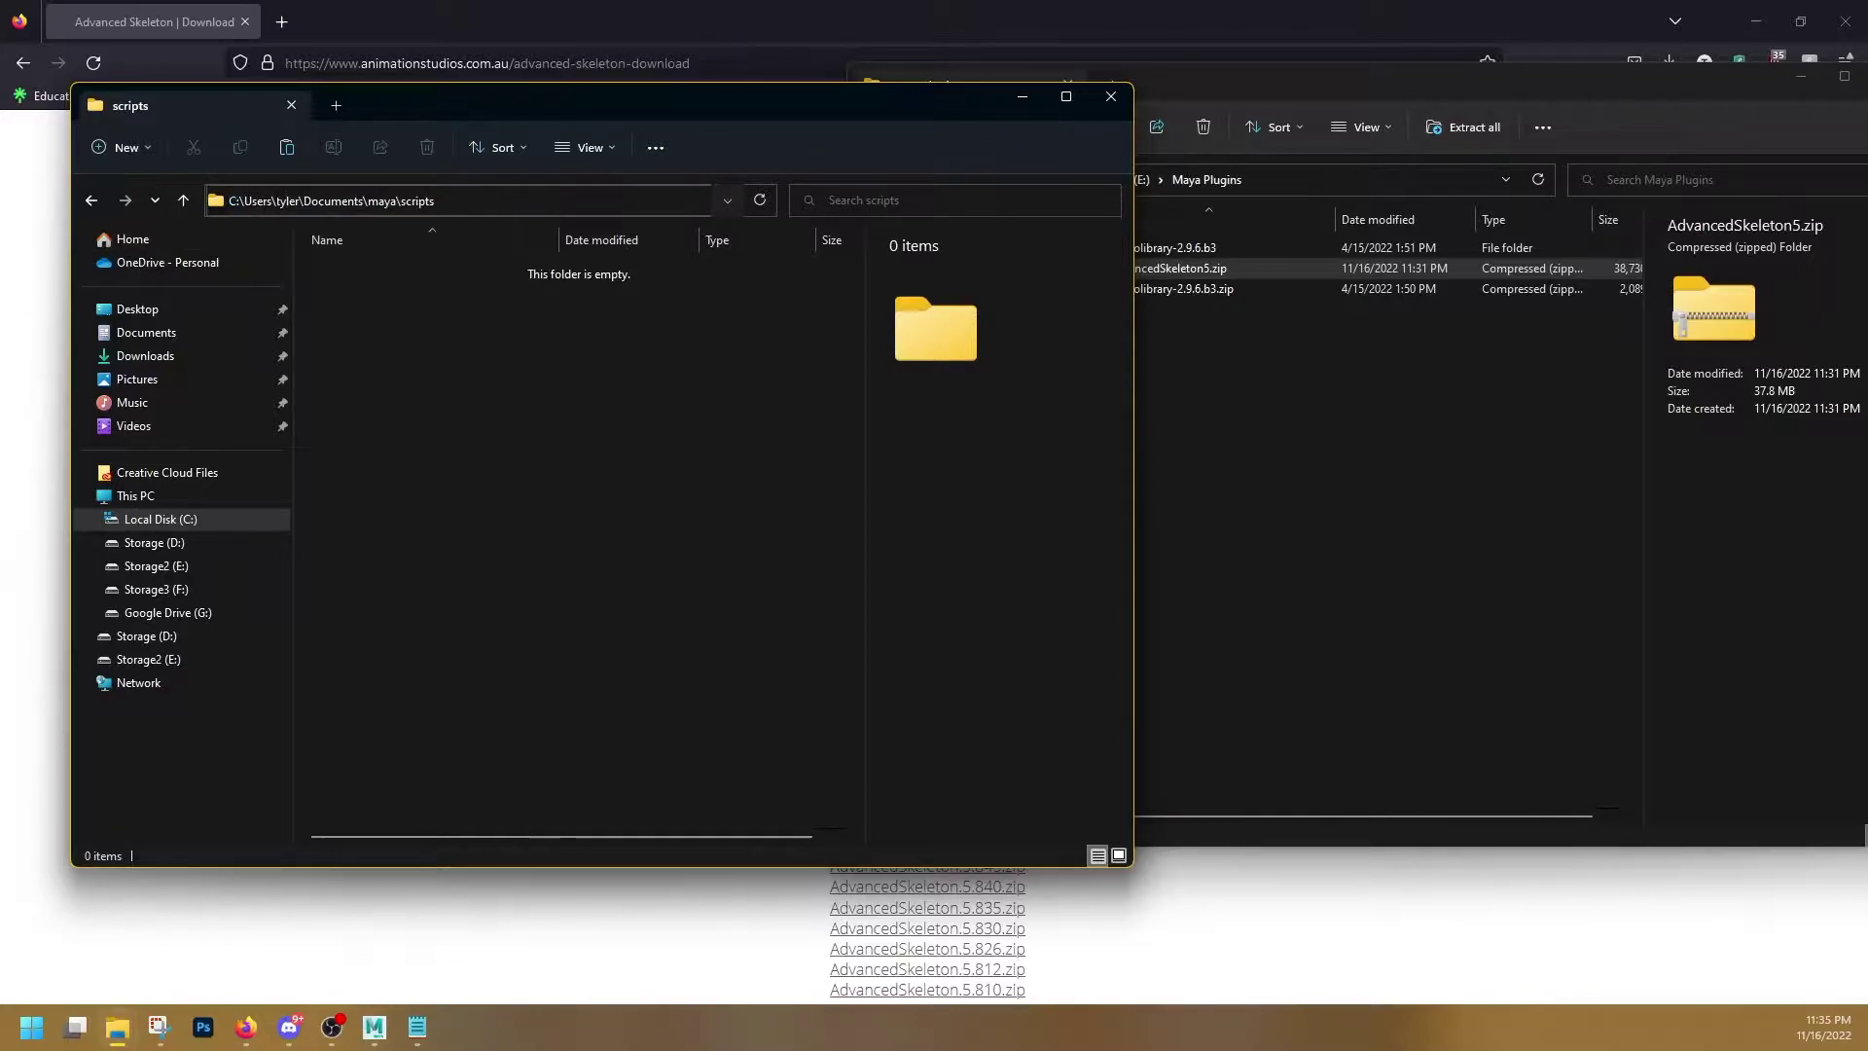
double_click(287, 201)
left_click(390, 201)
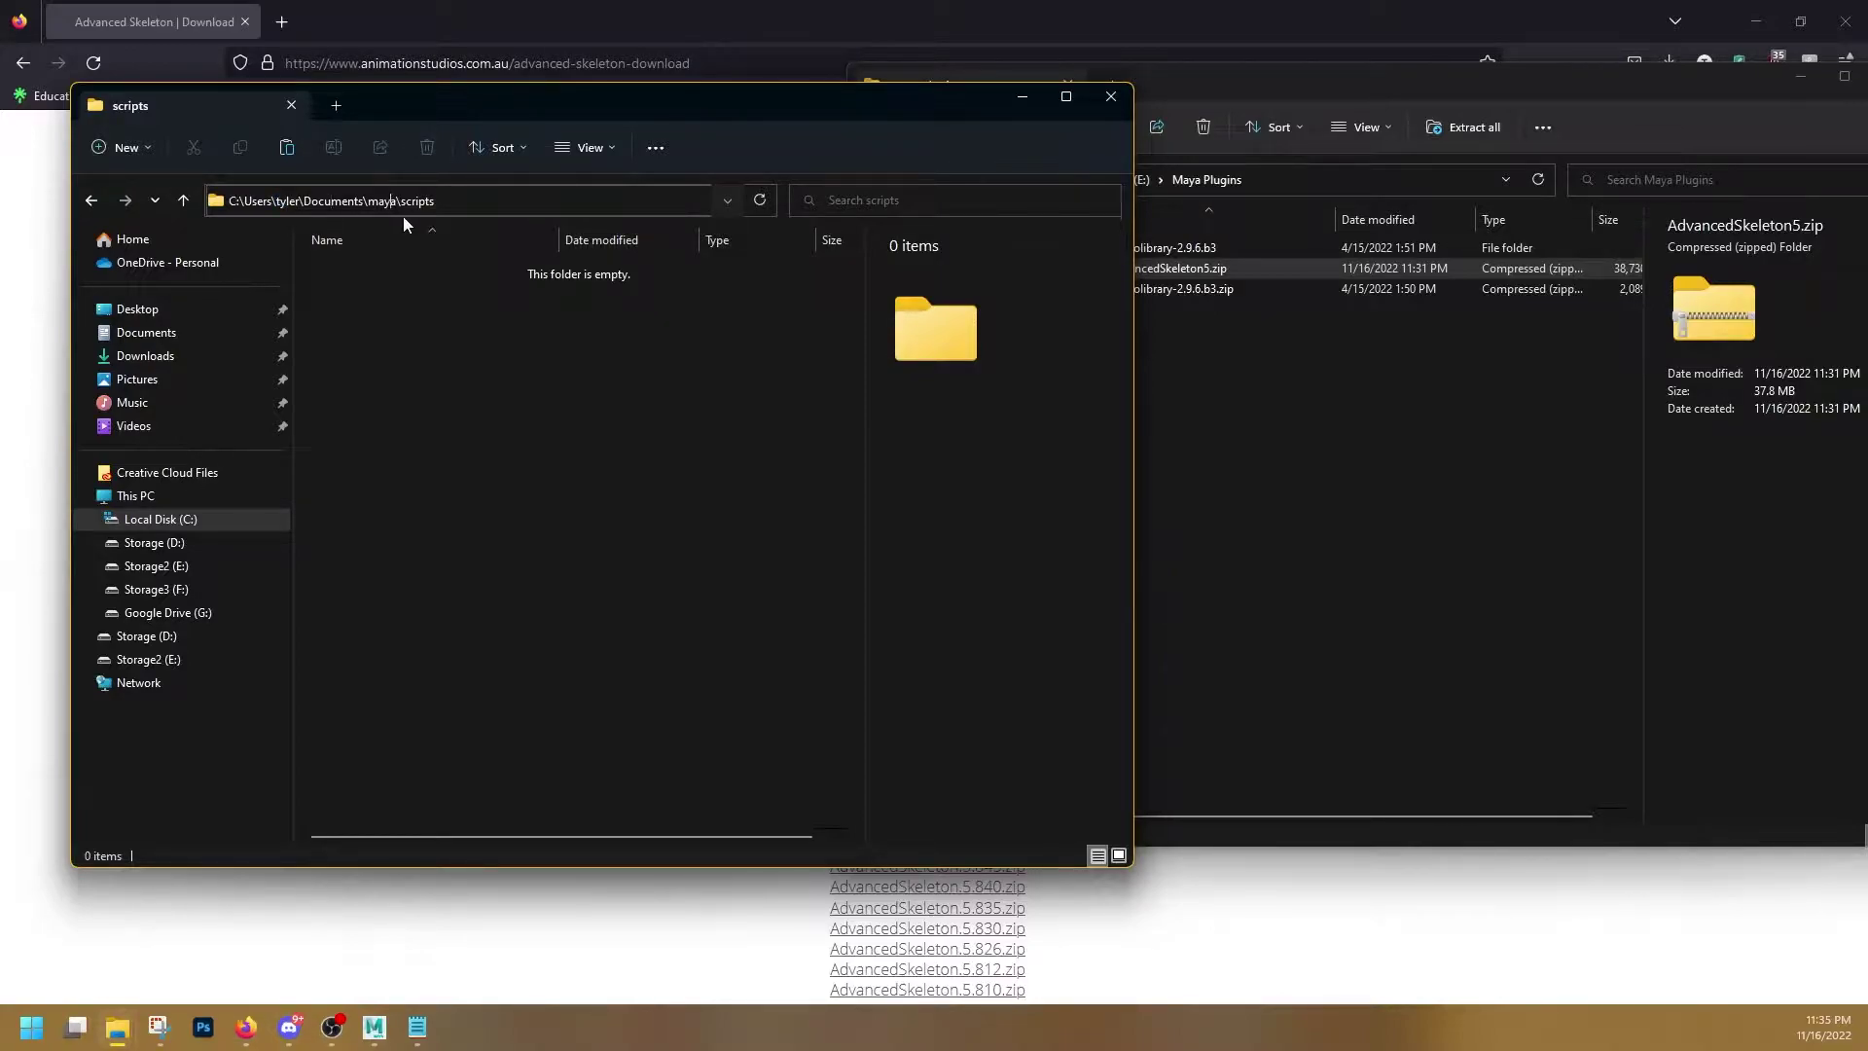
left_click(1228, 268)
left_click_drag(1227, 269, 615, 418)
left_click_drag(1133, 638, 1252, 638)
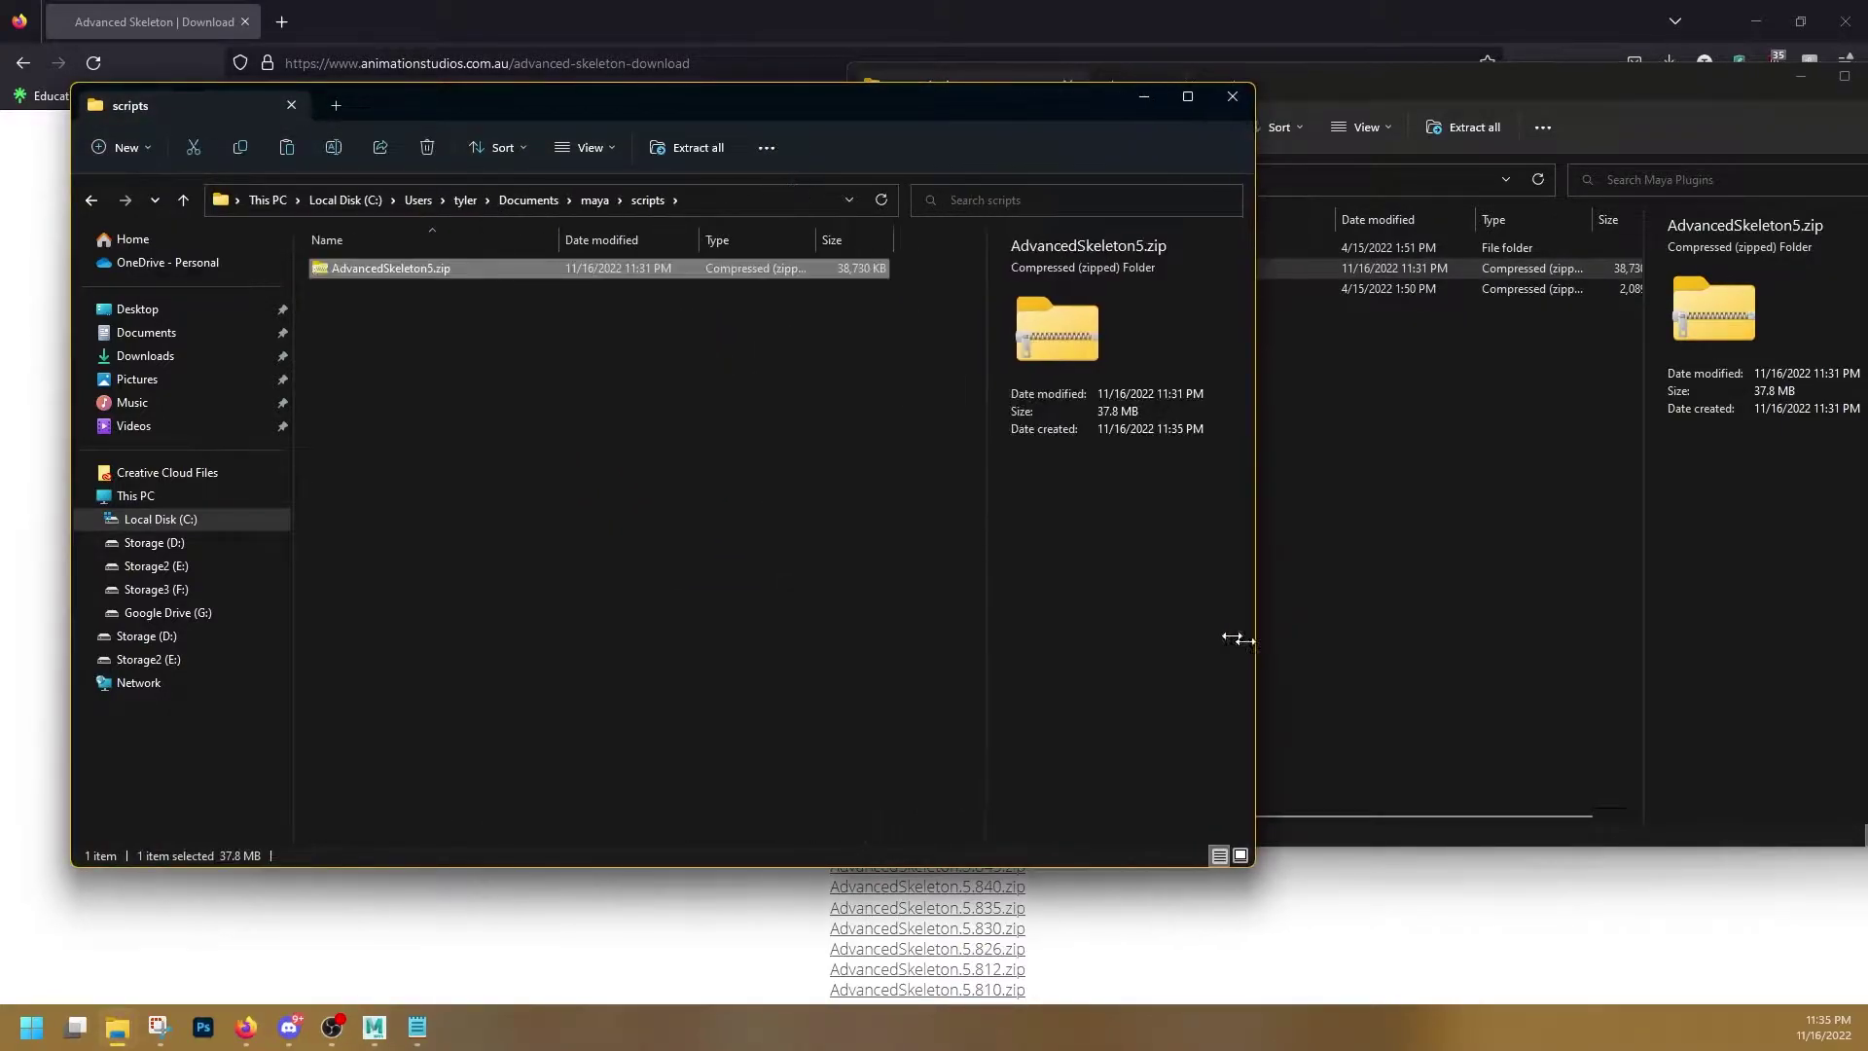
- Extract AdvancedSkeleton5.zip in the Documents\maya\scripts folder to an AdvancedSkeleton5 subfolder
right_click(419, 281)
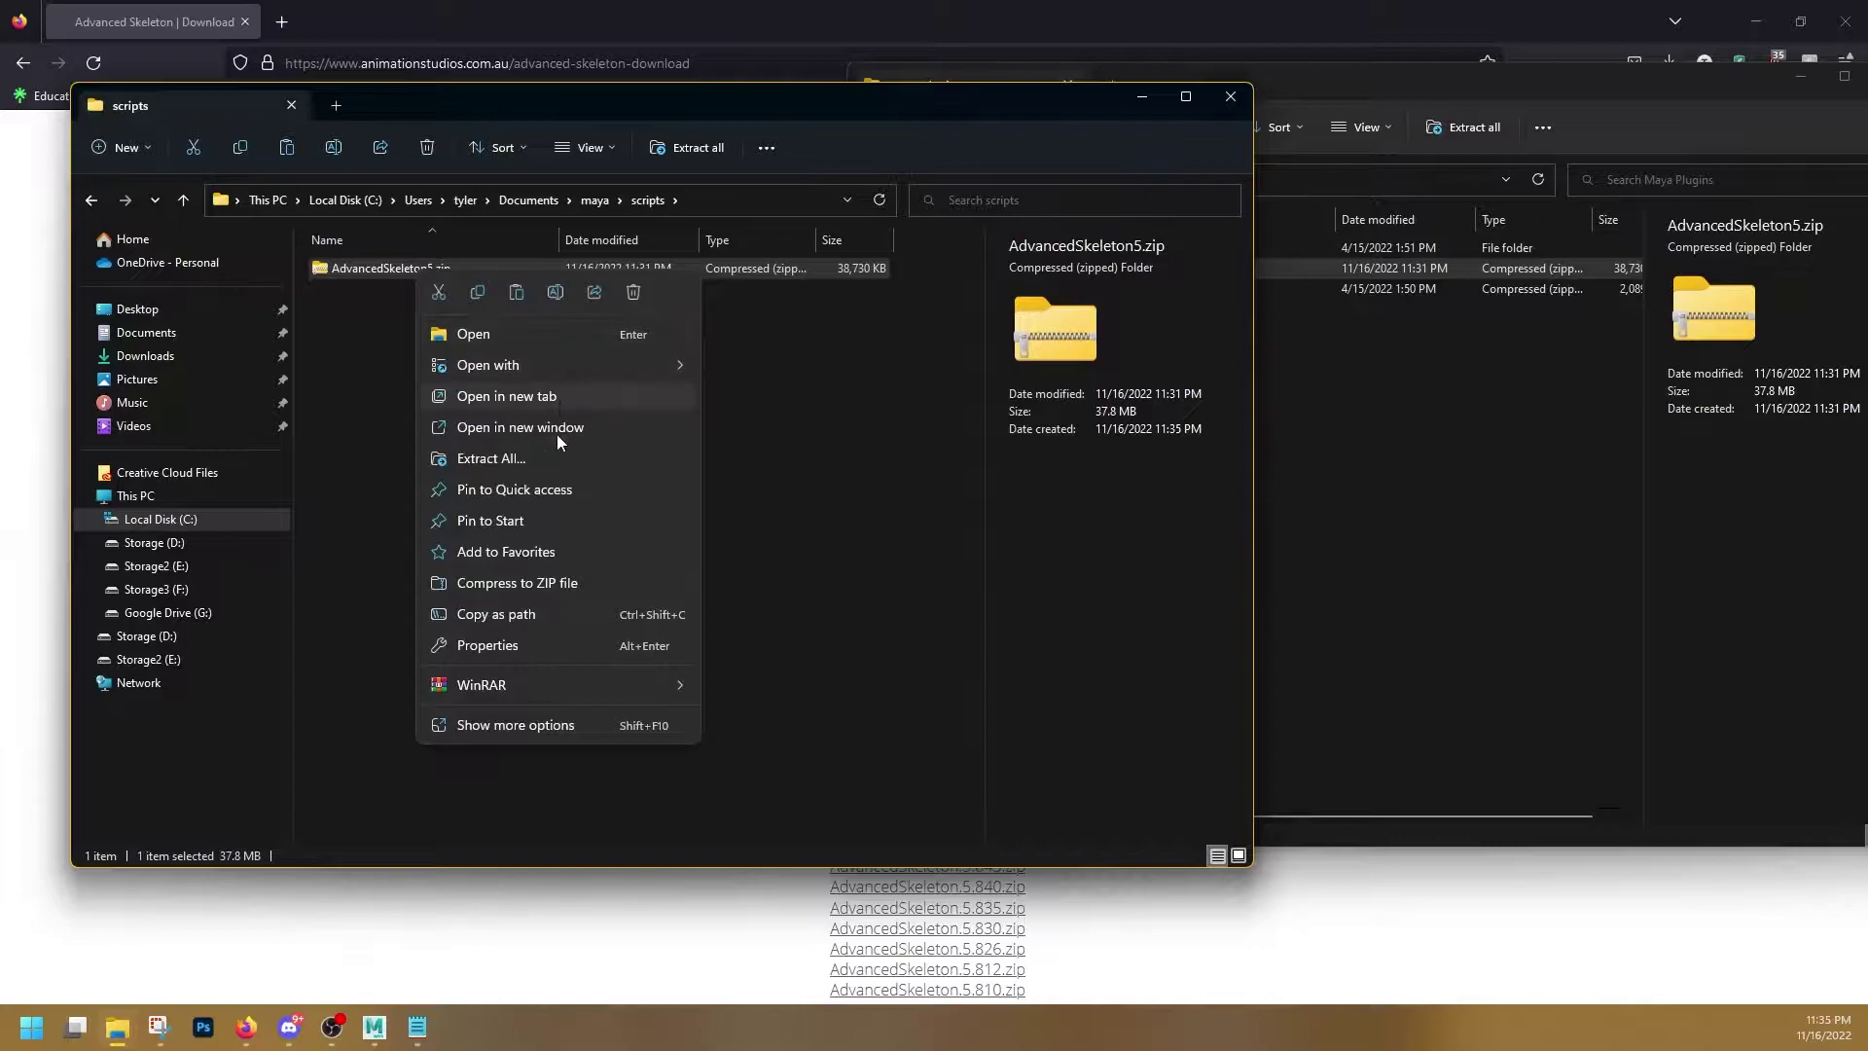
left_click(545, 461)
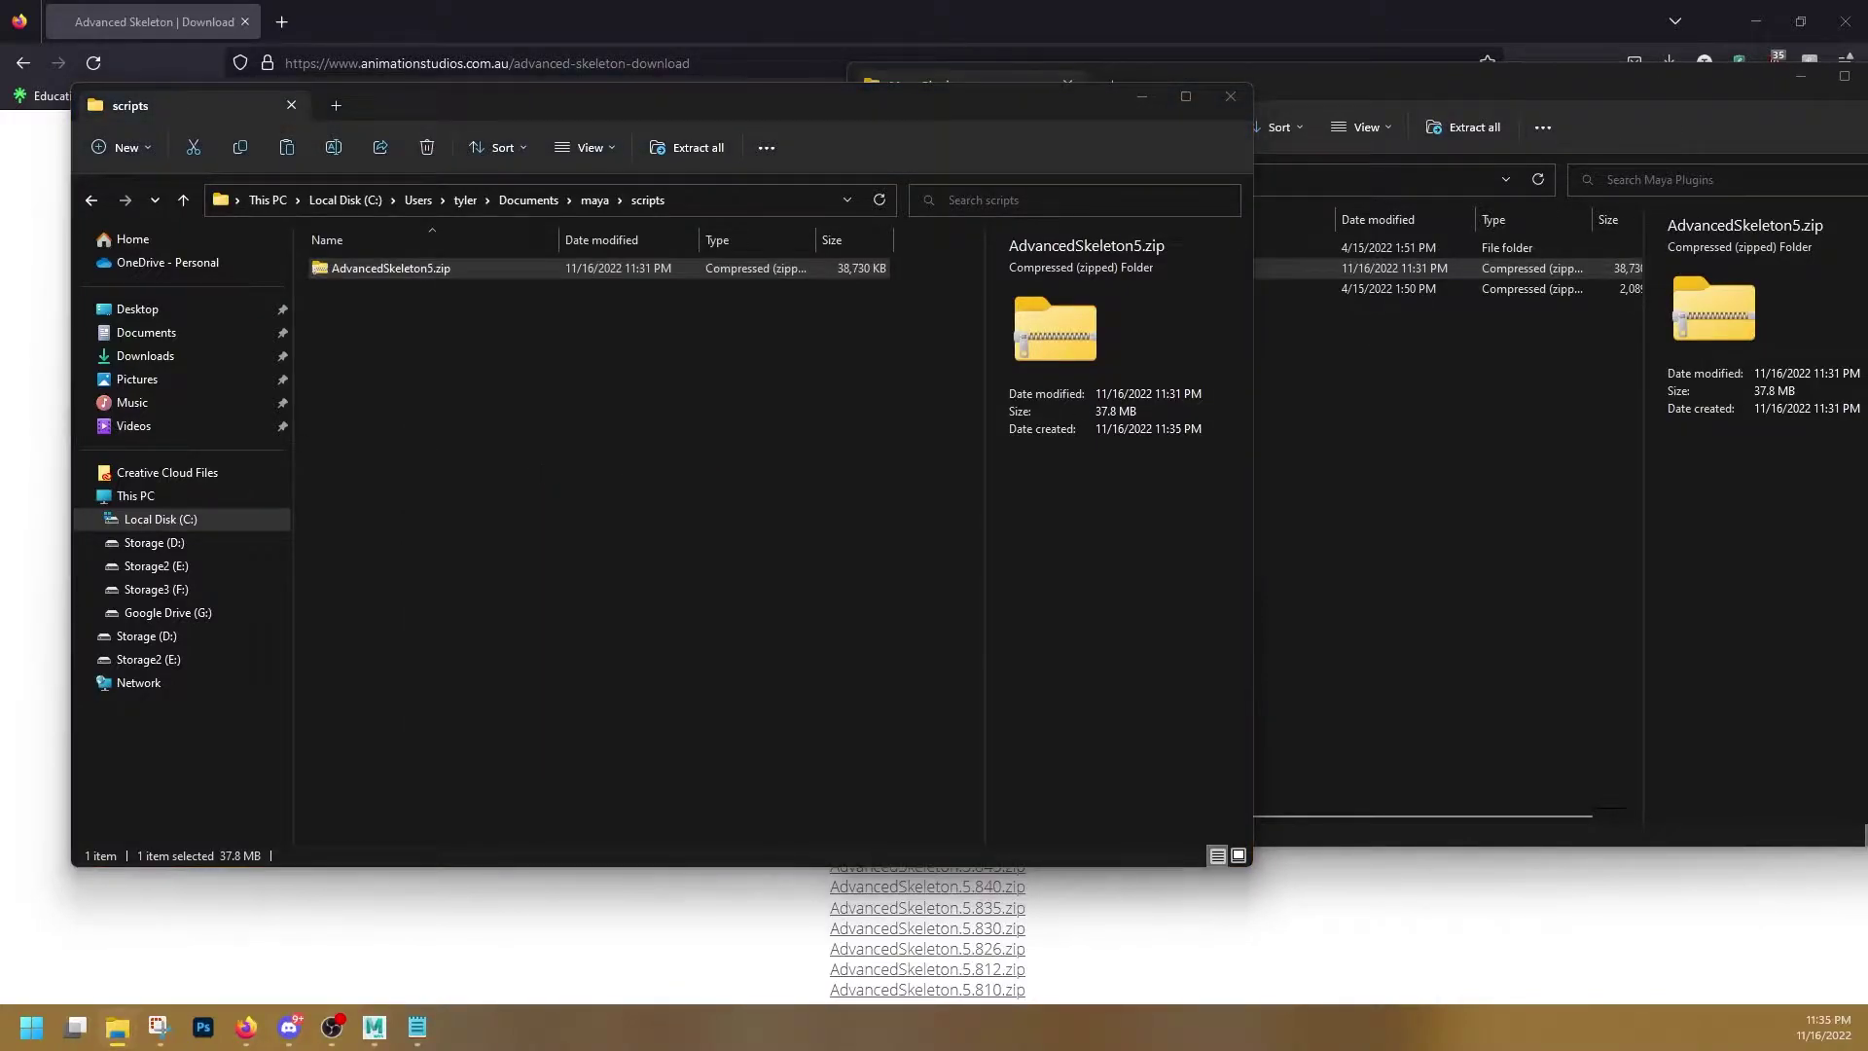
left_click_drag(1706, 314, 1177, 166)
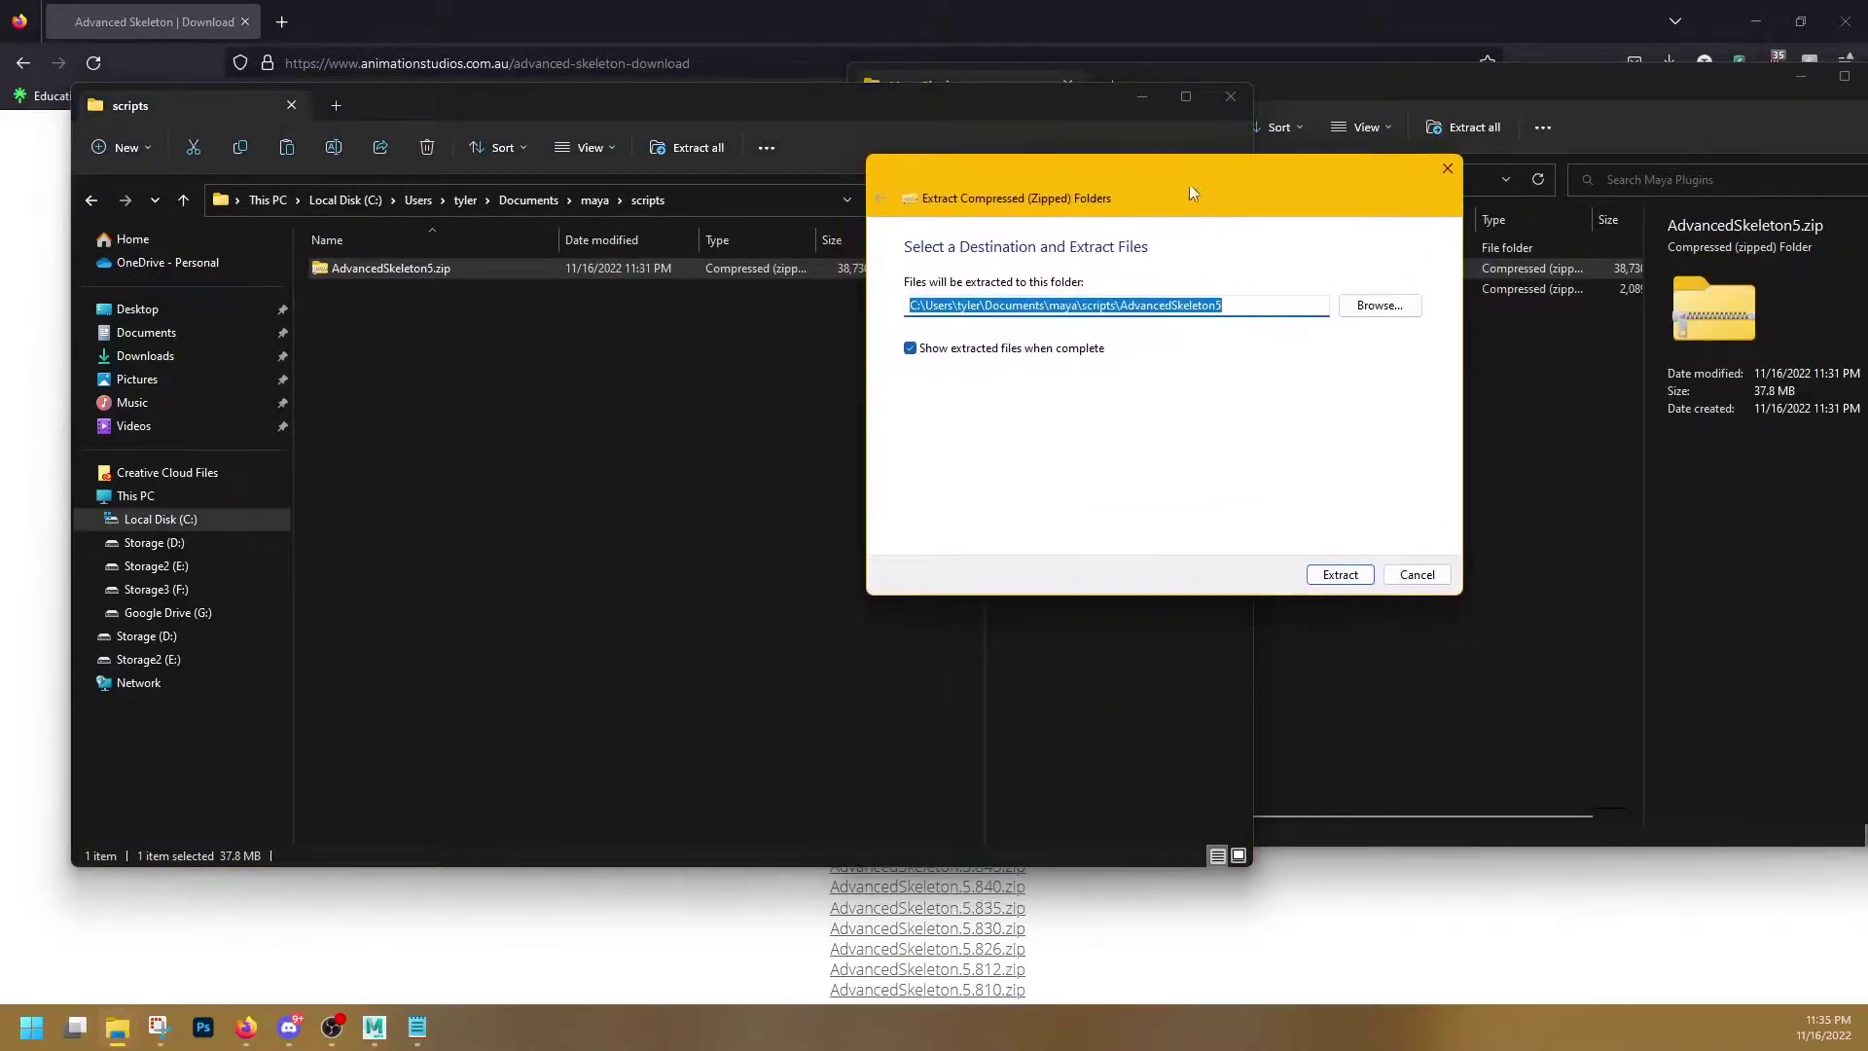
left_click(1339, 574)
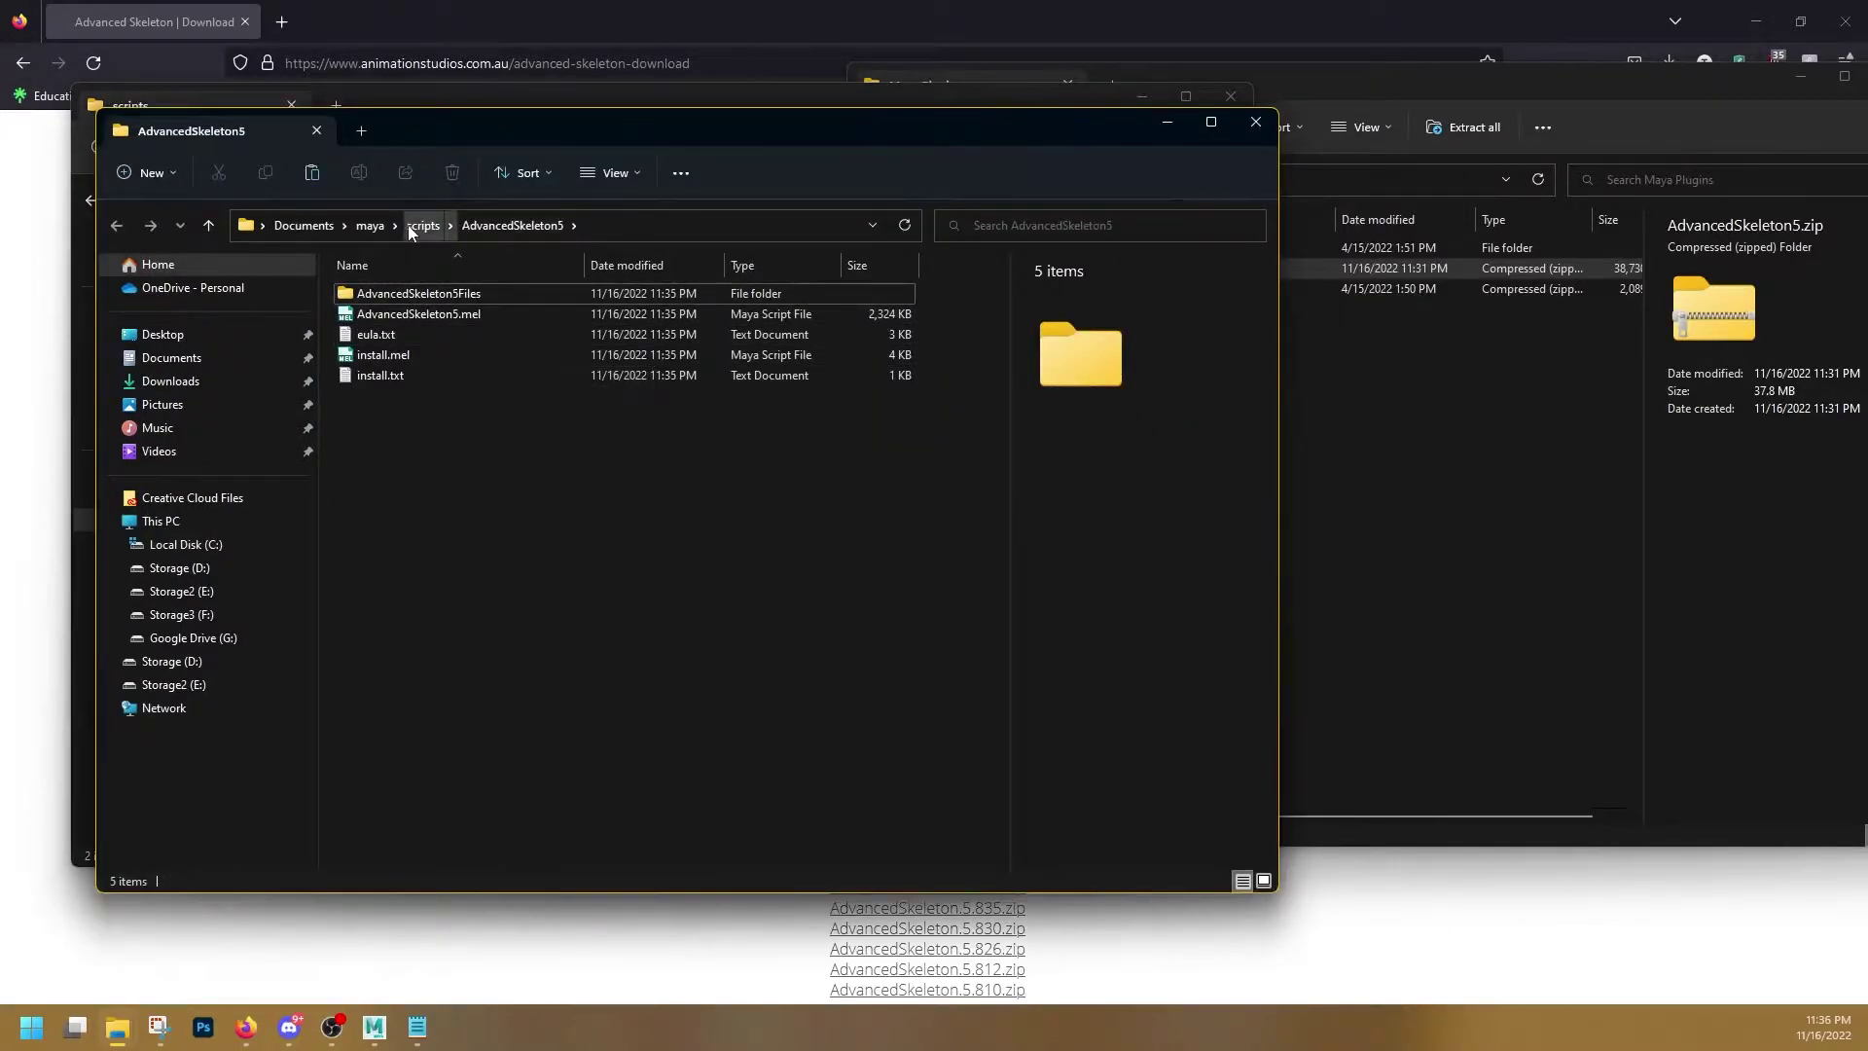
- Delete AdvancedSkeleton5.zip from the scripts folder and open the extracted AdvancedSkeleton5 folder
left_click_drag(481, 122, 1247, 142)
left_click(467, 292)
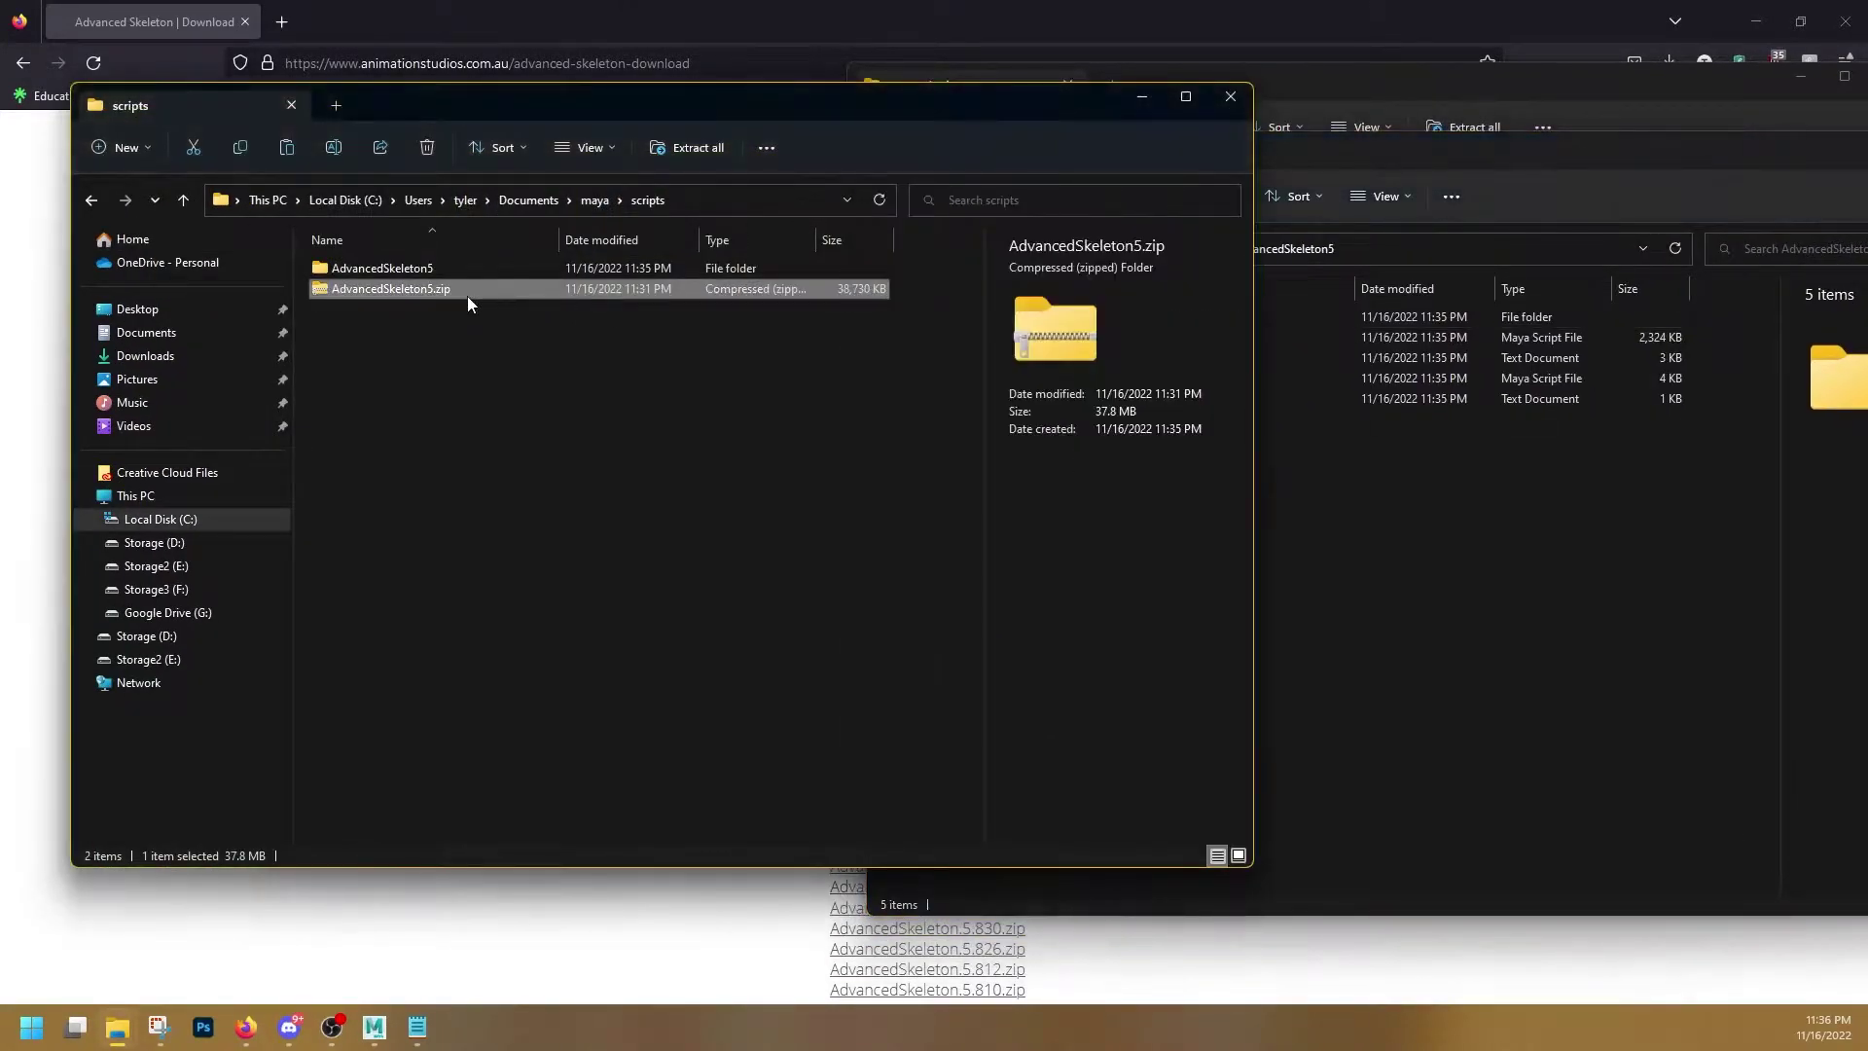
key("Delete")
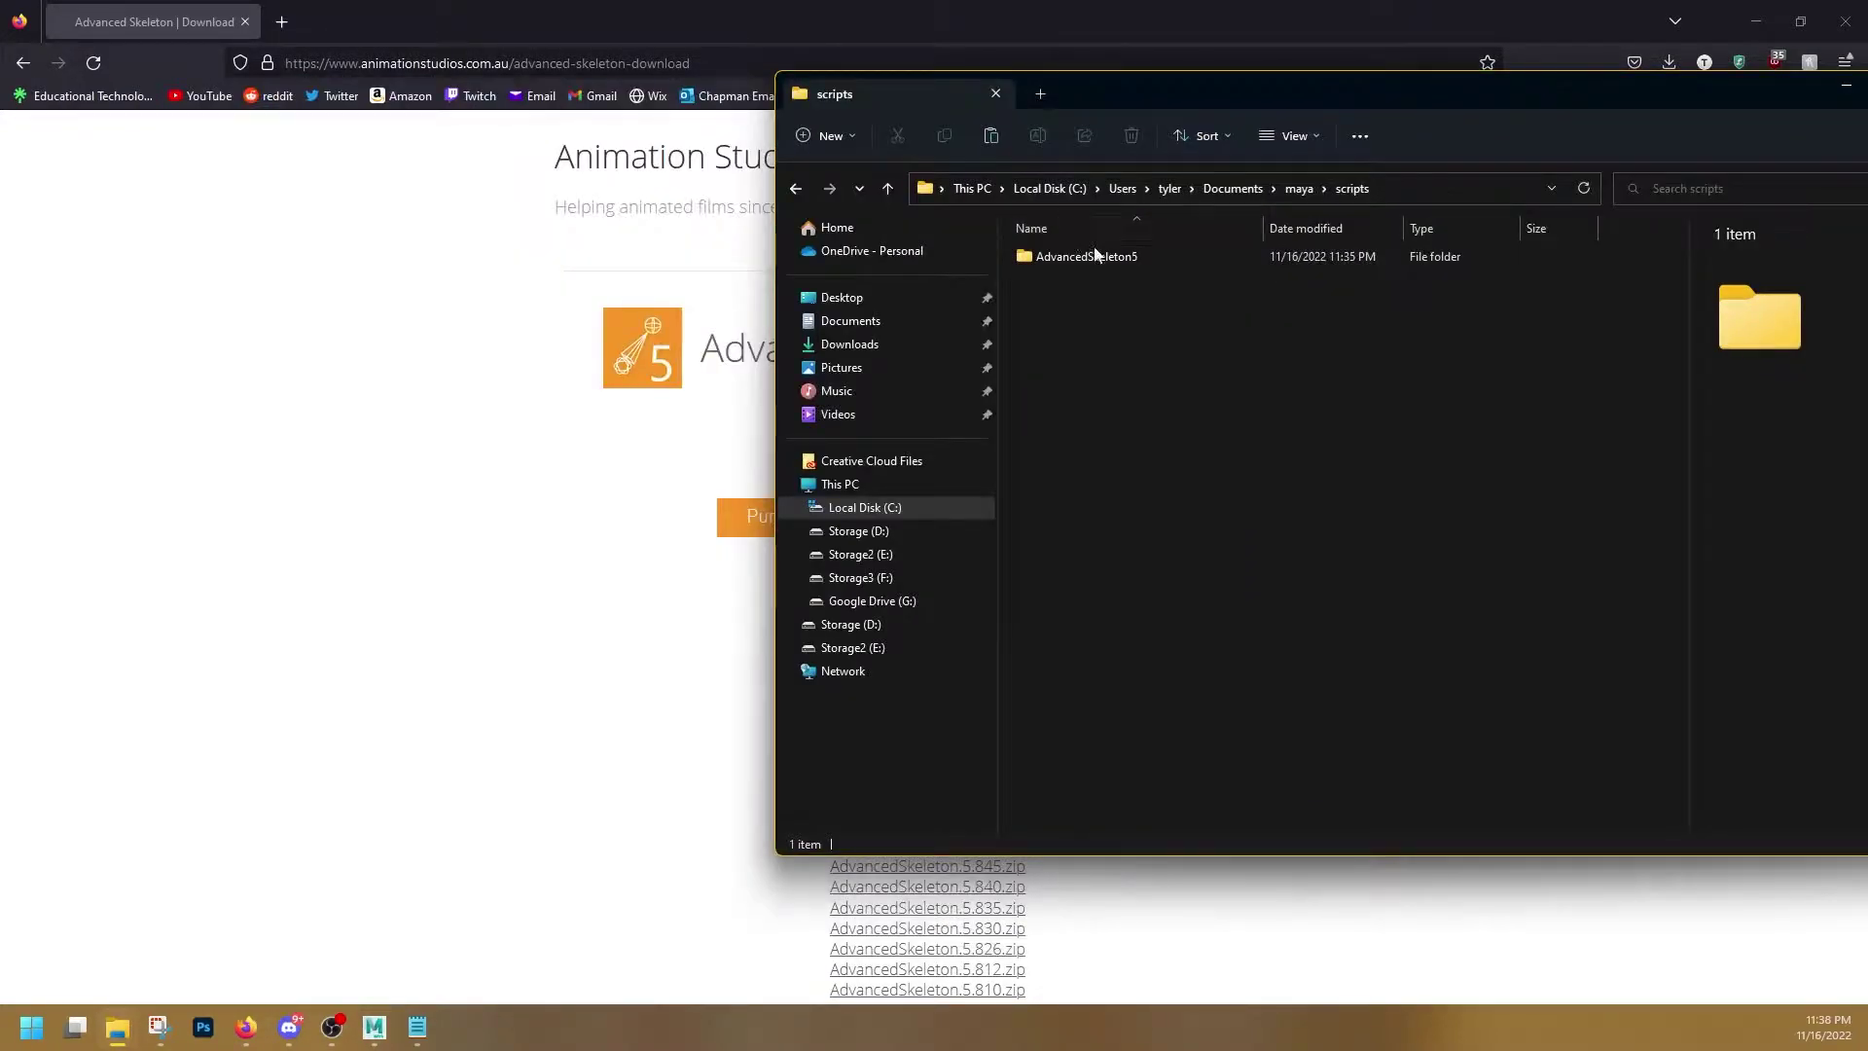
double_click(1096, 255)
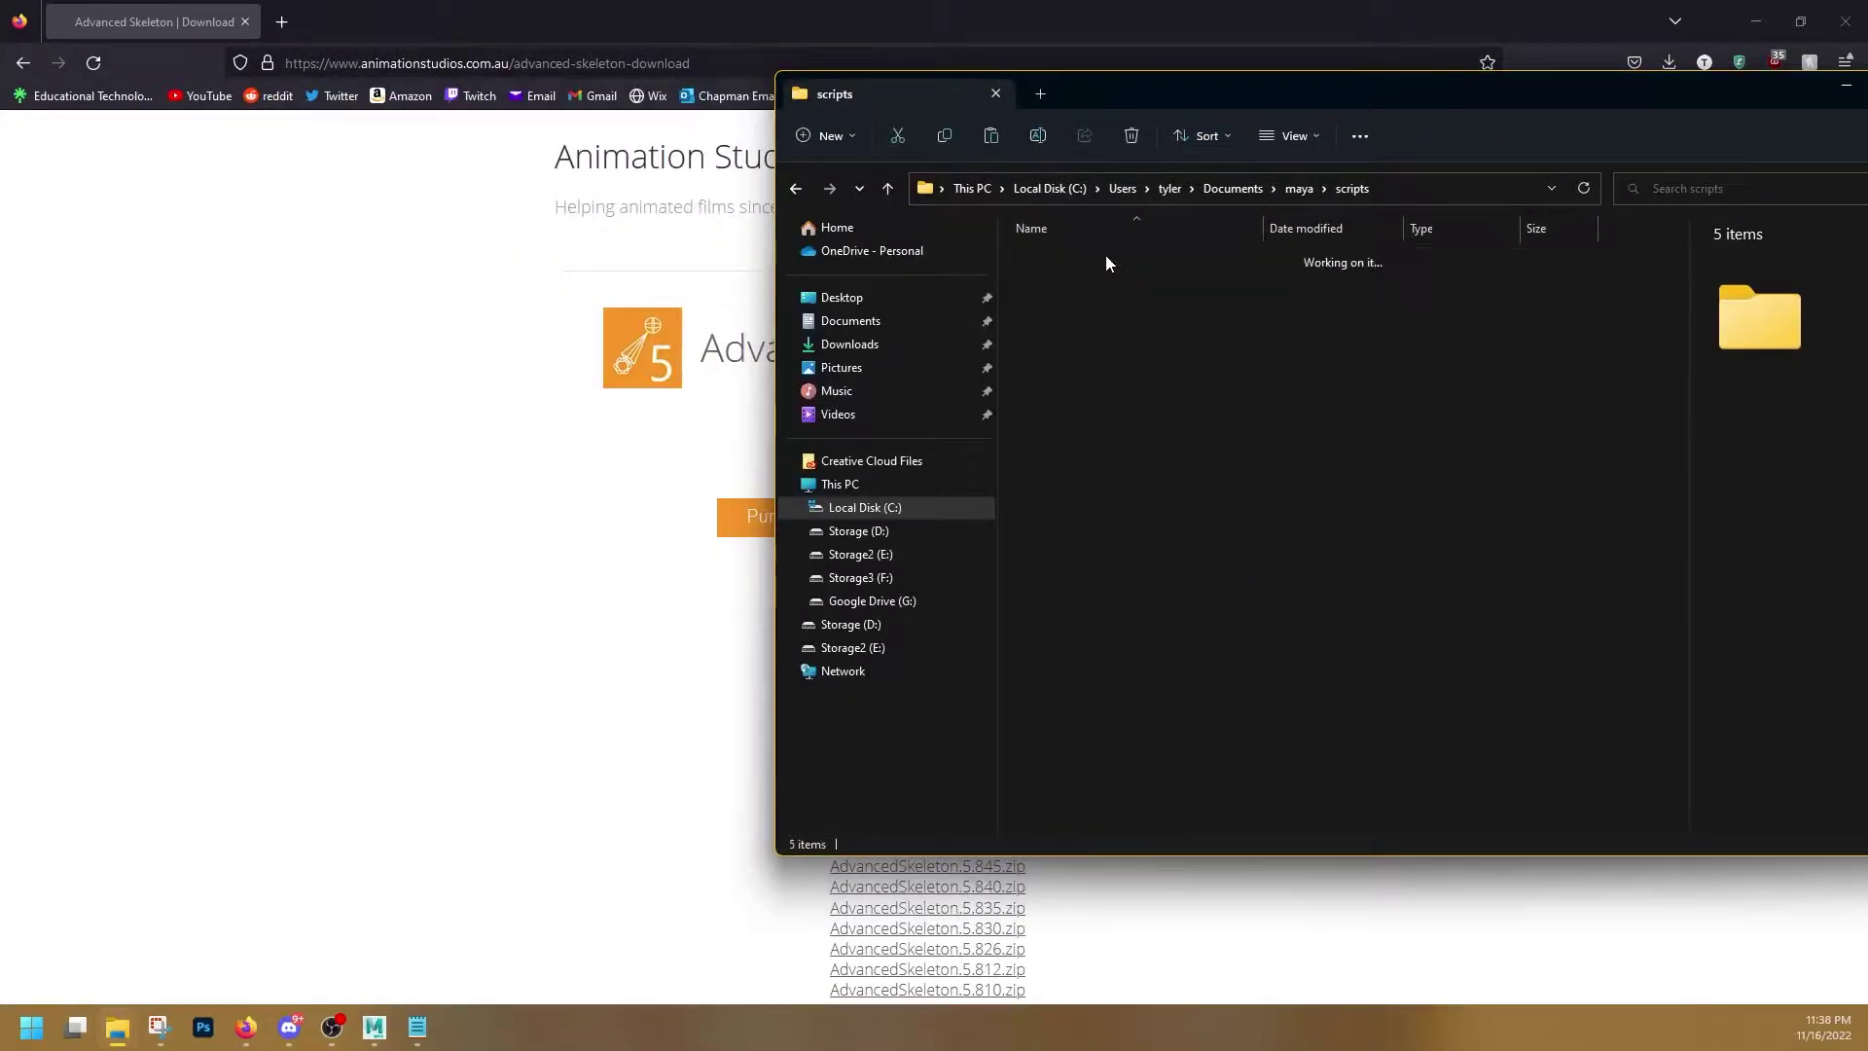
left_click_drag(924, 94, 1053, 98)
- Switch to Maya and create a new shelf named AdvSkeleton
left_click(373, 1027)
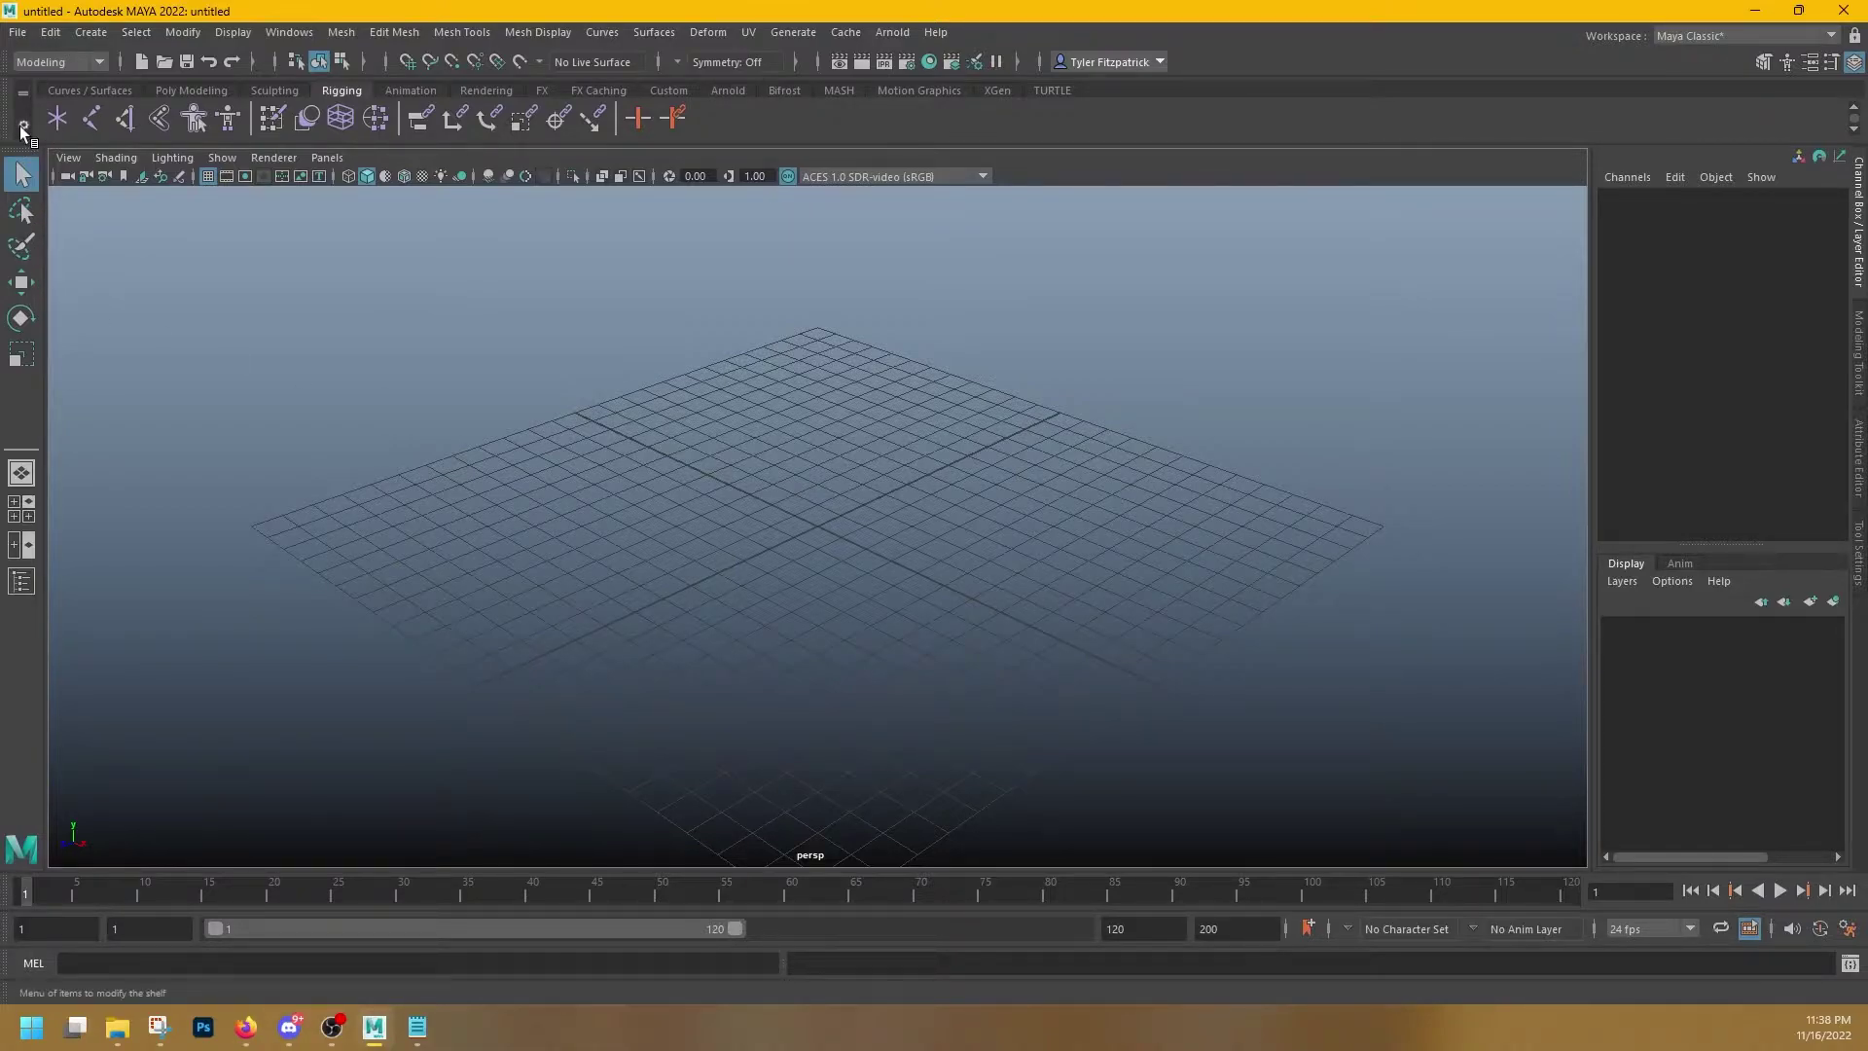
left_click(22, 128)
left_click(410, 89)
left_click(339, 91)
left_click(25, 128)
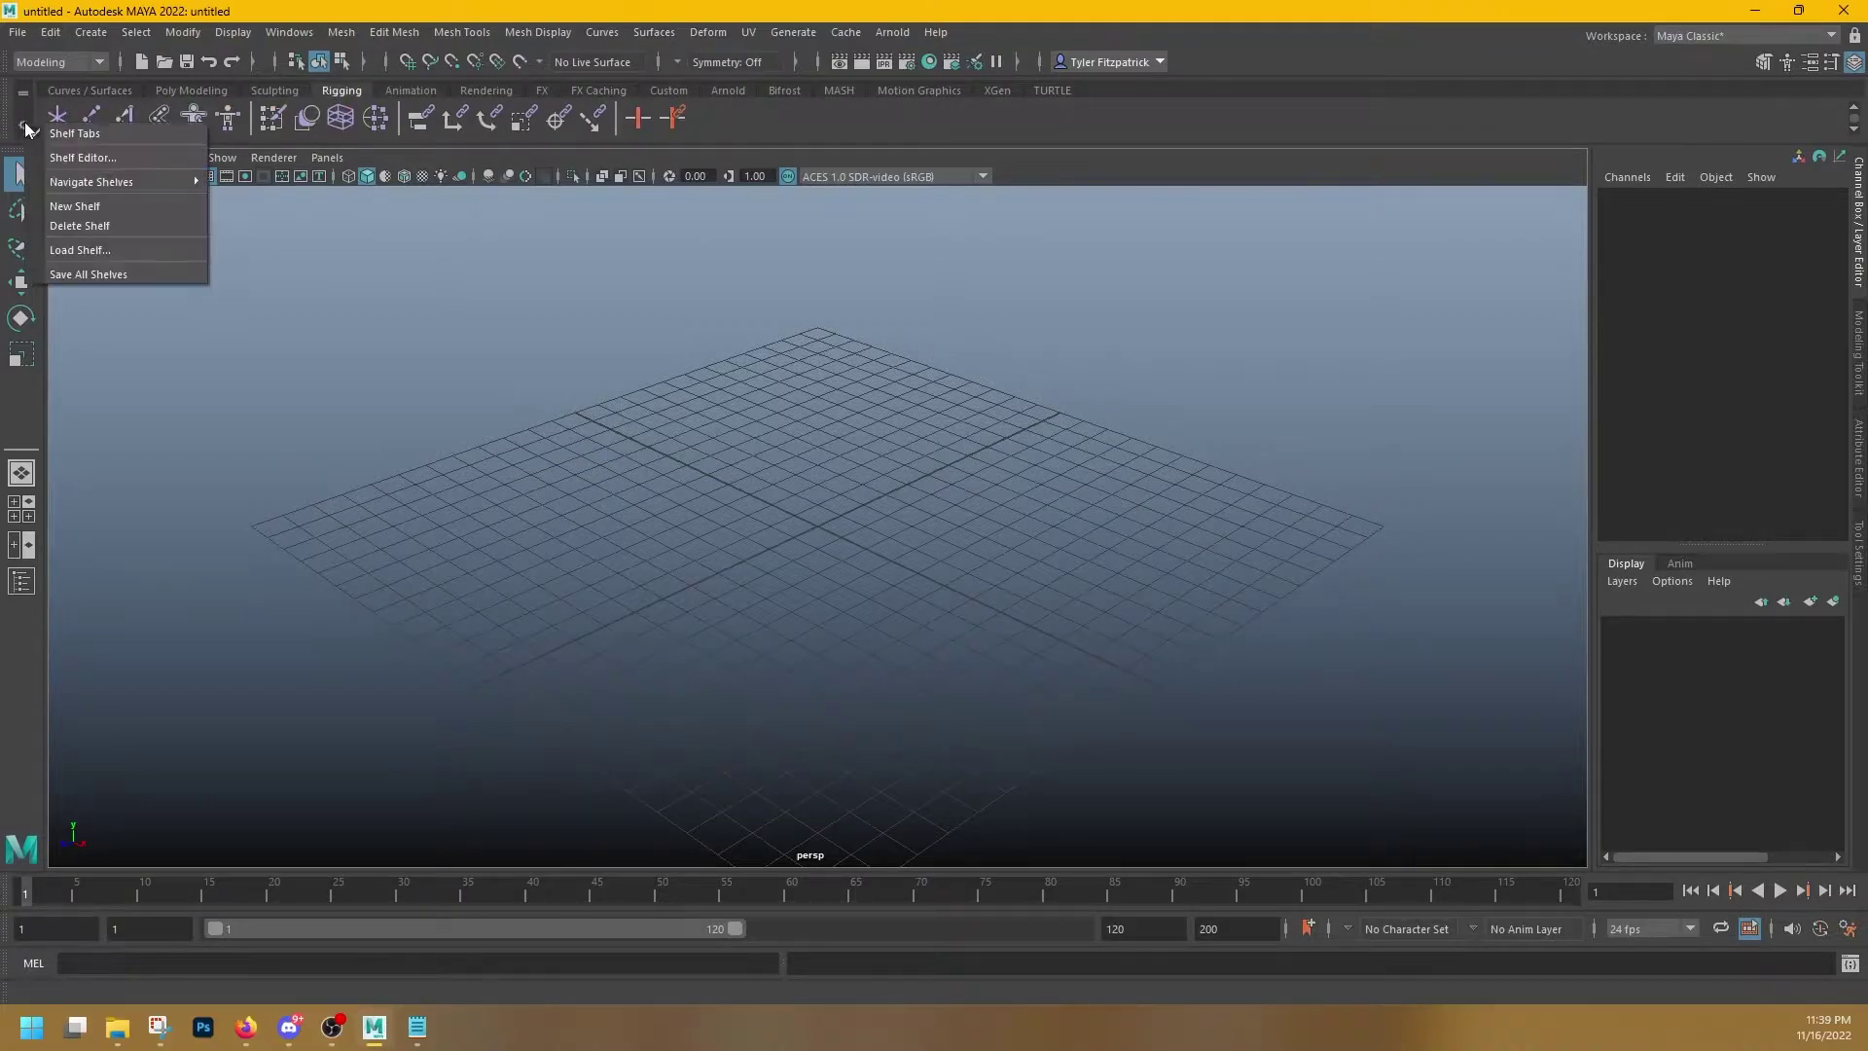
left_click(107, 206)
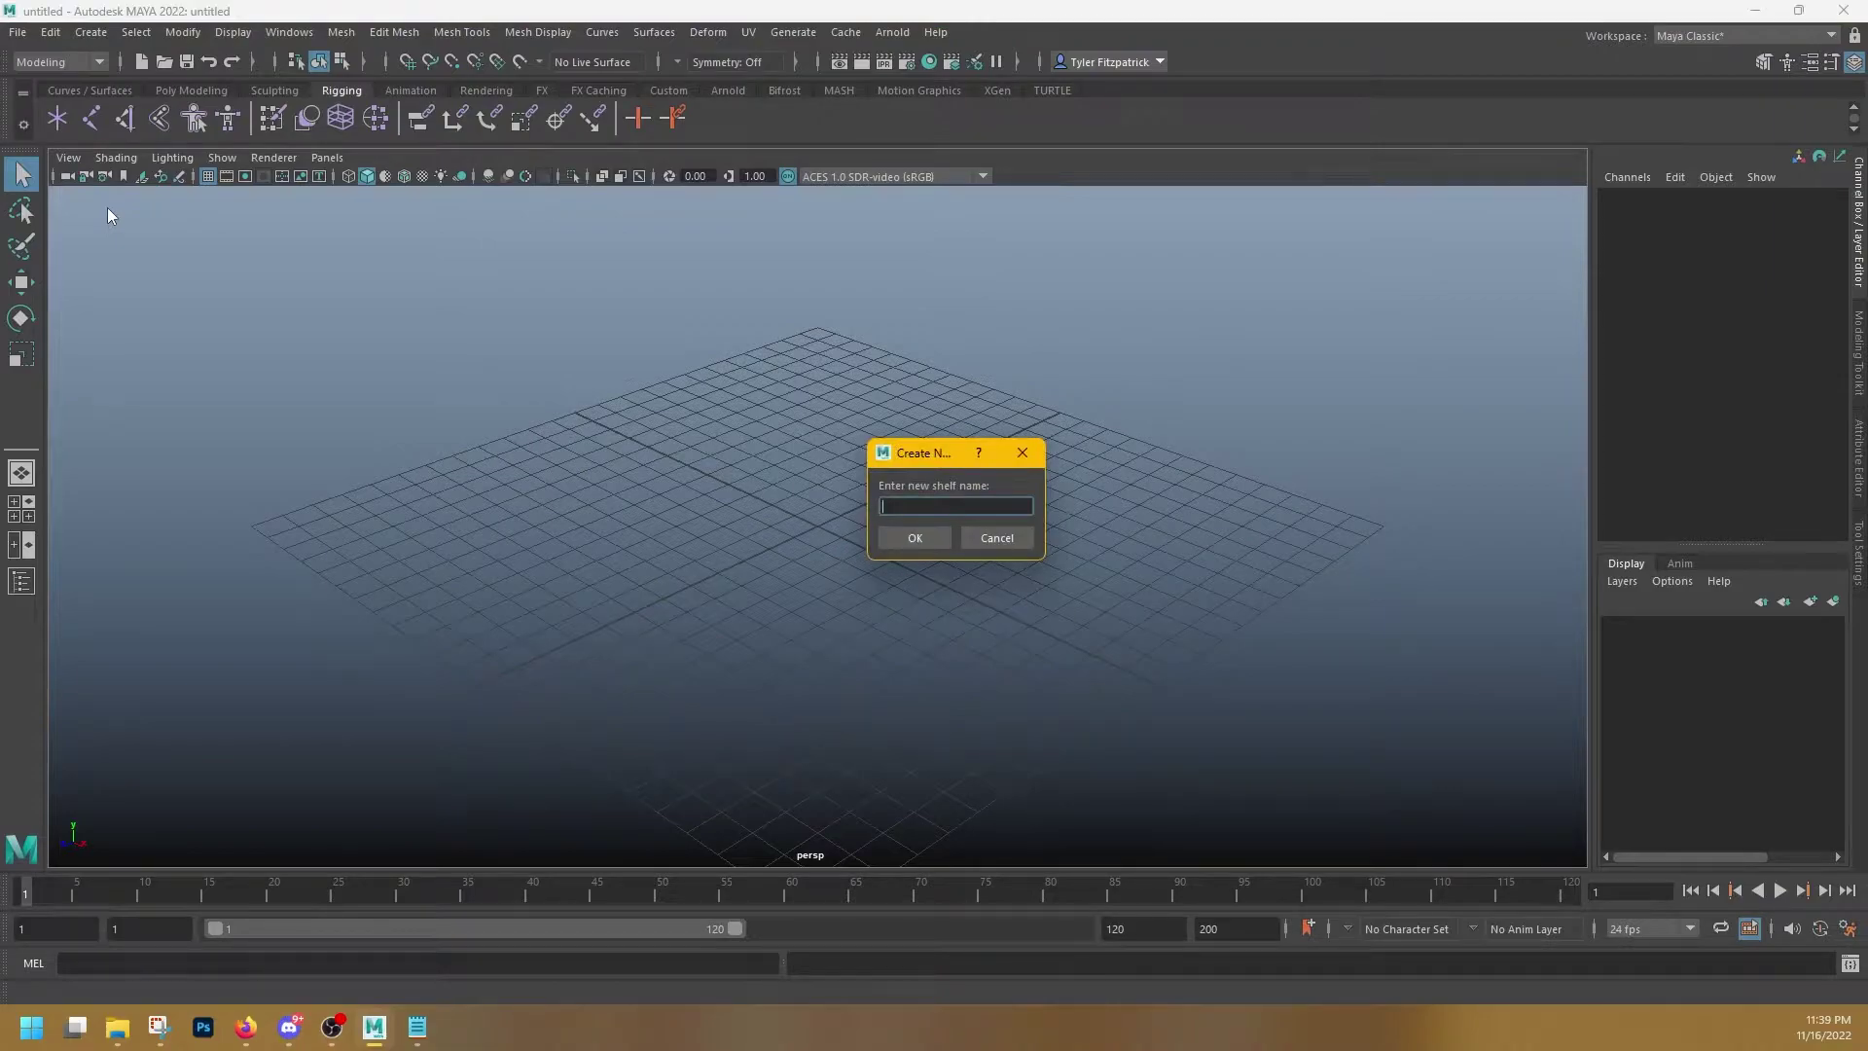
type("AdvSkeleton")
key("Return")
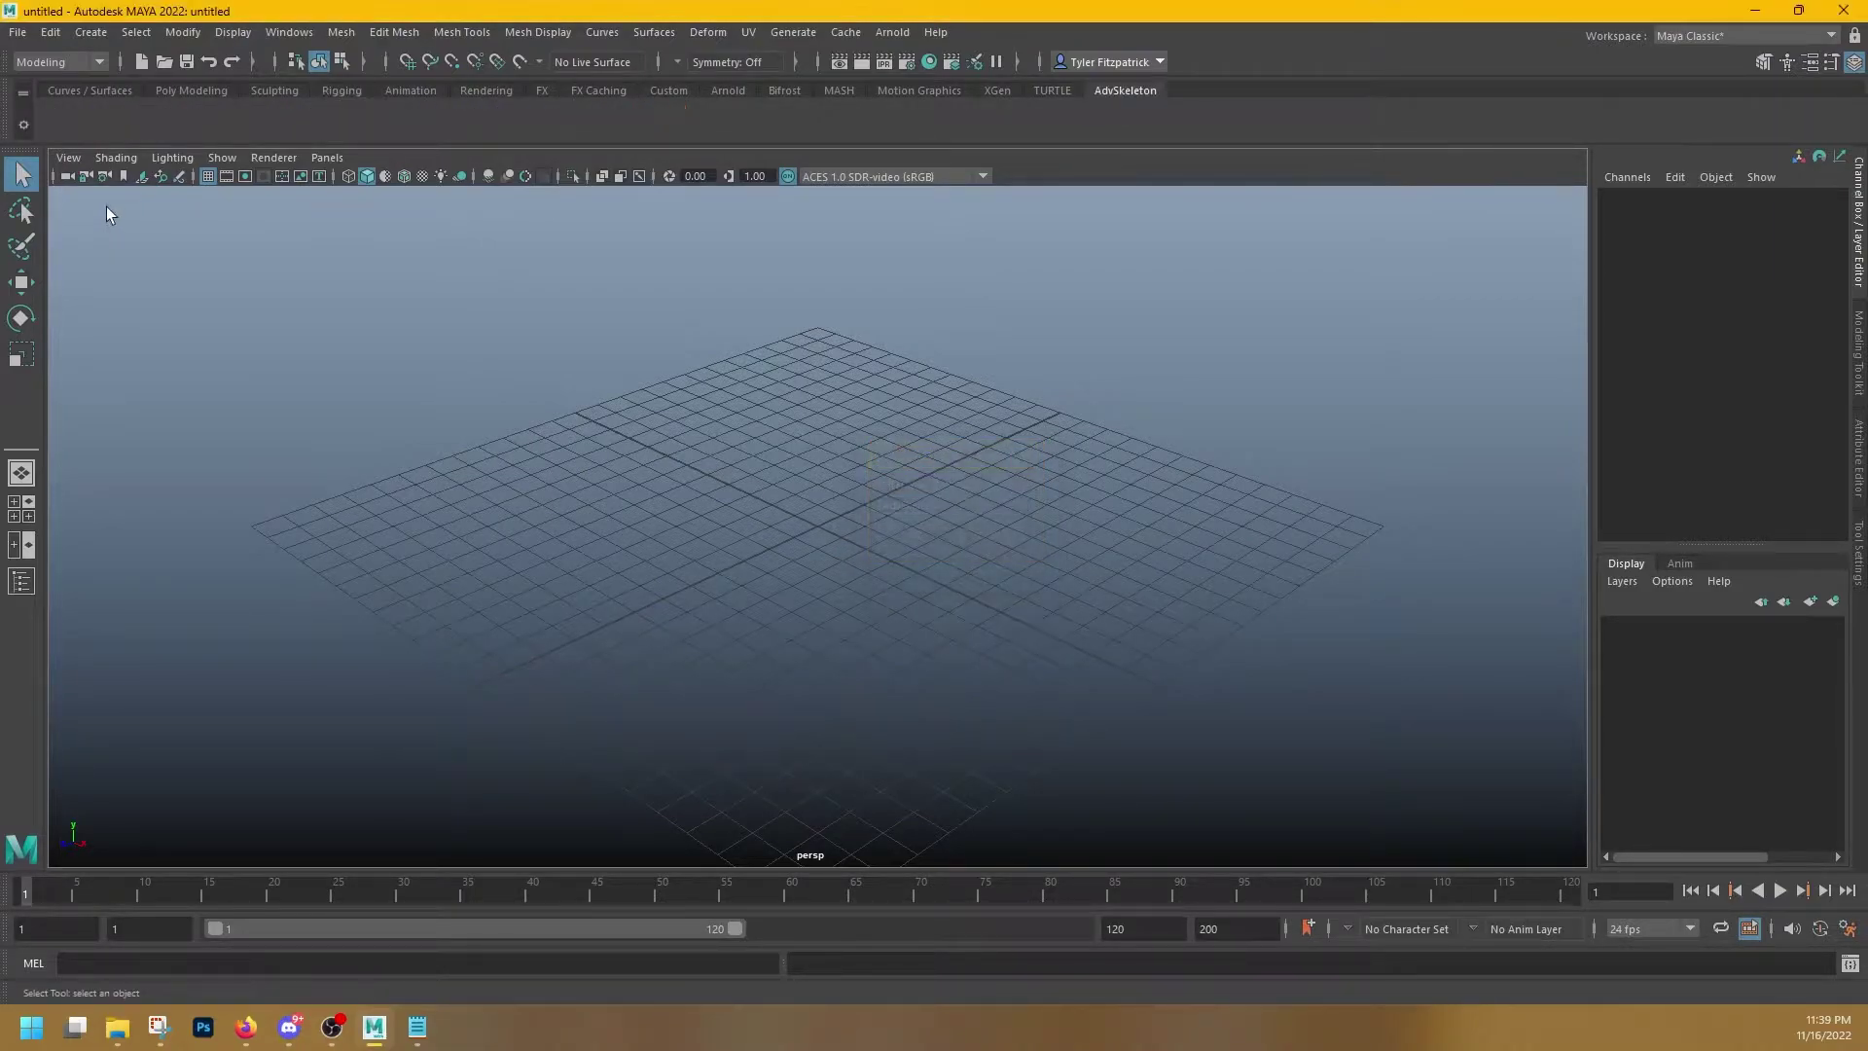
- Install Advanced Skeleton on the new shelf by dropping install.mel into the Maya viewport, and close the folder window
left_click_drag(1867, 83, 1489, 129)
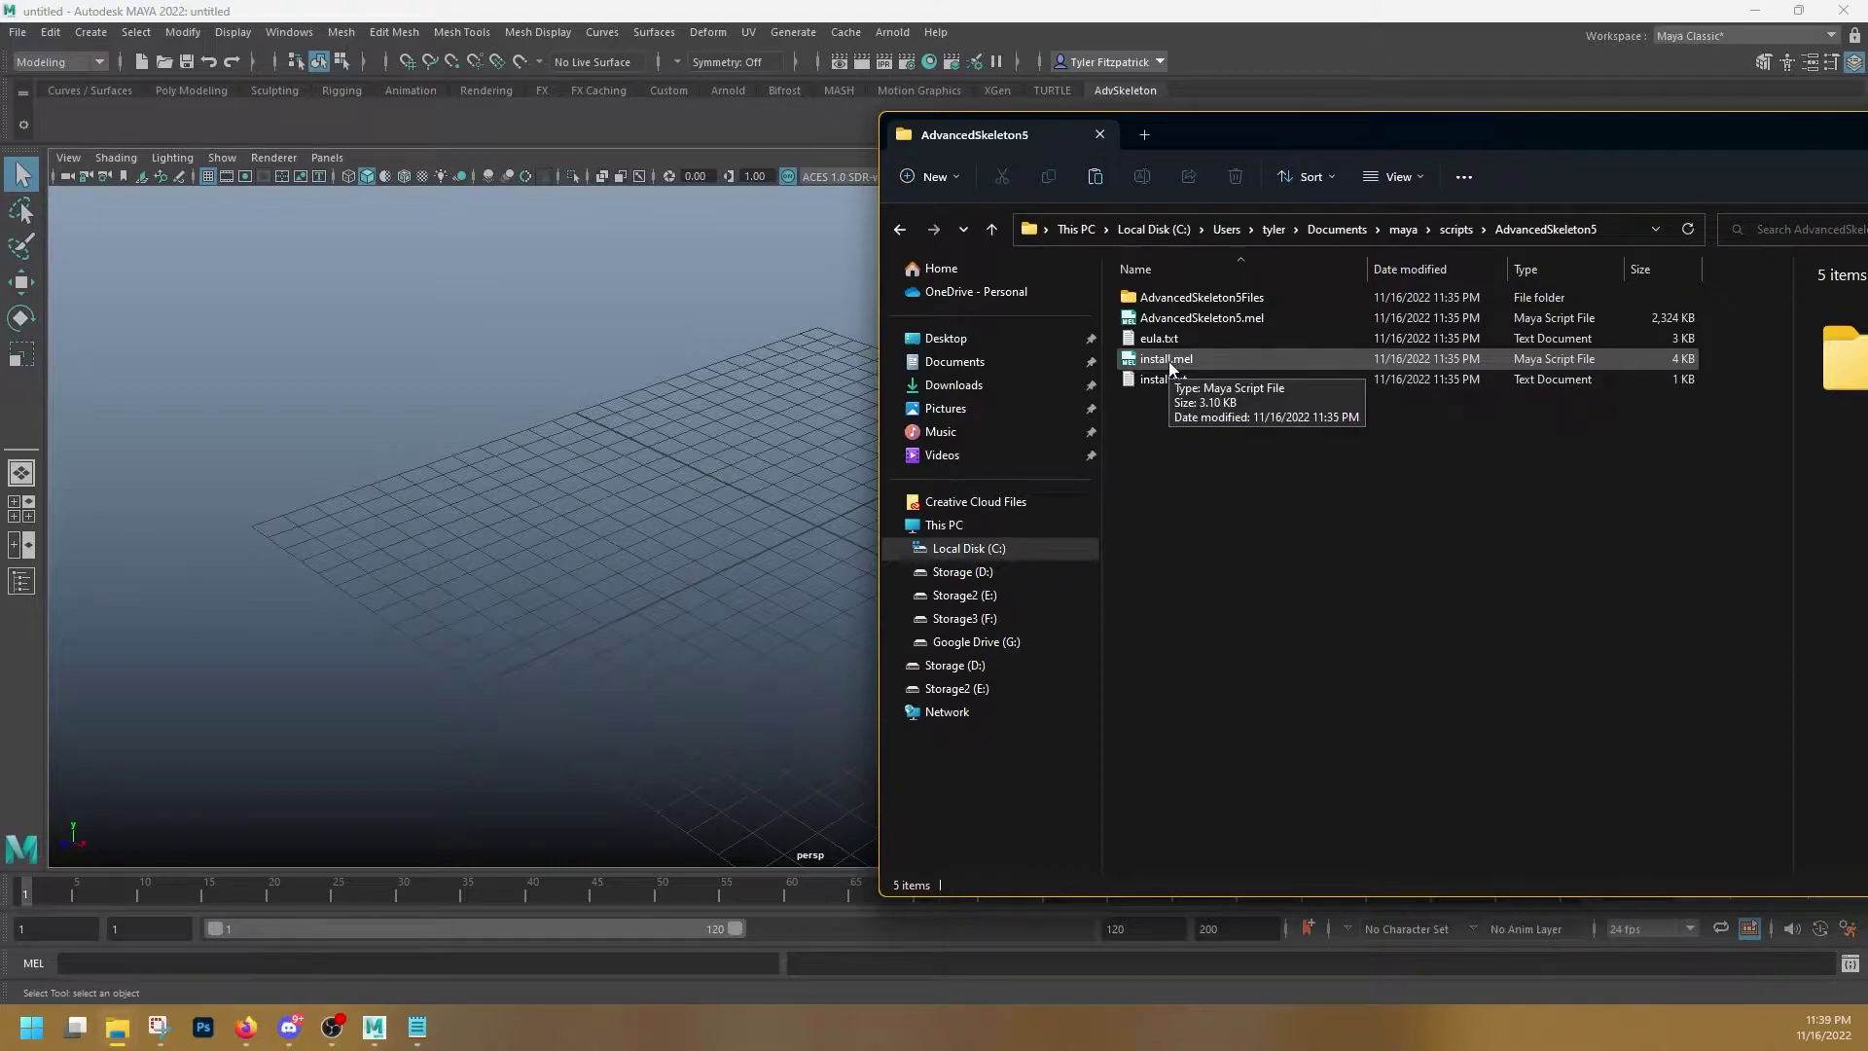
left_click_drag(1170, 365, 927, 348)
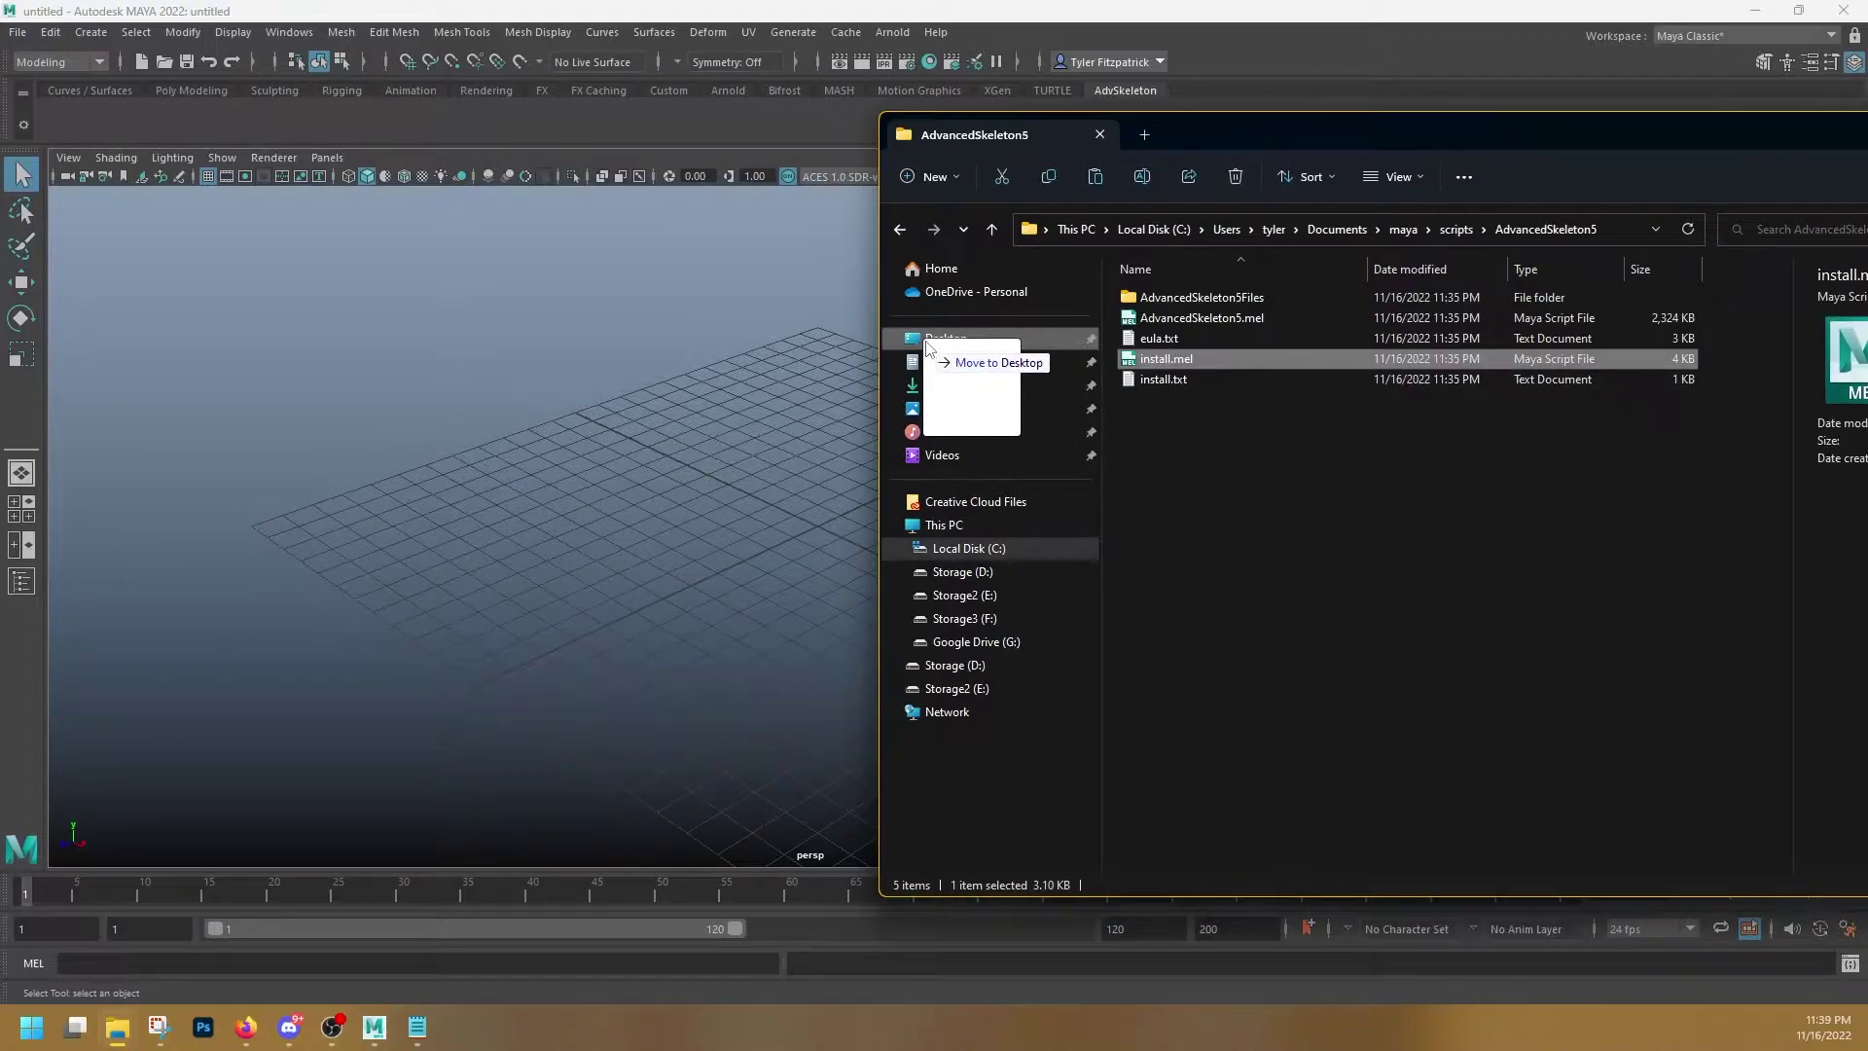
left_click_drag(926, 348, 685, 379)
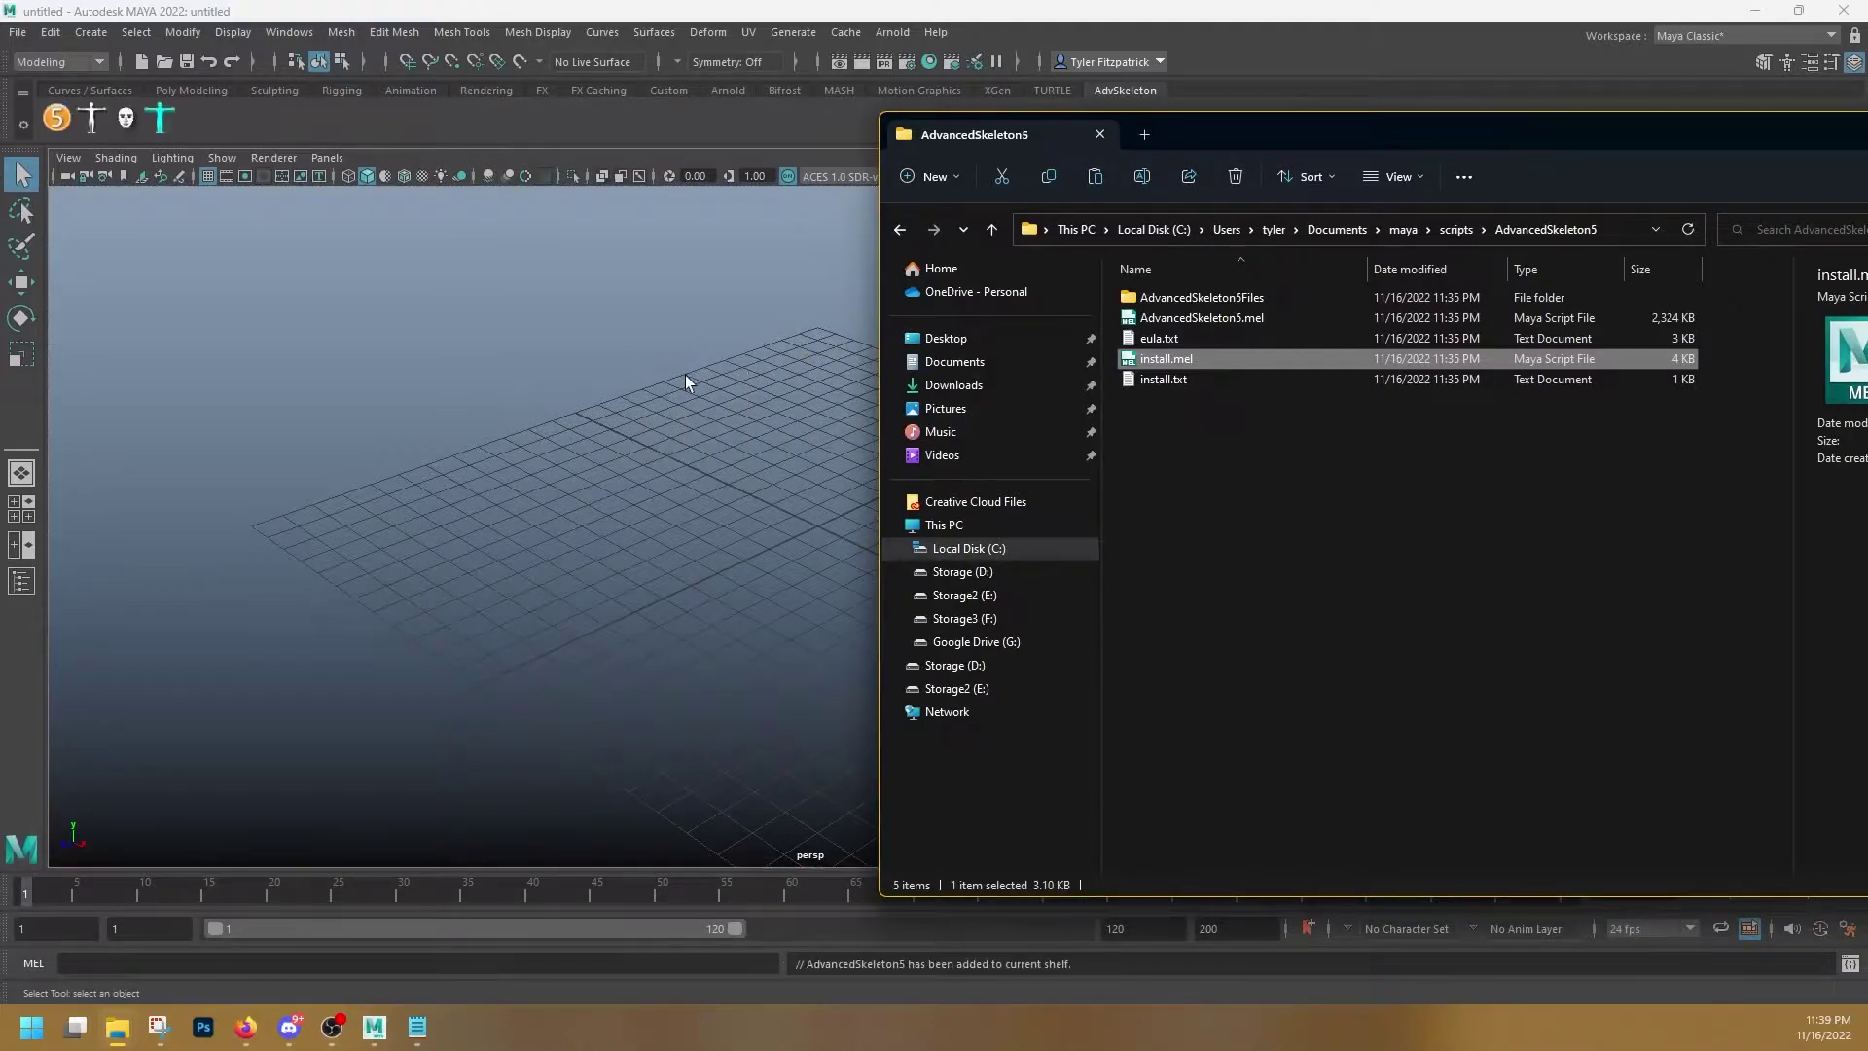
left_click_drag(1350, 134, 1014, 169)
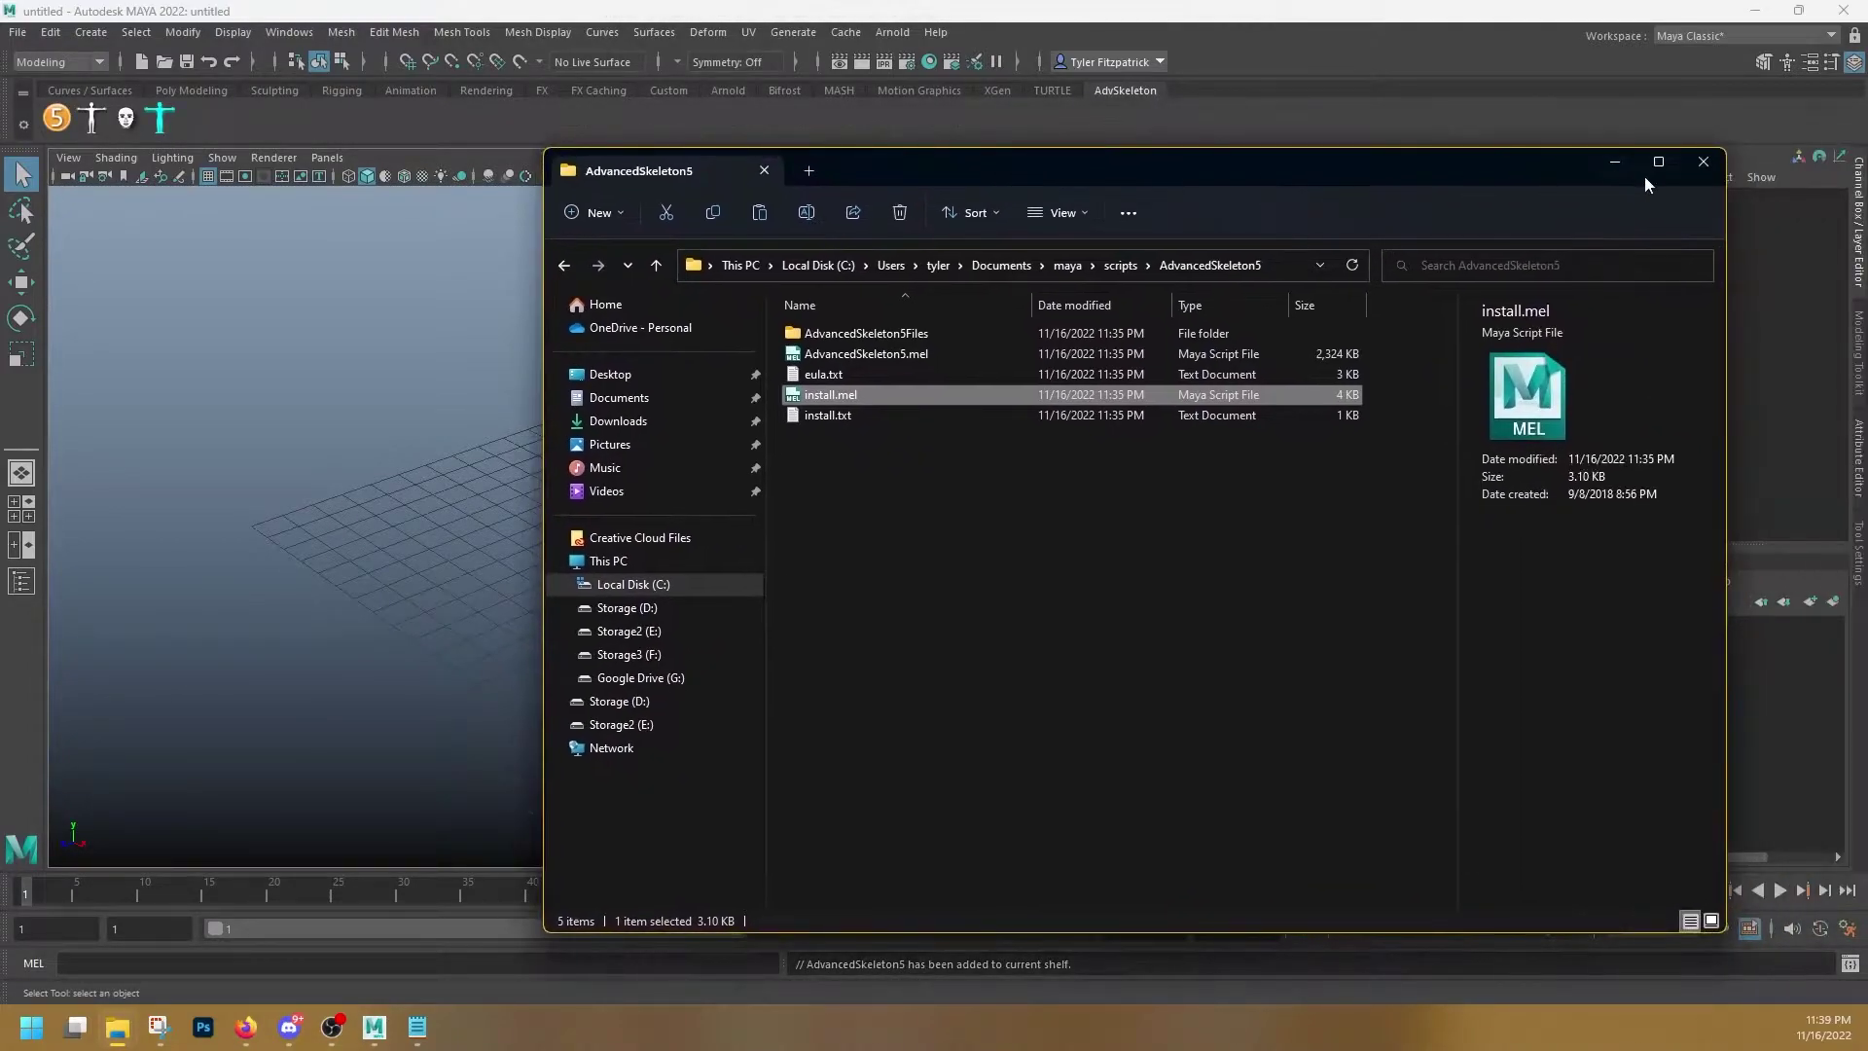
left_click(1696, 171)
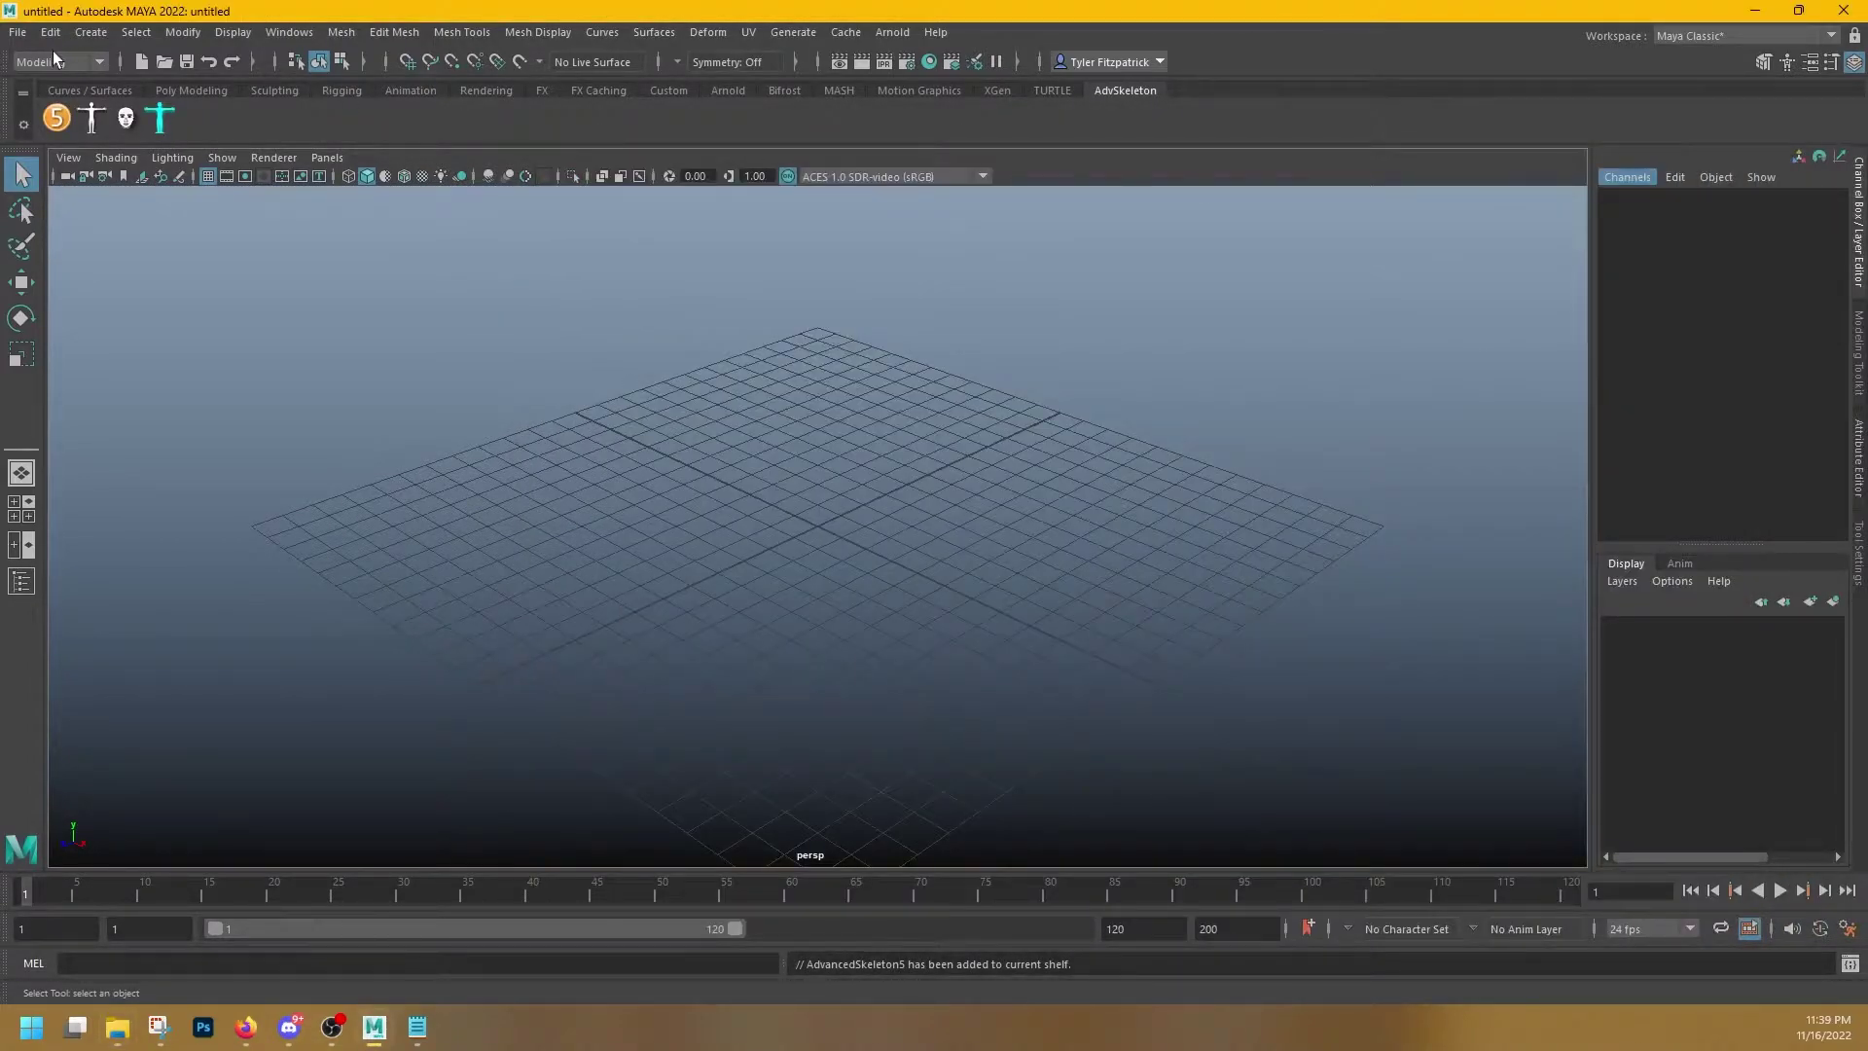
- Launch Advanced Skeleton 5 from its shelf and open the scene CharacterDemo.TF.0037.ma
left_click(58, 118)
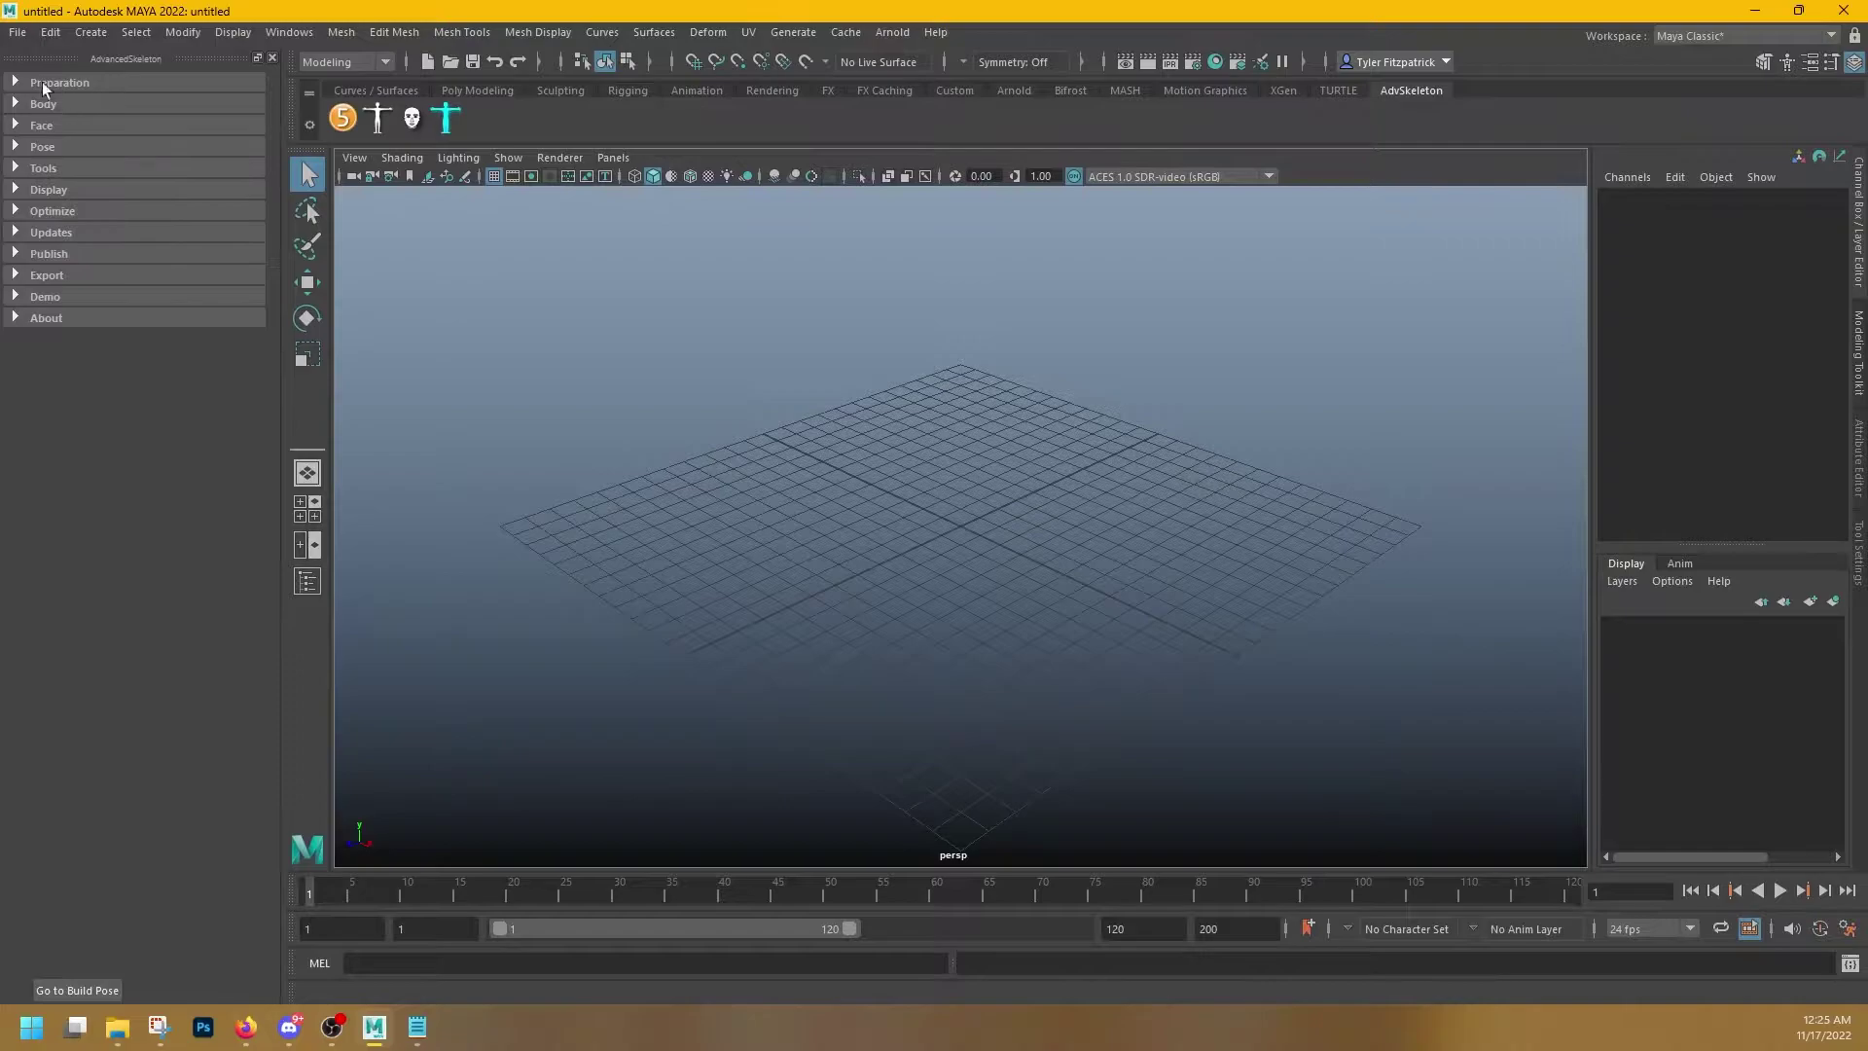
left_click(17, 34)
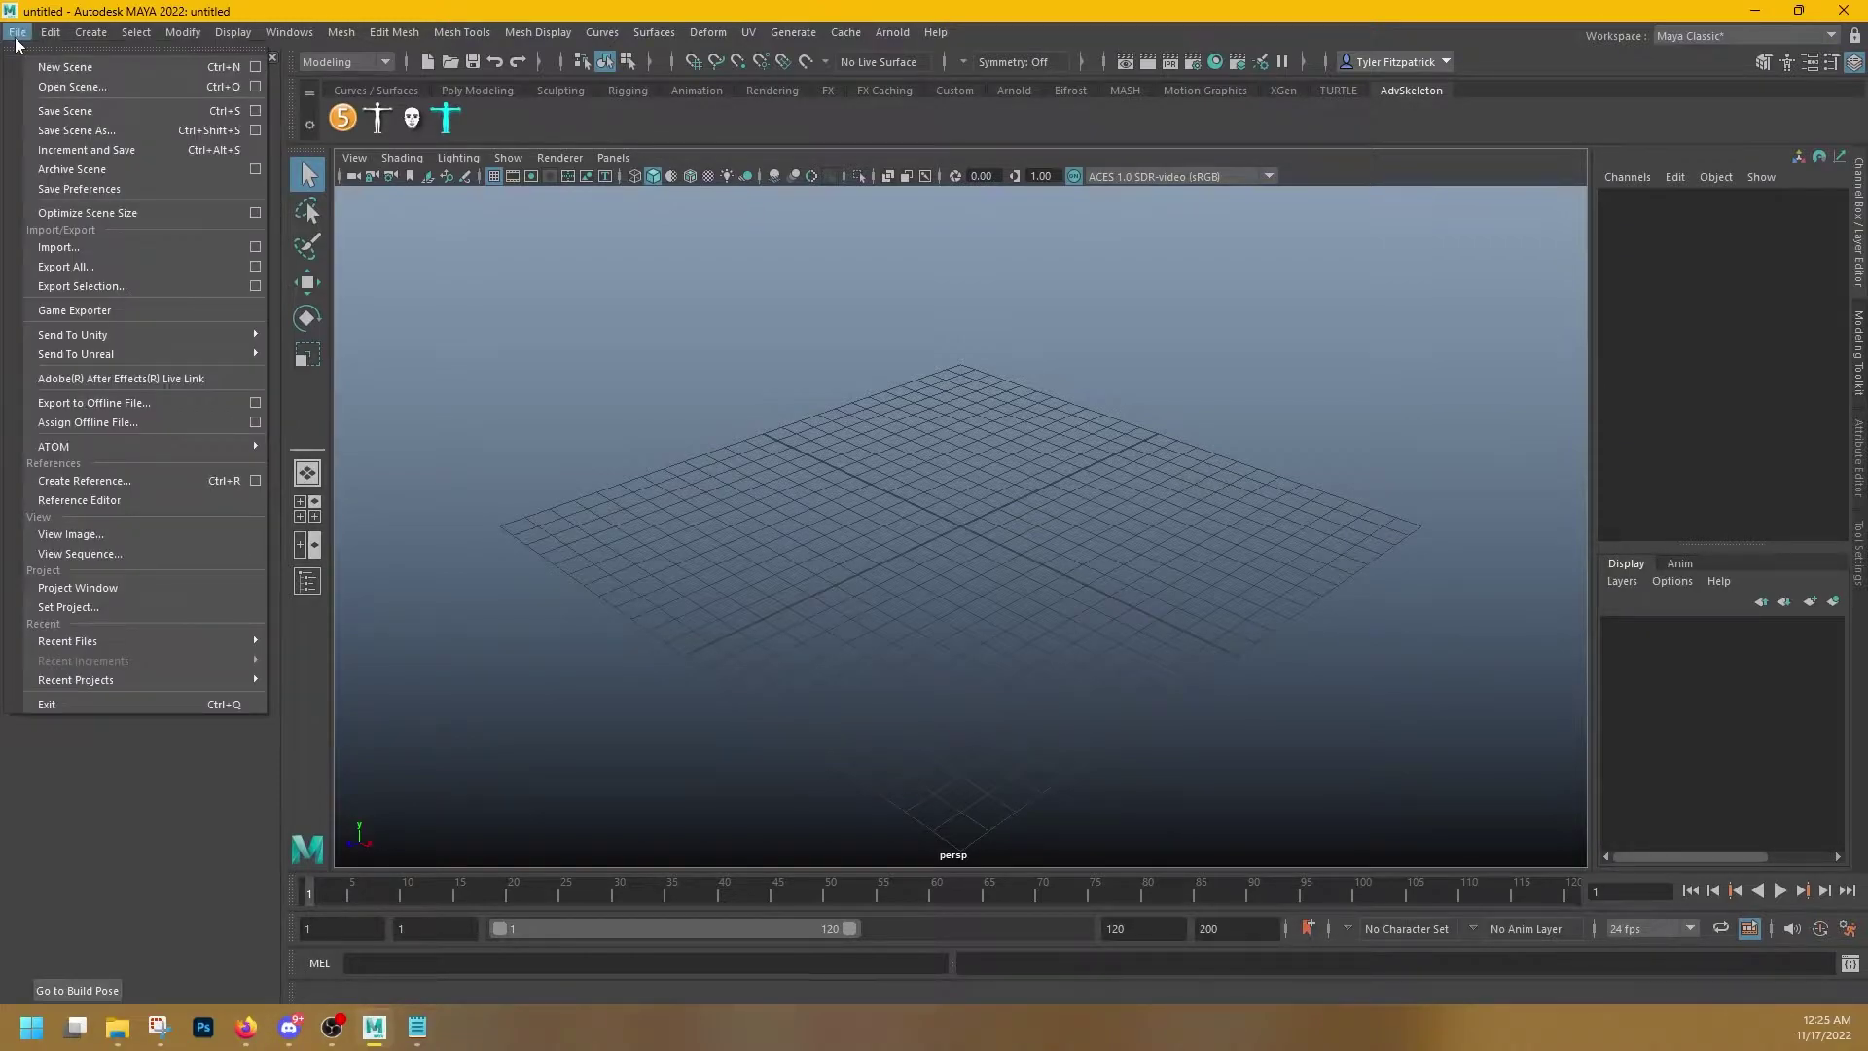
left_click(91, 86)
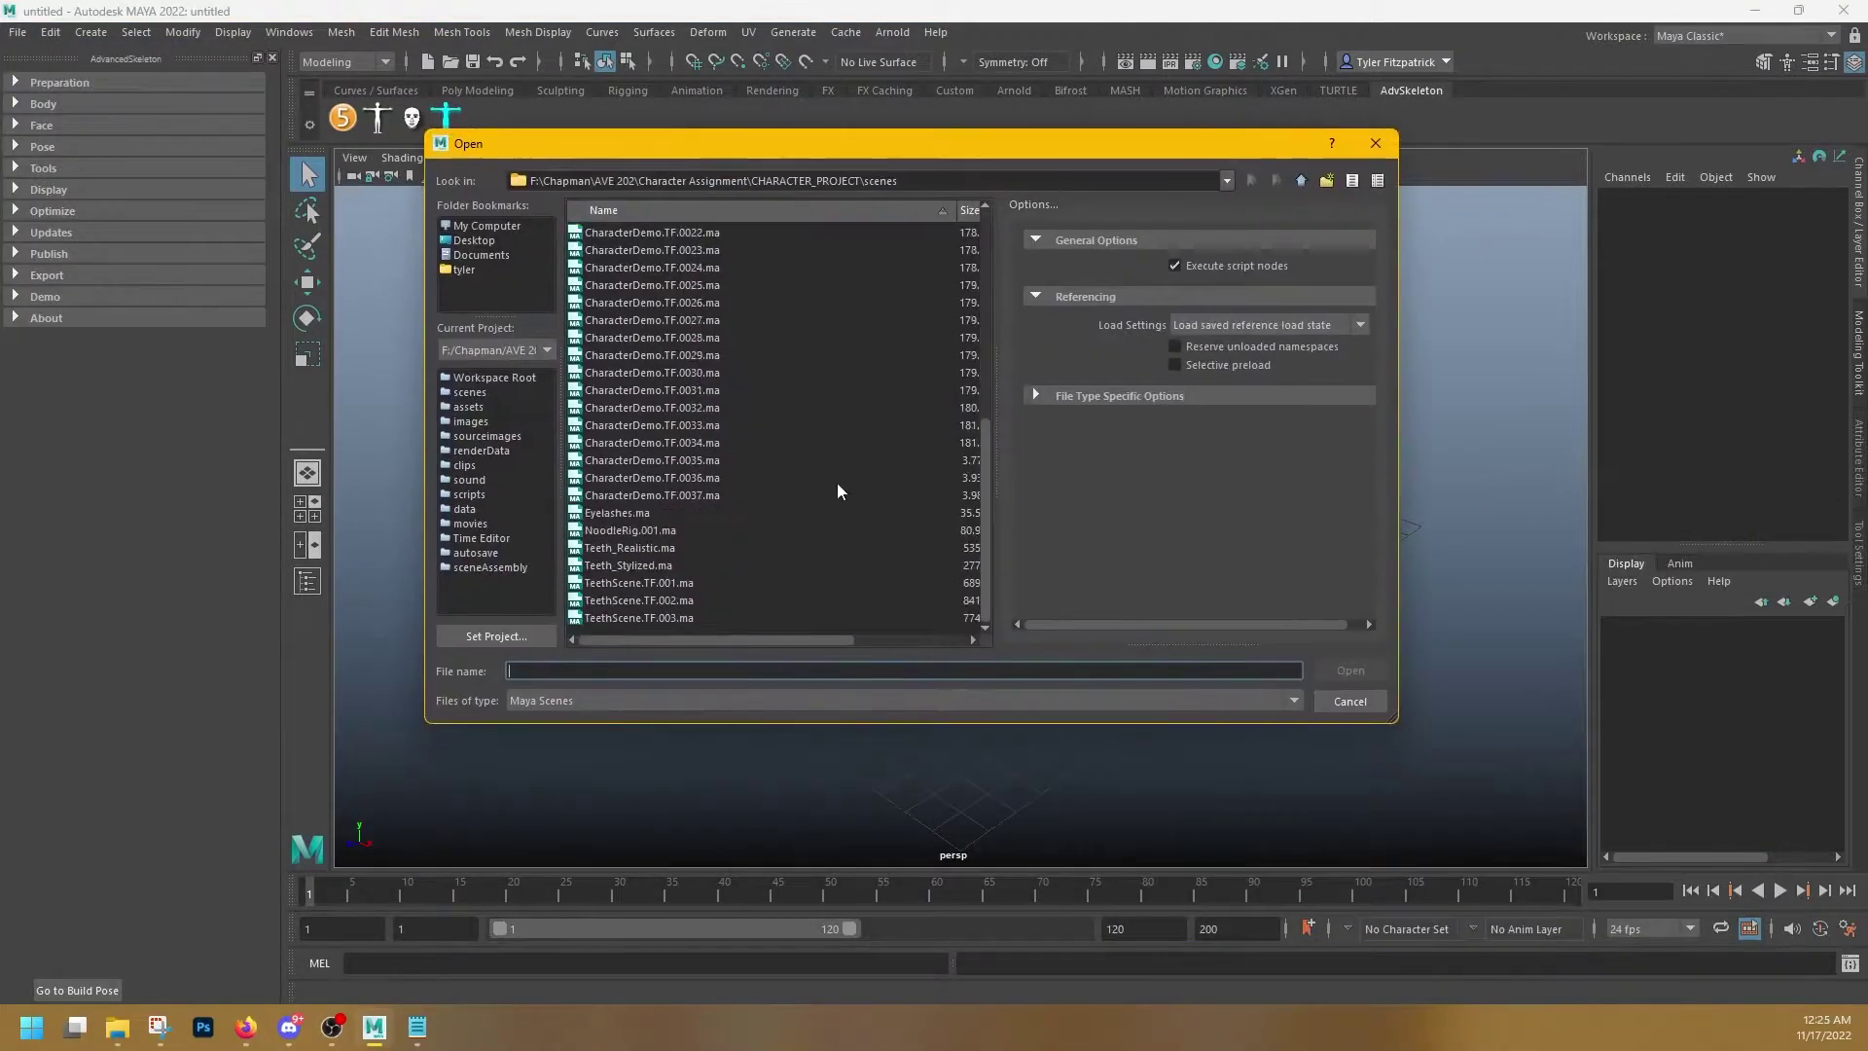
left_click(715, 497)
left_click(1353, 671)
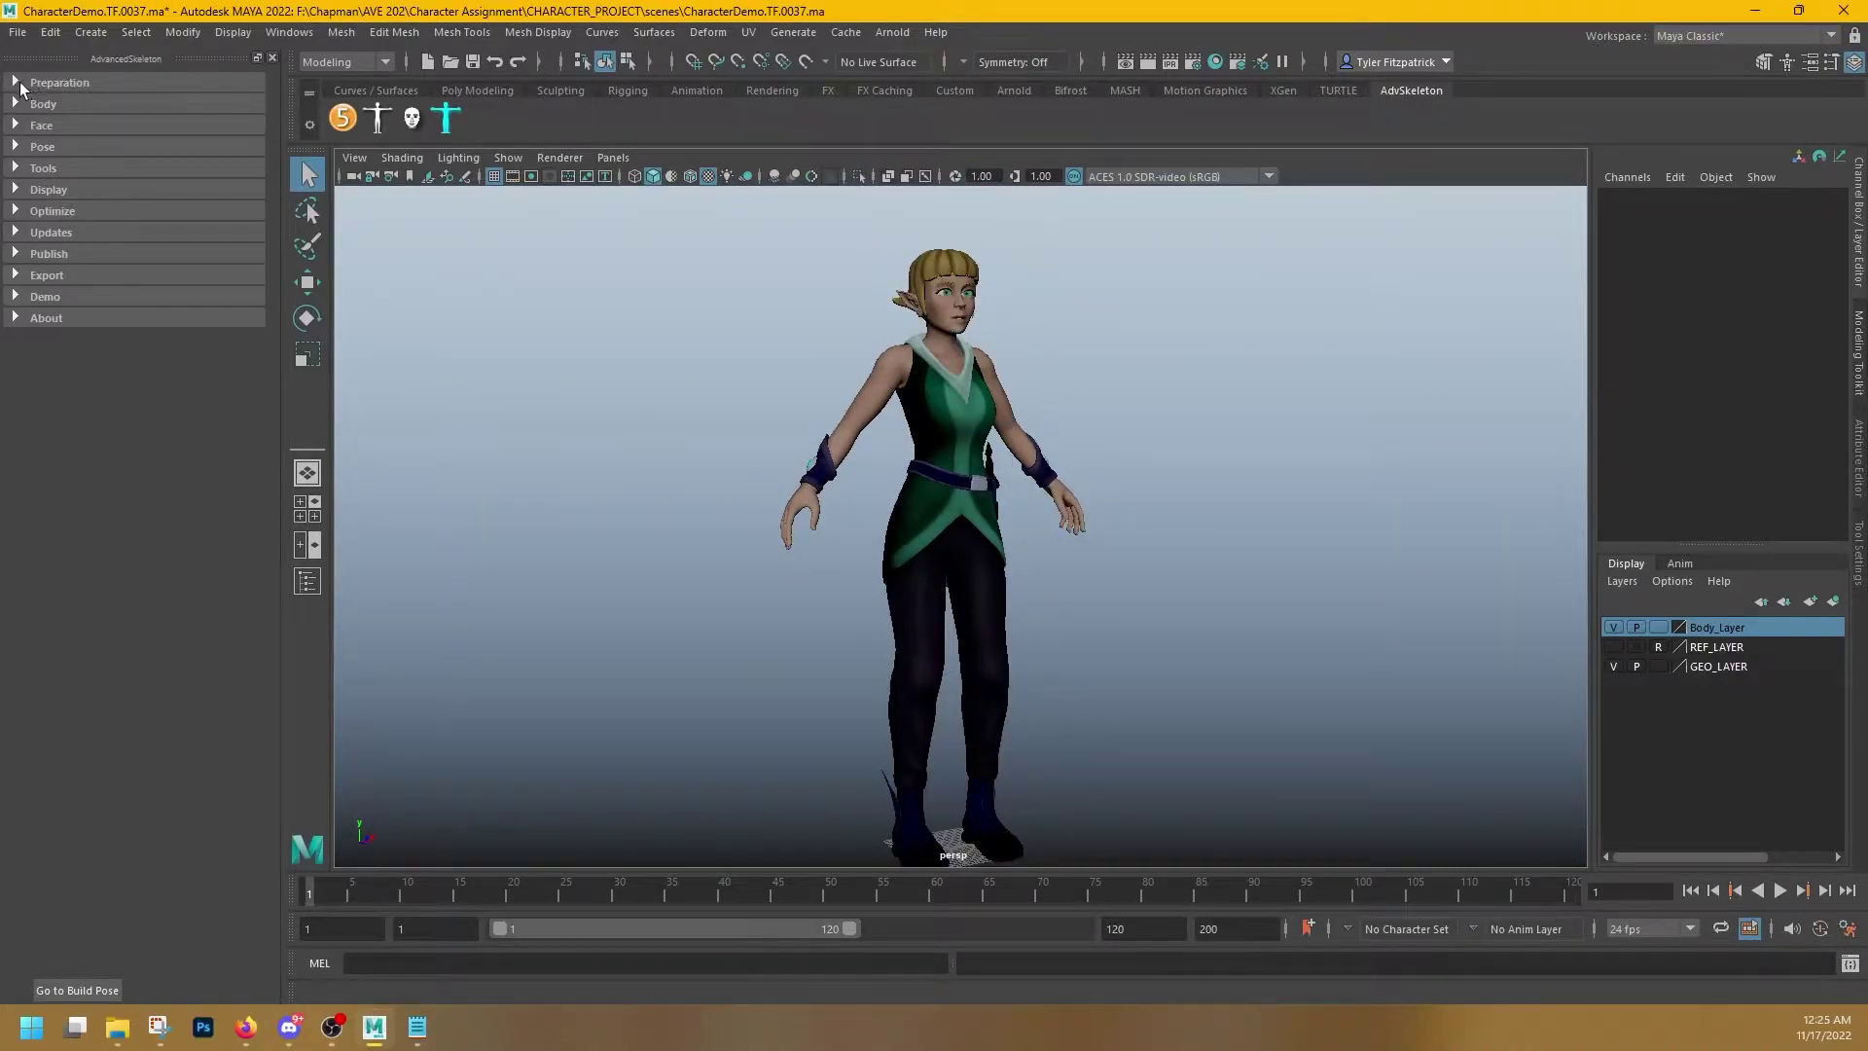
- Expand the Preparation section of Advanced Skeleton, read the help for Model Check, and close it
left_click(17, 88)
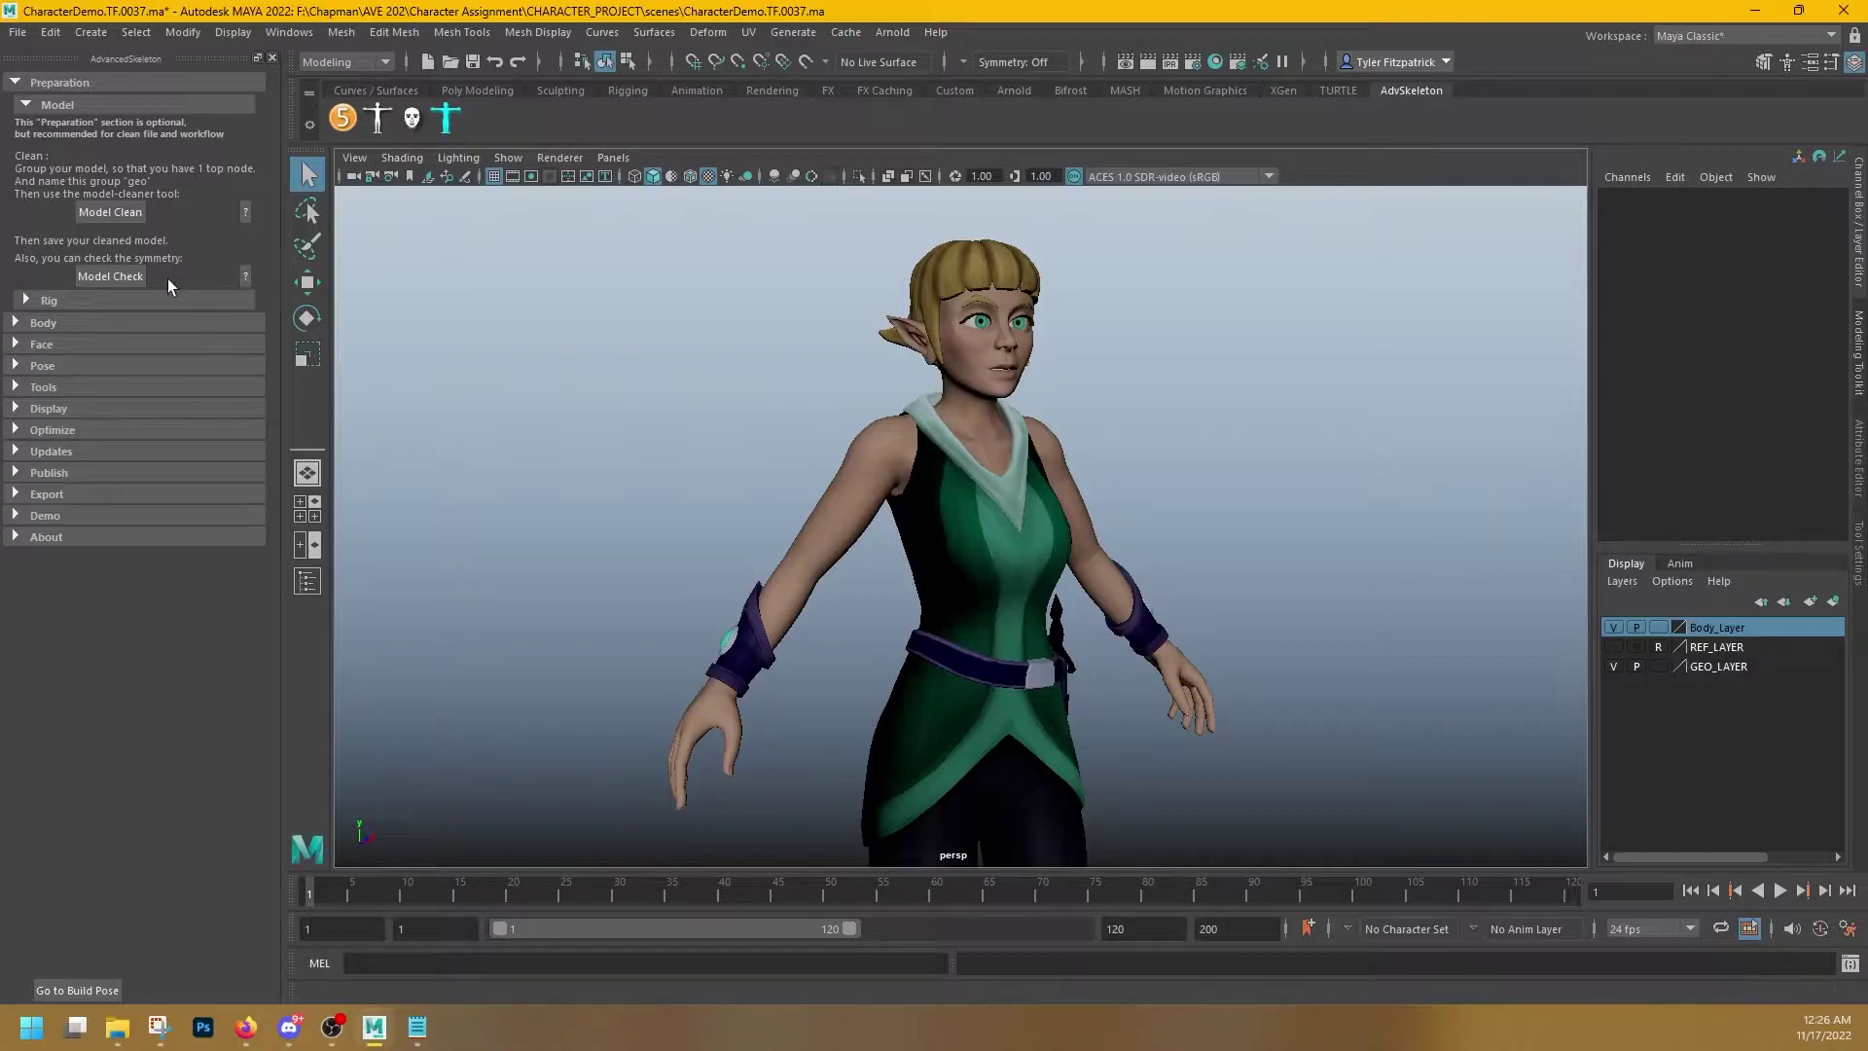
left_click(248, 278)
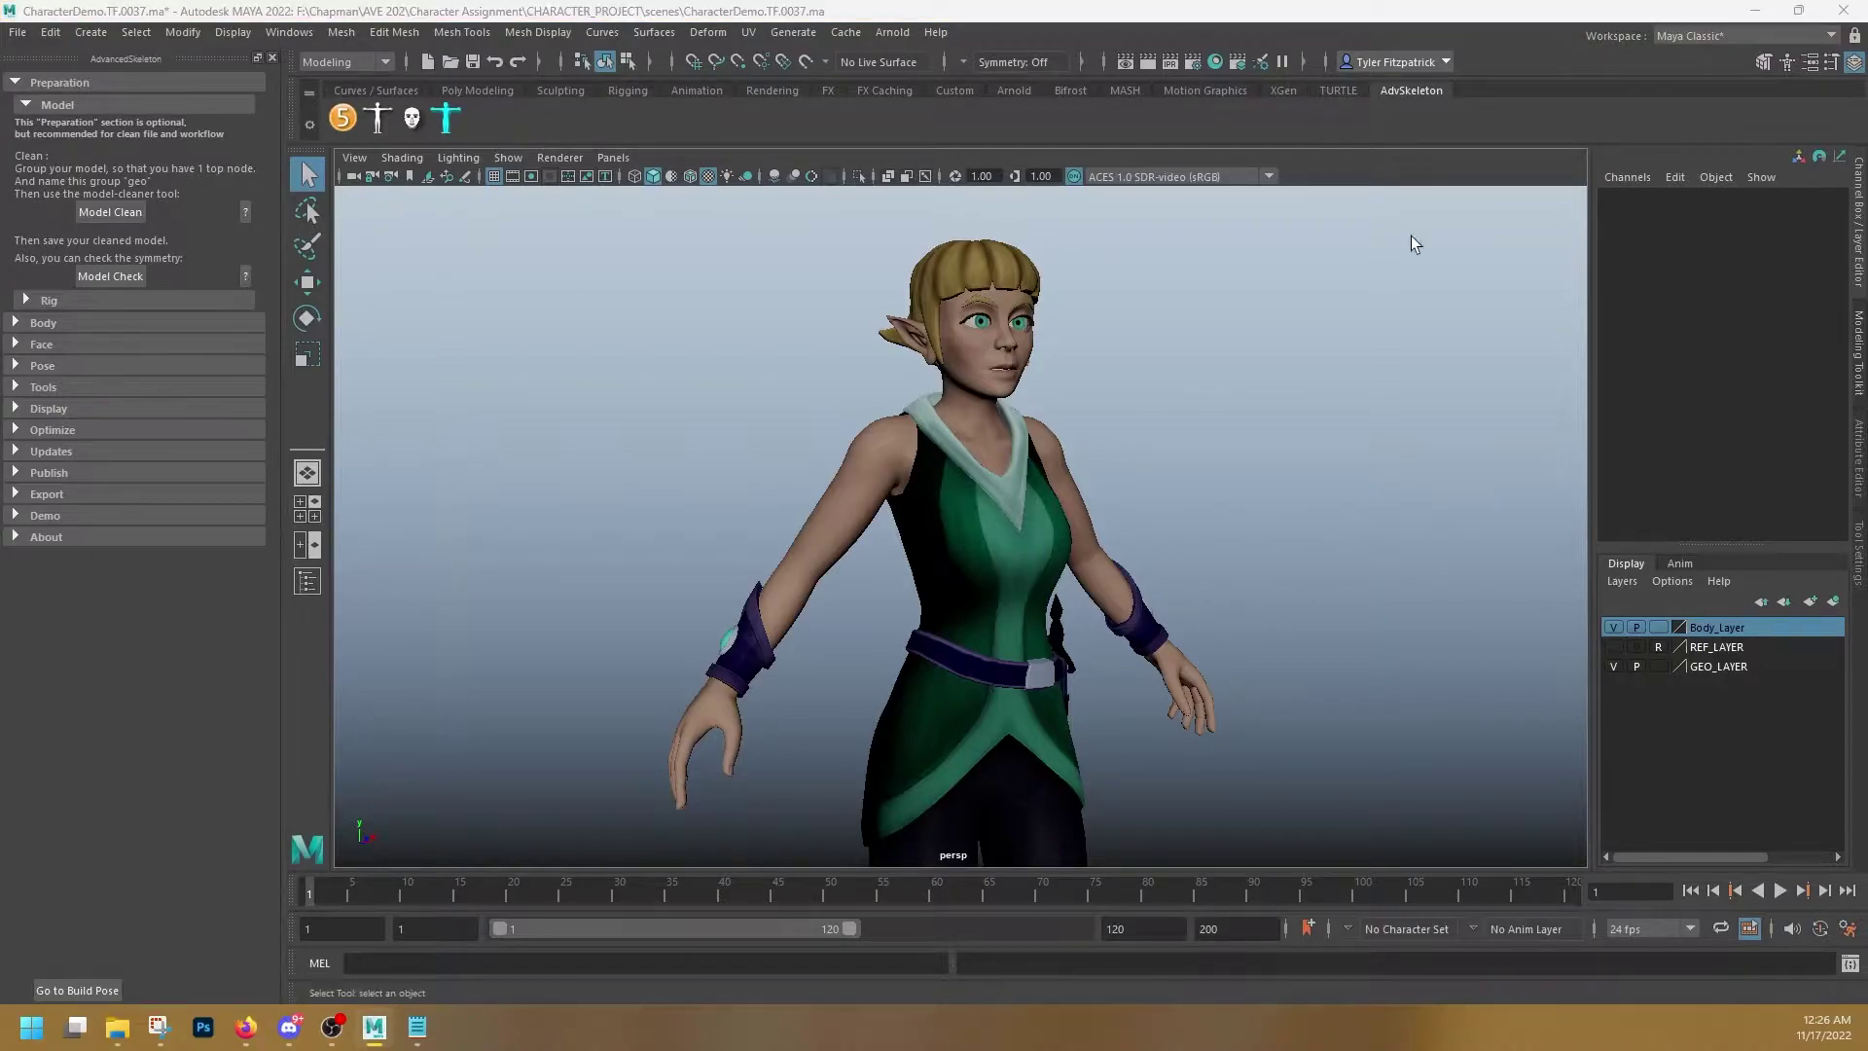
left_click_drag(1866, 244, 1421, 100)
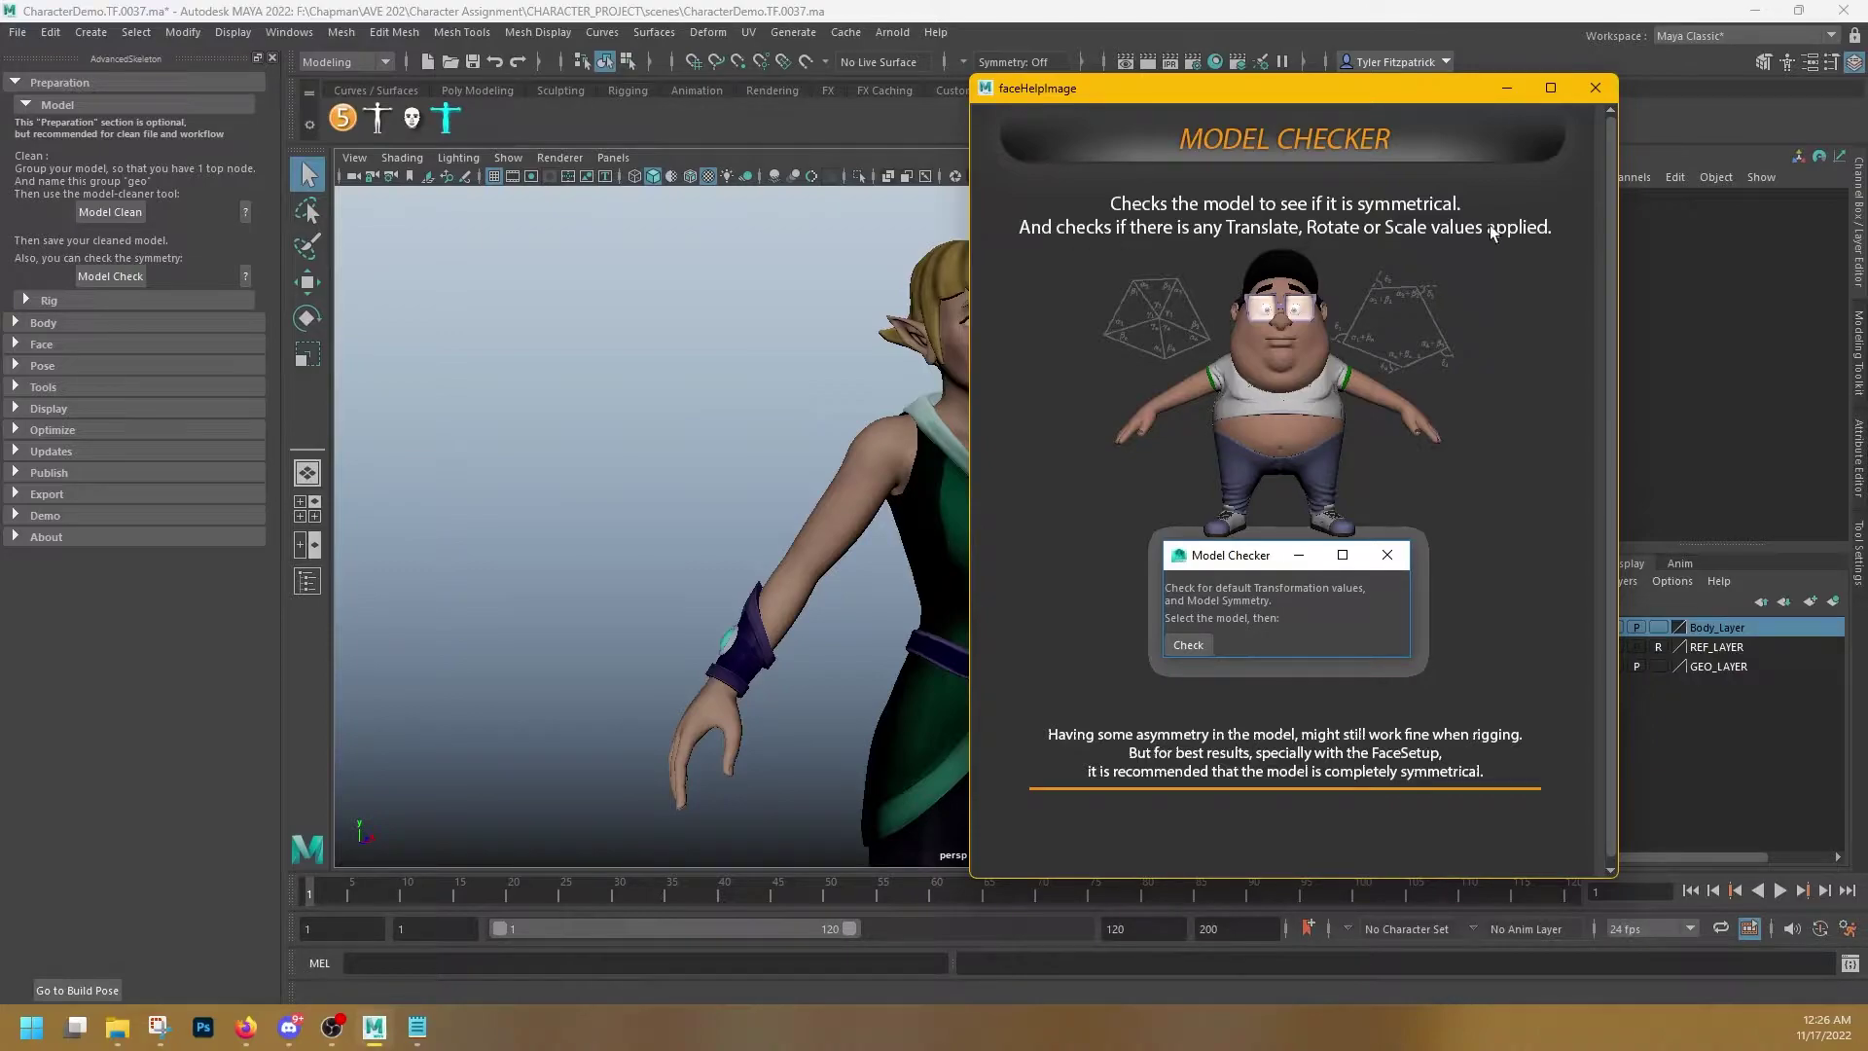
left_click(1596, 87)
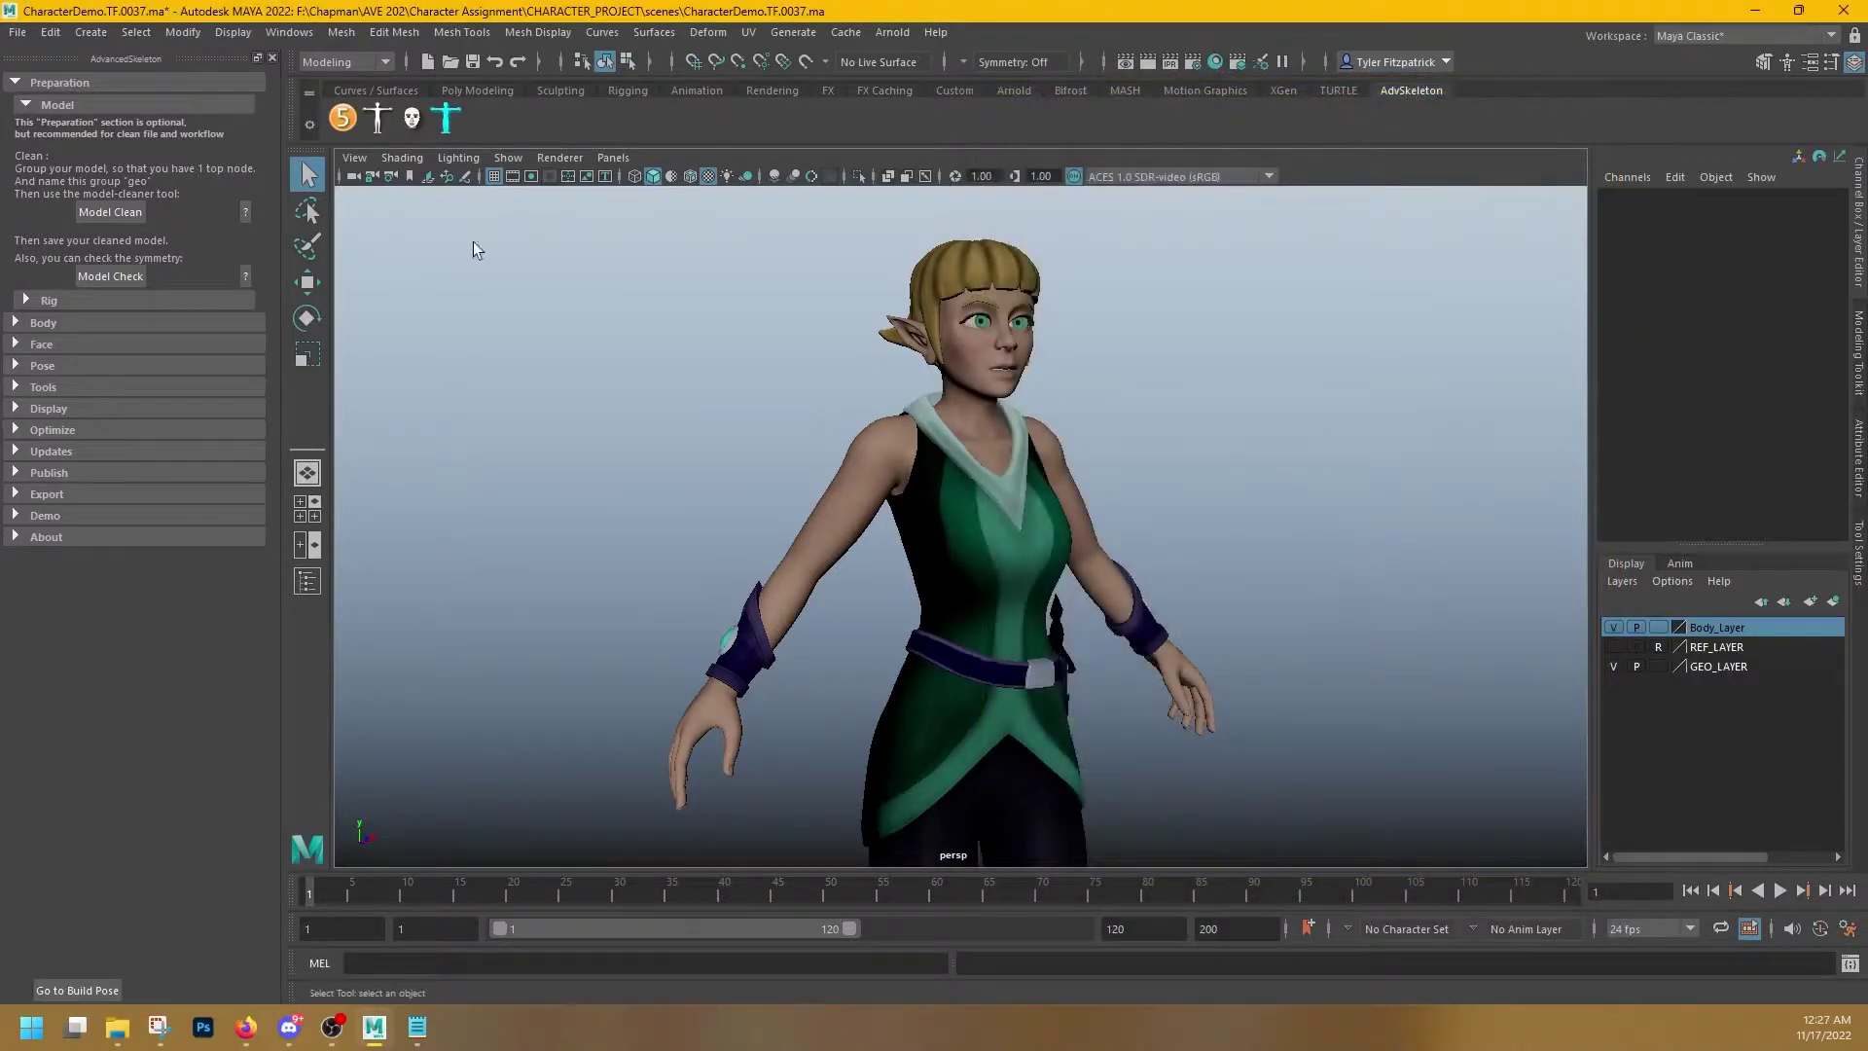
- Run Model Check on the character's Body mesh for default transformation values and symmetry
left_click(955, 356)
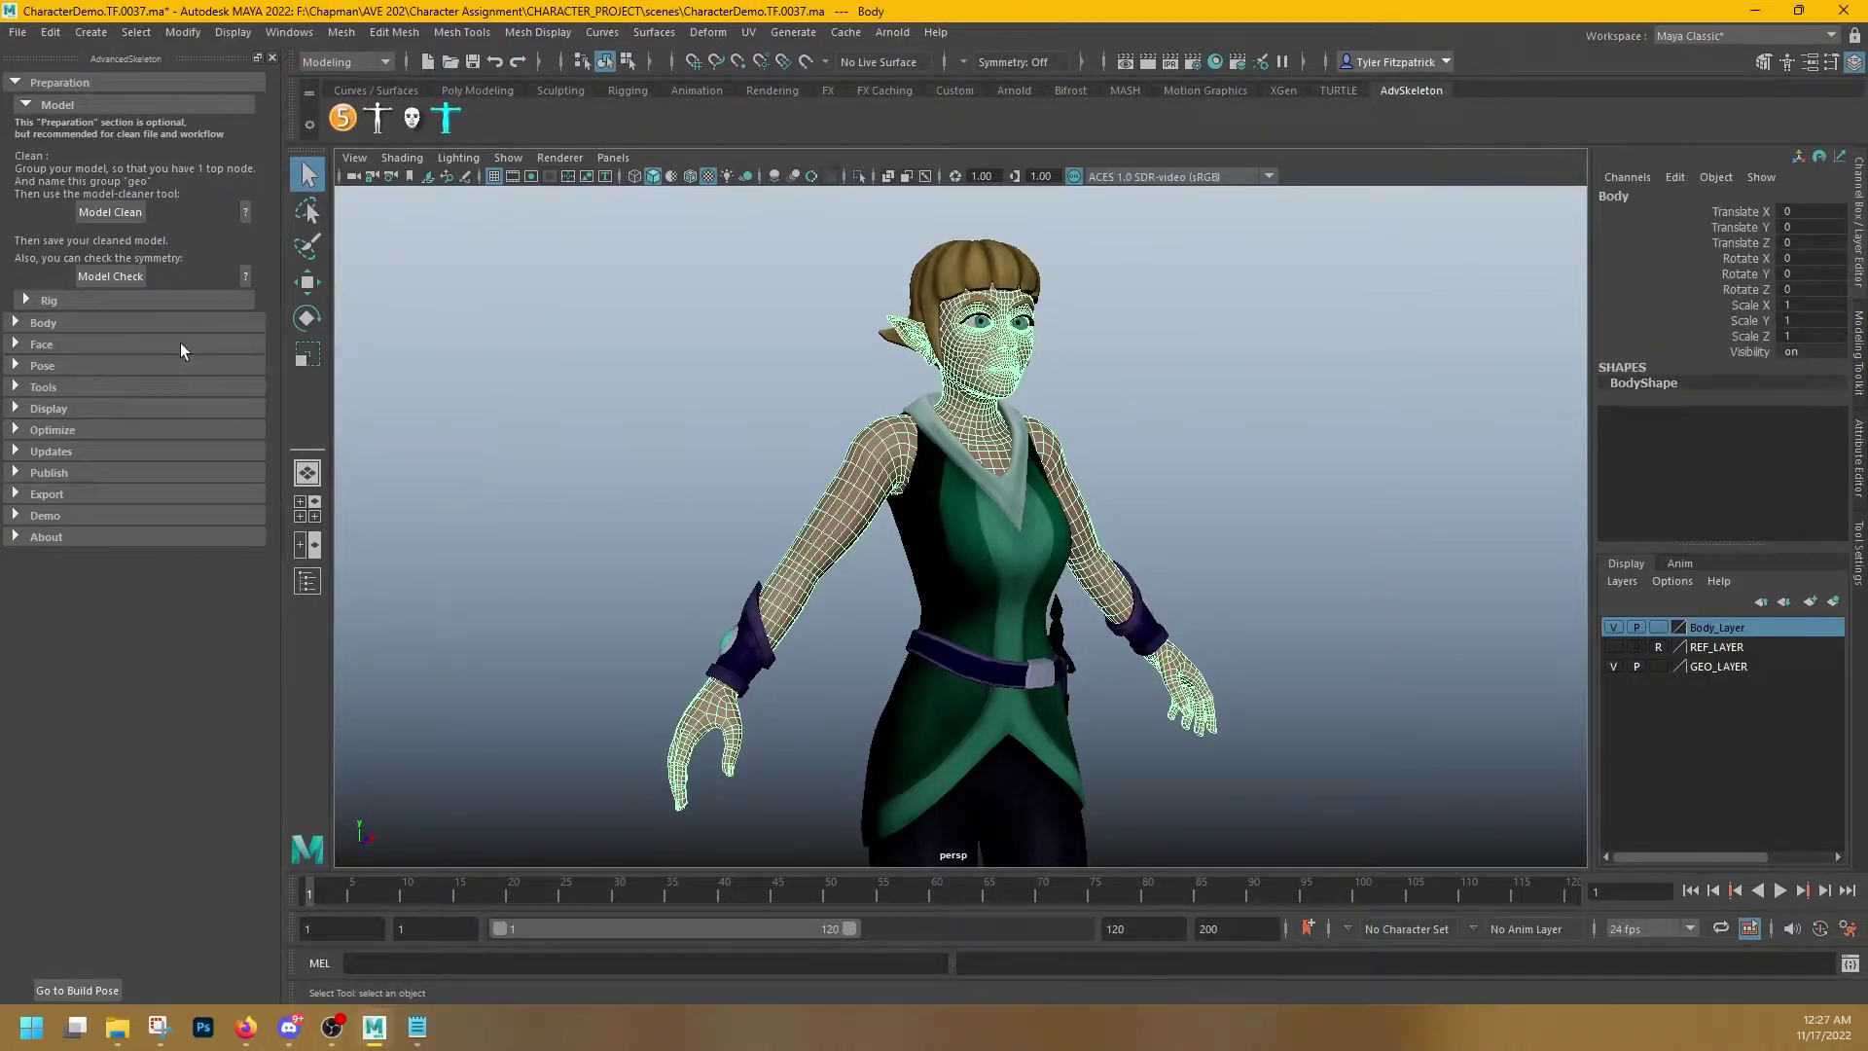
left_click(125, 273)
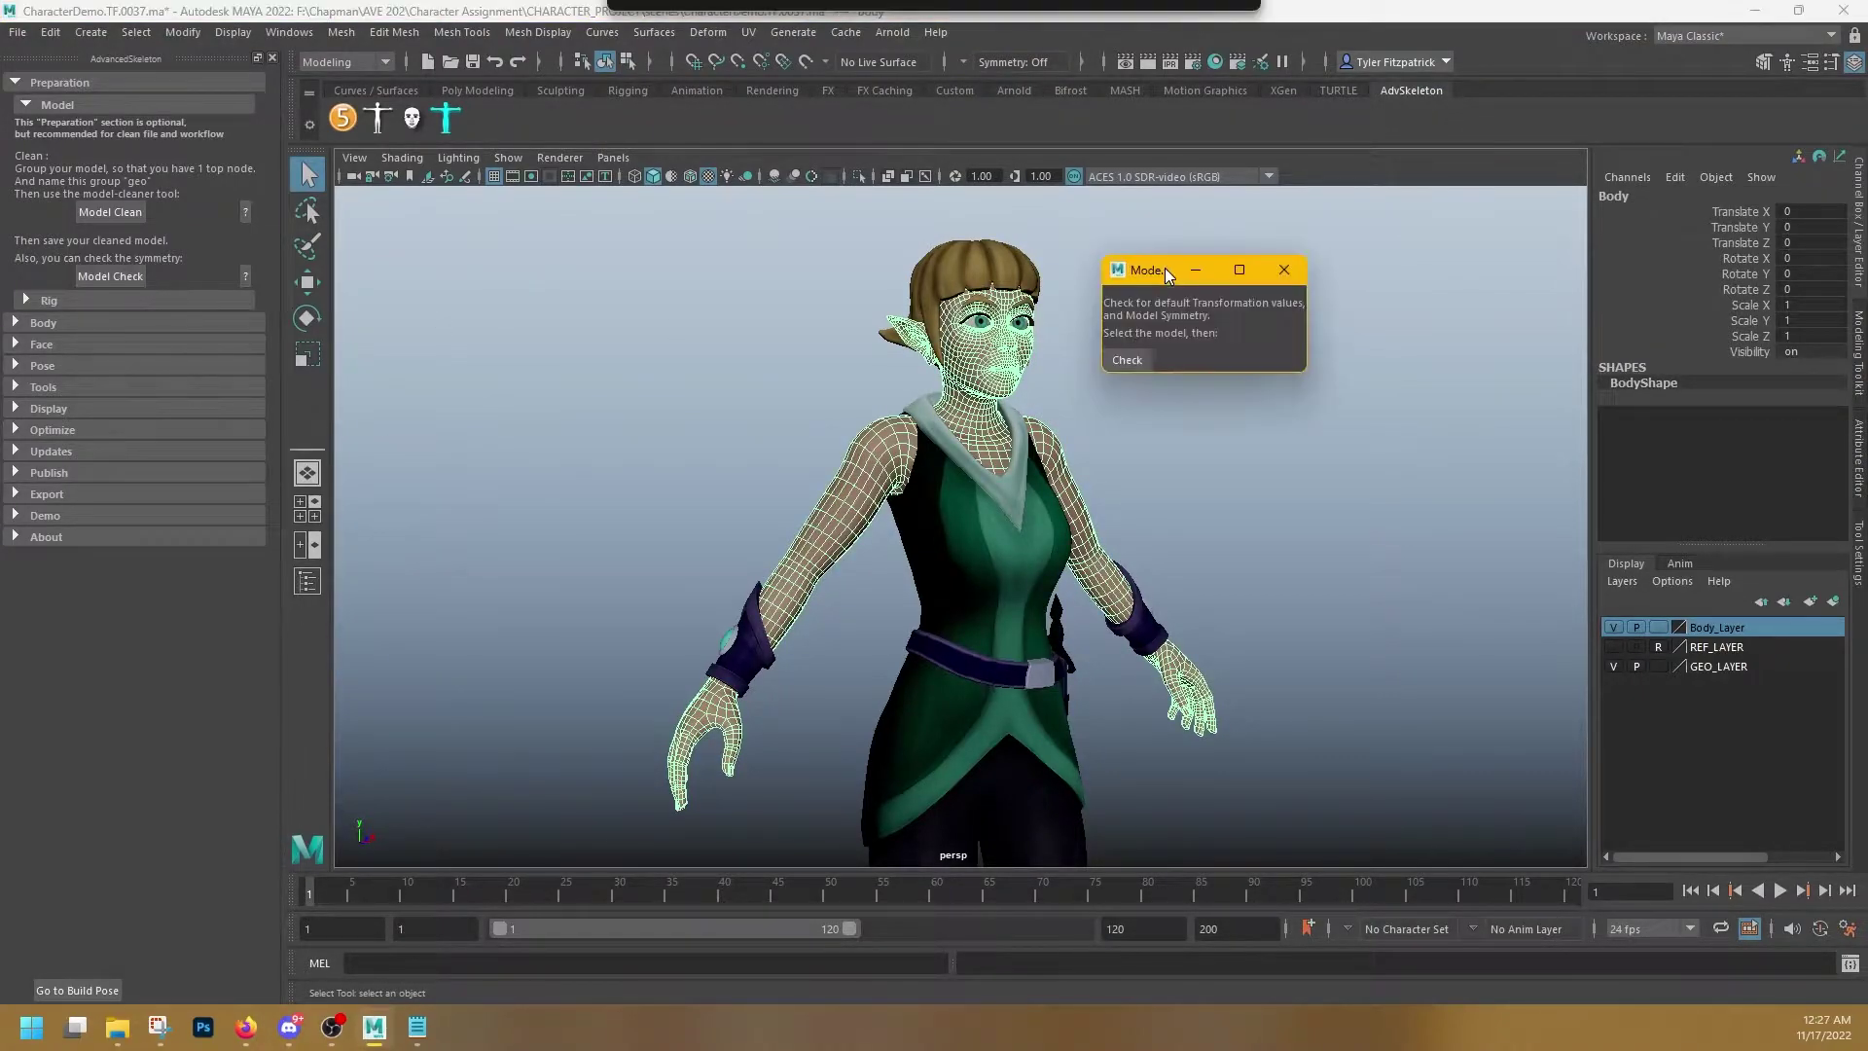
left_click(1142, 354)
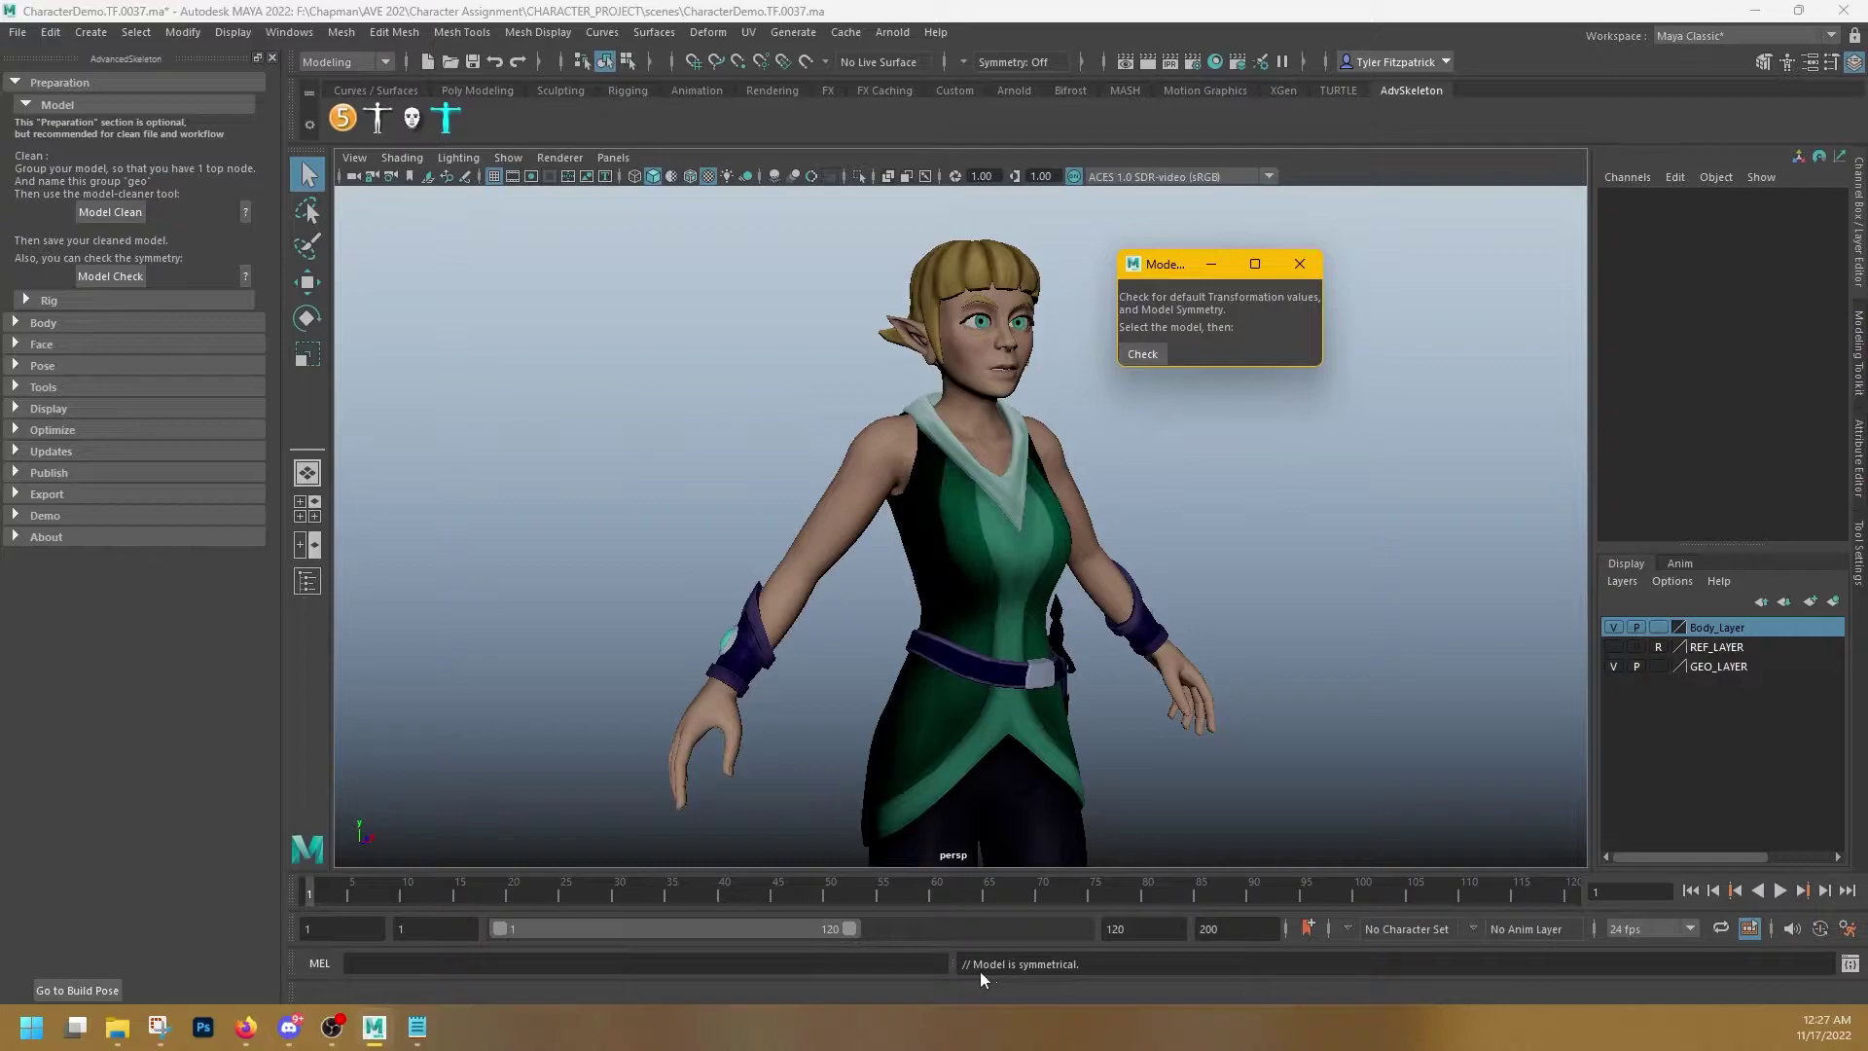
- Select the character's belt, run Model Check on it, and move the resulting report clear of the model
middle_click_drag(1275, 342, 1034, 624, "alt")
left_click_drag(1034, 623, 781, 604, "alt")
right_click_drag(781, 604, 915, 631, "alt")
left_click(850, 629)
mouse_move(867, 657)
left_mouse_down("alt")
mouse_move(892, 600)
mouse_move(884, 632)
left_mouse_up("alt")
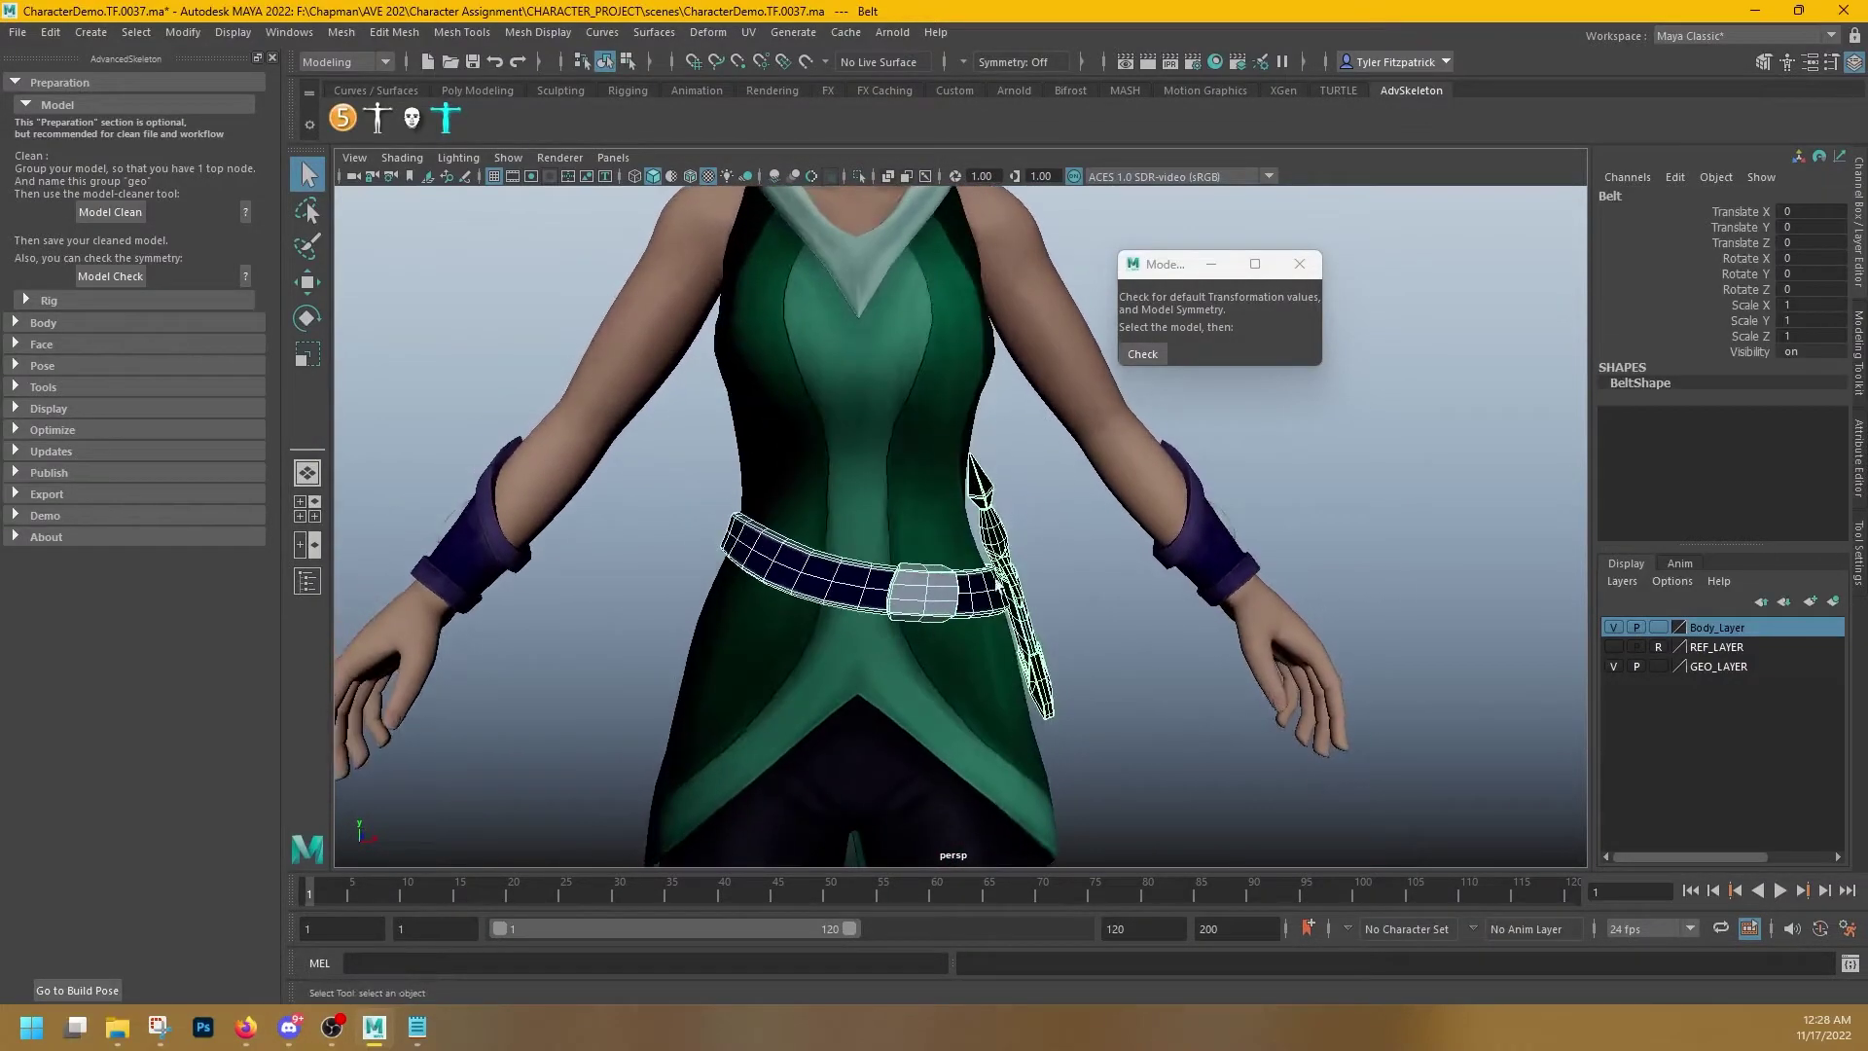
left_click(1164, 352)
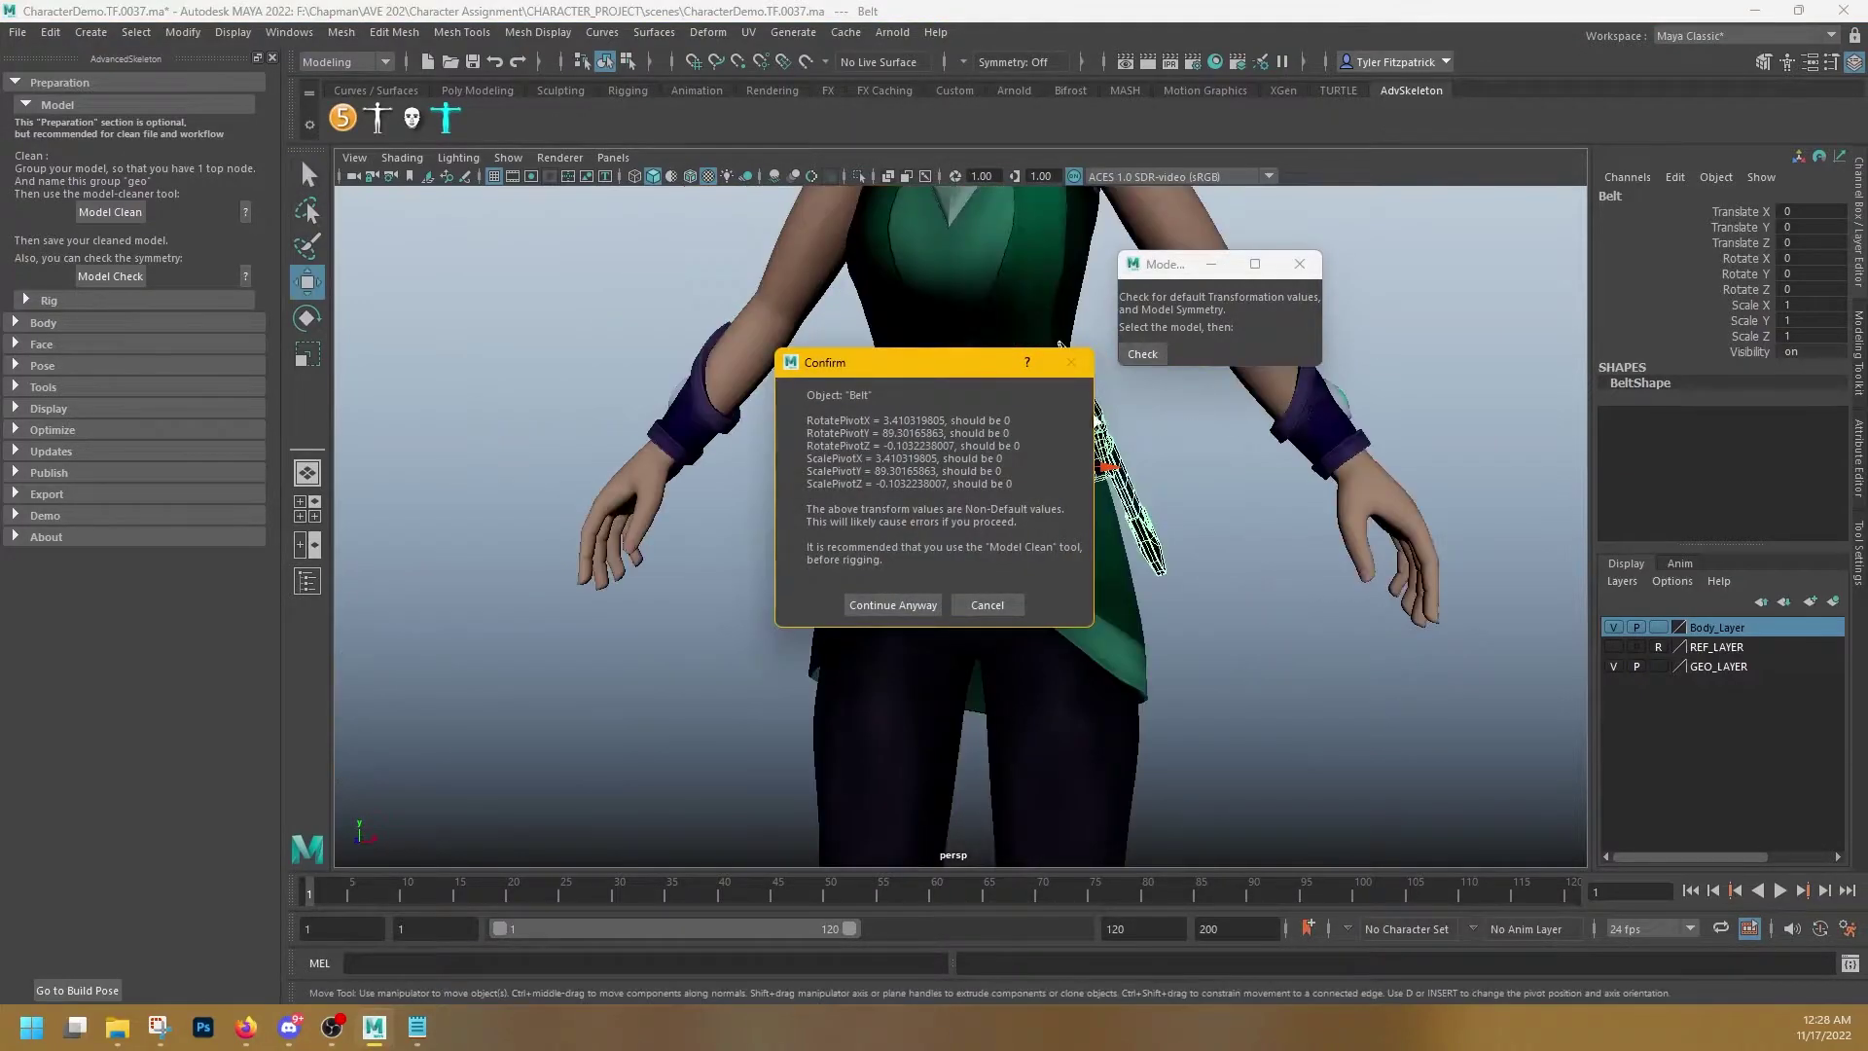
left_click_drag(942, 365, 652, 274)
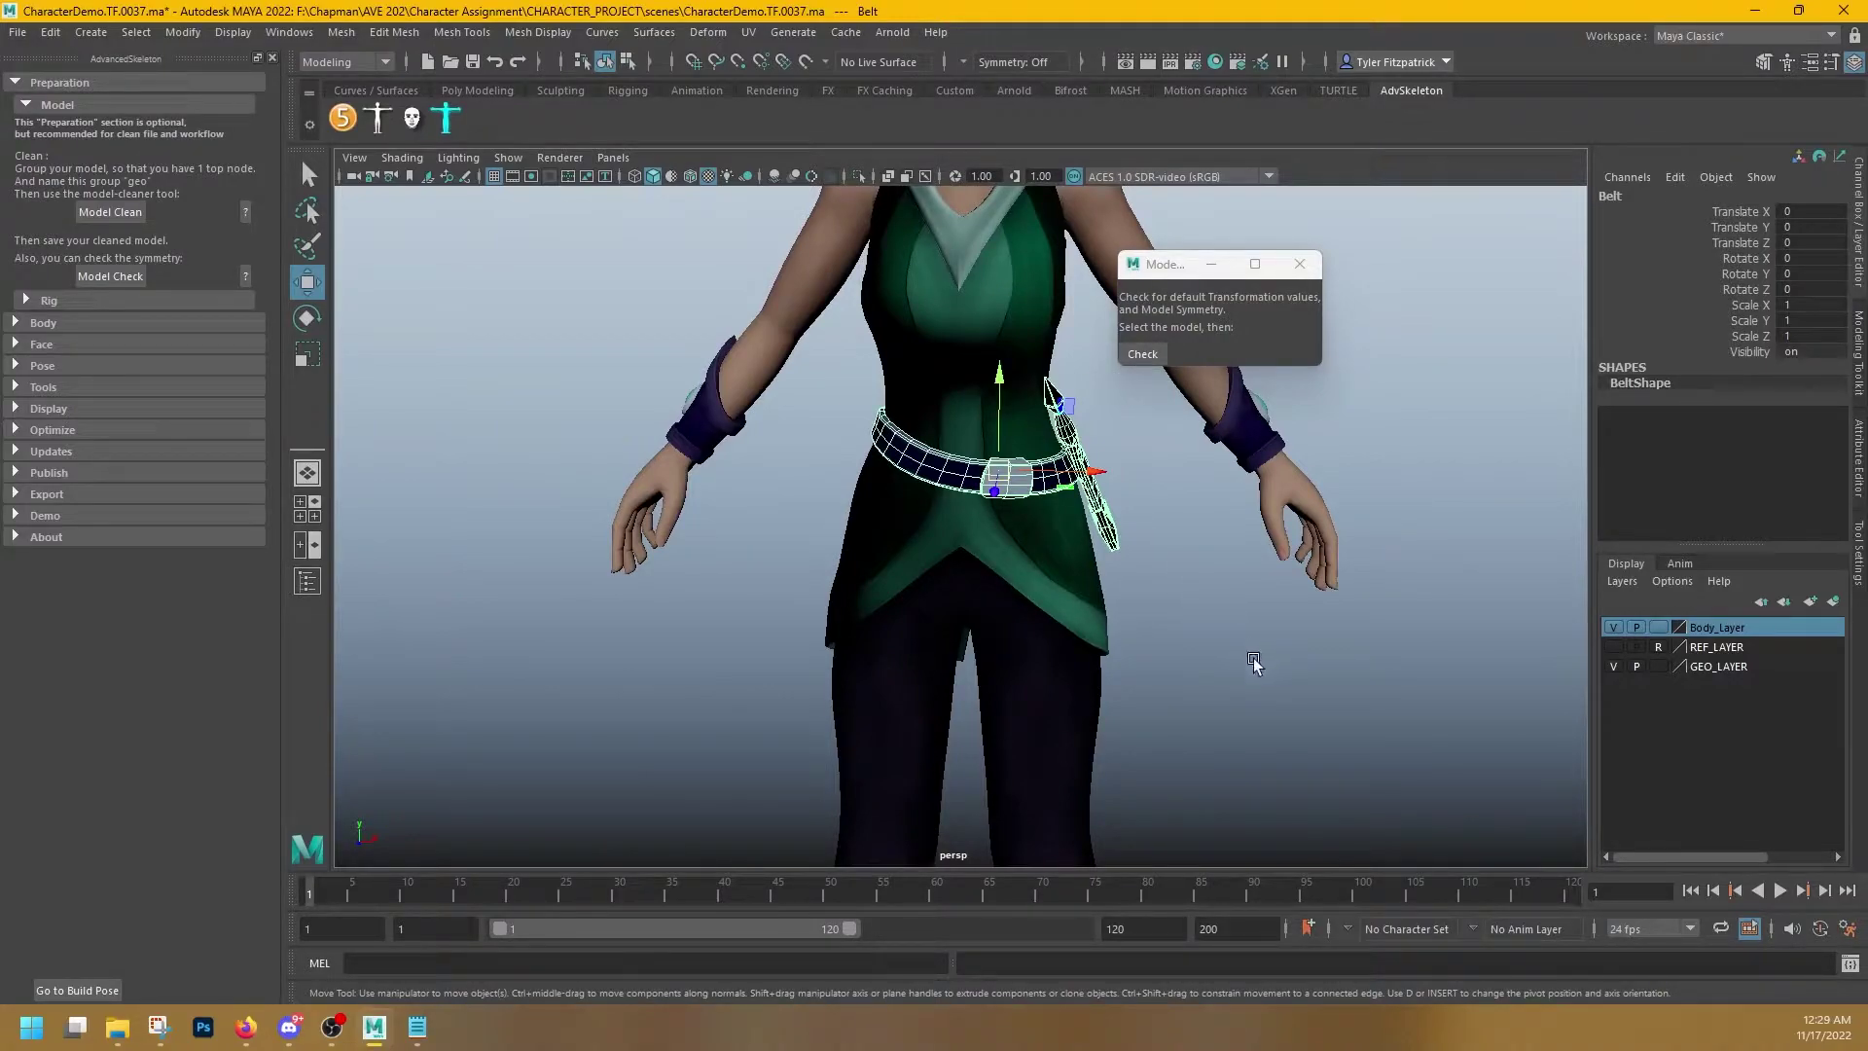
- Try moving the belt slightly upward with the Move tool, and undo the move
right_click_drag(1251, 659, 999, 580, "alt")
left_click_drag(936, 583, 1053, 530, "alt")
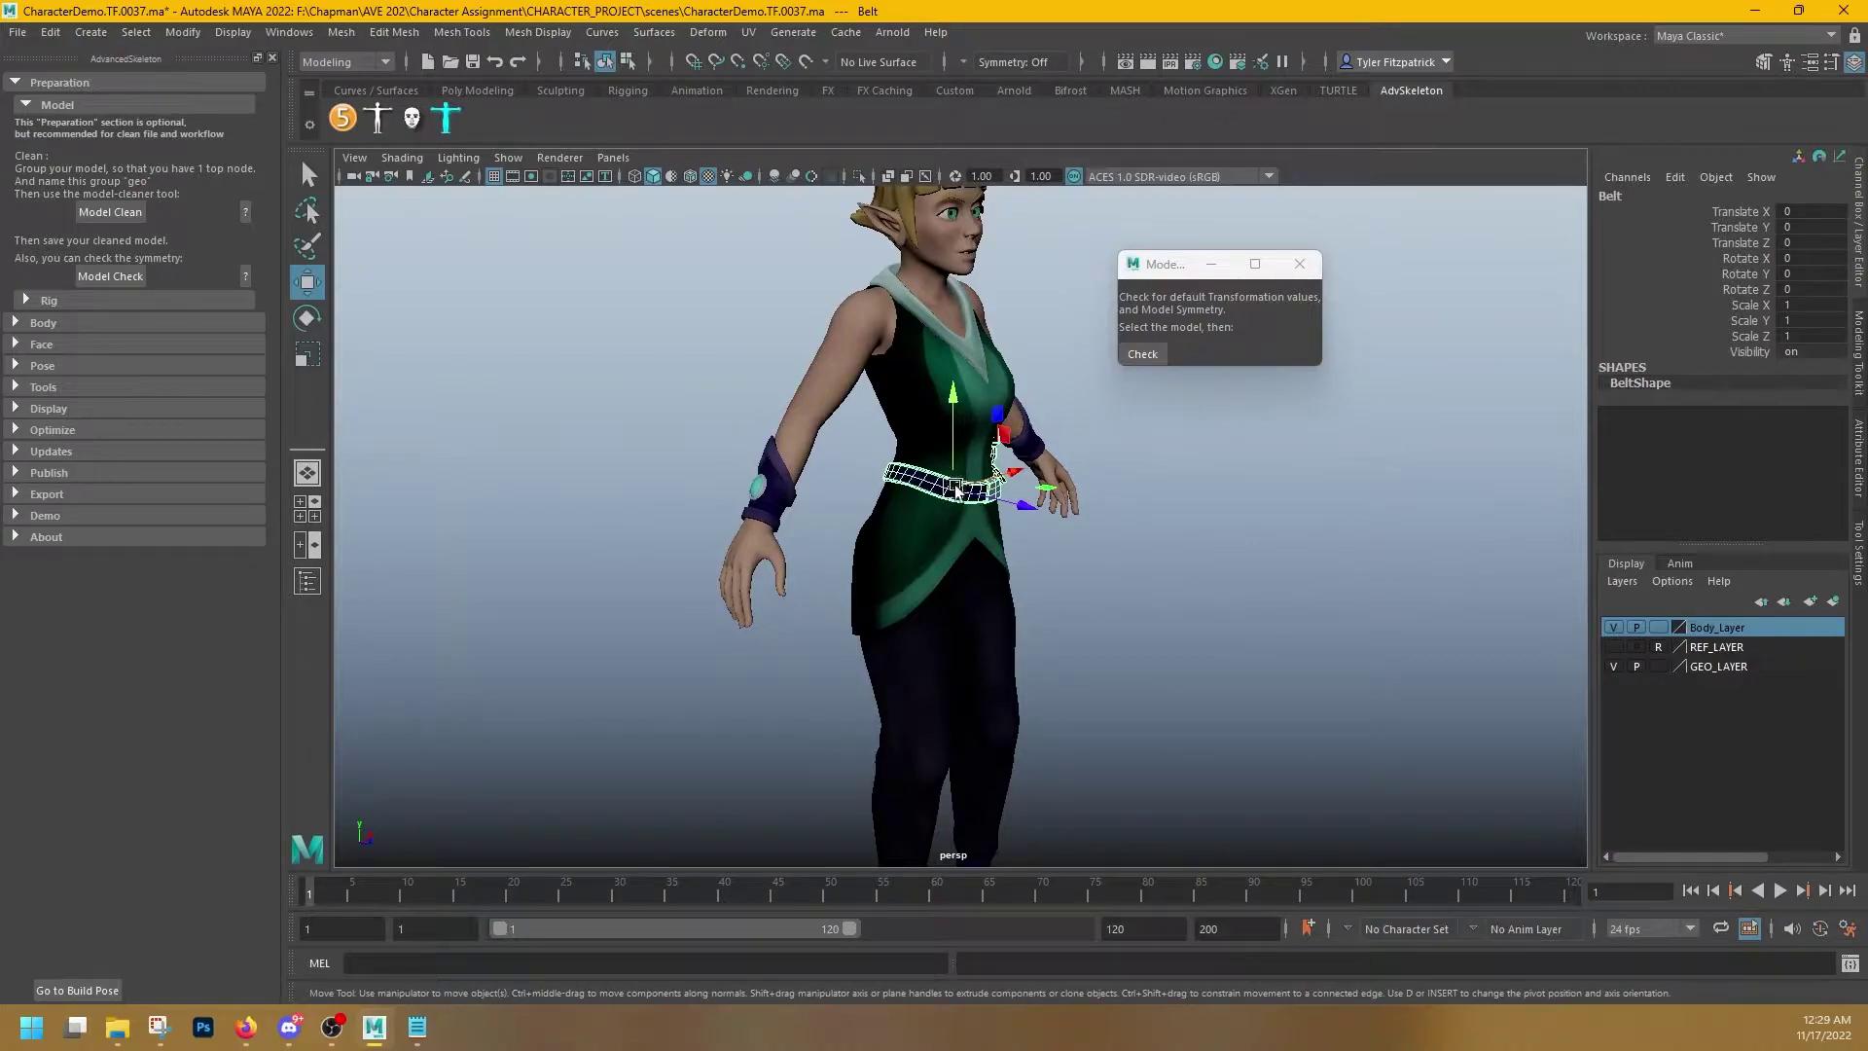
left_click_drag(955, 428, 963, 422)
key("ctrl+z")
- Examine the position of the belt's pivot relative to the grid origin between the character's feet
left_click_drag(1166, 605, 1118, 609, "alt")
middle_click_drag(1118, 609, 1093, 351, "alt")
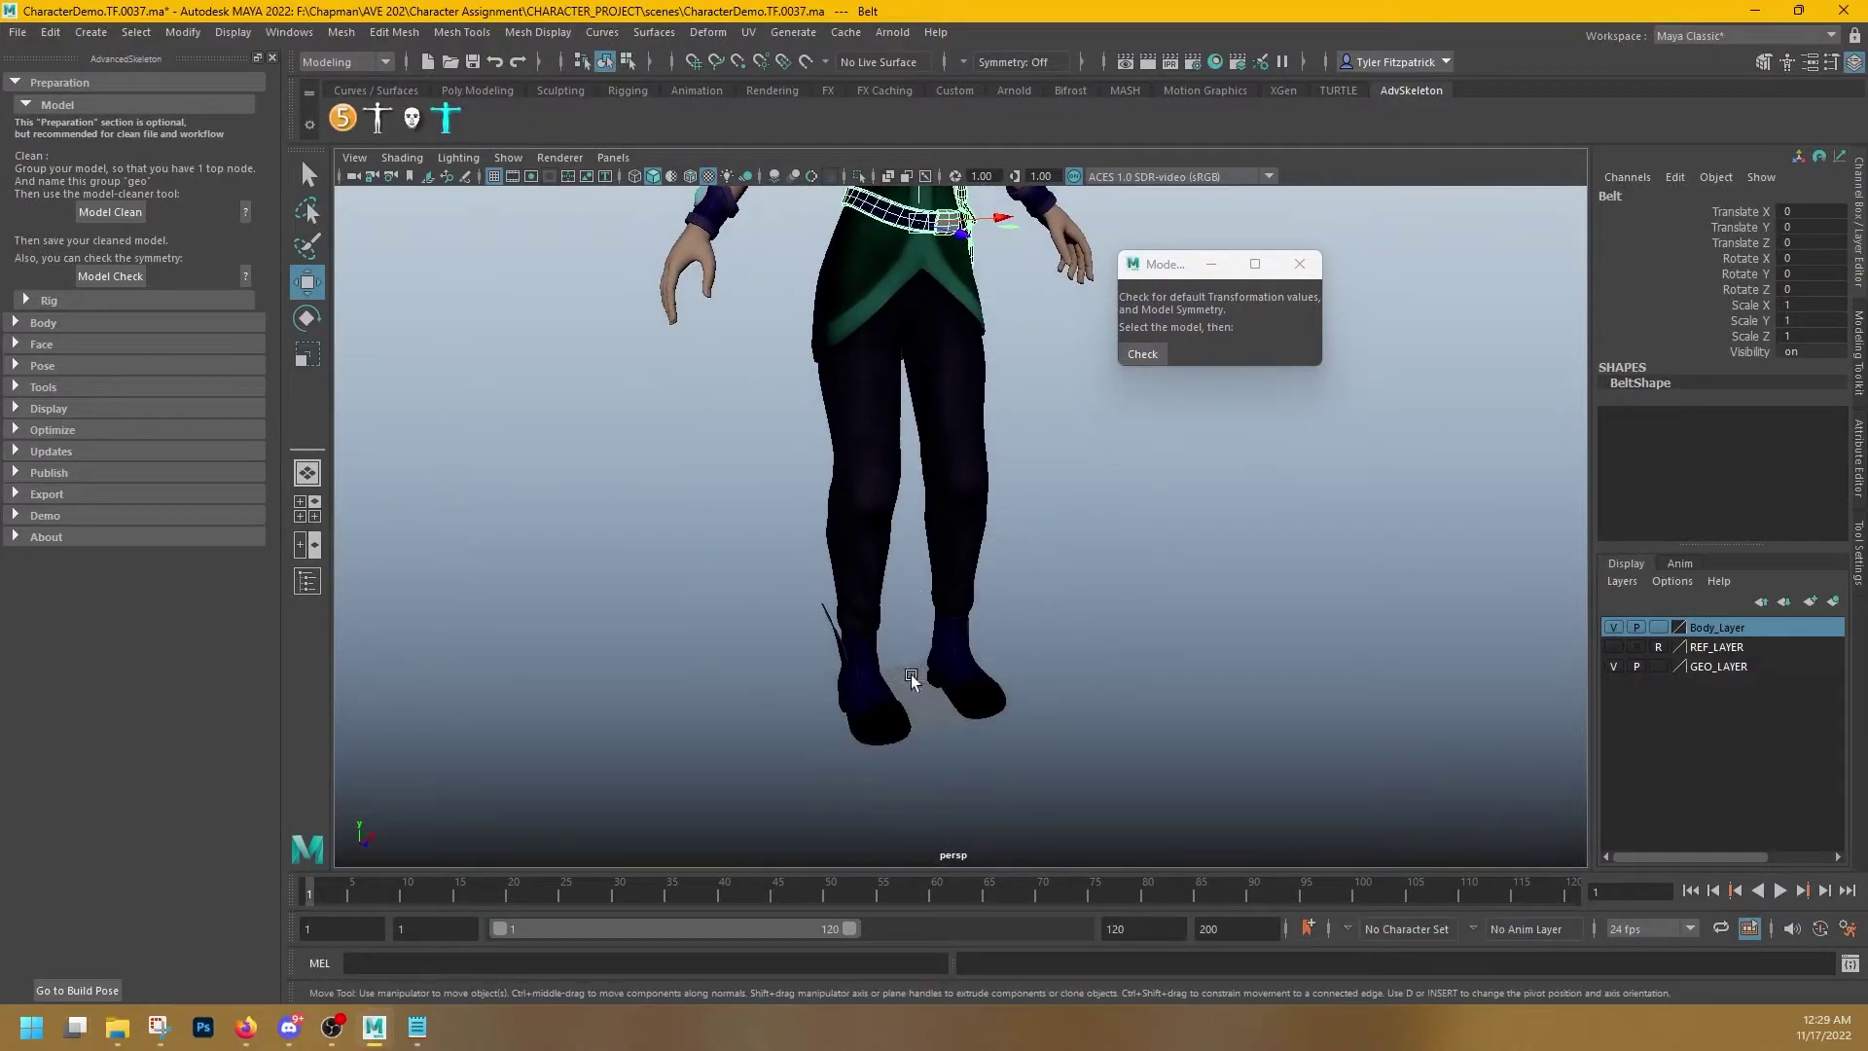
right_click_drag(832, 650, 952, 828, "alt")
middle_click_drag(953, 828, 1163, 78, "alt")
middle_click_drag(992, 638, 1123, 40, "alt")
key("f")
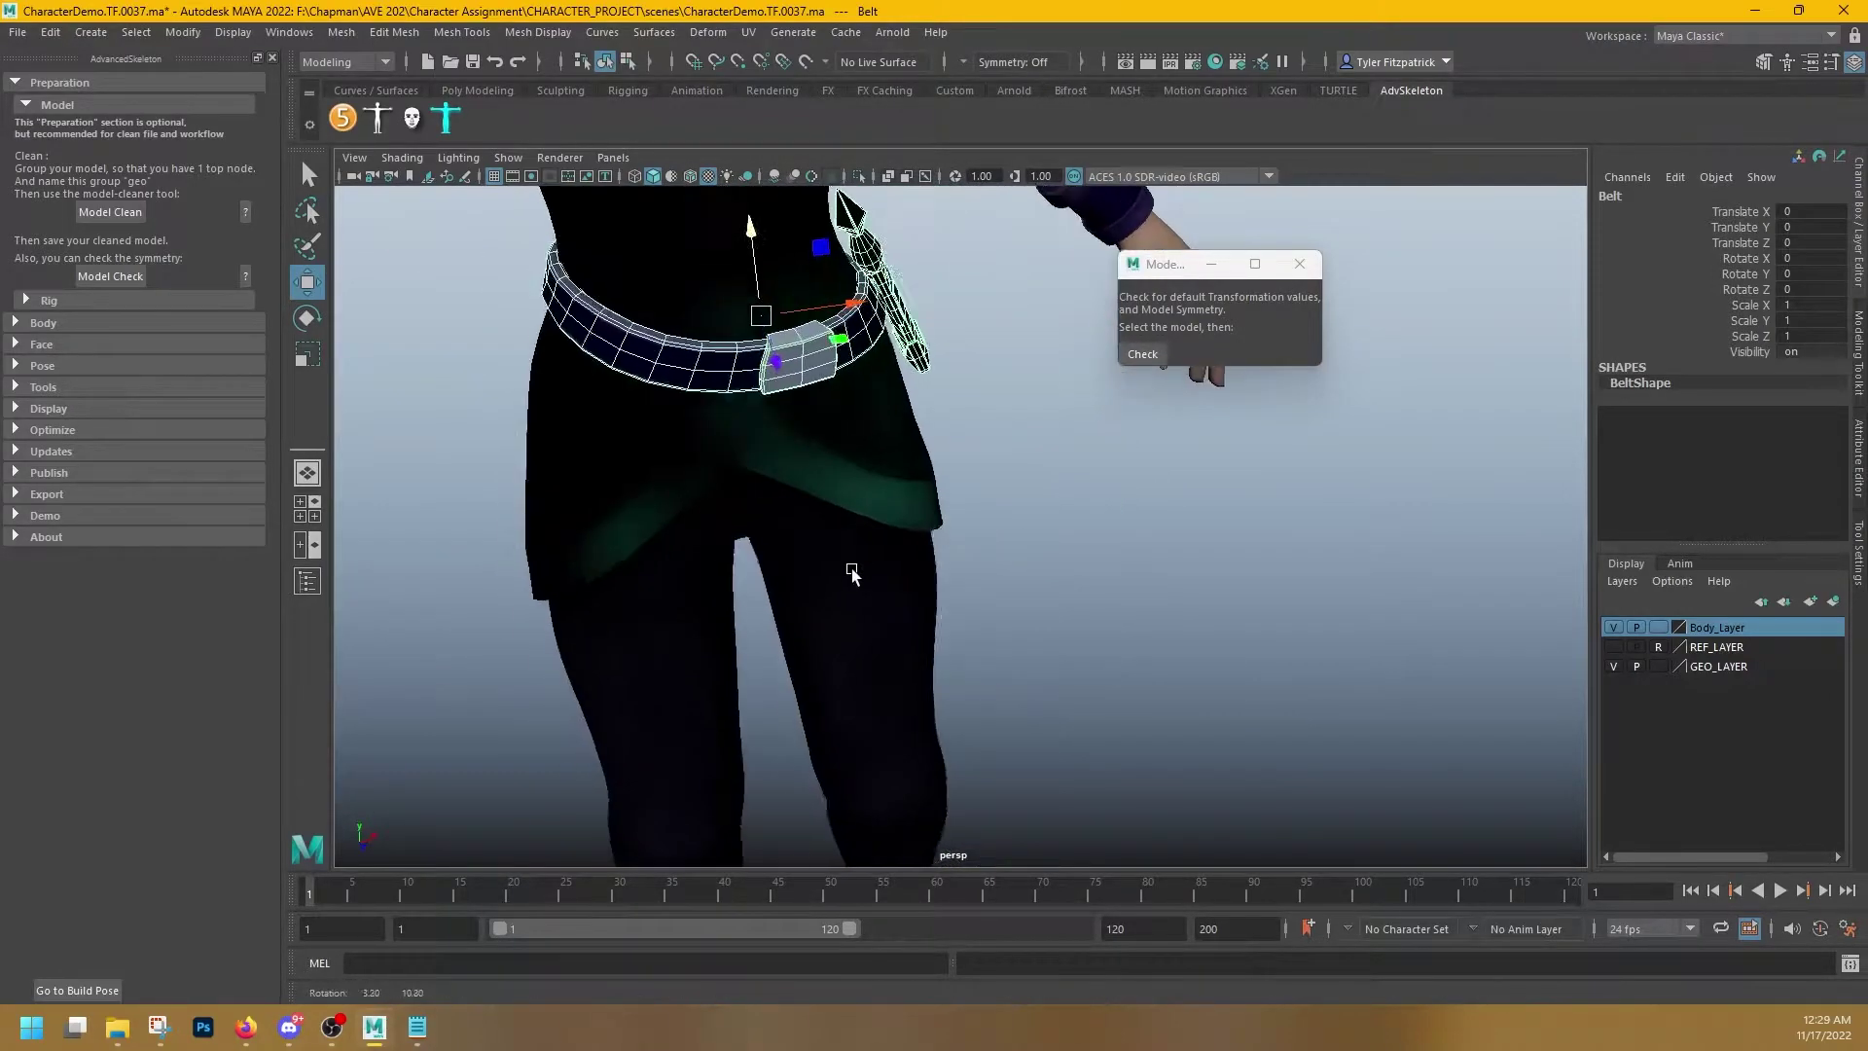
left_click_drag(818, 406, 830, 374, "alt")
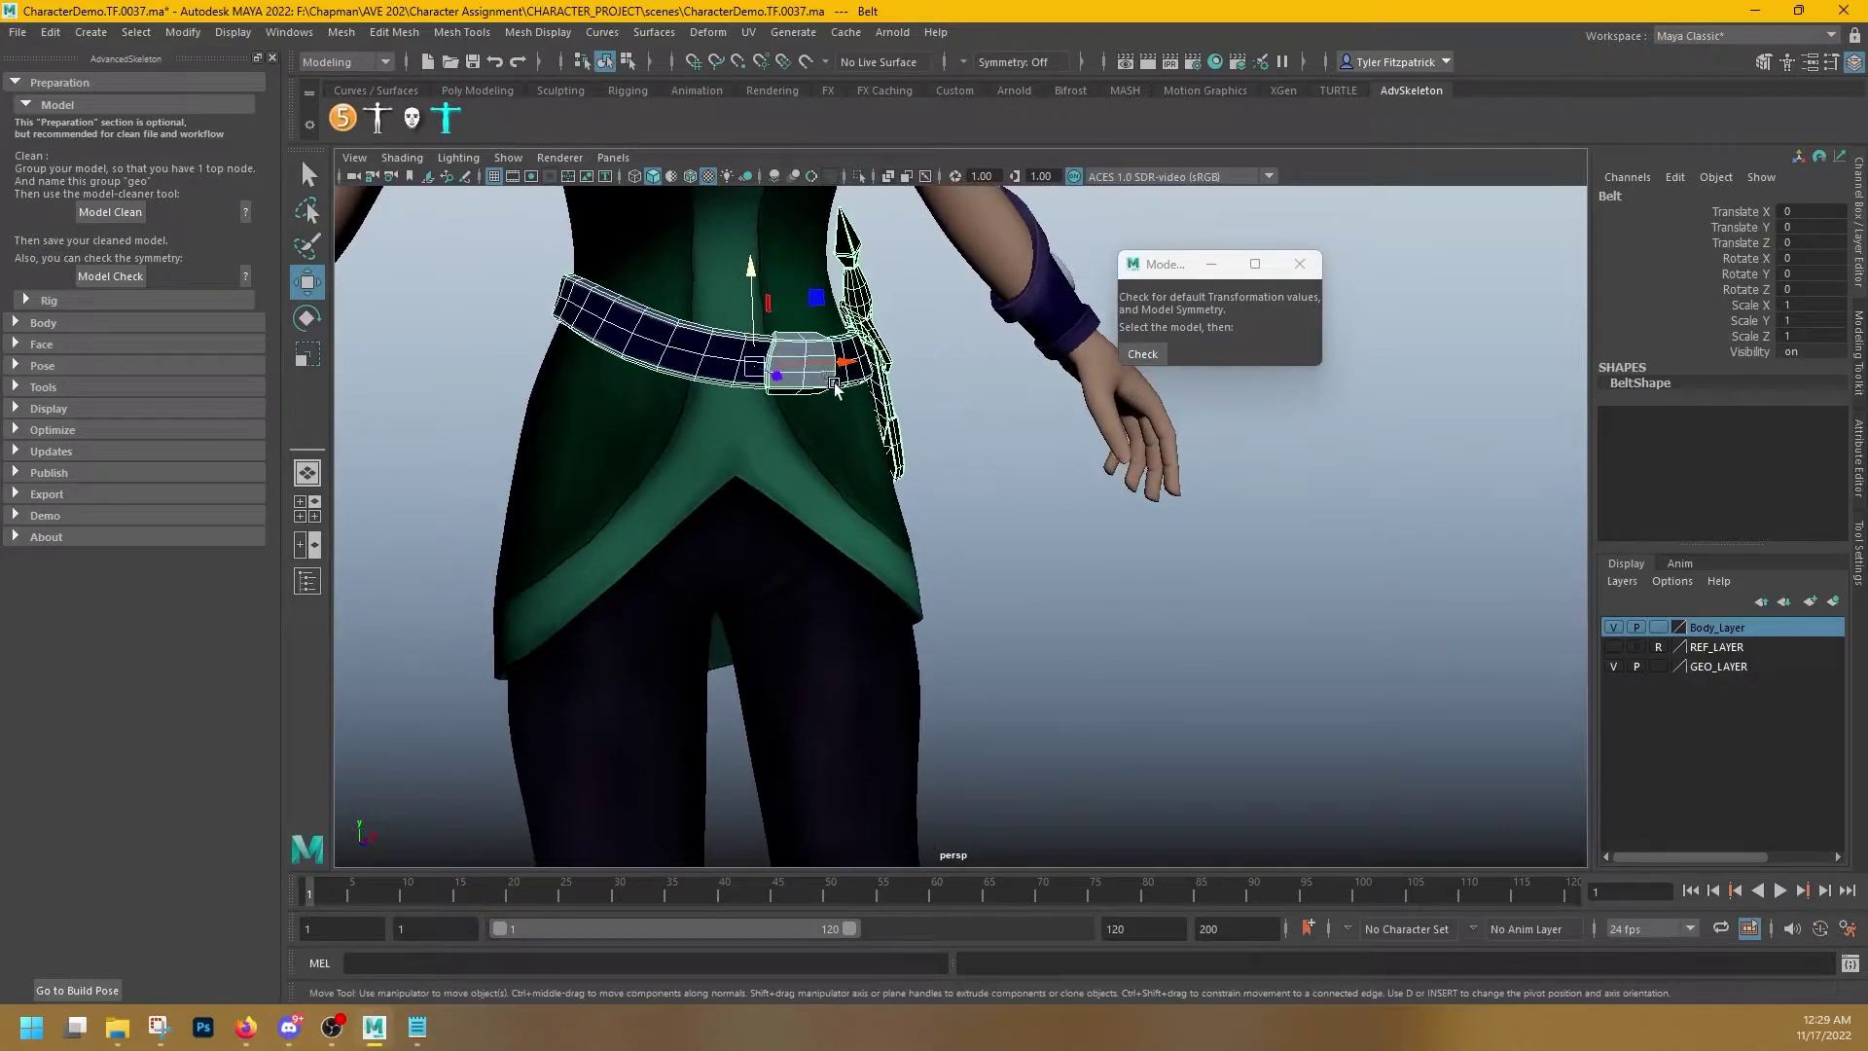
key("f")
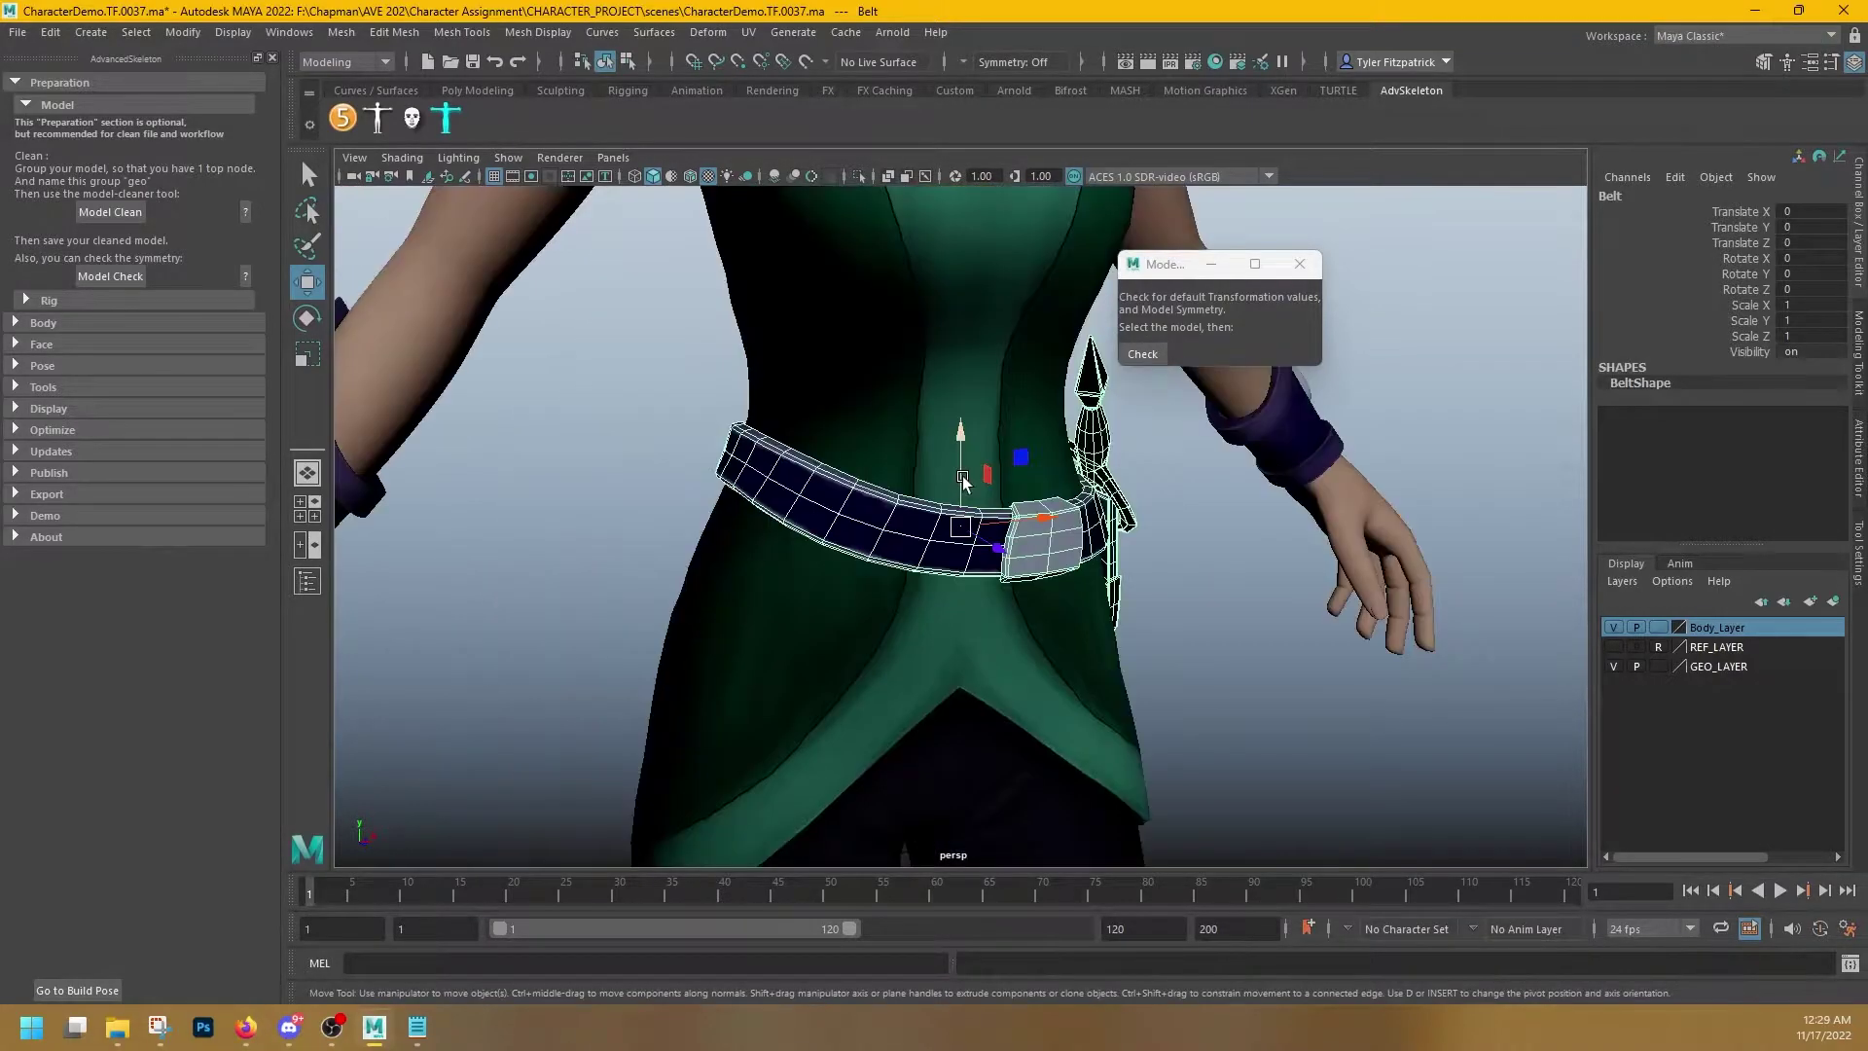
- Move the belt's pivot from the waist down to the grid origin between the character's feet, using grid snapping
key("d")
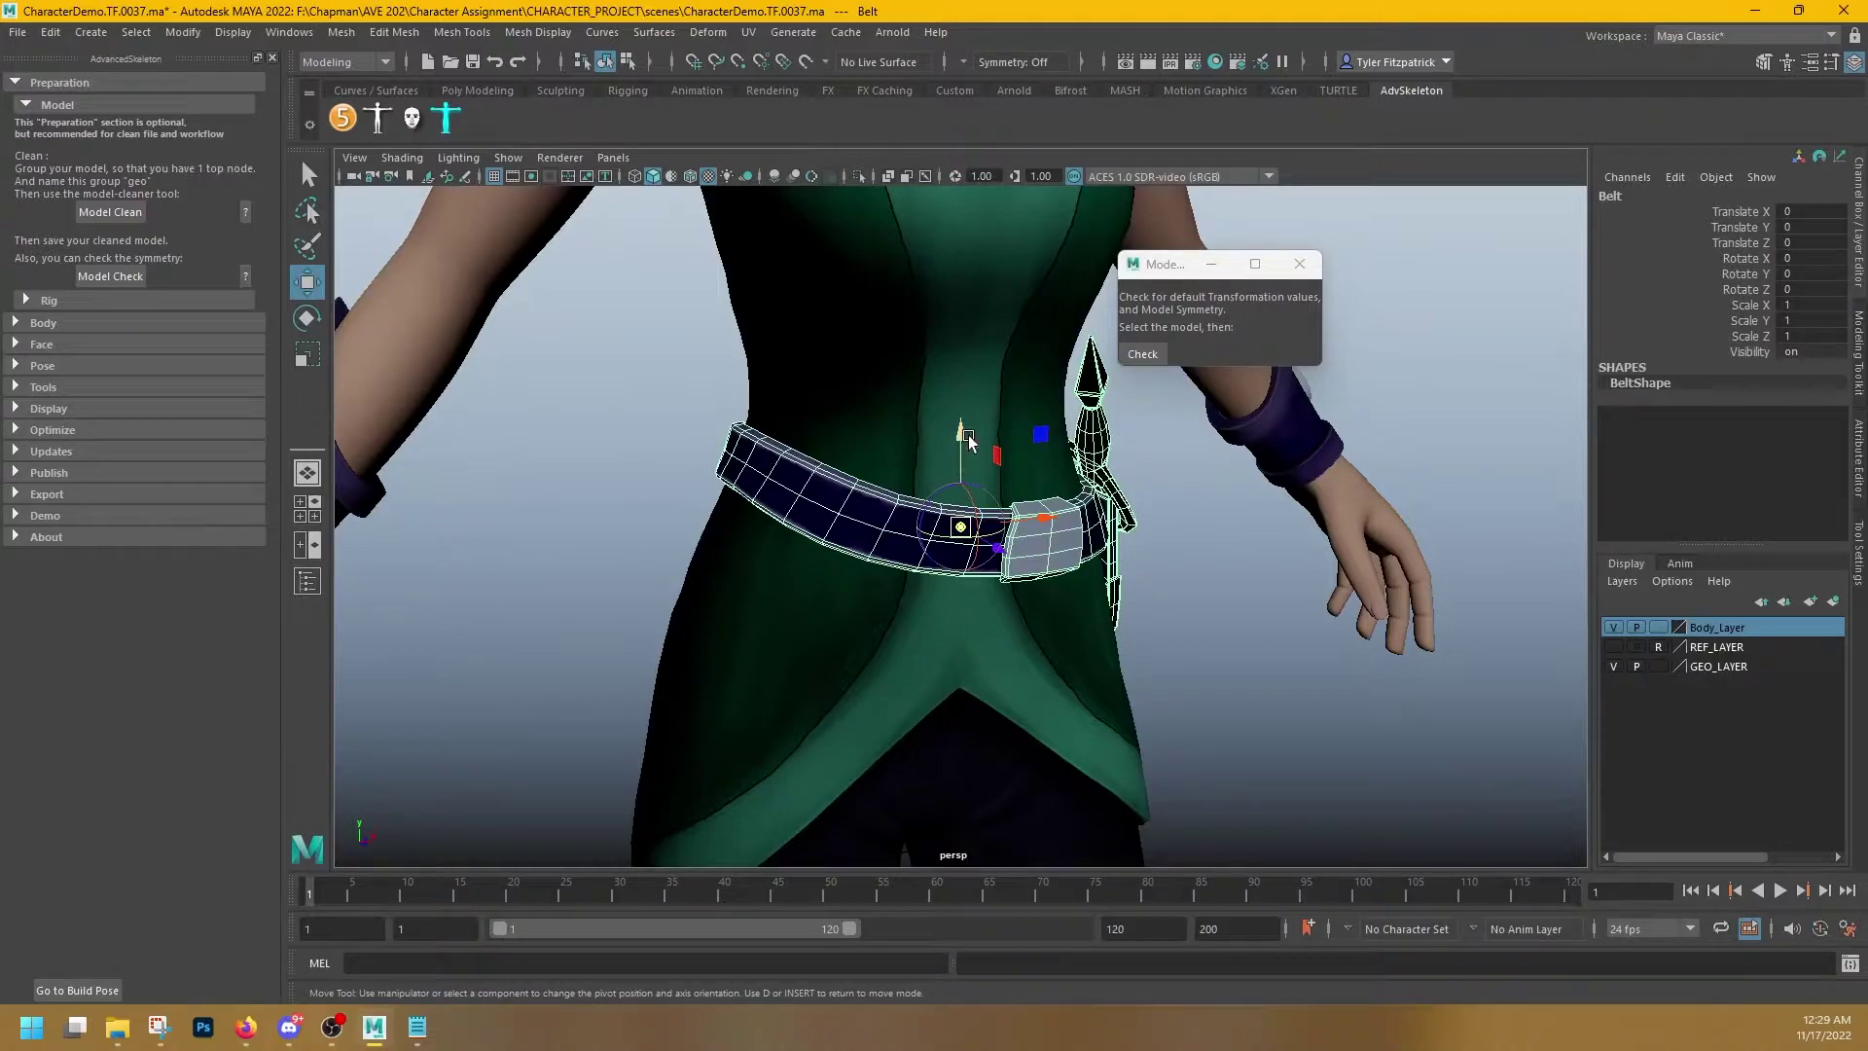
mouse_move(961, 433)
left_mouse_down()
mouse_move(985, 562)
mouse_move(998, 430)
left_mouse_up()
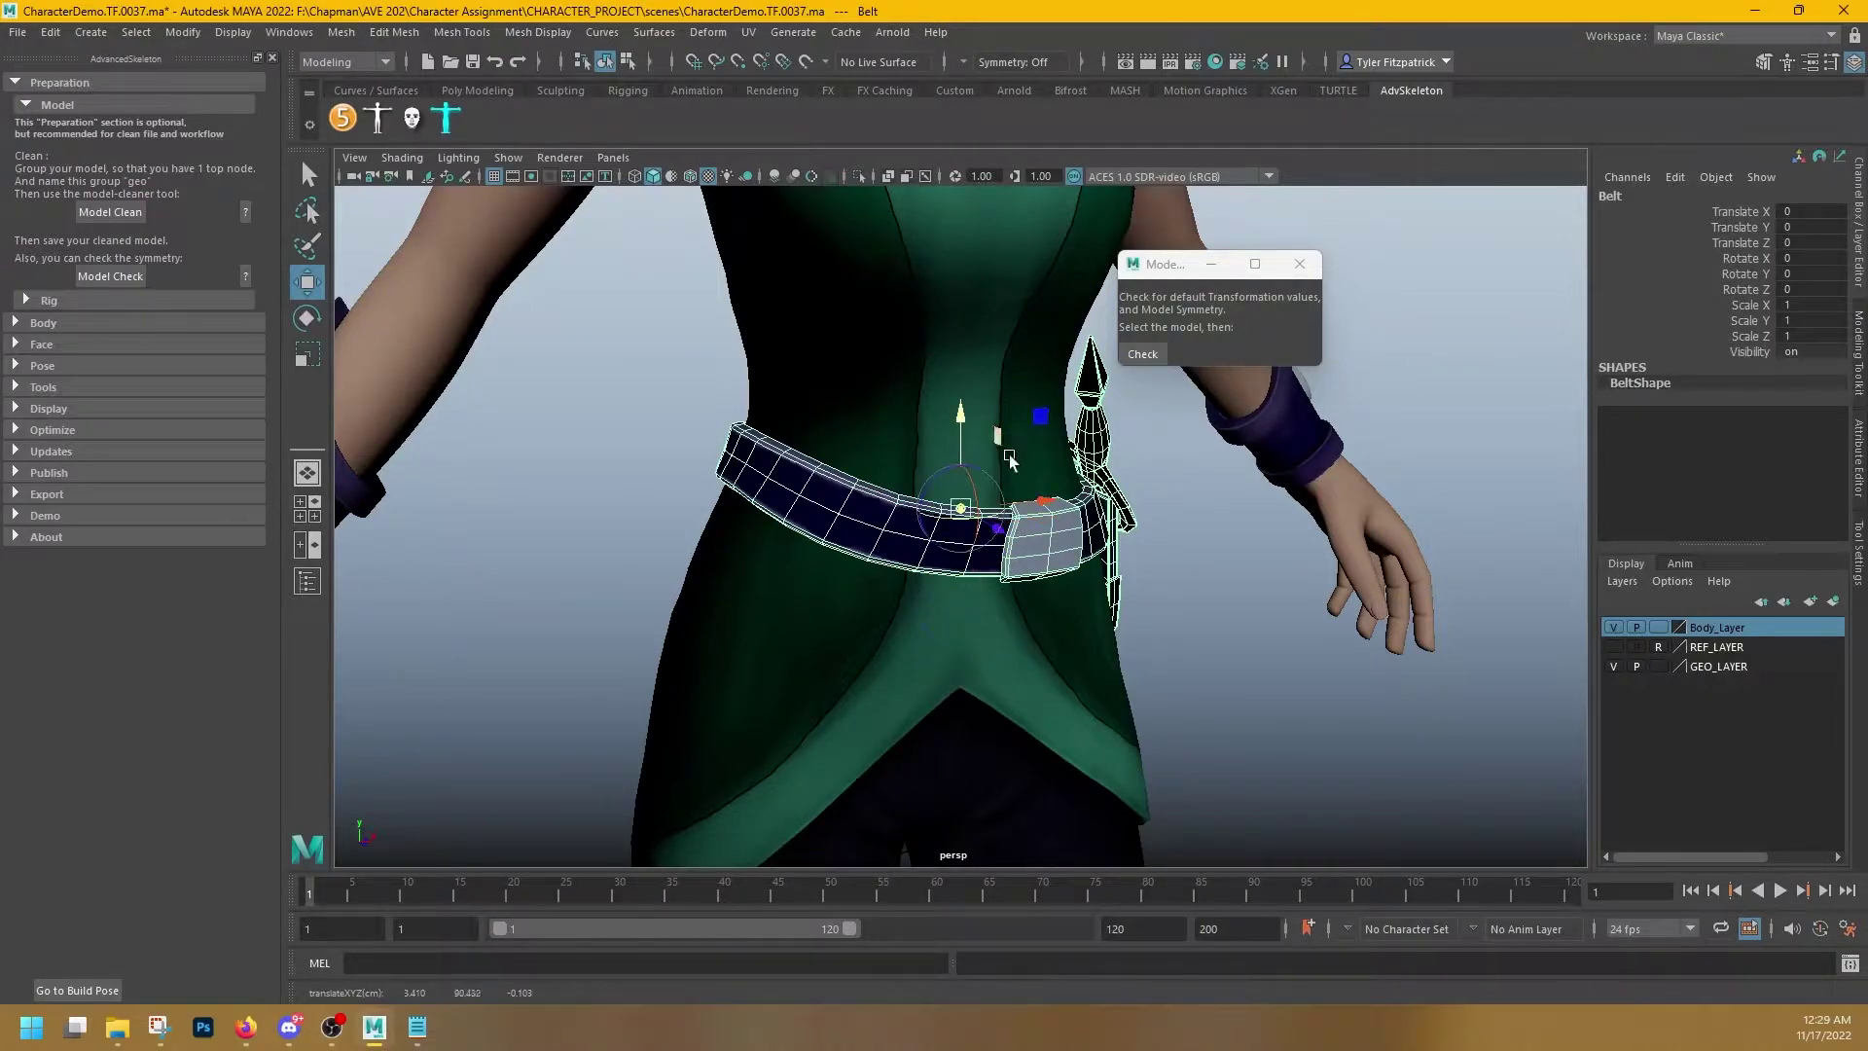
middle_click_drag(1053, 584, 1066, 360, "alt")
left_click_drag(1066, 365, 1030, 397, "alt")
scroll(1027, 401, "down", 4)
middle_click_drag(1072, 496, 1061, 461, "alt")
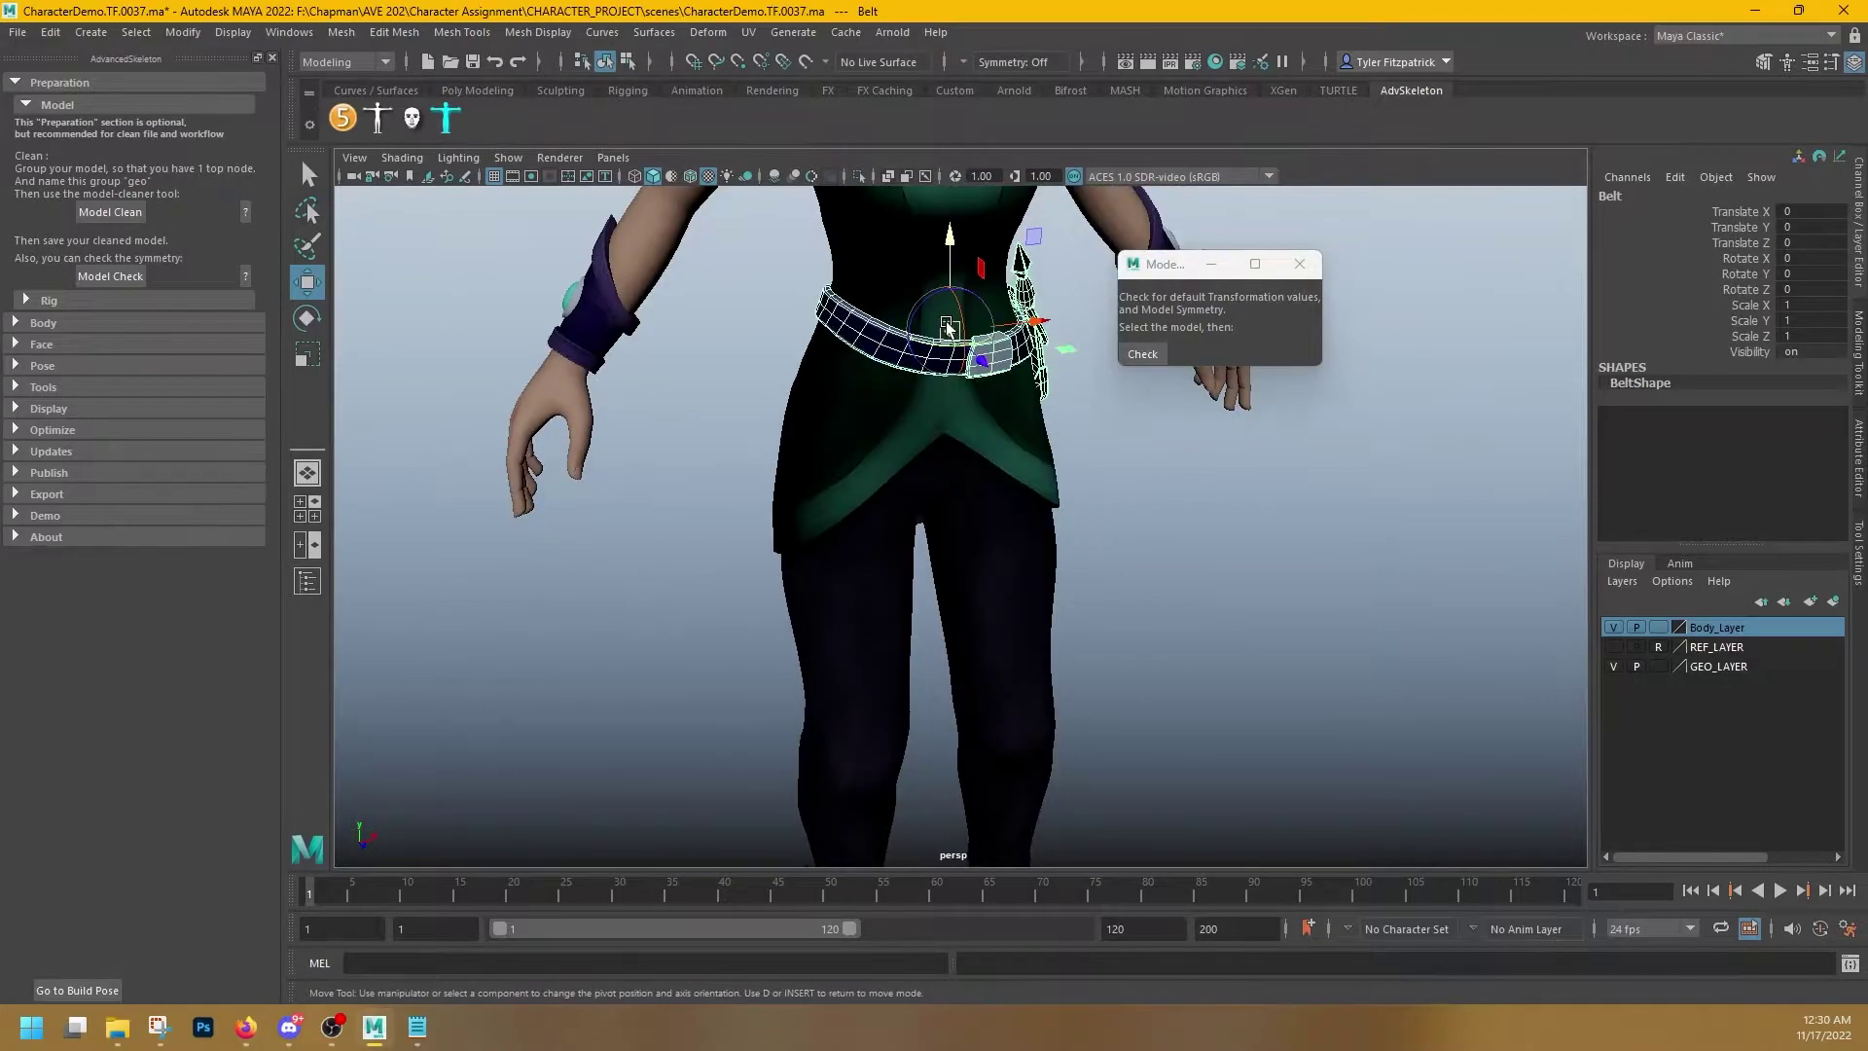
left_click_drag(948, 329, 994, 389)
middle_click_drag(1034, 509, 1022, 168, "alt")
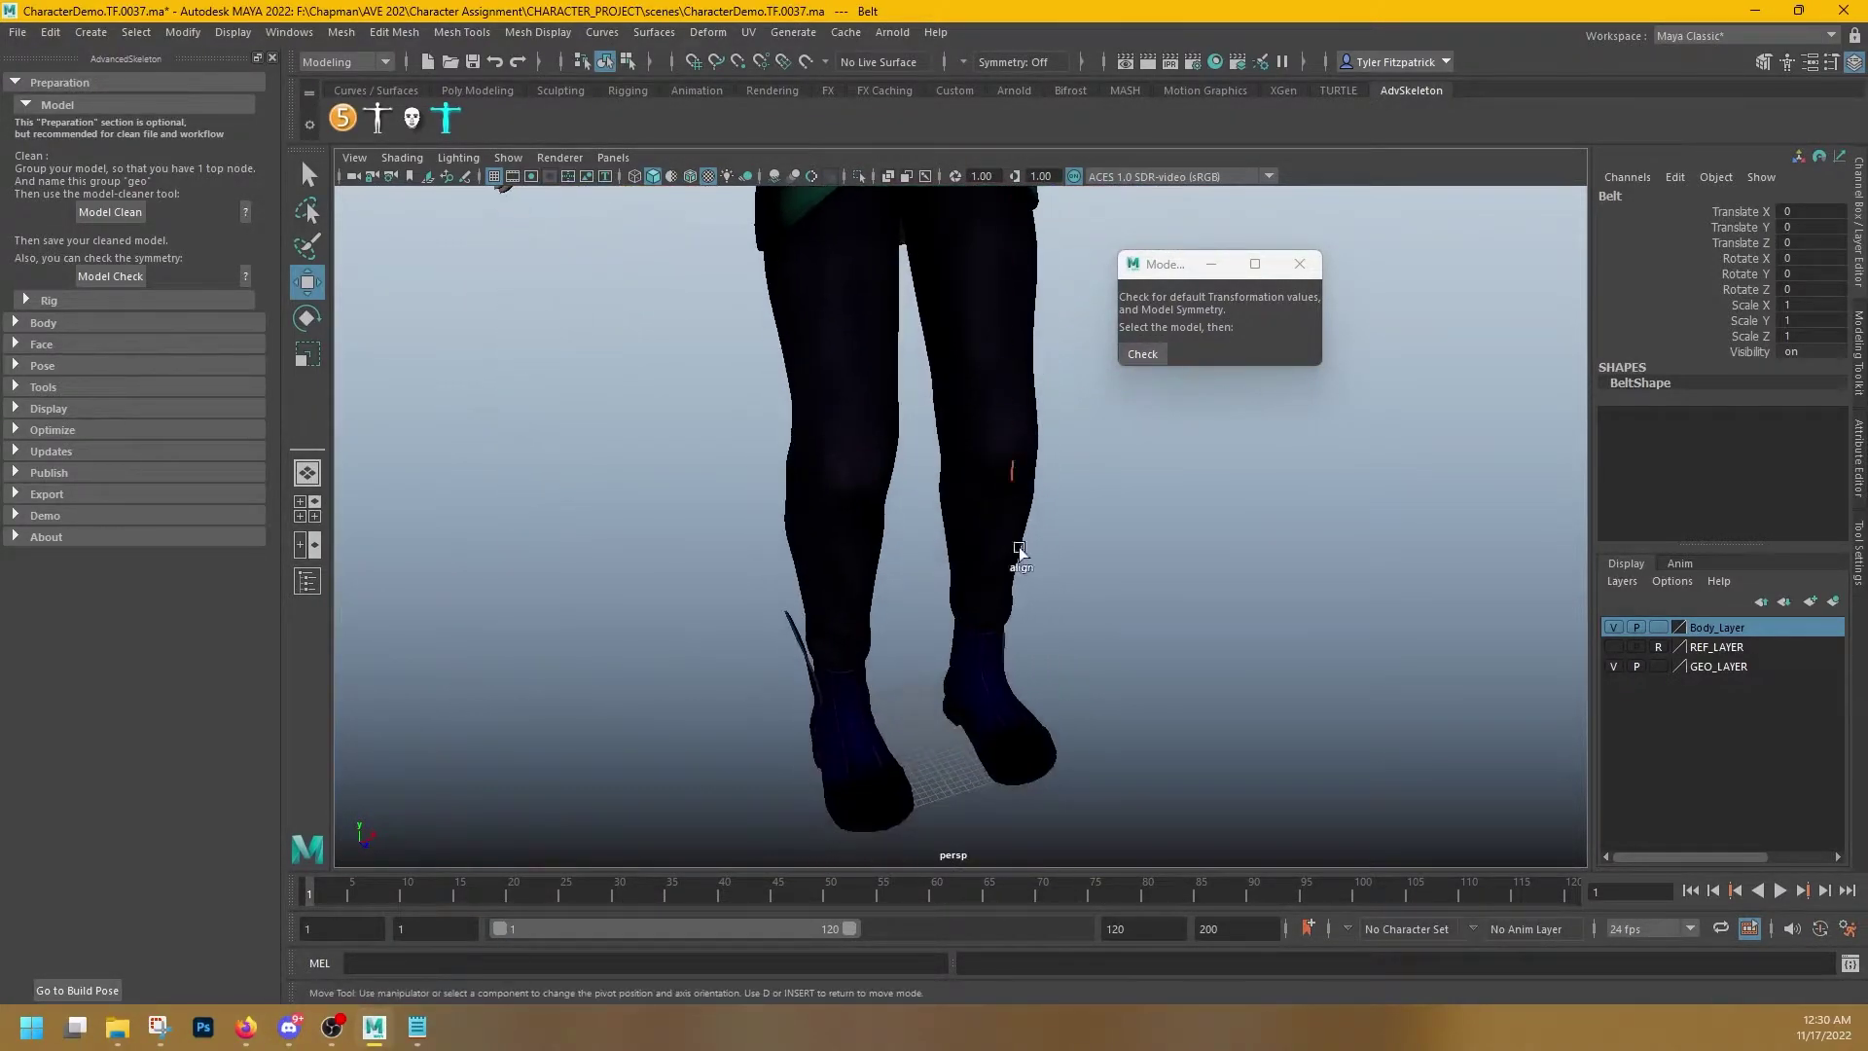
middle_click_drag(1013, 555, 1037, 341, "alt")
scroll(970, 550, "up", 4)
scroll(970, 550, "up", 4)
mouse_move(971, 548)
left_mouse_down("alt")
mouse_move(975, 571)
mouse_move(993, 553)
left_mouse_up("alt")
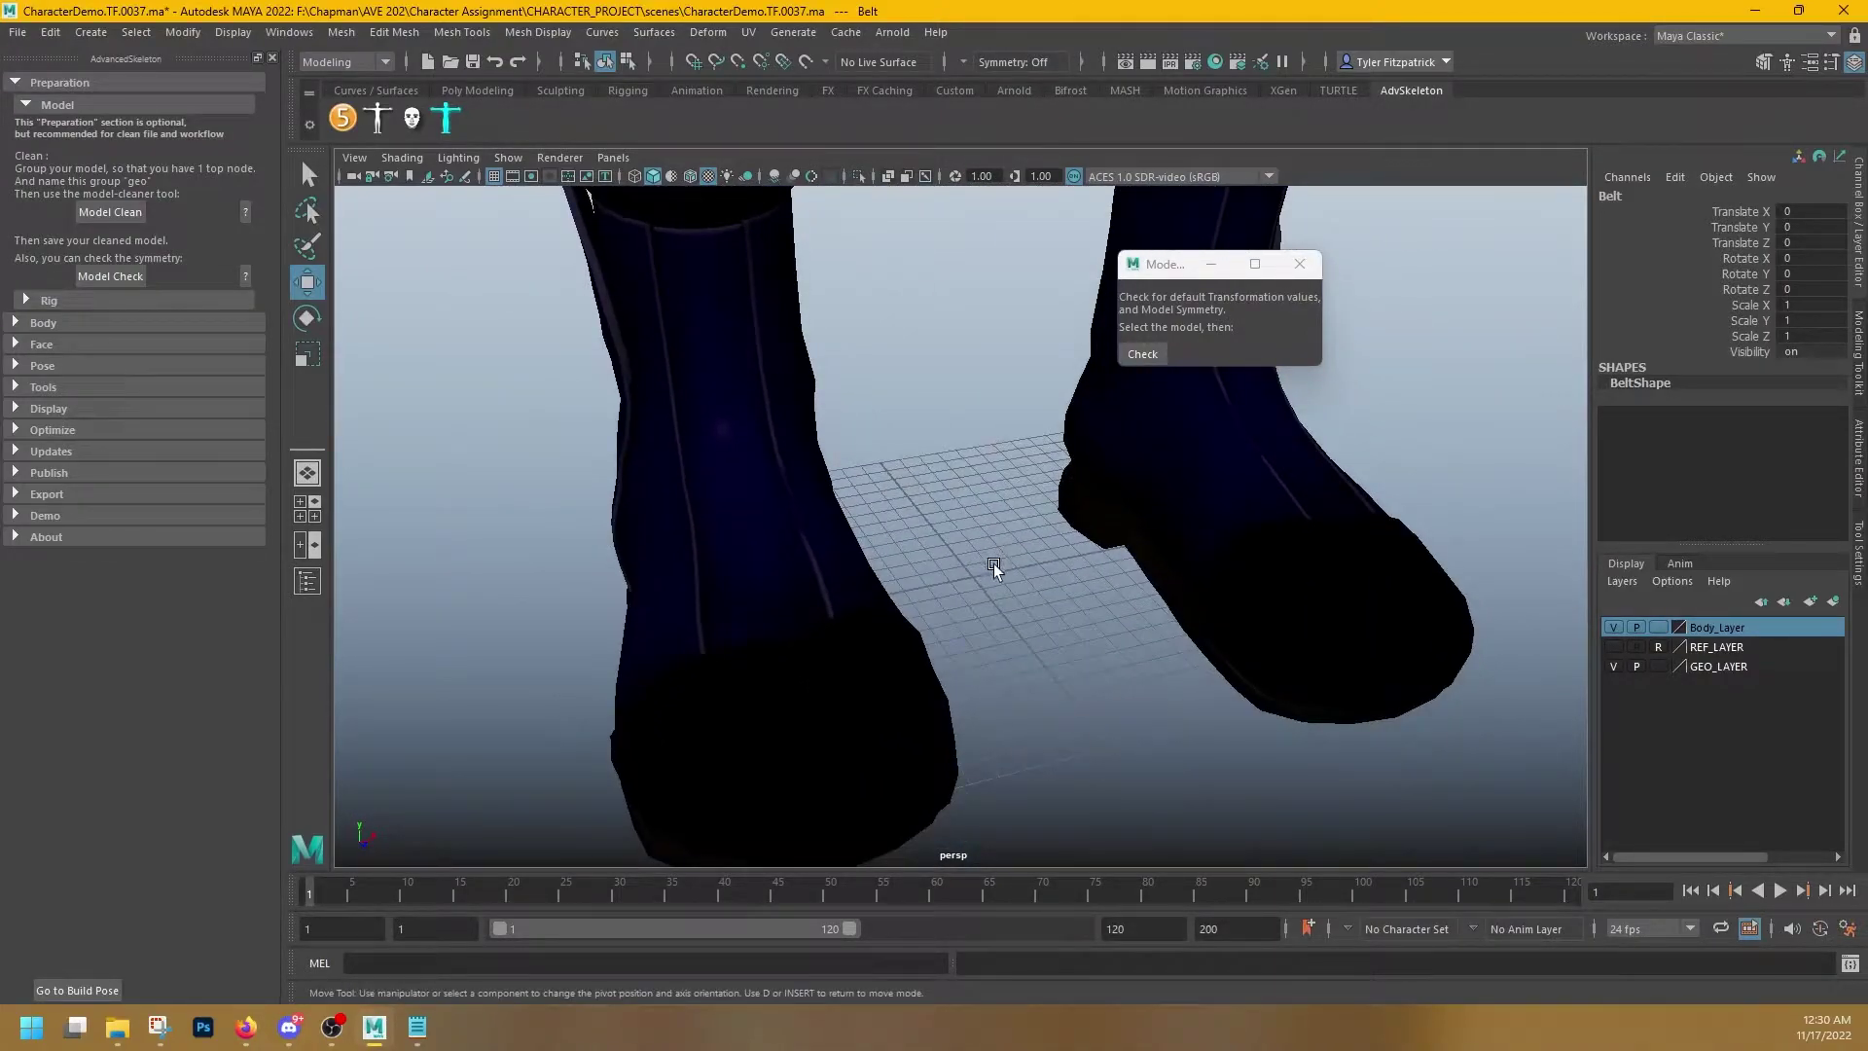
key("x")
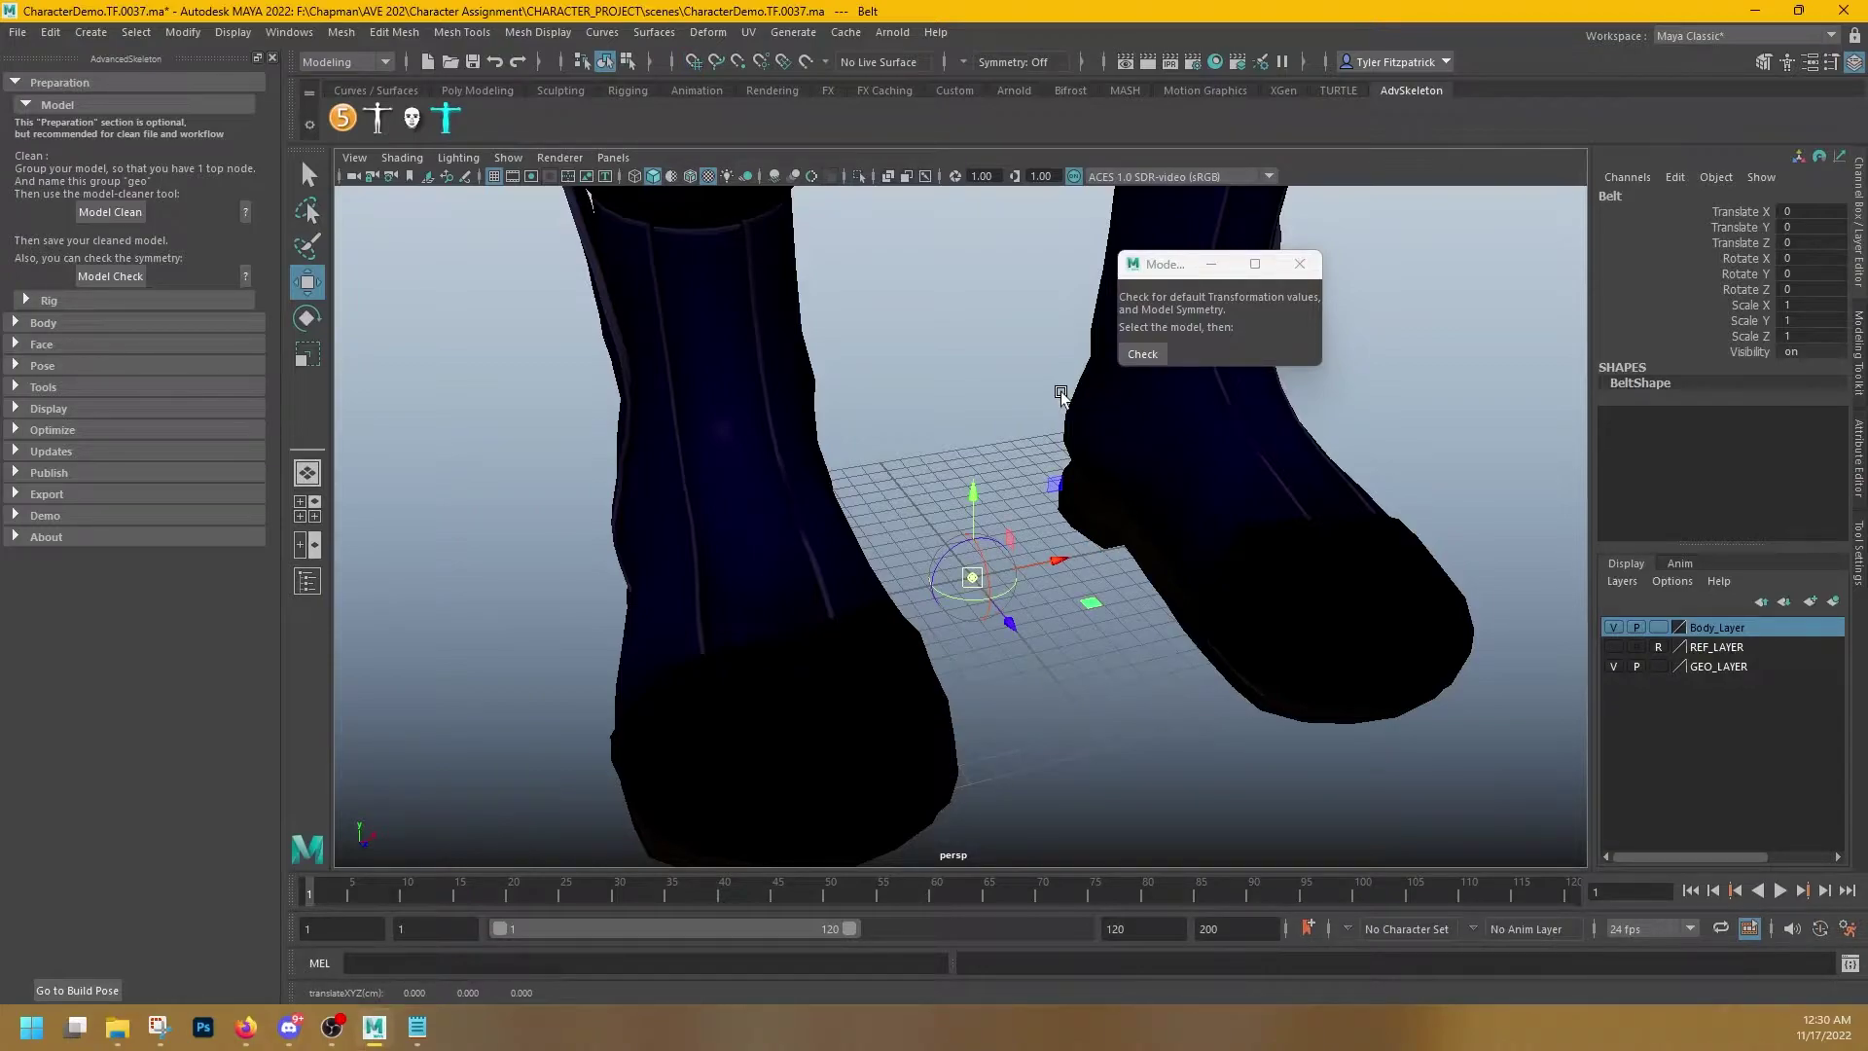
middle_click_drag(1060, 394, 975, 487, "alt")
scroll(976, 487, "down", 4)
scroll(971, 494, "up", 2)
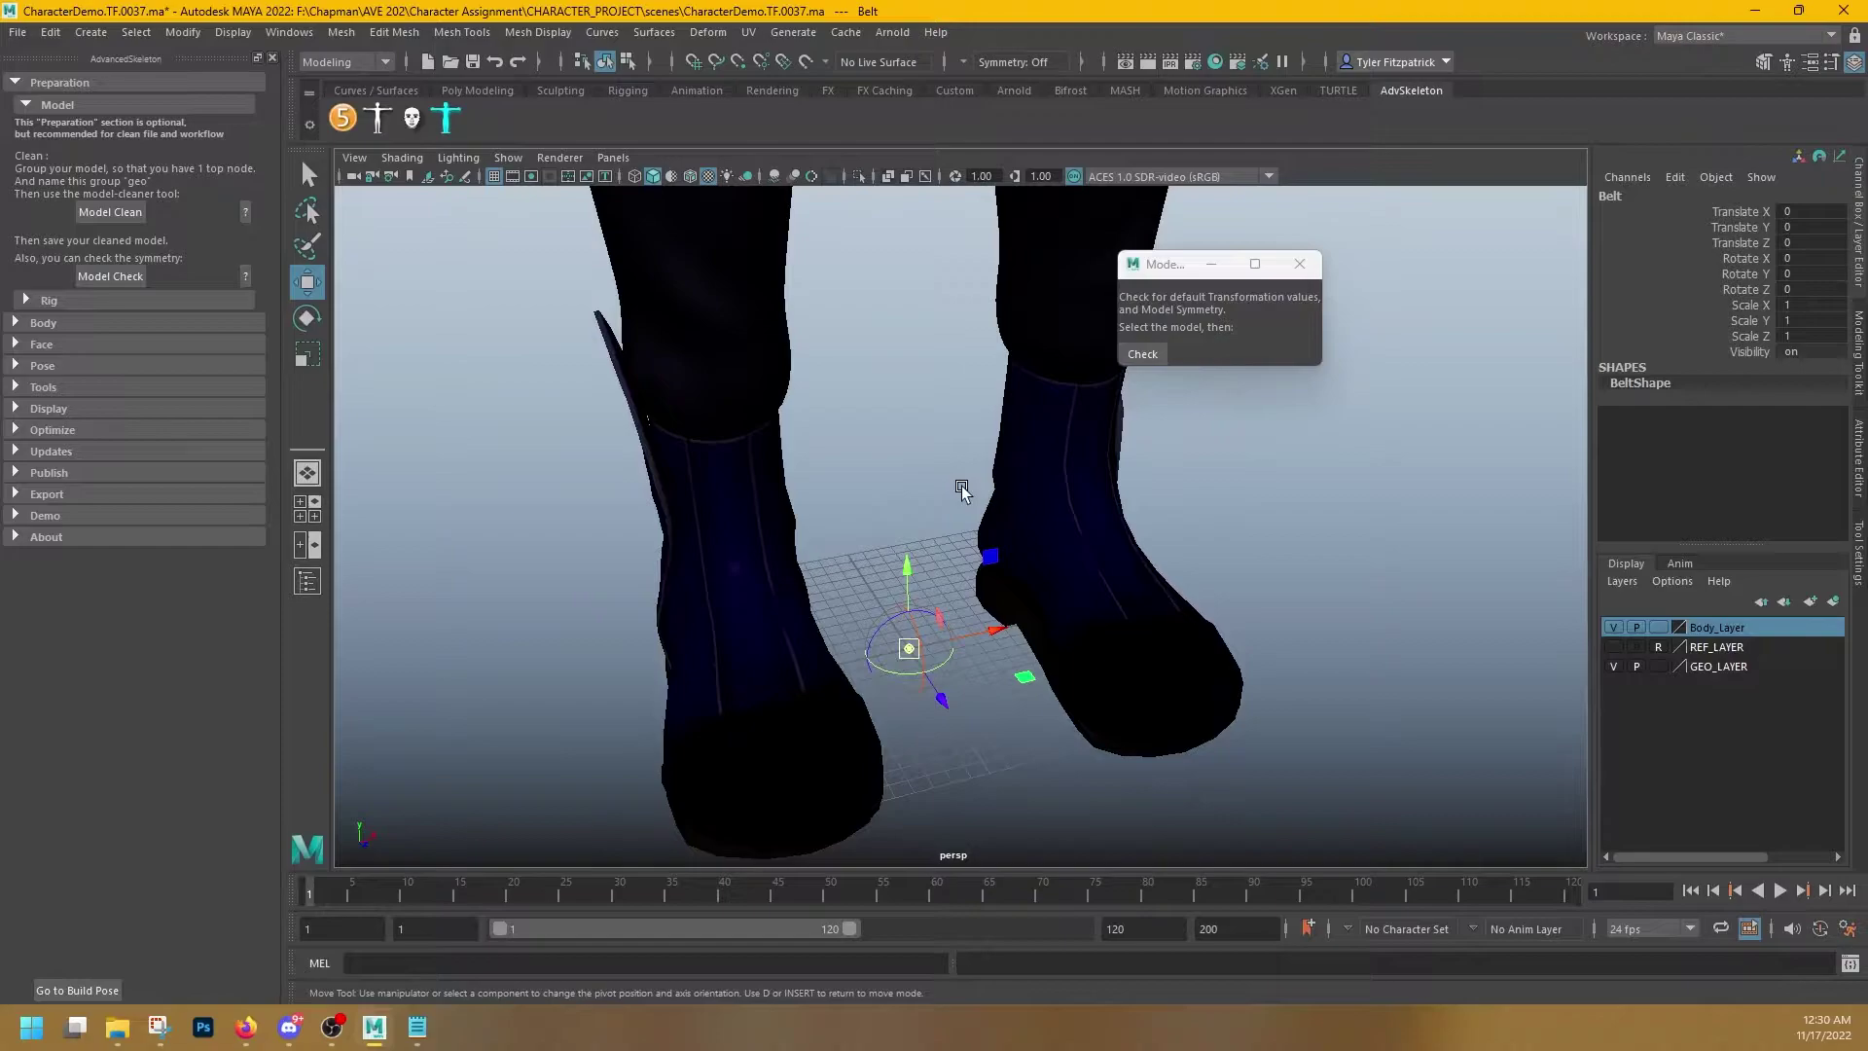
key("d")
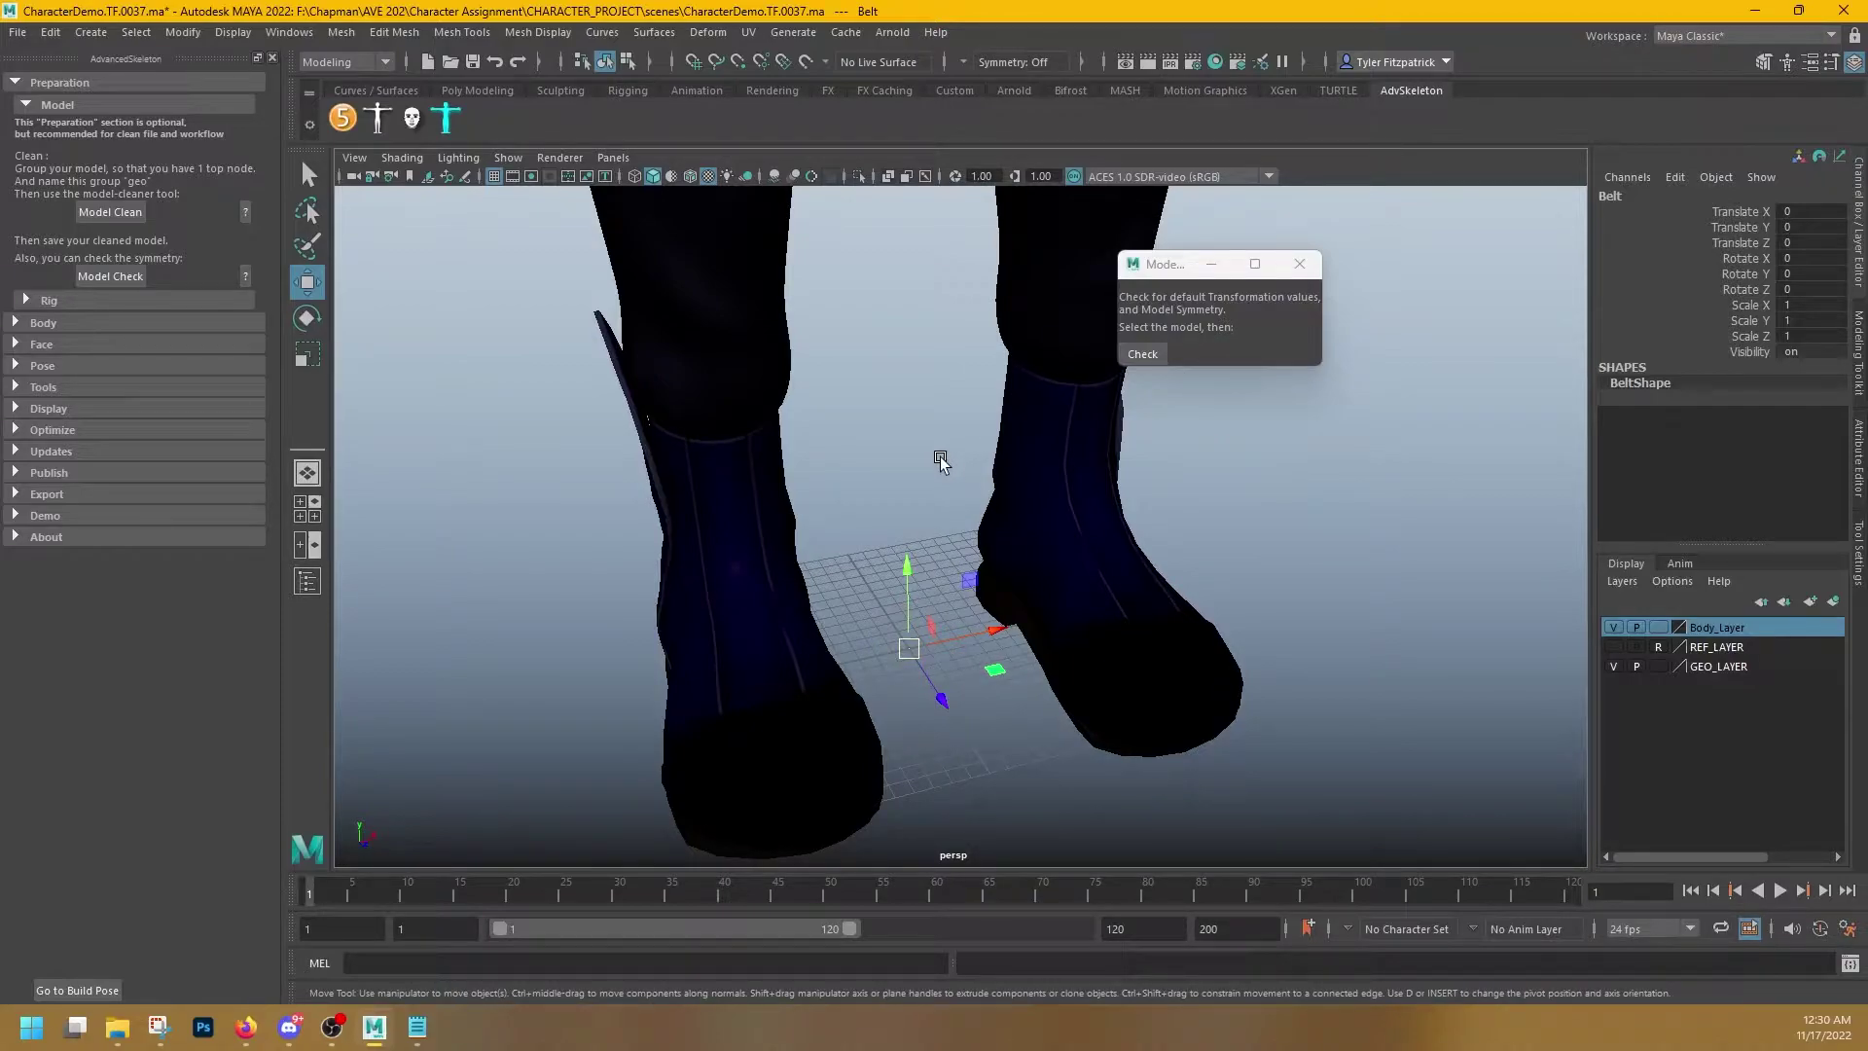
- Try rotating the belt about its pivot at the origin, and undo the rotation
scroll(940, 461, "down", 6)
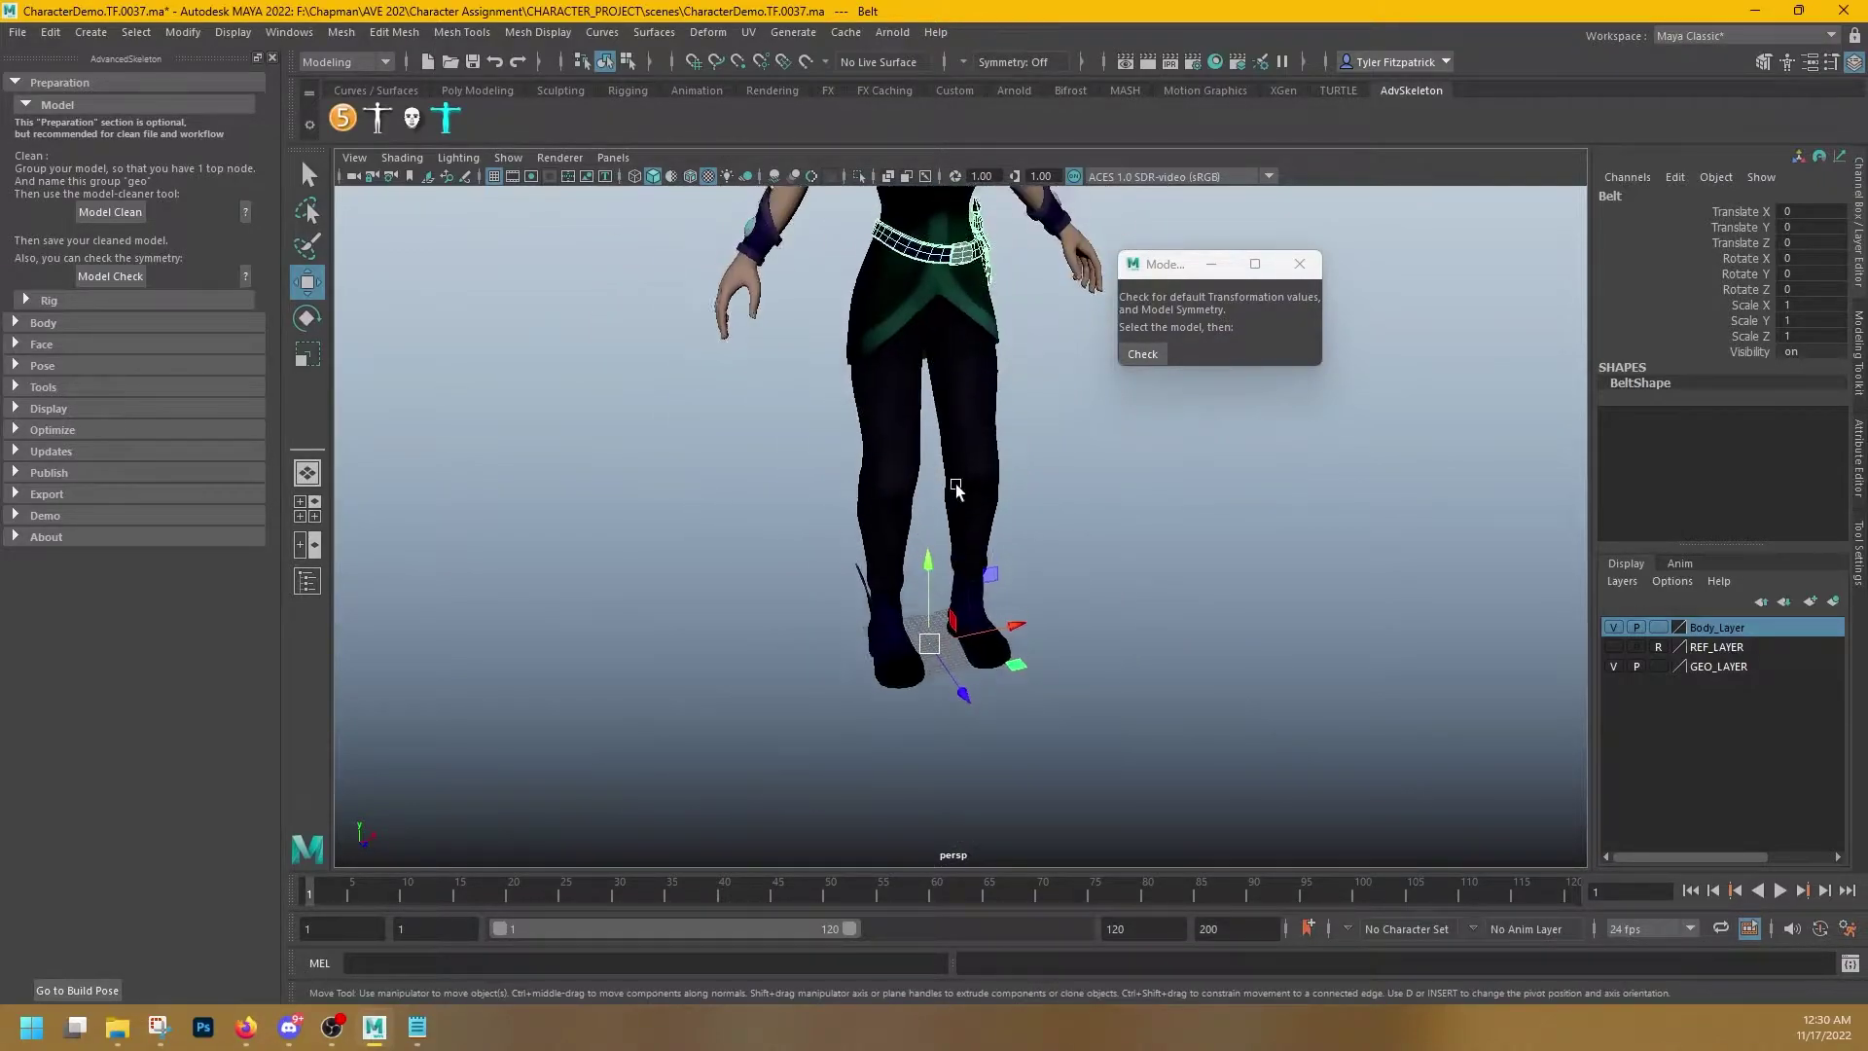
middle_click_drag(956, 490, 954, 567, "alt")
key("e")
mouse_move(893, 654)
left_mouse_down()
mouse_move(930, 664)
mouse_move(838, 678)
mouse_move(884, 658)
left_mouse_up()
key("ctrl+z")
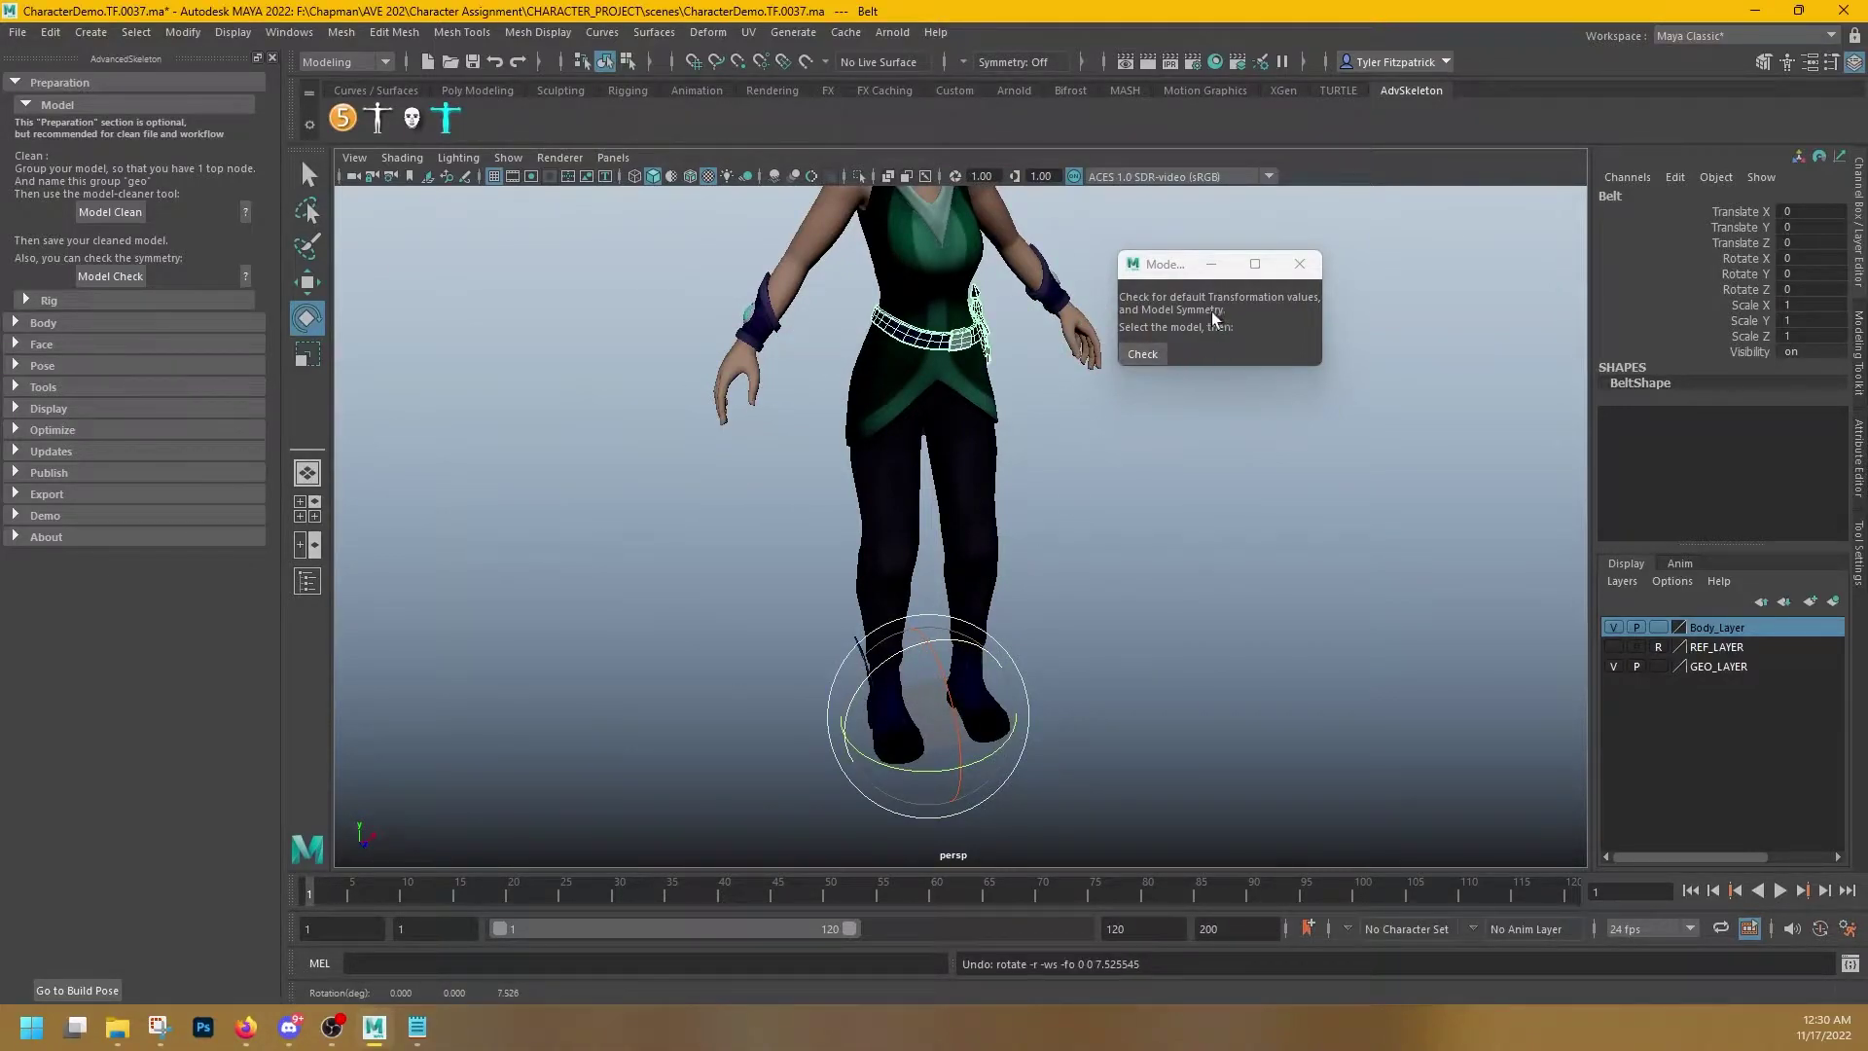
- Run Model Check on the belt and choose to continue anyway
left_click(1148, 354)
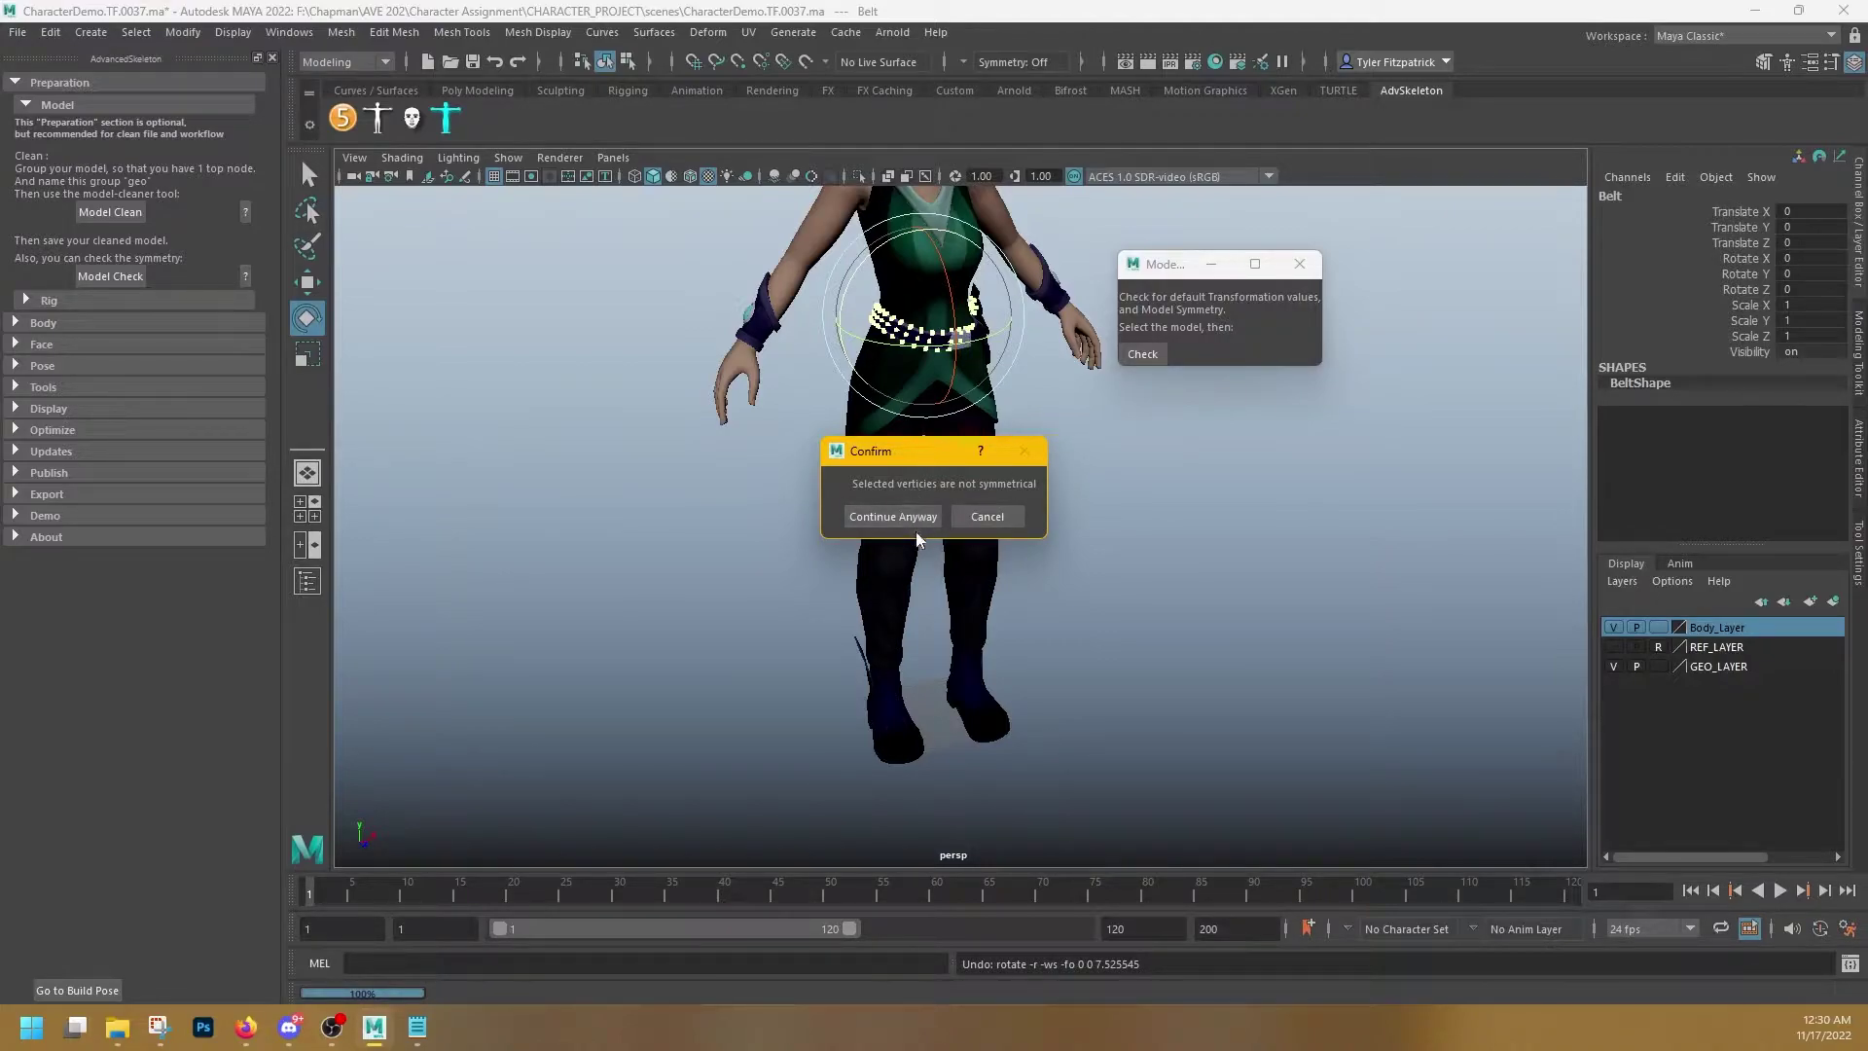
left_click(893, 515)
- Examine the non-symmetrical vertices on the belt, its buckle and the attached dagger from several angles
left_click_drag(1097, 435, 1023, 404, "alt")
right_click_drag(1022, 404, 929, 415, "alt")
middle_click_drag(929, 415, 866, 516, "alt")
right_click_drag(866, 515, 1589, 555, "alt")
mouse_move(908, 457)
left_mouse_down("alt")
mouse_move(938, 475)
mouse_move(838, 455)
mouse_move(951, 450)
mouse_move(925, 426)
left_mouse_up("alt")
right_click(925, 426)
right_click_drag(925, 426, 832, 421)
left_click_drag(841, 484, 1031, 520, "alt")
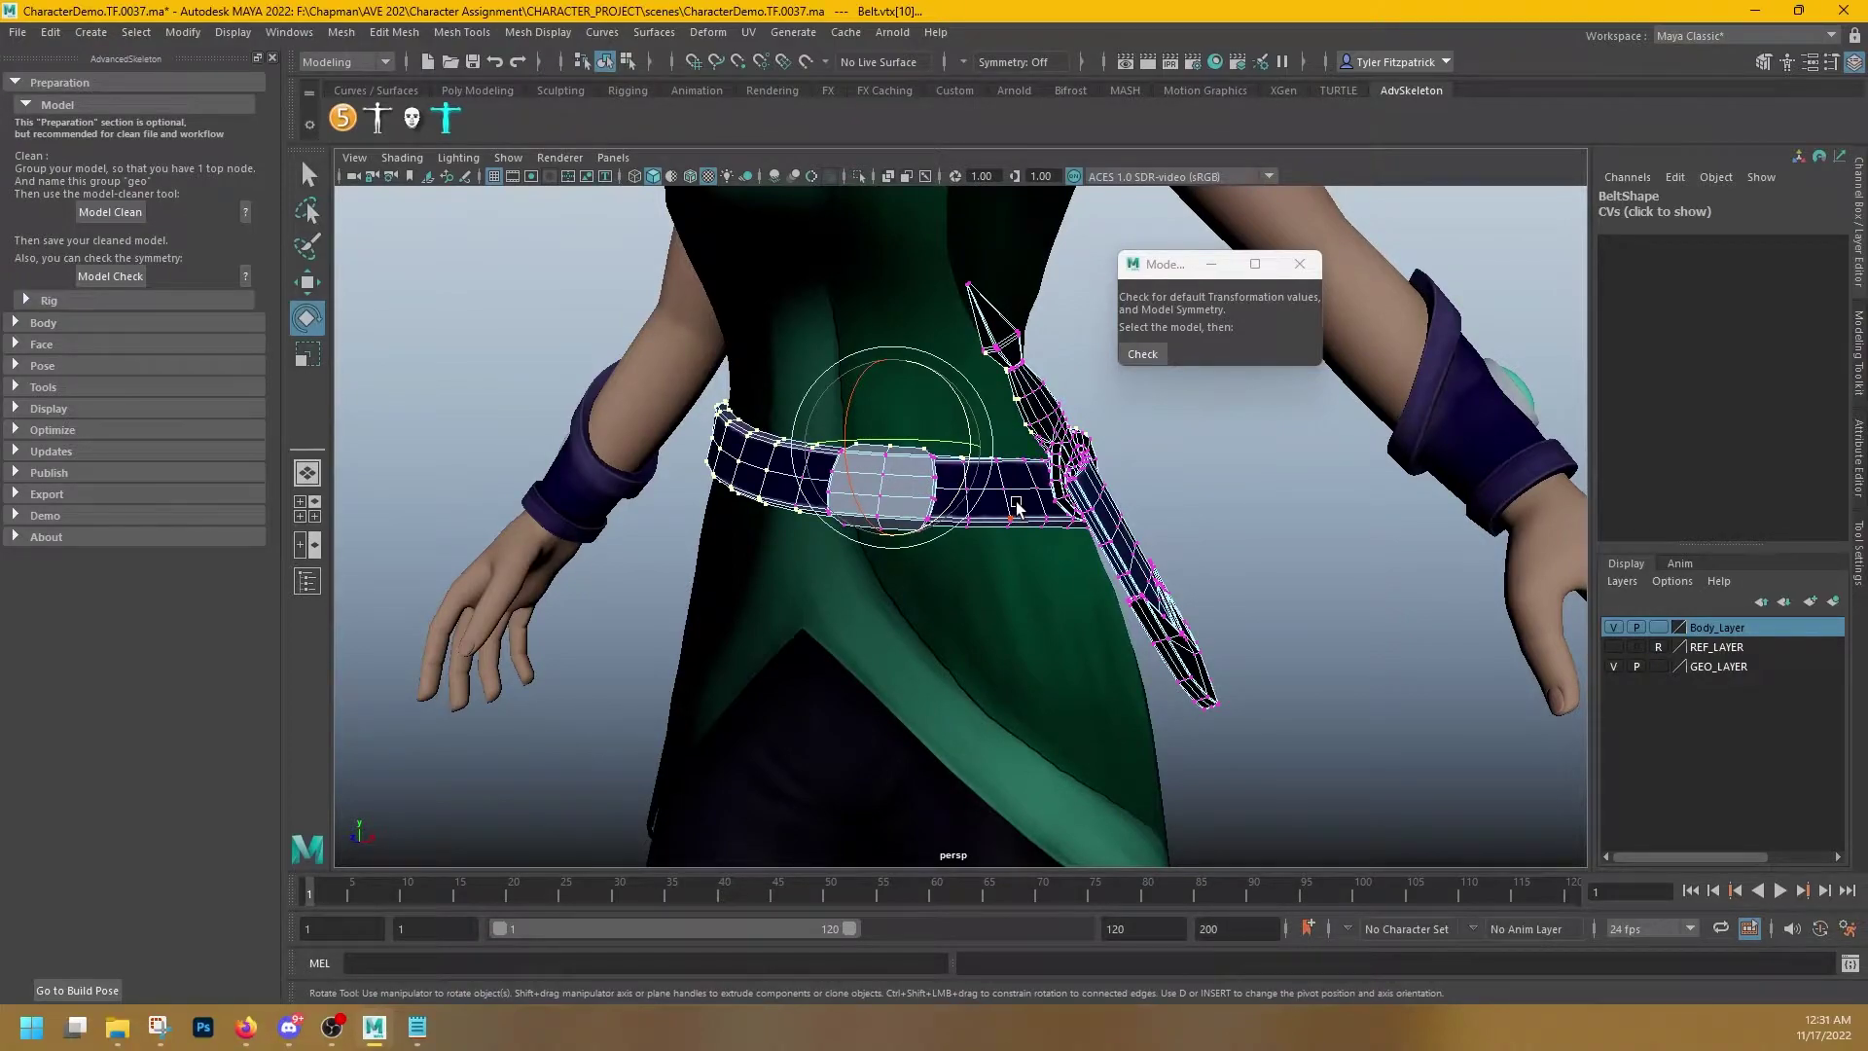
key("q")
left_click_drag(1016, 505, 1141, 489, "alt")
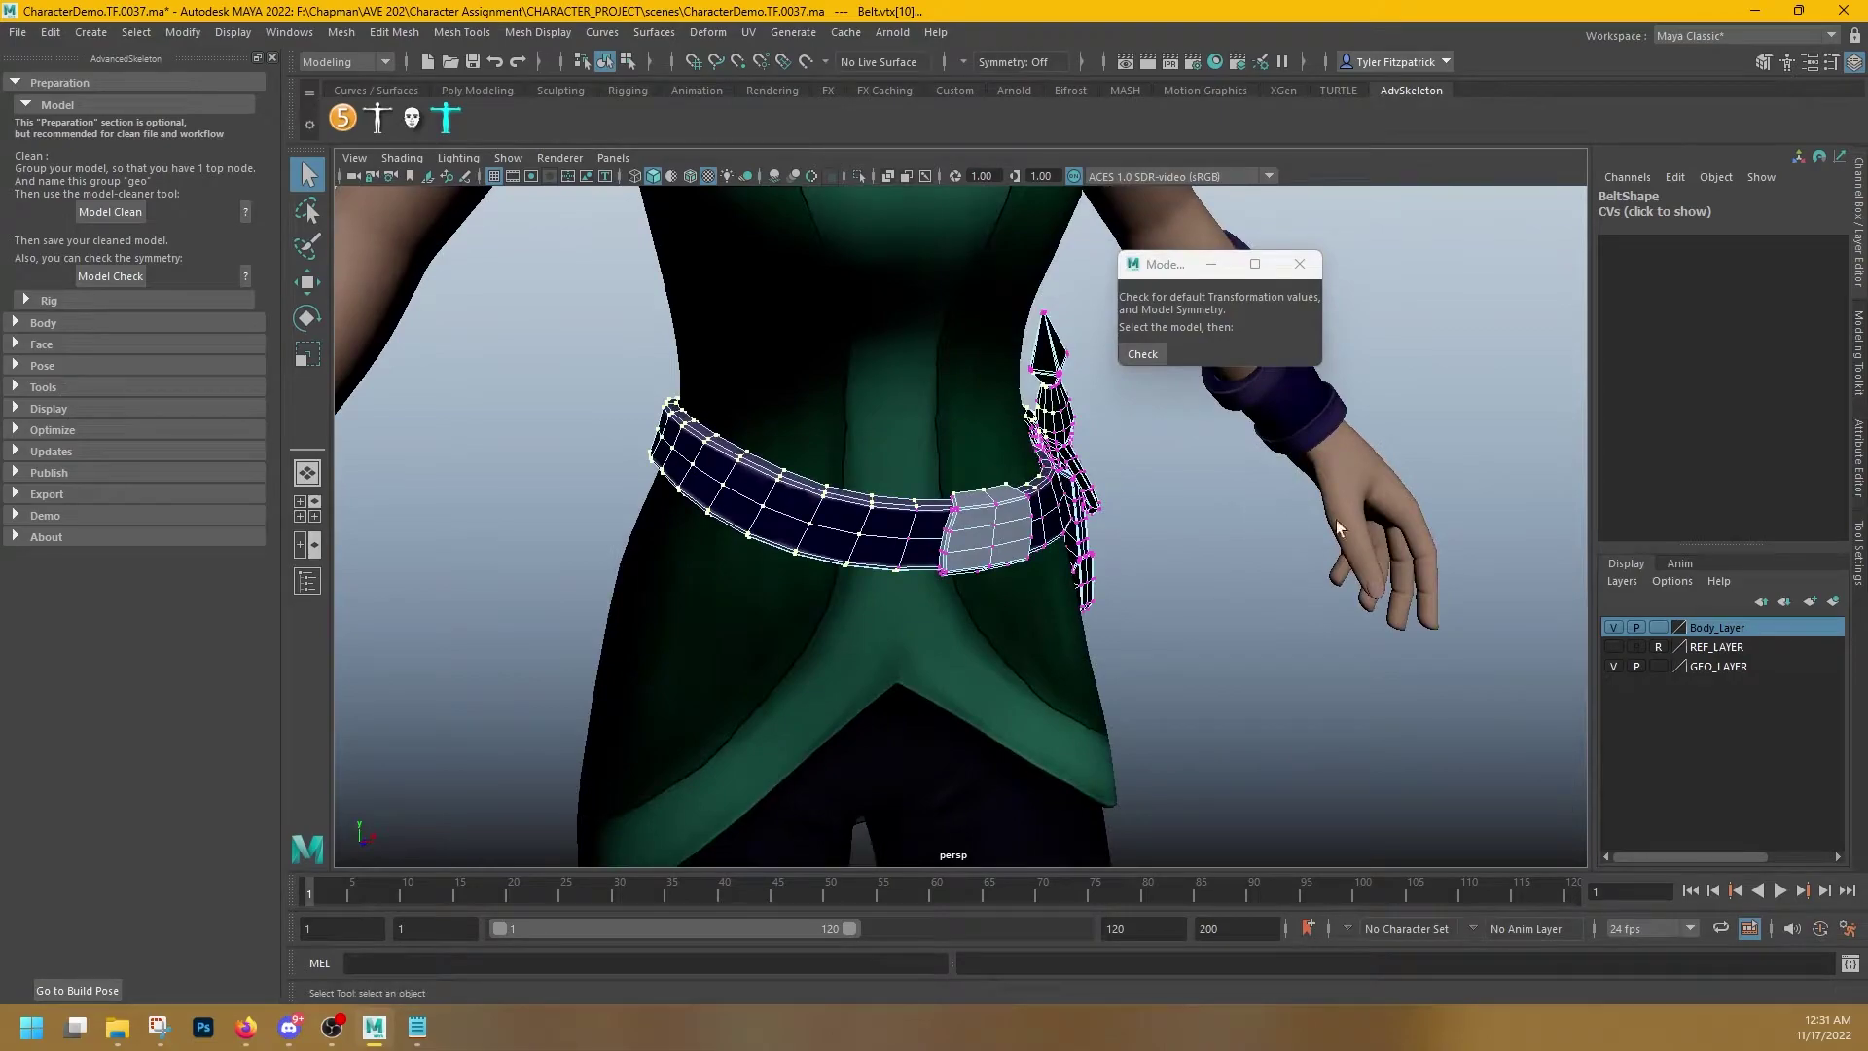
left_click_drag(1321, 533, 1258, 533, "alt")
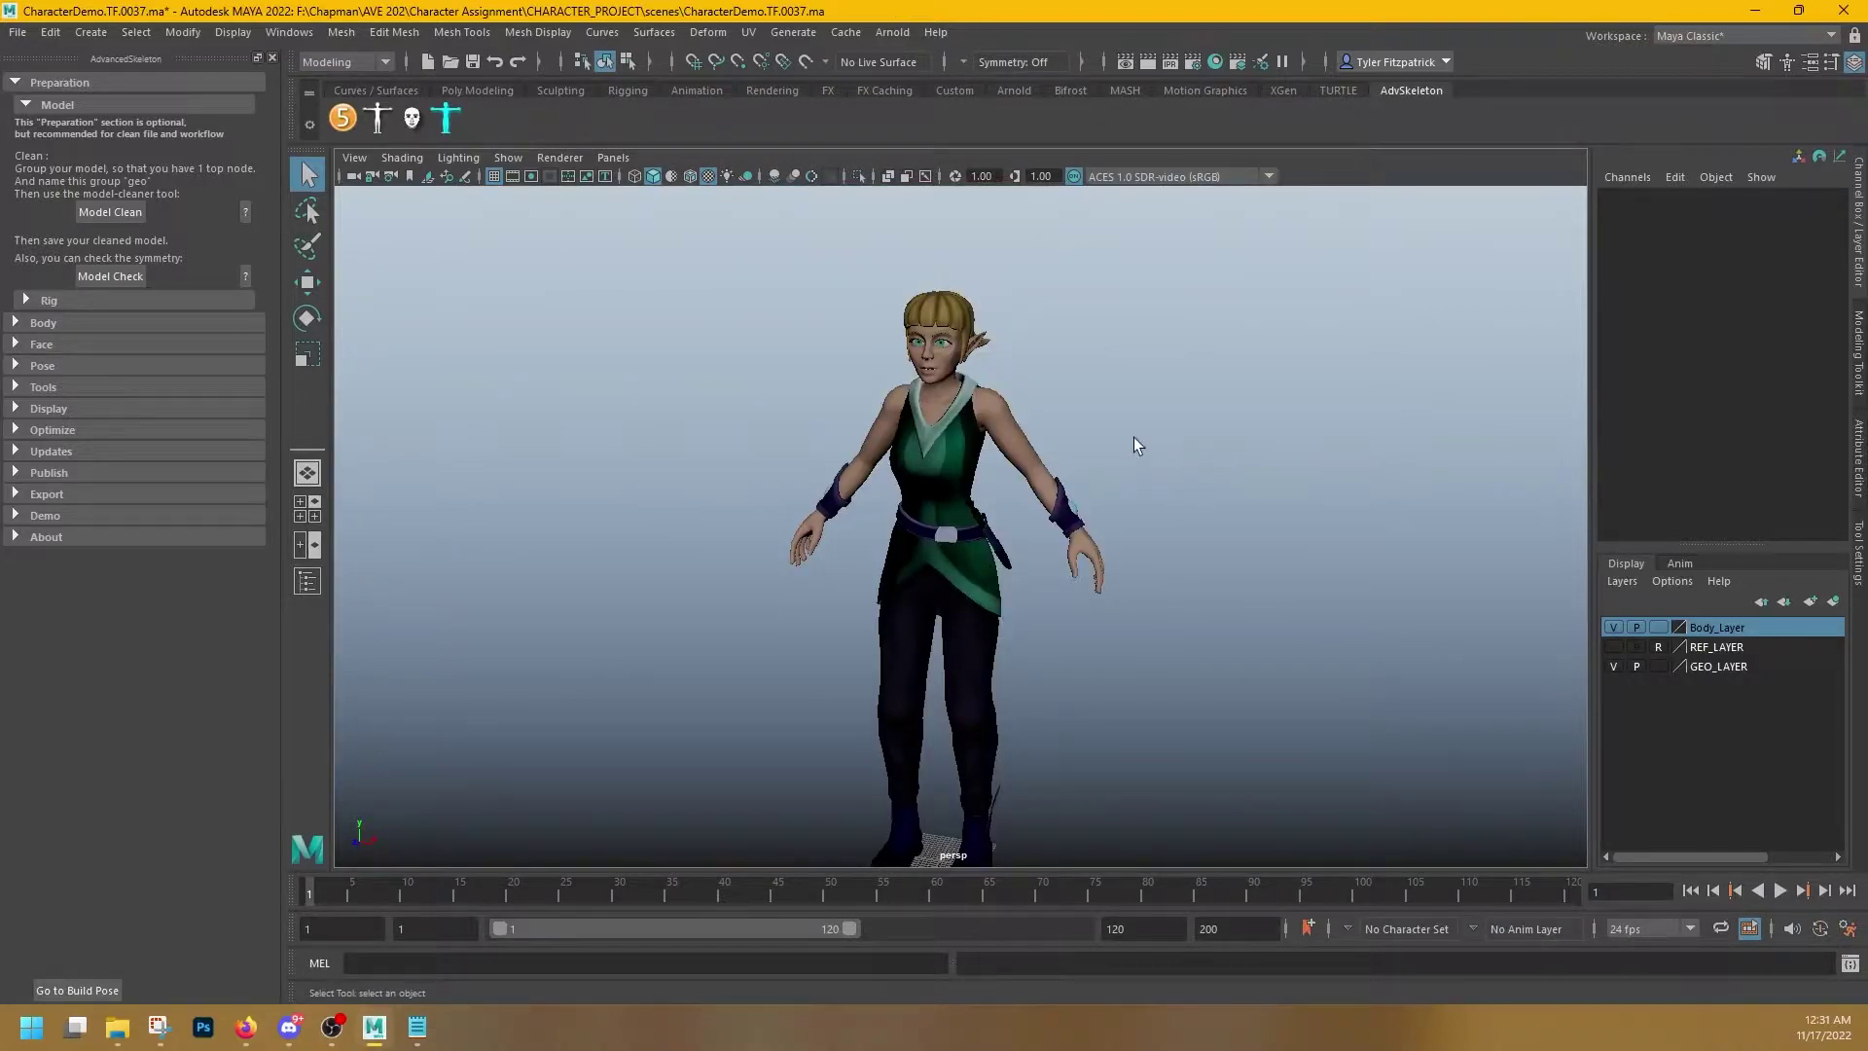
left_click_drag(1134, 445, 974, 442, "alt")
scroll(992, 427, "up", 5)
right_click_drag(993, 428, 740, 497, "alt")
left_click_drag(919, 487, 878, 487, "alt")
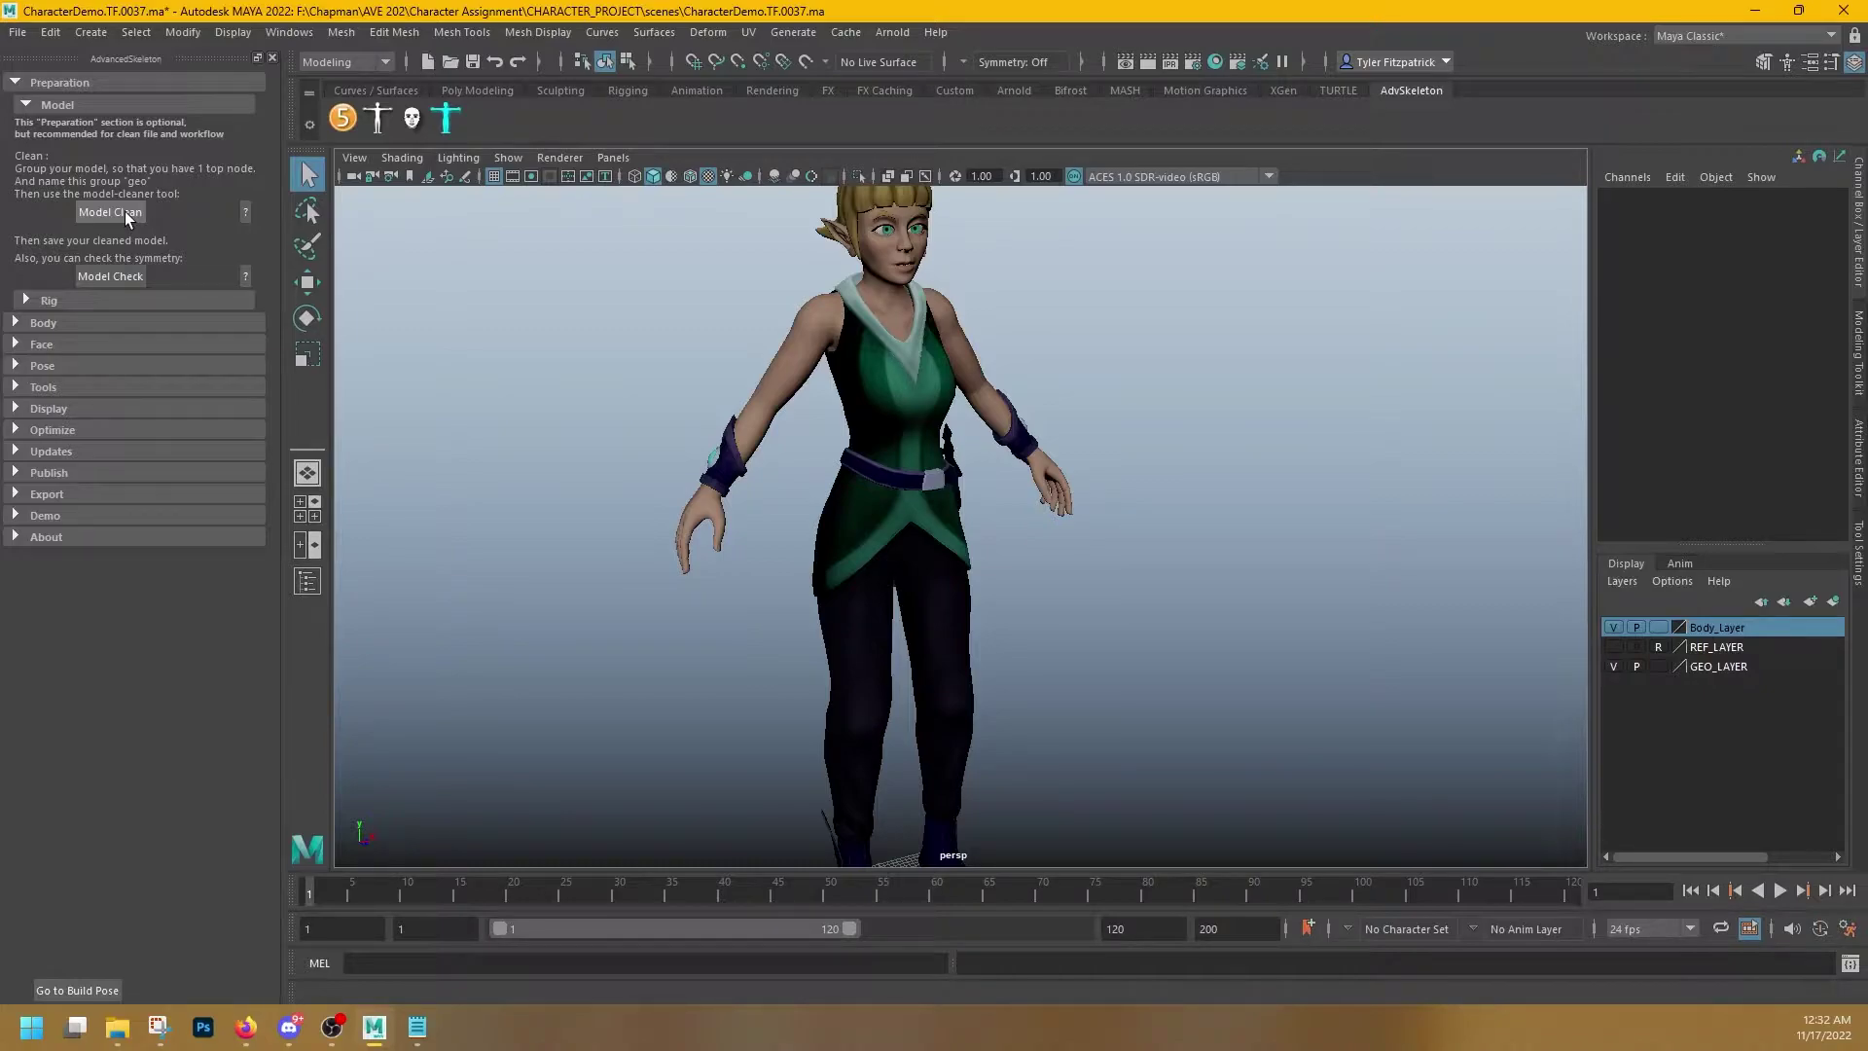
middle_click_drag(893, 858, 885, 689, "alt")
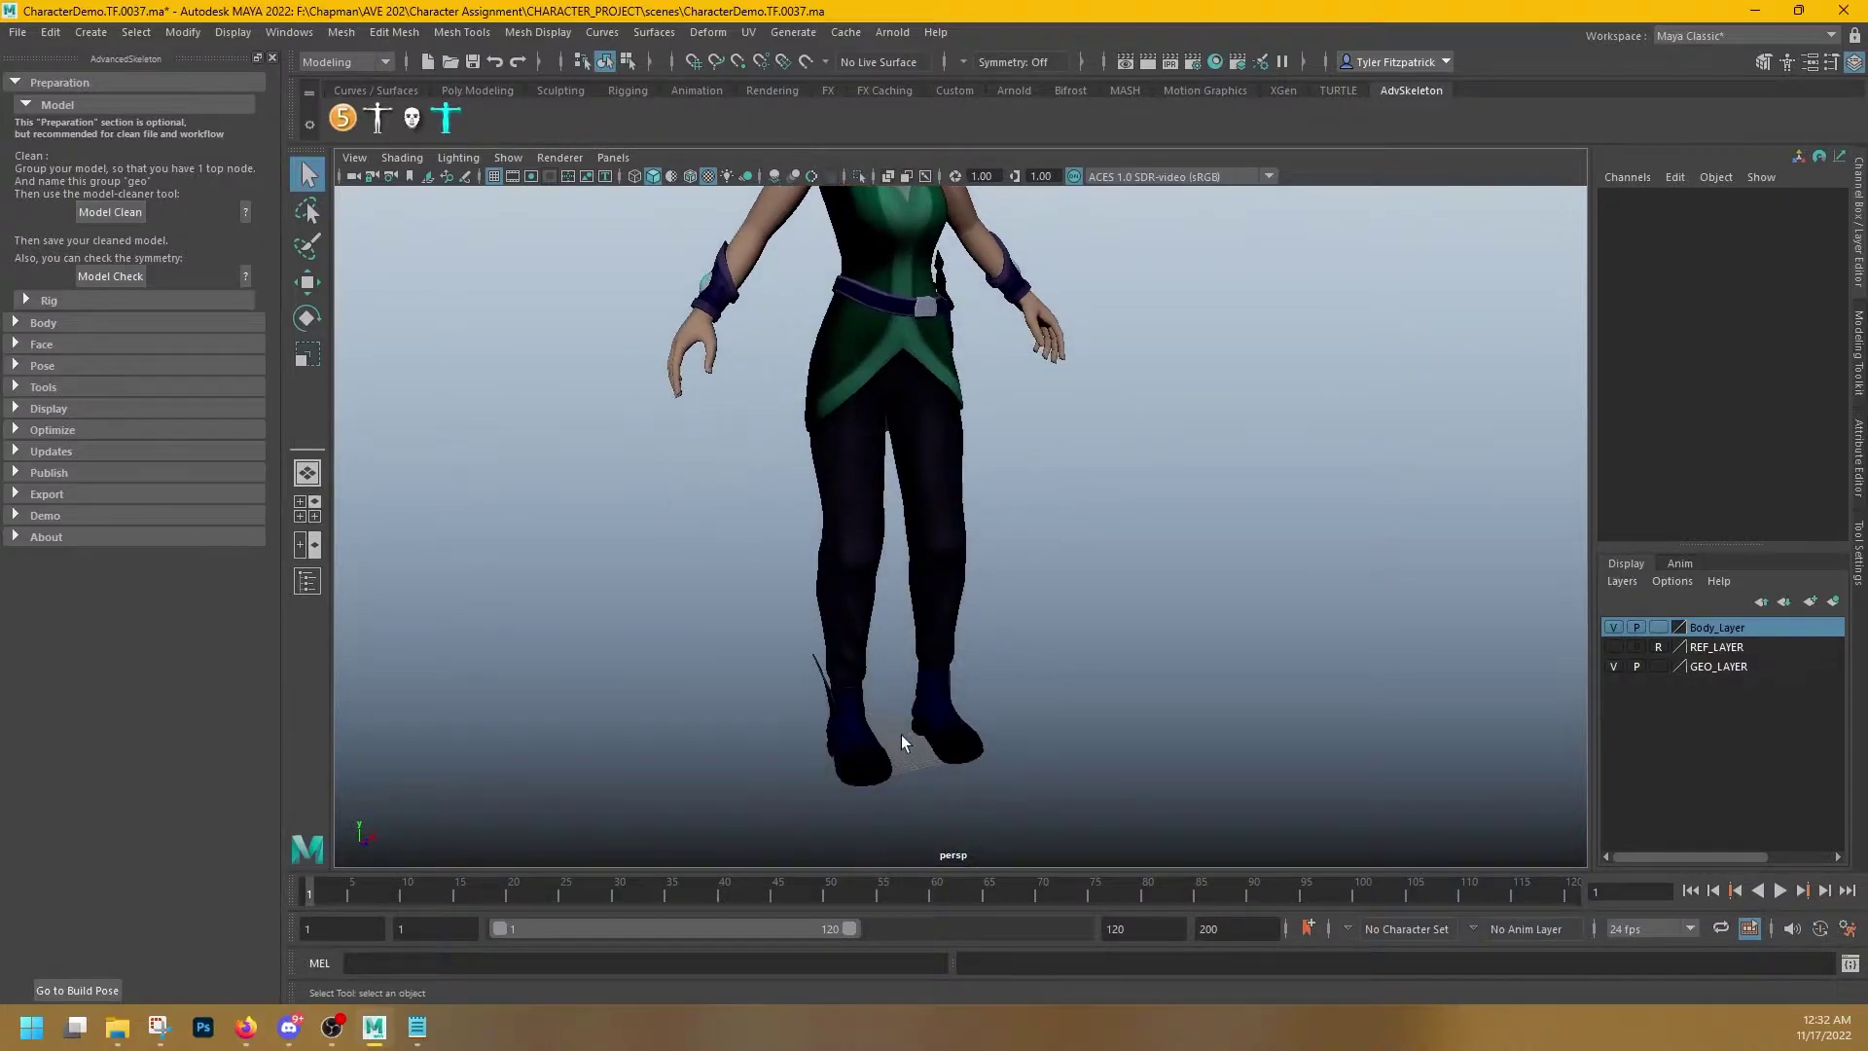
middle_click_drag(1007, 263, 1032, 417, "alt")
middle_click_drag(919, 340, 922, 356, "alt")
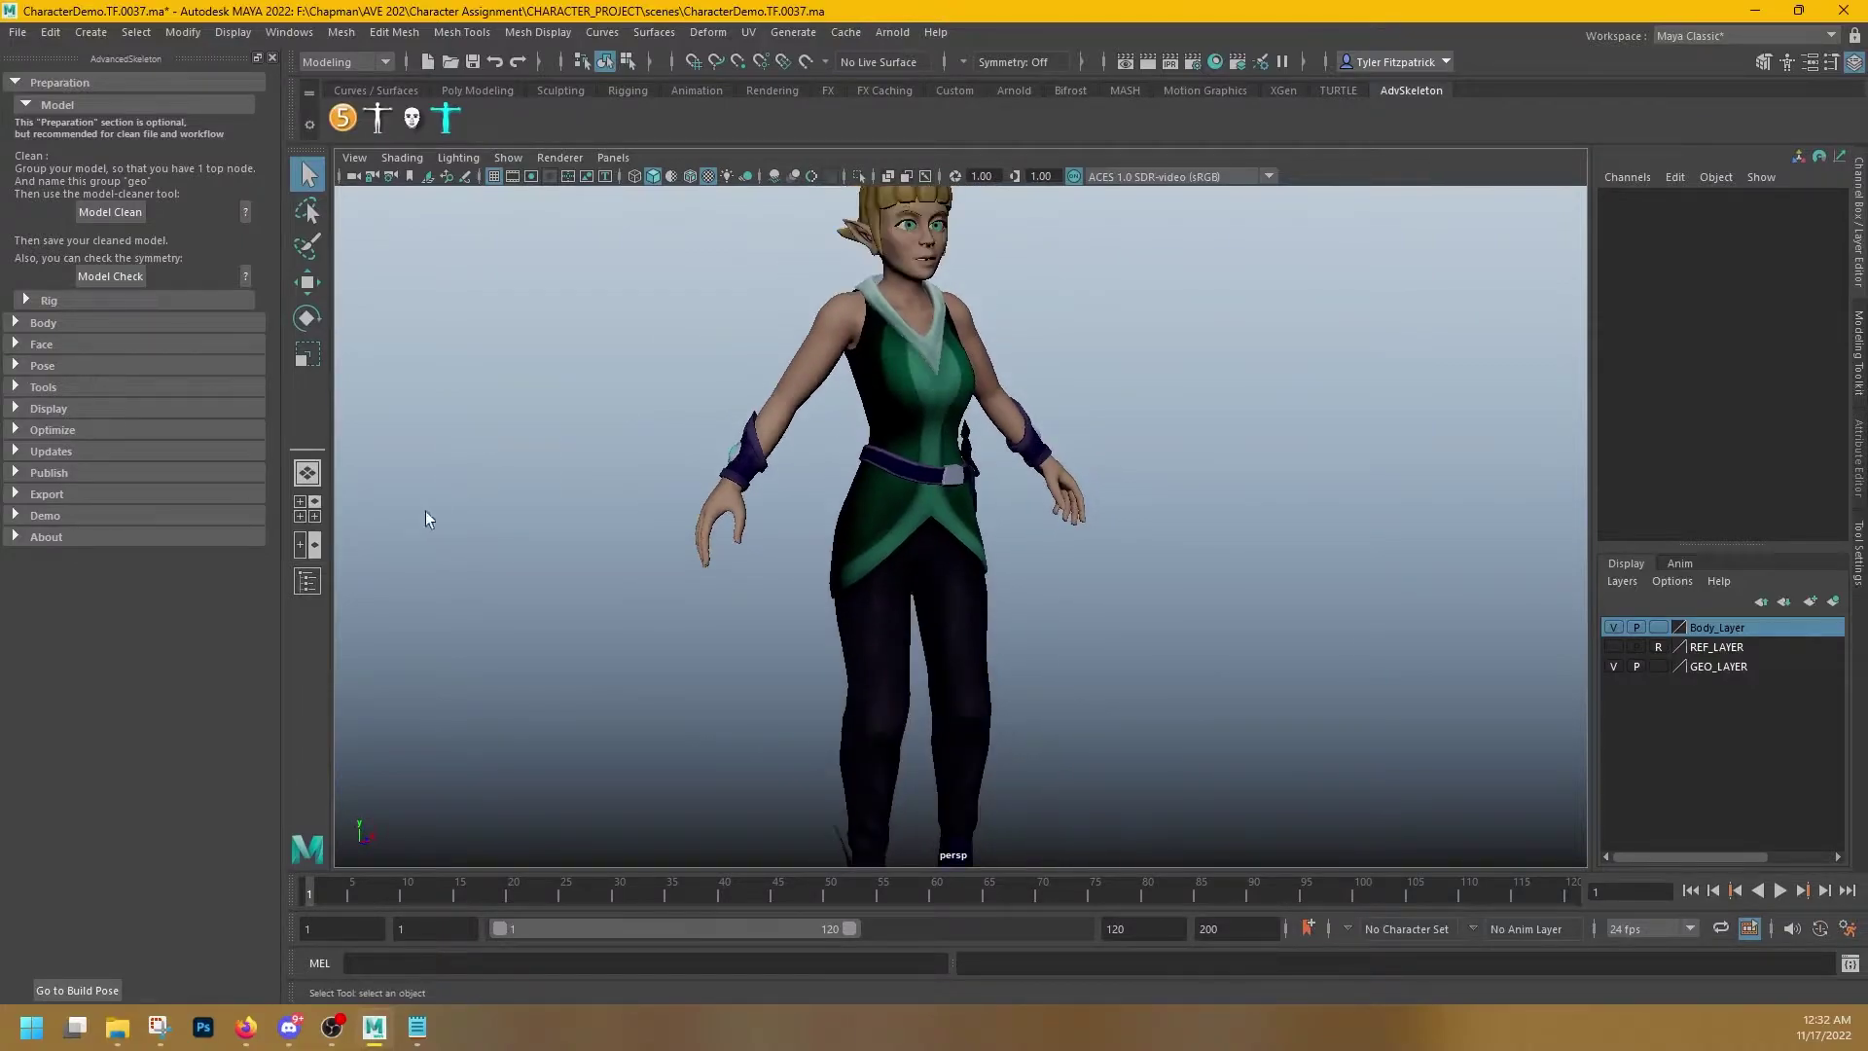
- Group all the character meshes from Hair through Eyelashes in the Outliner and name the group geo
left_click(307, 581)
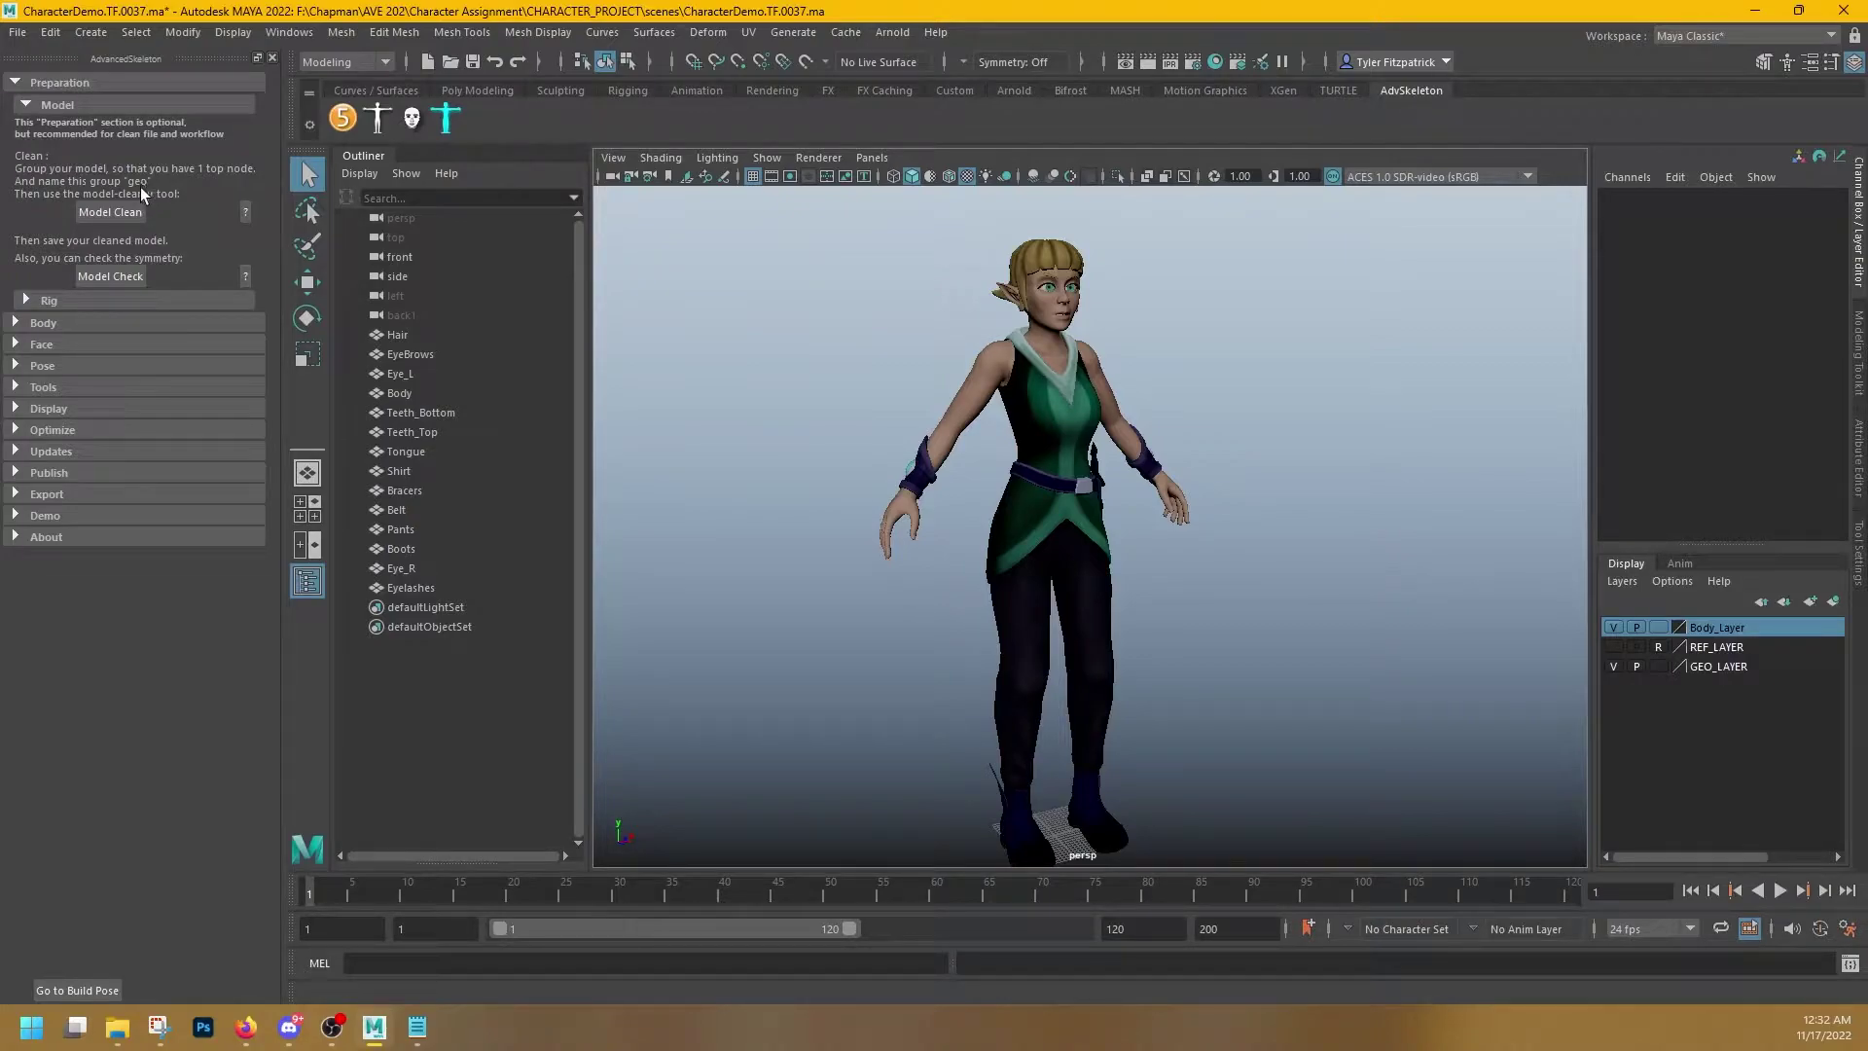
left_click(394, 335)
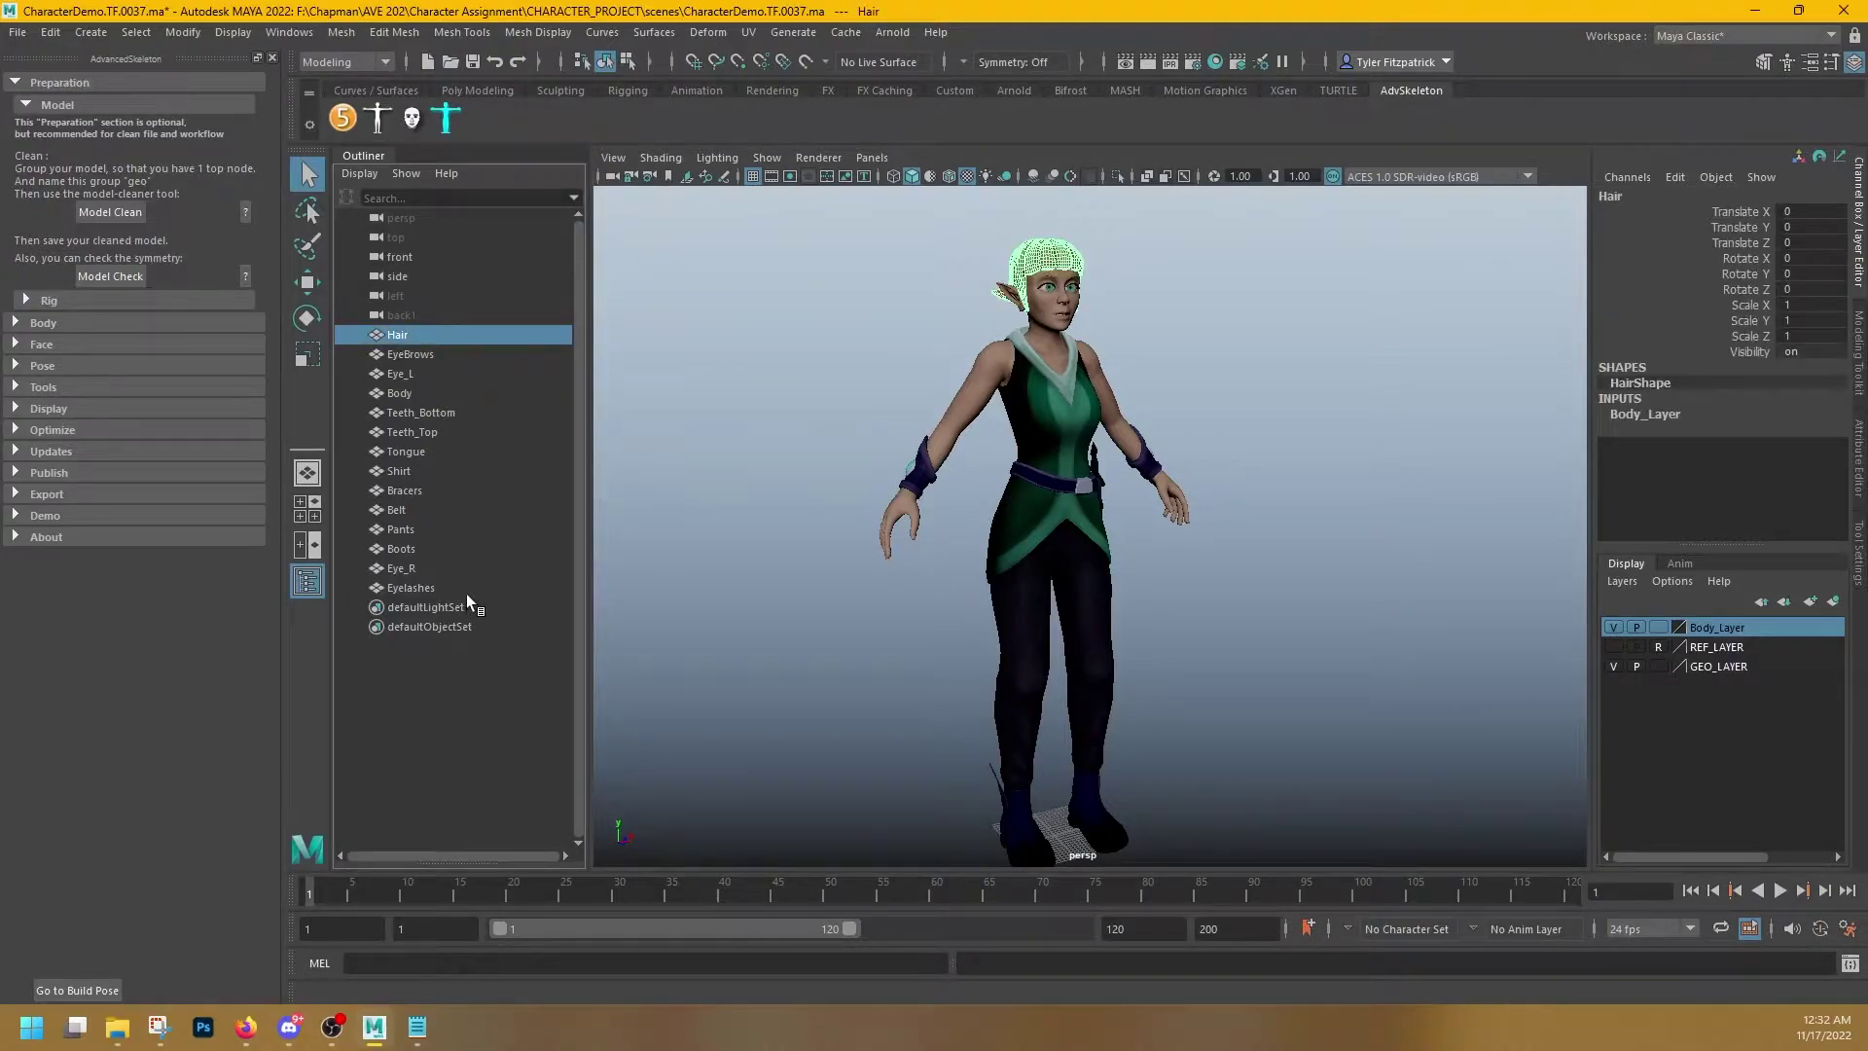
left_click(426, 586, "shift")
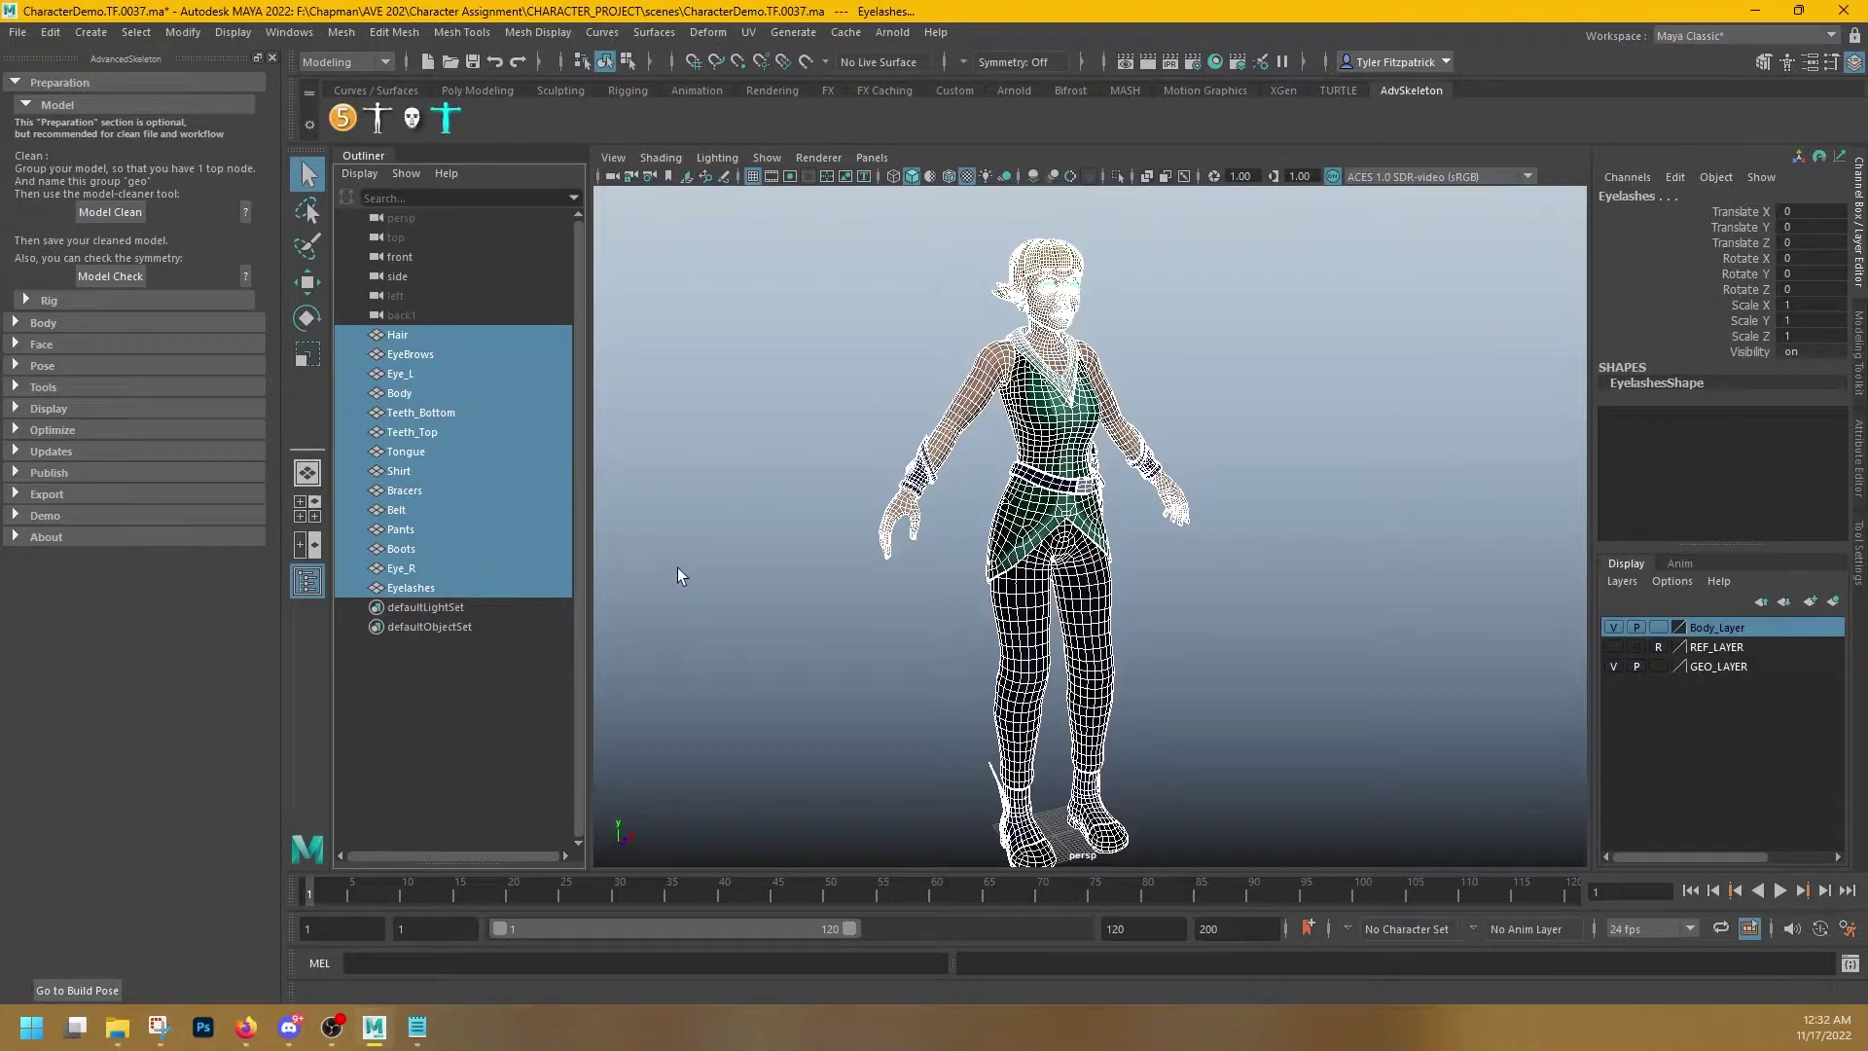
key("ctrl+g")
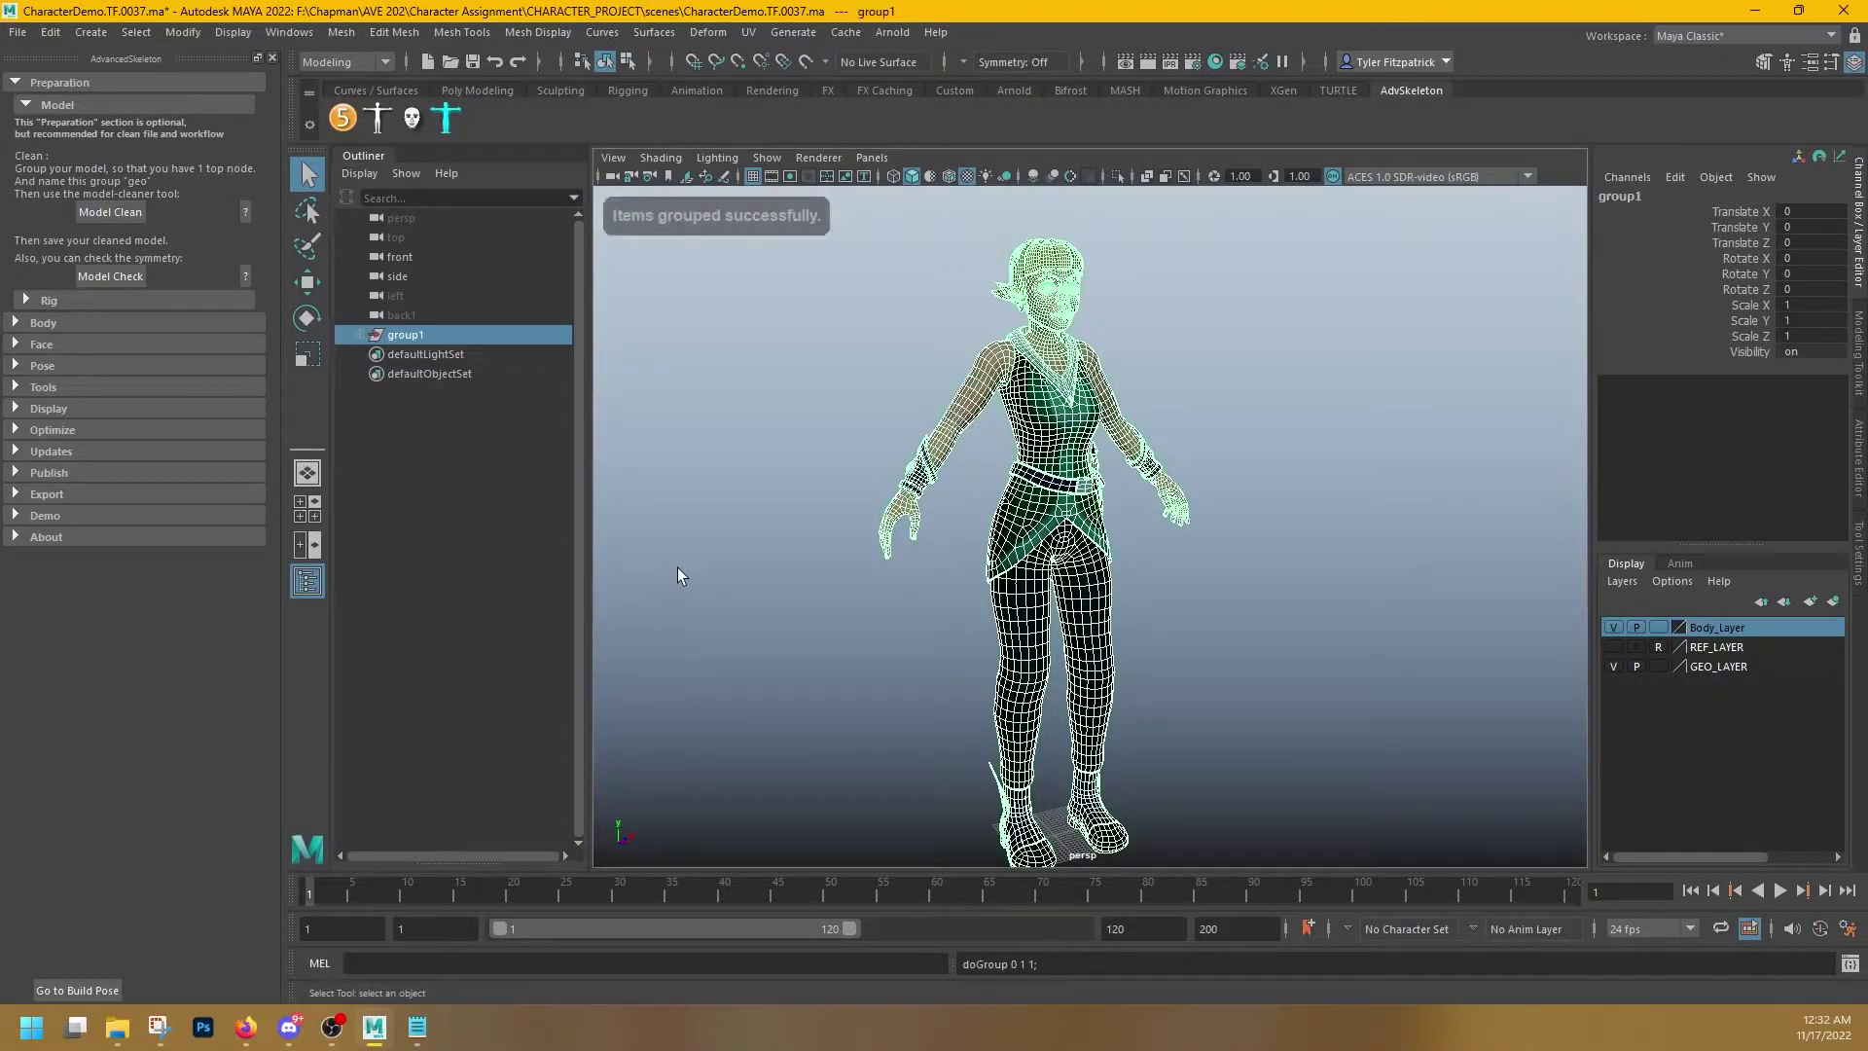
double_click(409, 337)
type("geo")
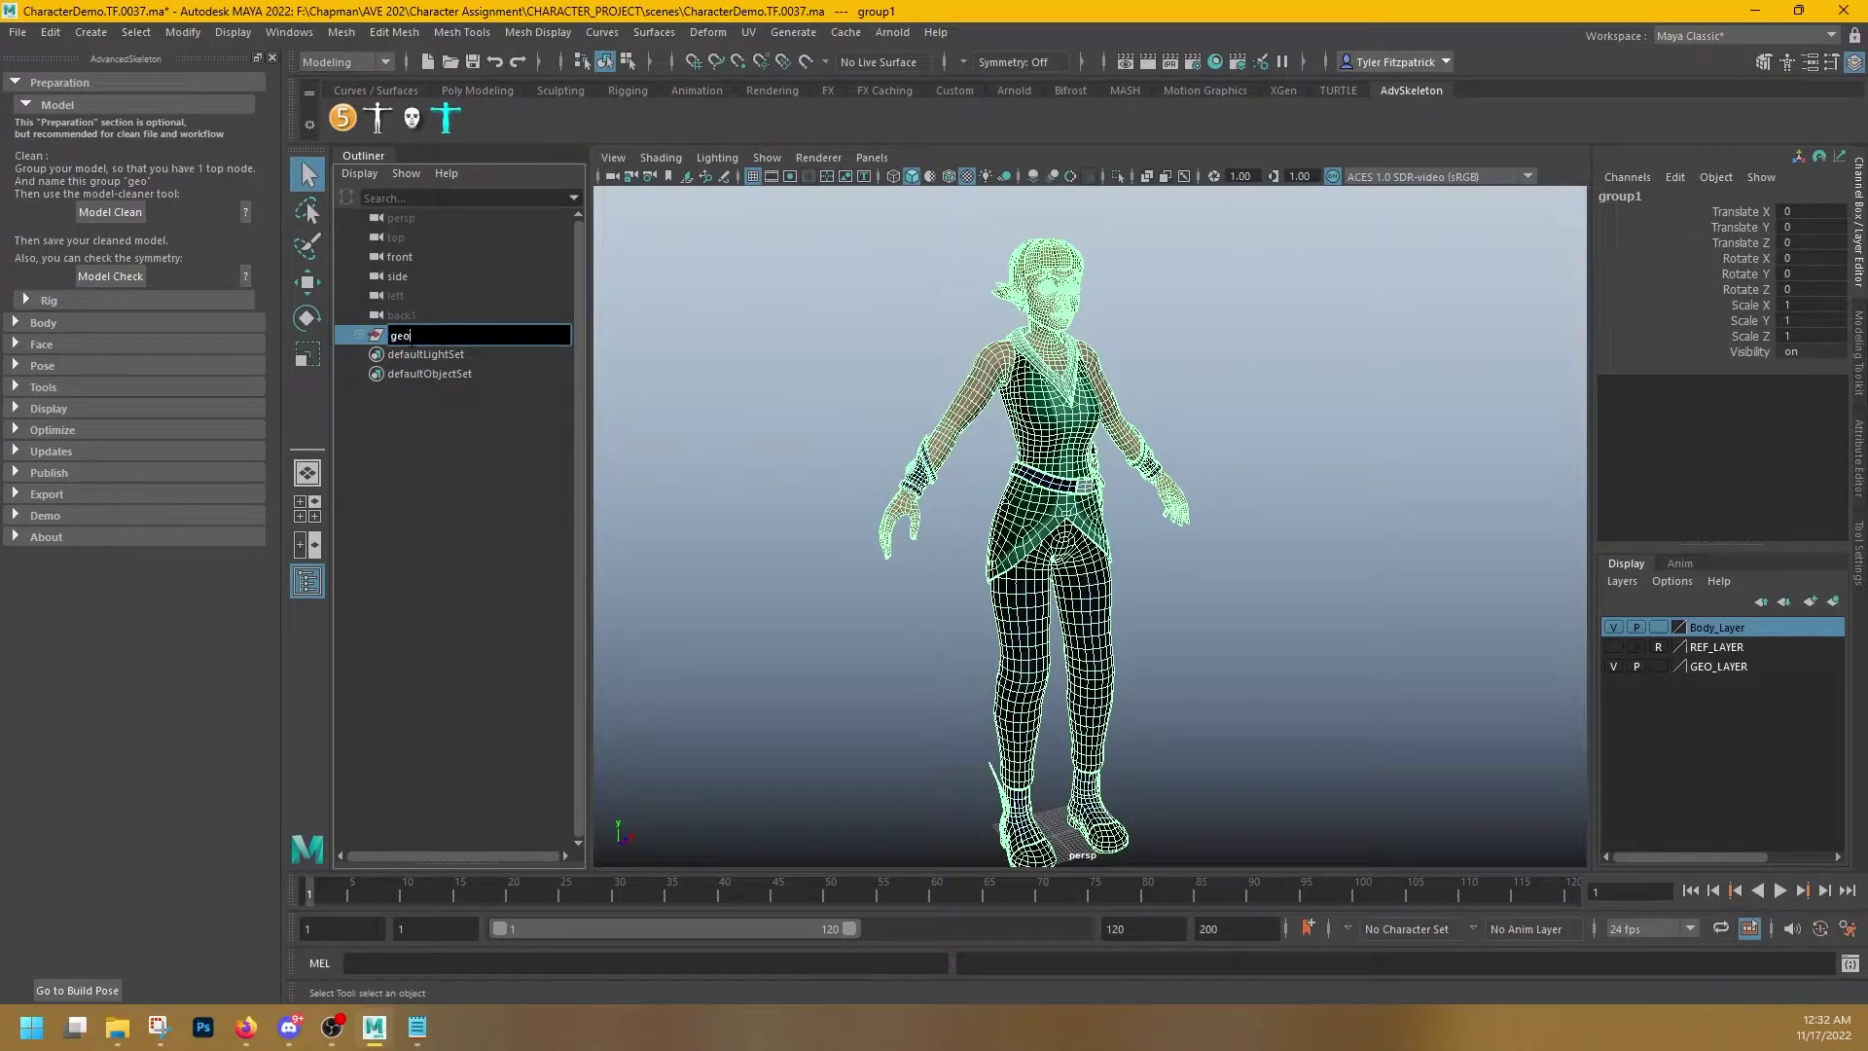
left_click(458, 441)
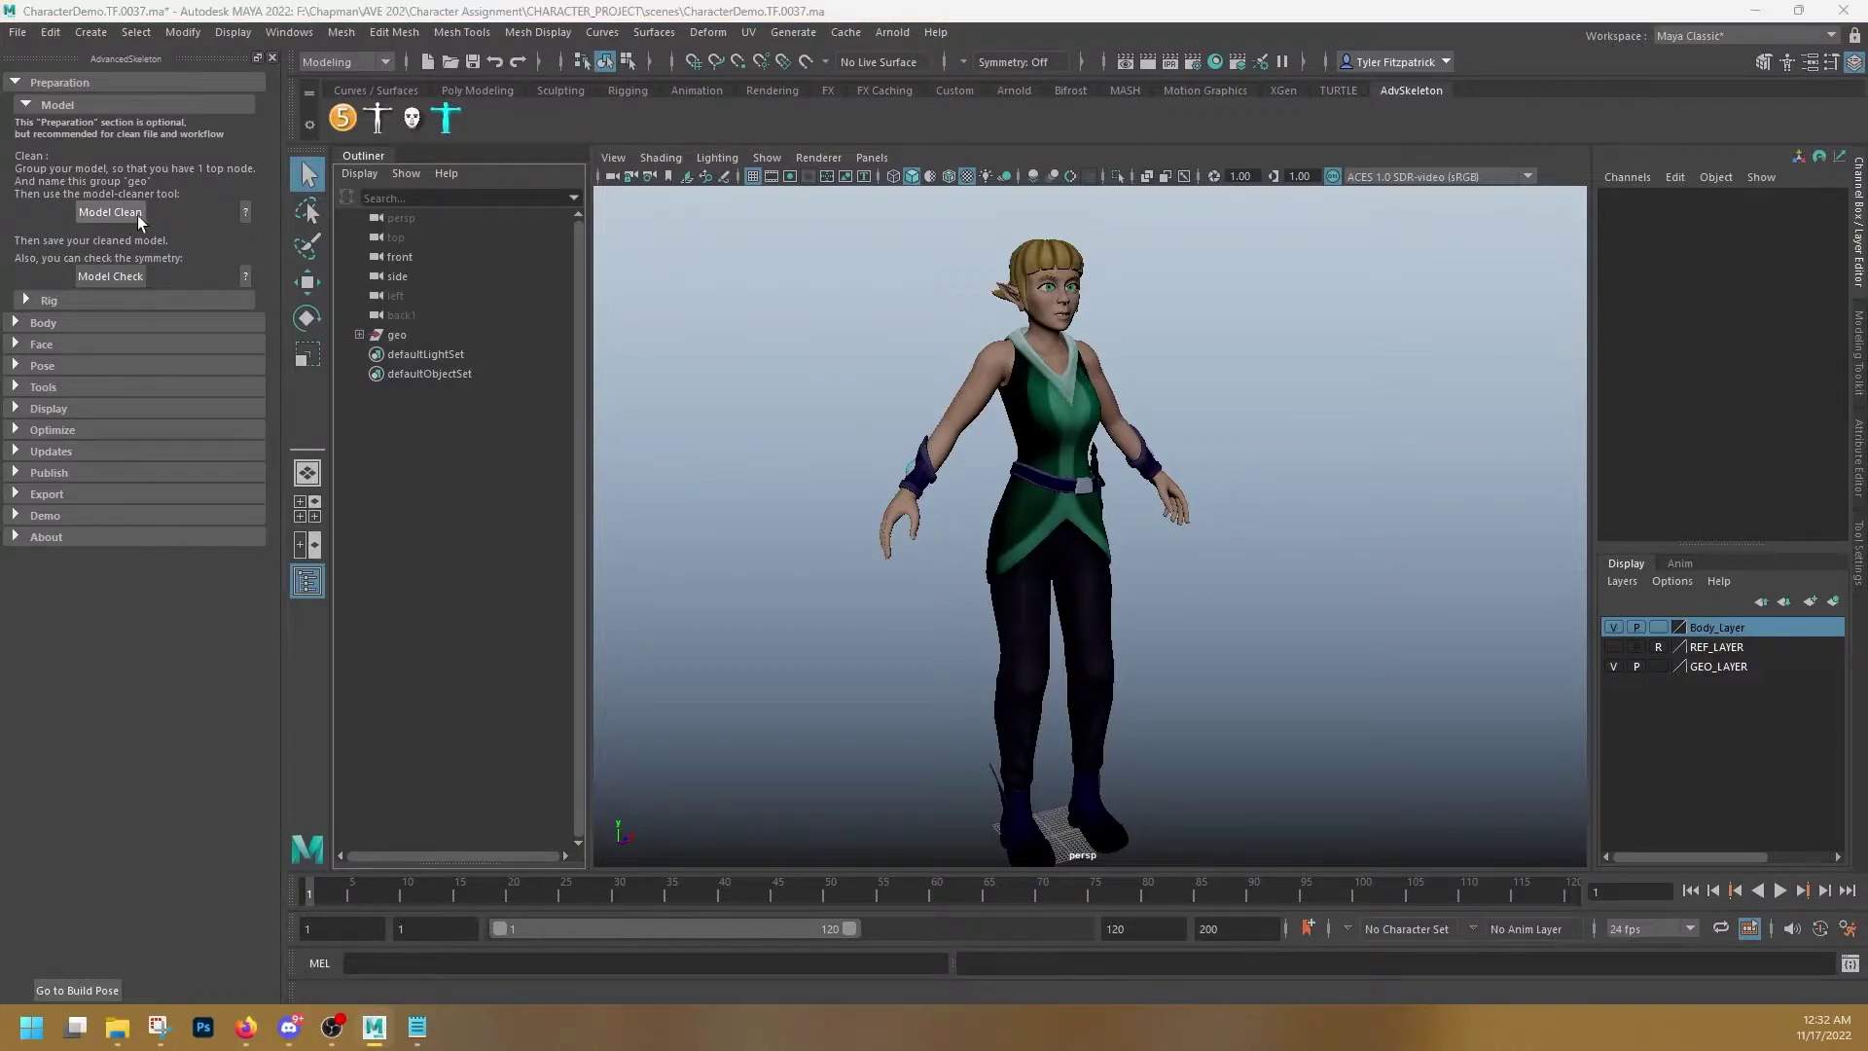
- Run Advanced Skeleton's Model Clean on the character's geo group
left_click(109, 212)
left_click_drag(960, 282, 1503, 183)
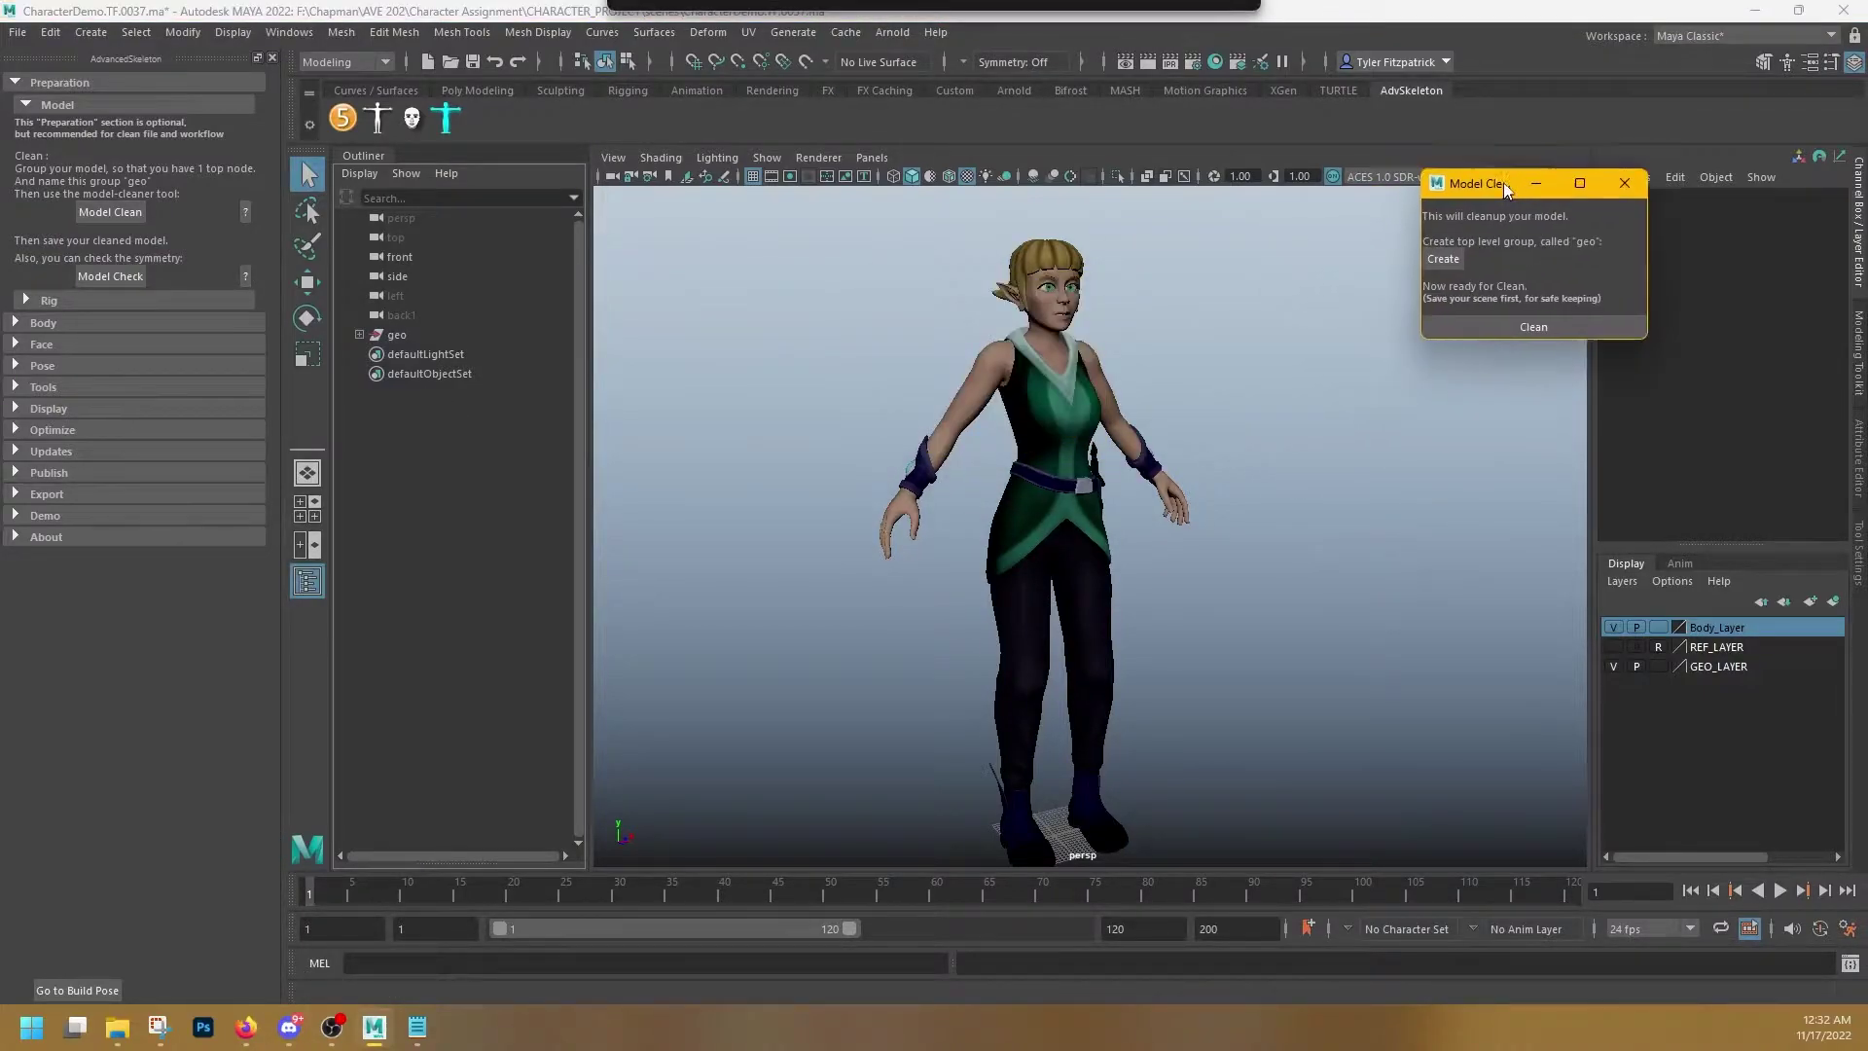
left_click(1533, 326)
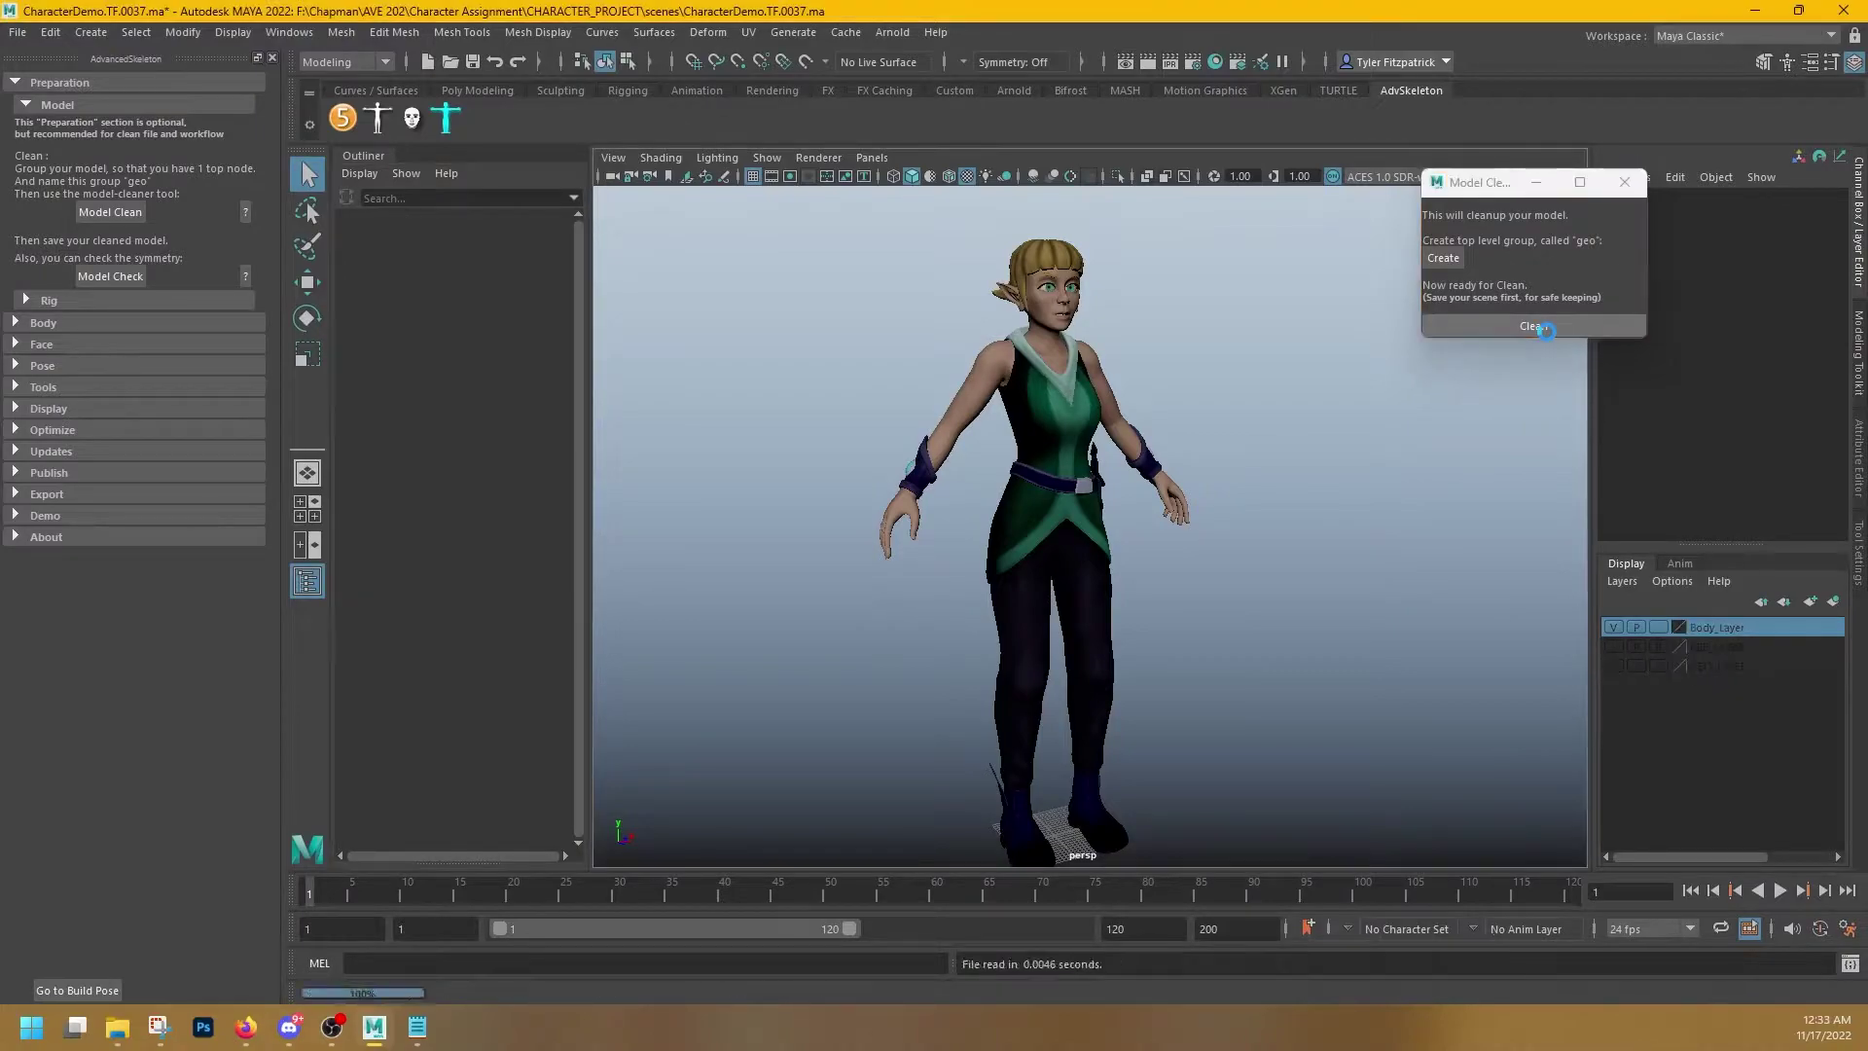
key("space")
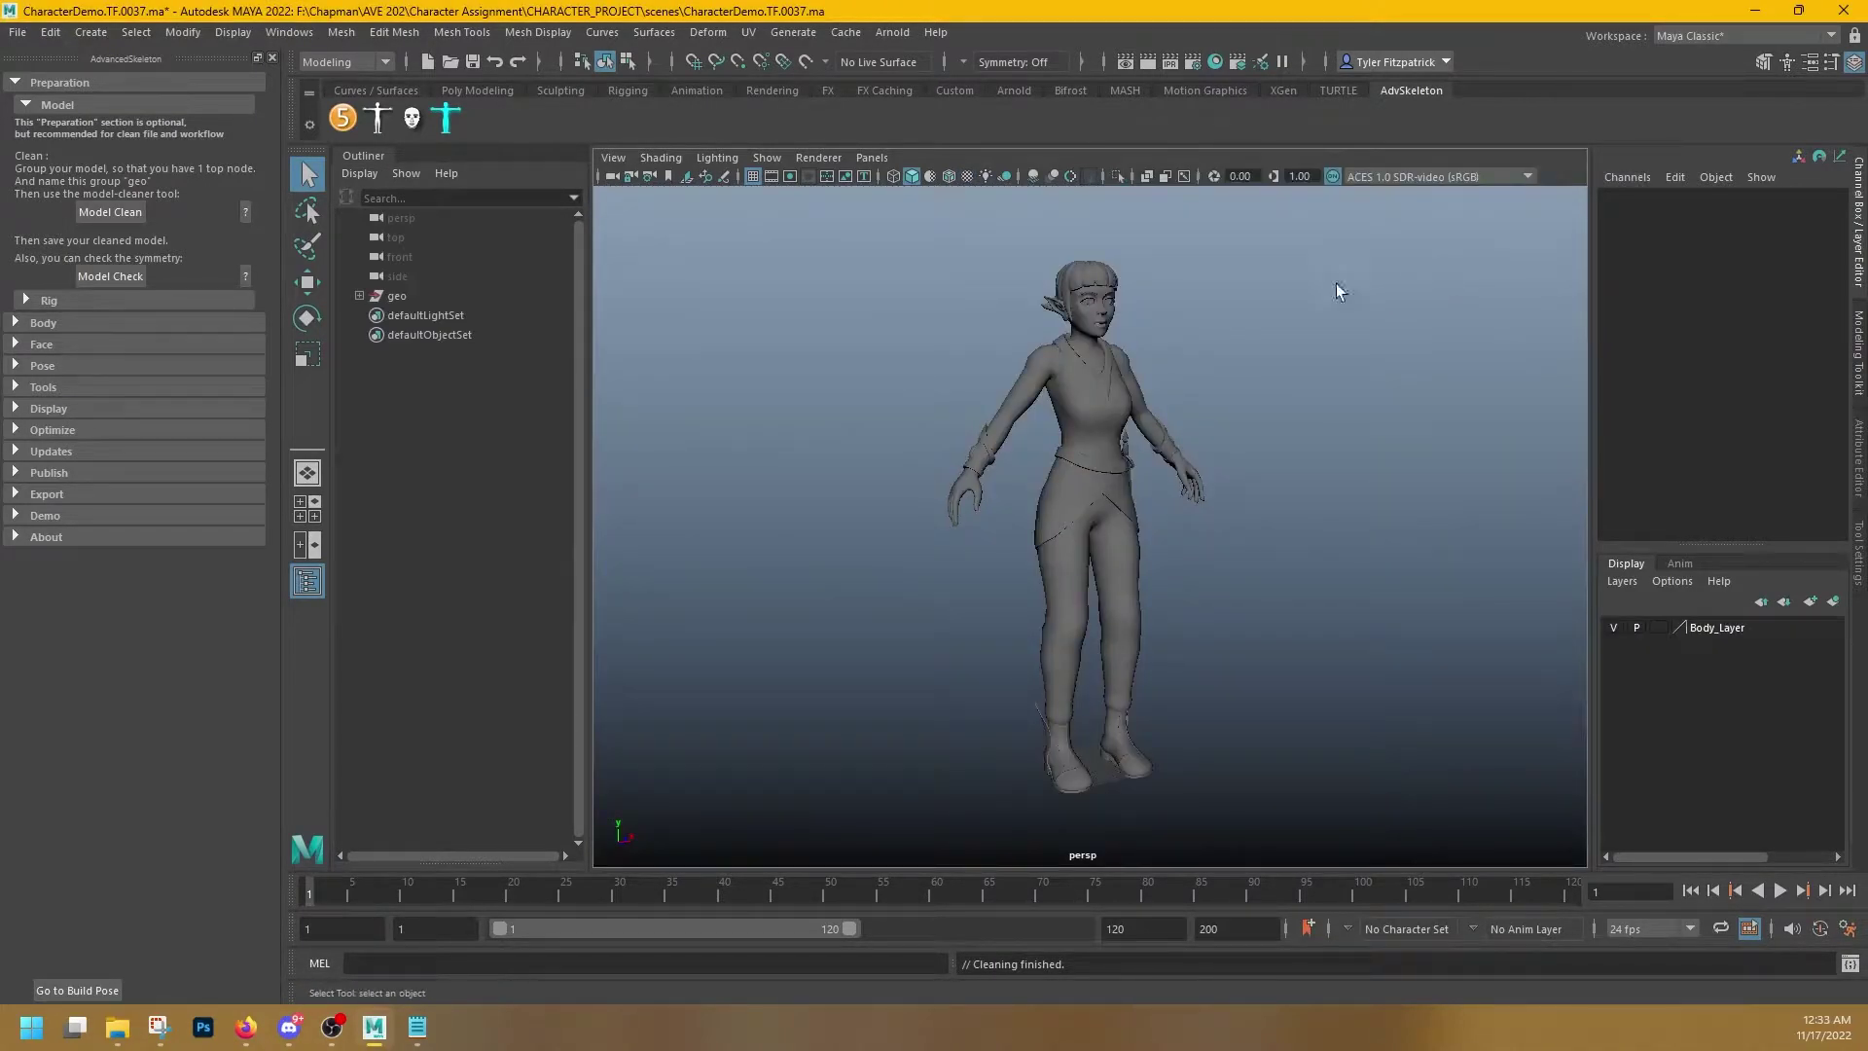
- Turn on textured display in the perspective viewport and set its exposure to 1
left_click(966, 177)
mouse_move(1167, 370)
left_mouse_down("alt")
mouse_move(1252, 341)
mouse_move(1274, 292)
left_mouse_up("alt")
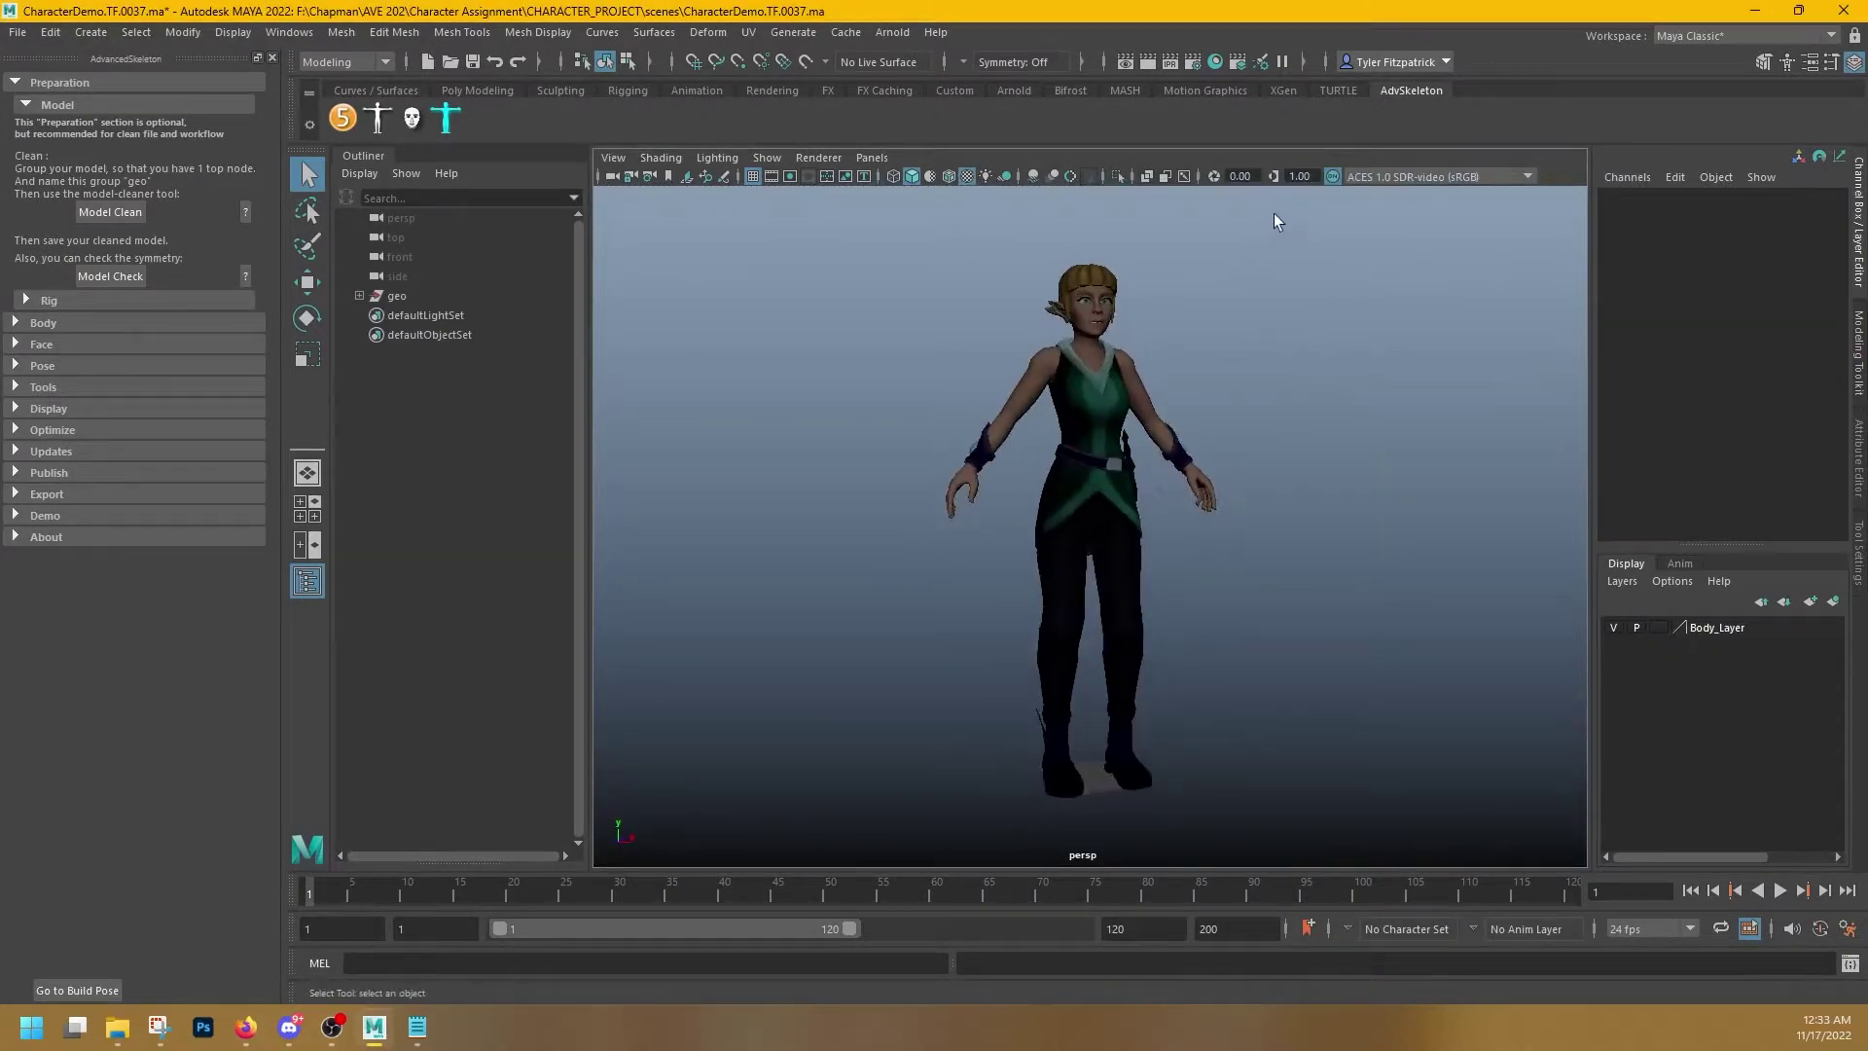
double_click(1232, 175)
type("1")
key("Return")
left_click_drag(1108, 387, 1143, 408, "alt")
- Examine the pivot positions of the cleaned hair, body, pants and boots meshes relative to the grid origin
left_click(1082, 284)
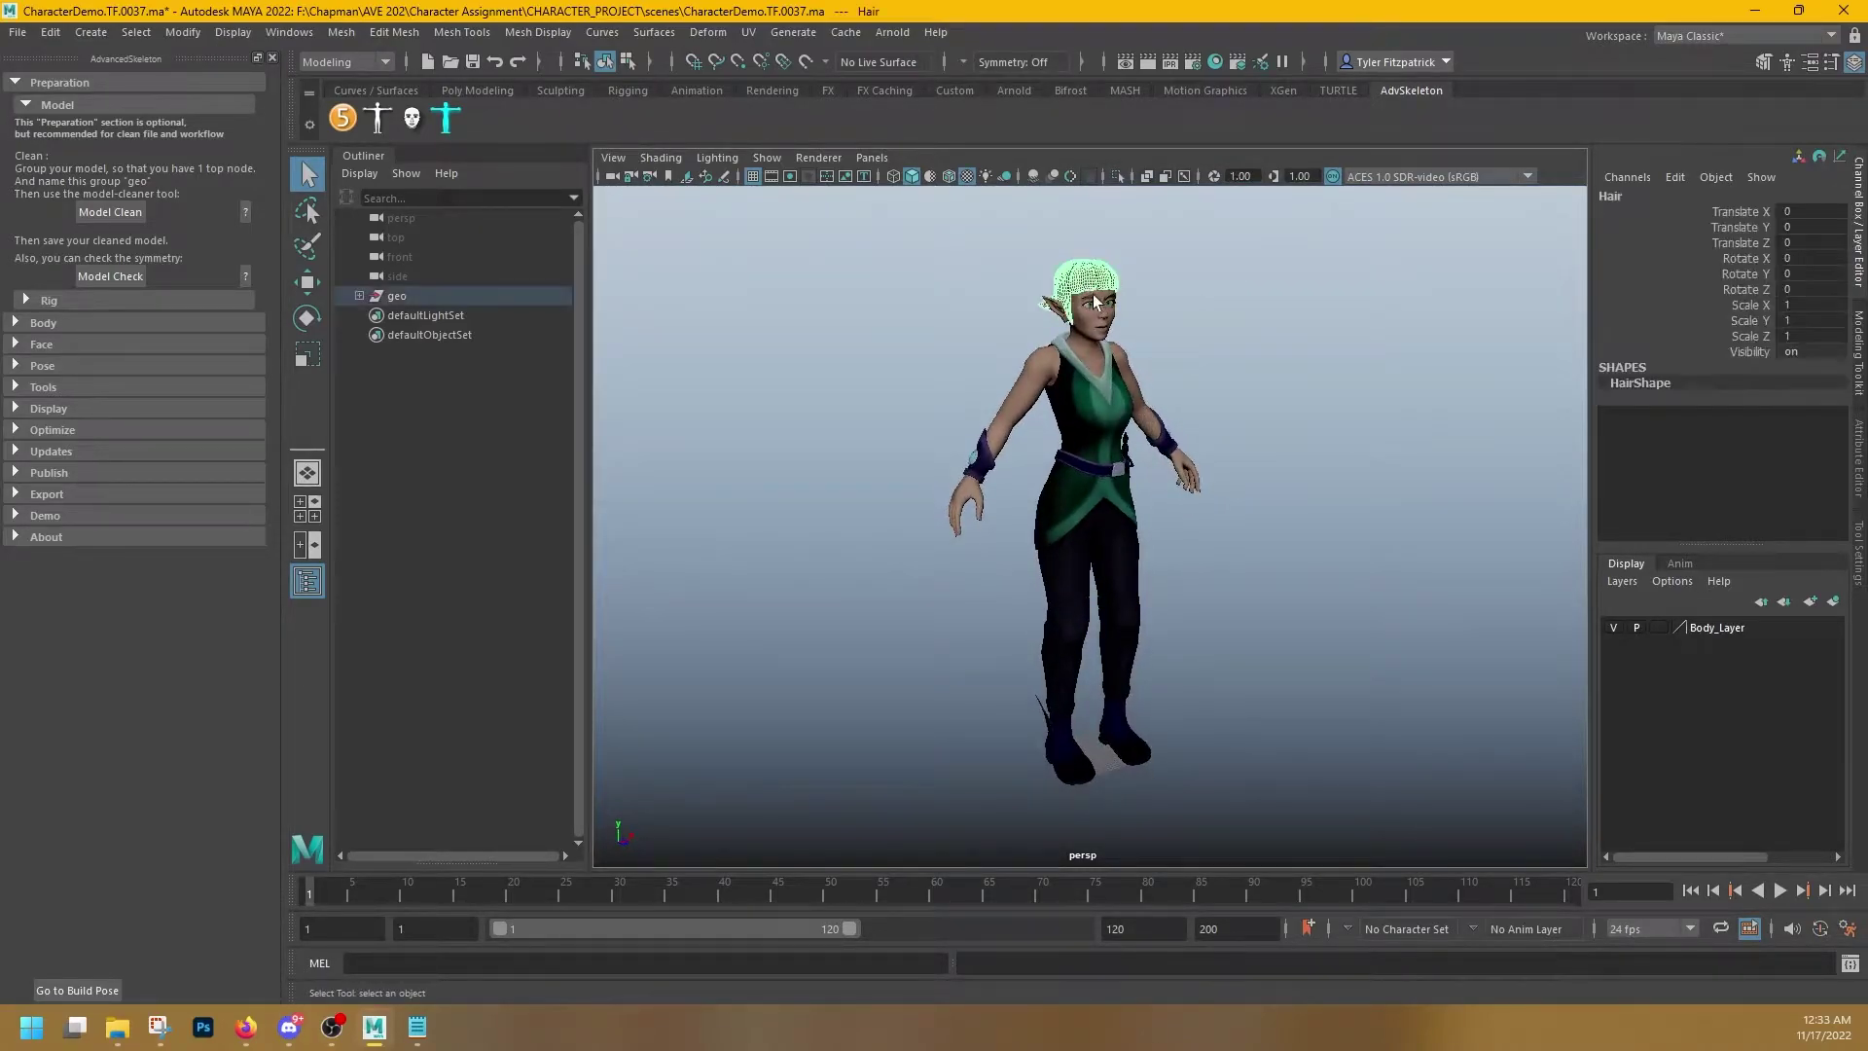
scroll(1158, 292, "up", 5)
scroll(1140, 294, "down", 5)
key("w")
left_click(1095, 337)
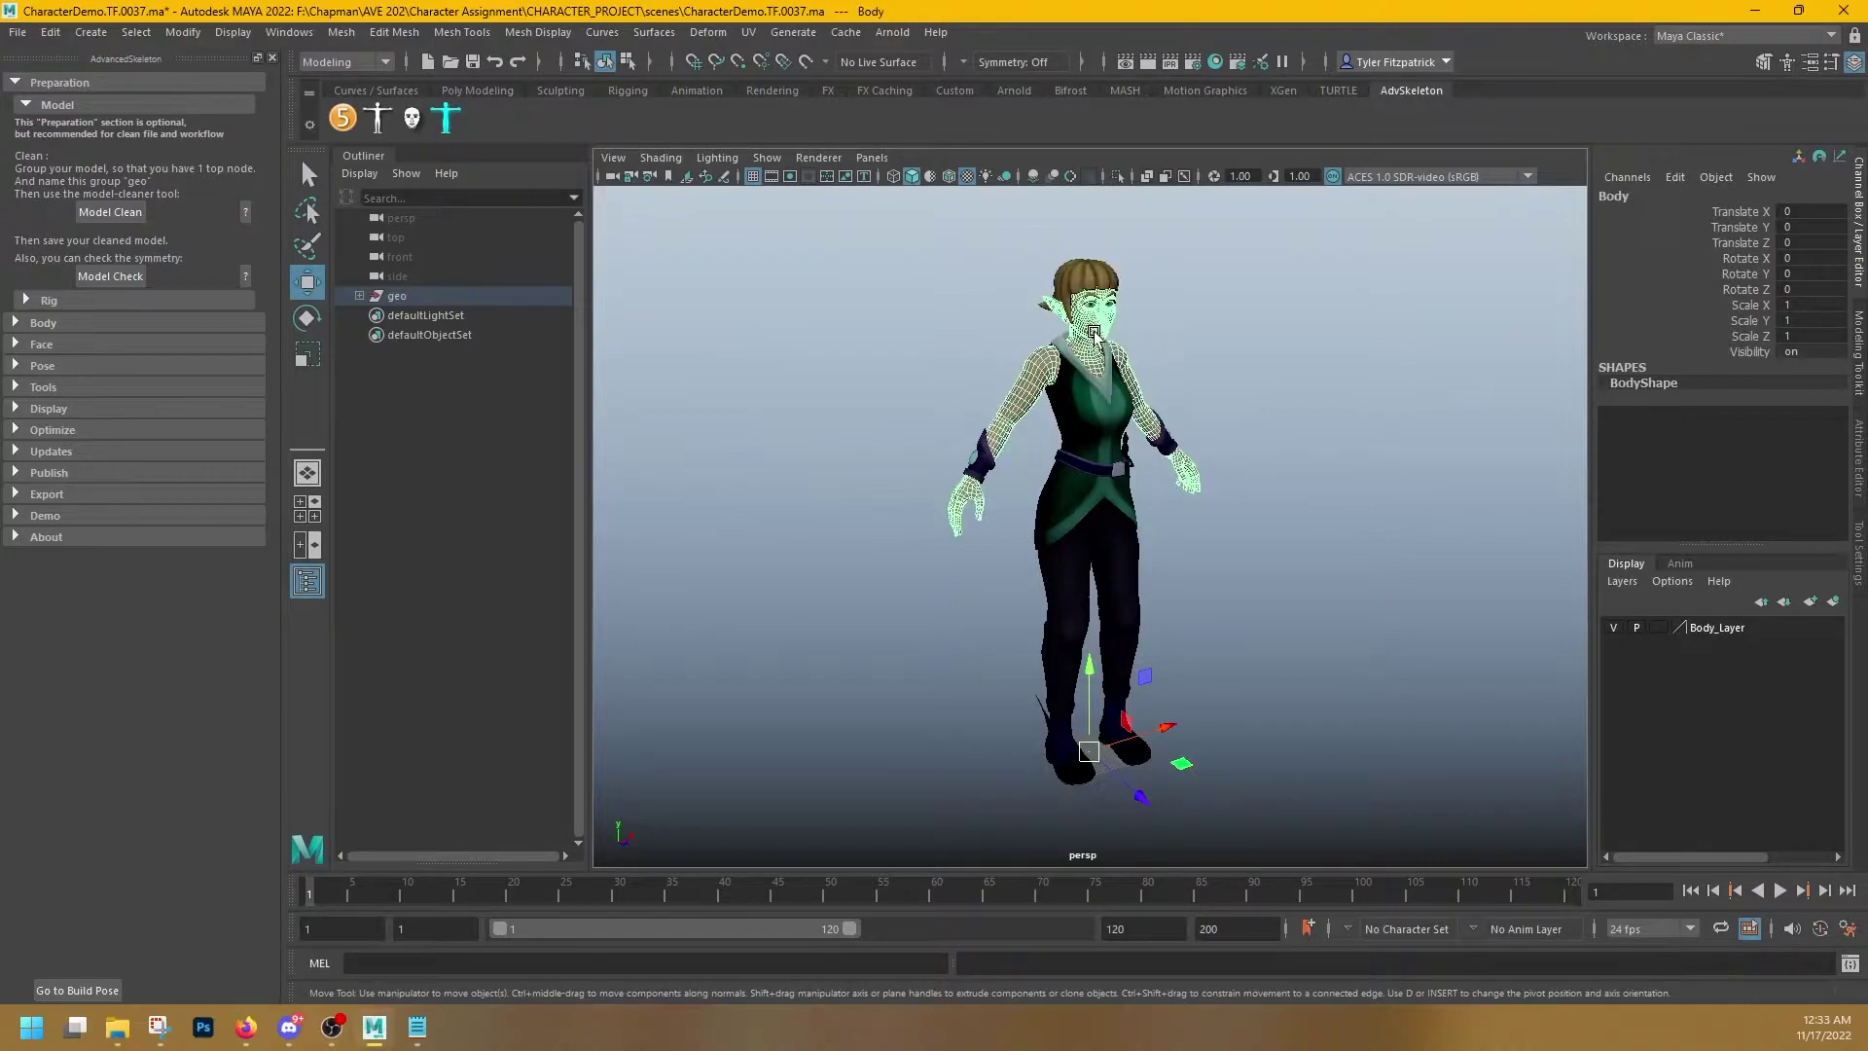
left_click(1072, 523)
left_click(1063, 582)
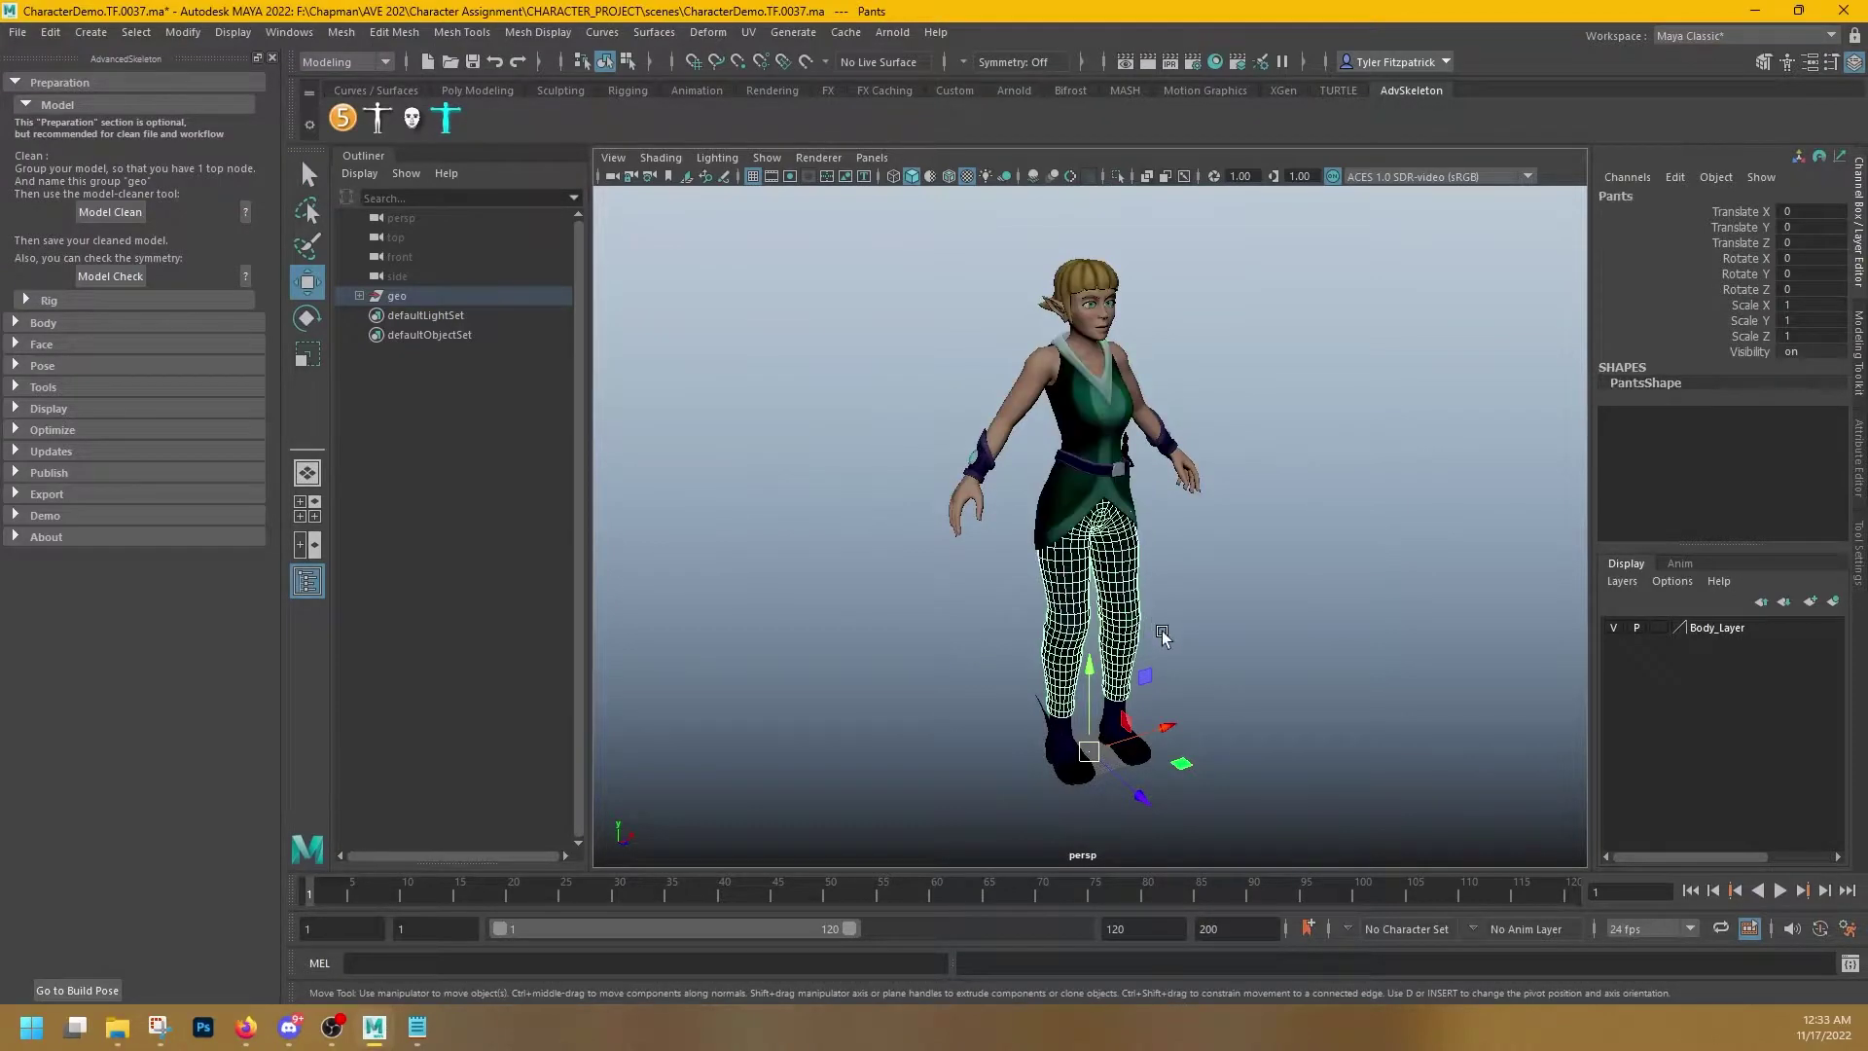
left_click(1143, 761)
key("f")
left_click_drag(1069, 707, 967, 583, "alt")
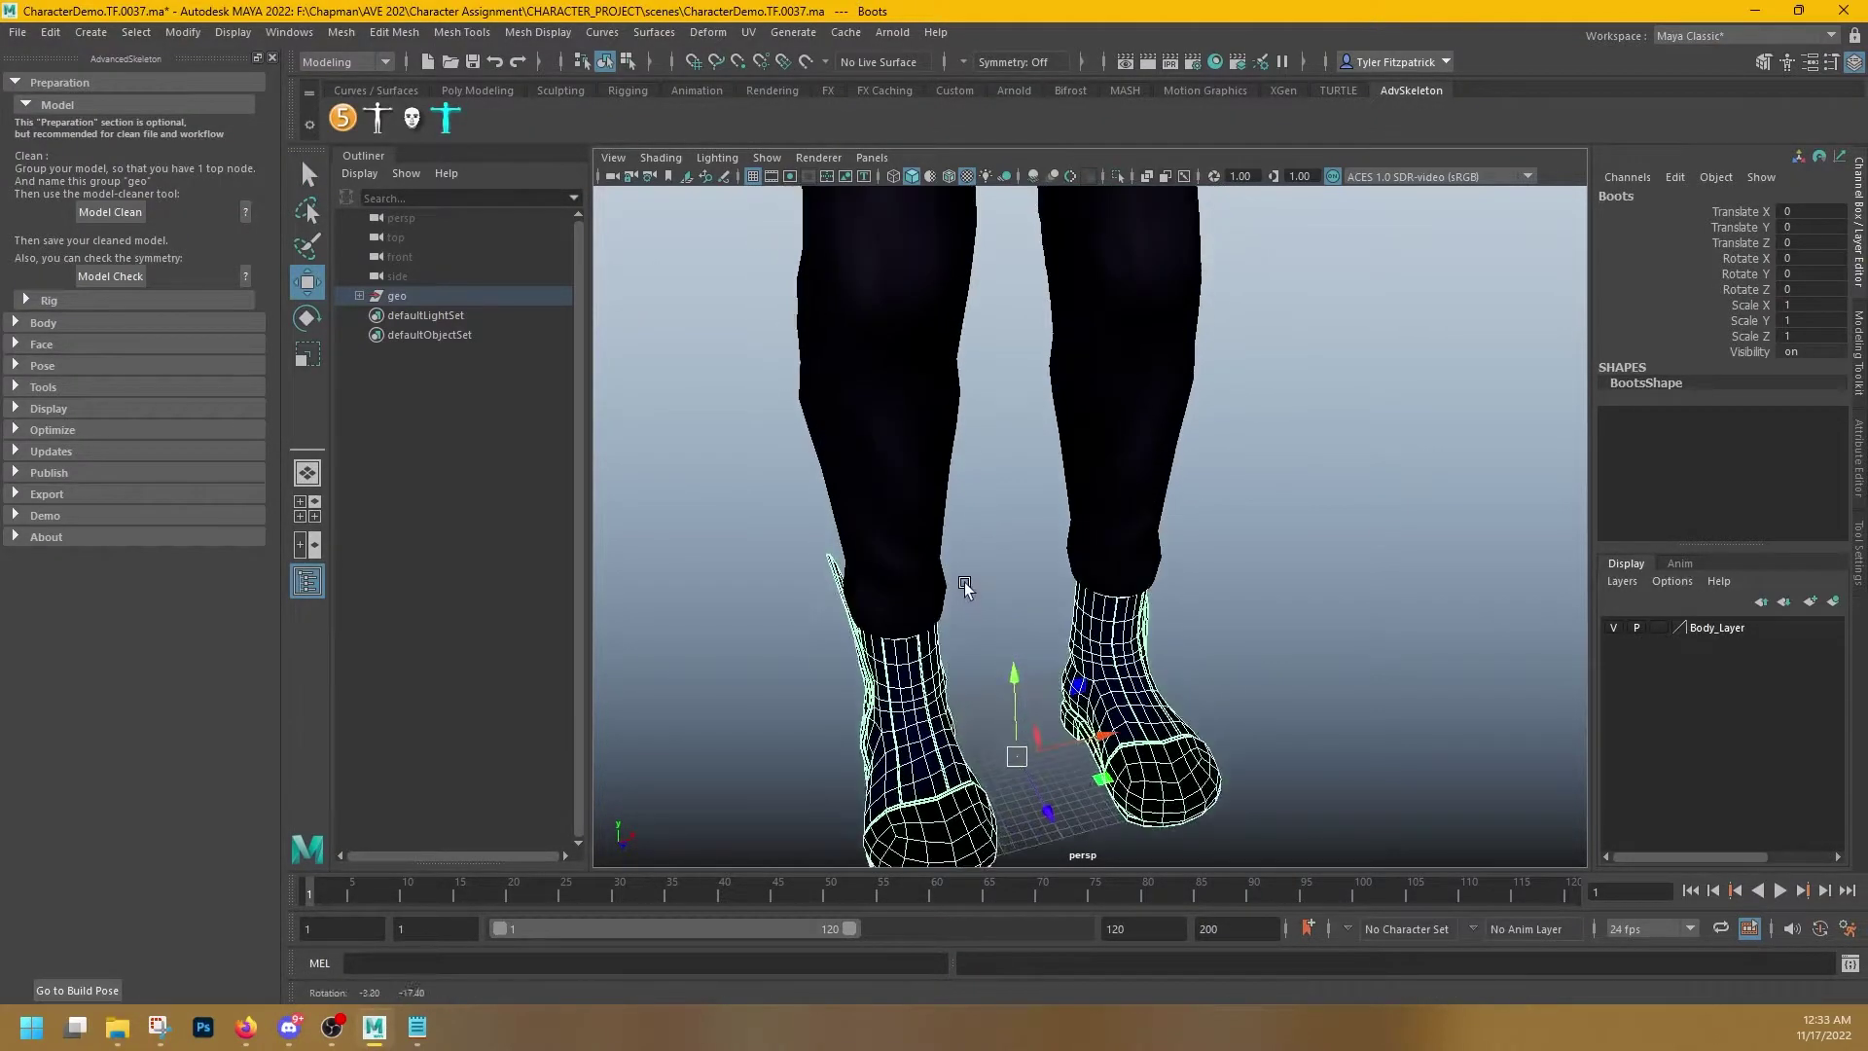
right_click_drag(967, 584, 814, 516, "alt")
left_click_drag(813, 517, 925, 518, "alt")
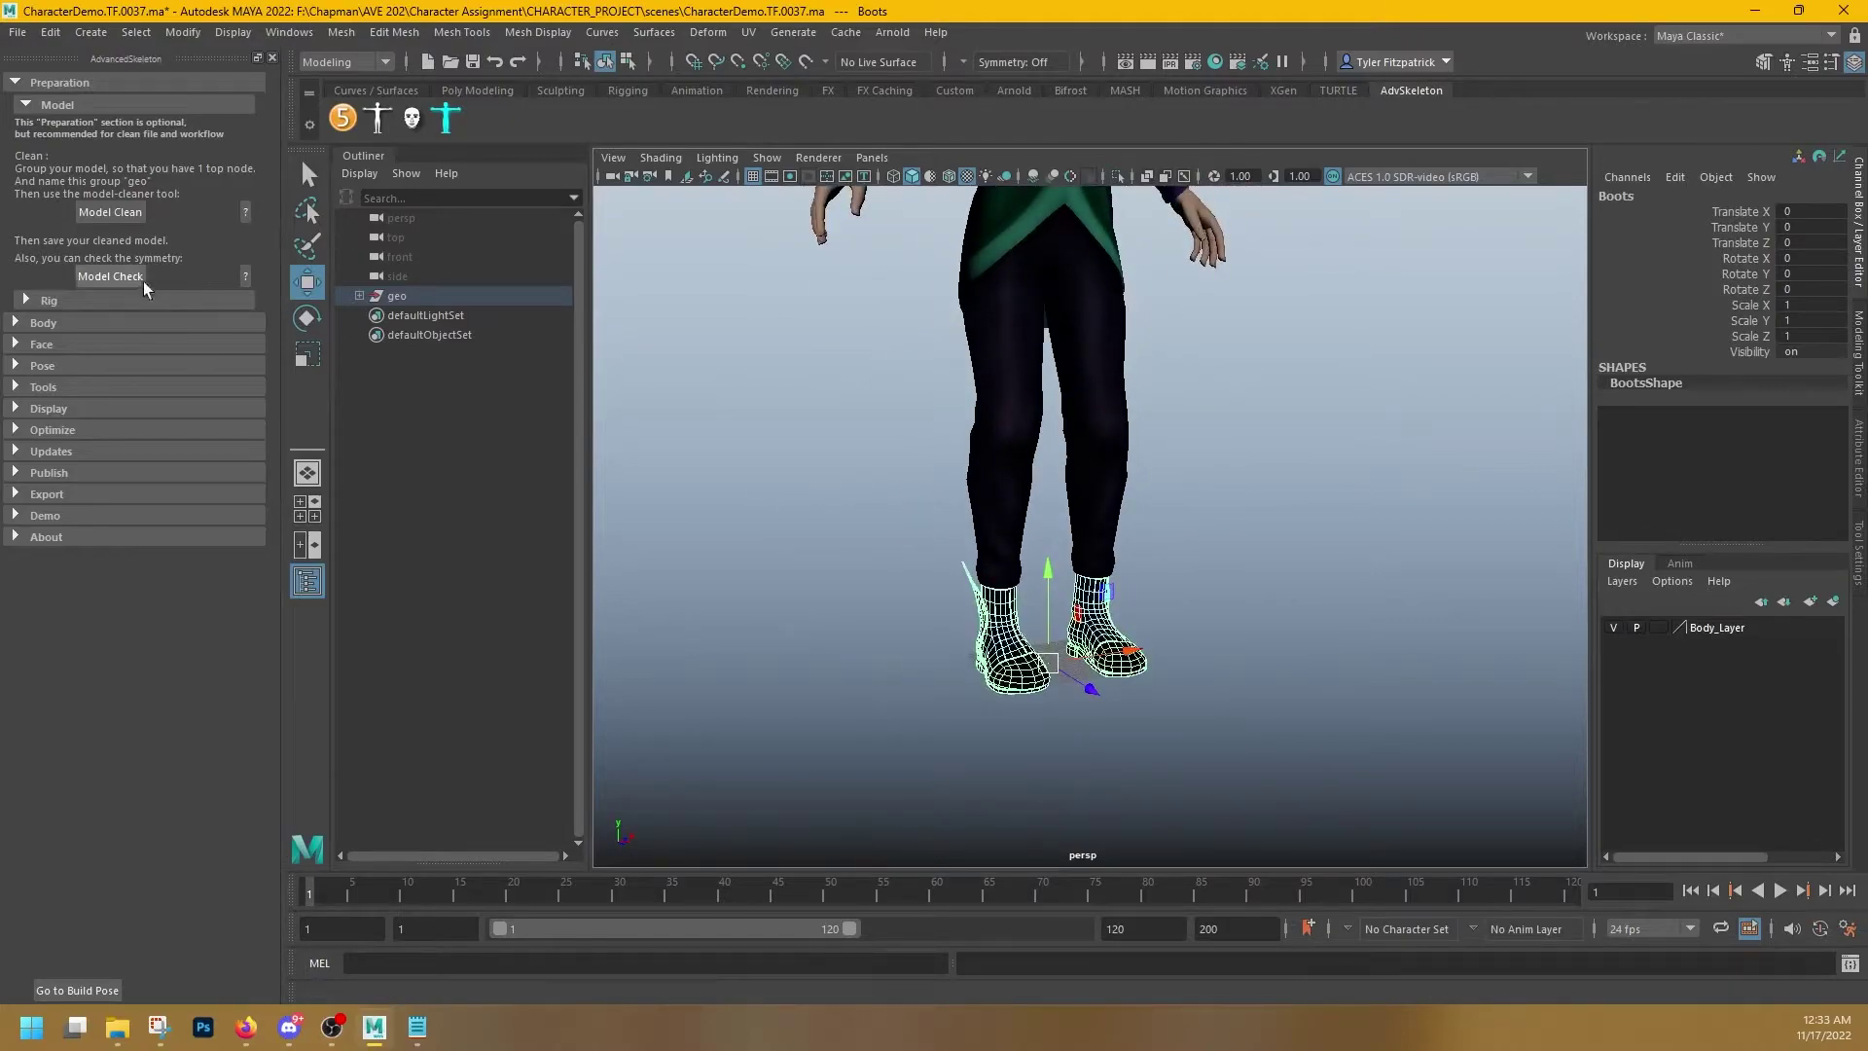
- Run Model Check on the character's boots and on the pants
left_click(110, 276)
left_click(1145, 356)
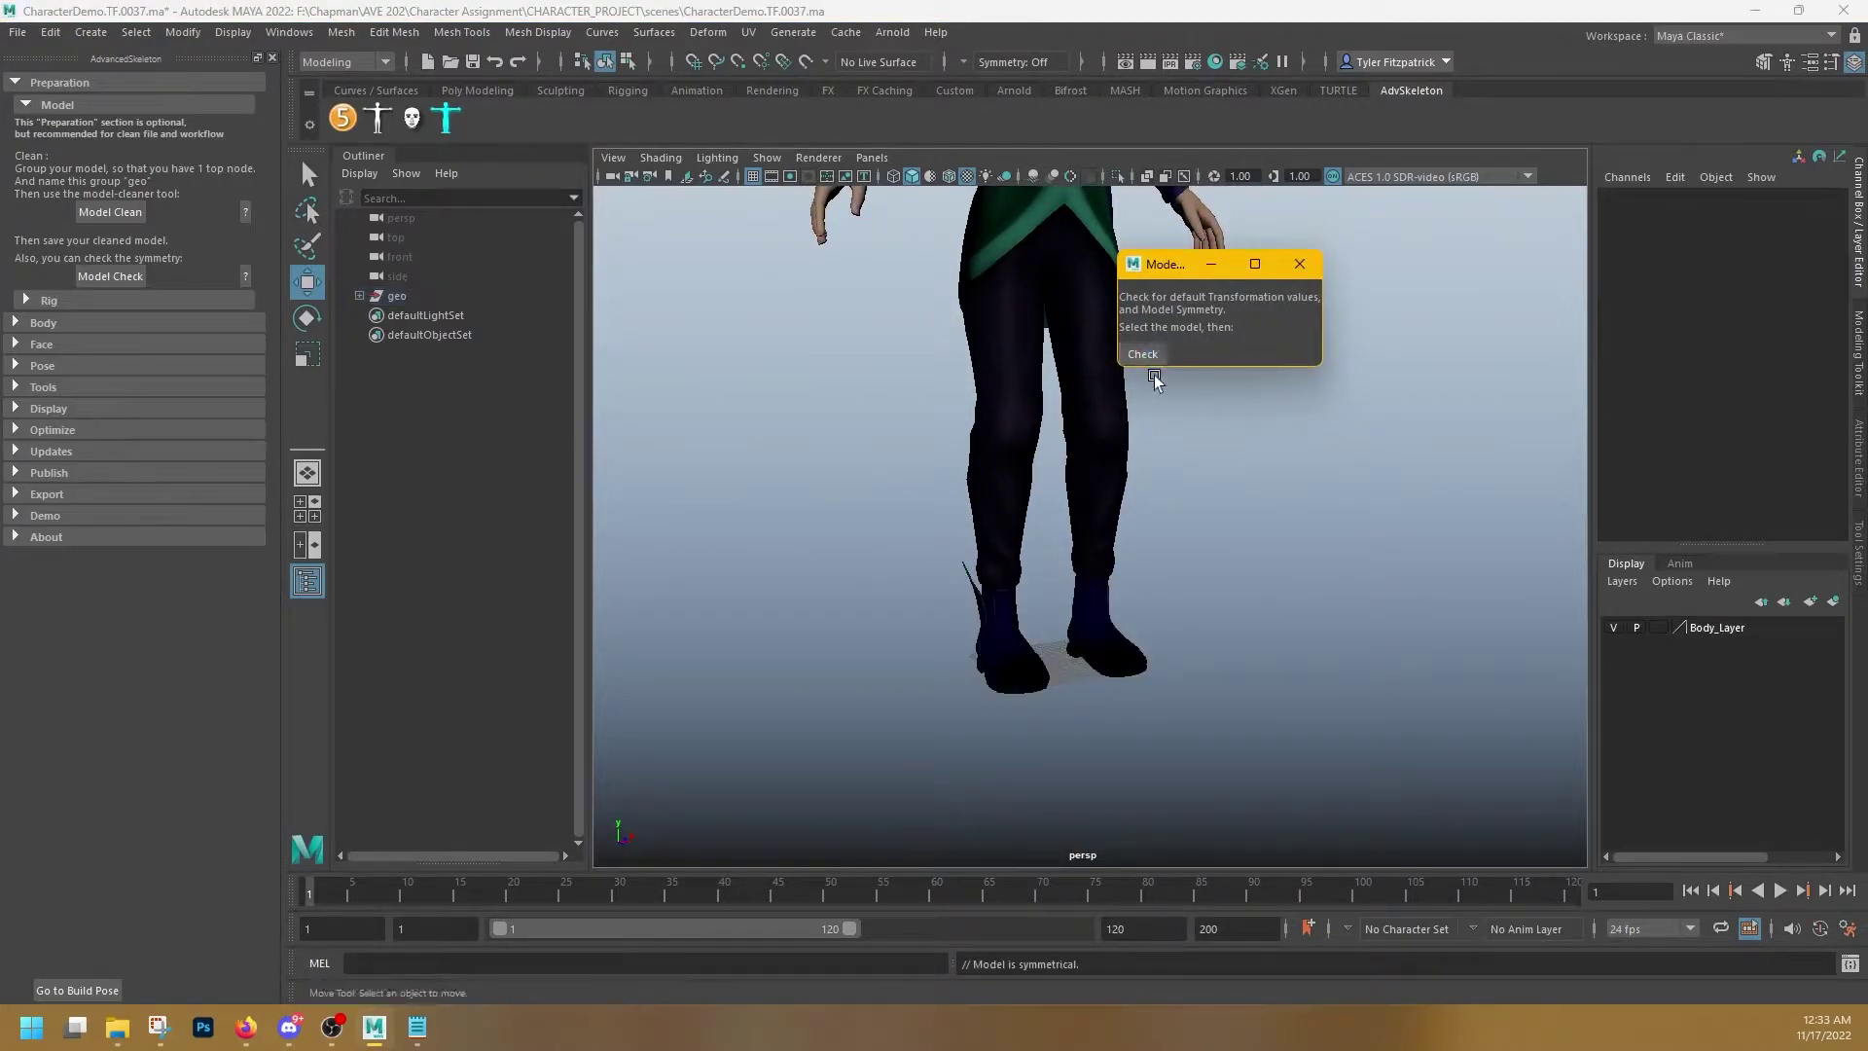
left_click(990, 453)
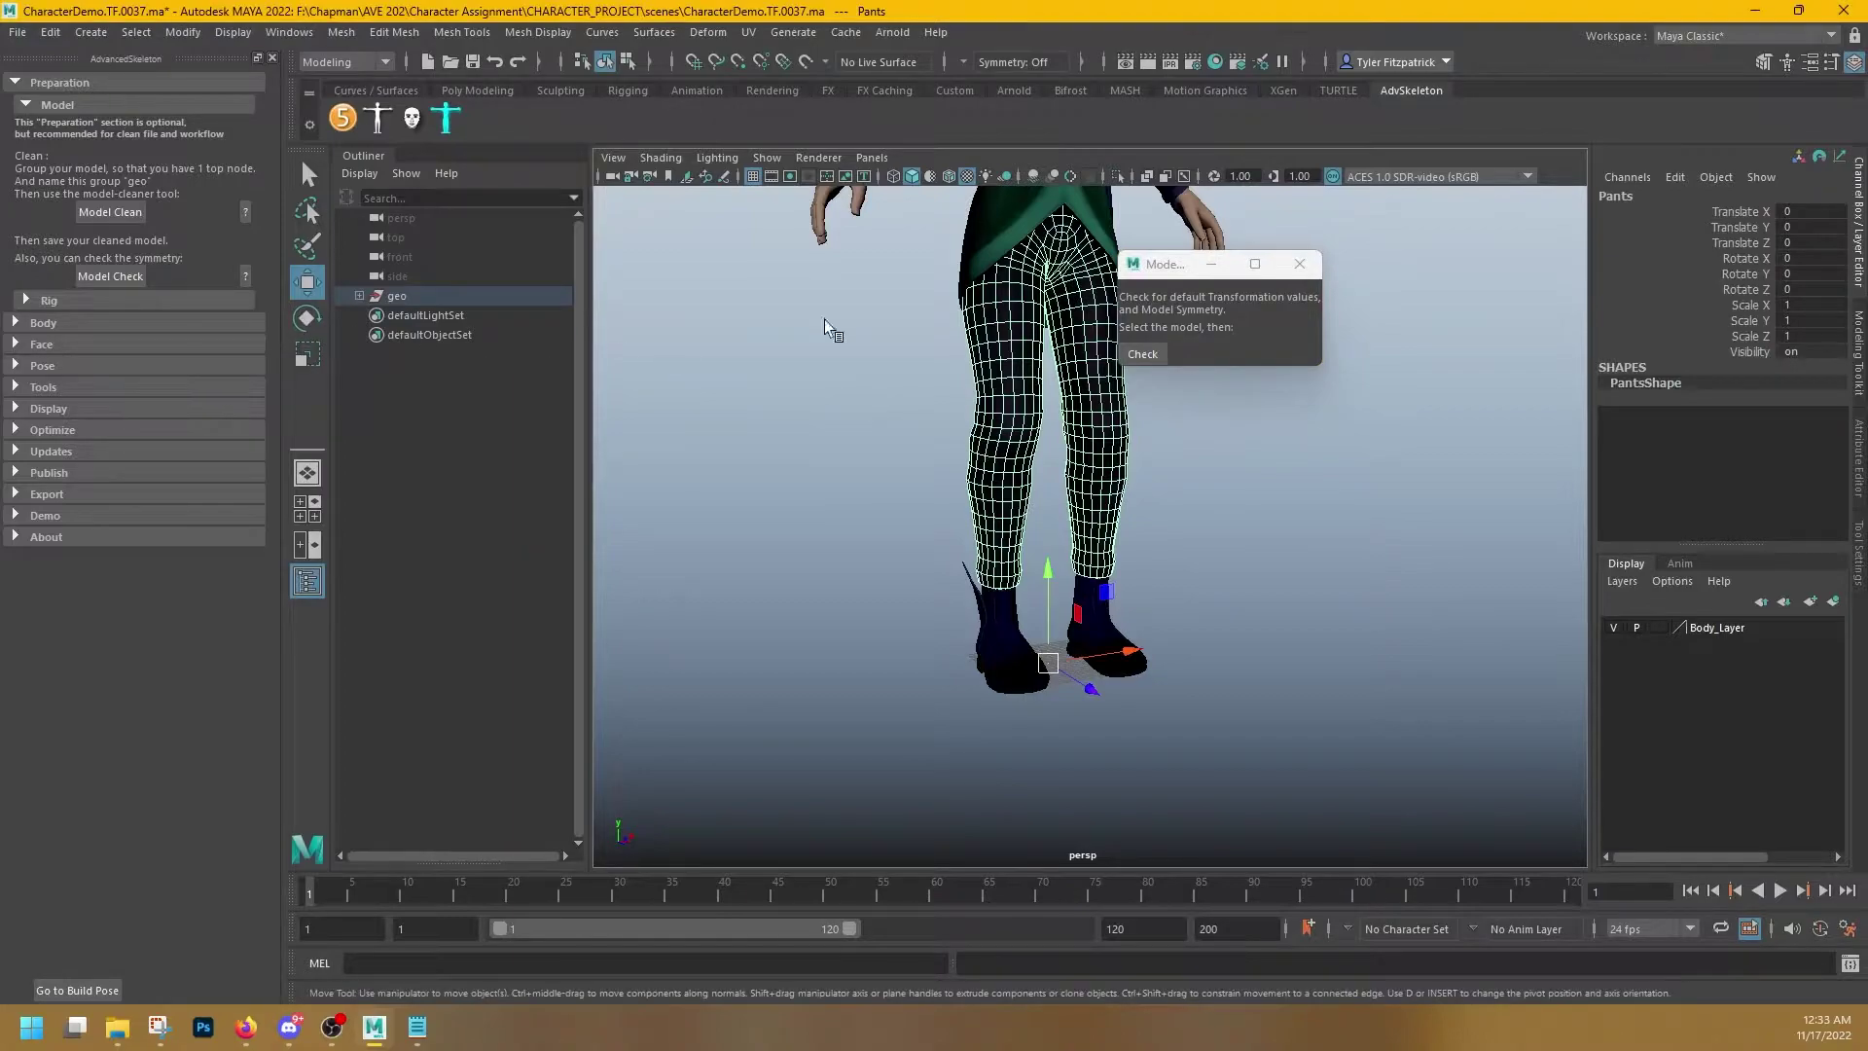
left_click(1134, 354)
middle_click_drag(1063, 317, 1066, 491, "alt")
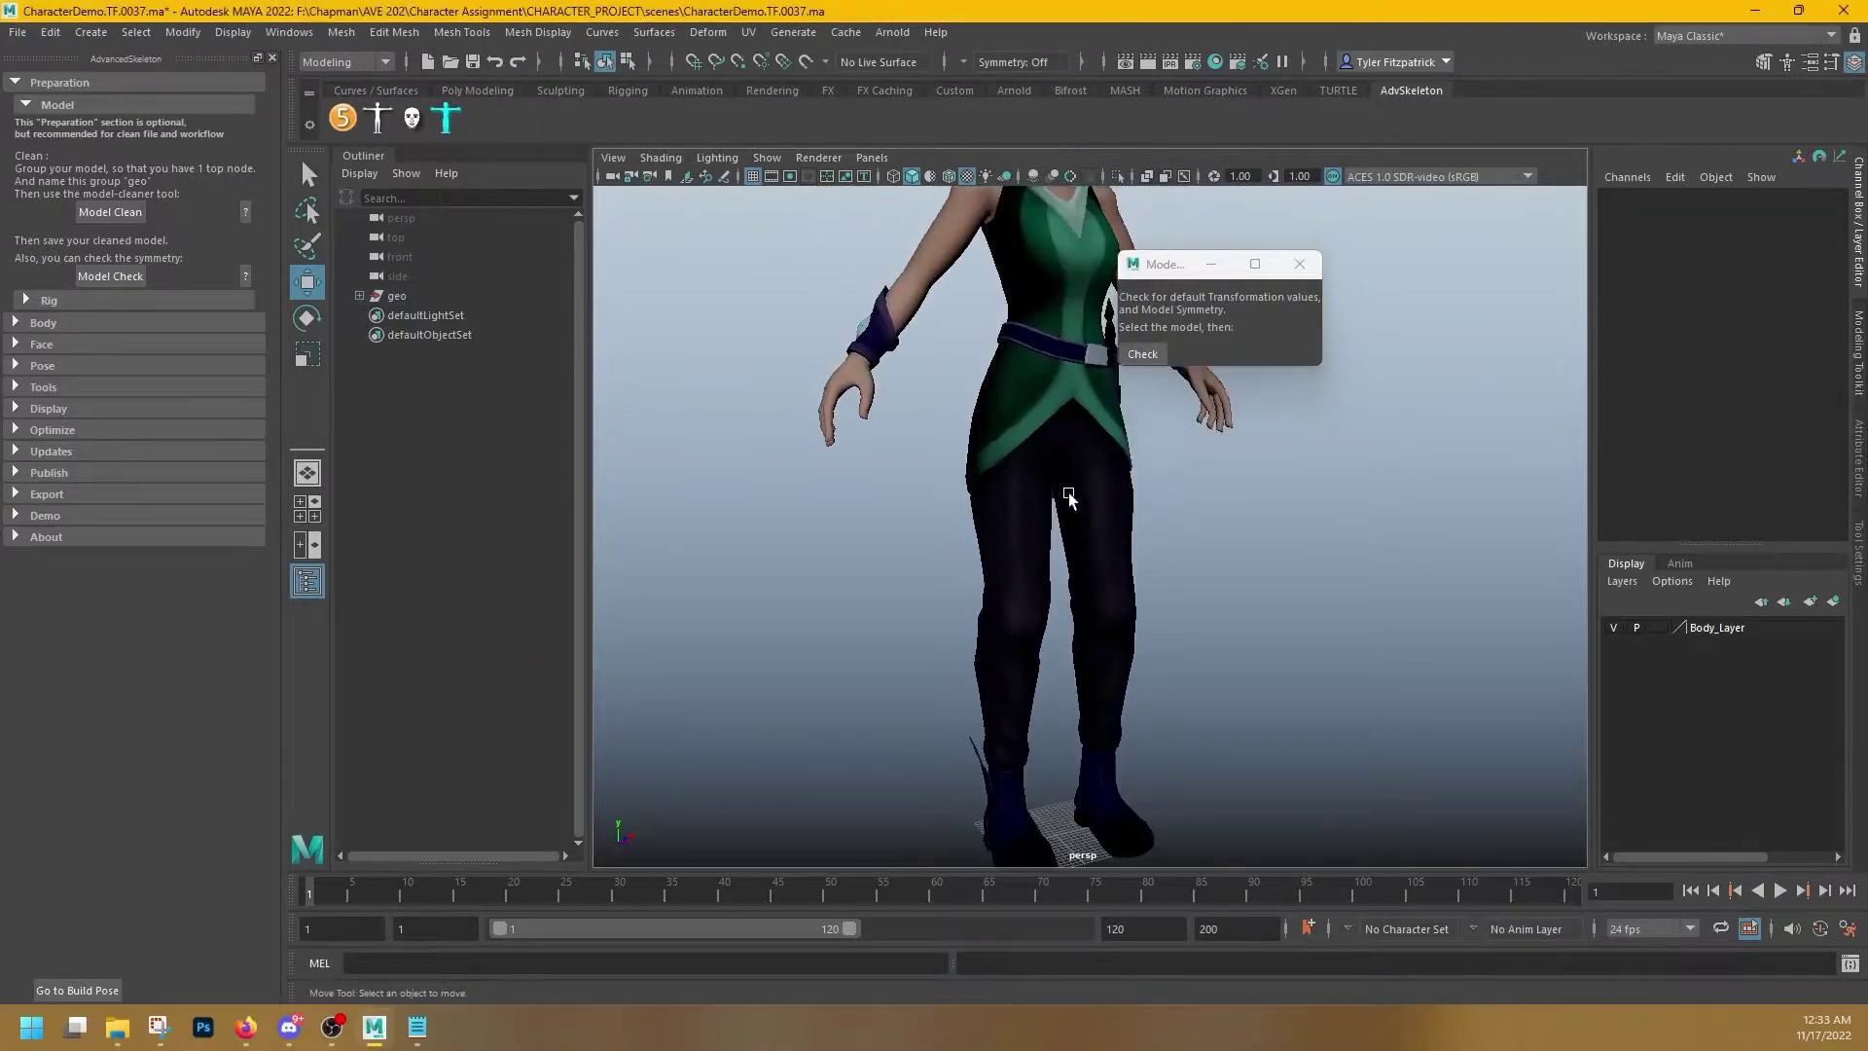
- Run Model Check on the character's shirt, bracers and hair meshes
left_click(1027, 376)
left_click(1142, 355)
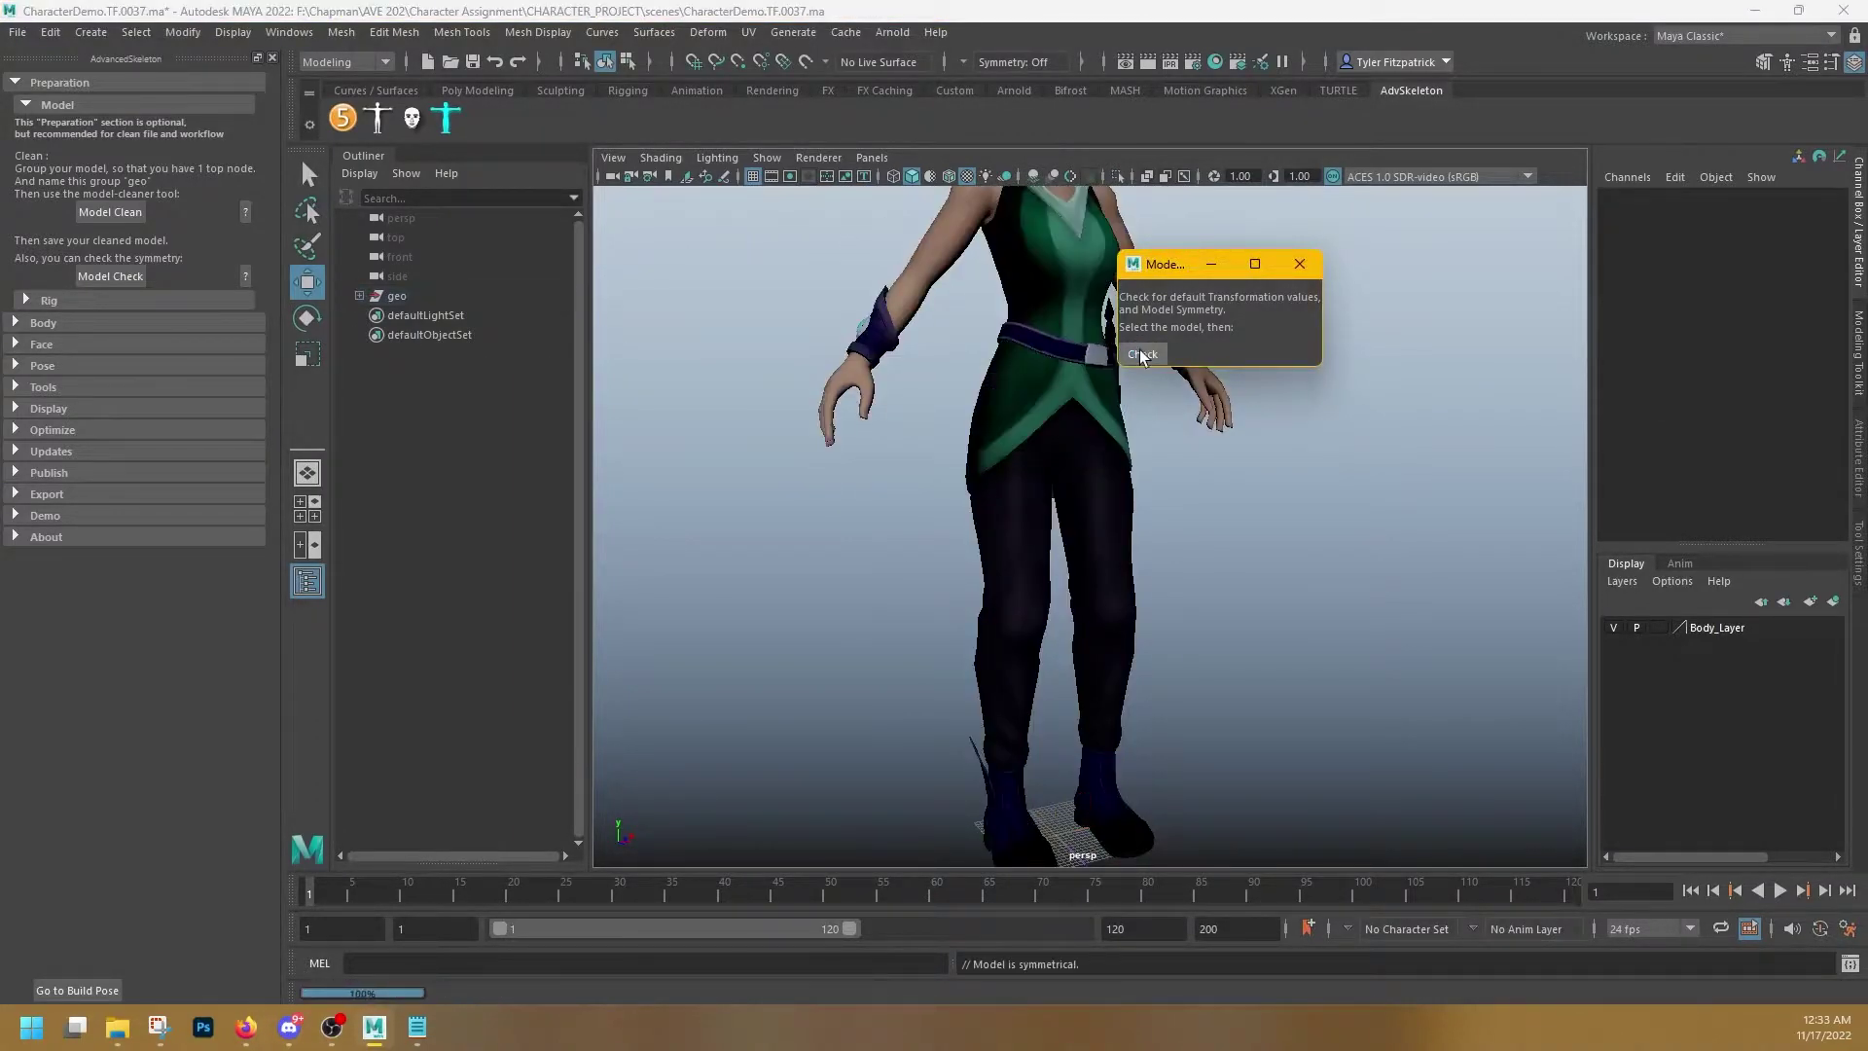
left_click(893, 326)
left_click(1142, 354)
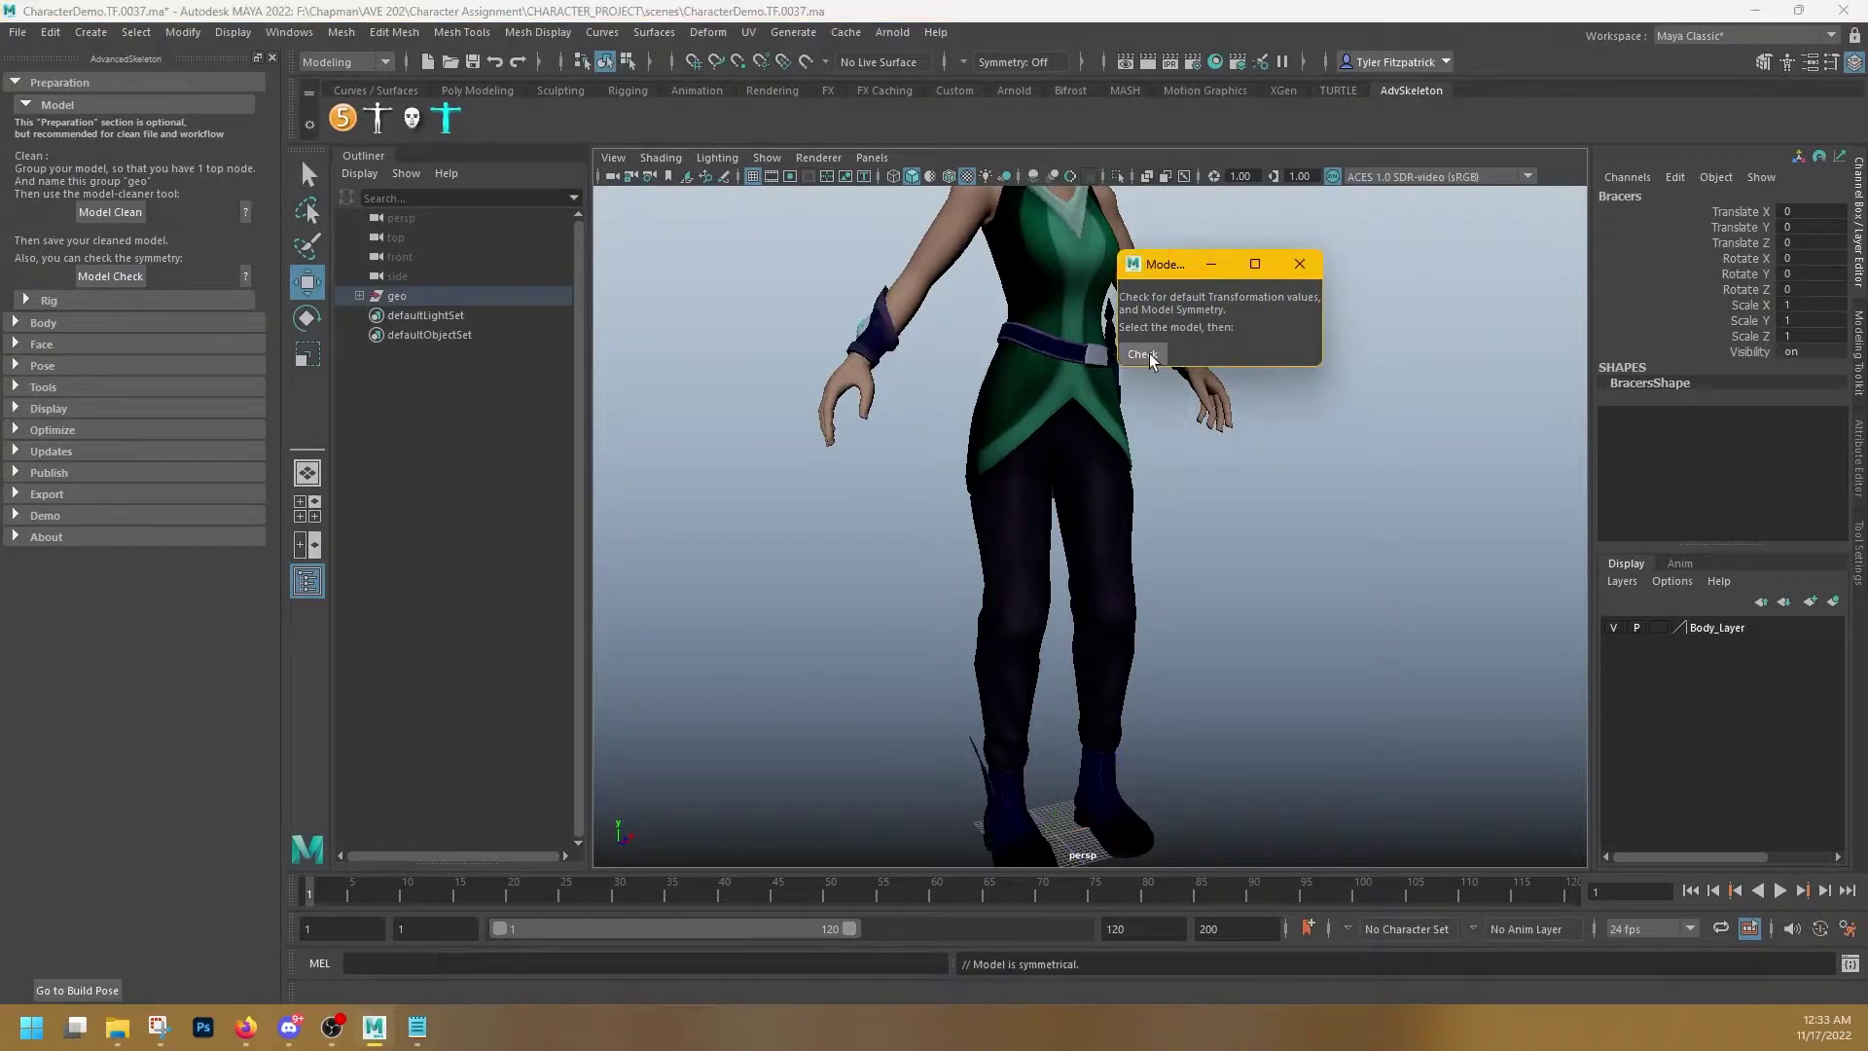
middle_click_drag(1049, 292, 1048, 550, "alt")
left_click(1046, 304)
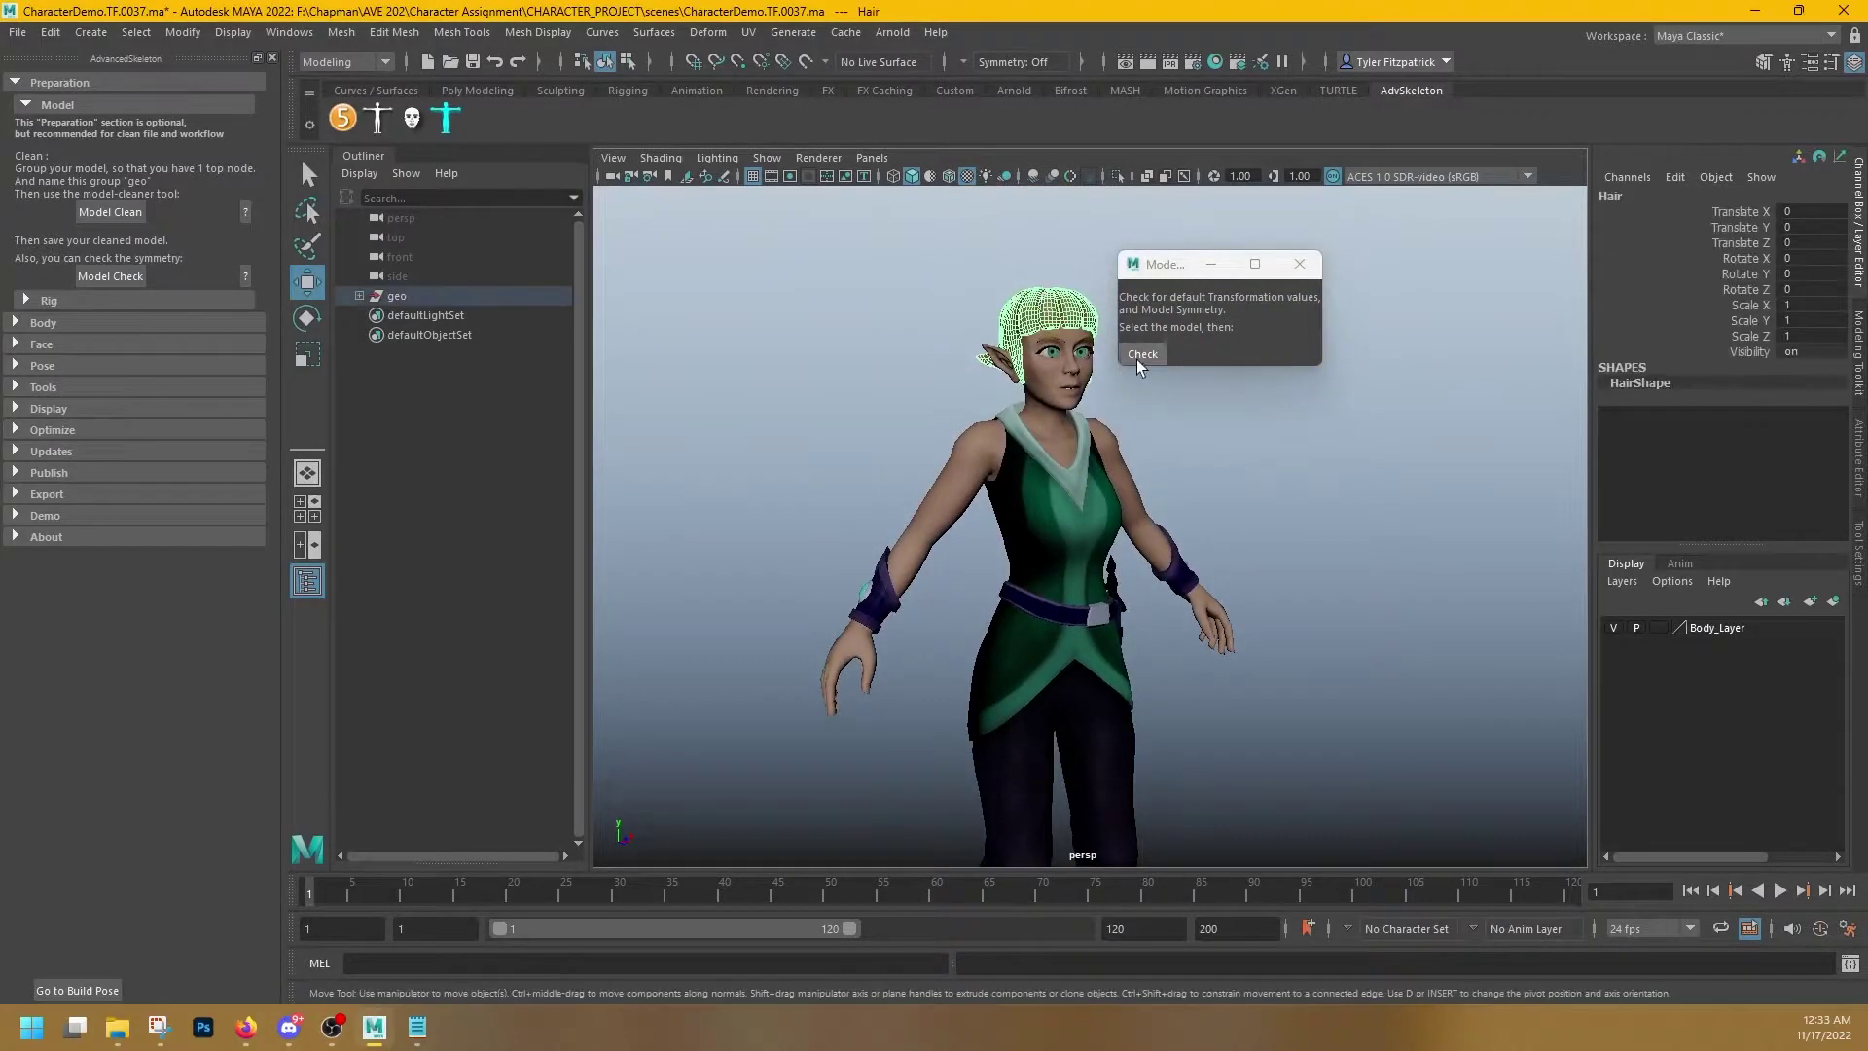
left_click(1142, 354)
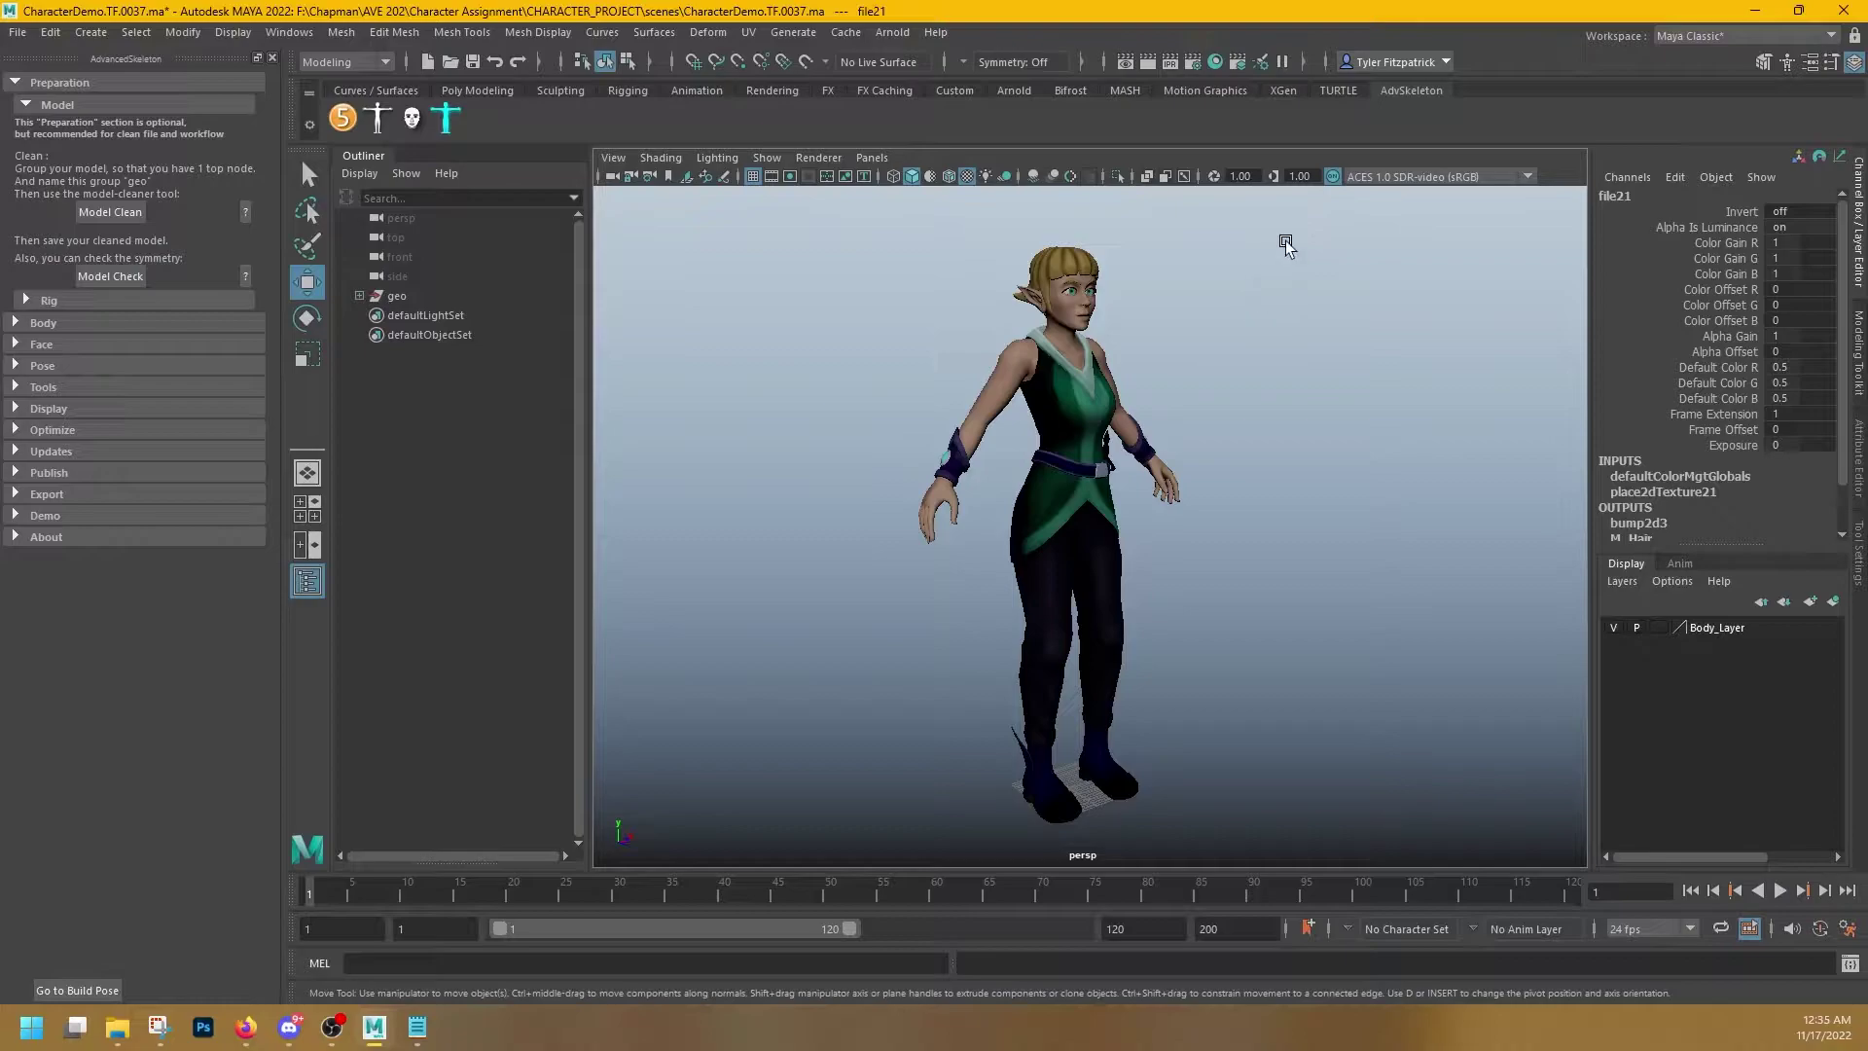
left_click_drag(1270, 275, 868, 774)
left_click(1285, 506)
left_click_drag(1276, 559, 1251, 563, "alt")
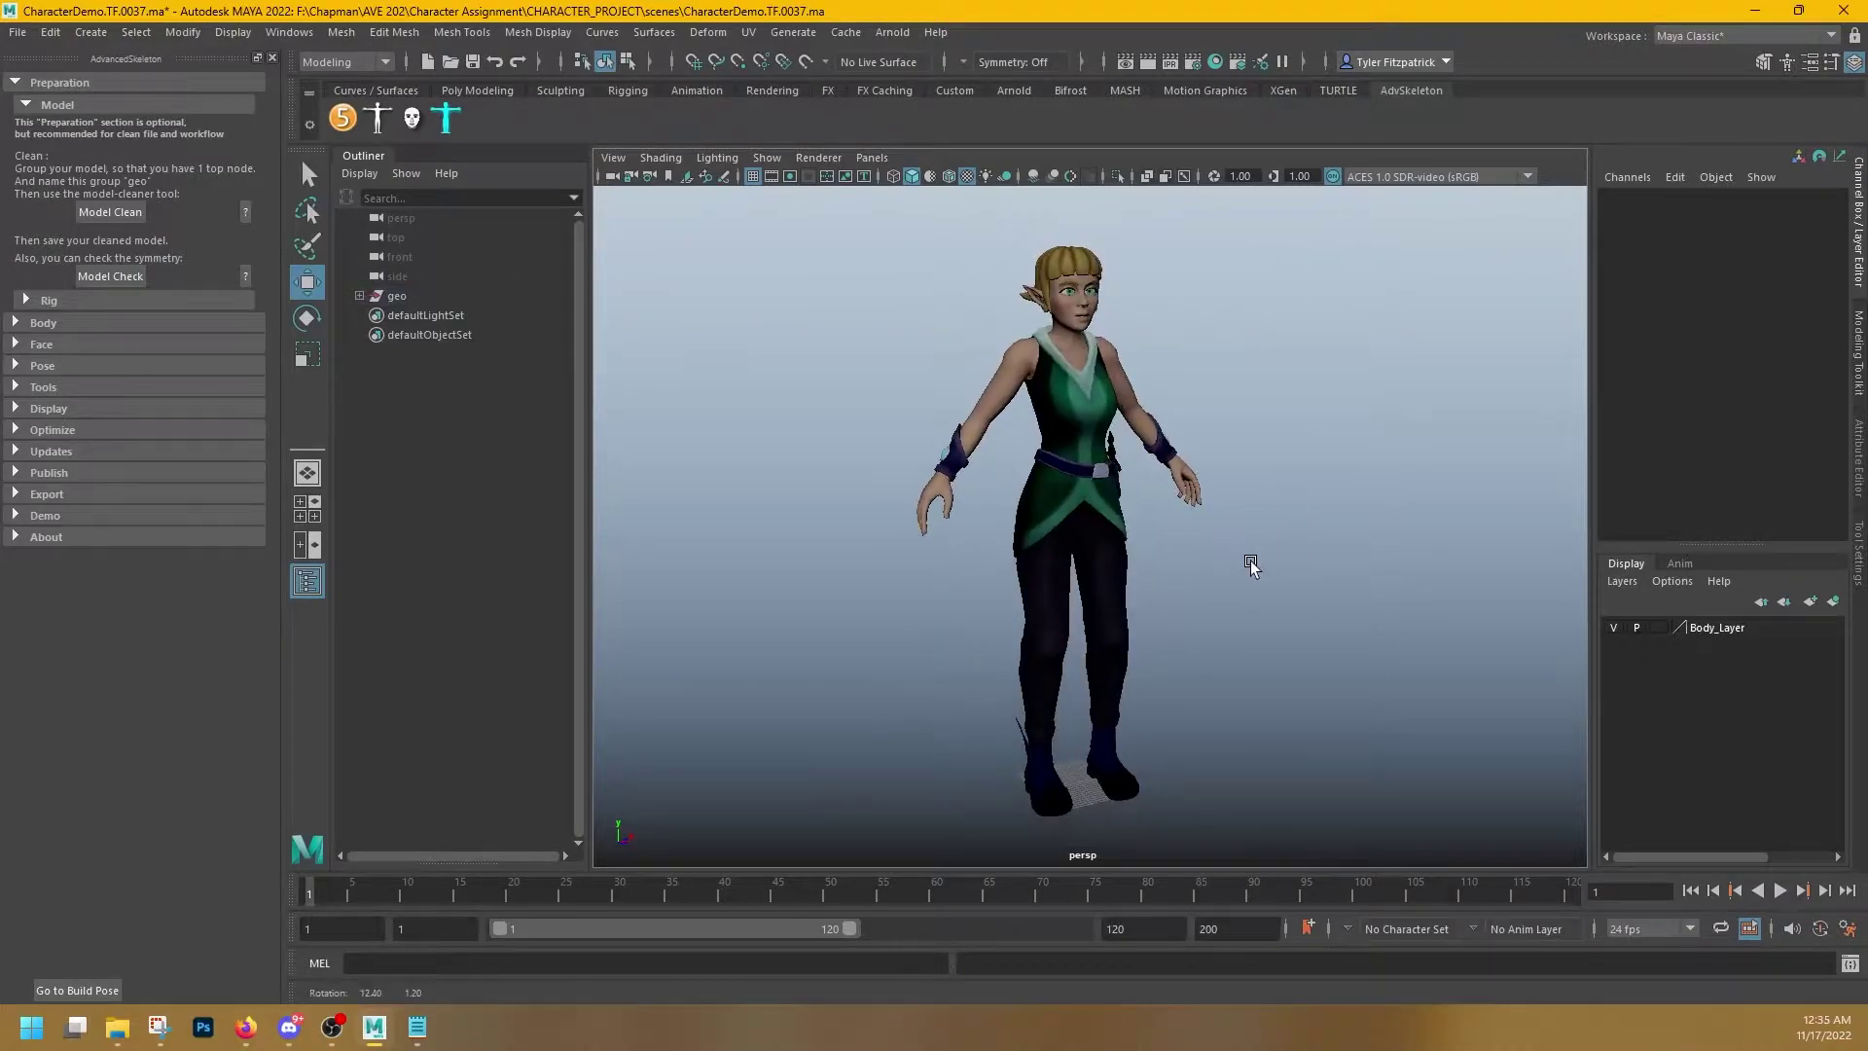
- Save the cleaned scene as a new version named CharacterDemo.TF.0038.Model_Clean.ma in the project's scenes folder
left_click(21, 32)
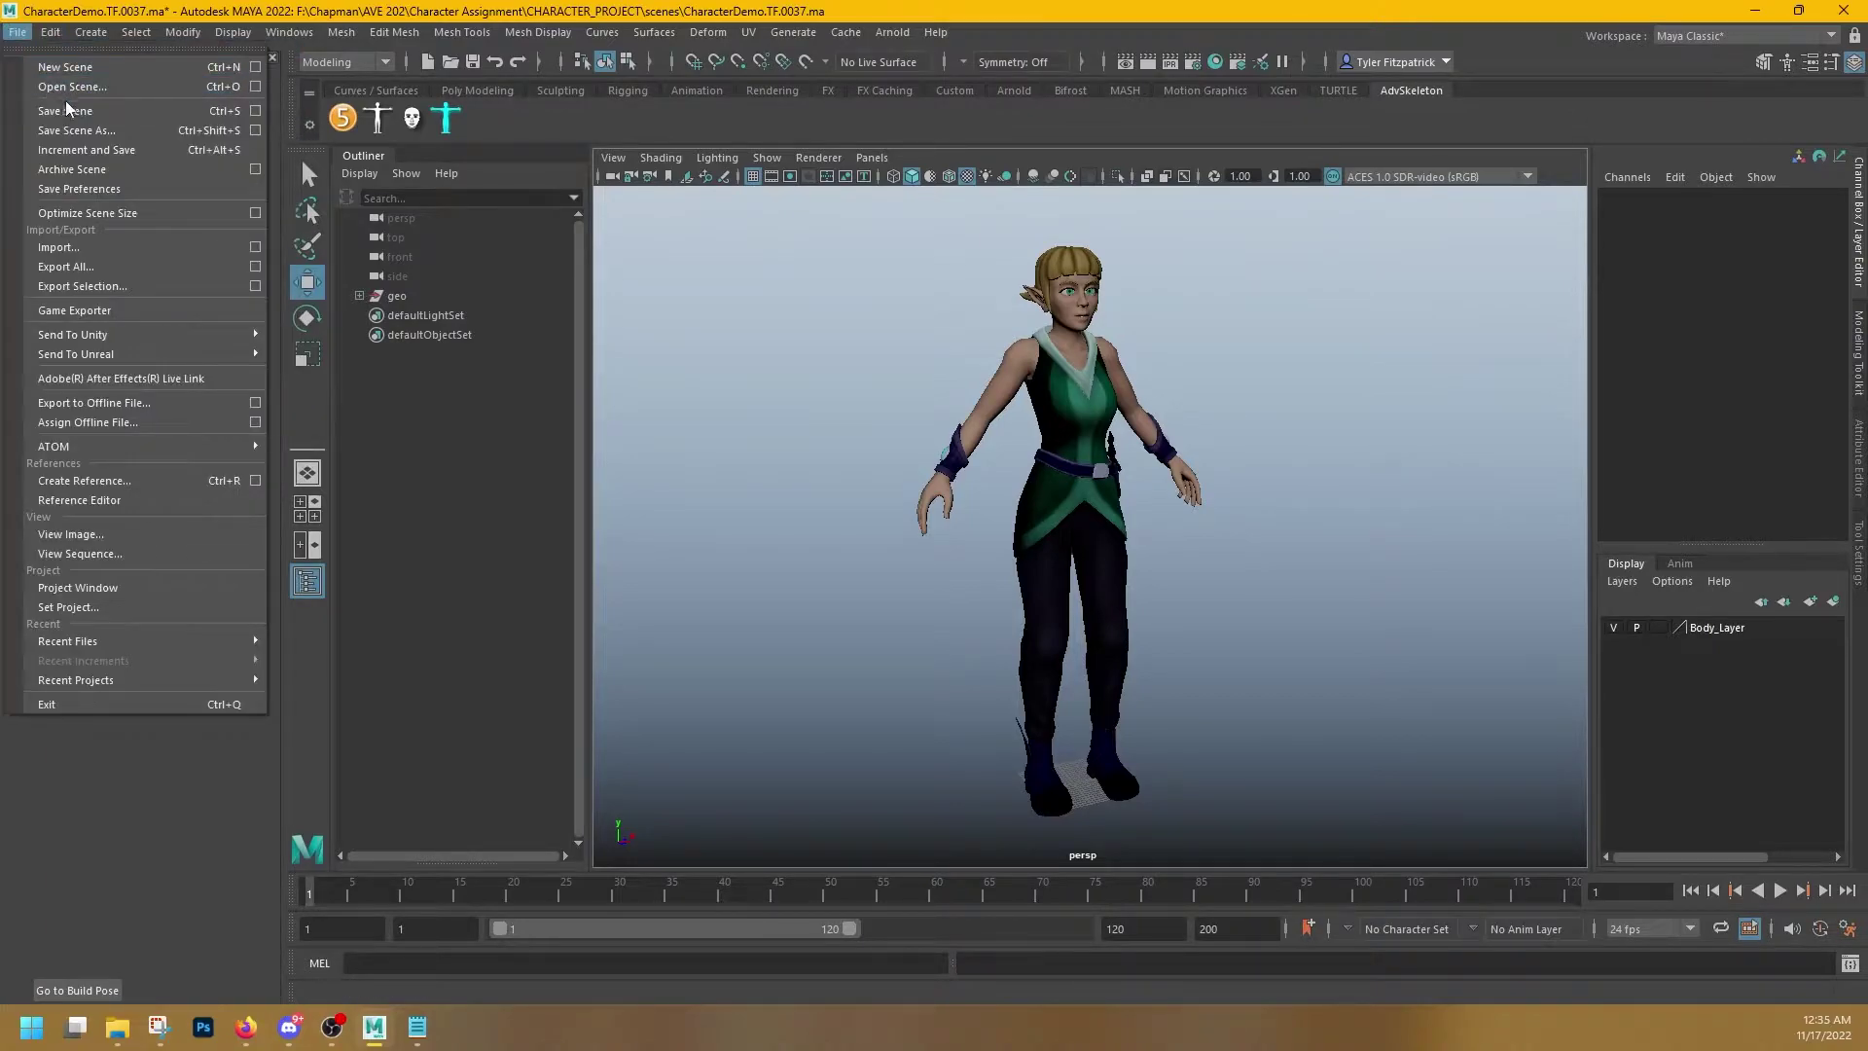
left_click(97, 130)
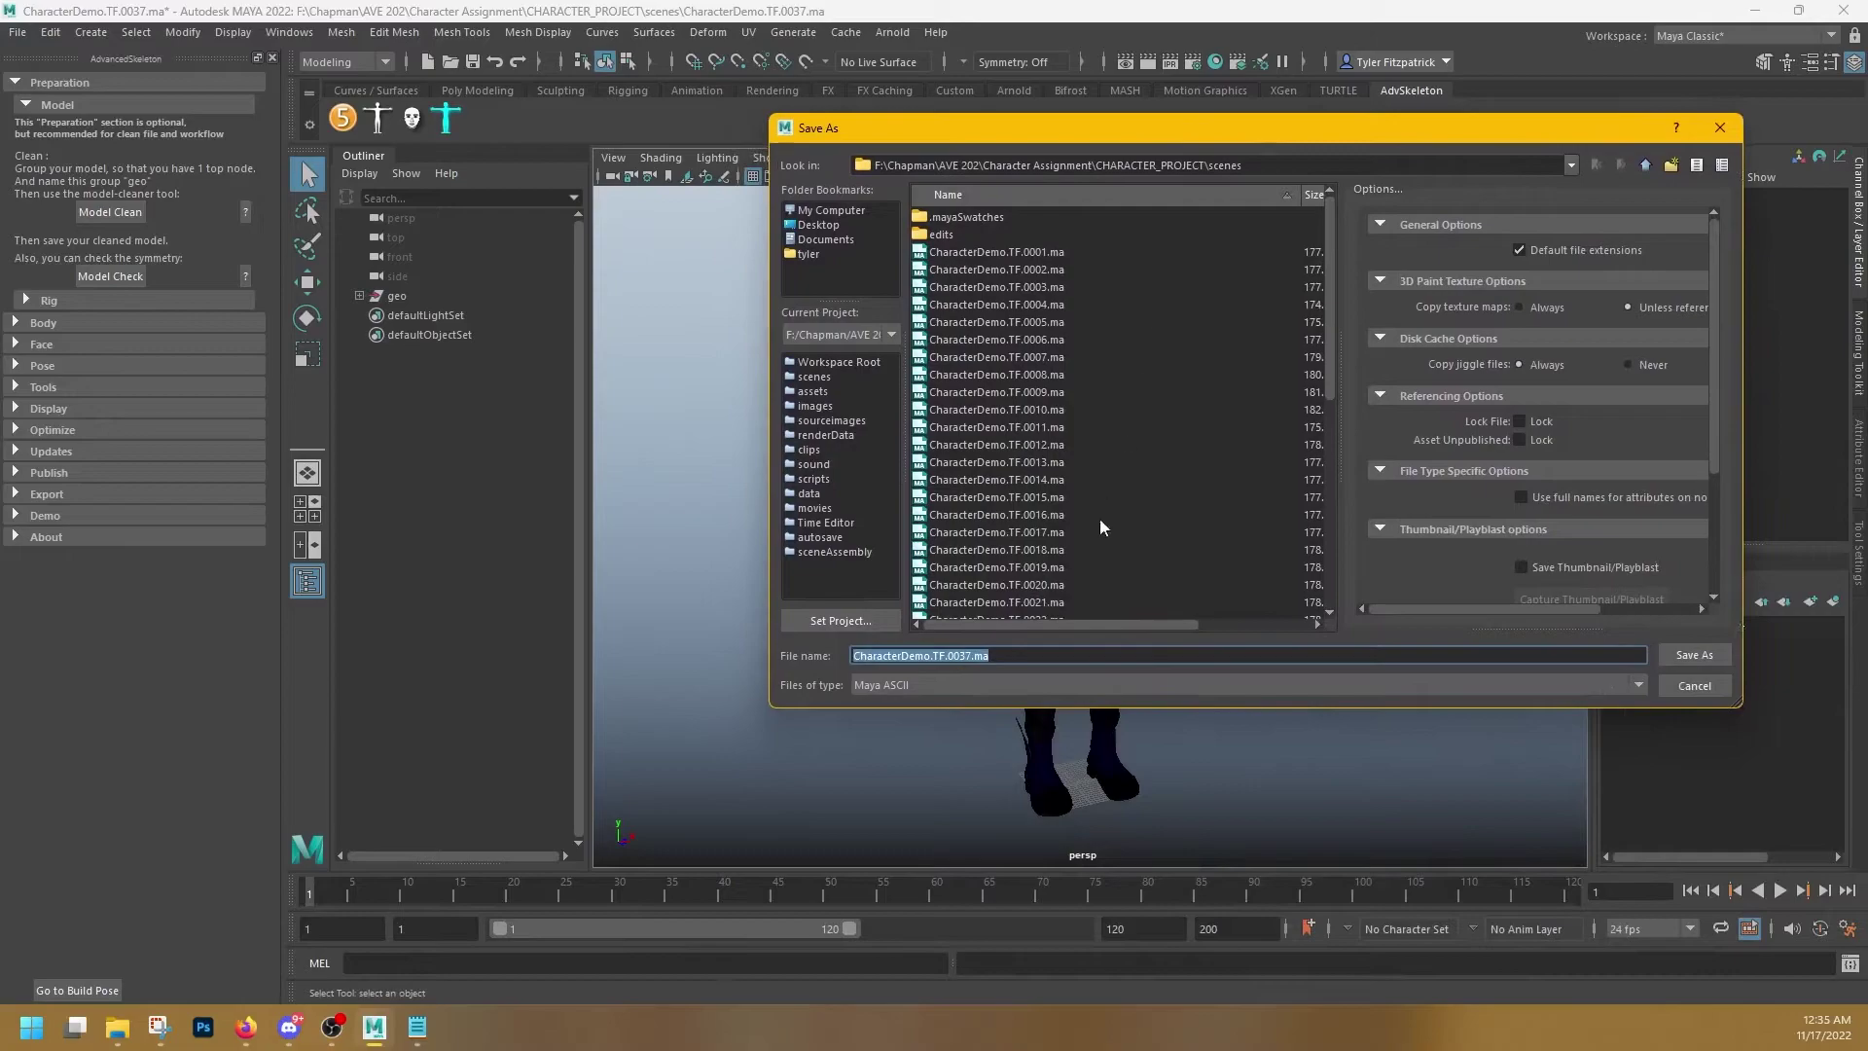
left_click(968, 655)
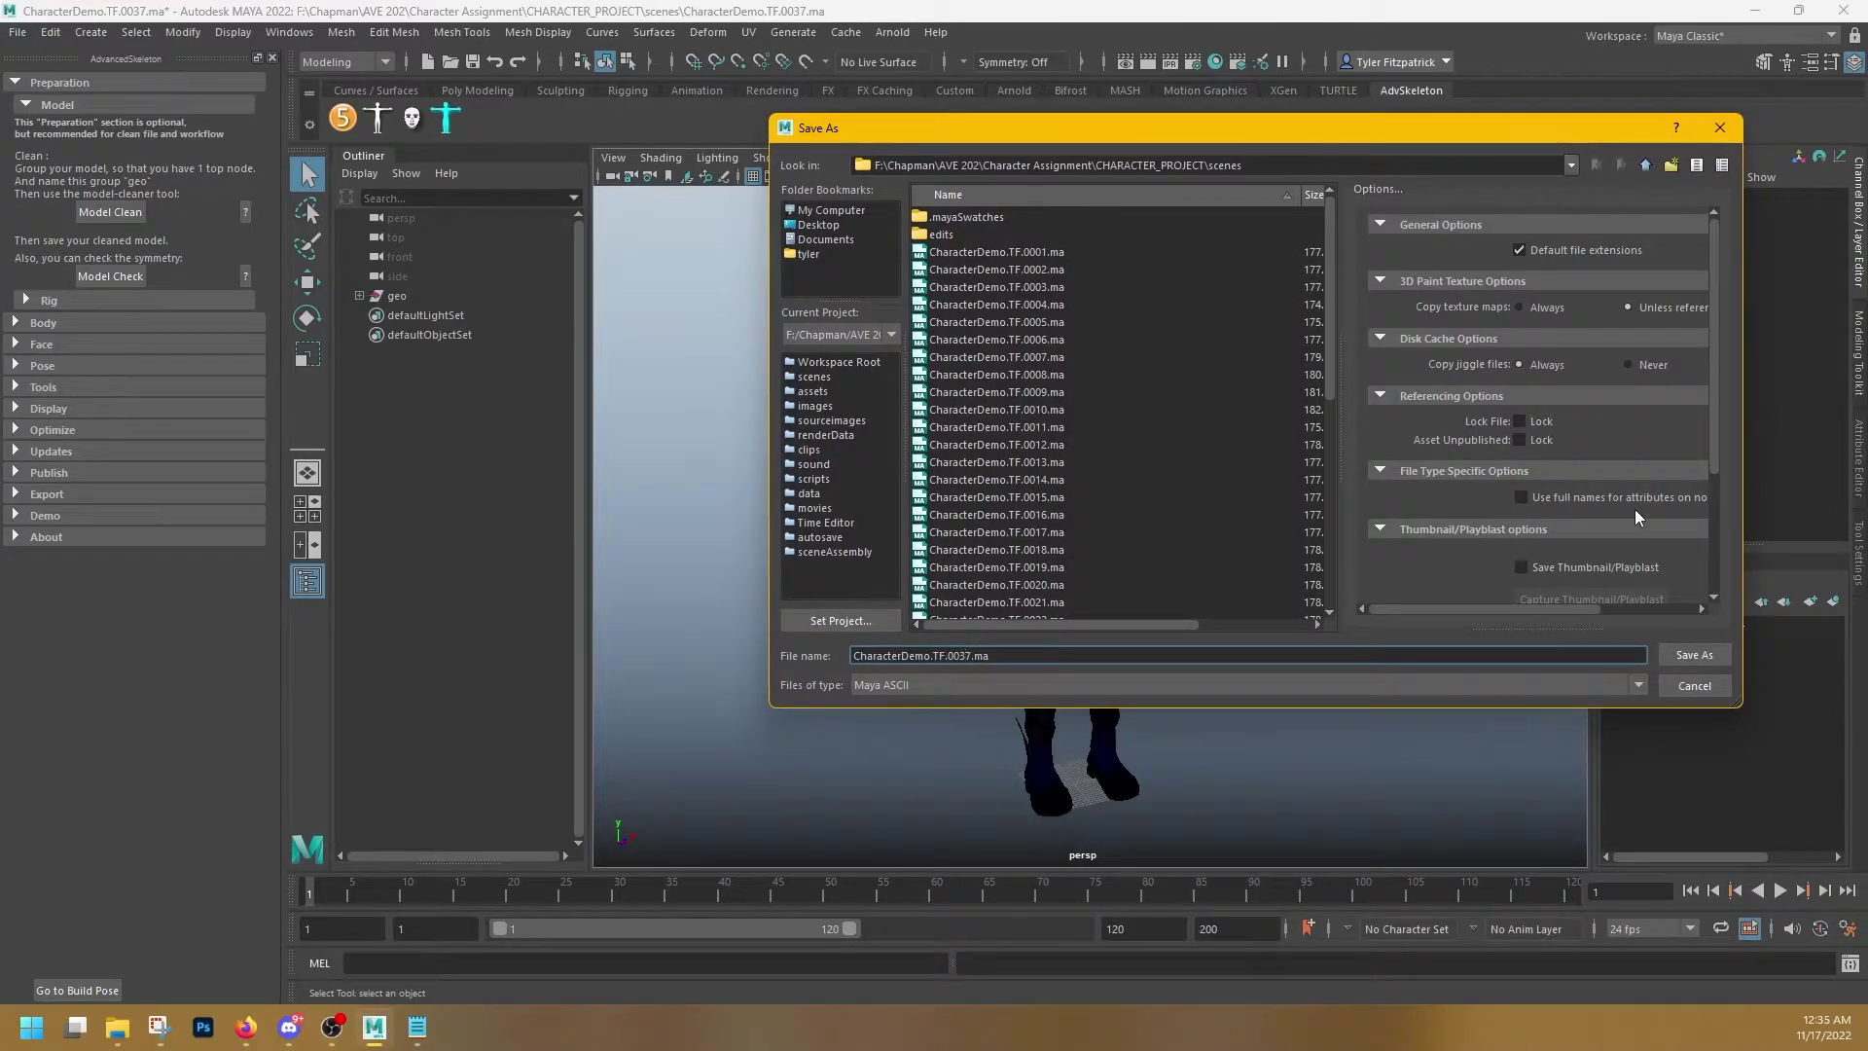
key("BackSpace")
type("8")
key("Left")
key("Left")
key("Left")
key("Delete")
type("_")
key("BackSpace")
type(".")
type("<R")
key("BackSpace")
key("BackSpace")
type("<Model_Clean")
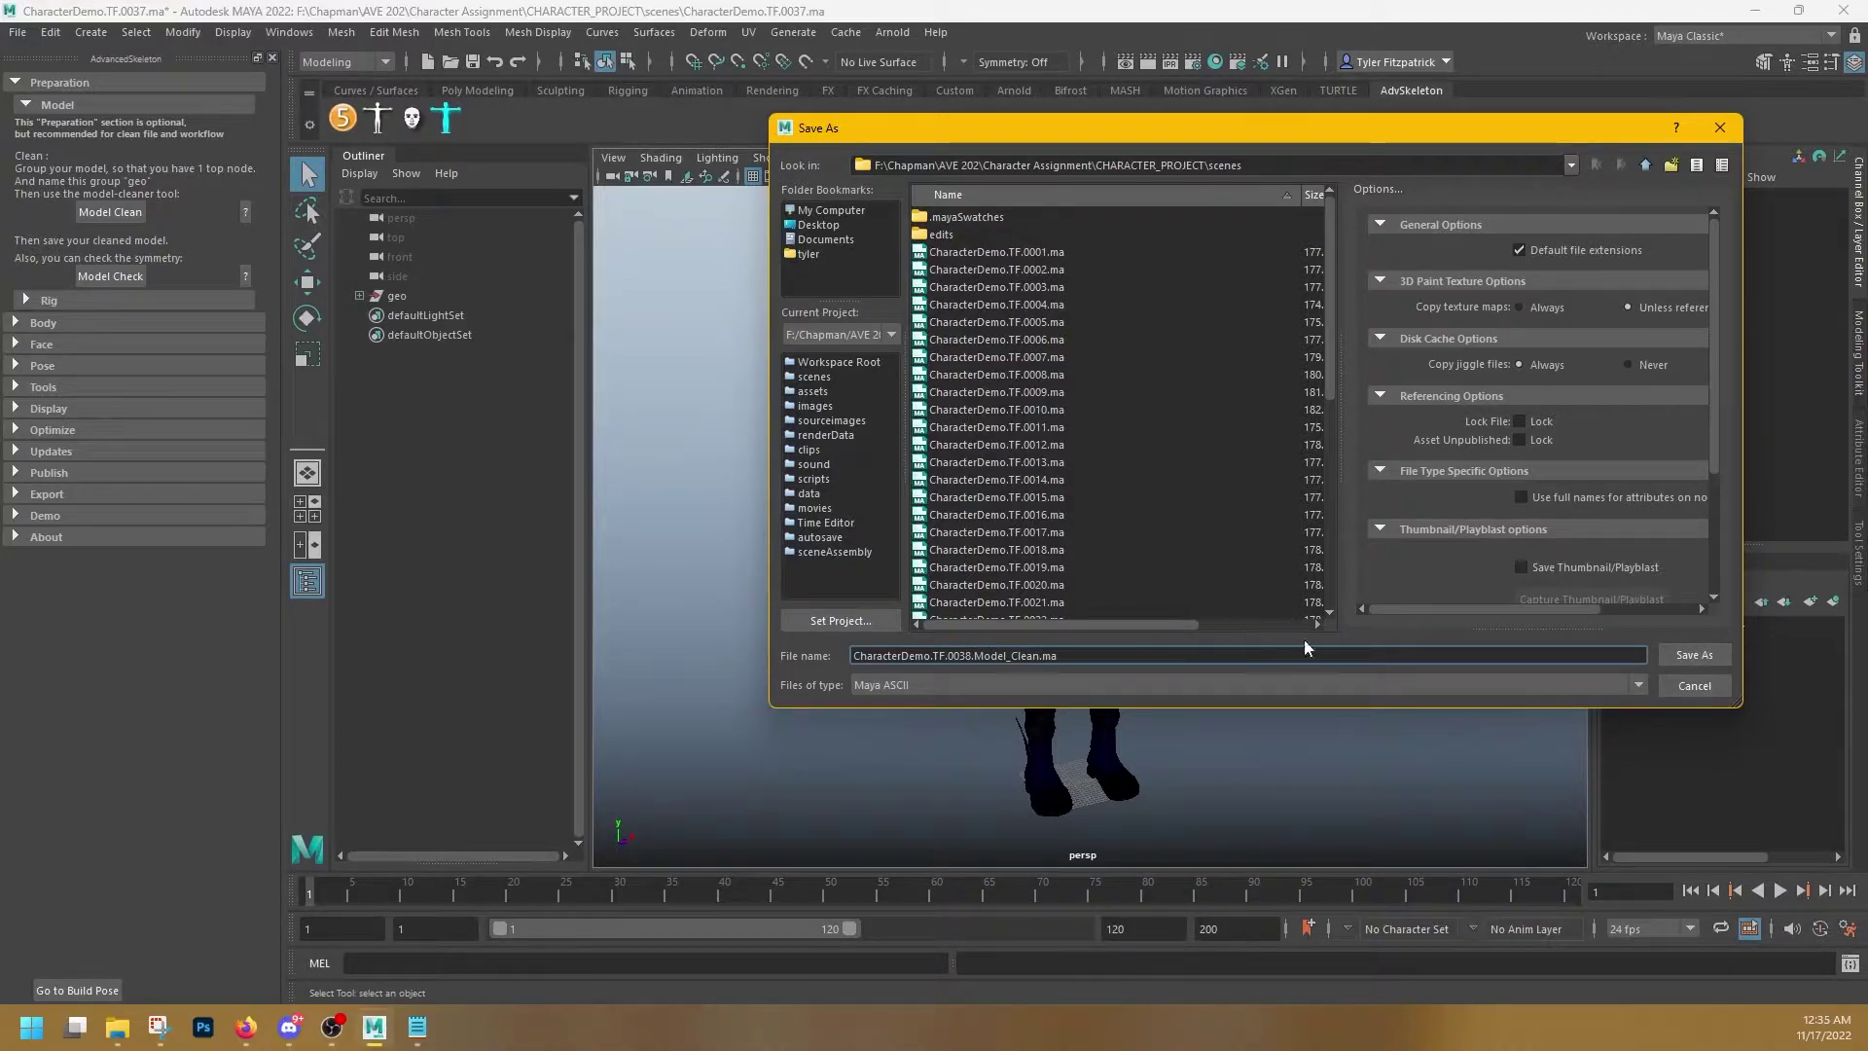
scroll(1051, 389, "down", 7)
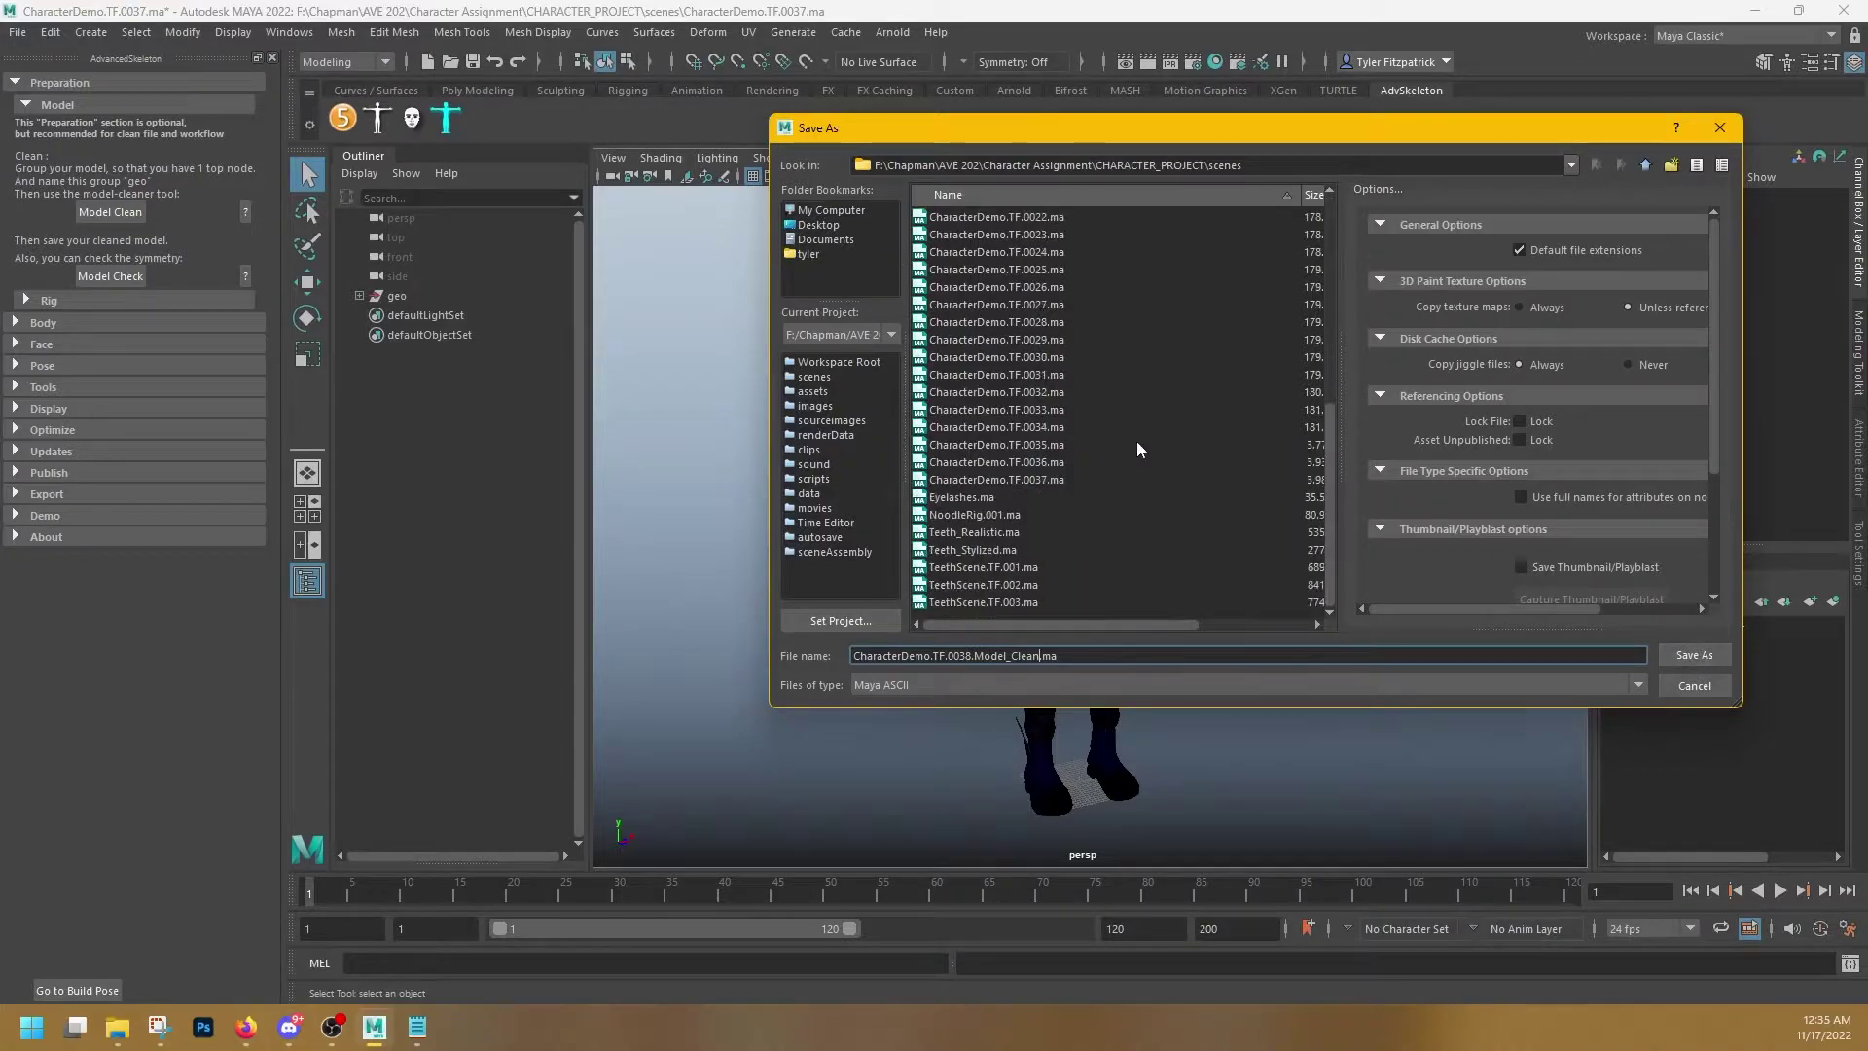
left_click(1687, 654)
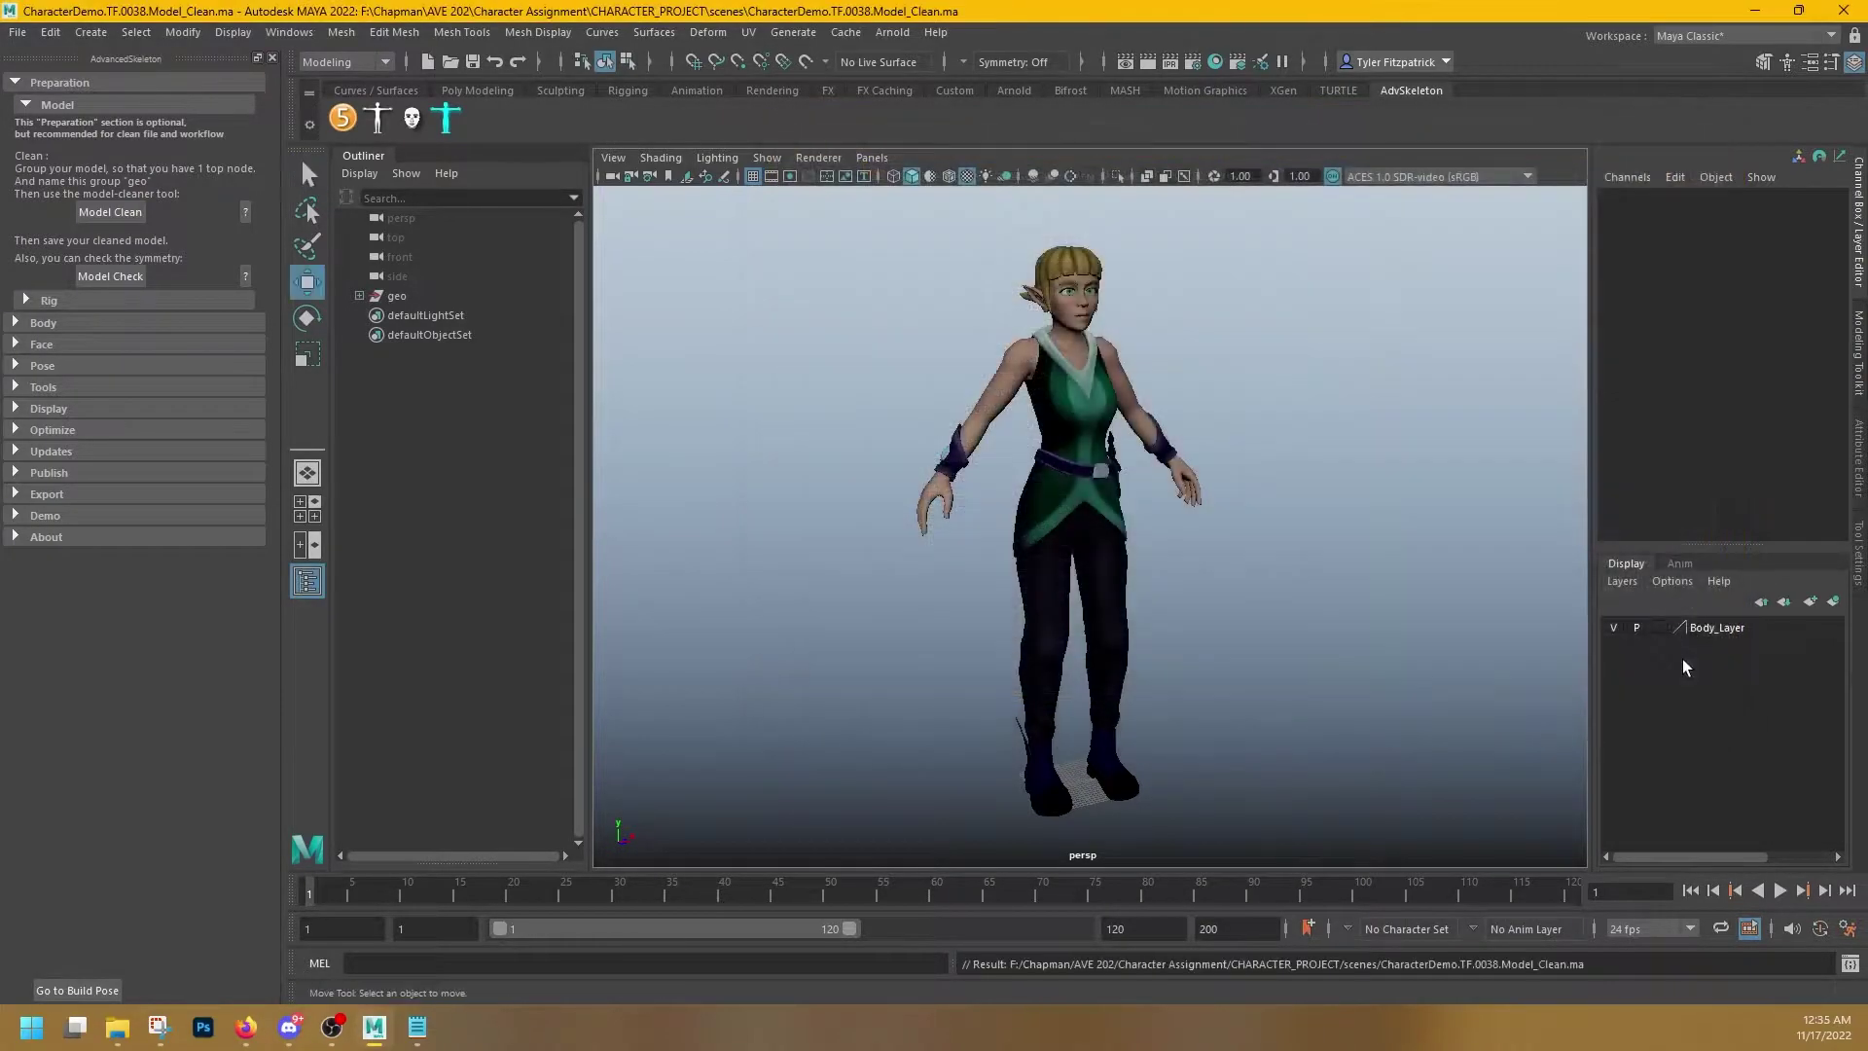
- Create a new empty scene for the rig file with Advanced Skeleton's Rig preparation tools
left_click(27, 301)
left_click(44, 107)
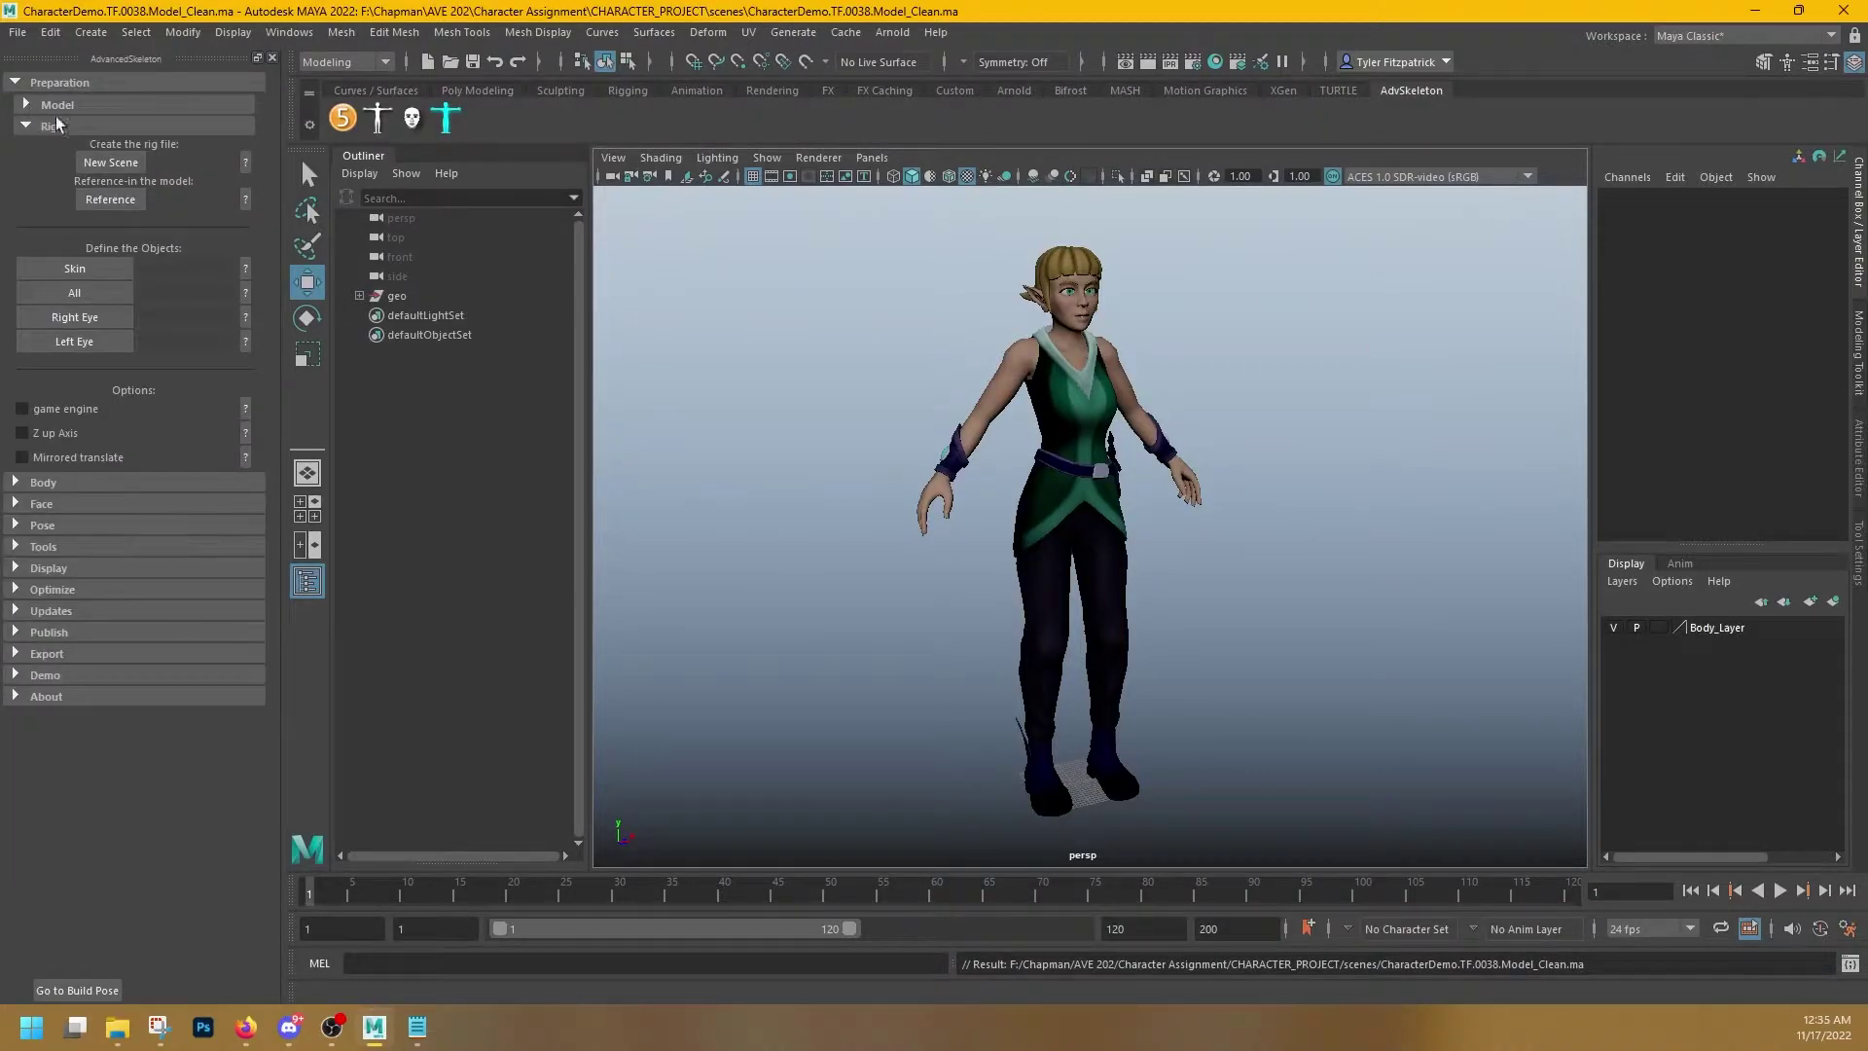
left_click(125, 164)
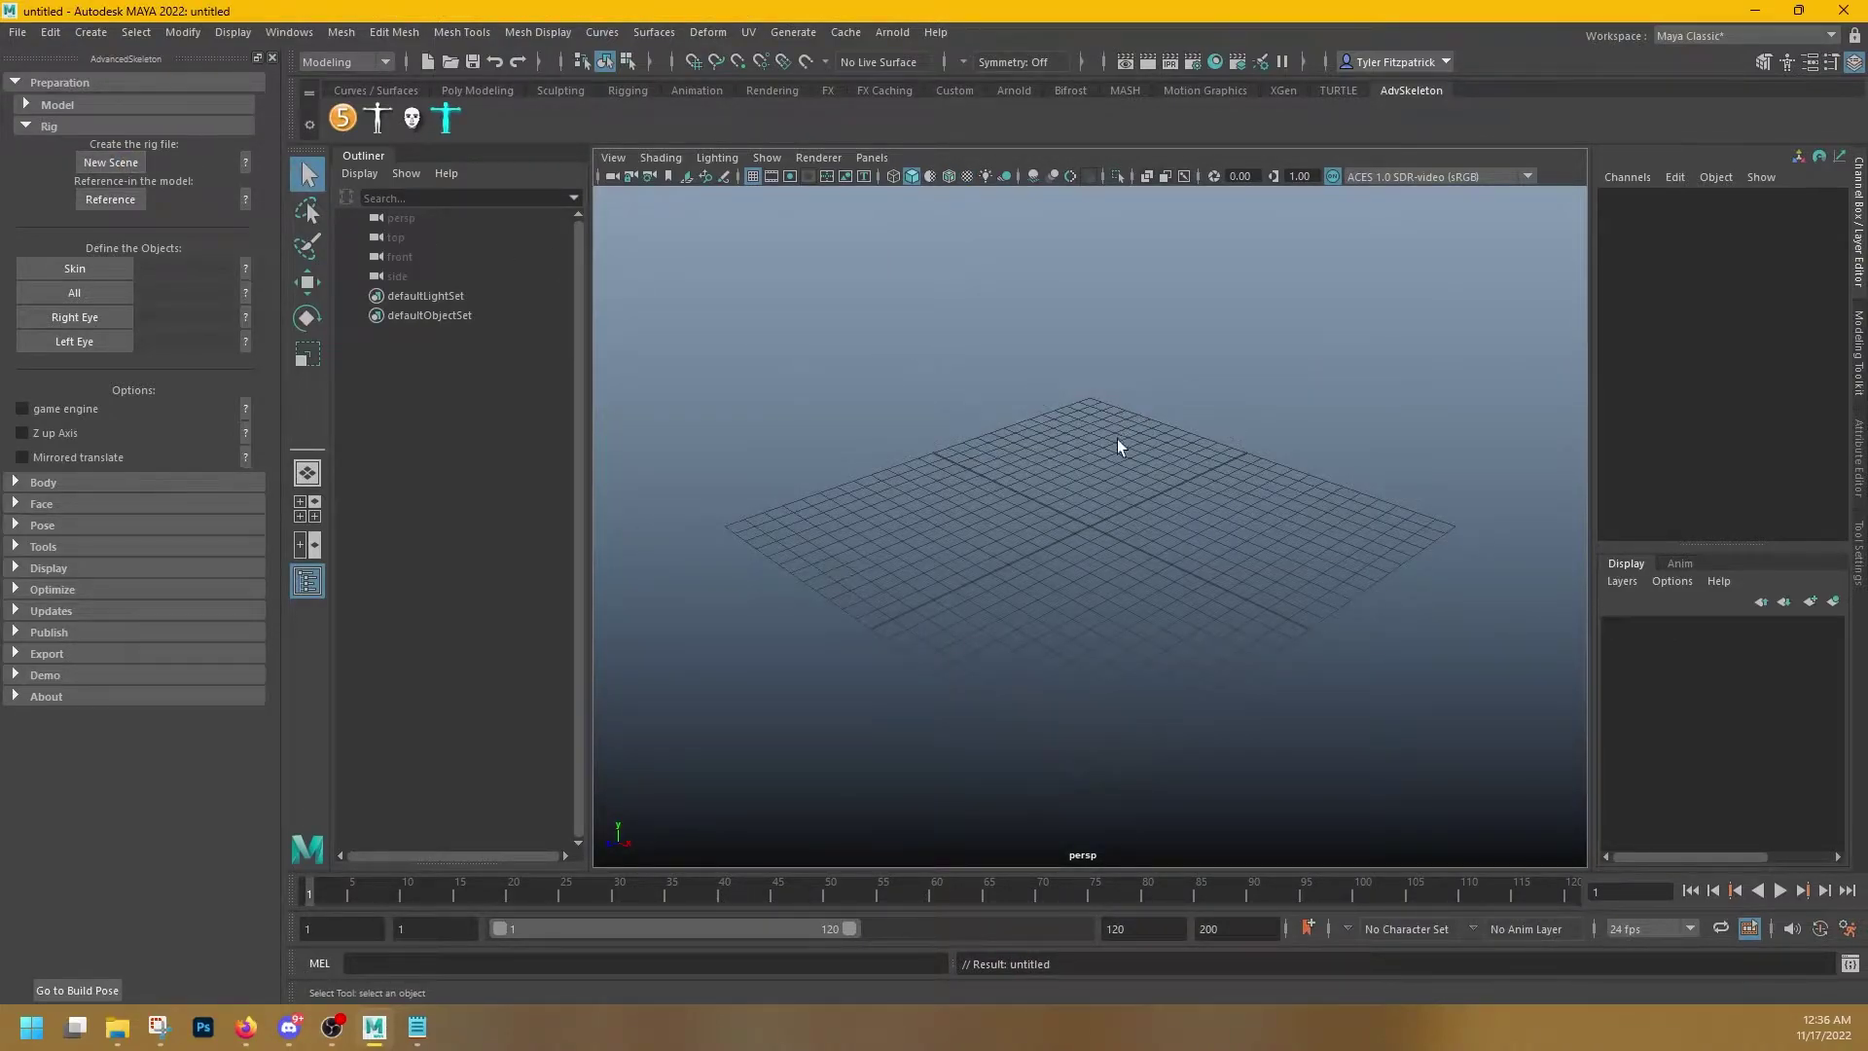
mouse_move(1118, 438)
left_mouse_down("alt")
mouse_move(1222, 383)
mouse_move(1076, 421)
mouse_move(1092, 446)
mouse_move(1126, 383)
mouse_move(1096, 429)
left_mouse_up("alt")
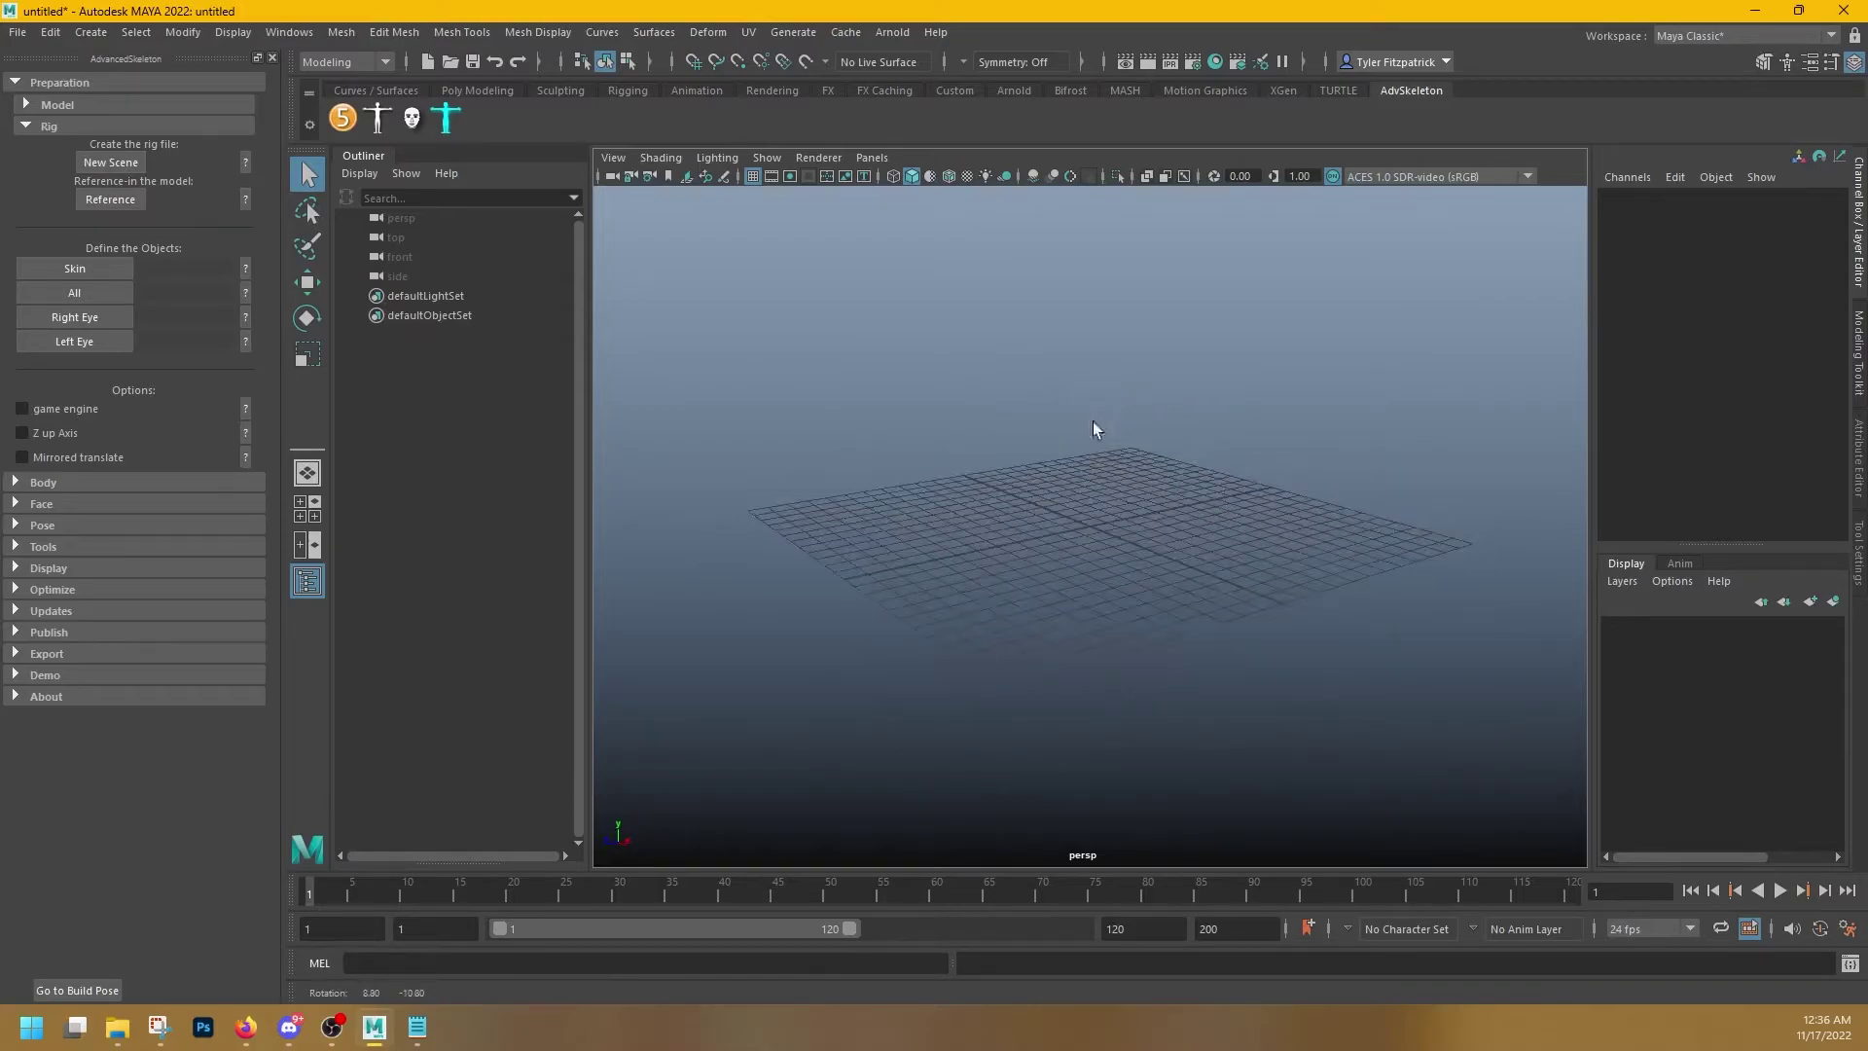
- Reference the Maya ASCII file CharacterDemo.TF.0038.Model_Clean.ma into the rig scene through Advanced Skeleton
left_click(137, 201)
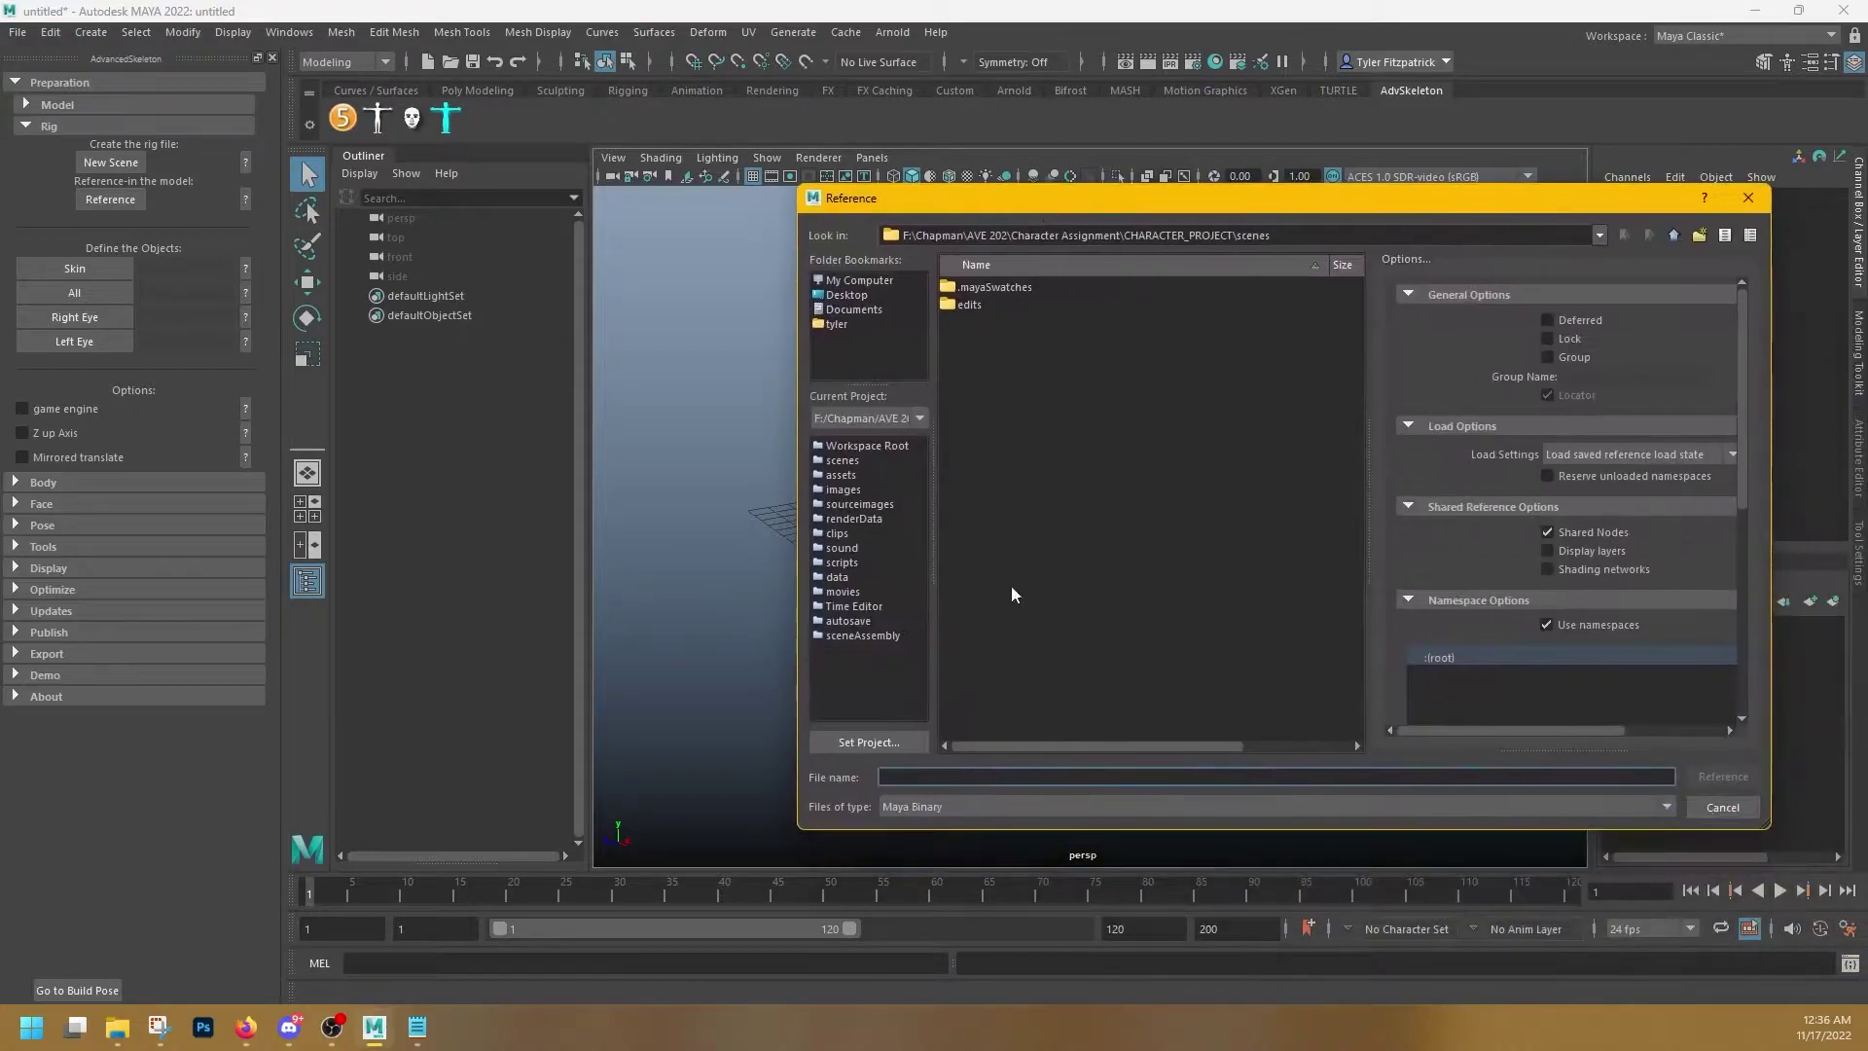
left_click(955, 807)
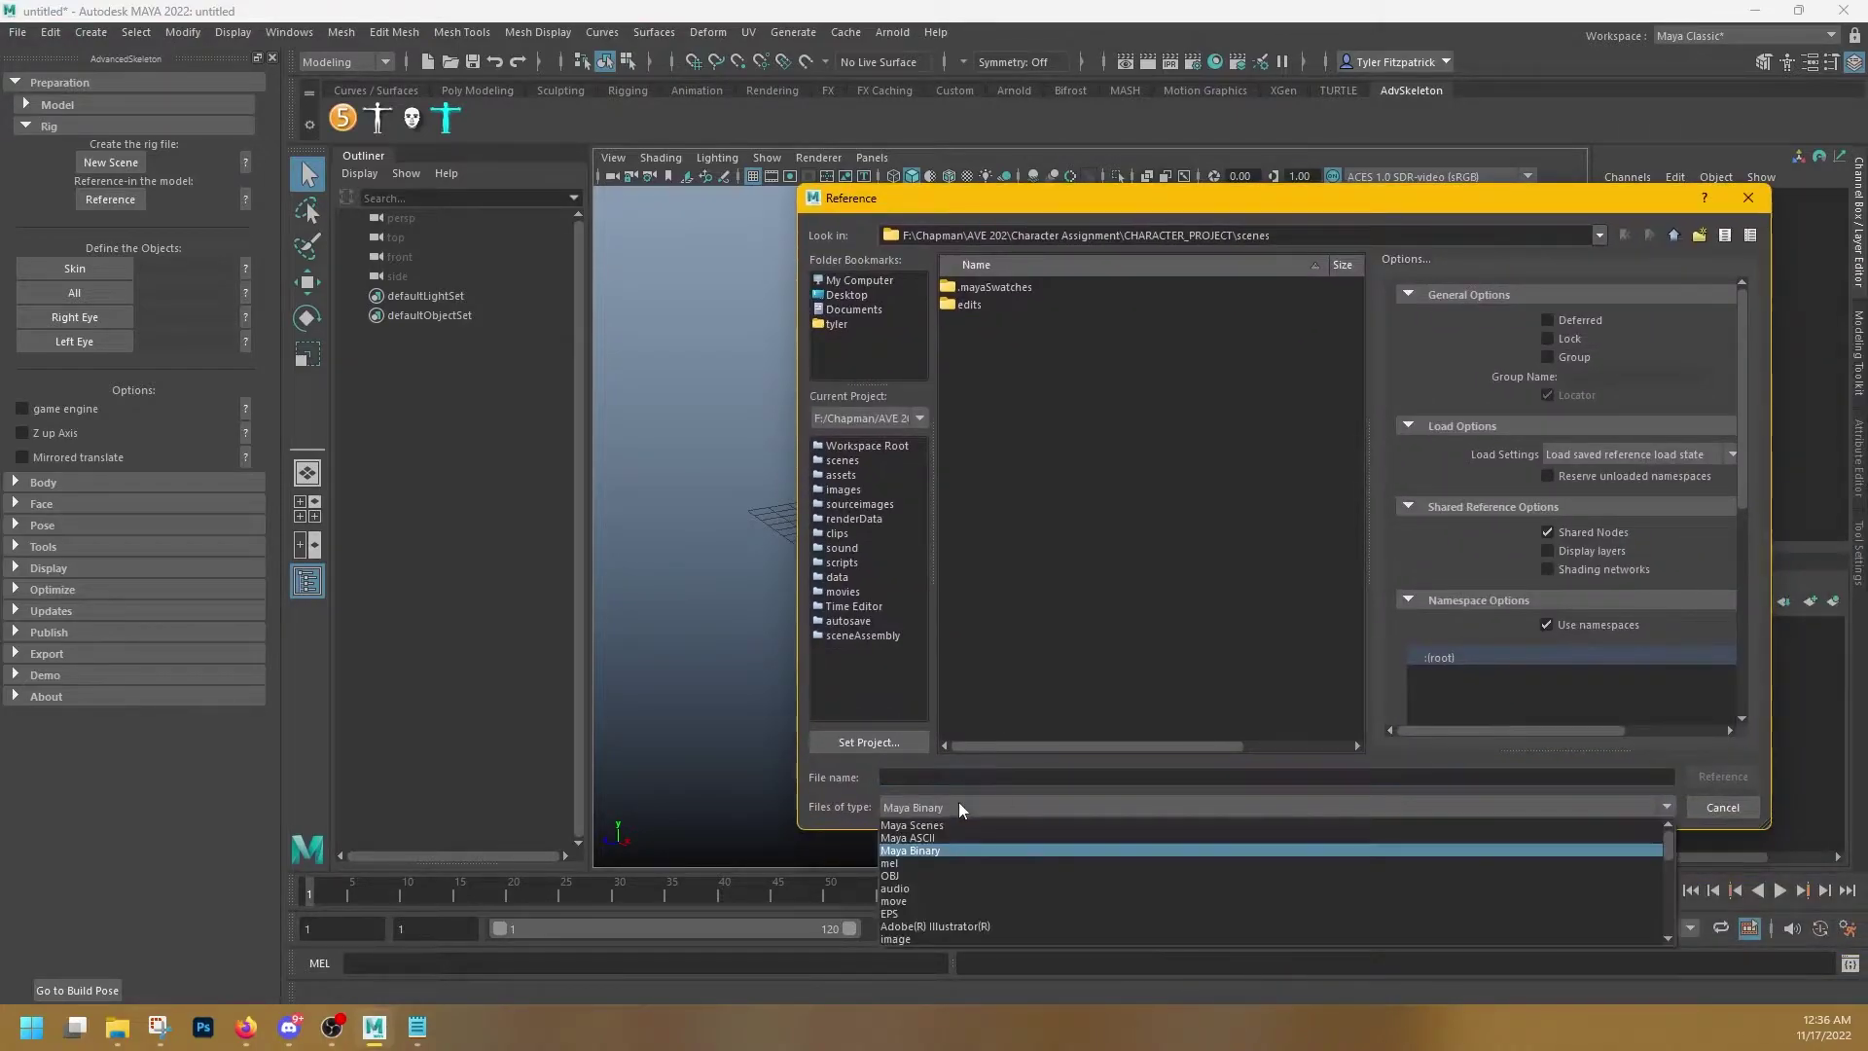
left_click(955, 837)
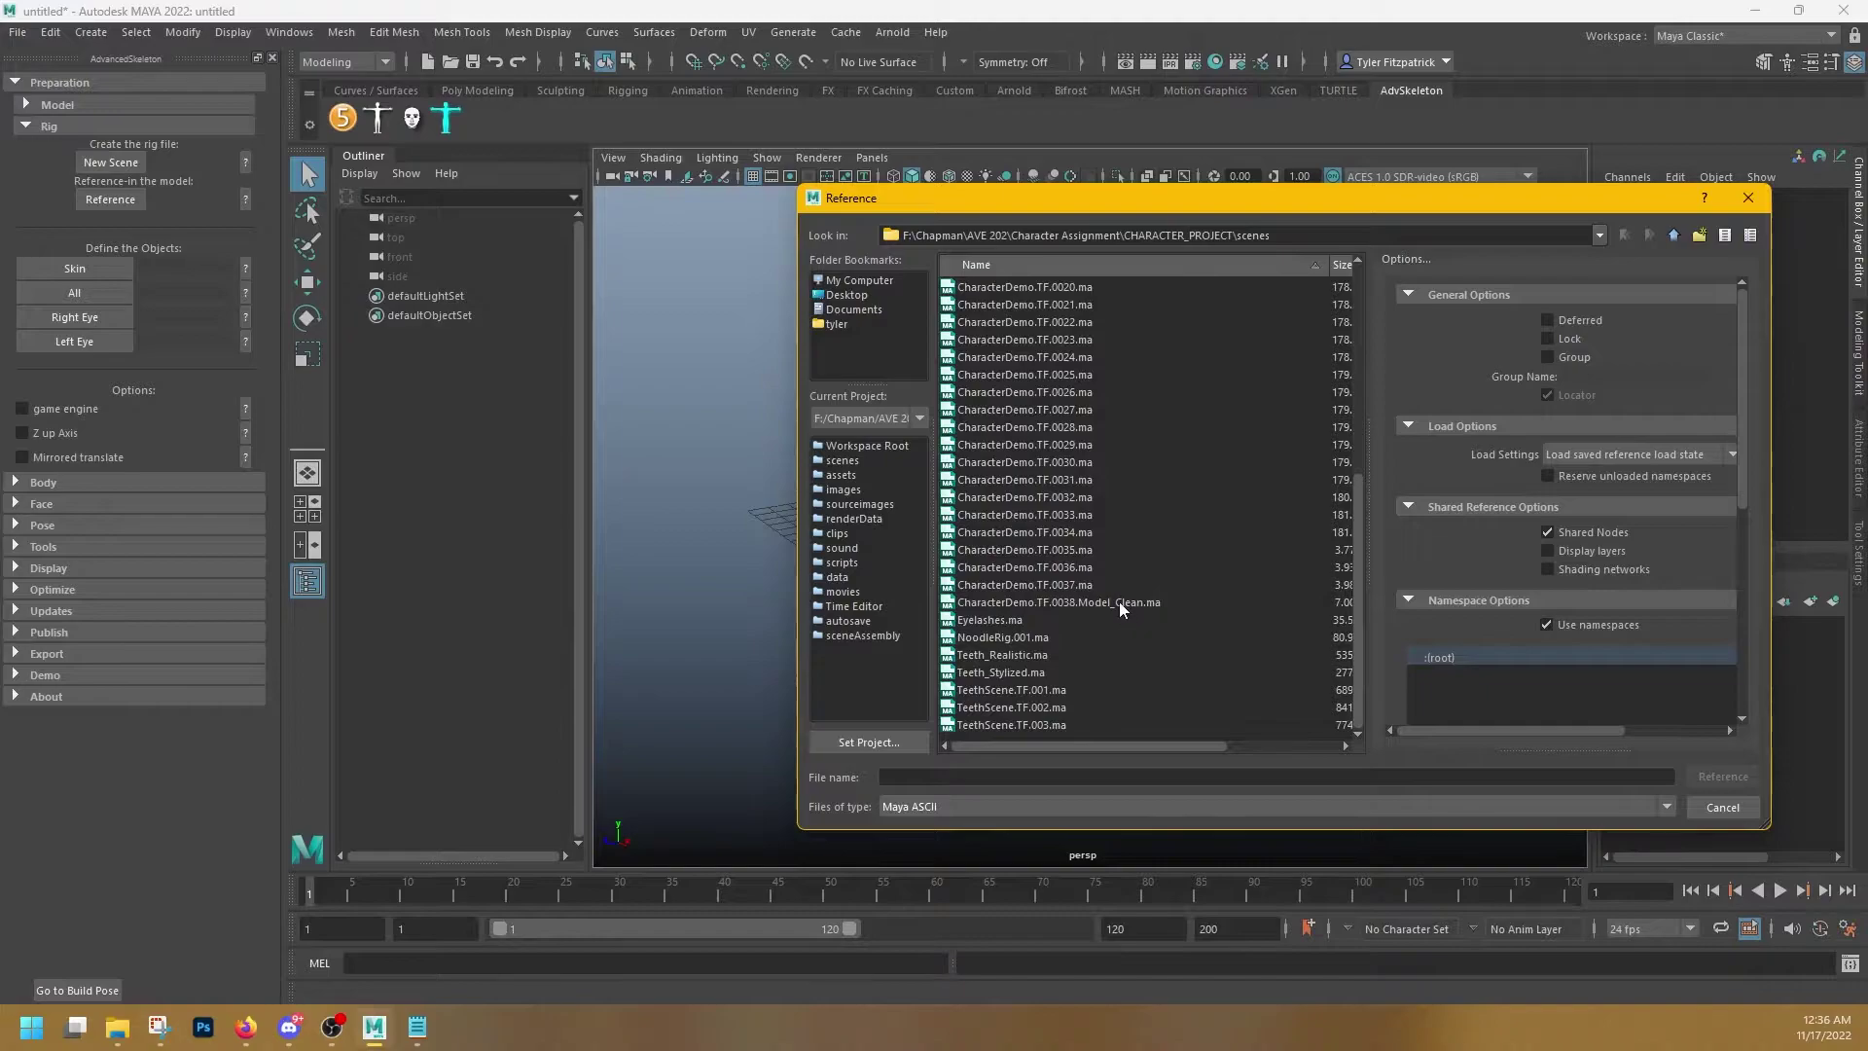
scroll(1124, 605, "down", 1)
left_click(1124, 603)
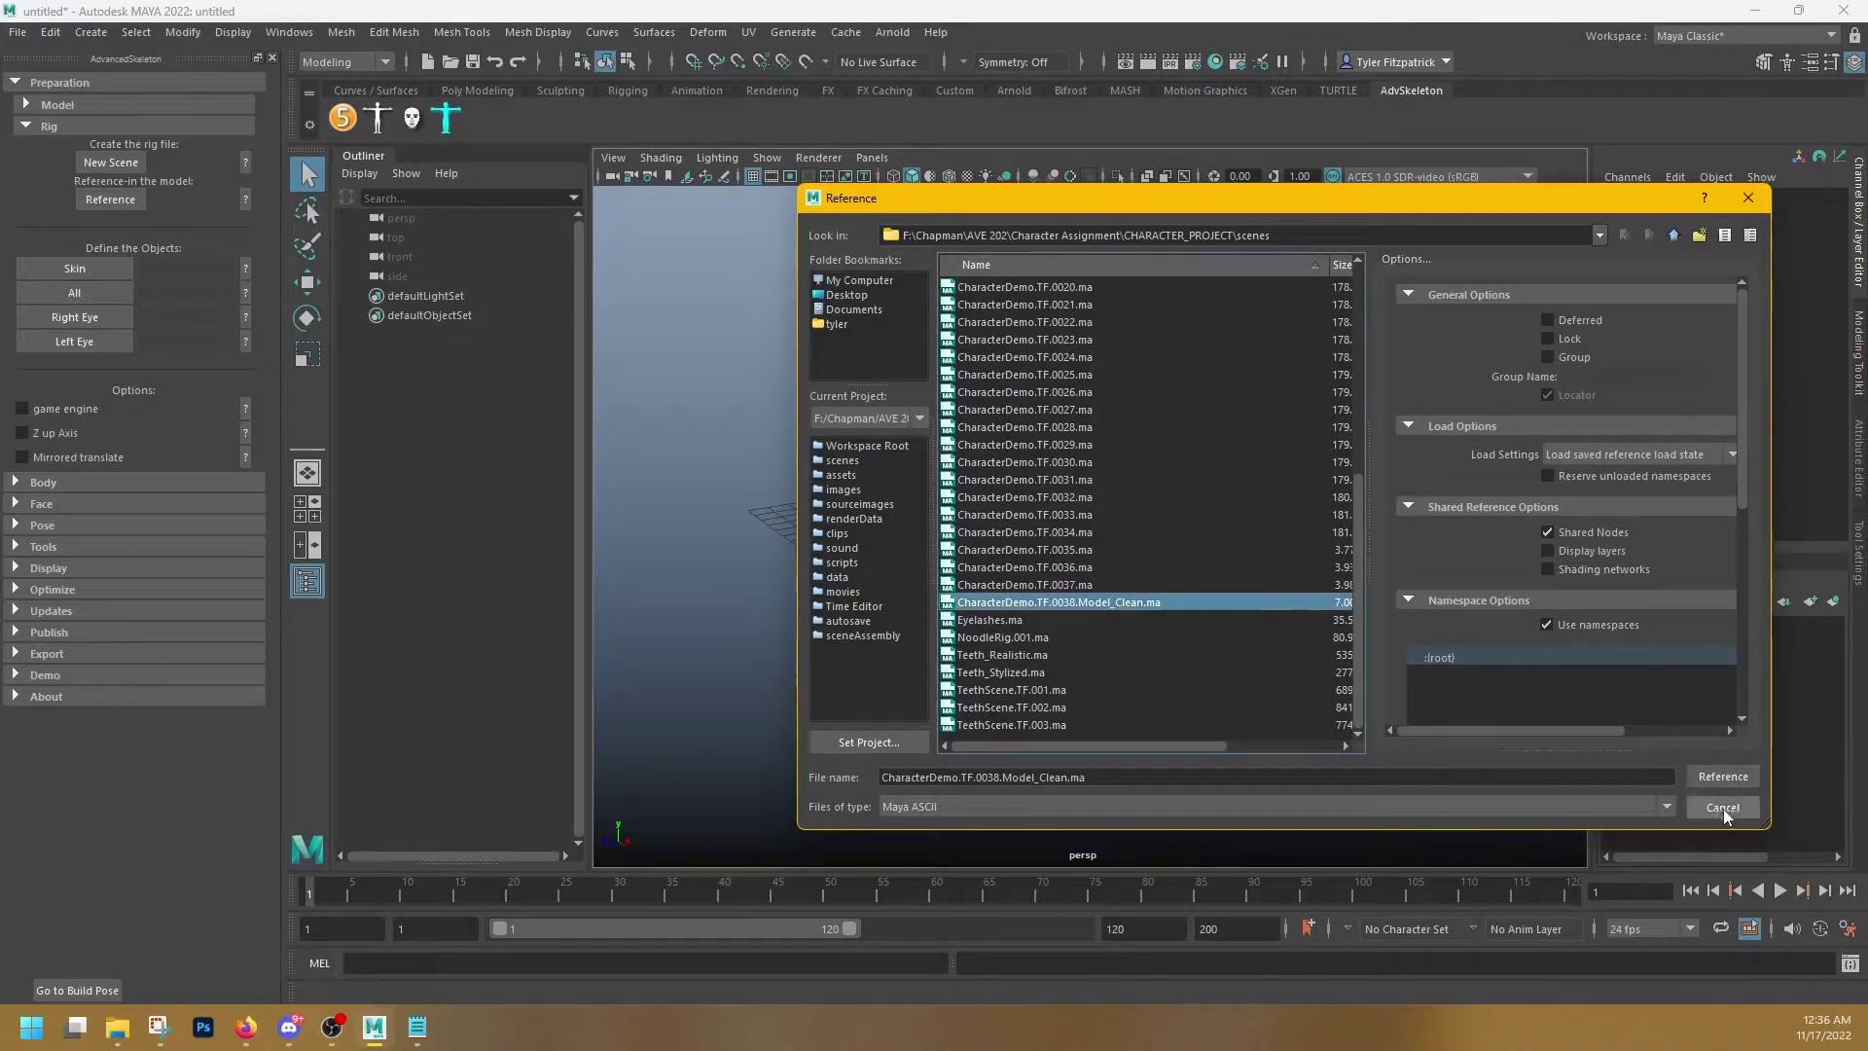
left_click(1723, 776)
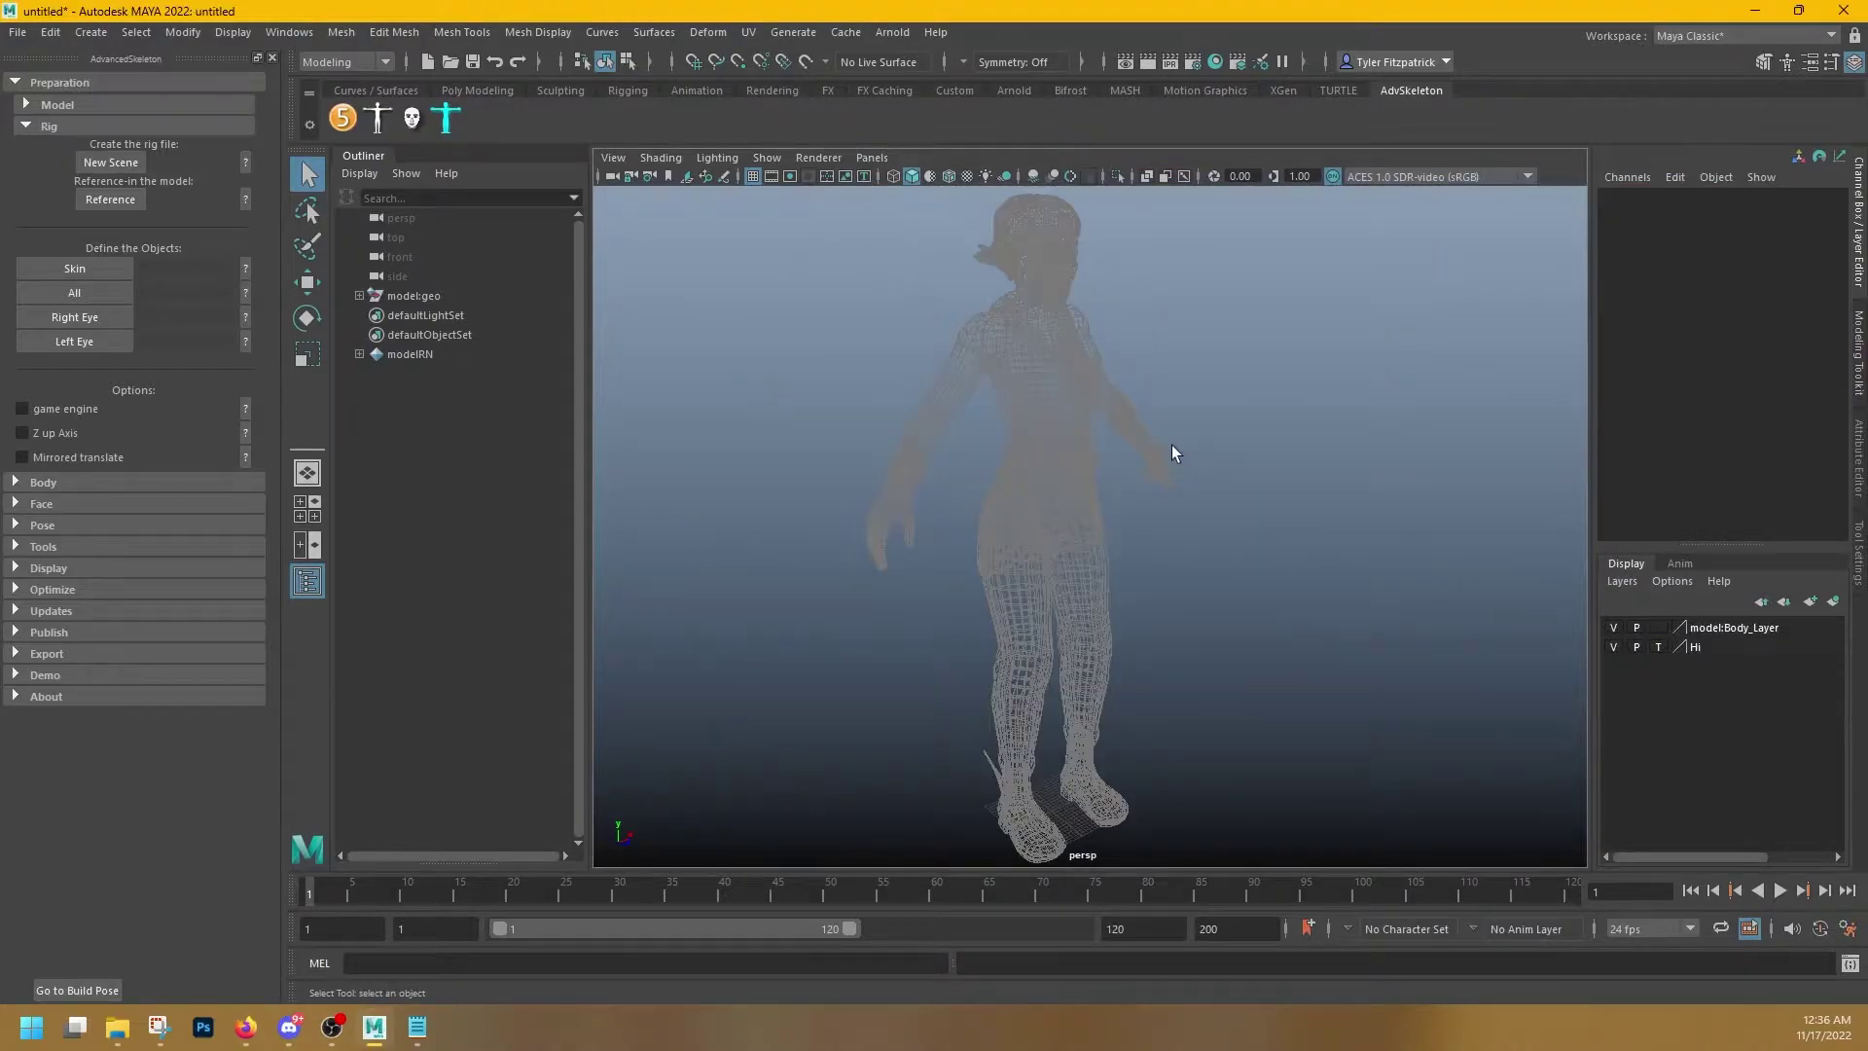
mouse_move(1259, 627)
left_mouse_down("alt")
mouse_move(1242, 639)
mouse_move(1272, 655)
left_mouse_up("alt")
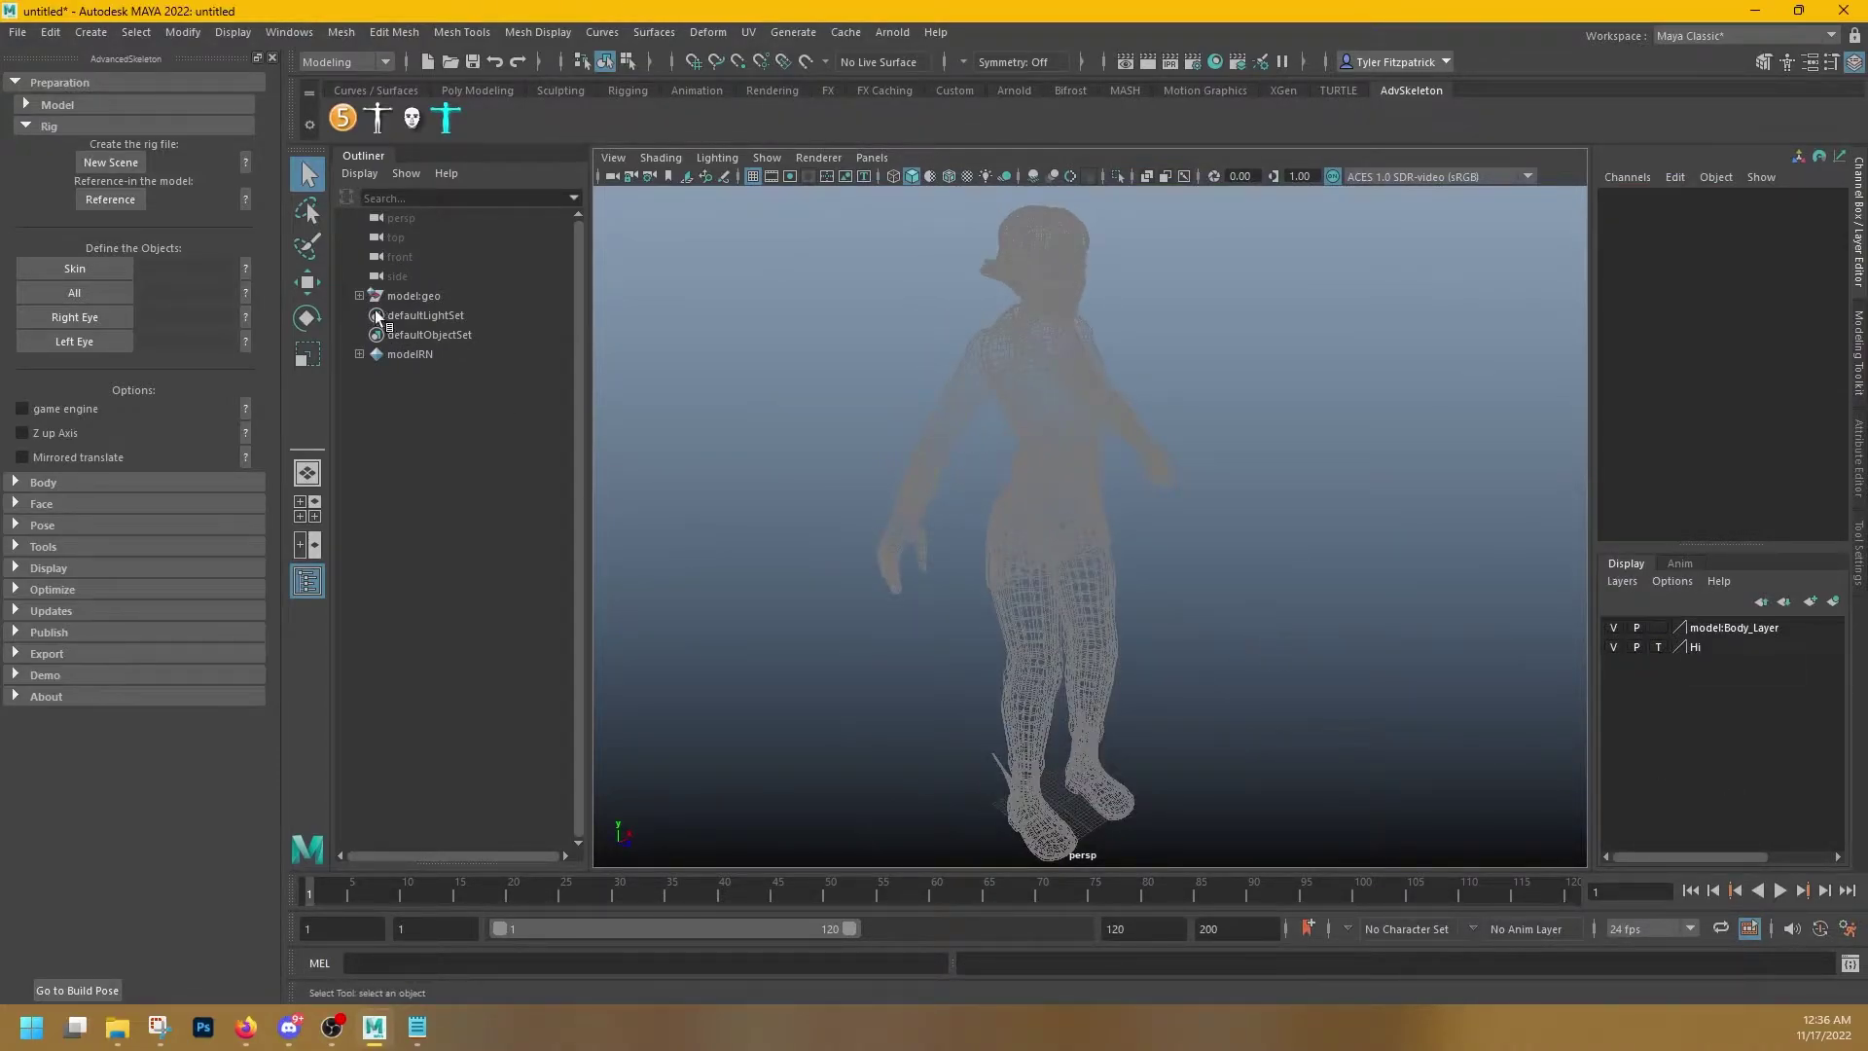
mouse_move(1348, 512)
left_mouse_down("alt")
mouse_move(1271, 509)
mouse_move(1344, 498)
mouse_move(1318, 506)
left_mouse_up("alt")
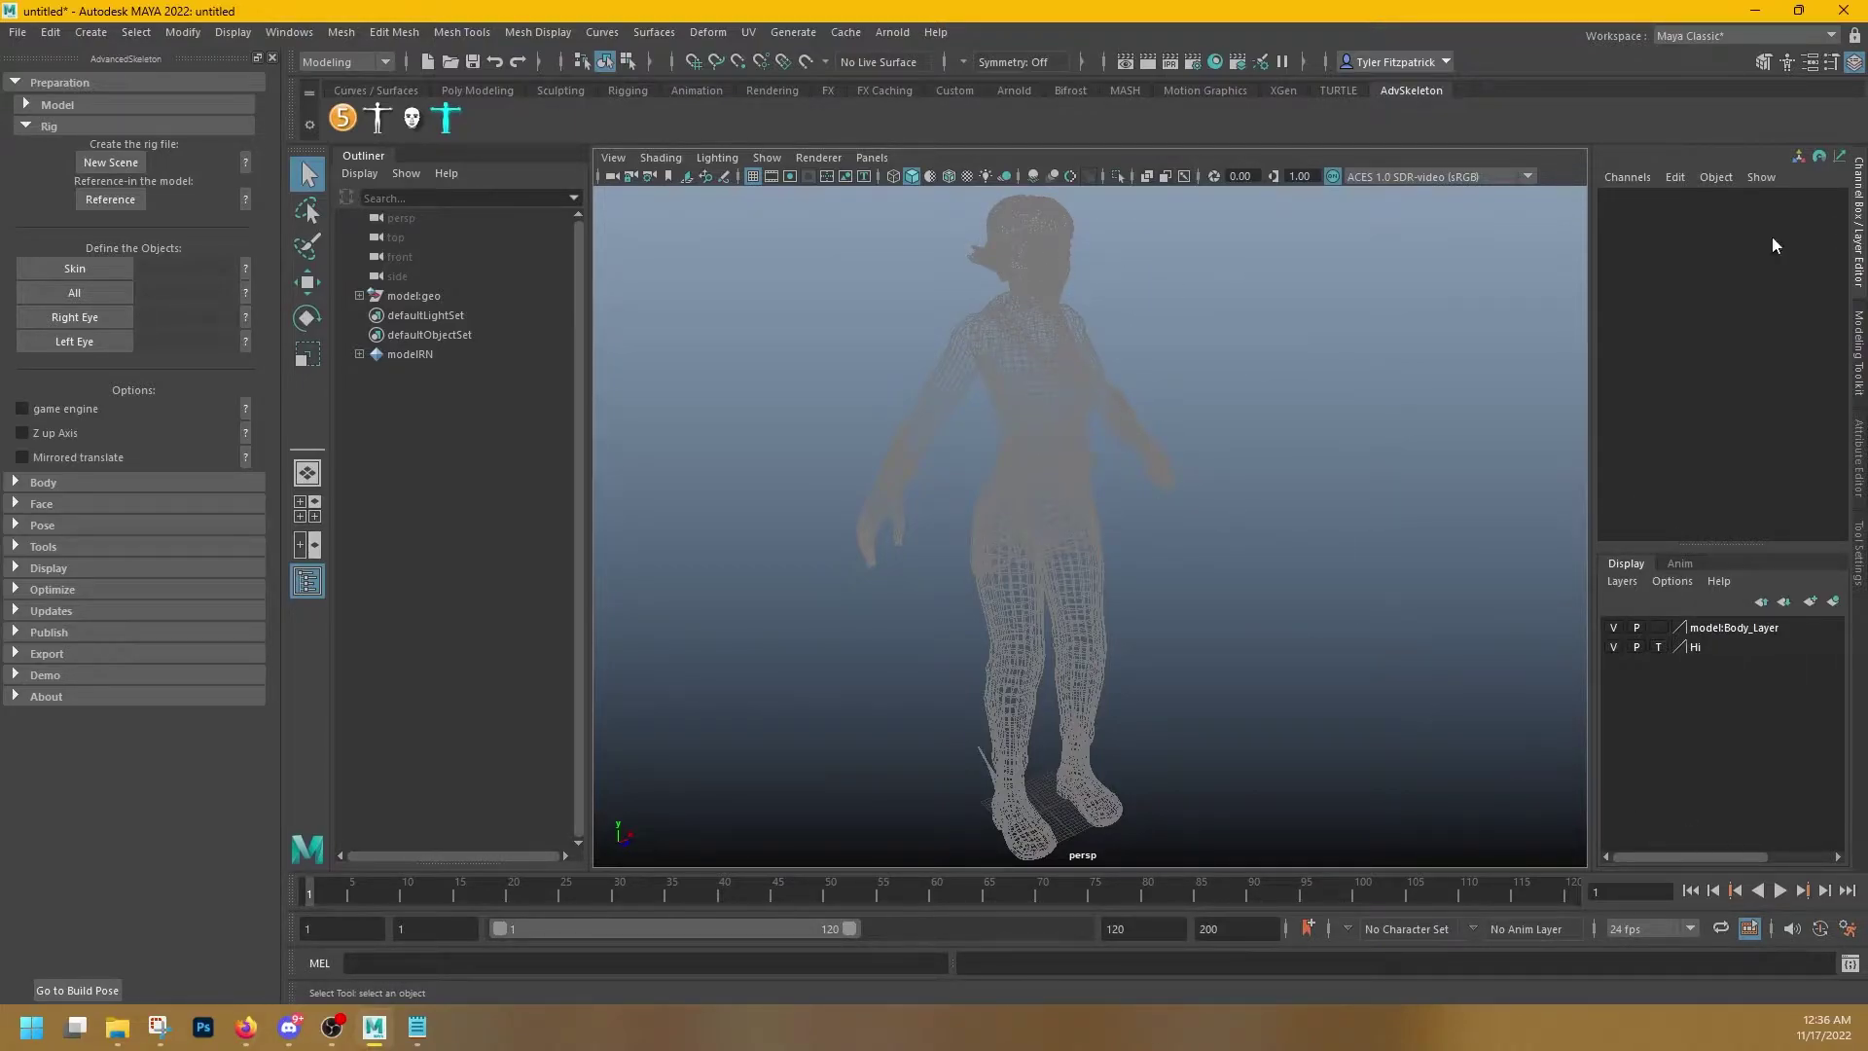
- Set the Hi display layer back to normal and define the character's body mesh as the Skin object
left_click(1659, 647)
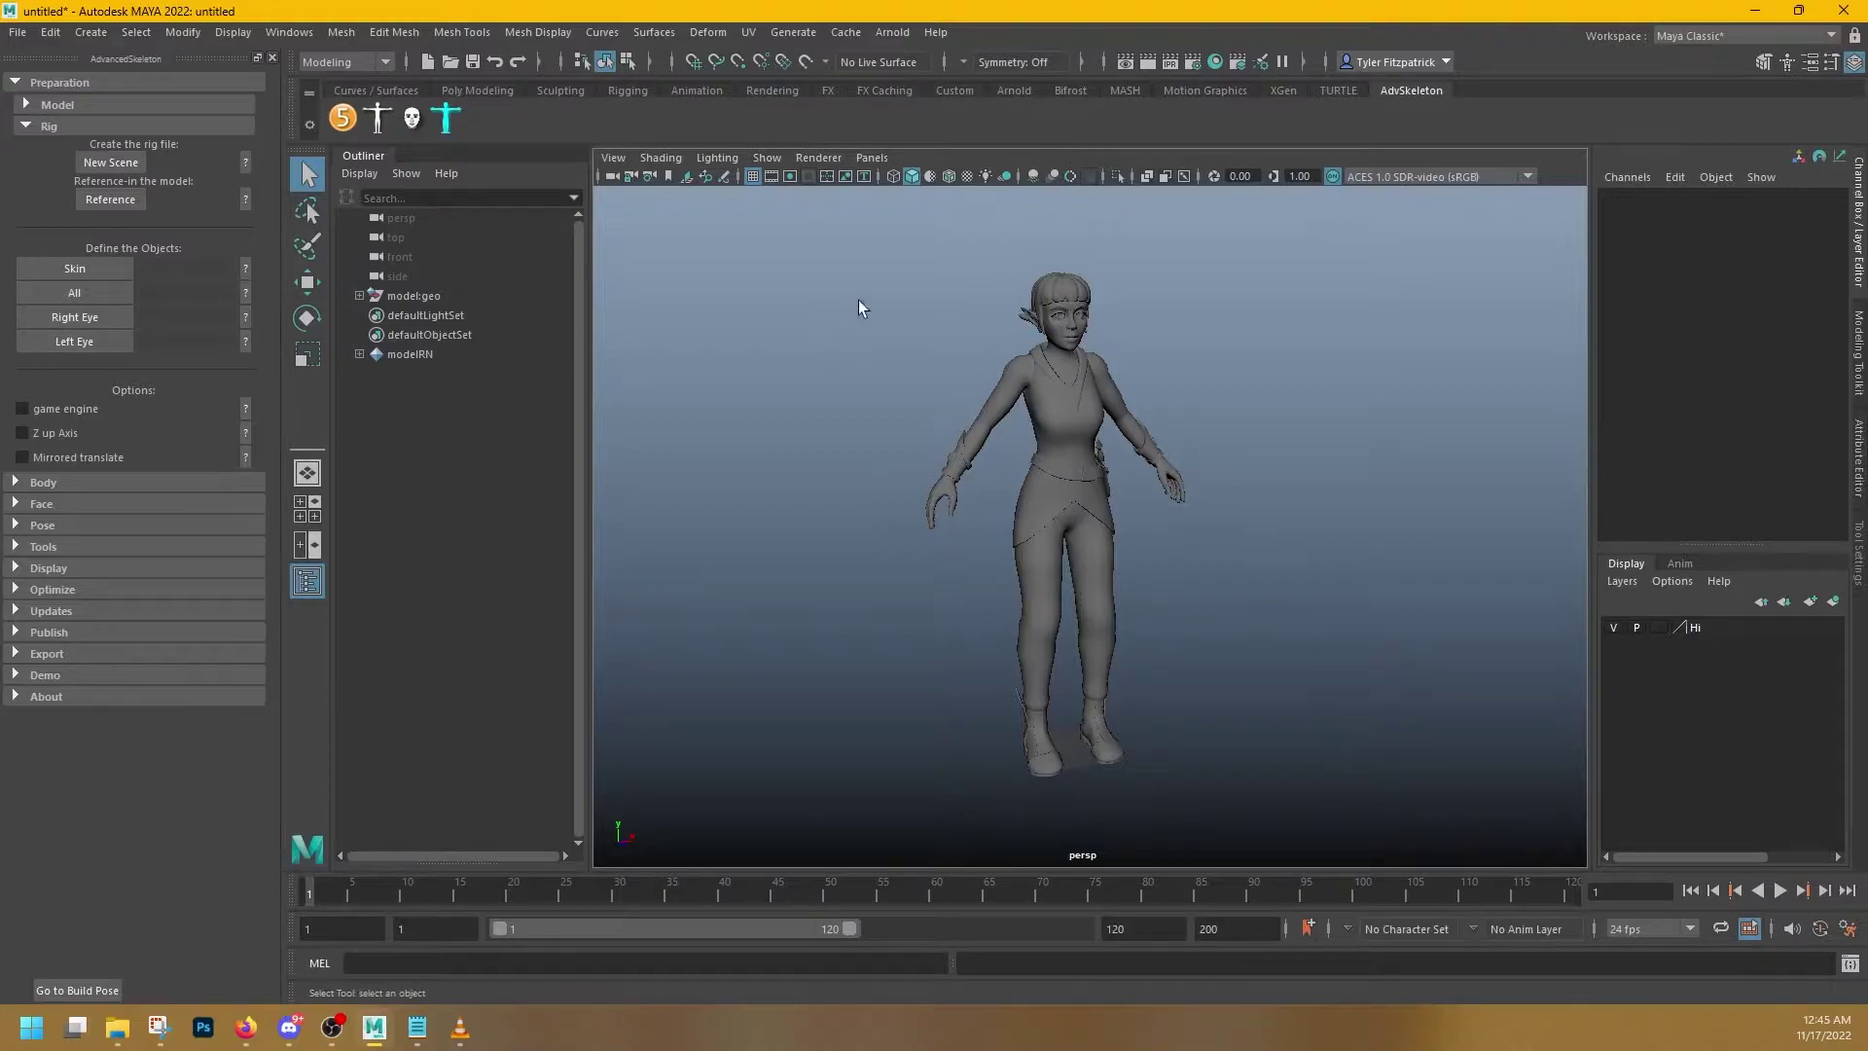
scroll(1050, 261, "up", 2)
scroll(1011, 319, "down", 5)
middle_click_drag(1012, 319, 1050, 380, "alt")
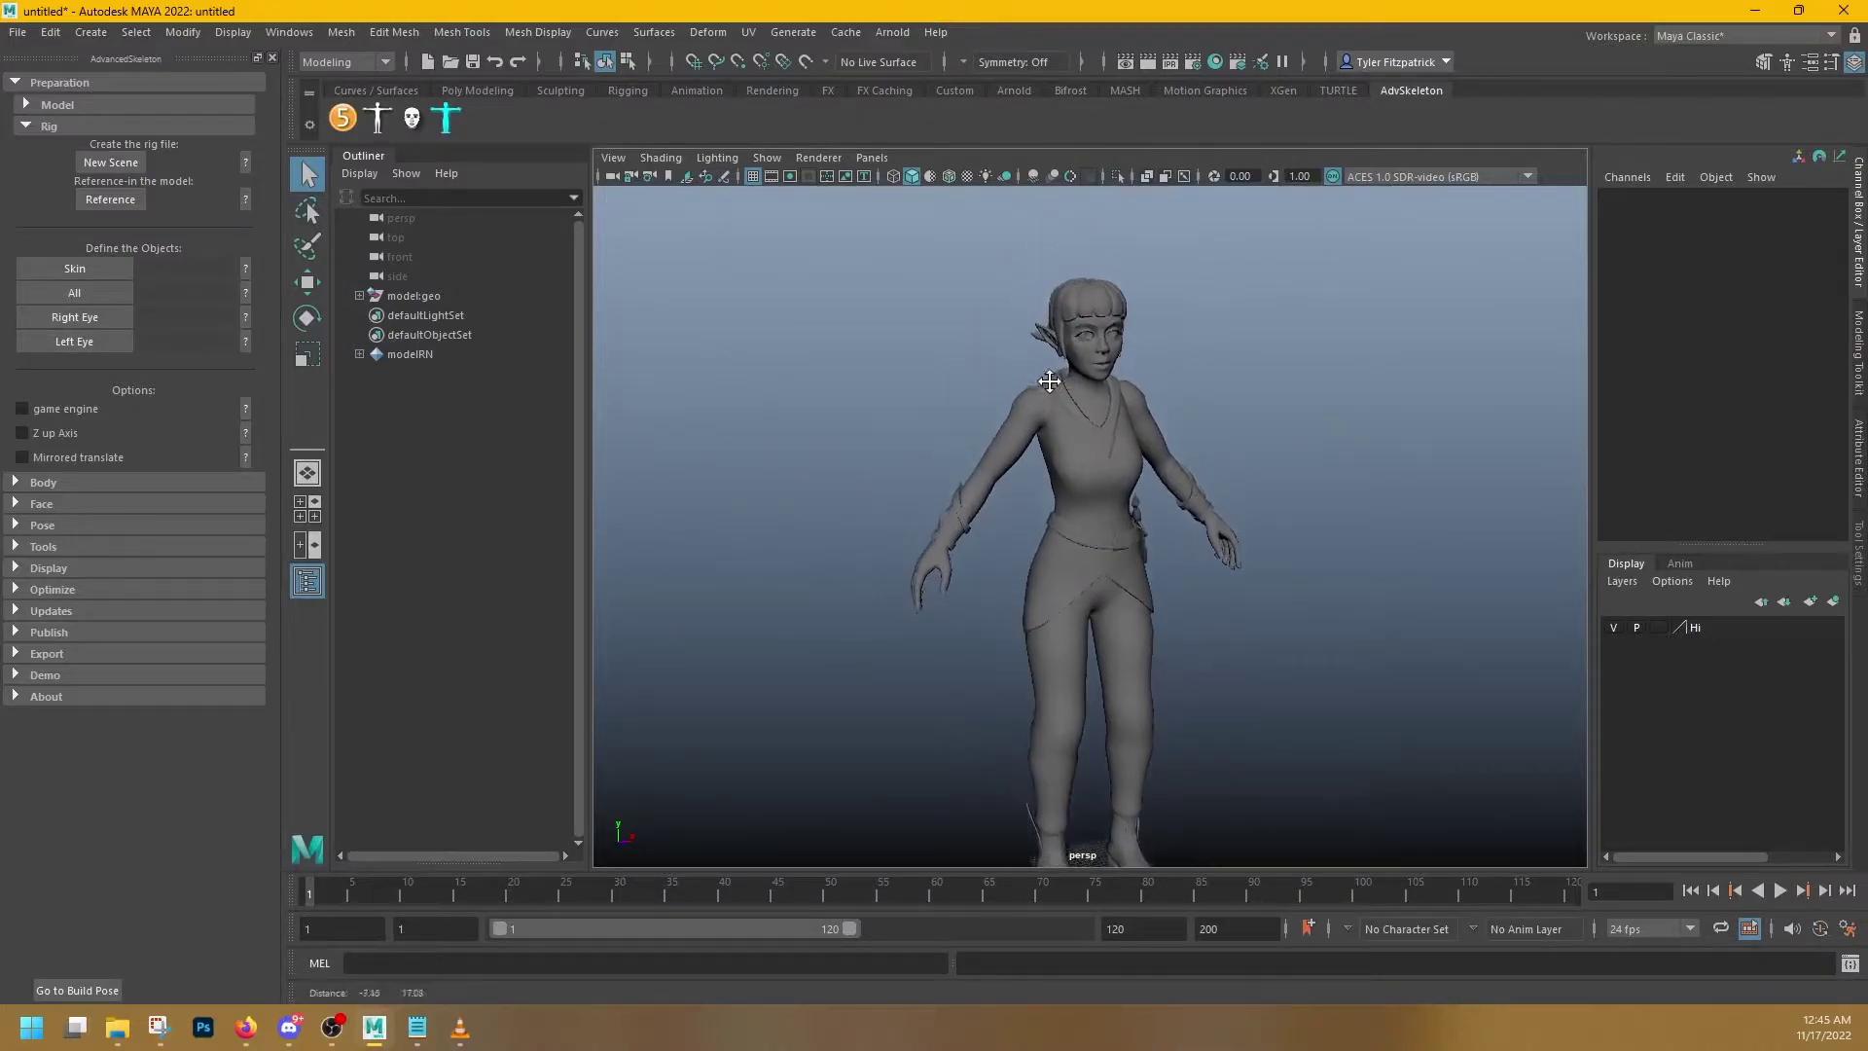
scroll(1070, 360, "up", 5)
left_click(973, 355)
key("f")
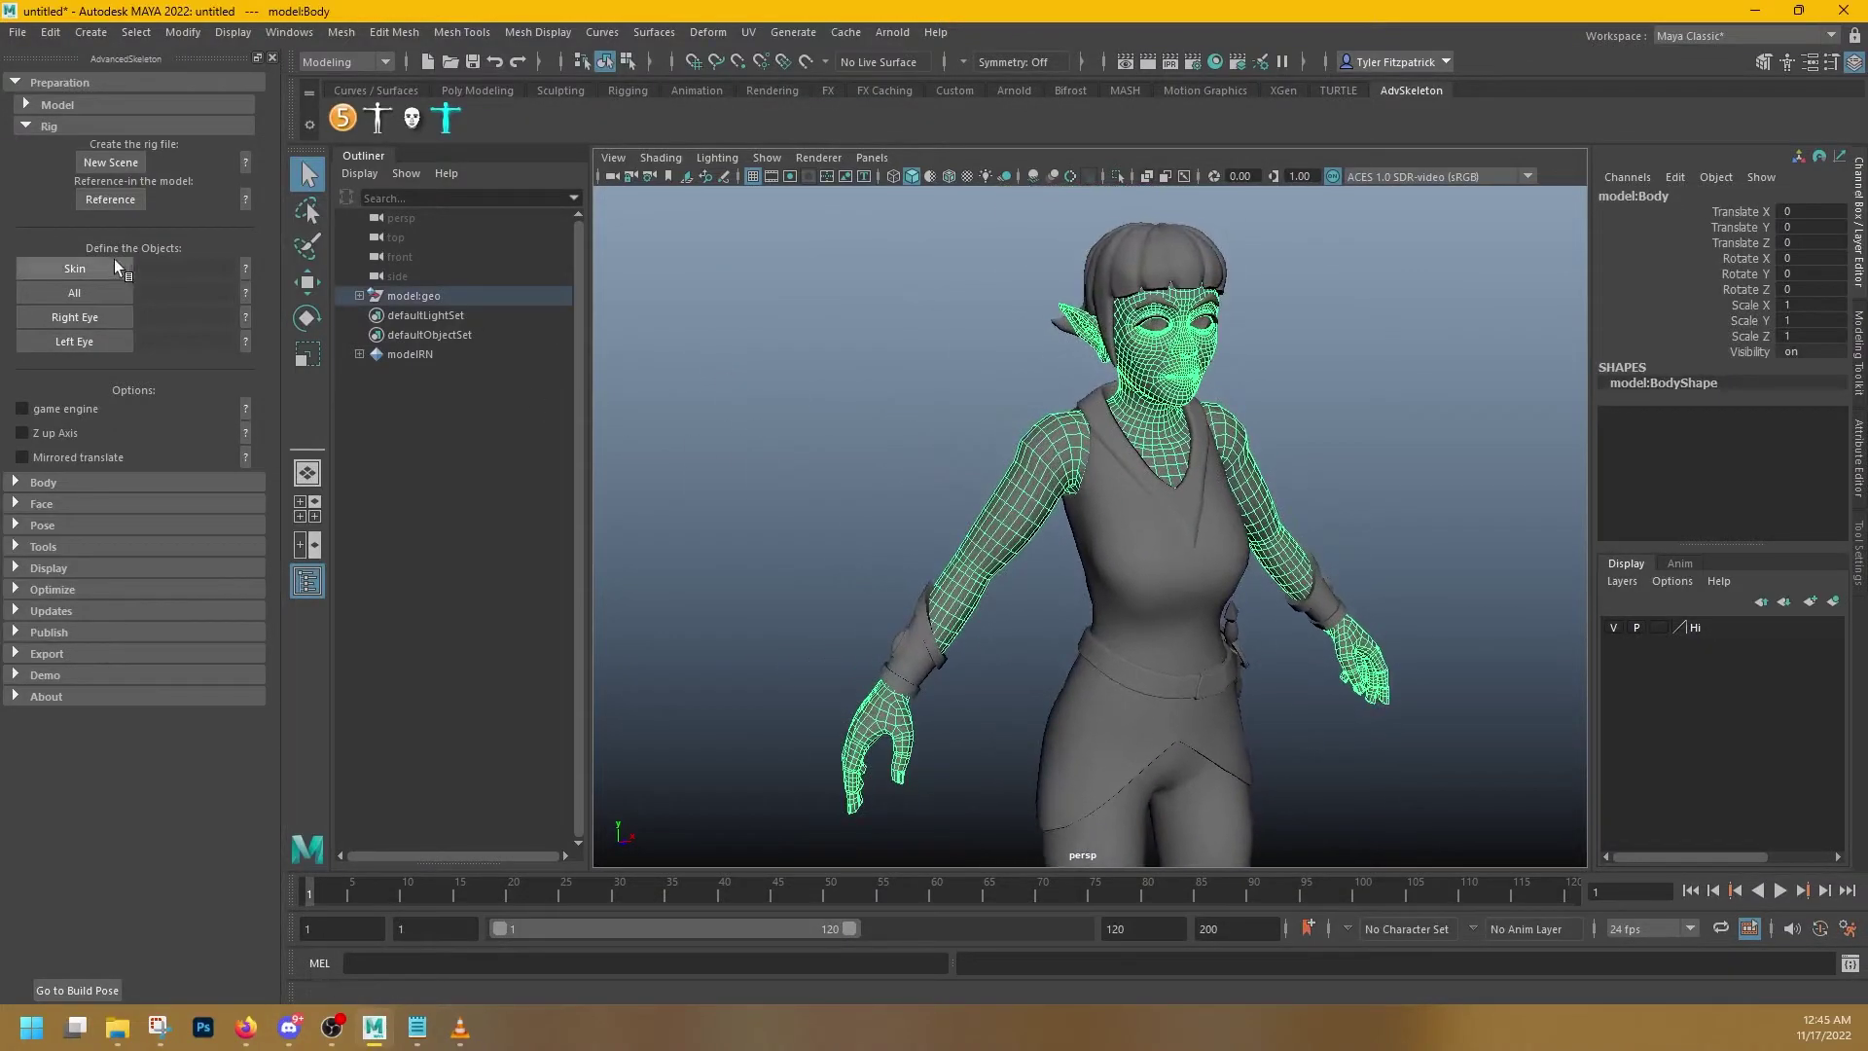
left_click(88, 273)
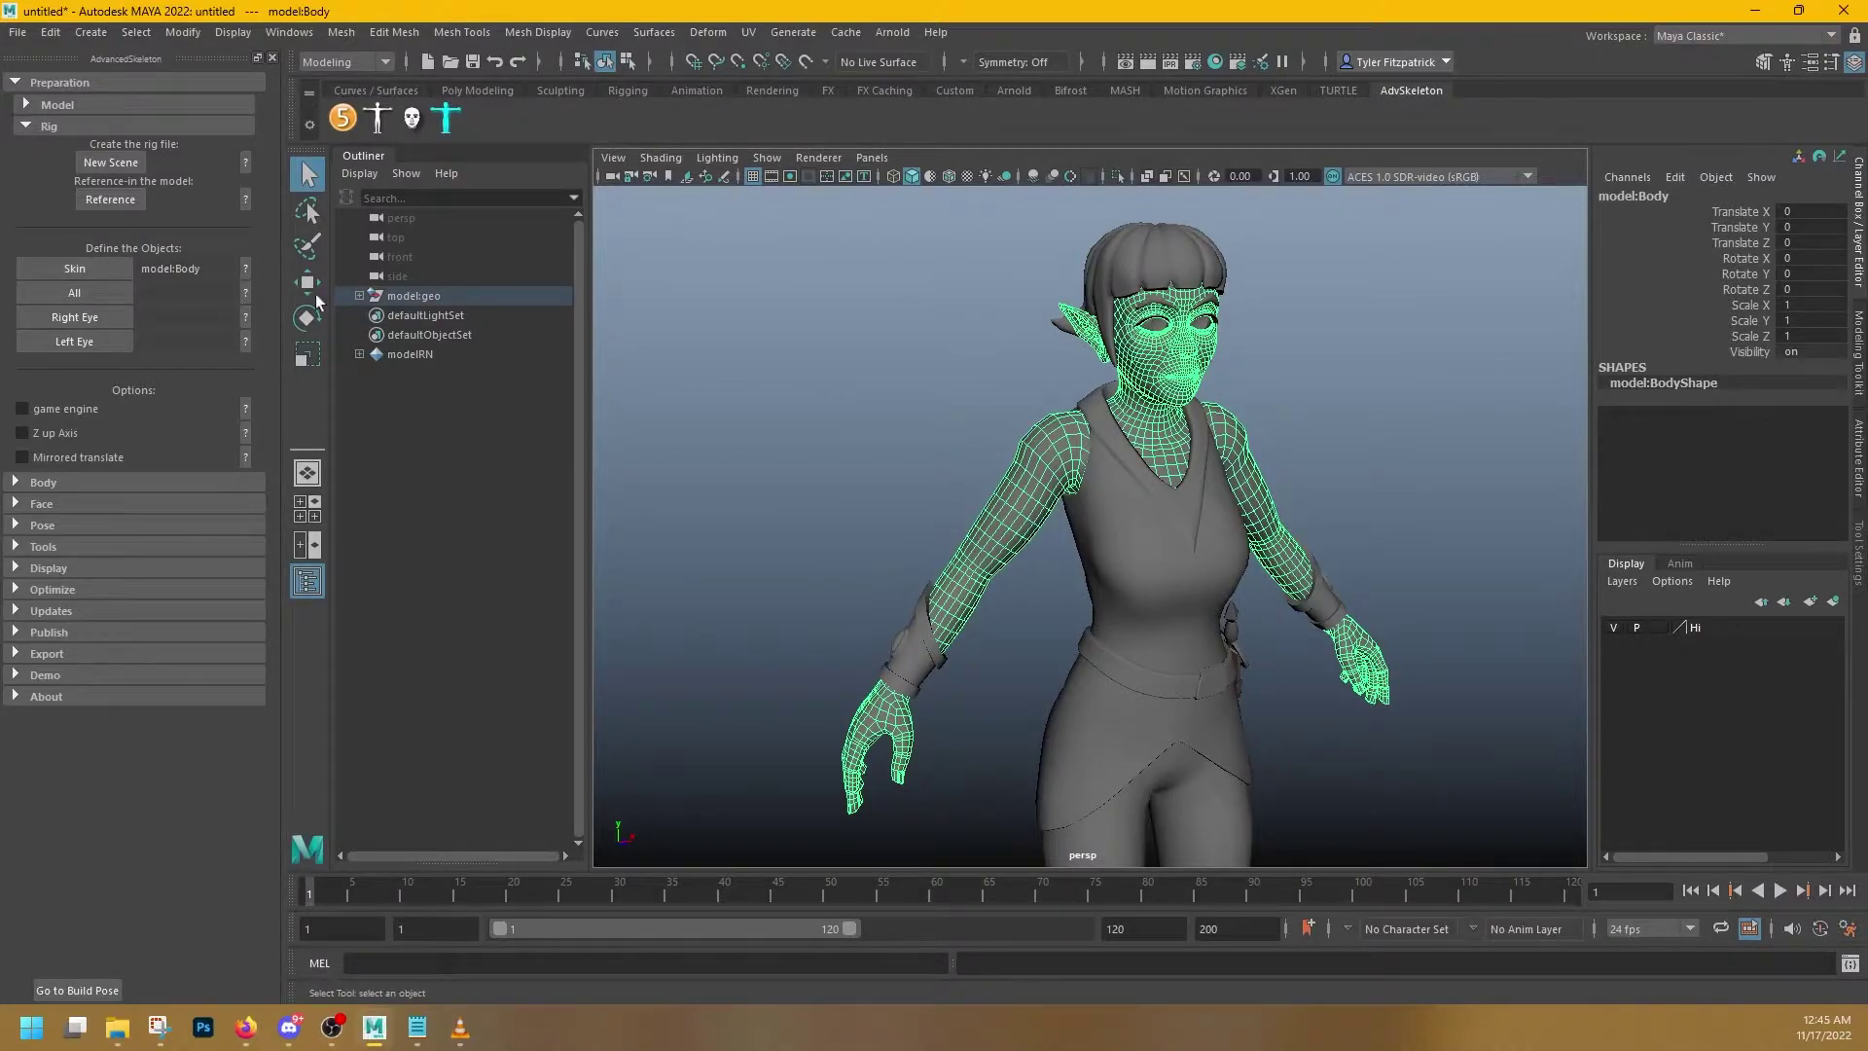
- Define all of the character's meshes as the All objects for the rig
scroll(1021, 292, "down", 5)
left_click_drag(922, 352, 1374, 856)
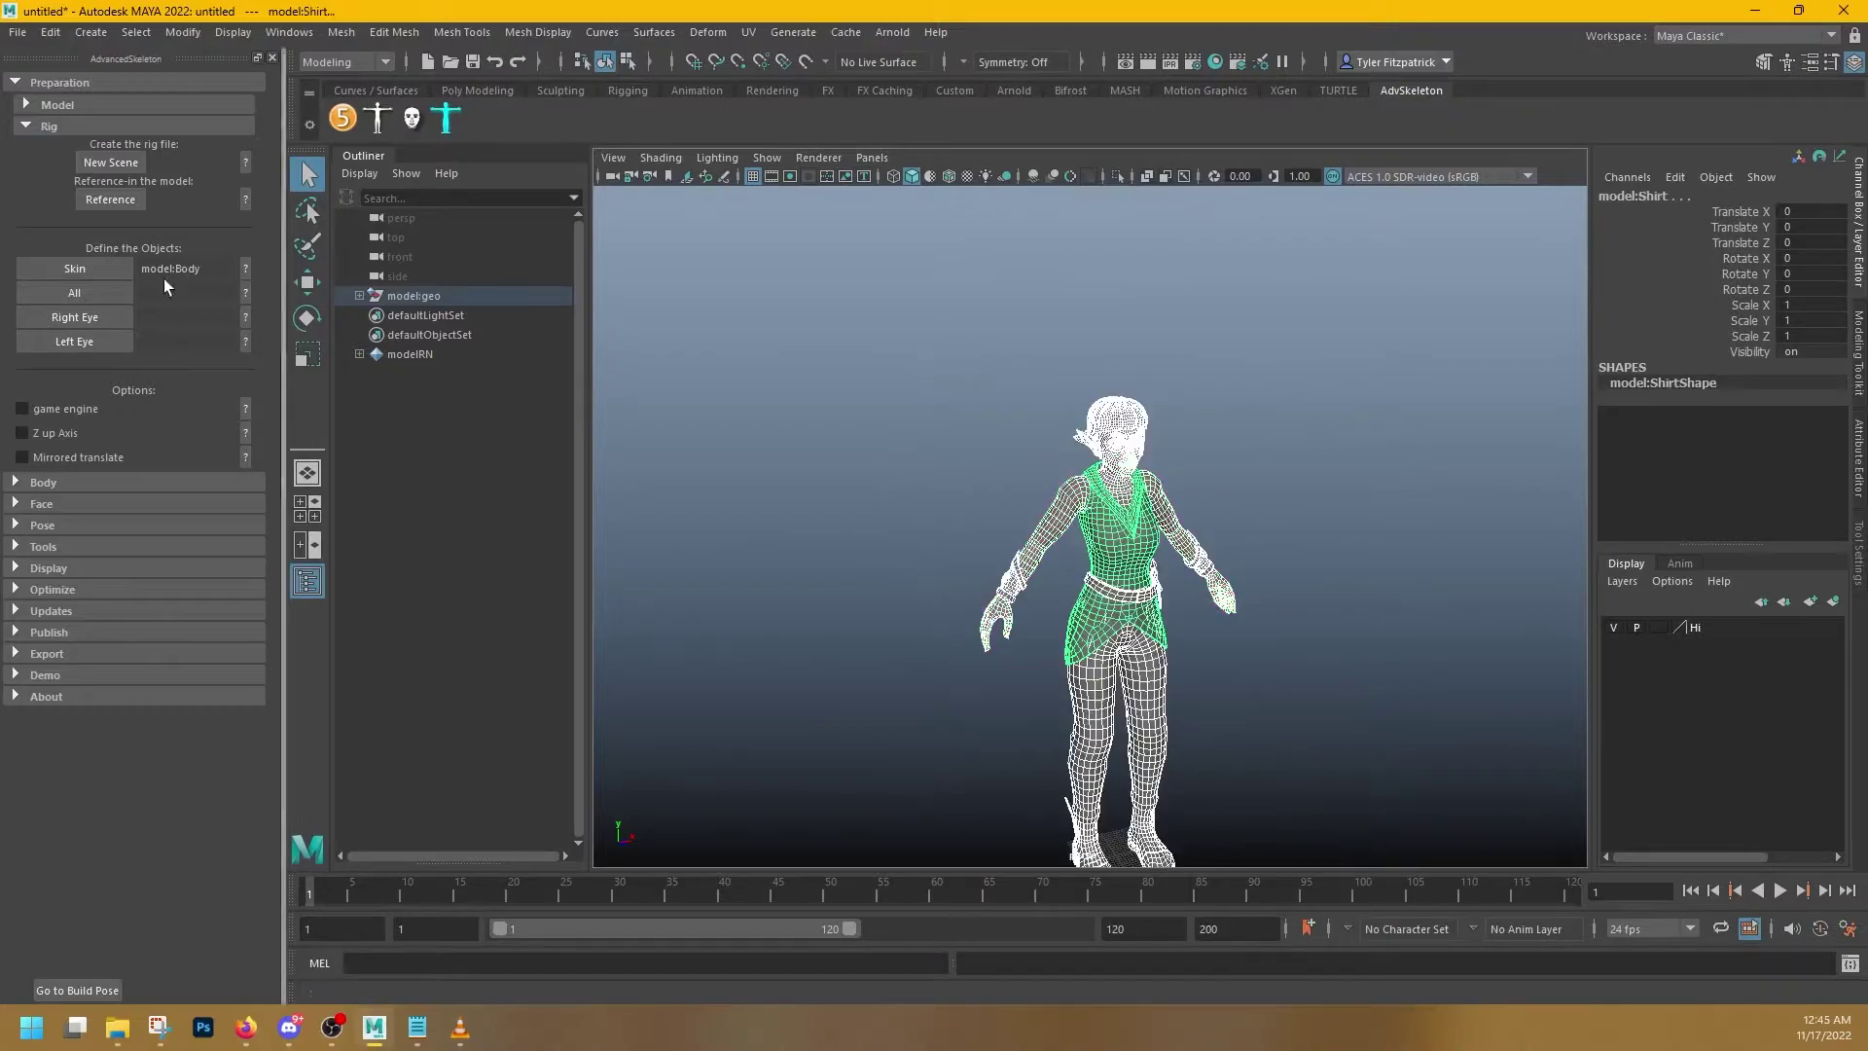
left_click(74, 293)
- Define the Eye_R mesh as the Right Eye and the Eye_L mesh as the Left Eye
scroll(1172, 414, "up", 3)
scroll(1168, 407, "up", 5)
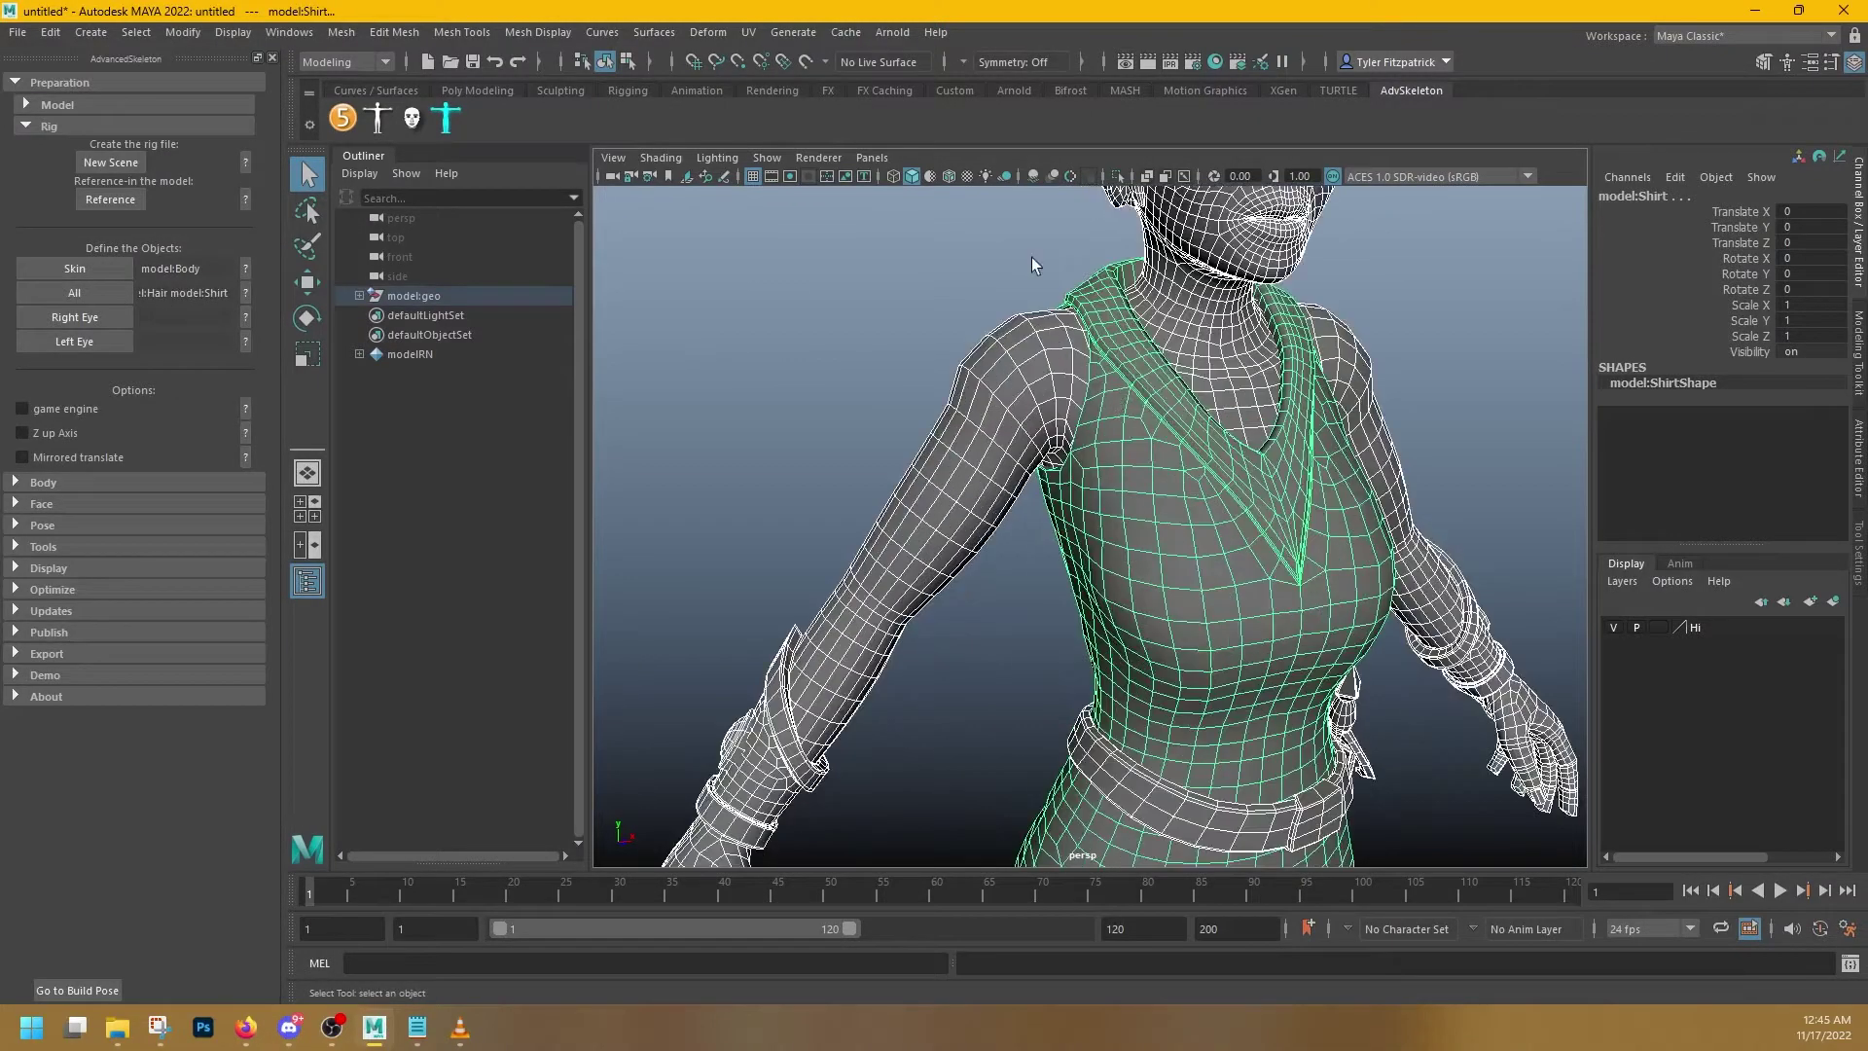
left_click(1034, 261)
middle_click_drag(1034, 261, 990, 530, "alt")
left_click(1107, 453)
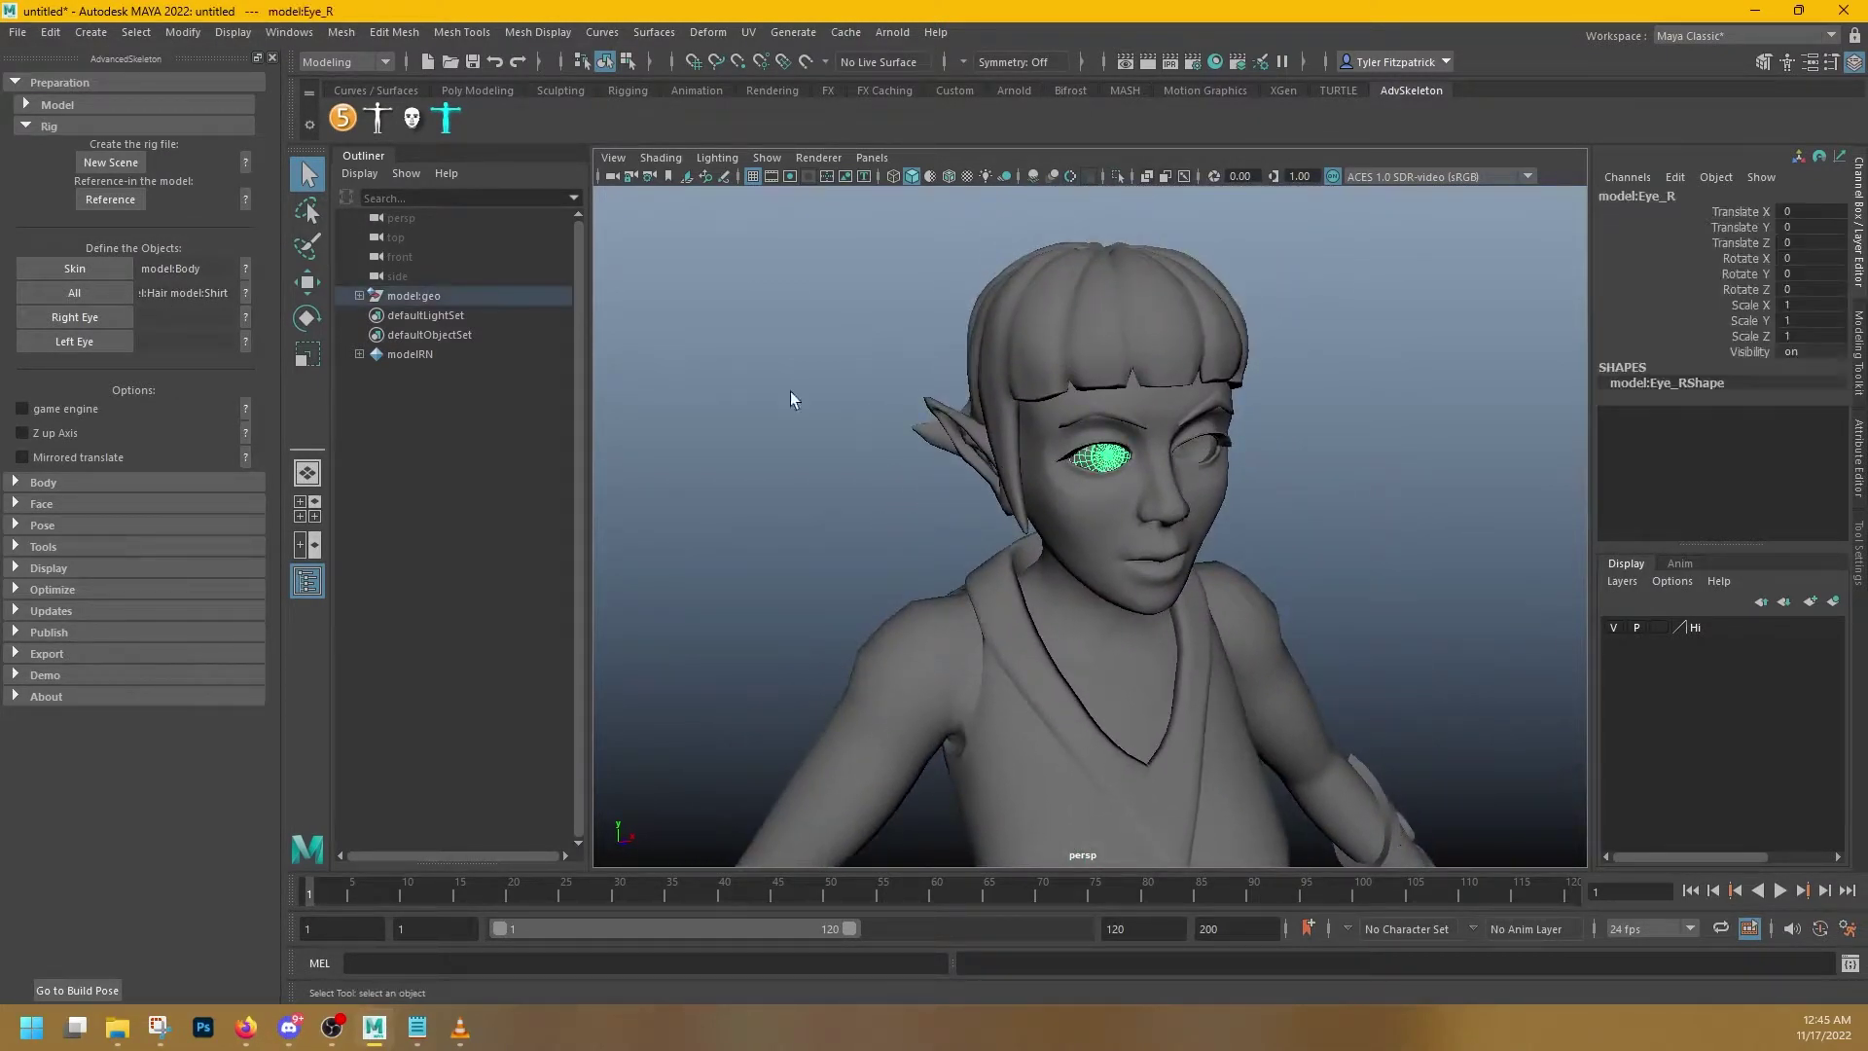
left_click(75, 317)
left_click(1196, 464)
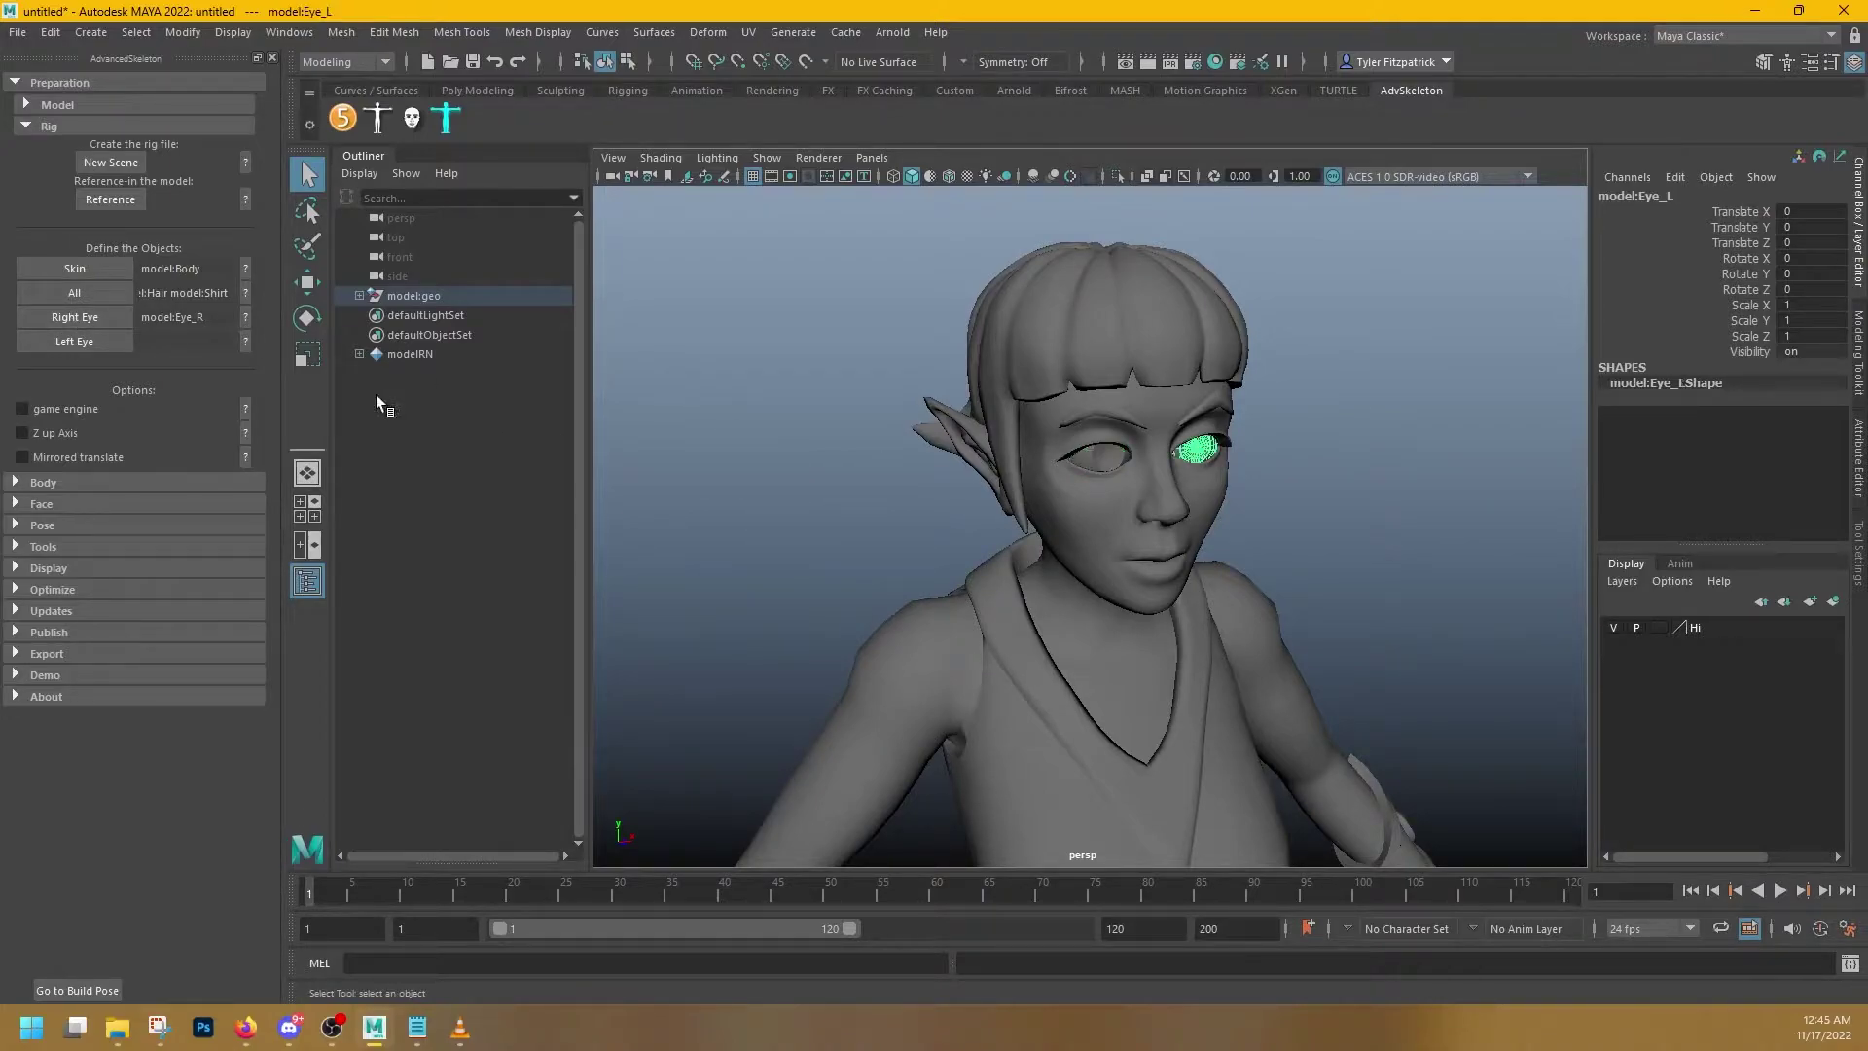
left_click(74, 342)
scroll(985, 403, "down", 3)
scroll(984, 403, "down", 5)
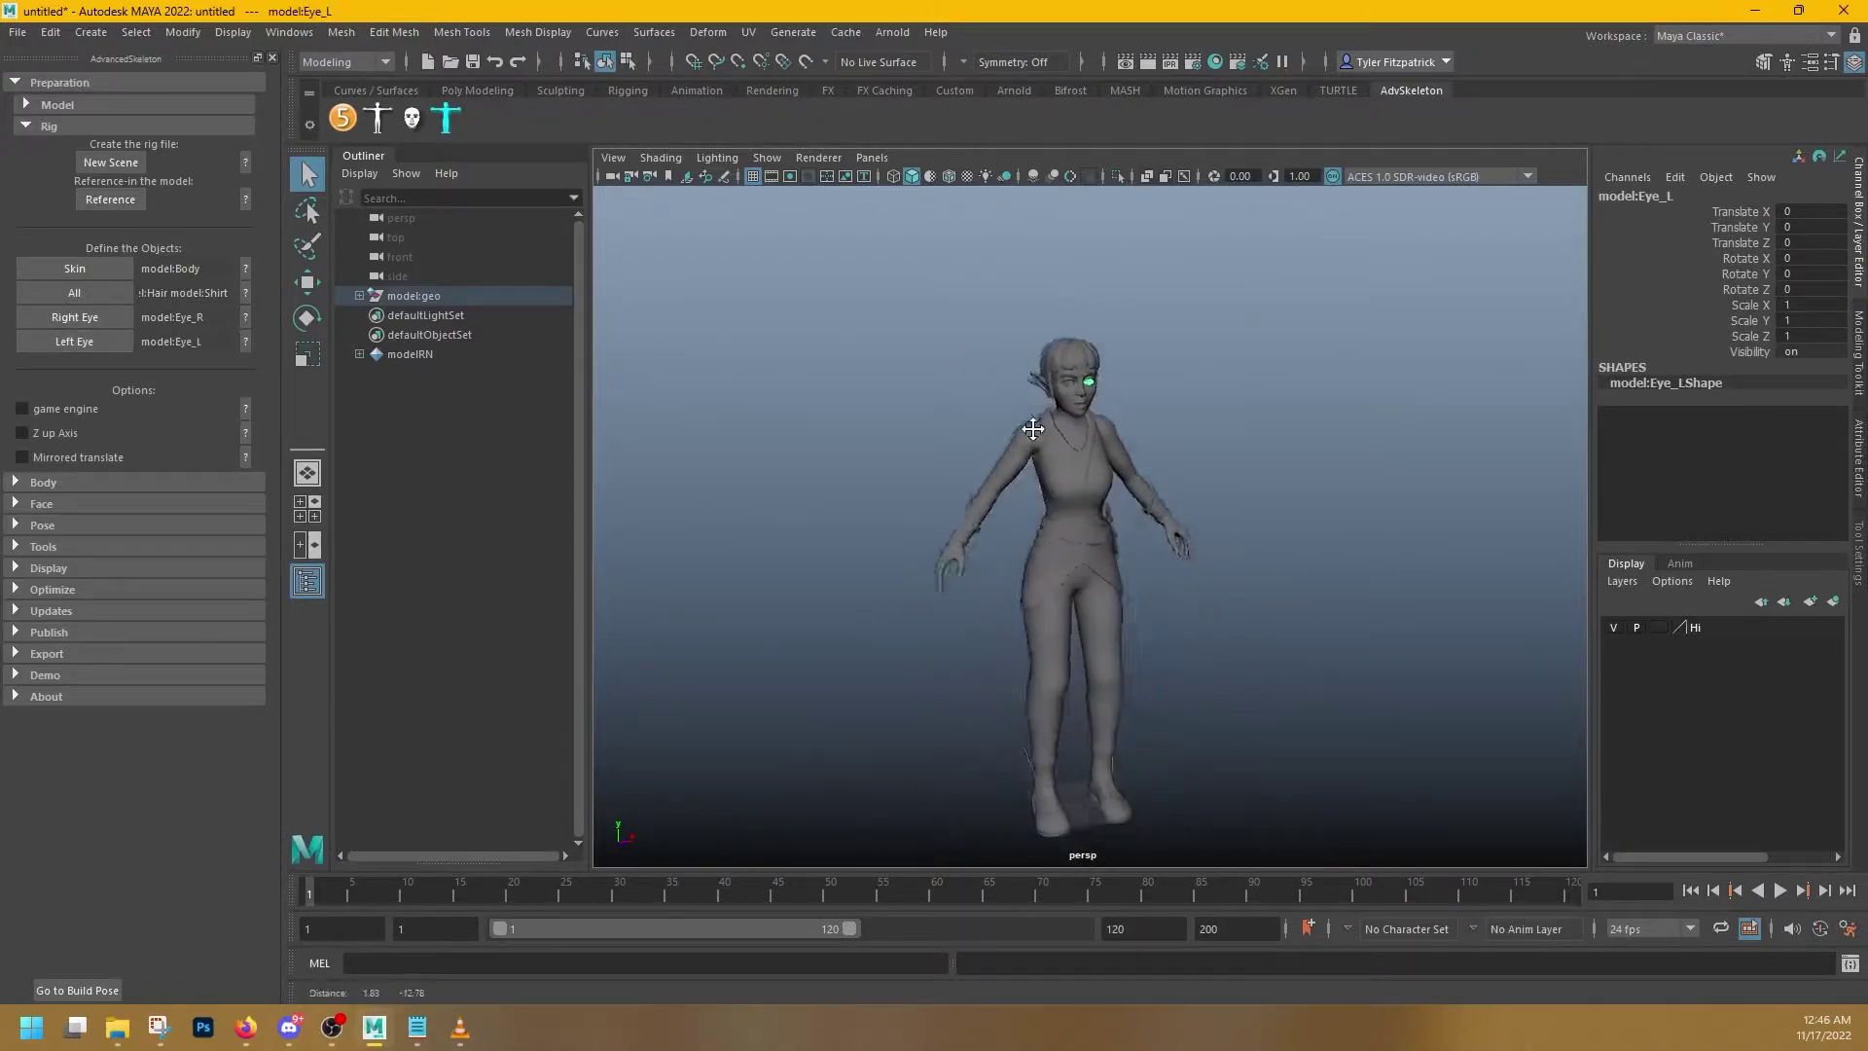
- Import the biped.ma fit skeleton from Advanced Skeleton's body fitting options
left_click(26, 126)
left_click(15, 83)
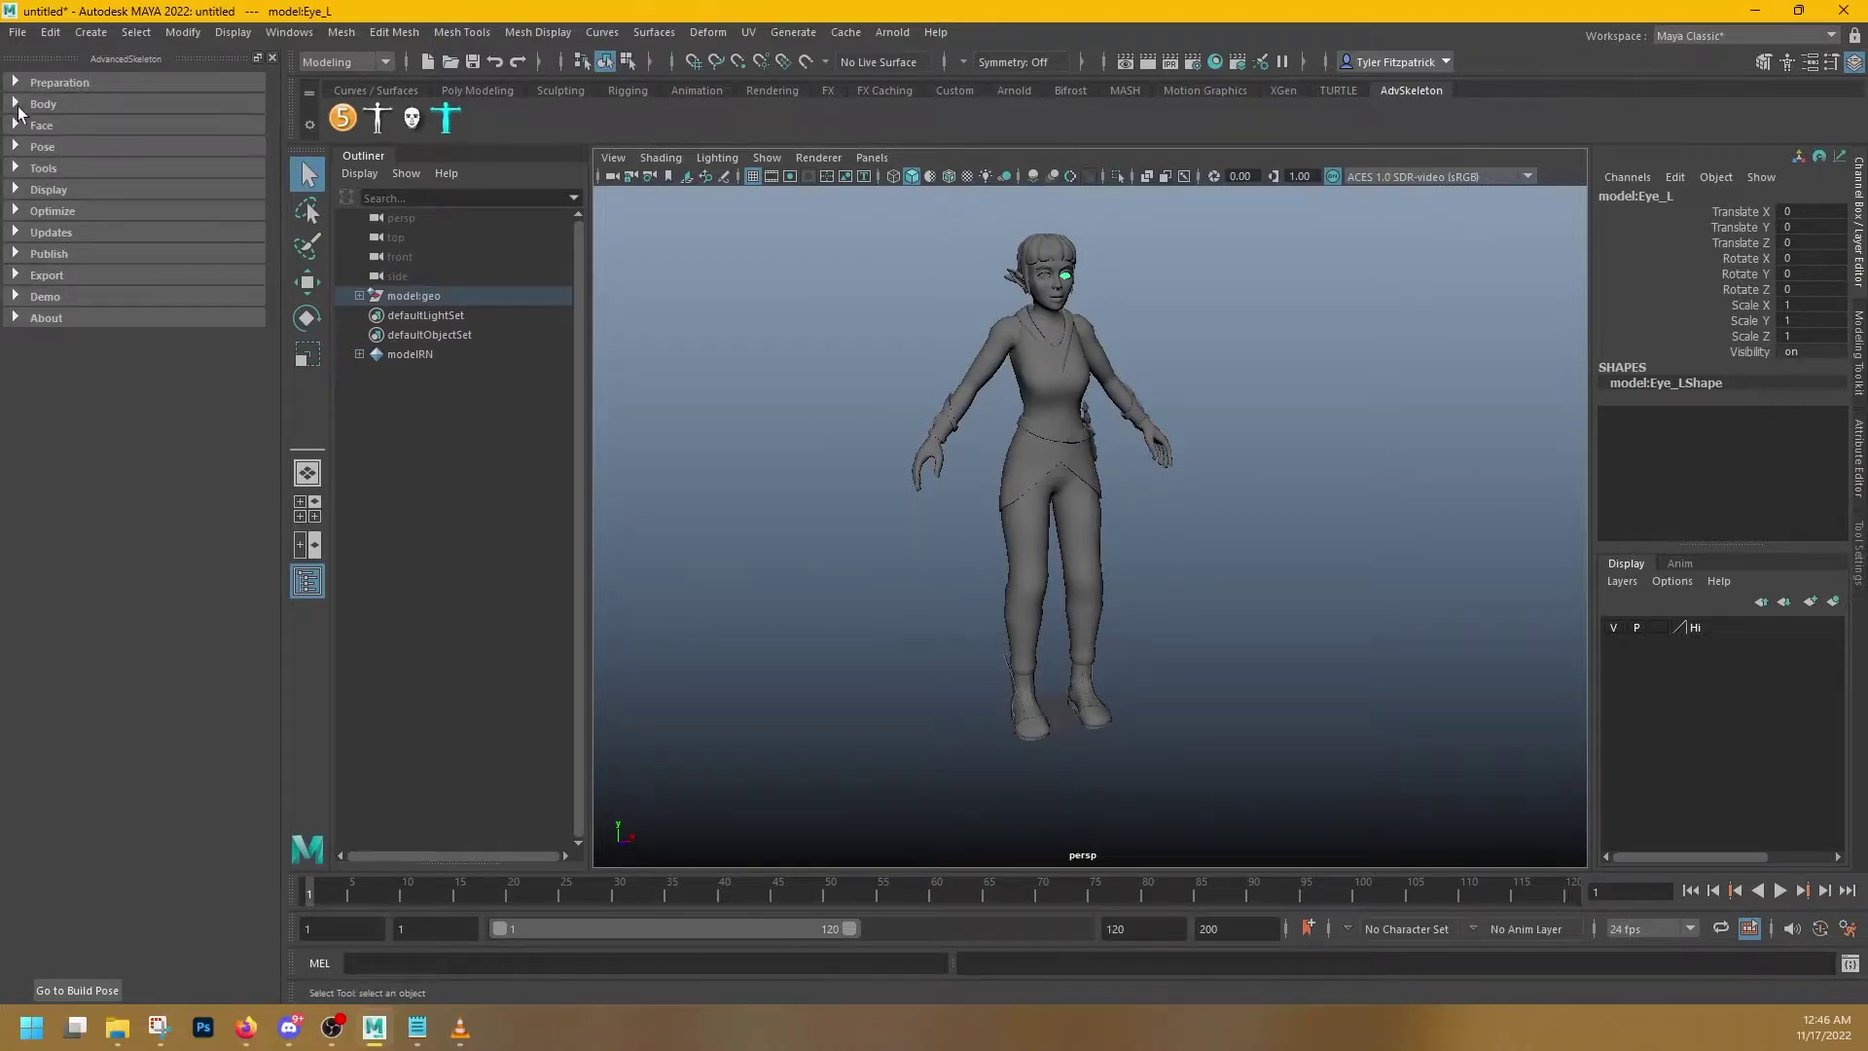
left_click(20, 105)
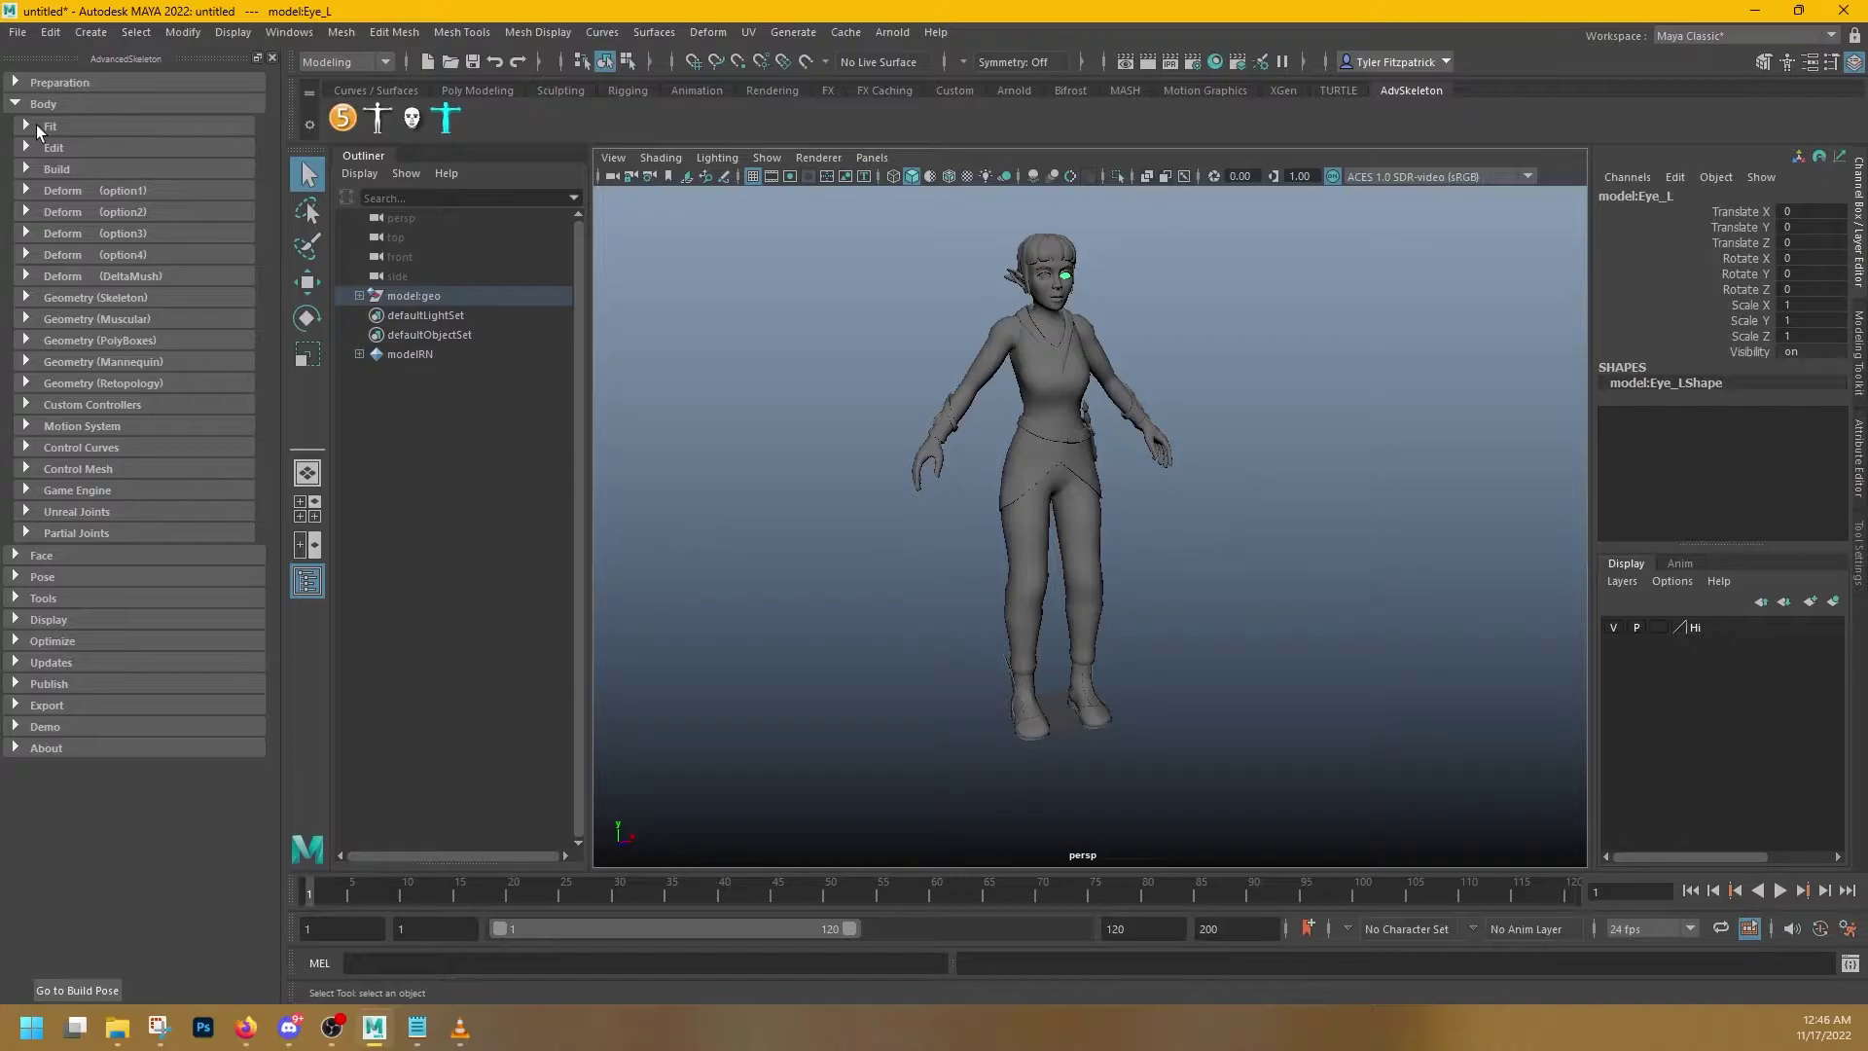
left_click(38, 130)
left_click(38, 130)
left_click(38, 131)
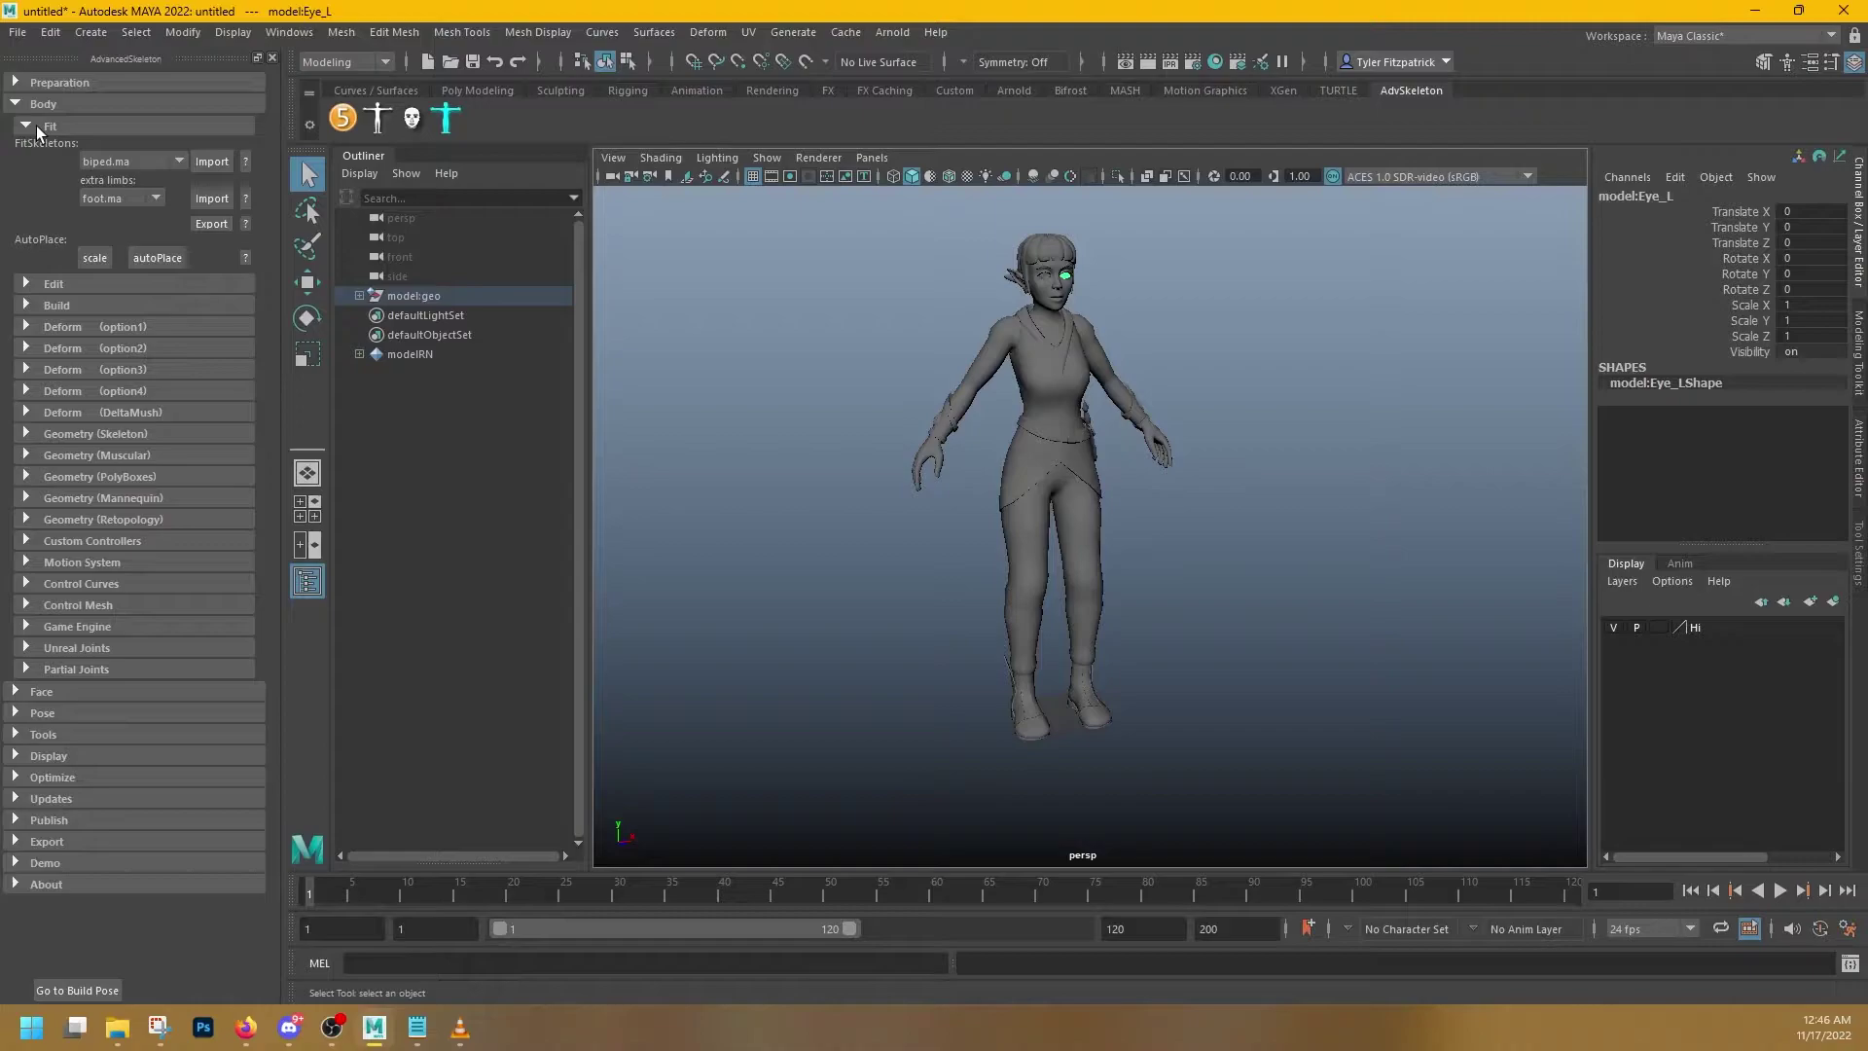
left_click(159, 160)
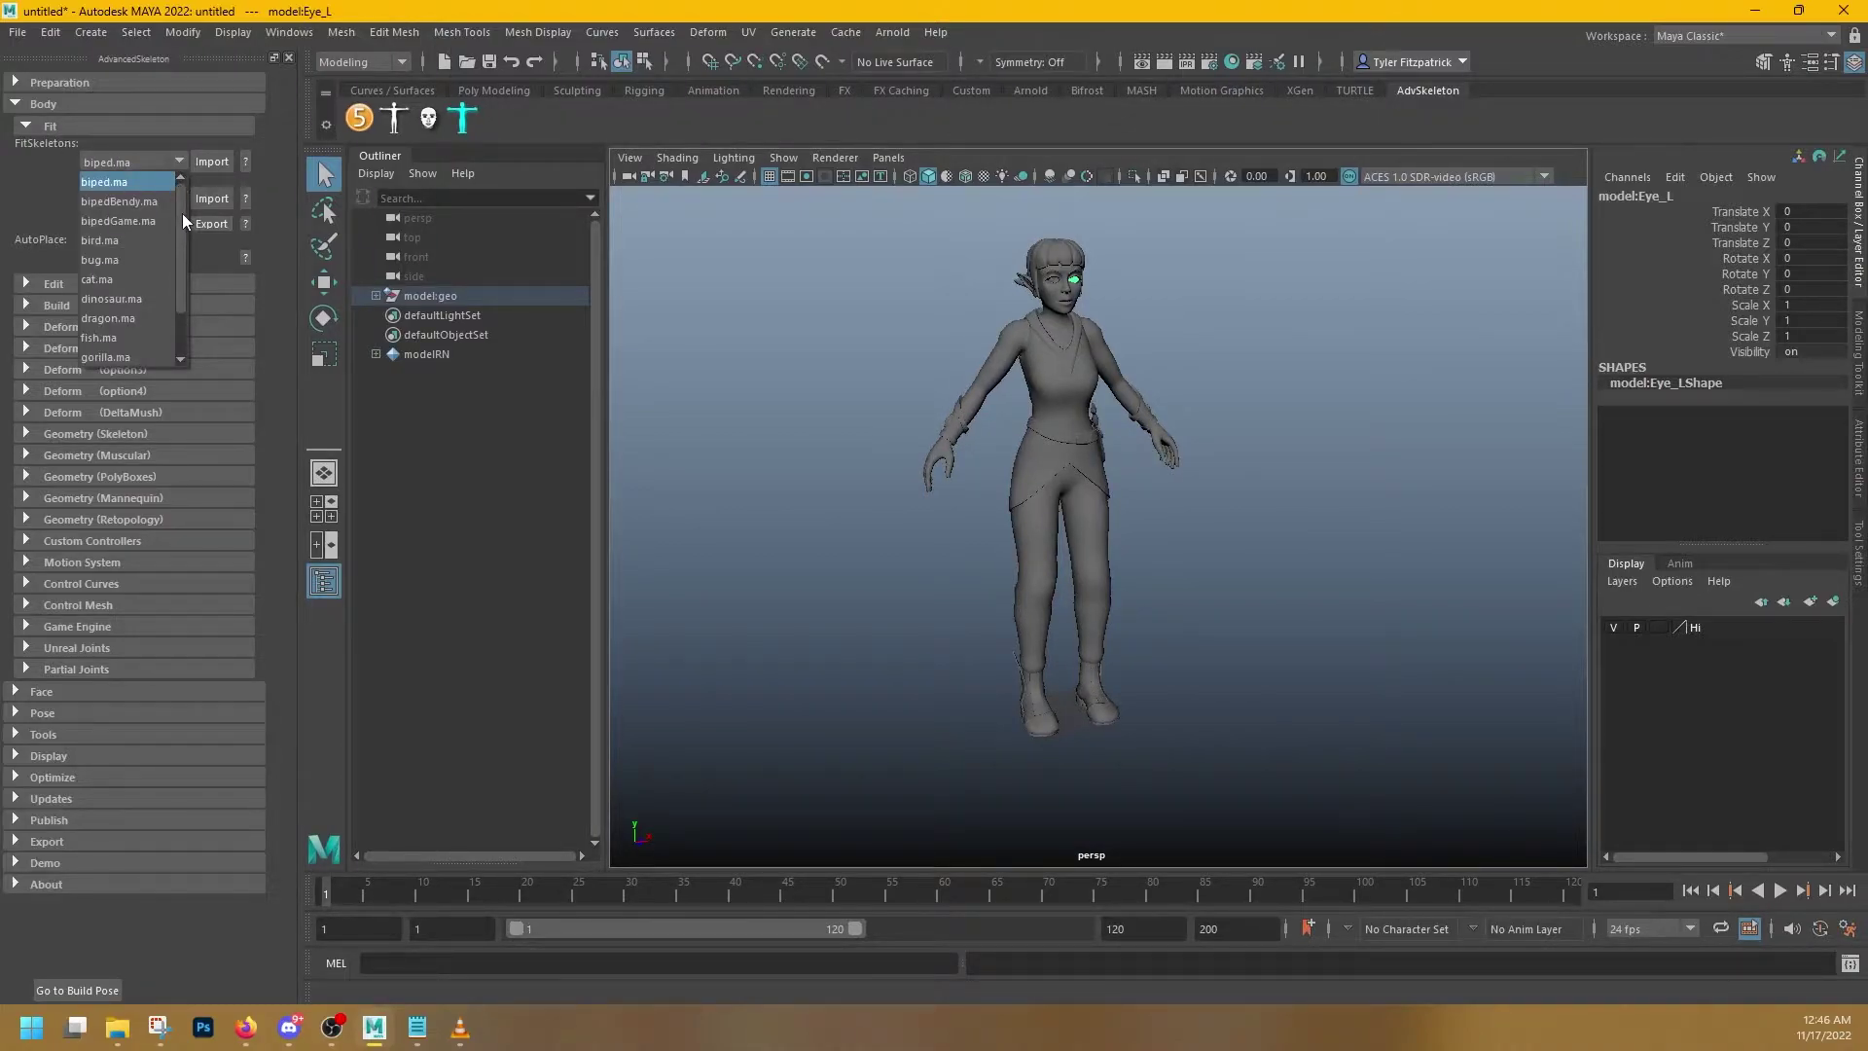
mouse_move(183, 213)
left_mouse_down()
mouse_move(183, 253)
mouse_move(184, 191)
left_mouse_up()
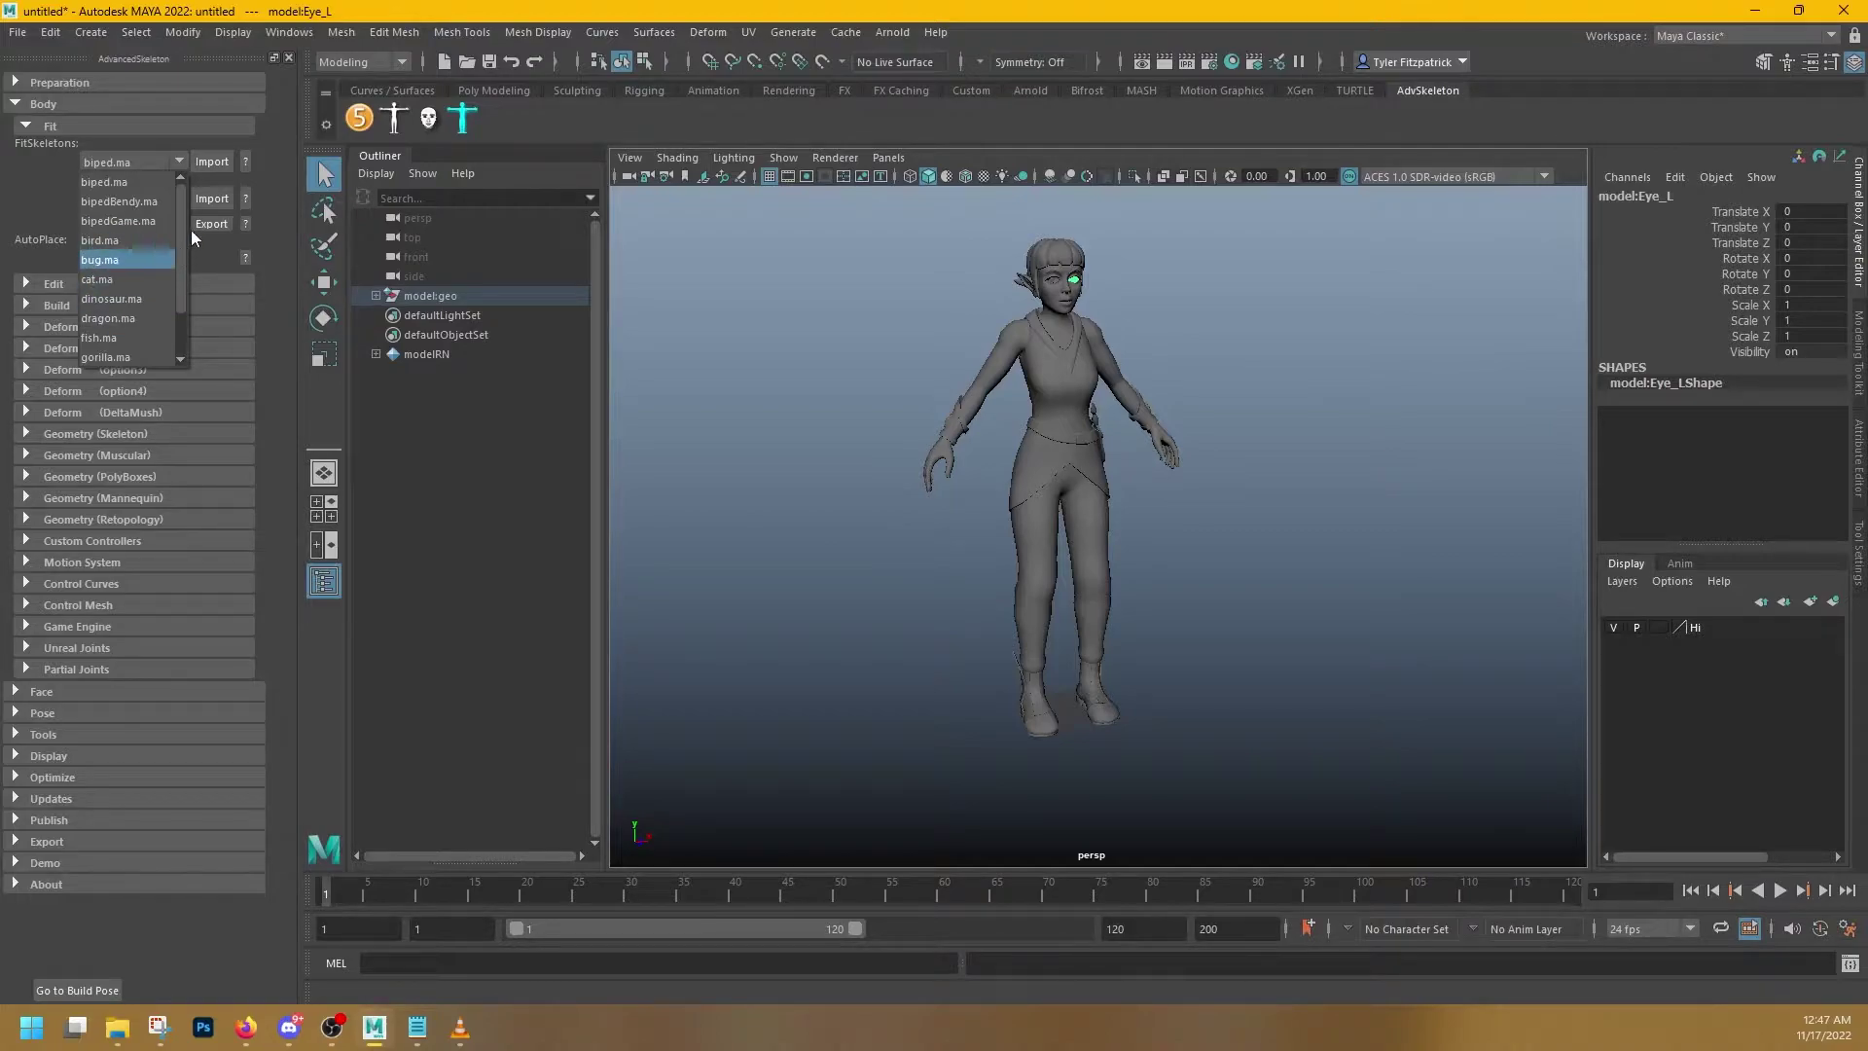
mouse_move(179, 224)
left_mouse_down()
mouse_move(192, 271)
mouse_move(200, 204)
left_mouse_up()
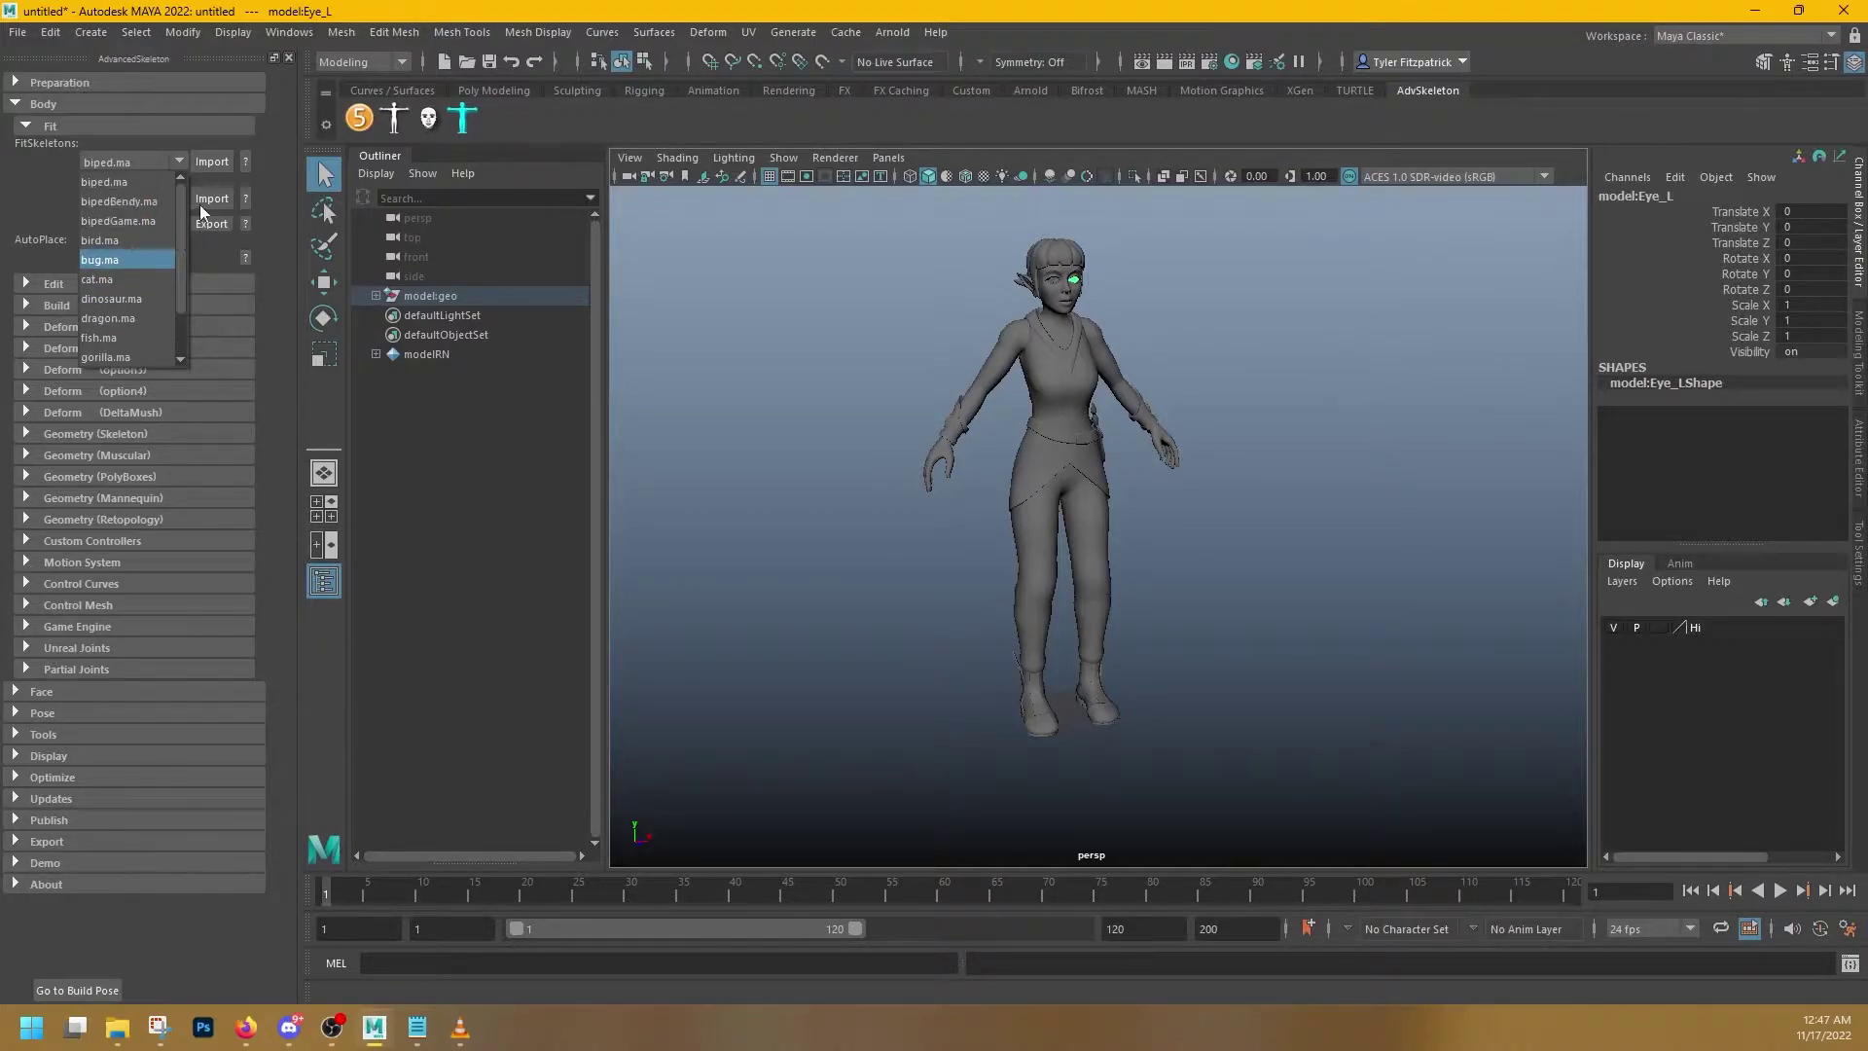
left_click(130, 182)
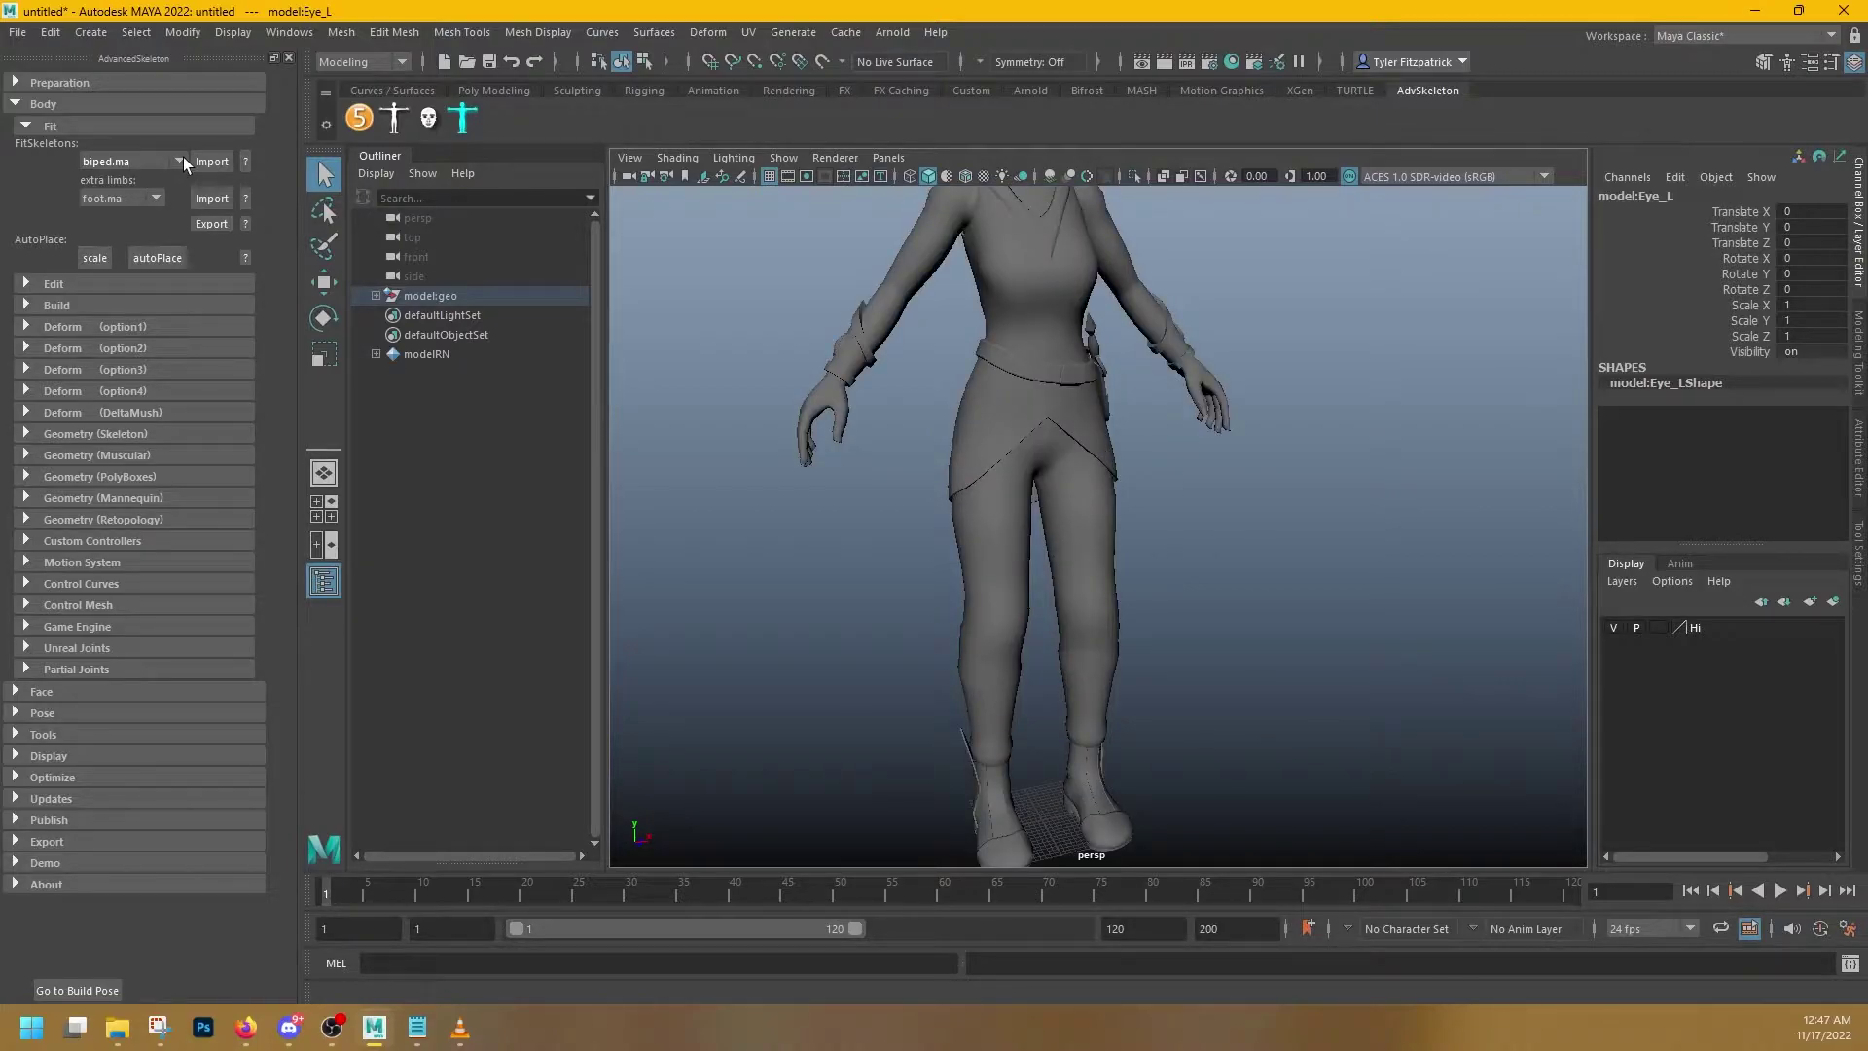
left_click(211, 162)
- Examine the imported biped fit skeleton between the character's boots from several angles, comparing its size with the model
middle_click_drag(1143, 671, 1176, 473, "alt")
right_click_drag(876, 584, 1032, 614, "alt")
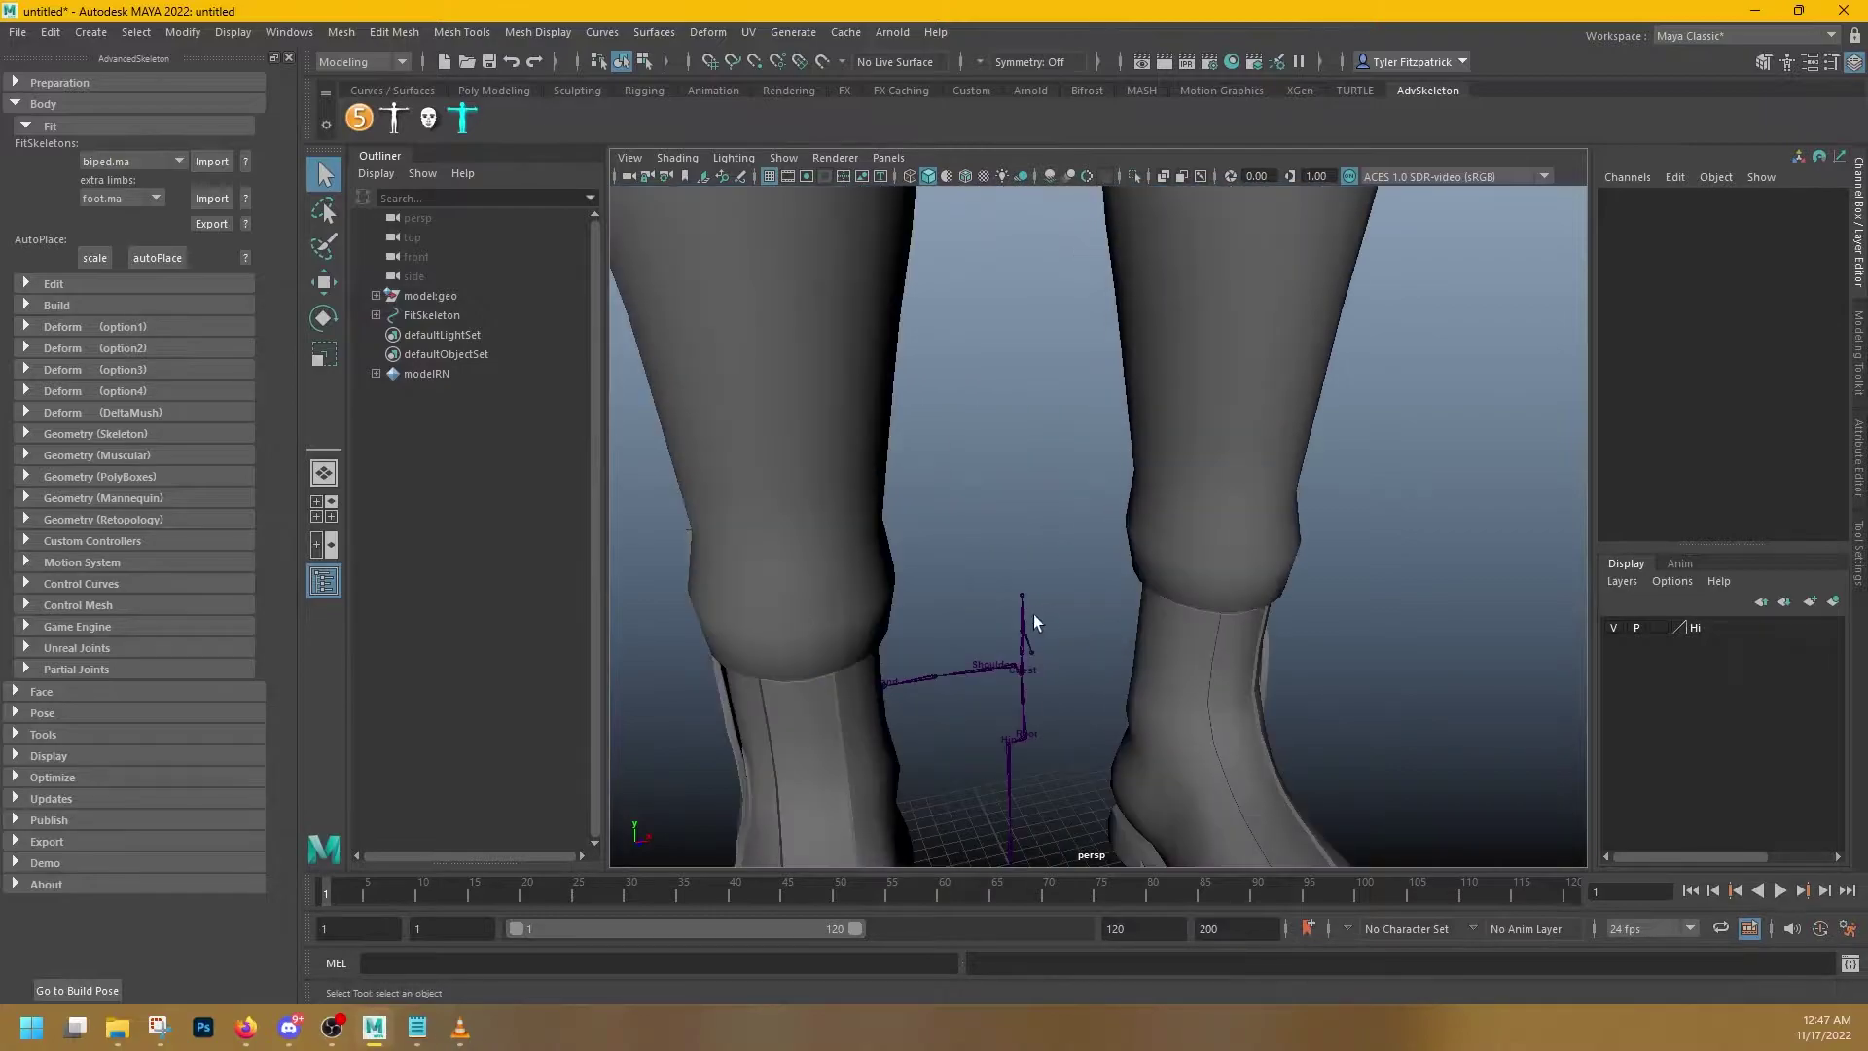
middle_click_drag(1040, 713, 1046, 462, "alt")
mouse_move(1060, 634)
left_mouse_down("alt")
mouse_move(963, 626)
mouse_move(1051, 634)
left_mouse_up("alt")
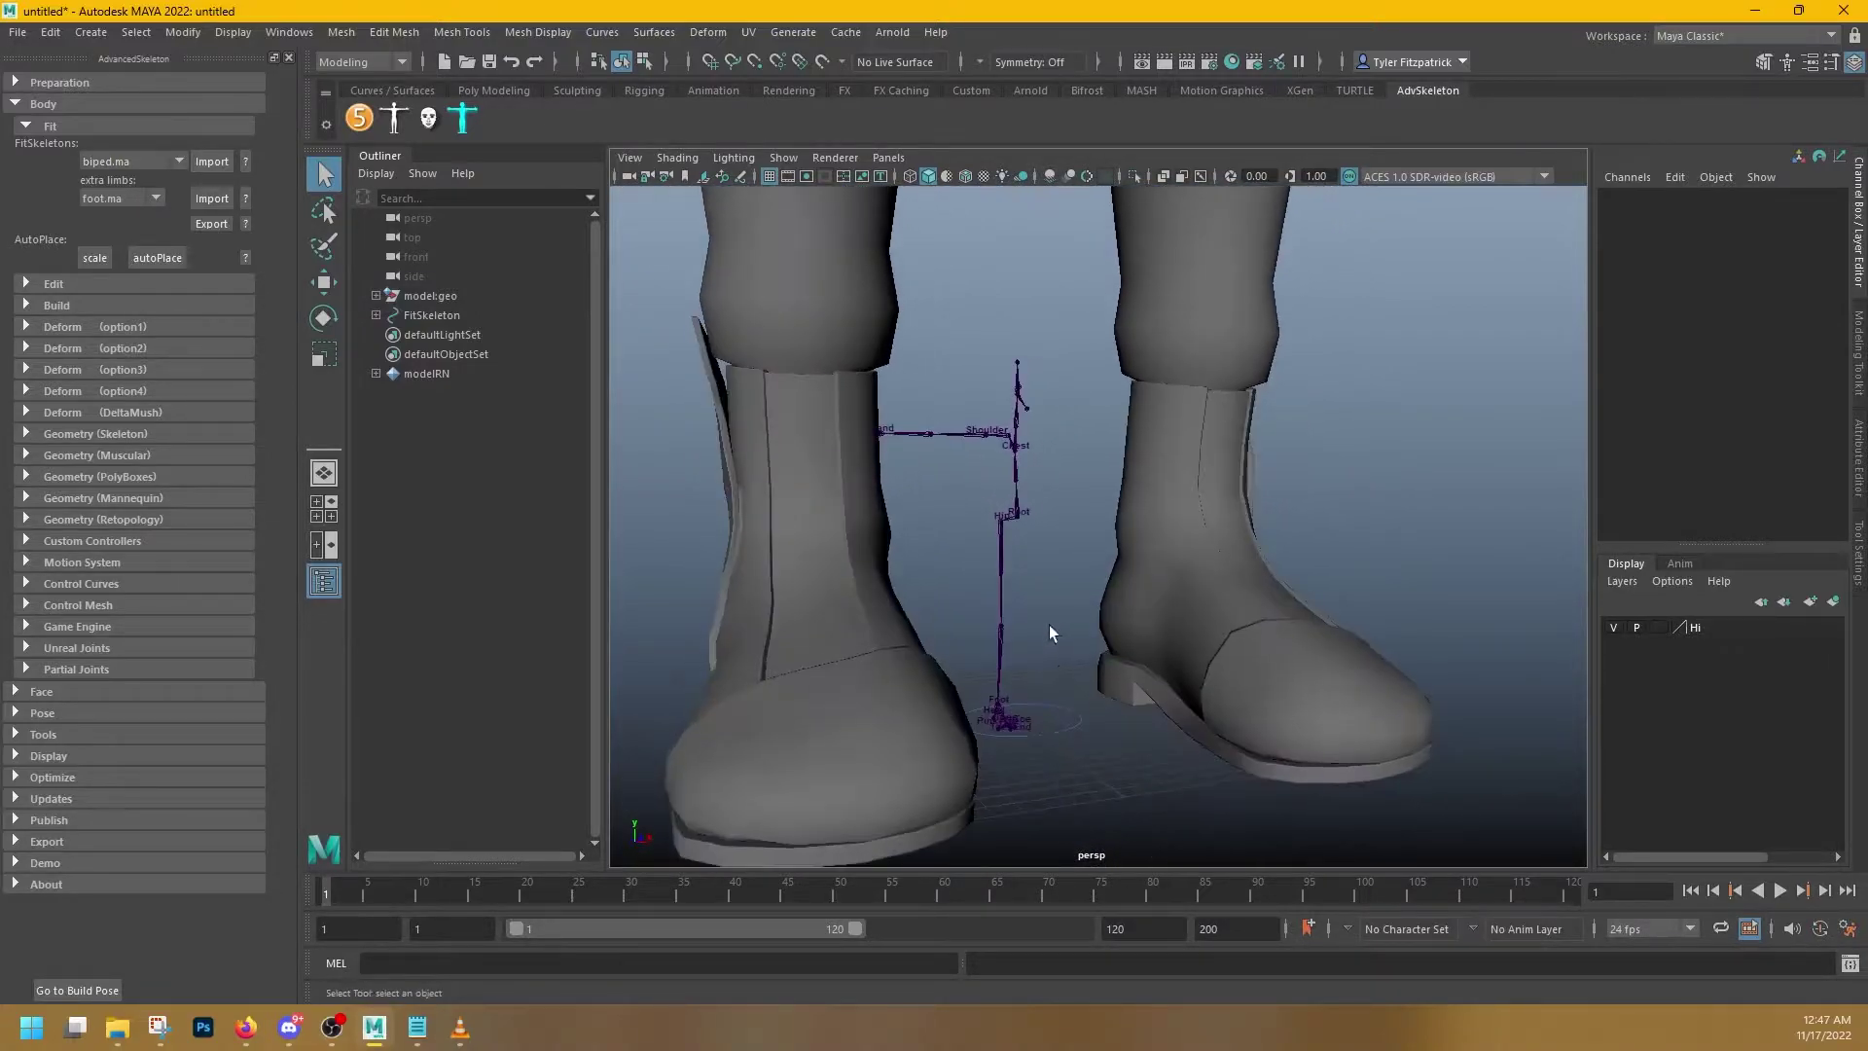
scroll(1056, 671, "up", 6)
left_click_drag(1038, 714, 922, 646, "alt")
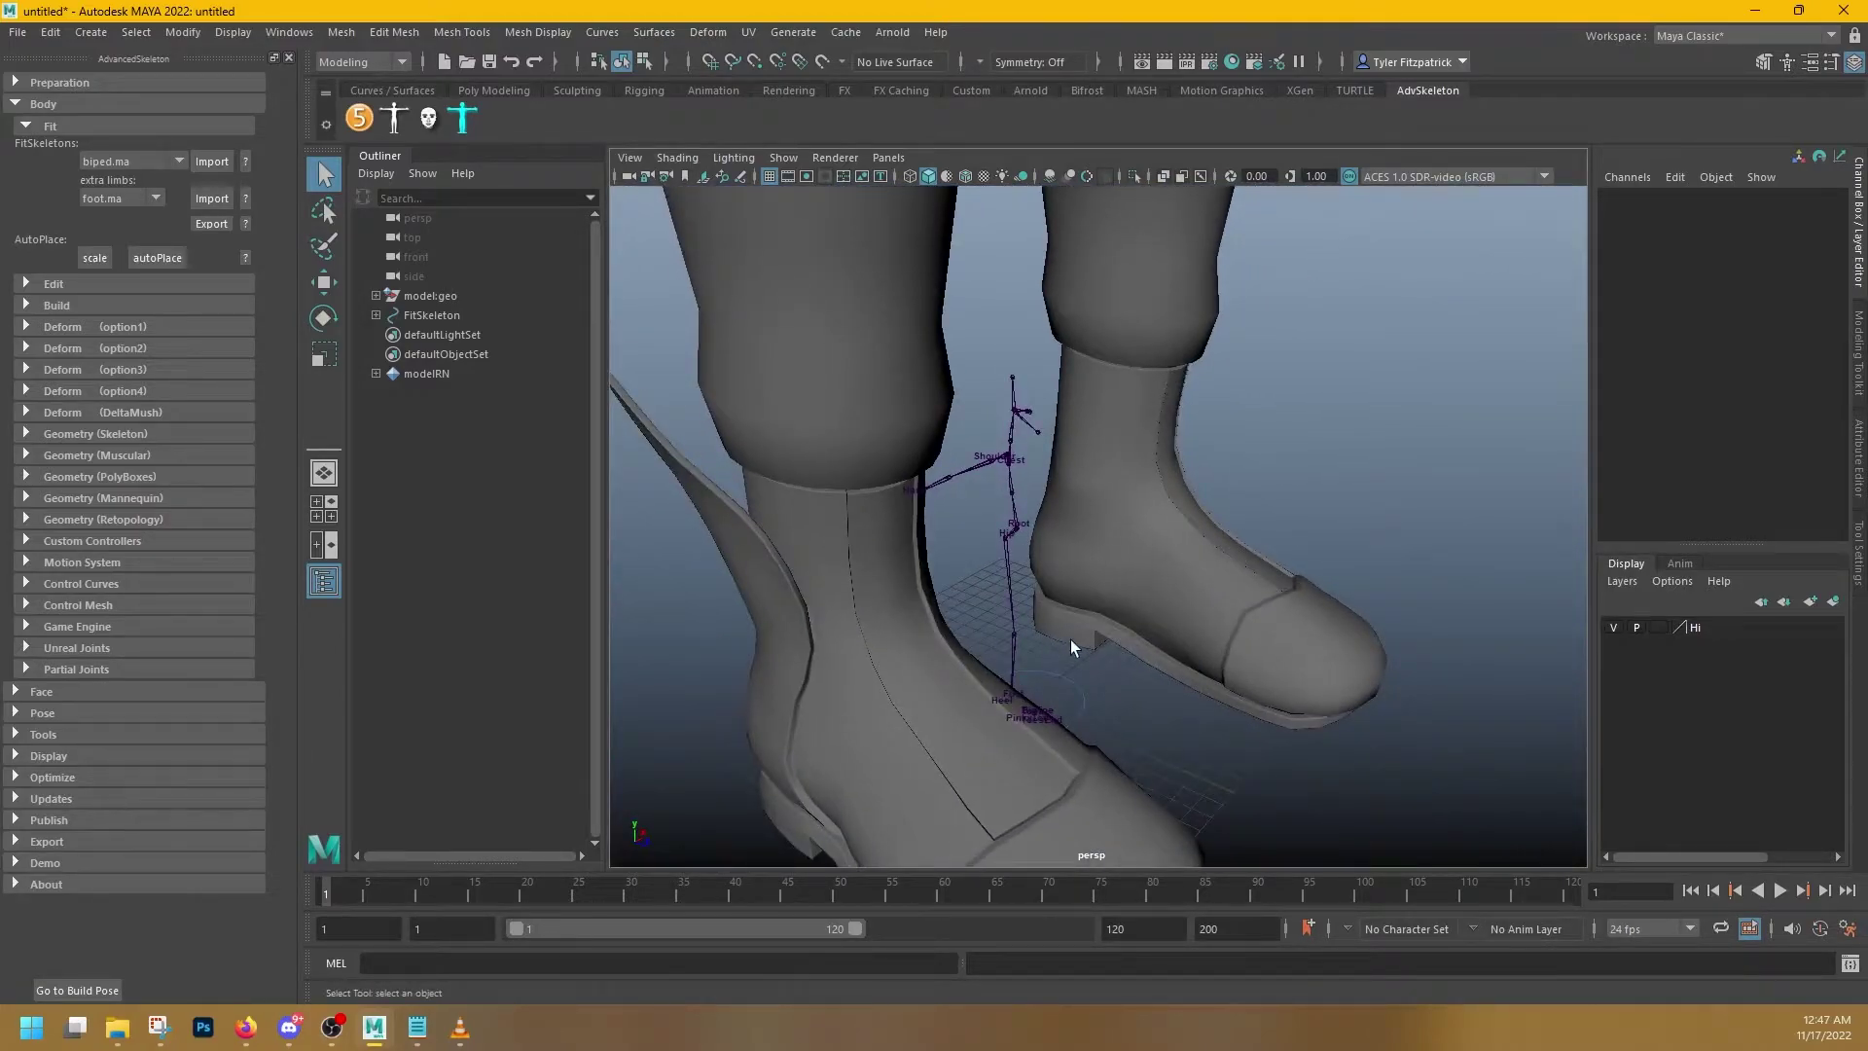
left_click_drag(1076, 638, 834, 626, "alt")
scroll(1104, 616, "up", 10)
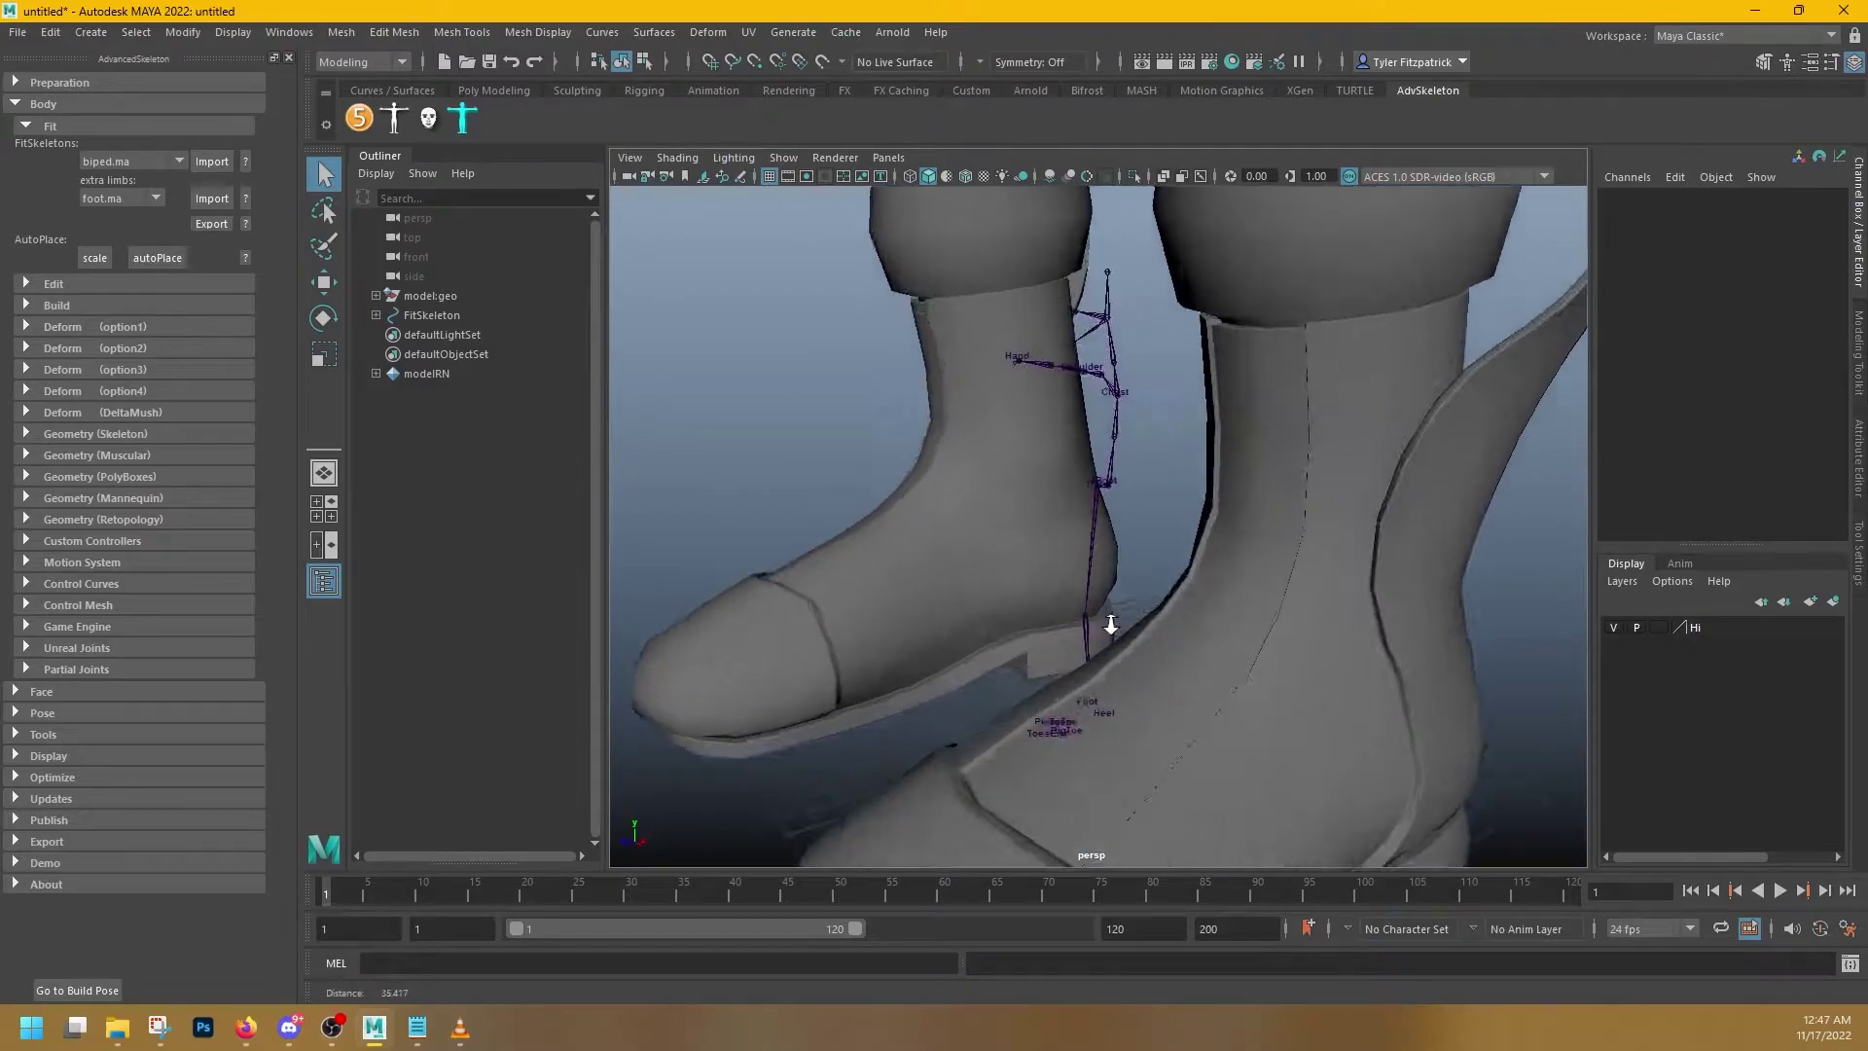
middle_click_drag(1104, 617, 1109, 717, "alt")
left_click_drag(1109, 717, 1096, 656, "alt")
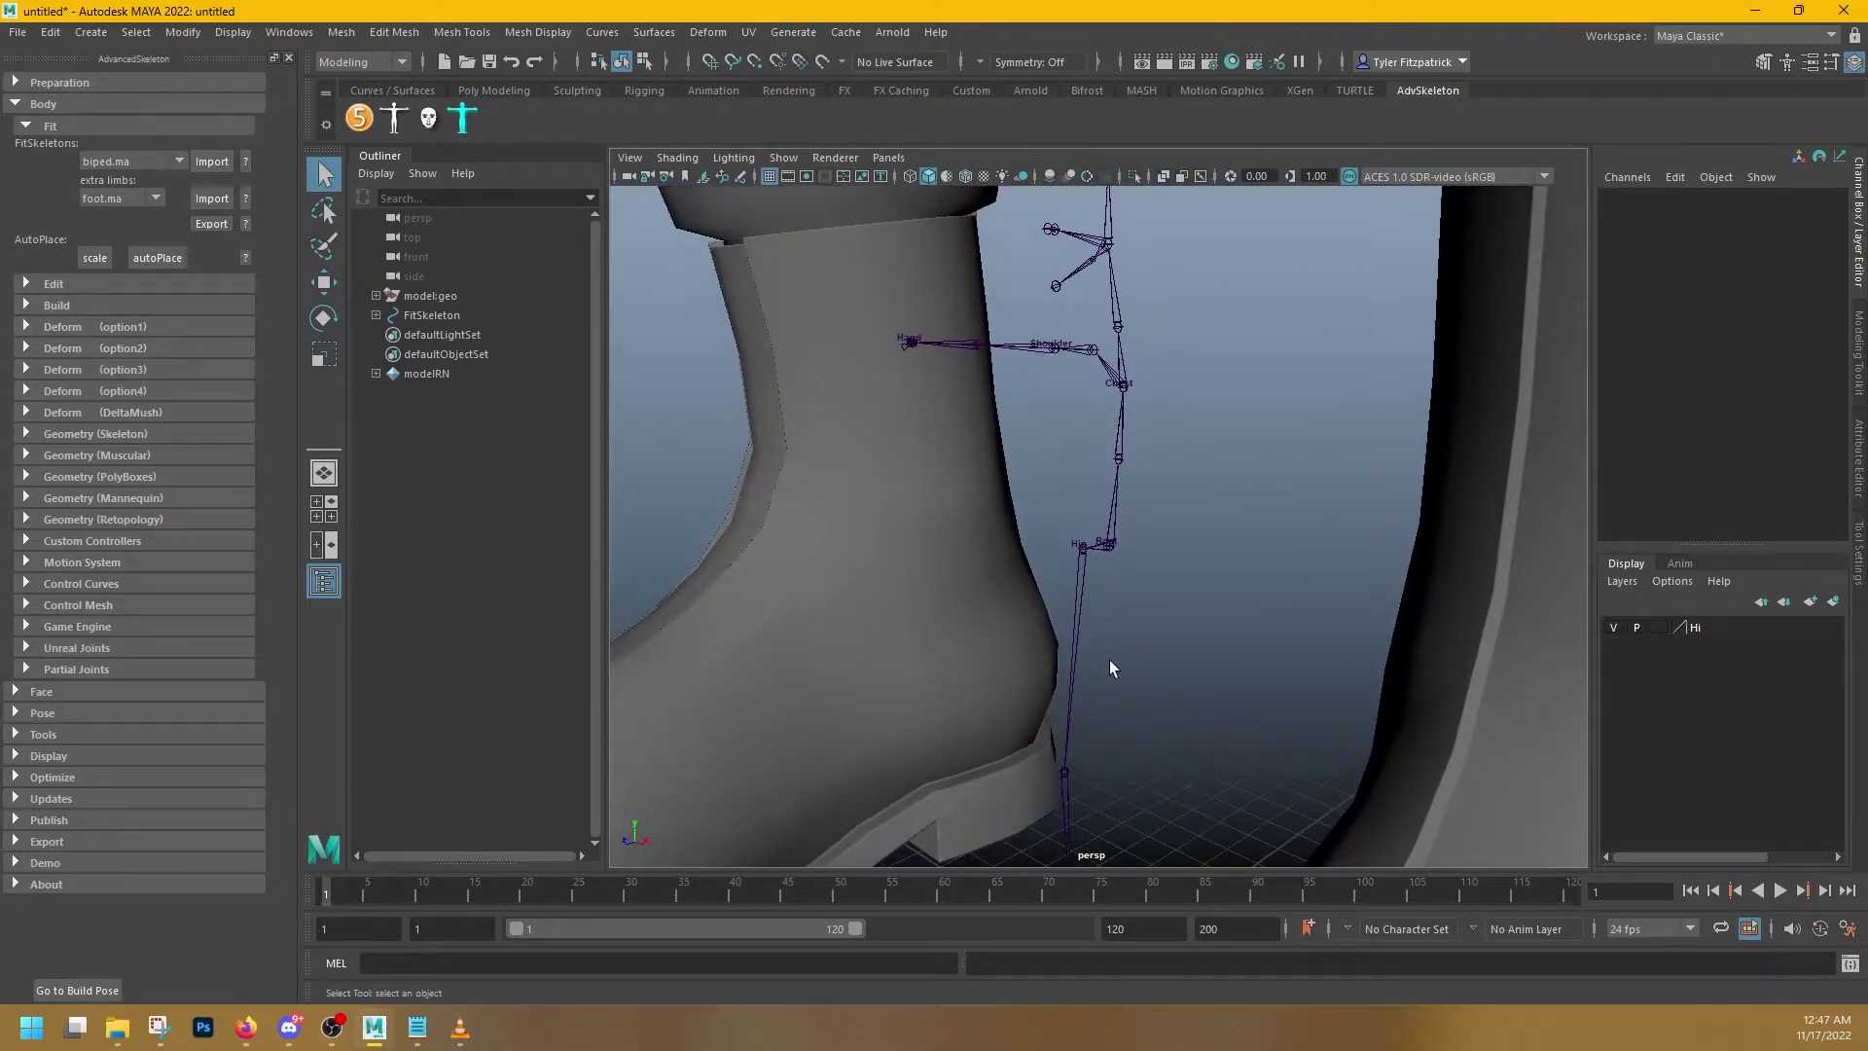
right_click_drag(1112, 668, 922, 655, "alt")
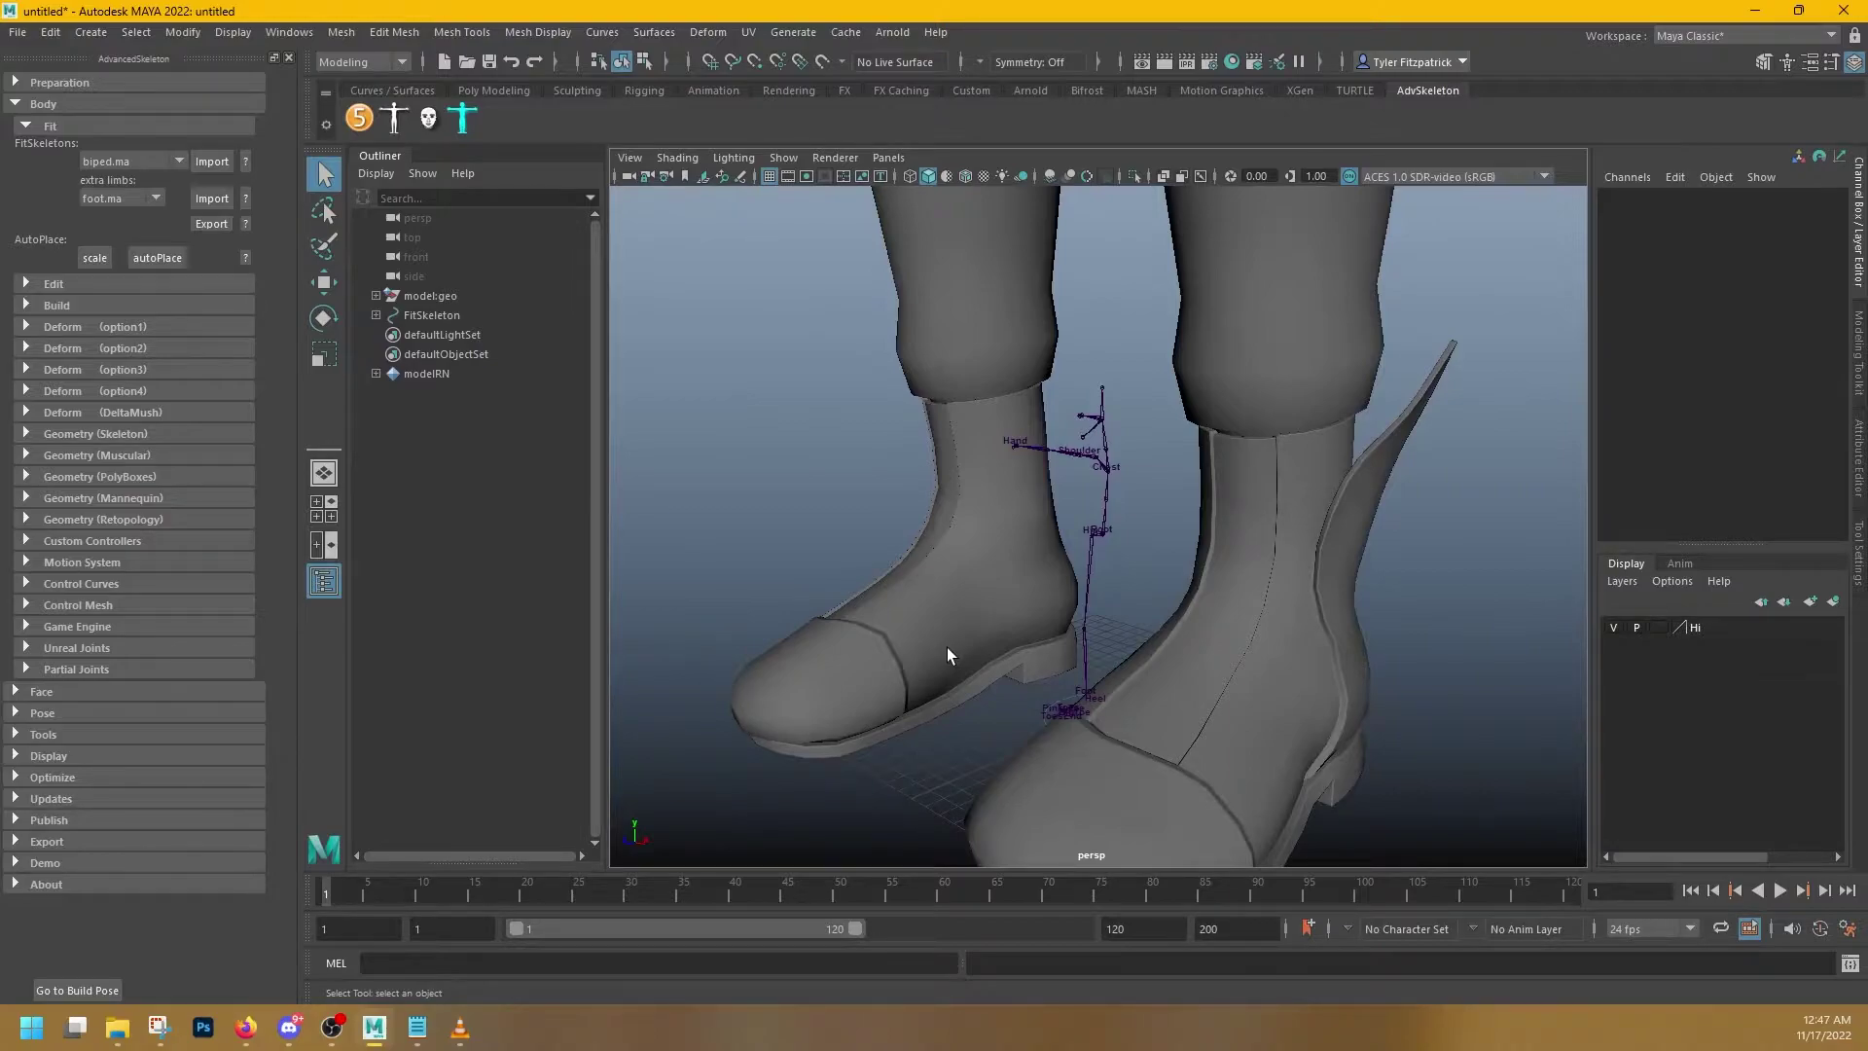
left_click_drag(1013, 613, 1039, 650, "alt")
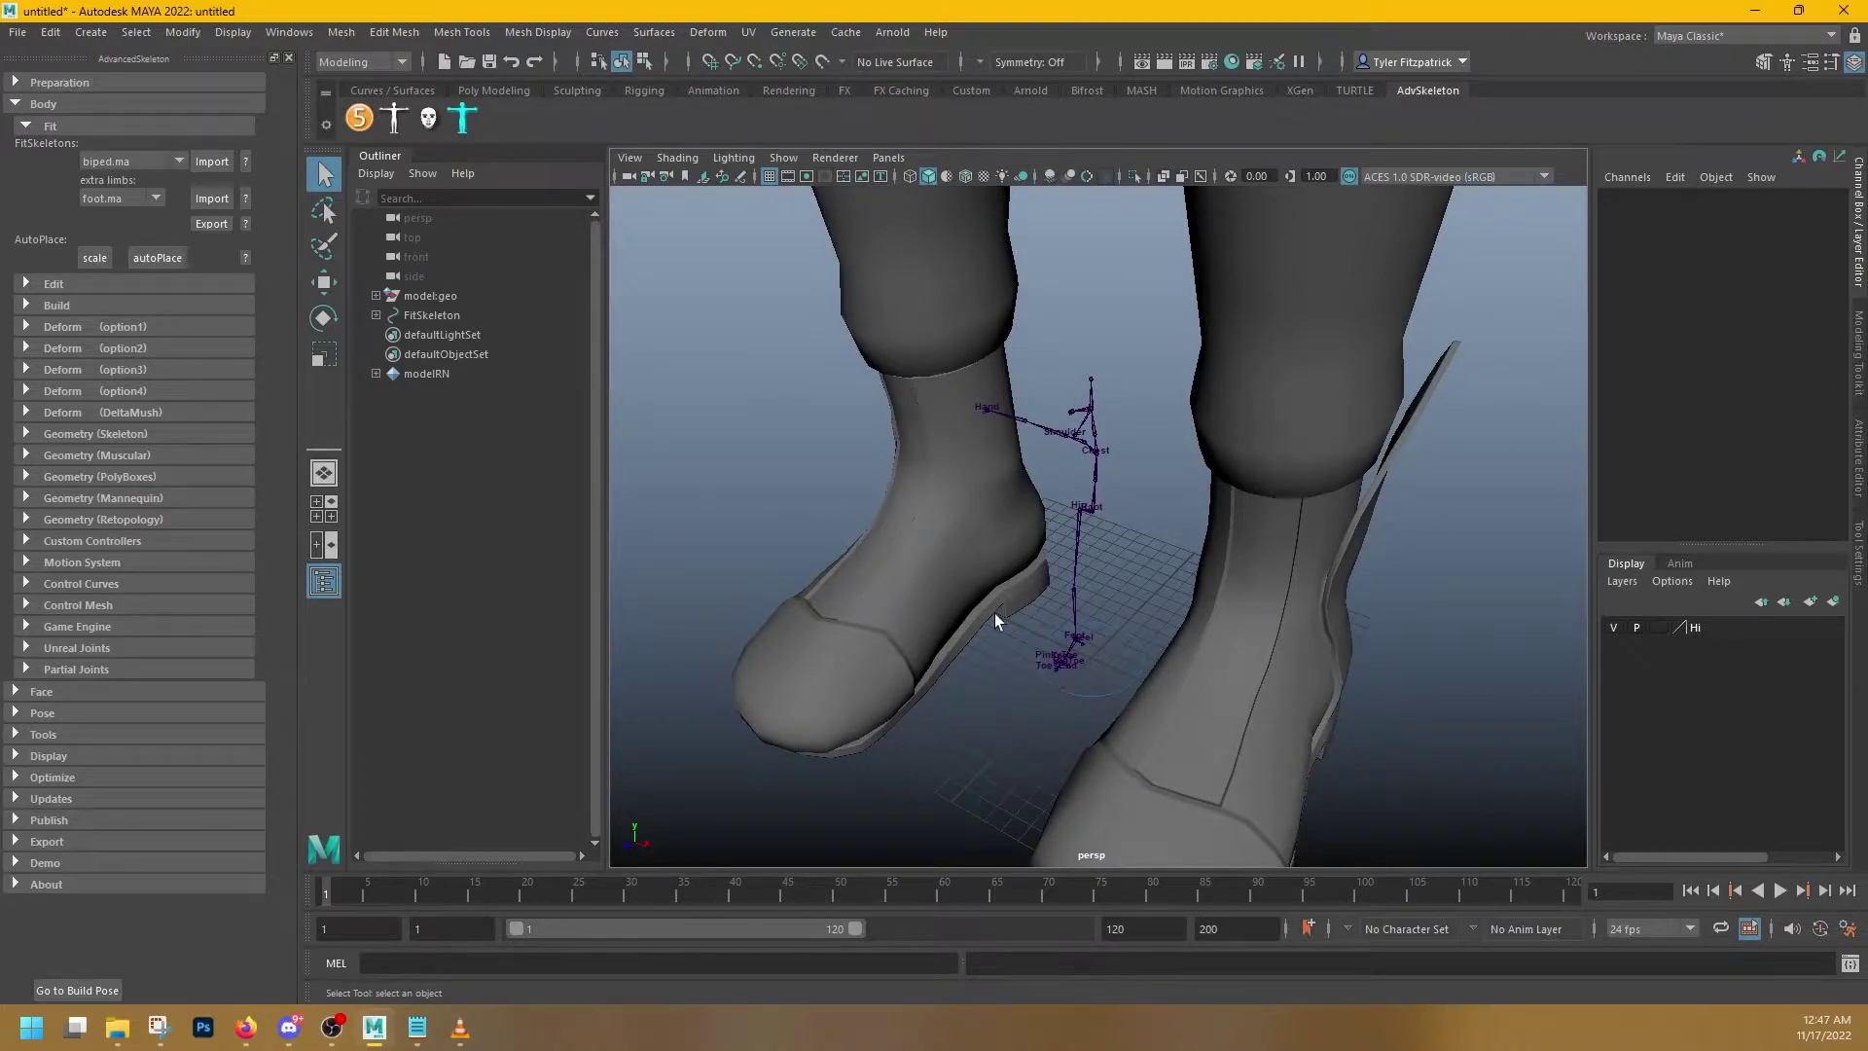
left_click_drag(995, 613, 1149, 630, "alt")
scroll(1148, 633, "down", 12)
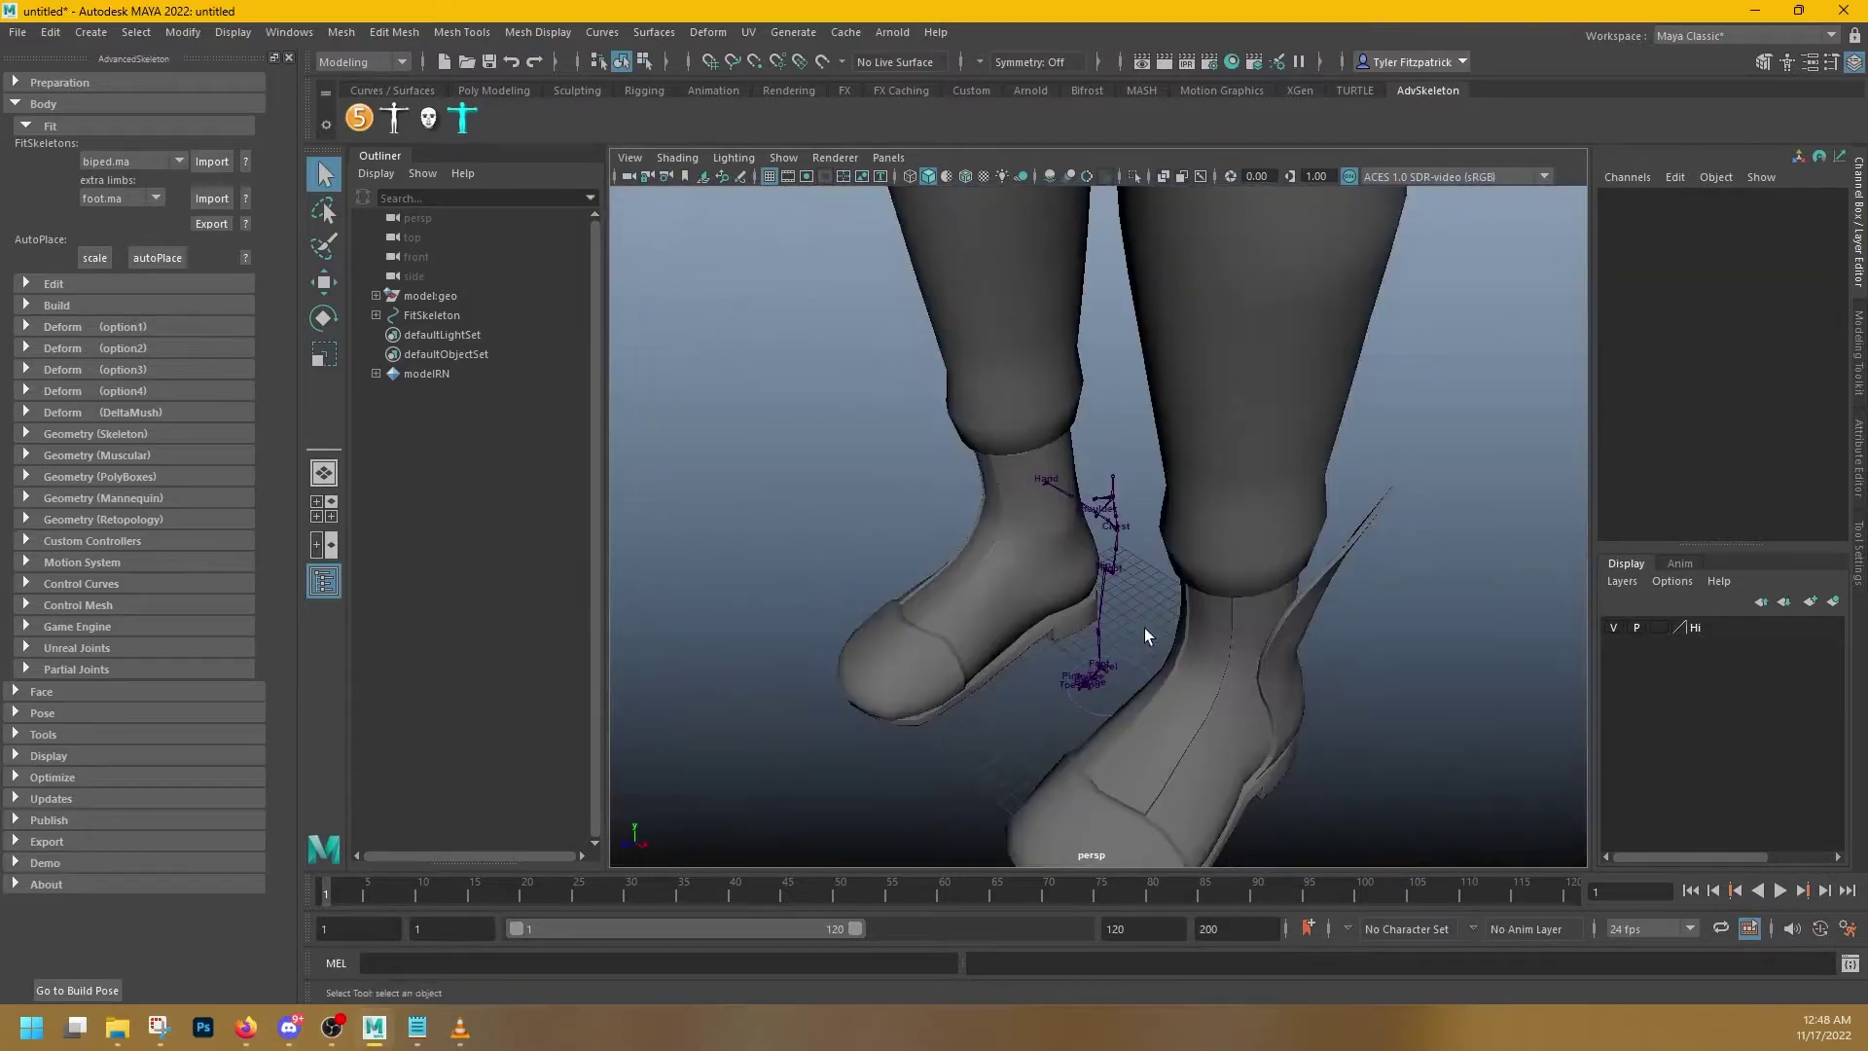
key("w")
left_click(1125, 614)
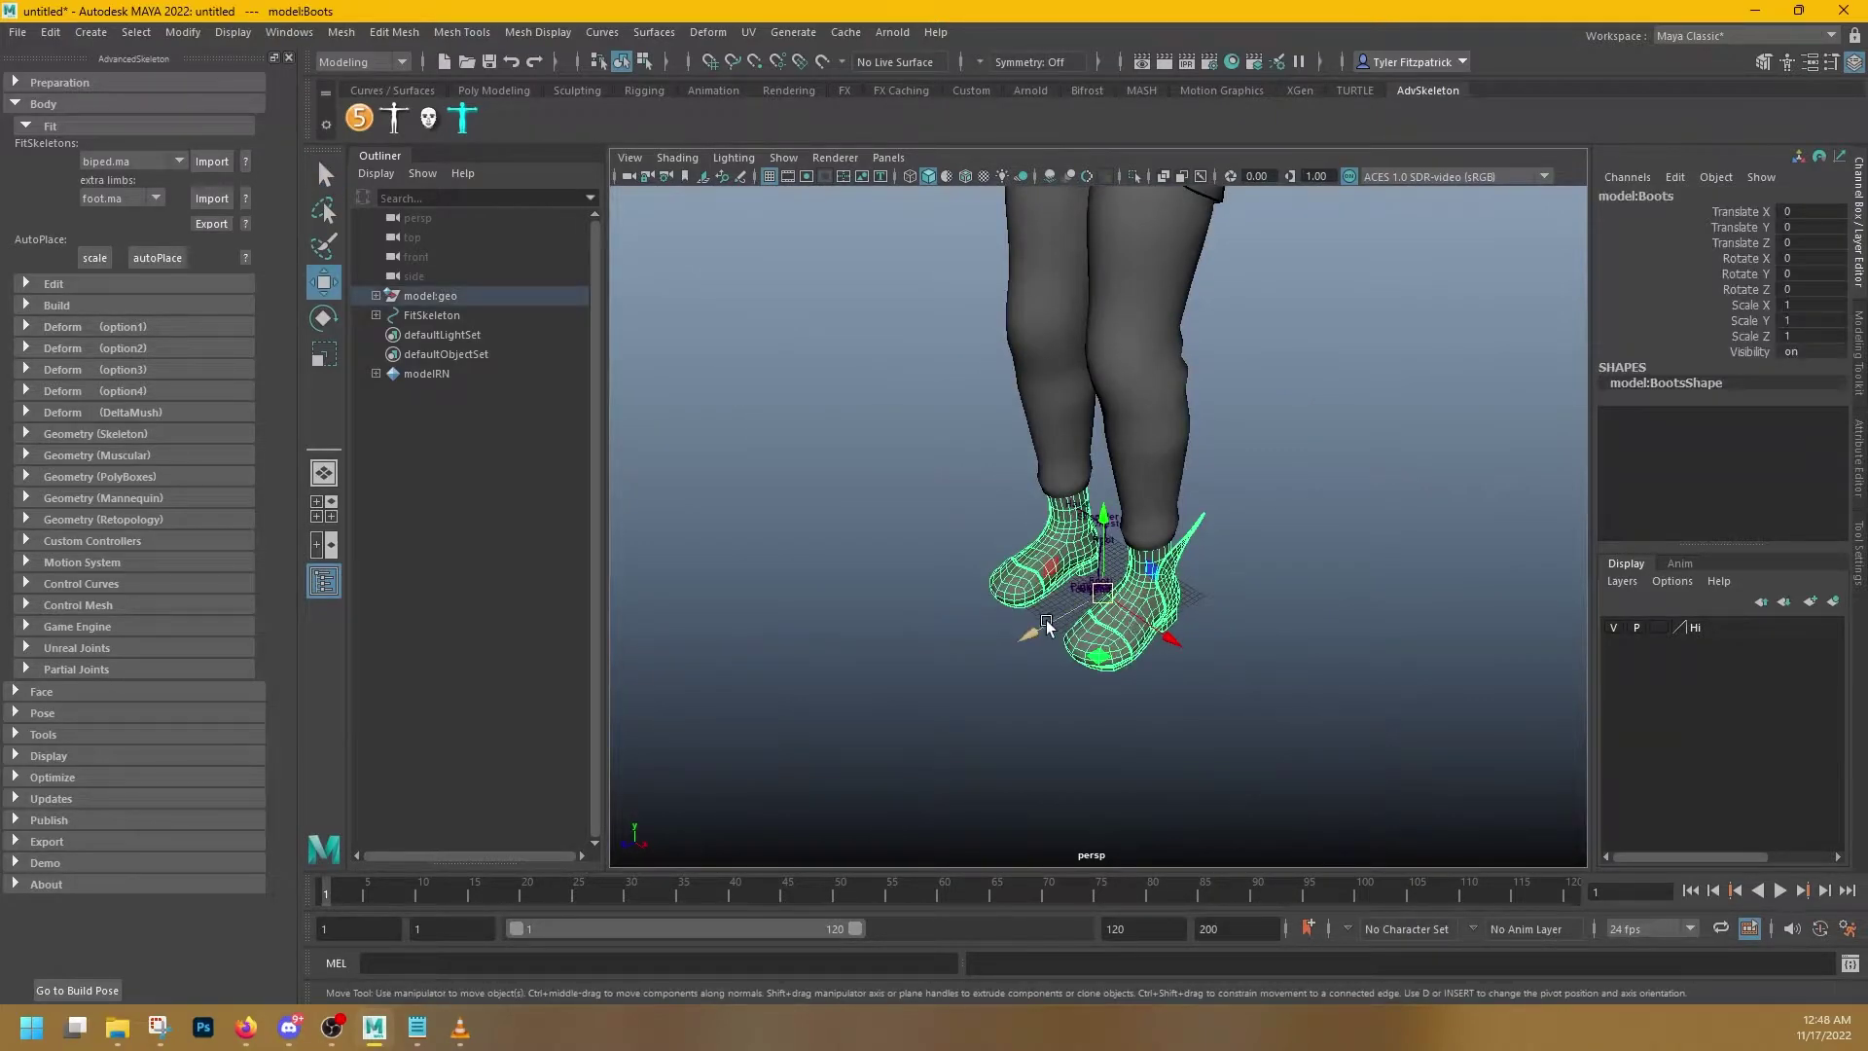
left_click_drag(1136, 581, 1187, 574, "alt")
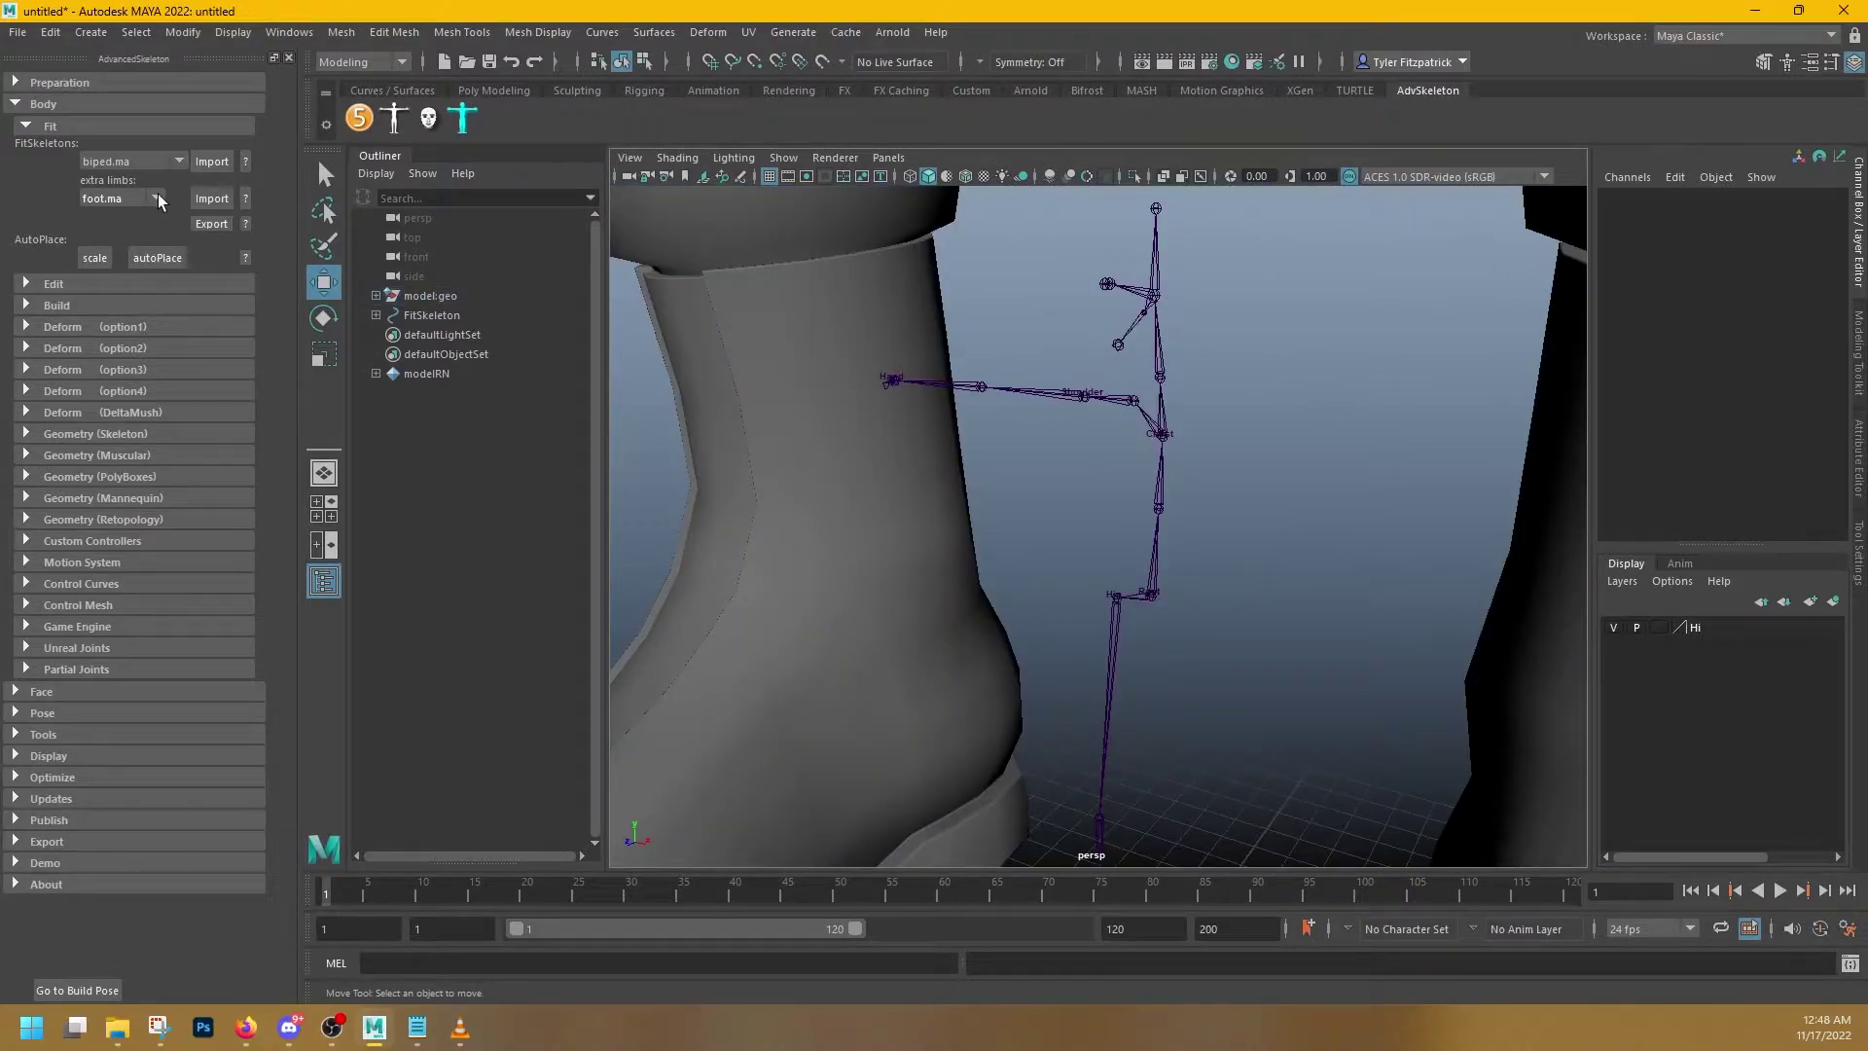
- Try importing the tail.ma extra limb onto the root of the fit skeleton
left_click(156, 199)
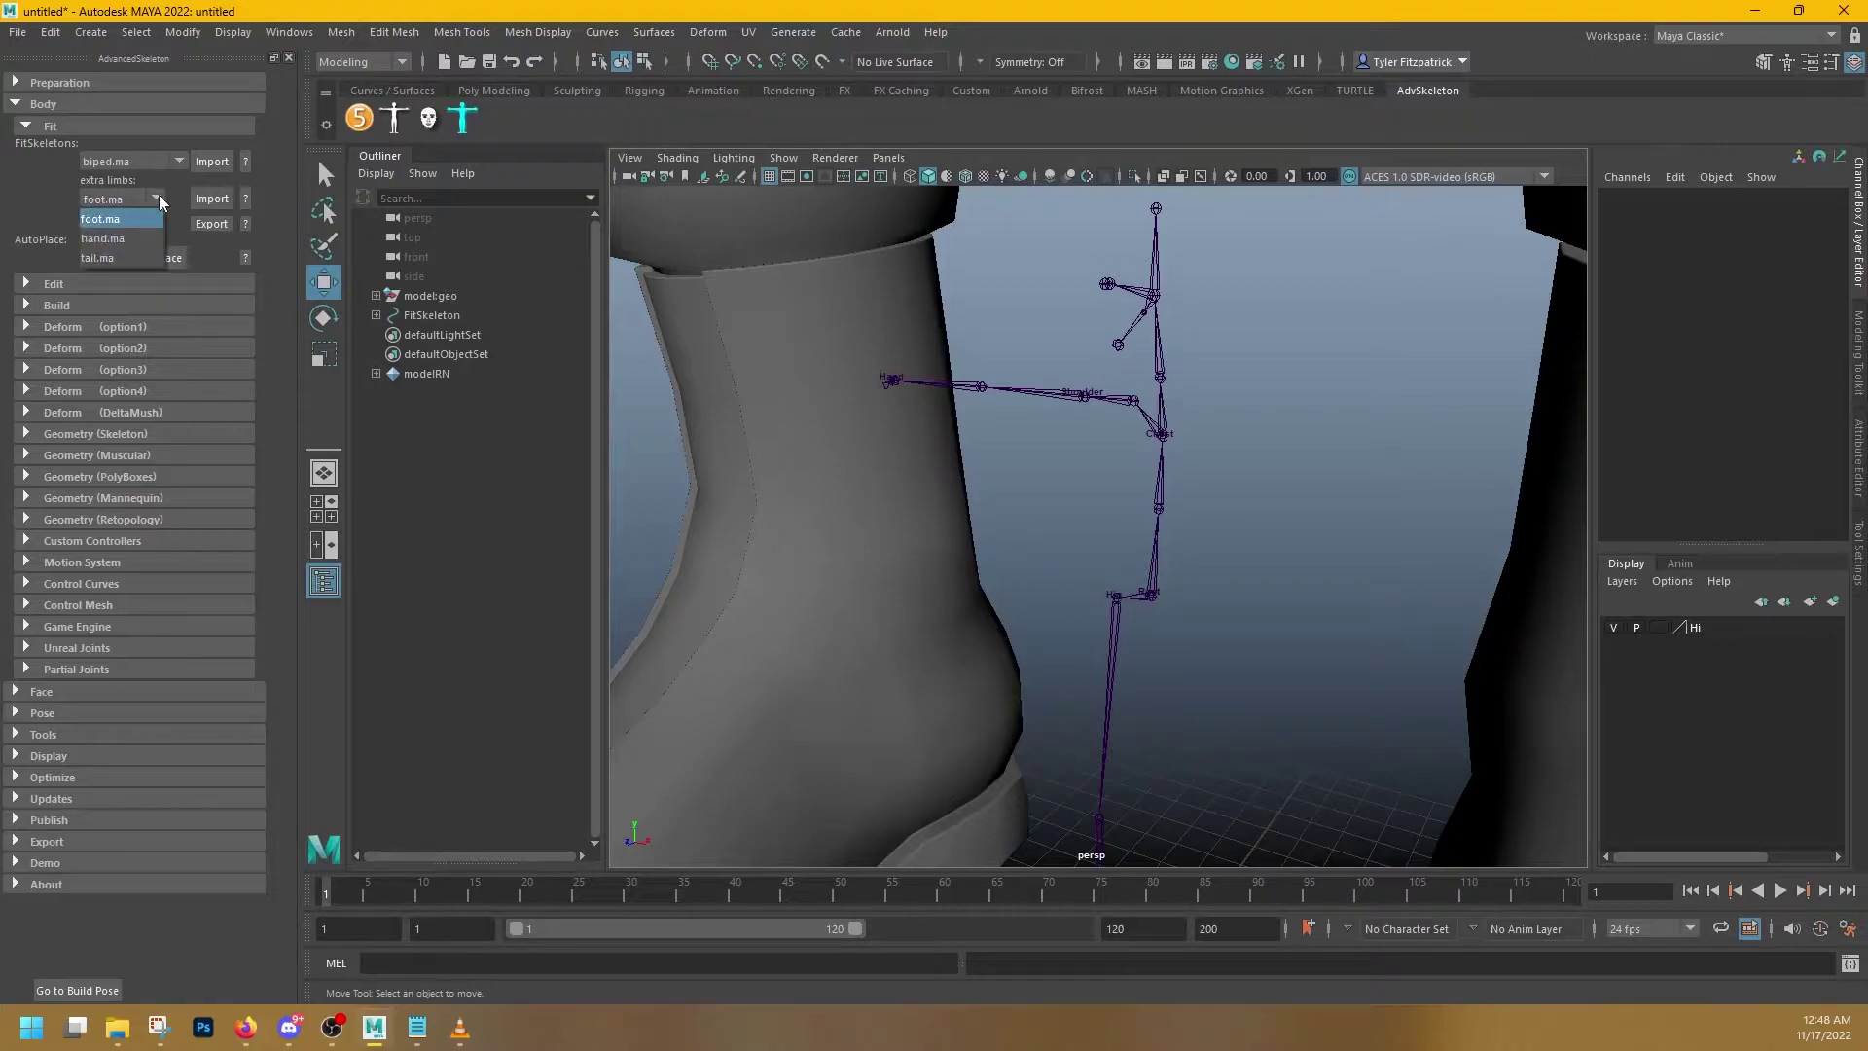
left_click(97, 258)
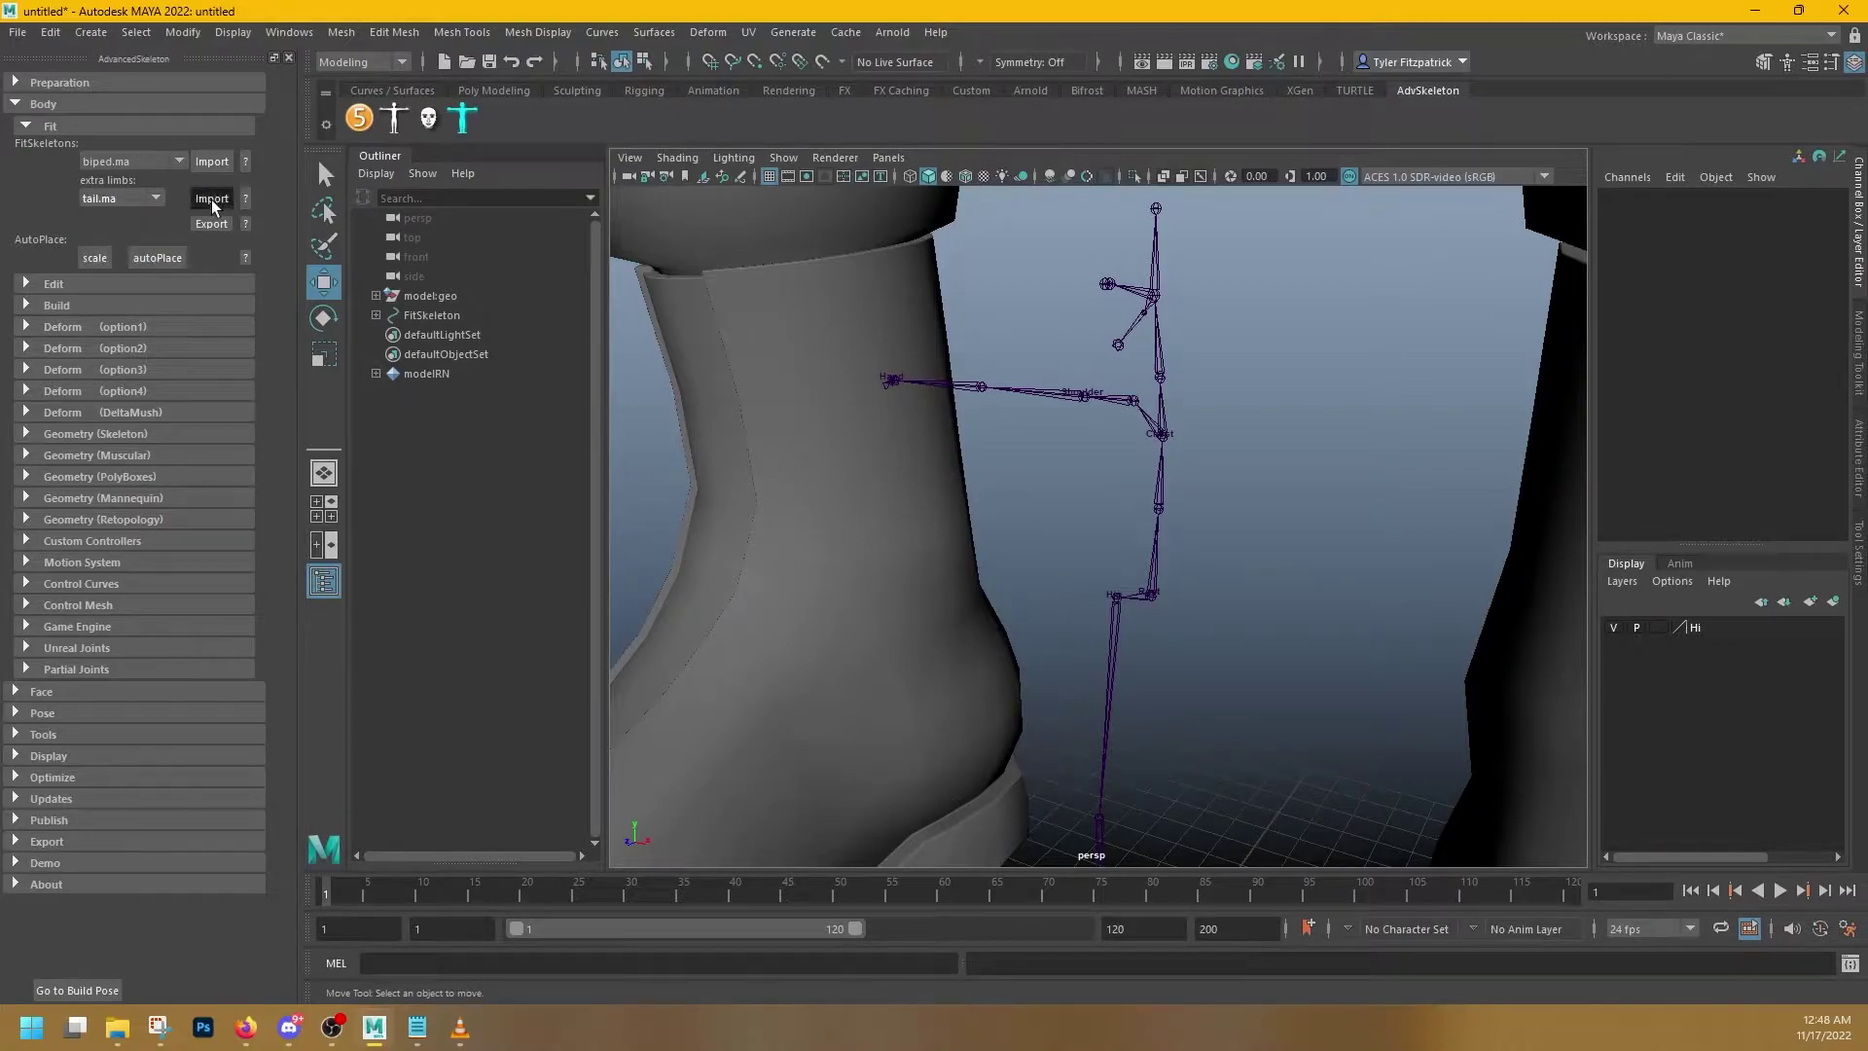
left_click(212, 201)
left_click_drag(1031, 458, 984, 500, "alt")
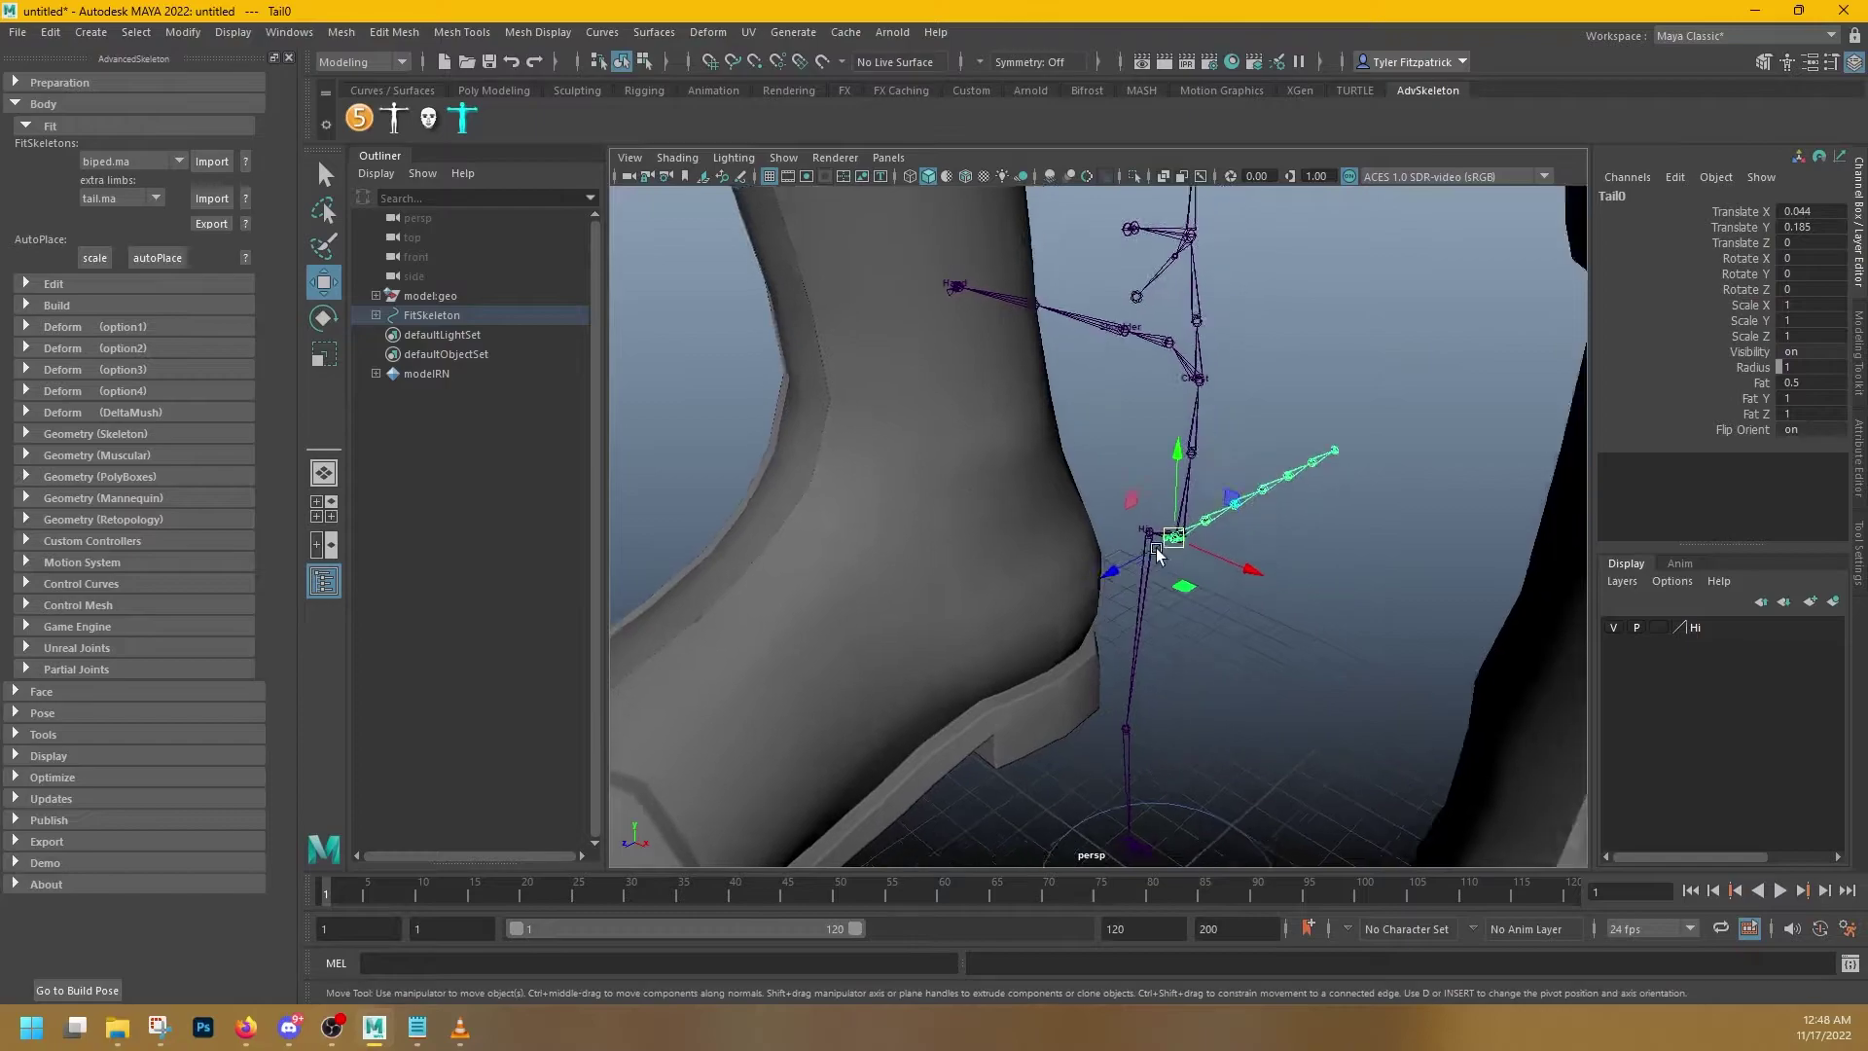
middle_click_drag(1156, 548, 861, 485, "alt")
left_click_drag(861, 484, 868, 468, "alt")
- Undo the tail import, delete the leftover AdvancedSkeleton_FitSkeleton object and clear the selection
key("ctrl+z")
left_click(581, 338)
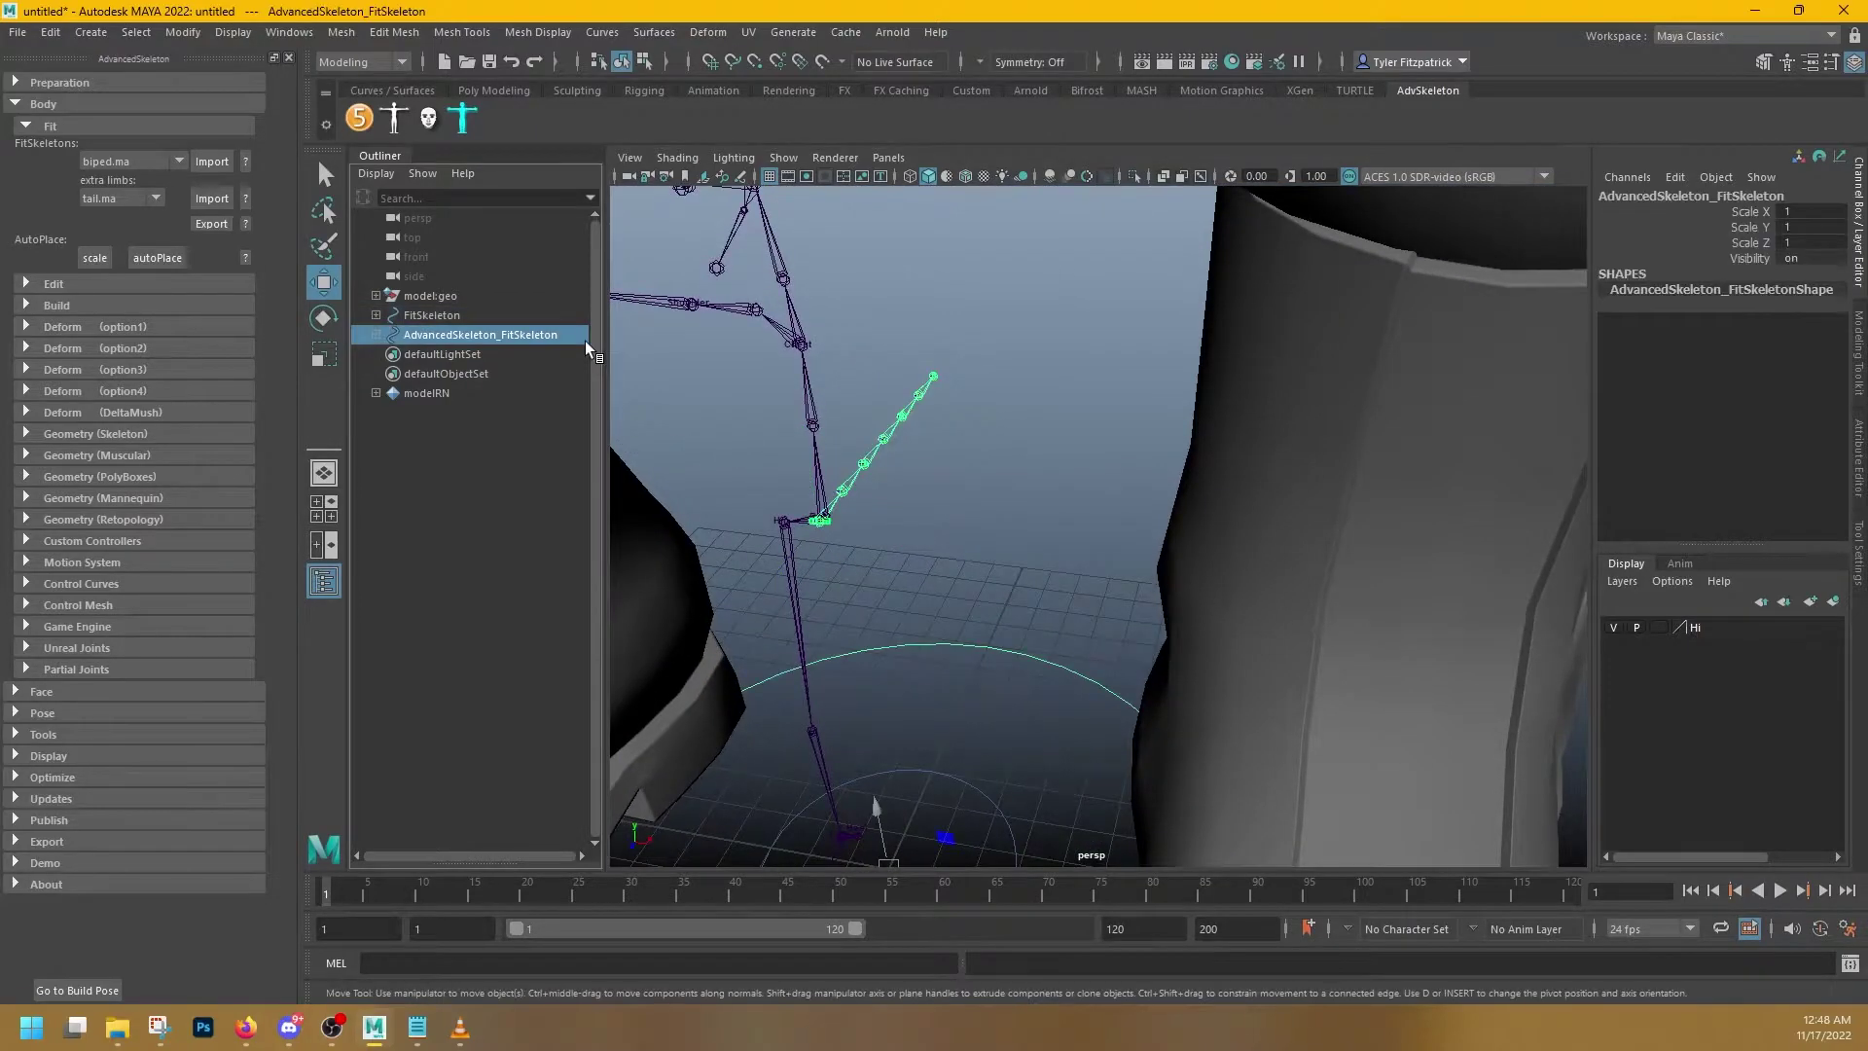
key("Delete")
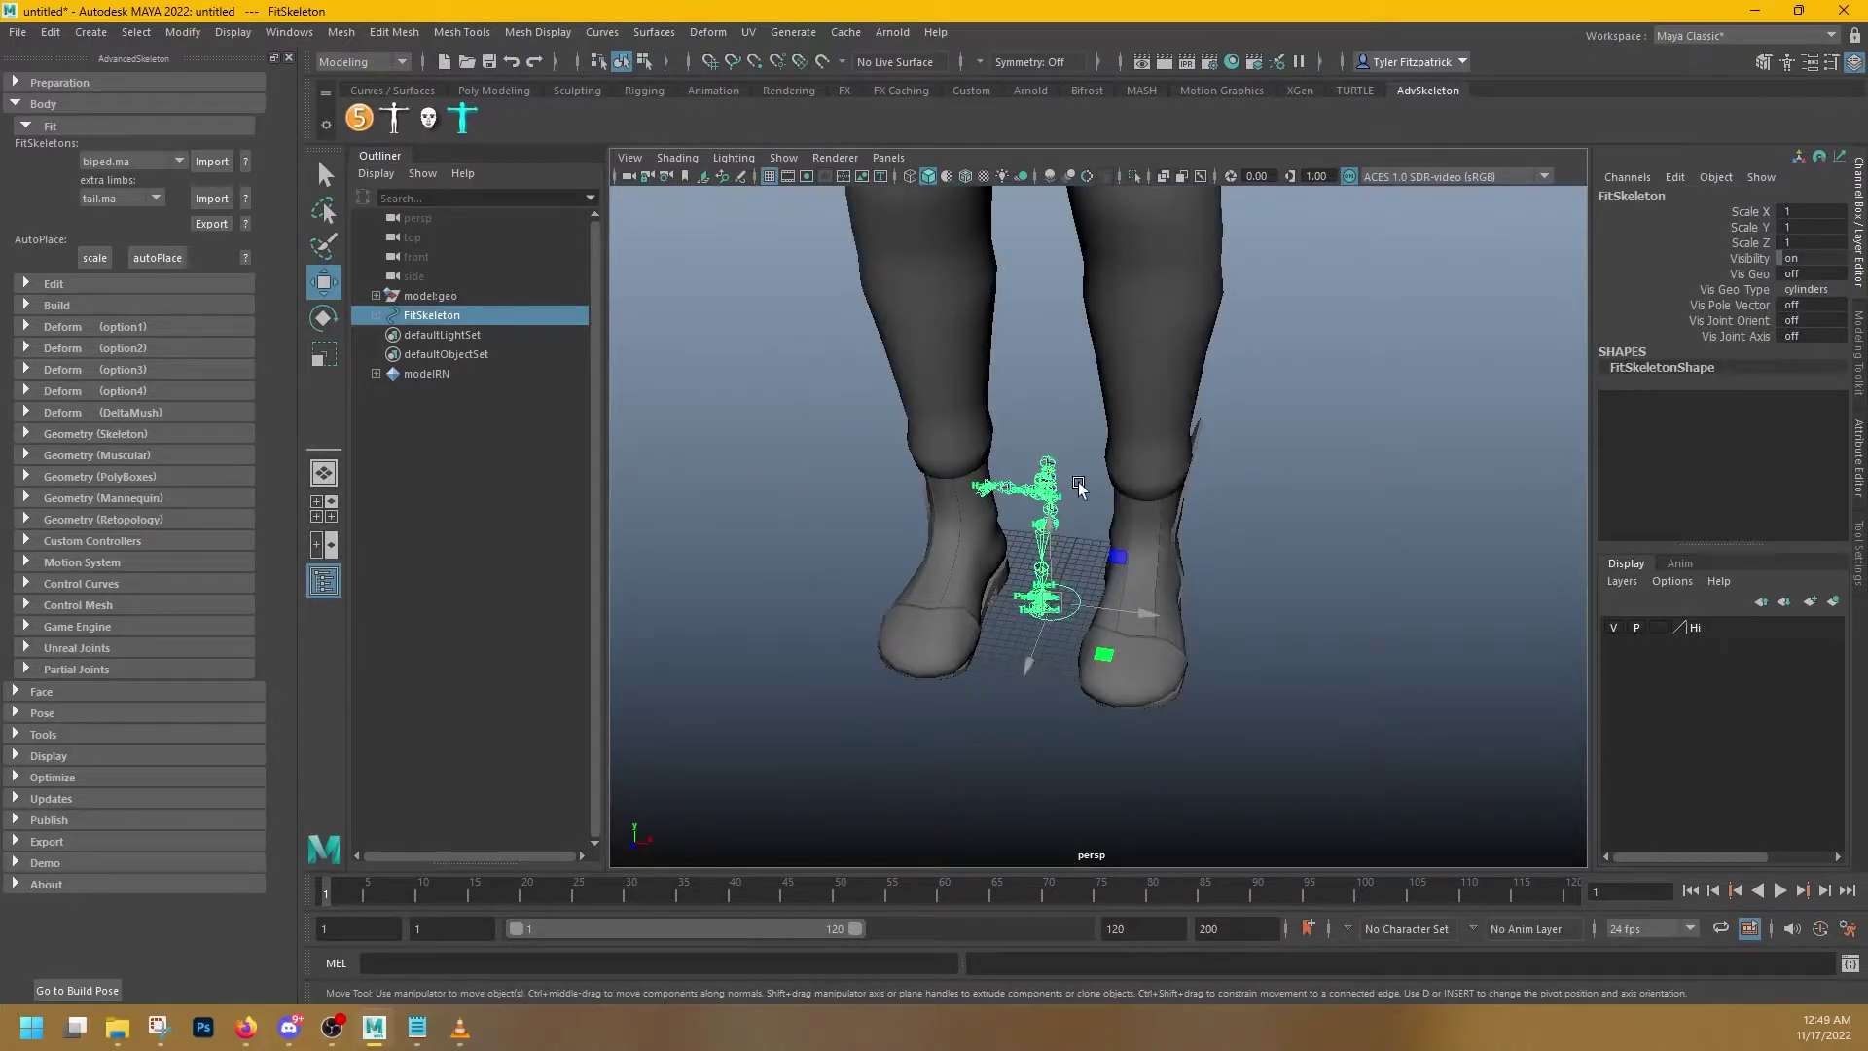
left_click(1078, 483)
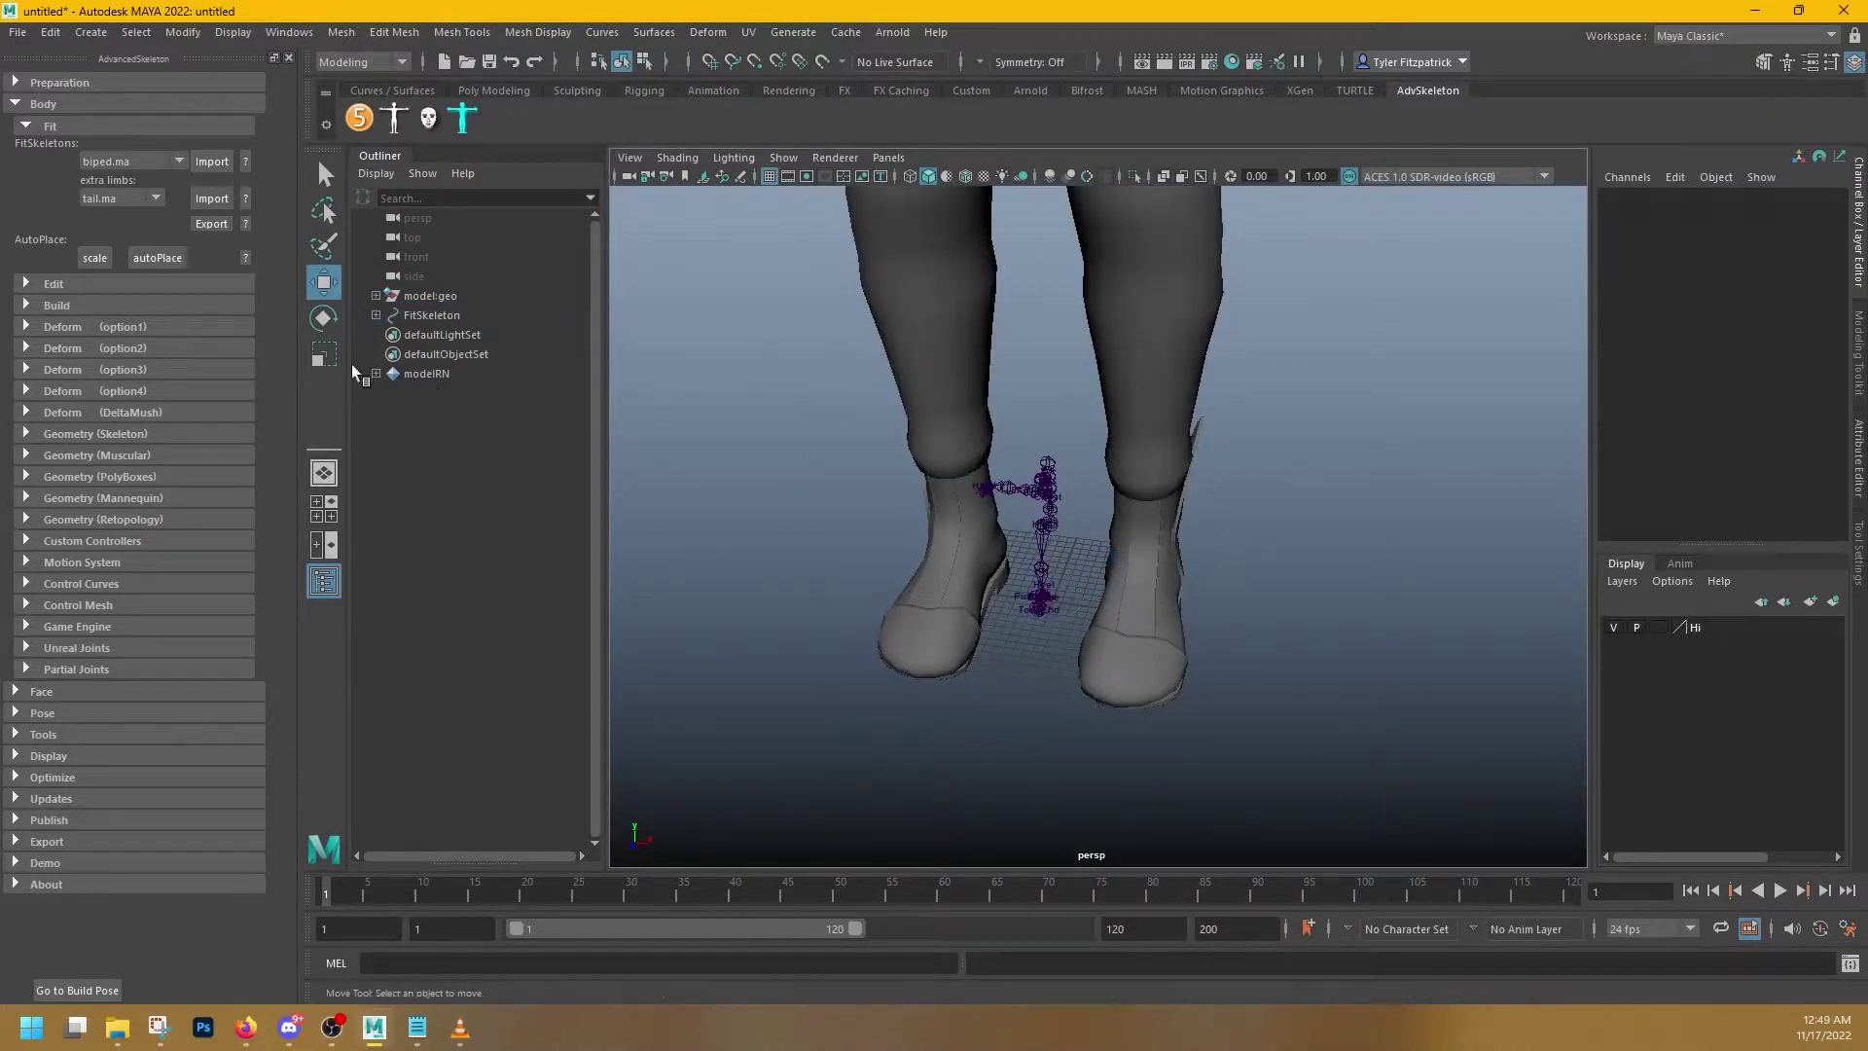
- Scale the fit skeleton to the character's geometry and frame the whole character
left_click(90, 260)
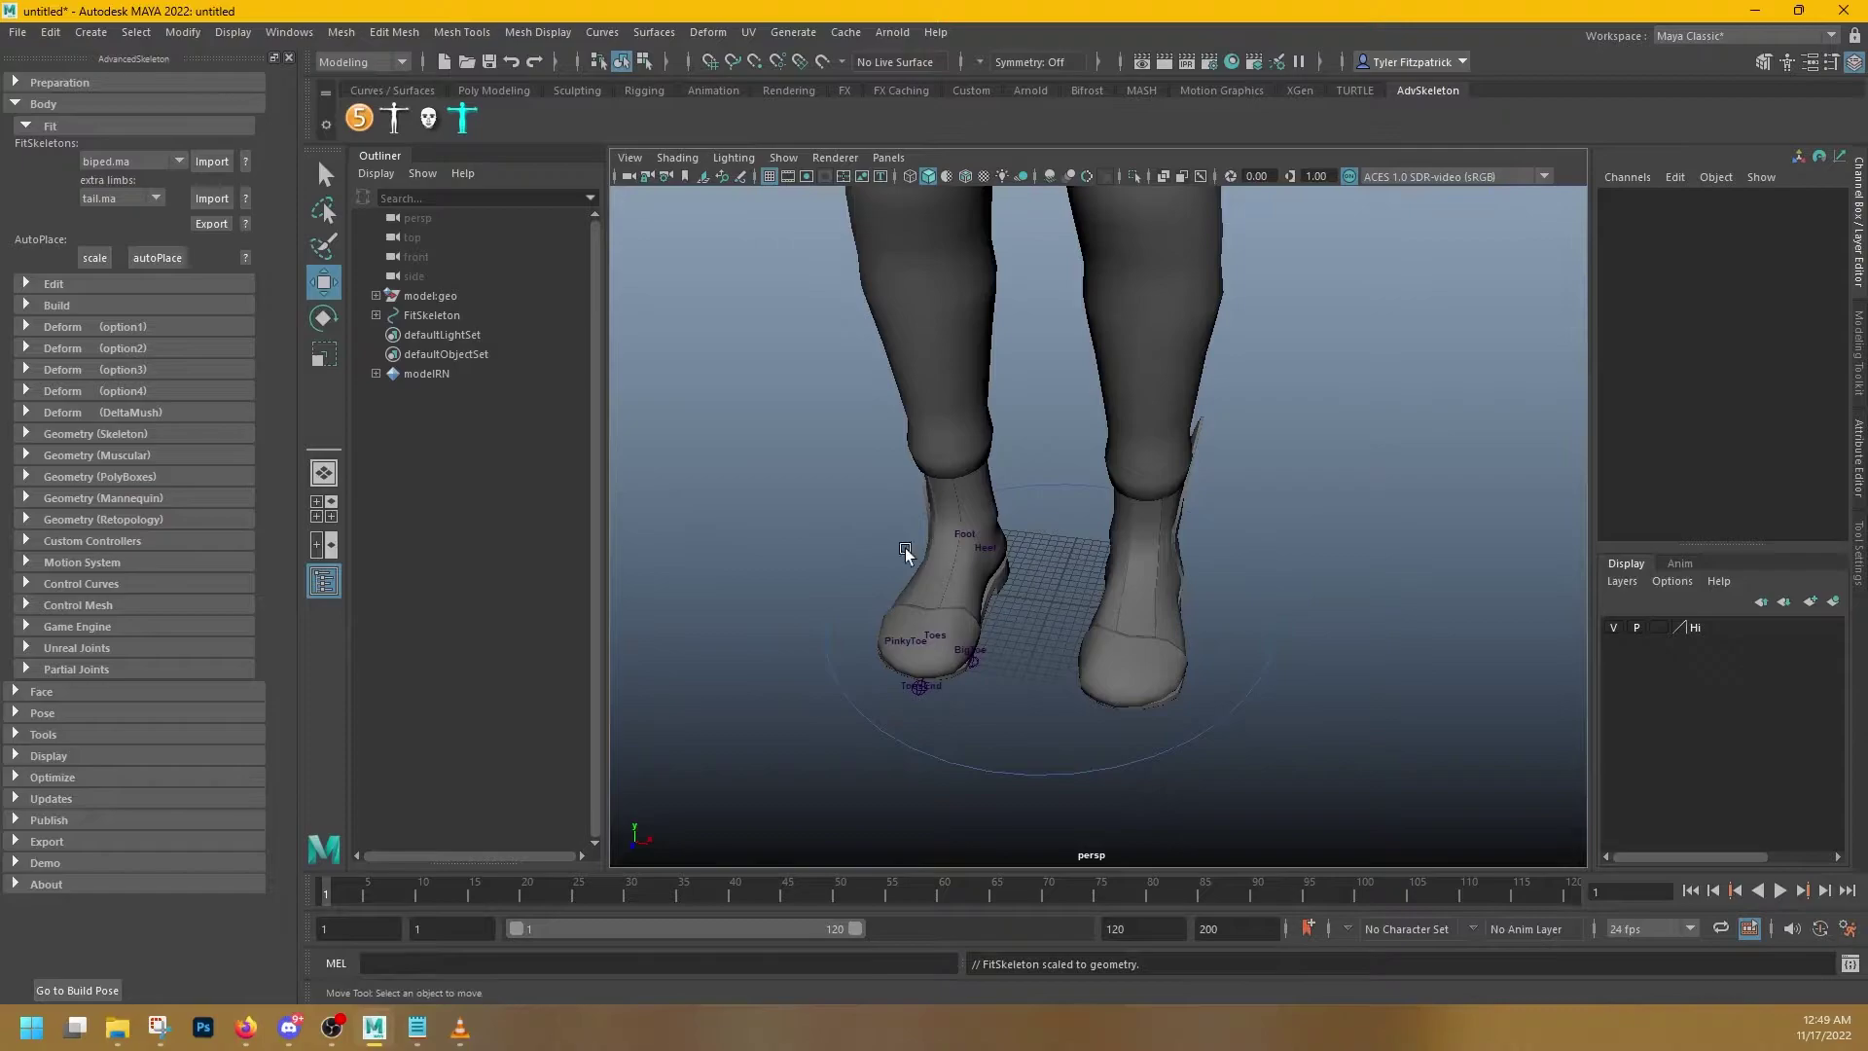
left_click_drag(905, 551, 934, 551, "alt")
key("f")
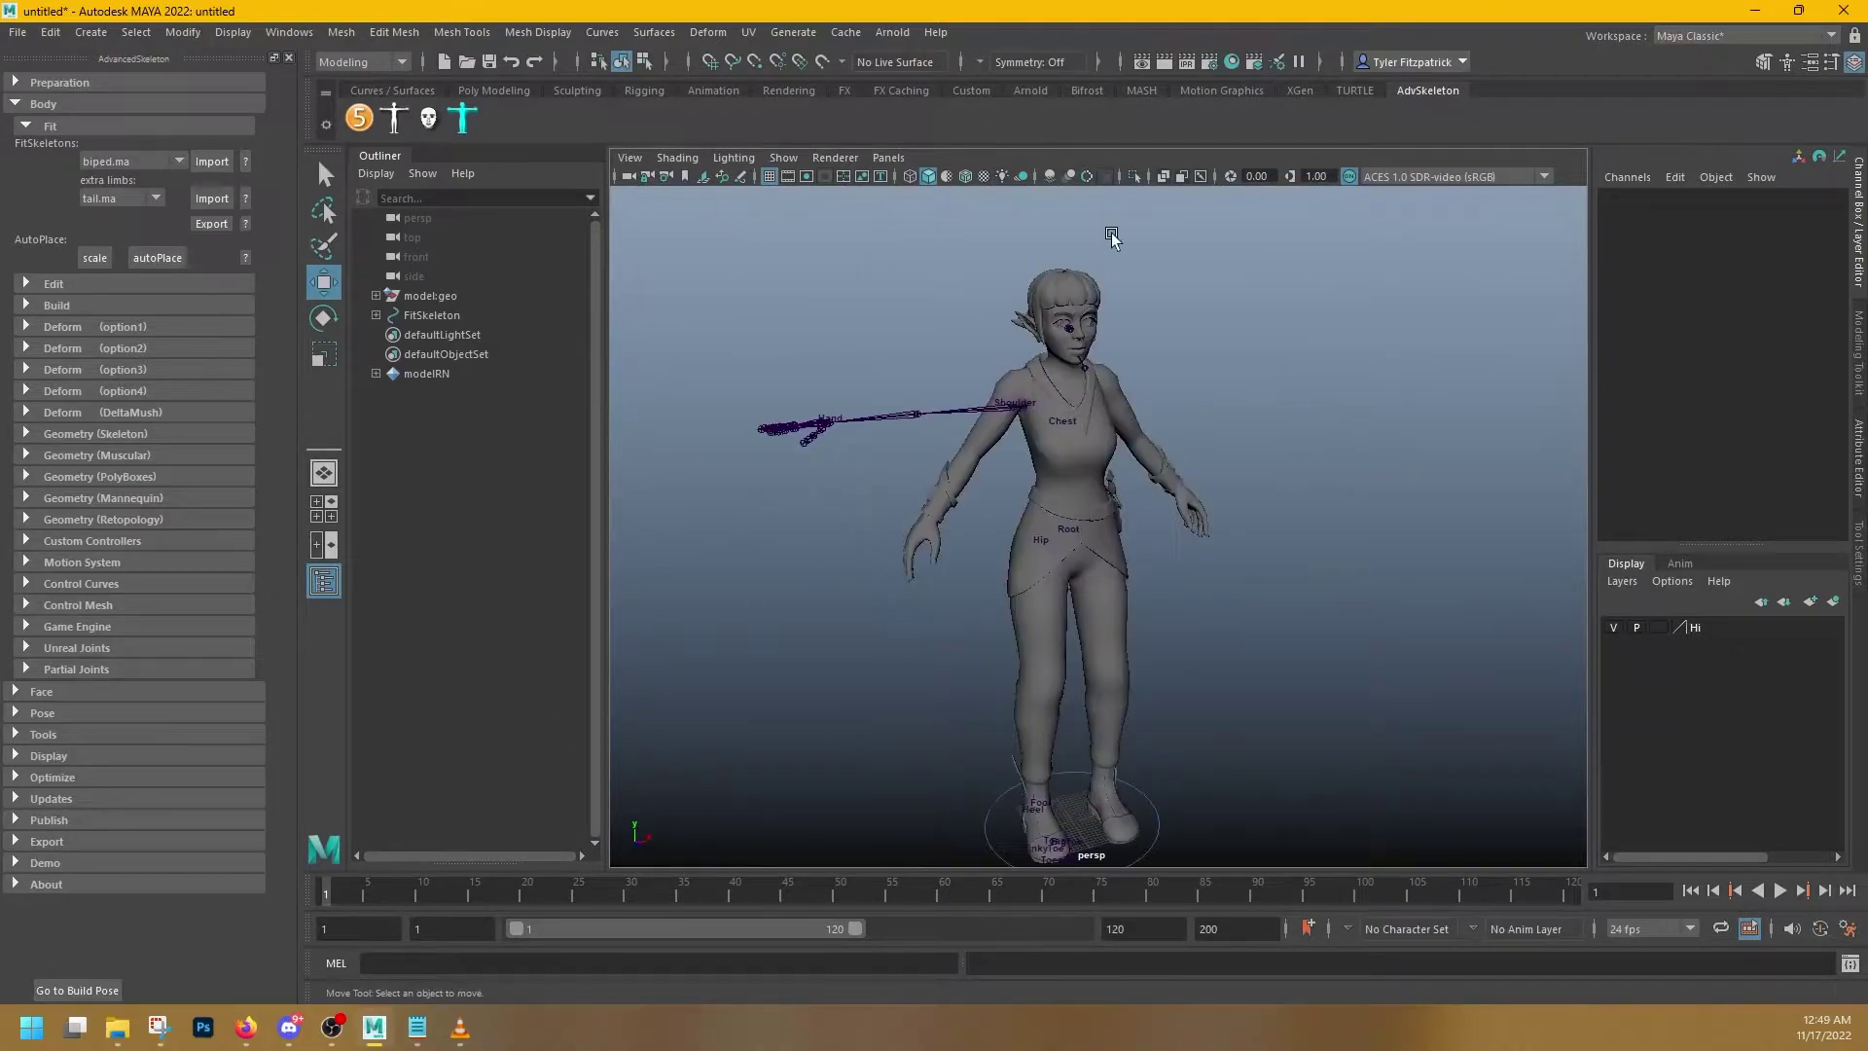
right_click_drag(1080, 435, 1157, 441, "alt")
mouse_move(1167, 457)
middle_mouse_down("alt")
mouse_move(1153, 418)
mouse_move(1163, 437)
middle_mouse_up("alt")
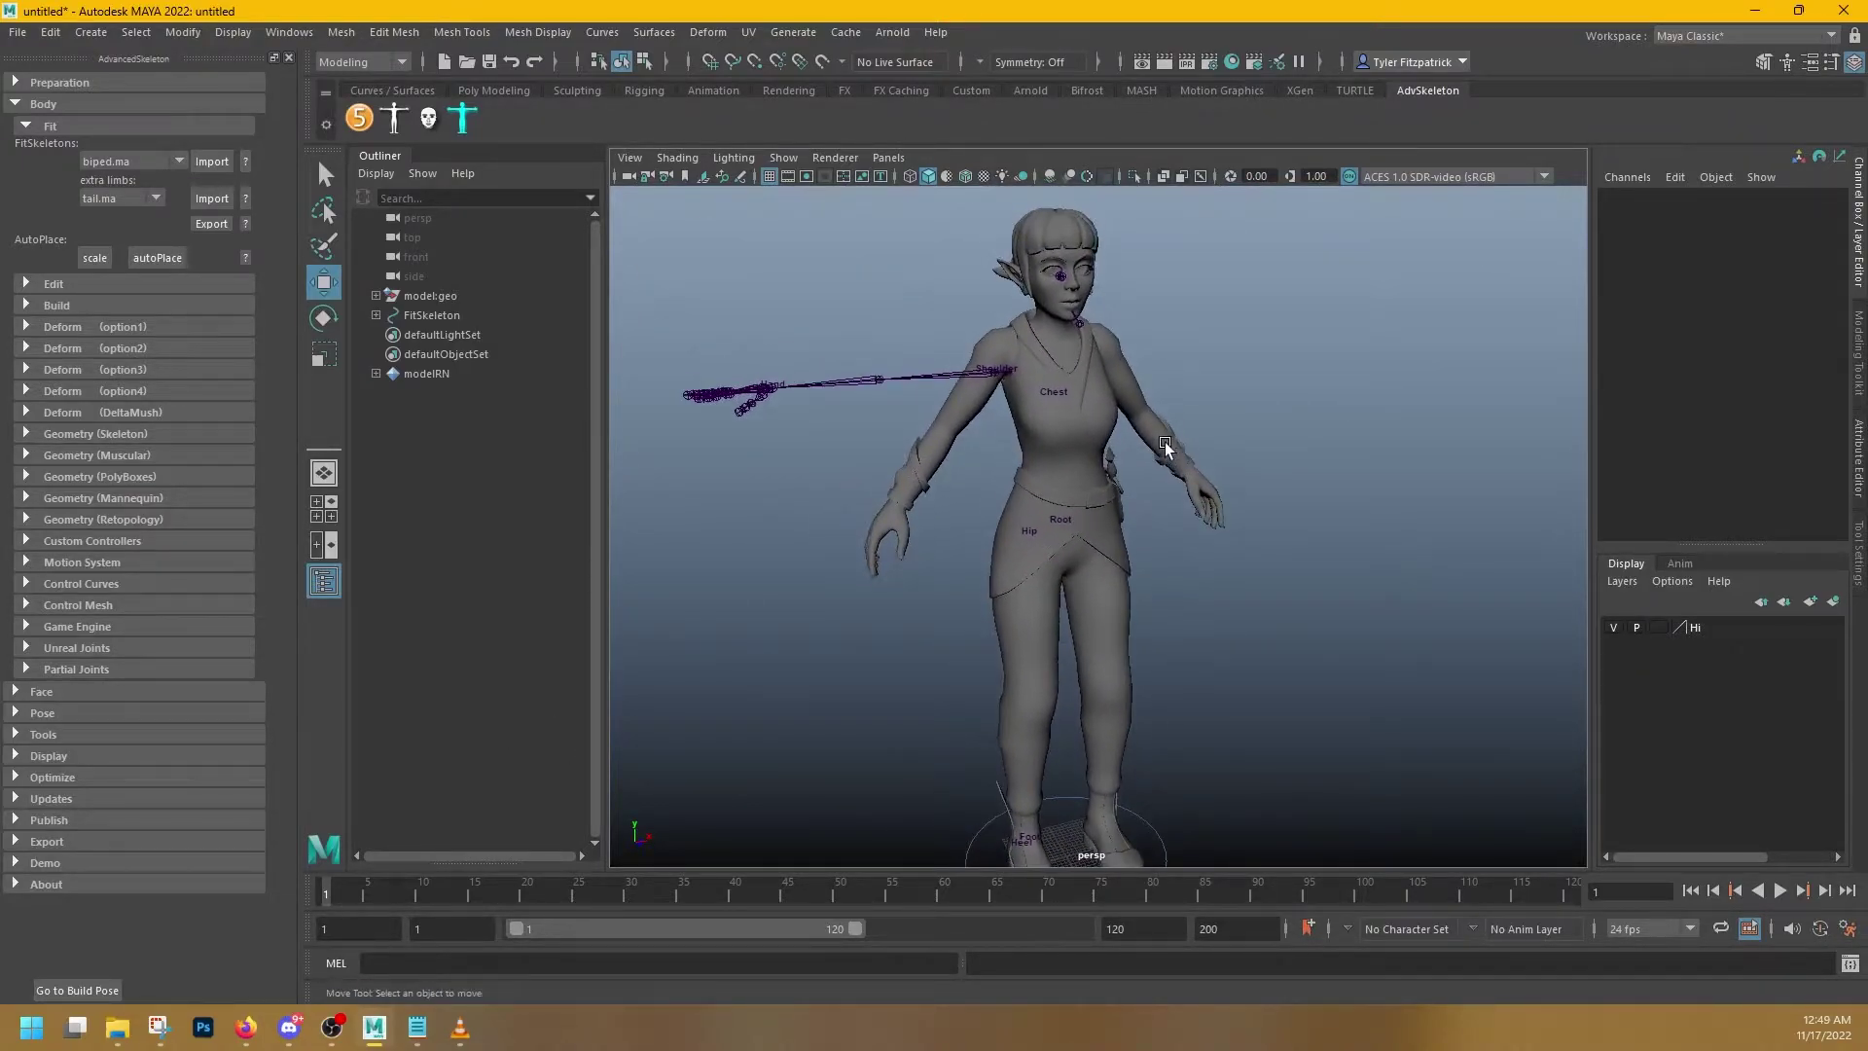
- Turn on X-ray joints in the viewport so the fit skeleton shows through the character mesh
left_click(1199, 176)
scroll(1304, 546, "up", 5)
middle_click_drag(1259, 528, 1367, 297, "alt")
middle_click_drag(1323, 387, 1305, 534, "alt")
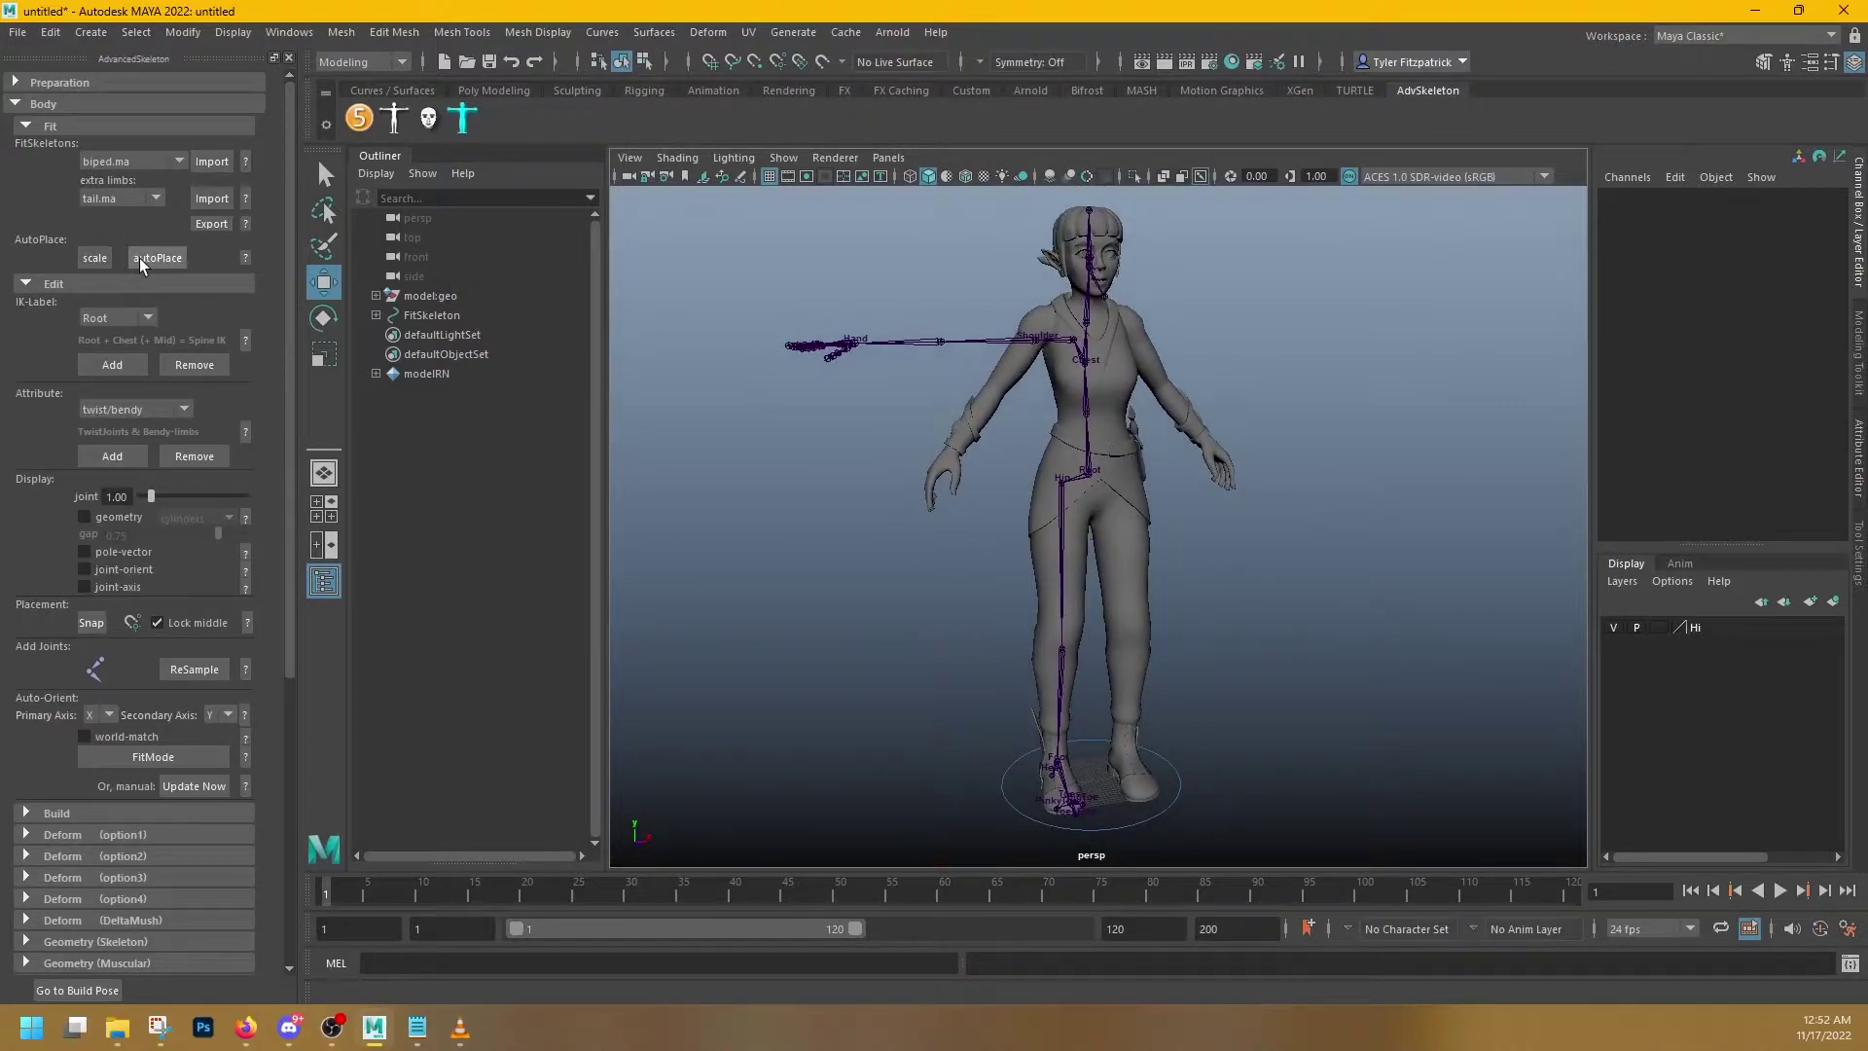
- Auto-place the fit skeleton's joints inside the character and delete the placement guides
left_click(141, 258)
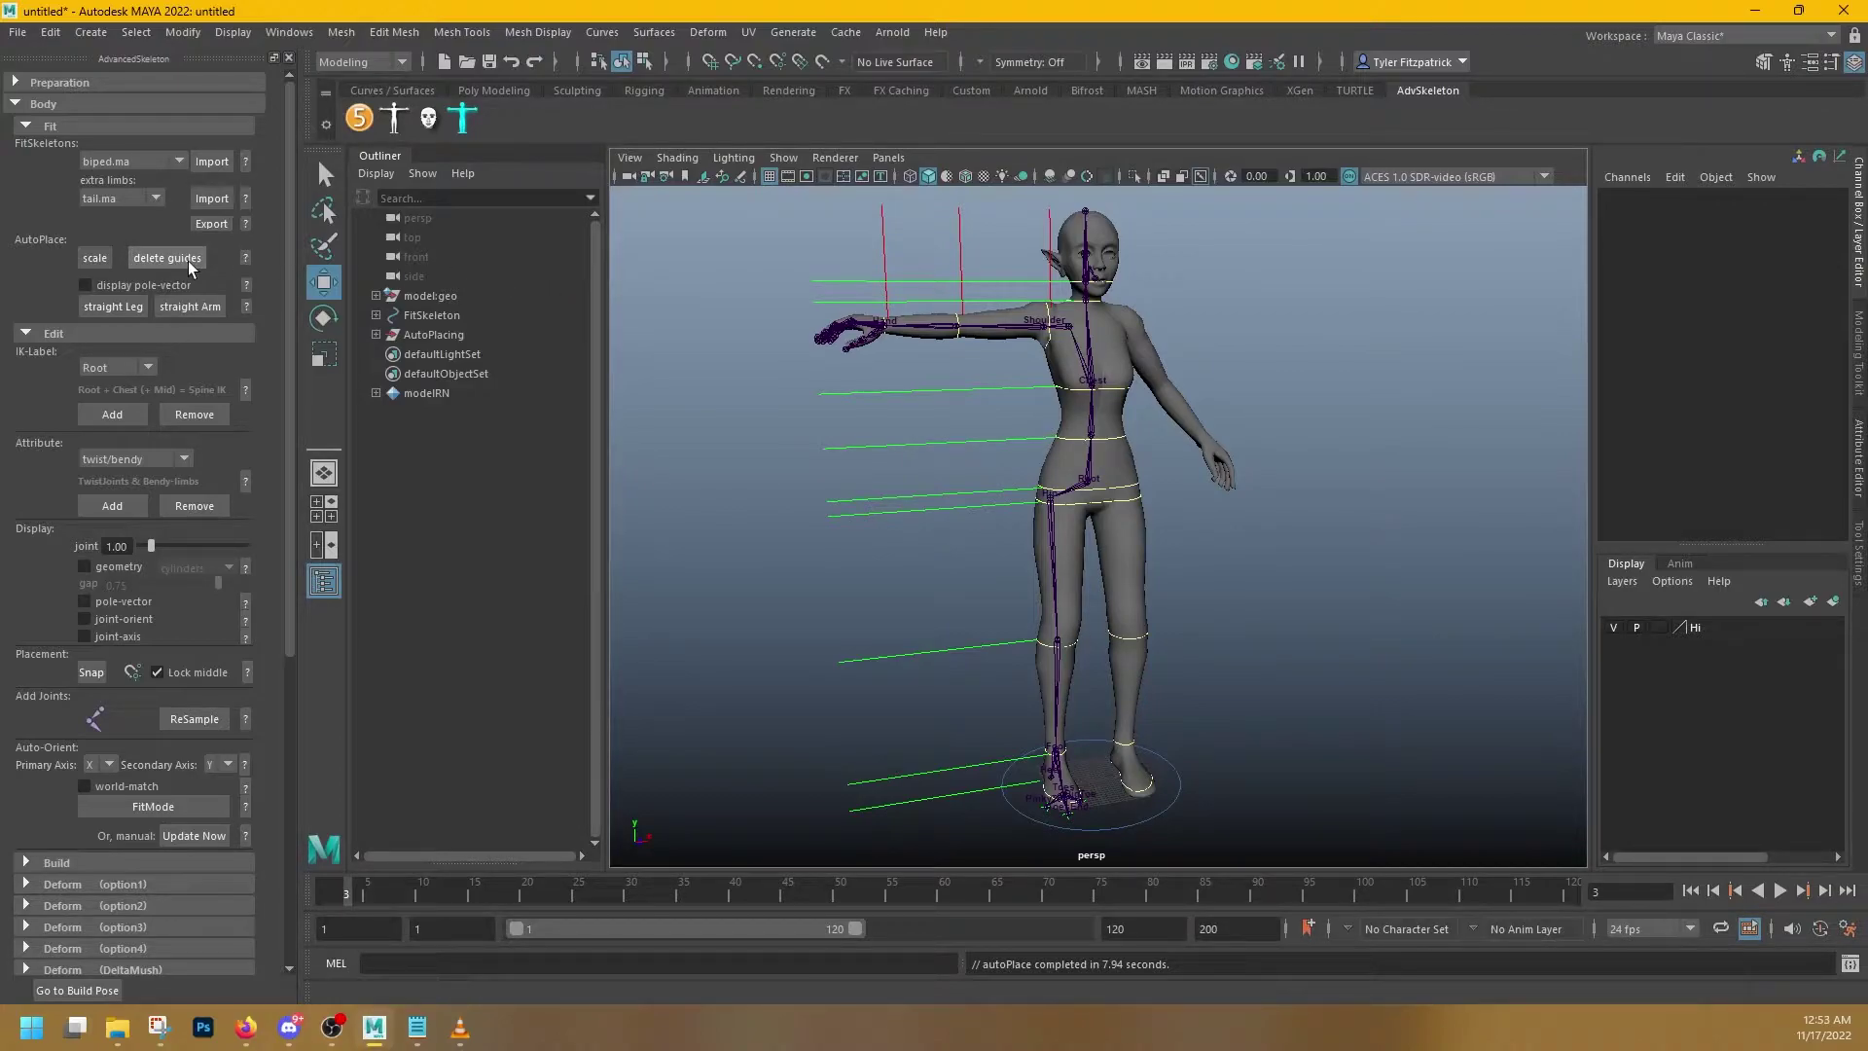
left_click(163, 257)
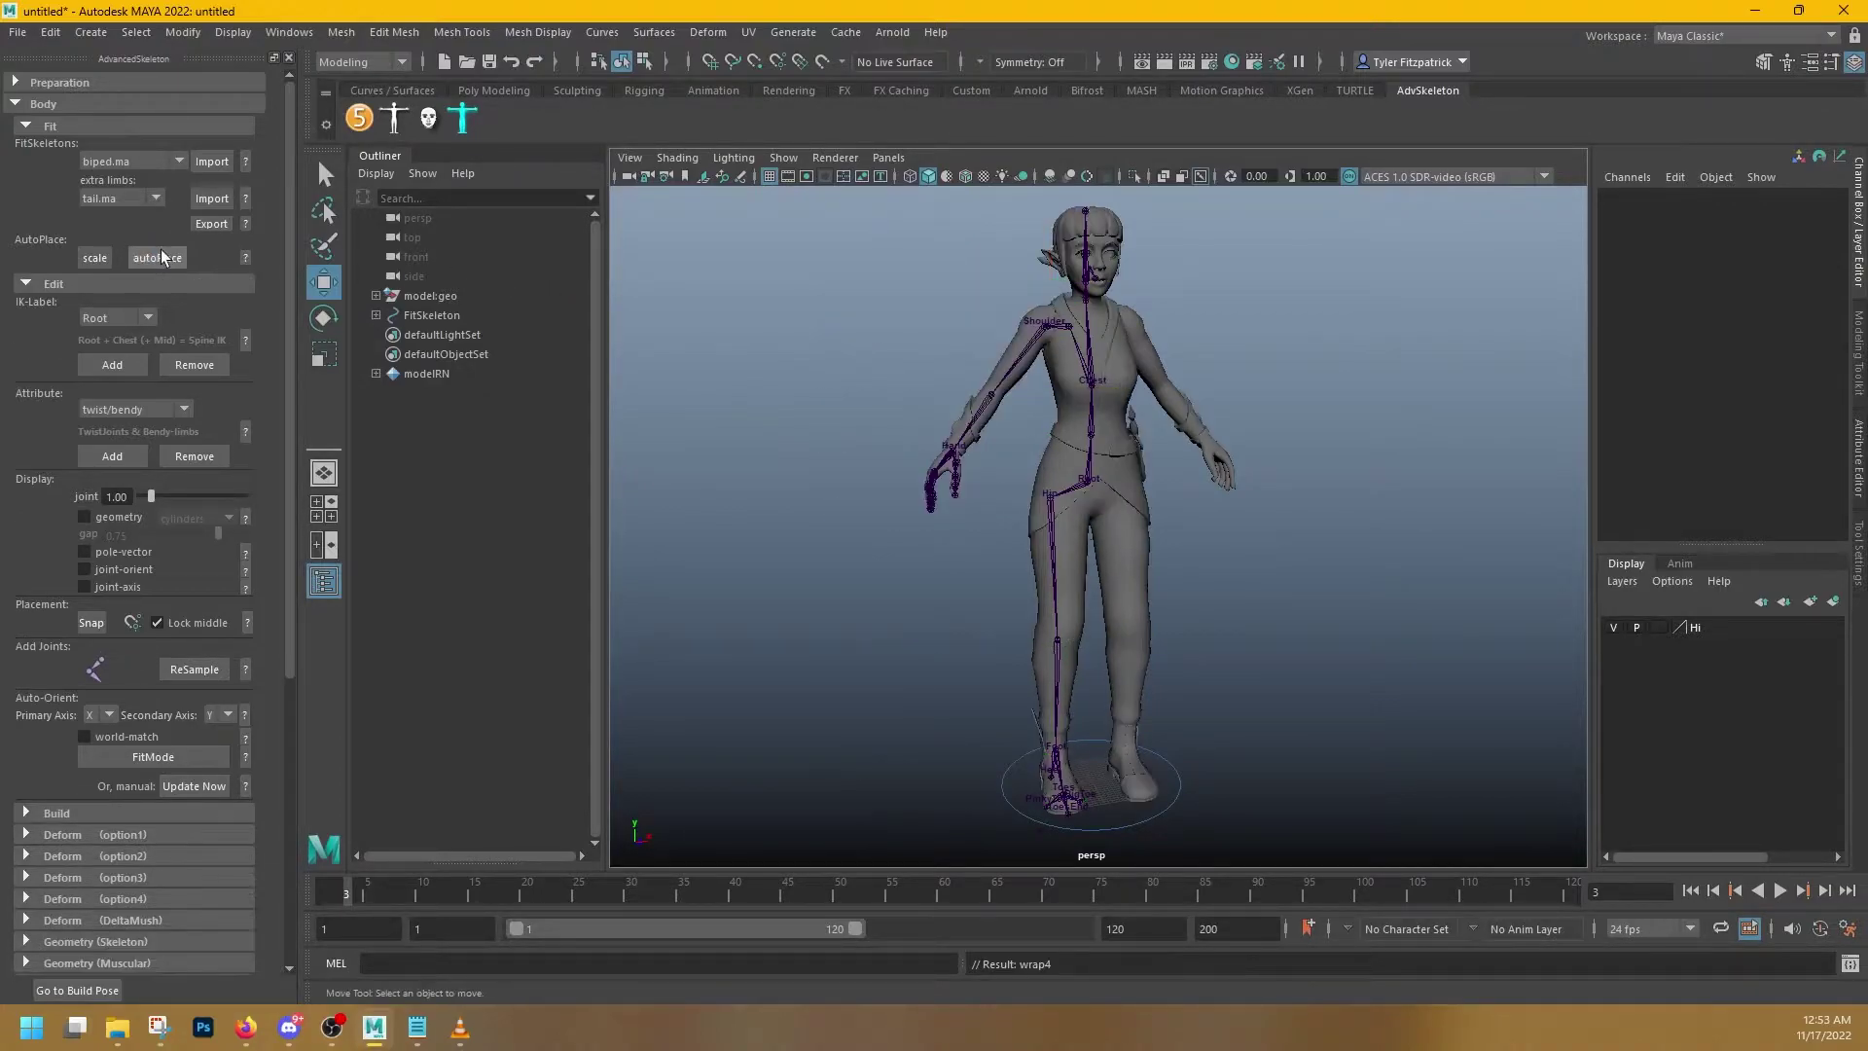
left_click_drag(886, 477, 1071, 611, "alt")
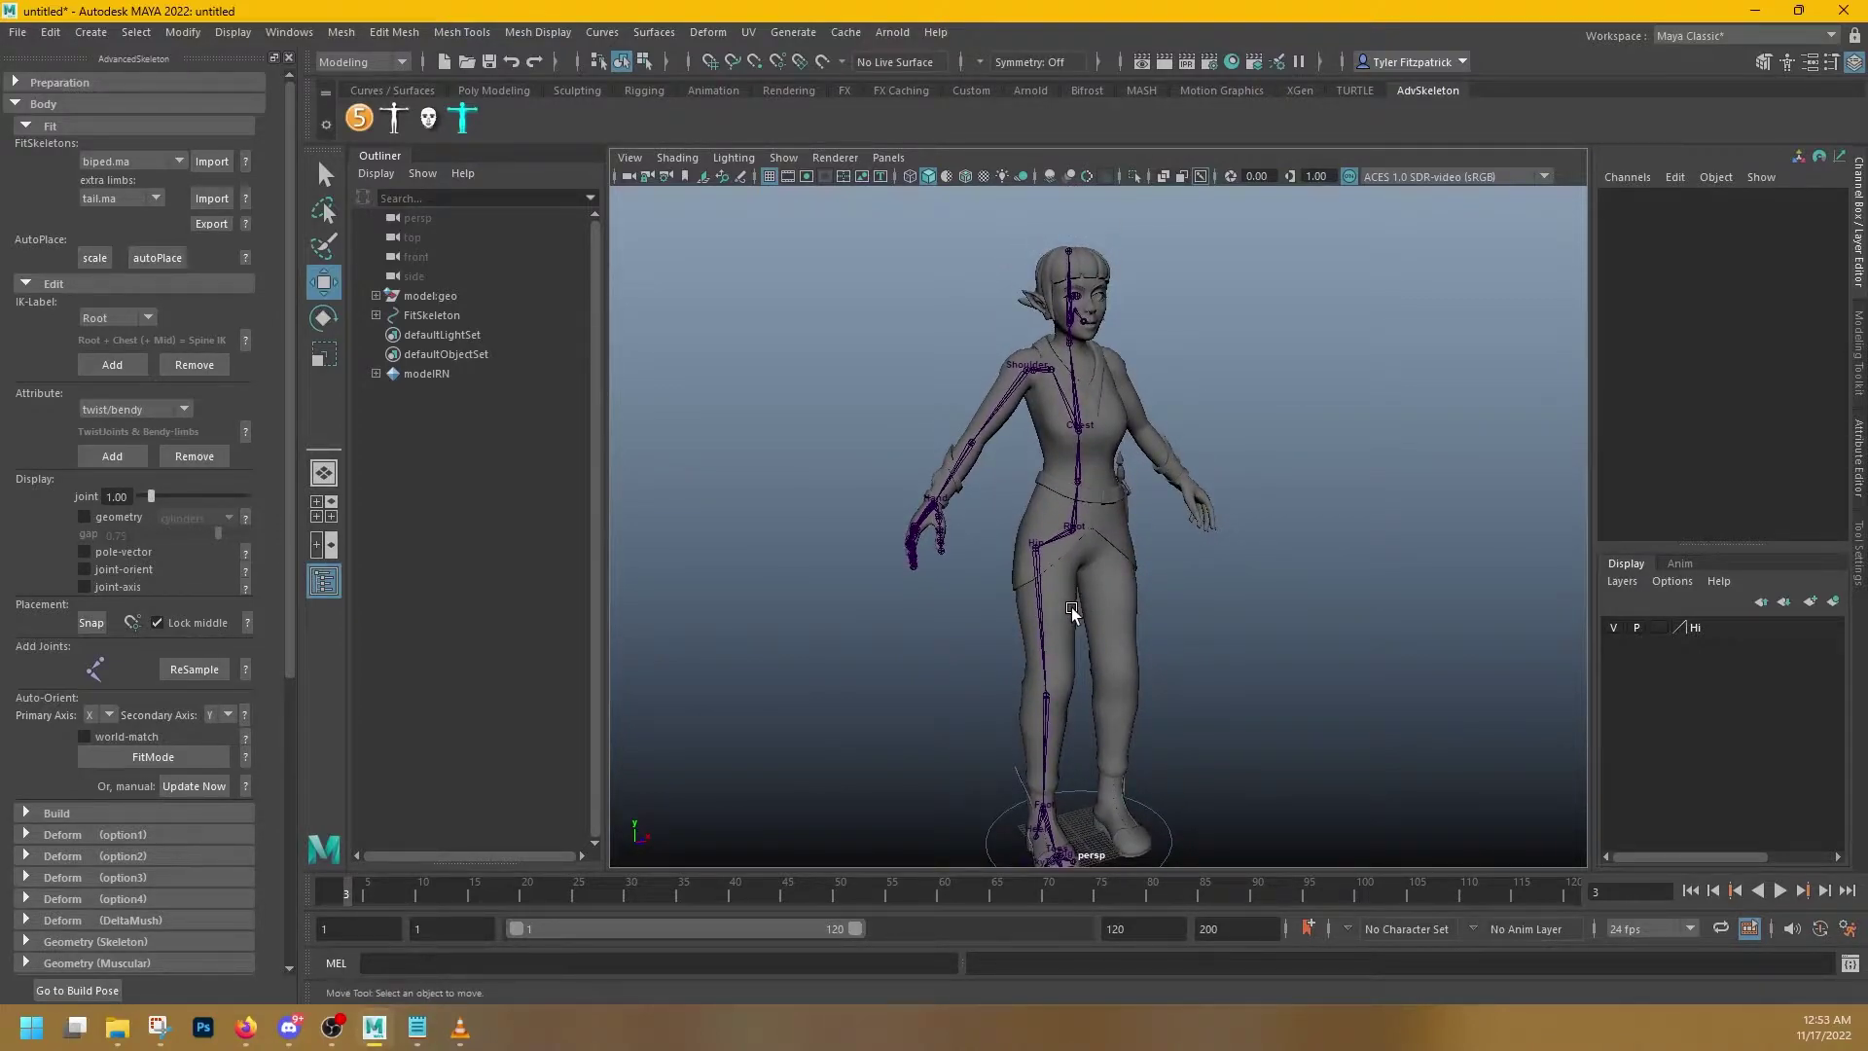
right_click_drag(1127, 651, 1186, 663, "alt")
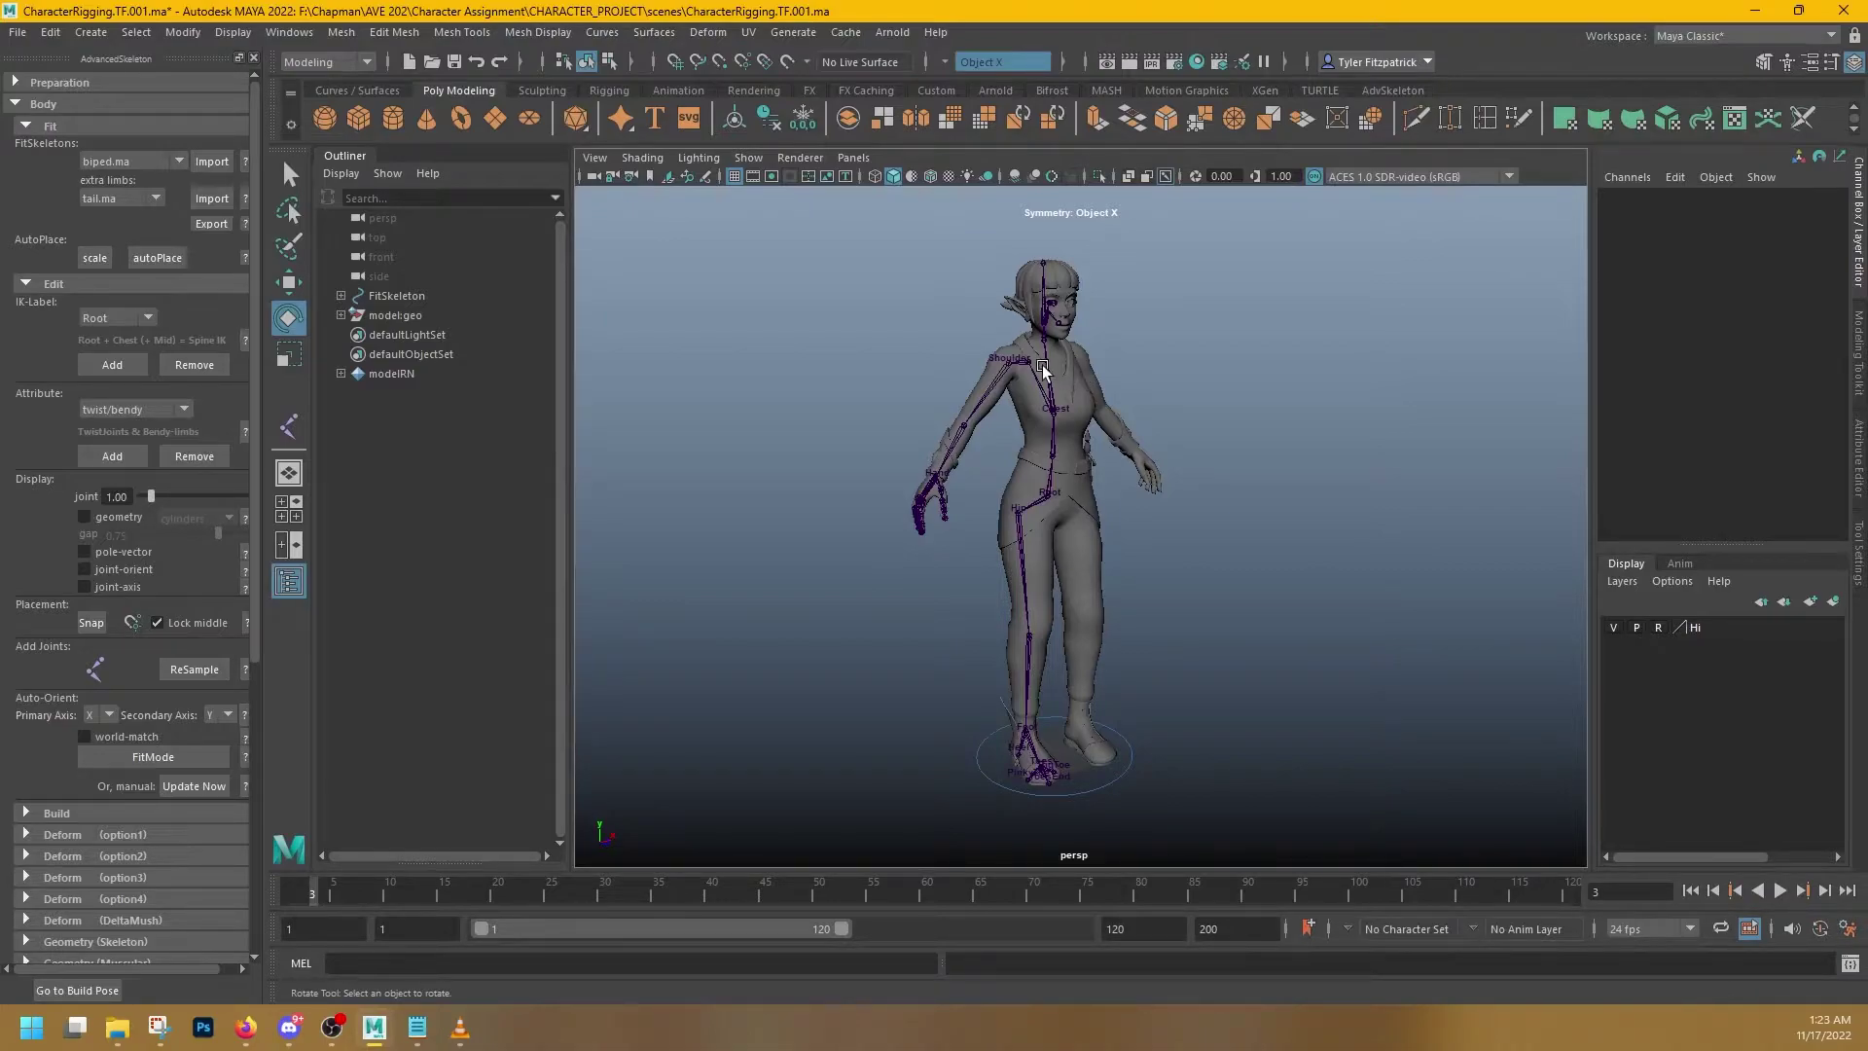
- Examine the placement of the spine, chest and shoulder joints within the character's torso
right_click_drag(934, 457, 1167, 533, "alt")
middle_click_drag(1163, 404, 1178, 522, "alt")
right_click_drag(1012, 455, 1093, 405, "alt")
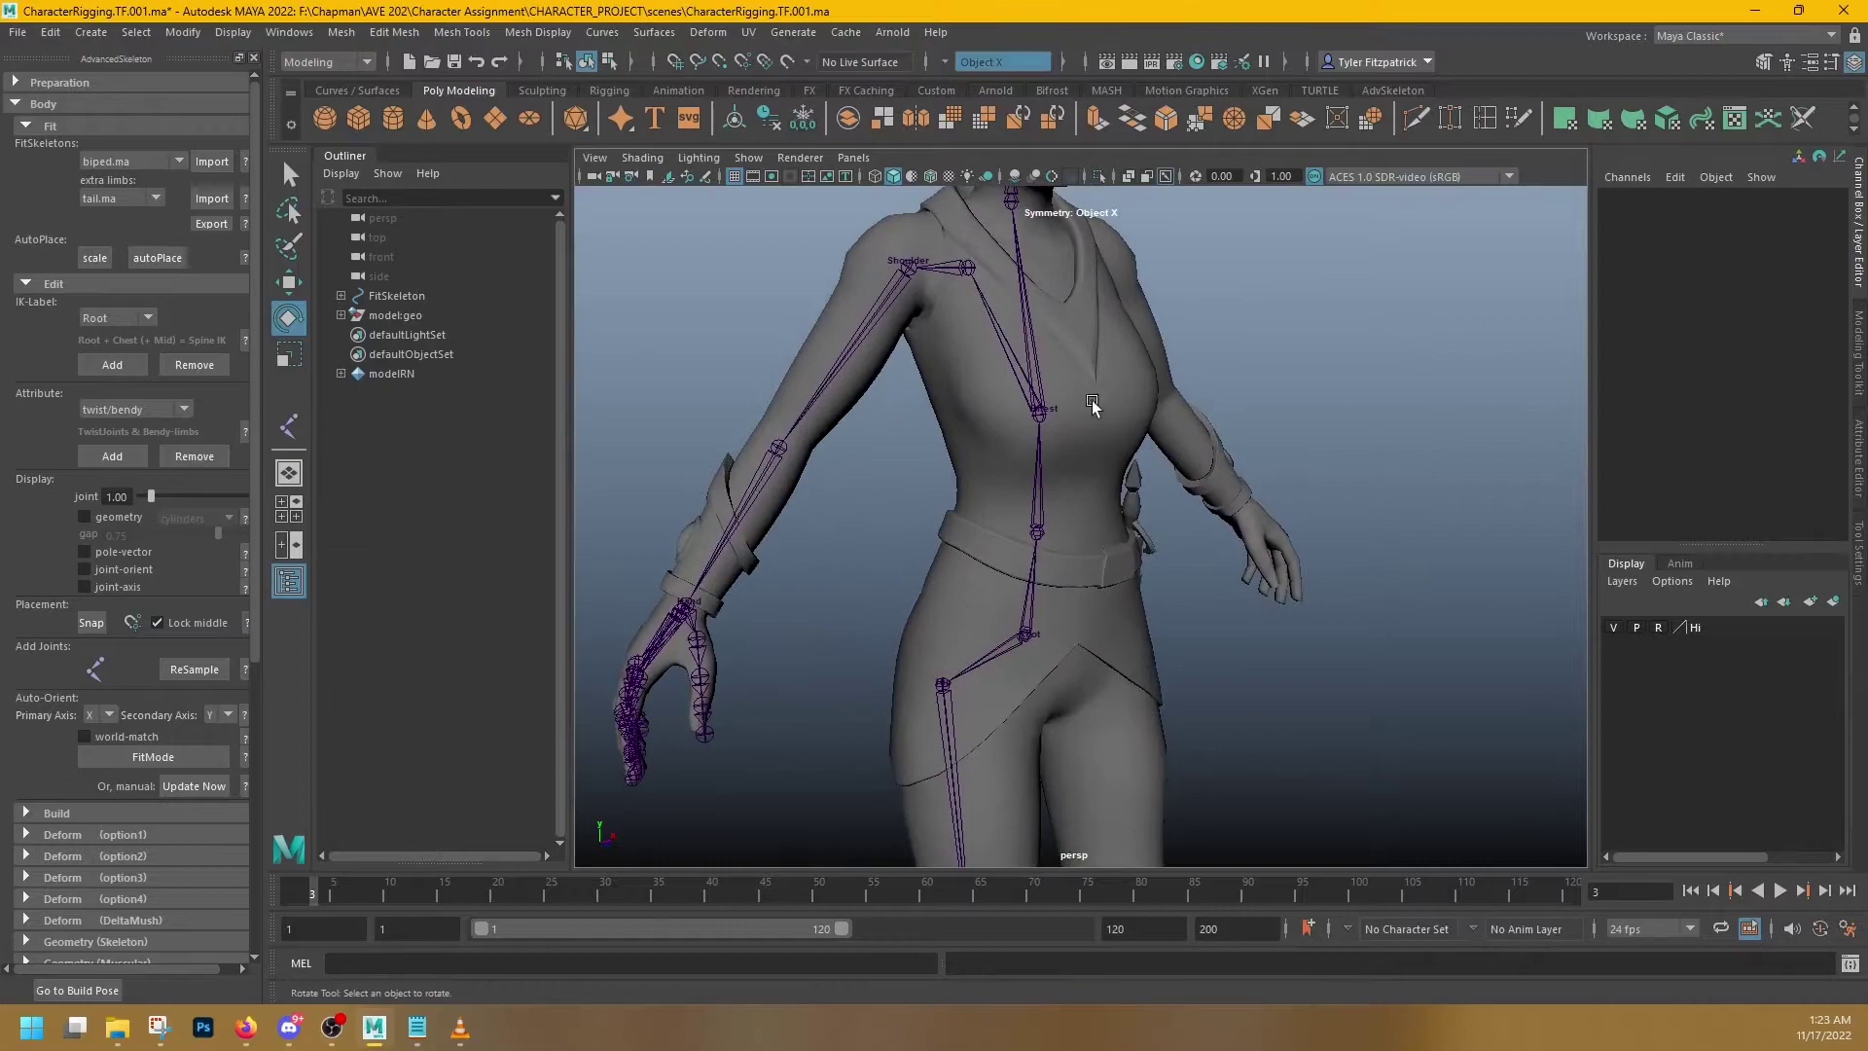
middle_click_drag(997, 450, 1014, 571, "alt")
right_click_drag(1014, 571, 920, 570, "alt")
left_click_drag(920, 600, 1050, 638, "alt")
right_click_drag(1050, 638, 1064, 638, "alt")
left_click_drag(1064, 638, 1187, 644, "alt")
right_click_drag(1187, 644, 1191, 644, "alt")
left_click_drag(1191, 645, 1228, 642, "alt")
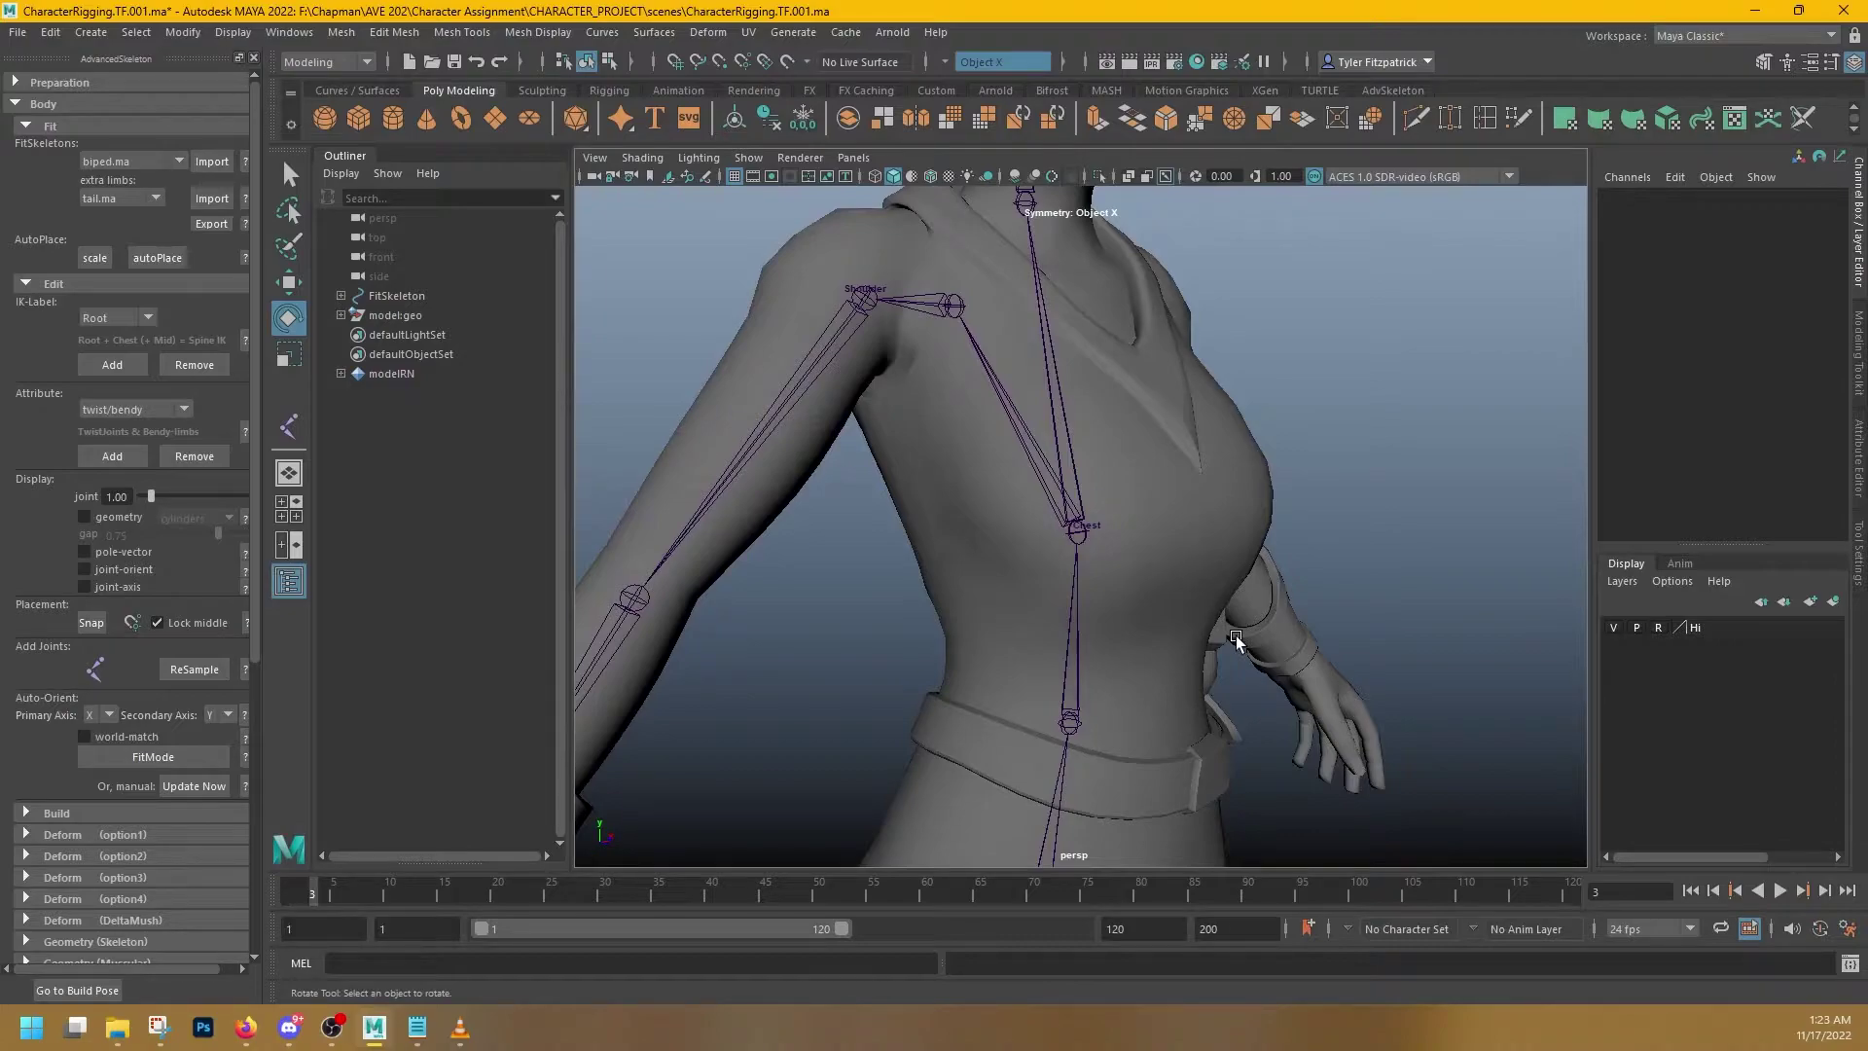
mouse_move(1104, 554)
left_mouse_down("alt")
mouse_move(1345, 546)
mouse_move(1205, 571)
mouse_move(1109, 547)
mouse_move(1079, 564)
mouse_move(1110, 564)
mouse_move(1126, 535)
mouse_move(1109, 580)
left_mouse_up("alt")
- Try to move the Chest joint with the Move tool set to World orientation, undo the move and restore Object orientation
left_click(1124, 534)
left_click_drag(1261, 572, 1300, 671, "alt")
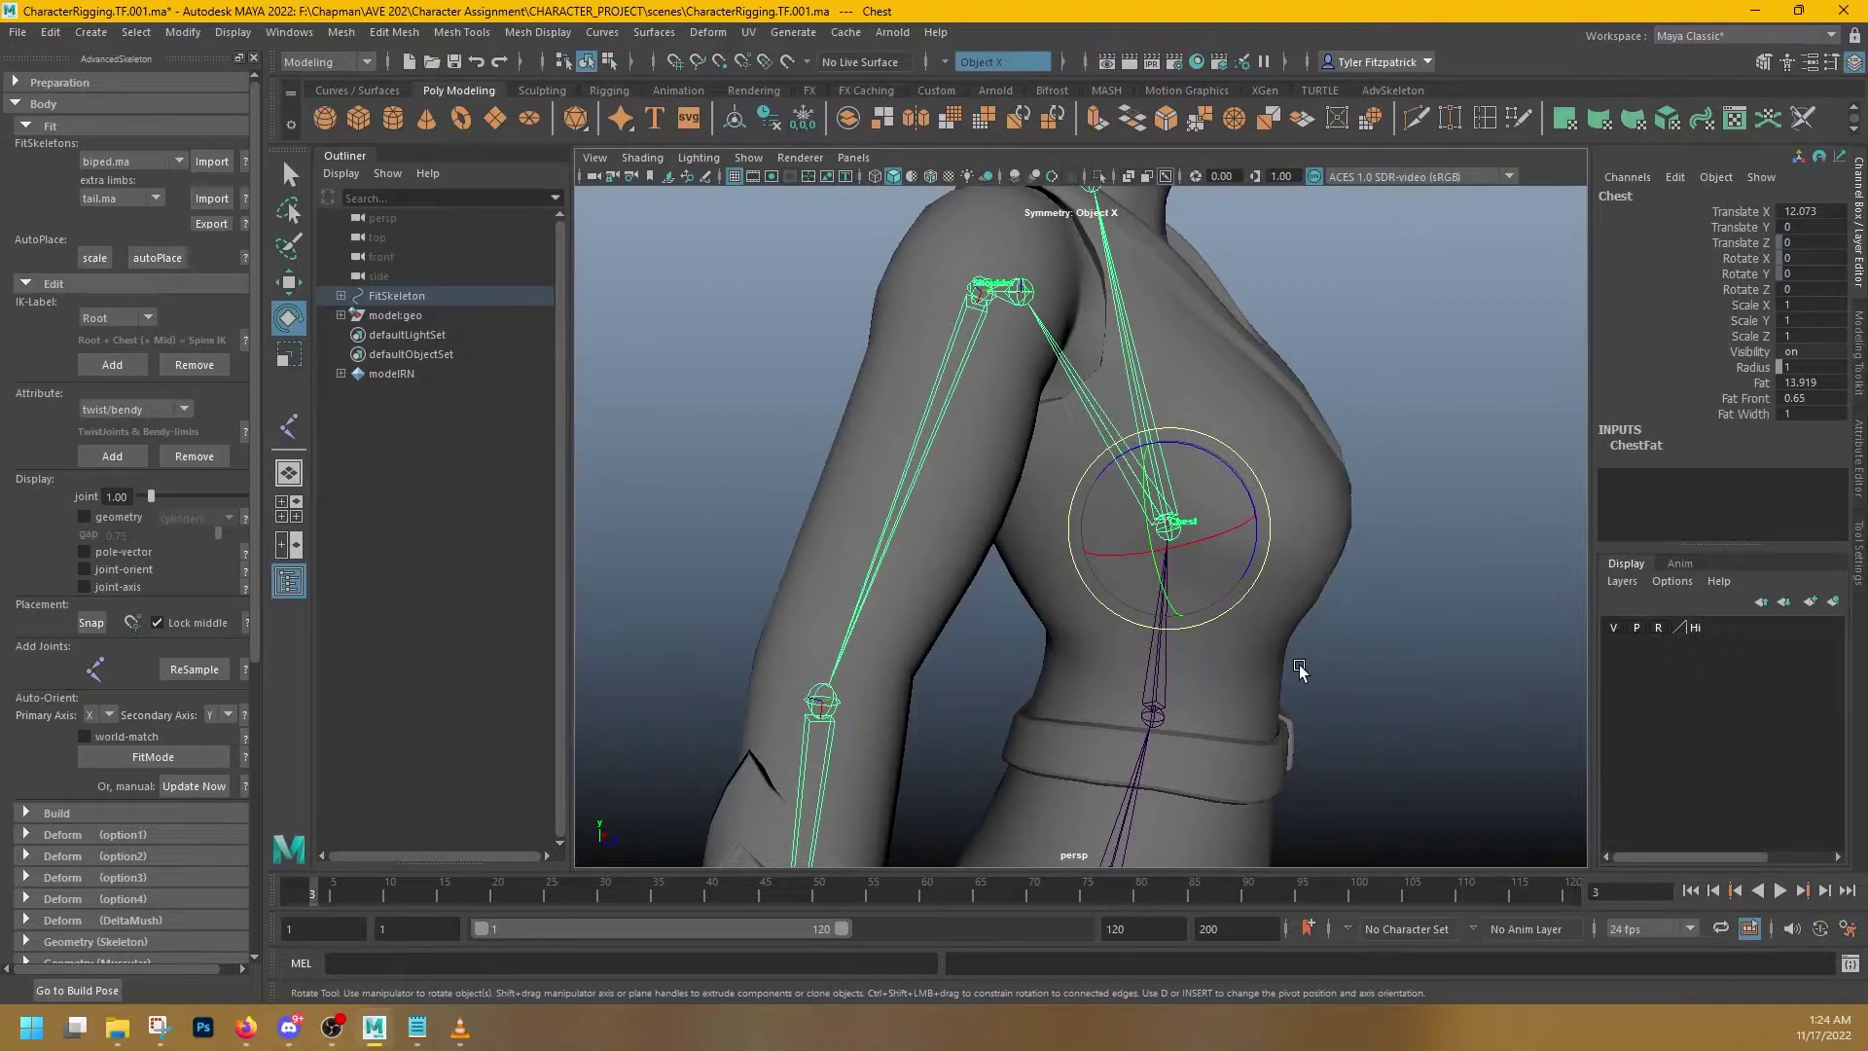
left_click_drag(1300, 671, 1270, 642, "alt")
key("w")
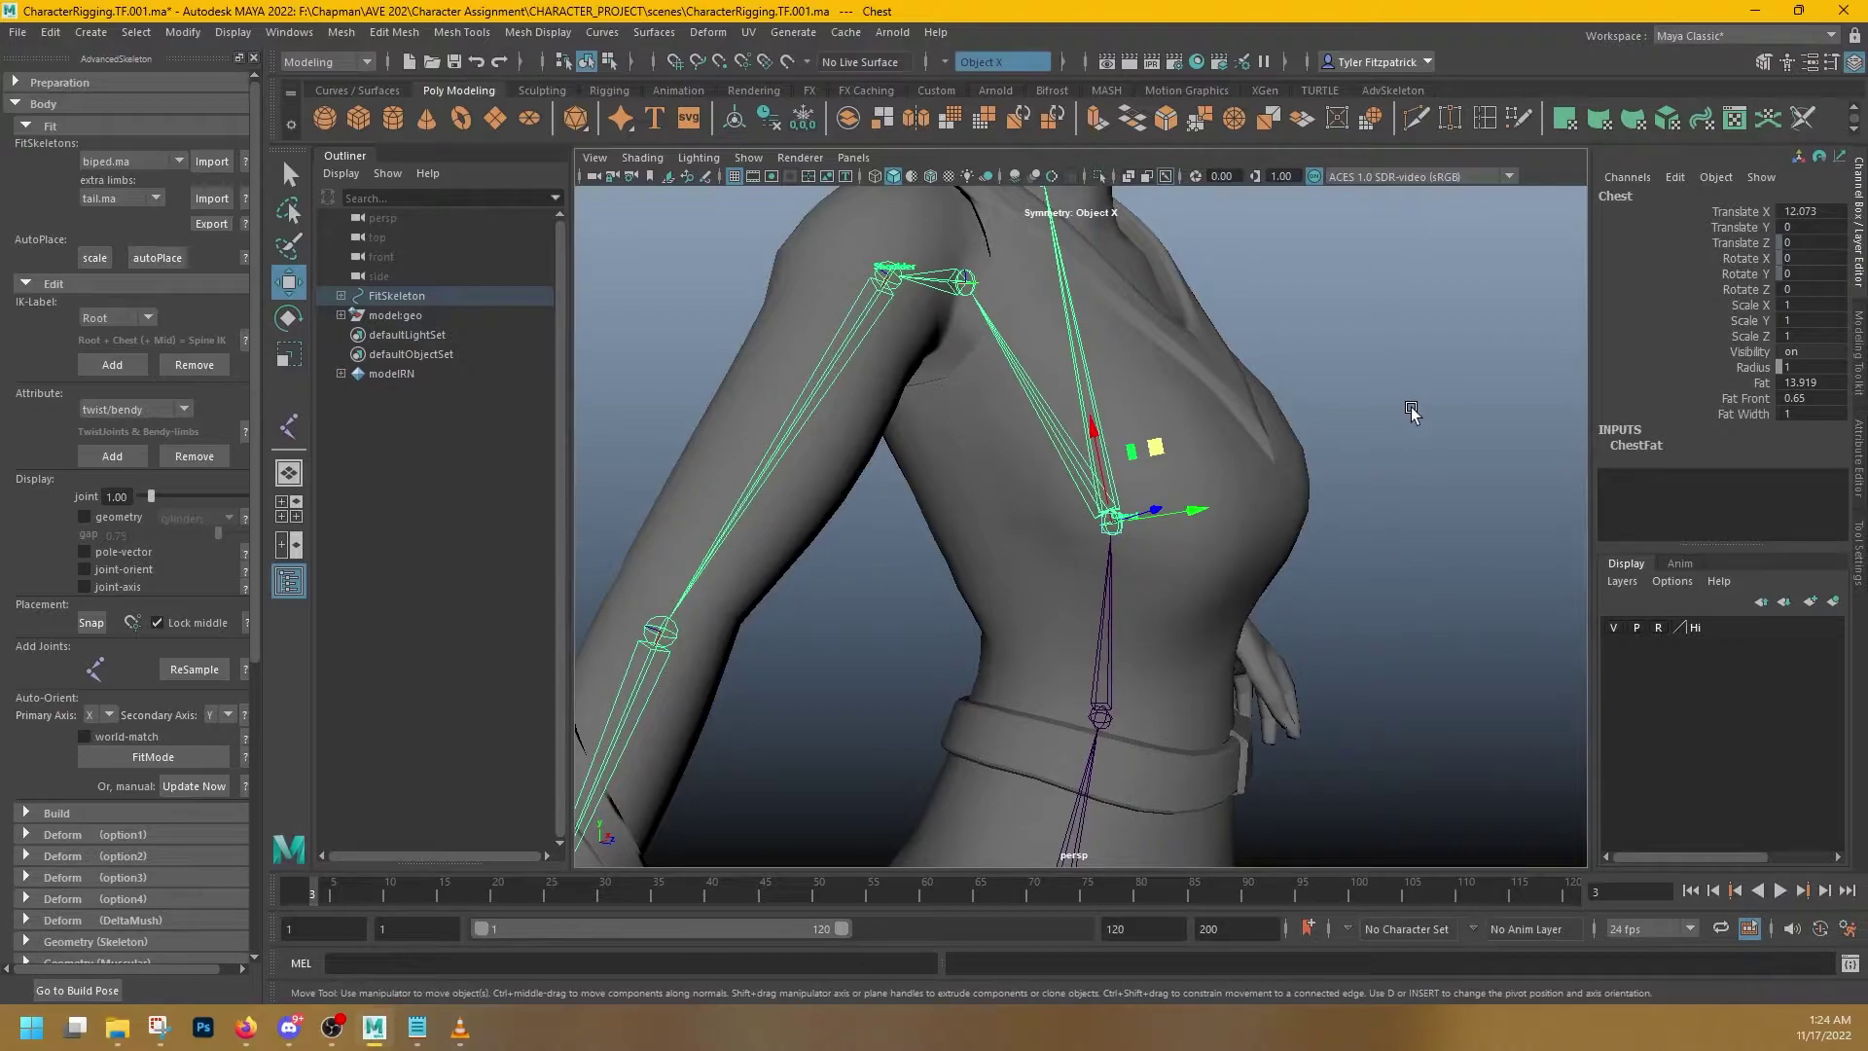
left_click_drag(1412, 410, 1318, 377)
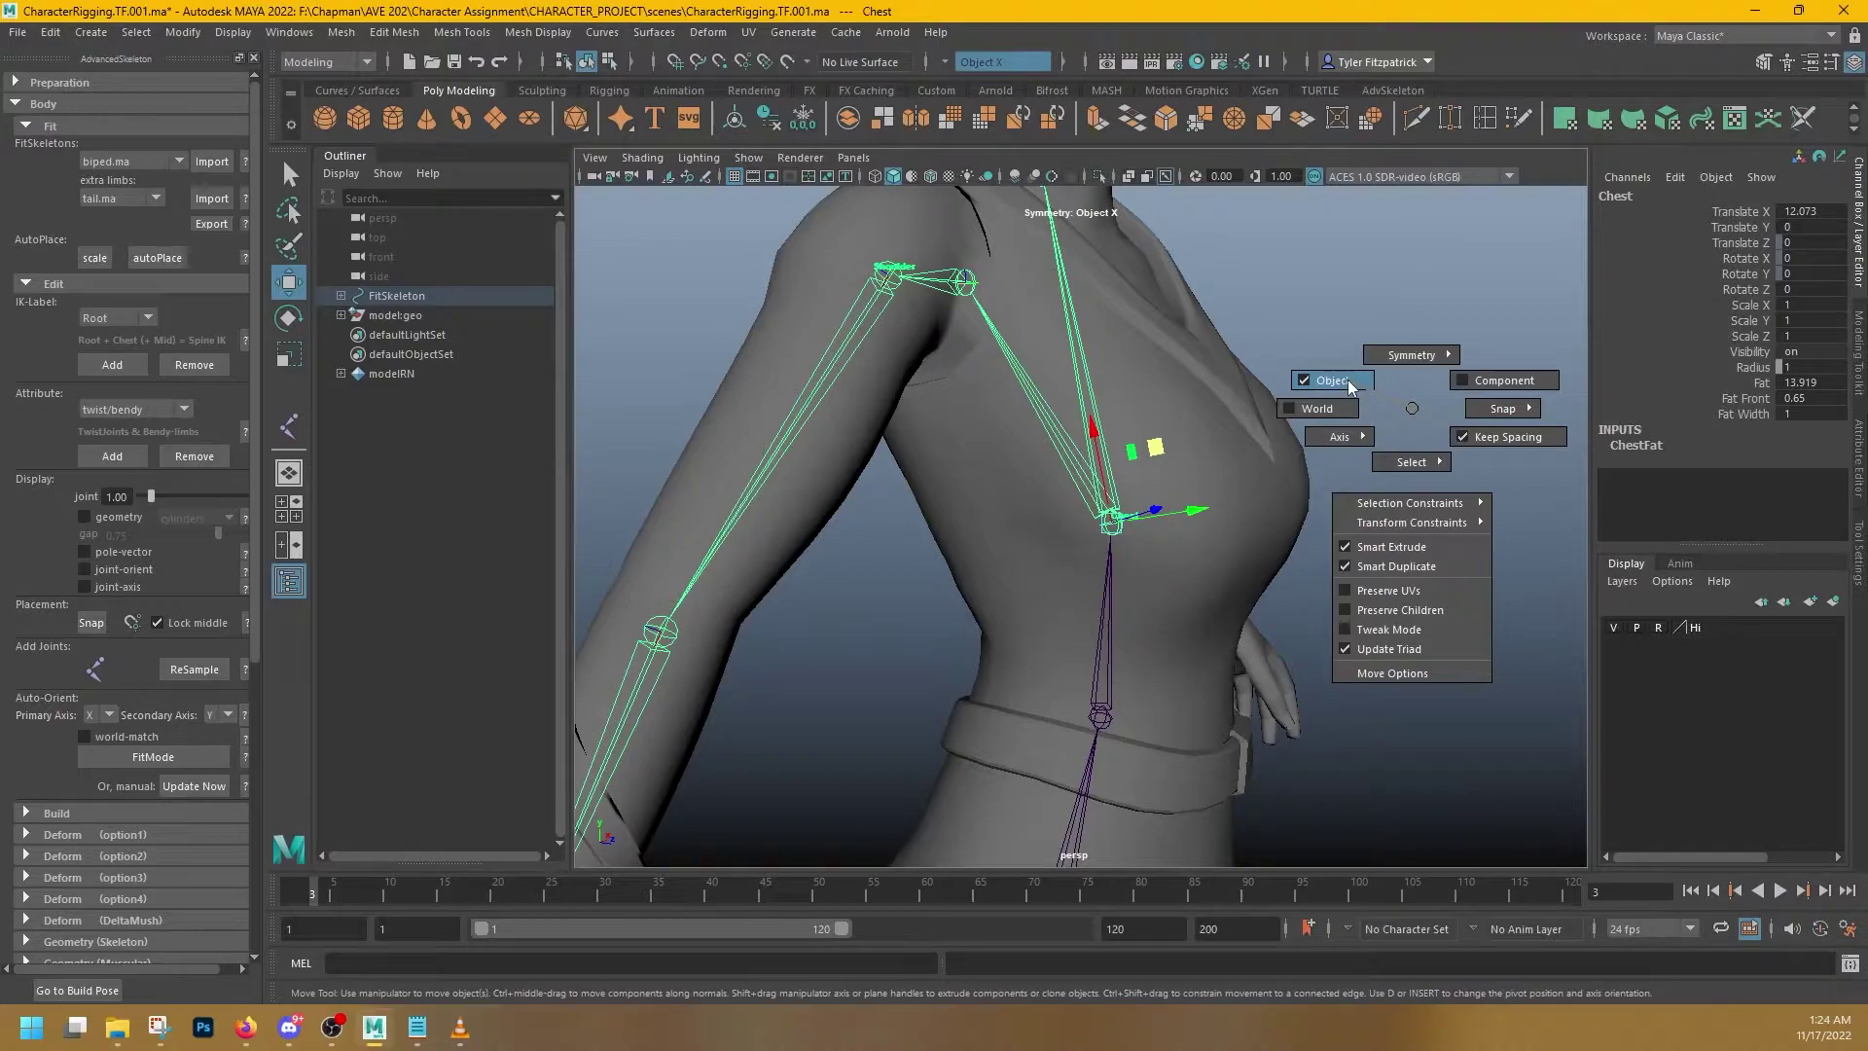
left_click_drag(1359, 382, 1337, 404)
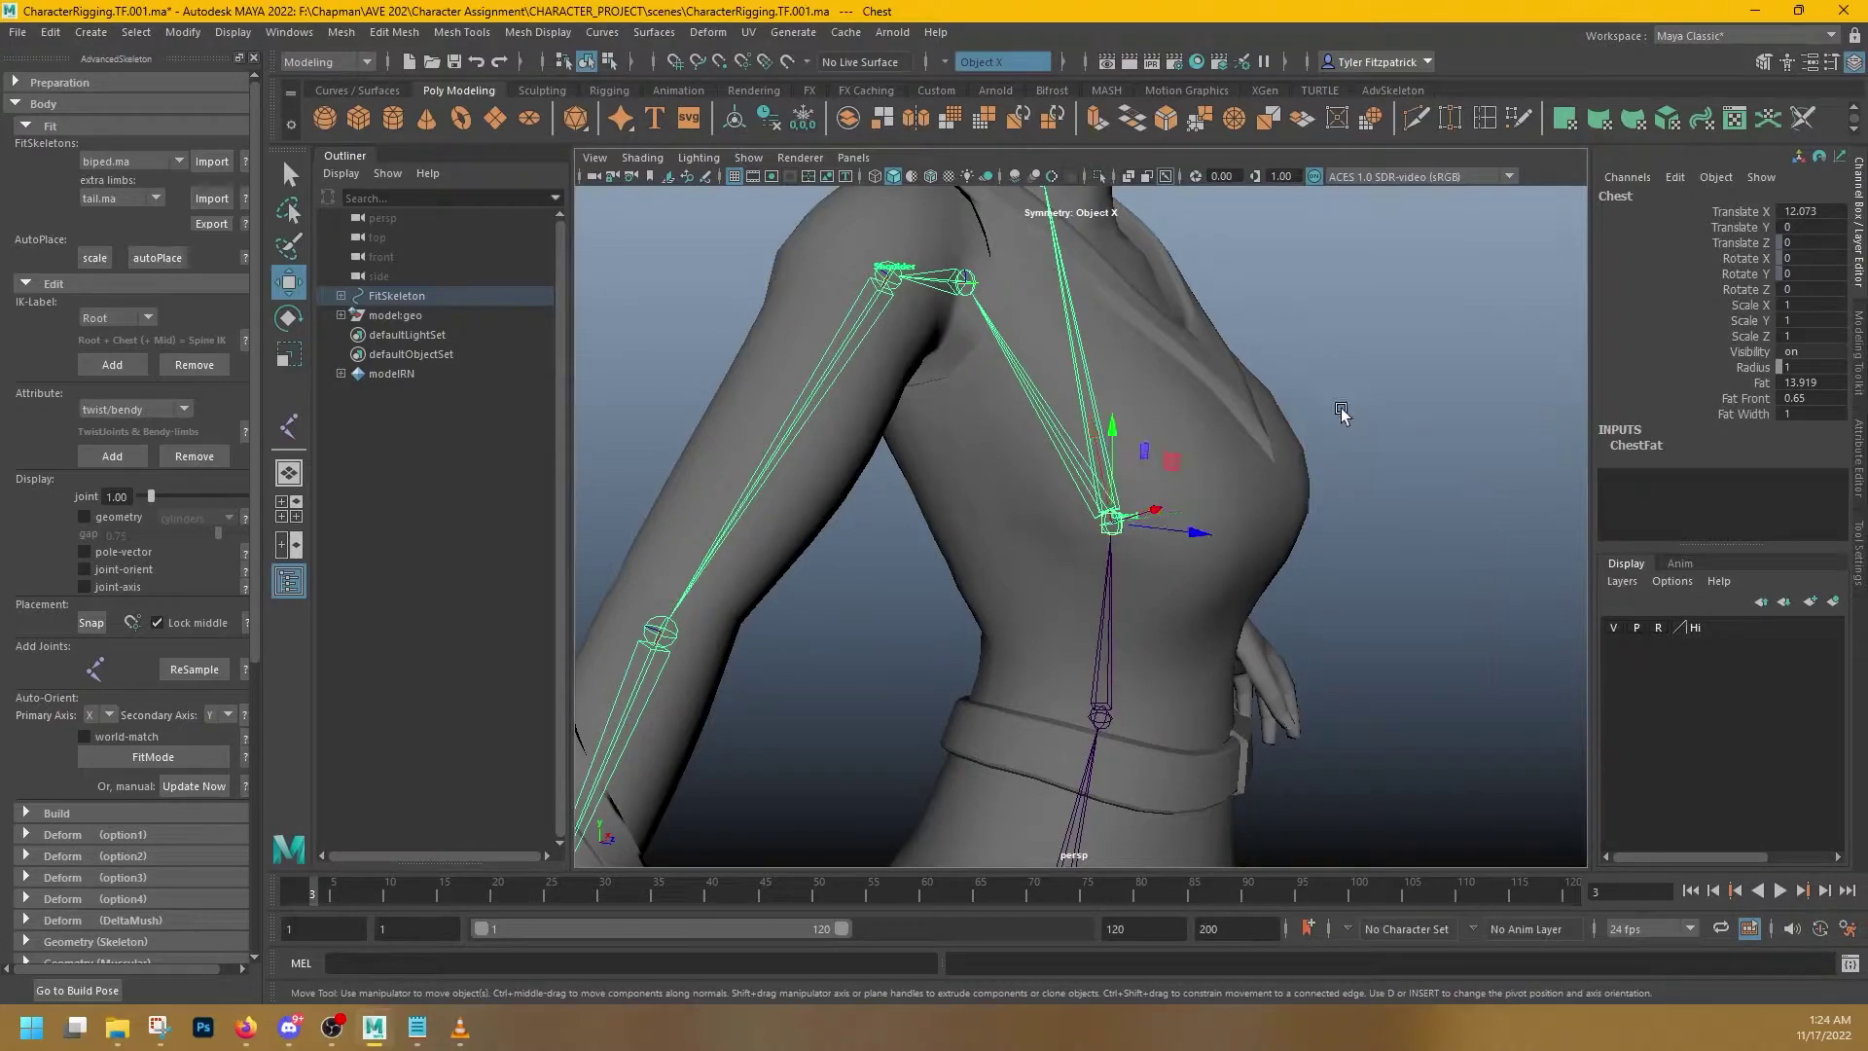
left_click_drag(1345, 519, 1330, 566, "alt")
left_click_drag(1185, 626, 978, 543)
key("ctrl+z")
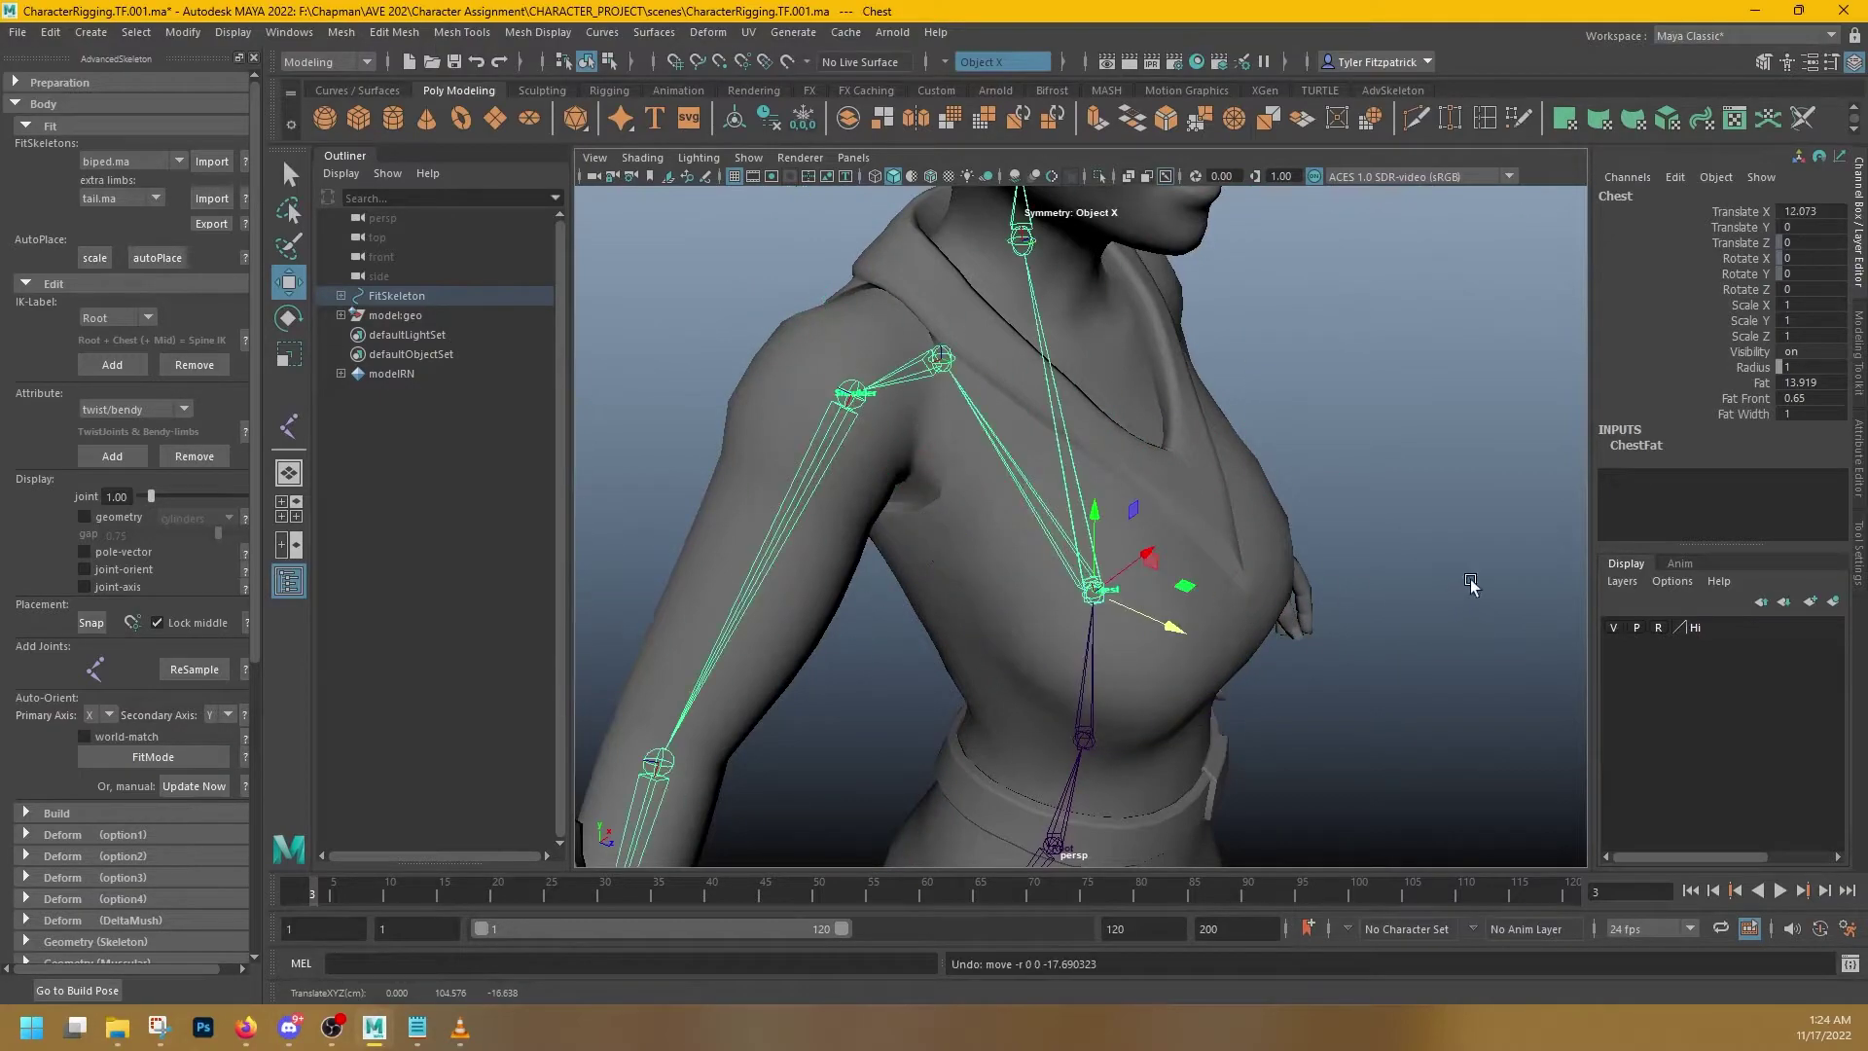
left_click_drag(1405, 506, 1352, 506)
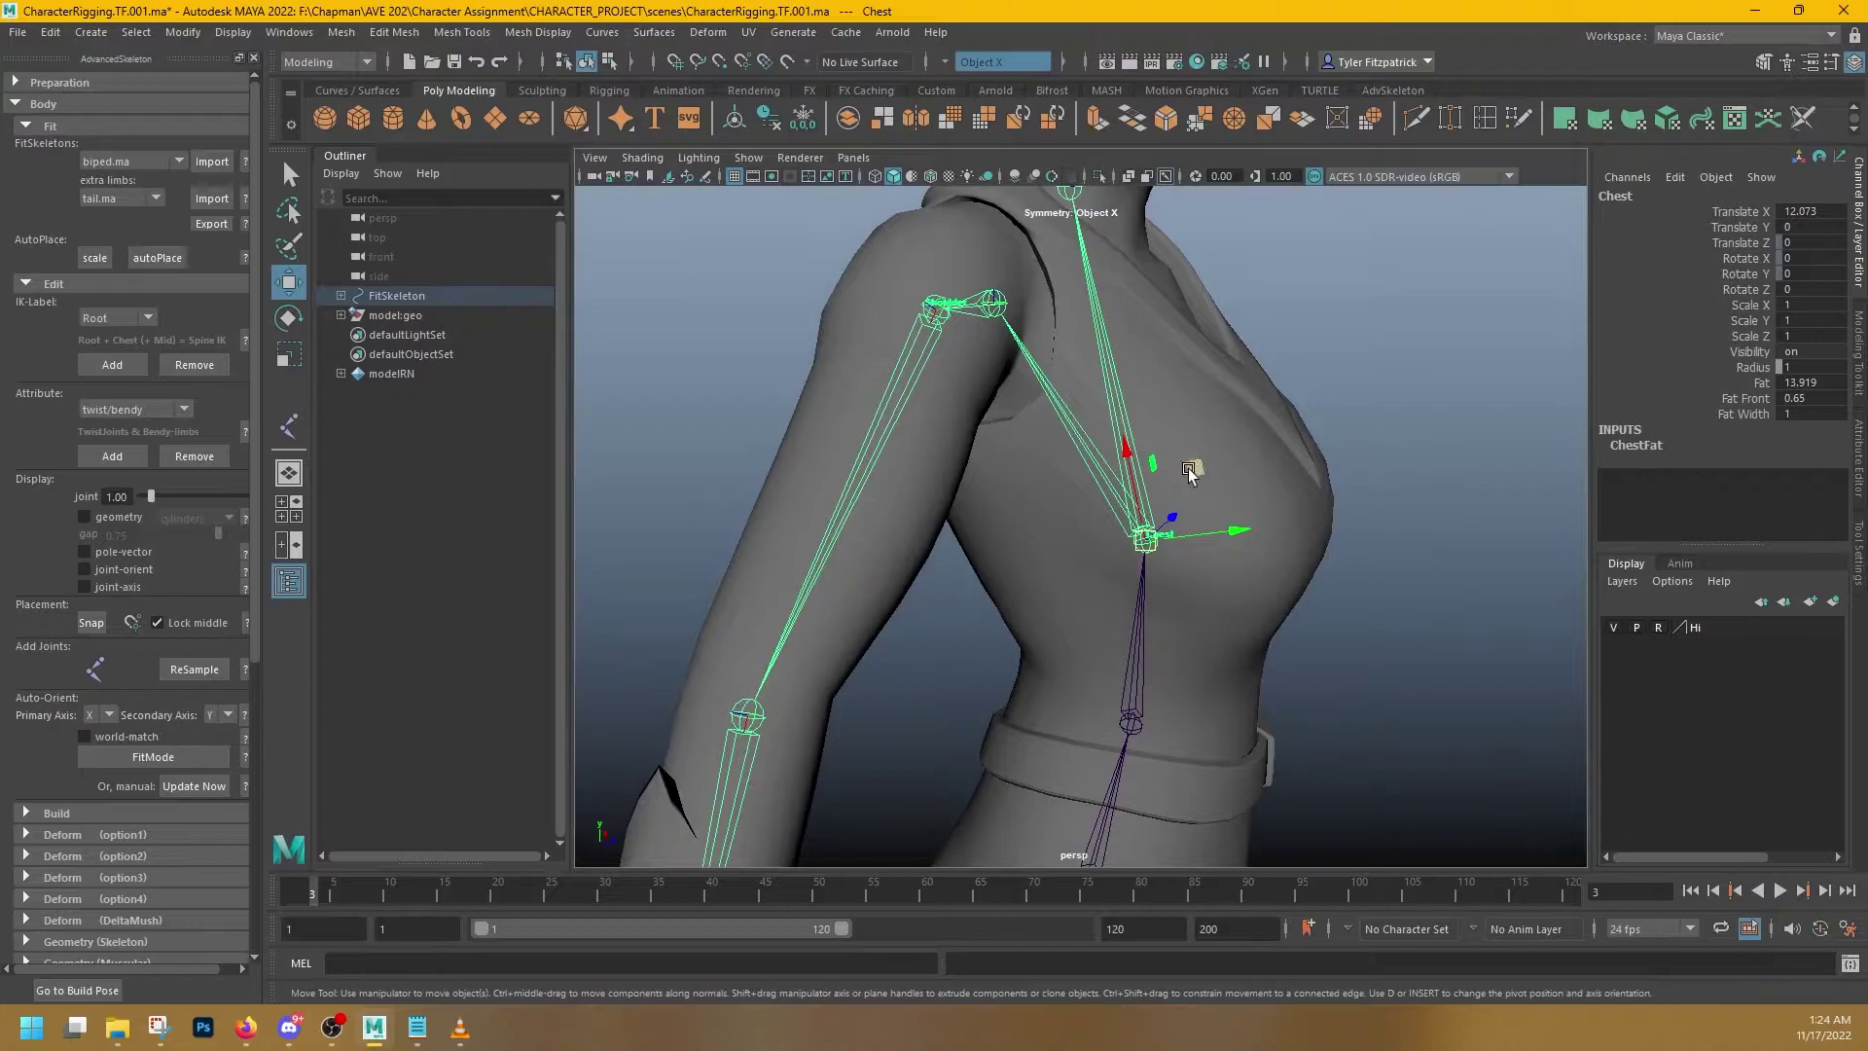
- Try to move the Chest joint together with its child joints in Object orientation and undo the moves
left_click_drag(1206, 476, 999, 525, "alt")
key("ctrl+z")
key("ctrl+z")
key("ctrl+z")
key("ctrl+z")
key("ctrl+z")
key("ctrl+z")
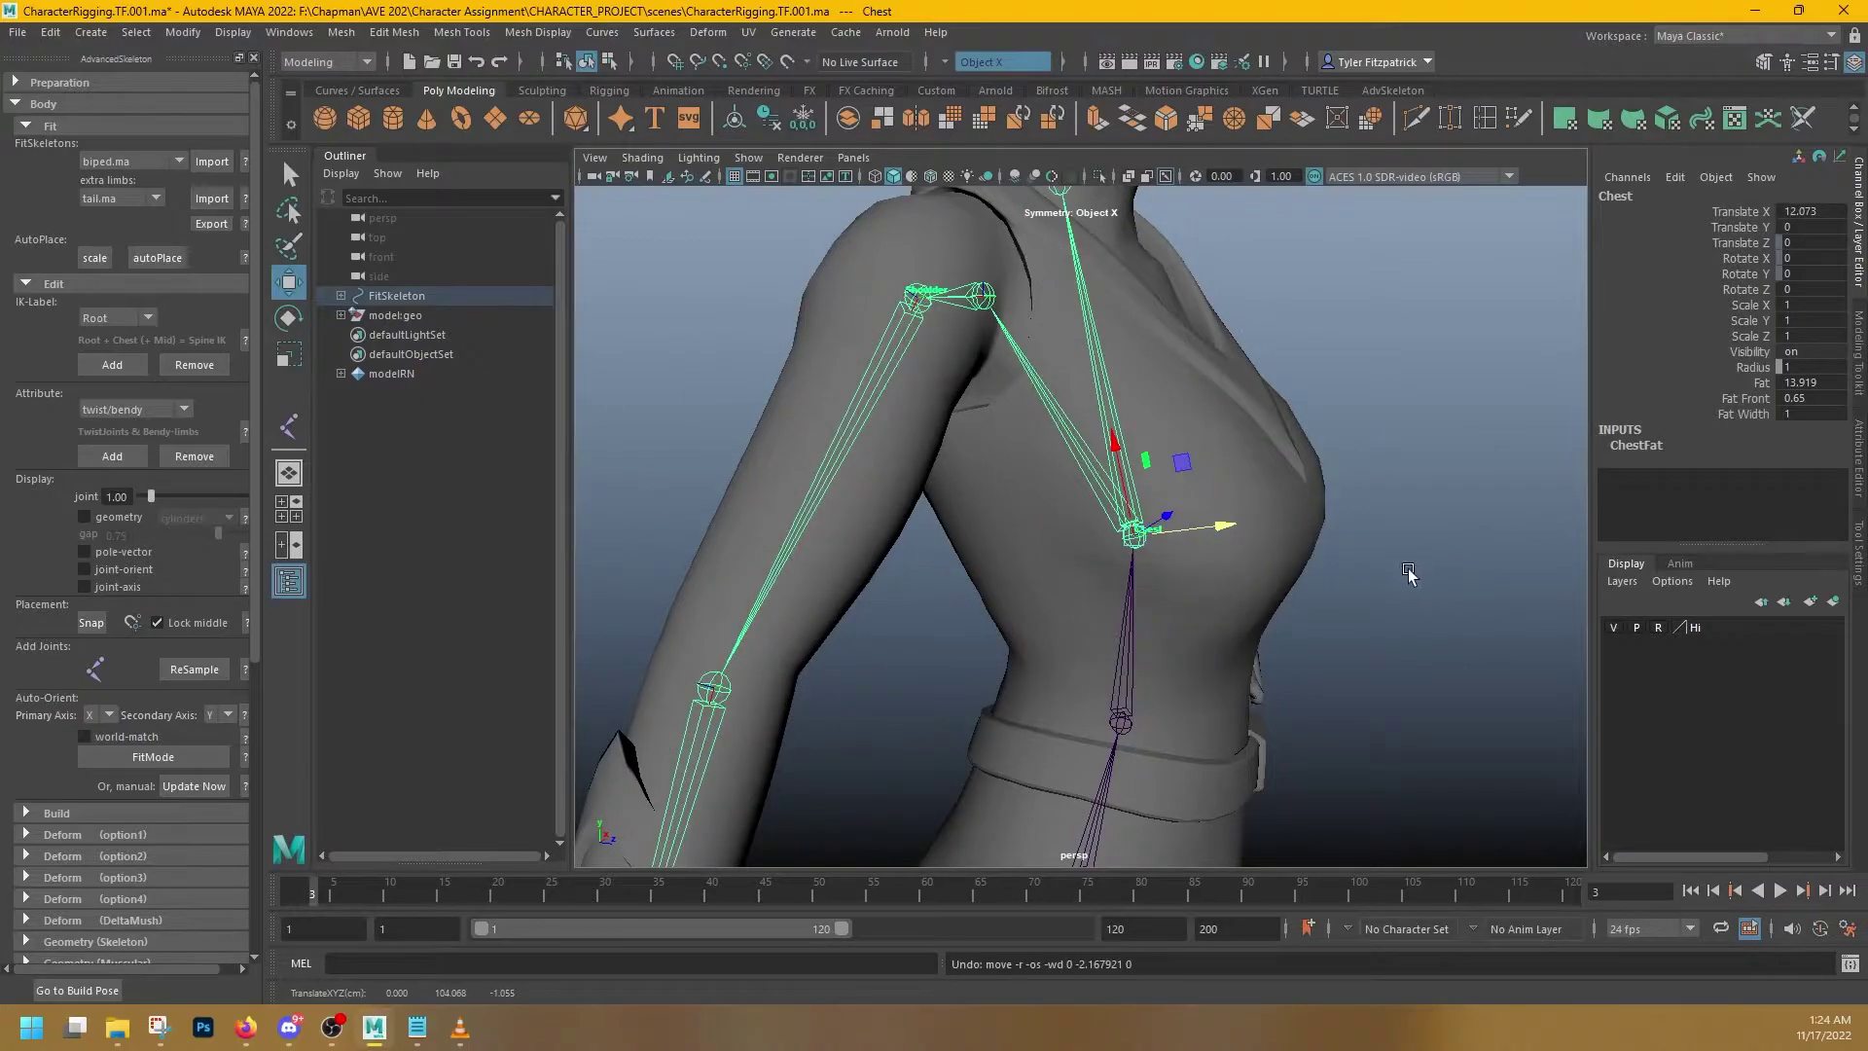
key("ctrl+z")
- Raise only the Chest joint's pivot within the upper torso, leaving its child joints in place
left_click(1162, 527)
left_click_drag(1254, 536, 1336, 542, "alt")
right_click_drag(1335, 546, 991, 346, "alt")
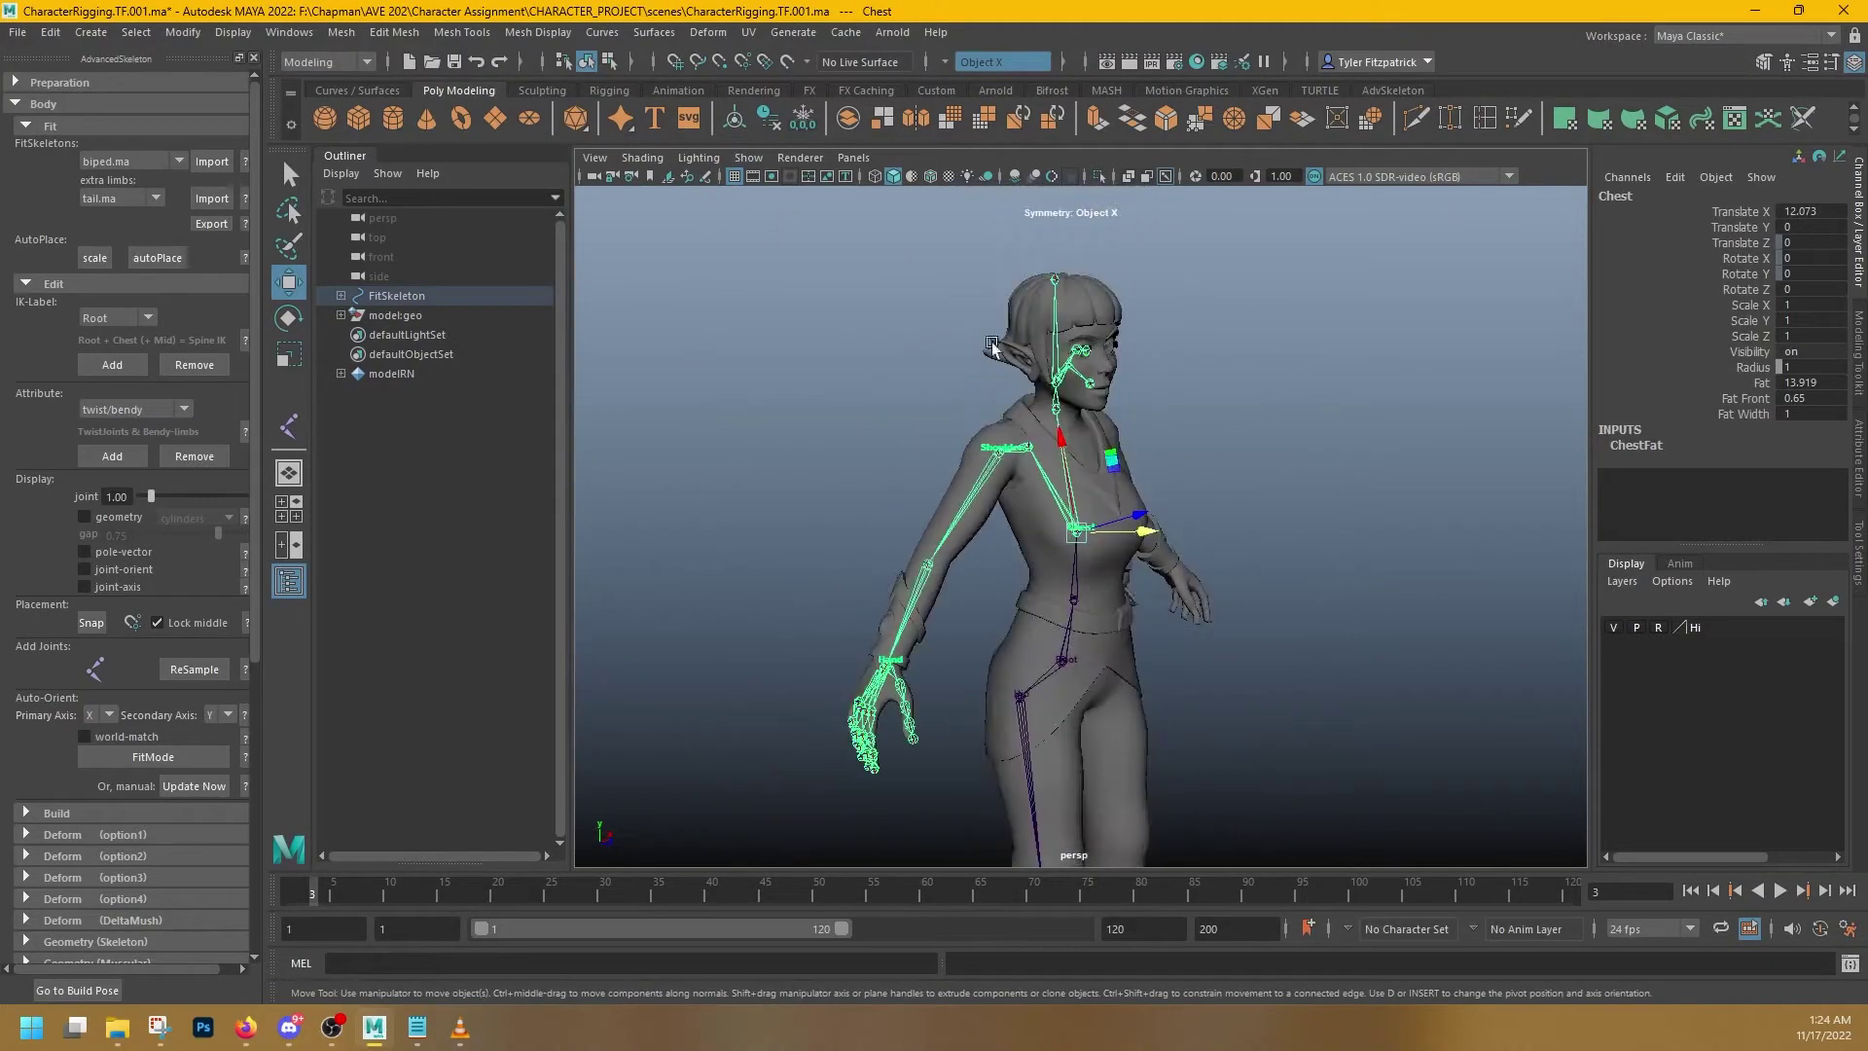
scroll(1011, 574, "up", 7)
left_click_drag(1090, 597, 1386, 647, "alt")
right_click_drag(1388, 650, 1302, 570, "alt")
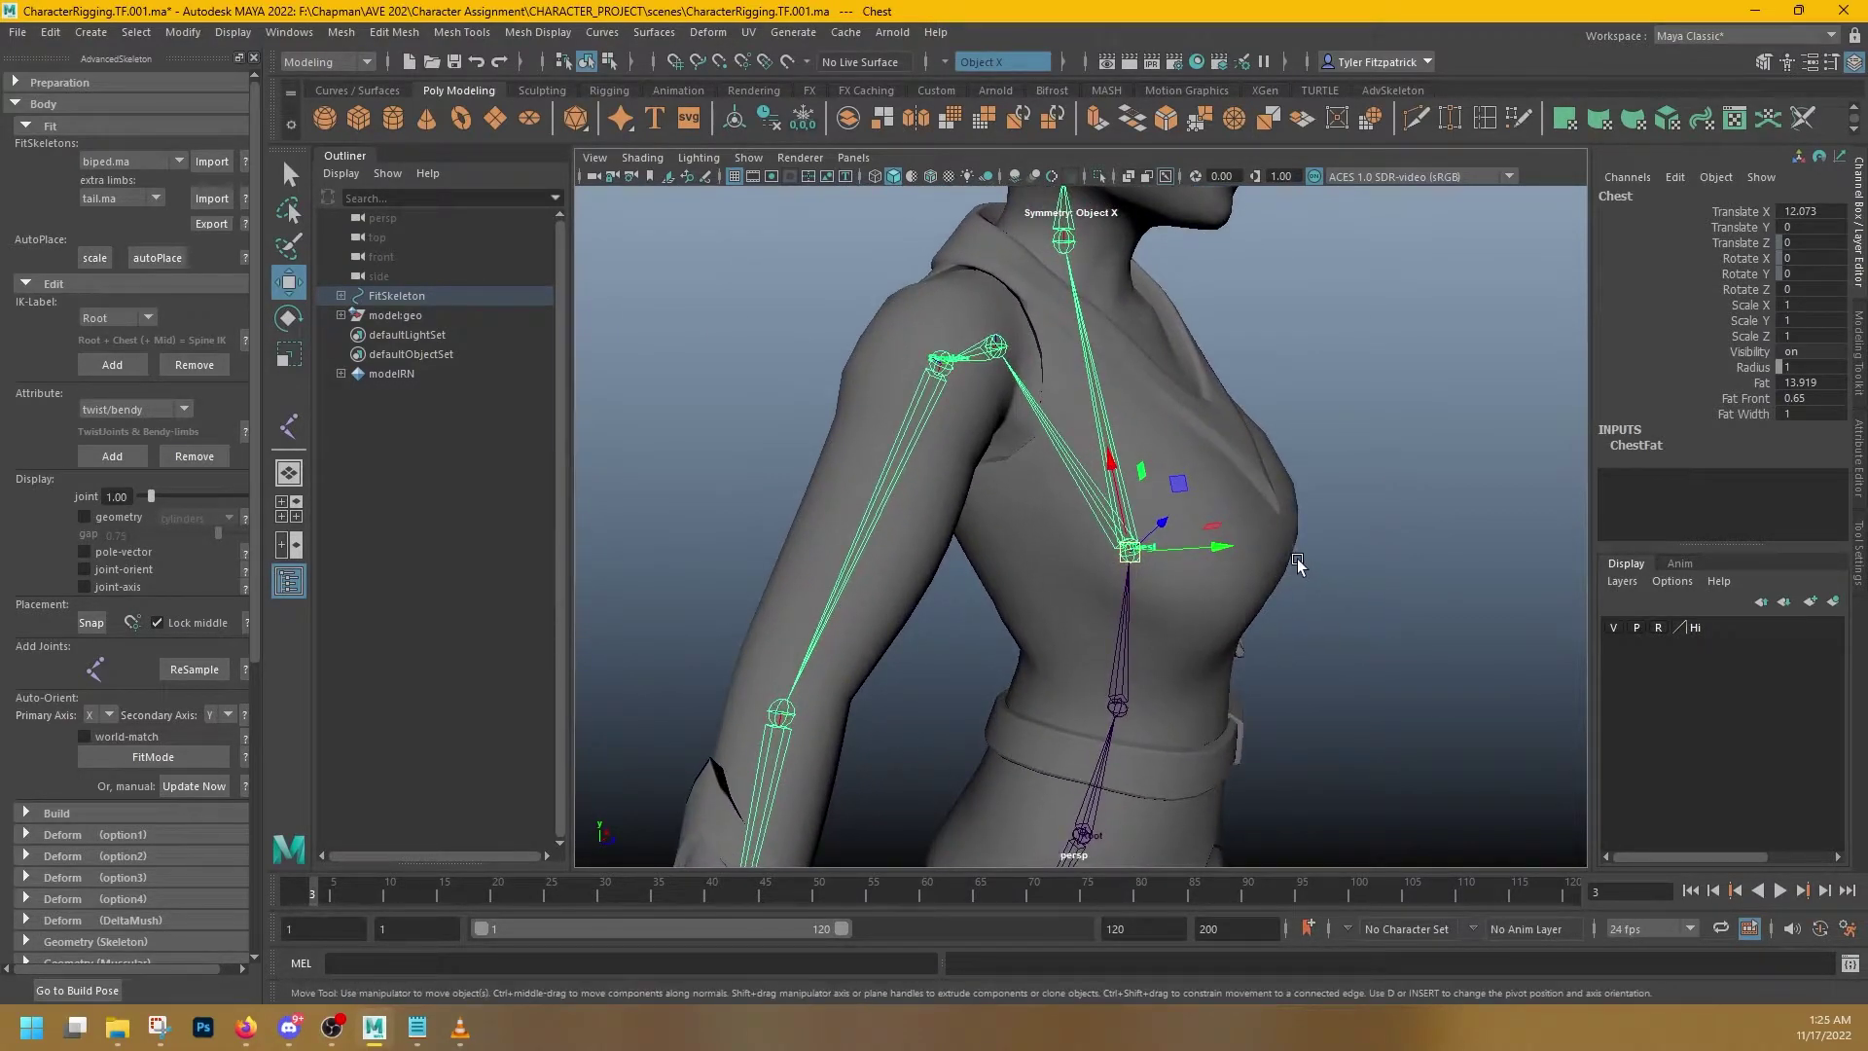
key("d")
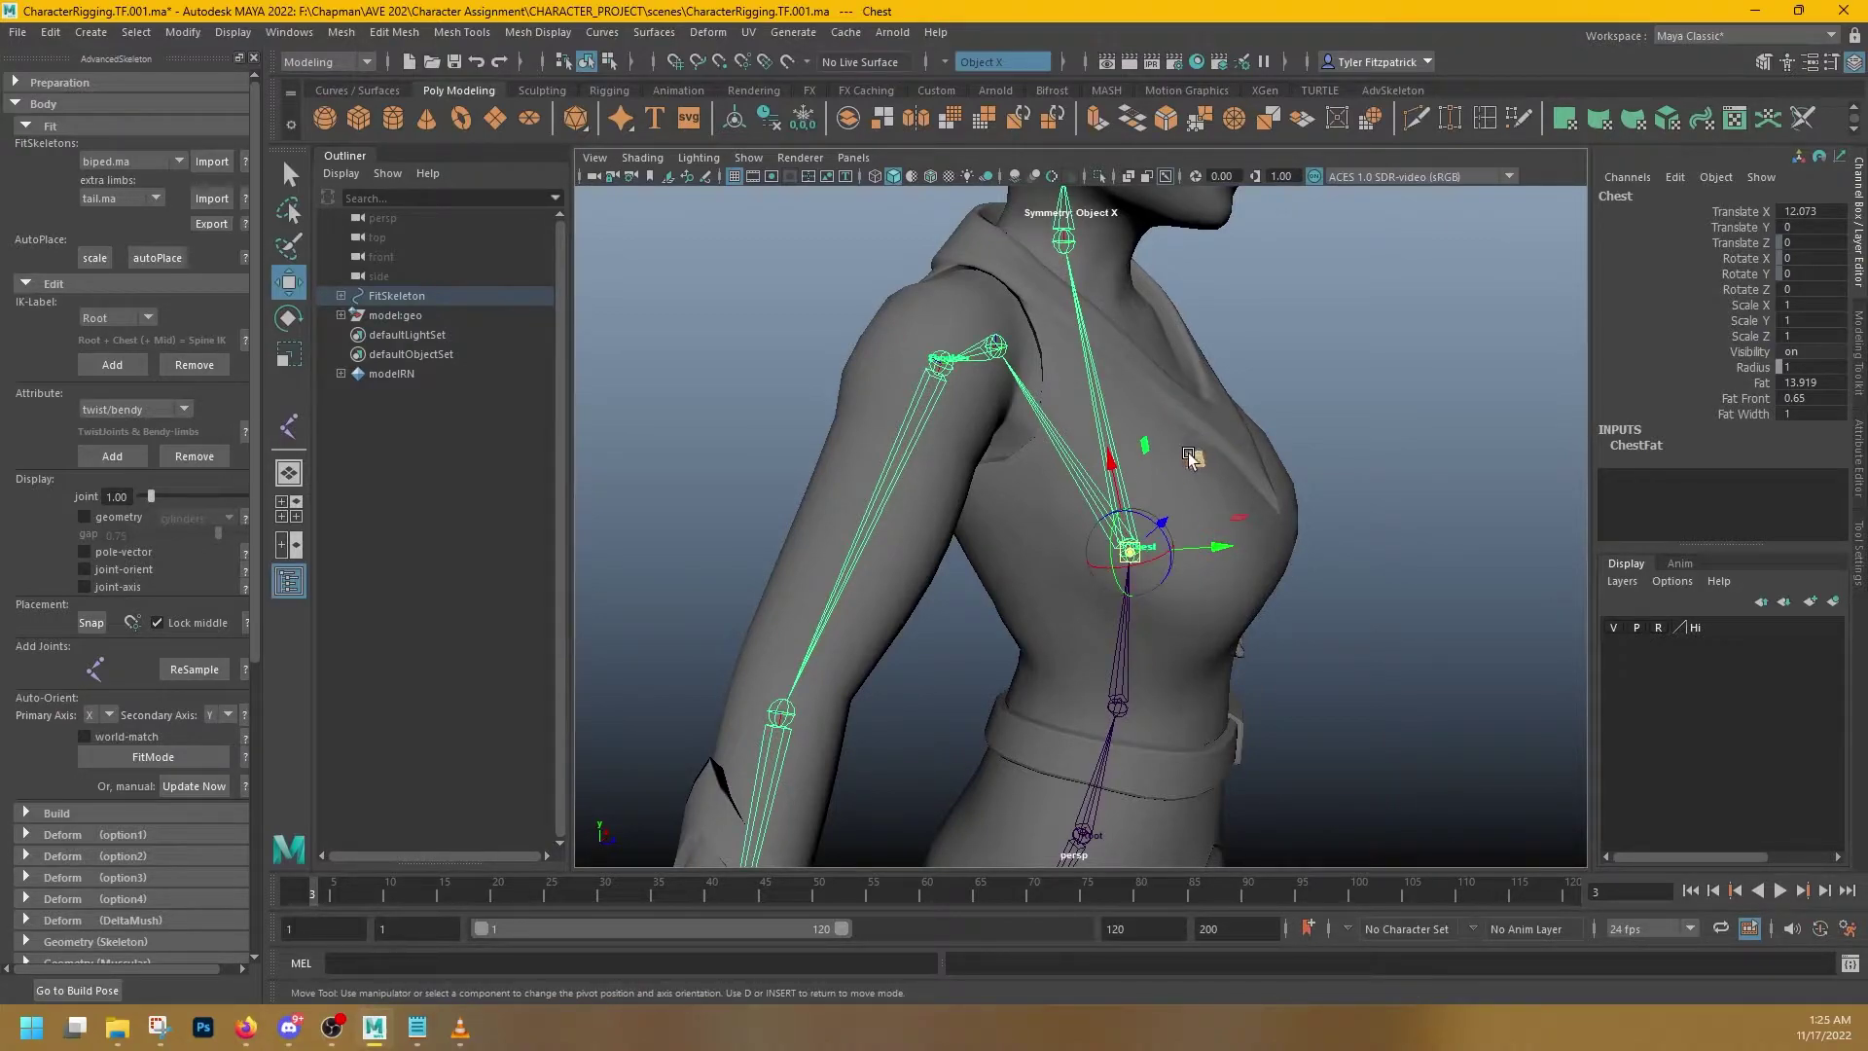
middle_click_drag(1190, 457, 1092, 370)
left_click_drag(1070, 443, 1134, 430, "alt")
- Raise only the Spine1 joint's pivot to just above the belt, at Translate X 16.478 and Translate Y -0.706
middle_click_drag(1180, 638, 1147, 526, "alt")
left_click_drag(1148, 526, 1119, 562, "alt")
left_click(1100, 566)
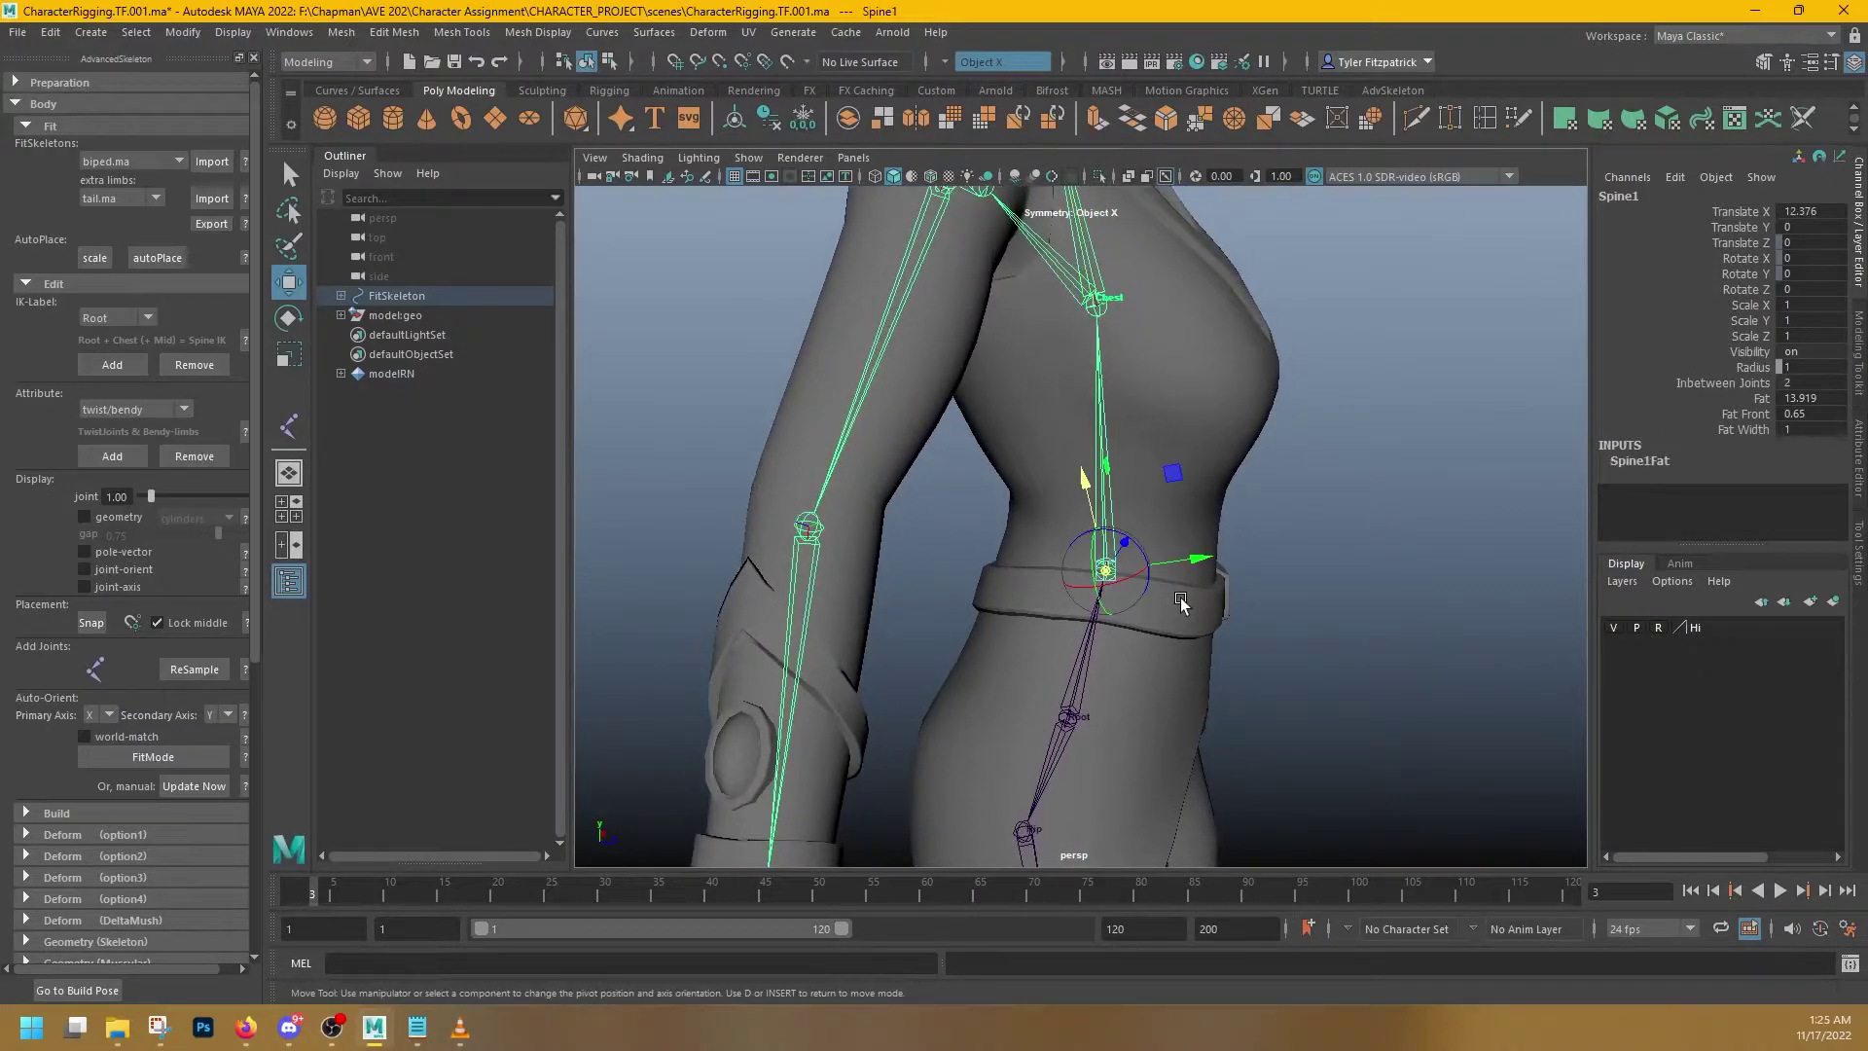
left_click_drag(1209, 603, 1231, 594, "alt")
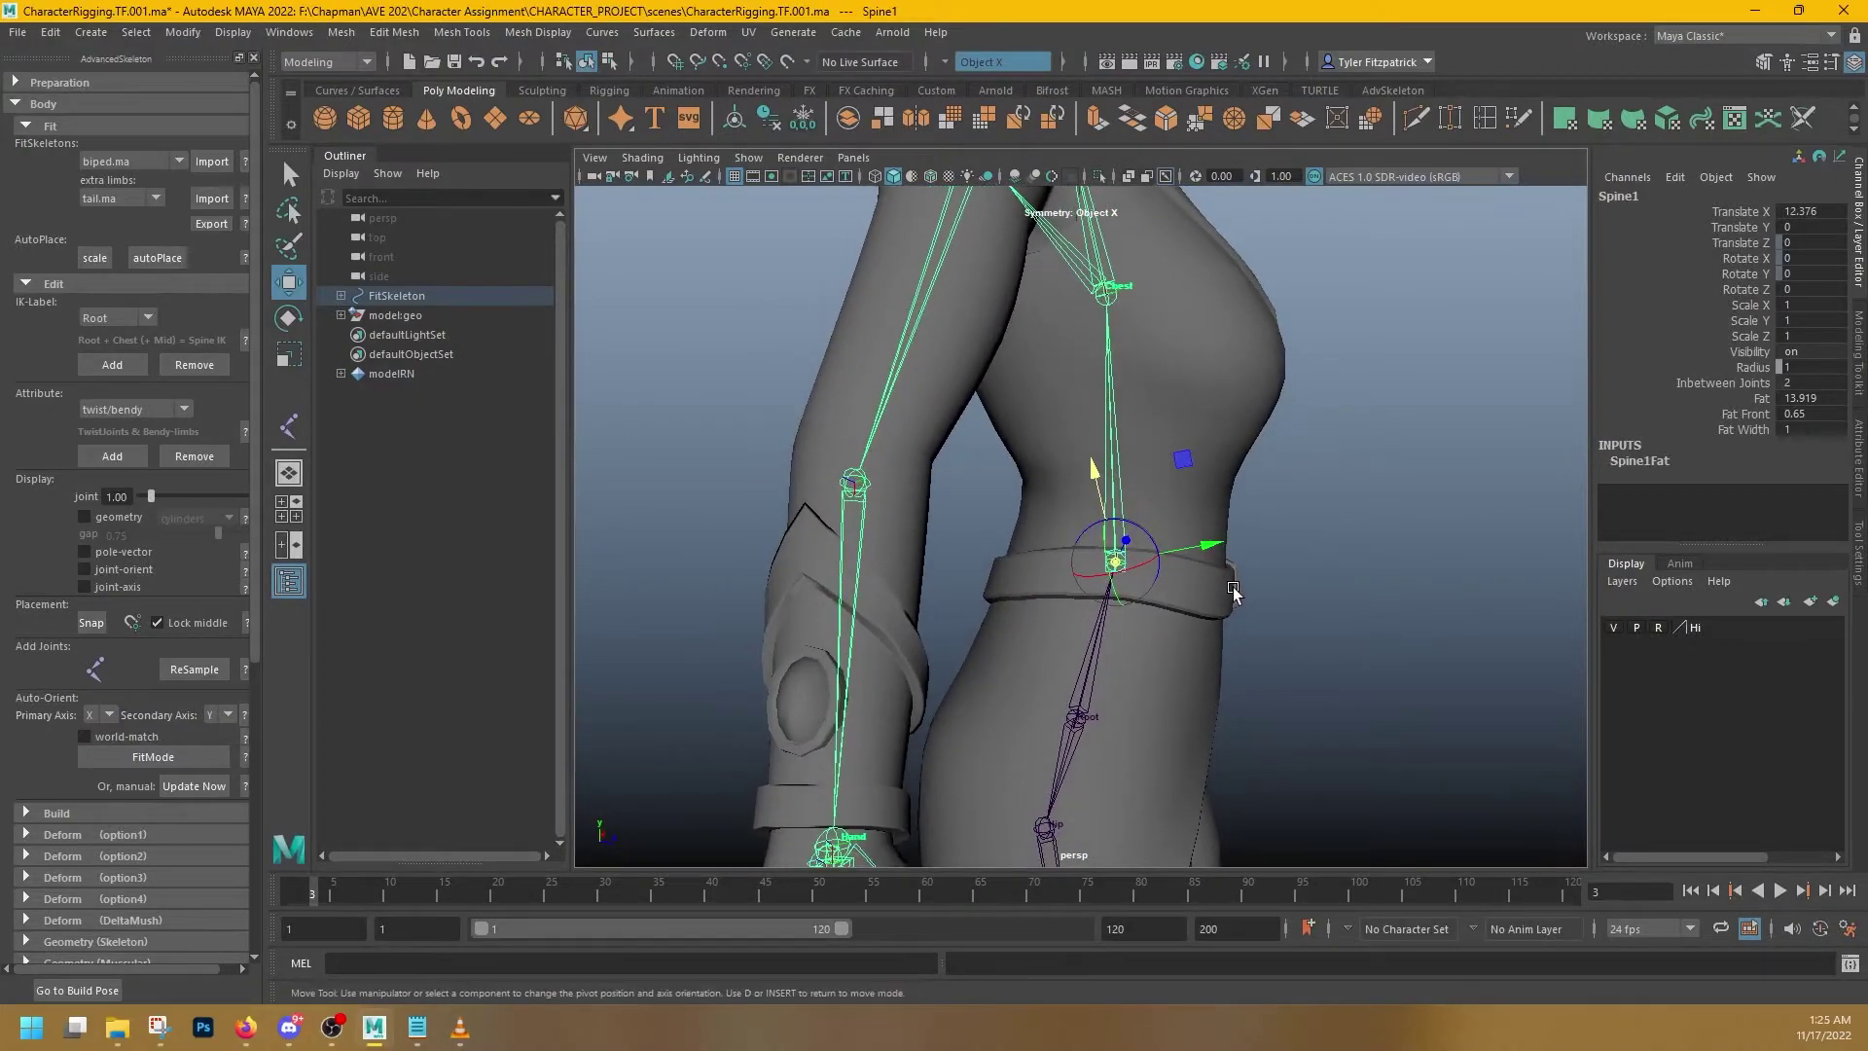
key("d")
left_click_drag(1192, 511, 1217, 484)
key("ctrl+z")
key("d")
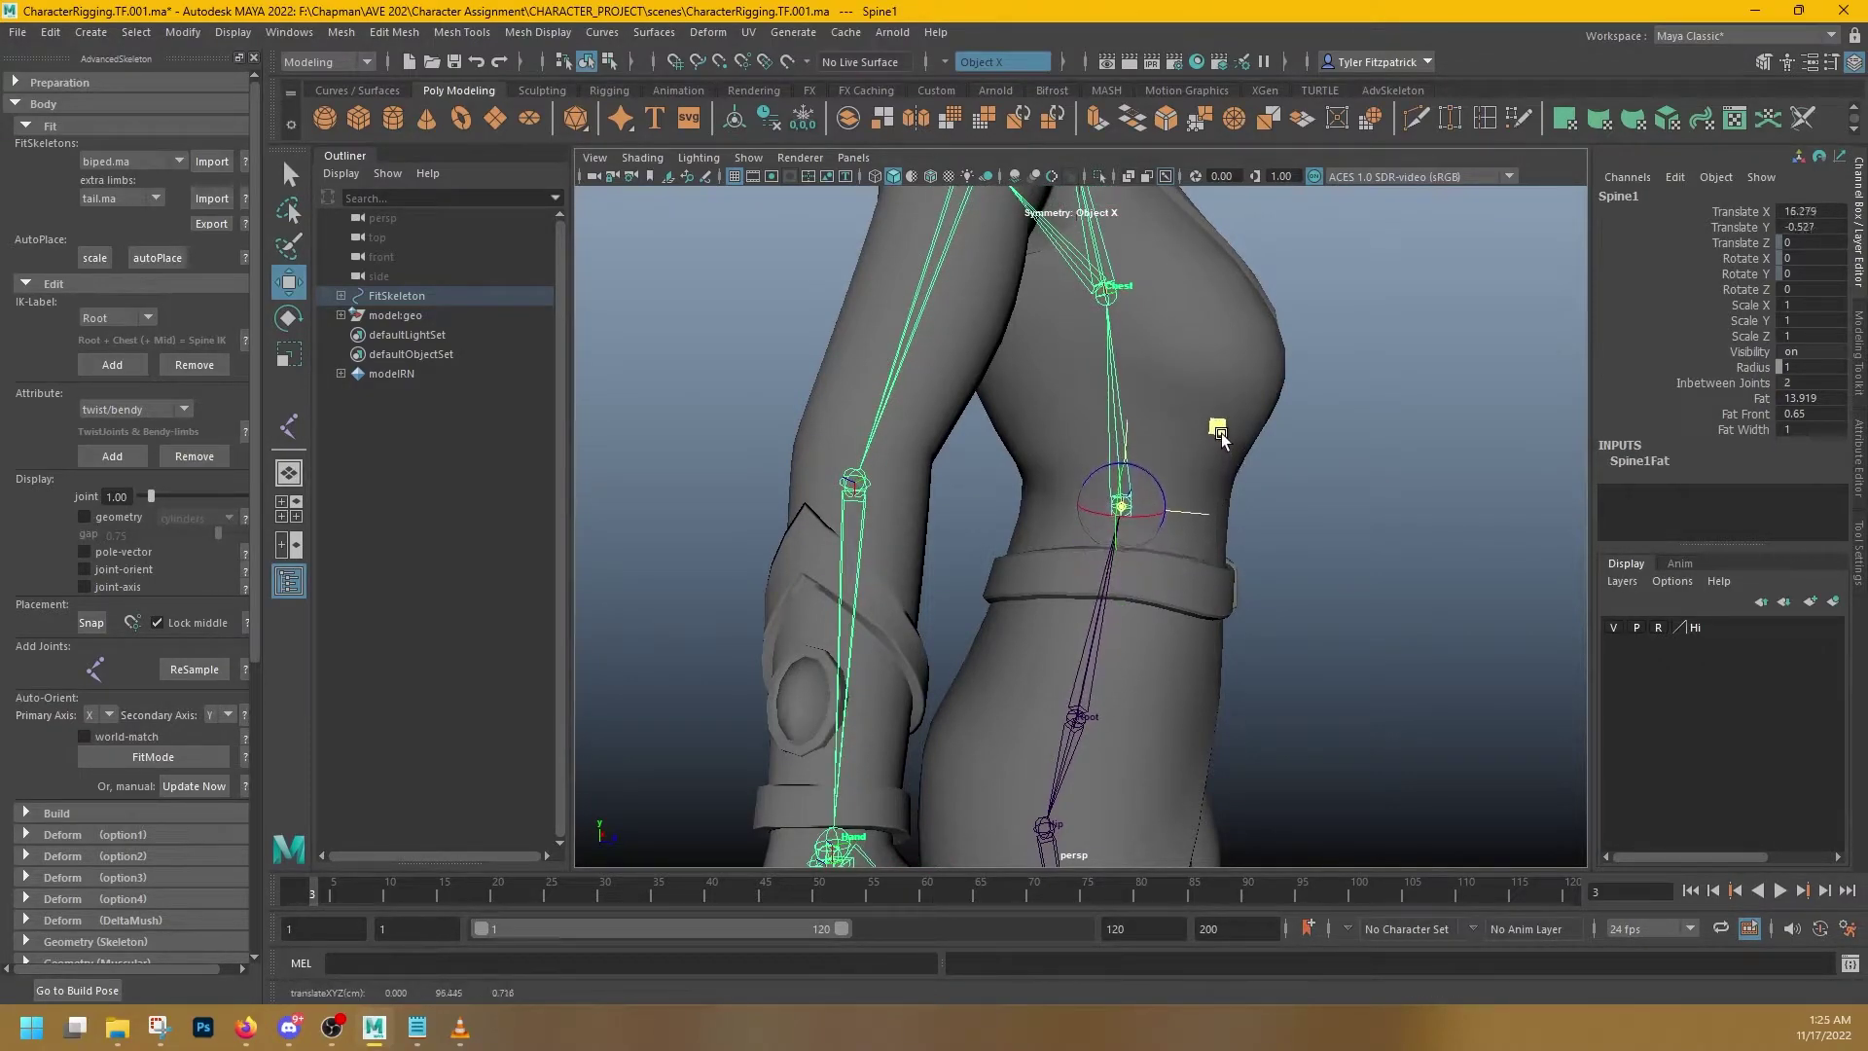
middle_click_drag(1219, 433, 1139, 426)
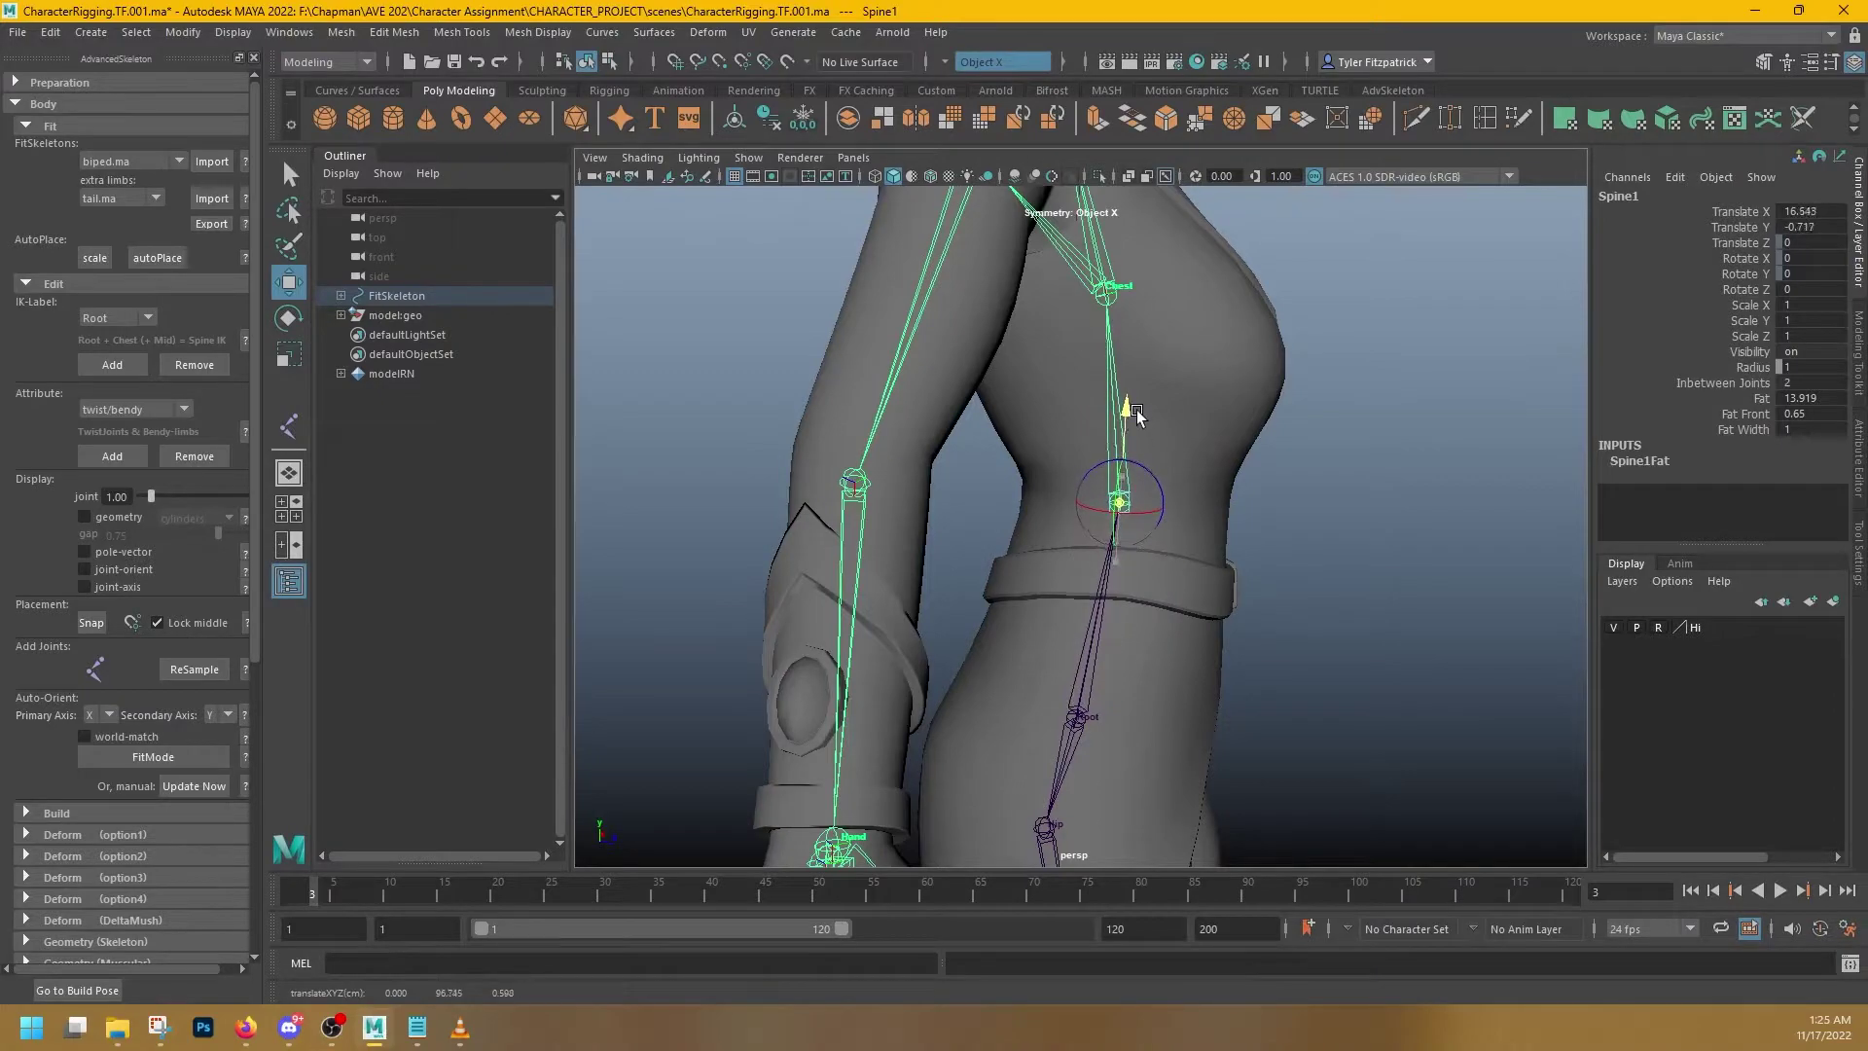
mouse_move(1137, 416)
left_mouse_down("alt")
mouse_move(1251, 407)
mouse_move(1367, 429)
mouse_move(1092, 440)
mouse_move(1117, 487)
mouse_move(1134, 429)
left_mouse_up("alt")
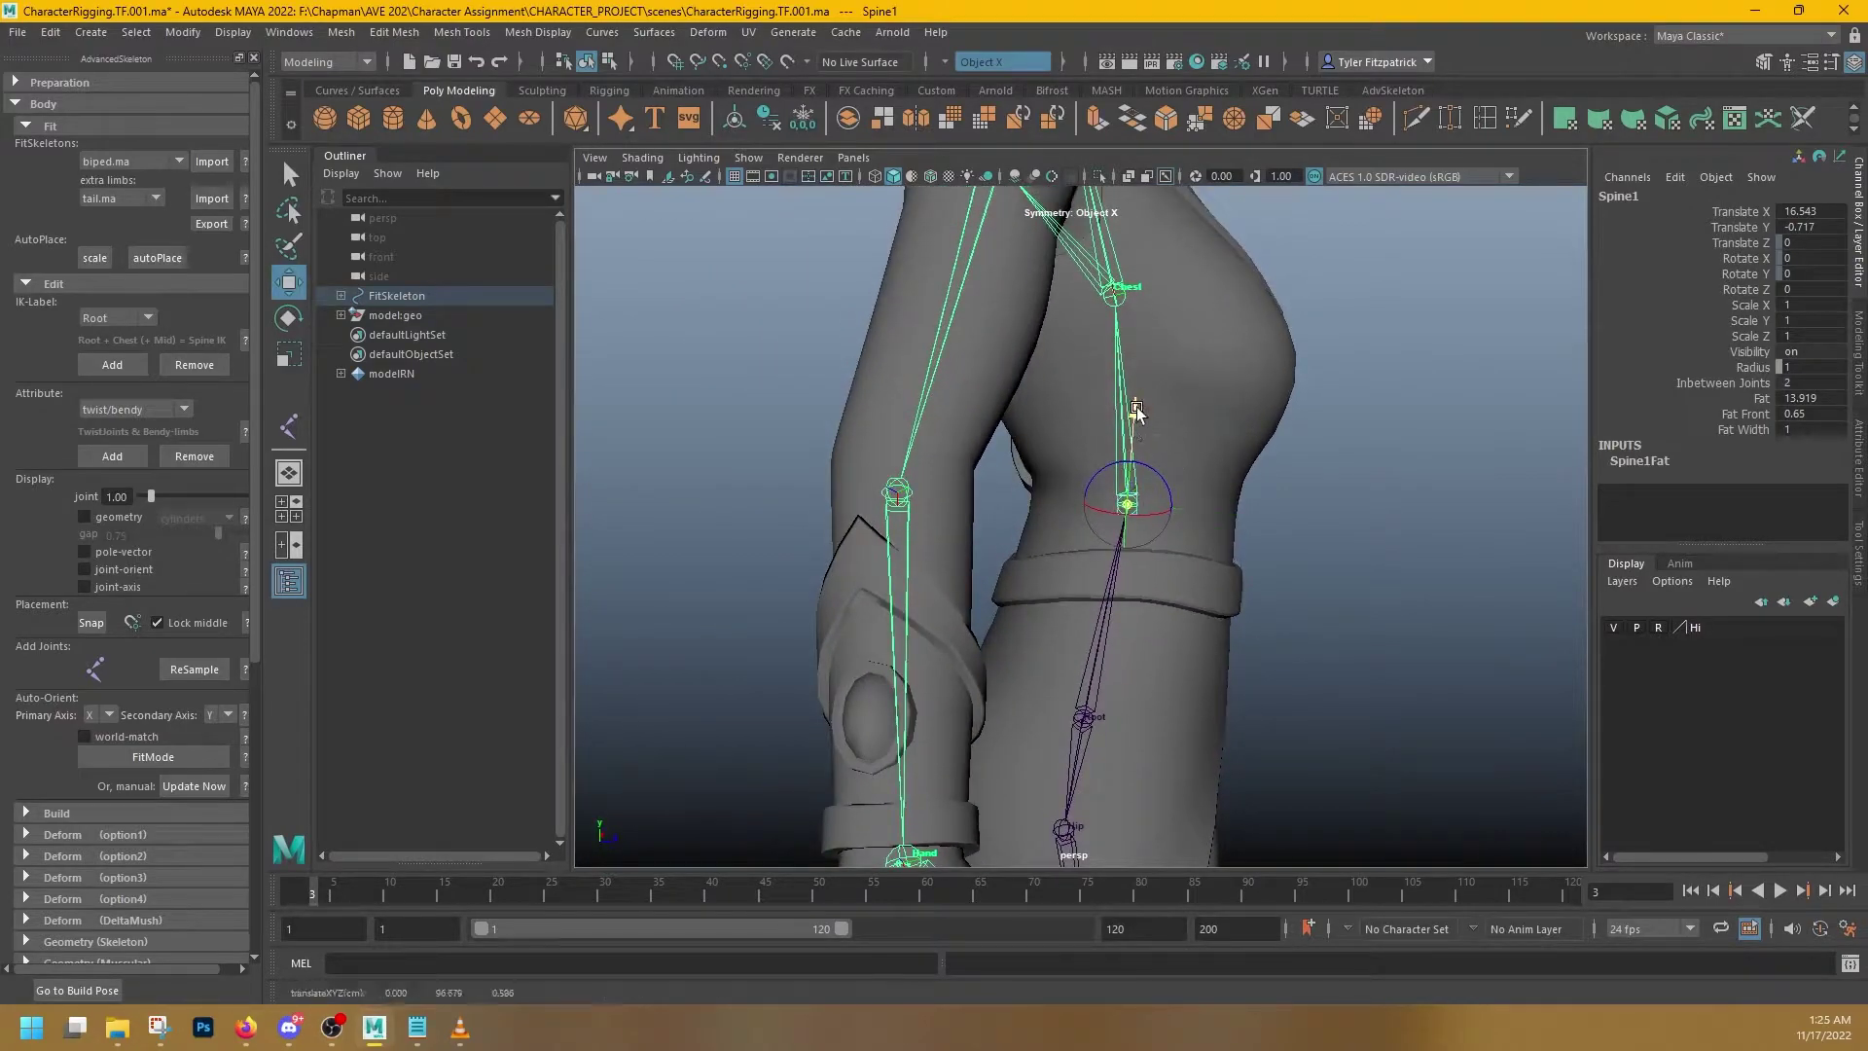
left_click_drag(1310, 467, 1301, 467, "alt")
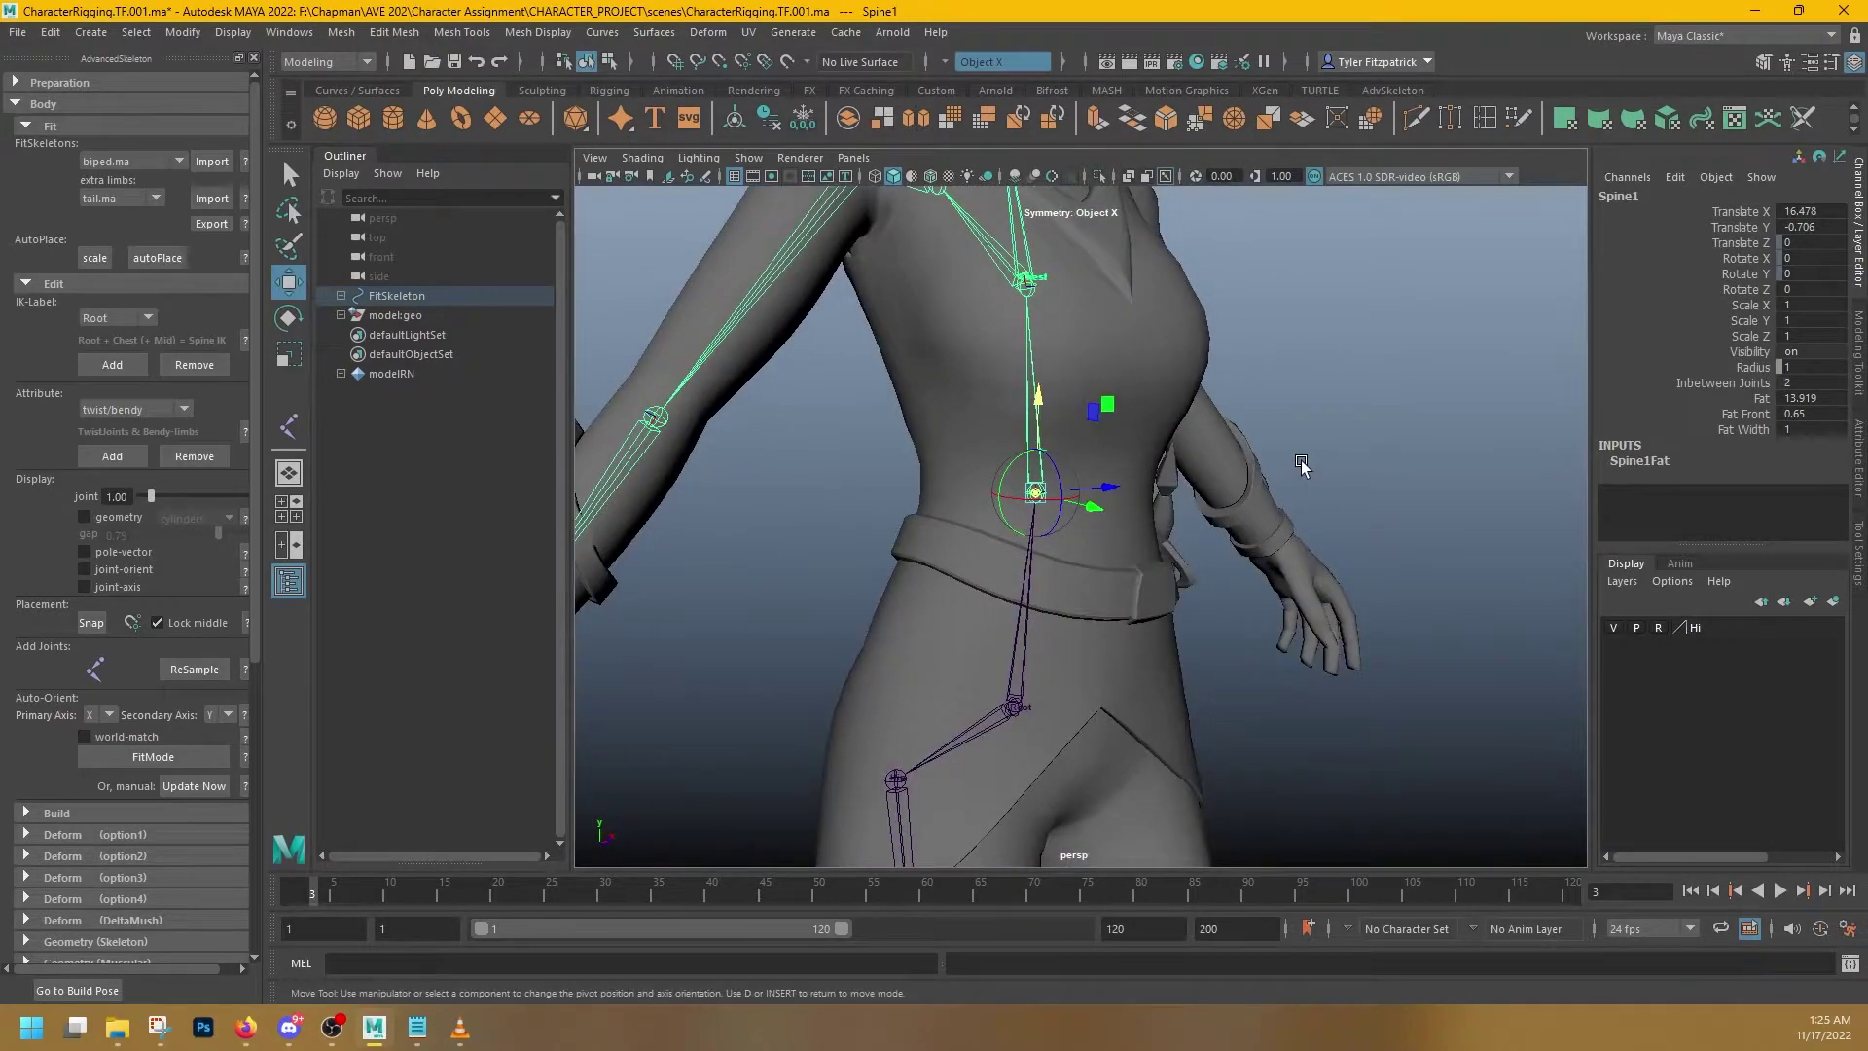
key("d")
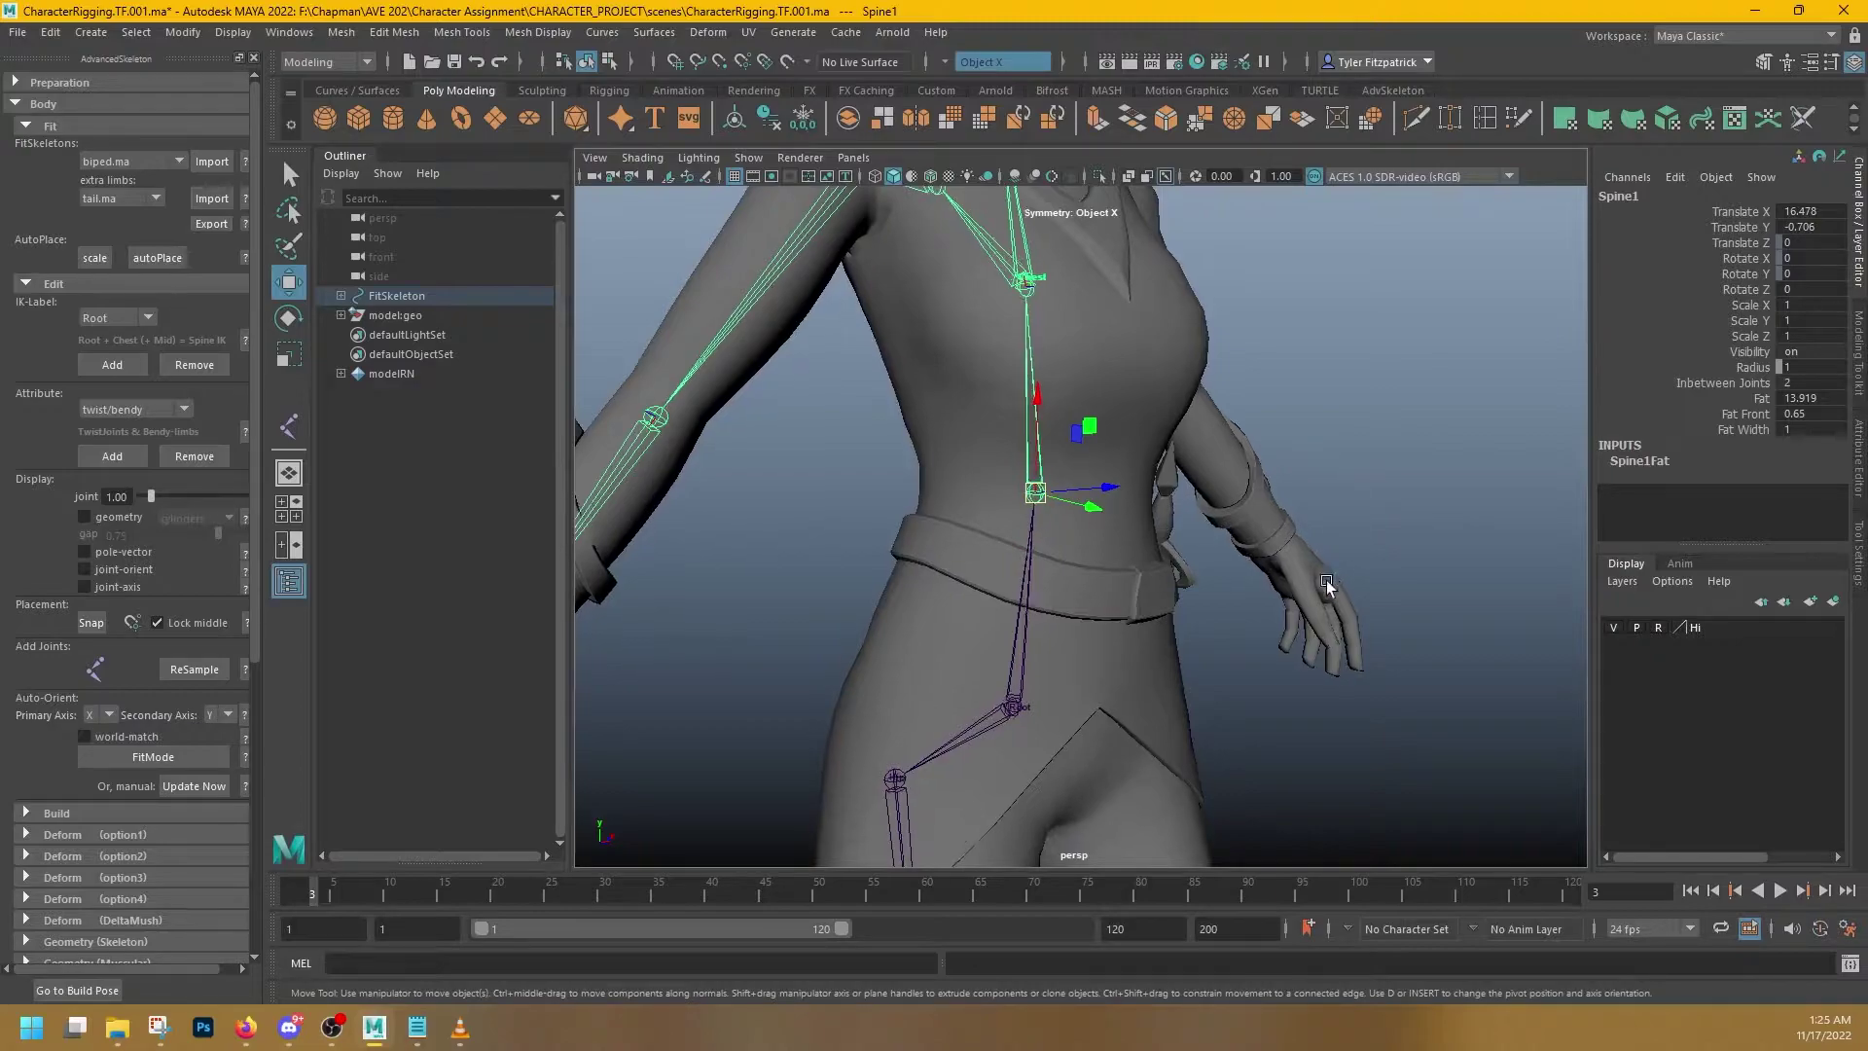
- Move only the Elbow joint's pivot up to the arm's bend, at Translate X 19.226, Y 0.09 and Z 1.014
left_click_drag(1326, 587, 1167, 589, "alt")
middle_click_drag(1166, 588, 1293, 709, "alt")
left_click_drag(1293, 710, 1267, 684, "alt")
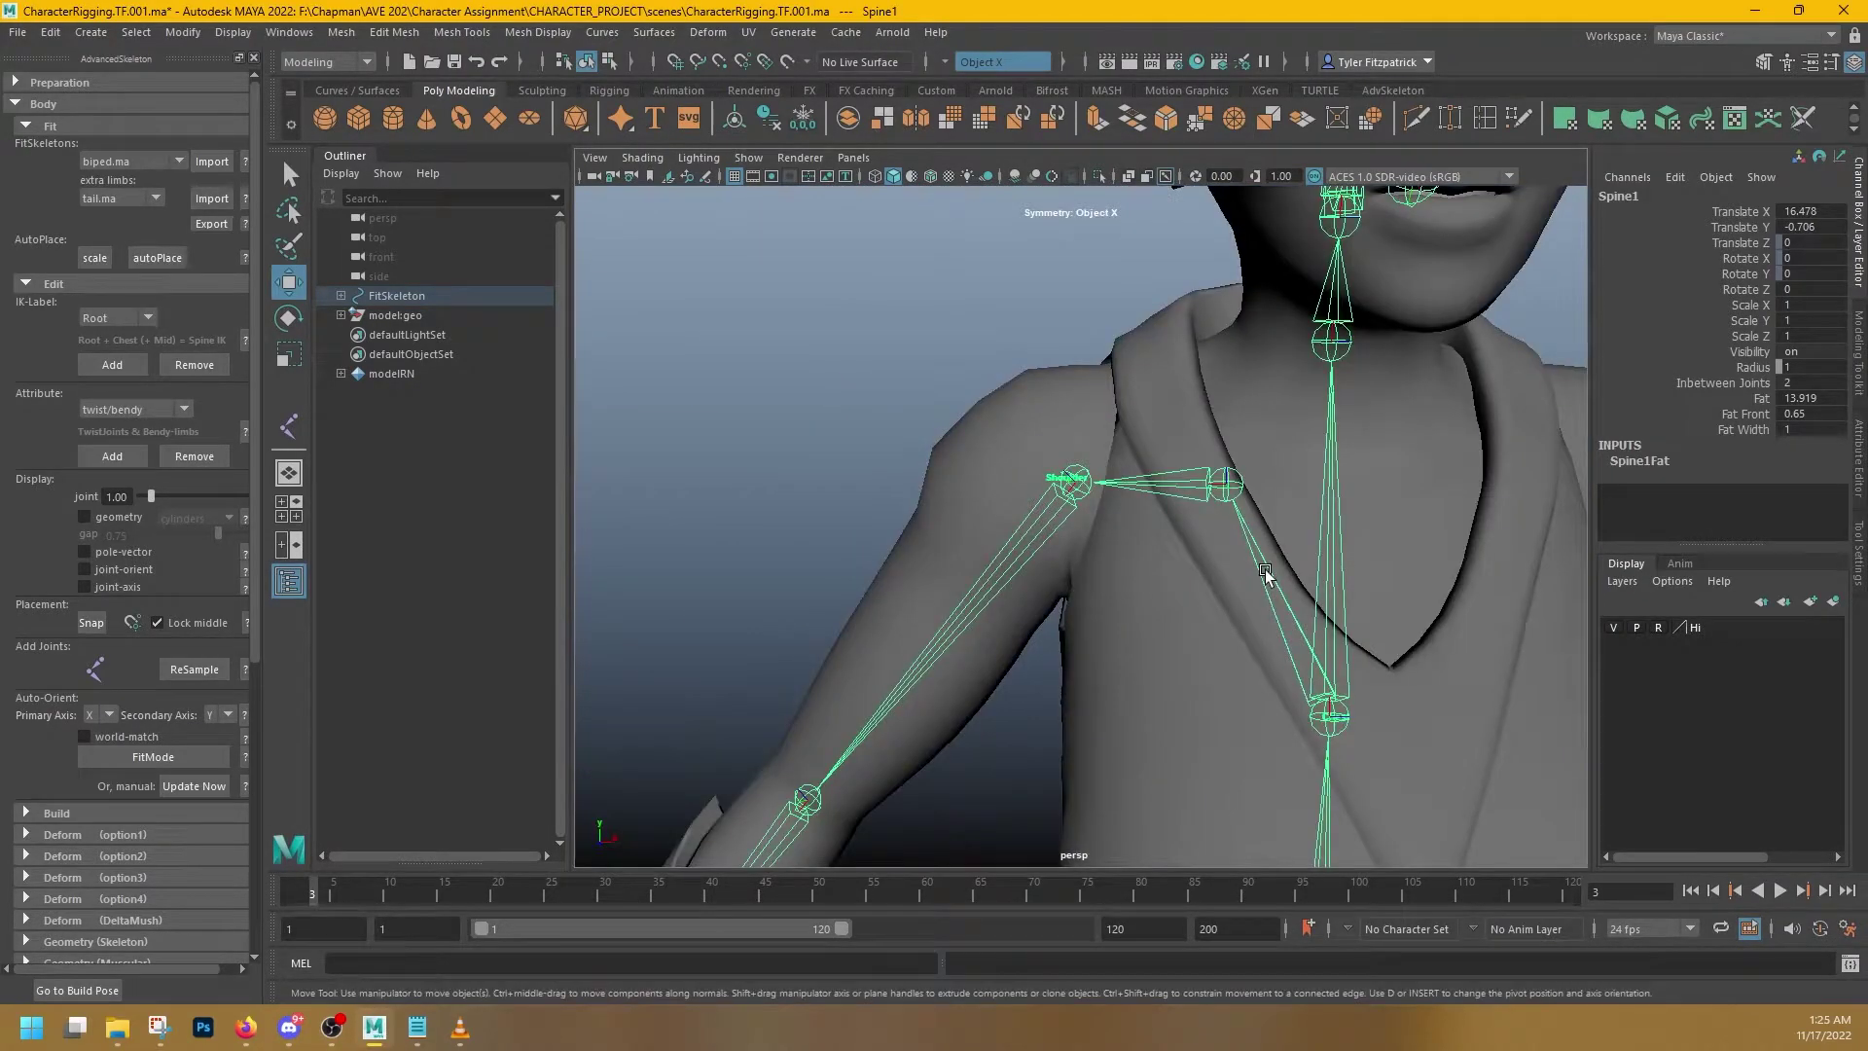
middle_click_drag(1104, 574, 1435, 248, "alt")
left_click_drag(1143, 430, 1097, 456, "alt")
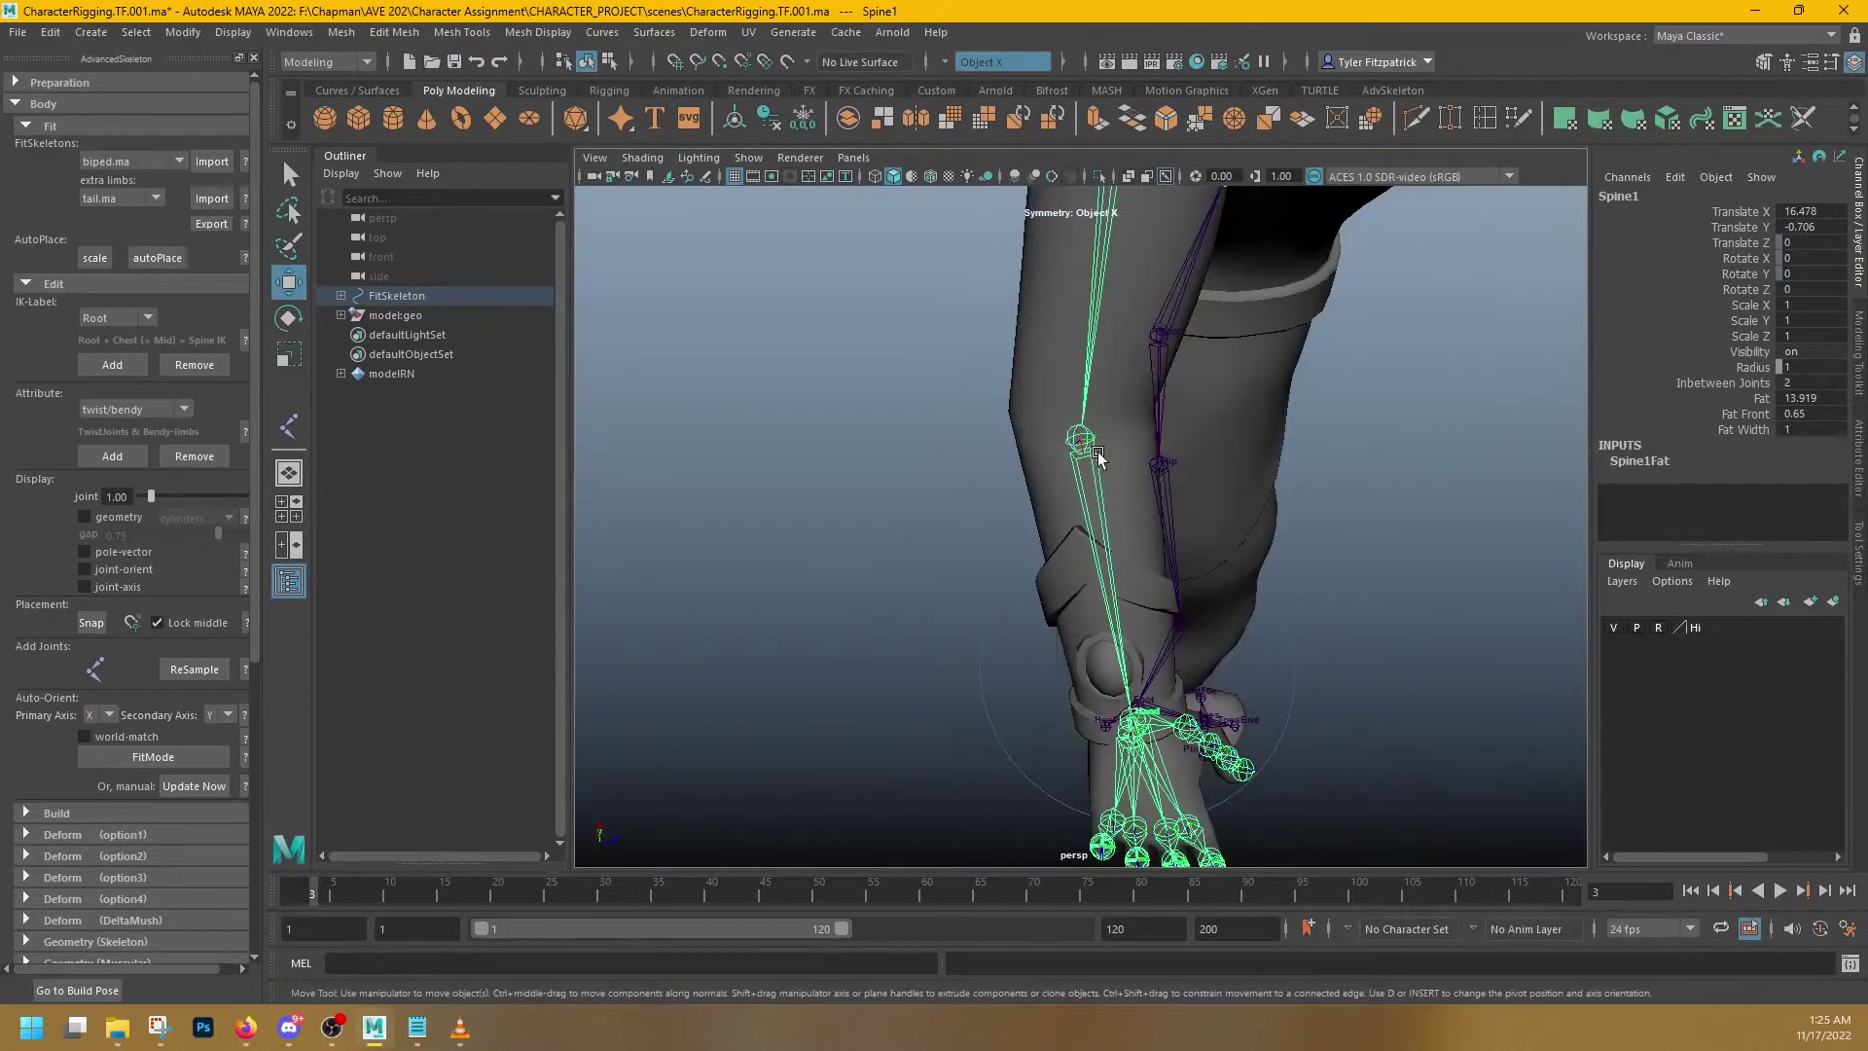
left_click(1078, 439)
left_click_drag(1158, 515, 1168, 461, "alt")
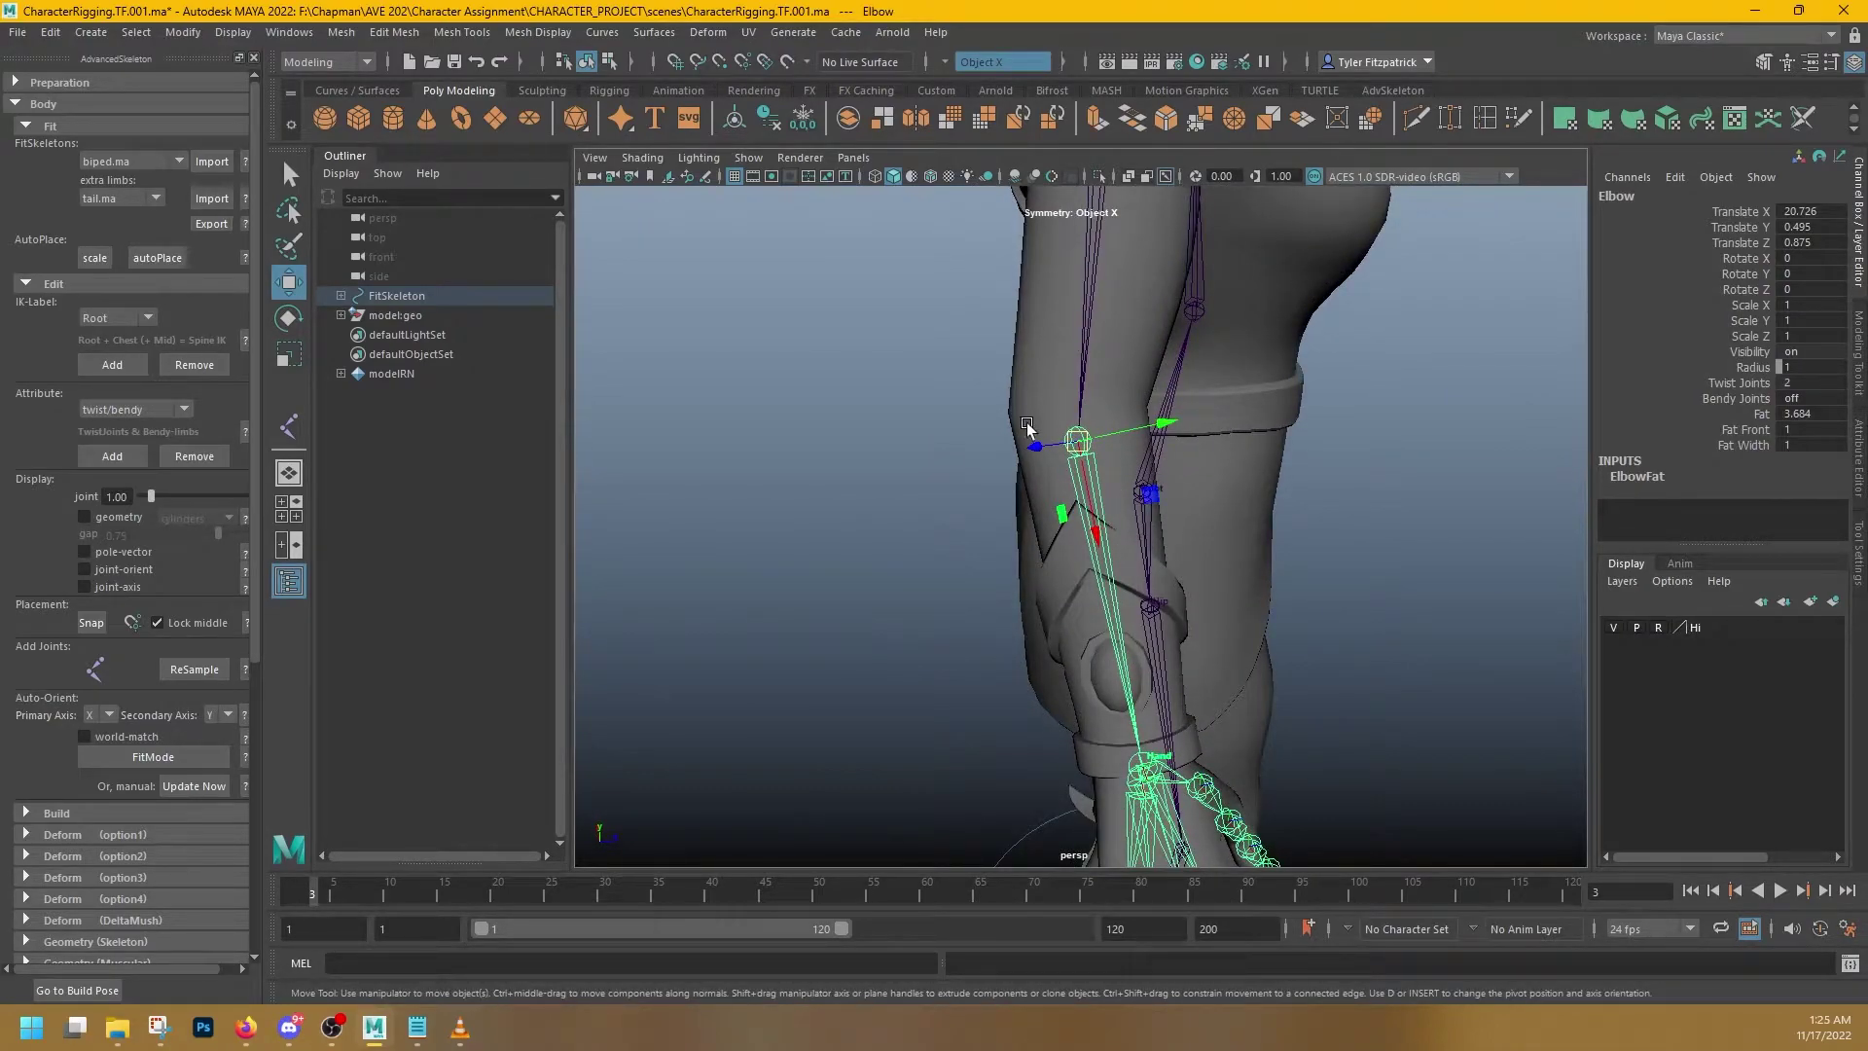
left_click_drag(1022, 418, 1005, 465, "alt")
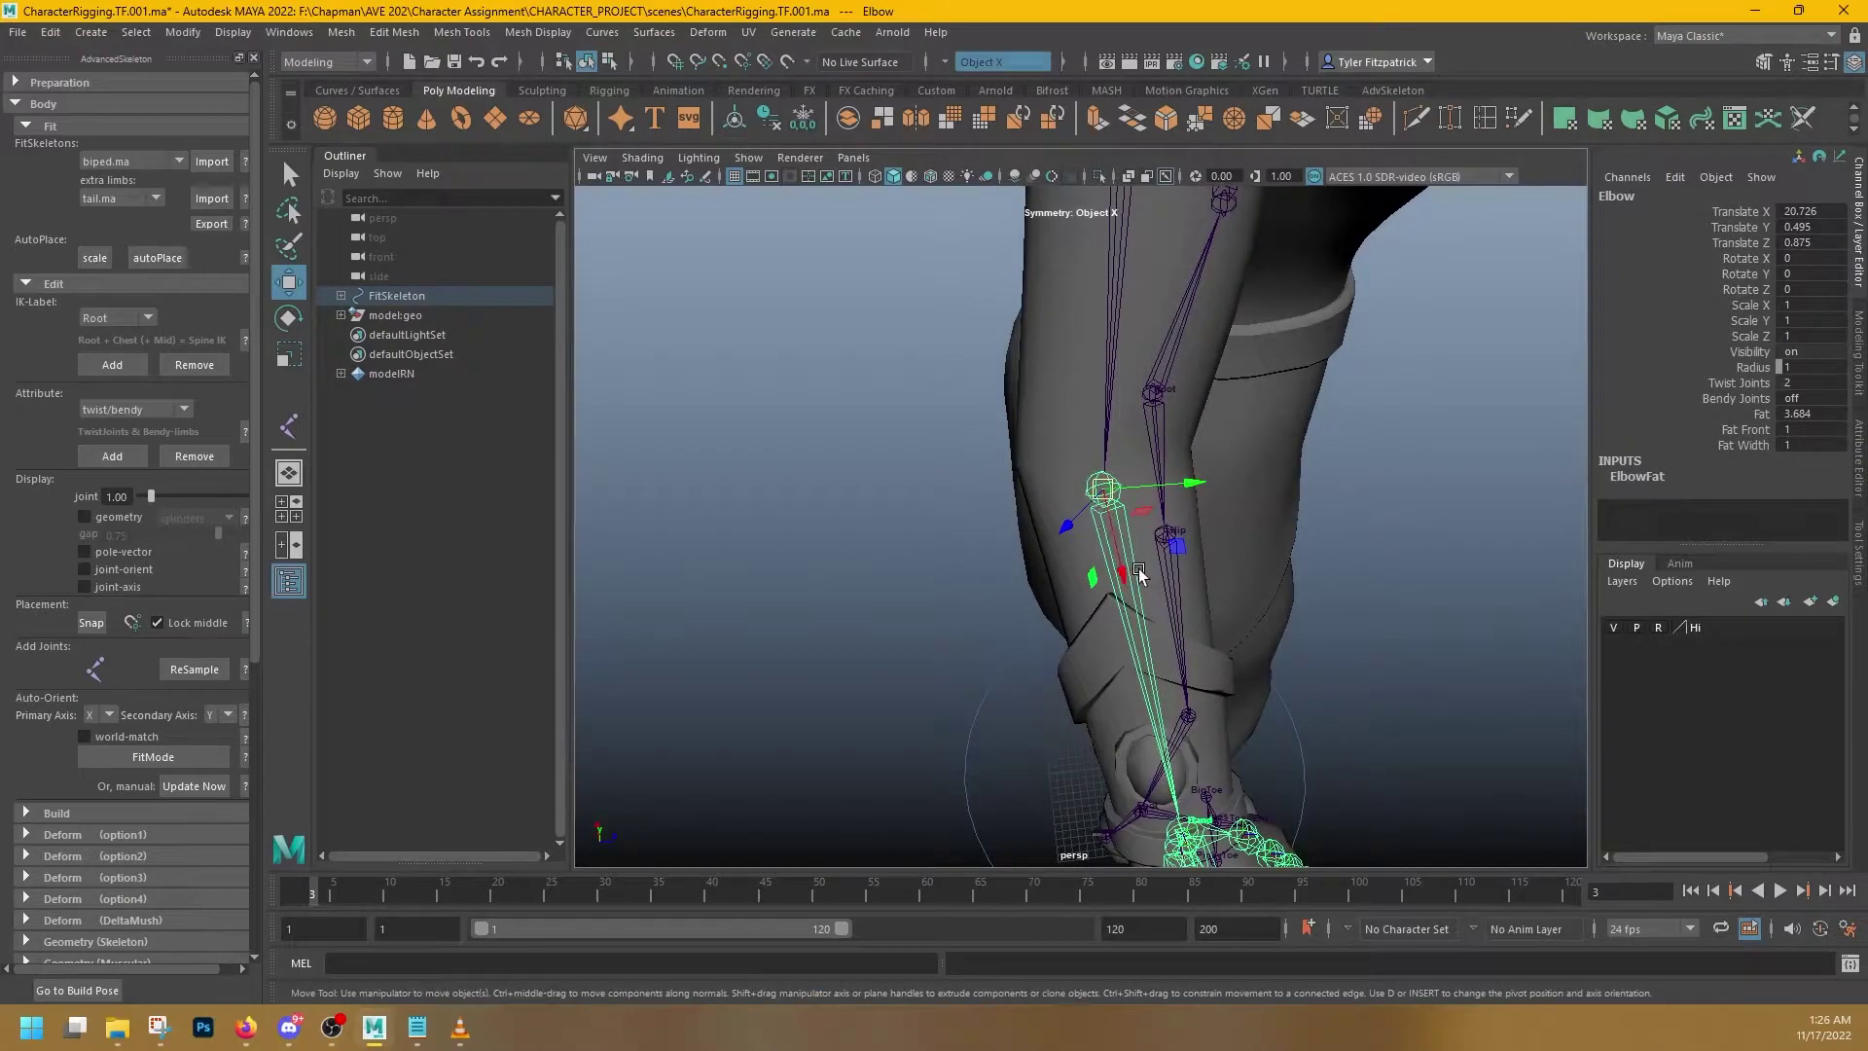
left_click_drag(1138, 574, 1088, 452, "alt")
middle_click_drag(1088, 452, 1197, 643, "alt")
right_click_drag(1197, 642, 1517, 604, "alt")
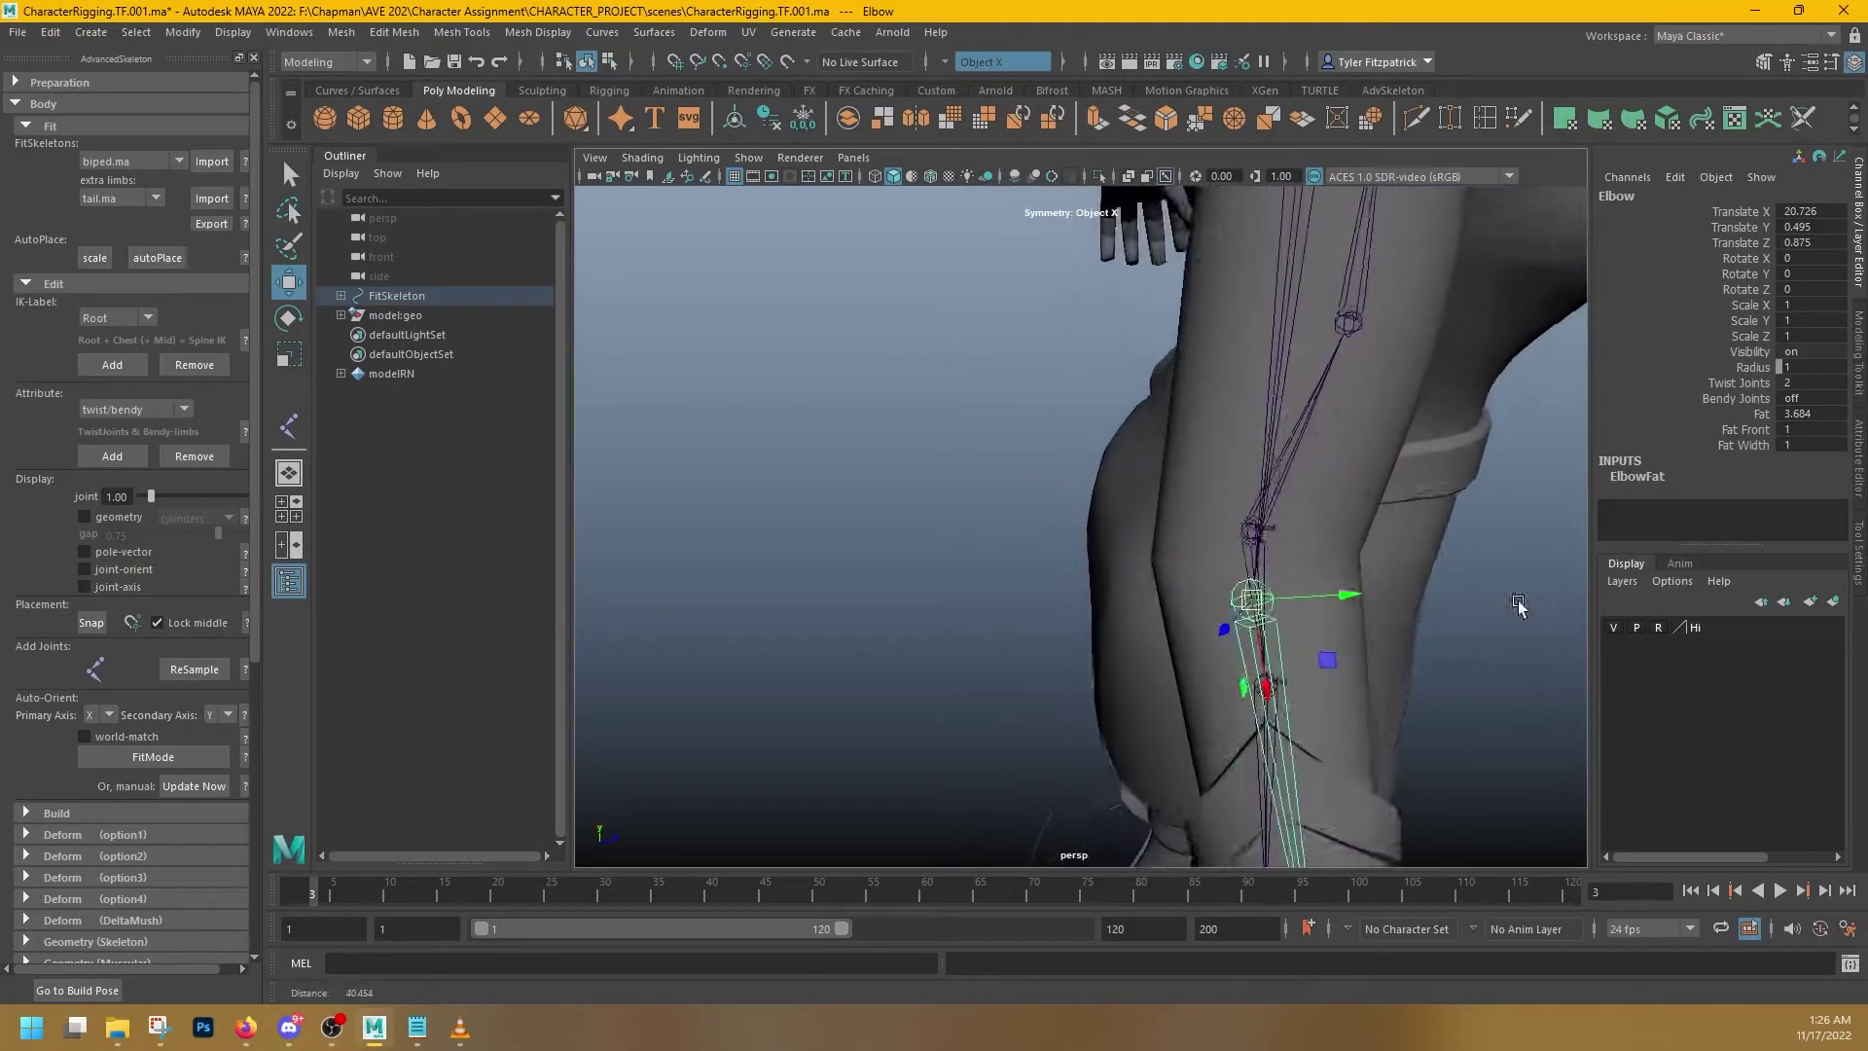
key("f")
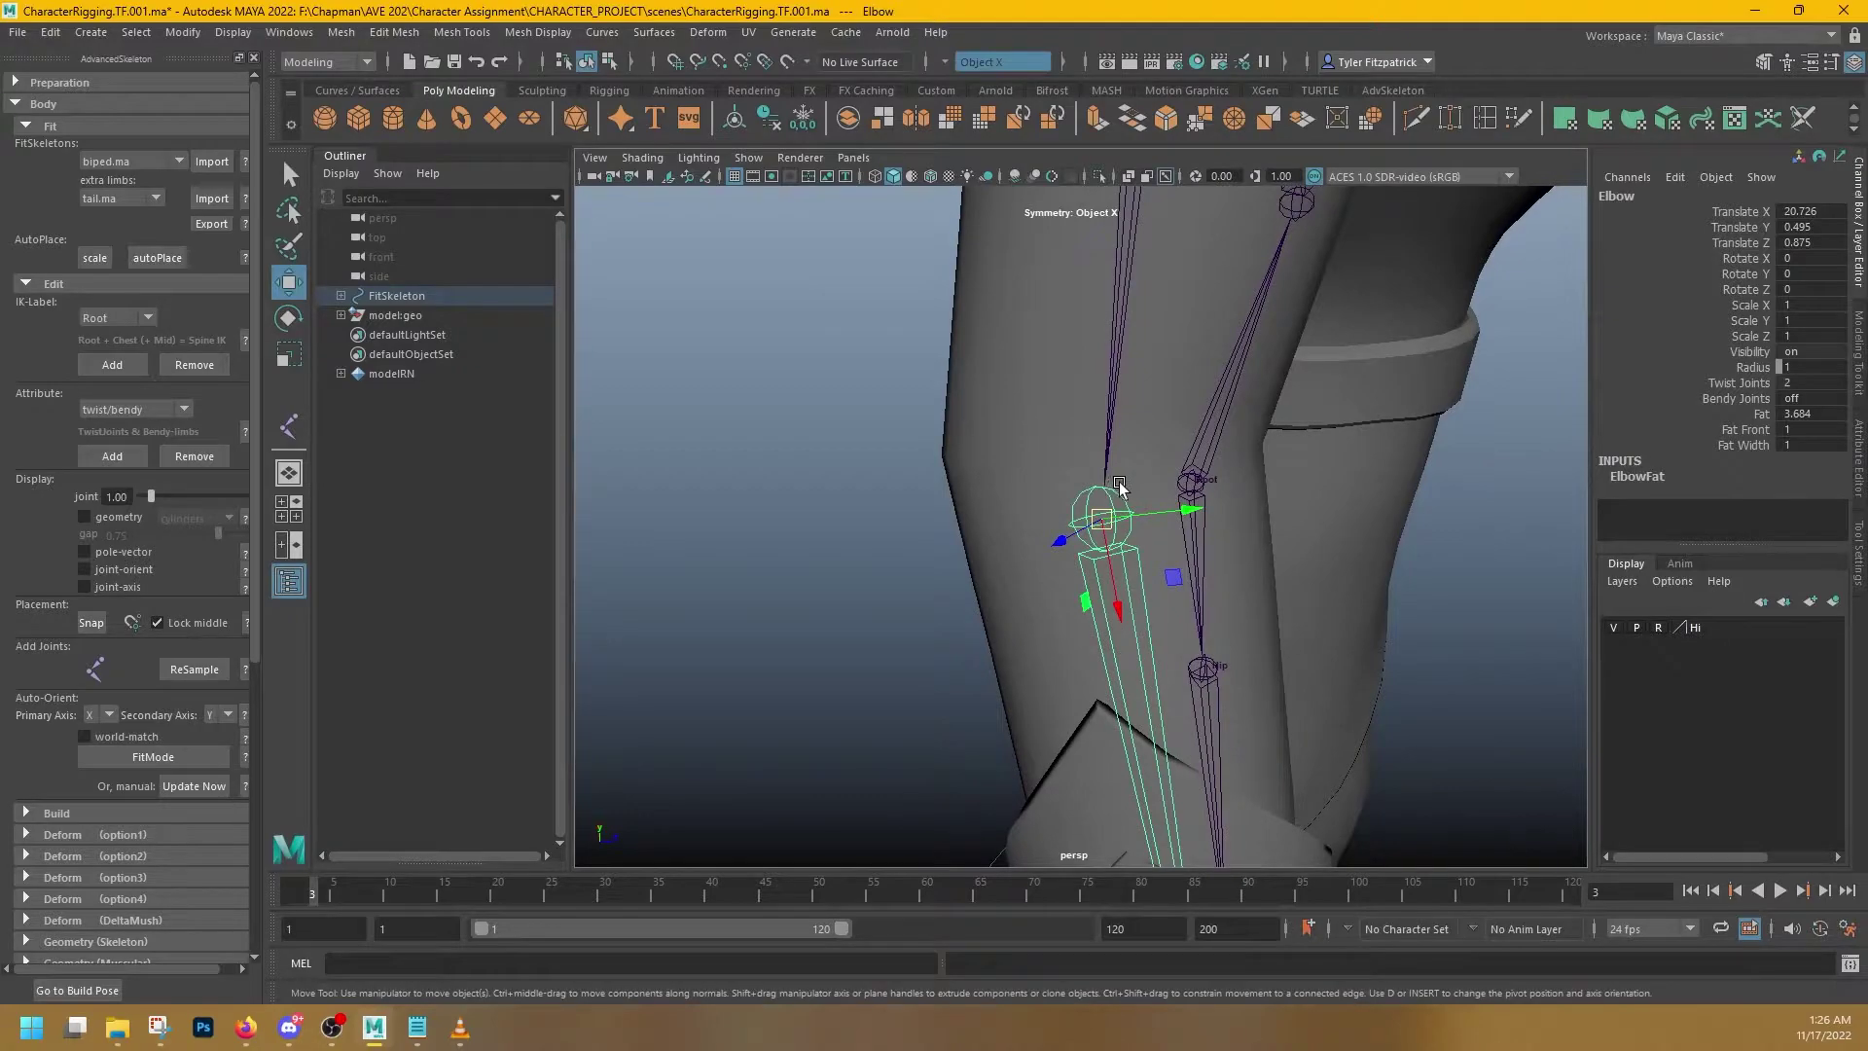
key("d")
middle_click_drag(1118, 610, 1116, 599)
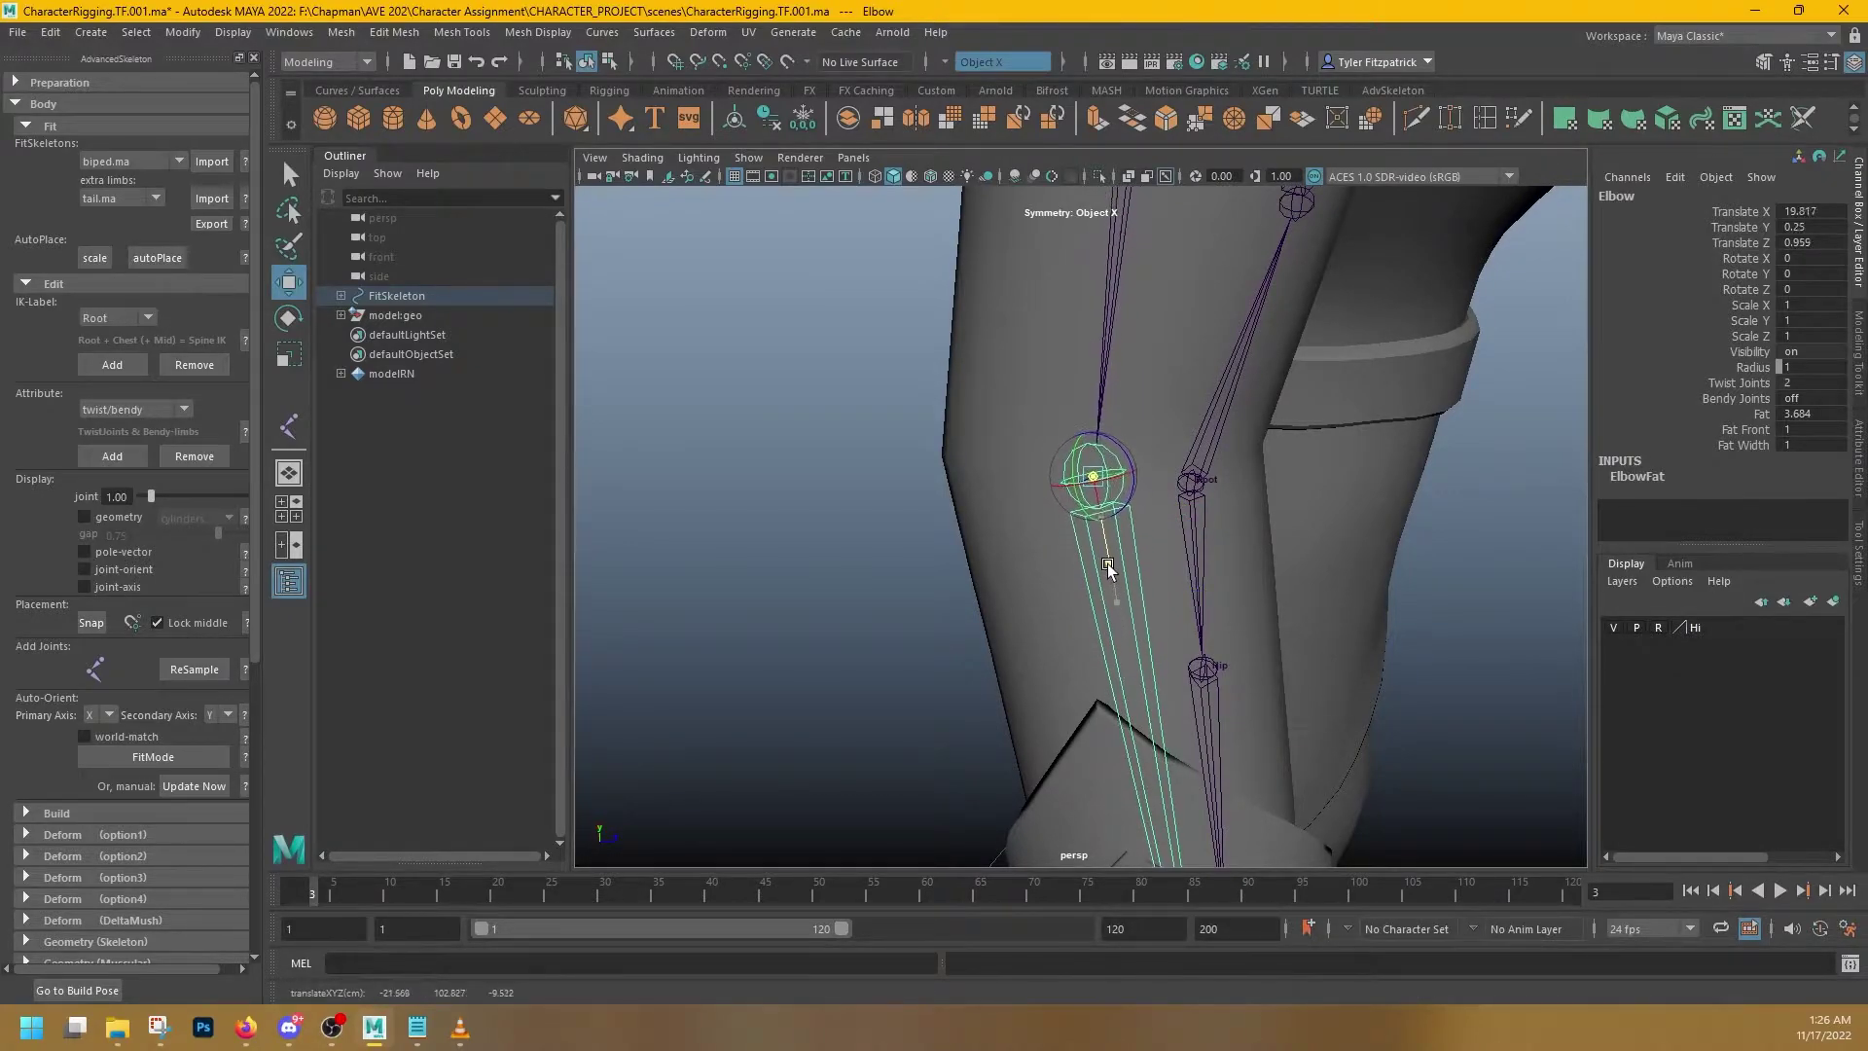
left_click_drag(1102, 547, 1067, 600, "alt")
middle_click_drag(1067, 600, 1060, 363, "alt")
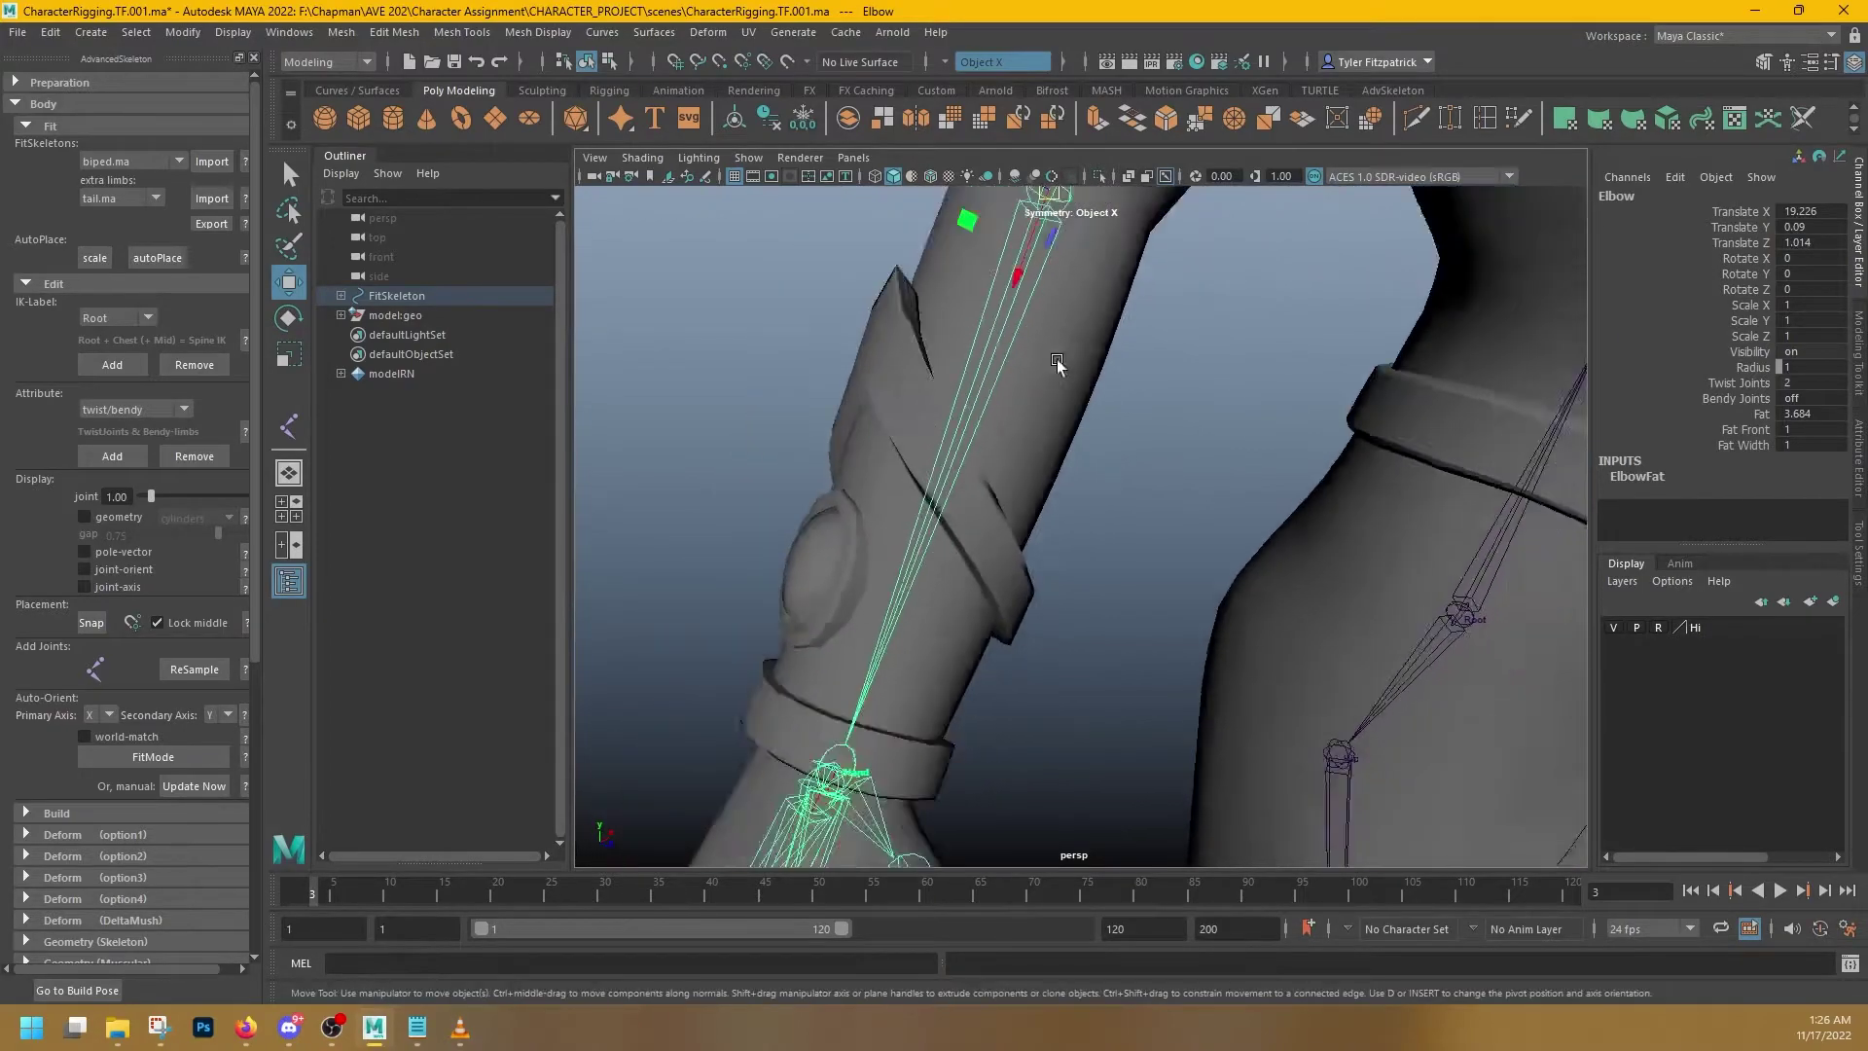
- Try bending the arm by rotating the Elbow joint and undo the rotation
scroll(1060, 363, "down", 3)
left_click_drag(1002, 430, 1110, 392, "alt")
key("e")
middle_click_drag(1251, 380, 1255, 584, "alt")
key("ctrl+z")
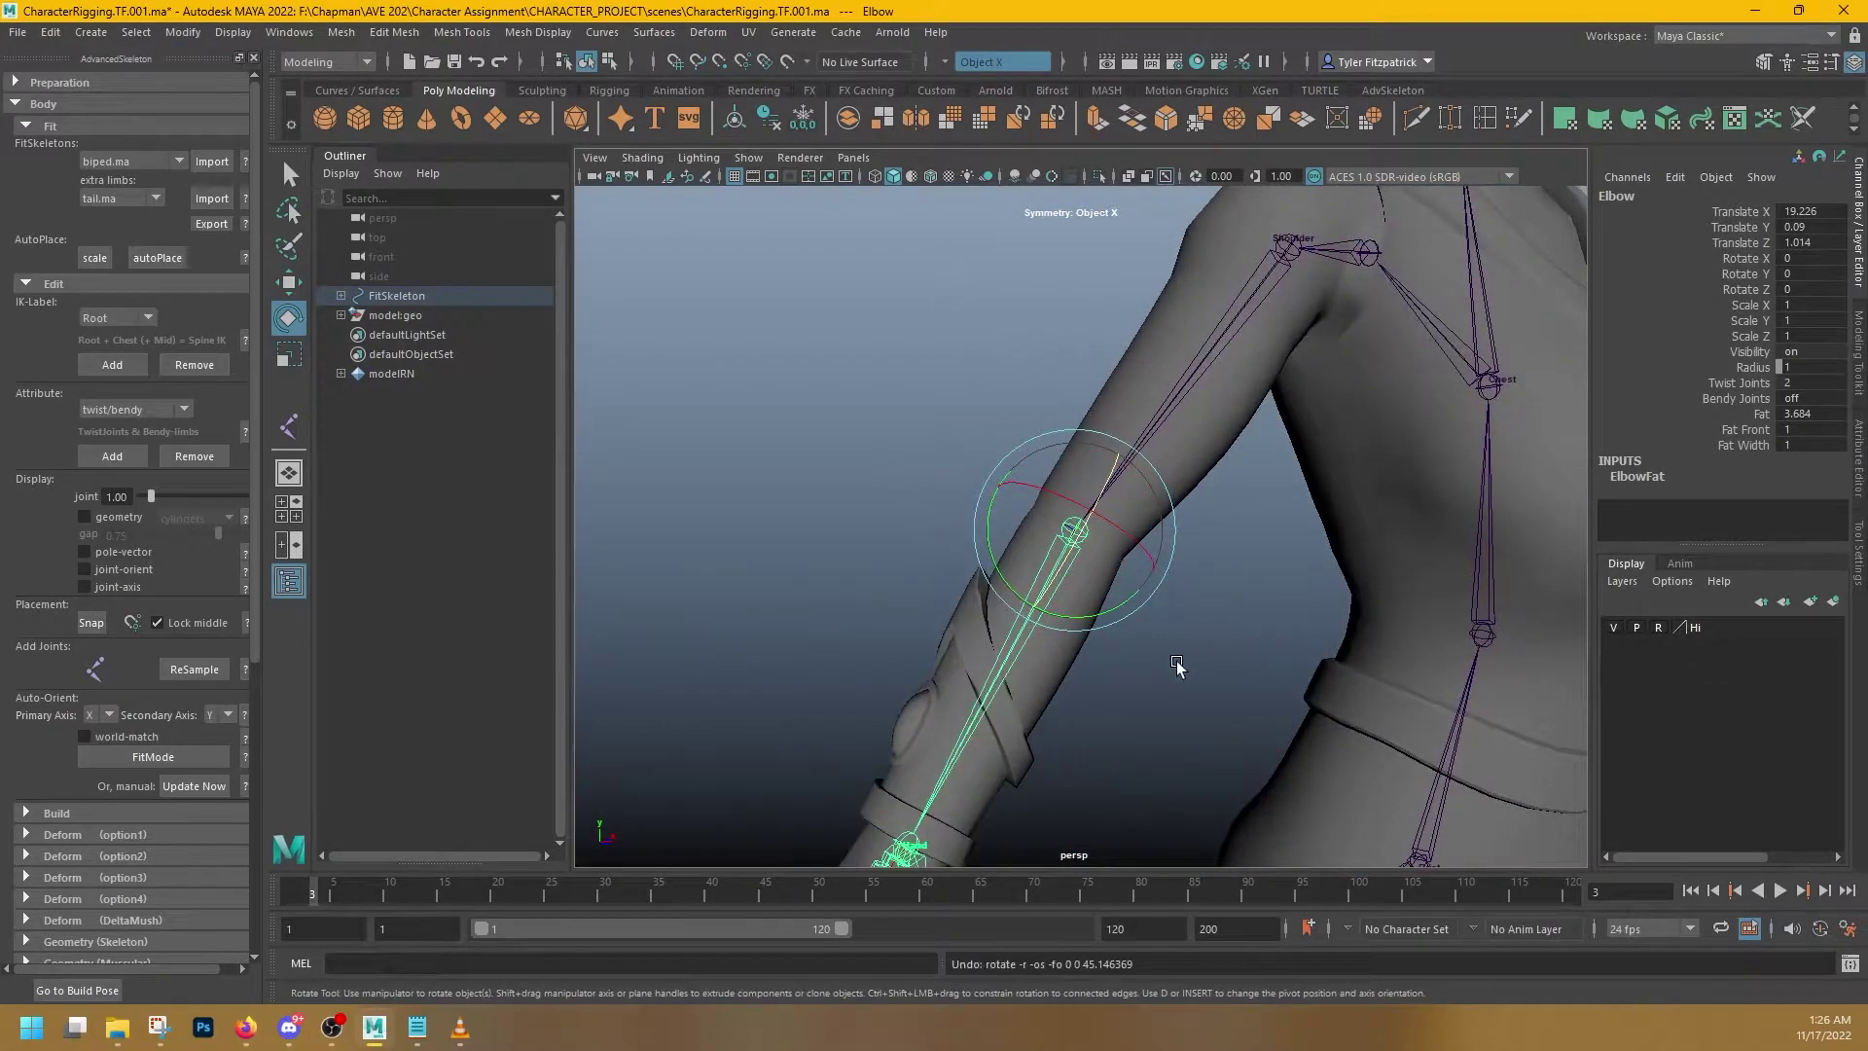
left_click_drag(1177, 666, 1071, 603, "alt")
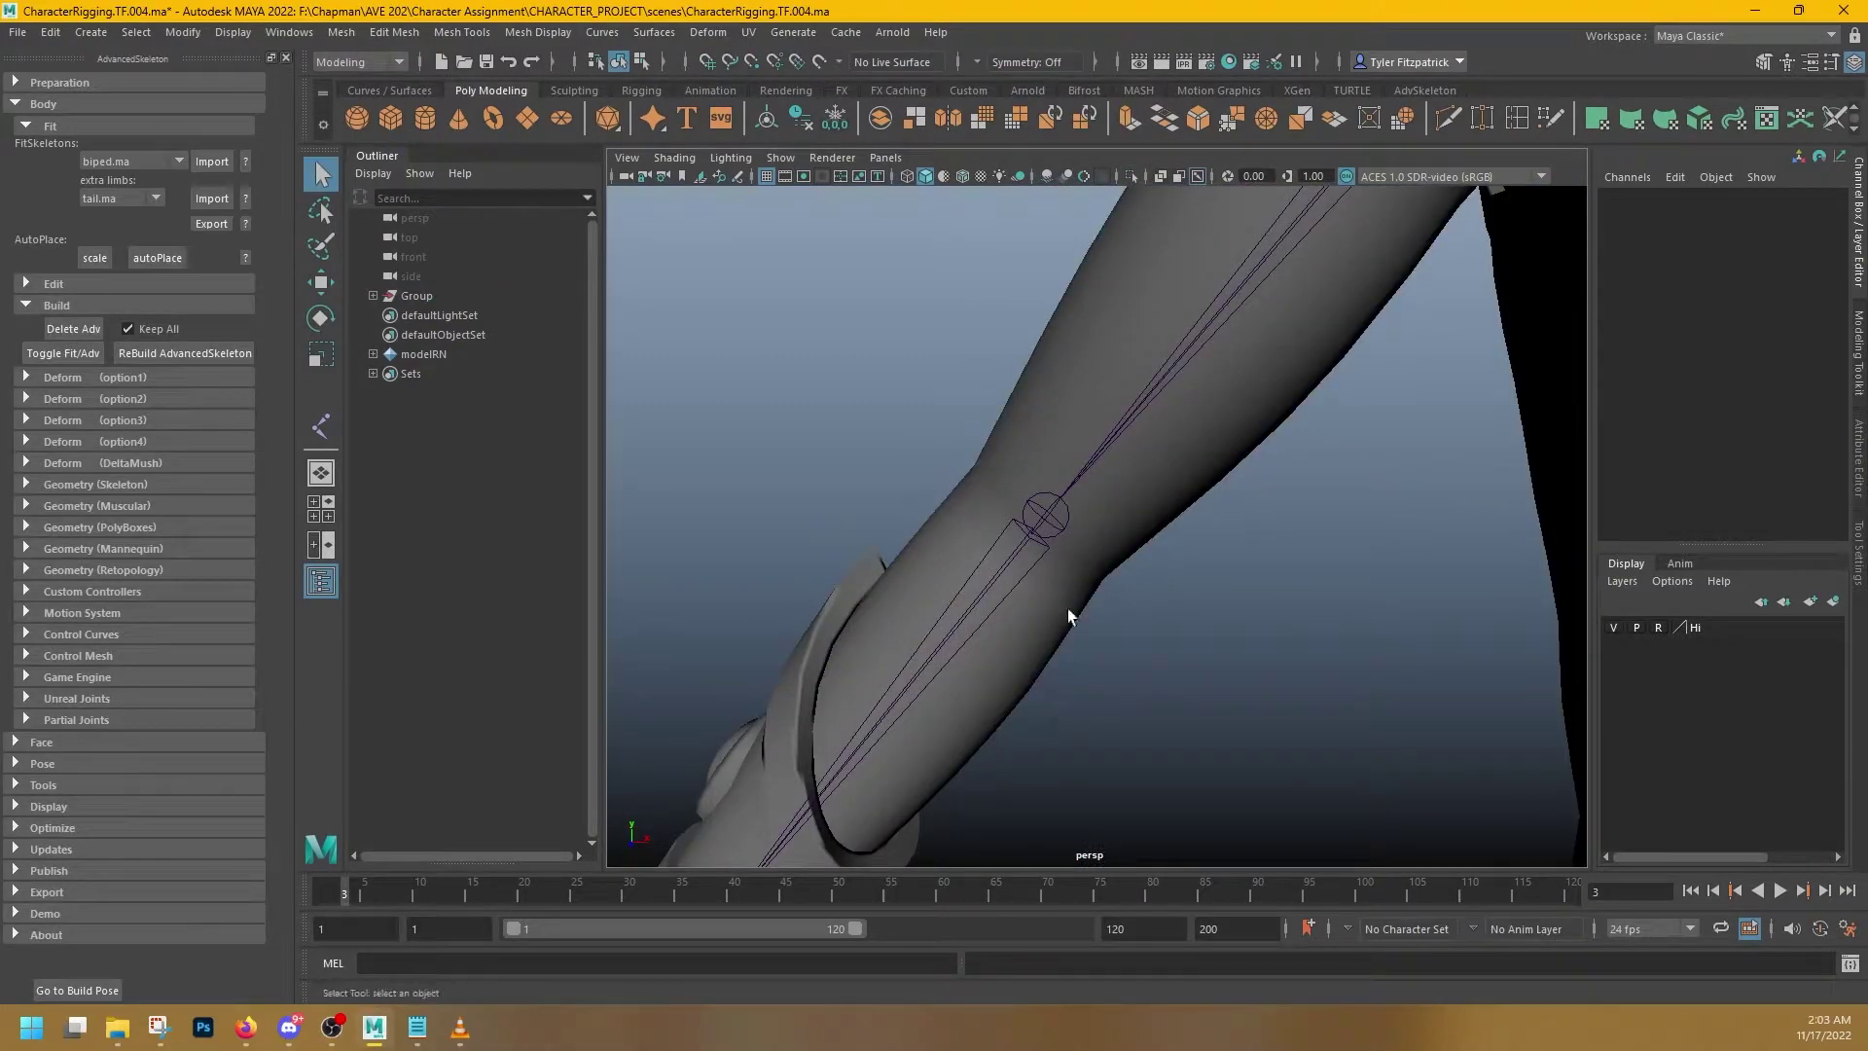
- Examine the placement of the shoulder, elbow, hip and knee joints within the character's limbs
left_click_drag(1091, 501, 1293, 475, "alt")
middle_click_drag(1293, 475, 987, 375, "alt")
left_click_drag(987, 376, 1055, 421, "alt")
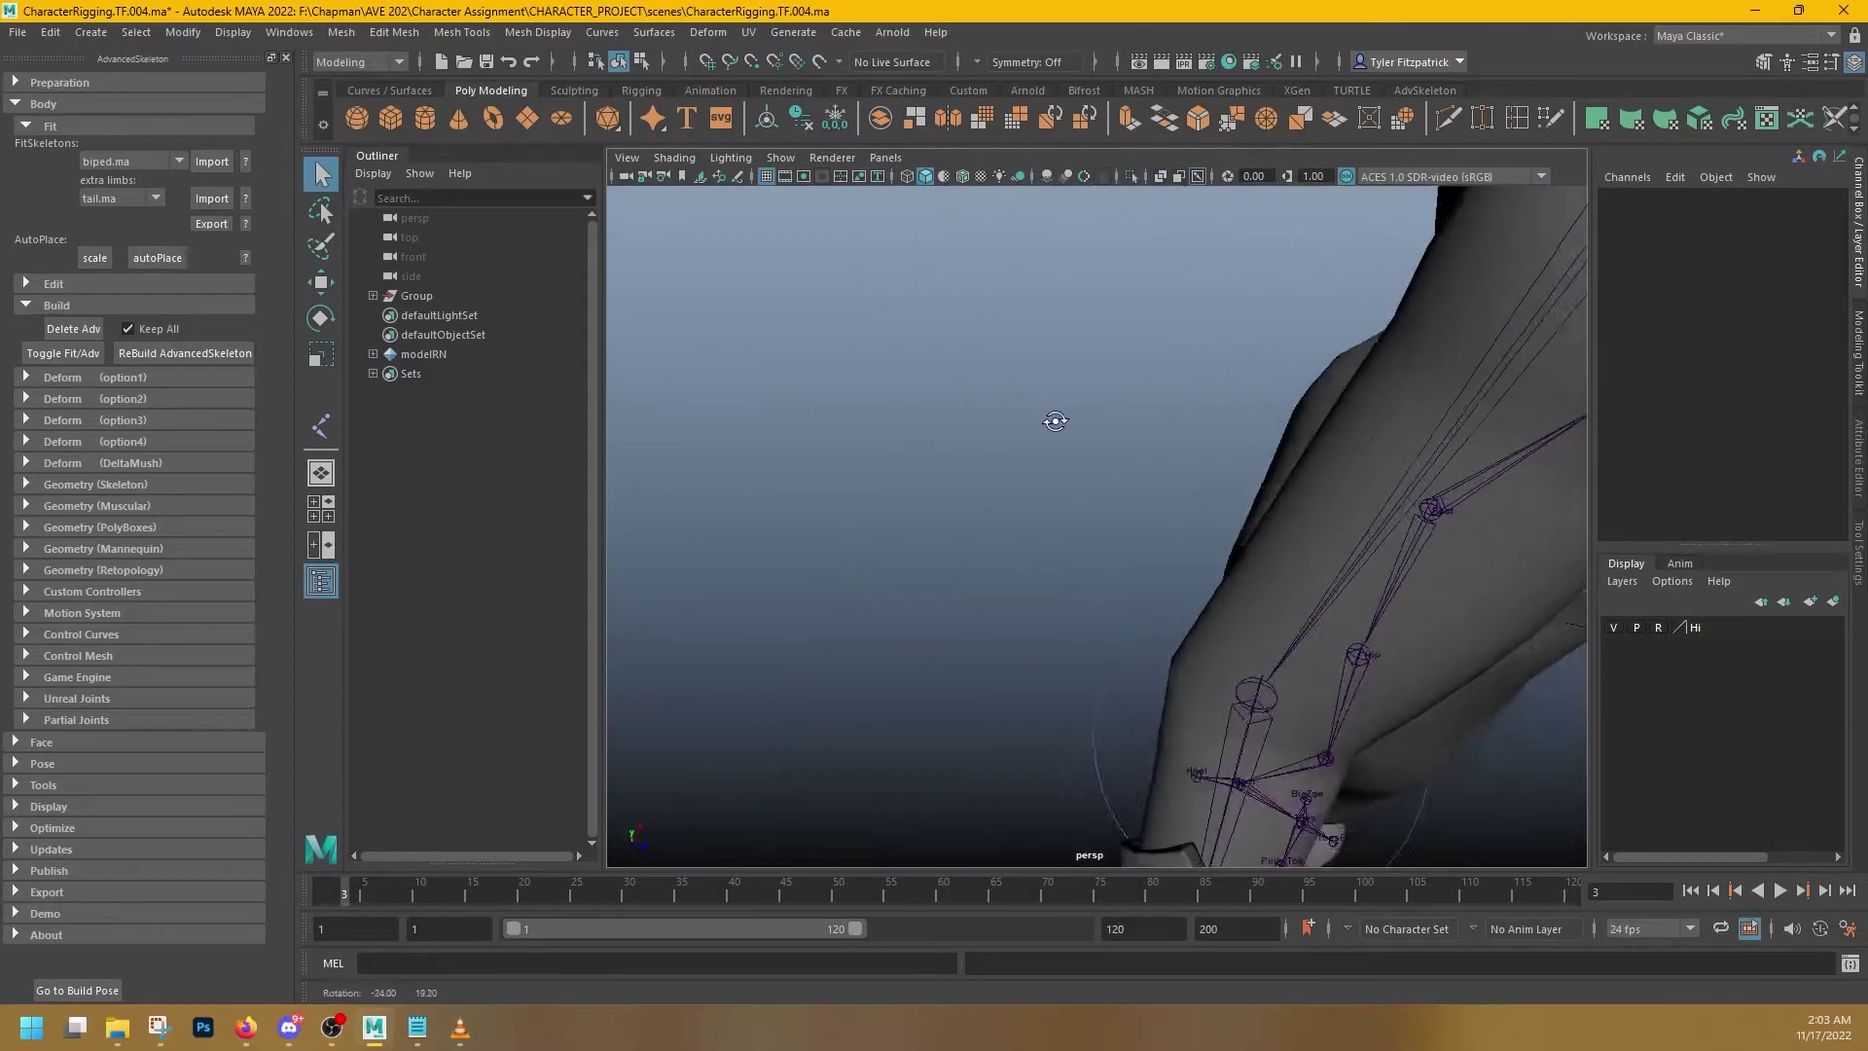
middle_click_drag(1148, 467, 1108, 399, "alt")
left_click_drag(1108, 399, 834, 792, "alt")
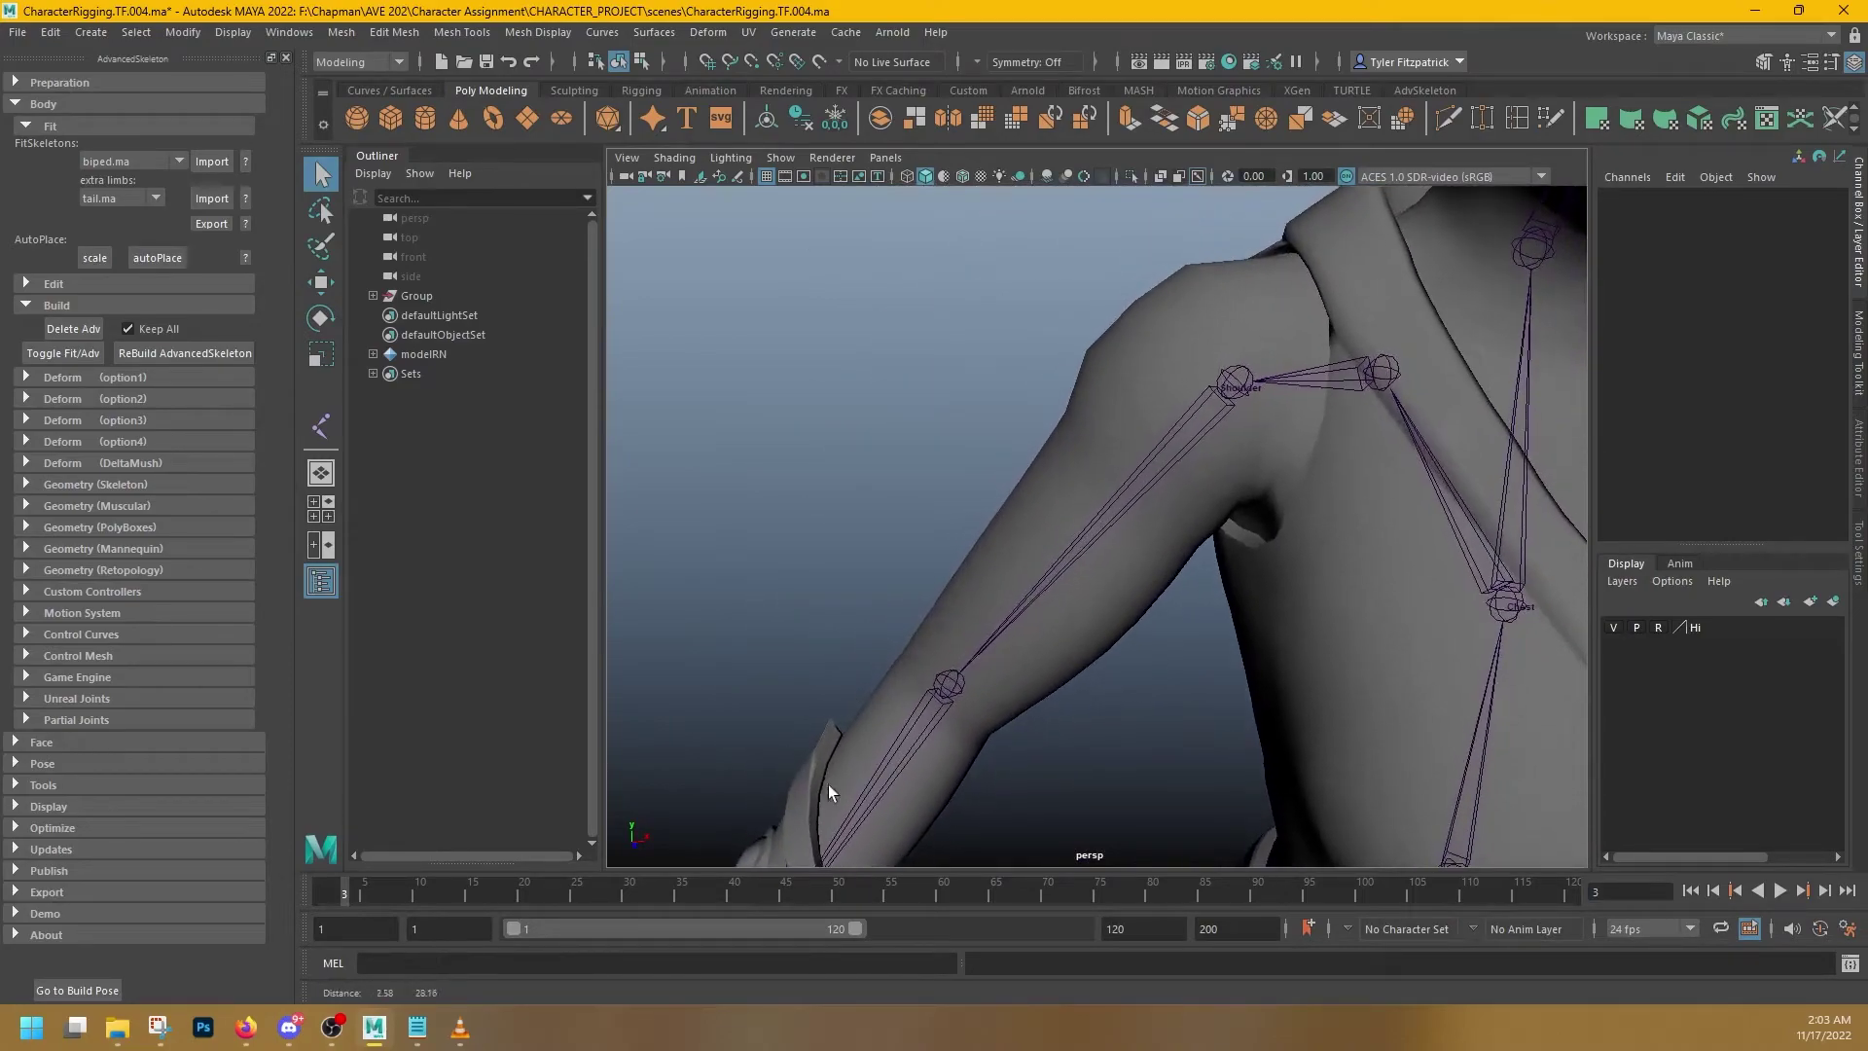
left_click_drag(1102, 647, 1118, 676, "alt")
middle_click_drag(1118, 675, 862, 389, "alt")
middle_click_drag(907, 556, 886, 375, "alt")
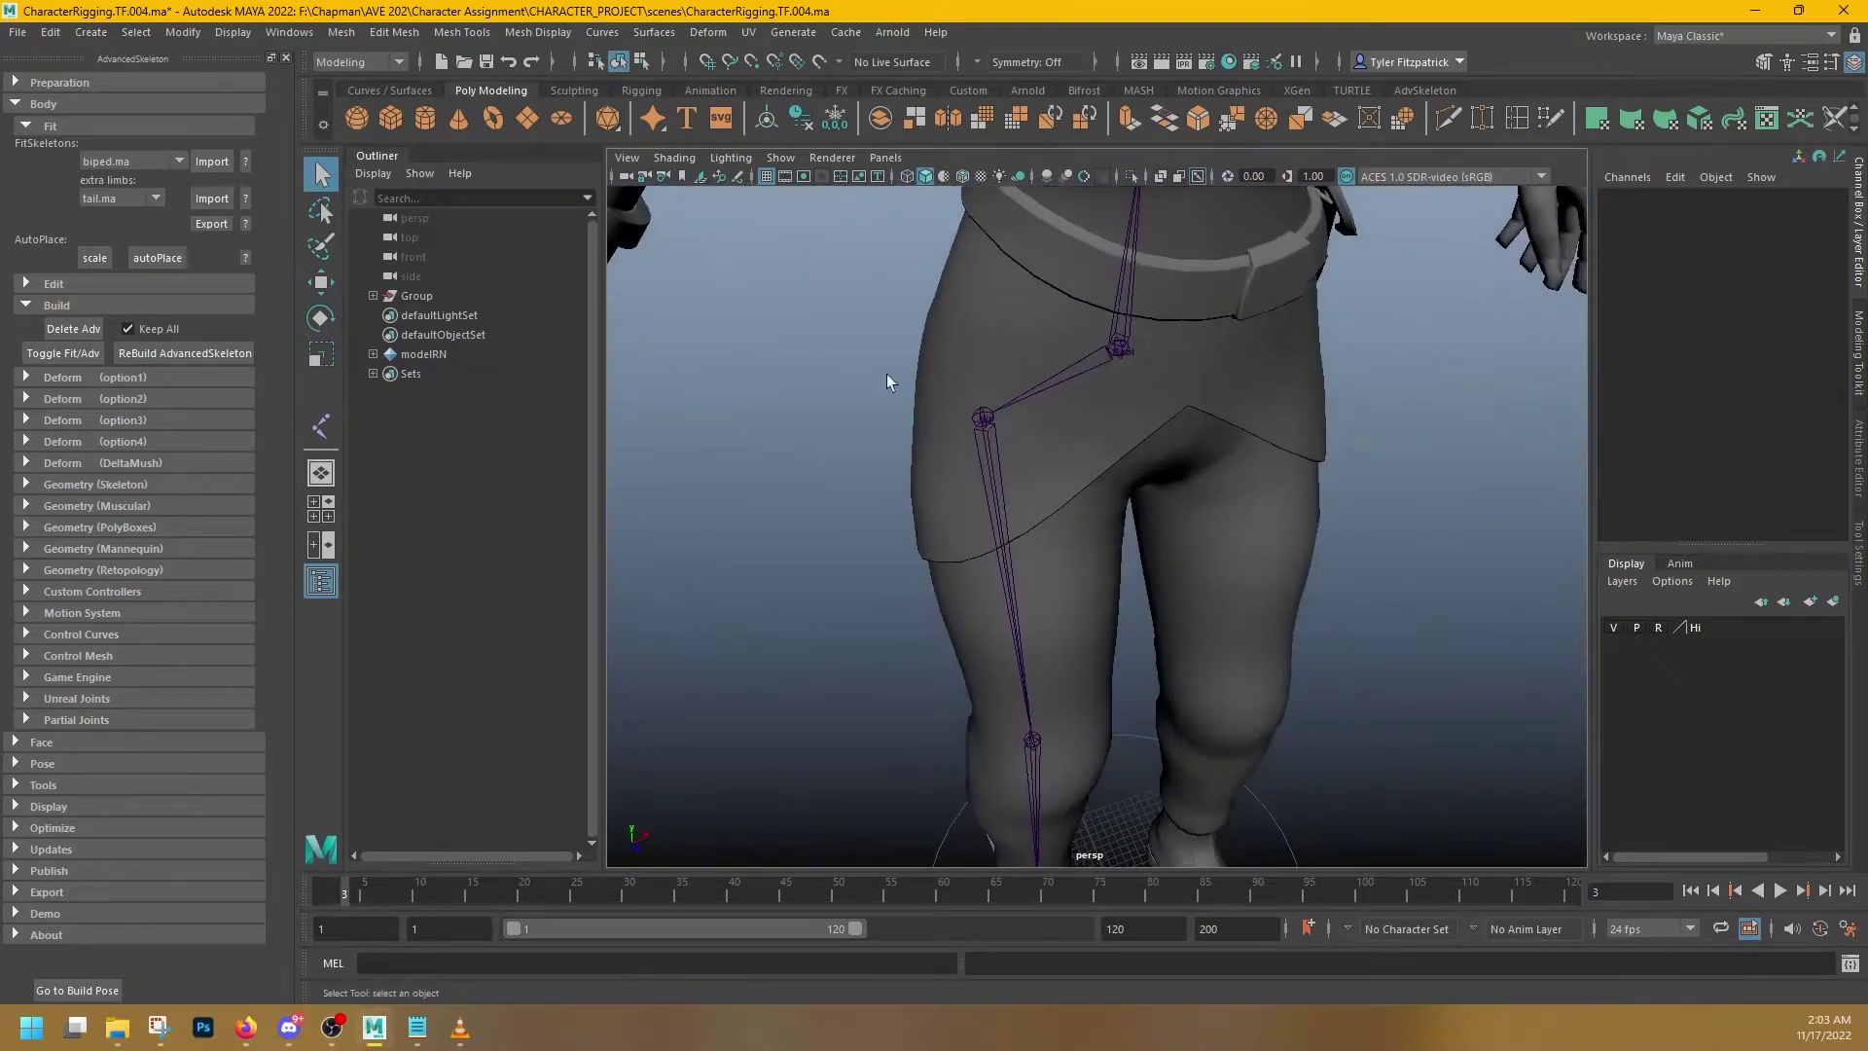
left_click_drag(931, 462, 1115, 475, "alt")
- Examine the elbow joint's position relative to the bend of the arm from the front, side and above
scroll(1112, 463, "down", 3)
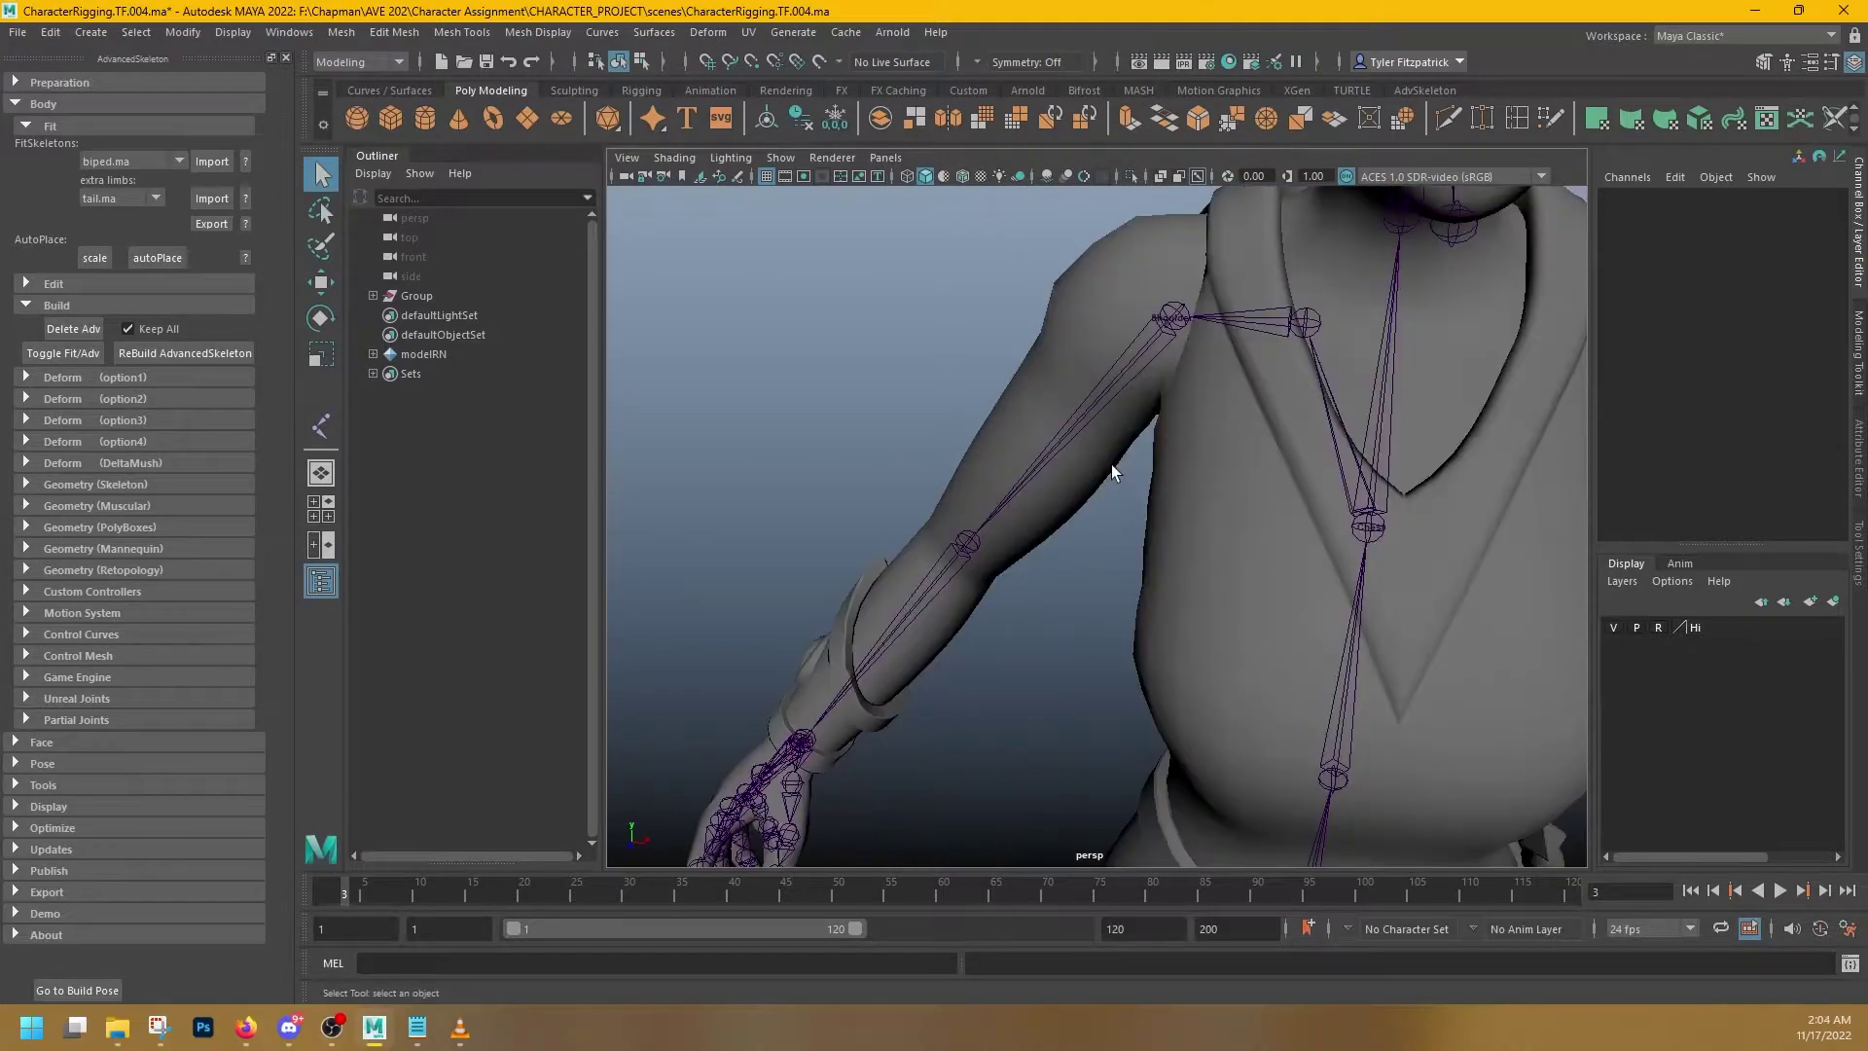
left_click_drag(1122, 516, 989, 453, "alt")
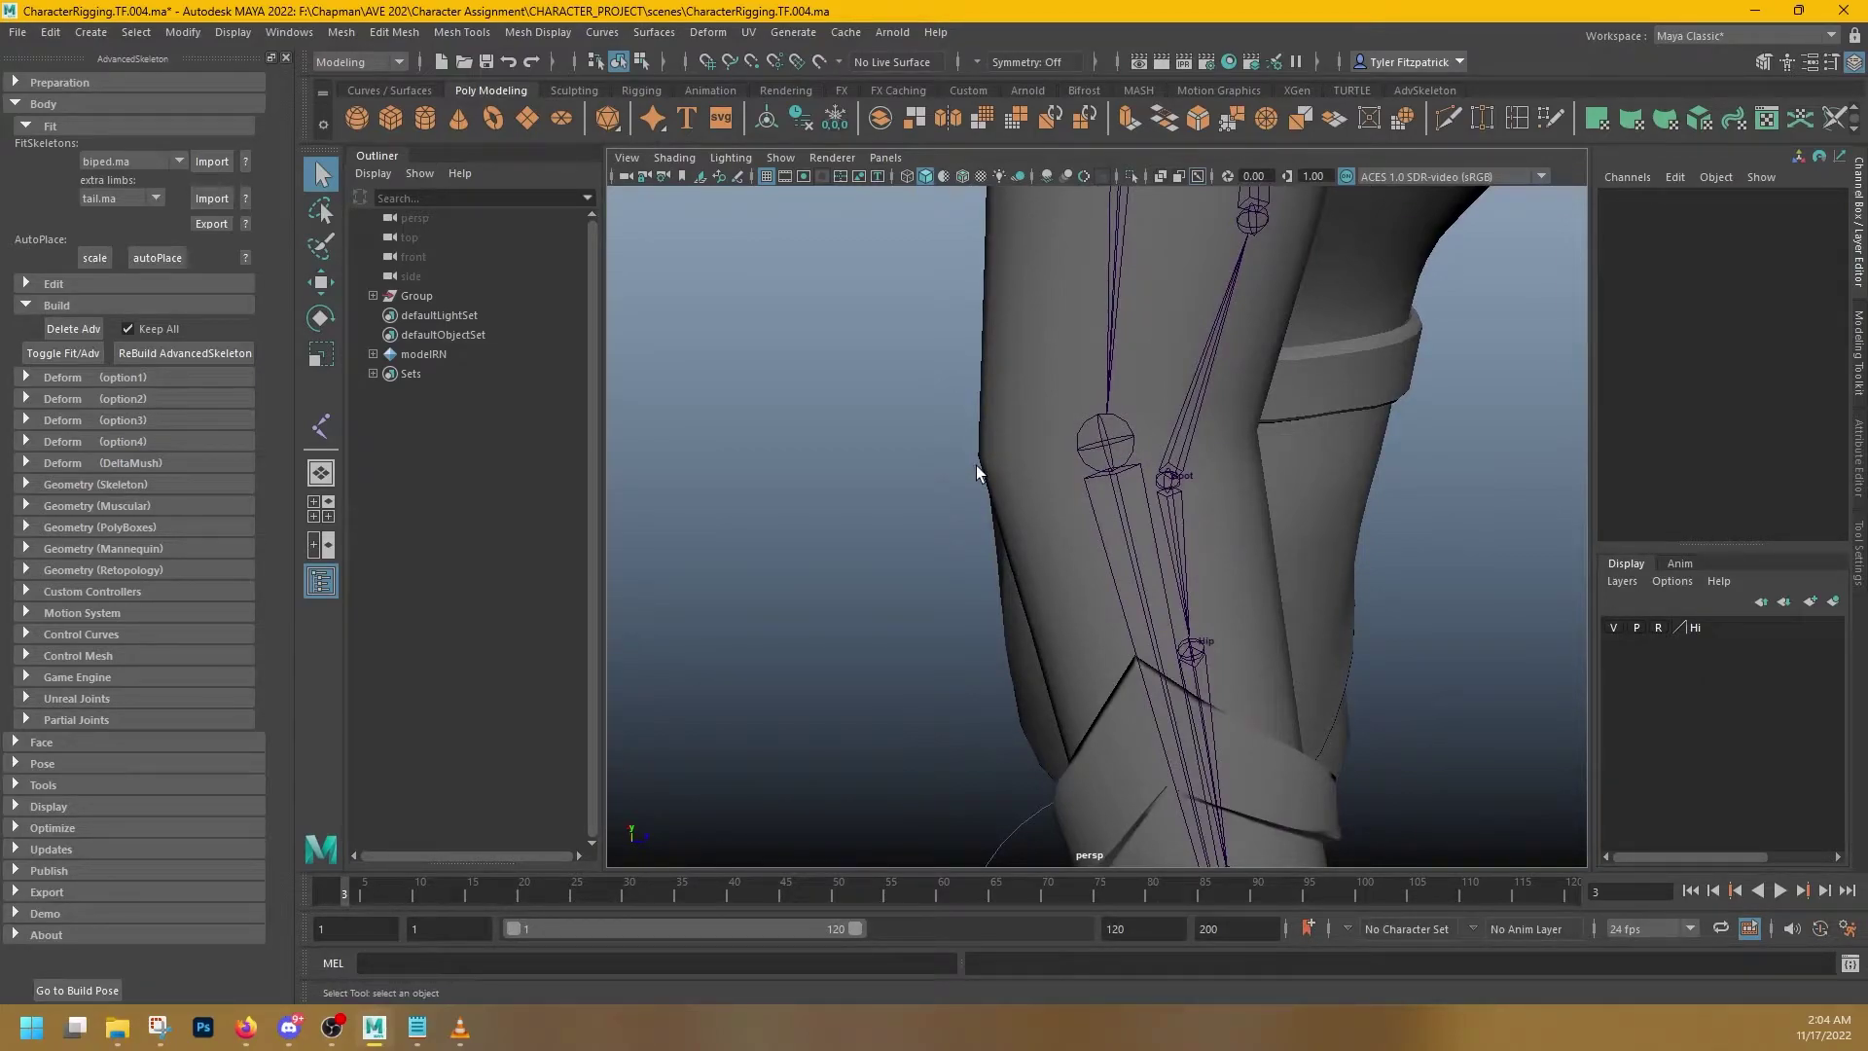
left_click_drag(1241, 467, 1130, 483, "alt")
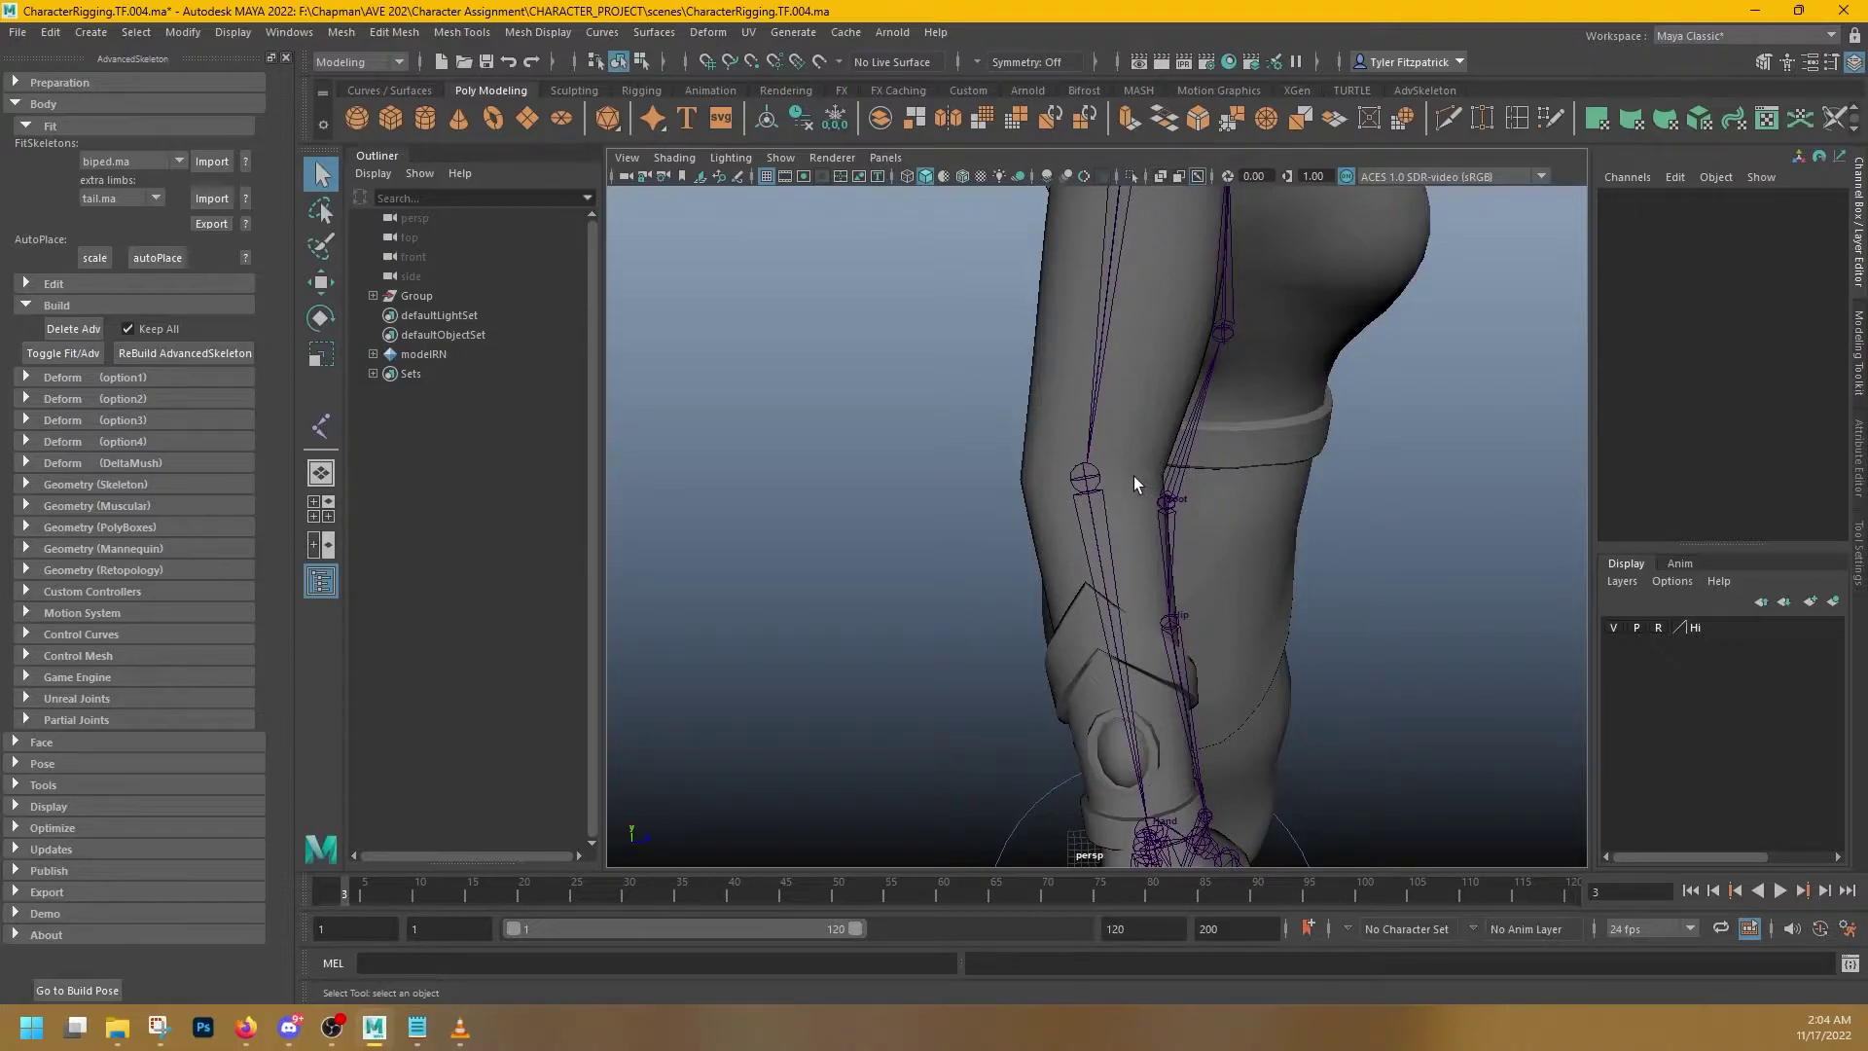
left_click_drag(1136, 454, 1175, 501, "alt")
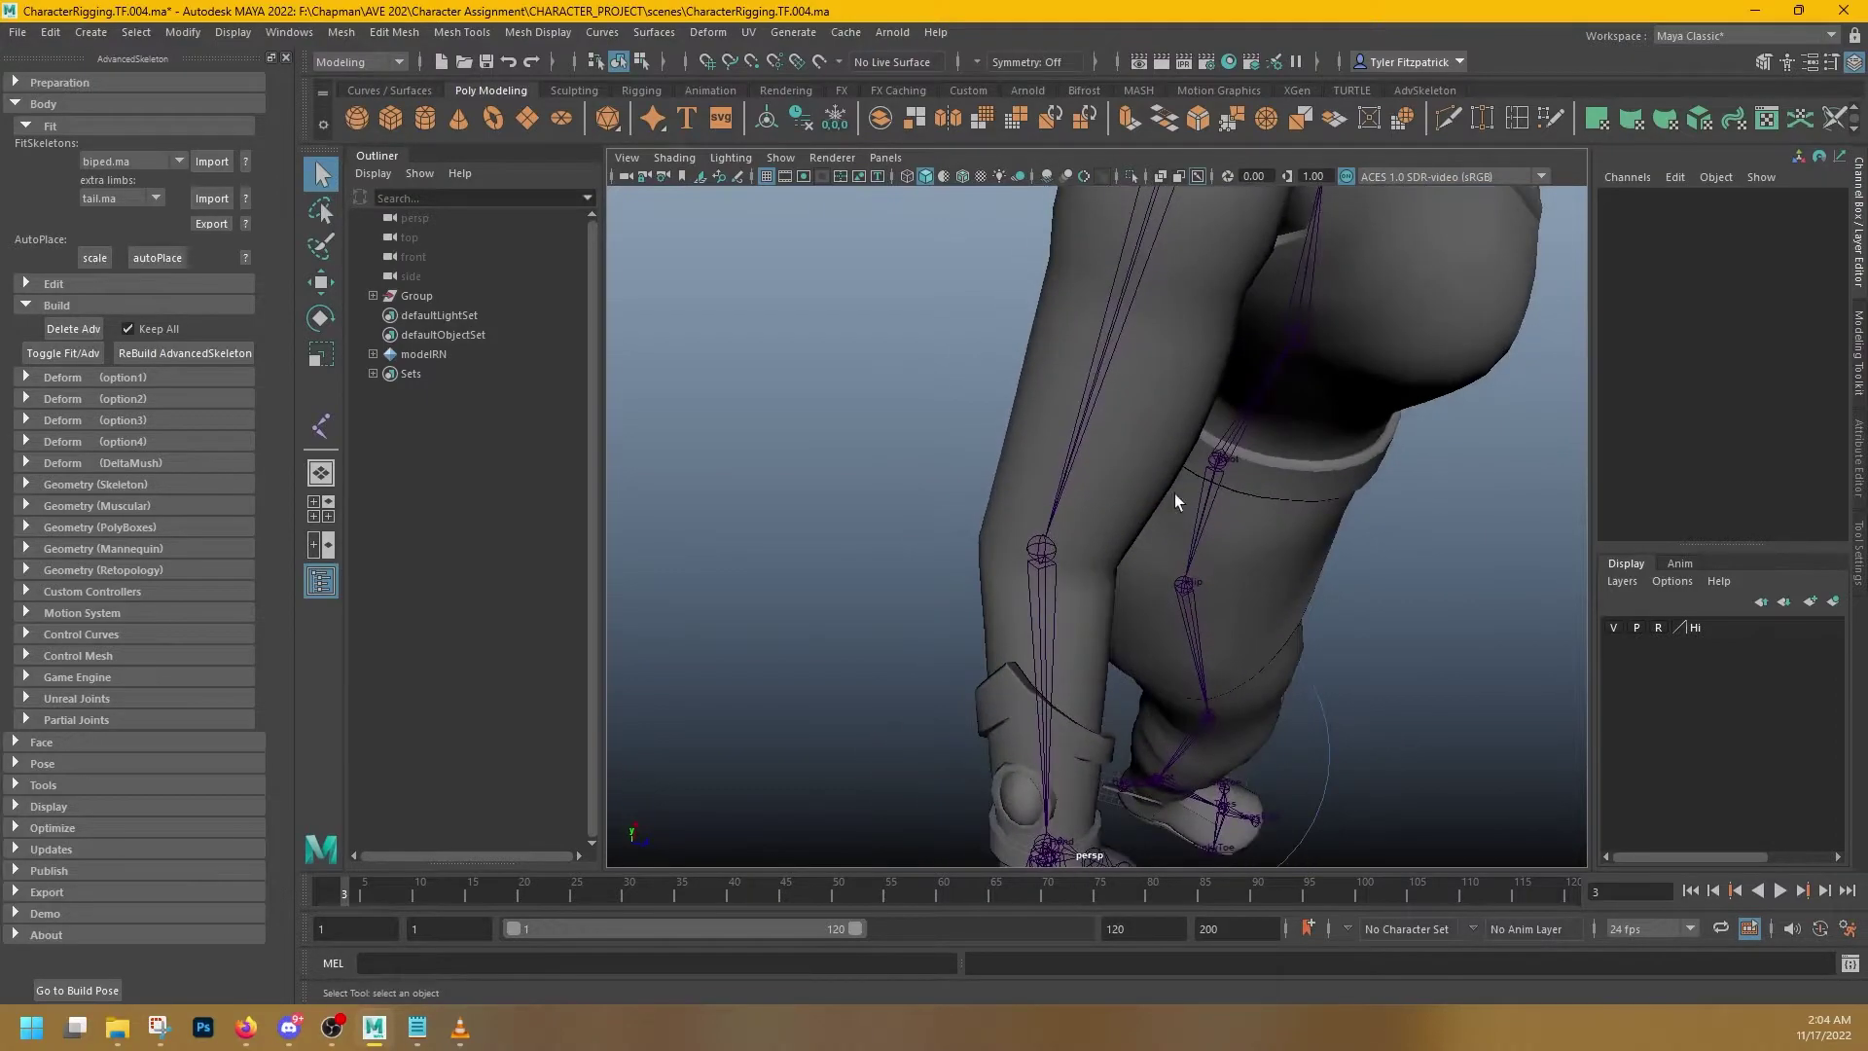
left_click_drag(1074, 568, 1140, 464, "alt")
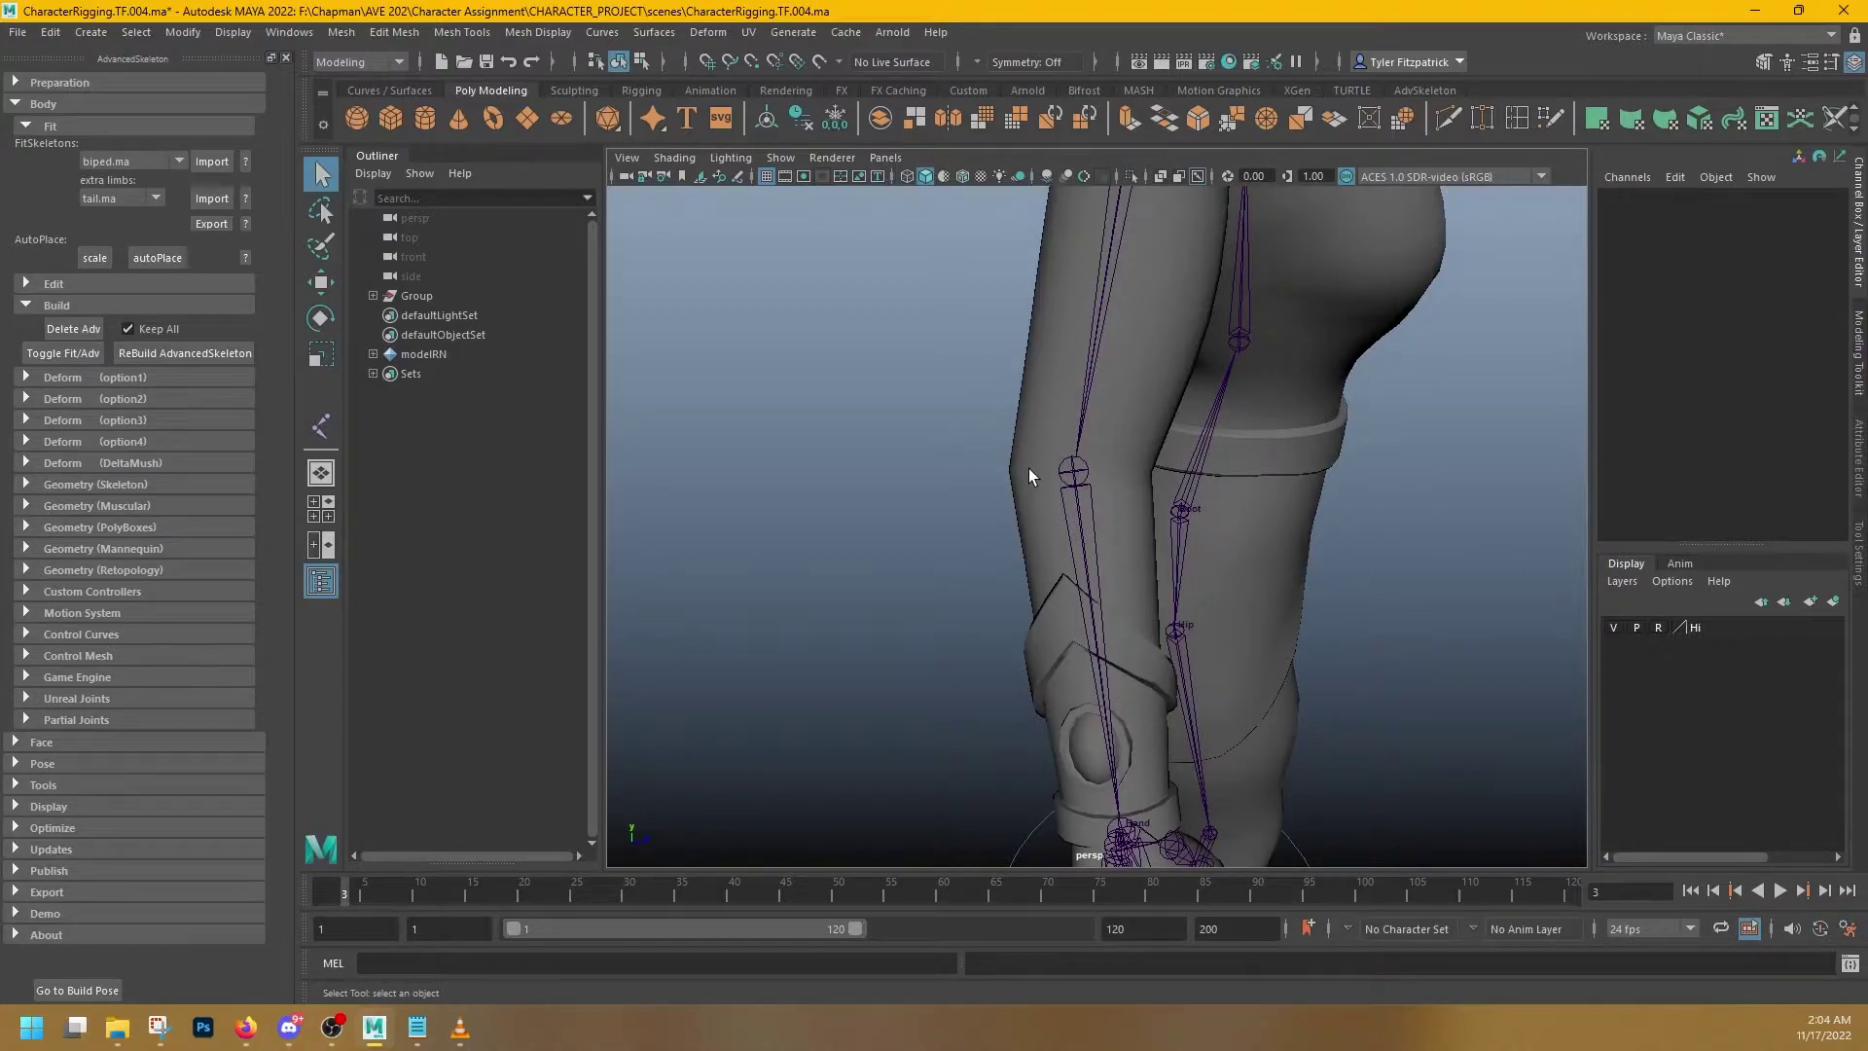
- Examine the spine, chest, shoulder and hip joint placement inside the character's torso from the side, below and behind
left_click_drag(1029, 468, 1114, 493, "alt")
left_click_drag(1120, 470, 1143, 525, "alt")
middle_click_drag(1216, 584, 1113, 709, "alt")
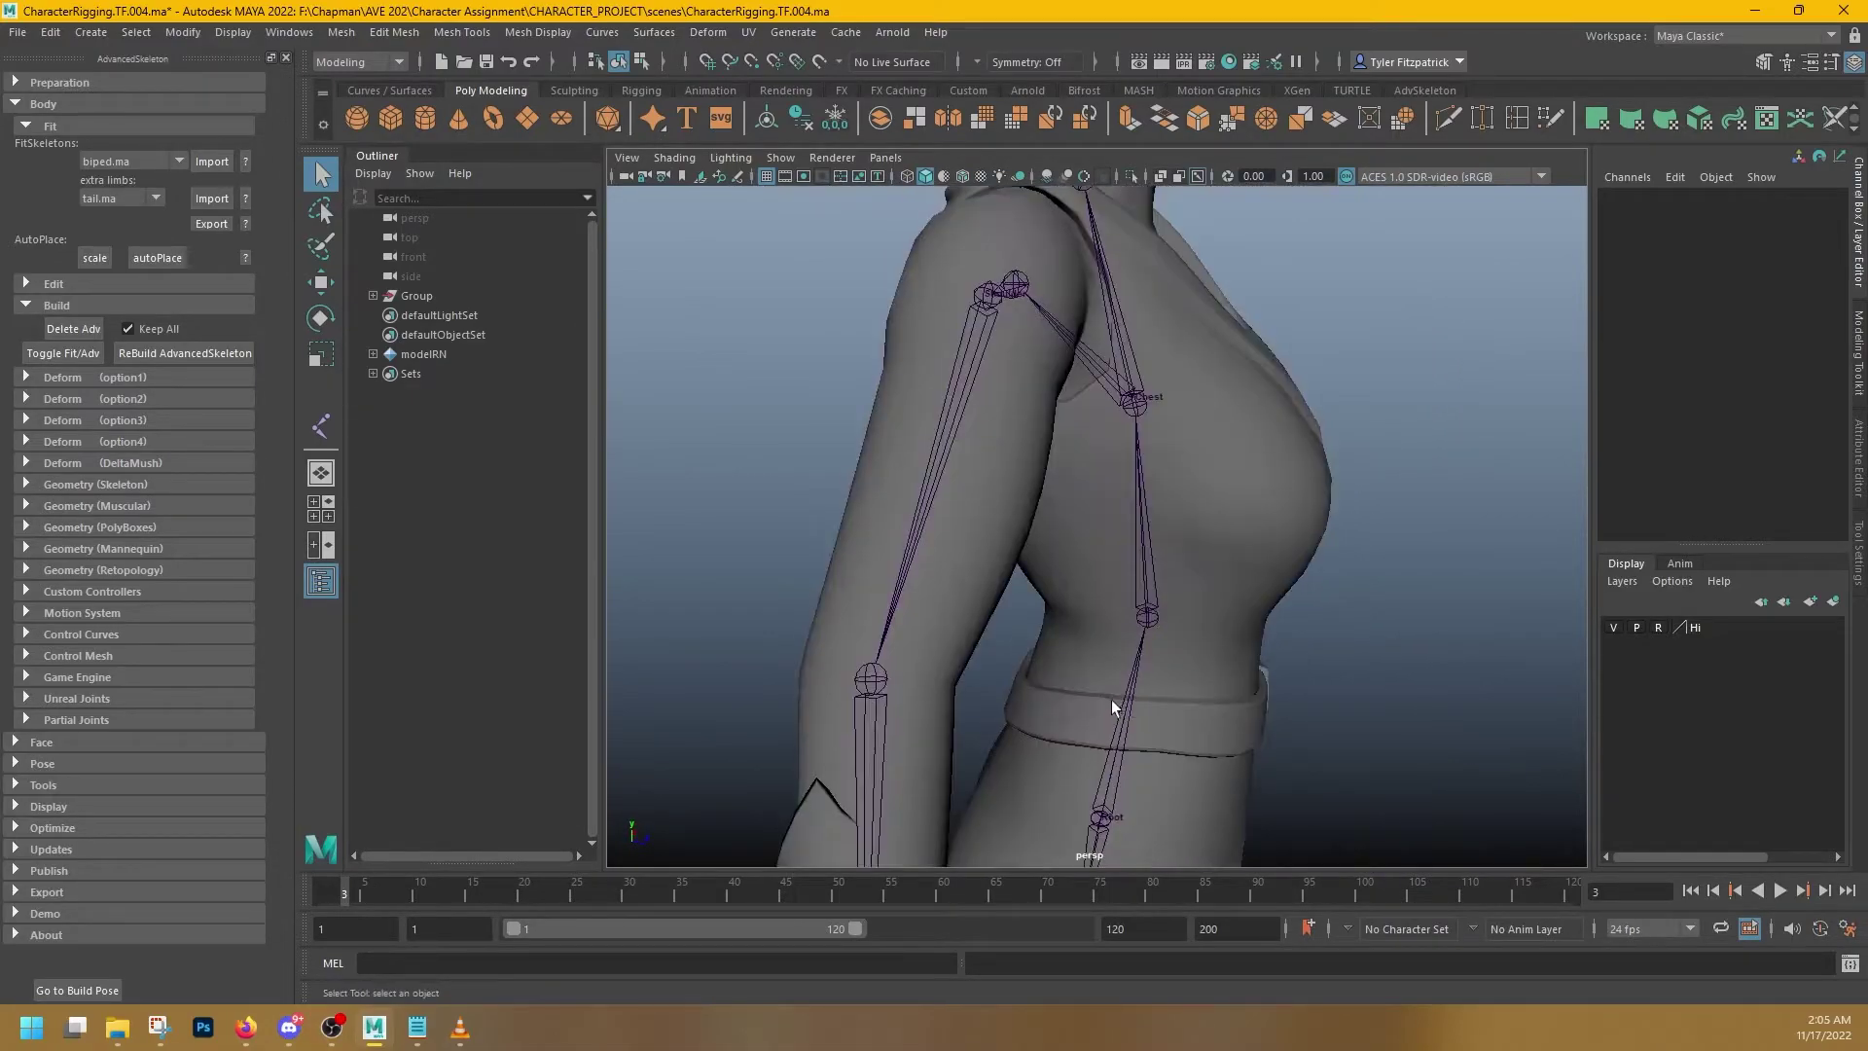
left_click_drag(1113, 710, 1122, 703, "alt")
middle_click_drag(1123, 703, 1171, 530, "alt")
middle_click_drag(1244, 668, 1204, 471, "alt")
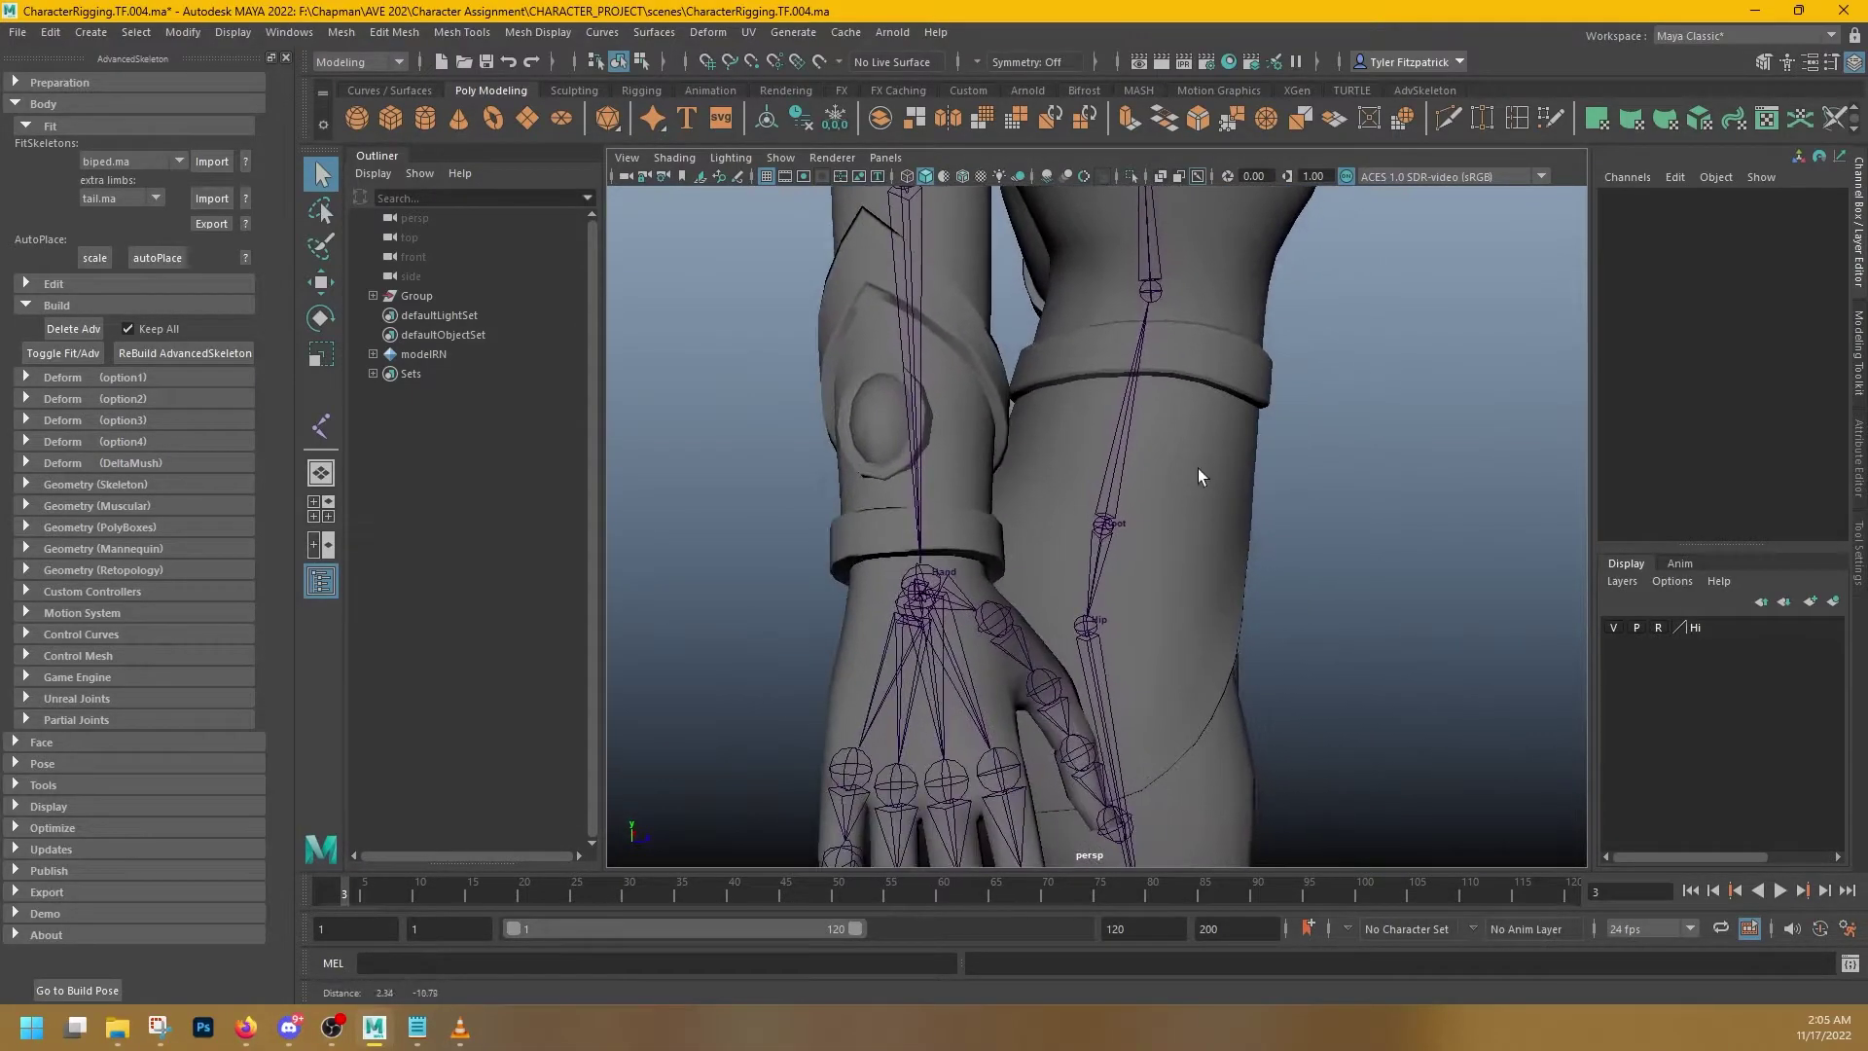
mouse_move(1204, 471)
left_mouse_down("alt")
mouse_move(1093, 458)
mouse_move(1139, 478)
mouse_move(1204, 462)
left_mouse_up("alt")
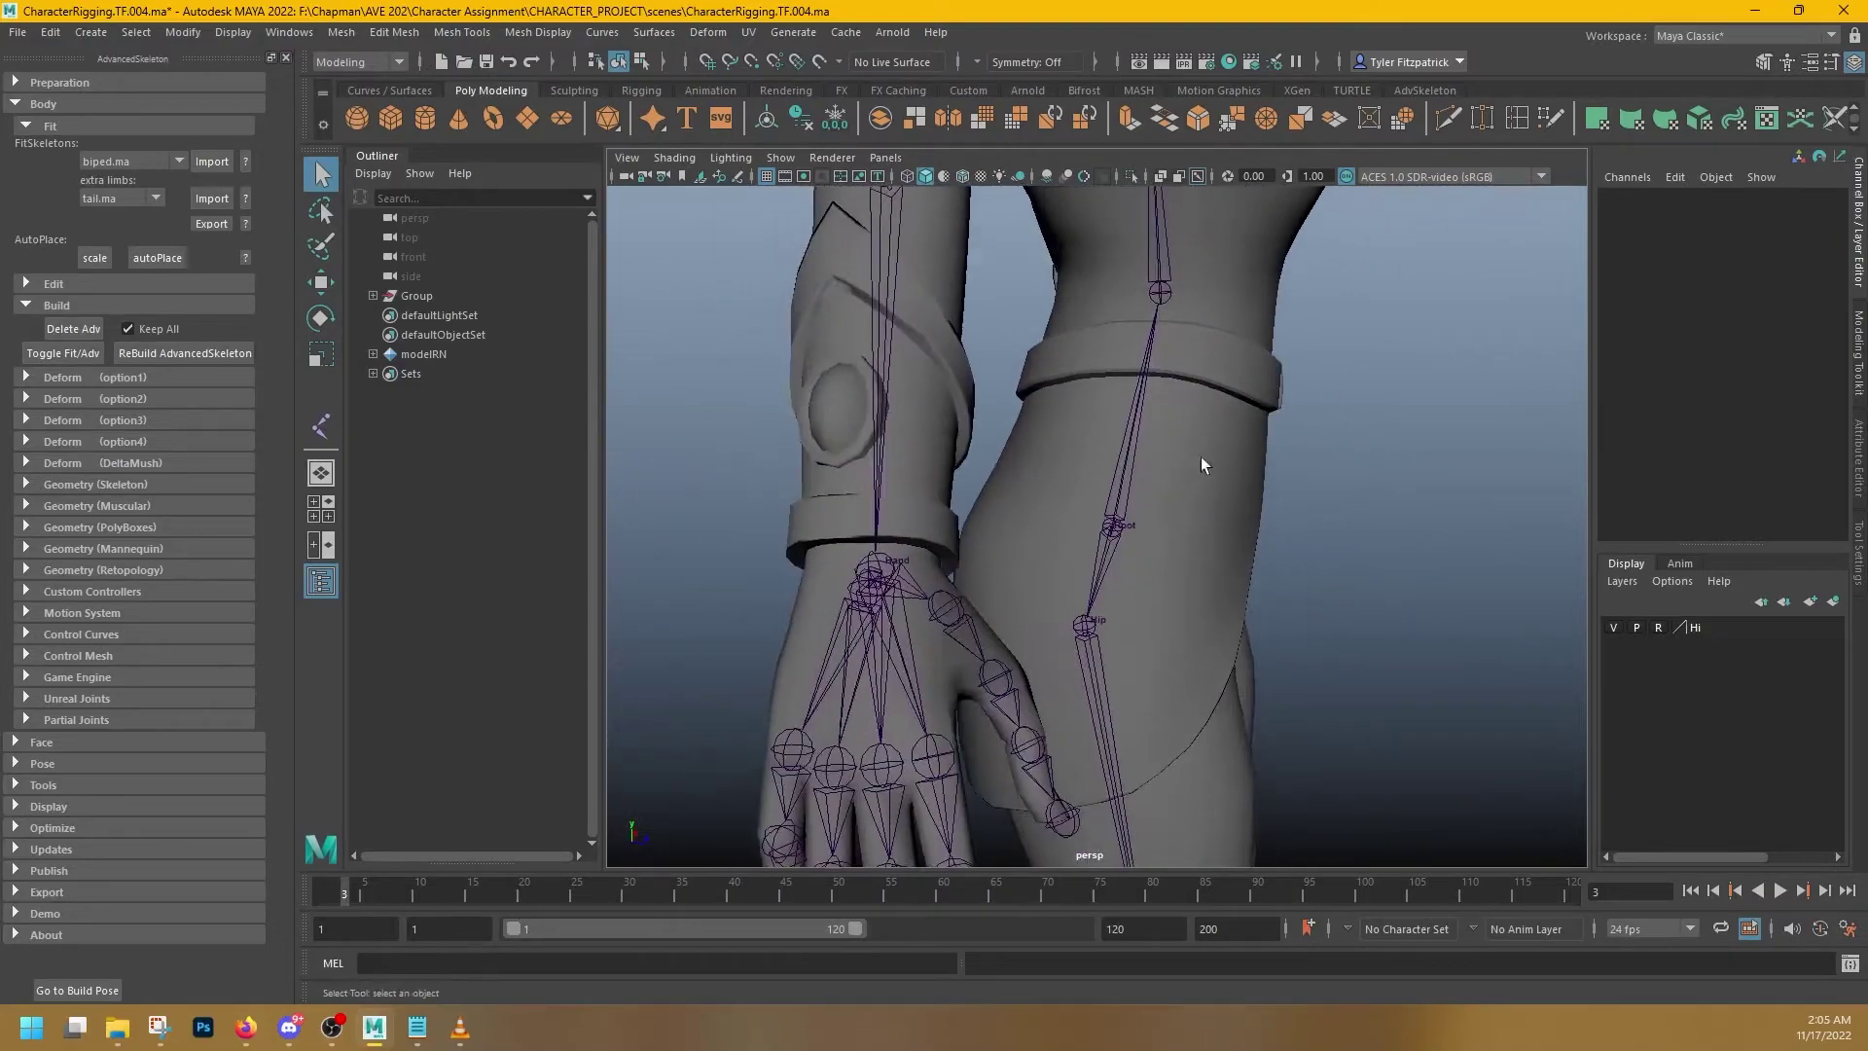
middle_click_drag(1204, 461, 1176, 646, "alt")
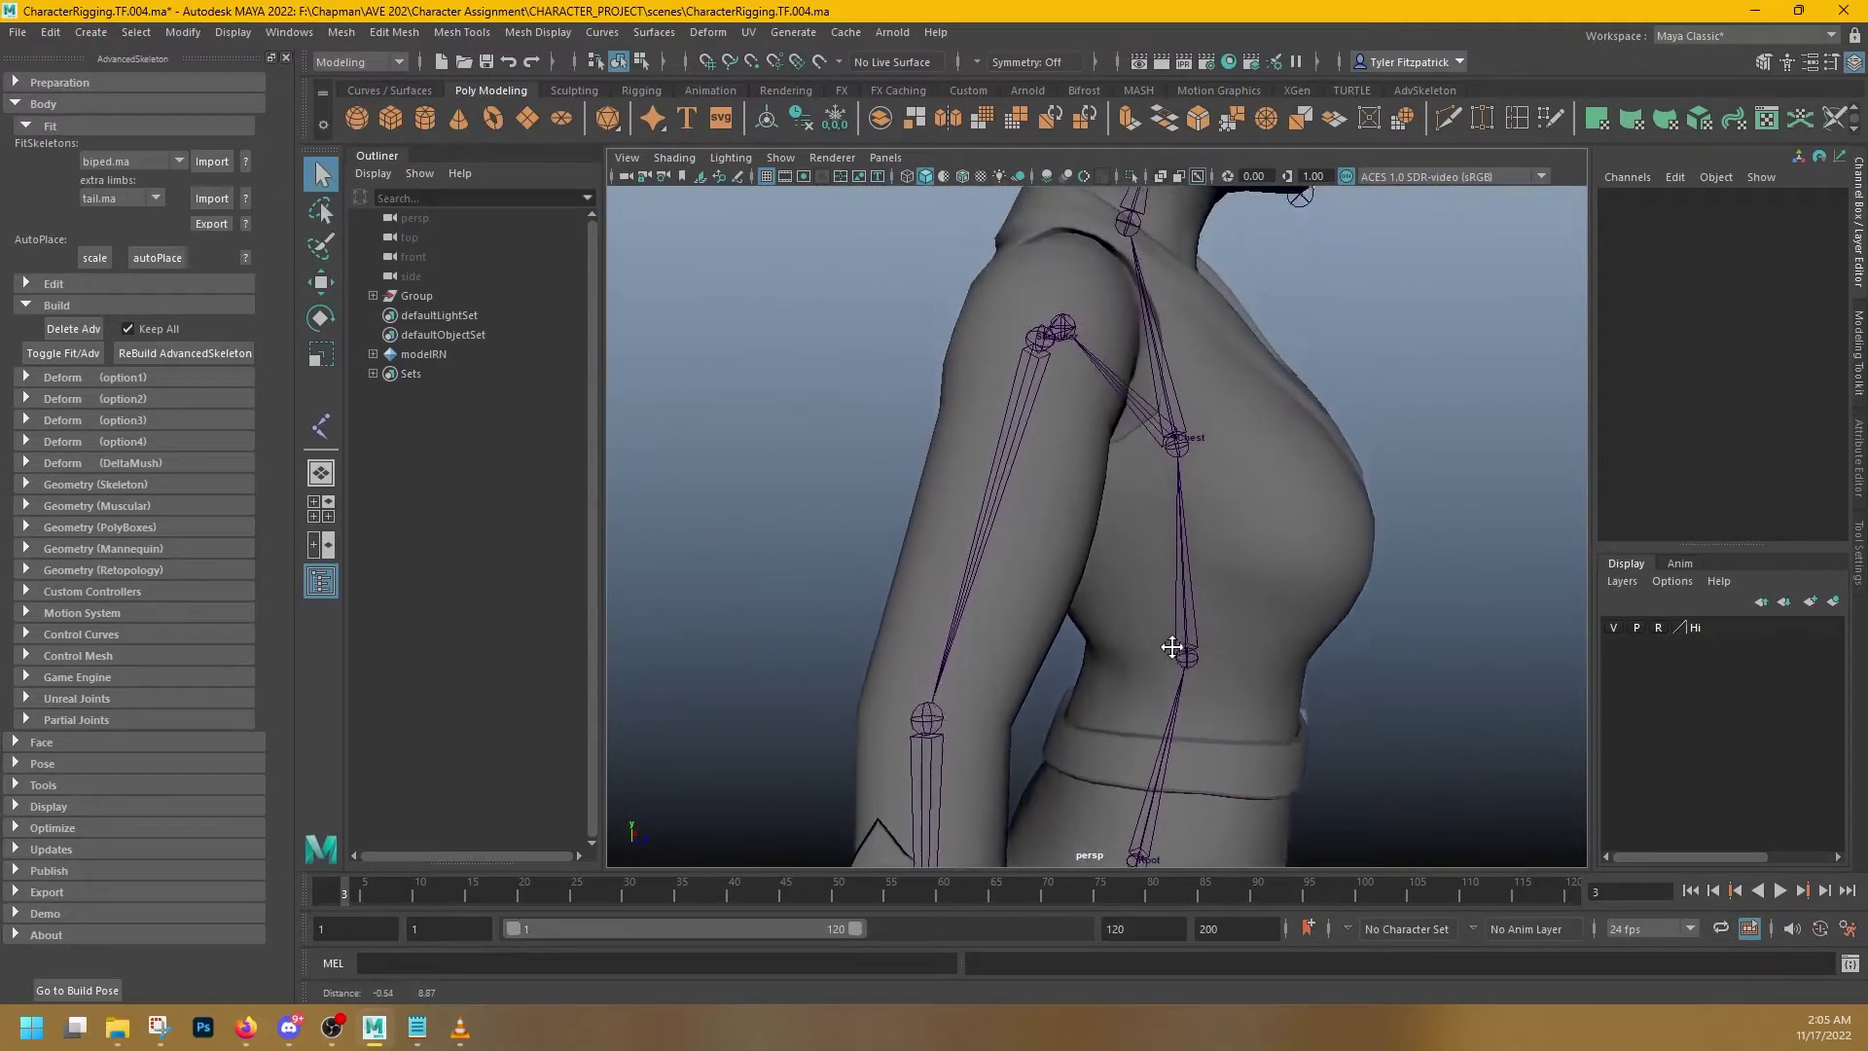
left_click_drag(1176, 646, 1268, 658, "alt")
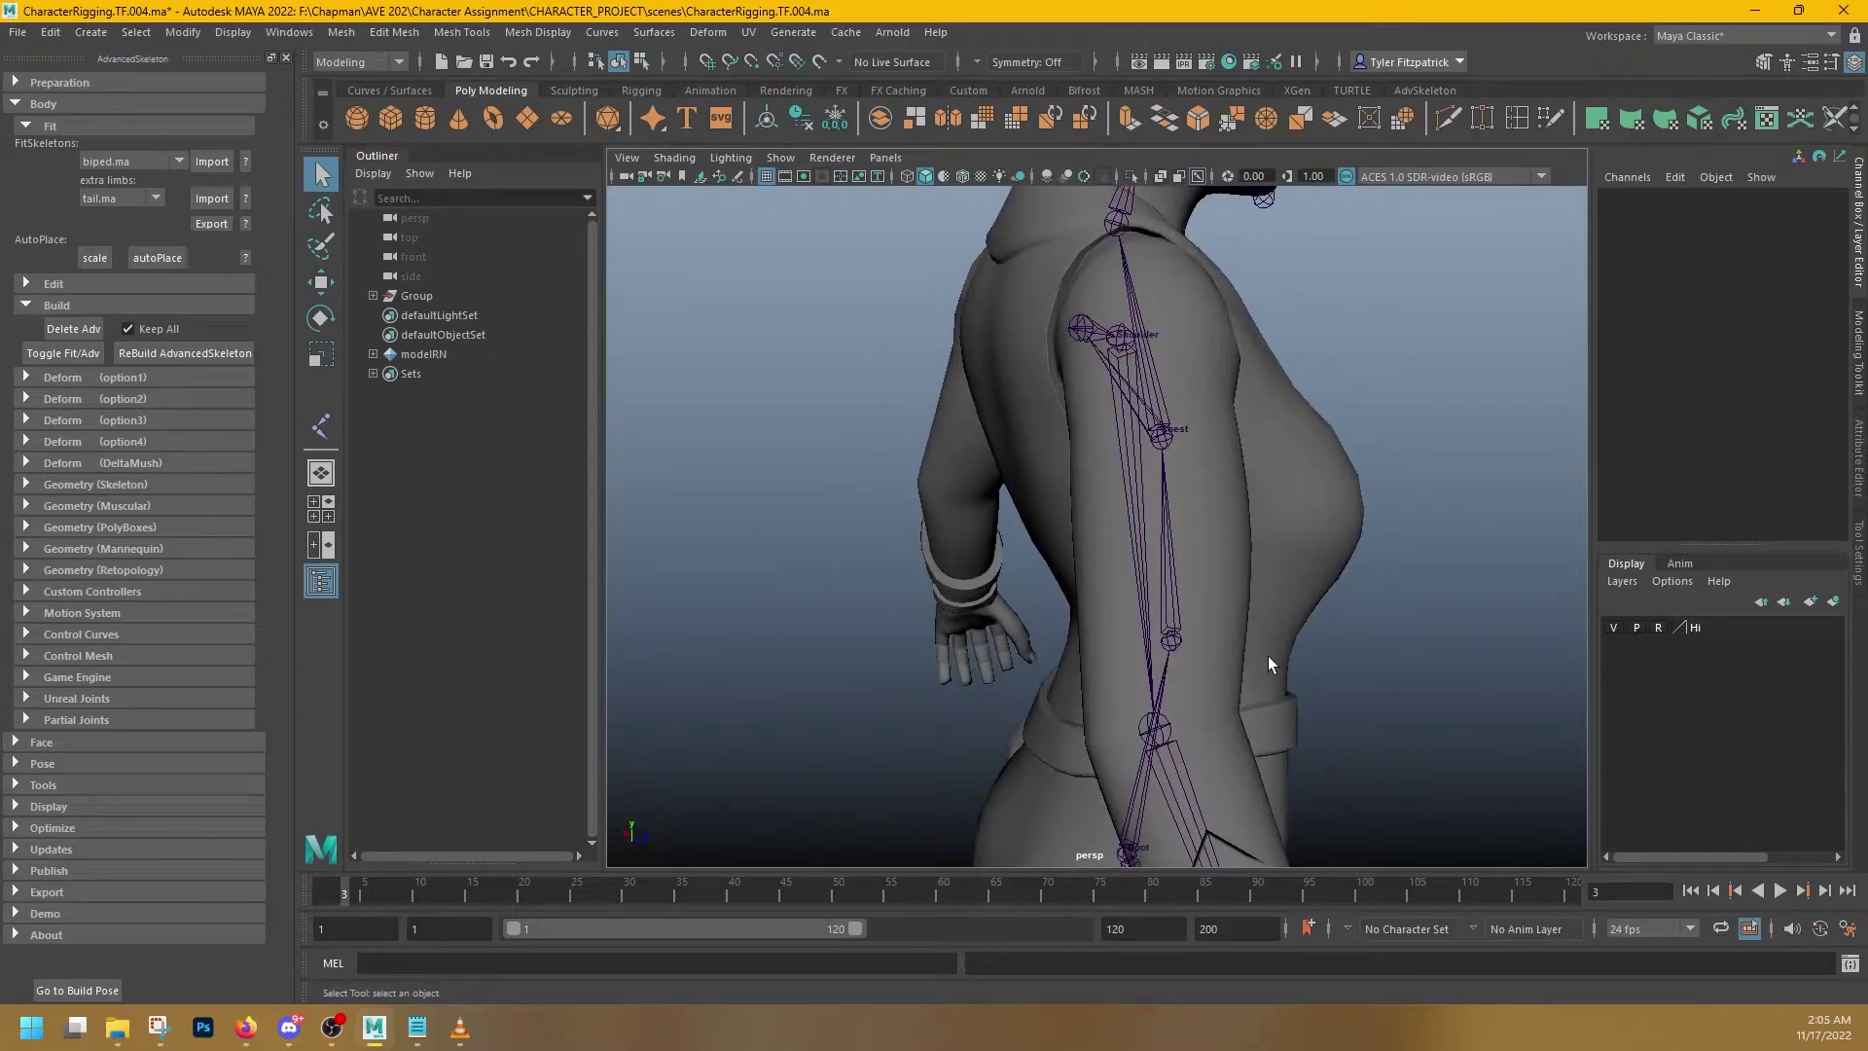
left_click_drag(1205, 521, 1309, 494, "alt")
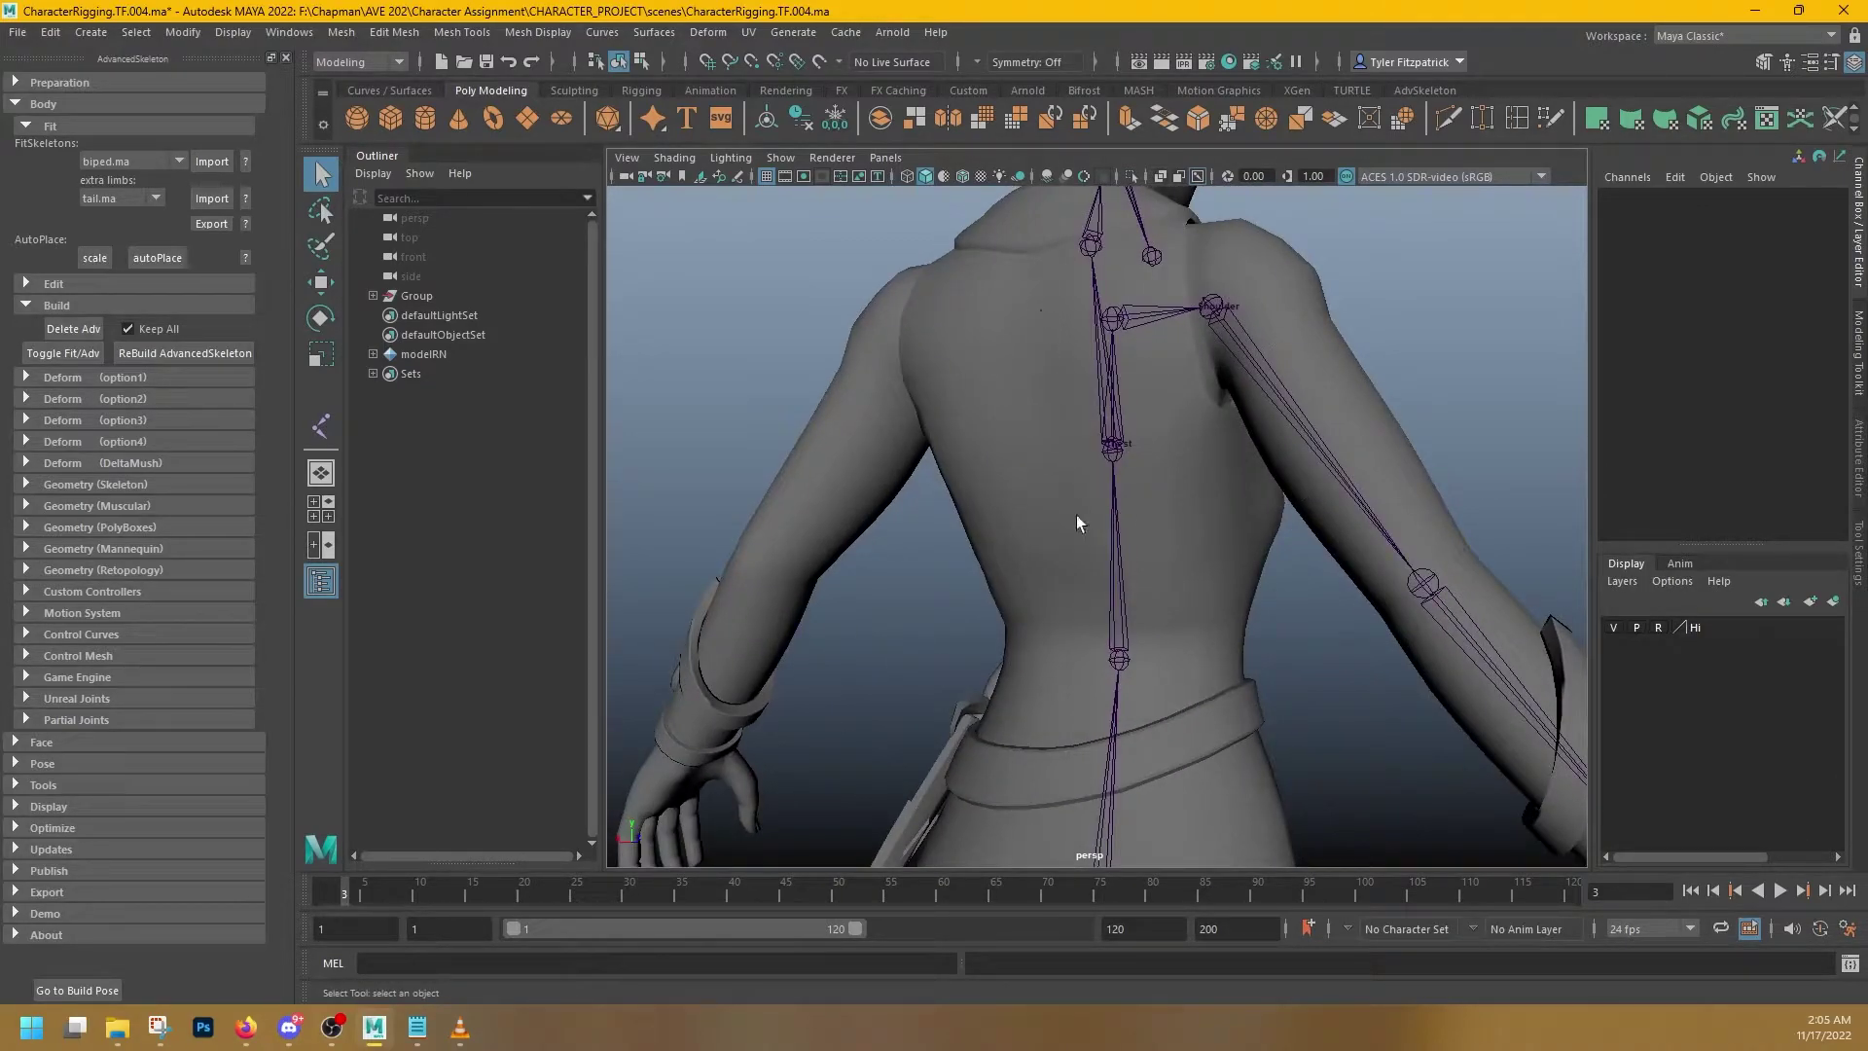
left_click_drag(1147, 769, 1152, 527, "alt")
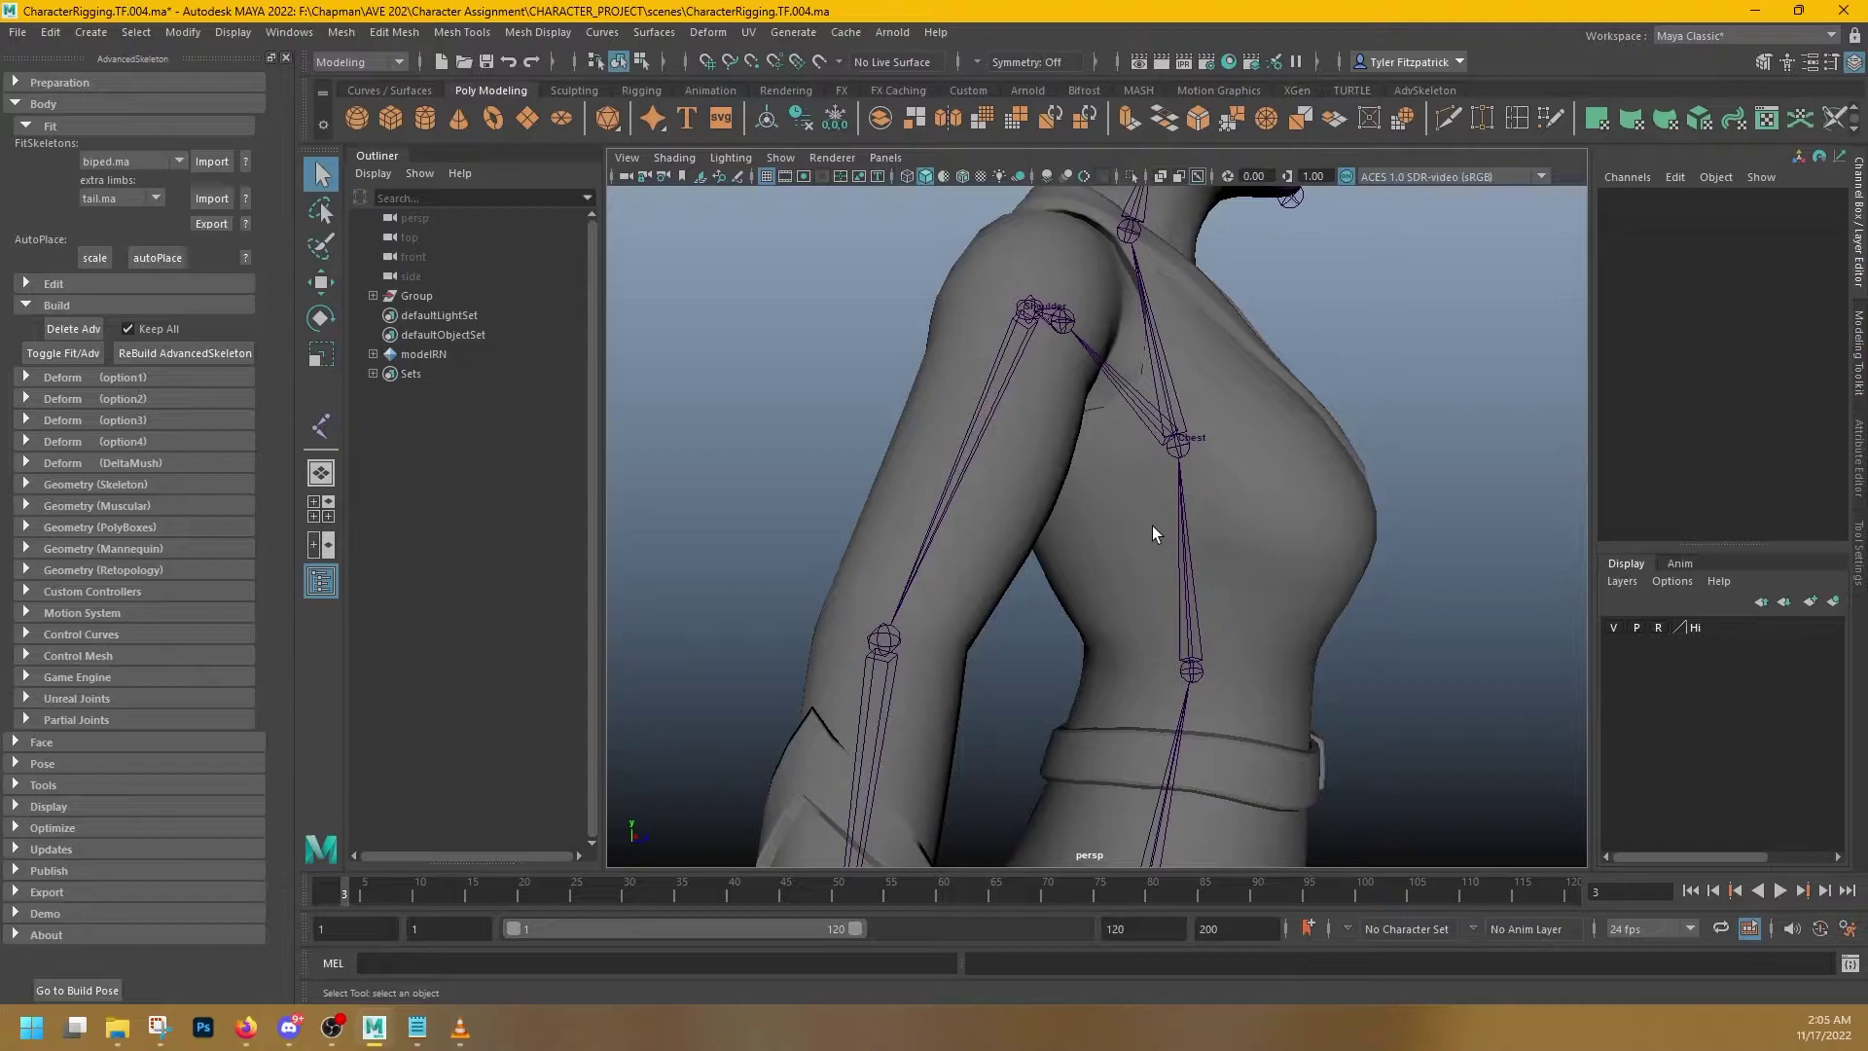
- Move only the Chest joint's pivot slightly toward the character's back, undoing the trial moves
left_click(1177, 443)
mouse_move(1192, 445)
left_mouse_down("alt")
mouse_move(1251, 446)
mouse_move(1222, 459)
left_mouse_up("alt")
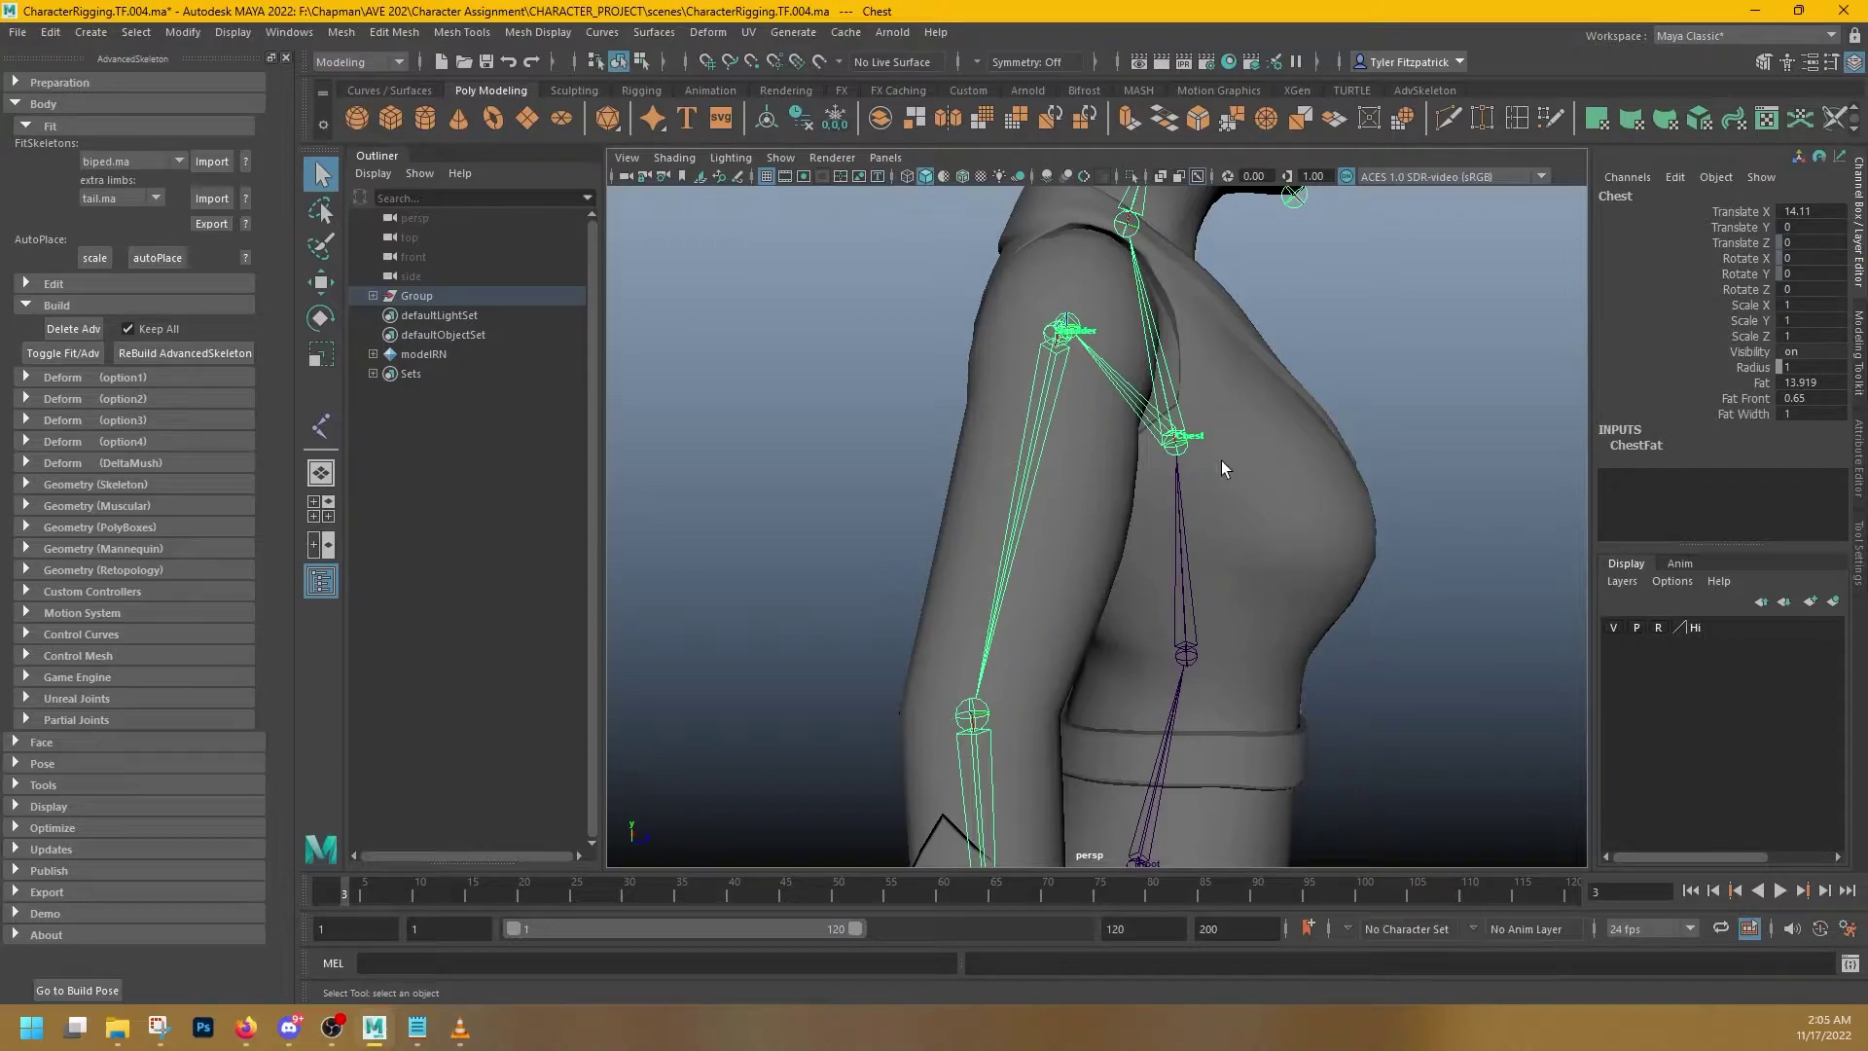
key("w")
left_click_drag(1248, 429, 1239, 434)
key("ctrl+z")
key("d")
key("ctrl+z")
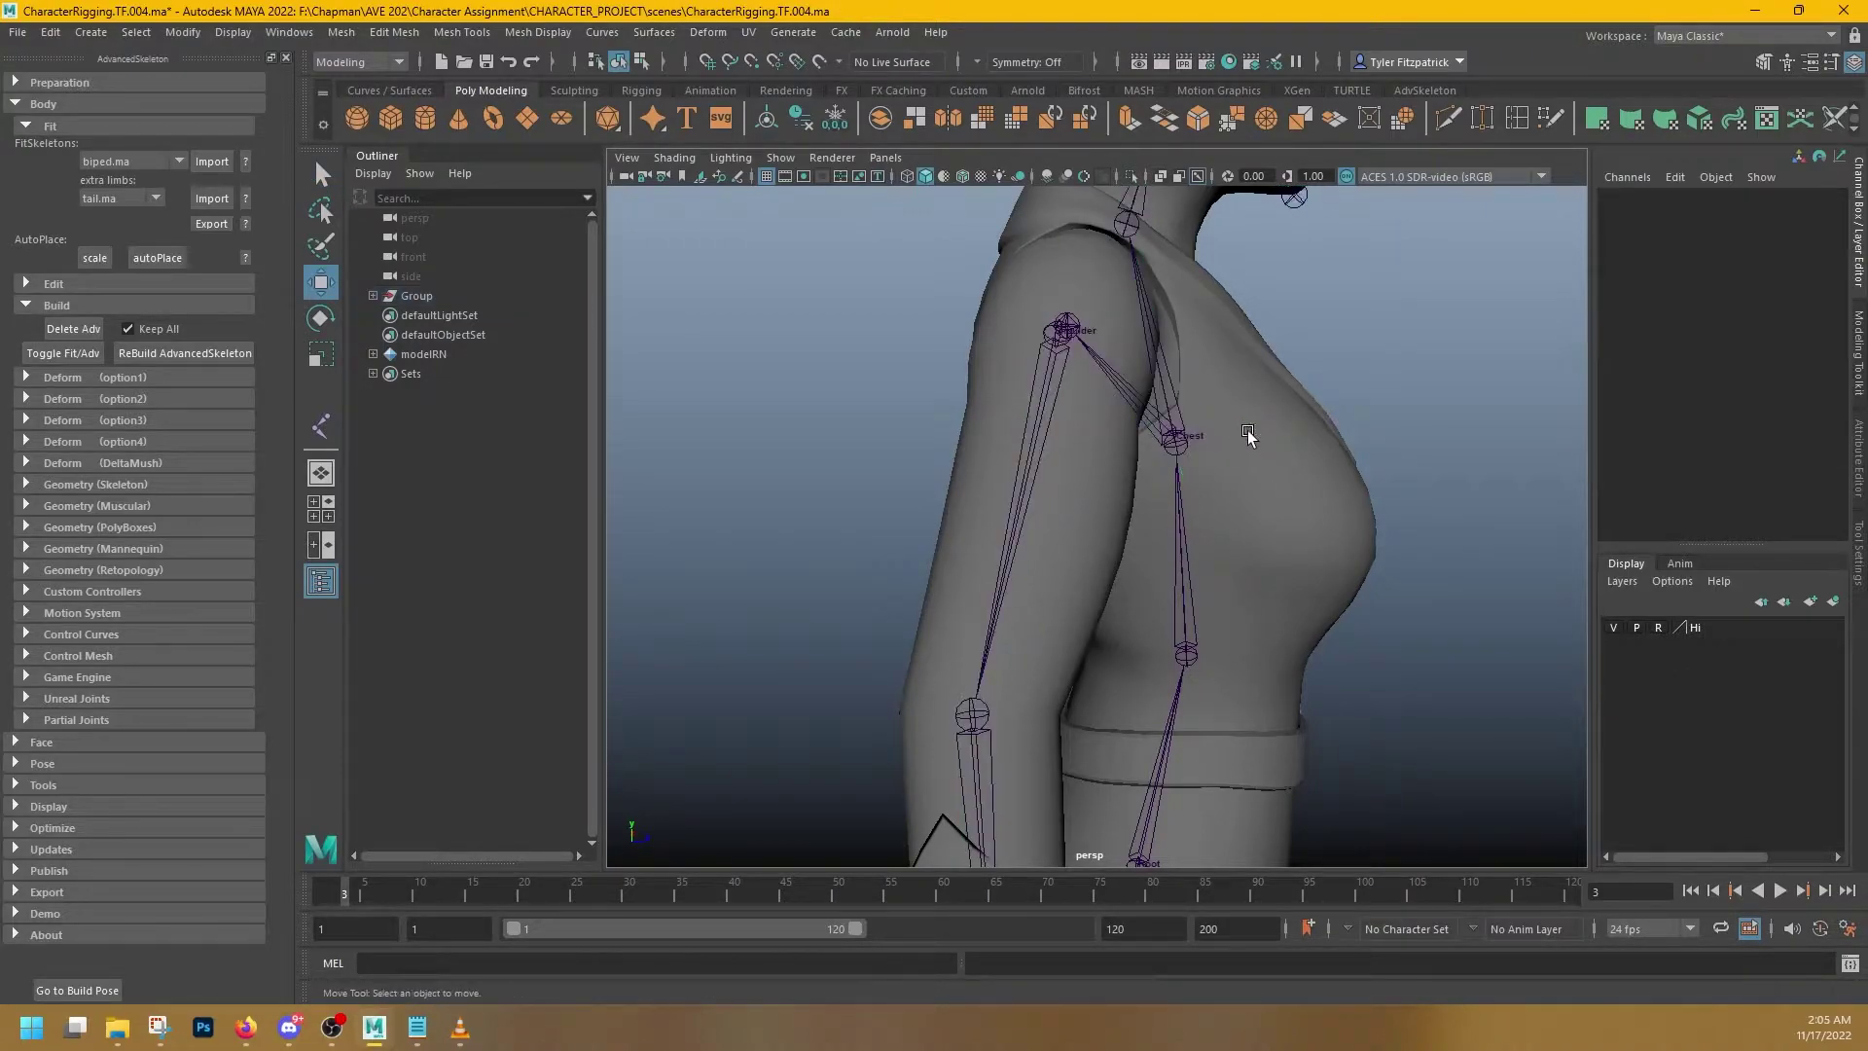
key("shift+z")
left_click_drag(1277, 417, 1241, 512)
key("ctrl+z")
key("d")
- Move only the Spine1 joint's pivot toward the character's back, at Translate X 16.443 and Y -1.489
middle_click_drag(1213, 662, 1209, 569, "alt")
left_click(1182, 582)
left_click_drag(1243, 588, 1199, 628, "alt")
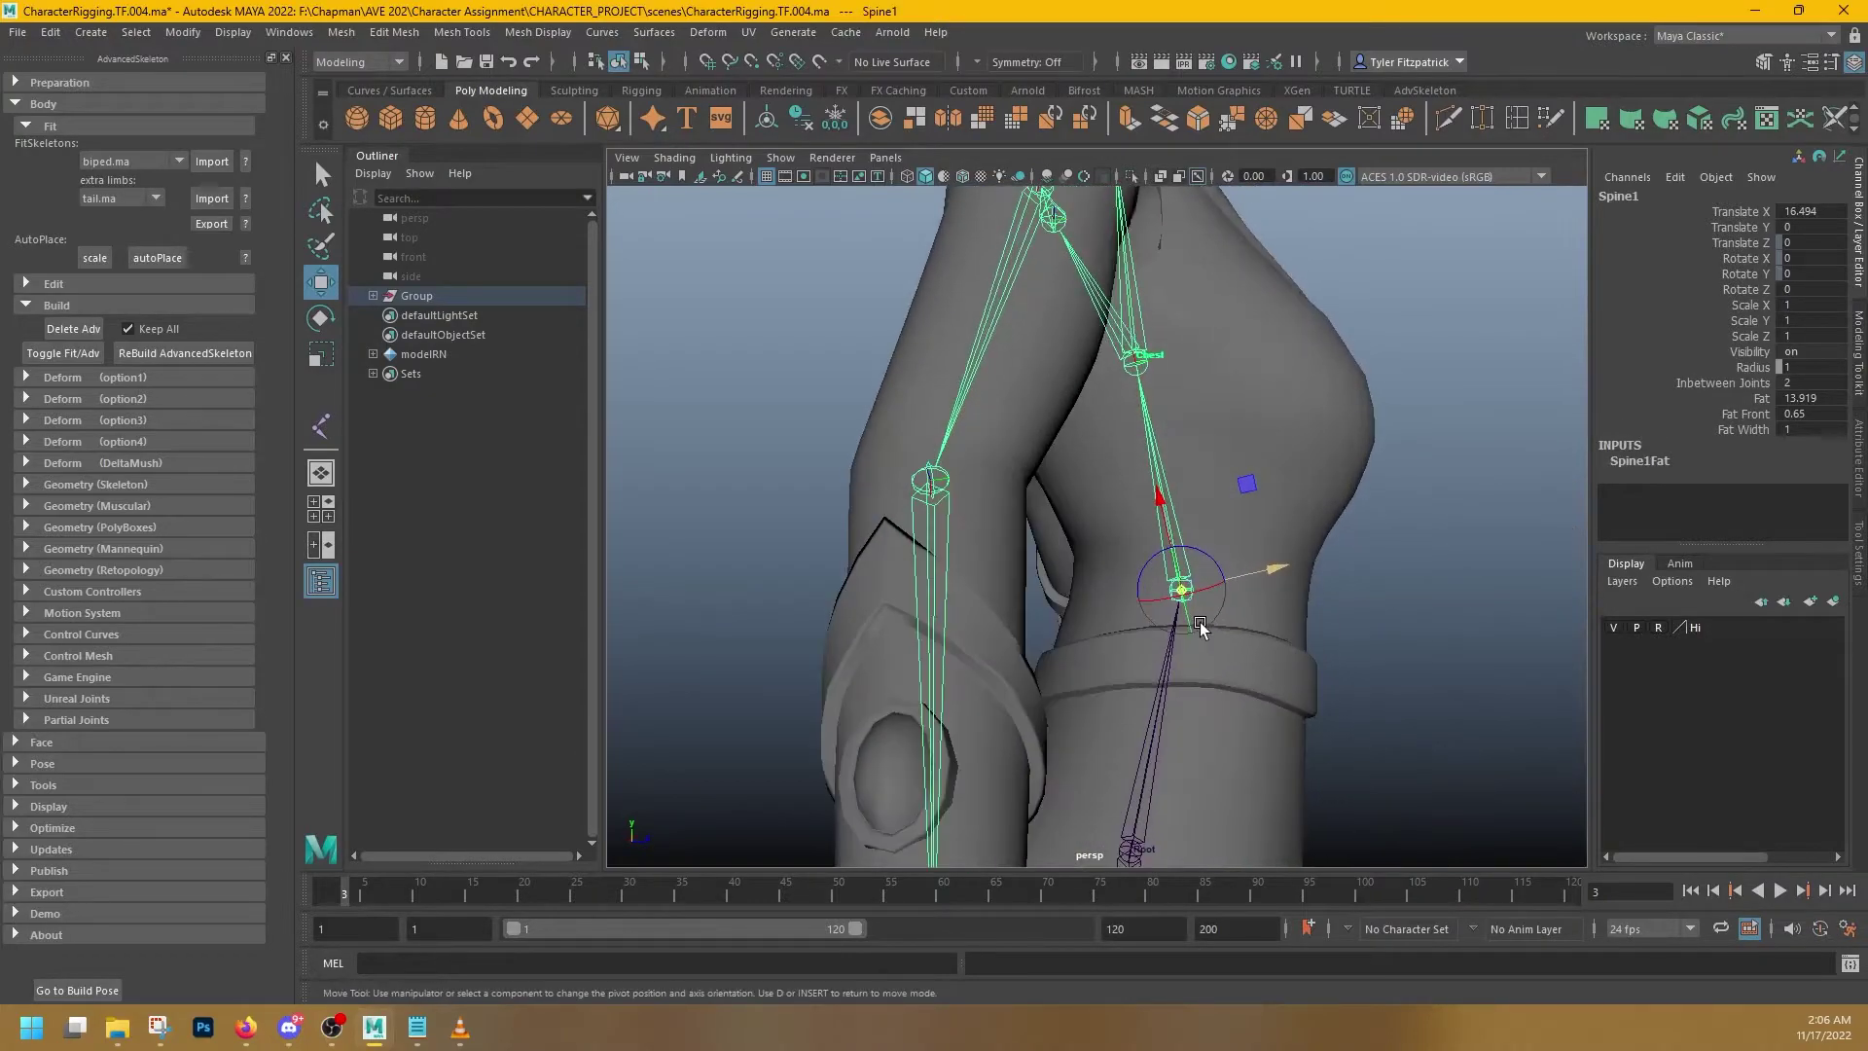
left_click_drag(1252, 485, 1222, 479)
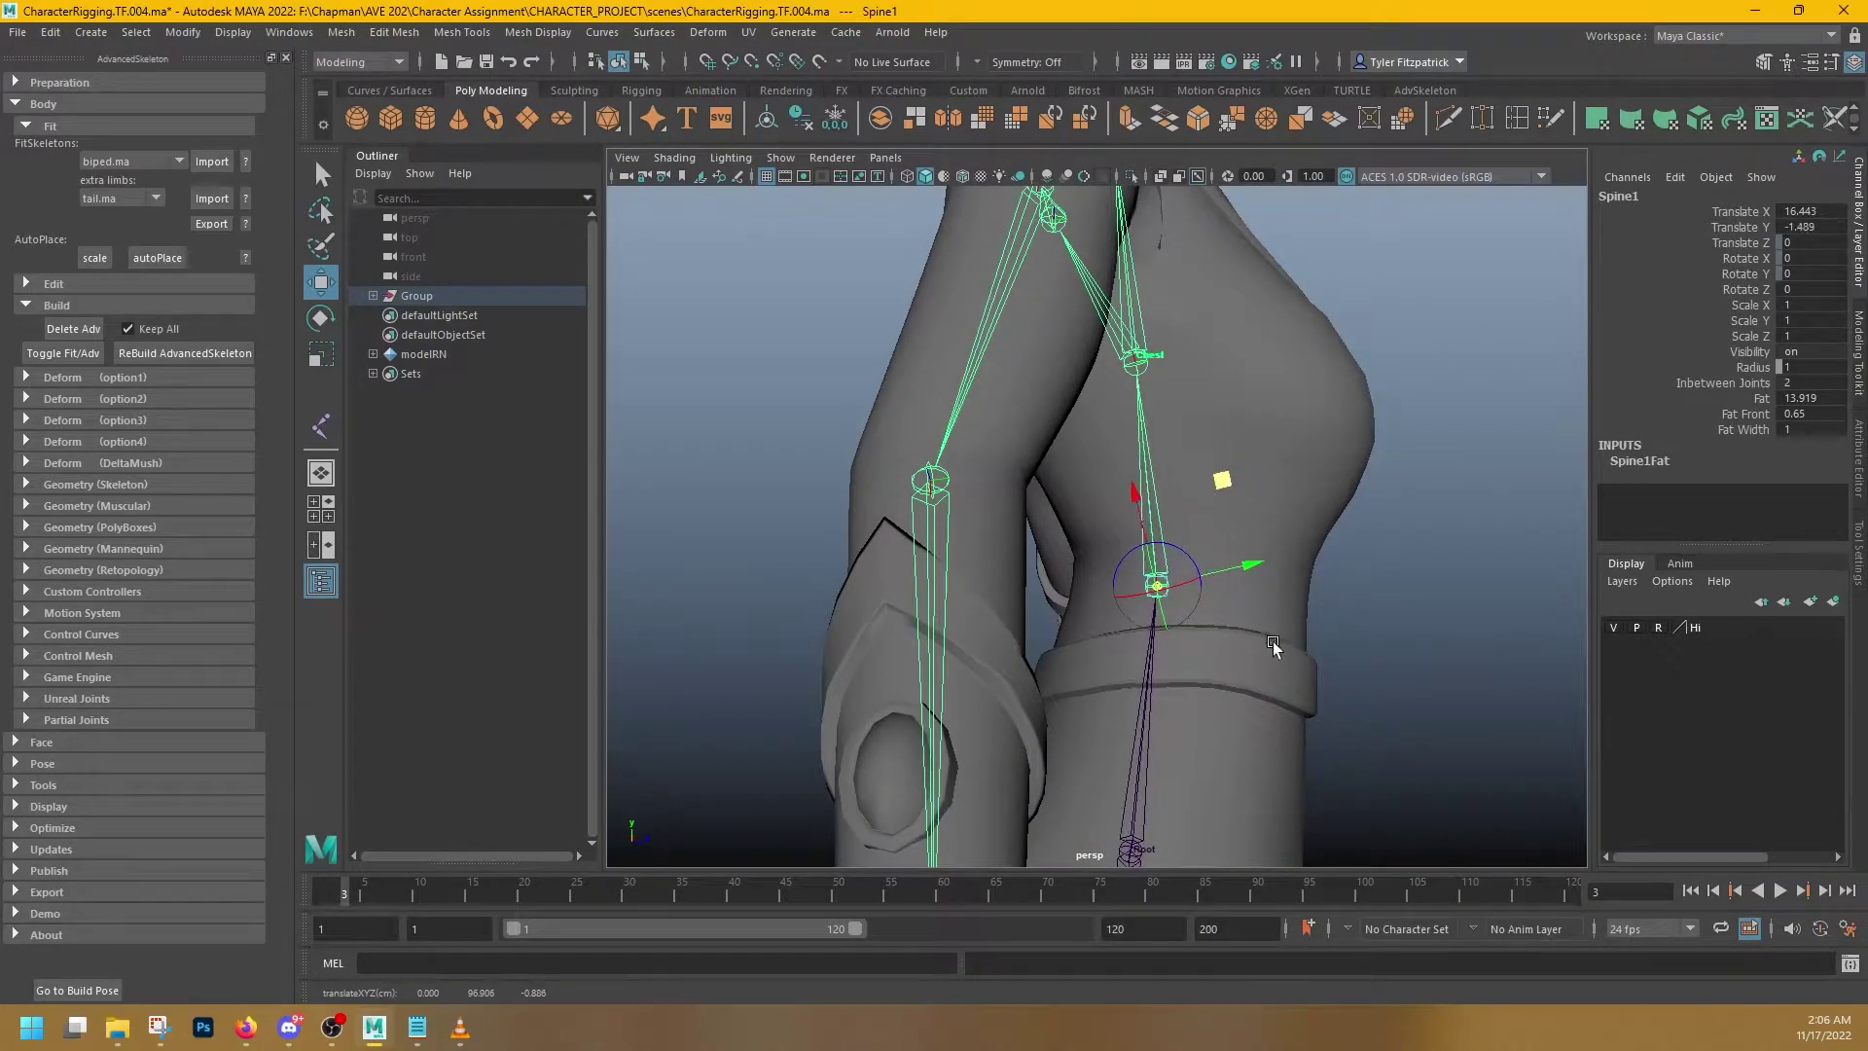
- Try rotating the Chest joint, undo the rotation and check the spine line from the side
middle_click_drag(1269, 649, 1224, 507, "alt")
left_click_drag(1224, 509, 1143, 642, "alt")
left_click(1104, 440)
key("e")
key("d")
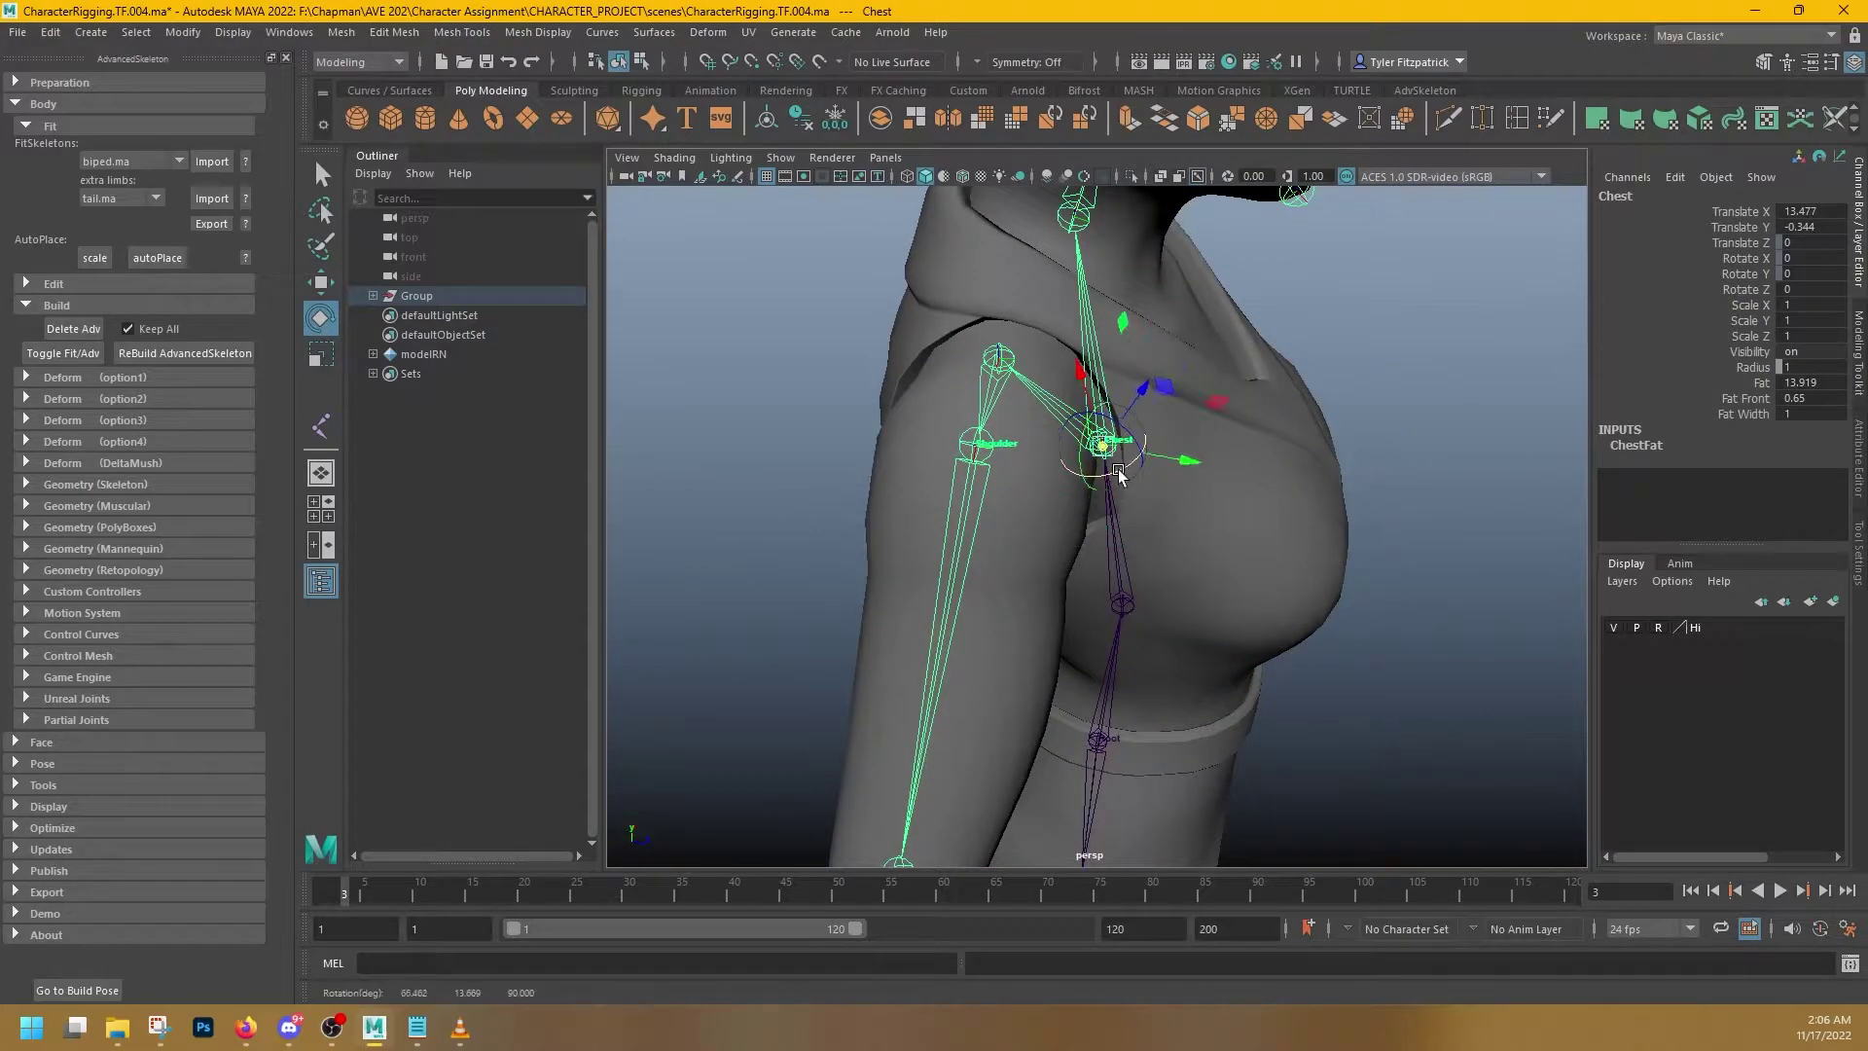
key("ctrl+z")
left_click_drag(1247, 505, 964, 340, "alt")
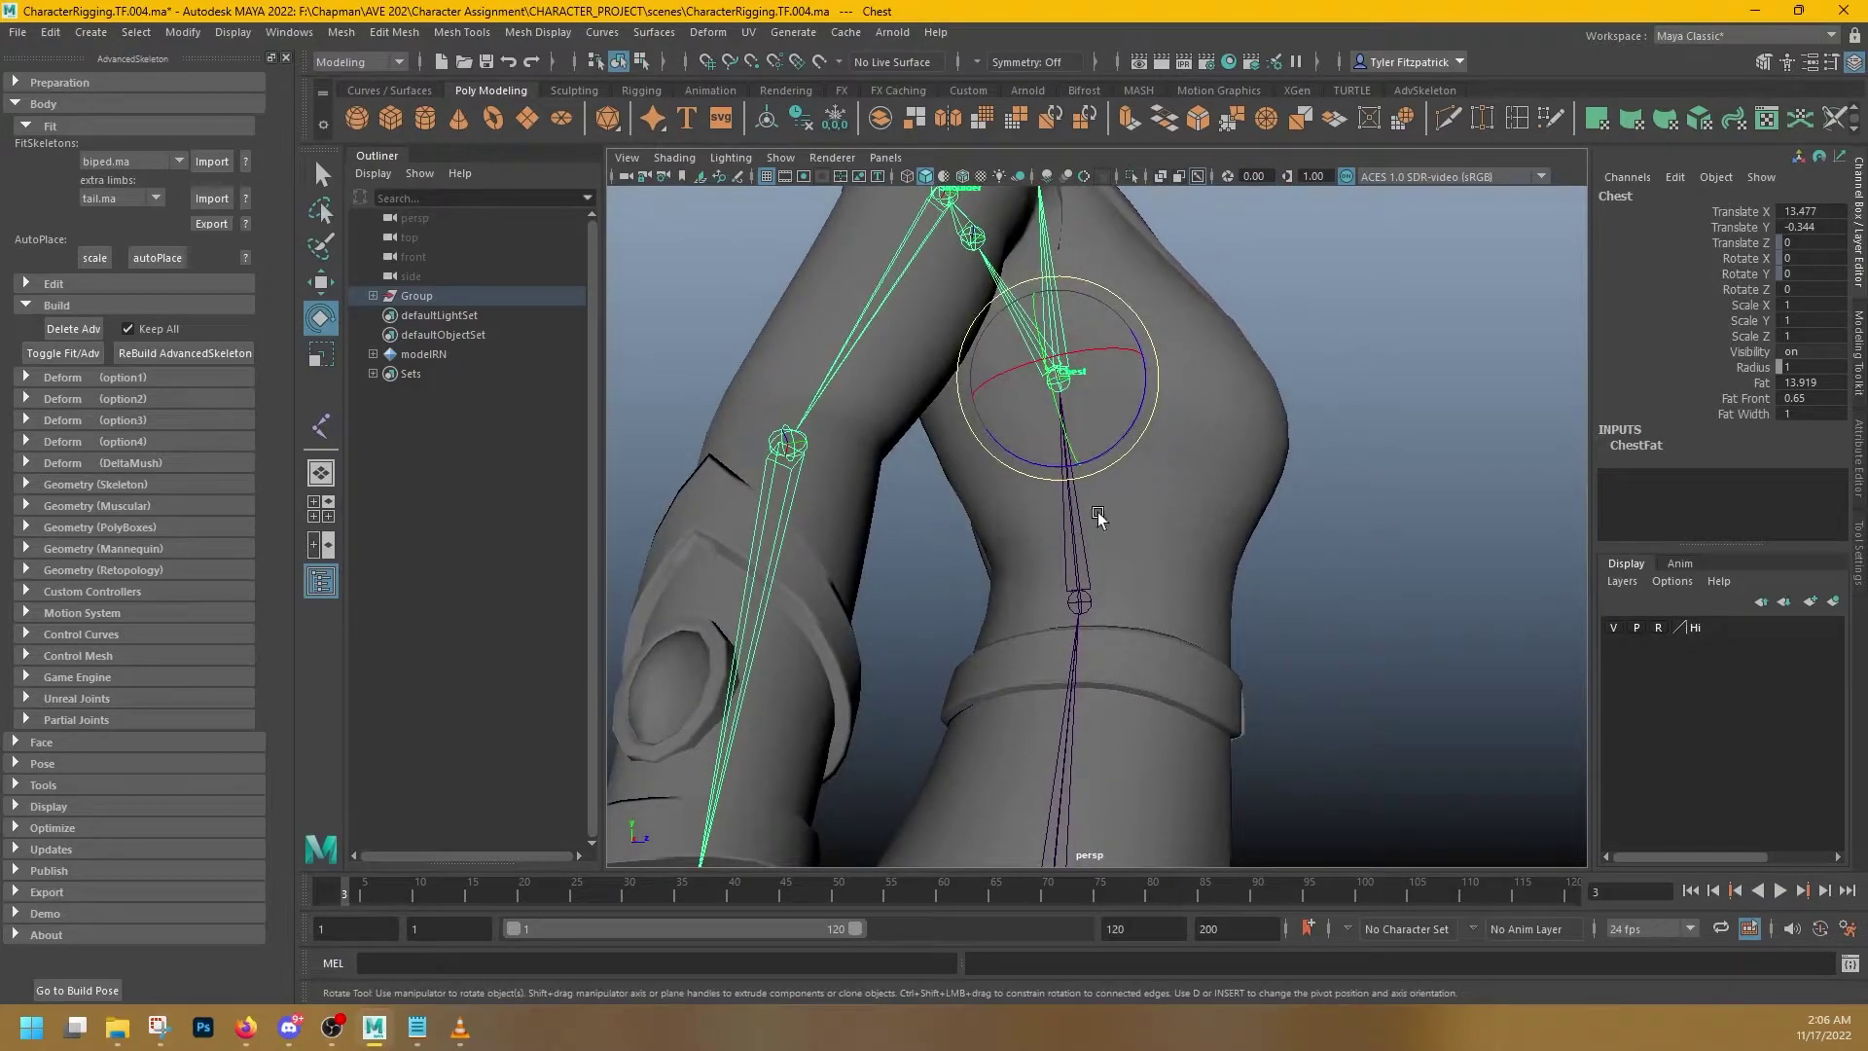
left_click_drag(1162, 693, 1089, 496, "alt")
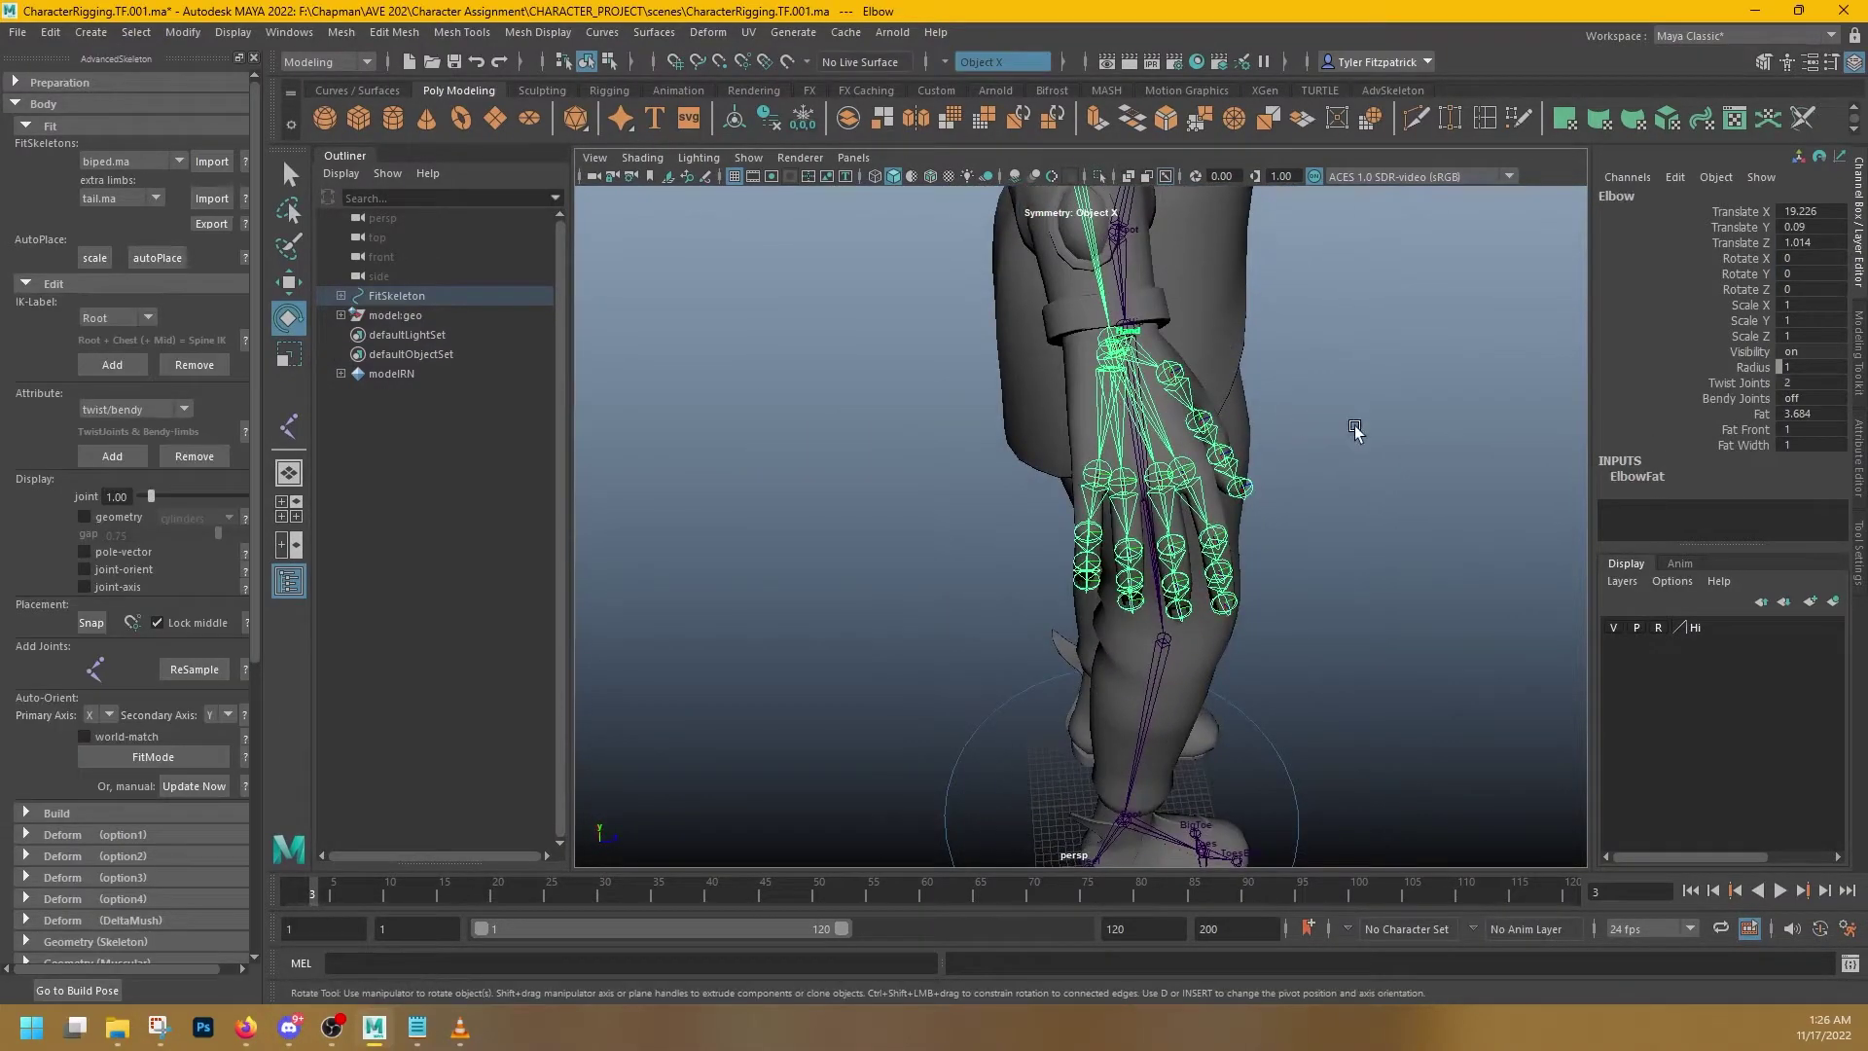
- Move only the IndexFinger1 joint's pivot into the index knuckle, at Translate X 7.297, Y 1.745 and Z 0.017
left_click_drag(1355, 429, 938, 350, "alt")
left_click(938, 350)
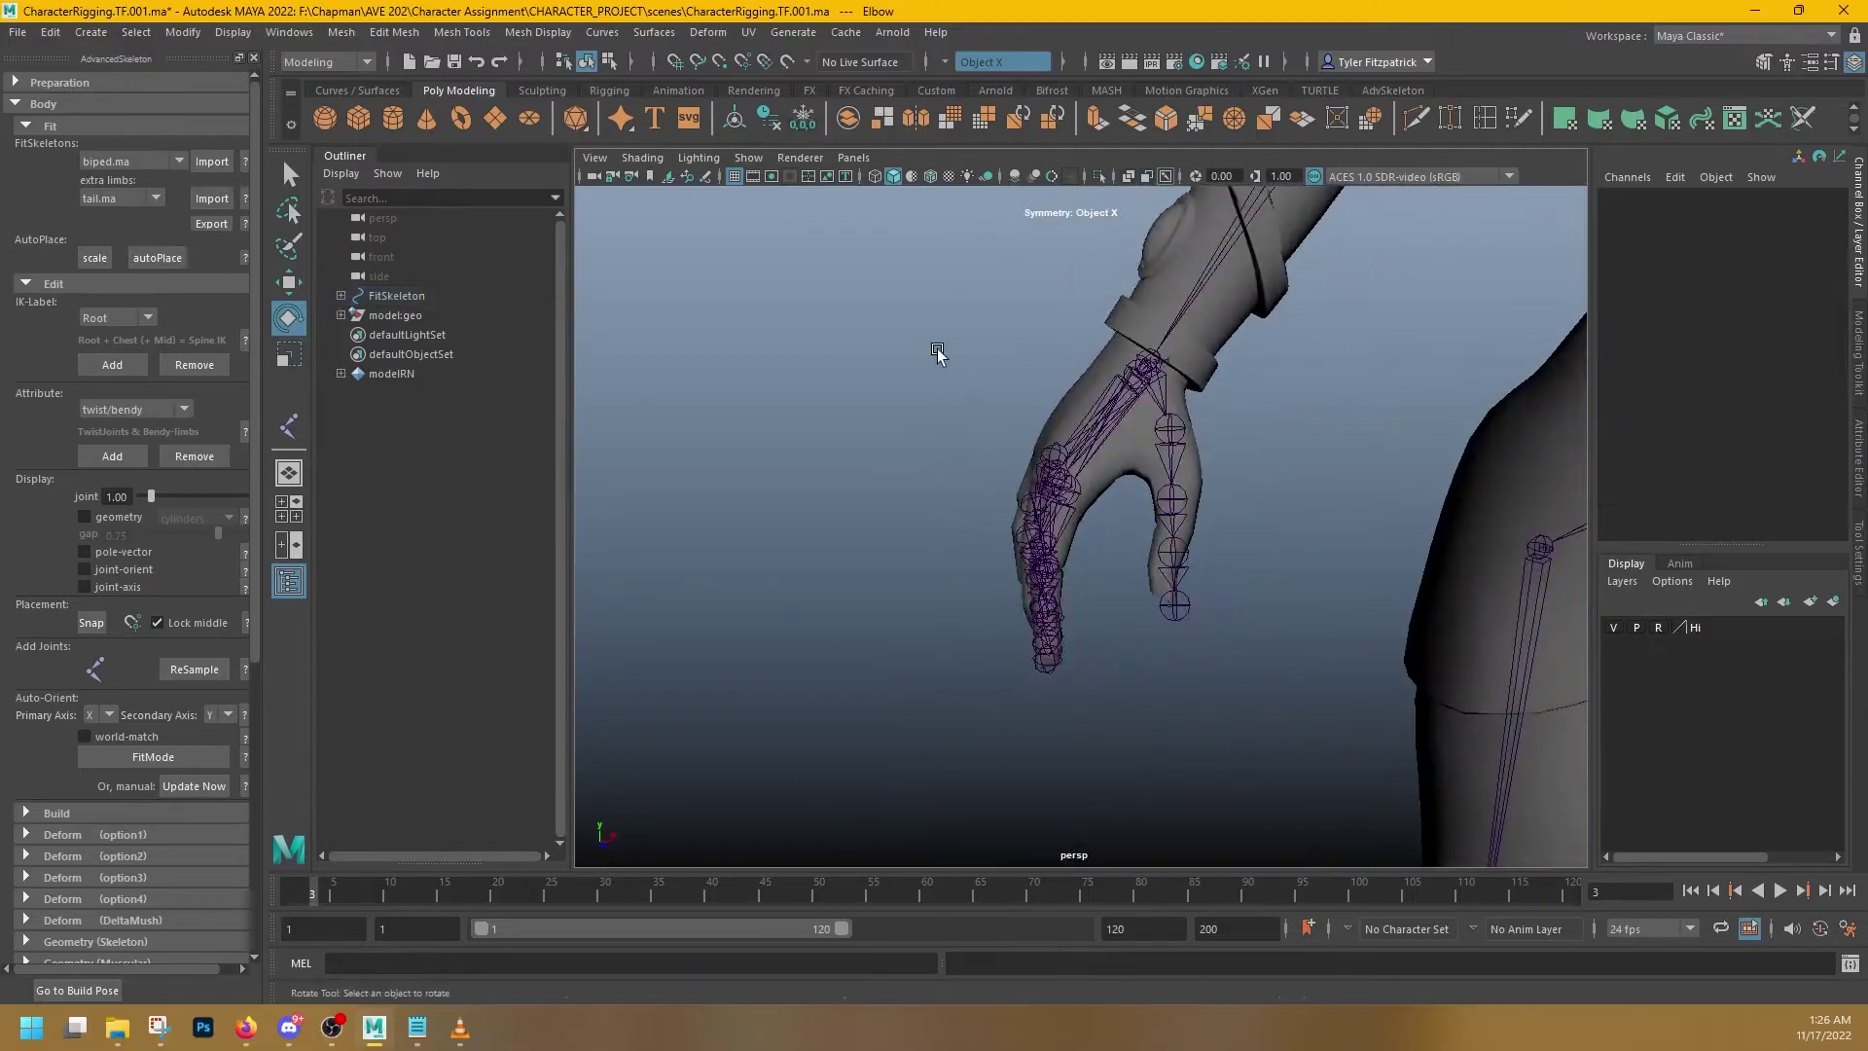
scroll(1109, 359, "up", 5)
left_click_drag(1109, 358, 1041, 345, "alt")
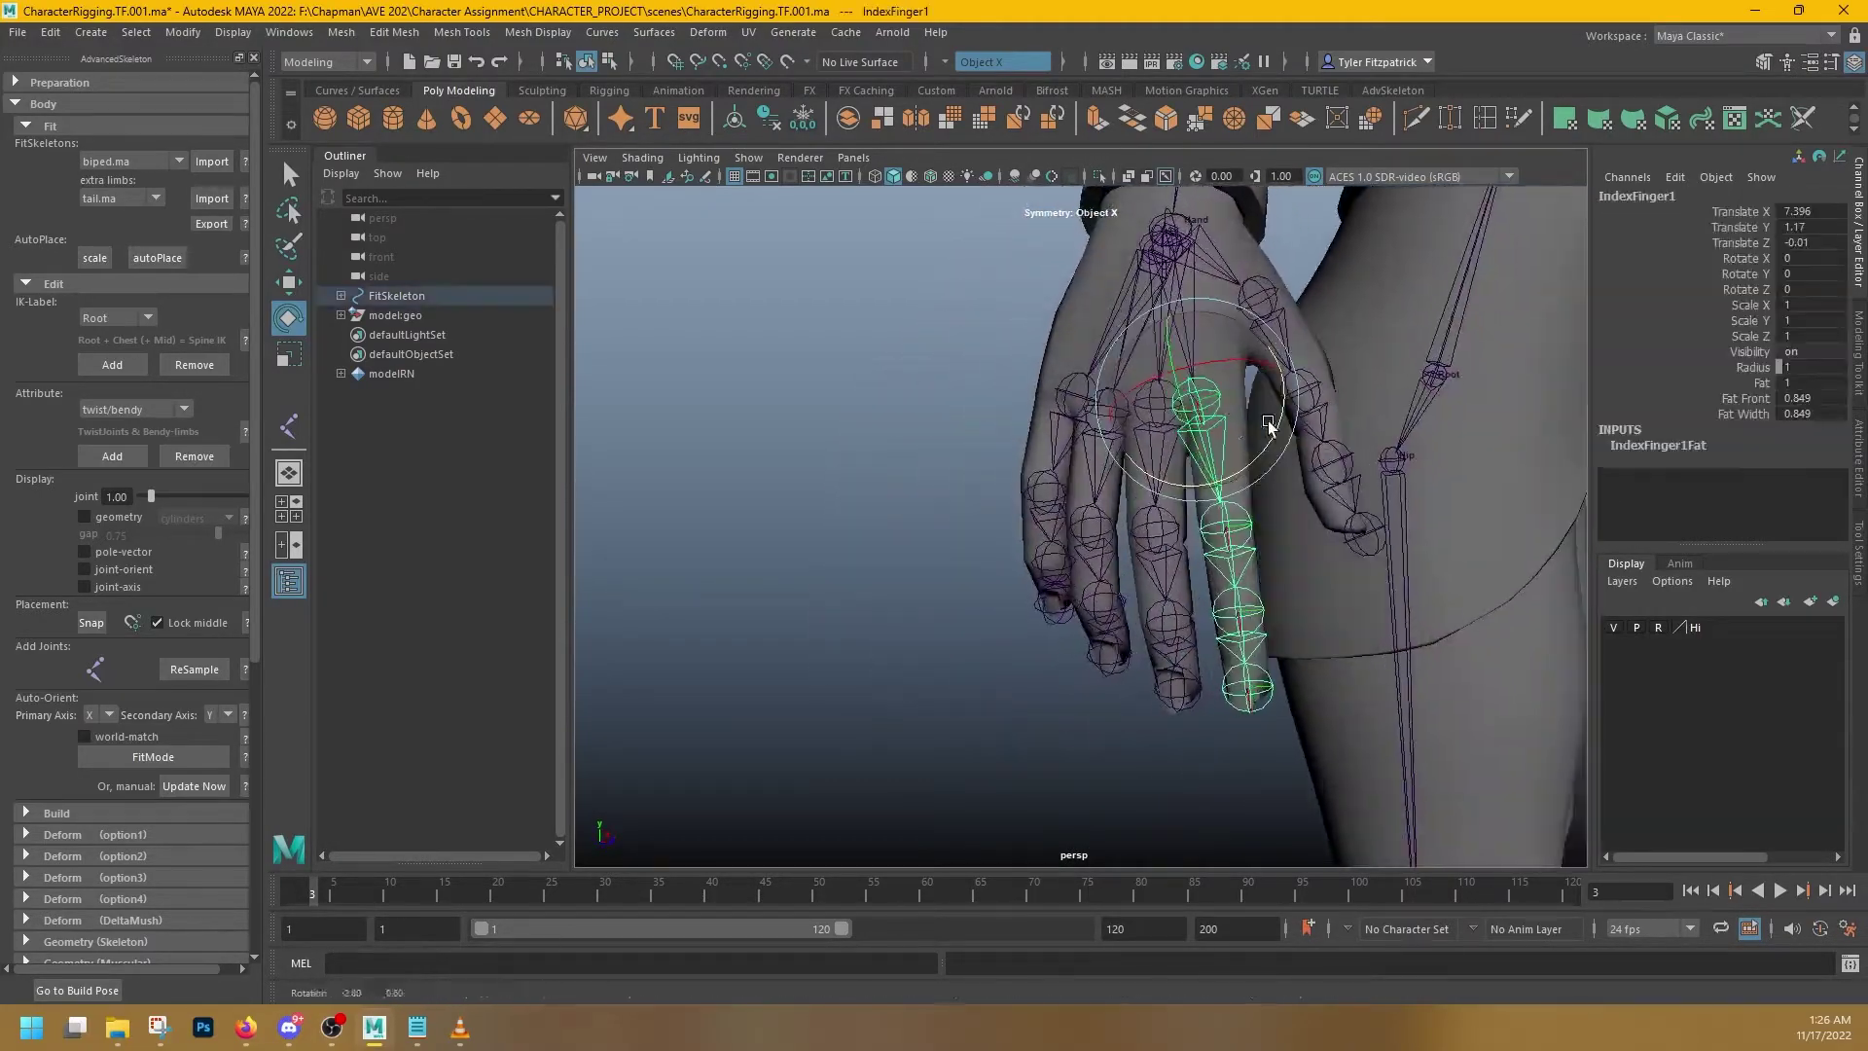
scroll(1318, 470, "up", 3)
left_click_drag(1317, 471, 1212, 475, "alt")
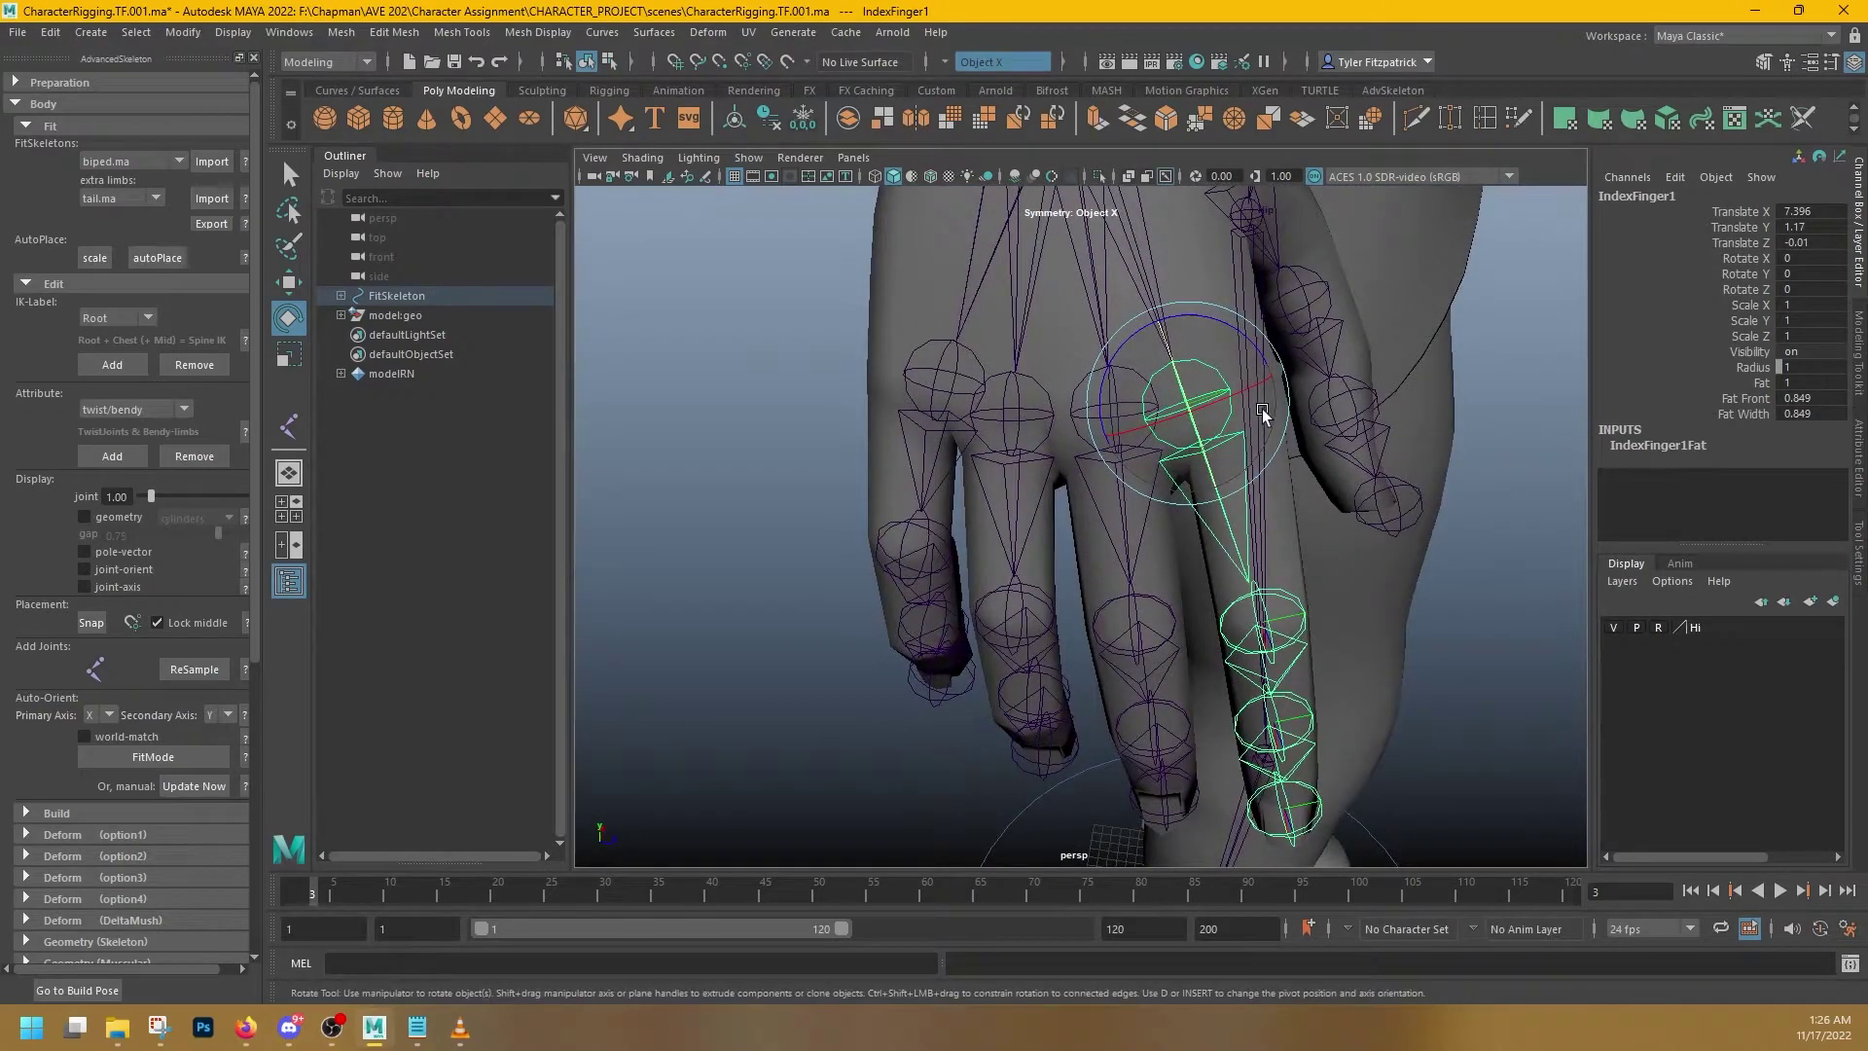
key("d")
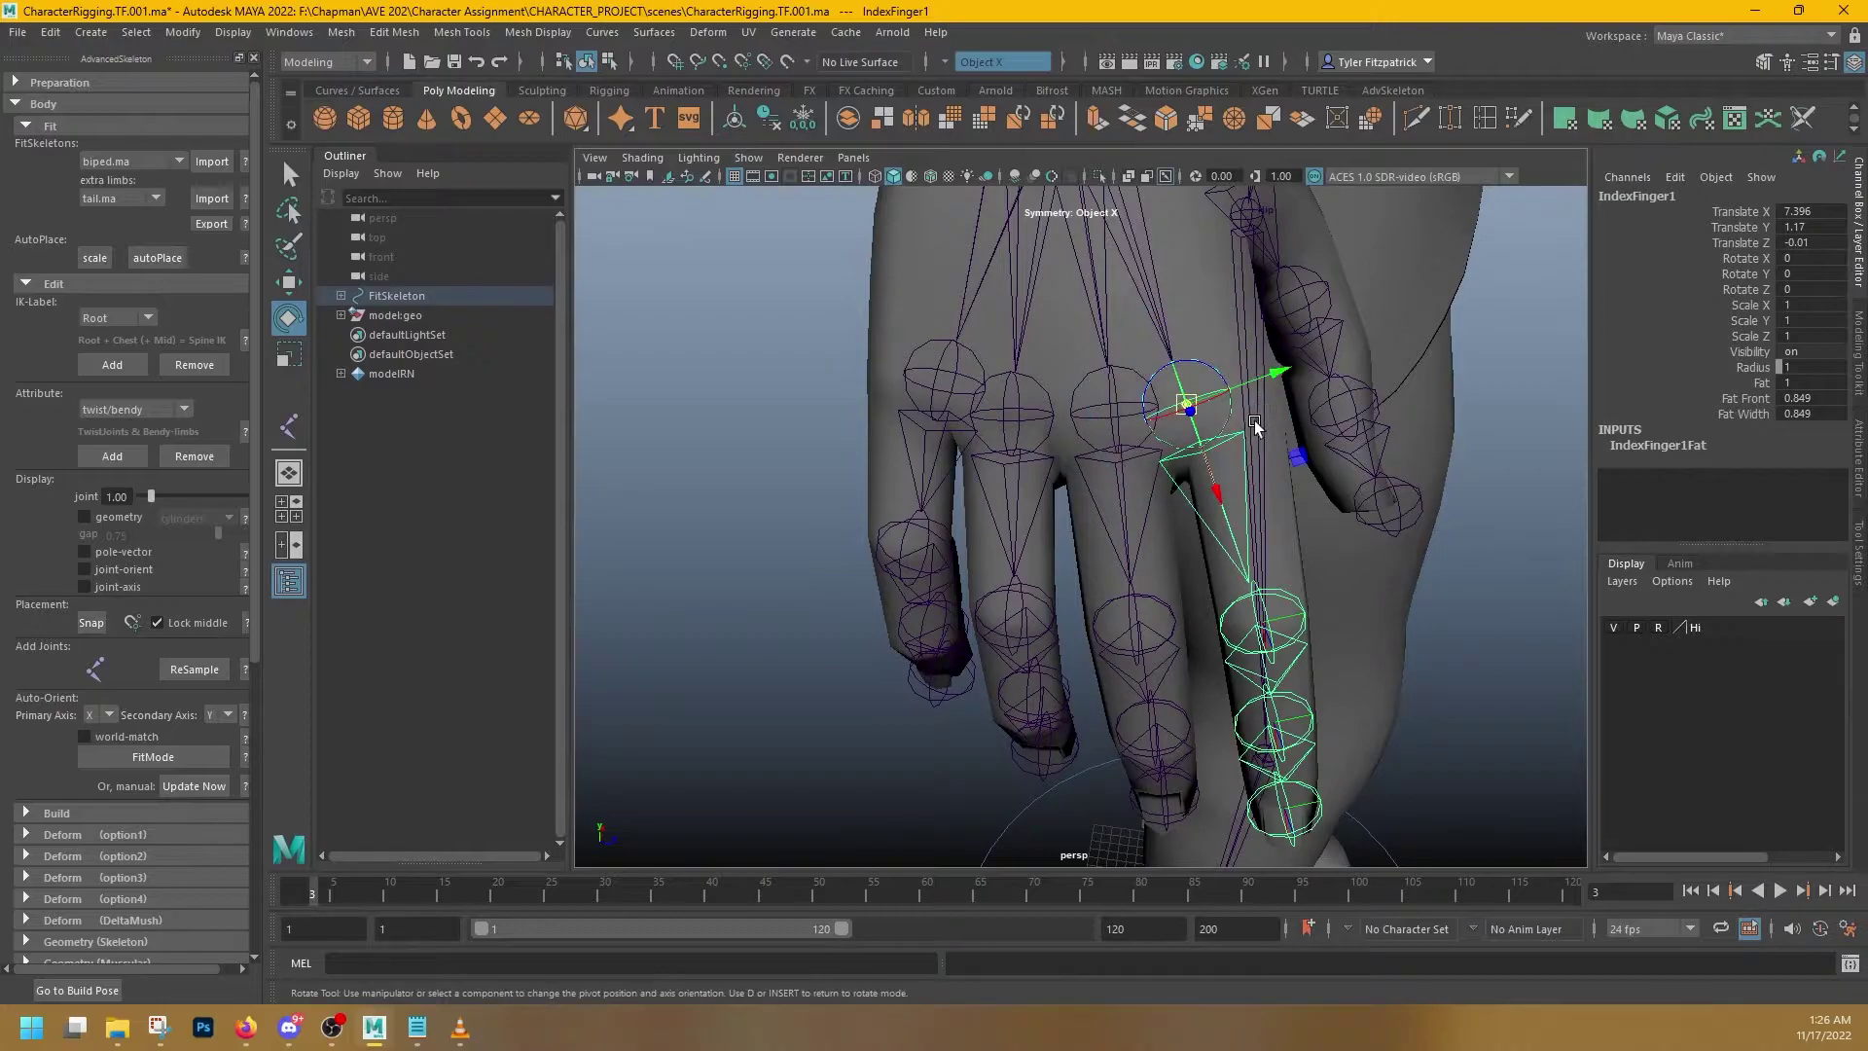
left_click_drag(1278, 376, 1238, 425)
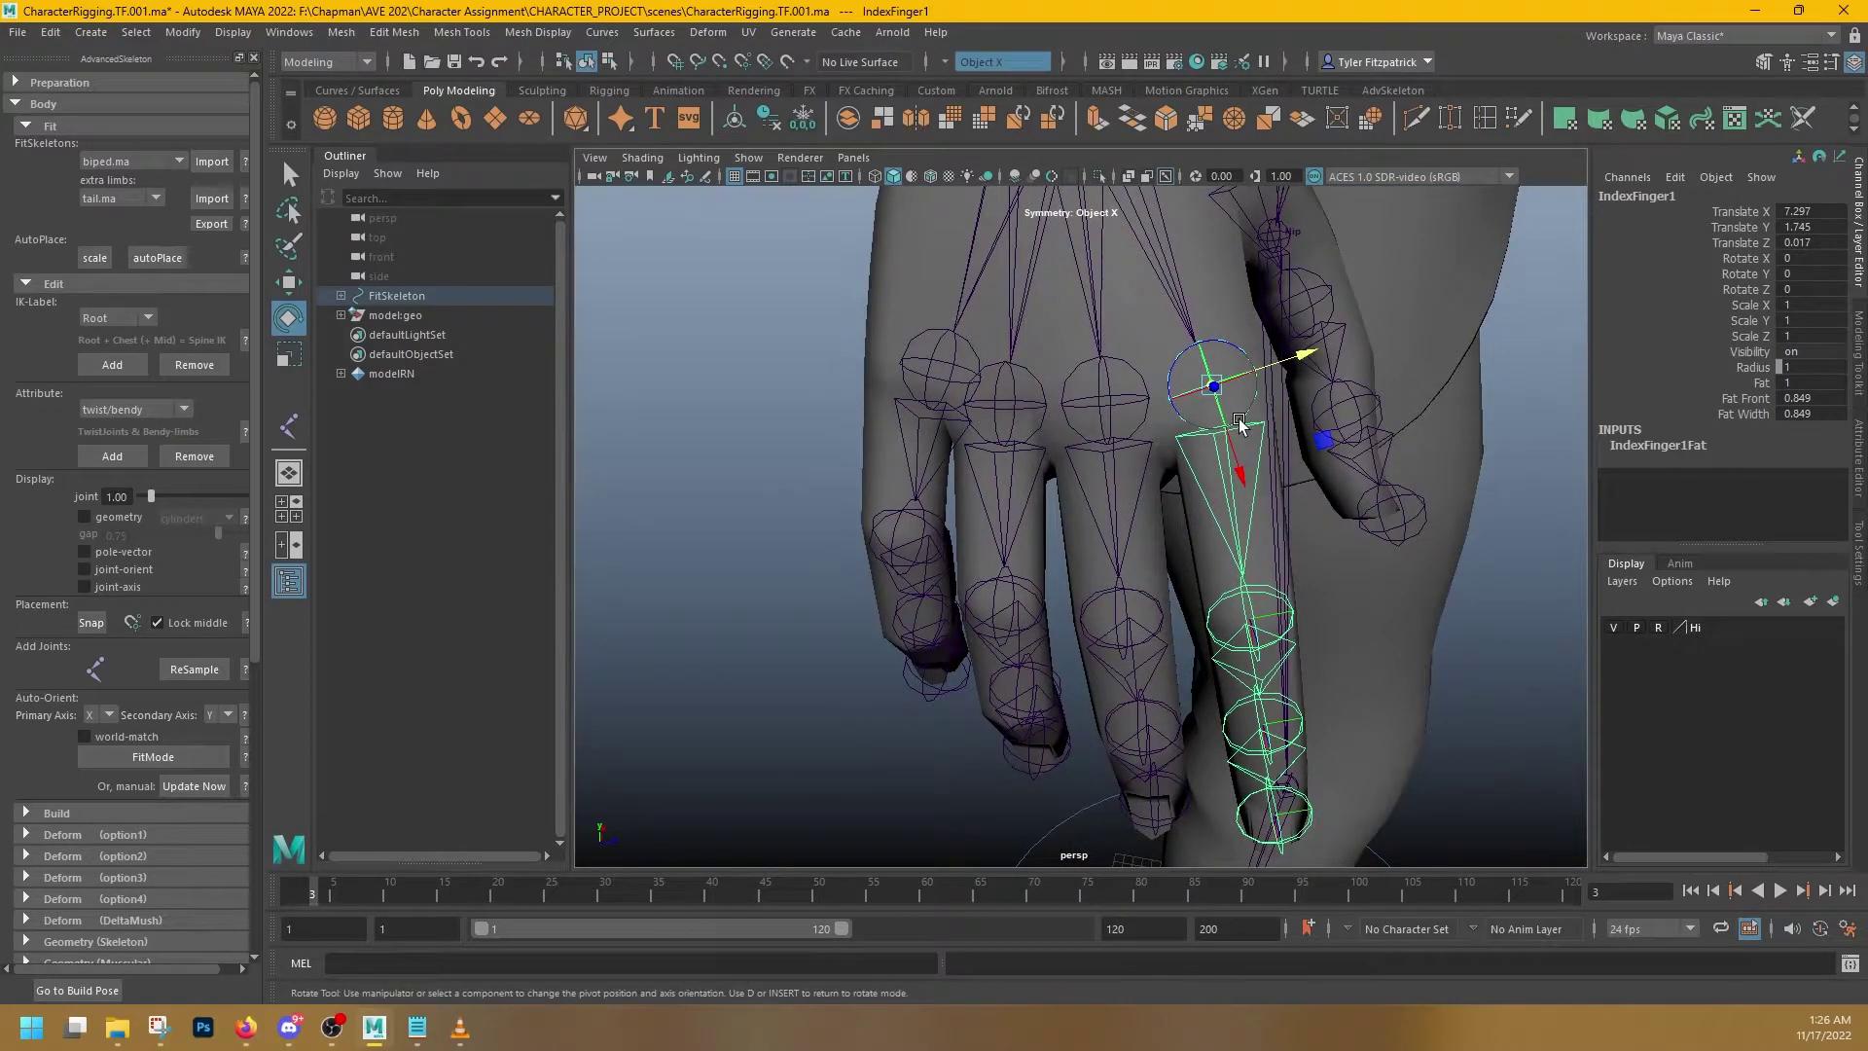
- Try bending the index finger by rotating the IndexFinger1 joint and undo the rotation
key("d")
left_click_drag(1236, 442, 1284, 453)
key("ctrl+z")
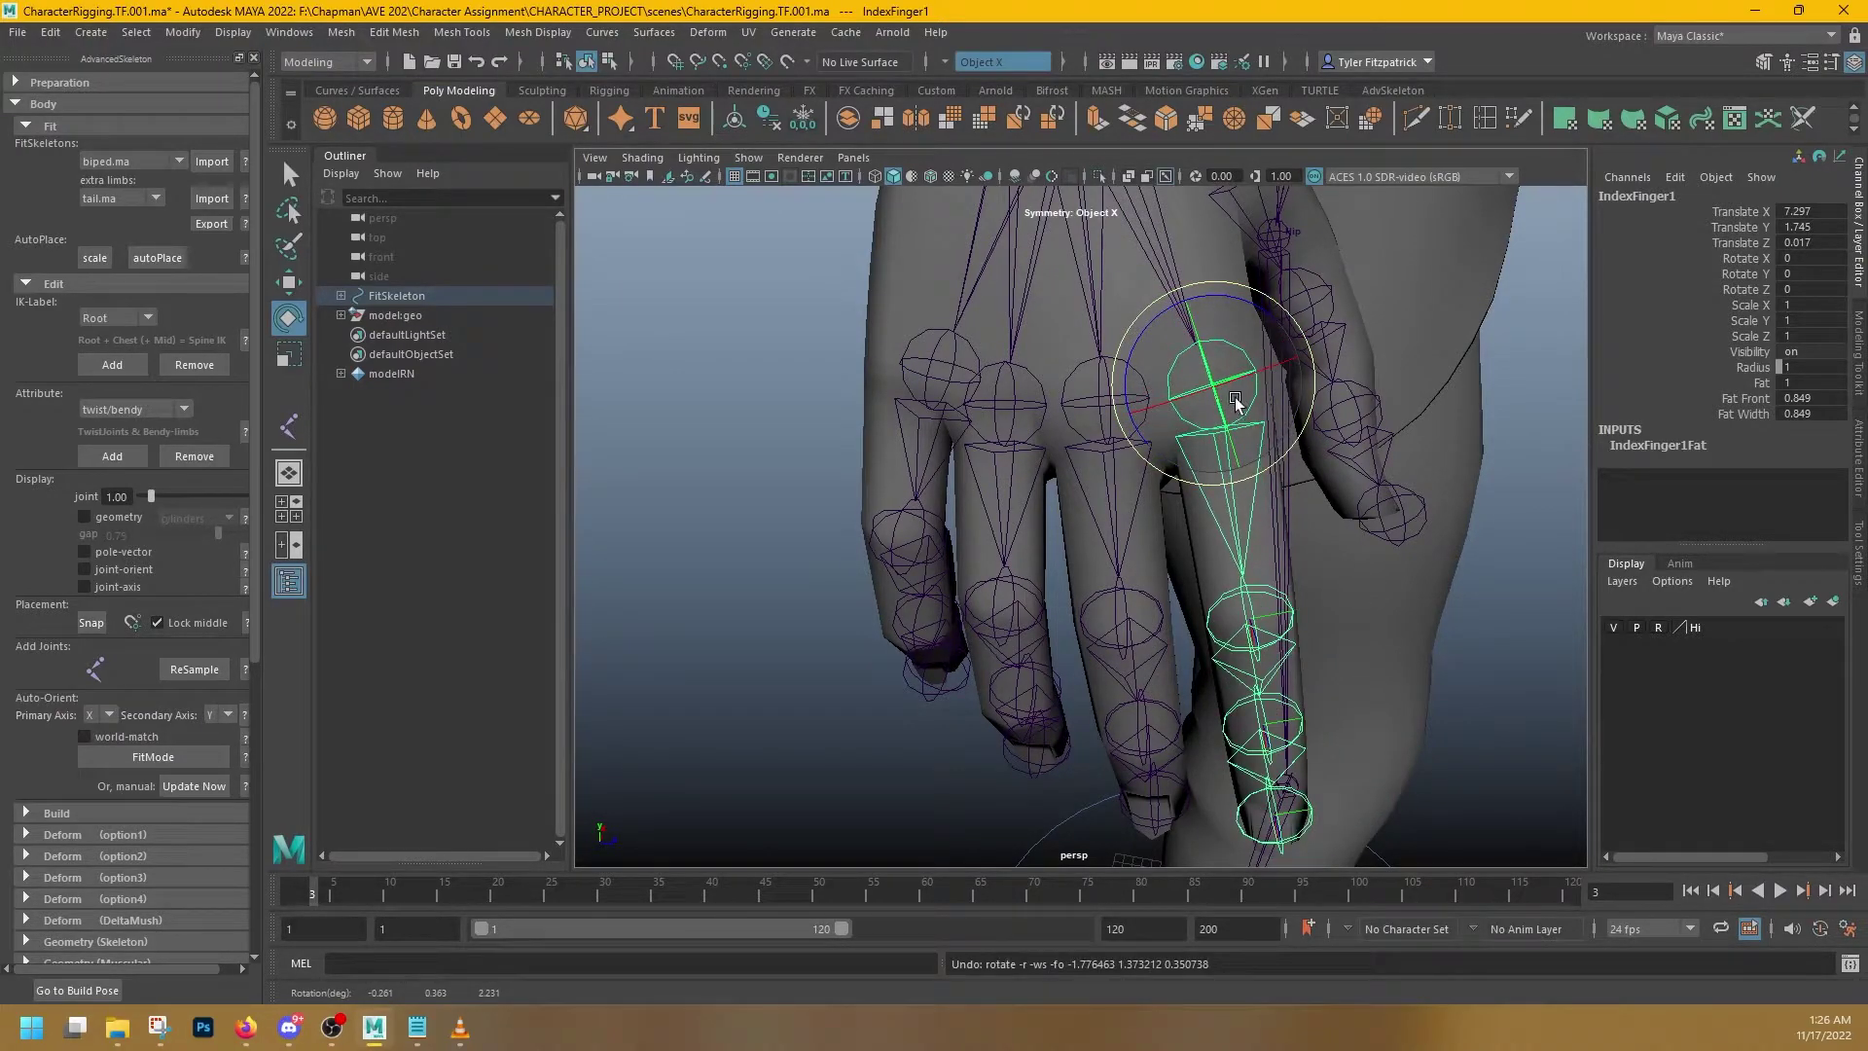
- Shift the PinkyFinger1 joint's pivot sideways within the pinky knuckle, at Translate X 5.591, Y -2.323 and Z 0.111
middle_click_drag(1234, 398, 1447, 399, "alt")
left_click_drag(1260, 424, 1211, 403, "alt")
left_click(1146, 371)
key("w")
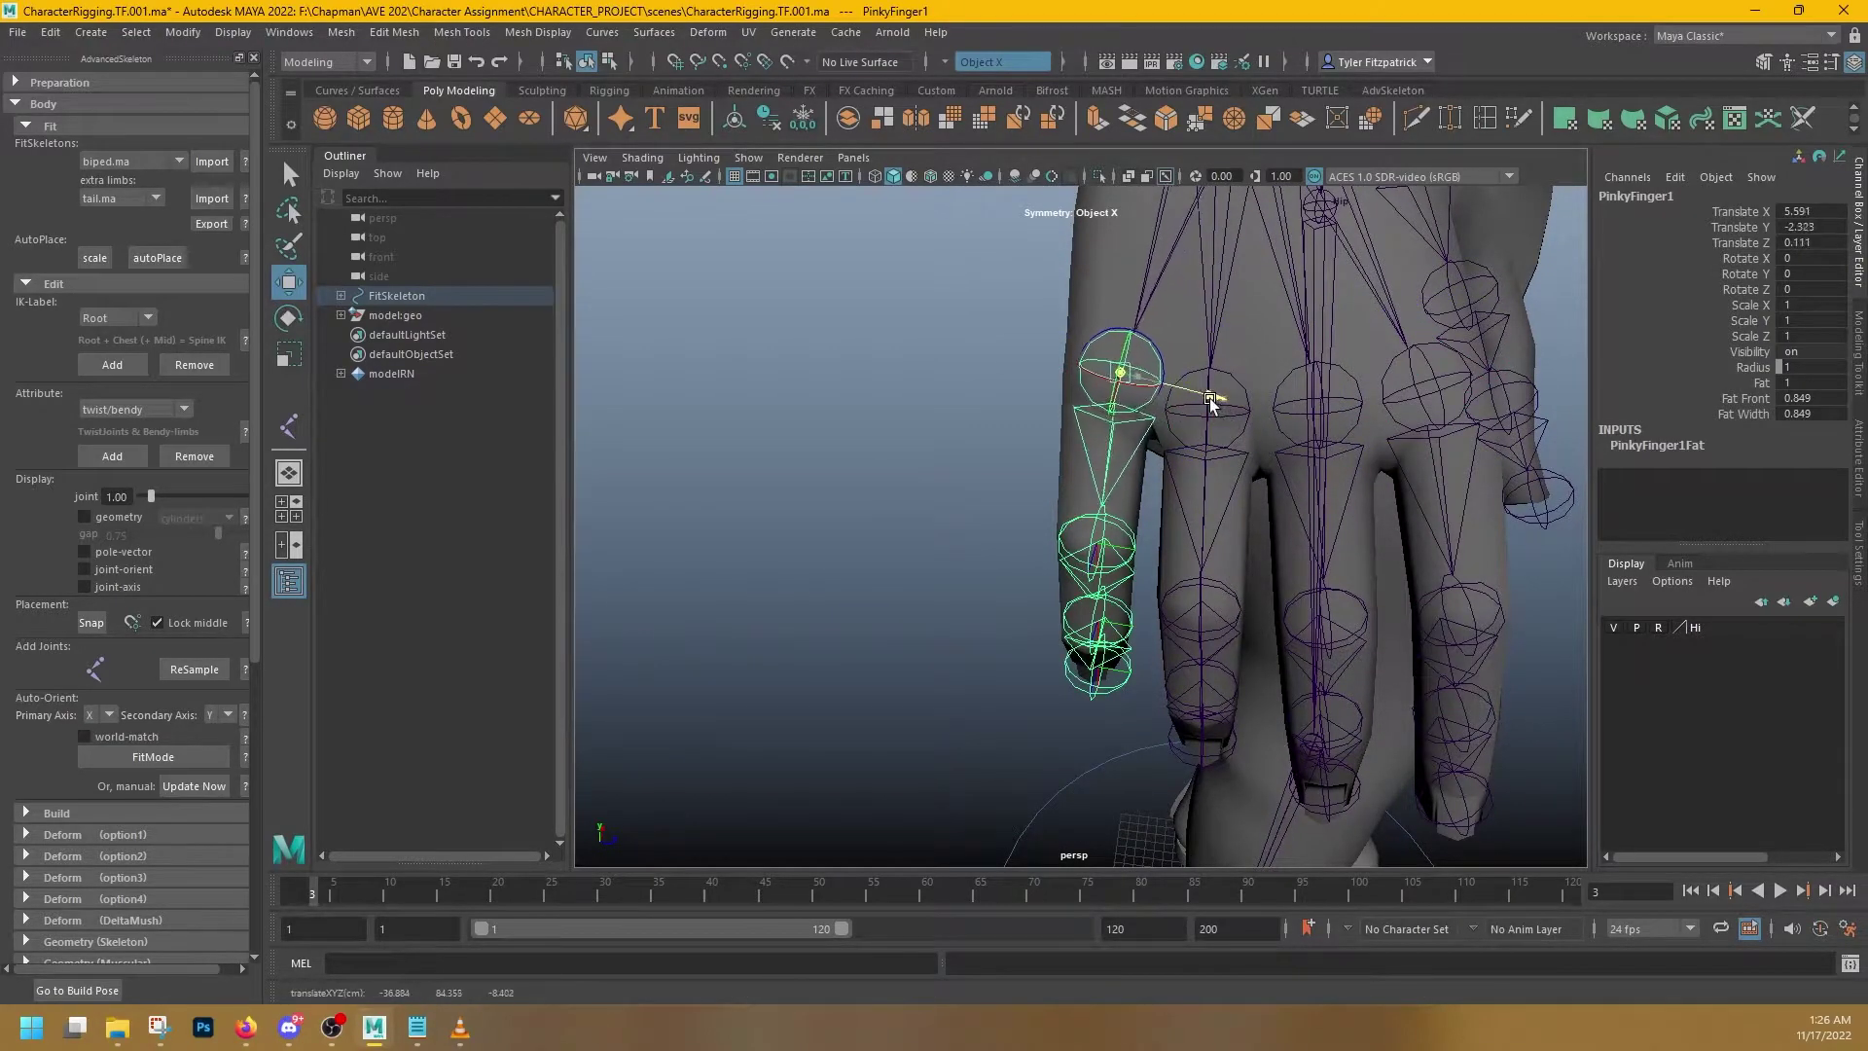
left_click_drag(1100, 446, 1176, 409, "alt")
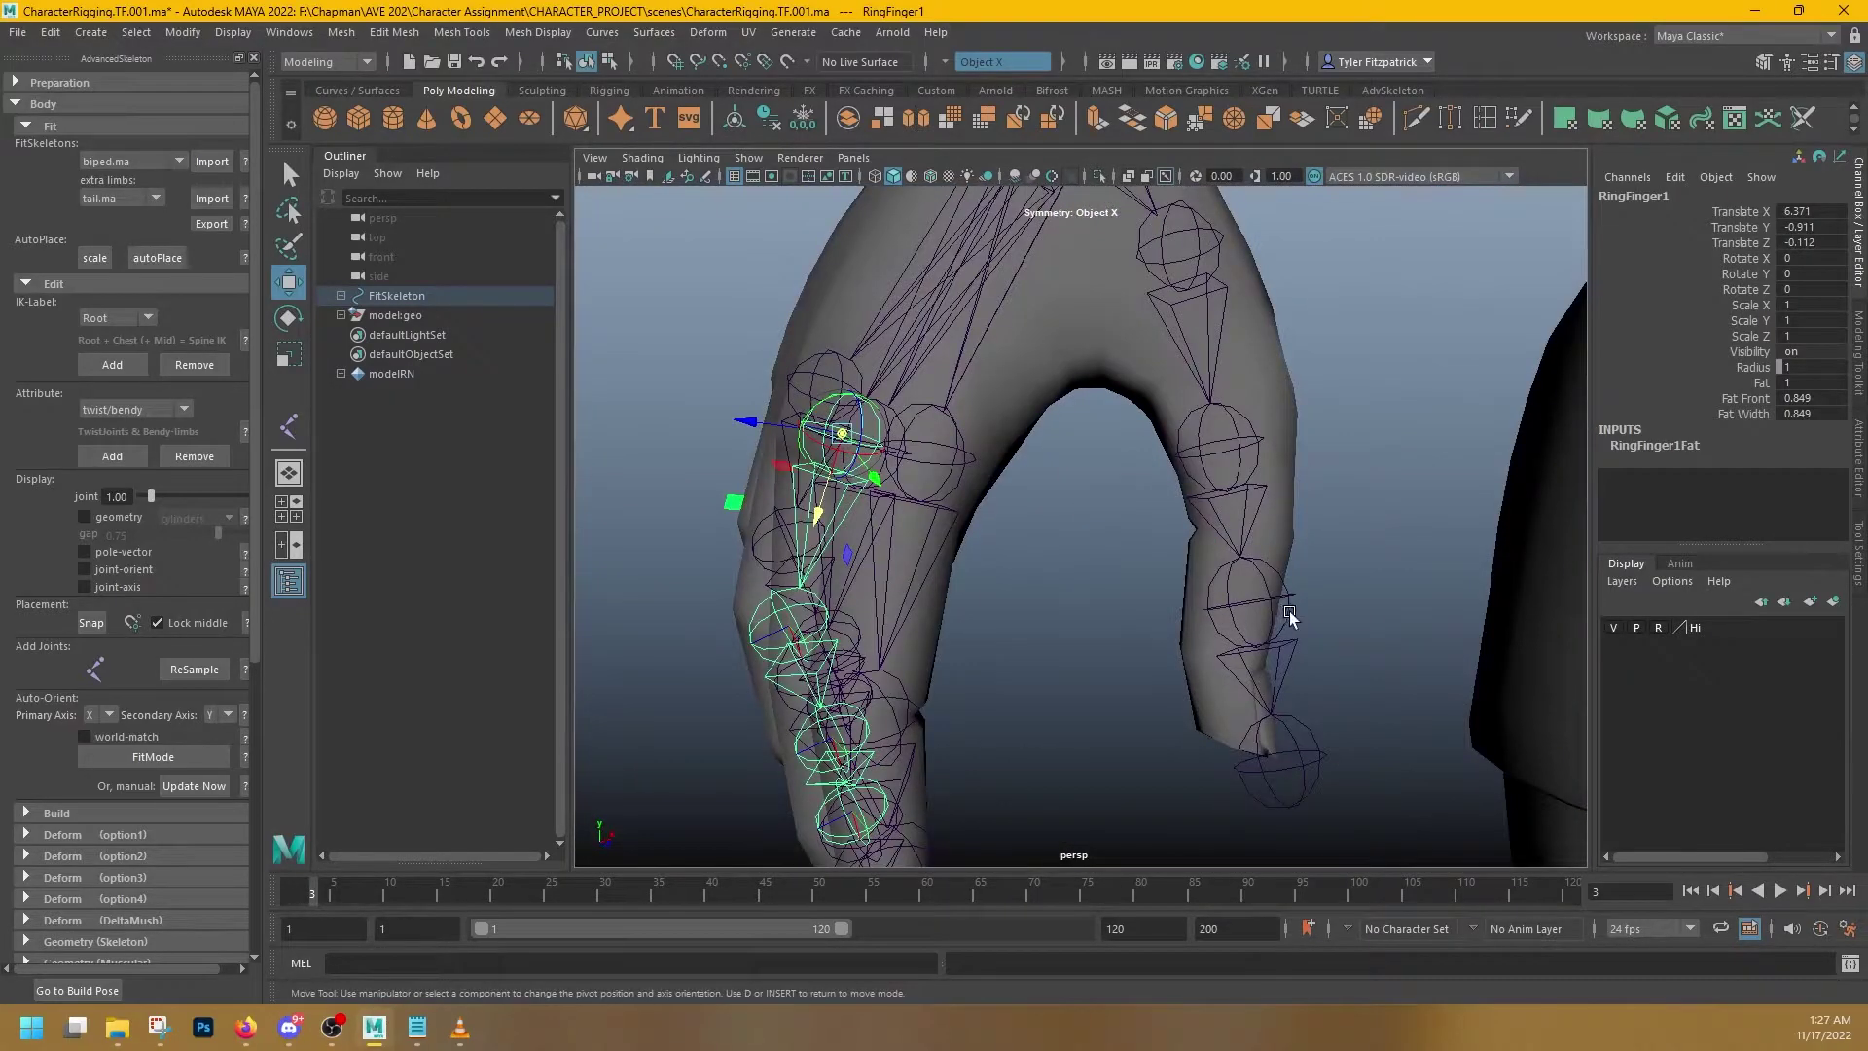
- Try bending the thumb by rotating the ThumbFinger1 joint and undo the rotation
left_click_drag(1325, 525, 1216, 506, "alt")
left_click(1078, 345)
key("e")
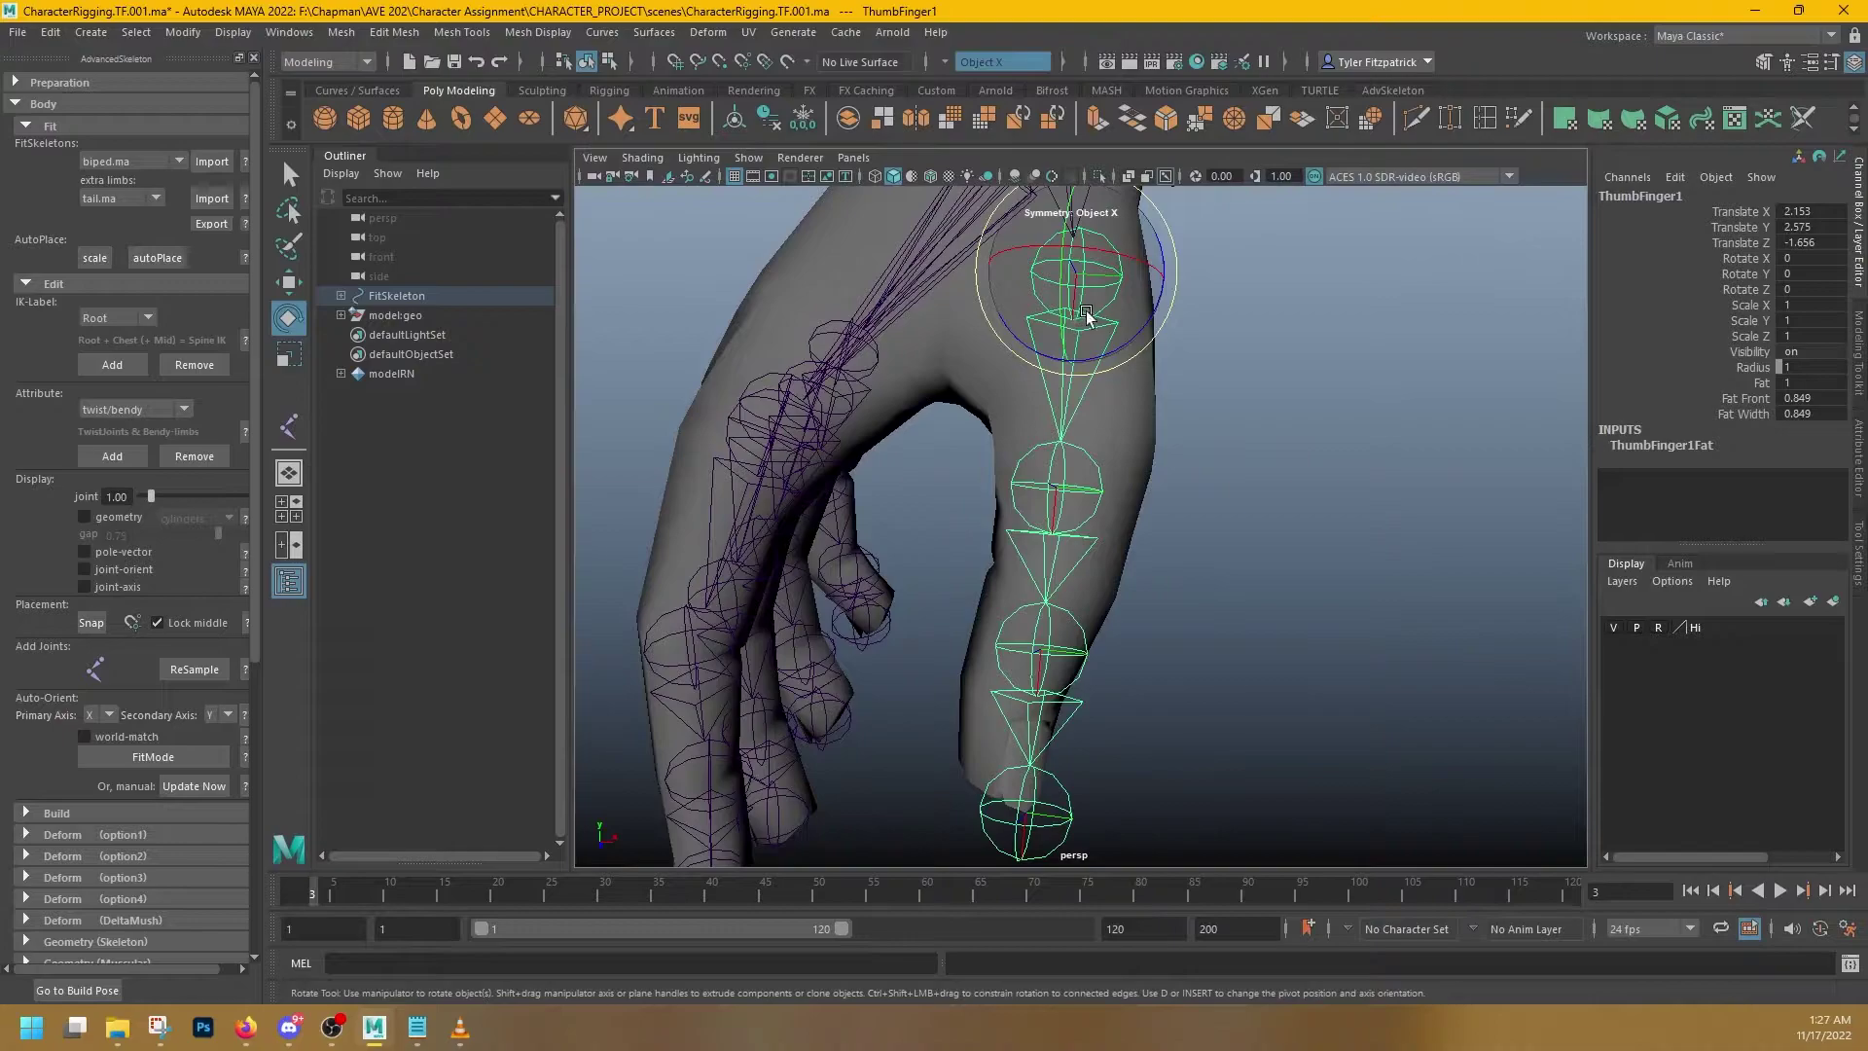
left_click_drag(1072, 316, 1071, 367)
key("ctrl+z")
left_click_drag(1093, 458, 1164, 457, "alt")
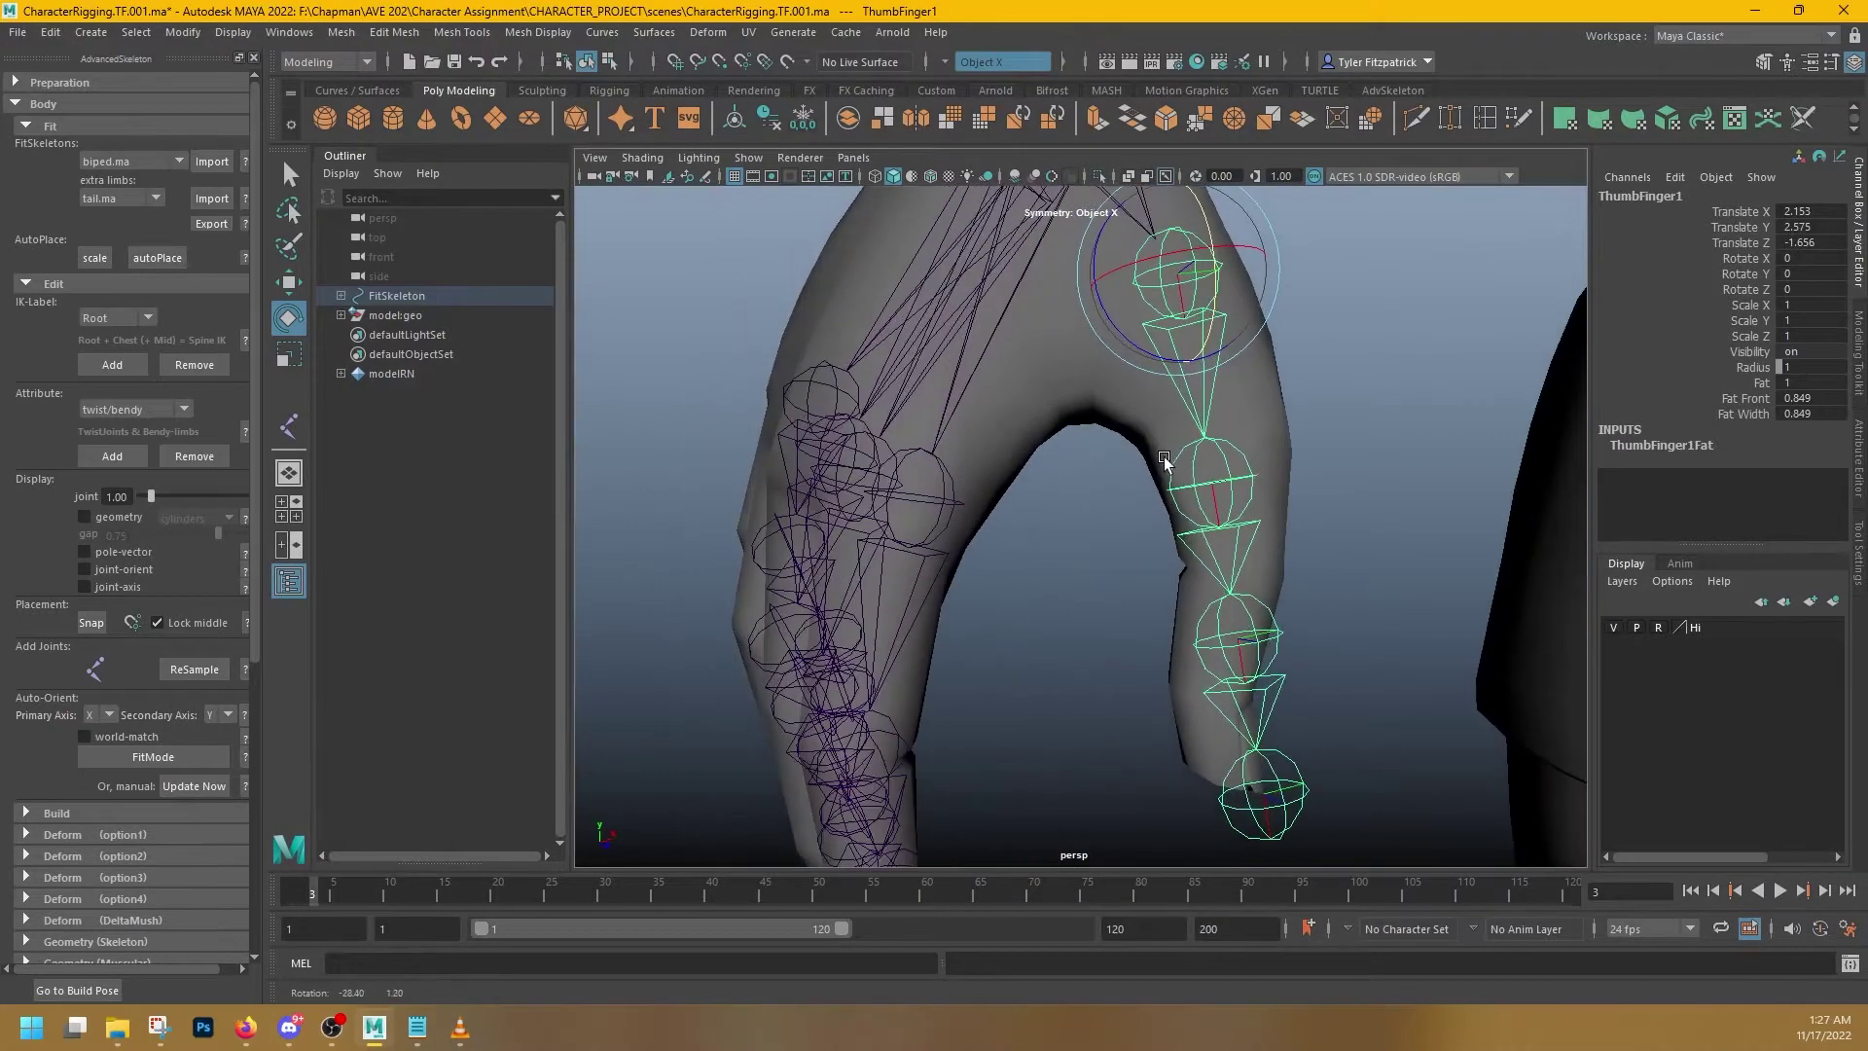
- Move only the ThumbFinger1 joint's pivot up toward the wrist, at Translate X 1.468, Y 2.306 and Z -1.183
left_click(1226, 491)
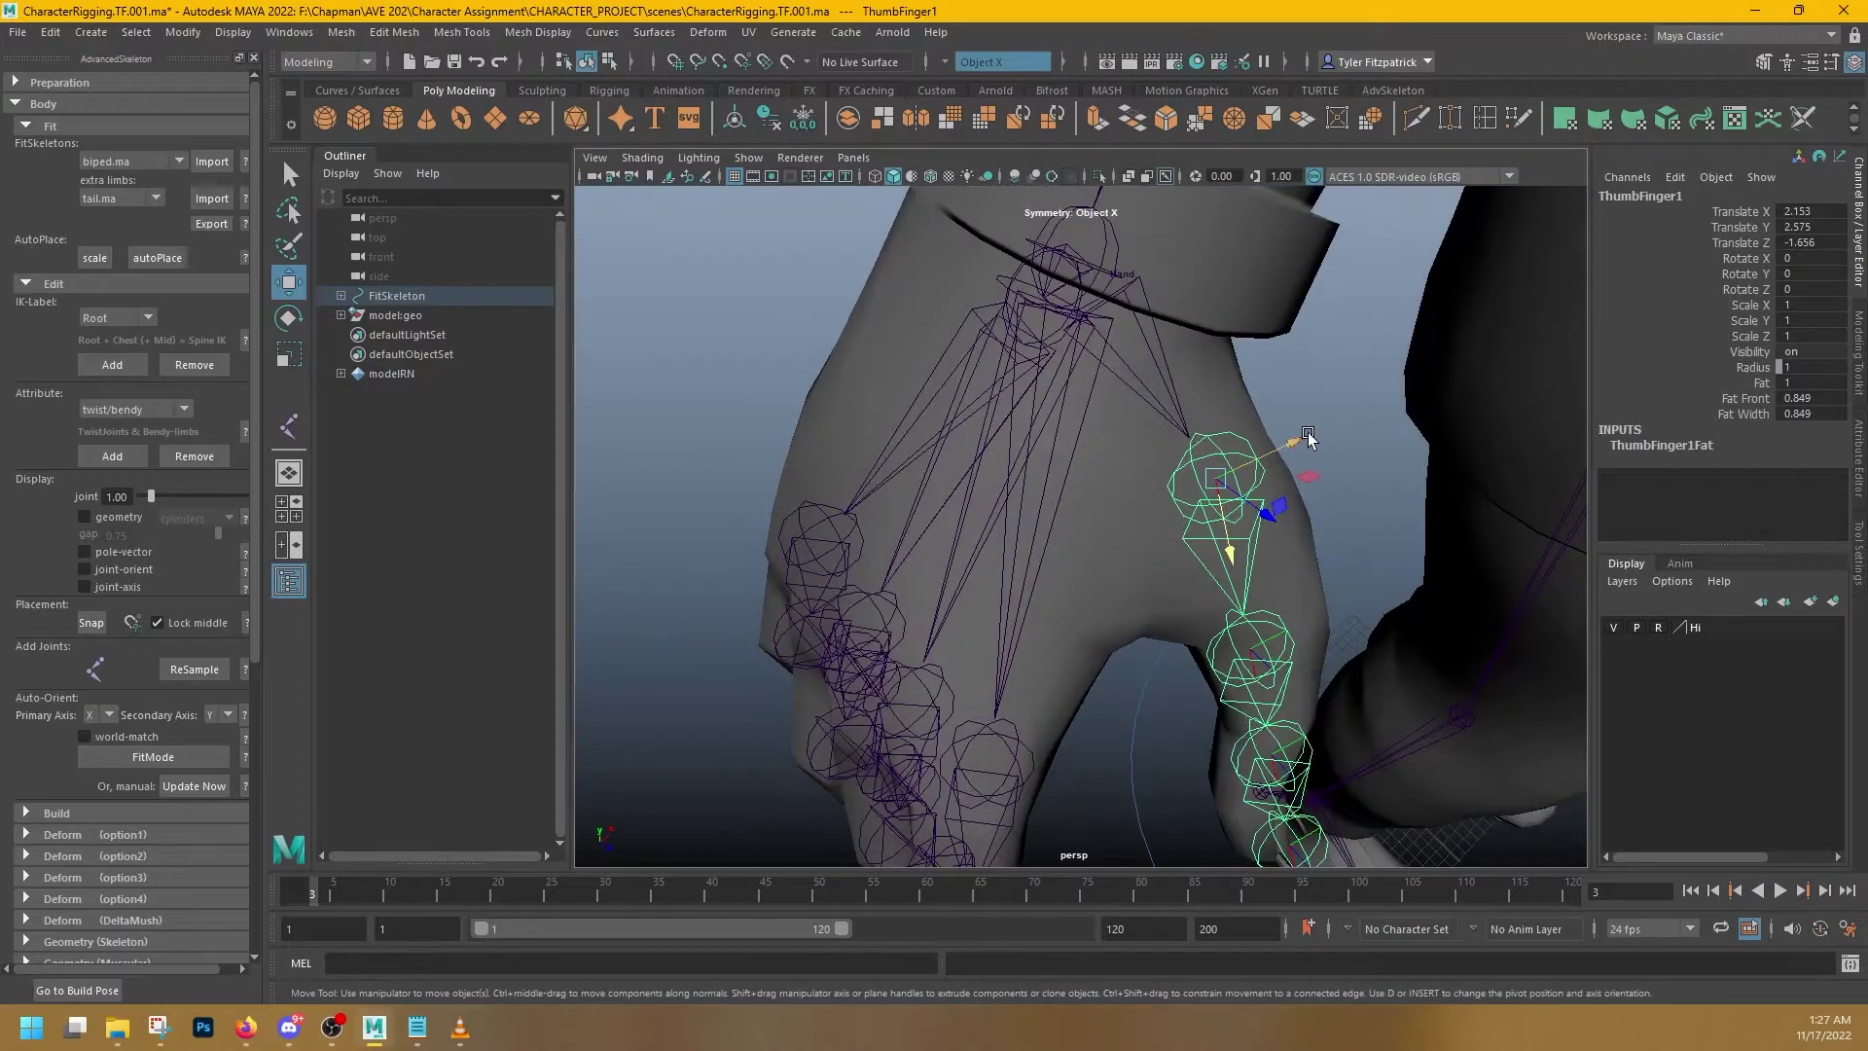
left_click_drag(1310, 438, 1312, 416, "alt")
key("d")
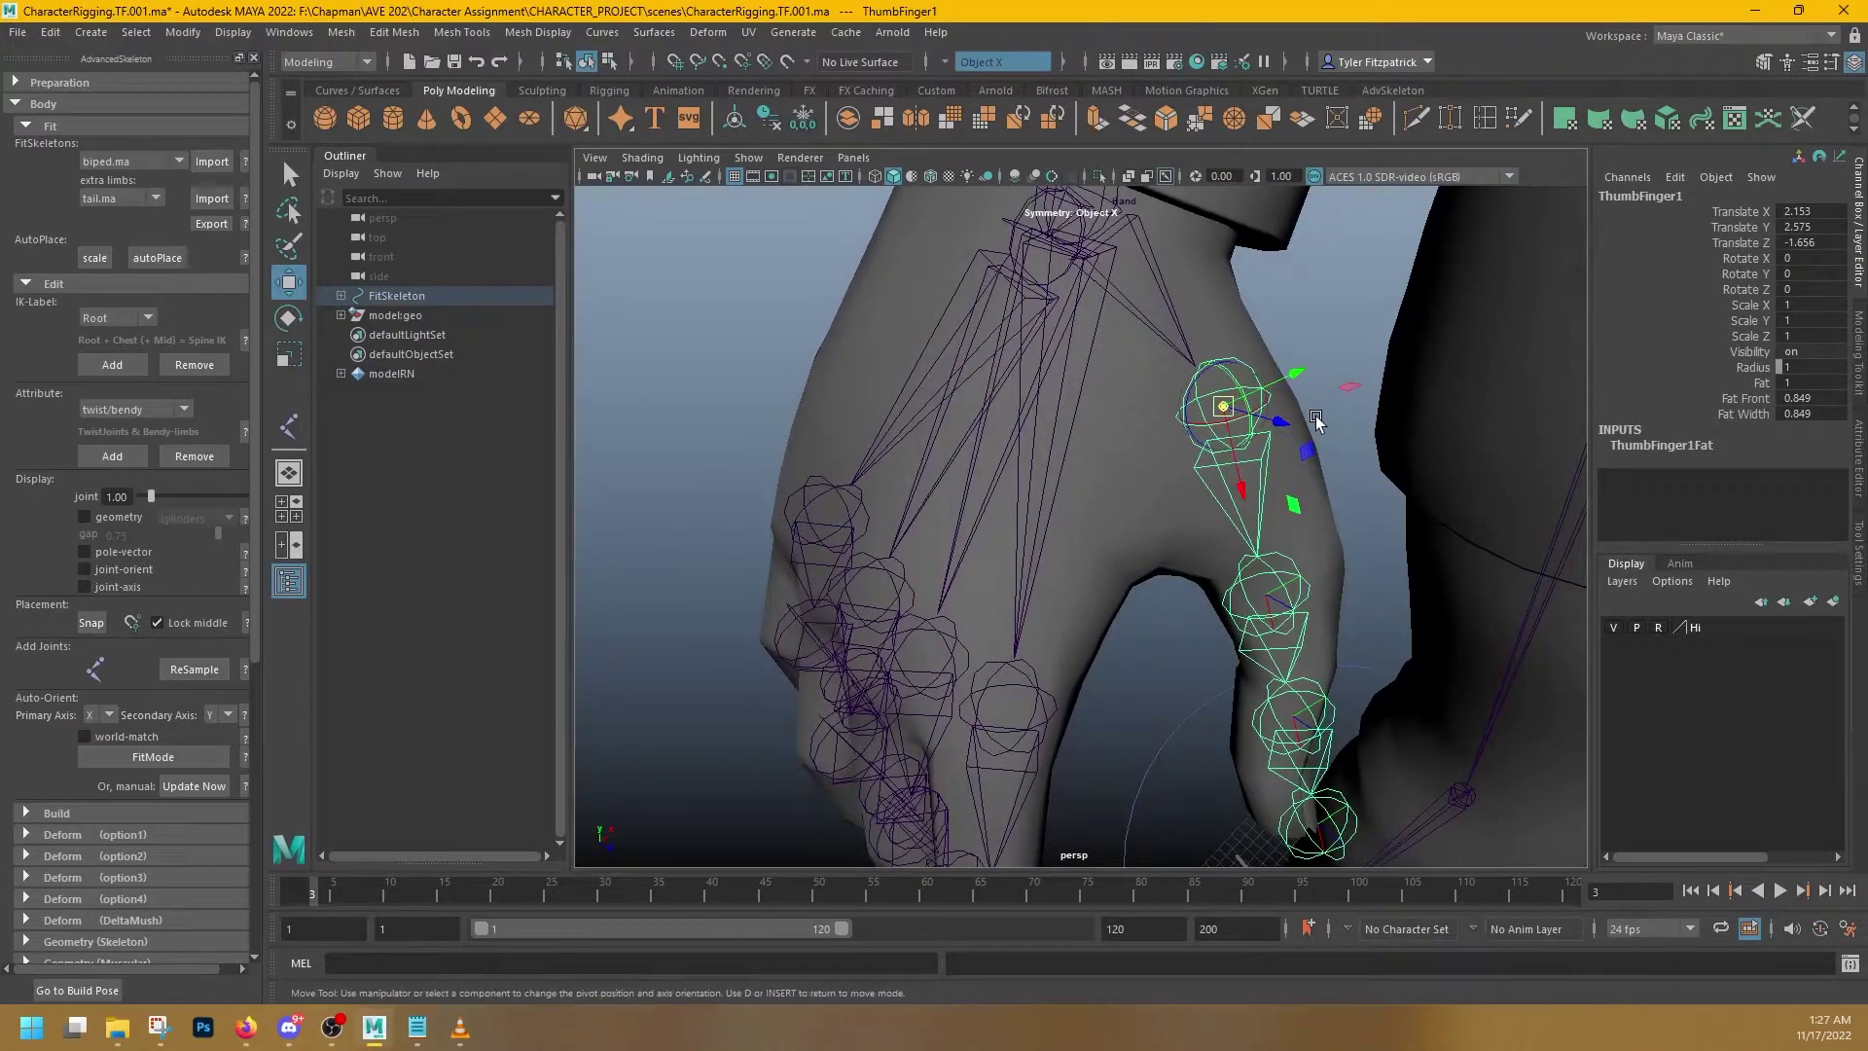
left_click_drag(1272, 479, 1226, 396, "alt")
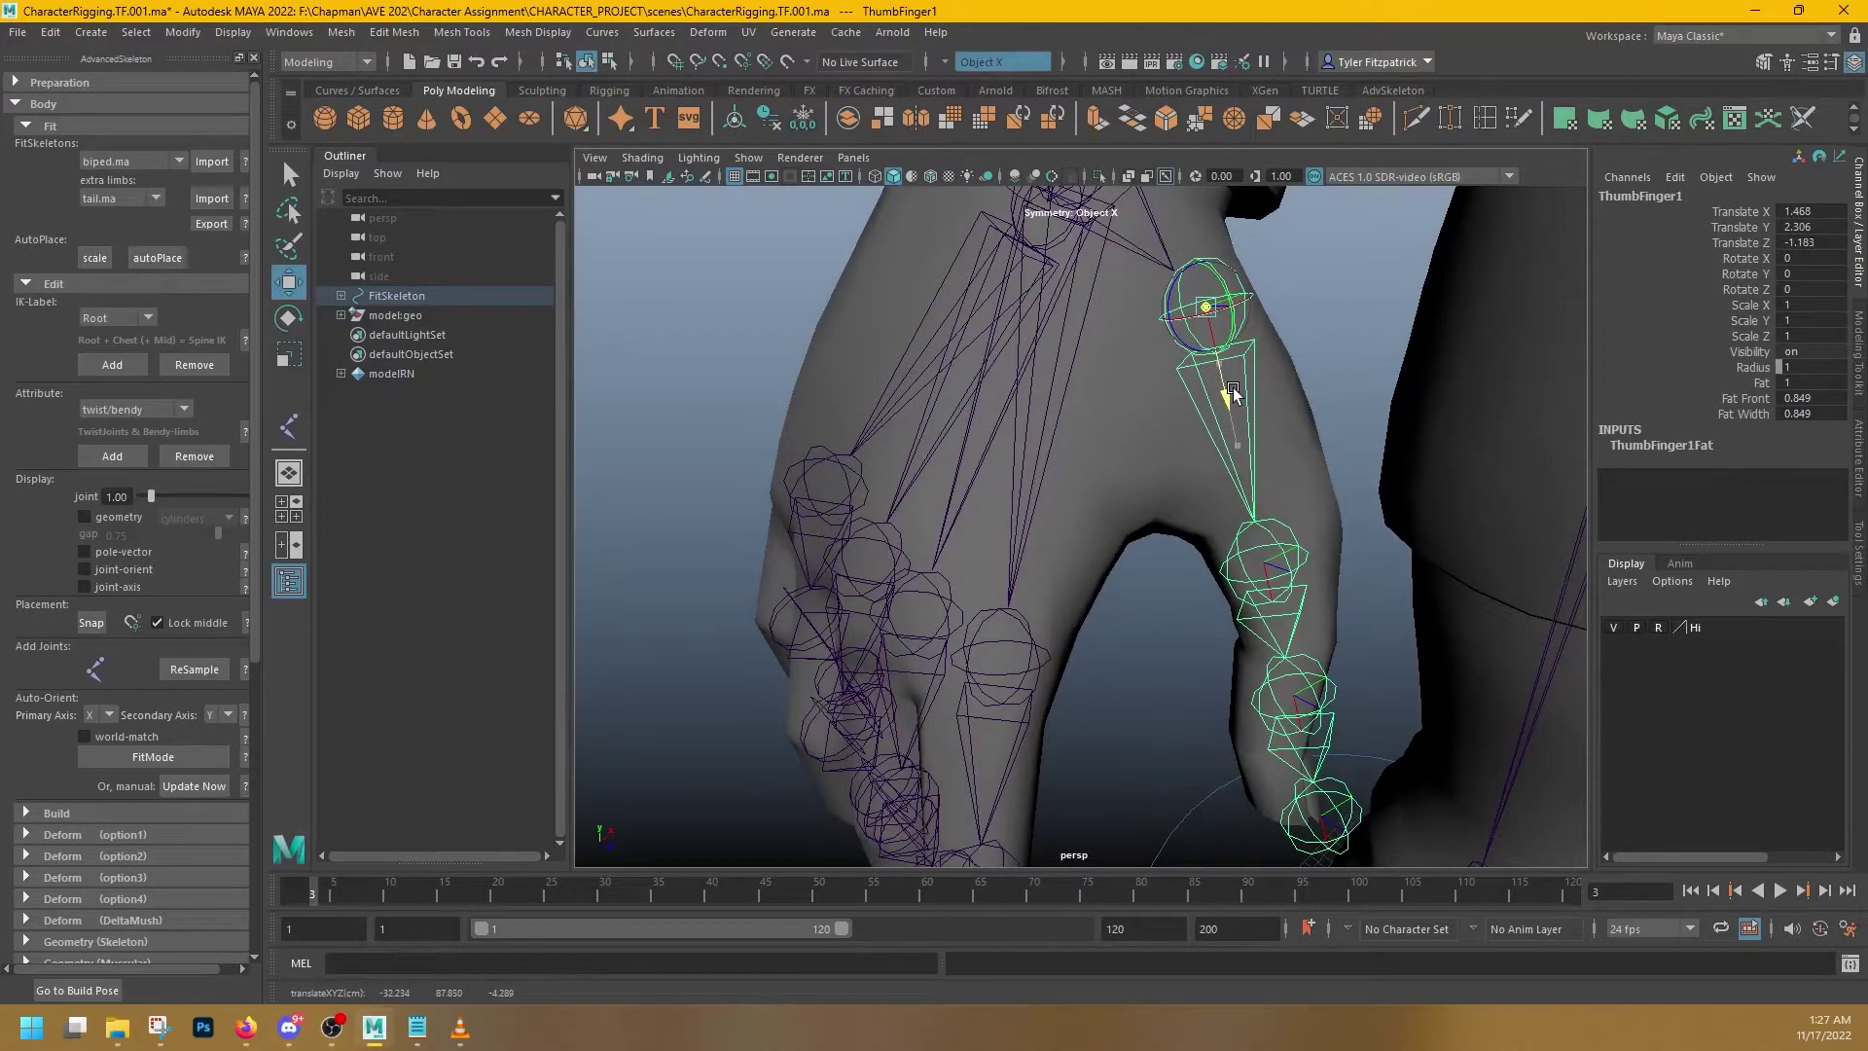
- Move only the ThumbFinger2 joint's pivot up the thumb to Translate X 3.274
left_click(1285, 563)
left_click_drag(1285, 564, 1283, 555, "alt")
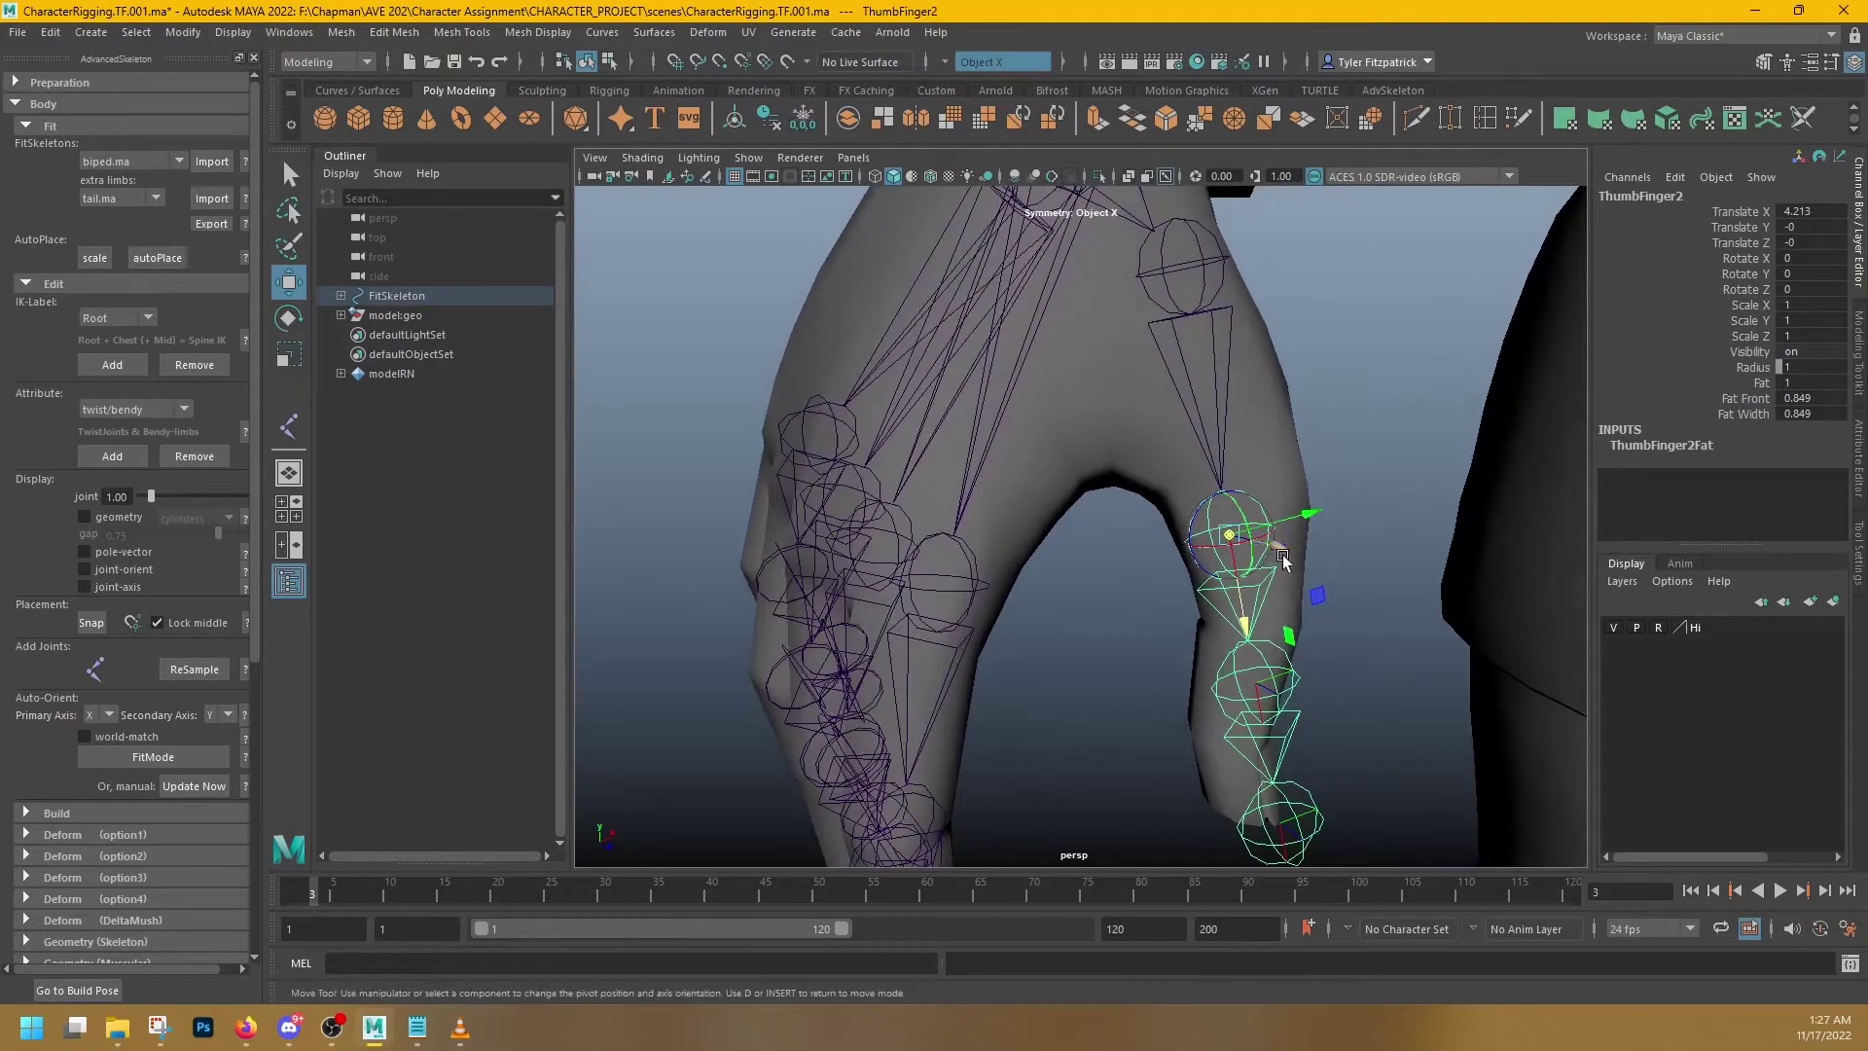
left_click_drag(1253, 623, 1181, 603)
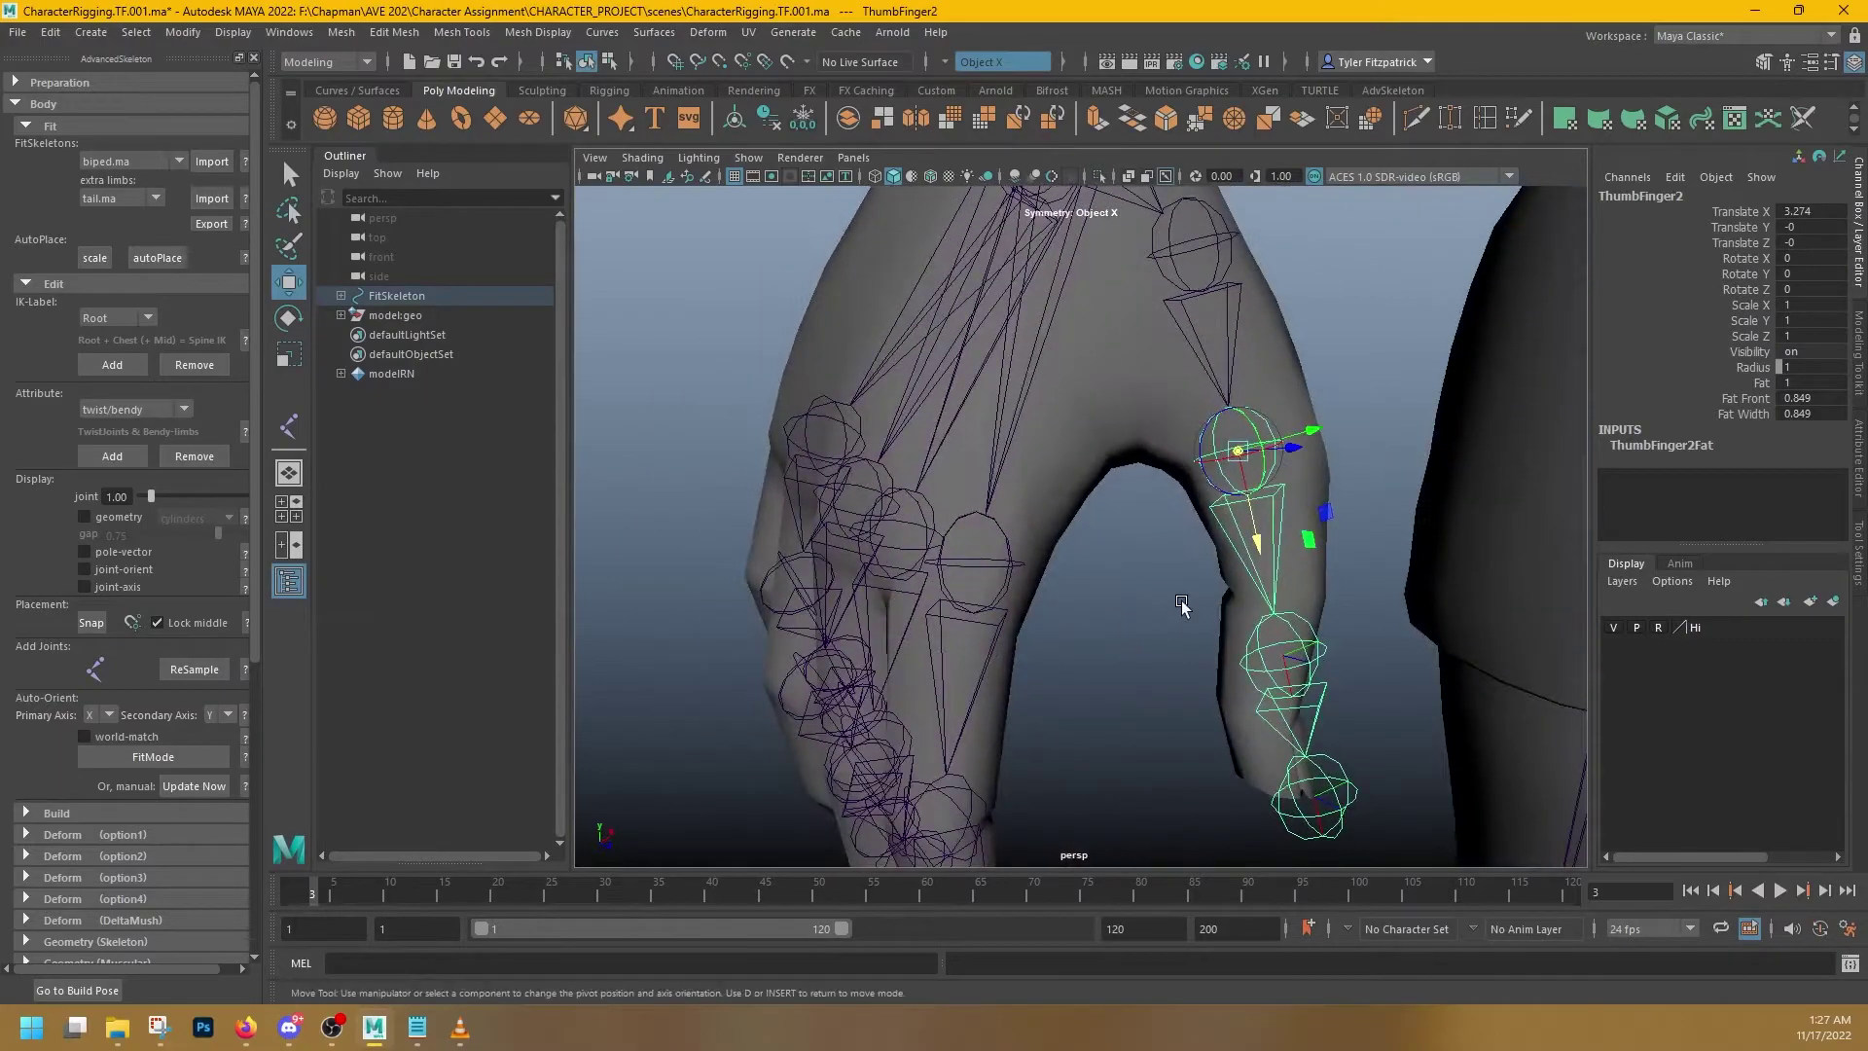
- Try shifting the ThumbFinger2 and ThumbFinger3 joint pivots sideways toward the thumb's outer edge and undo the moves
left_click_drag(1314, 429, 1352, 467)
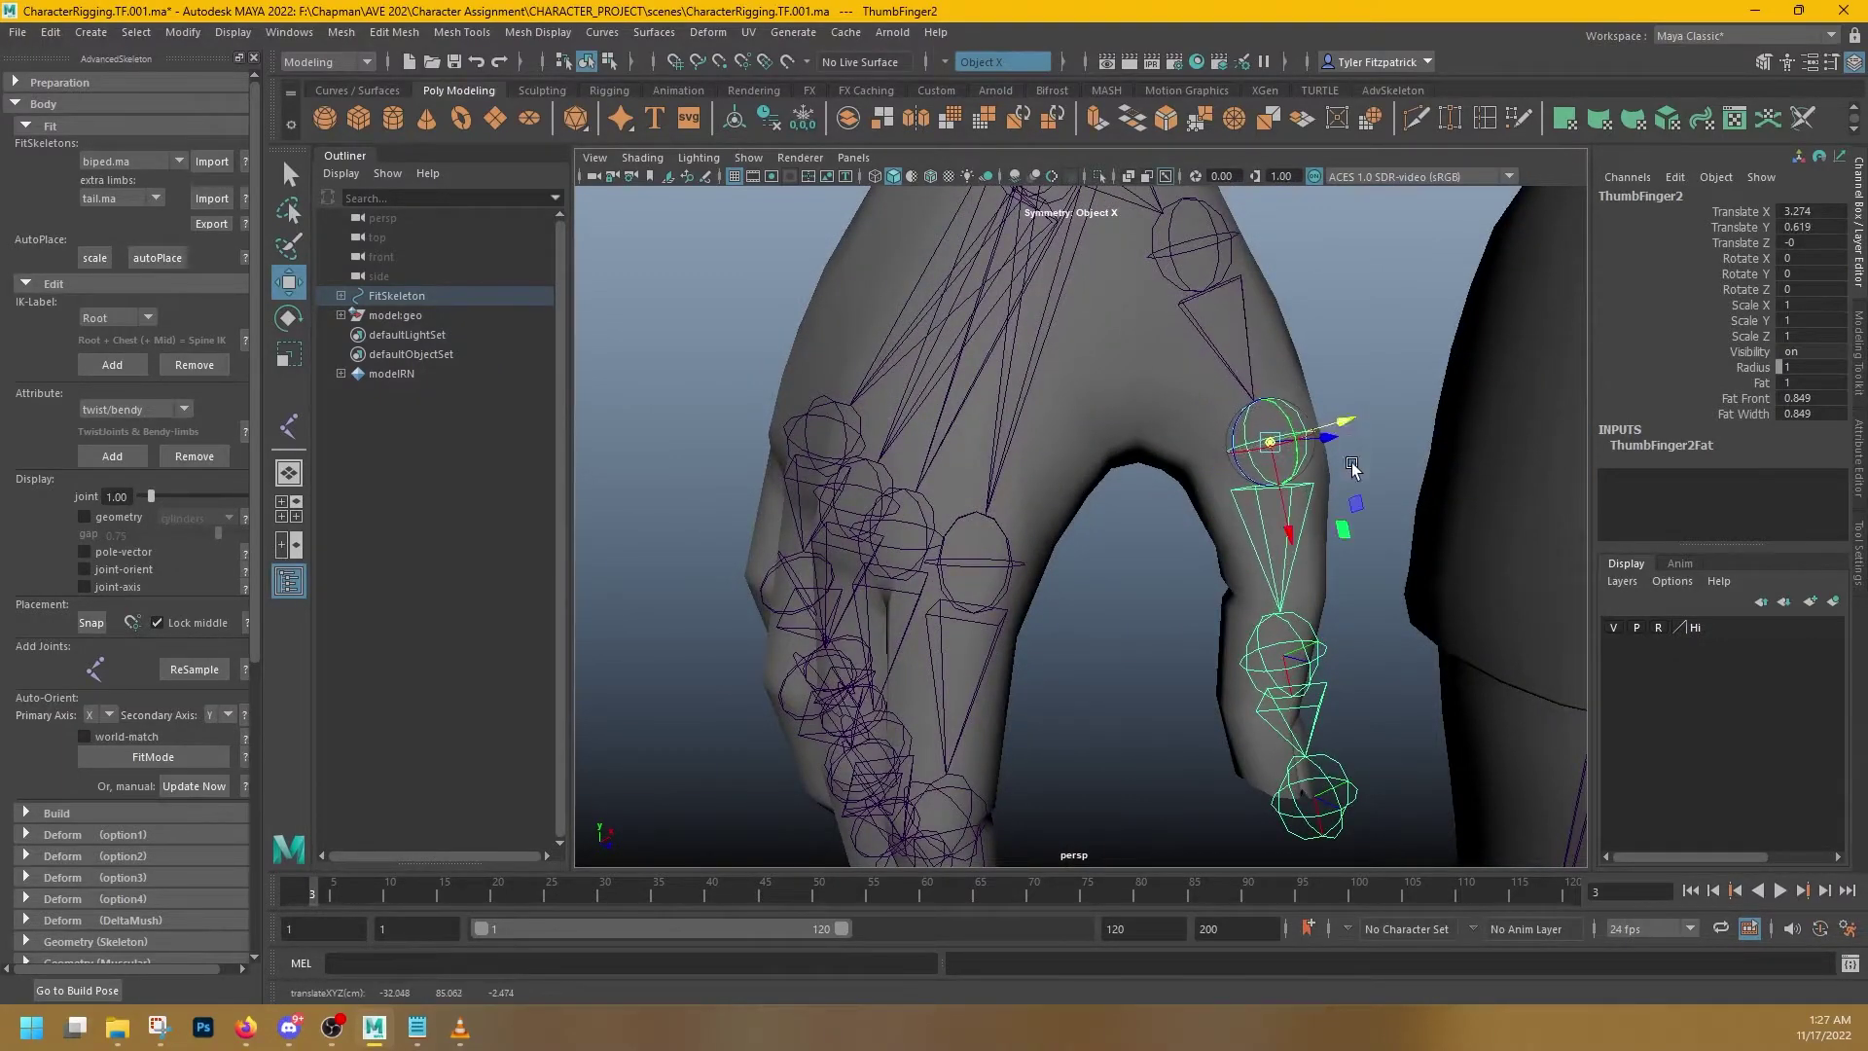
left_click(1313, 659)
left_click_drag(1361, 626, 1386, 625)
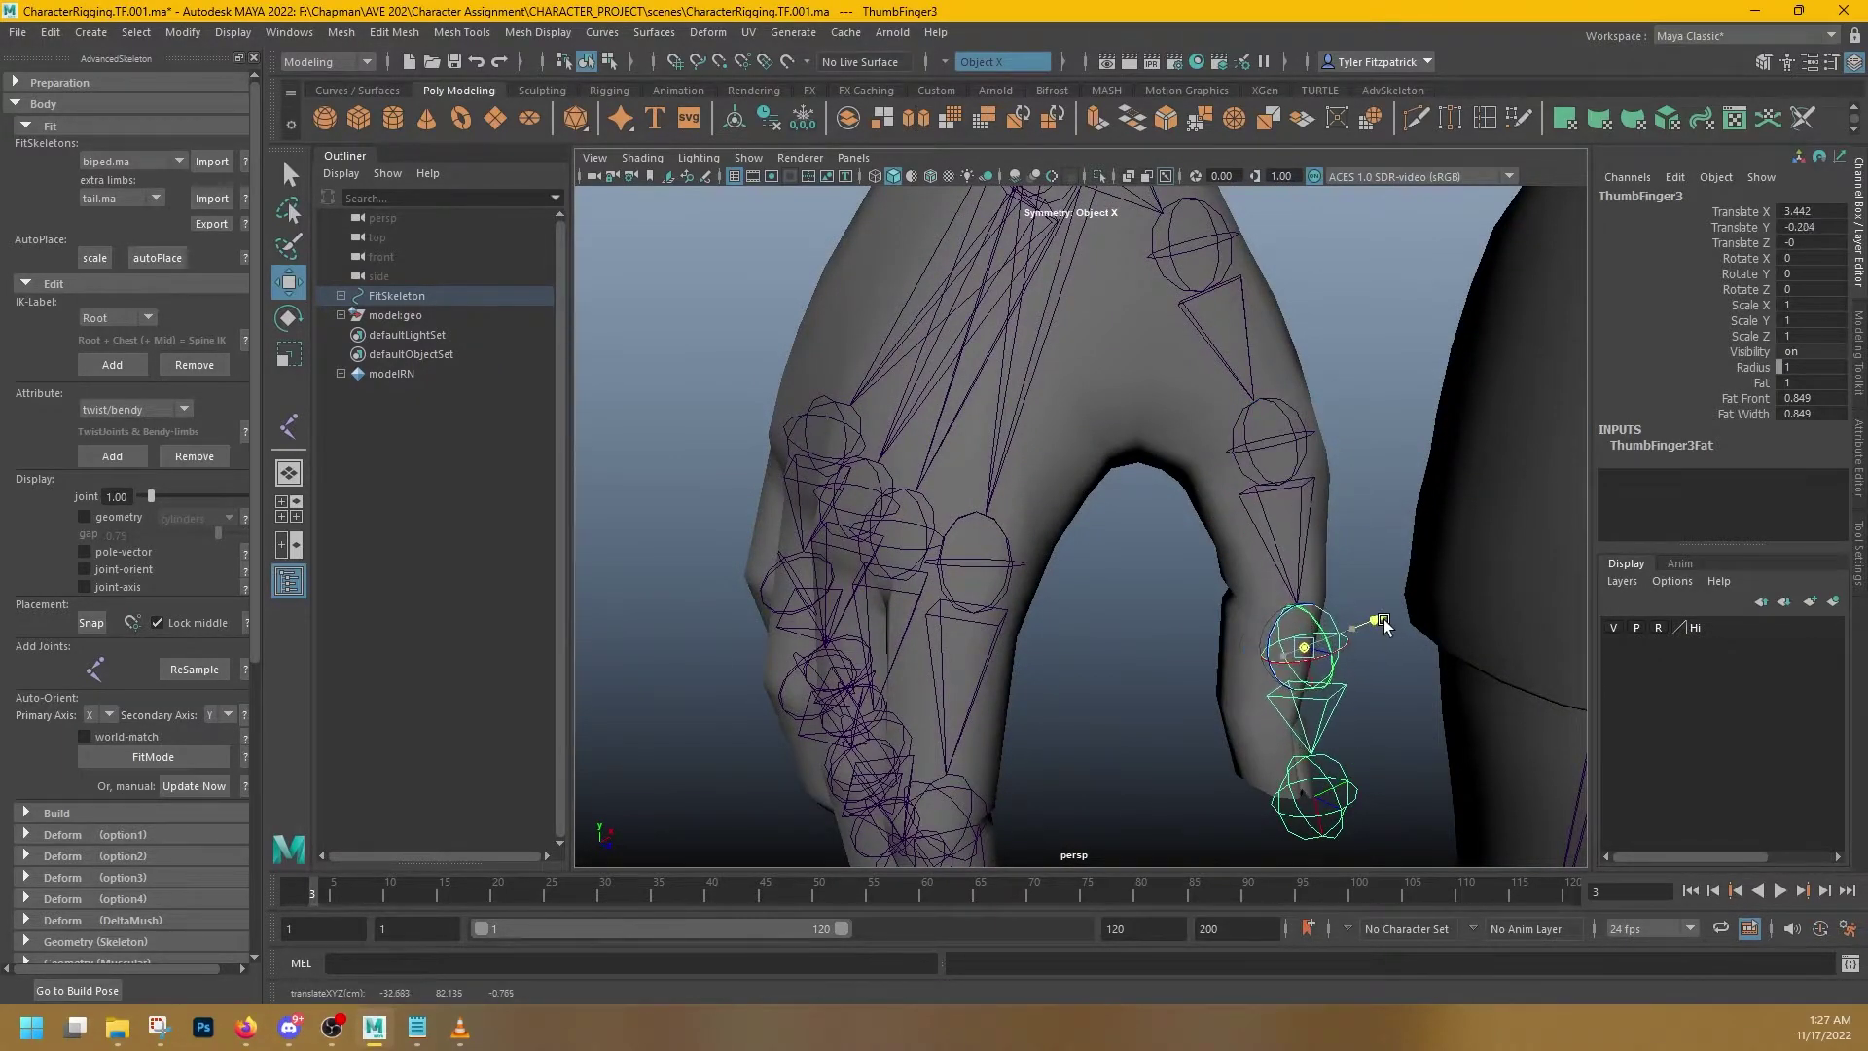
key("ctrl+z")
key("ctrl+z")
key("ctrl+z")
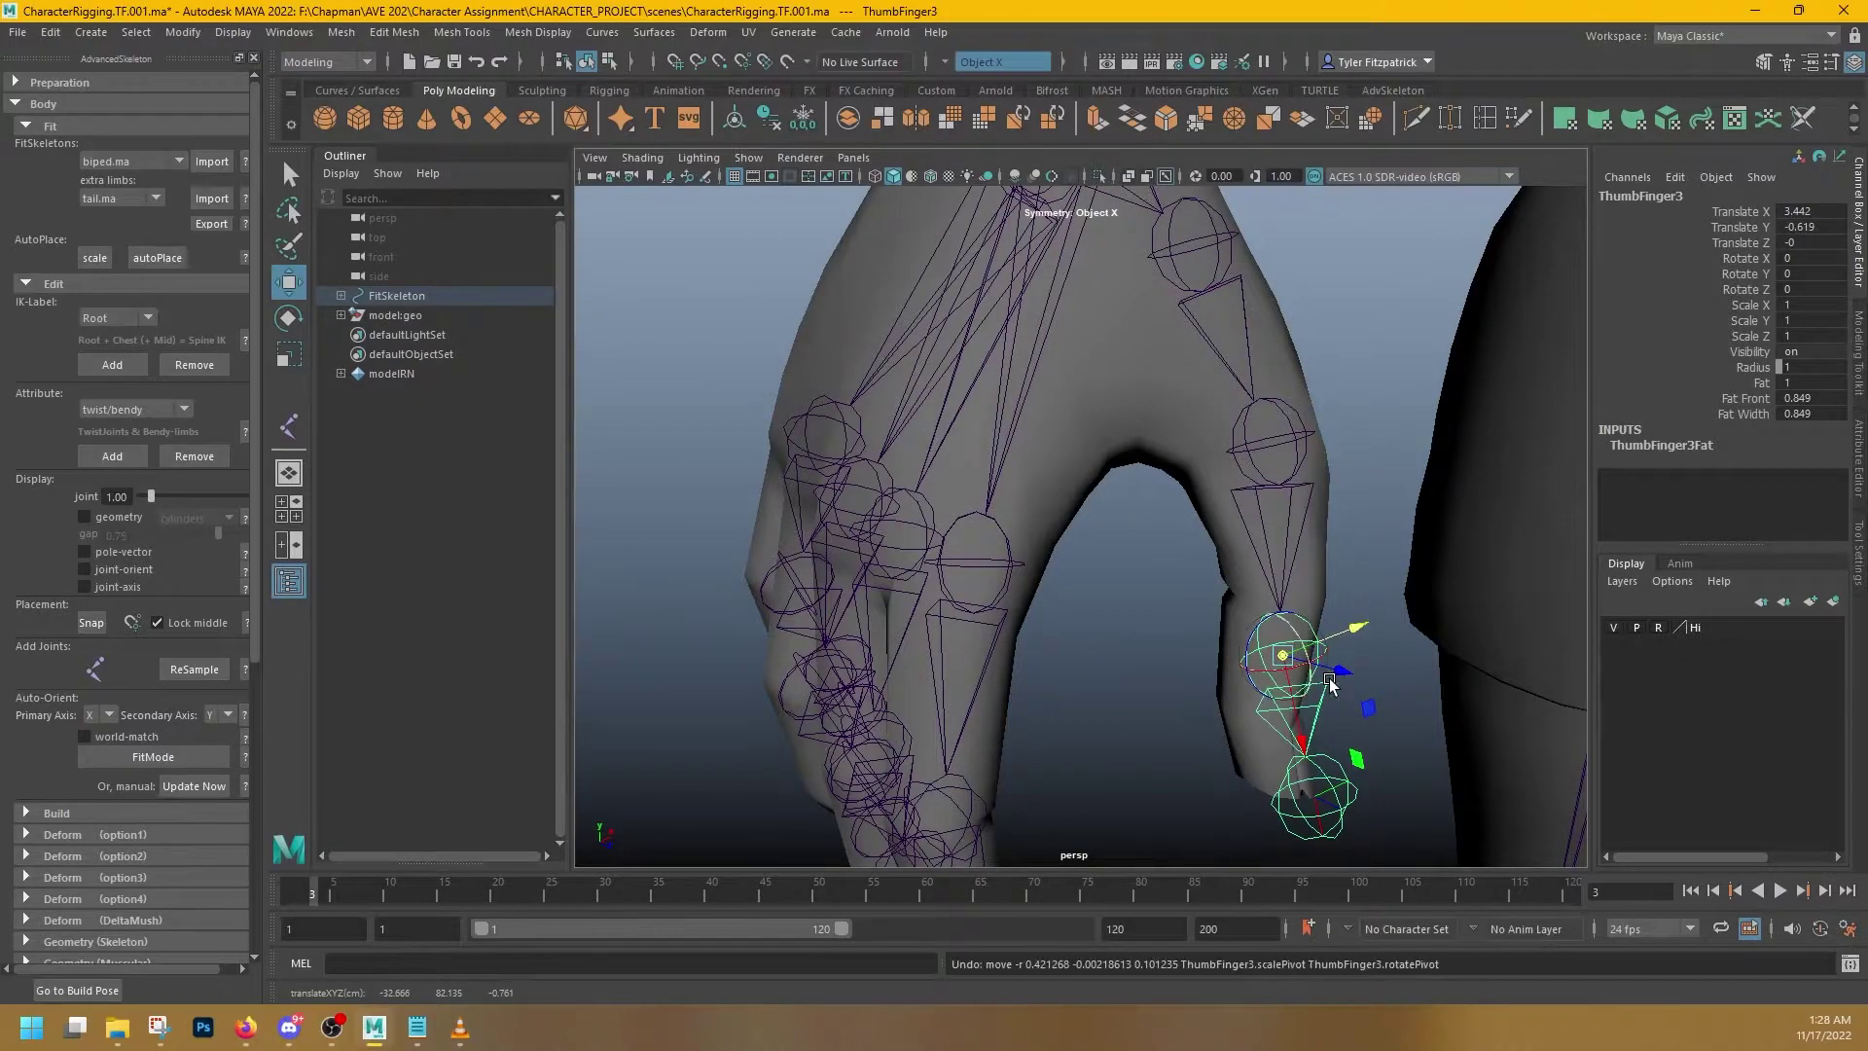
- Shift the ThumbFinger2 joint with its child joints to Translate Y 0.391 and rotate it to -7.098 about Z
left_click_drag(1311, 529, 1239, 483, "alt")
scroll(1213, 428, "up", 3)
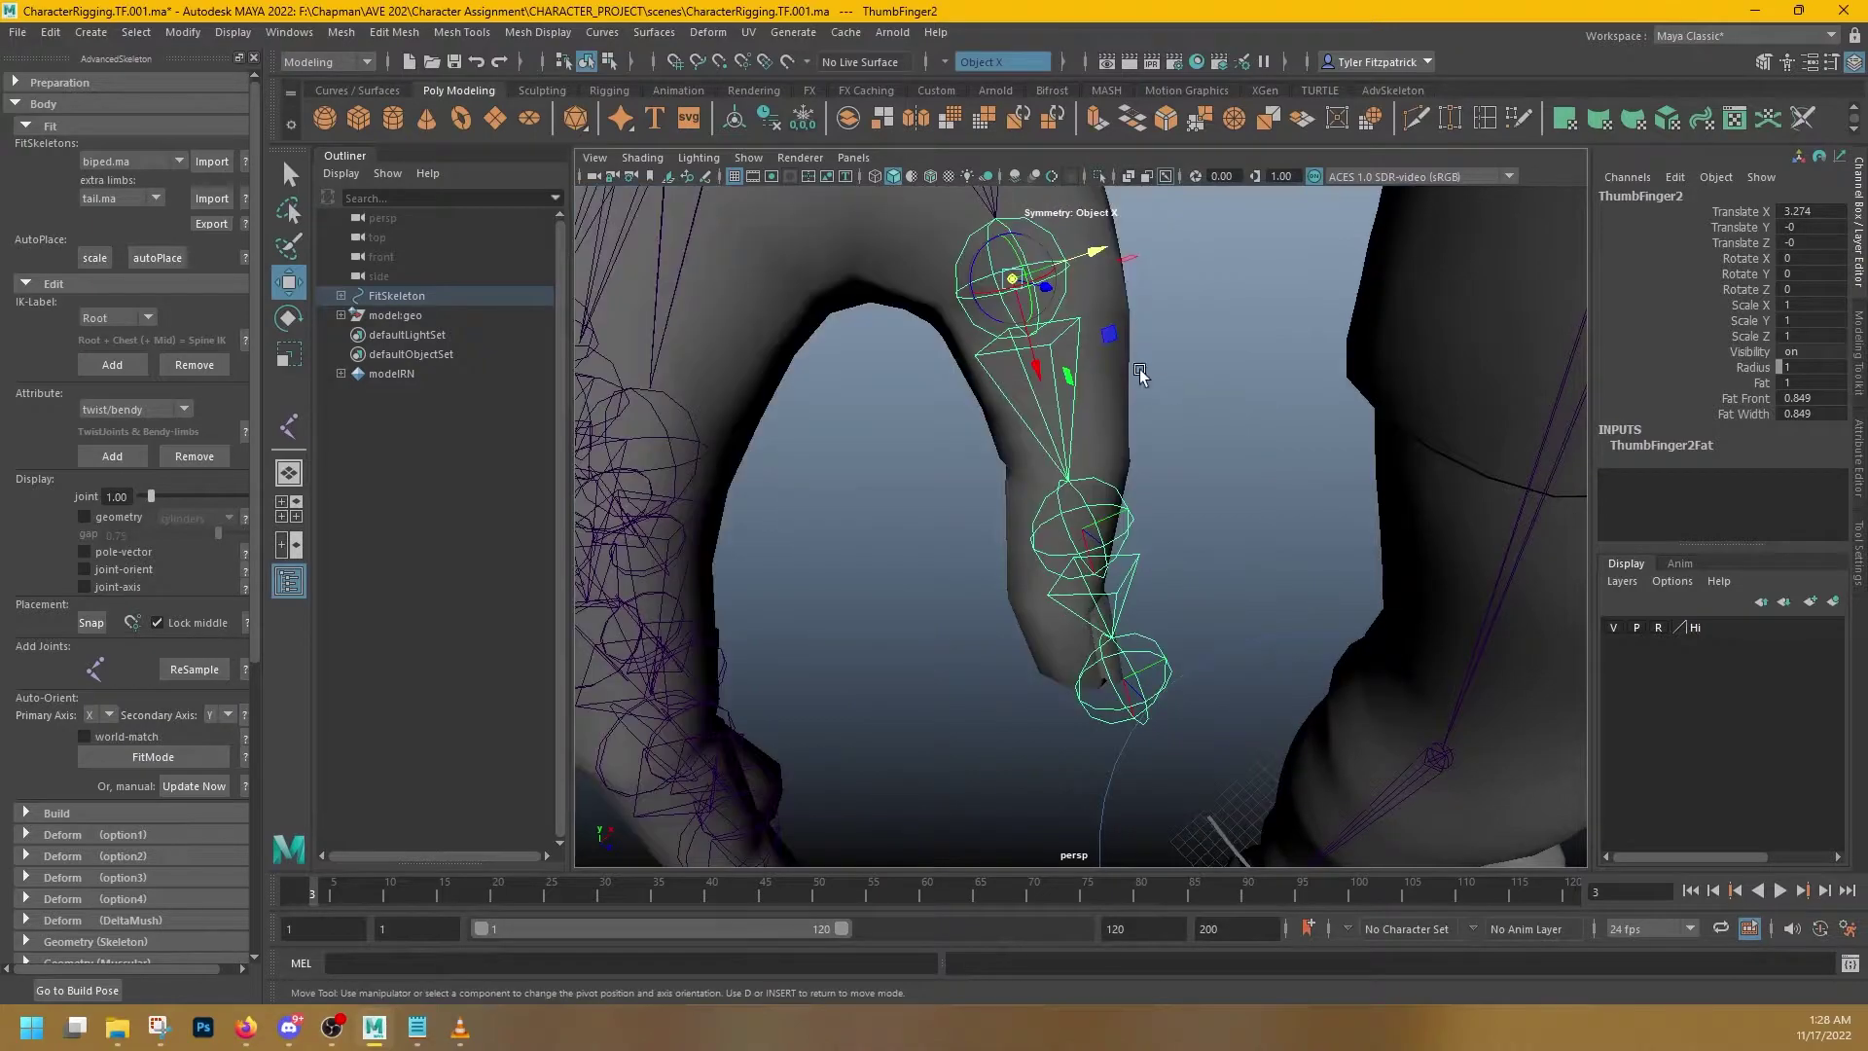
scroll(1143, 374, "down", 3)
left_click_drag(1120, 354, 1136, 350)
key("e")
left_click_drag(1007, 404, 1009, 334)
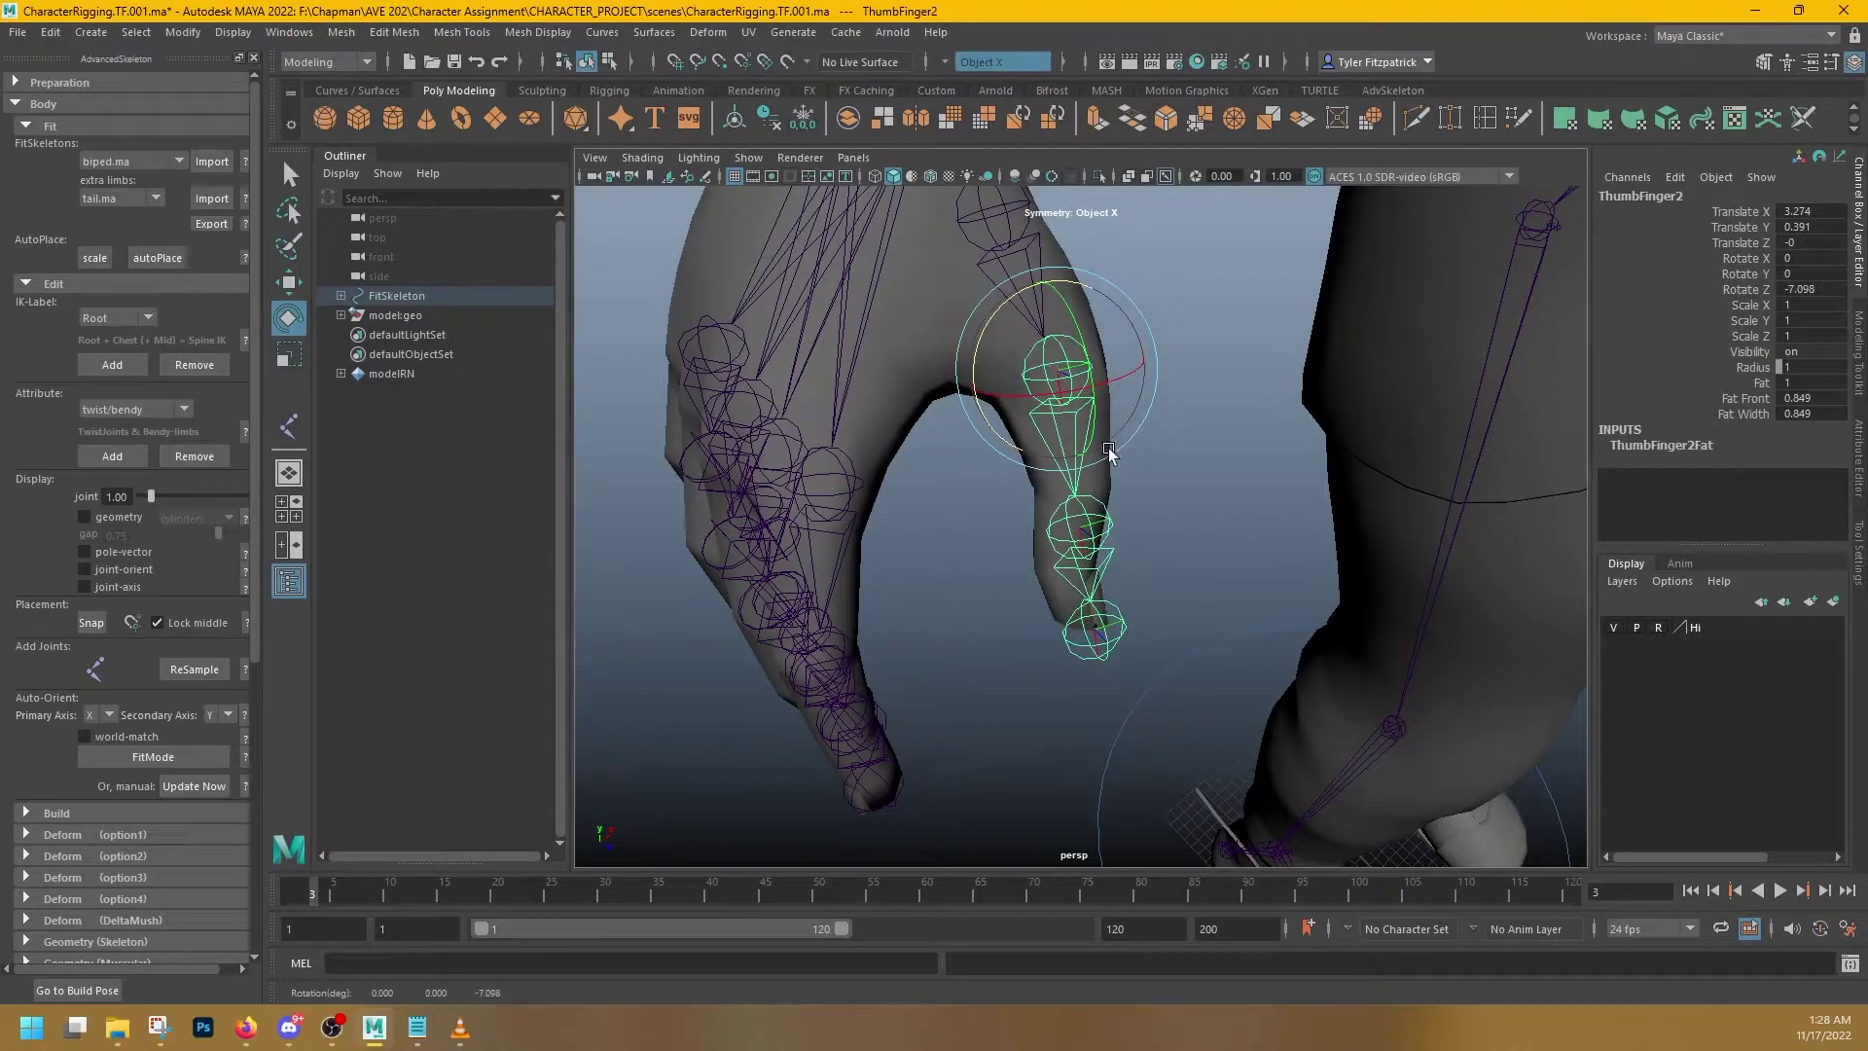
- Move only the ThumbFinger3 joint's pivot up the thumb to Translate X 2.725
left_click(1090, 535)
left_click_drag(1101, 550, 1120, 516, "alt")
key("w")
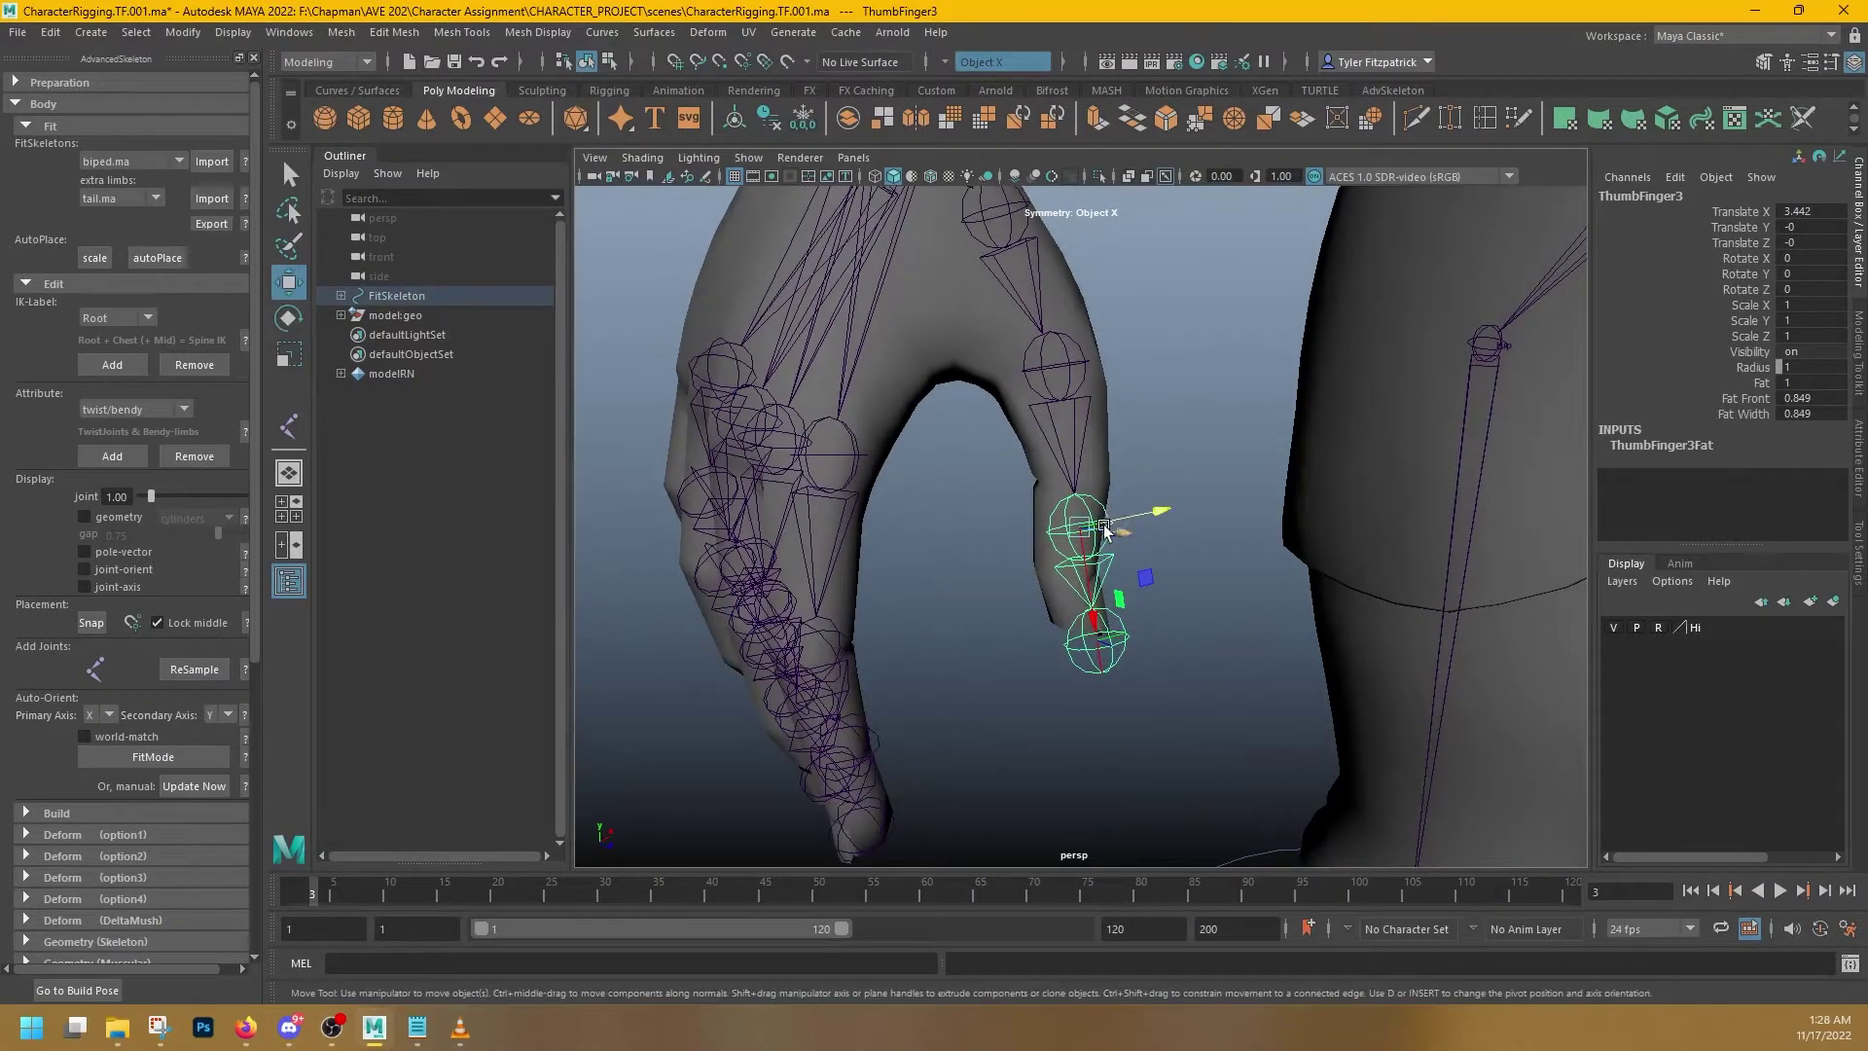
right_click_drag(1093, 628, 1161, 525, "alt")
key("d")
left_click_drag(1086, 556, 1077, 503)
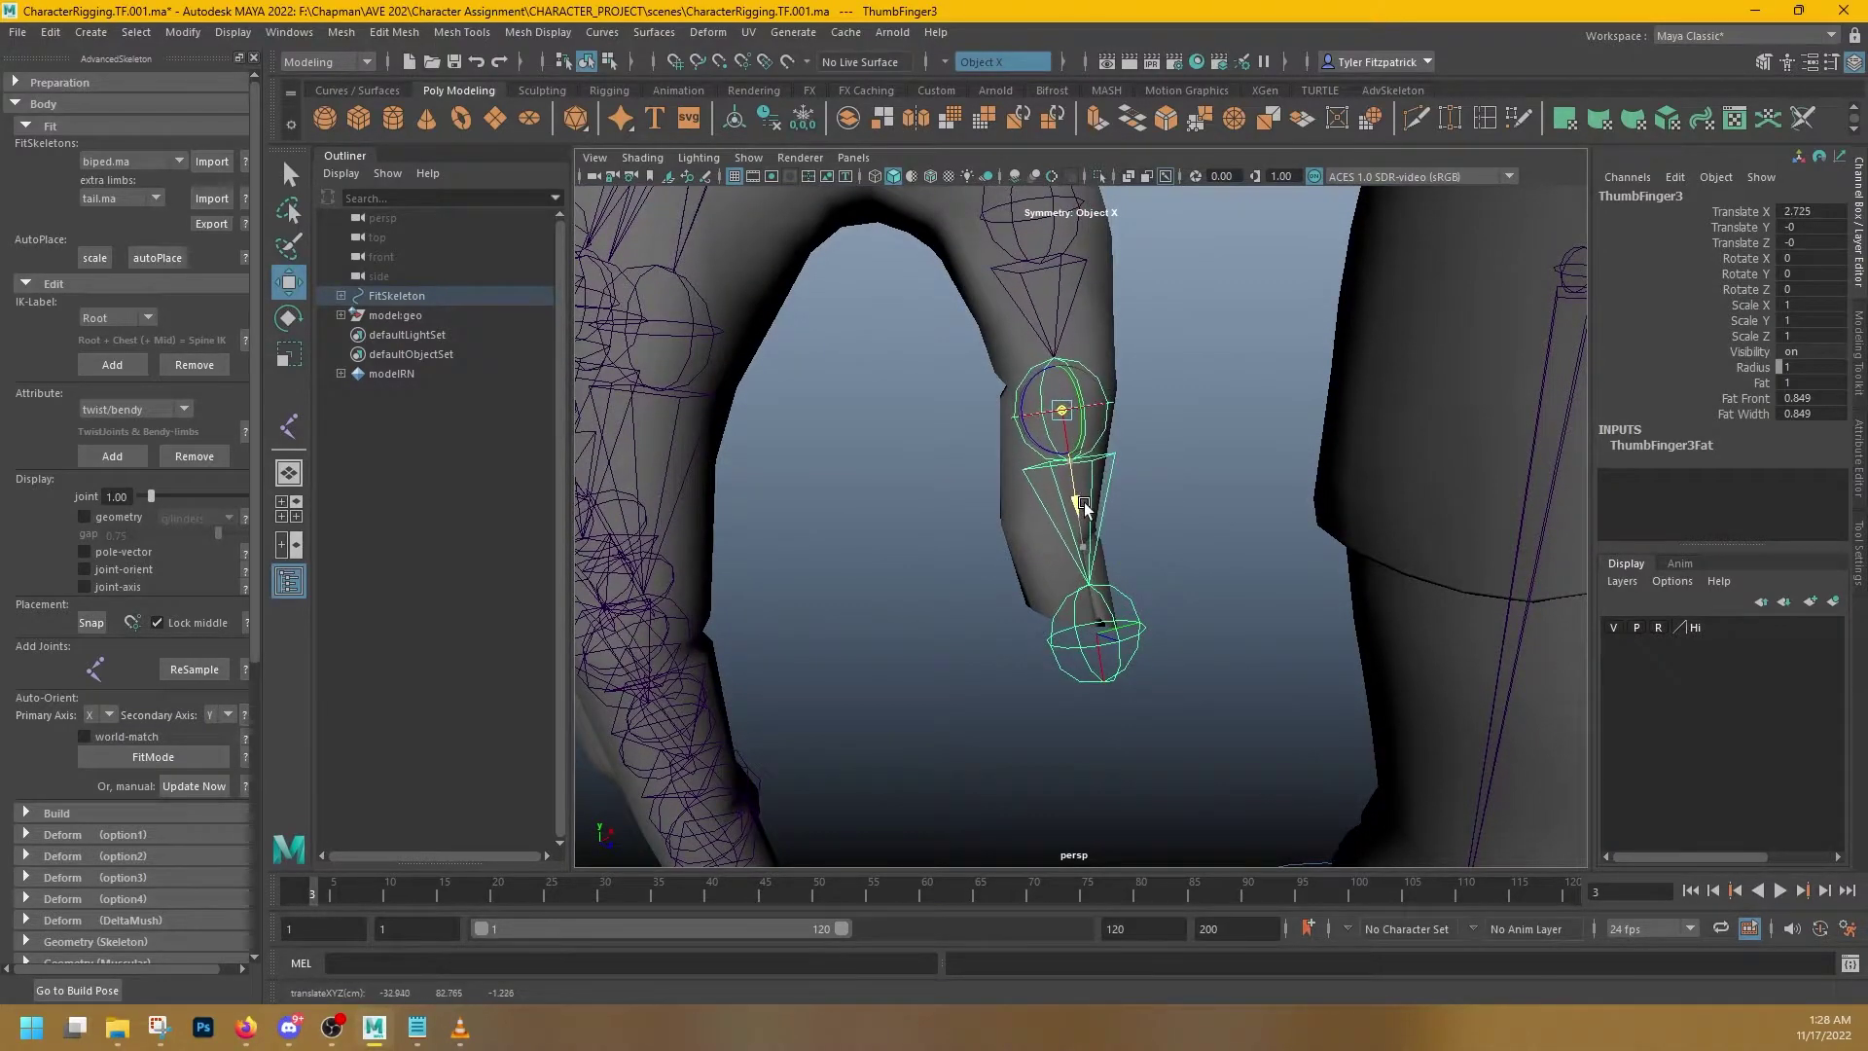
middle_click_drag(1107, 380, 1125, 569, "alt")
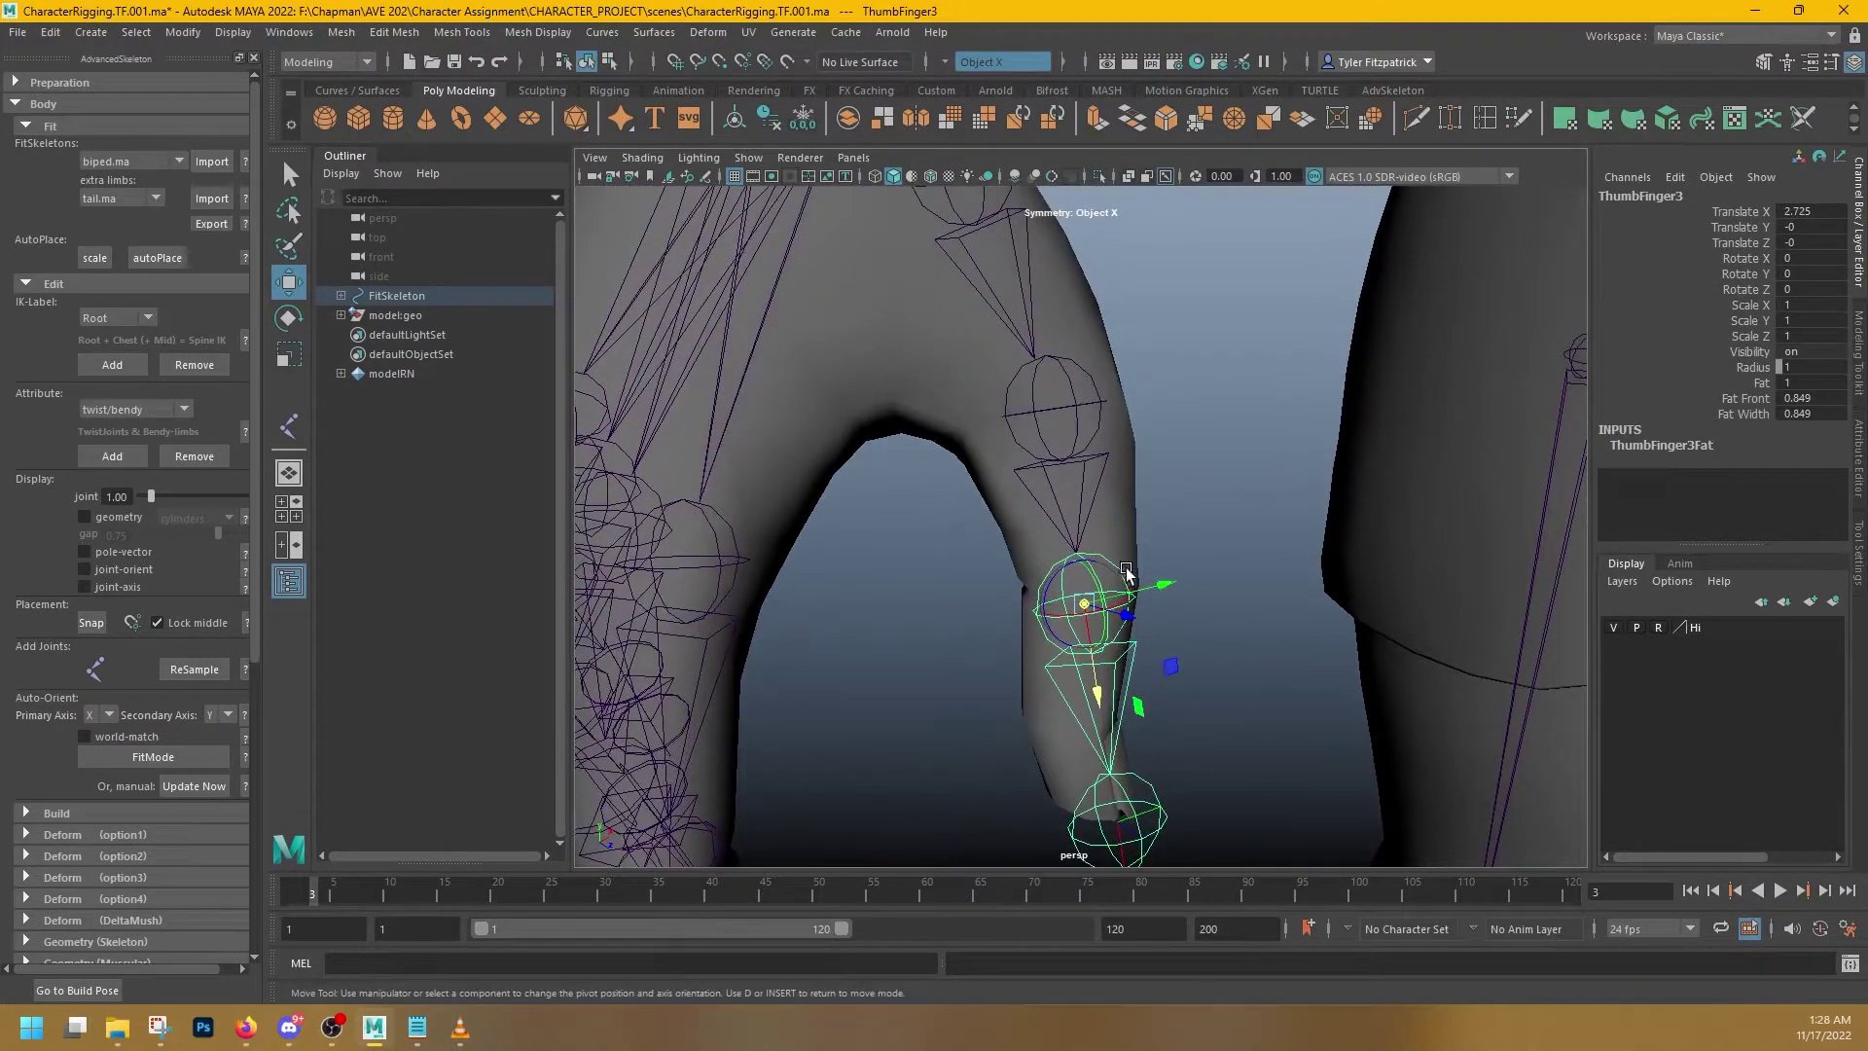
left_click_drag(1182, 552, 1173, 623, "alt")
middle_click_drag(1176, 633, 1166, 512, "alt")
left_click(1093, 709)
left_click_drag(1095, 788, 1158, 464)
left_click(1092, 461)
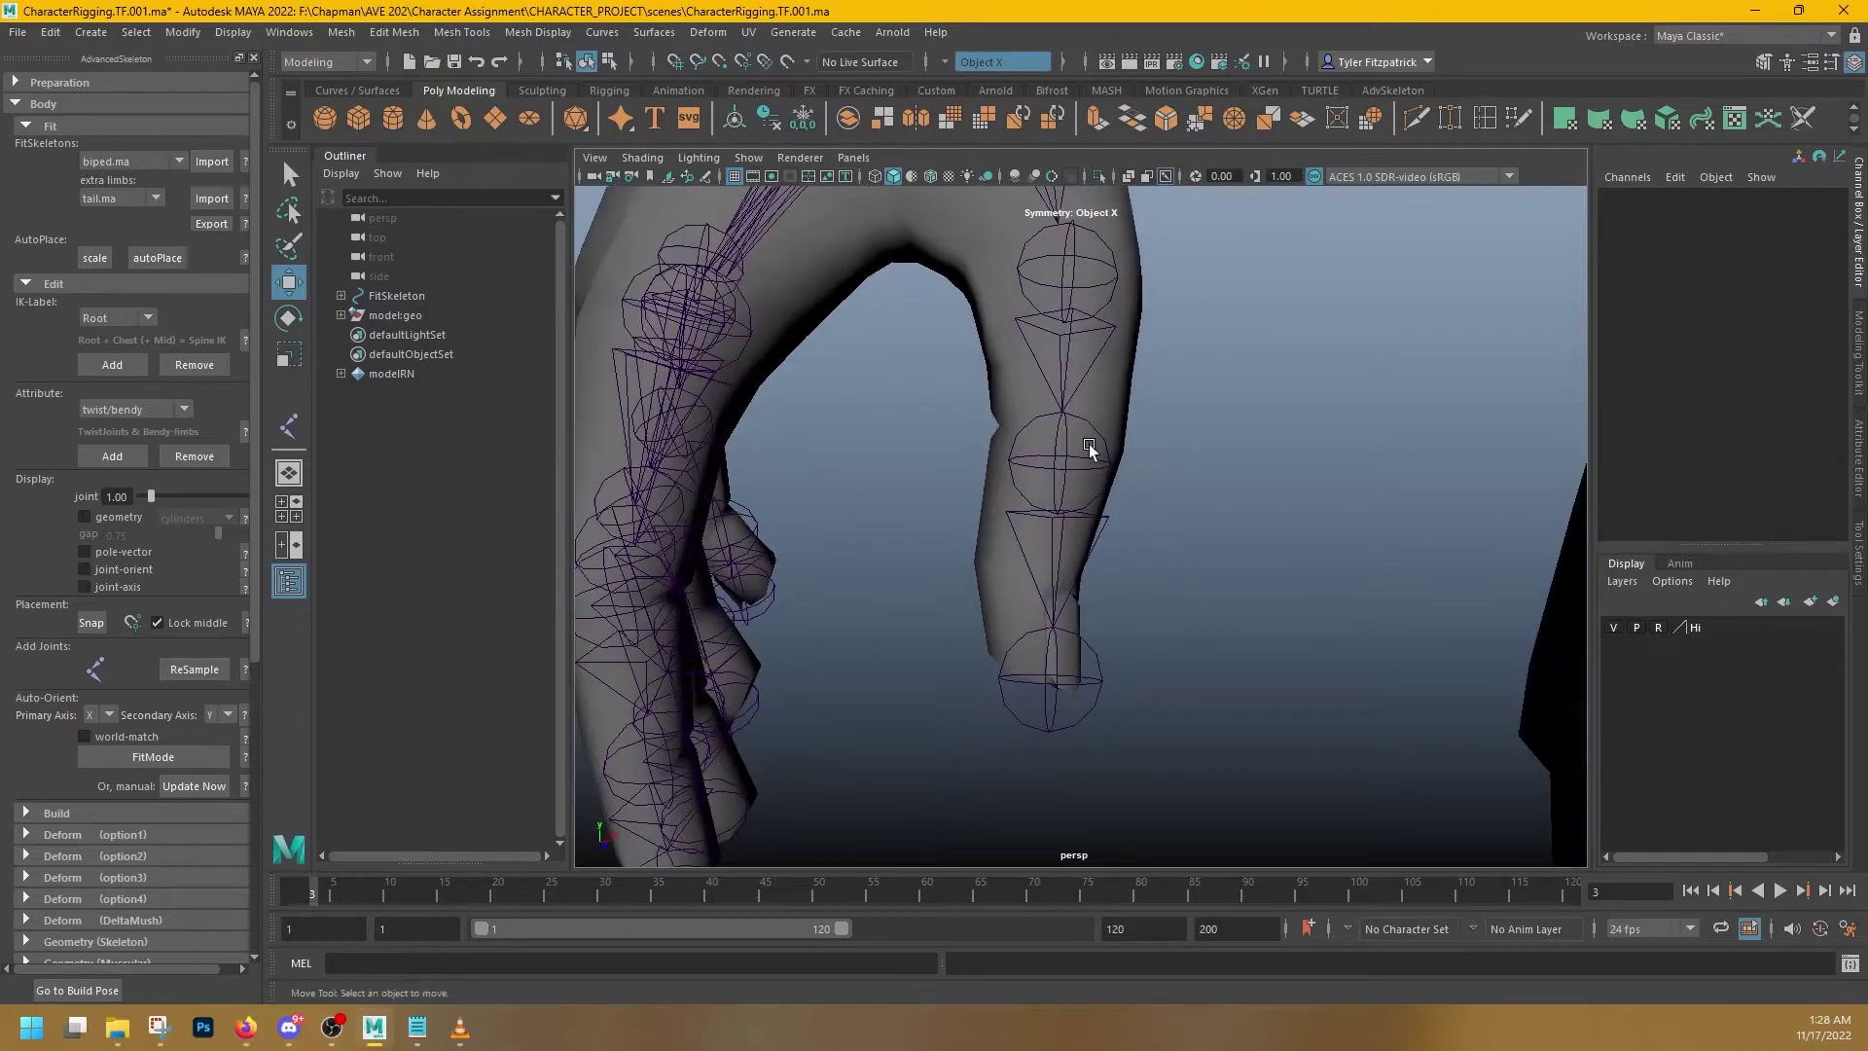
- Try rotating the ThumbFinger2 joint with its child joints to follow the thumb and undo the rotation
left_click(1092, 466)
key("e")
left_click_drag(1094, 536, 984, 508)
key("ctrl+z")
middle_click_drag(1118, 380, 1147, 609, "alt")
left_click(1129, 508)
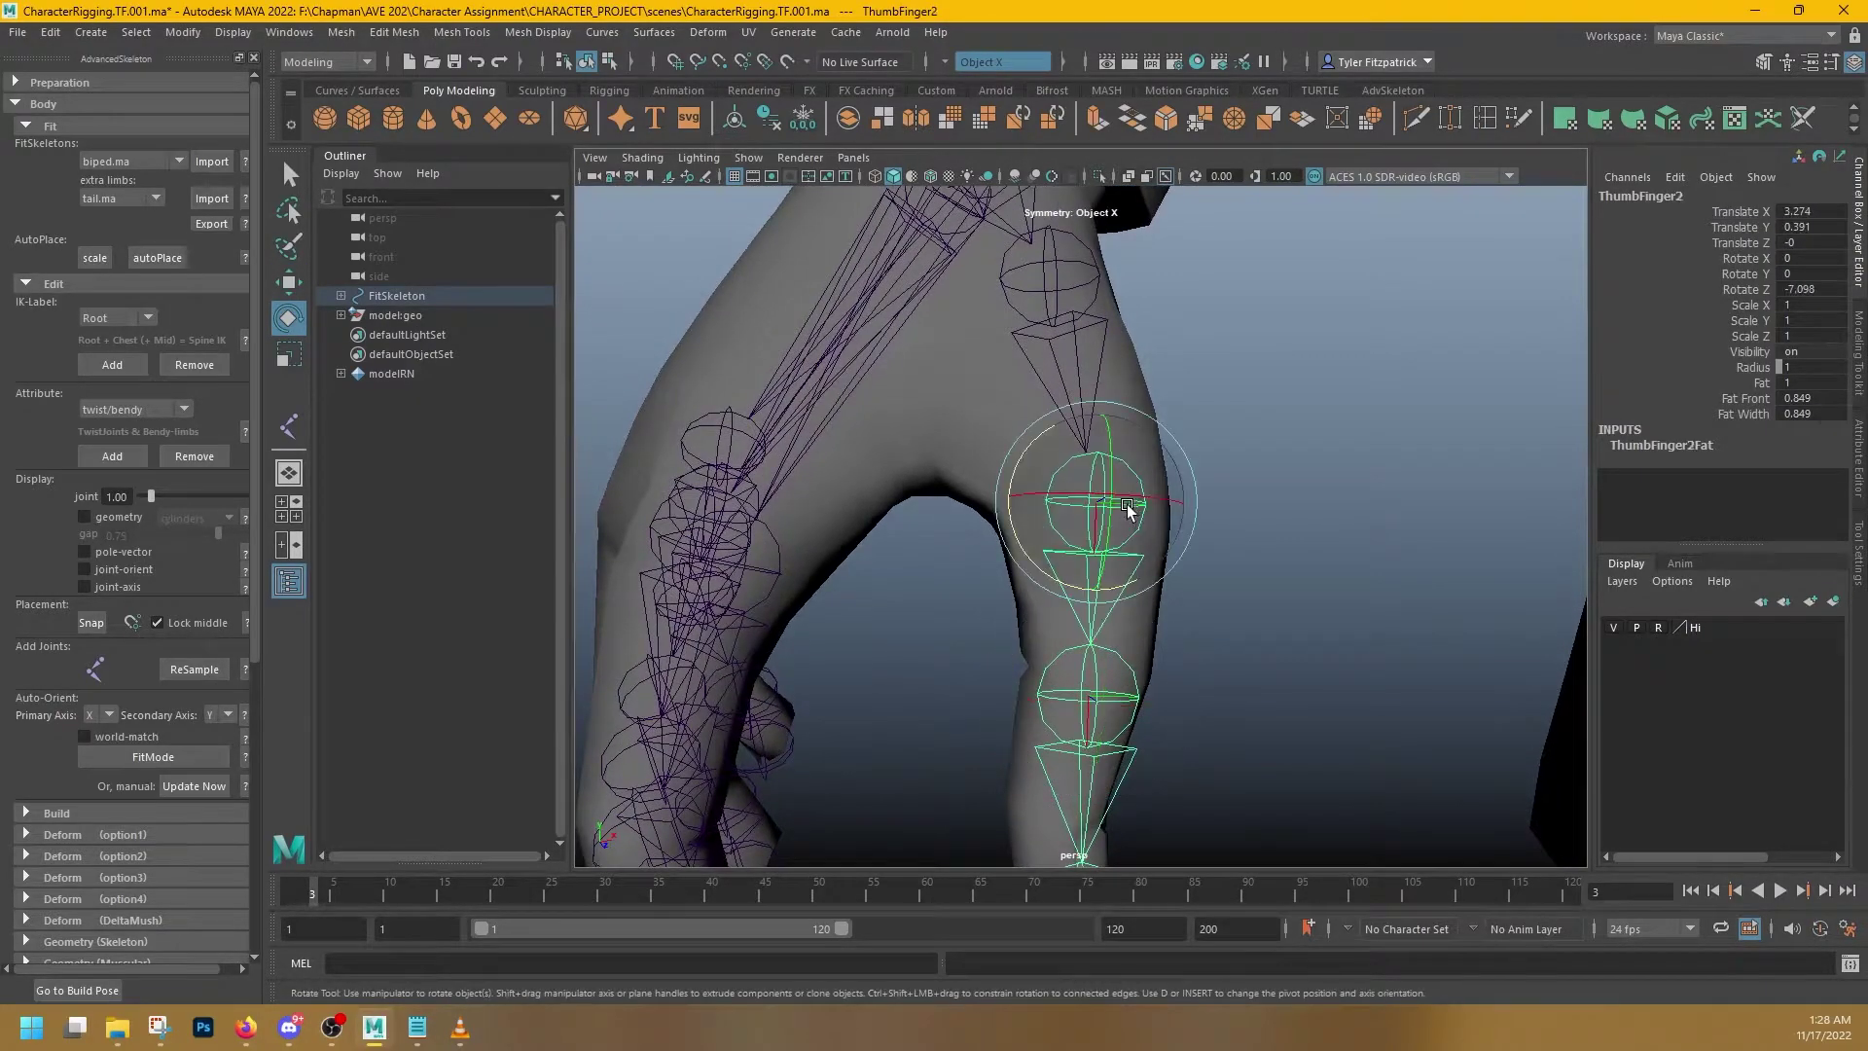
left_click_drag(1126, 581, 1189, 564)
key("ctrl+z")
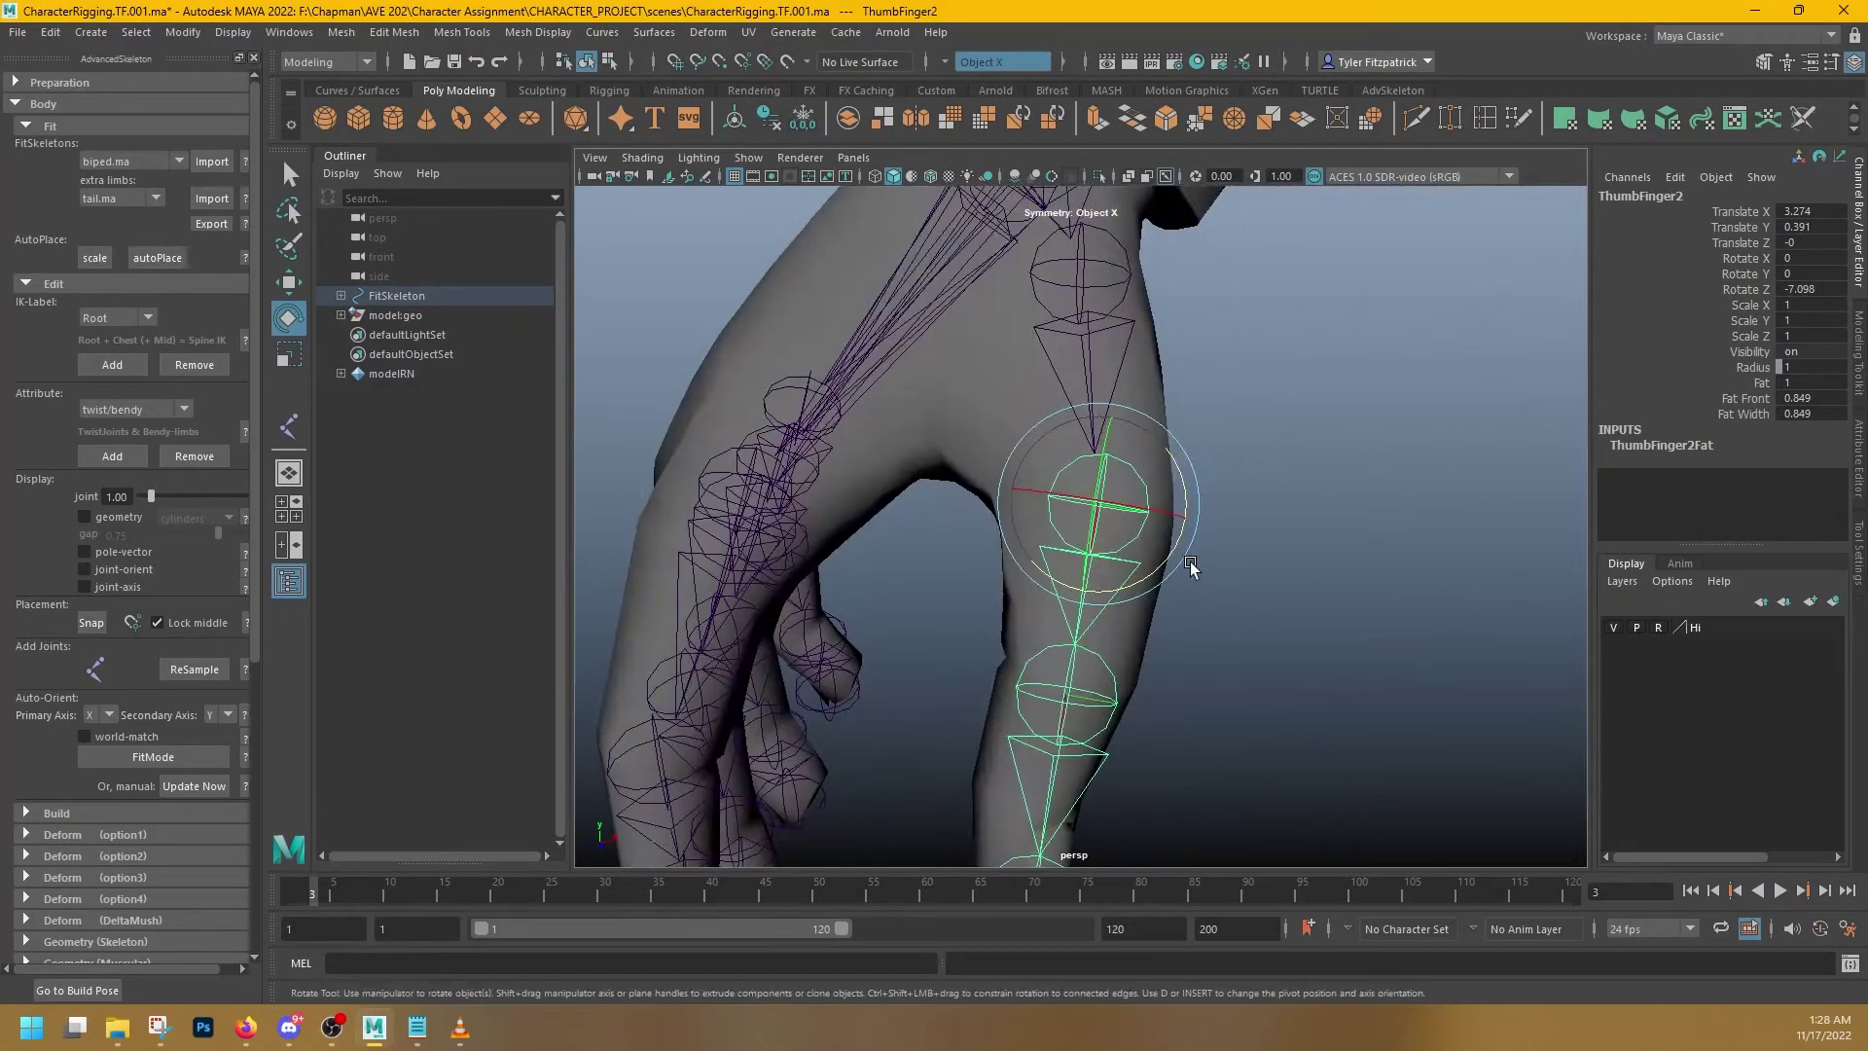
- Move only the ThumbFinger2 joint's pivot slightly up the thumb to Translate X 3.222 and Y 0.398
key("d")
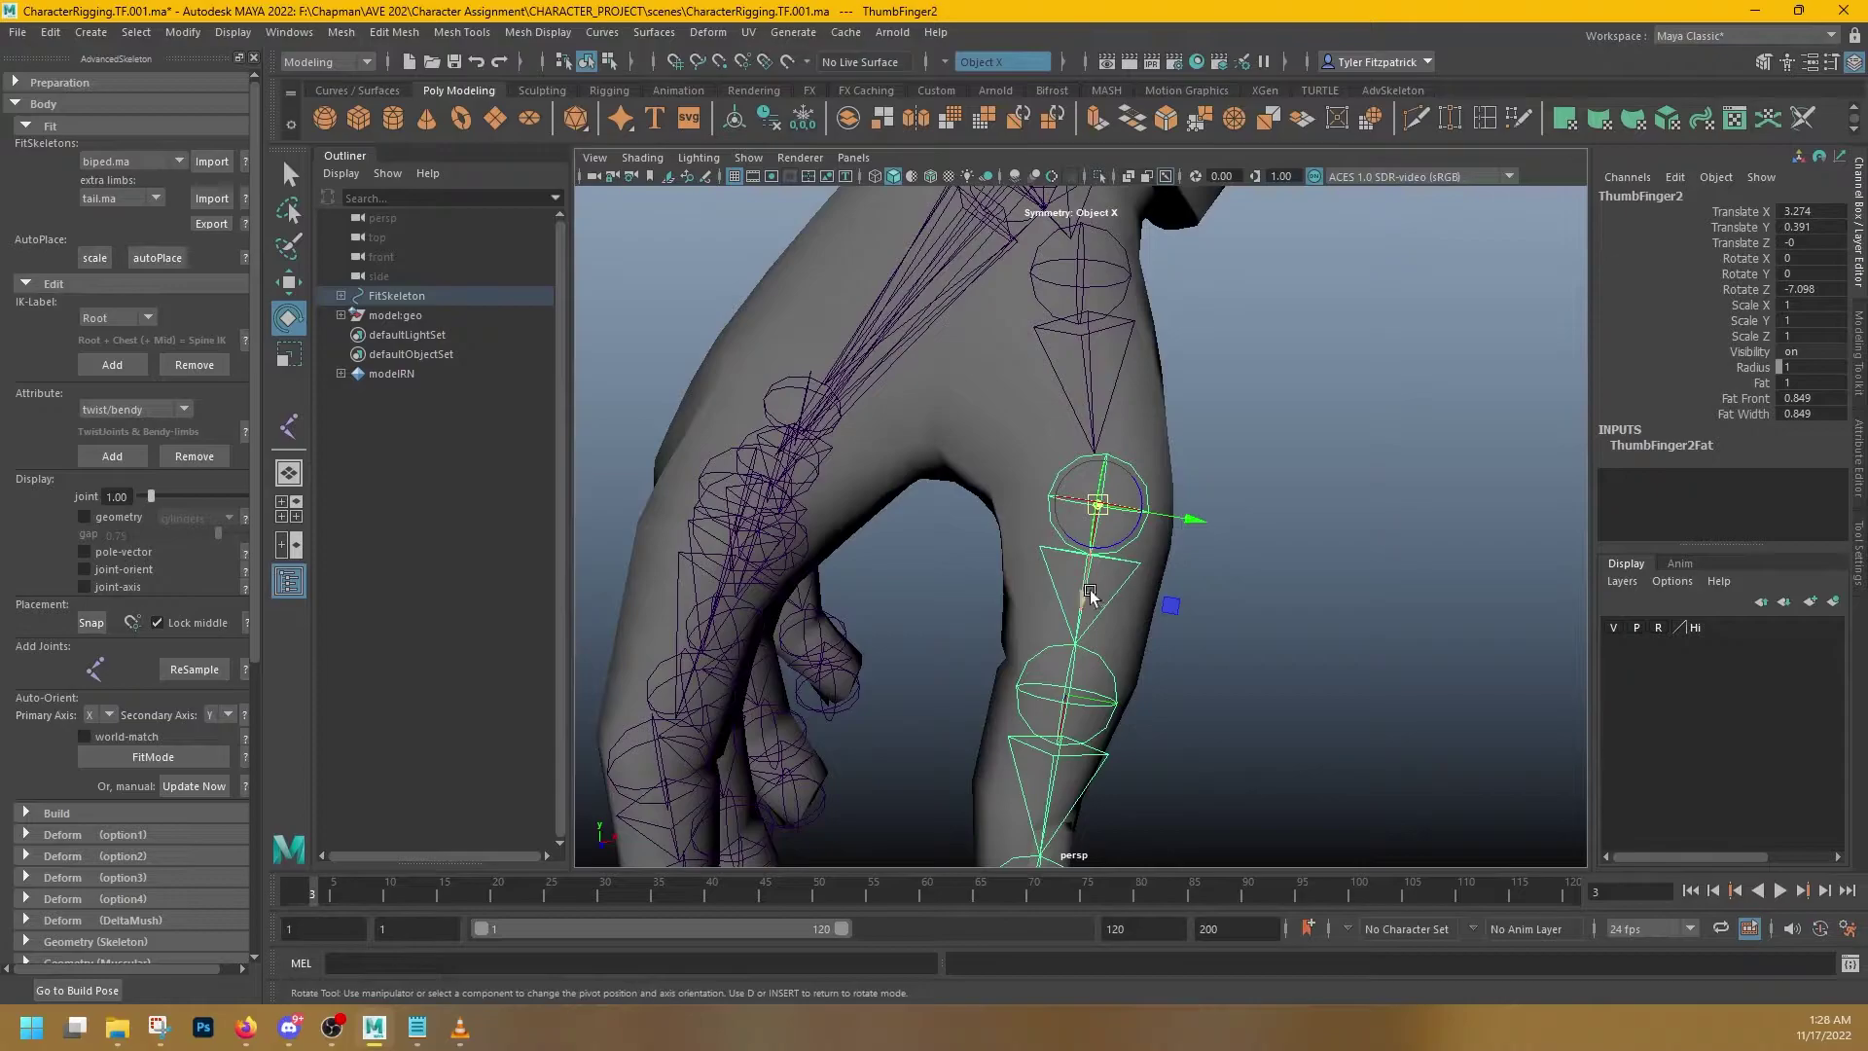
left_click_drag(1090, 594, 1093, 583)
mouse_move(1255, 574)
left_mouse_down("alt")
mouse_move(1206, 595)
mouse_move(1107, 591)
mouse_move(1286, 593)
left_mouse_up("alt")
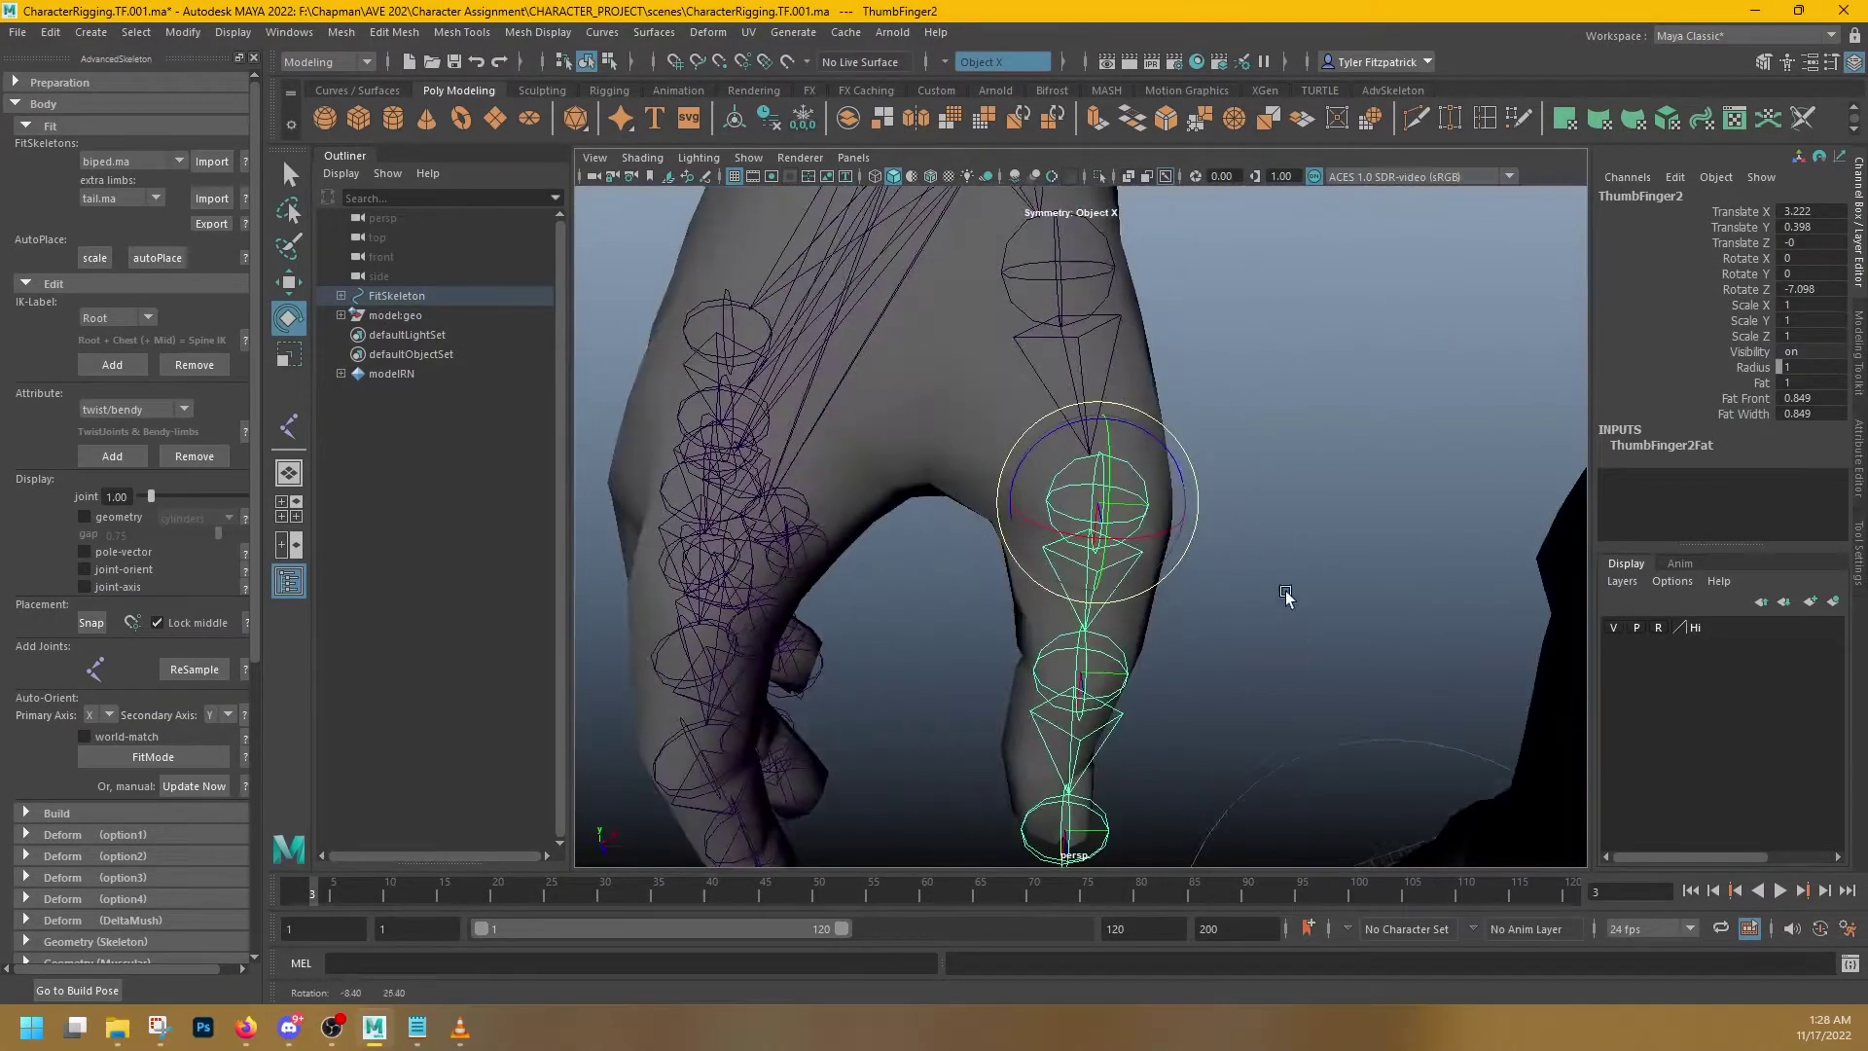
- Shift the ThumbFinger1 joint with its child joints to Translate X 1.535, Y 2.265 and Z -1.11, and save the scene
left_click(1111, 266)
mouse_move(1183, 327)
left_mouse_down("alt")
mouse_move(1096, 313)
mouse_move(1198, 328)
left_mouse_up("alt")
key("w")
scroll(1080, 285, "down", 3)
left_click(1068, 269)
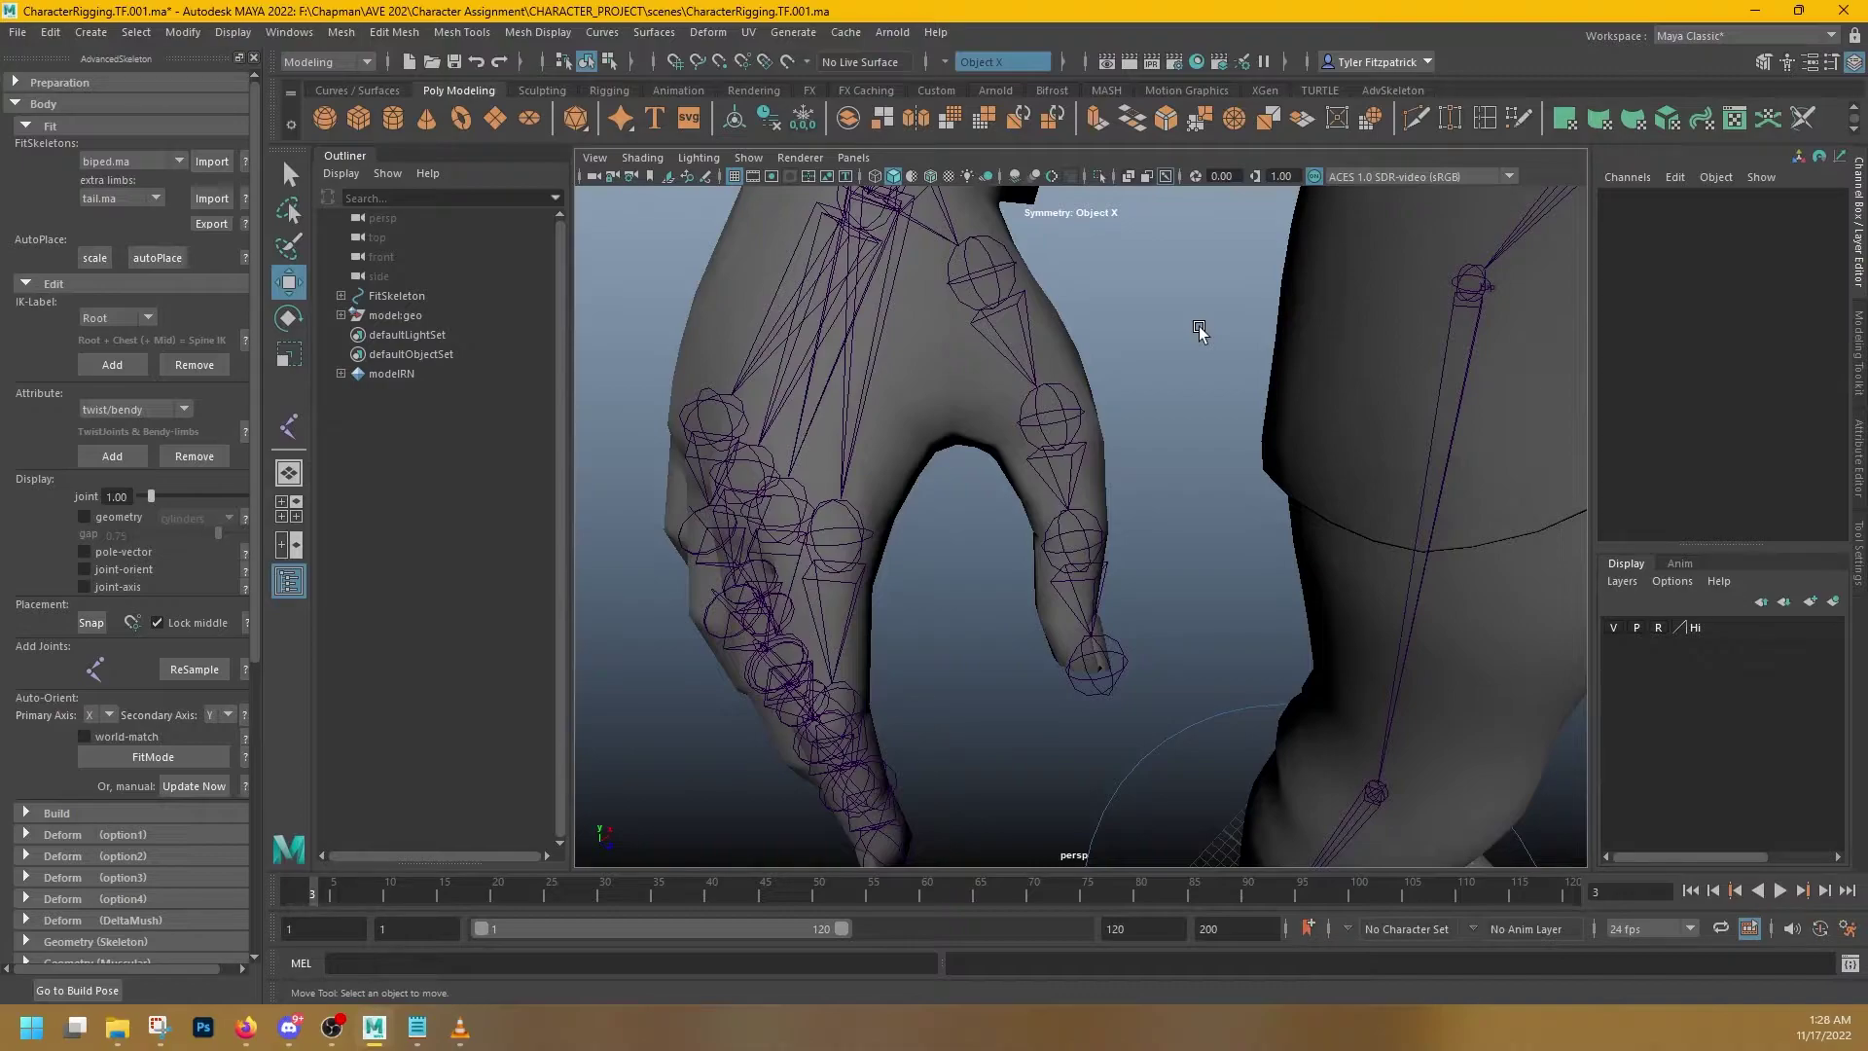
left_click(1011, 268)
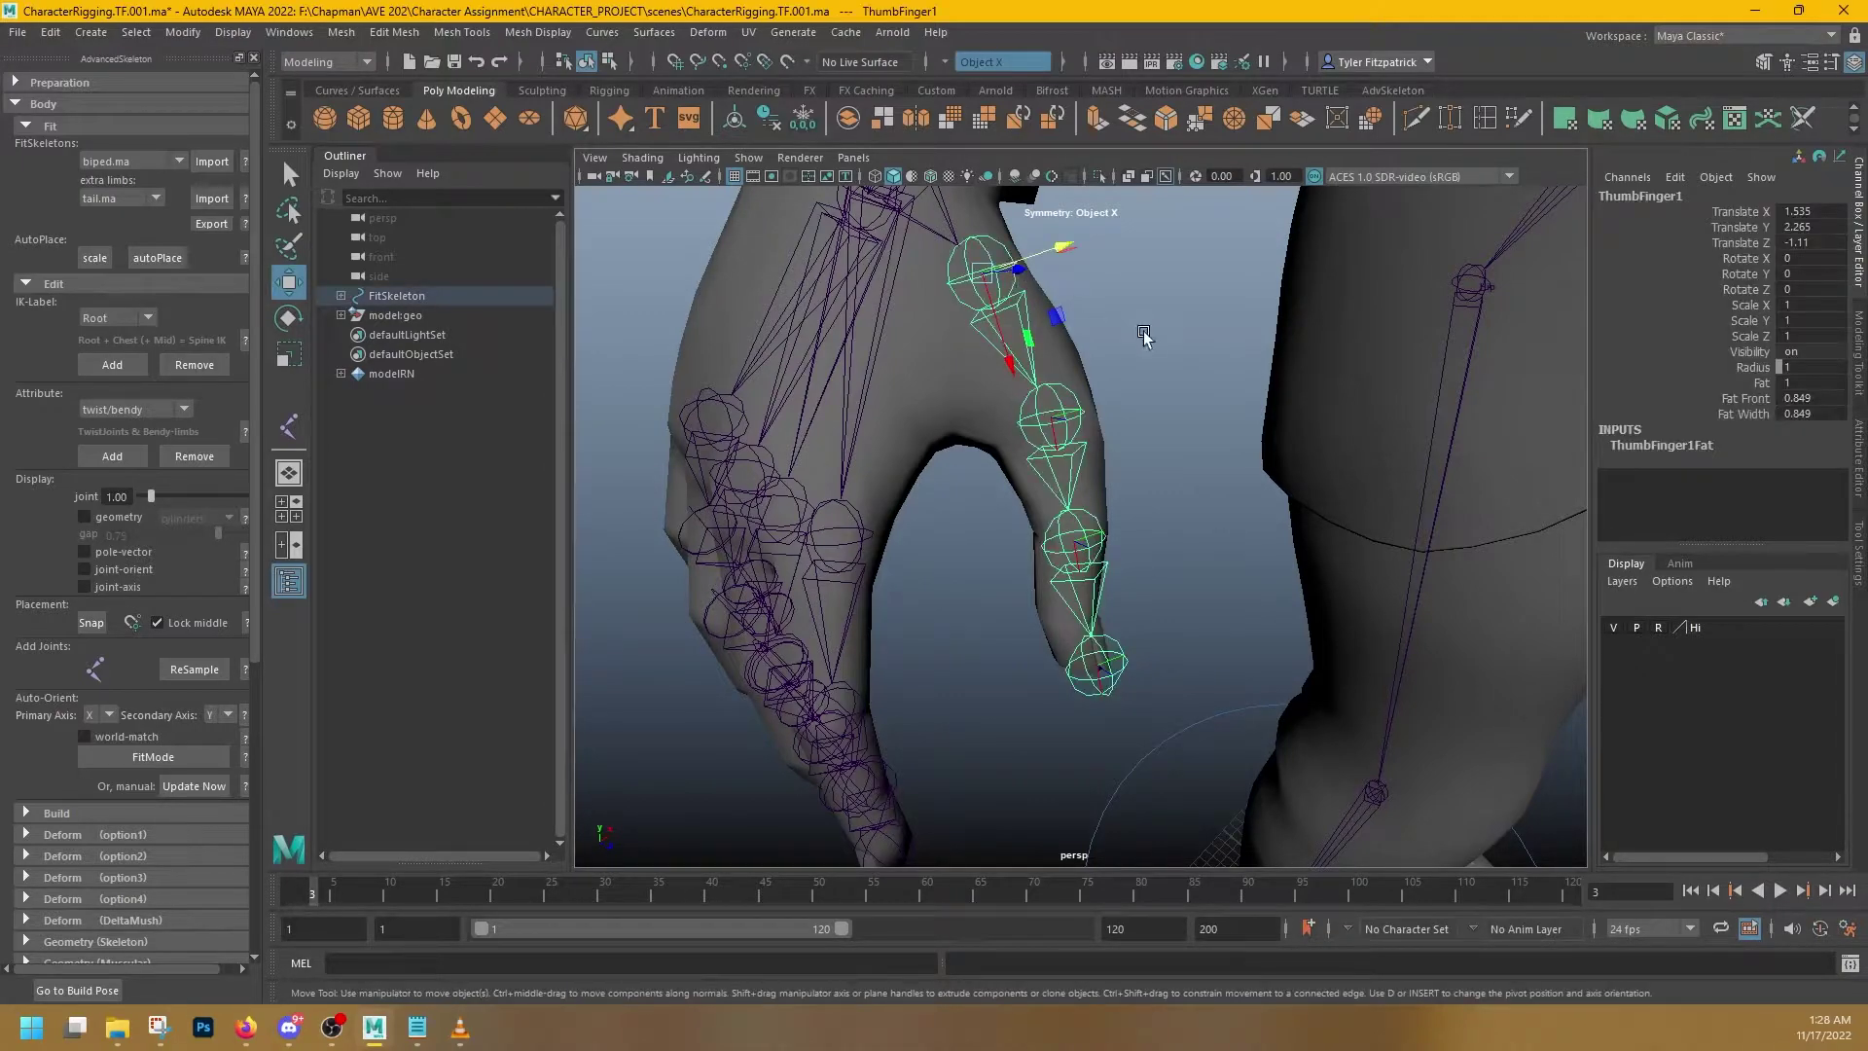
left_click_drag(1140, 331, 1092, 314, "alt")
key("s")
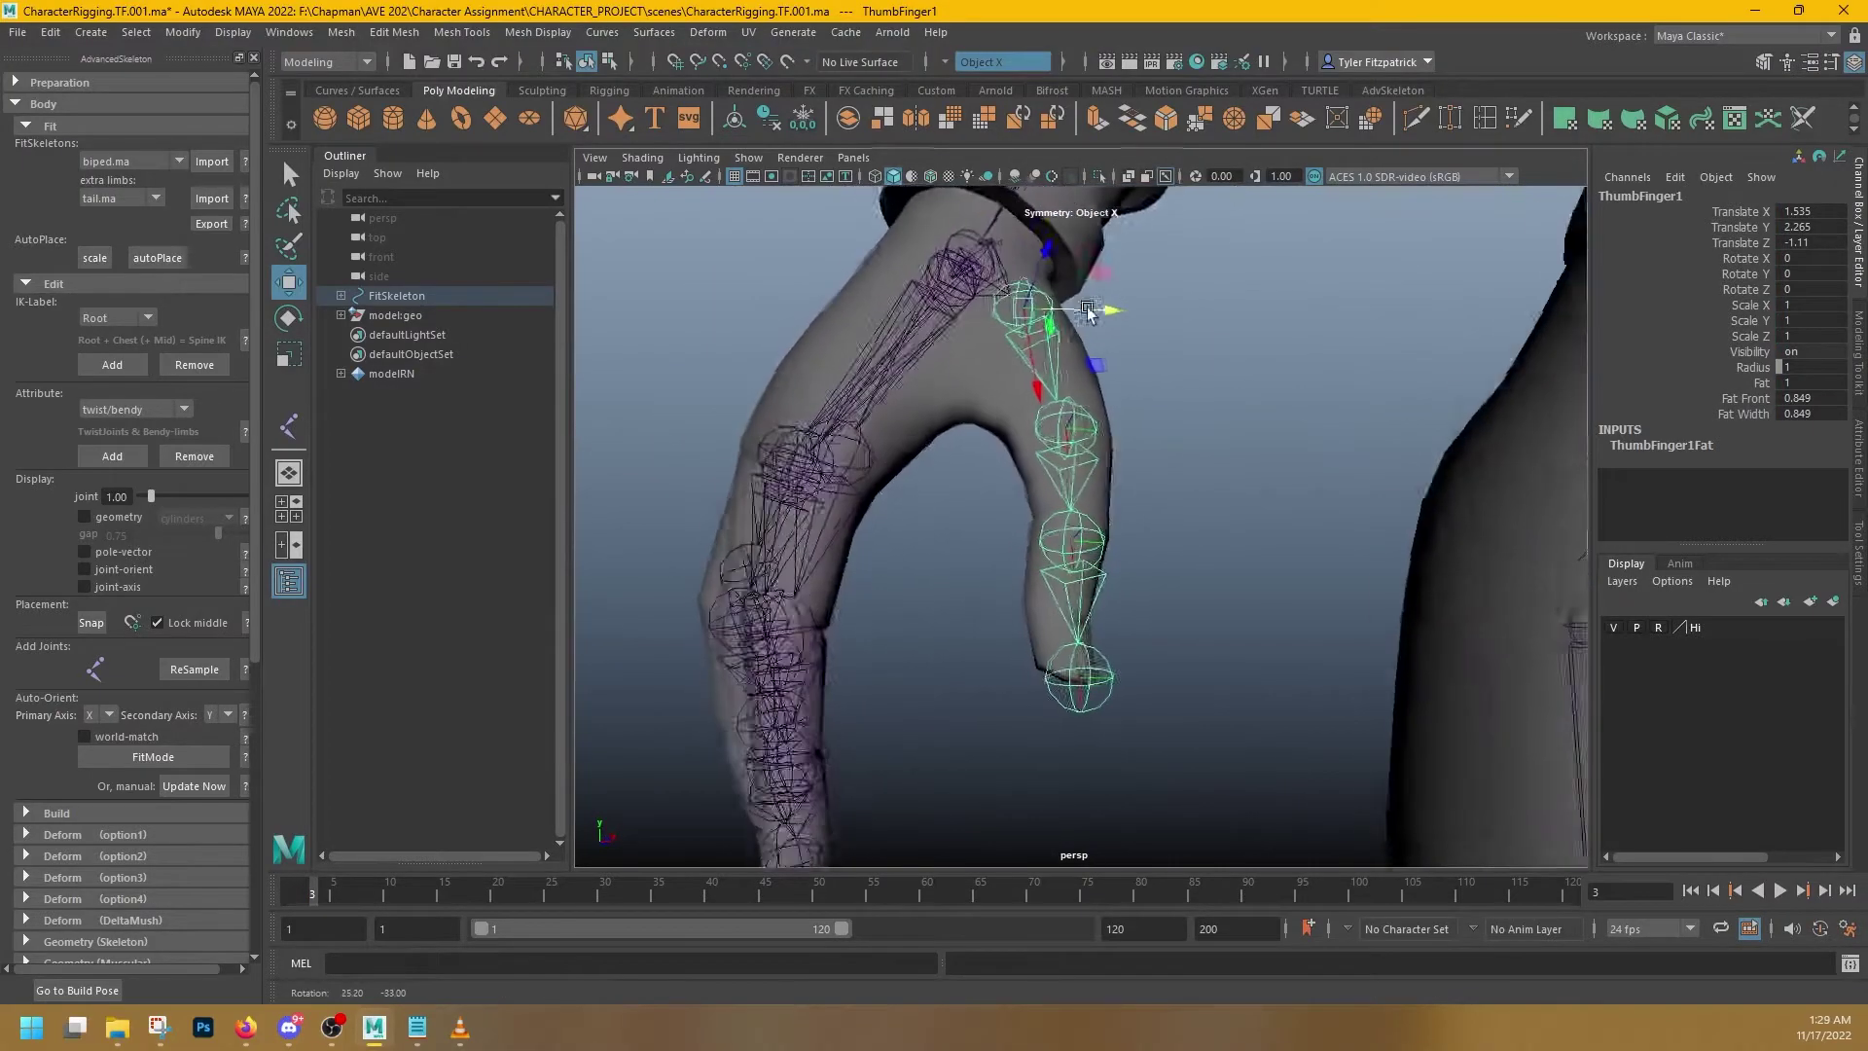
- Turn on snapping to points and move the JawEnd joint to the chin, at Translate X 8.968 and Y 2.624
left_click_drag(875, 550, 930, 571, "alt")
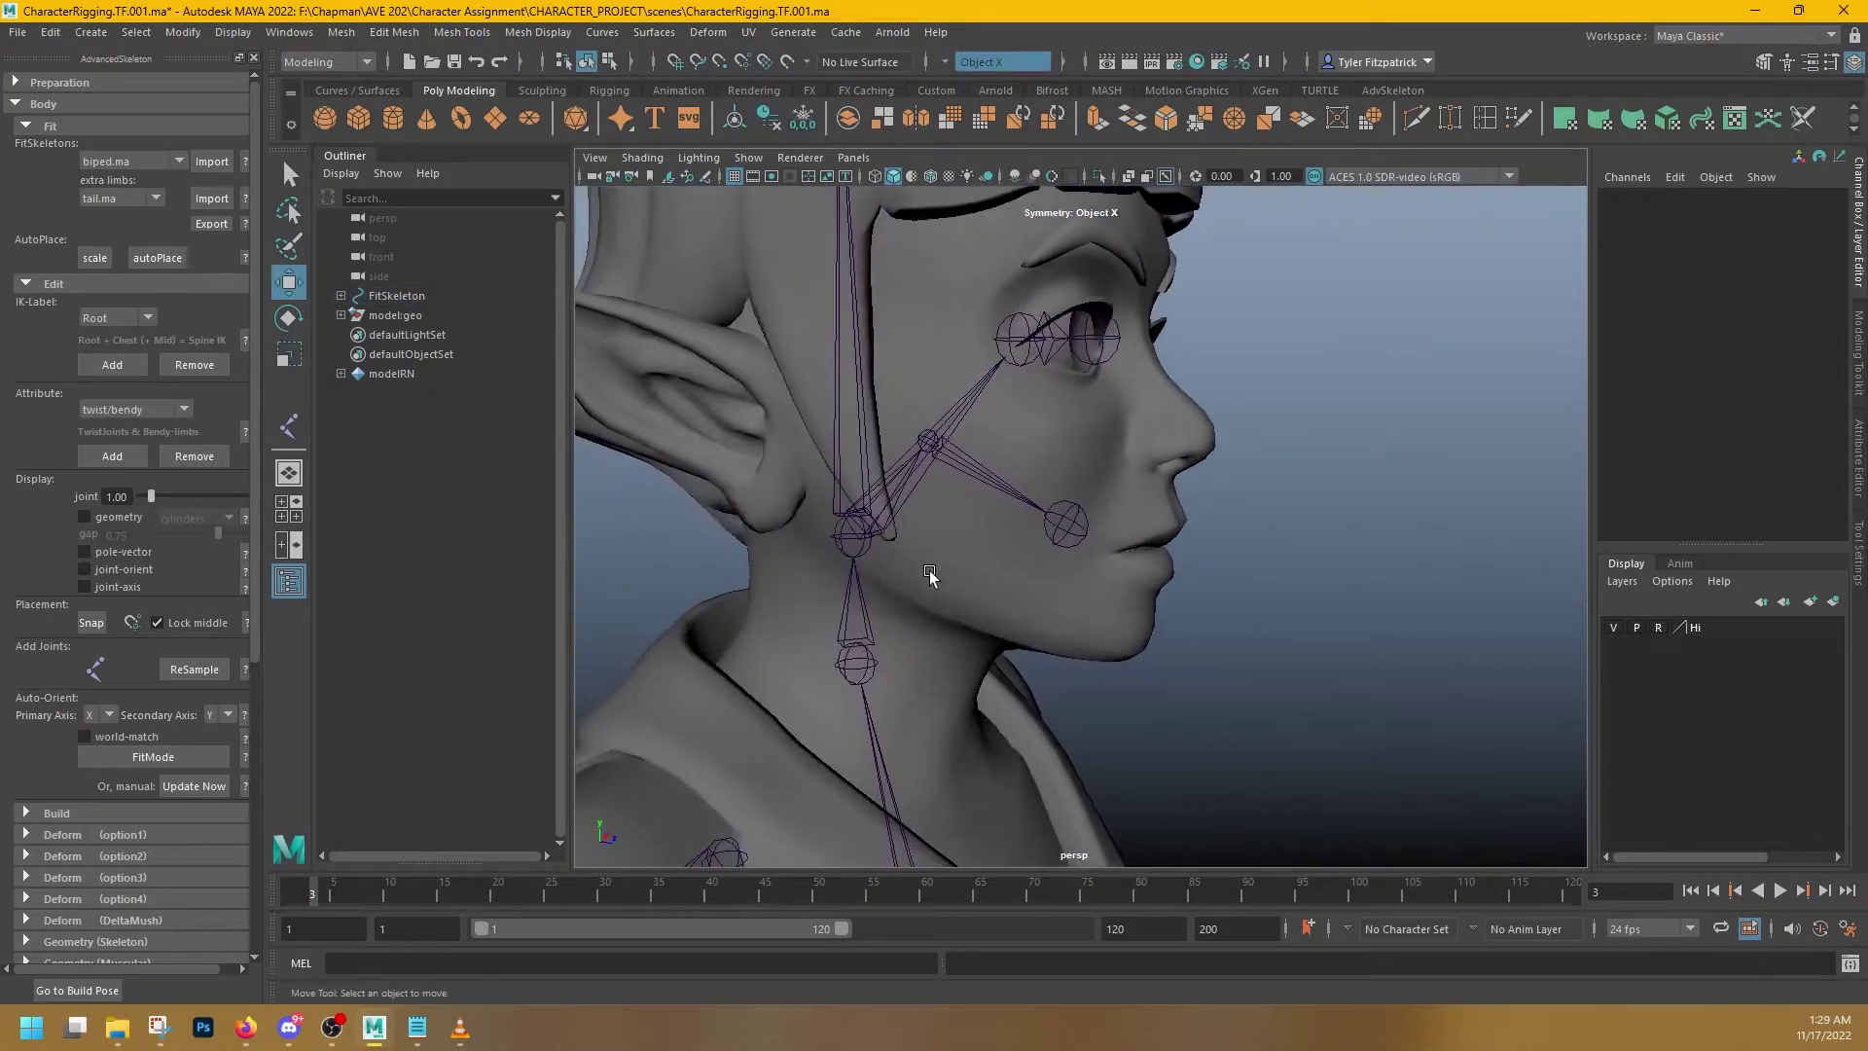
left_click_drag(1066, 528, 993, 537, "alt")
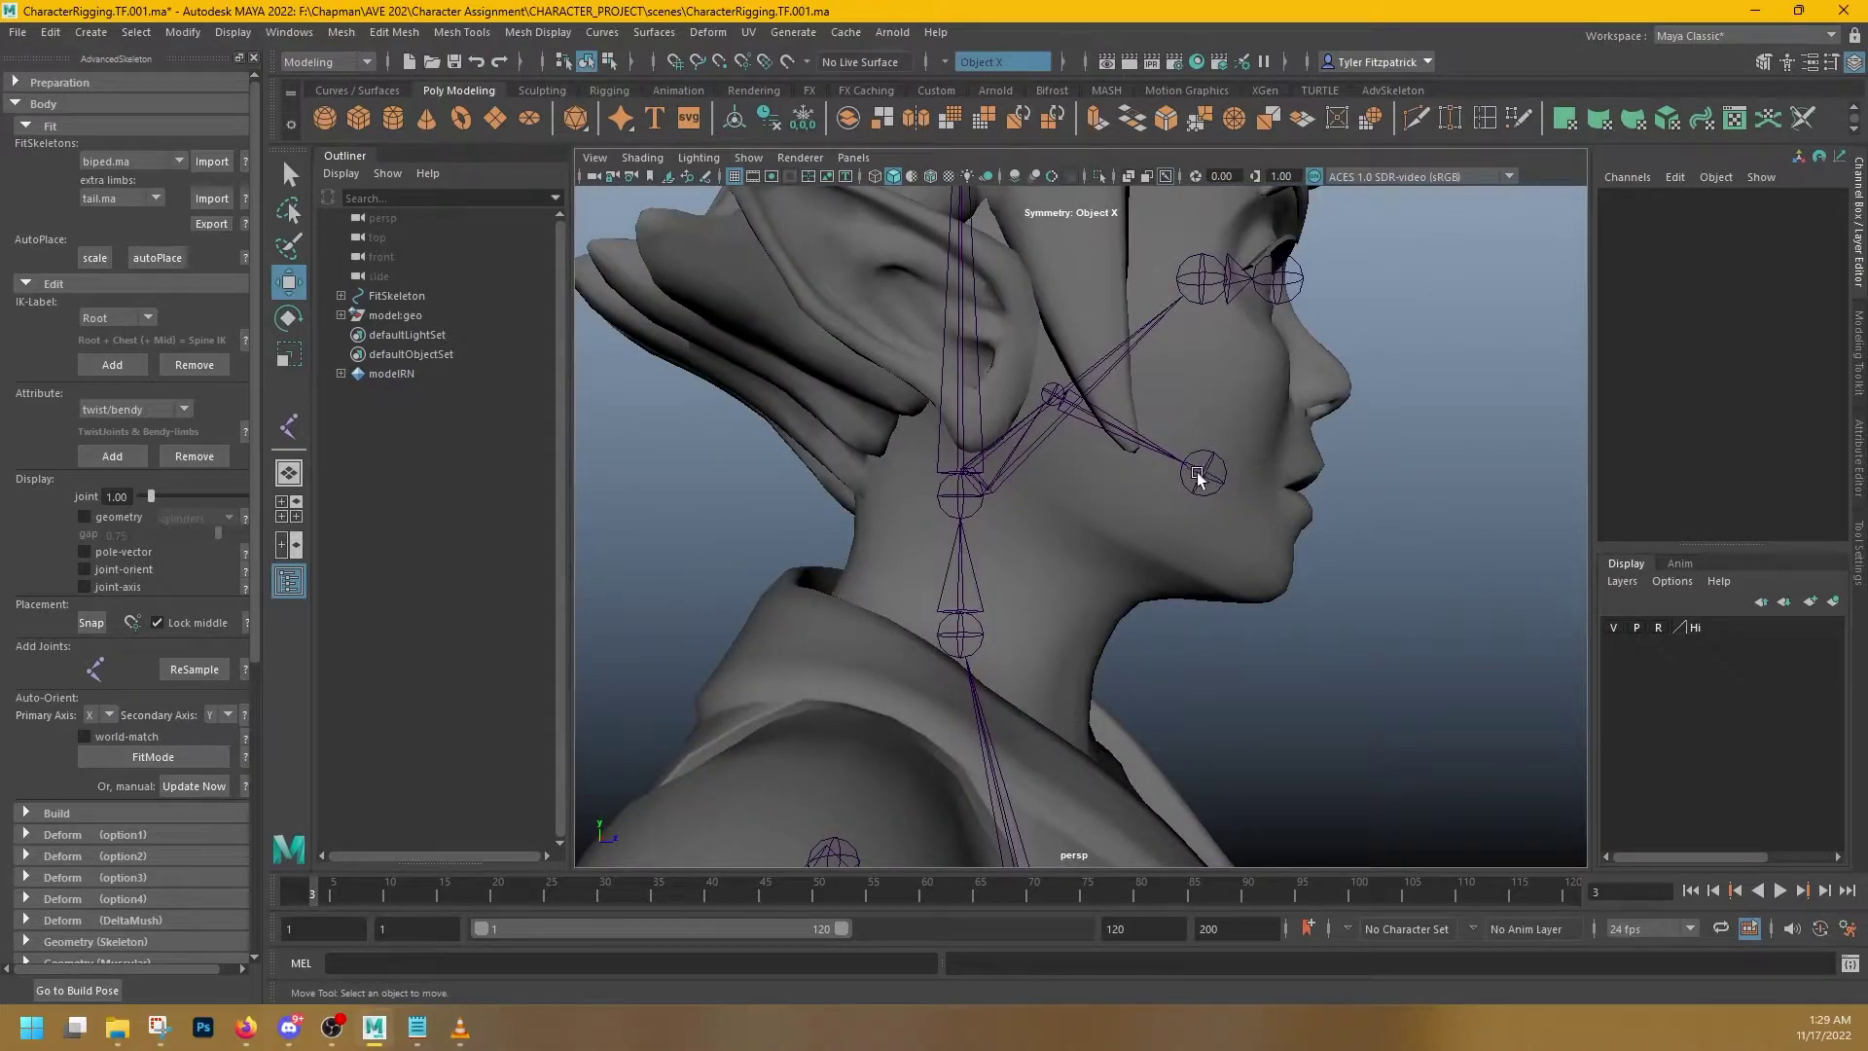
left_click_drag(1197, 477, 1292, 505, "alt")
left_click(1195, 516)
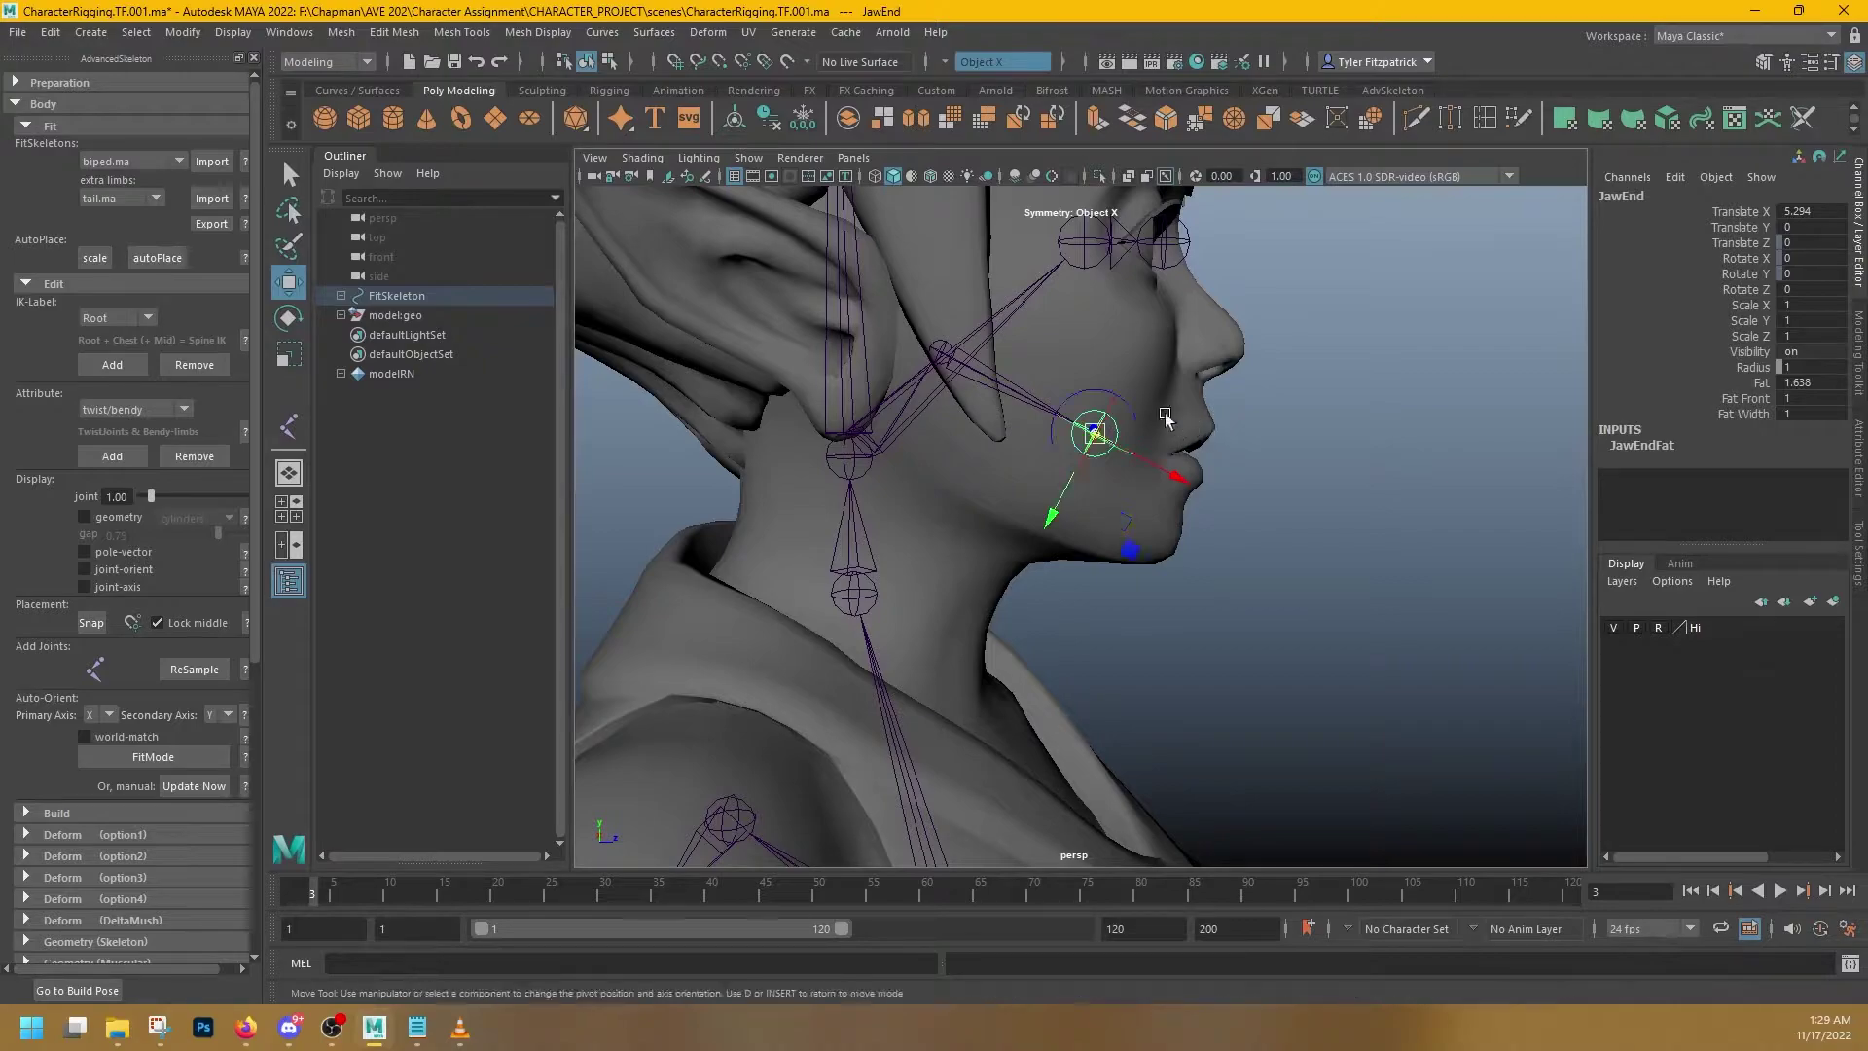
left_click(719, 61)
left_click_drag(1131, 550, 1179, 558)
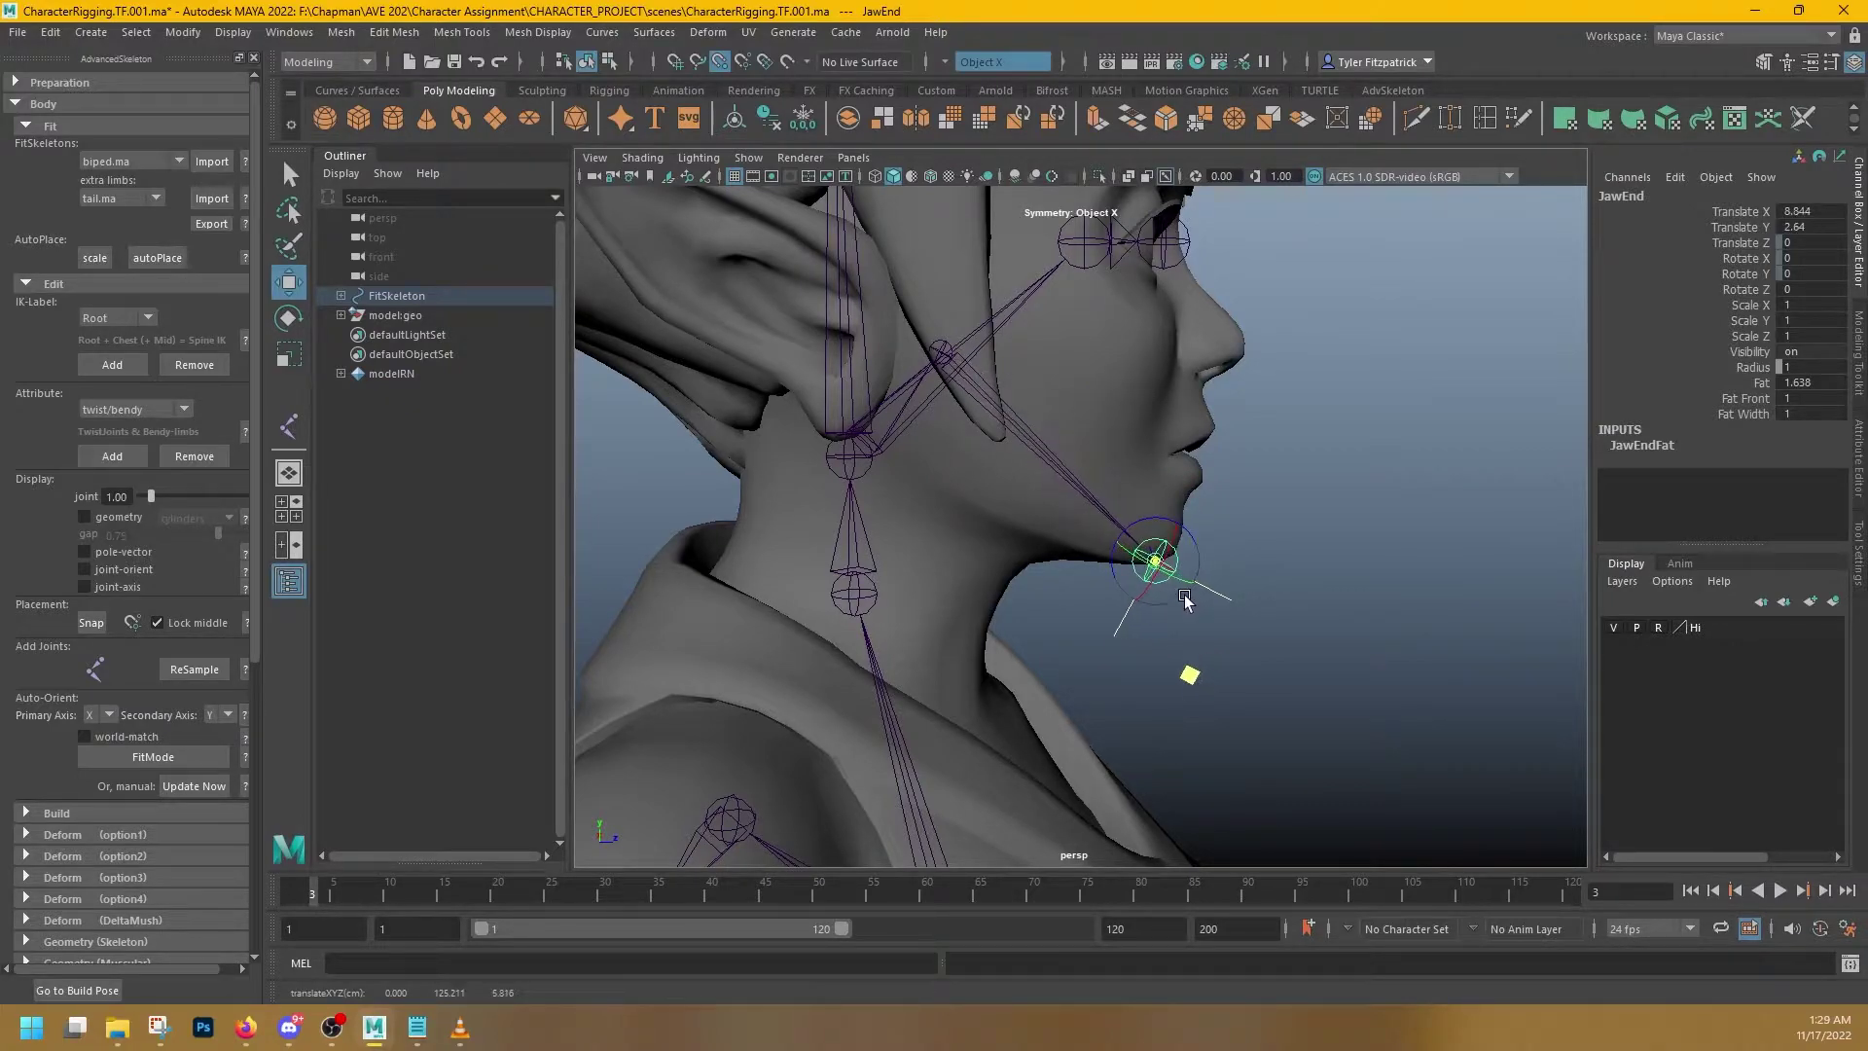
left_click_drag(1191, 602, 1219, 505, "alt")
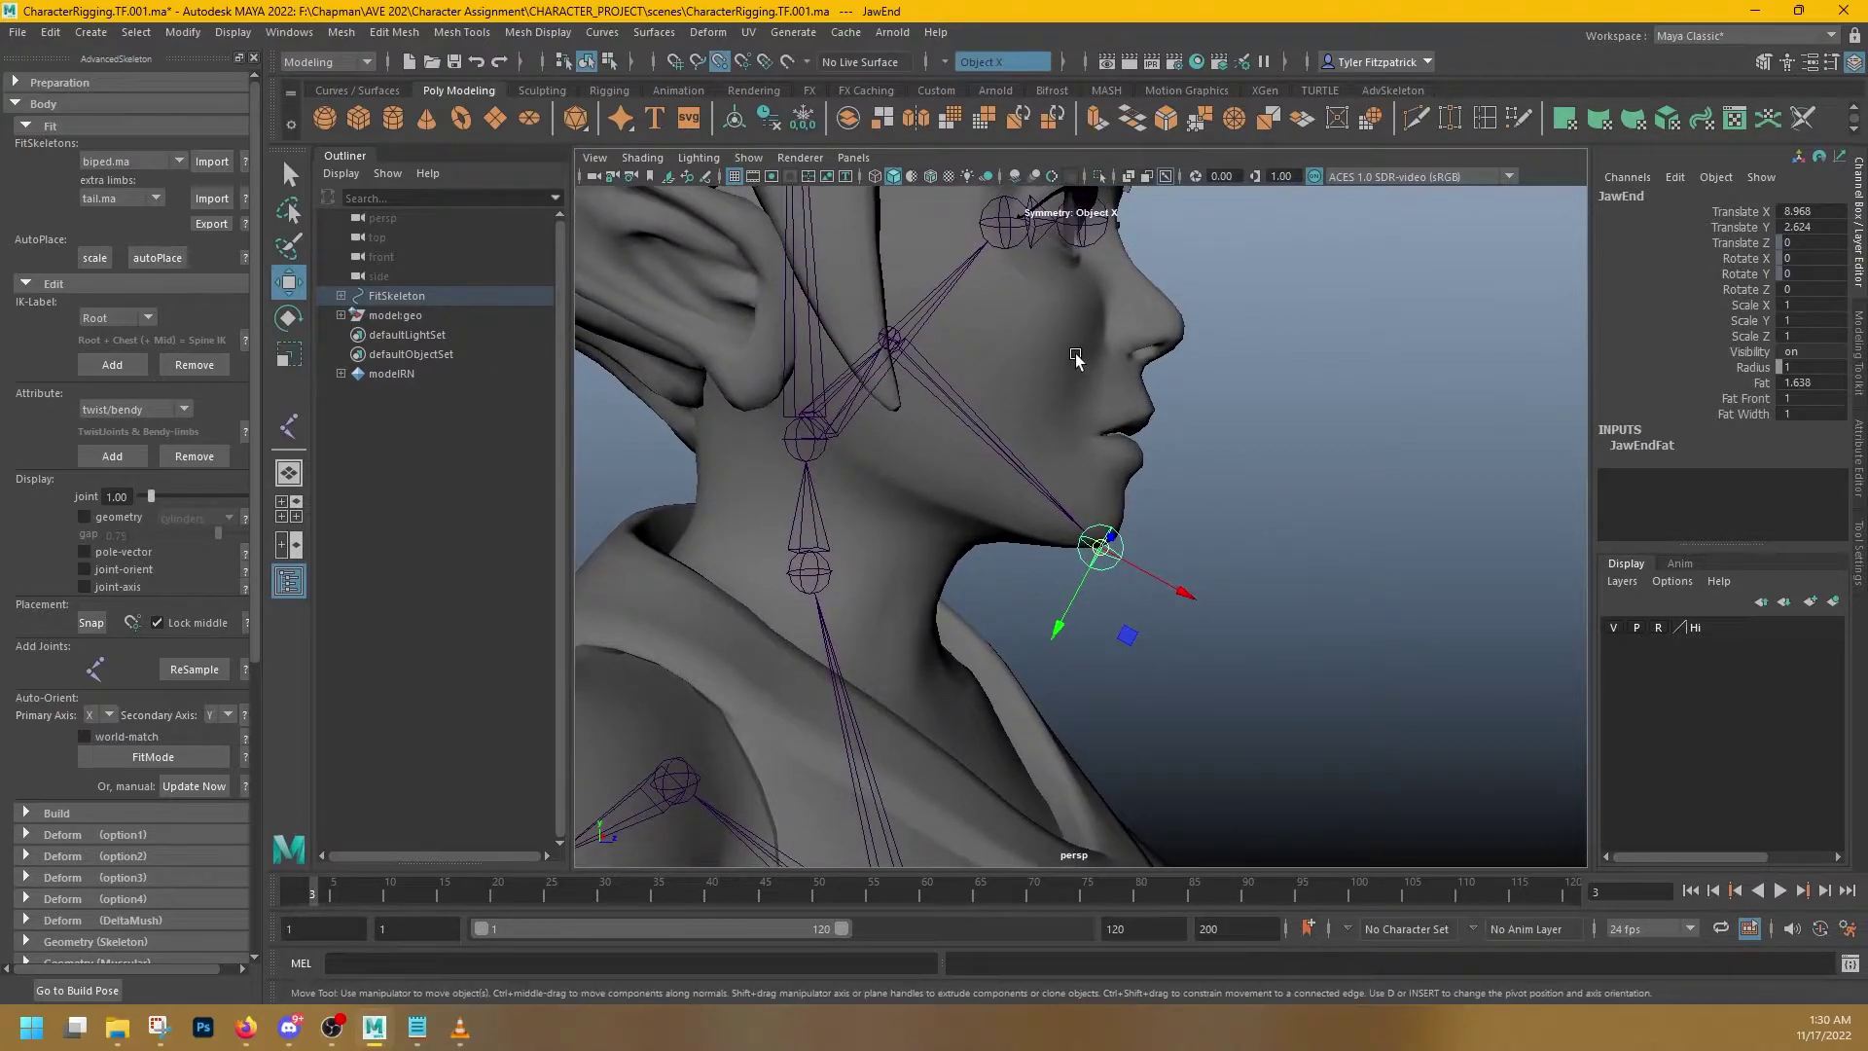
- Isolate the Eye_R mesh together with the Eye joint in the perspective view
key("f")
scroll(1076, 359, "down", 5)
key("q")
left_click(1097, 377)
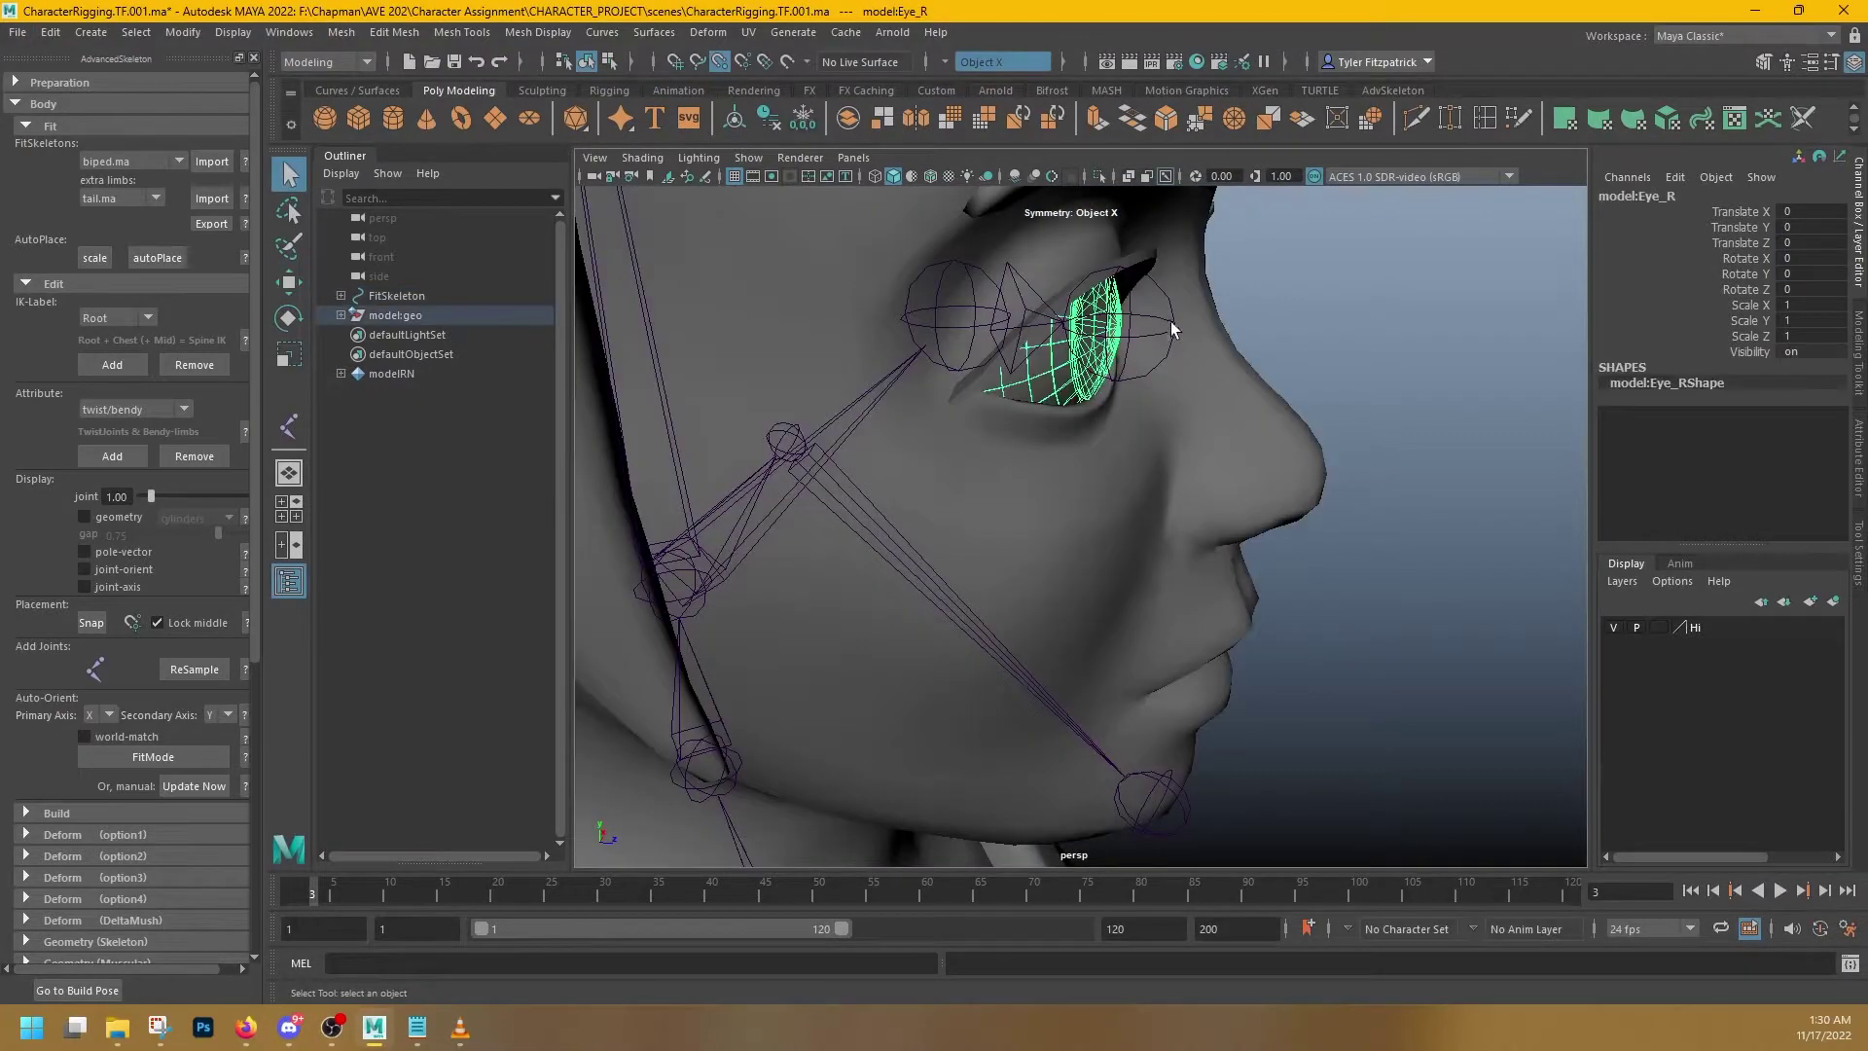
mouse_move(1171, 328)
left_mouse_down("alt")
mouse_move(1196, 316)
mouse_move(1180, 300)
mouse_move(1255, 340)
mouse_move(1226, 378)
mouse_move(1150, 331)
left_mouse_up("alt")
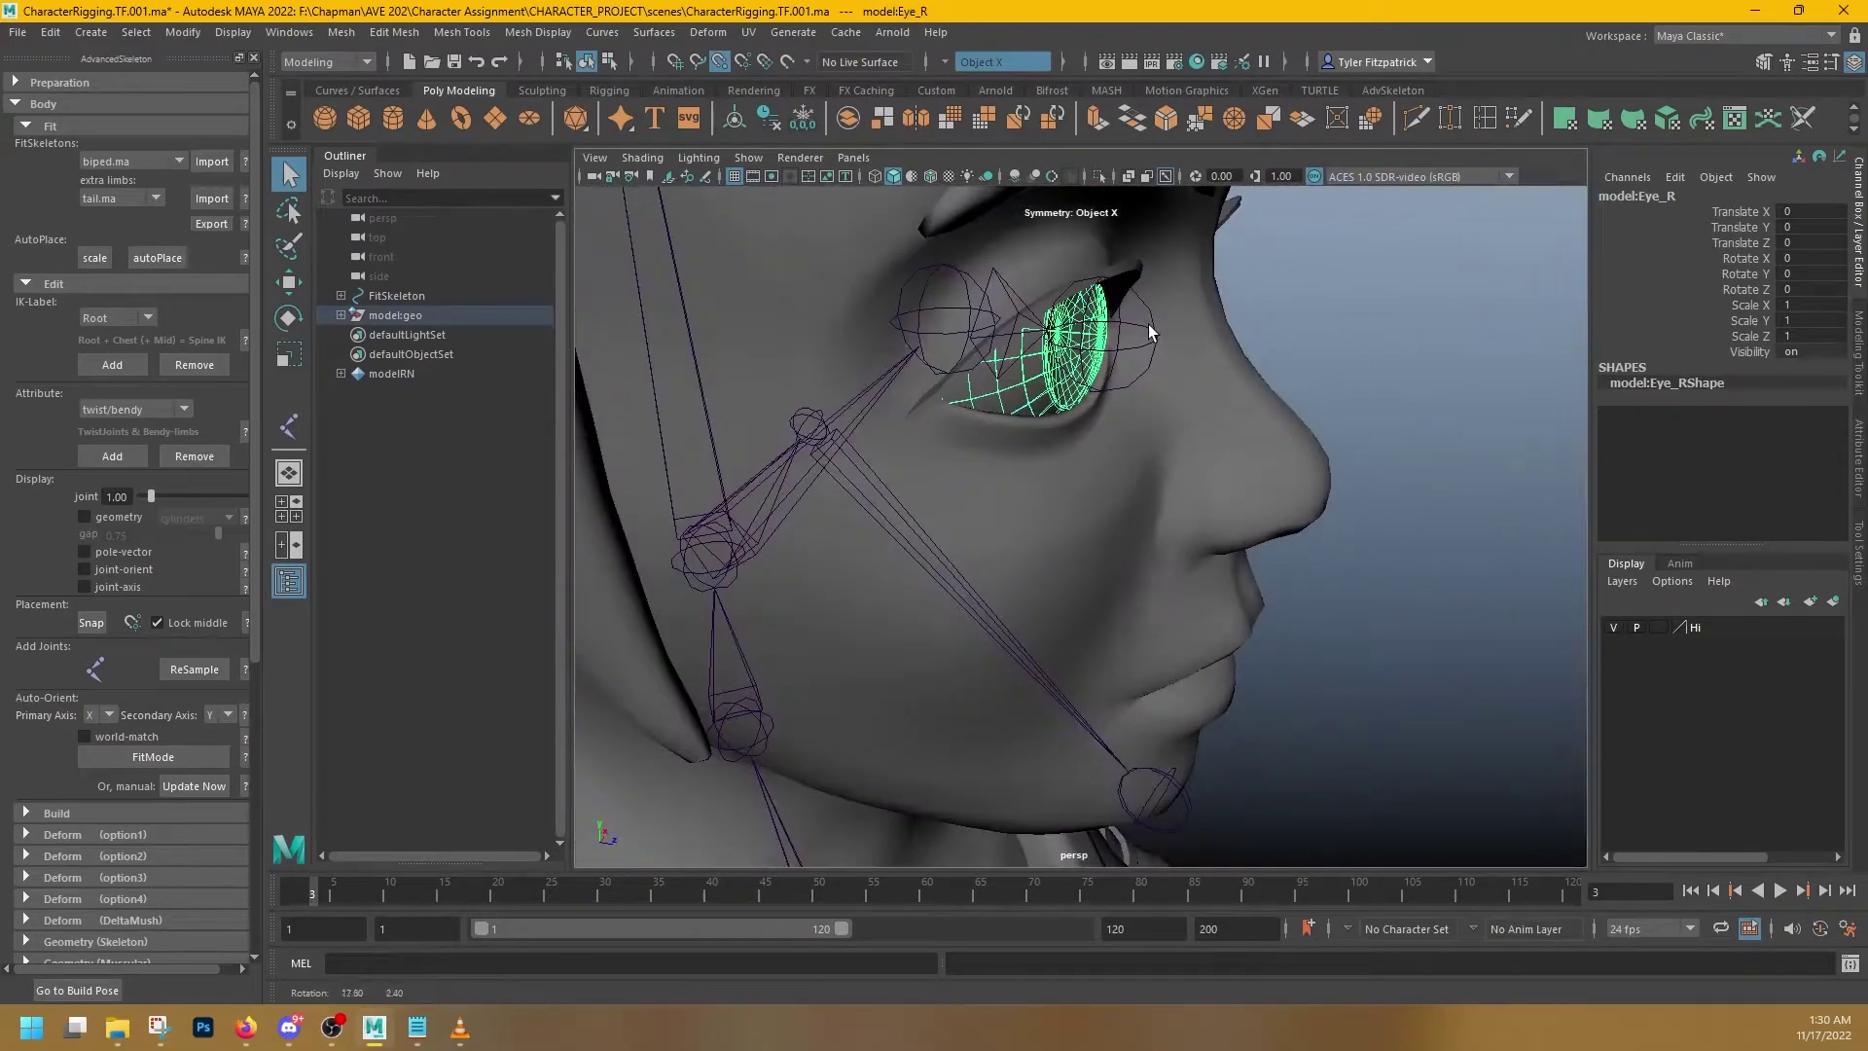
left_click(1136, 333)
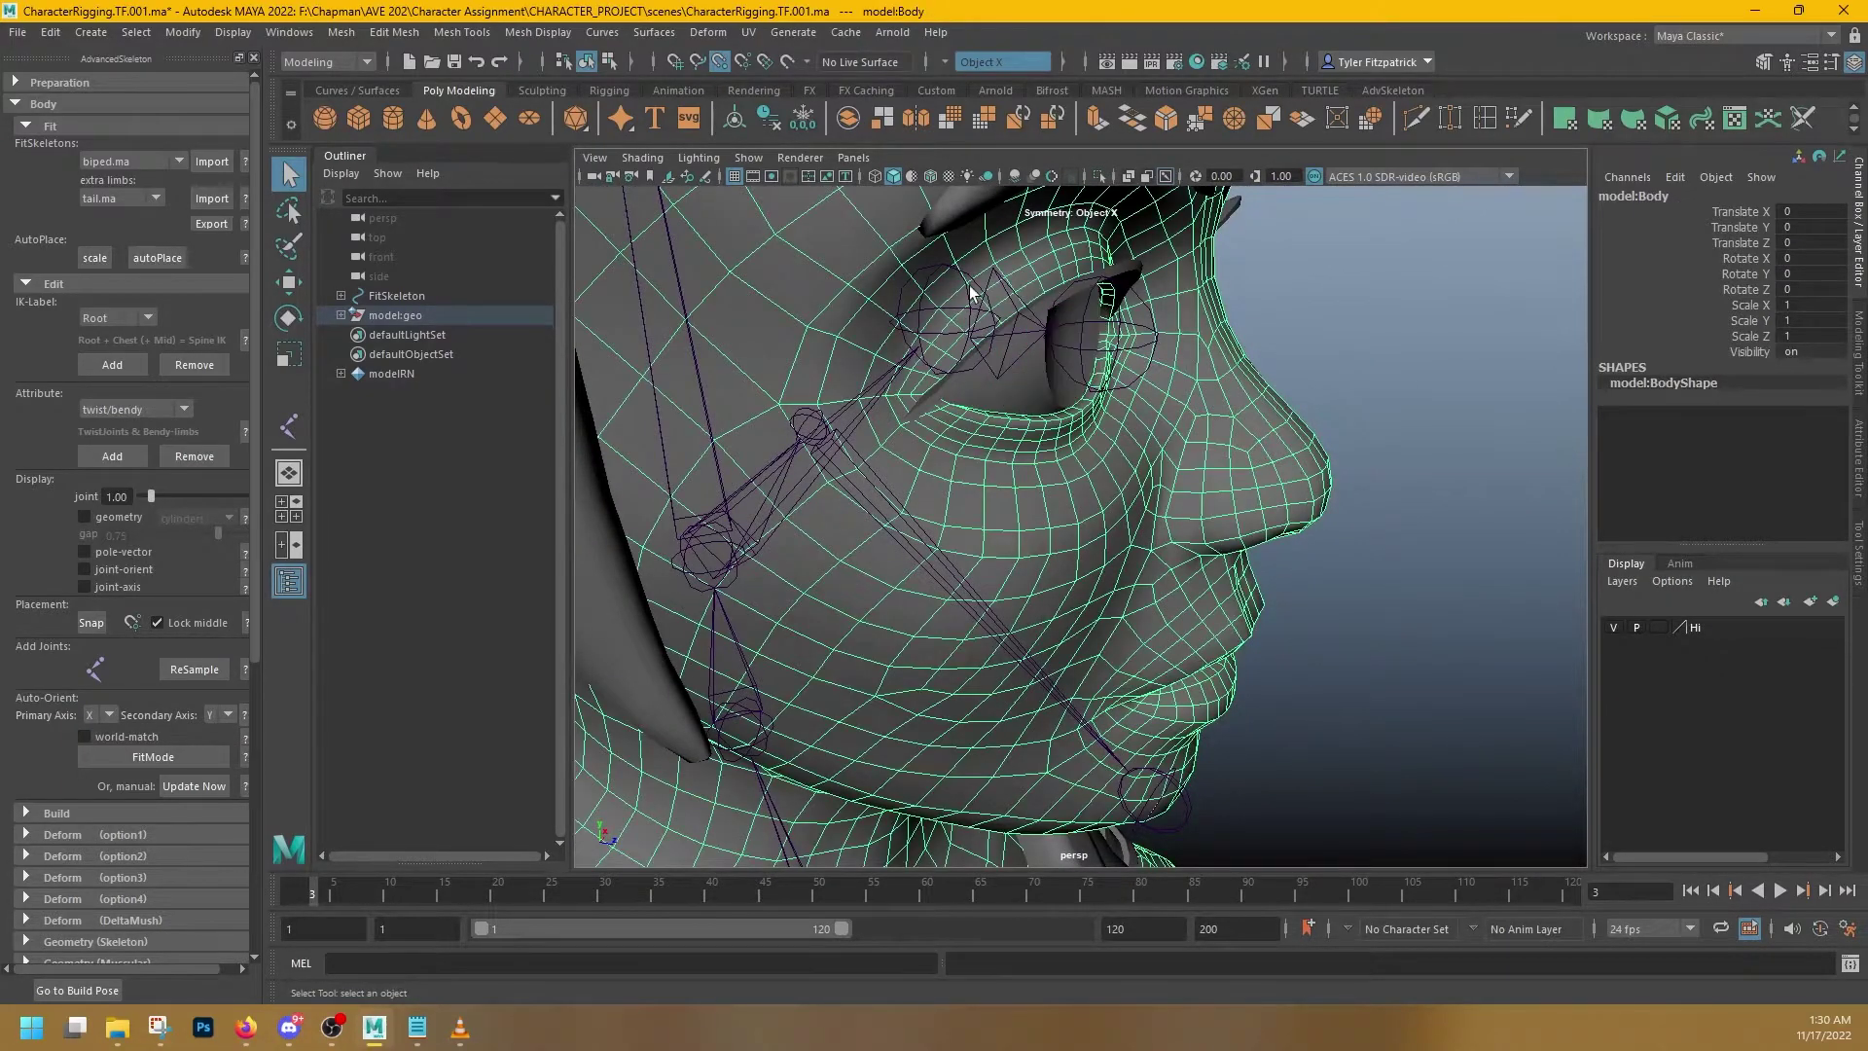
left_click(942, 297)
left_click(1021, 398)
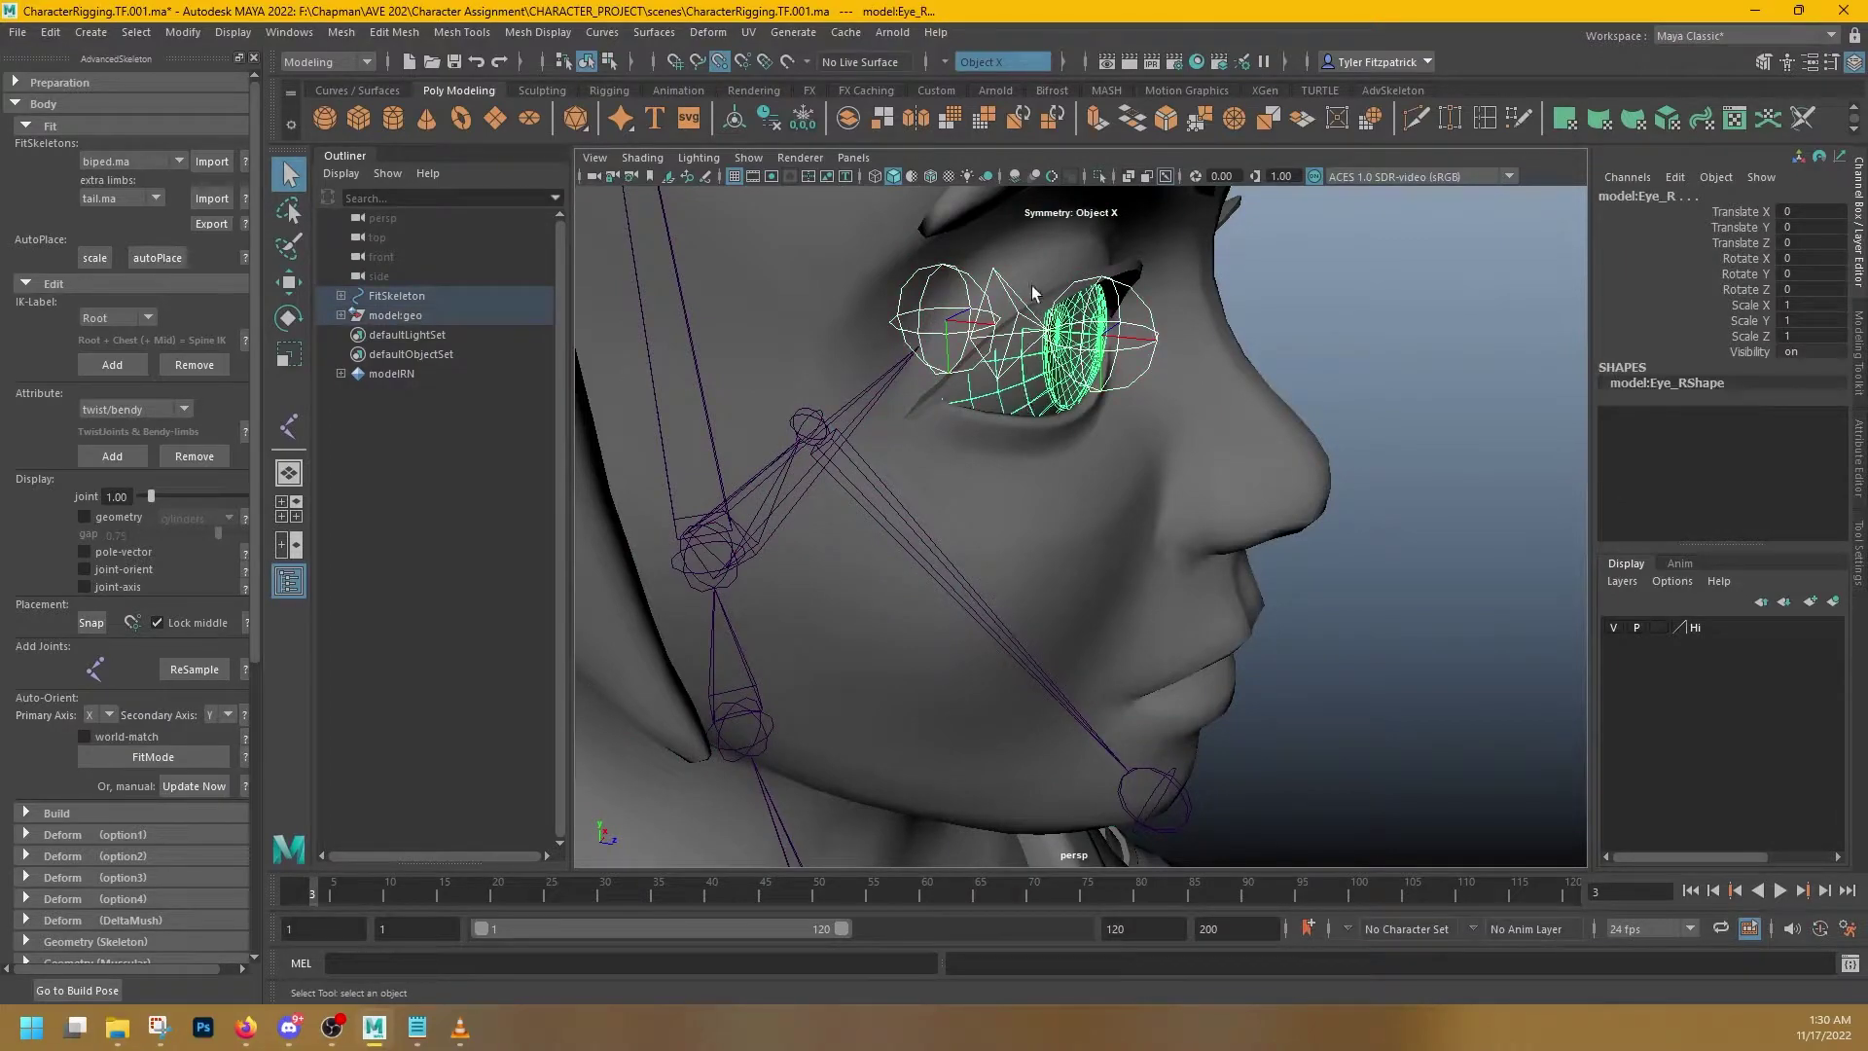
left_click(1103, 174)
left_click(1255, 401)
left_click_drag(1087, 437, 1107, 378, "alt")
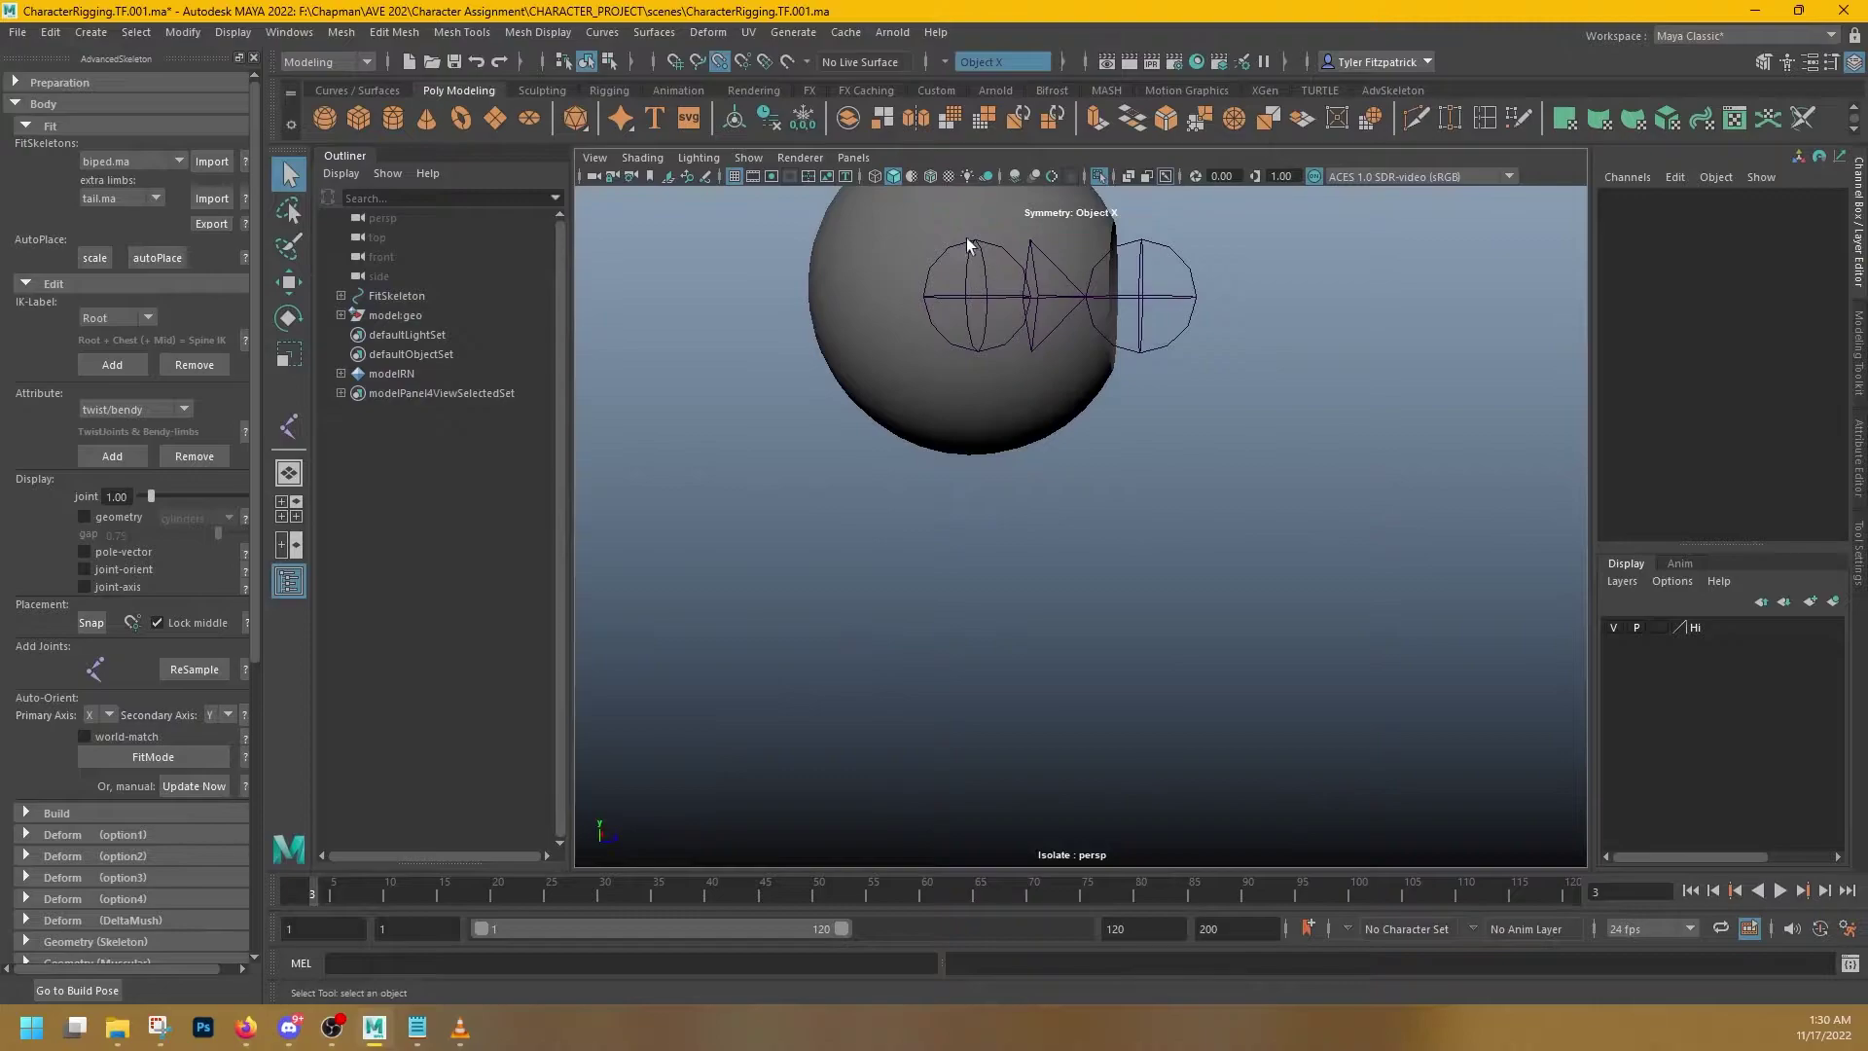
- Isolate the eyeball and the Eye joint in the side view and show the eyeball's wireframe on its shading
left_click(994, 325)
left_click(998, 298)
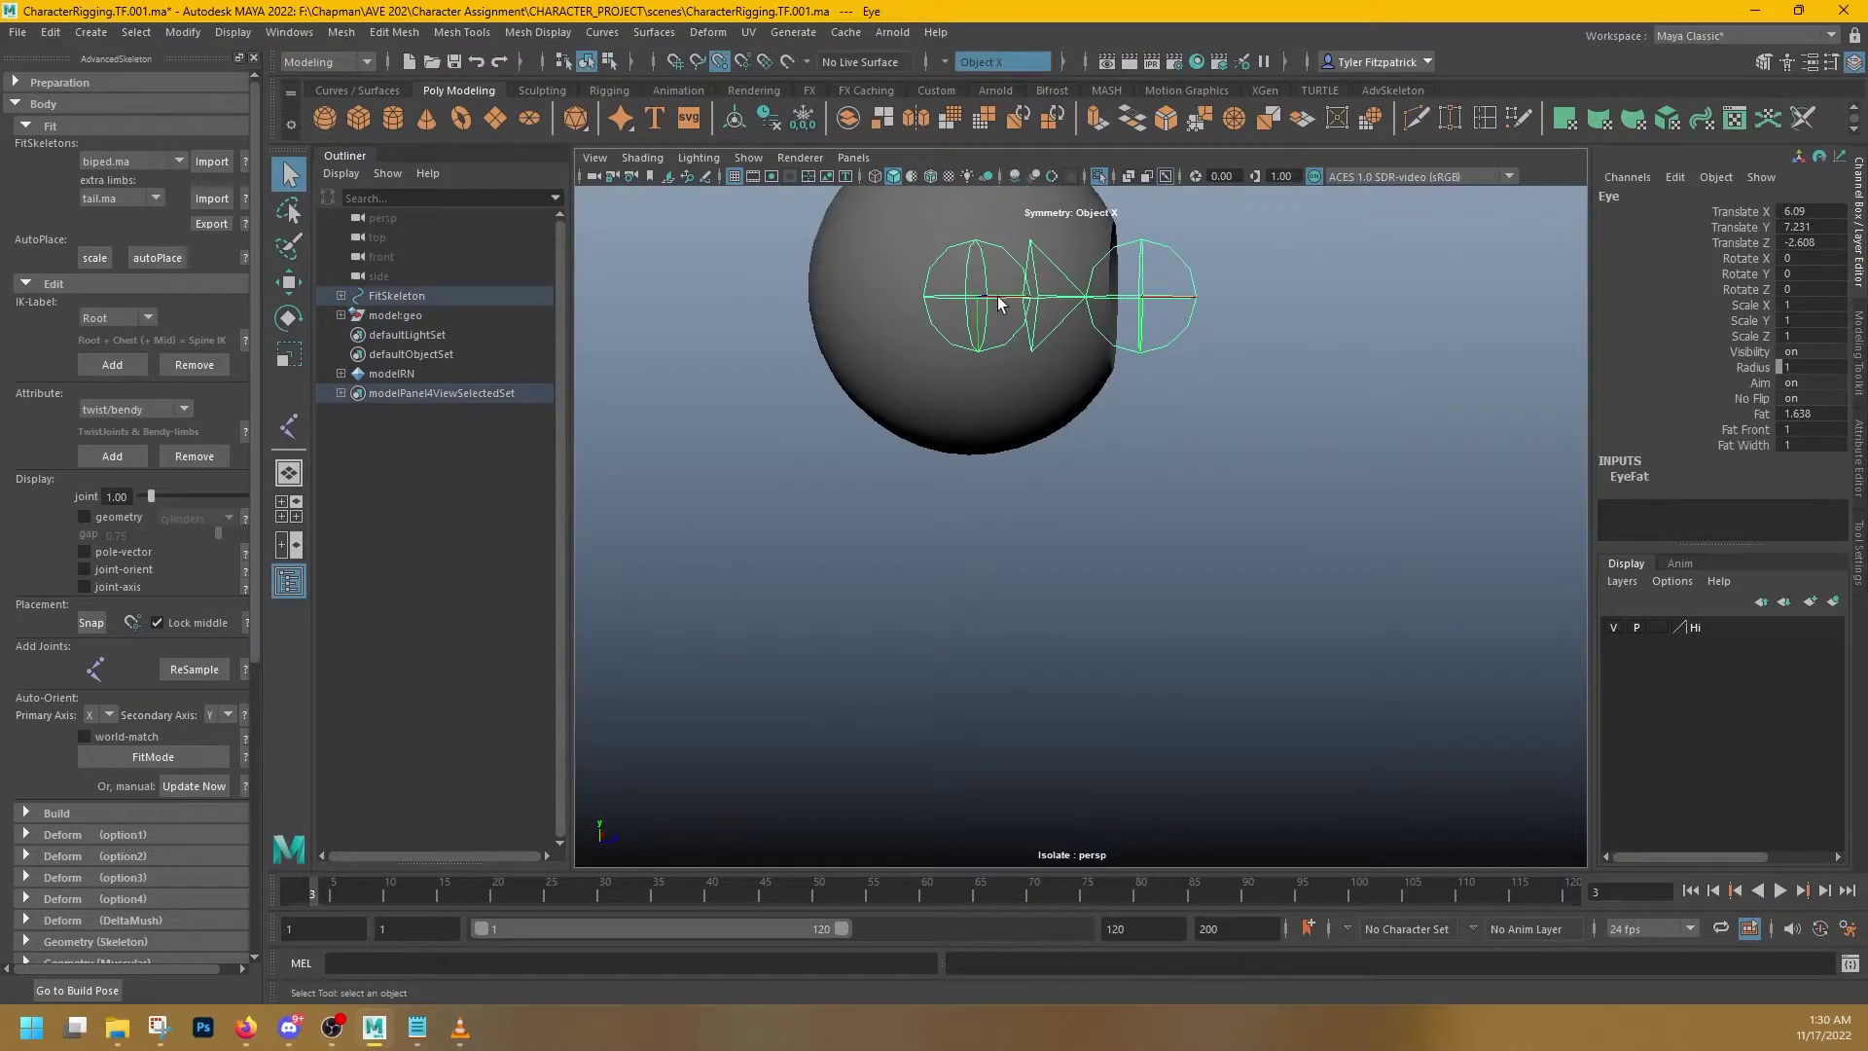
key("space")
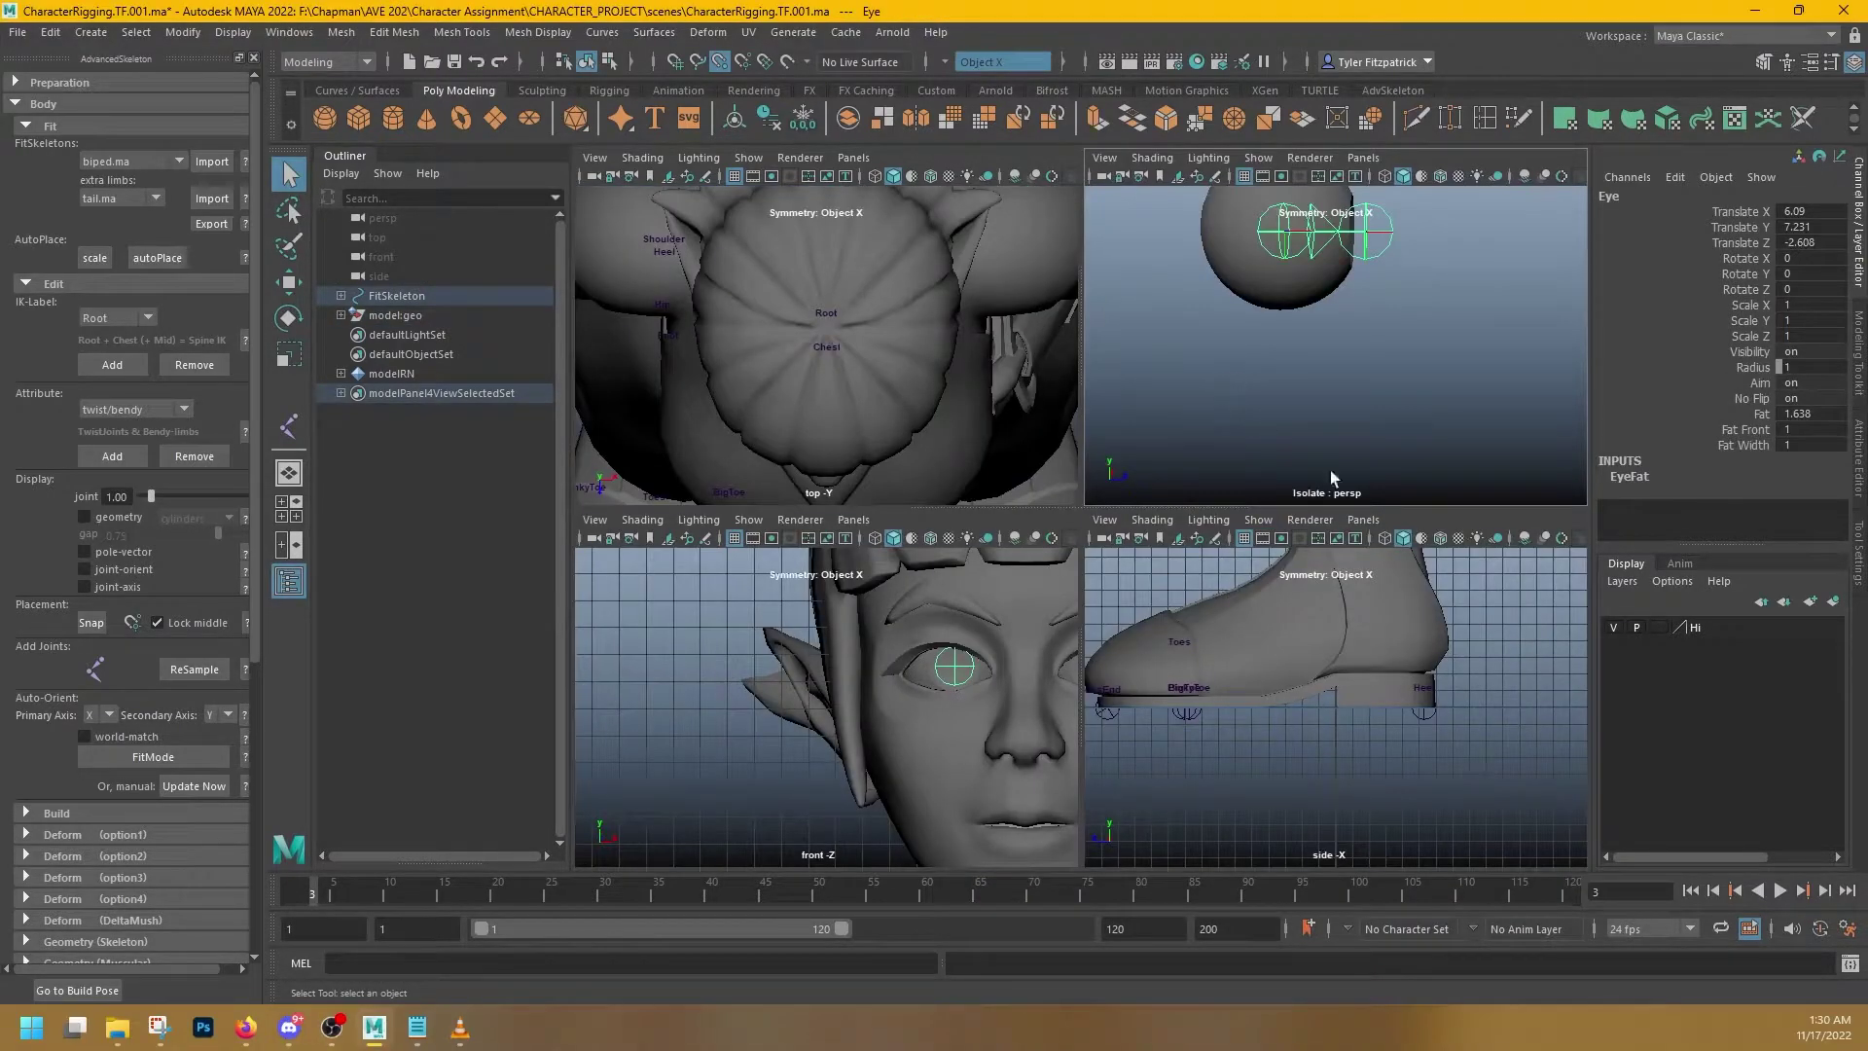
key("space")
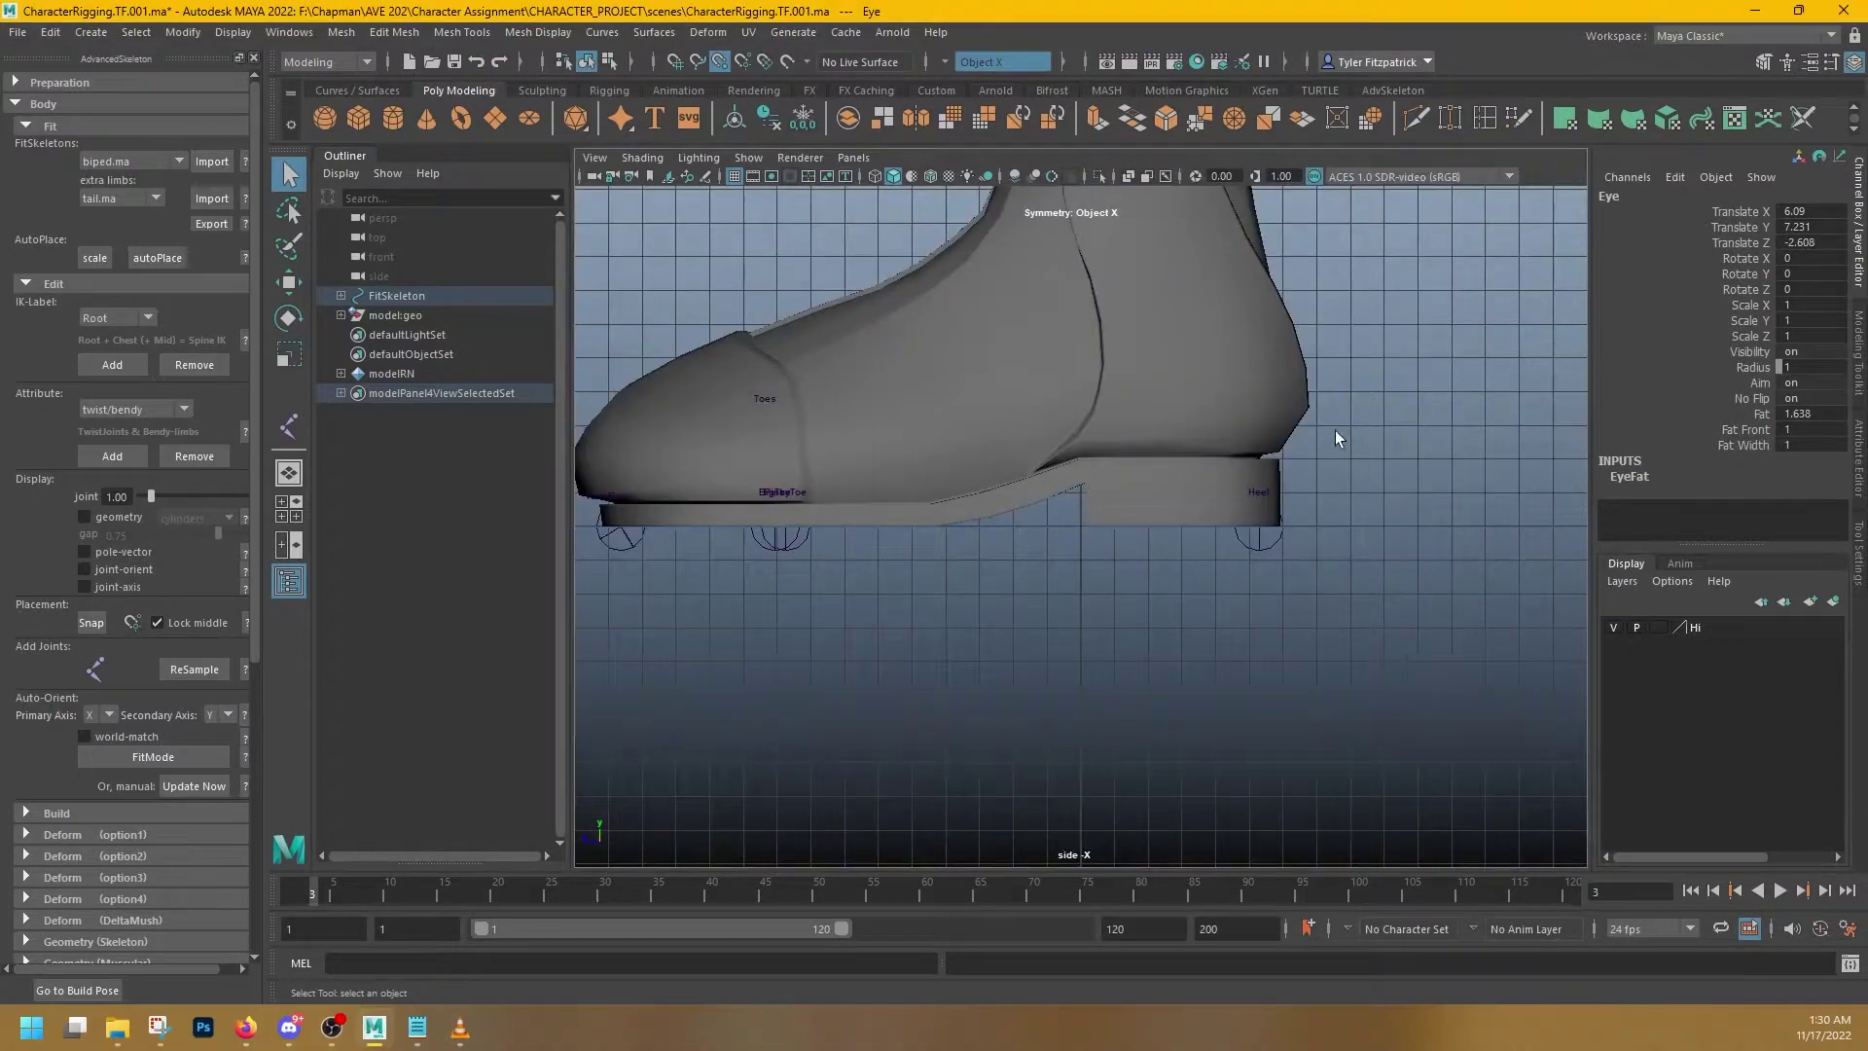
key("space")
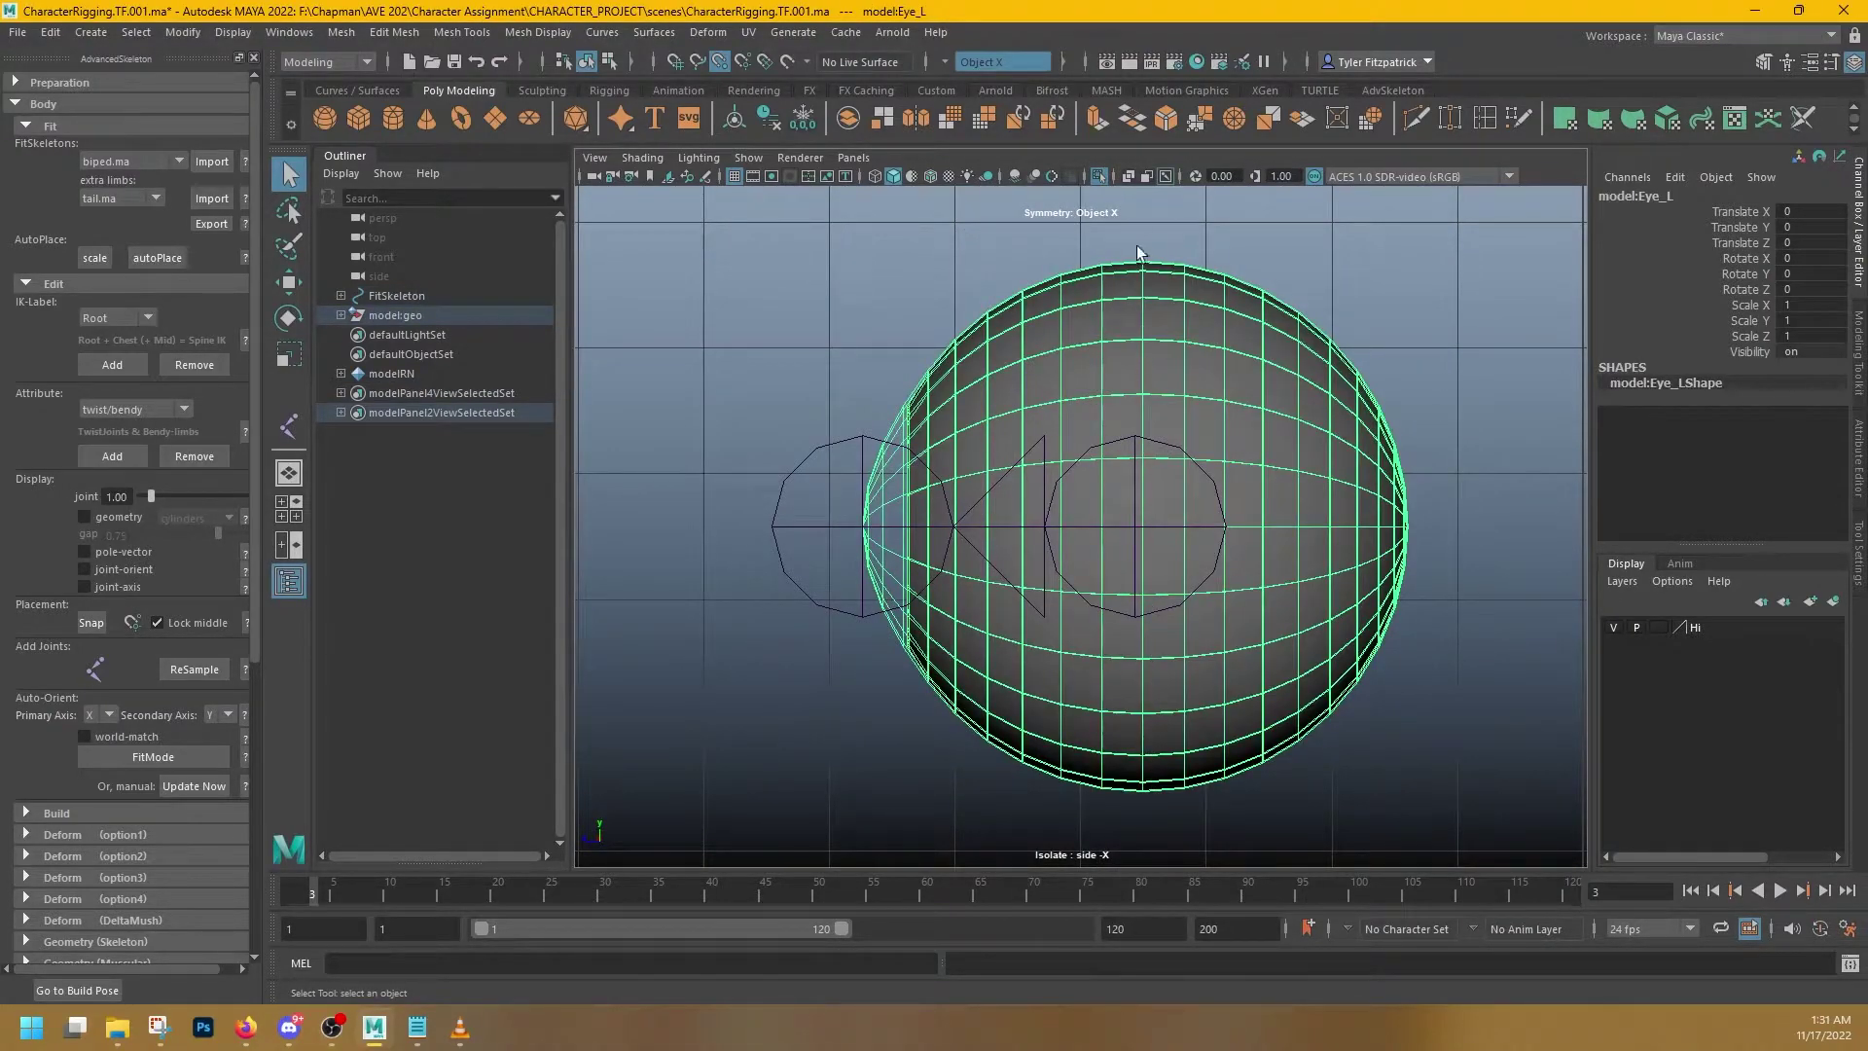
left_click(1134, 527)
left_click(1141, 313)
left_click(934, 178)
left_click(1369, 256)
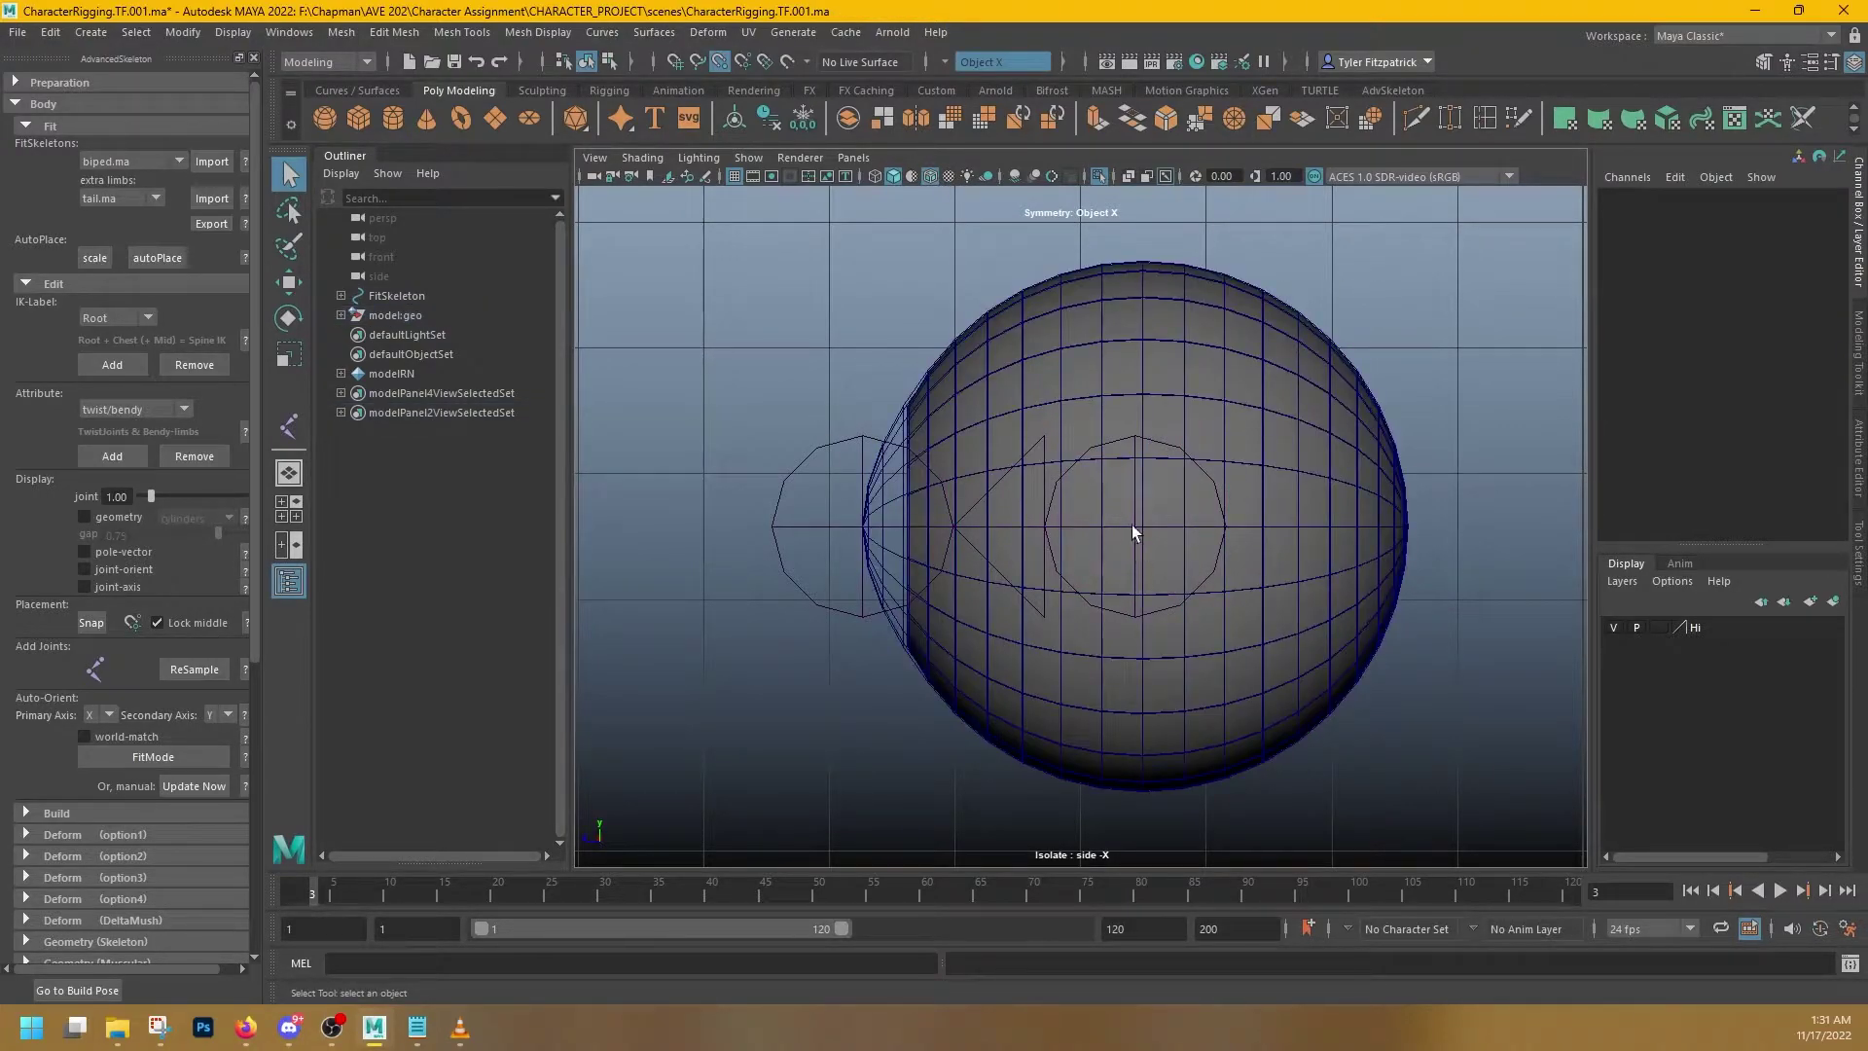
- Snap only the Eye joint's pivot to the eyeball's center line in the side view, at Translate Y 7.172
left_click(1132, 525)
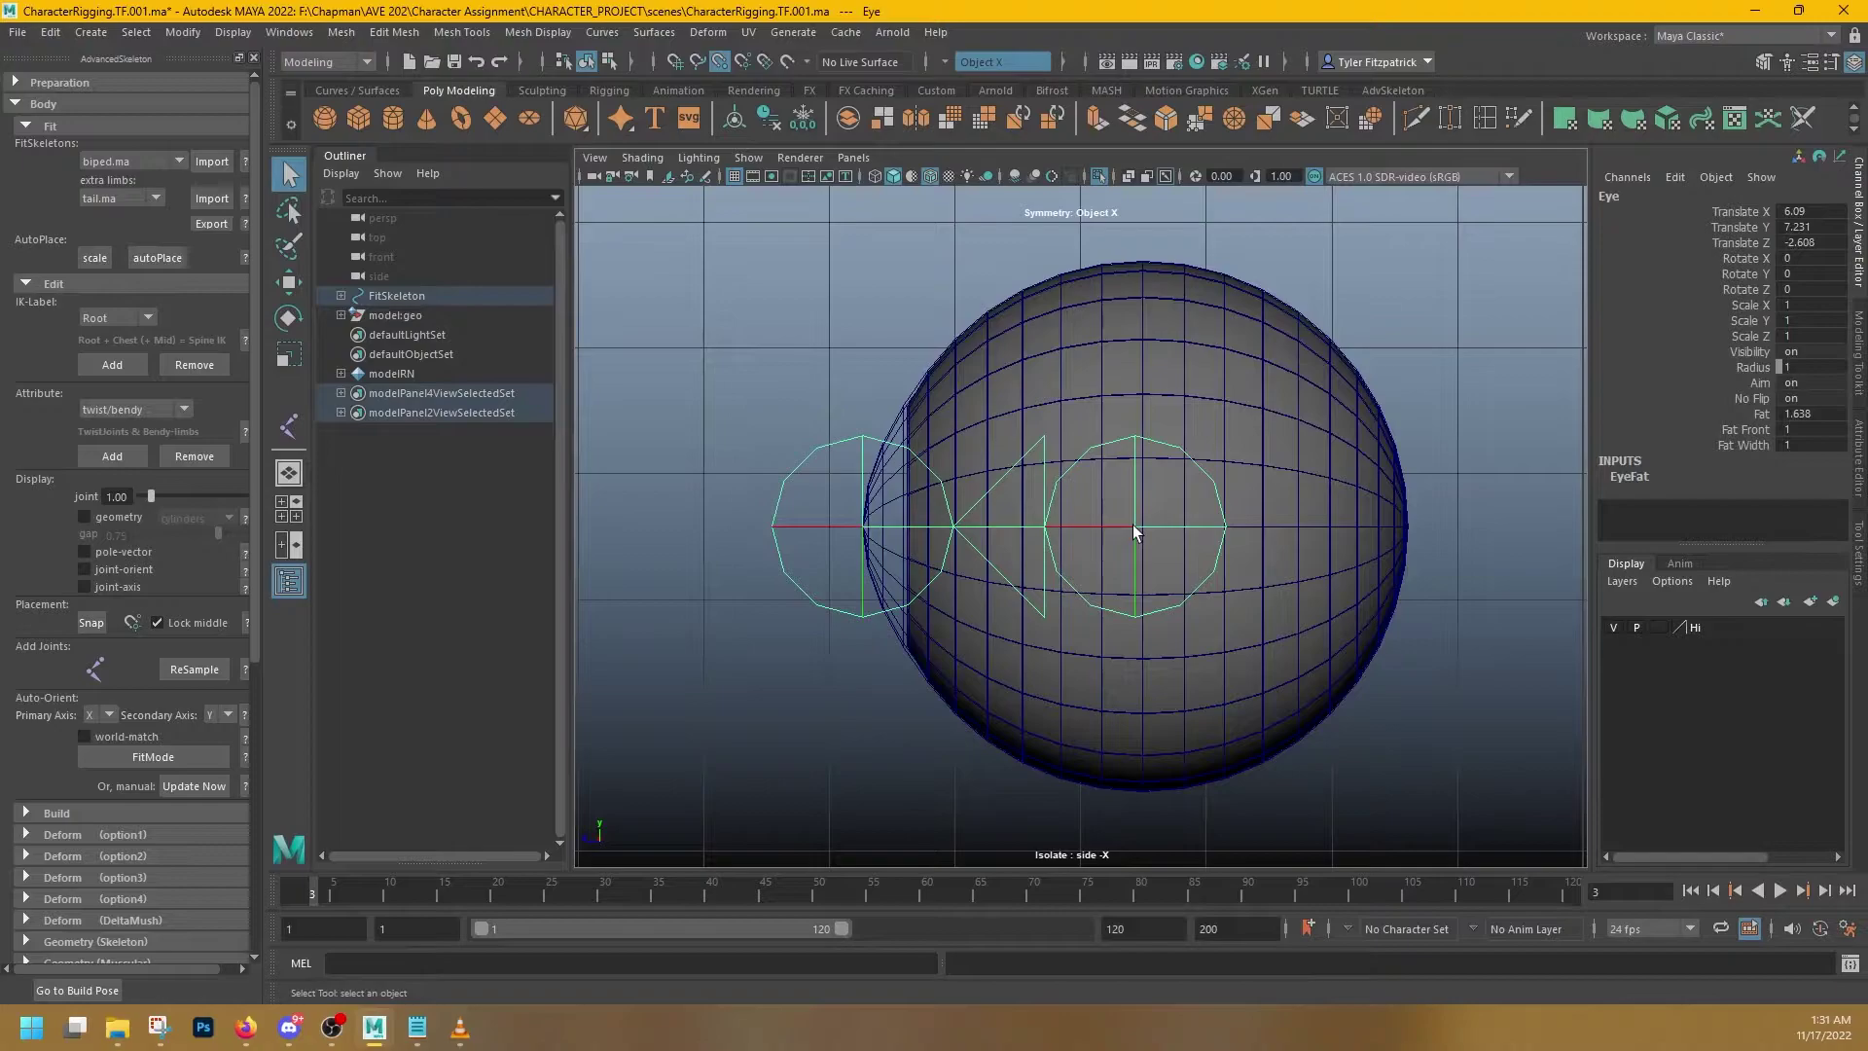
key("w")
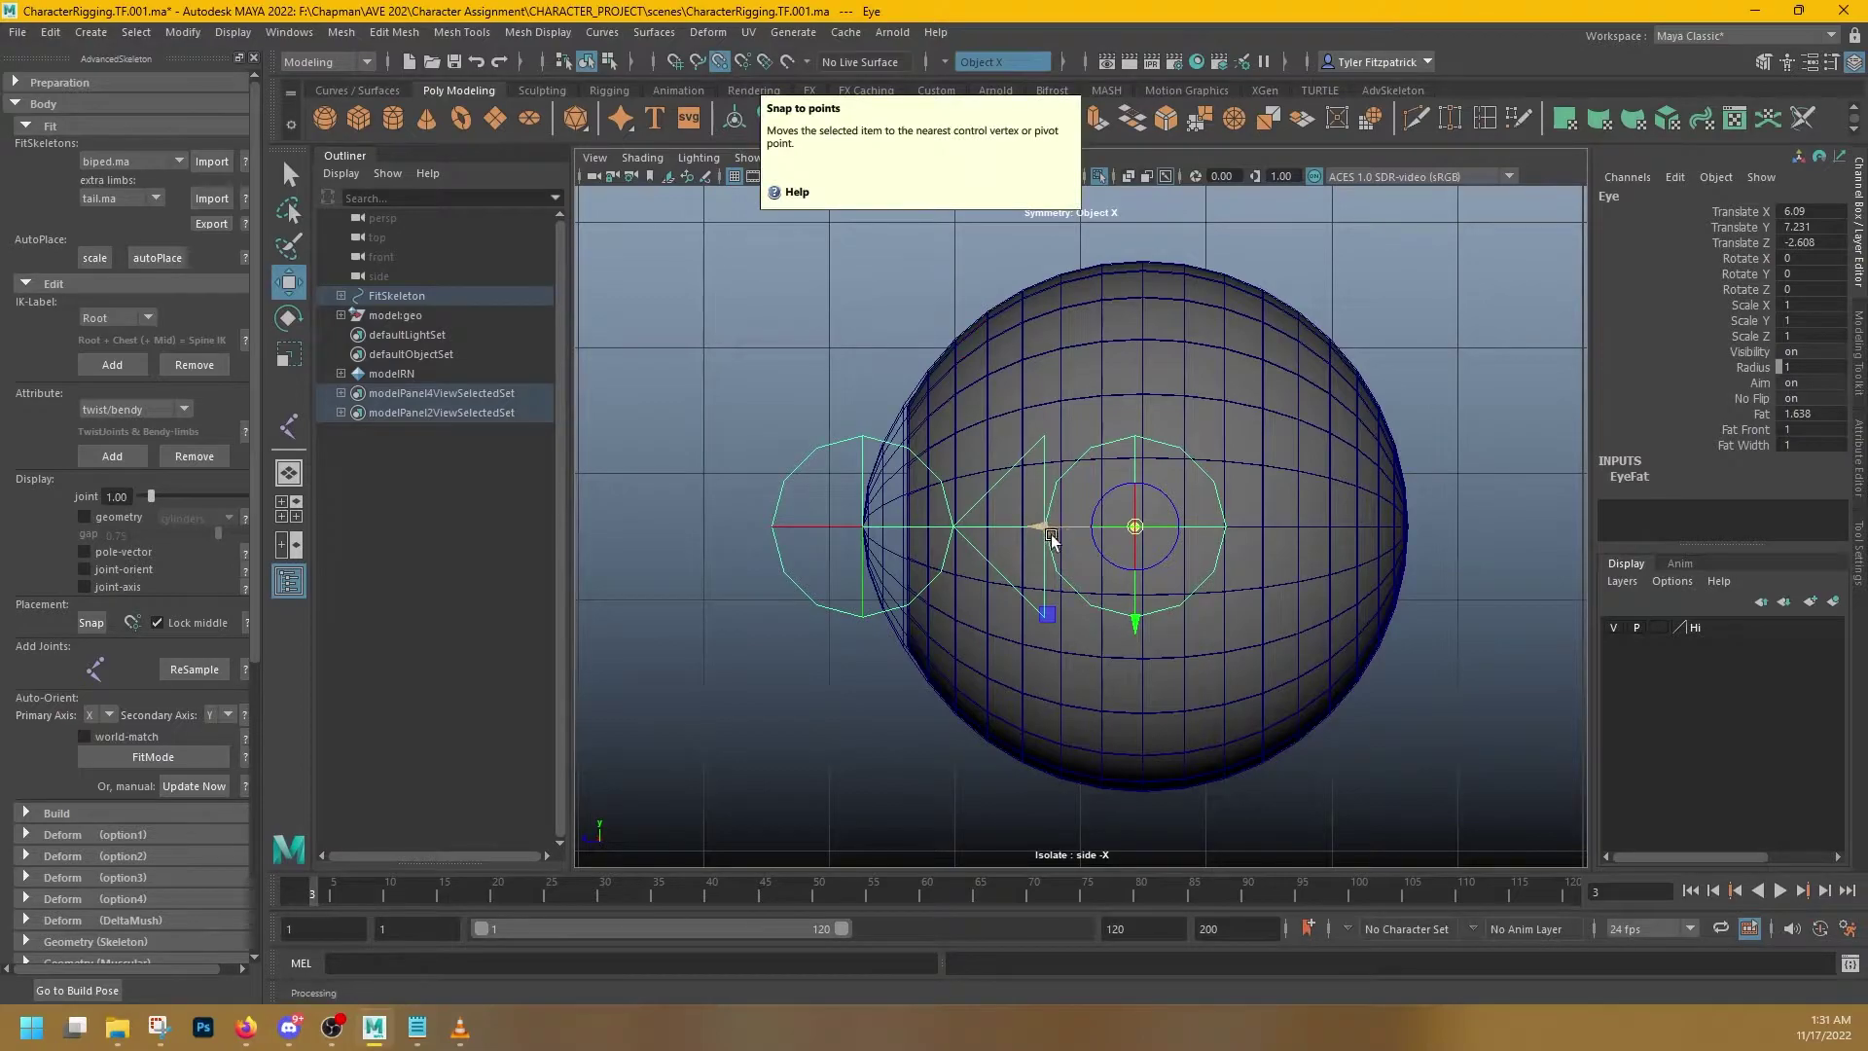
left_click_drag(1053, 537, 1156, 541)
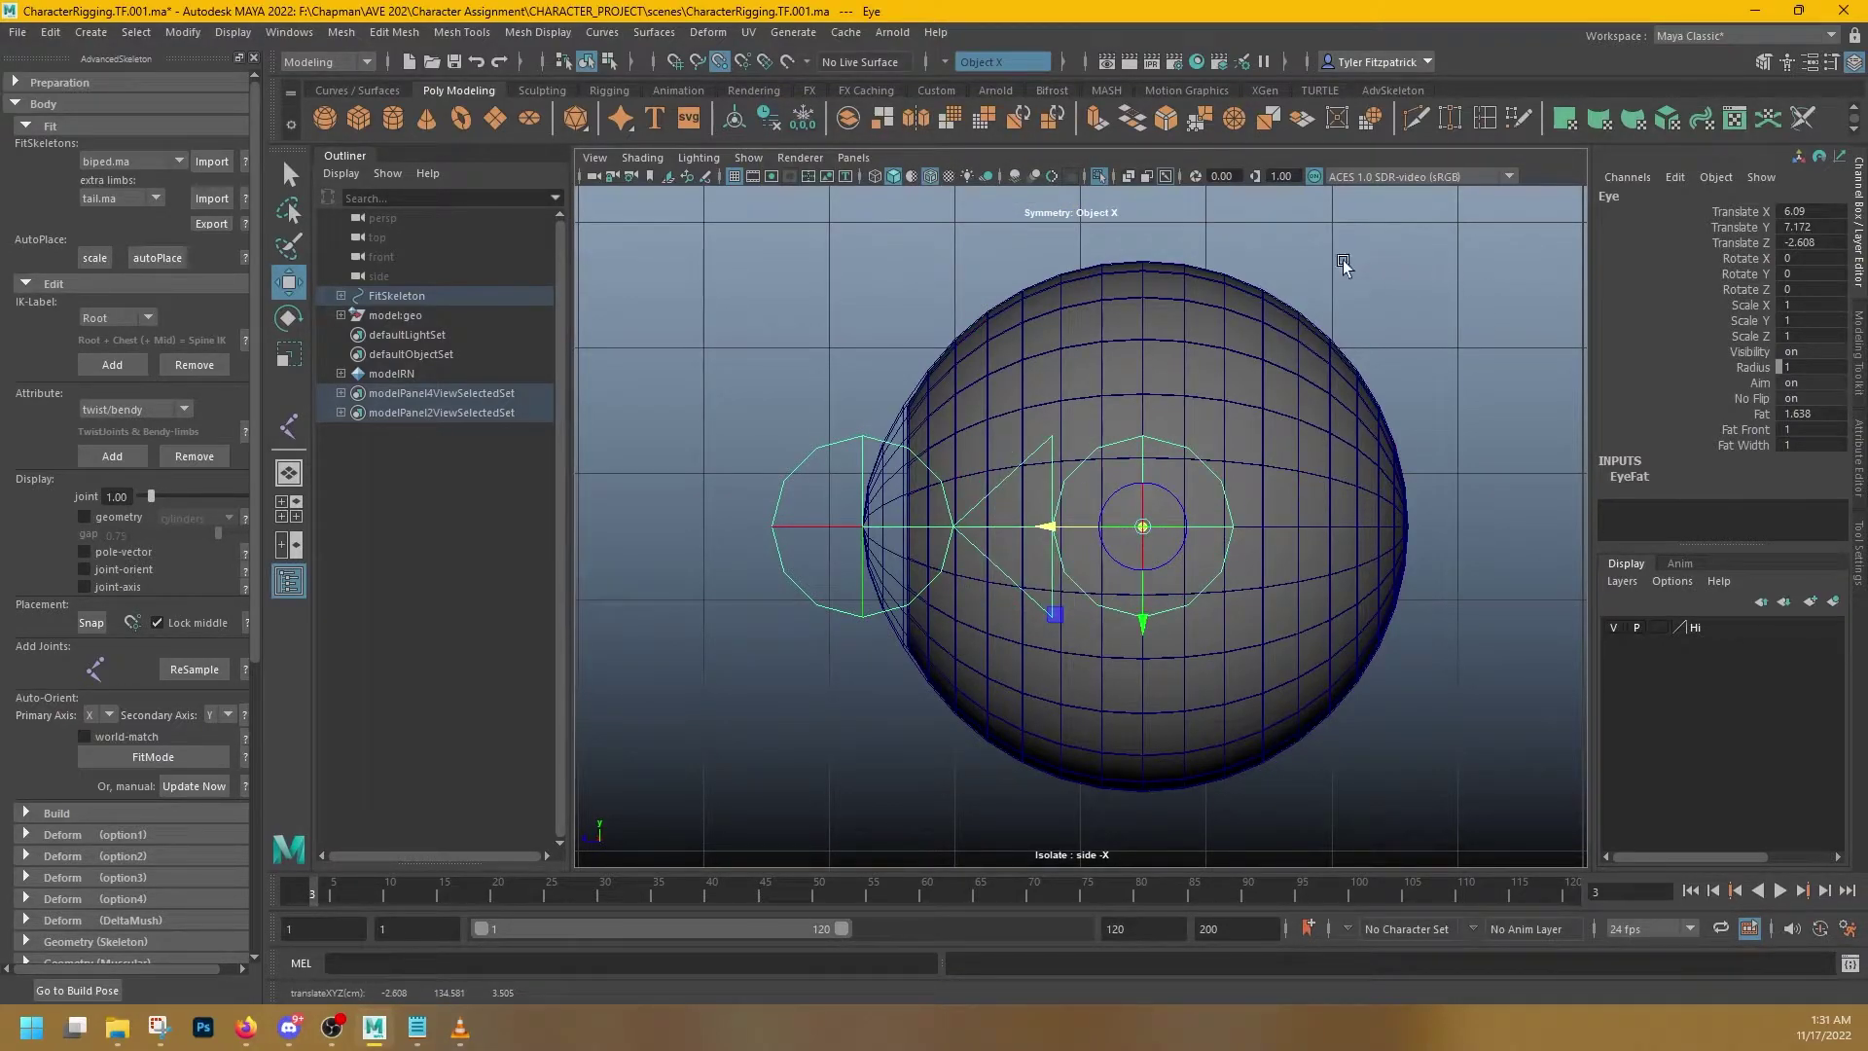
key("d")
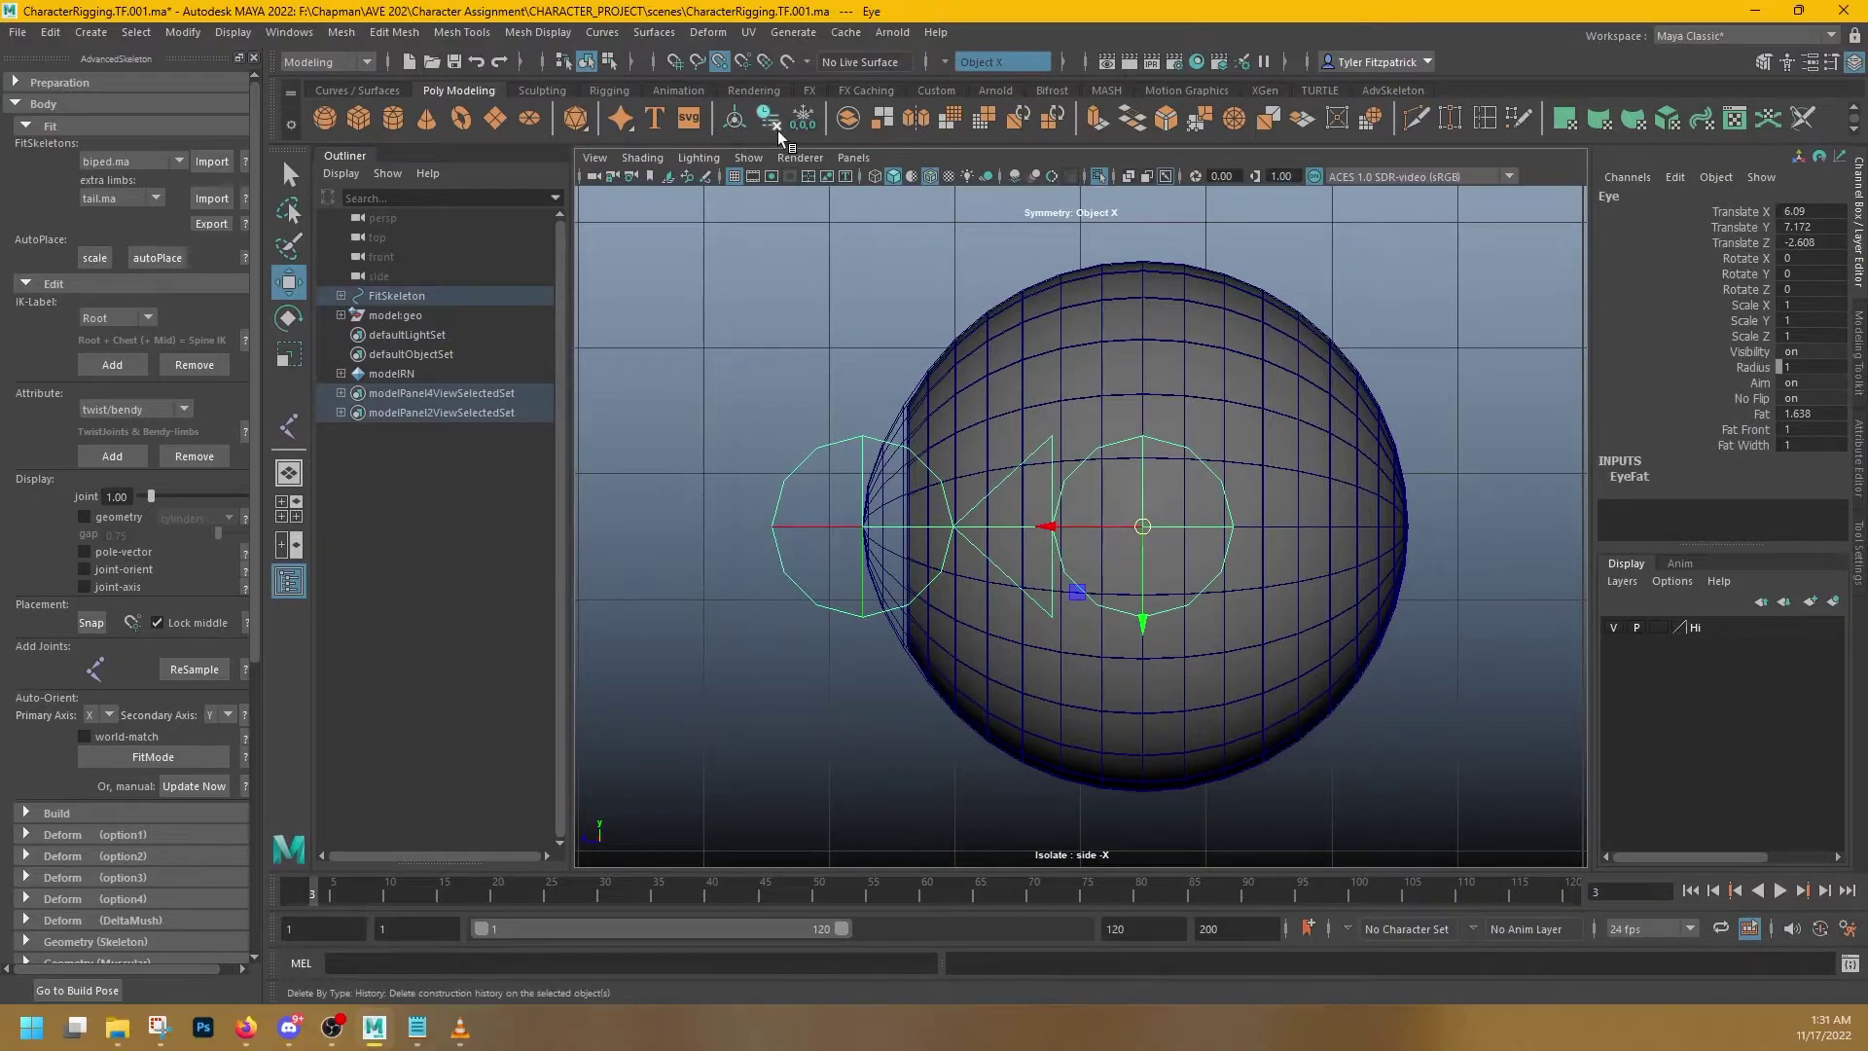
key("ctrl+z")
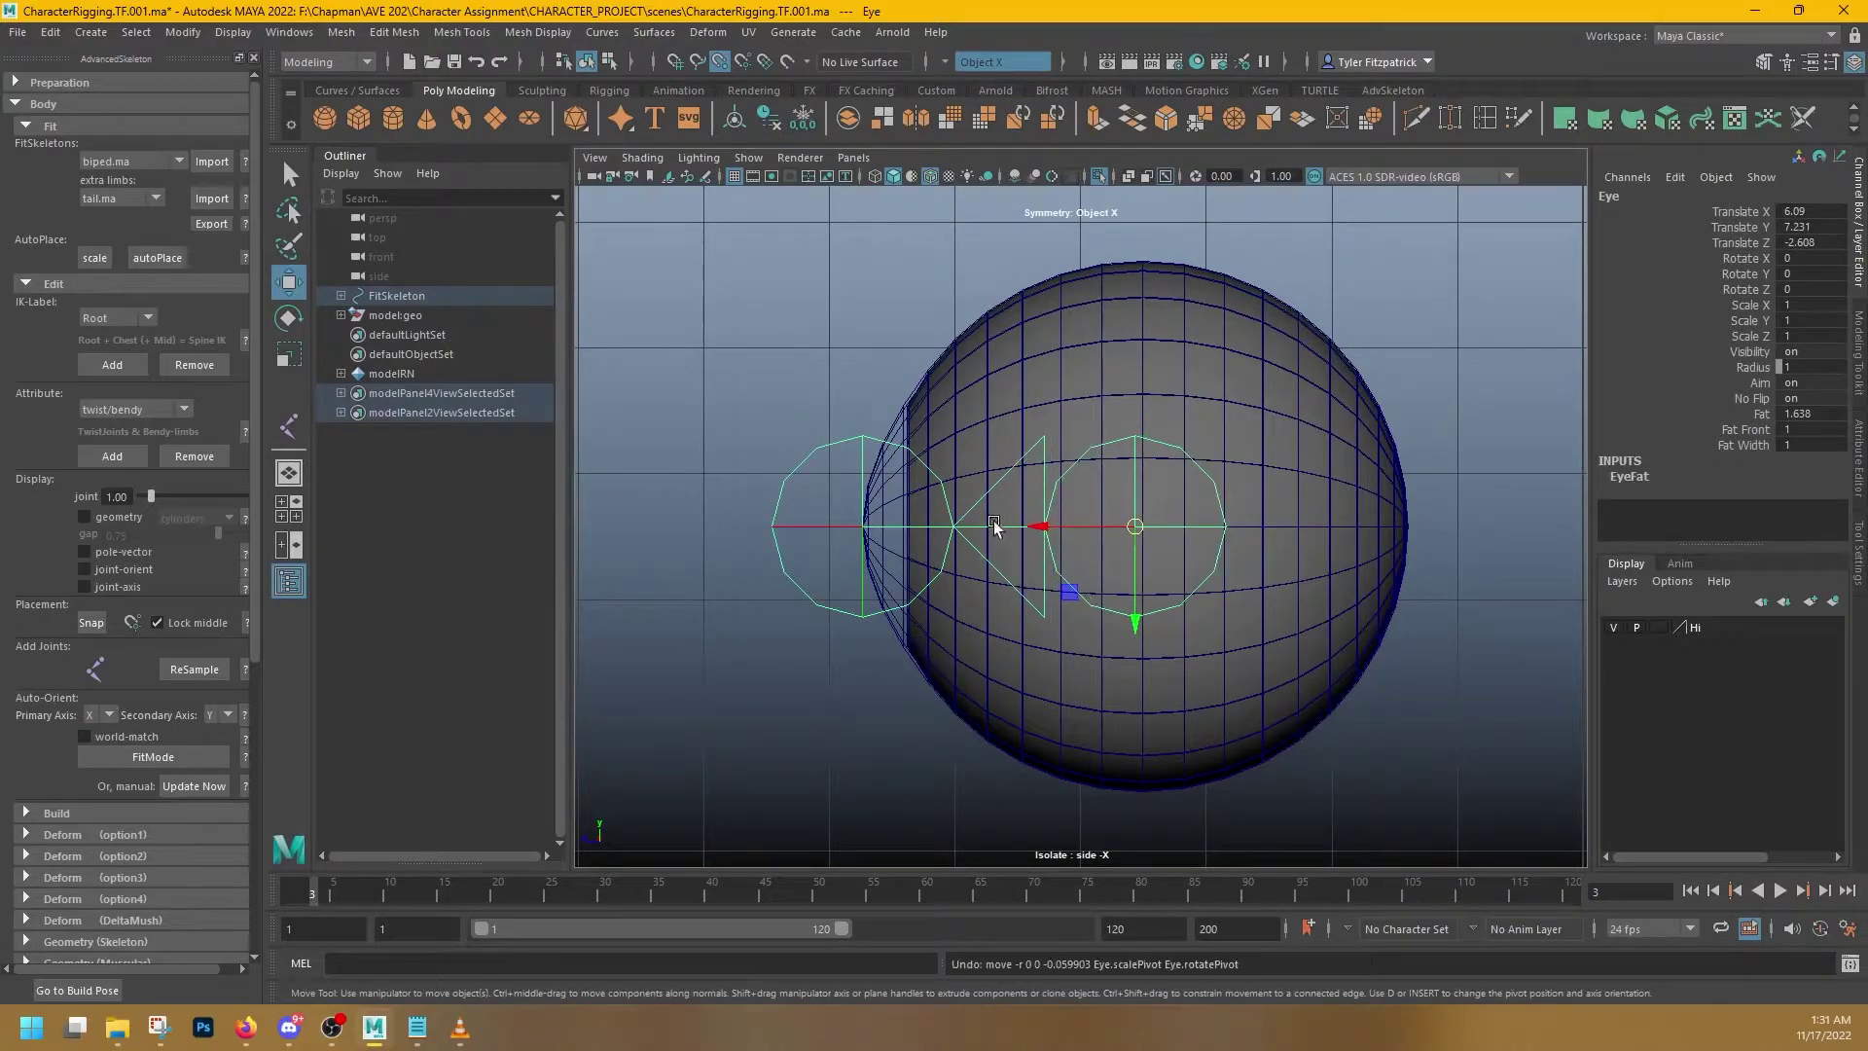
left_click_drag(1040, 532, 1088, 526)
key("ctrl+z")
key("ctrl+z")
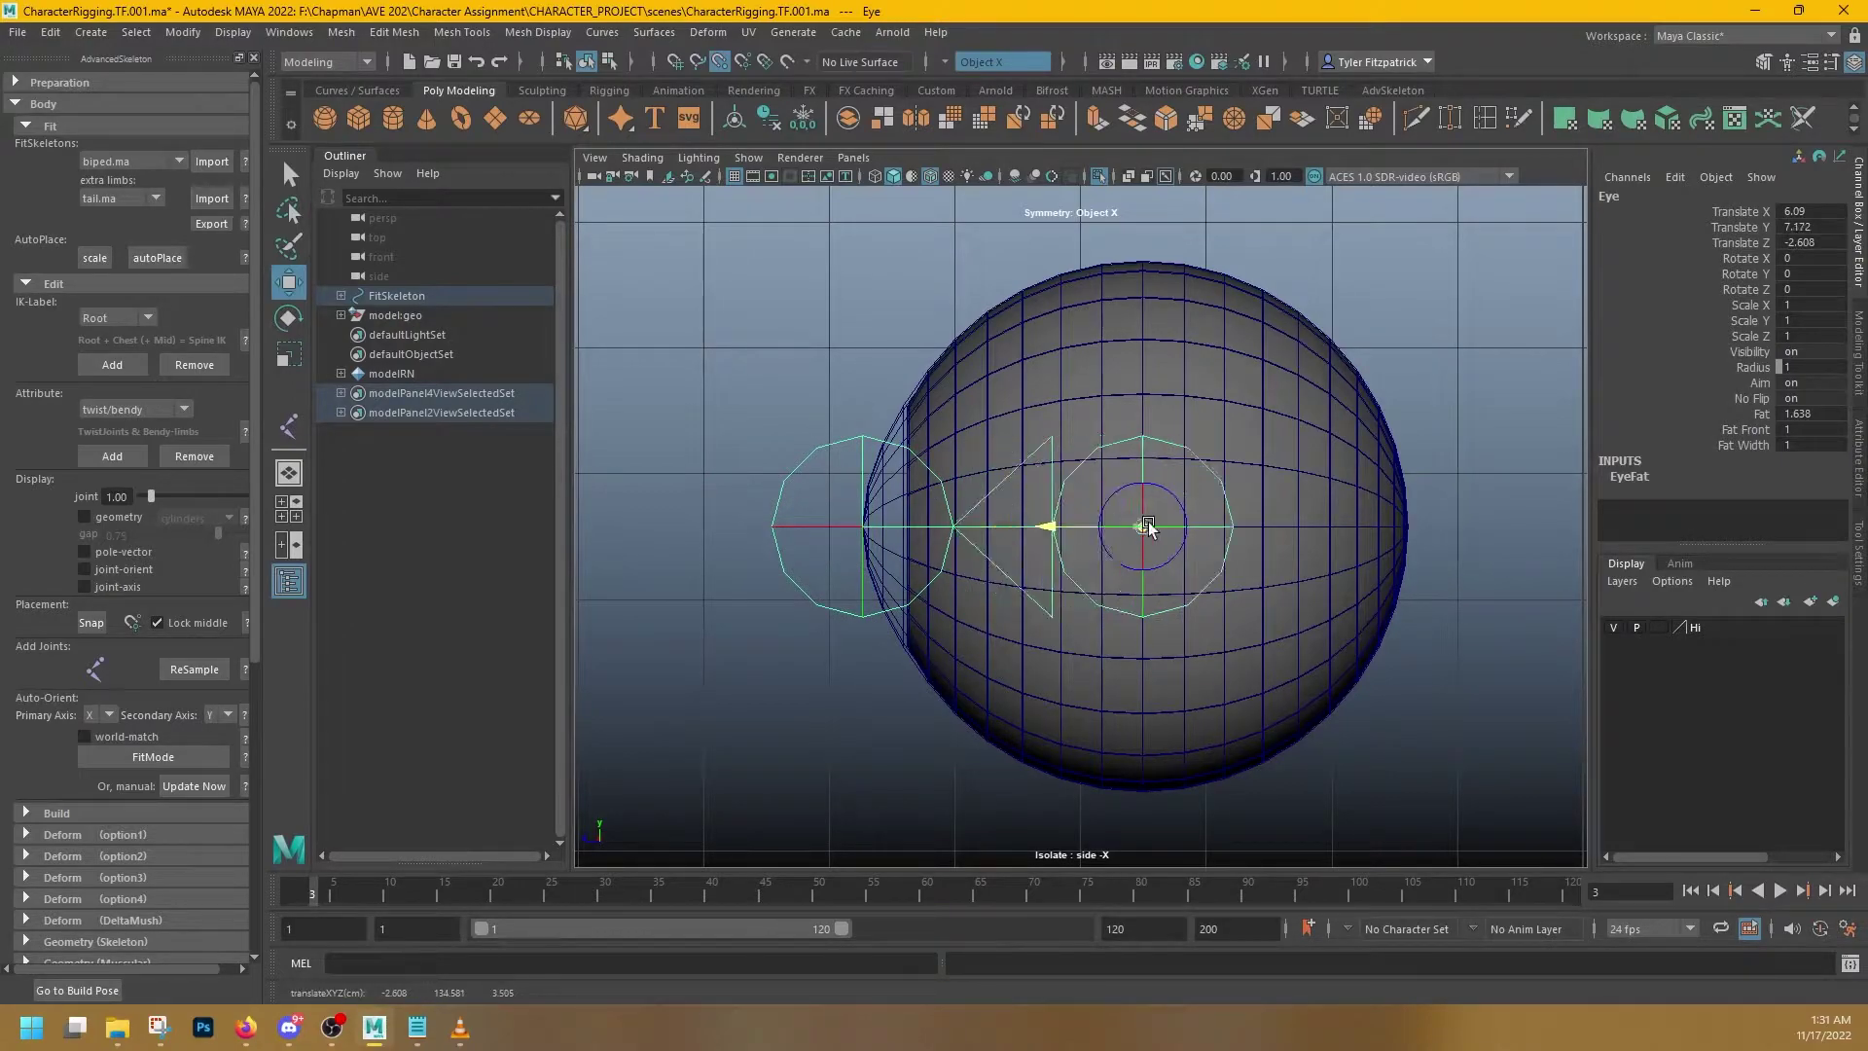
key("d")
- Return to the perspective view, select the HeadEnd joint at the crown, and set the Hi layer's display type to reference
key("space")
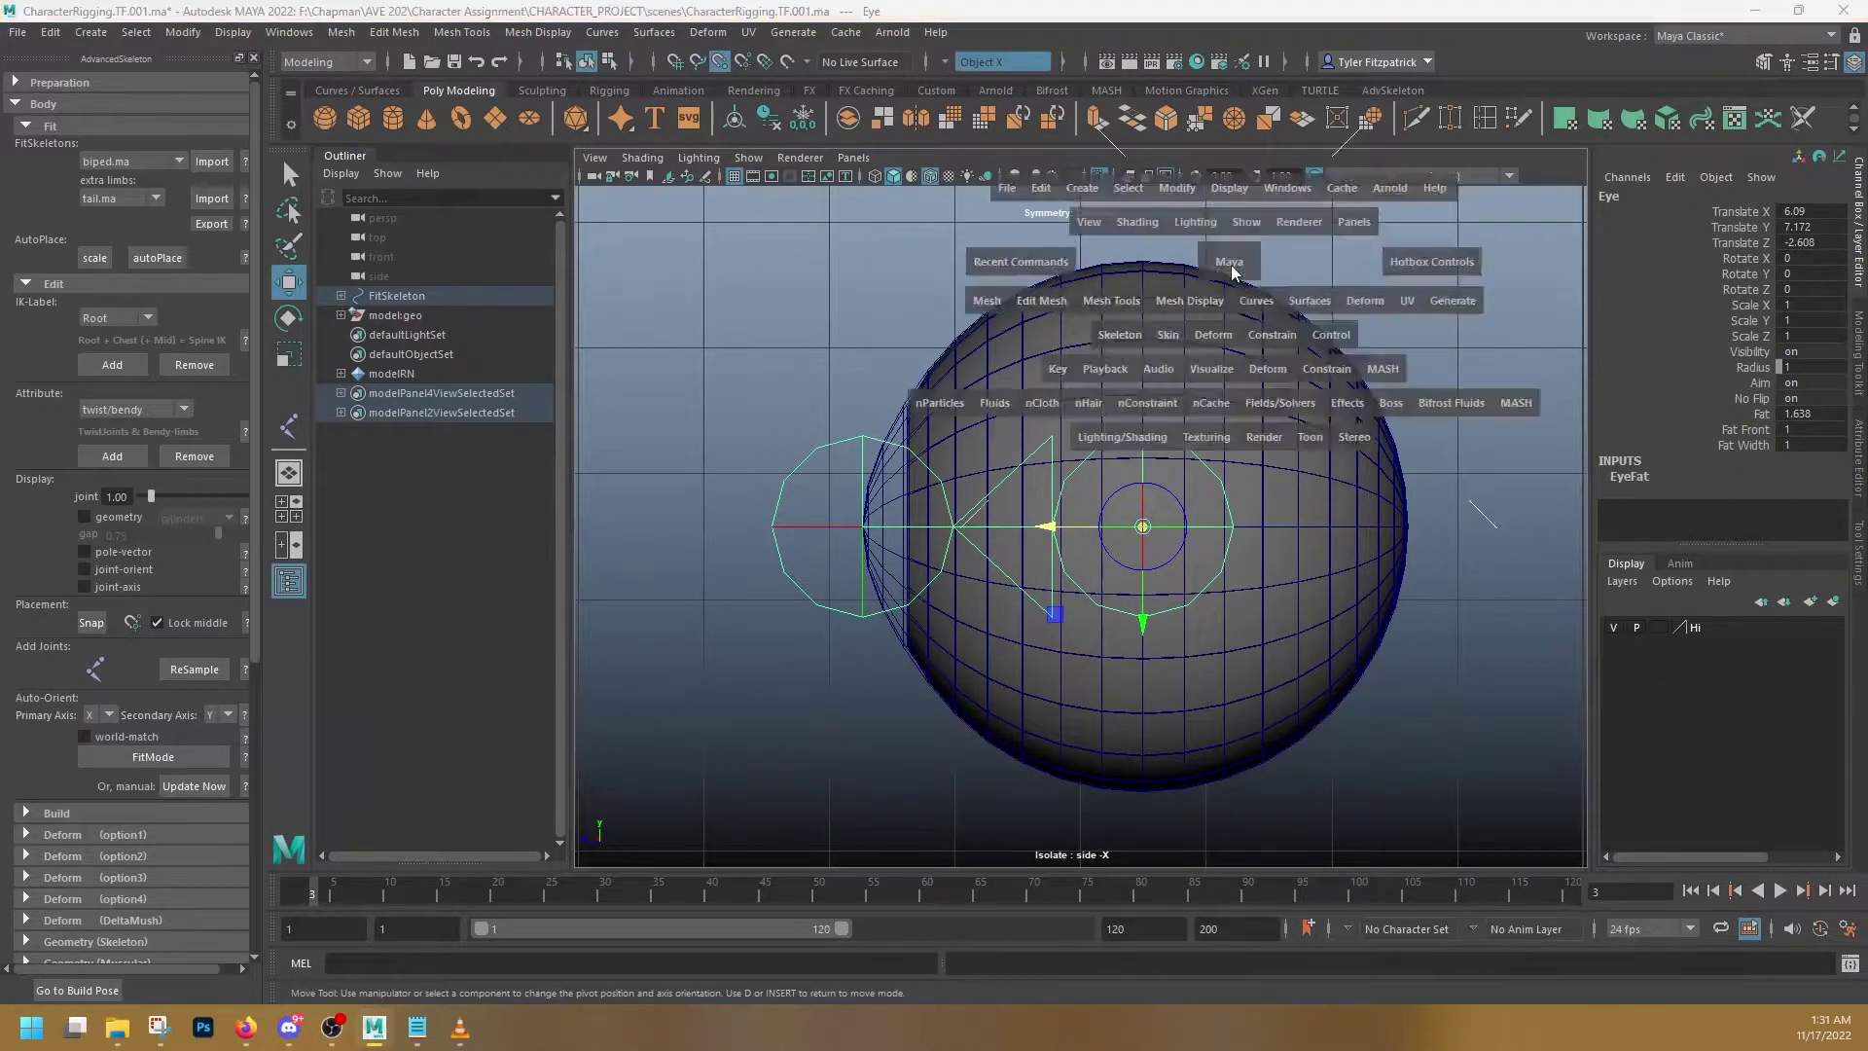
key("space")
left_click_drag(1420, 362, 1375, 603, "alt")
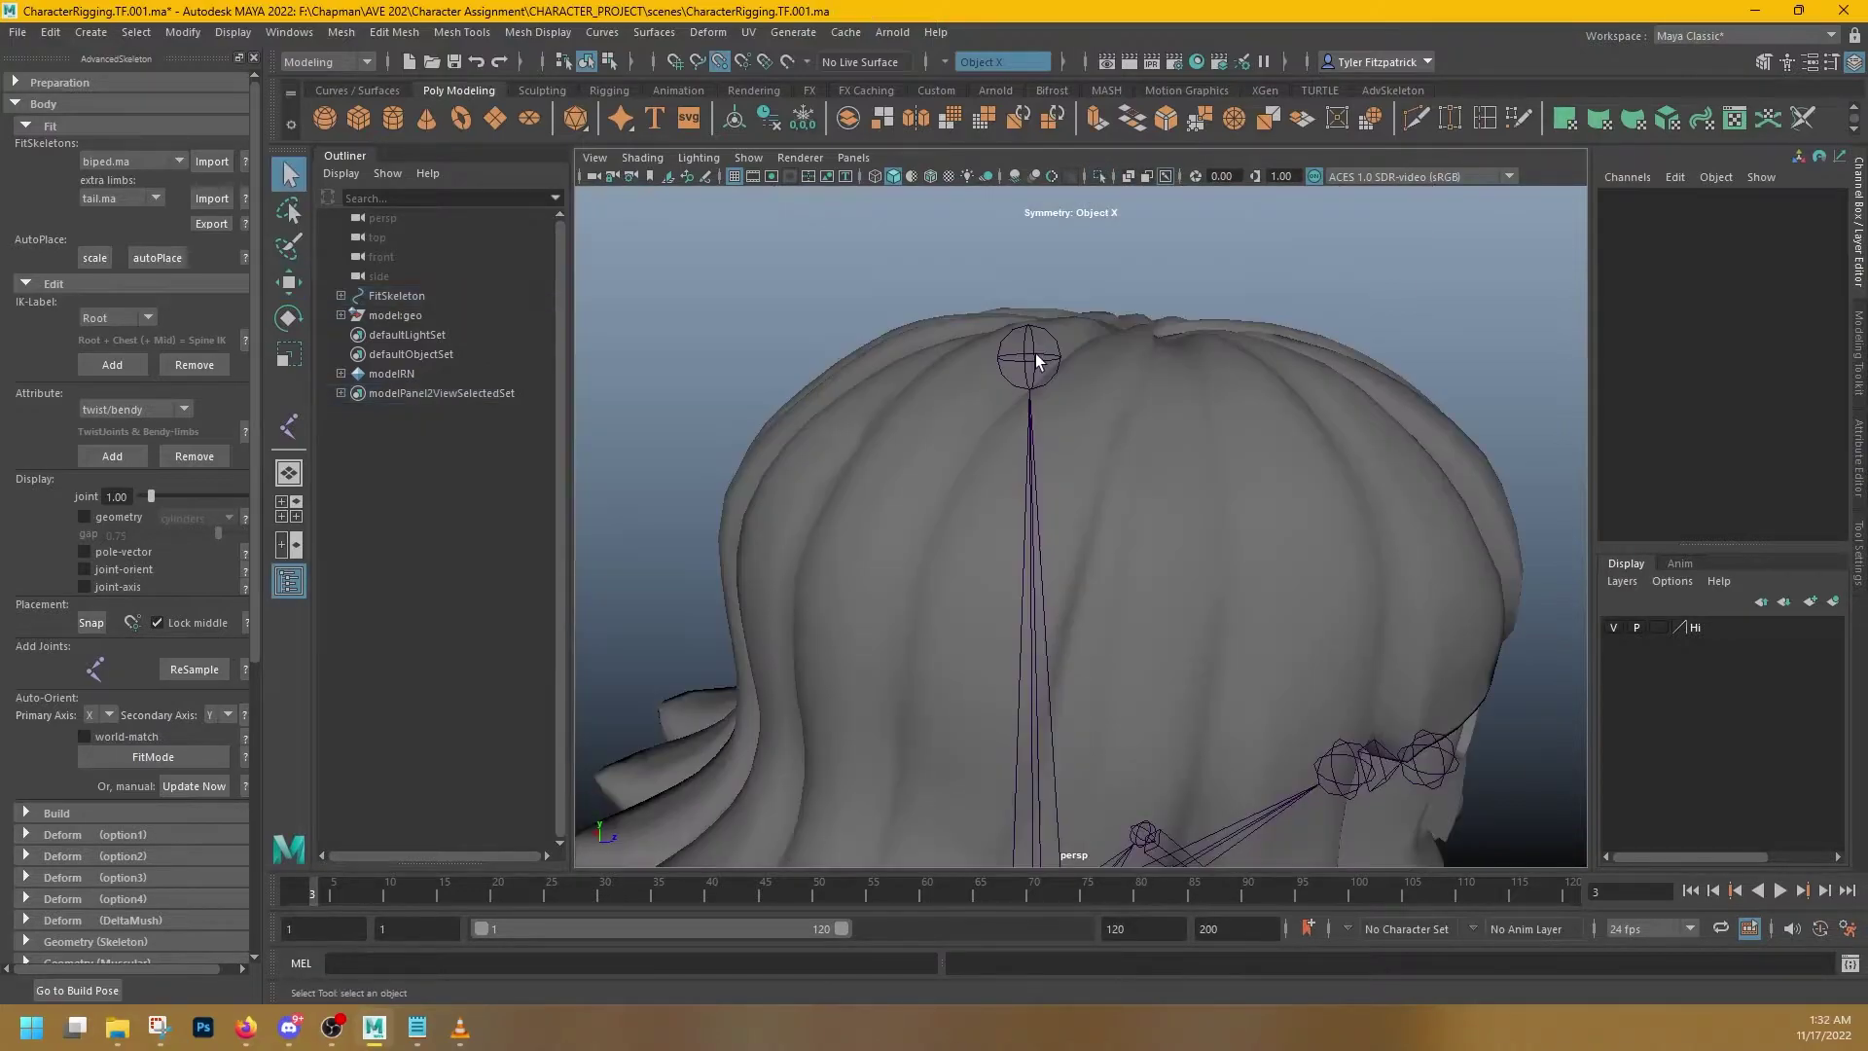
left_click(1029, 348)
left_click(1033, 343)
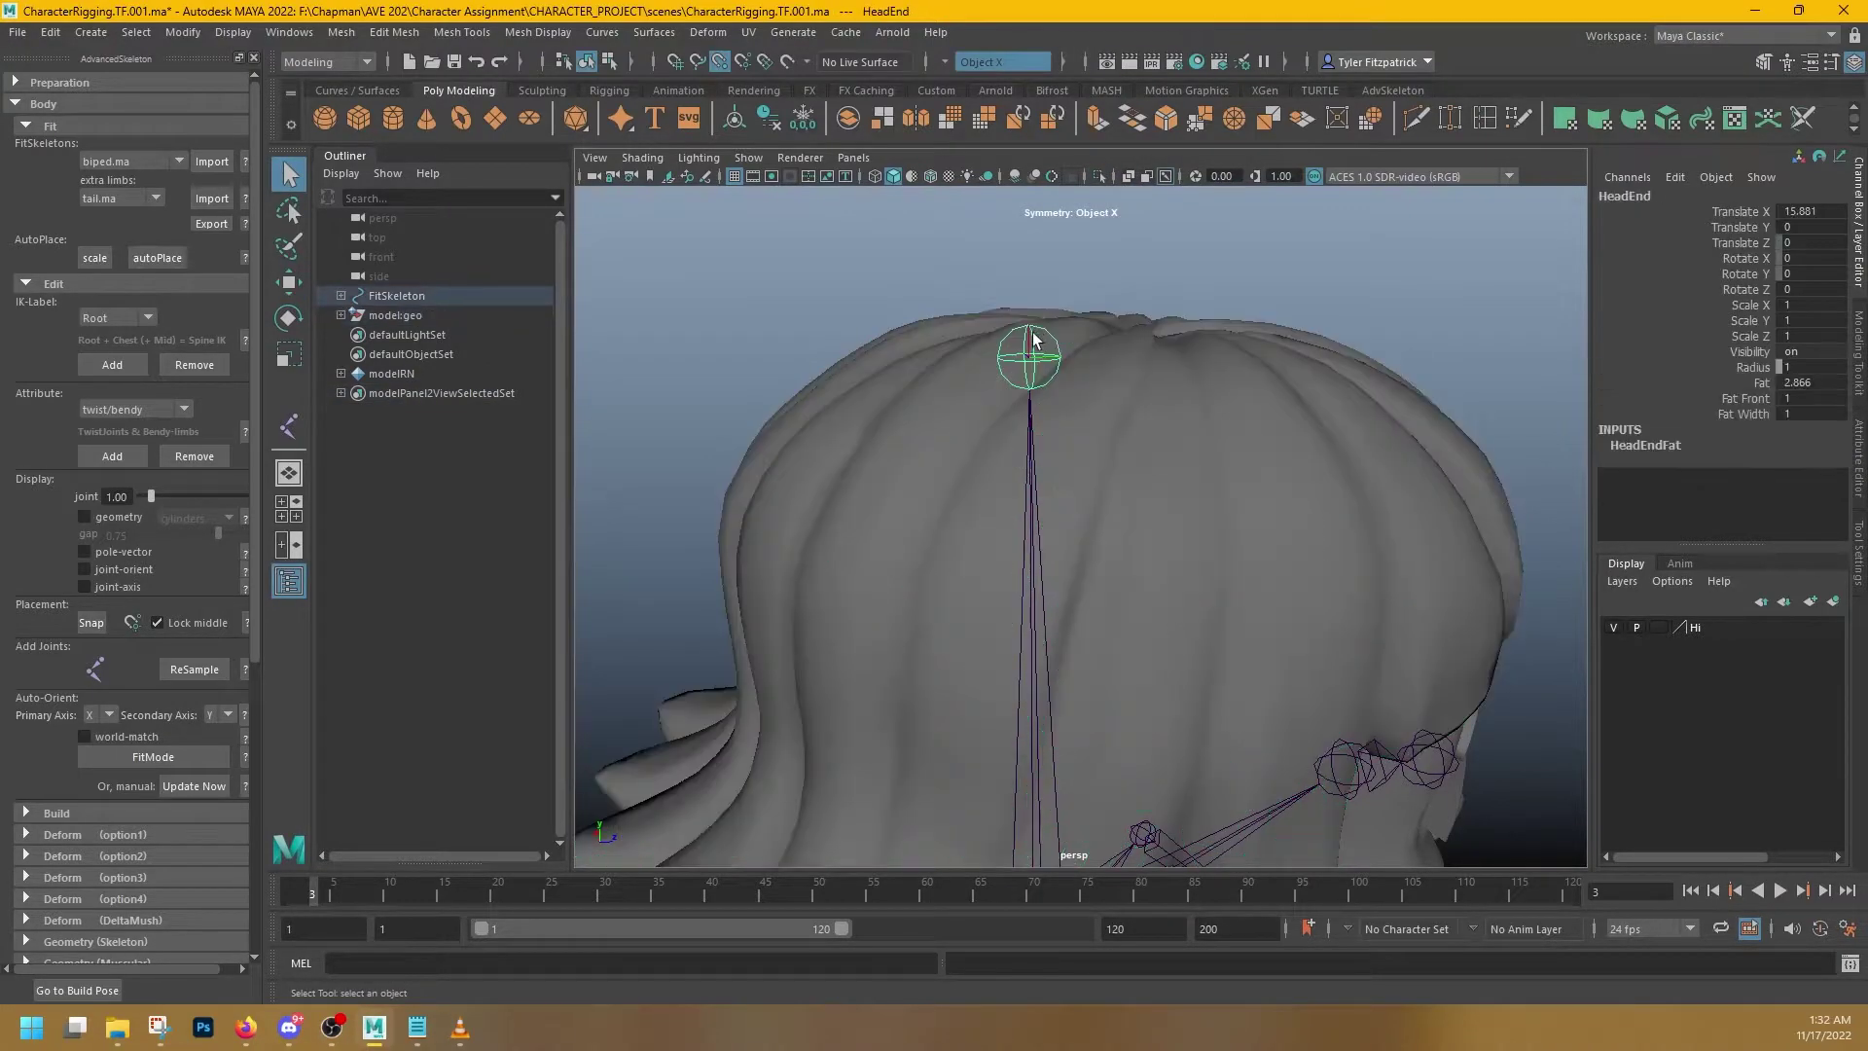
left_click(1660, 626)
left_click(1660, 627)
mouse_move(1066, 330)
left_mouse_down("alt")
mouse_move(1031, 321)
mouse_move(1171, 355)
mouse_move(1255, 321)
mouse_move(1089, 321)
left_mouse_up("alt")
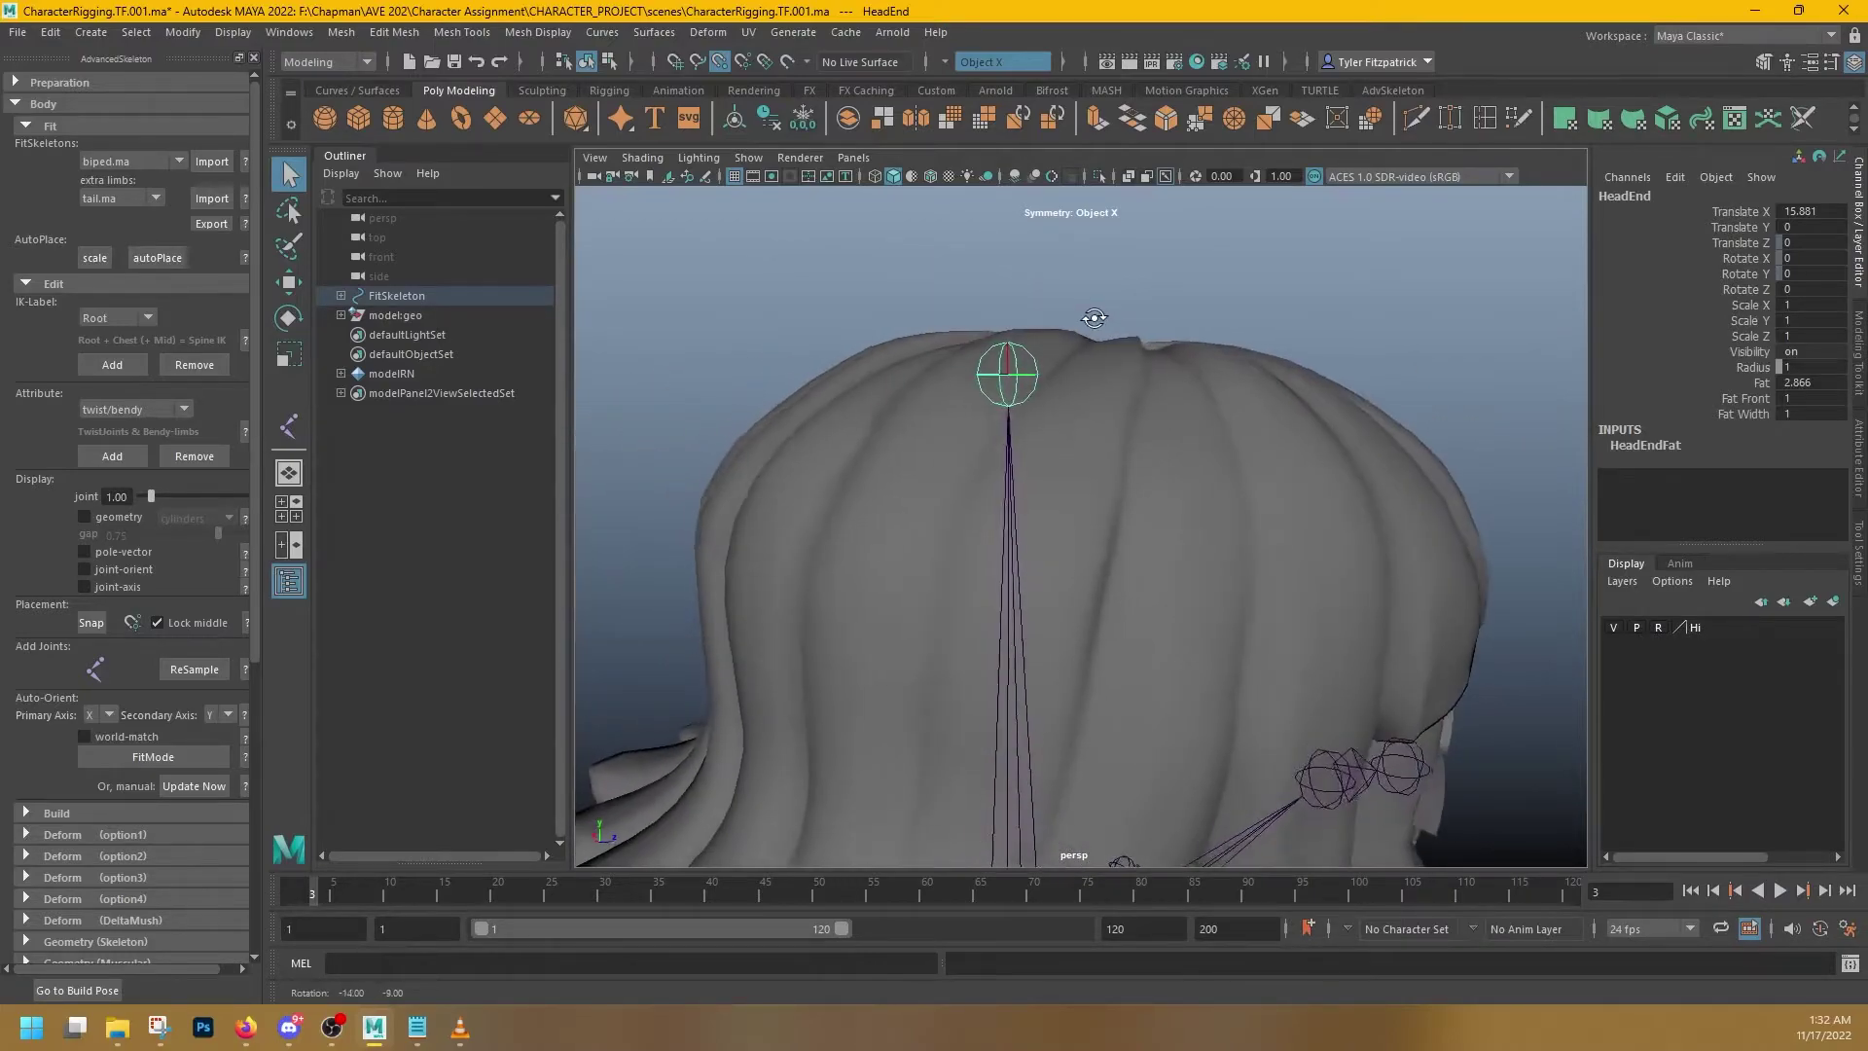
- Turn off isolation in the side view and raise the HeadEnd joint to the top of the hair, at Translate X 16.851
key("space")
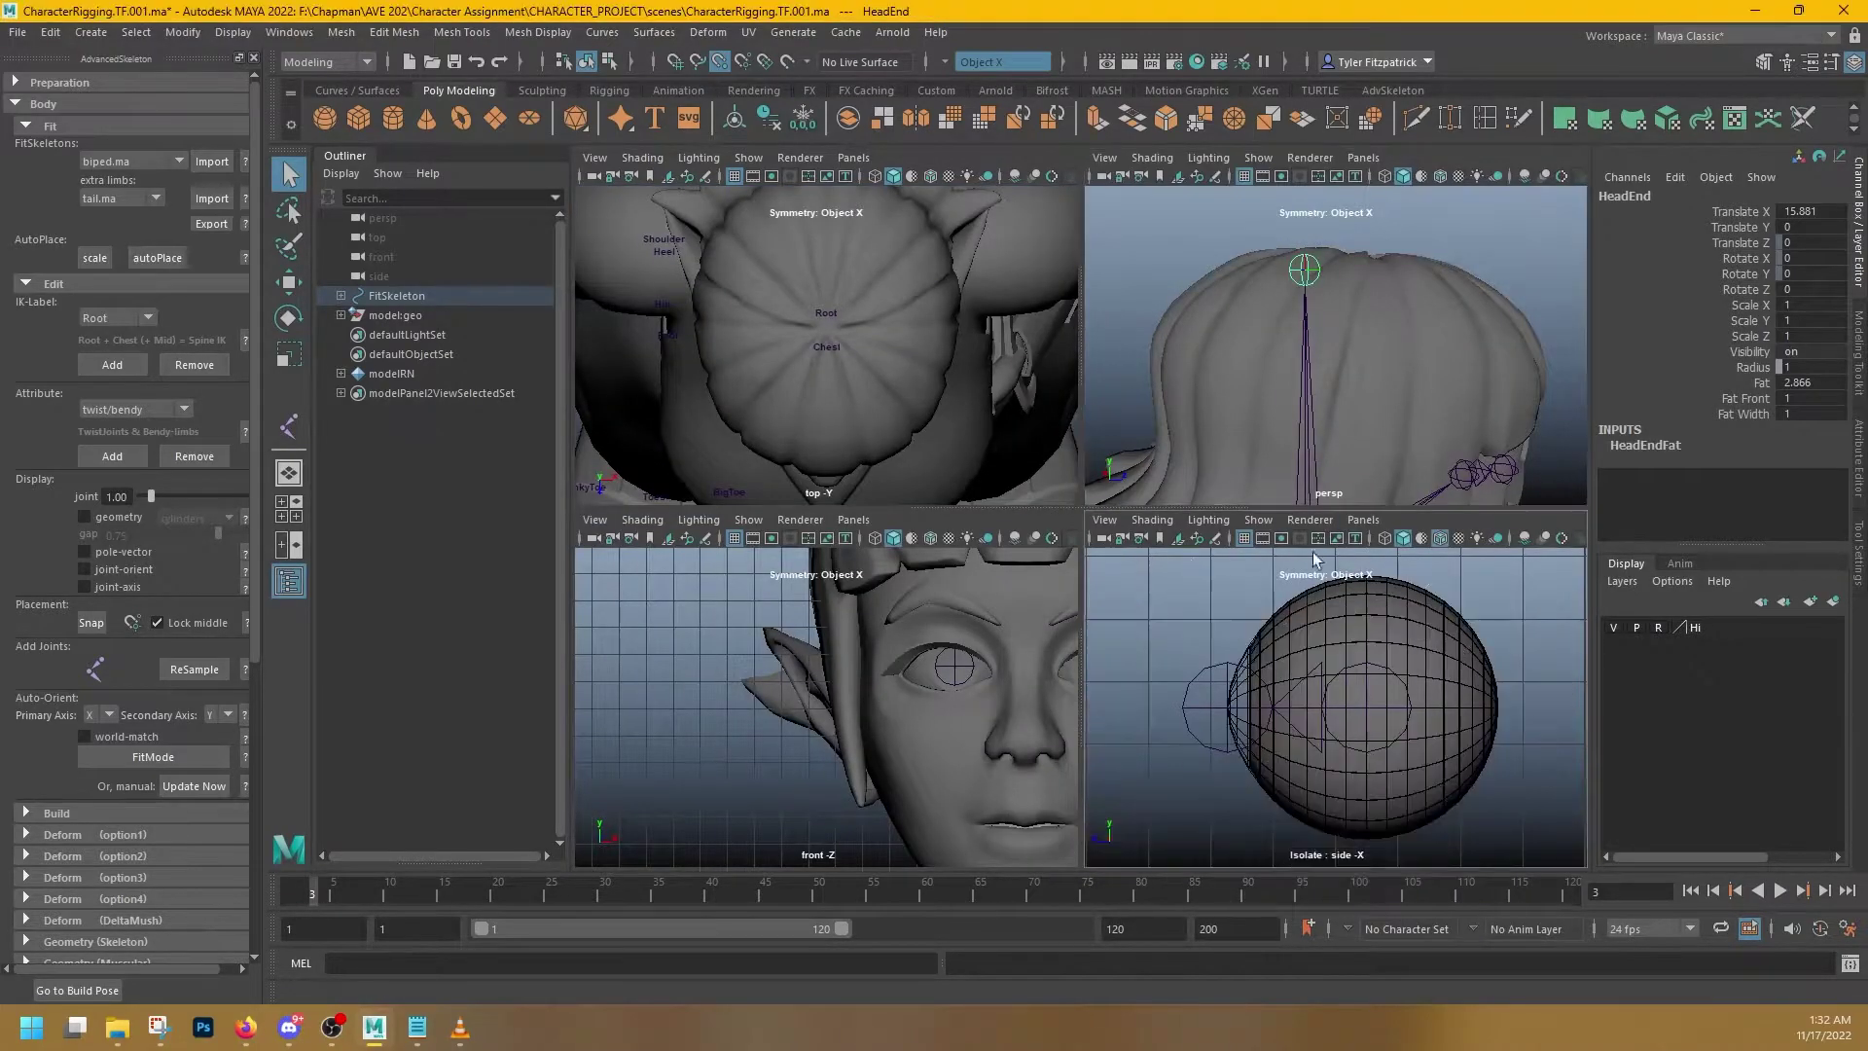
key("space")
left_click(1099, 176)
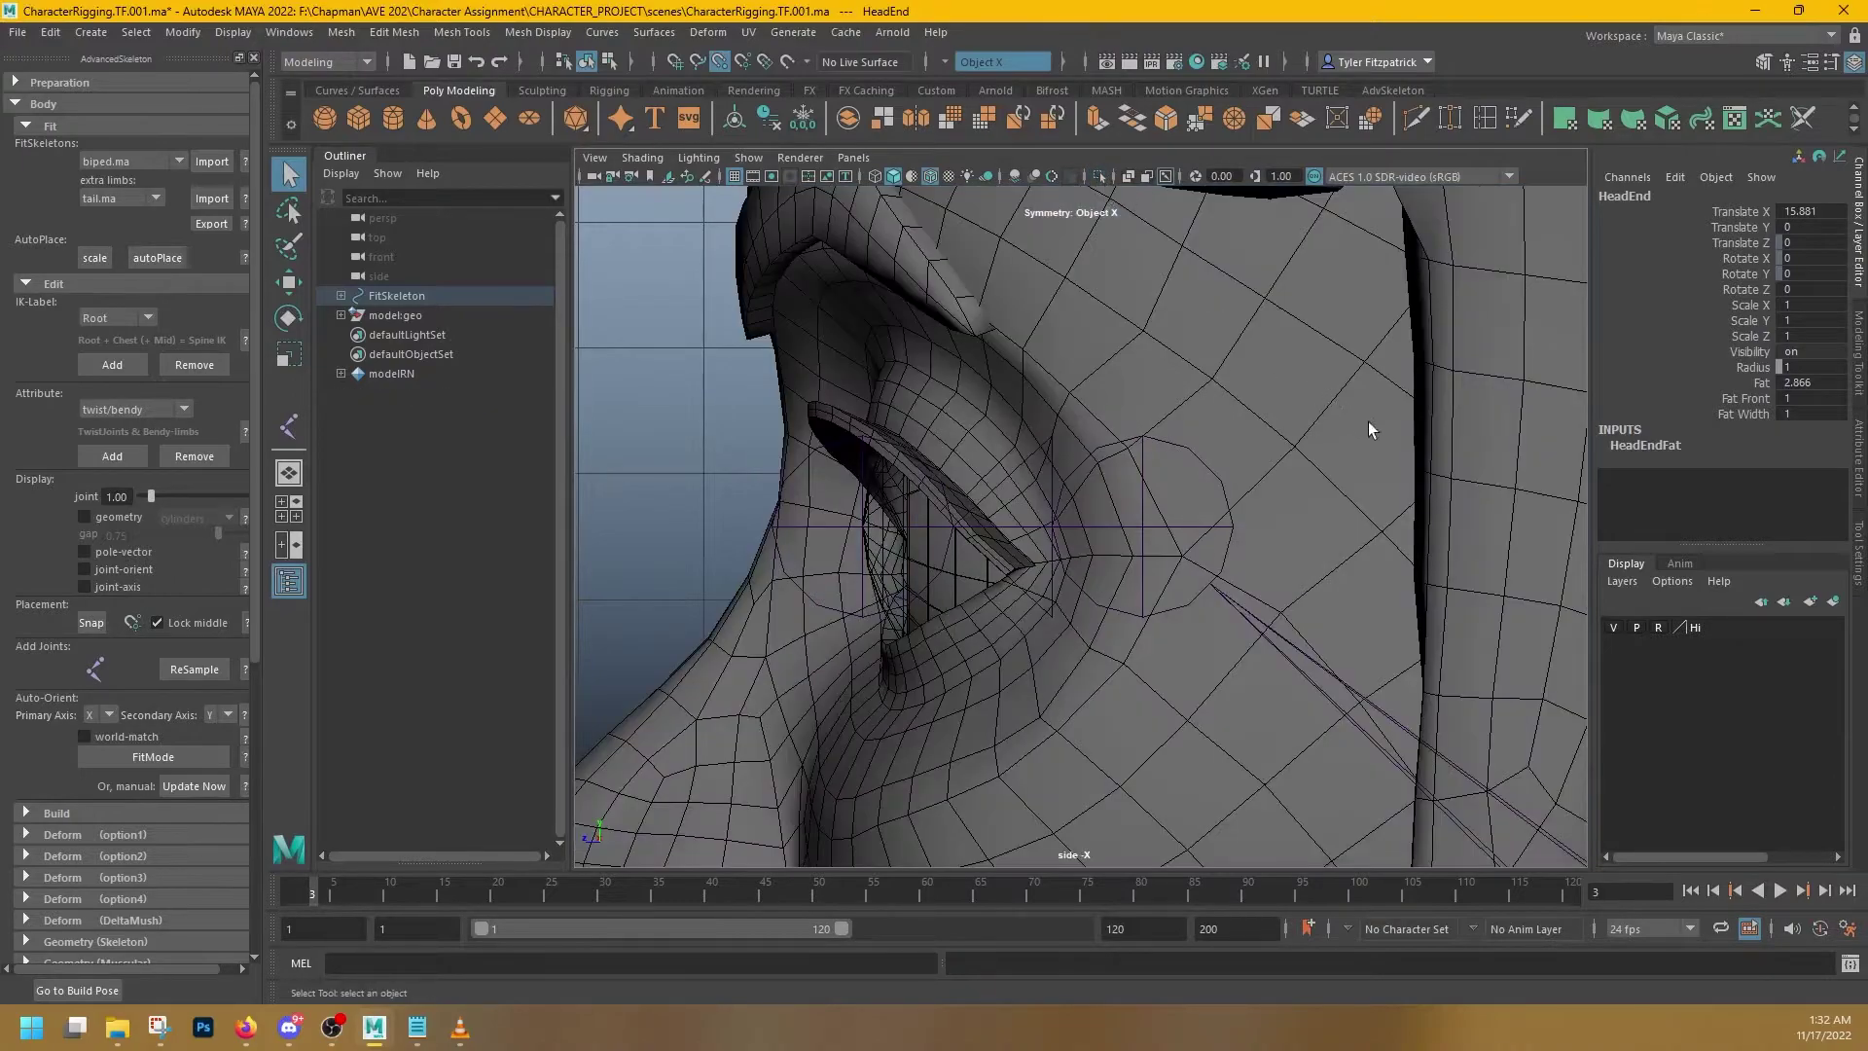
scroll(1158, 479, "up", 5)
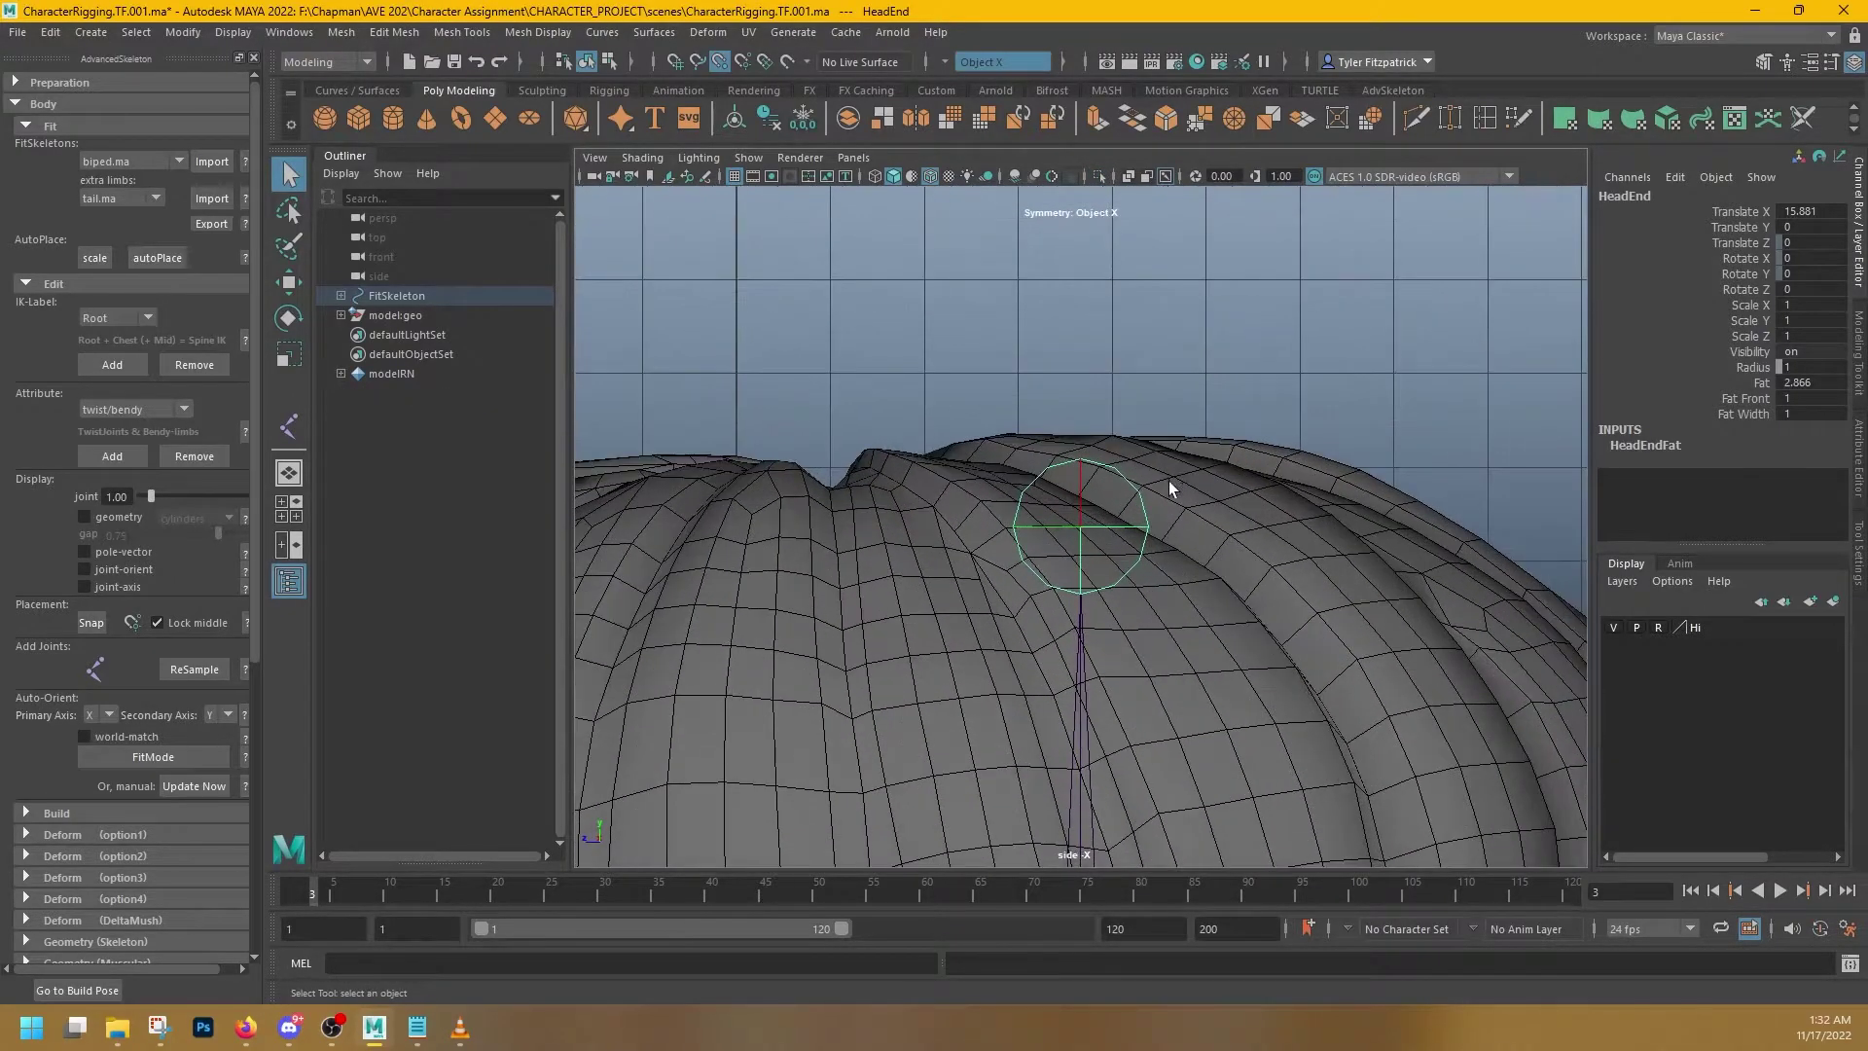
key("w")
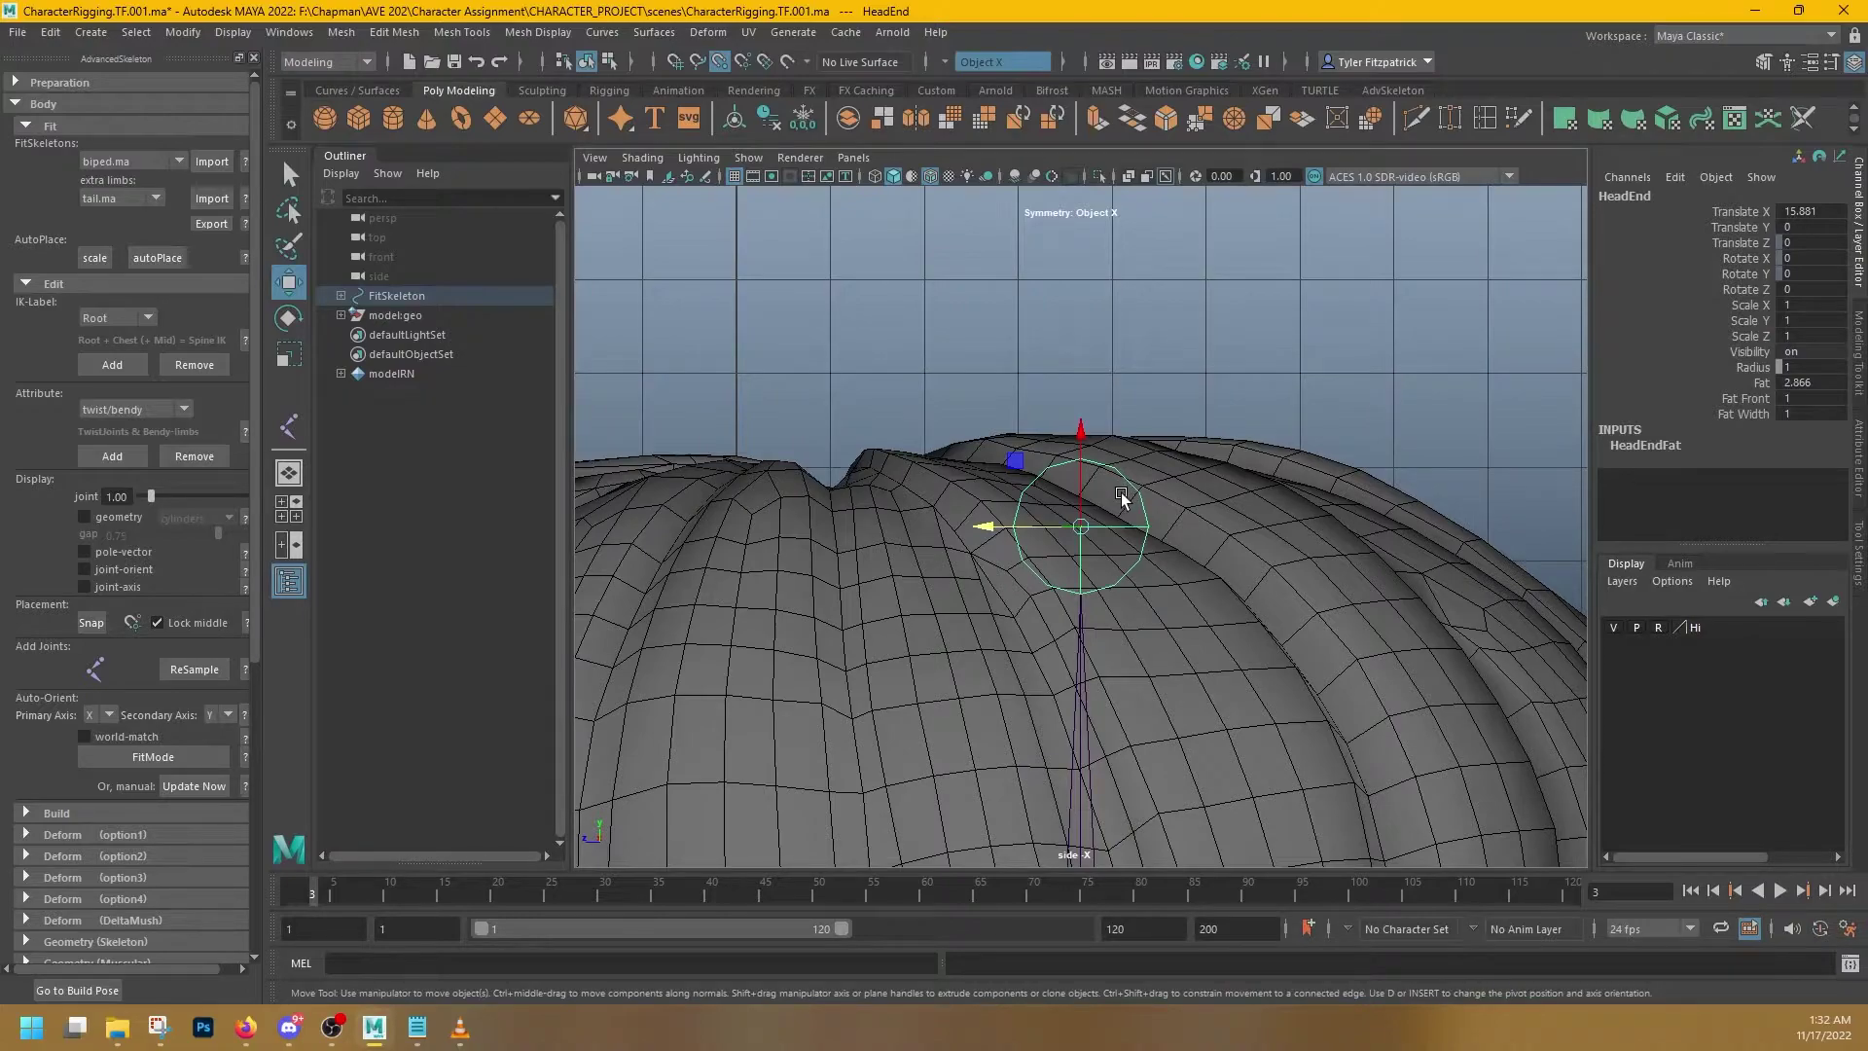
left_click_drag(1081, 515, 1080, 426)
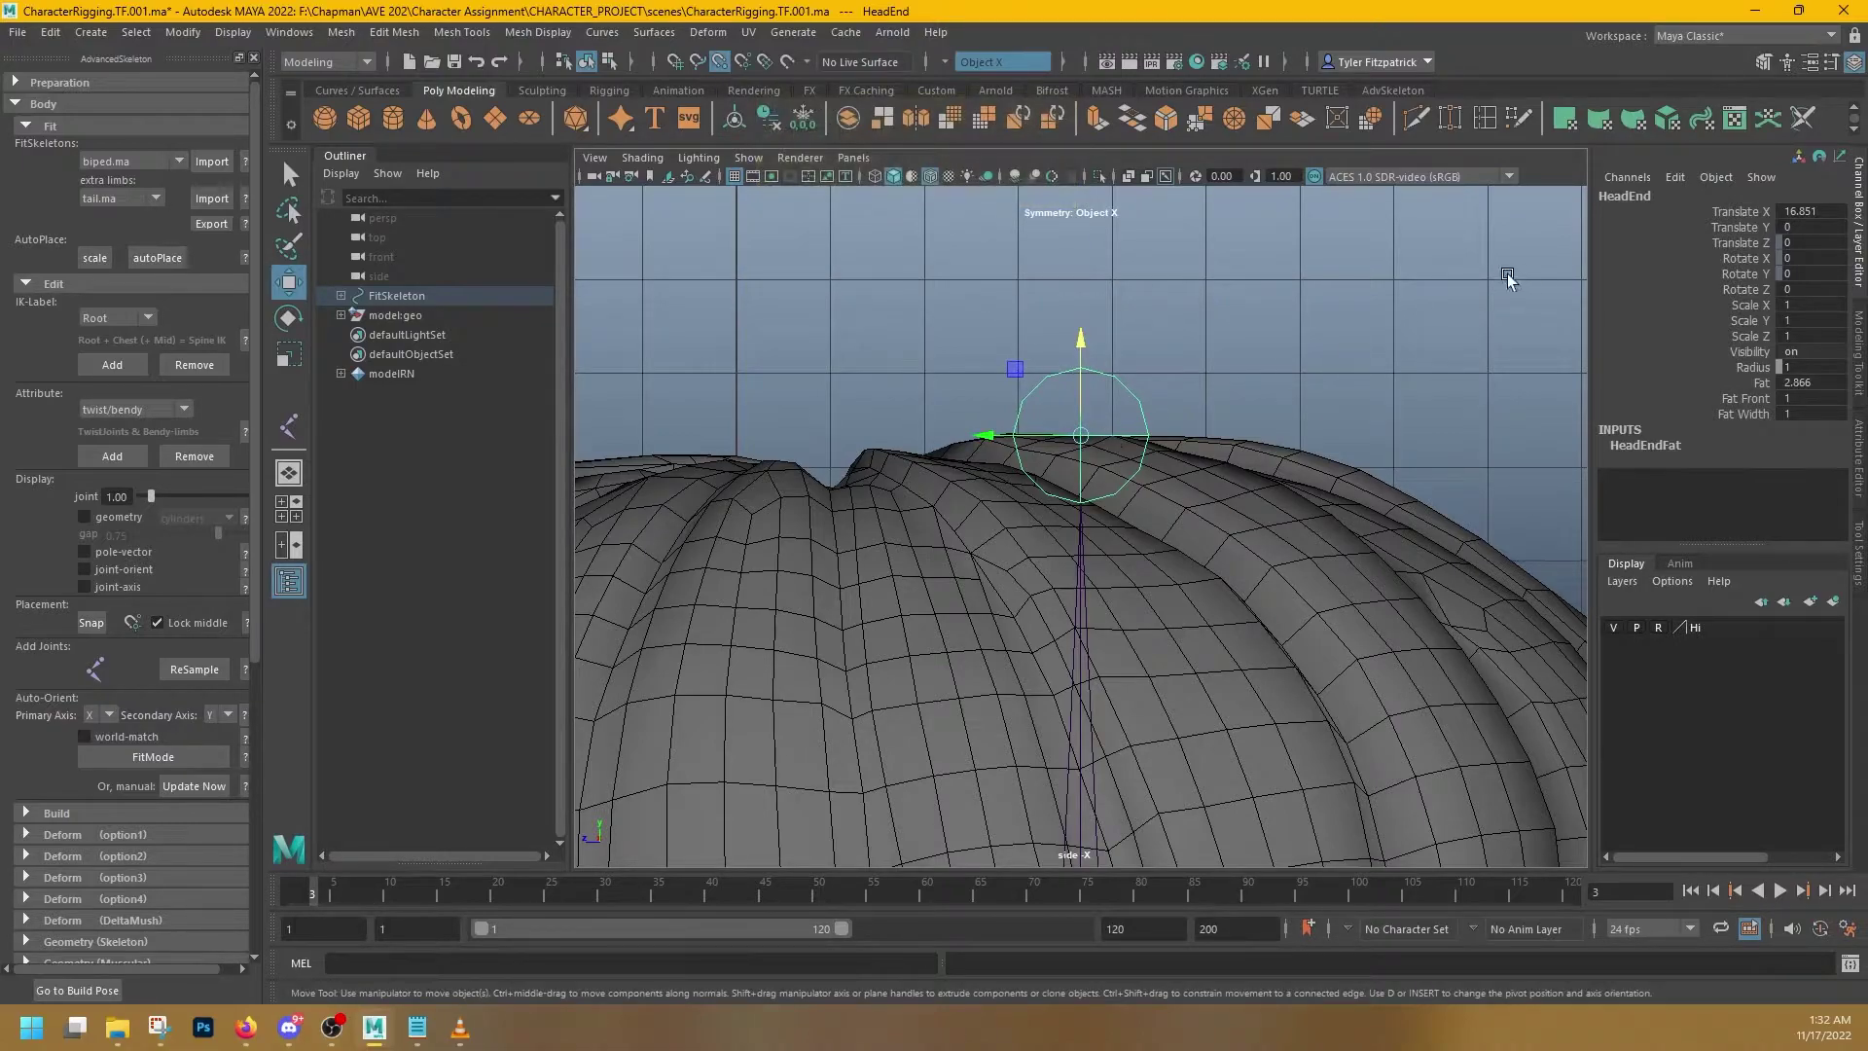
- Turn off snapping to points and move only the Neck joint's pivot to the base of the neck, at Translate X 11.491 and Y -0.554
left_click(722, 61)
key("w")
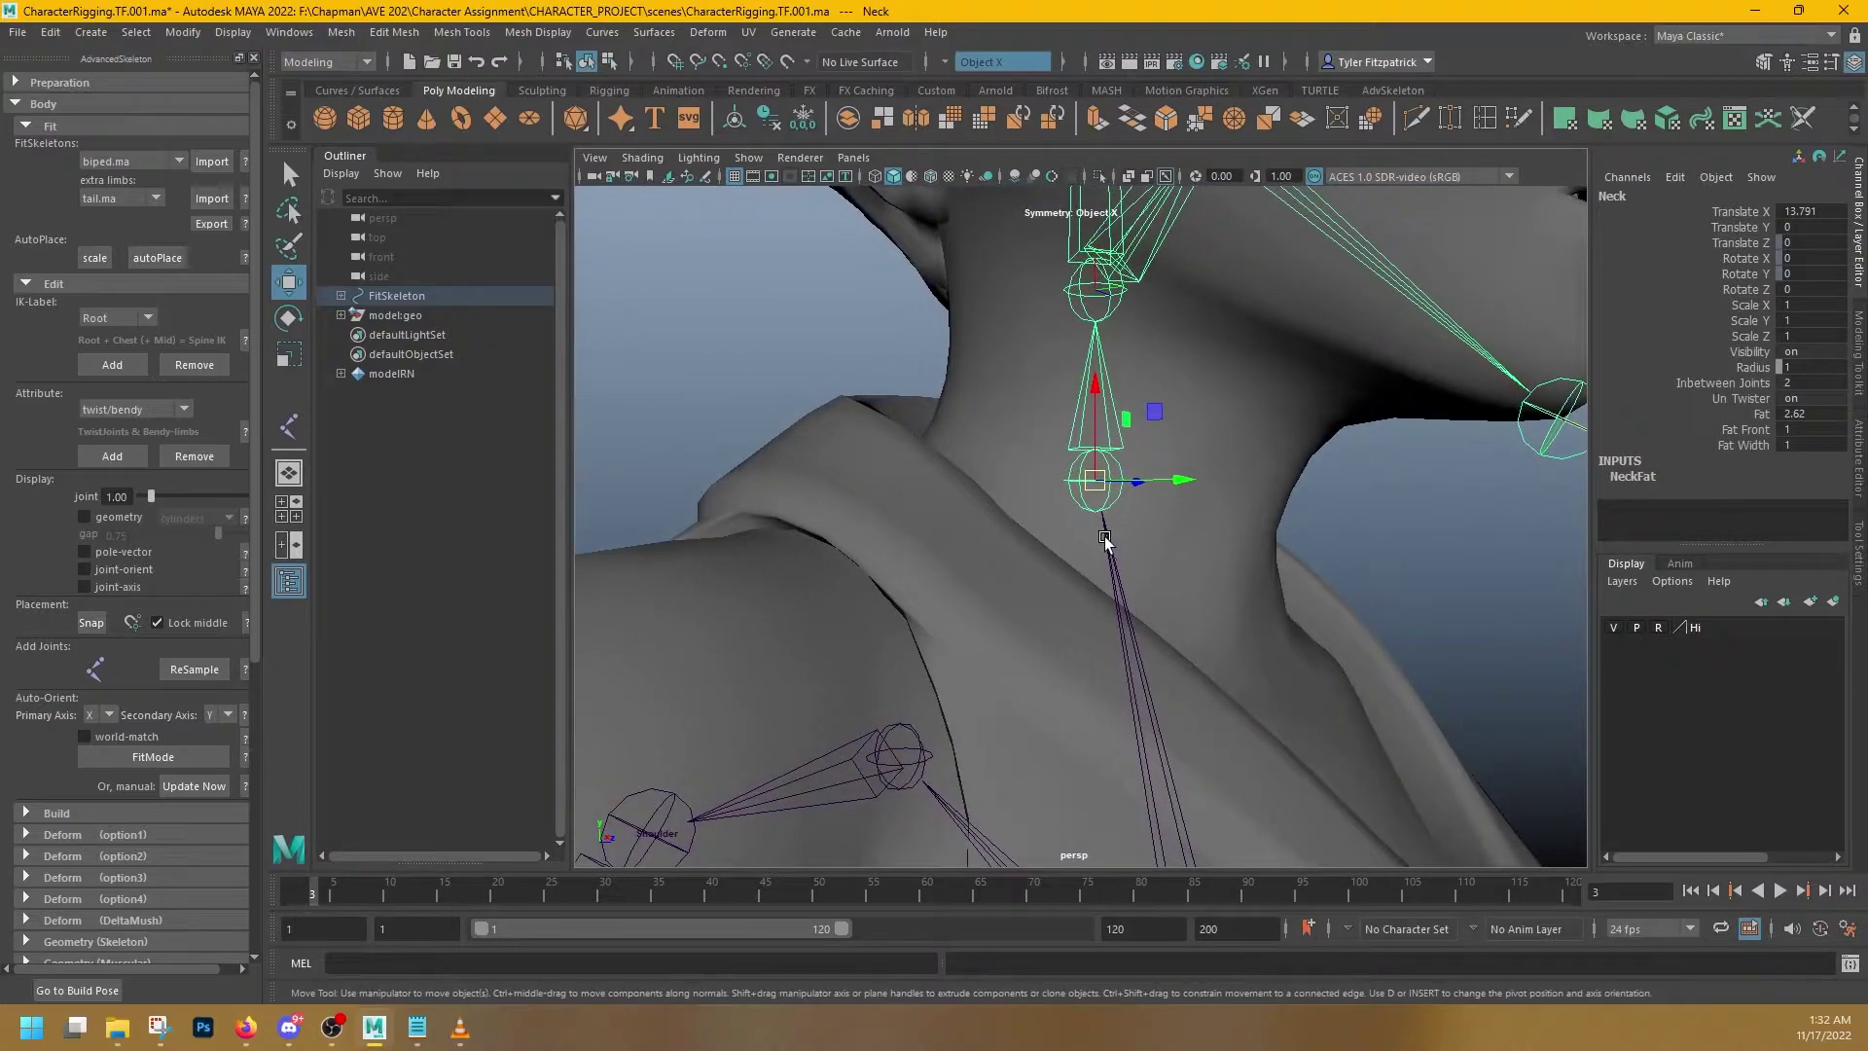
key("d")
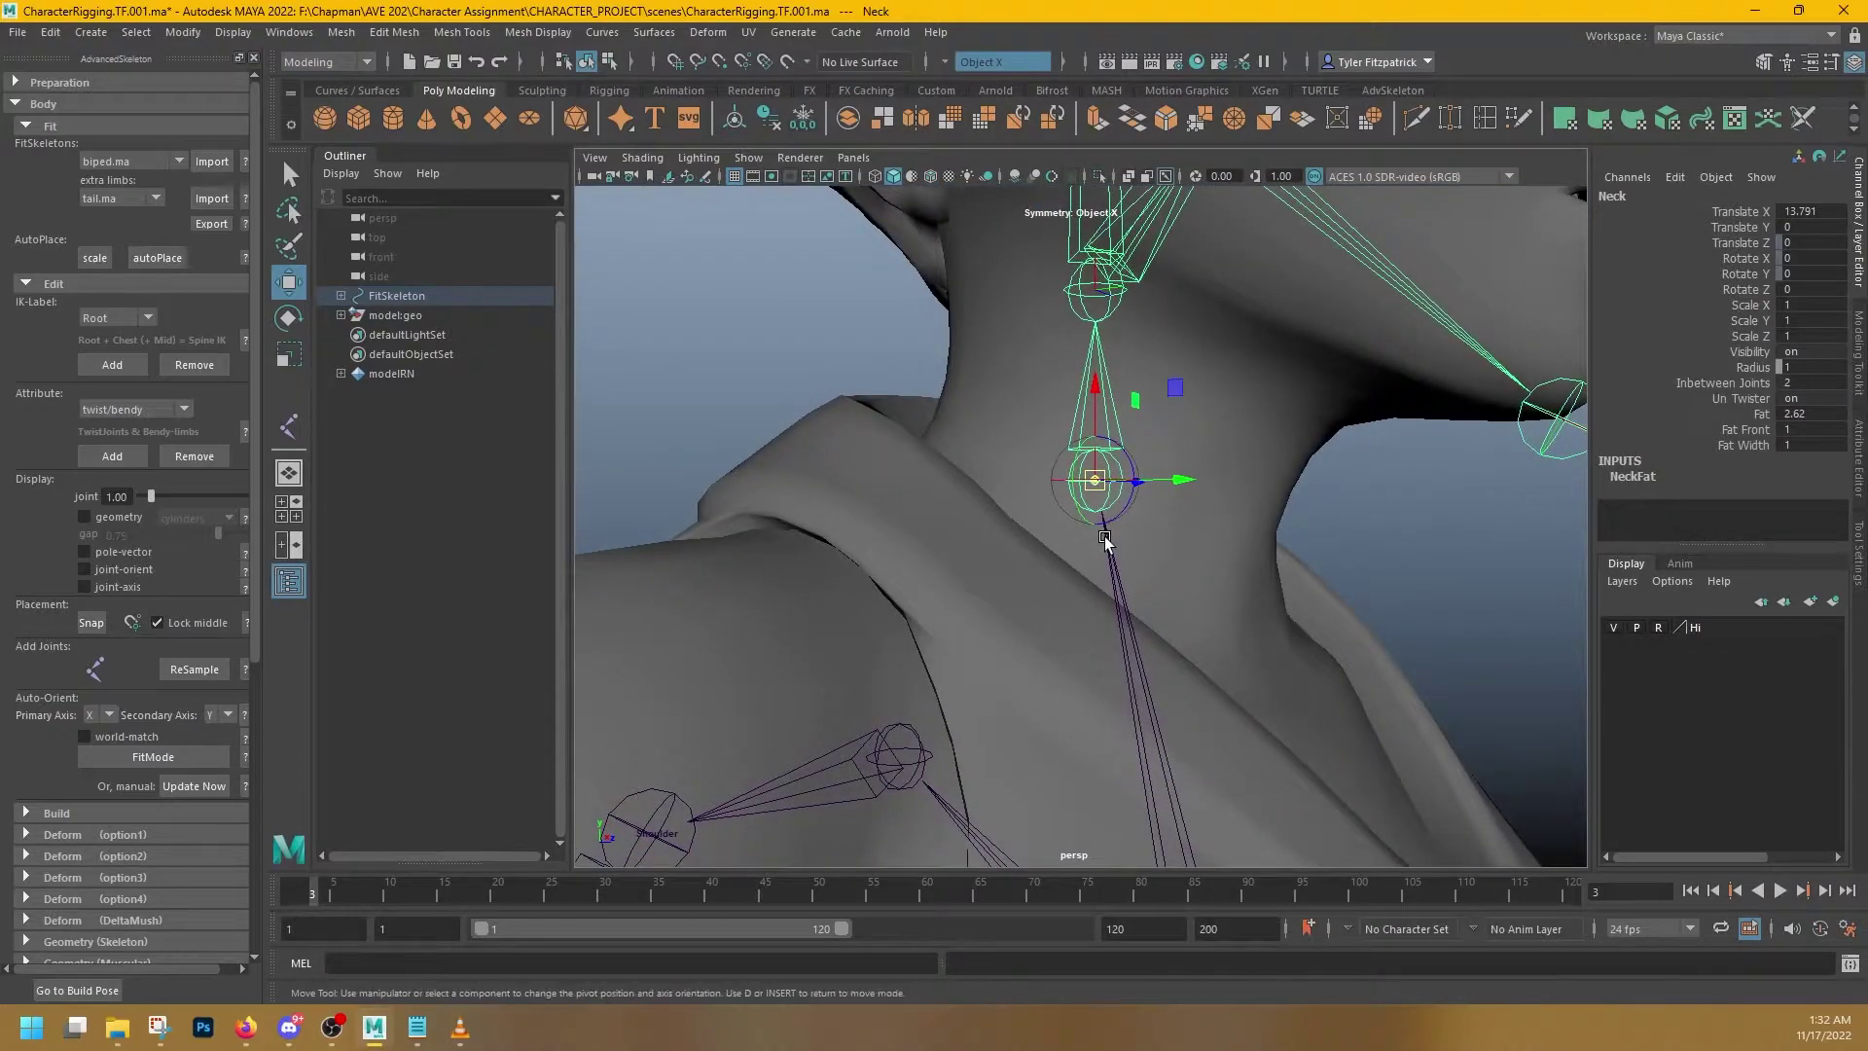
left_click_drag(1158, 416, 1265, 510, "alt")
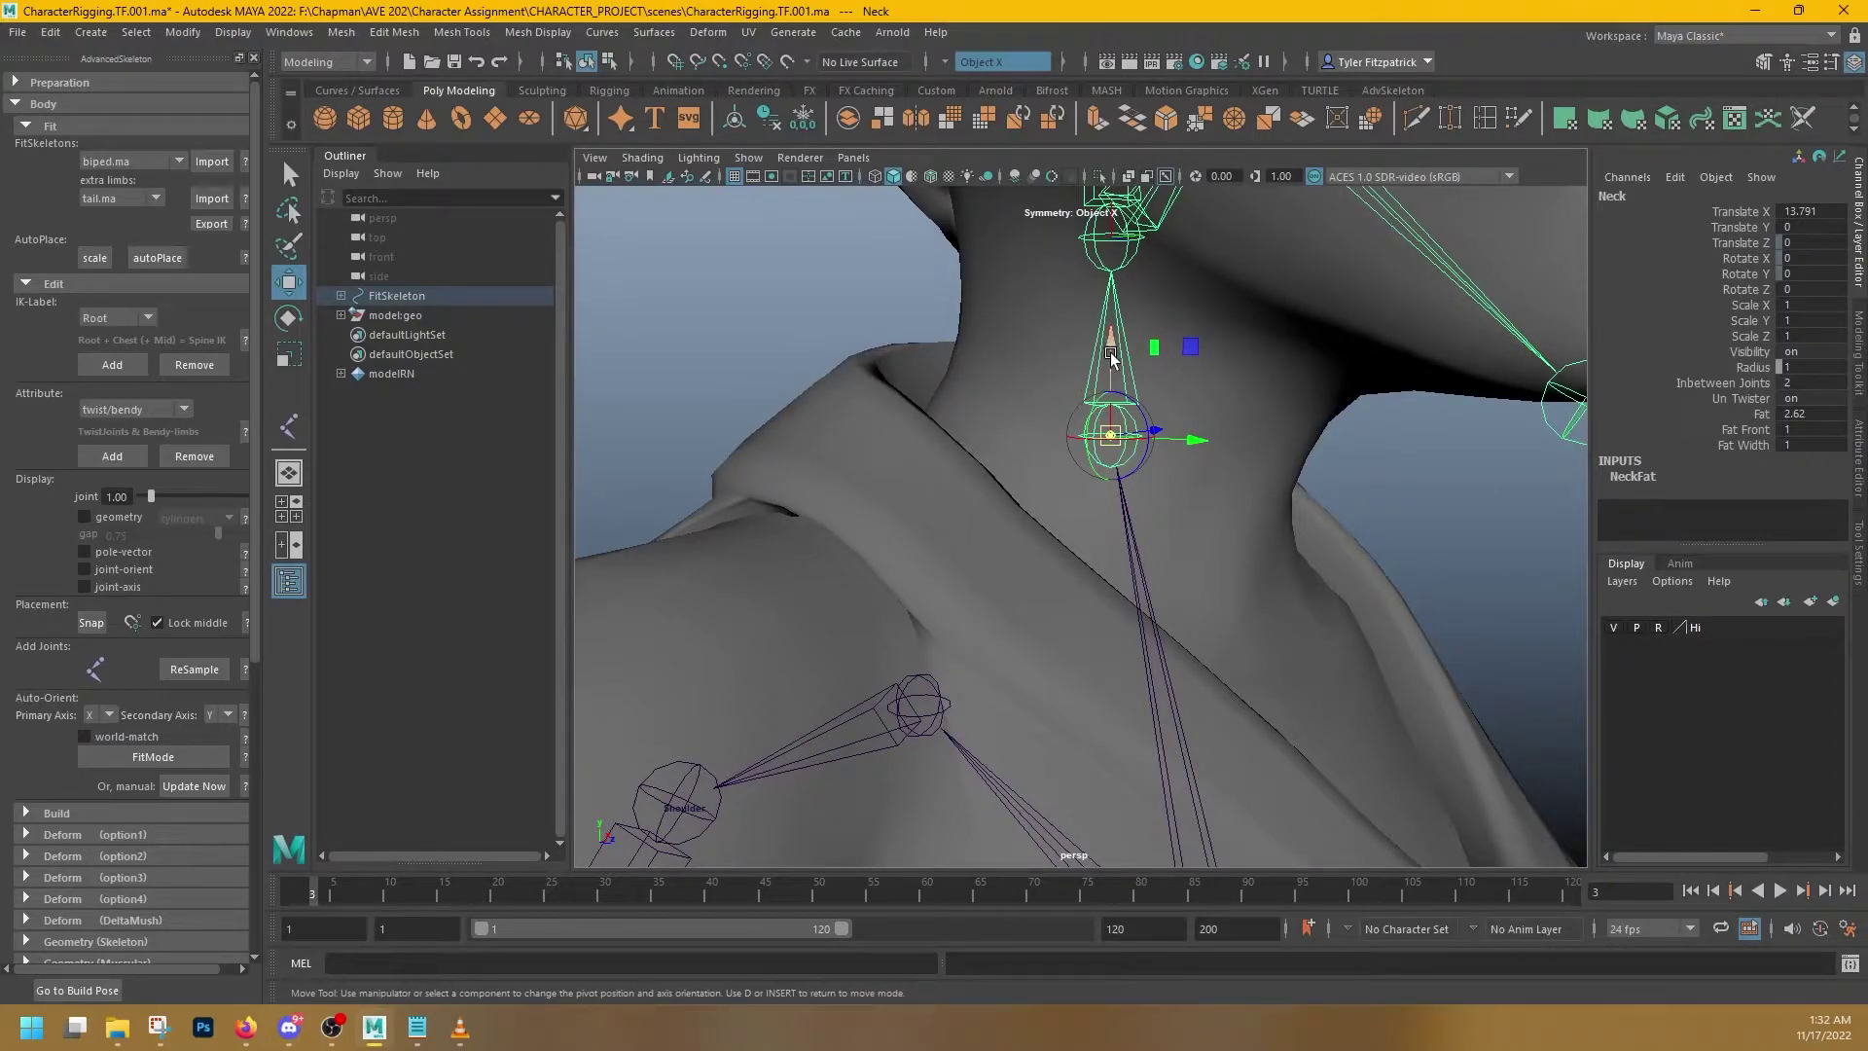
left_click_drag(1111, 353, 1439, 605)
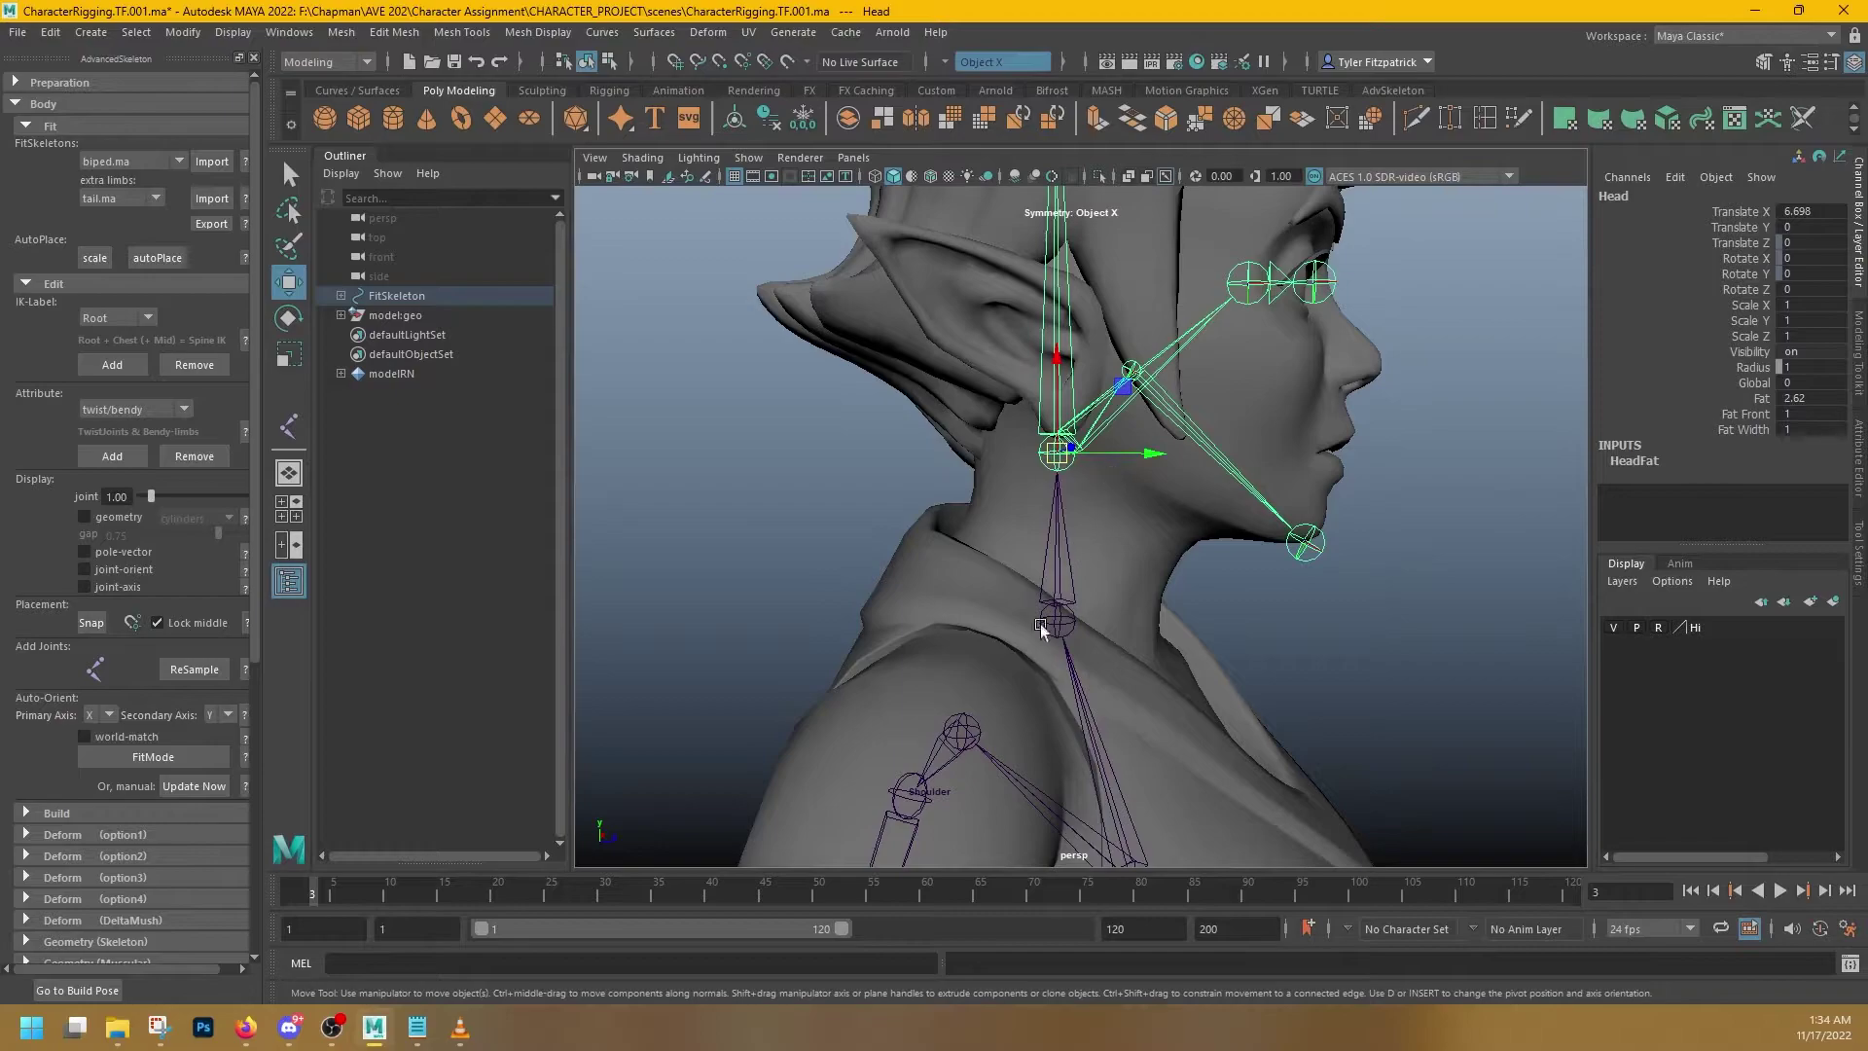
- Nudge only the Neck joint's pivot slightly toward the back of the neck in profile
left_click_drag(1036, 634, 1116, 657, "alt")
left_click(1067, 628)
key("d")
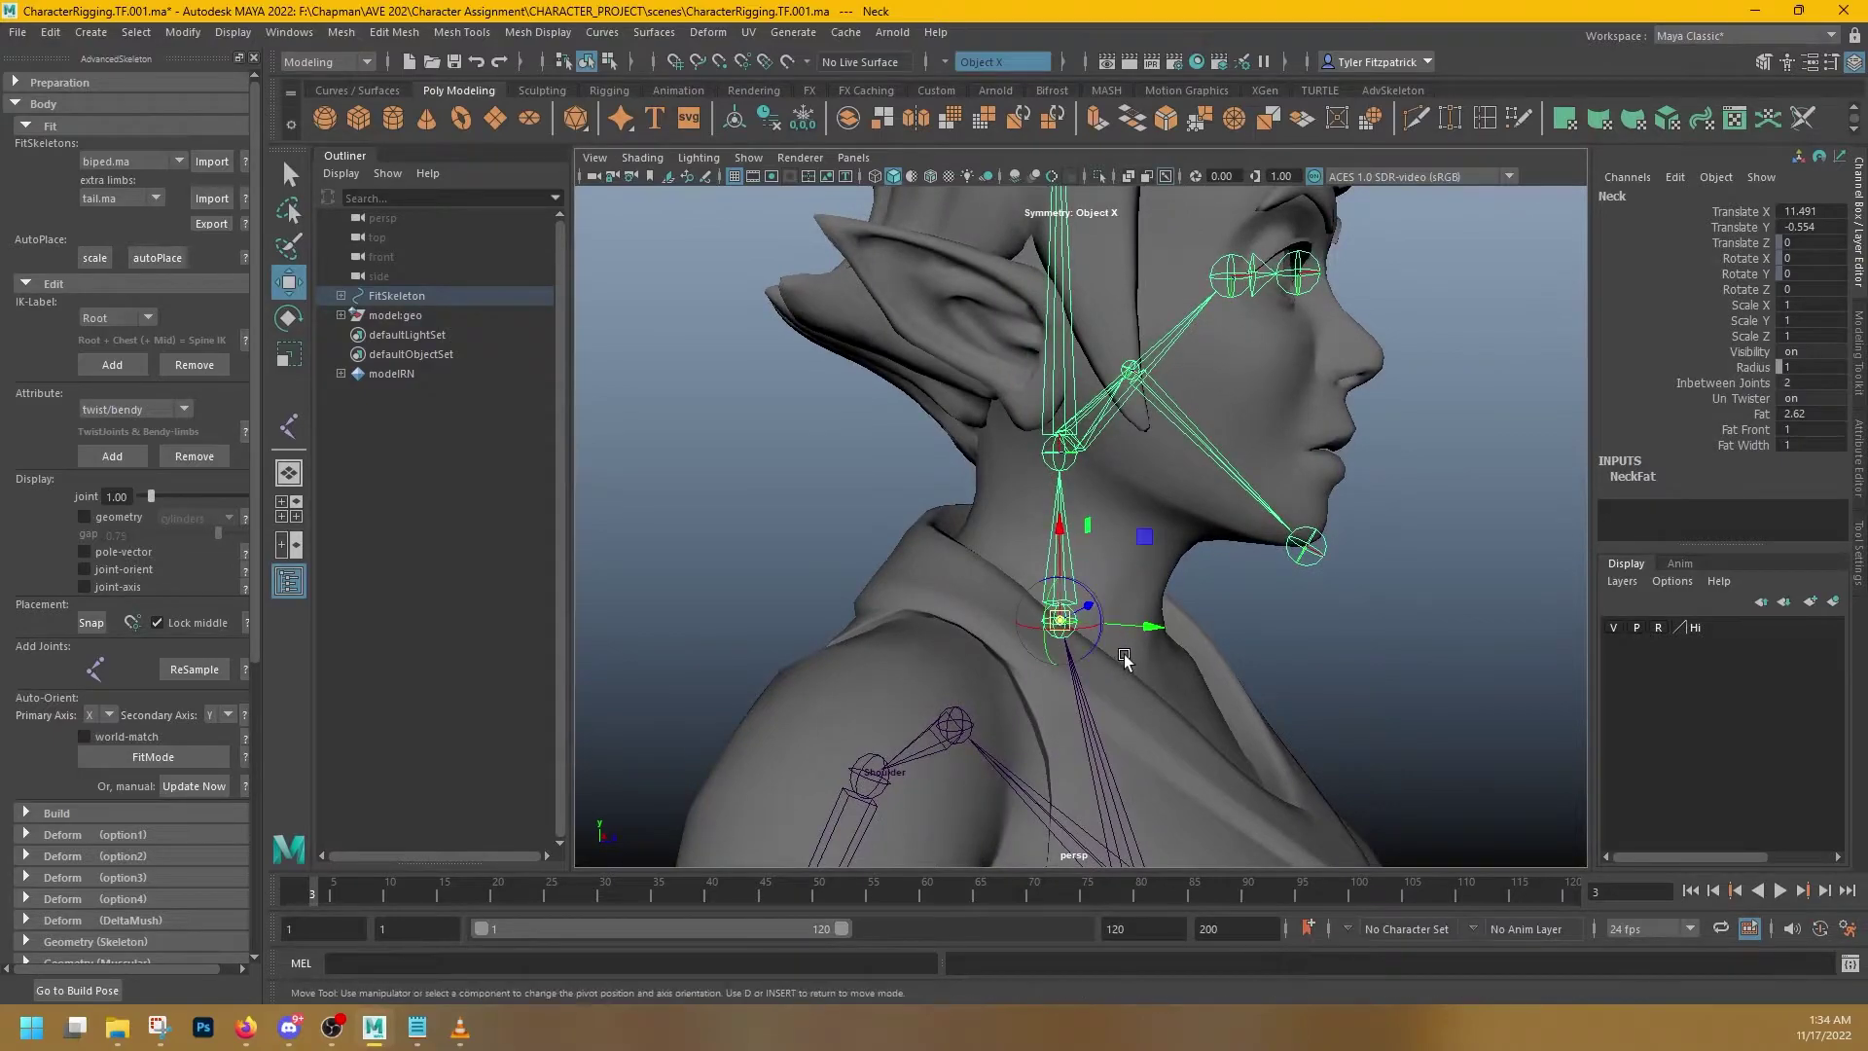
left_click_drag(1144, 545, 1135, 537)
- Shift only the Head joint's pivot forward inside the head, at Translate X 6.642 and Y 2.074
left_click(1068, 451)
left_click_drag(1067, 453, 1131, 479, "alt")
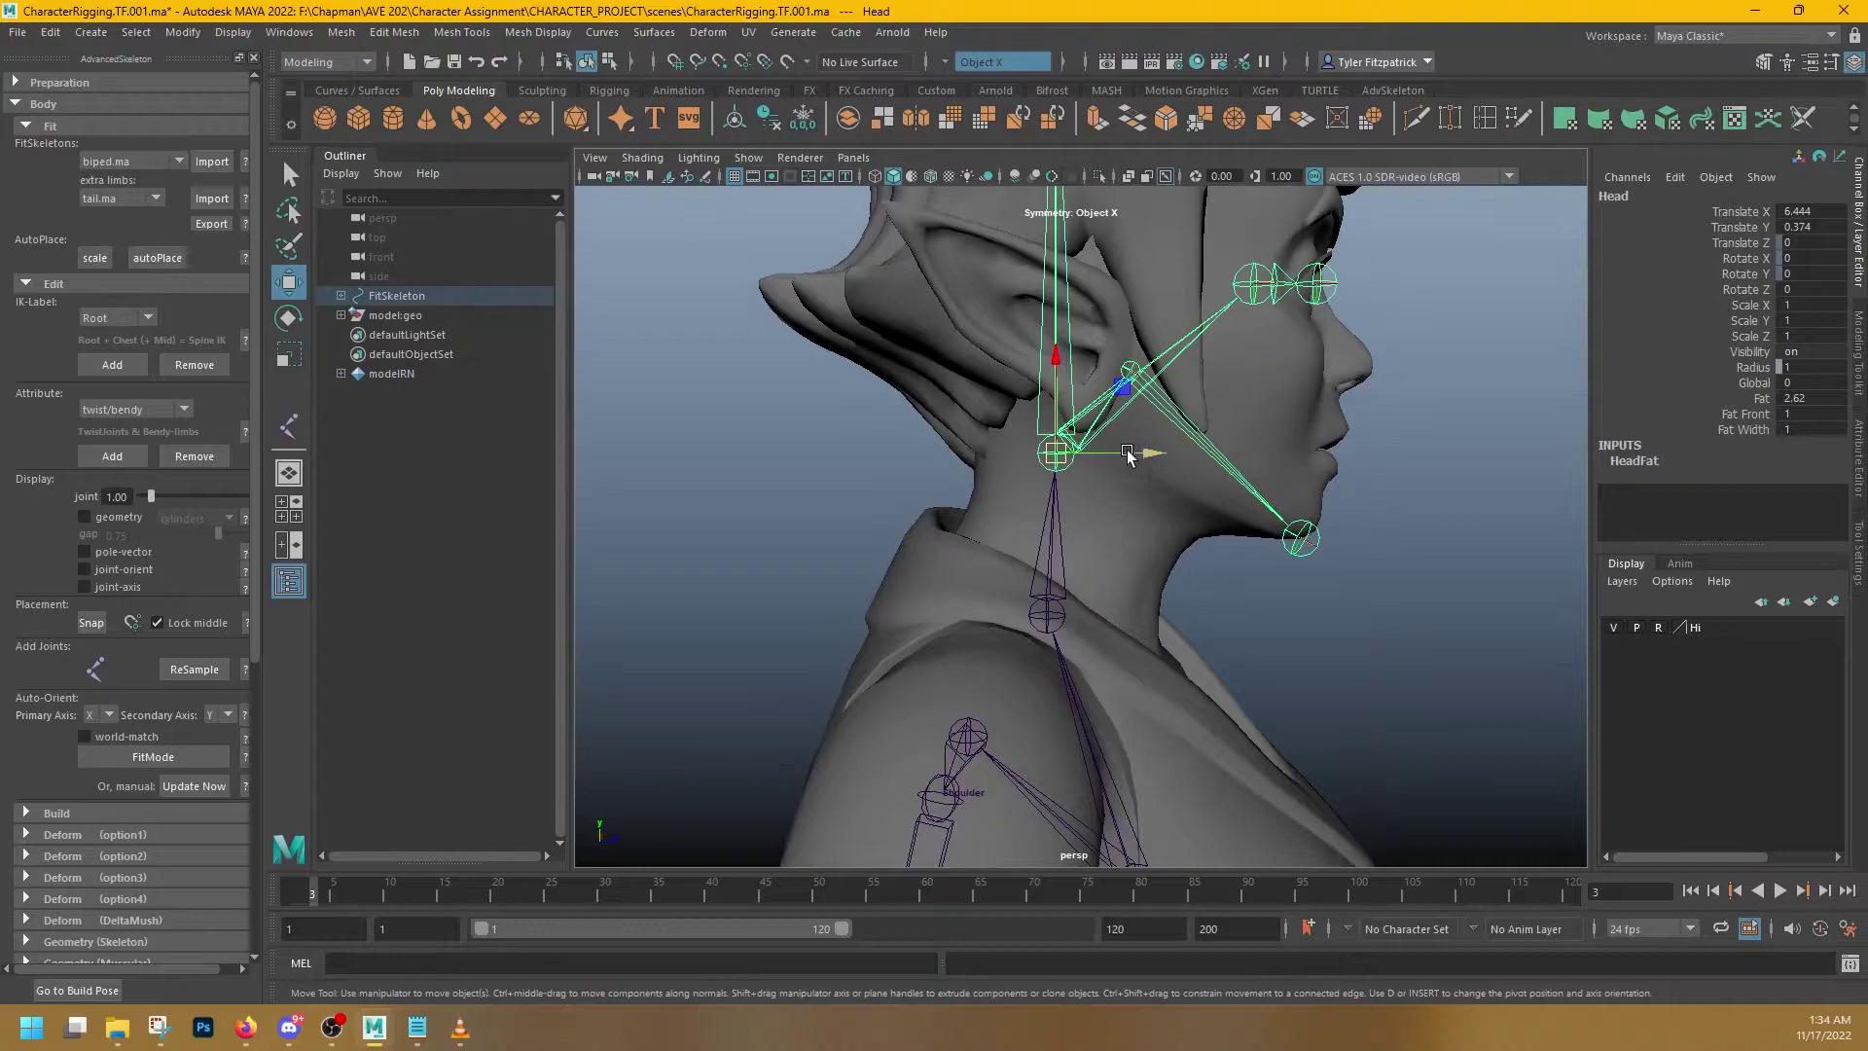
key("d")
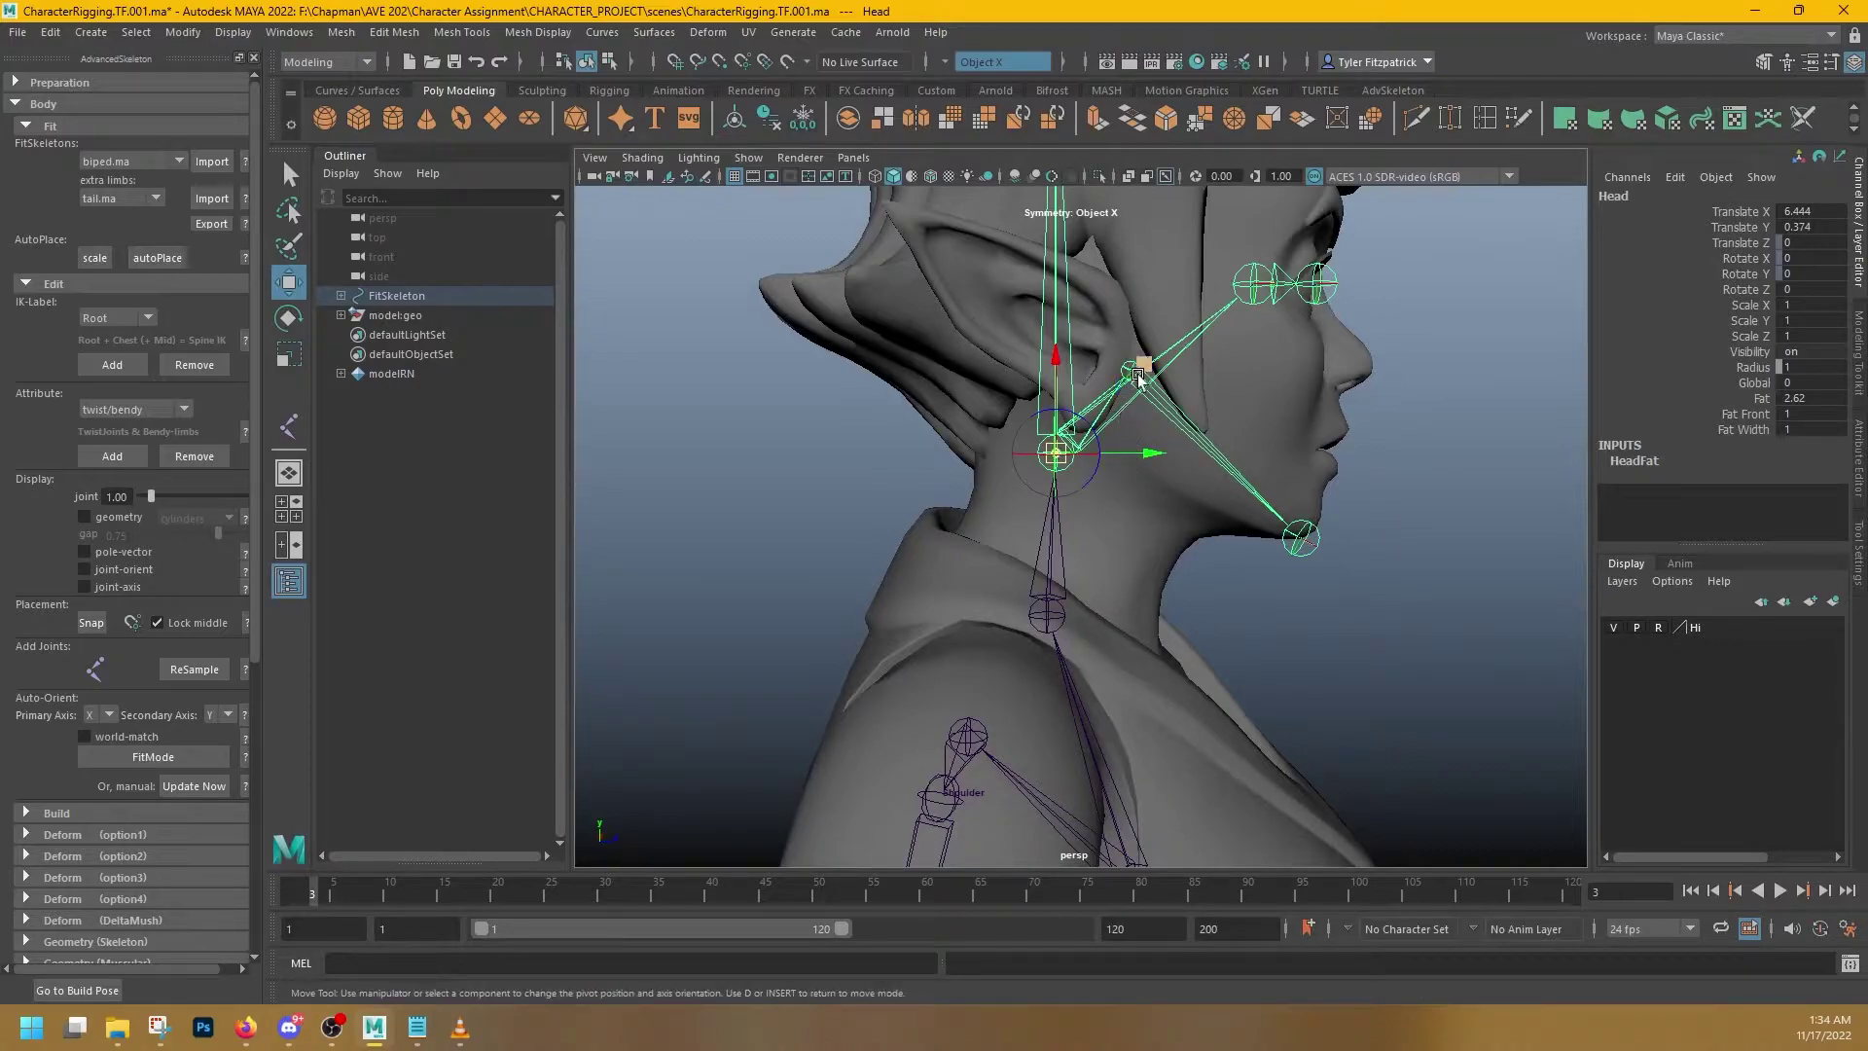
left_click_drag(1139, 377, 1199, 374)
left_click_drag(1269, 426, 1095, 472, "alt")
middle_click_drag(1132, 453, 1145, 670, "alt")
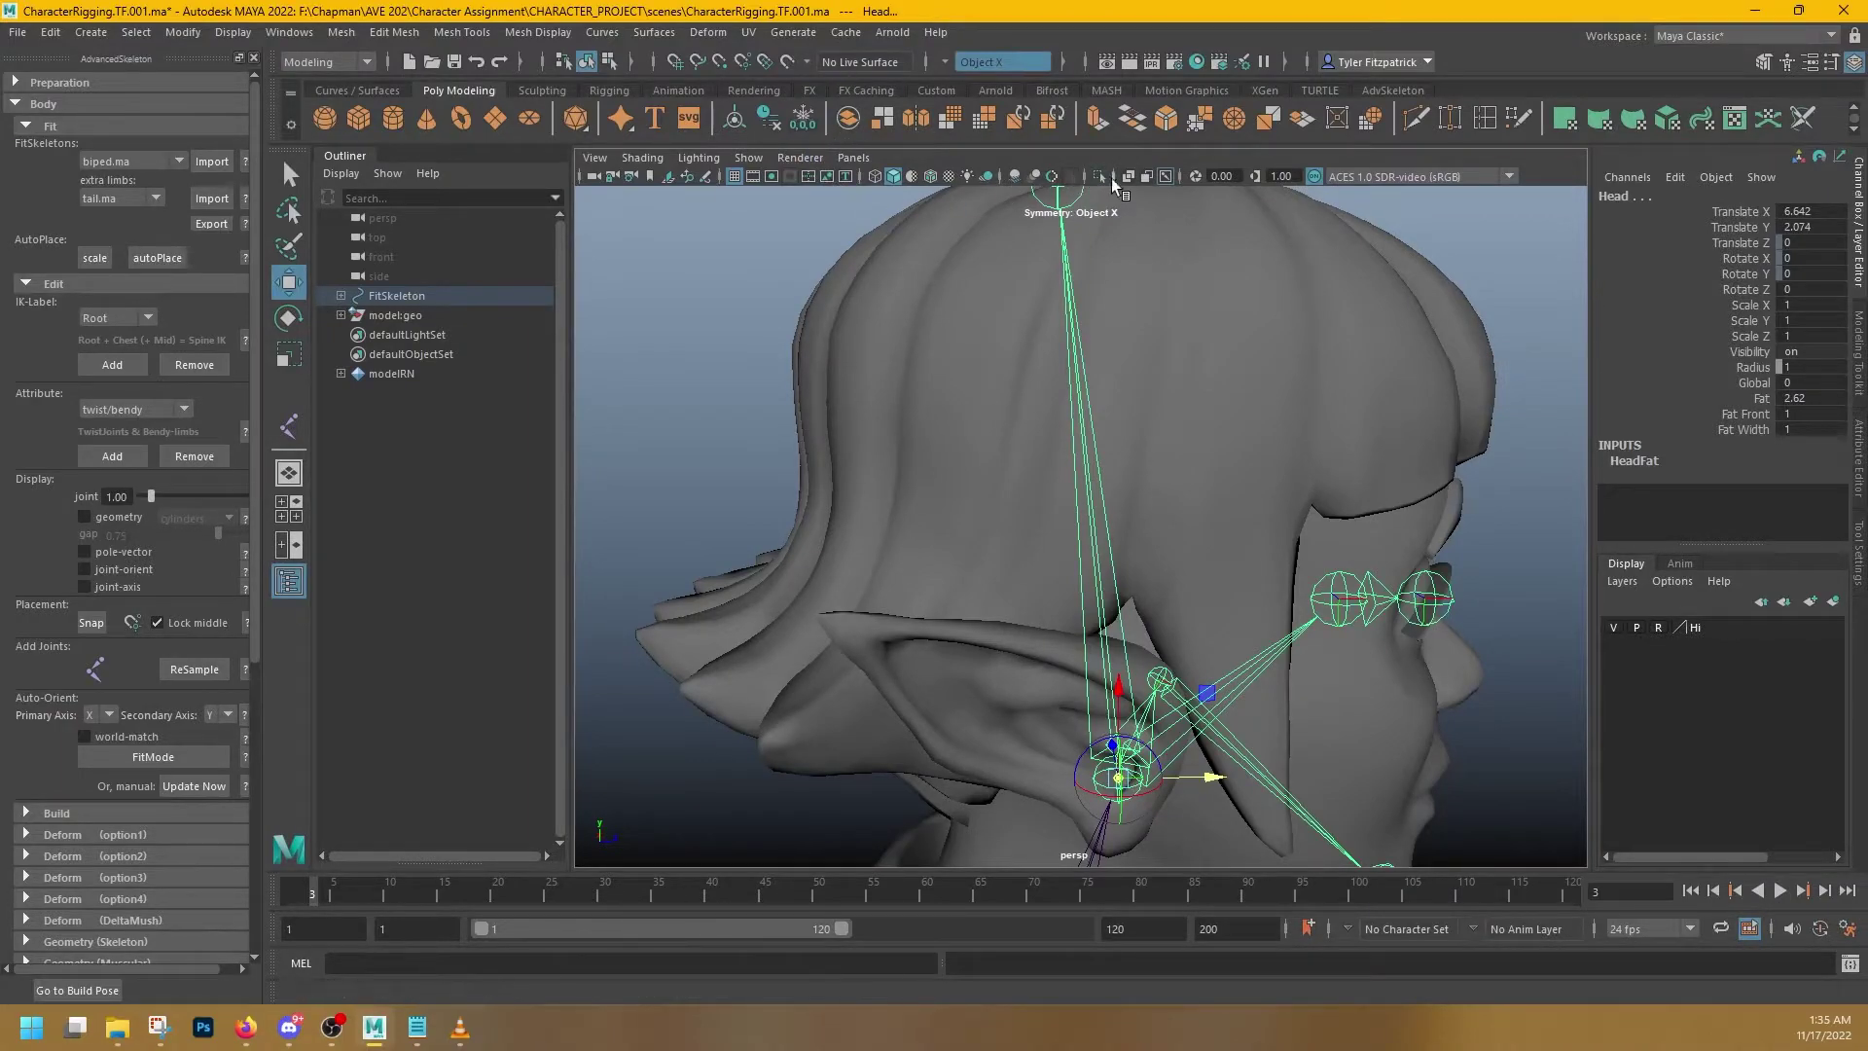
- Isolate the head joints, snap HeadEnd directly above the Head joint at Translate Y 0, and show the full model again
left_click(1105, 177)
scroll(1165, 484, "down", 2)
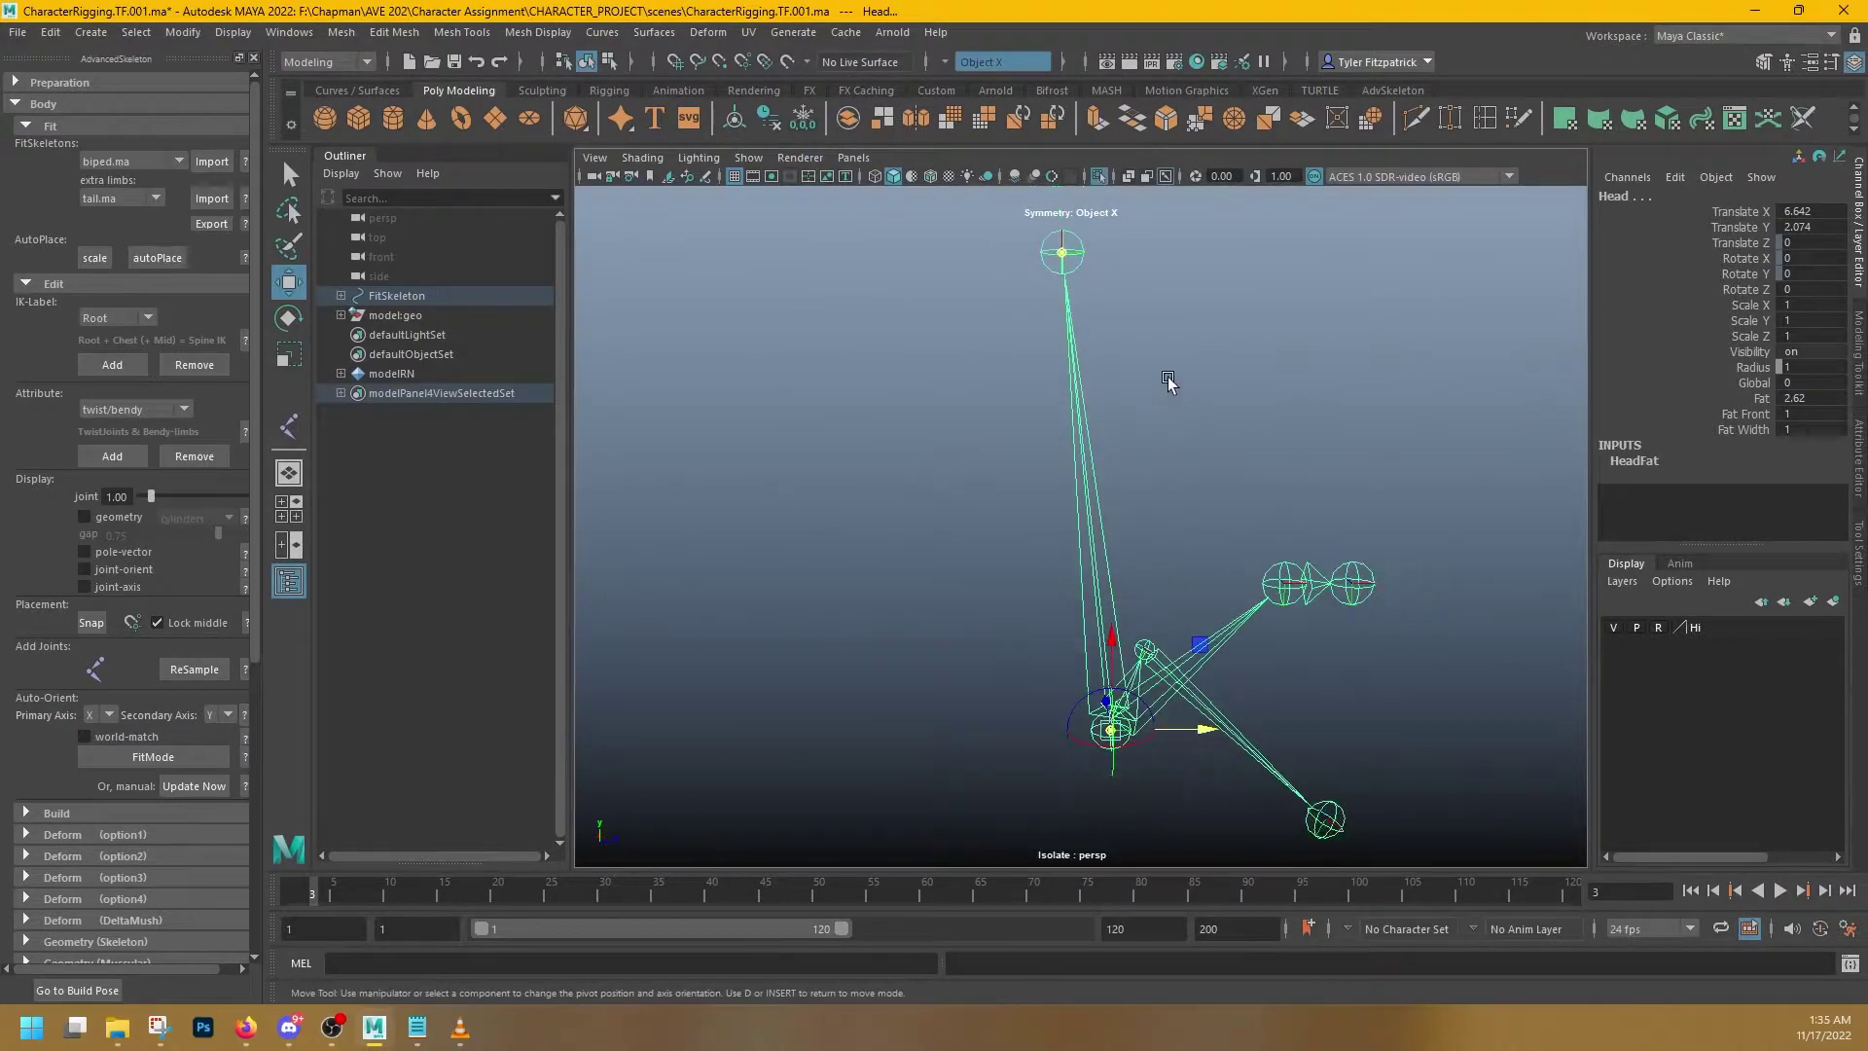
left_click(1074, 247)
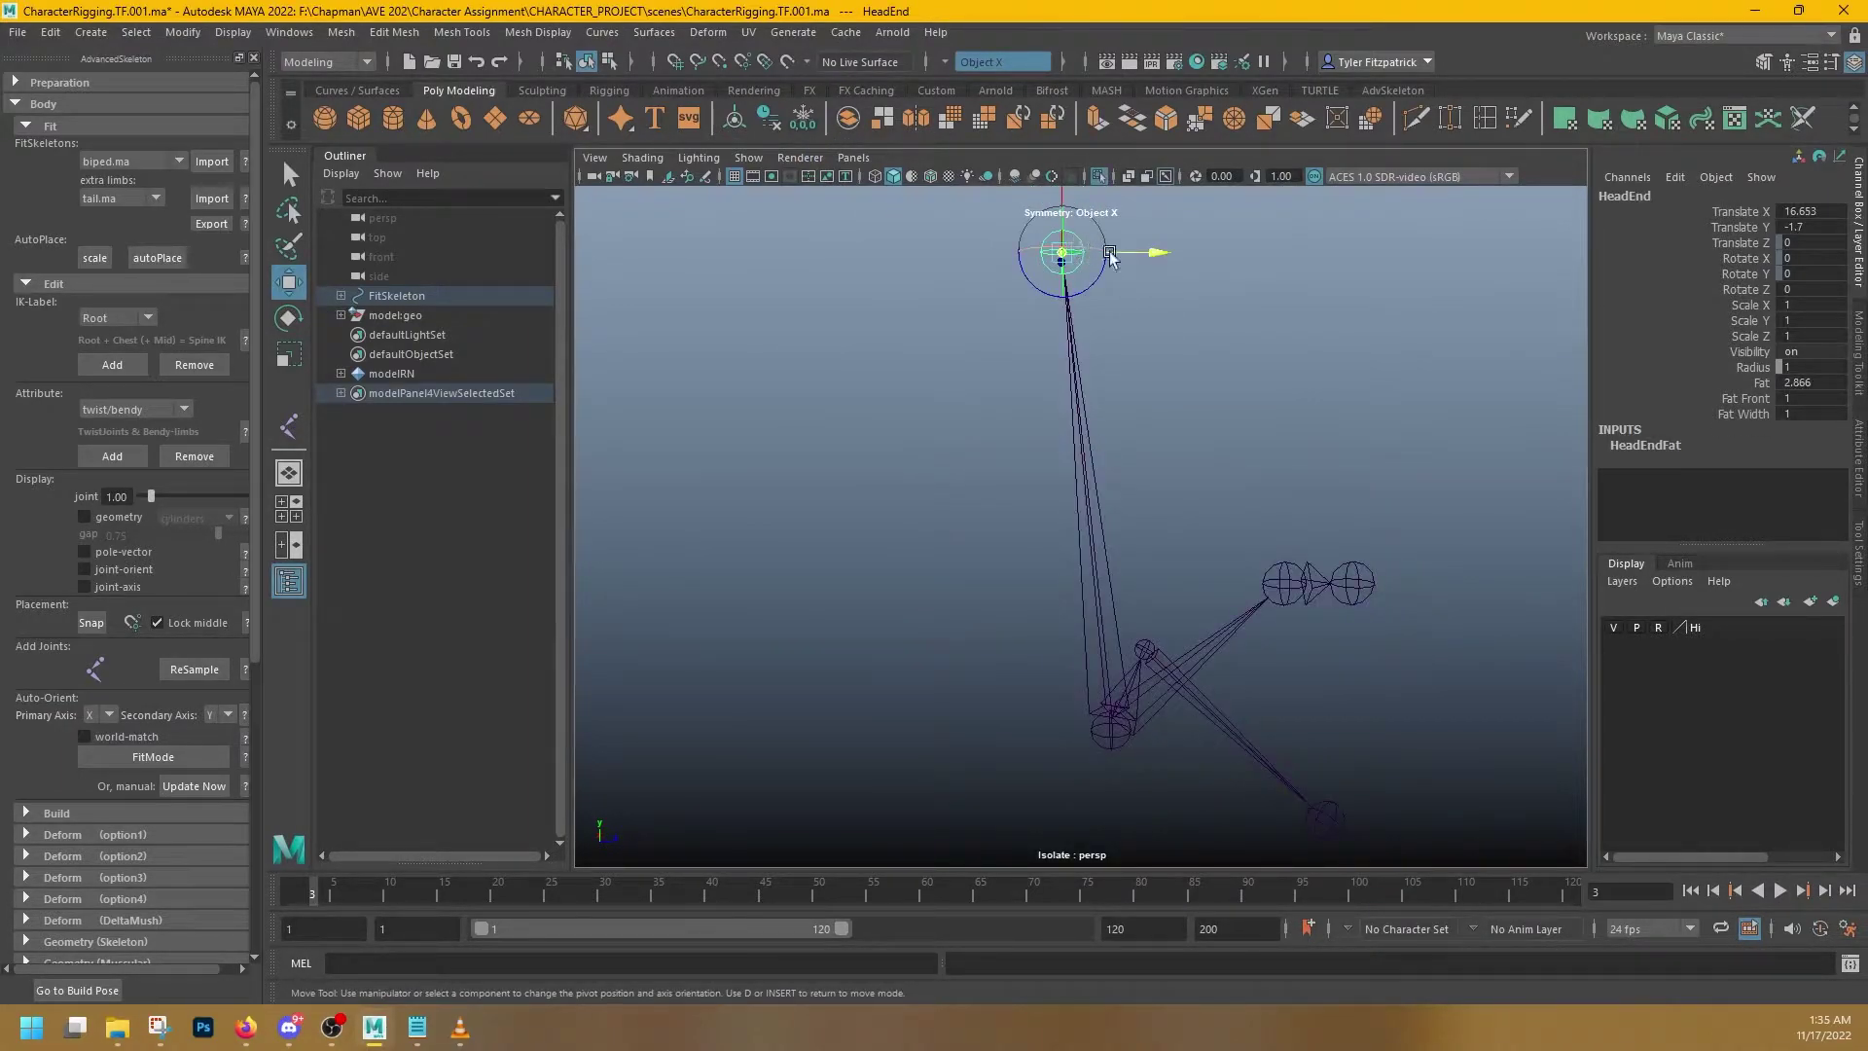
left_click(717, 64)
key("d")
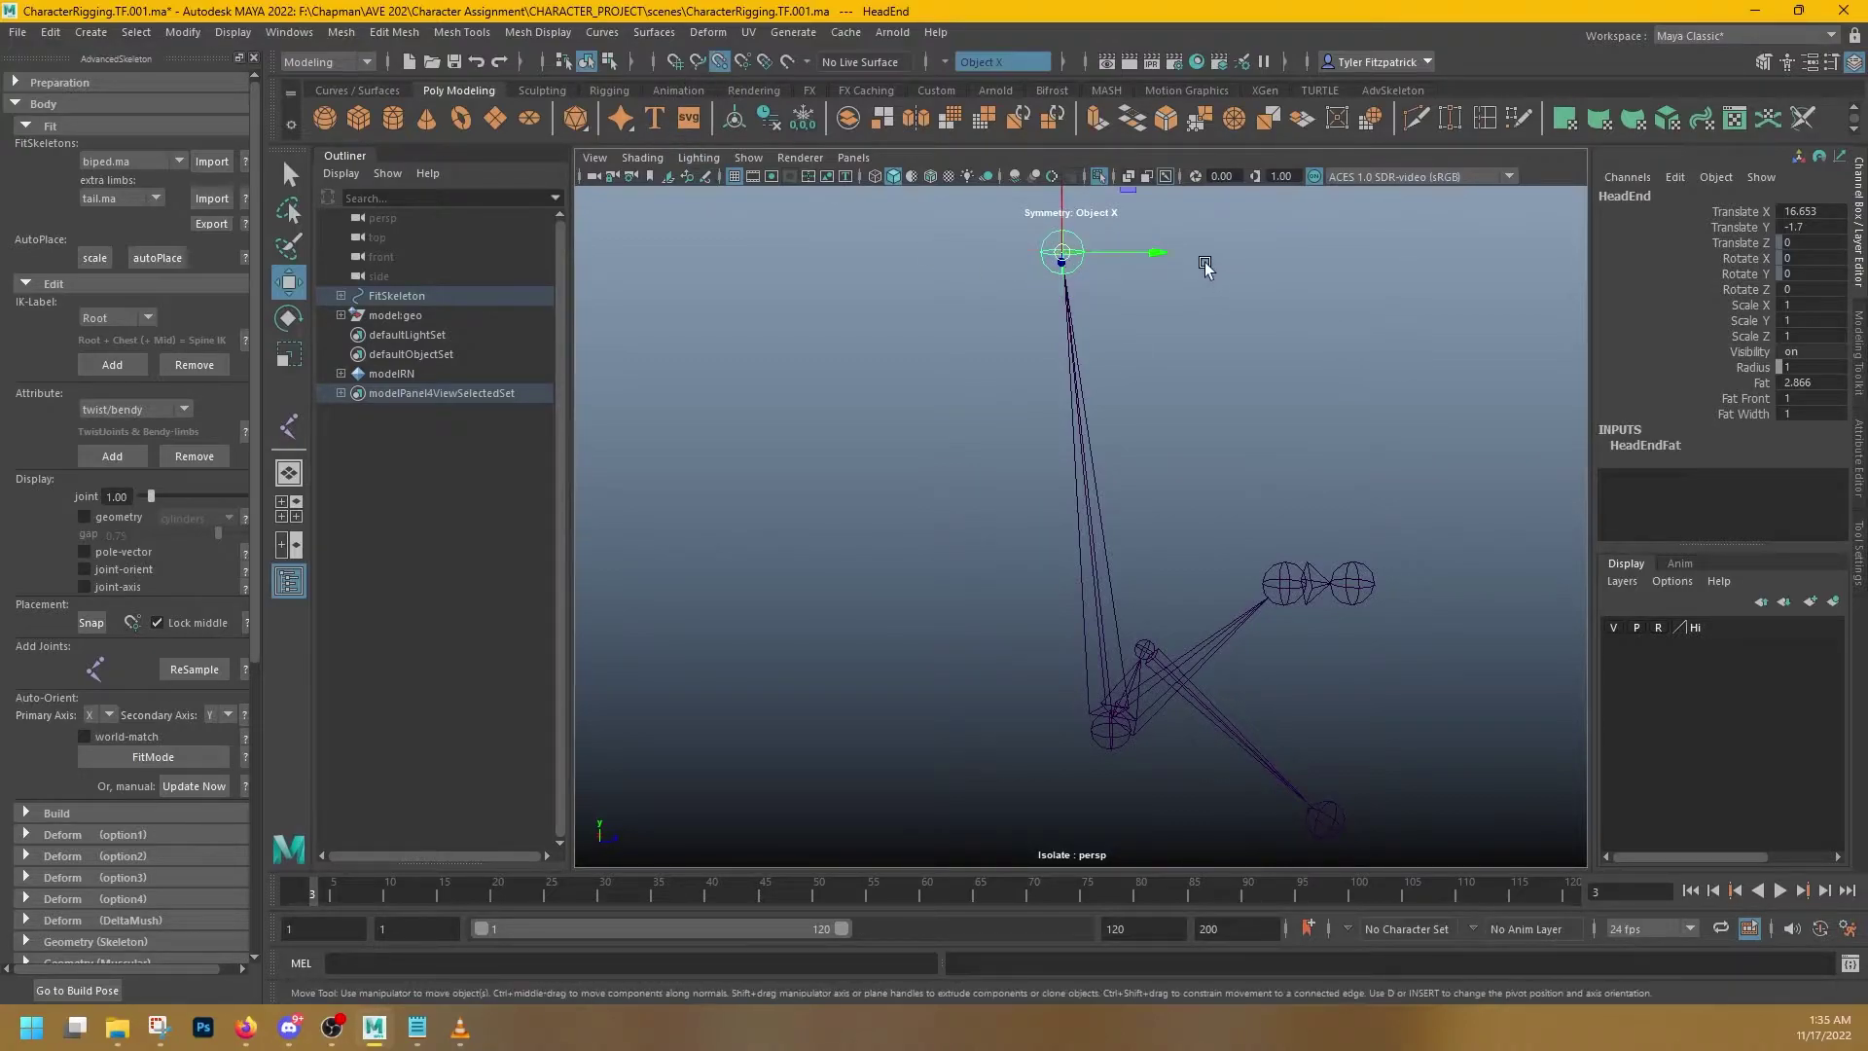
left_click_drag(1159, 252, 1129, 725)
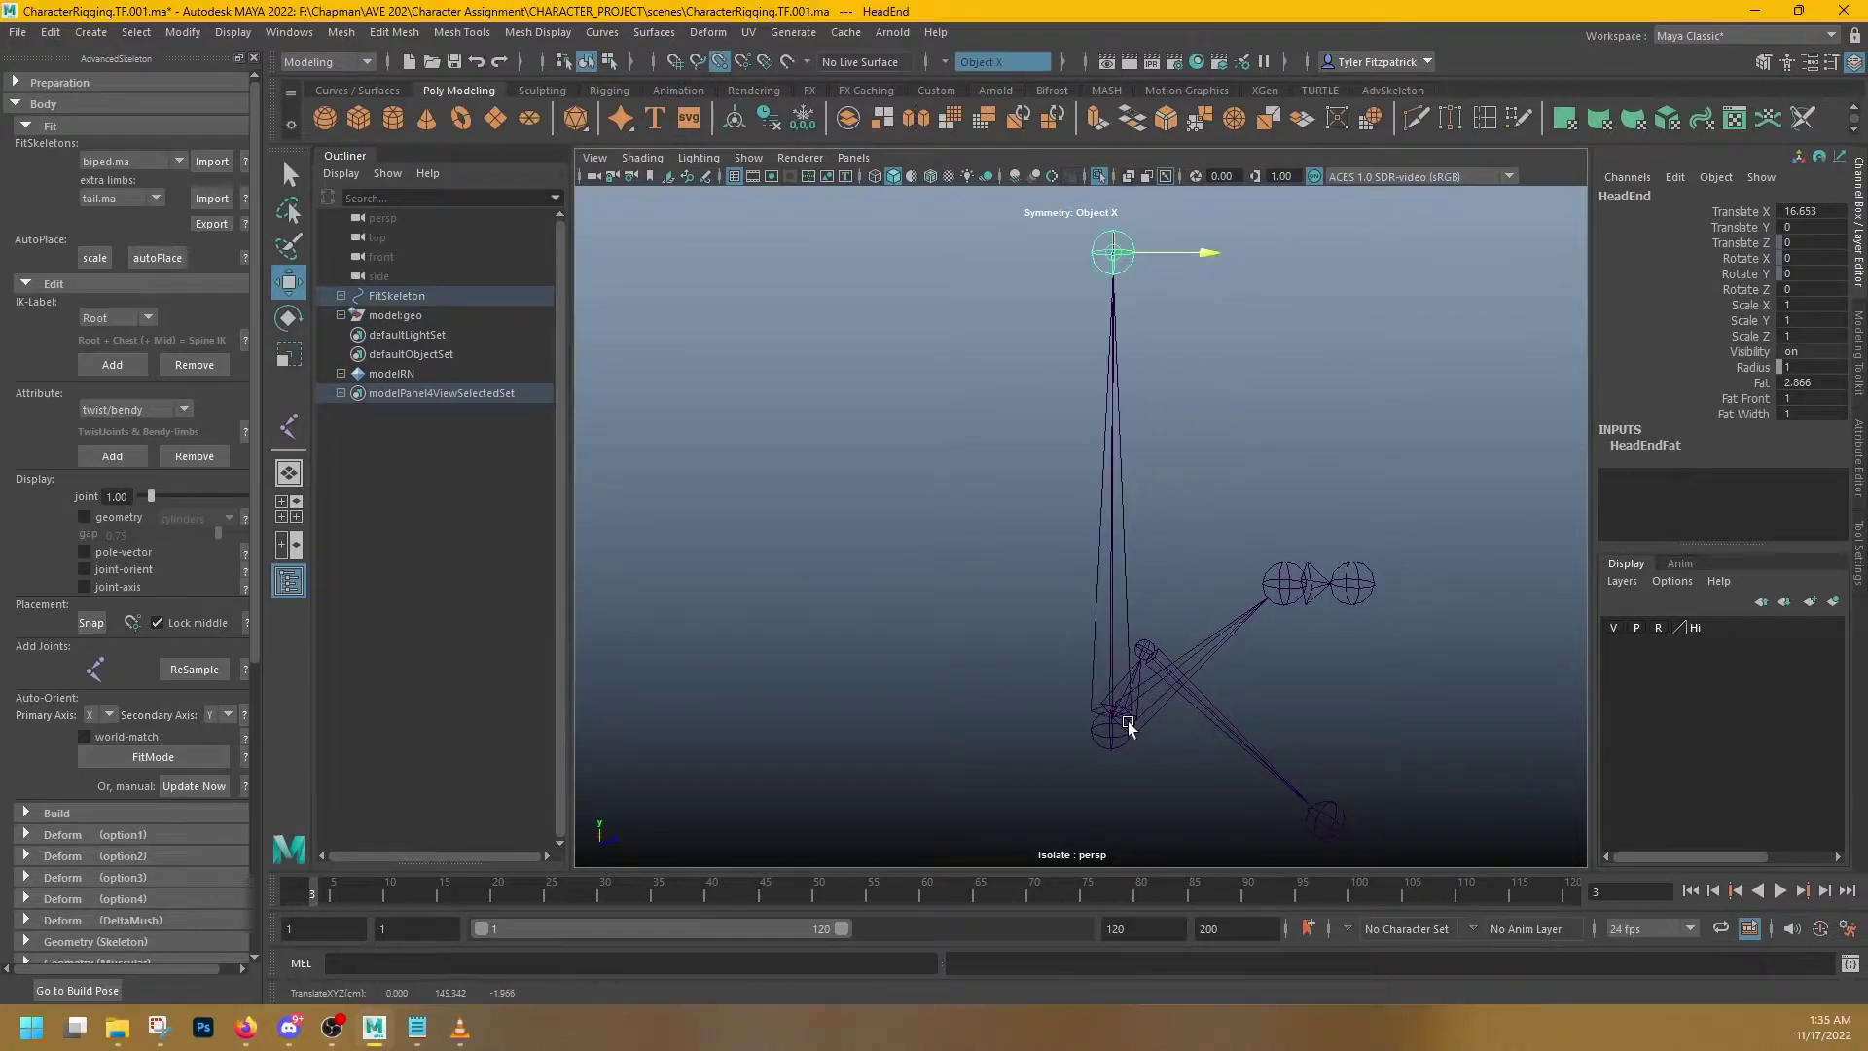
left_click_drag(1110, 630, 1113, 605, "alt")
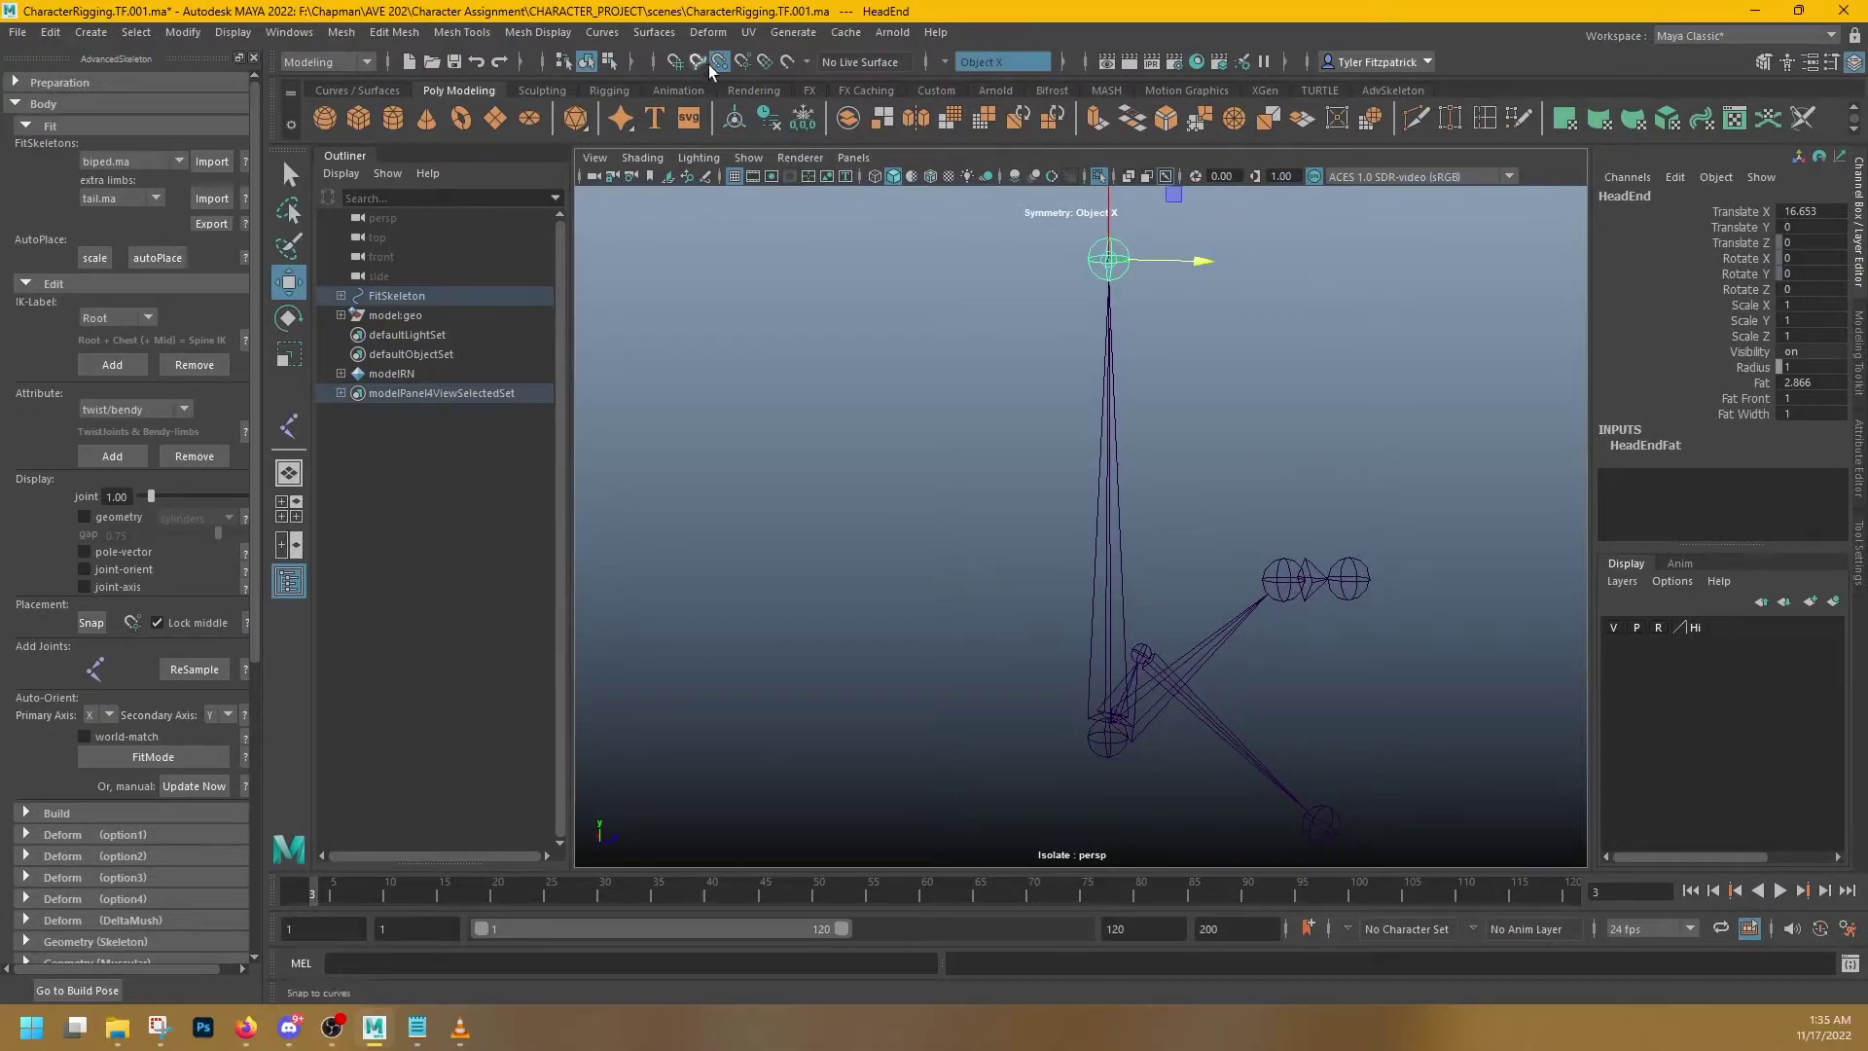
left_click(1100, 175)
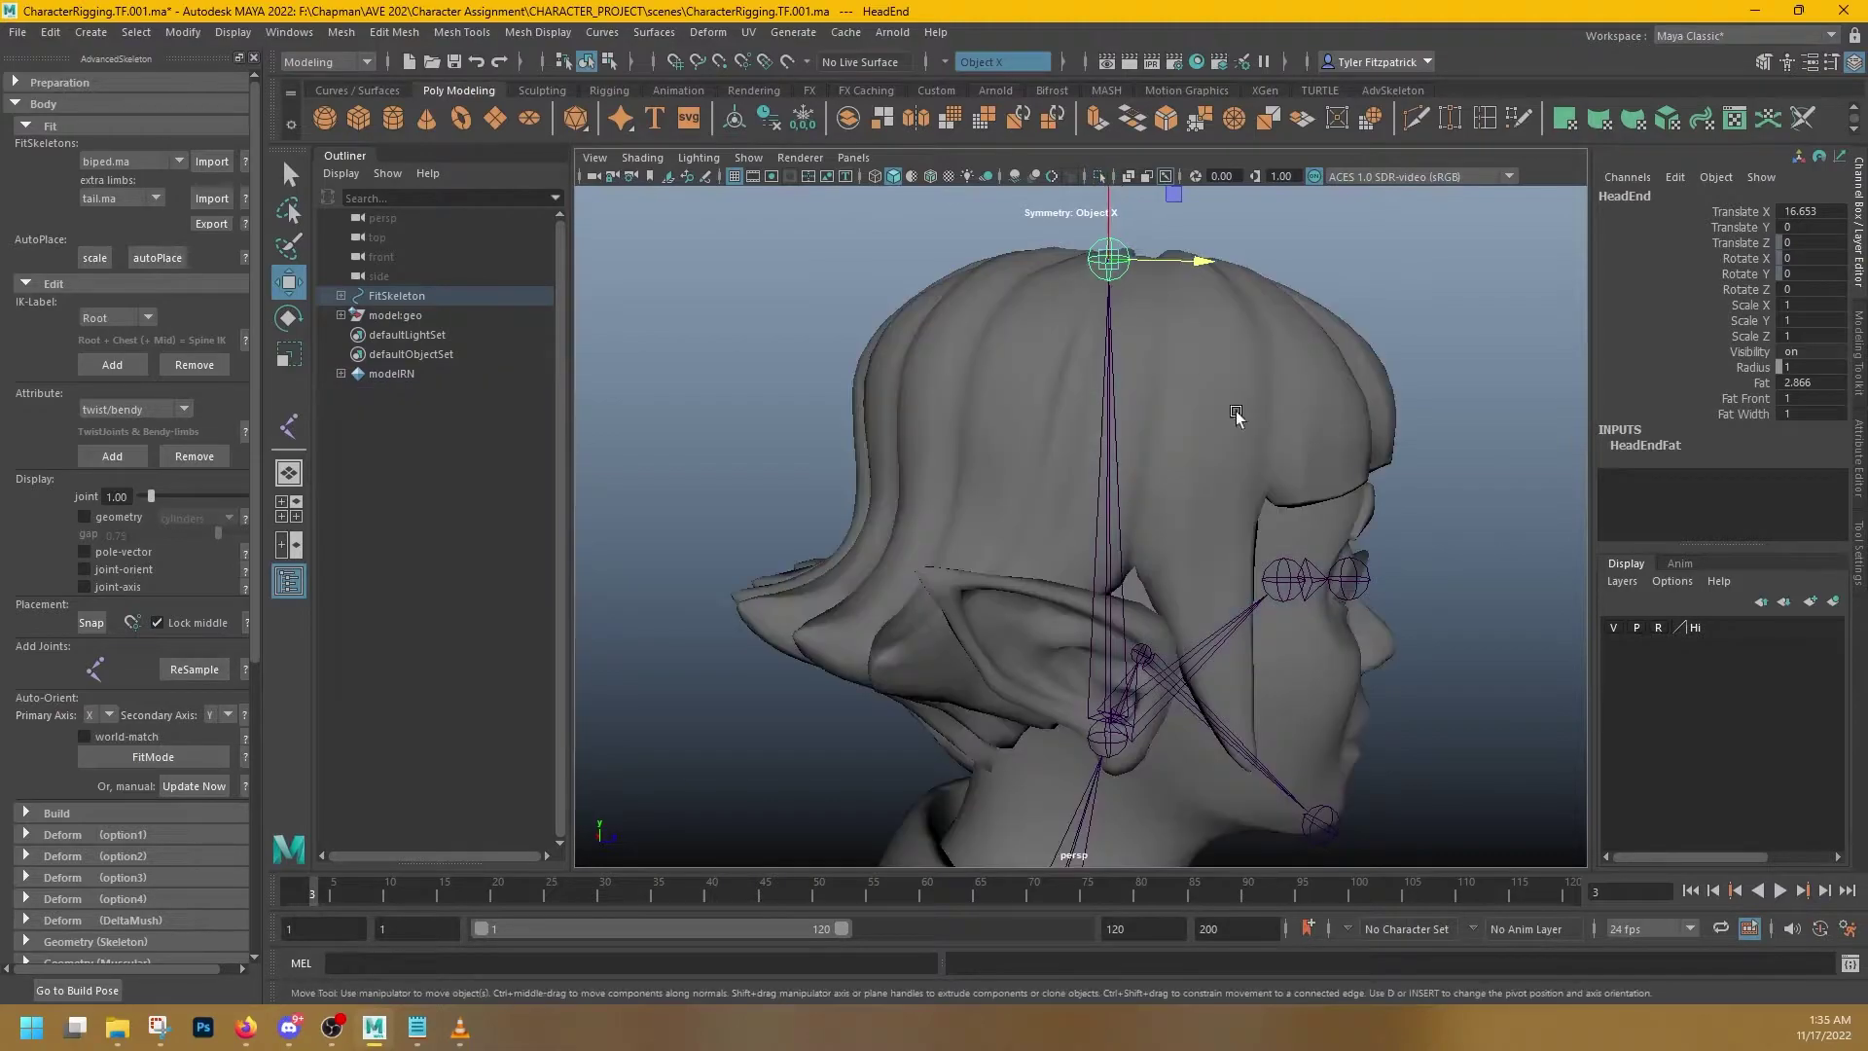
- Examine how the skeleton sits in the mesh from the head down to the legs, with the Hip joint selected
scroll(1398, 625, "down", 3)
left_click_drag(1398, 626, 1232, 638, "alt")
middle_click_drag(1242, 694, 1265, 448, "alt")
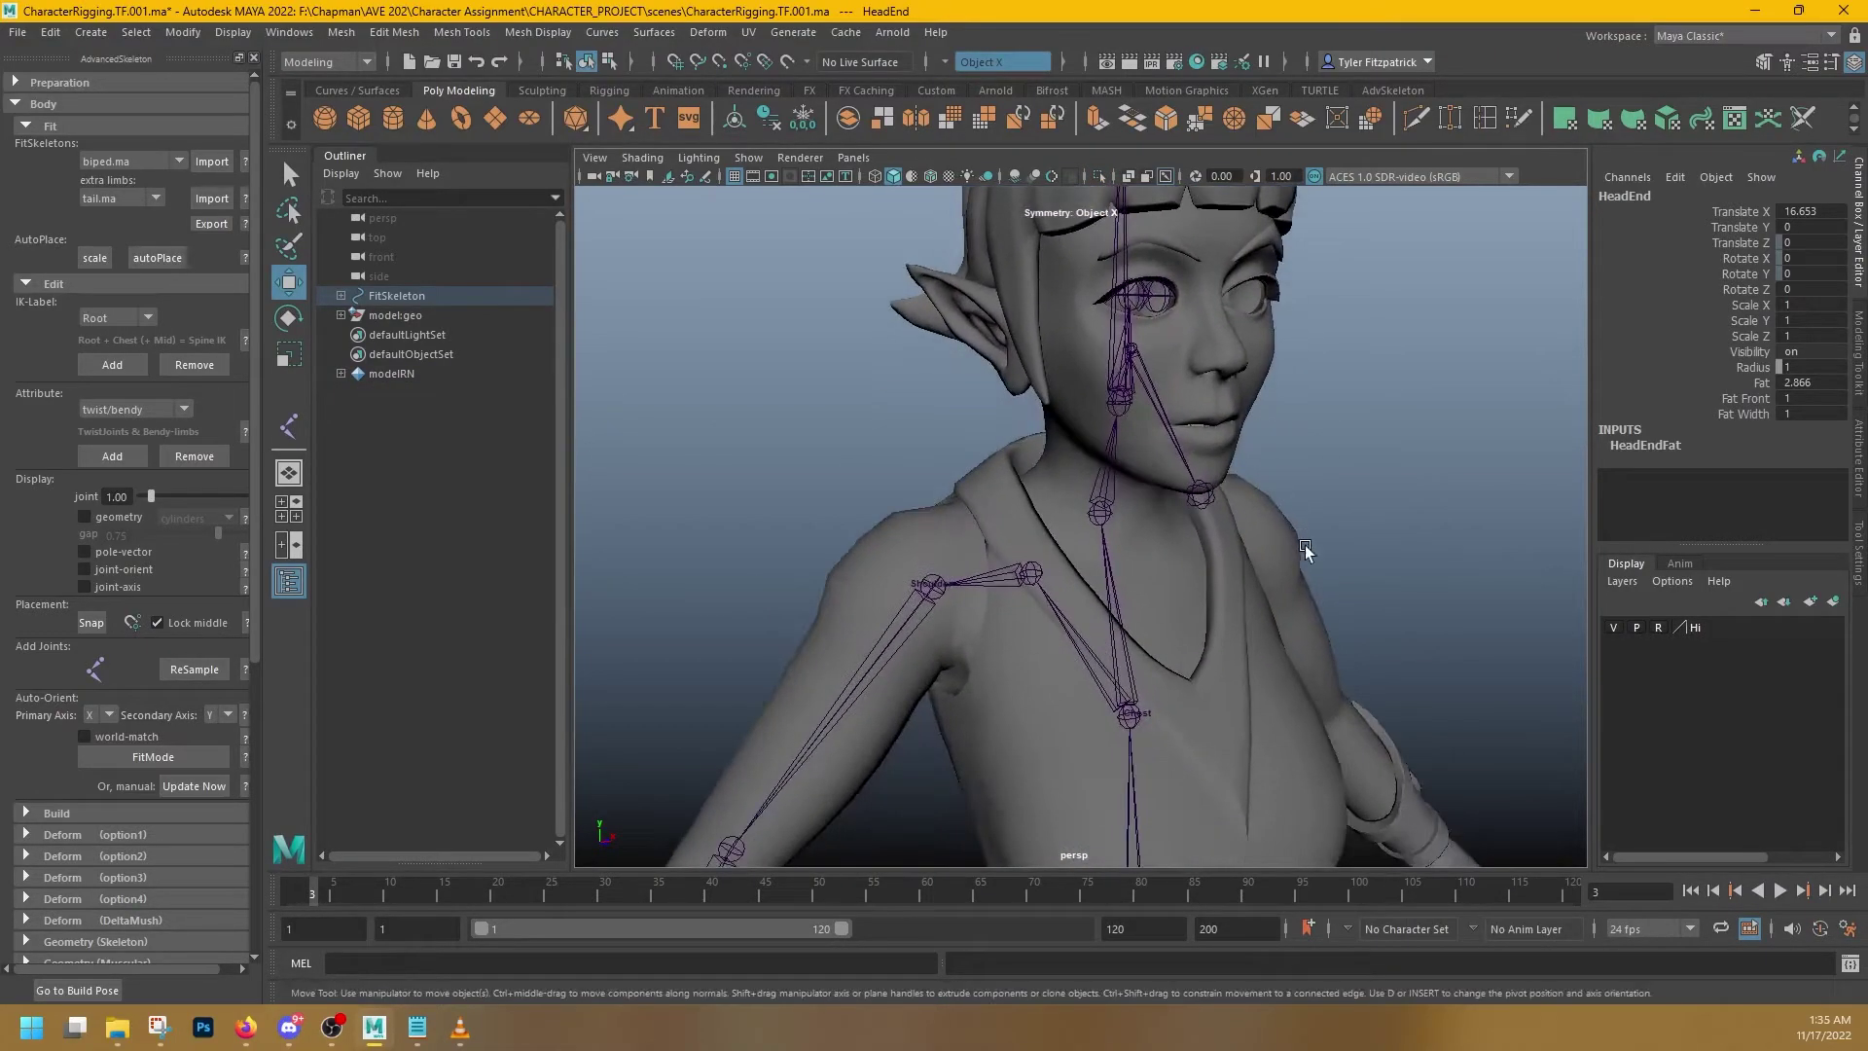
mouse_move(1304, 551)
left_mouse_down("alt")
mouse_move(1476, 546)
mouse_move(1317, 558)
left_mouse_up("alt")
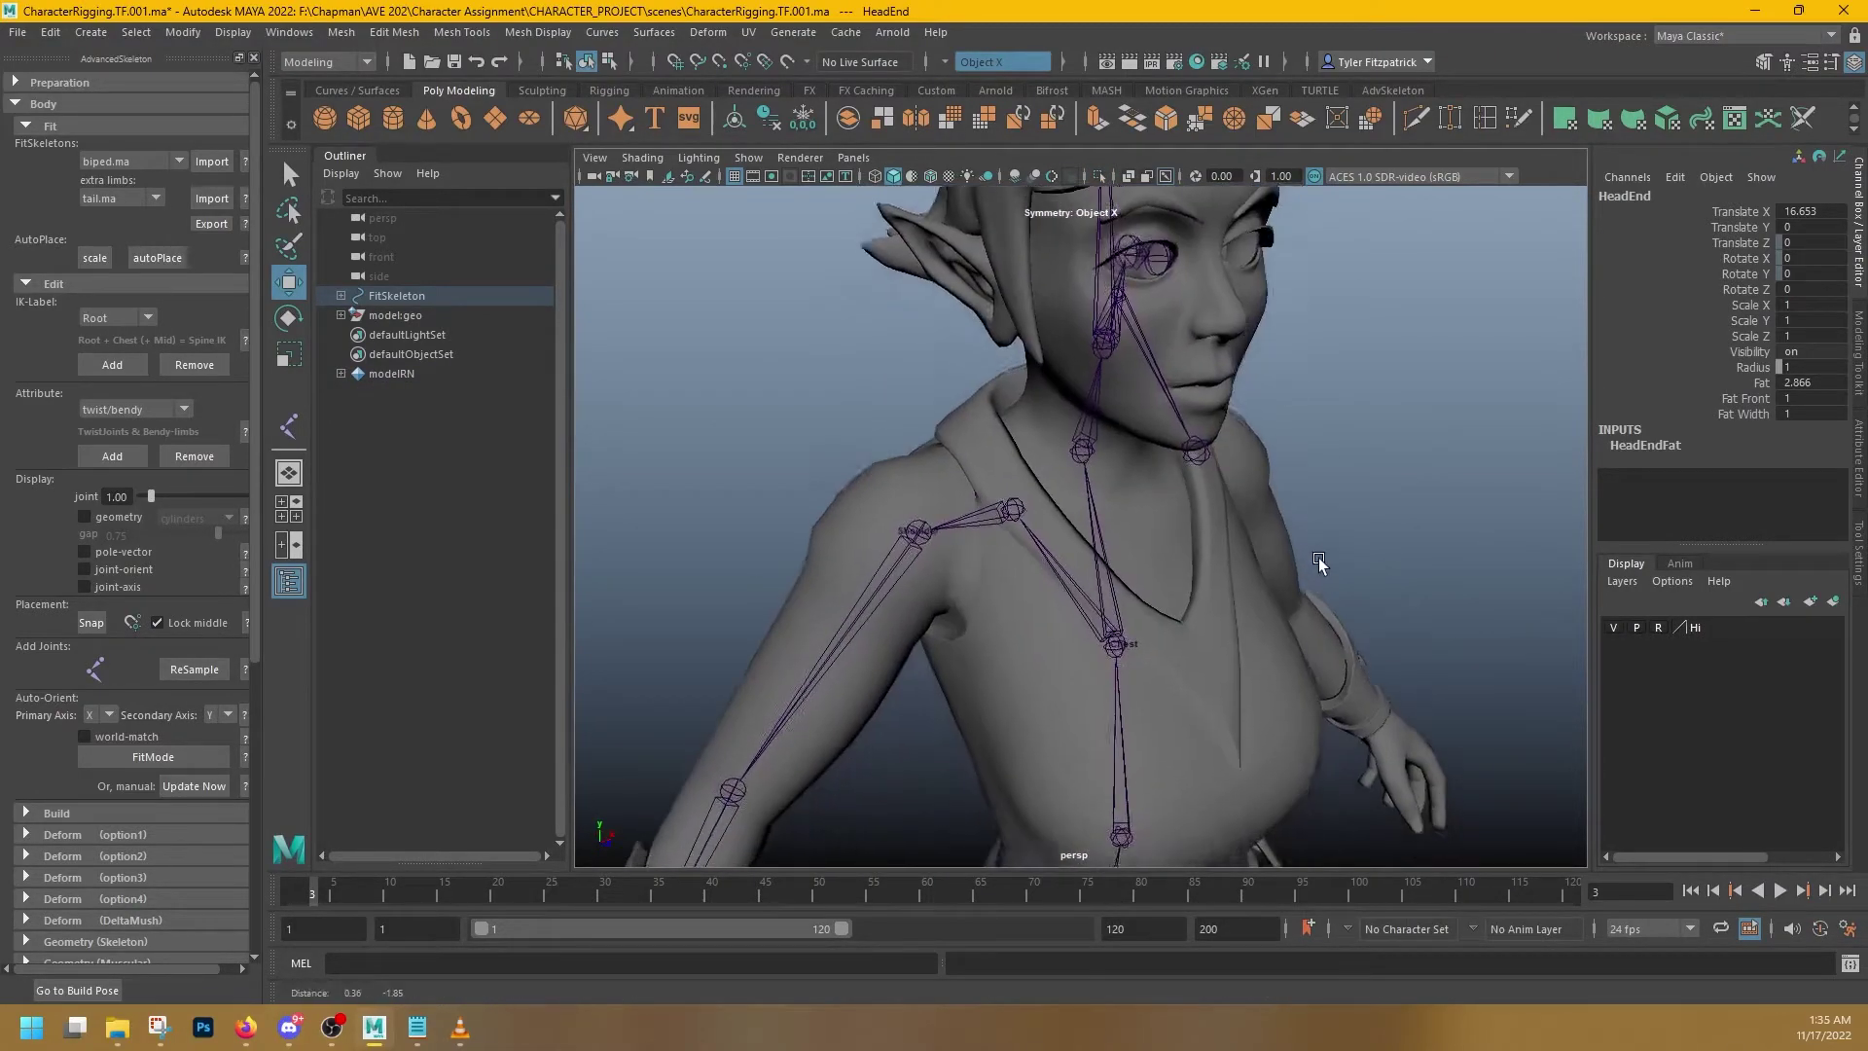
right_click_drag(1317, 557, 1340, 598, "alt")
middle_click_drag(1340, 598, 1335, 470, "alt")
middle_click_drag(1337, 733, 1334, 671, "alt")
left_click(1015, 331)
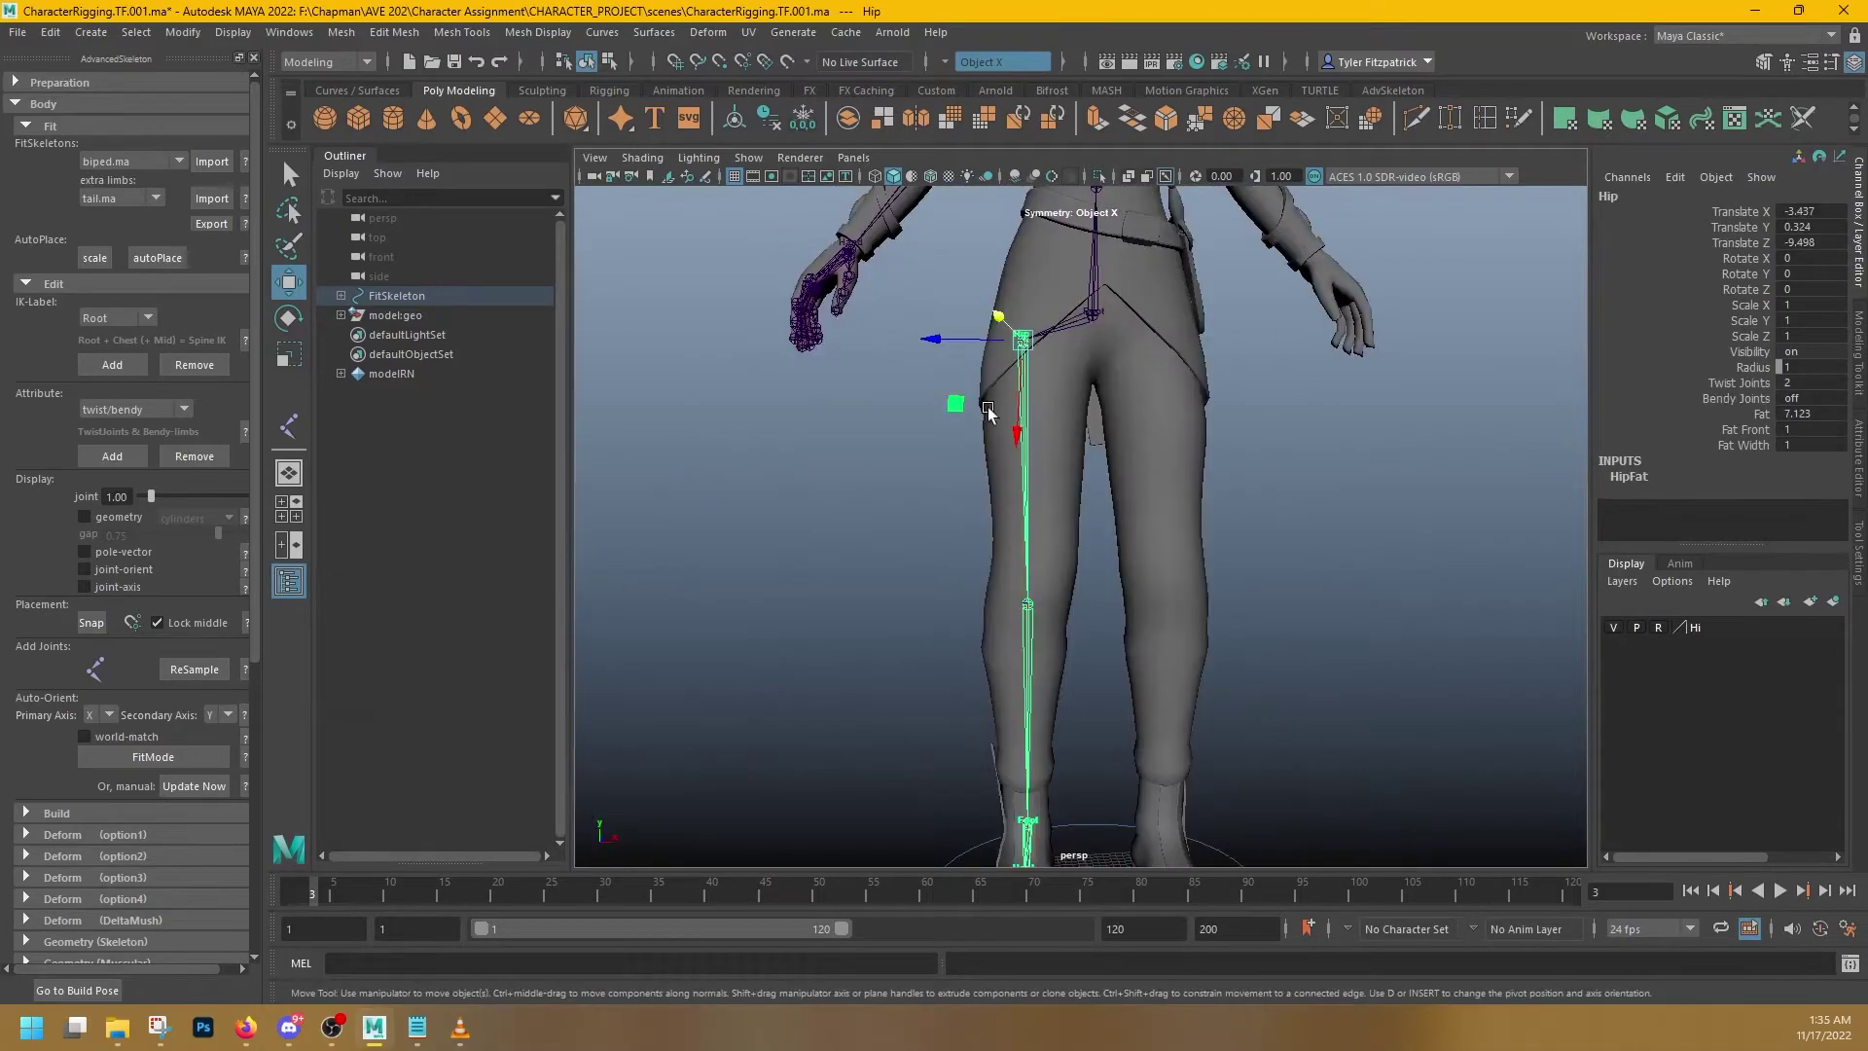
mouse_move(982, 403)
left_mouse_down("alt")
mouse_move(1074, 440)
mouse_move(1001, 376)
mouse_move(959, 418)
mouse_move(945, 405)
left_mouse_up("alt")
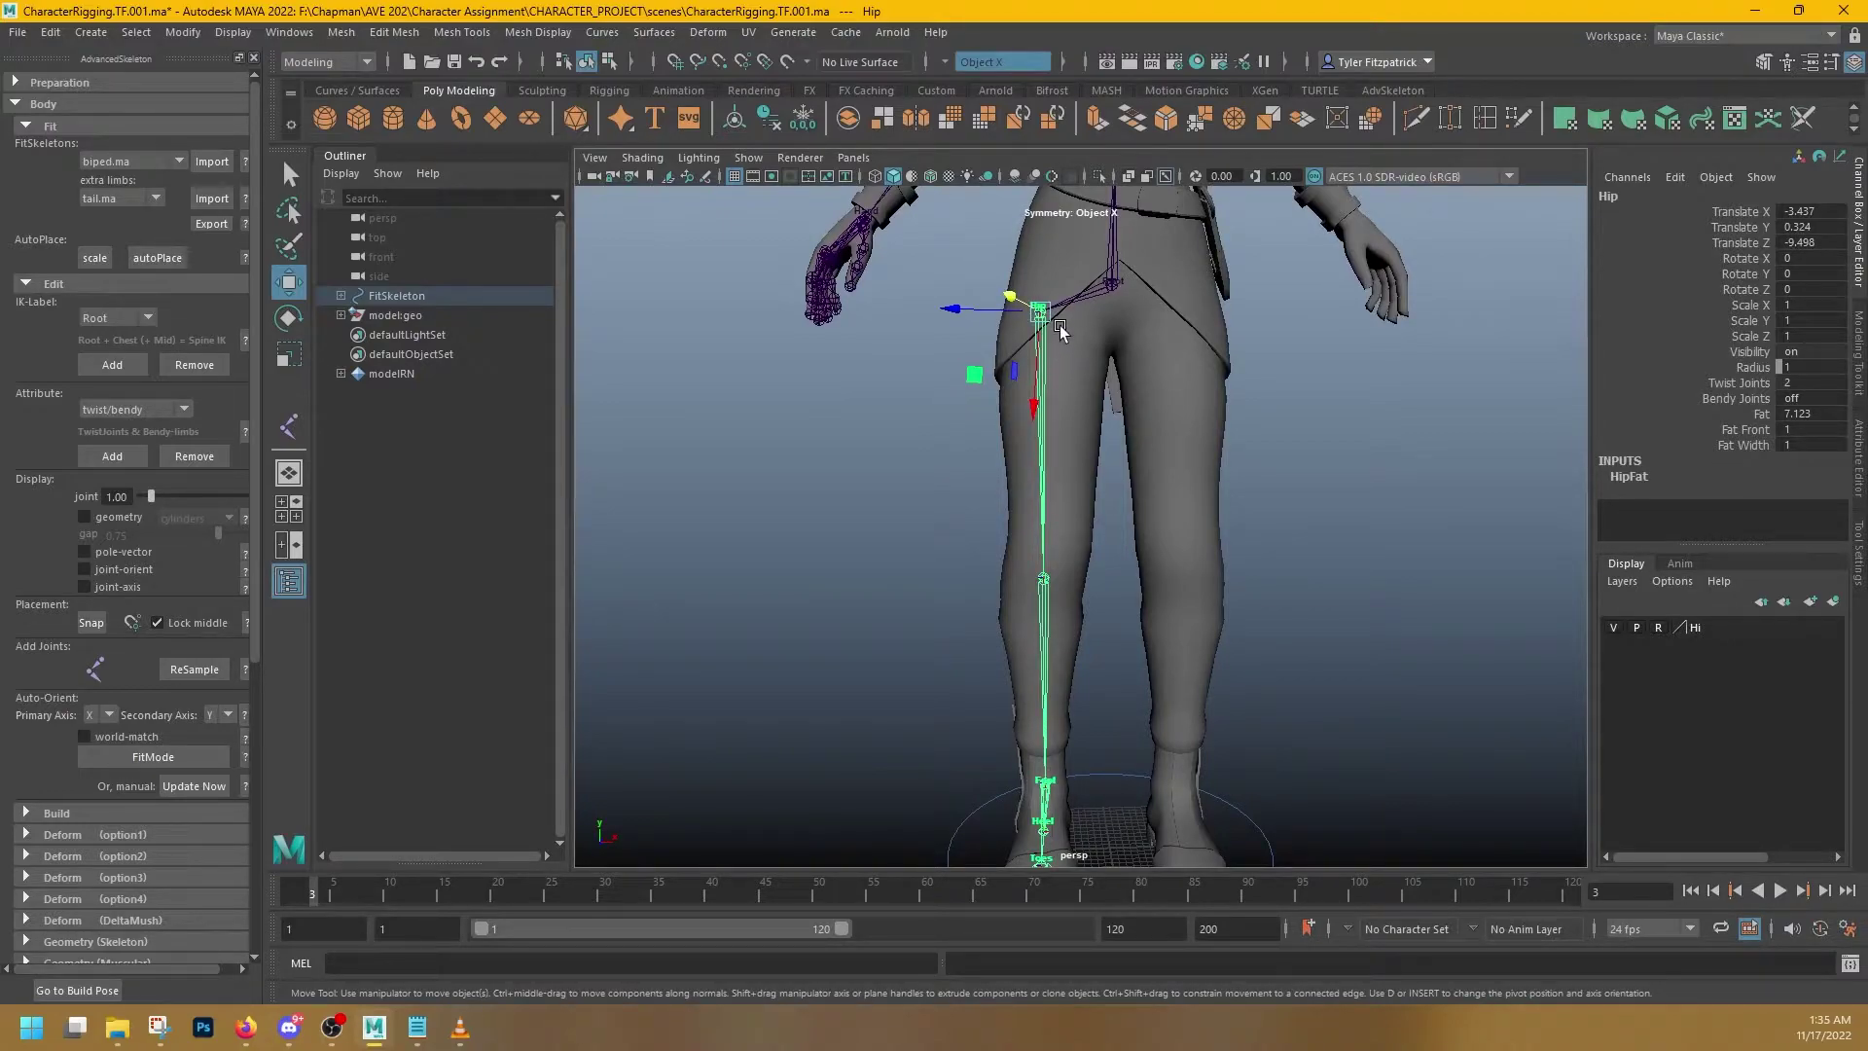
left_click_drag(1117, 609, 982, 522, "alt")
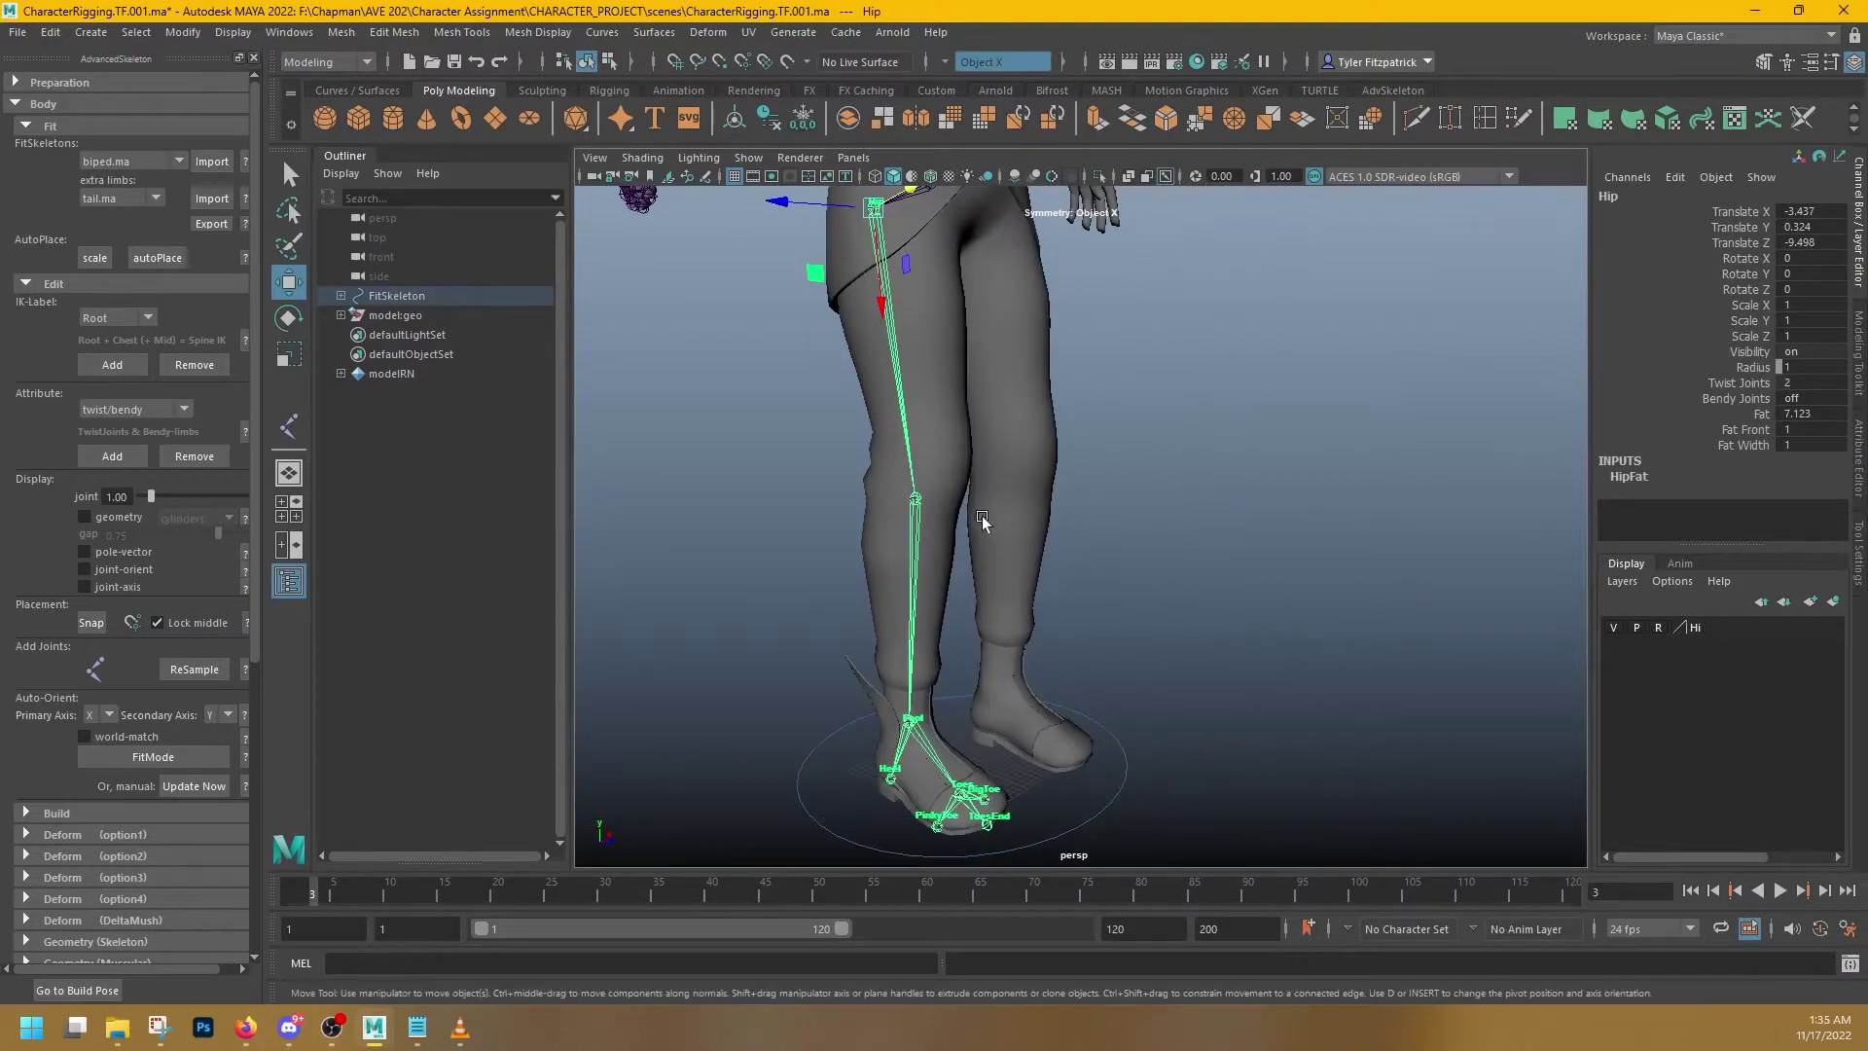
- Move only the Knee joint's pivot to the middle of the knee bend, at Translate X 31.978 and Y -0.038
scroll(920, 535, "up", 5)
middle_click_drag(859, 551, 1092, 480, "alt")
left_click(954, 400)
left_click(943, 393)
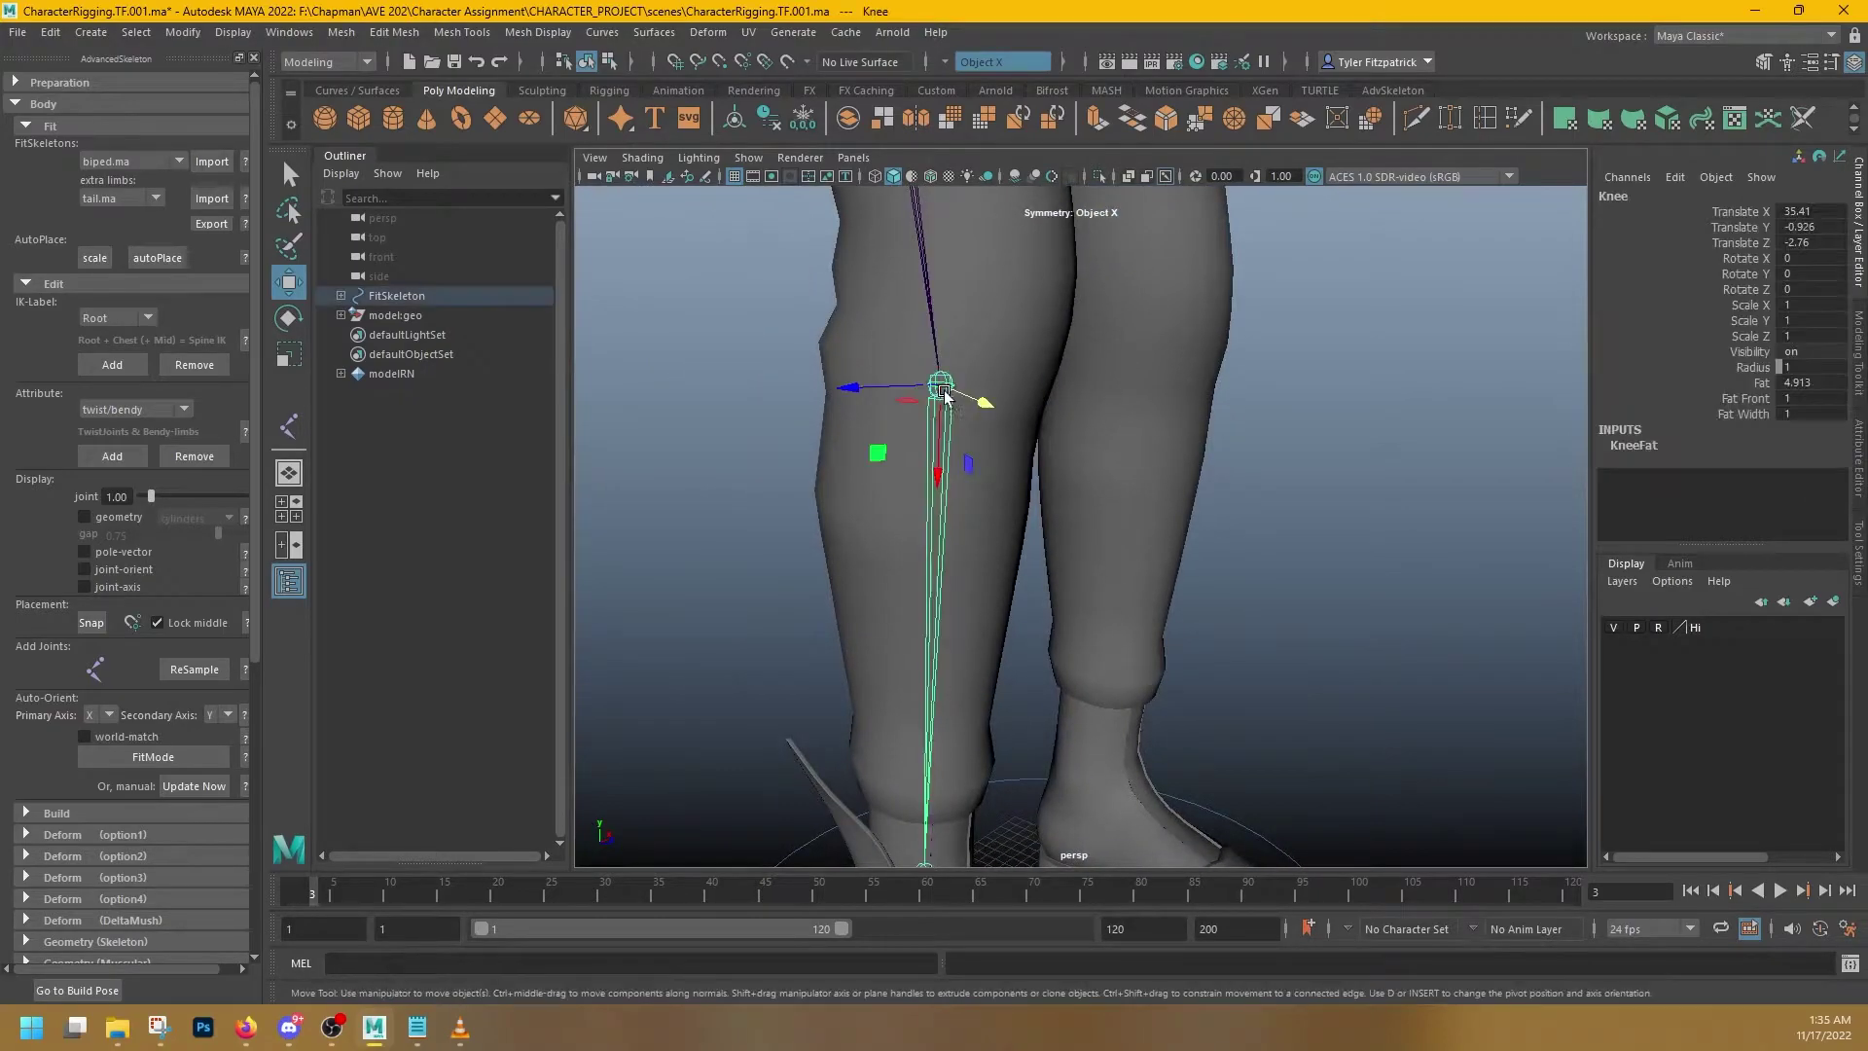
left_click_drag(944, 392, 1068, 574, "alt")
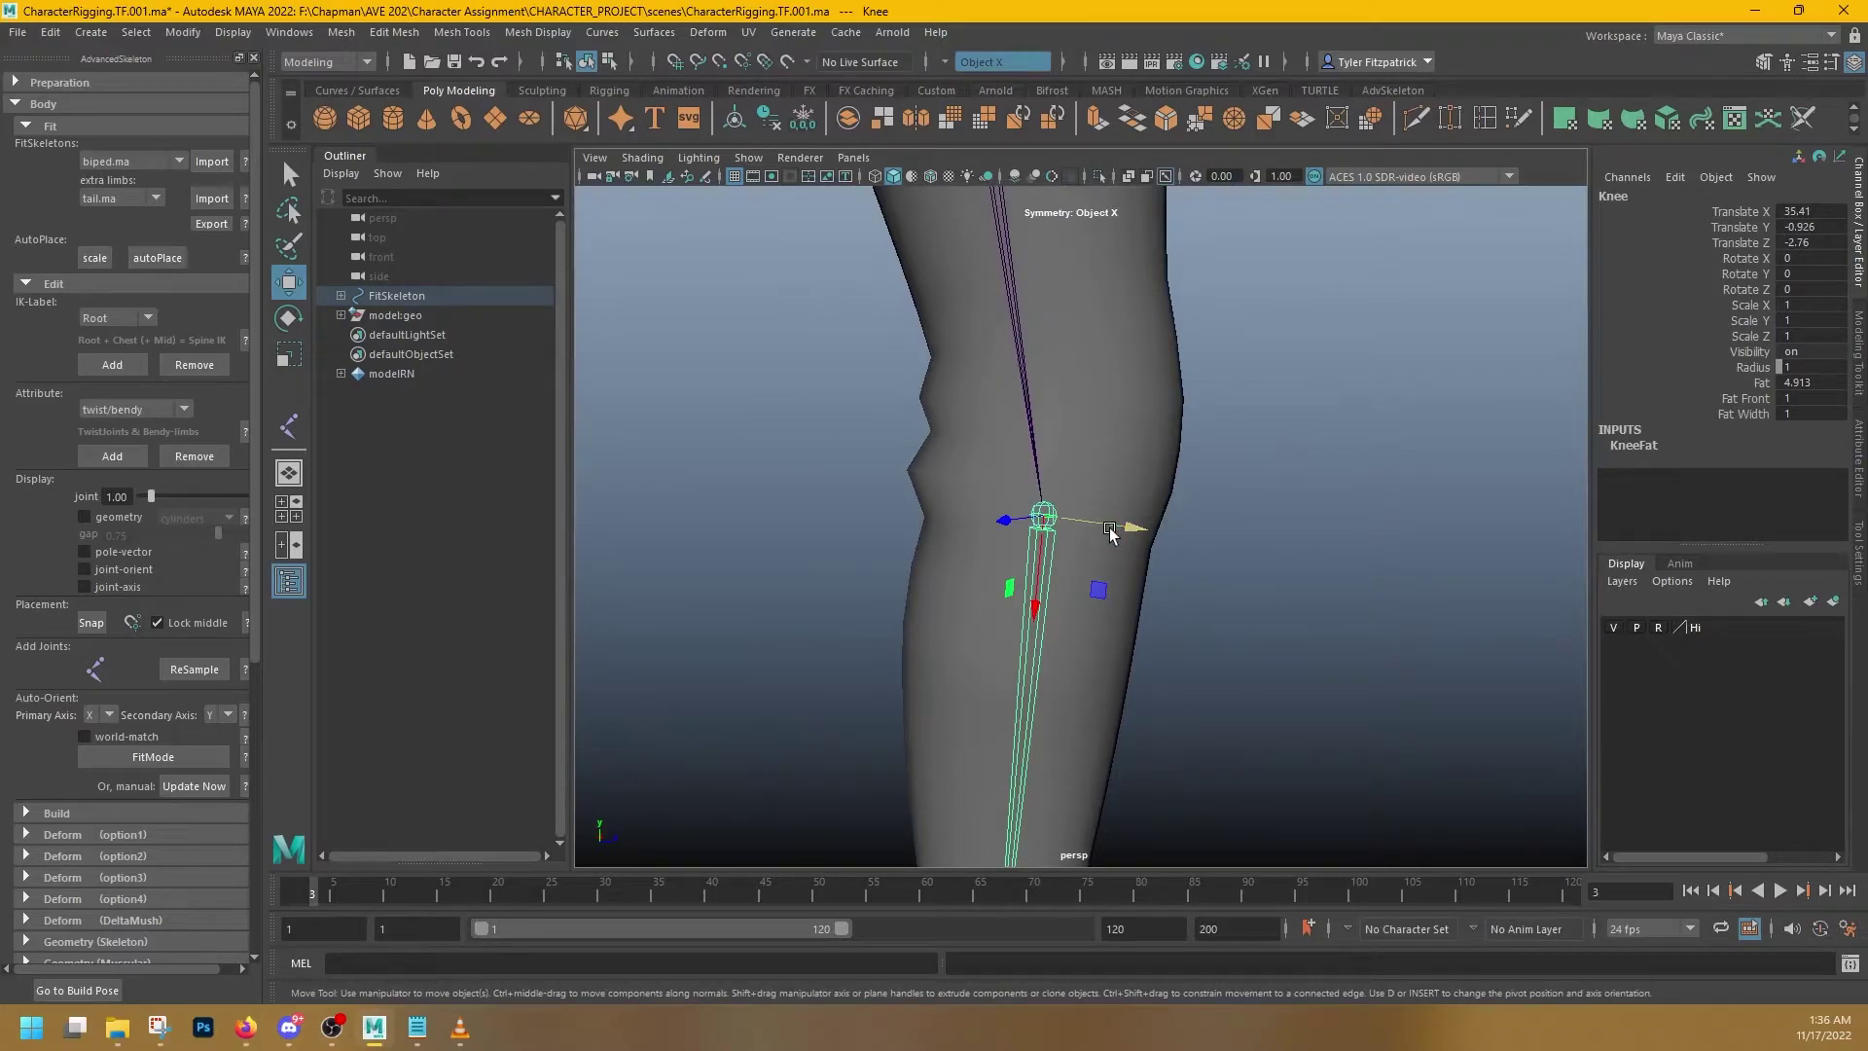
key("d")
left_click_drag(1056, 599, 907, 532, "alt")
middle_click_drag(1018, 525, 931, 506, "alt")
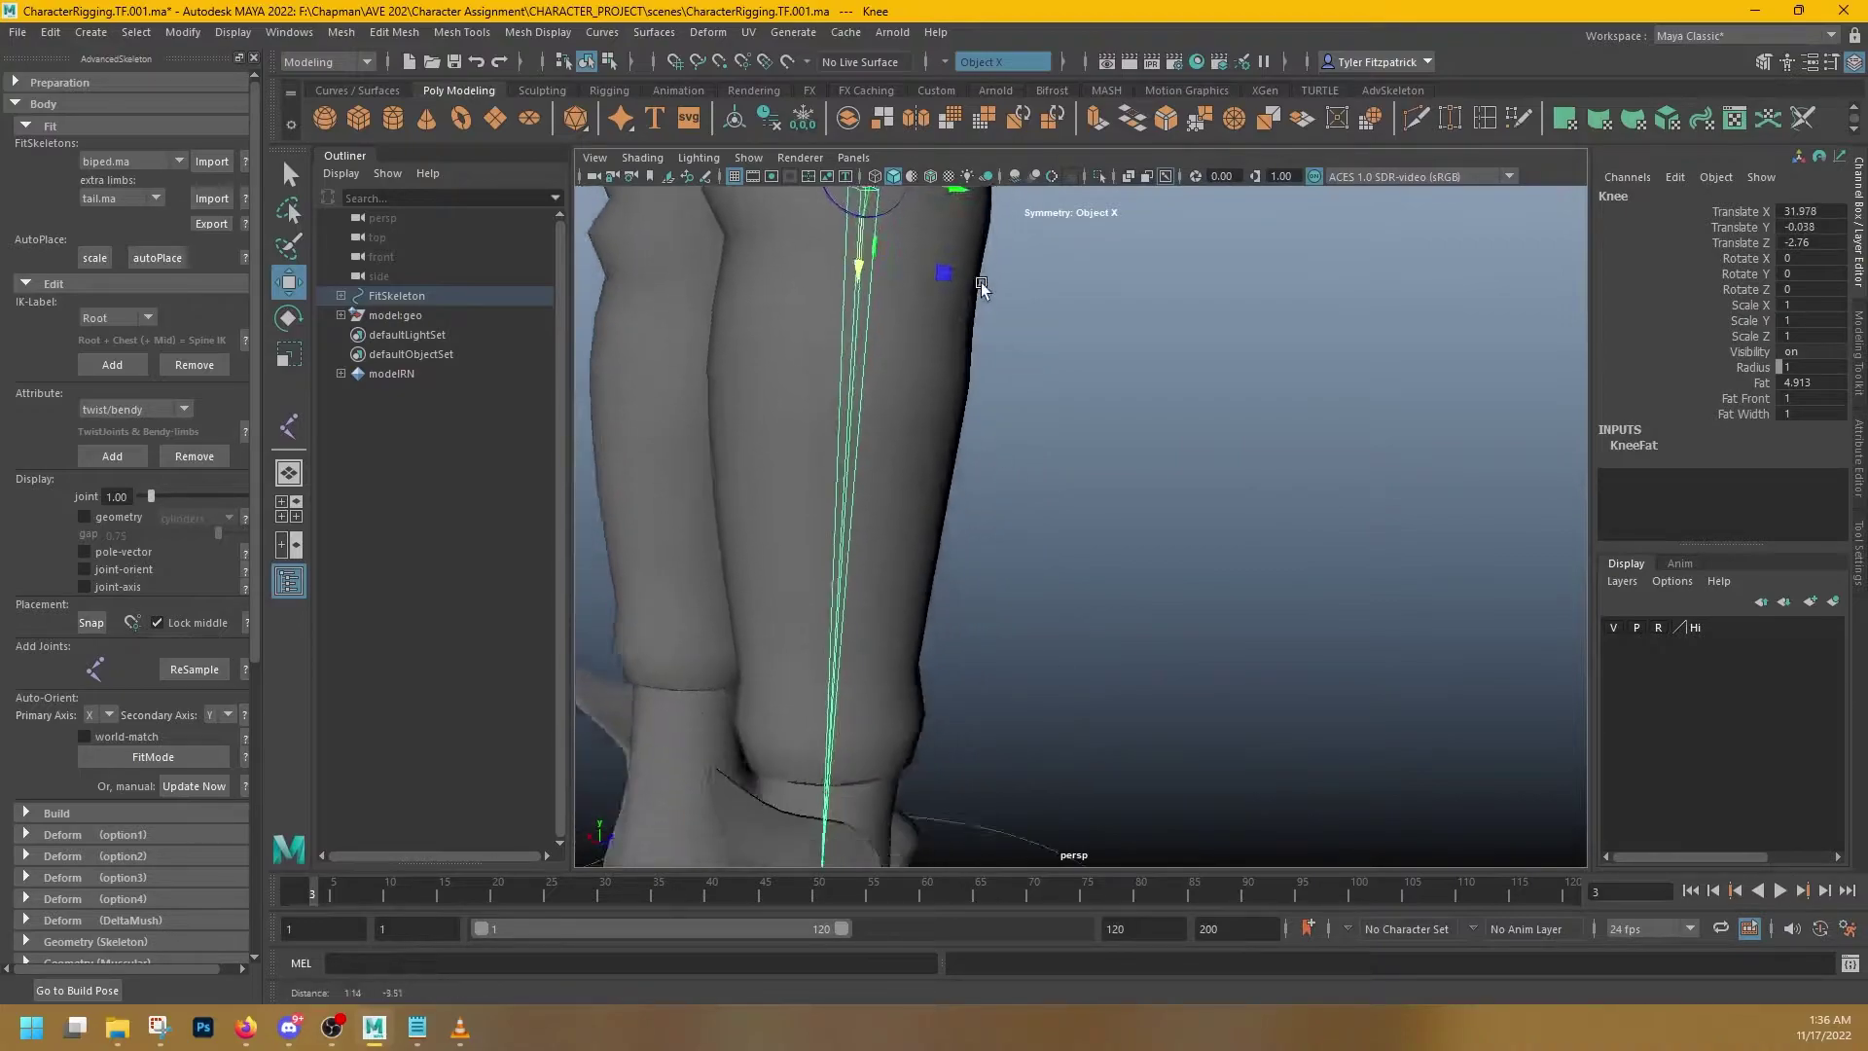
- Enable snapping to points and snap the PinkyToe joint (FootSideOuter) onto the outer edge of the shoe sole
left_click_drag(1015, 584, 1297, 453, "alt")
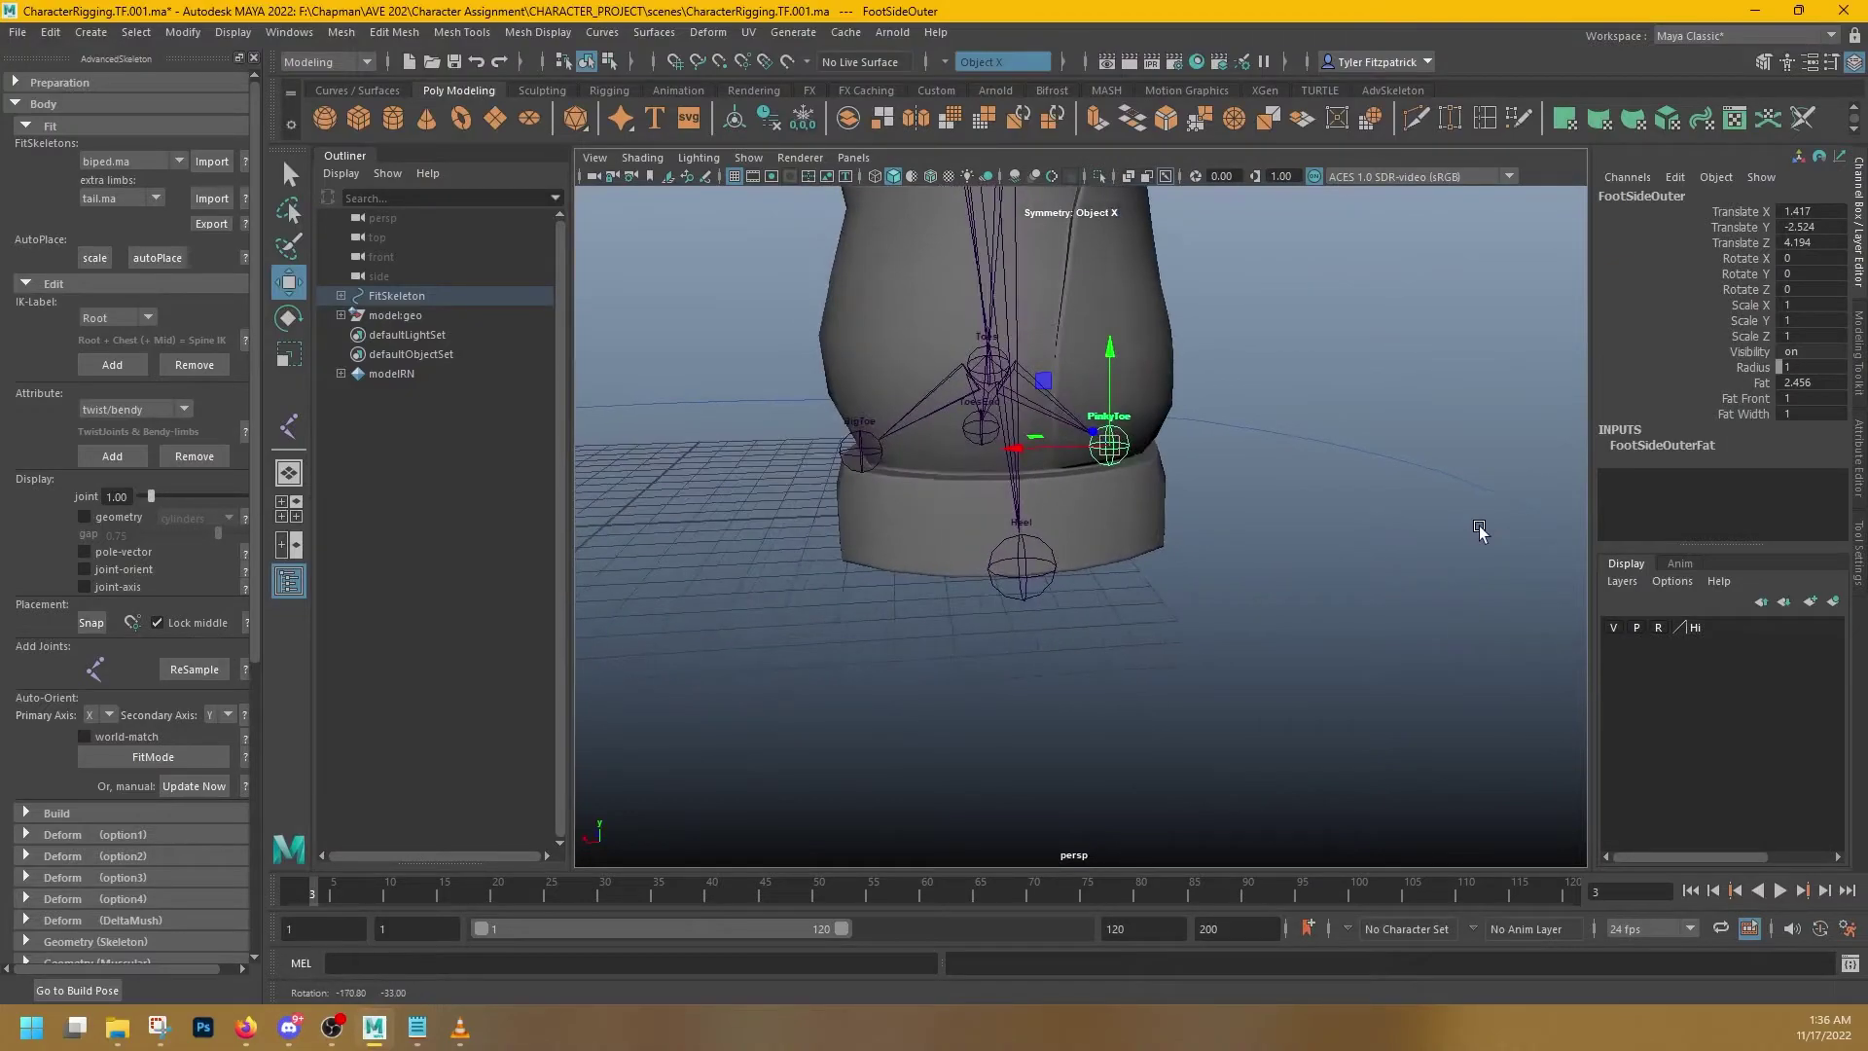
left_click_drag(1476, 529, 1092, 598, "alt")
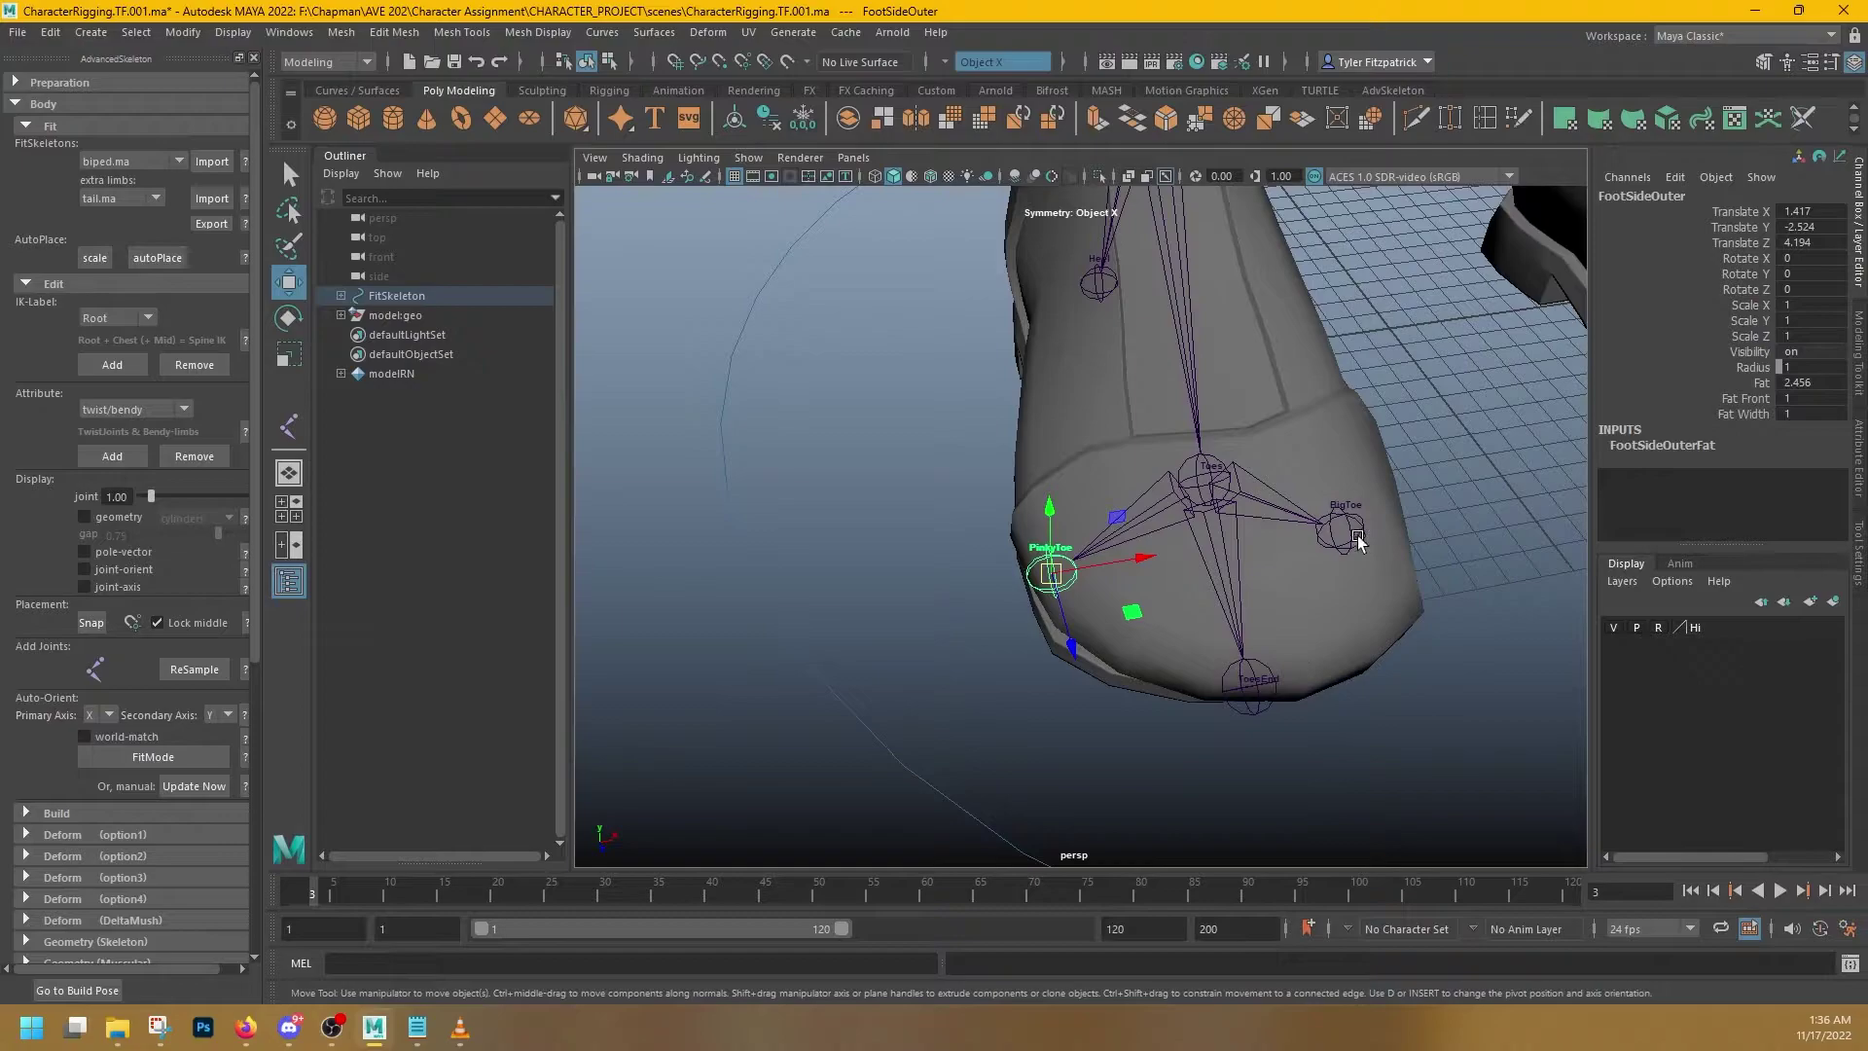
left_click_drag(1101, 486, 985, 413, "alt")
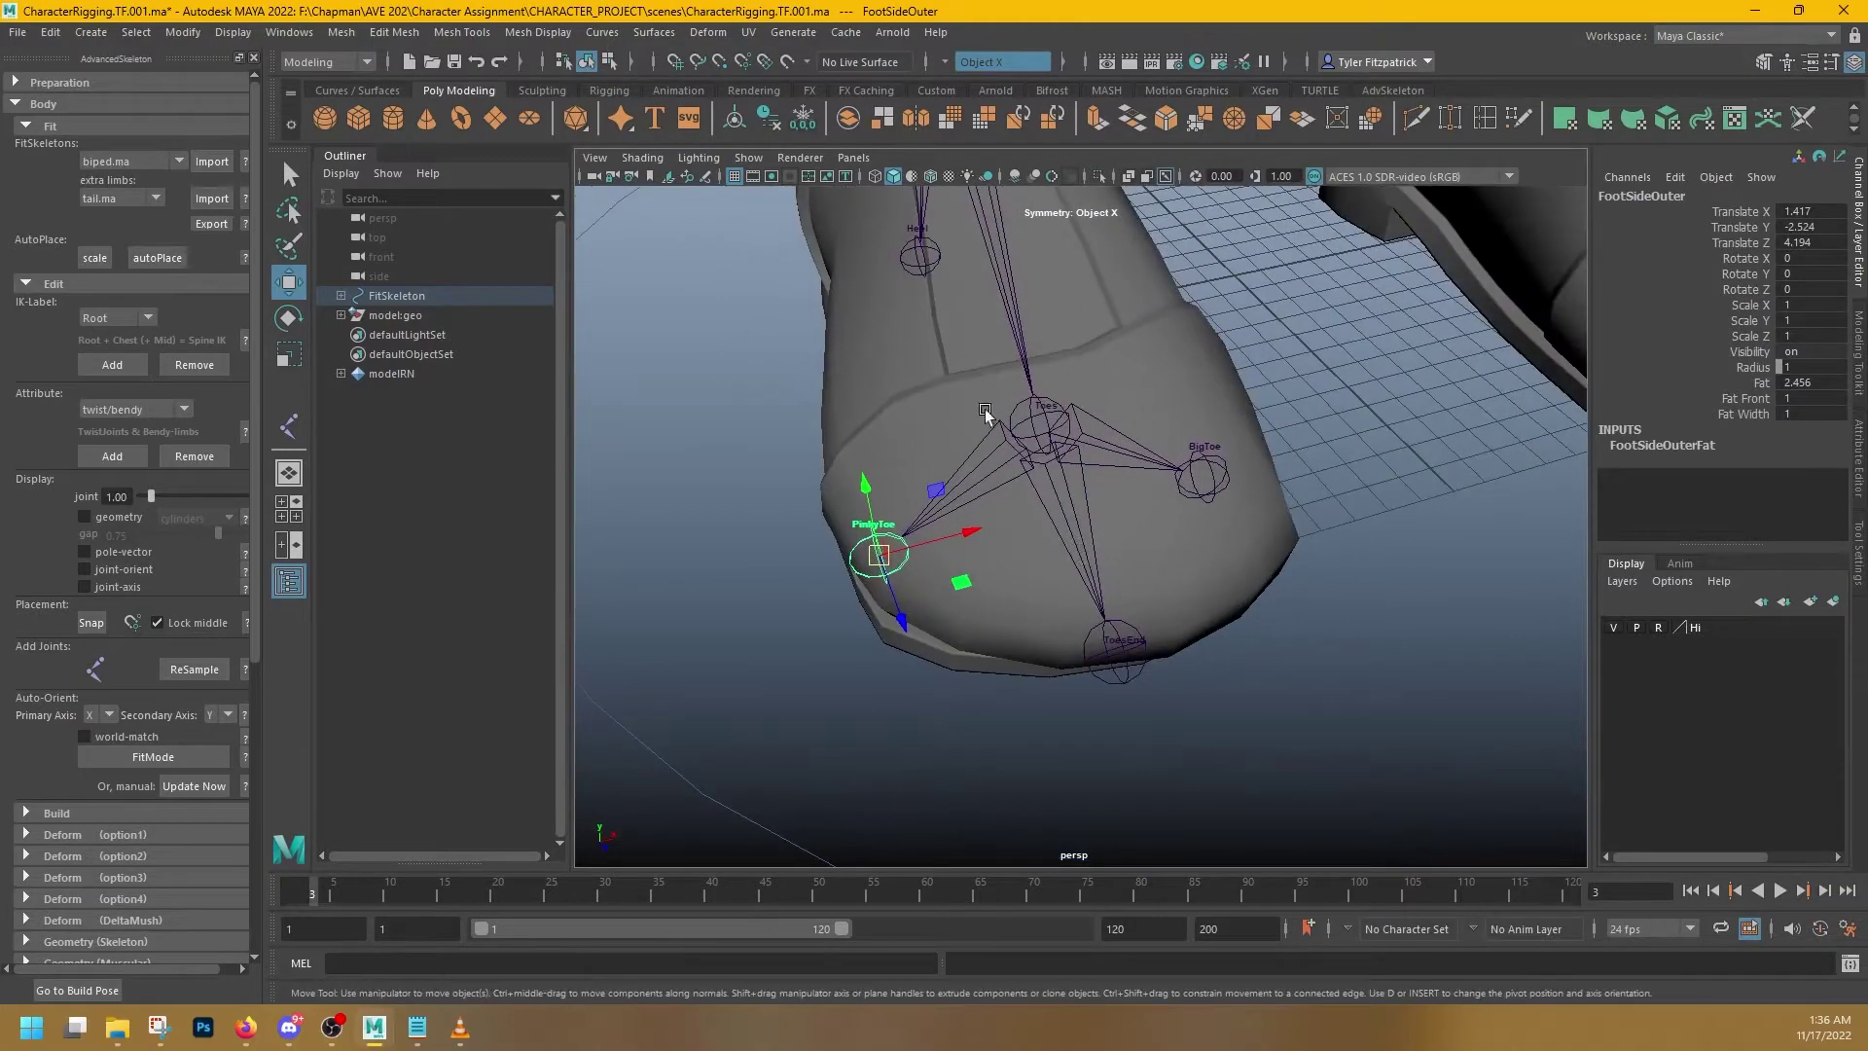
left_click(722, 64)
middle_click_drag(909, 455, 1119, 438, "alt")
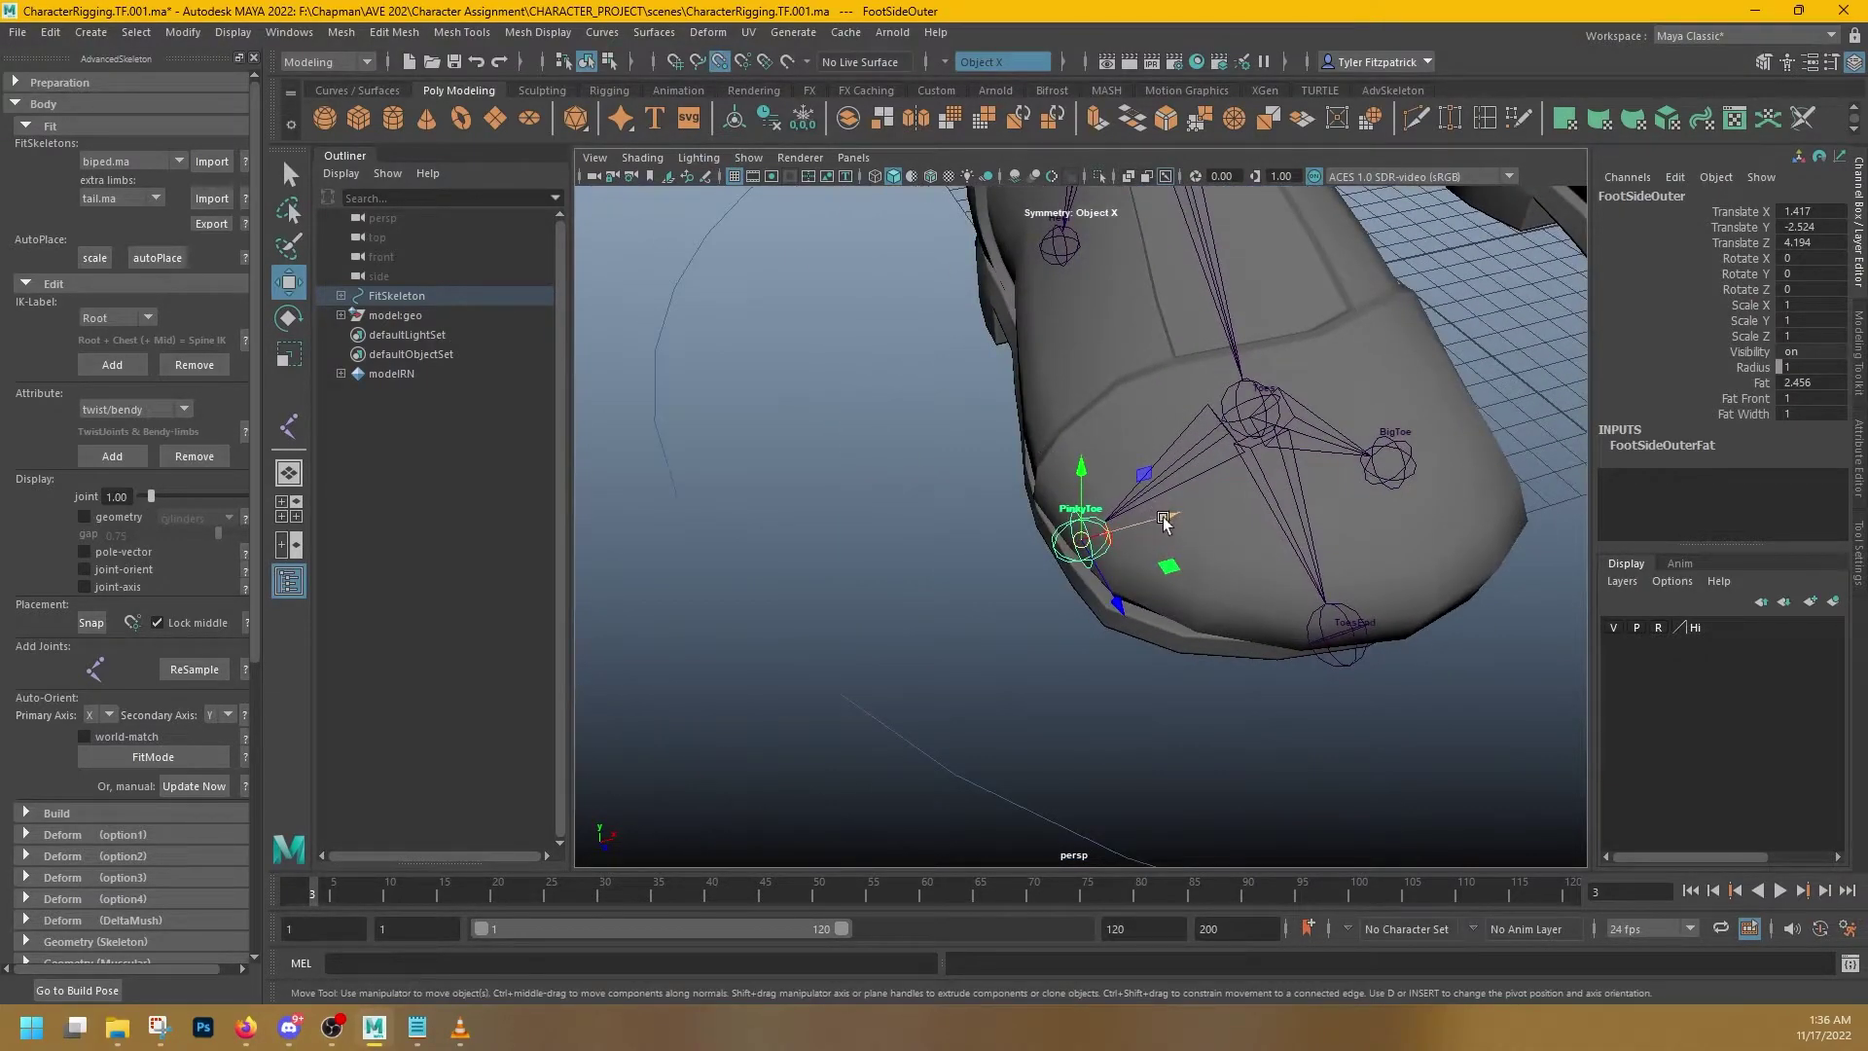
left_click_drag(1139, 522, 1104, 458)
- Snap the BigToe joint (FootSideInner) onto the inner edge of the sole, at Translate X 1.592, Y -2.404 and Z -4.427
left_click(1012, 545)
middle_click_drag(1124, 451, 1096, 451)
left_click_drag(1096, 446, 1126, 428, "alt")
scroll(1120, 426, "up", 5)
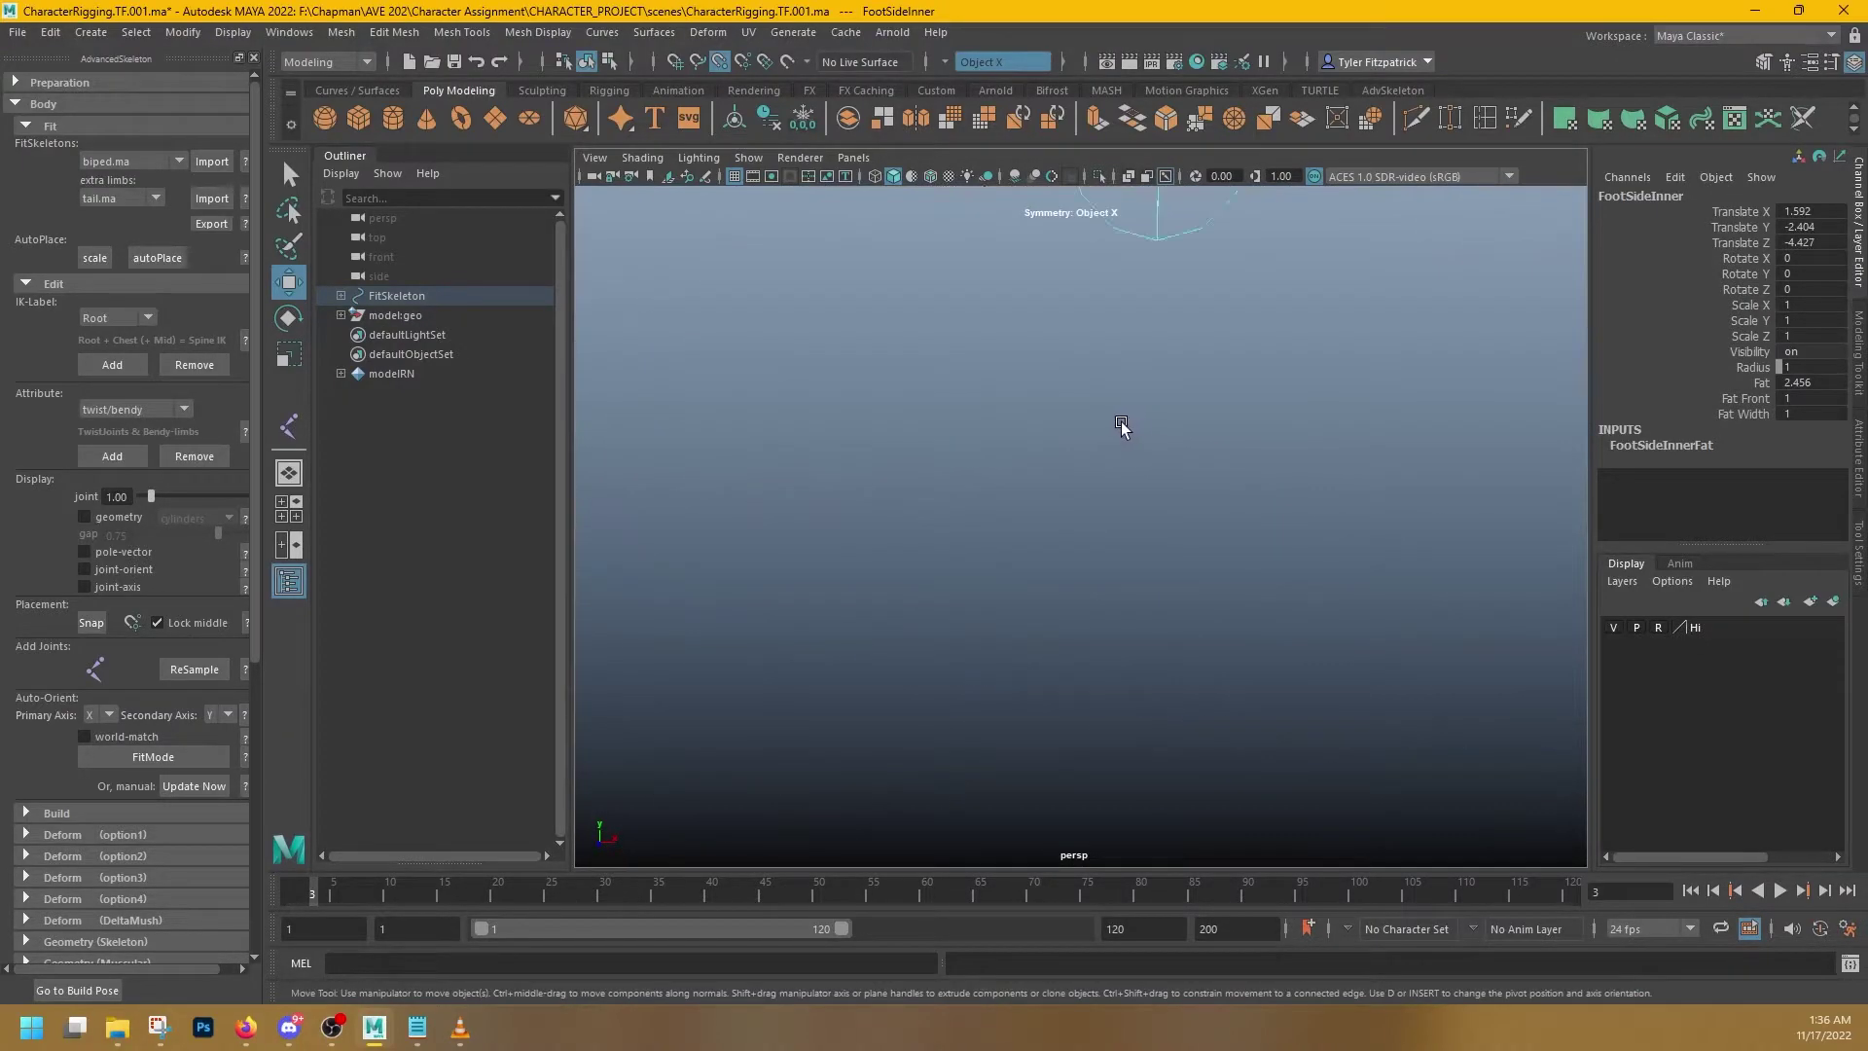
- Select the ToesEnd joint and snap it to the front tip of the shoe sole
scroll(1118, 425, "down", 3)
middle_click_drag(1100, 405, 1099, 491, "alt")
left_click_drag(1100, 491, 1053, 572, "alt")
left_click(1037, 567)
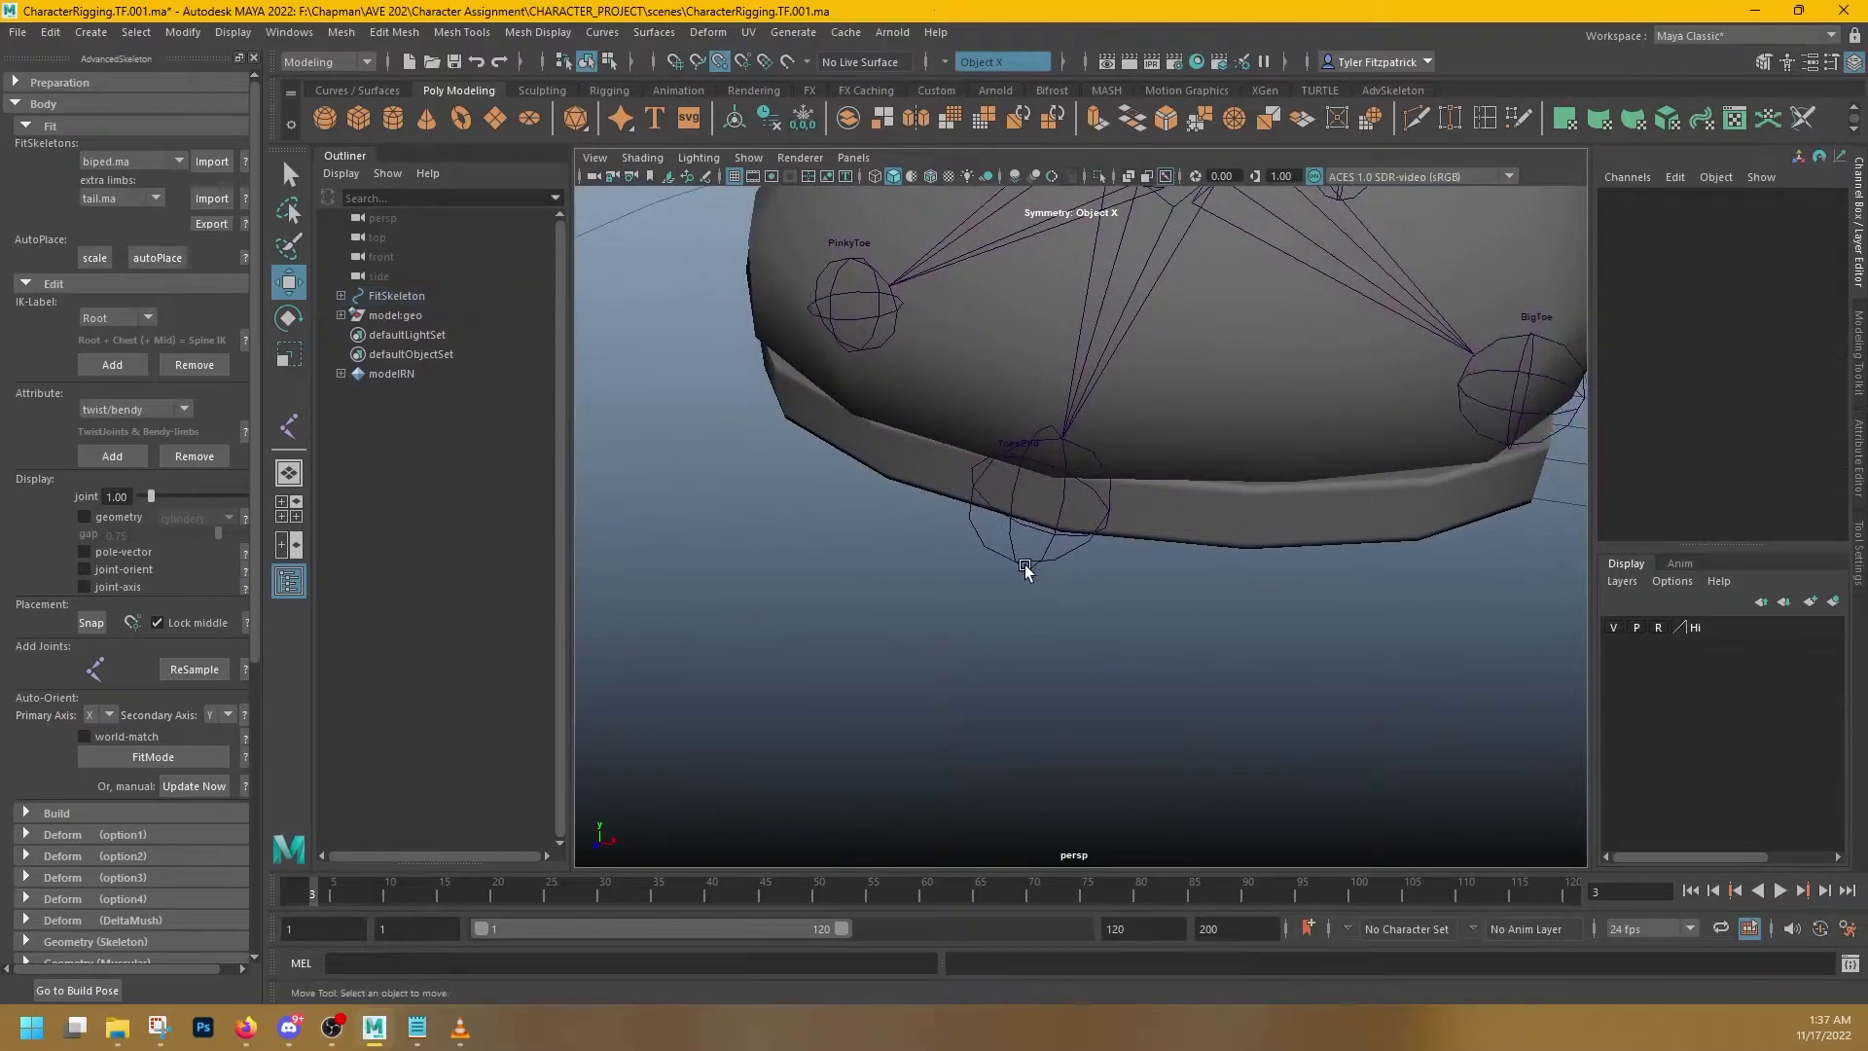
middle_click_drag(1022, 562, 1126, 577, "alt")
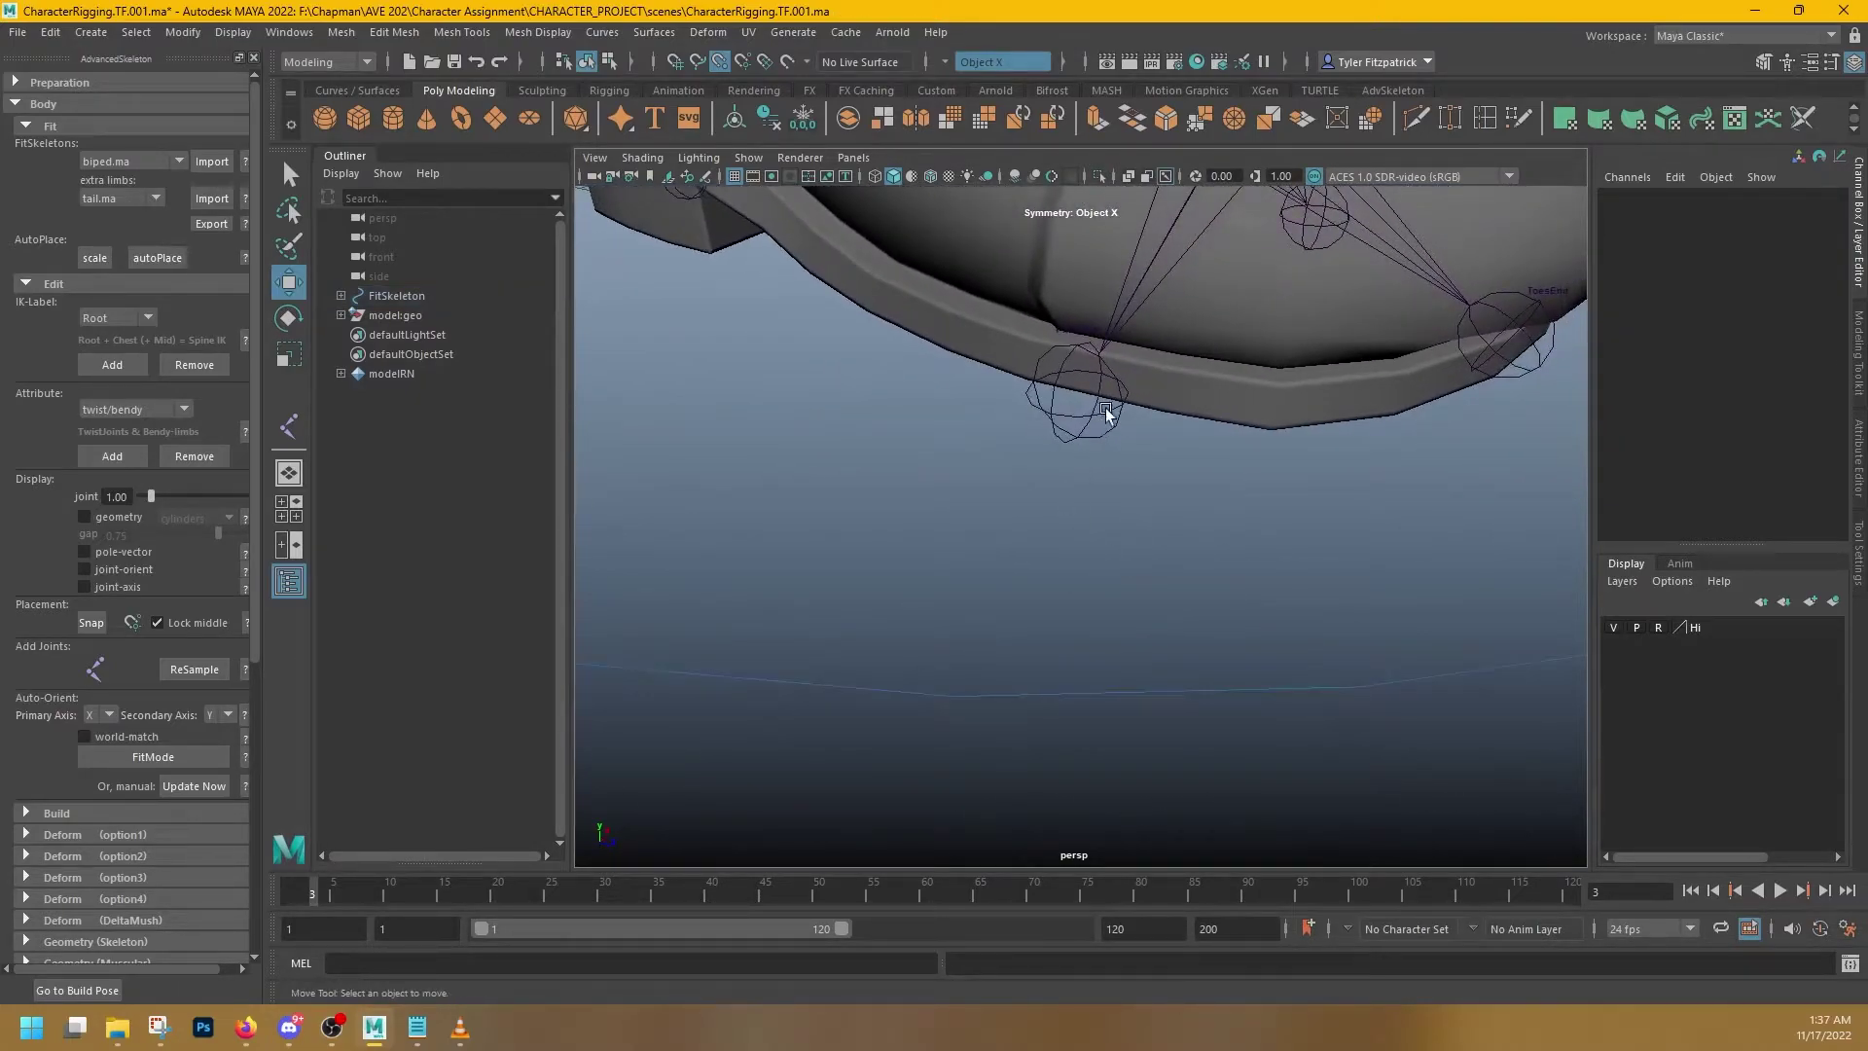
left_click_drag(1329, 442, 1258, 437, "alt")
middle_click_drag(1259, 437, 1235, 448, "alt")
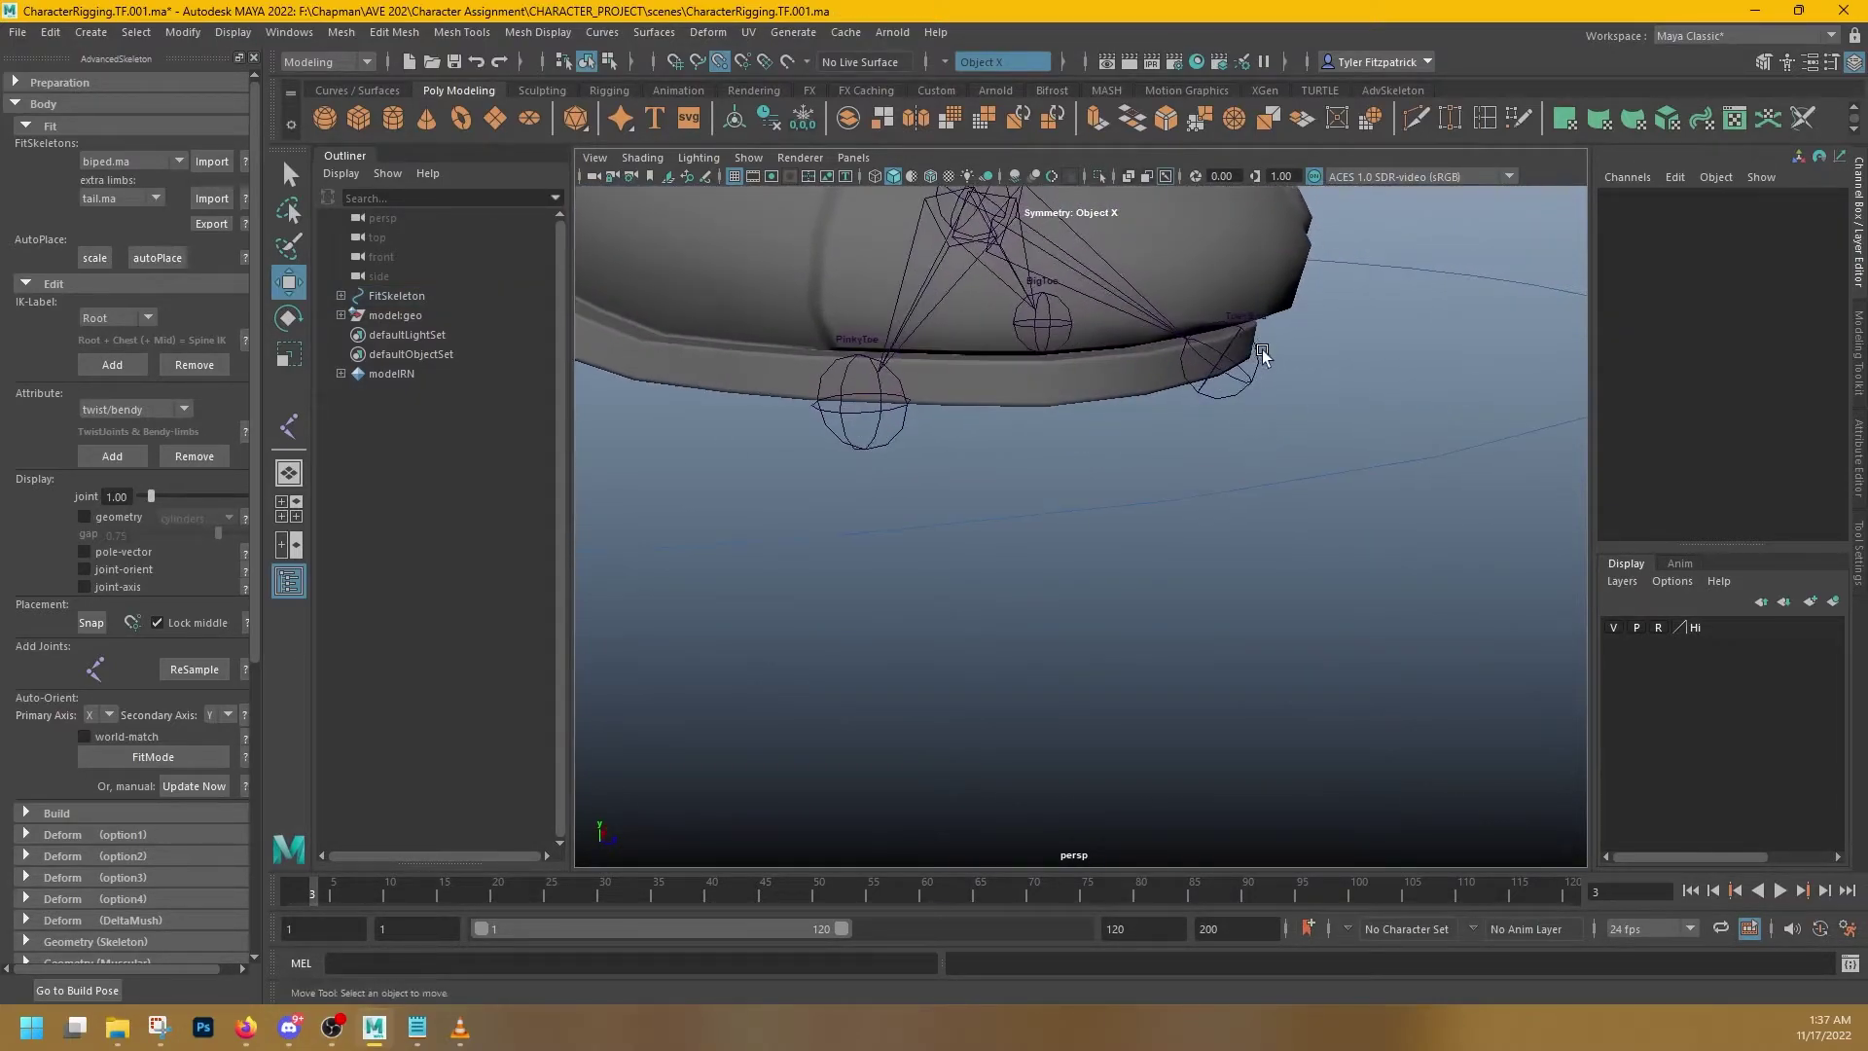
left_click(1257, 358)
key("w")
left_click_drag(1398, 397, 1305, 397)
mouse_move(1255, 361)
left_mouse_down()
mouse_move(1304, 366)
mouse_move(1280, 366)
left_mouse_up()
- Snap the Heel joint to the back edge of the shoe's heel, at Translate X 10.106, Y -4.711 and Z 0.682
middle_click_drag(779, 408, 1111, 414, "alt")
left_click(1111, 394)
left_click(1112, 397)
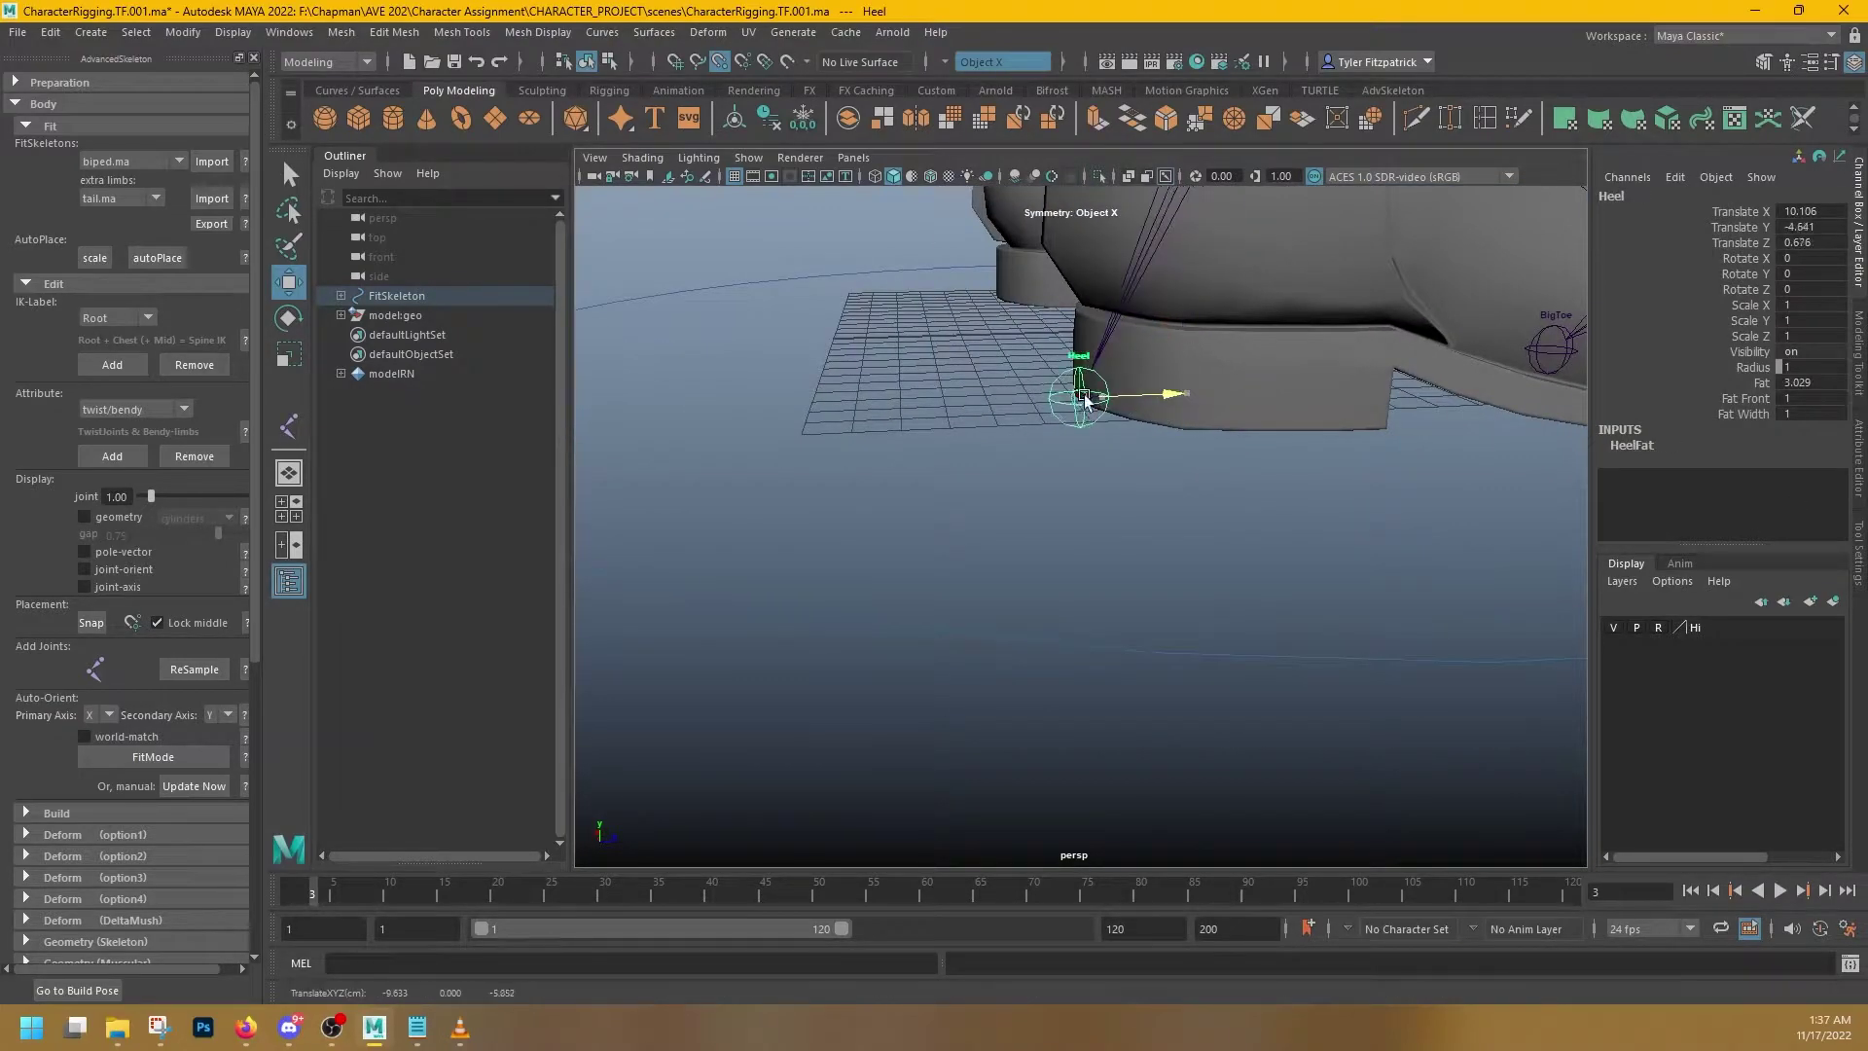
left_click_drag(1184, 512, 1087, 498, "alt")
- Examine the placement of the whole fit skeleton inside the full character mesh
middle_click_drag(1328, 566, 809, 448, "alt")
scroll(809, 447, "down", 3)
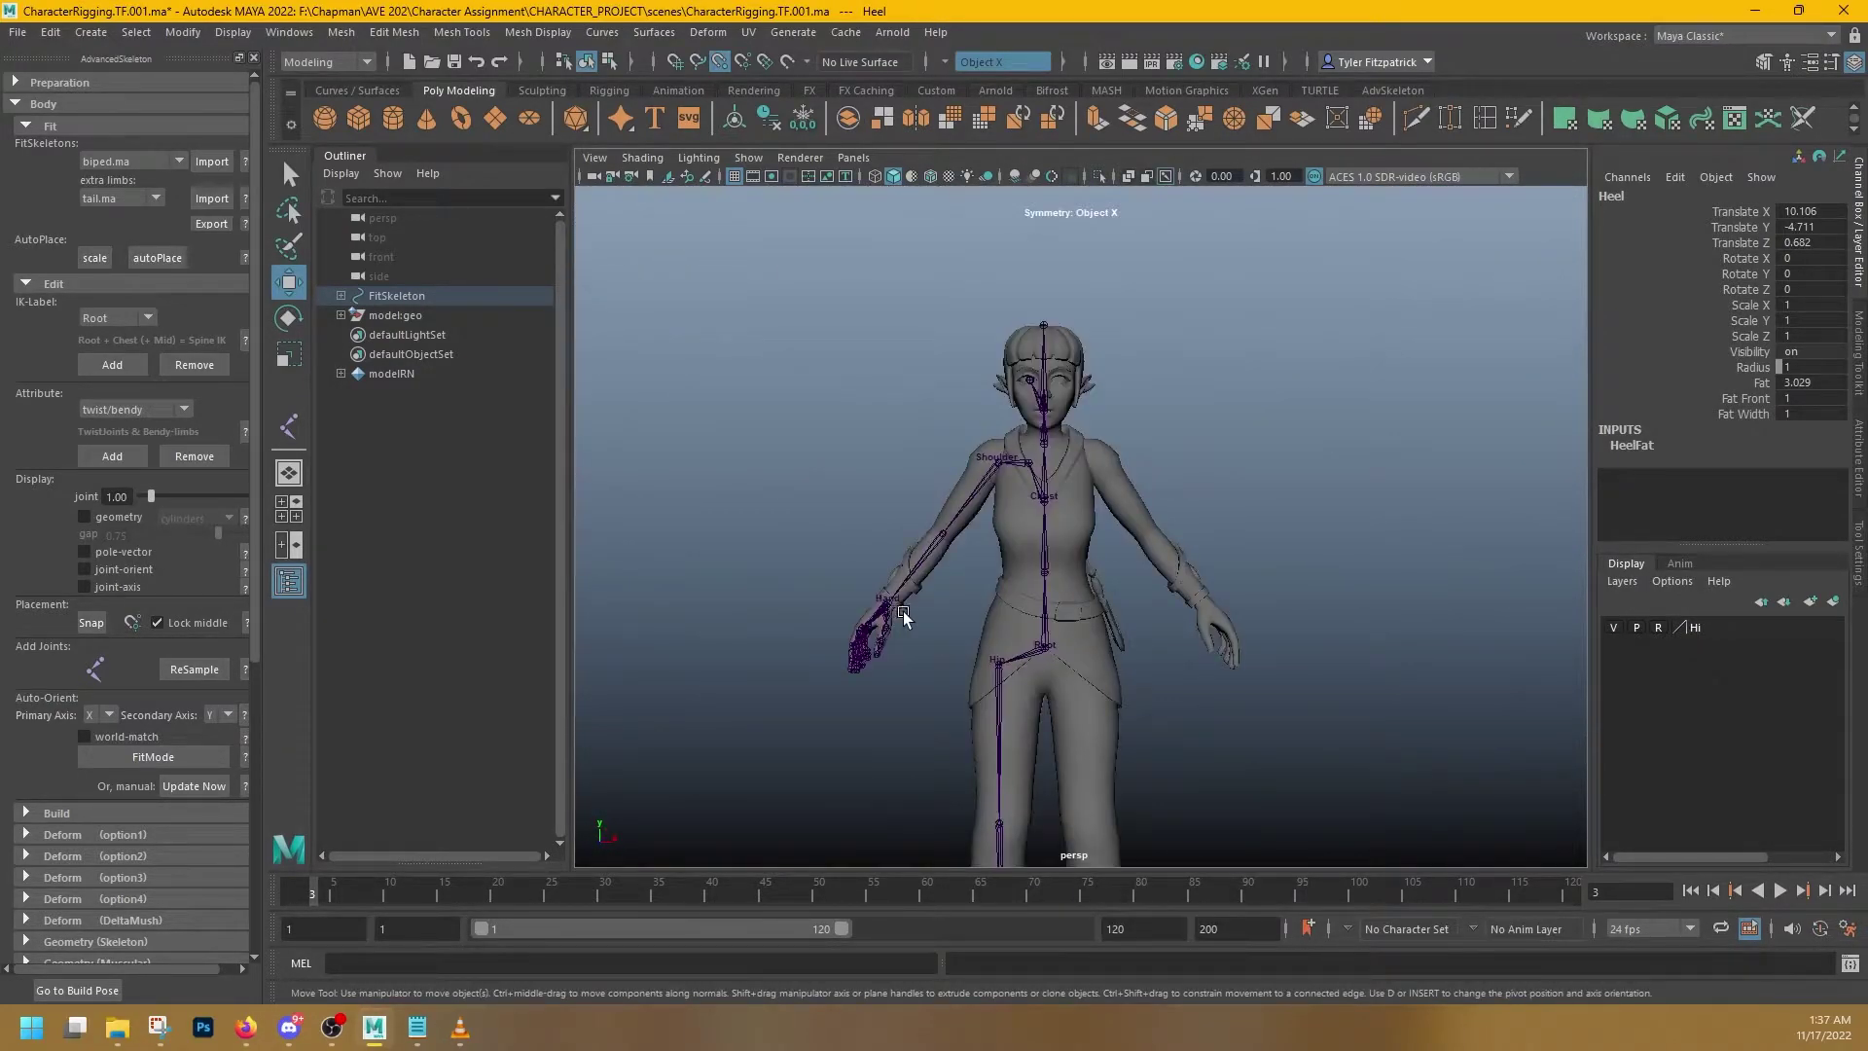
left_click_drag(896, 616, 944, 593, "alt")
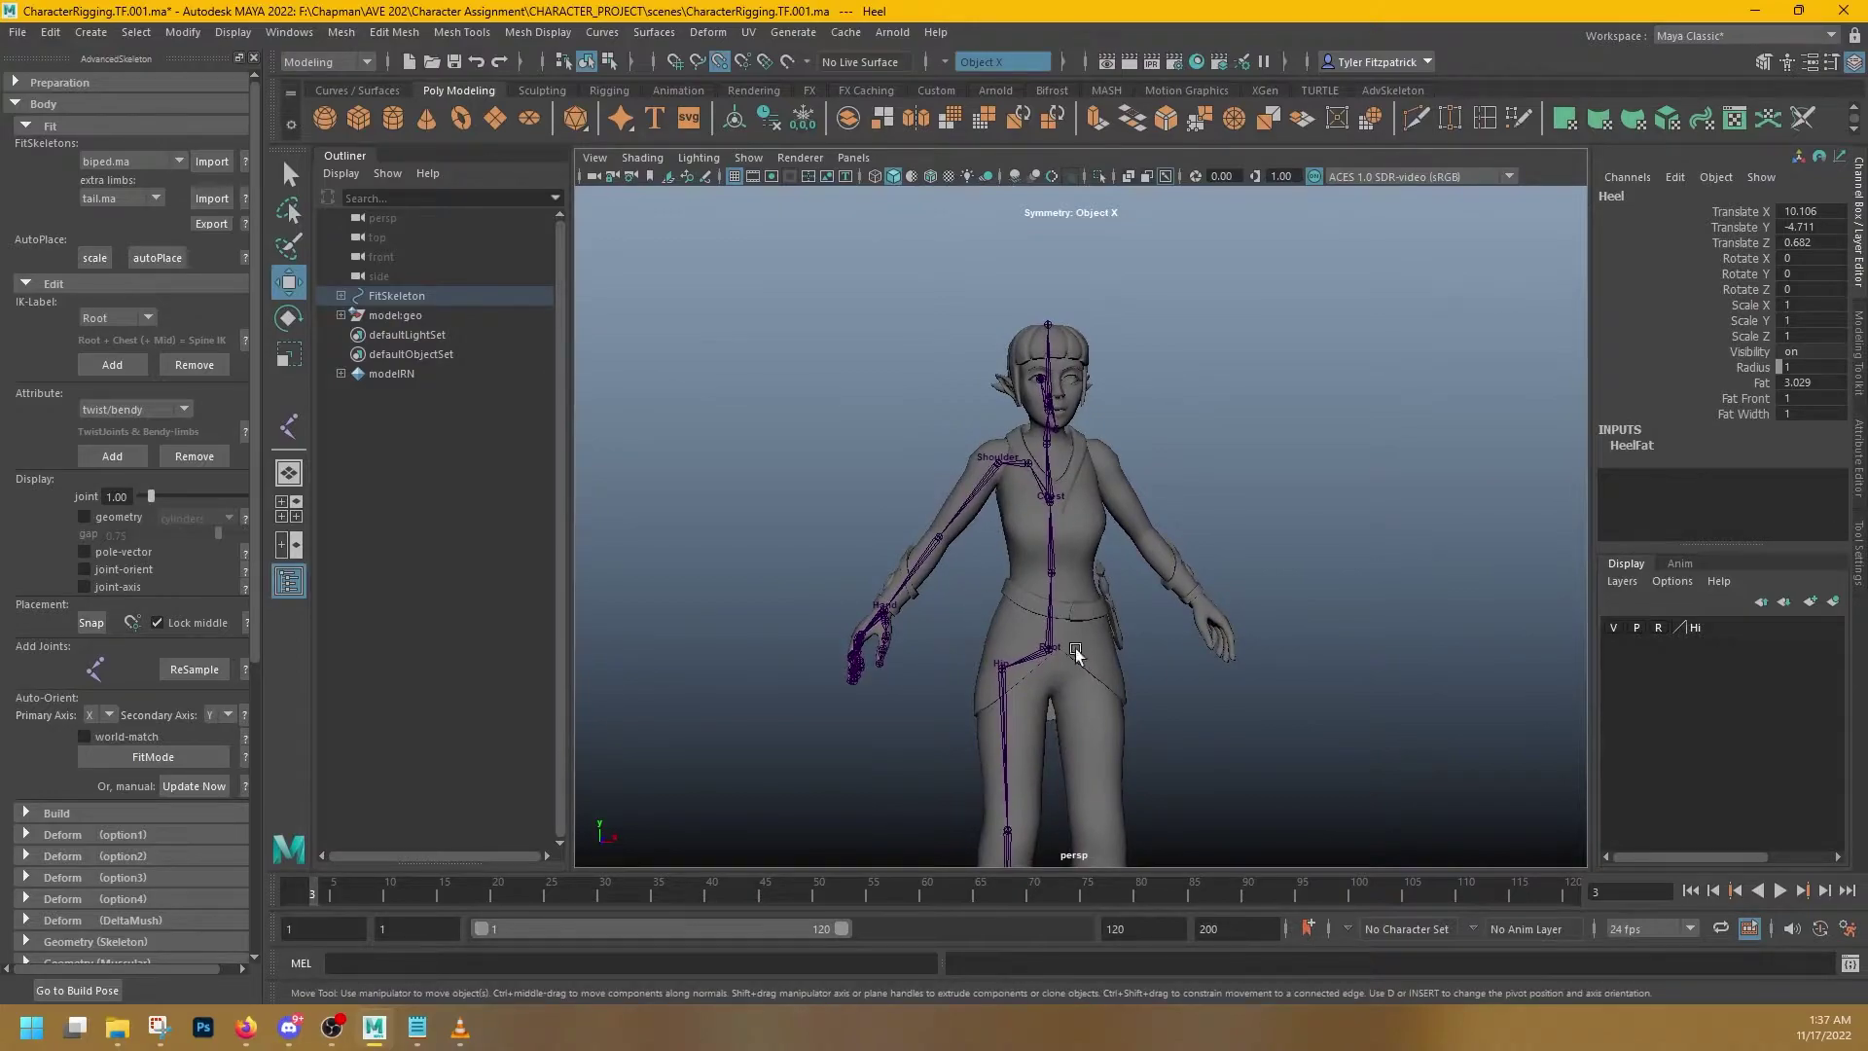
middle_click_drag(1076, 646, 1177, 523, "alt")
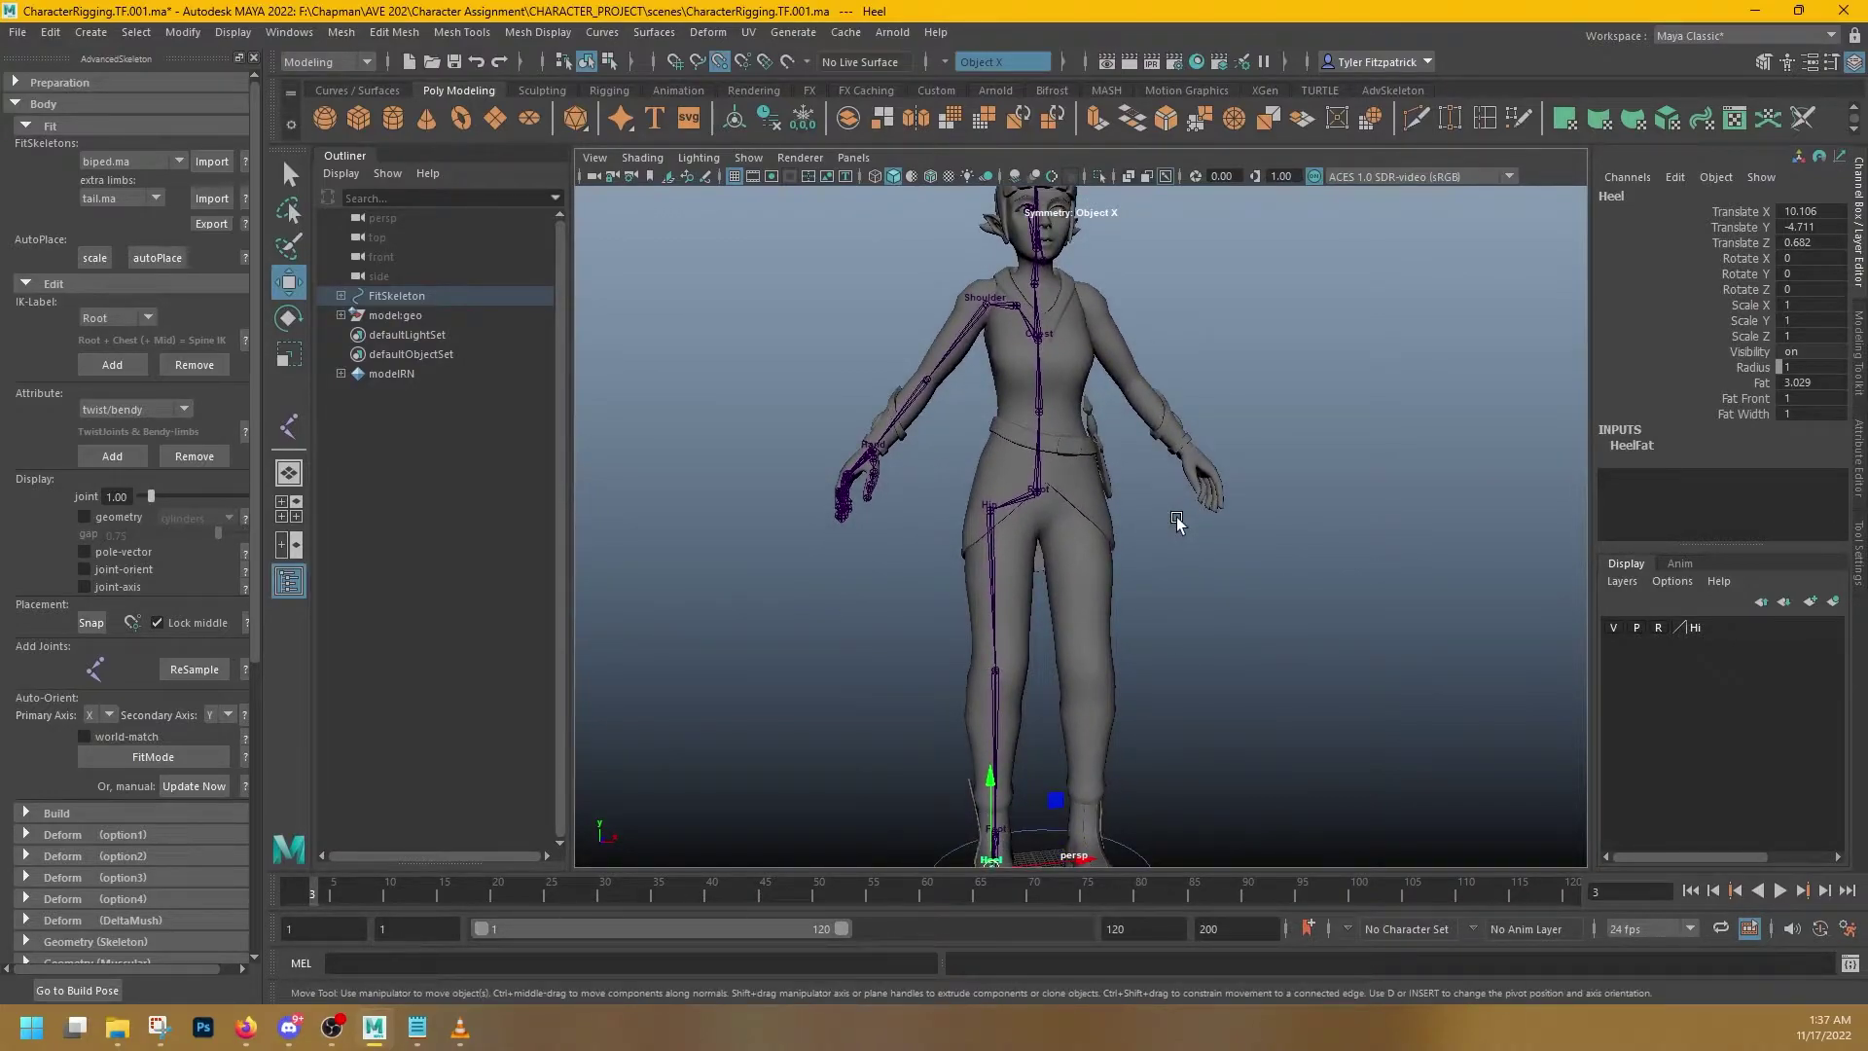
right_click_drag(1259, 561, 1129, 495, "alt")
left_click_drag(1129, 495, 1144, 502, "alt")
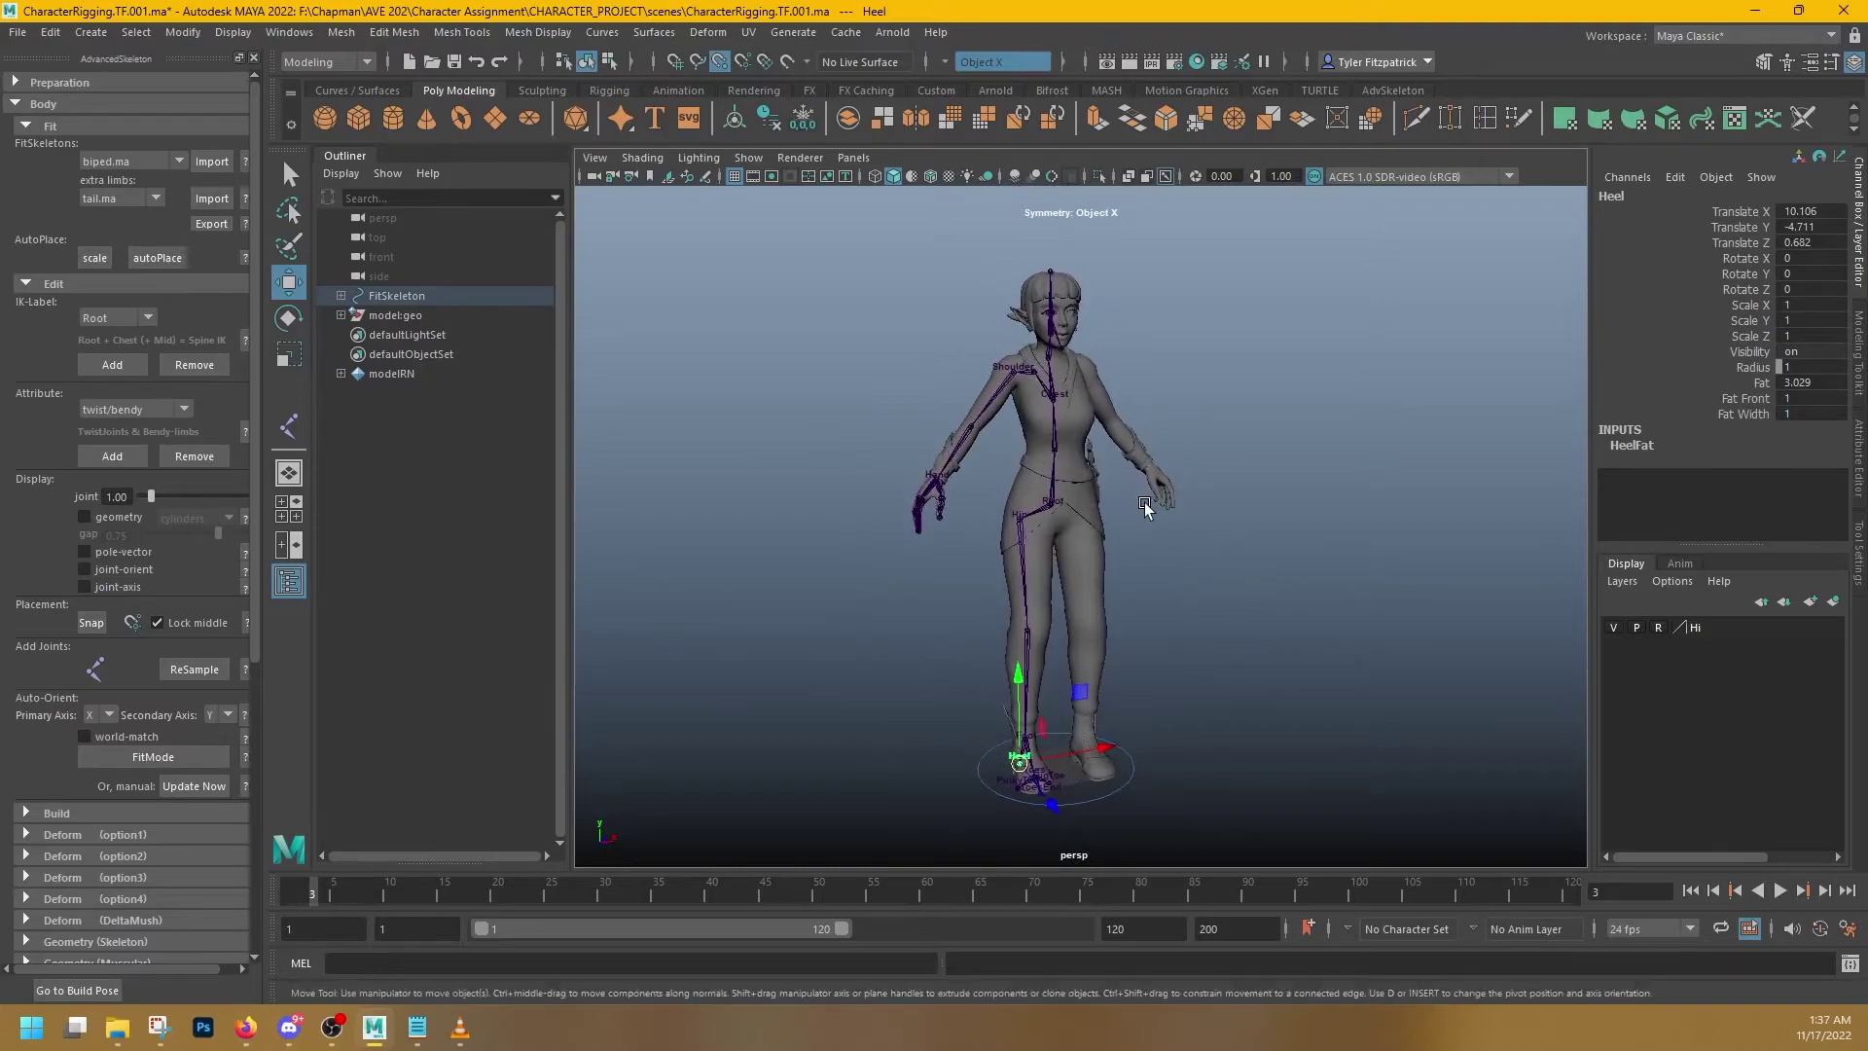
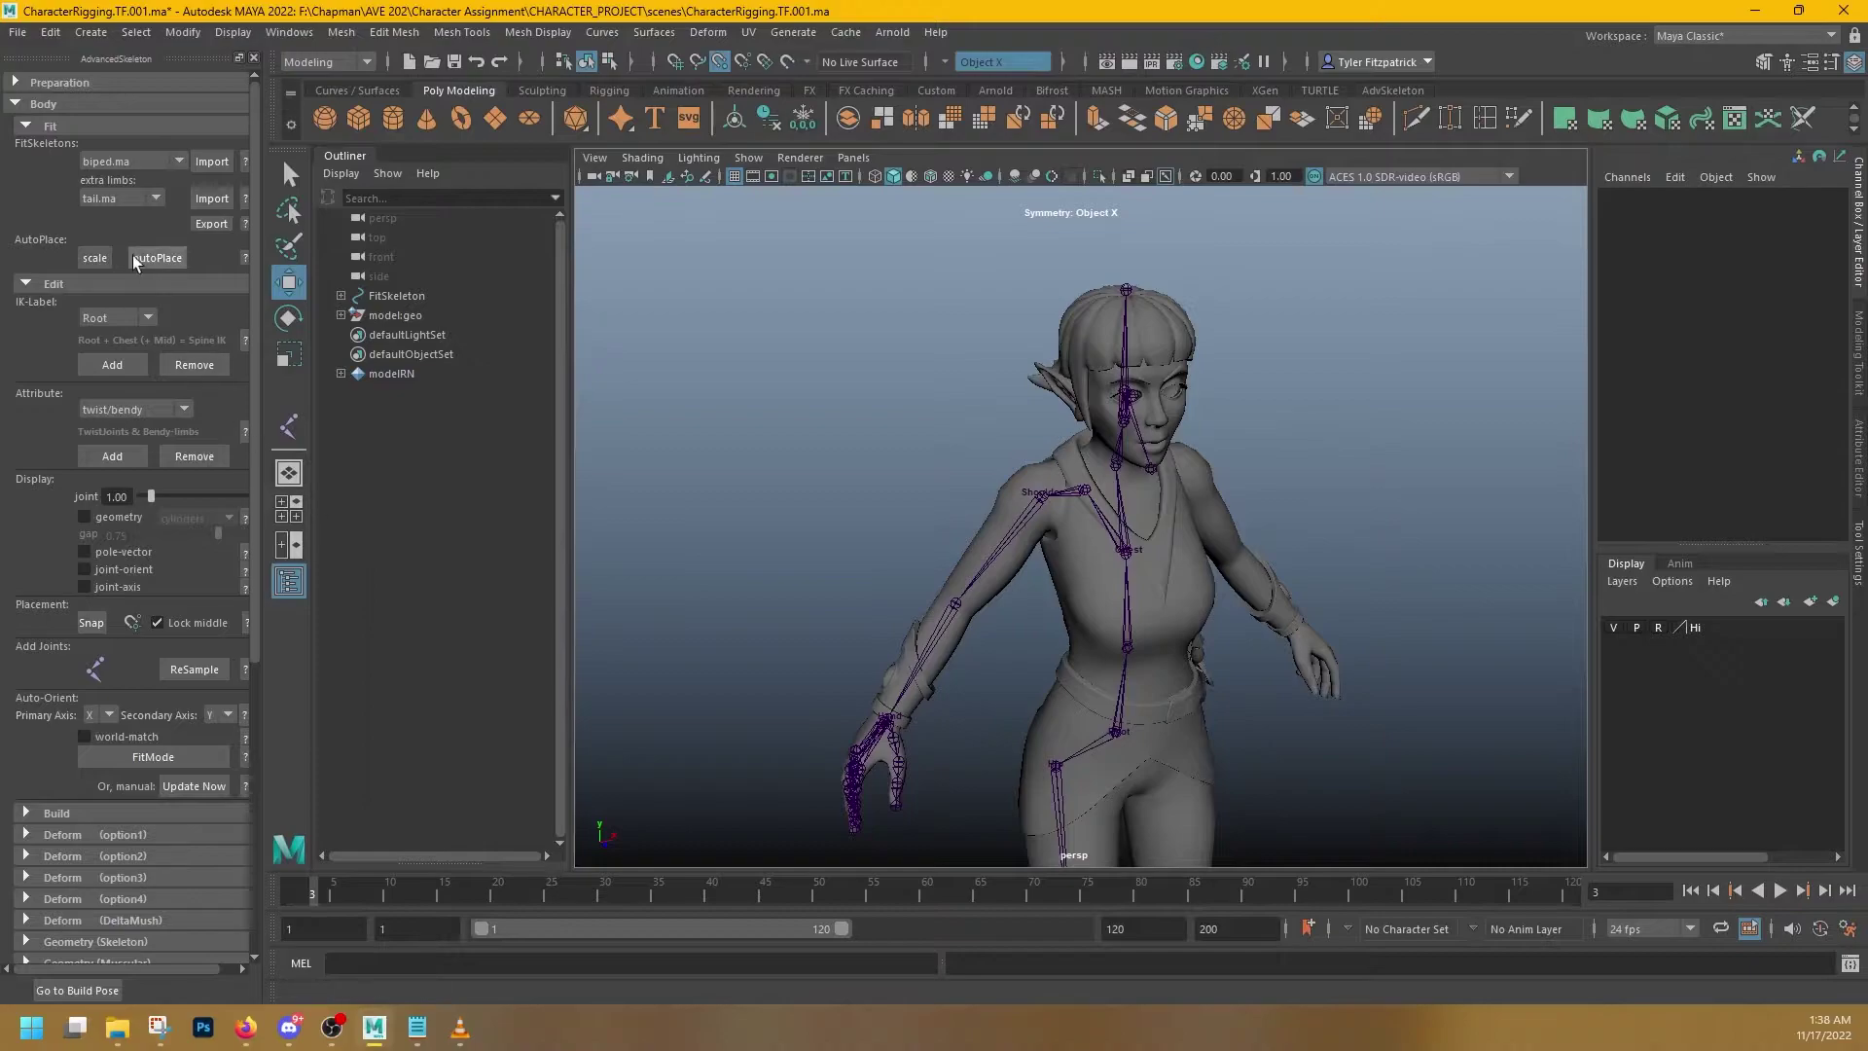
- Draw a chain of three joints along the character's ear in the side view, from the ear's base to its tip
left_click(94, 670)
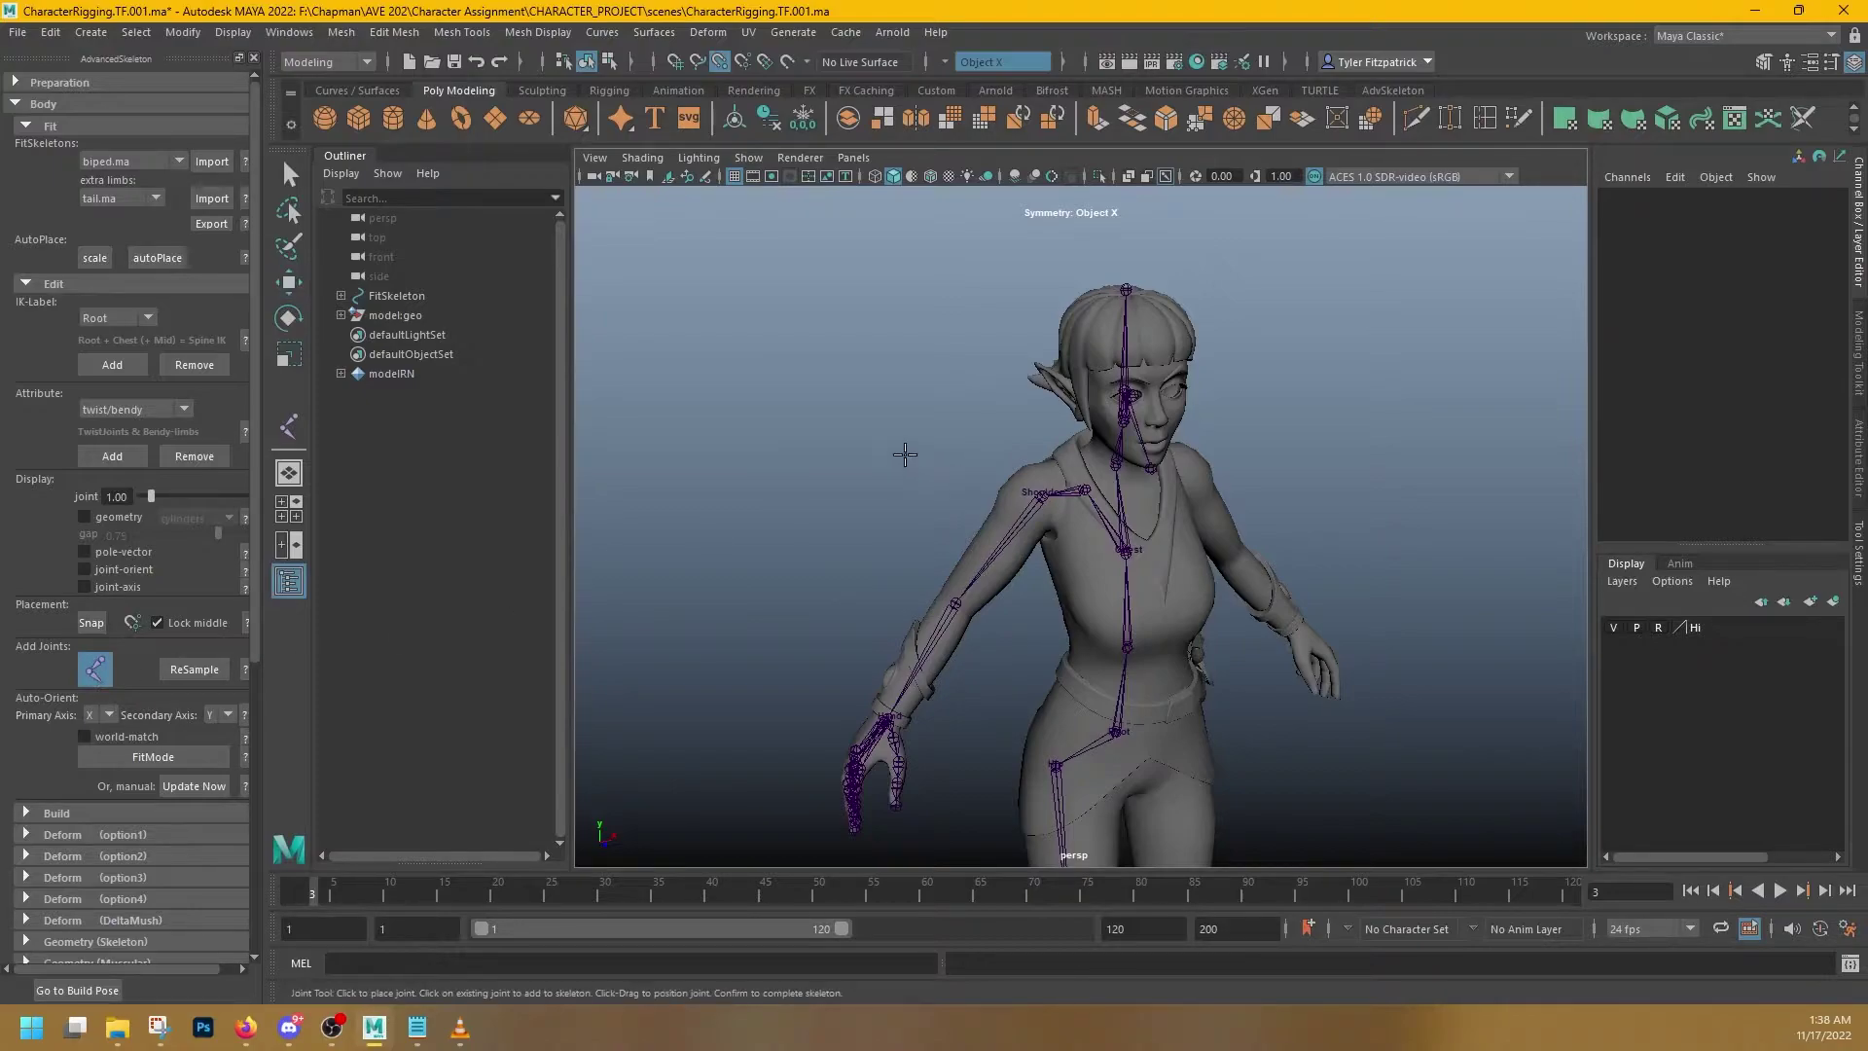
key("space")
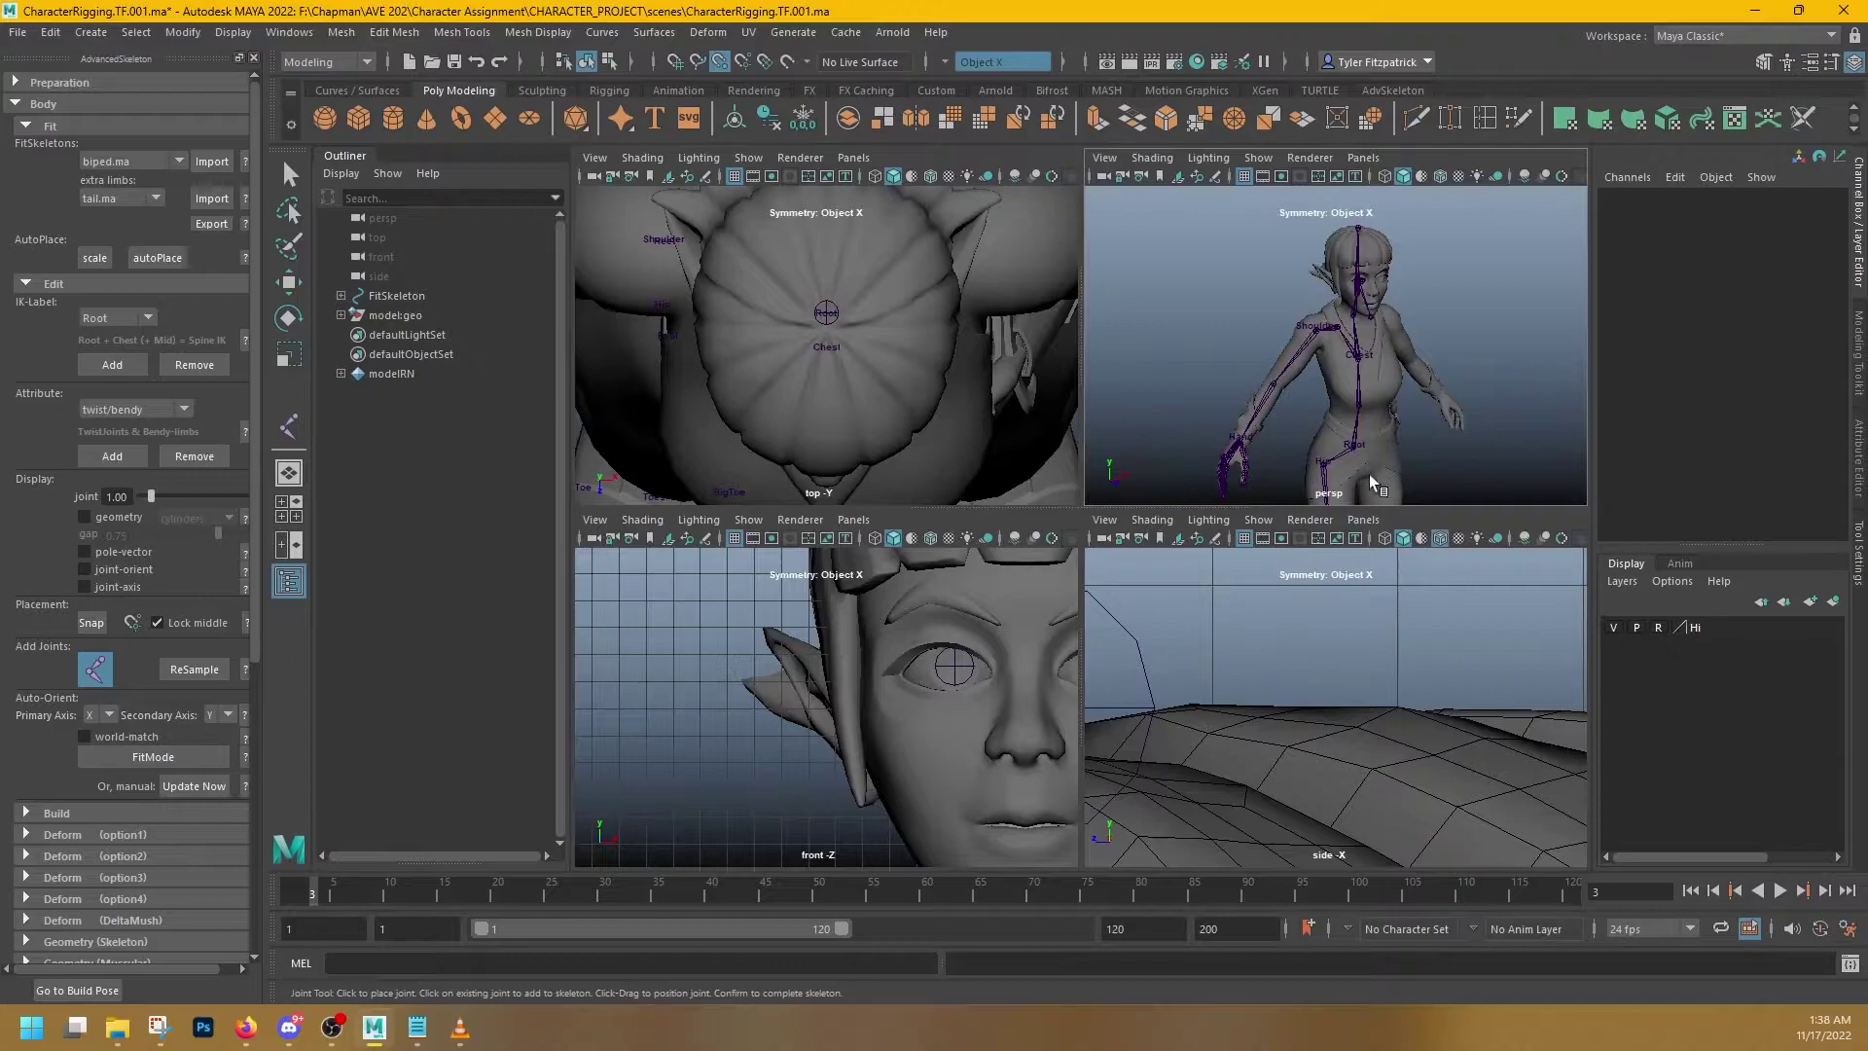
scroll(1215, 655, "down", 5)
key("space")
middle_click_drag(1376, 730, 1367, 240, "alt")
middle_click_drag(1218, 497, 1166, 444, "alt")
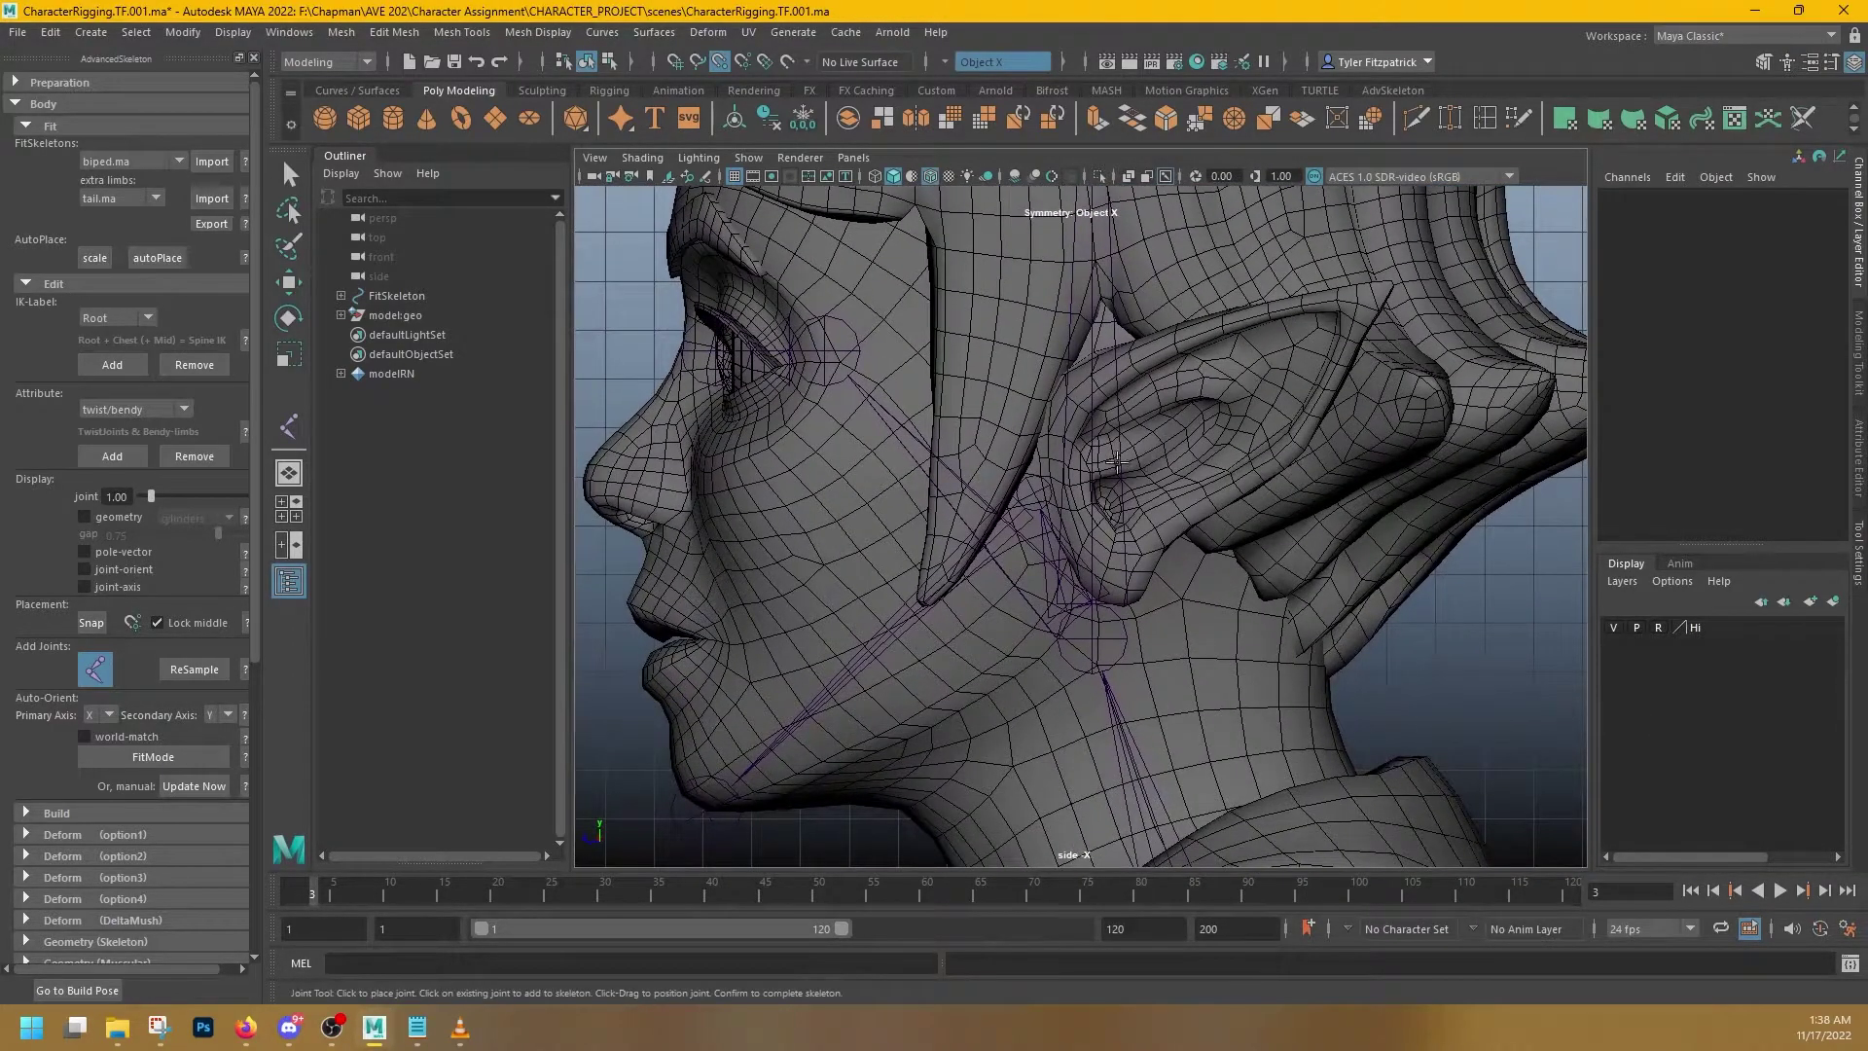
scroll(1115, 462, "up", 2)
scroll(1180, 521, "down", 5)
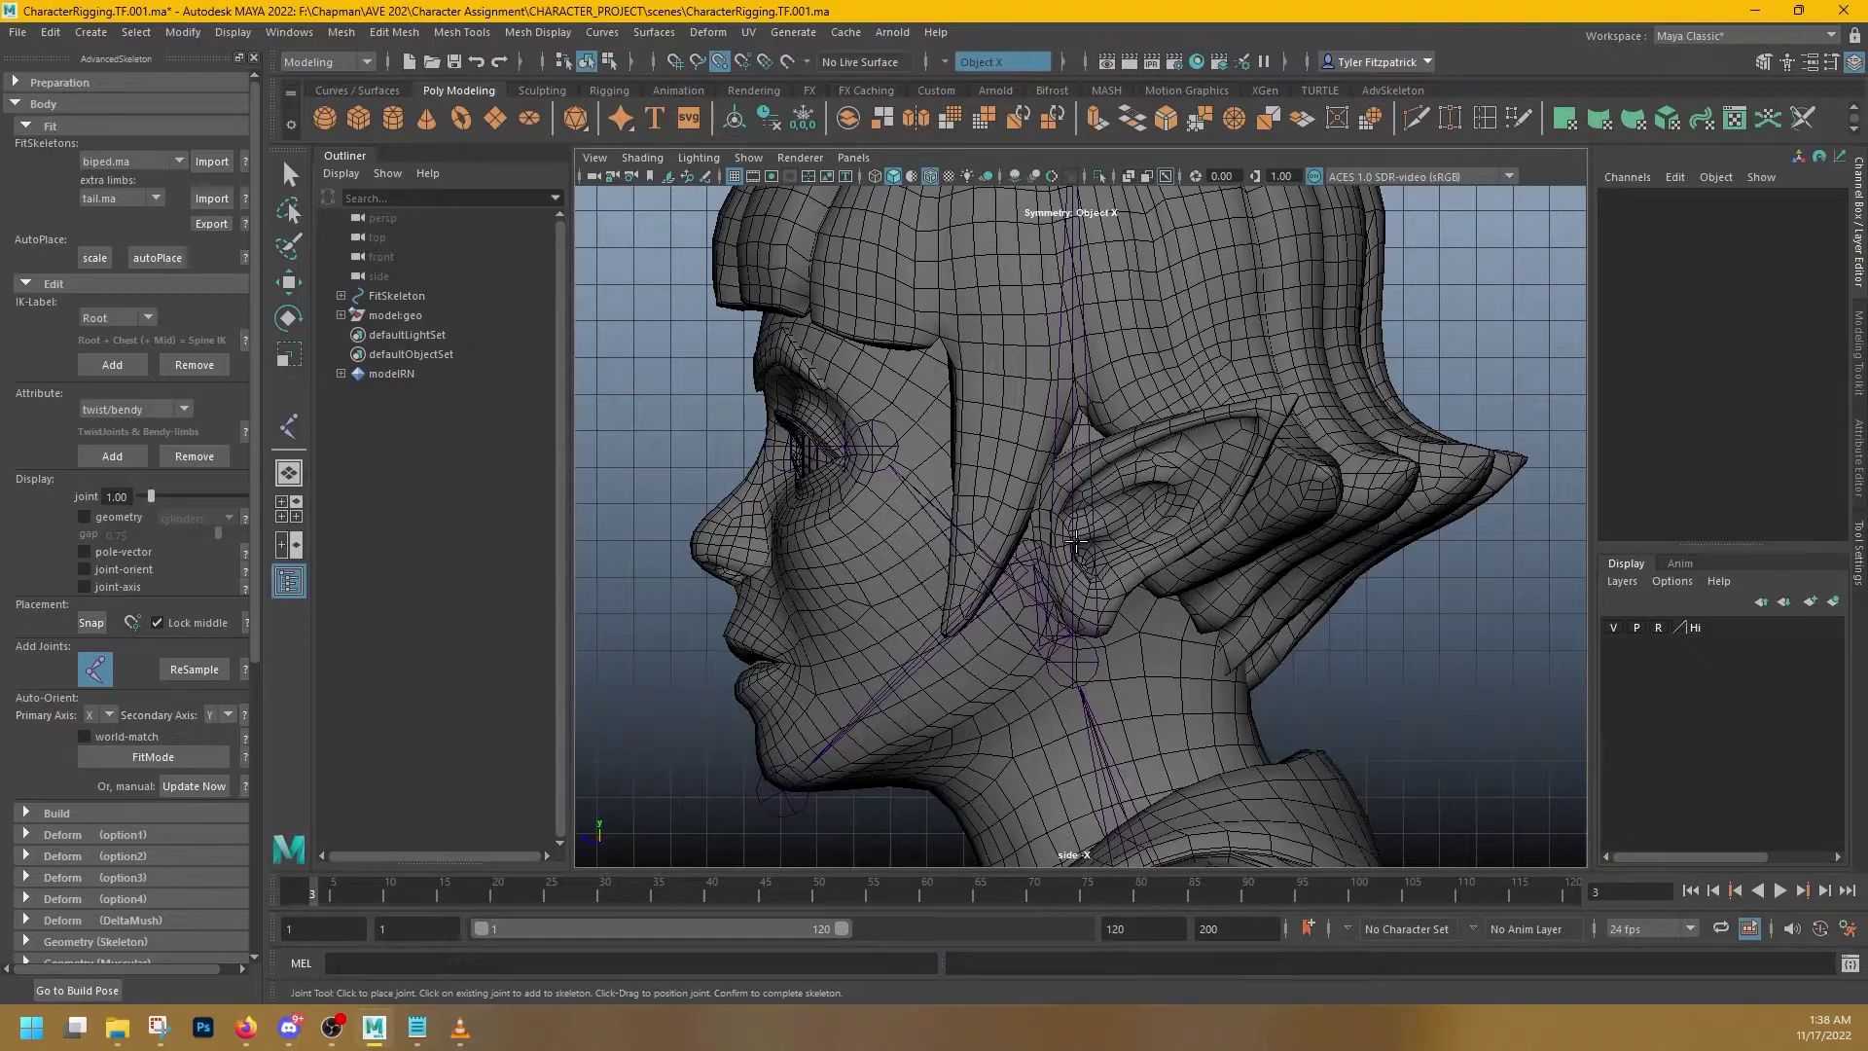
left_click(1075, 553)
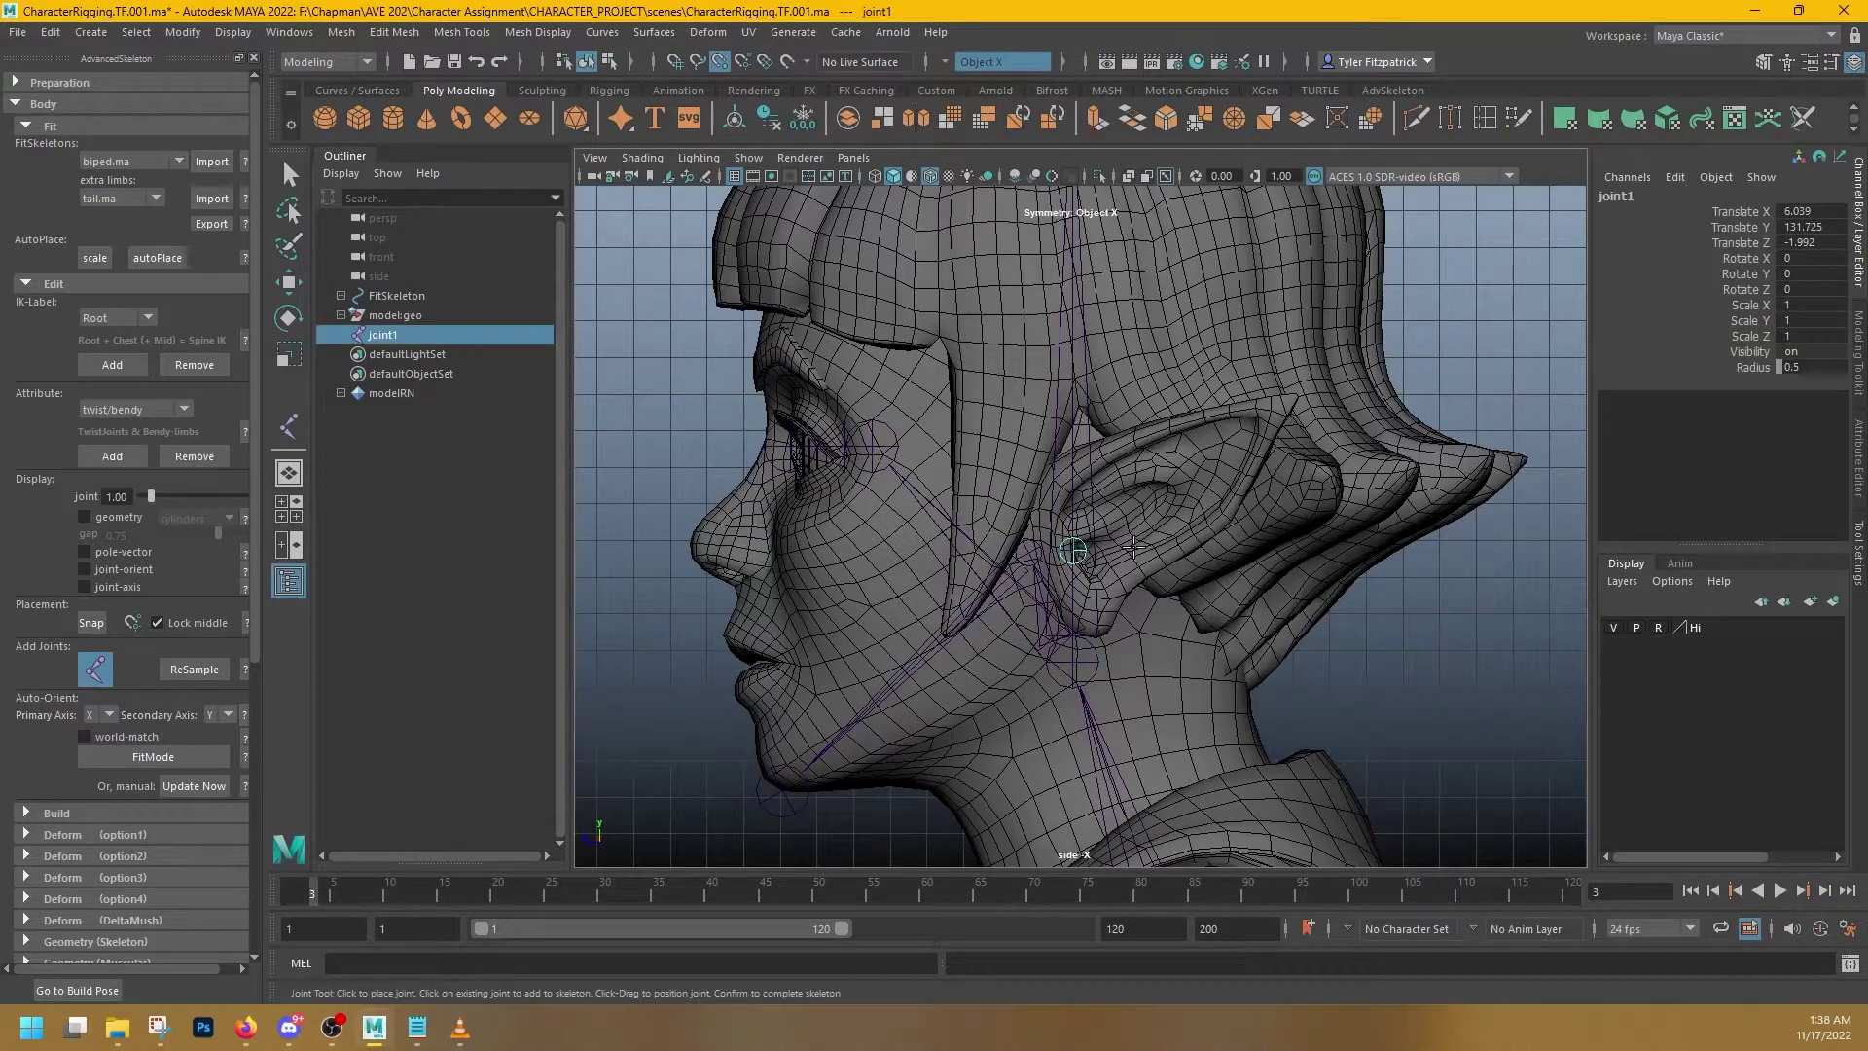
left_click(1166, 493)
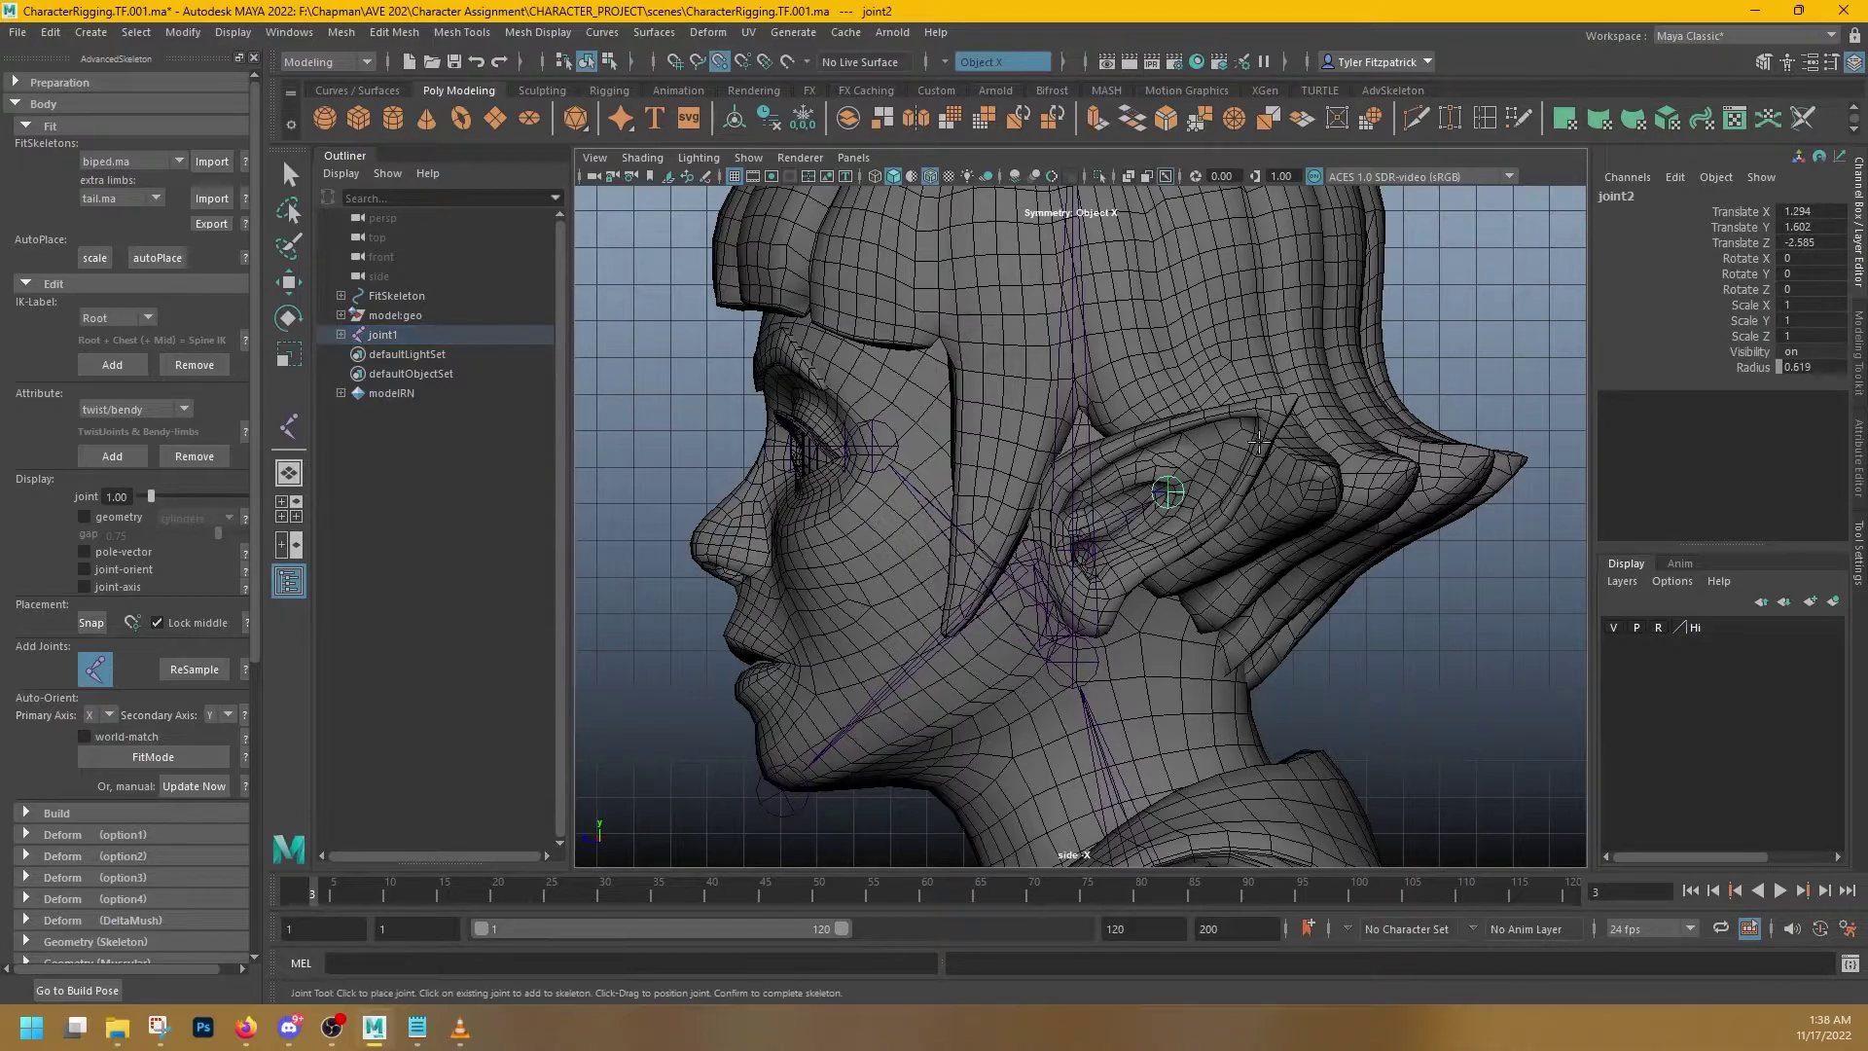
left_click(1286, 403)
key("space")
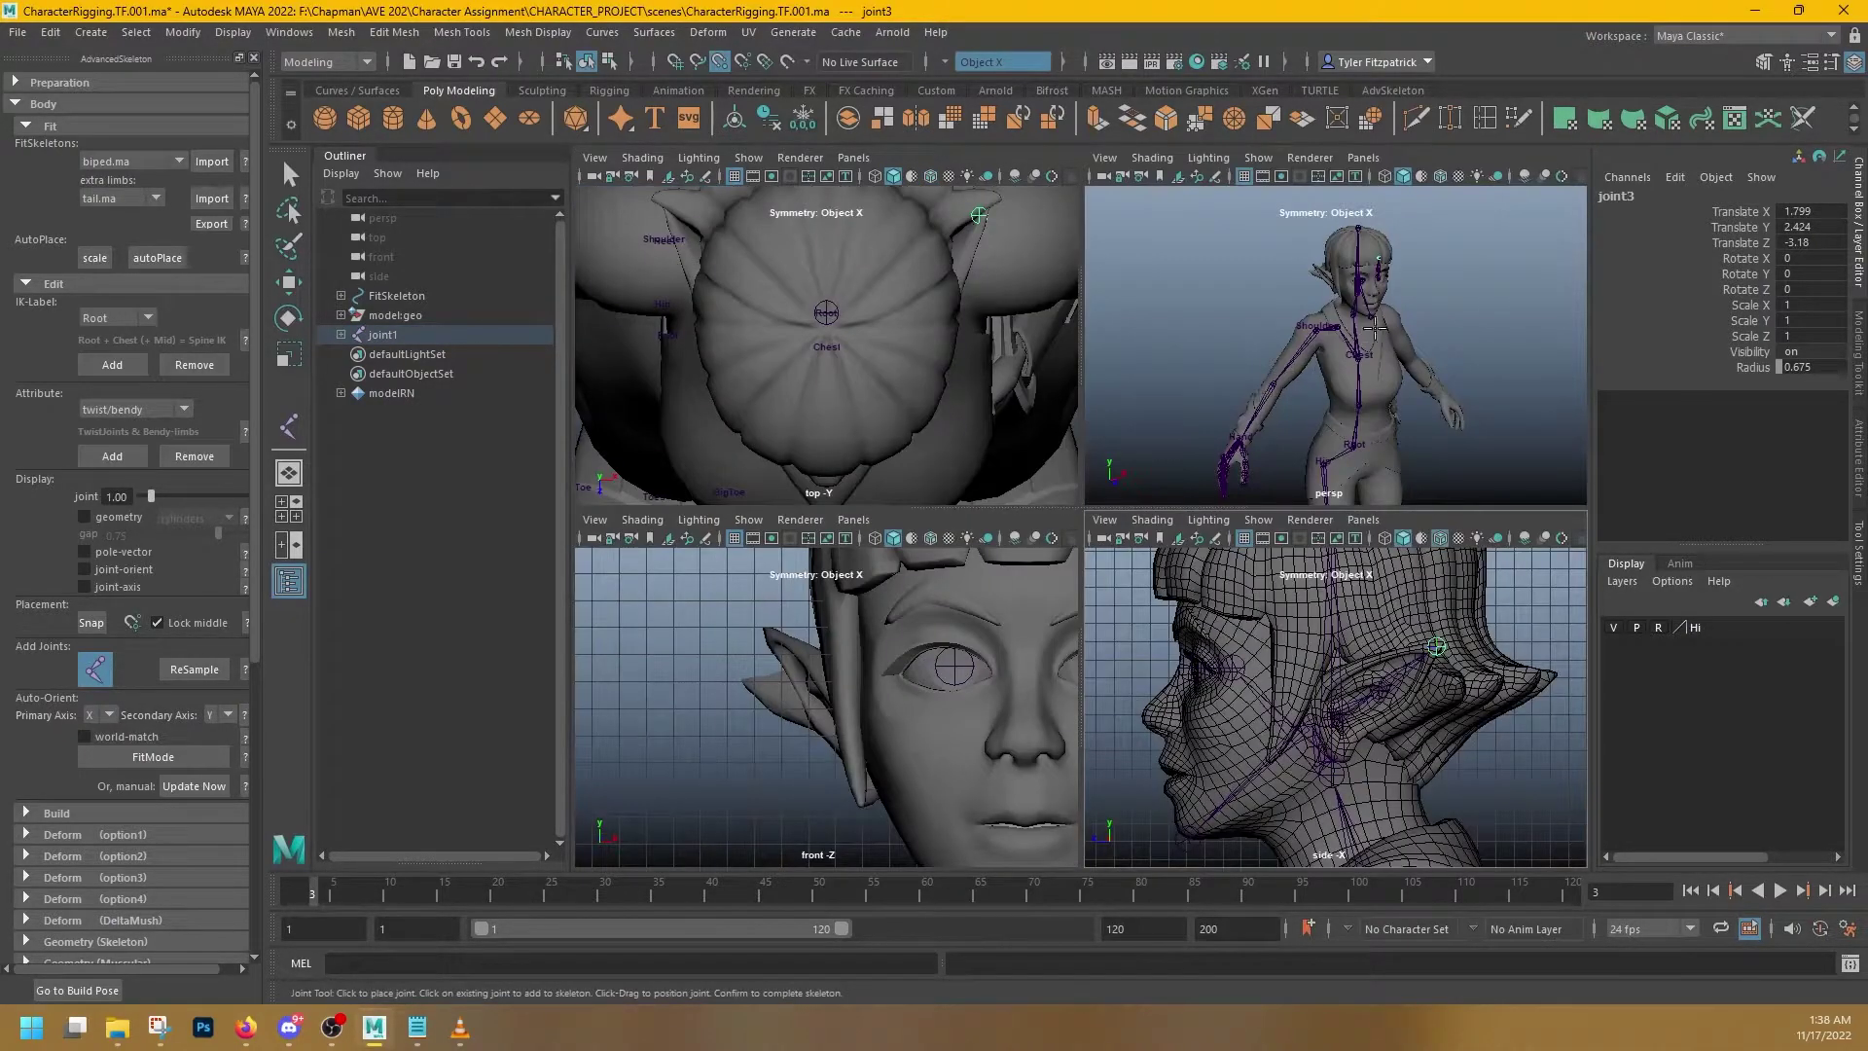
left_click_drag(1375, 329, 820, 410, "alt")
key("Return")
- Move the new joint chain along X onto the character's ear, to about -6.8, and turn snapping off
key("space")
scroll(1318, 321, "up", 5)
key("w")
left_click_drag(728, 506, 900, 423, "alt")
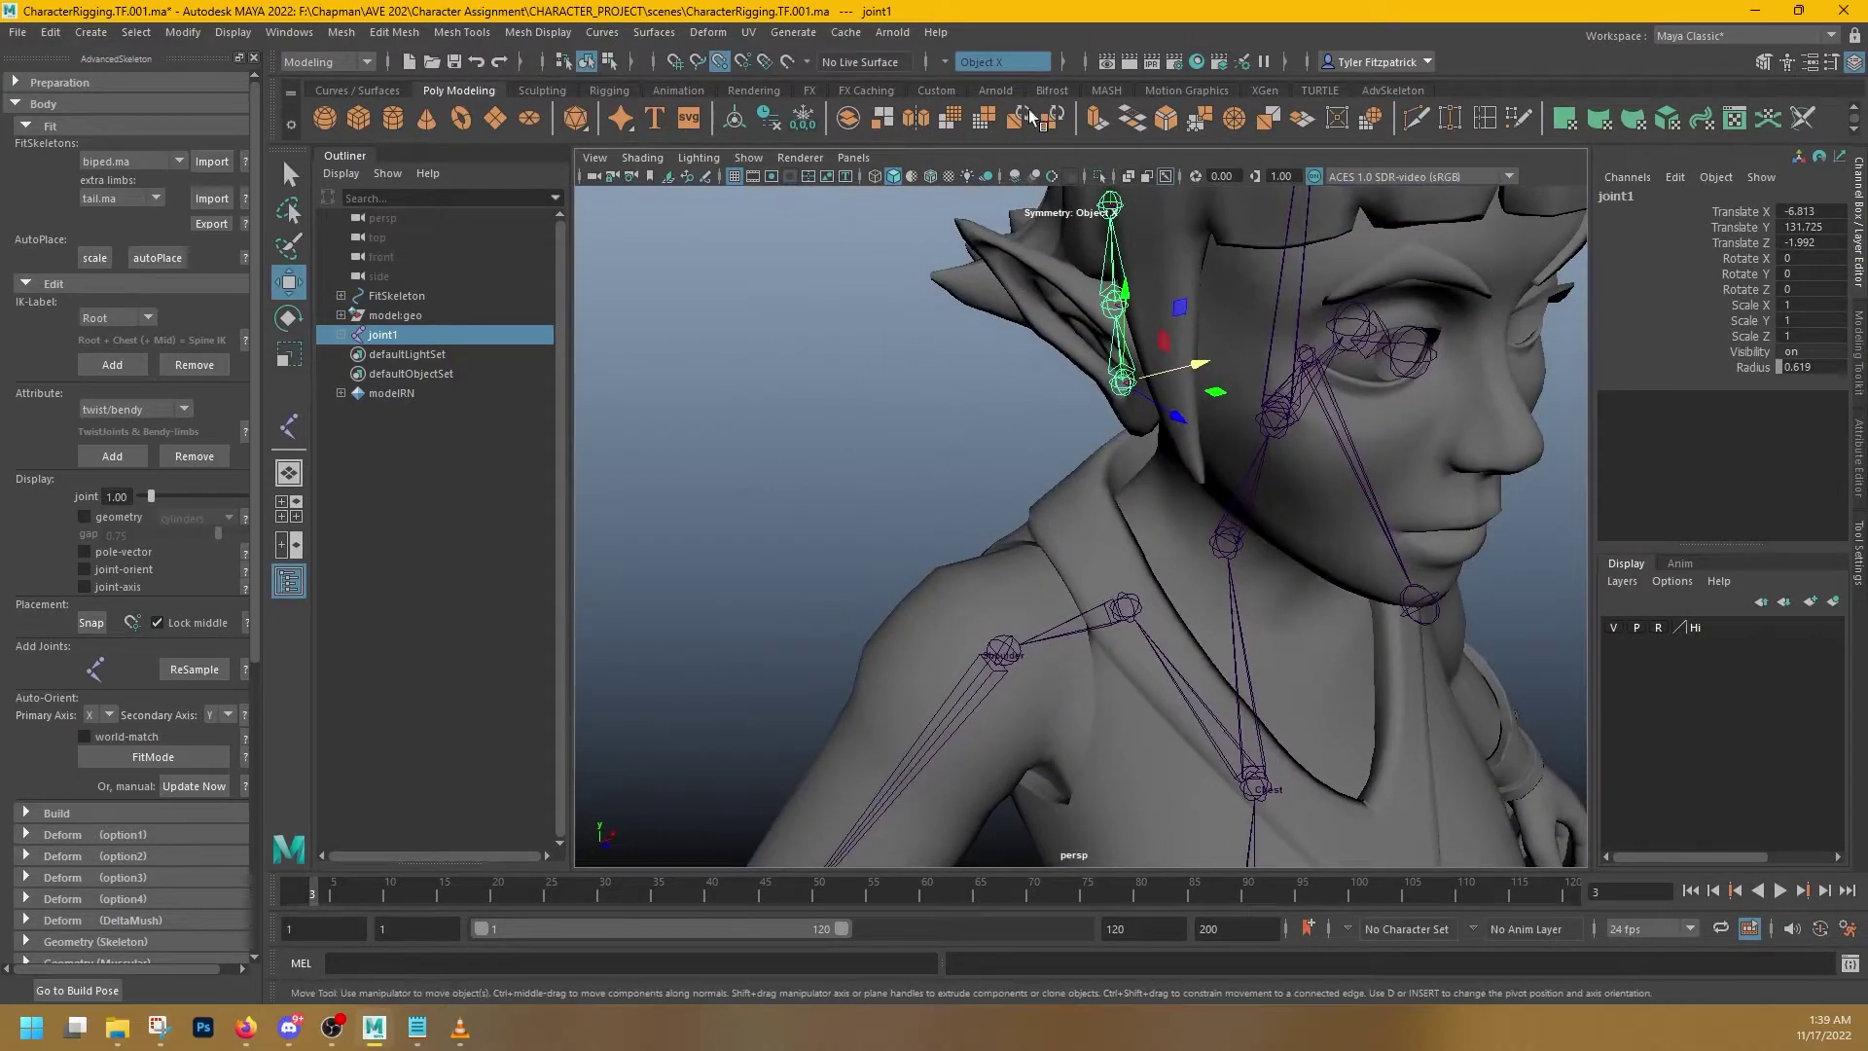
left_click(720, 62)
scroll(969, 204, "up", 3)
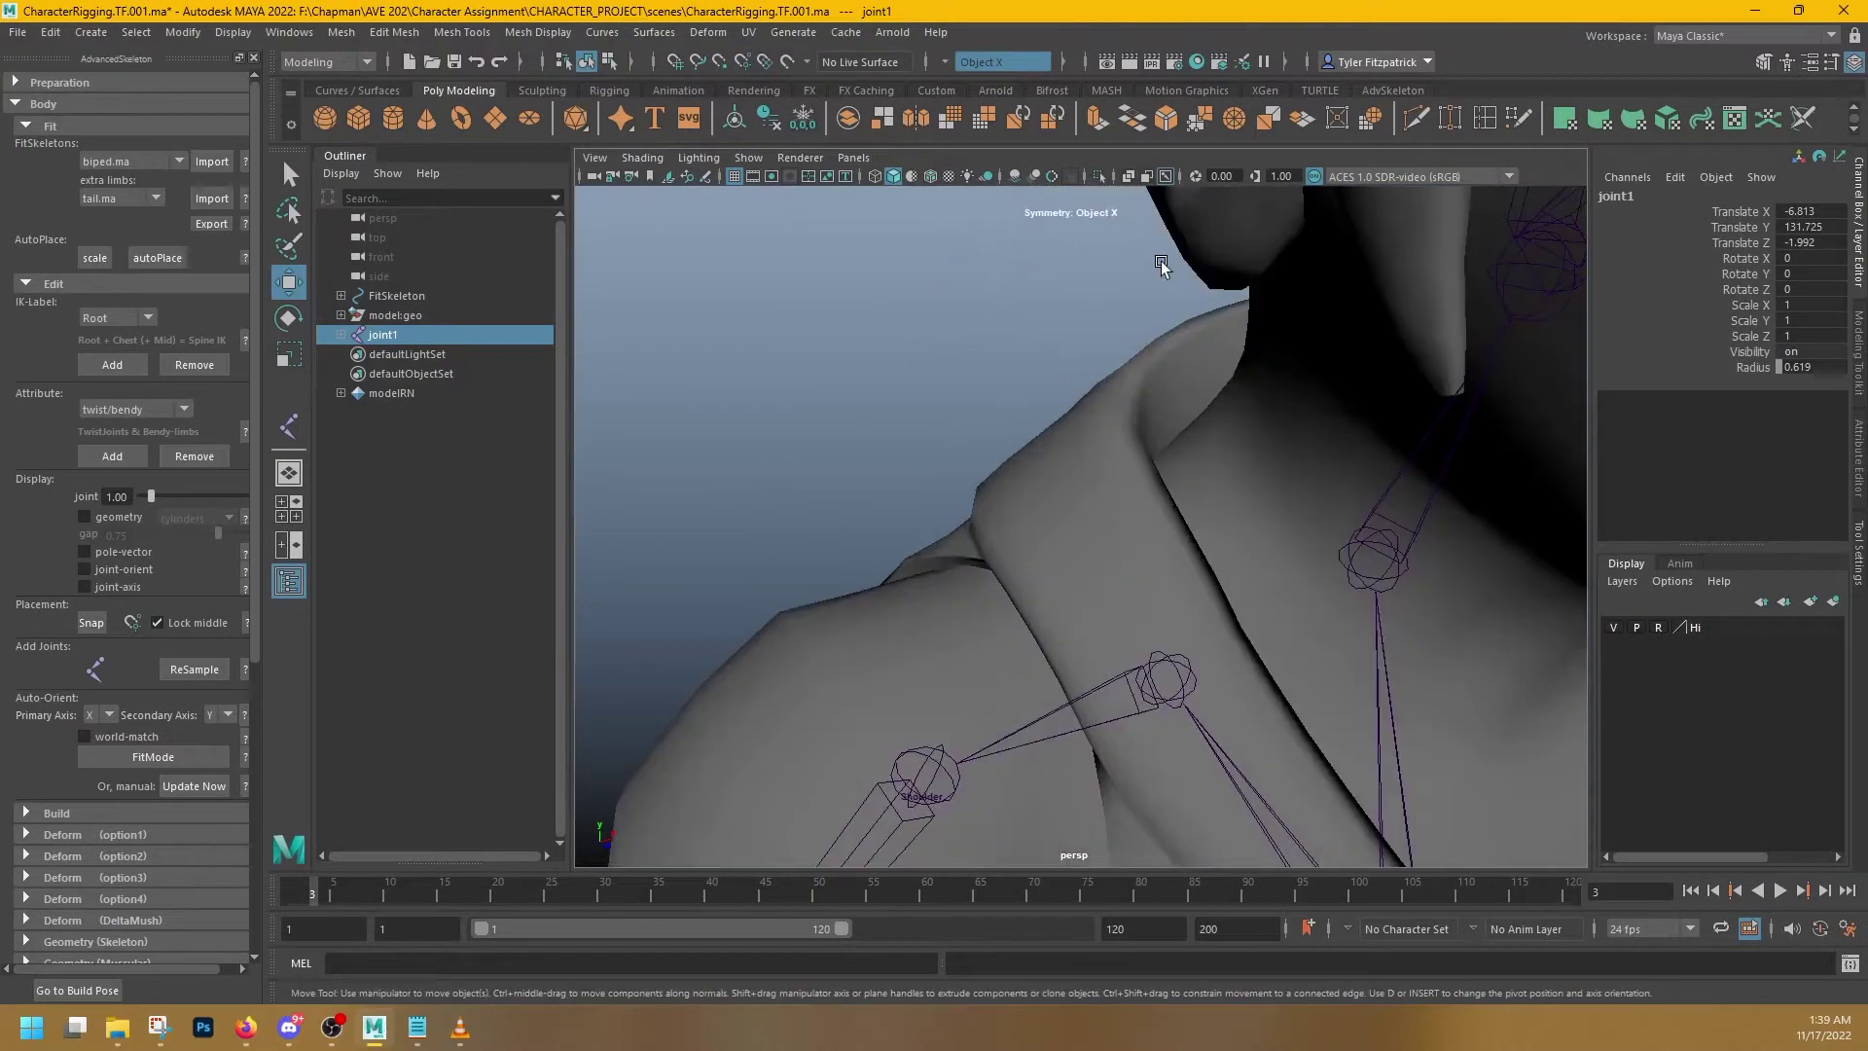
- Rotate the ear's base joint about 53 degrees around Y and shift it to about -6.29 in X to follow the ear
left_click_drag(1162, 265, 1097, 511, "alt")
key("e")
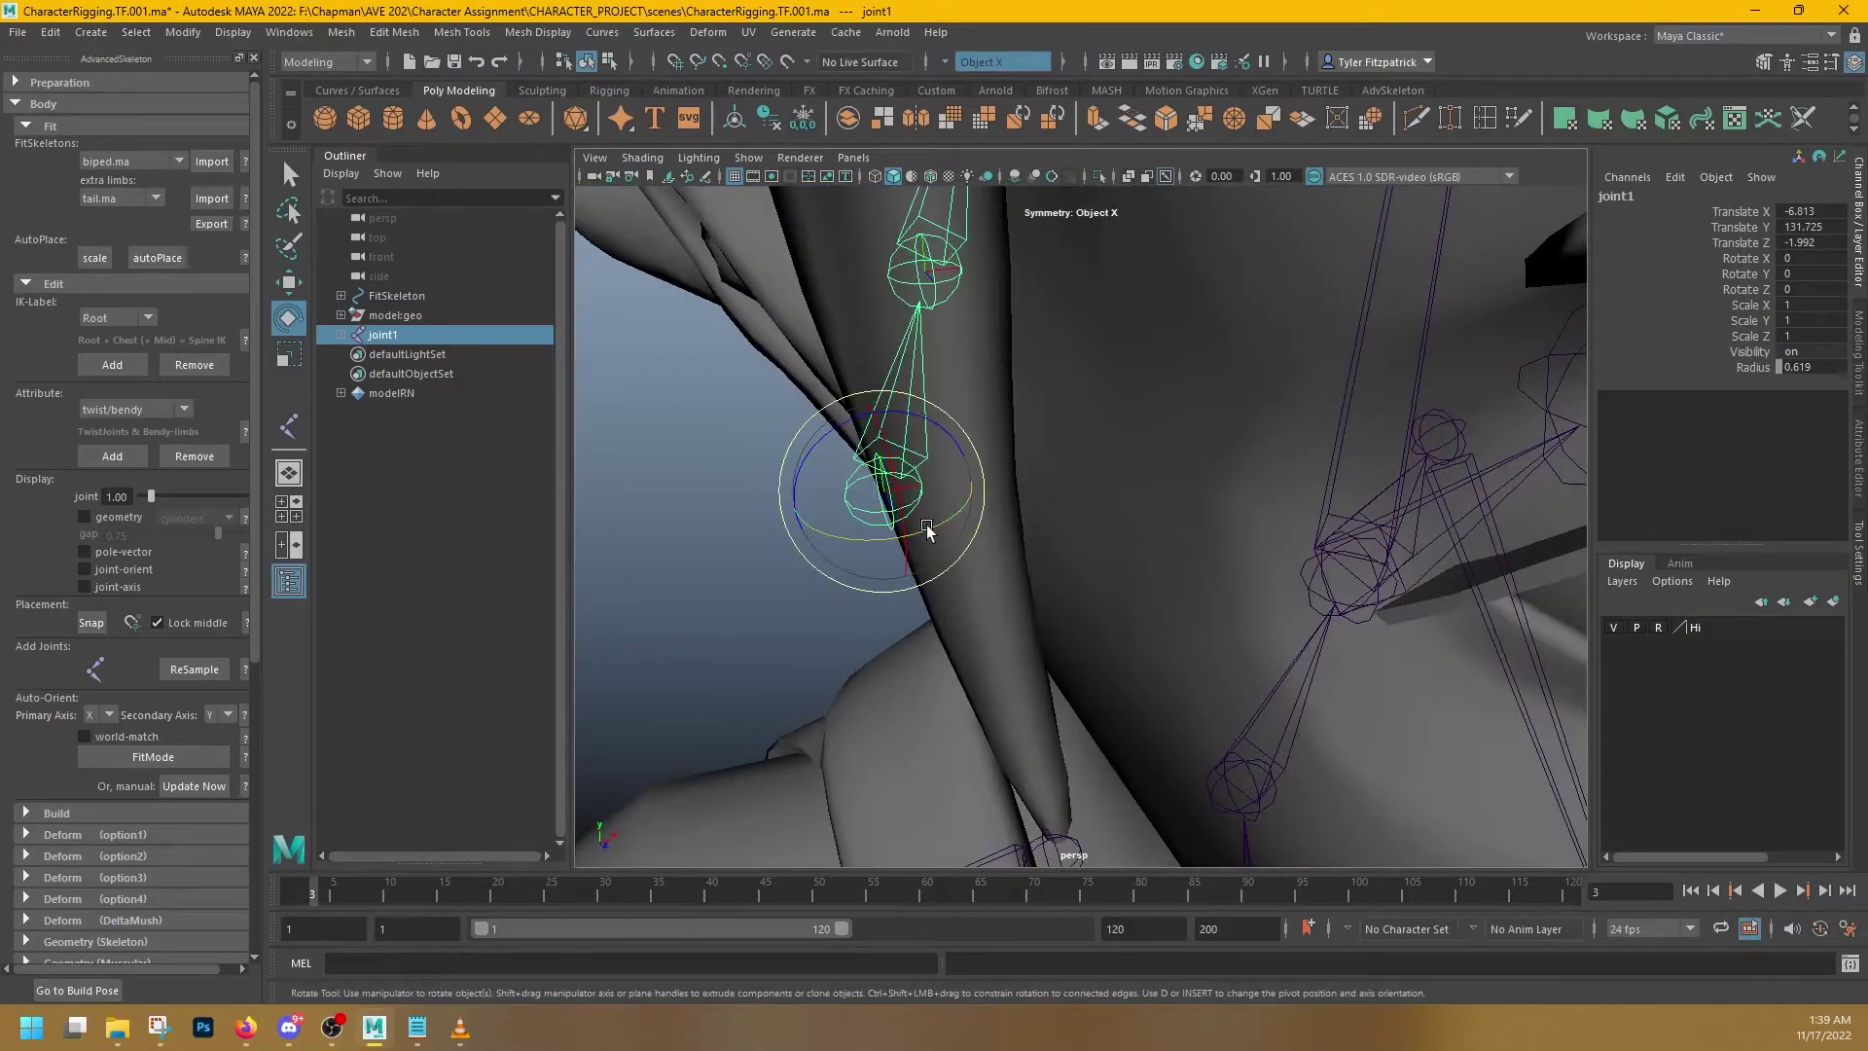
left_click_drag(926, 529, 1265, 483)
left_click_drag(1222, 491, 1193, 745, "alt")
key("w")
key("e")
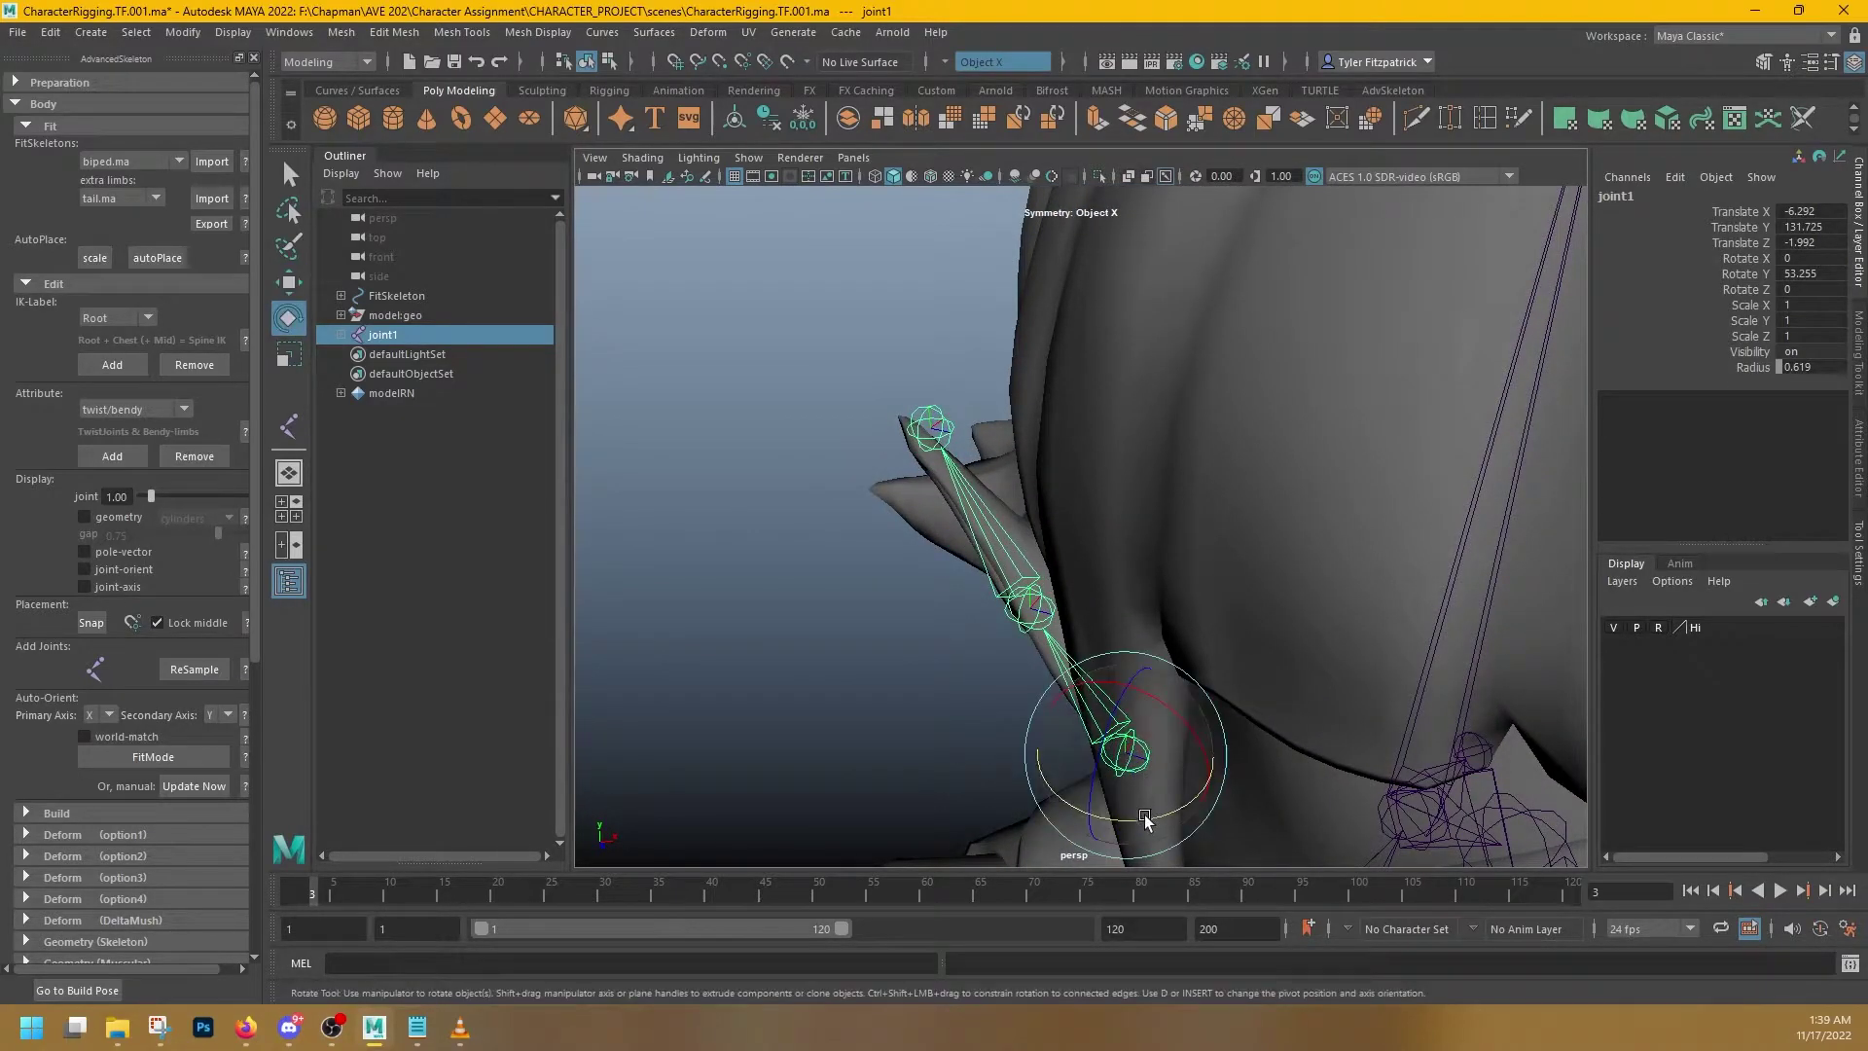
- Adjust the outer part of the ear joint chain so the tip joint fits inside the ear's tip
left_click(1036, 613)
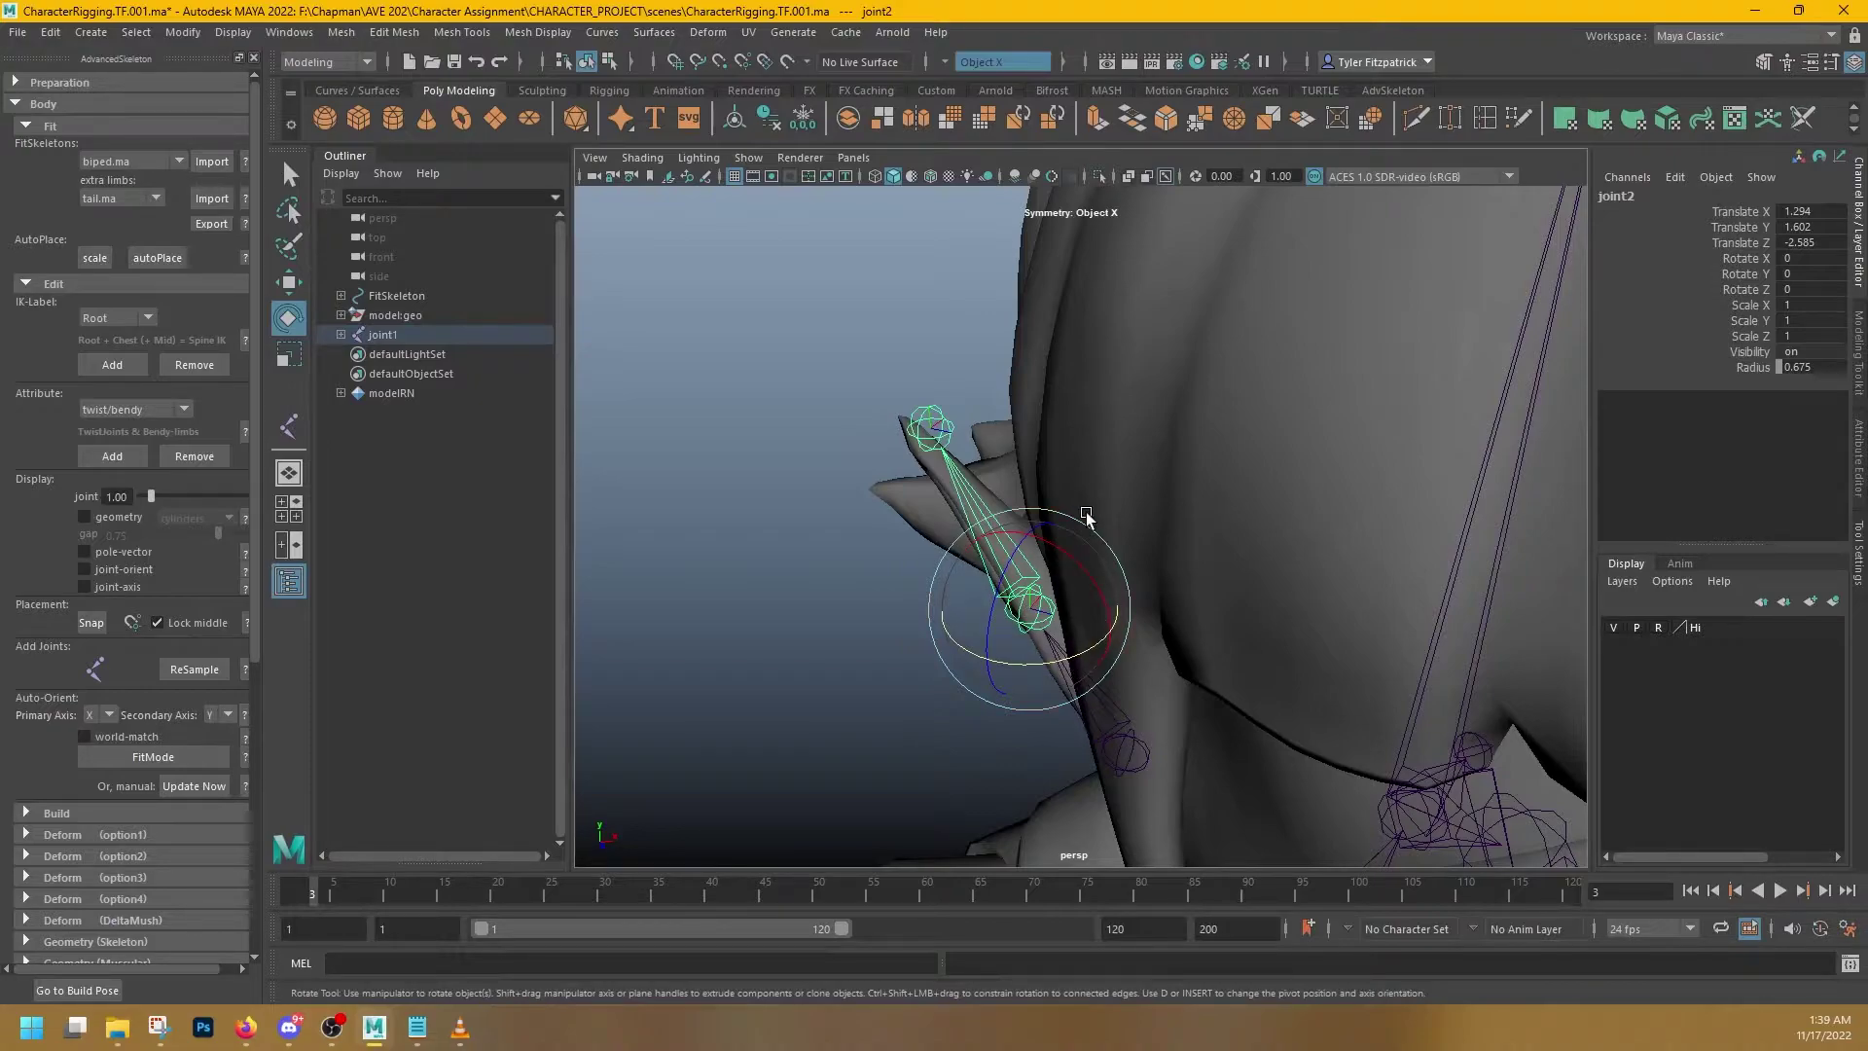
key("e")
left_click_drag(1087, 514, 1006, 489)
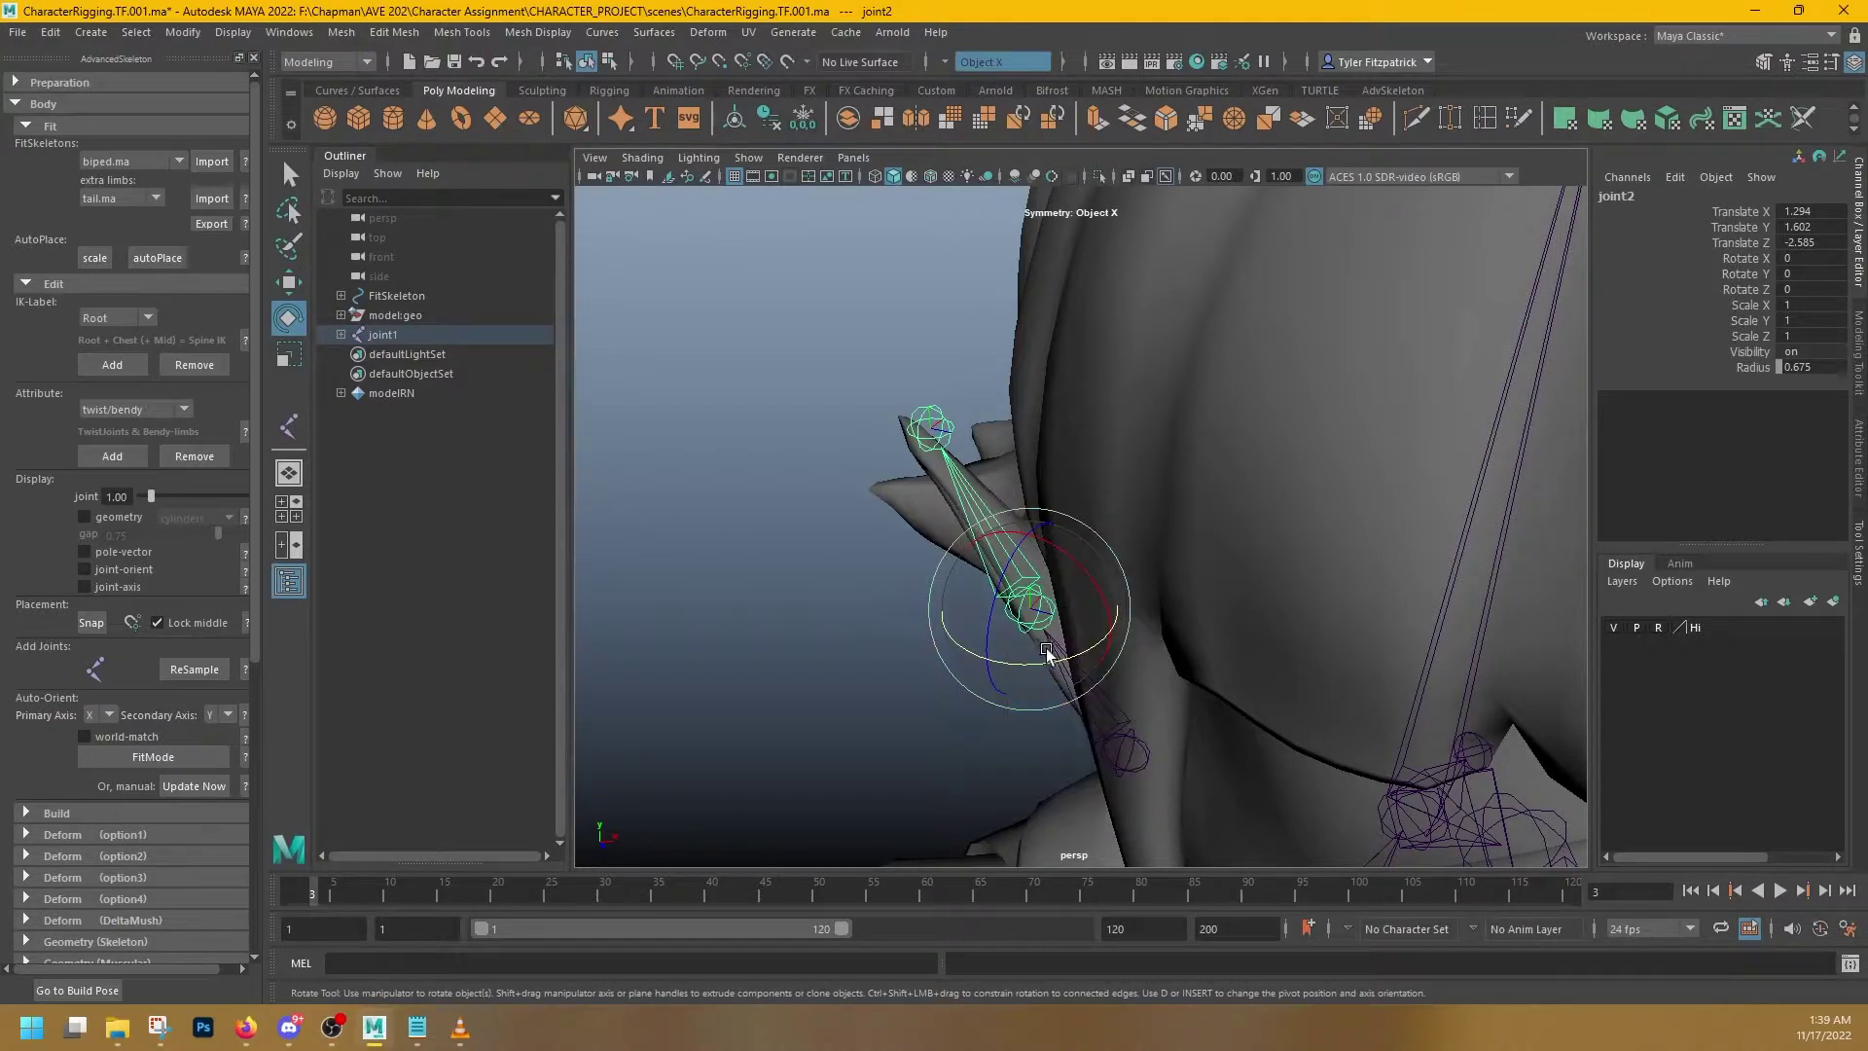
left_click_drag(1045, 649, 1121, 600, "alt")
left_click_drag(1397, 306, 1253, 410, "alt")
left_click(1282, 510)
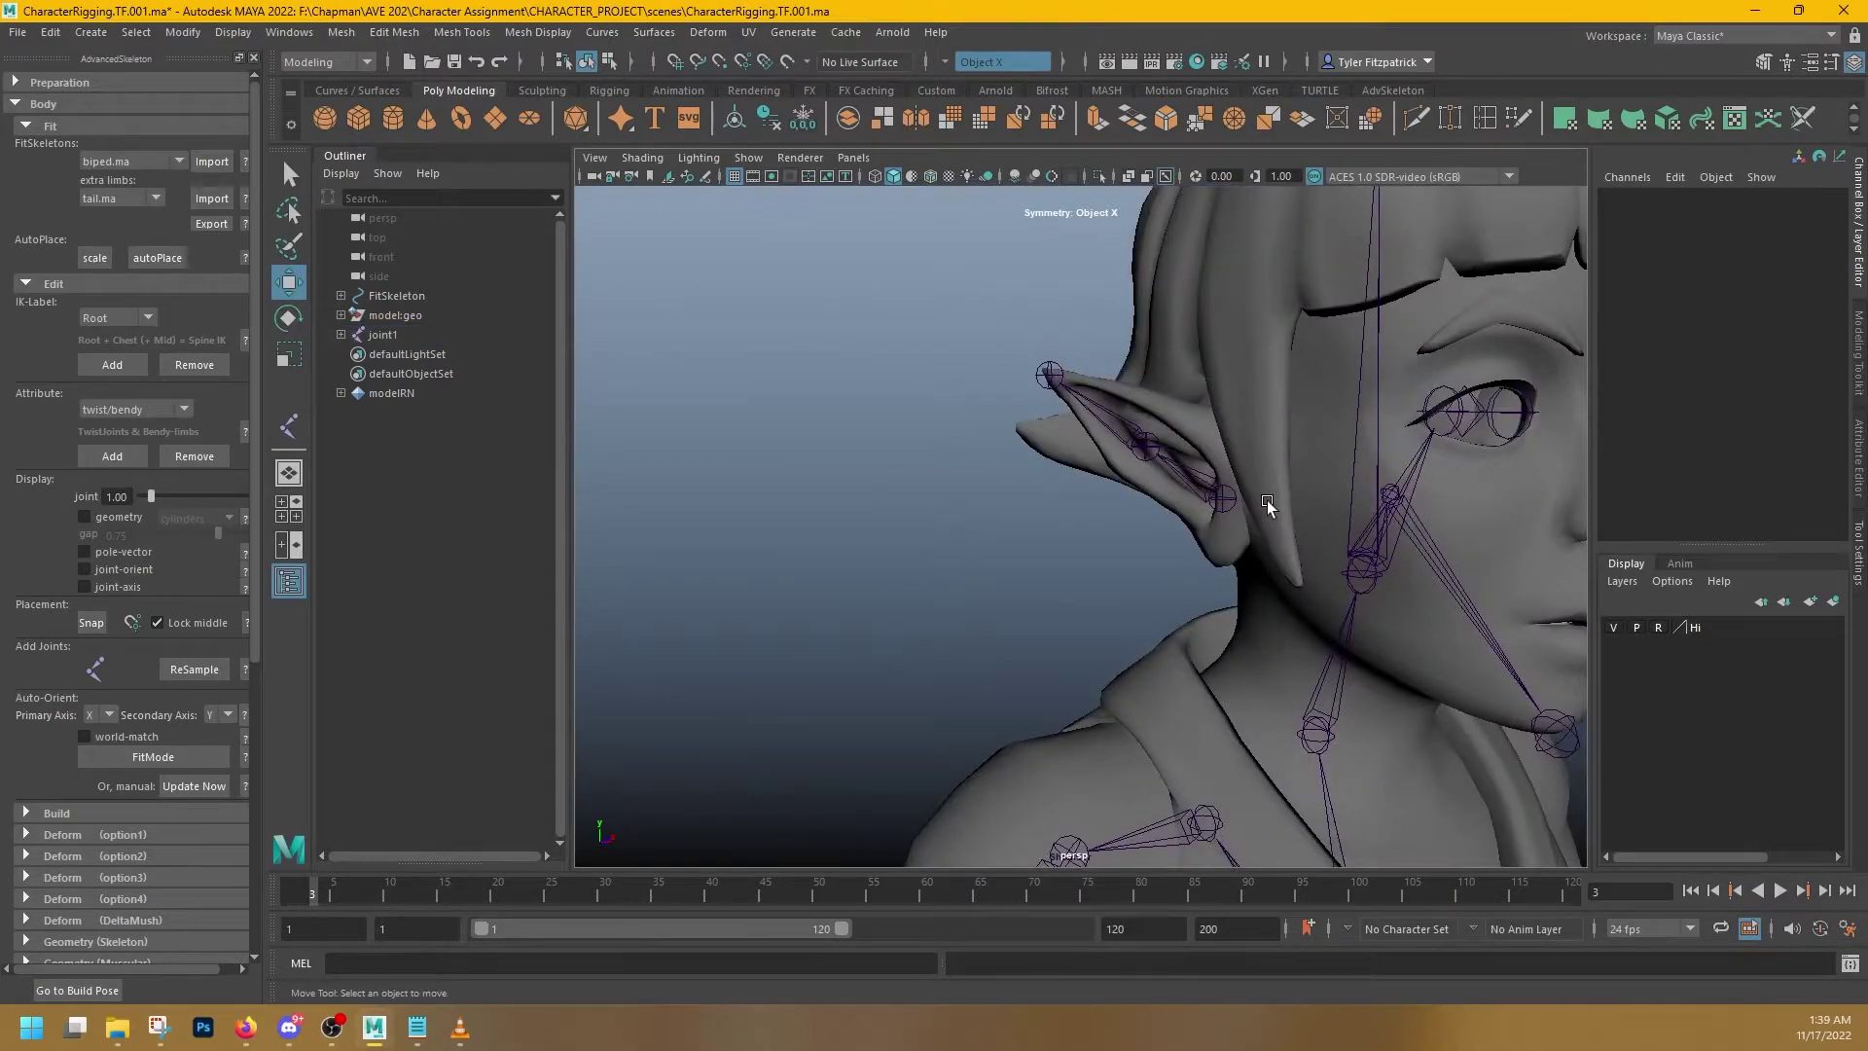
- Parent the ear's base joint to the Head joint of the fit skeleton
left_click_drag(1264, 506, 1046, 472, "alt")
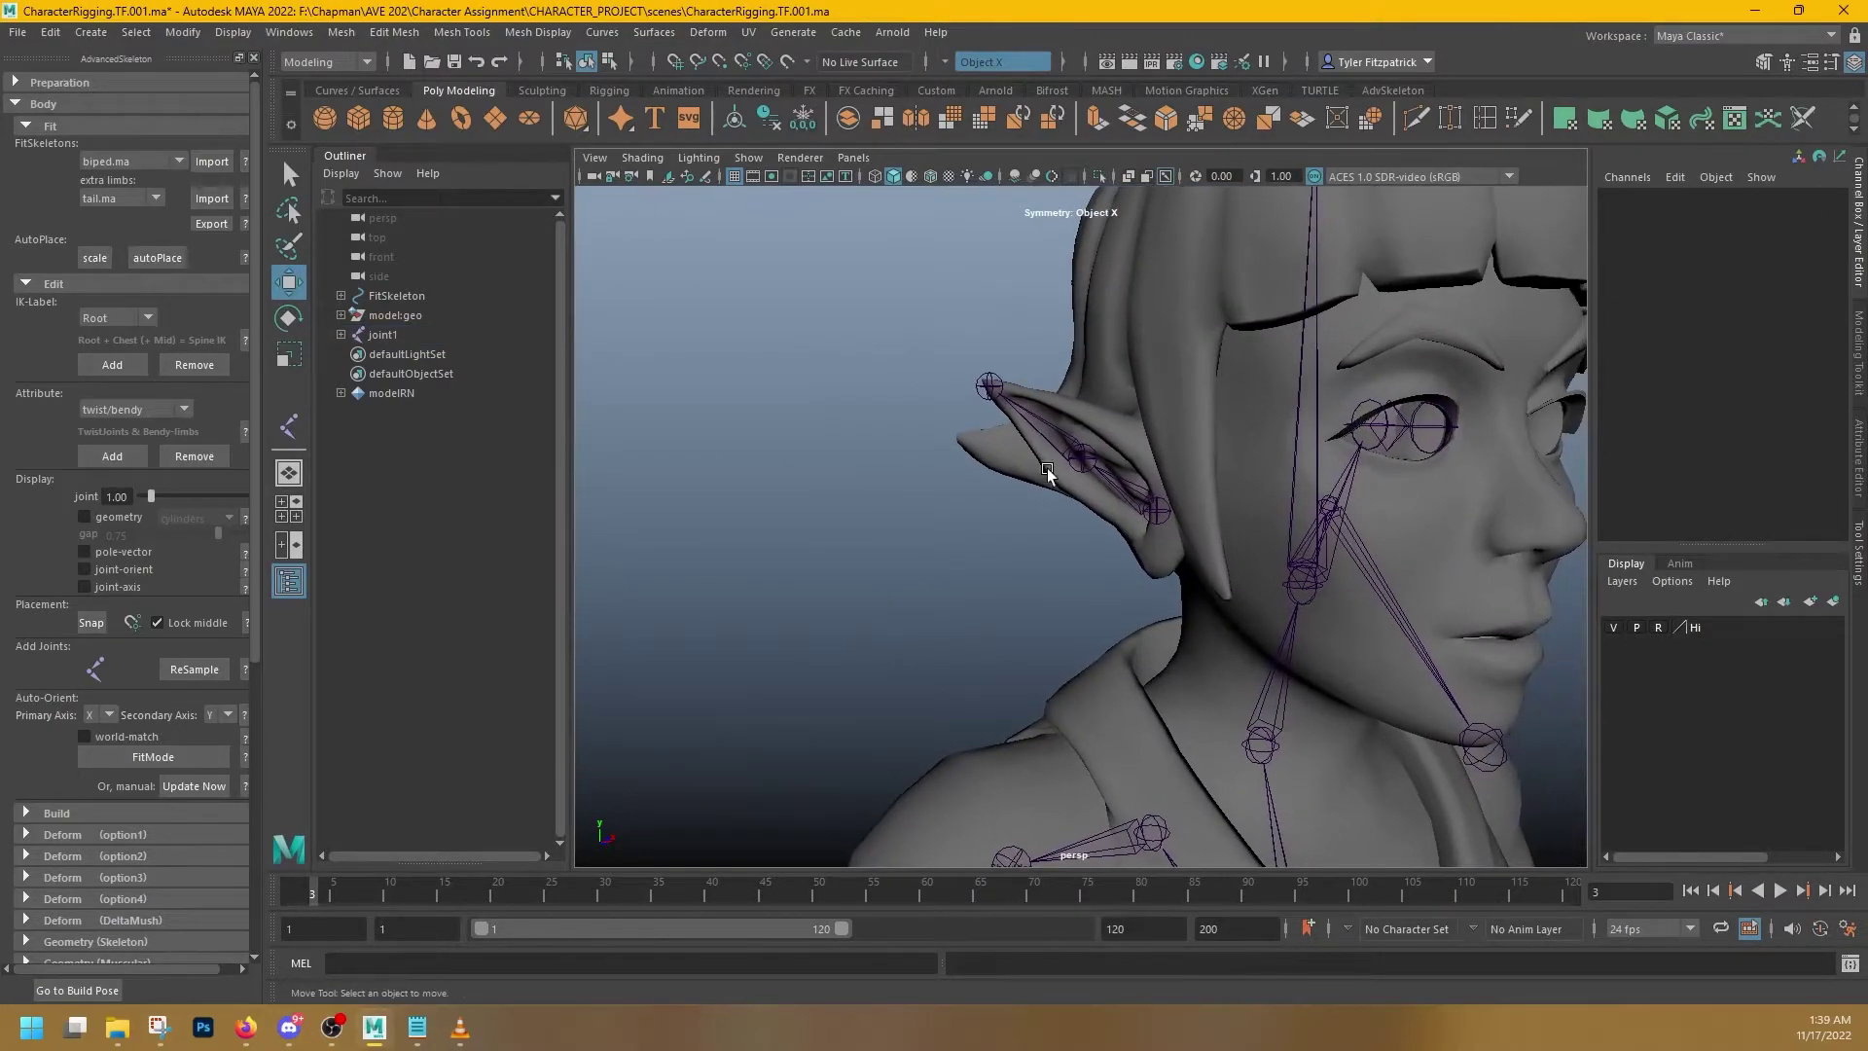
left_click(1154, 513)
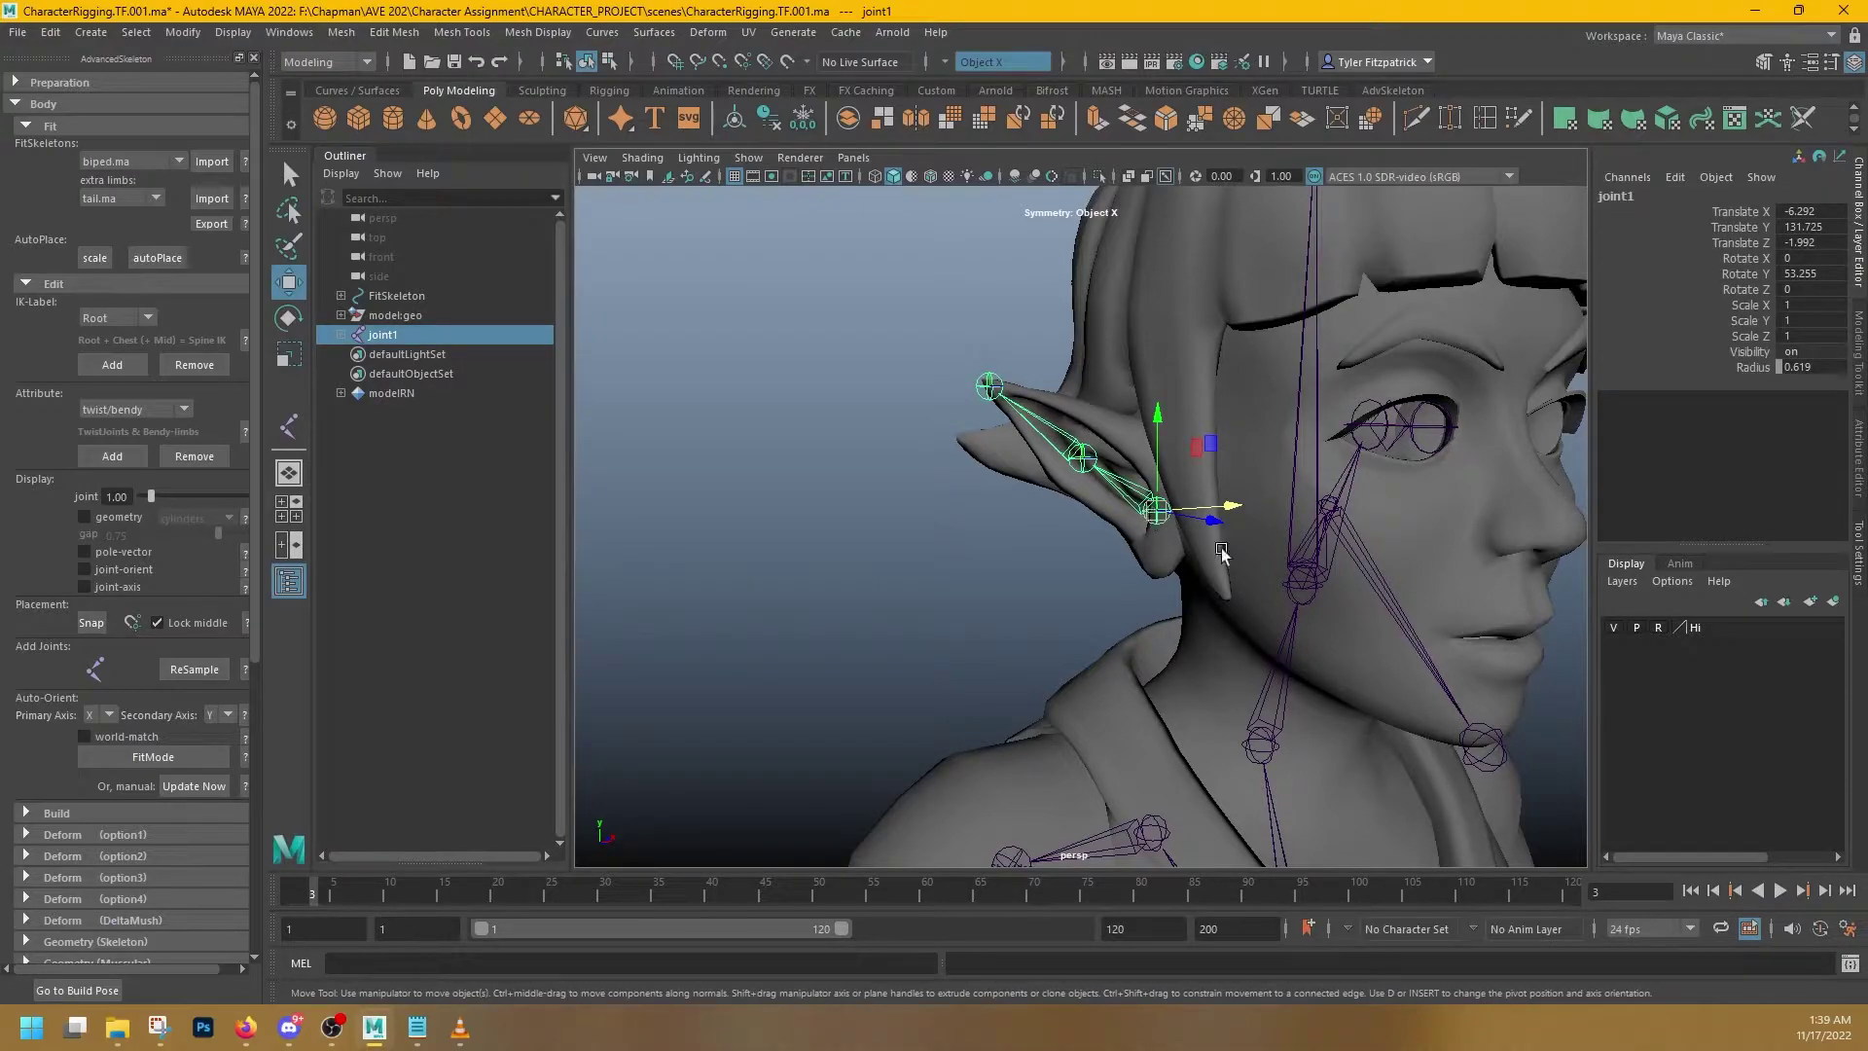
left_click(1309, 603, "shift")
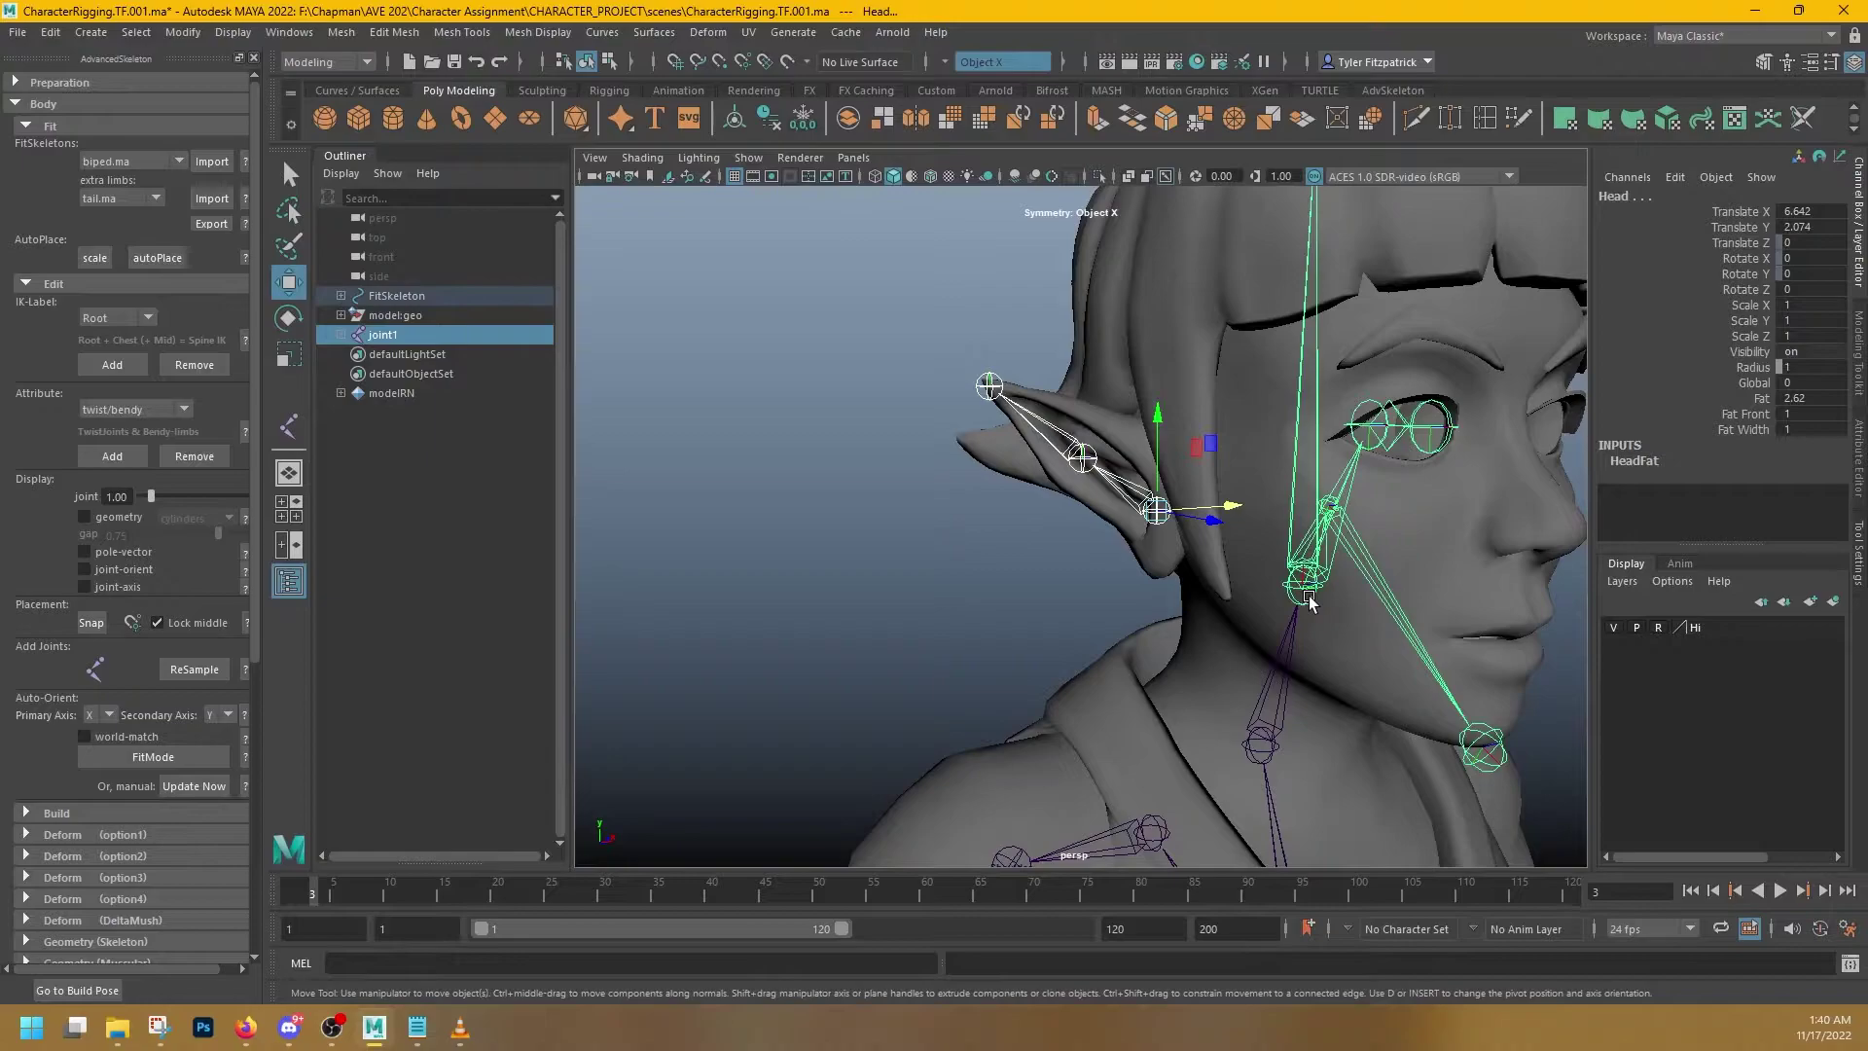
key("p")
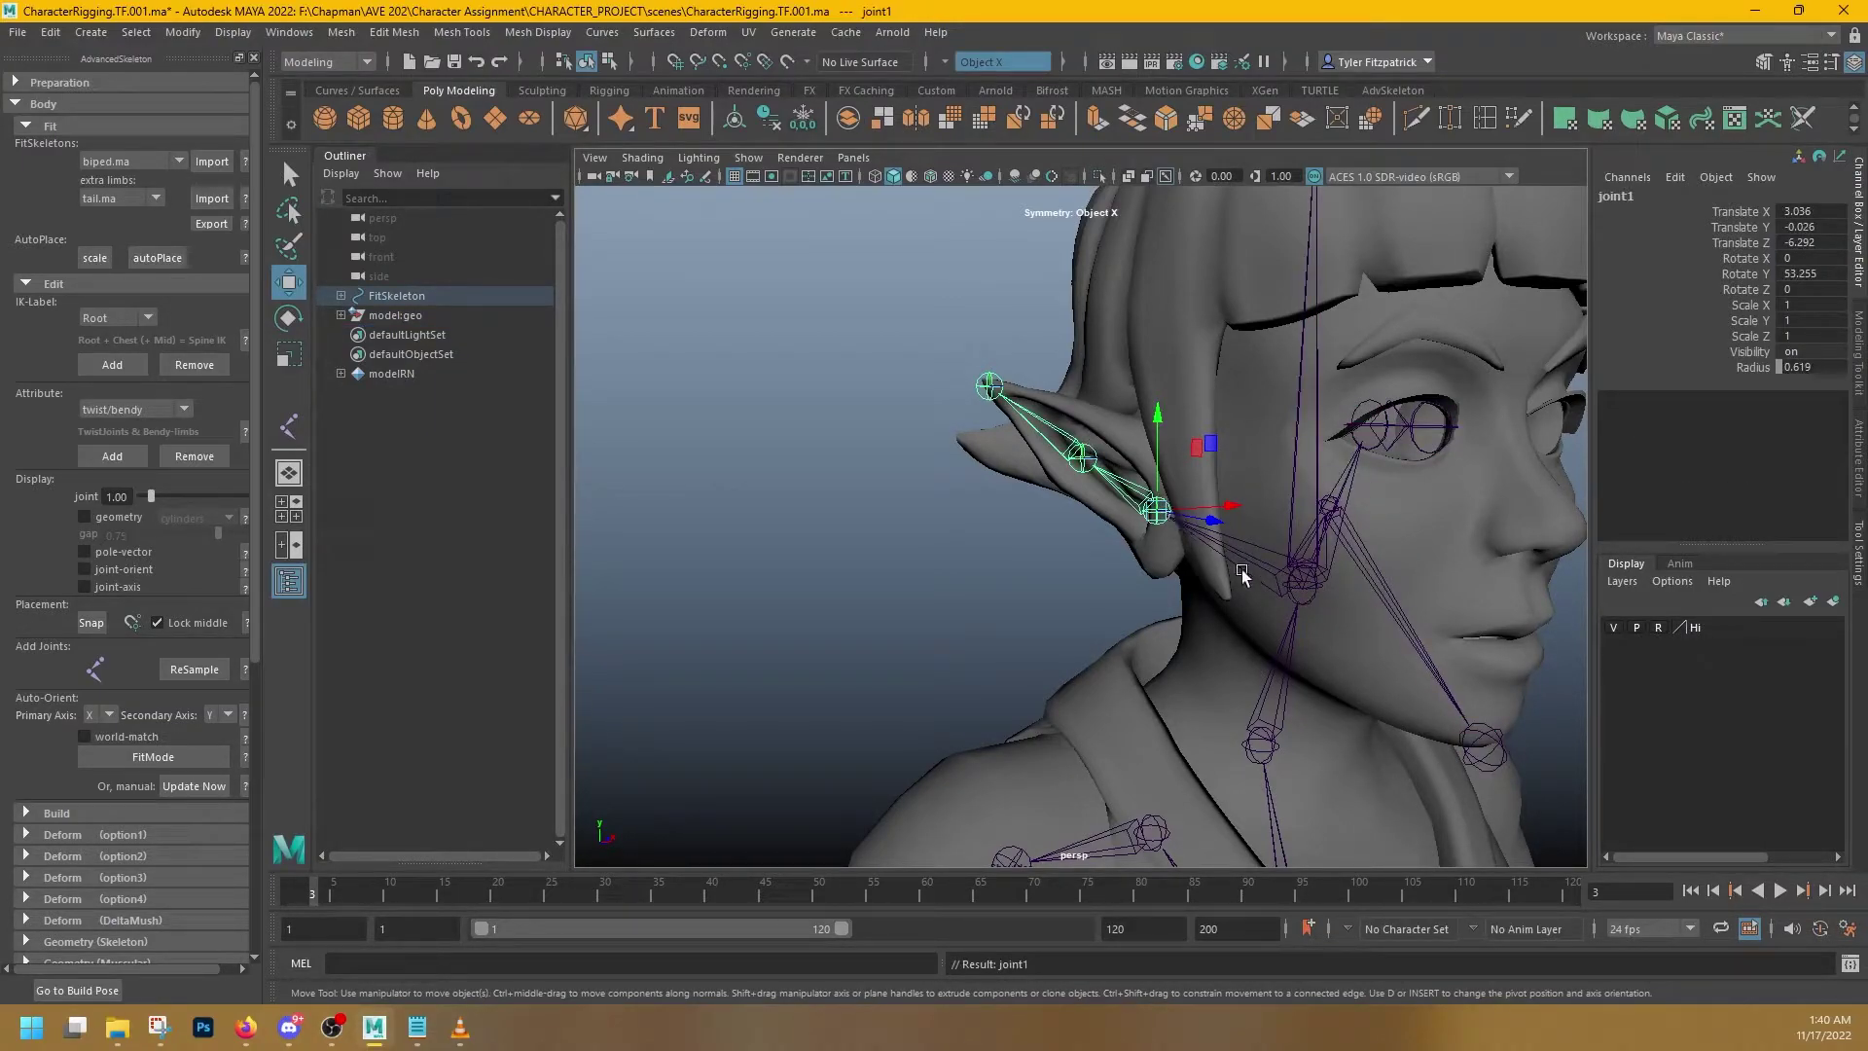
- Try rotating and moving a parent joint to test that the ear chain follows, and undo the changes
left_click_drag(1264, 613, 1260, 574, "alt")
left_click(1276, 637)
key("e")
key("ctrl+z")
key("w")
key("ctrl+z")
- Select the ear's base joint and expand the FitSkeleton hierarchy under Head down to the last ear joint
left_click_drag(967, 574, 1012, 486, "alt")
left_click(1012, 474)
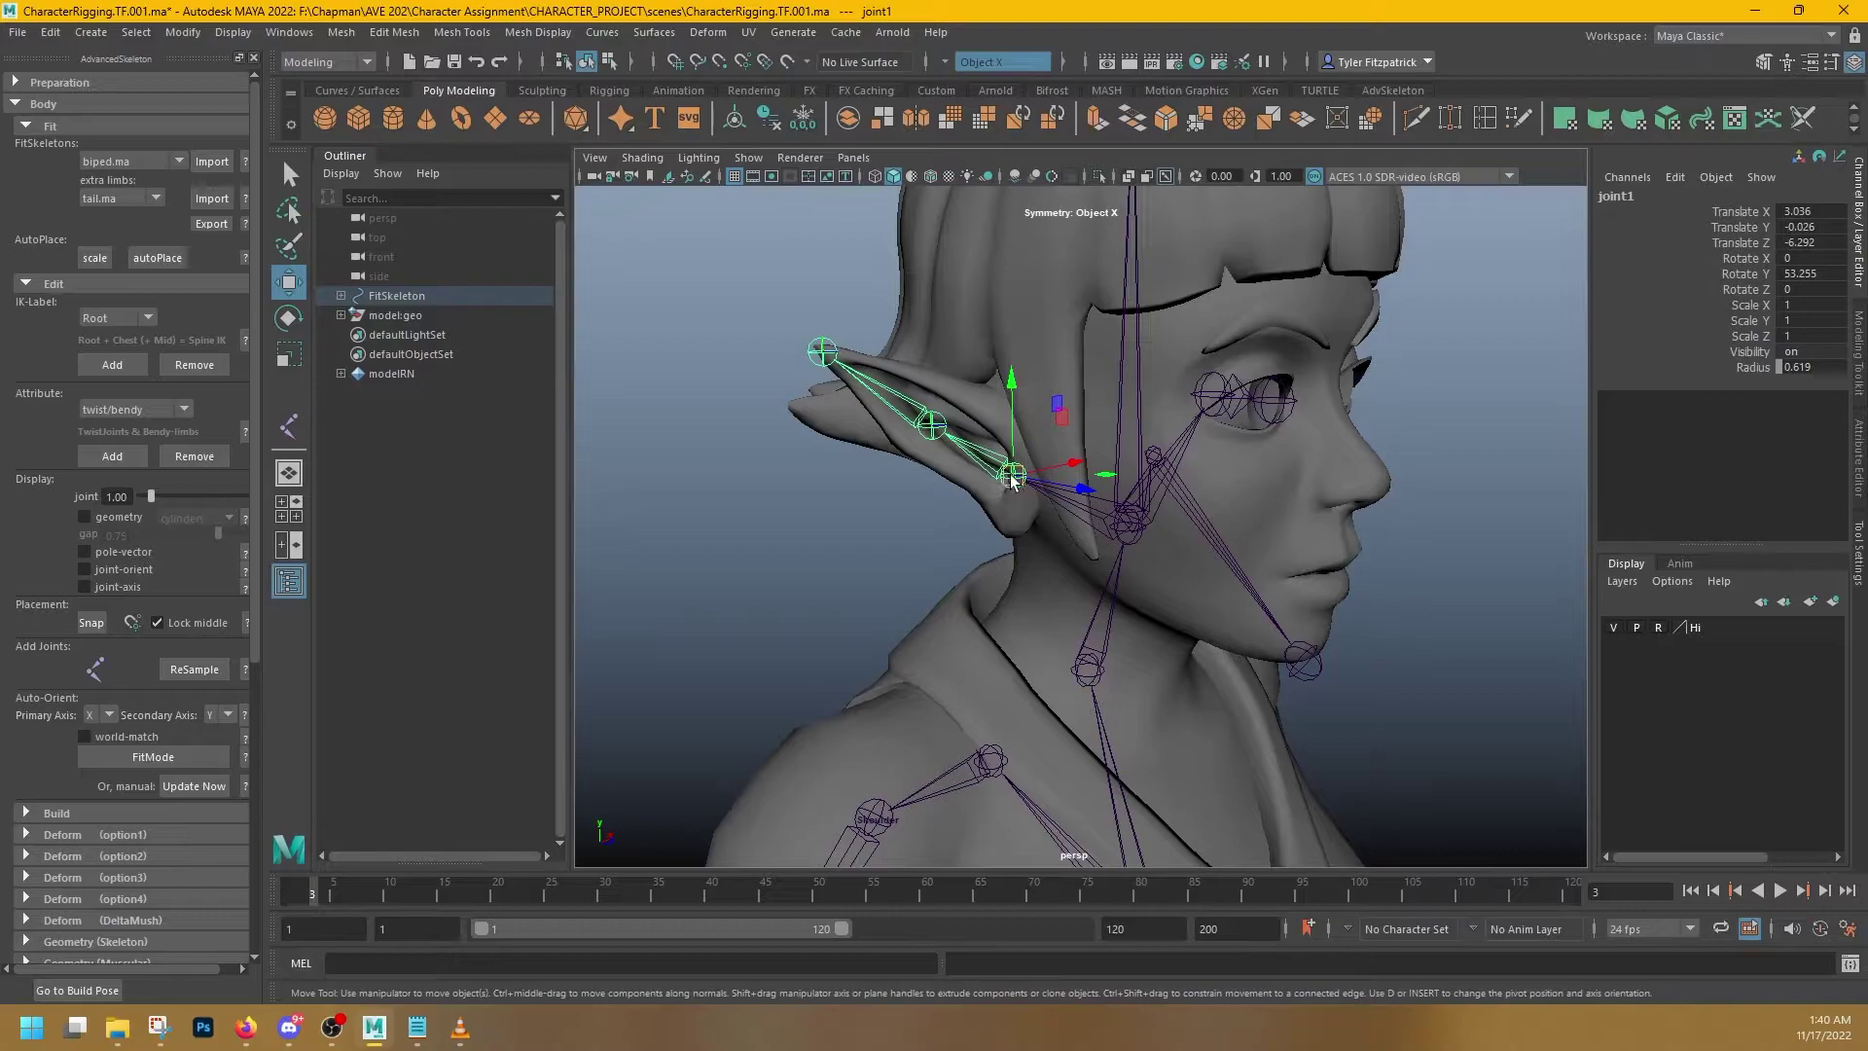
key("f")
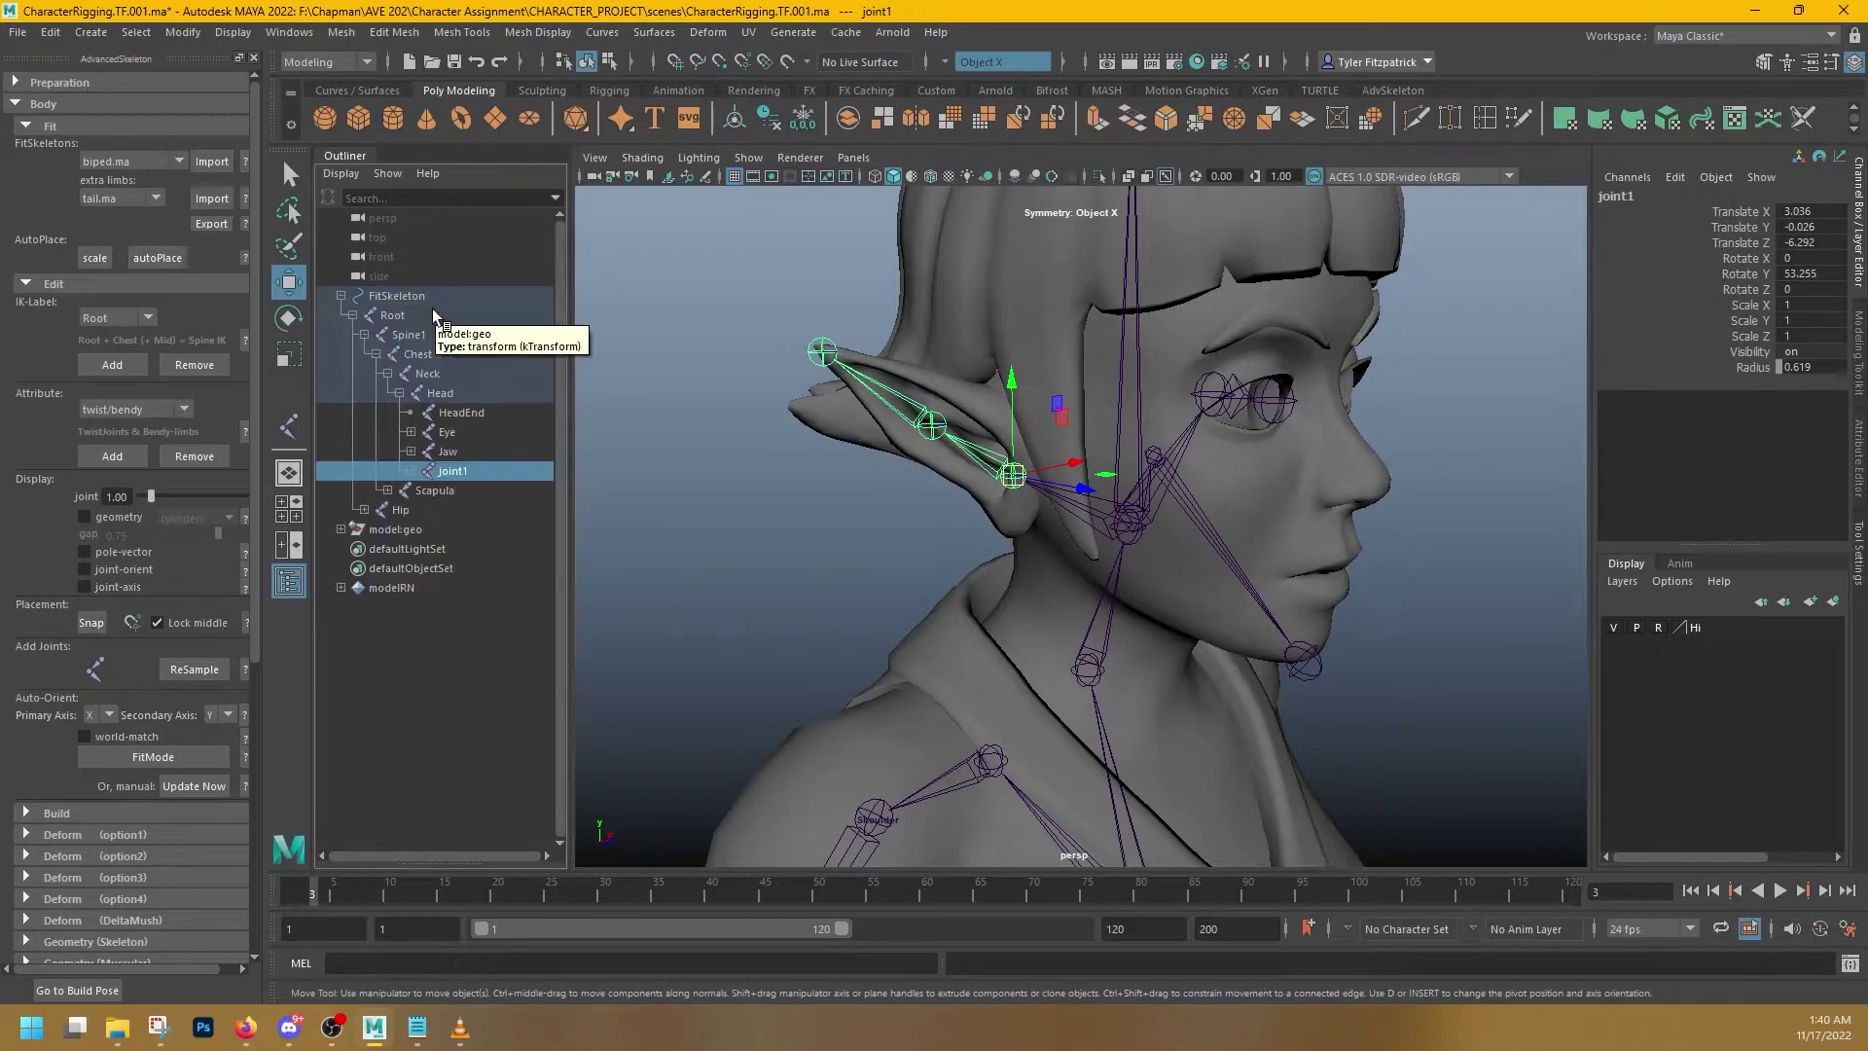
left_click(412, 472)
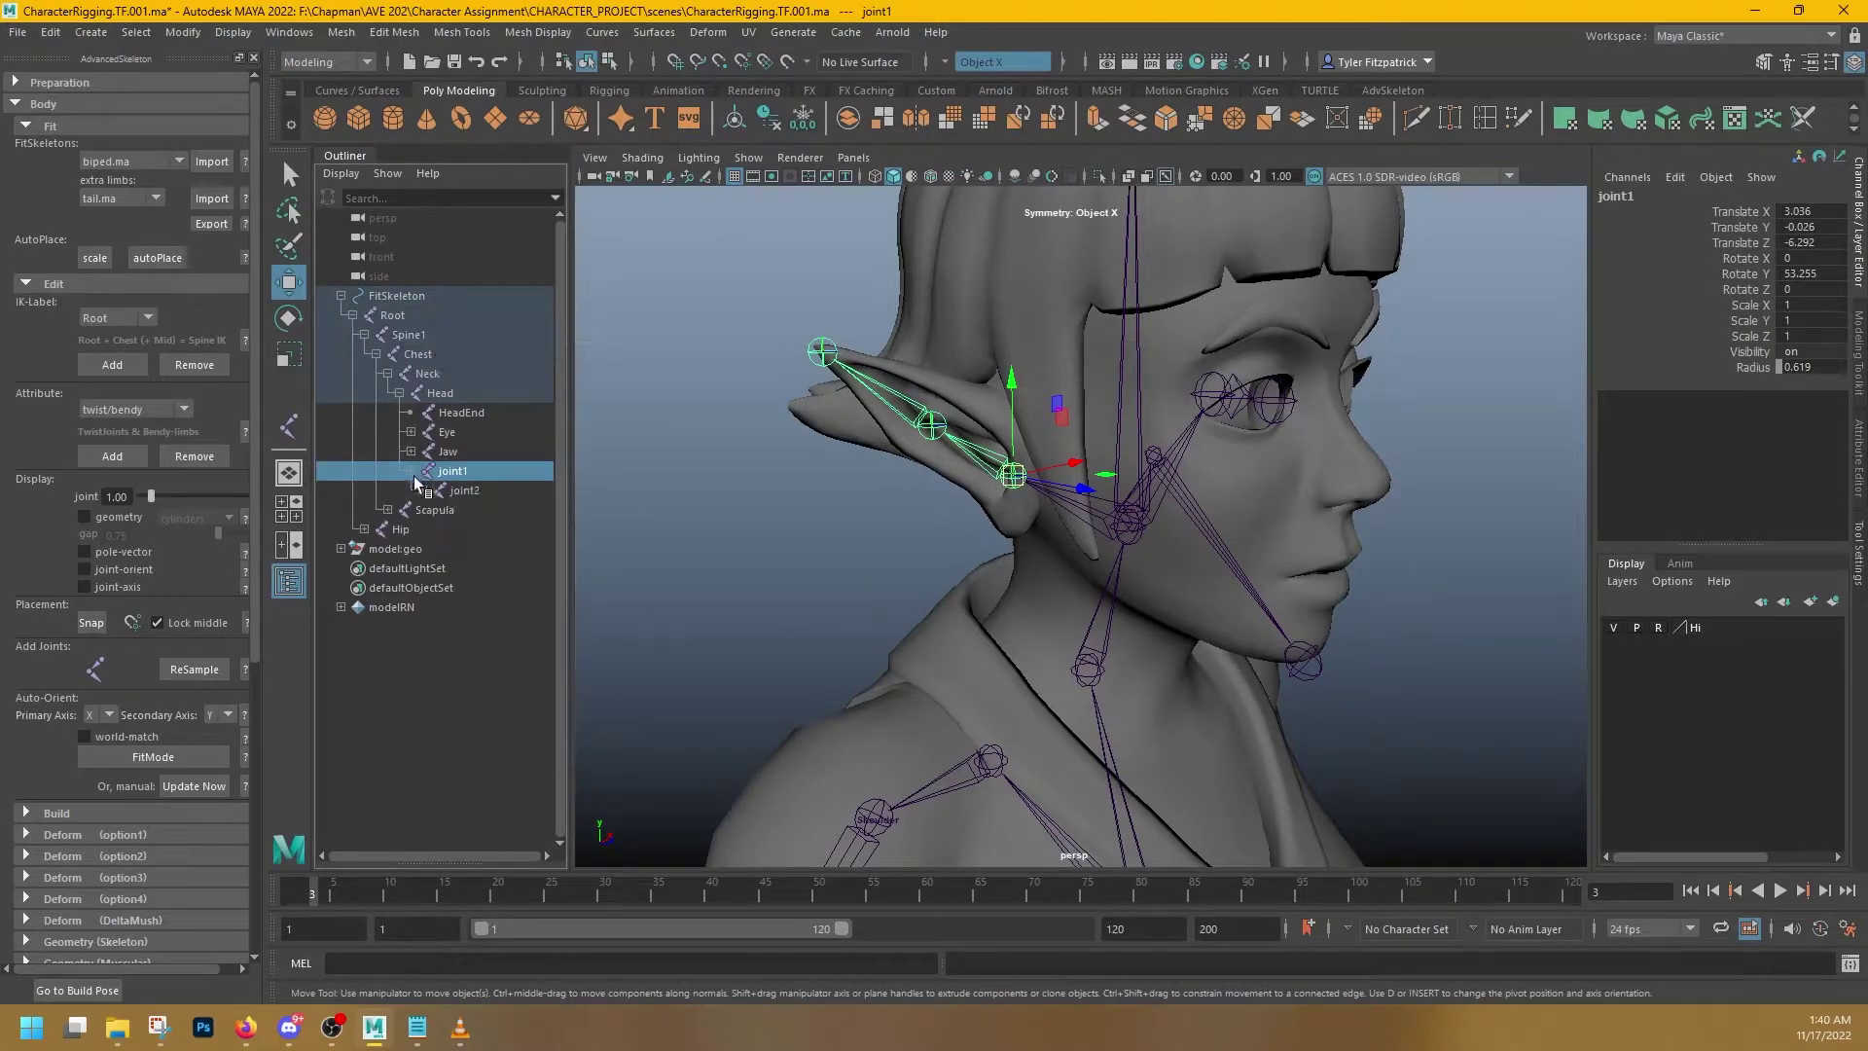
left_click(422, 490)
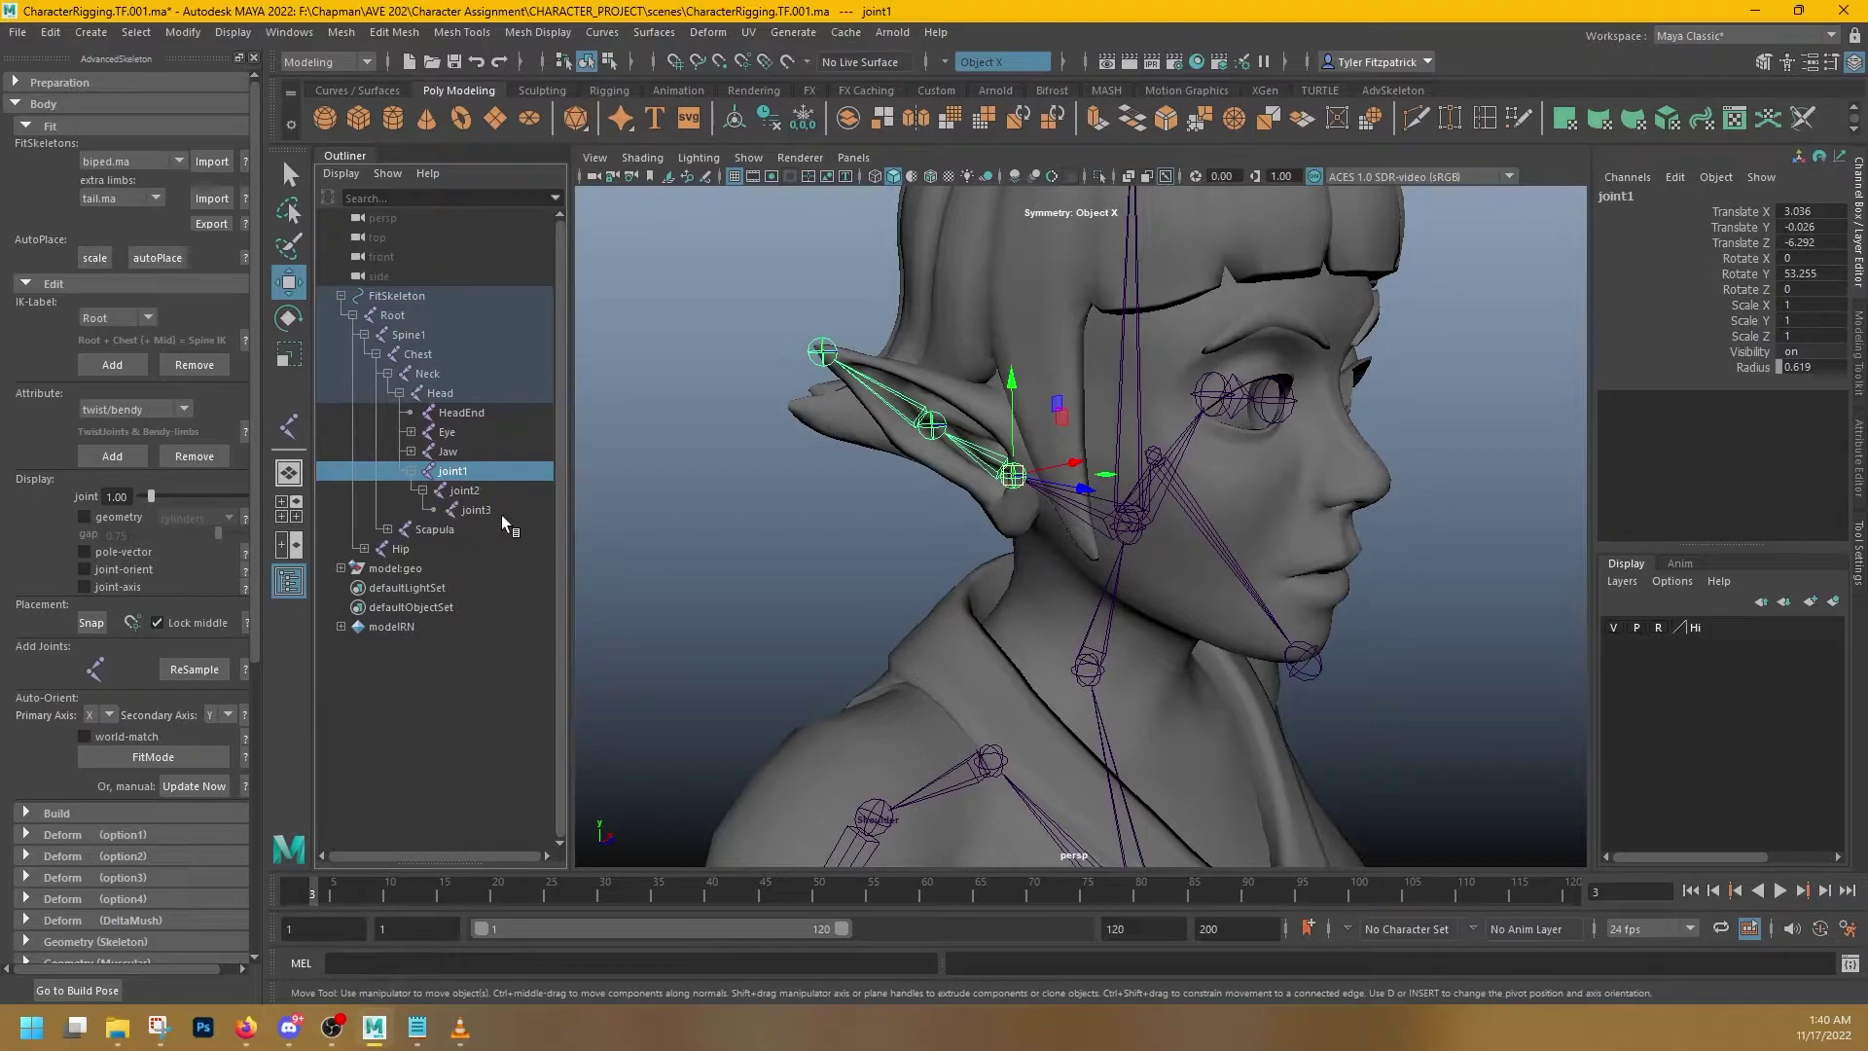
- Rename the three ear joints Ear1, Ear2 and Ear3, from the base to the tip
double_click(453, 472)
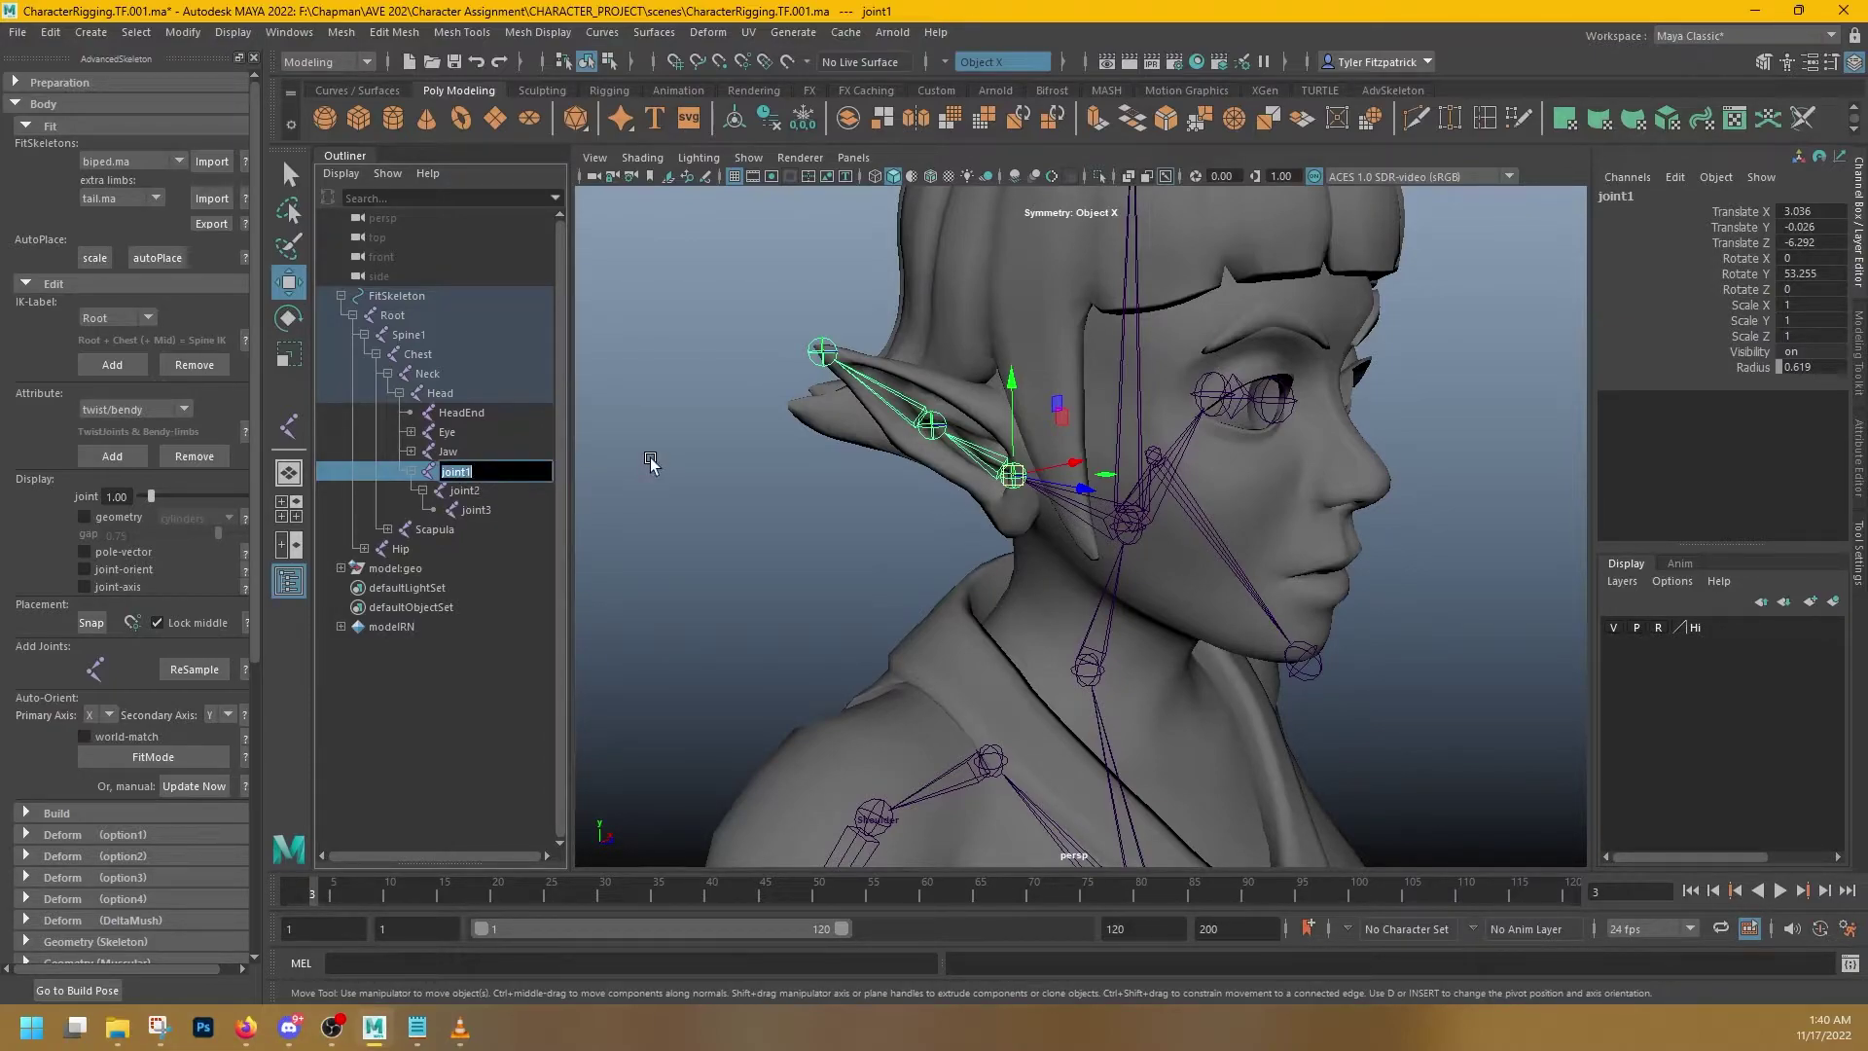
type("Ear1")
double_click(488, 488)
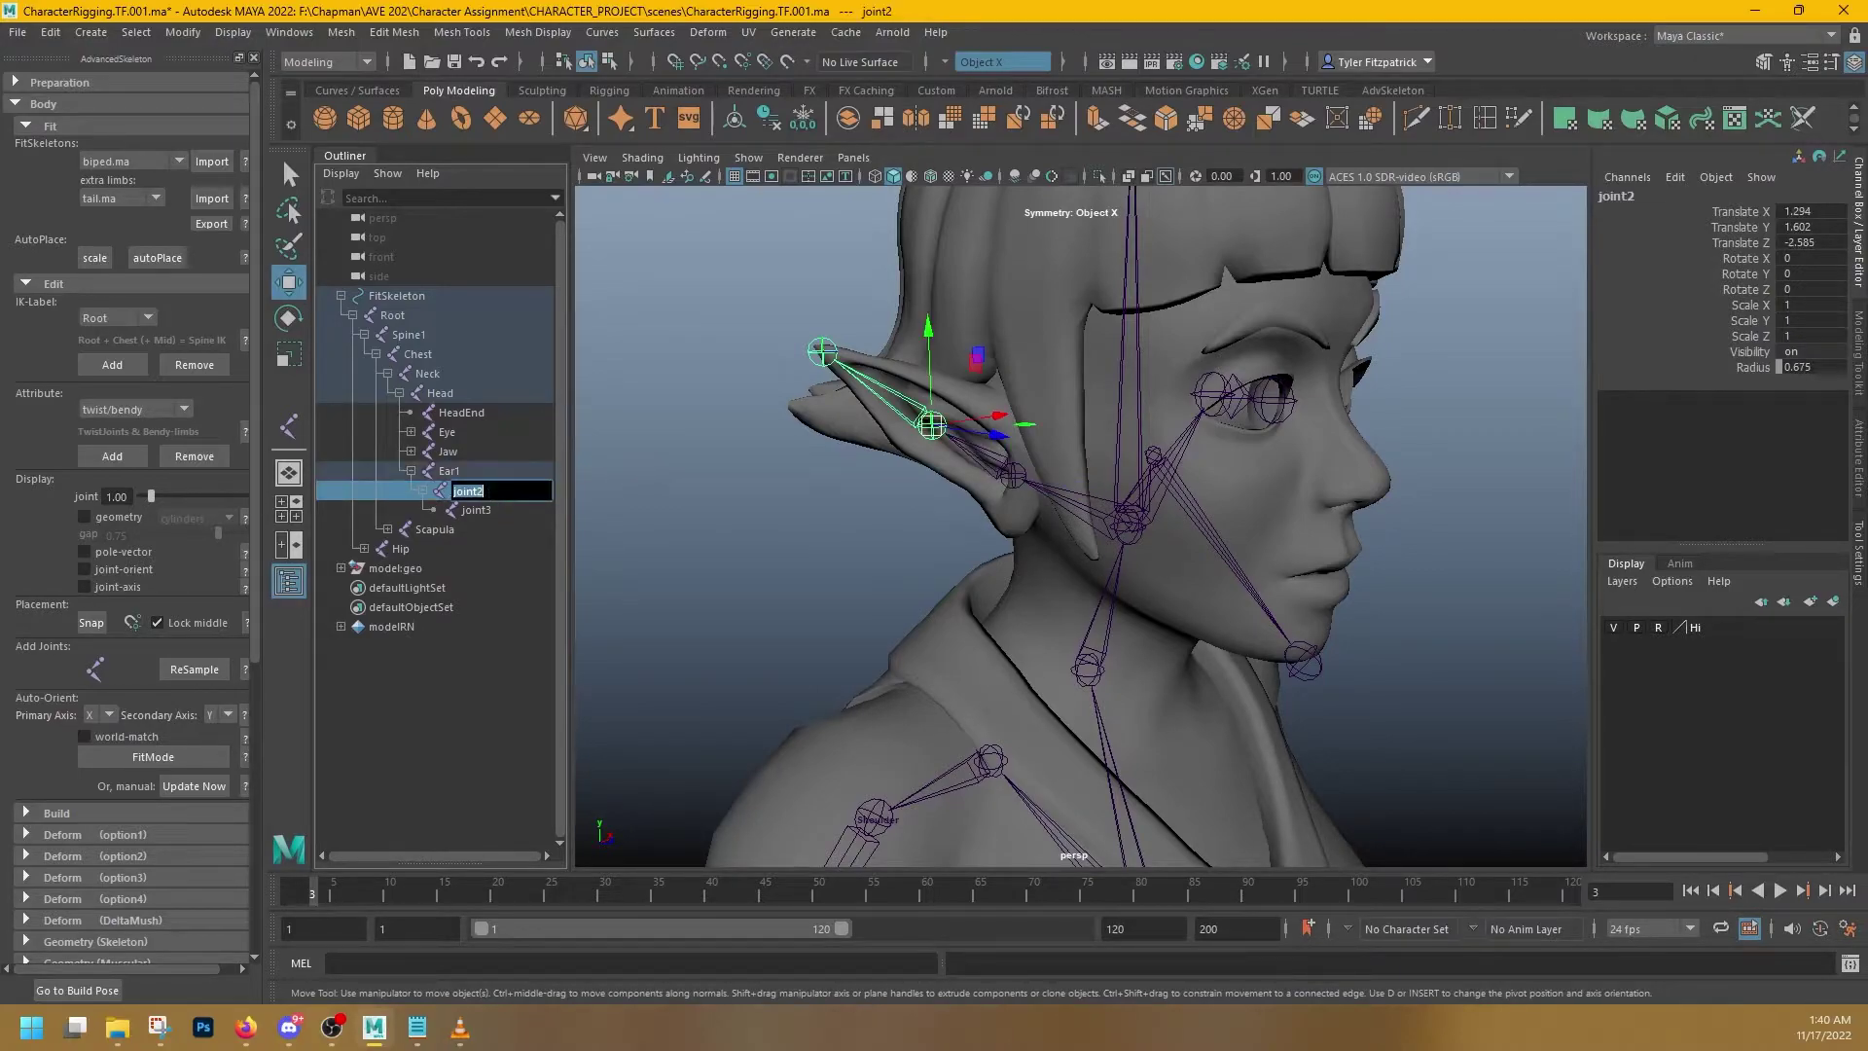
type("Ea")
double_click(477, 514)
type("Ear")
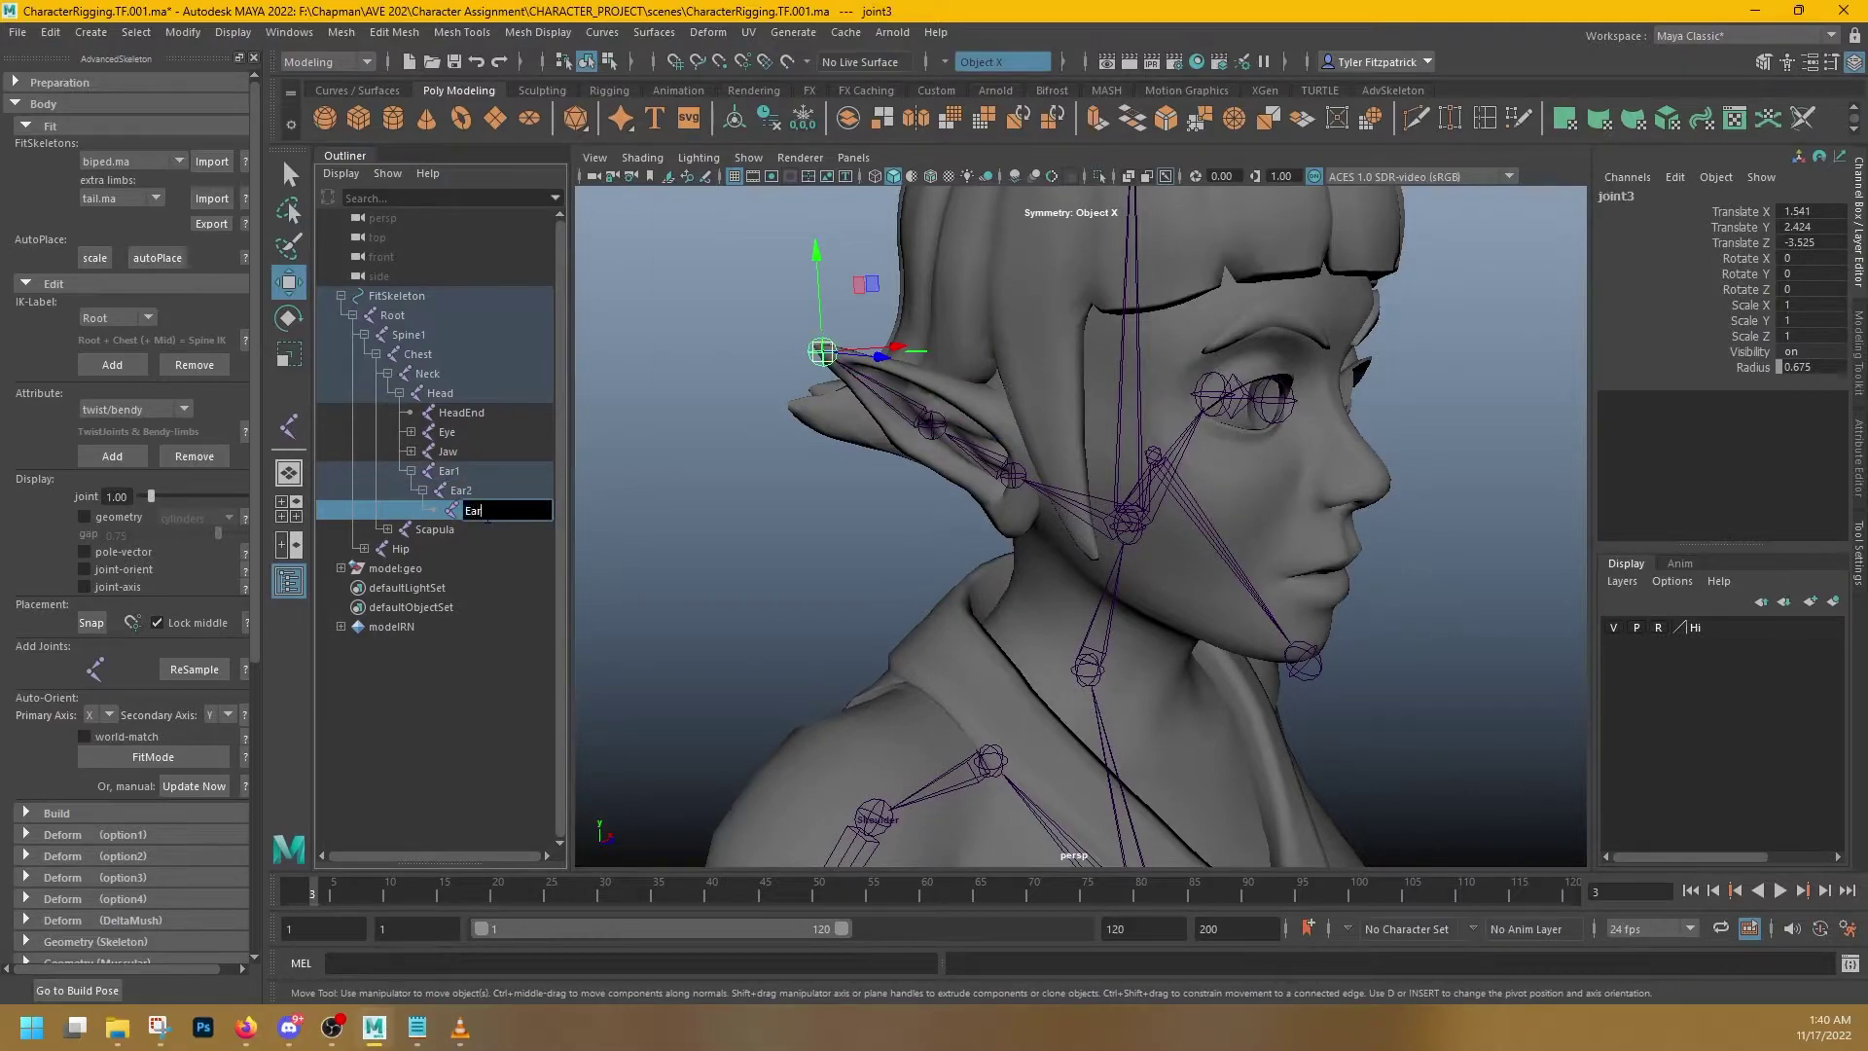
type("3")
key("Return")
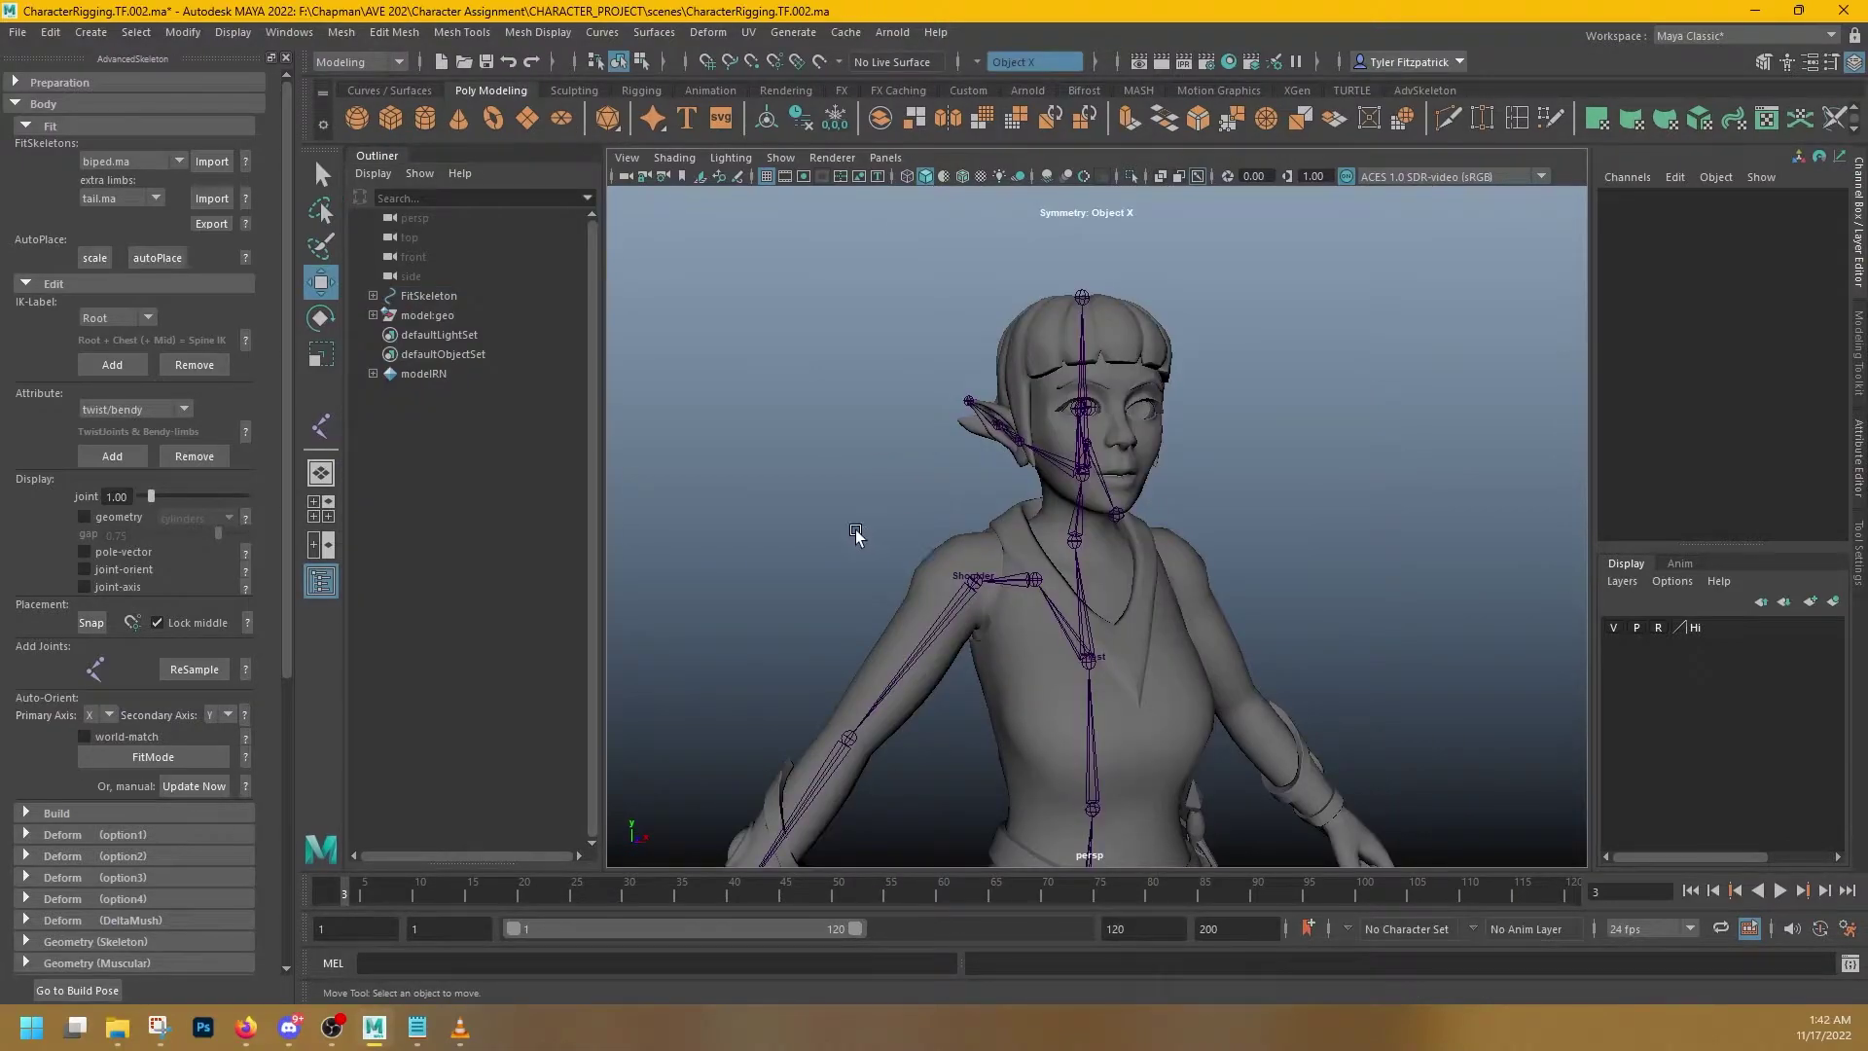
- Save the current rigging scene under its existing file name
left_click(19, 33)
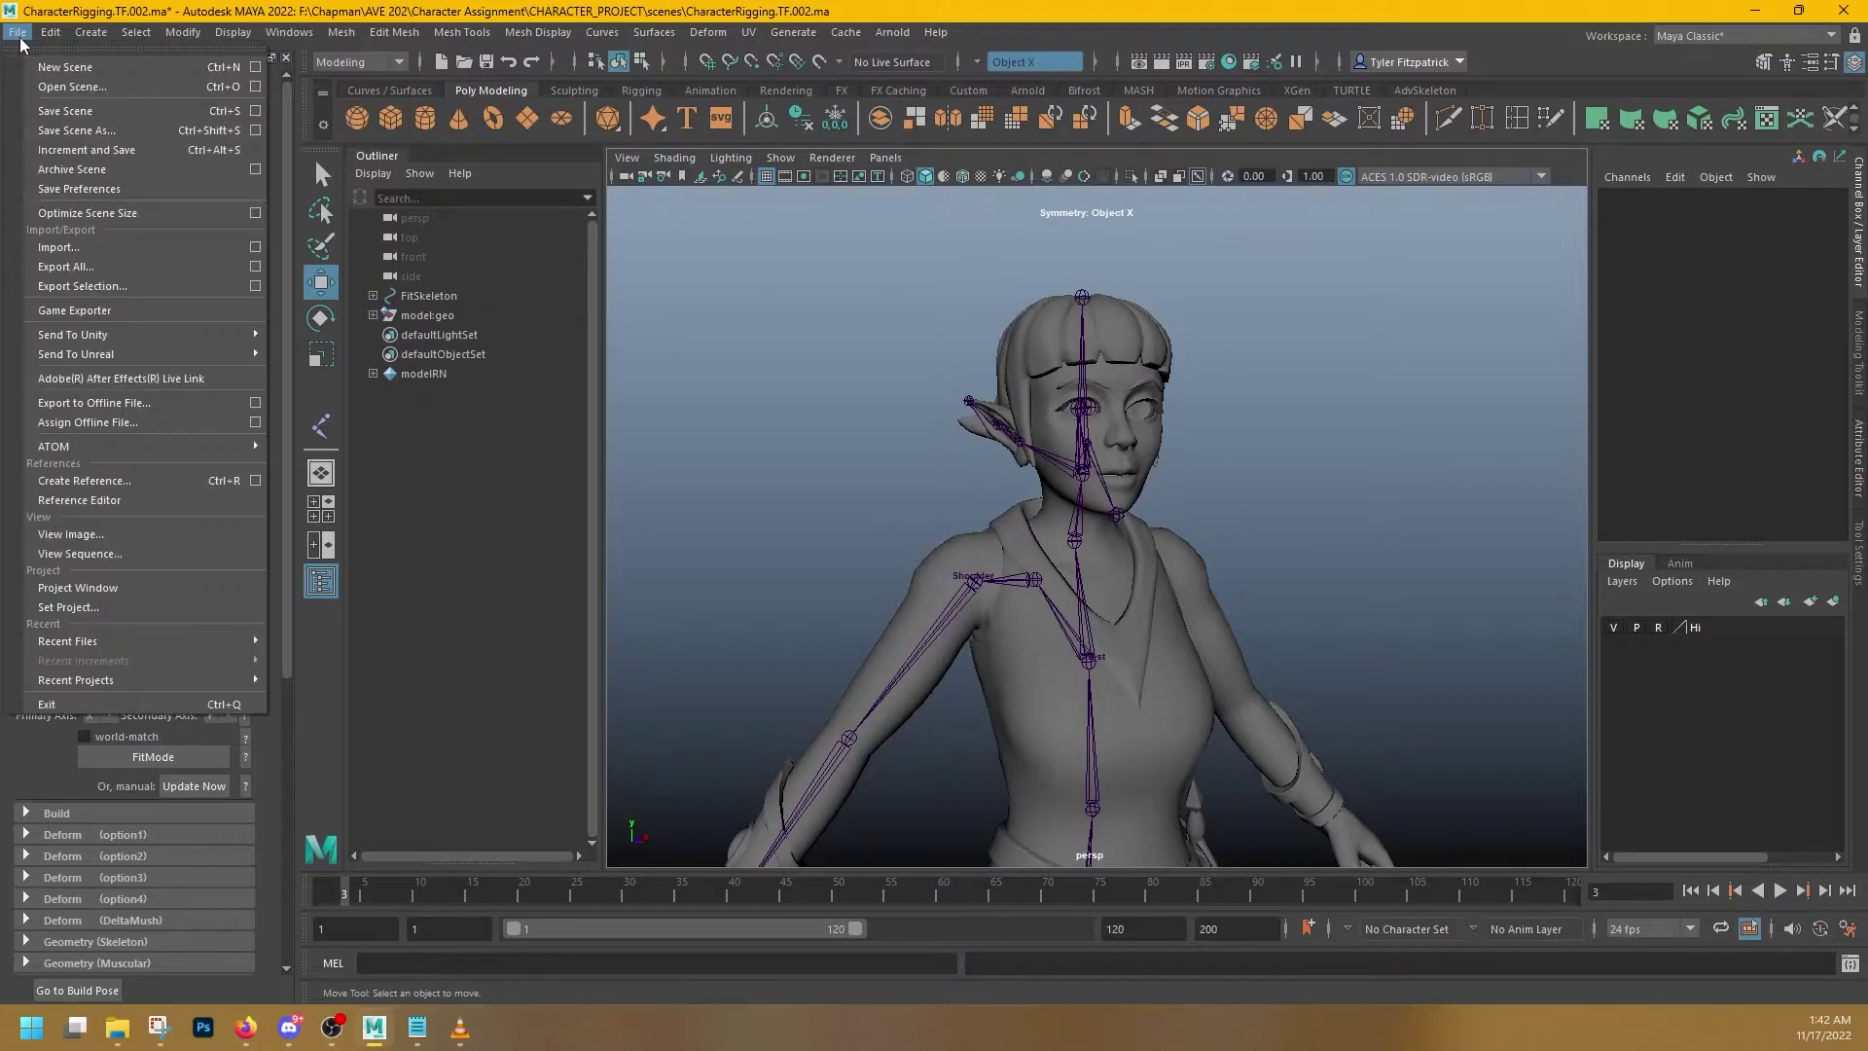
left_click(53, 107)
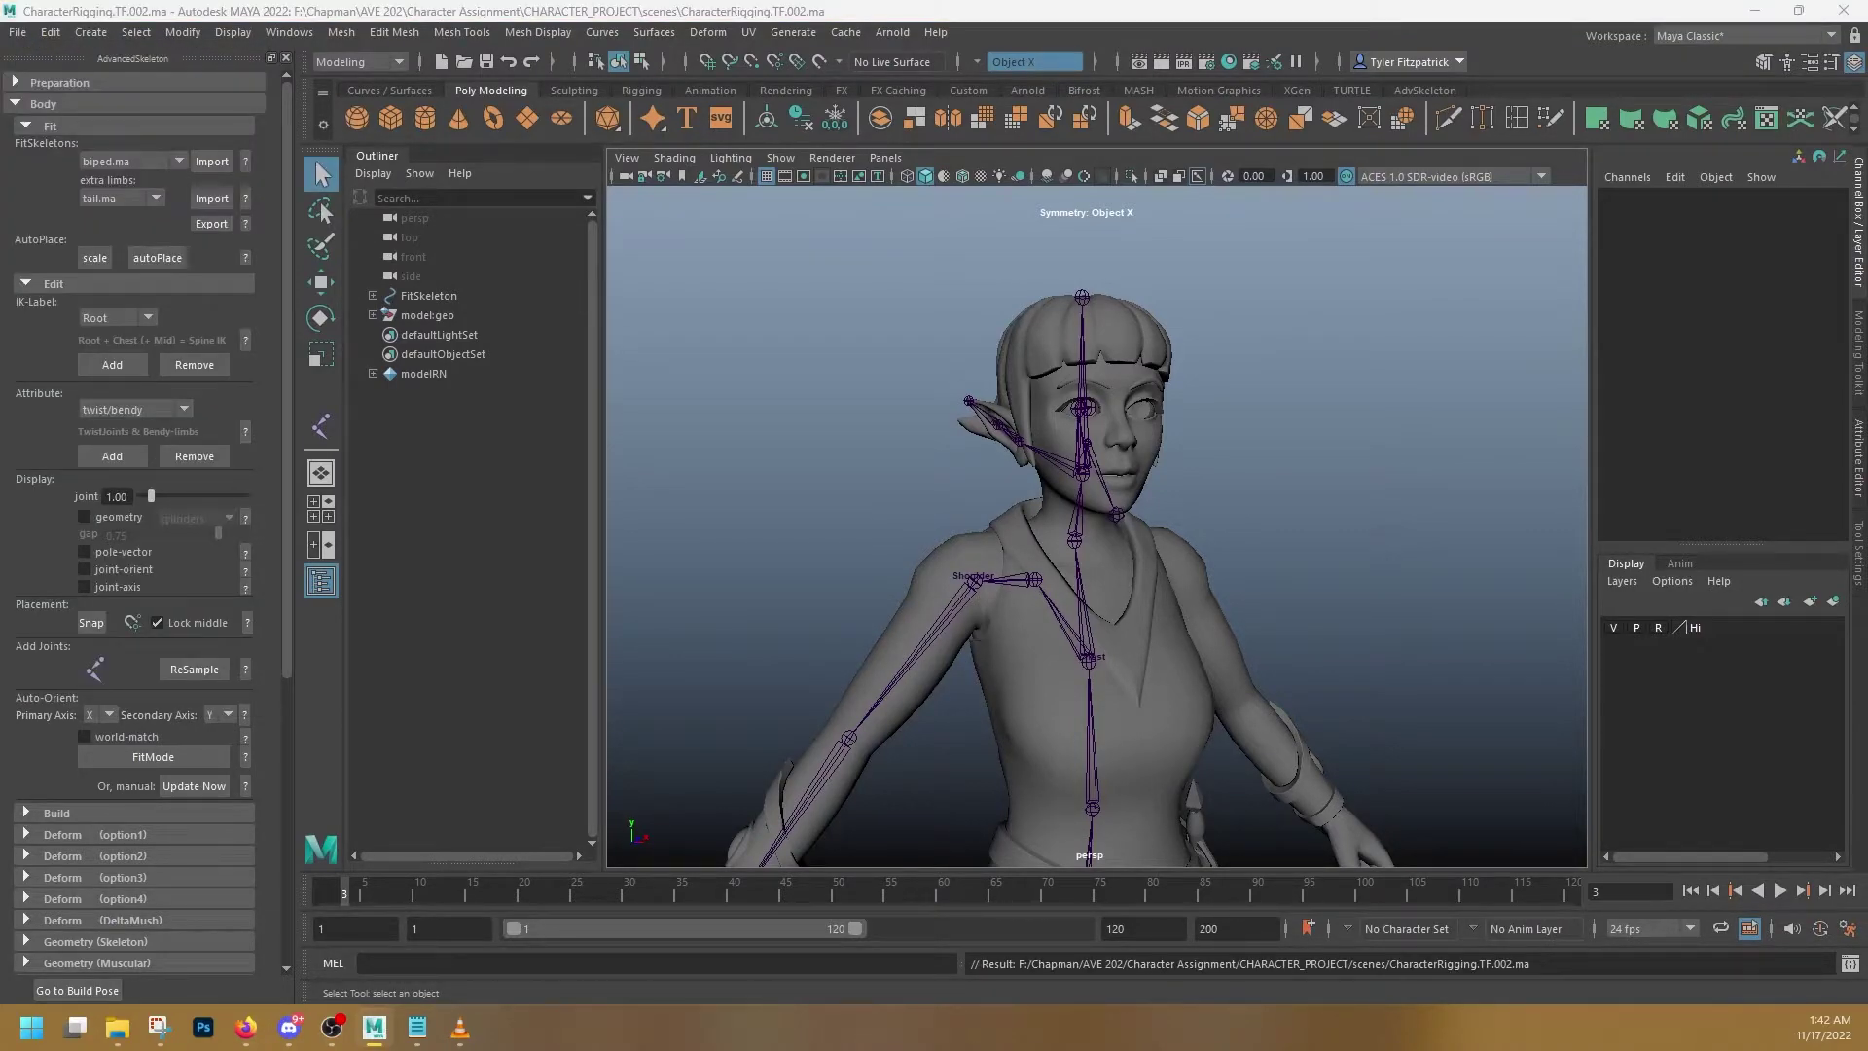
- Look through the saved scene versions in the scenes folder from the Save As dialog, and close it without saving
key("ctrl+shift+s")
left_click_drag(911, 171, 952, 162)
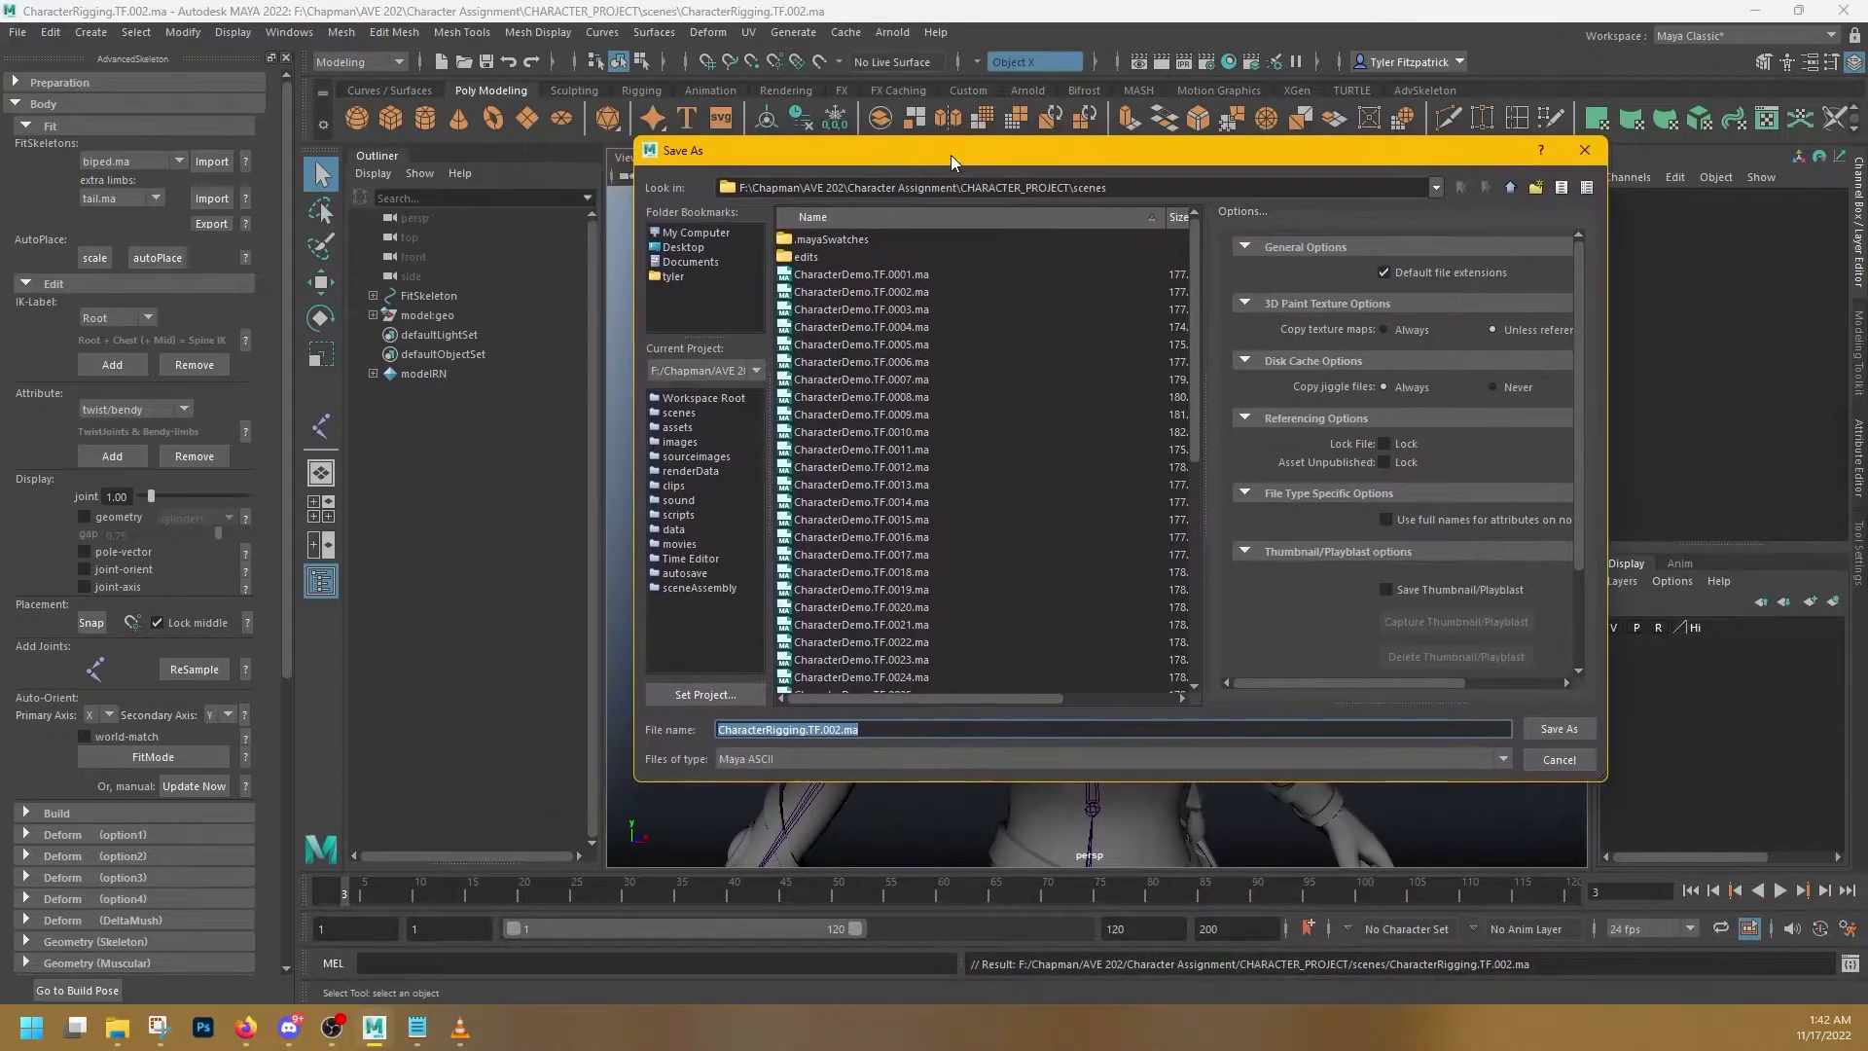
left_click(771, 730)
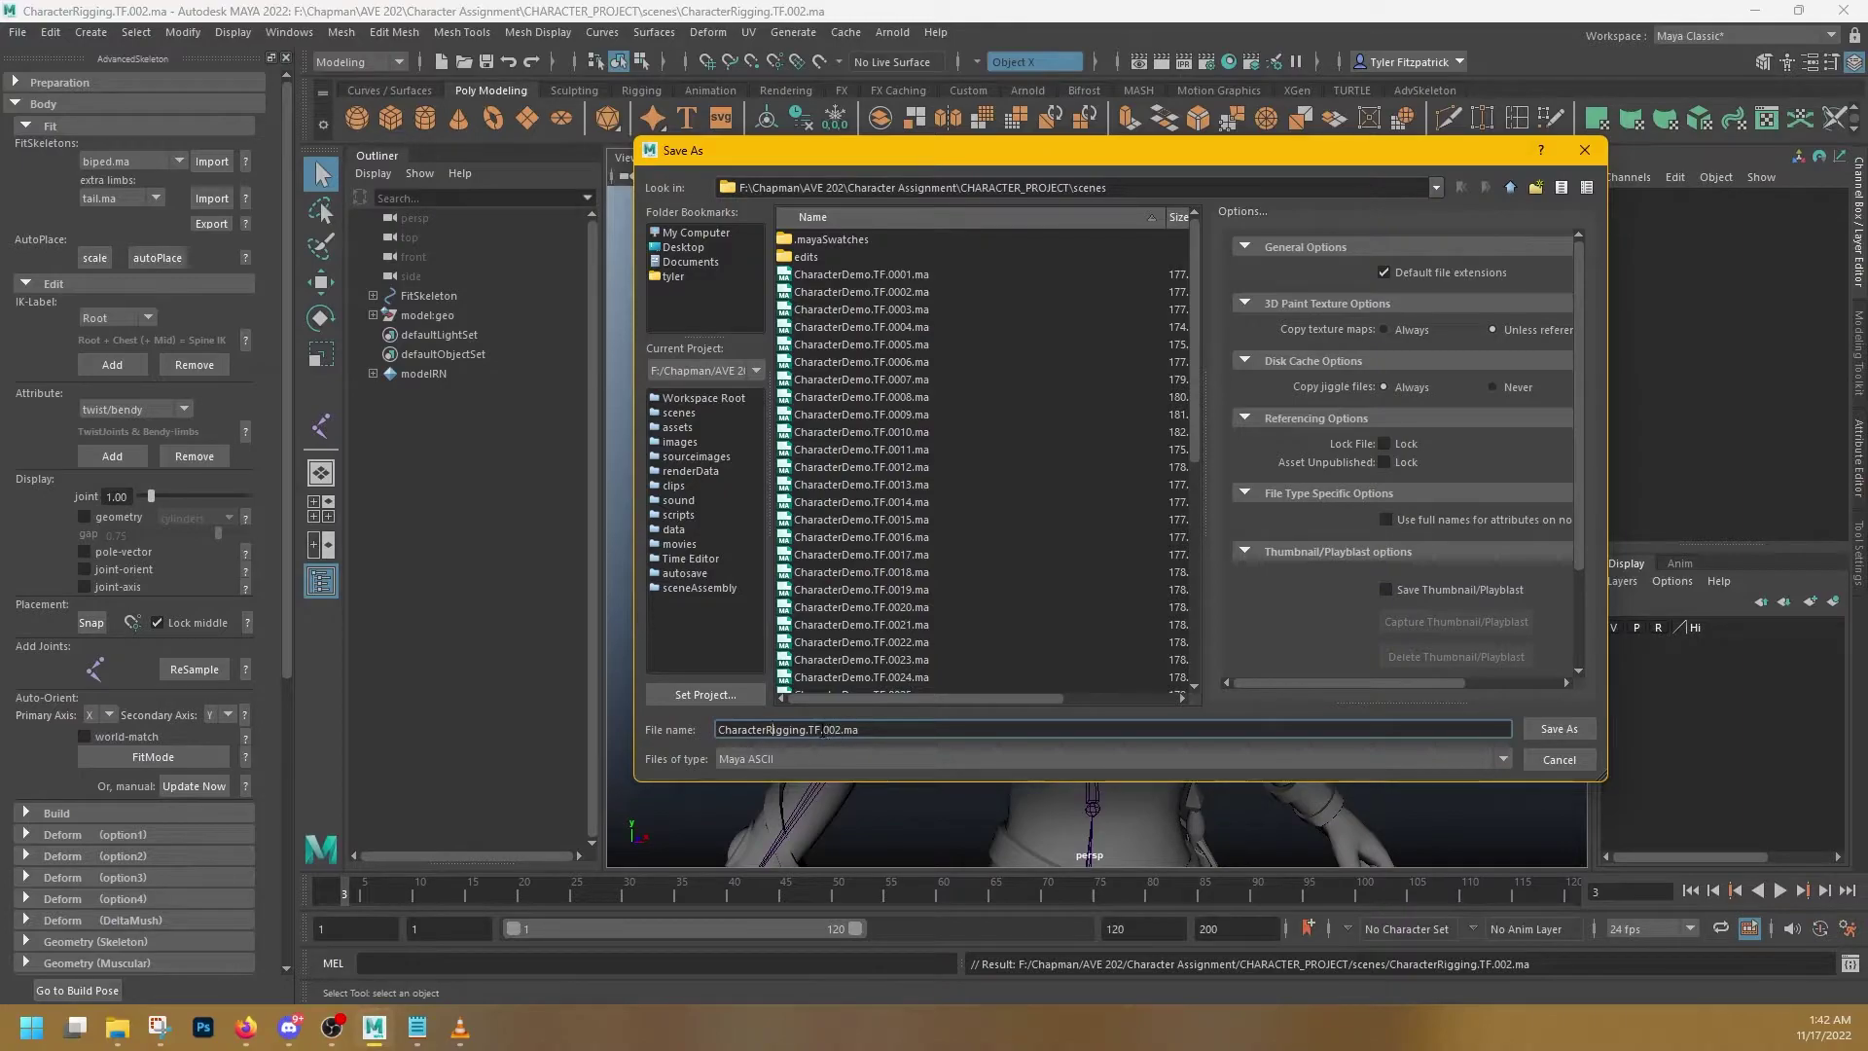
scroll(900, 610, "down", 8)
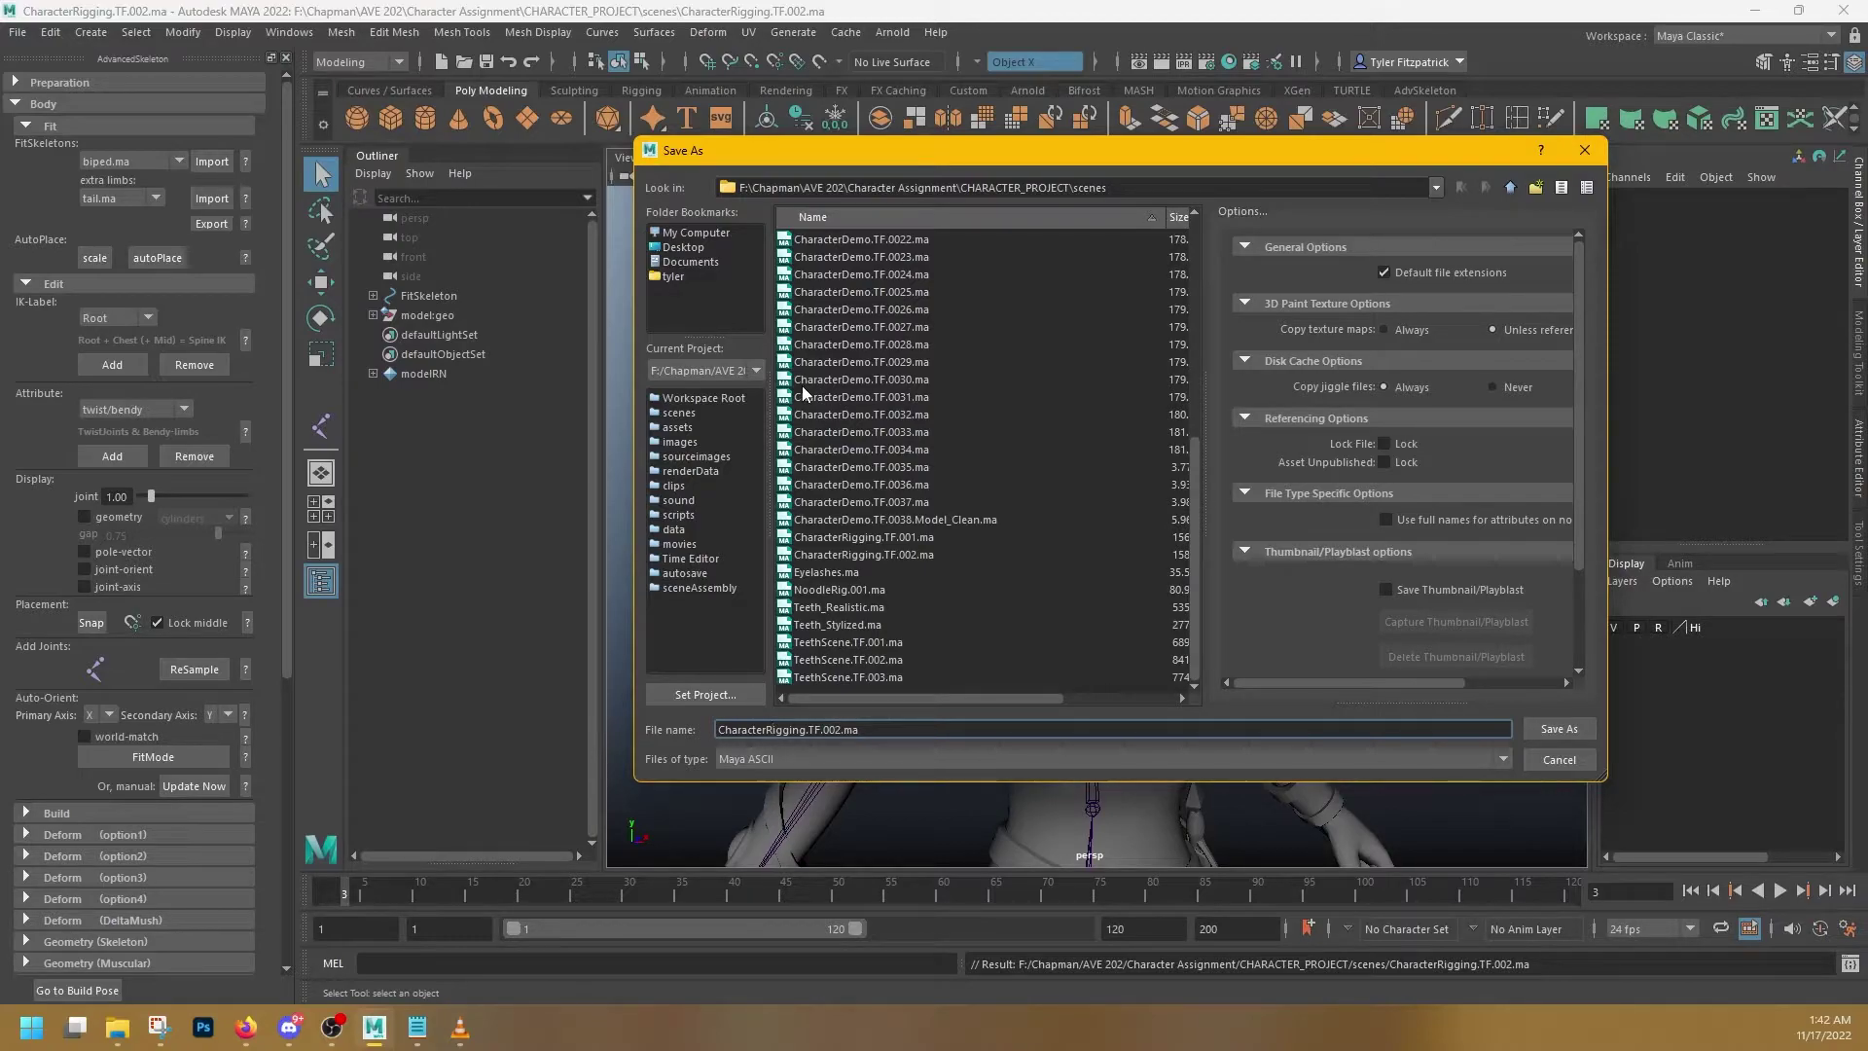
left_click(1585, 150)
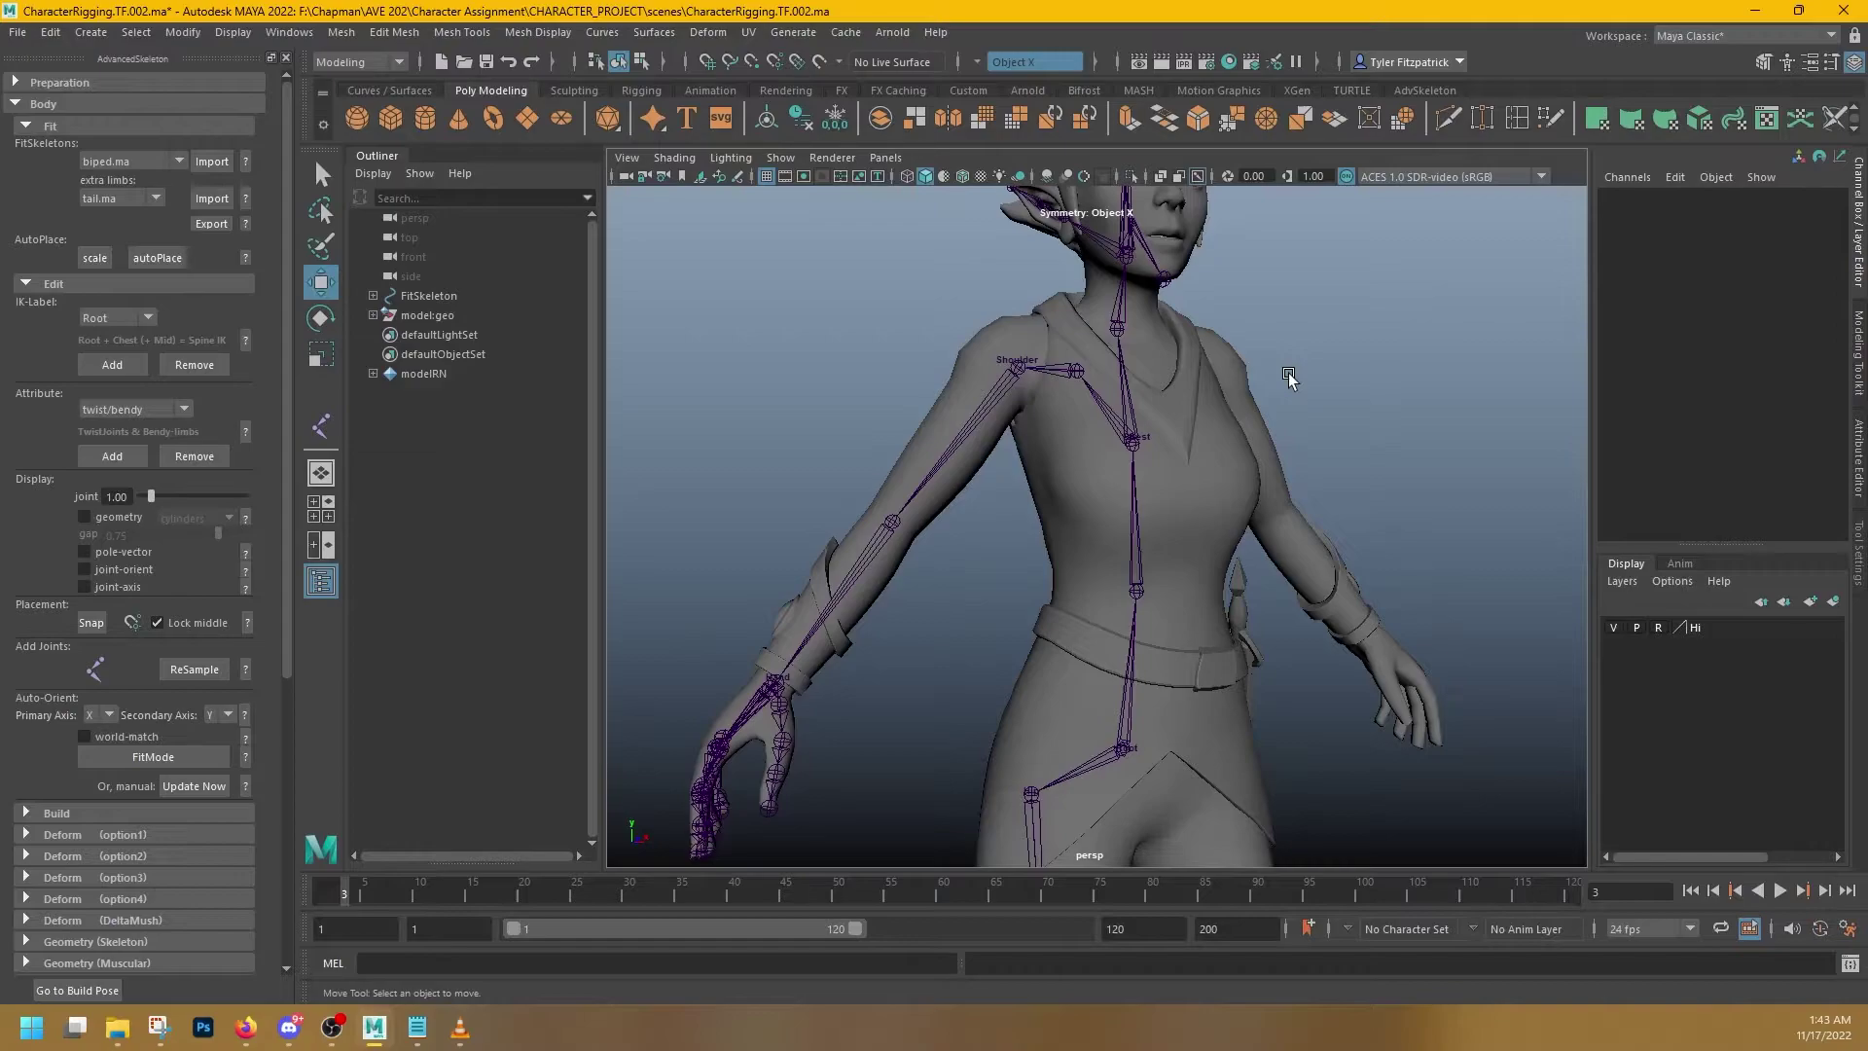
- Build the AdvancedSkeleton rig from the finished fit skeleton
left_click(28, 283)
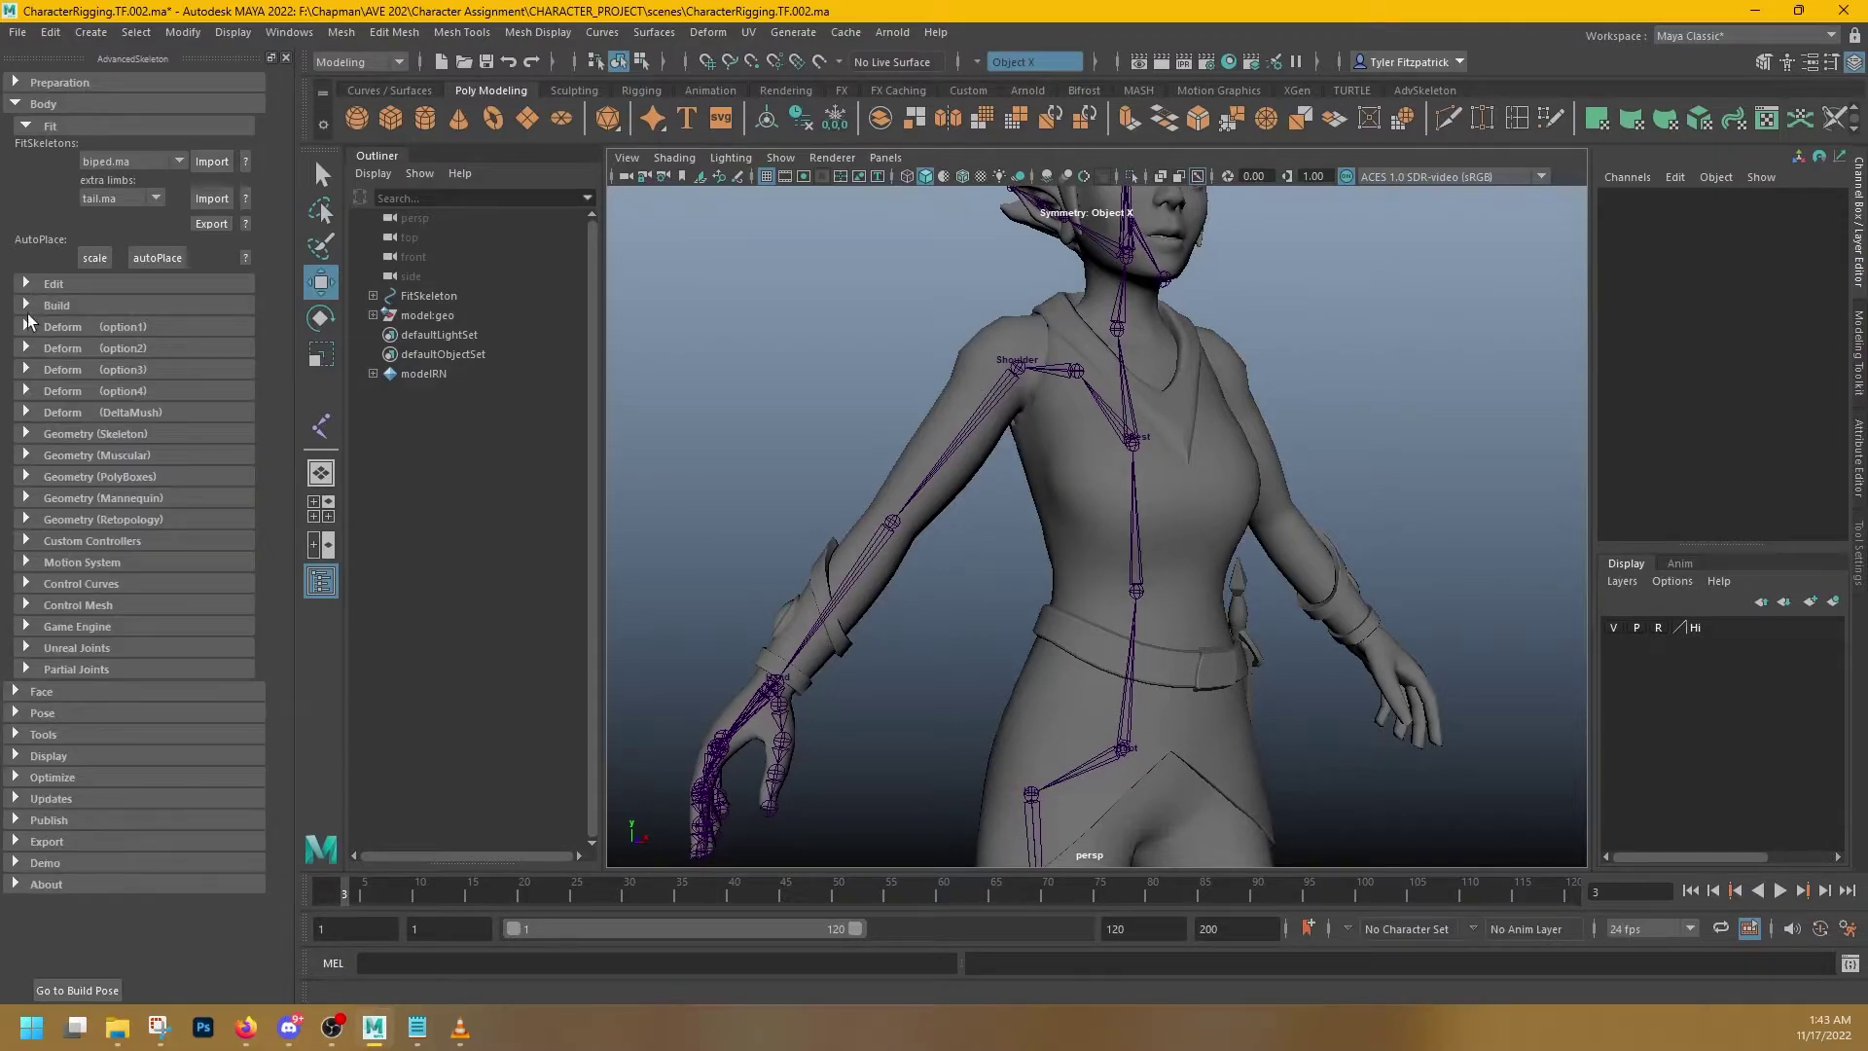
left_click(27, 306)
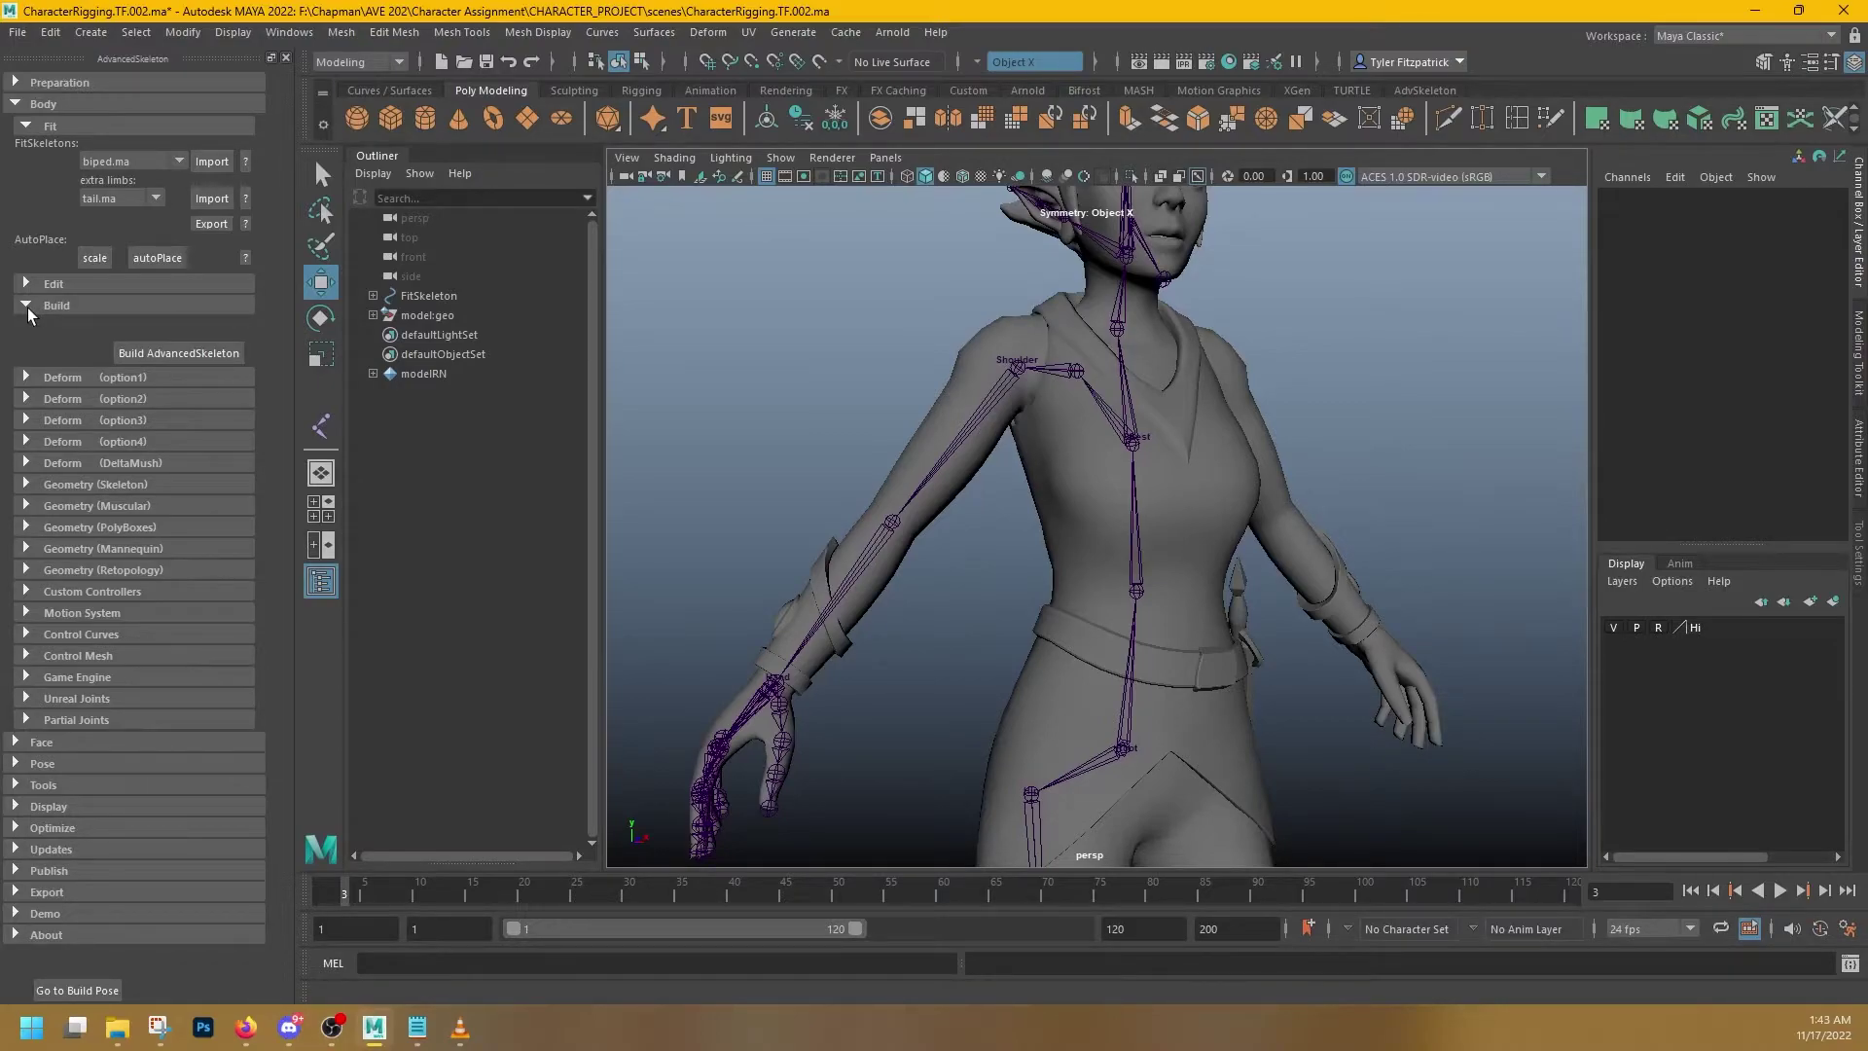
left_click(188, 354)
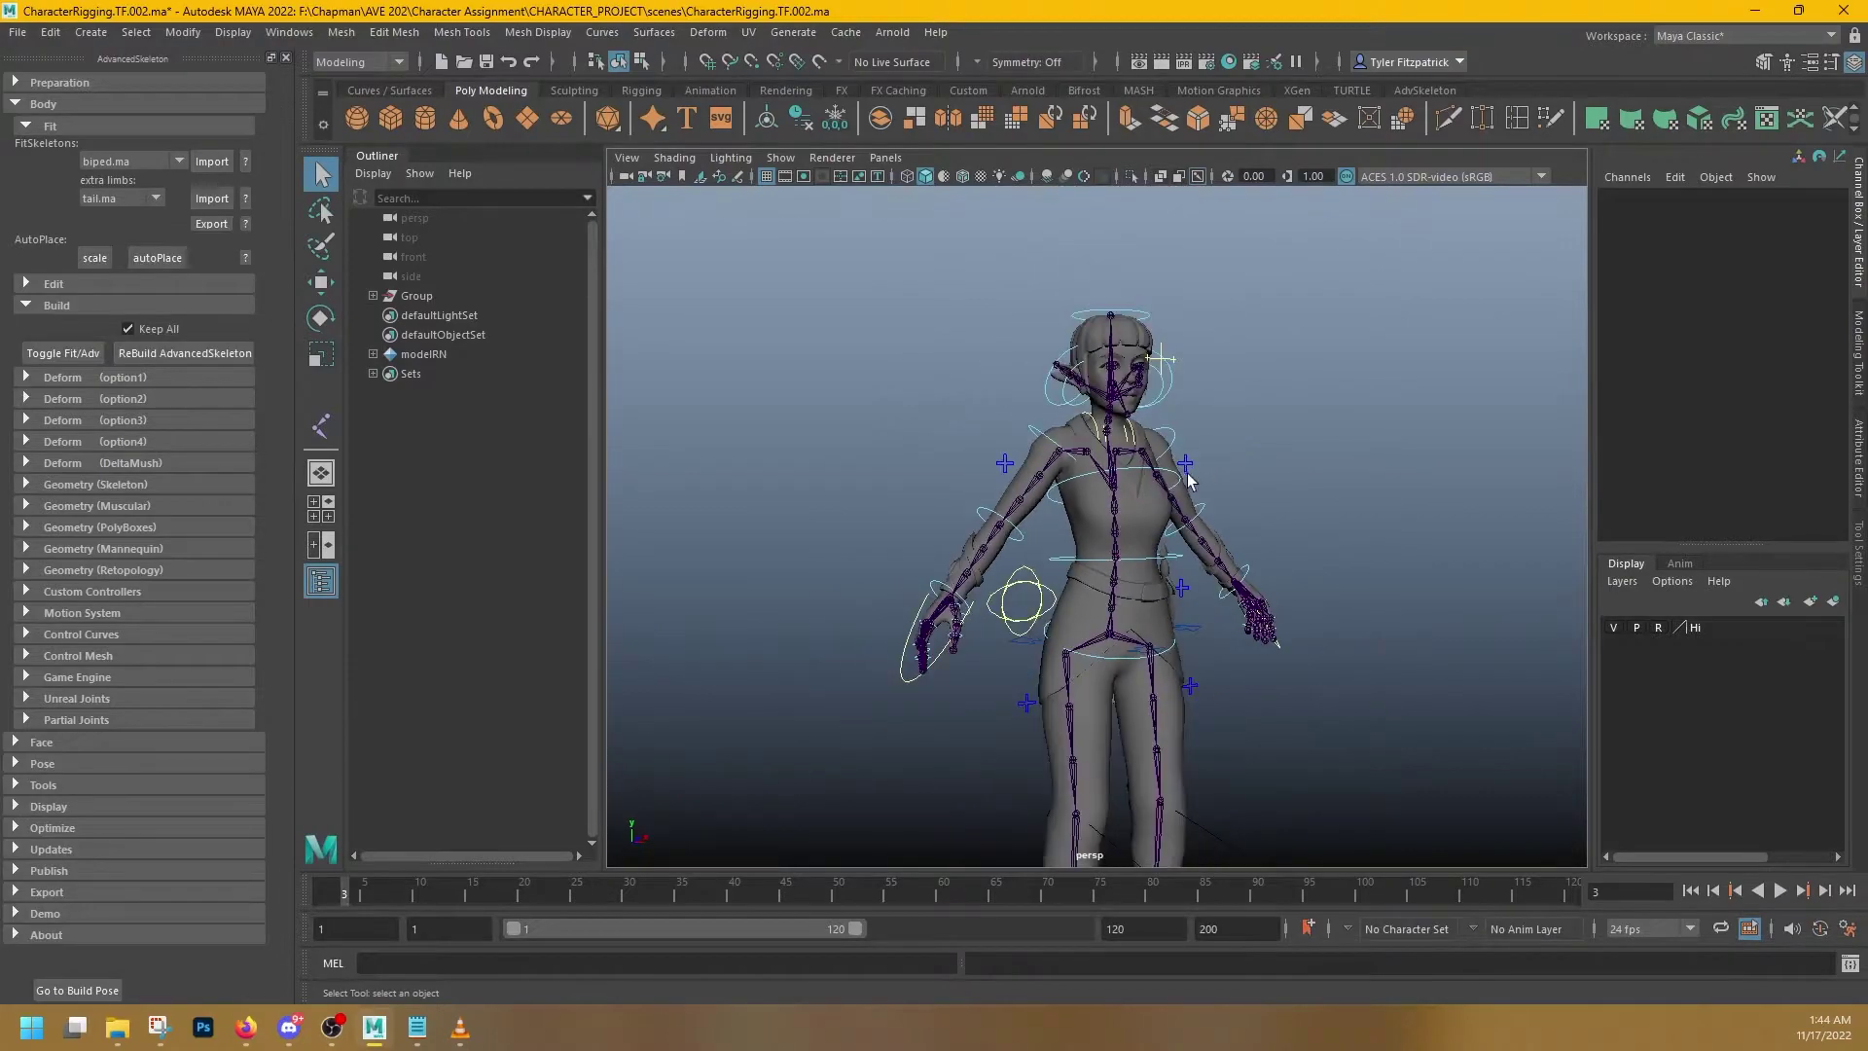
- Rotate the right shoulder's FK control to test the arm, and undo the rotation
left_click_drag(1189, 479, 1172, 416, "alt")
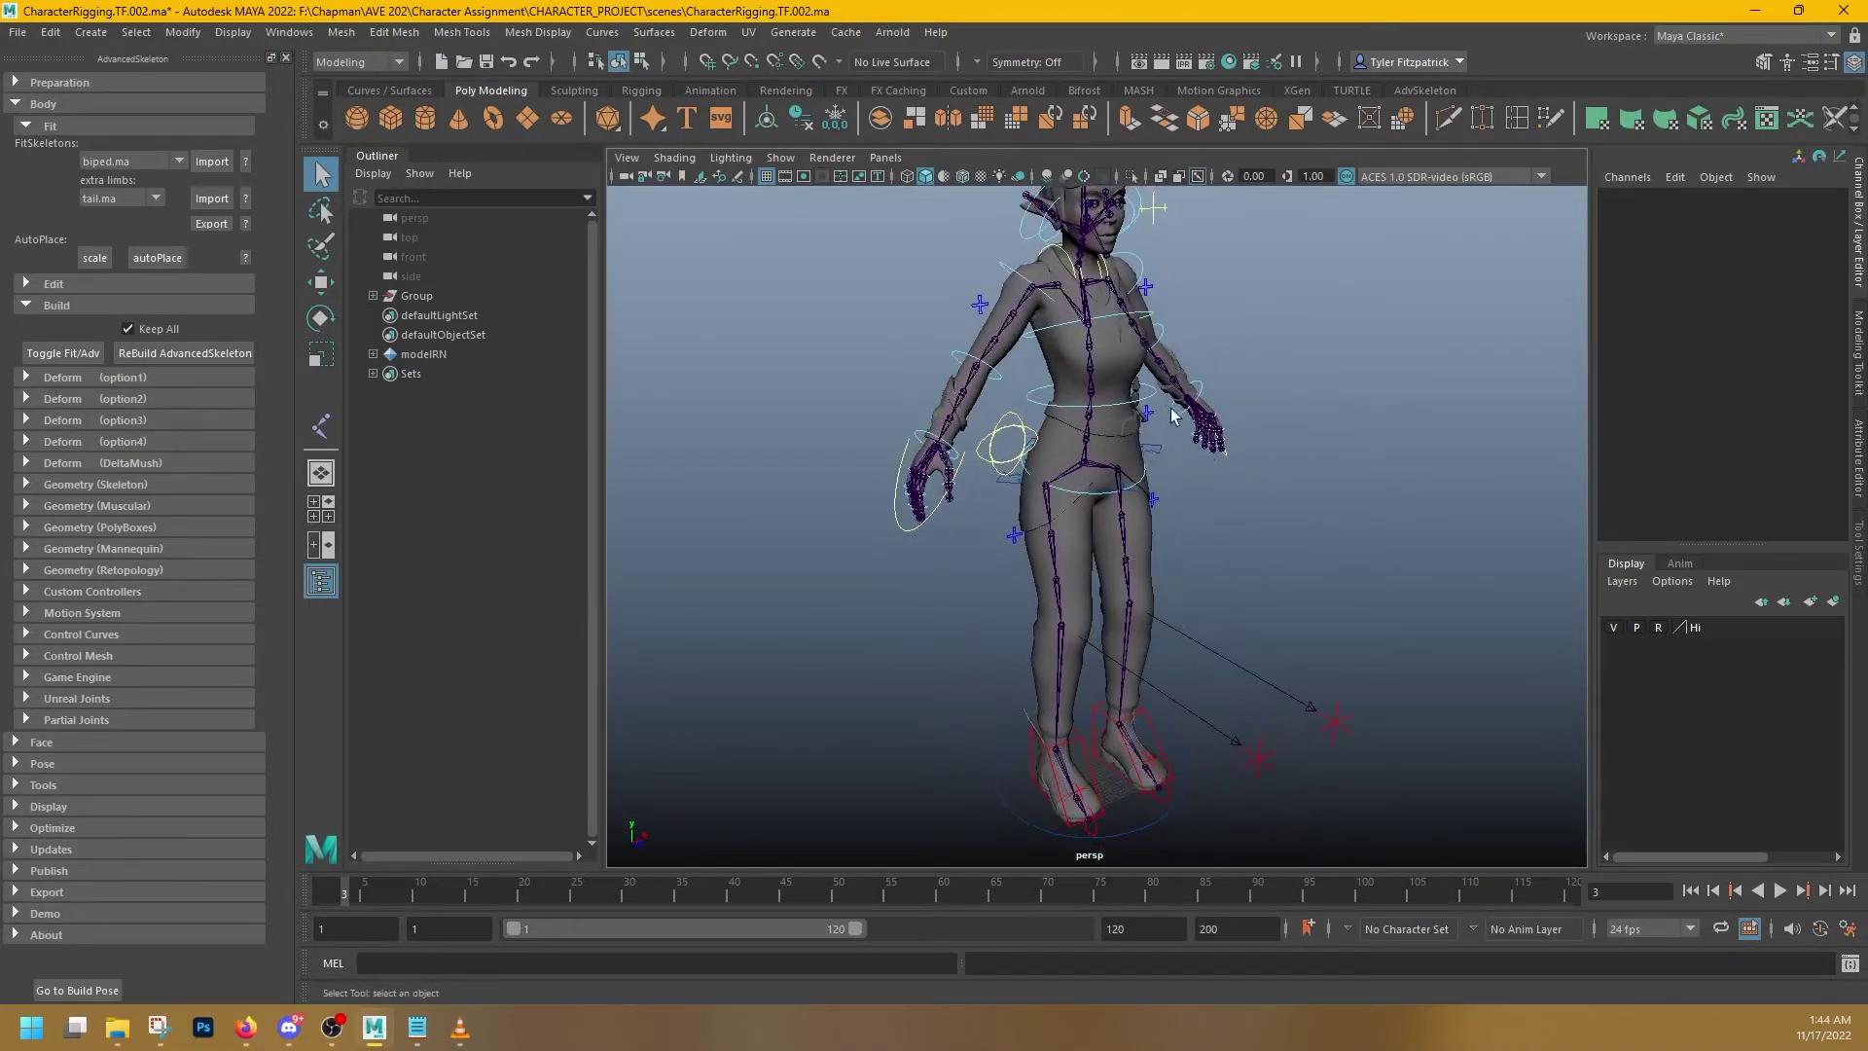
key("e")
right_click_drag(1172, 416, 1179, 584, "alt")
left_click_drag(1046, 545, 1082, 535, "alt")
right_click_drag(1082, 535, 1305, 397, "alt")
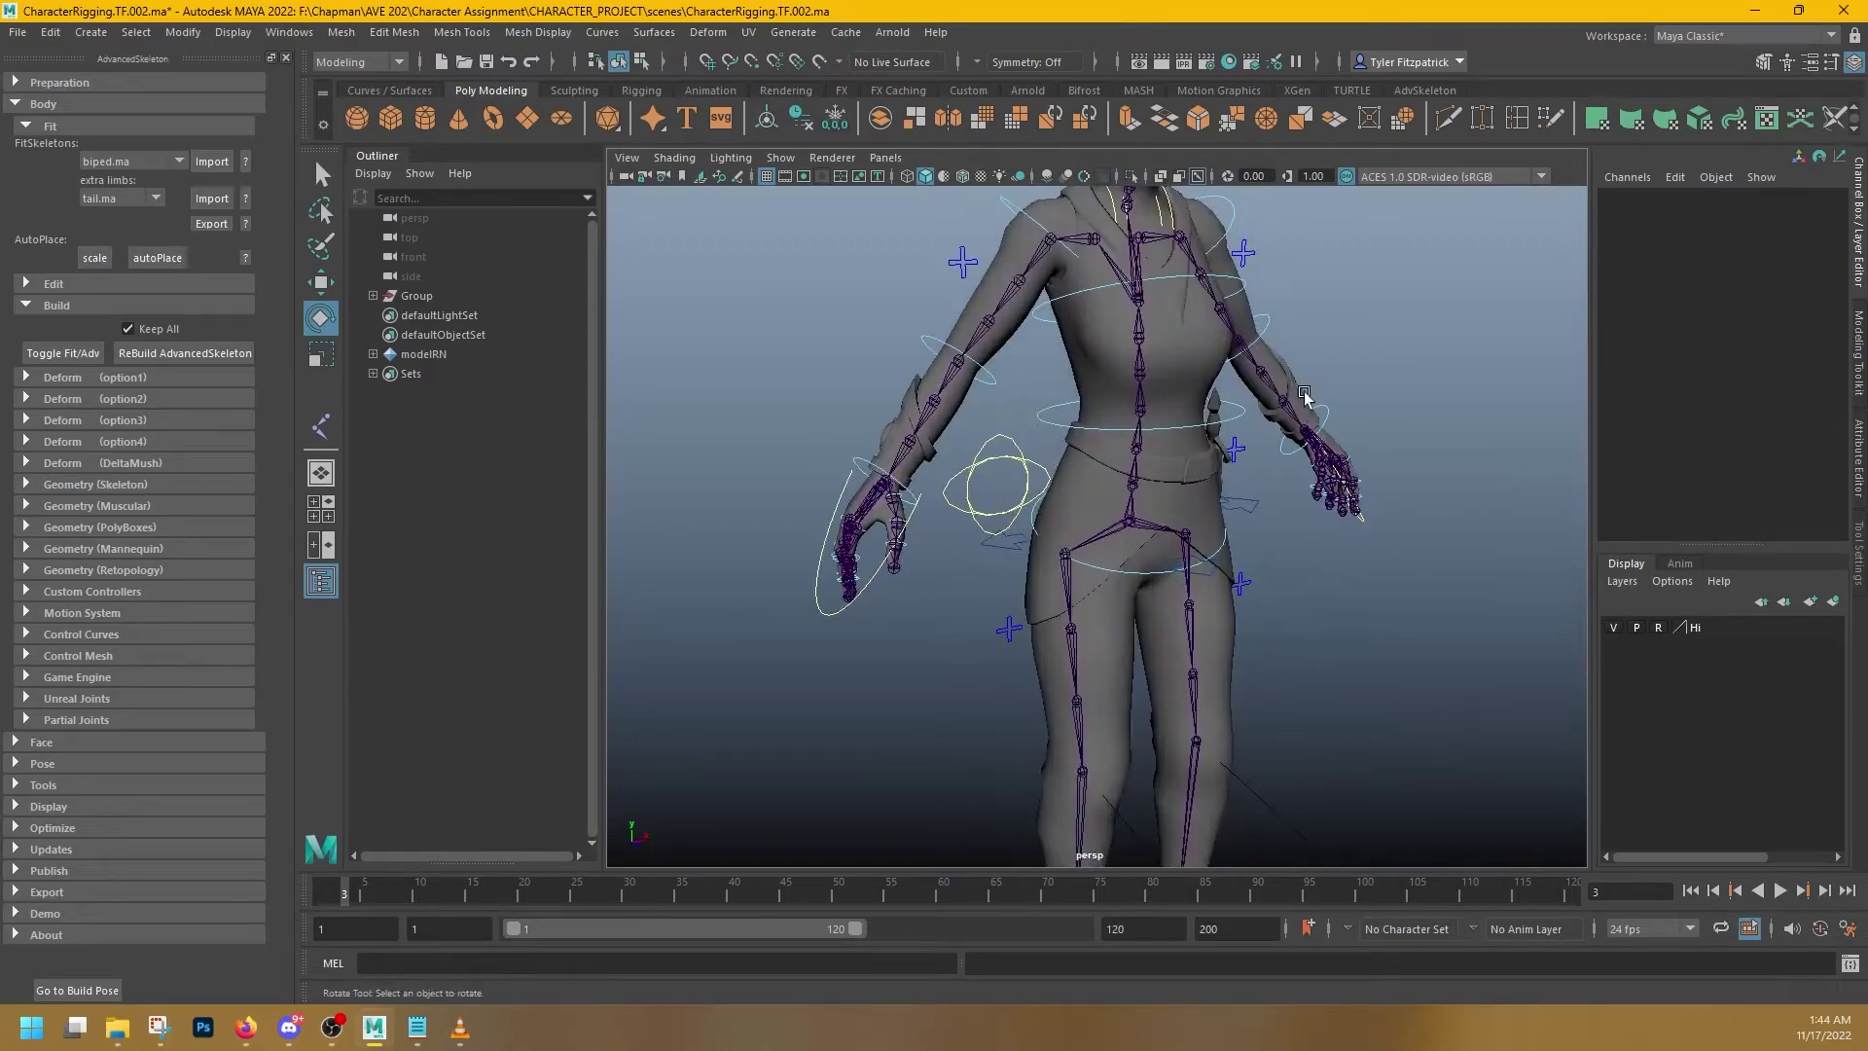
scroll(1303, 394, "down", 3)
left_click_drag(1304, 393, 1095, 316, "alt")
left_click(1099, 339)
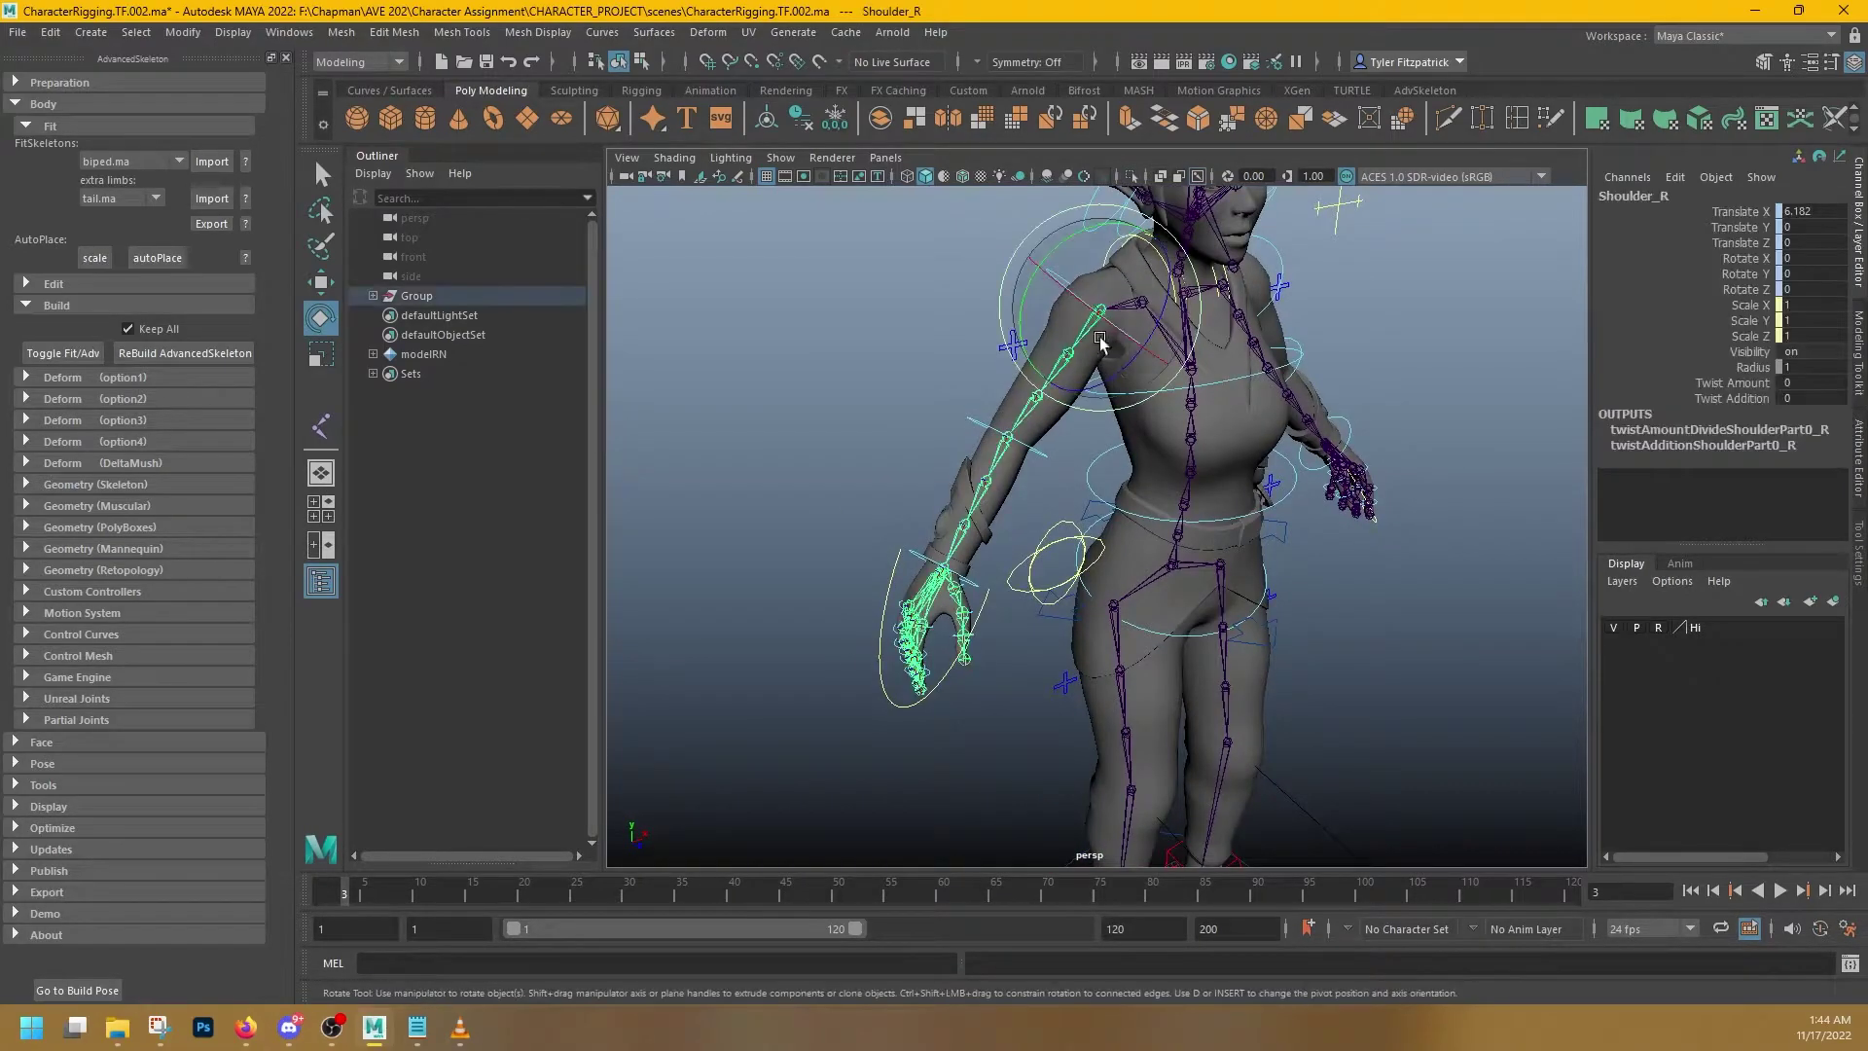
key("q")
left_click(1091, 292)
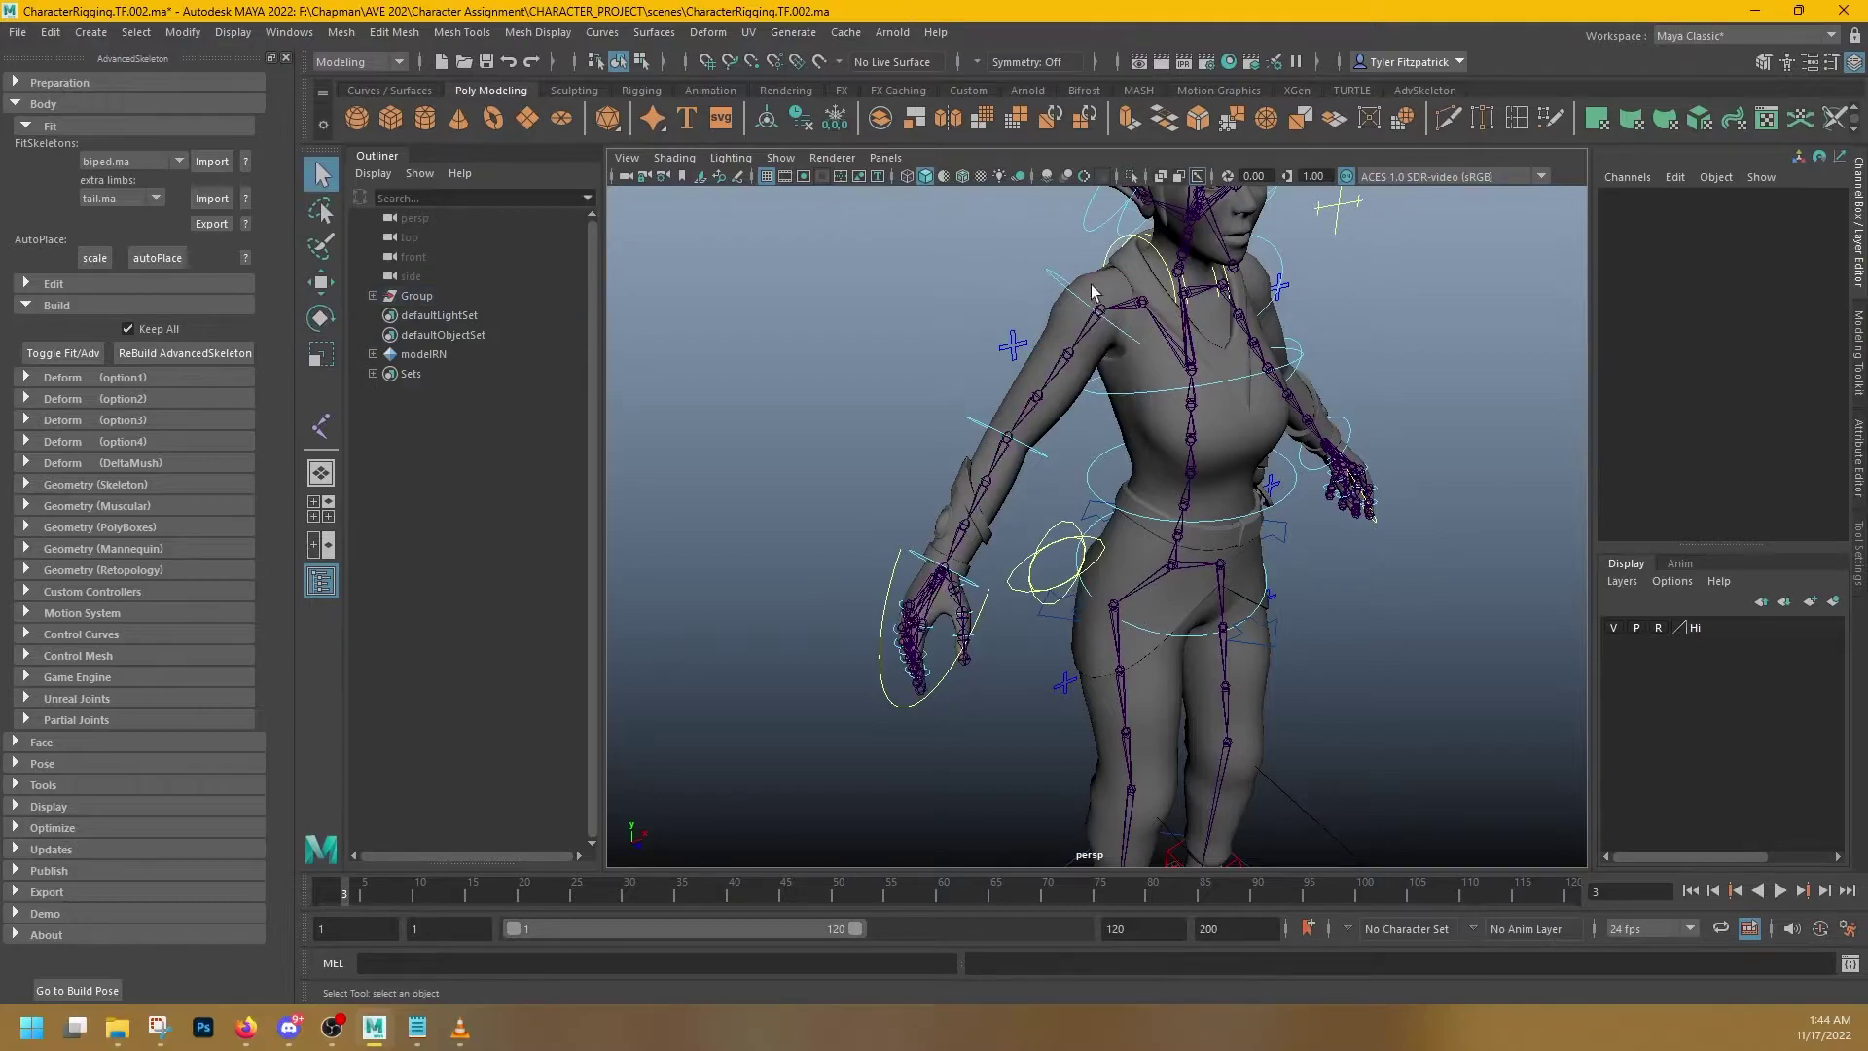
left_click(1087, 295)
key("e")
left_click_drag(1088, 296, 1144, 362)
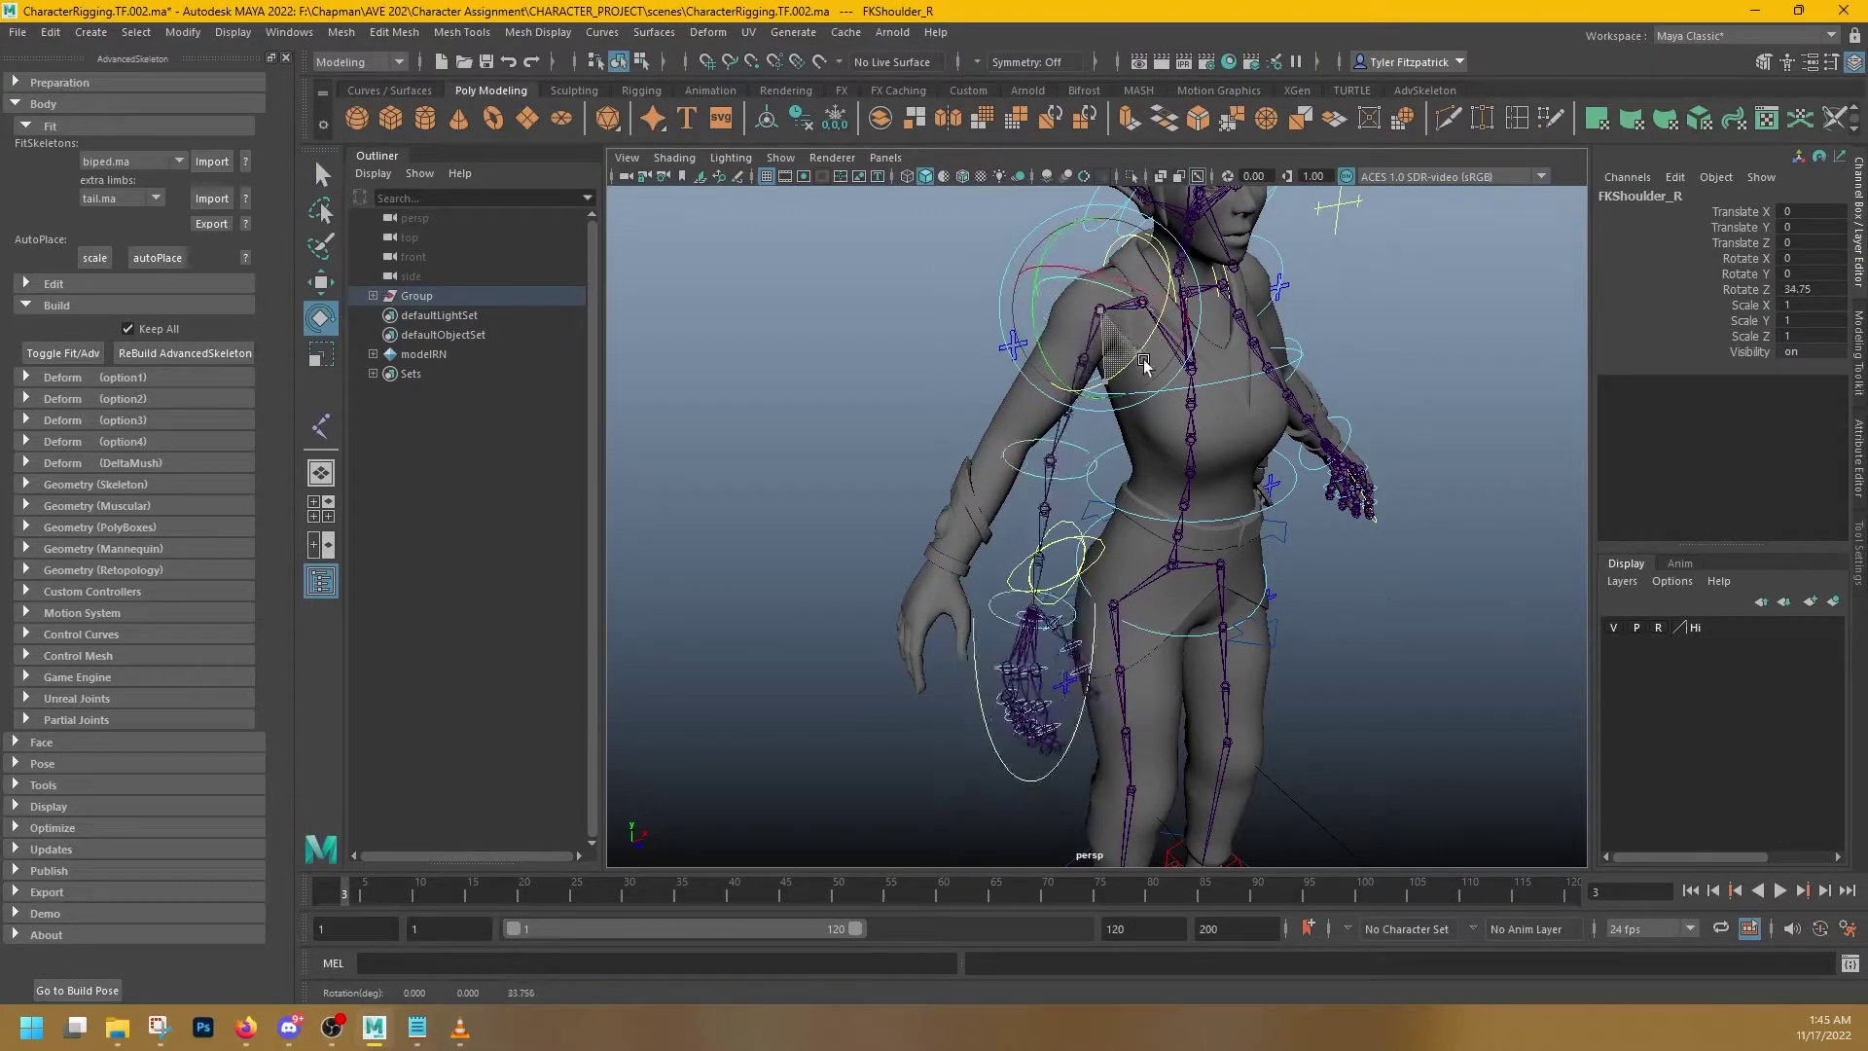
key("ctrl+z")
key("ctrl+z")
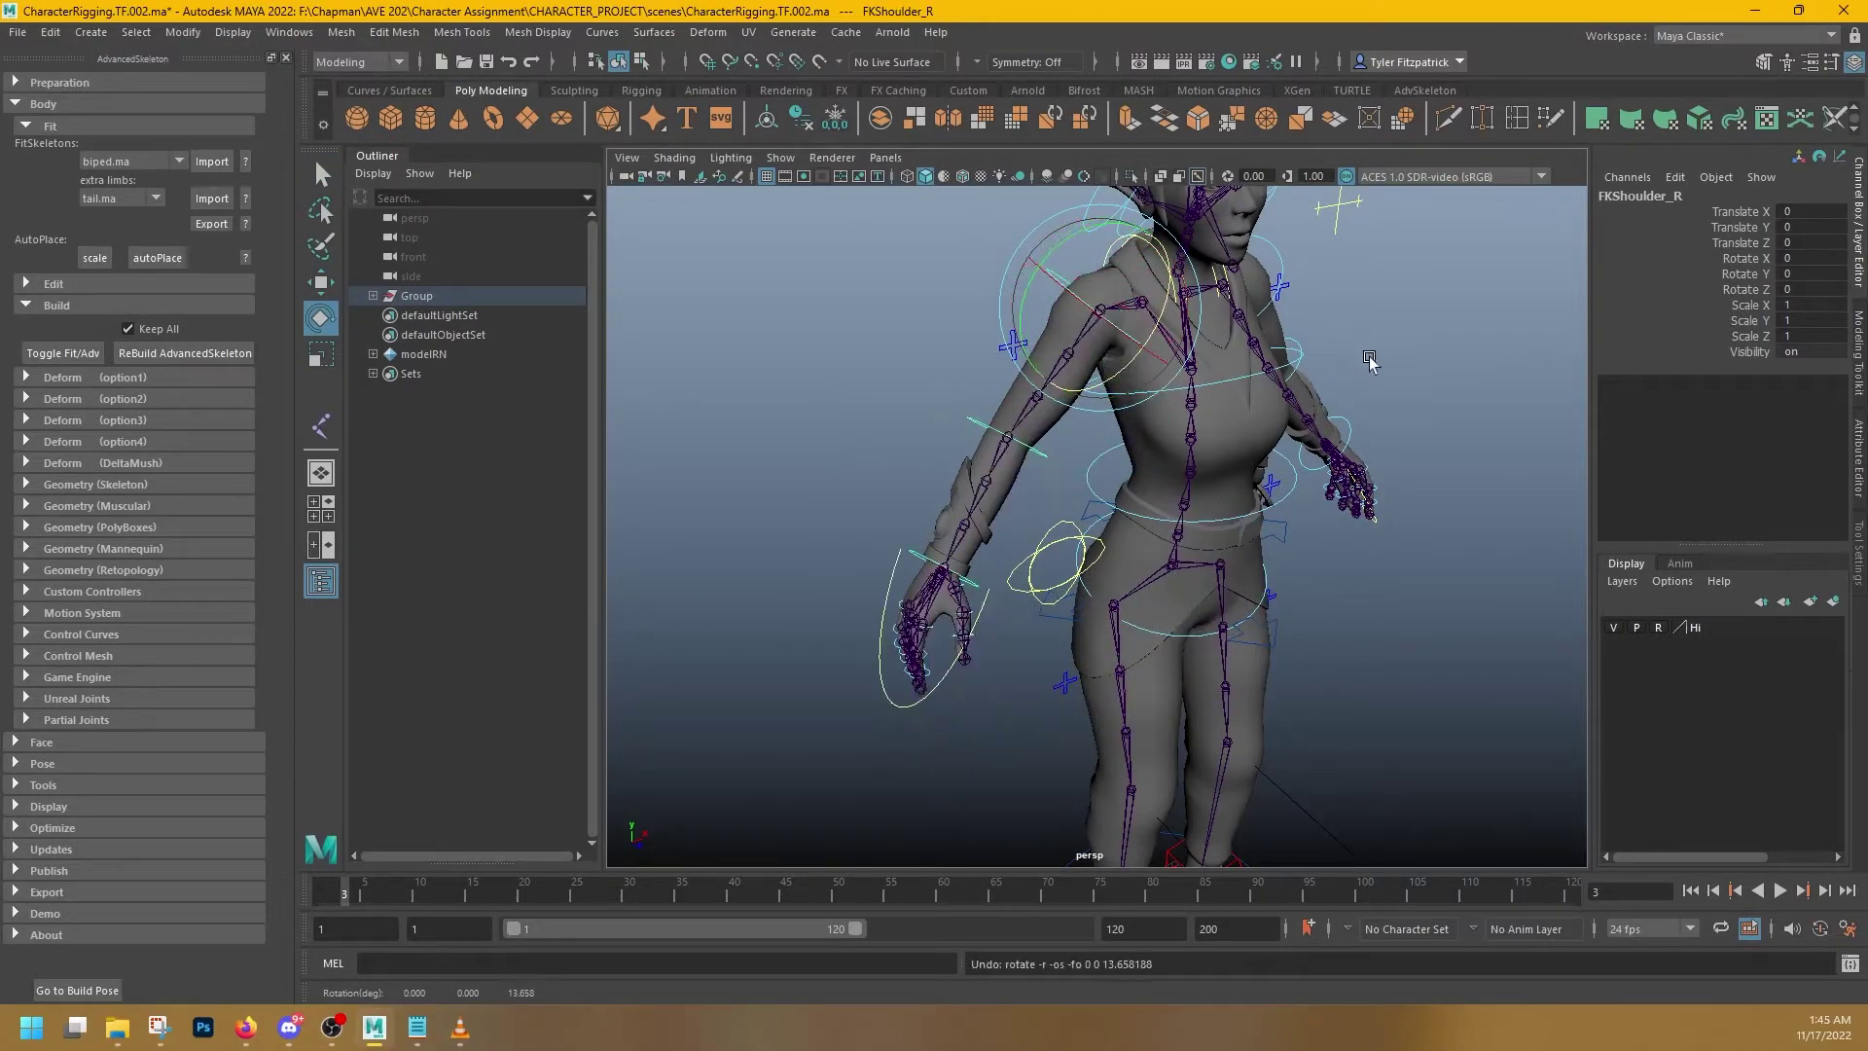
- Rotate the right foot's IK control forward to test it, undo the rotation and clear the selection
left_click_drag(1369, 360, 1313, 354, "alt")
middle_click_drag(1313, 354, 1313, 492, "alt")
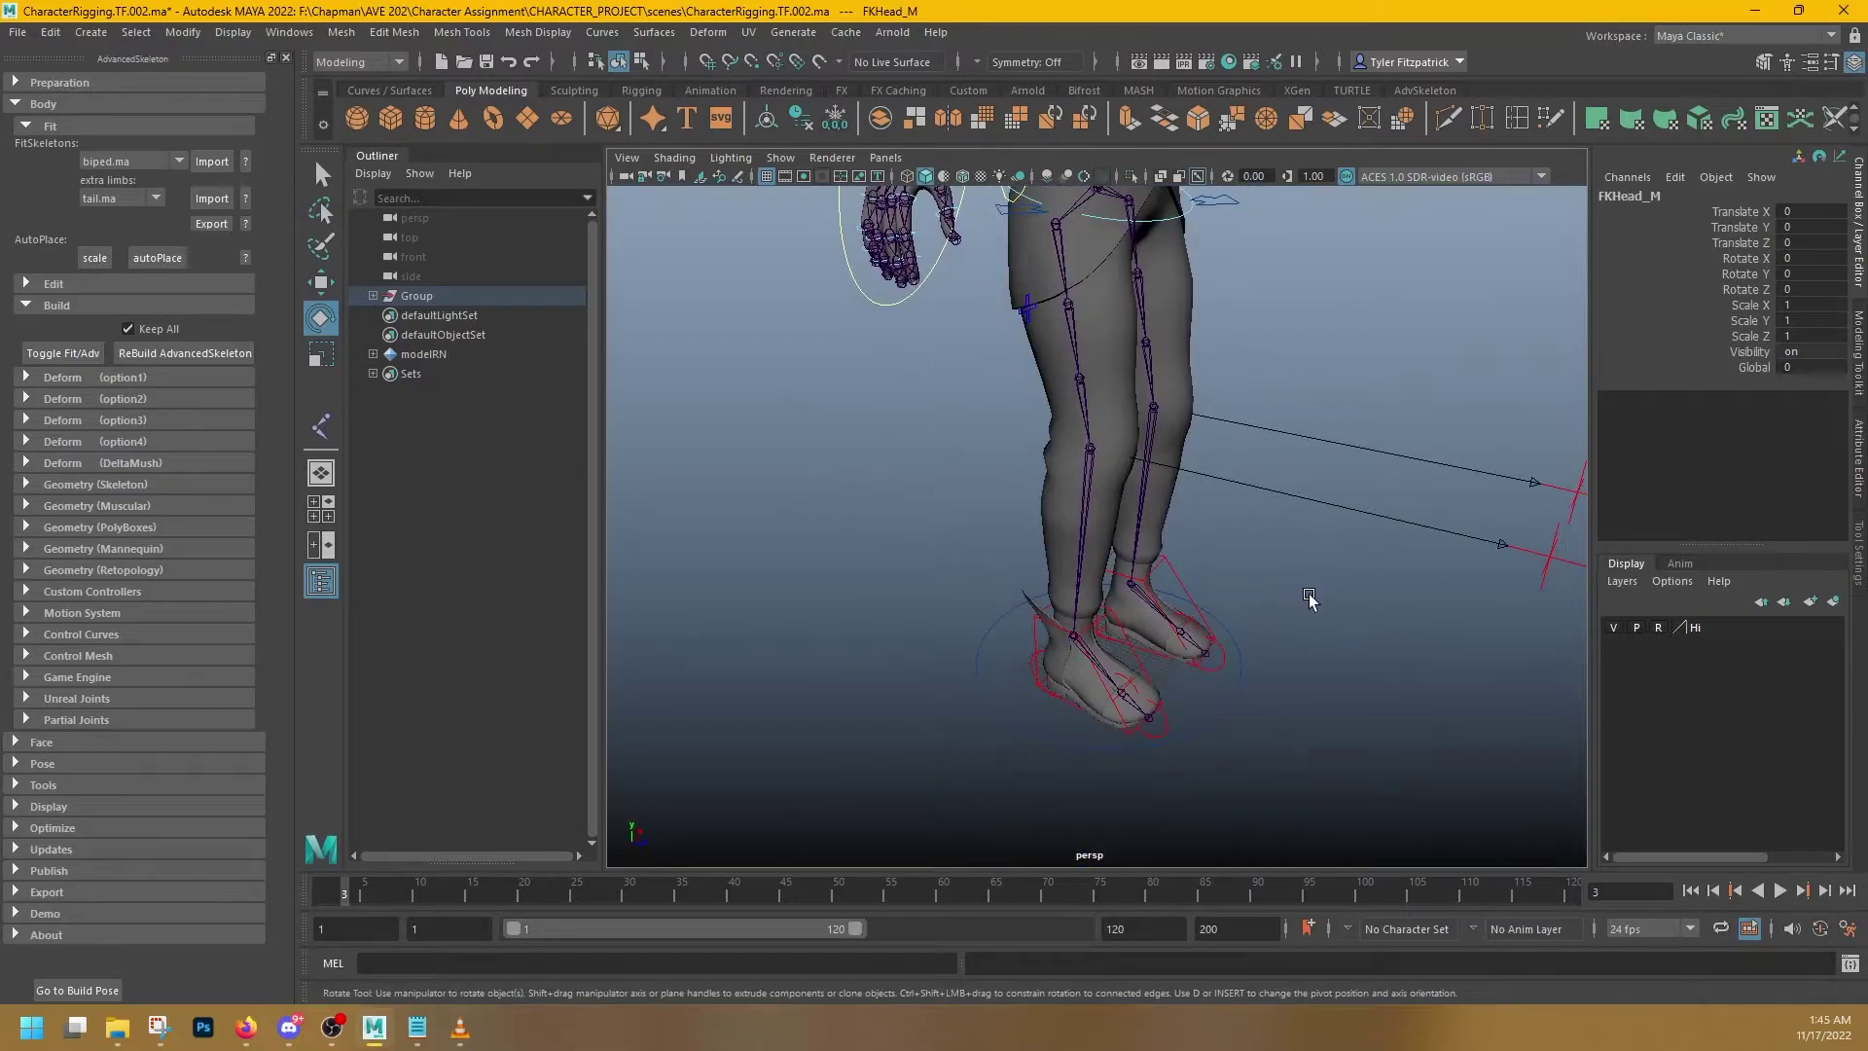
left_click_drag(1309, 598, 1206, 511, "alt")
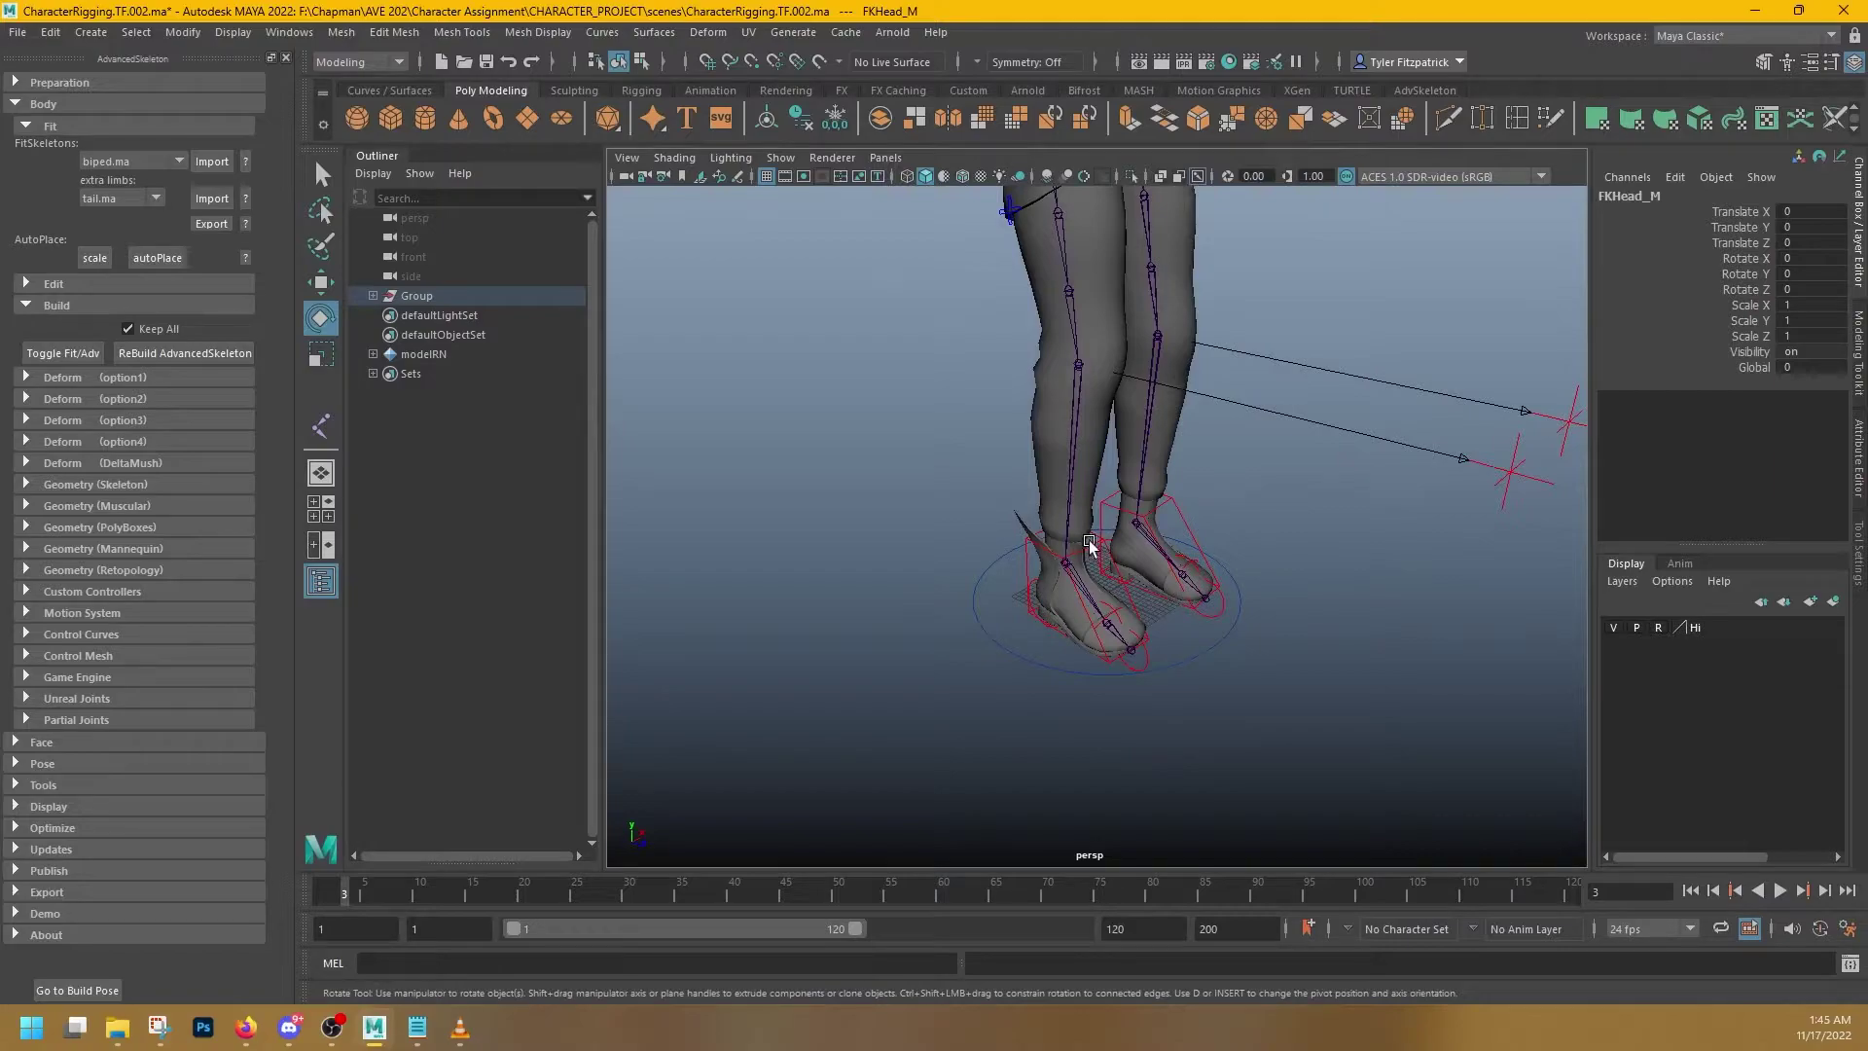
right_click_drag(1088, 541, 1126, 575, "alt")
left_click_drag(1126, 574, 793, 577, "alt")
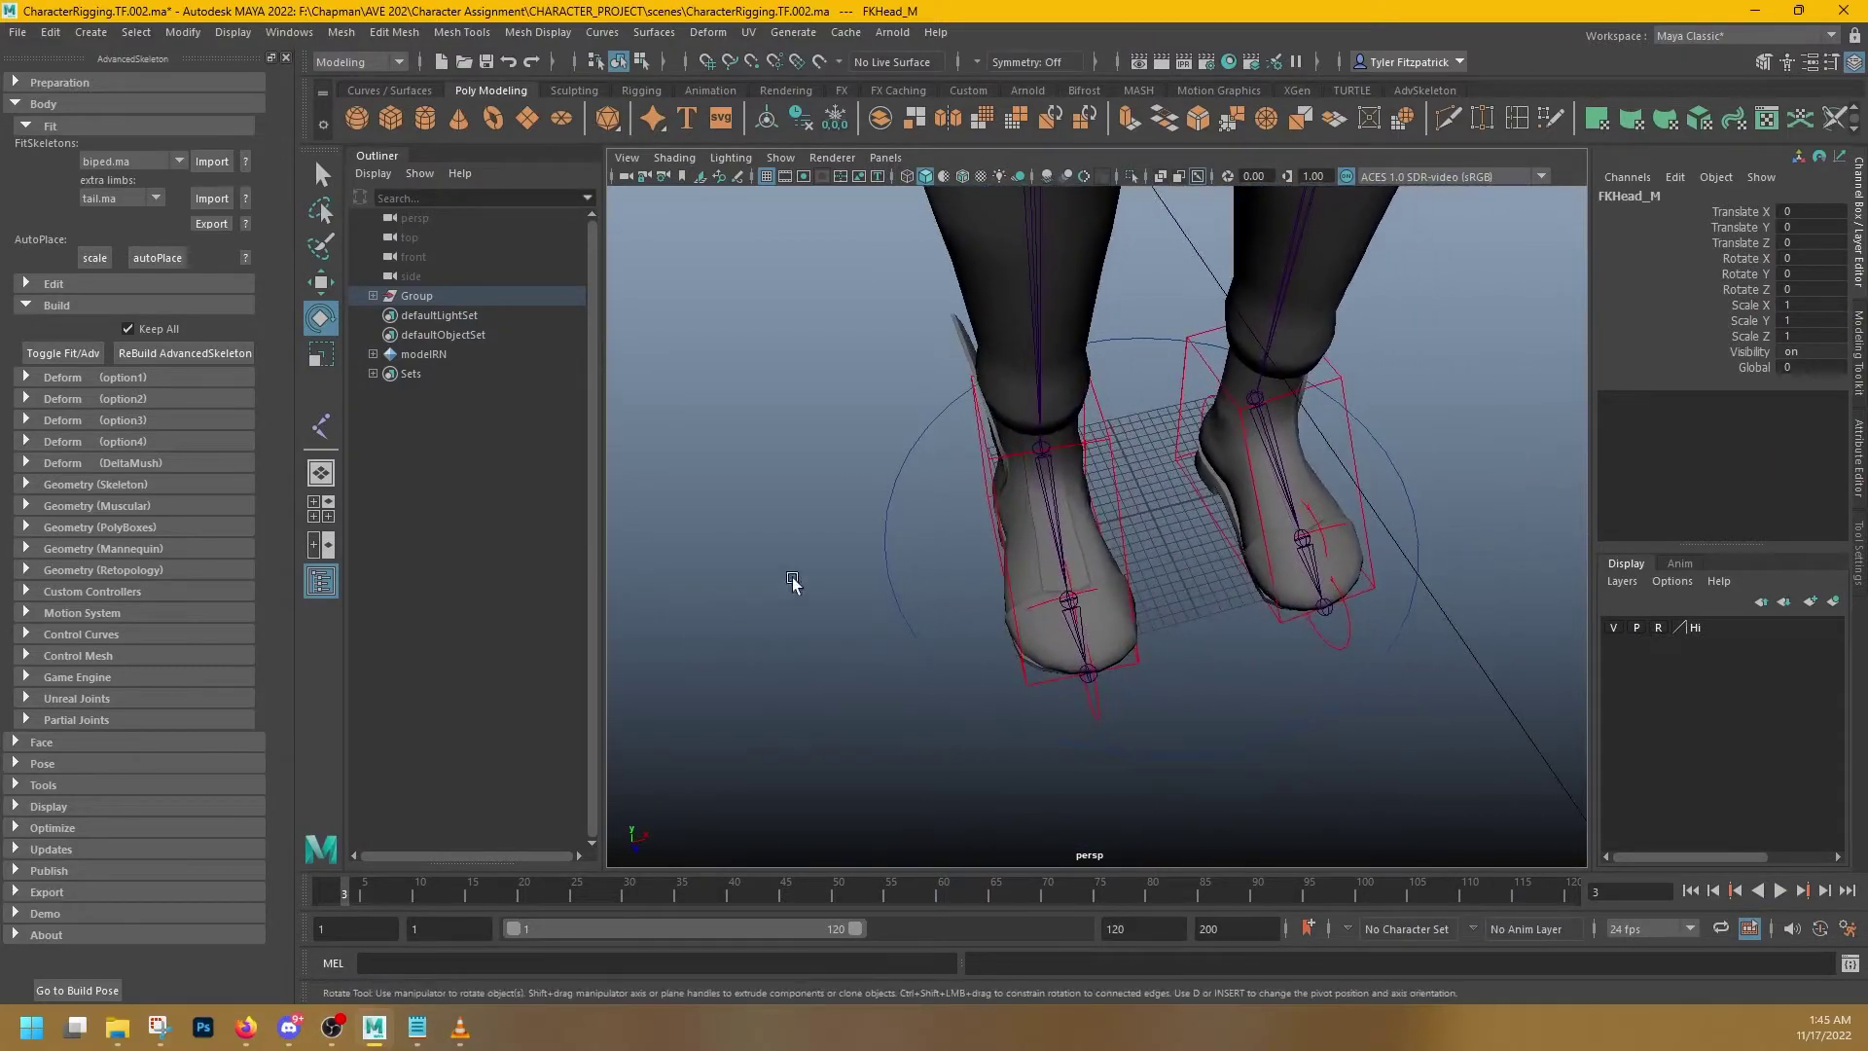
left_click(1111, 434)
left_click_drag(1113, 434, 750, 646, "alt")
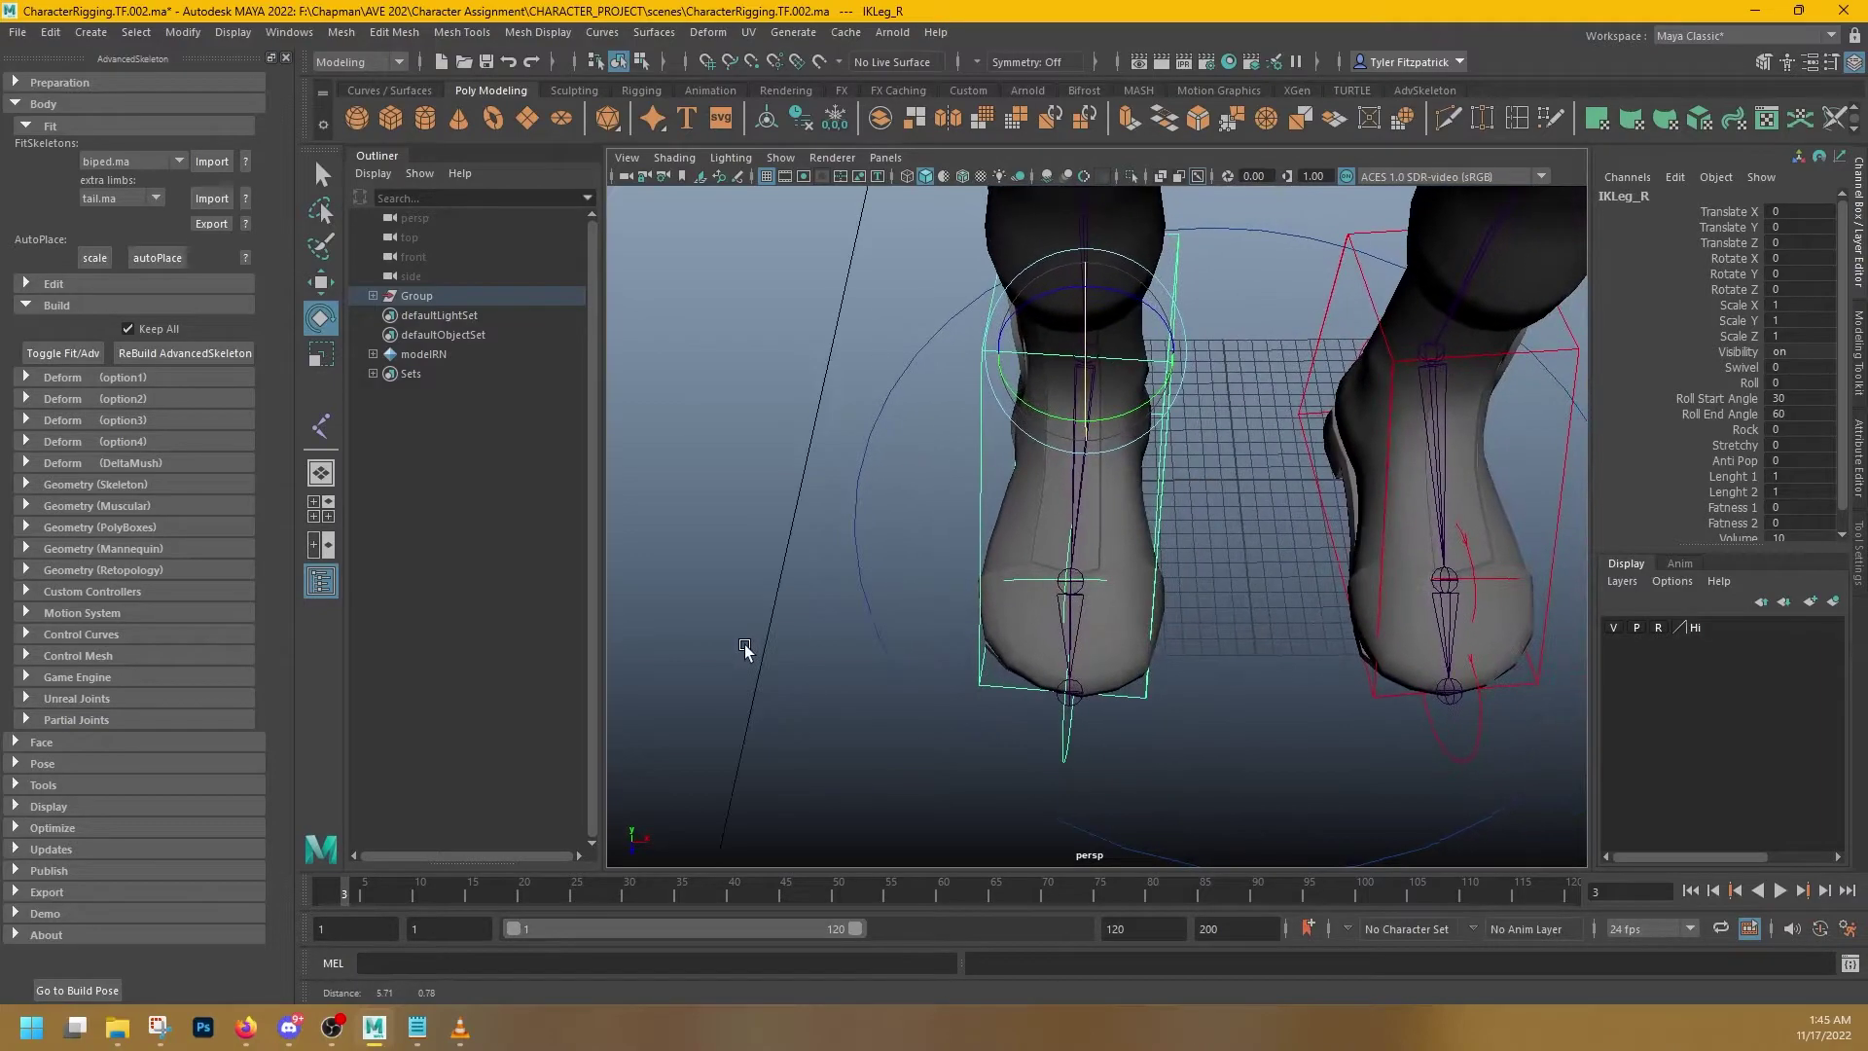
left_click(910, 493)
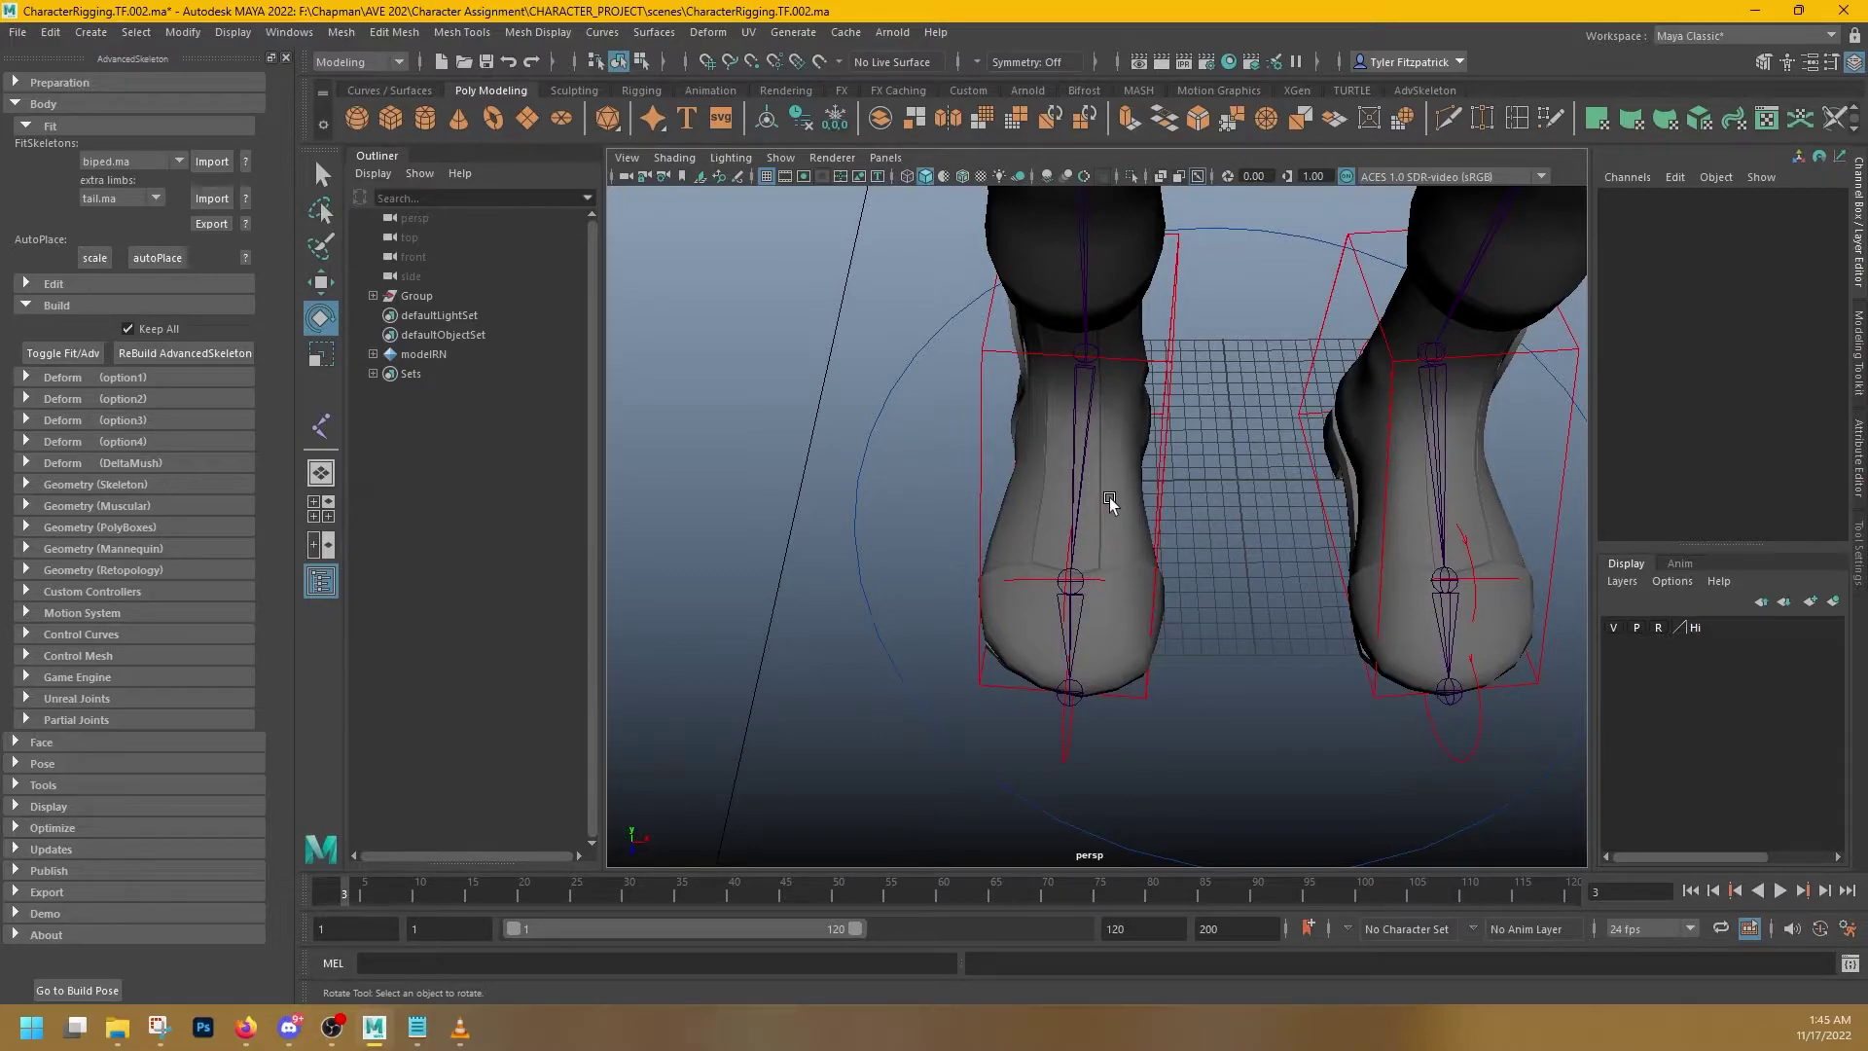
left_click(1153, 396)
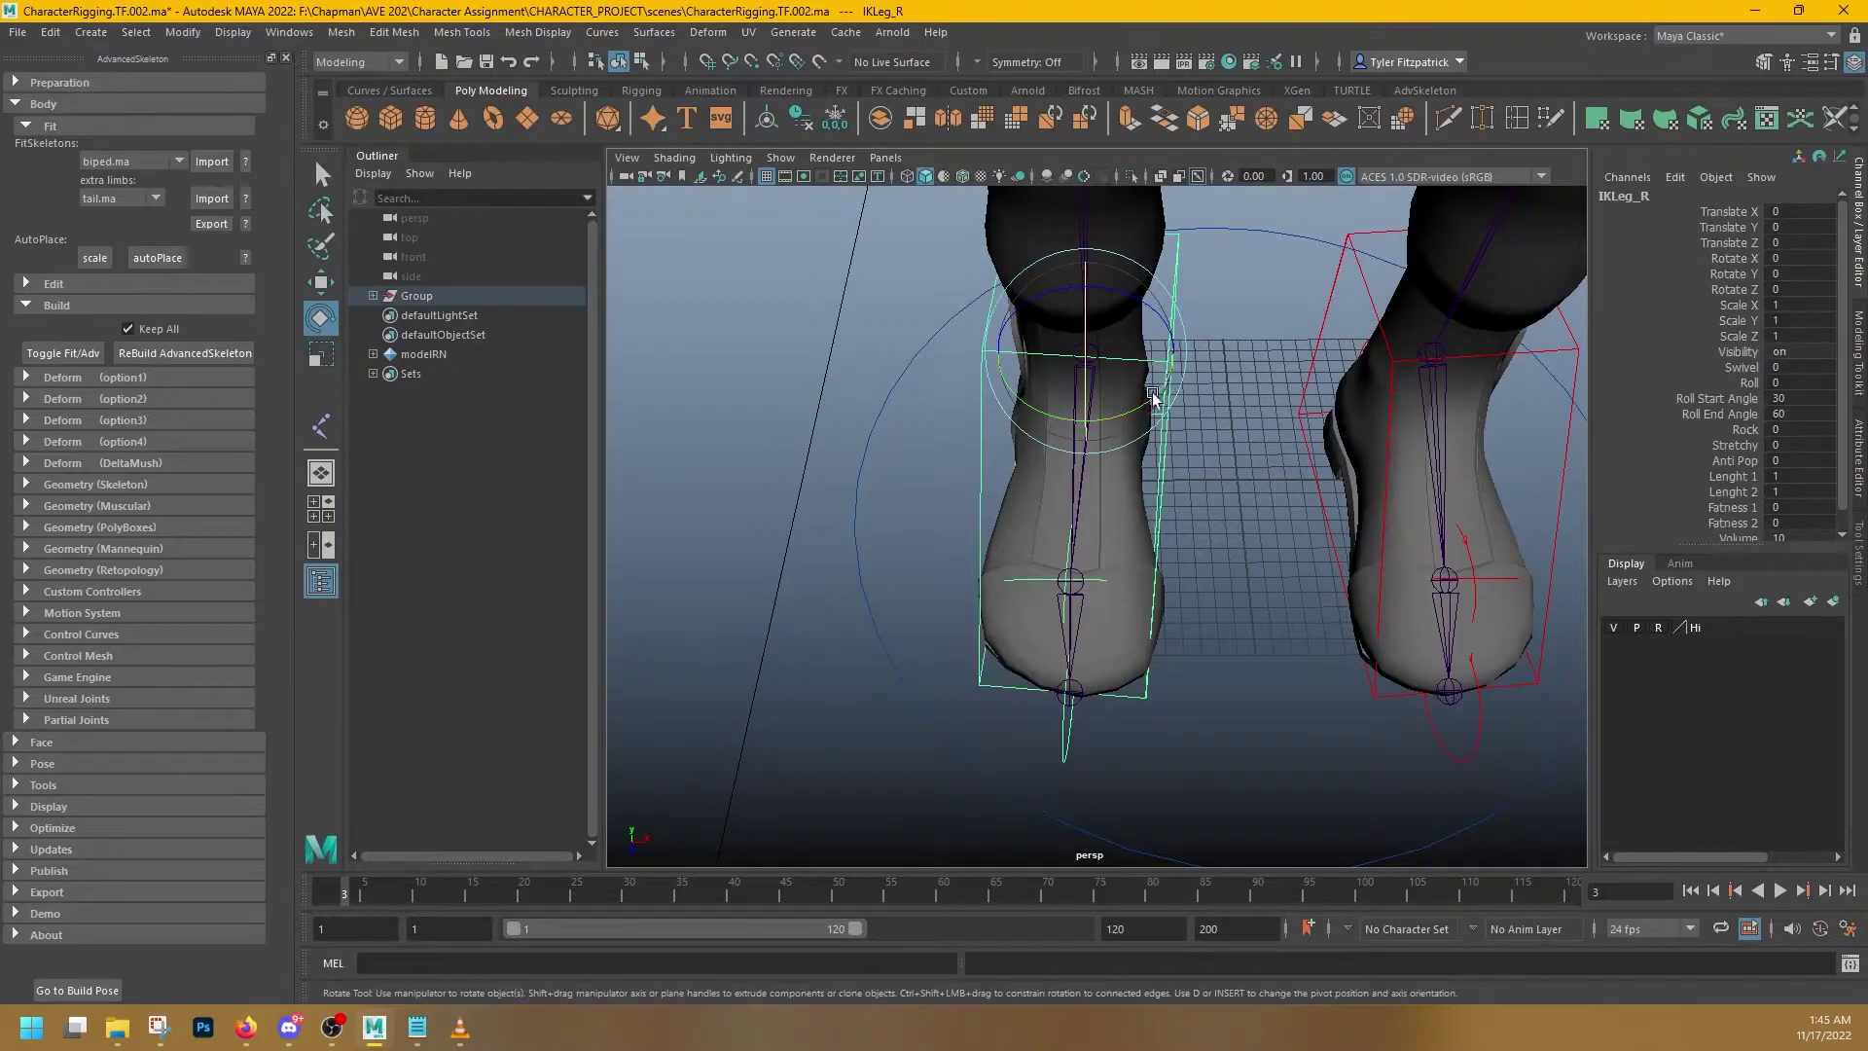
left_click_drag(1082, 403, 1084, 441)
key("ctrl+z")
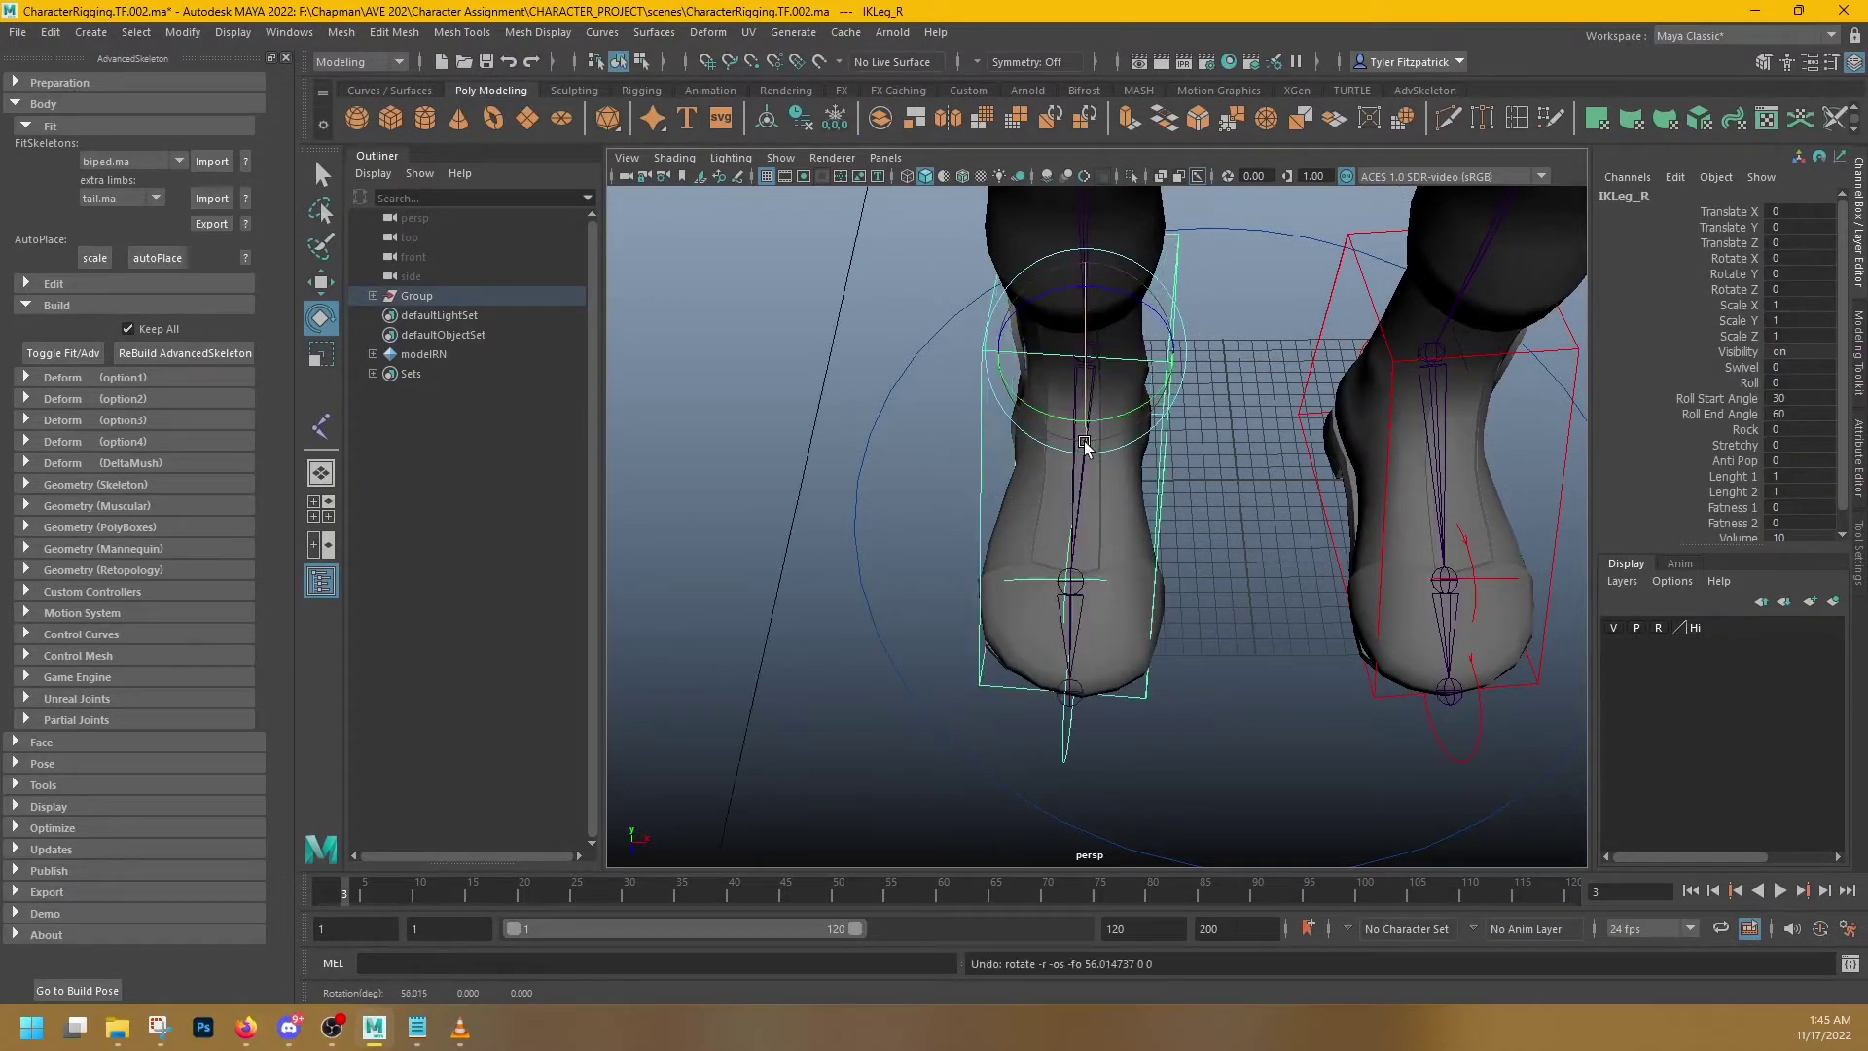
left_click(833, 312)
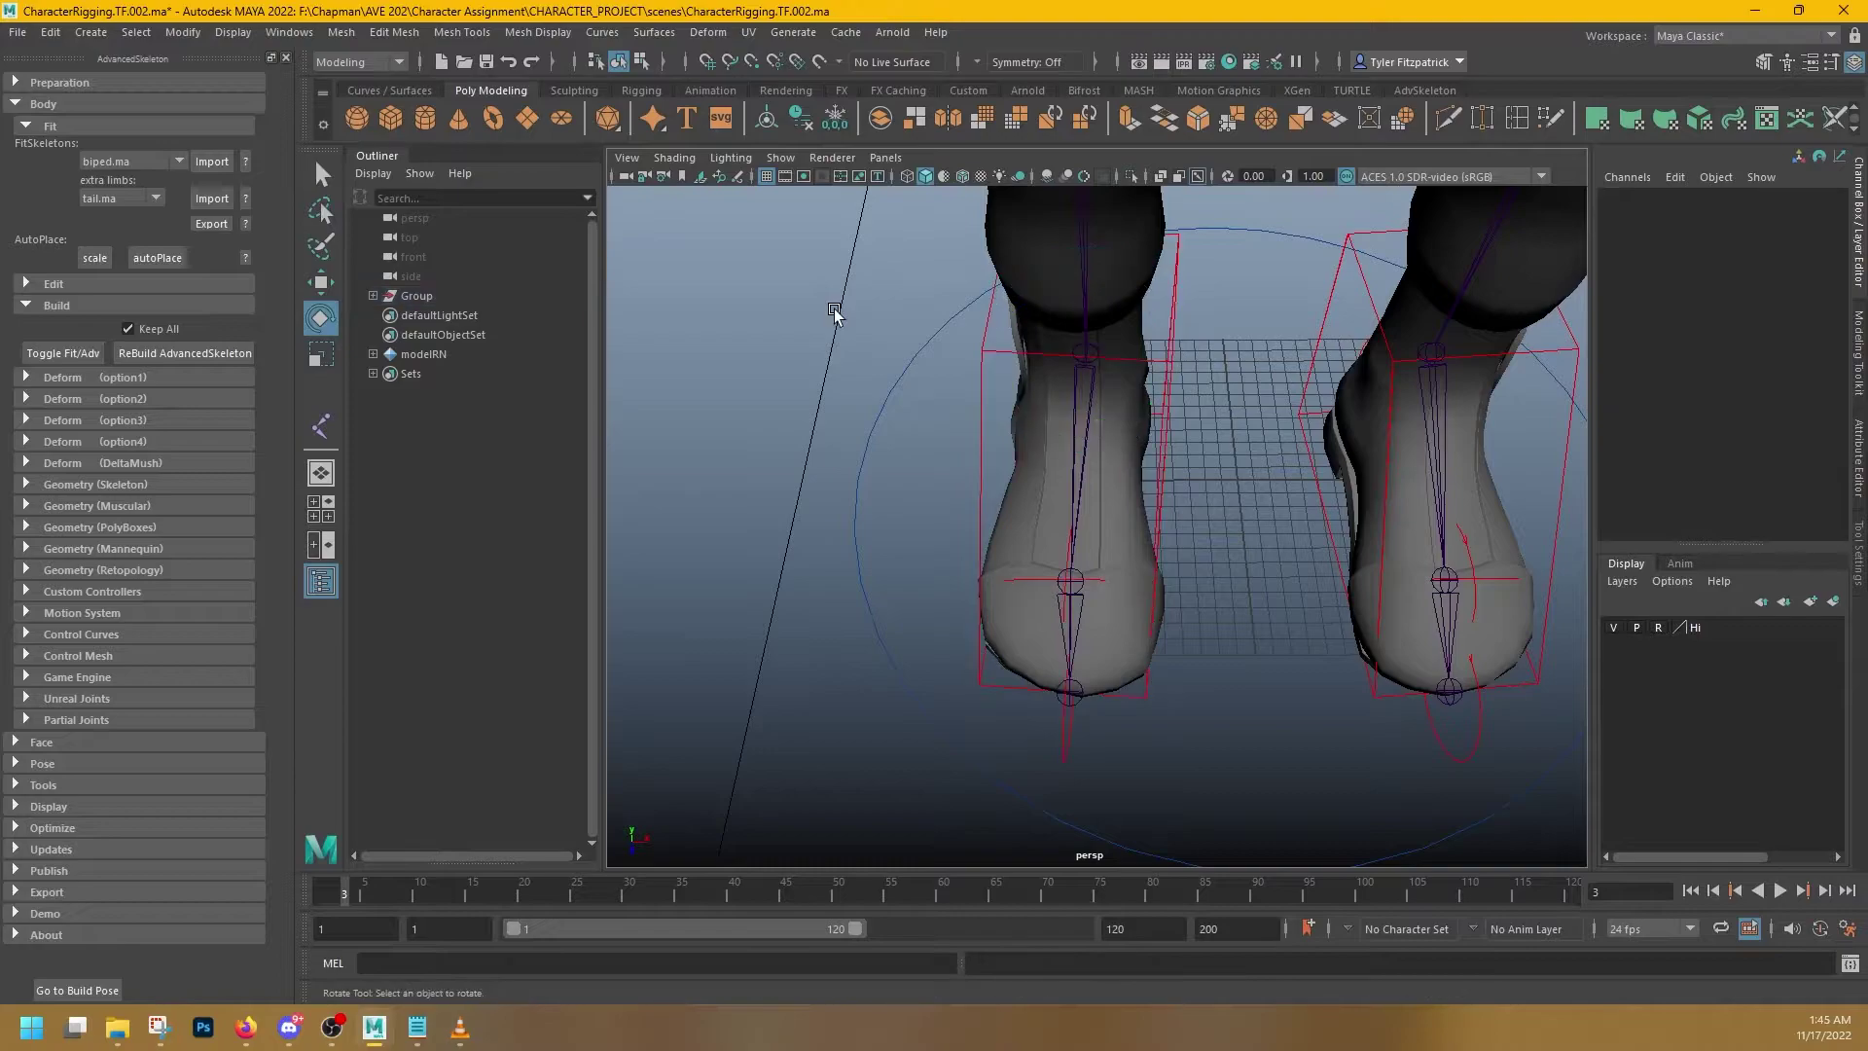
- Examine the joints and controls of the built rig from both feet up to the whole body
left_click_drag(834, 311, 1109, 600, "alt")
right_click_drag(1109, 600, 1046, 659, "alt")
middle_click_drag(1045, 658, 1171, 501, "alt")
left_click_drag(1267, 517, 1226, 473, "alt")
scroll(1227, 474, "up", 4)
middle_click_drag(1359, 483, 730, 627, "alt")
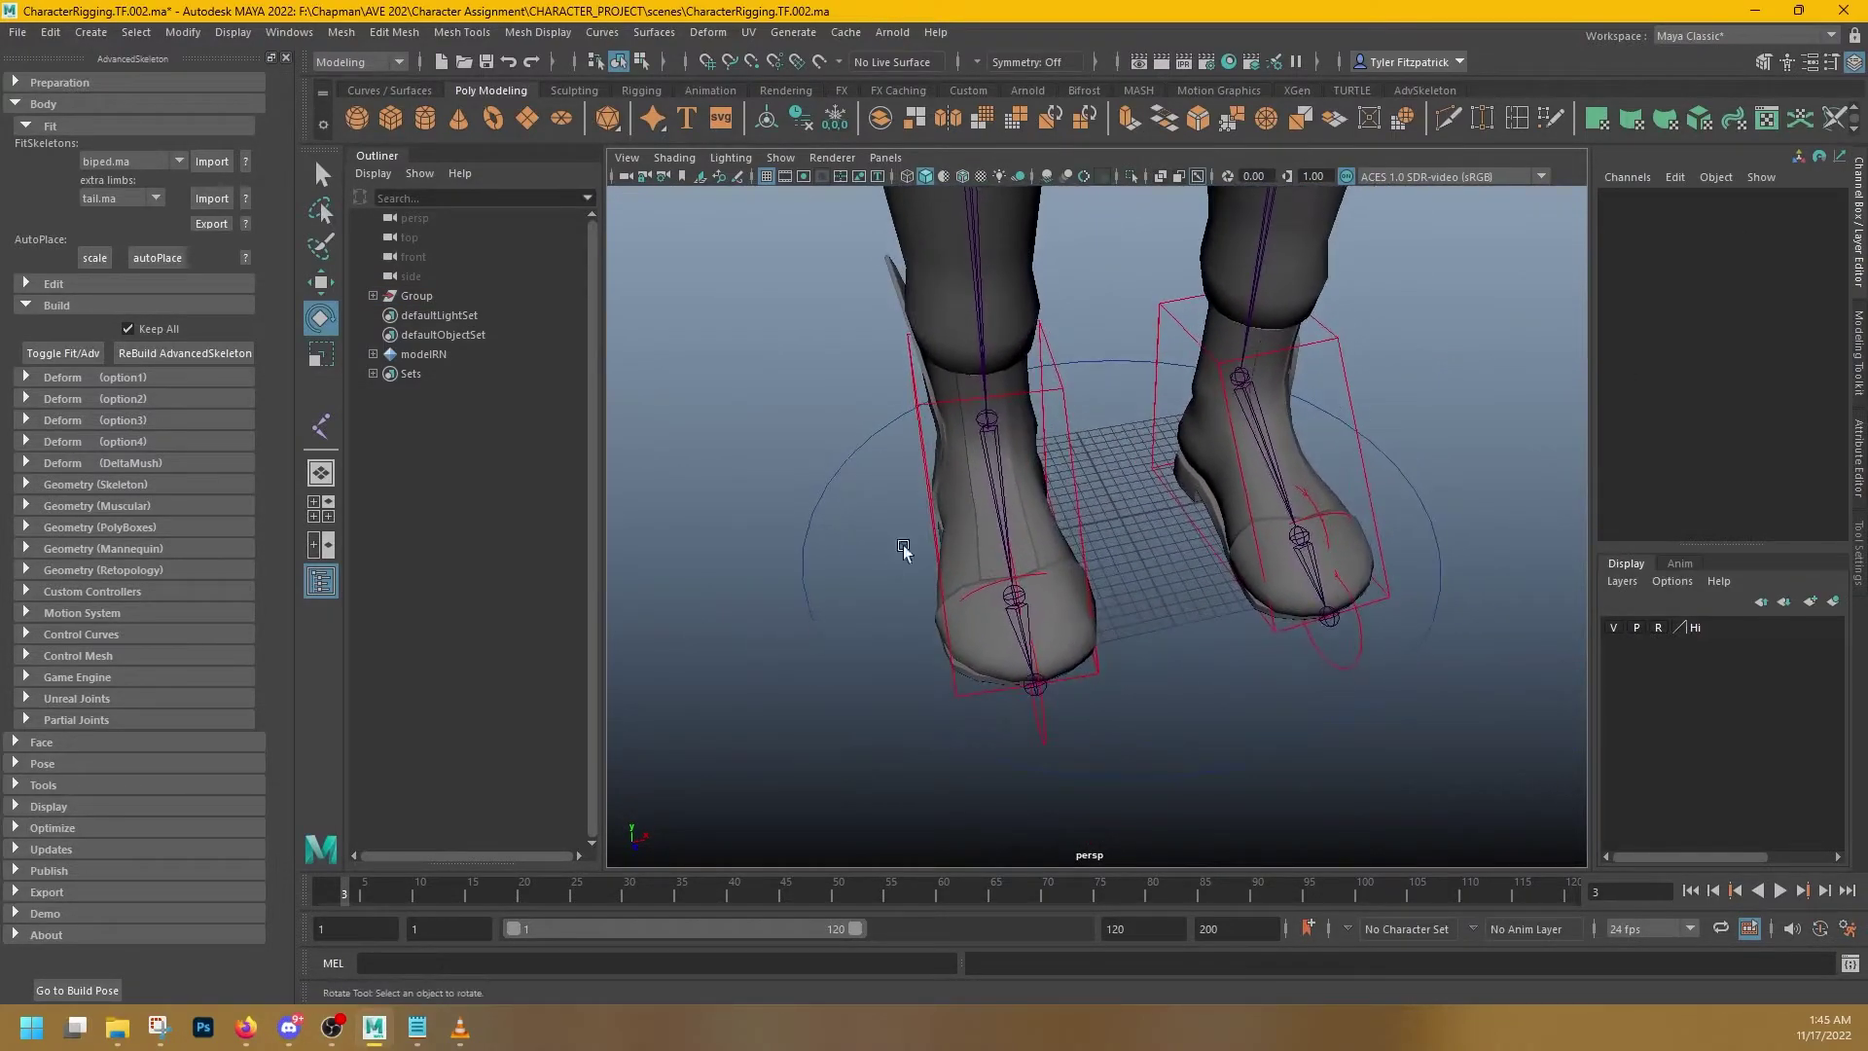
scroll(904, 547, "down", 5)
middle_click_drag(925, 441, 1024, 643, "alt")
left_click_drag(1023, 643, 1084, 519, "alt")
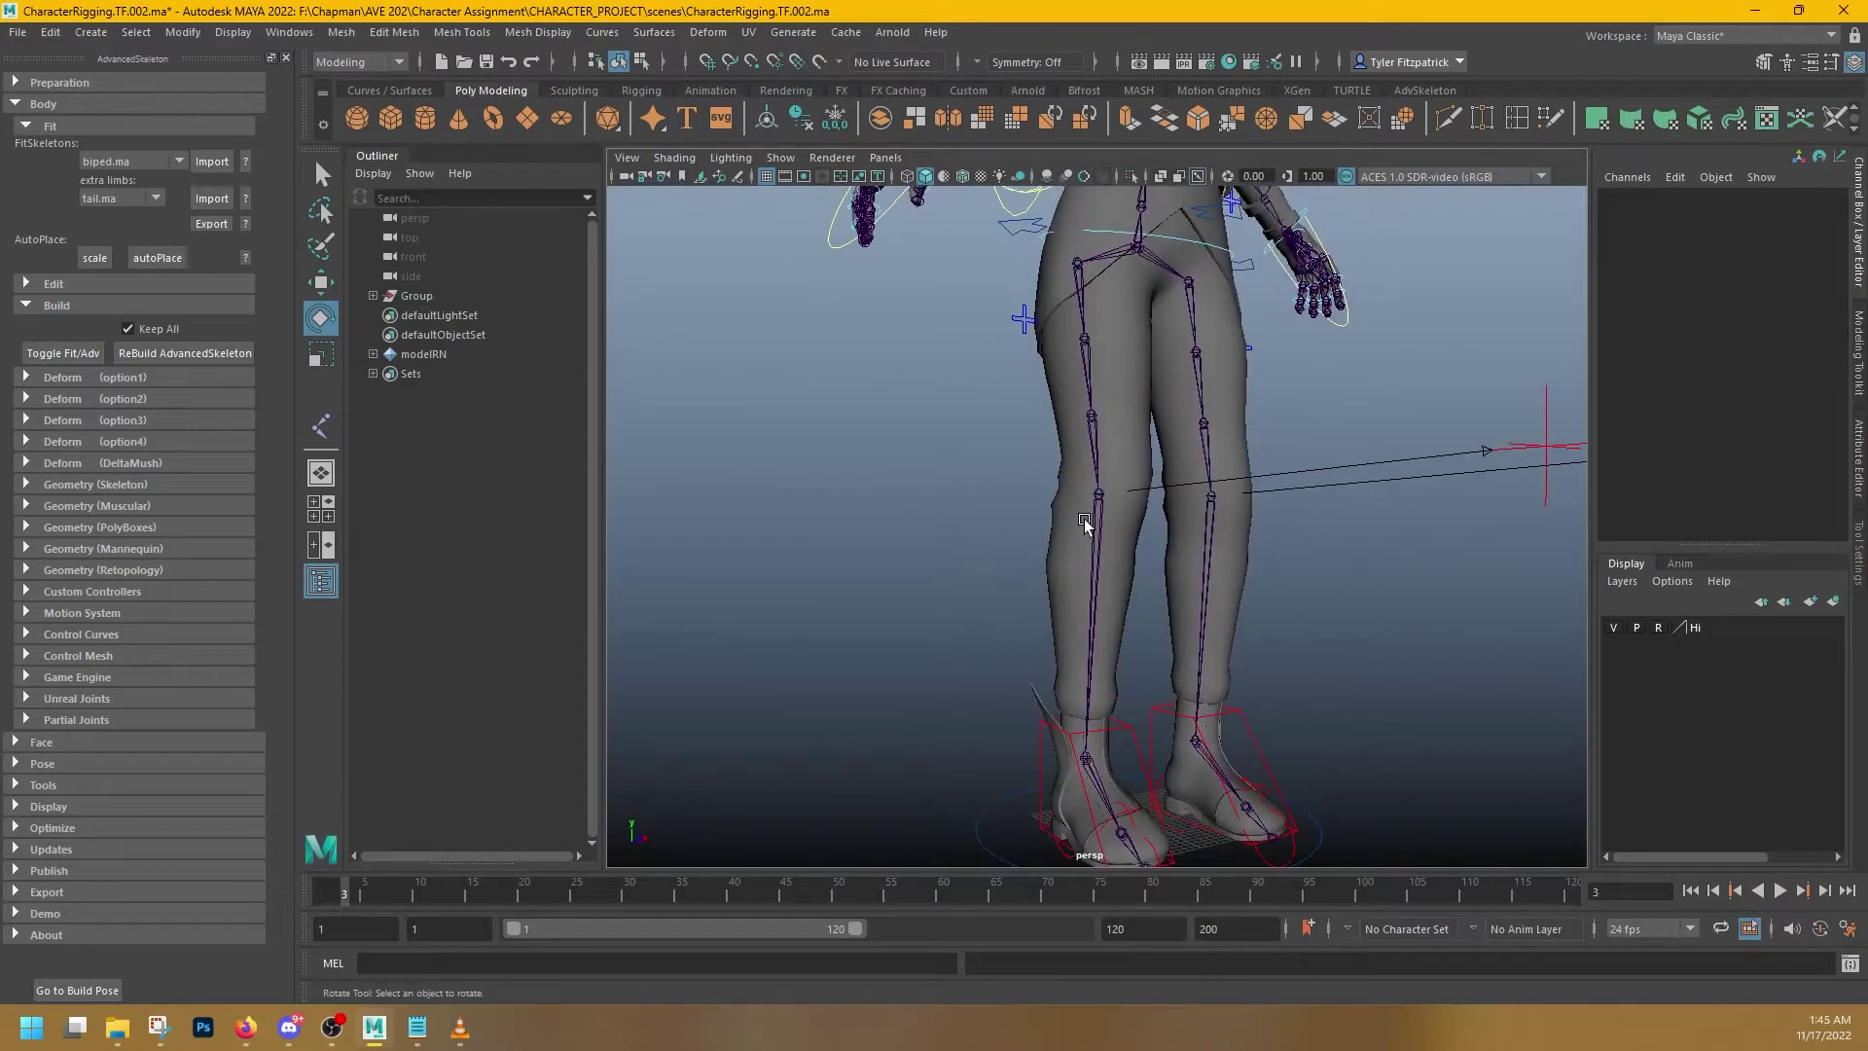
scroll(1106, 487, "down", 5)
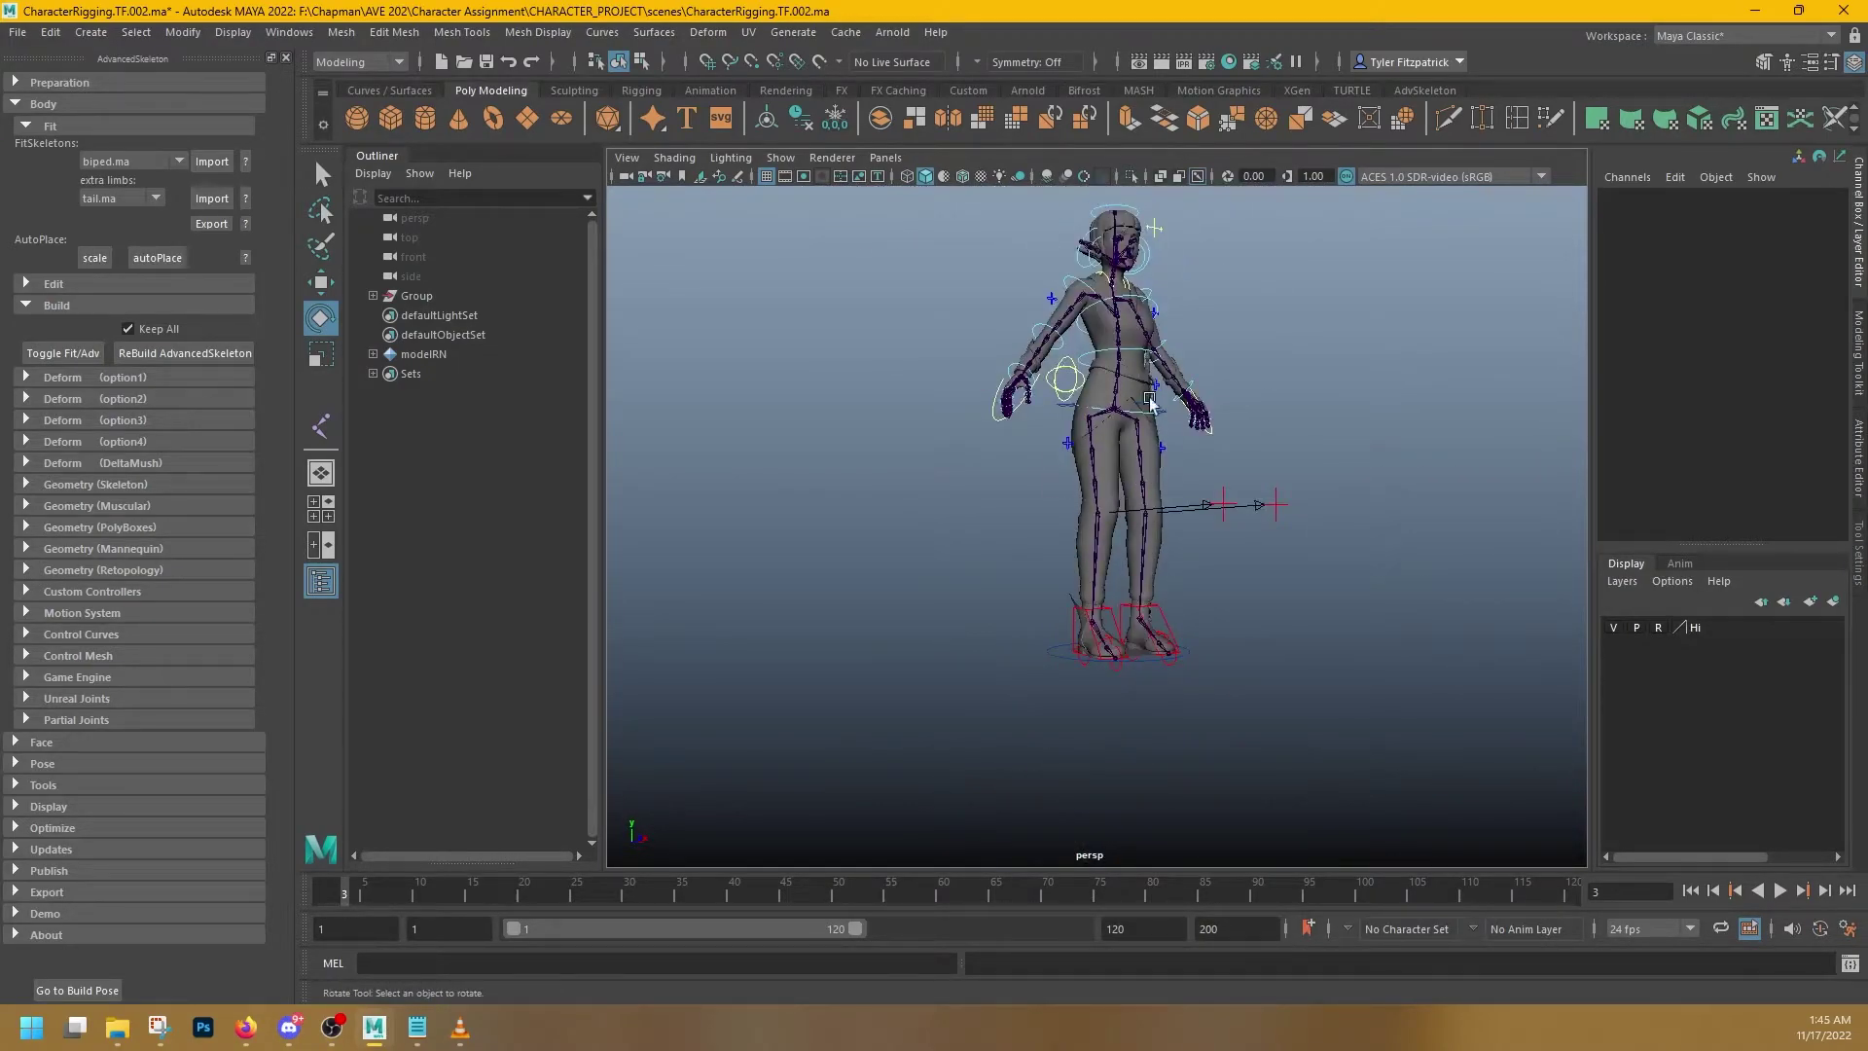
scroll(1150, 401, "up", 4)
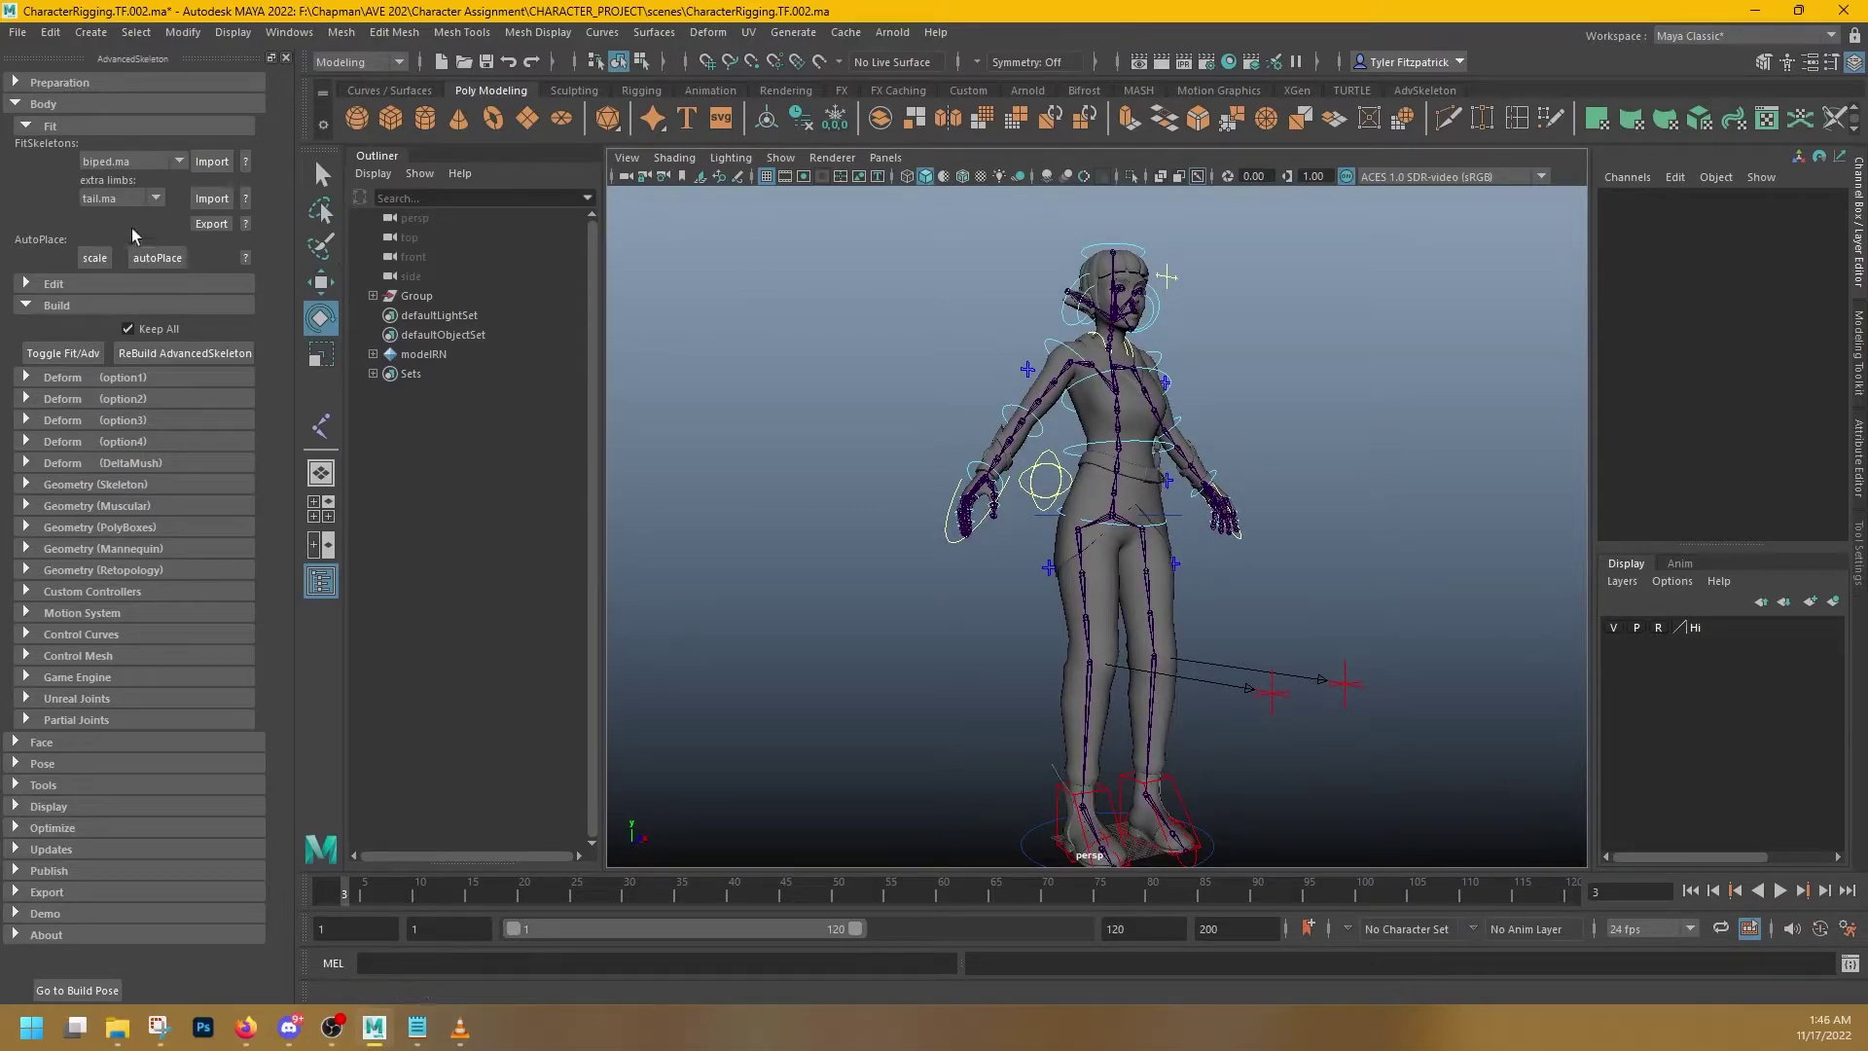
- Toggle from the built rig back to the fit skeleton and isolate the foot joints from the ankle down
left_click(78, 353)
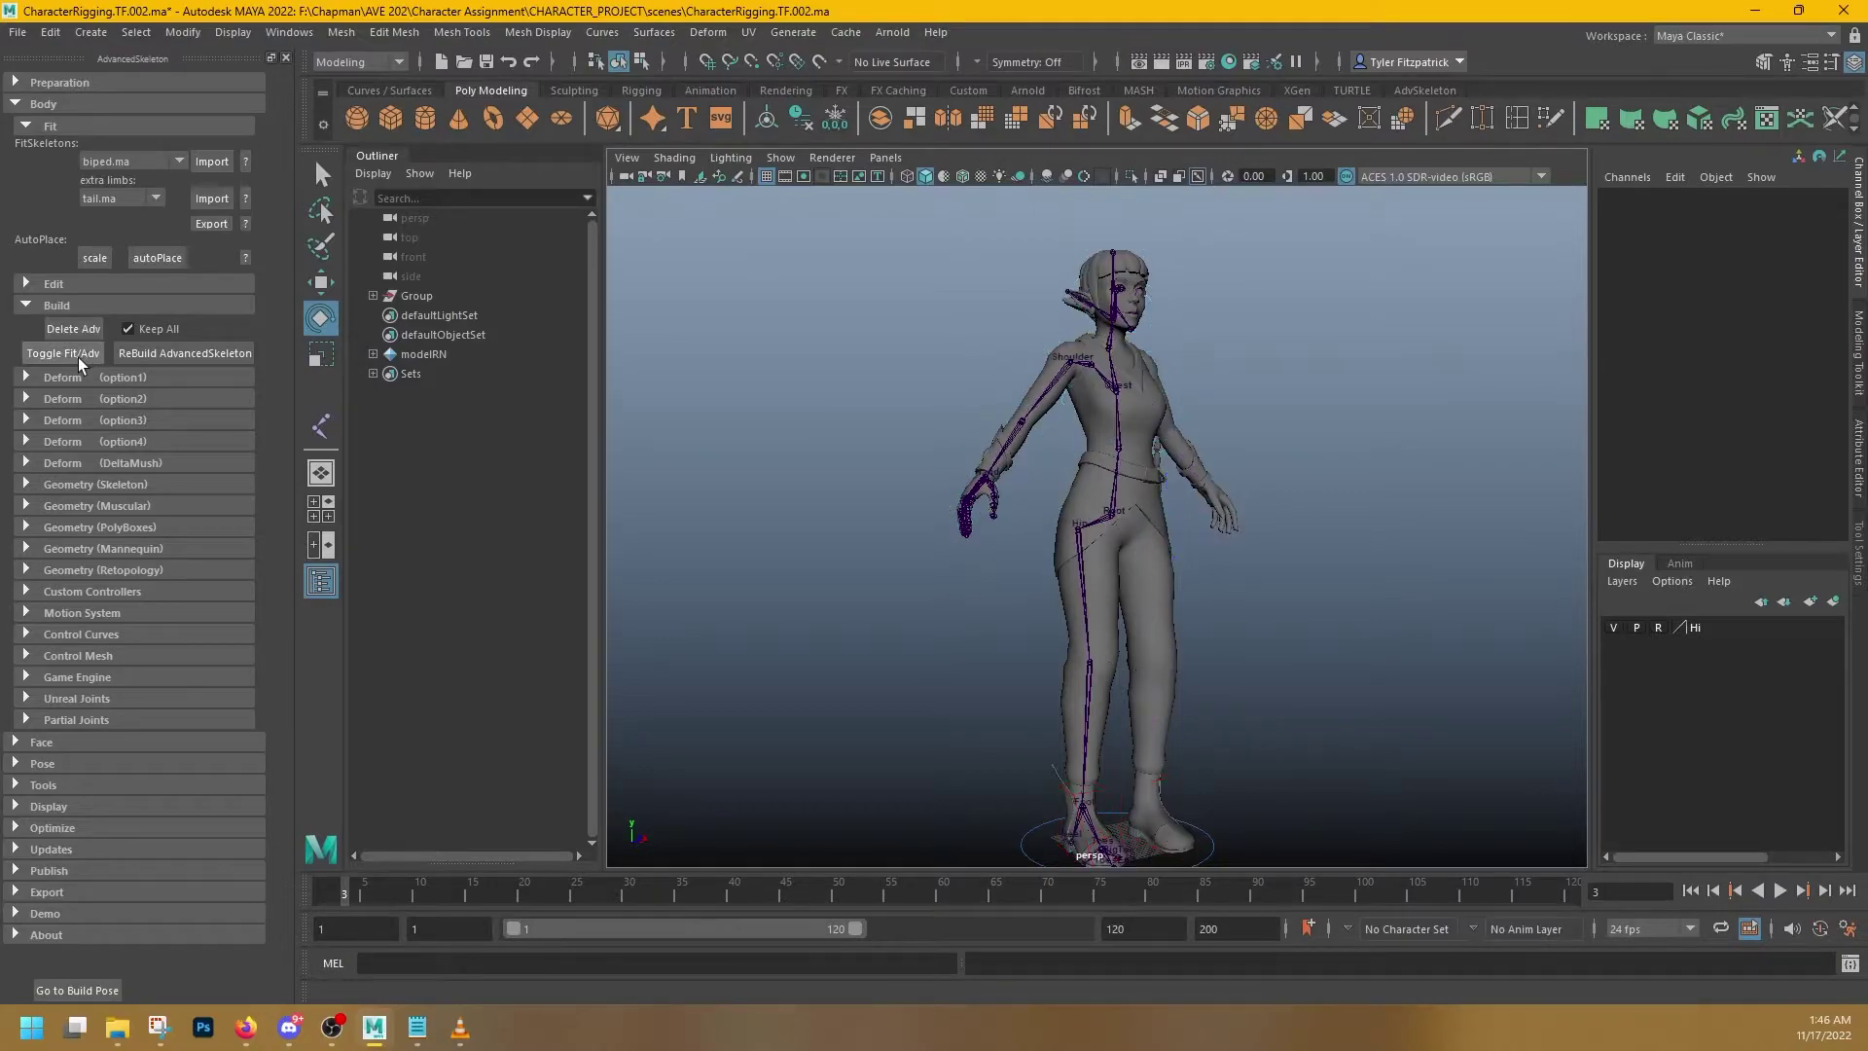
middle_click_drag(1217, 680, 1172, 467, "alt")
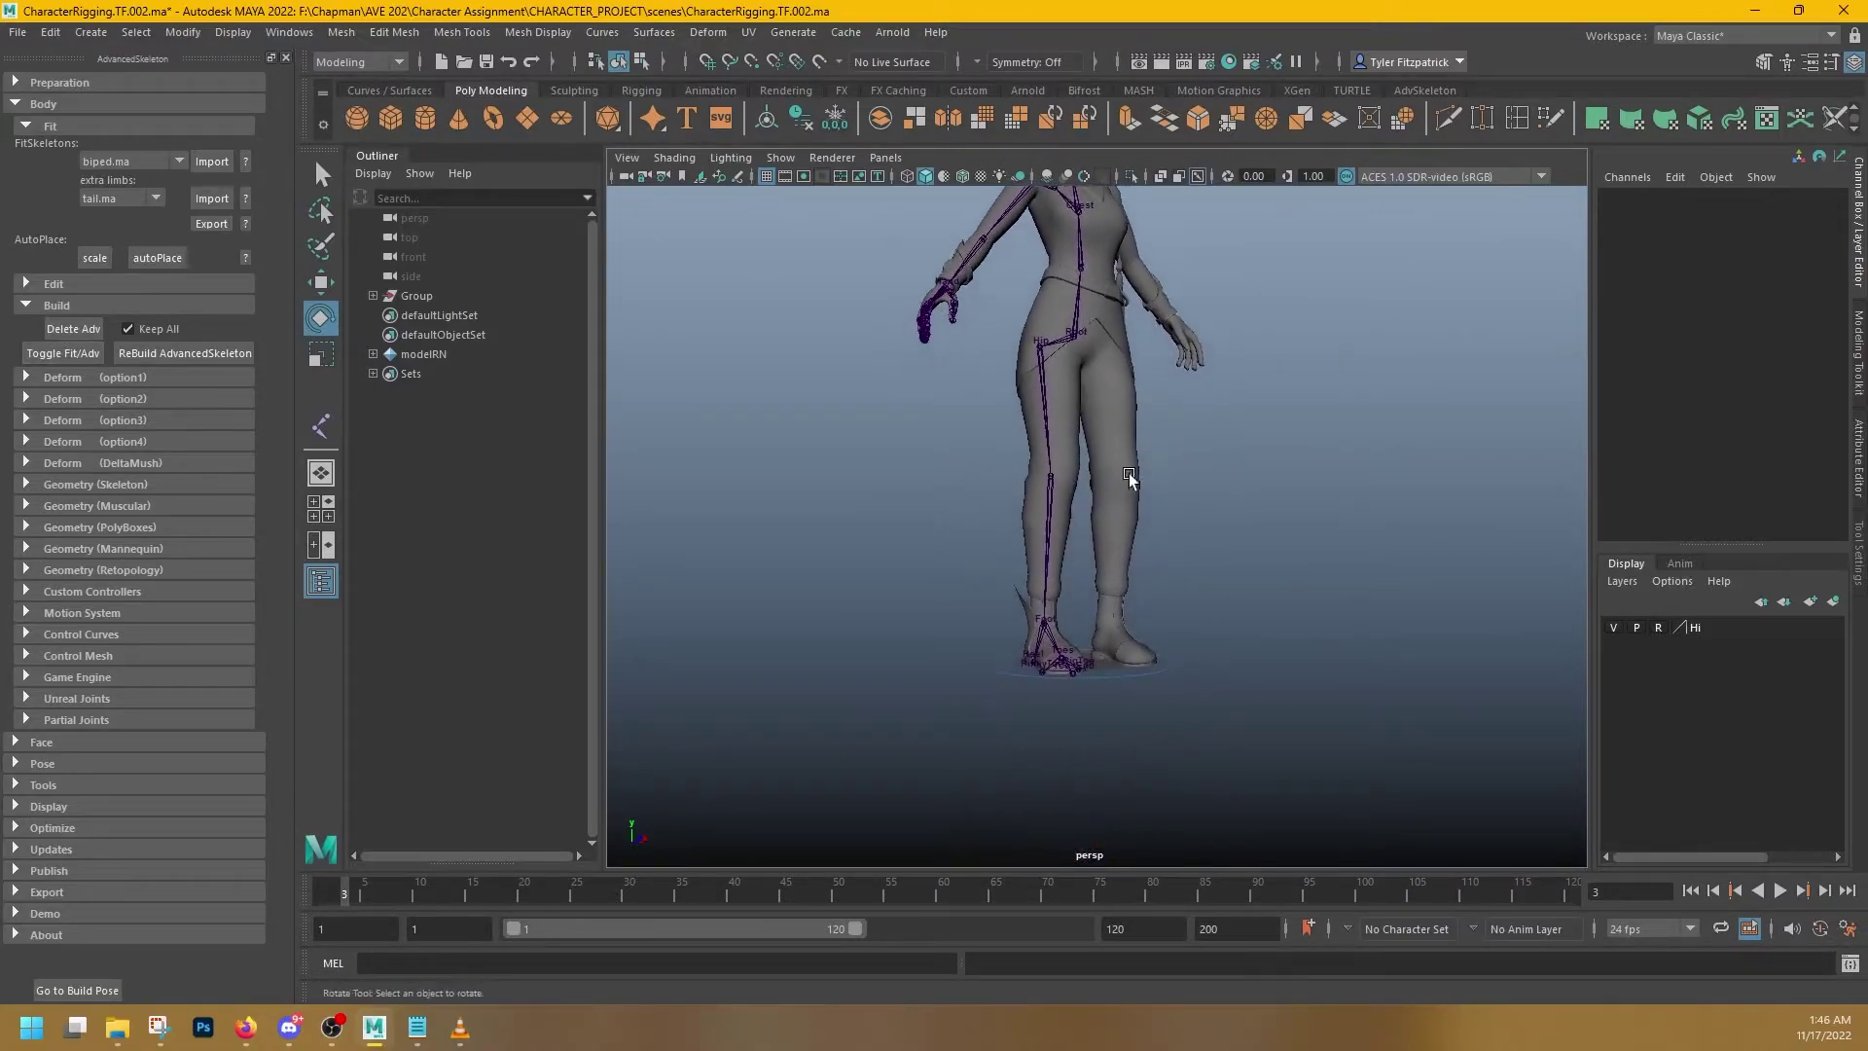
left_click_drag(1114, 514, 1038, 604, "alt")
scroll(1039, 661, "up", 5)
scroll(1038, 671, "up", 3)
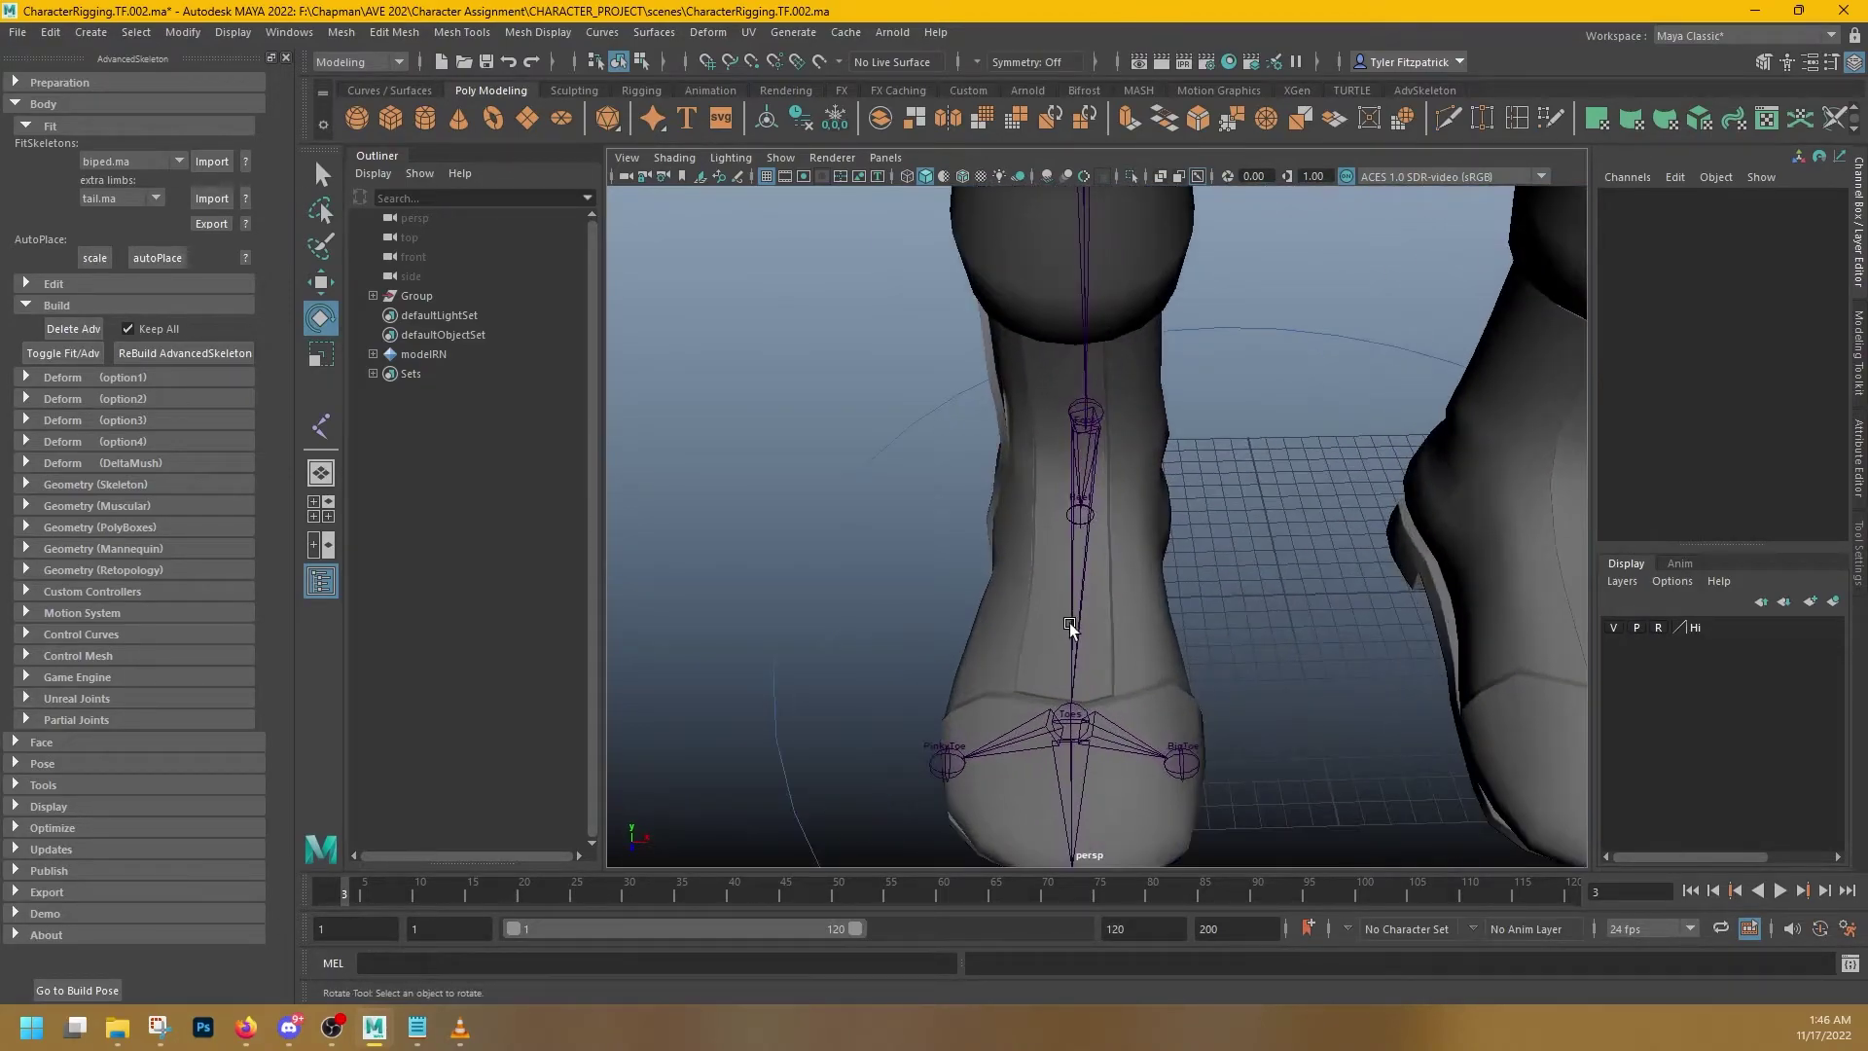
left_click(1087, 416)
left_click_drag(883, 519, 1222, 638, "alt")
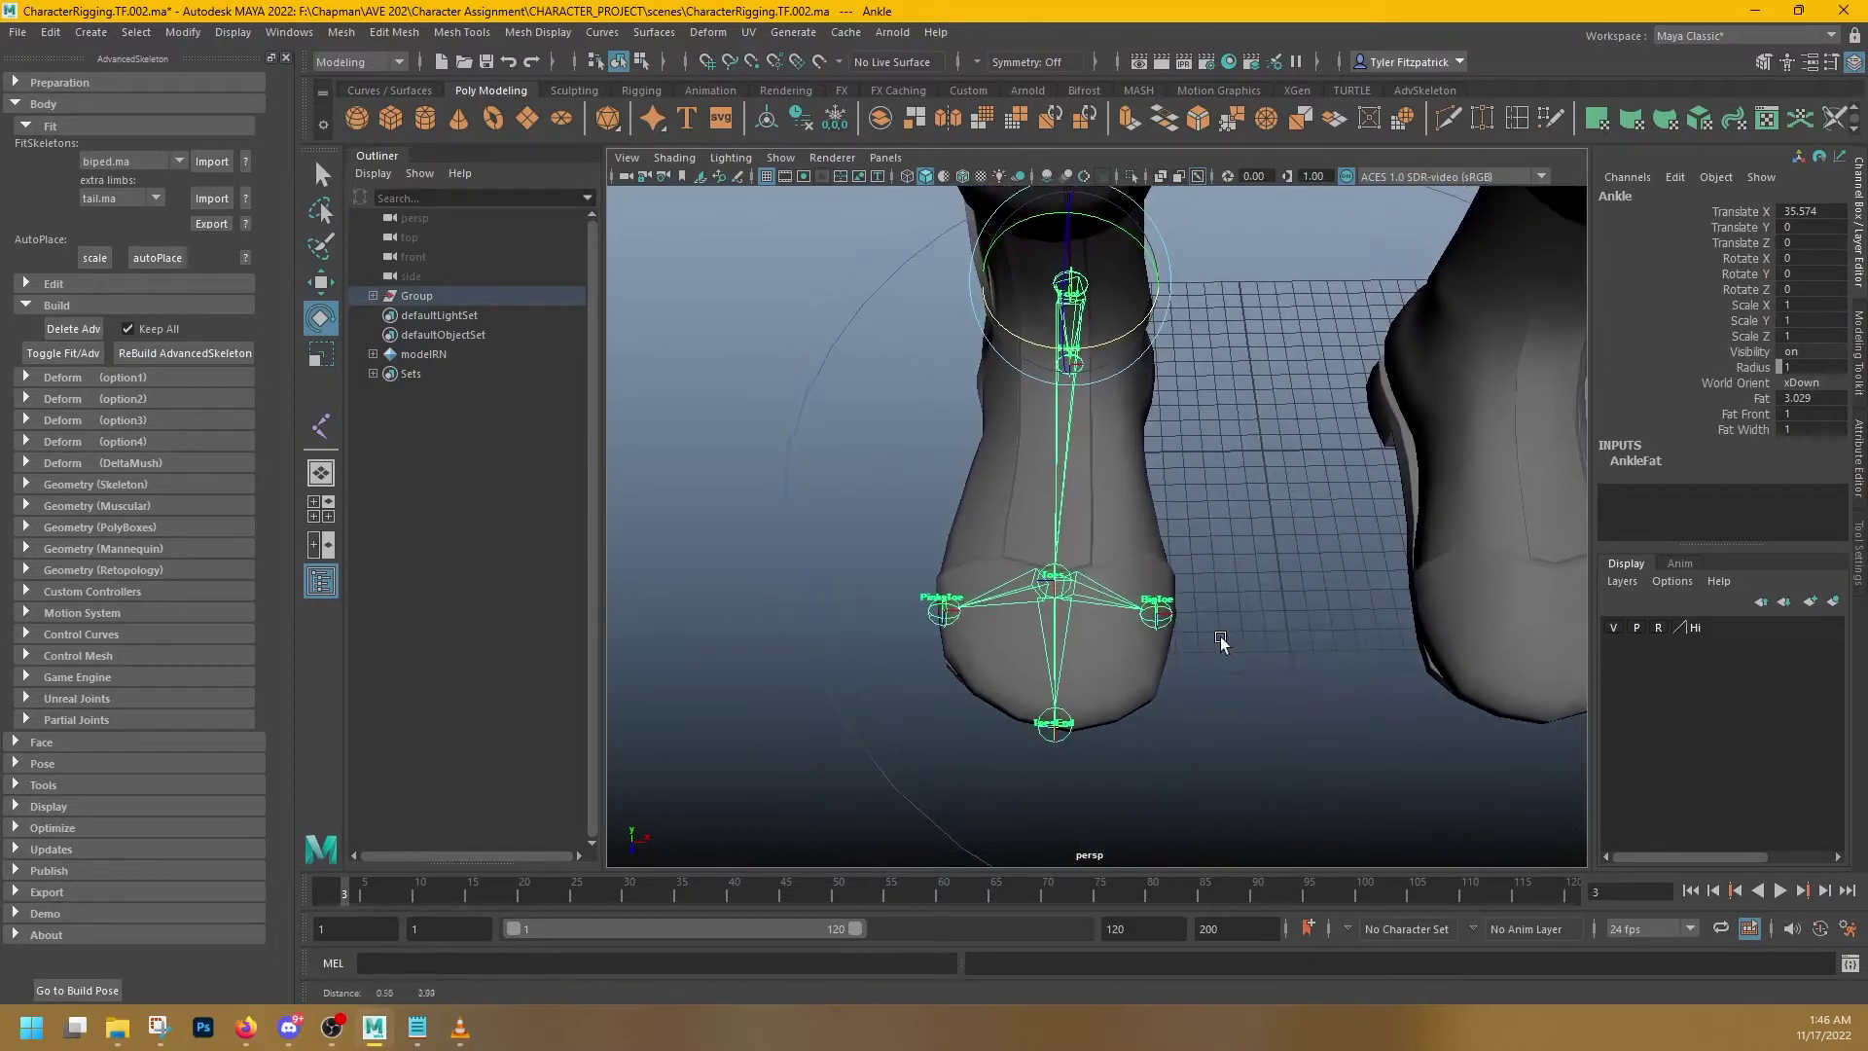
left_click(1130, 176)
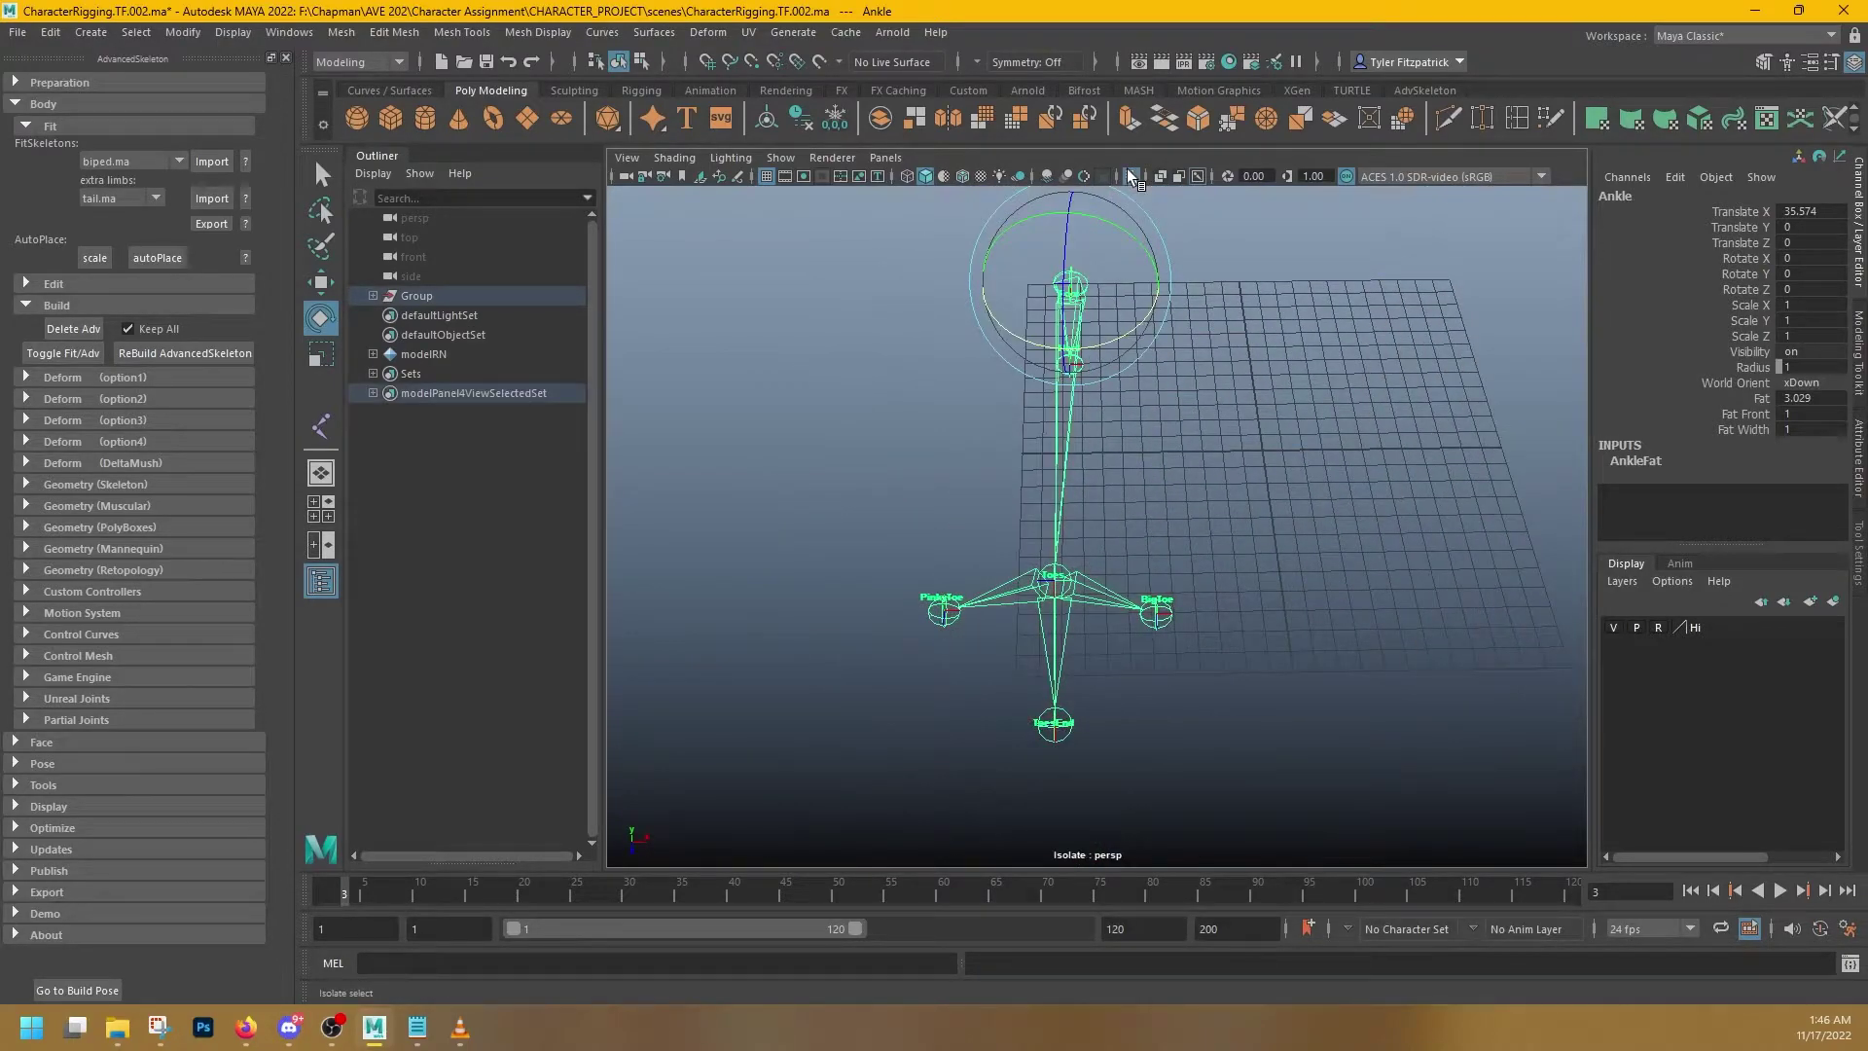
- Turn on point snapping and move the Toes joint sideways into line with the ankle joint
left_click(1063, 583)
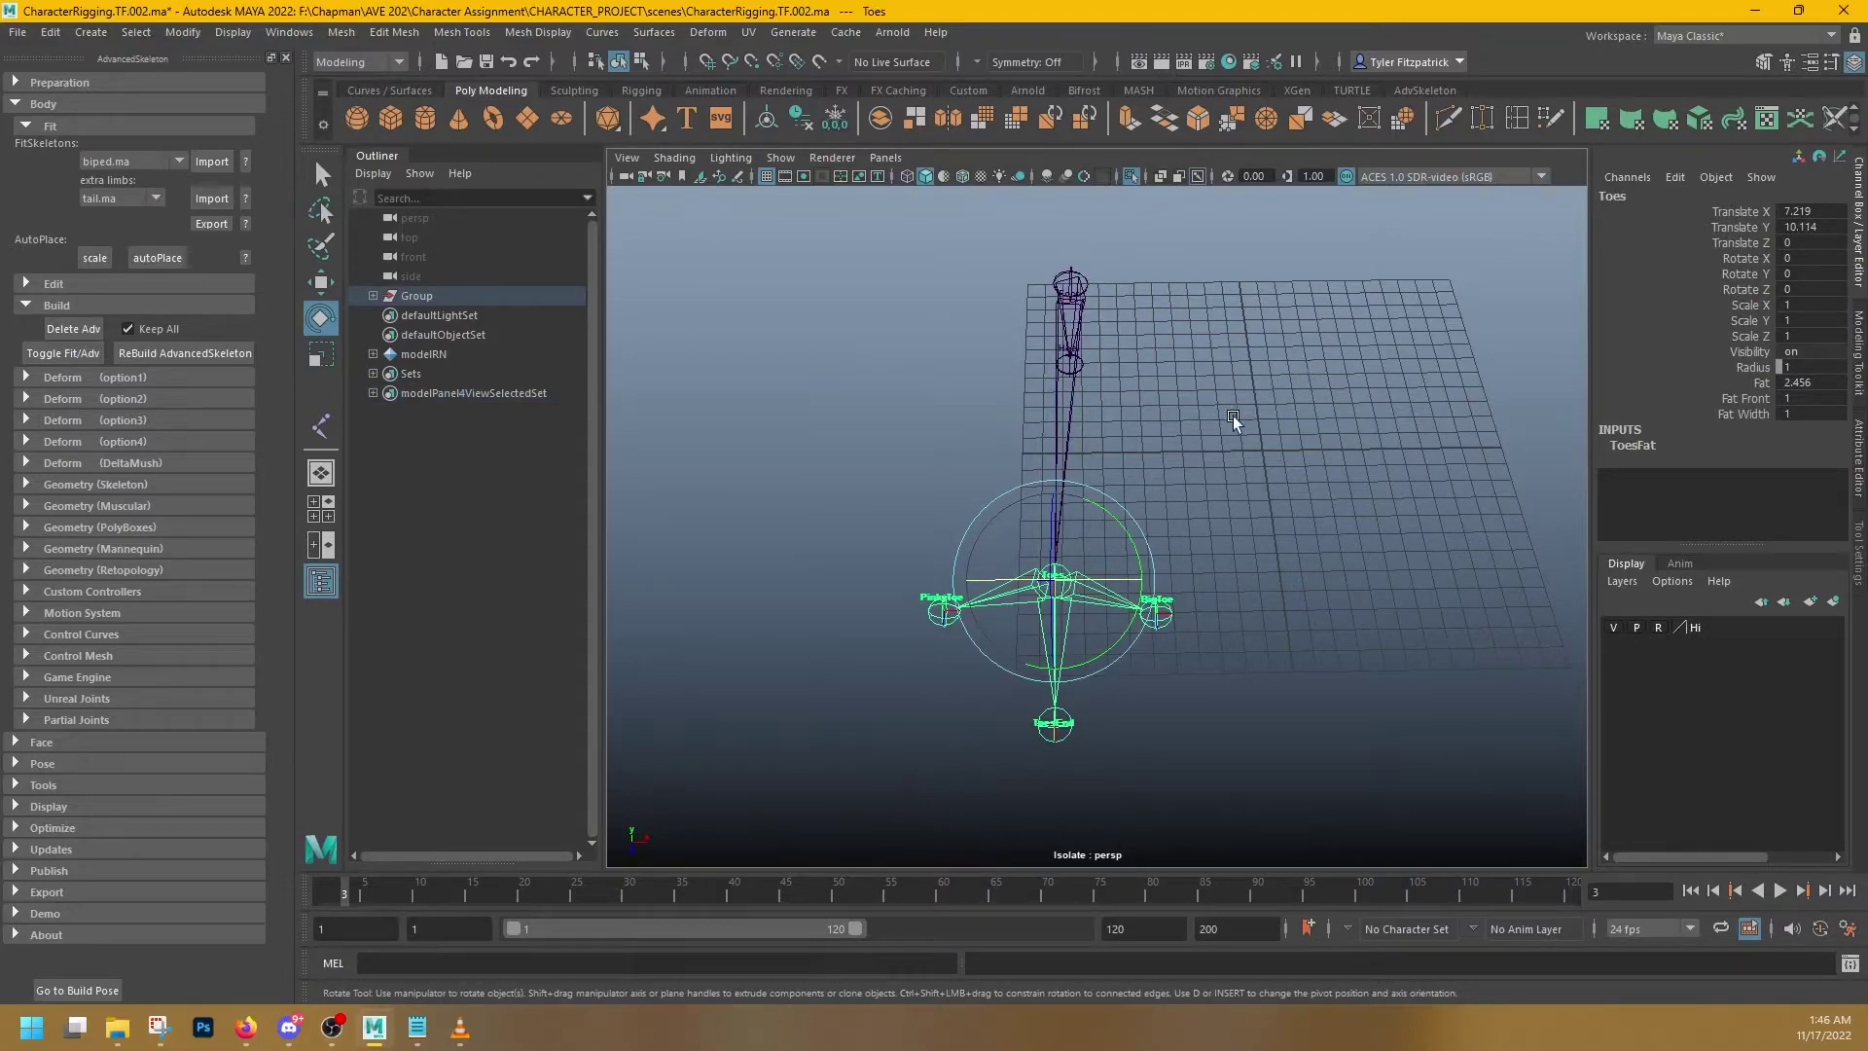
left_click(752, 62)
key("w")
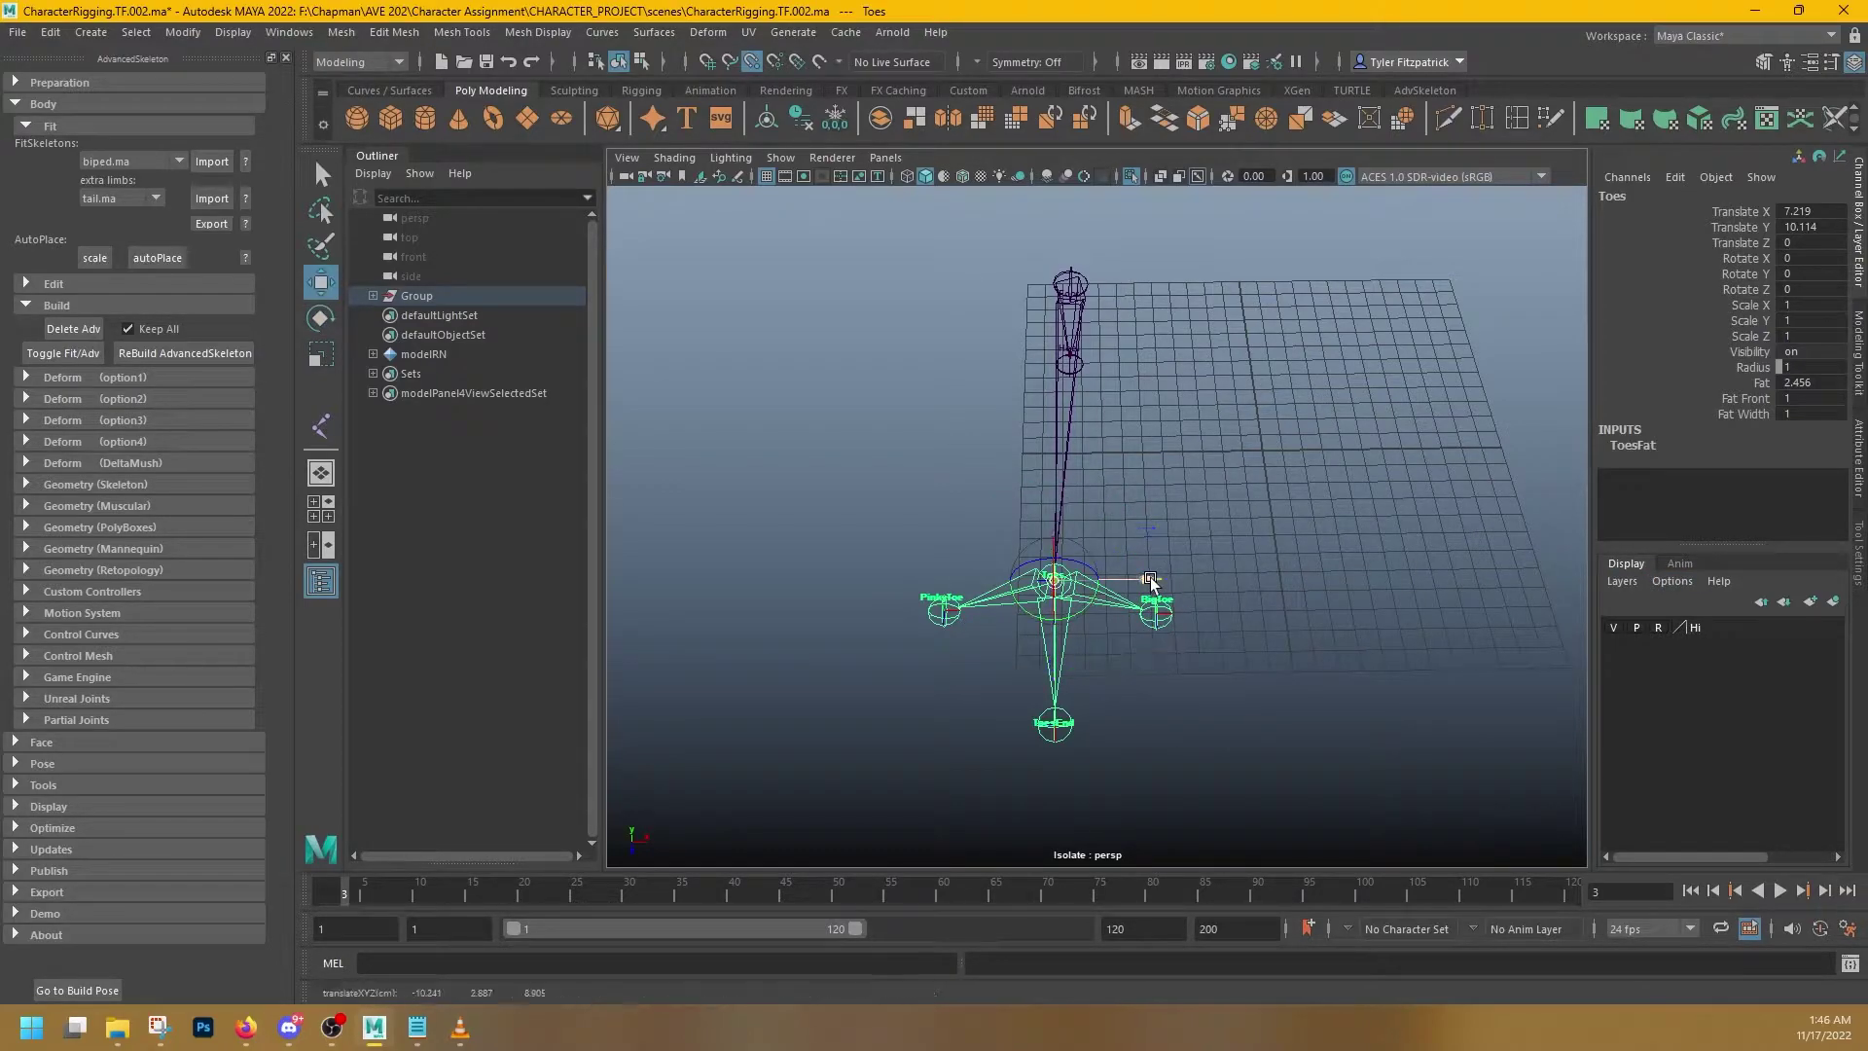
left_click_drag(1150, 581, 1299, 537, "alt")
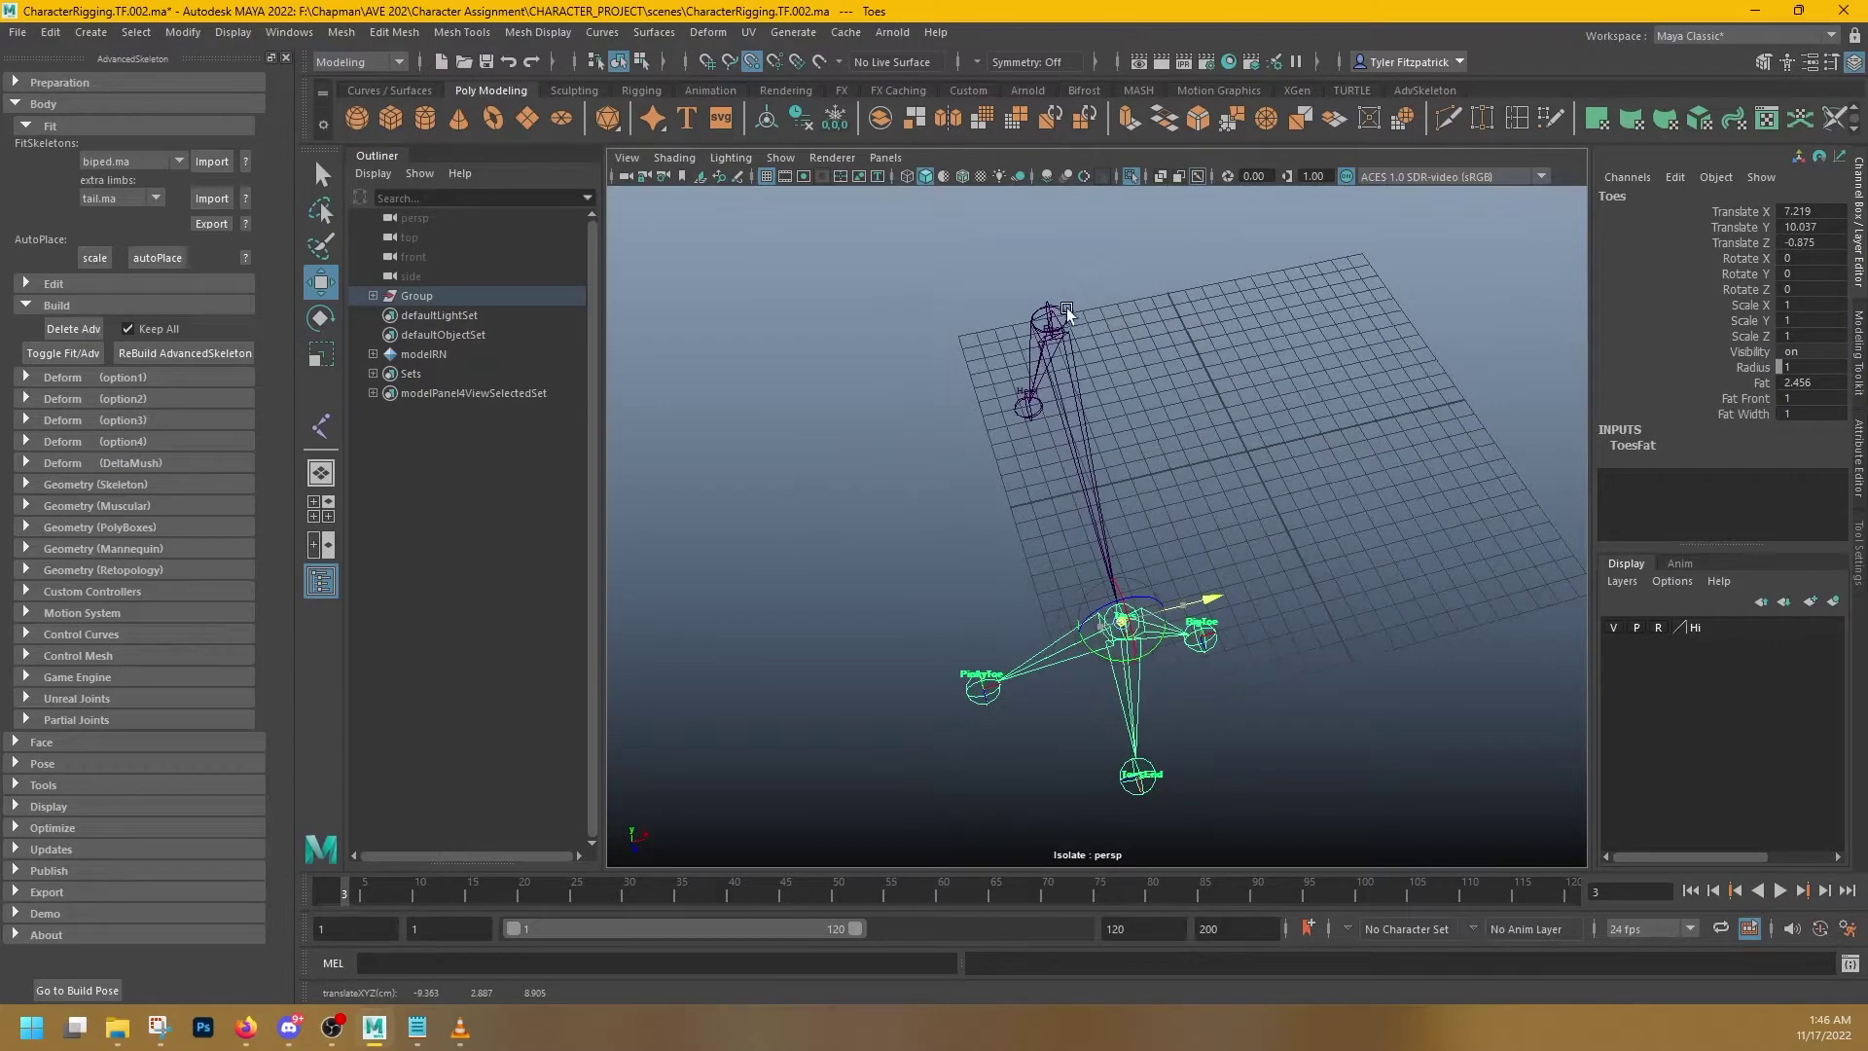
- Snap the Heel and ToesEnd joints sideways into line with the ankle joint
left_click(1023, 408)
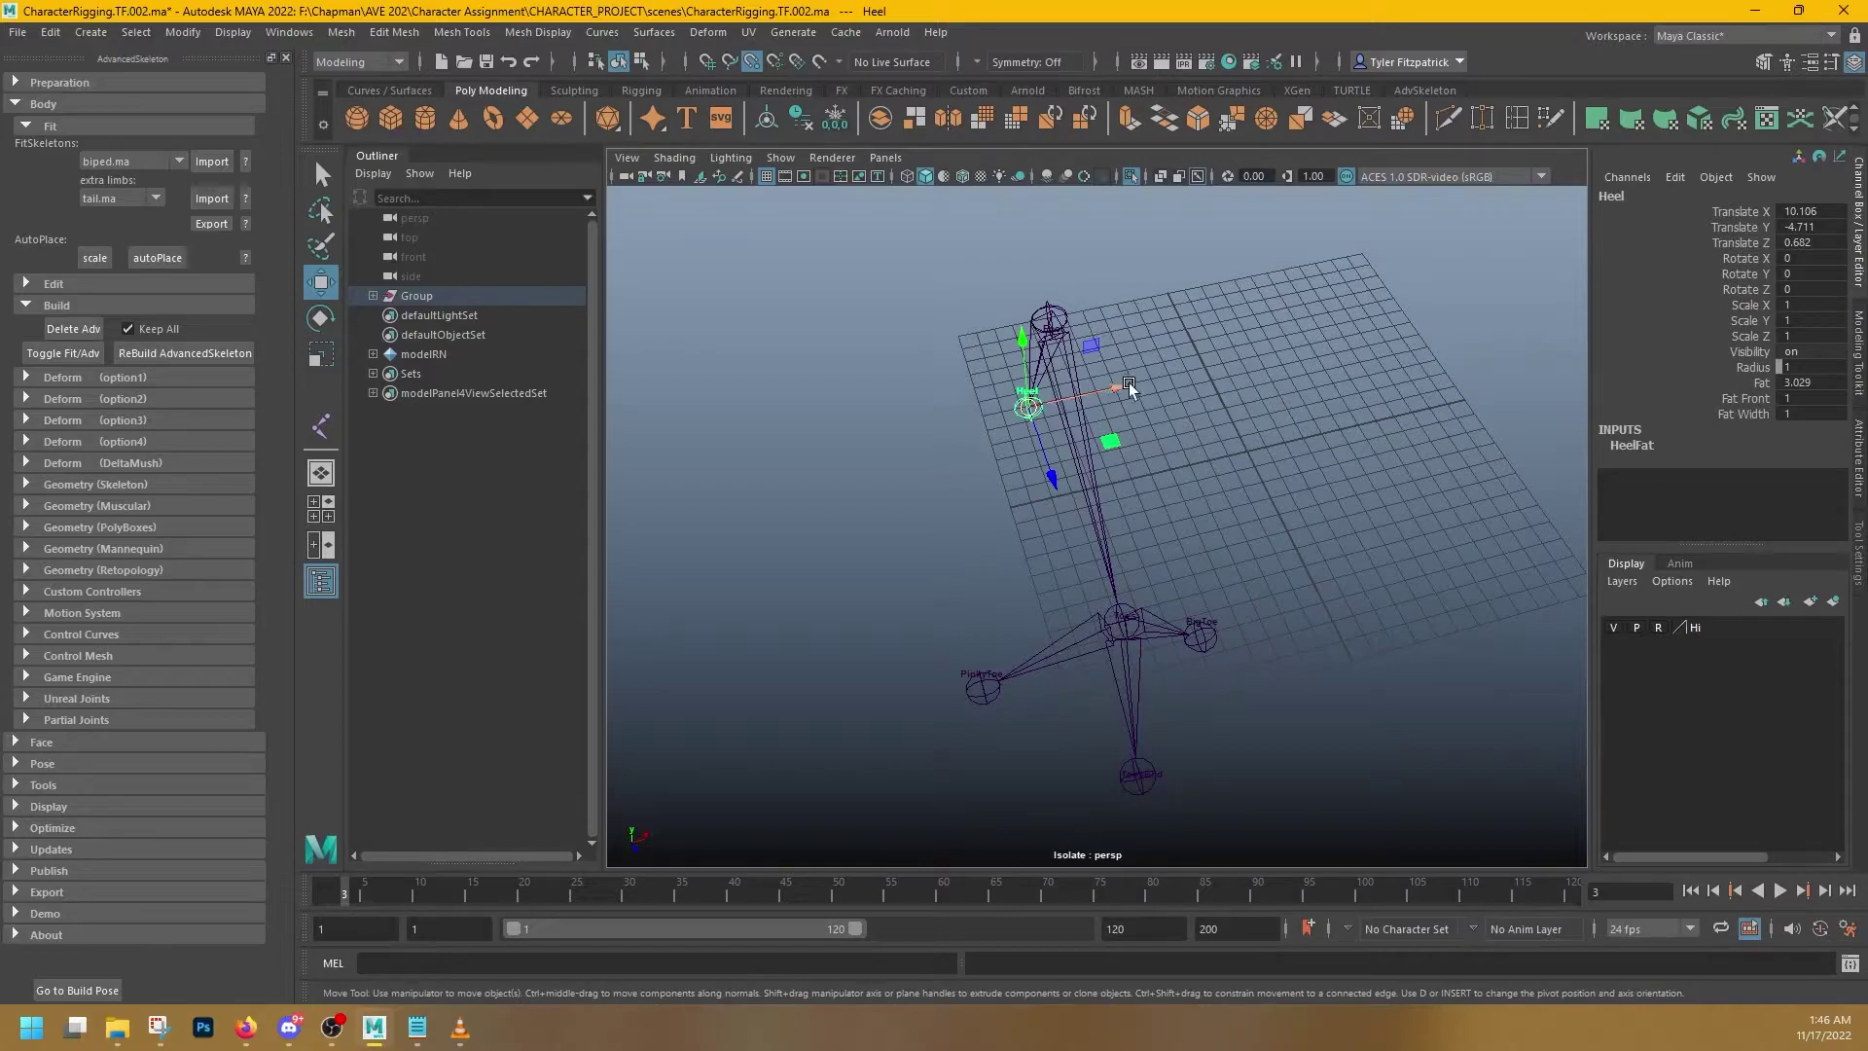
left_click_drag(1129, 383, 1206, 335)
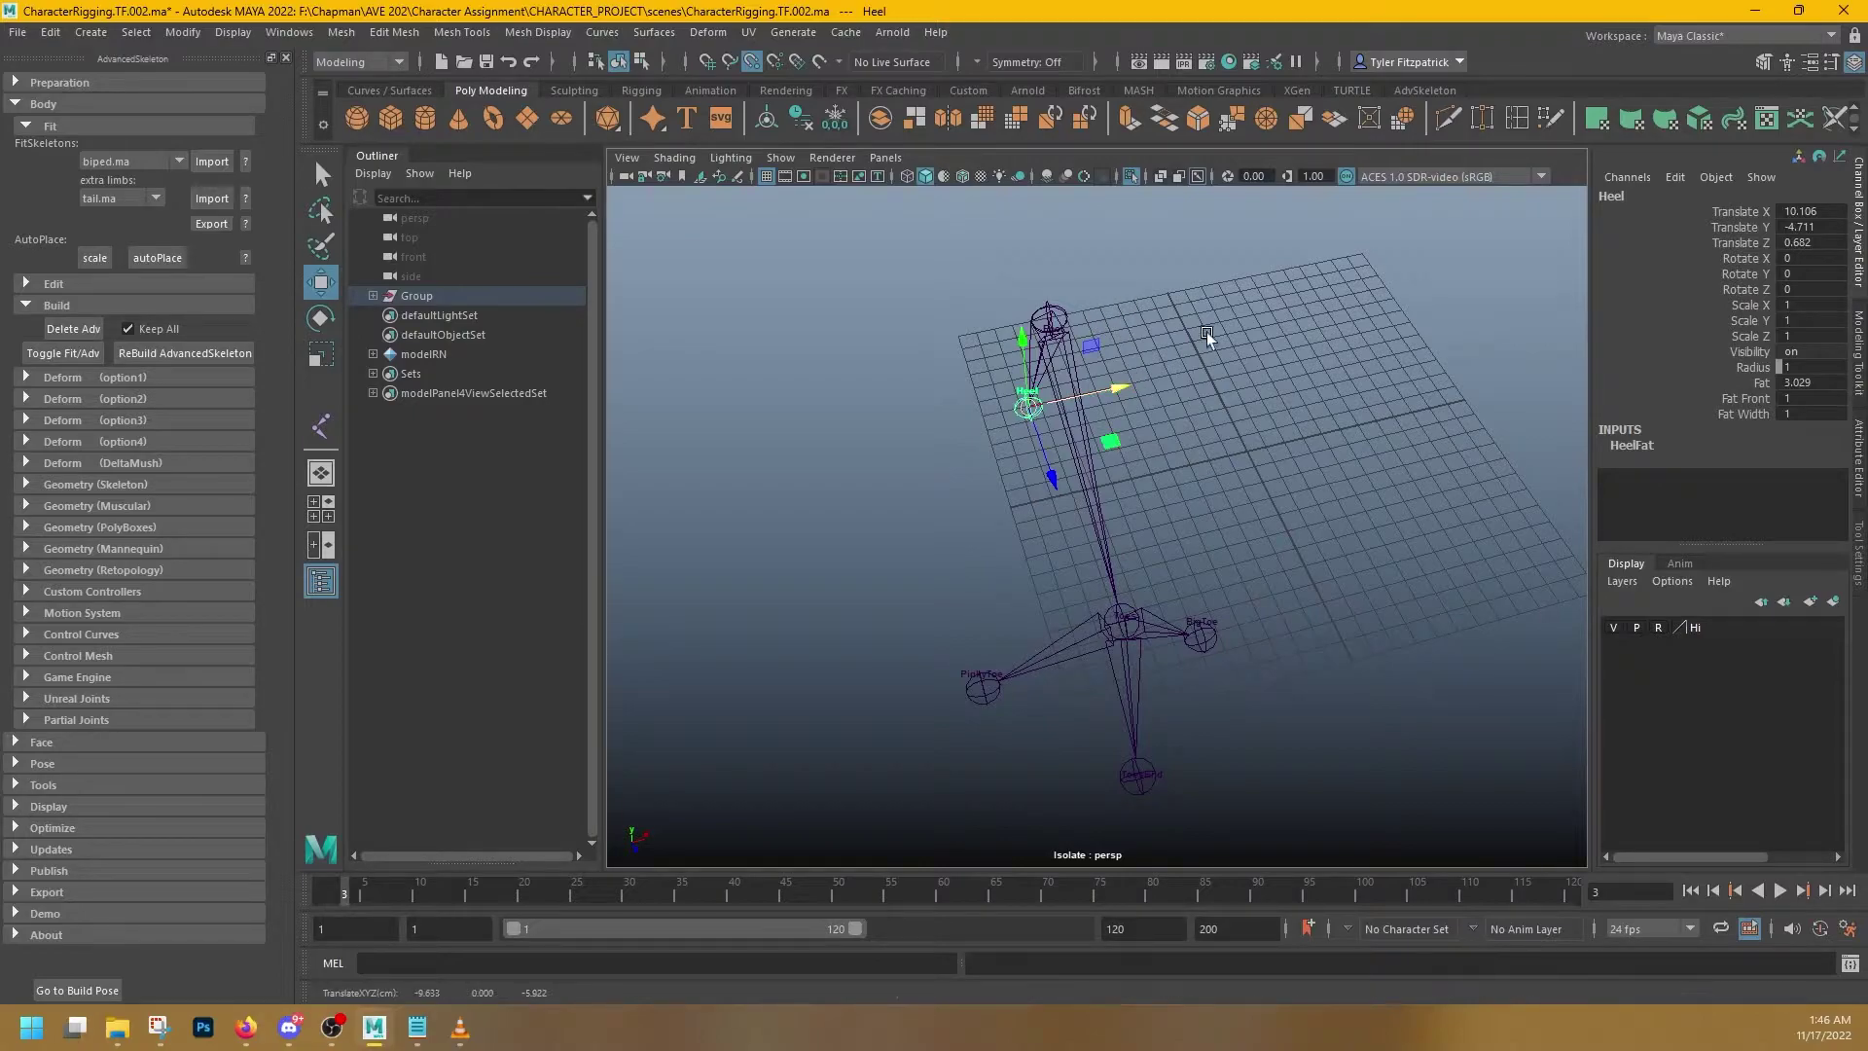
left_click(1153, 776)
middle_click_drag(1064, 305, 1048, 306)
left_click_drag(1148, 418, 1182, 541, "alt")
- Snap the PinkyToe joint front-to-back into line with the Toes joint, and select the Toes joint
left_click(1197, 552)
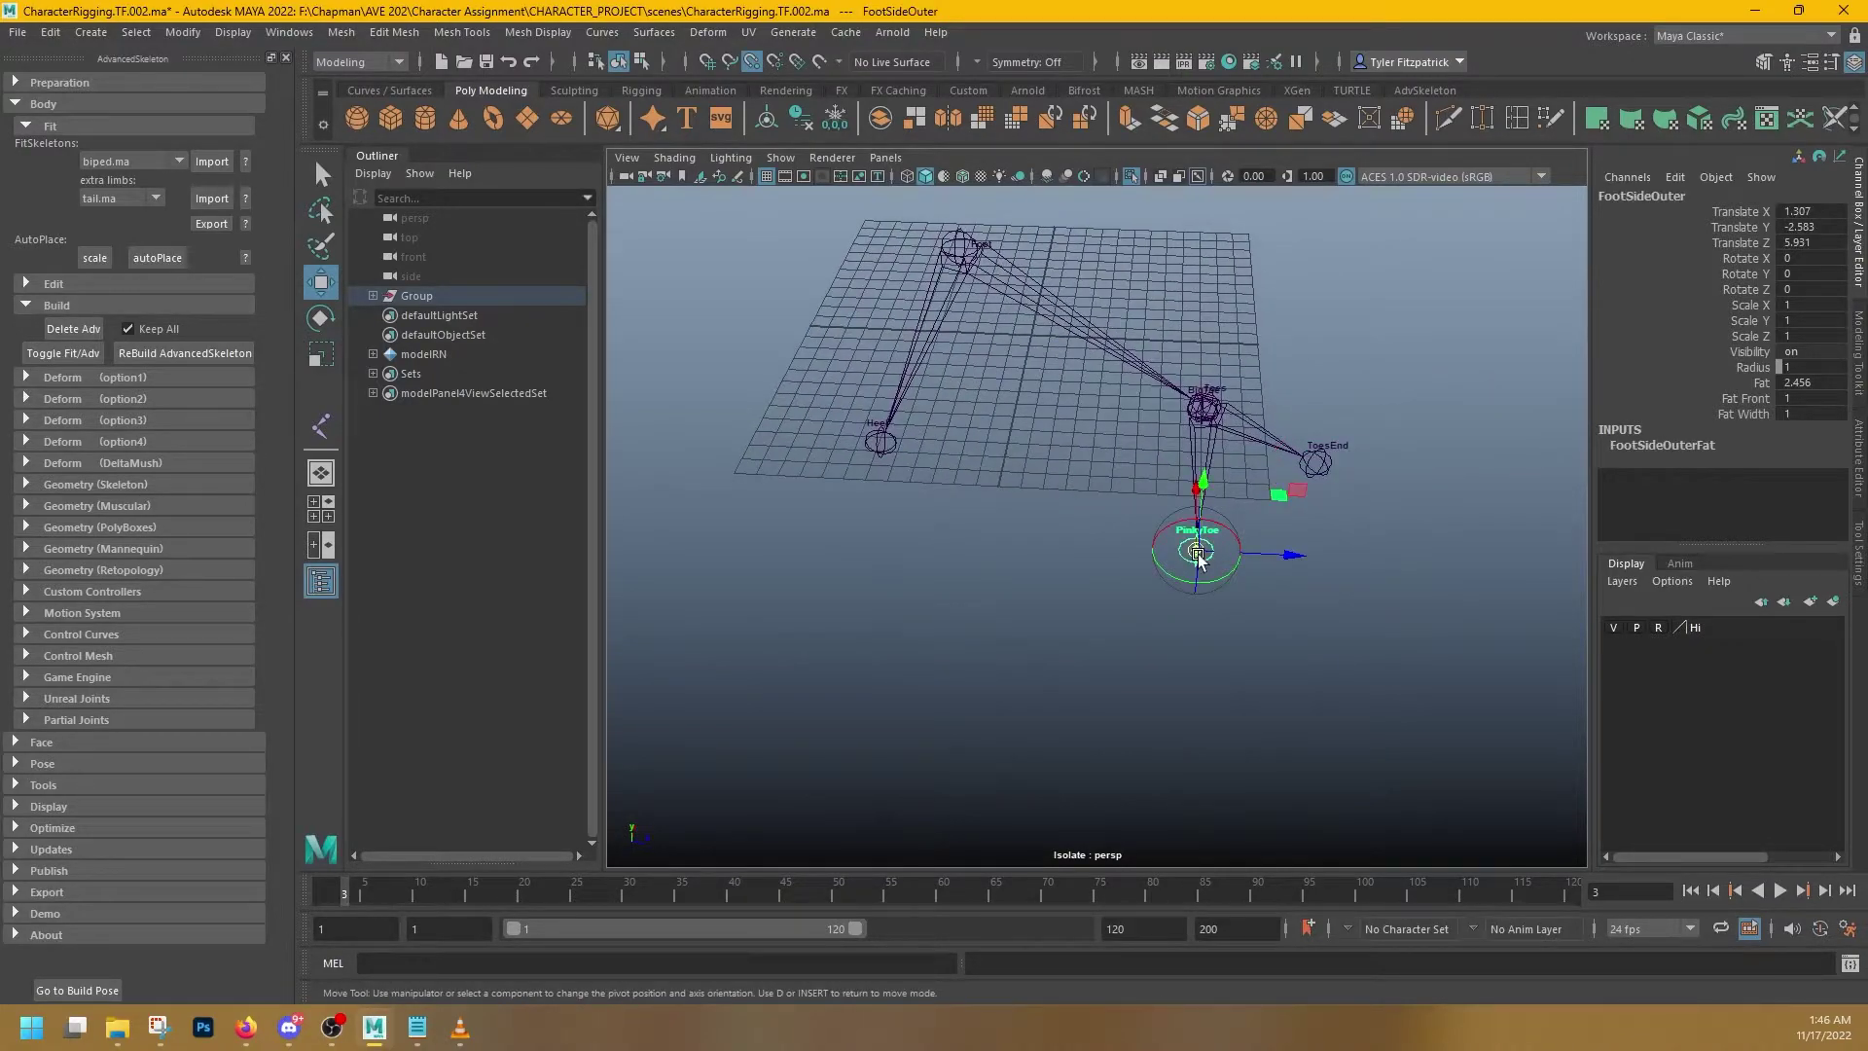
key("d")
left_click_drag(1298, 555, 1150, 684)
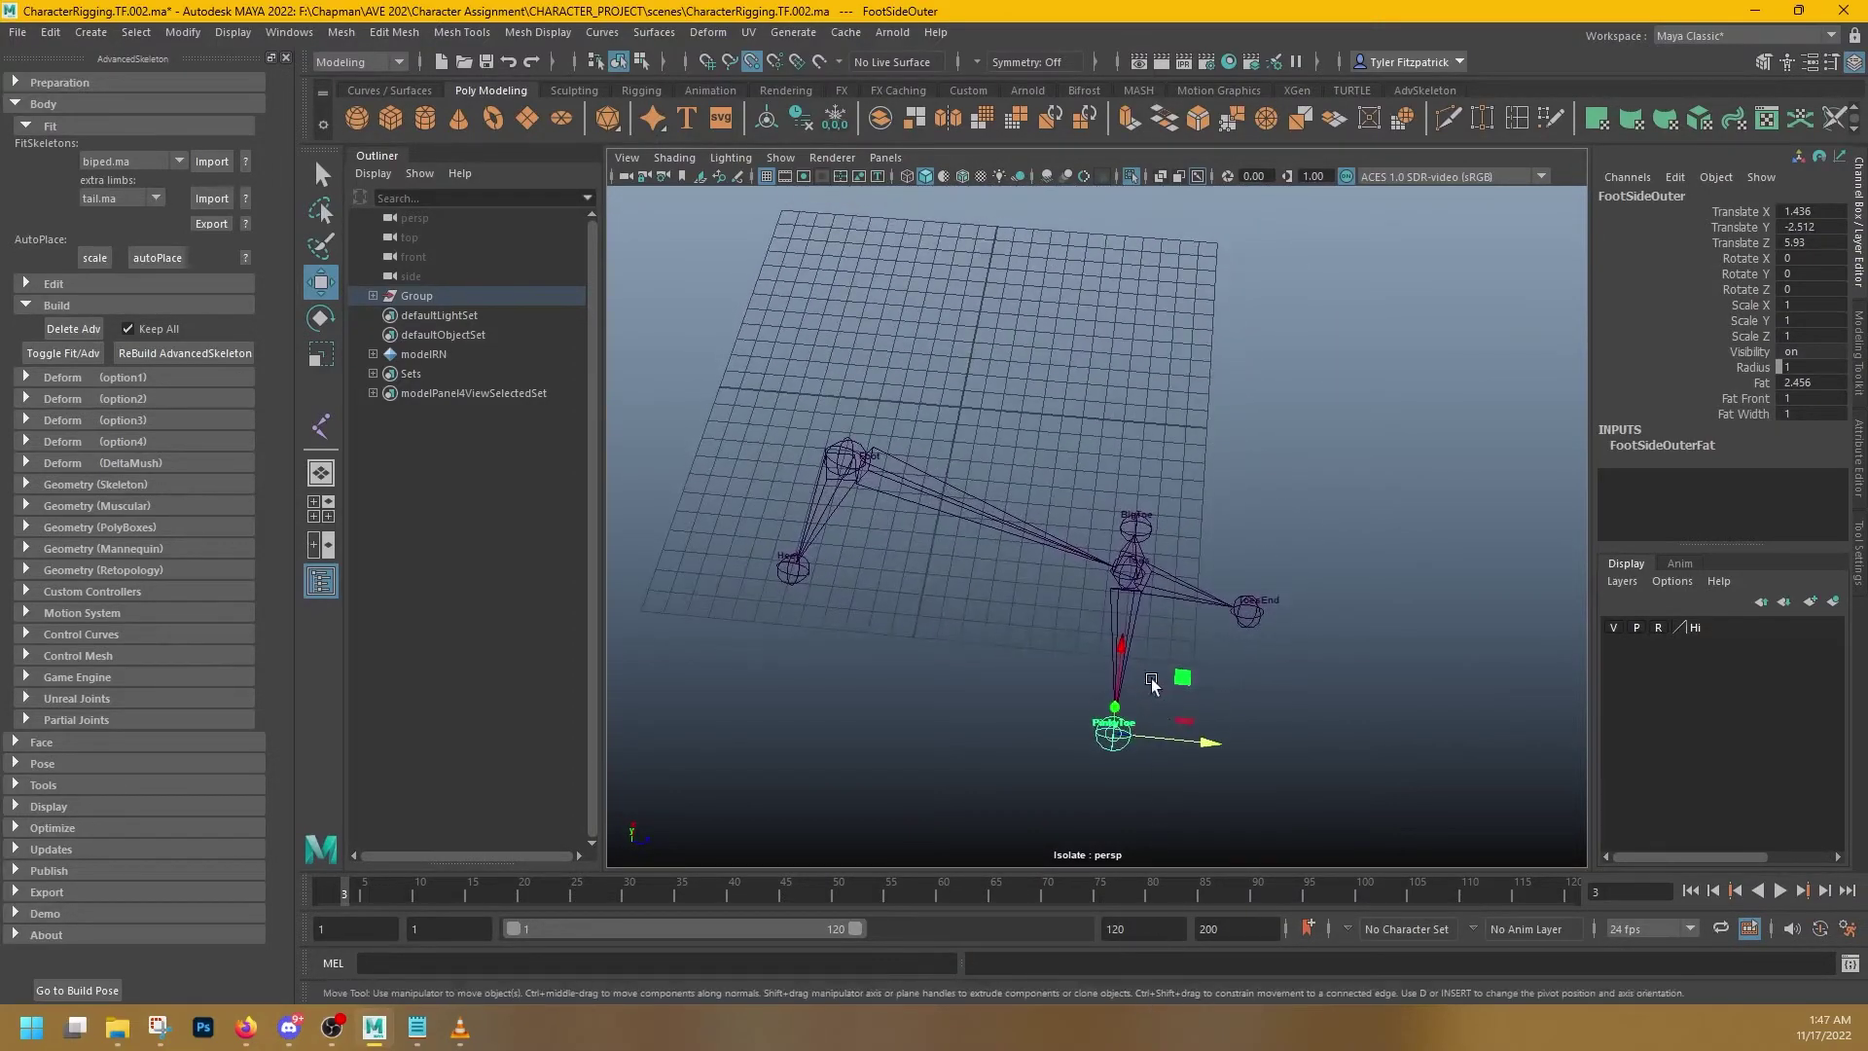
left_click(1132, 526)
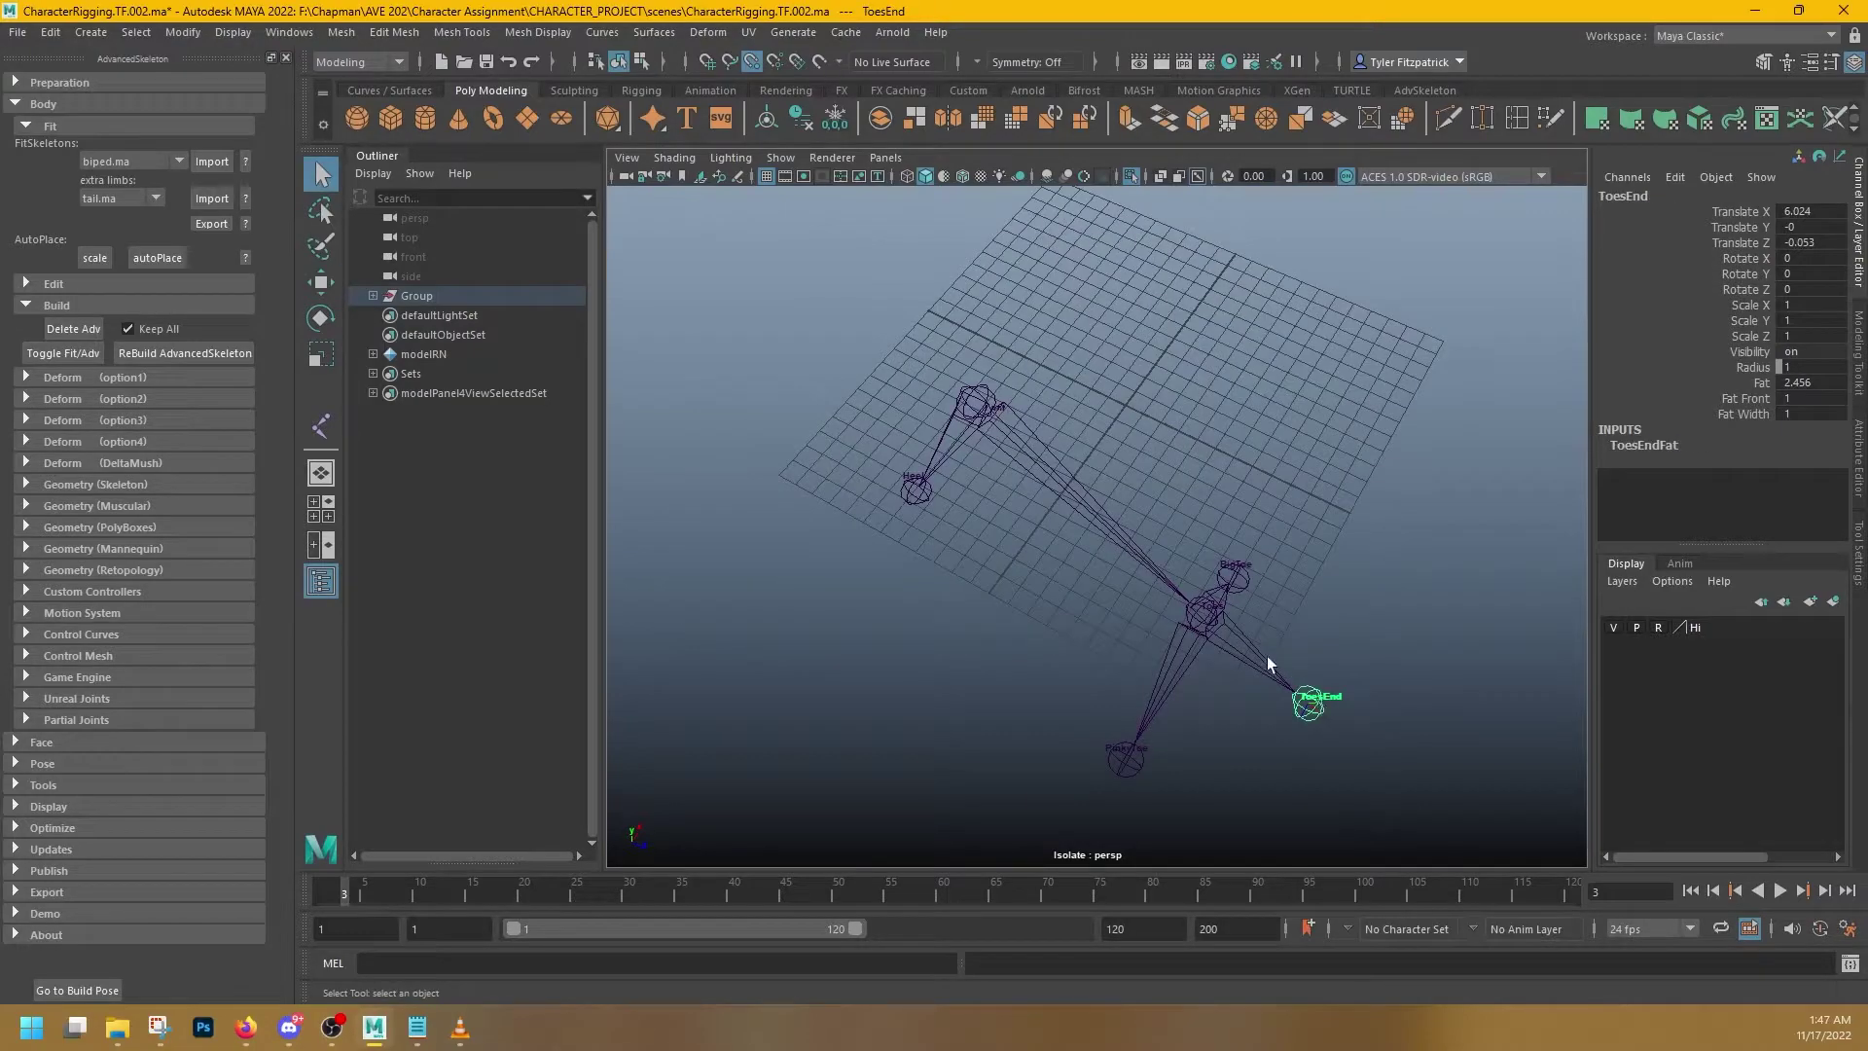
left_click(1207, 620)
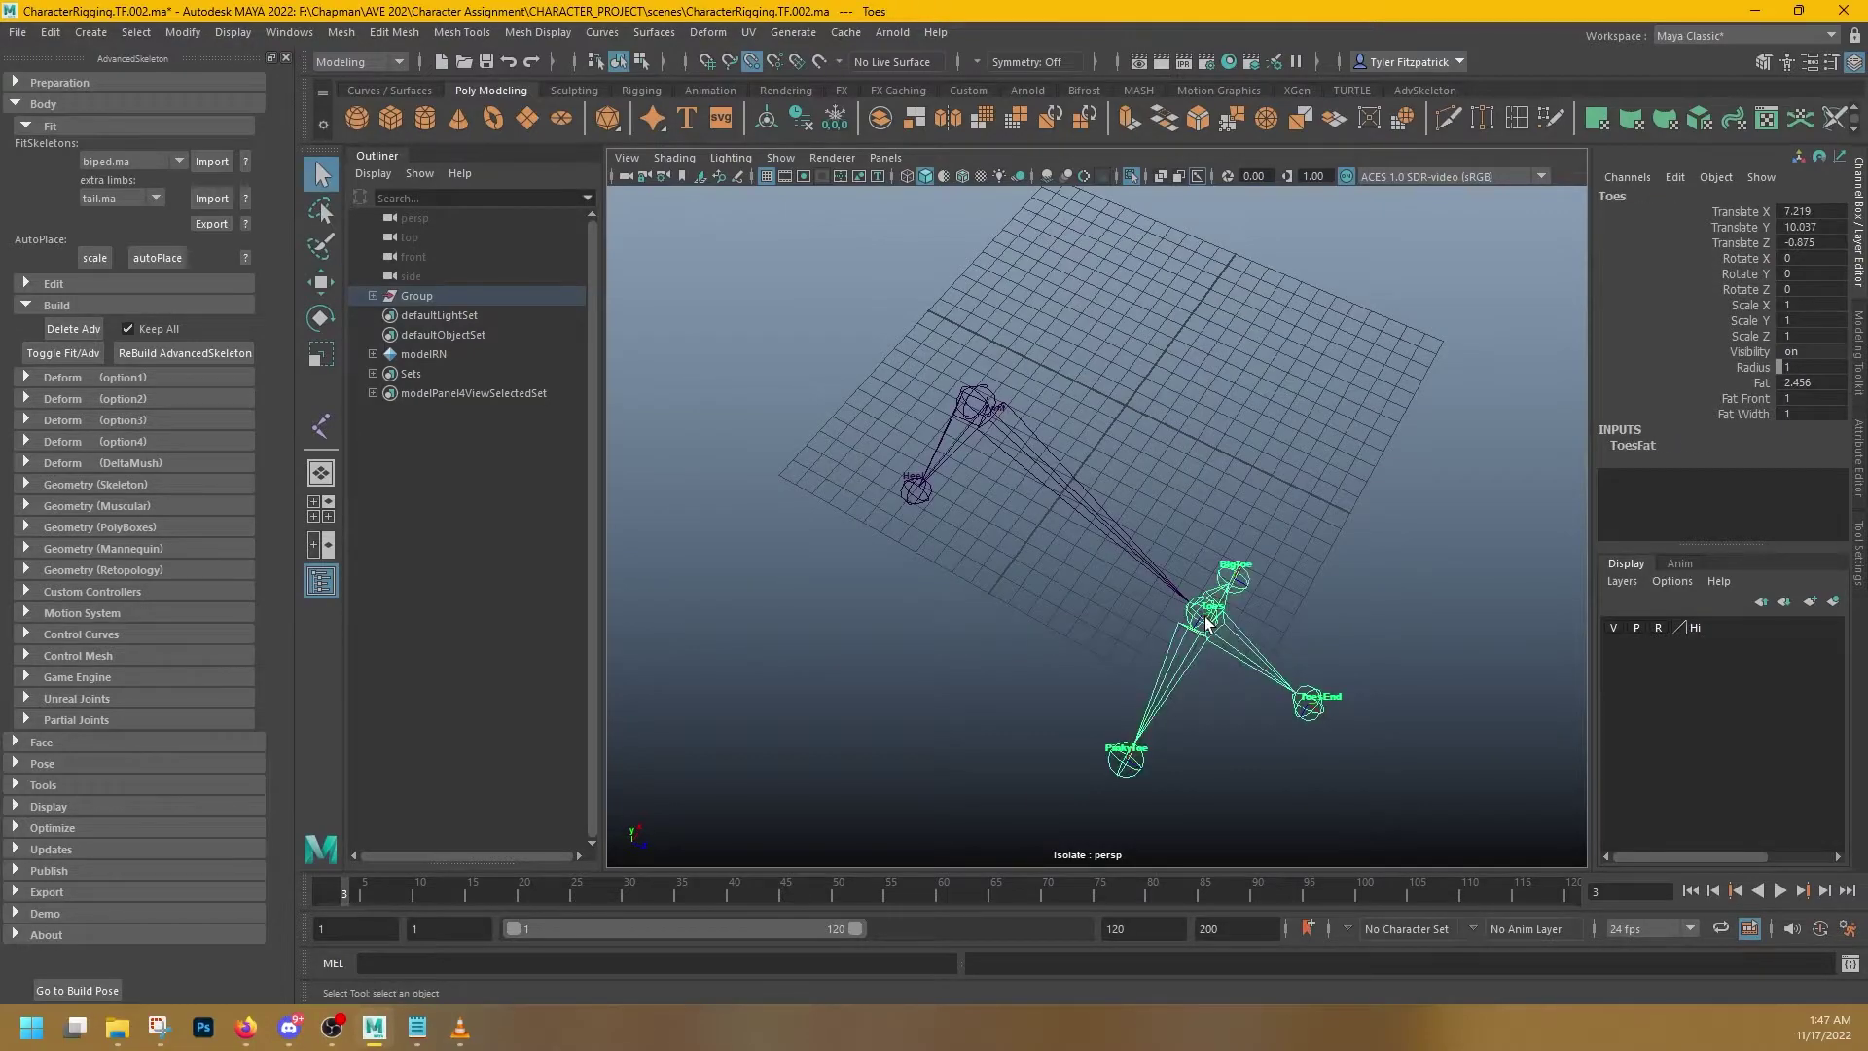
- Examine the alignment of the isolated ankle, Heel and Toes joints from several angles, then show the full character again
left_click(978, 407)
left_click(910, 491)
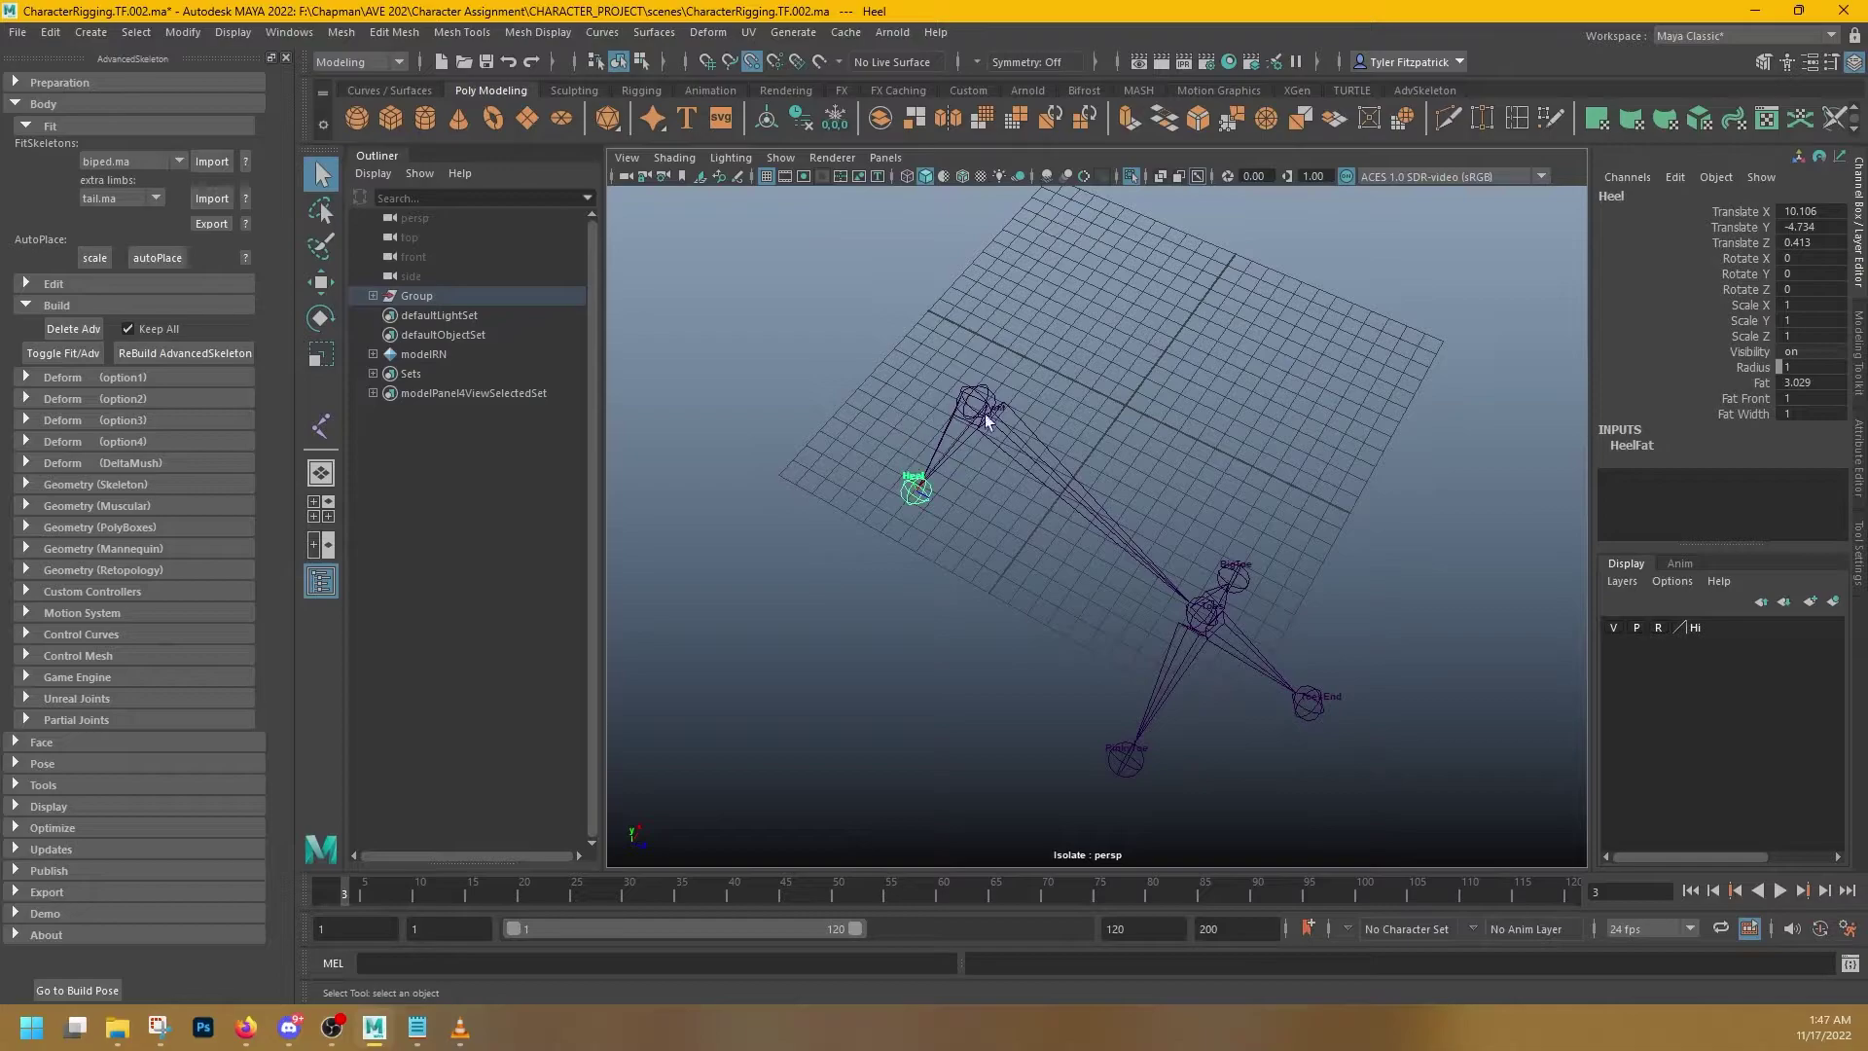
left_click_drag(1300, 646, 1035, 454, "alt")
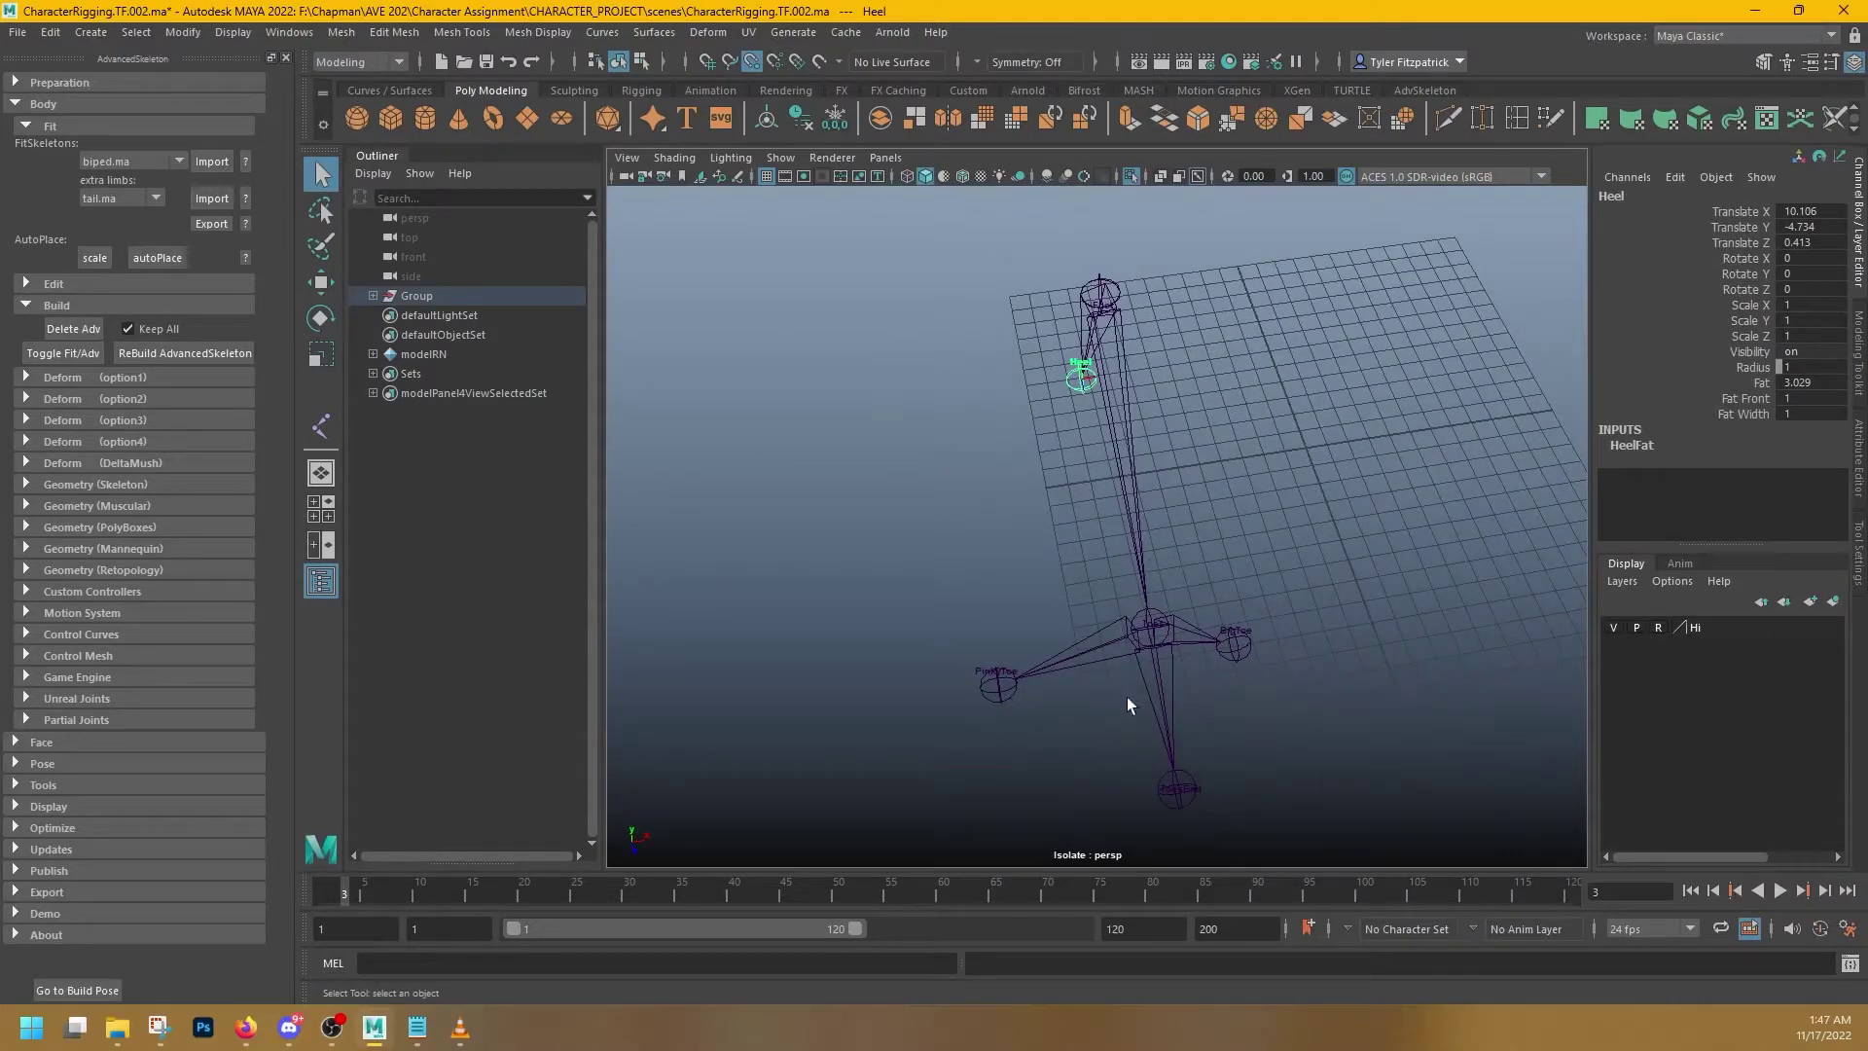
left_click_drag(1128, 704, 1011, 403, "alt")
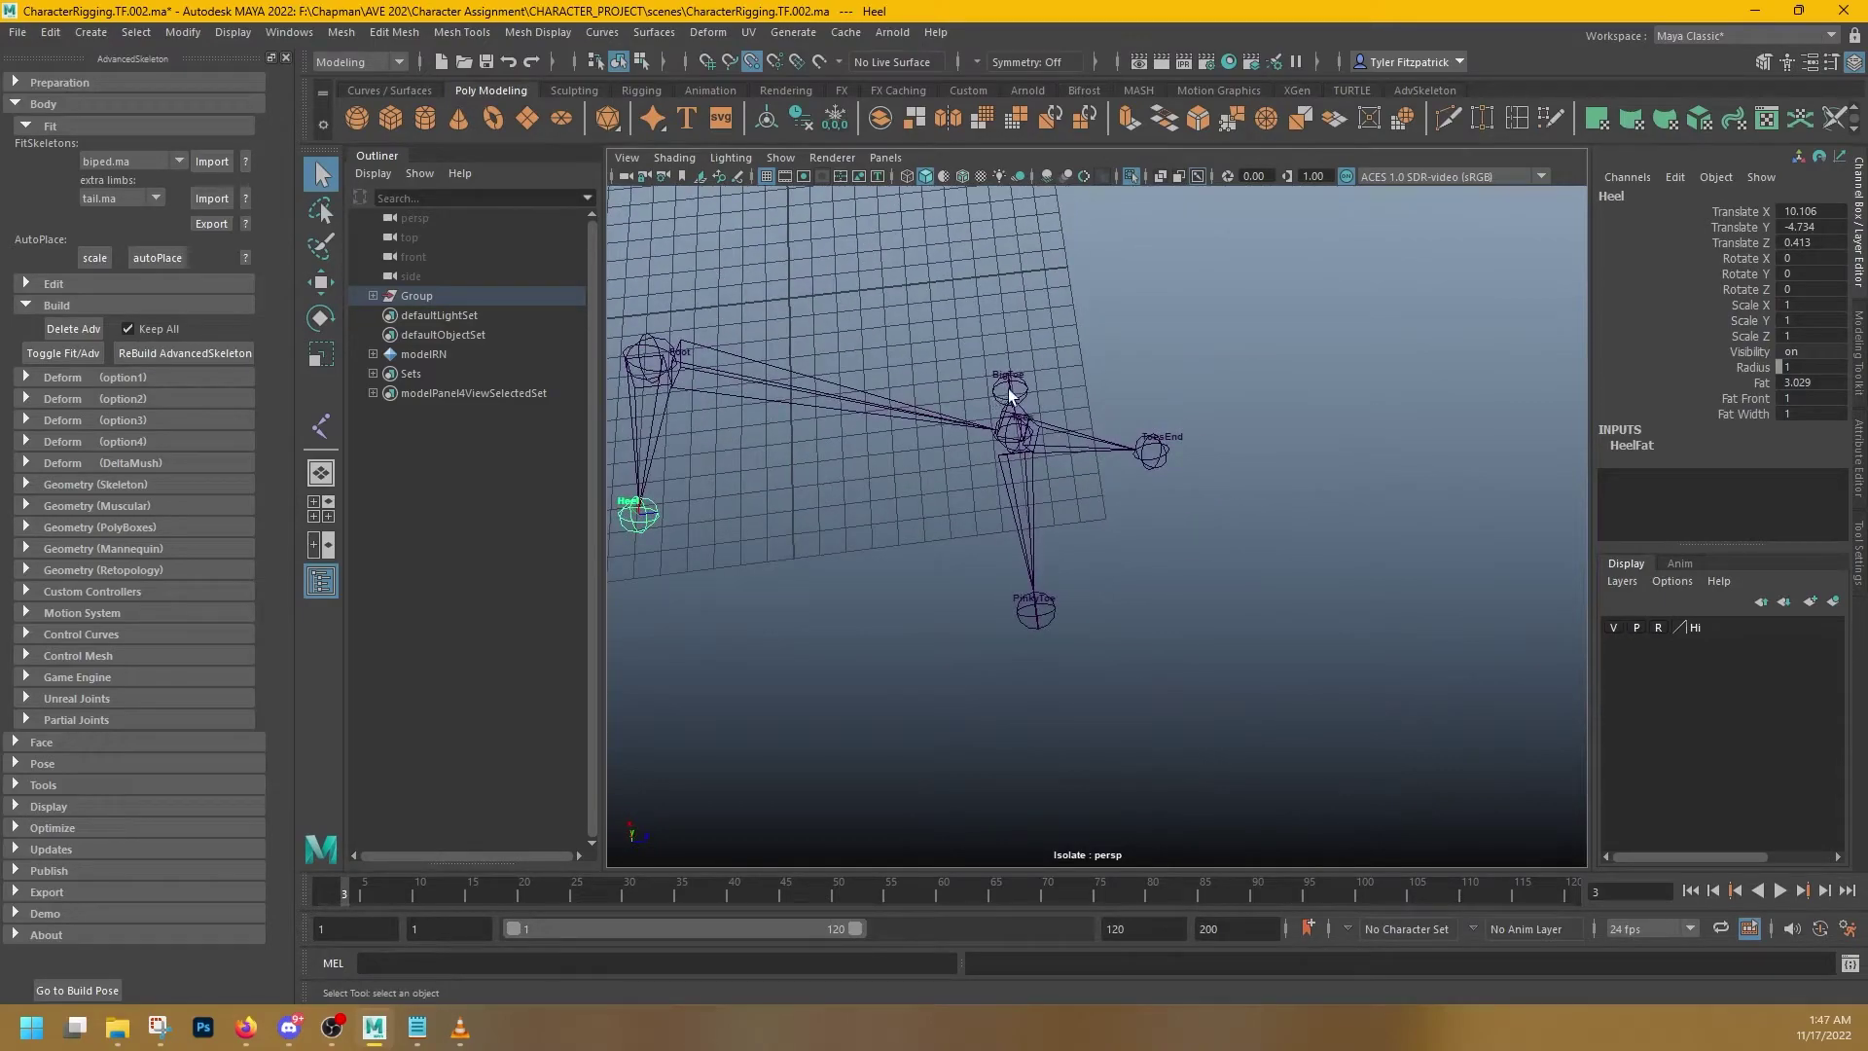
left_click(1014, 432)
middle_click_drag(1189, 623, 1325, 658, "alt")
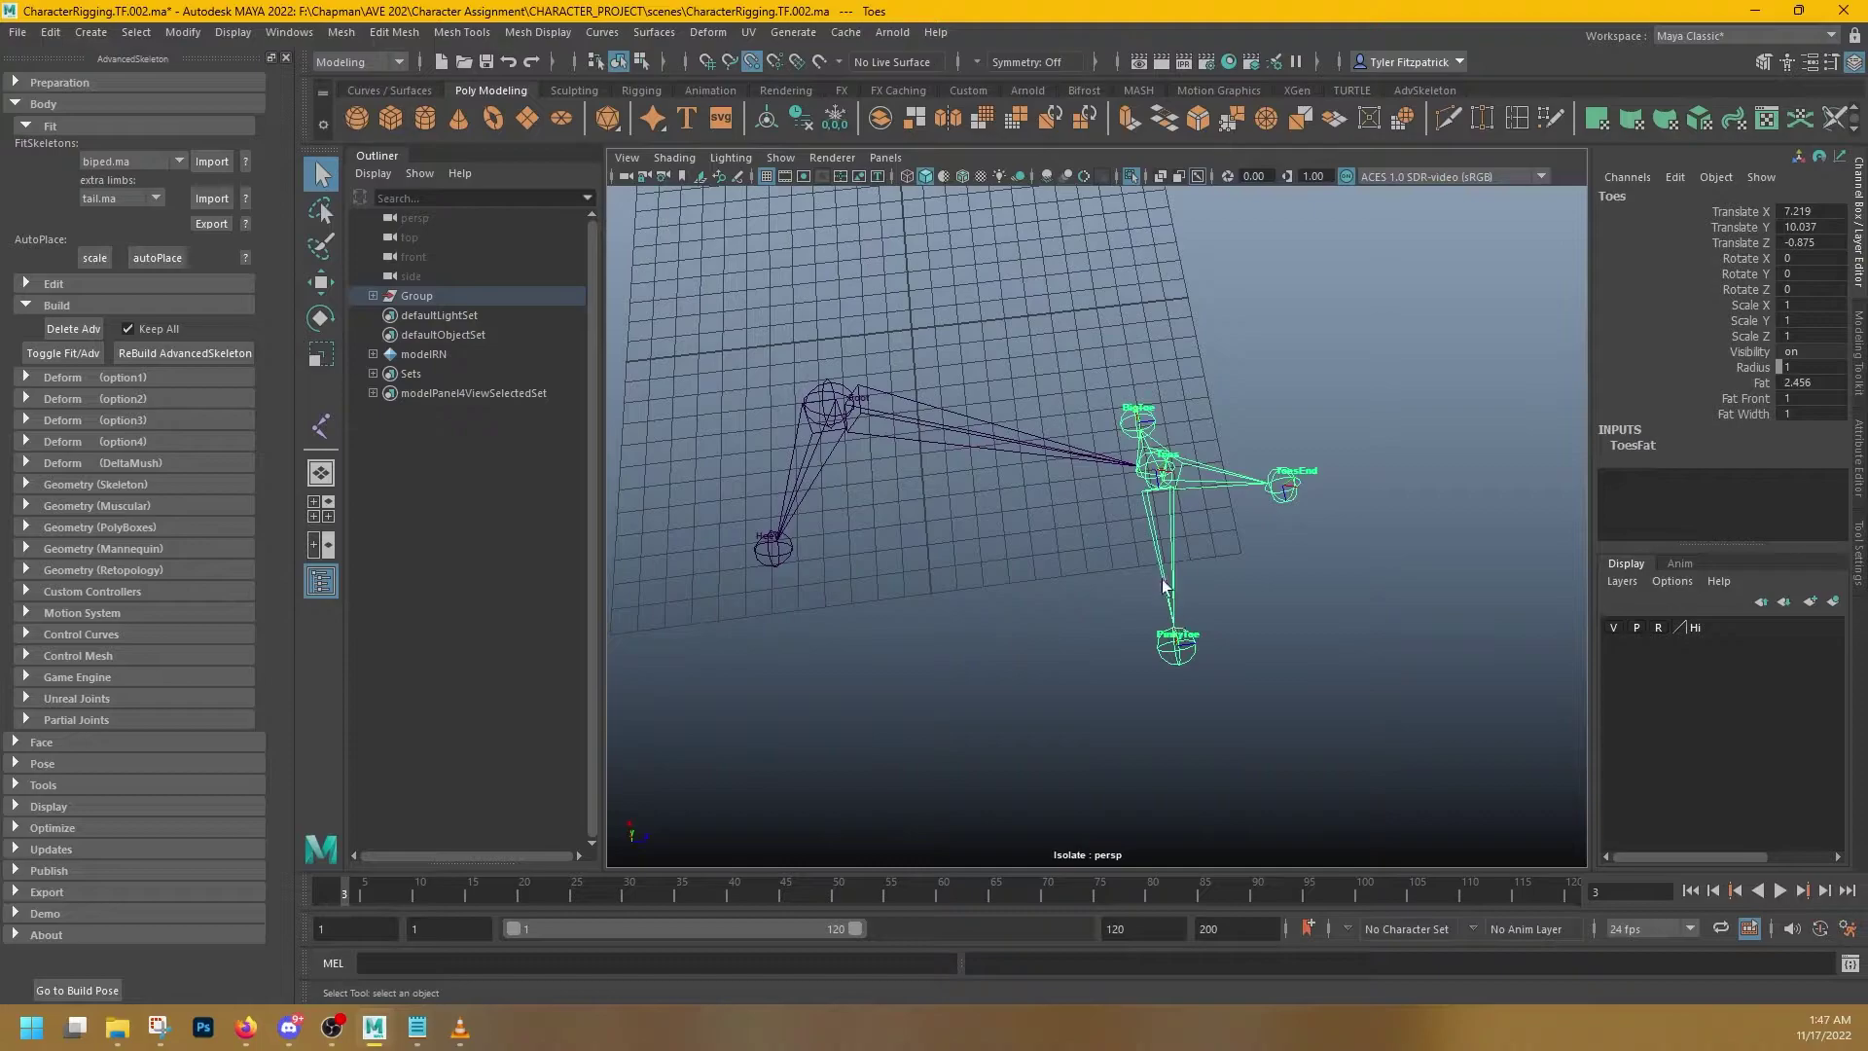
left_click_drag(1158, 389, 1002, 321, "alt")
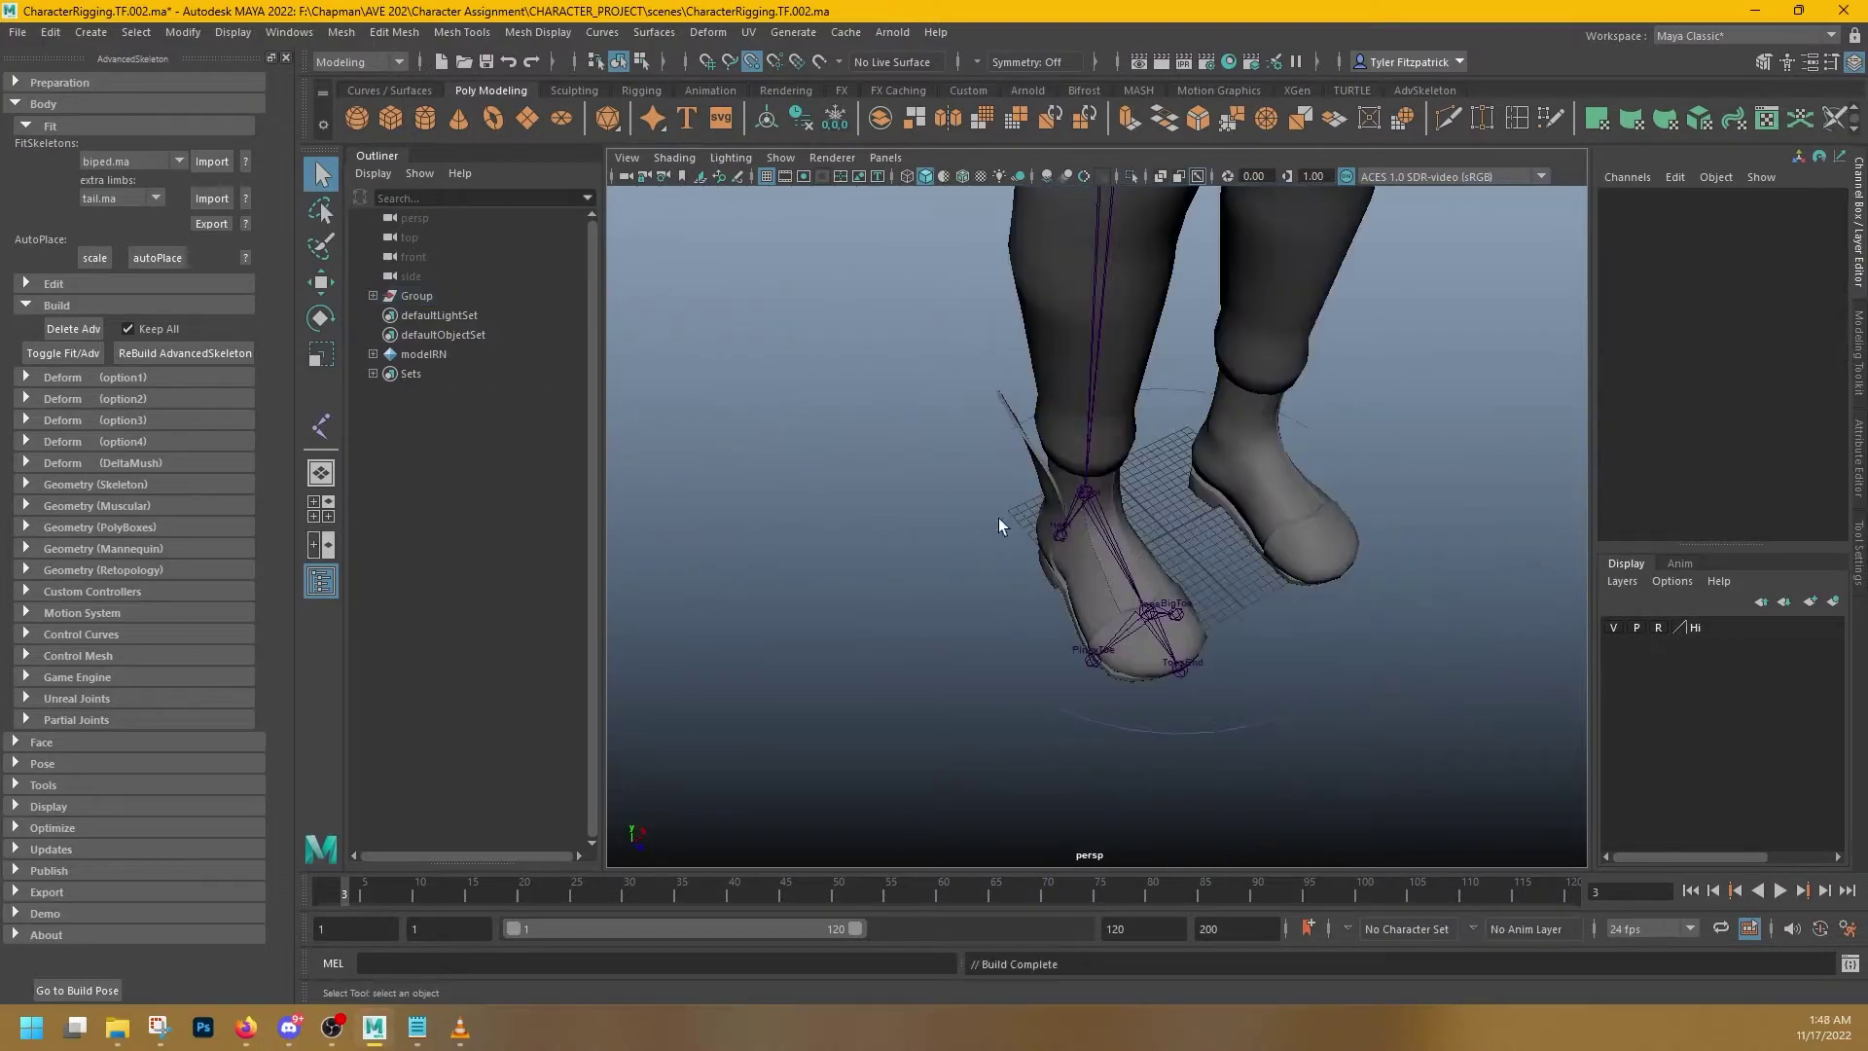
- Delete the existing AdvancedSkeleton rig and build it again from the corrected fit skeleton
left_click_drag(1151, 581, 1156, 533, "alt")
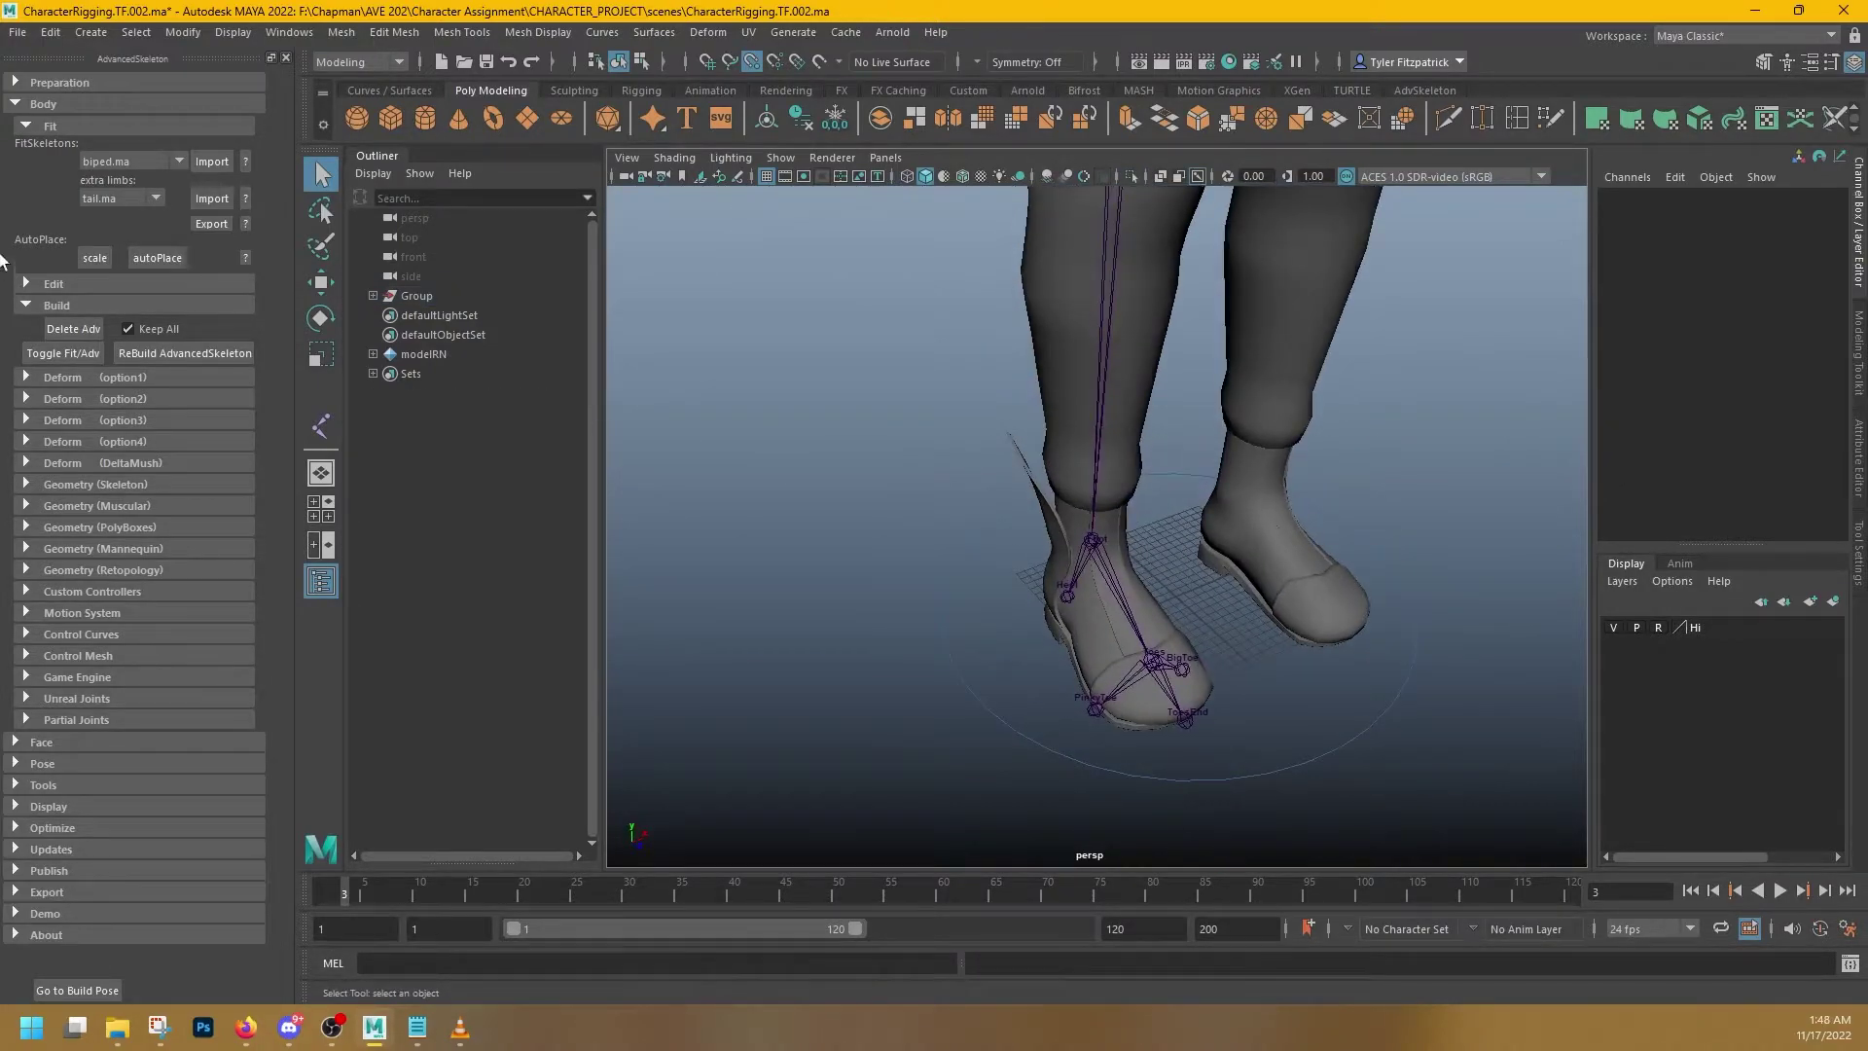
left_click(67, 331)
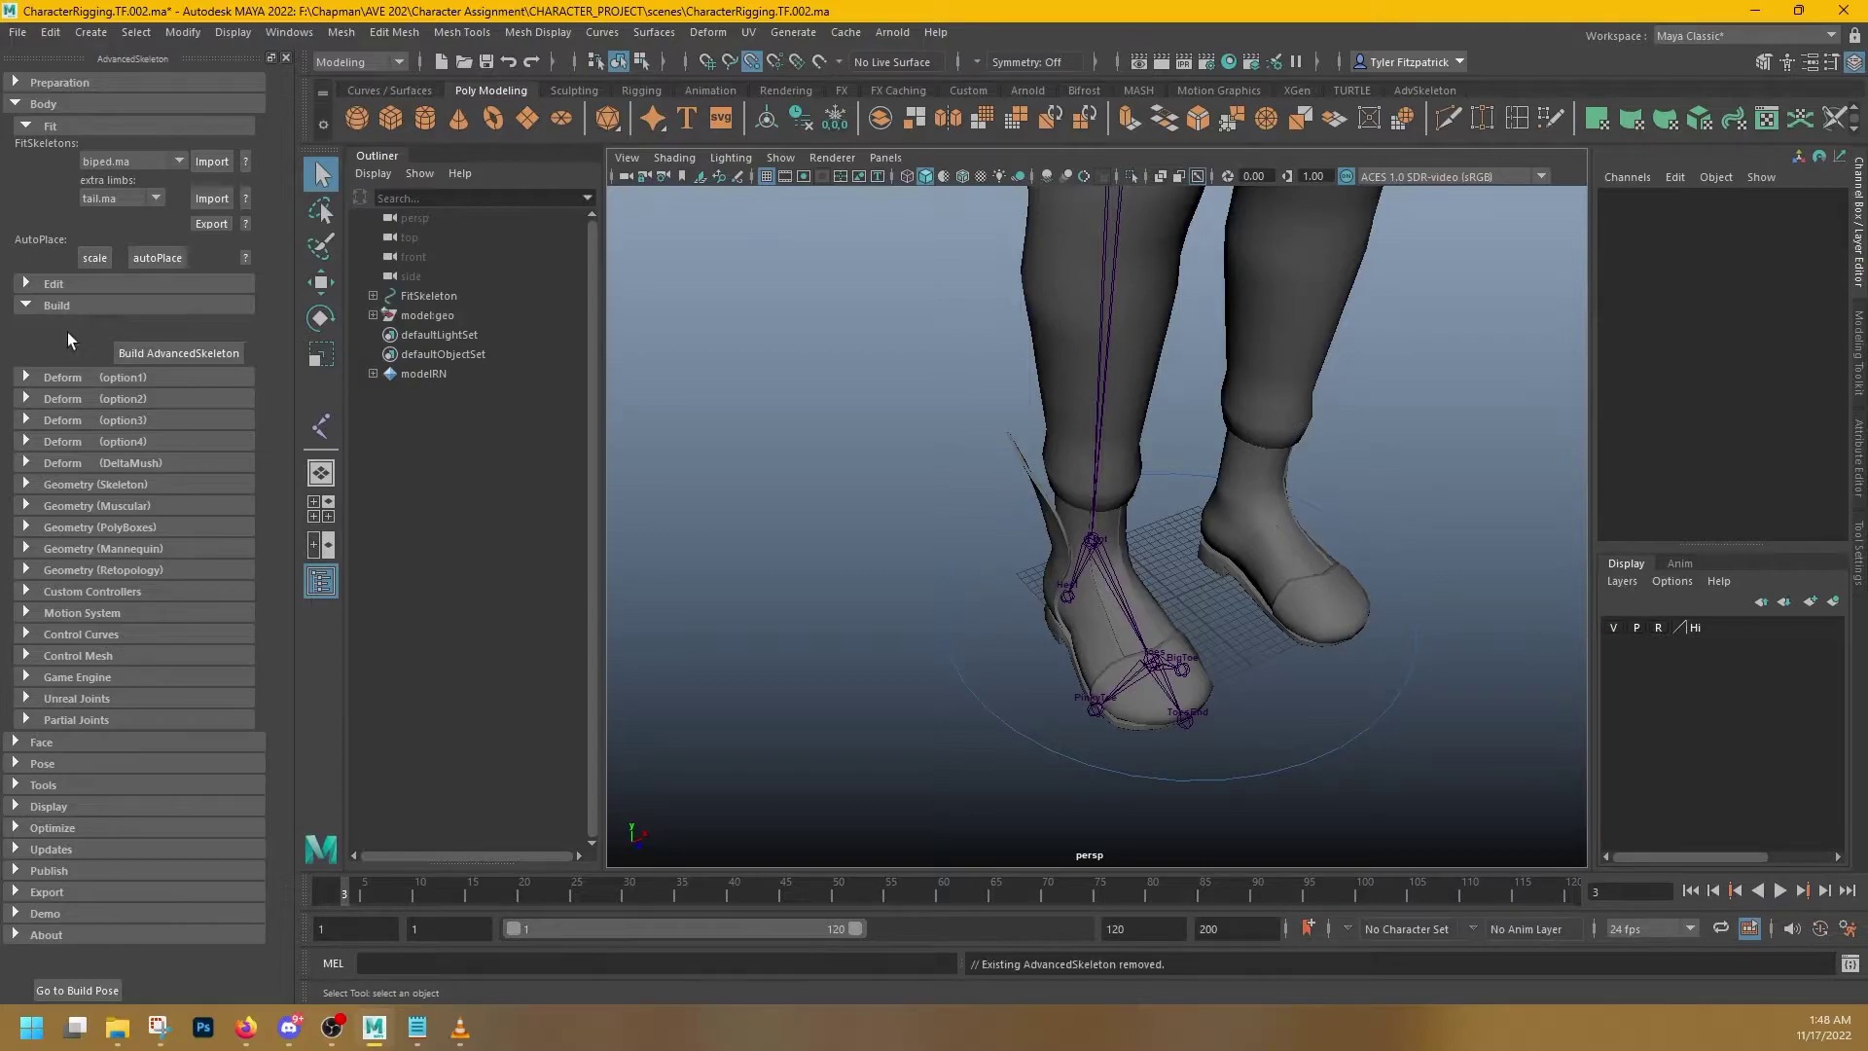
left_click(155, 354)
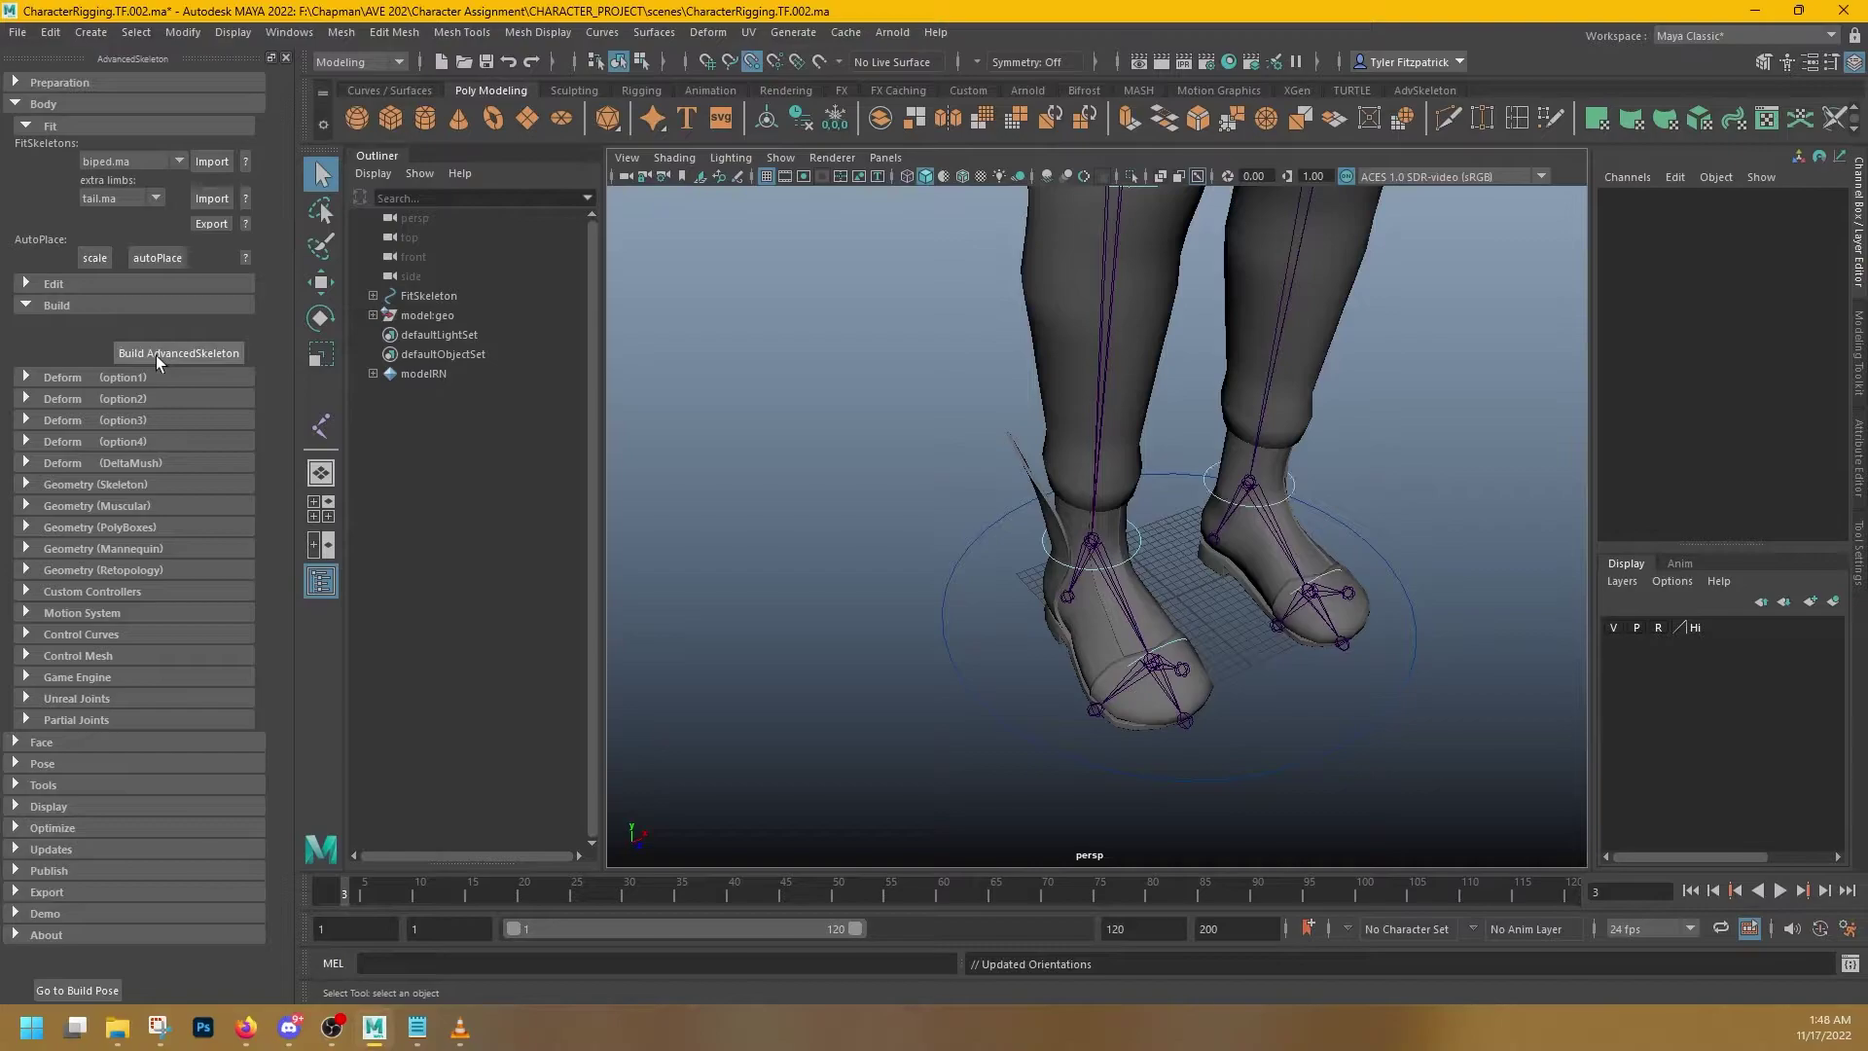
- Test-rotate the right foot's IK leg control at the ankle and undo the rotation
left_click_drag(1263, 650, 1170, 694, "alt")
middle_click_drag(1267, 648, 1009, 642, "alt")
scroll(1012, 646, "up", 4)
left_click_drag(1012, 646, 902, 657, "alt")
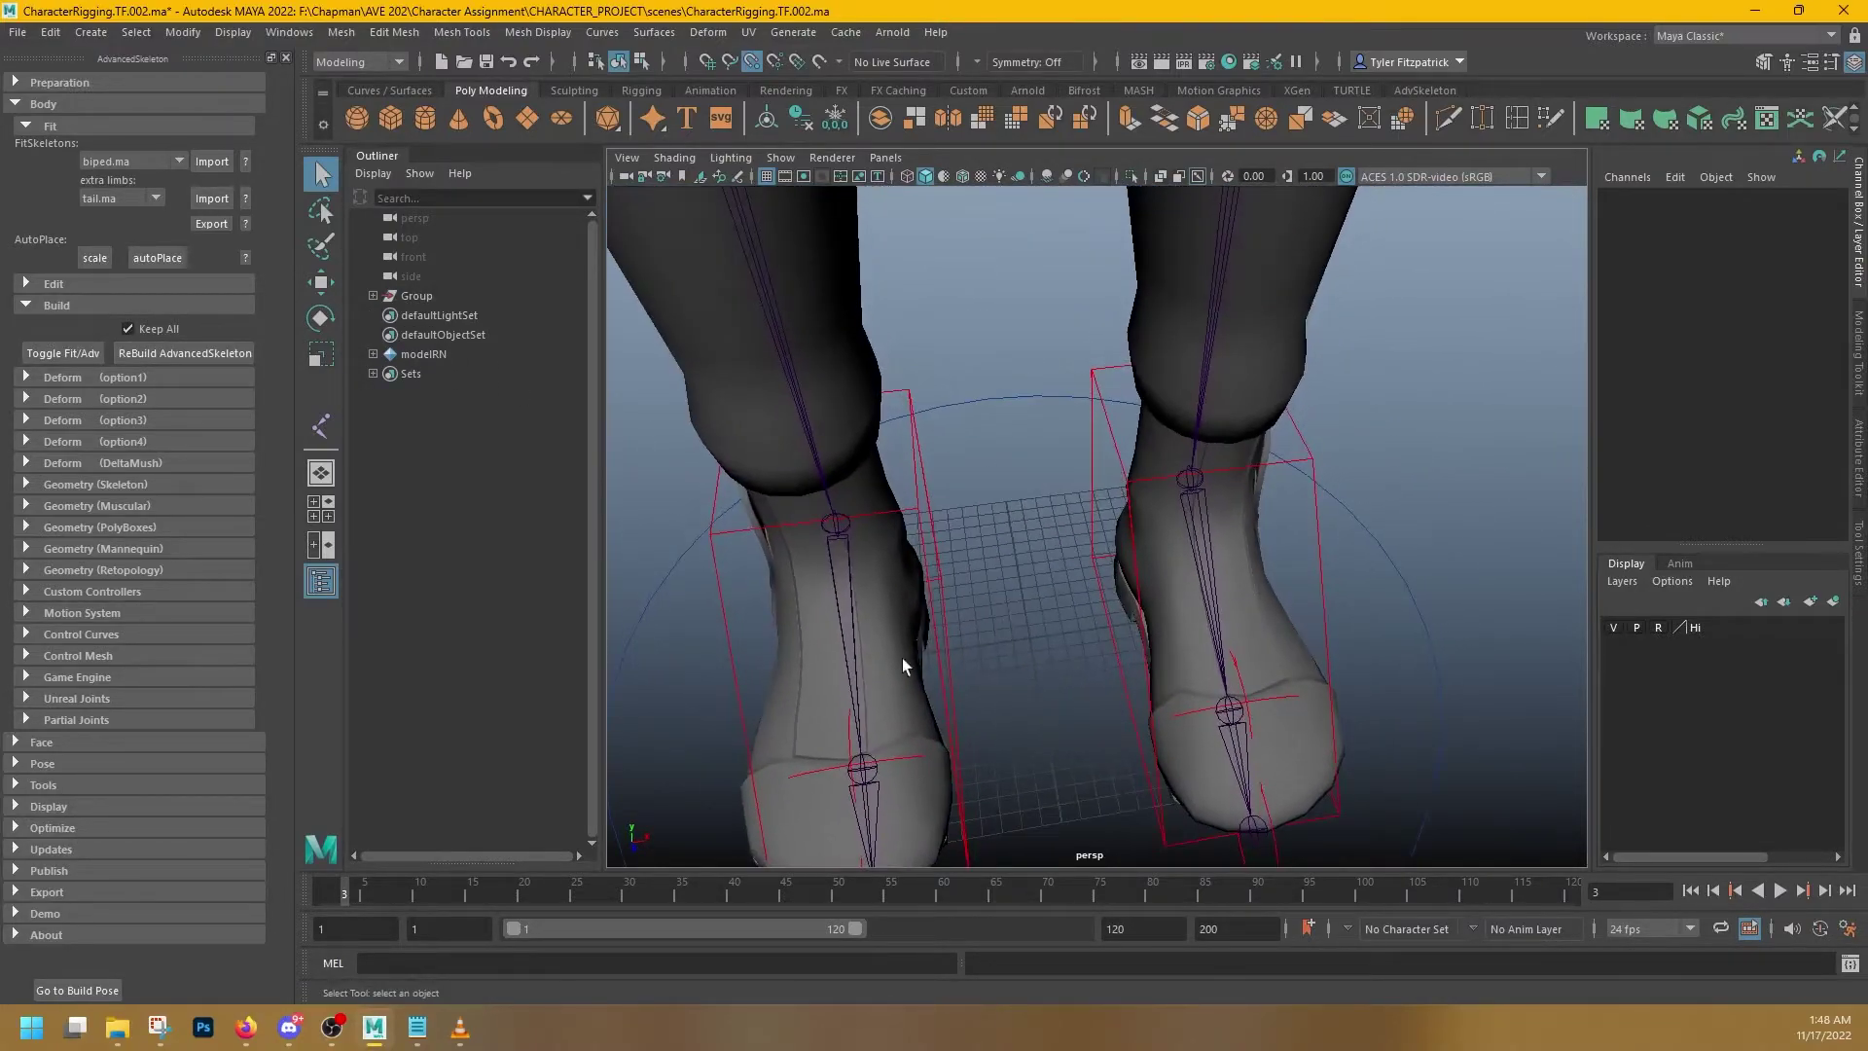
middle_click_drag(902, 658, 1112, 447, "alt")
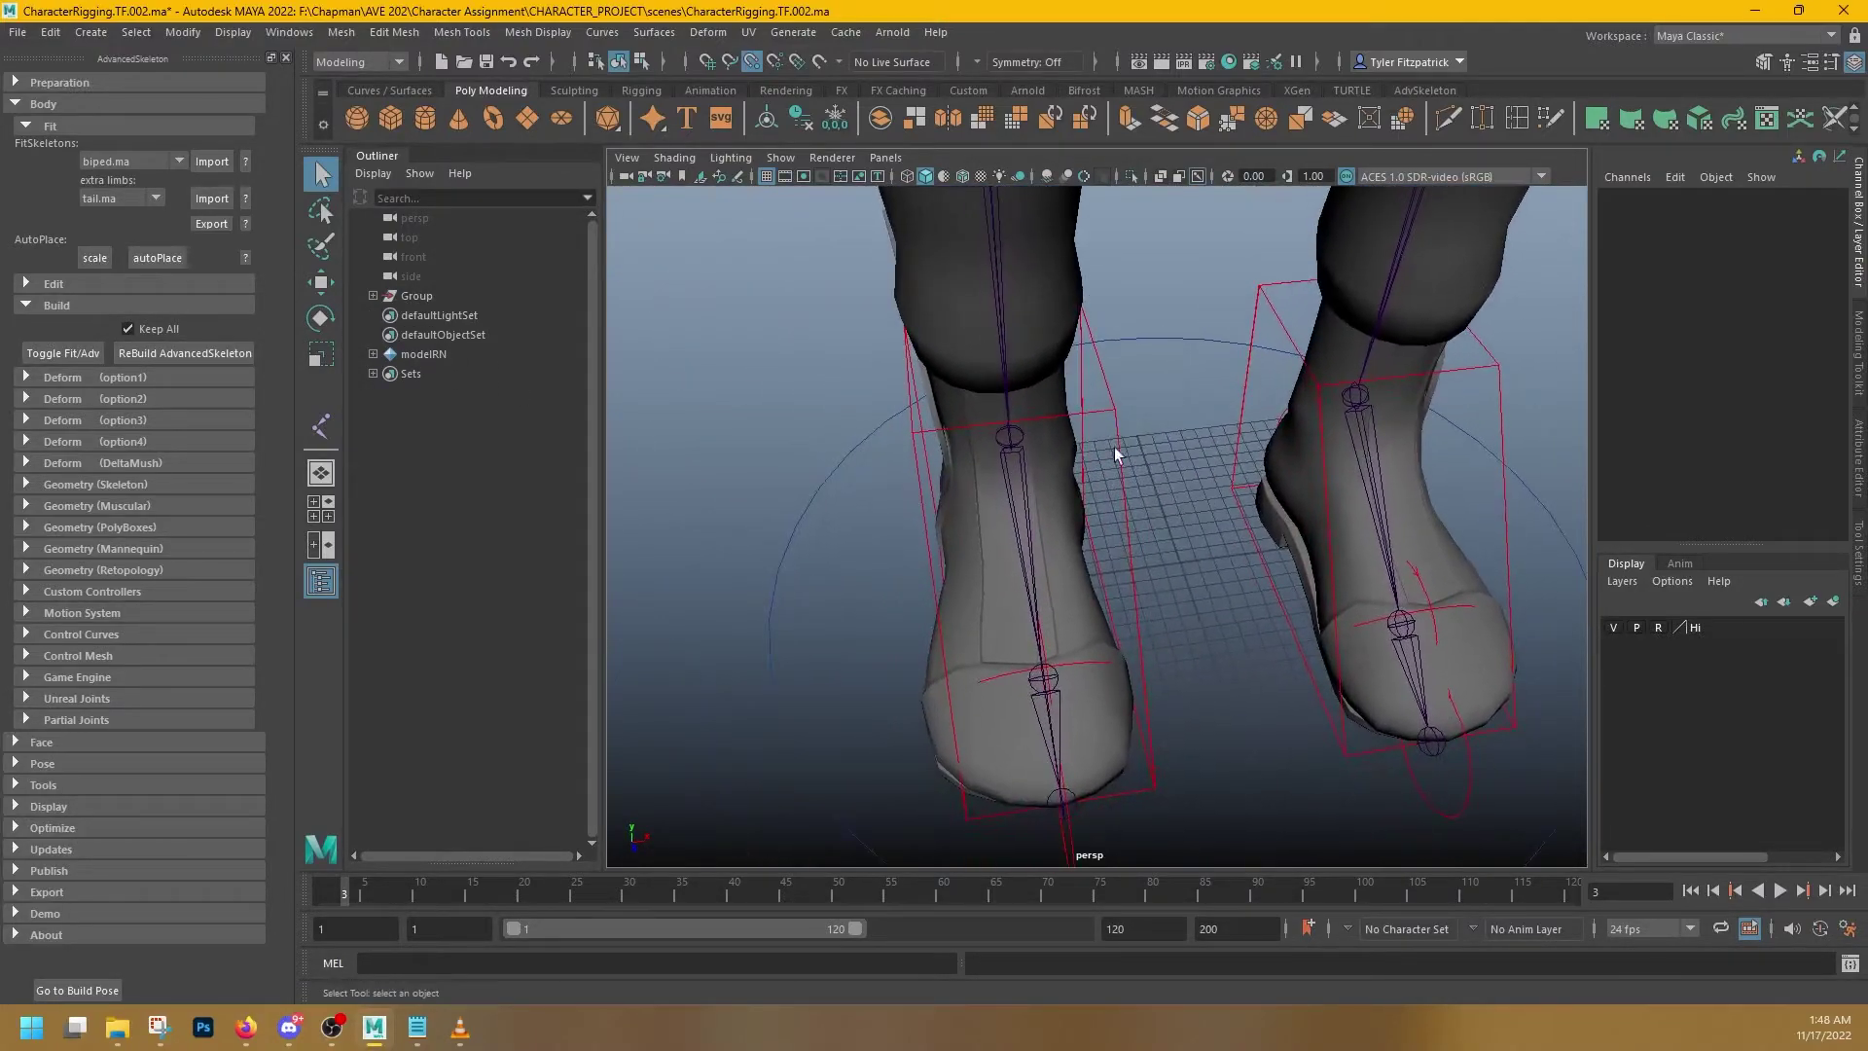
left_click(1059, 428)
key("e")
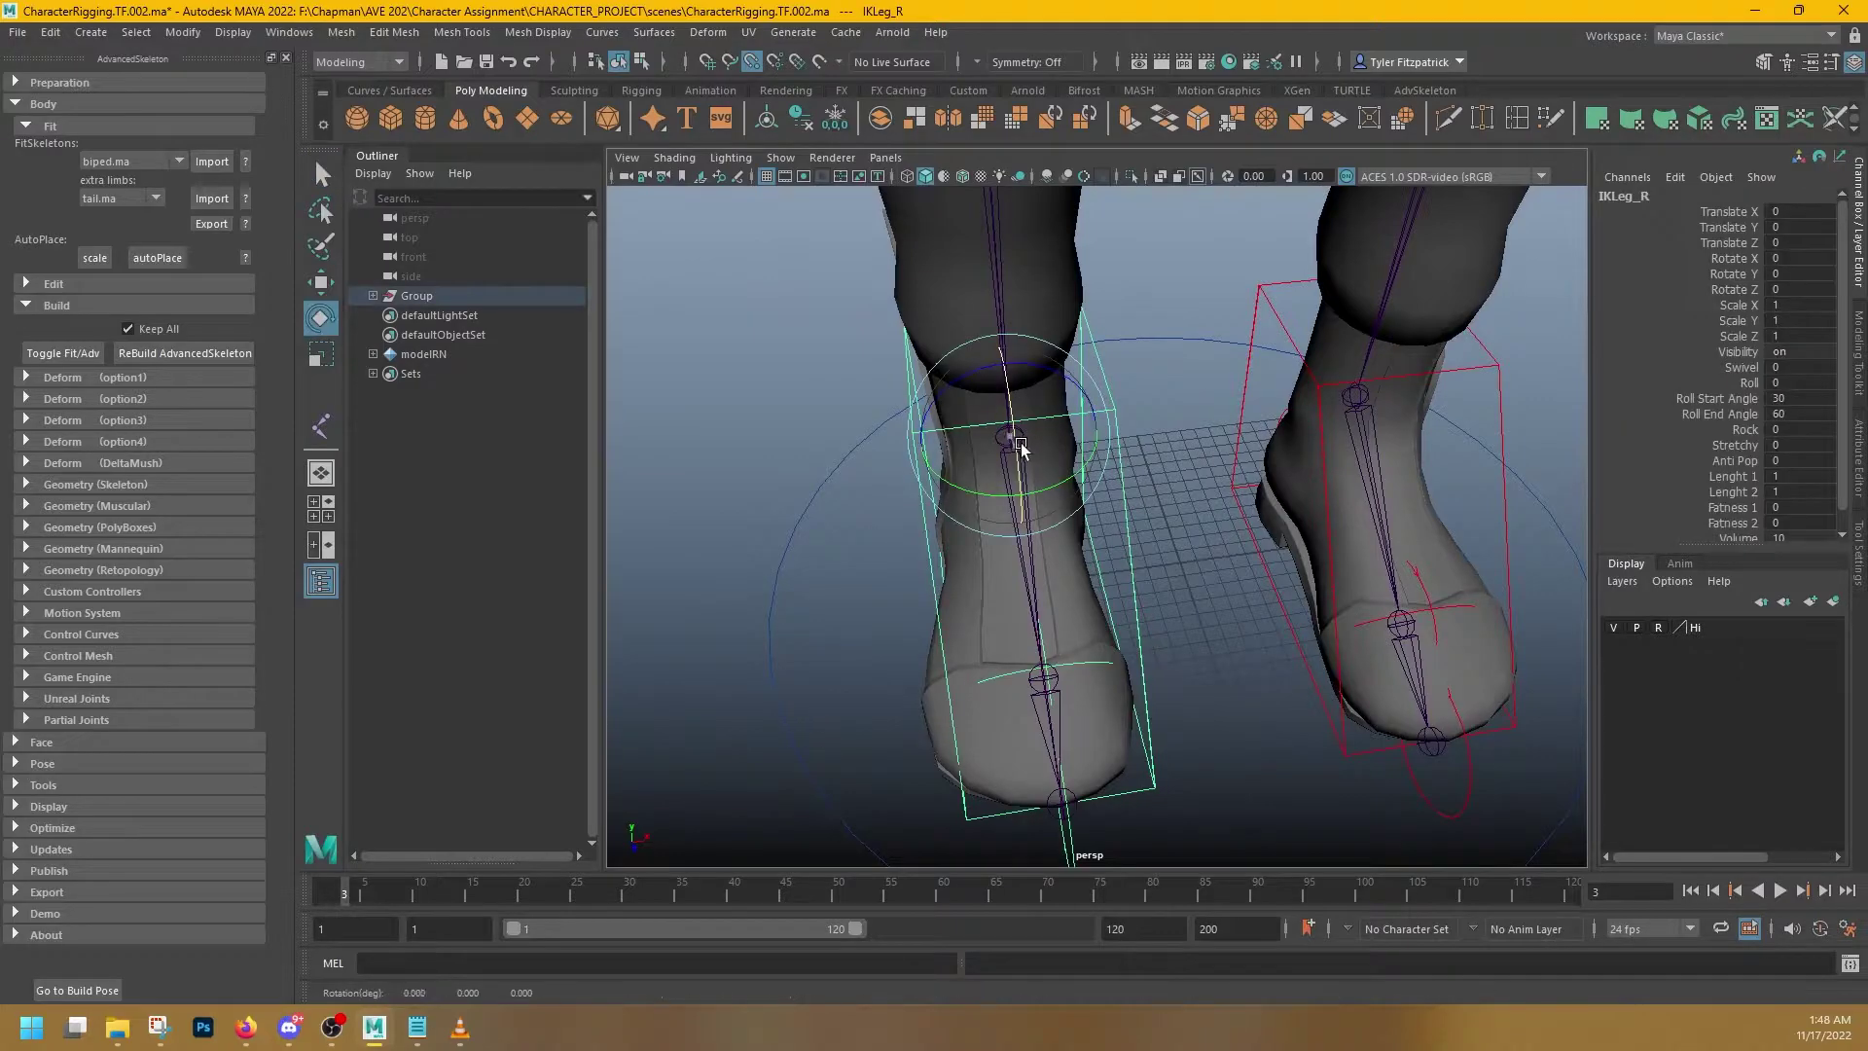
mouse_move(1022, 429)
left_mouse_down()
mouse_move(1031, 481)
mouse_move(1013, 429)
left_mouse_up()
key("ctrl+z")
- Try another rotation of a foot control while viewing the feet from the side, and undo it
left_click_drag(872, 516, 938, 604, "alt")
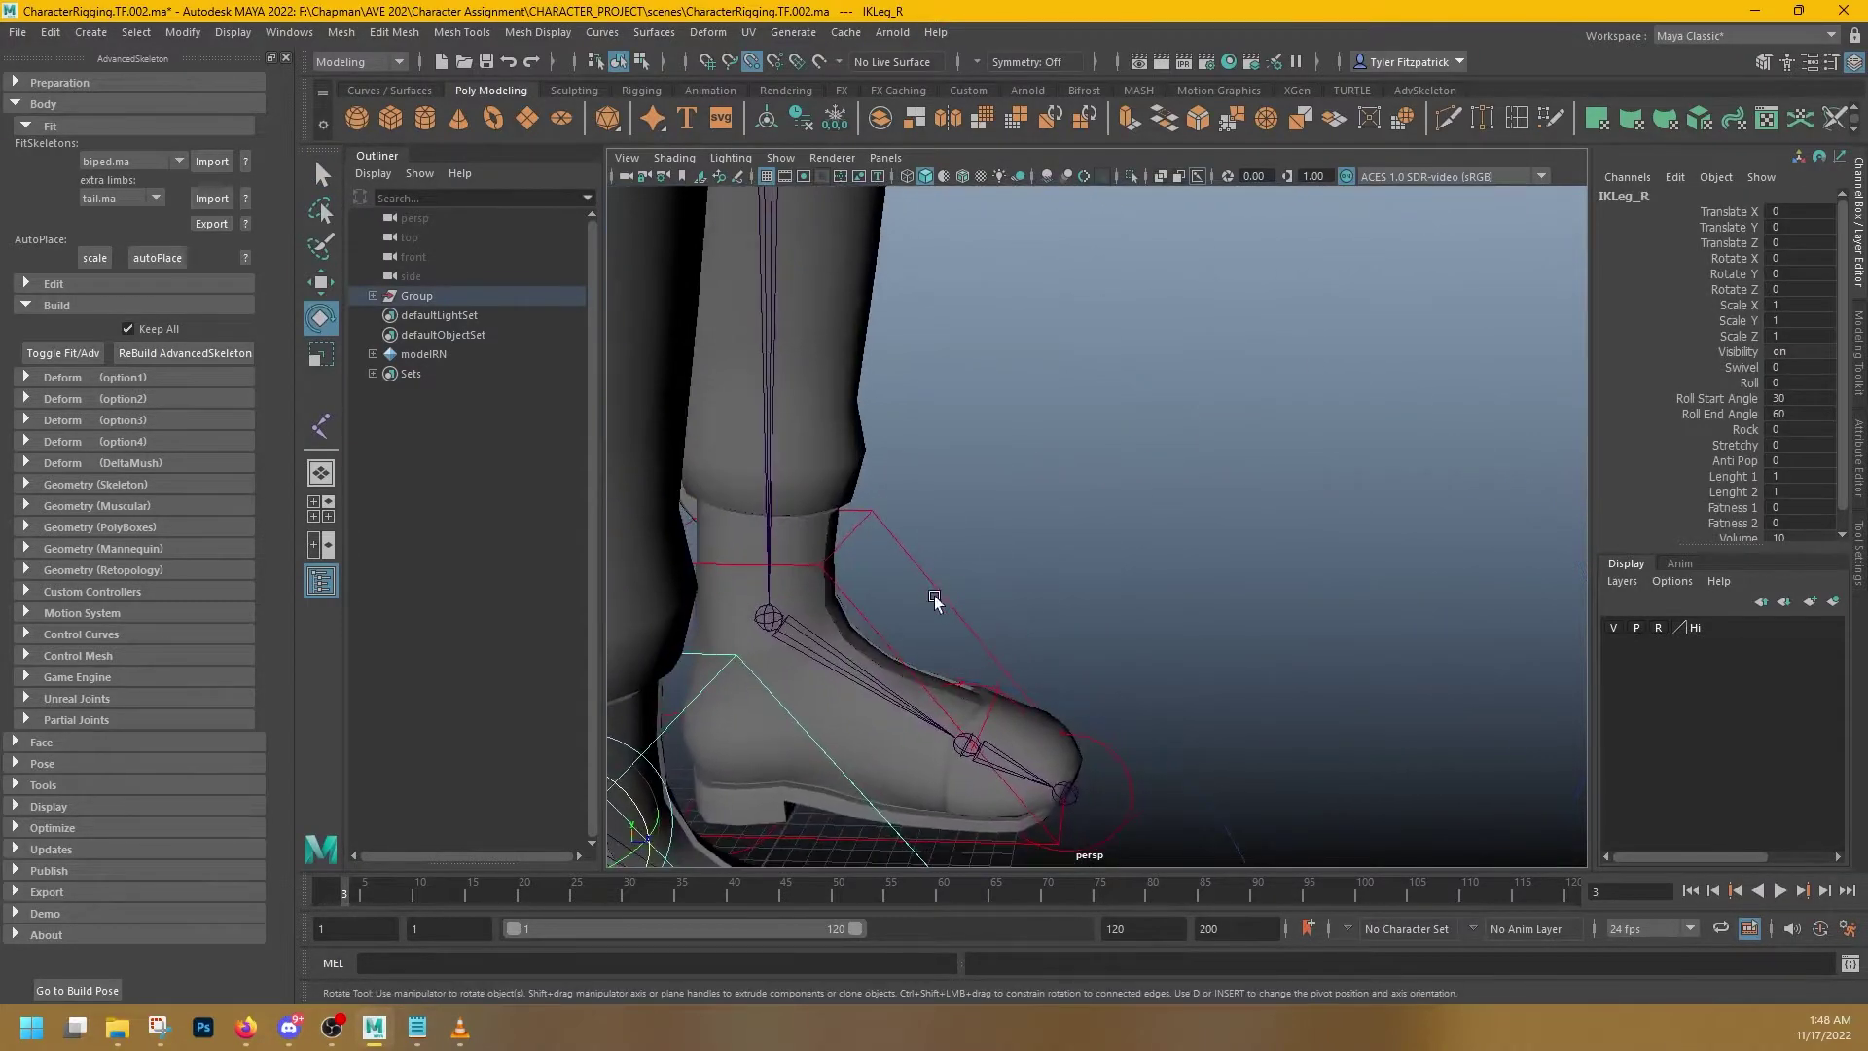
middle_click_drag(938, 604, 1210, 420, "alt")
mouse_move(1047, 450)
left_mouse_down()
mouse_move(1022, 471)
mouse_move(1012, 426)
mouse_move(1033, 449)
left_mouse_up()
key("ctrl+z")
scroll(1209, 314, "down", 4)
middle_click_drag(1210, 318, 1176, 633, "alt")
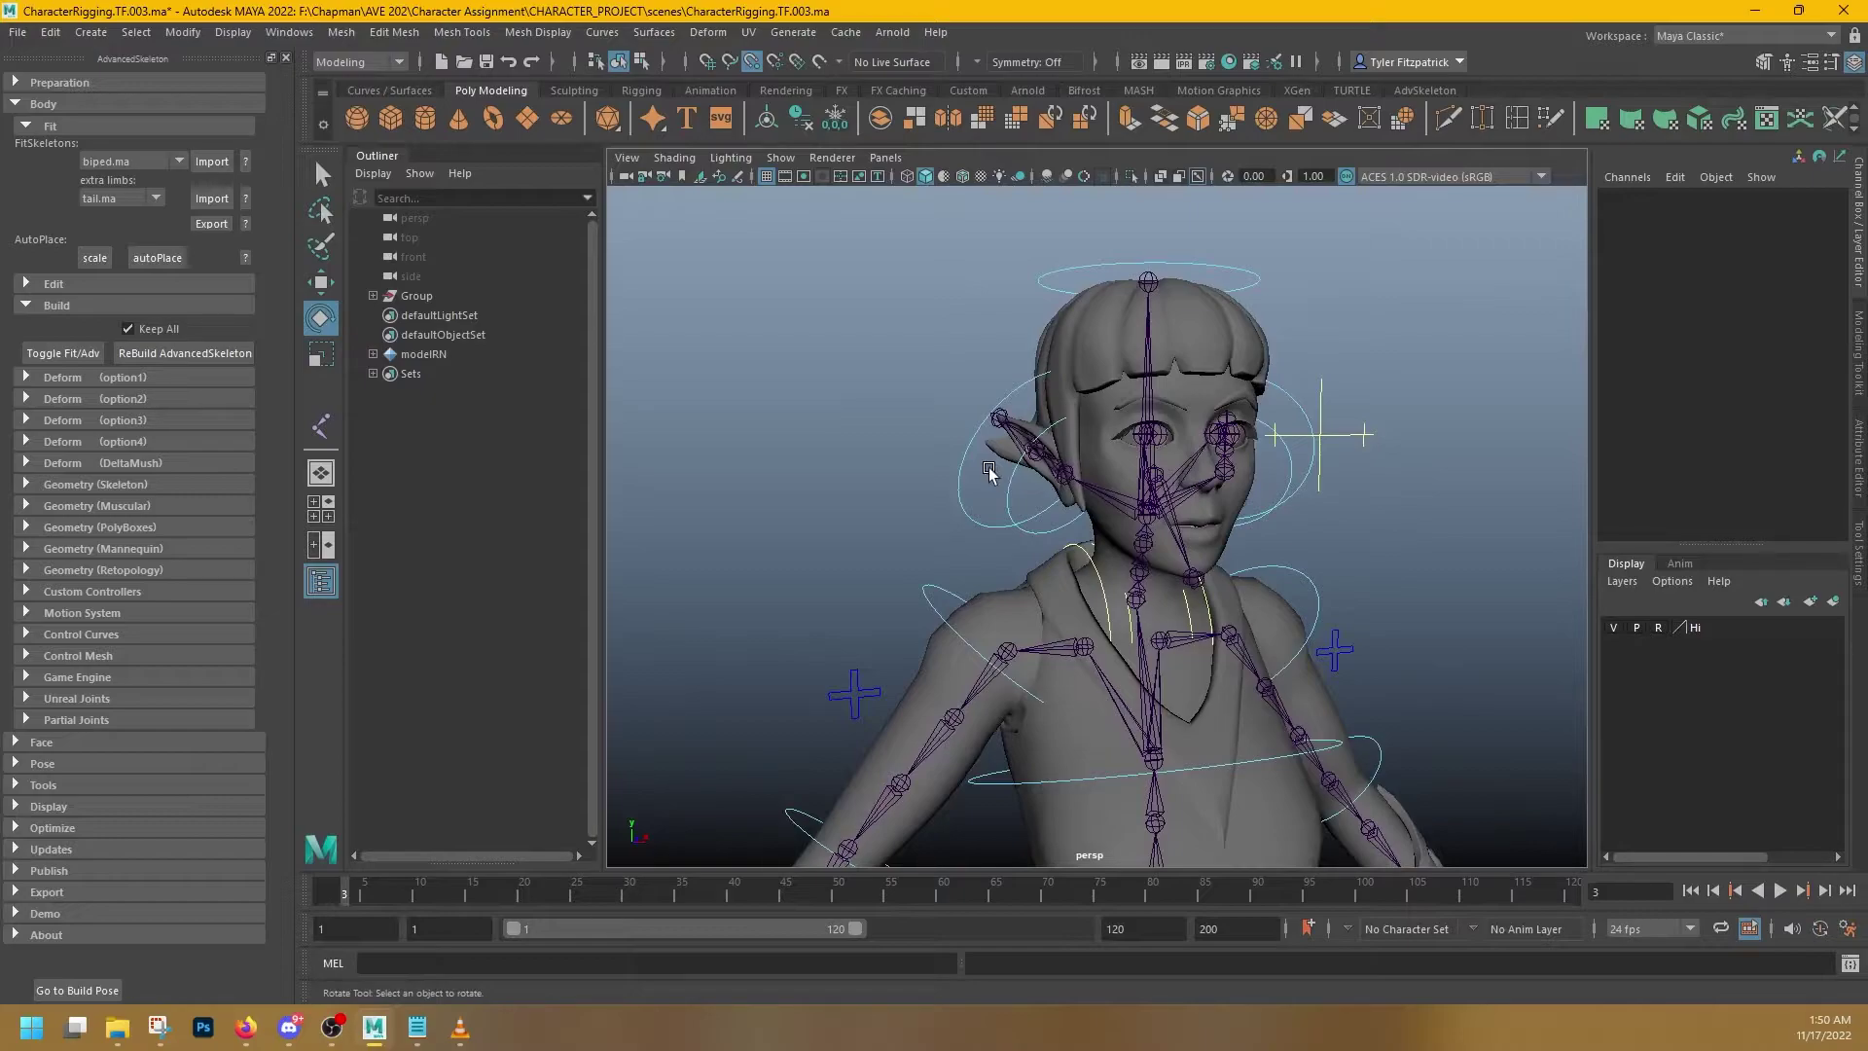
- Examine both ears' joints, browse the fit-joint attribute options, and read the attribute help through the NoMirror section
left_click_drag(988, 467, 963, 499, "alt")
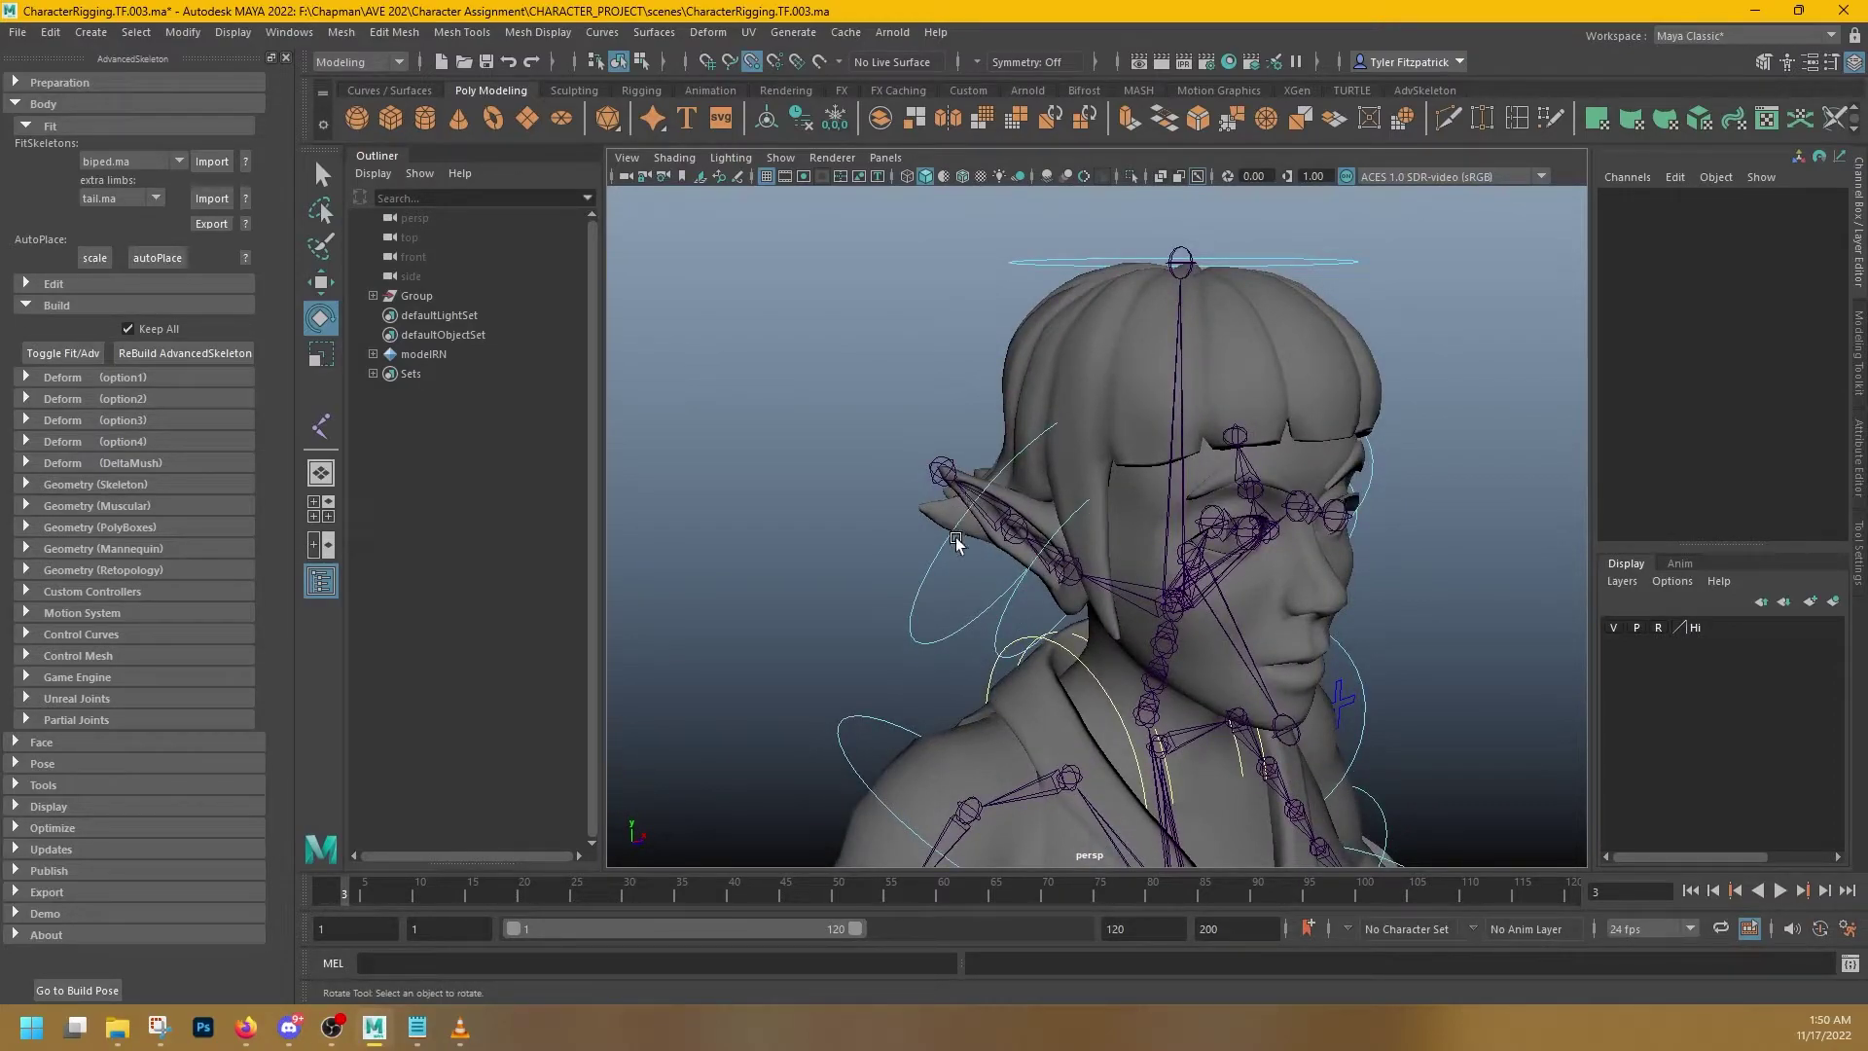
left_click_drag(956, 542, 1138, 644, "alt")
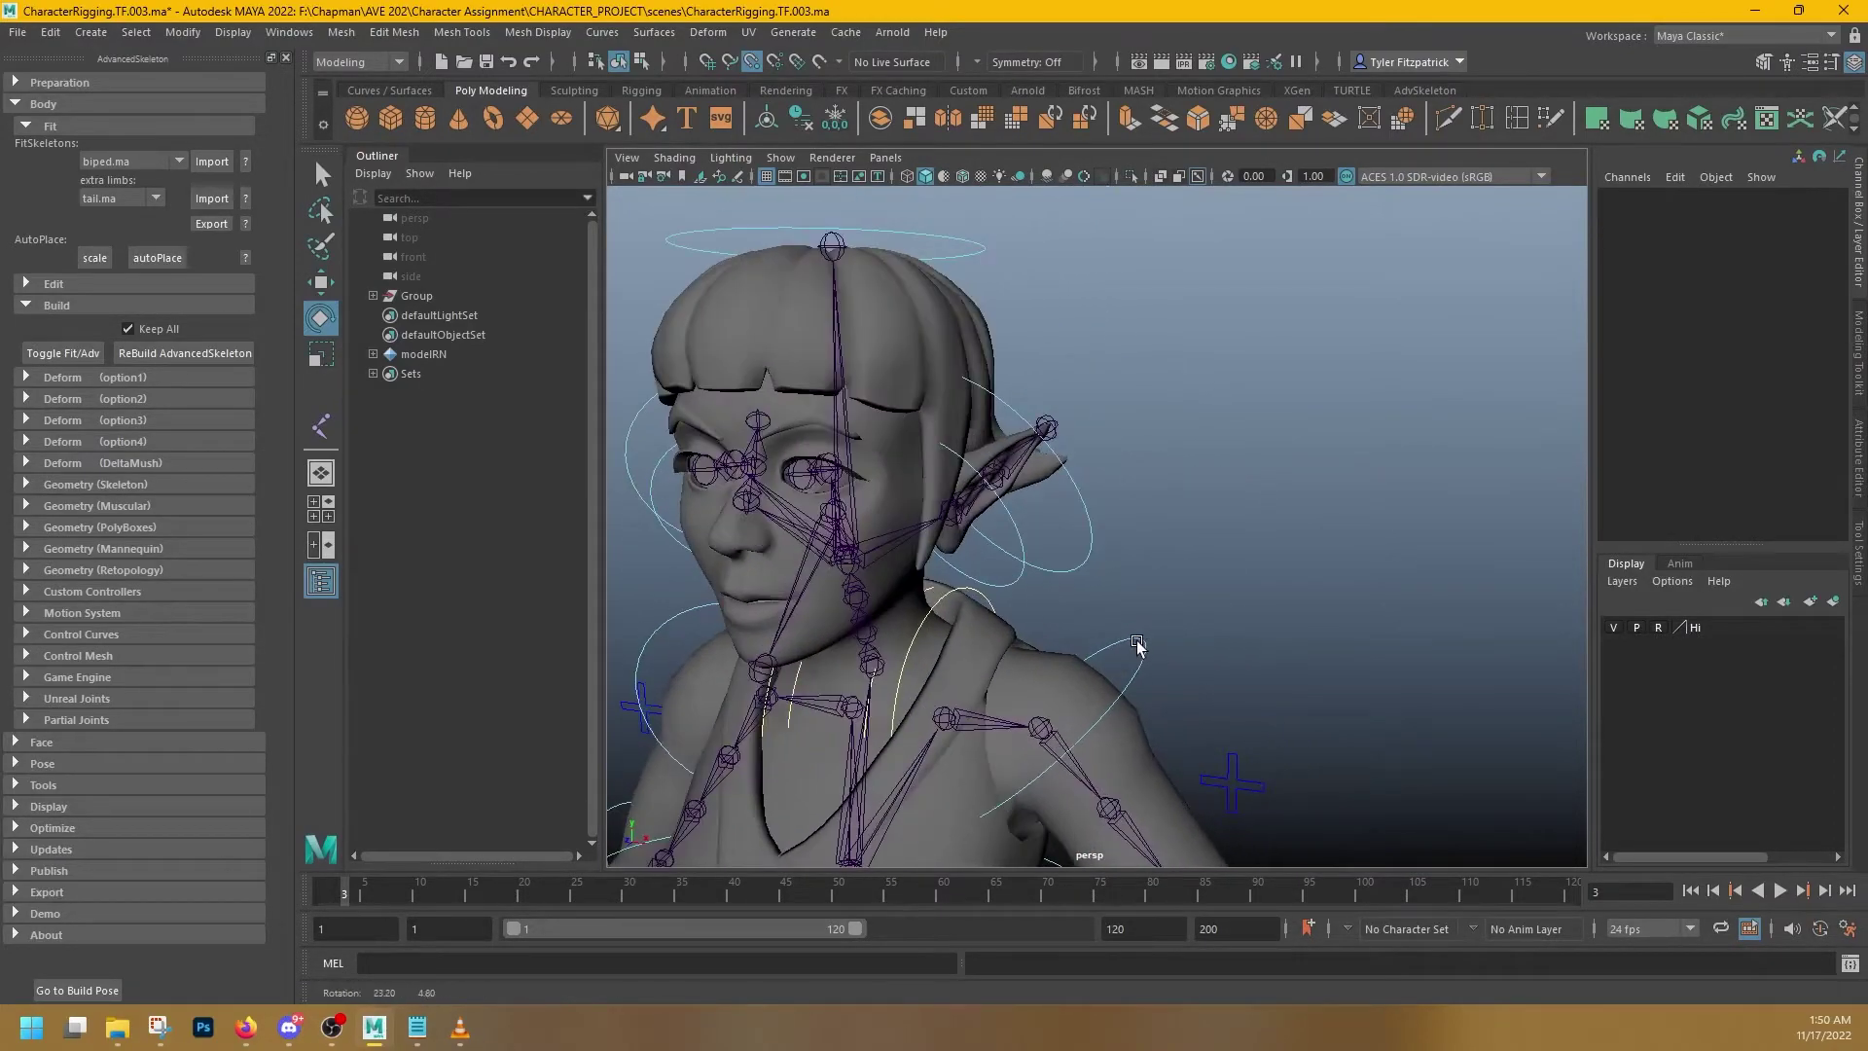
left_click_drag(1112, 496, 1218, 551, "alt")
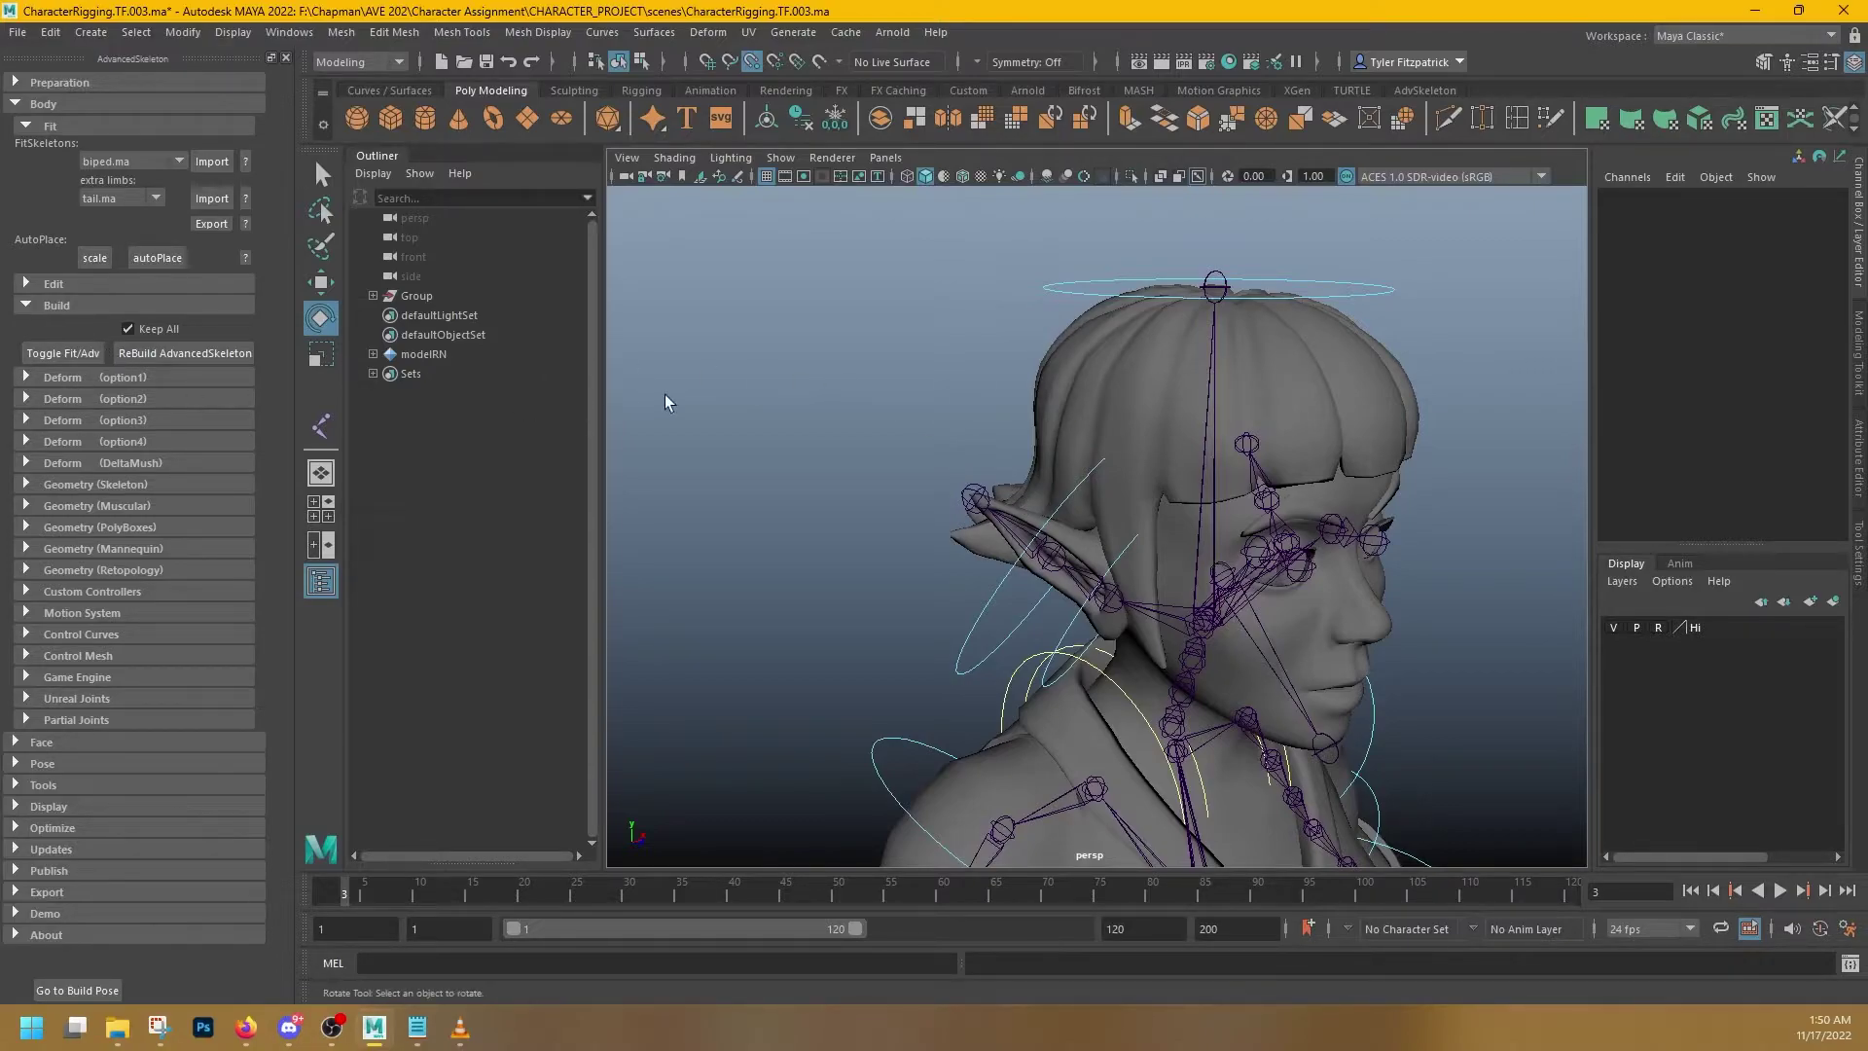
left_click(27, 284)
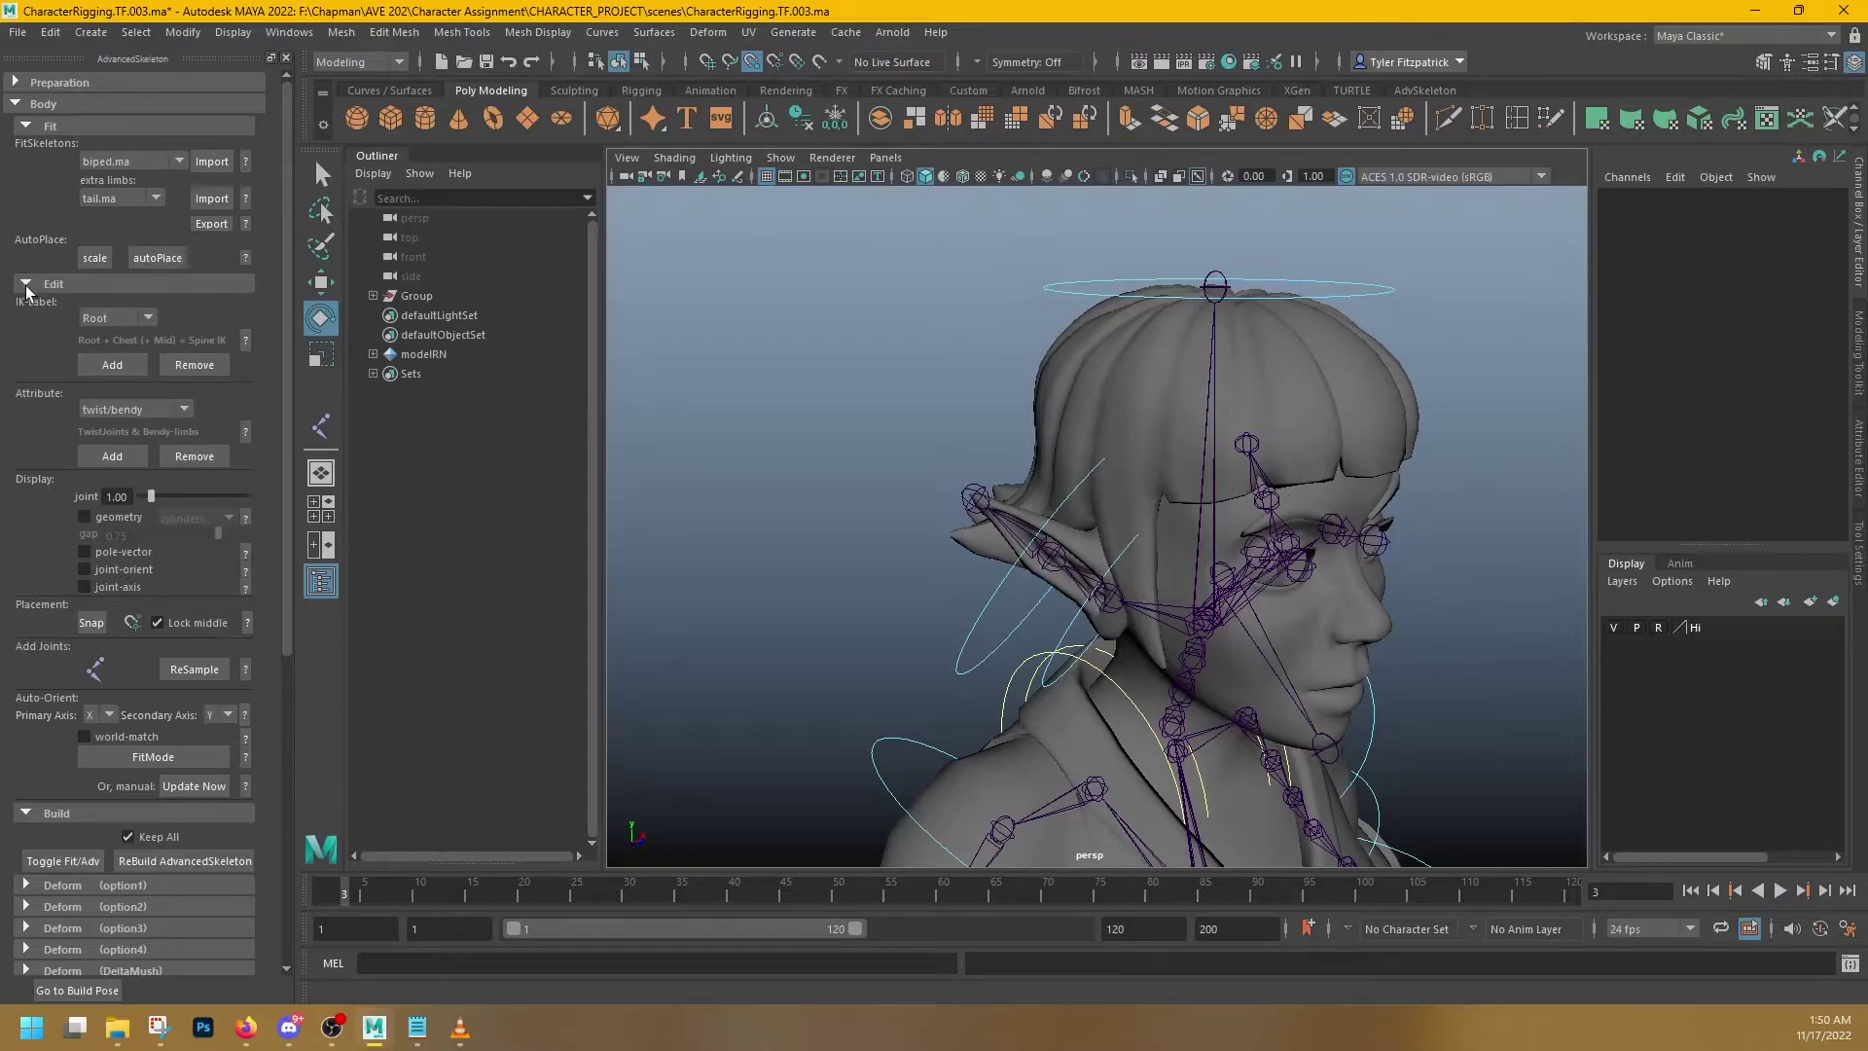
left_click(25, 284)
left_click(25, 284)
left_click(138, 408)
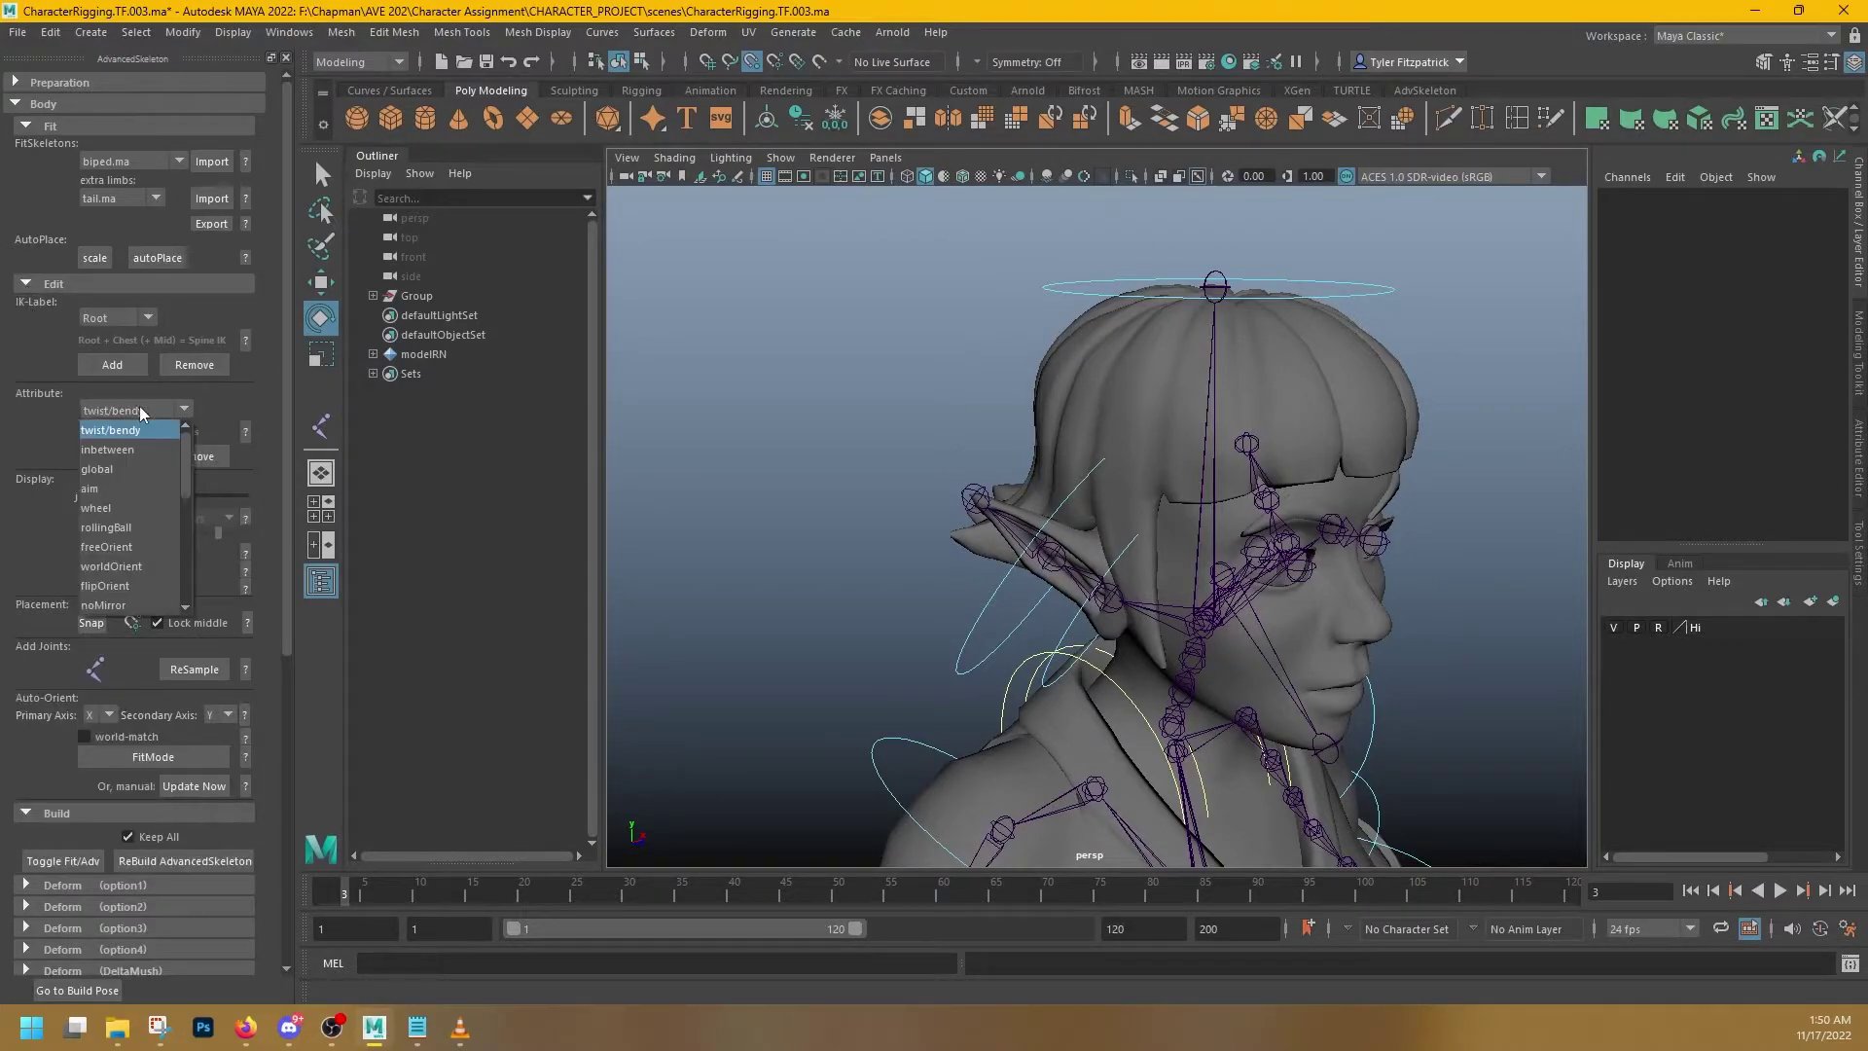
mouse_move(184, 463)
left_mouse_down()
mouse_move(190, 574)
mouse_move(189, 496)
left_mouse_up()
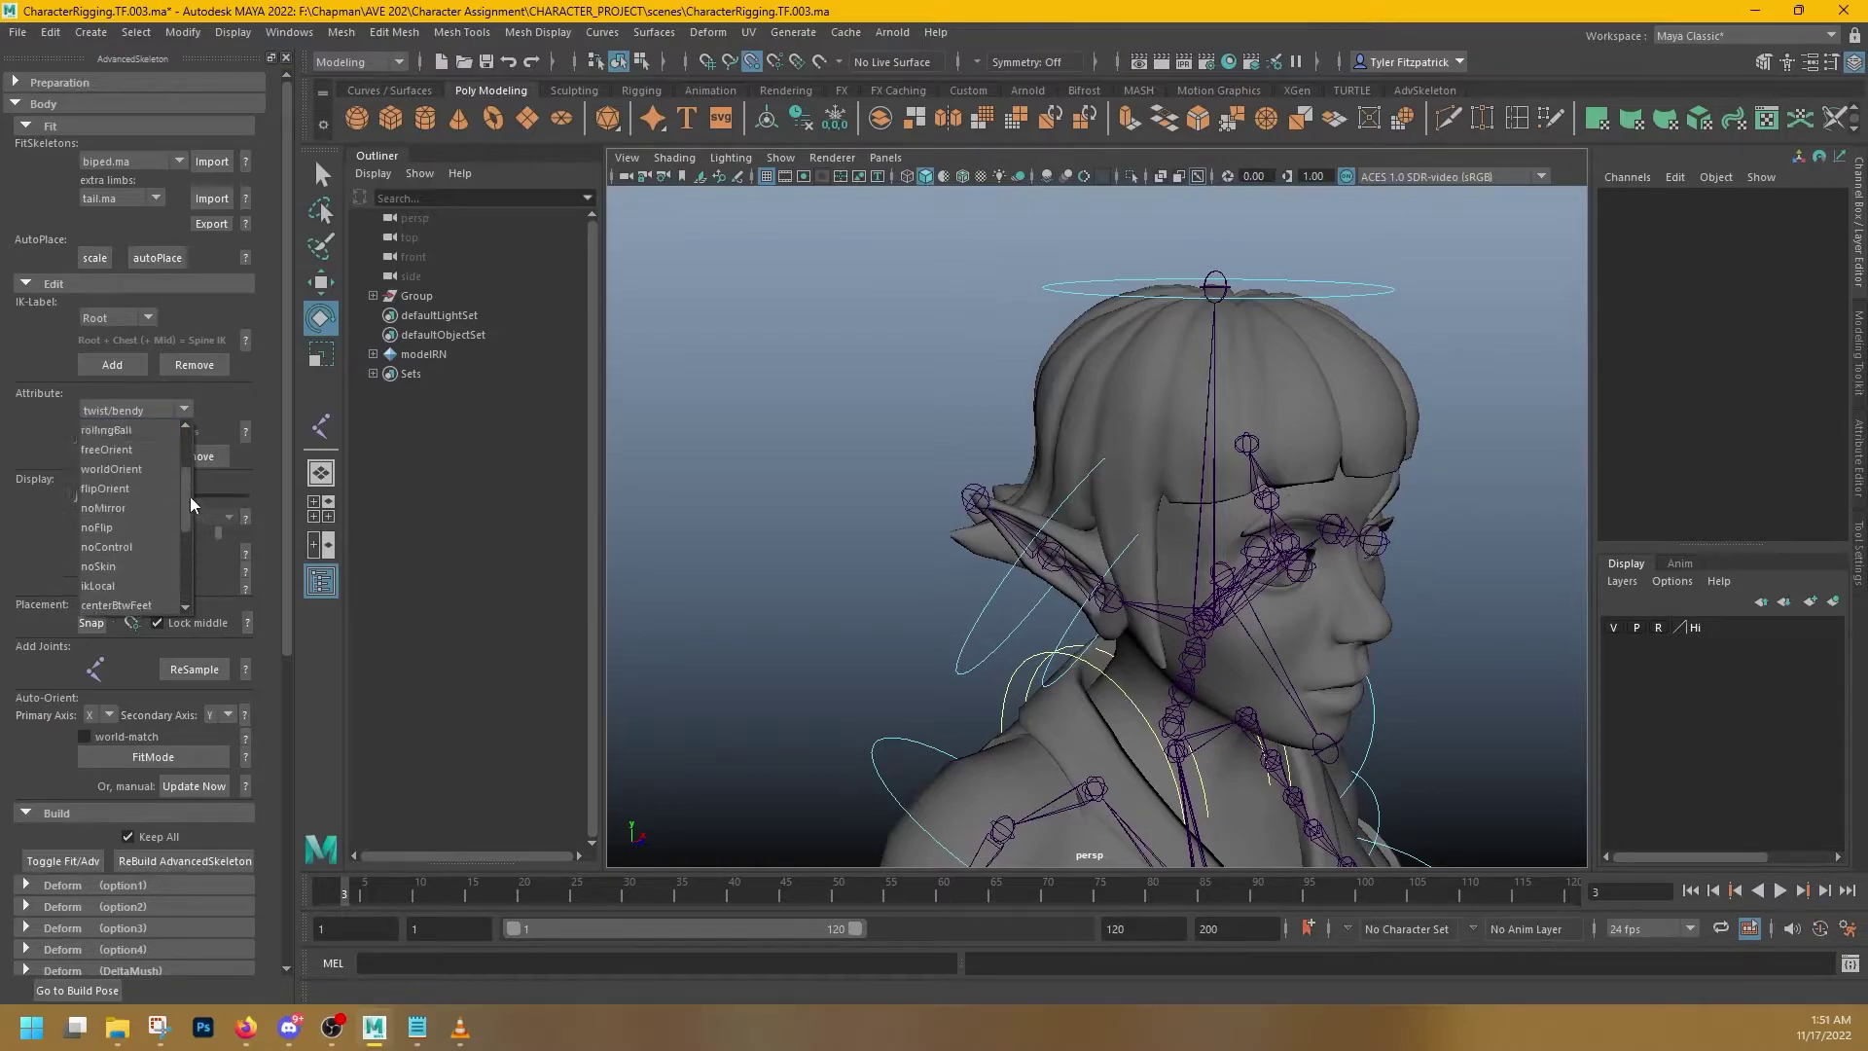
left_click(178, 410)
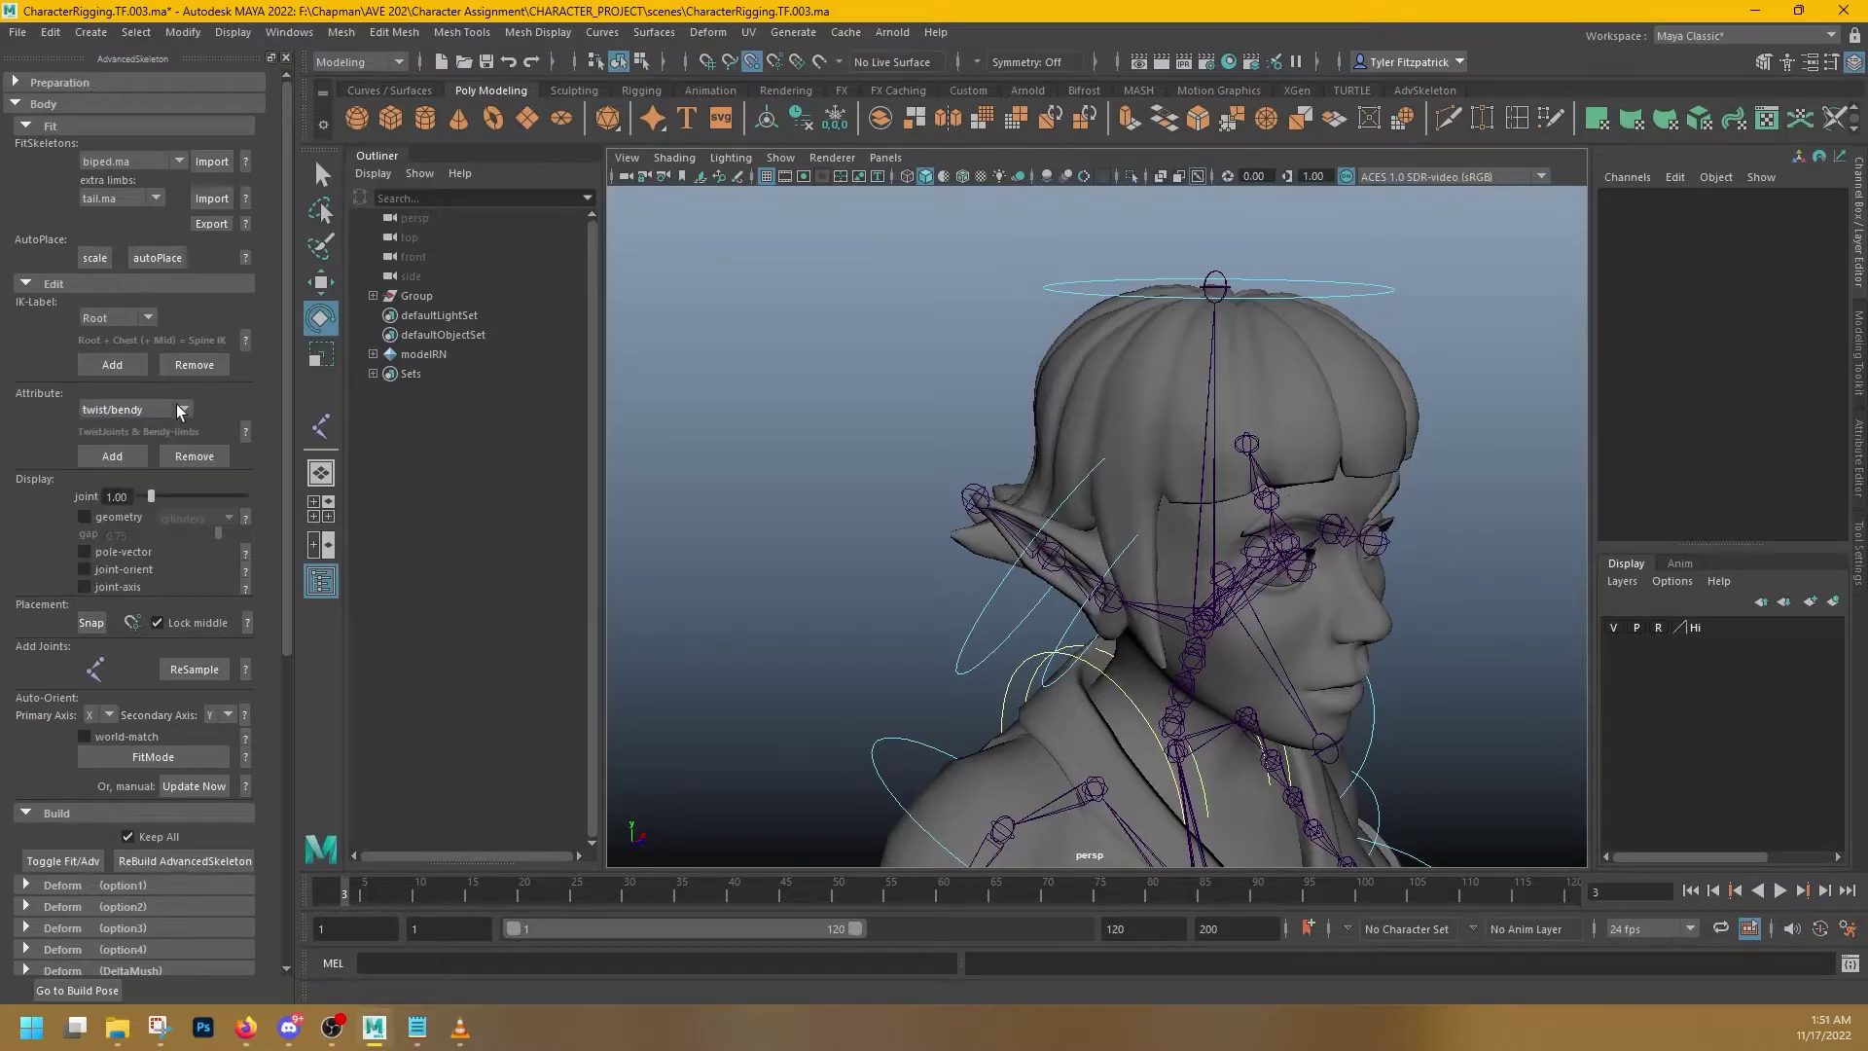
left_click(246, 430)
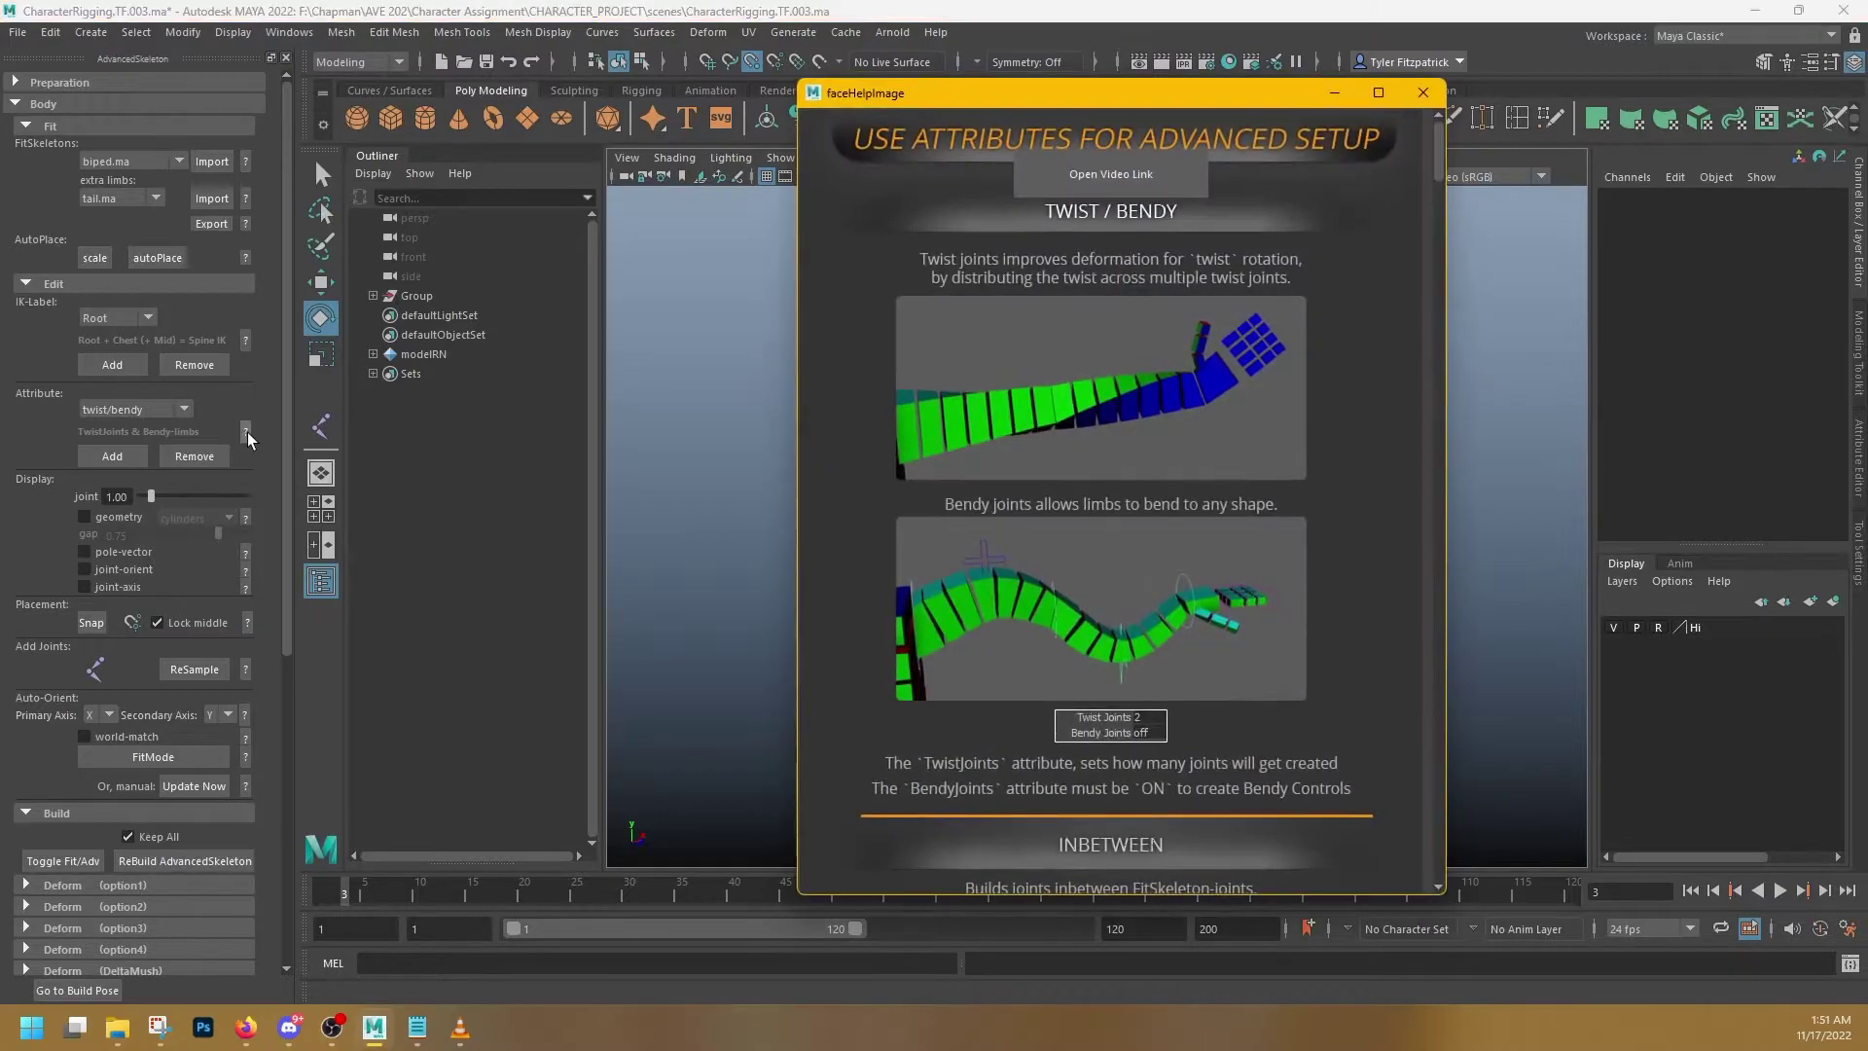
left_click_drag(1440, 144, 1493, 399)
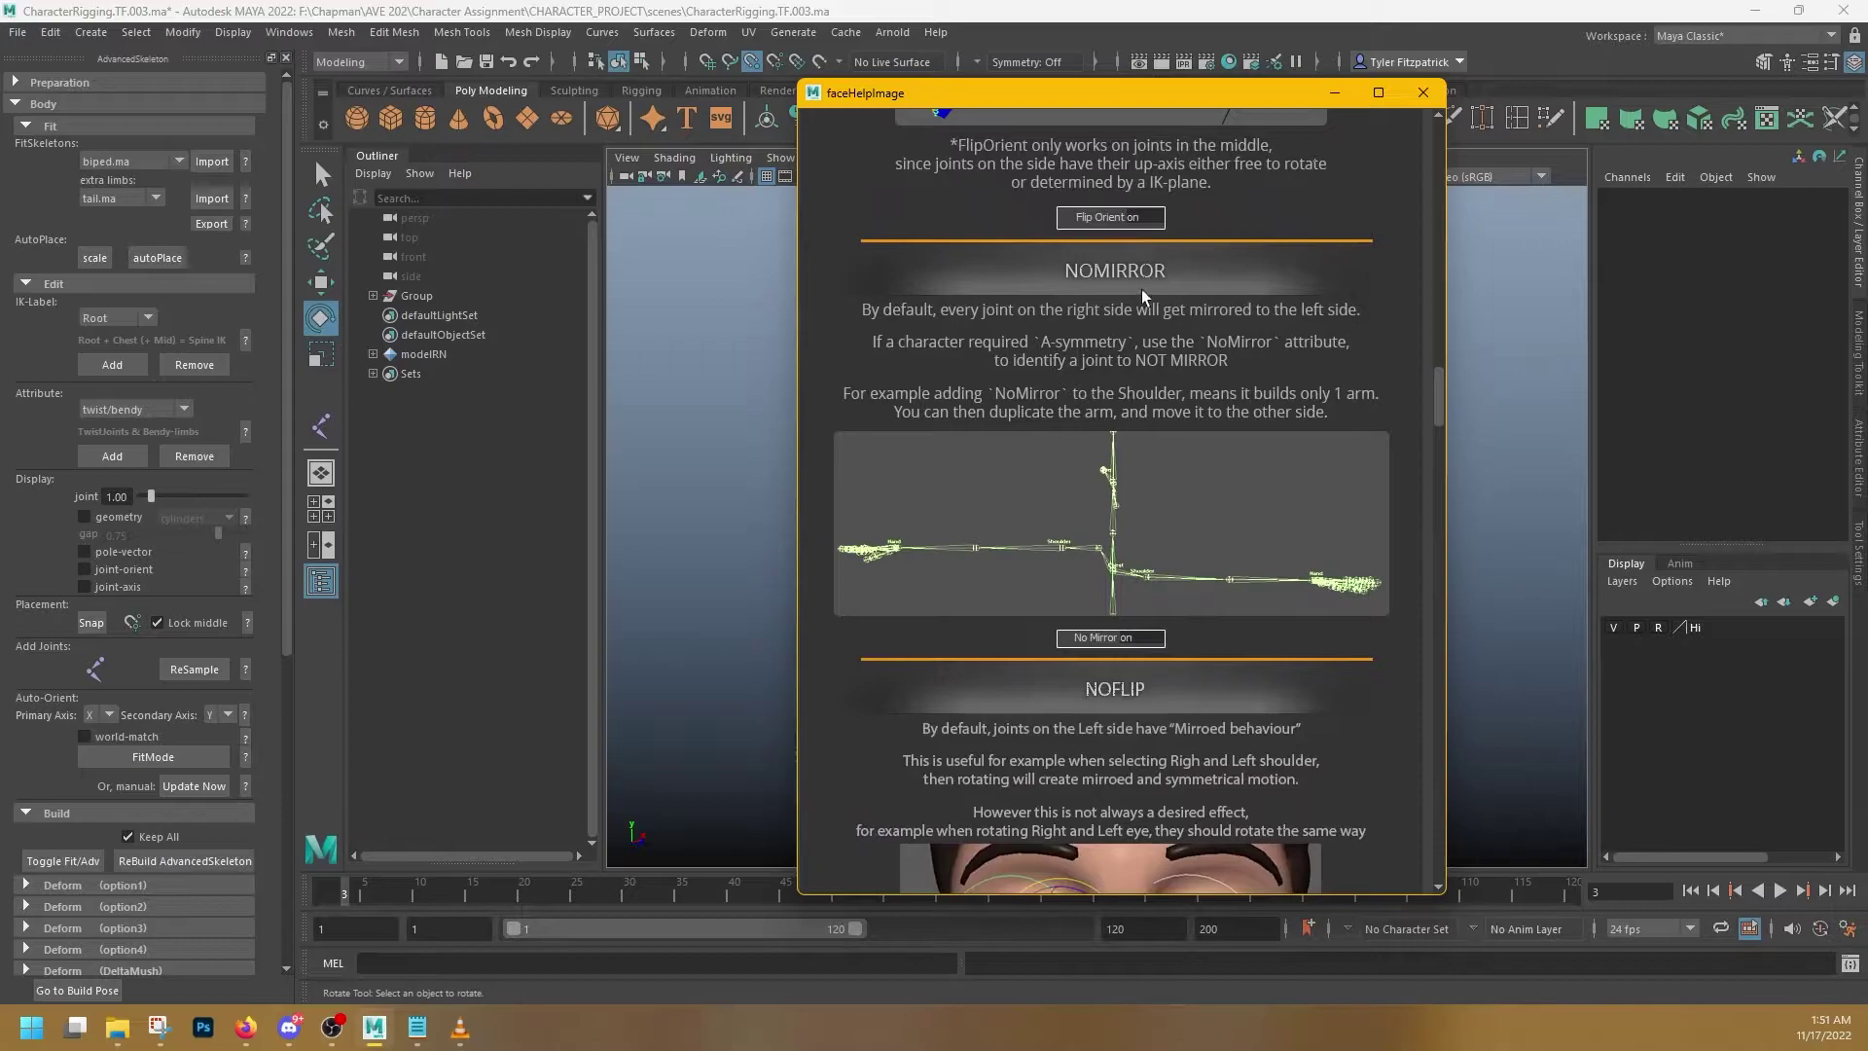
left_click(1422, 92)
- Toggle back to the fit skeleton and add the noMirror attribute to the Ear1 joint
scroll(76, 817, "down", 2)
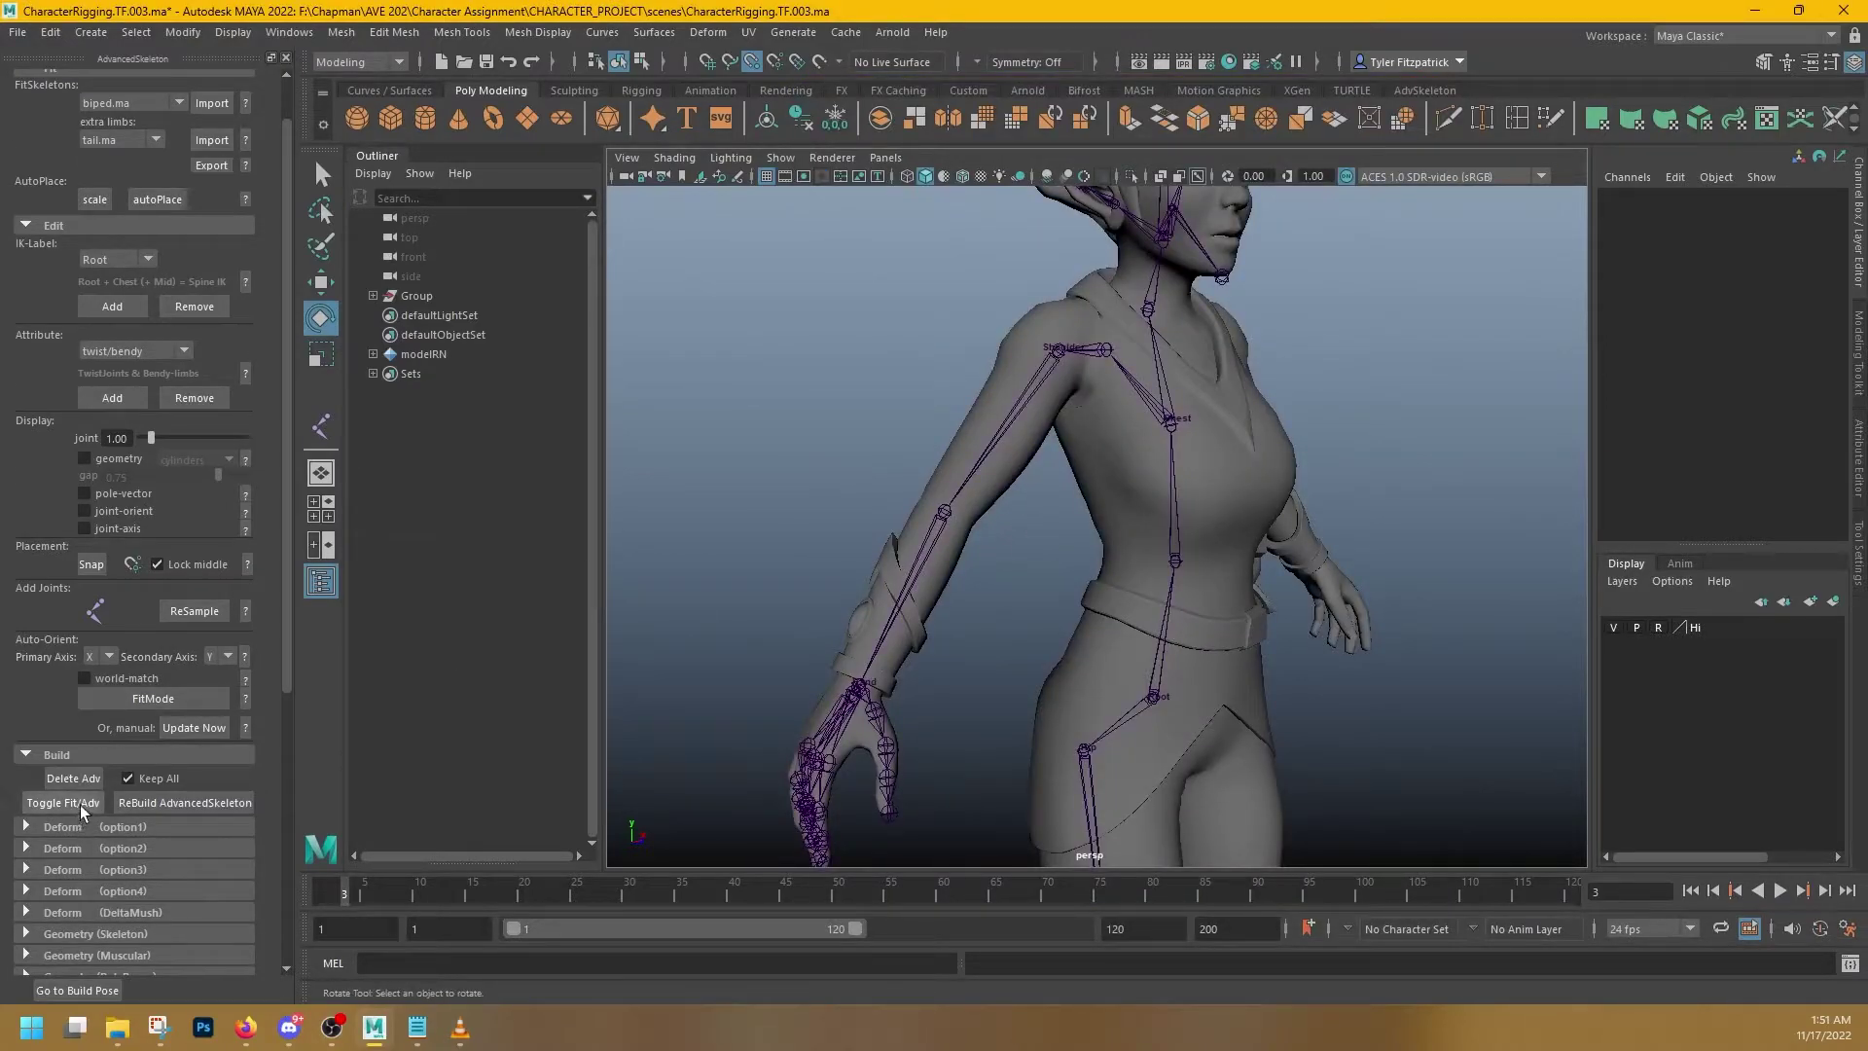
scroll(1119, 223, "up", 1)
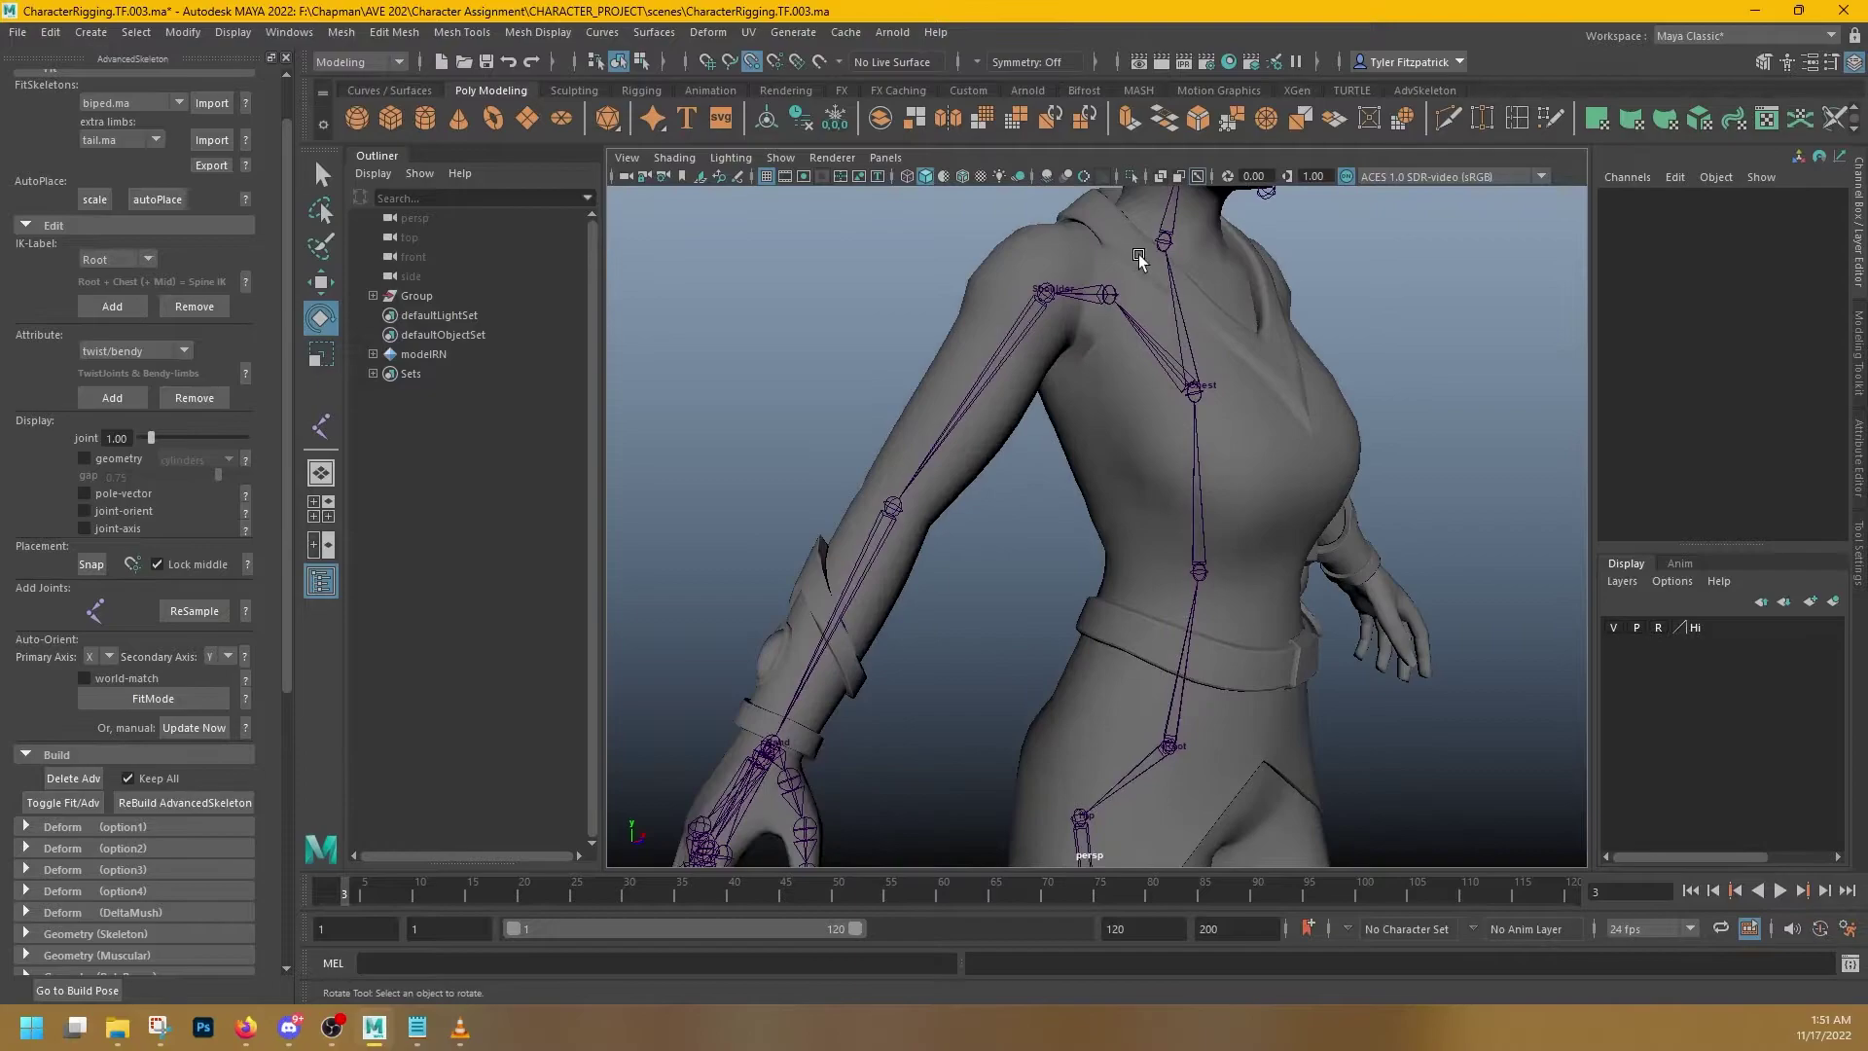
middle_click_drag(1138, 258, 1090, 515, "alt")
scroll(1089, 525, "up", 6)
left_click(1082, 545)
scroll(1082, 544, "down", 6)
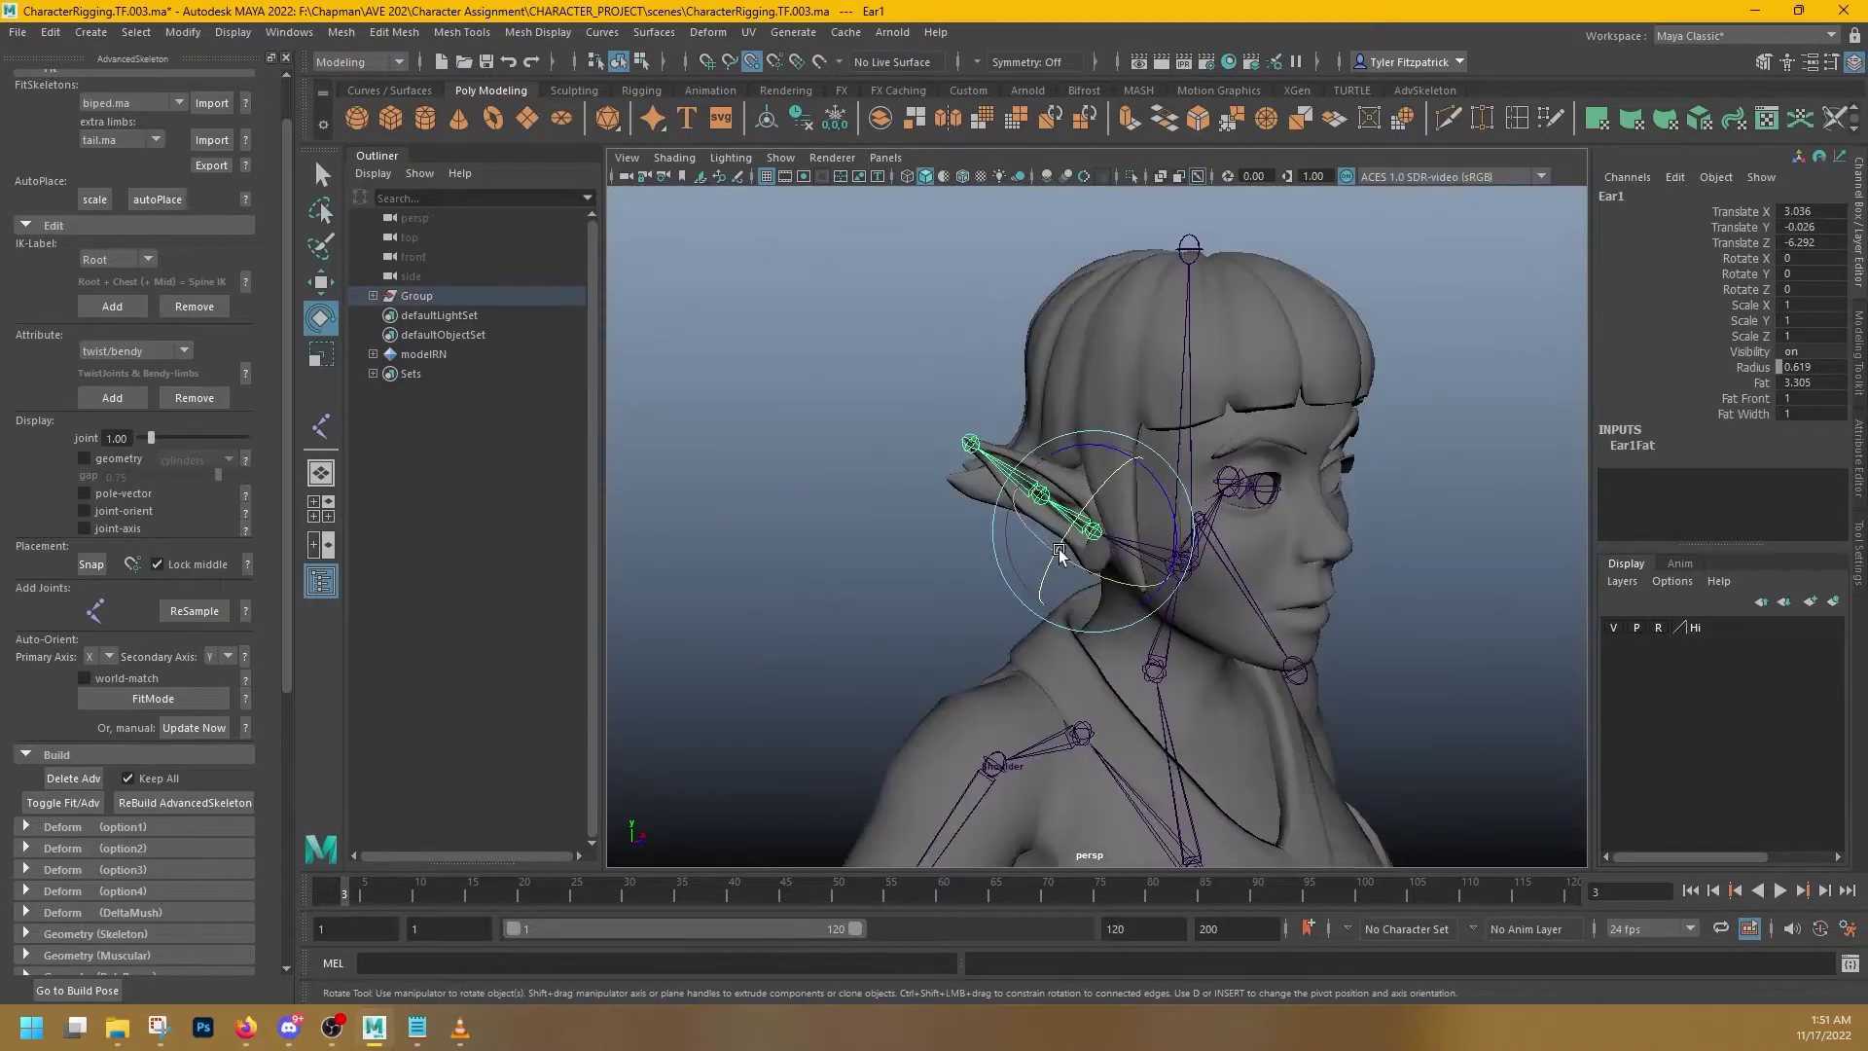
scroll(1119, 584, "up", 3)
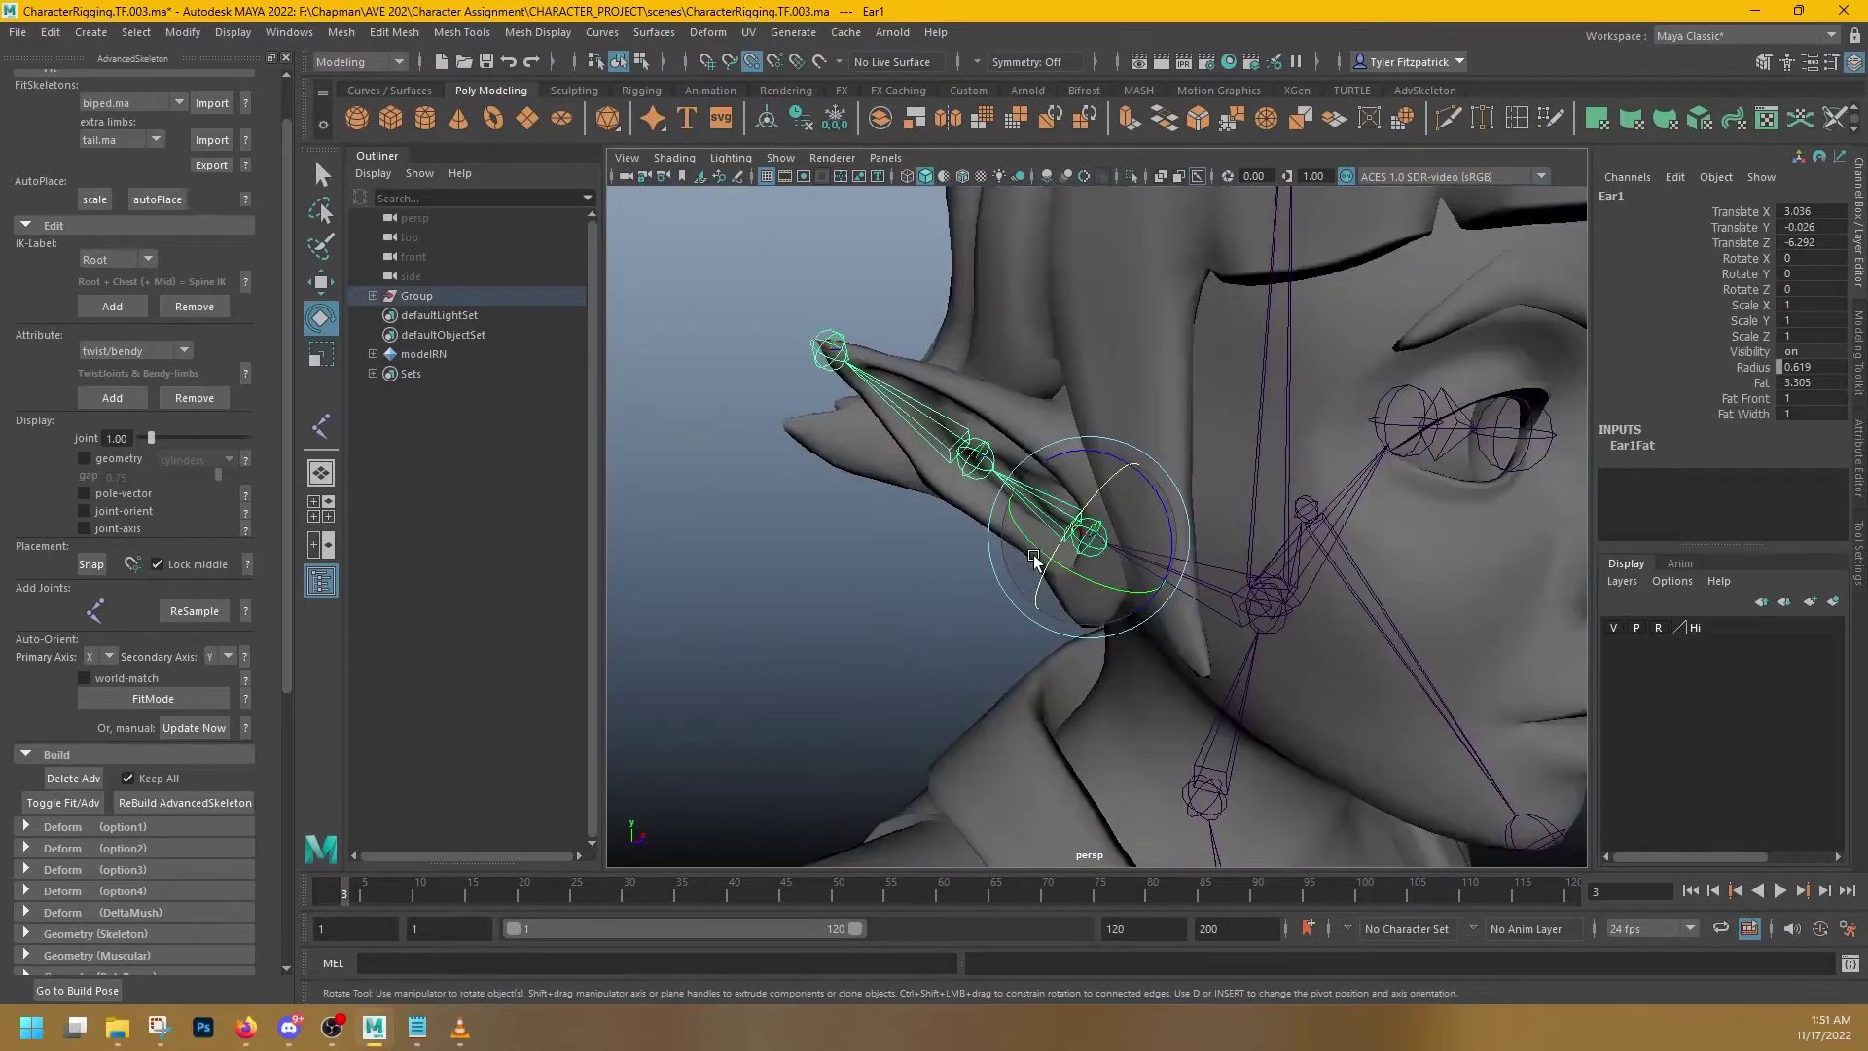
left_click(111, 353)
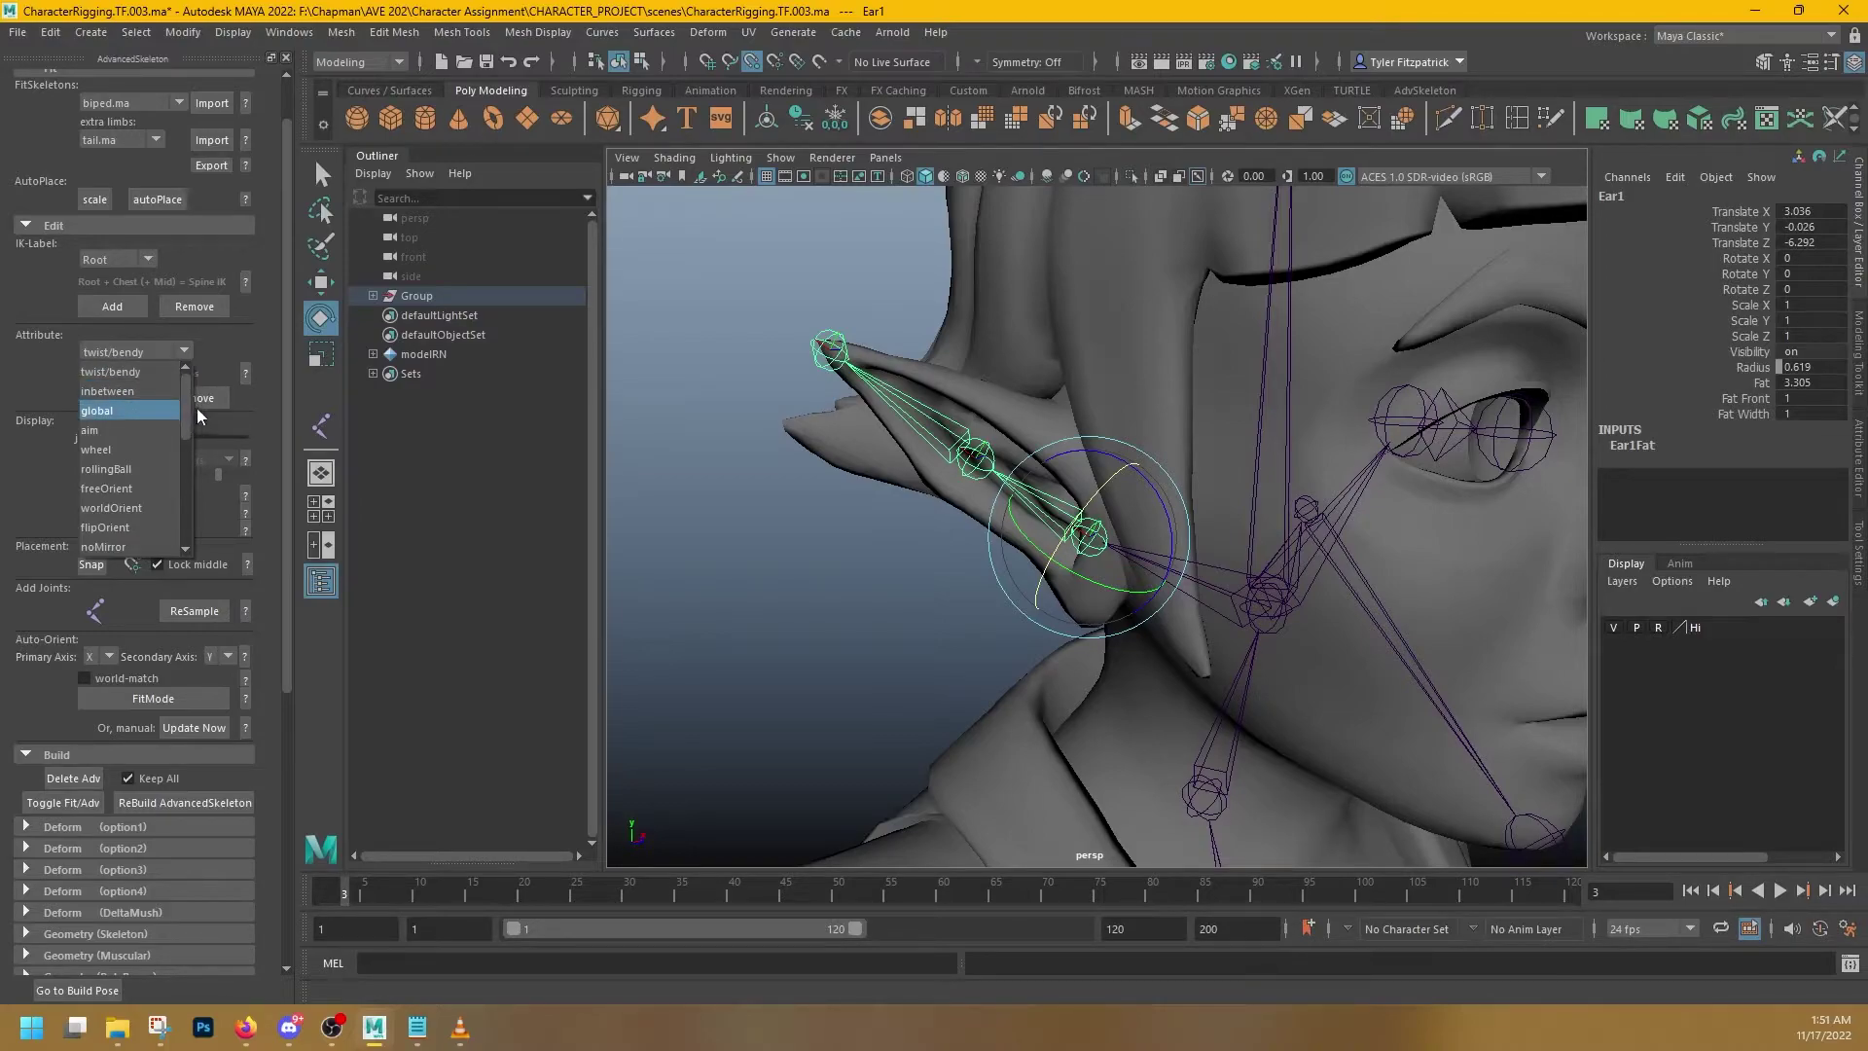
scroll(136, 457, "down", 5)
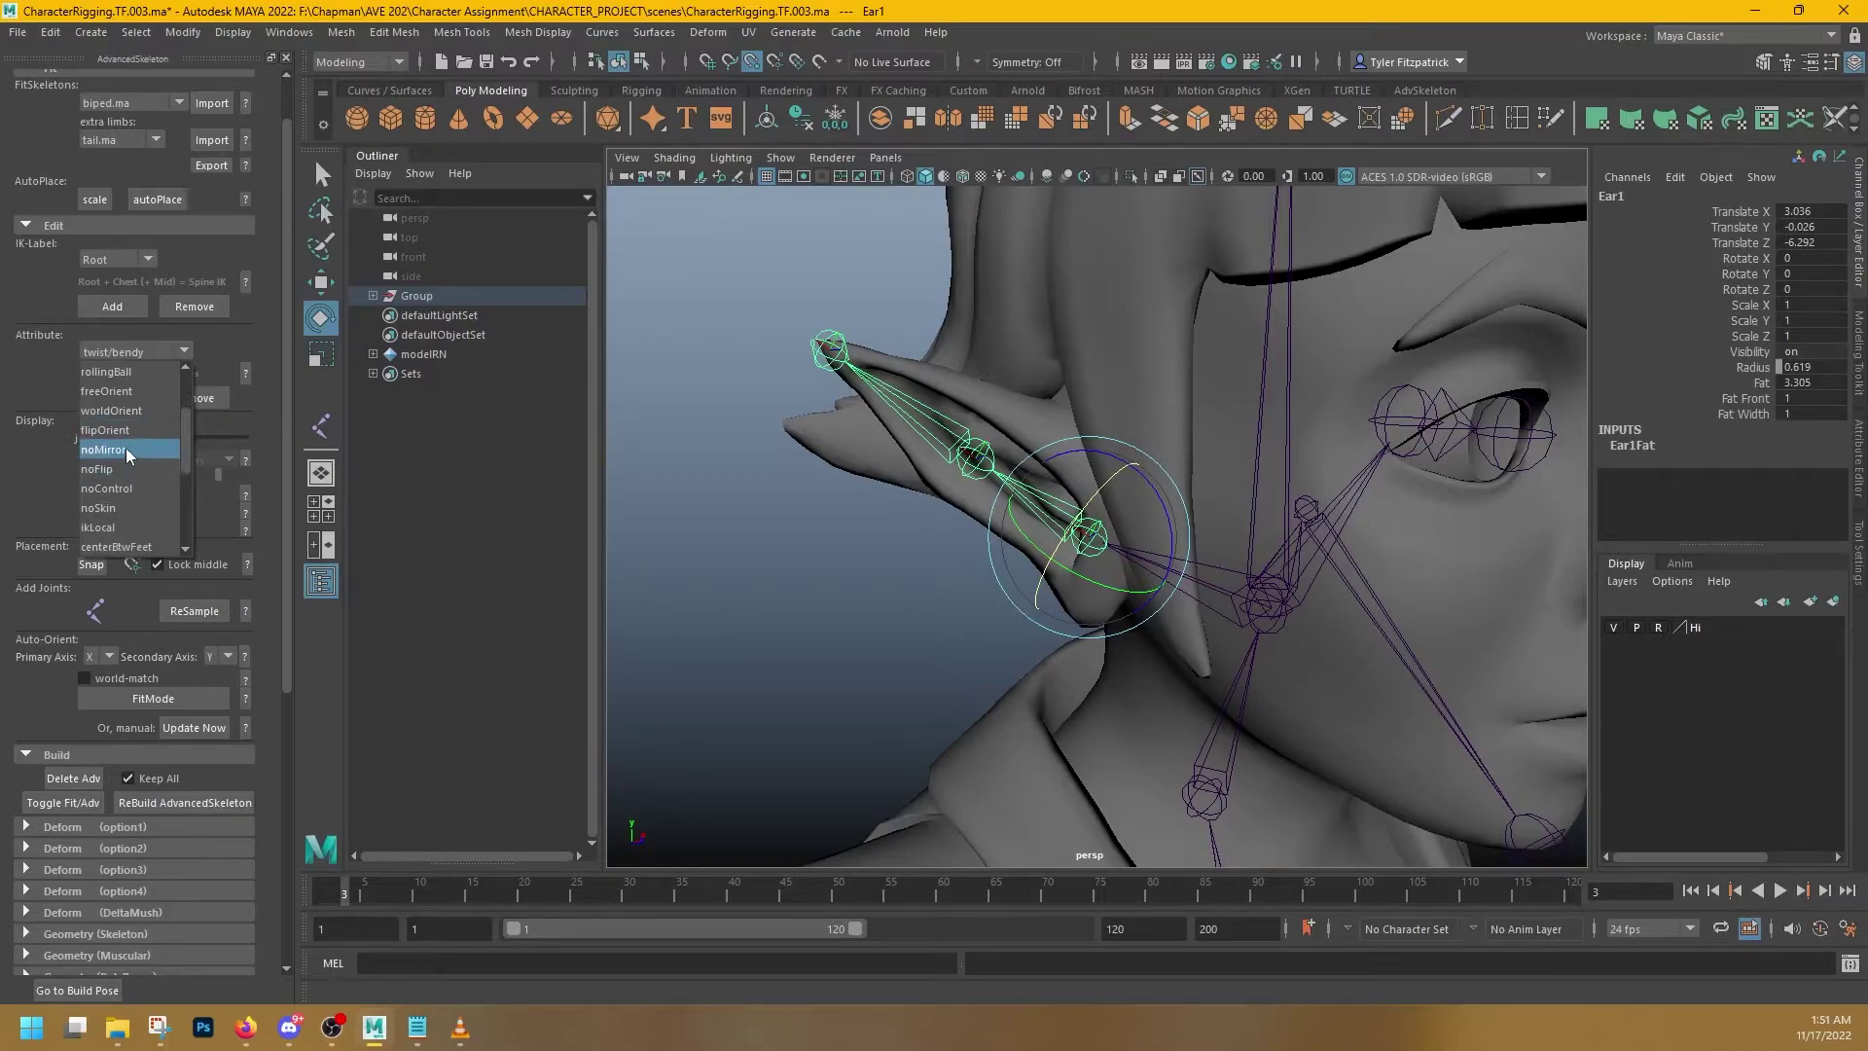
left_click(130, 448)
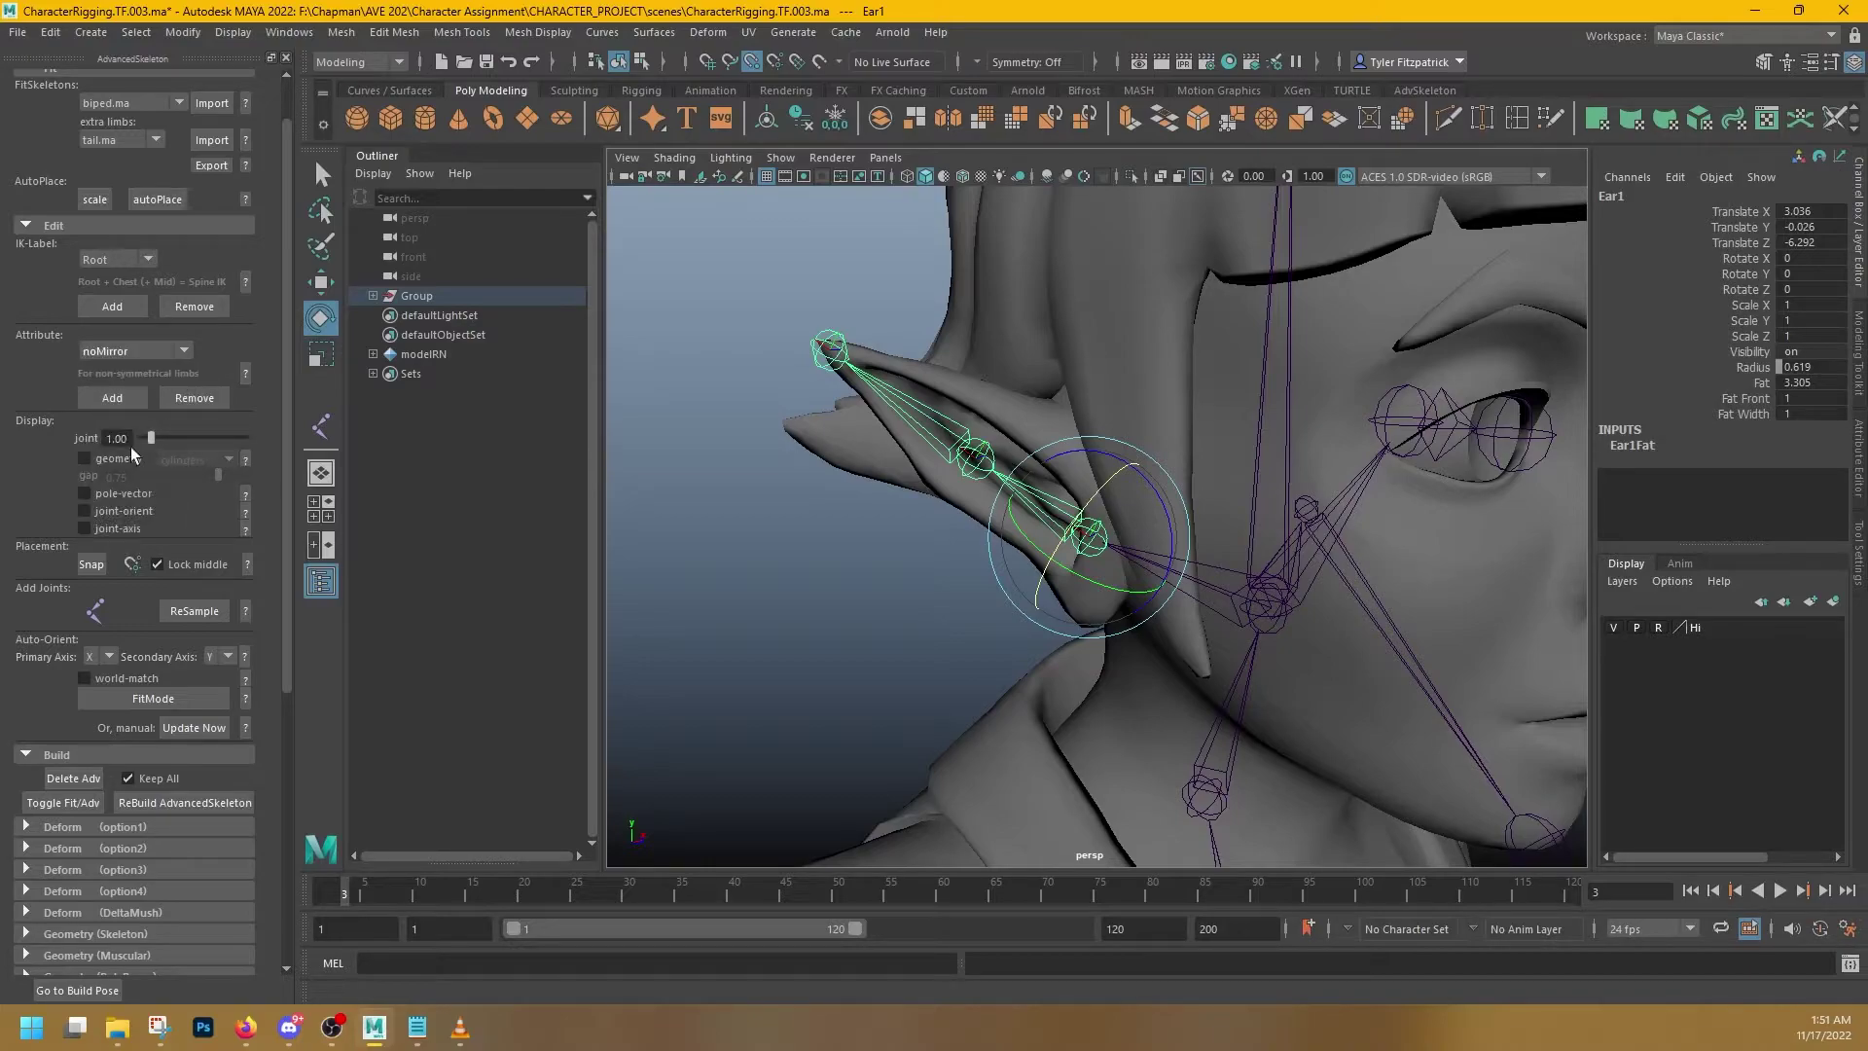
left_click(120, 395)
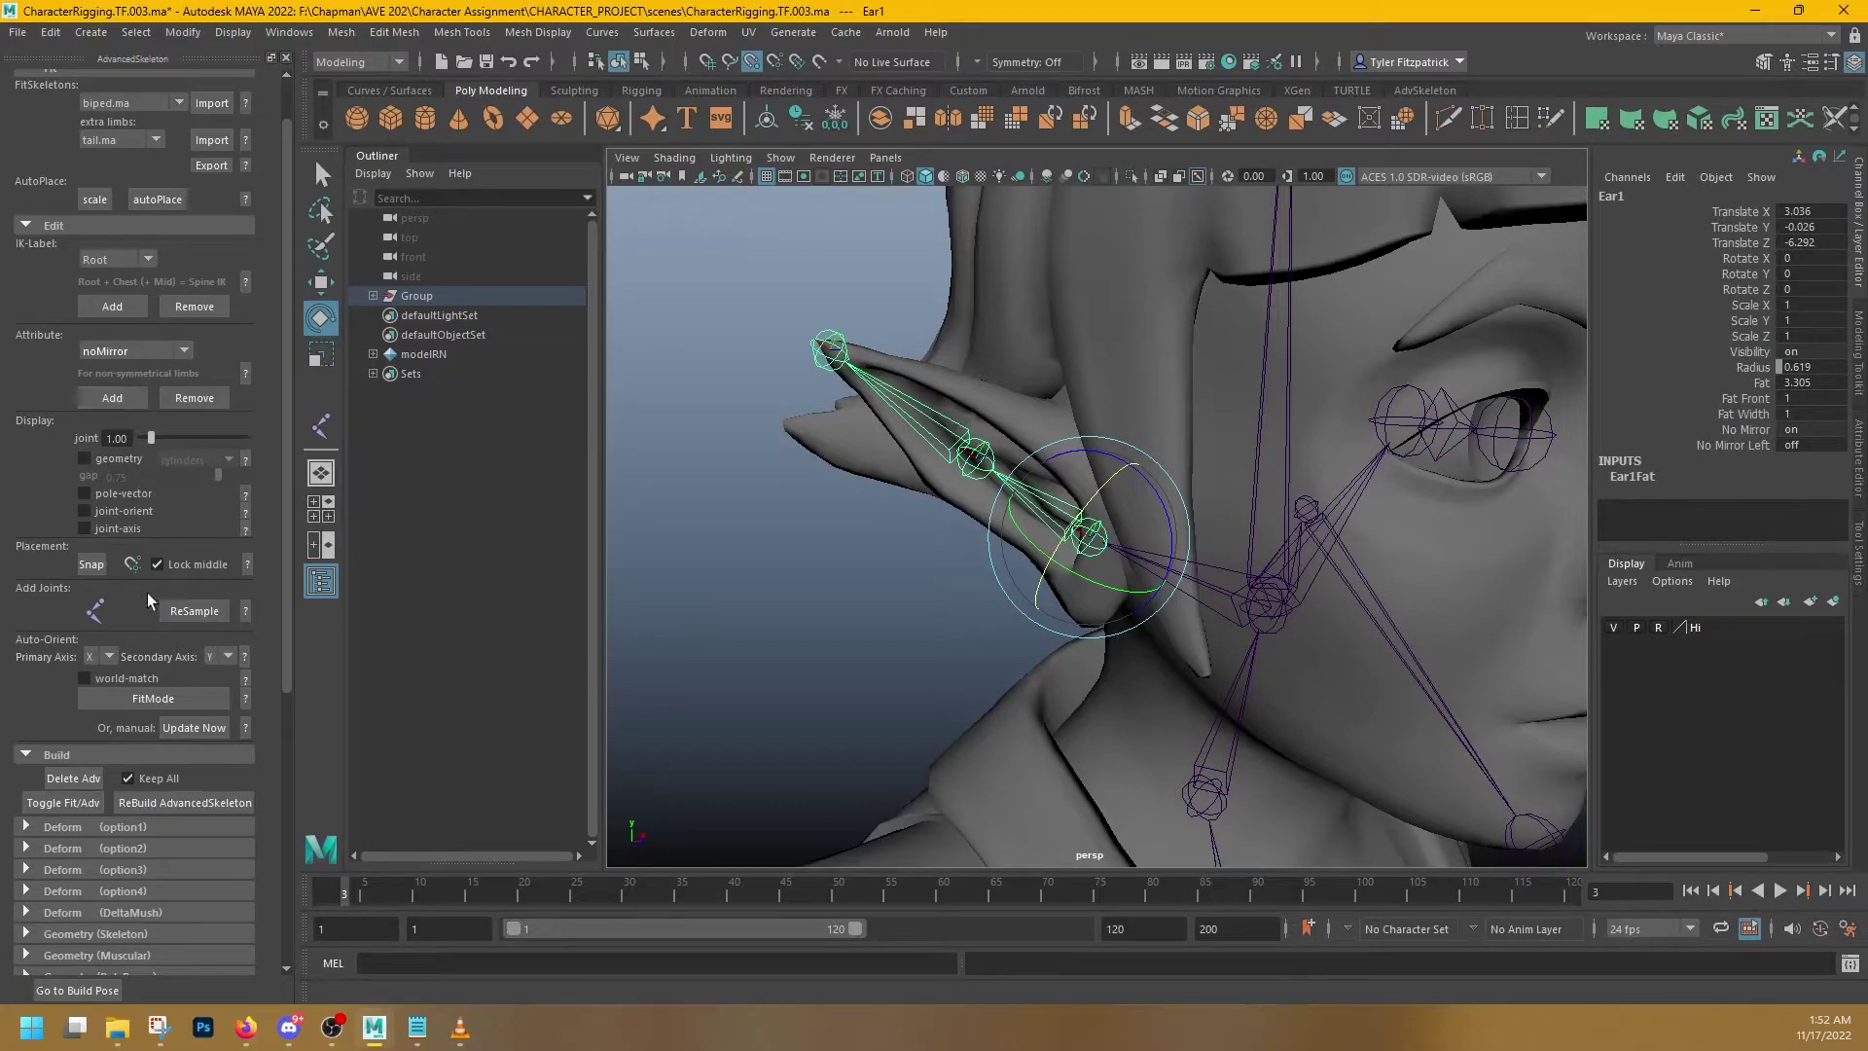
- Rebuild the AdvancedSkeleton rig with noMirror on the ear, and inspect the ear joints on the head
left_click(190, 802)
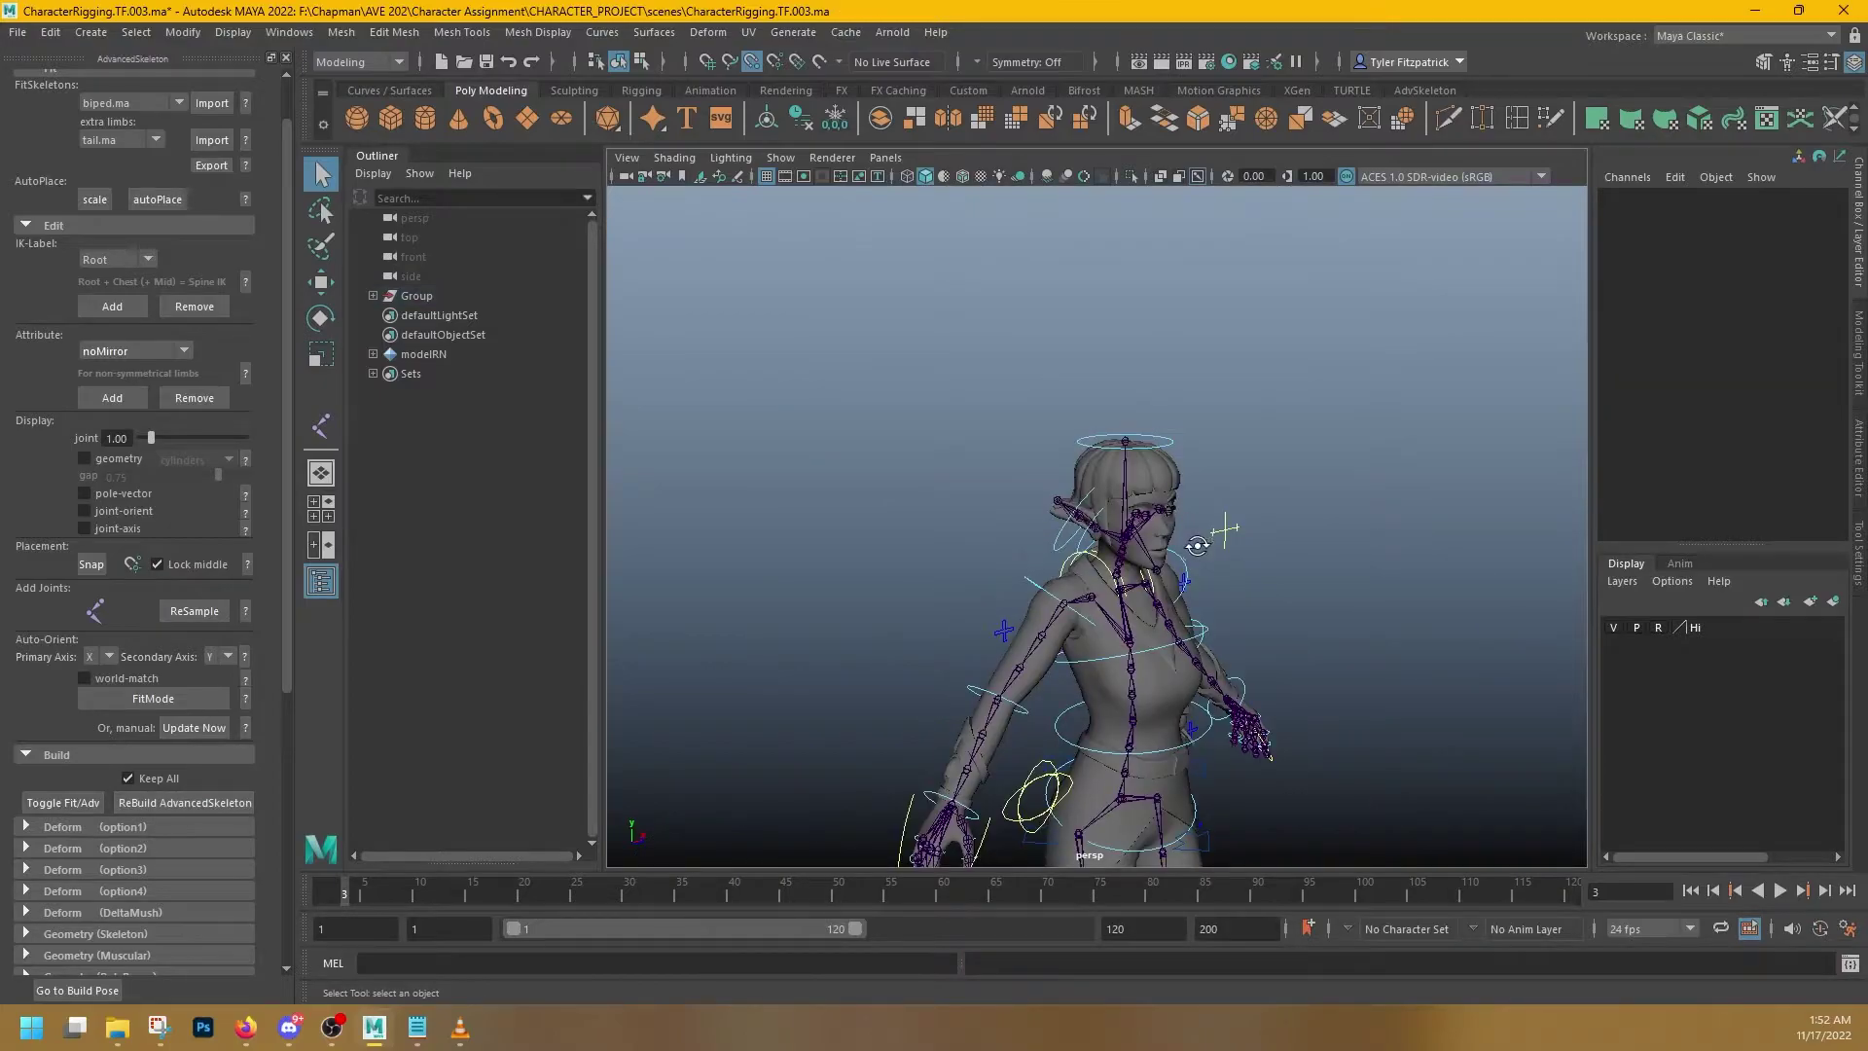
left_click_drag(1198, 545, 1036, 527, "alt")
right_click_drag(1036, 528, 1498, 563, "alt")
left_click_drag(912, 494, 983, 499, "alt")
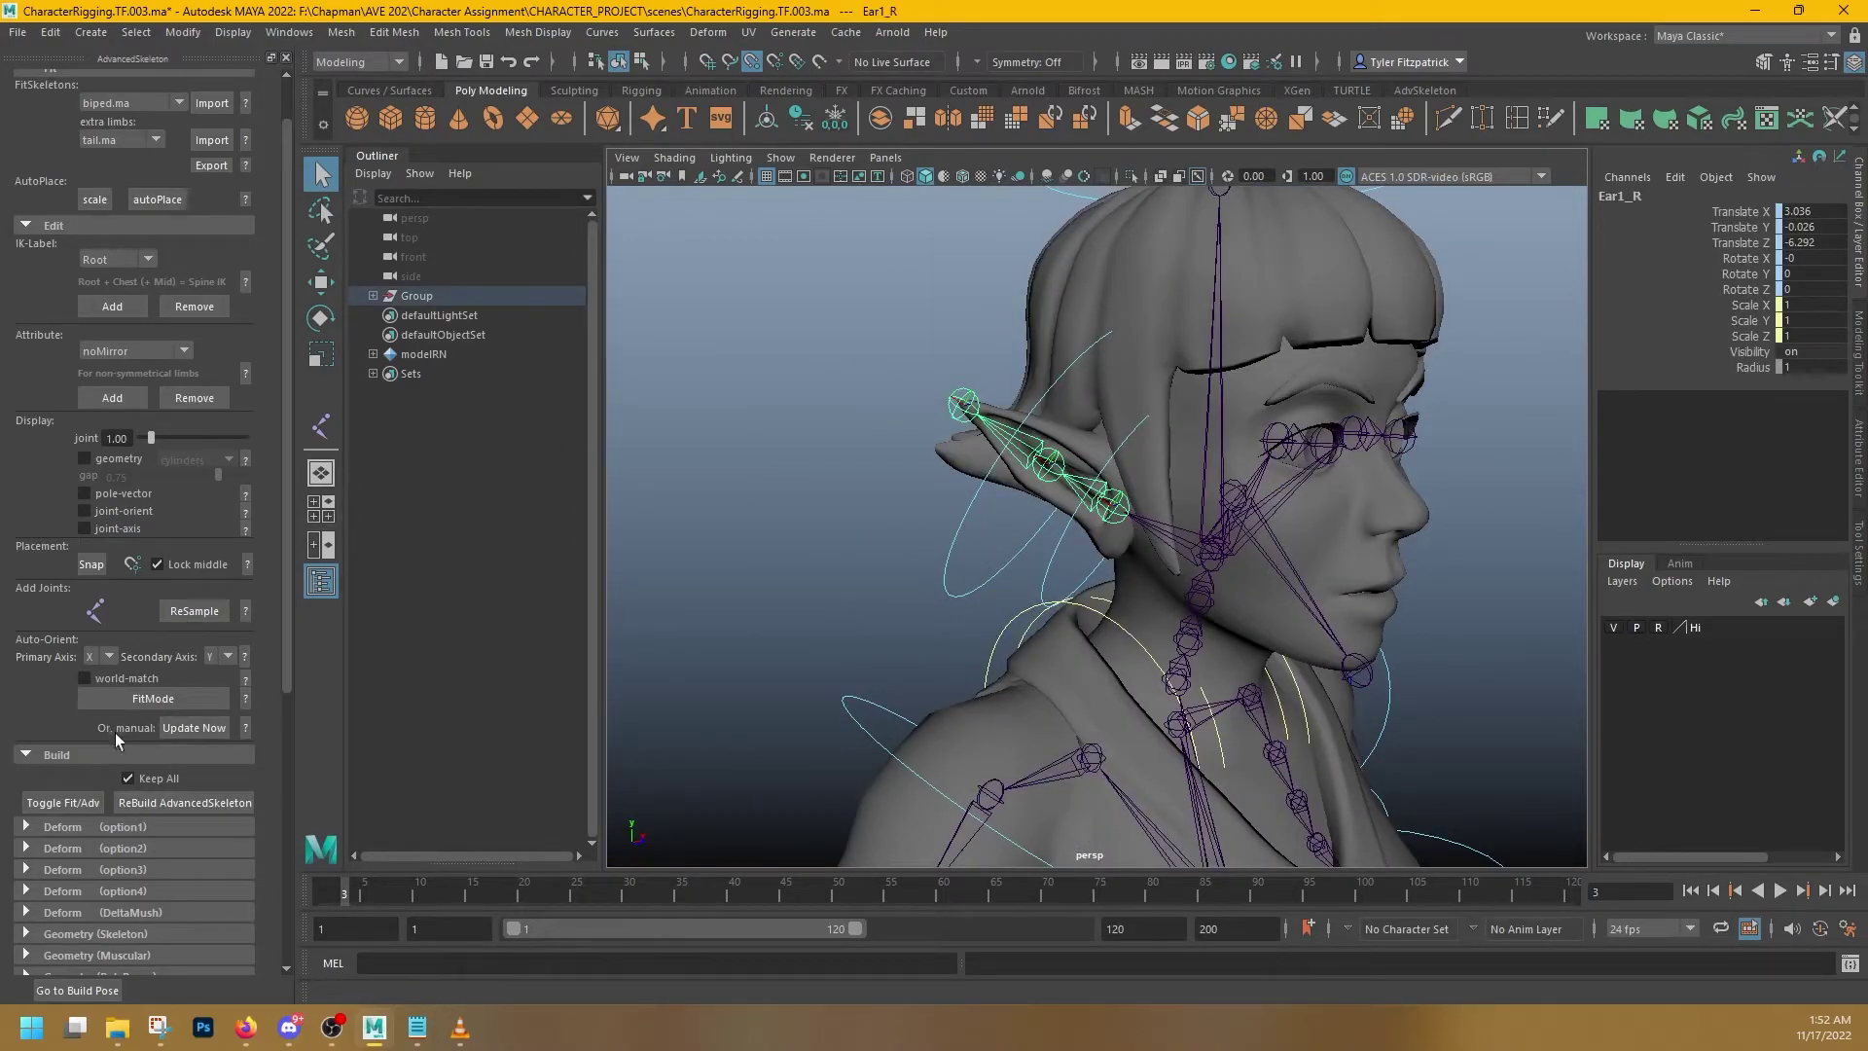
- Toggle back to the fit skeleton, remove the noMirror attribute from Ear1, and rebuild the AdvancedSkeleton rig
left_click(80, 802)
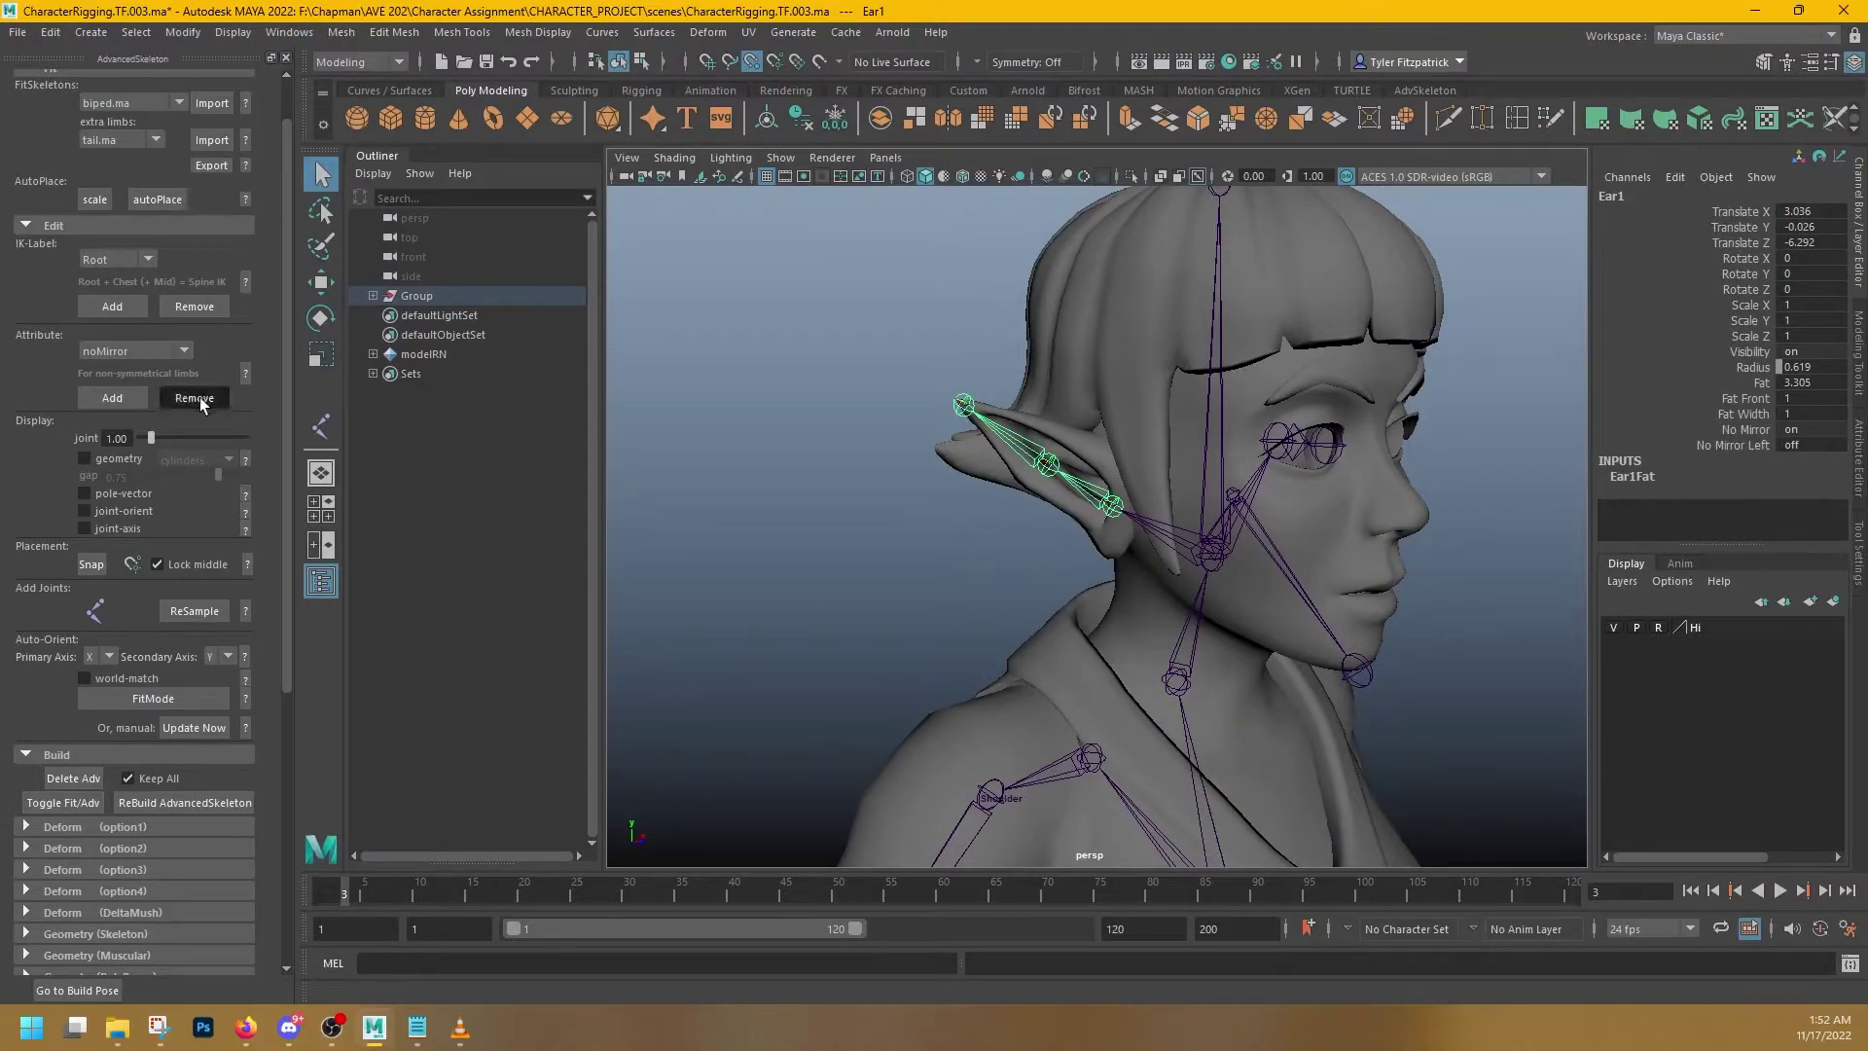
left_click(195, 397)
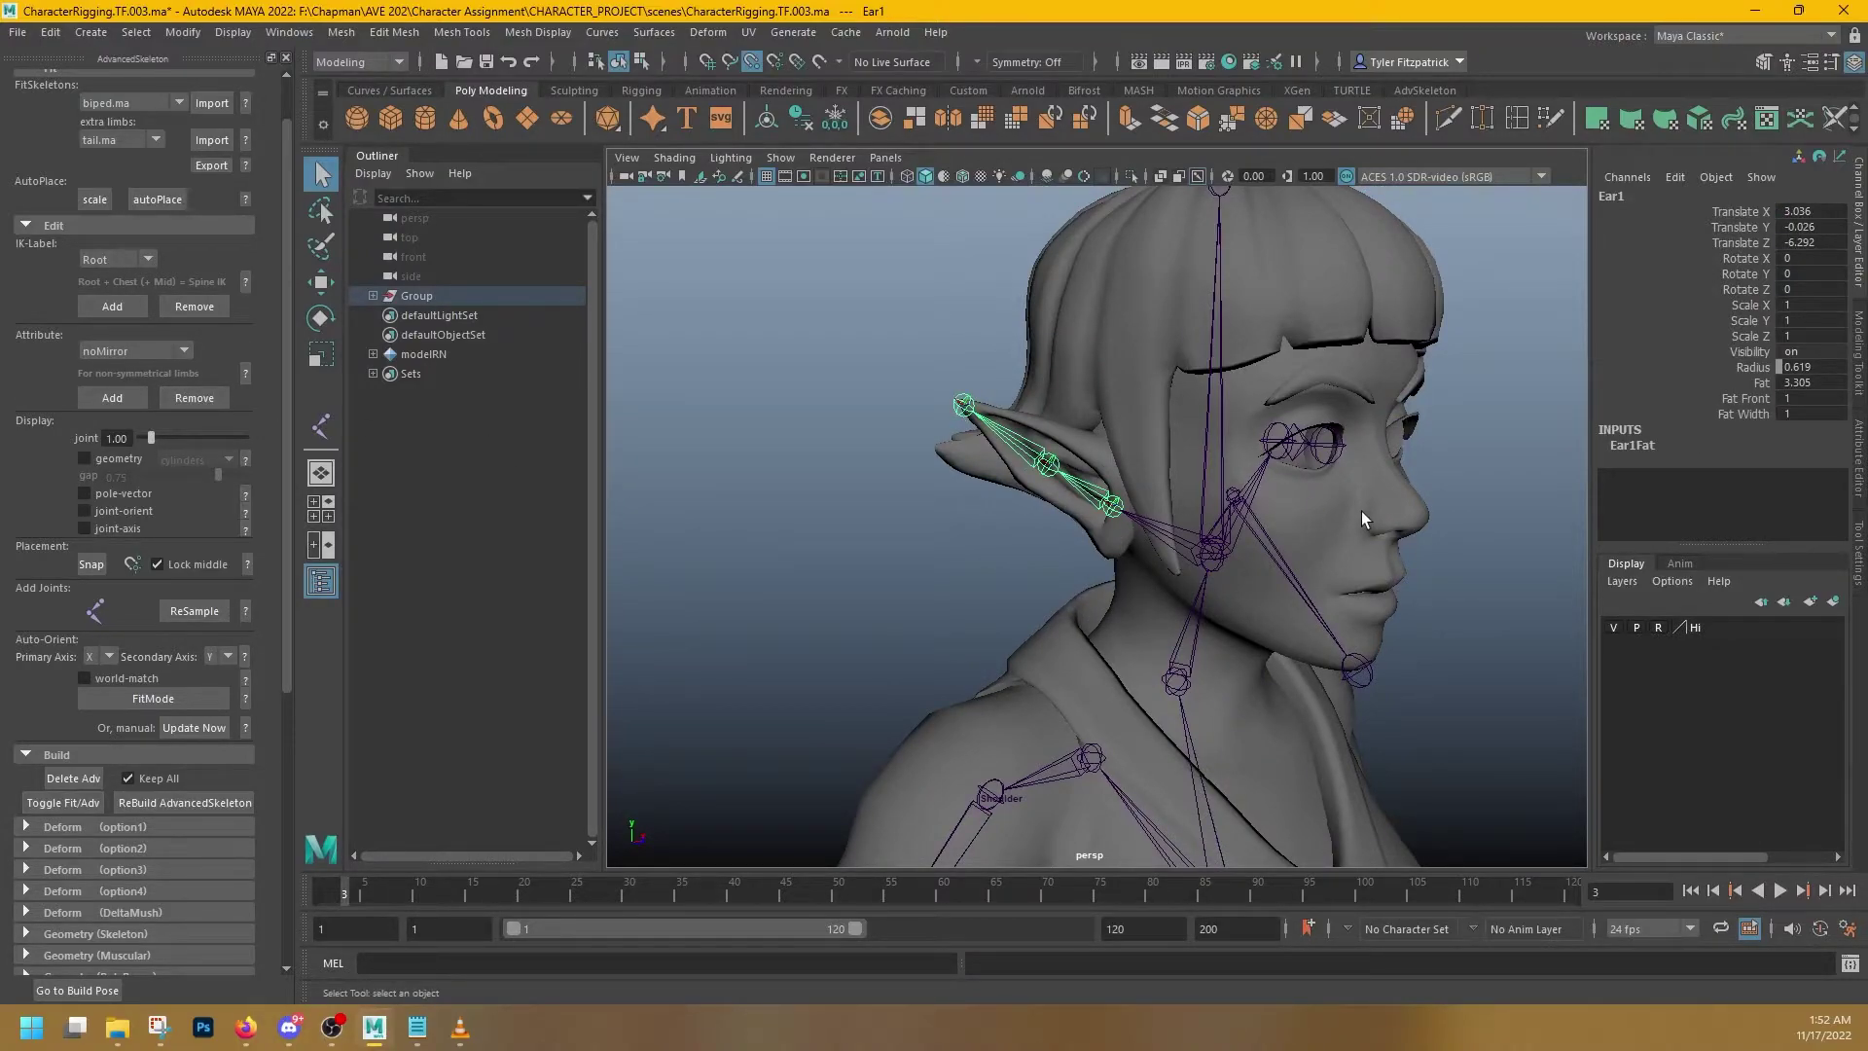
left_click_drag(1362, 520, 1354, 551, "alt")
left_click(219, 803)
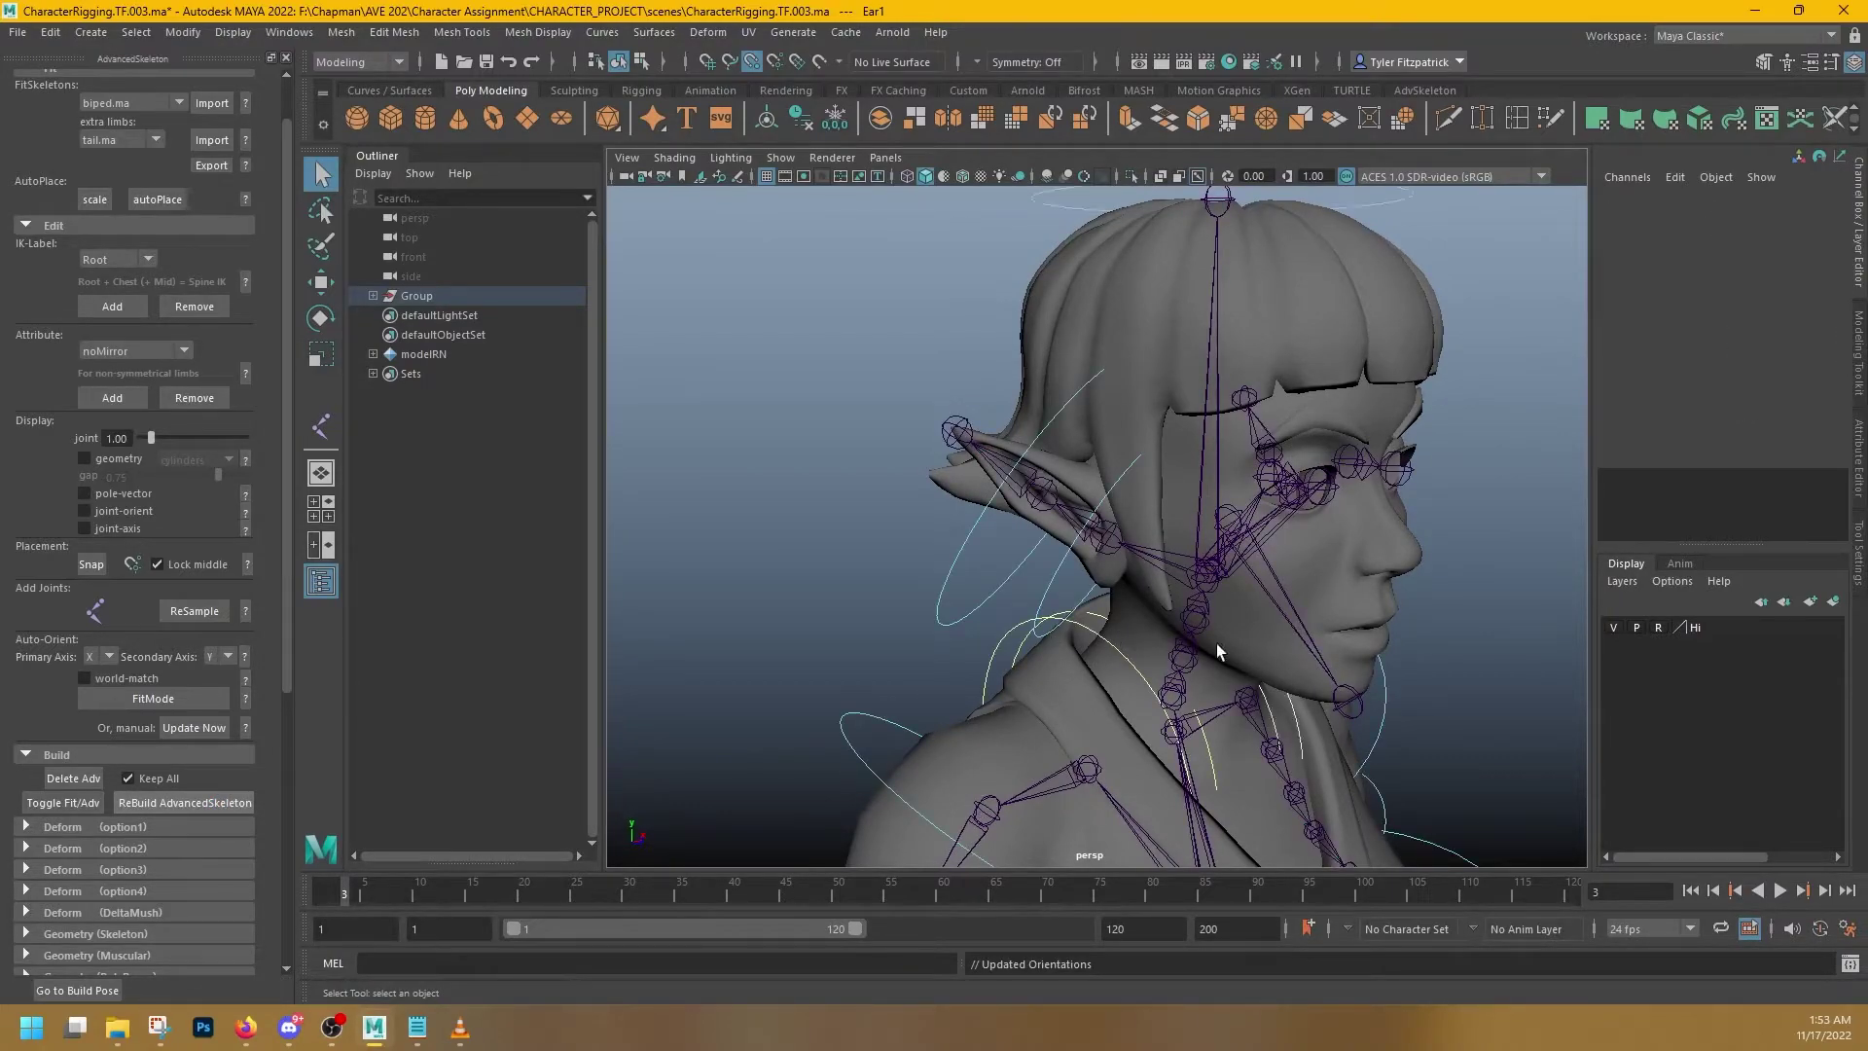
- Test the right hand's Fingers_R control by curling all four fingers and the thumb to 4.3, and undo the curl
left_click(1286, 637)
mouse_move(1288, 636)
left_mouse_down("alt")
mouse_move(1231, 639)
mouse_move(1305, 639)
left_mouse_up("alt")
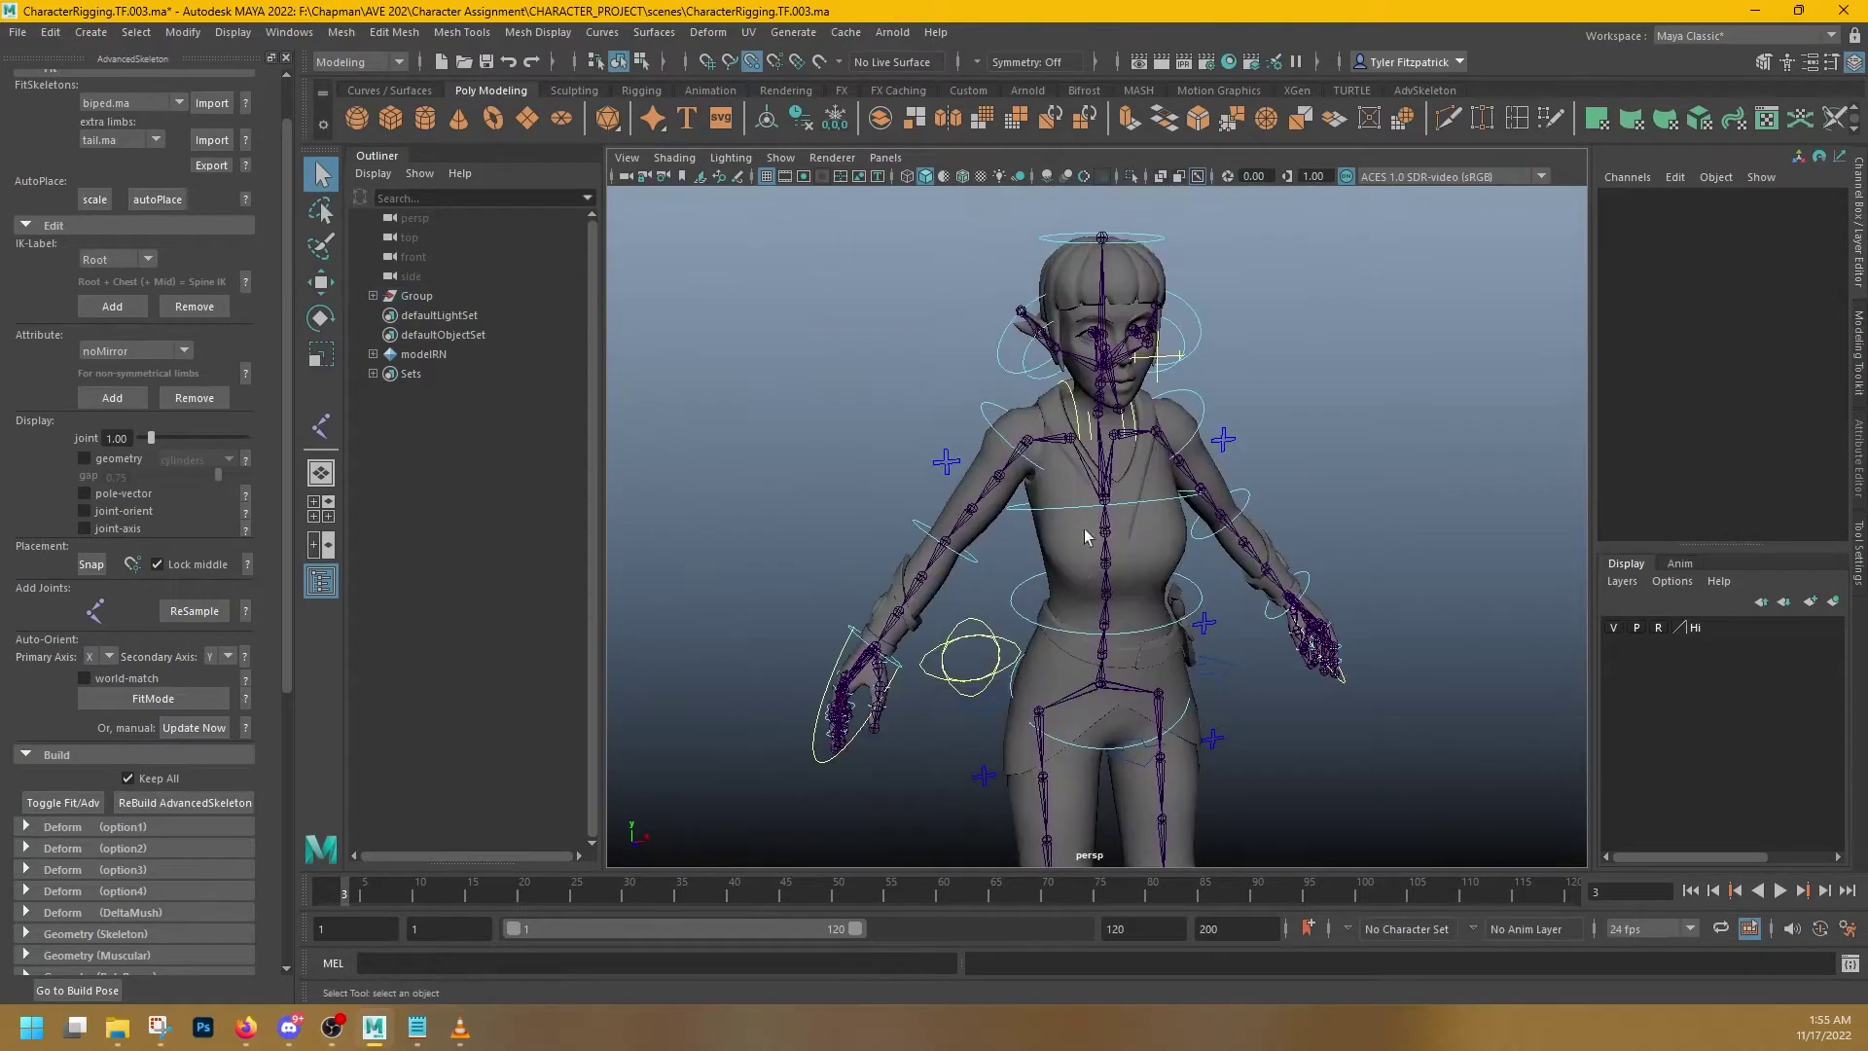
left_click_drag(963, 409, 959, 453, "alt")
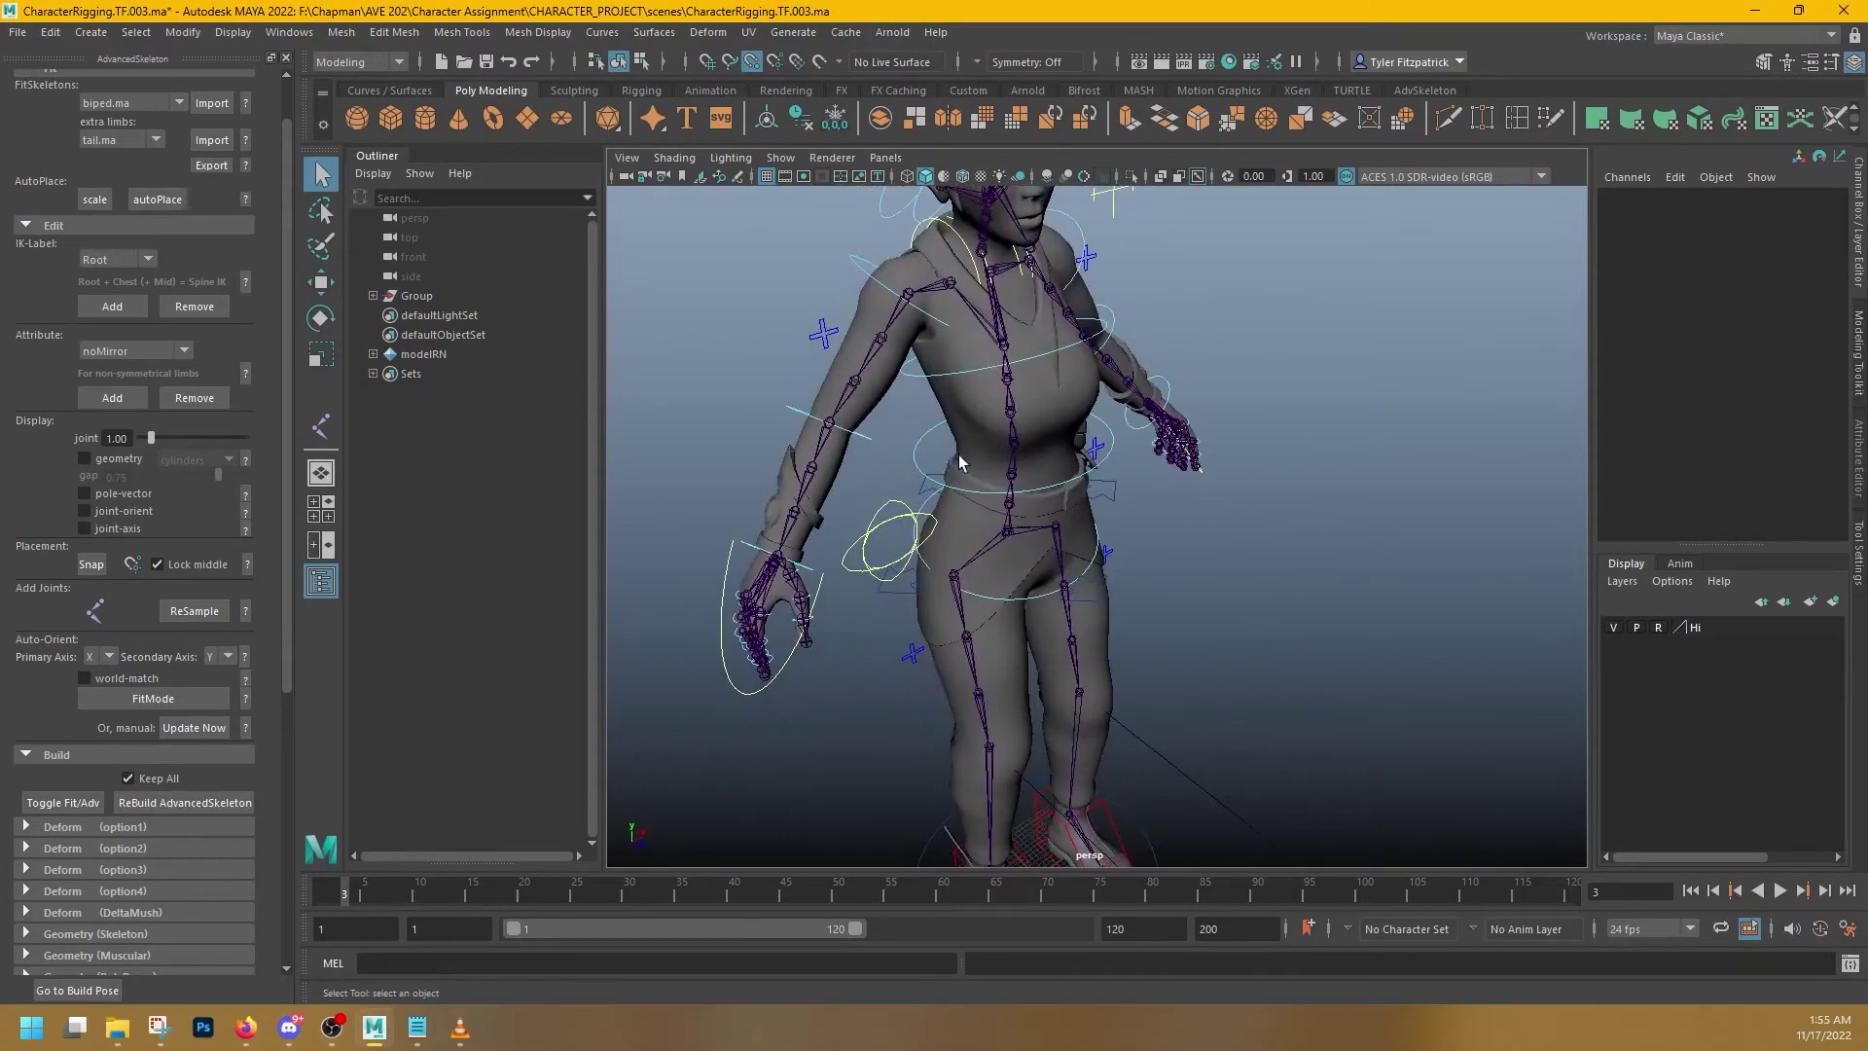
middle_click_drag(838, 579, 1055, 545, "alt")
scroll(942, 600, "up", 3)
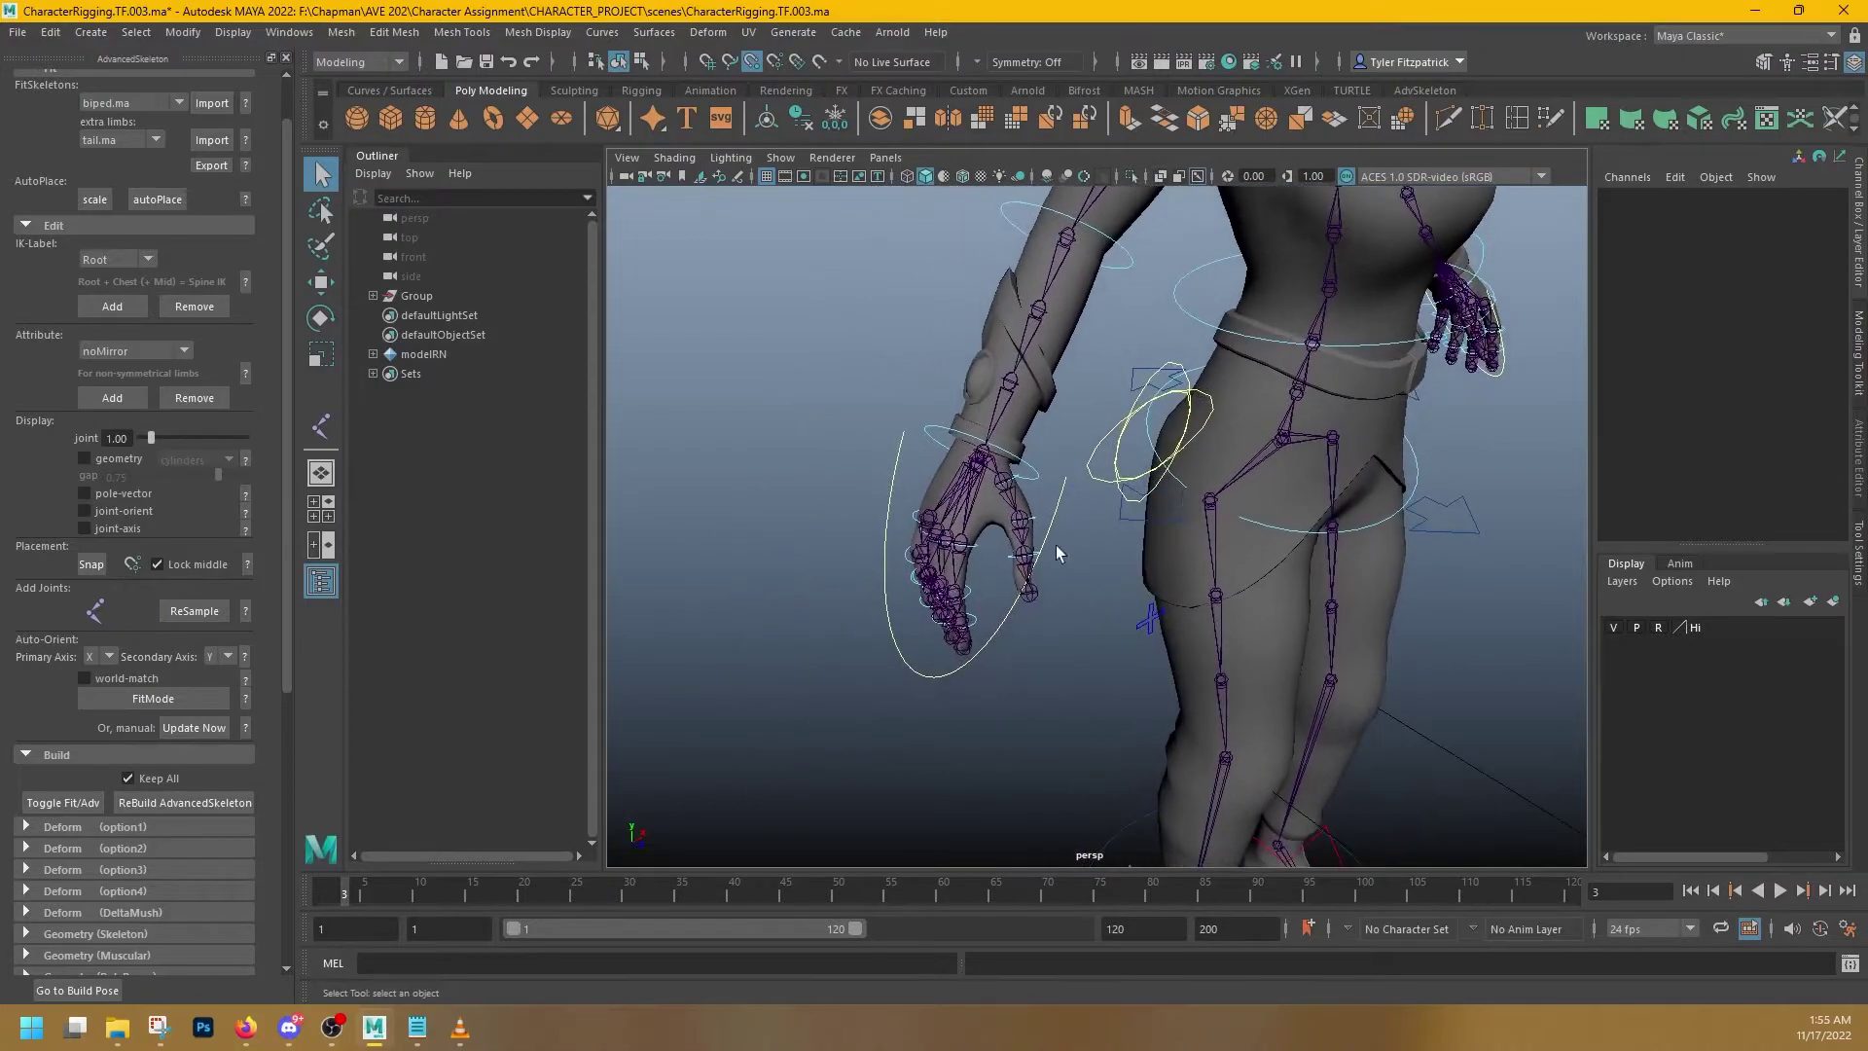
left_click(999, 625)
left_click_drag(1198, 440, 1211, 388, "alt")
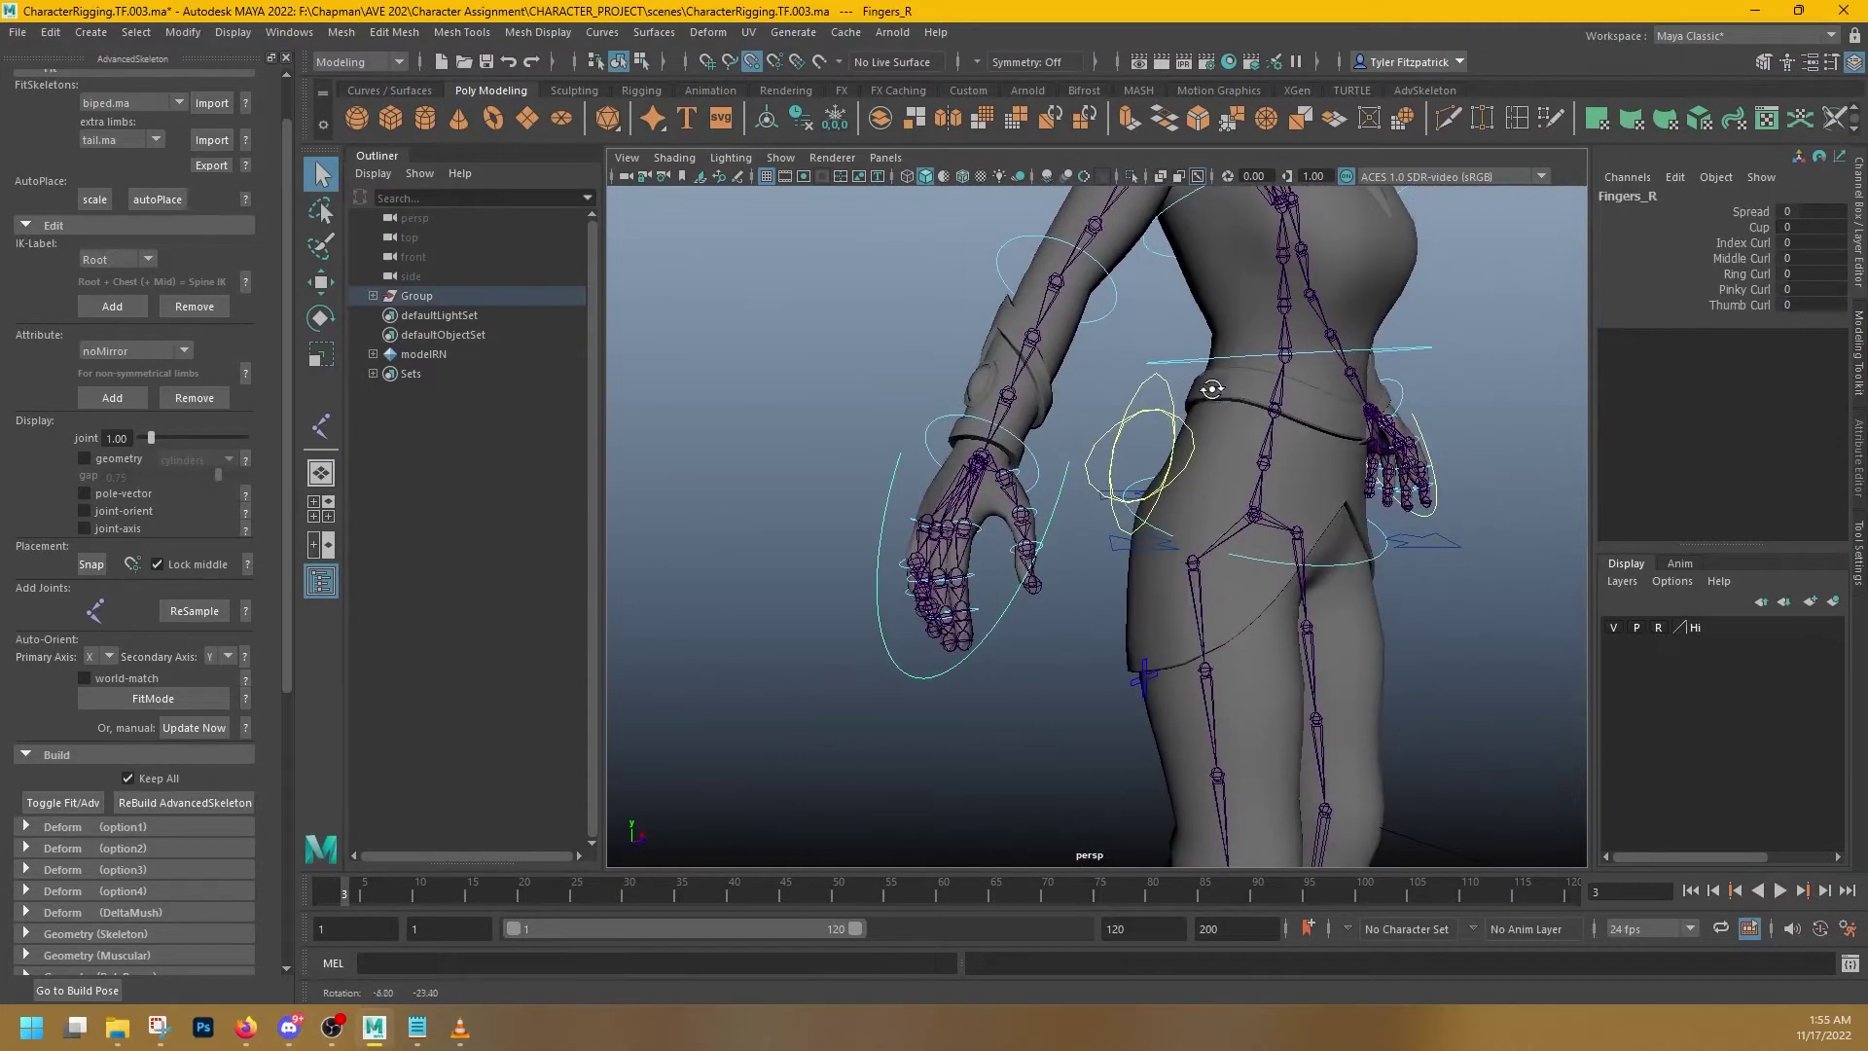
right_click_drag(1087, 397, 1393, 428, "alt")
left_click_drag(1264, 419, 1376, 405, "alt")
middle_click_drag(1376, 406, 1328, 383, "alt")
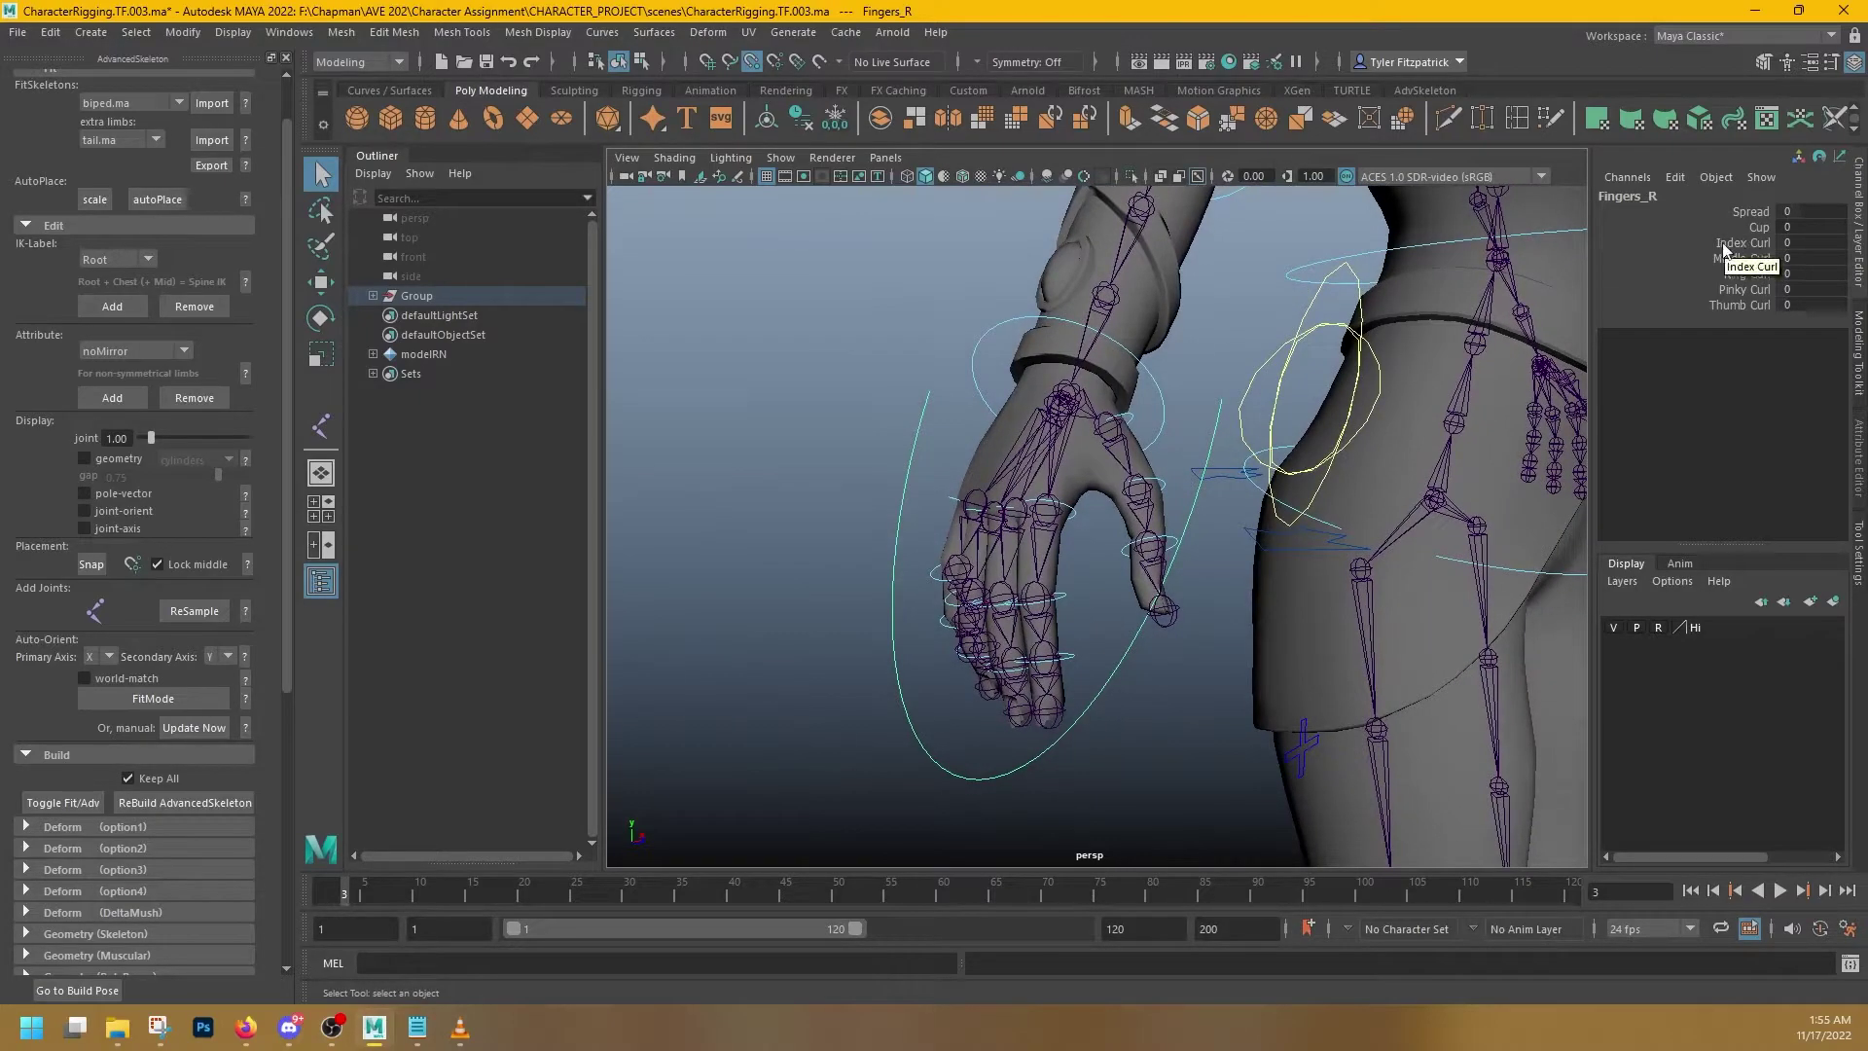
left_click_drag(1723, 247, 1742, 306)
middle_click_drag(1341, 346, 1377, 359)
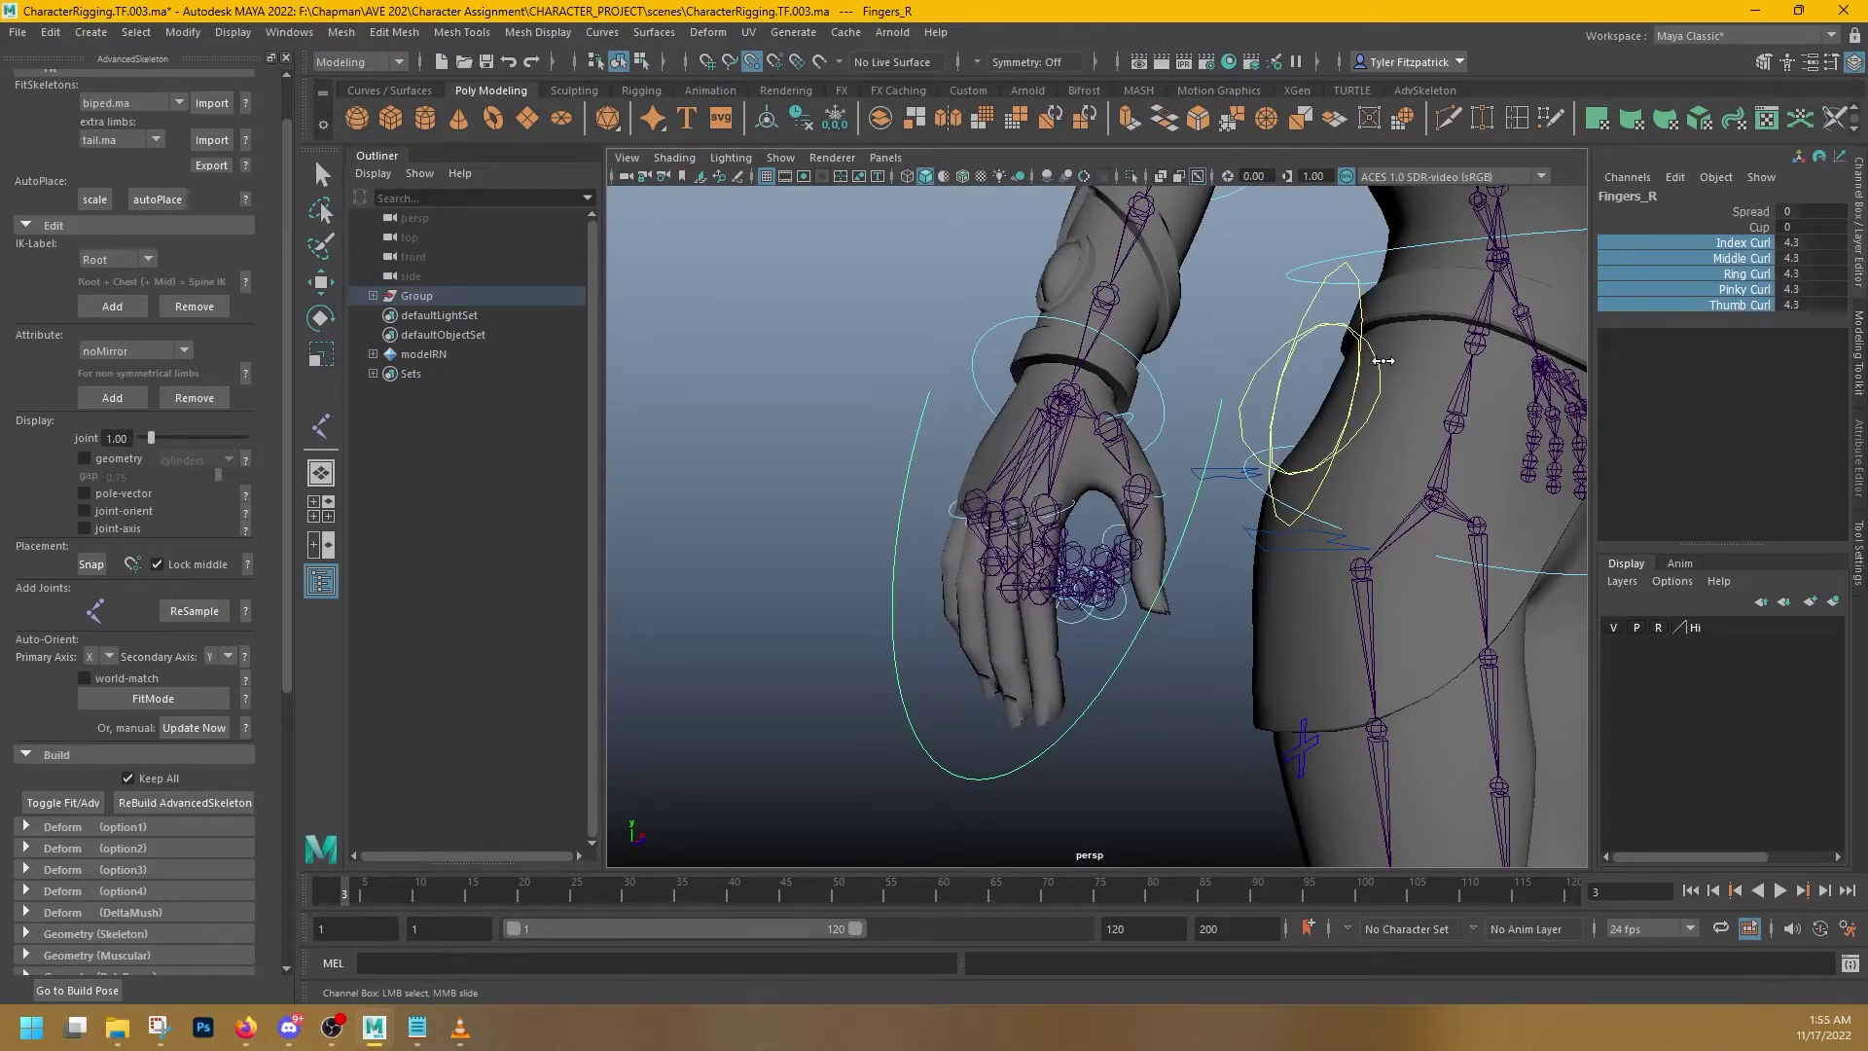
key("ctrl+z")
key("ctrl+z")
left_click(1123, 670)
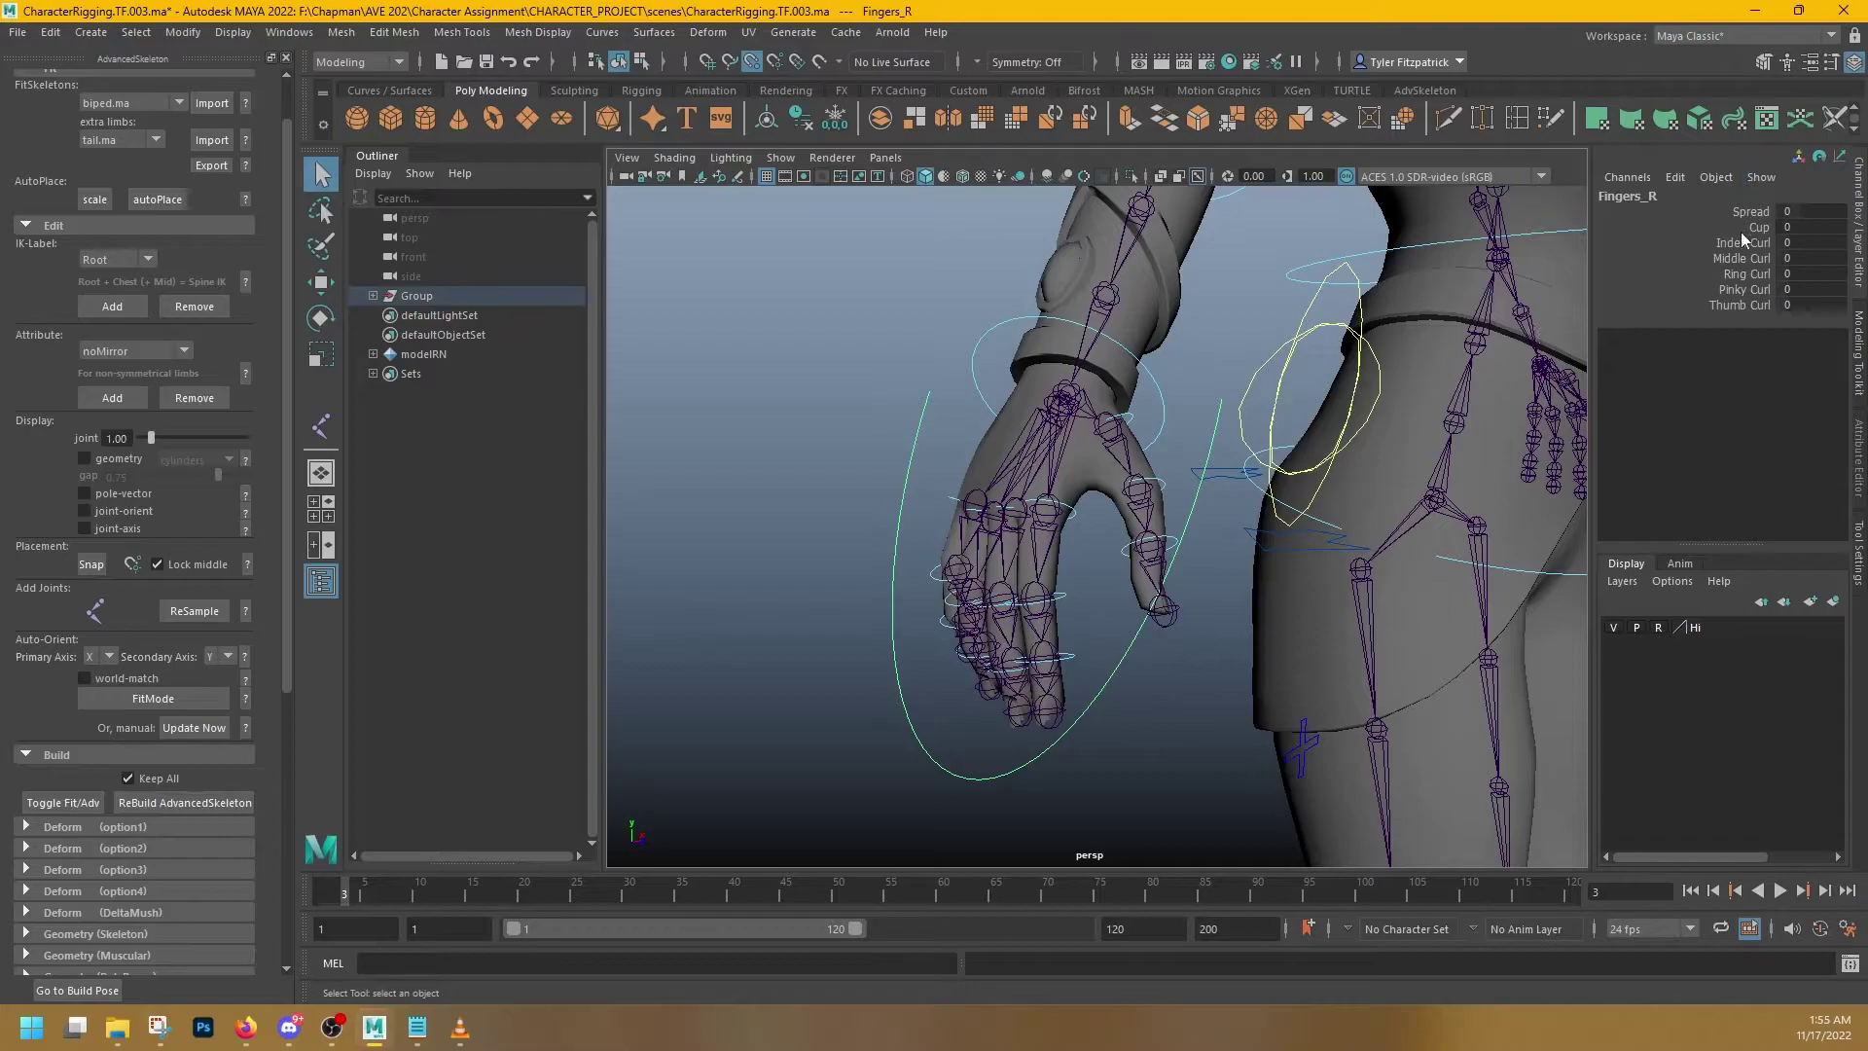
- Bend the right hand's fingers and thumb backward with all curl attributes at -0.9, inspect the hand, and undo the bend
left_click_drag(1739, 240, 1755, 300)
left_click_drag(1342, 429, 1131, 435, "alt")
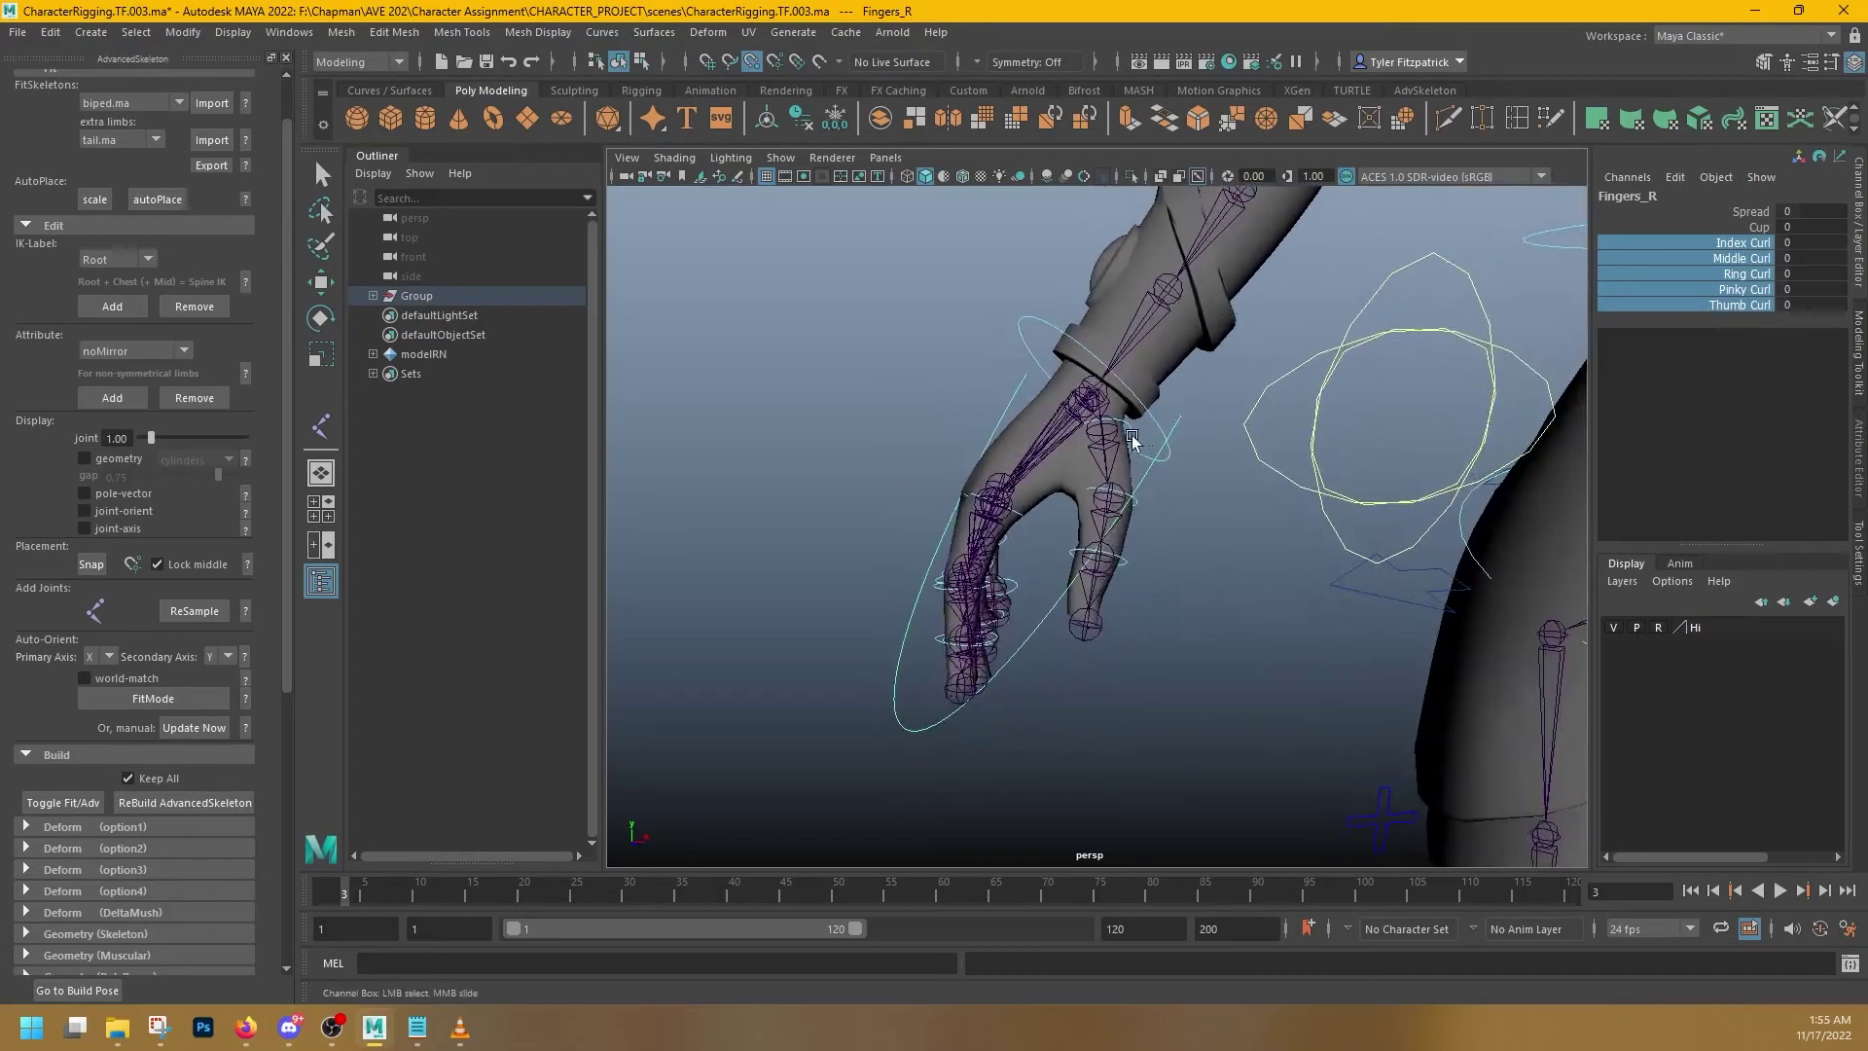
mouse_move(1130, 435)
middle_mouse_down()
mouse_move(1188, 443)
mouse_move(1122, 438)
middle_mouse_up()
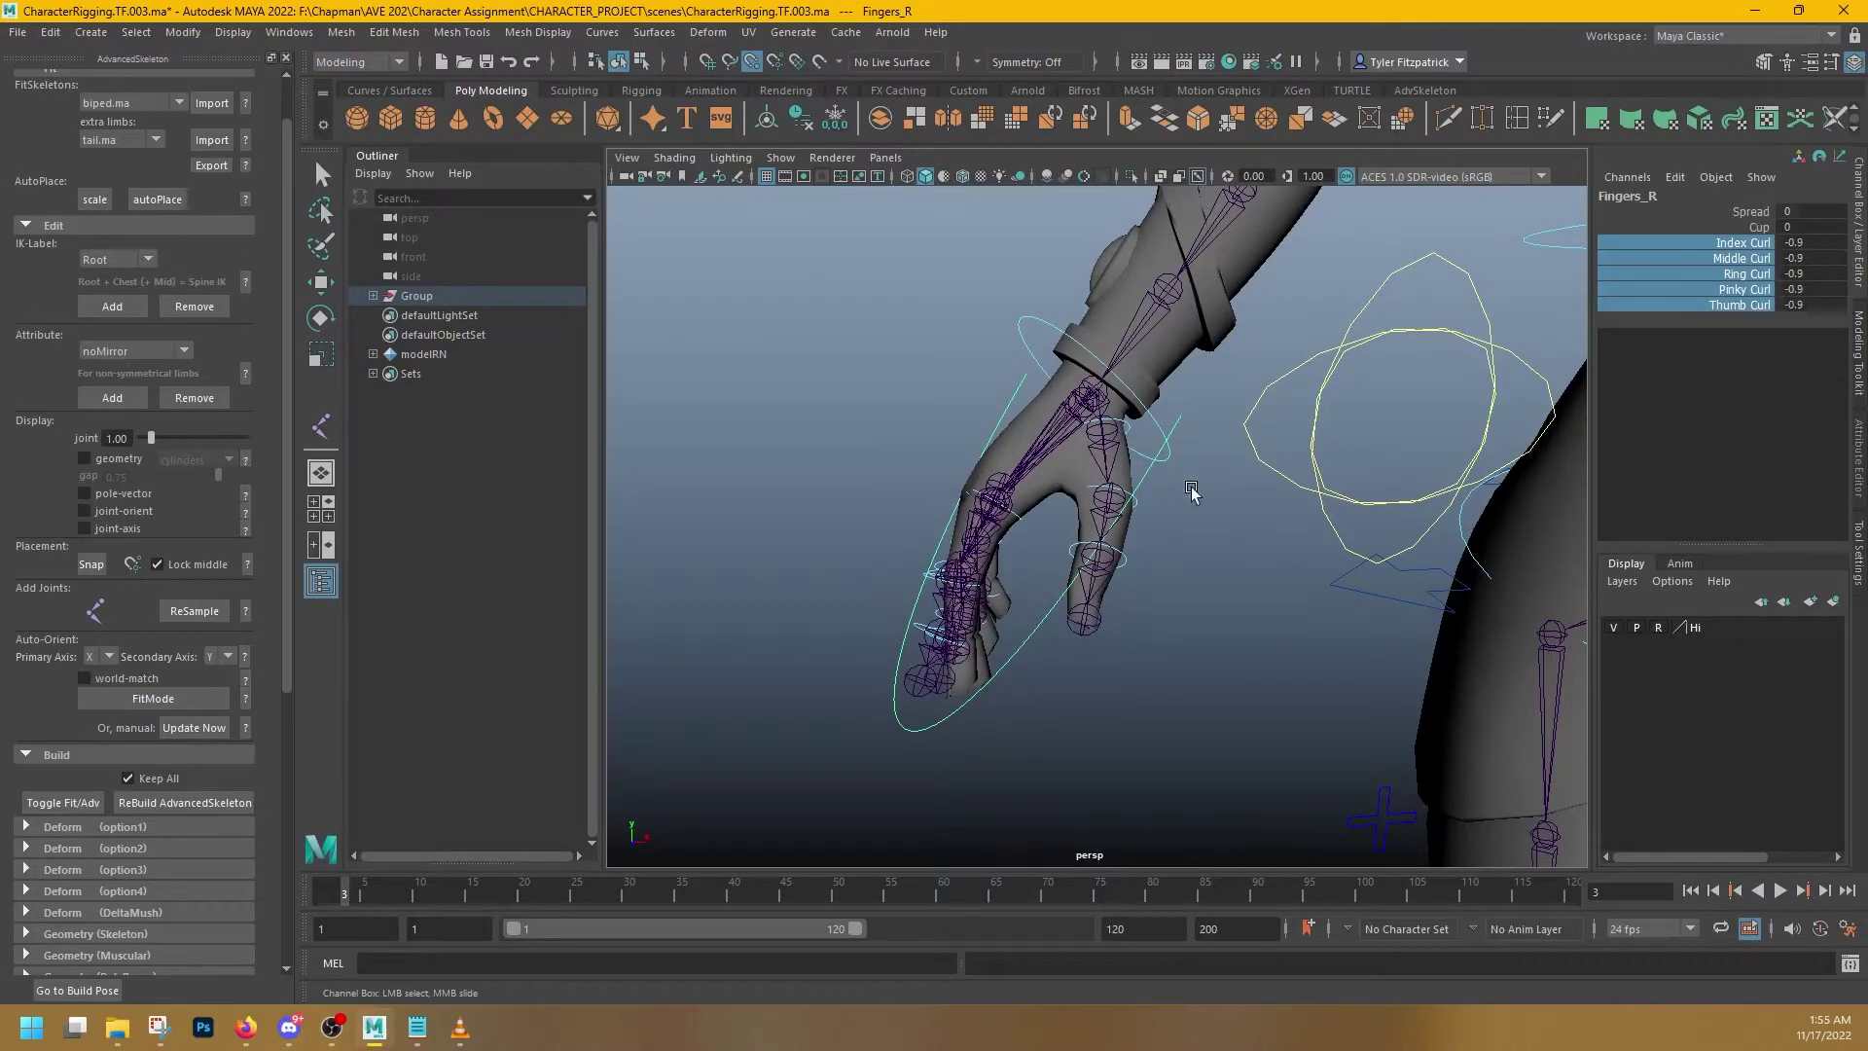
left_click_drag(1191, 494, 1297, 487, "alt")
left_click_drag(1204, 353, 1222, 373, "alt")
key("ctrl+z")
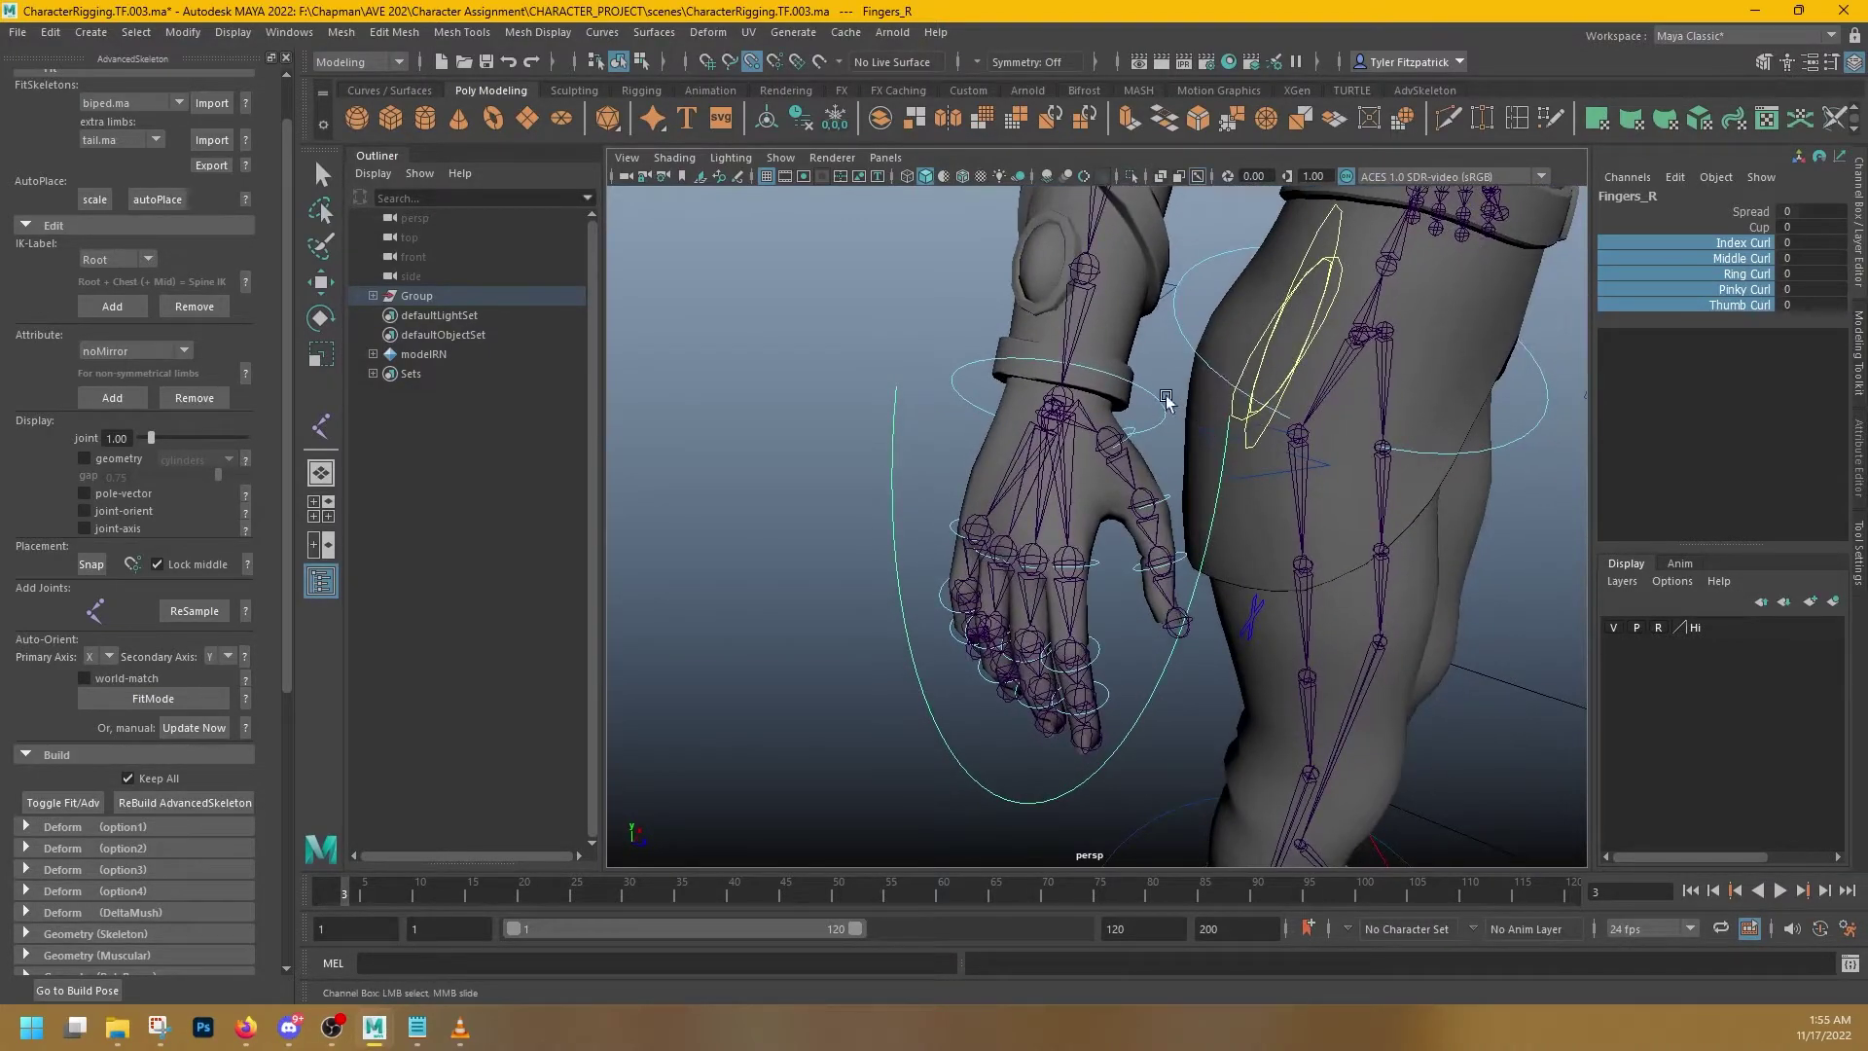
- Test the FKWrist_R control by rotating the right wrist freely, and undo the rotations
left_click(1134, 416)
key("e")
mouse_move(1063, 429)
left_mouse_down()
mouse_move(1054, 416)
mouse_move(1079, 447)
left_mouse_up()
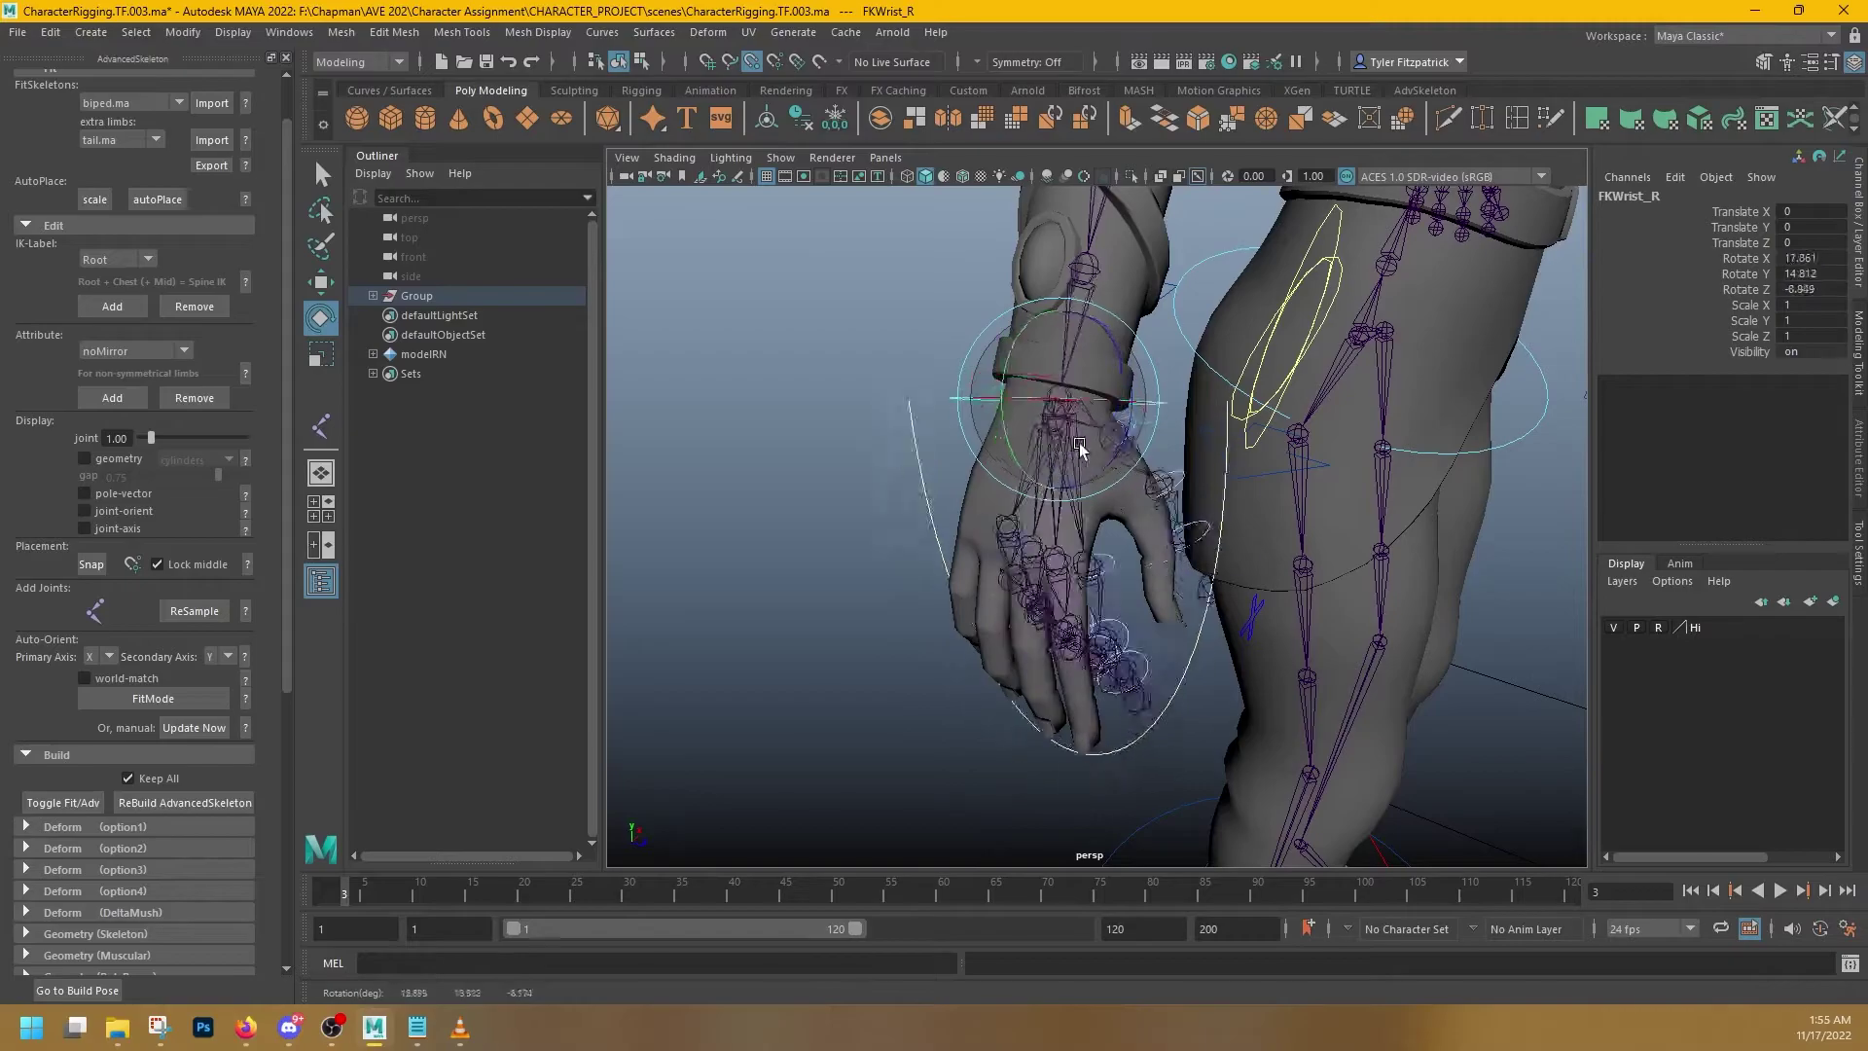
key("ctrl+z")
key("ctrl+z")
key("ctrl+z")
key("ctrl+z")
key("ctrl+z")
key("ctrl+z")
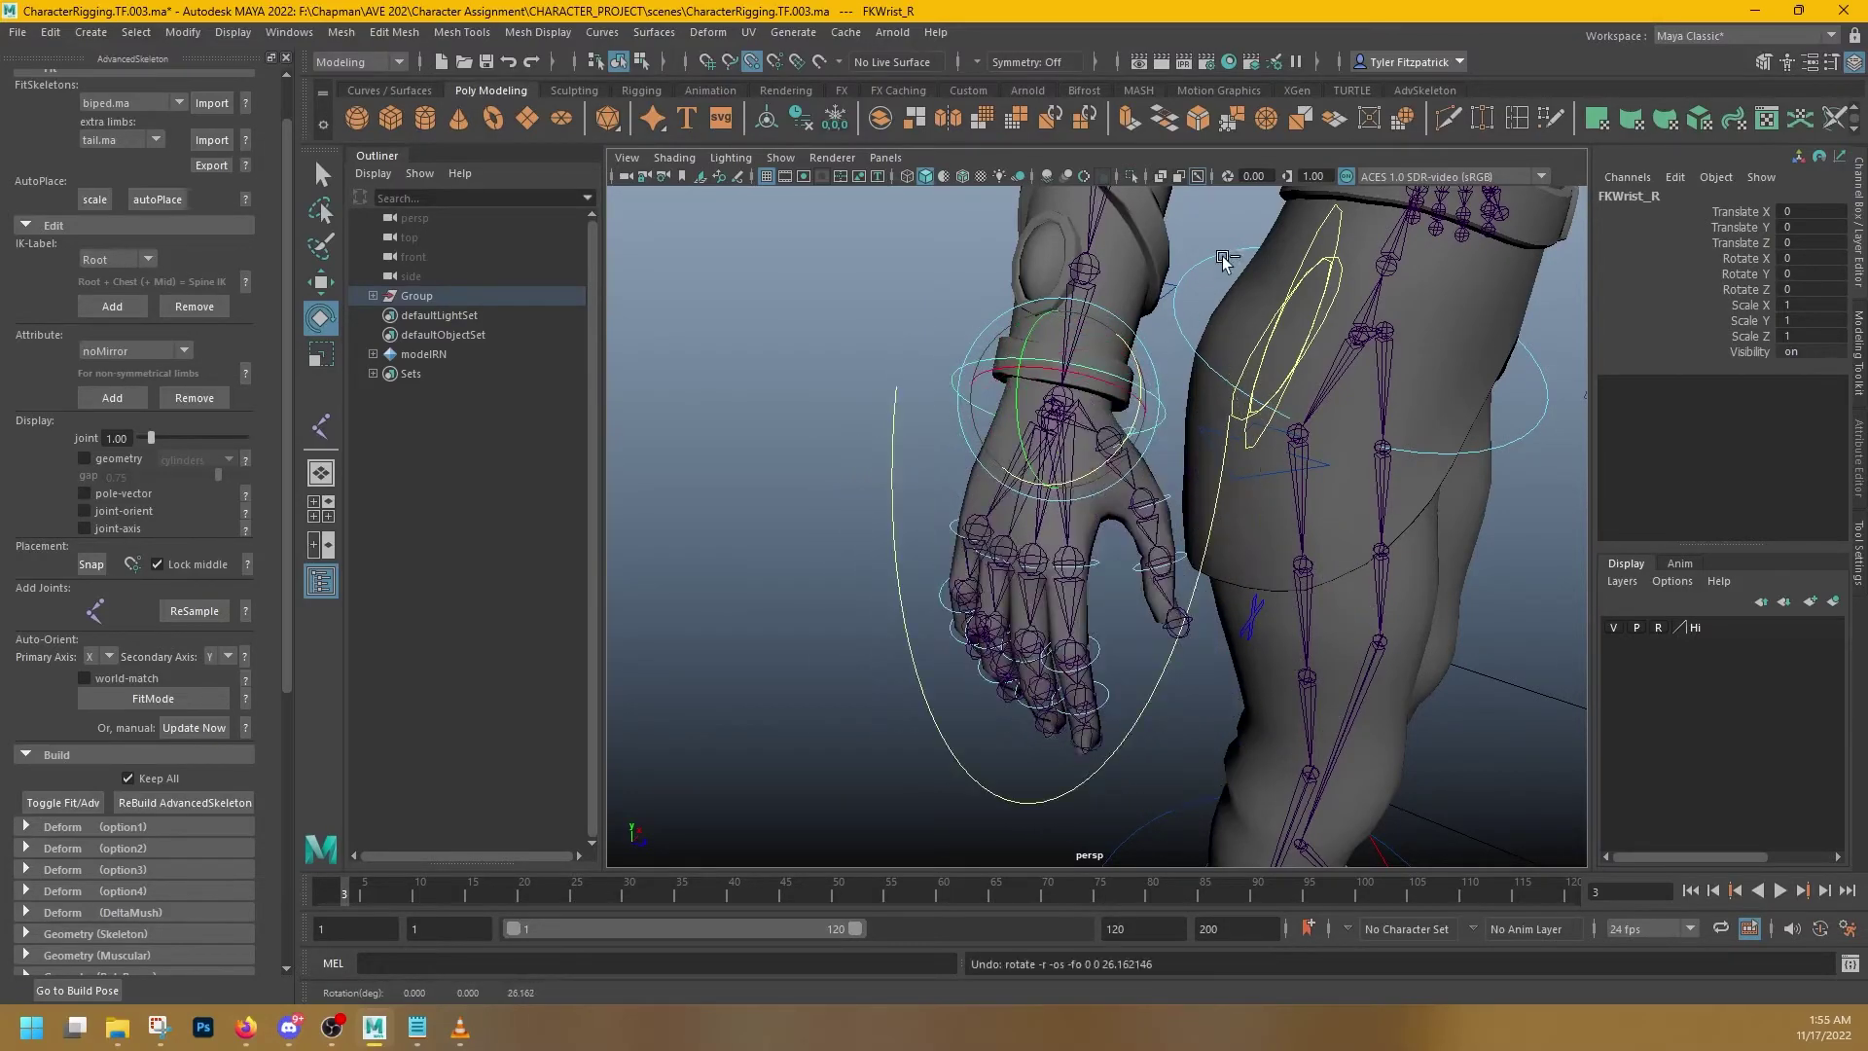
- Switch the right arm to IK by setting FKIKBlend to 10 on the FKIKArm_R control
middle_click_drag(1223, 257, 1180, 705, "alt")
left_click_drag(1180, 704, 1138, 604, "alt")
right_click_drag(1139, 604, 1126, 567, "alt")
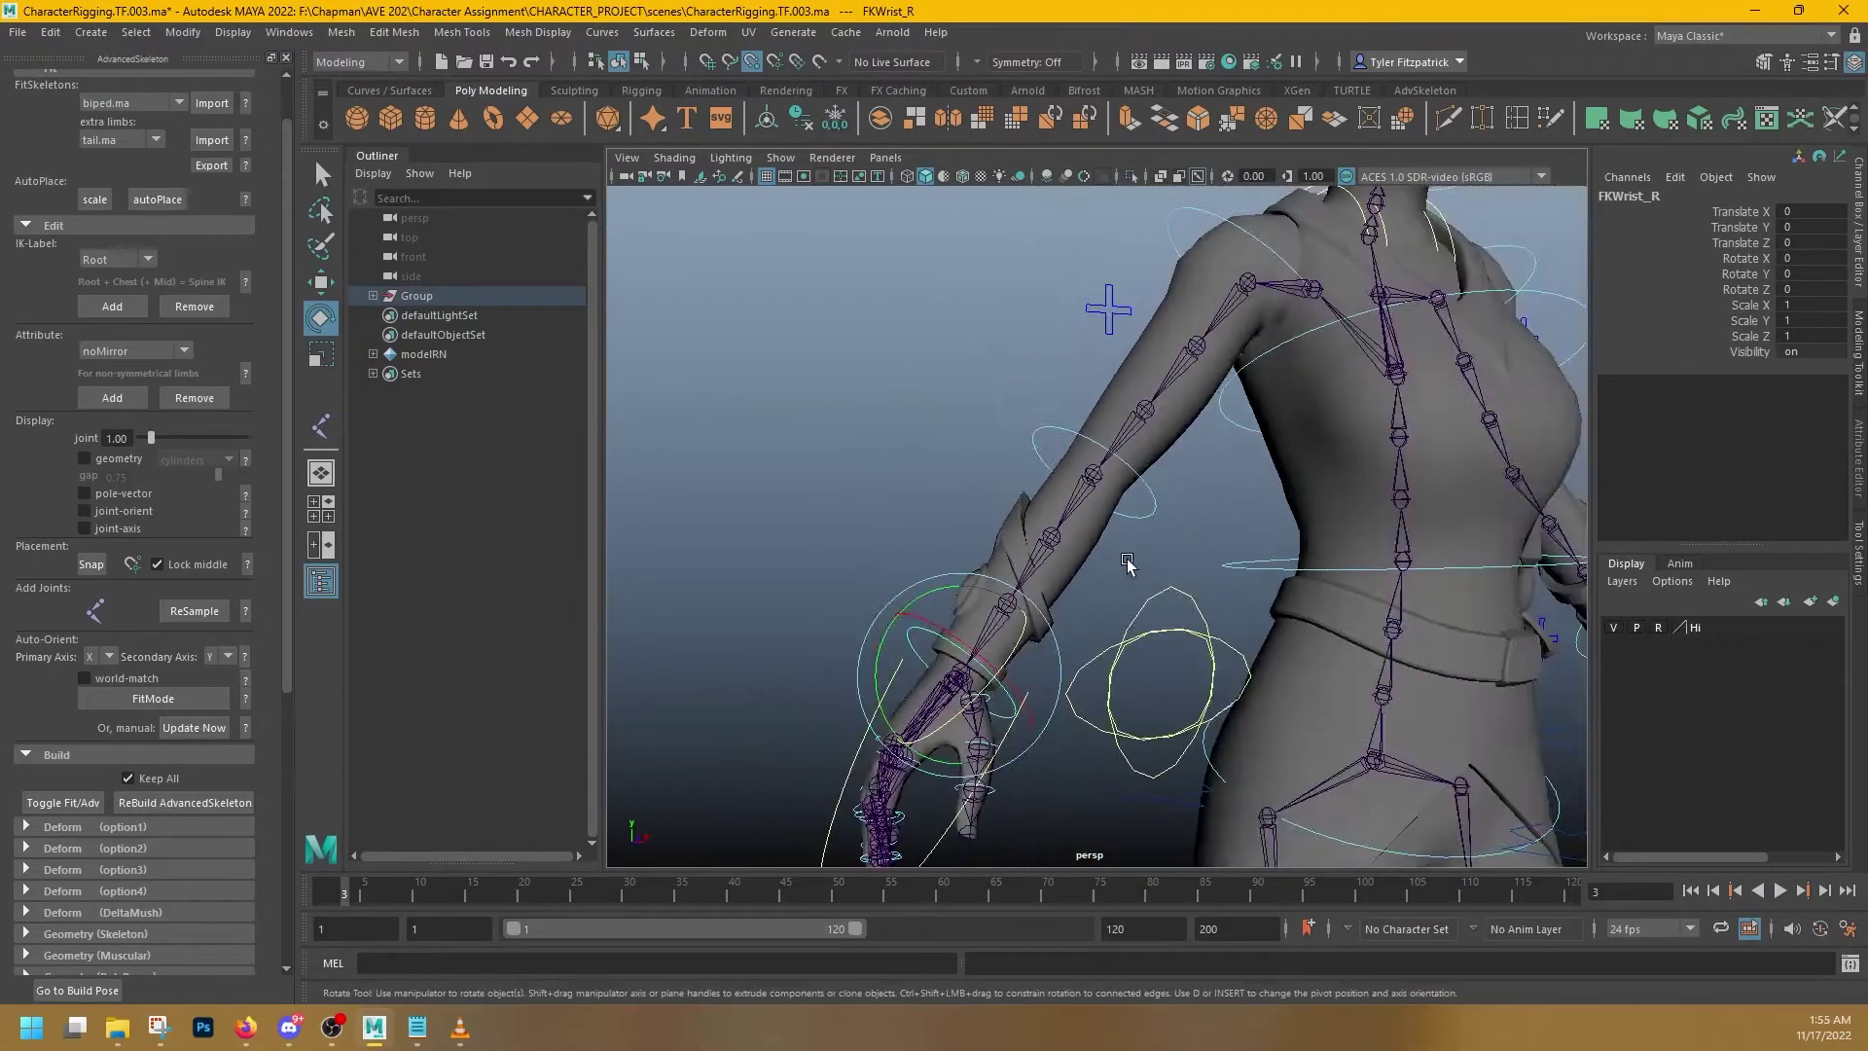
left_click(1109, 310)
left_click(1749, 212)
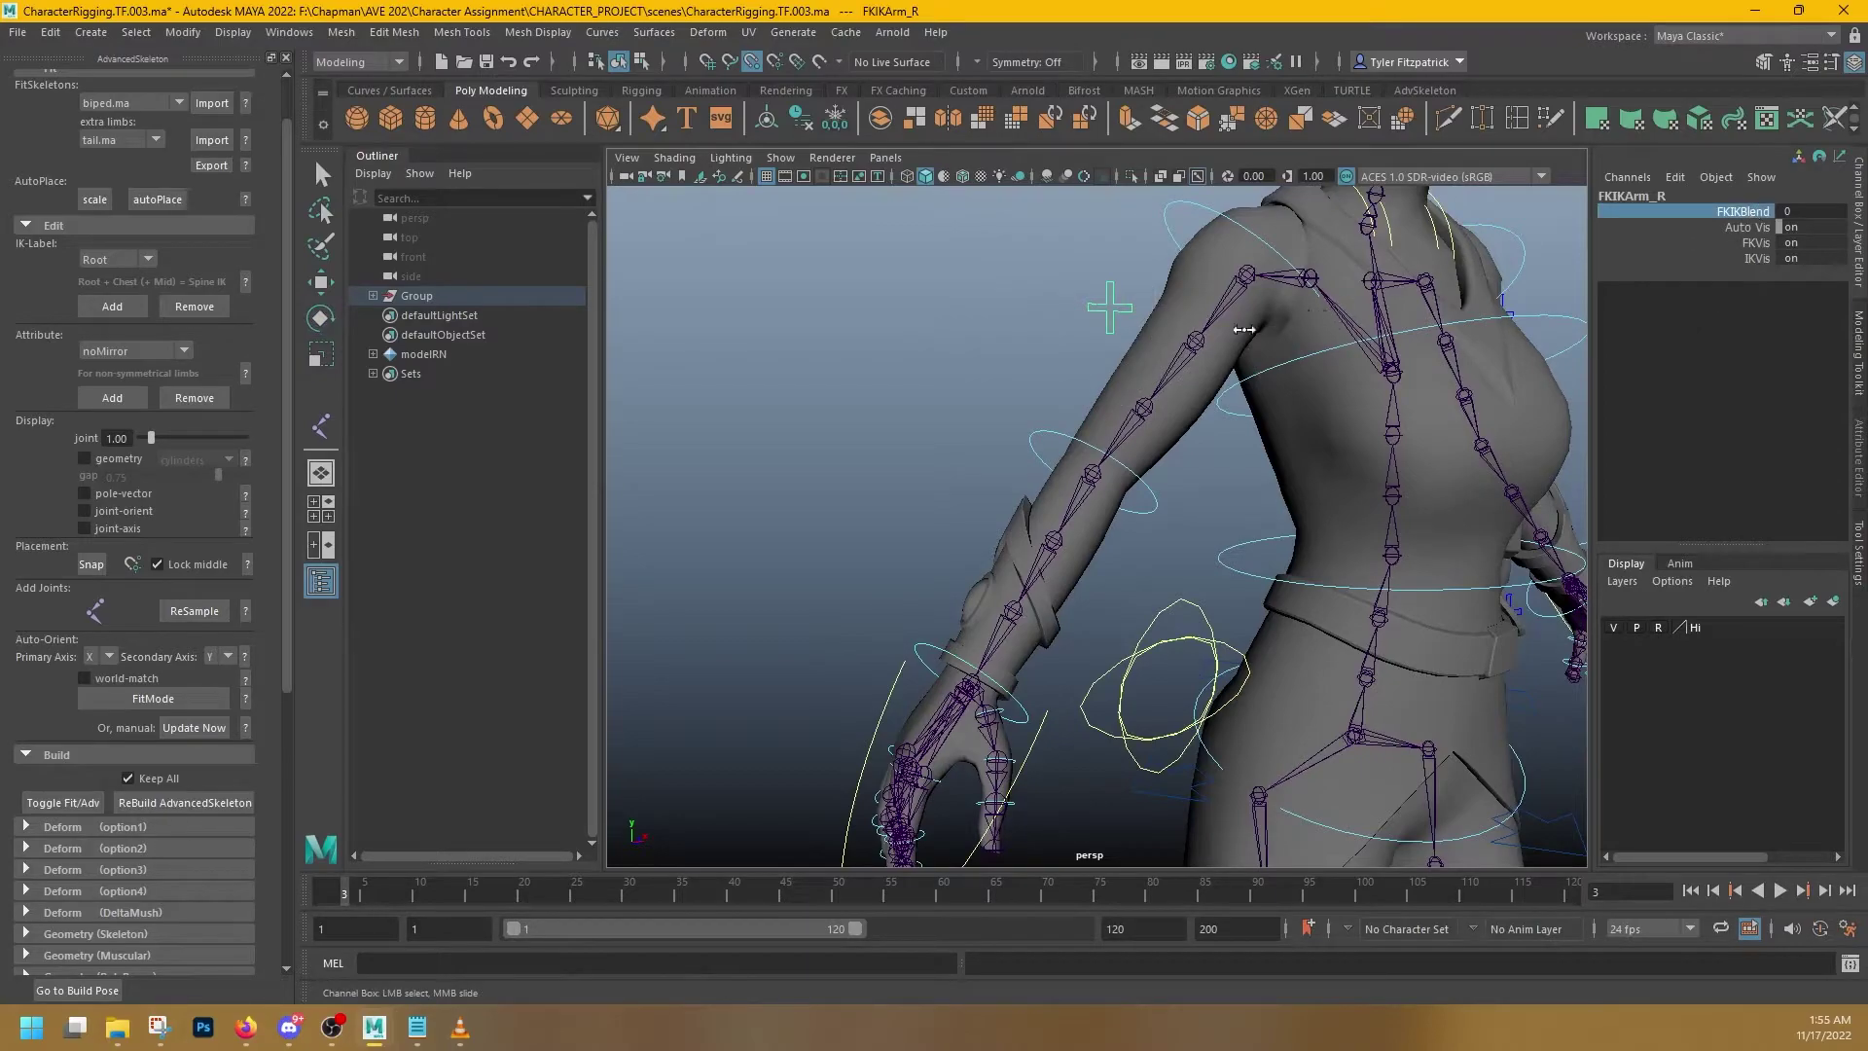
key("e")
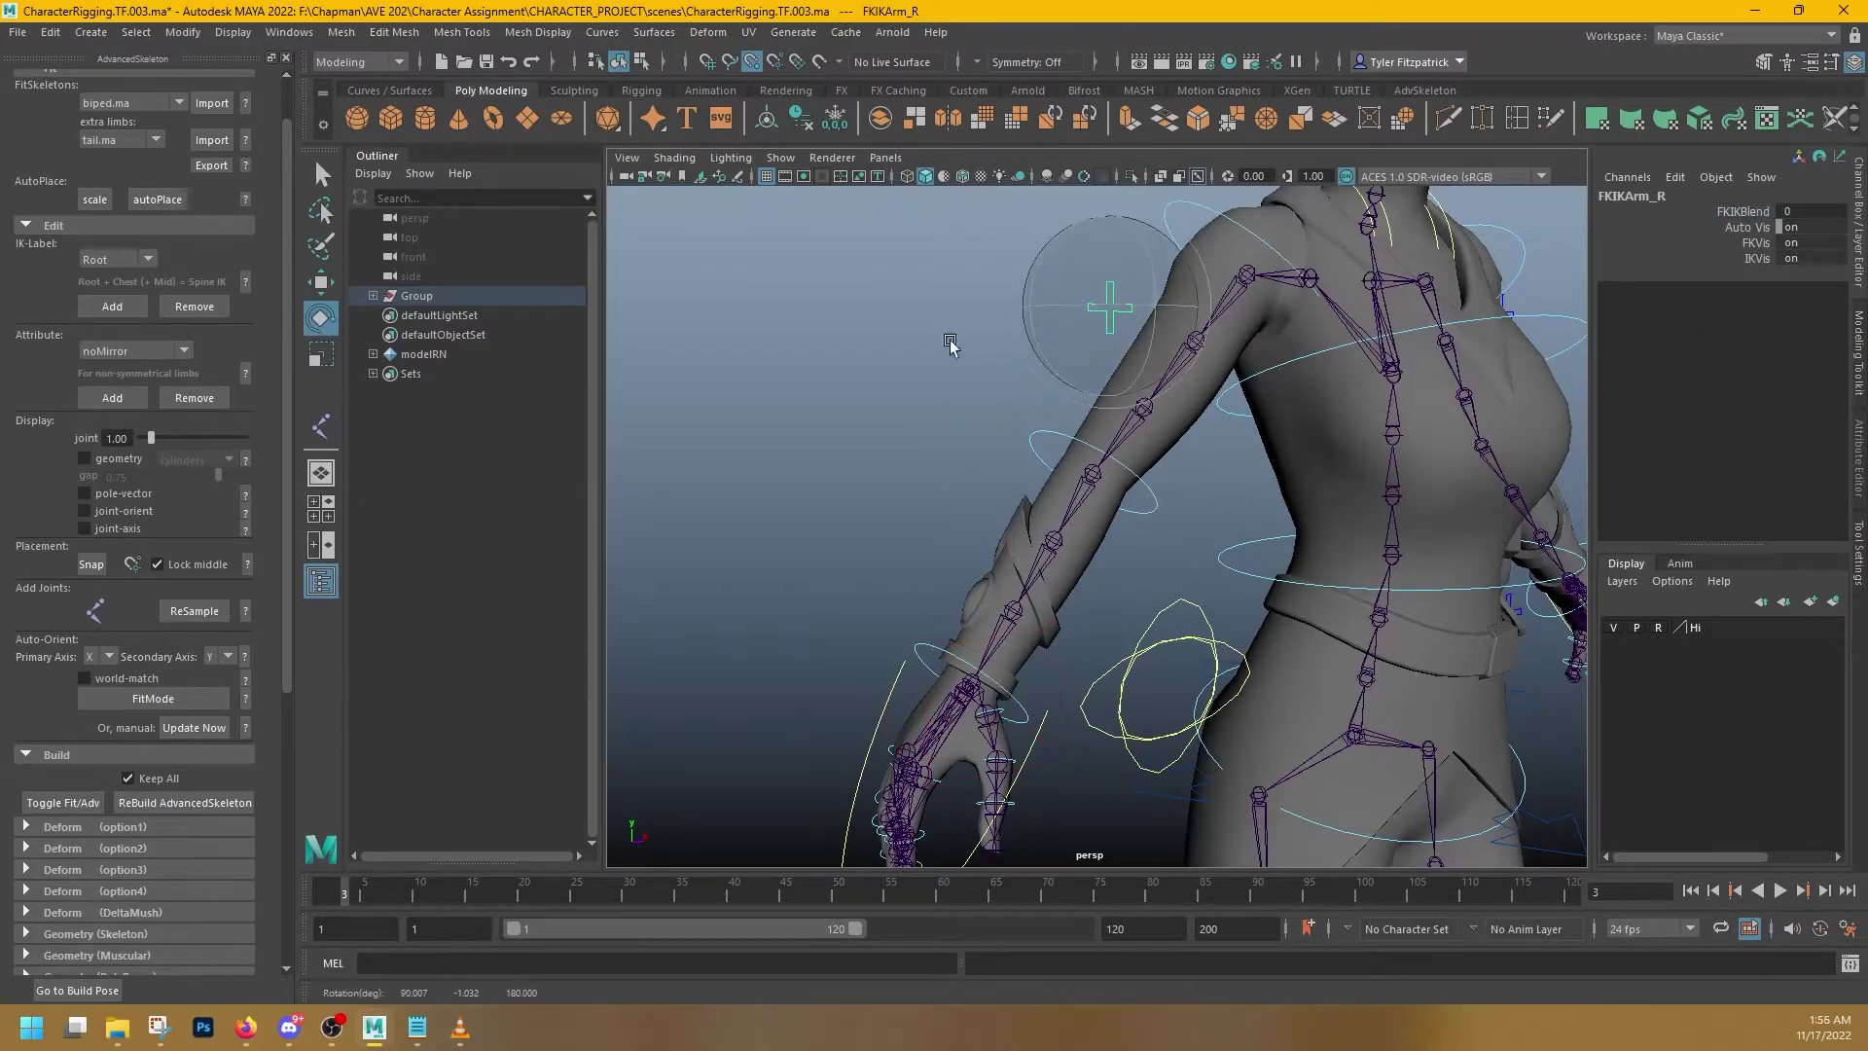
left_click(949, 344)
left_click_drag(1013, 313, 1164, 447, "alt")
left_click(1106, 356)
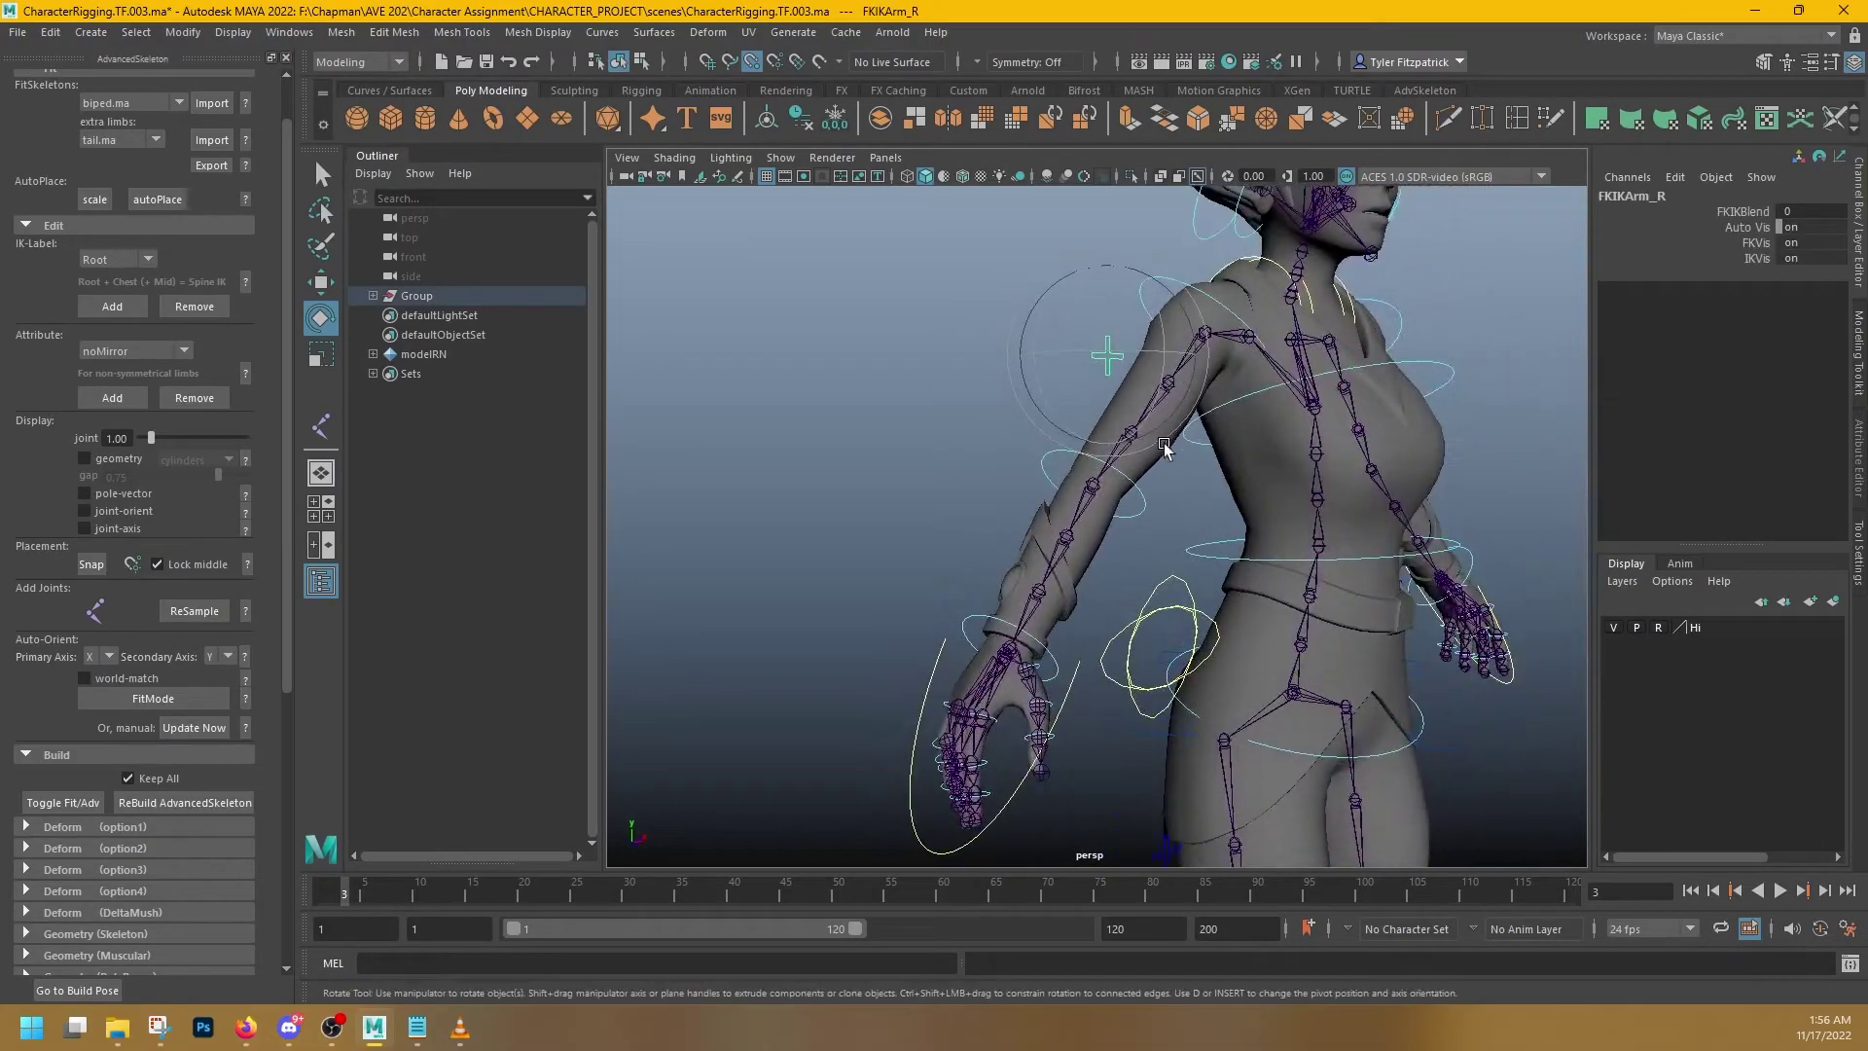
left_click(1747, 212)
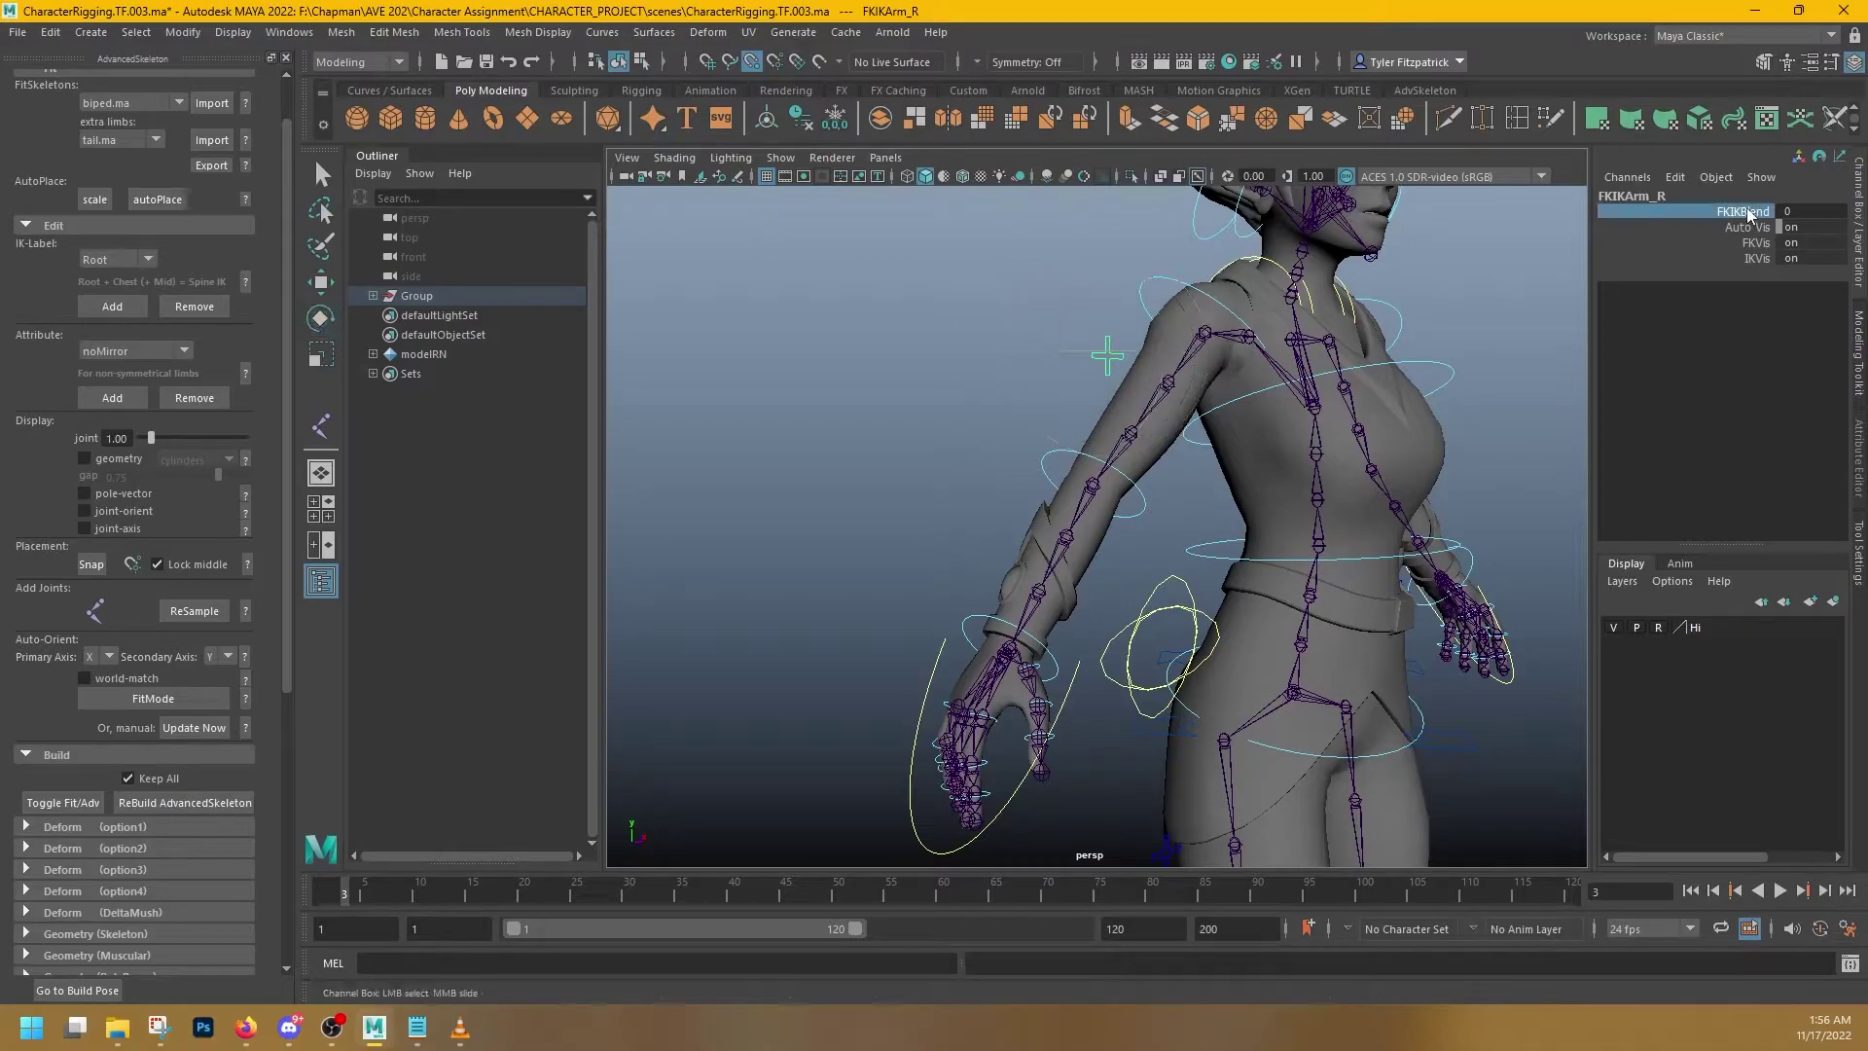
middle_click_drag(1393, 256, 1485, 263)
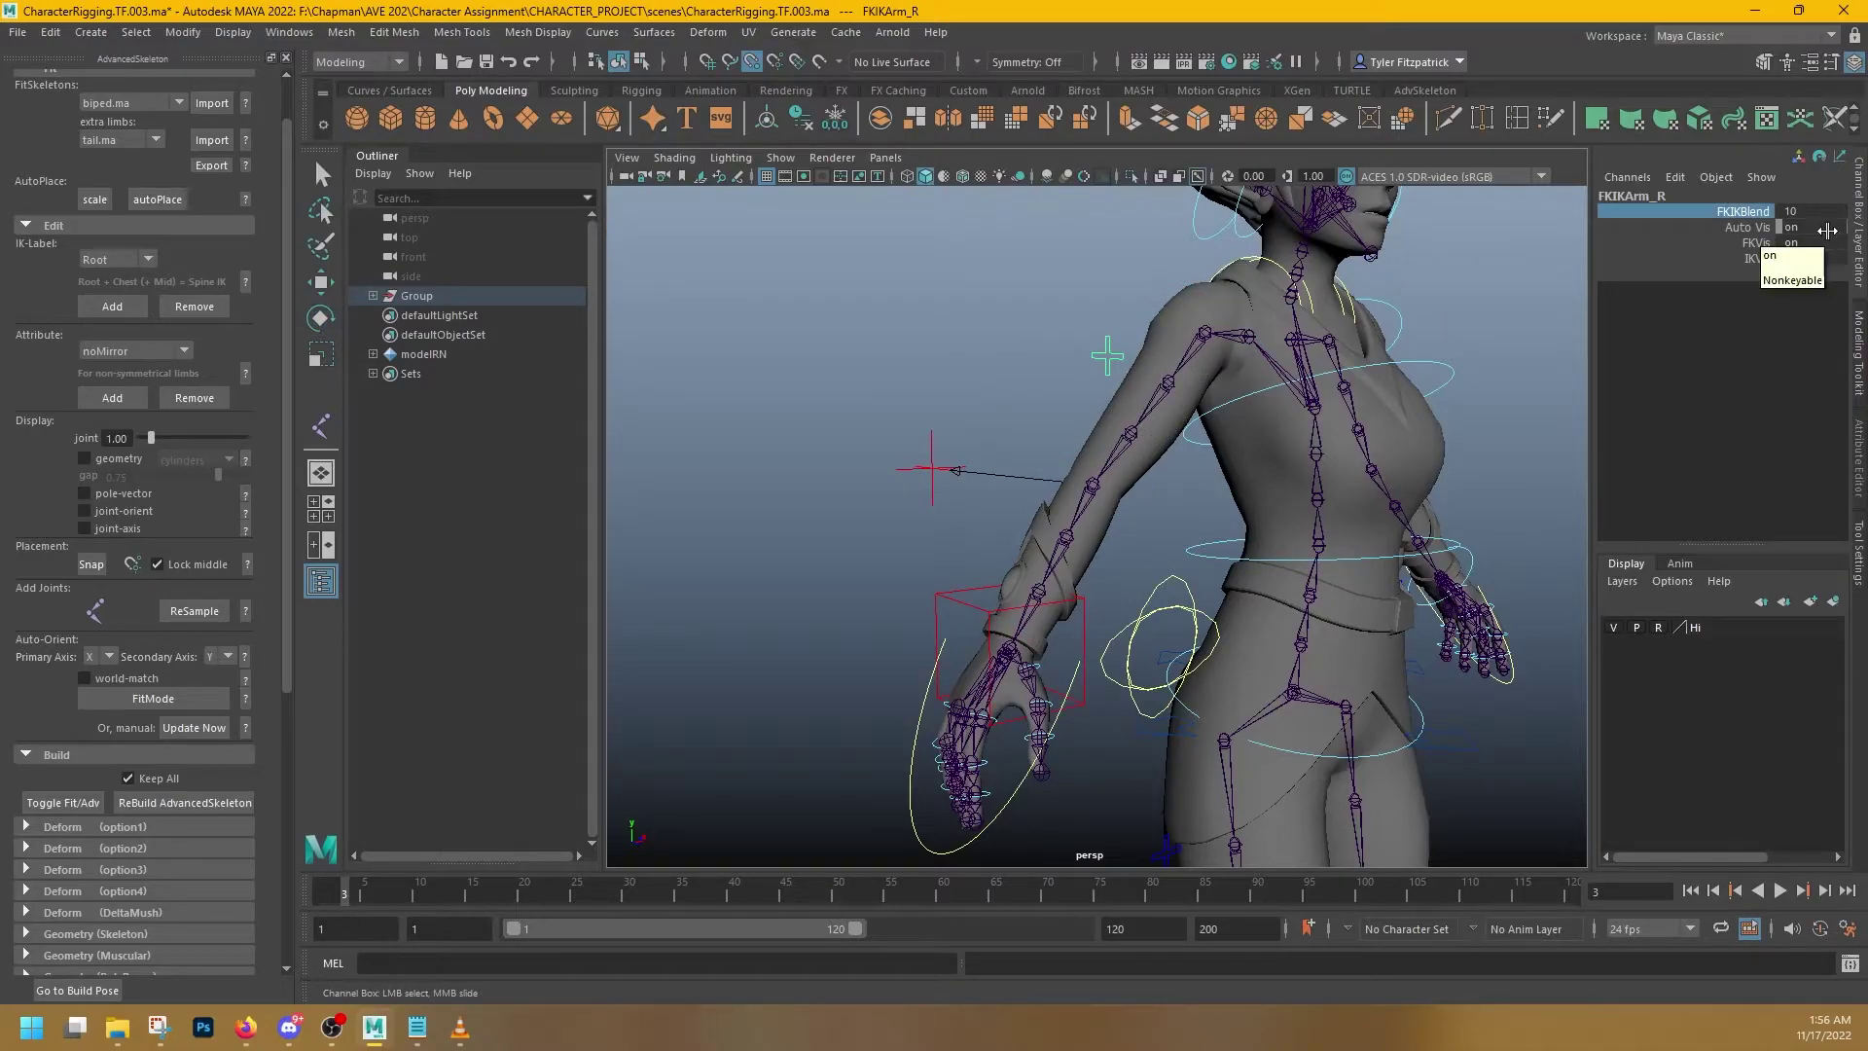
- Test the IKArm_R control by moving the right hand upward, and undo the move
left_click(992, 617)
key("w")
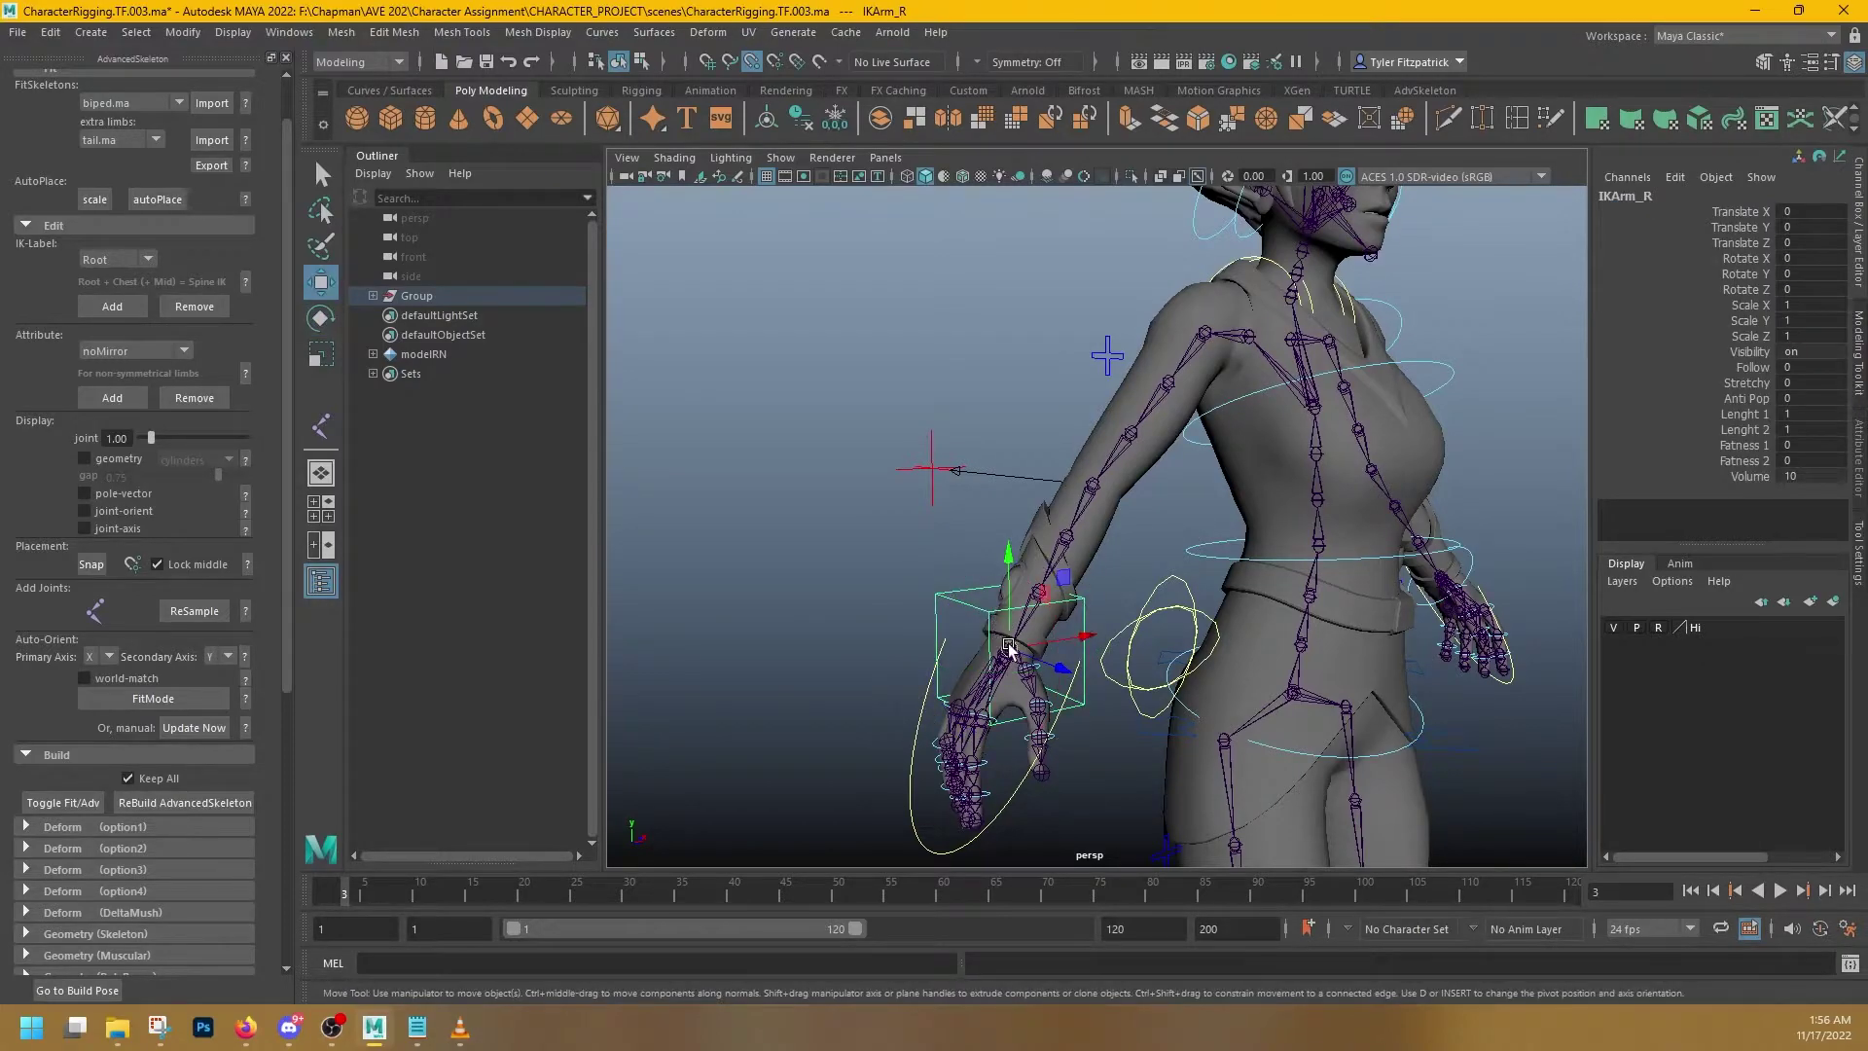
left_click_drag(1017, 632, 1041, 505)
key("ctrl+z")
key("ctrl+z")
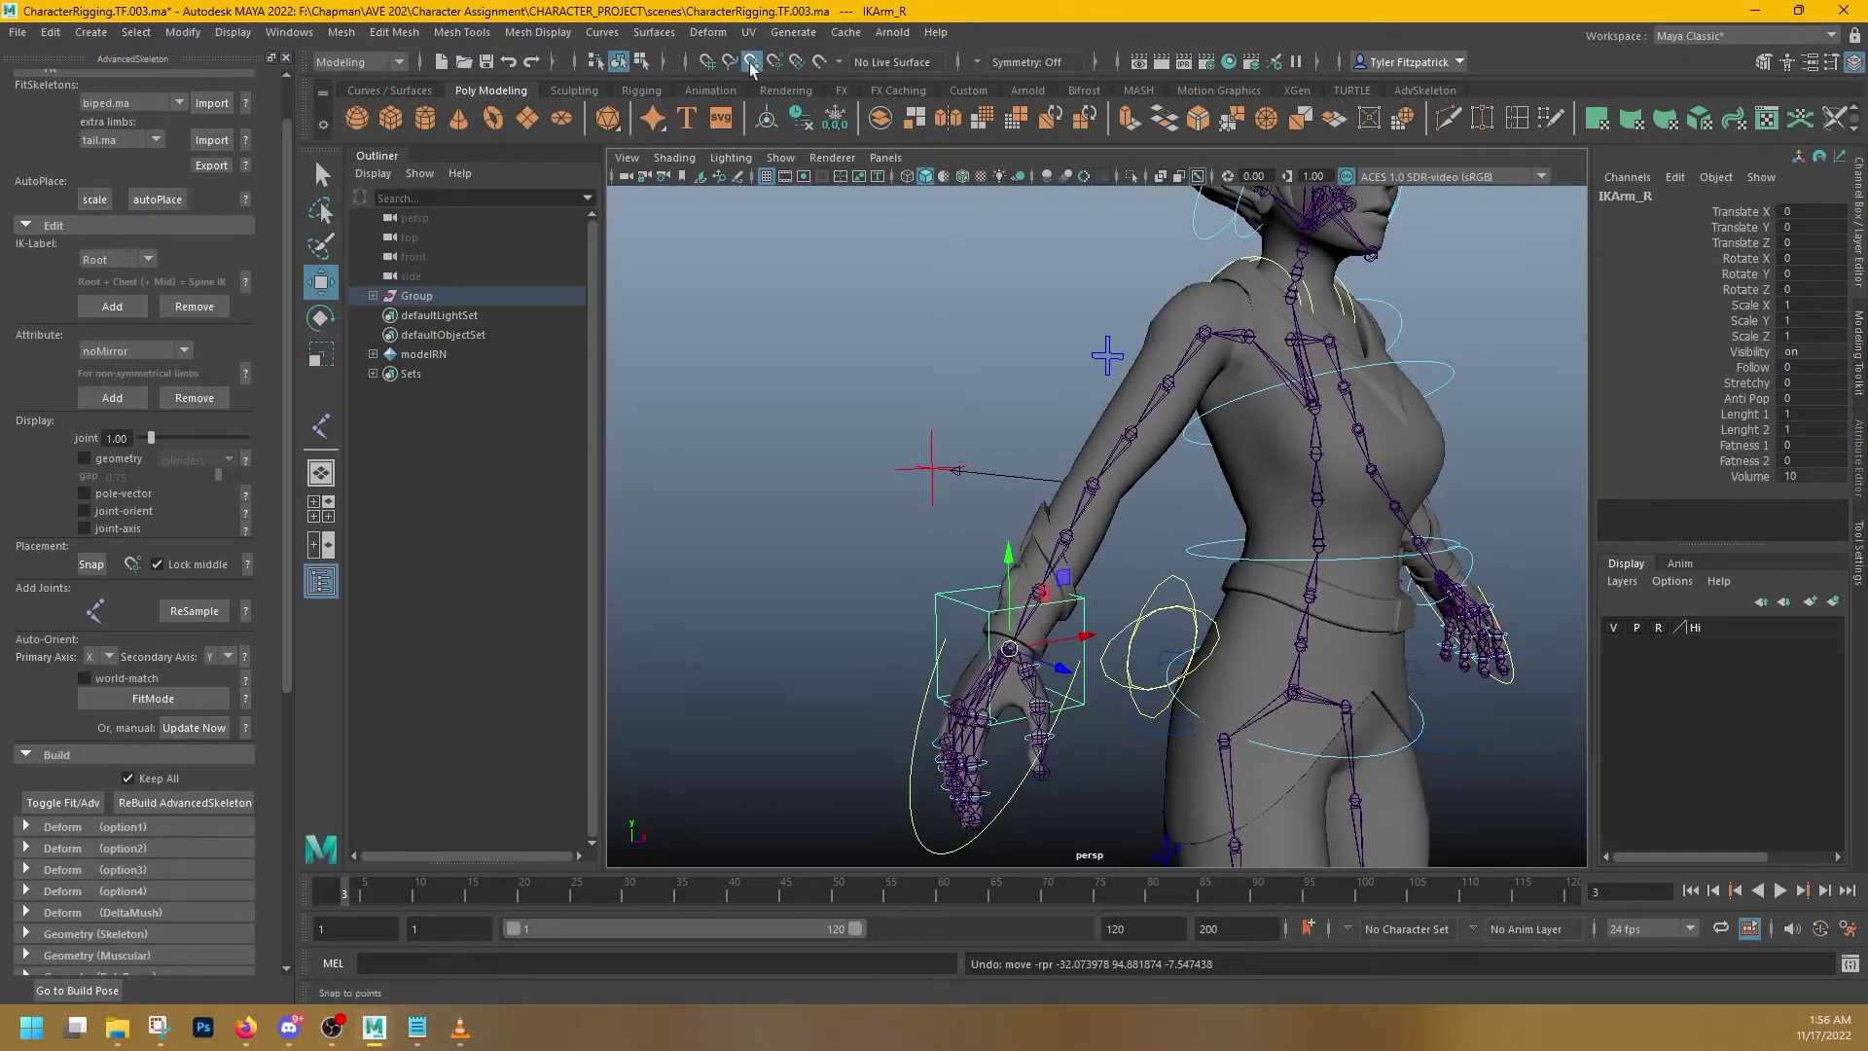
- Test the right elbow's pole vector control PoleArm_R by moving it around, and undo the move
left_click_drag(978, 655, 1104, 749)
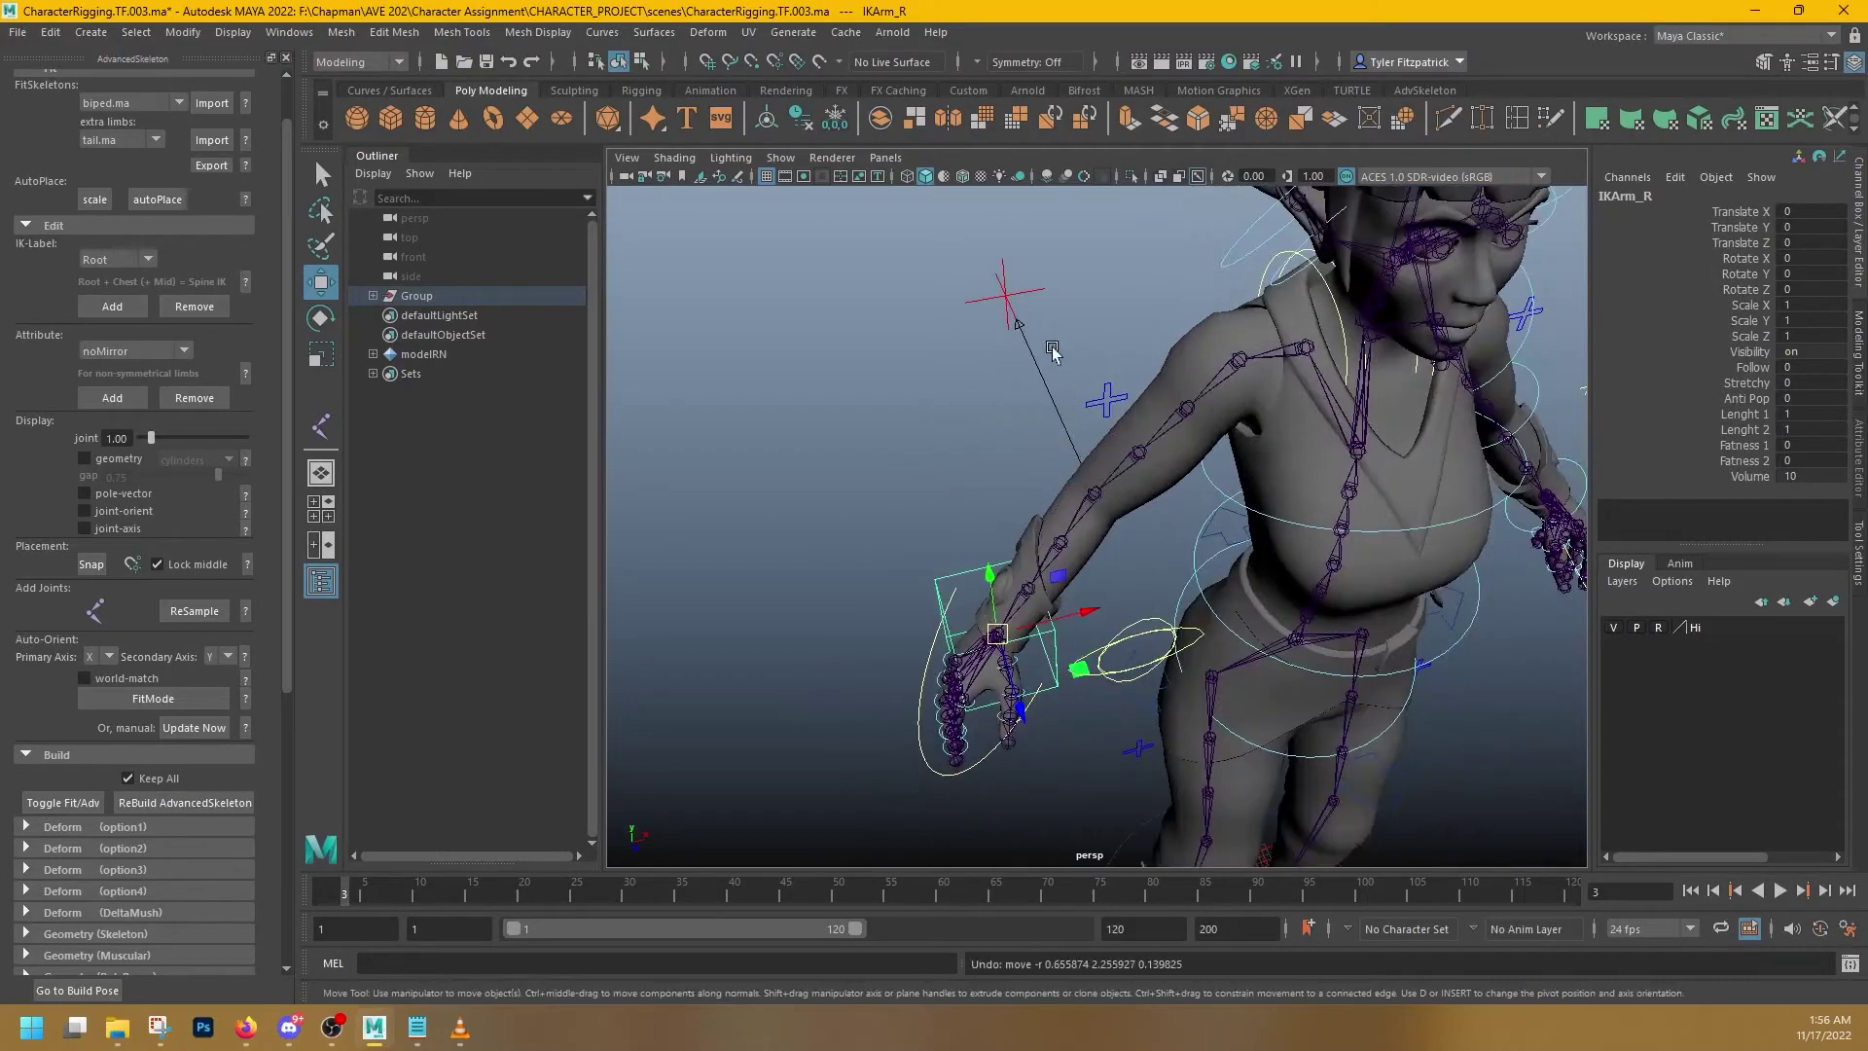
left_click_drag(959, 267, 948, 313)
key("ctrl+z")
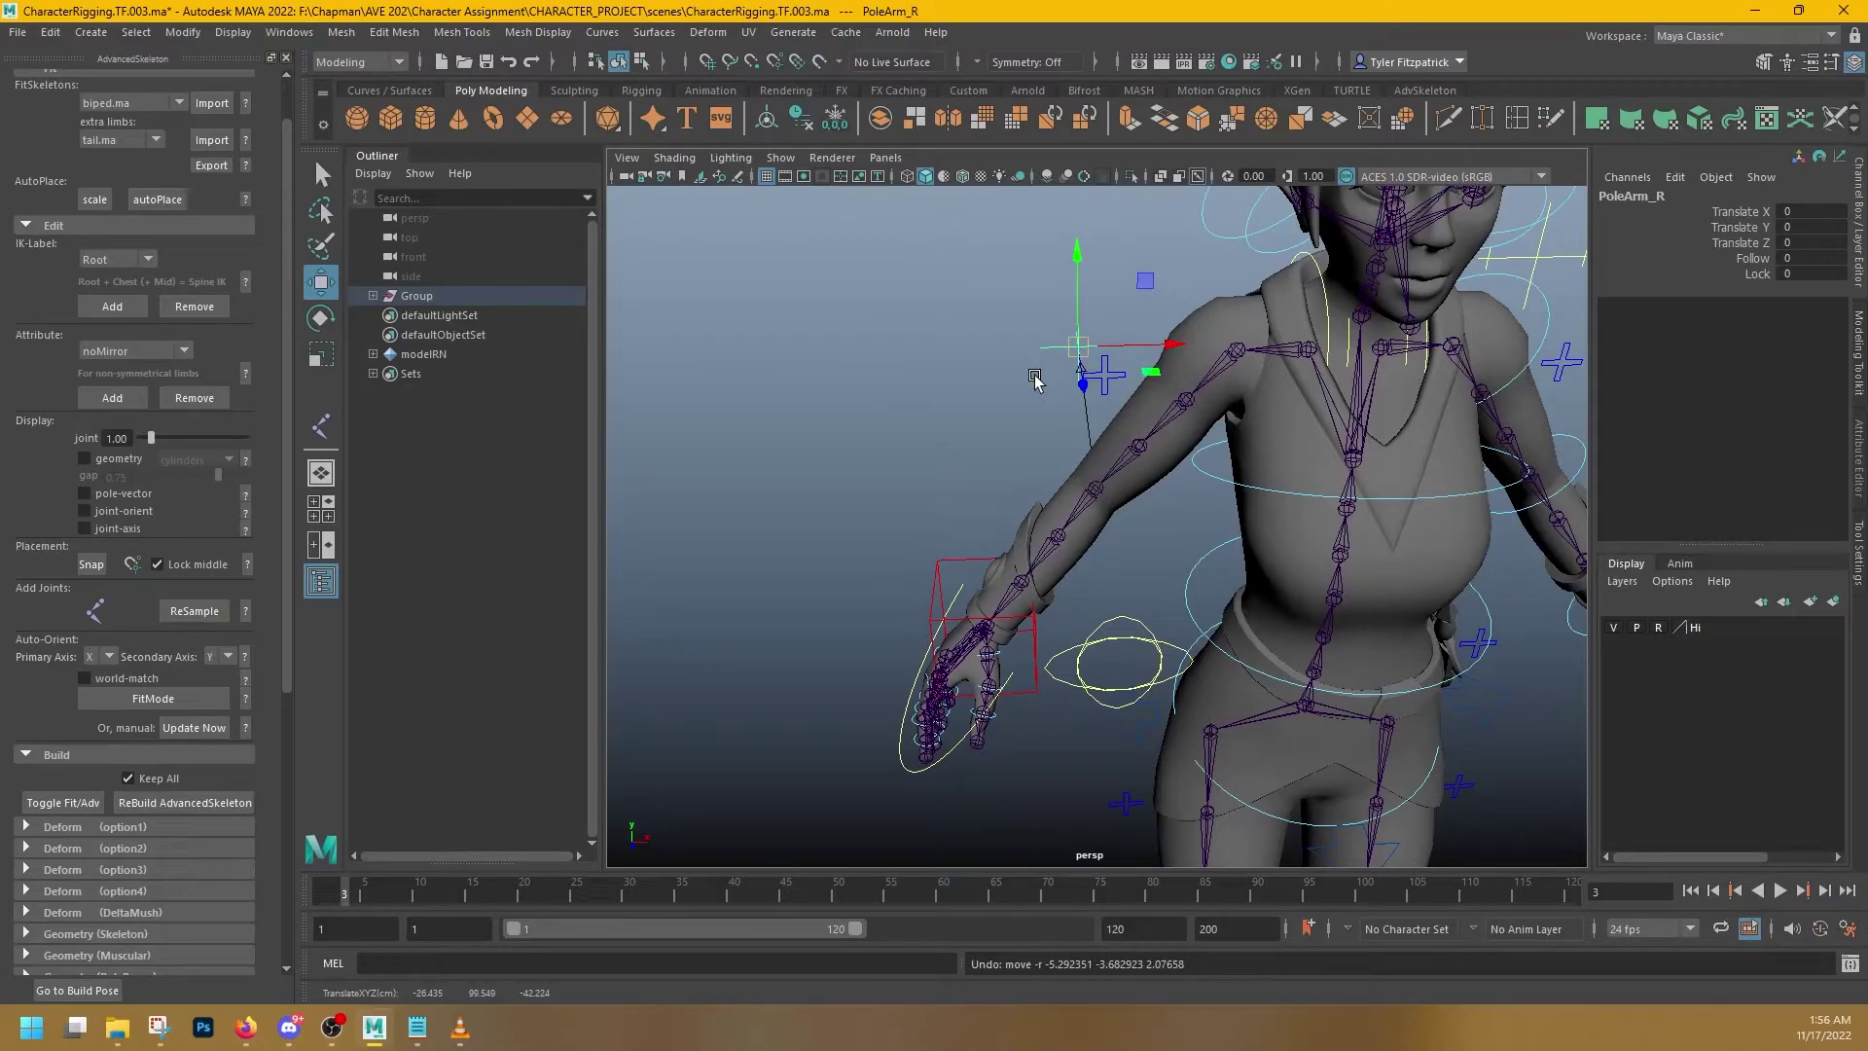
- Return the right arm to FK by setting FKIKBlend to 0 on the FKIKArm_R control
left_click_drag(1009, 375, 1114, 296, "alt")
left_click(1108, 360)
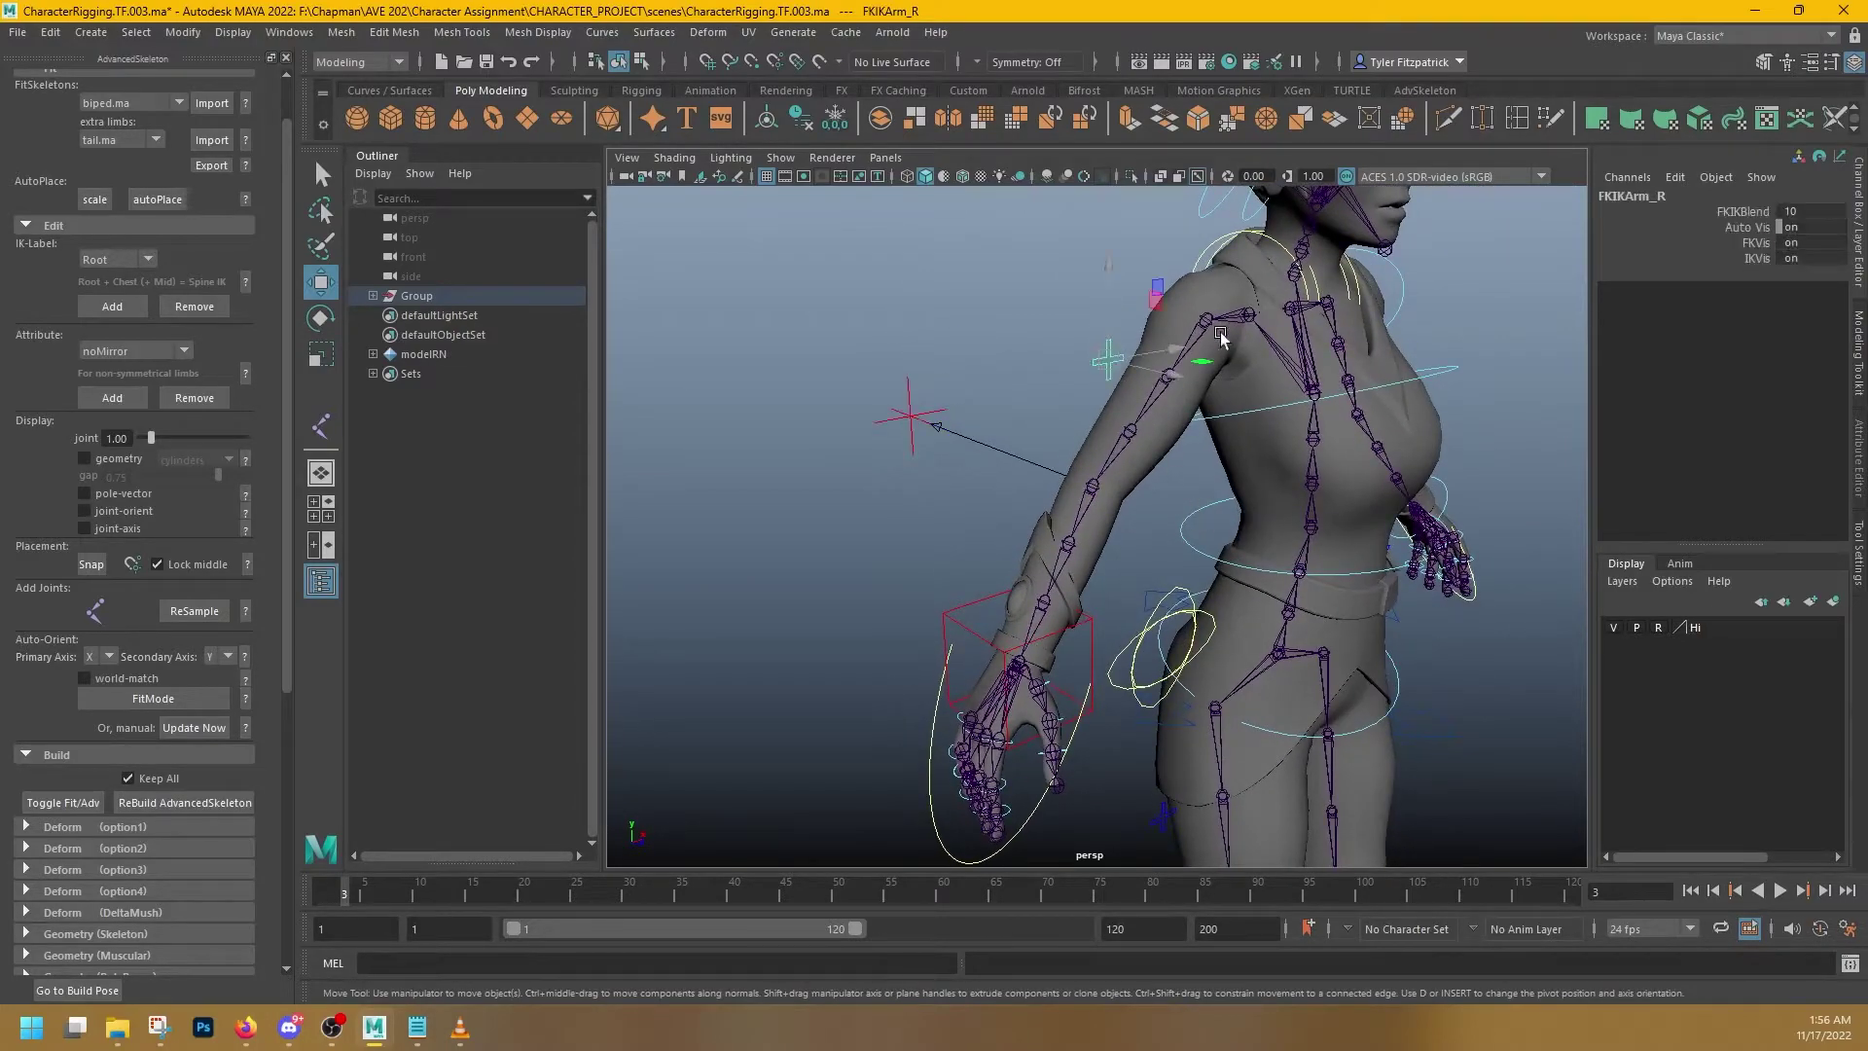
left_click(1751, 211)
middle_click_drag(1255, 346, 1202, 346)
- Test the HipSwinger_M control beside the hips by rotating it, undo the rotation, and deselect the control
middle_click_drag(1217, 742, 1159, 515, "alt")
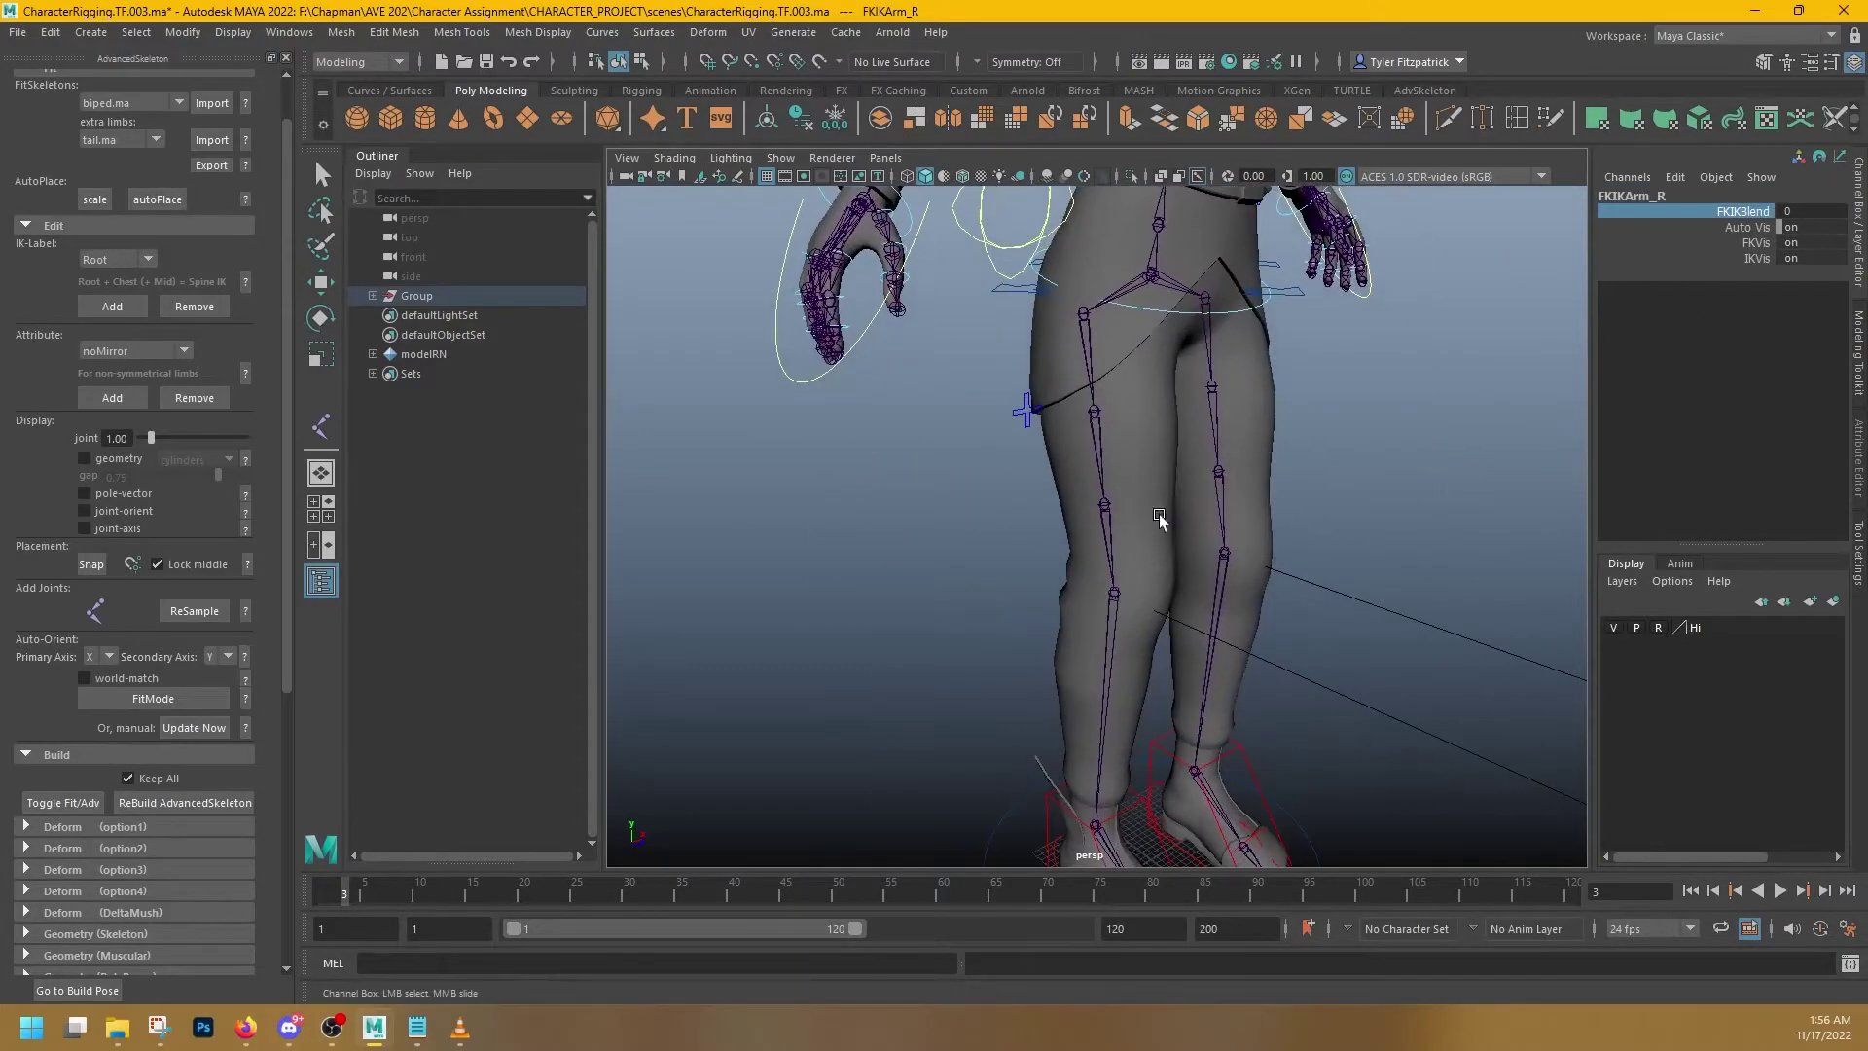
middle_click_drag(1246, 413, 1184, 566, "alt")
left_click_drag(1184, 566, 1029, 535, "alt")
left_click(1016, 444)
key("w")
key("e")
key("ctrl+z")
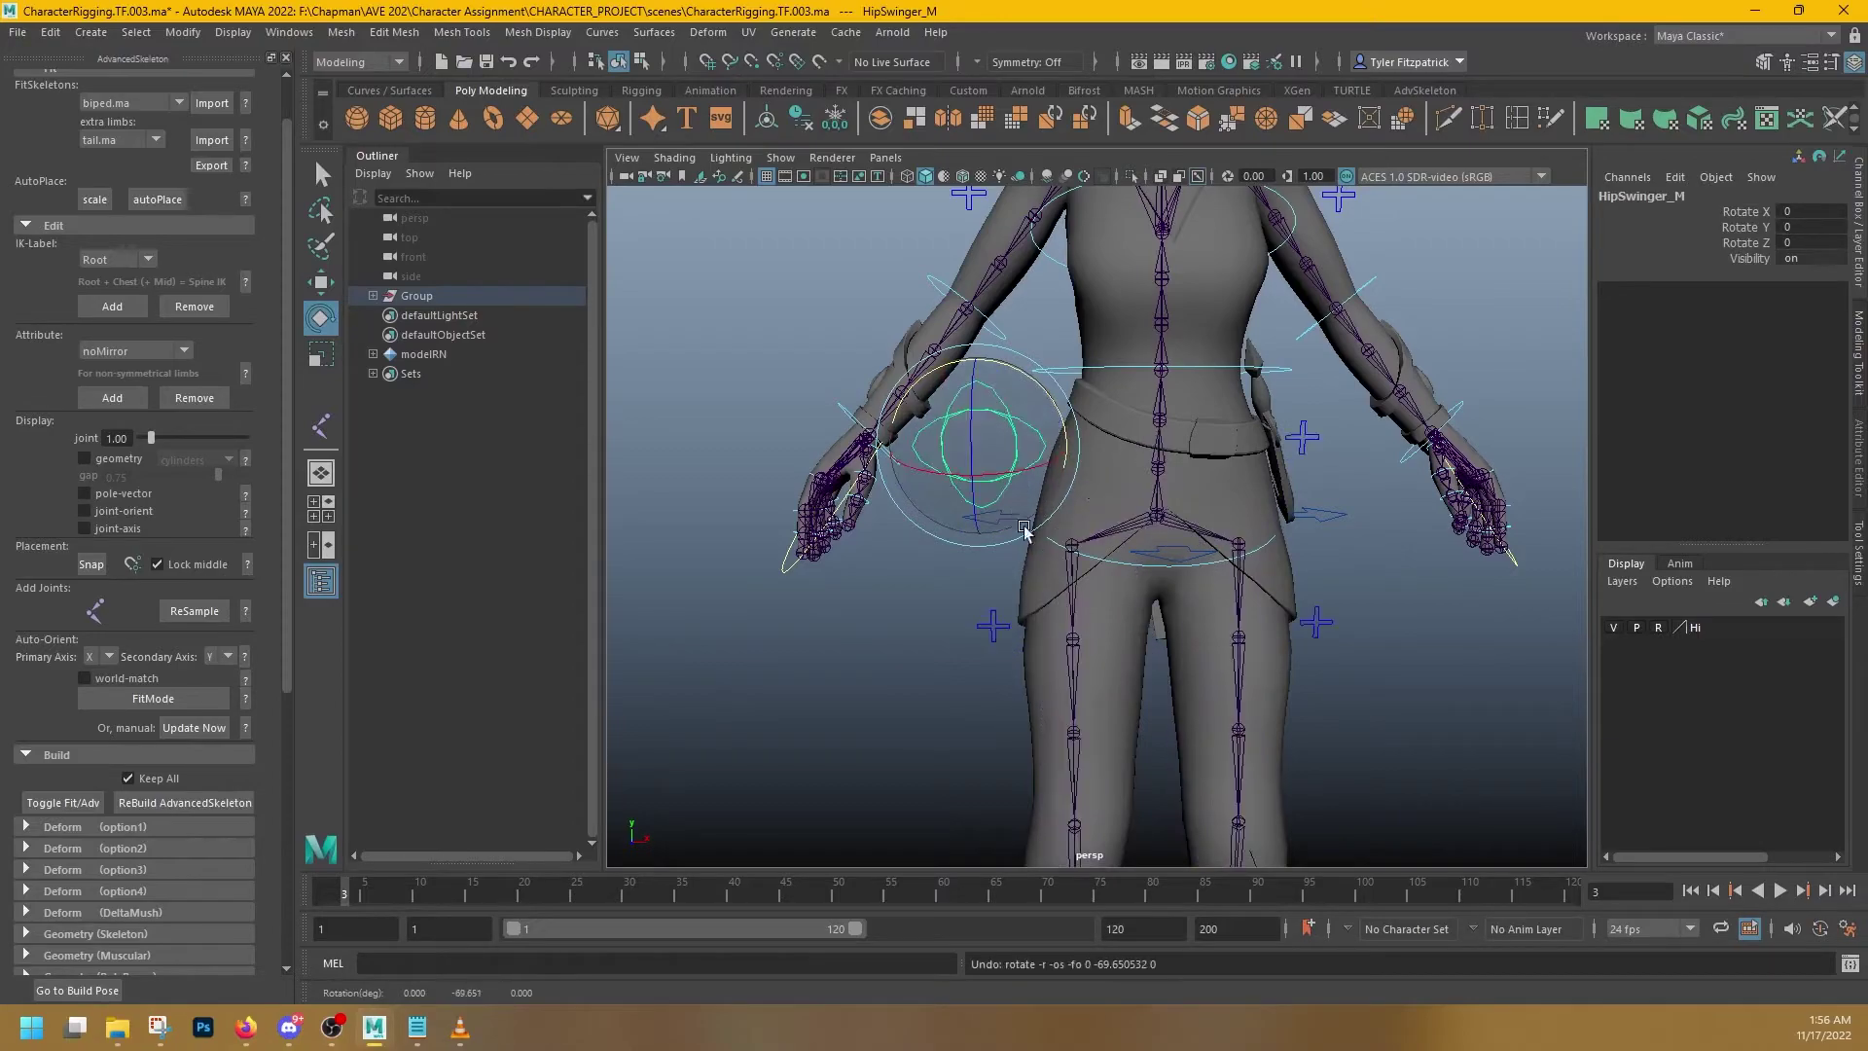
left_click_drag(976, 662, 1063, 679, "alt")
key("q")
left_click(1369, 539)
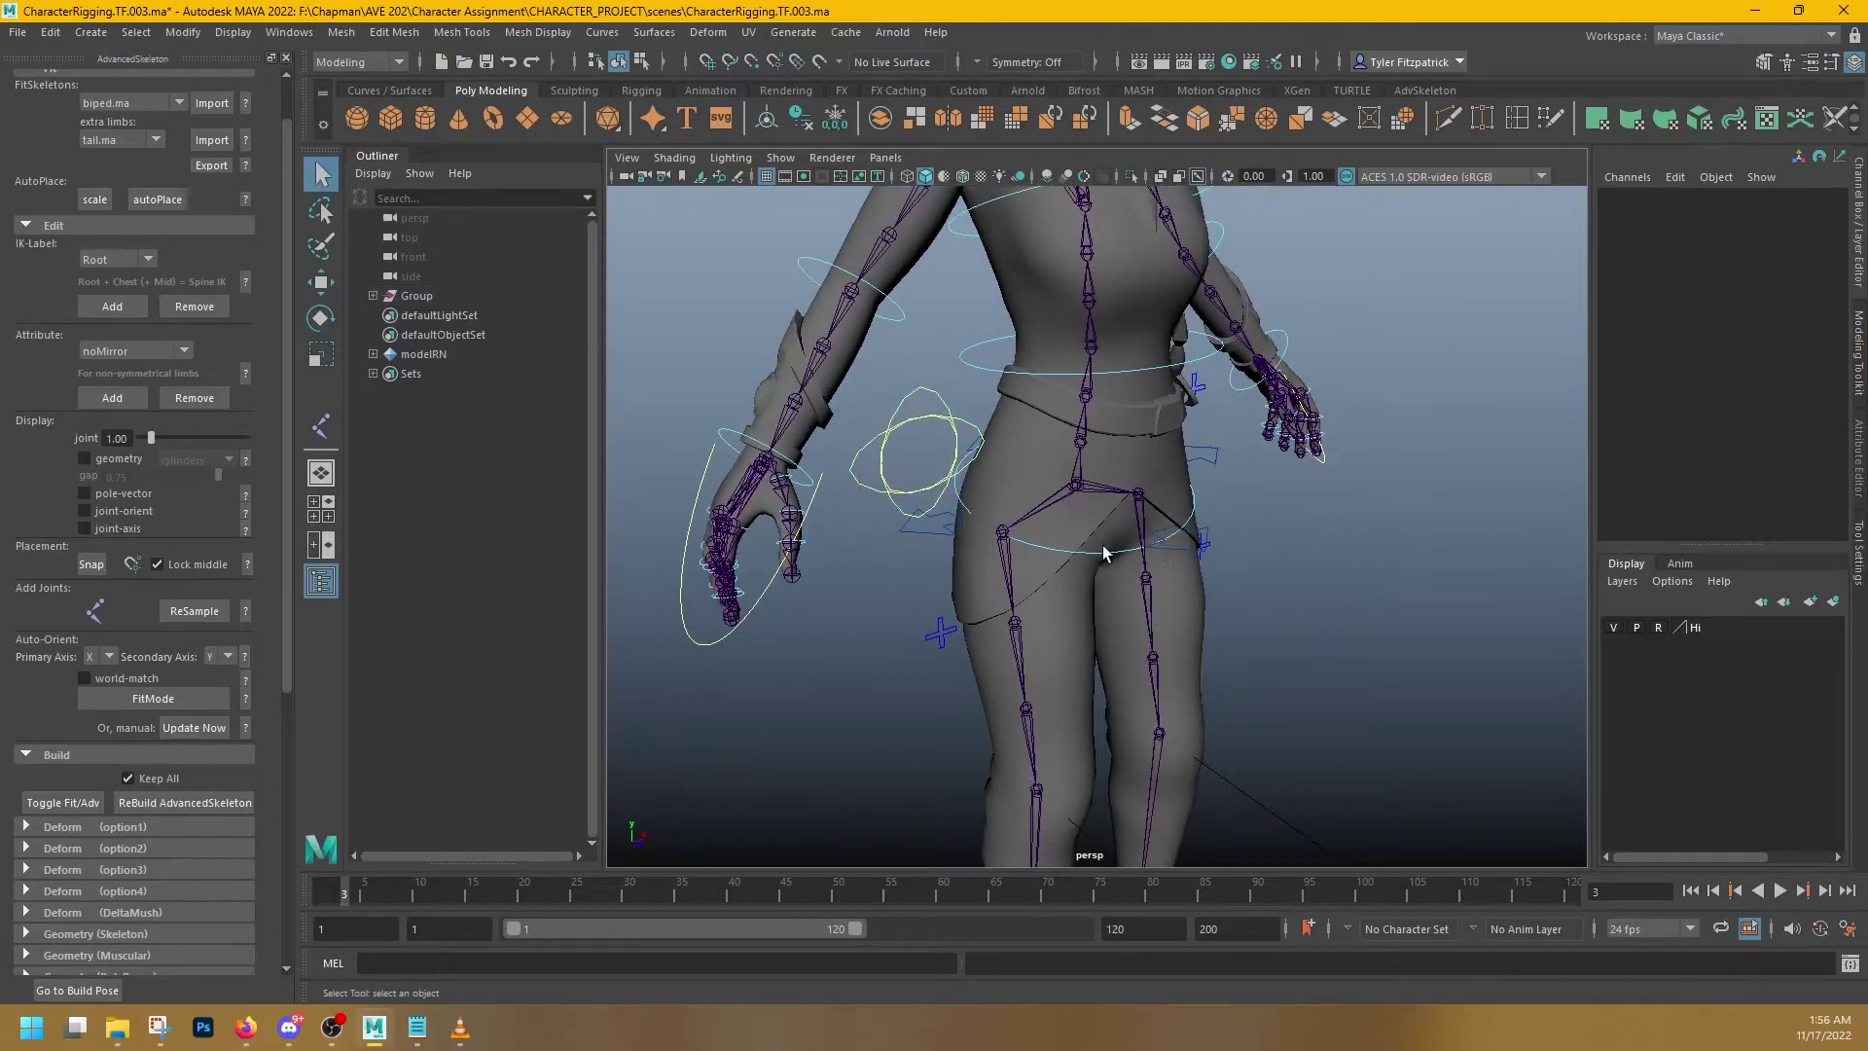
- Test the FKRoot_M control around the pelvis by rotating it about Y, and undo the rotation
left_click(1111, 552)
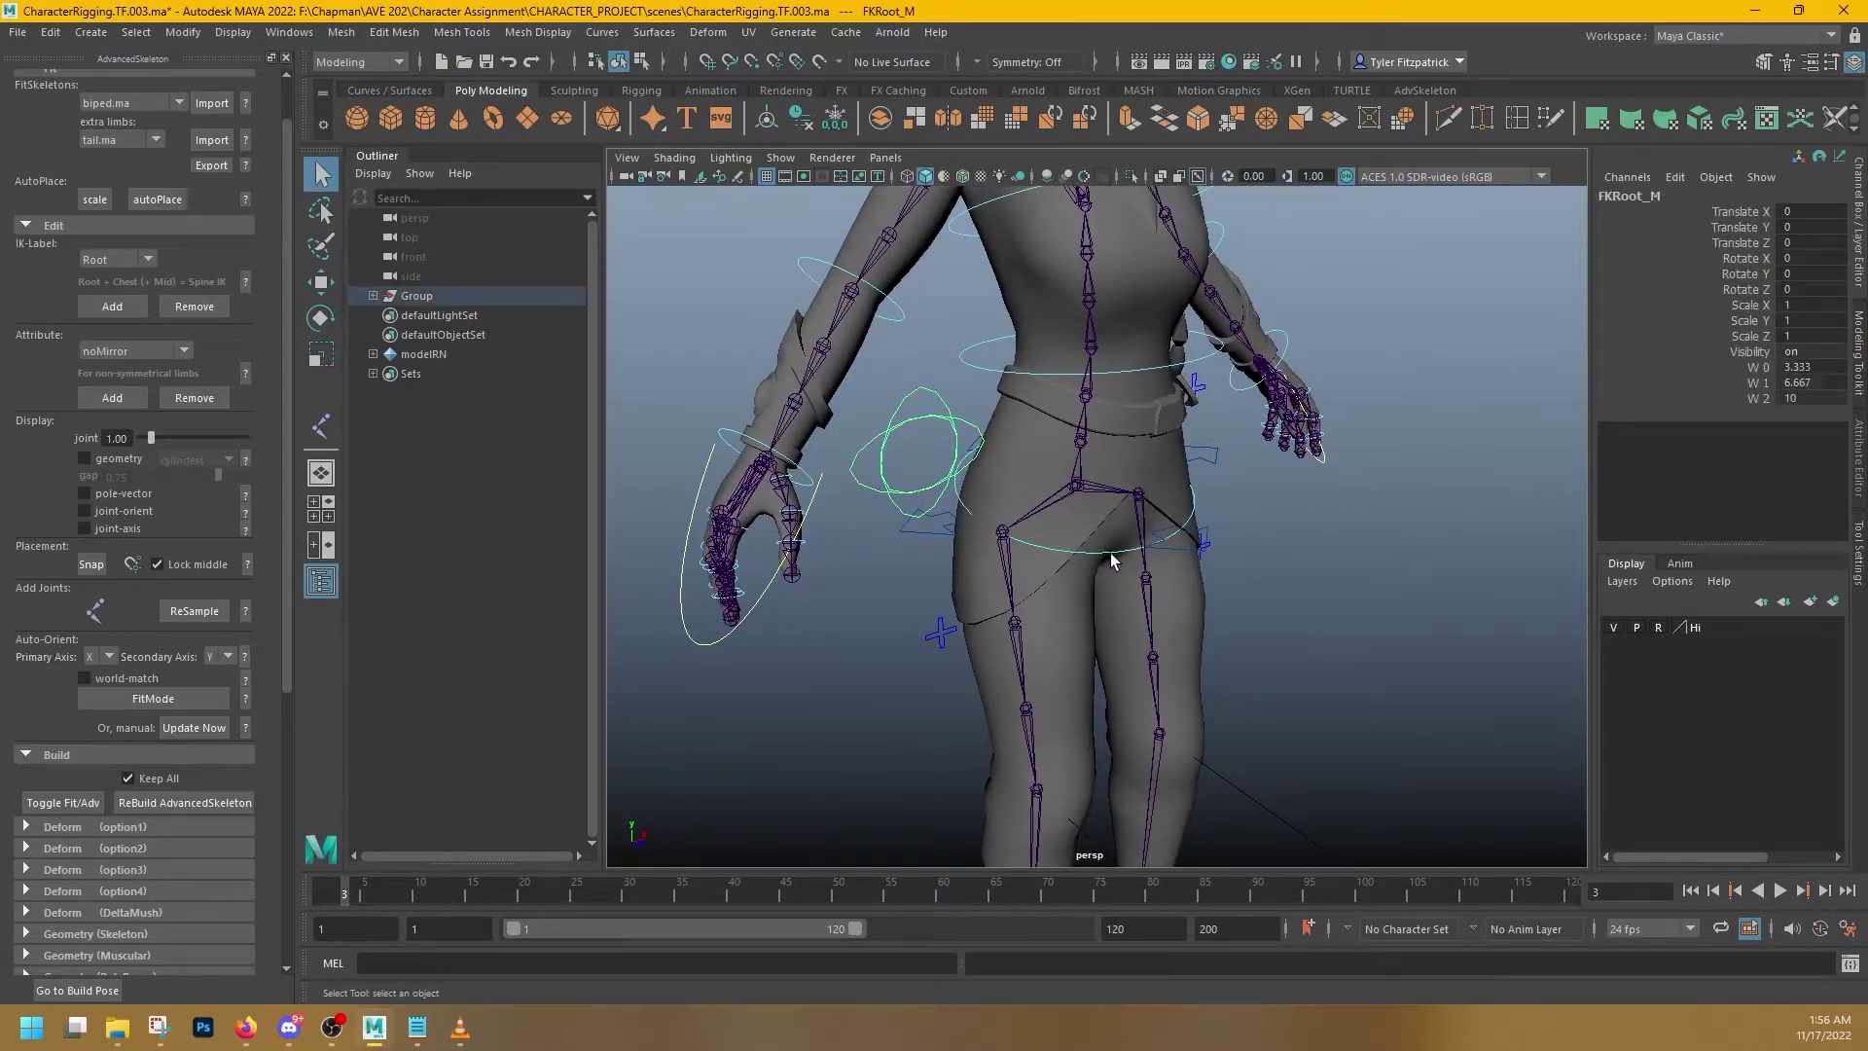
key("e")
left_click_drag(1029, 442, 986, 486)
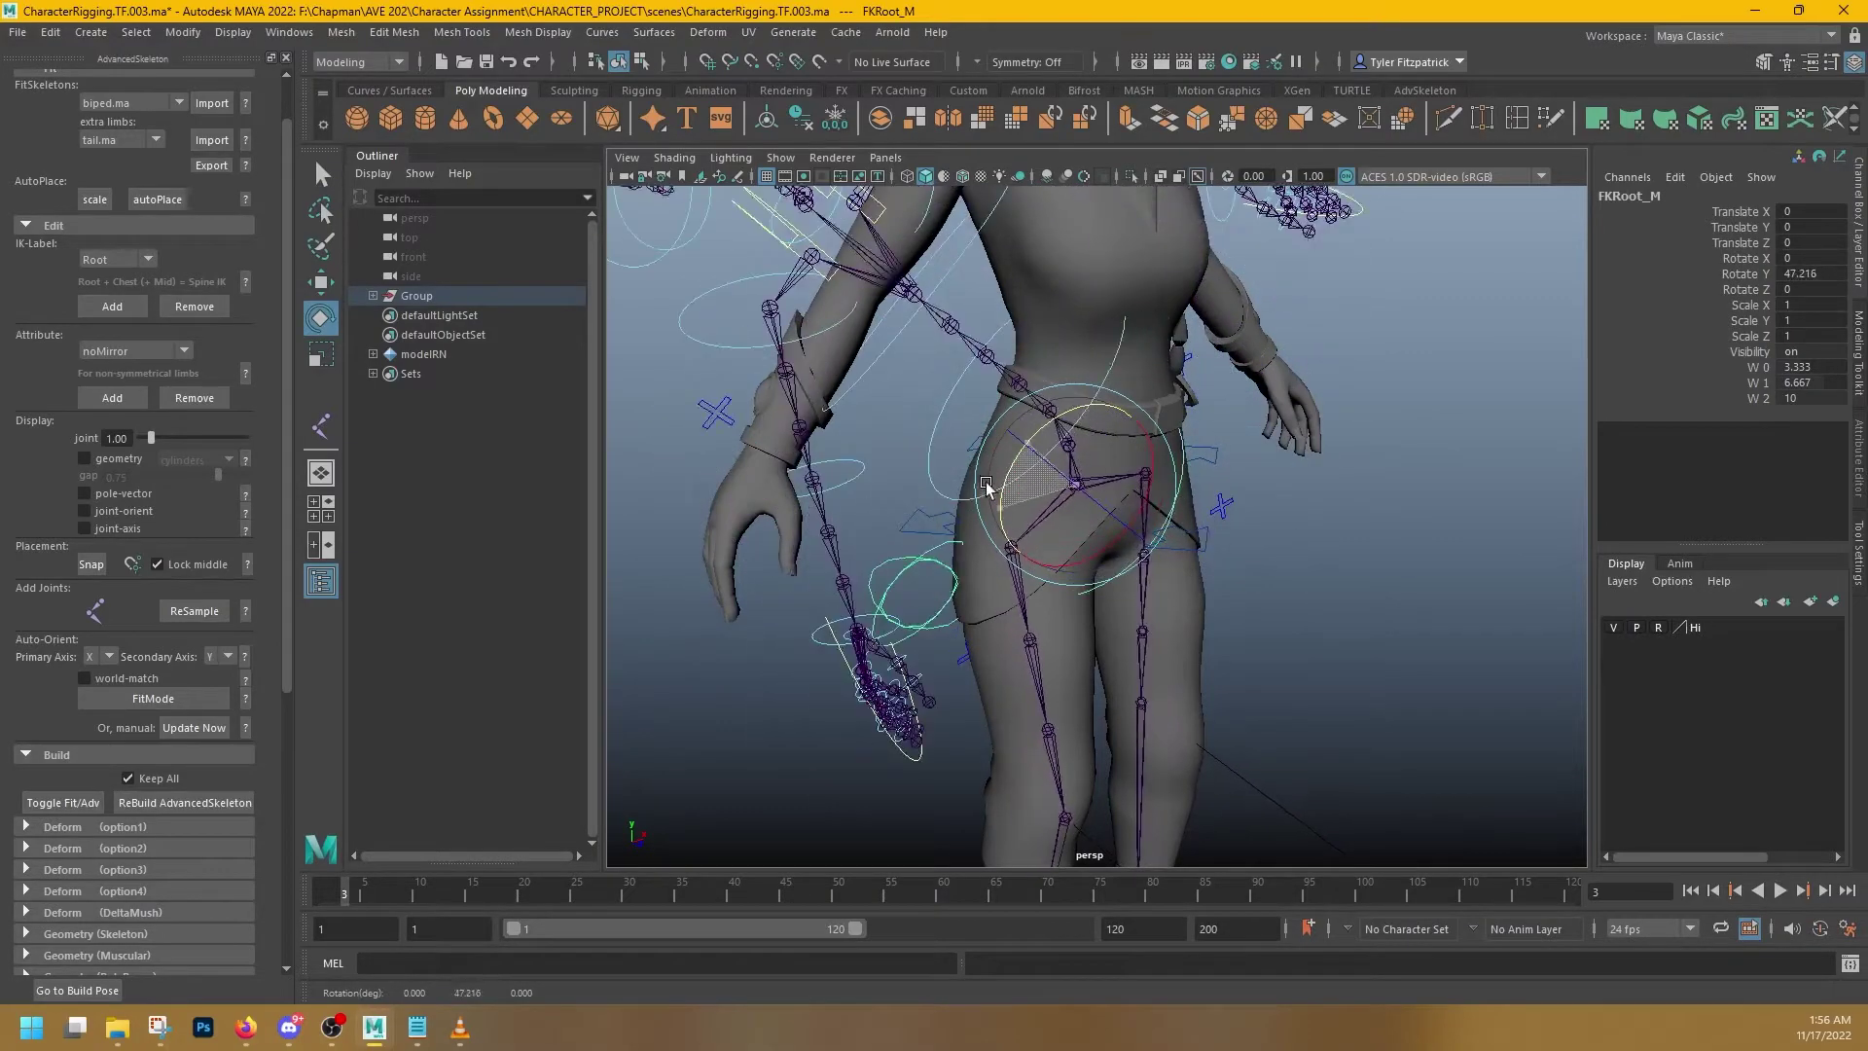
key("ctrl+z")
key("ctrl+z")
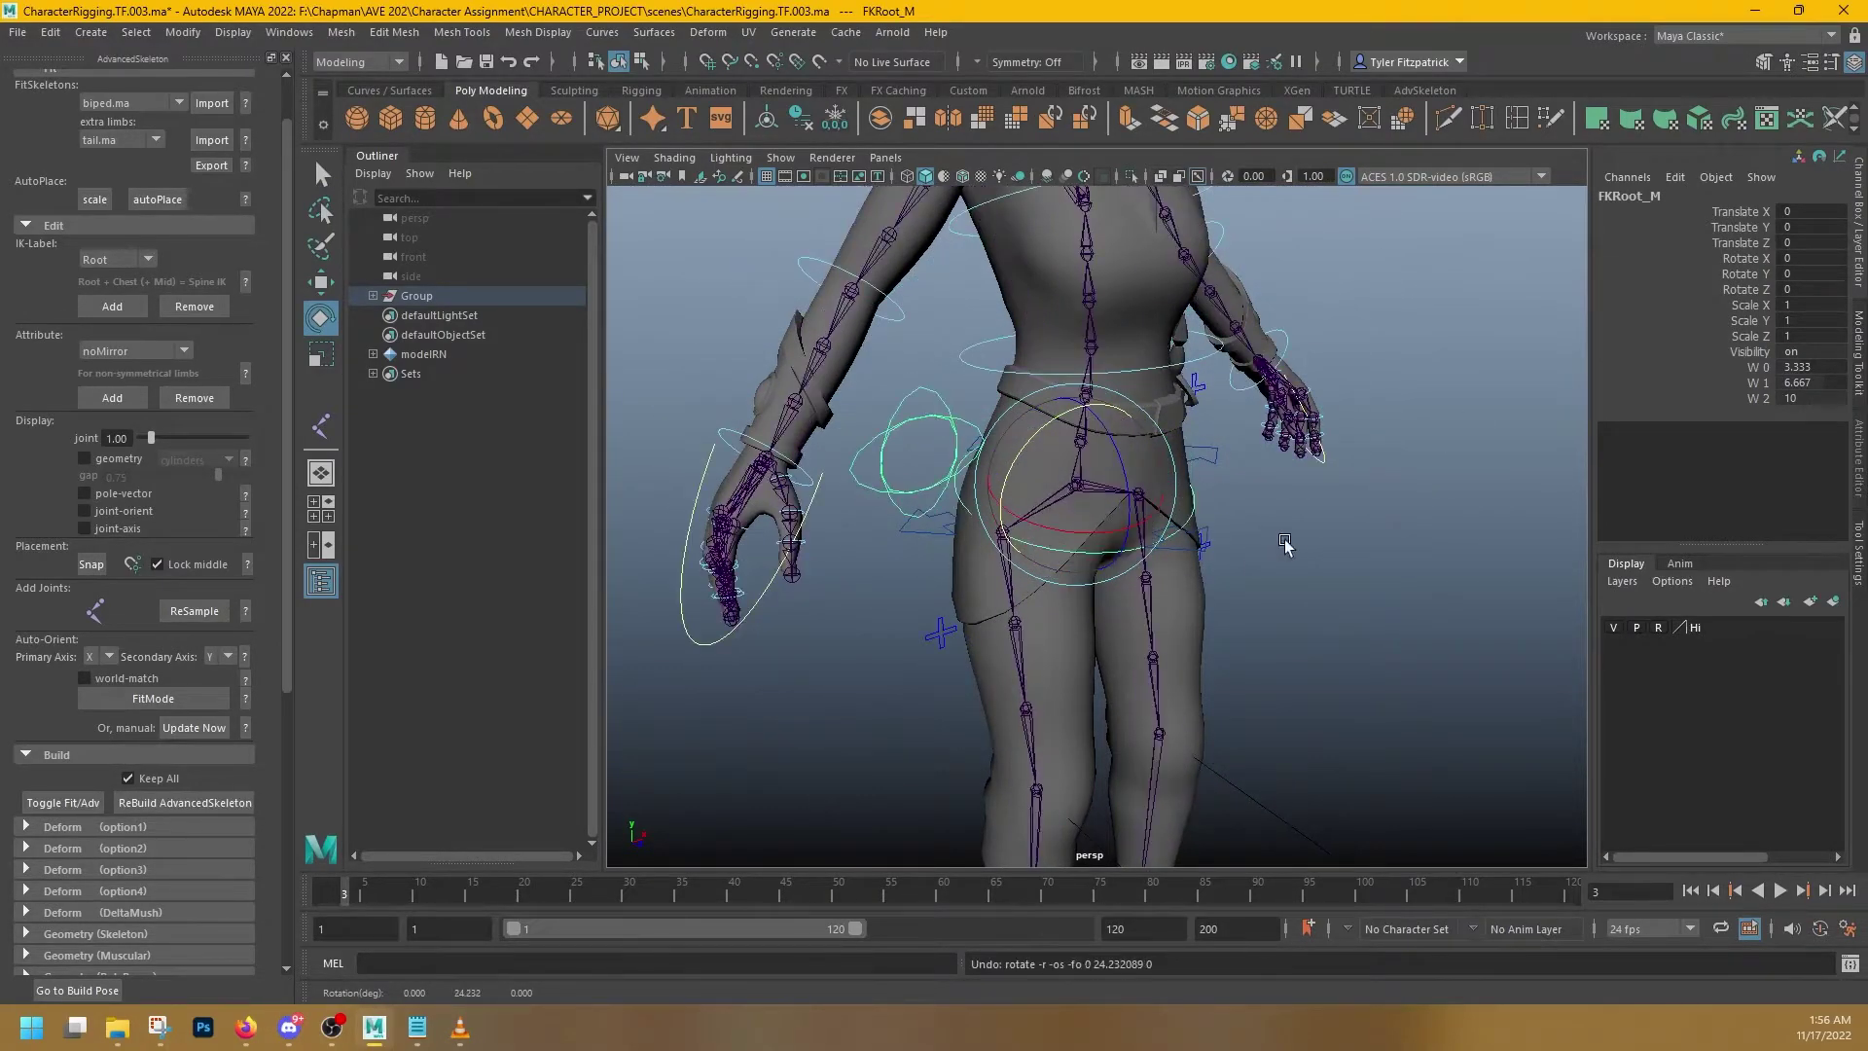
- Switch the FKRoot_M pelvis control curve to control vertex mode for editing its shape
left_click_drag(1307, 540, 1285, 646, "alt")
scroll(1302, 512, "up", 4)
mouse_move(1401, 566)
left_mouse_down("alt")
mouse_move(1442, 551)
mouse_move(1396, 542)
left_mouse_up("alt")
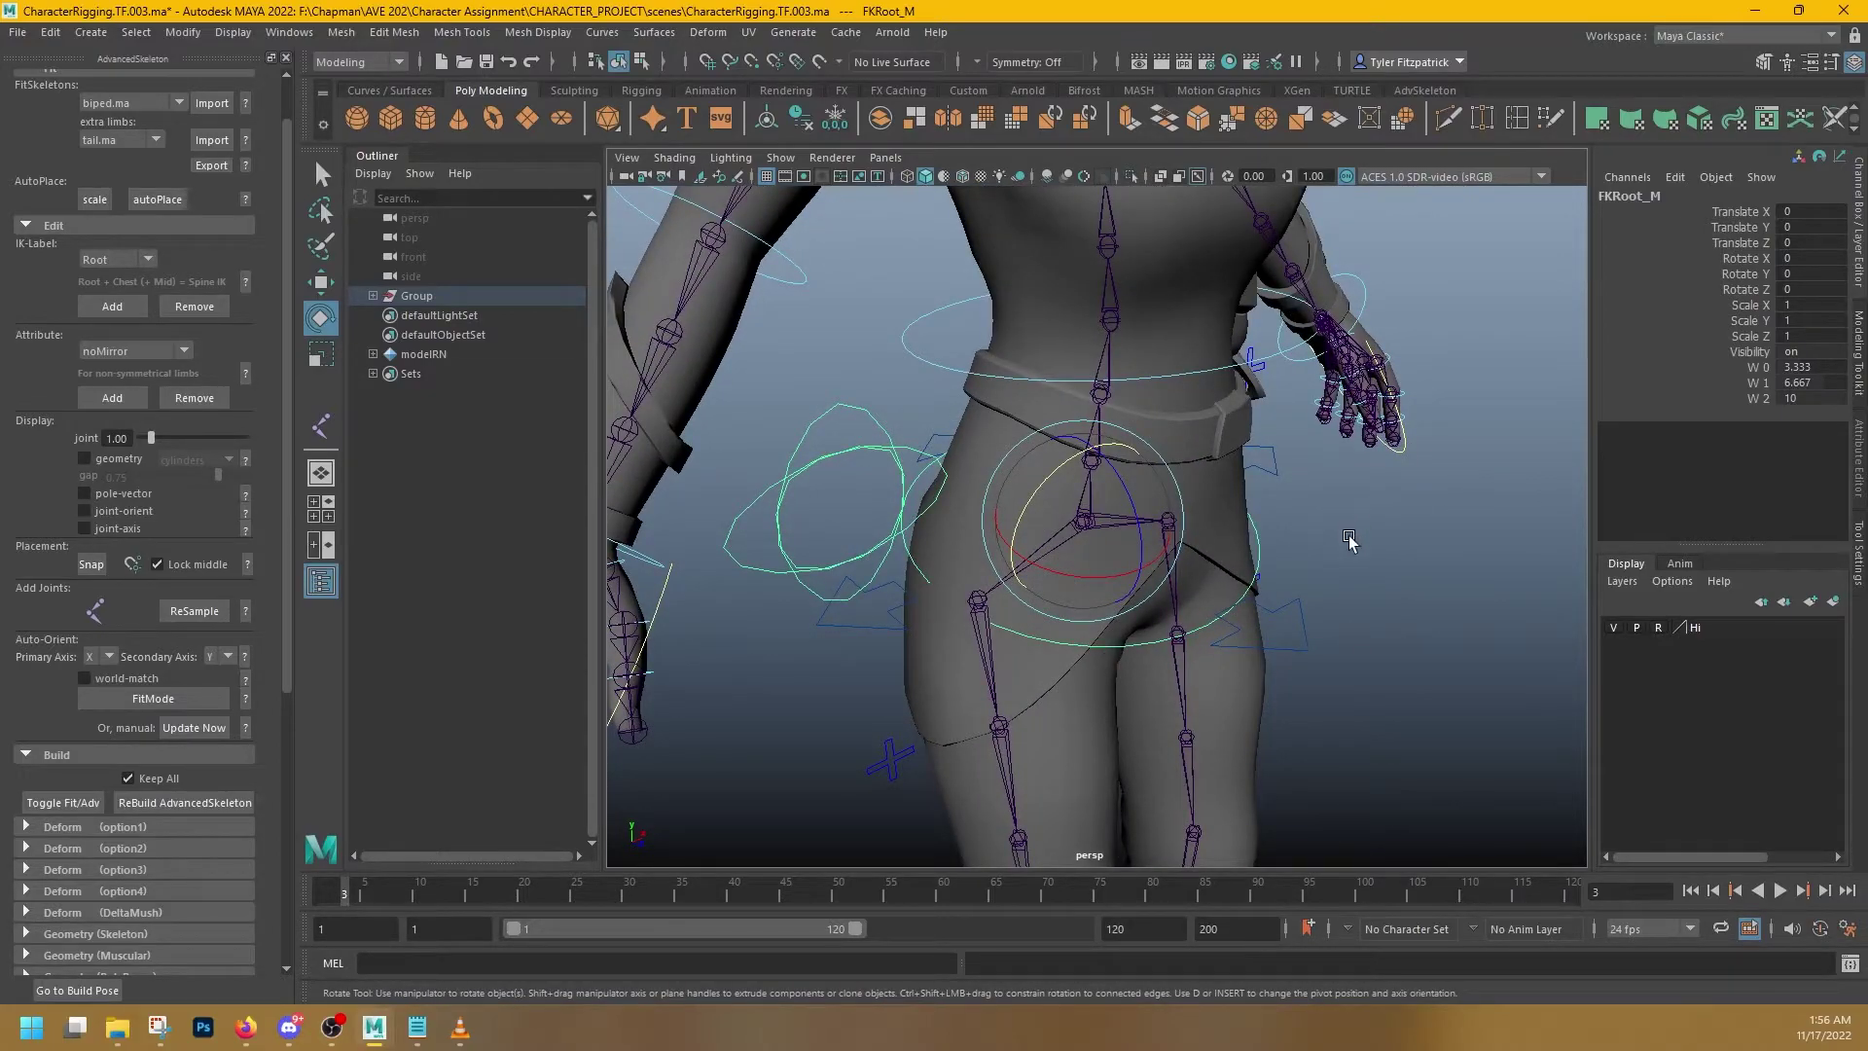
left_click_drag(1378, 564, 1355, 514, "alt")
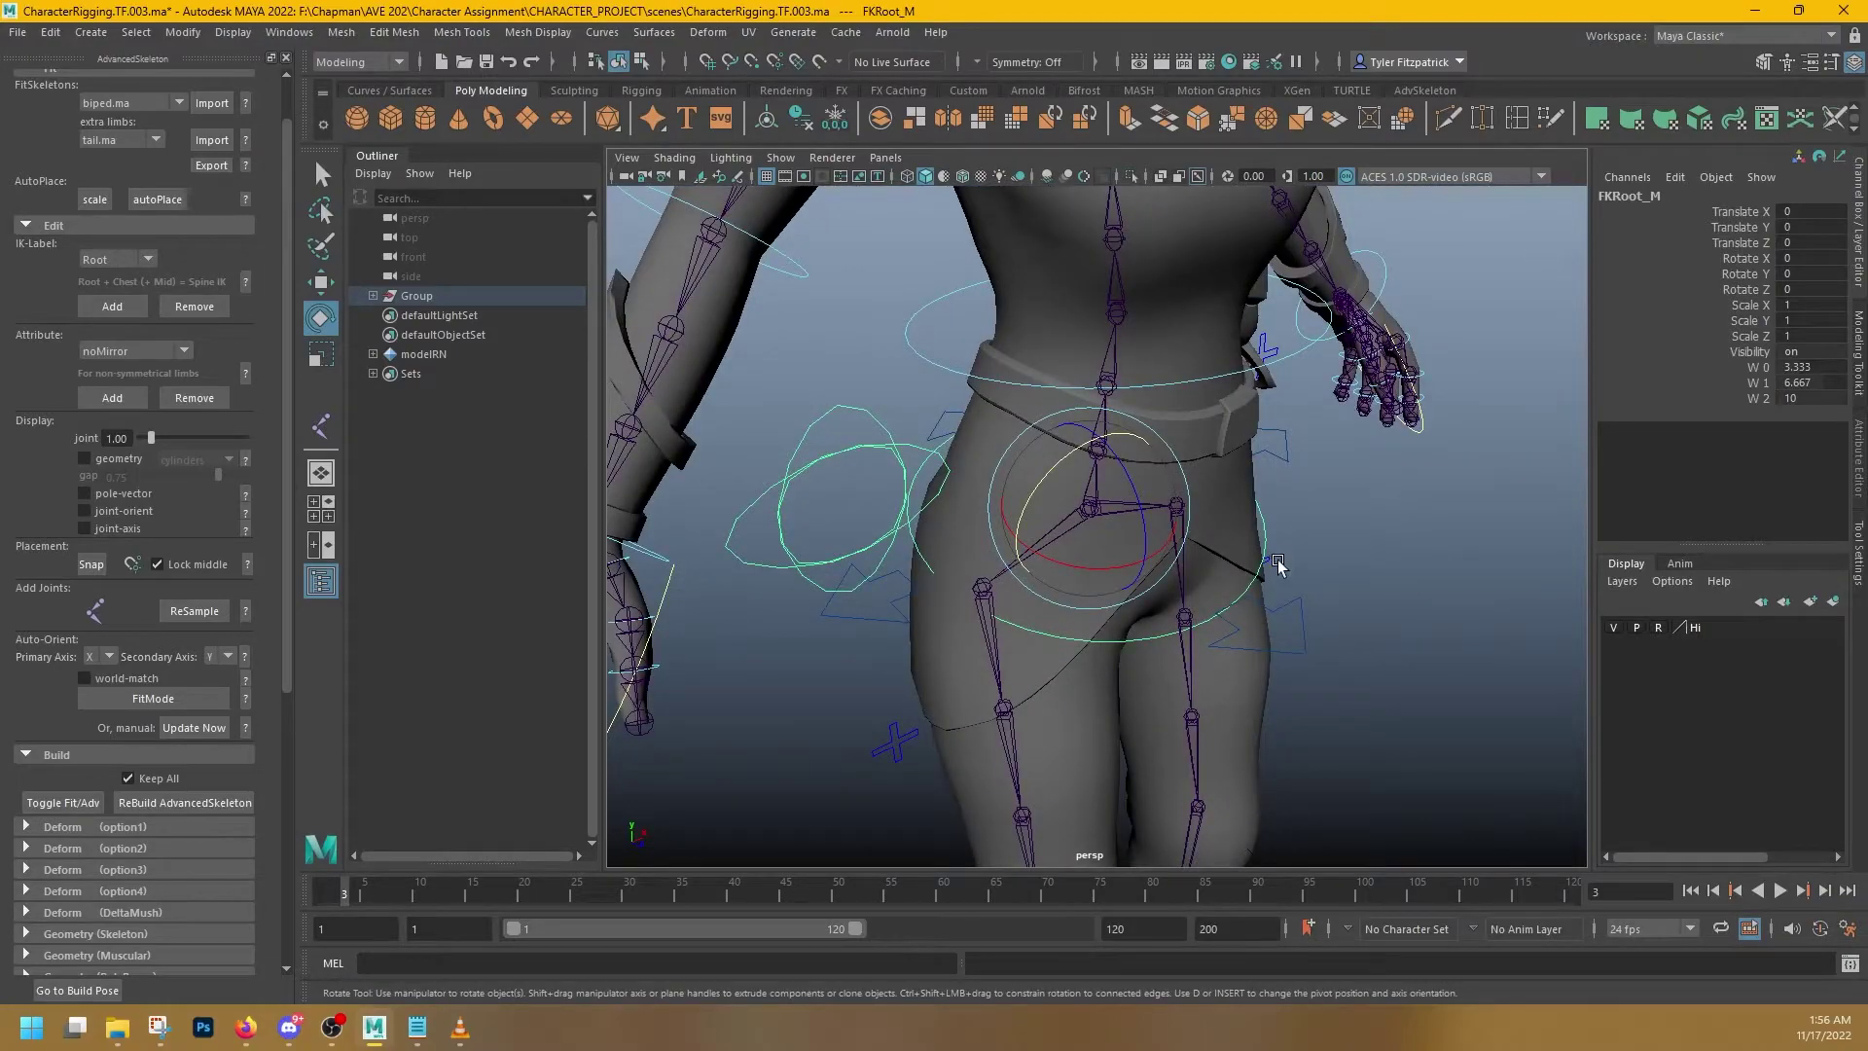
key("q")
left_click(1324, 525)
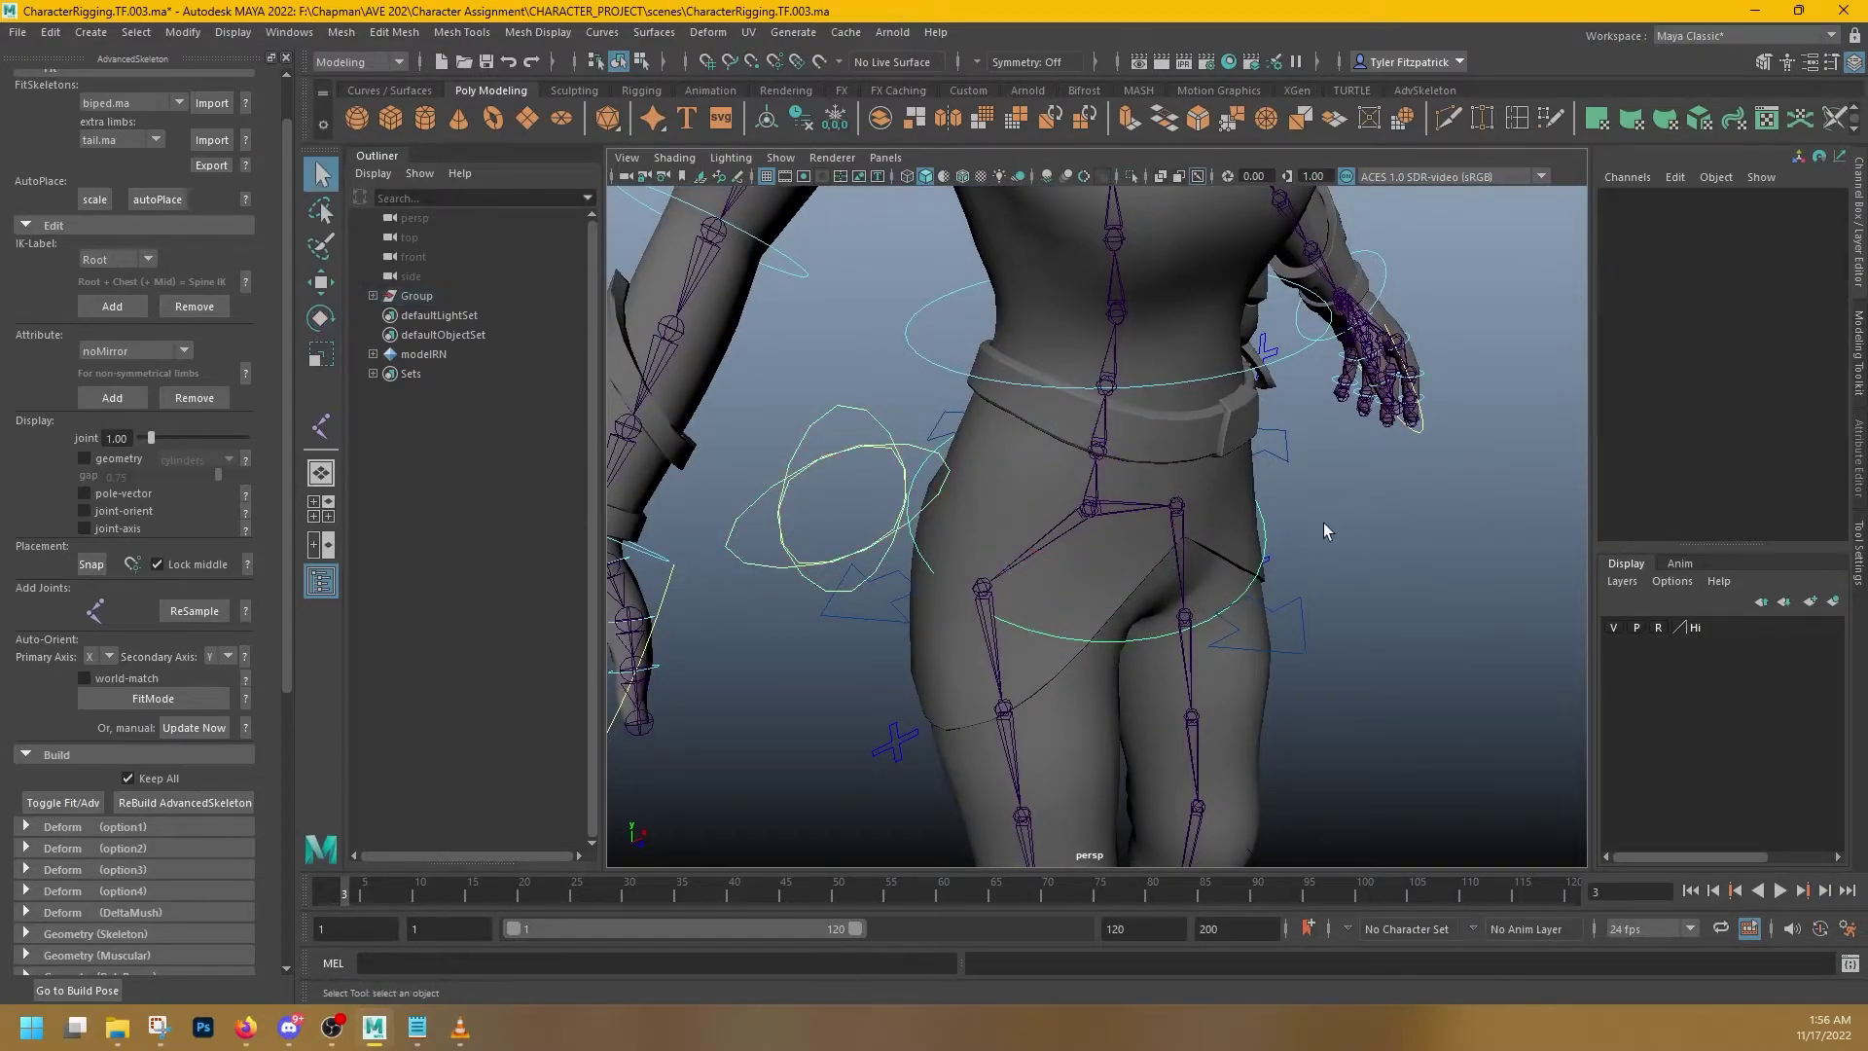
left_click(1266, 538)
right_click(1364, 475)
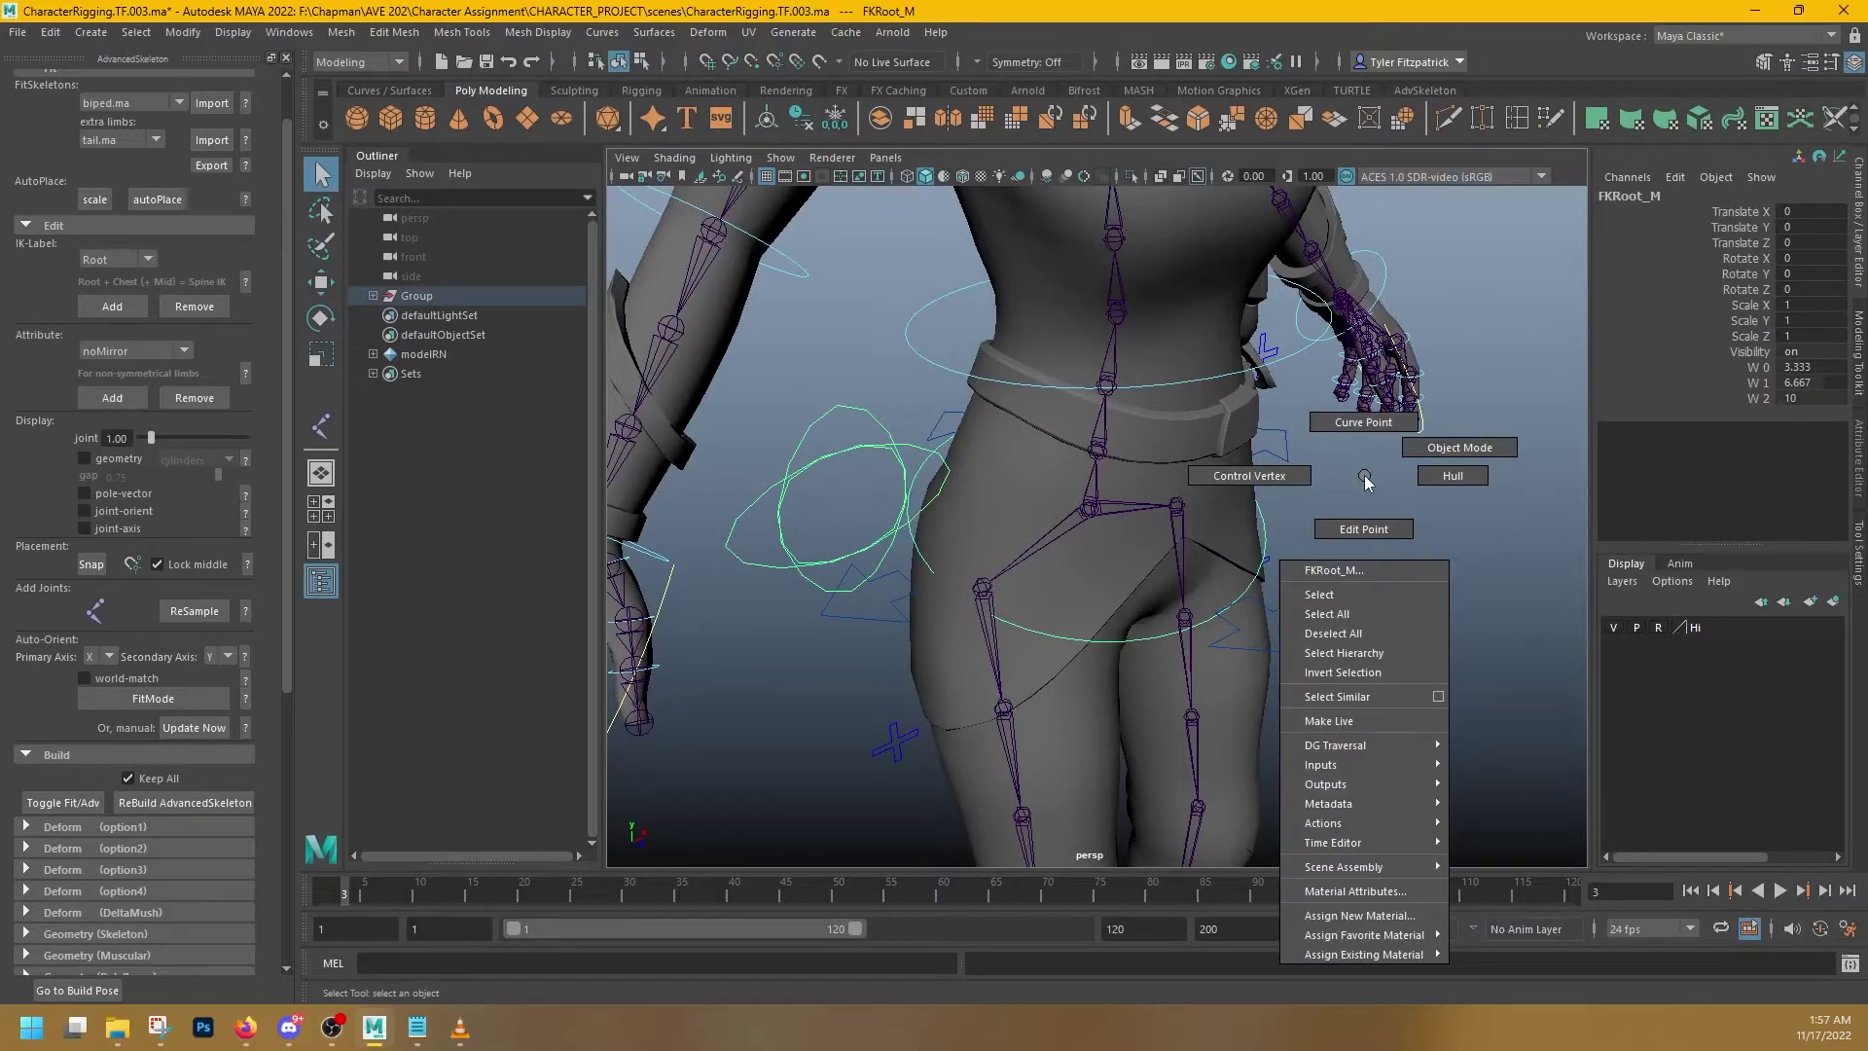
right_click_drag(1261, 481, 1259, 473)
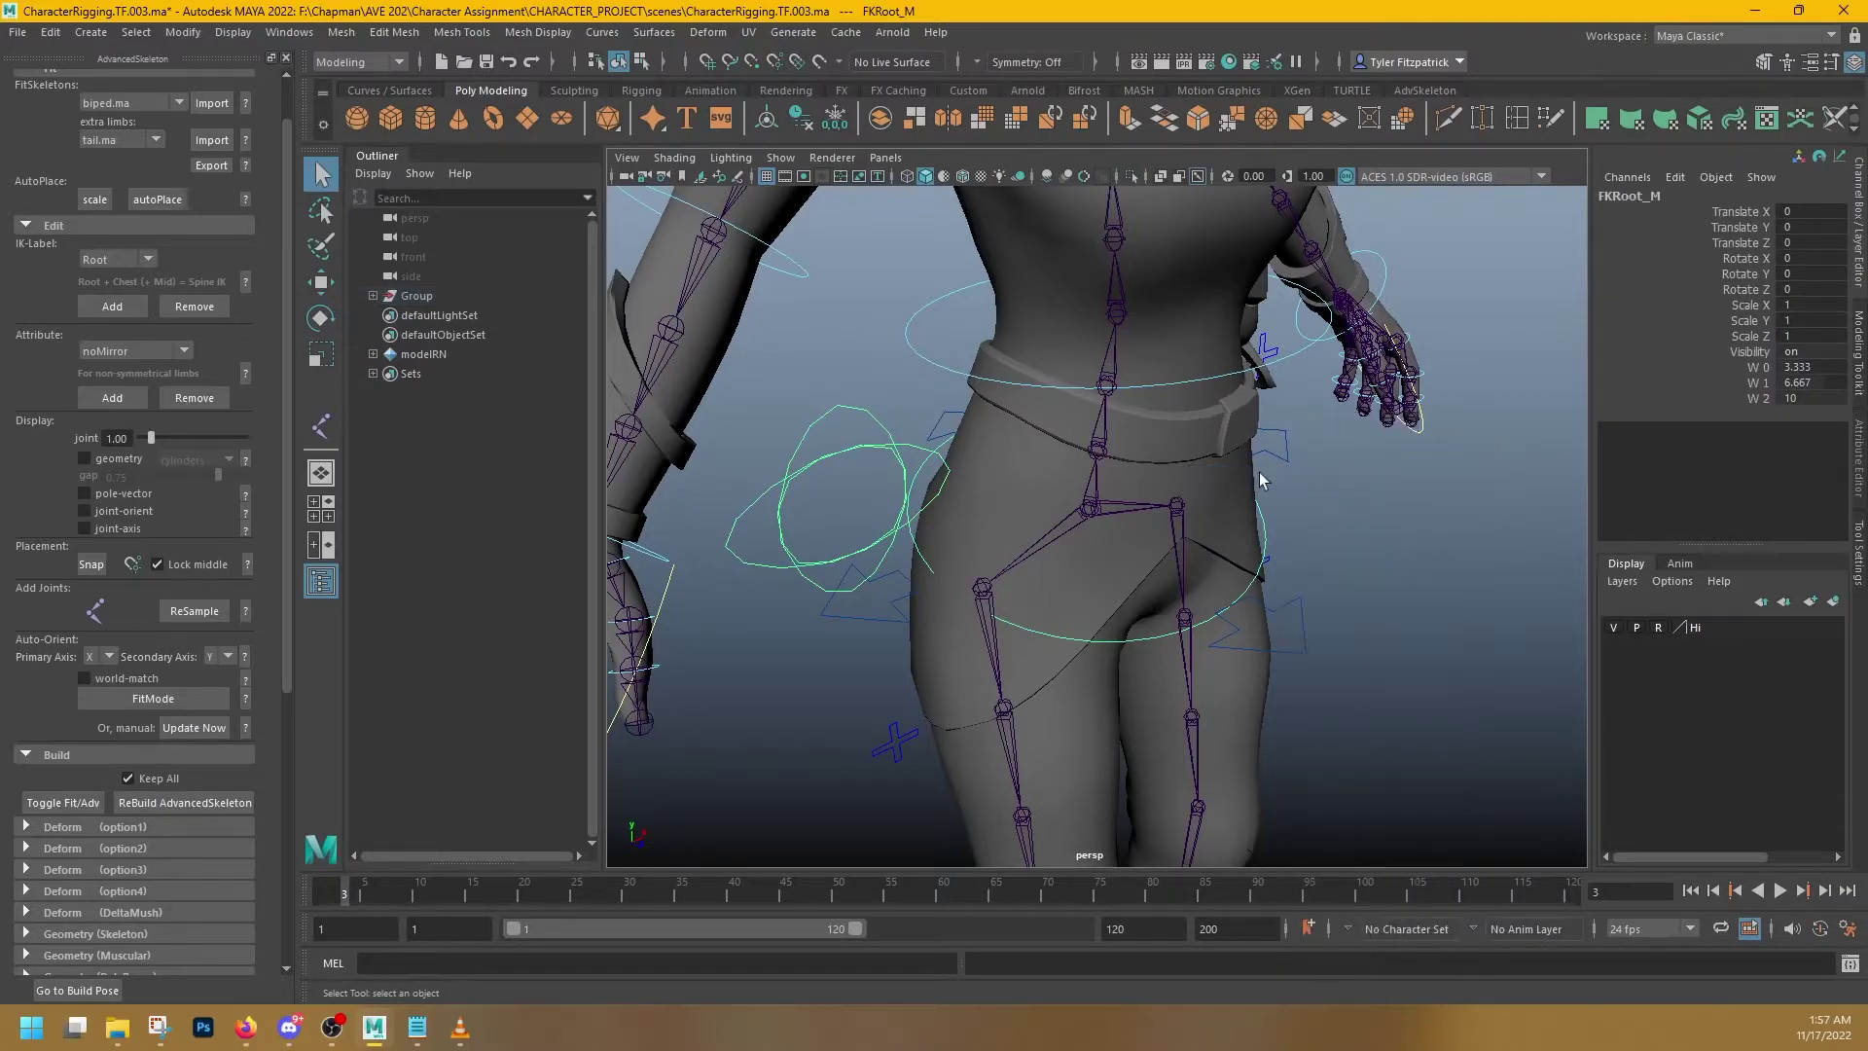
left_click_drag(1409, 500, 1192, 564, "alt")
right_click_drag(1193, 564, 1234, 580, "alt")
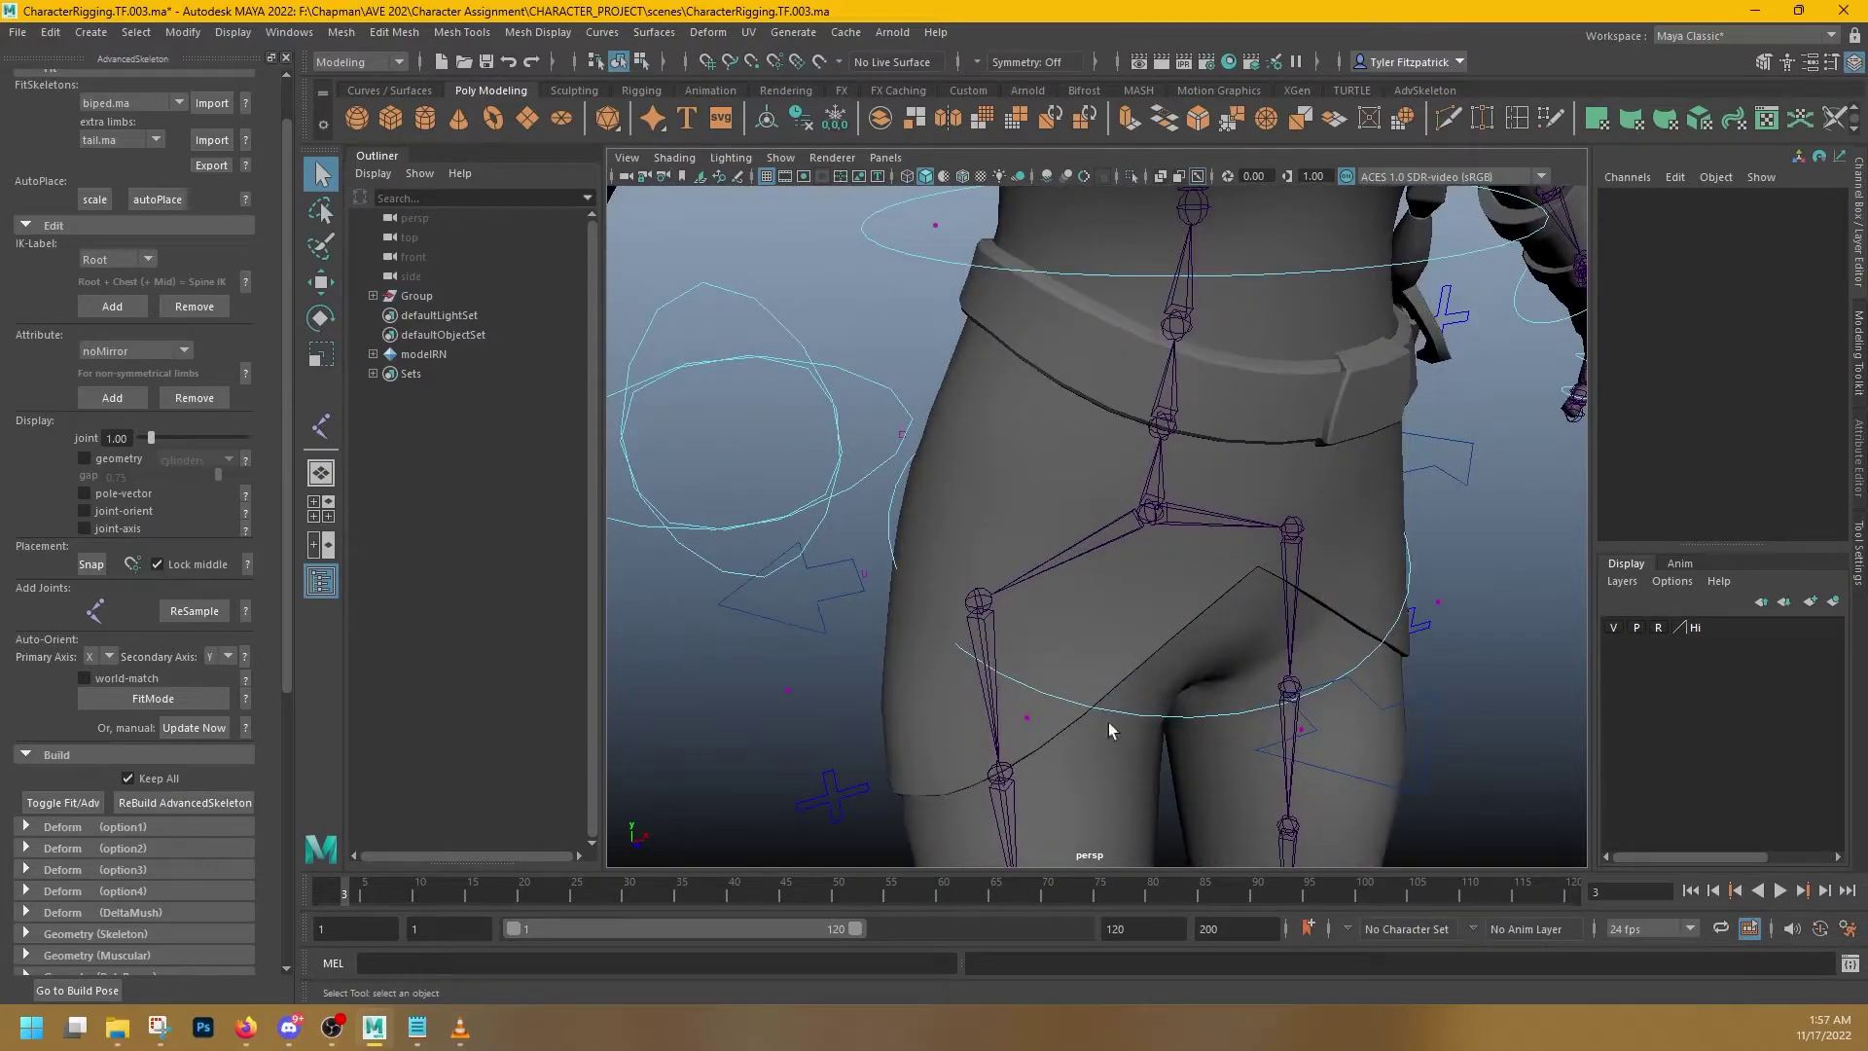
- Select the control vertices around the FKRoot_M pelvis curve, try scaling them, and undo the scaling
left_click(1027, 720)
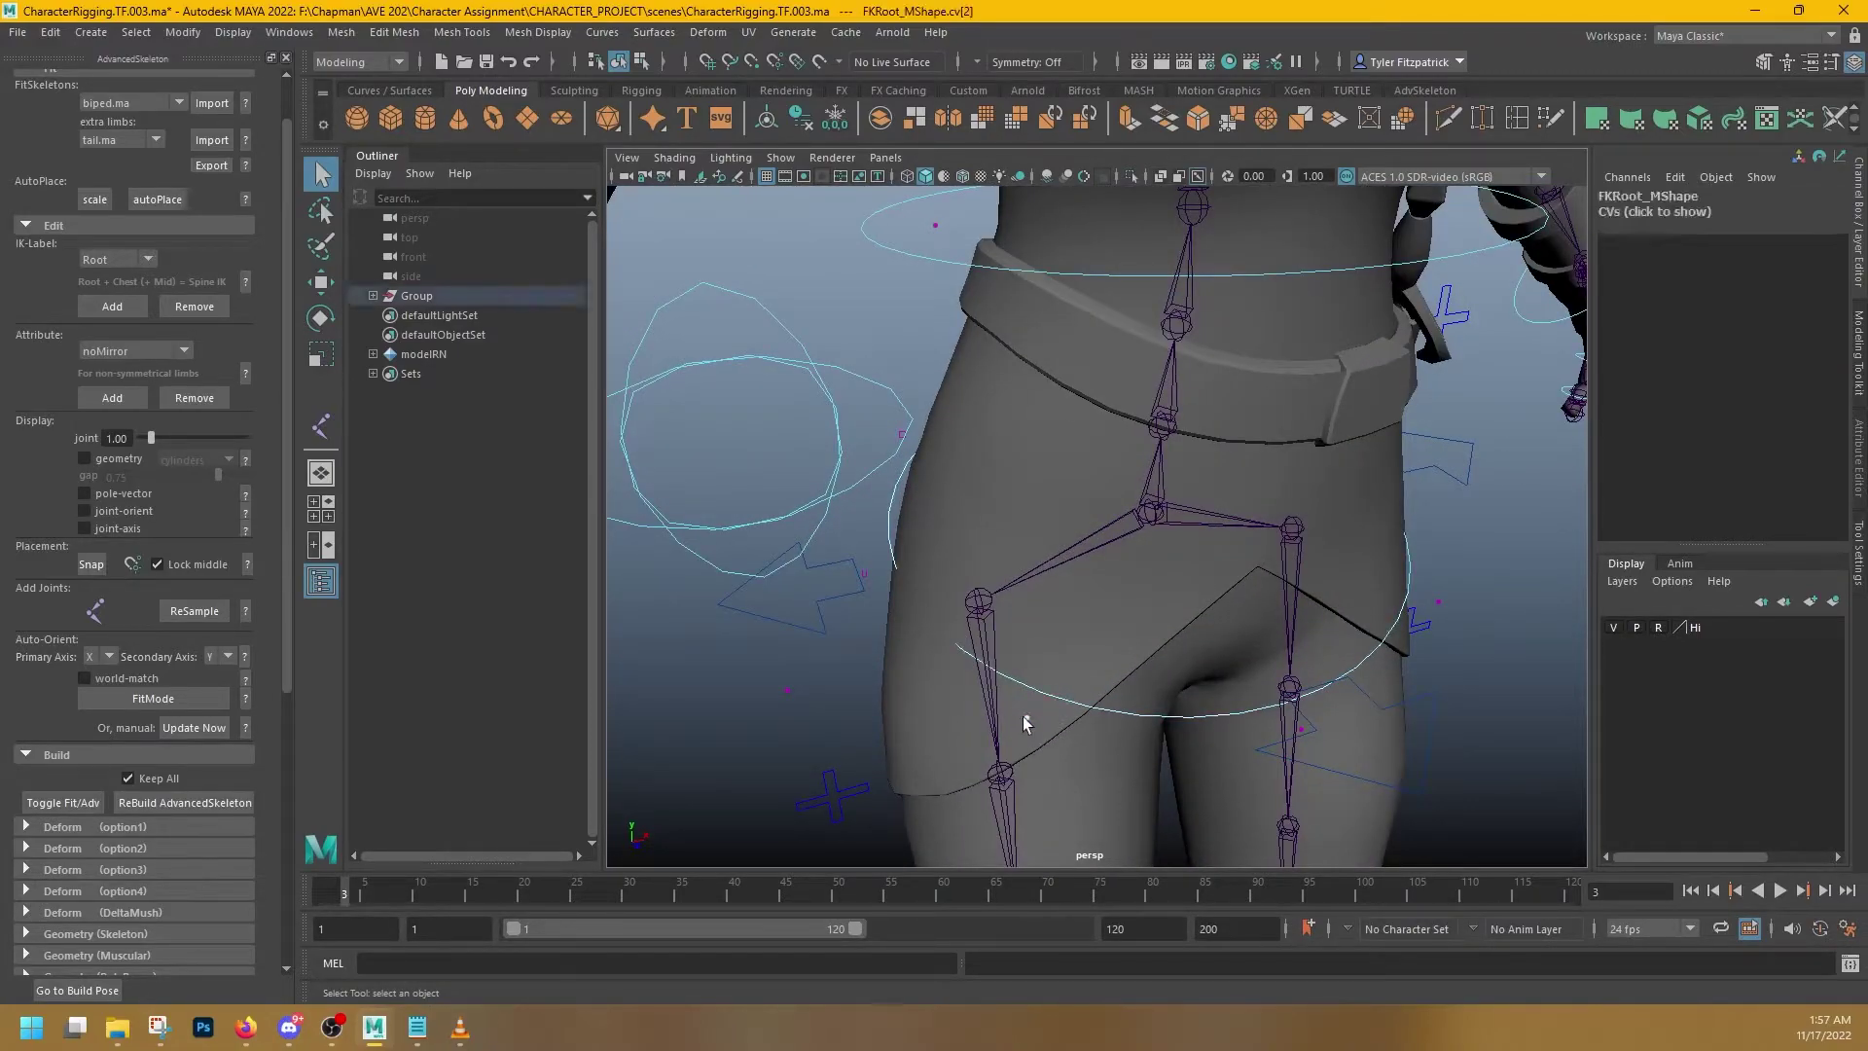
left_click(1442, 576)
left_click(862, 574)
left_click_drag(1370, 518, 1231, 516, "alt")
middle_click_drag(1231, 516, 987, 474, "alt")
left_click_drag(1289, 518, 1252, 511, "alt")
left_click_drag(1321, 545, 1269, 487, "shift")
left_click_drag(1186, 540, 1011, 555, "alt")
middle_click_drag(986, 544, 1360, 491, "alt")
left_click_drag(1359, 489, 1269, 501, "alt")
key("r")
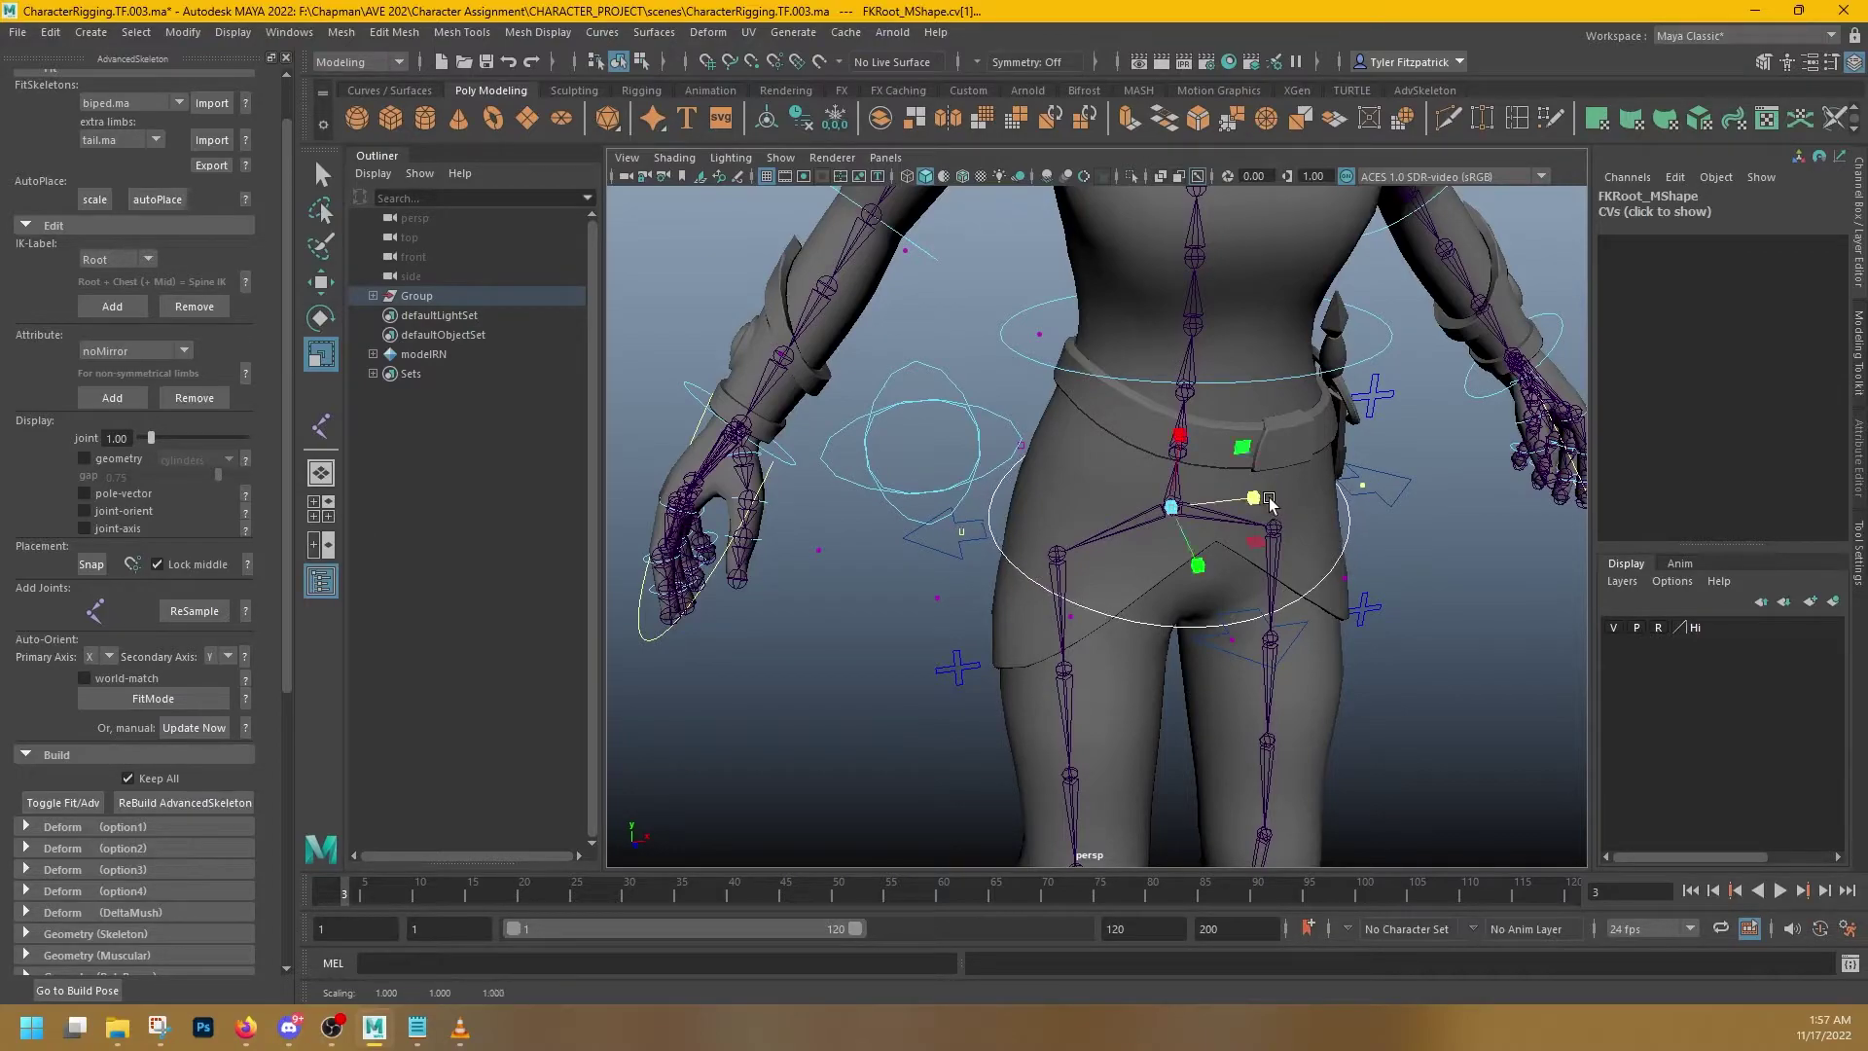
key("ctrl+z")
- Turn on soft selection, enlarge the FKRoot_M curve so it sits outside the hips, return it to object mode and deselect it
key("b")
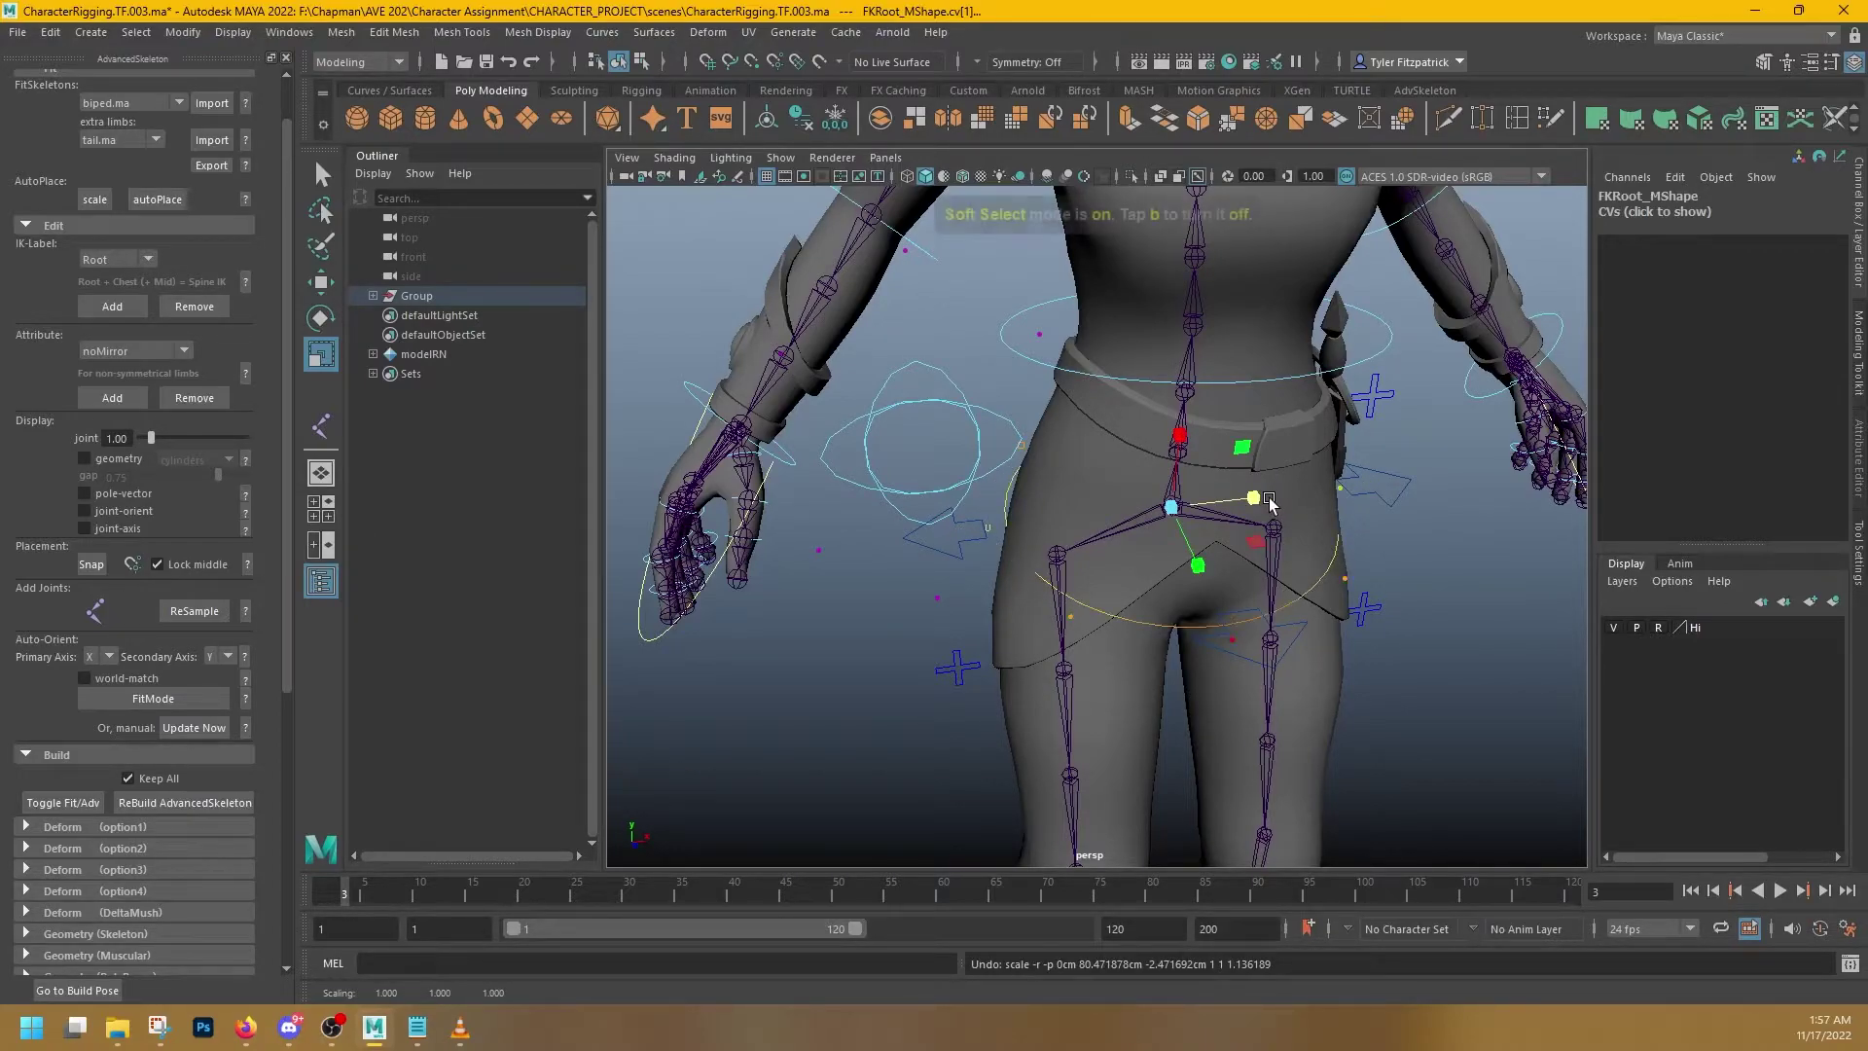
left_click_drag(1464, 568, 1268, 501)
mouse_move(1192, 576)
left_mouse_down("alt")
mouse_move(1334, 534)
mouse_move(1585, 572)
mouse_move(1202, 554)
left_mouse_up("alt")
right_click_drag(888, 555, 942, 535)
left_click(801, 584)
left_click_drag(833, 600, 948, 553, "alt")
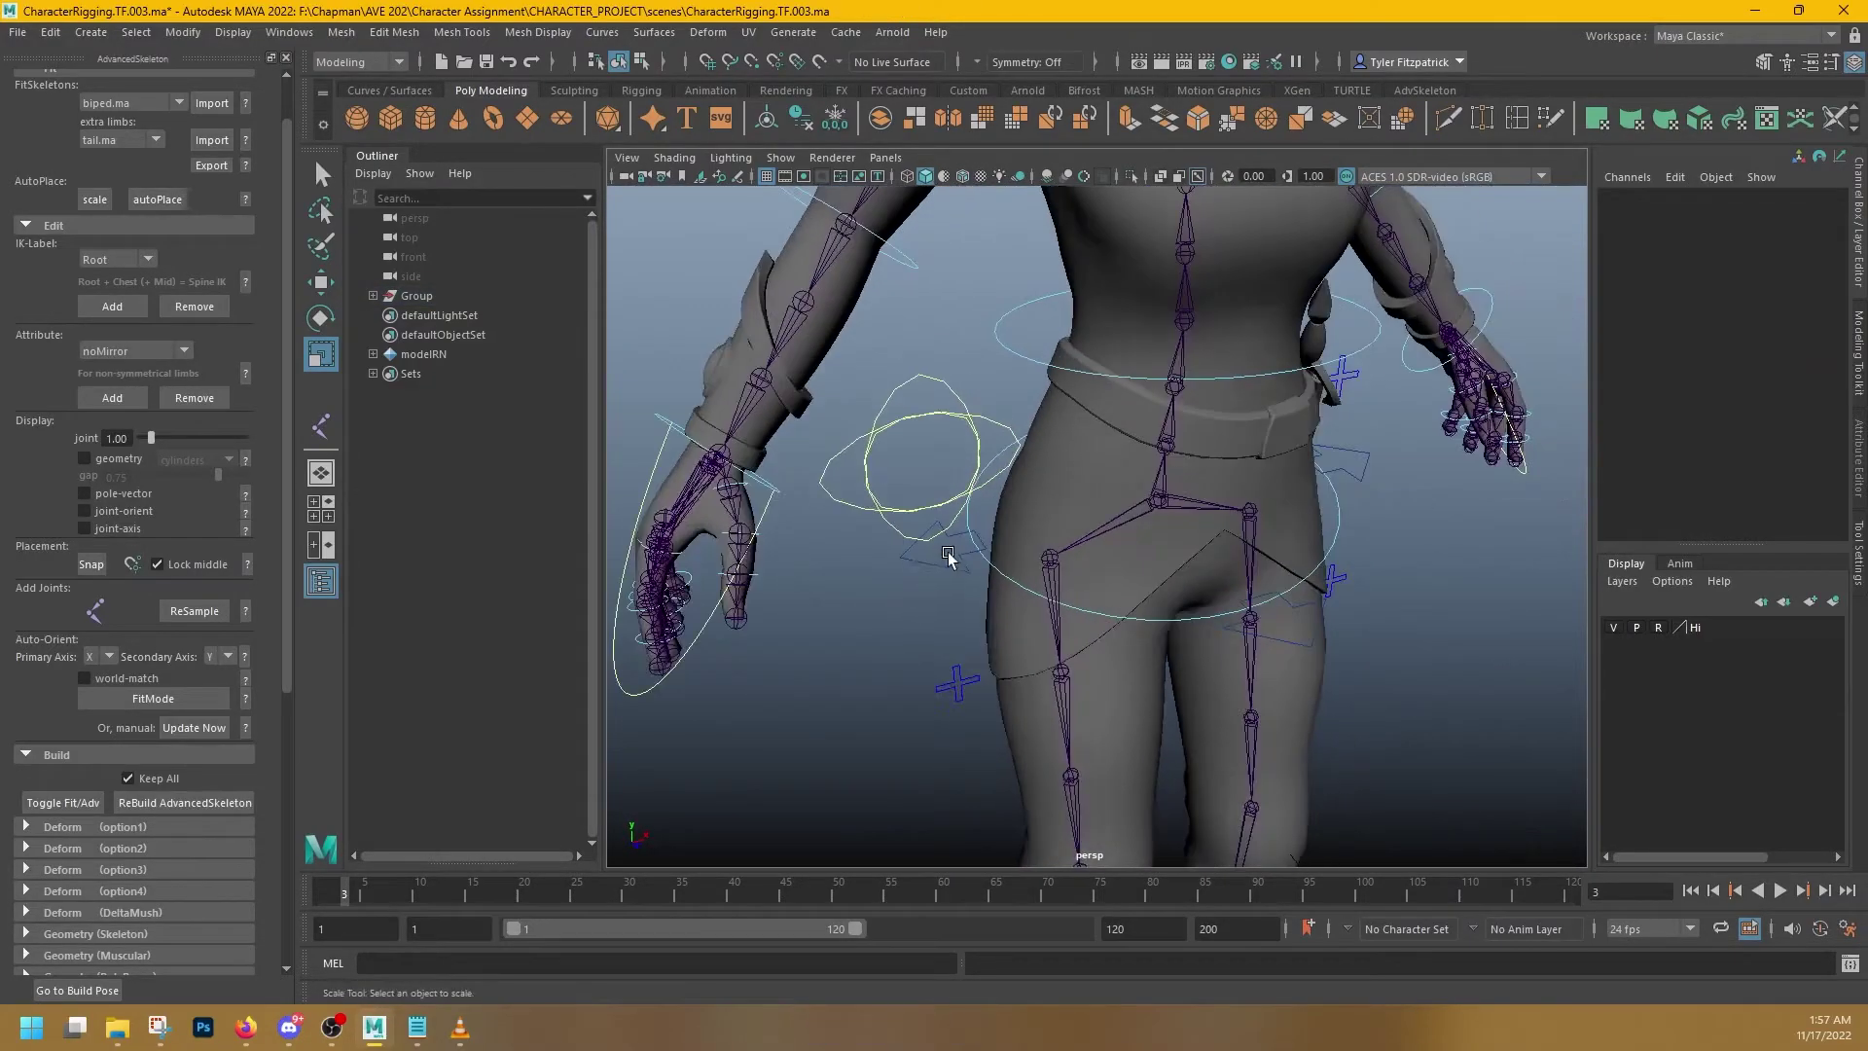
- Turn on X-ray display and switch the FKNeck_M control curve at the neck to control vertex mode
middle_click_drag(949, 552, 977, 920, "alt")
left_click(1159, 175)
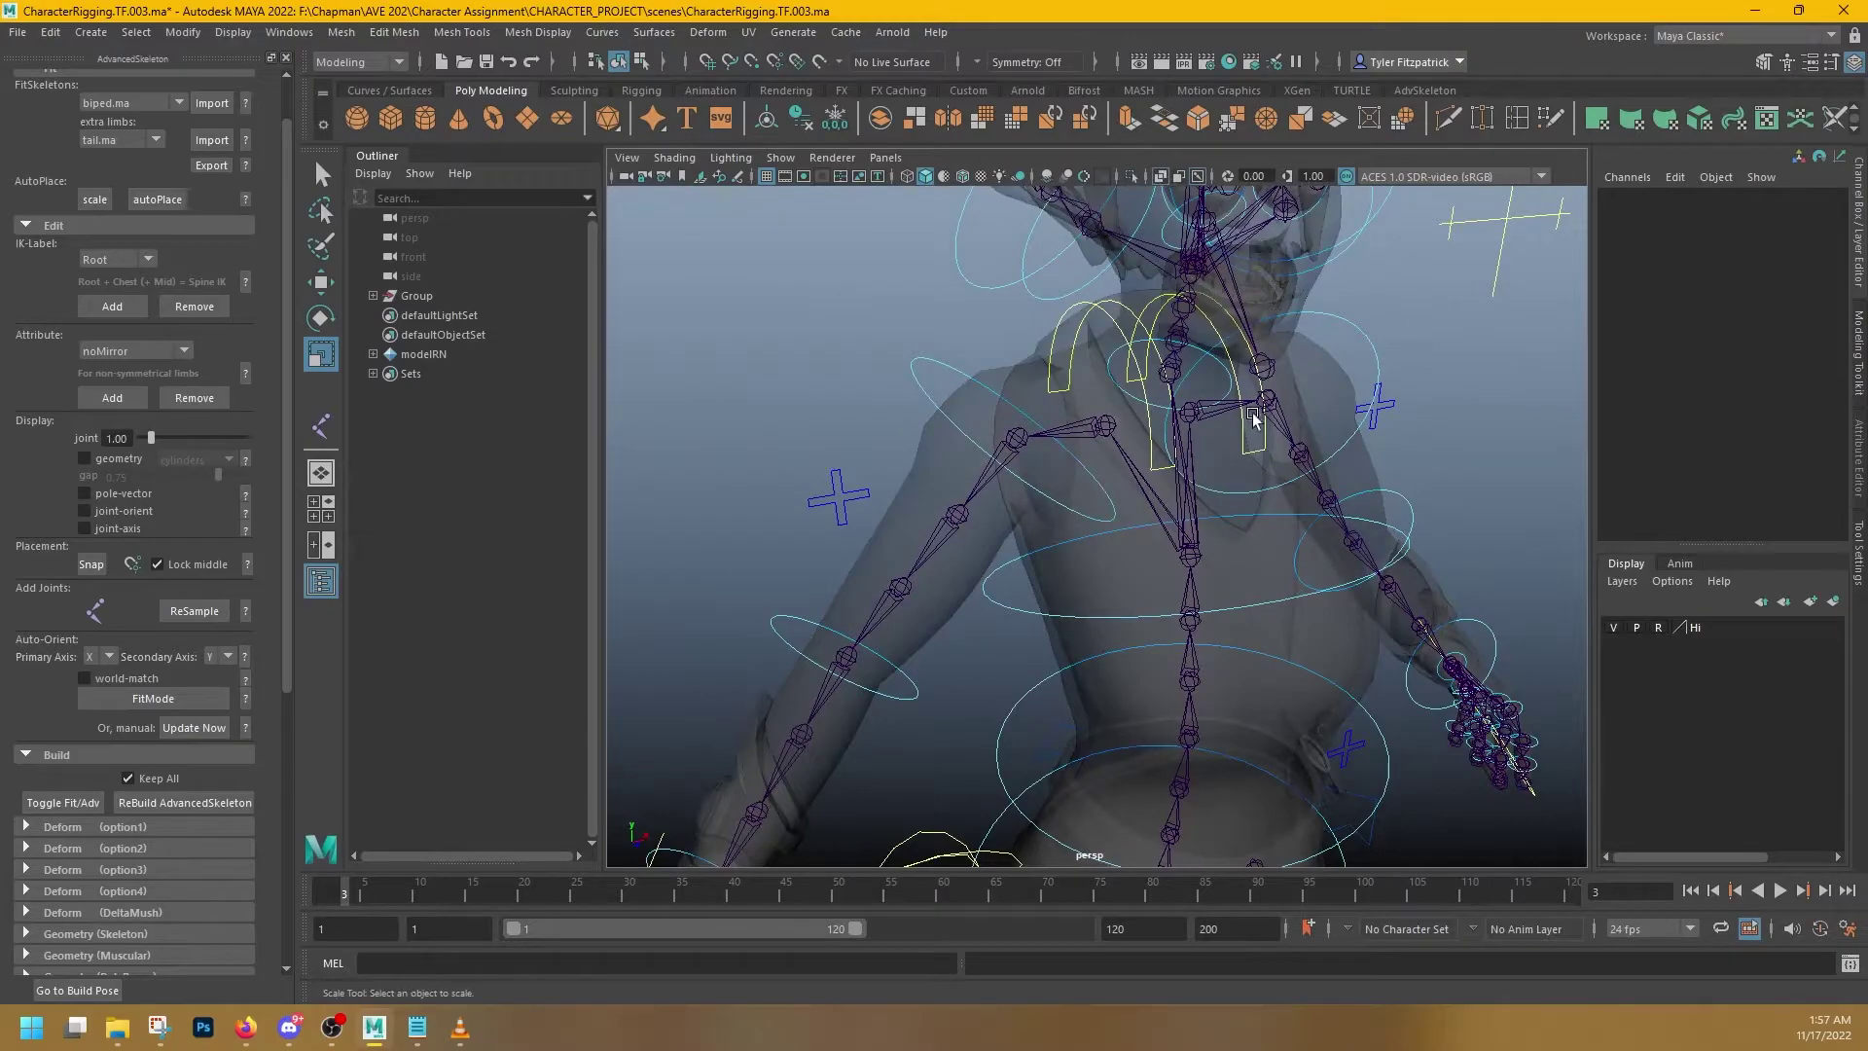
middle_click_drag(1234, 352, 1142, 475, "alt")
scroll(1084, 538, "up", 4)
left_click(1070, 587)
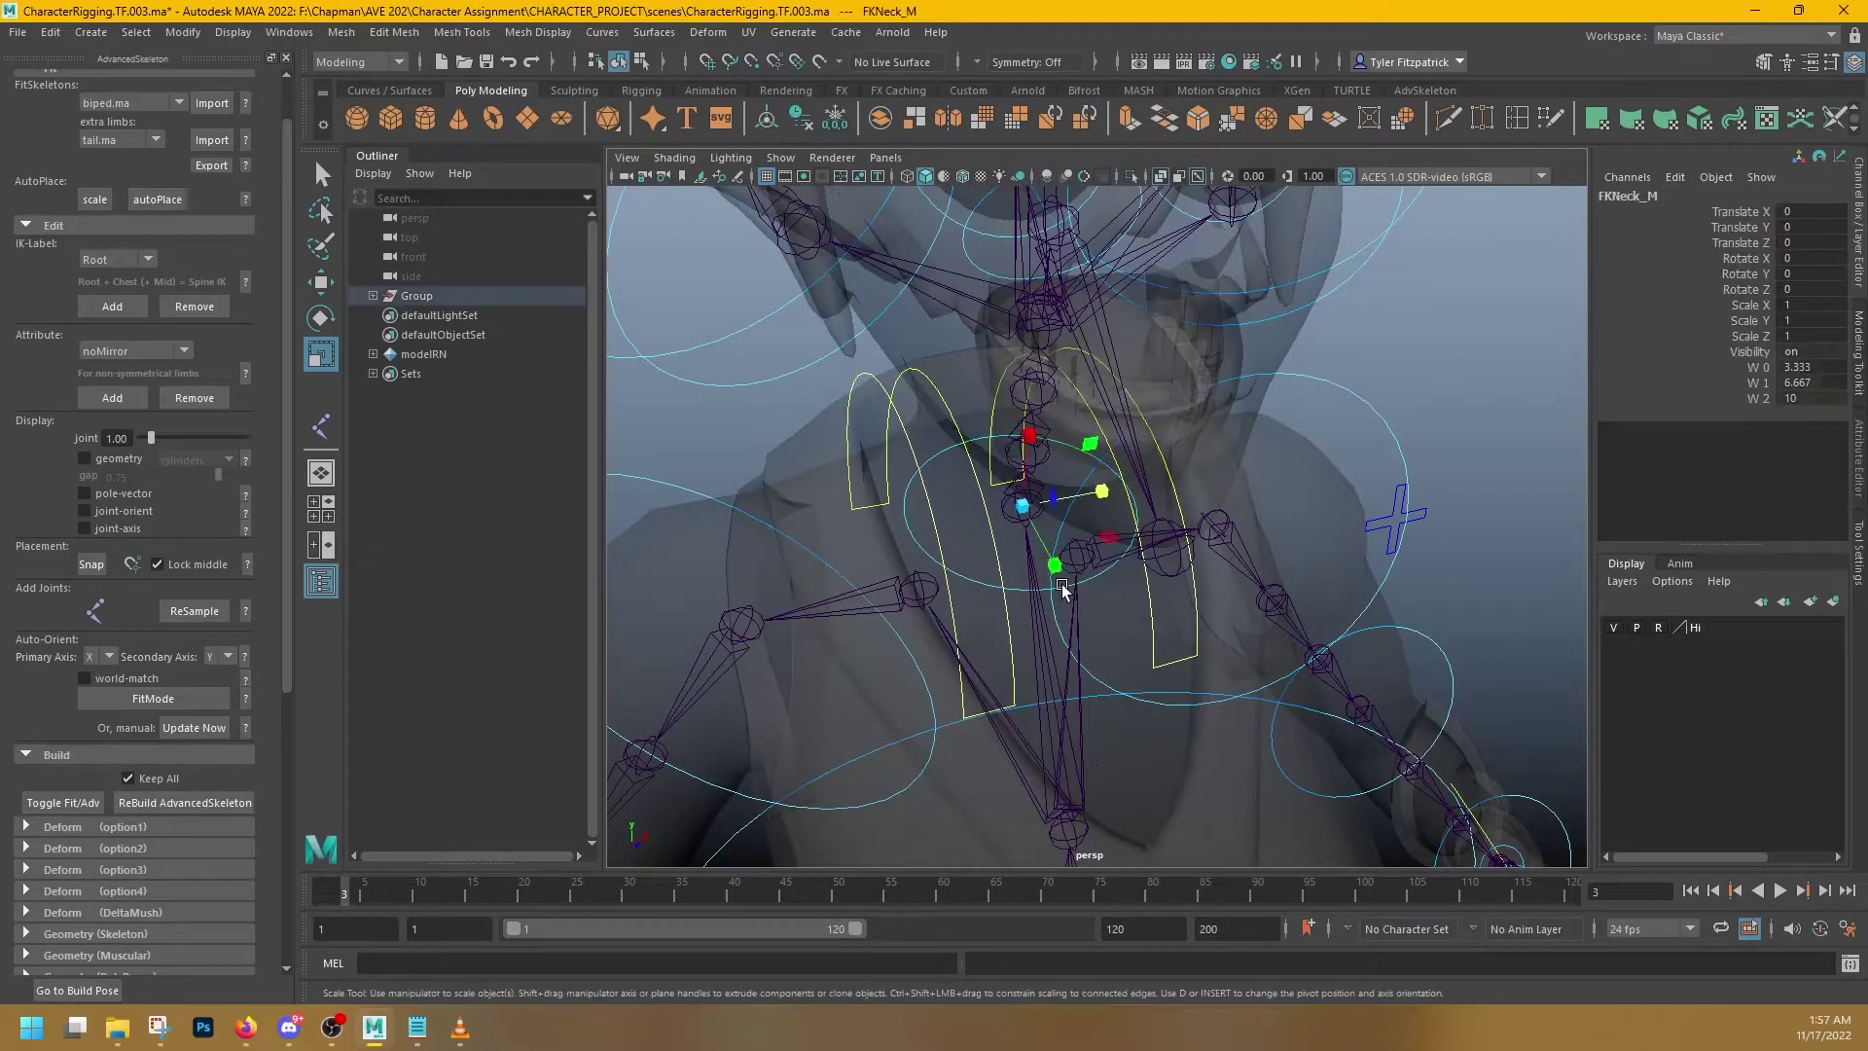
left_click_drag(1064, 587, 1118, 465, "alt")
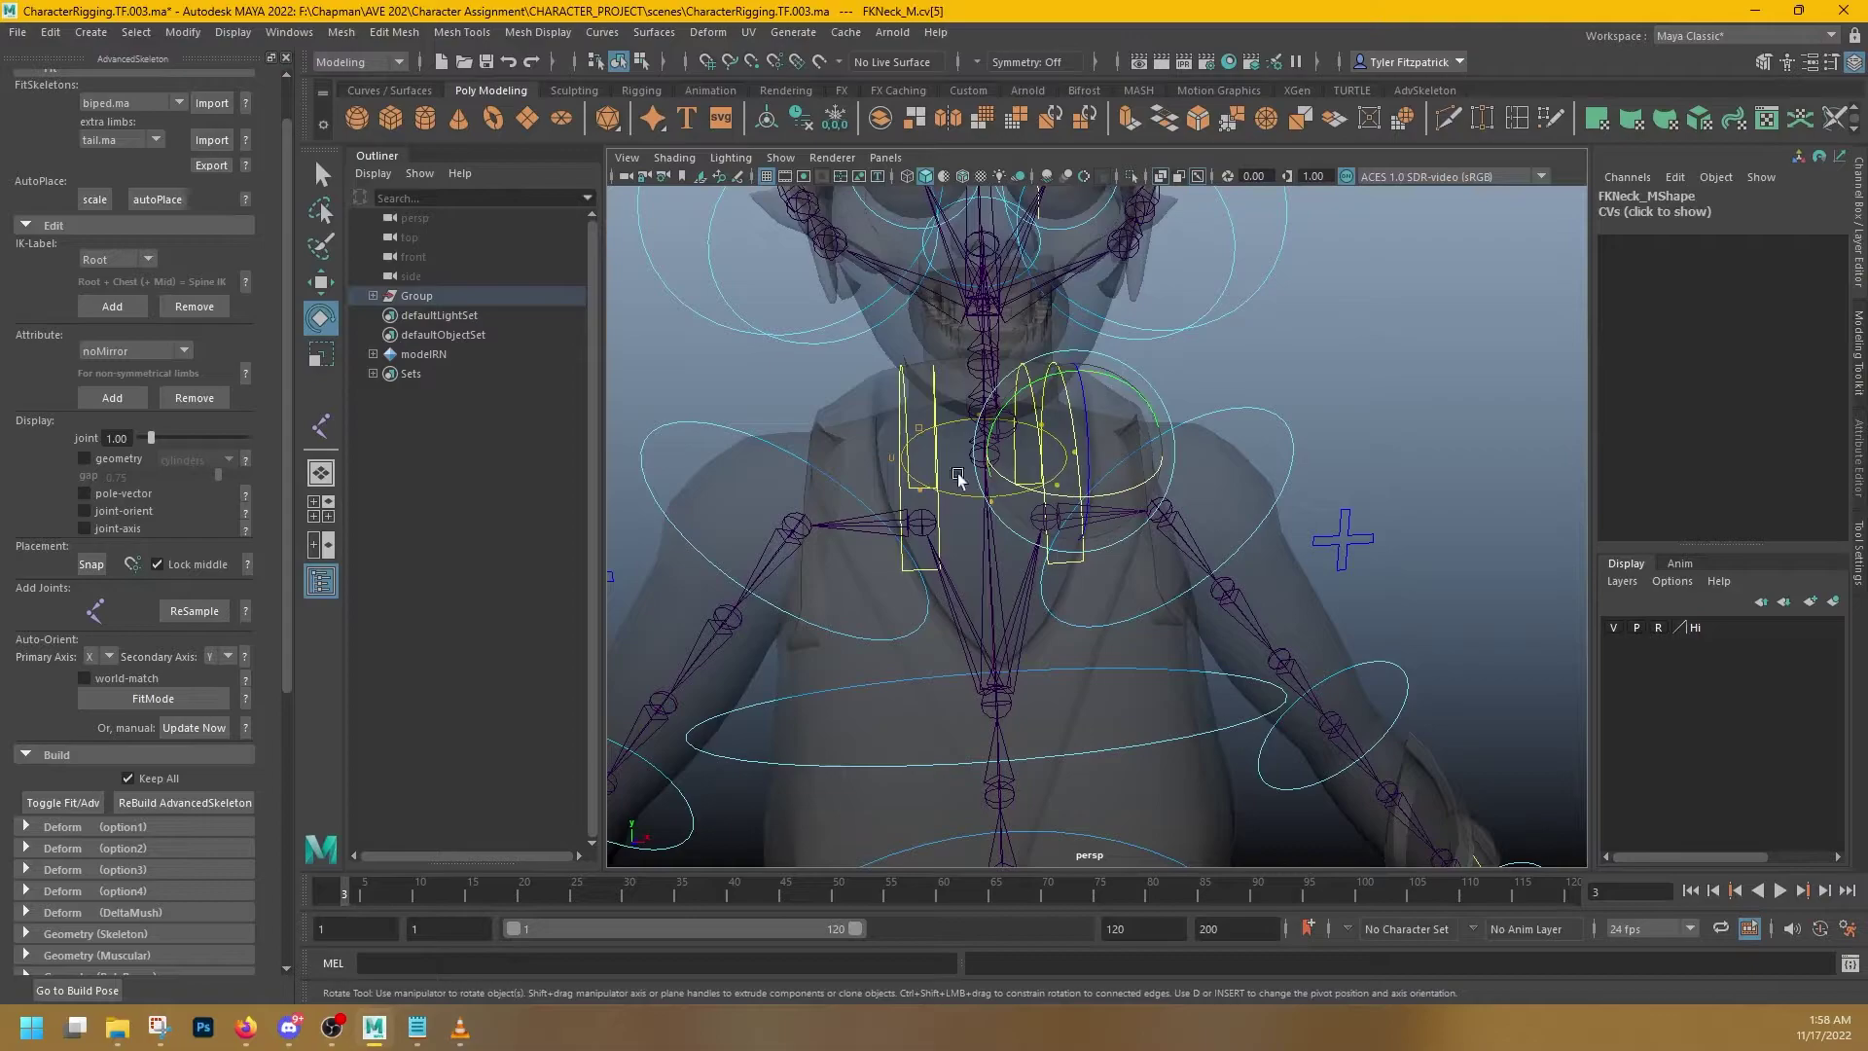
- Select all the control vertices of the FKNeck_M curve and turn X-ray display off
key("q")
left_click_drag(925, 488, 1020, 564, "alt")
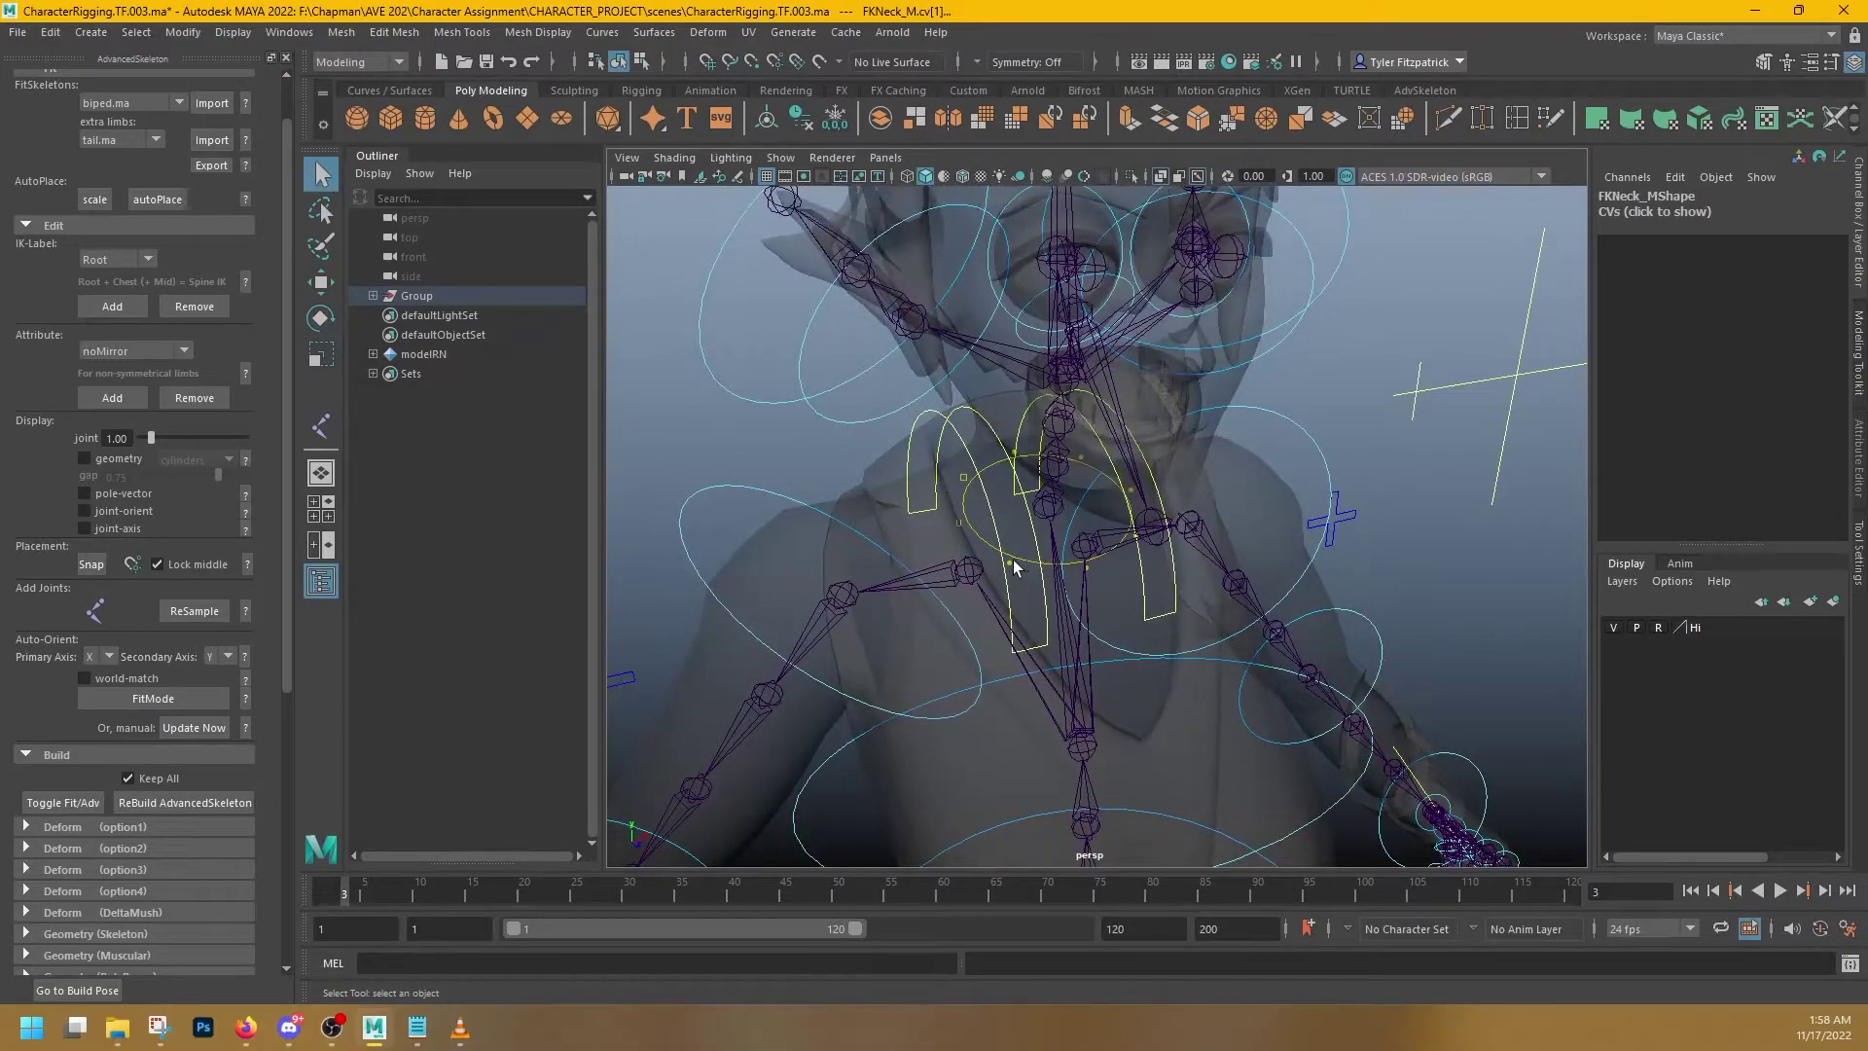
left_click(1012, 563, "shift")
left_click(1092, 565, "shift")
left_click(963, 478, "shift")
left_click_drag(1100, 533, 1118, 519, "alt")
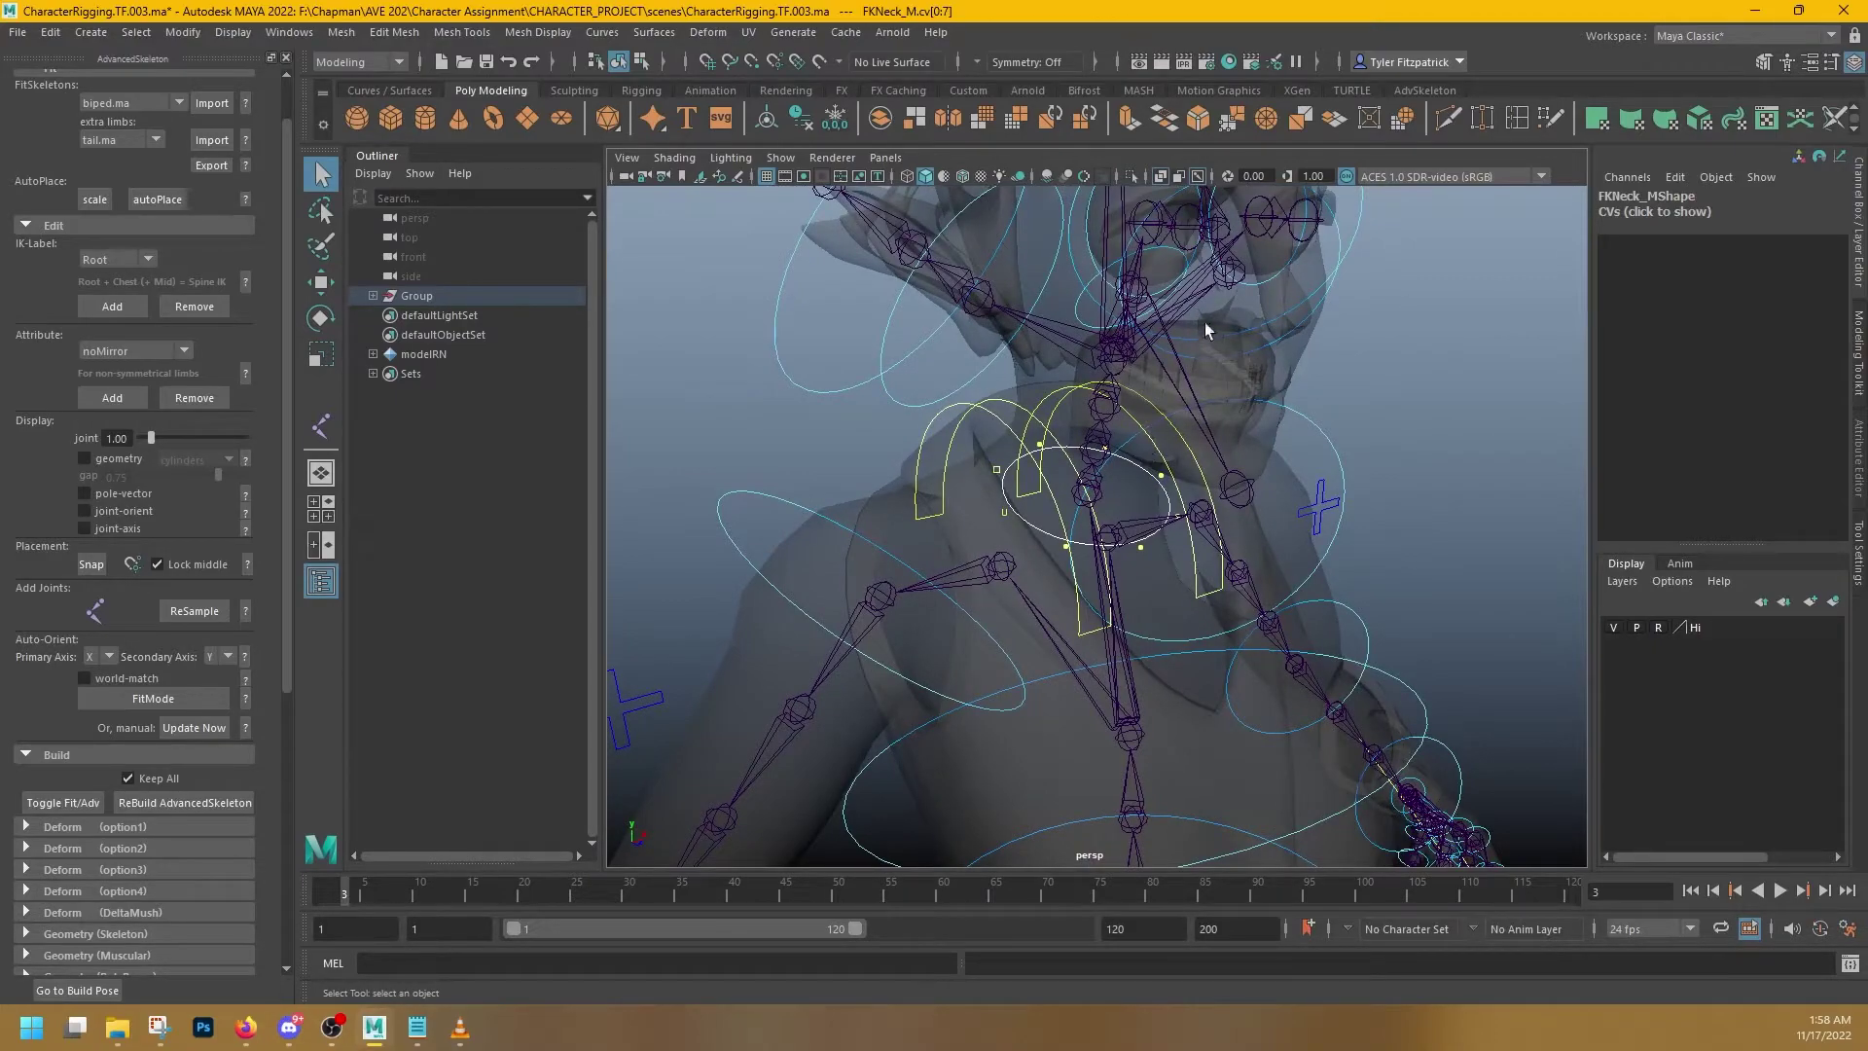
left_click(1161, 176)
- Scale the selected FKNeck_M vertices to resize the ring around the neck, and return the curve to object mode
scroll(1230, 423, "down", 3)
key("e")
key("r")
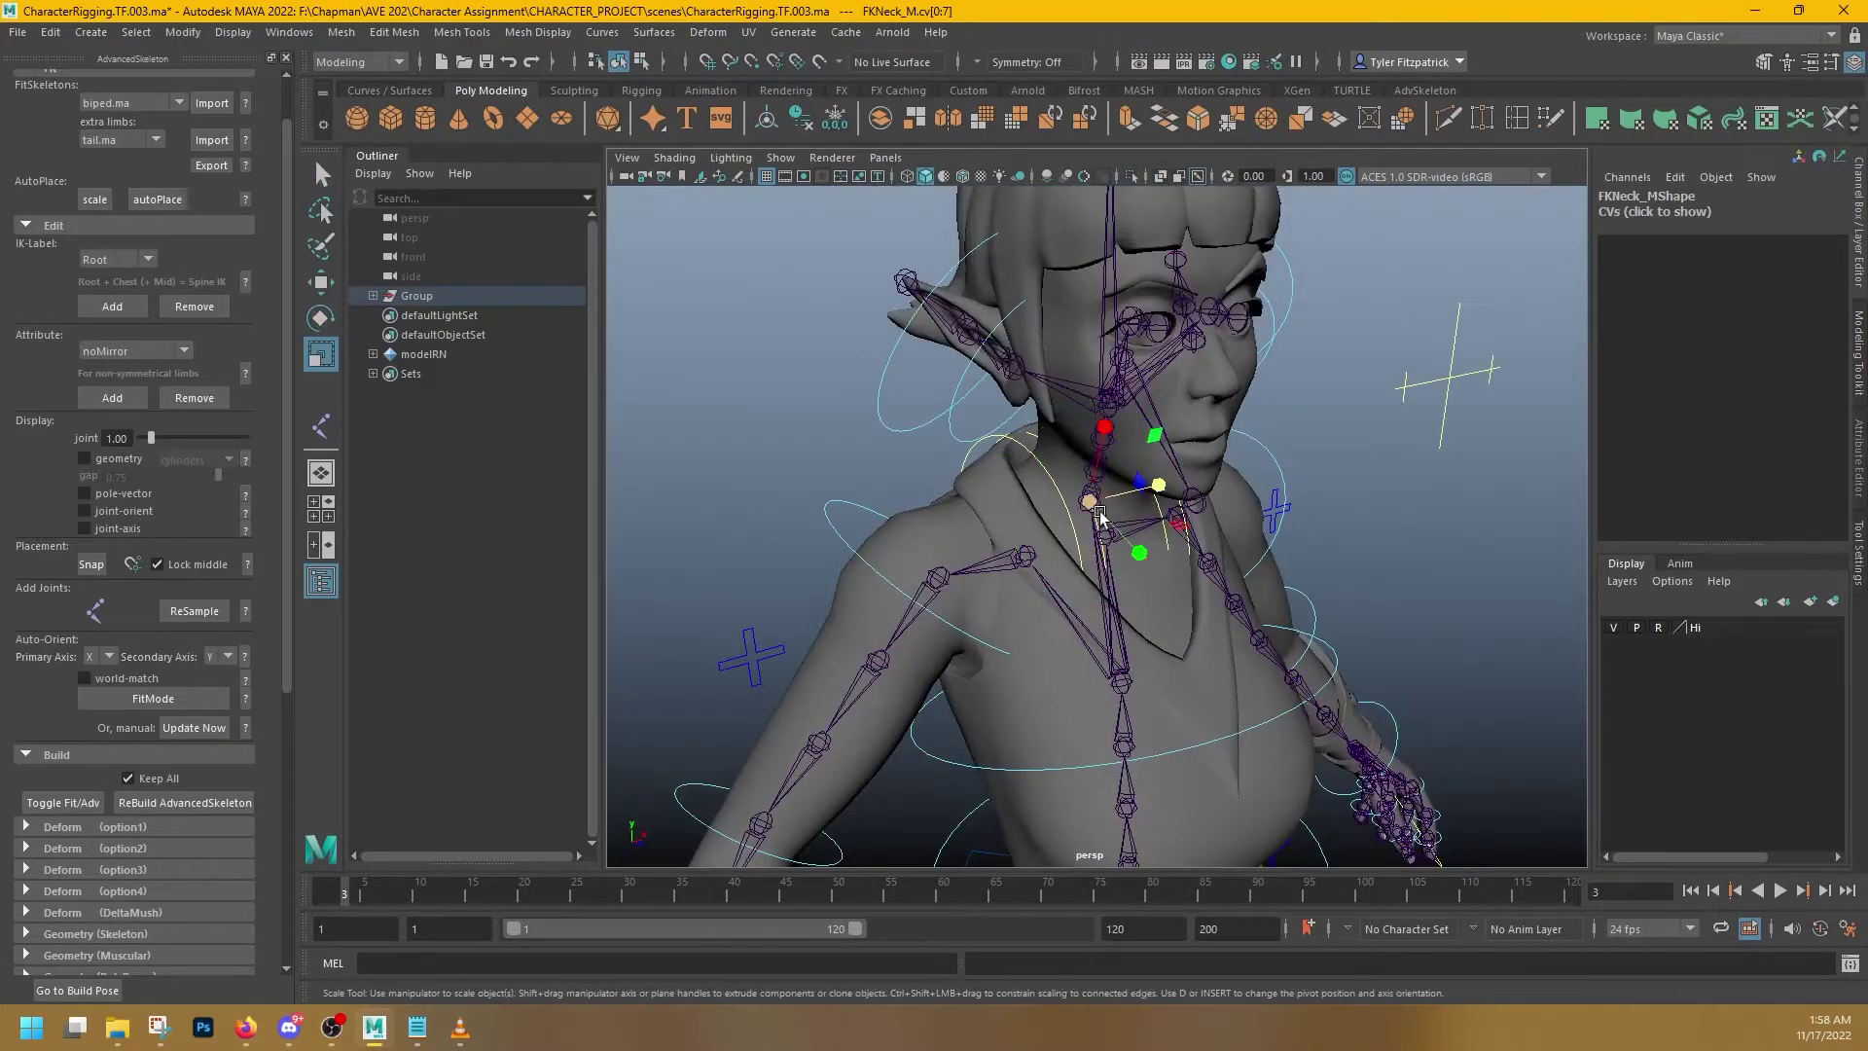
mouse_move(1165, 509)
left_mouse_down()
mouse_move(1236, 513)
mouse_move(969, 518)
mouse_move(1168, 476)
left_mouse_up()
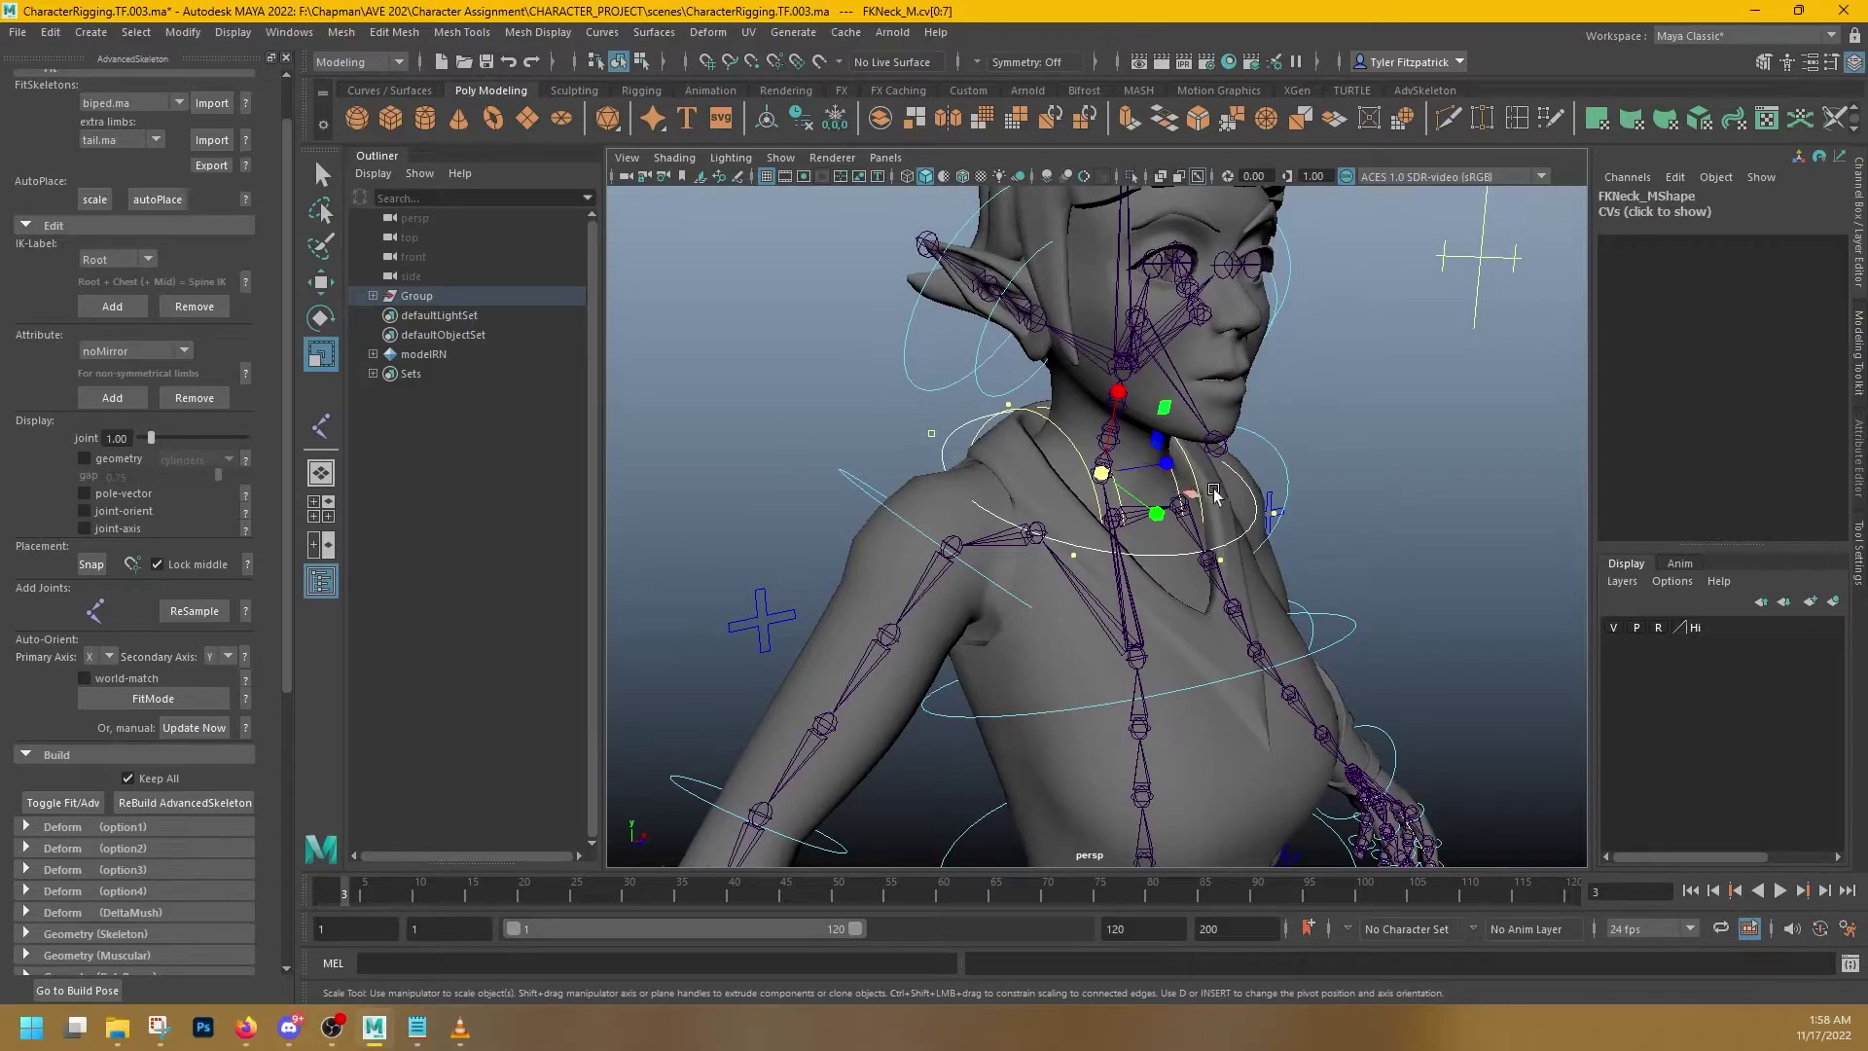
left_click_drag(1210, 486, 1256, 472, "alt")
left_click_drag(1434, 462, 1329, 487, "alt")
left_click_drag(1075, 475, 1001, 480)
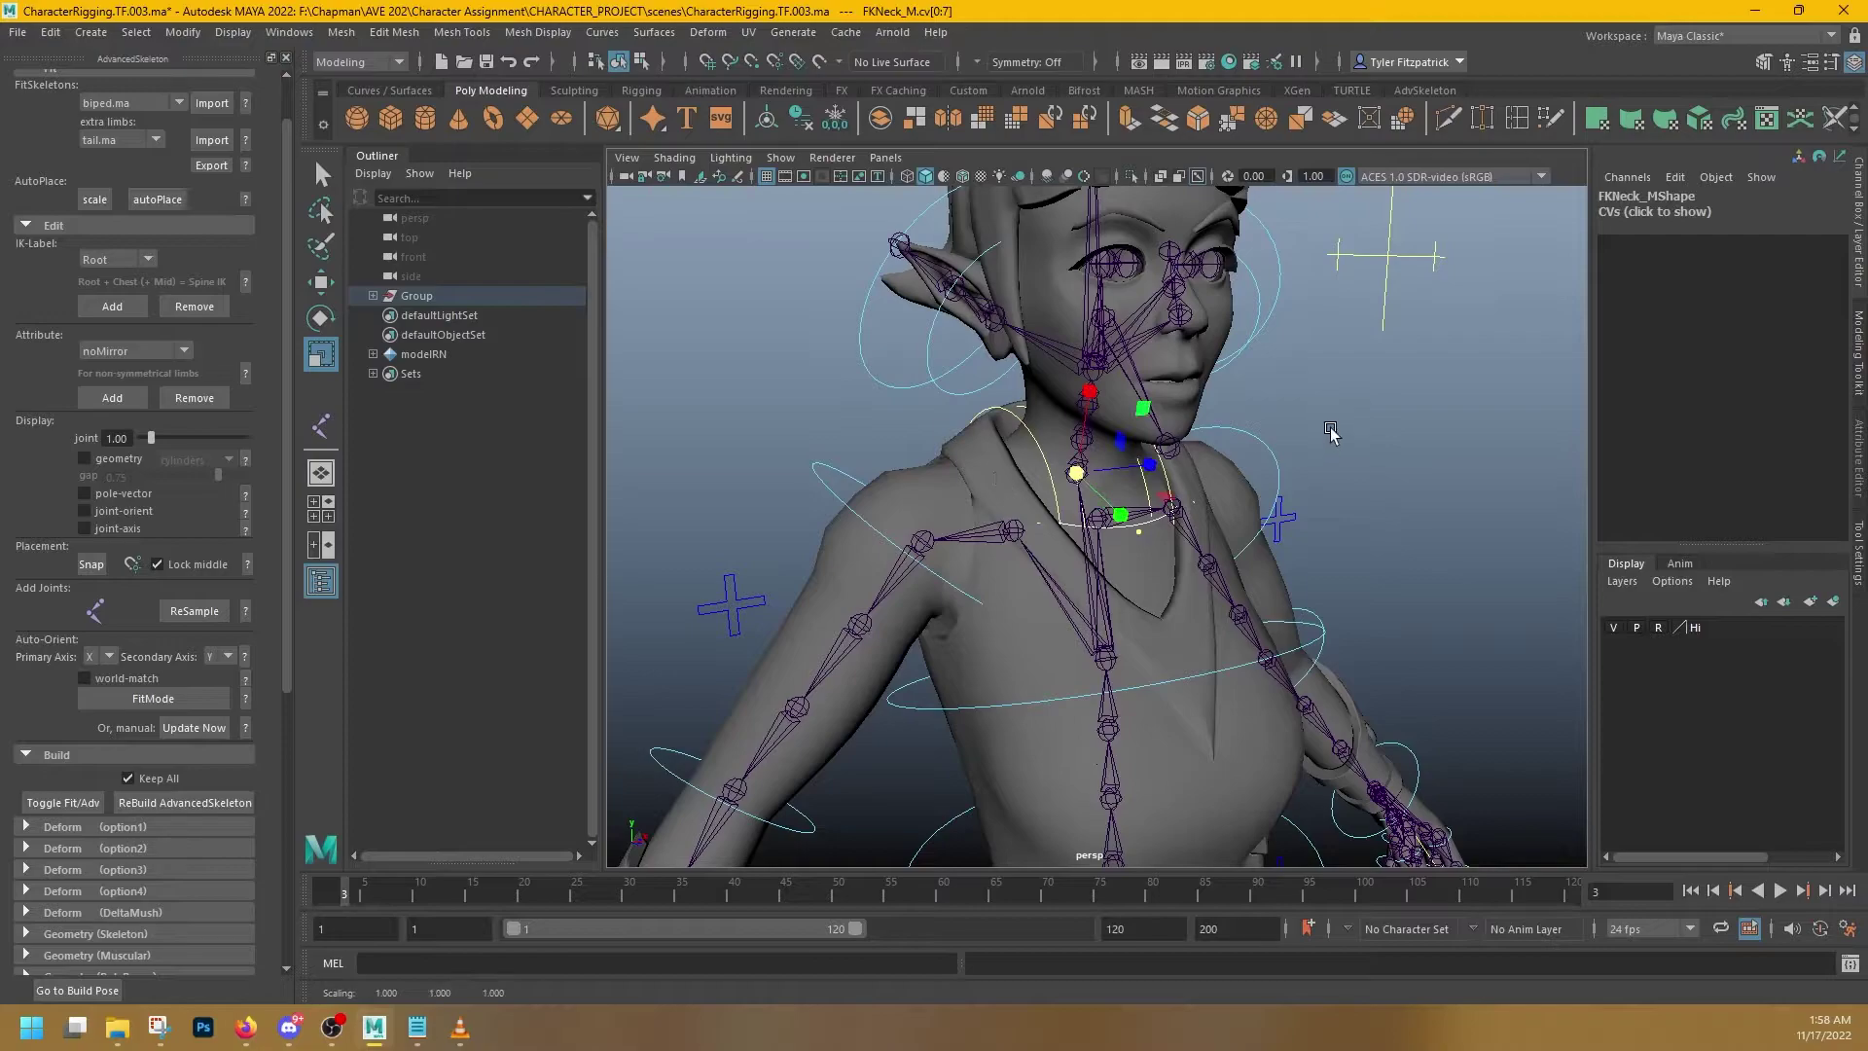
left_click(1280, 468)
key("q")
right_click(1346, 440)
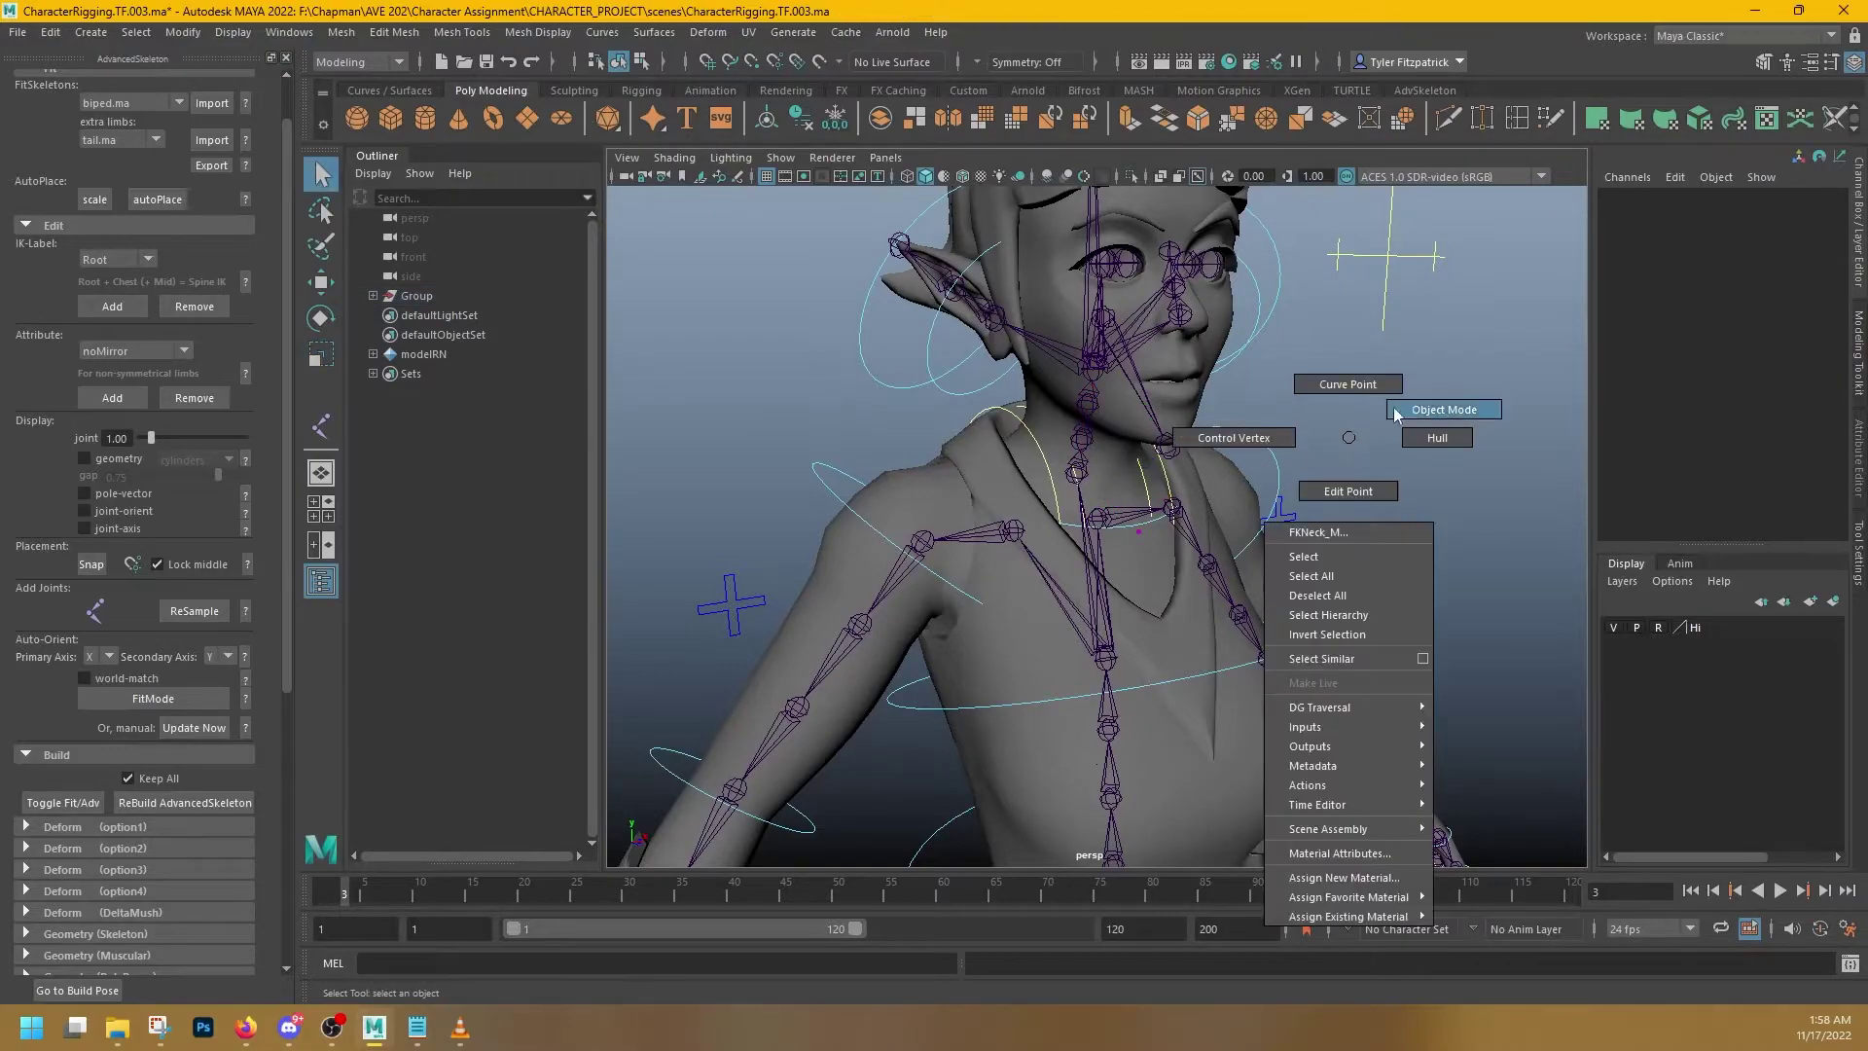
left_click_drag(1397, 411, 1189, 475, "alt")
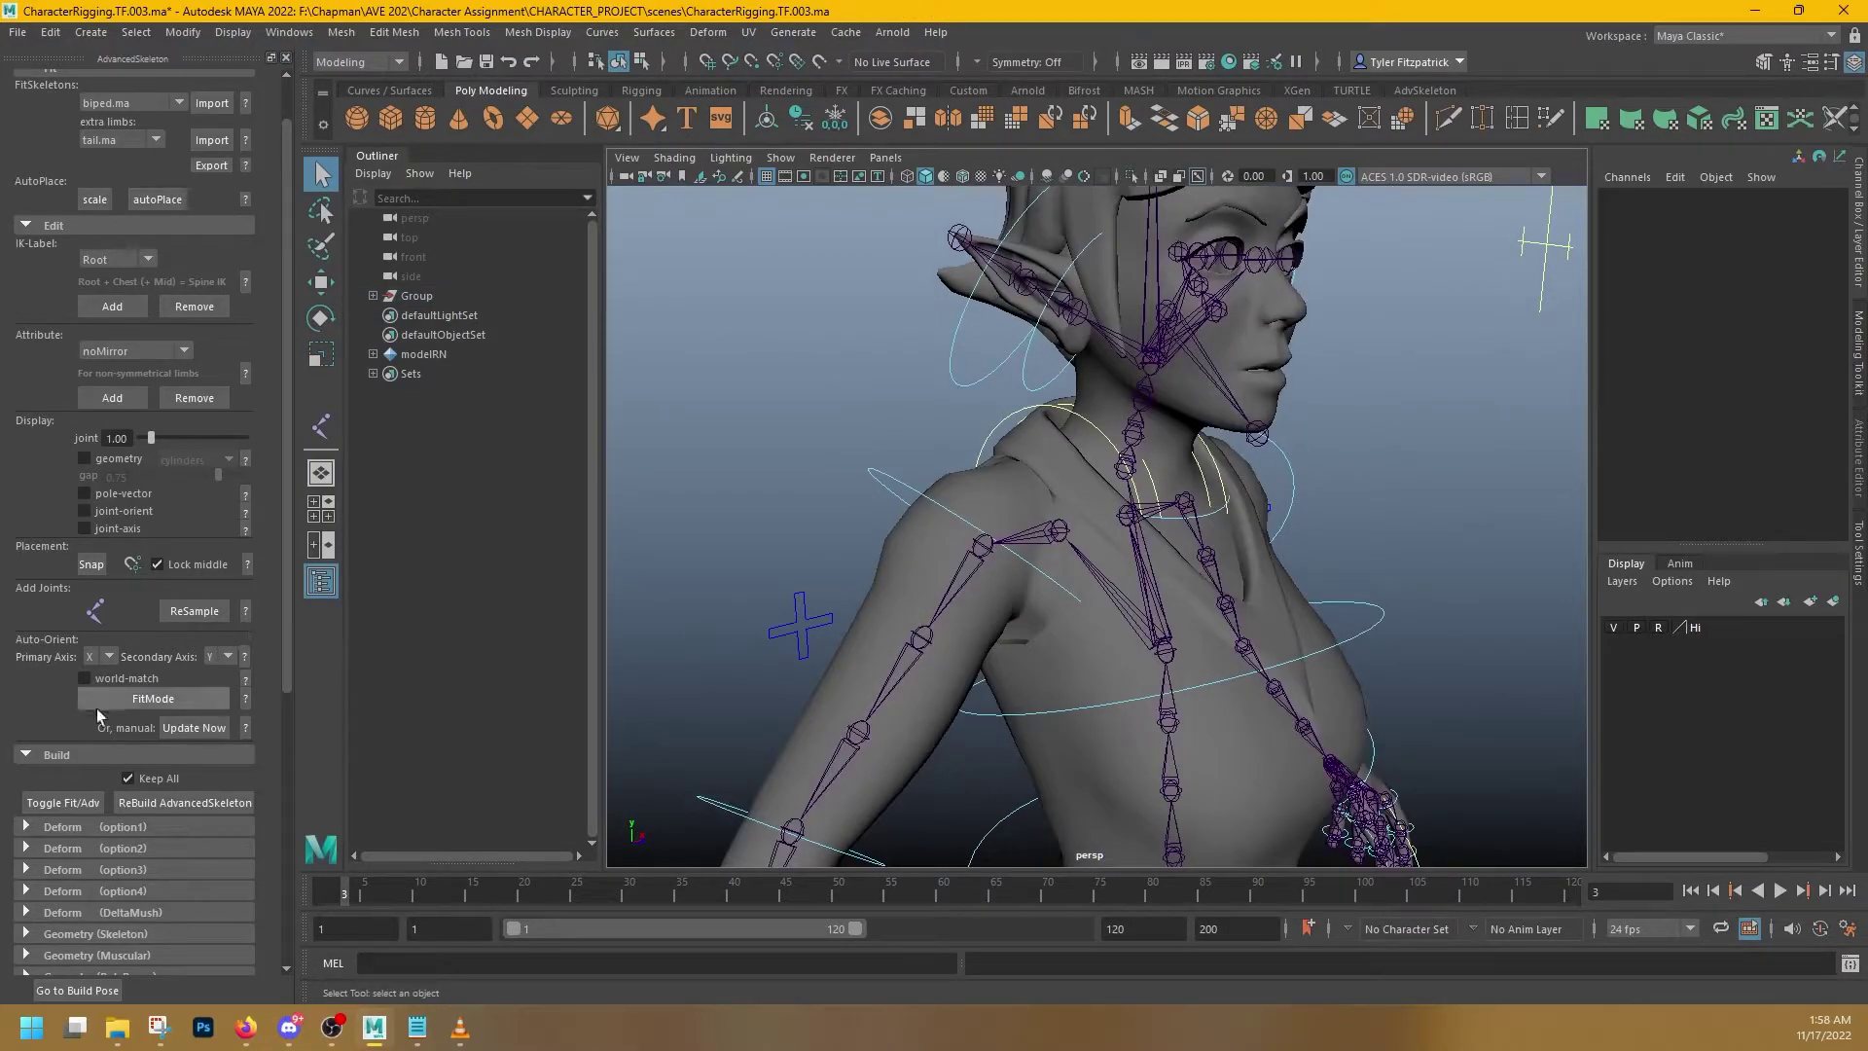
- Toggle from the built rig to the fit skeleton and select the Neck joint at the base of the neck
scroll(97, 708, "down", 1)
left_click(67, 745)
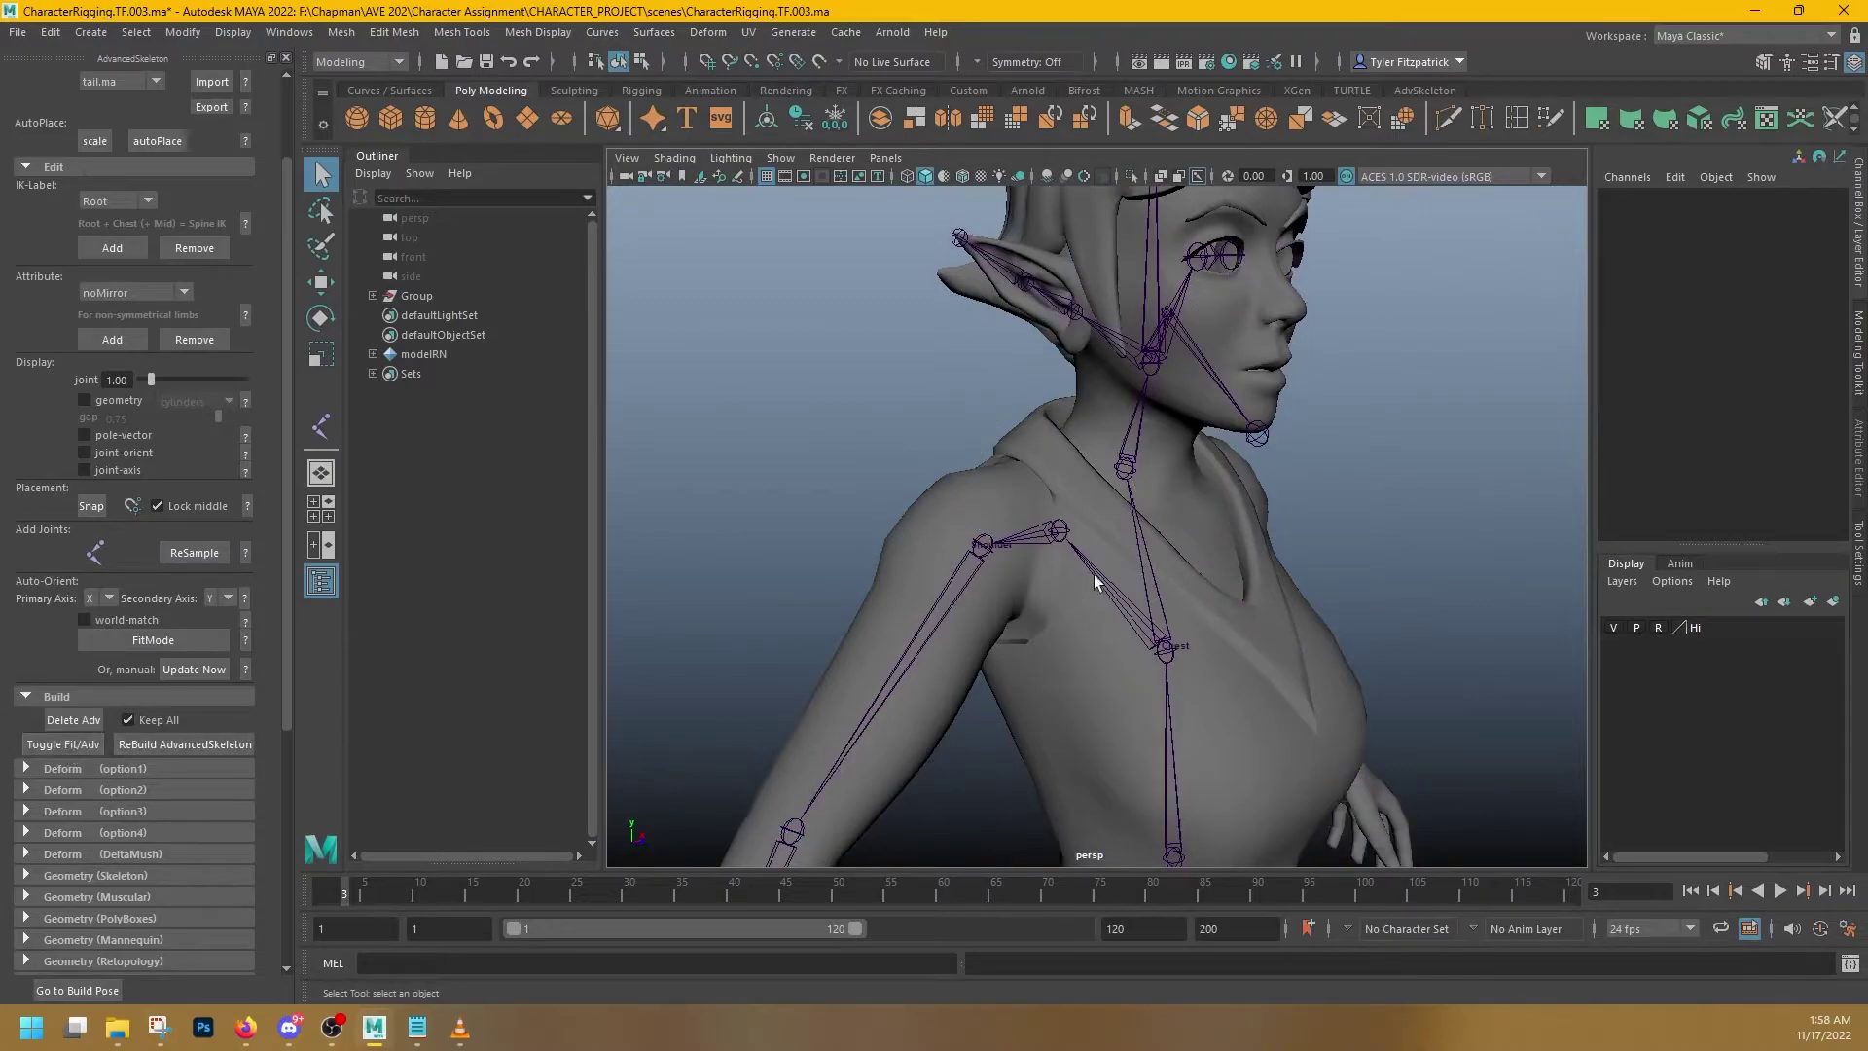
left_click(1120, 473)
left_click_drag(903, 551, 1142, 492, "alt")
middle_click_drag(892, 592, 801, 650, "alt")
right_click_drag(808, 646, 1168, 525, "alt")
middle_click_drag(1179, 515, 1169, 607, "alt")
key("w")
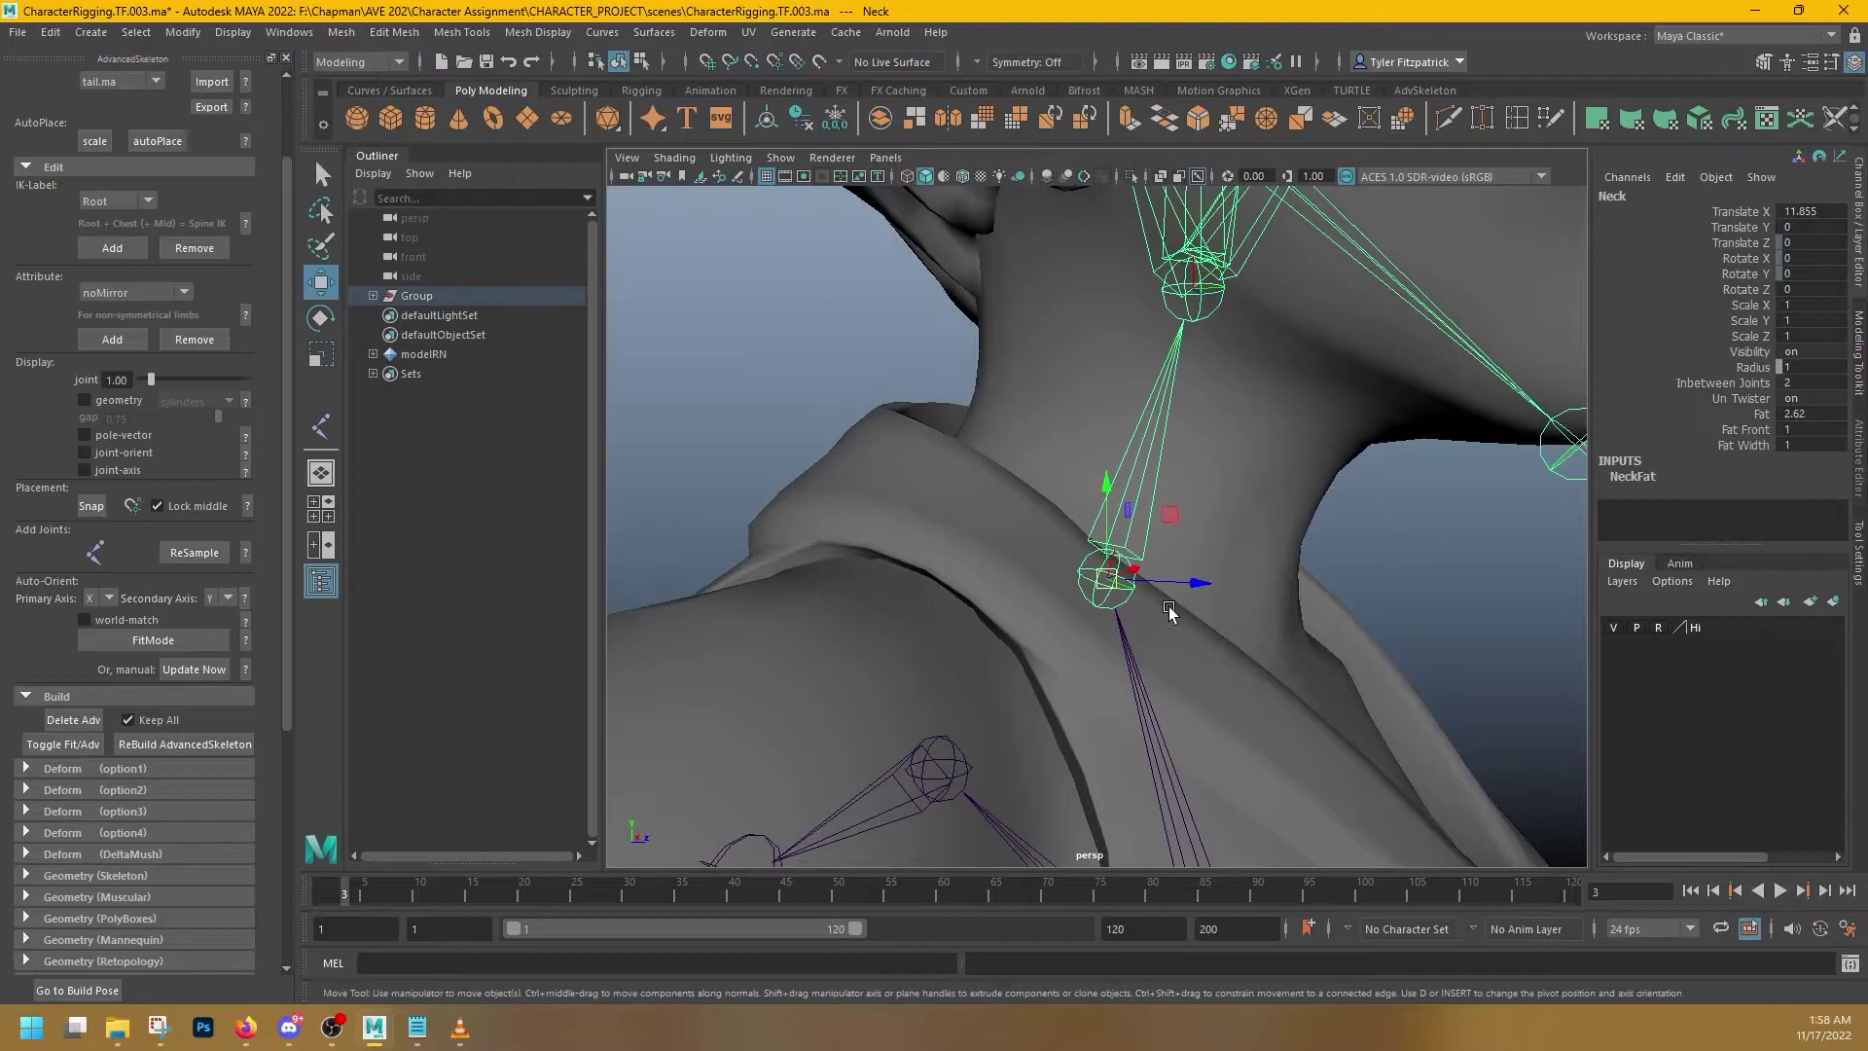
left_click_drag(1169, 607, 1112, 576)
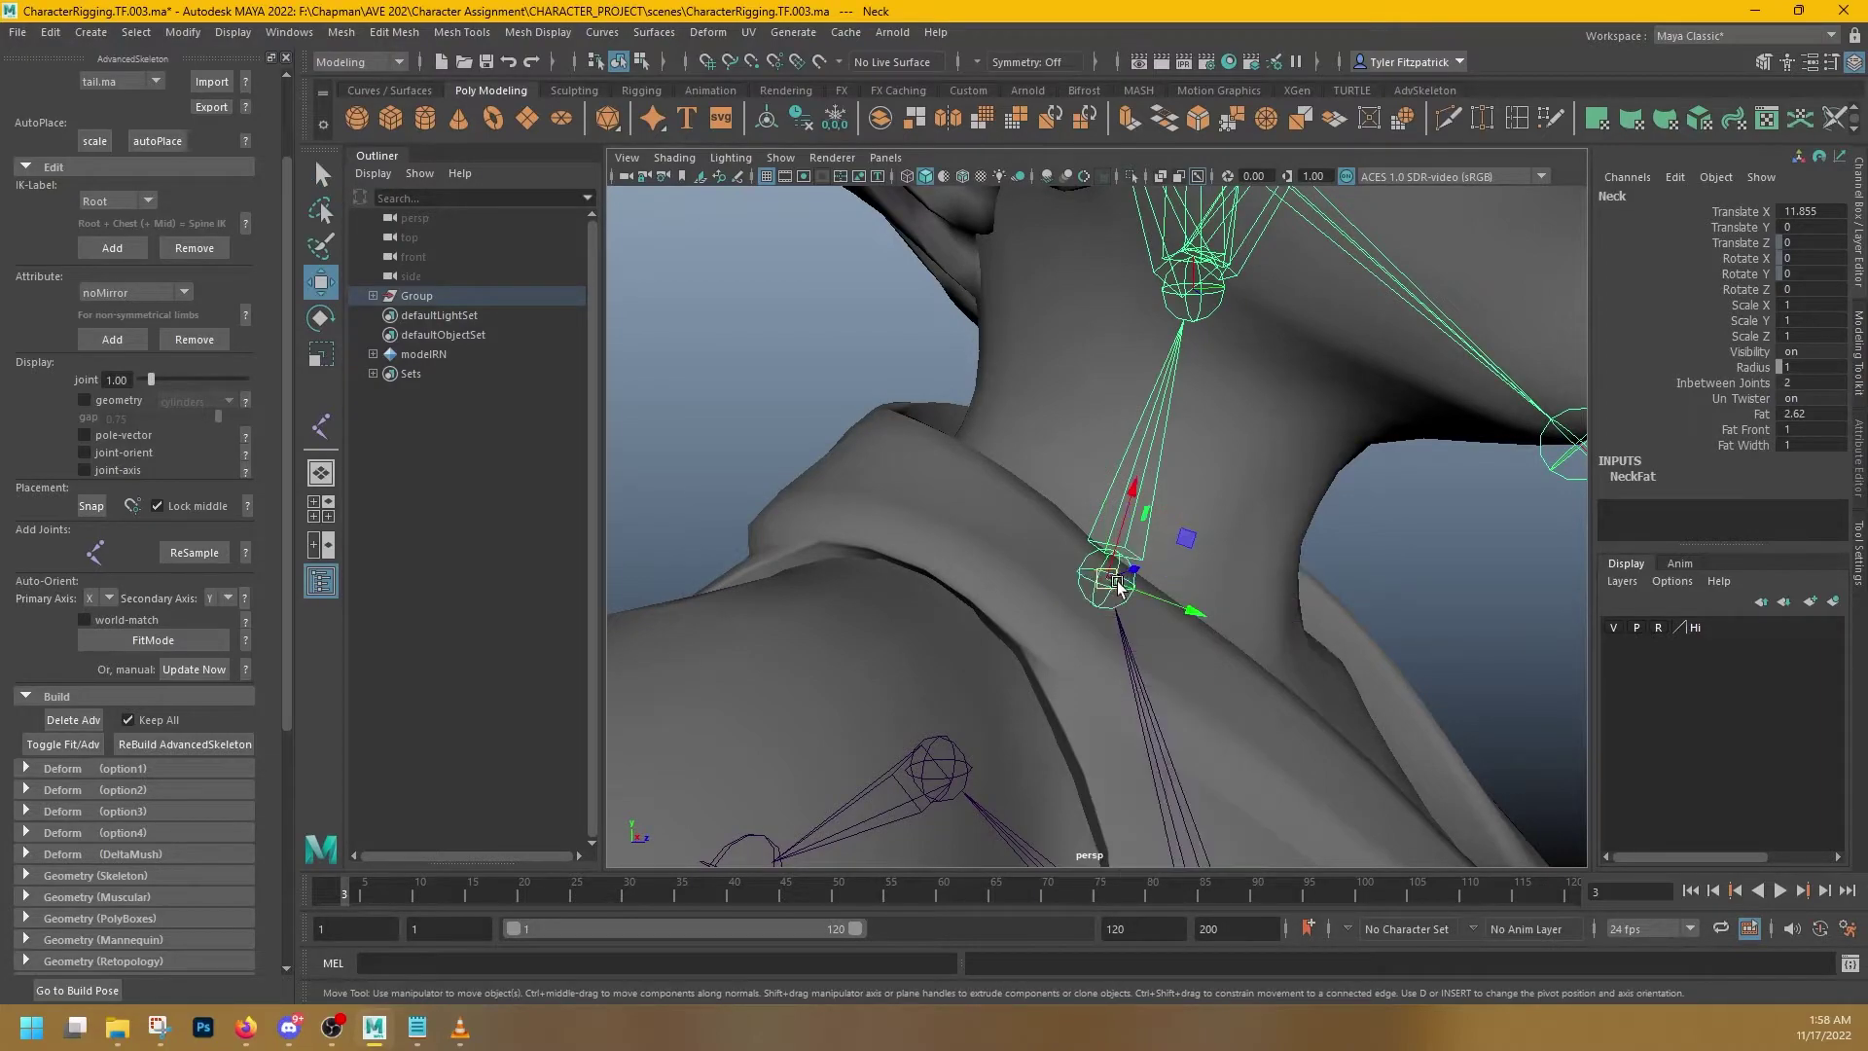
- Reposition the Neck fit joint slightly higher and further forward without moving its child joints
key("f")
middle_click_drag(1245, 649, 1221, 520, "alt")
scroll(1274, 467, "up", 5)
key("d")
left_click_drag(1191, 453, 1232, 405)
left_click_drag(1401, 457, 1249, 439, "alt")
left_click_drag(1345, 395, 1352, 373)
- Rebuild the AdvancedSkeleton rig, test the FKNeck_M control by rotating it, and undo the rotation
left_click_drag(1252, 450, 1080, 501, "alt")
left_click(1040, 378)
left_click(186, 746)
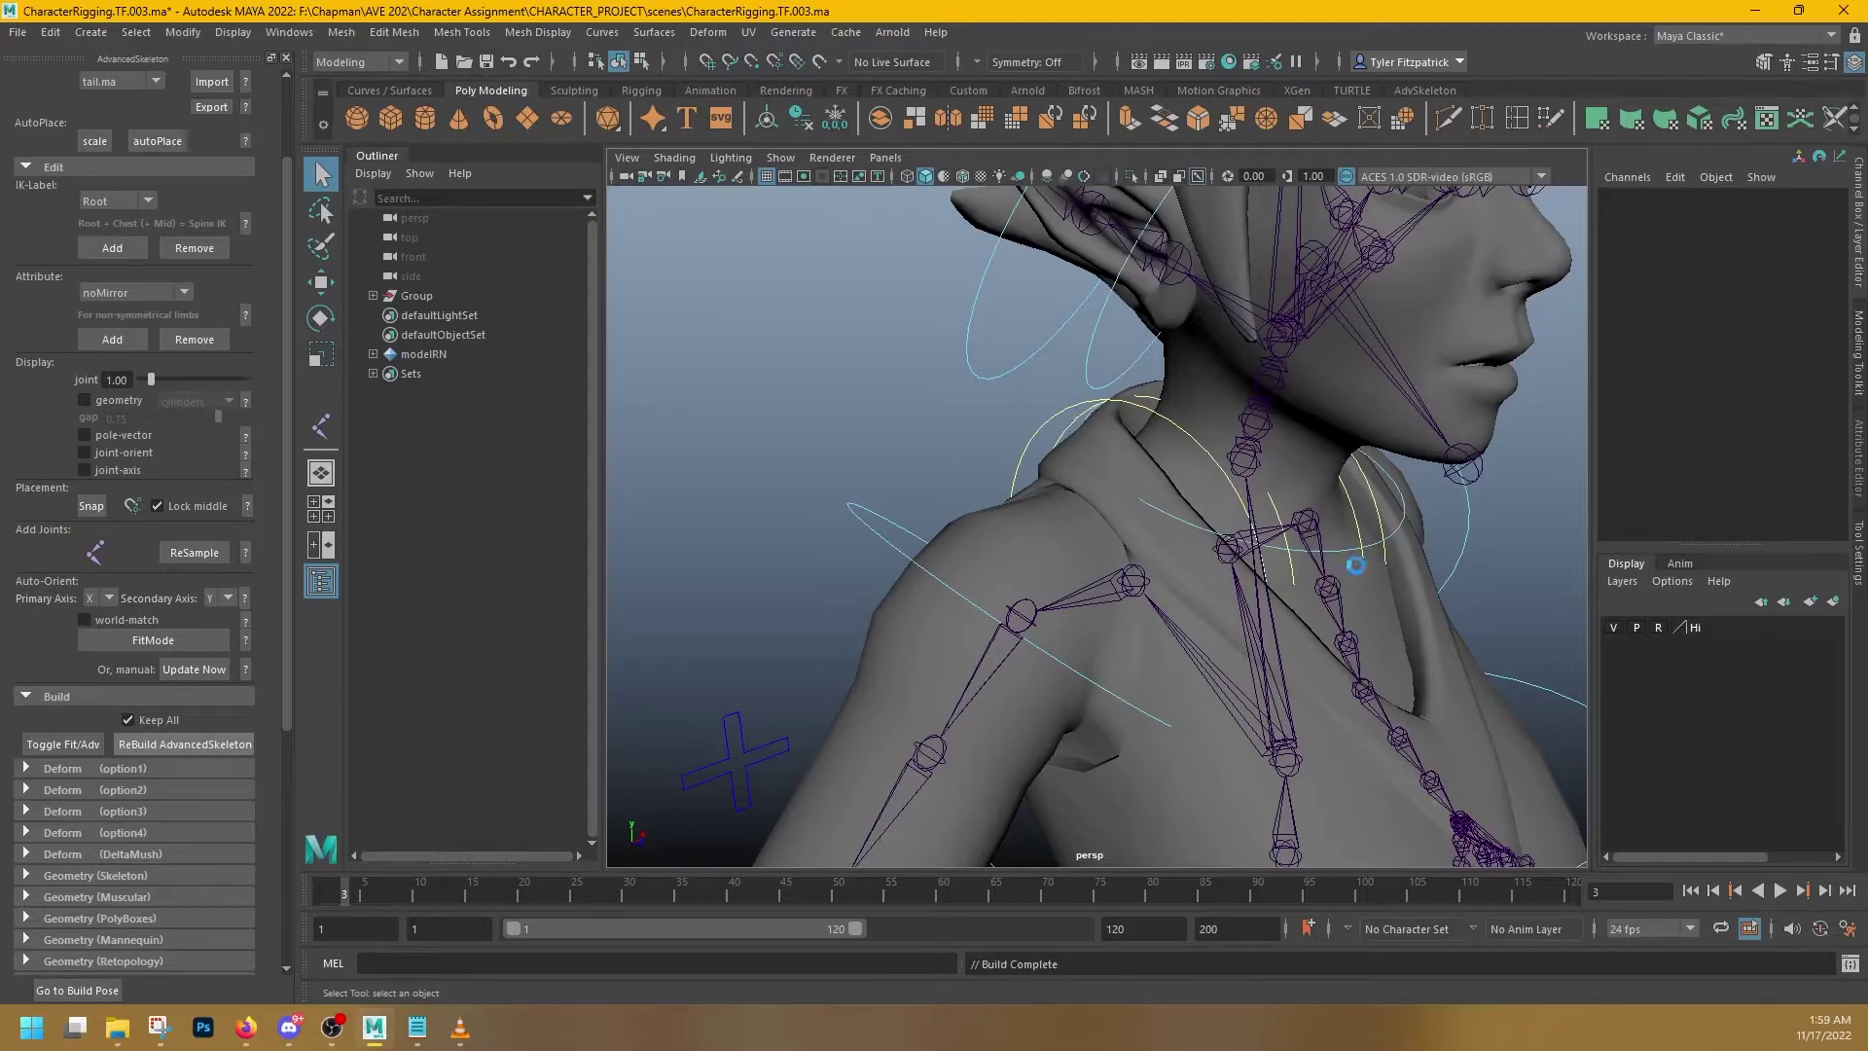
left_click_drag(1386, 572, 1081, 576, "alt")
left_click(1244, 600)
key("e")
key("ctrl+z")
- Switch the FKNeck_M curve to control vertex mode and move its vertices to reshape the ring around the collar
right_click(1059, 419)
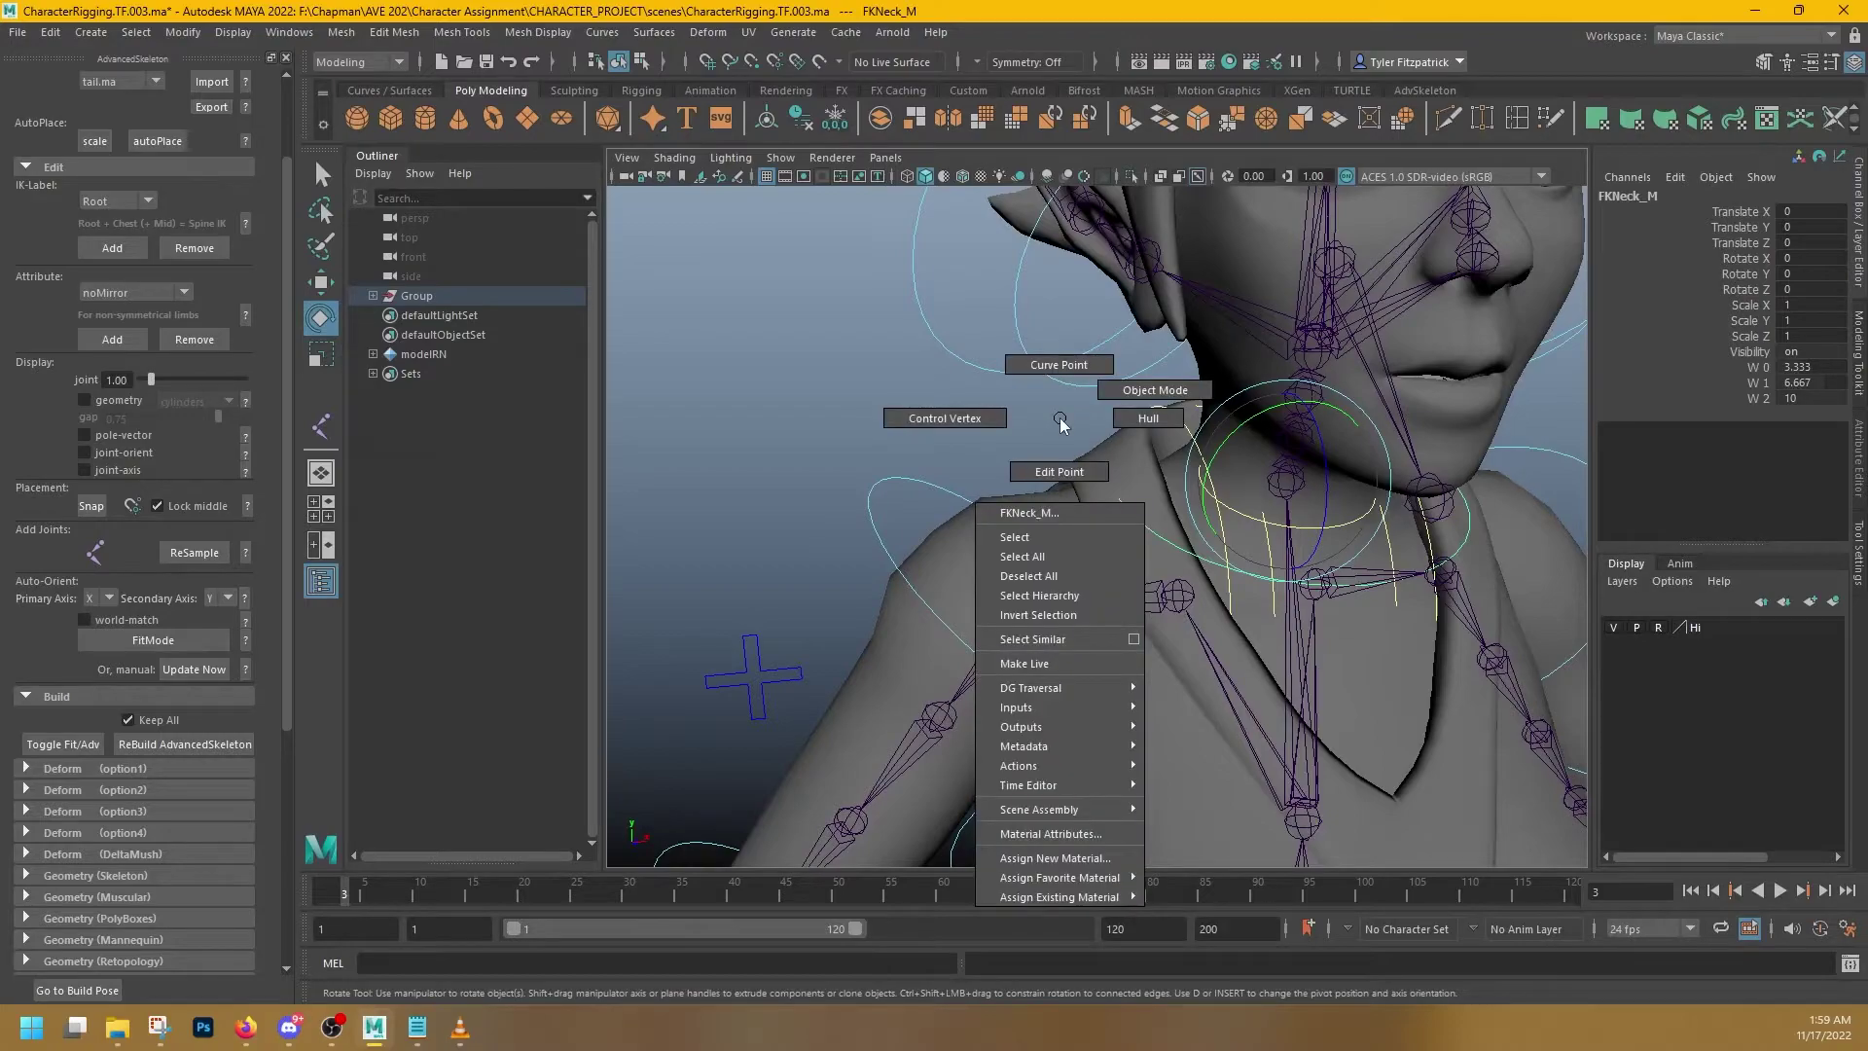
left_click(972, 420)
left_click(1108, 497)
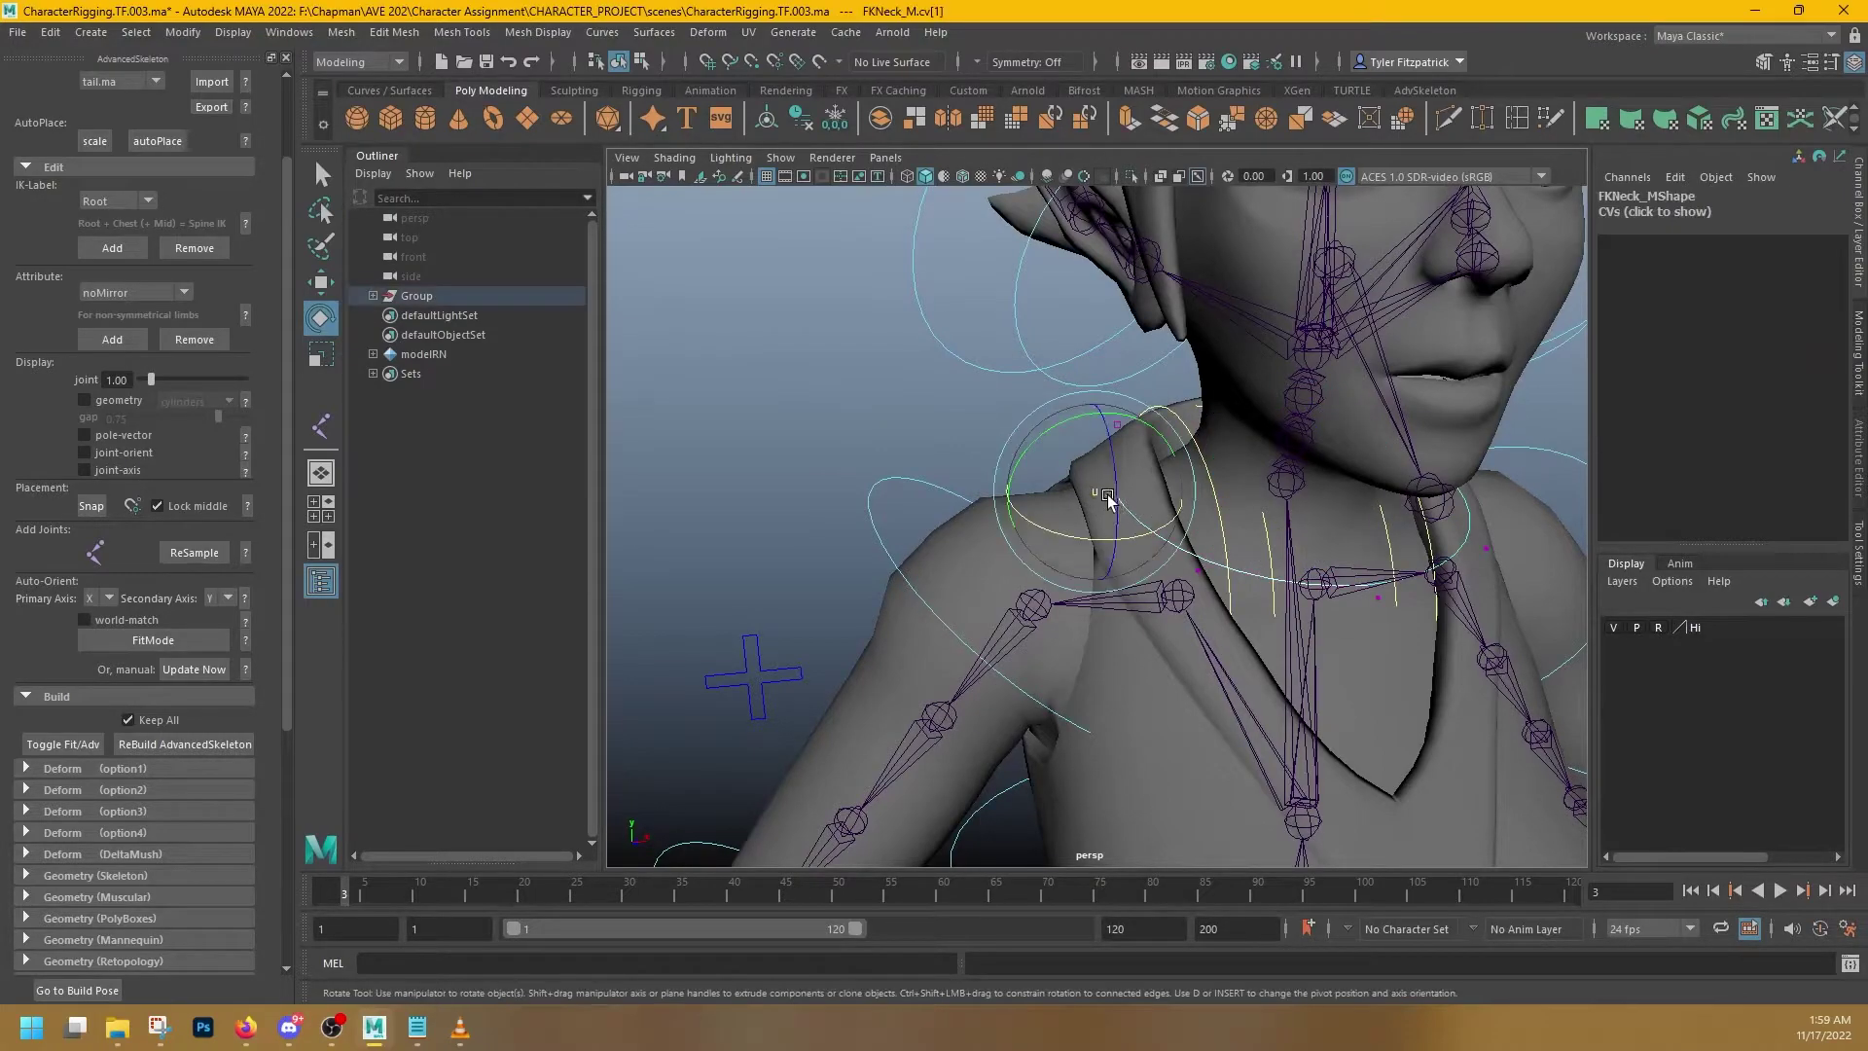
left_click_drag(1250, 514, 1247, 382, "alt")
key("w")
left_click_drag(1294, 476, 1346, 589, "alt")
left_click(1351, 581)
left_click(1480, 480)
left_click_drag(1362, 496, 1192, 534, "alt")
key("q")
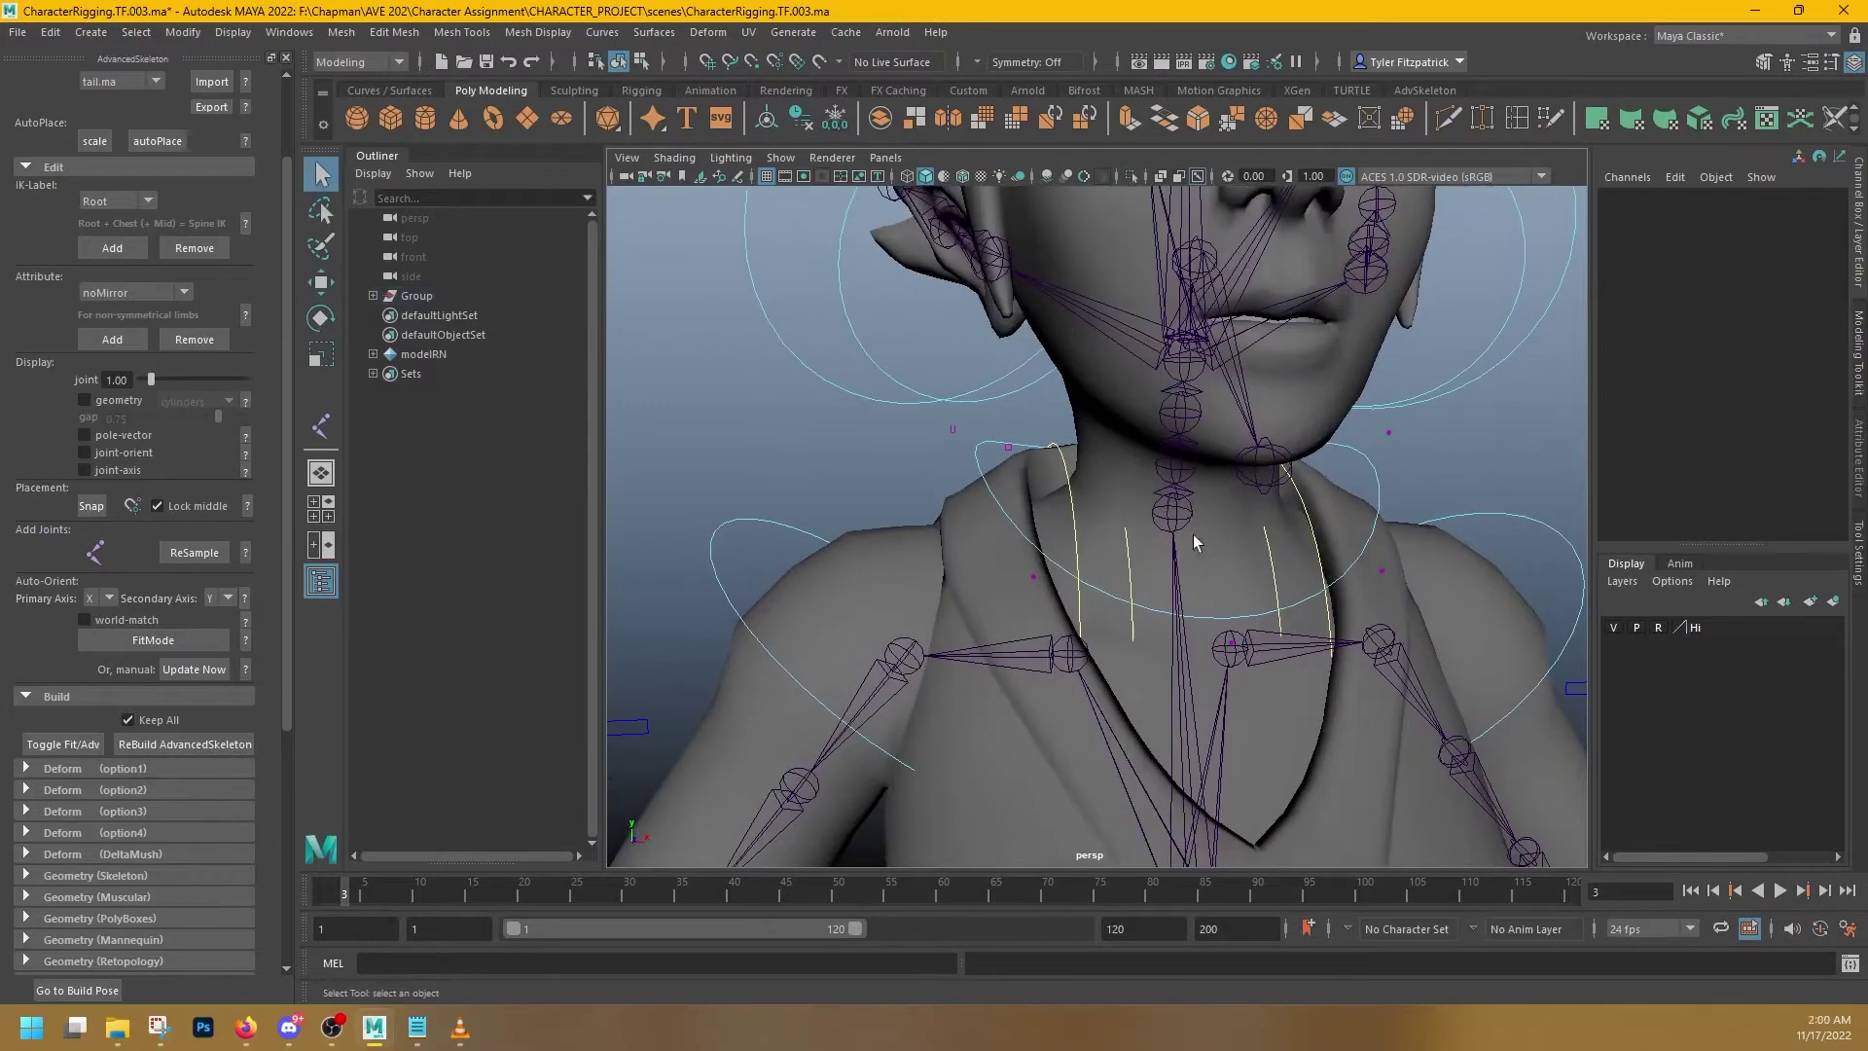
- Return the FKNeck_M curve to object mode and deselect it
right_click_drag(1419, 479, 1489, 453)
left_click(1468, 539)
scroll(1468, 539, "down", 5)
left_click_drag(1401, 581, 1505, 629, "alt")
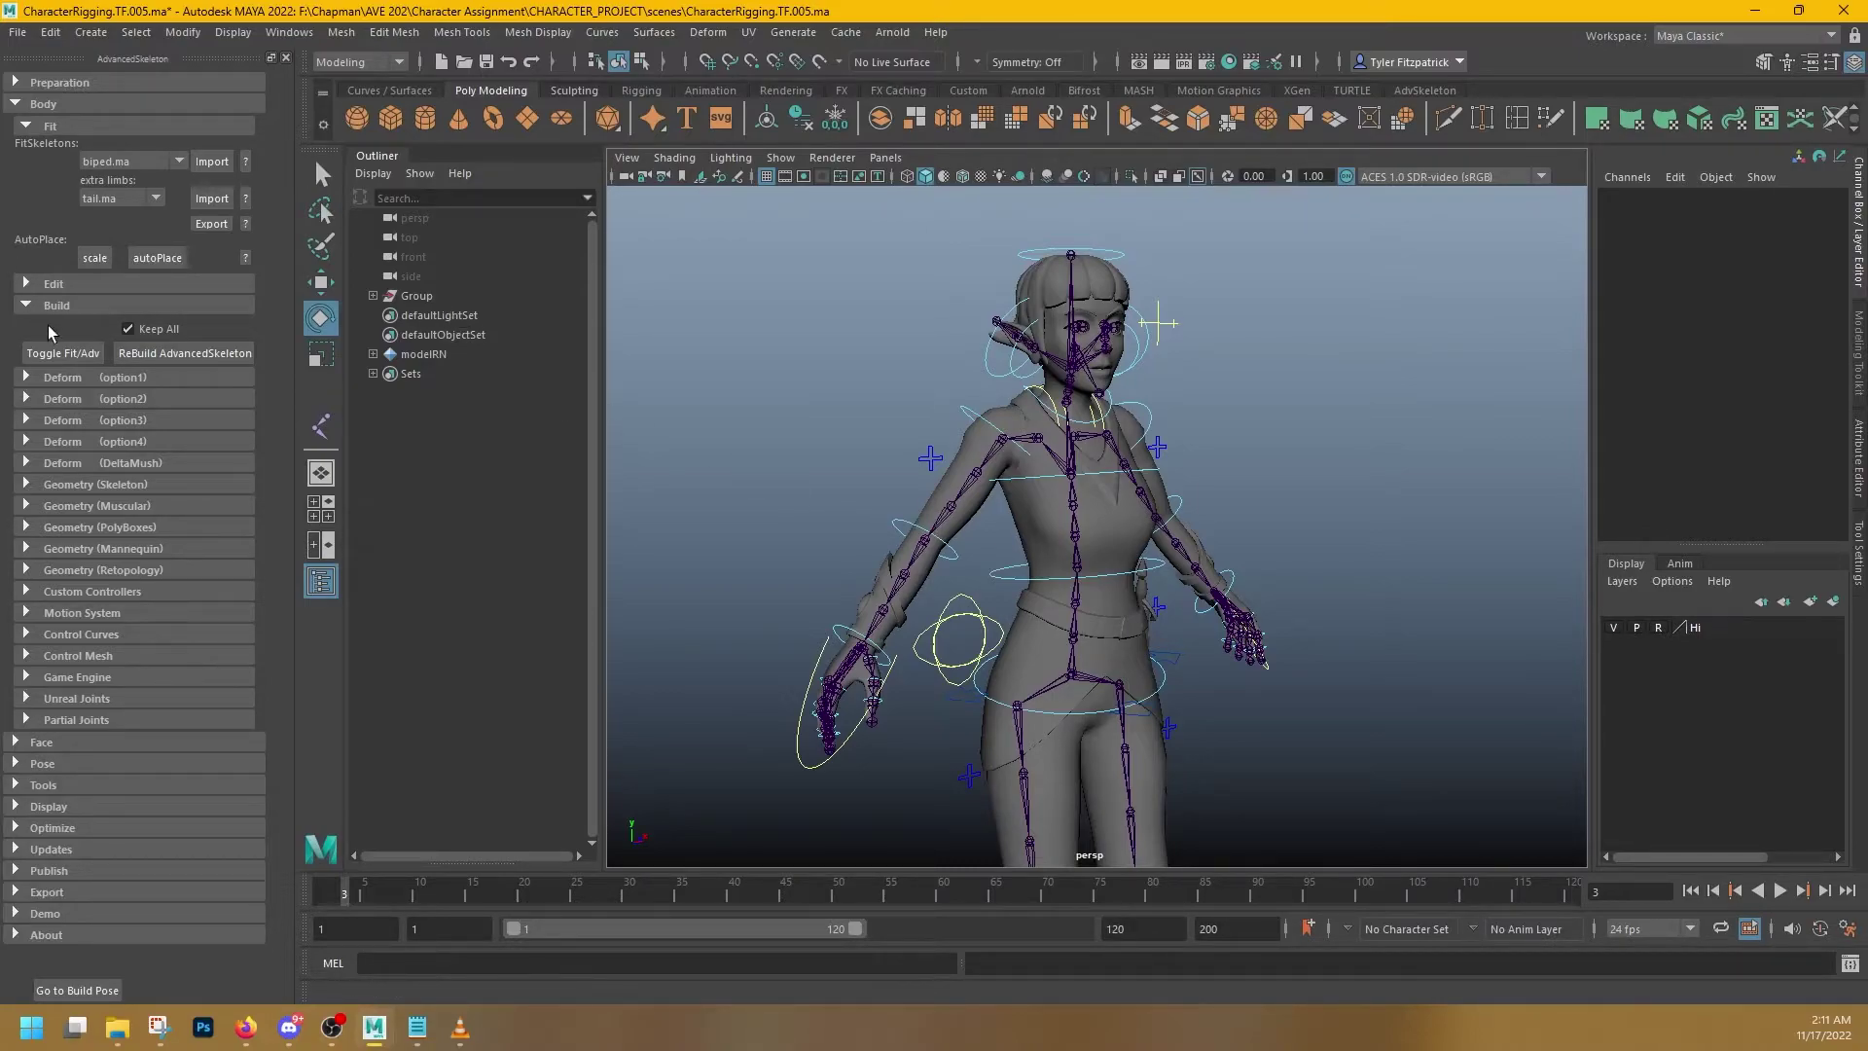
- Look through the AdvancedSkeleton Deform settings for options 1 to 4 to compare the skinning methods
left_click(27, 378)
left_click(27, 378)
left_click(26, 393)
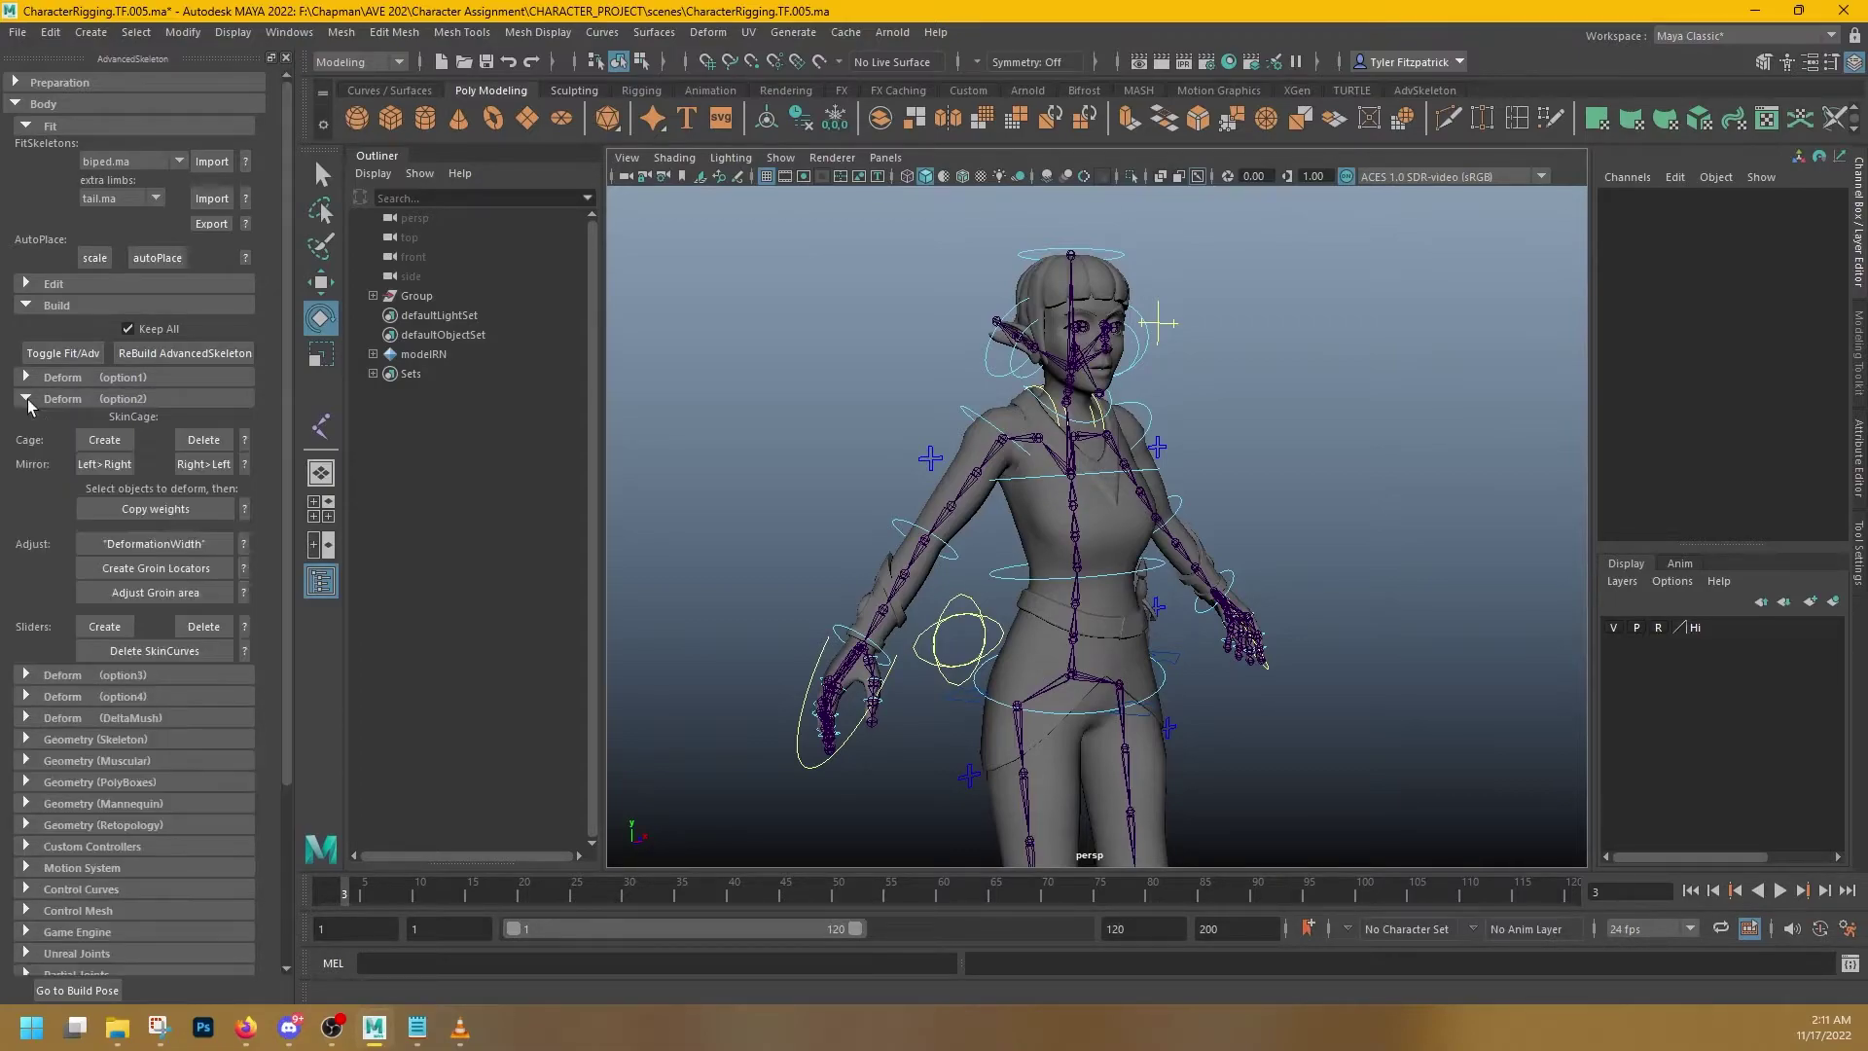
left_click(26, 393)
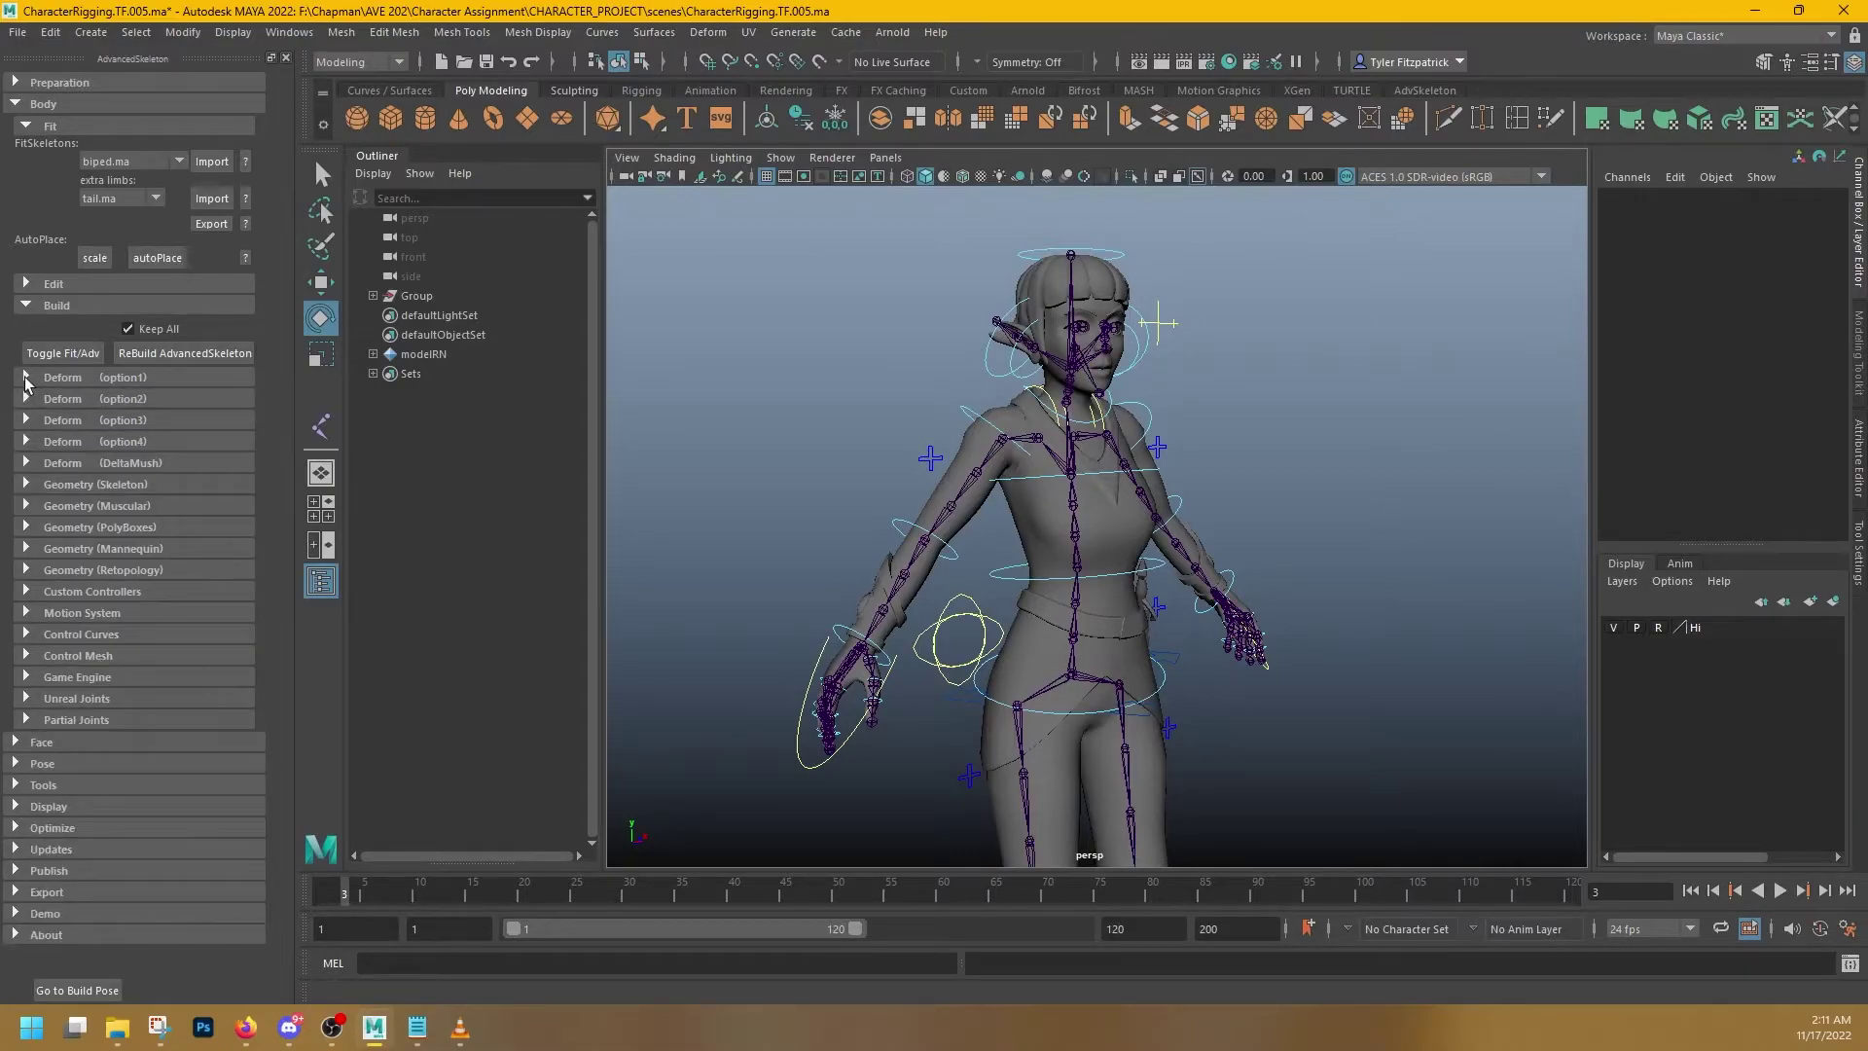
left_click(25, 377)
left_click(28, 377)
left_click(27, 422)
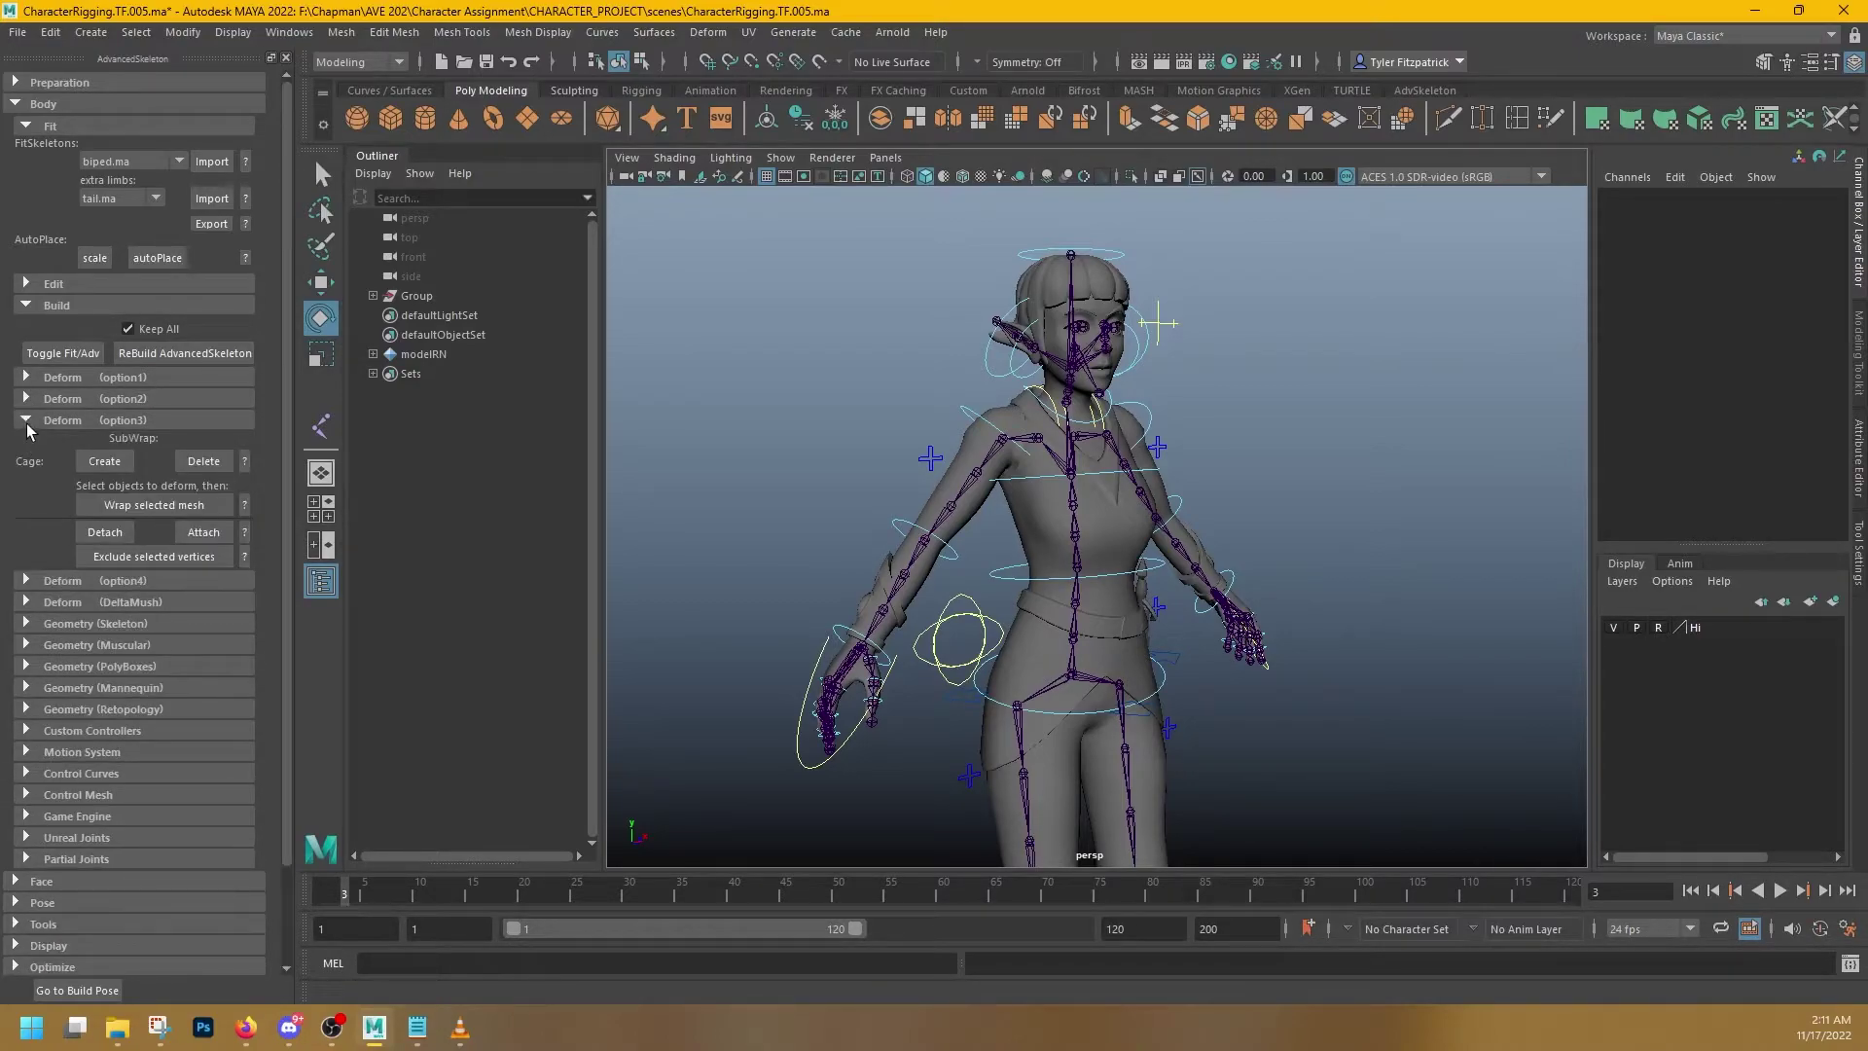
left_click(27, 425)
left_click(26, 442)
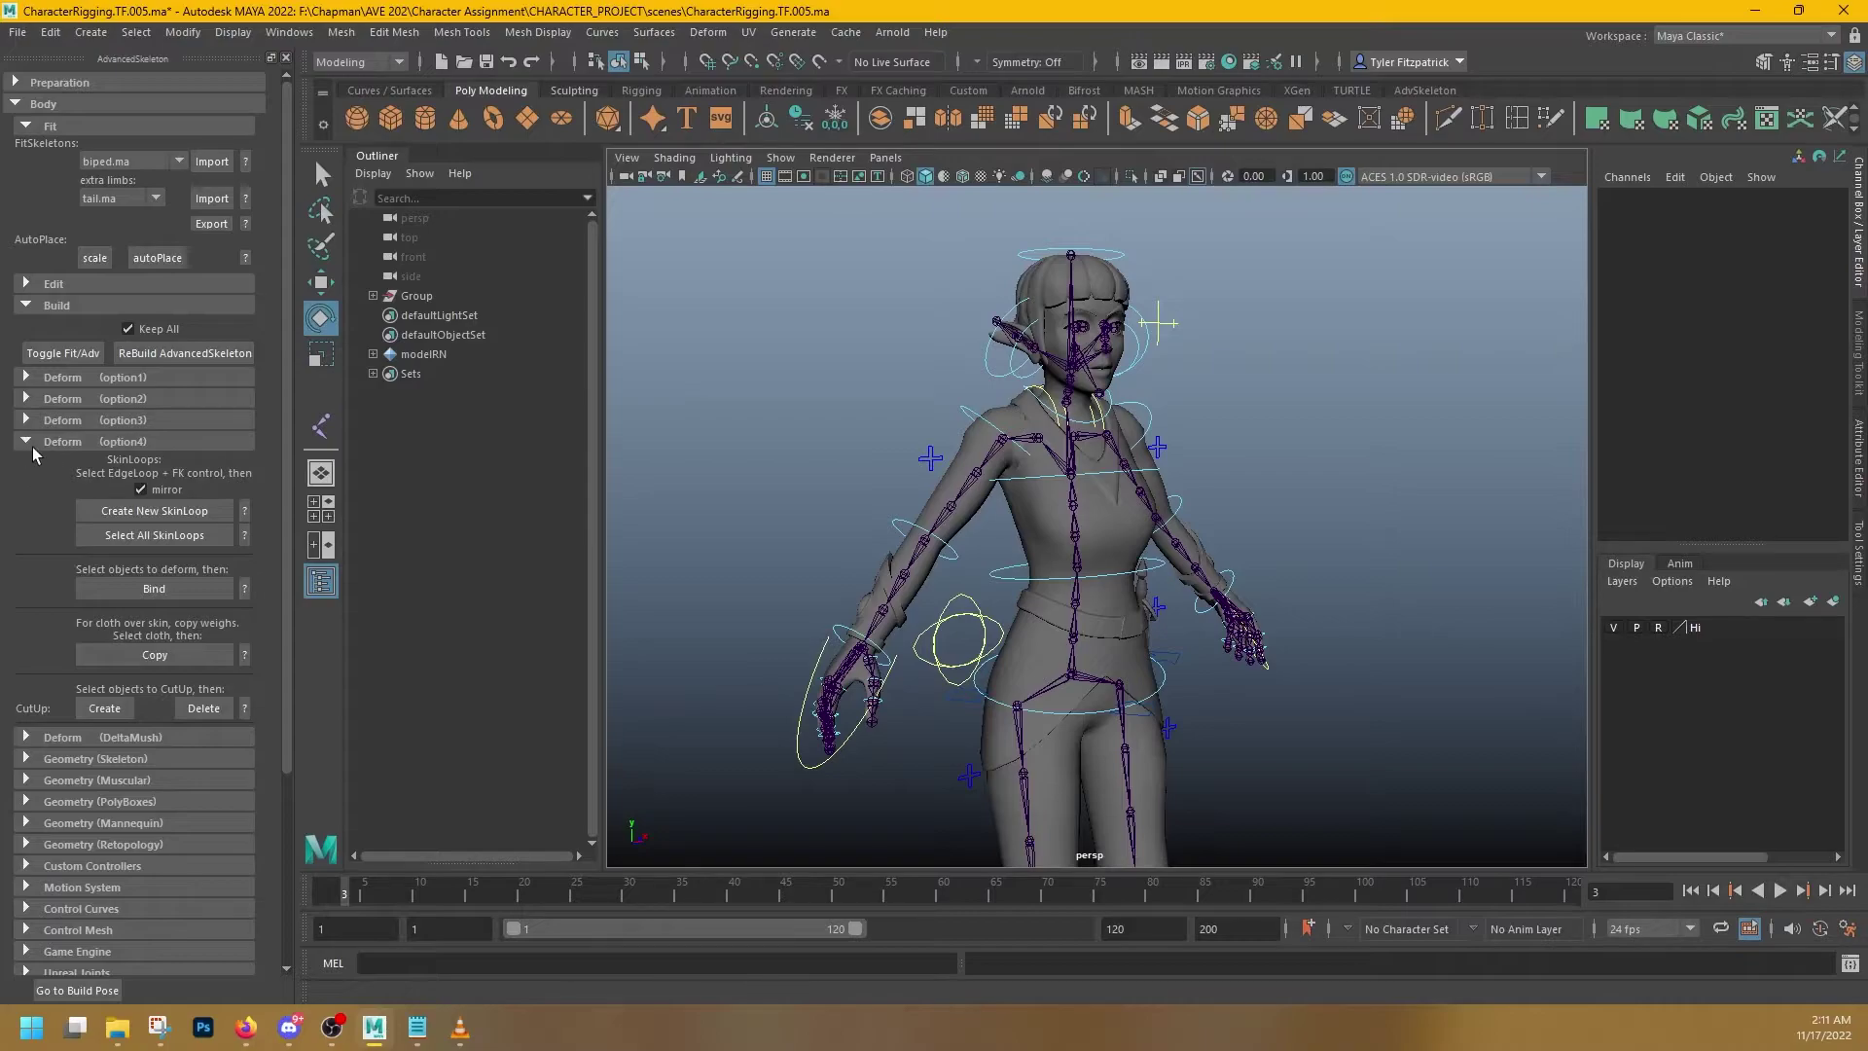
left_click(27, 443)
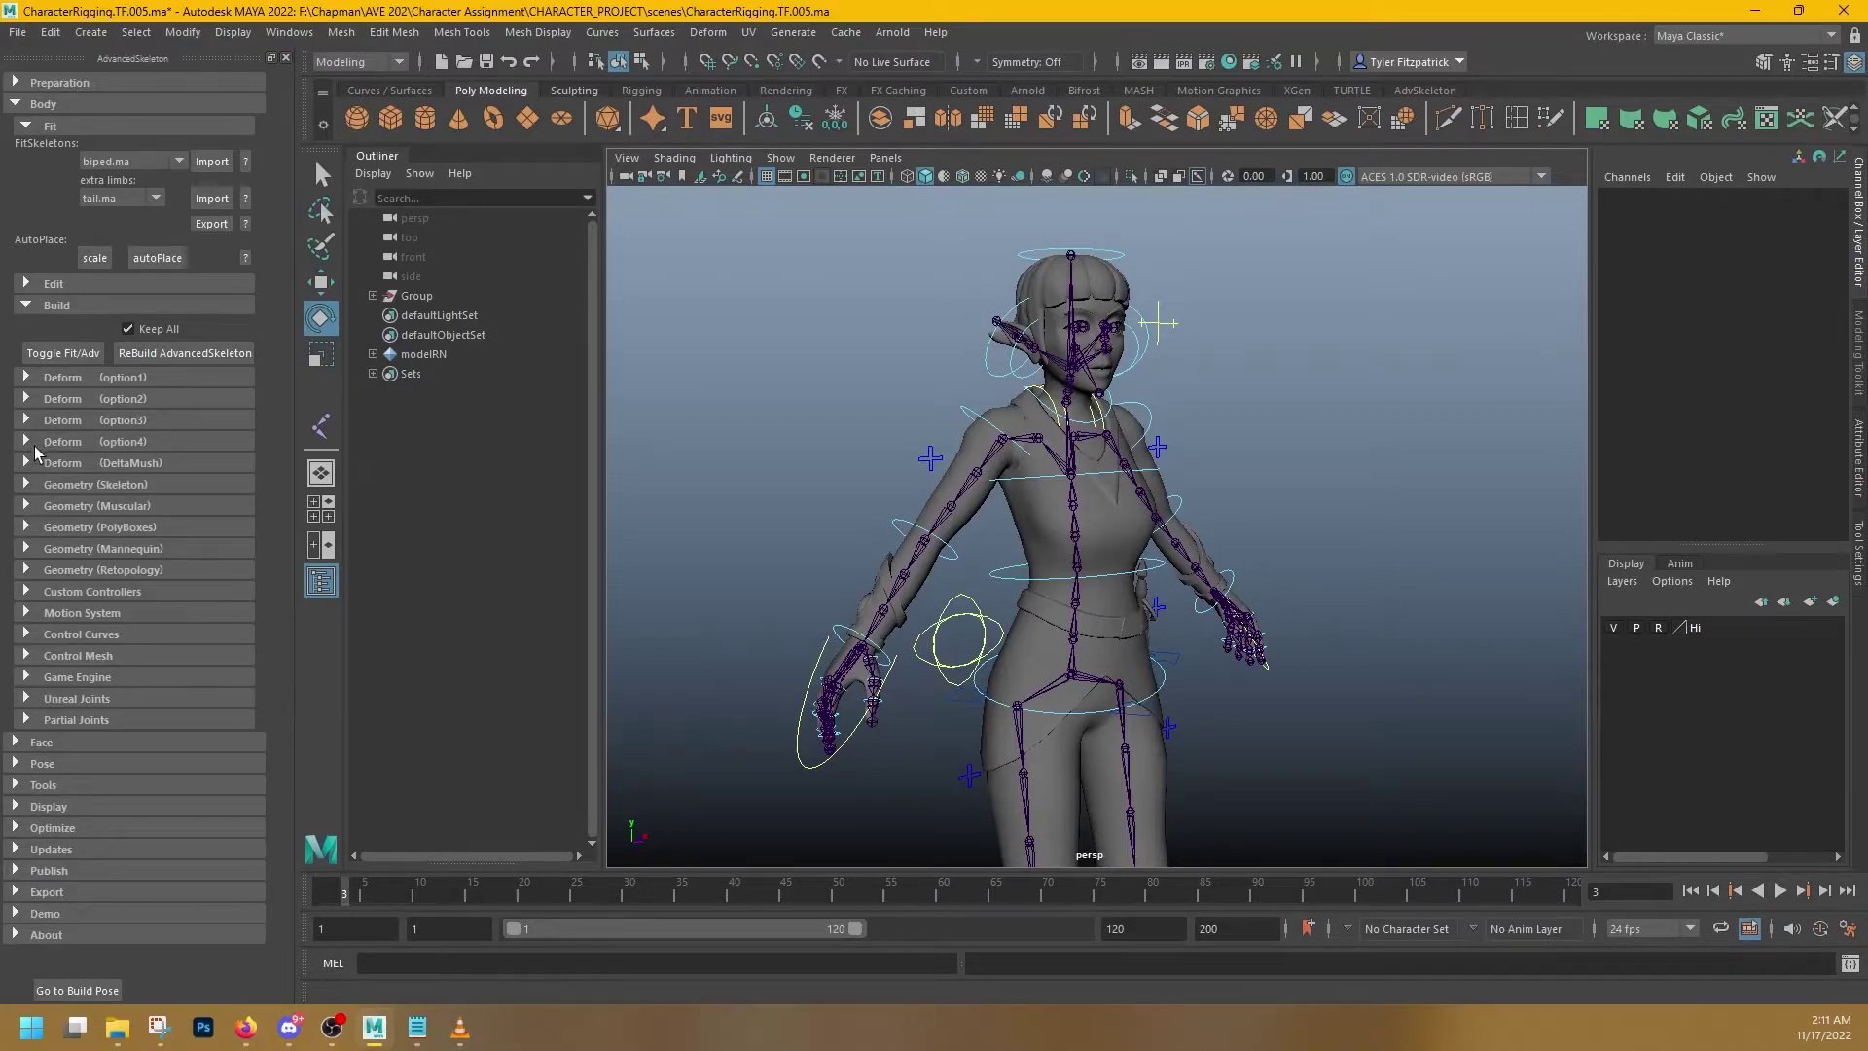
- Create a SkinCage around the character using Deform option 2
left_click(26, 402)
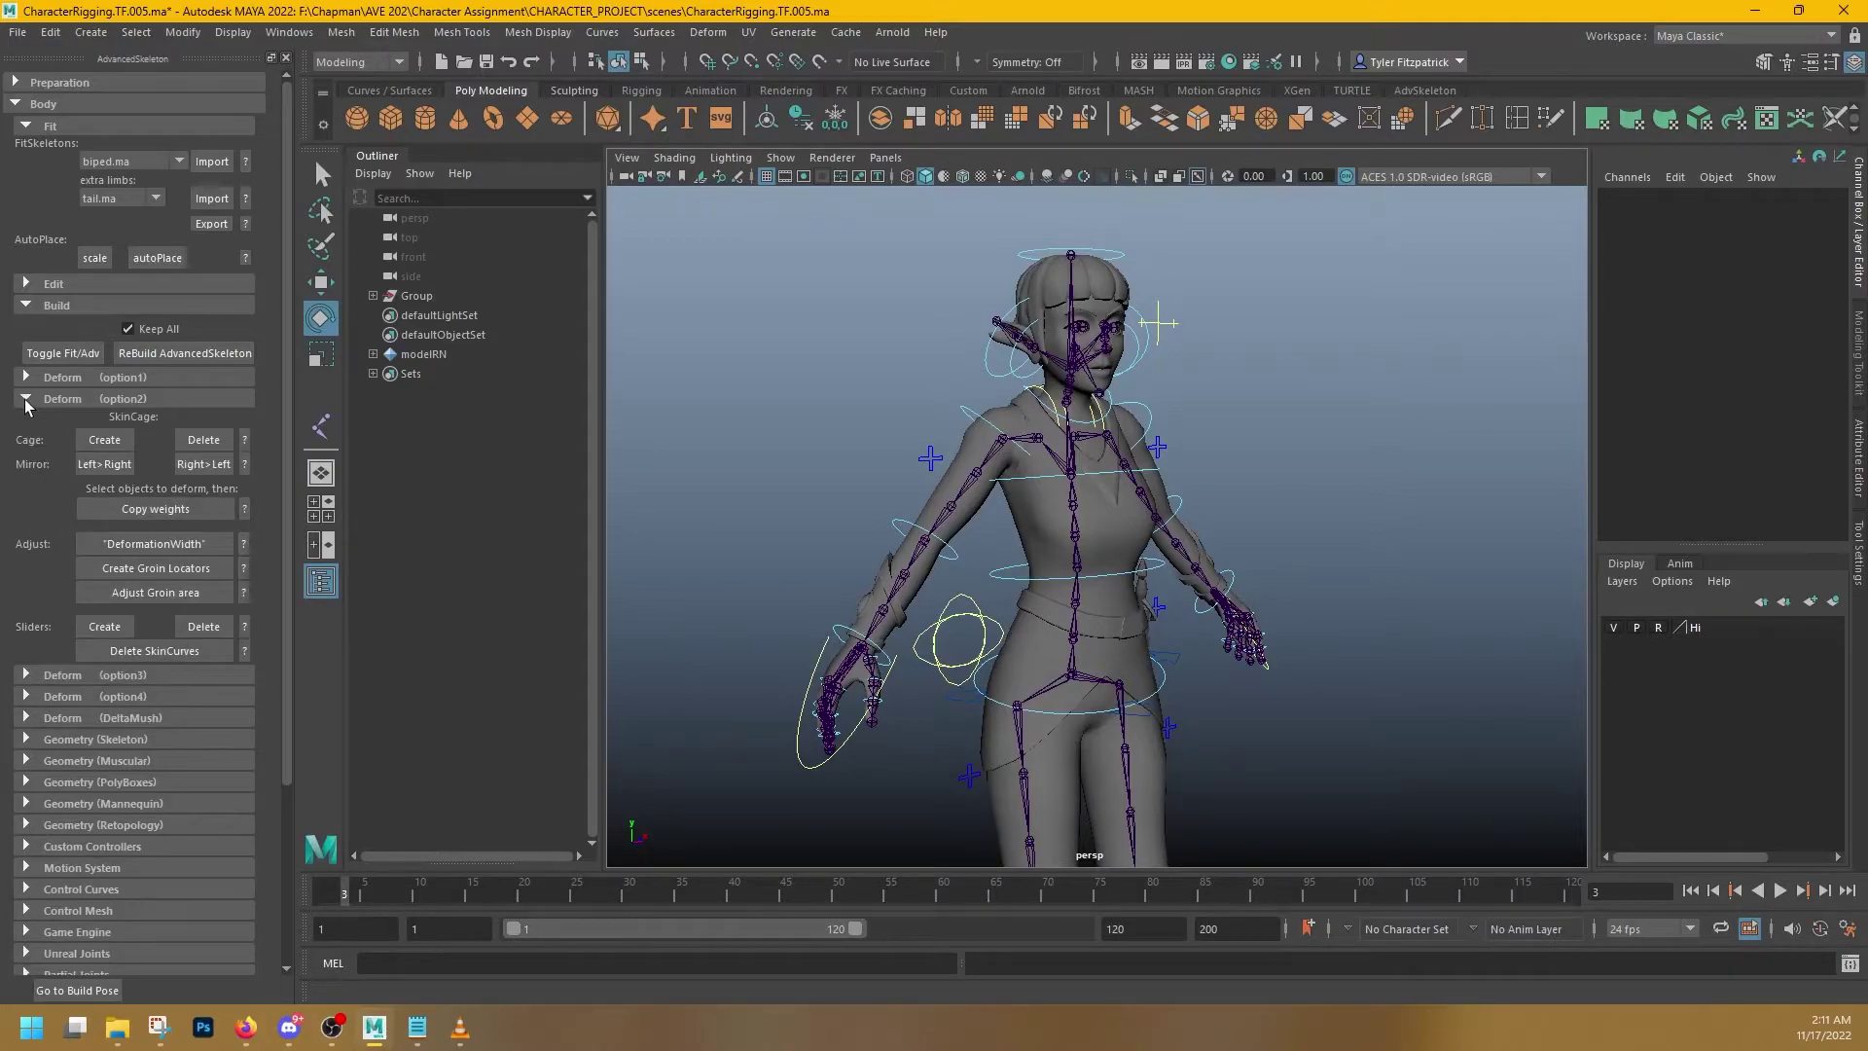
left_click(129, 444)
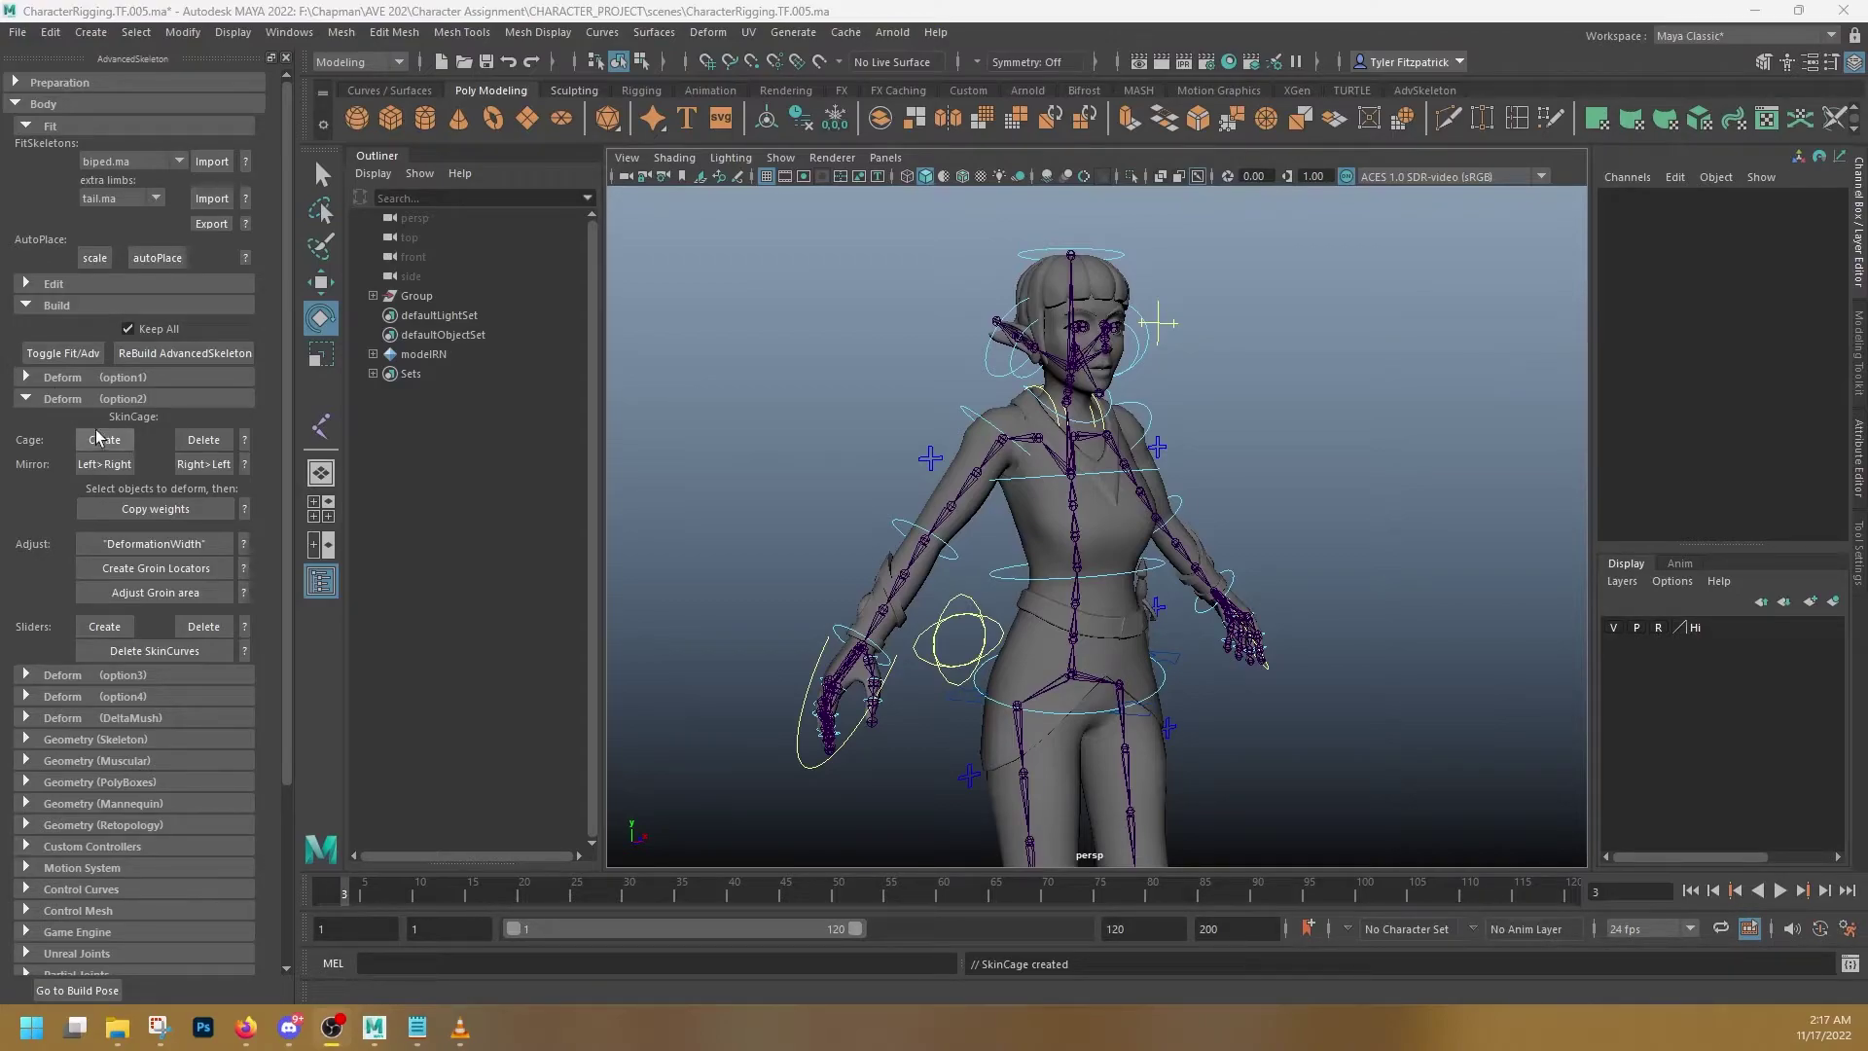
left_click(1002, 465)
left_click(1004, 469)
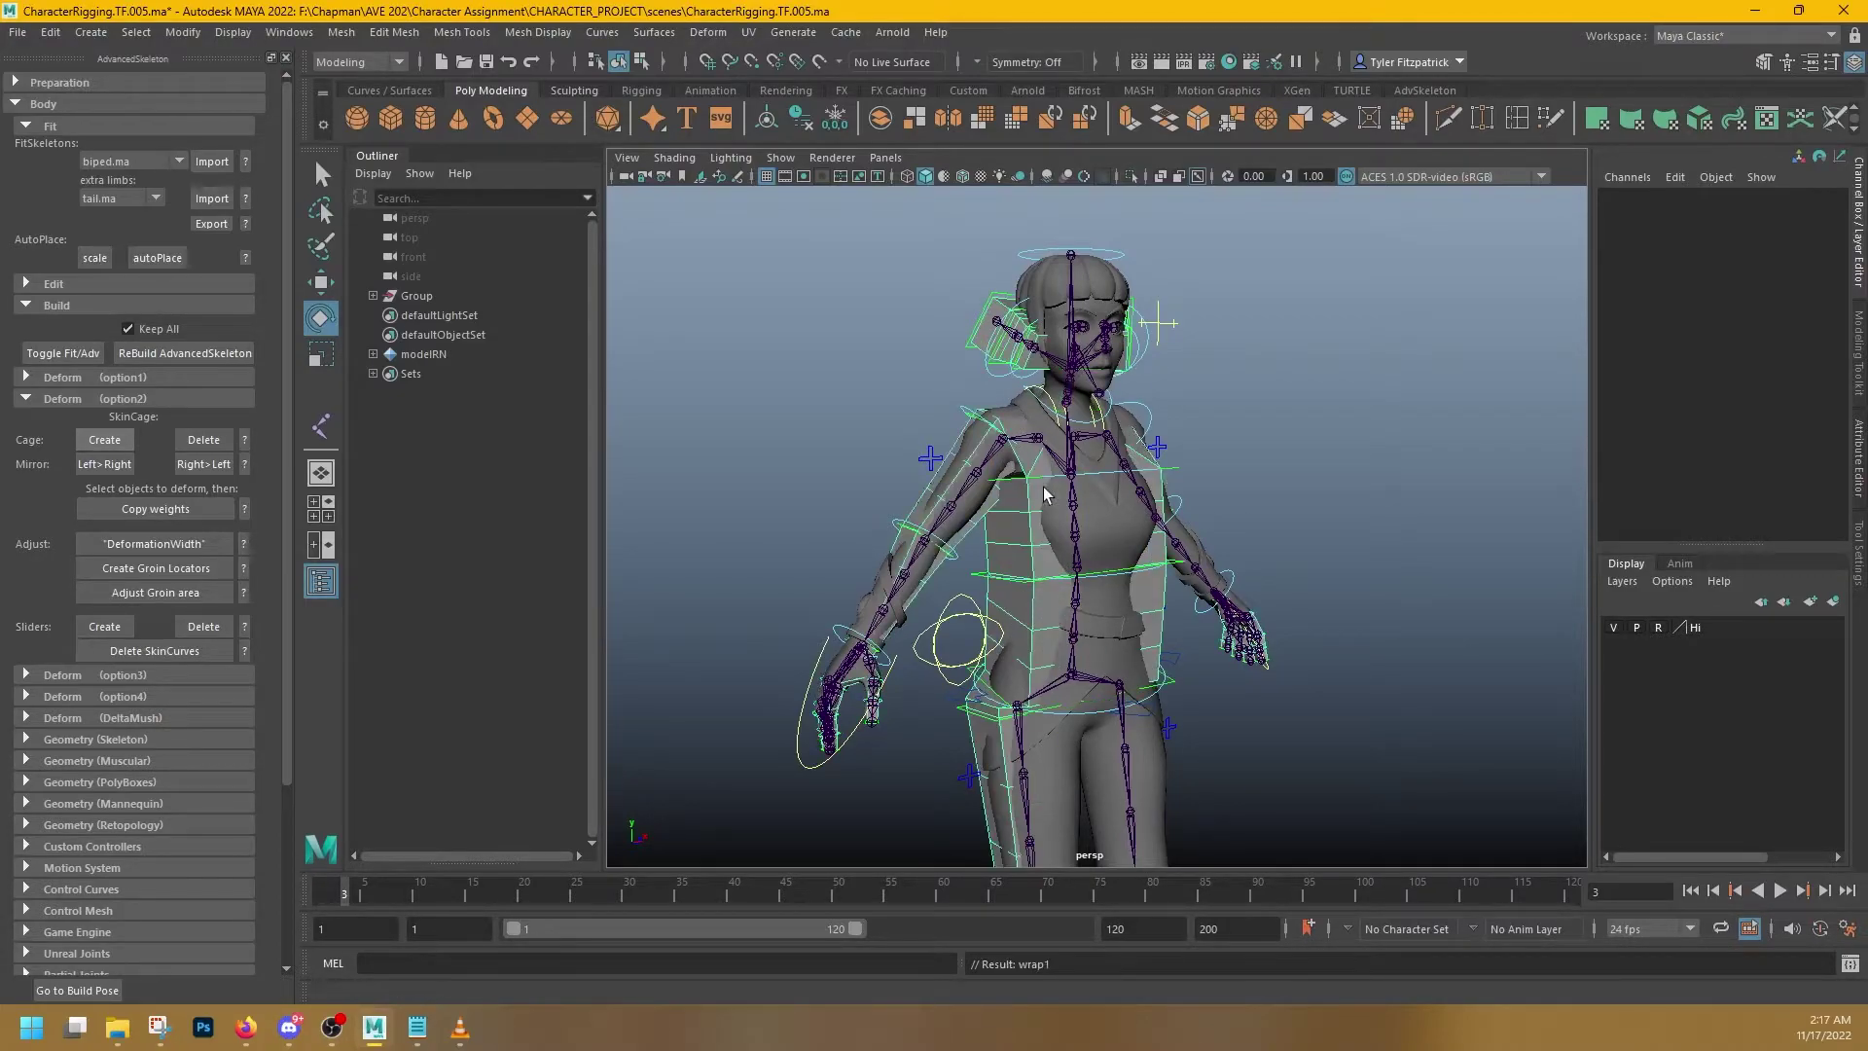
- Examine the SkinCage around the arms, torso and hips with the Hi model layer hidden, and show the layer again
left_click_drag(1157, 574, 1240, 613, "alt")
scroll(1153, 642, "up", 5)
middle_click_drag(1158, 659, 1303, 476, "alt")
scroll(1303, 477, "down", 8)
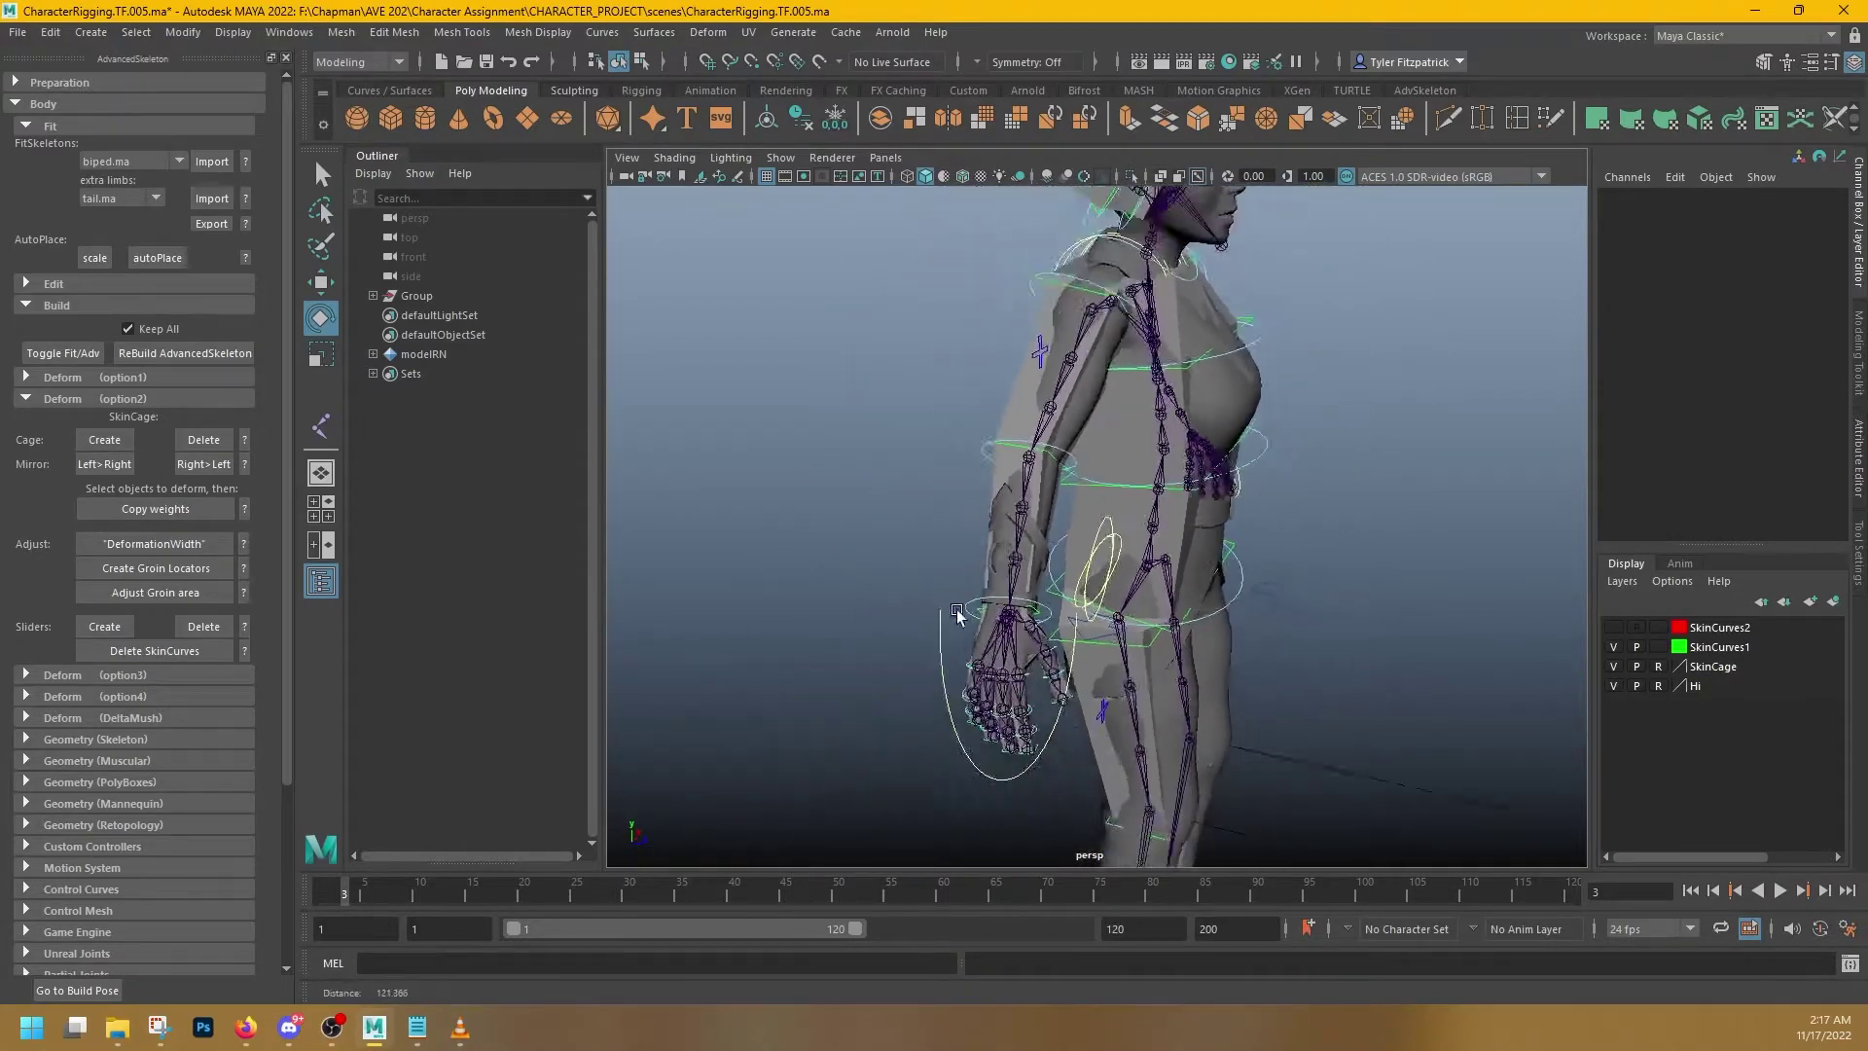
left_click_drag(1303, 477, 973, 617, "alt")
left_click_drag(1097, 600, 1151, 444, "alt")
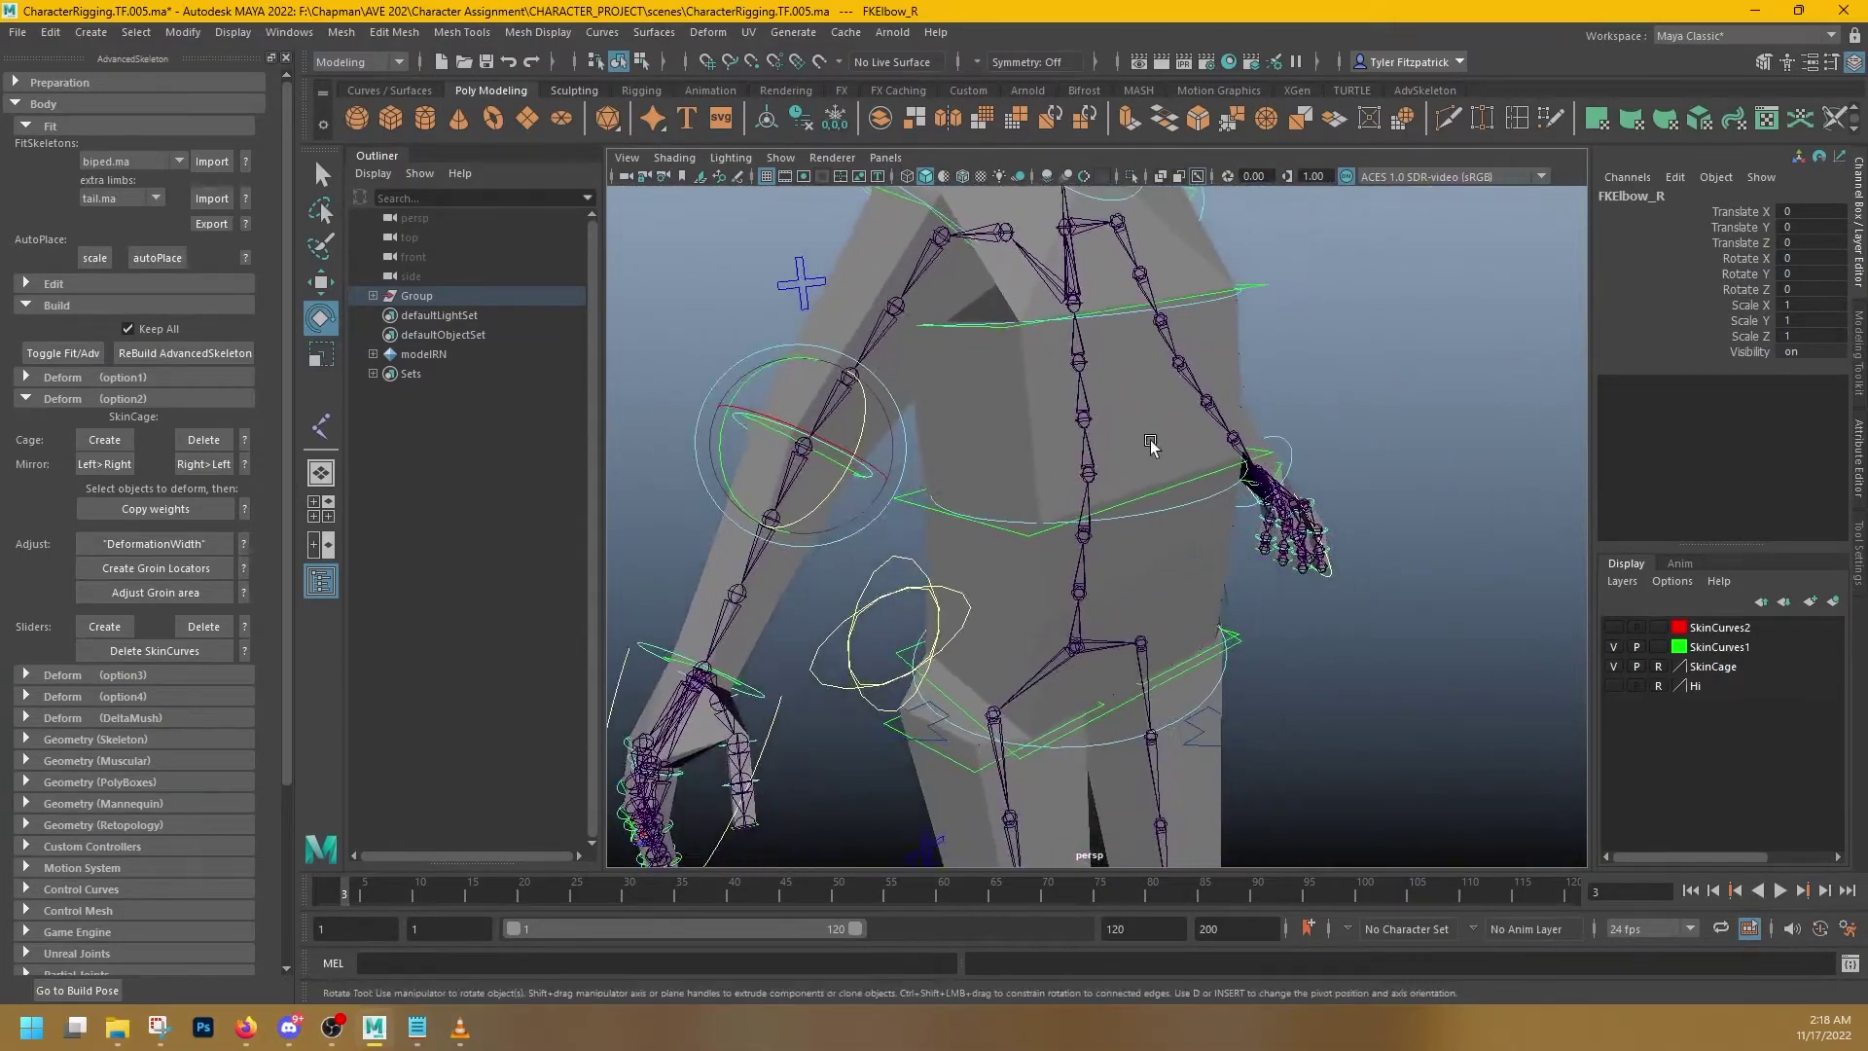
left_click(1613, 685)
left_click_drag(1216, 545, 1284, 658, "alt")
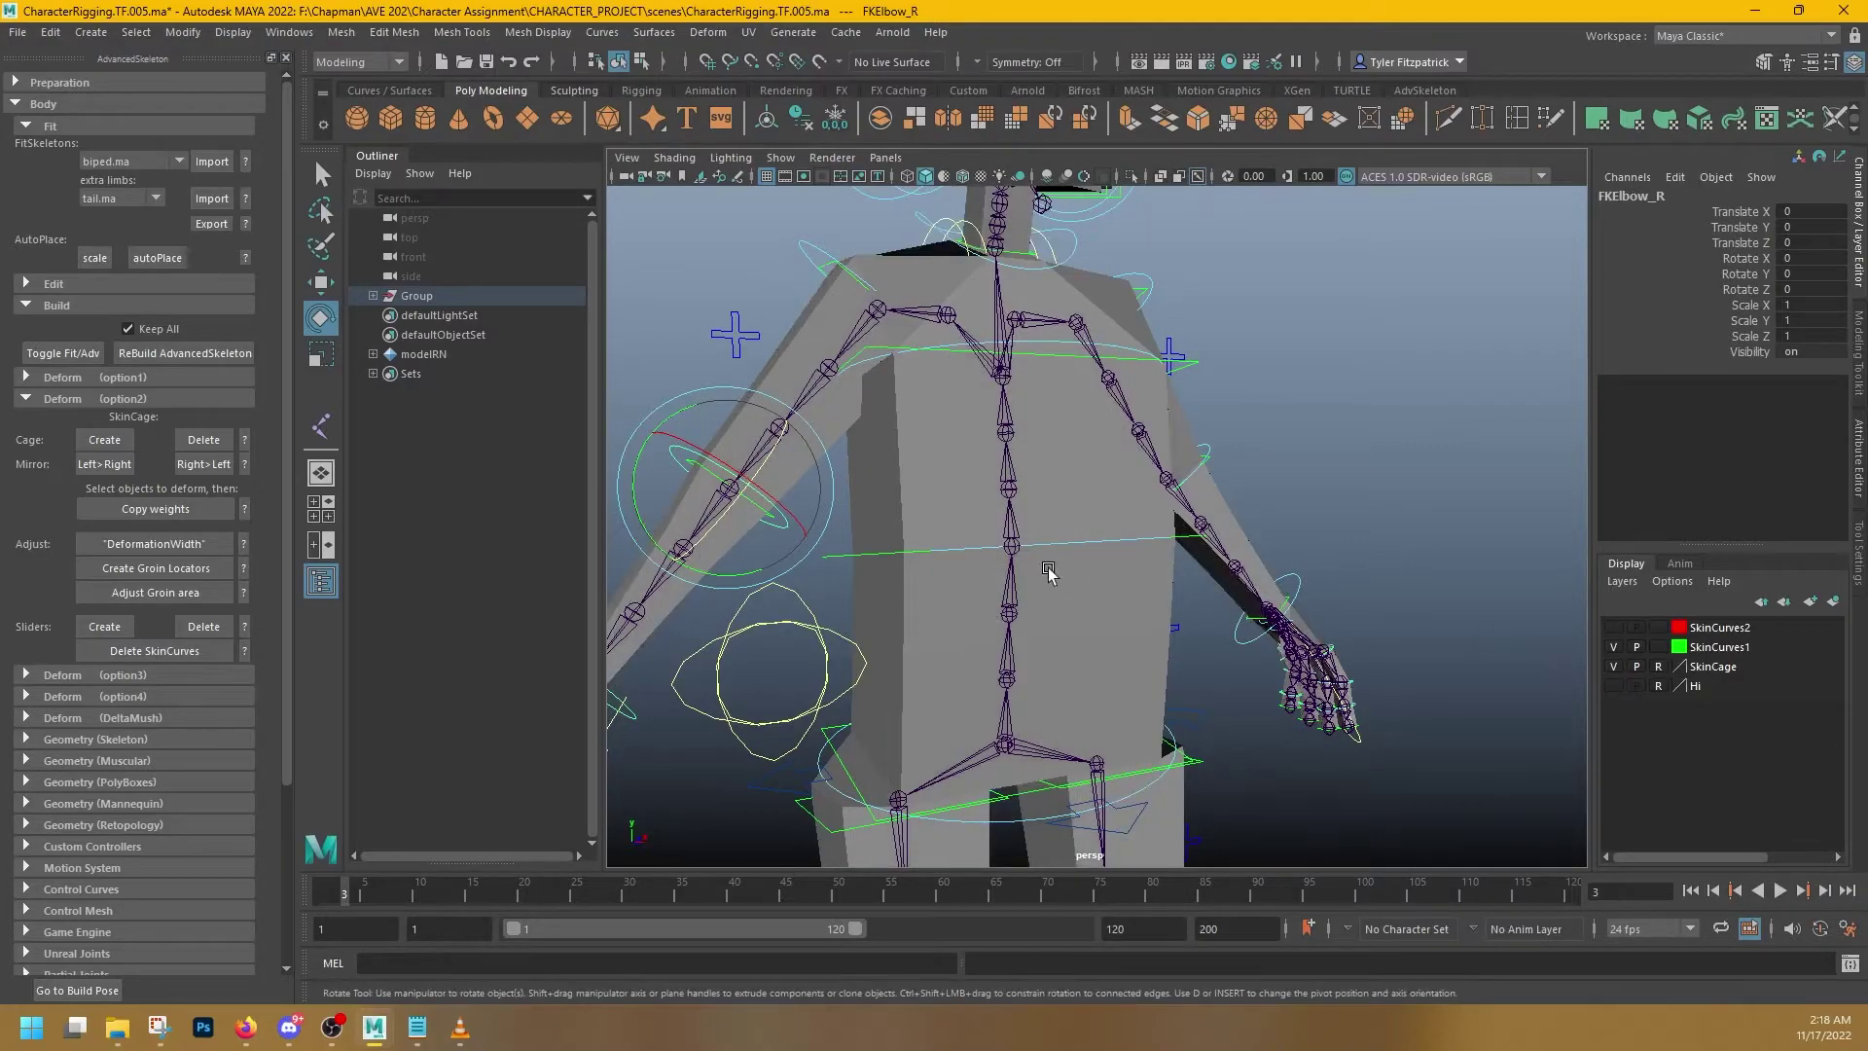
right_click_drag(1042, 571, 1179, 627, "alt")
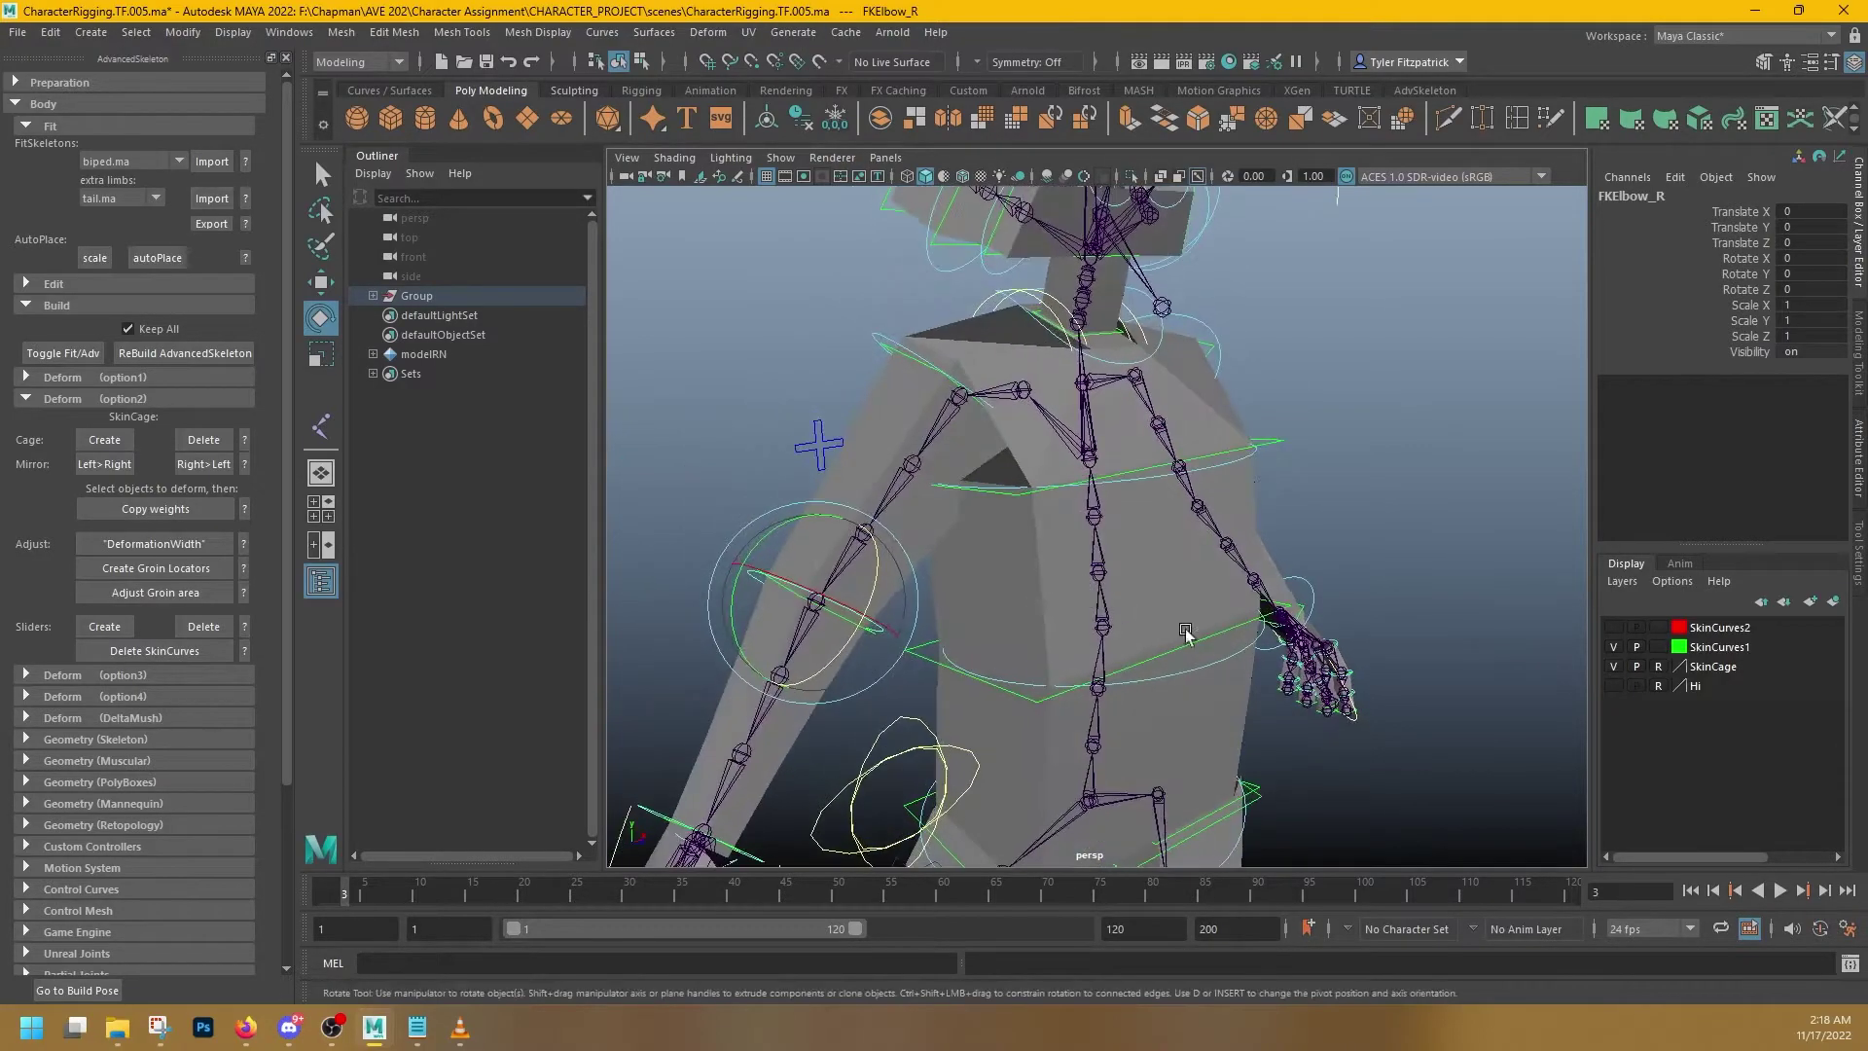
left_click(1613, 685)
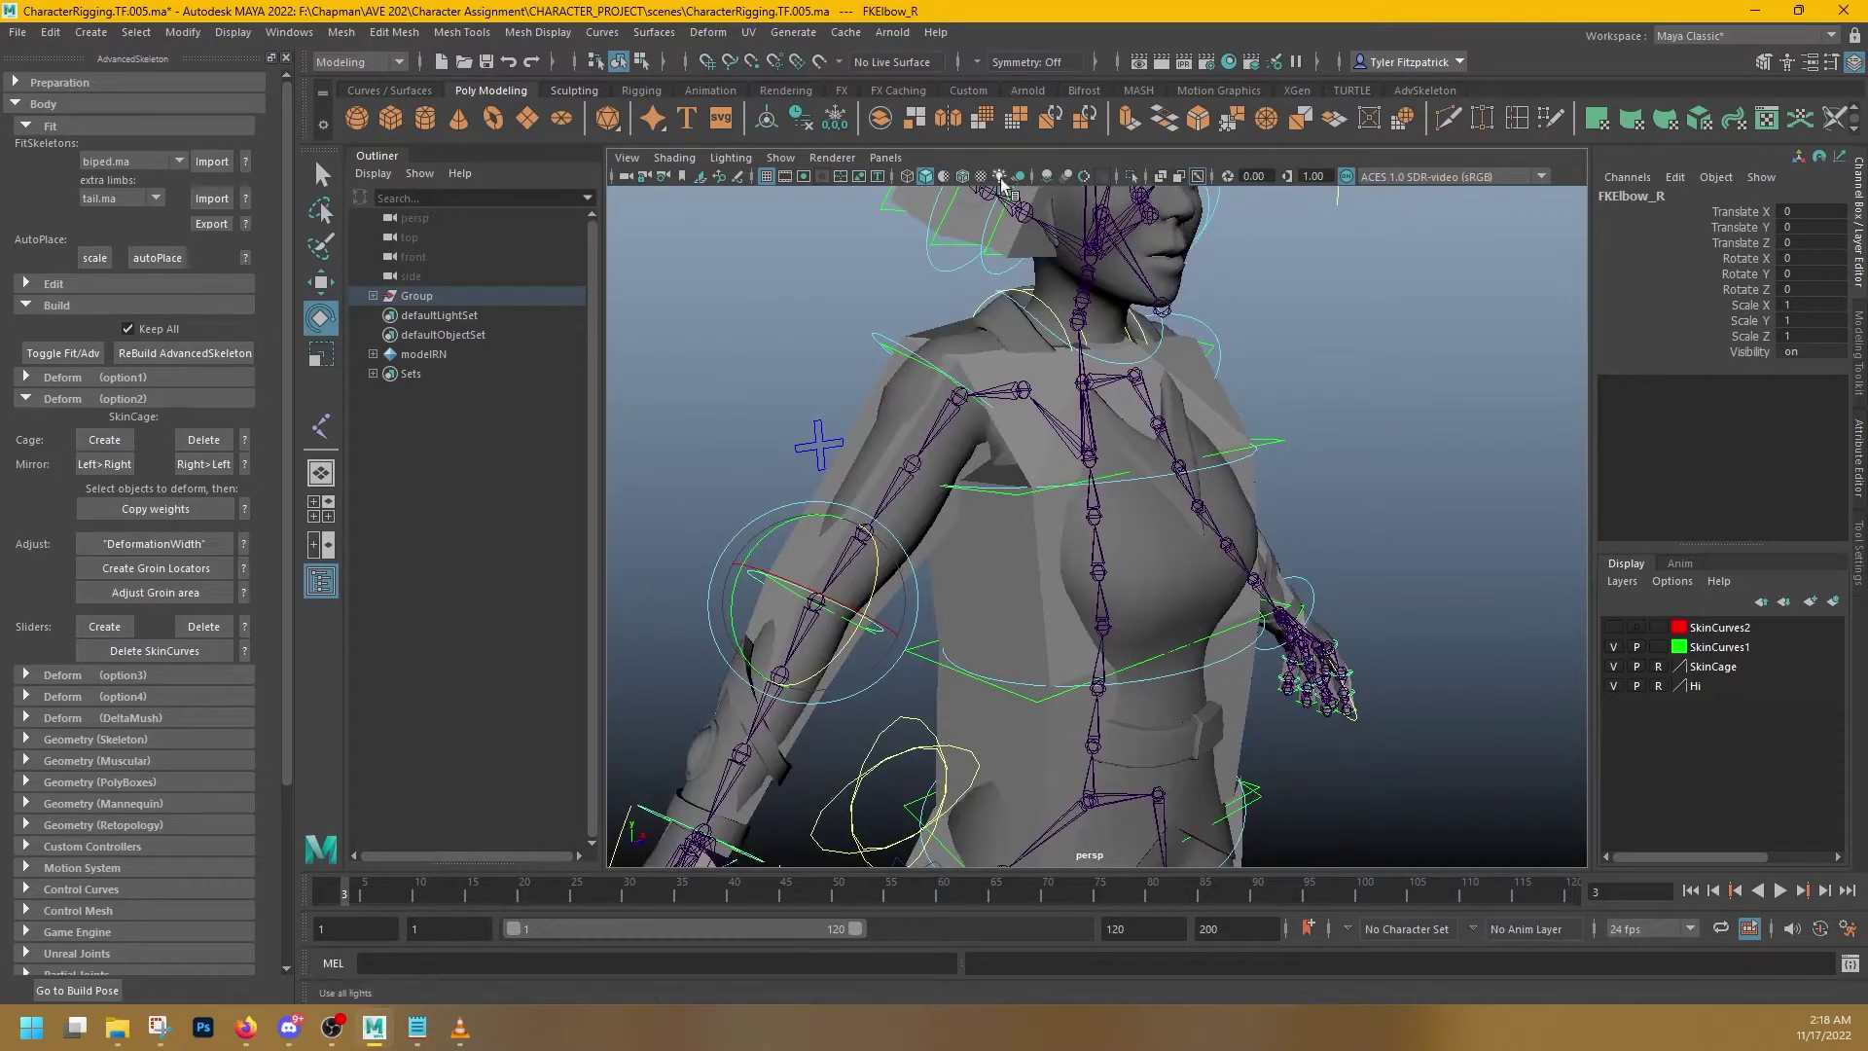
- Set the Hi layer to template display and scale the Spine1_M_middleProfile curve to about 8.36 in Y and 10.06 in Z
left_click(1660, 686)
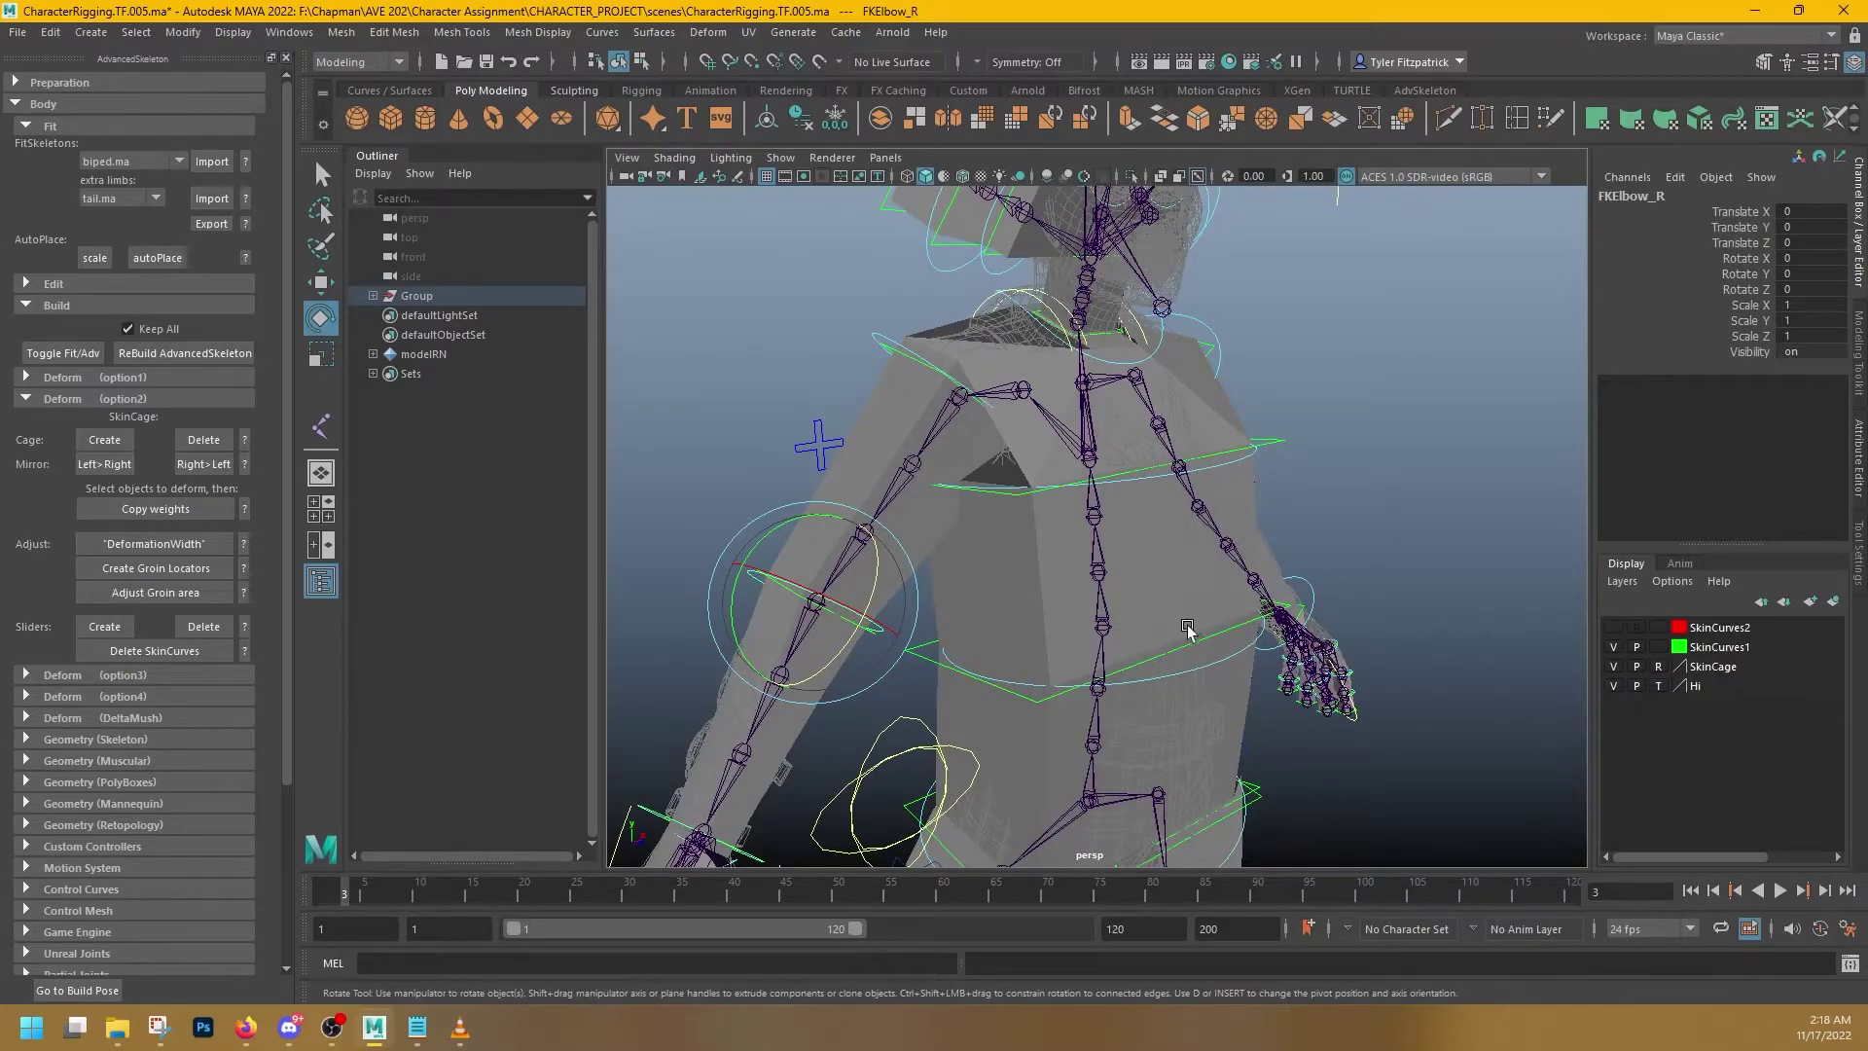
left_click_drag(1187, 633, 920, 761, "alt")
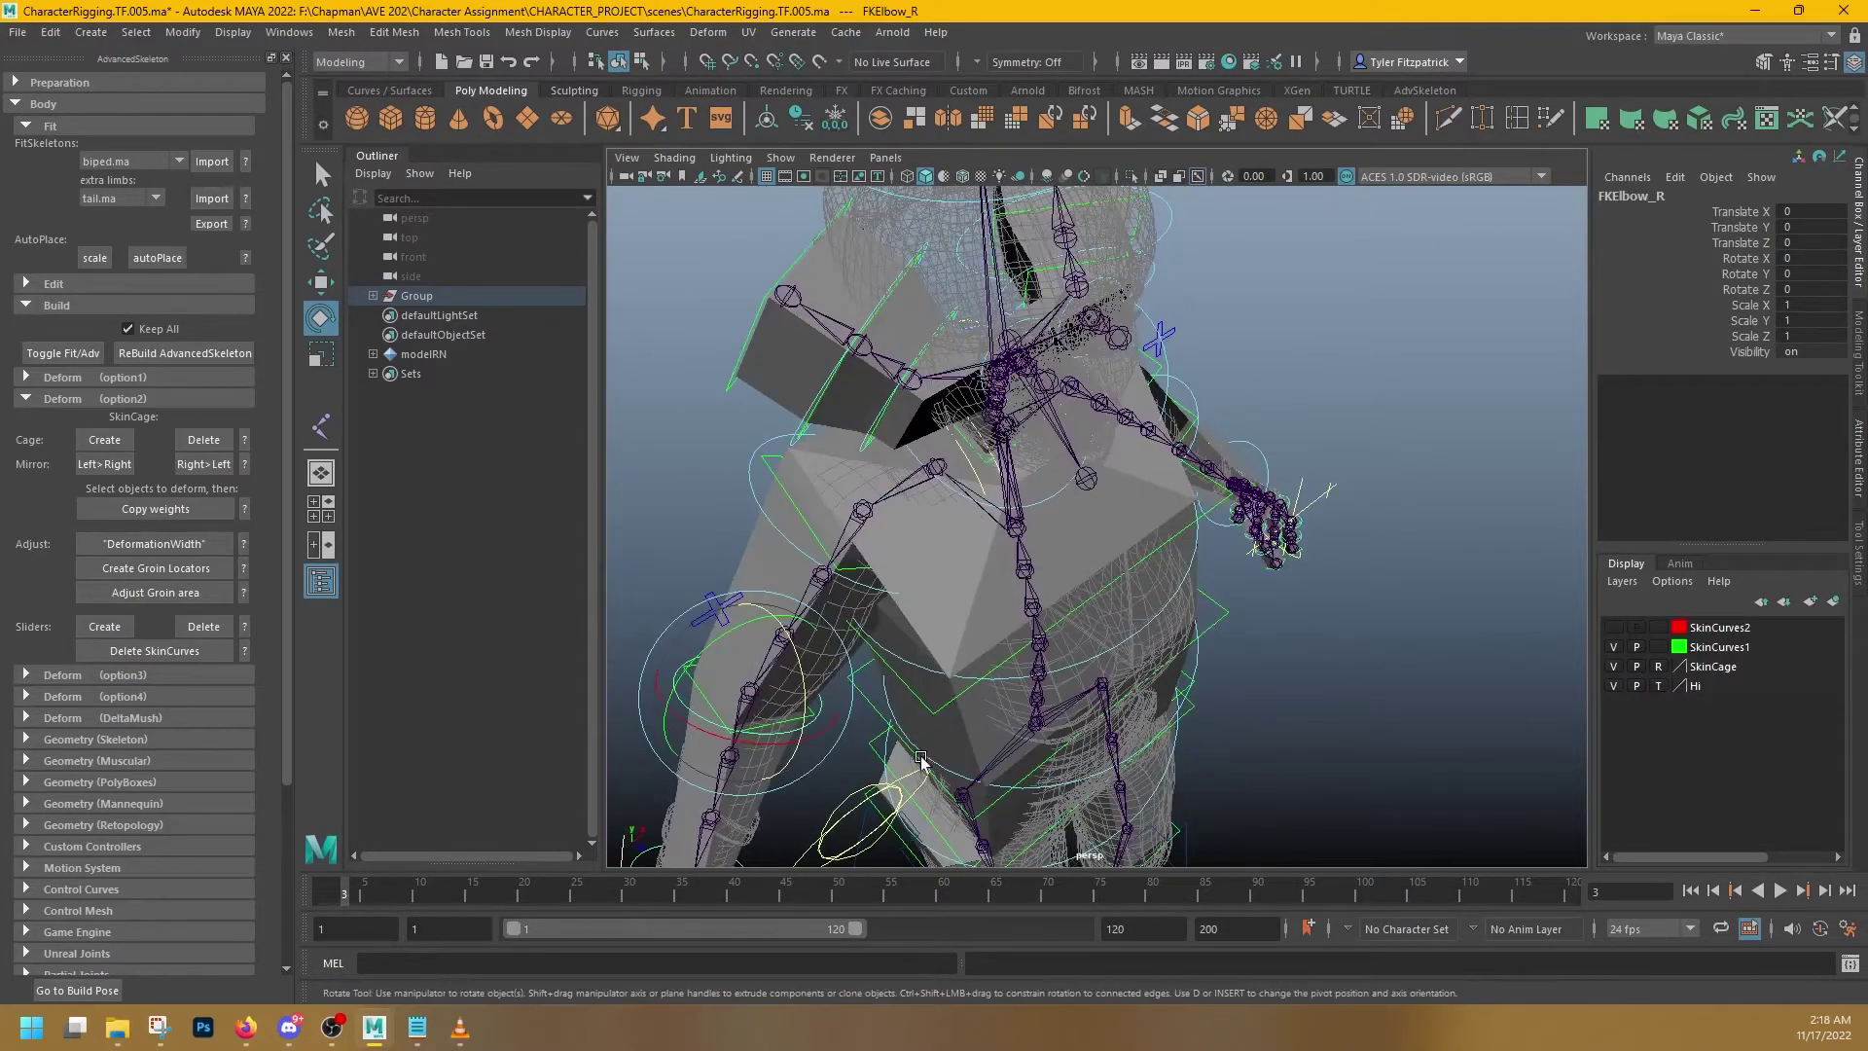
left_click(872, 710)
scroll(936, 717, "up", 5)
middle_click_drag(948, 713, 1034, 493, "alt")
key("r")
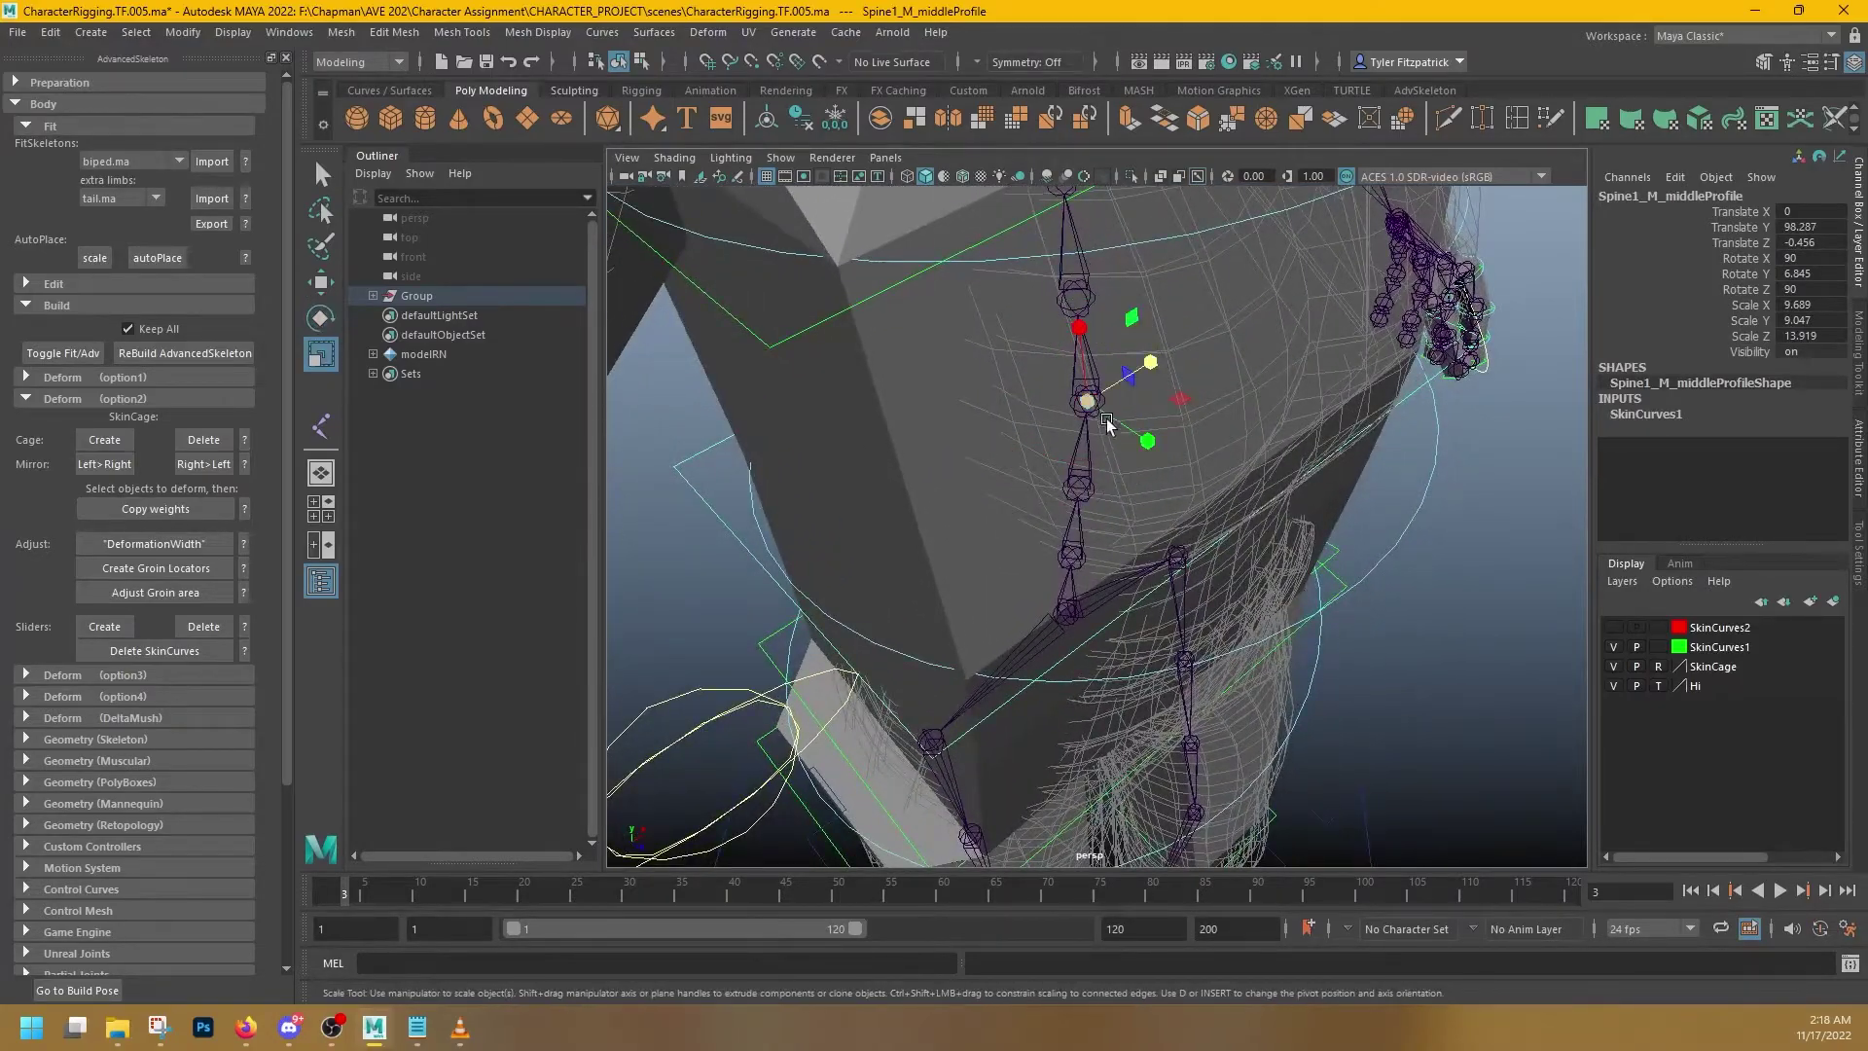
left_click_drag(1129, 375, 1103, 443)
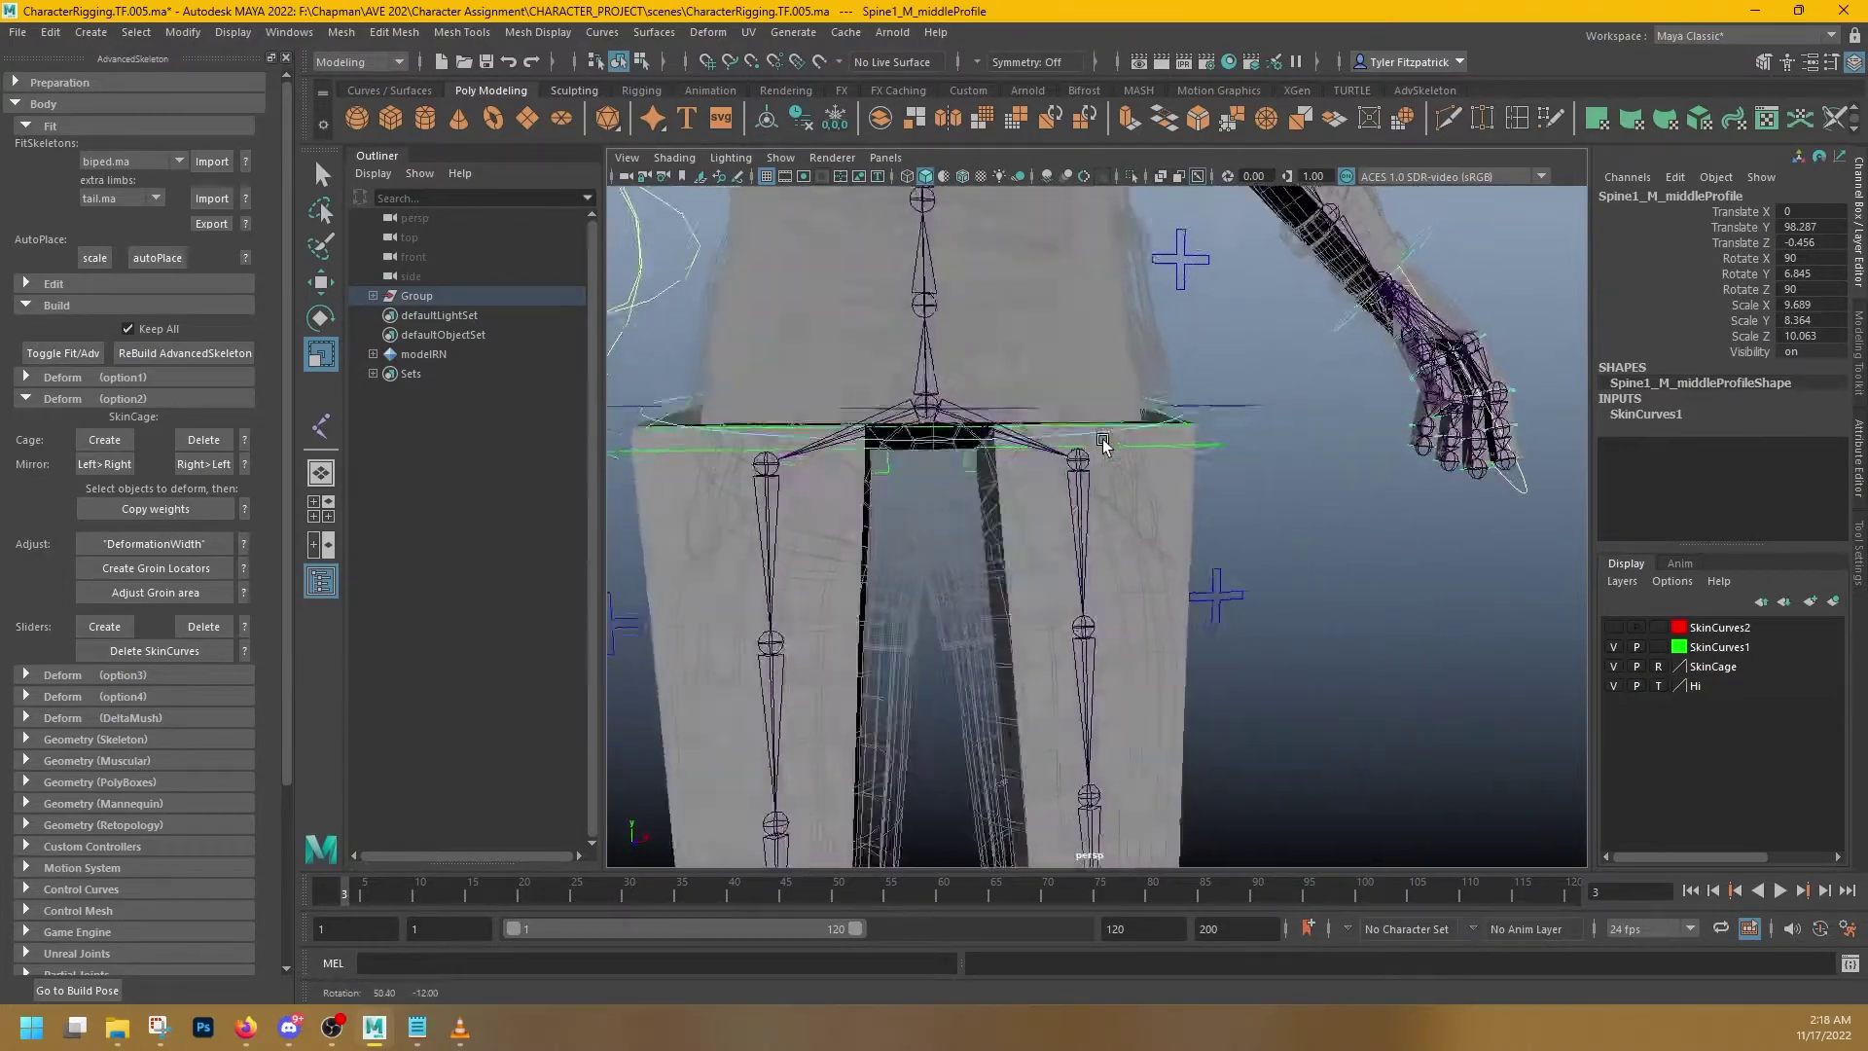
- Examine how the SkinCage fits around the hips, legs, feet and right hand
middle_click_drag(1138, 520, 1457, 196, "alt")
middle_click_drag(1242, 538, 1191, 358, "alt")
scroll(1111, 505, "down", 4)
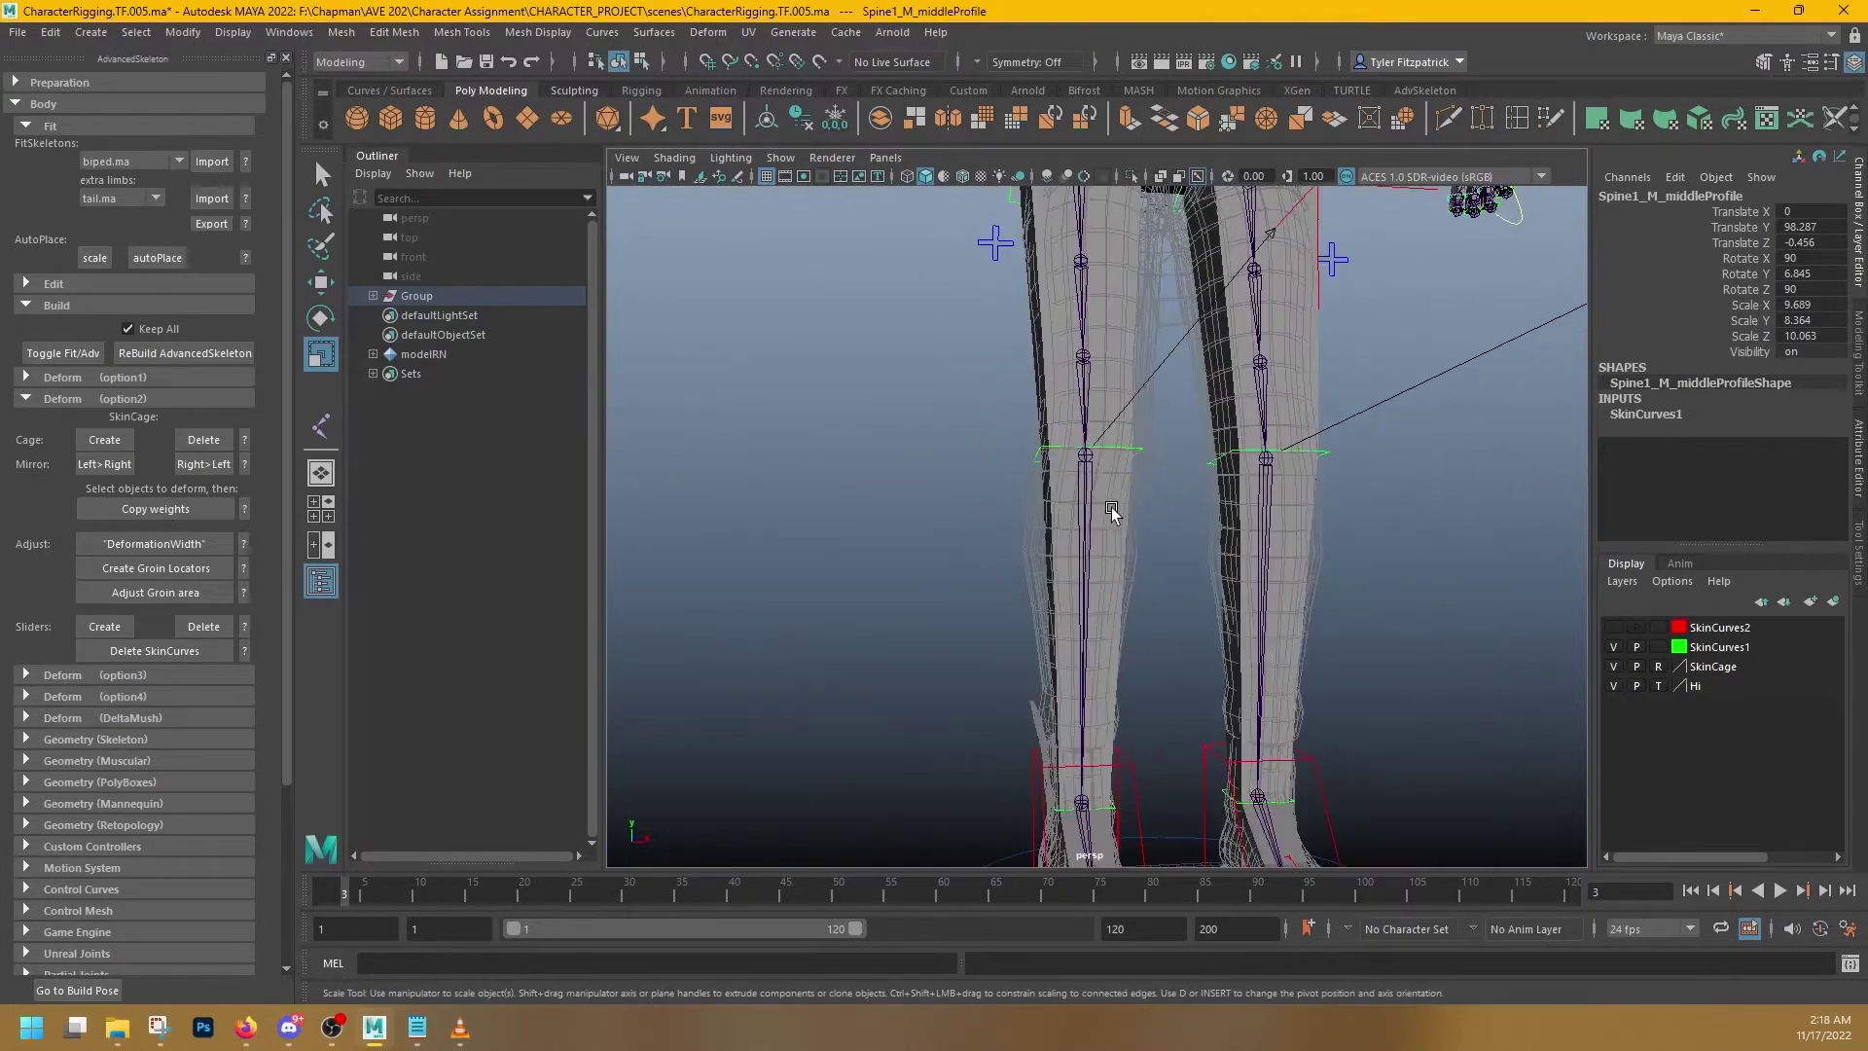
mouse_move(1111, 506)
middle_mouse_down("alt")
mouse_move(1107, 343)
mouse_move(1129, 466)
mouse_move(1086, 522)
middle_mouse_up("alt")
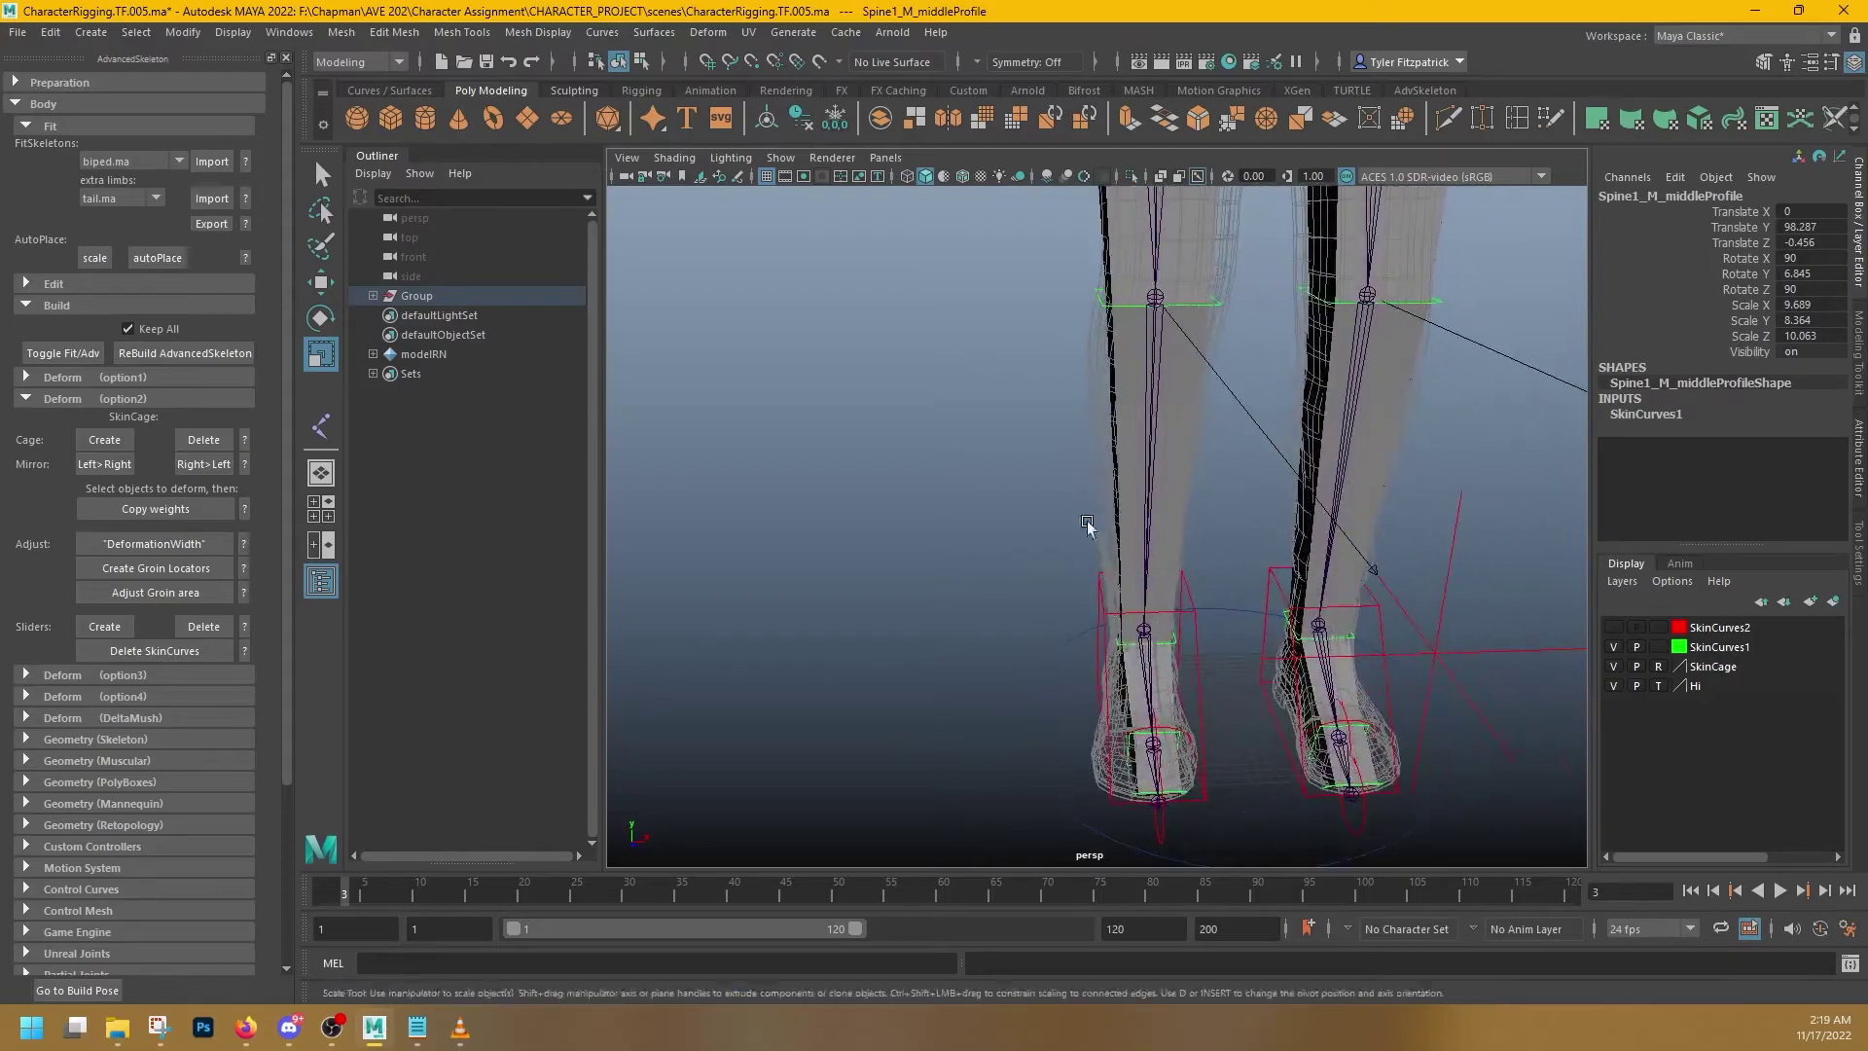
middle_click_drag(1166, 343, 1086, 595, "alt")
right_click_drag(1086, 595, 1213, 546, "alt")
left_click_drag(1213, 545, 1093, 534, "alt")
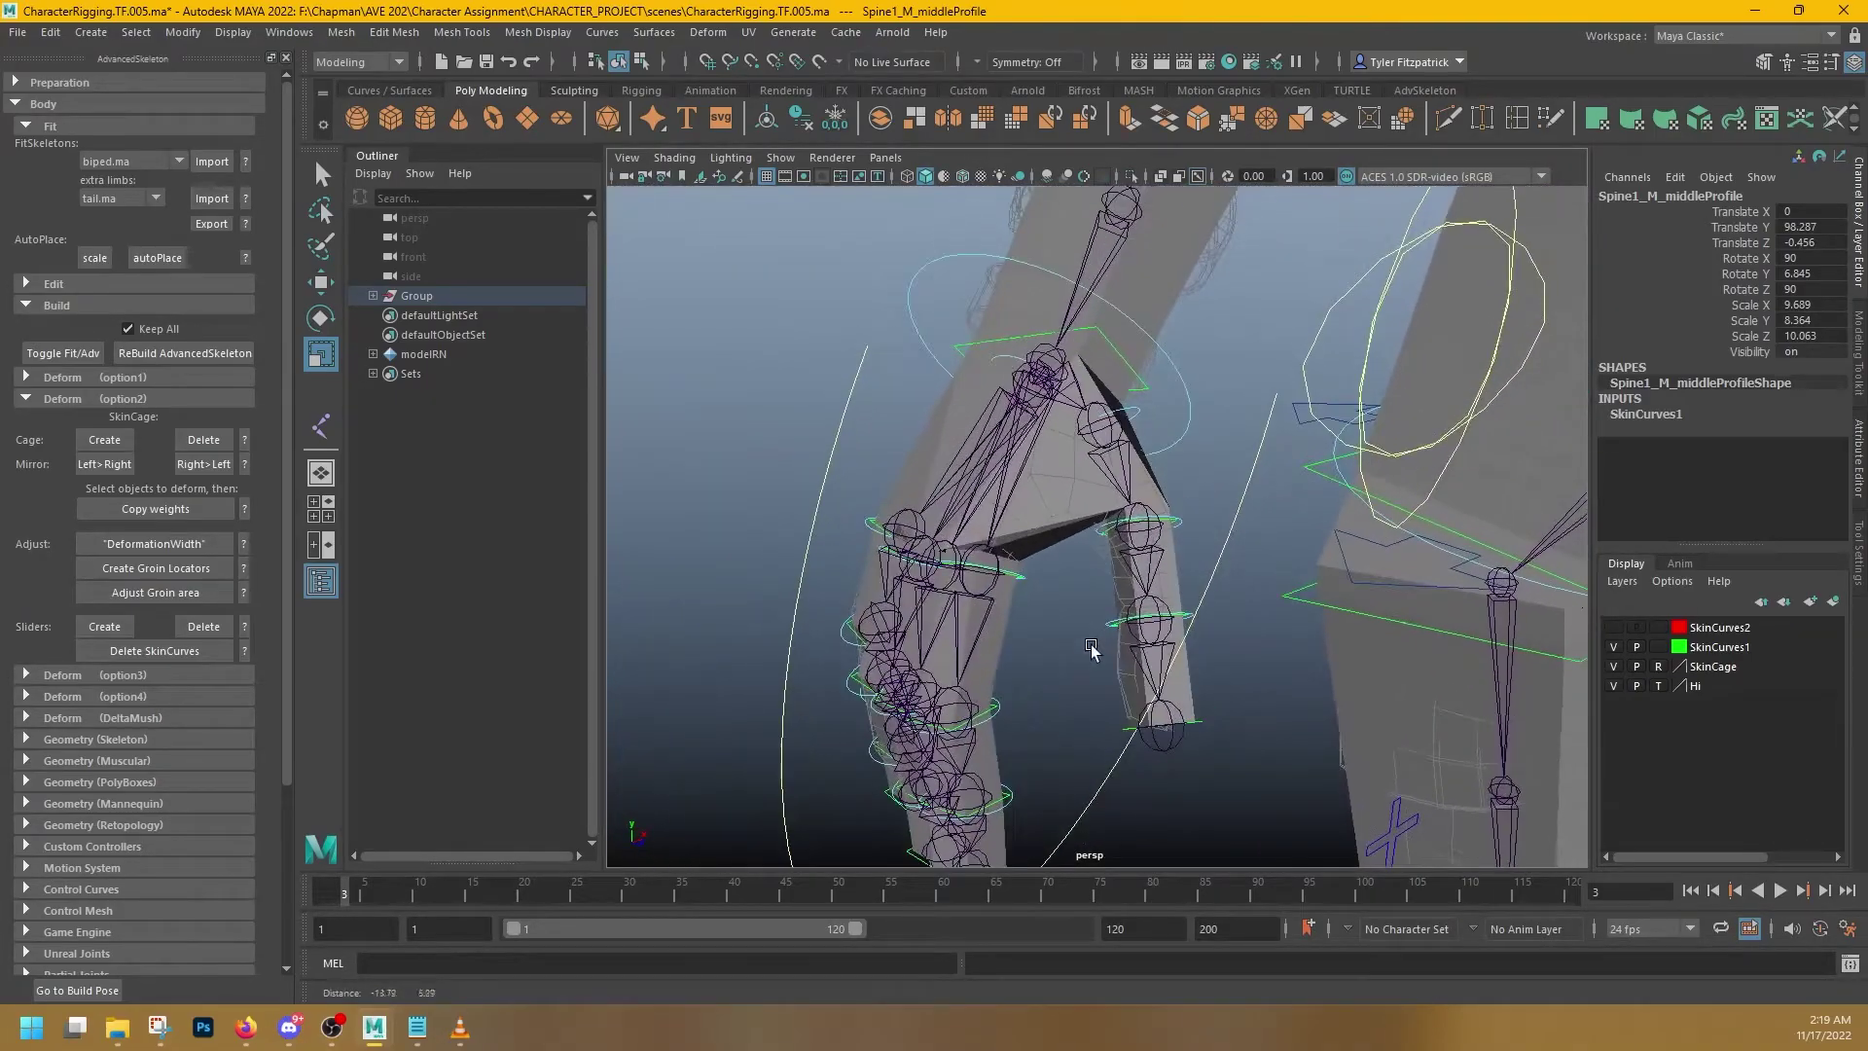
mouse_move(1178, 590)
left_mouse_down("alt")
mouse_move(1354, 582)
mouse_move(1171, 555)
left_mouse_up("alt")
- Scale the Chest_M_middleProfile curve to about 7.14 in Y and 10.99 in Z
left_click(1440, 568)
left_click(1008, 541)
left_click_drag(1007, 541, 1098, 808, "alt")
left_click_drag(1039, 745, 1011, 723, "alt")
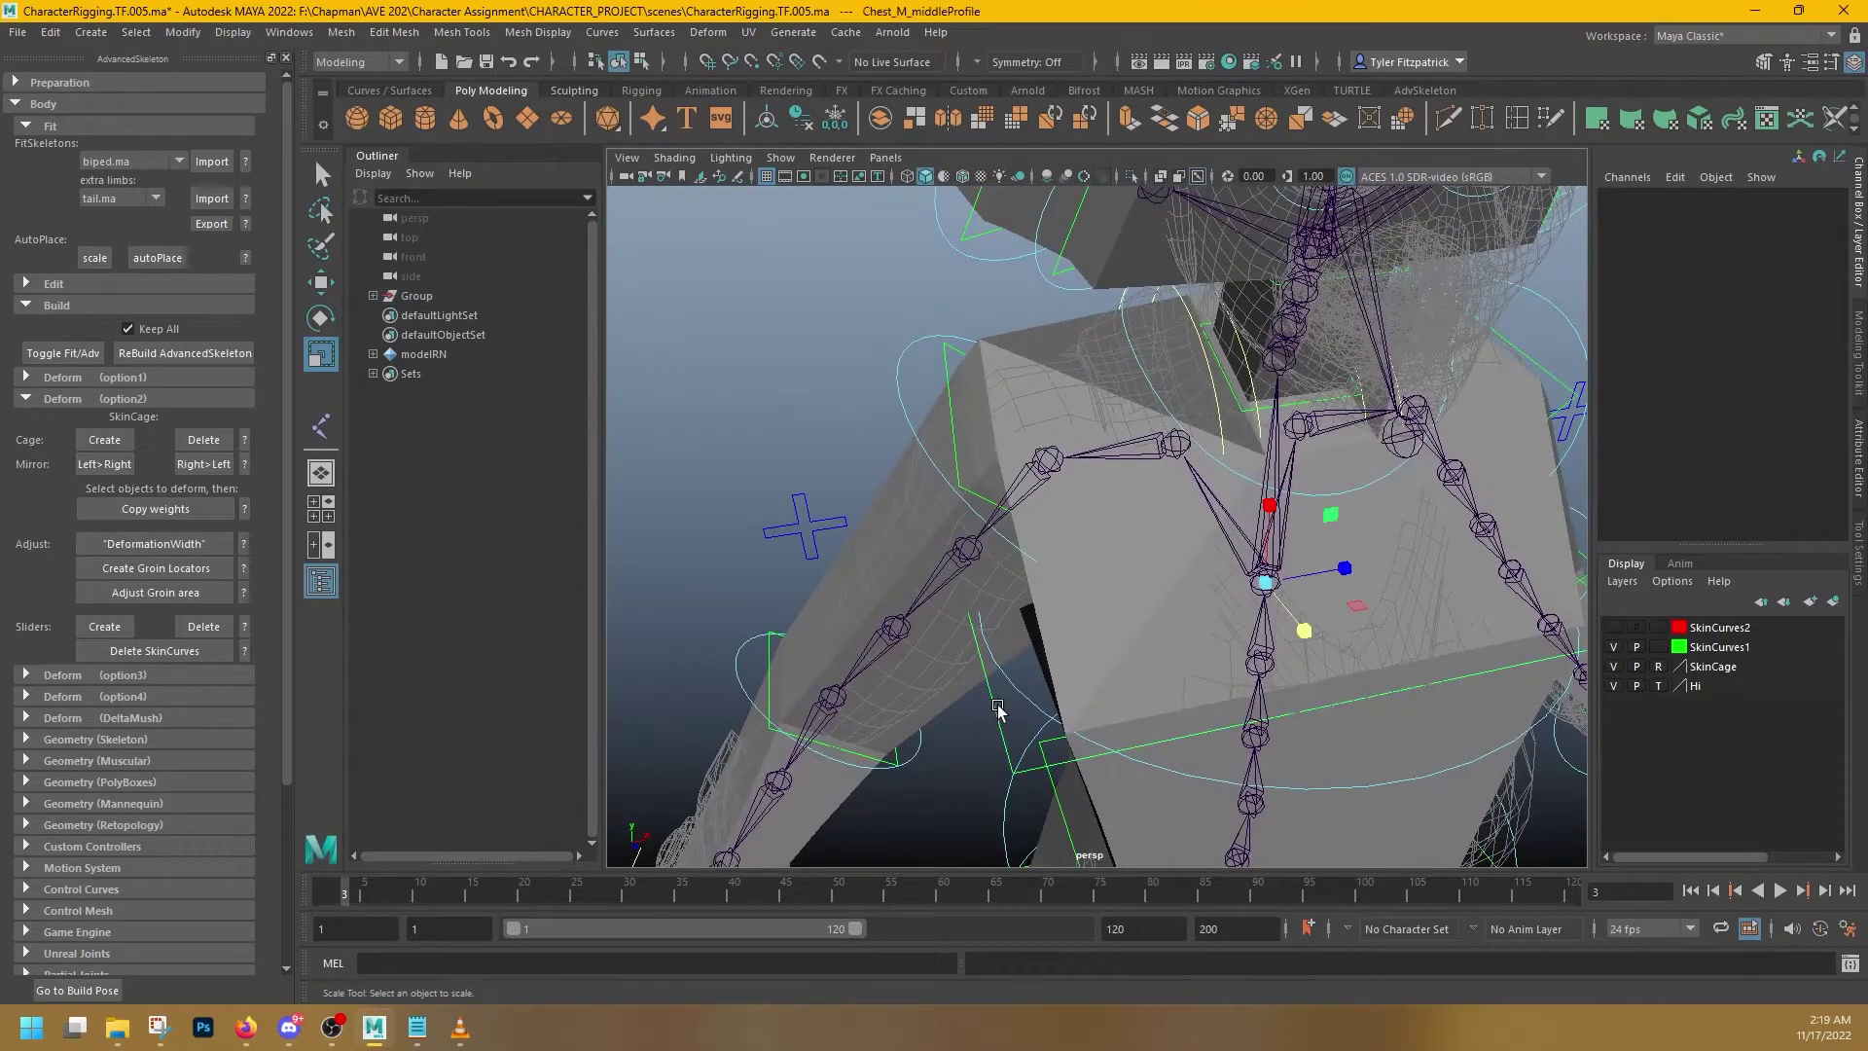
left_click(1297, 605)
left_click_drag(1349, 608, 1150, 489)
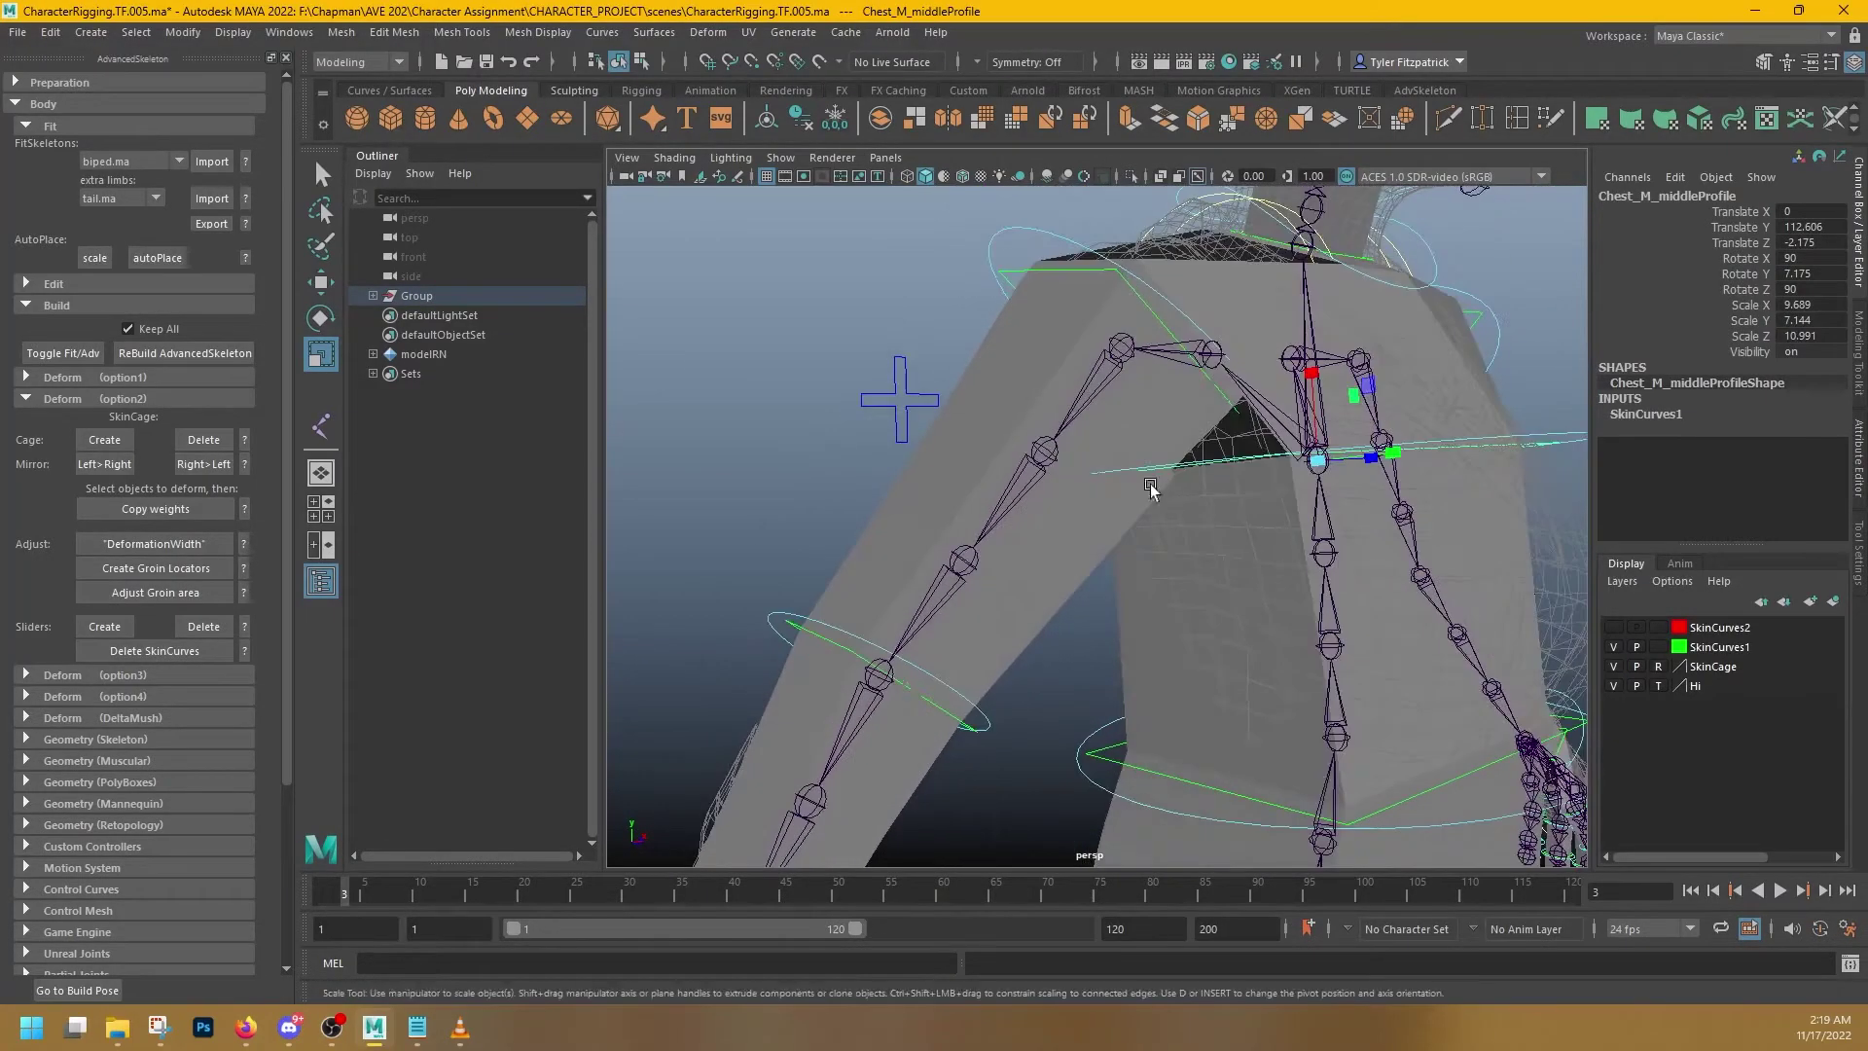
- Scale the right shoulder profile curve and the torso profile curve below it to fit the SkinCage to the body
left_click(1110, 272)
left_click_drag(1135, 366, 1094, 434)
left_click_drag(1039, 489, 1063, 562, "alt")
left_click(1076, 629)
left_click_drag(1265, 539, 1456, 438)
- Scale the Neck_M_middleProfile curve to about 5.15 in X, 3.56 in Y and 3.71 in Z
left_click_drag(1466, 465, 1341, 356, "alt")
left_click(1309, 297)
mouse_move(1302, 287)
left_mouse_down()
mouse_move(1408, 296)
mouse_move(1294, 300)
left_mouse_up()
- Scale the Head_M_middleProfile curve uniformly to about 13.68 in X and 3.7 in Y and Z
middle_click_drag(1253, 347, 1183, 456, "alt")
left_click_drag(1184, 455, 1168, 319, "alt")
key("q")
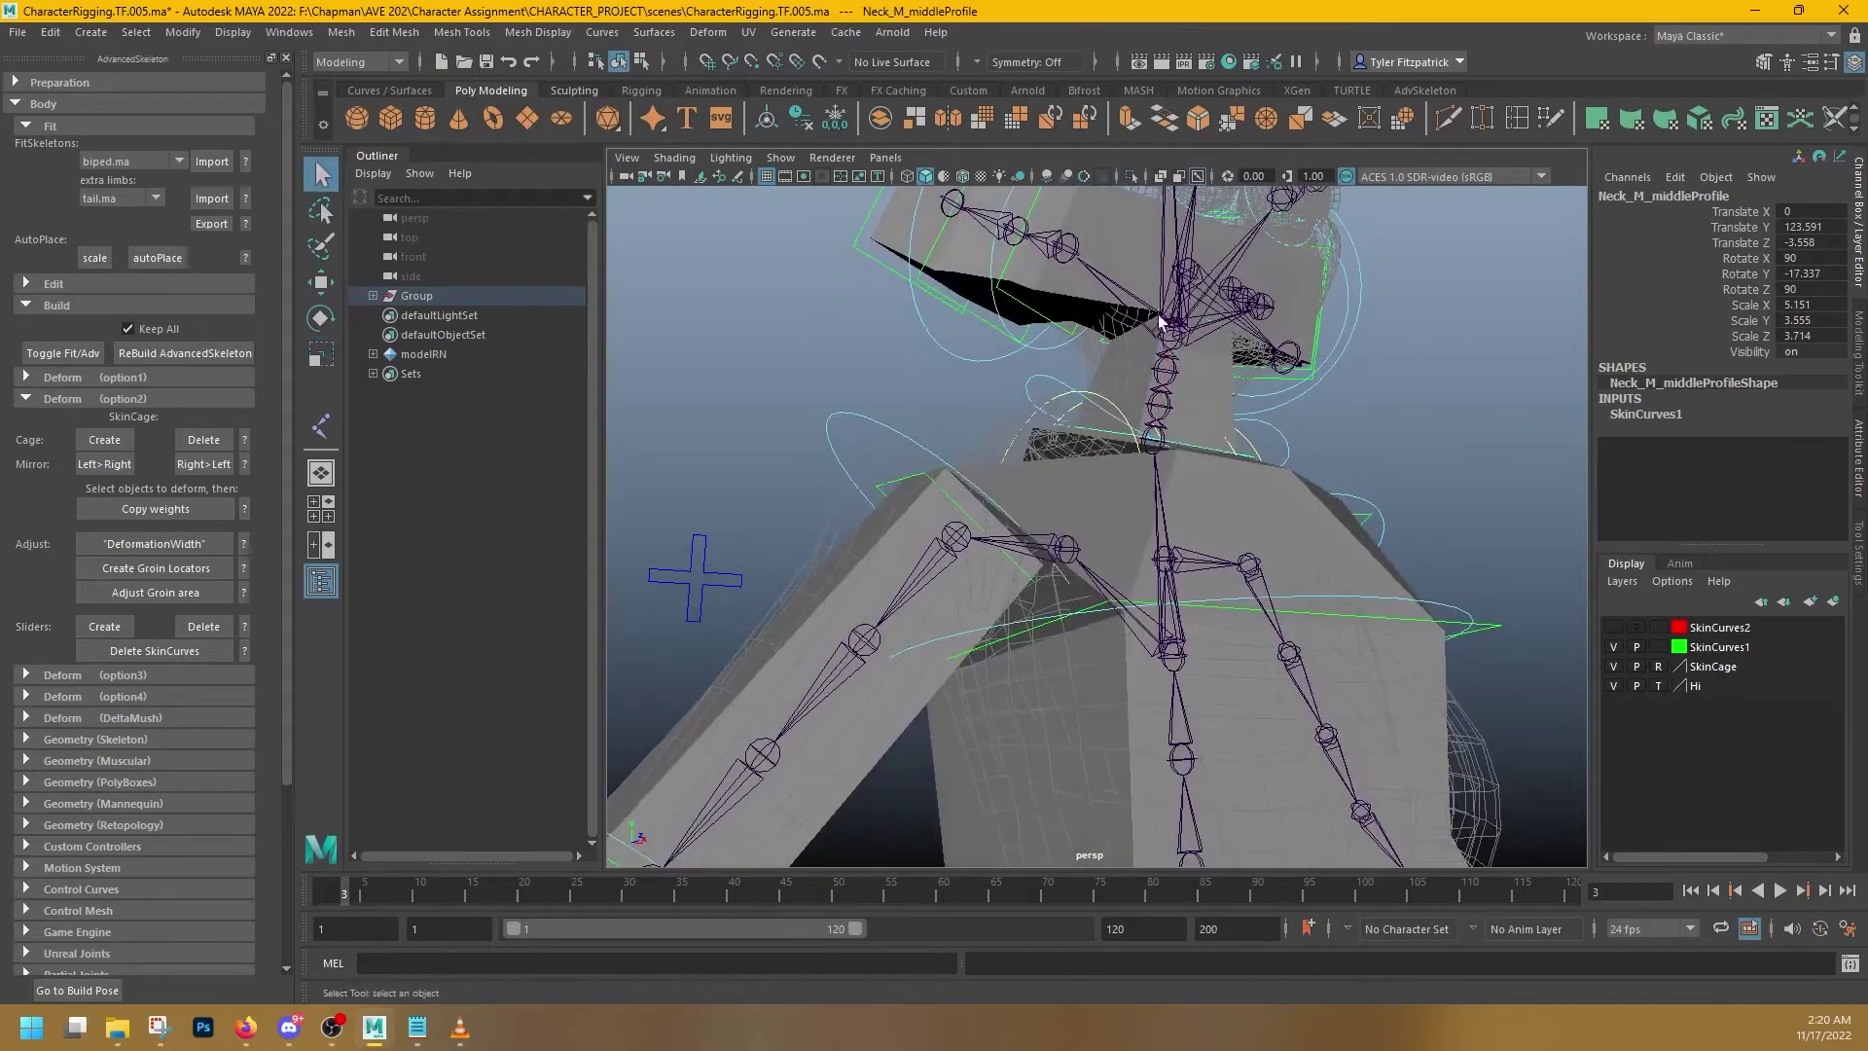
left_click(1158, 305)
left_click(1104, 340)
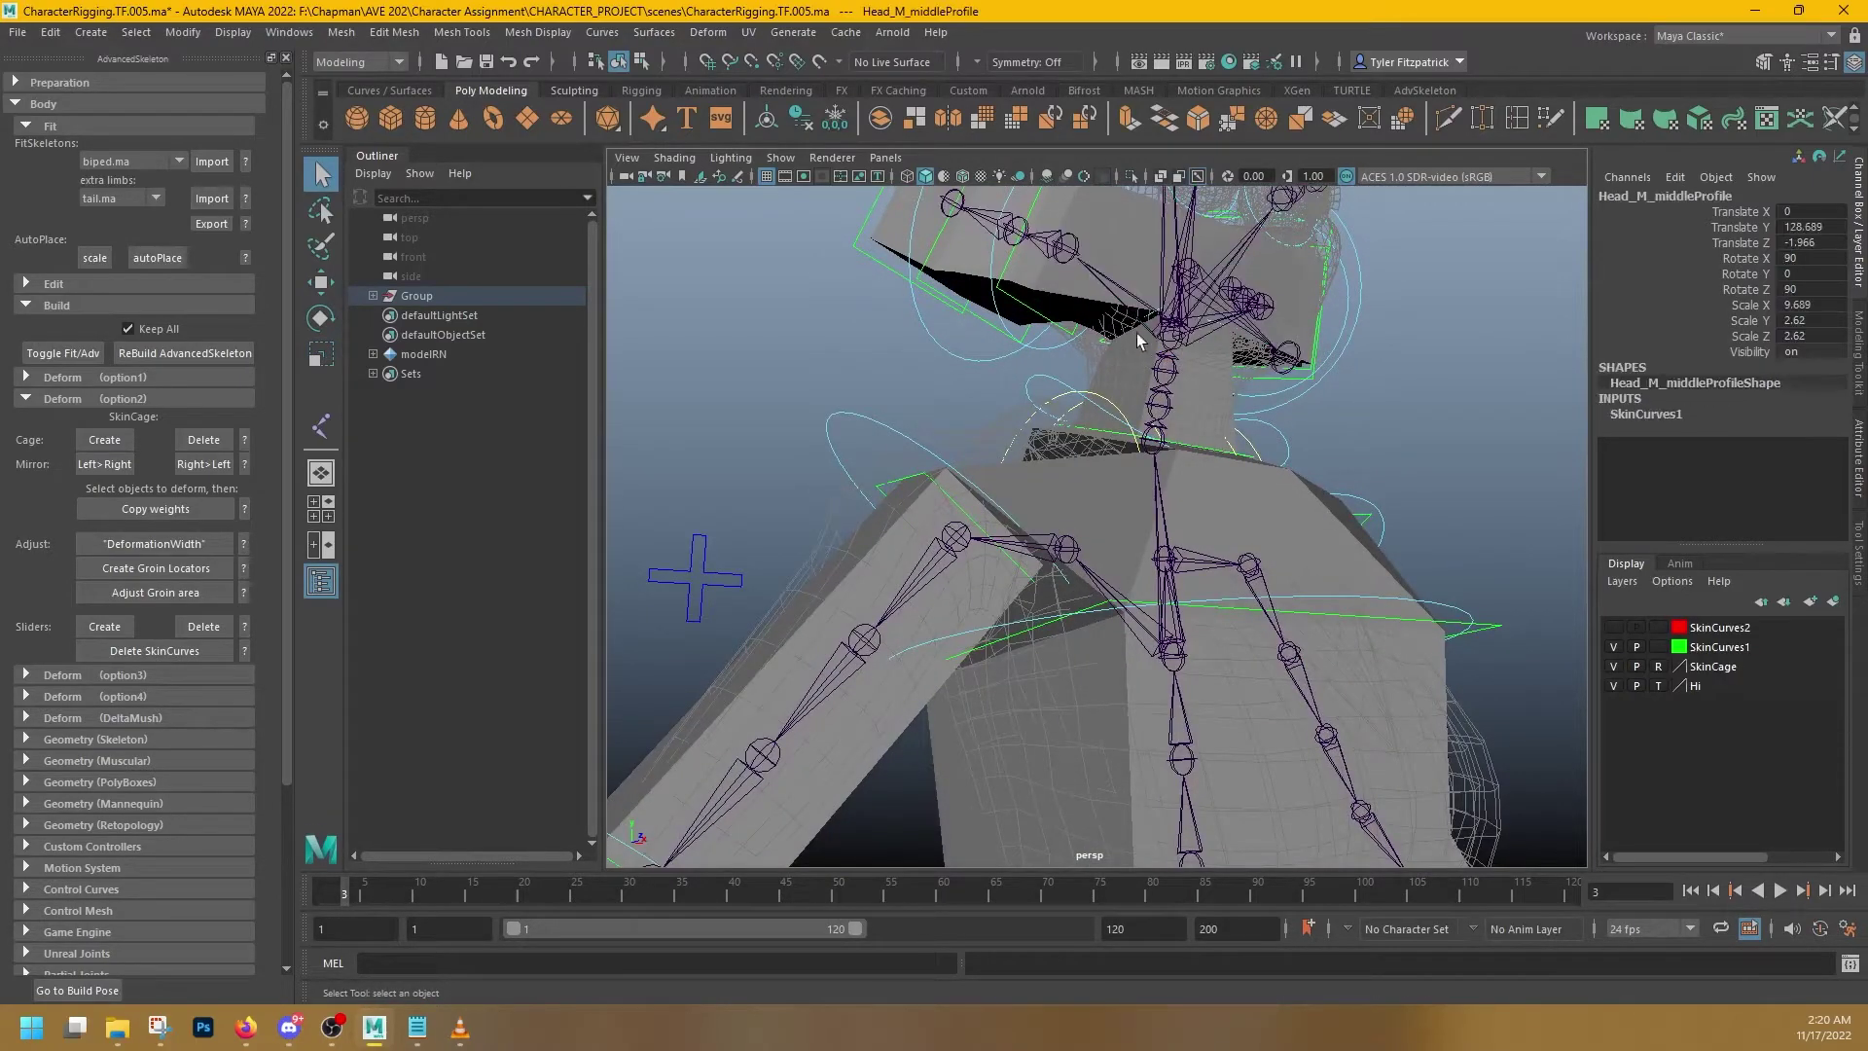
key("r")
left_click_drag(1170, 336, 1167, 501)
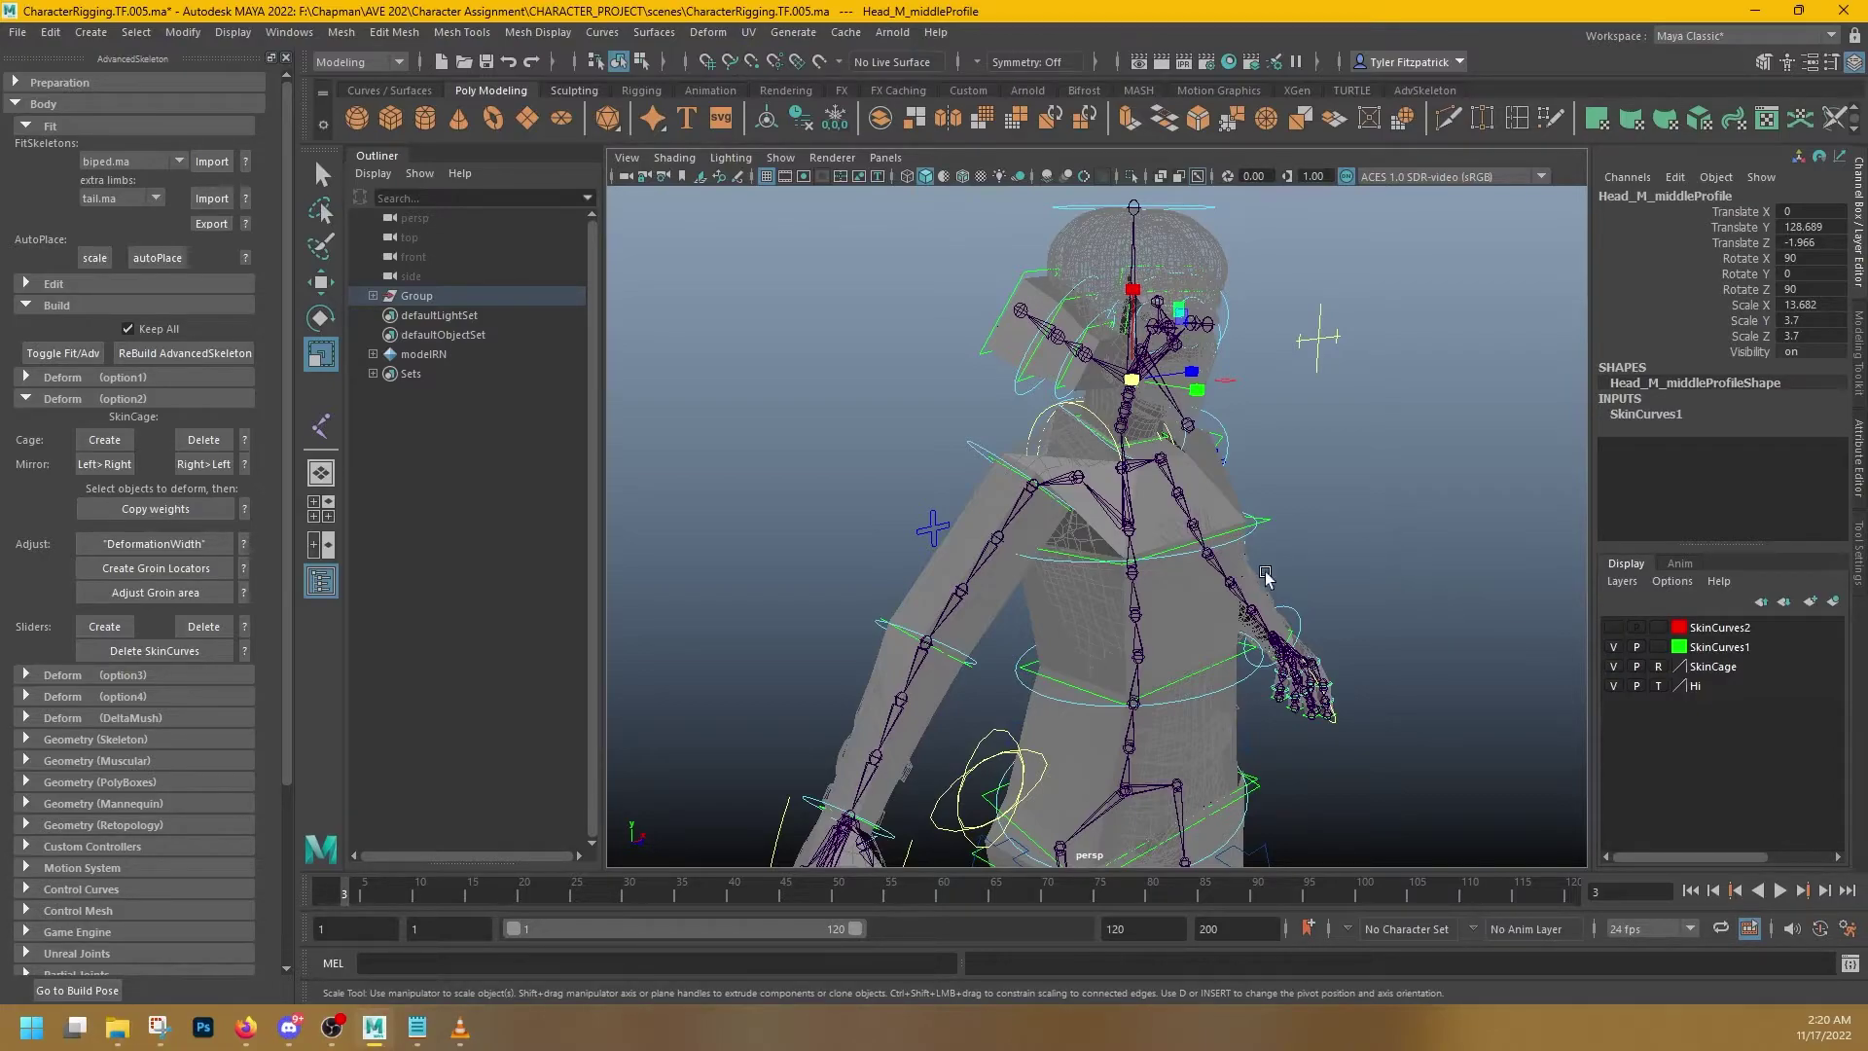
- Try rescaling the Shoulder_R_middleProfile curve and undo the last scale change
left_click_drag(1338, 574, 1221, 646, "alt")
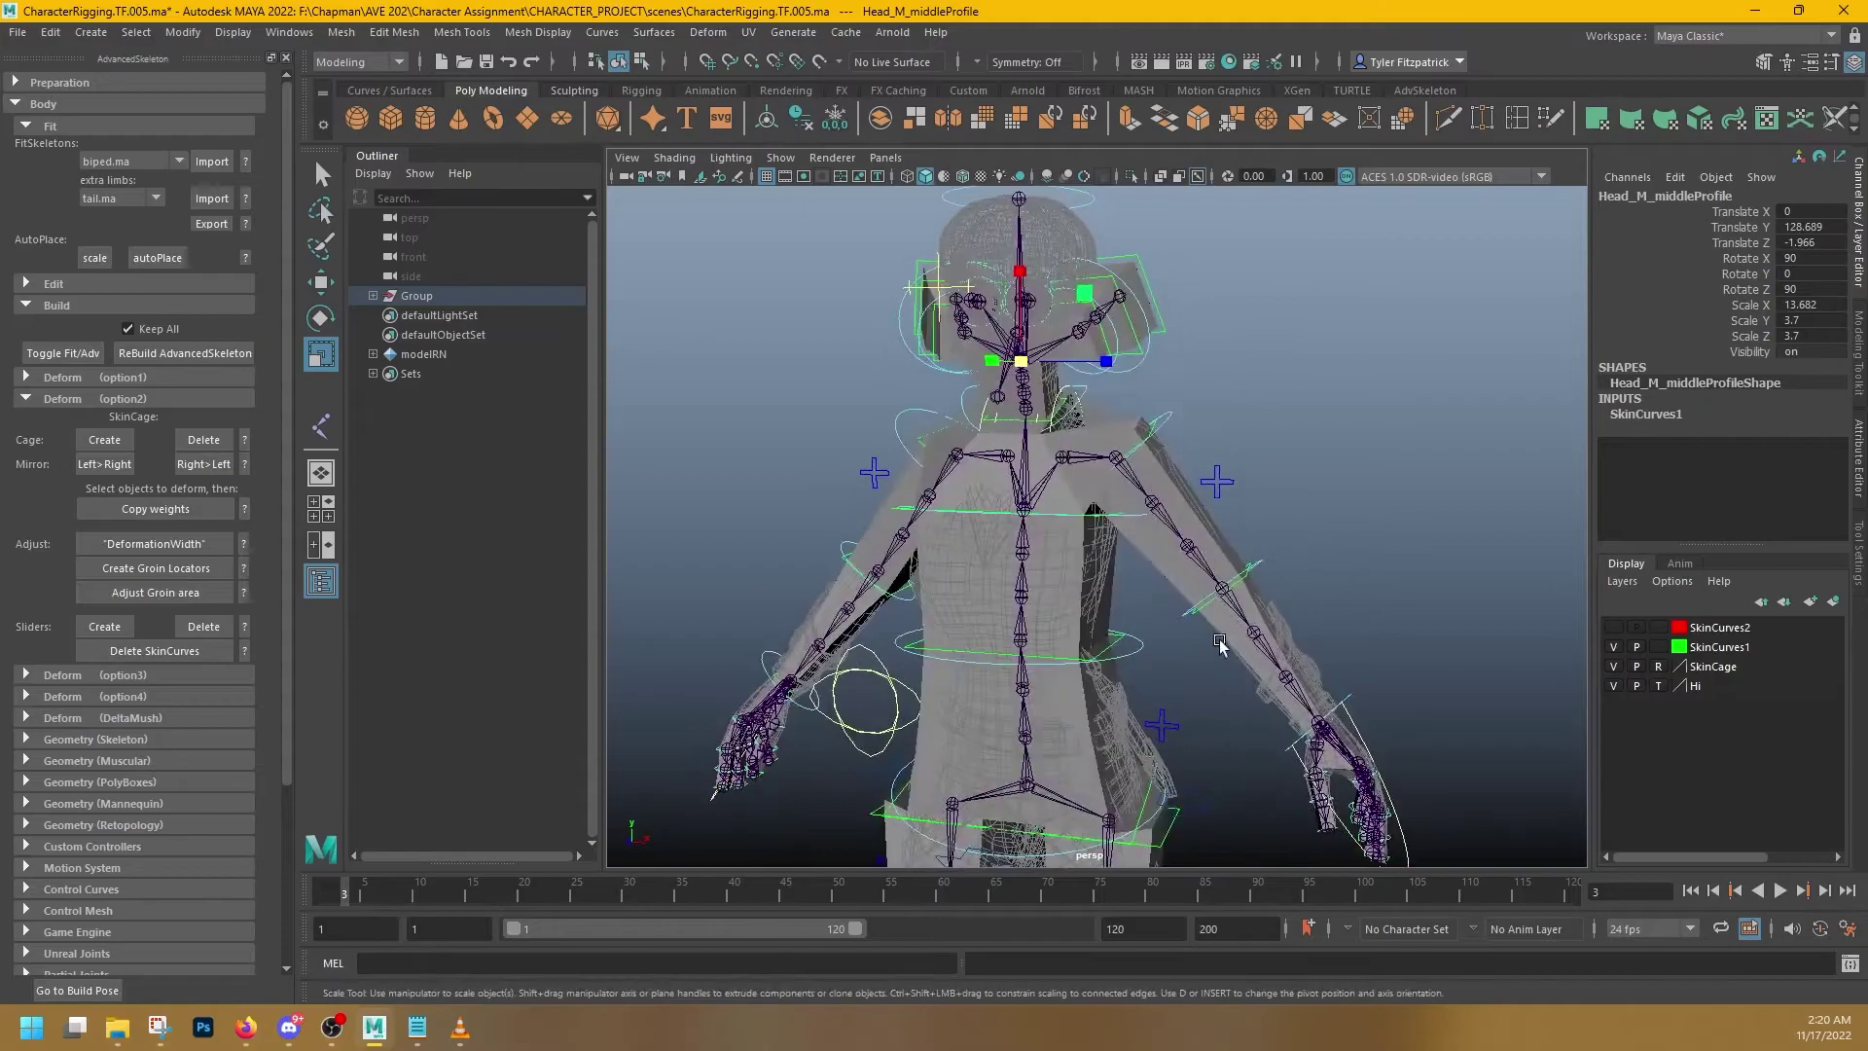
middle_click_drag(1221, 646, 1121, 454, "alt")
left_click_drag(1122, 454, 1206, 622, "alt")
left_click(903, 343)
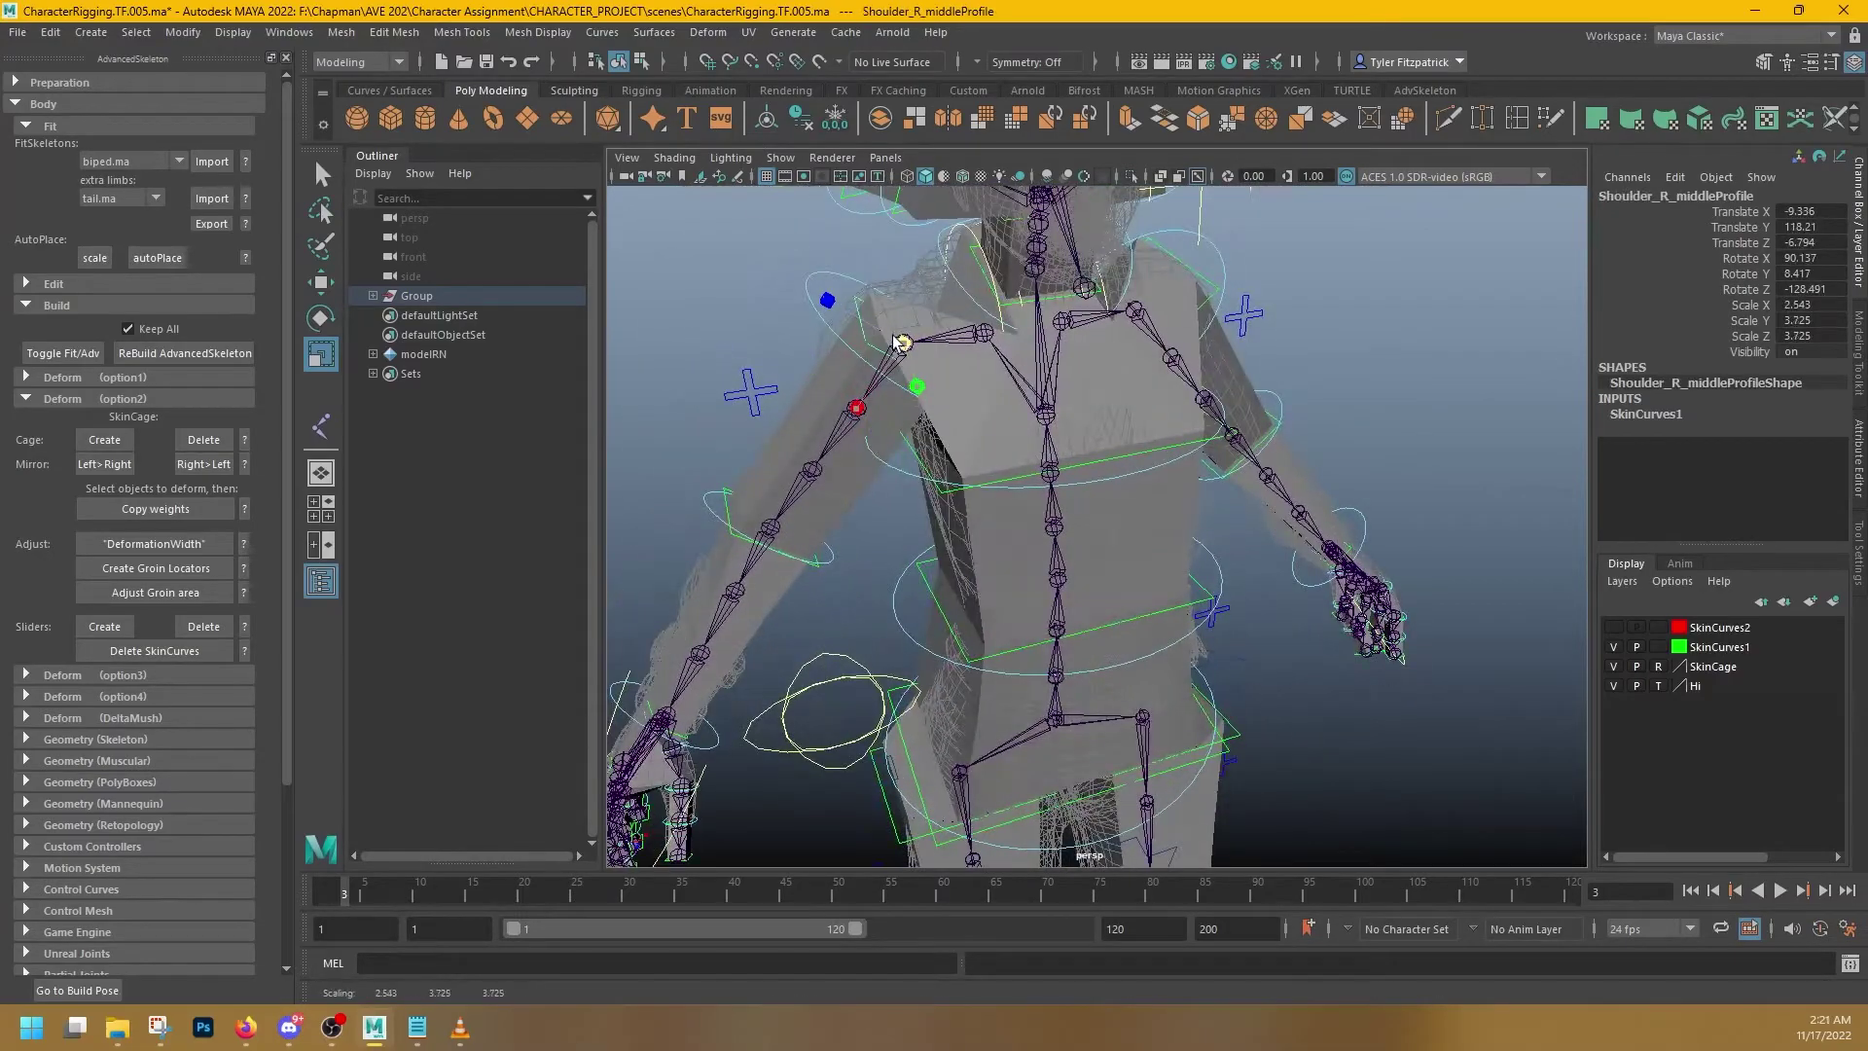
key("ctrl+z")
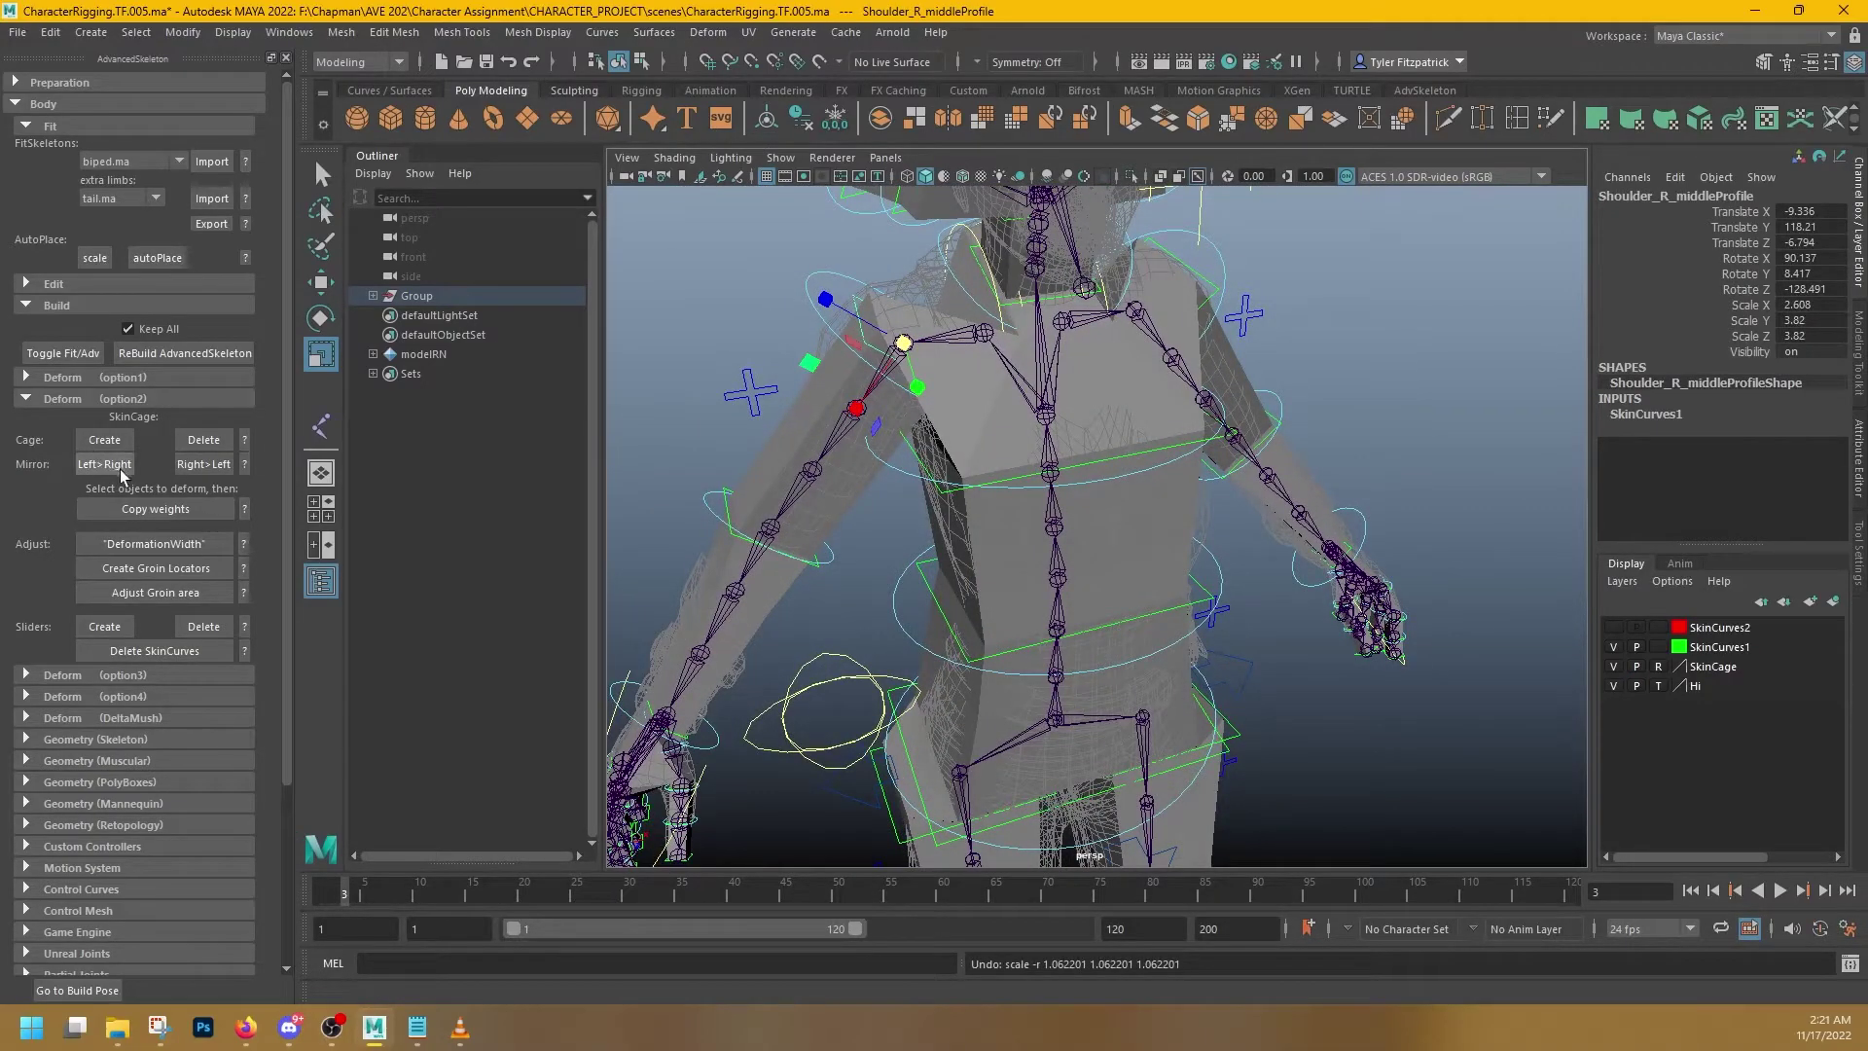
- Mirror the SkinCage adjustments from right to left and check both sides of the body
left_click_drag(965, 430, 1011, 284, "alt")
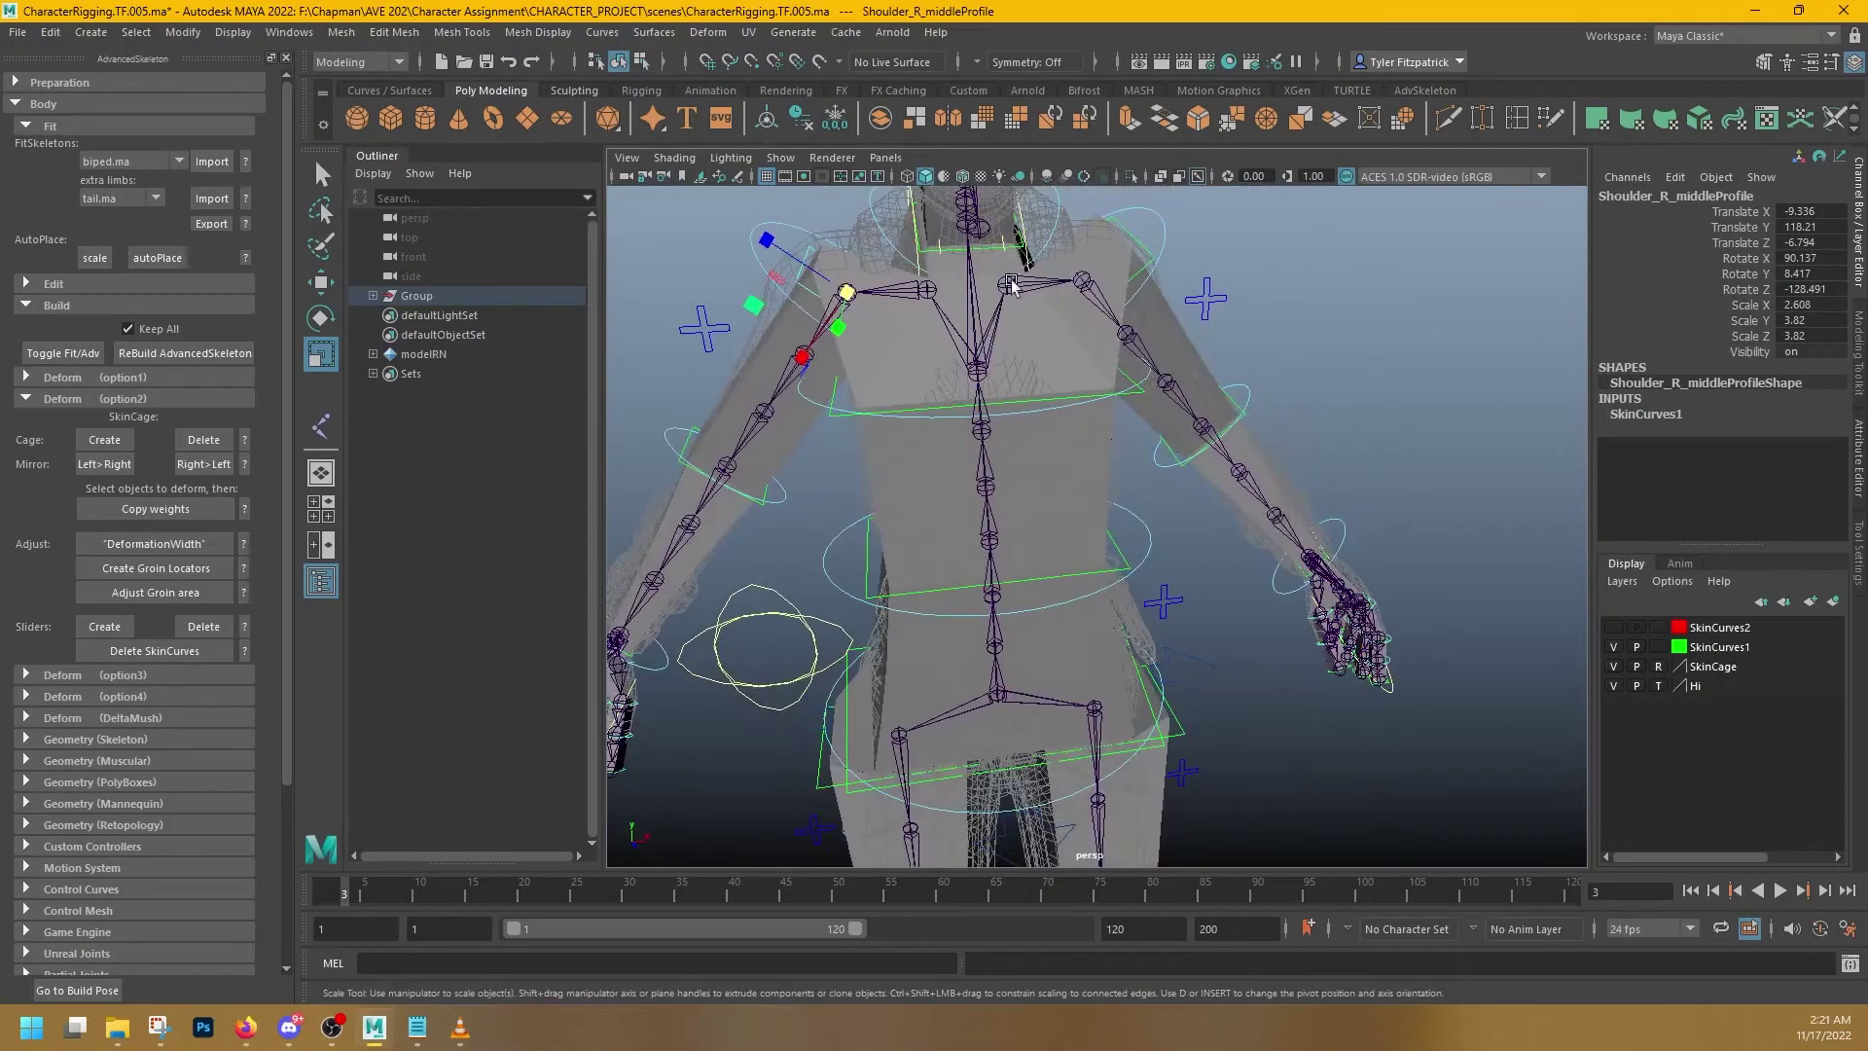
left_click_drag(1117, 331, 1021, 336, "alt")
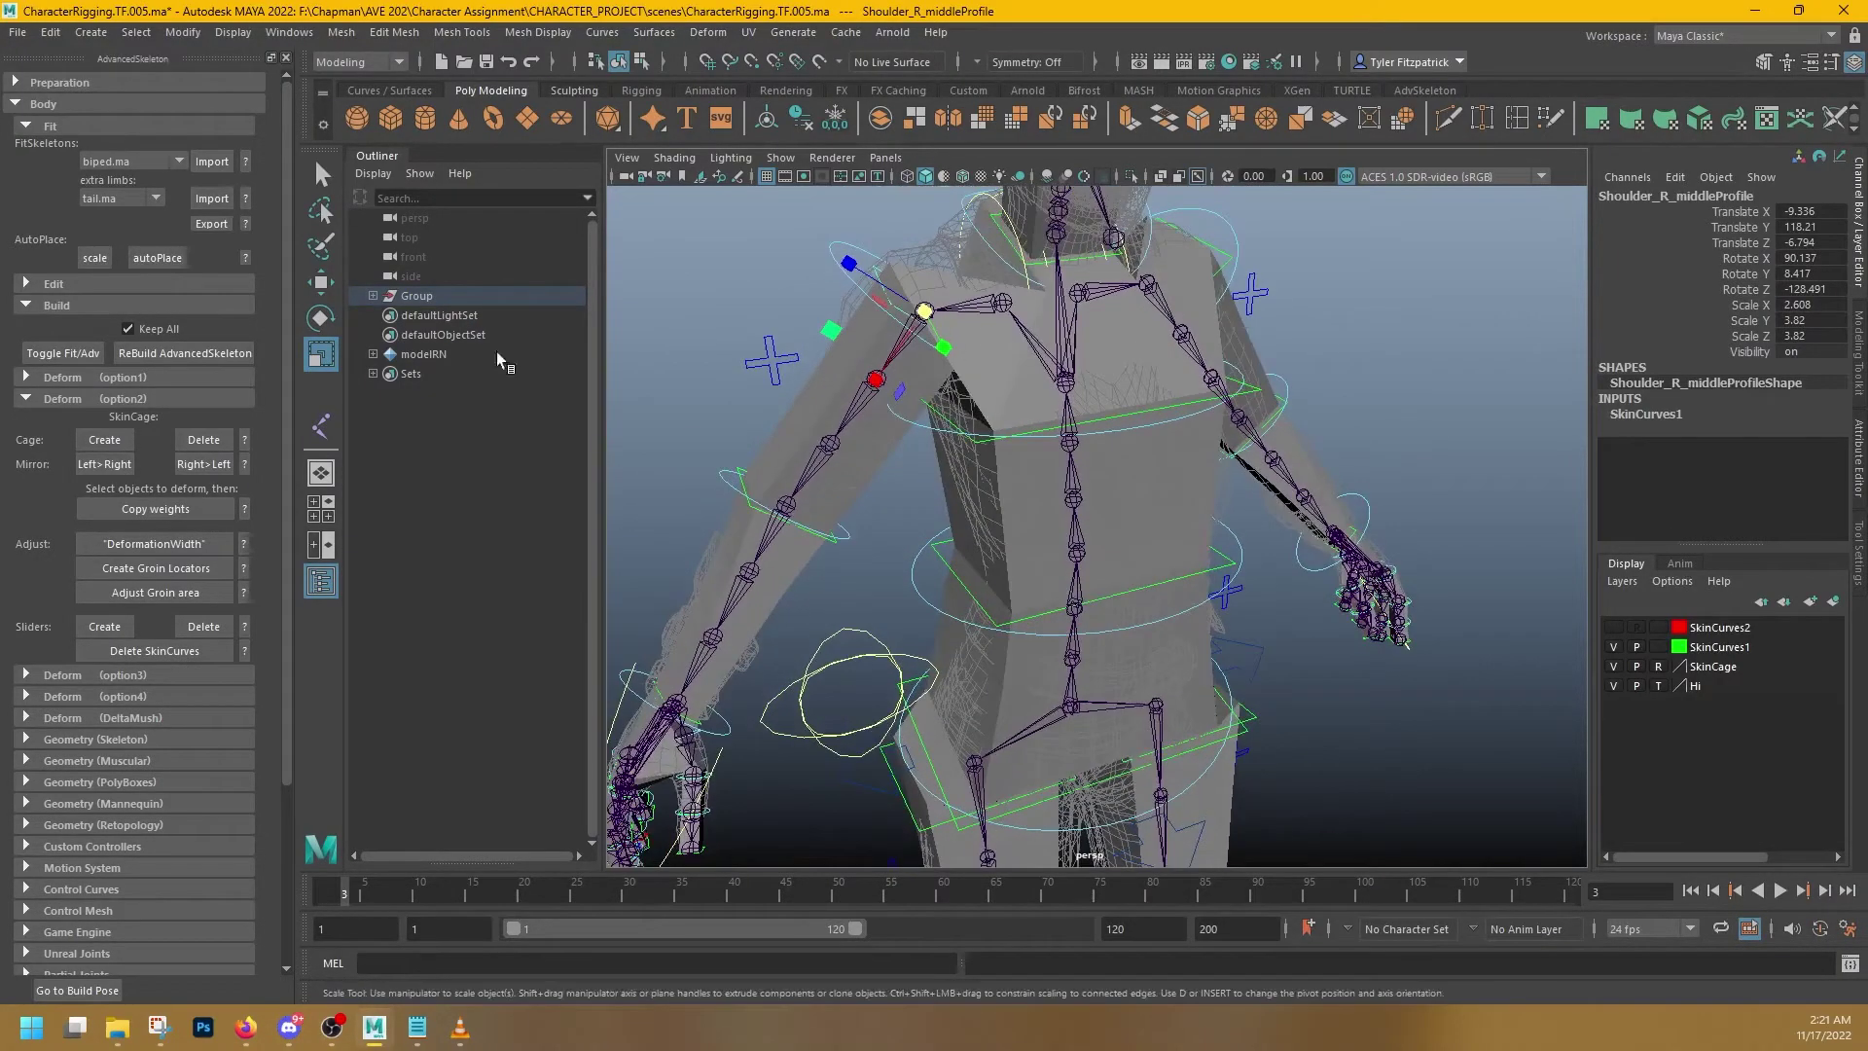
left_click(200, 468)
left_click_drag(1311, 391, 1259, 363, "alt")
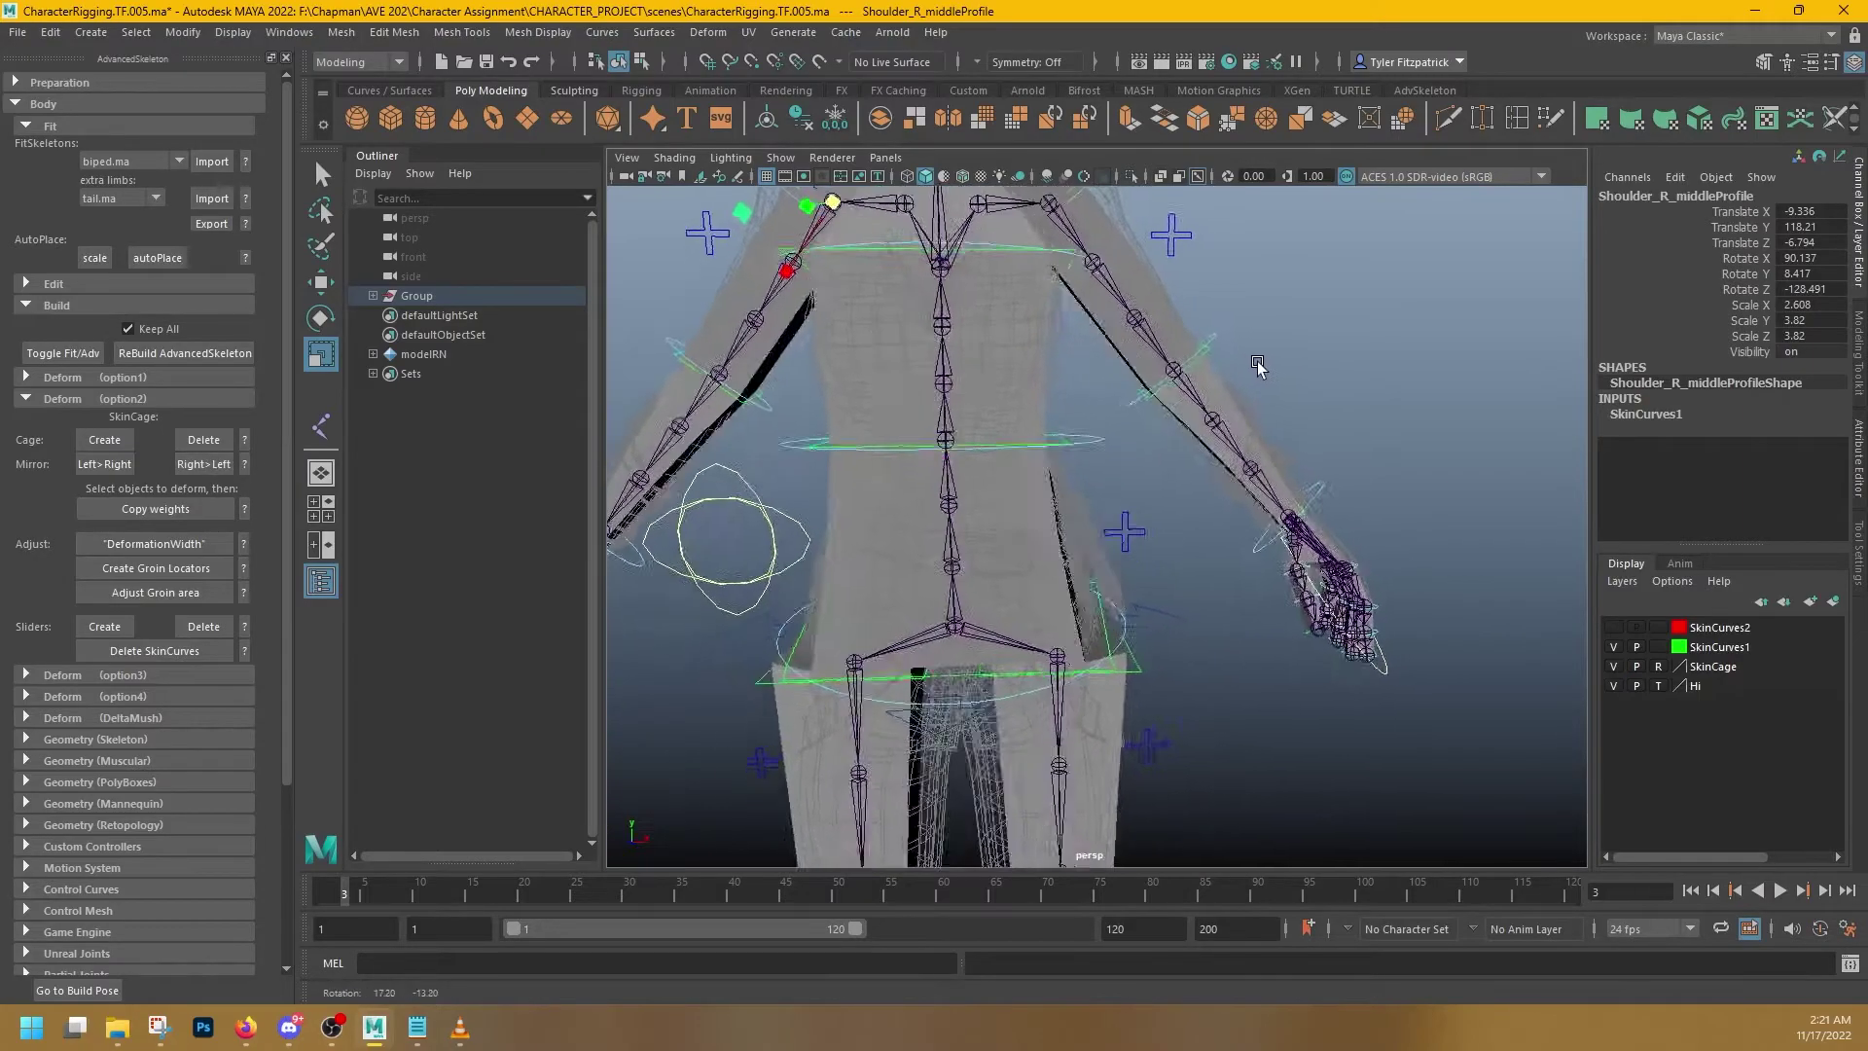
middle_click_drag(1258, 363, 1213, 436, "alt")
left_click_drag(1213, 439, 1138, 562, "alt")
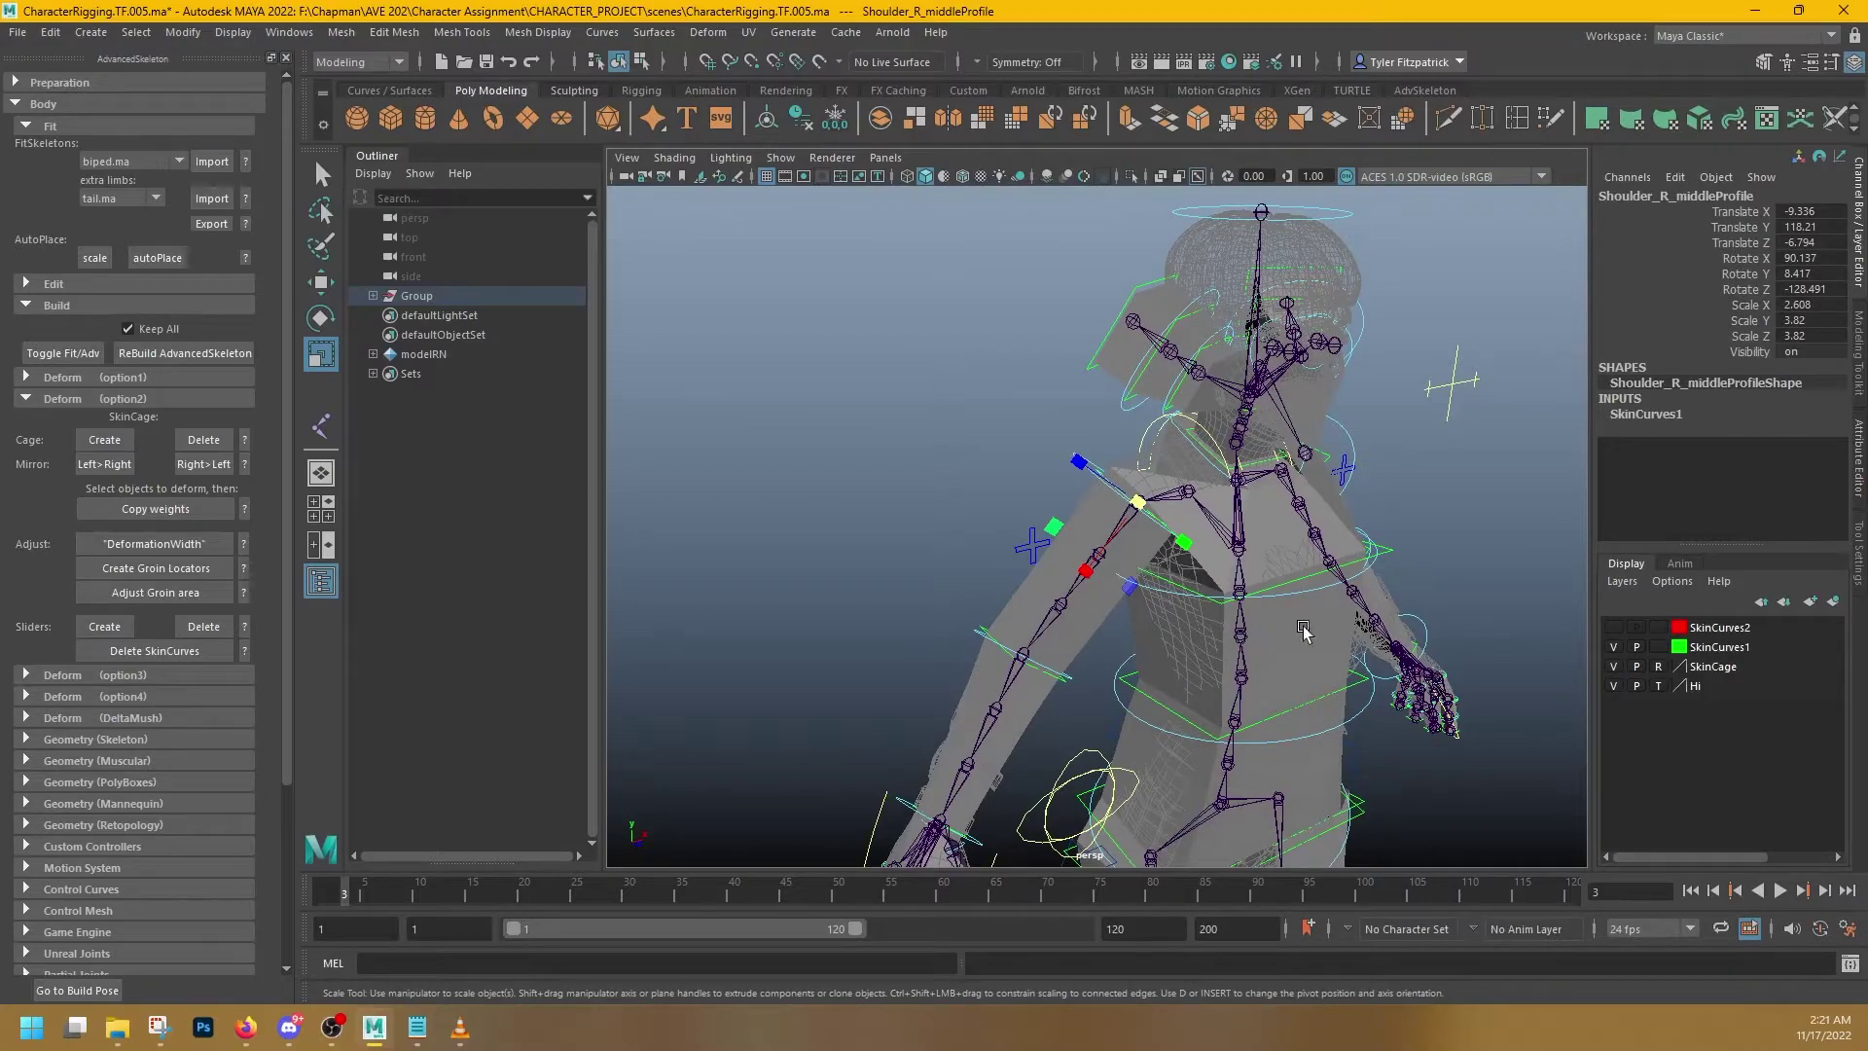
left_click_drag(1304, 632, 1114, 613, "alt")
left_click_drag(1229, 645, 1127, 576, "alt")
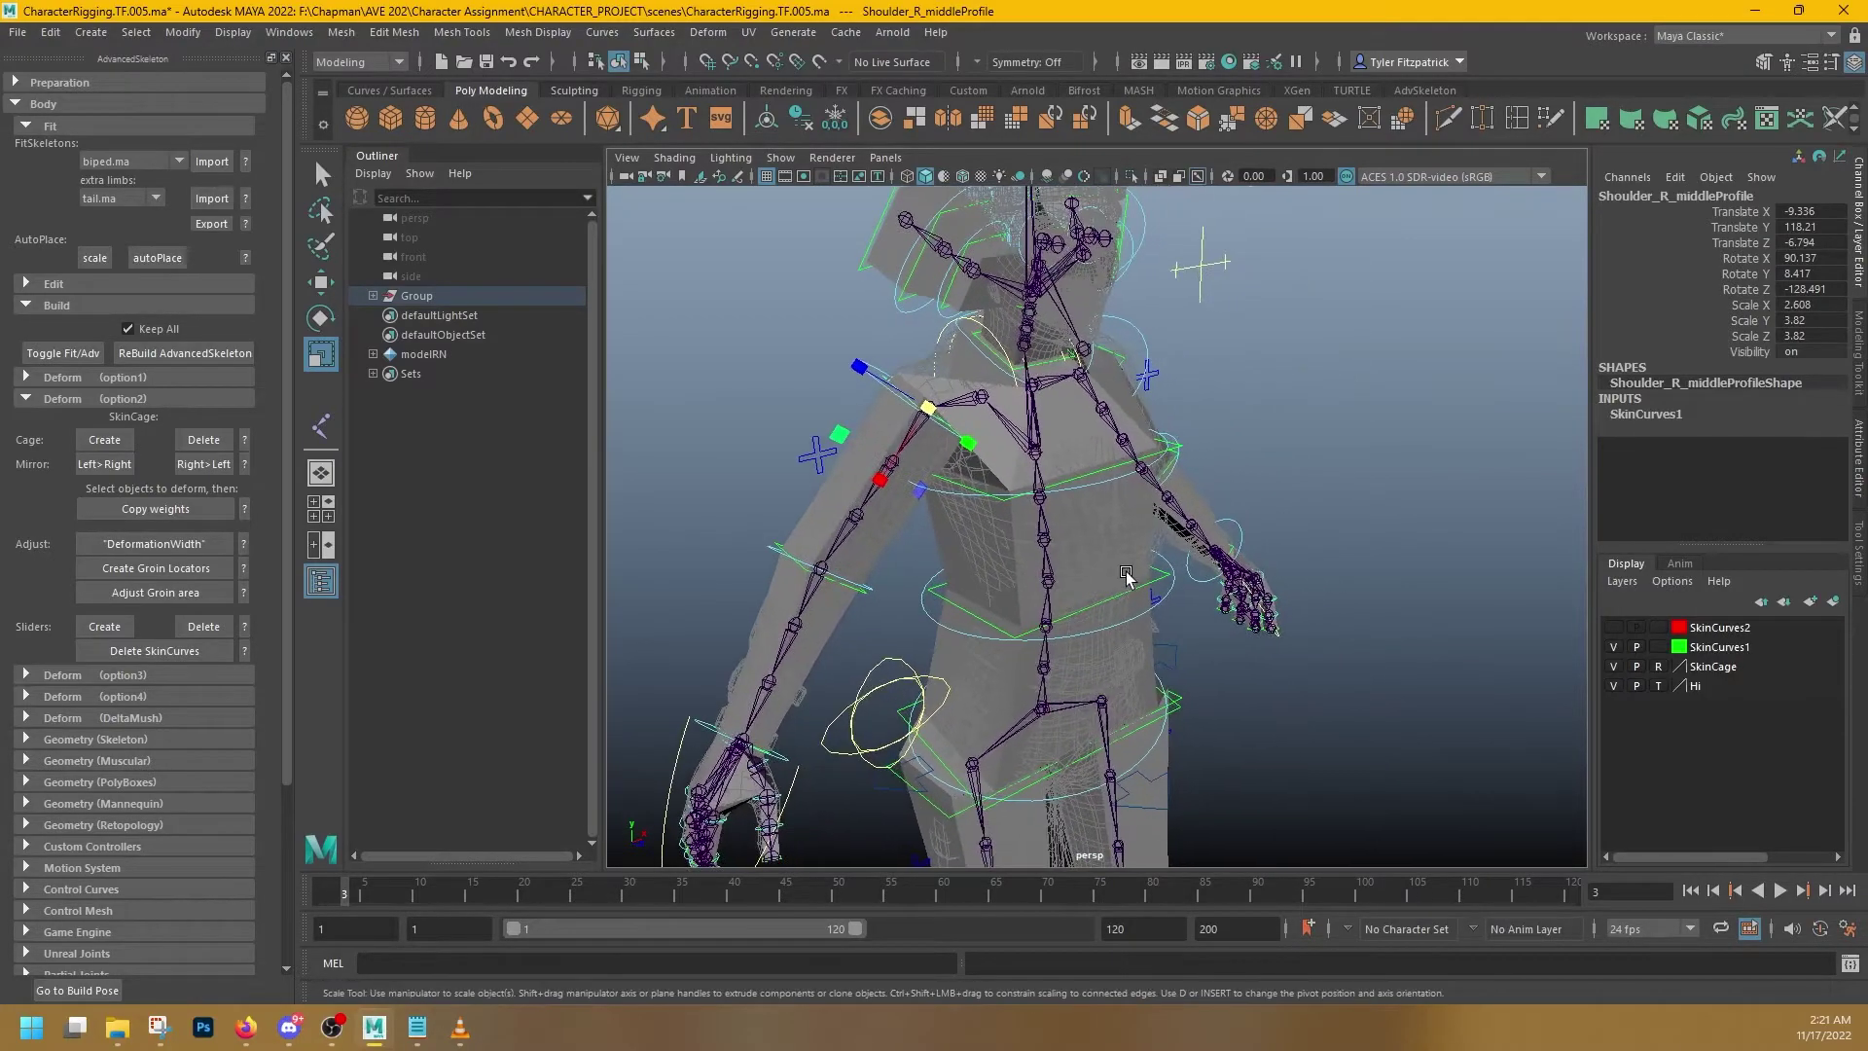
- Toggle the SkinCurves1 layer's visibility repeatedly to identify its profile curves on the SkinCage
left_click(1617, 645)
left_click(1617, 645)
left_click(1616, 645)
left_click(1617, 645)
left_click(1617, 645)
left_click(1617, 645)
left_click(1617, 645)
left_click(1614, 646)
left_click_drag(1088, 474, 1157, 507, "alt")
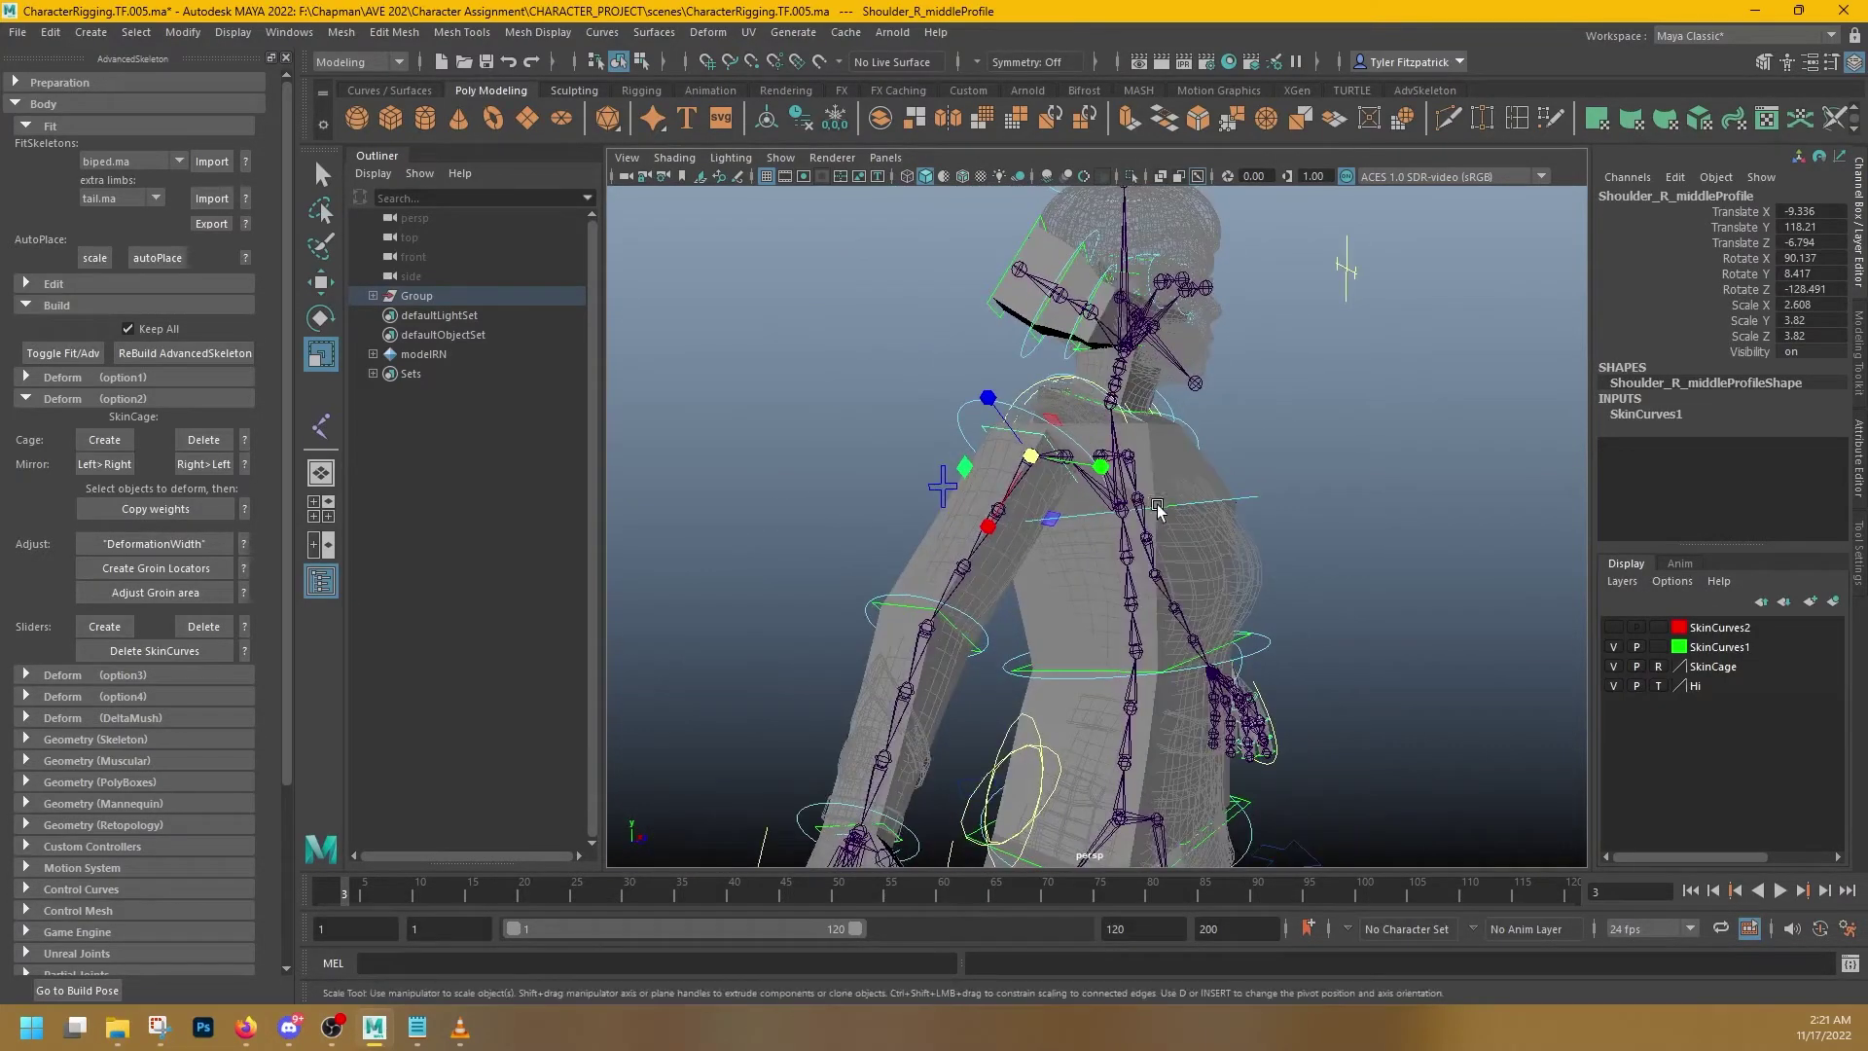
- Show the SkinCurves2 layer and try out scaling the Shoulder_R_twistProfile1 curve on the upper arm
left_click(1614, 626)
left_click_drag(1325, 554, 1076, 541, "alt")
scroll(993, 438, "up", 5)
key("q")
left_click(872, 434)
key("e")
key("r")
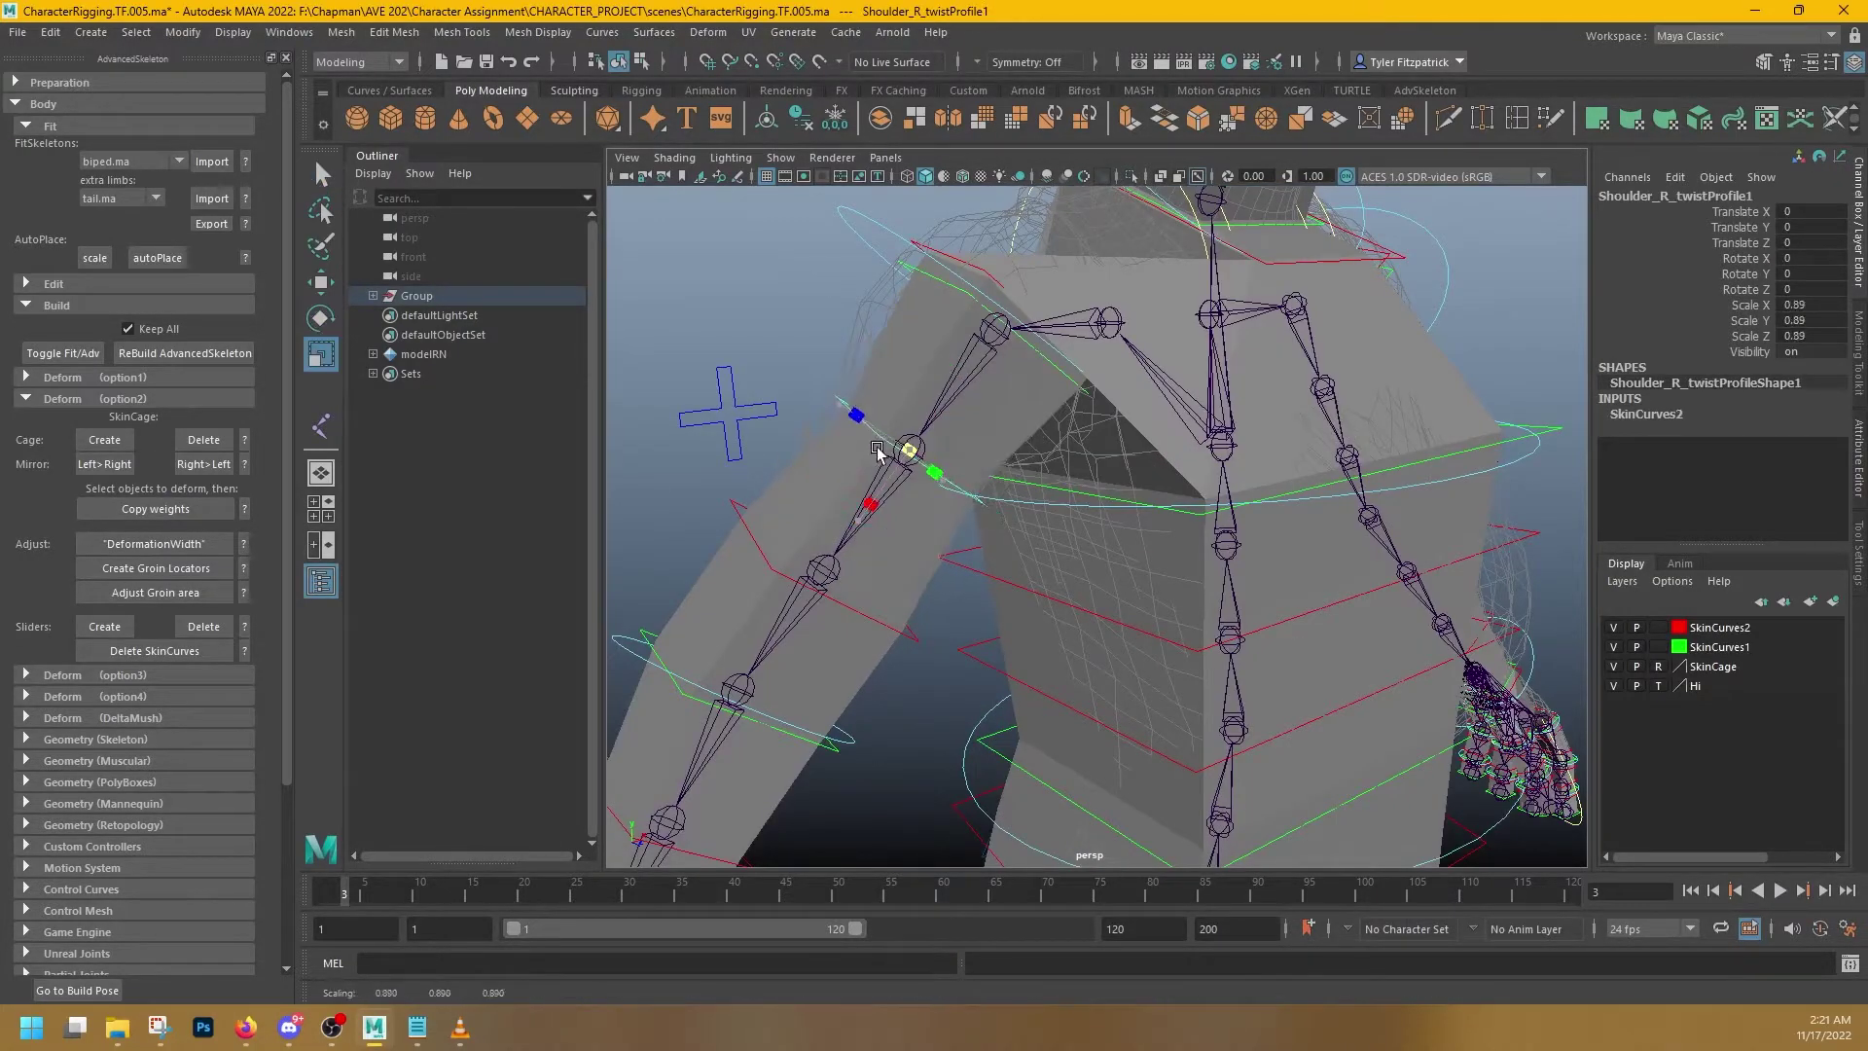
left_click_drag(922, 503, 1185, 538, "alt")
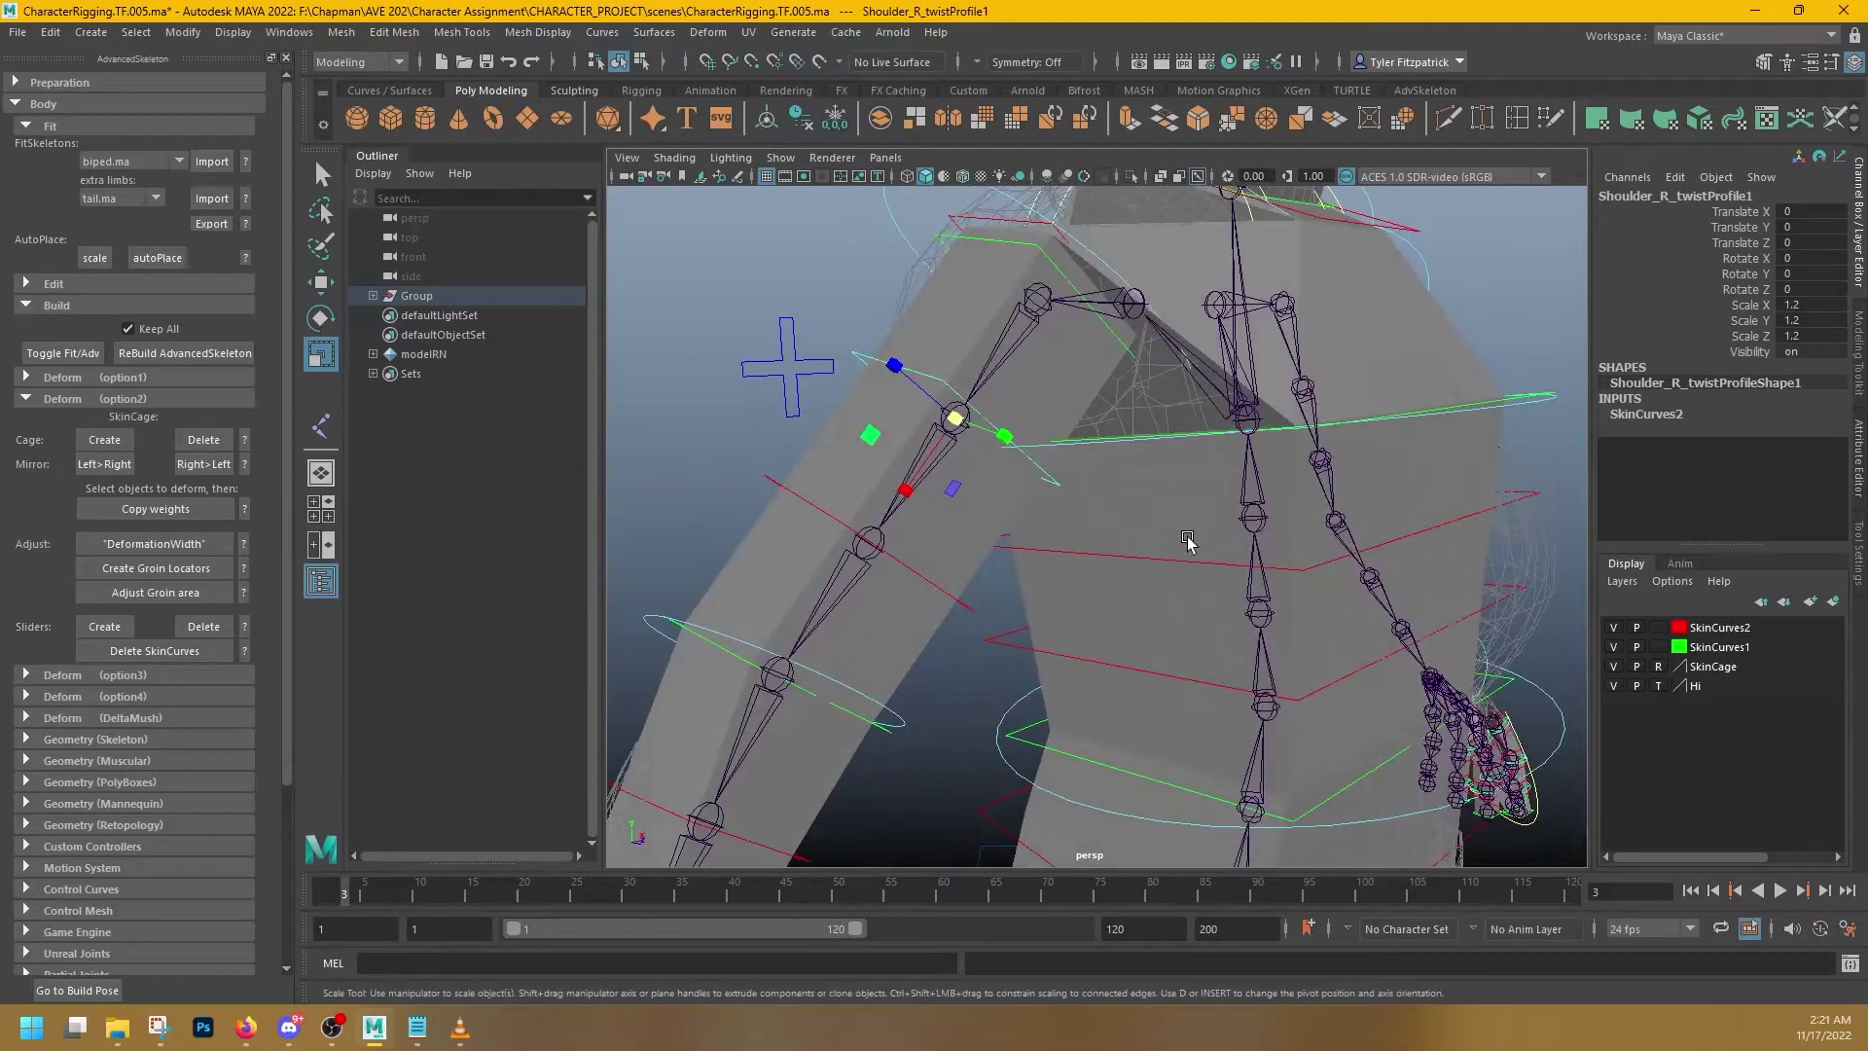
- Examine the SkinCurves2 profile curves and the SkinCage from the torso and hips down the legs
middle_click_drag(1216, 540, 1202, 431, "alt")
scroll(1345, 456, "down", 5)
left_click_drag(1344, 455, 1264, 475, "alt")
middle_click_drag(1264, 476, 1293, 254, "alt")
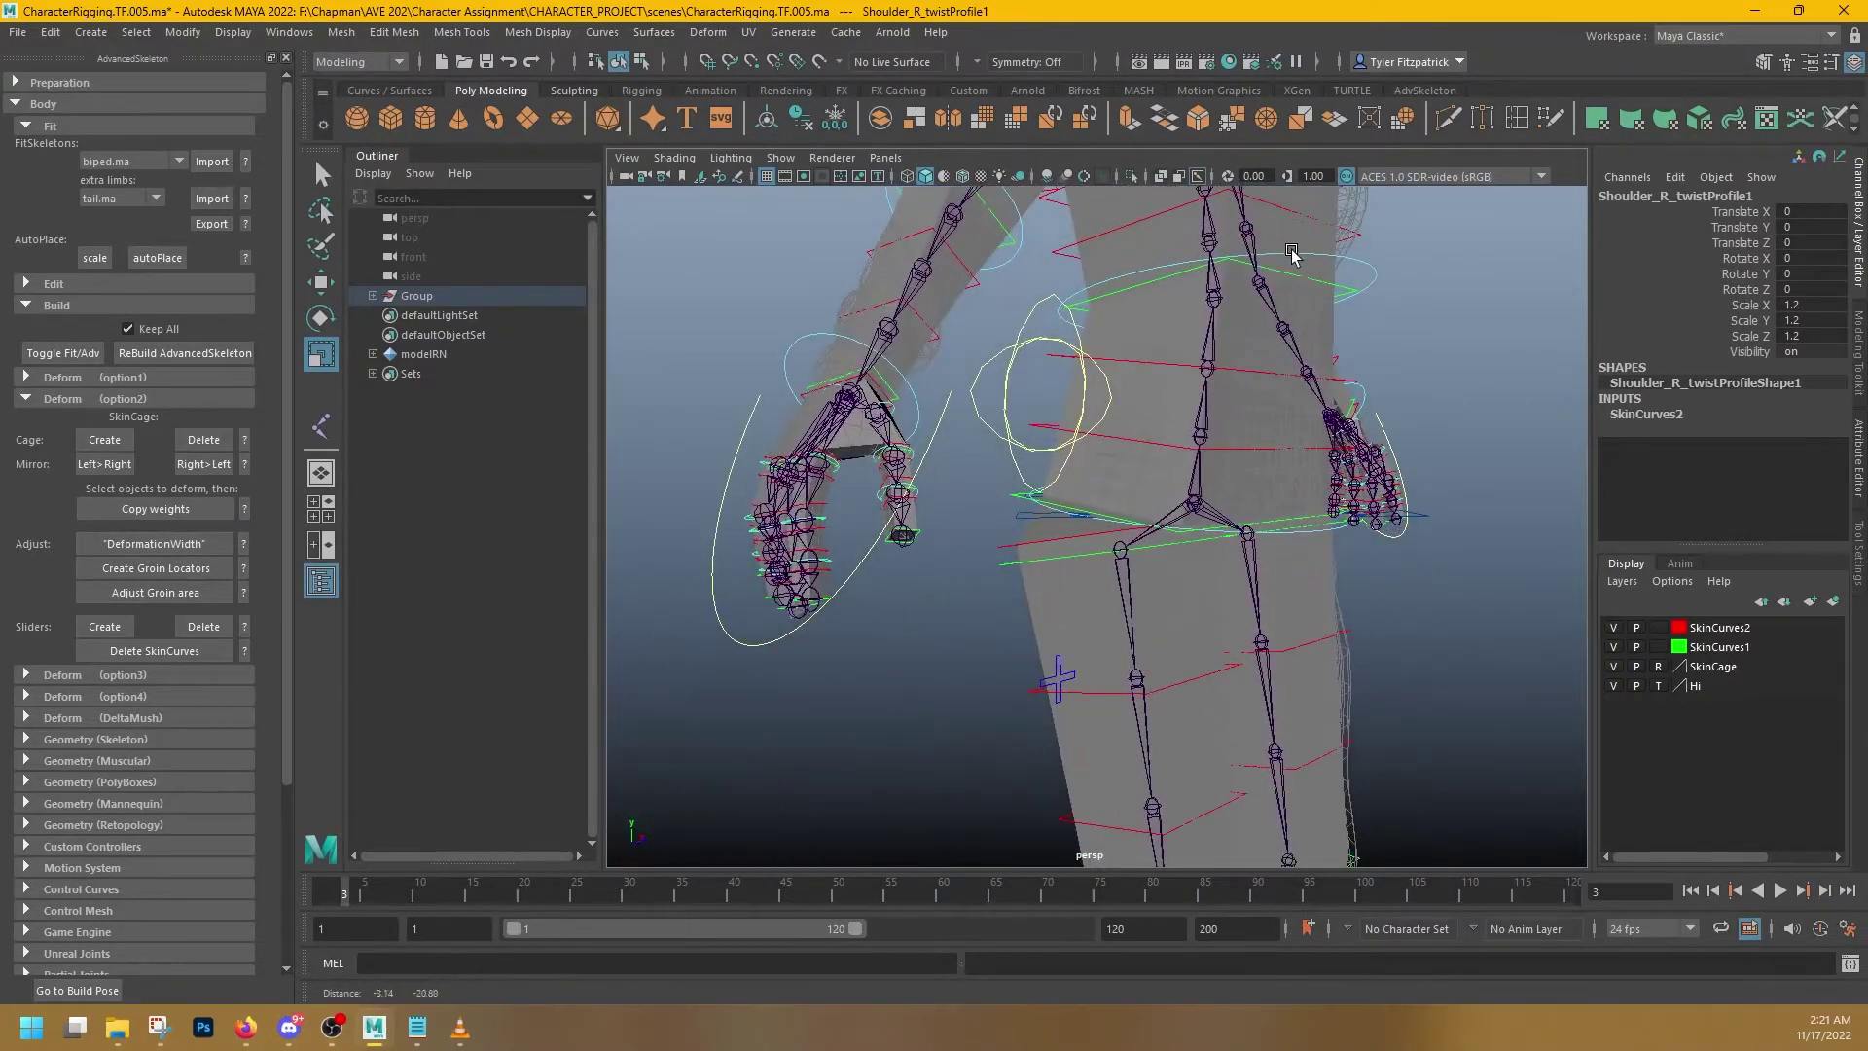
left_click_drag(1092, 438, 1084, 470, "alt")
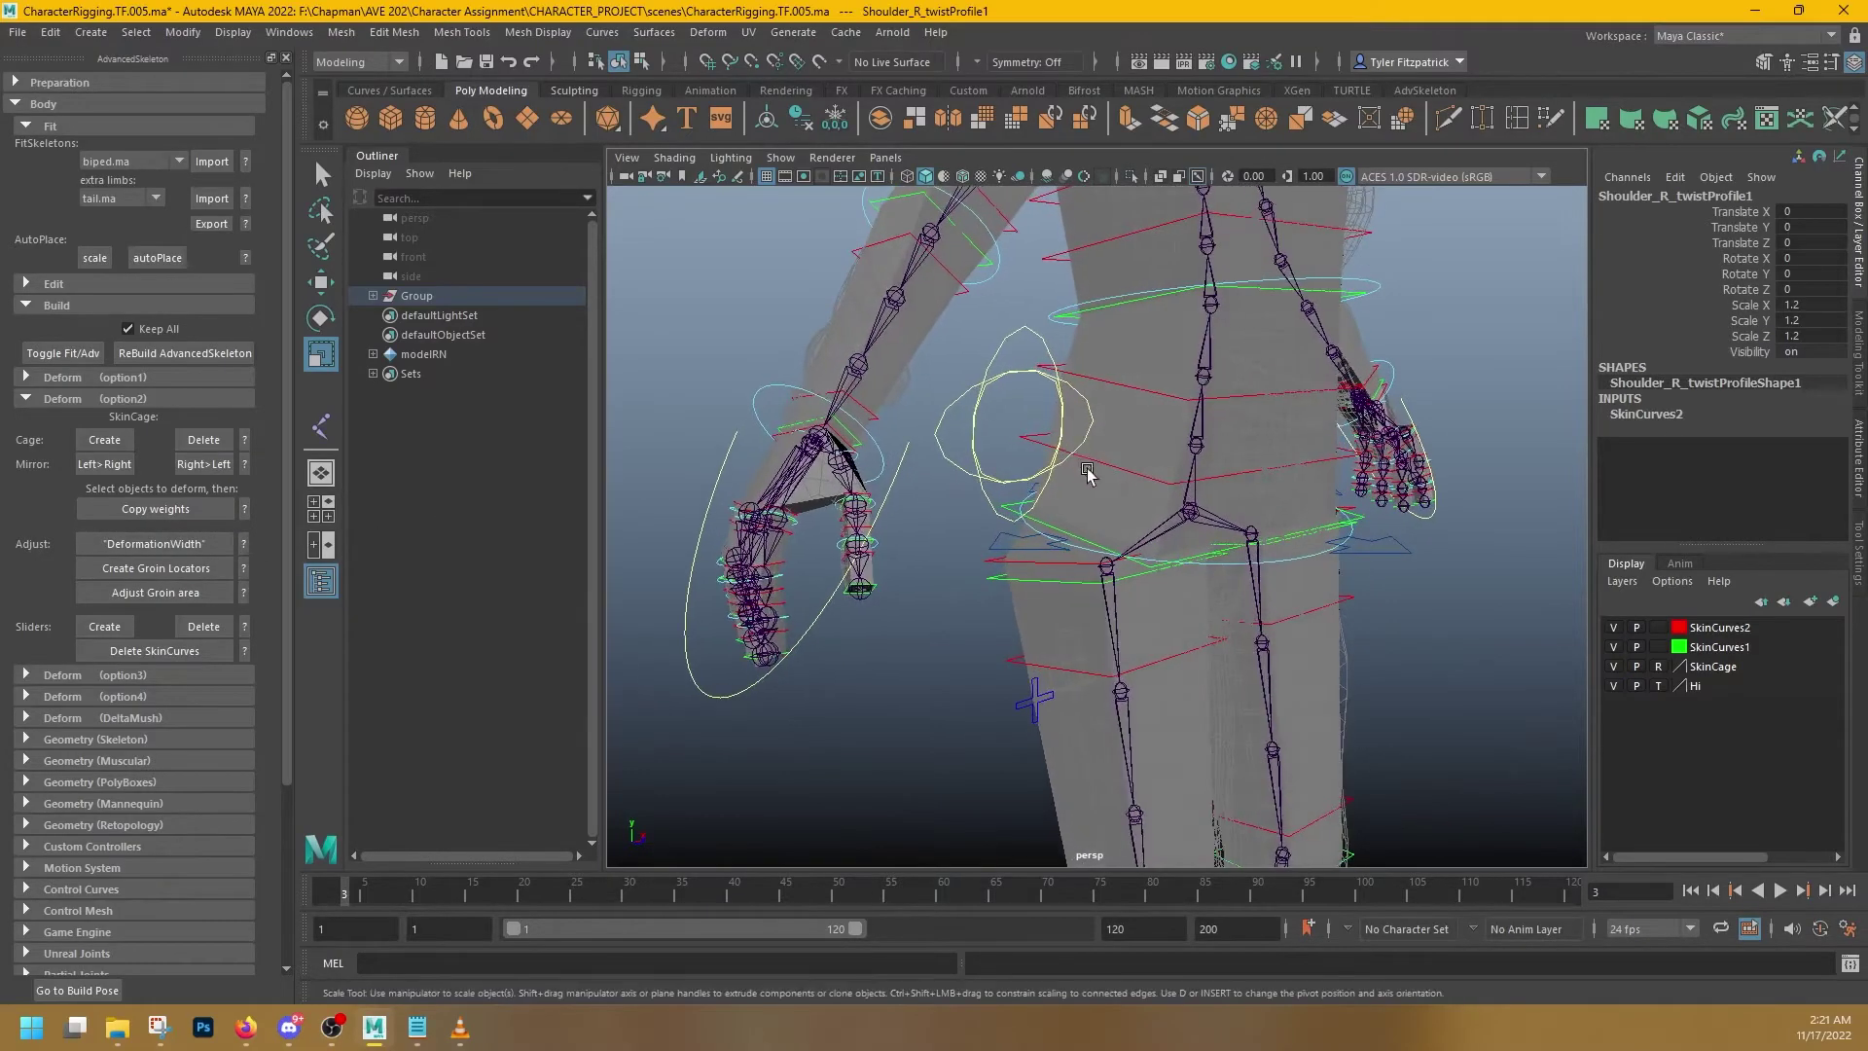
middle_click_drag(1099, 482, 1130, 165, "alt")
left_click_drag(1129, 167, 1199, 425, "alt")
scroll(1200, 425, "up", 1)
scroll(1205, 425, "down", 3)
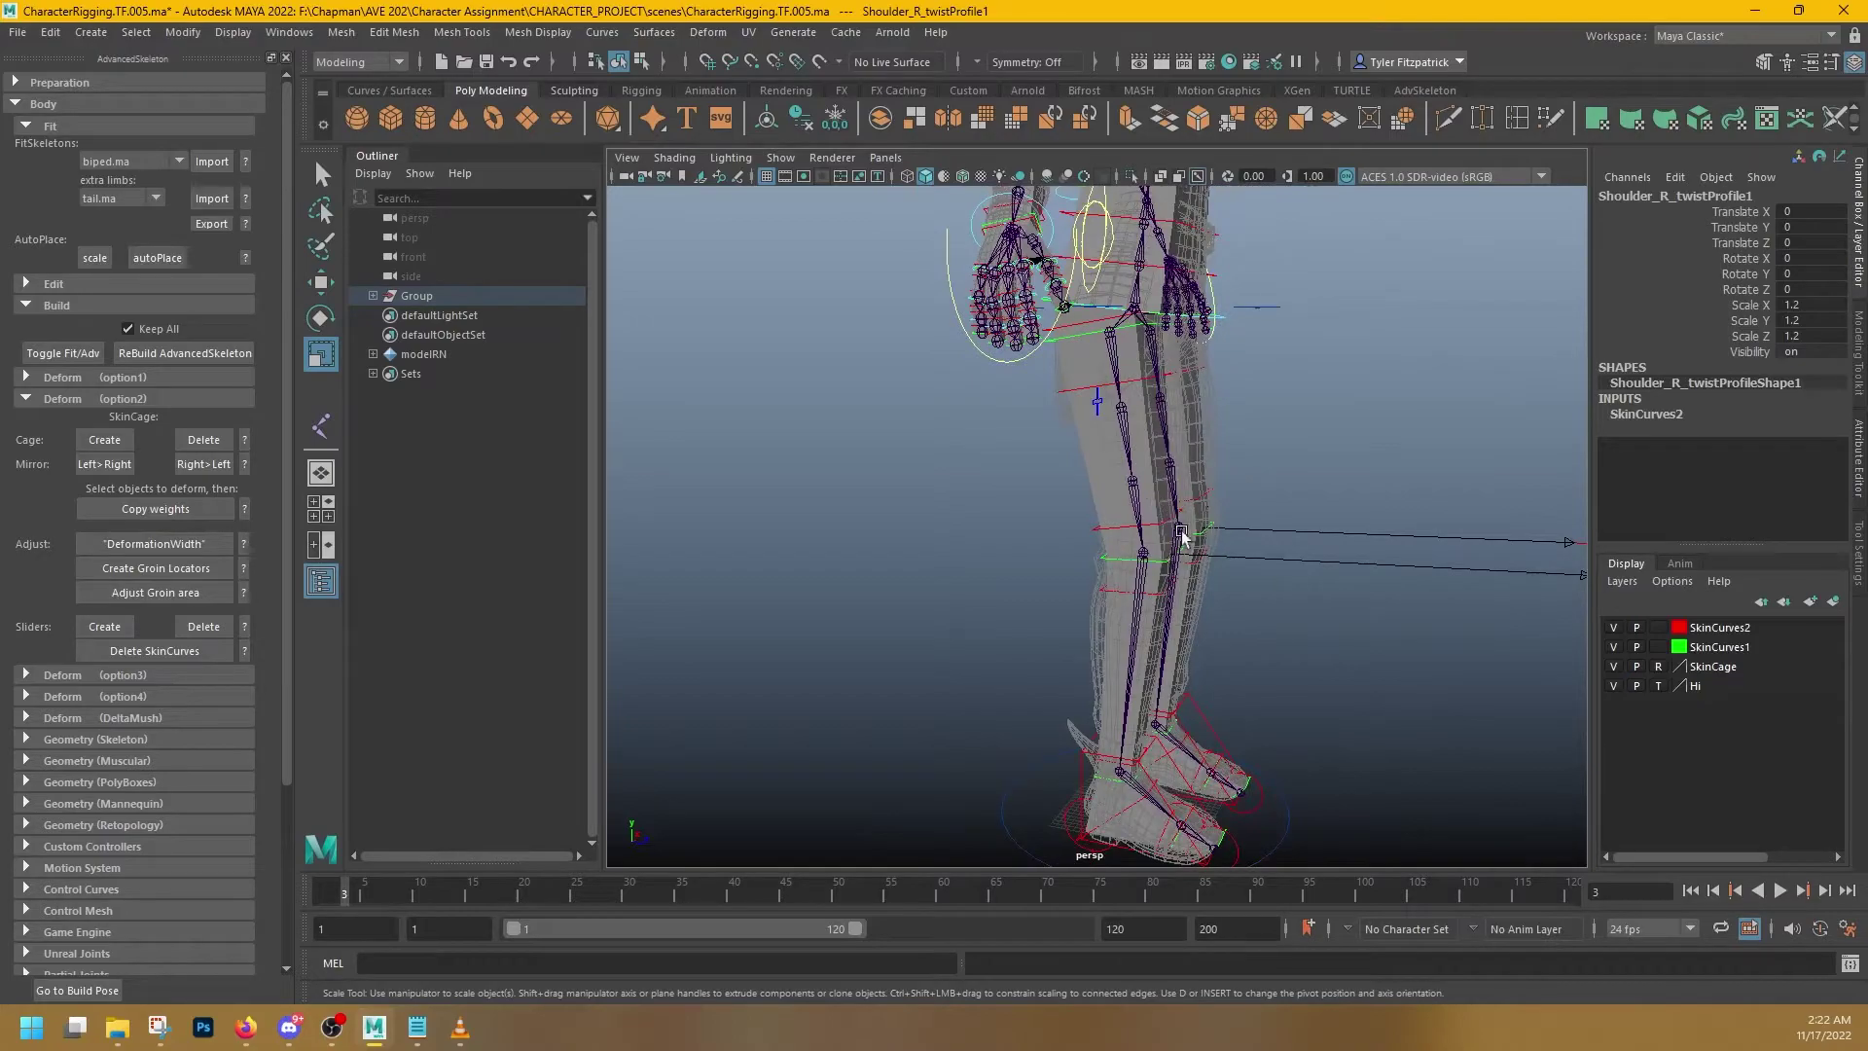
- Try lifting the foot control, and undo the move together with the deformation width adjustment
left_click(1159, 785)
key("w")
left_click_drag(1119, 725, 1100, 604)
key("ctrl+z")
key("ctrl+z")
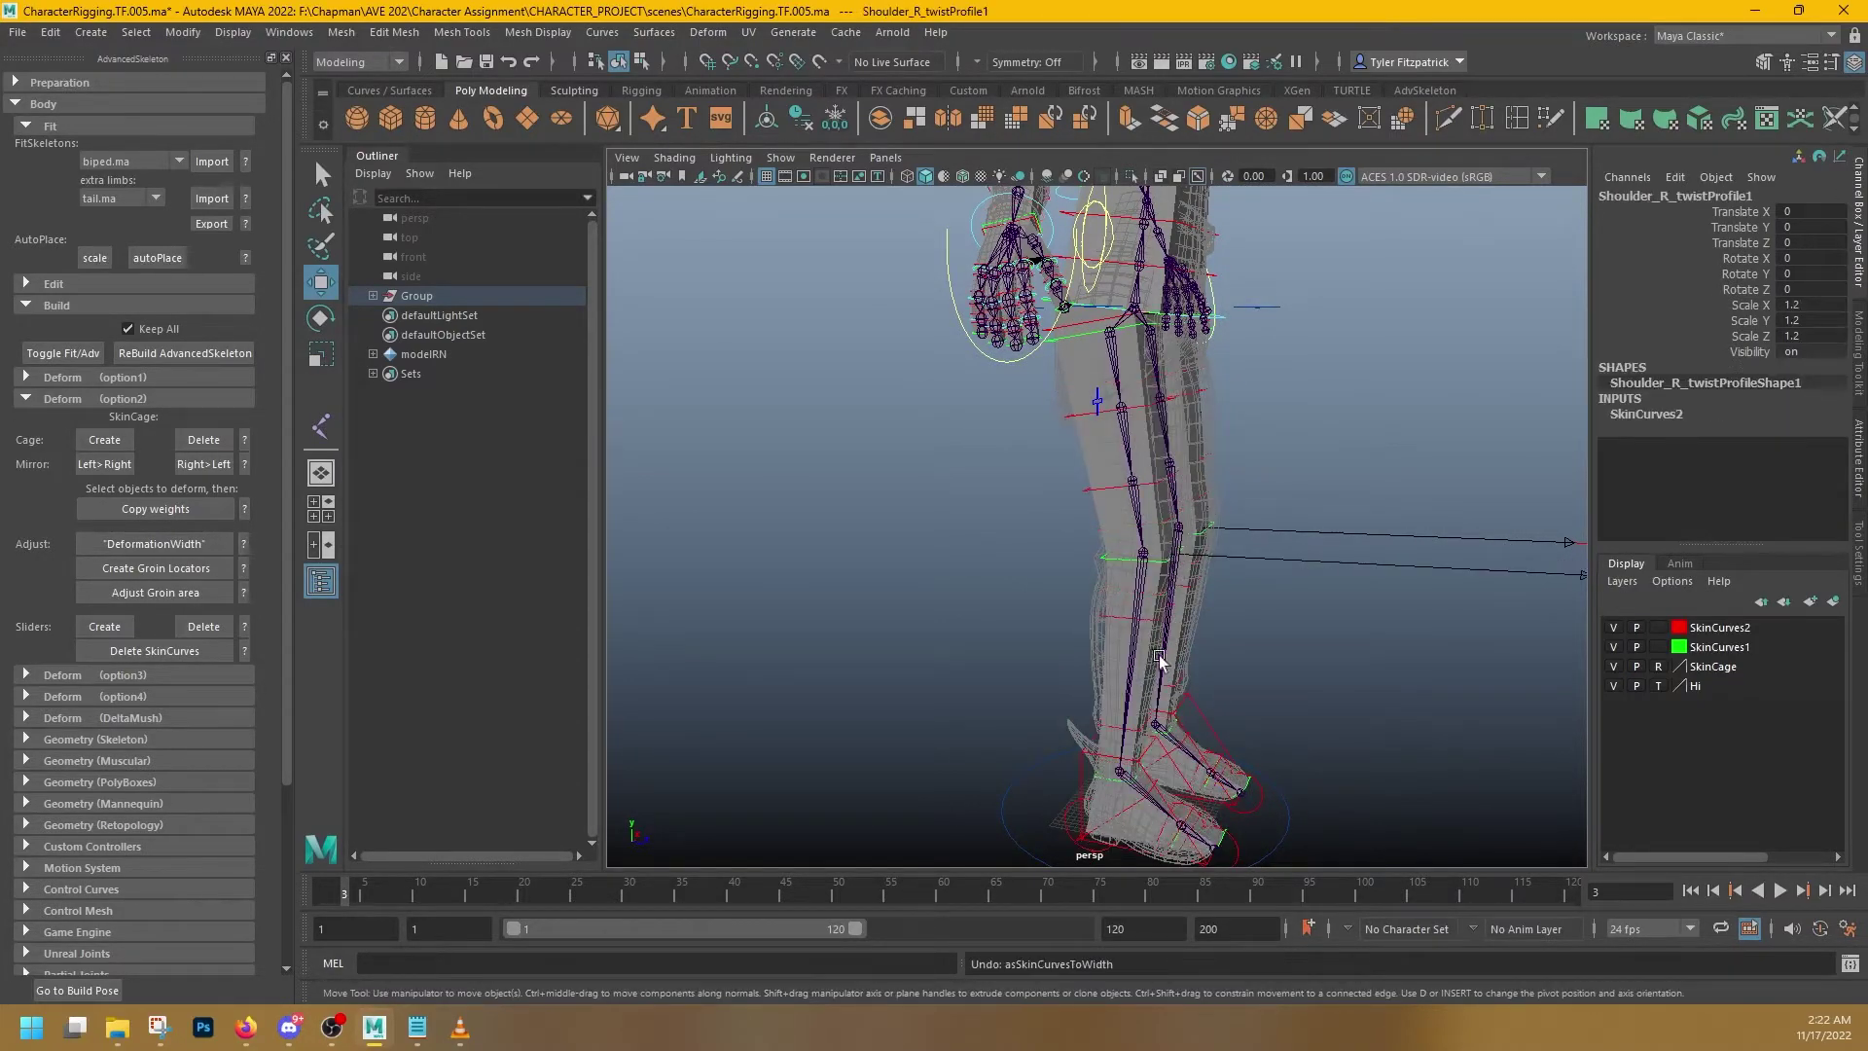
- Raise the IKLeg_R control by about 22.97 to inspect the SkinCage's knee bend, and undo the move
left_click(1084, 764)
middle_click_drag(1109, 739, 1067, 622, "alt")
scroll(1068, 619, "up", 3)
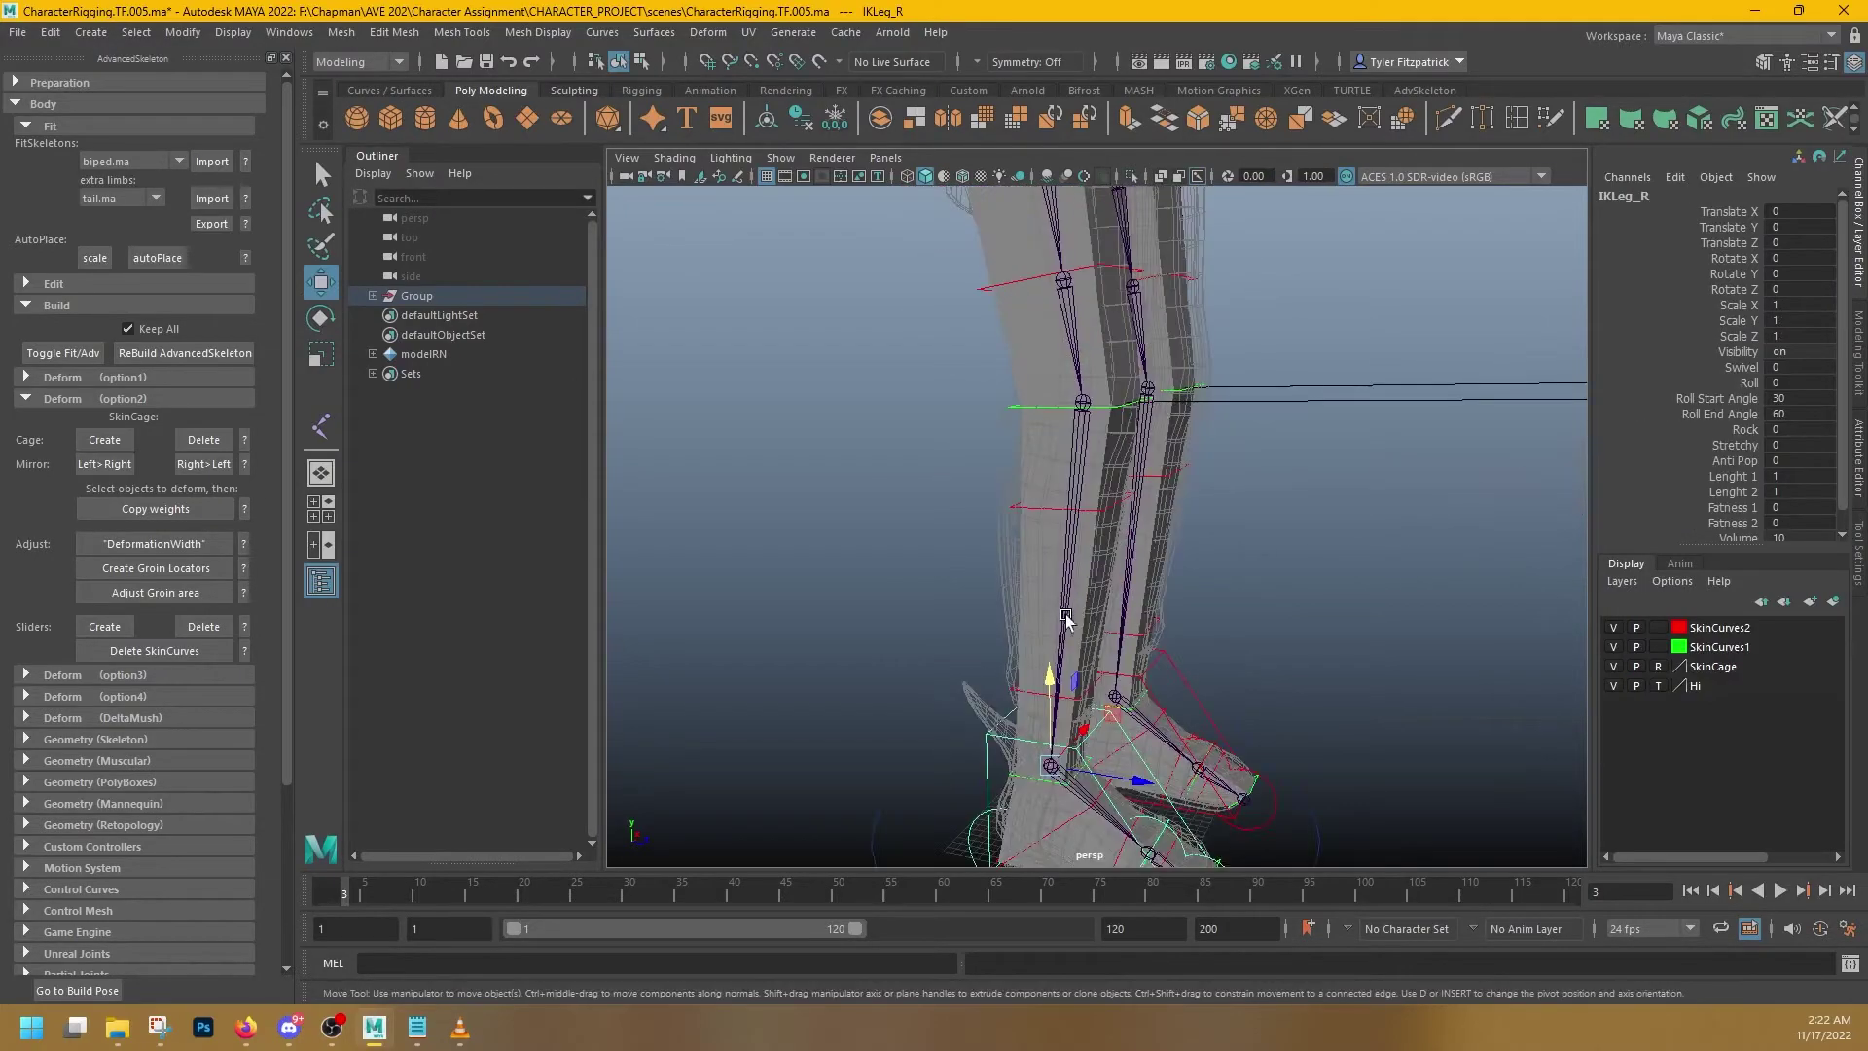
left_click_drag(1050, 675, 1051, 438)
middle_click_drag(1093, 335, 1099, 428, "alt")
left_click_drag(1099, 428, 1218, 436, "alt")
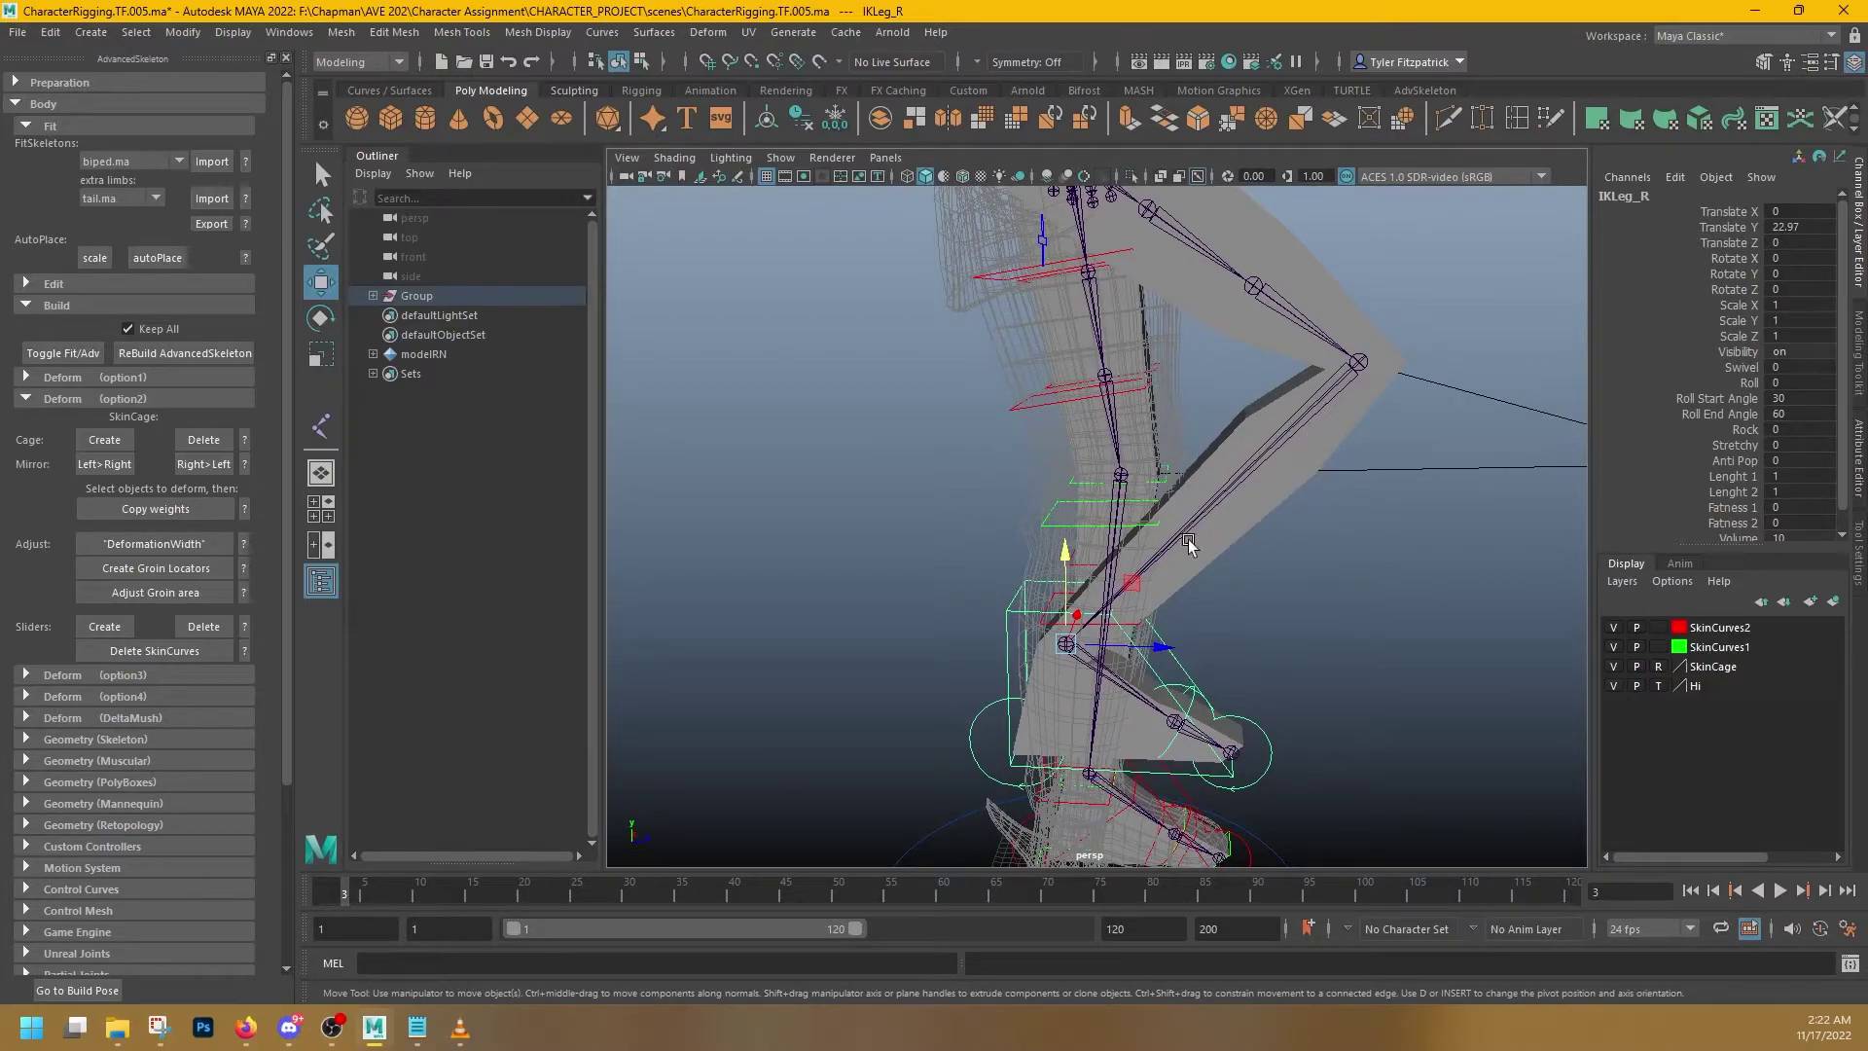
key("ctrl+z")
- Apply the DeformationWidth adjustment to the SkinCage and select the Hip_R_twistProfile2 curve just above the knee
left_click(155, 547)
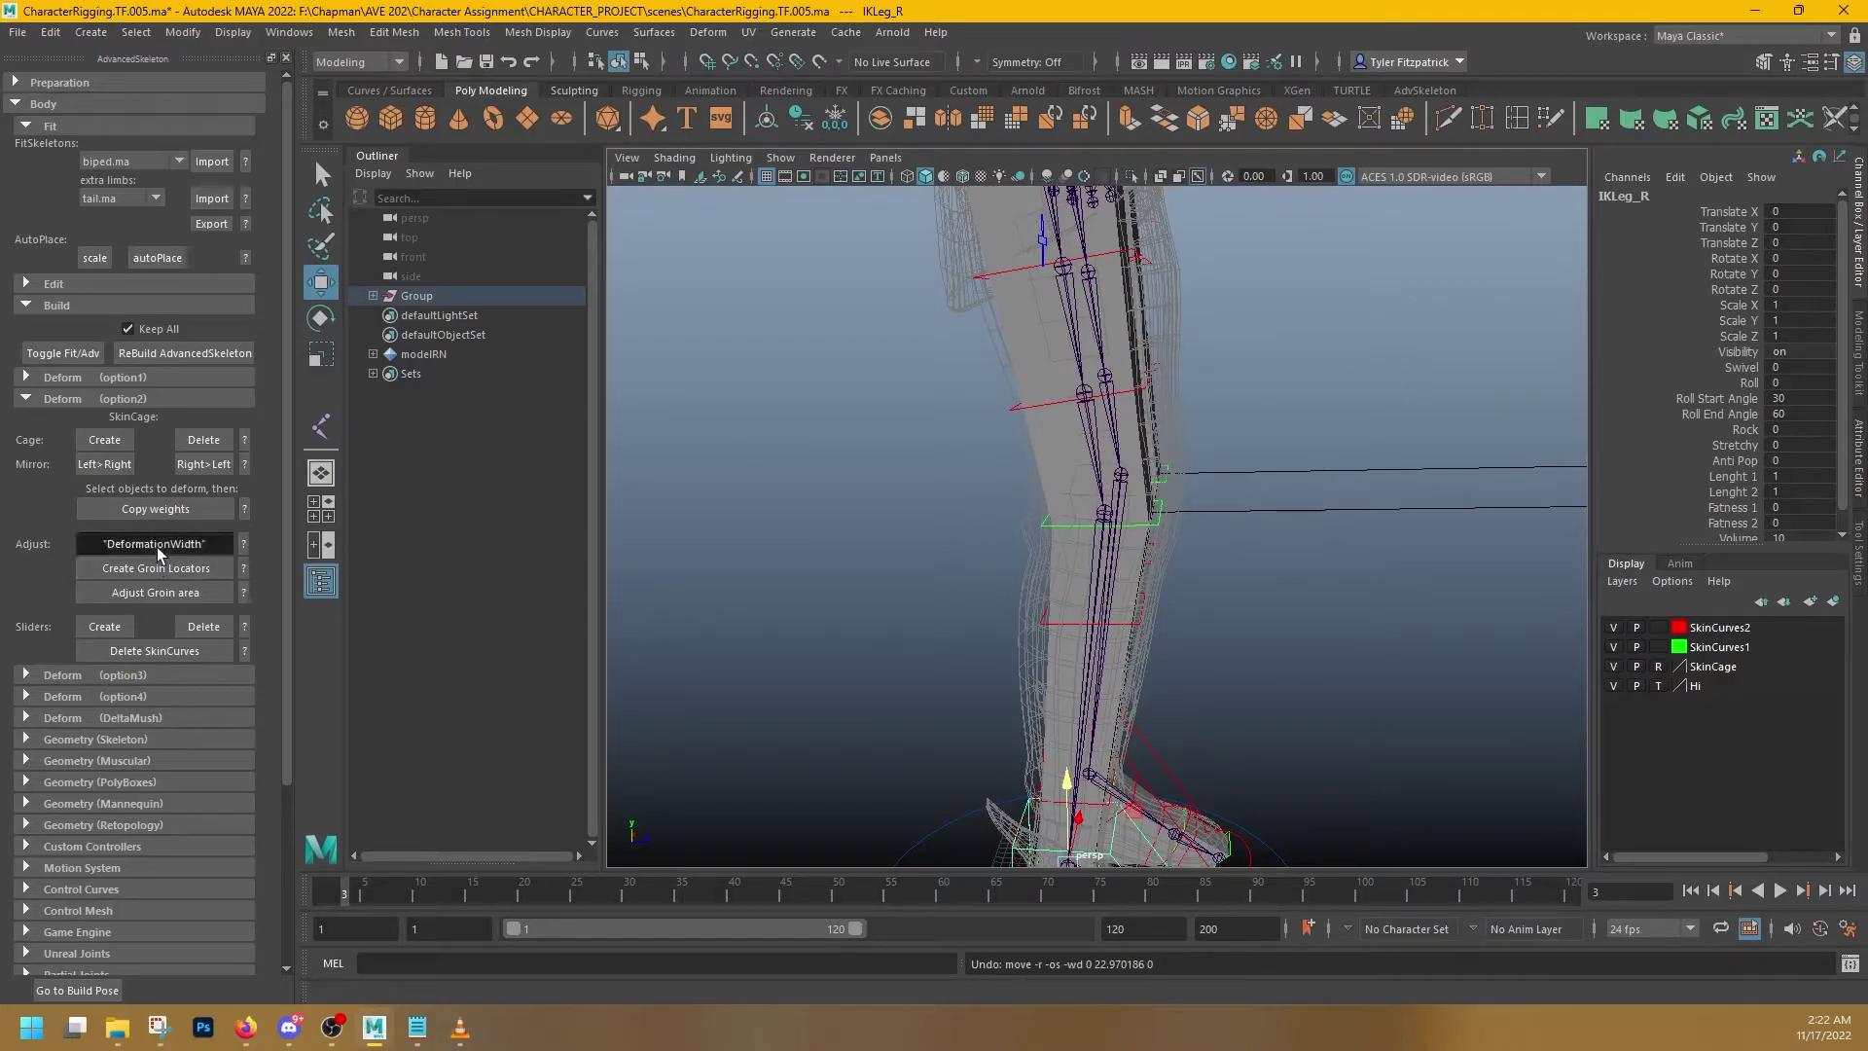
left_click(1051, 482)
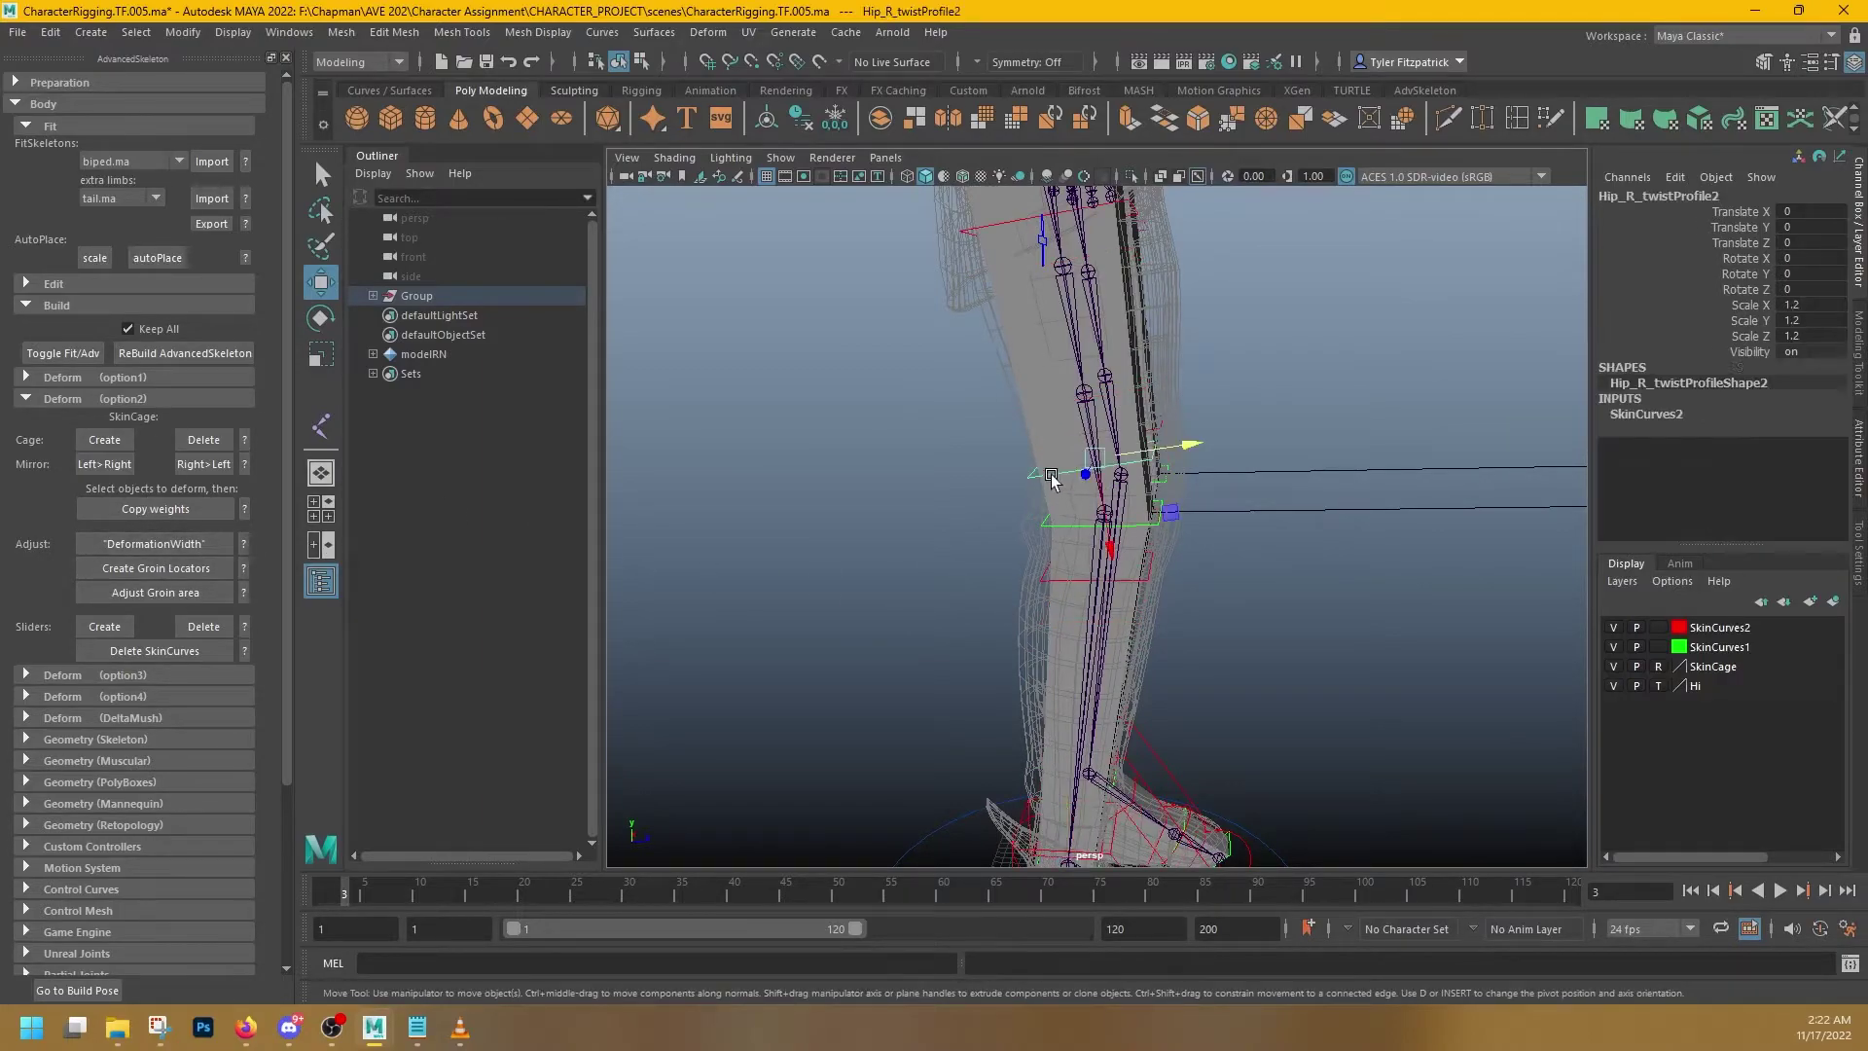
left_click_drag(1059, 479, 1078, 466, "alt")
middle_click_drag(1152, 671, 1171, 522, "alt")
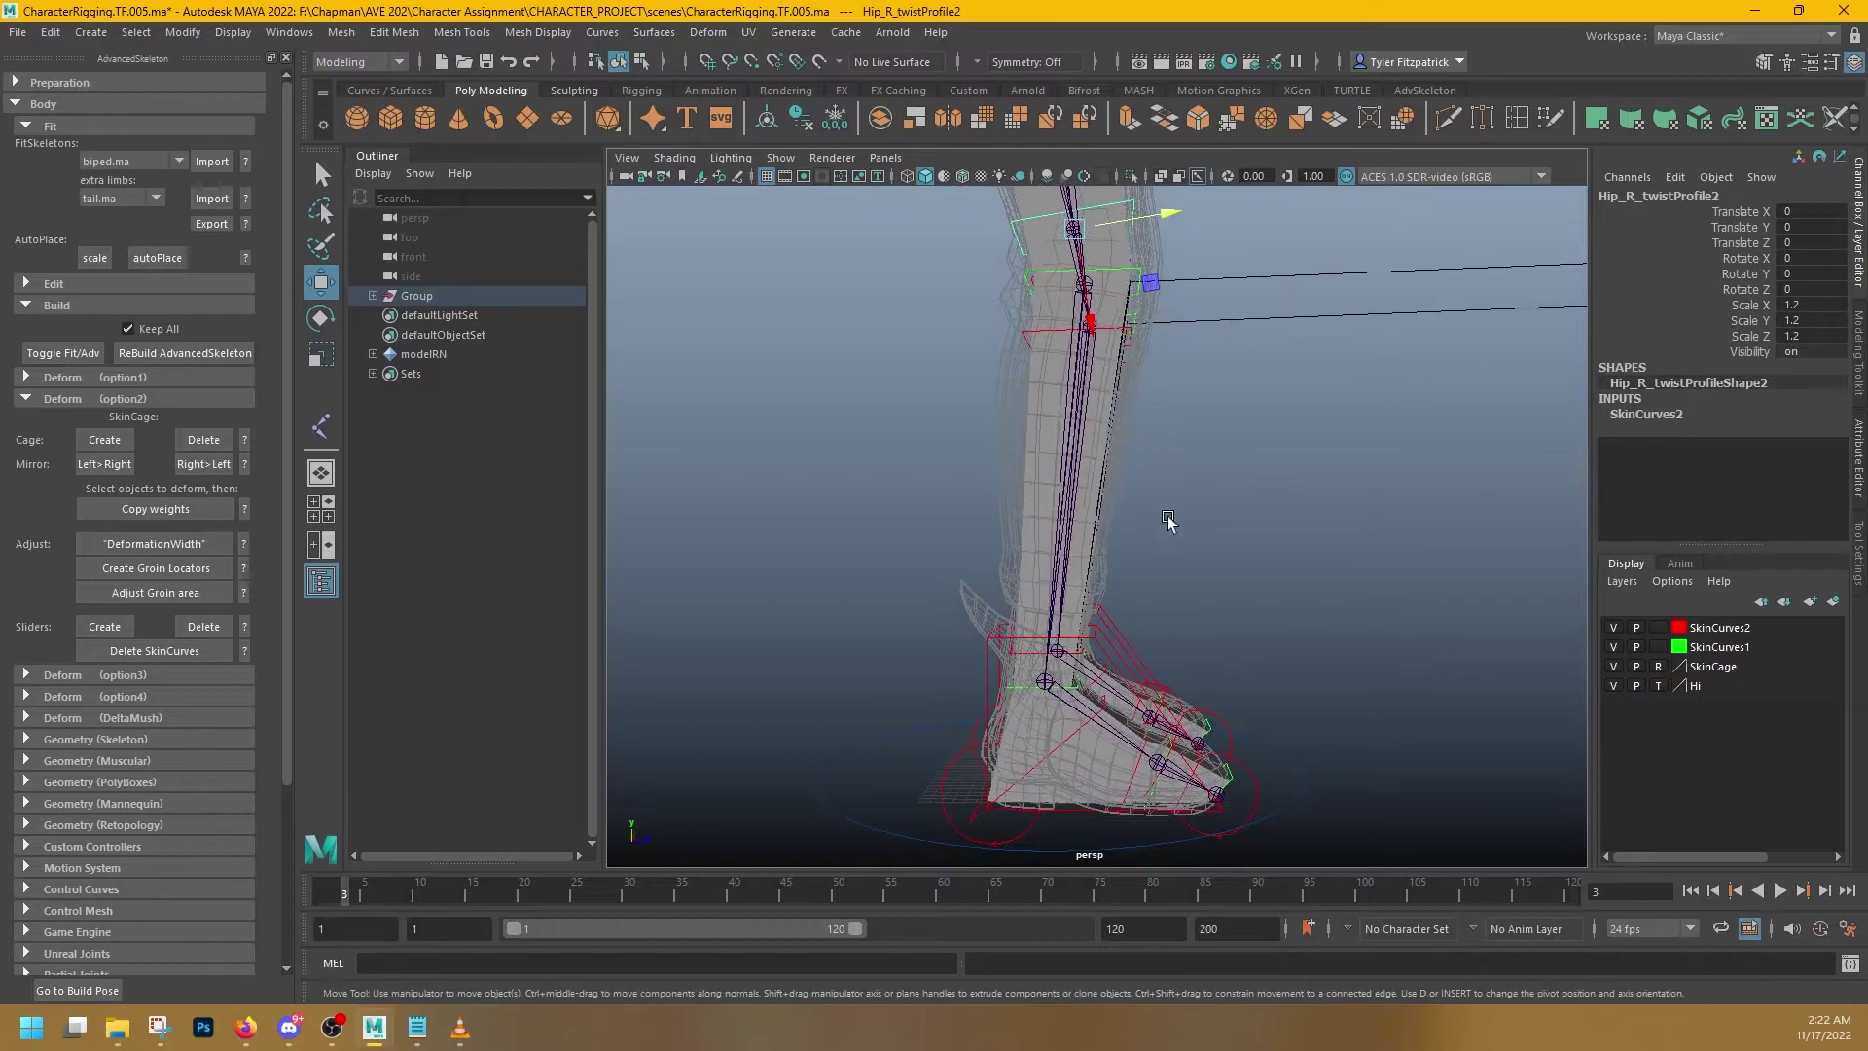
- Raise the IKLeg_R control by about 18.62 to inspect the knee bend with the adjusted deformation width, and undo the move
left_click_drag(1172, 521, 1119, 531, "alt")
key("q")
left_click(978, 663)
key("w")
left_click_drag(1039, 650, 1173, 348)
middle_click_drag(1173, 348, 1179, 531, "alt")
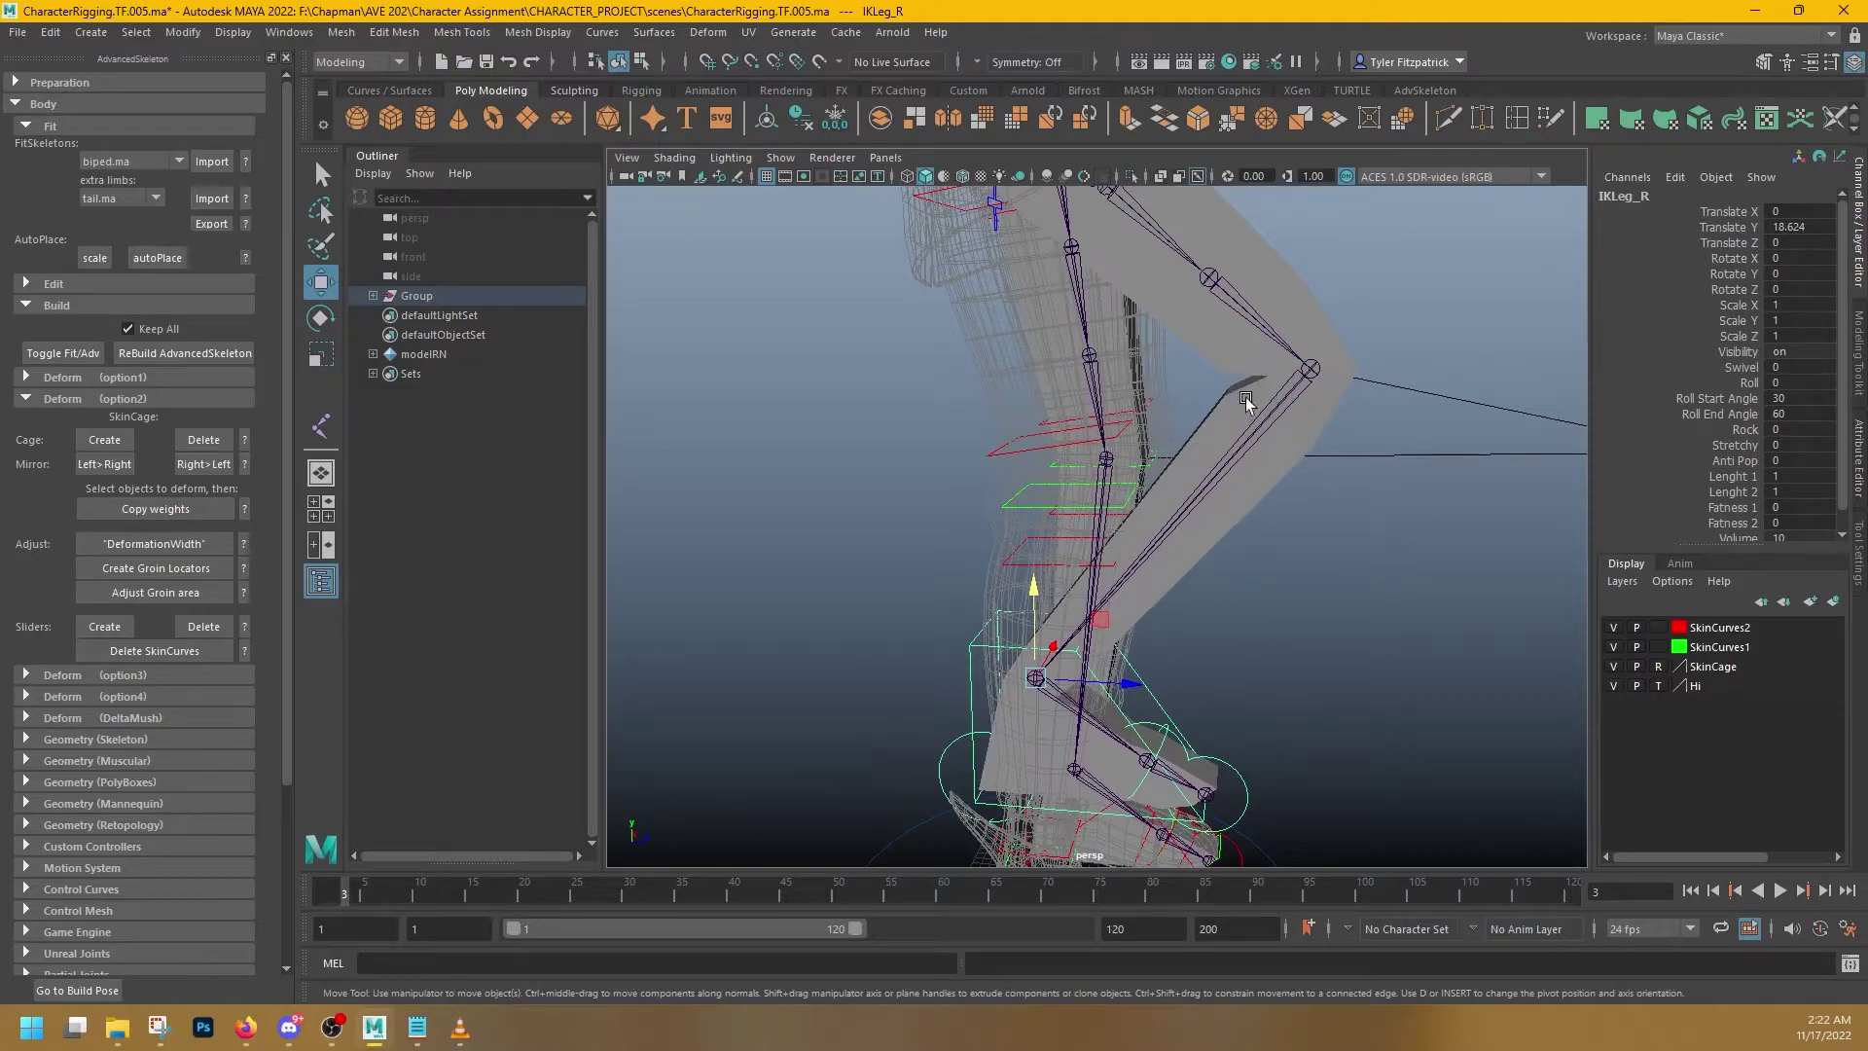
middle_click_drag(1284, 397, 1235, 469, "alt")
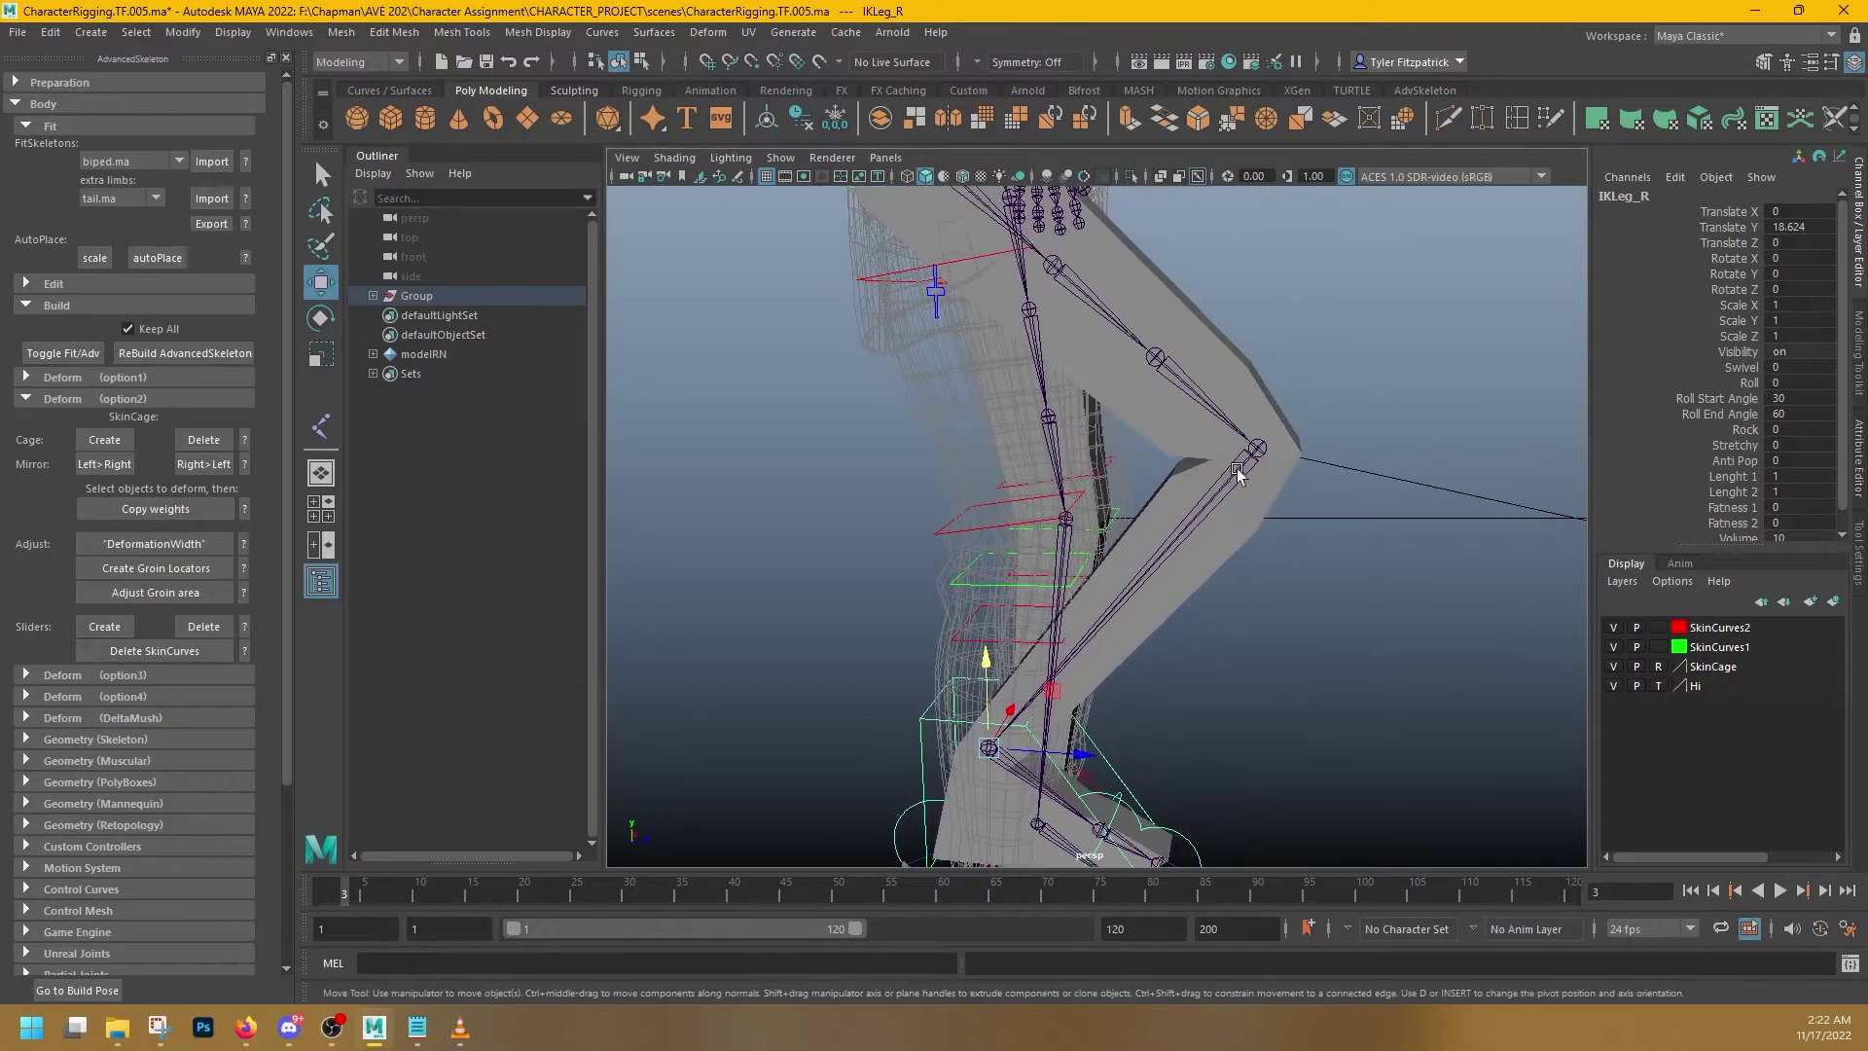
left_click_drag(1342, 569, 1102, 484, "alt")
key("ctrl+z")
middle_click_drag(1105, 408, 1176, 732, "alt")
left_click_drag(1177, 737, 1022, 569, "alt")
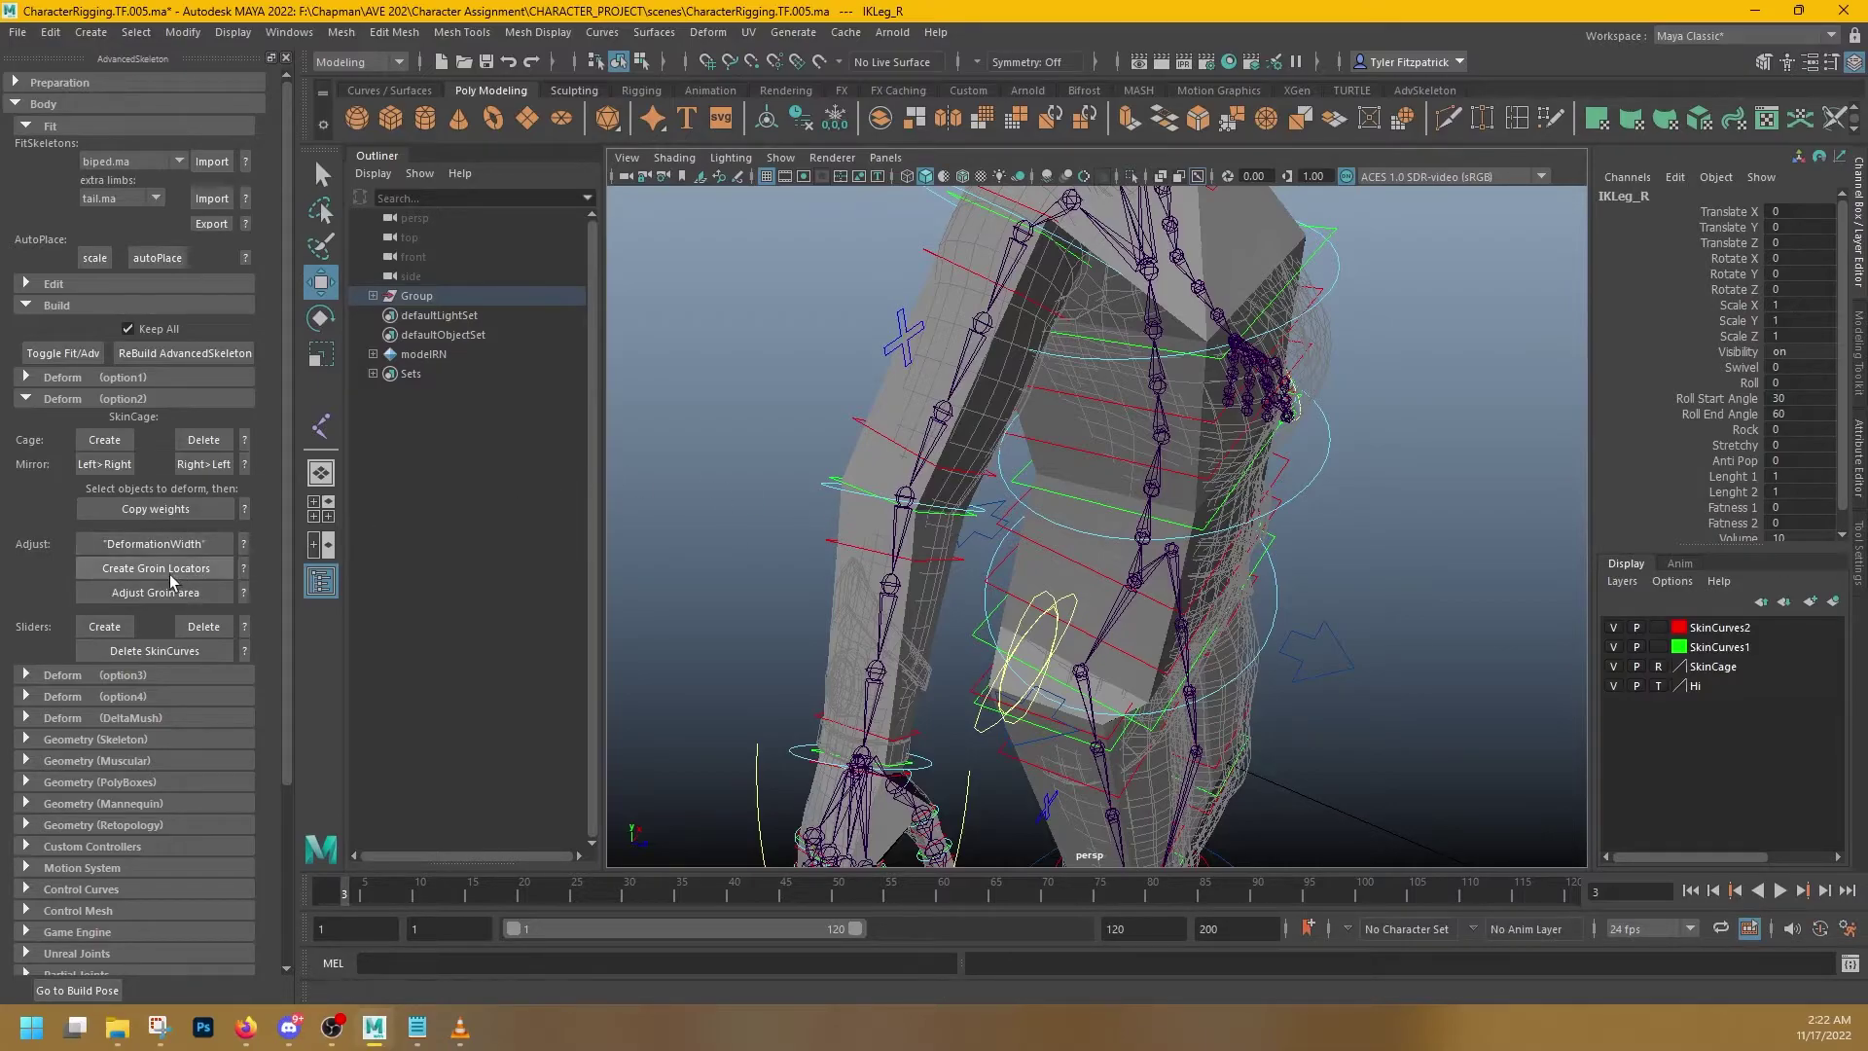
- Create the groin locators for the SkinCage at the crotch between the legs
left_click_drag(856, 545, 926, 572, "alt")
middle_click_drag(926, 572, 935, 431, "alt")
scroll(877, 449, "up", 5)
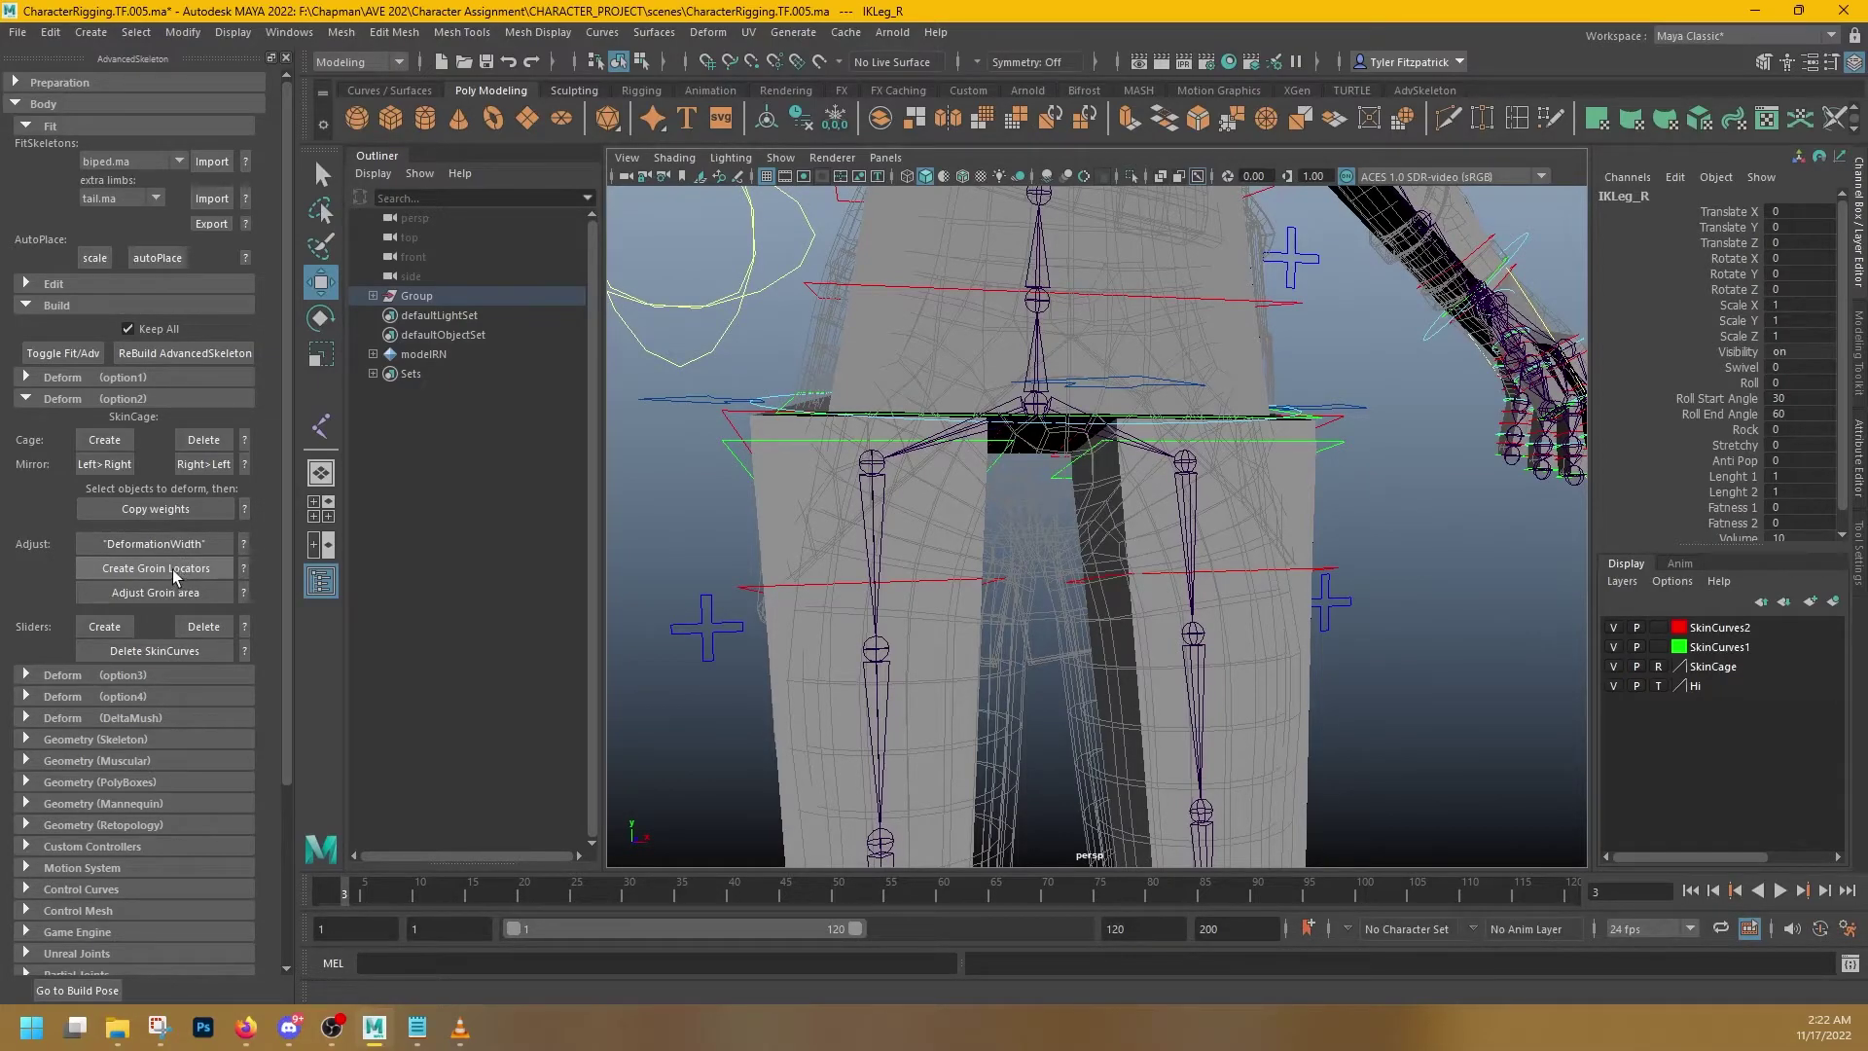
left_click(167, 568)
mouse_move(976, 490)
left_mouse_down("alt")
mouse_move(1012, 513)
mouse_move(830, 466)
mouse_move(1022, 491)
mouse_move(998, 484)
left_mouse_up("alt")
scroll(1025, 492, "down", 5)
scroll(999, 486, "up", 5)
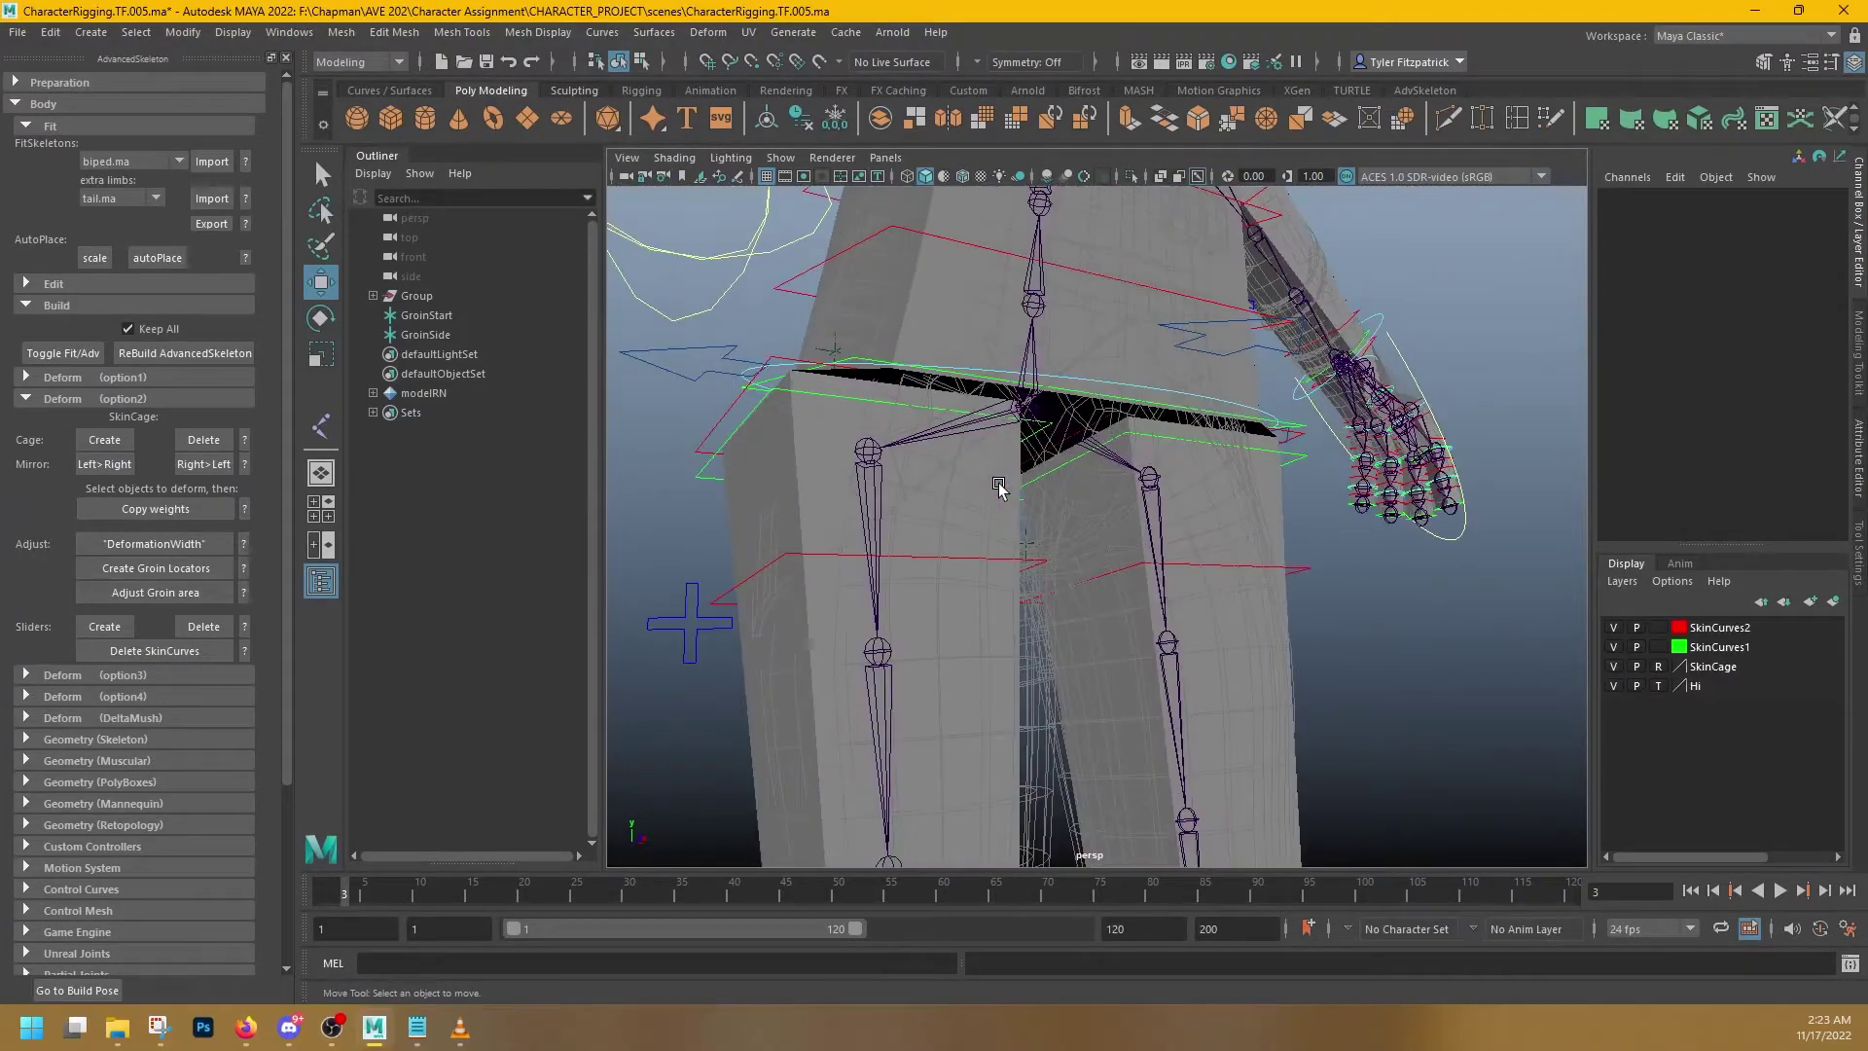
- Set the Hi layer to reference display and lower the GroinStart locator to Translate Y 71.18 at the model's crotch
left_click(426, 315)
key("f")
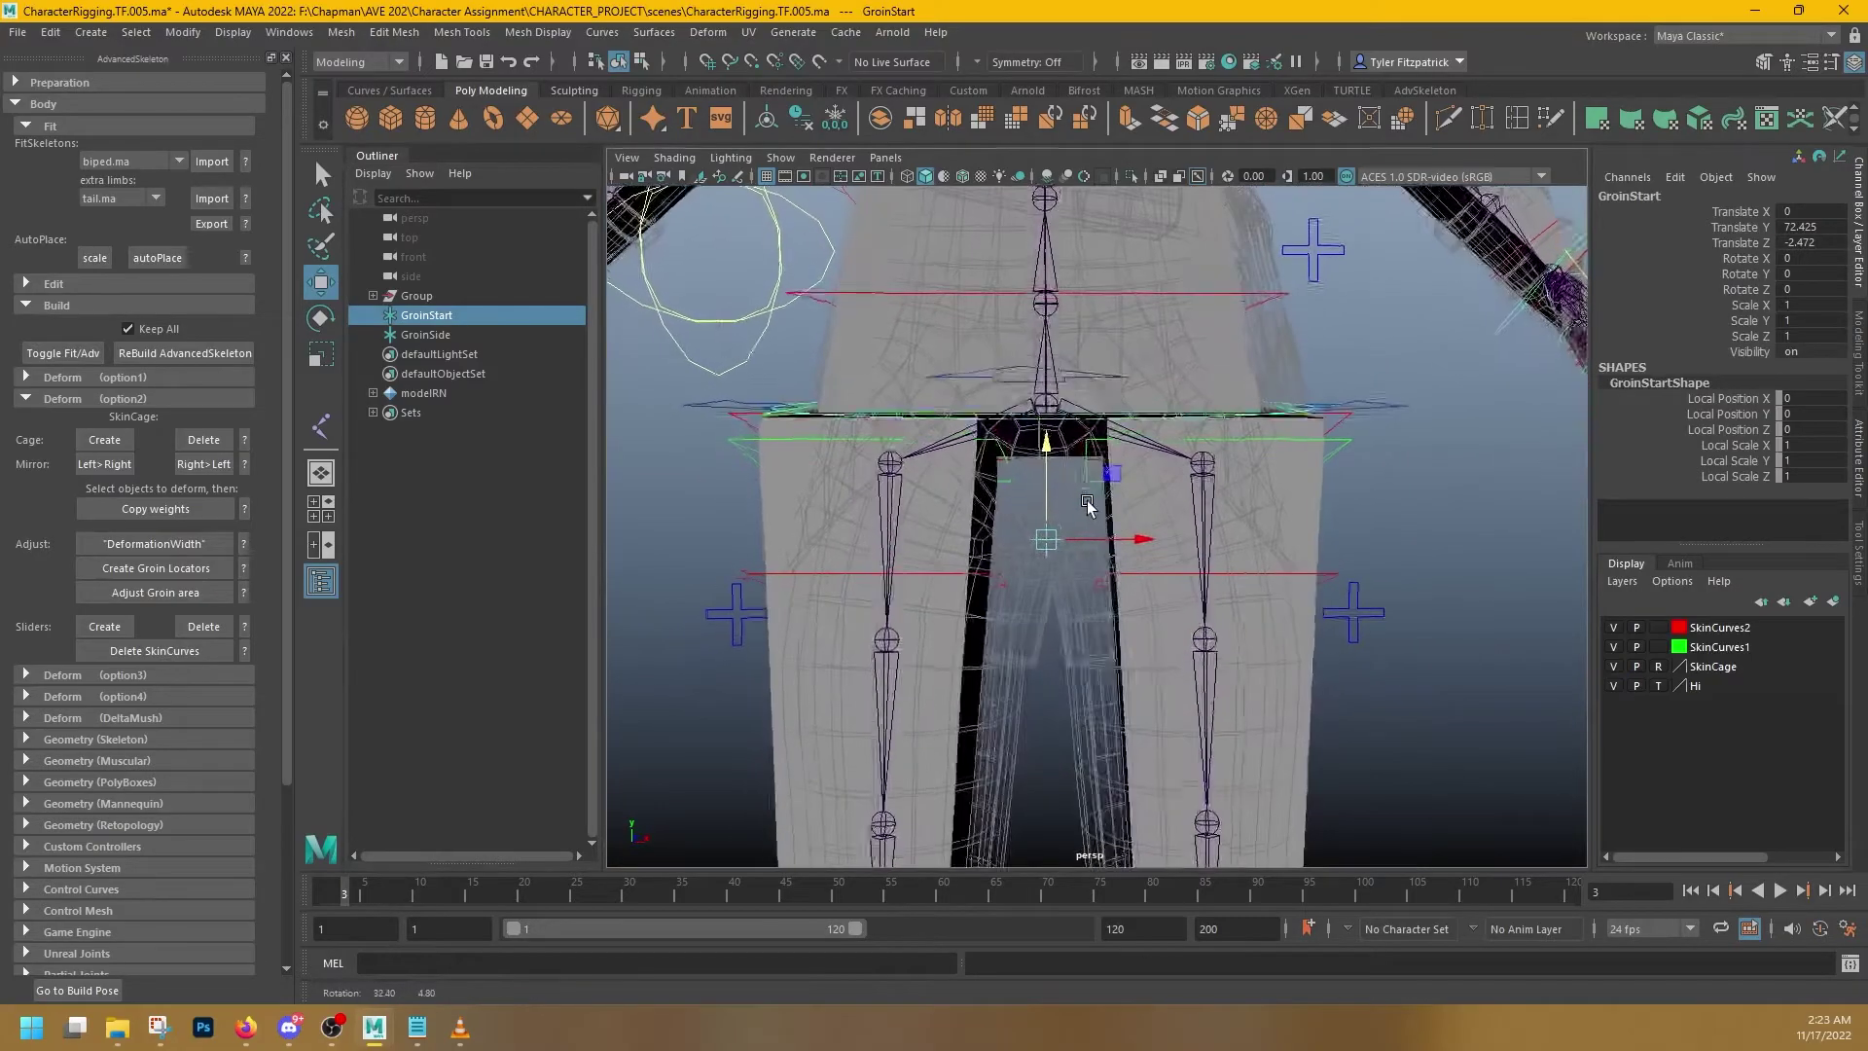
left_click_drag(923, 611, 1138, 604, "alt")
scroll(1135, 492, "up", 5)
mouse_move(1135, 492)
left_mouse_down("alt")
mouse_move(1046, 488)
mouse_move(1111, 494)
left_mouse_up("alt")
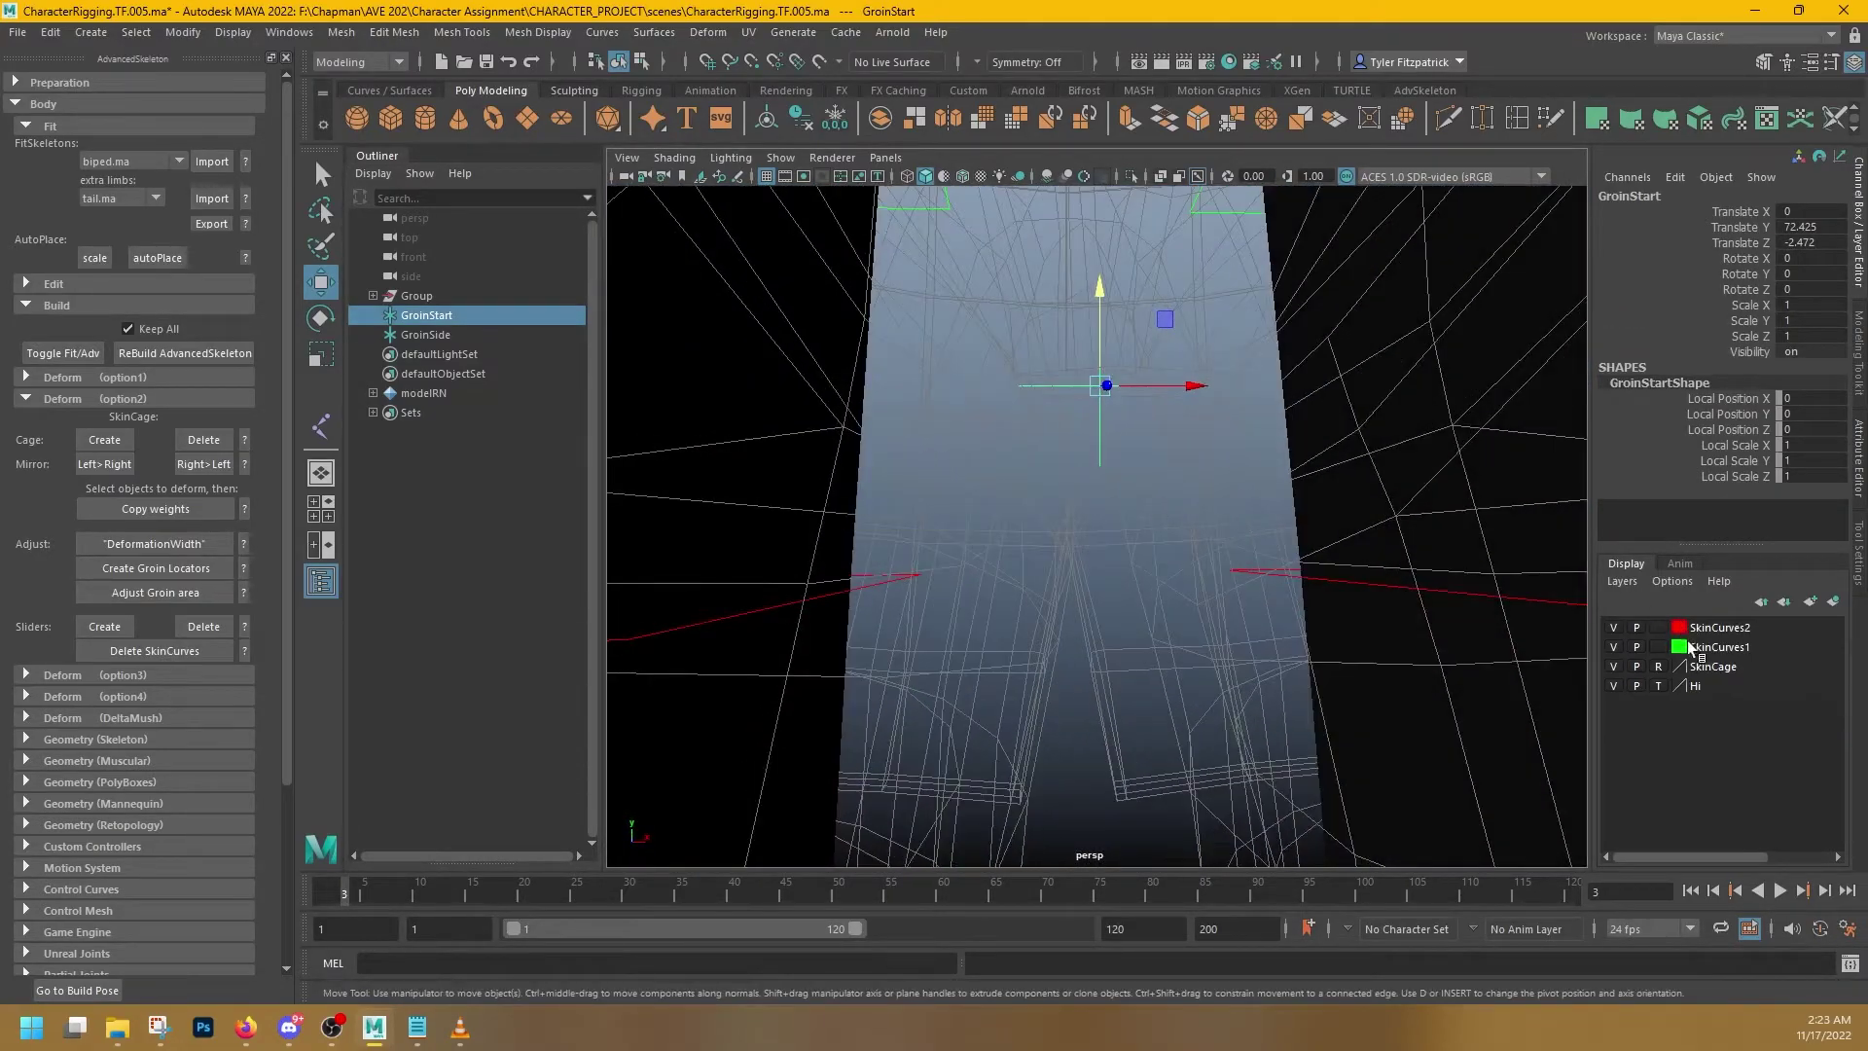
left_click_drag(1144, 377, 1152, 535, "alt")
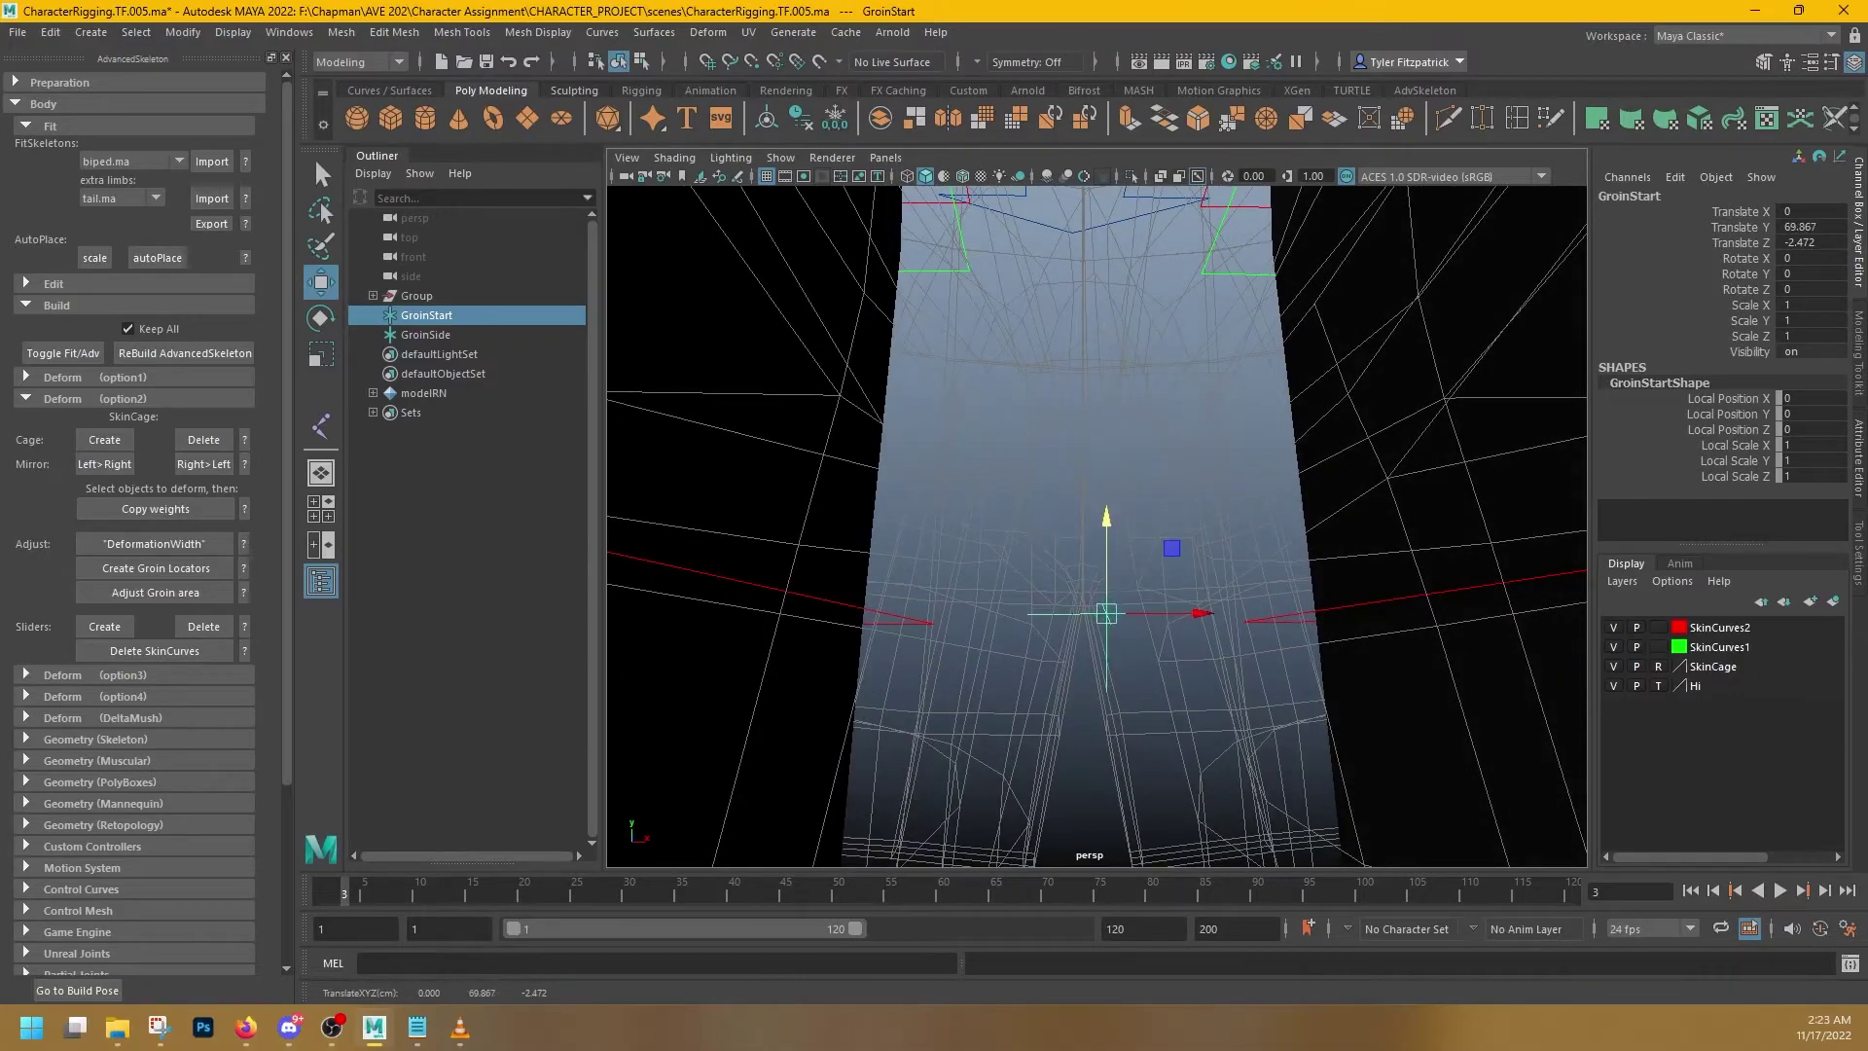
left_click(1658, 686)
left_click_drag(1167, 603, 1044, 428, "alt")
left_click_drag(1037, 348, 710, 522, "alt")
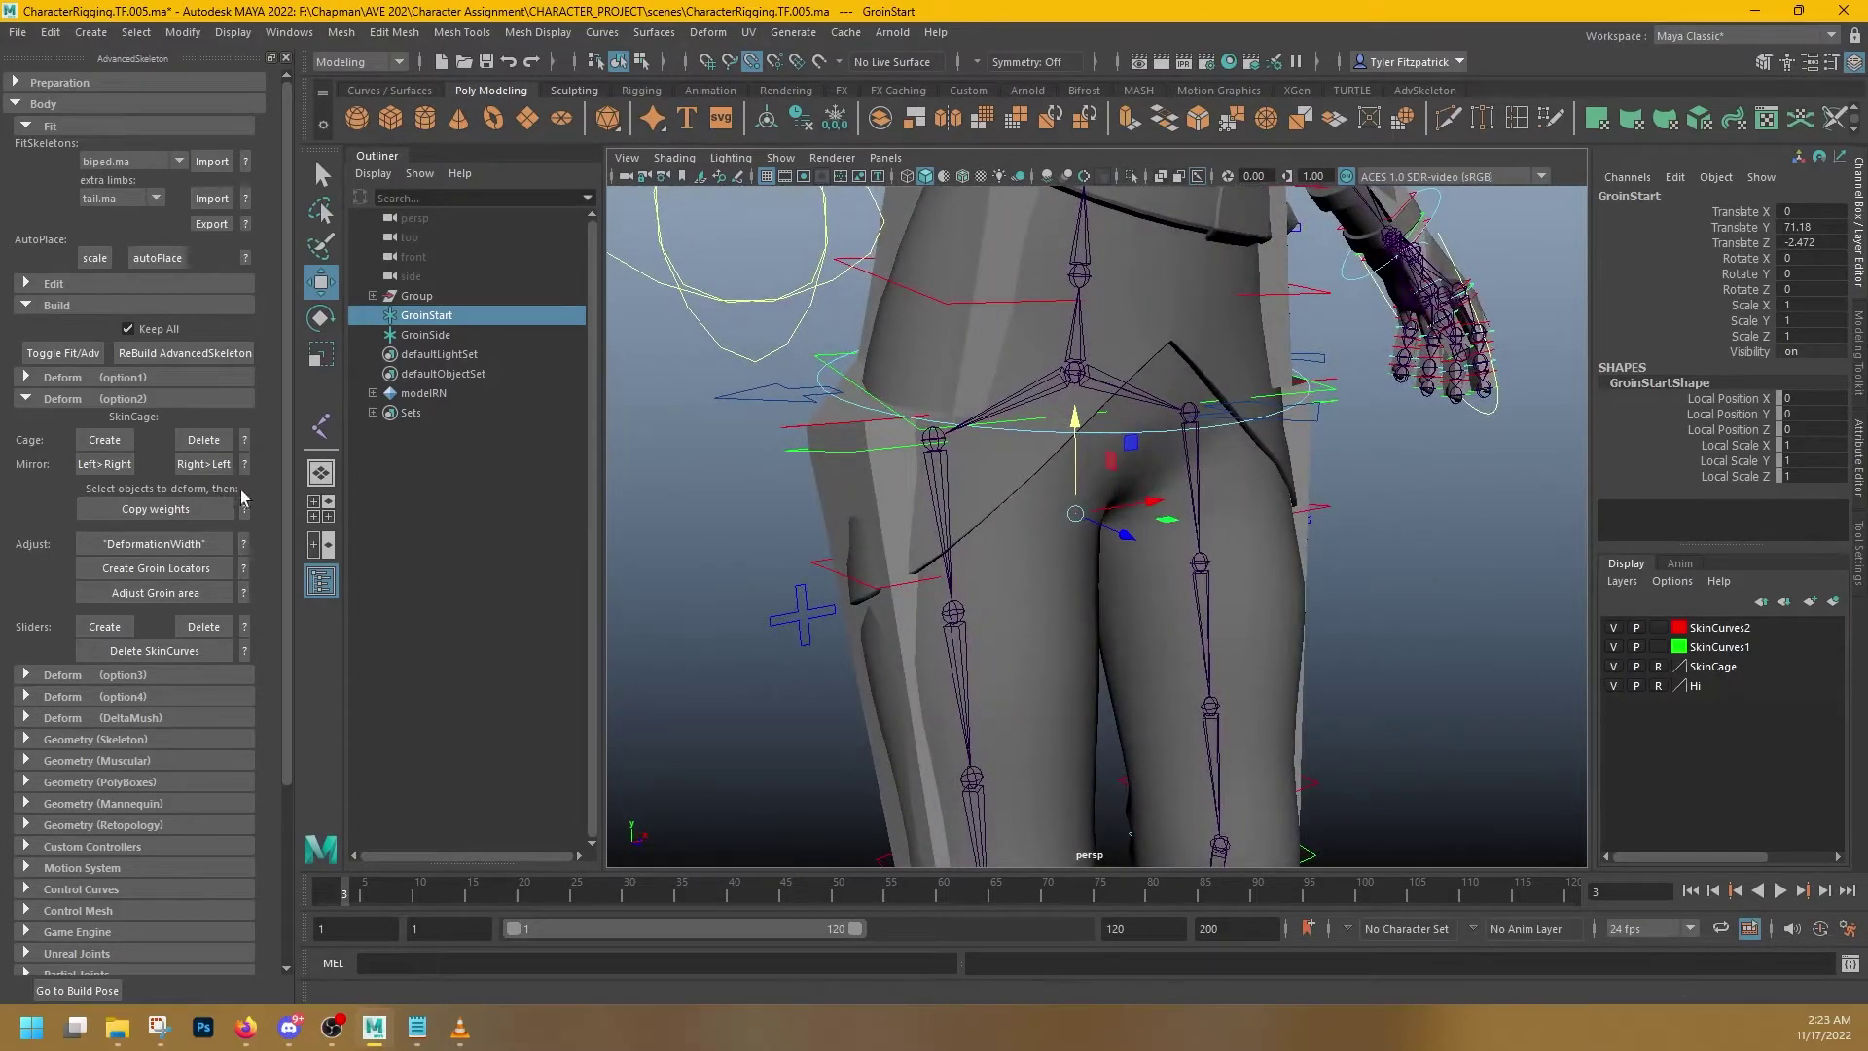
- Move the GroinSide locator outward along X to -13.251 at the side of the hip
left_click(425, 335)
key("f")
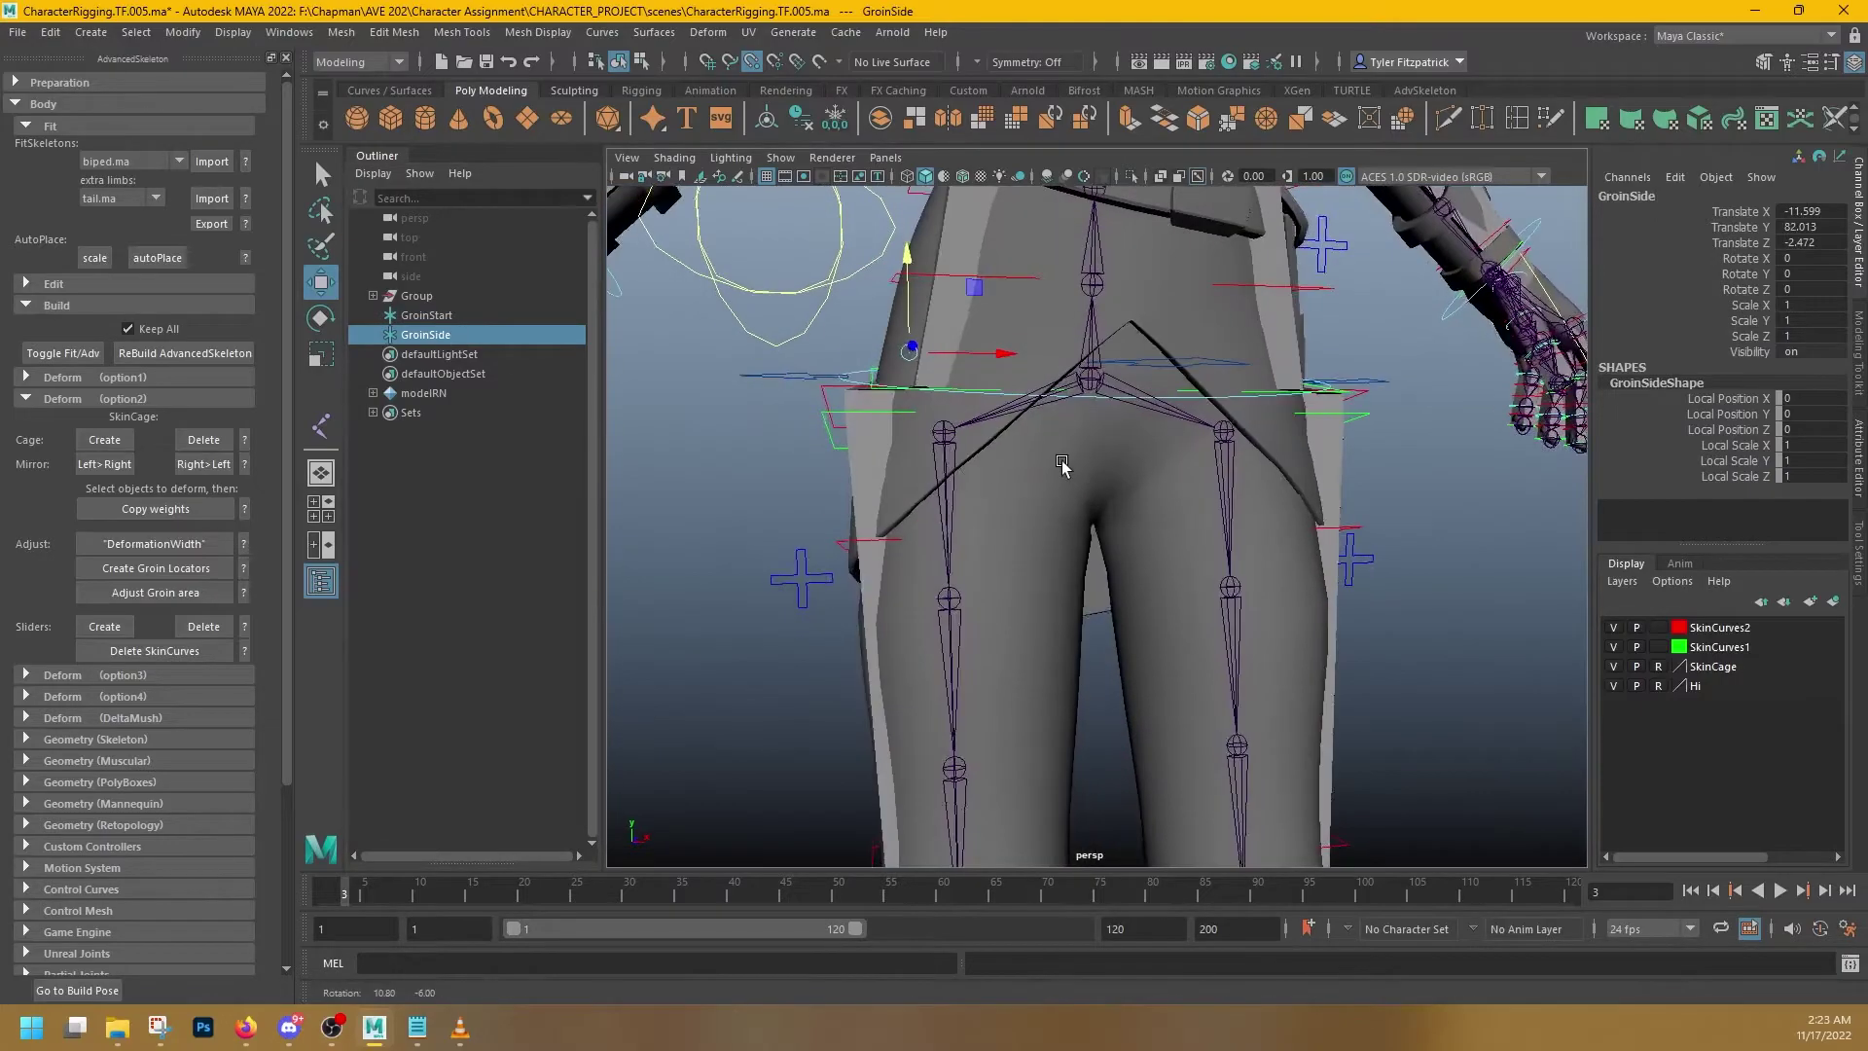
right_click_drag(1151, 479, 1276, 499, "alt")
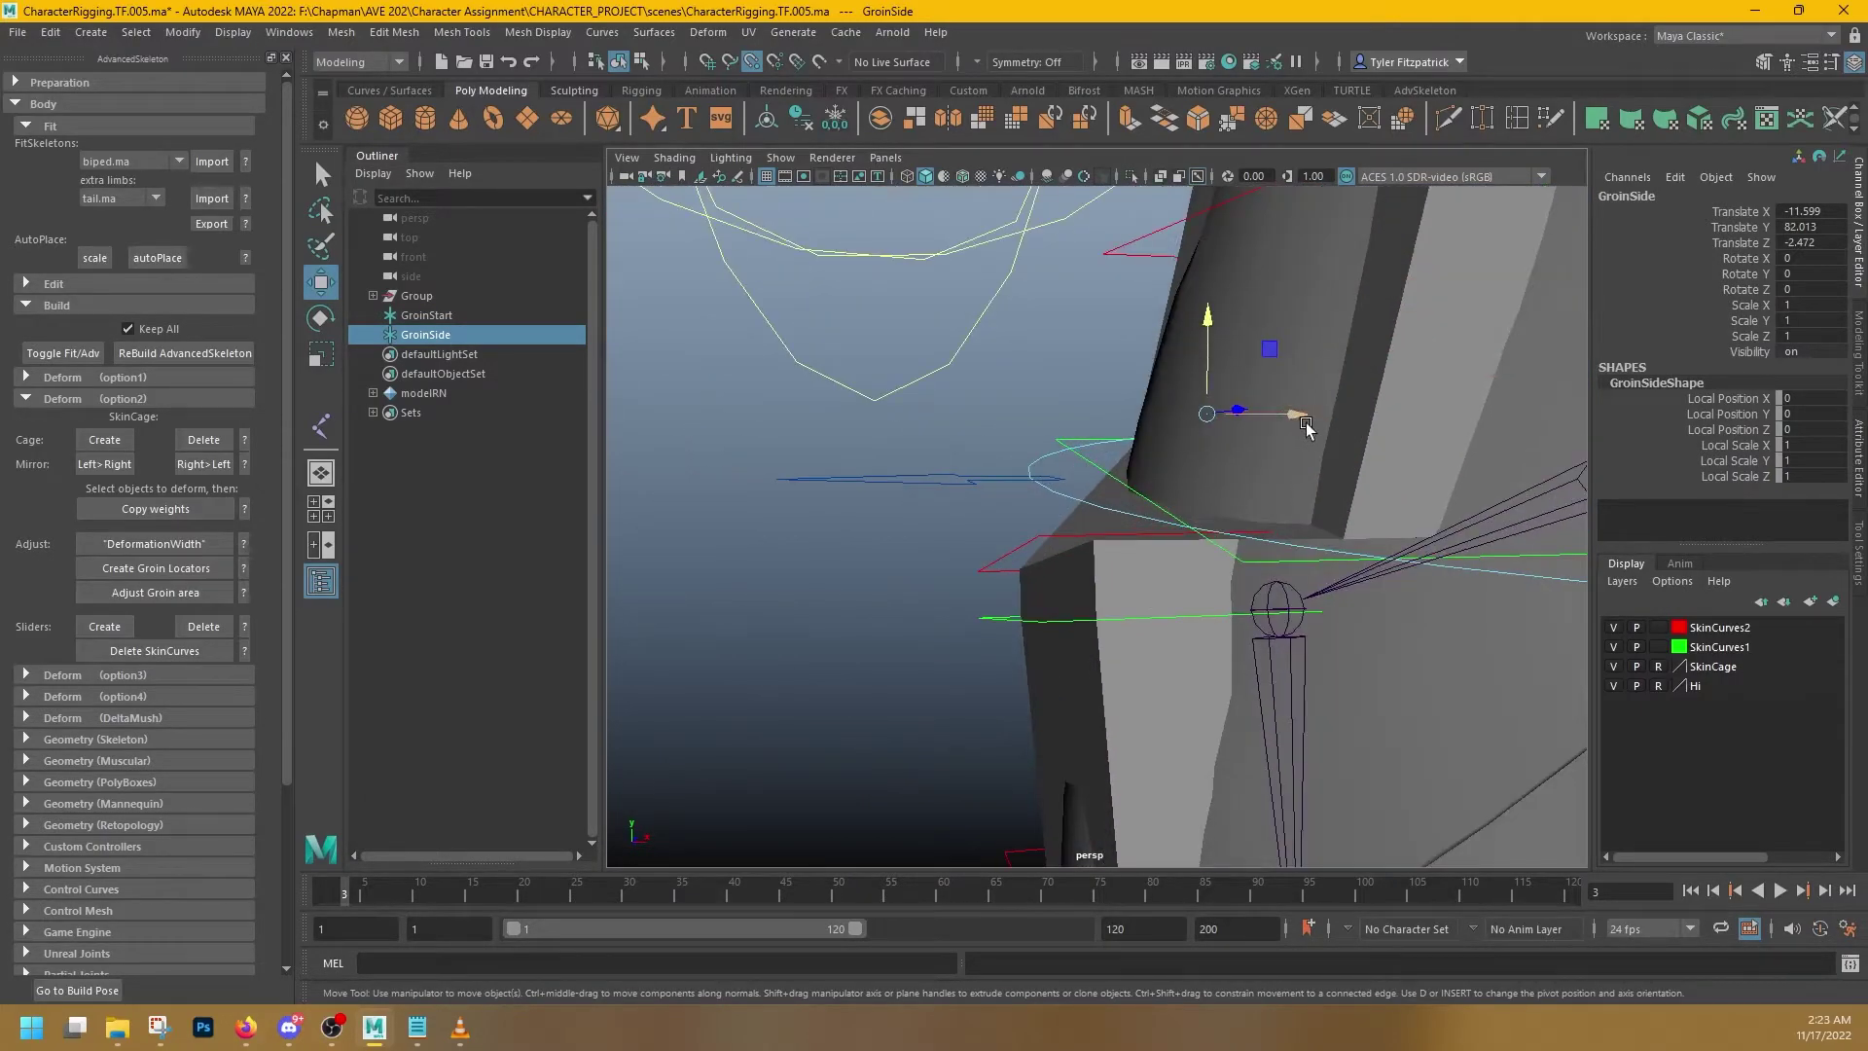
left_click_drag(1305, 429, 1204, 253, "alt")
left_click(1162, 178)
mouse_move(1264, 326)
left_mouse_down("alt")
mouse_move(1289, 354)
mouse_move(1242, 346)
mouse_move(1276, 412)
mouse_move(1162, 428)
mouse_move(1168, 389)
mouse_move(1117, 417)
mouse_move(1148, 419)
mouse_move(1118, 312)
mouse_move(1309, 366)
mouse_move(1161, 377)
left_mouse_up("alt")
scroll(1309, 364, "down", 5)
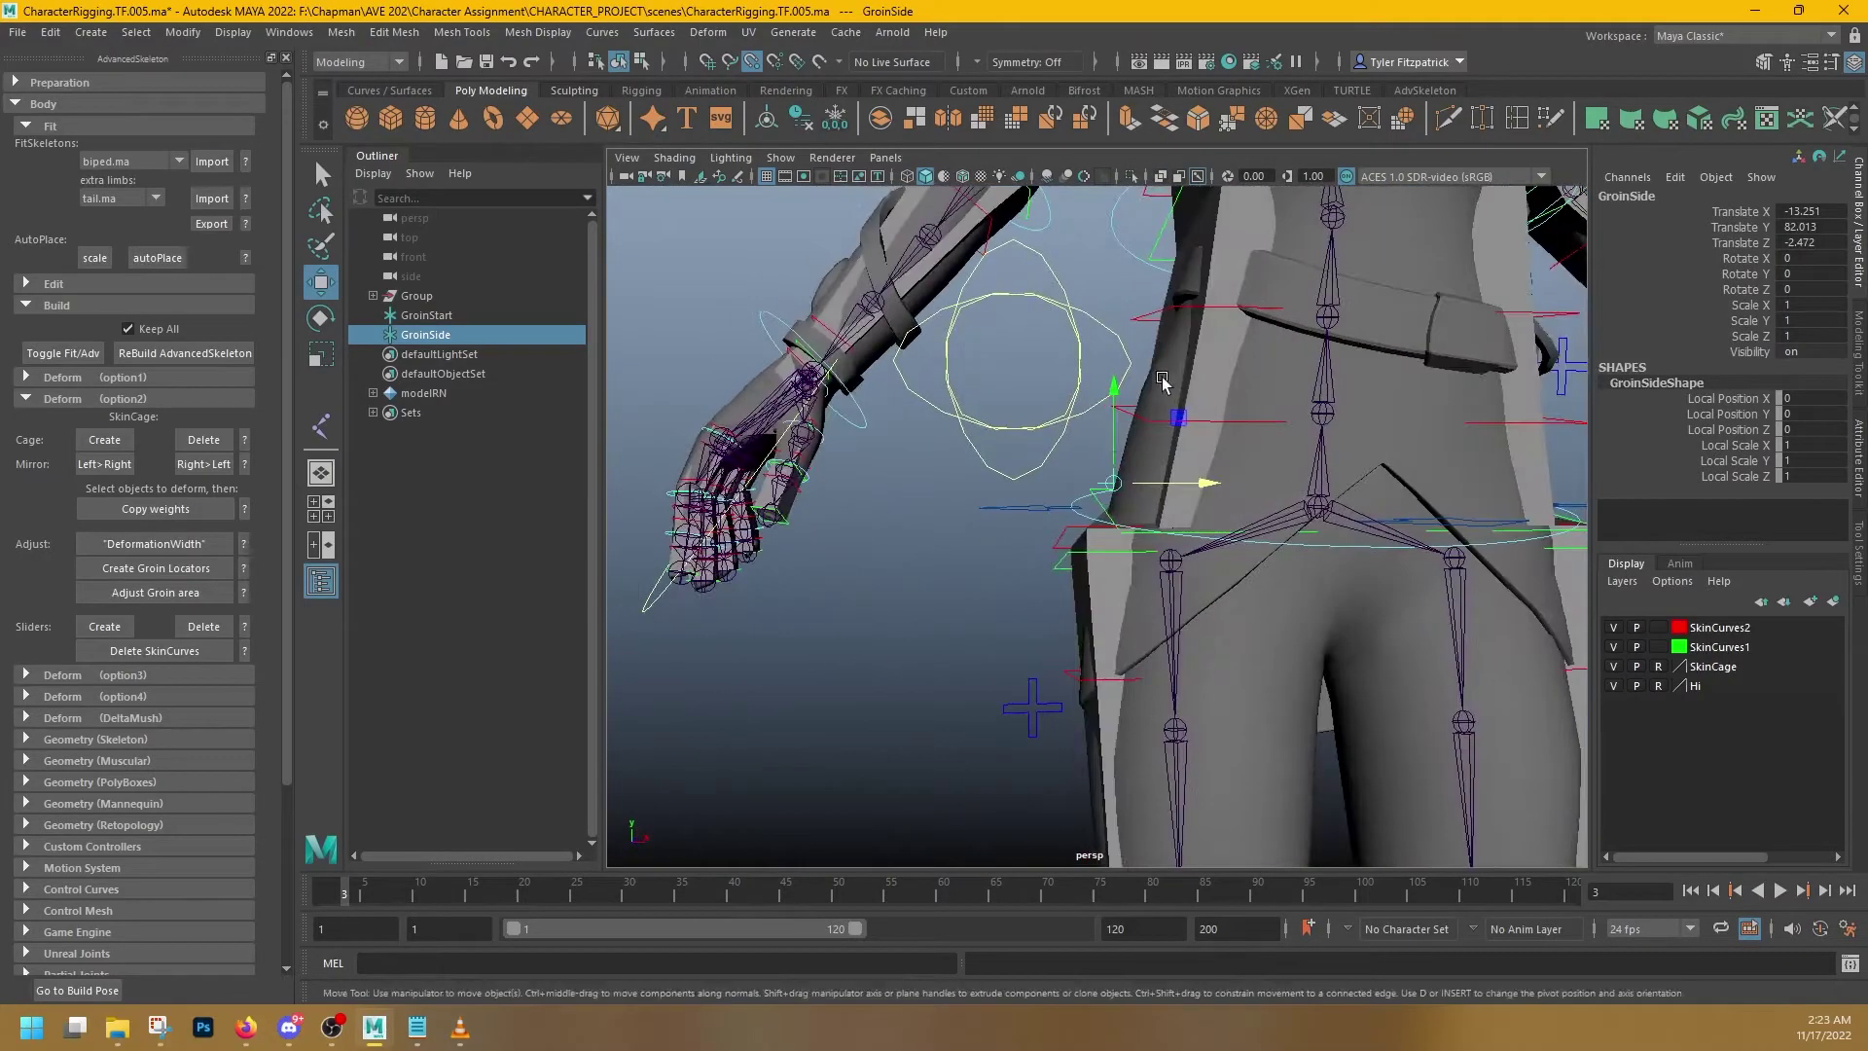
- Adjust the SkinCage's groin area to the locators and set the Hi layer back to template display
left_click(190, 597)
left_click_drag(909, 697, 1201, 608, "alt")
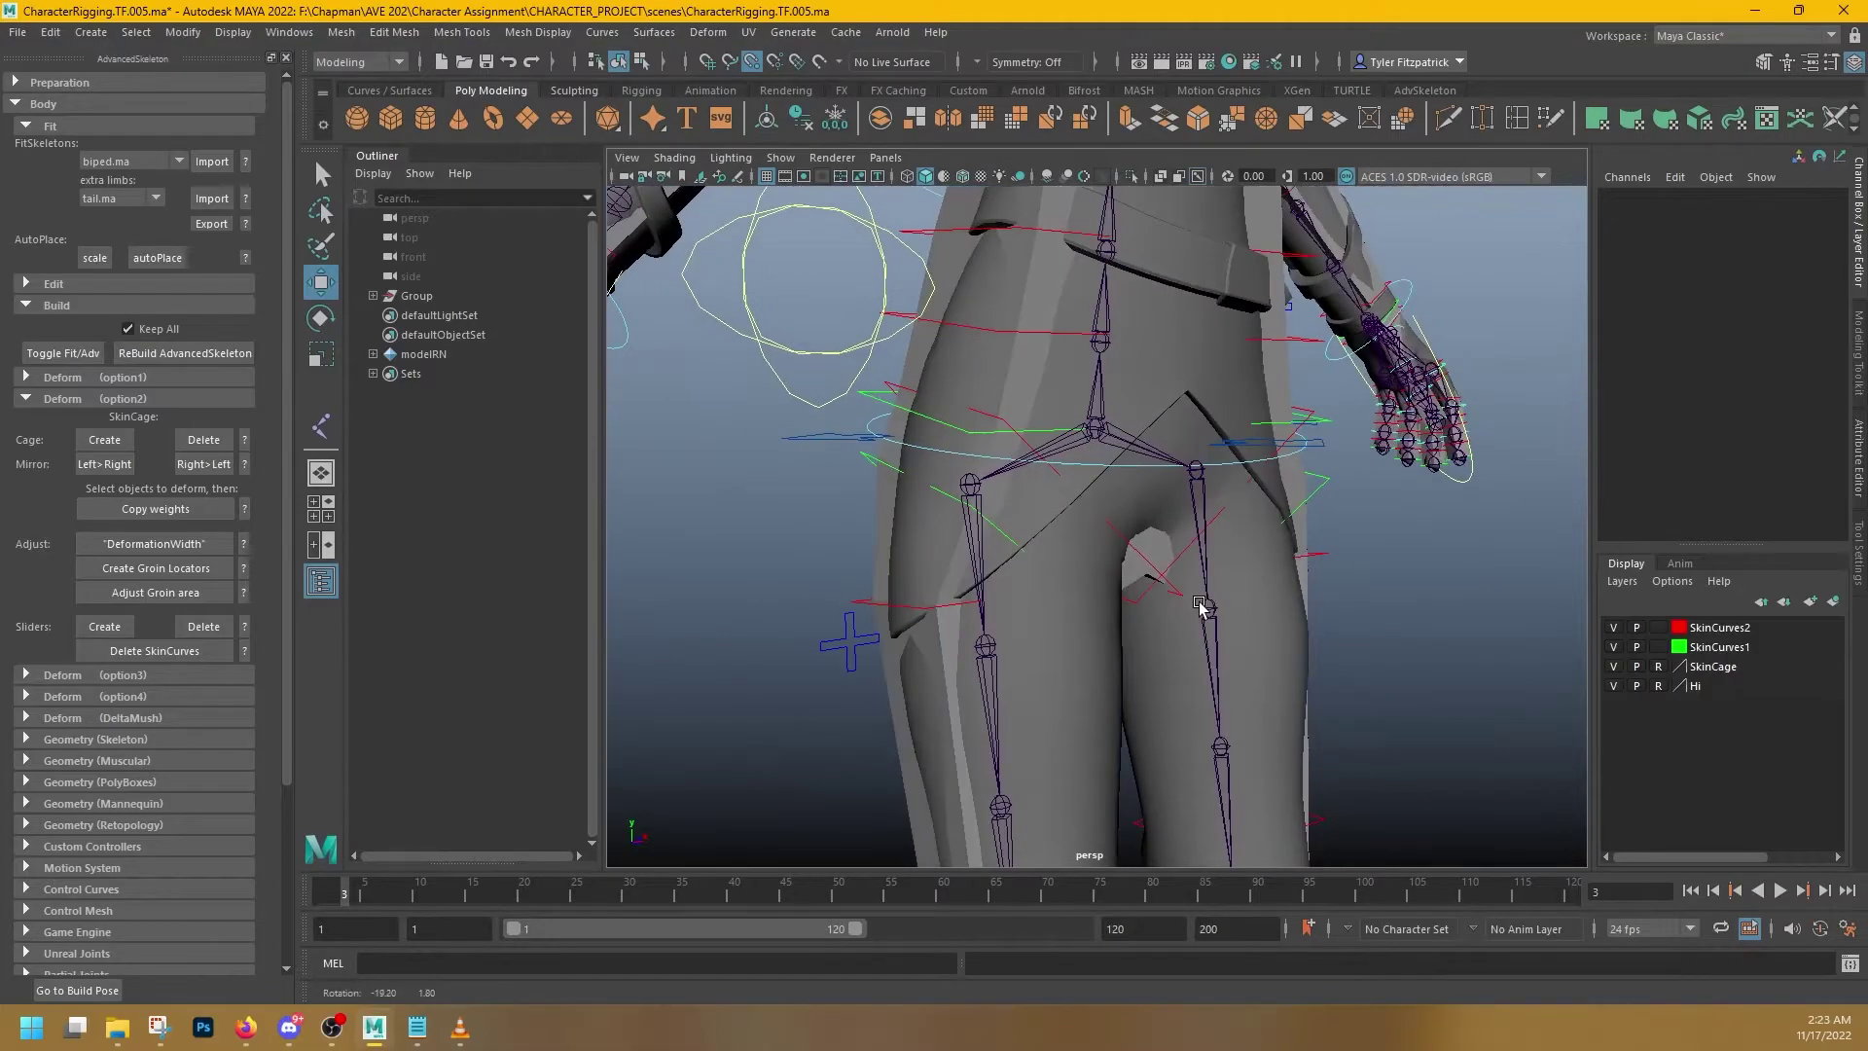
left_click(1659, 687)
left_click_drag(1148, 623, 1200, 642, "alt")
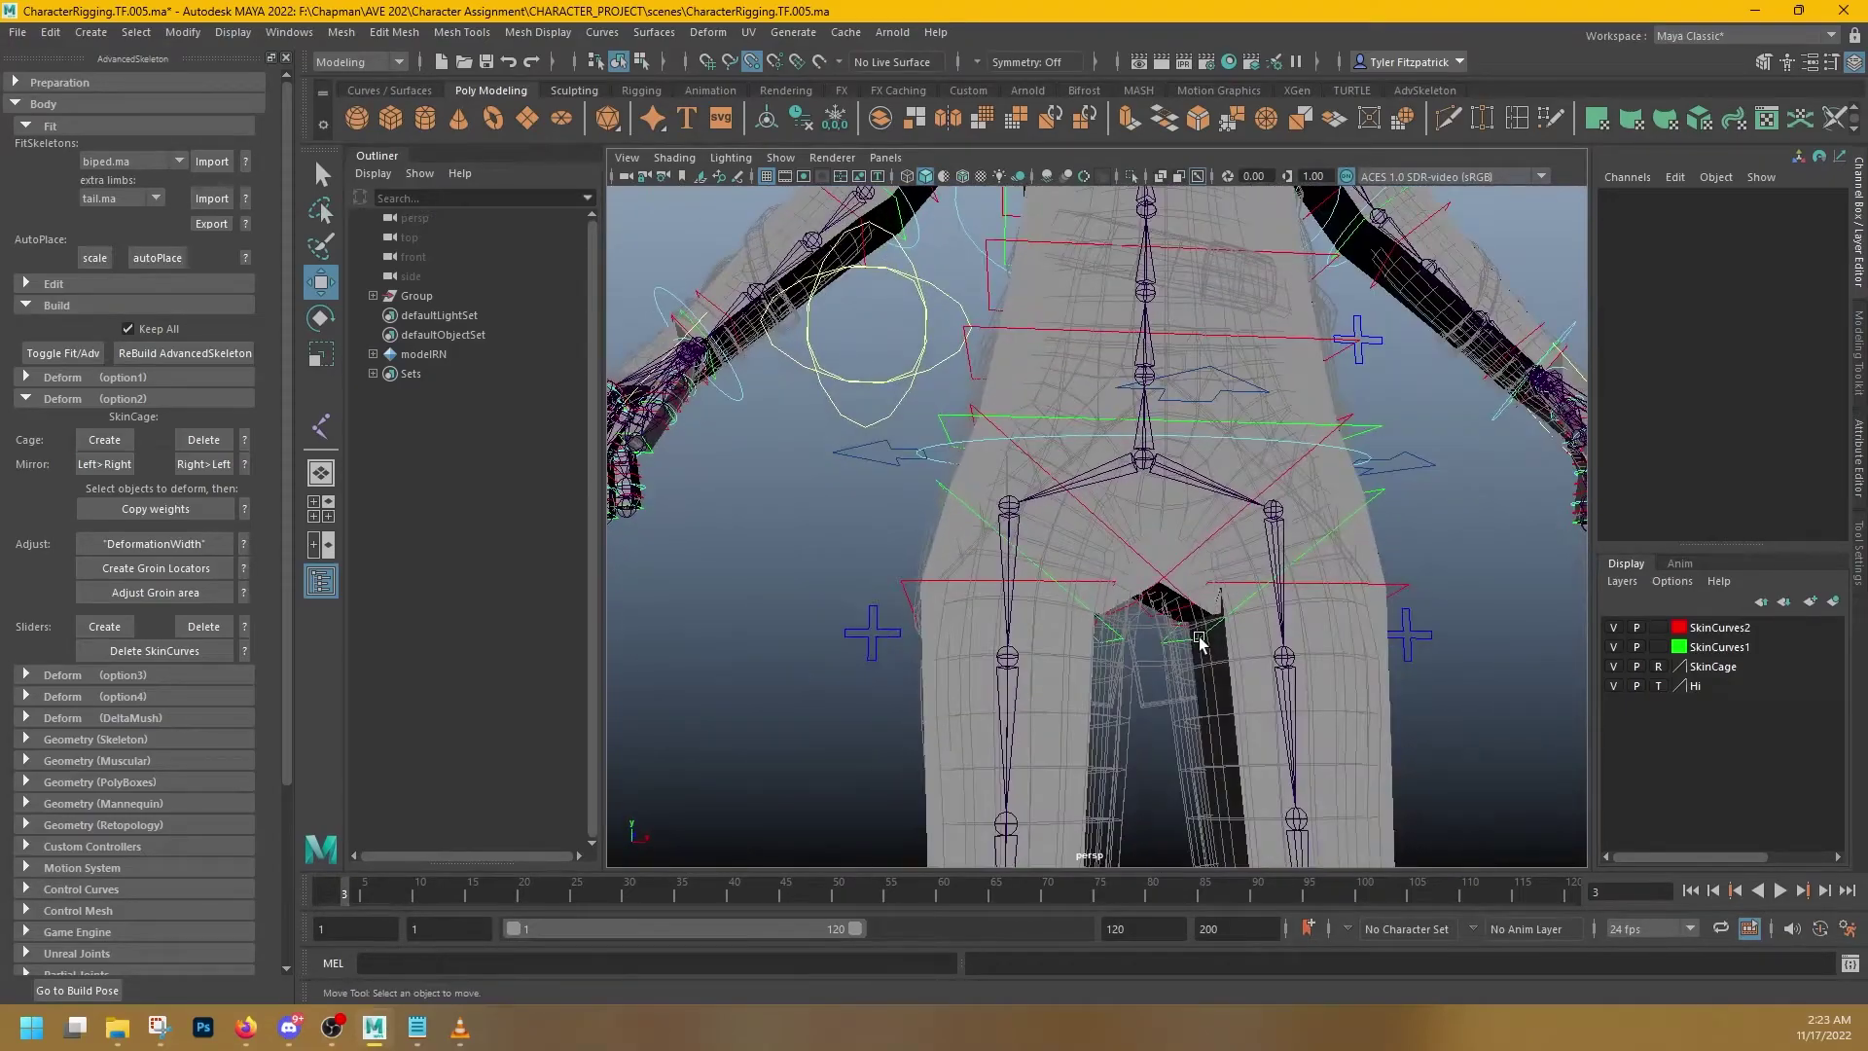
- Apply the DeformationWidth adjustment to the SkinCage and inspect the profile curves around the groin
left_click(177, 545)
key("q")
left_click_drag(973, 644, 1061, 648, "alt")
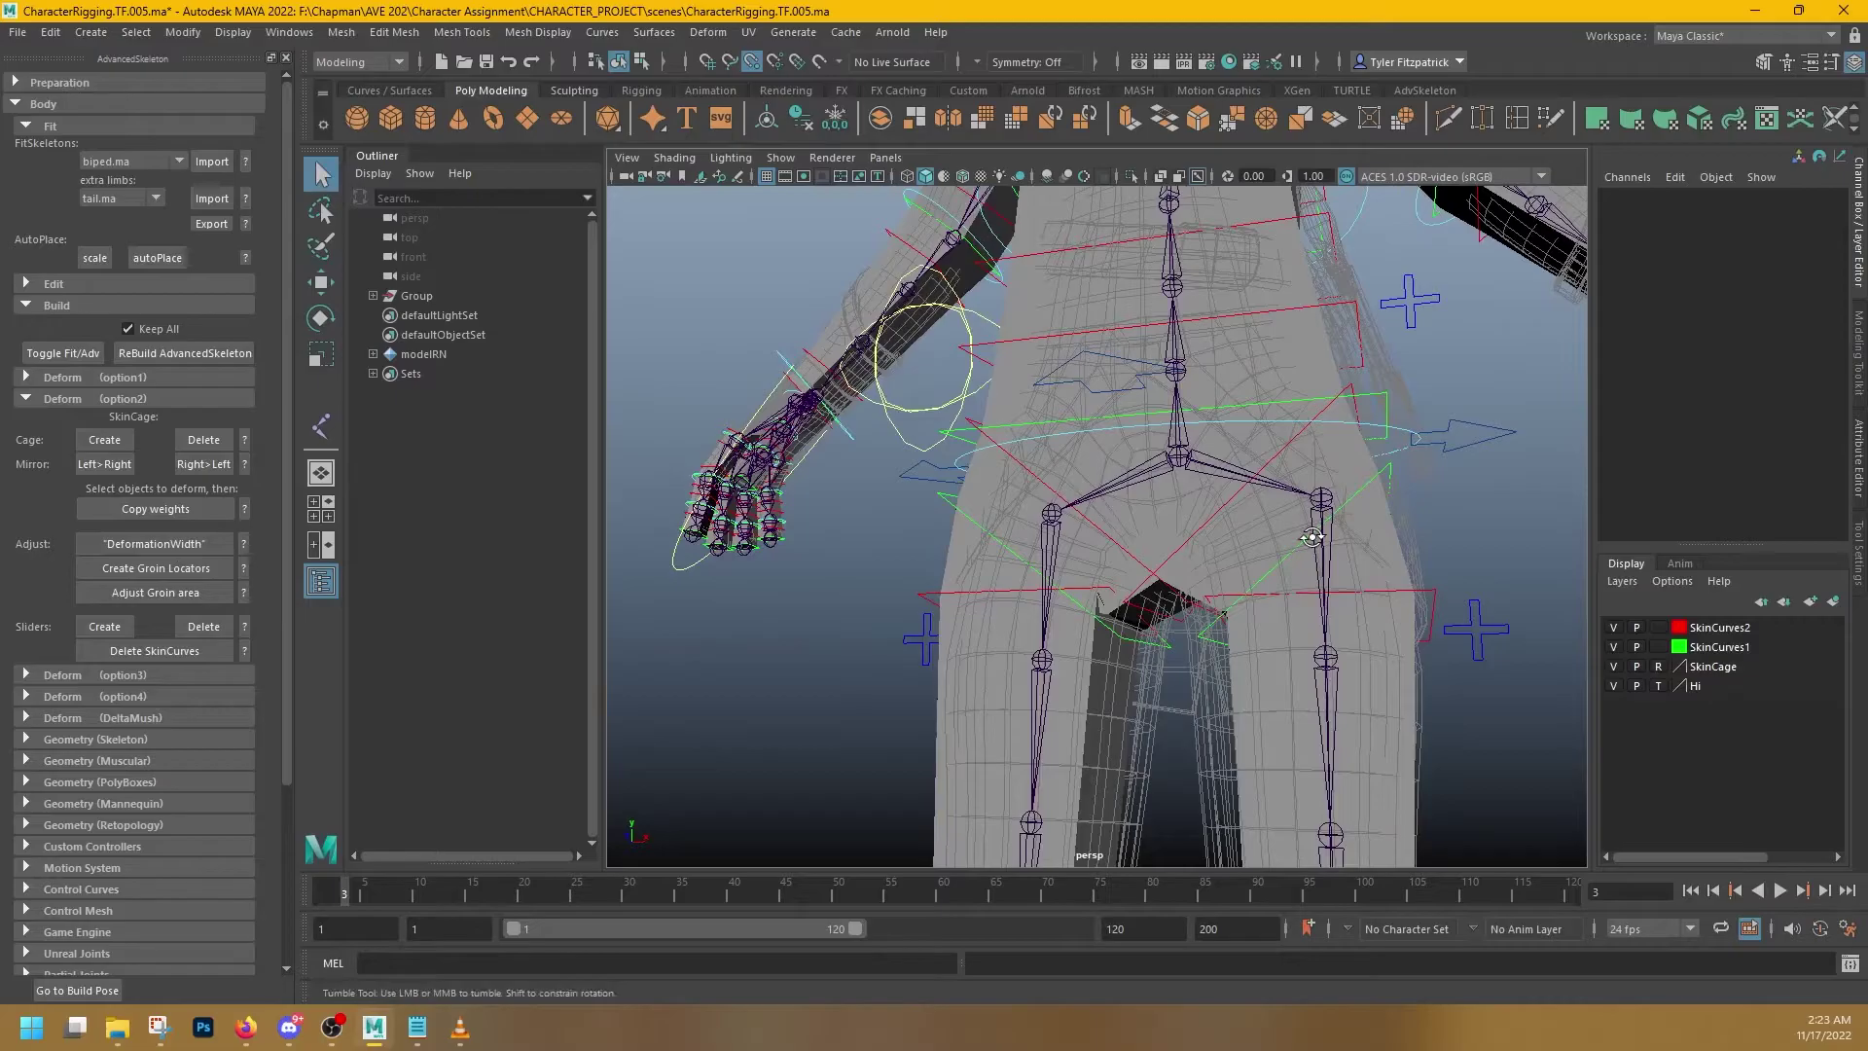
left_click_drag(1319, 522, 756, 539, "alt")
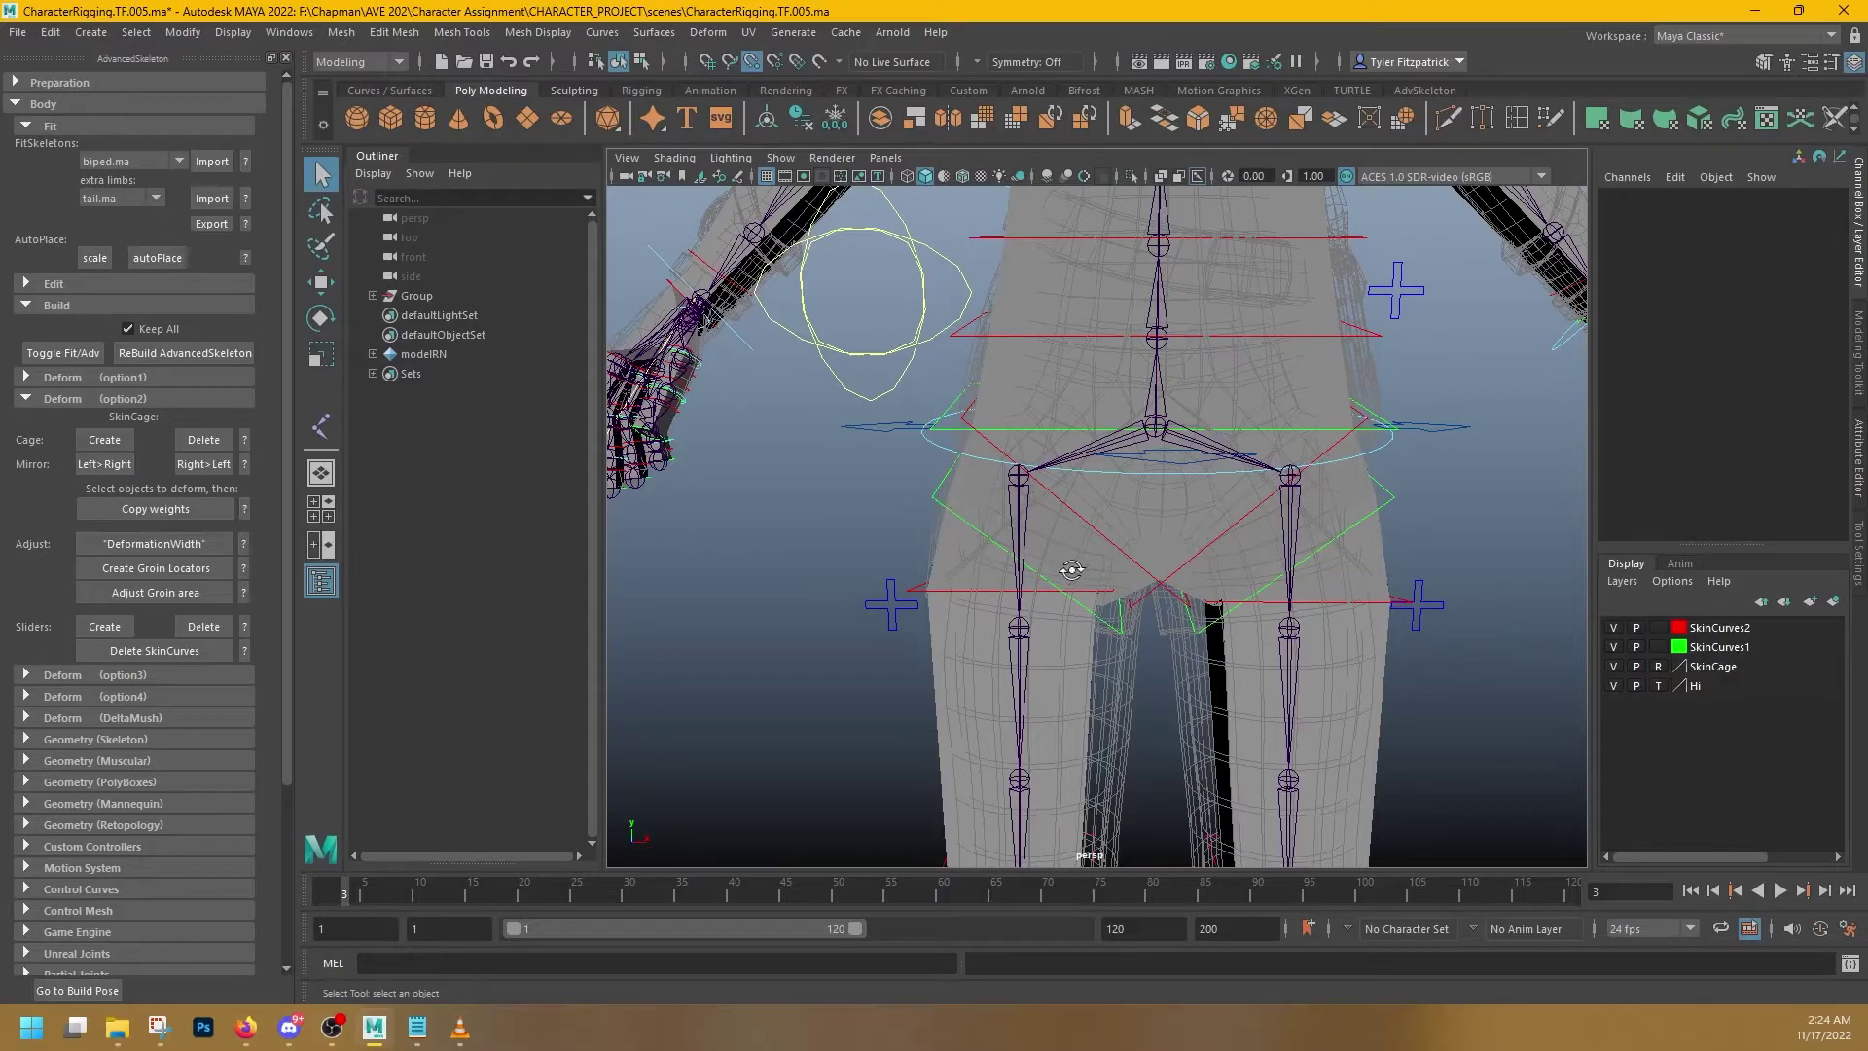
left_click_drag(1070, 569, 1055, 615, "alt")
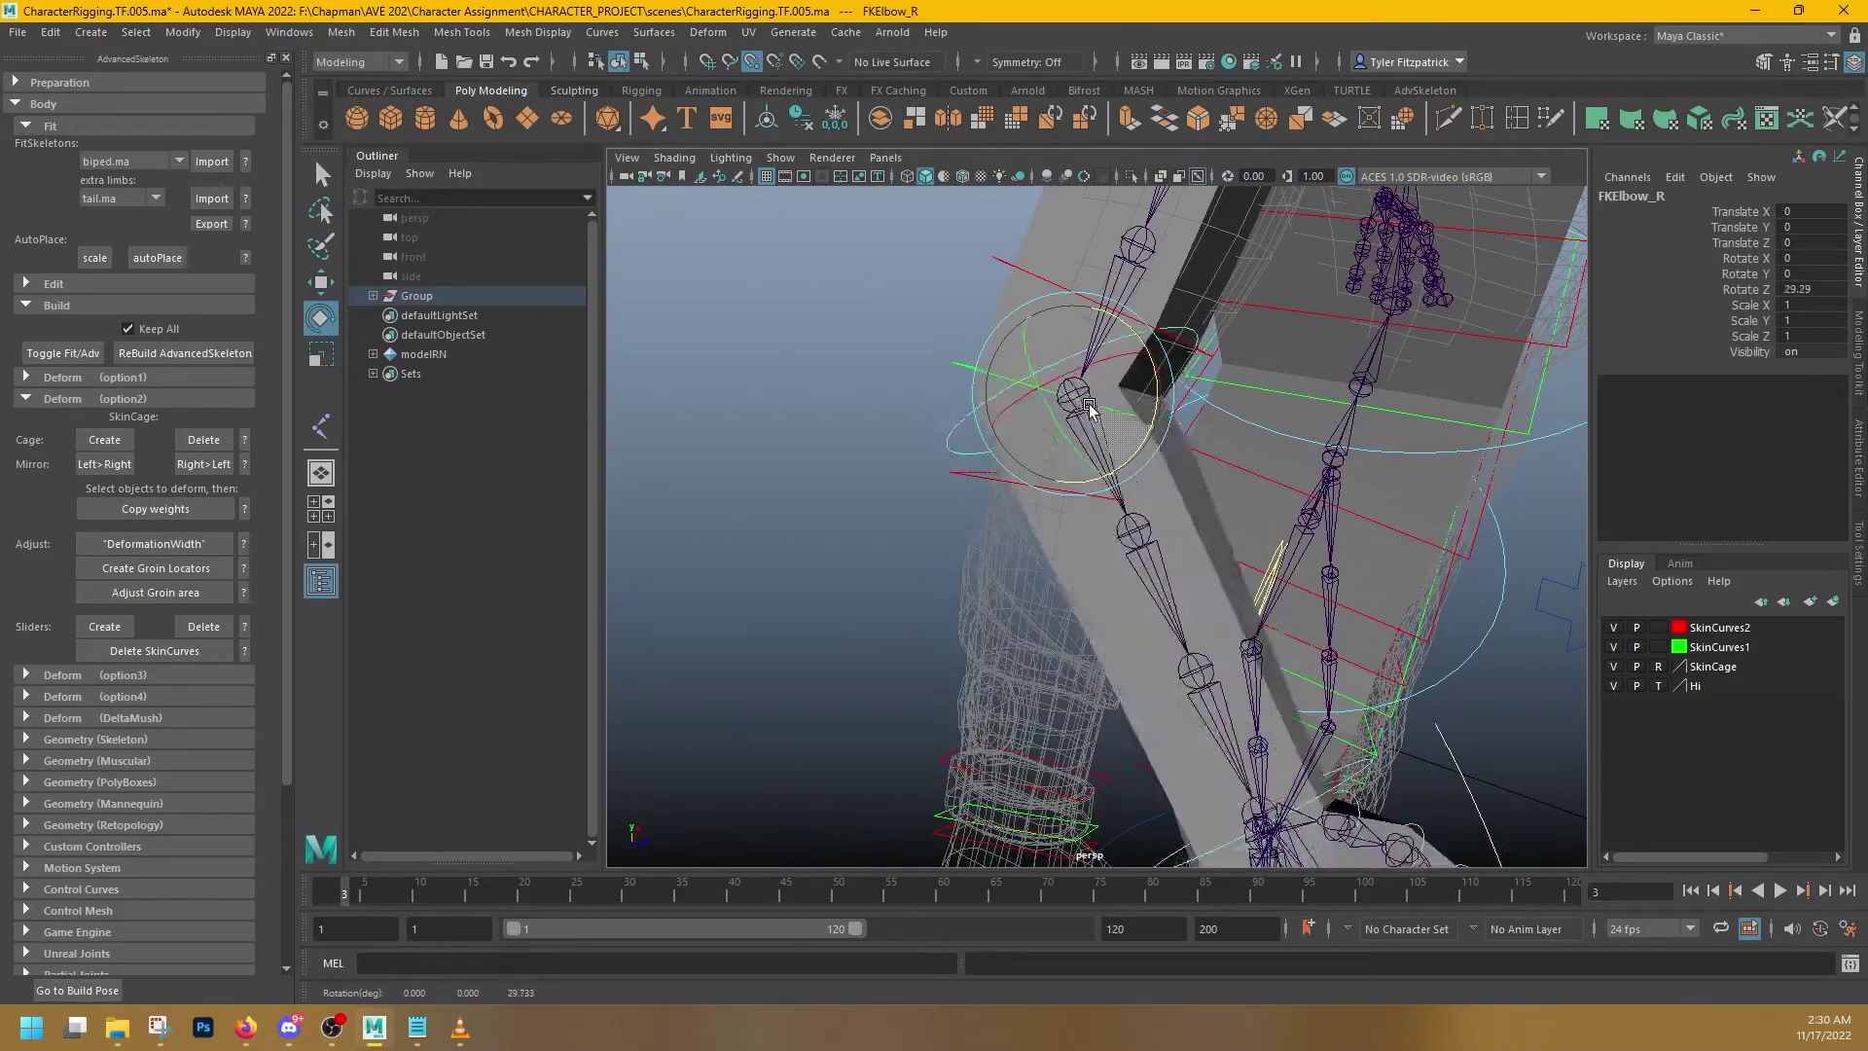
- Test the elbow bend by rotating FKElbow_R, undo the rotation, and hide the Hi layer
left_click_drag(1089, 405, 1155, 389)
key("ctrl+z")
key("ctrl+z")
left_click(1613, 685)
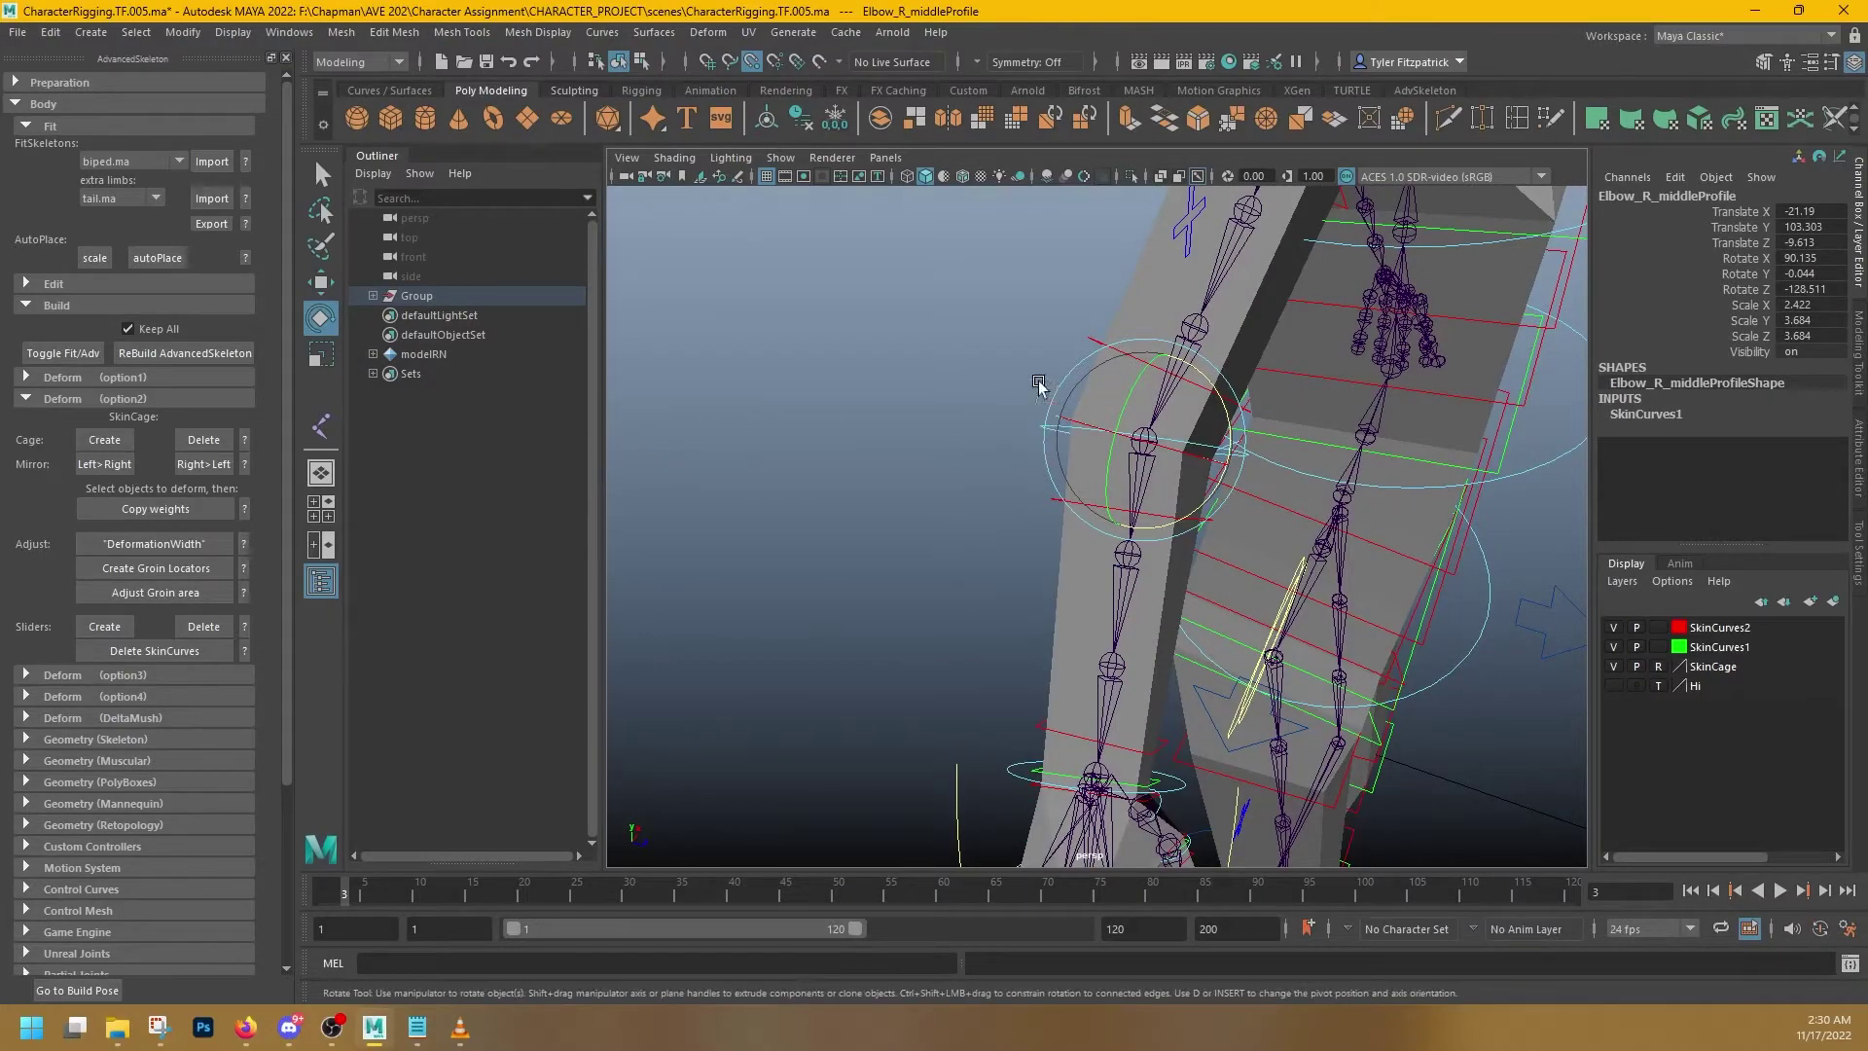
- Create sliders on the Elbow_R_middleProfile curve at the right elbow
left_click(971, 307)
left_click_drag(970, 308, 989, 335, "alt")
right_click_drag(989, 336, 1118, 349, "alt")
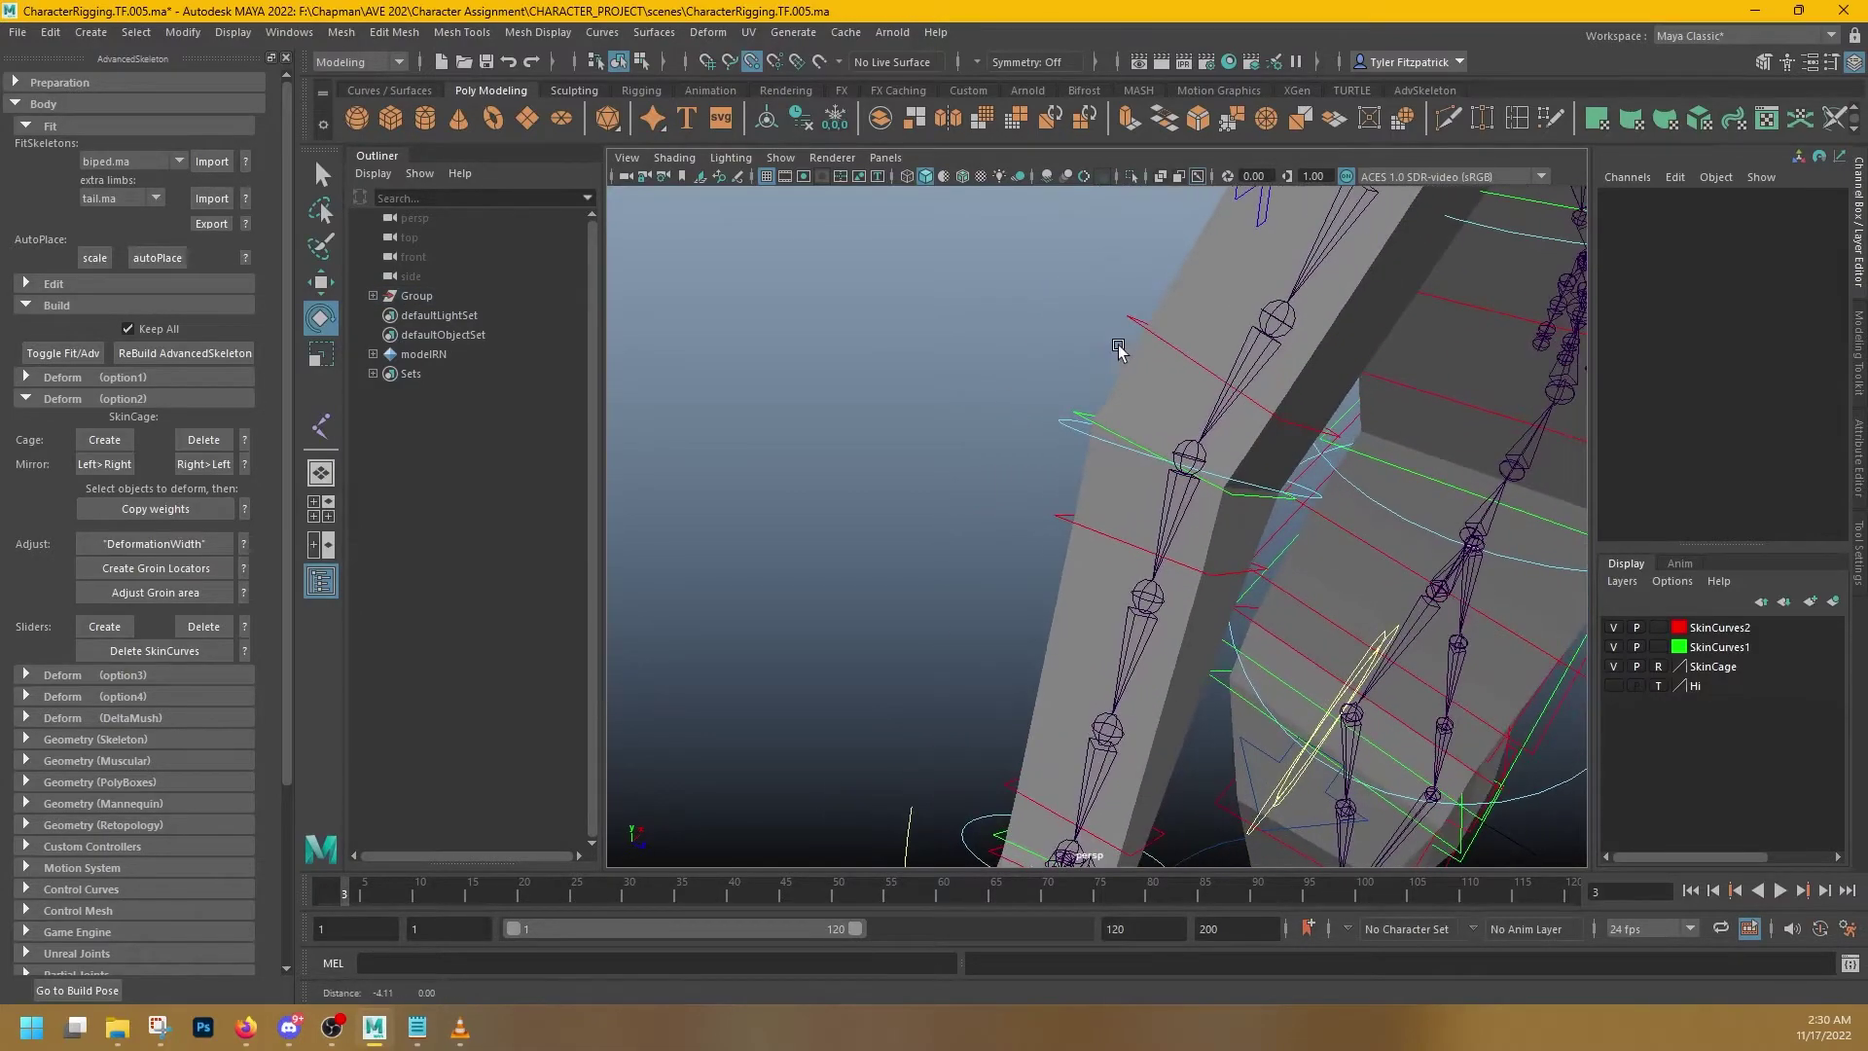
left_click(1080, 419)
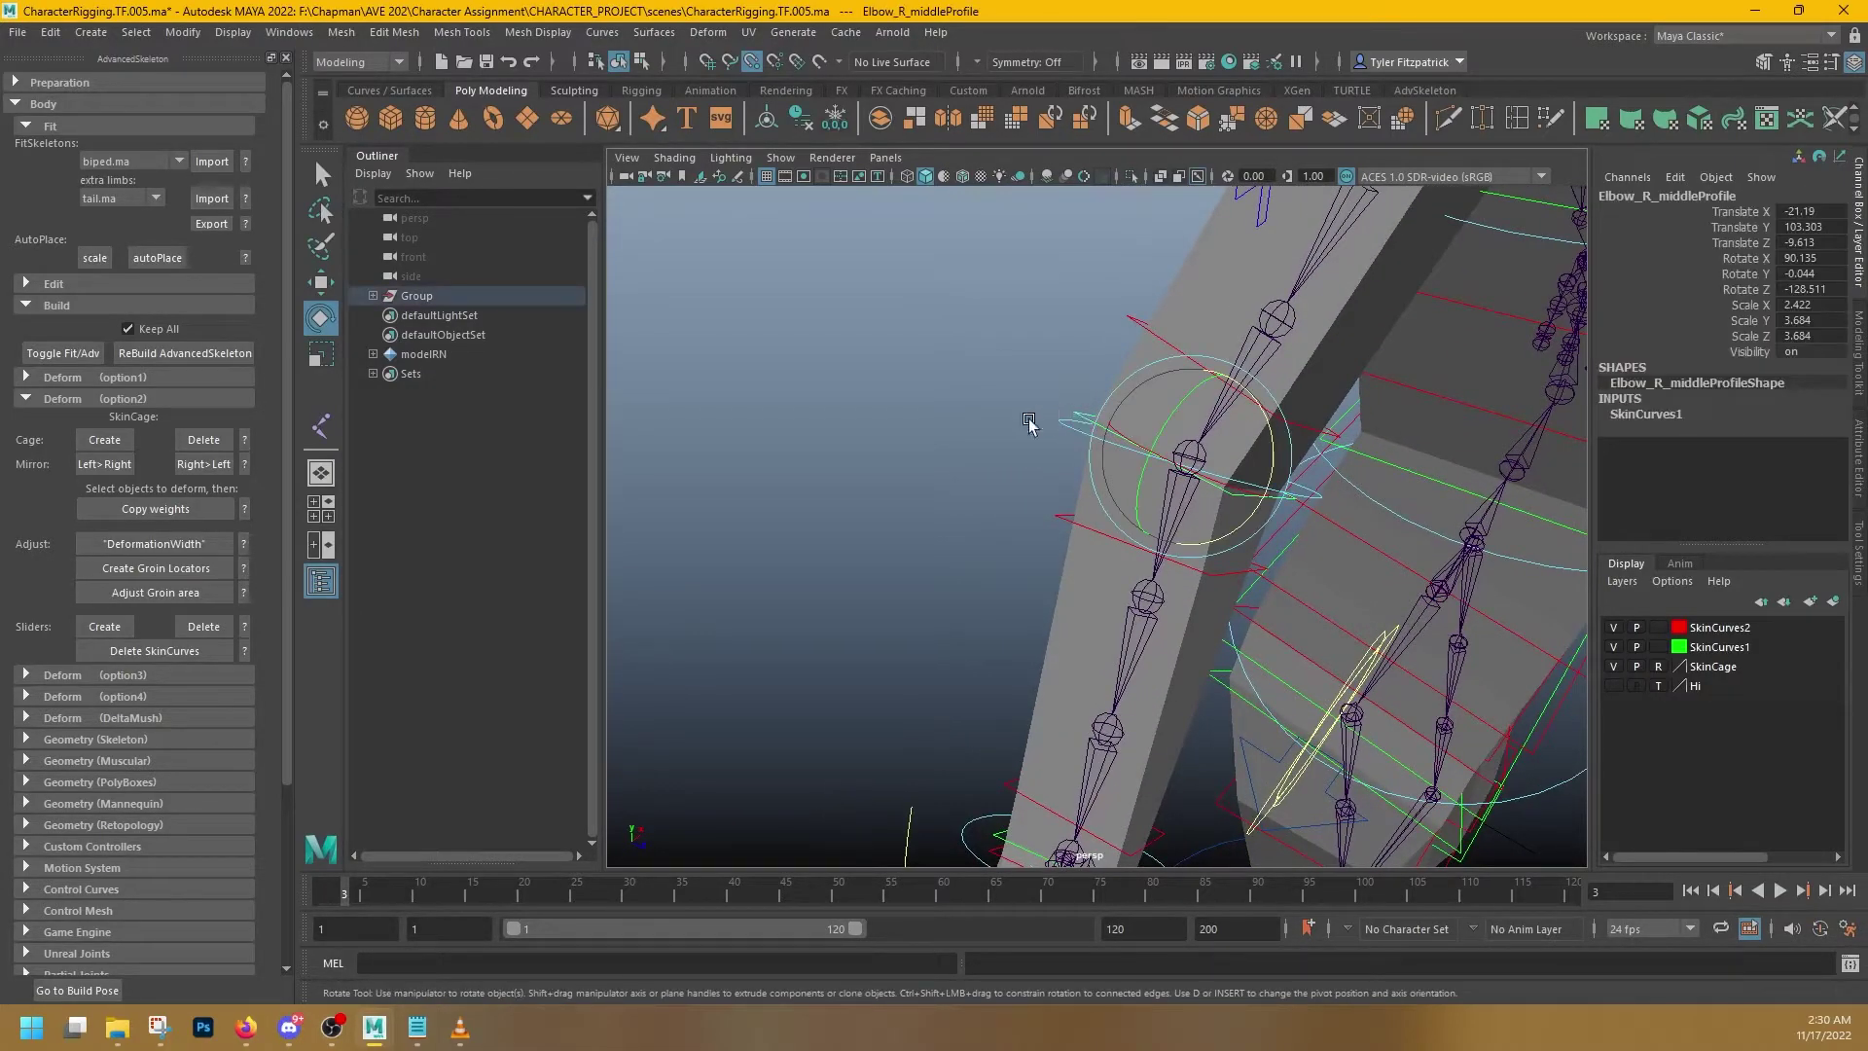
key("q")
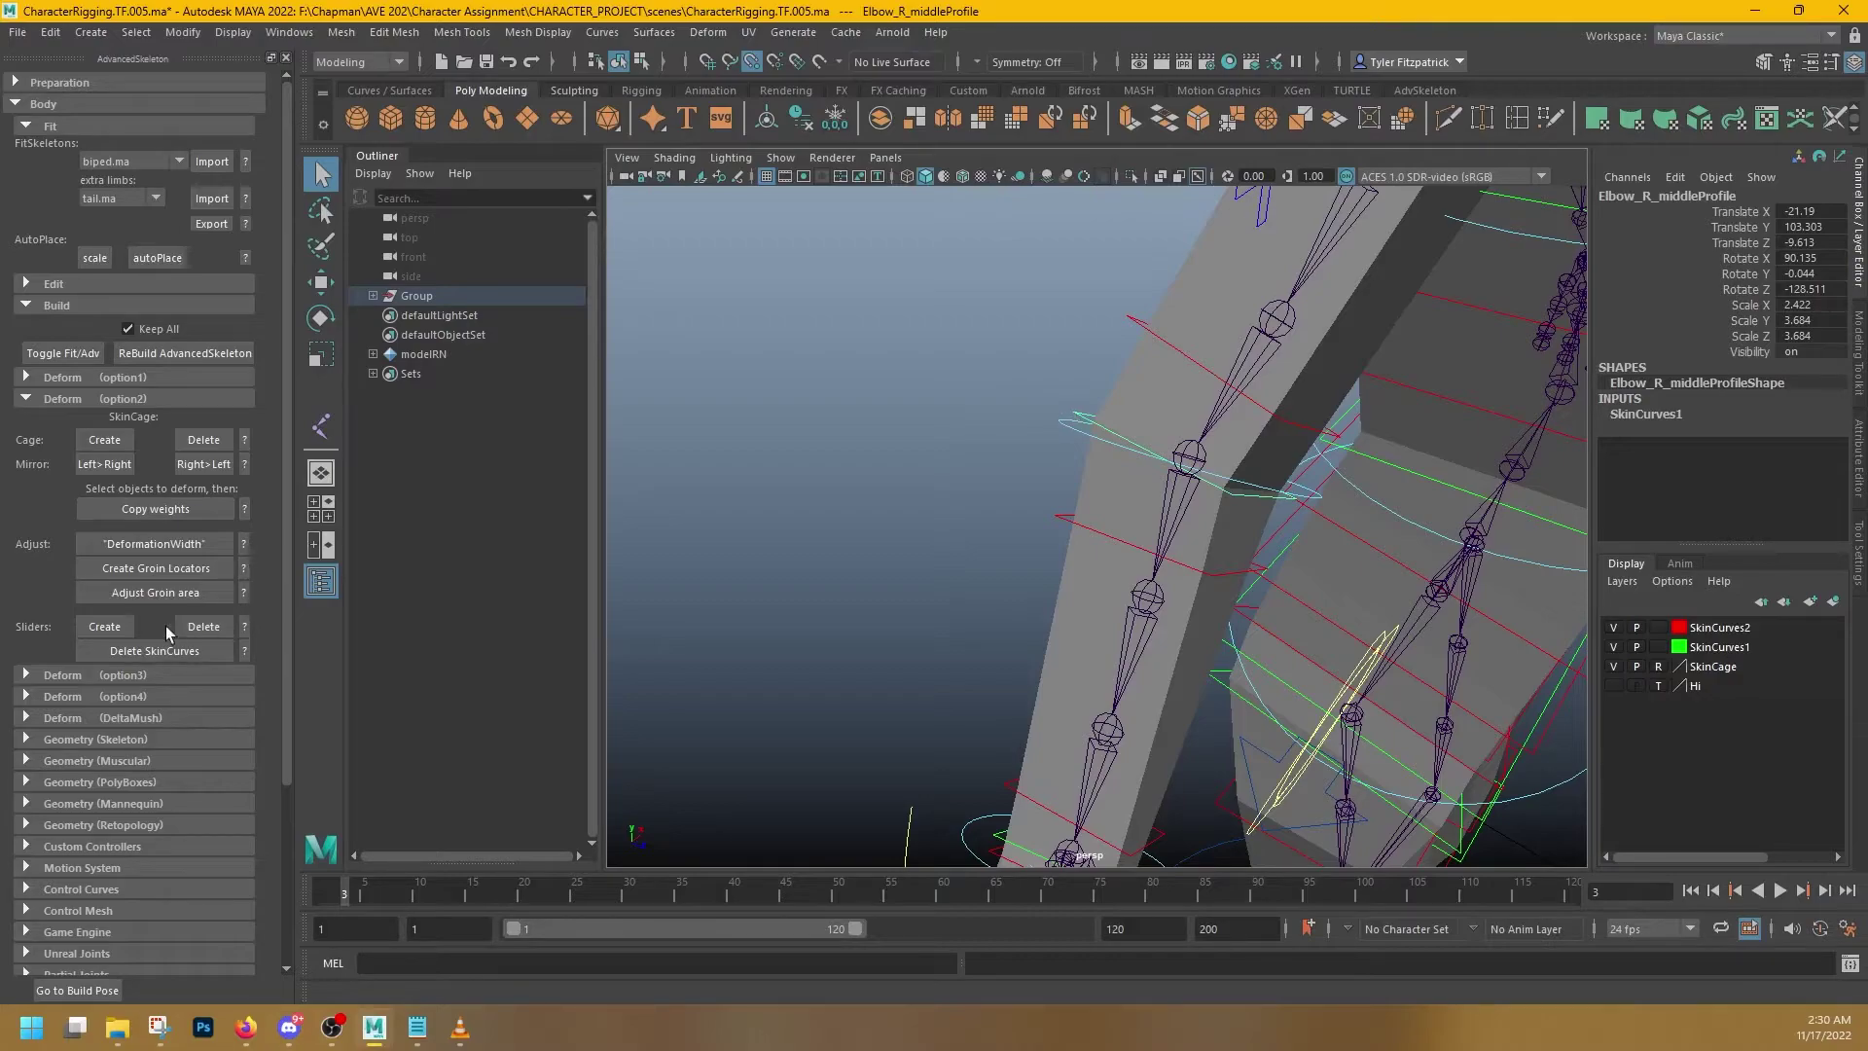
left_click(95, 633)
left_click_drag(938, 501, 870, 492, "alt")
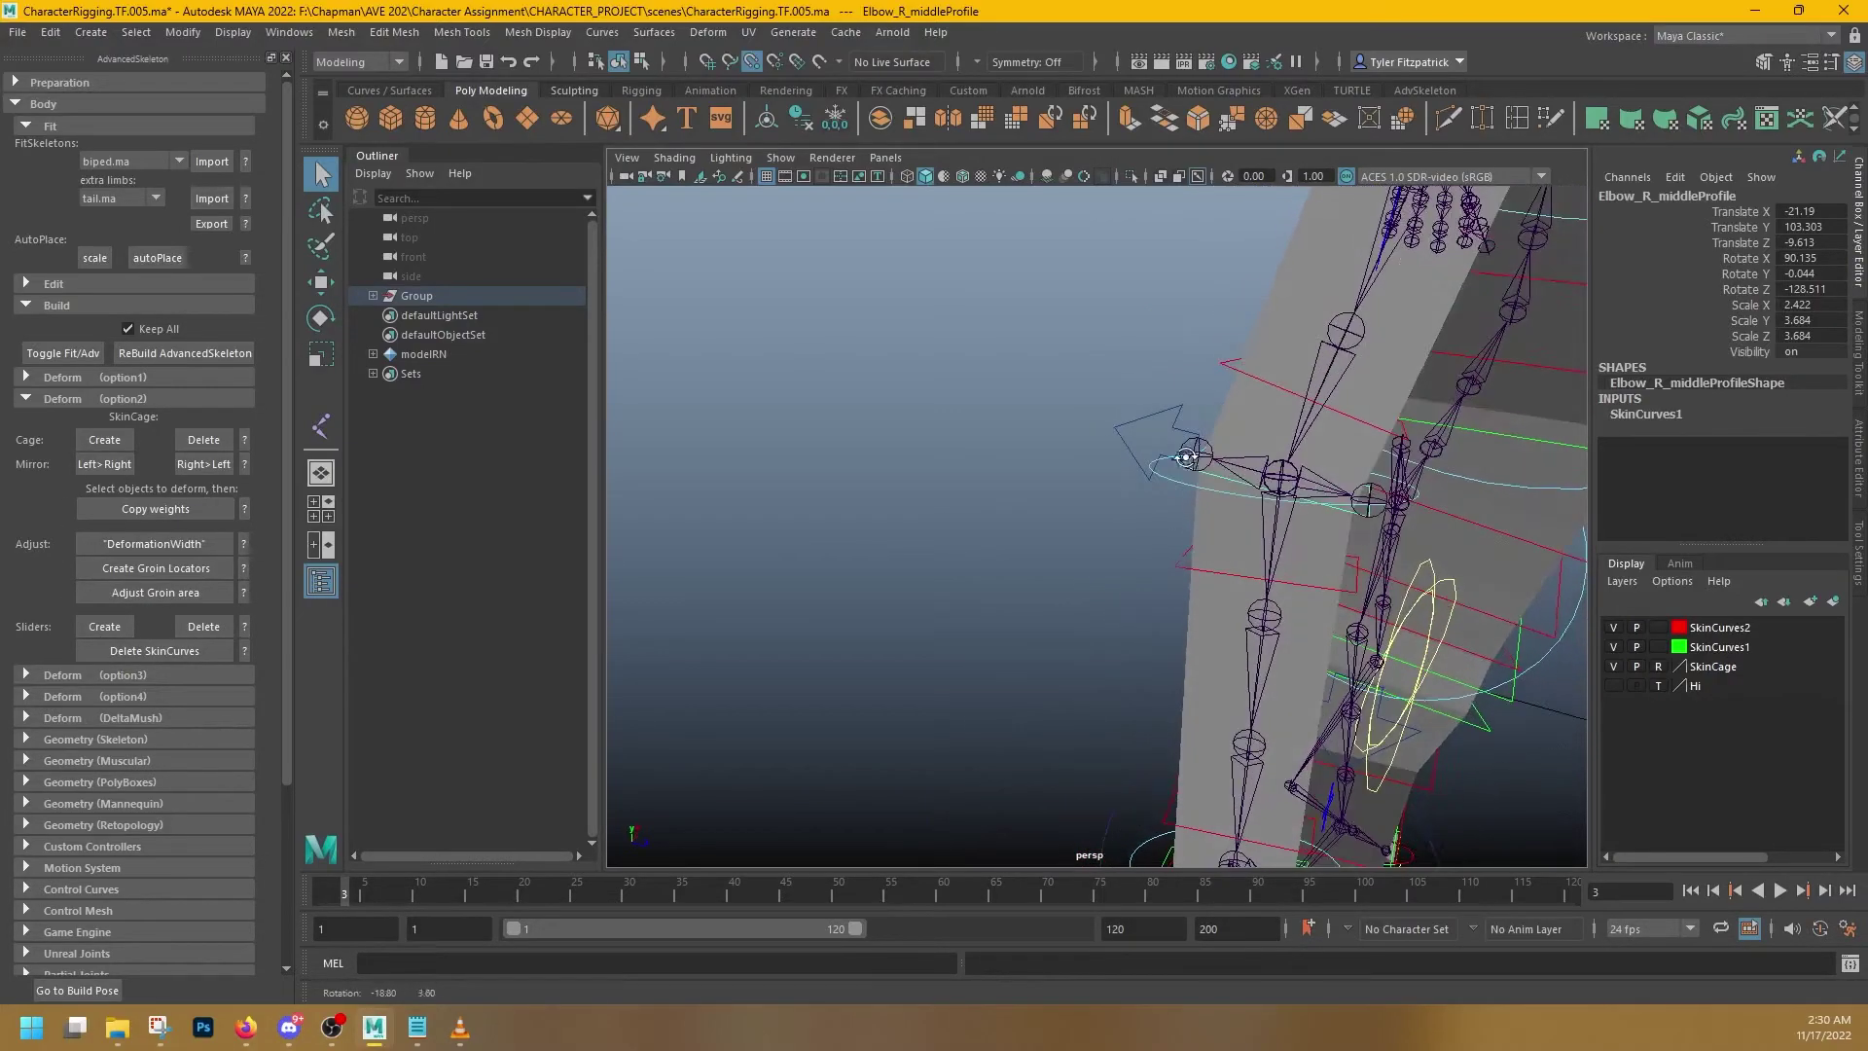
left_click_drag(1339, 502, 1196, 485, "alt")
left_click_drag(1002, 419, 1261, 541, "alt")
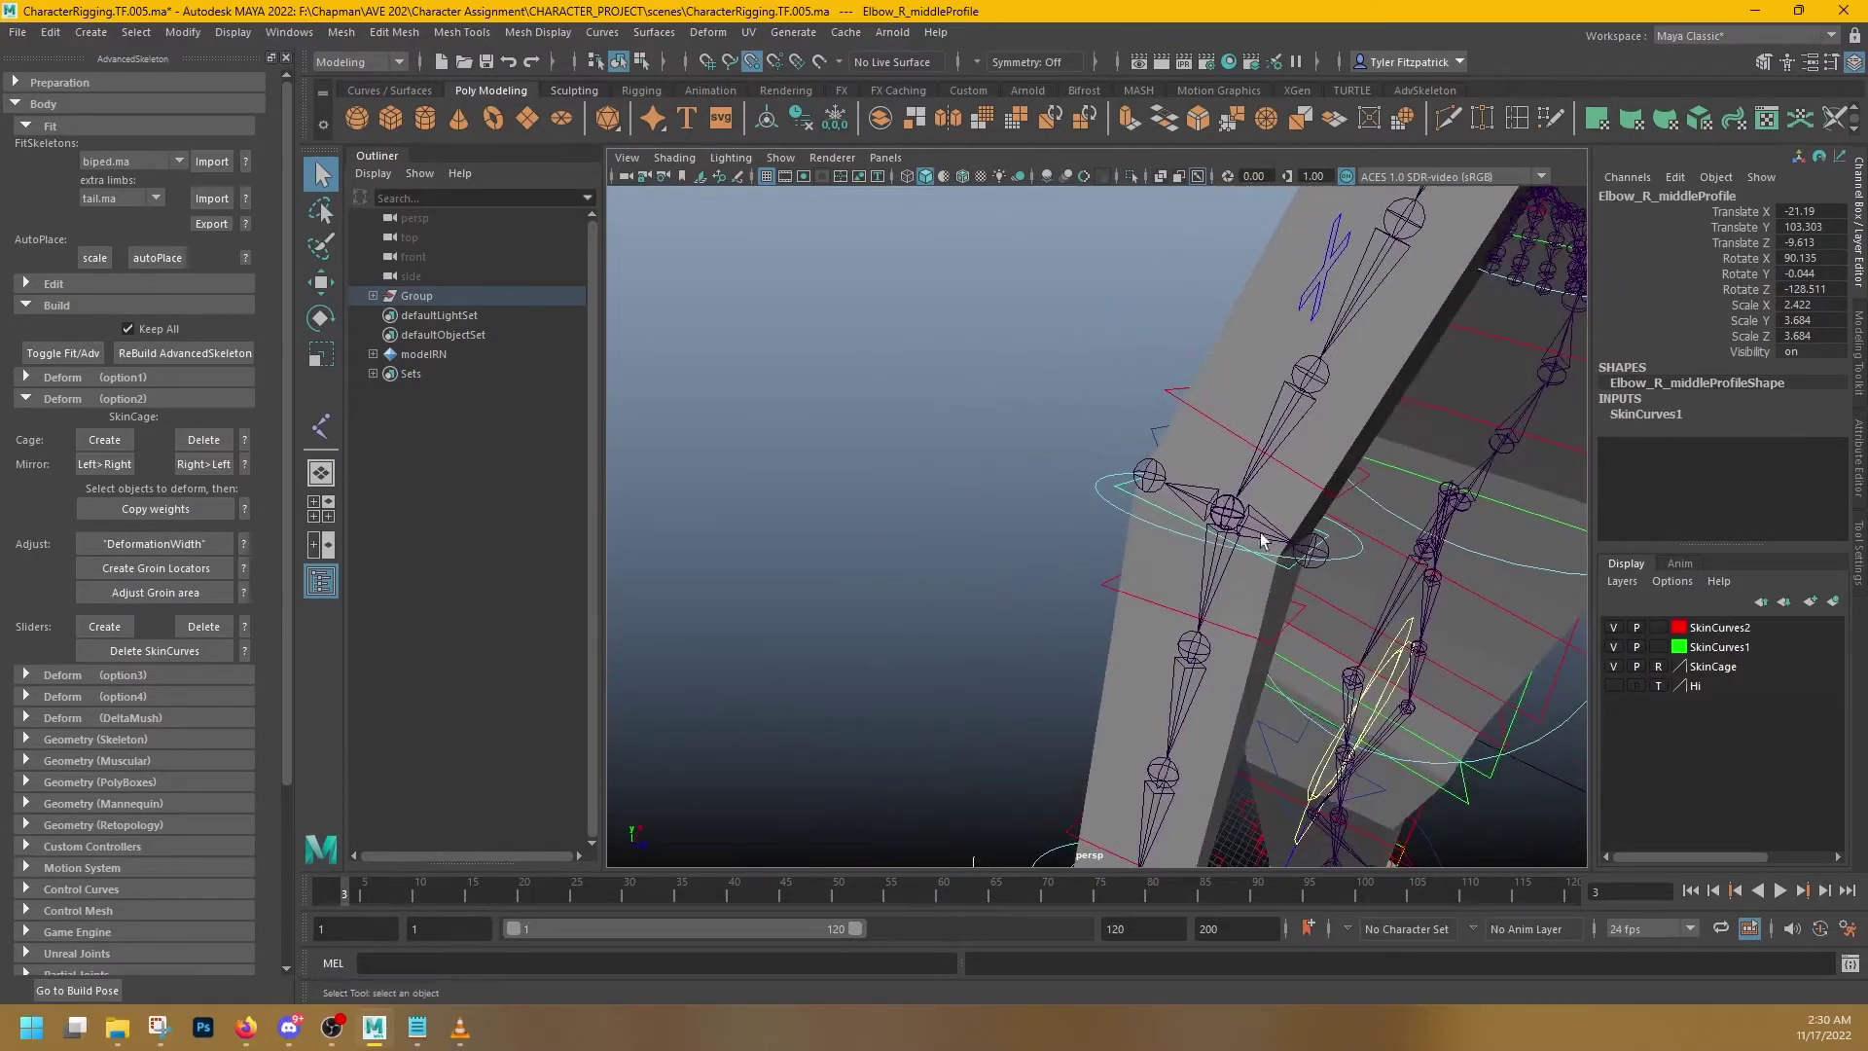
- Create sliders on the Shoulder_R_twistProfile2 curve above the elbow and the Elbow_R_twistProfile1 curve below it
left_click(1177, 405)
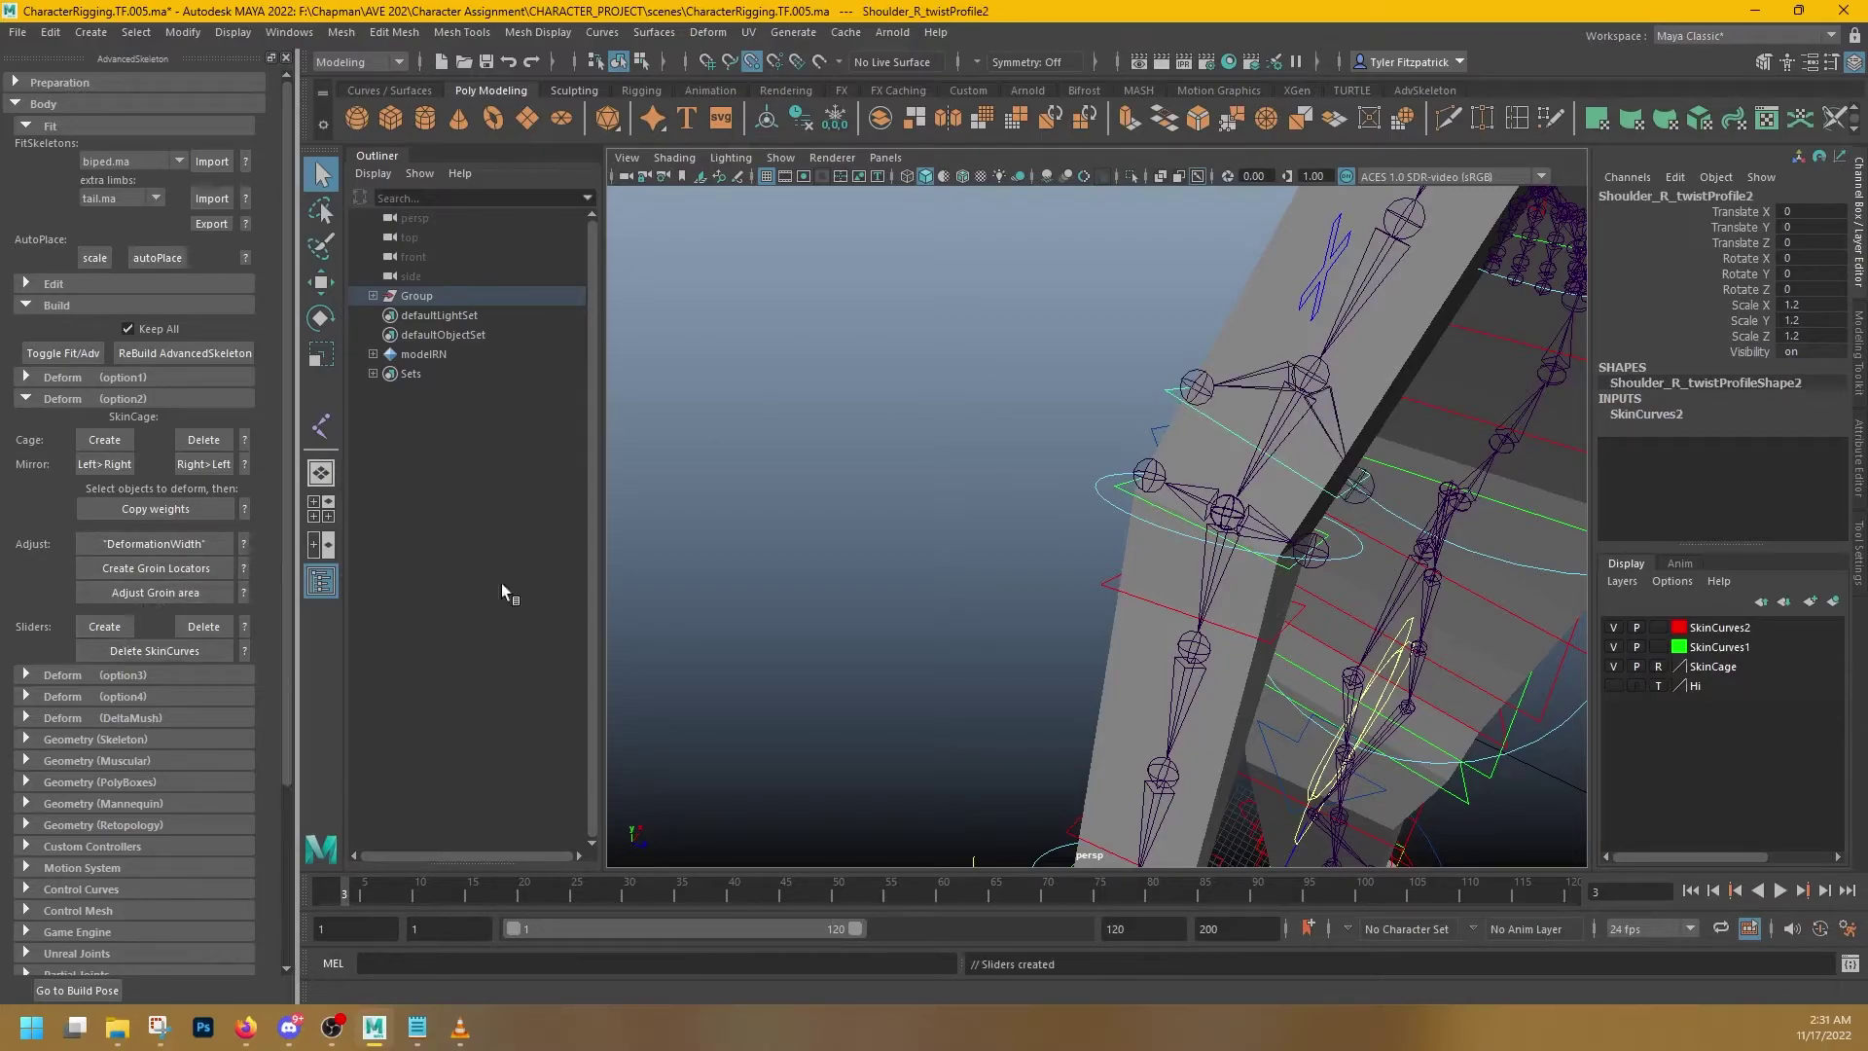
left_click(1109, 584)
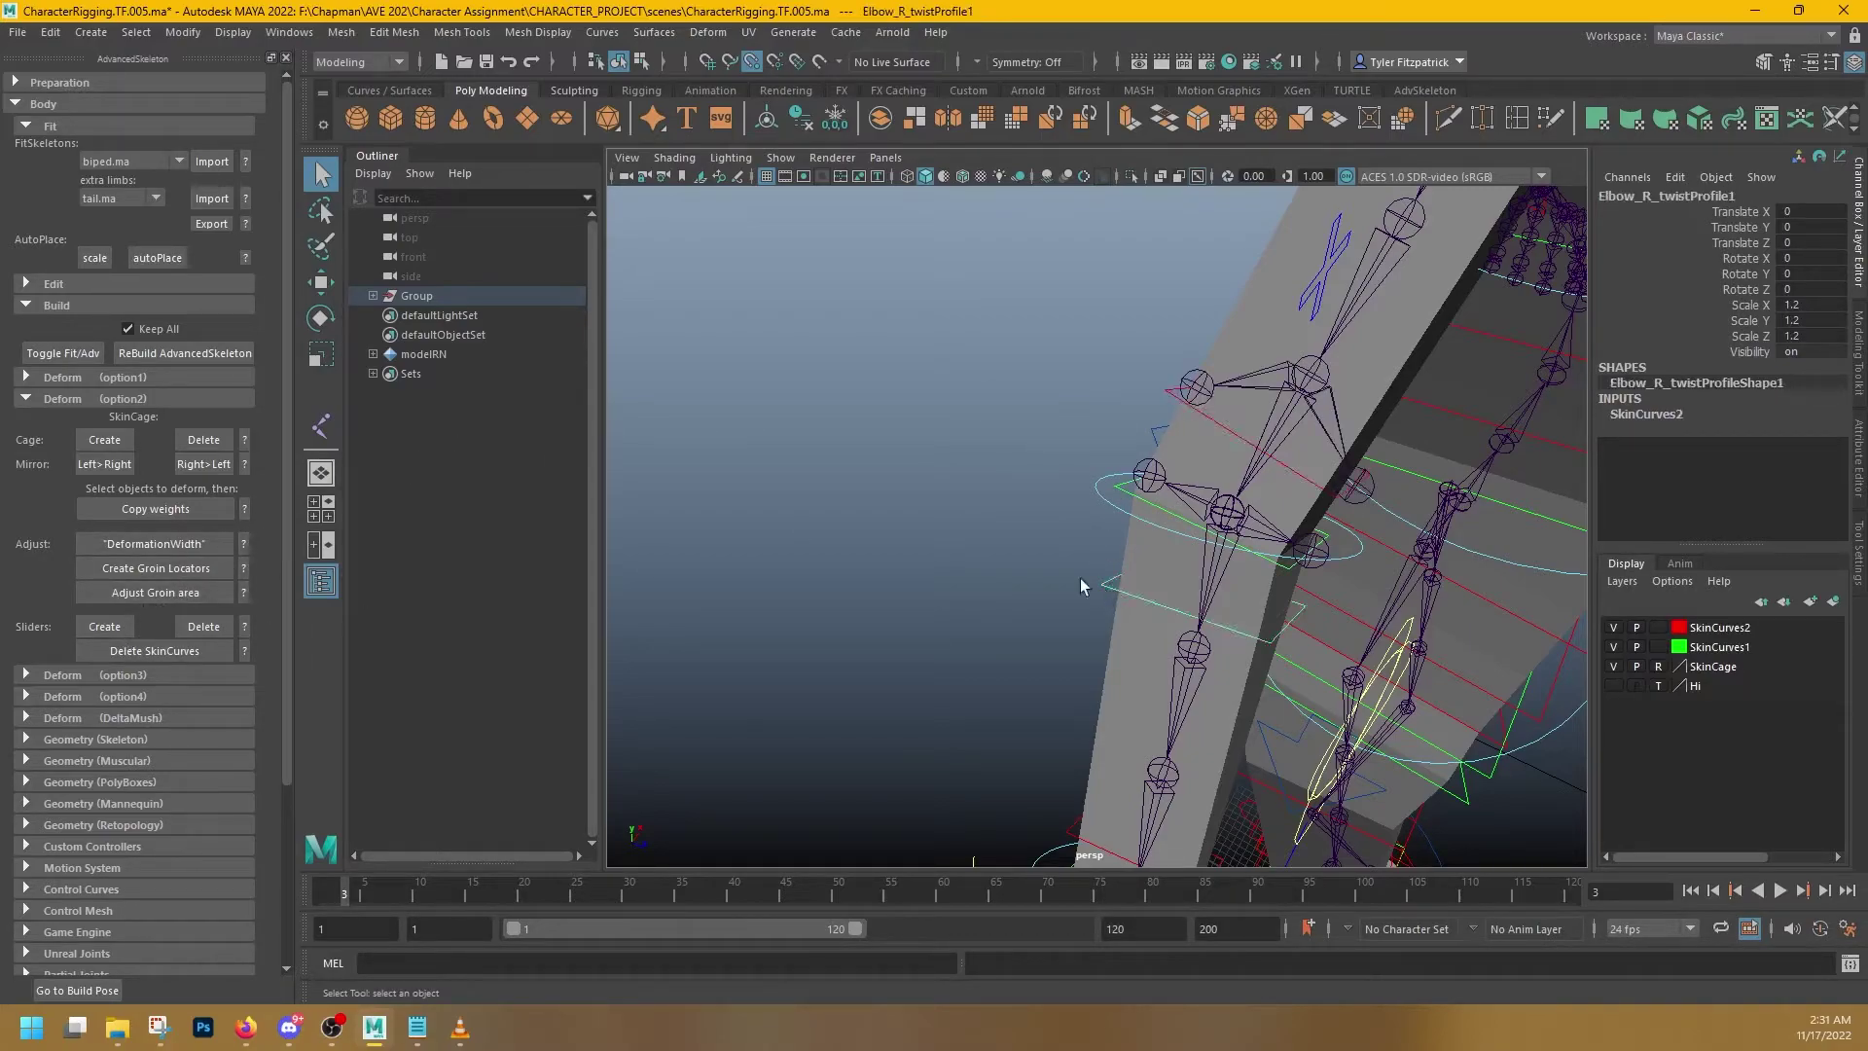
left_click(104, 626)
mouse_move(1265, 590)
left_mouse_down("alt")
mouse_move(1202, 543)
mouse_move(1265, 560)
mouse_move(1251, 578)
left_mouse_up("alt")
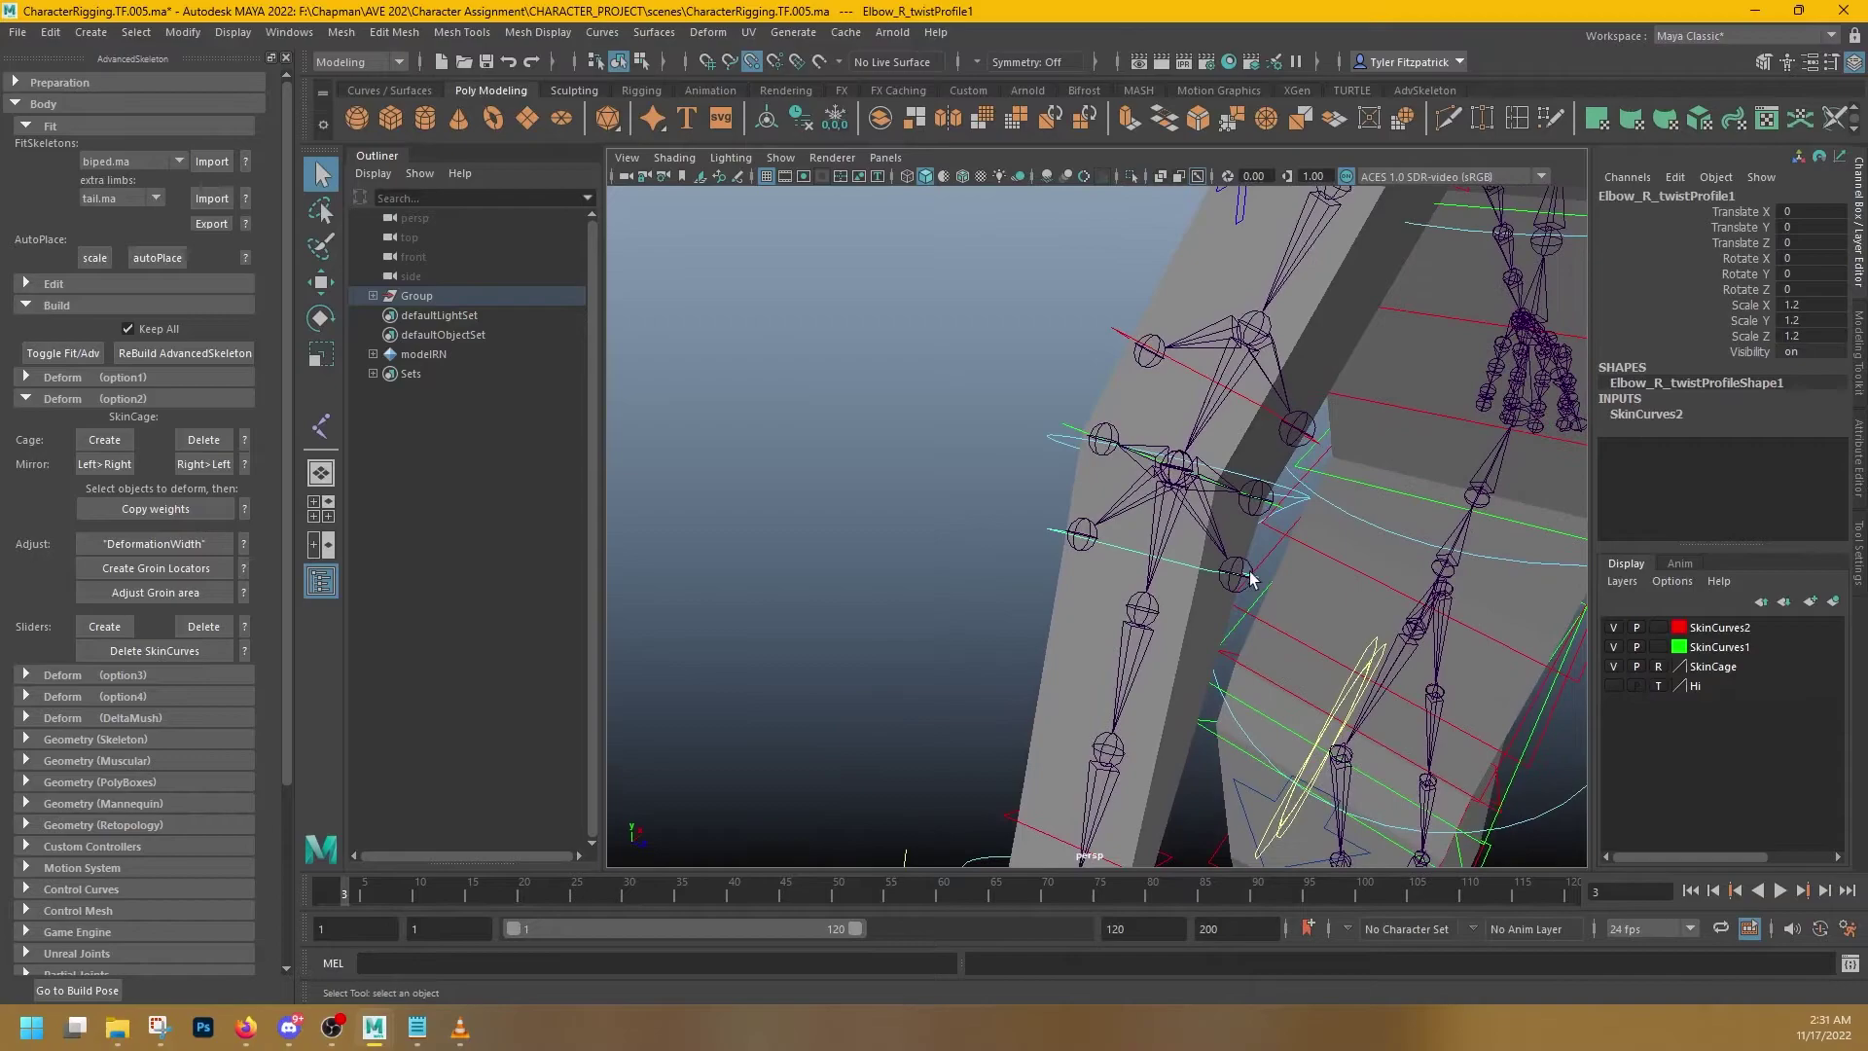
- Rotate the FKElbow_R control to inspect how the new slider joints follow the elbow bend, and undo the rotation
left_click(1055, 443)
left_click_drag(1055, 448, 1189, 507, "alt")
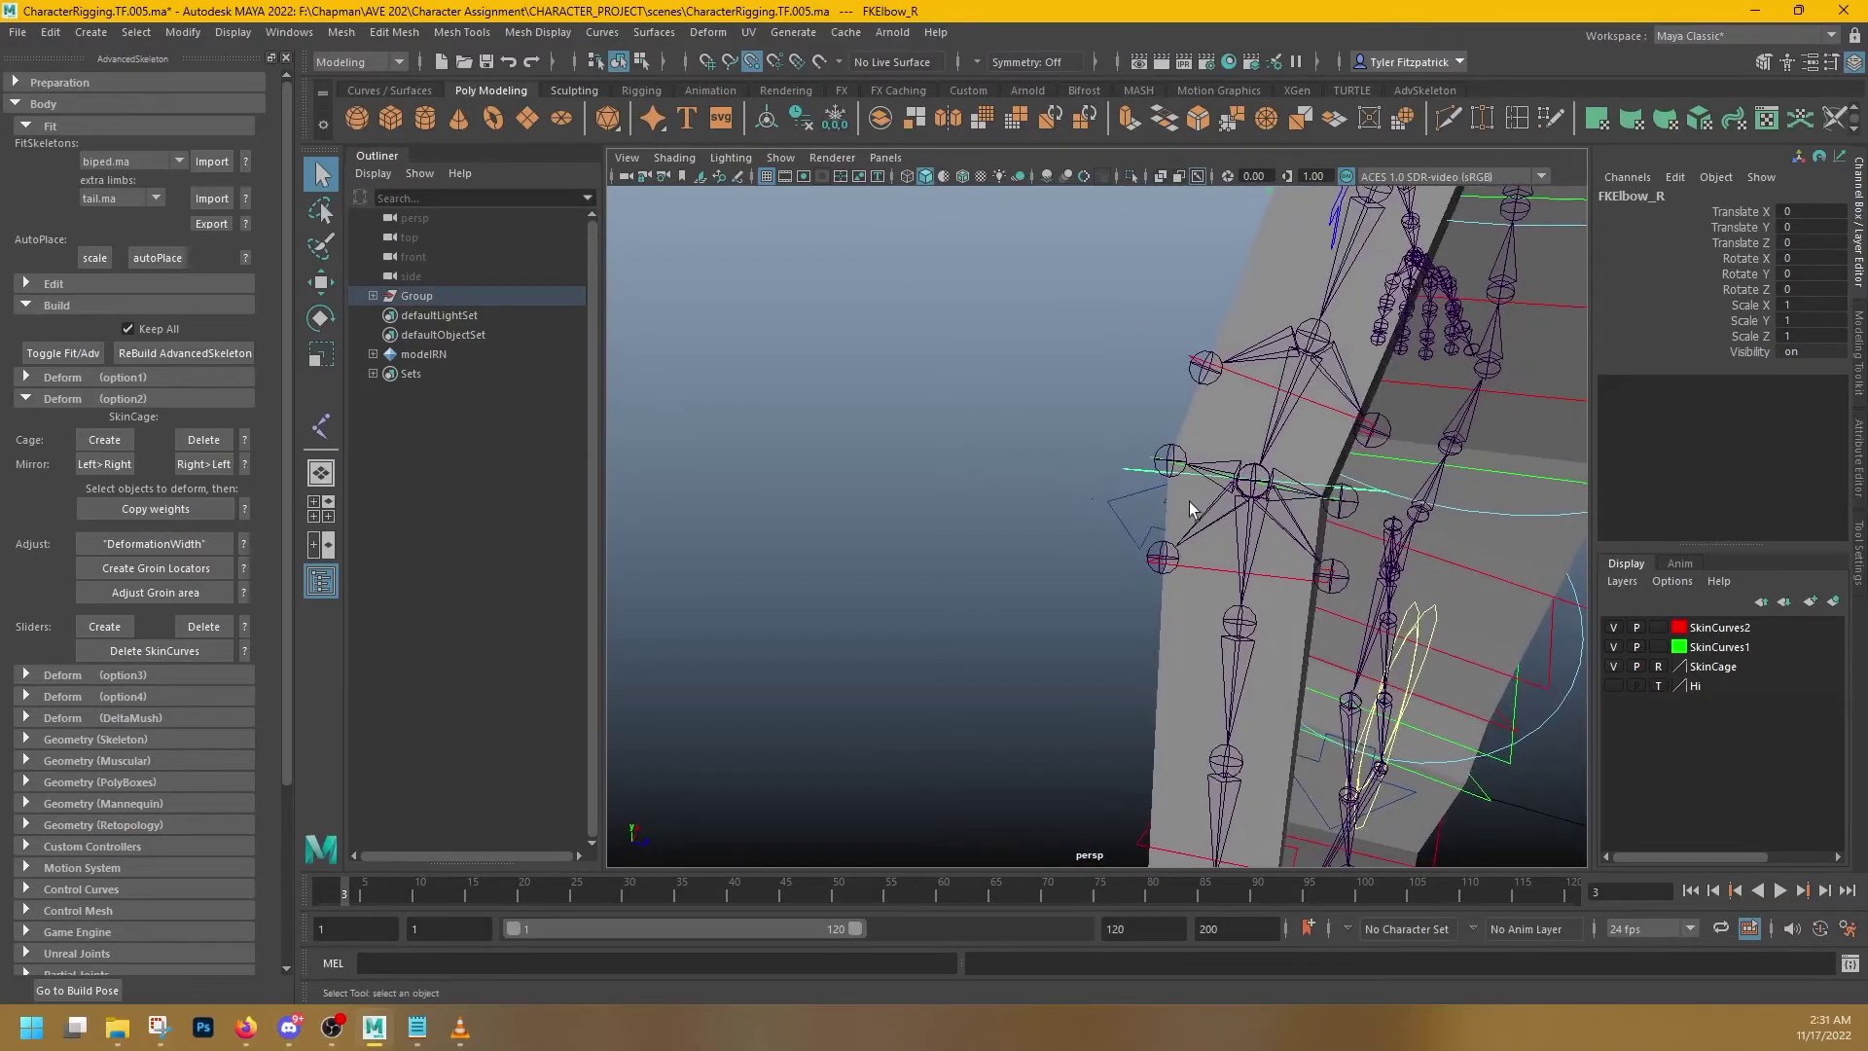
key("e")
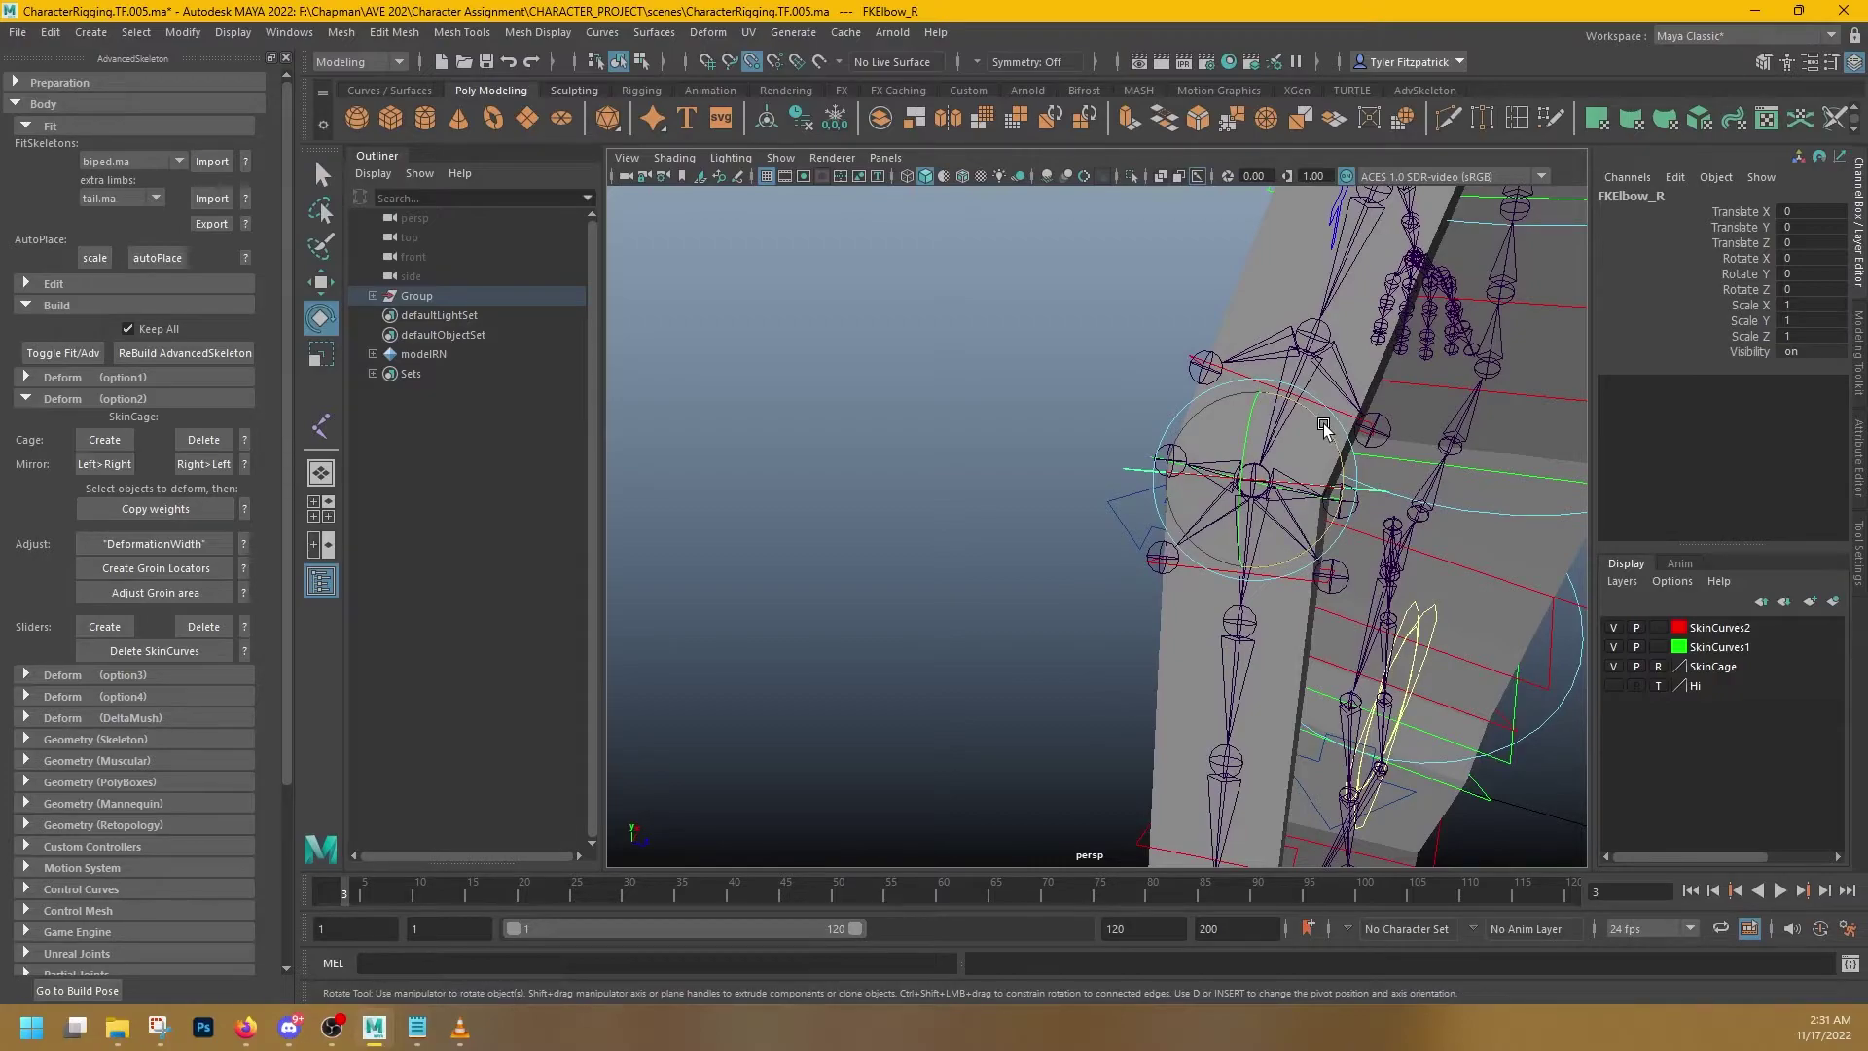
left_click_drag(1323, 423, 1167, 525)
key("ctrl+z")
left_click(1182, 409)
- Turn off X-ray joints, rotate FKElbow_R to inspect the cage's bend, undo the rotation, and turn X-ray joints back on
left_click(1198, 176)
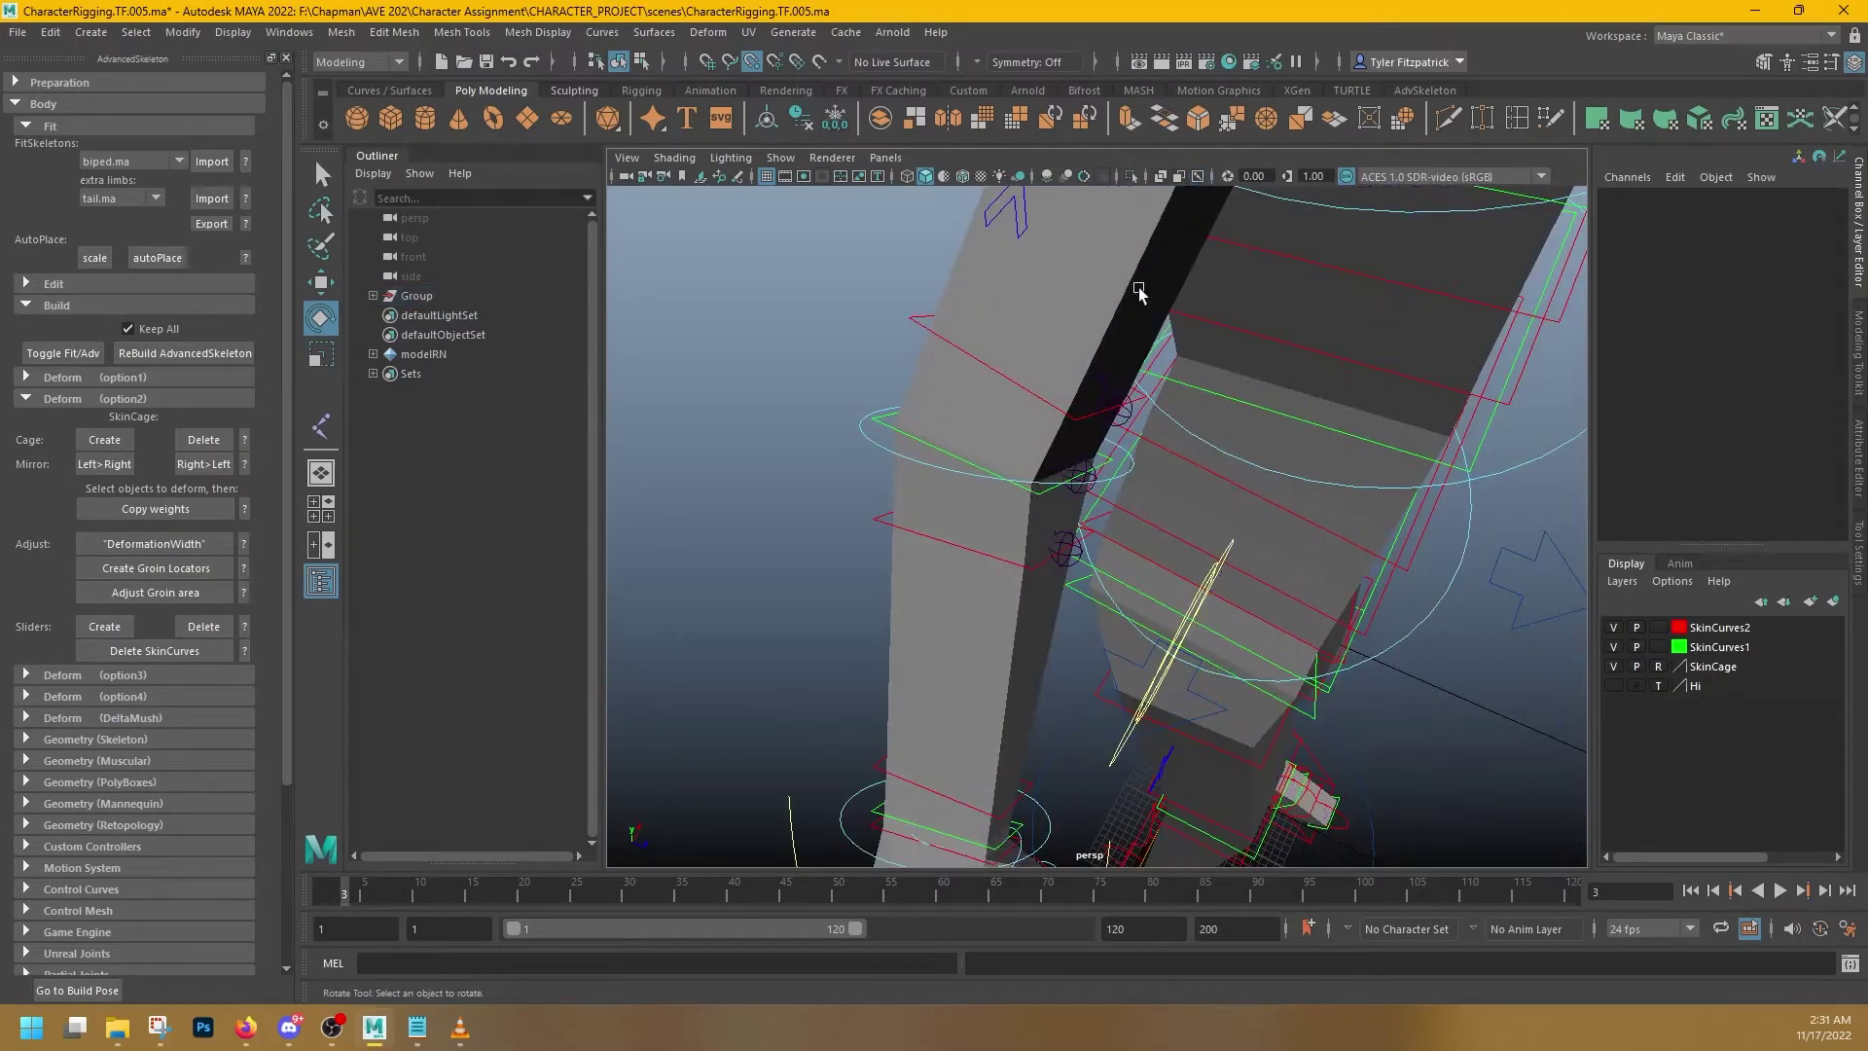
left_click(878, 443)
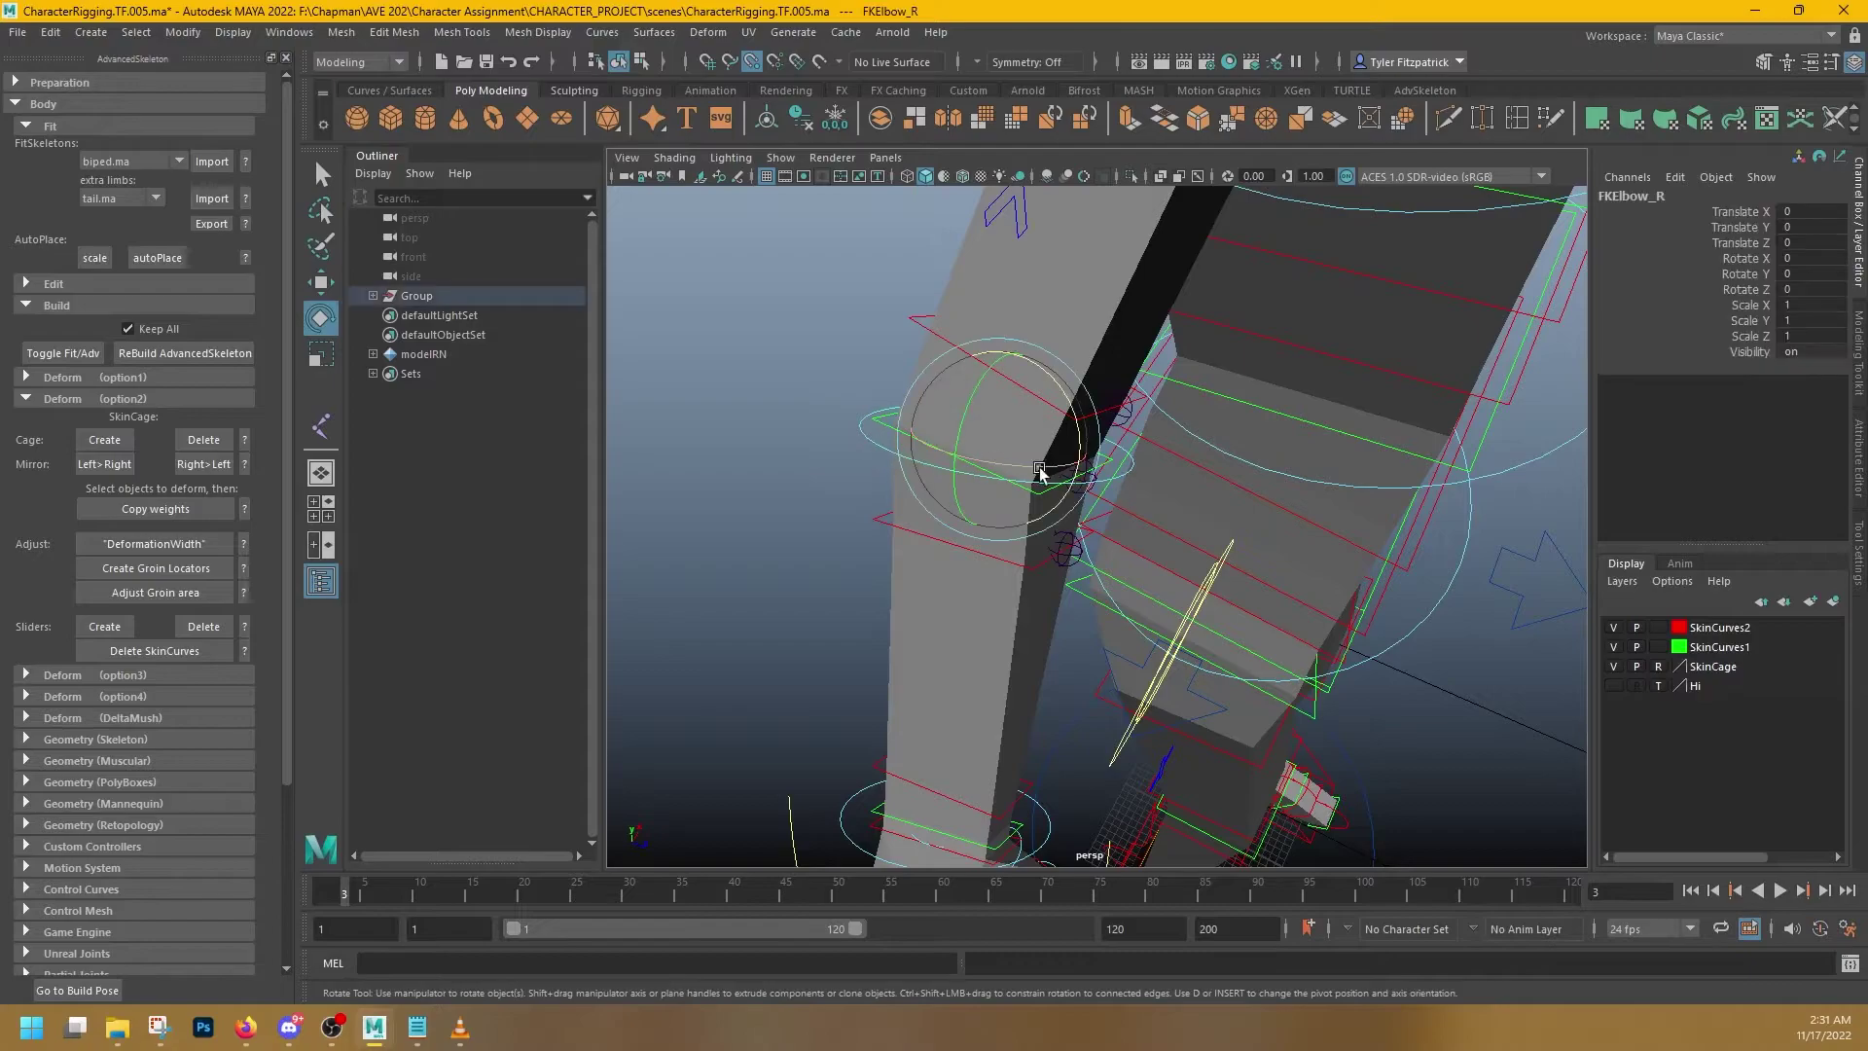
left_click_drag(1076, 420, 1041, 331)
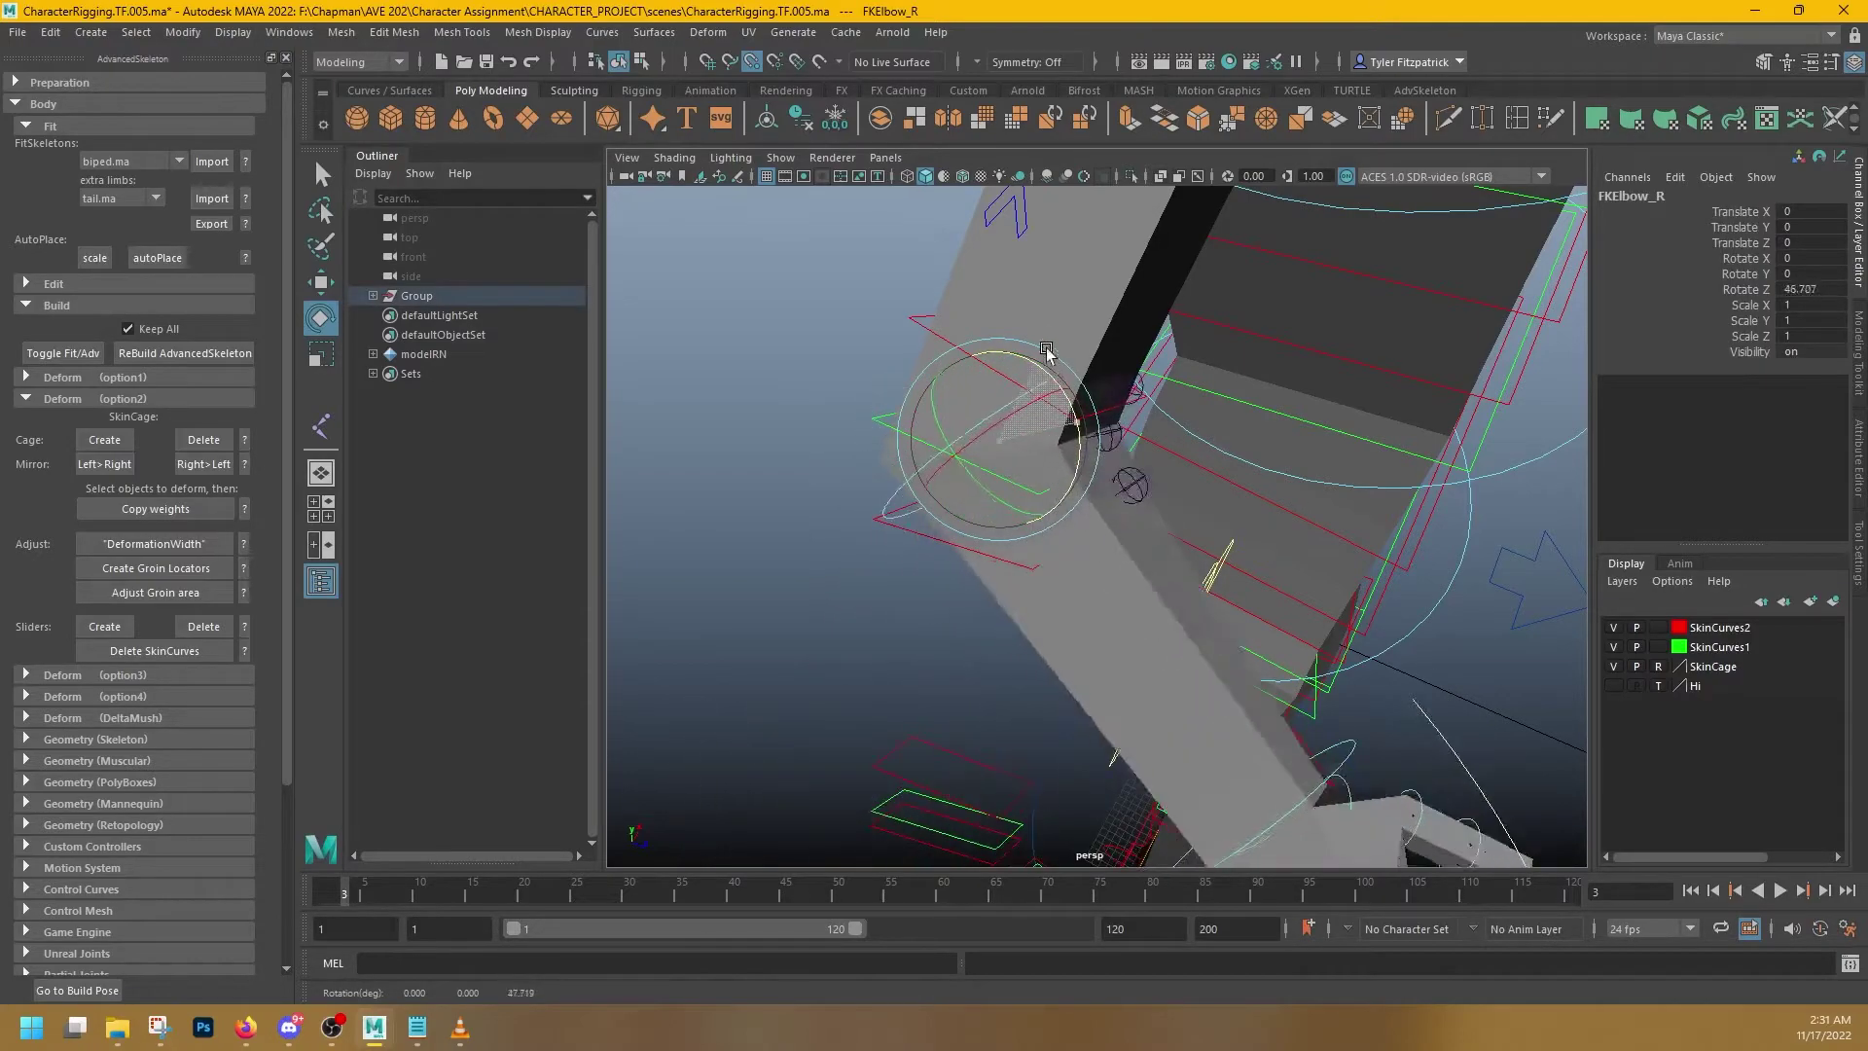
key("ctrl+z")
left_click(1197, 176)
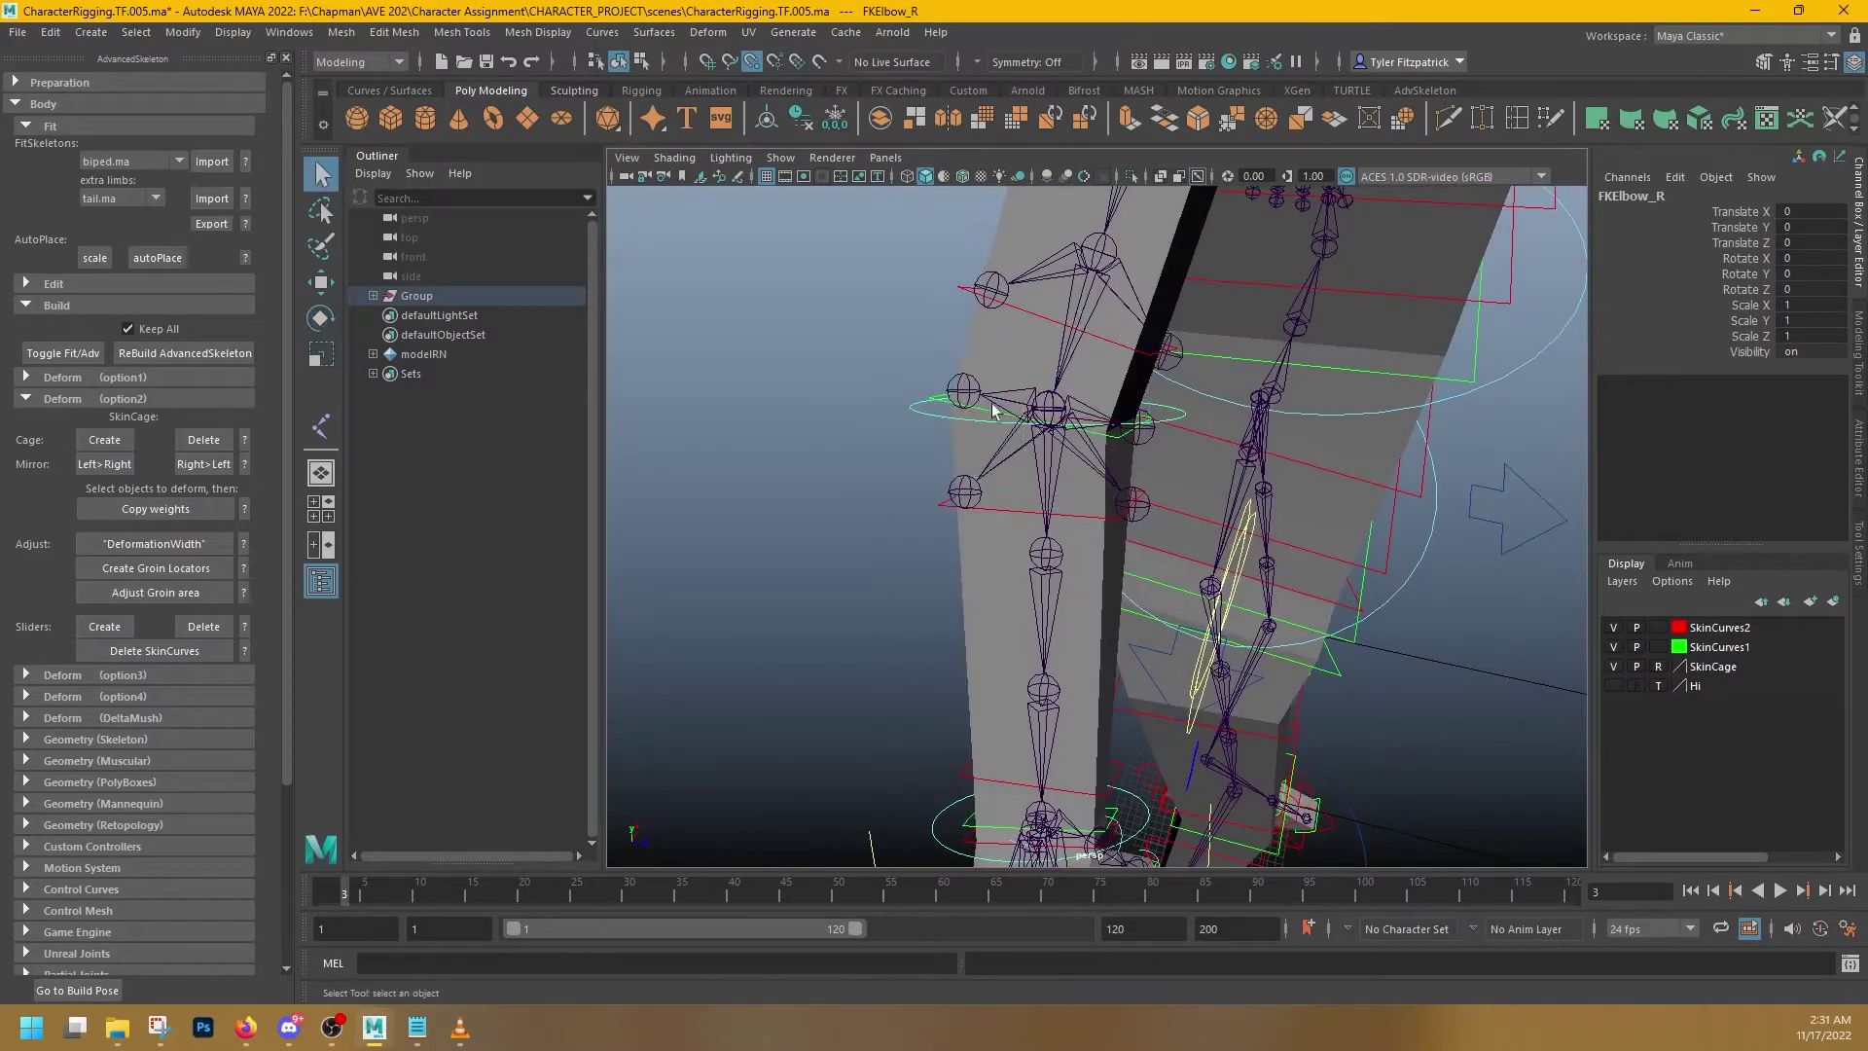
- Bend the right elbow again by rotating FKElbow_R, leaving the arm posed
key("e")
left_click_drag(1121, 437, 1120, 351)
left_click(817, 277)
left_click_drag(818, 278, 1004, 331, "alt")
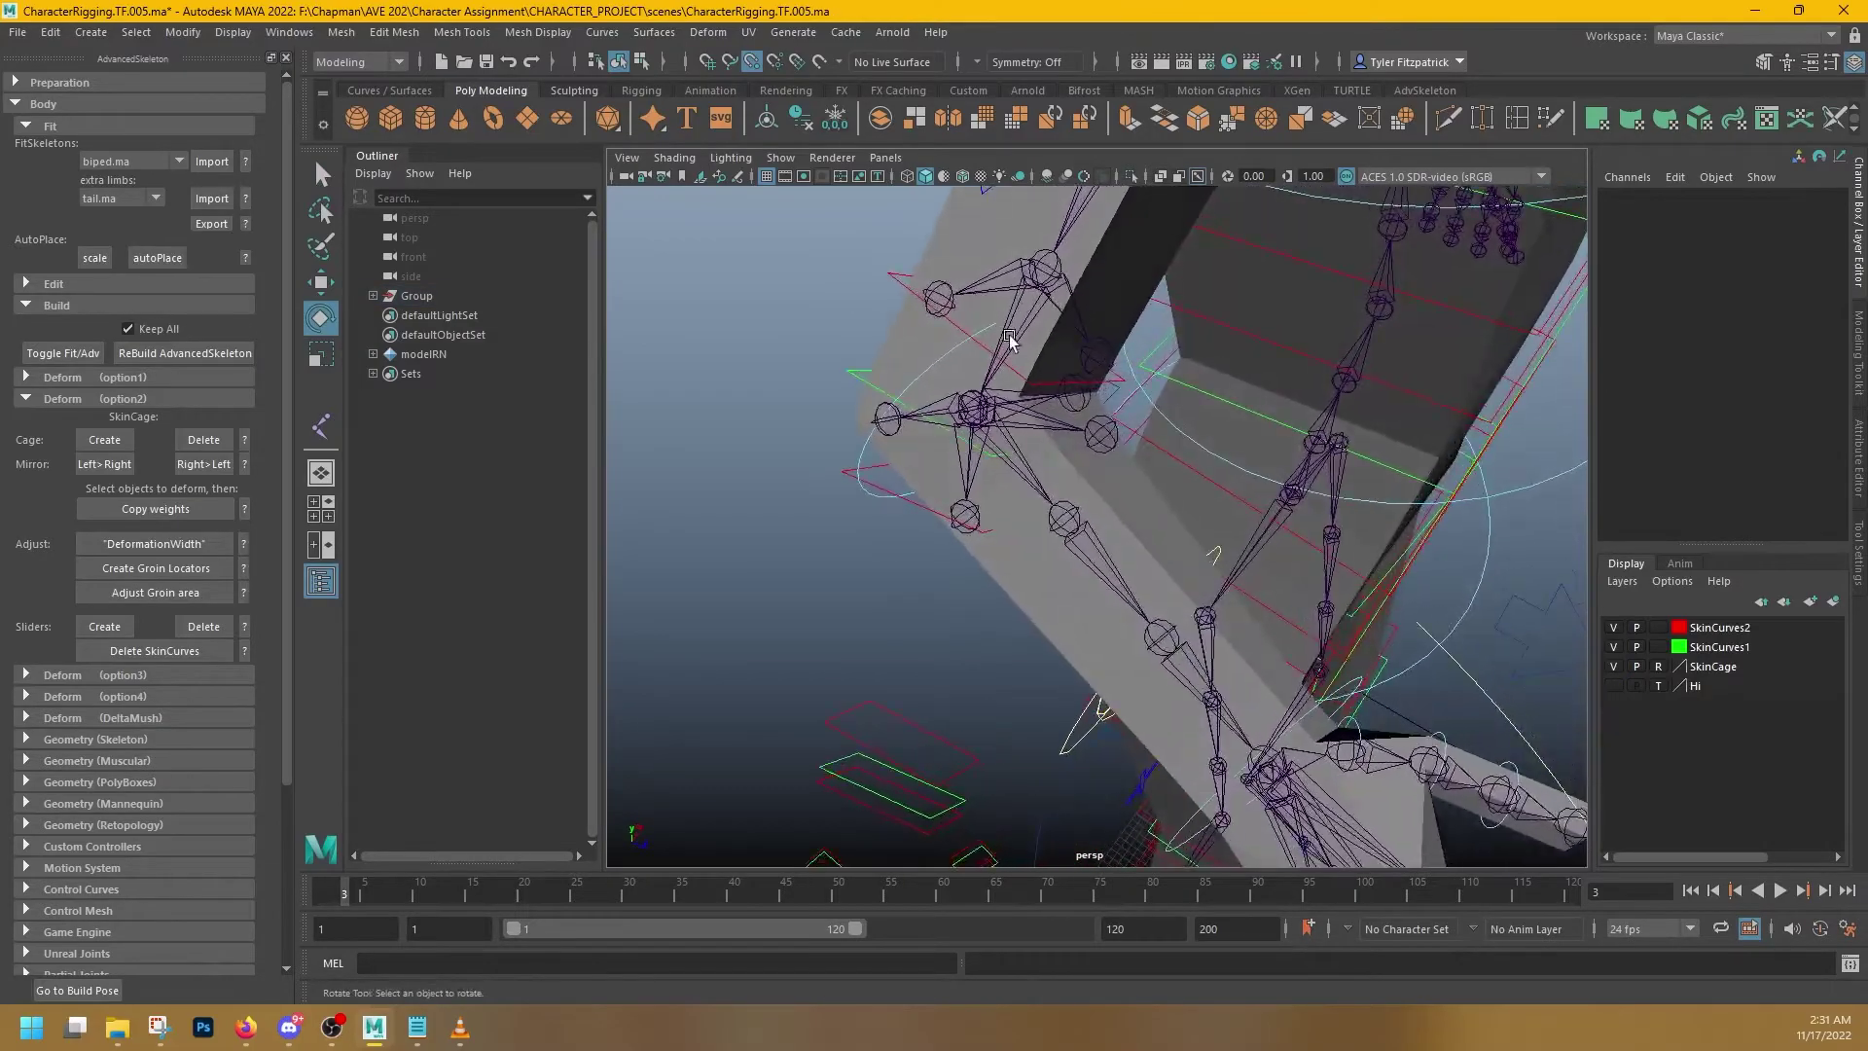
- Try changing the Slide attribute of the Elbow_R_middleSlider2 joint inside the bent elbow, and undo the change
key("q")
left_click(1083, 404)
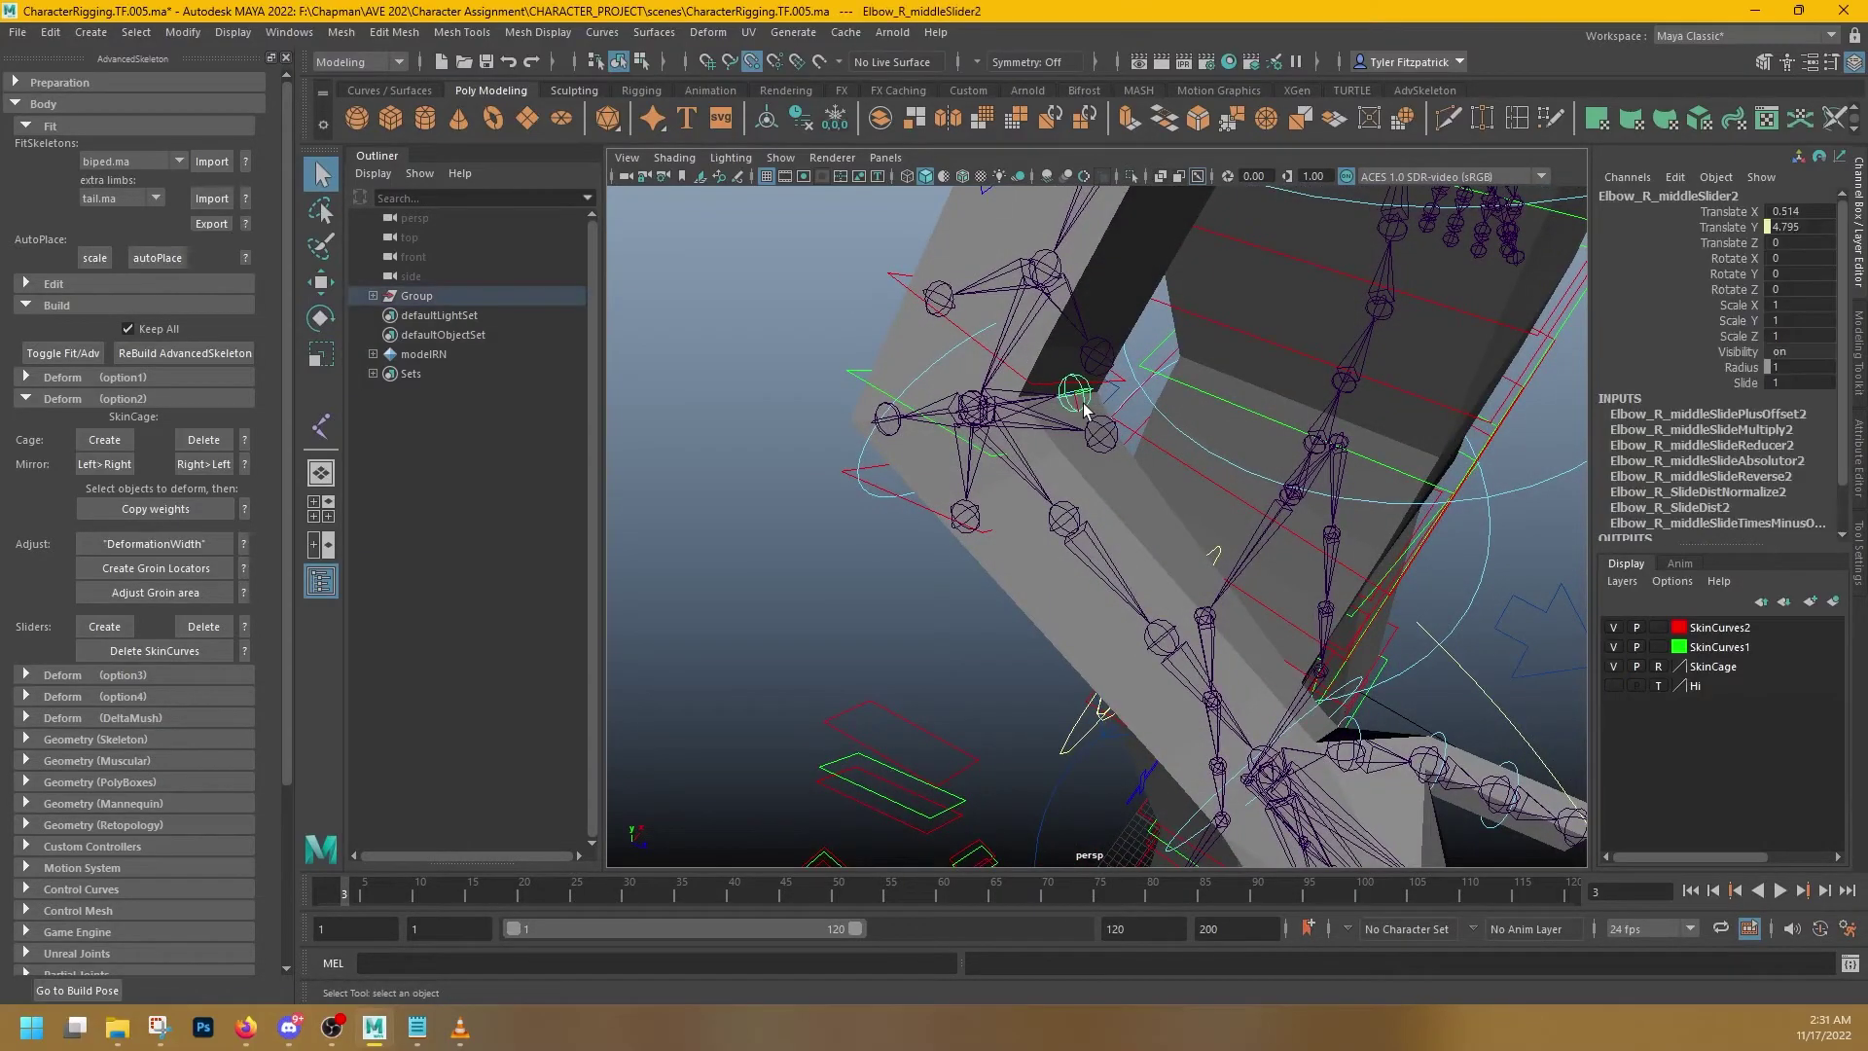
left_click(1747, 384)
mouse_move(1418, 383)
middle_mouse_down()
mouse_move(1379, 355)
mouse_move(1406, 367)
middle_mouse_up()
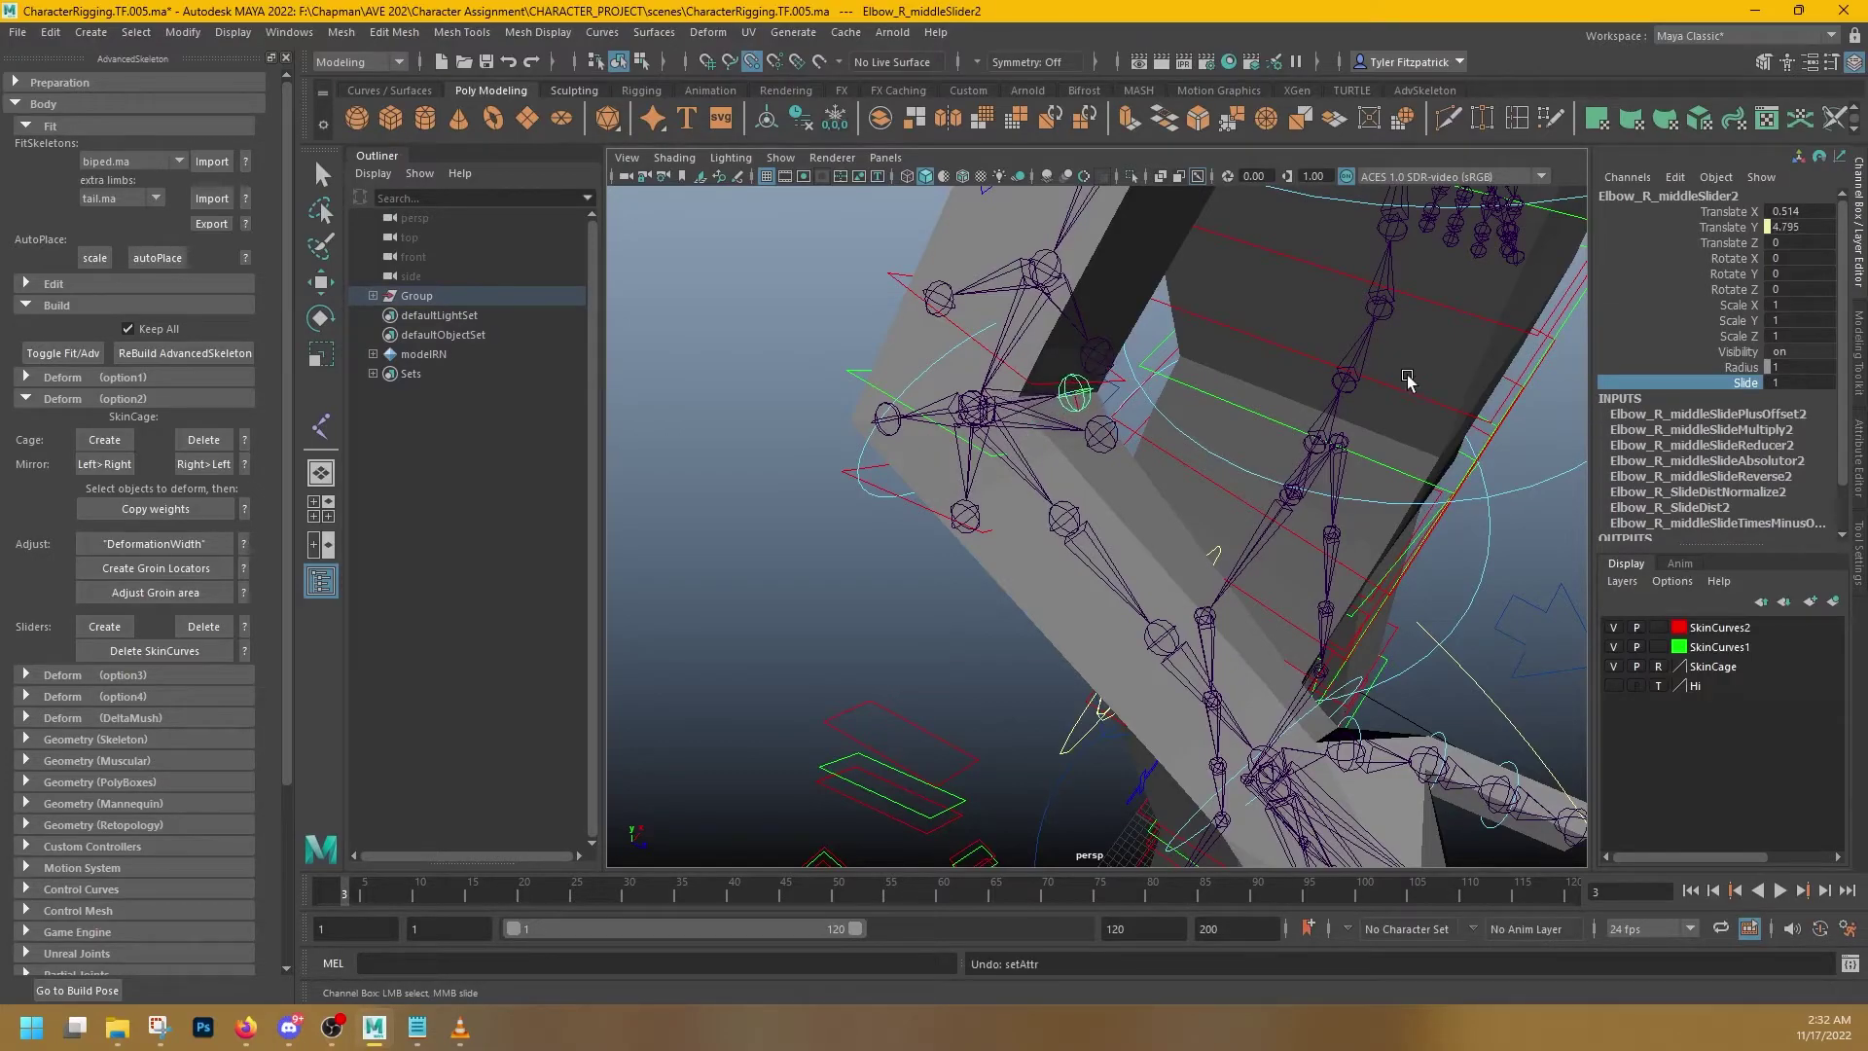
left_click_drag(1324, 385, 1385, 387, "alt")
right_click_drag(1258, 378, 1367, 368, "alt")
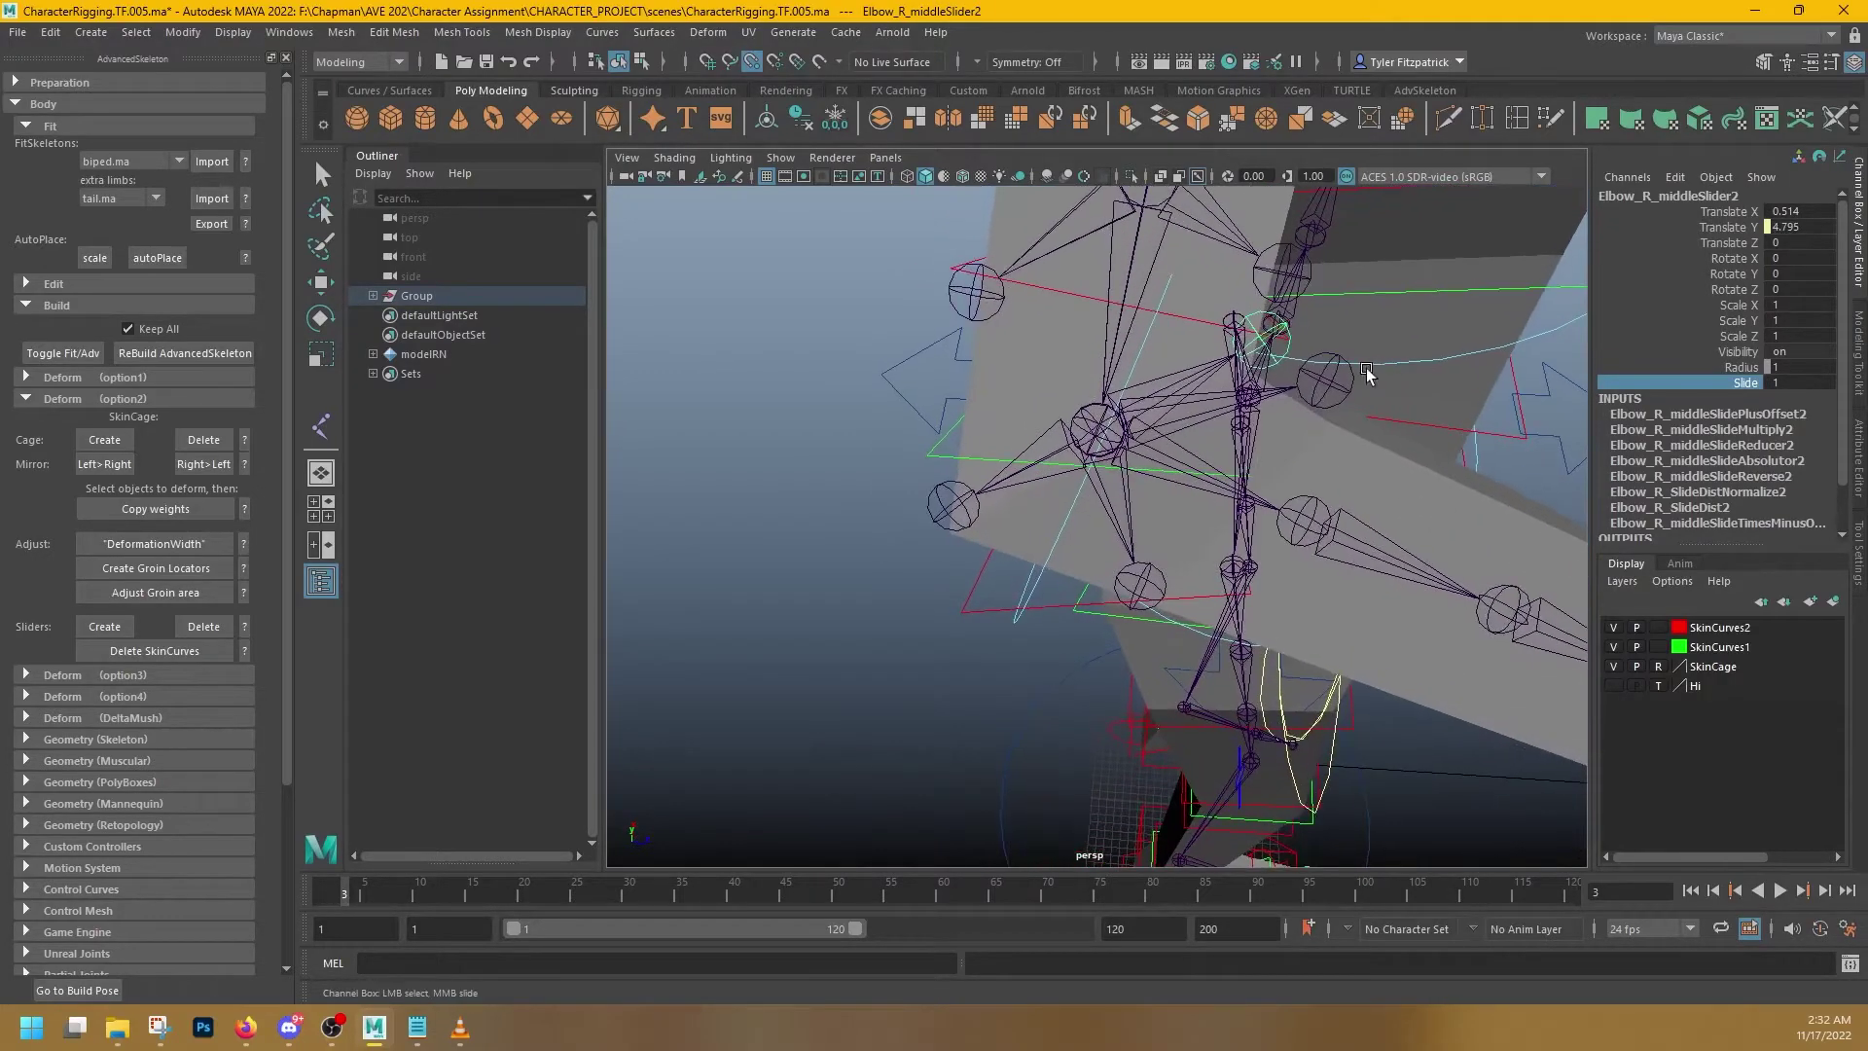
- Reselect the Elbow_R_middleSlider2 joint on the inner side of the bent right elbow
left_click(986, 298)
left_click(1274, 354)
left_click_drag(1273, 354, 1216, 363, "alt")
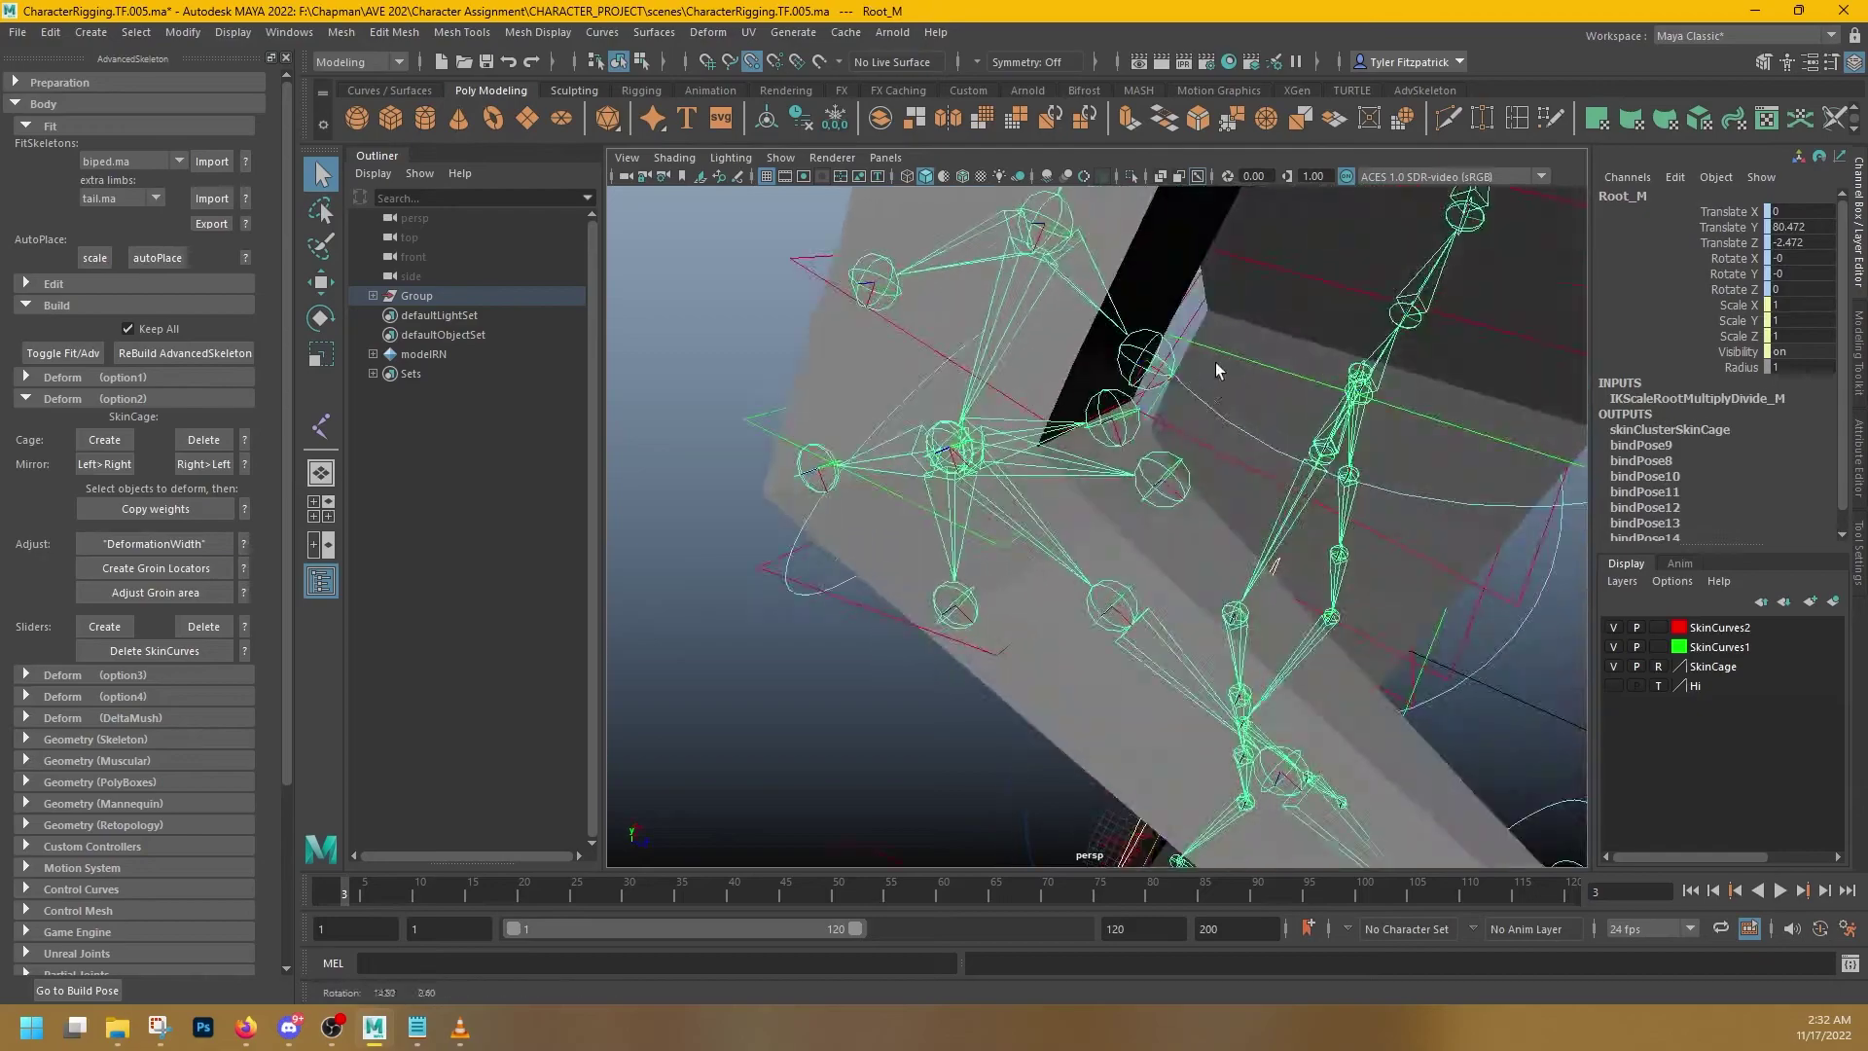
left_click(1127, 423)
left_click_drag(1268, 436, 1108, 389, "alt")
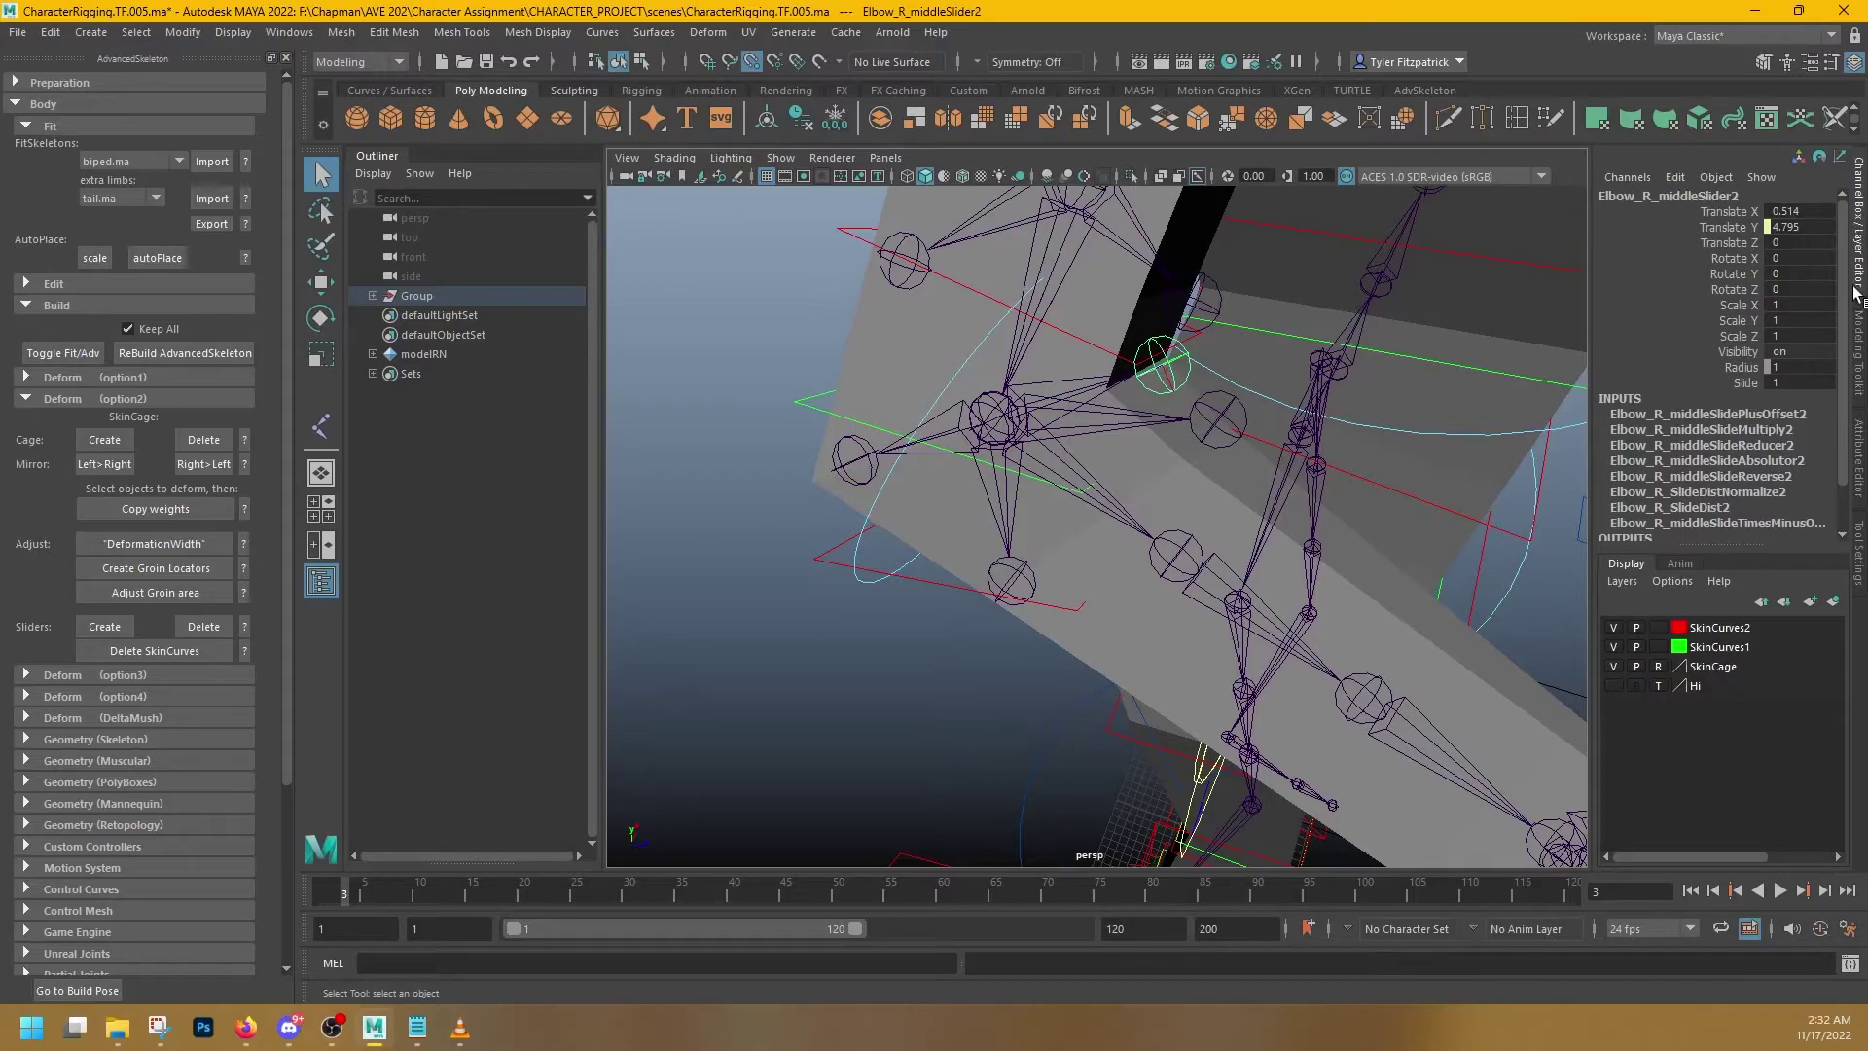
- Try Slide values of 0.5 and 0 on the Elbow_R_middleSlider2 joint, undoing each change
left_click(1747, 382)
middle_click_drag(1344, 355, 1334, 351)
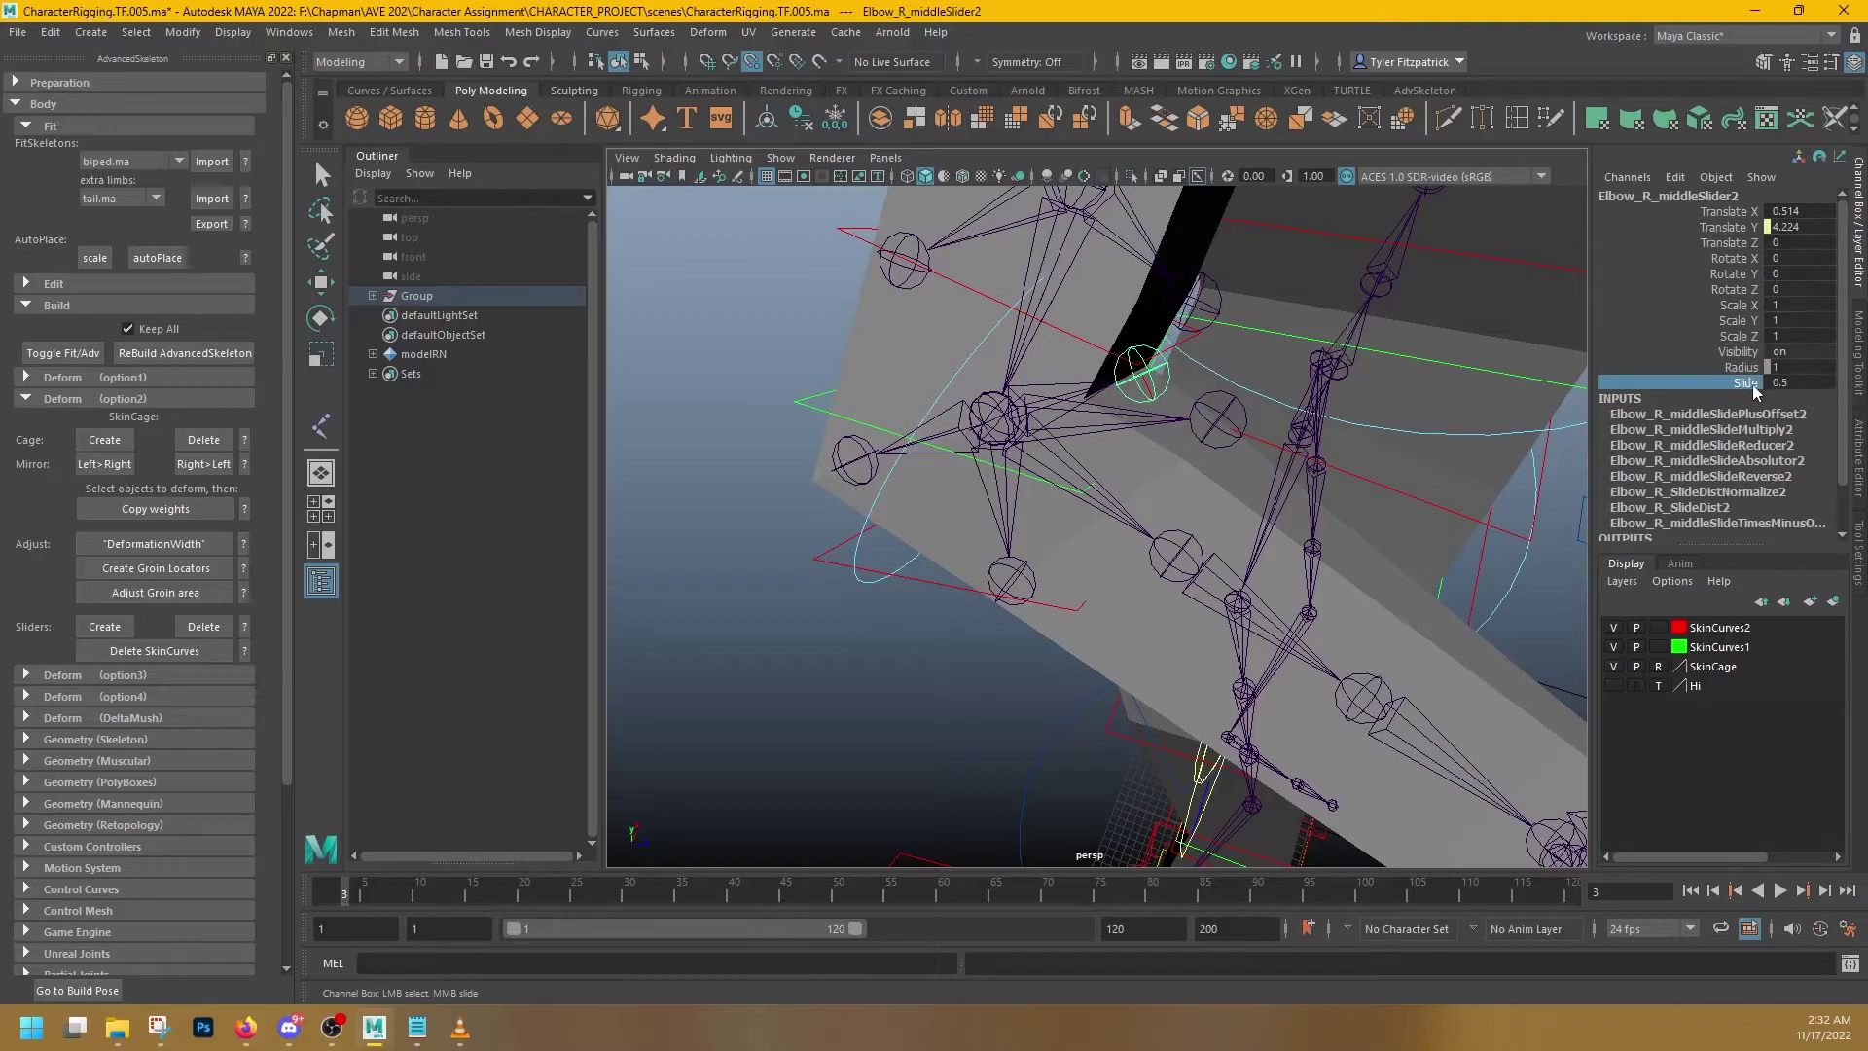
key("ctrl+z")
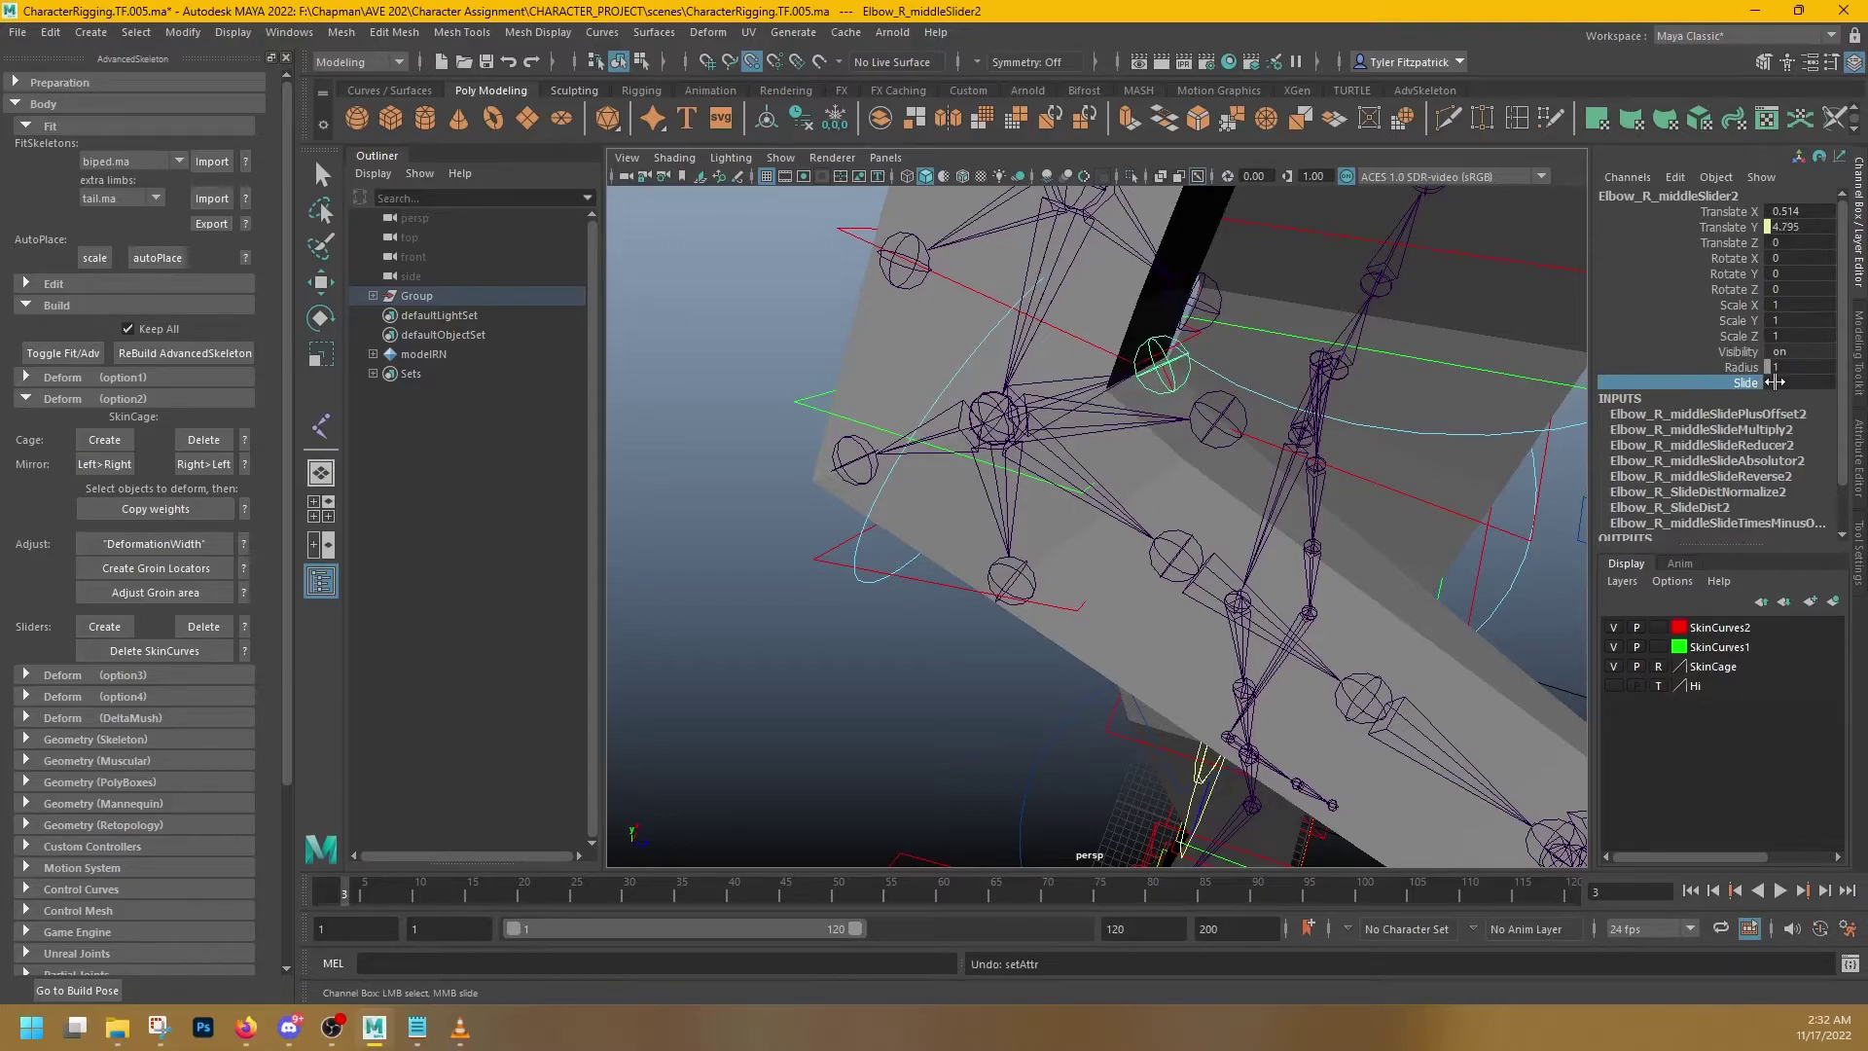
double_click(1778, 382)
left_click(1760, 383)
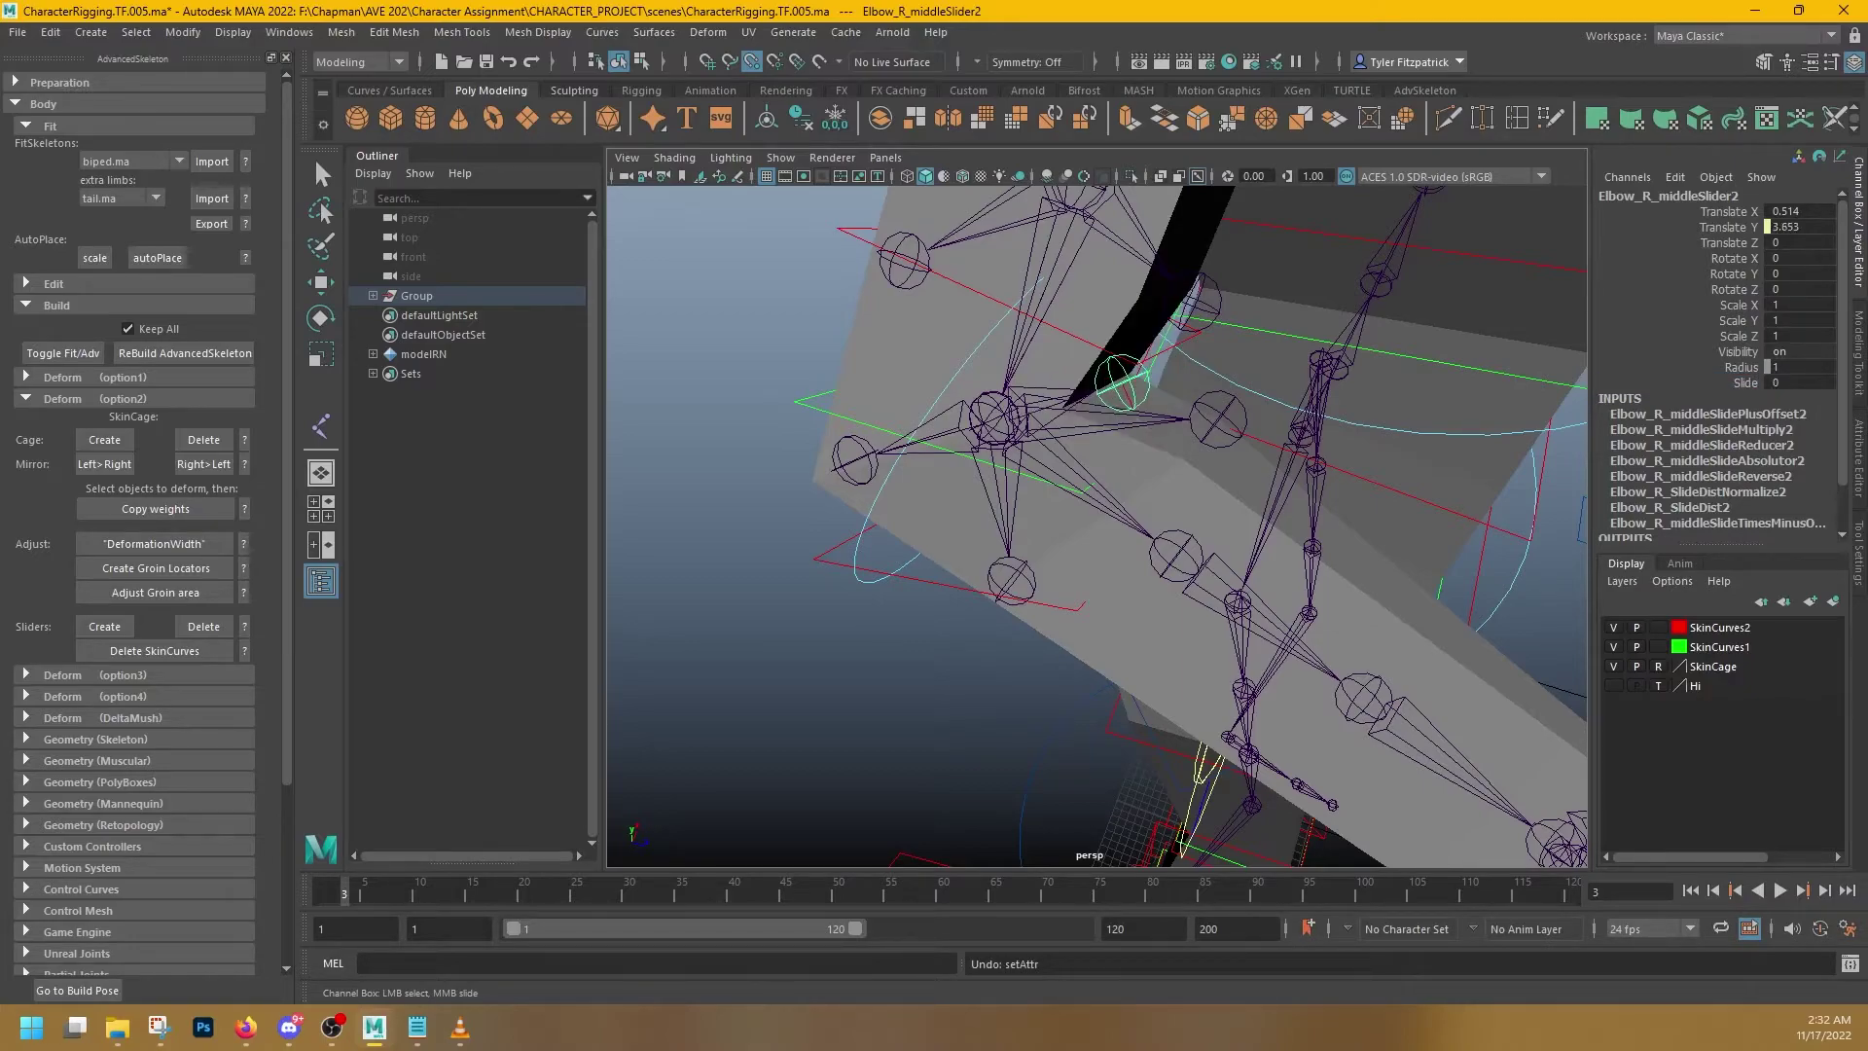
left_click(1746, 383)
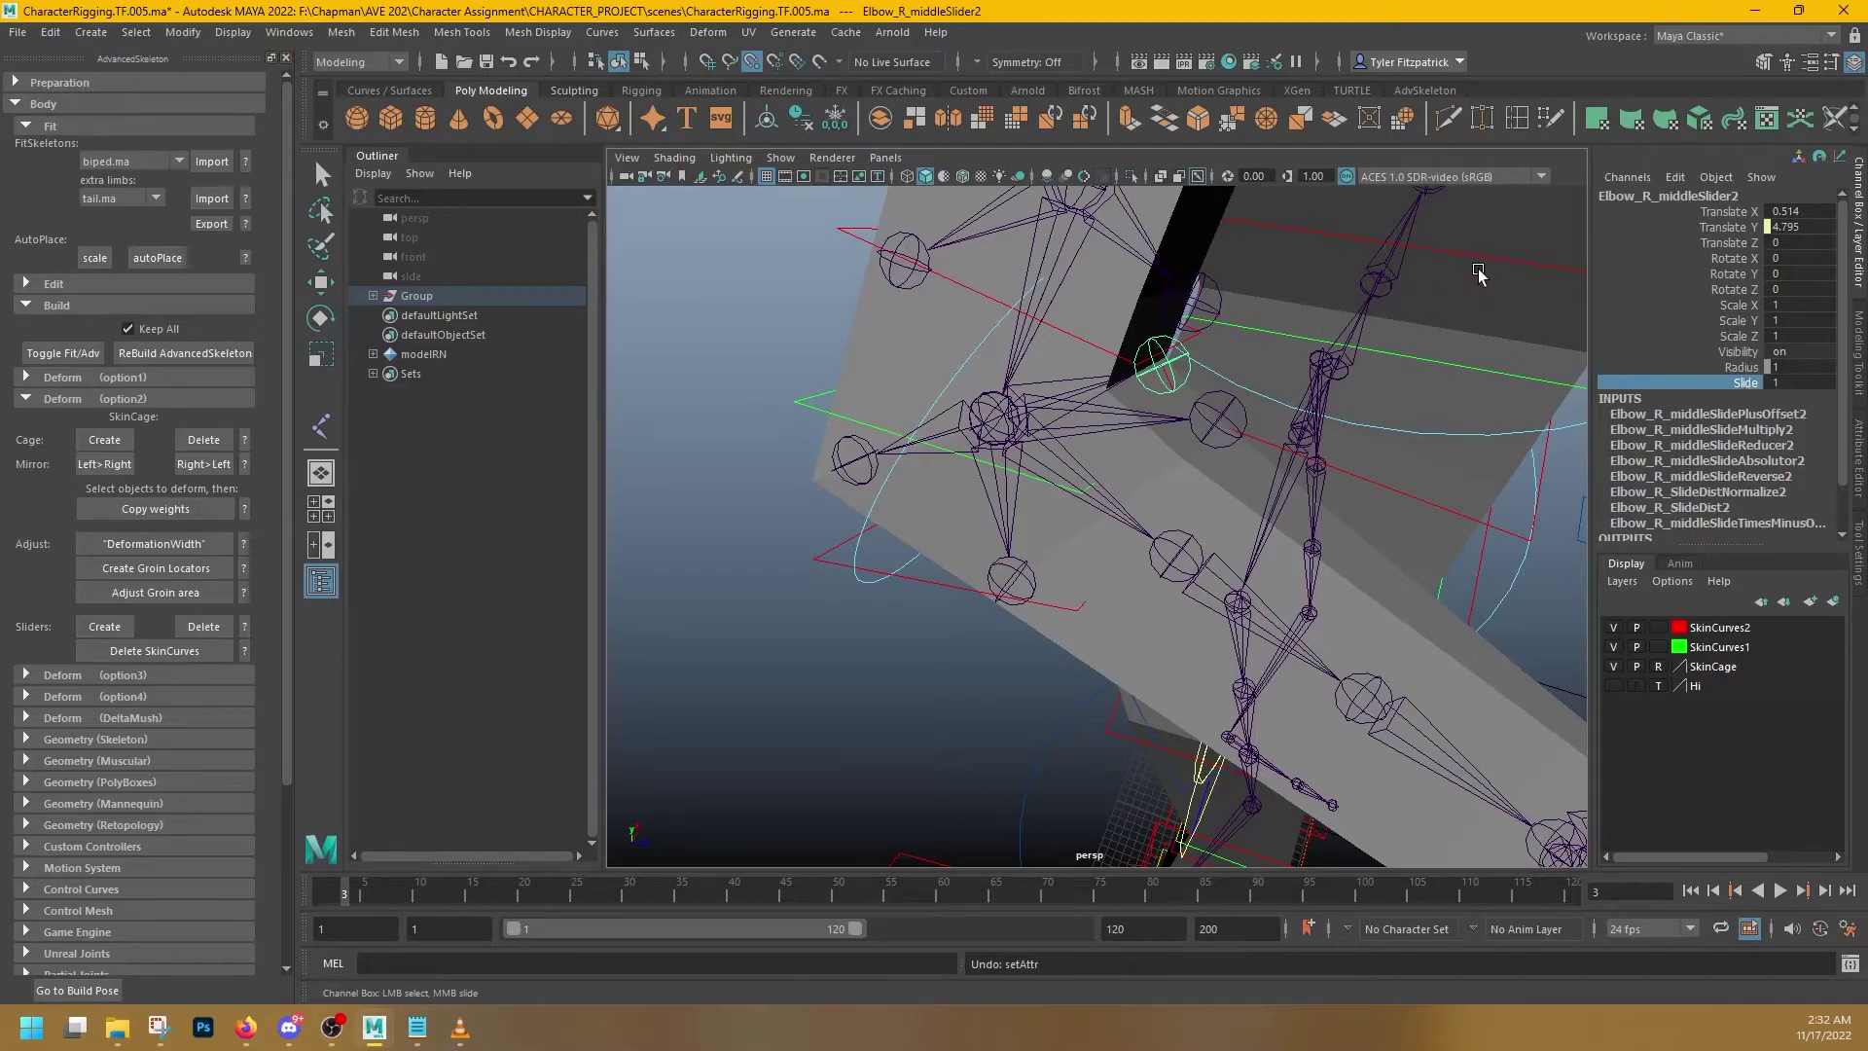
- Set the Slide attribute of the Elbow_R_middleSlider2 joint to 0.5
middle_click_drag(1478, 274, 1474, 274)
left_click(1798, 383)
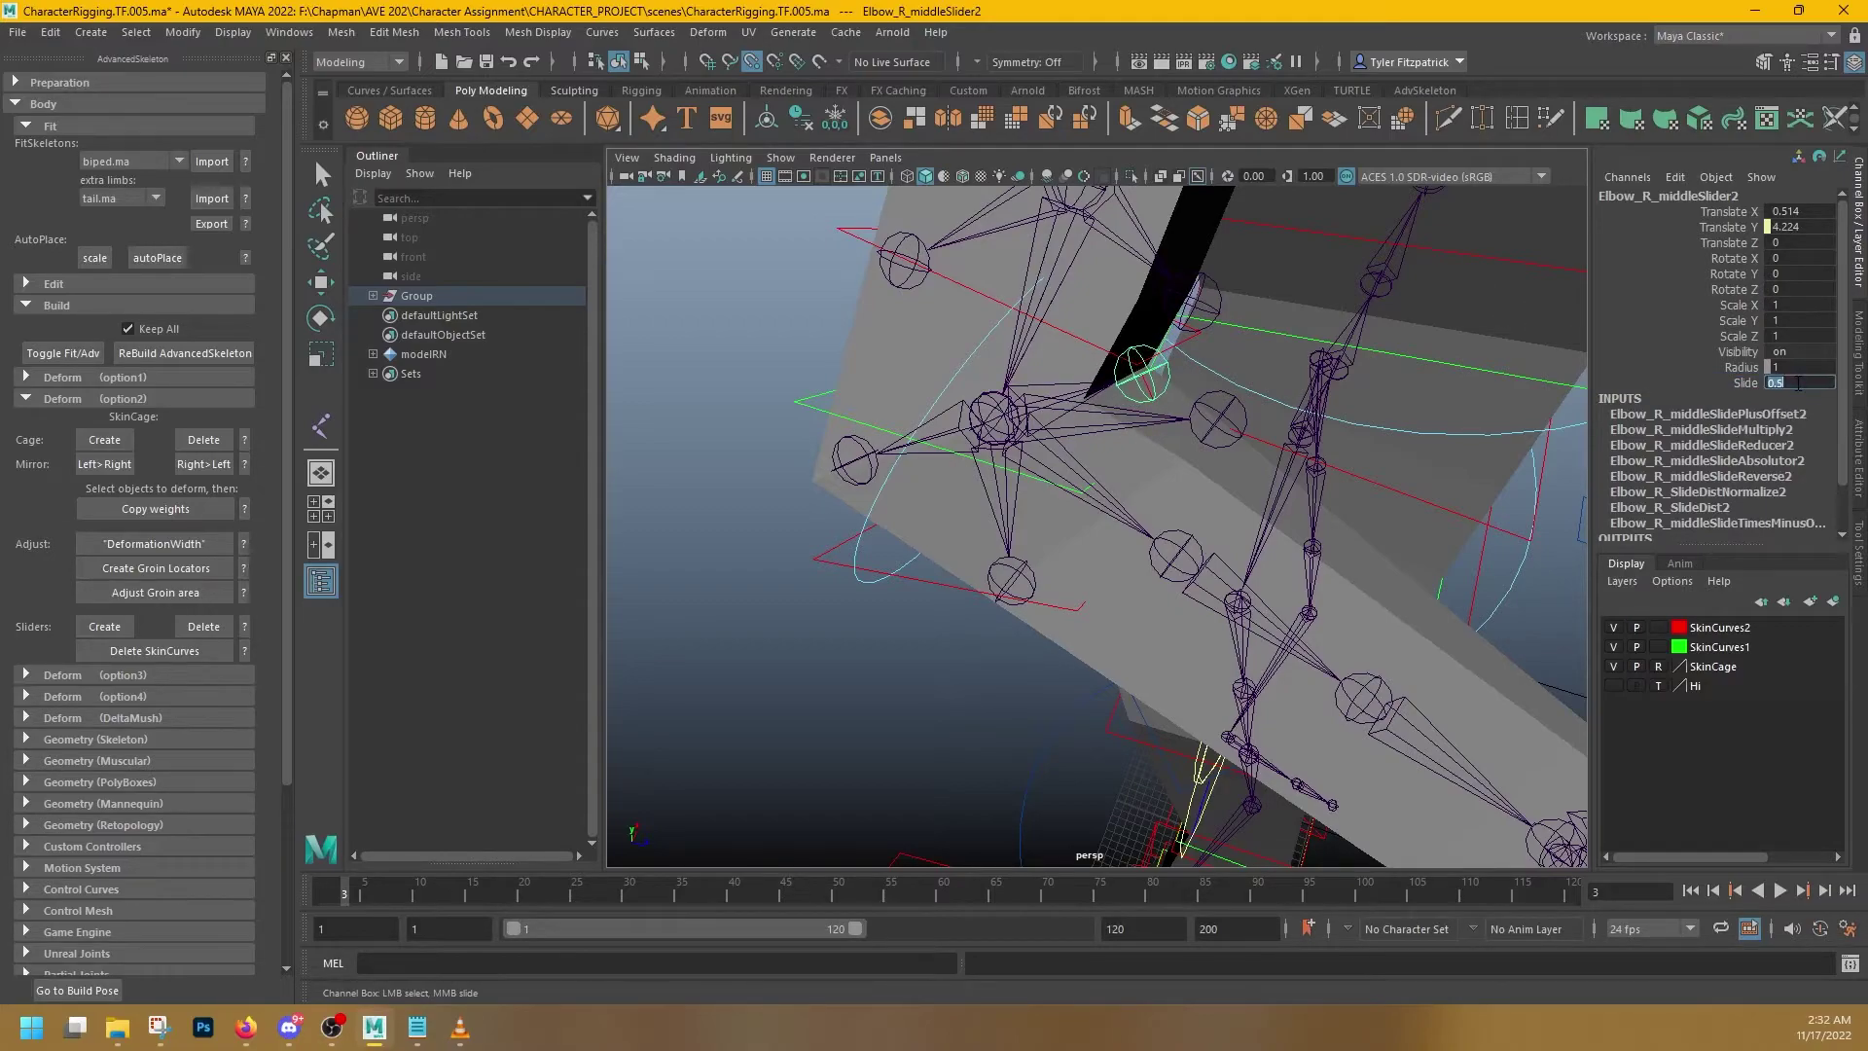
key("Return")
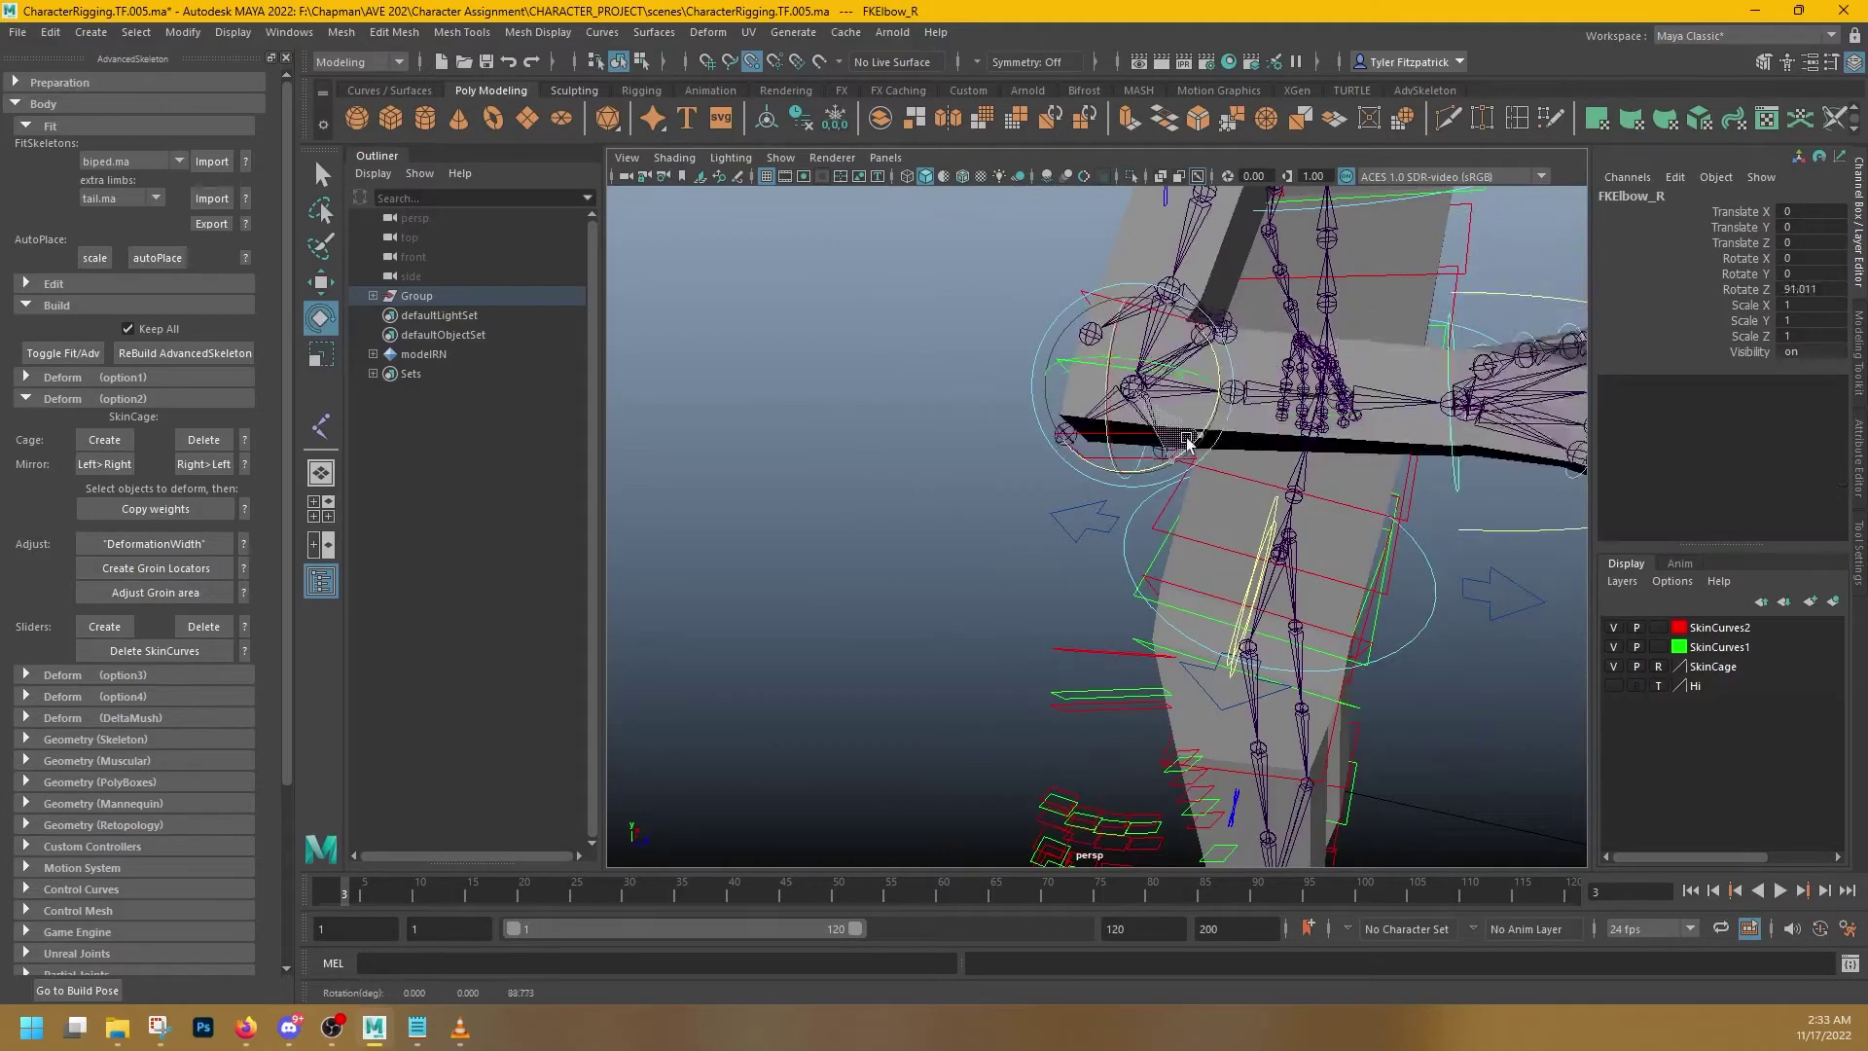
- Rotate FKElbow_R to test the elbow's bend, return the rig to the build pose, and clear the selection
left_click_drag(1119, 428, 1144, 456)
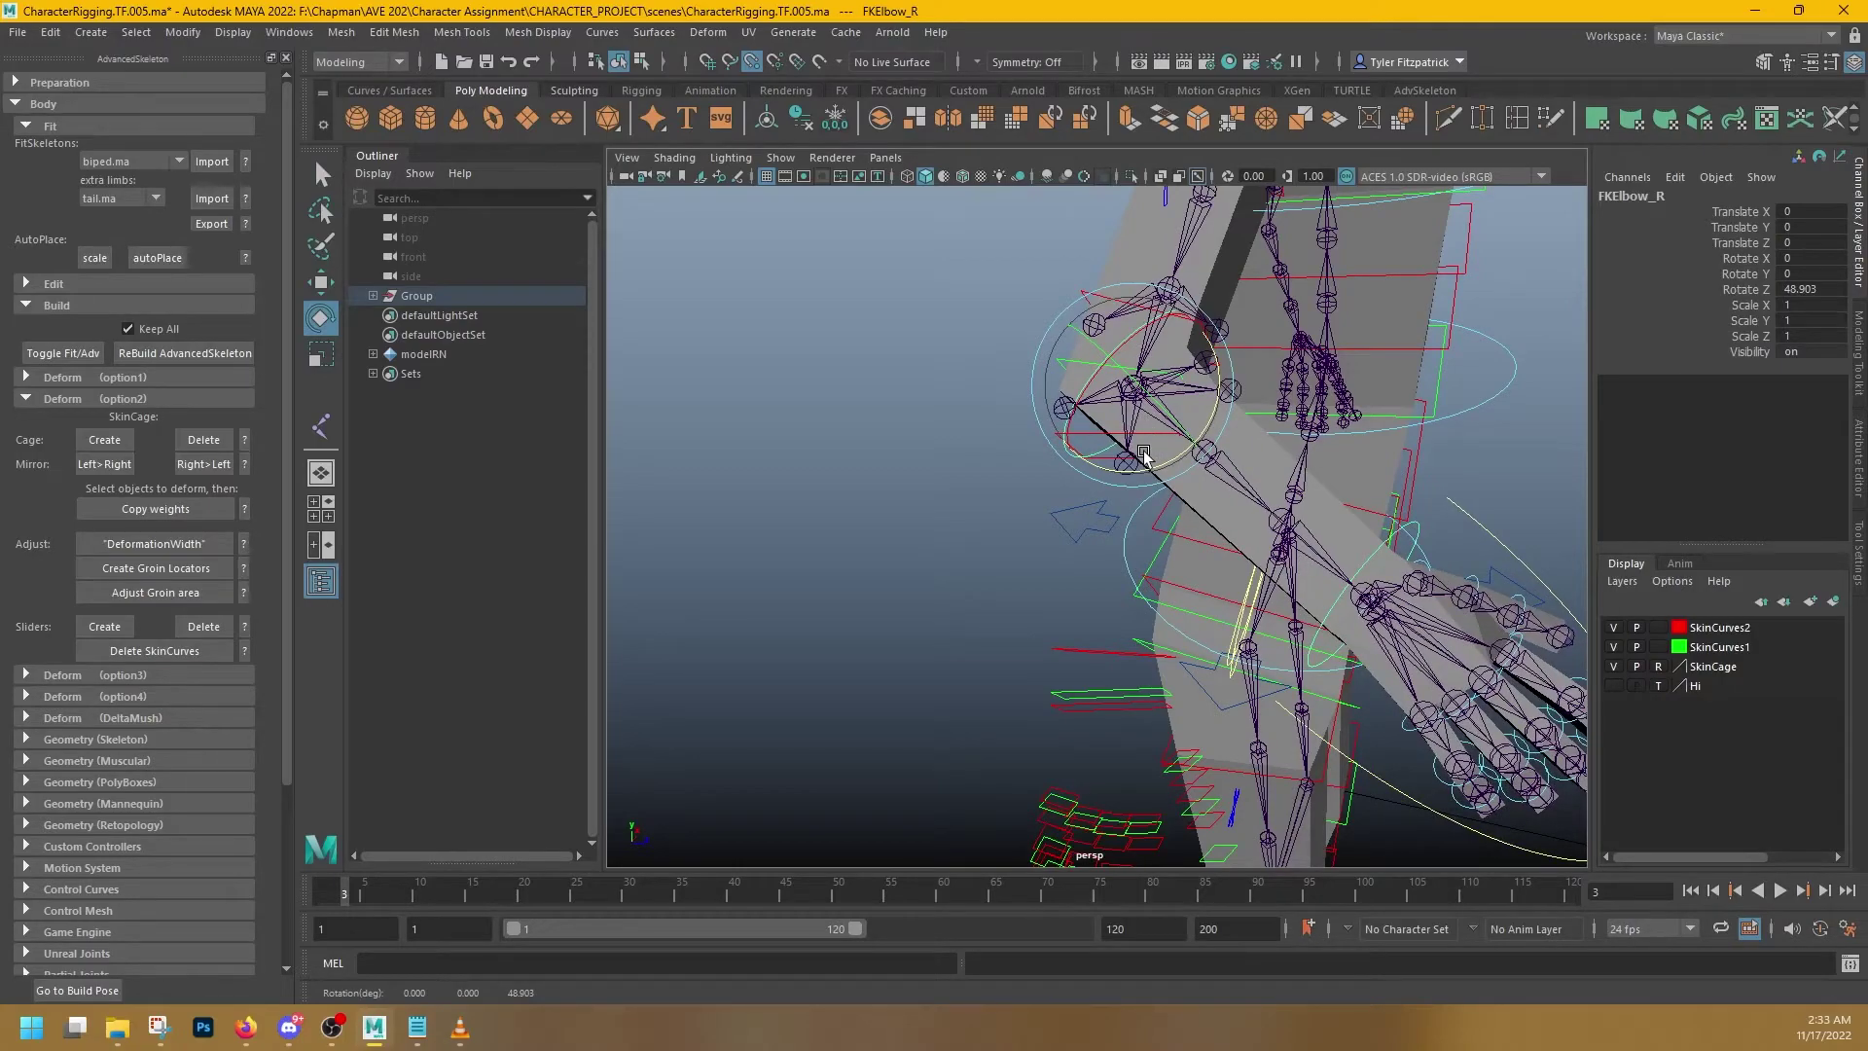
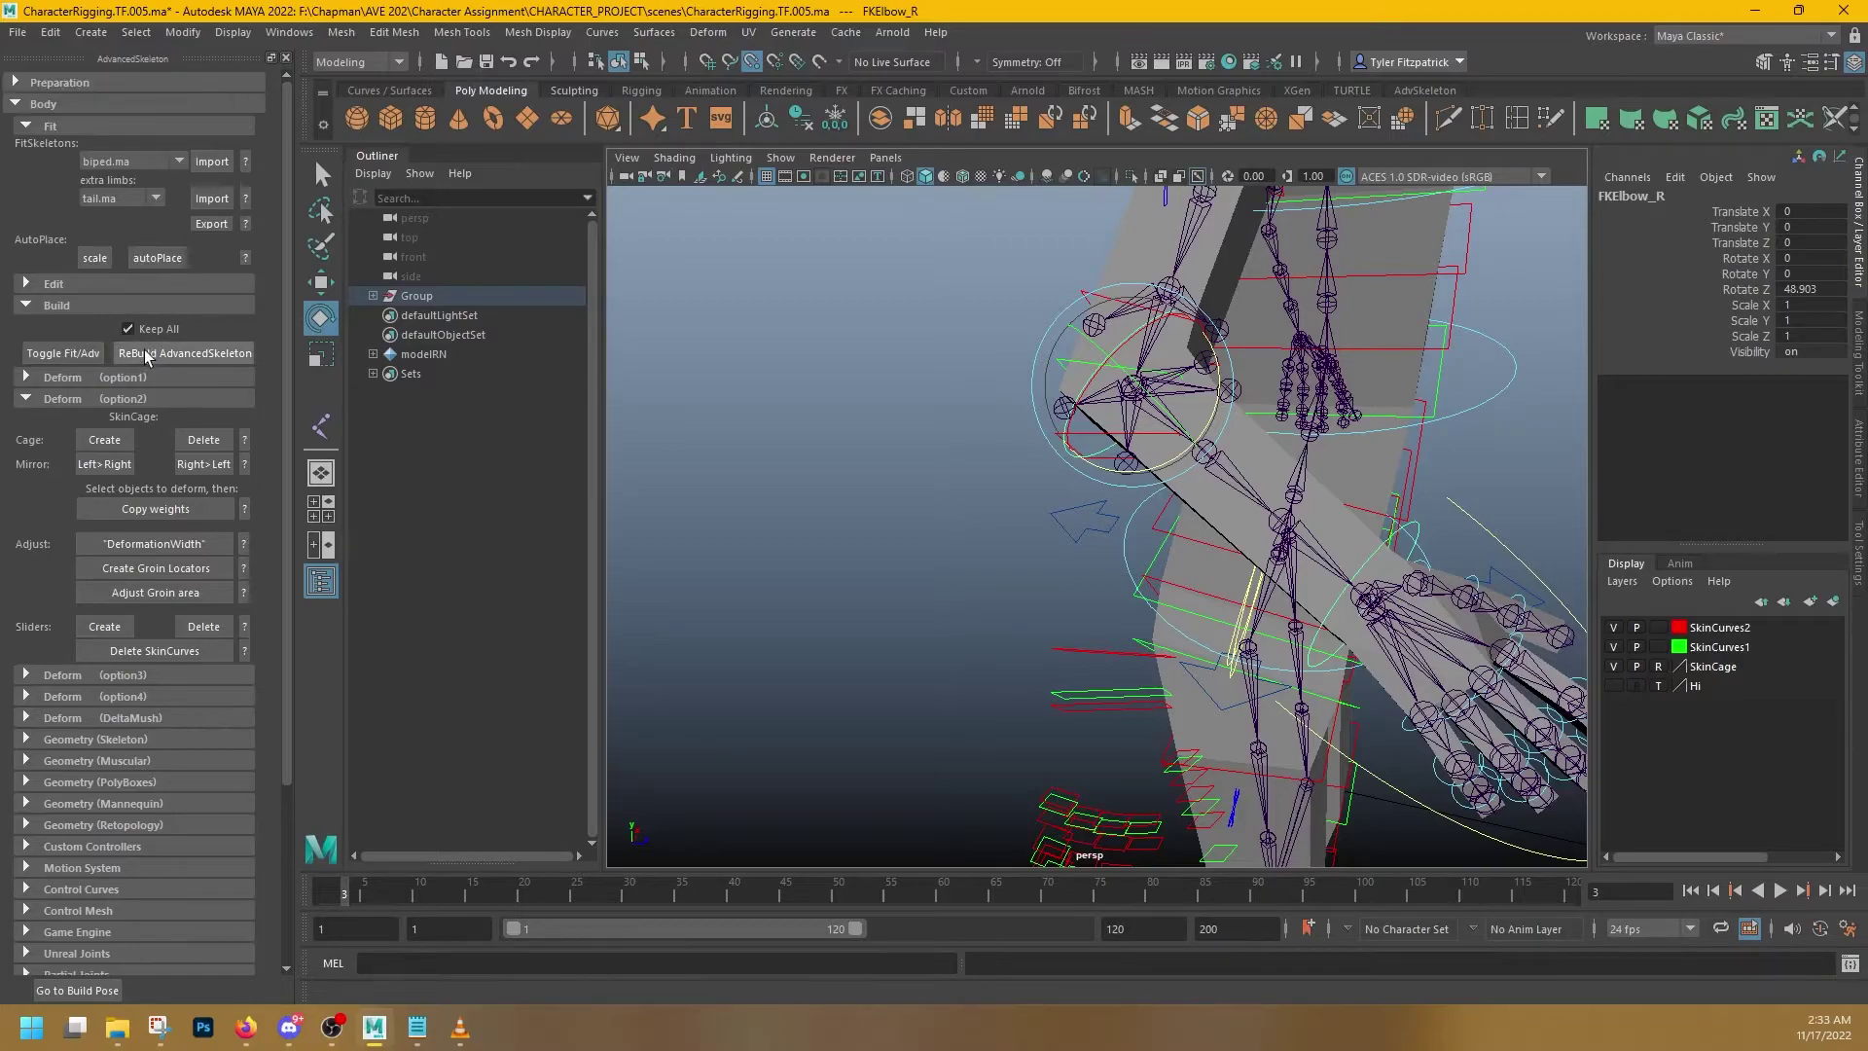
left_click(78, 990)
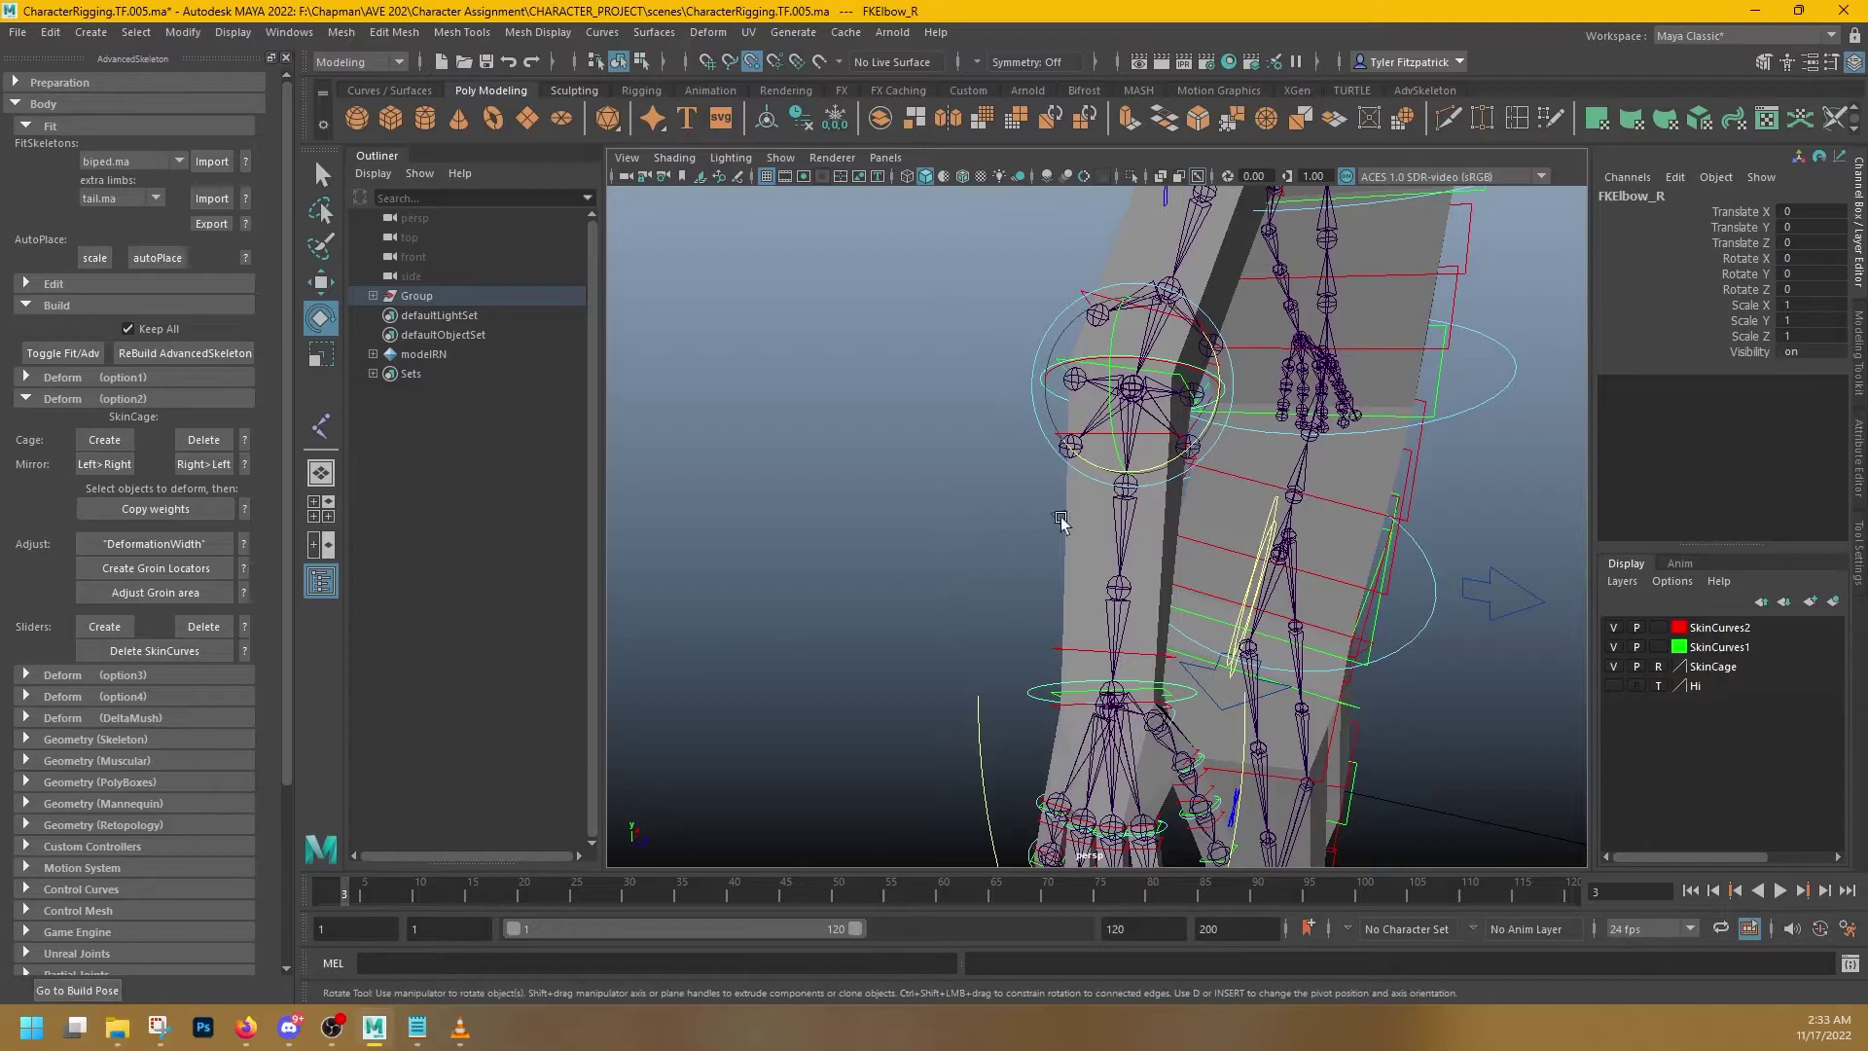
right_click_drag(1061, 494, 1132, 501, "alt")
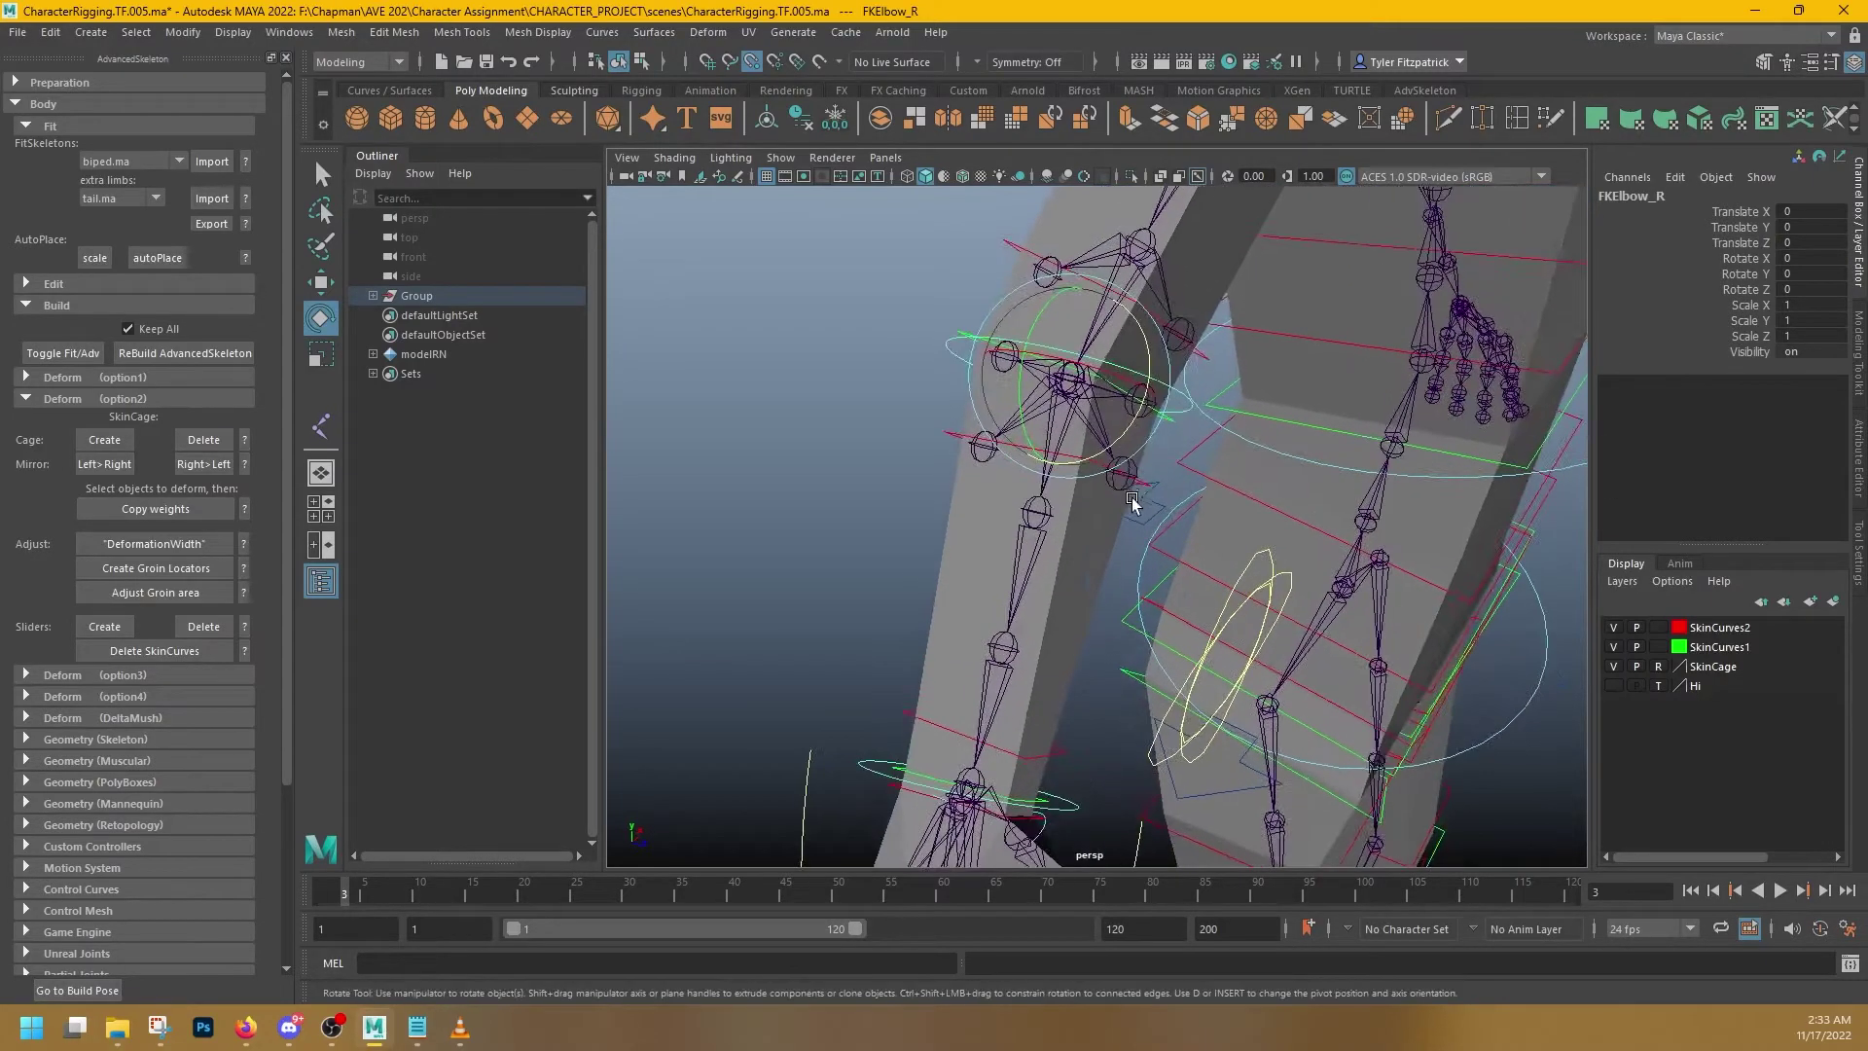
left_click(817, 313)
- Show the Hi layer's character model and mirror the SkinCage setup from right to left
left_click_drag(1001, 362, 983, 374, "alt")
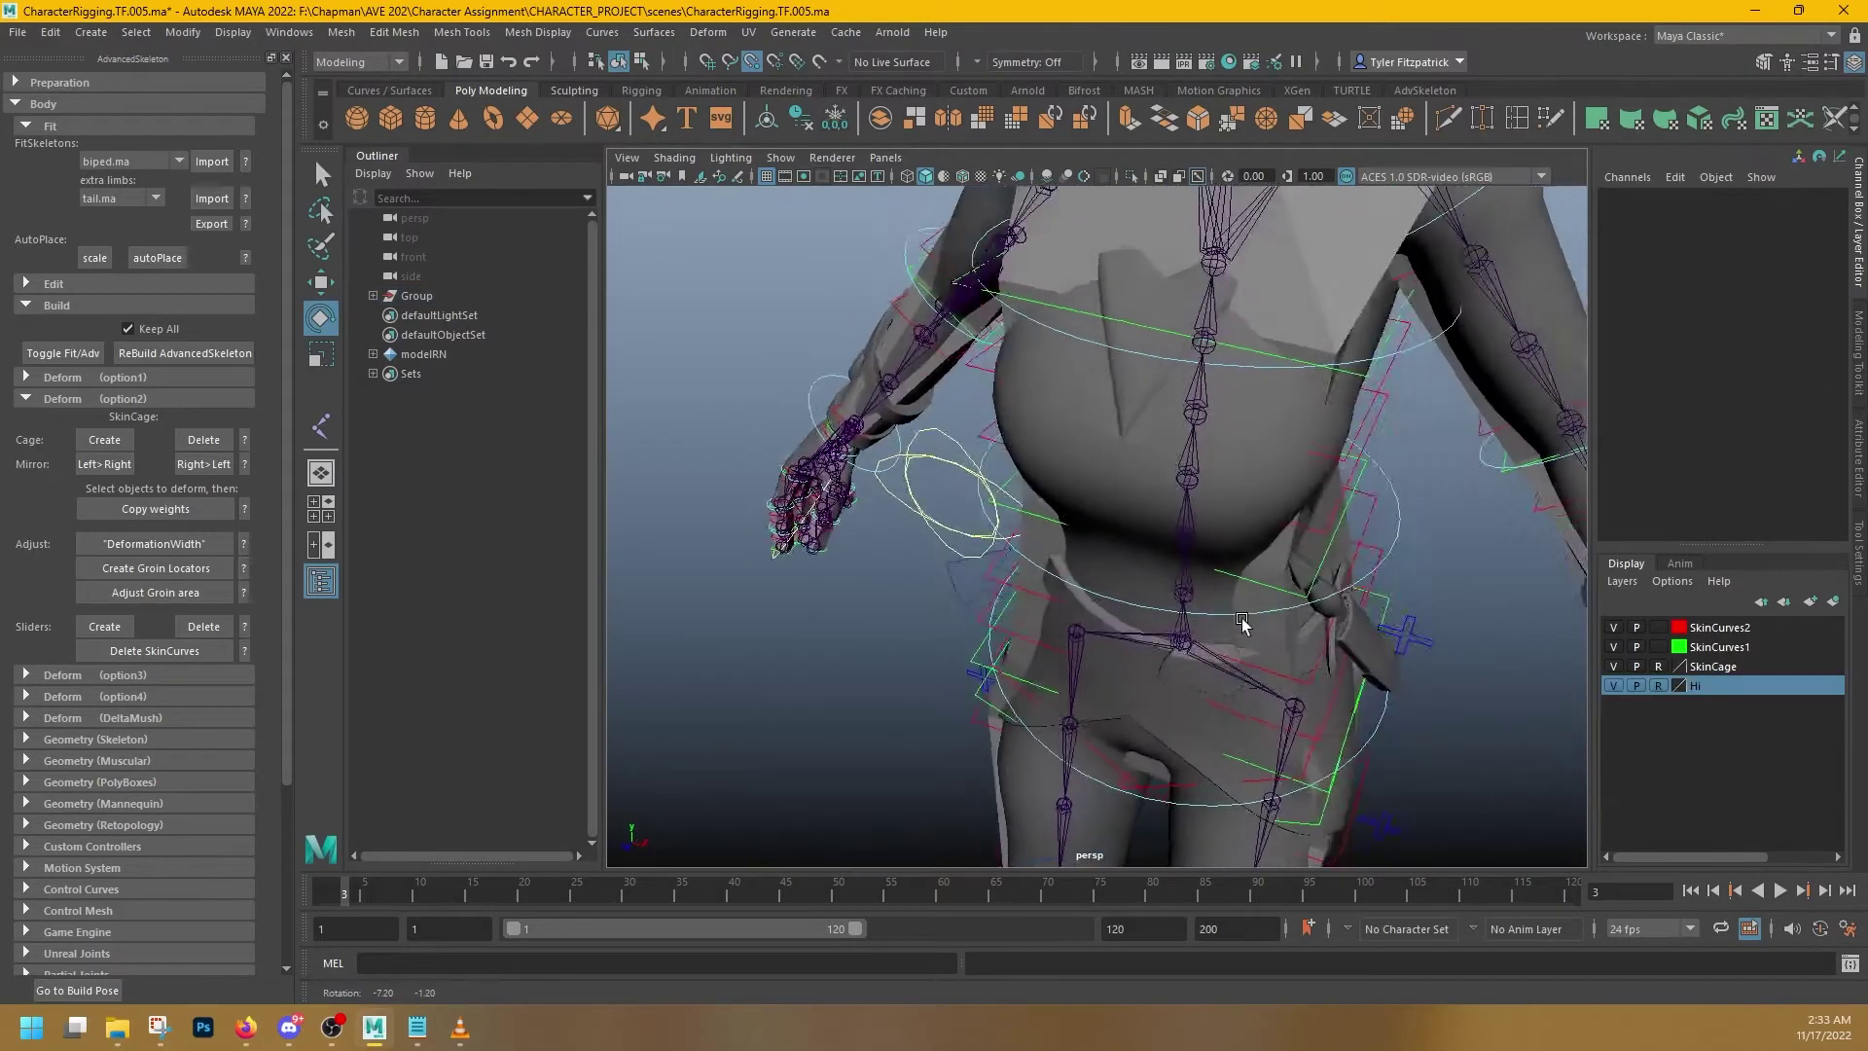
left_click_drag(1243, 626, 1331, 593, "alt")
left_click_drag(1280, 687, 1298, 635, "alt")
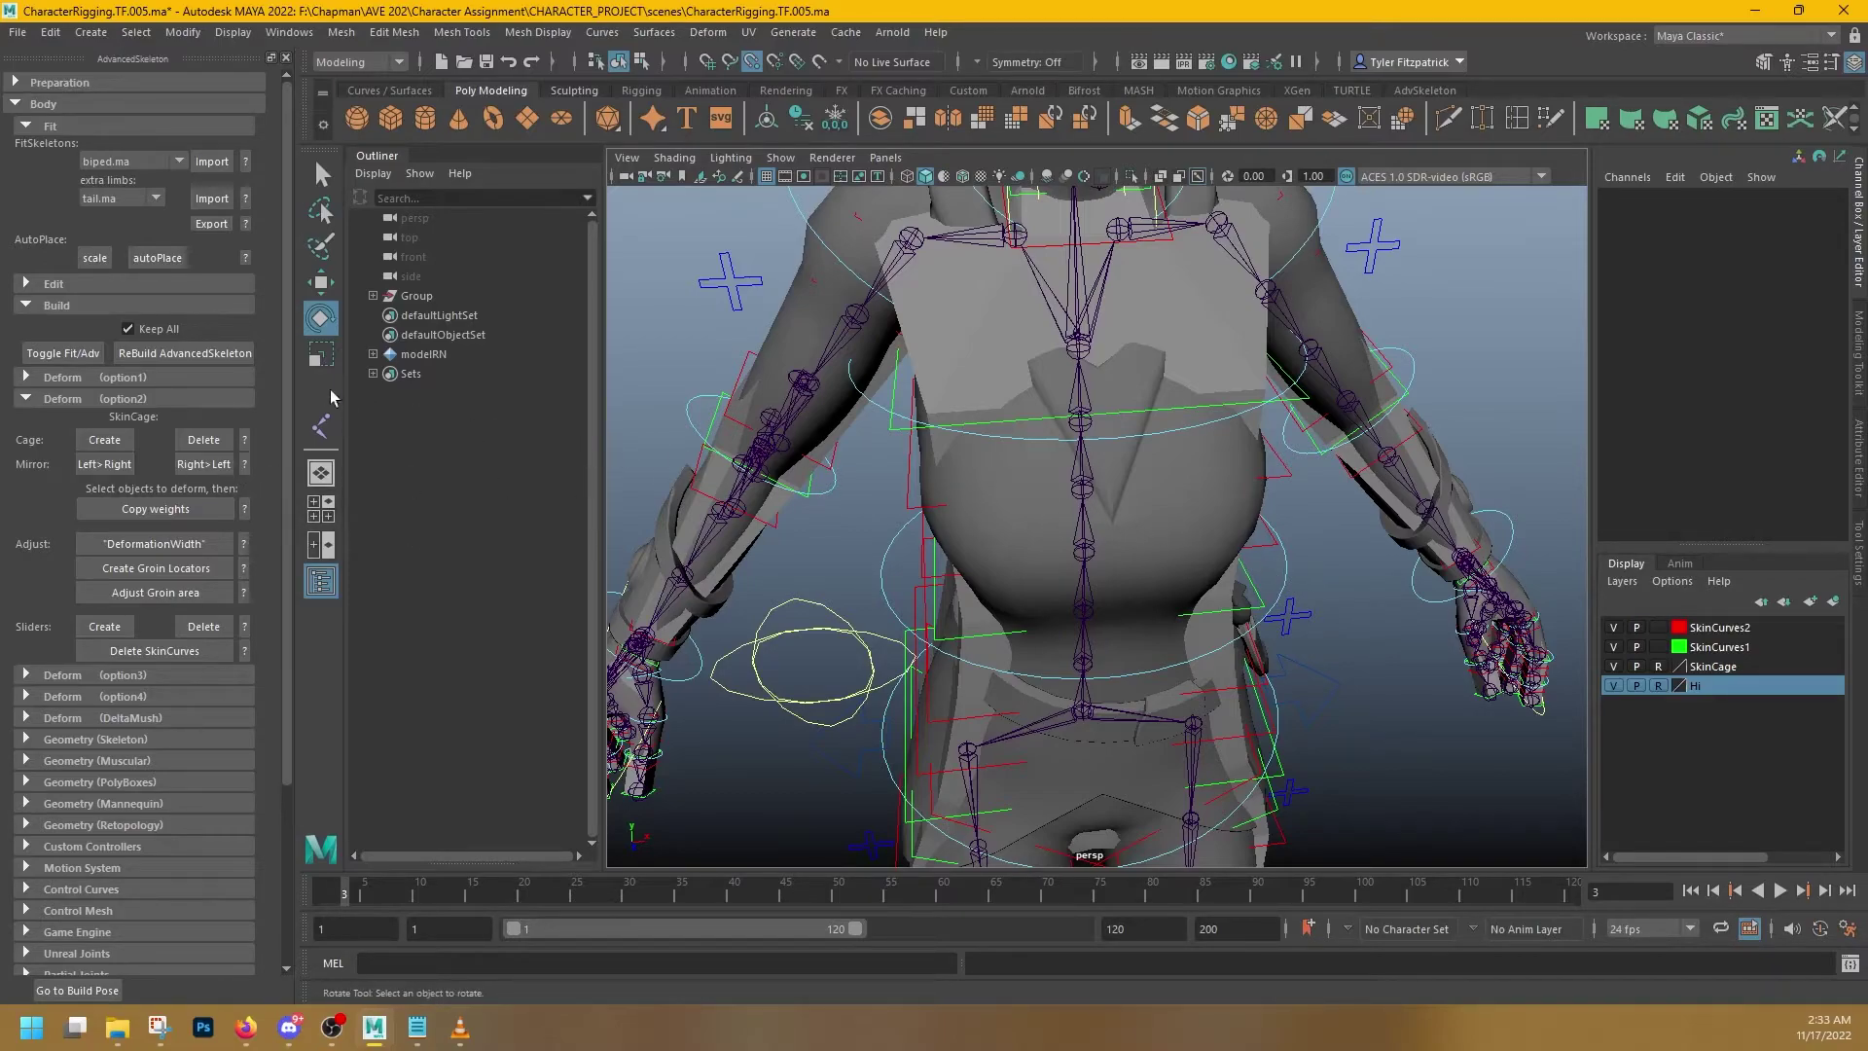
left_click(218, 467)
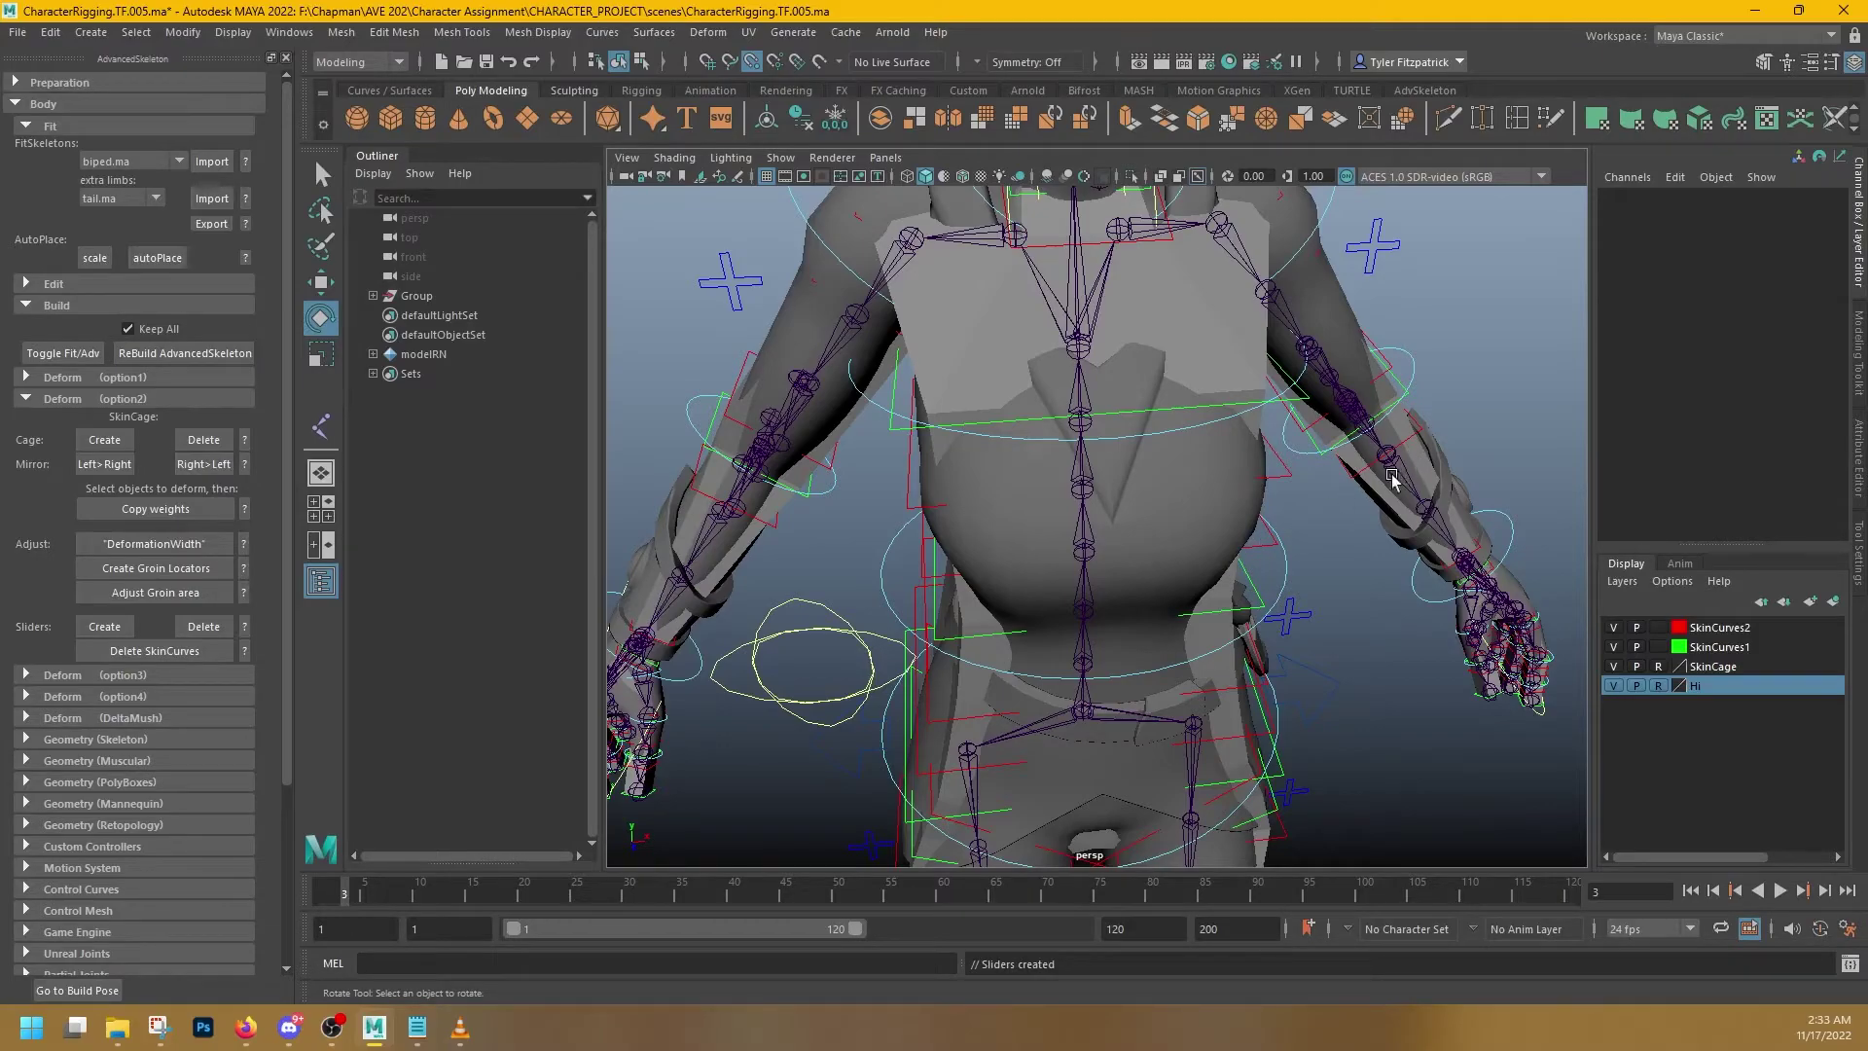
- Create slider joints for the Knee_R_middleProfile curve at the character's right knee
mouse_move(1392, 479)
left_mouse_down("alt")
mouse_move(1207, 479)
mouse_move(1420, 484)
left_mouse_up("alt")
middle_click_drag(1167, 689, 1273, 146, "alt")
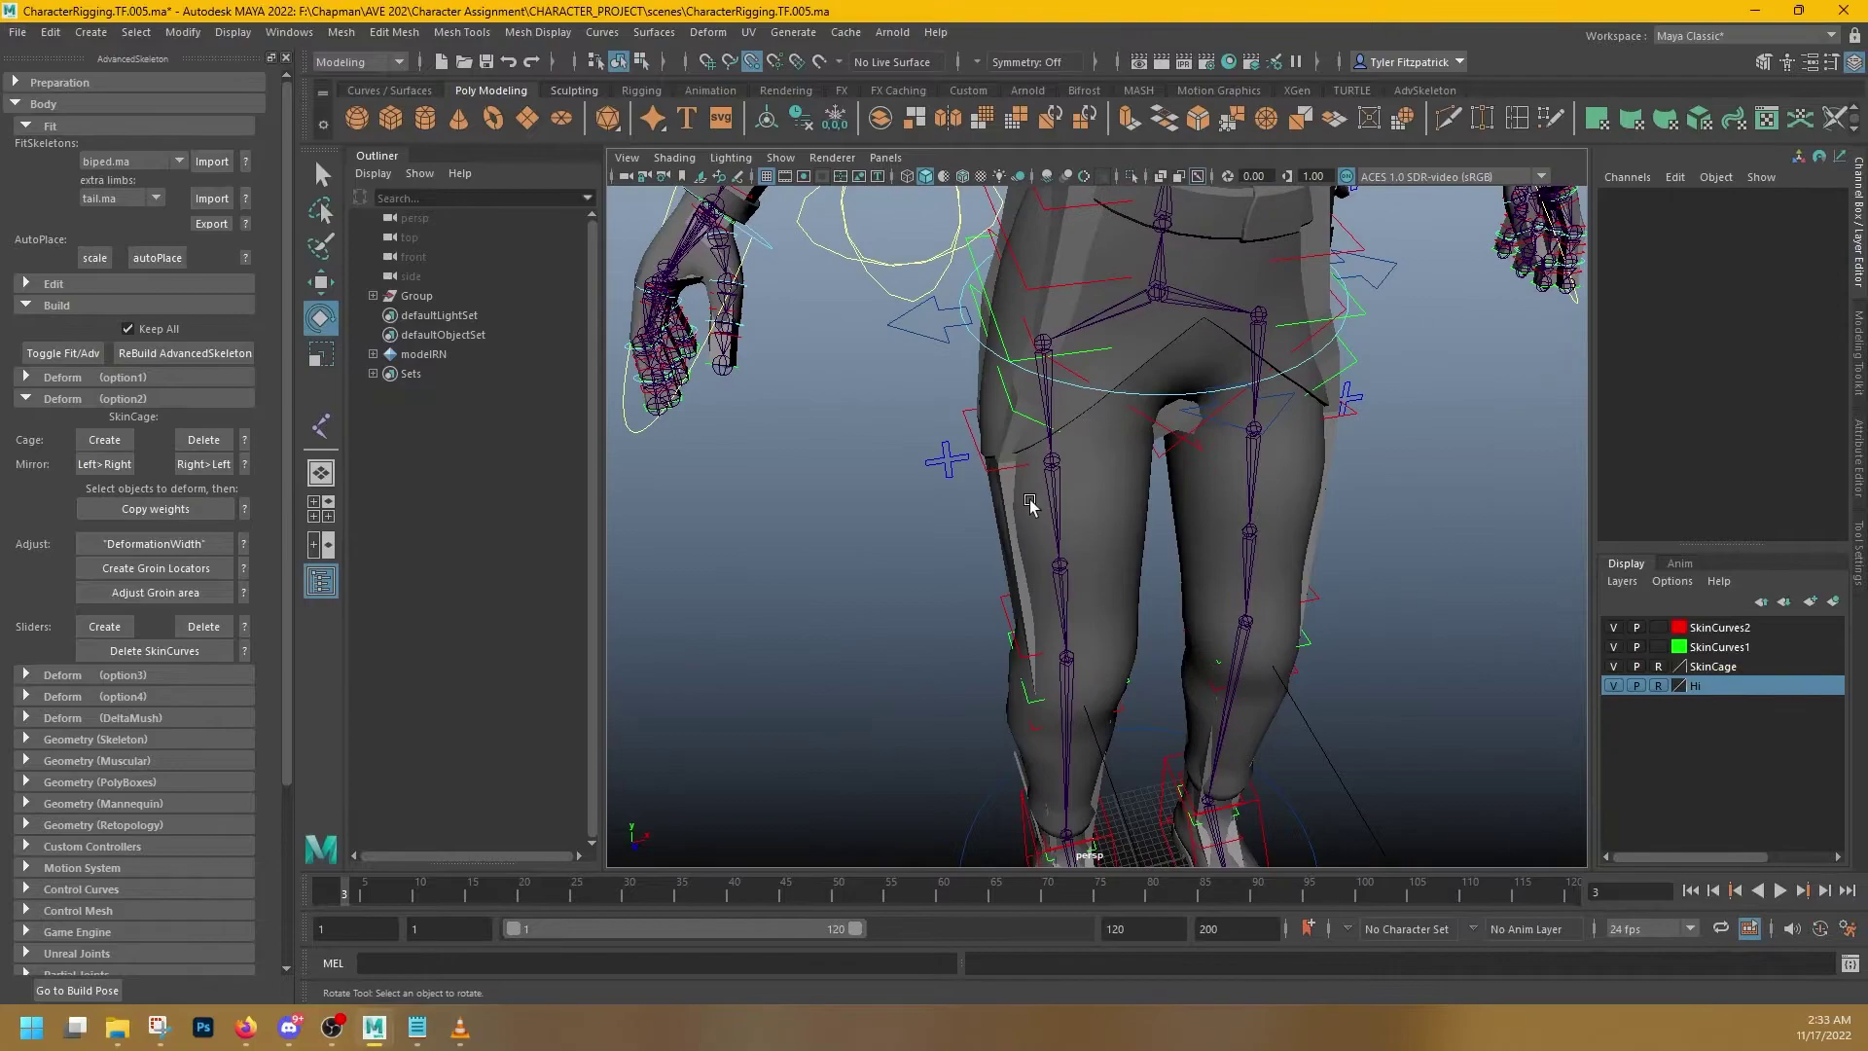
left_click_drag(1030, 505, 1159, 534, "alt")
middle_click_drag(1159, 534, 1209, 321, "alt")
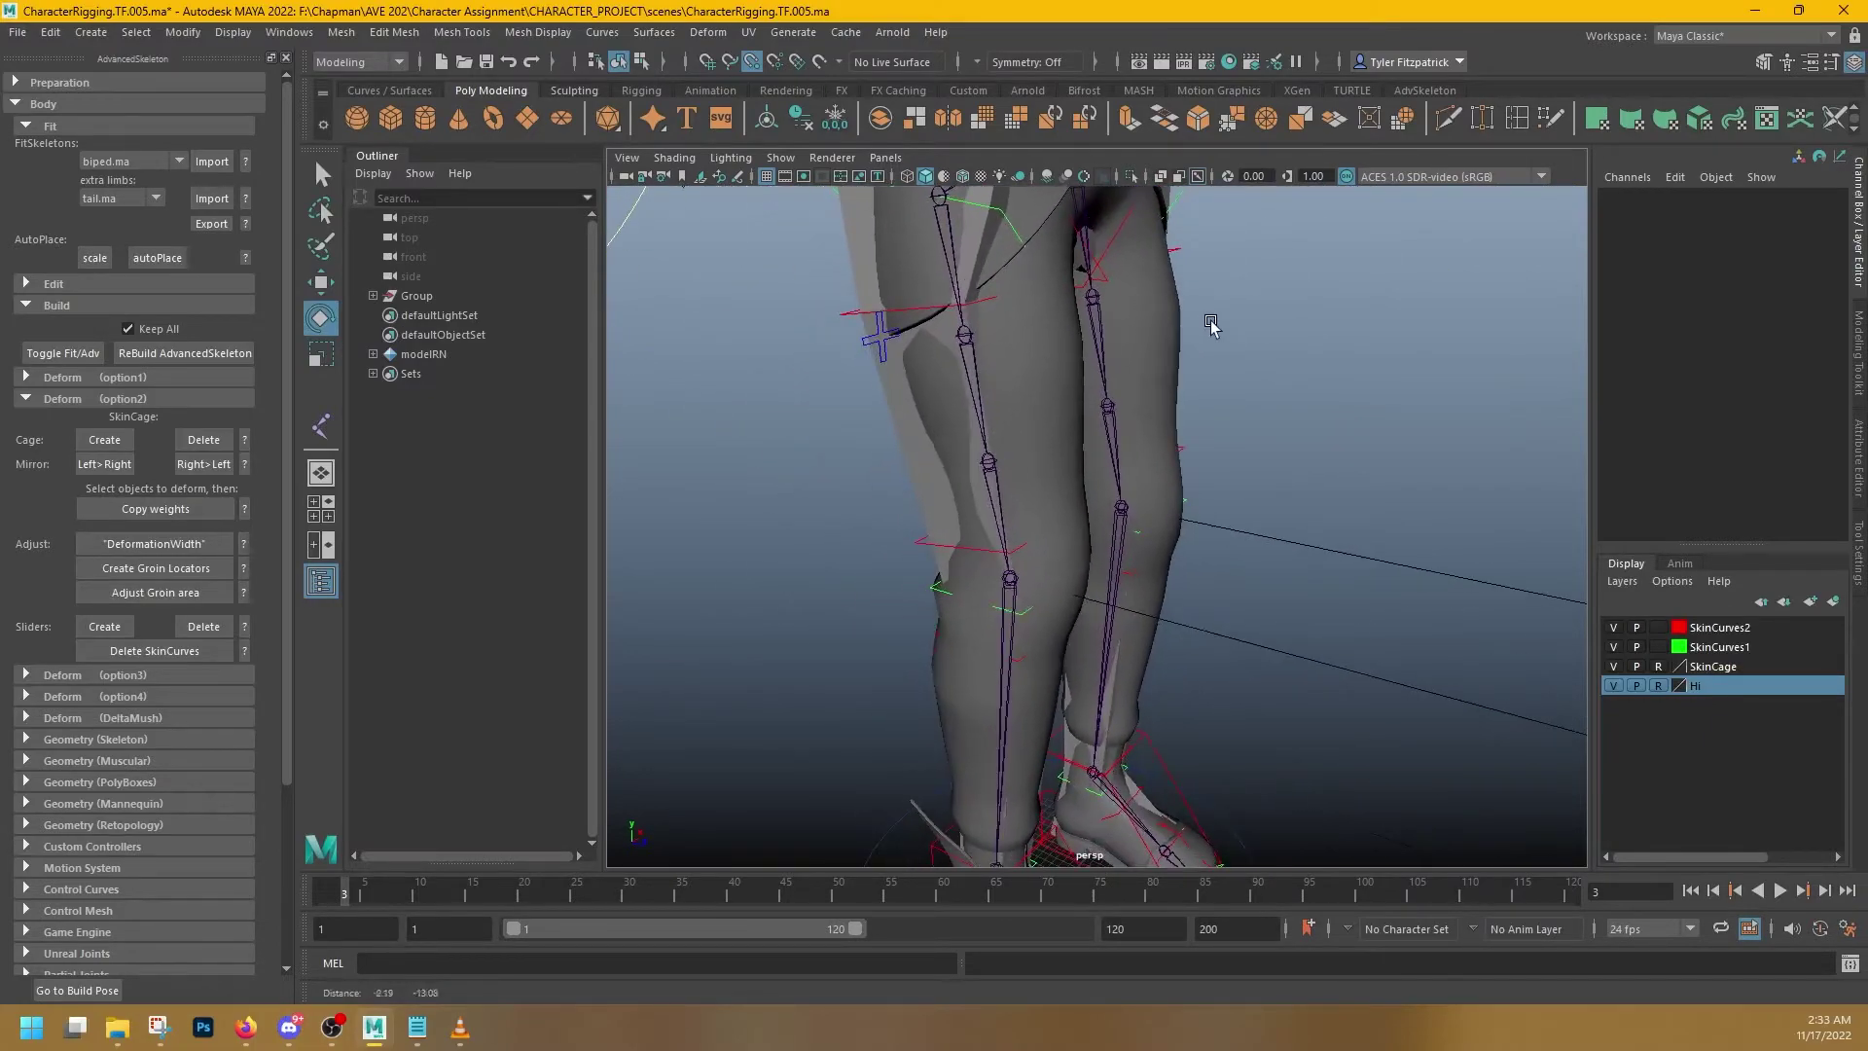
left_click(1015, 613)
middle_click_drag(1046, 625, 1133, 505, "alt")
key("q")
left_click(880, 457)
right_click_drag(879, 458, 961, 467, "alt")
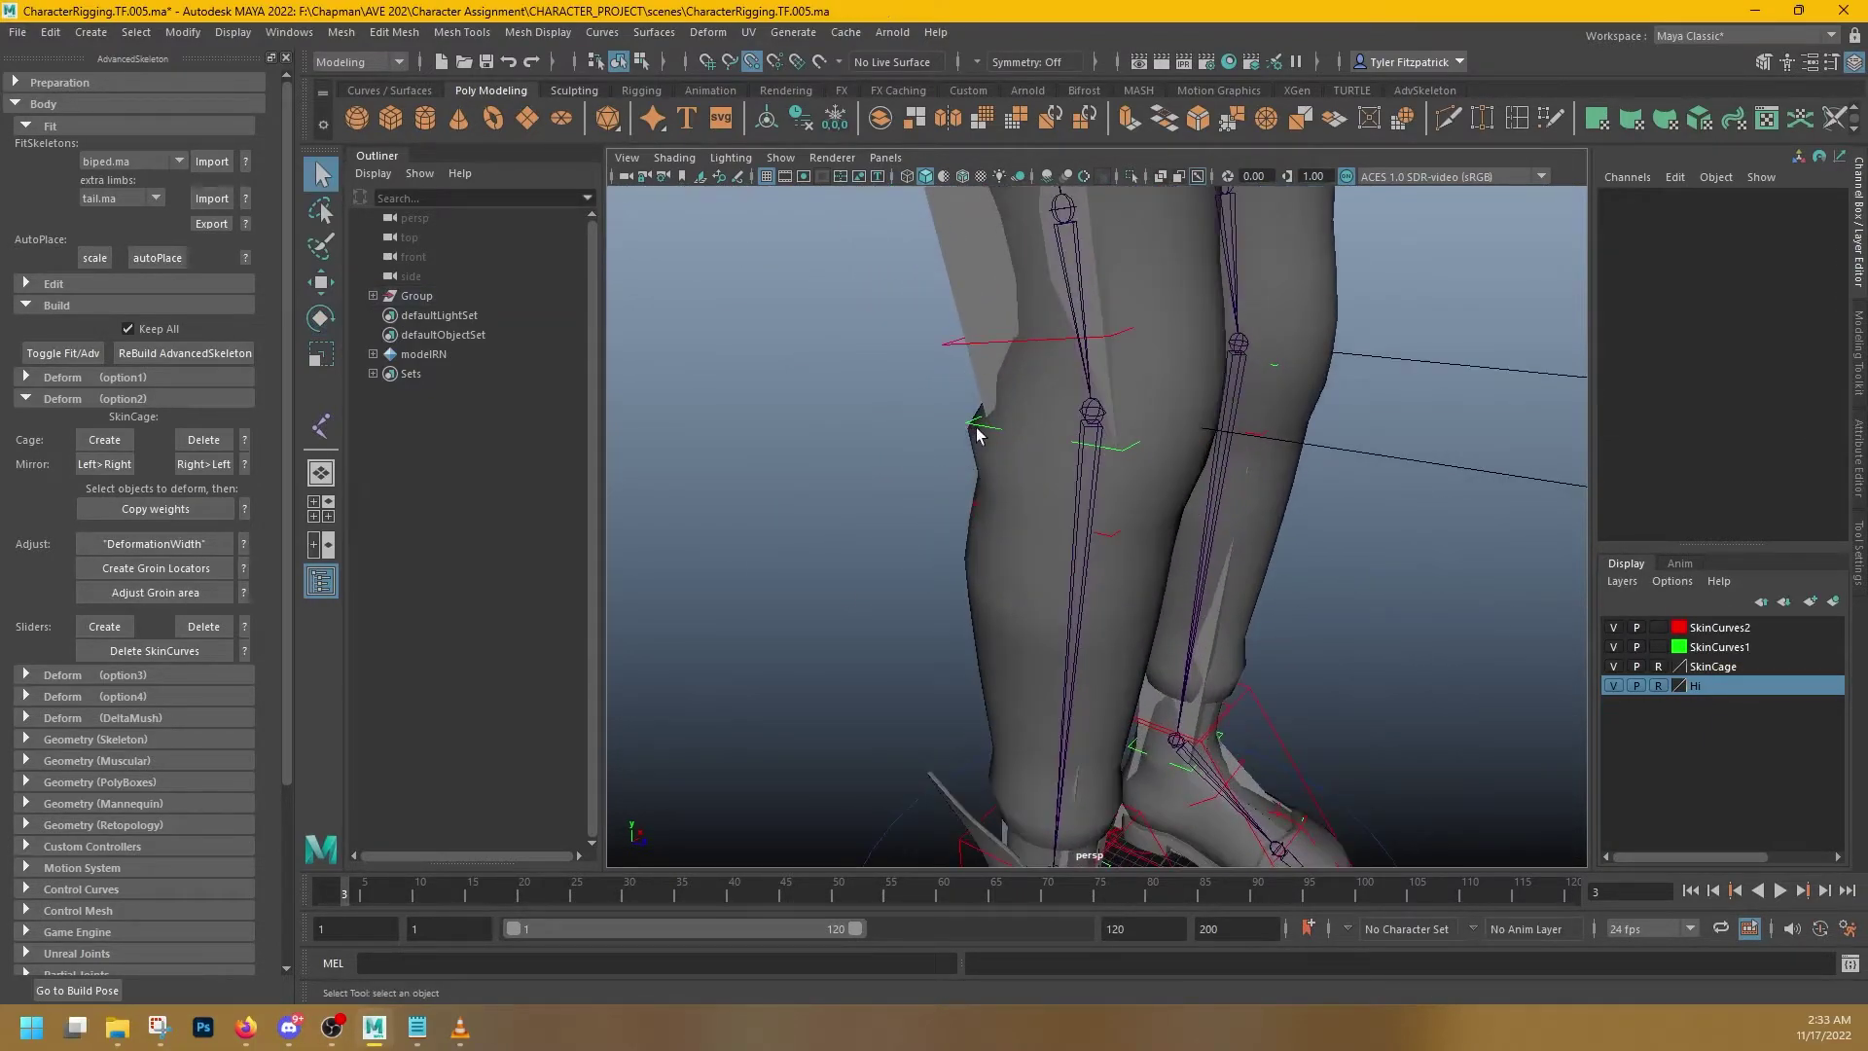
left_click(976, 428)
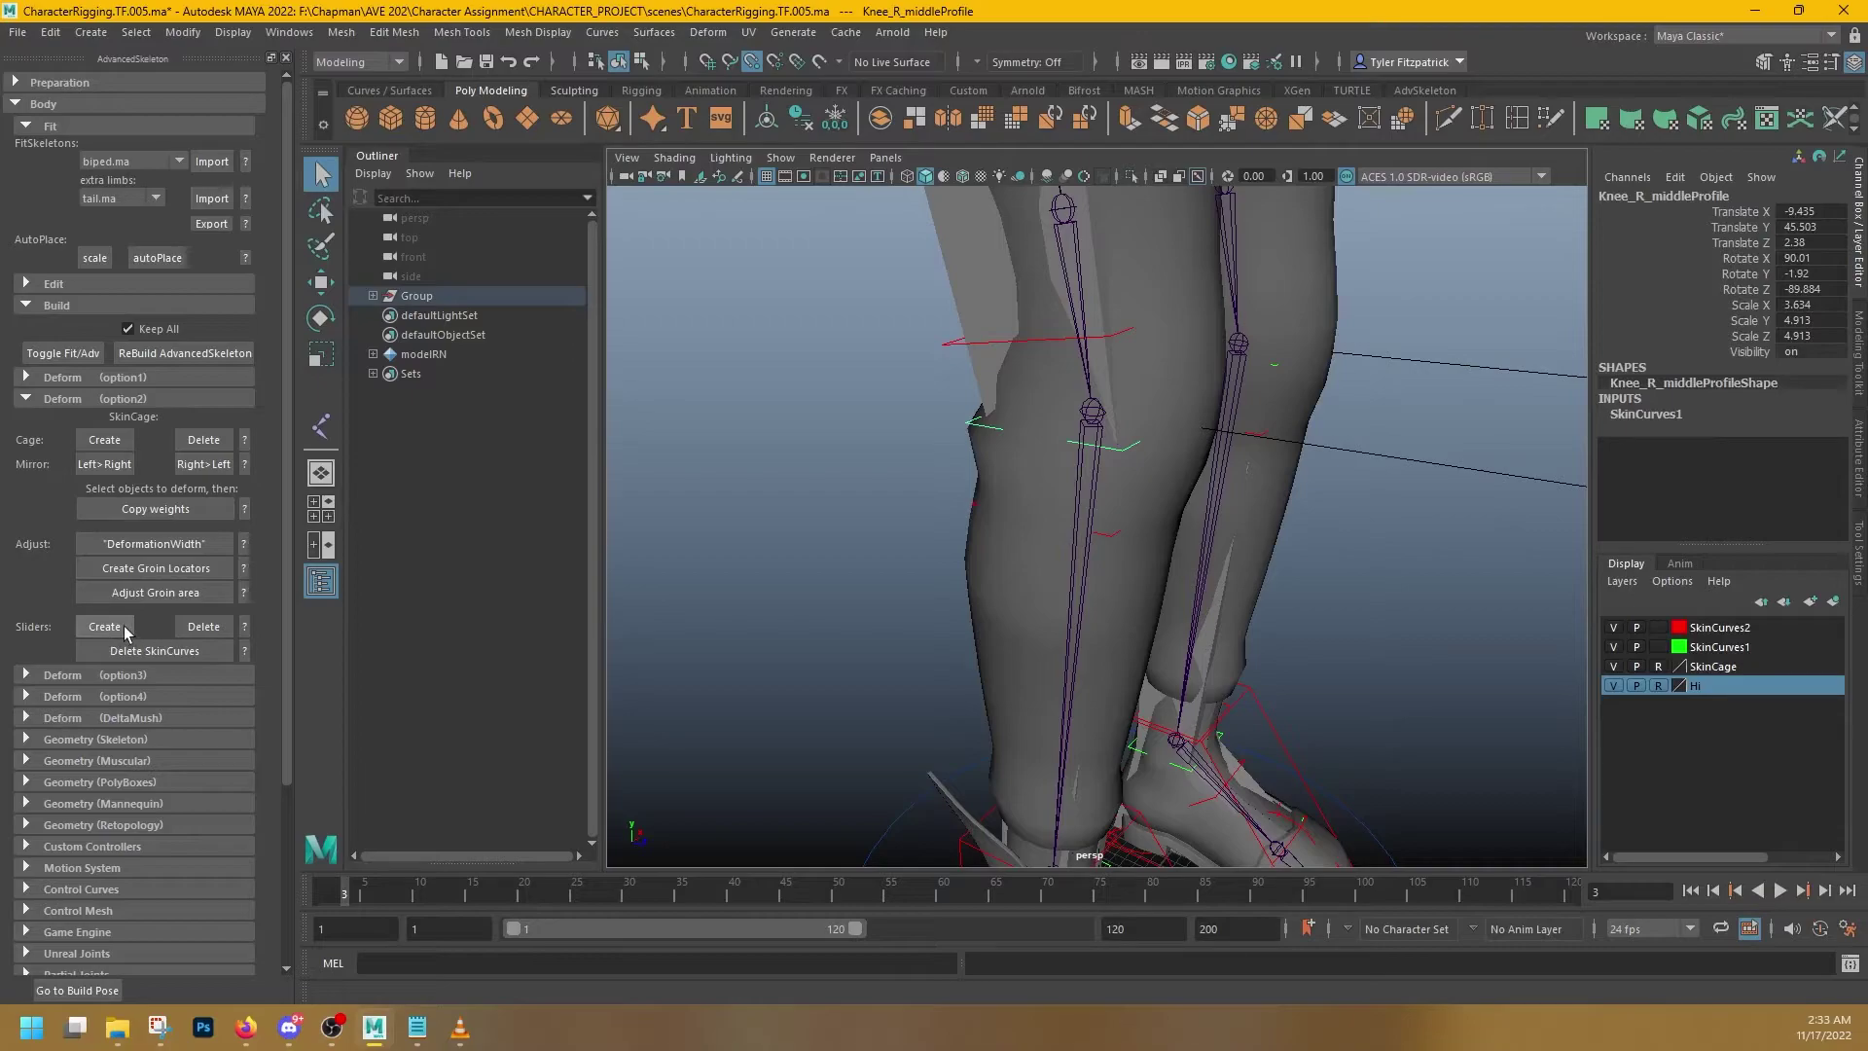
left_click(125, 627)
- Create slider joints for the red profile curves just above and below the right knee
left_click(1008, 341)
left_click(127, 628)
left_click(1107, 534)
left_click(122, 625)
- Mirror the right knee's slider joints to the left leg
middle_click_drag(1146, 775, 1153, 525, "alt")
right_click_drag(1152, 525, 976, 441, "alt")
left_click(1058, 632)
left_click(976, 441)
left_click_drag(976, 441, 905, 486, "alt")
middle_click_drag(905, 487, 943, 642, "alt")
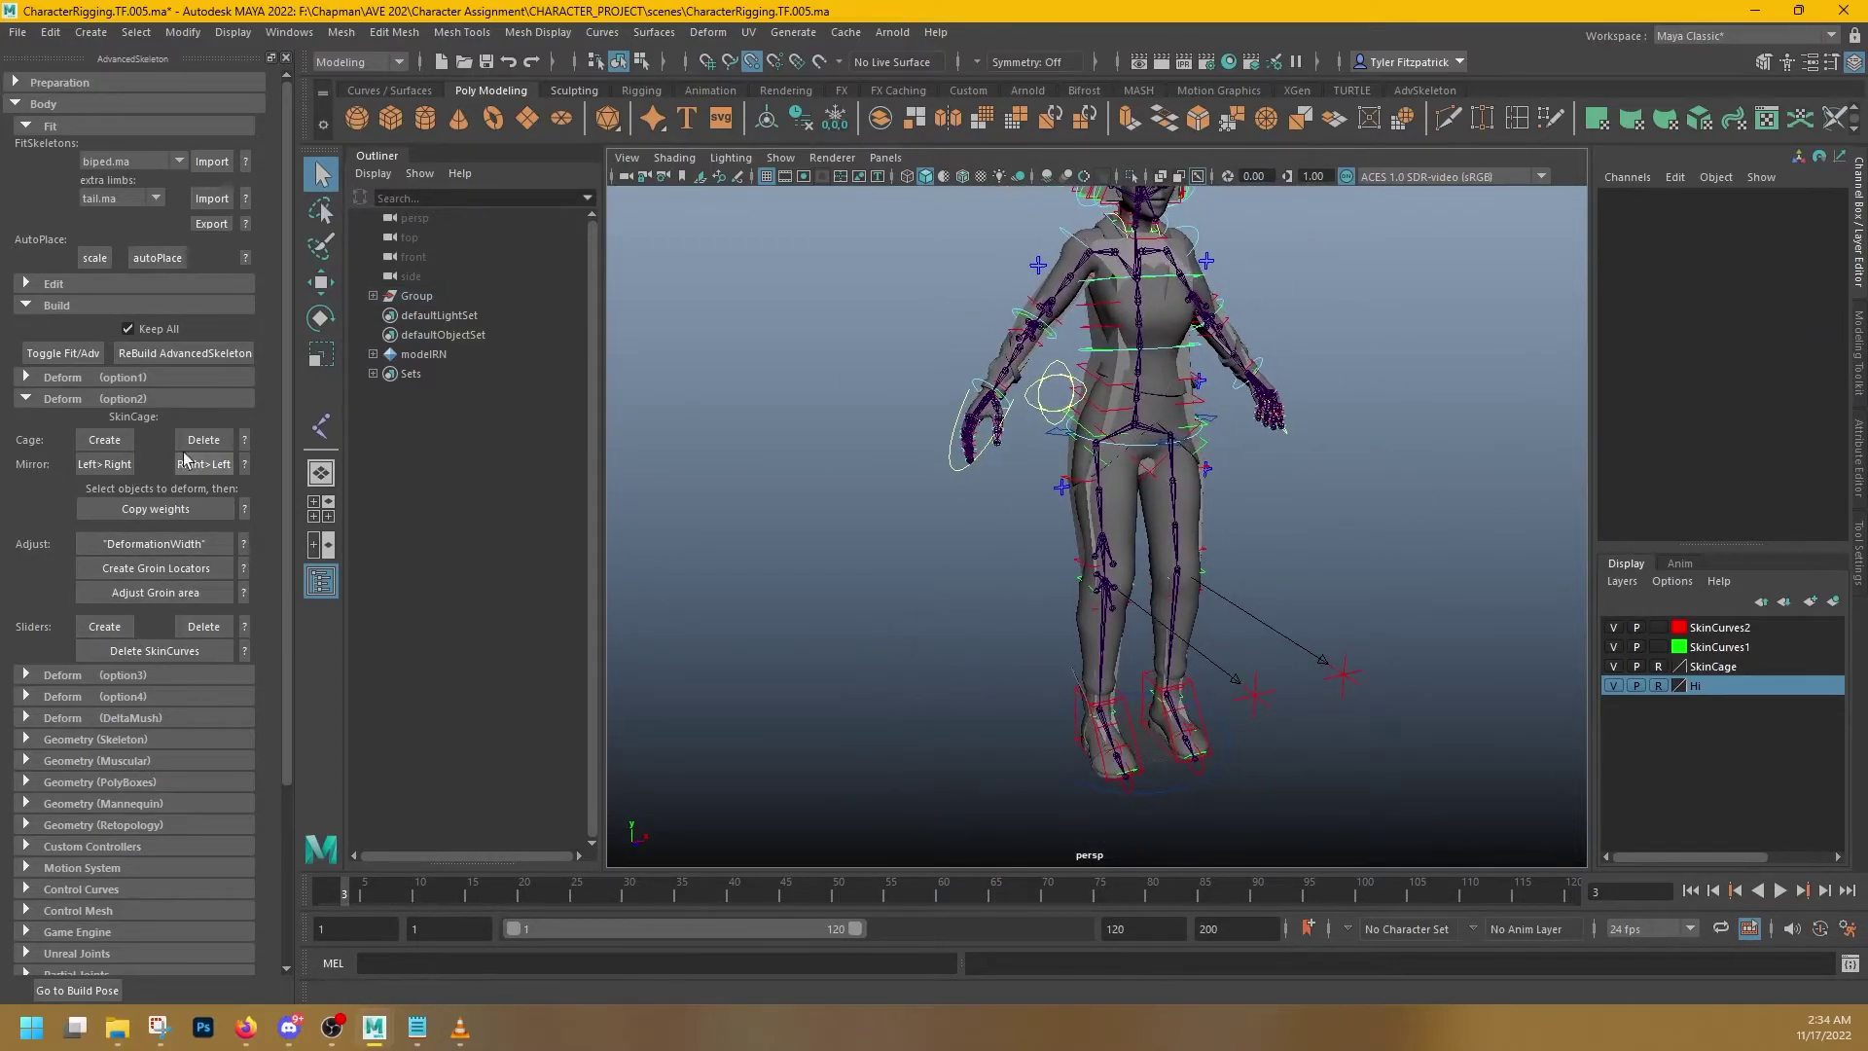
left_click(185, 458)
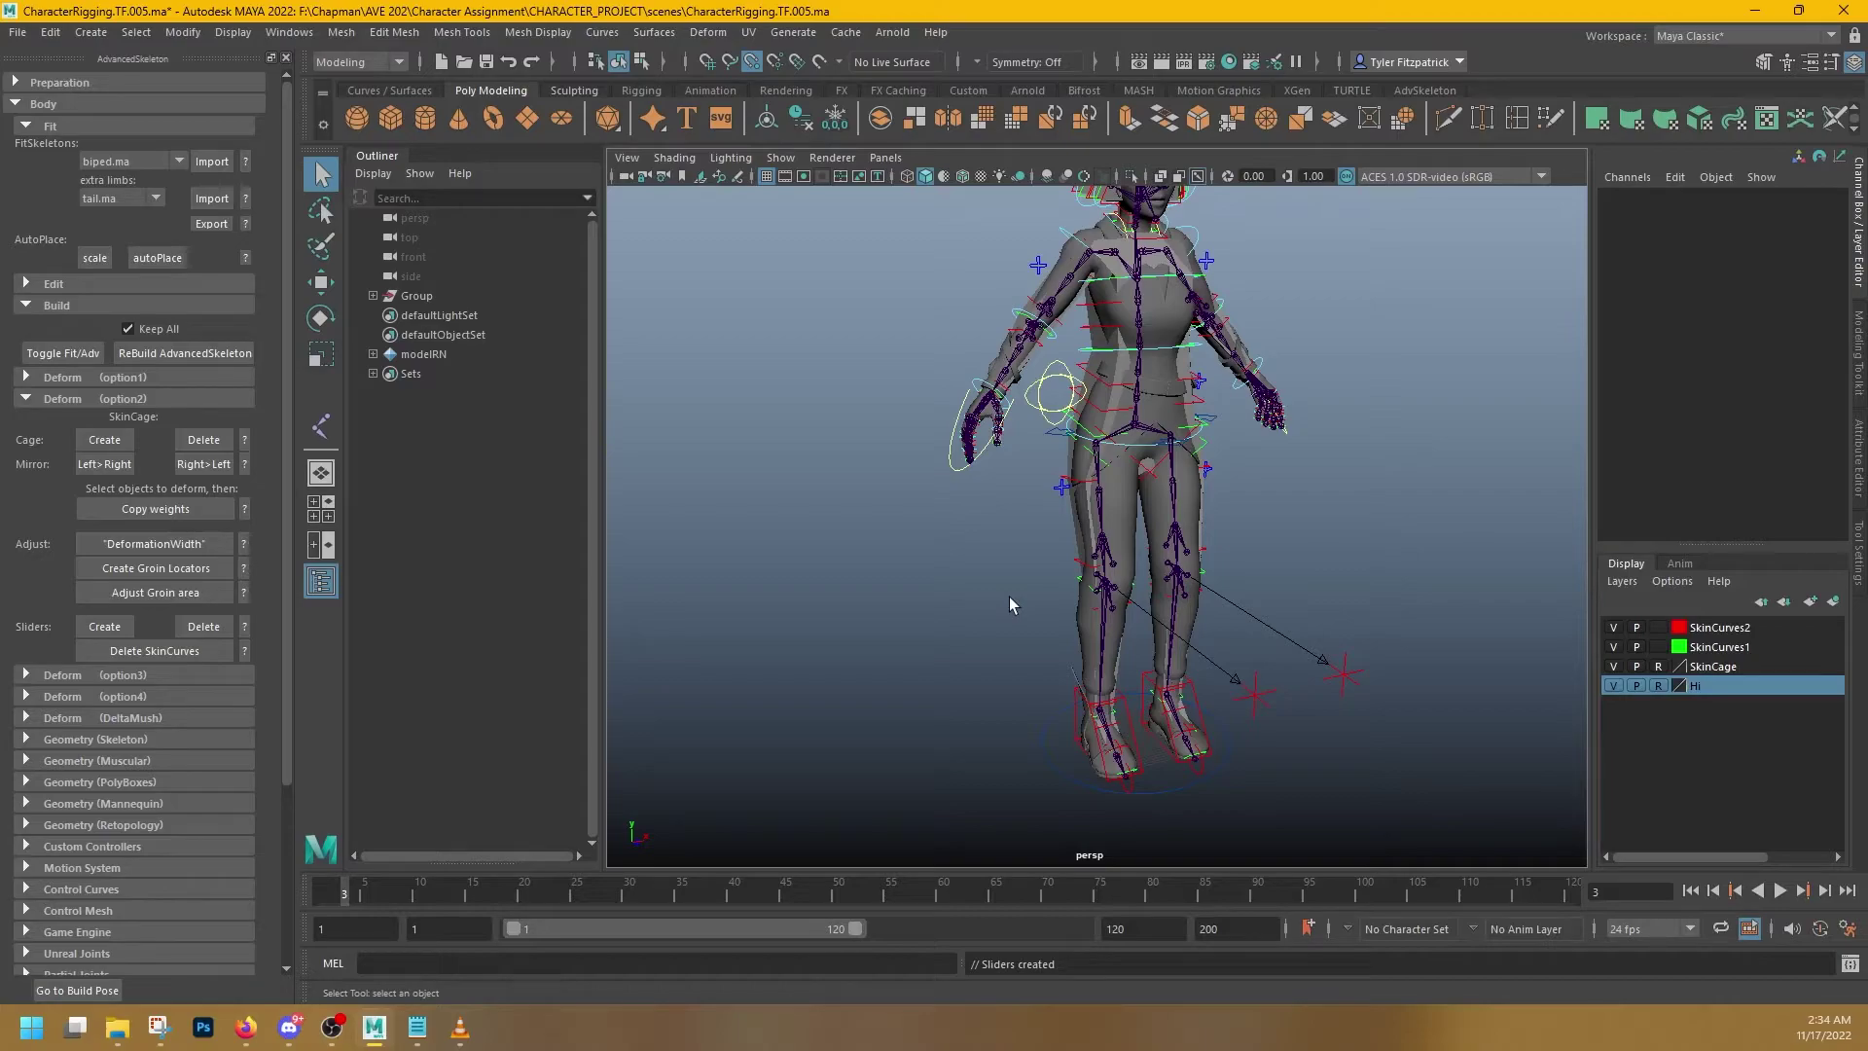
- Examine the SkinCage and its slider joints on the arms and legs from several angles
scroll(1061, 605, "up", 5)
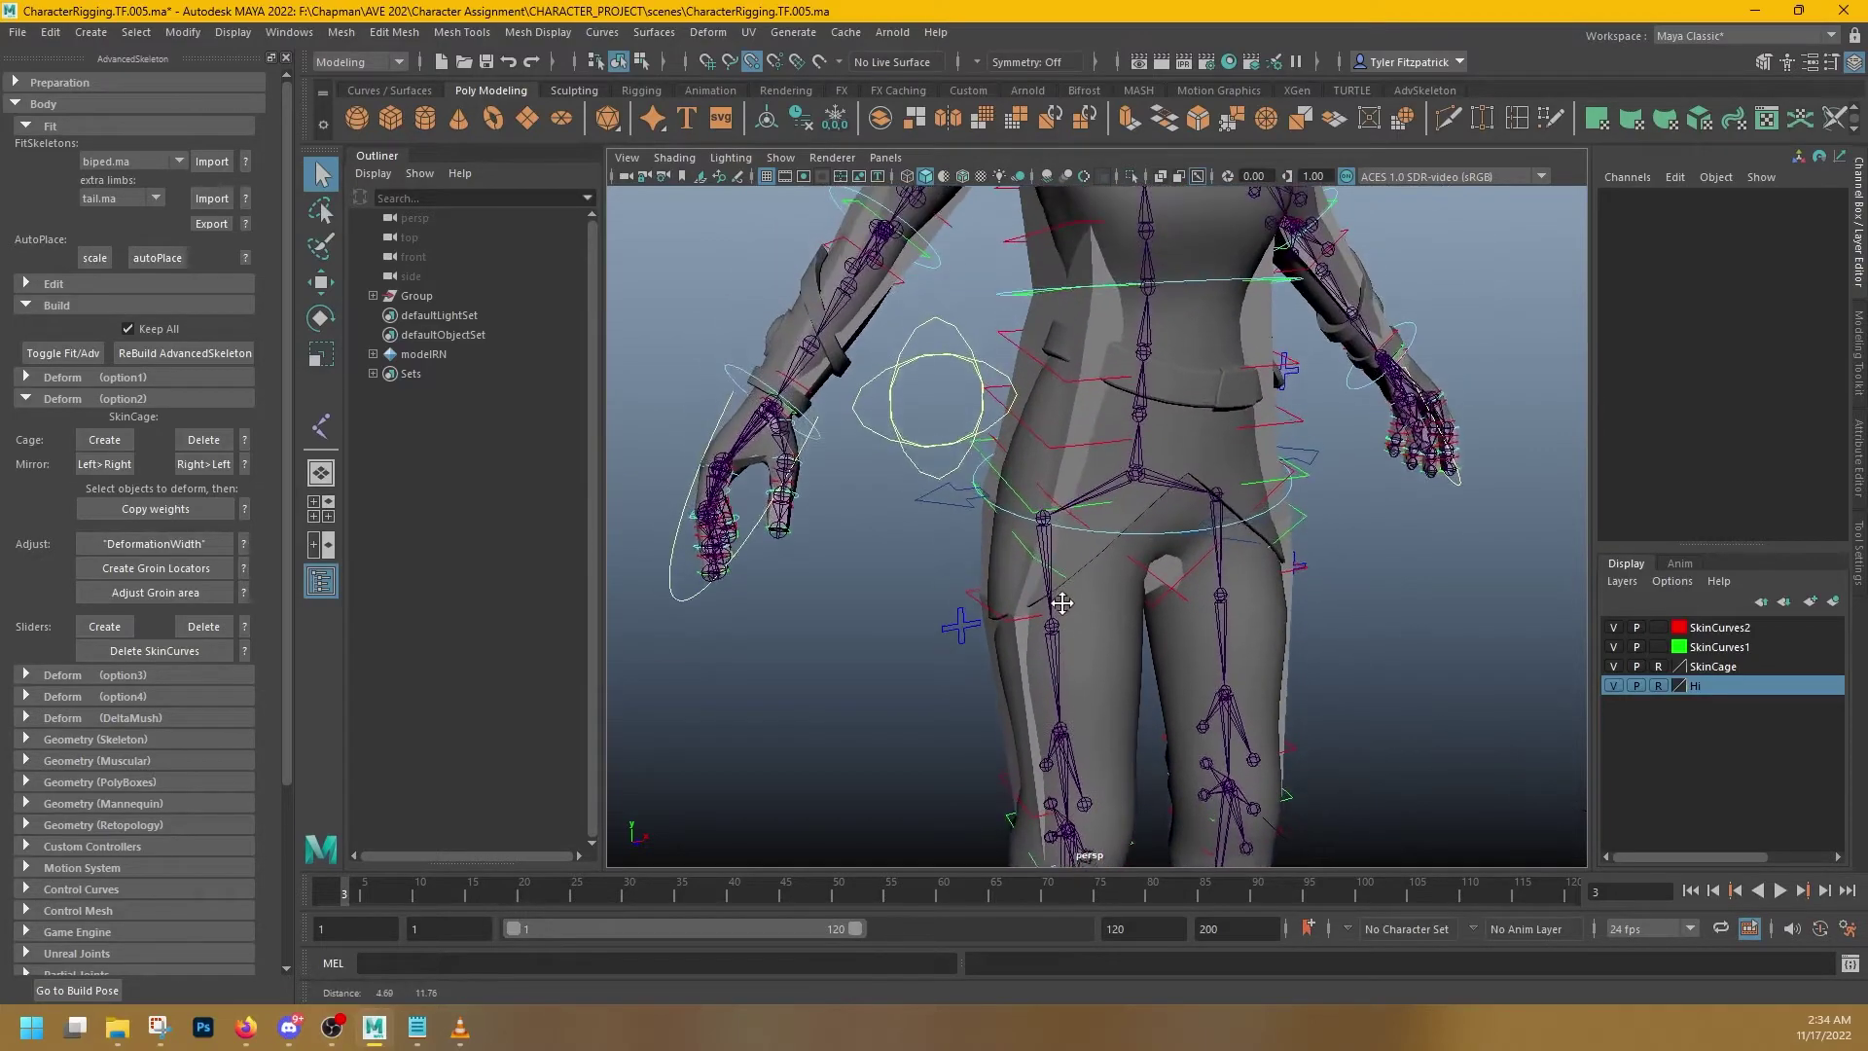
scroll(1062, 605, "down", 2)
key("r")
scroll(1066, 619, "down", 3)
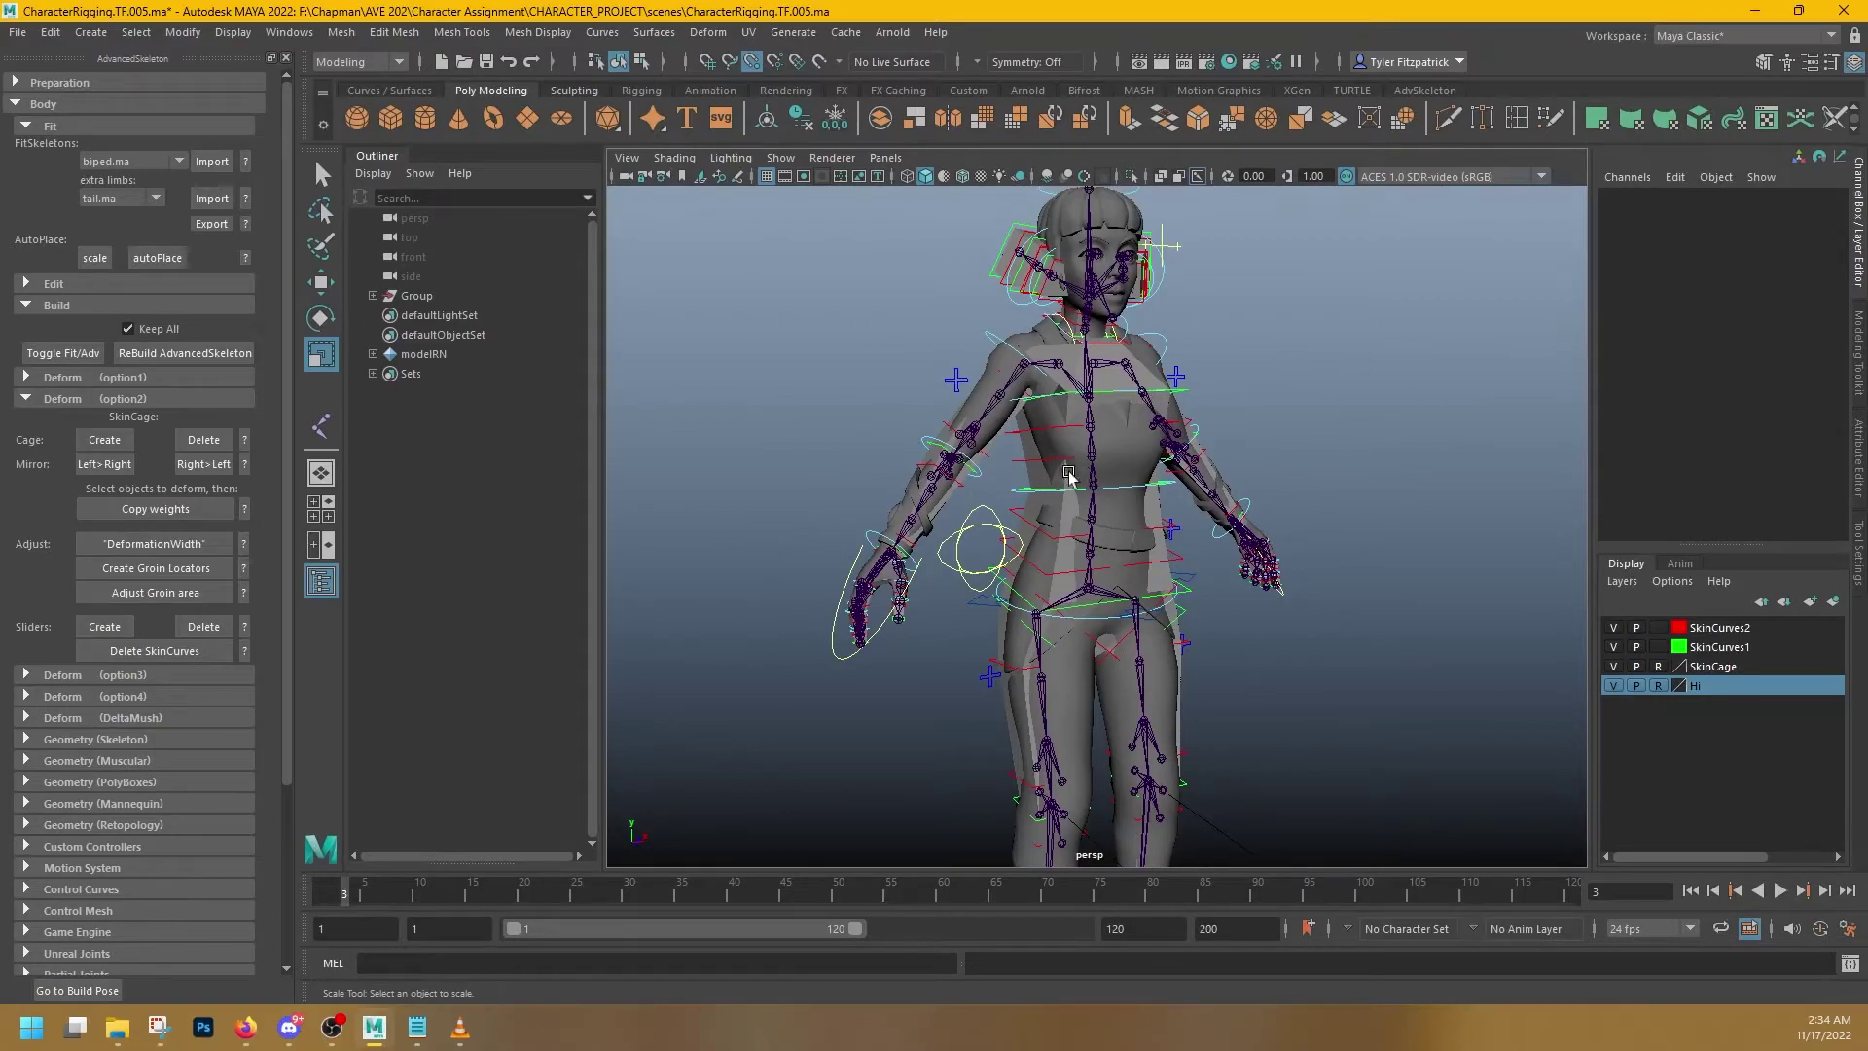
scroll(1068, 474, "down", 3)
key("q")
scroll(1228, 400, "up", 3)
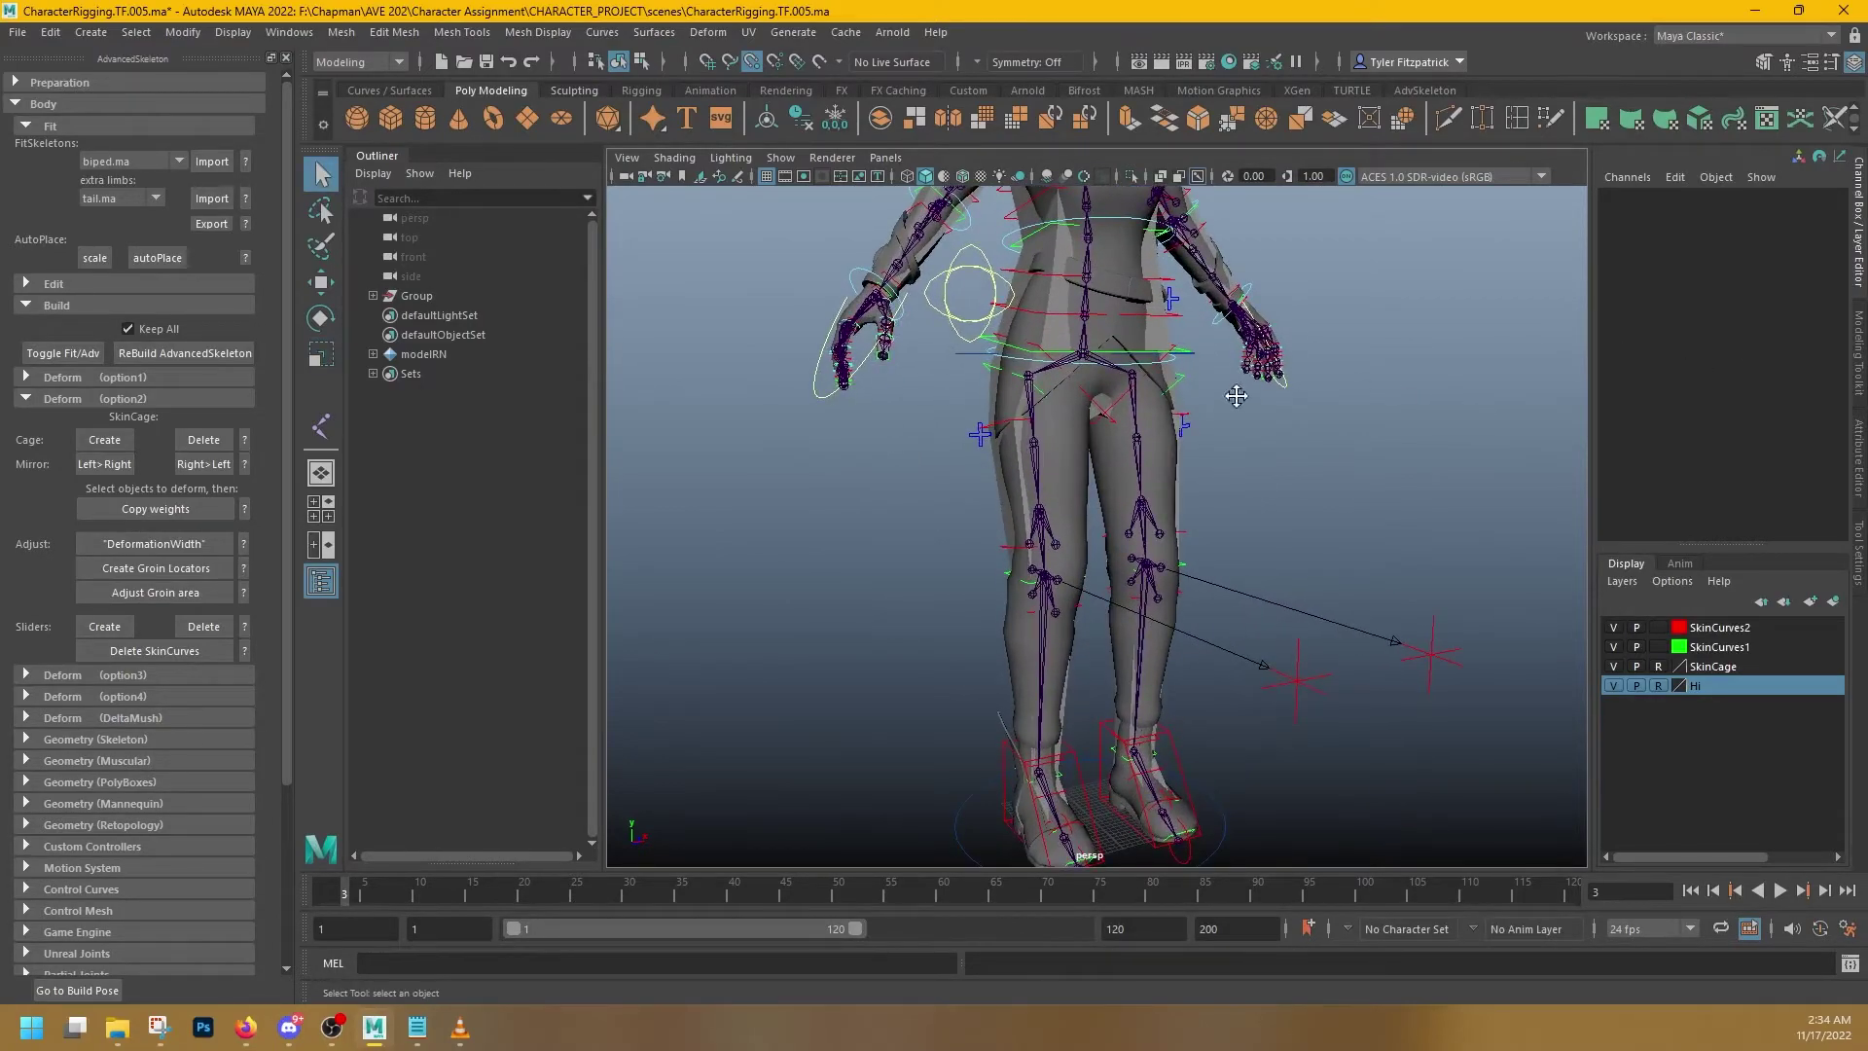
middle_click_drag(1235, 395, 1244, 479, "alt")
left_click_drag(1072, 565, 1107, 591, "alt")
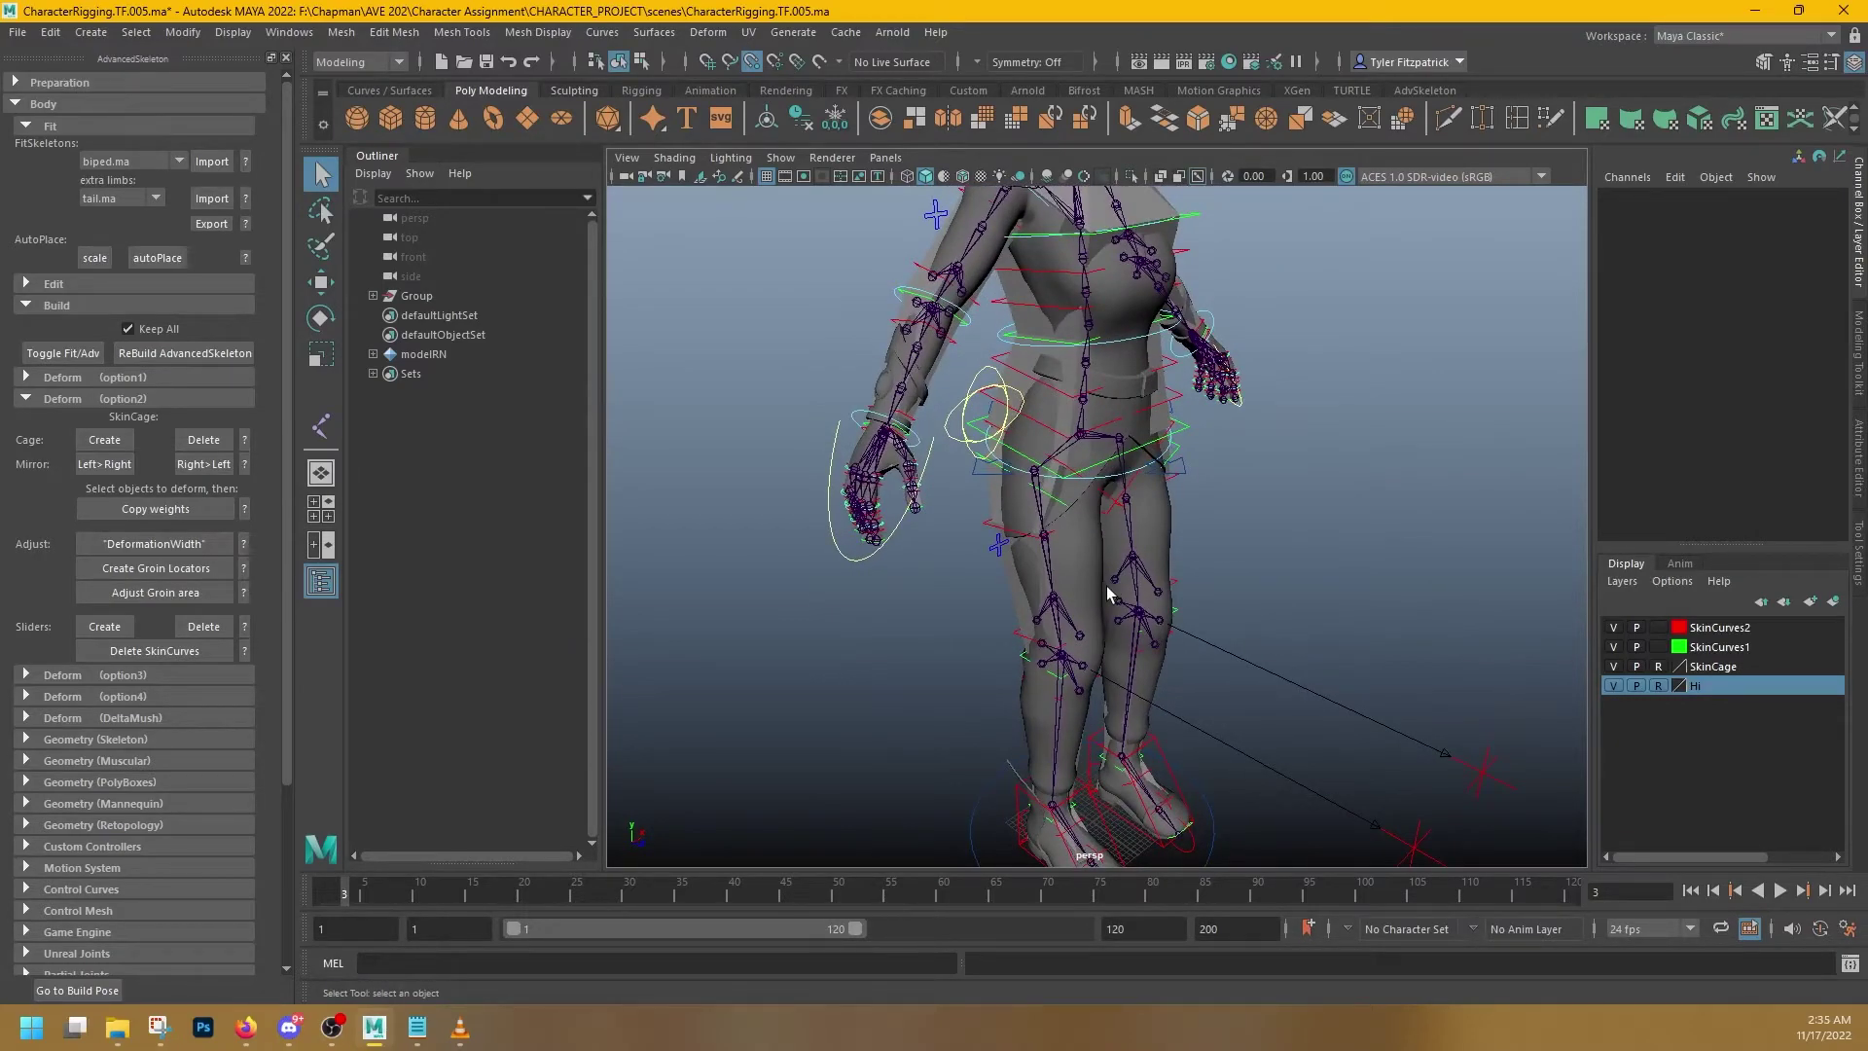
left_click_drag(1106, 586, 963, 522, "alt")
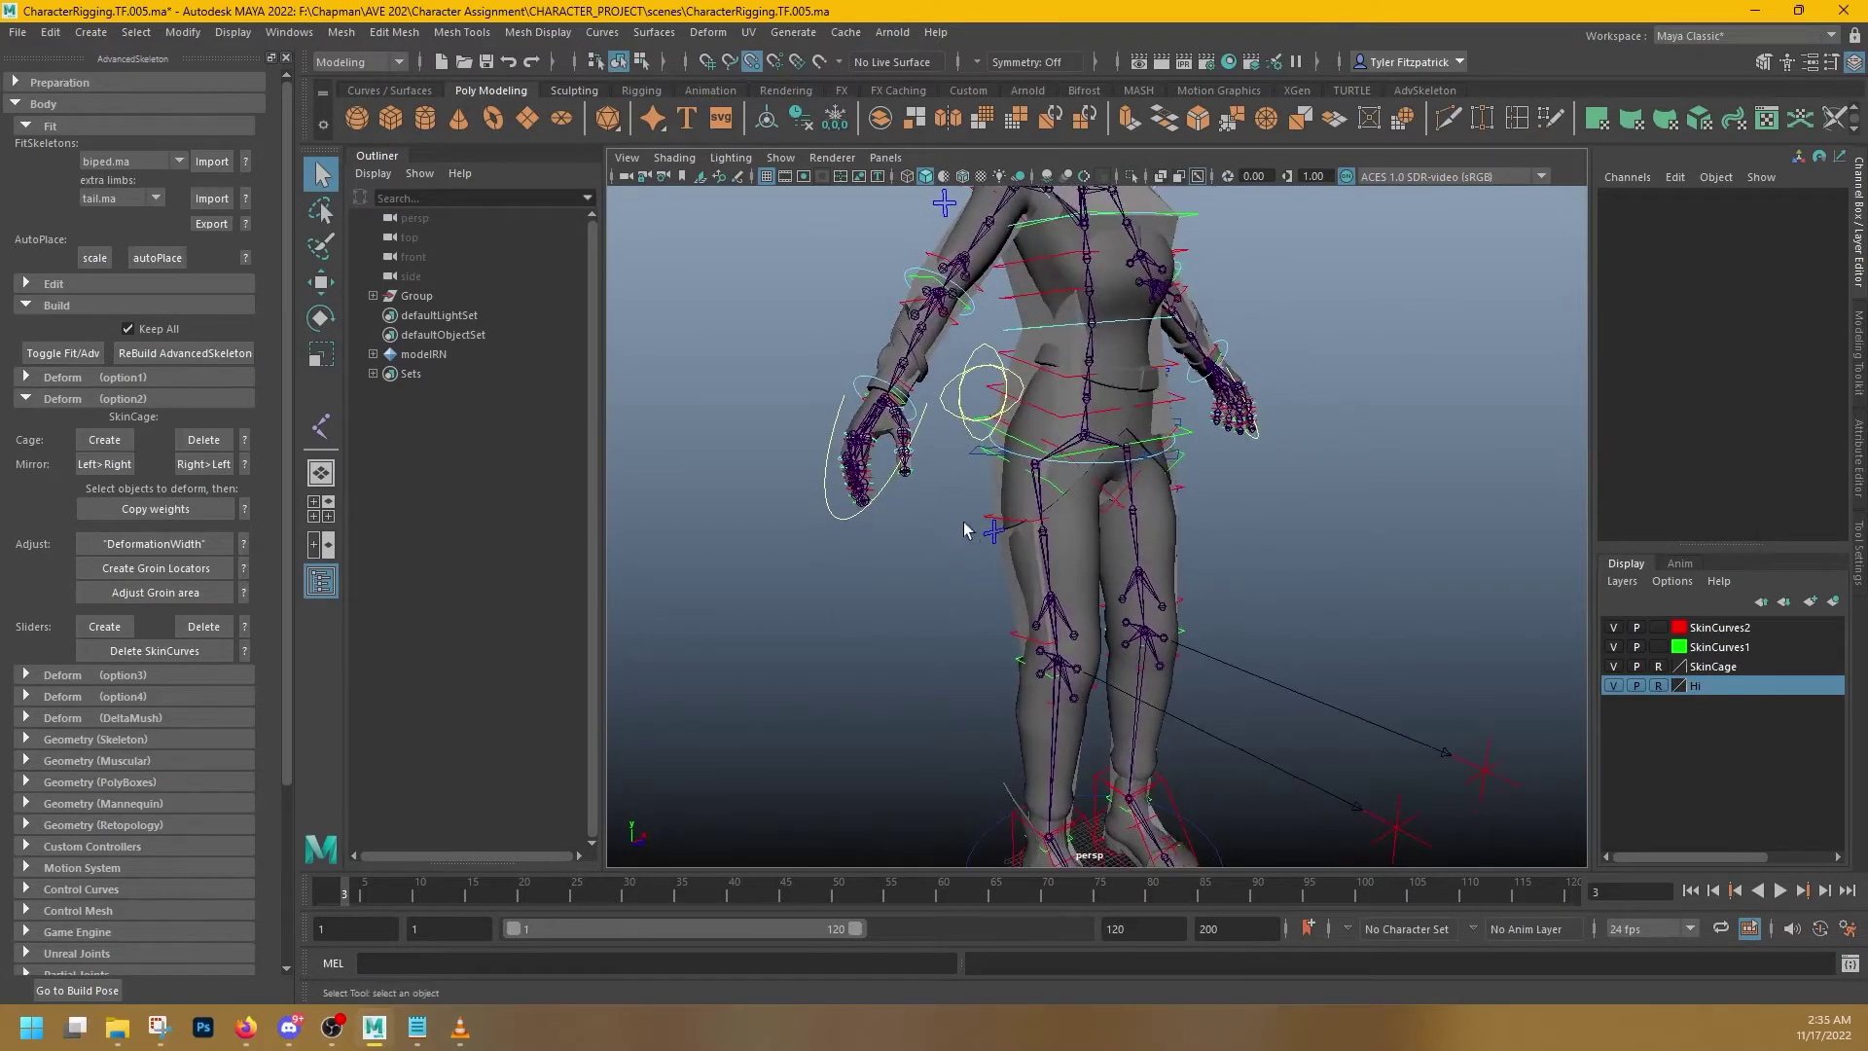
middle_click_drag(963, 522, 1023, 655, "alt")
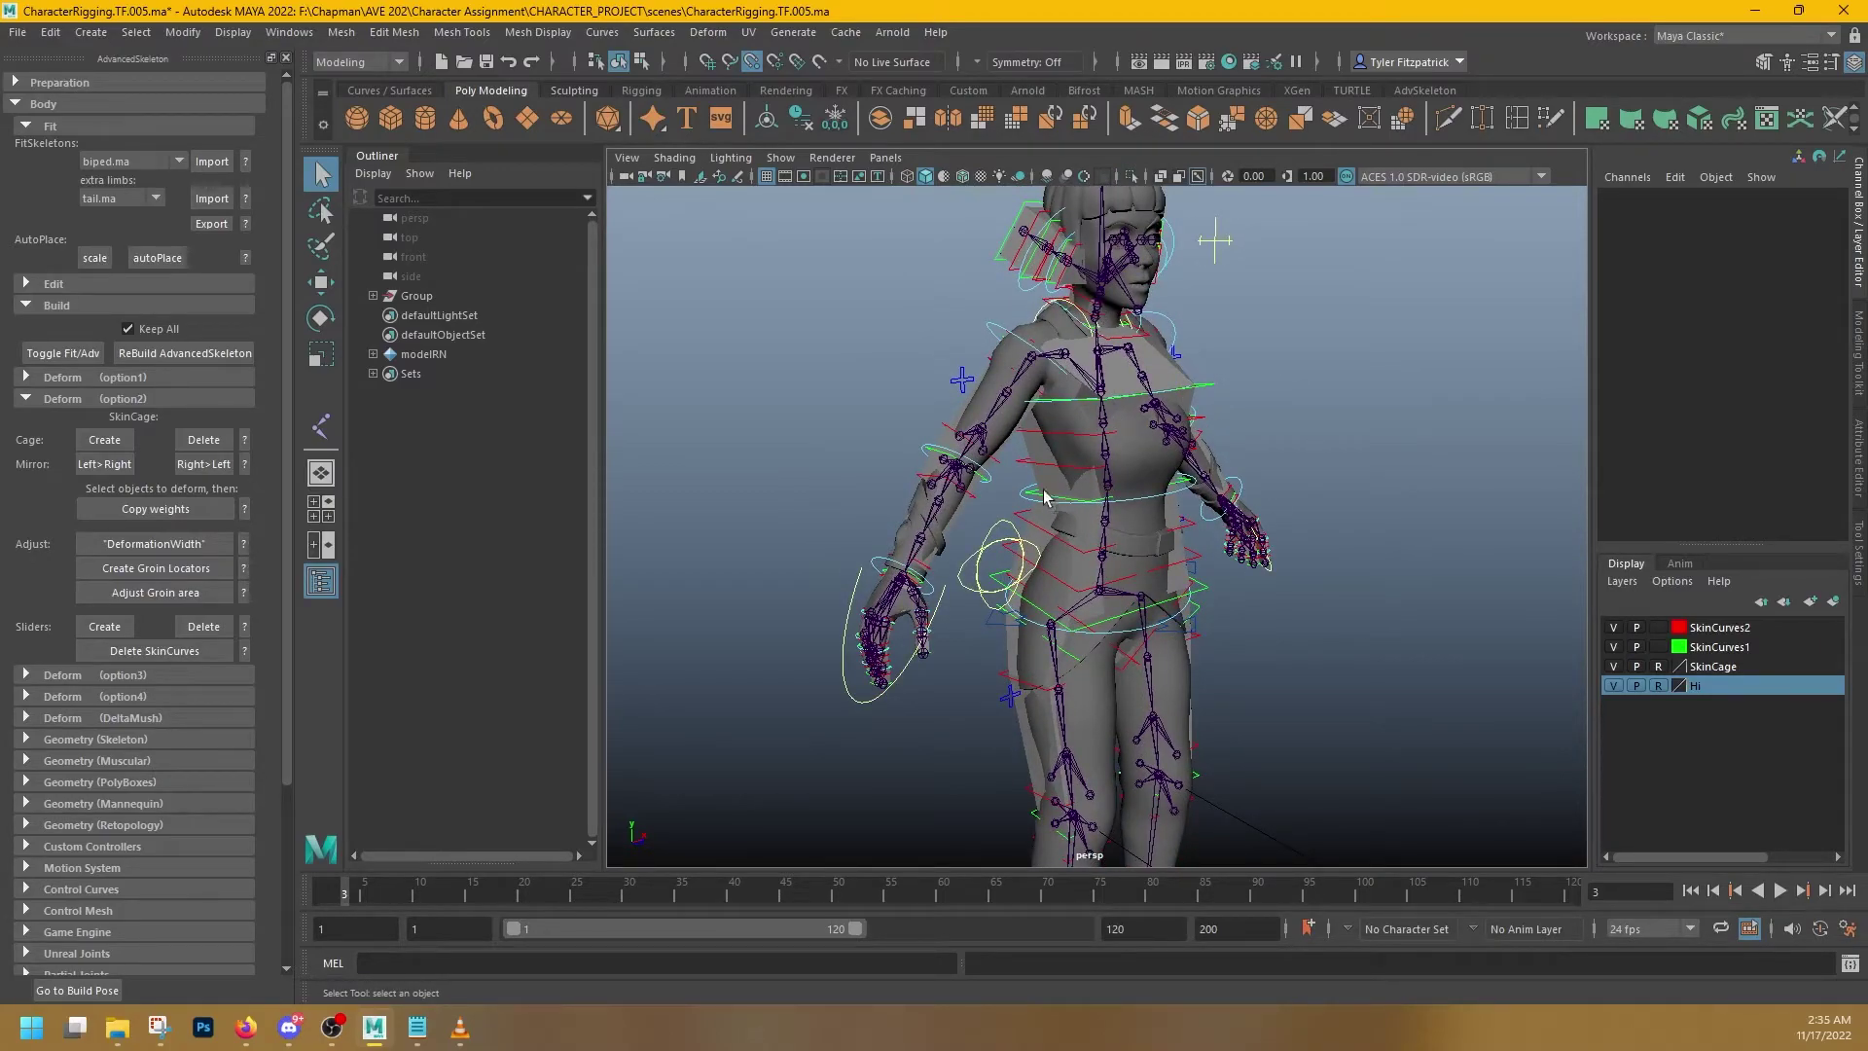
mouse_move(1056, 534)
left_mouse_down("alt")
mouse_move(1271, 515)
mouse_move(1029, 529)
left_mouse_up("alt")
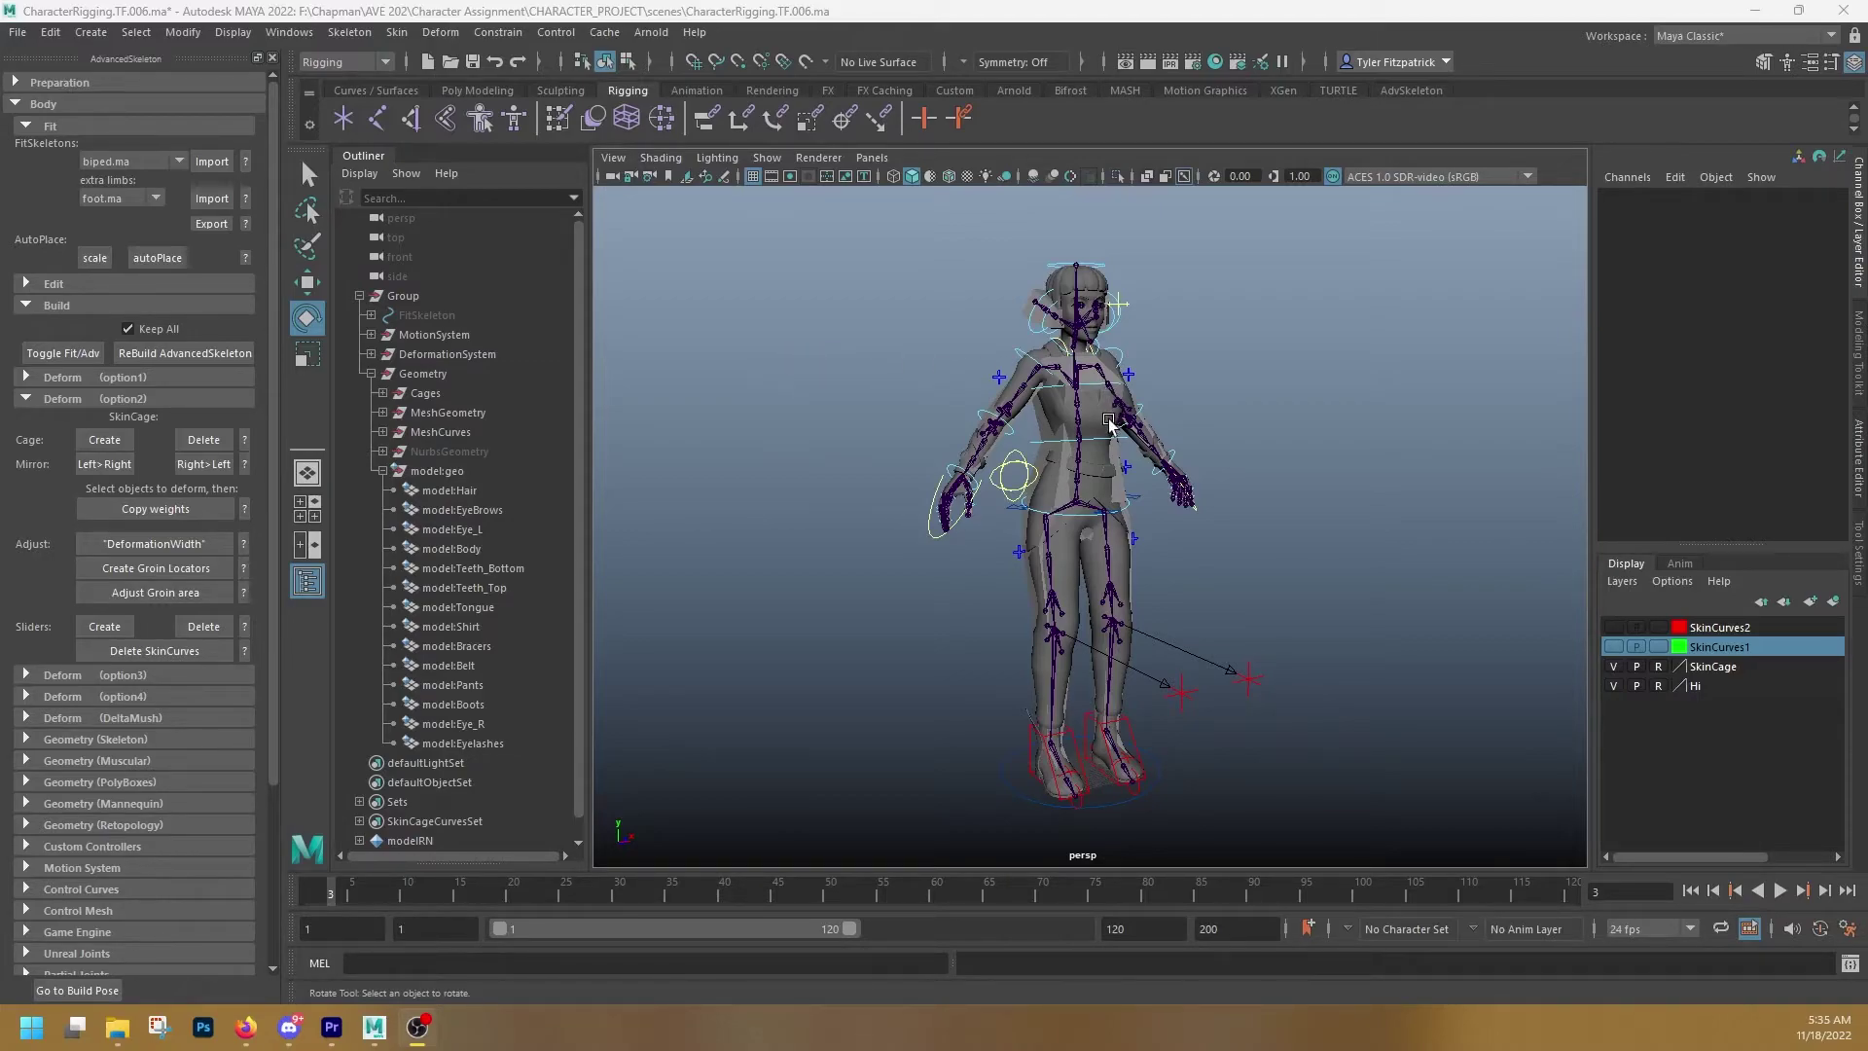
- Copy the SkinCage weights to all meshes from model:Hair to model:Eyelashes, and hide the SkinCage layer
left_click(461, 492)
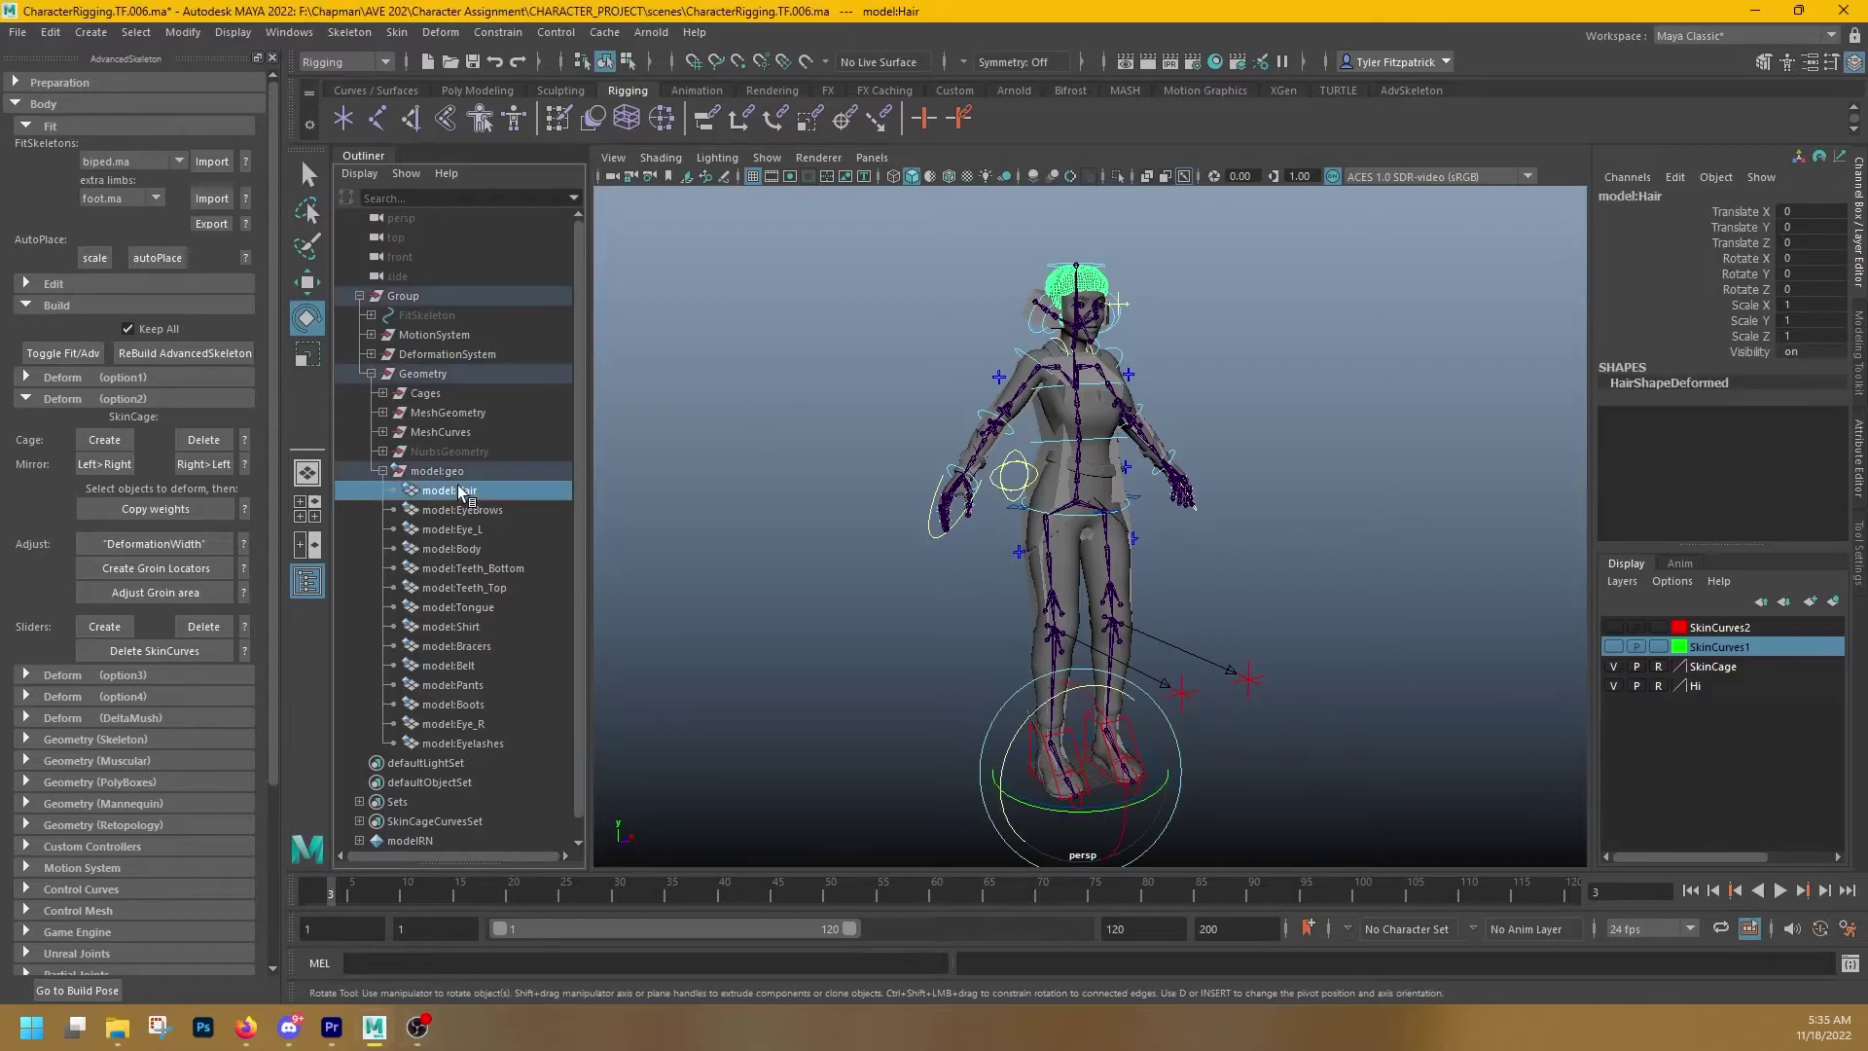
left_click(484, 743, "shift")
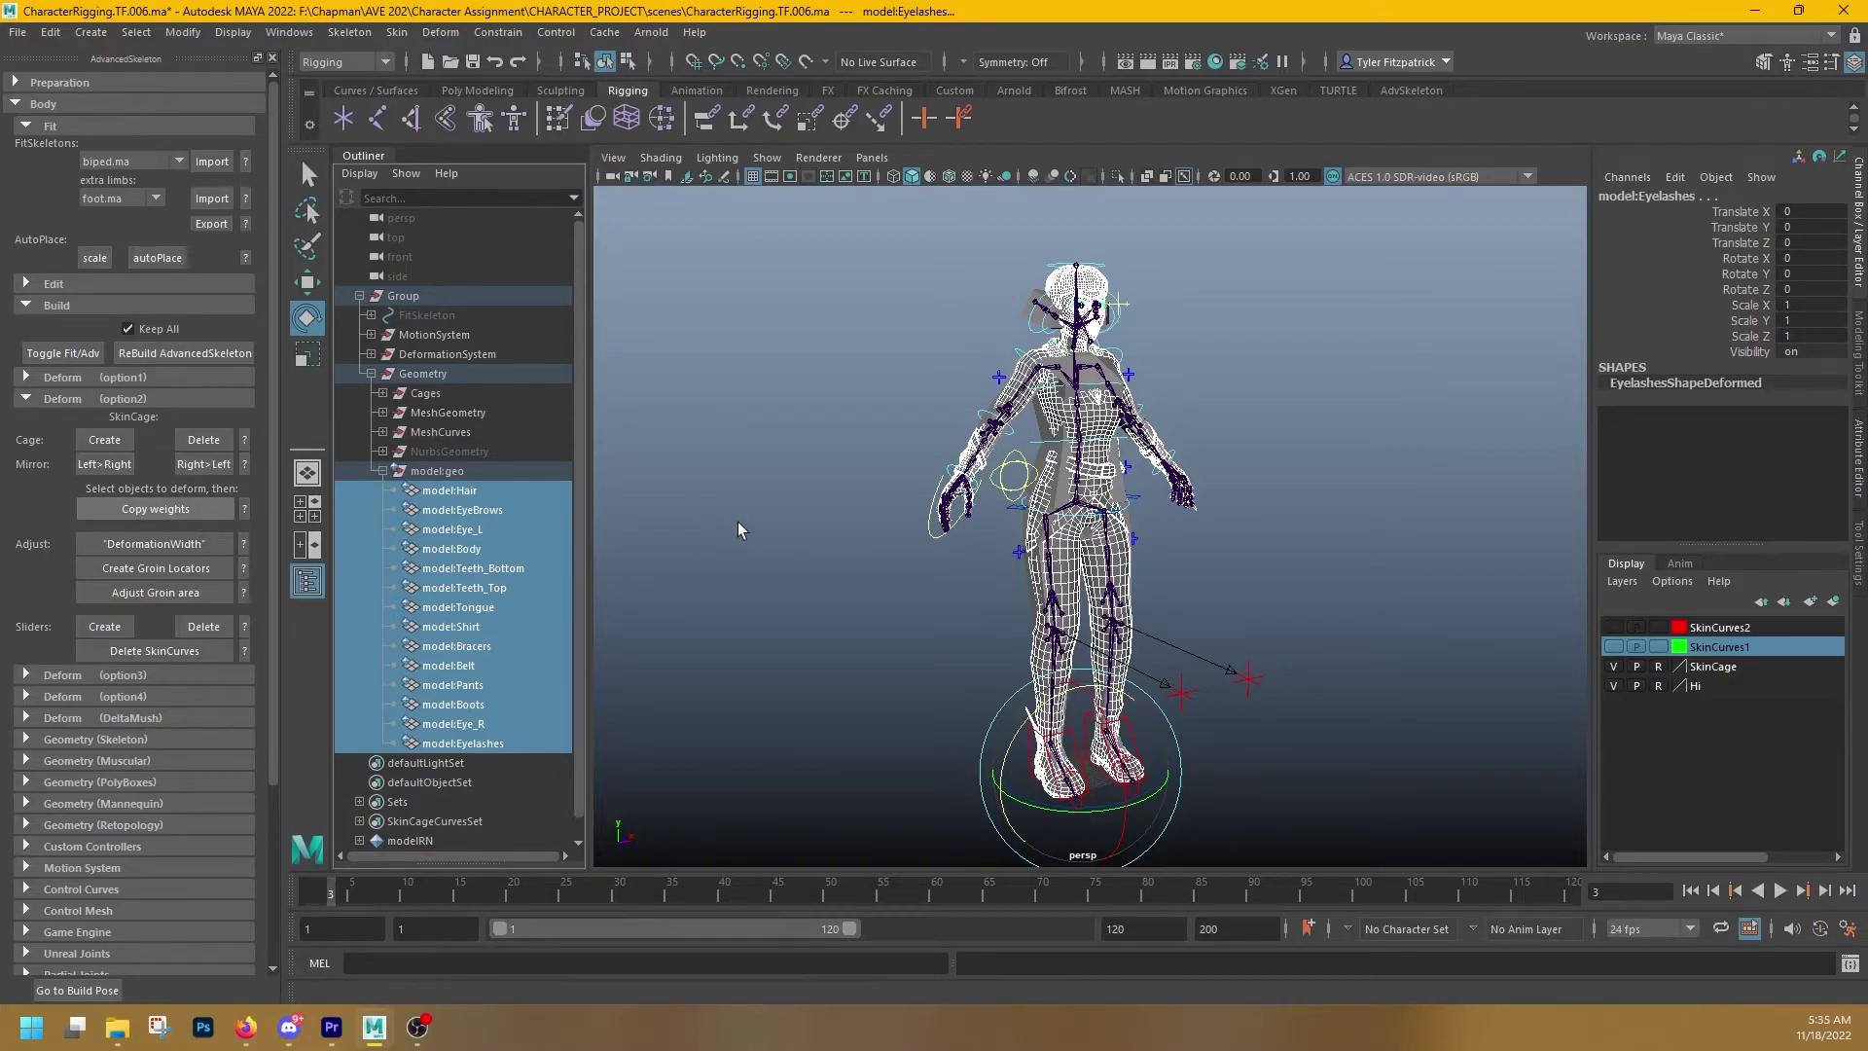
scroll(968, 356, "up", 5)
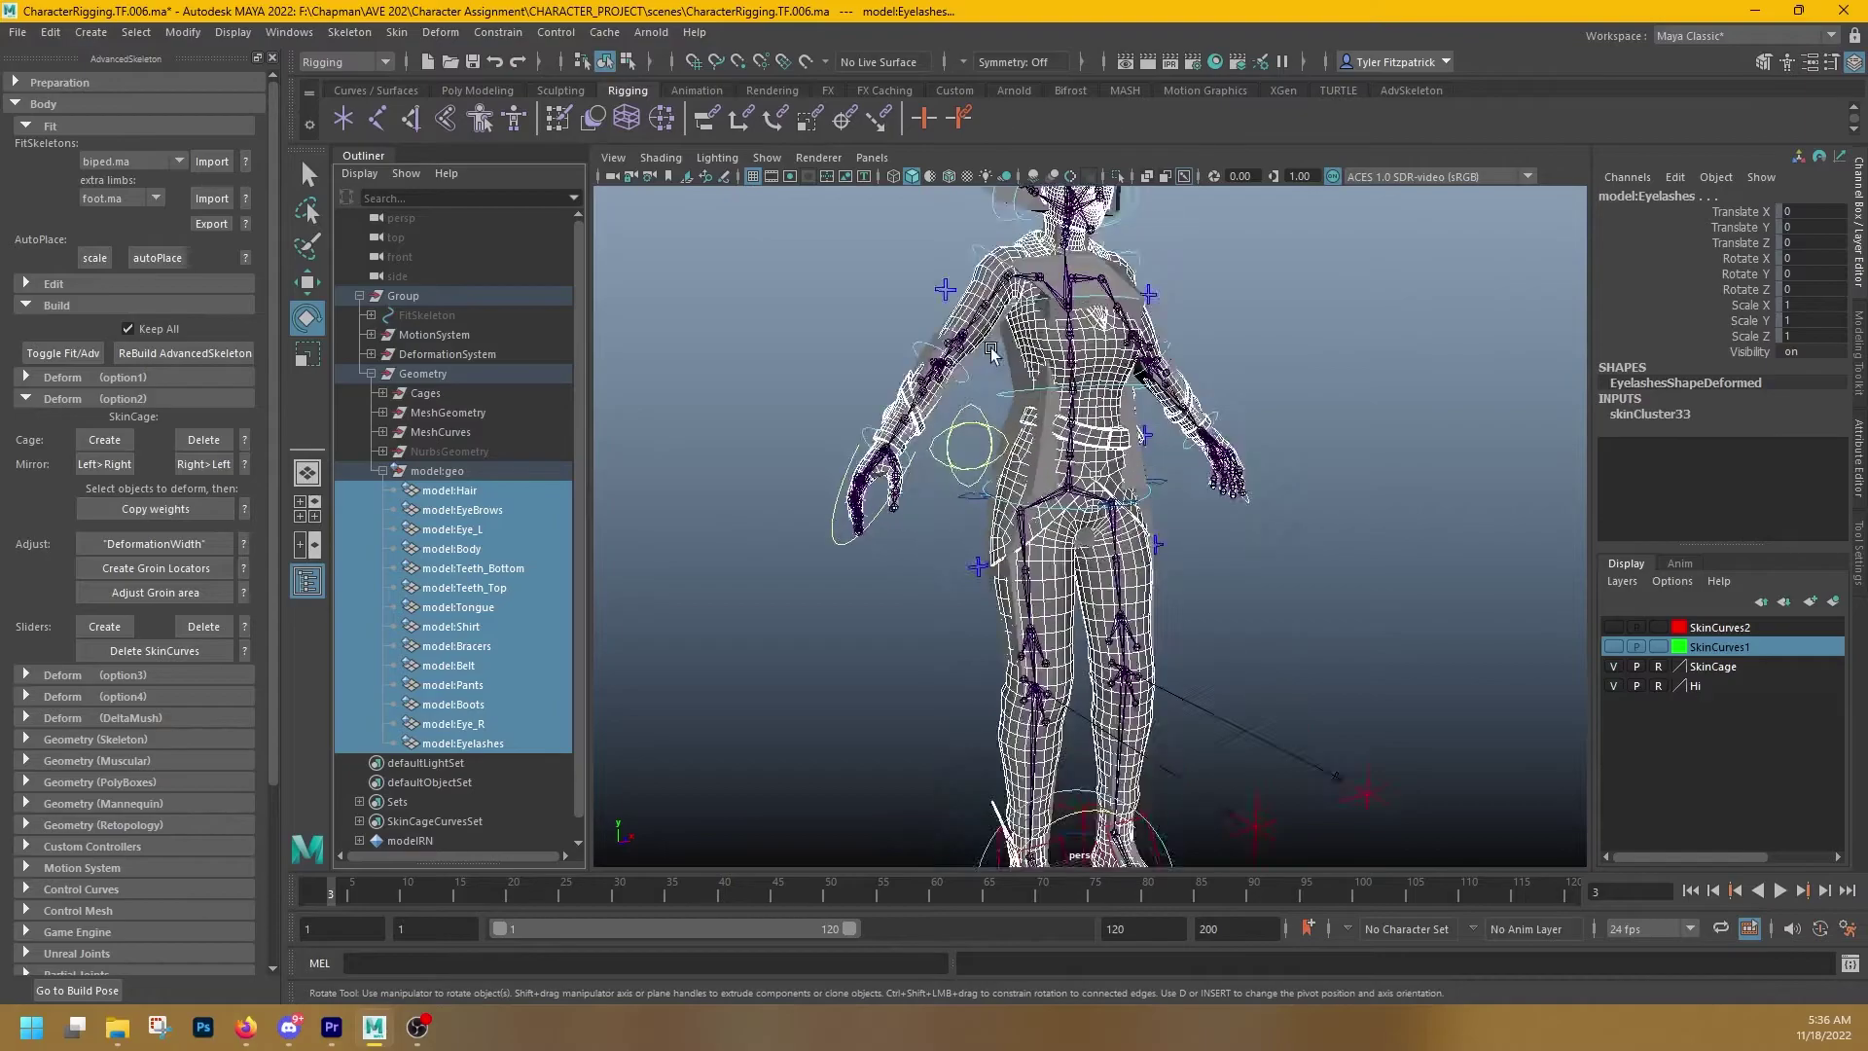
left_click(1613, 666)
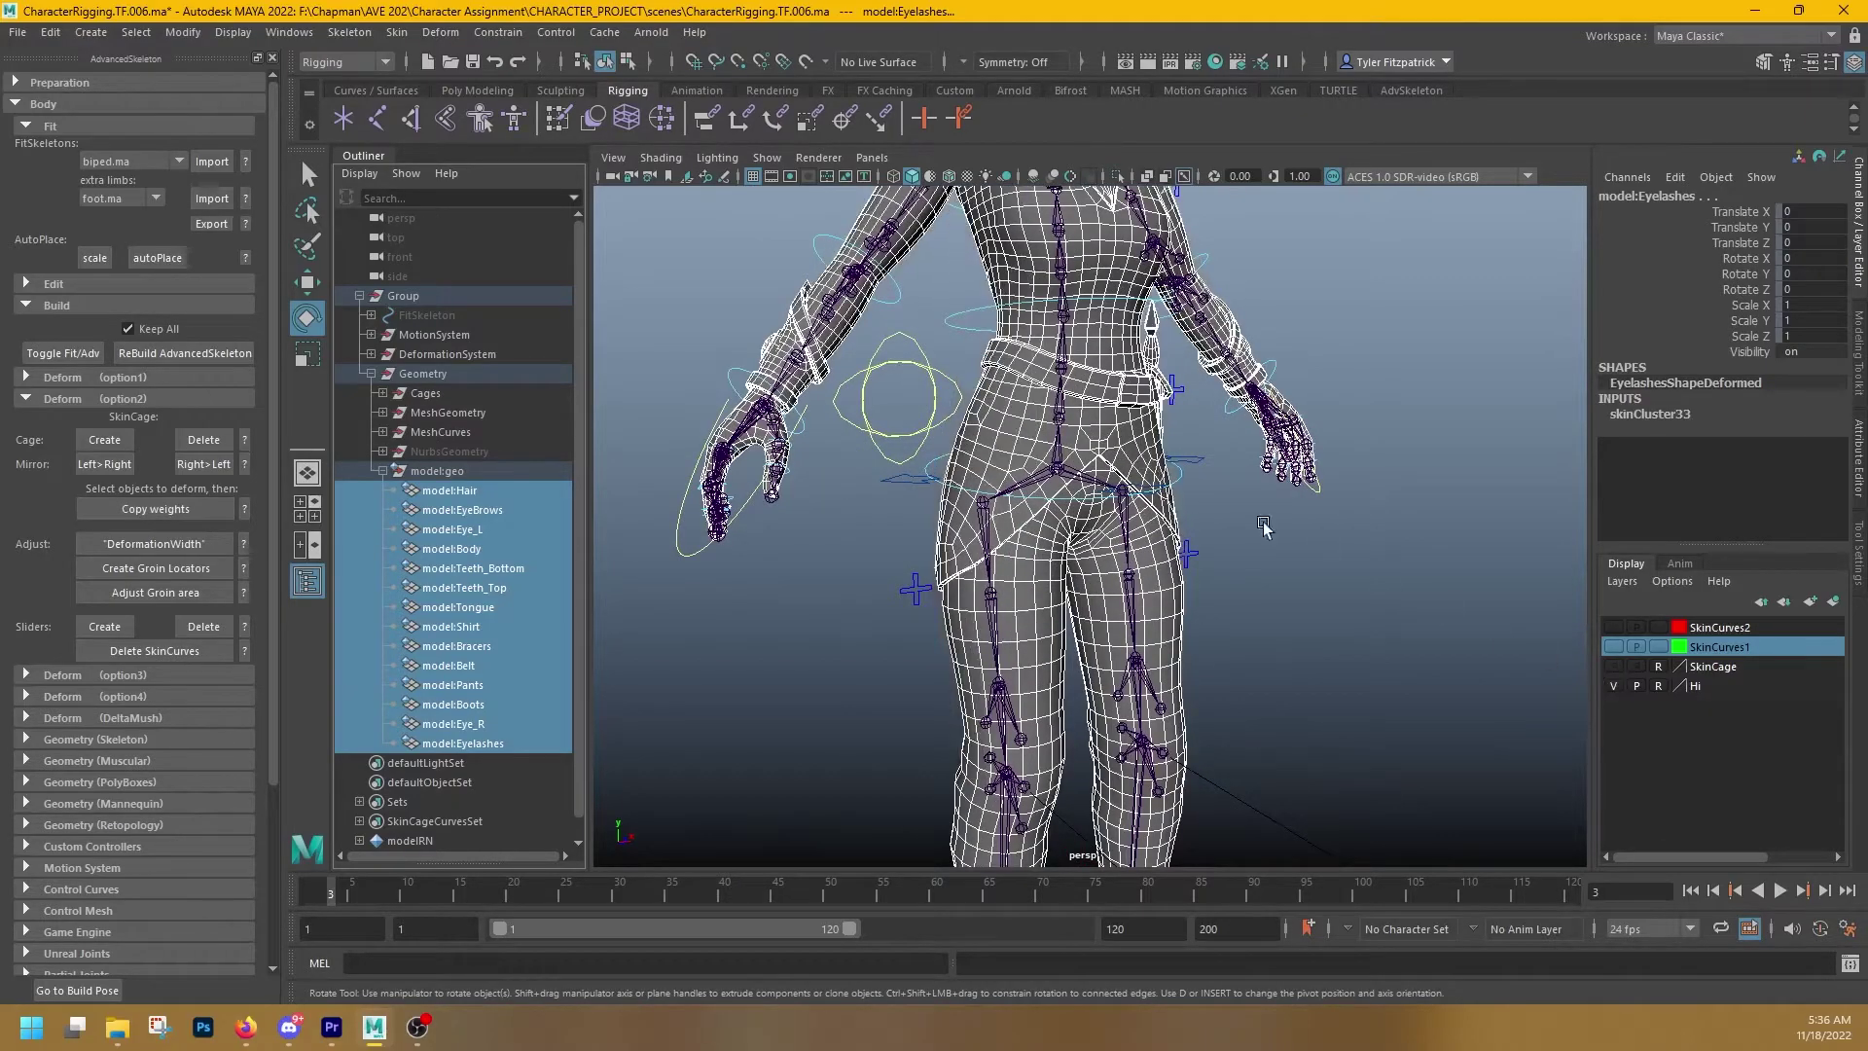
- Rotate FKShoulder_R to about 38 degrees in Z to test the skinned right shoulder
left_click_drag(1119, 438, 1064, 439, "alt")
left_click(1021, 358)
left_click(1021, 358)
key("ctrl+z")
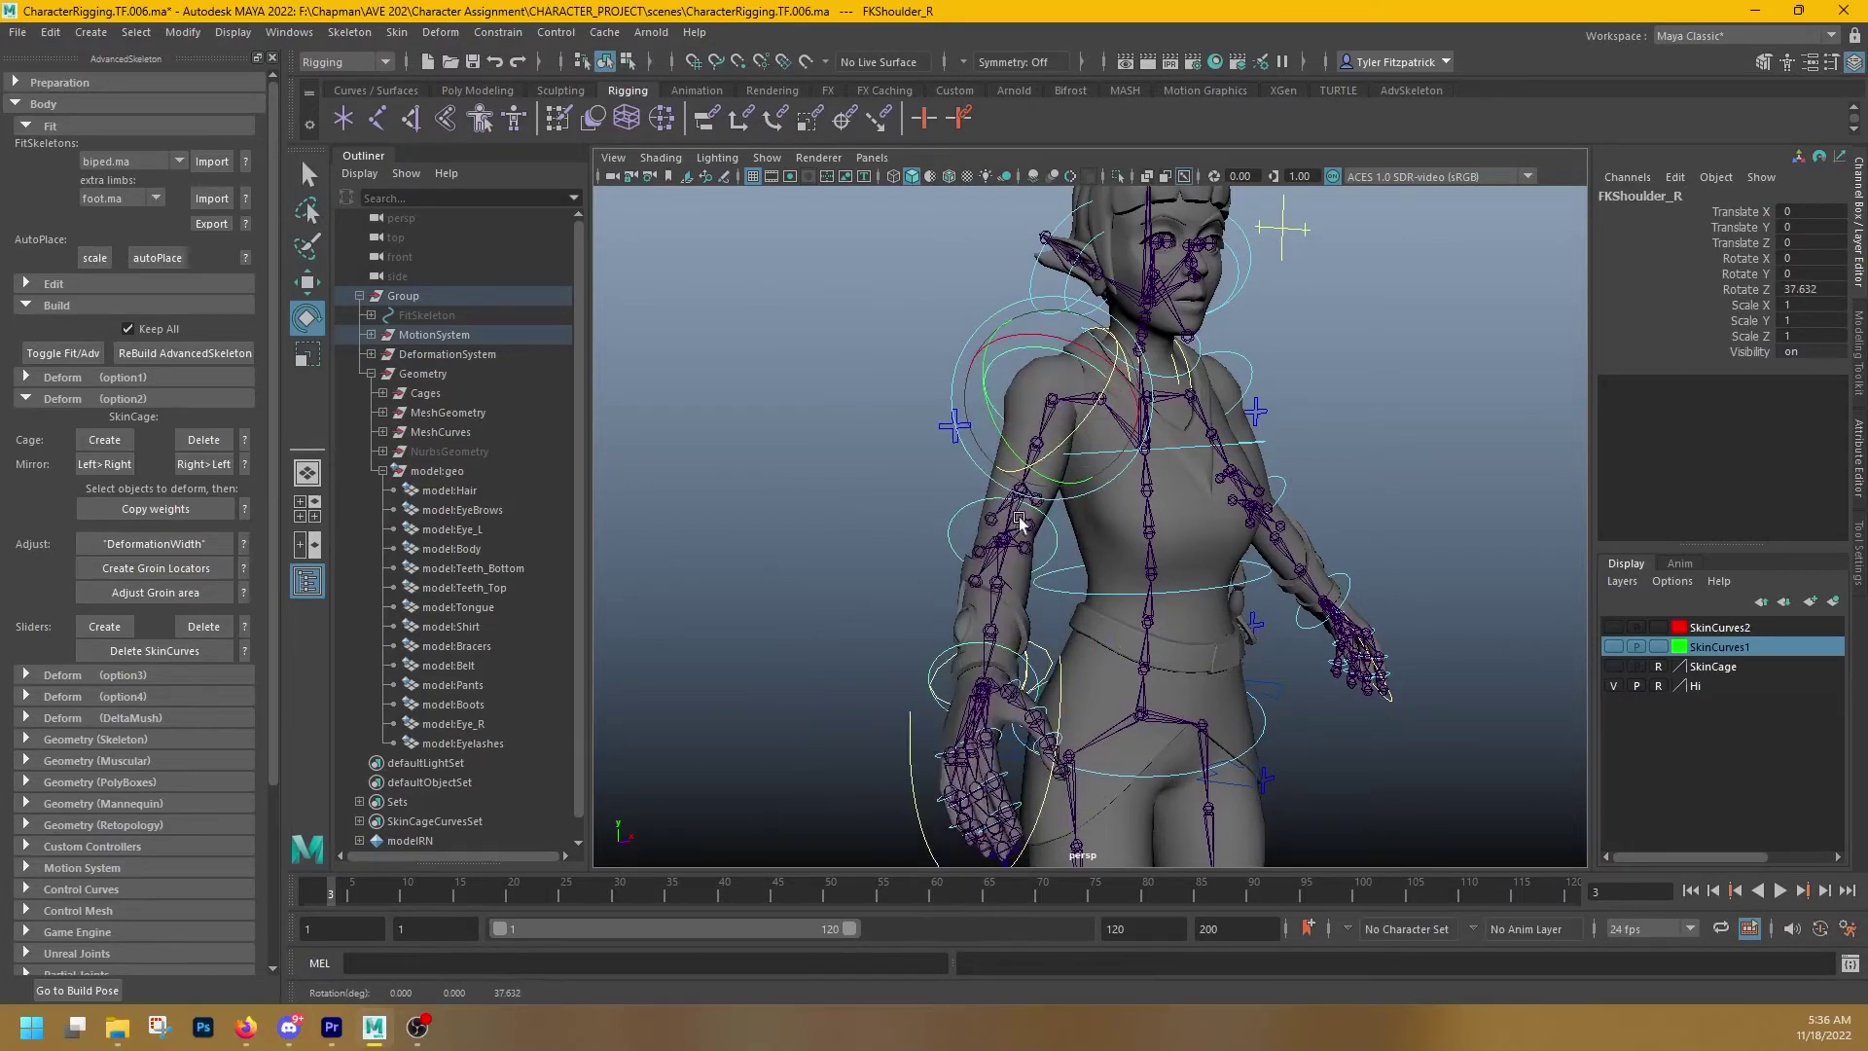
- Bend the skinned right elbow by rotating FKElbow_R to about -31 degrees in X and 52 degrees in Z
left_click(973, 510)
left_click(1033, 522)
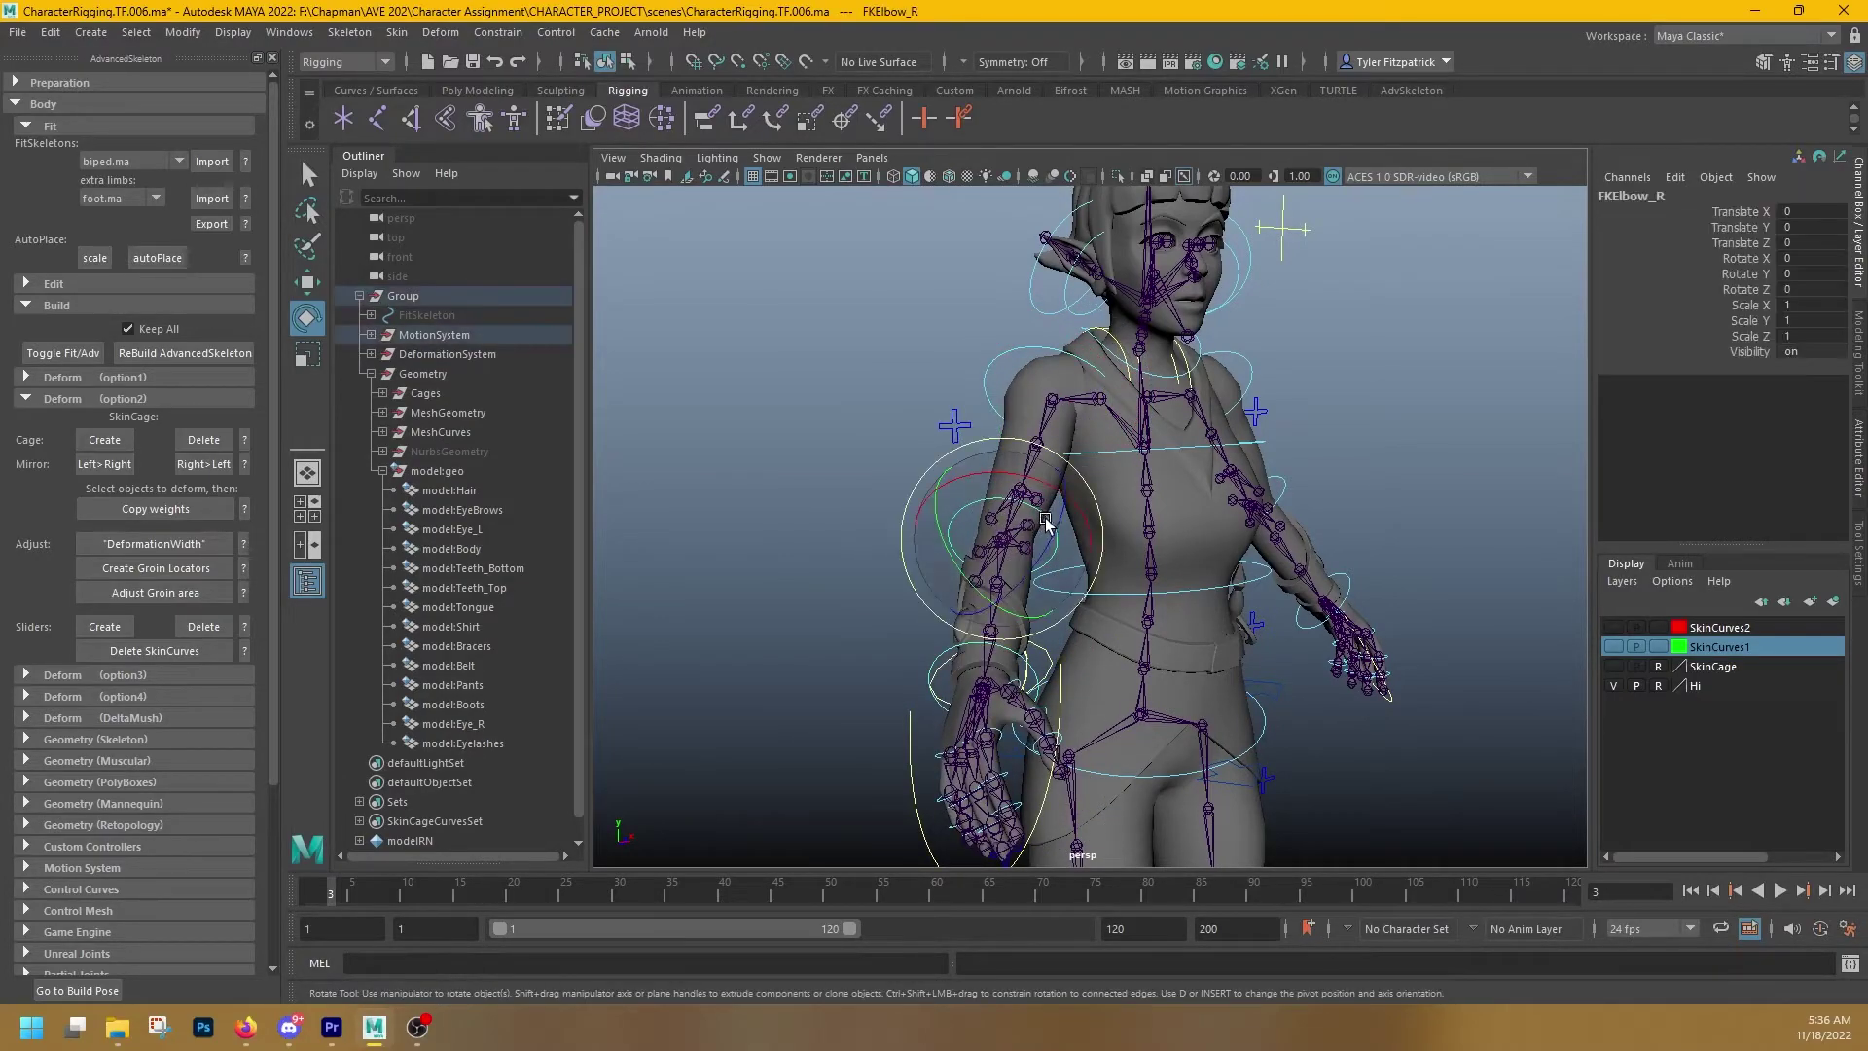
left_click_drag(1033, 522, 1064, 510)
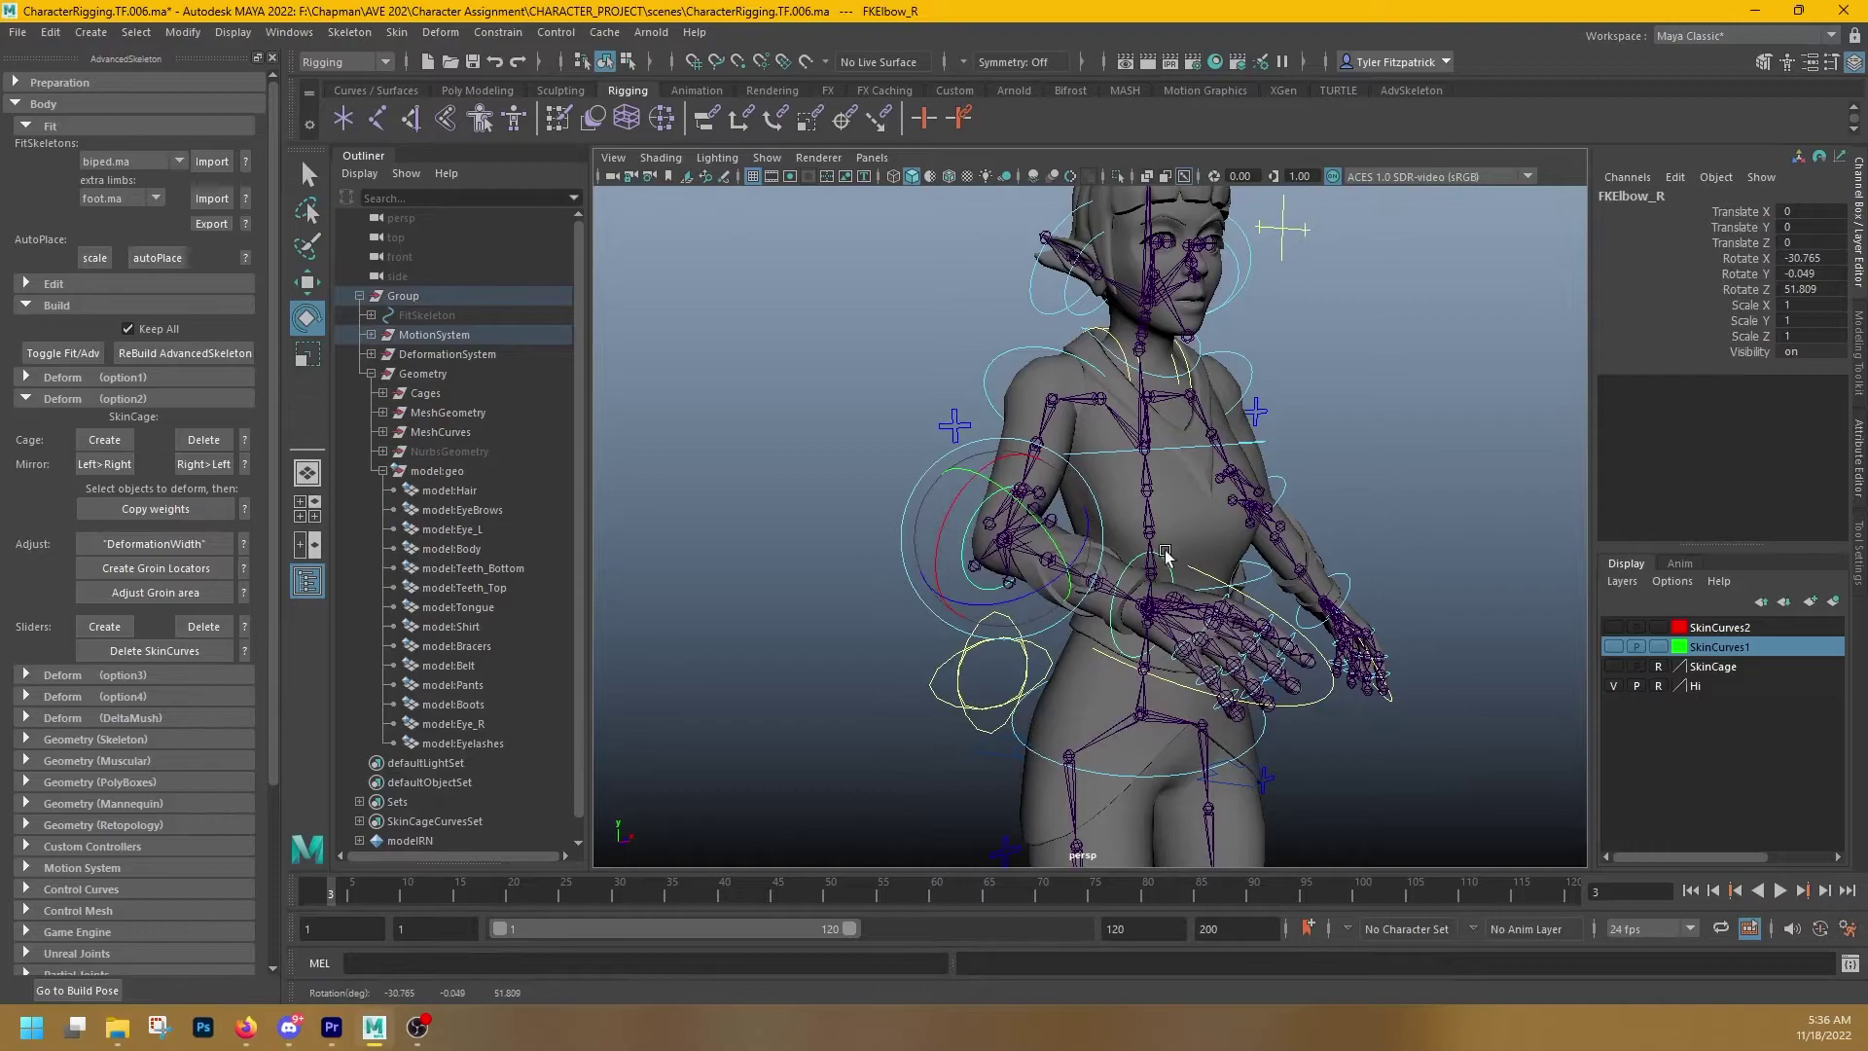
middle_click_drag(1167, 558, 1122, 452, "alt")
left_click(1293, 377)
middle_click_drag(1309, 368, 1265, 500, "alt")
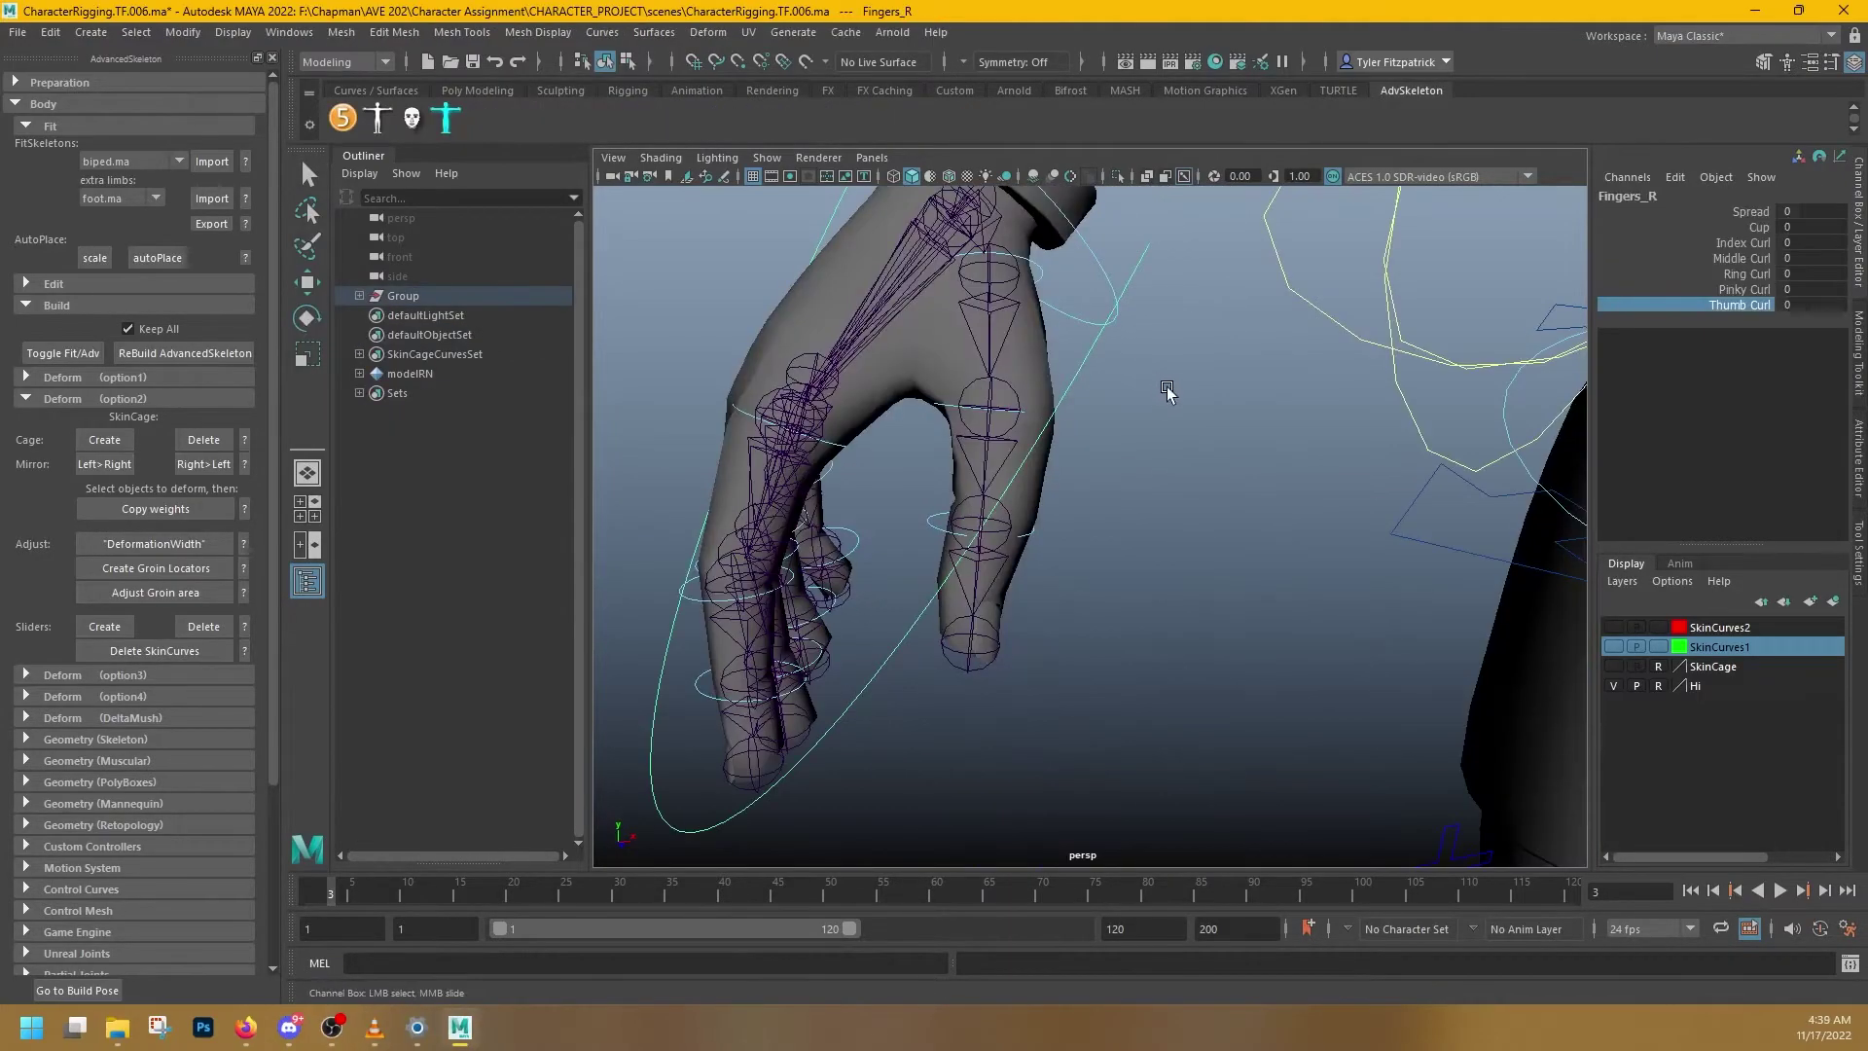
left_click_drag(1168, 396, 1197, 447, "alt")
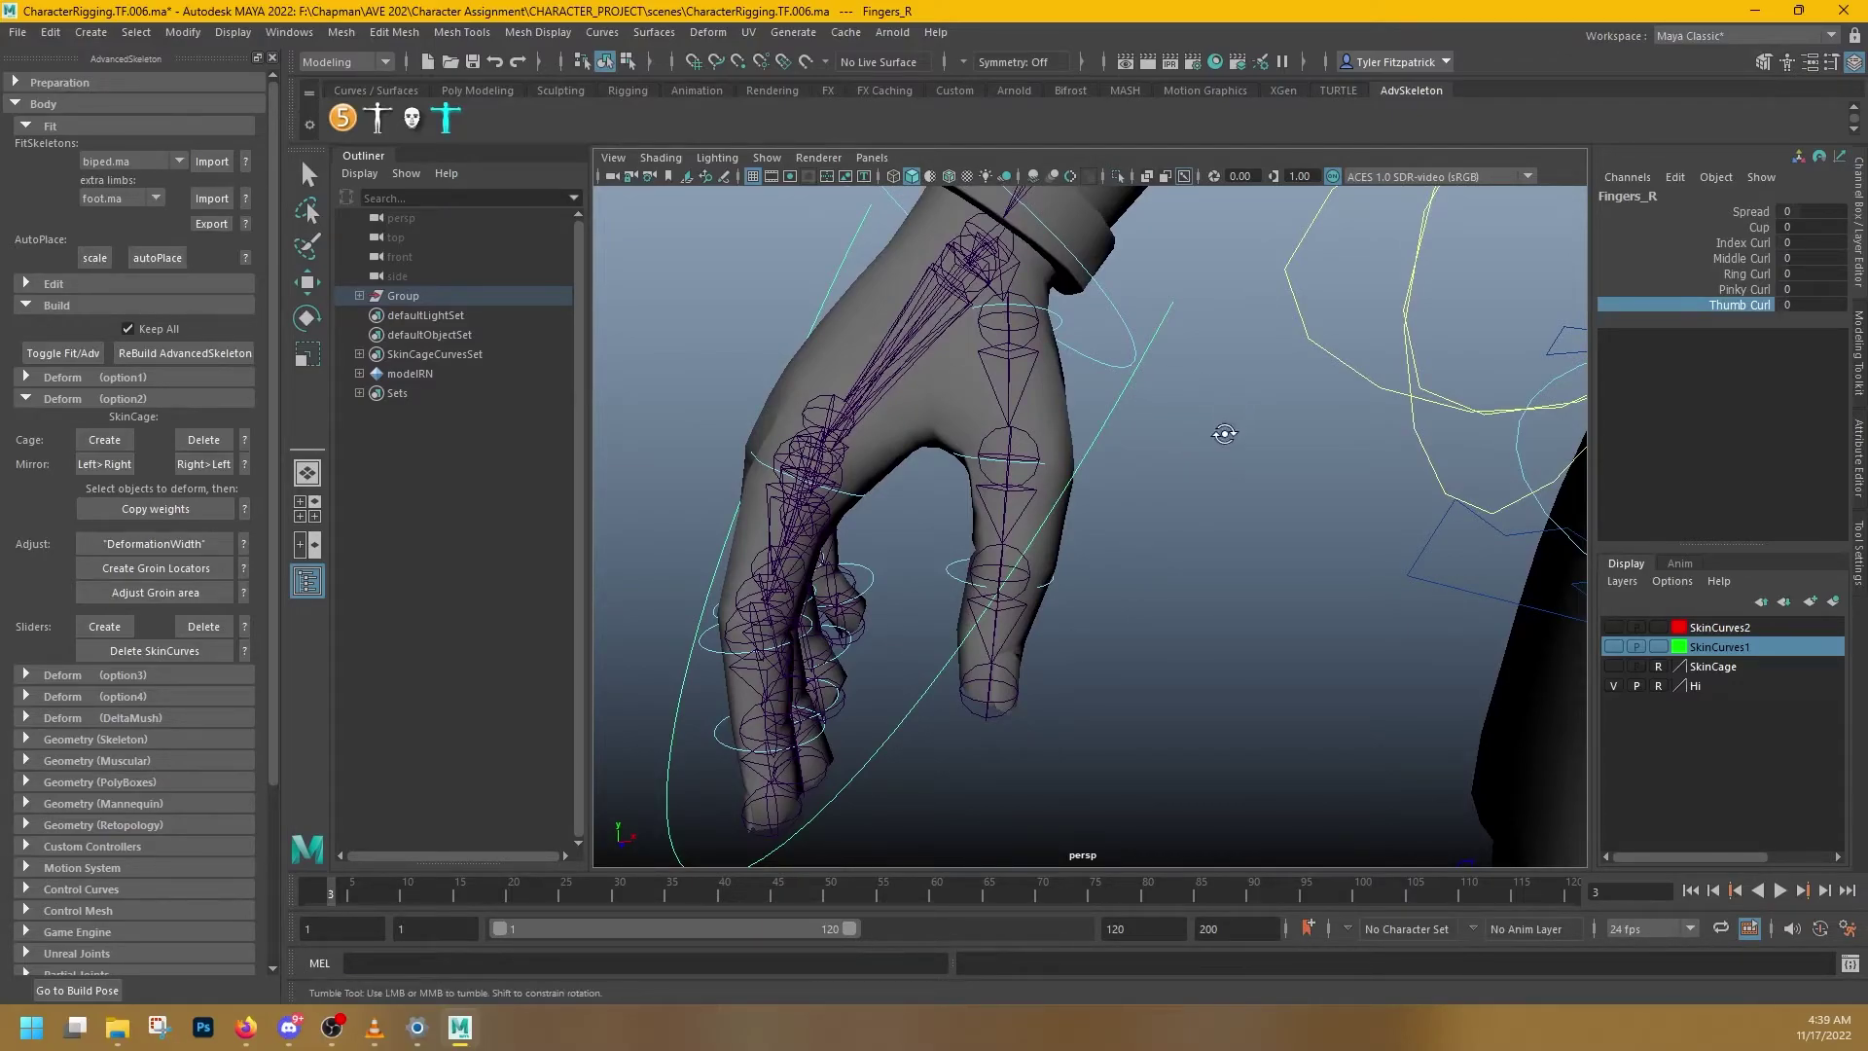
left_click_drag(1217, 429, 1047, 375, "alt")
- Try rotating the FKThumbFinger1_R control to test the base of the right thumb, and undo the rotation
left_click(1041, 306)
key("e")
key("ctrl+z")
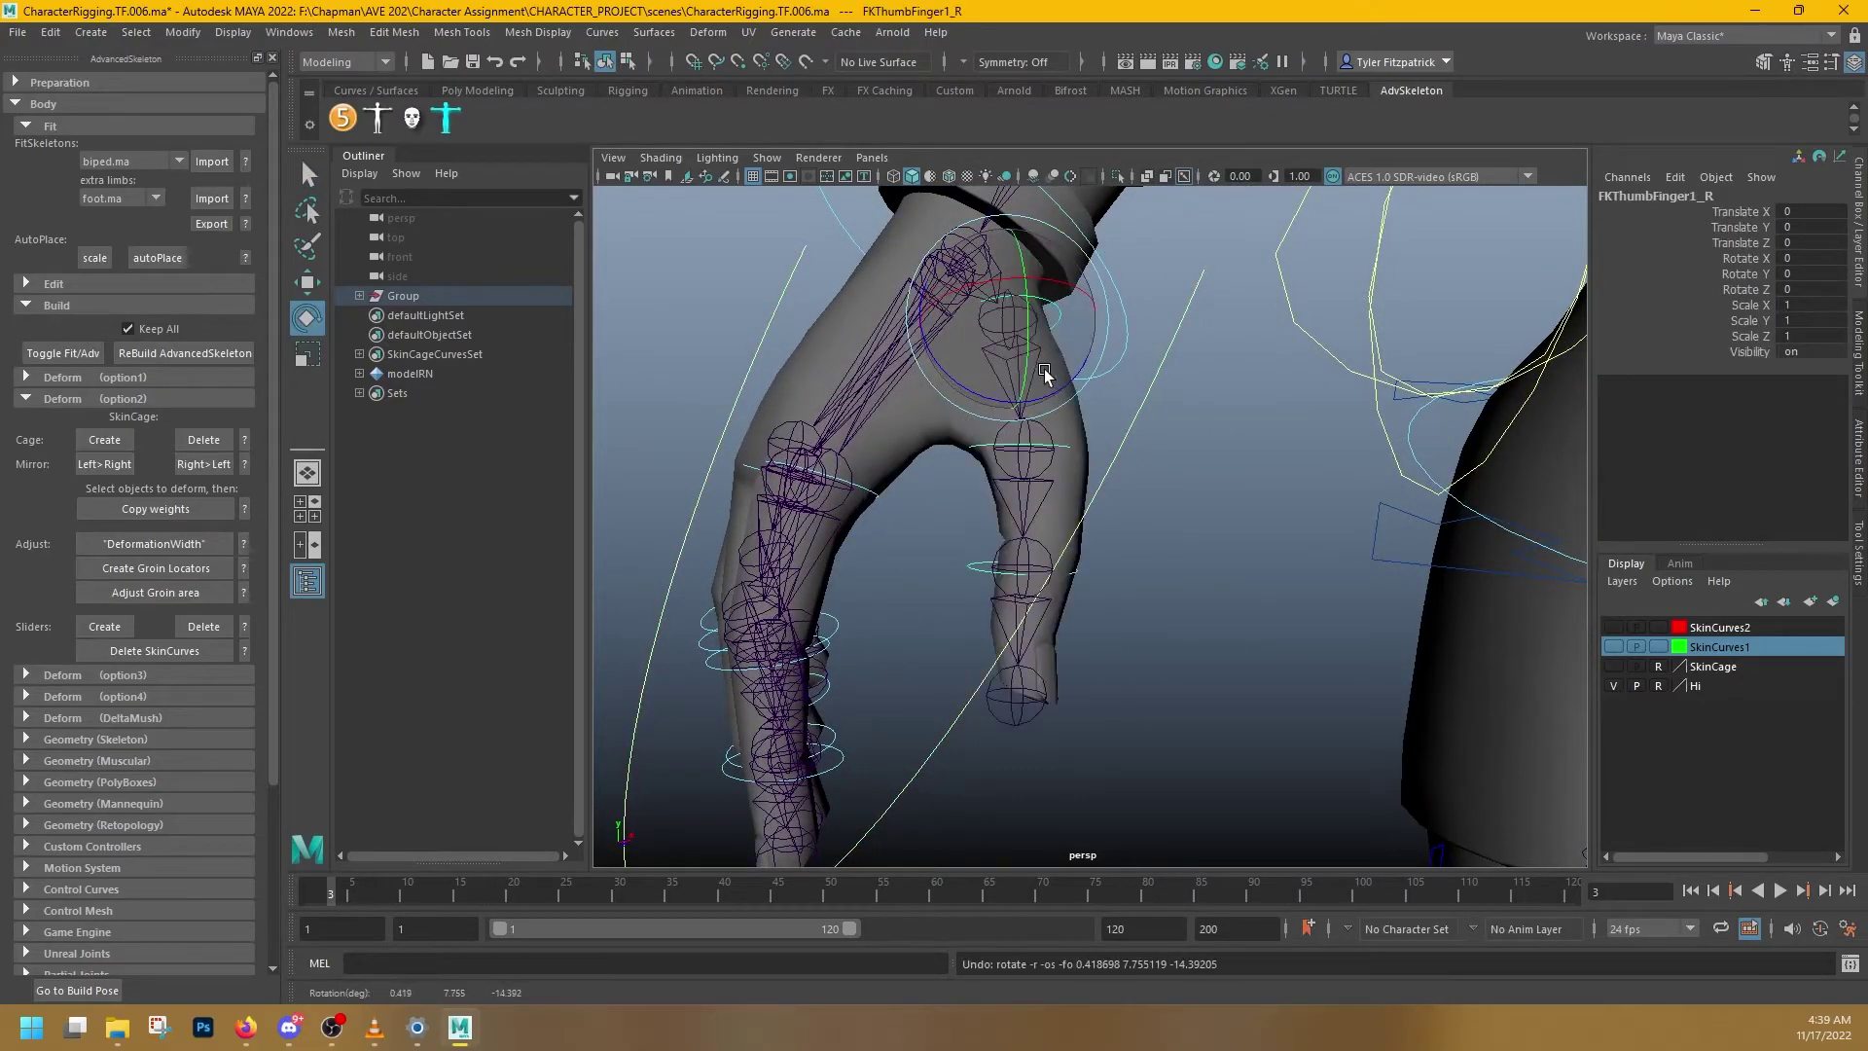
- Test the right thumb's bend by raising Thumb Curl on Fingers_R to 8.1, and undo the curl
left_click_drag(1176, 393, 1155, 437, "alt")
left_click(1155, 437)
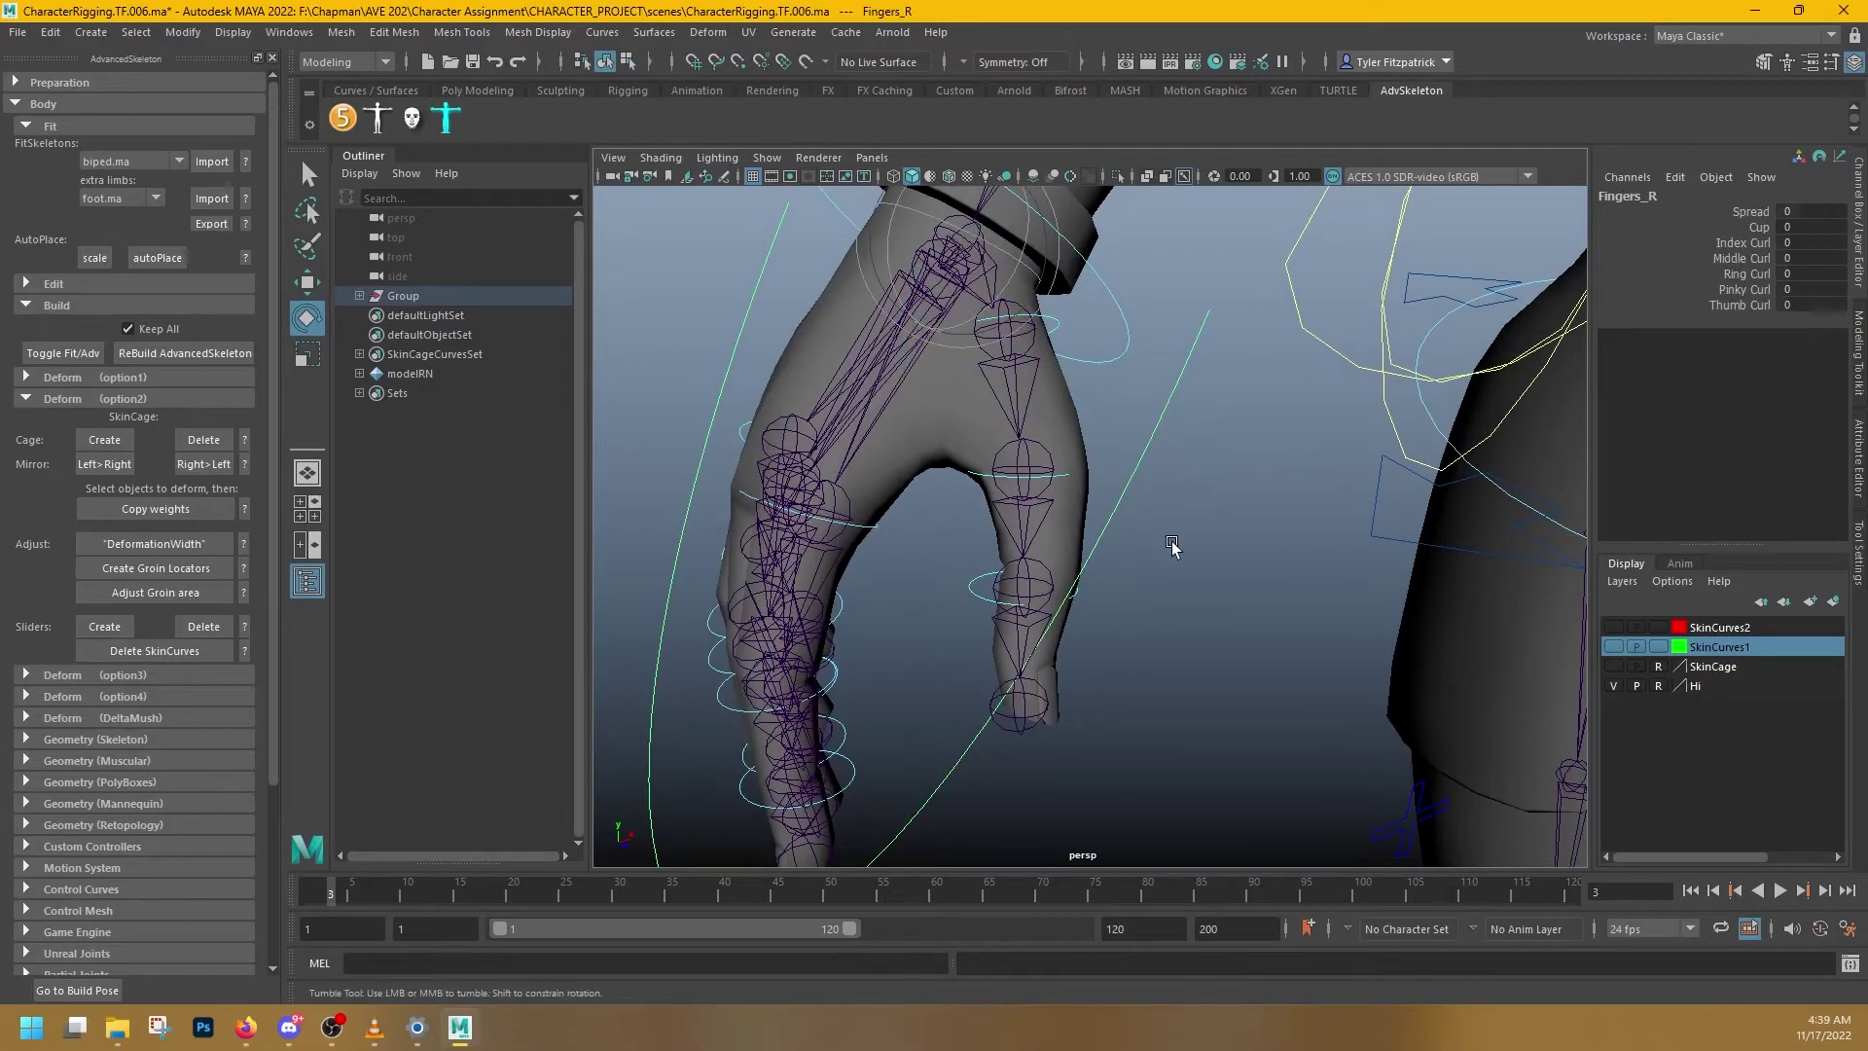
left_click_drag(1172, 547, 1128, 540, "alt")
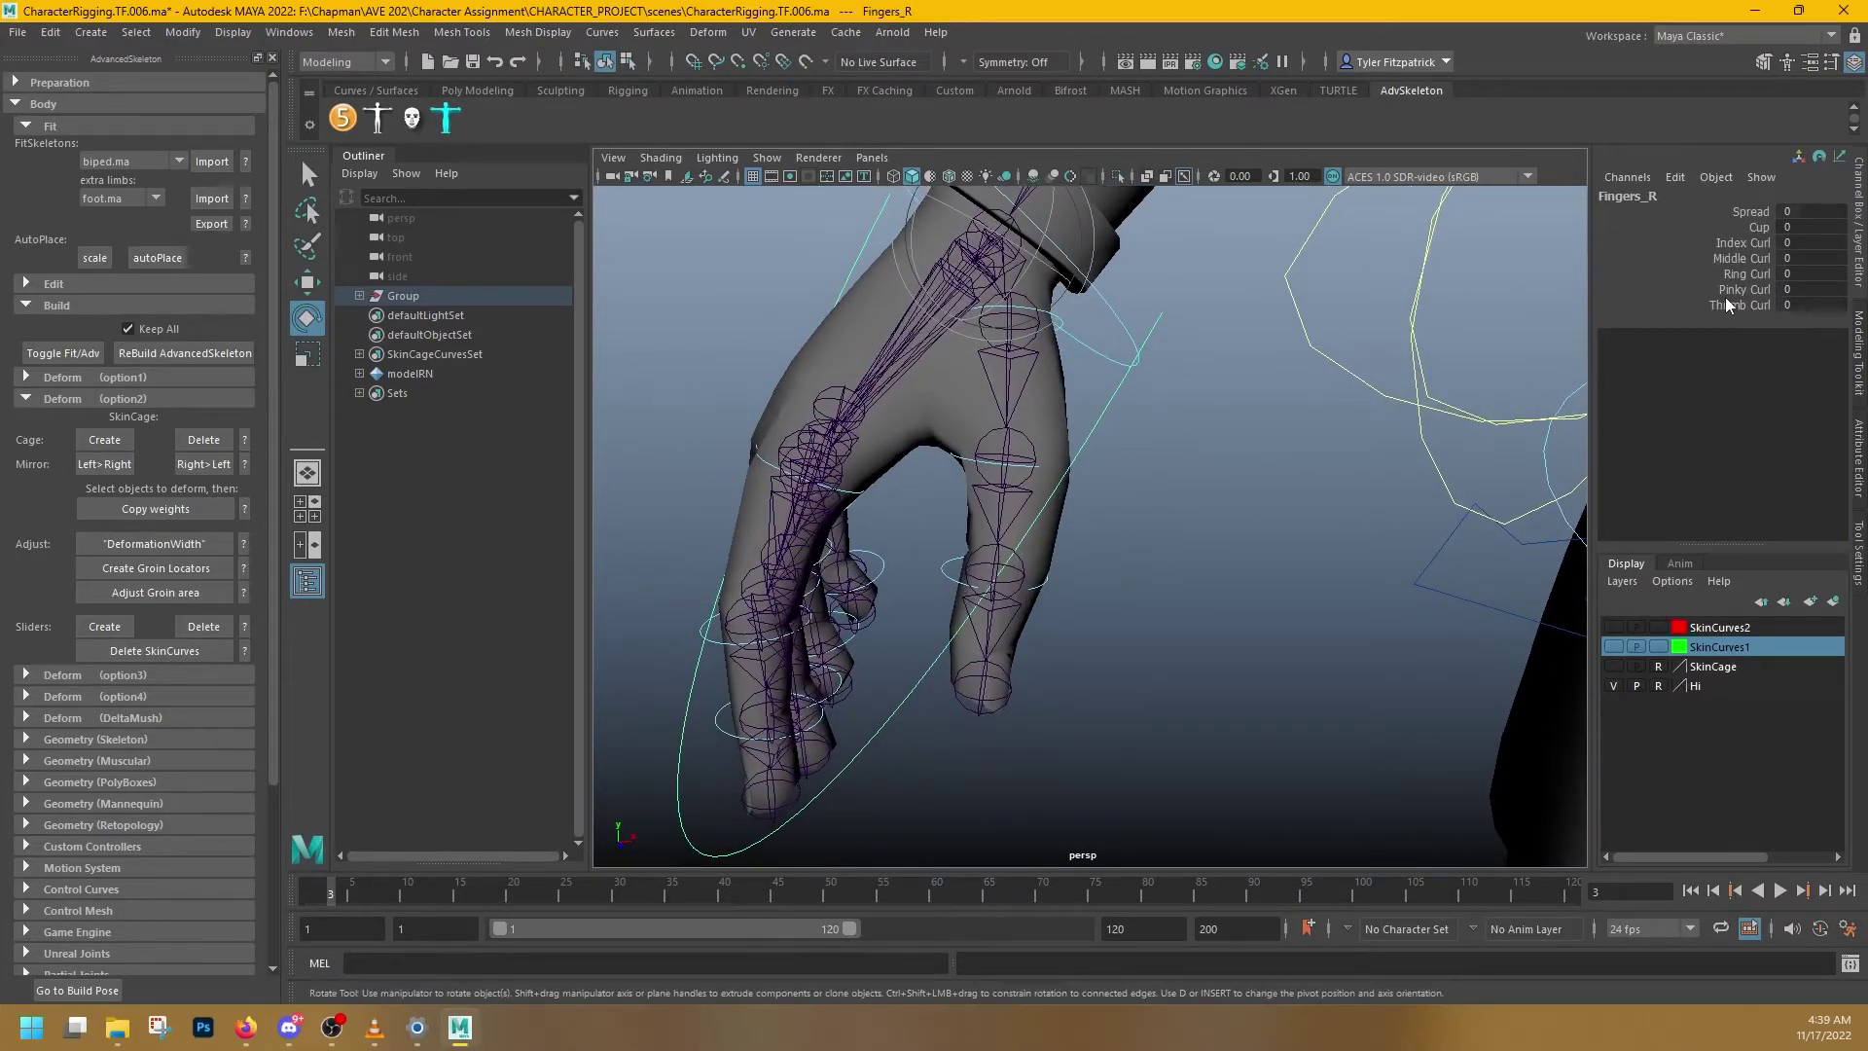
mouse_move(1330, 503)
left_mouse_down("alt")
mouse_move(1343, 409)
mouse_move(1330, 507)
left_mouse_up("alt")
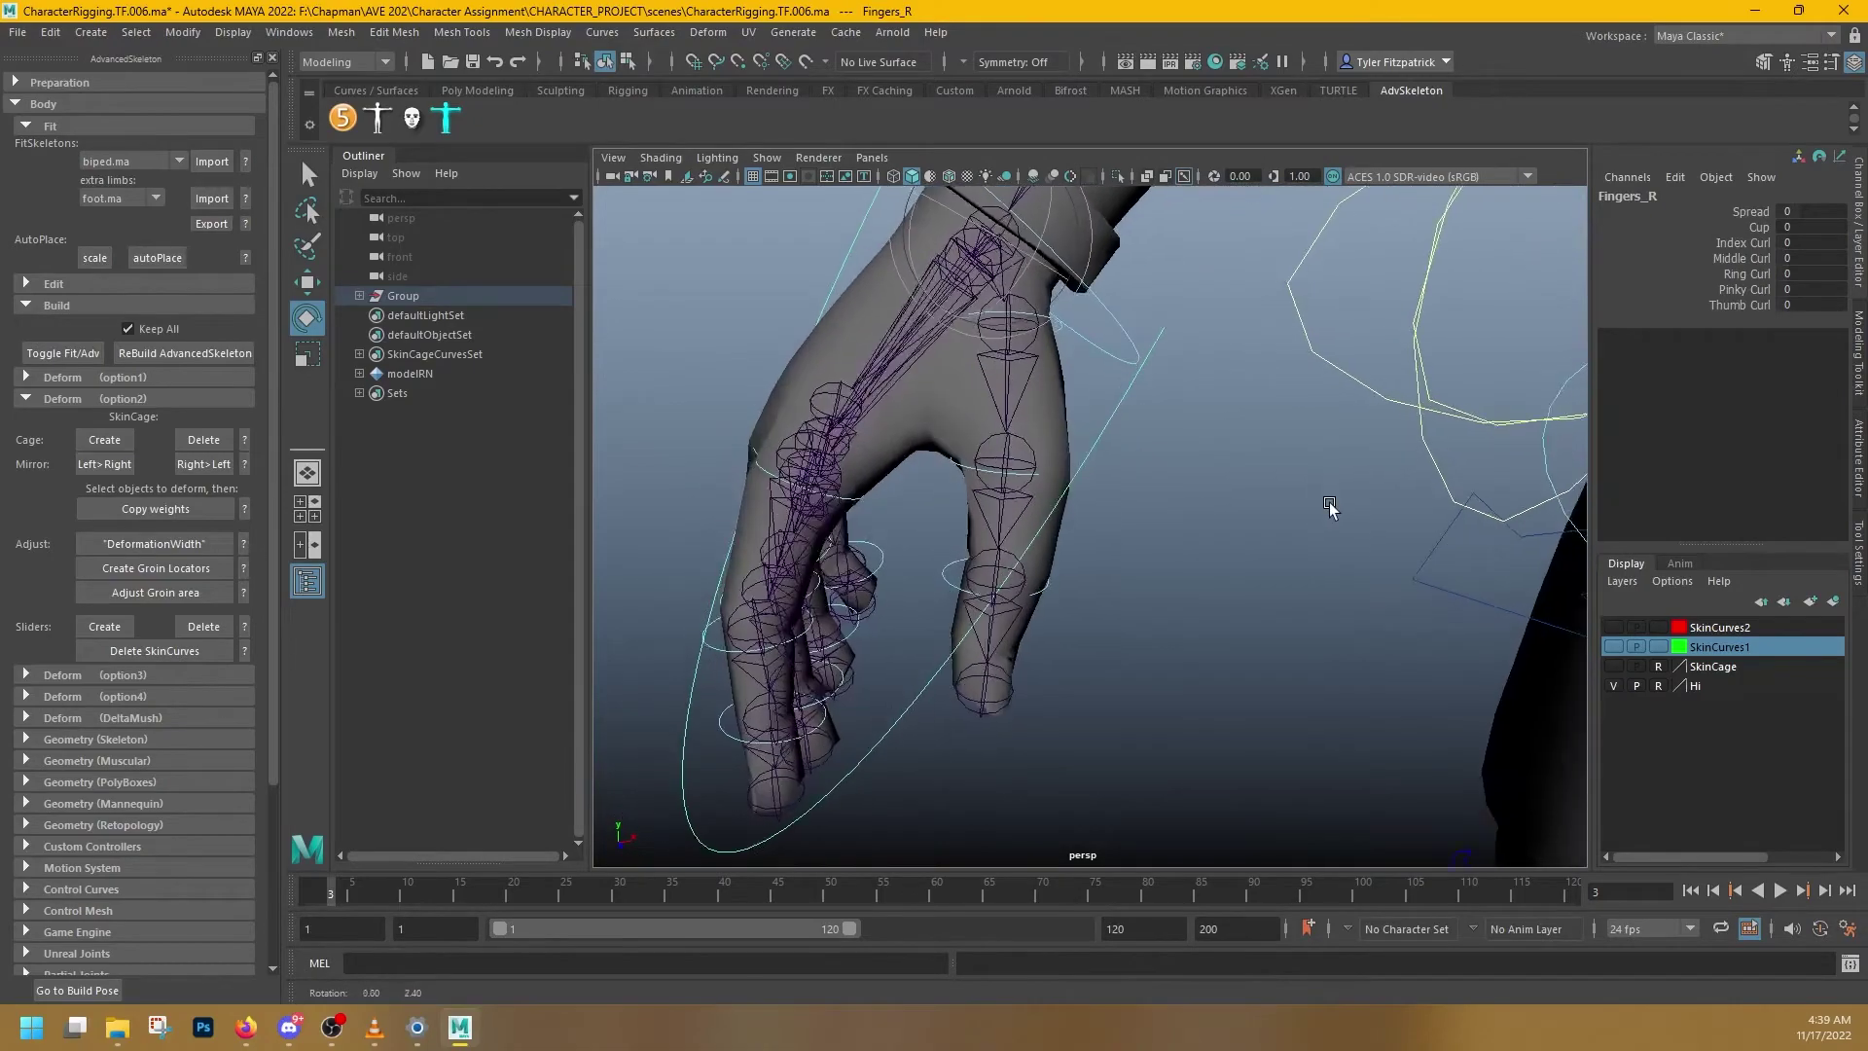
left_click(1731, 305)
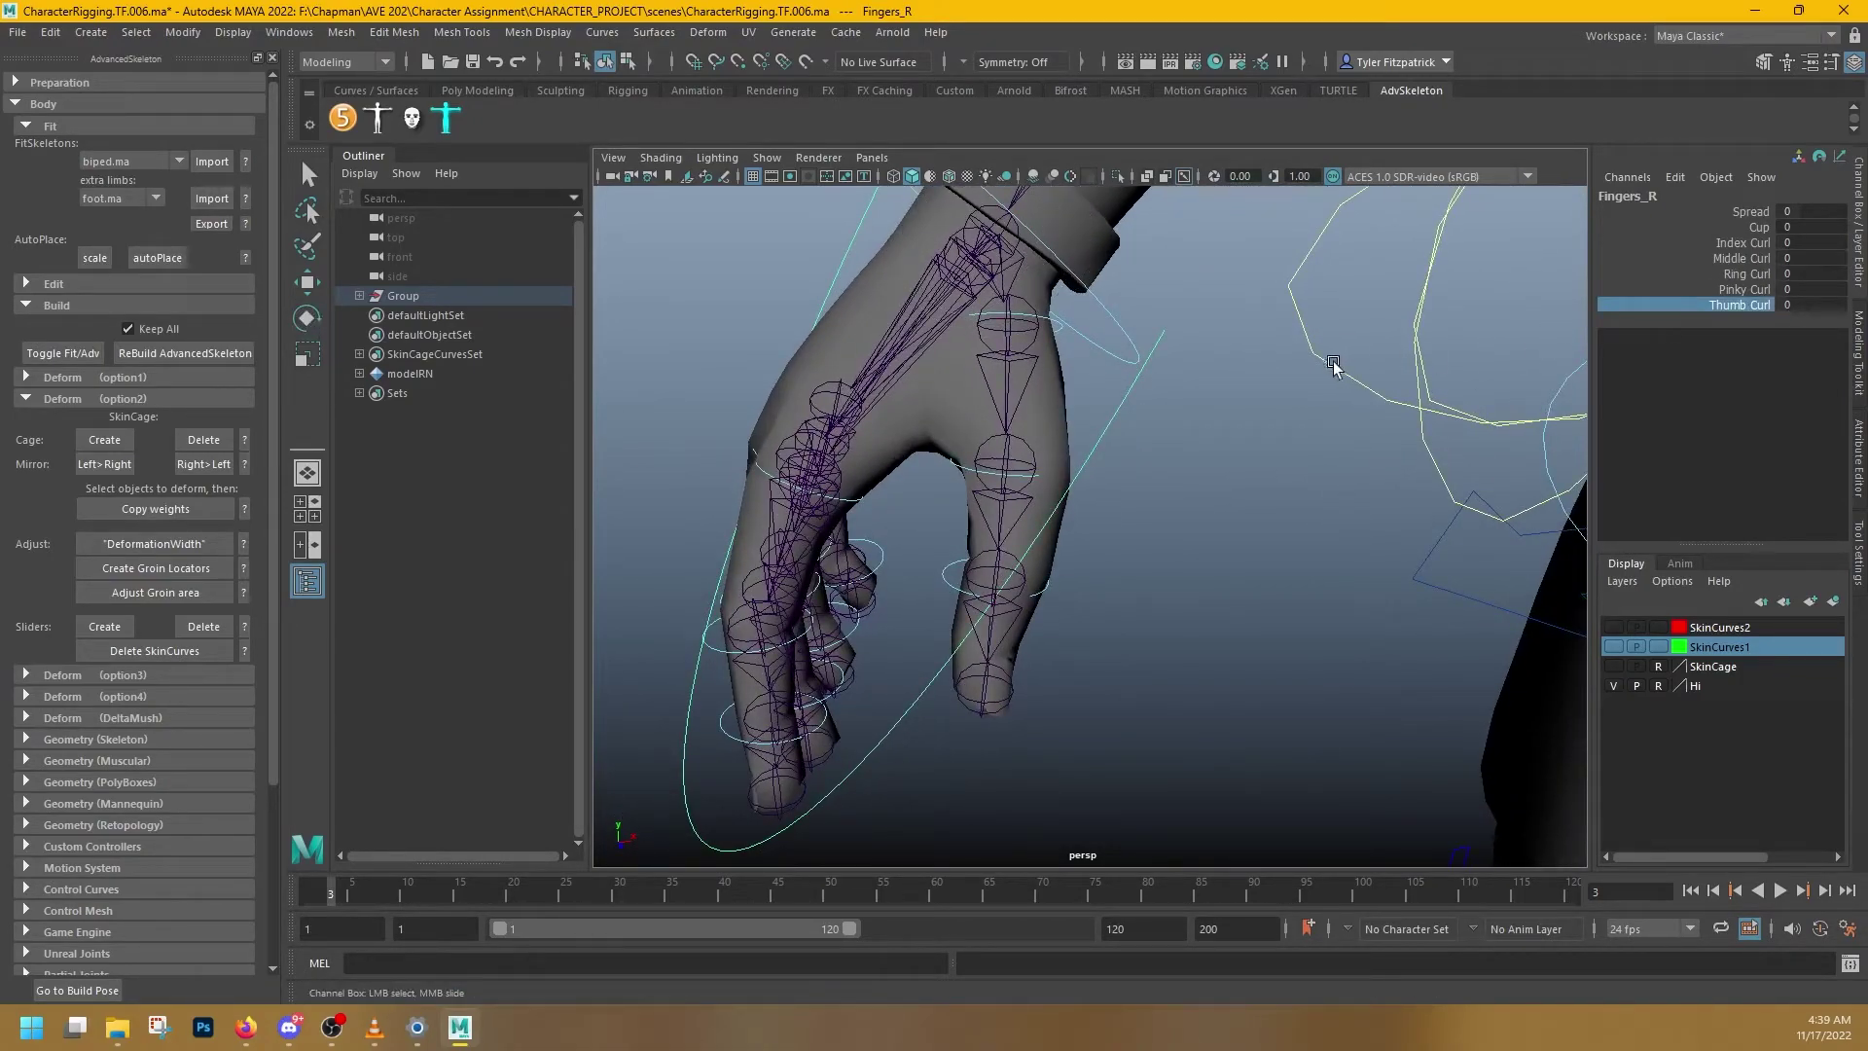
middle_click_drag(1102, 410, 1141, 416)
left_click_drag(1141, 416, 1080, 401, "alt")
middle_click_drag(1080, 402, 1148, 406)
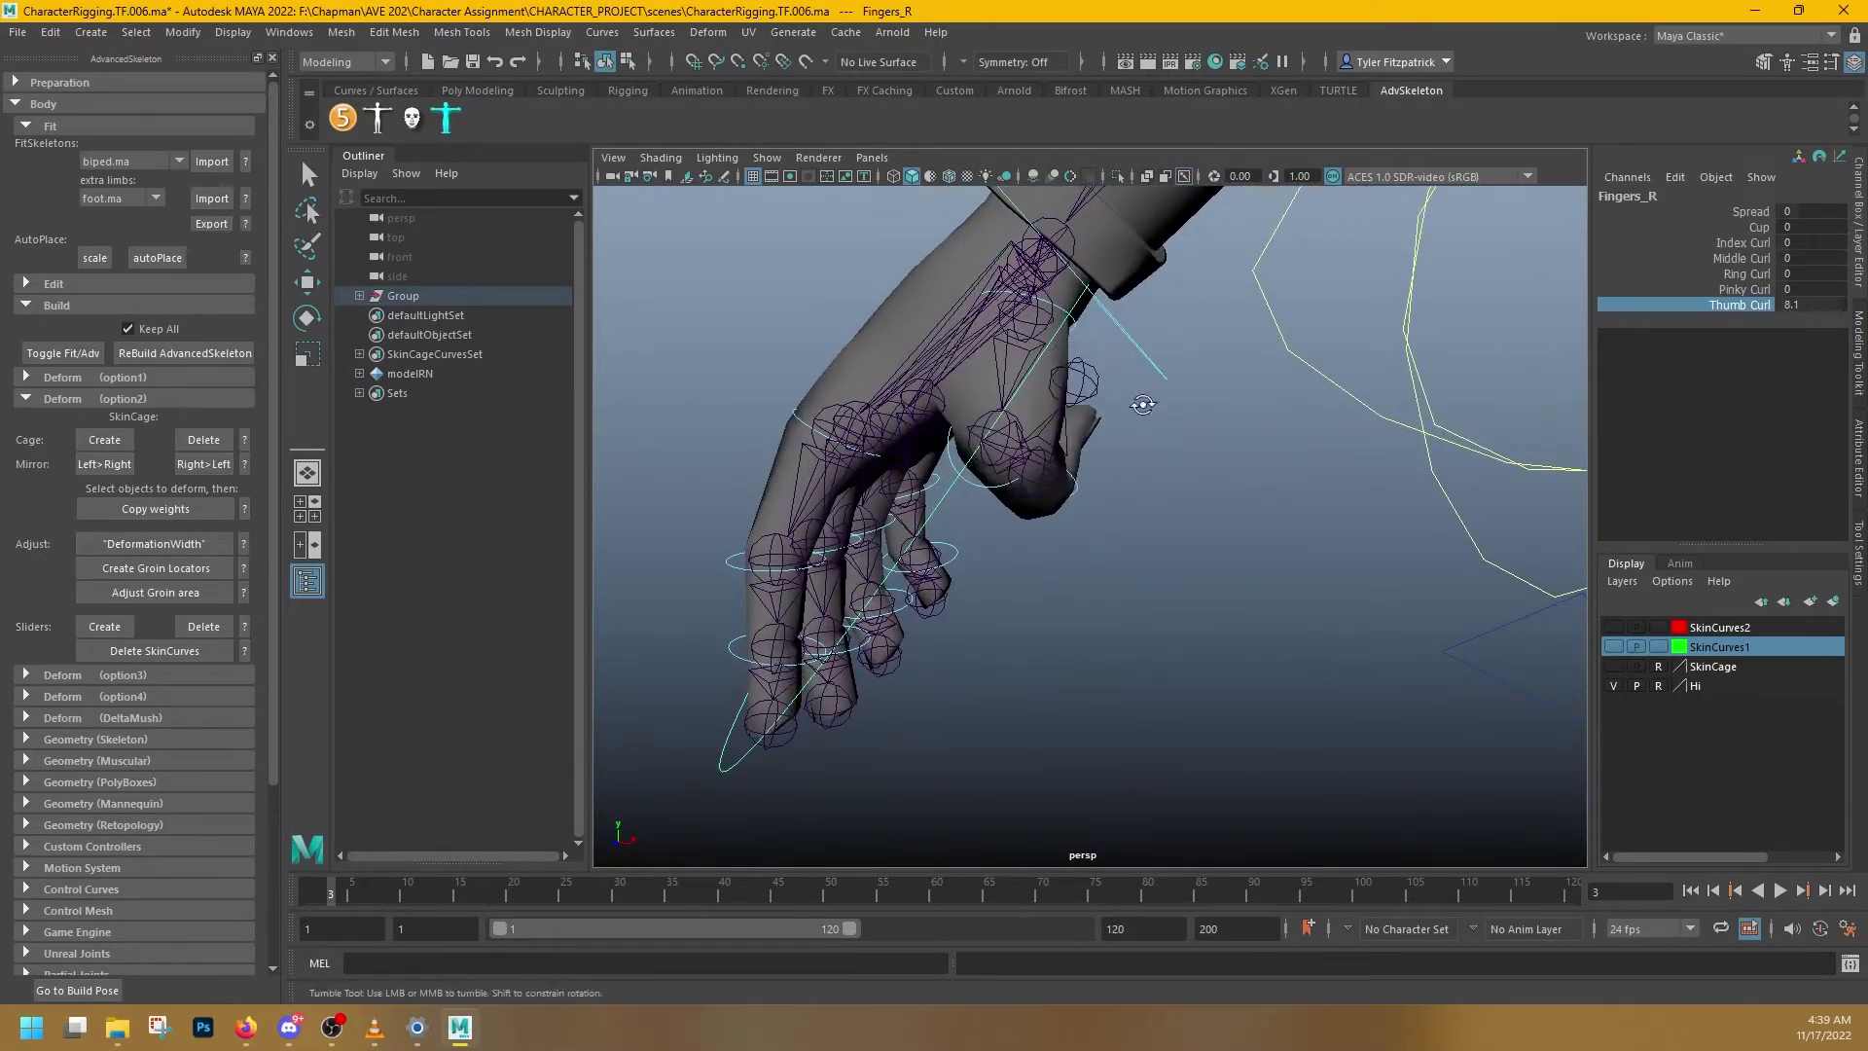
mouse_move(1148, 407)
left_mouse_down("alt")
mouse_move(977, 334)
mouse_move(828, 421)
mouse_move(1151, 426)
mouse_move(1156, 399)
left_mouse_up("alt")
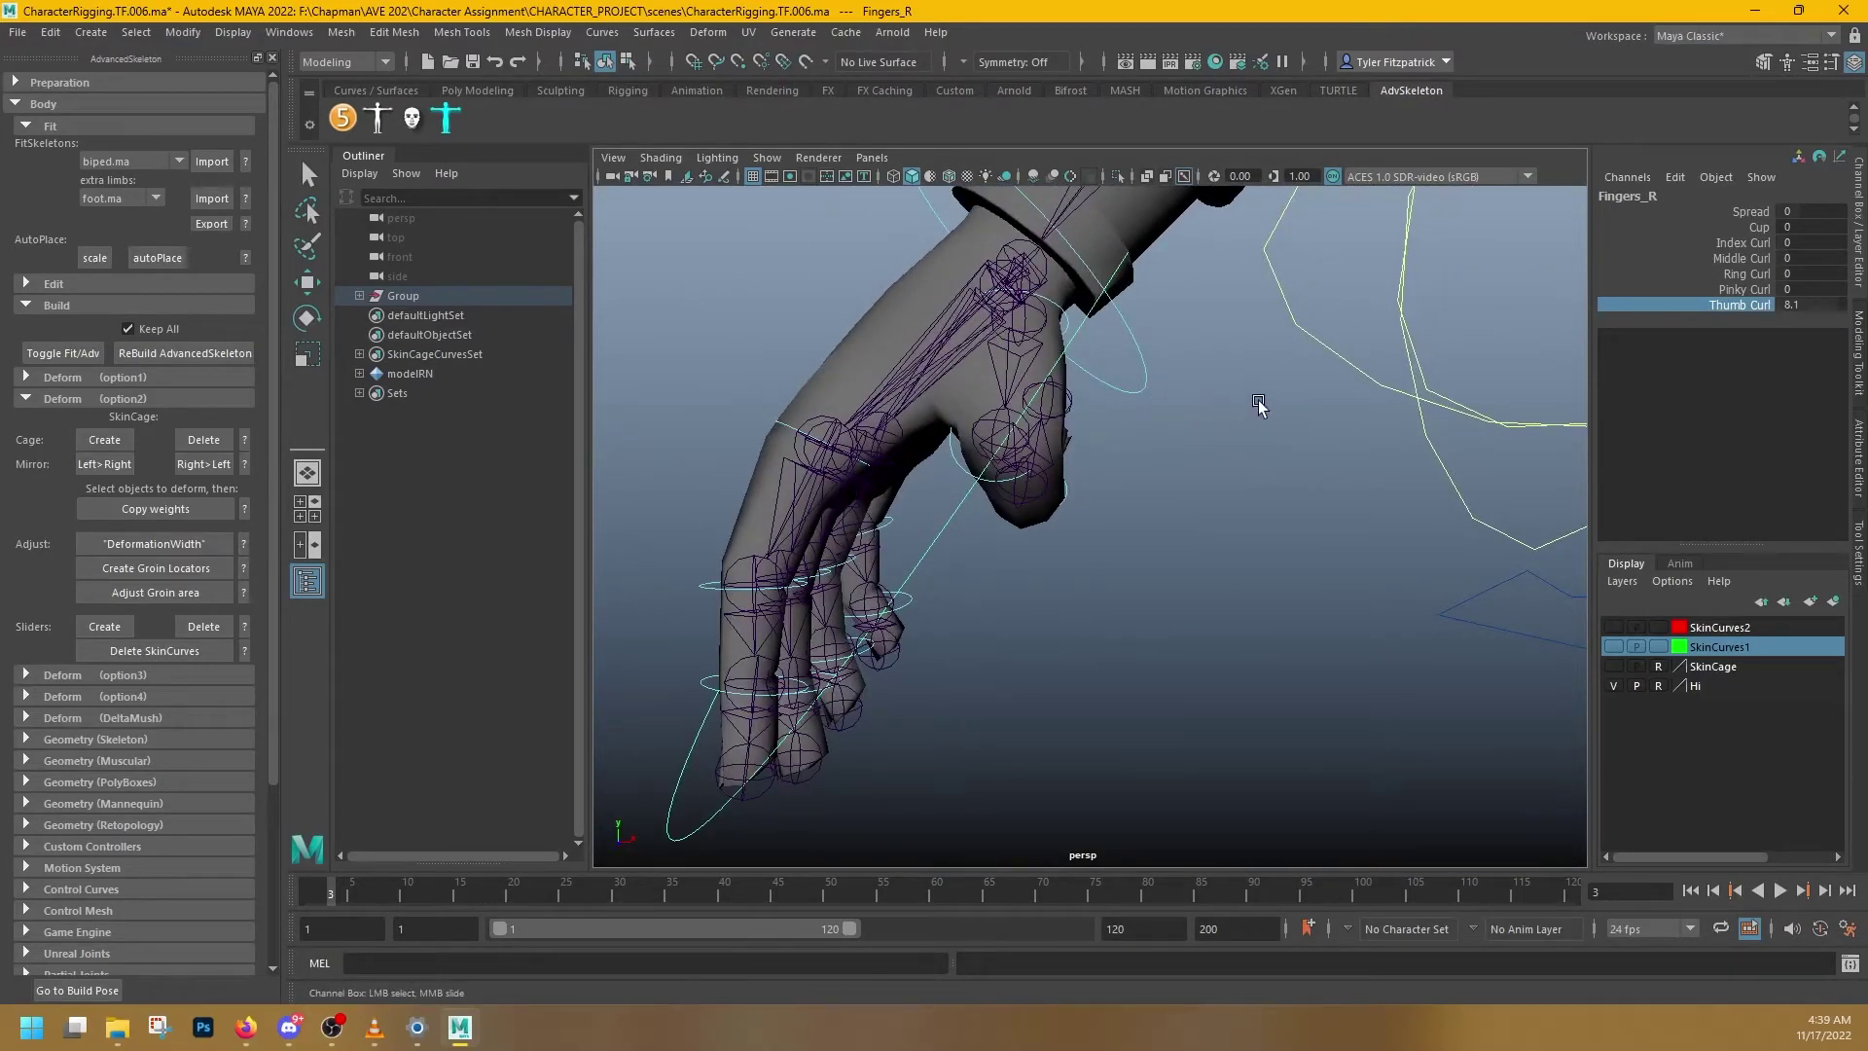
left_click_drag(1163, 423, 1193, 425, "alt")
key("ctrl+z")
key("ctrl+z")
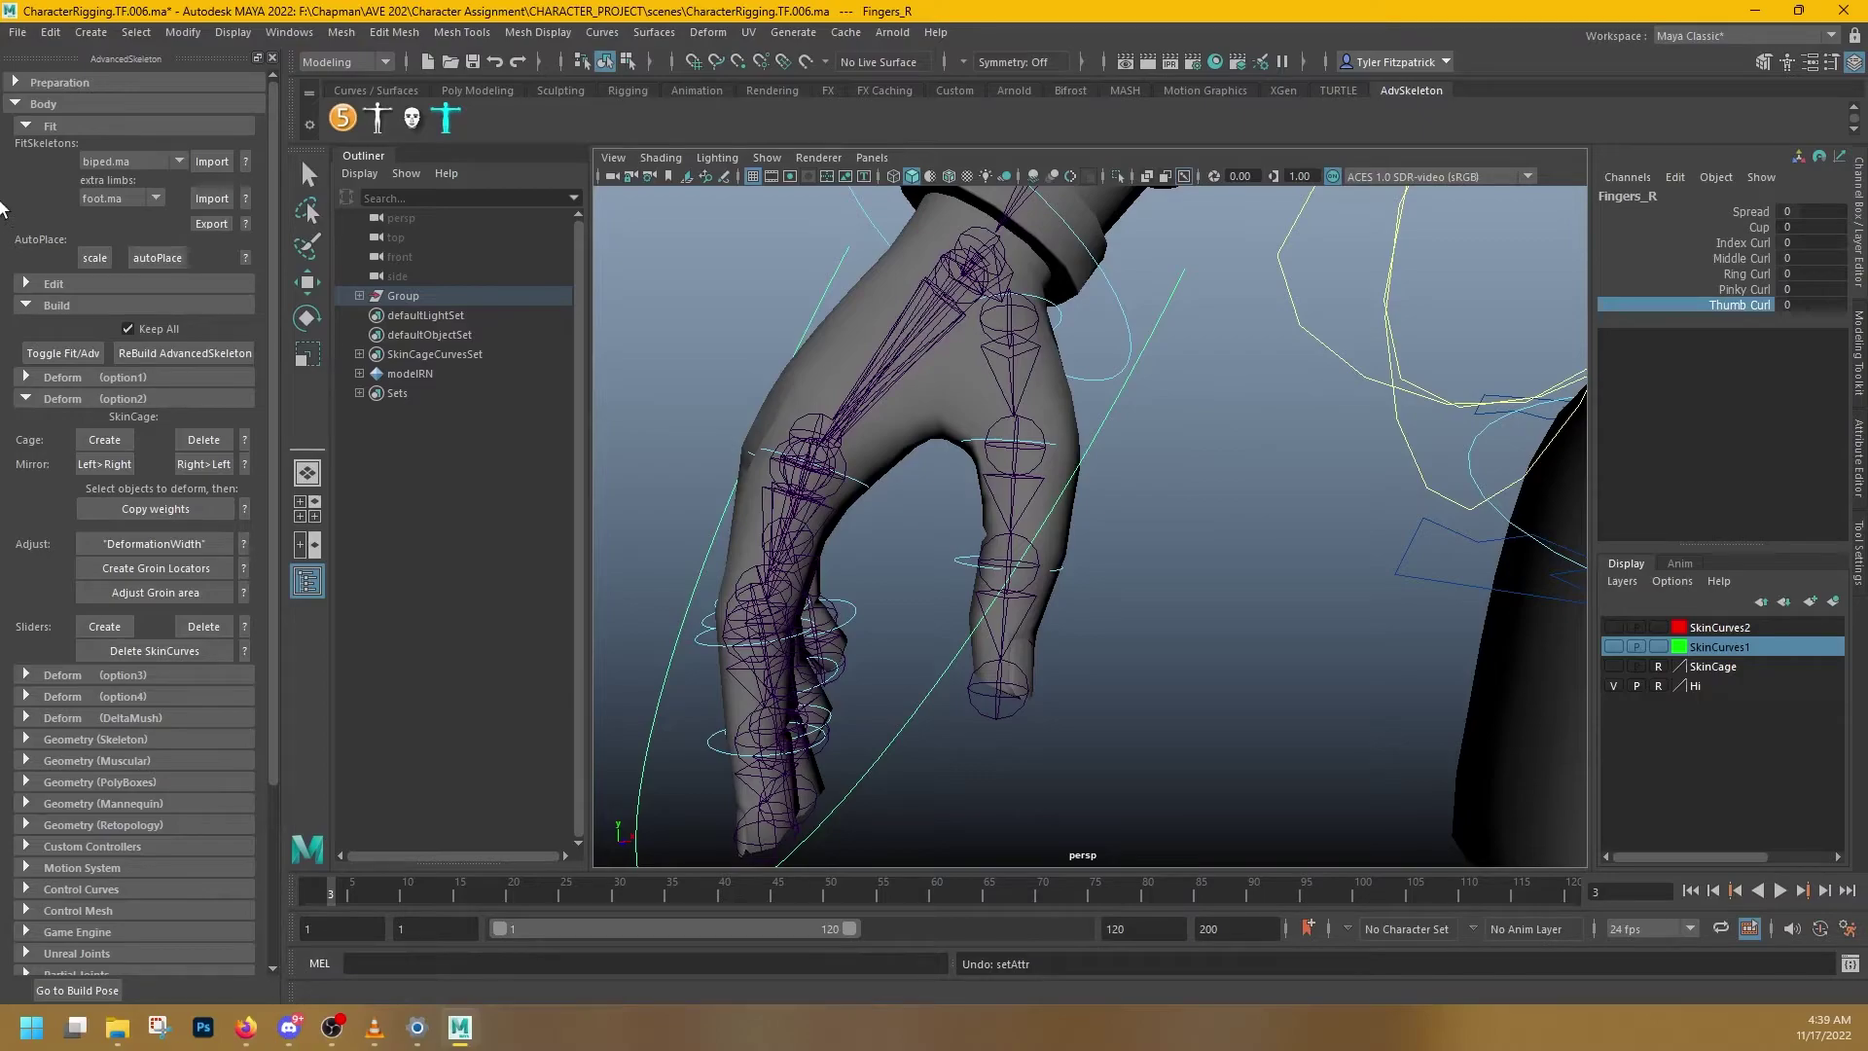
- Switch the rig to its fit skeleton and activate the Rotate tool on the ThumbFinger1 joint
left_click(76, 358)
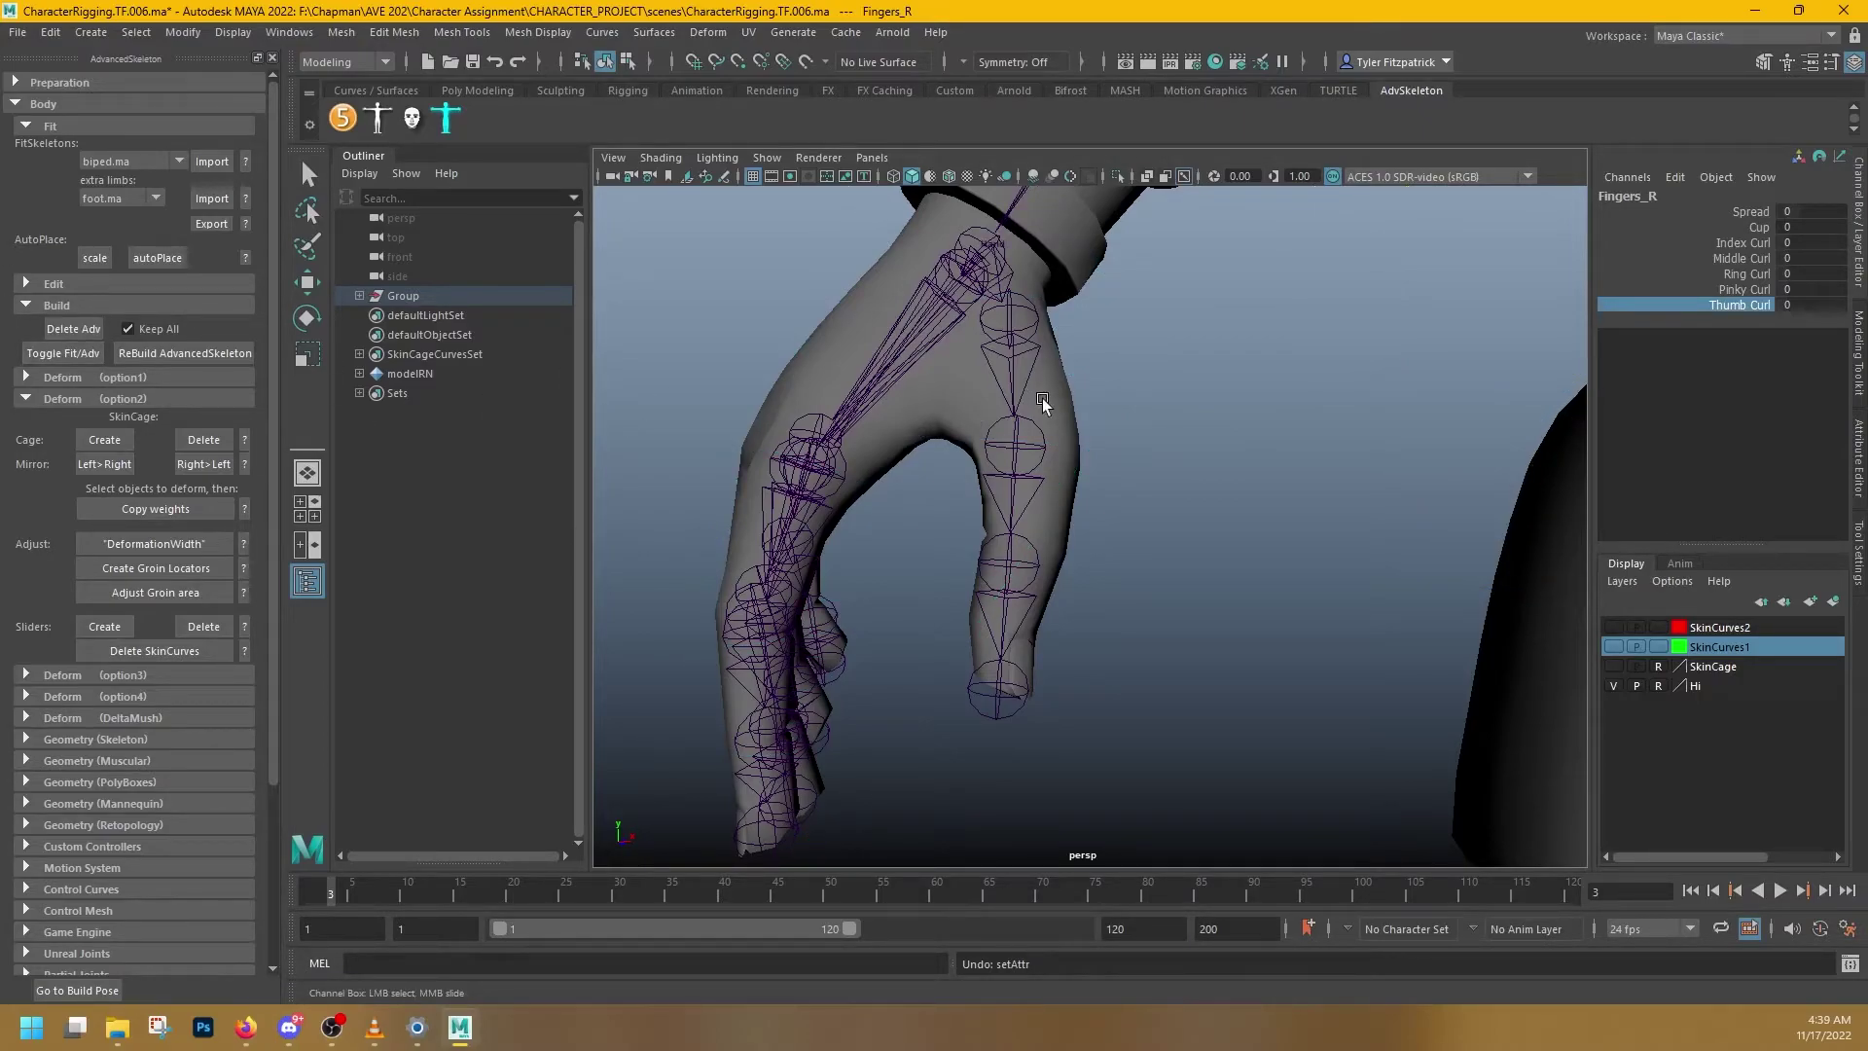
left_click(1027, 310)
key("e")
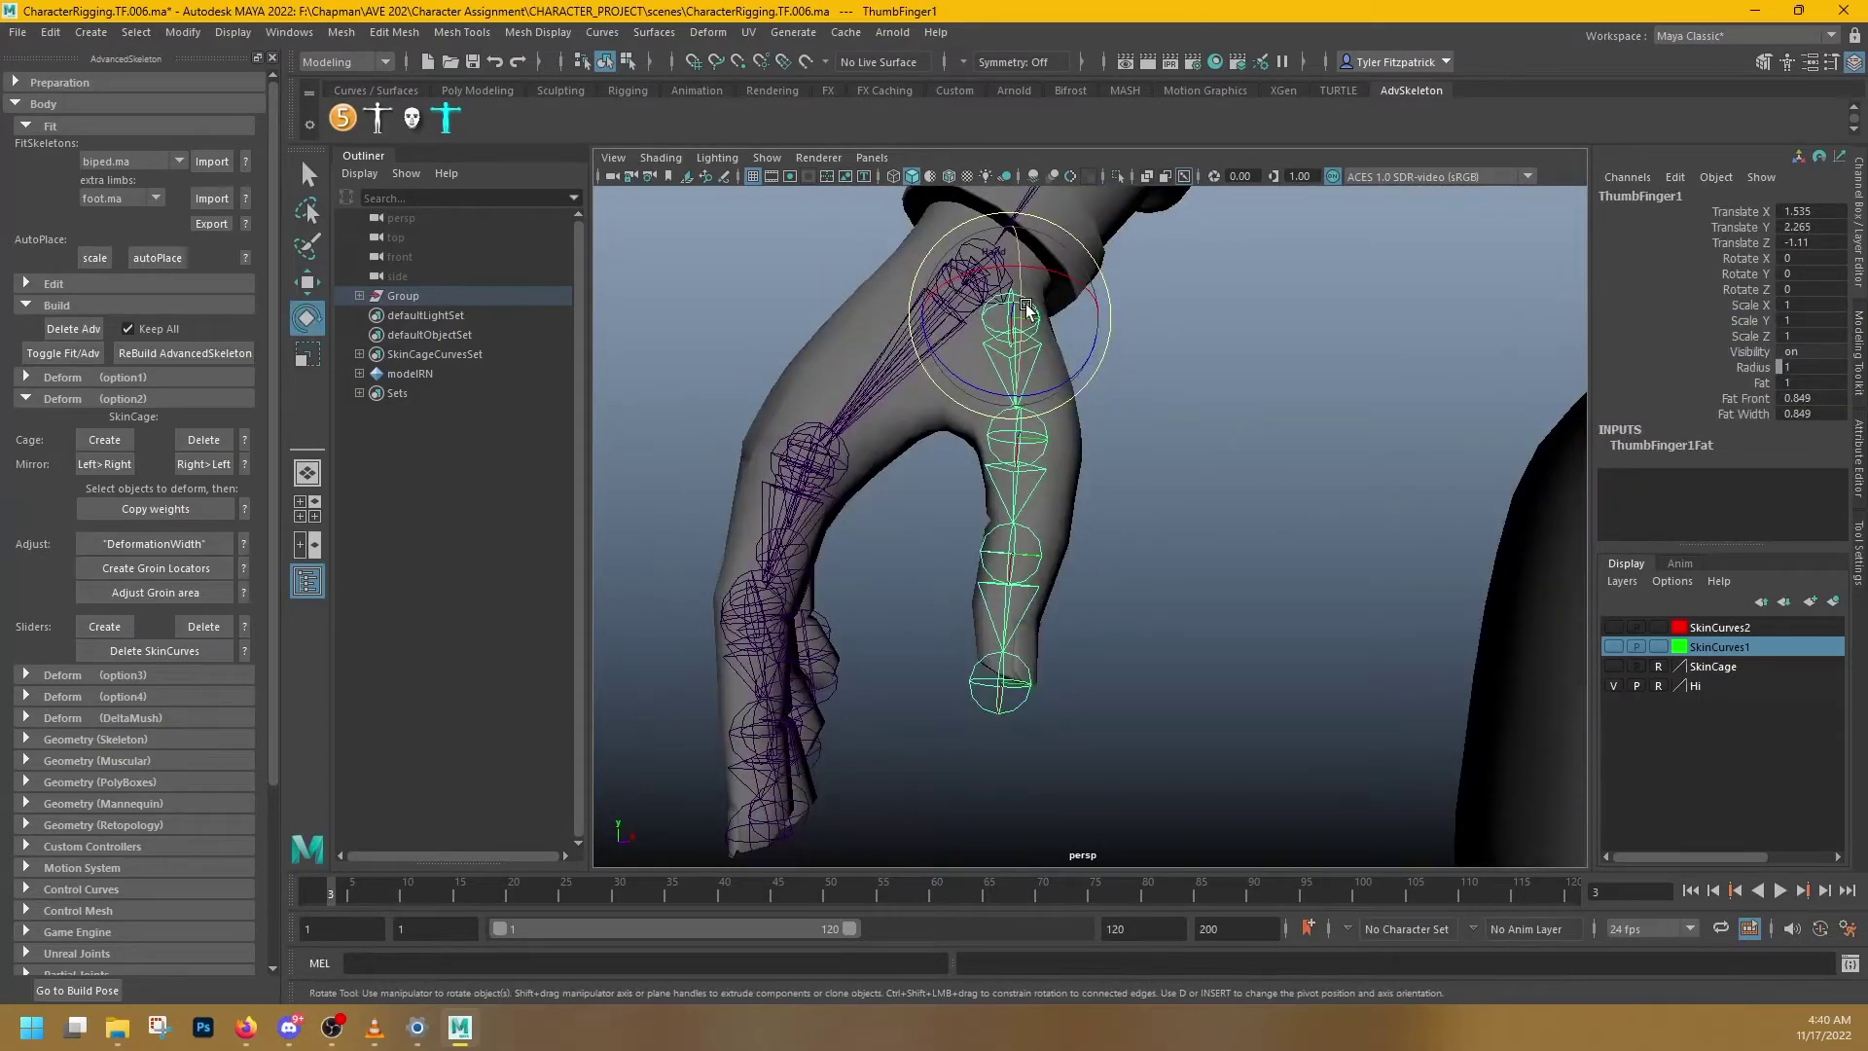
- Try different rotations of the ThumbFinger1 fit joint and undo them
left_click_drag(1126, 341, 961, 292, "alt")
key("ctrl+z")
left_click_drag(1056, 355, 1099, 479, "alt")
key("ctrl+z")
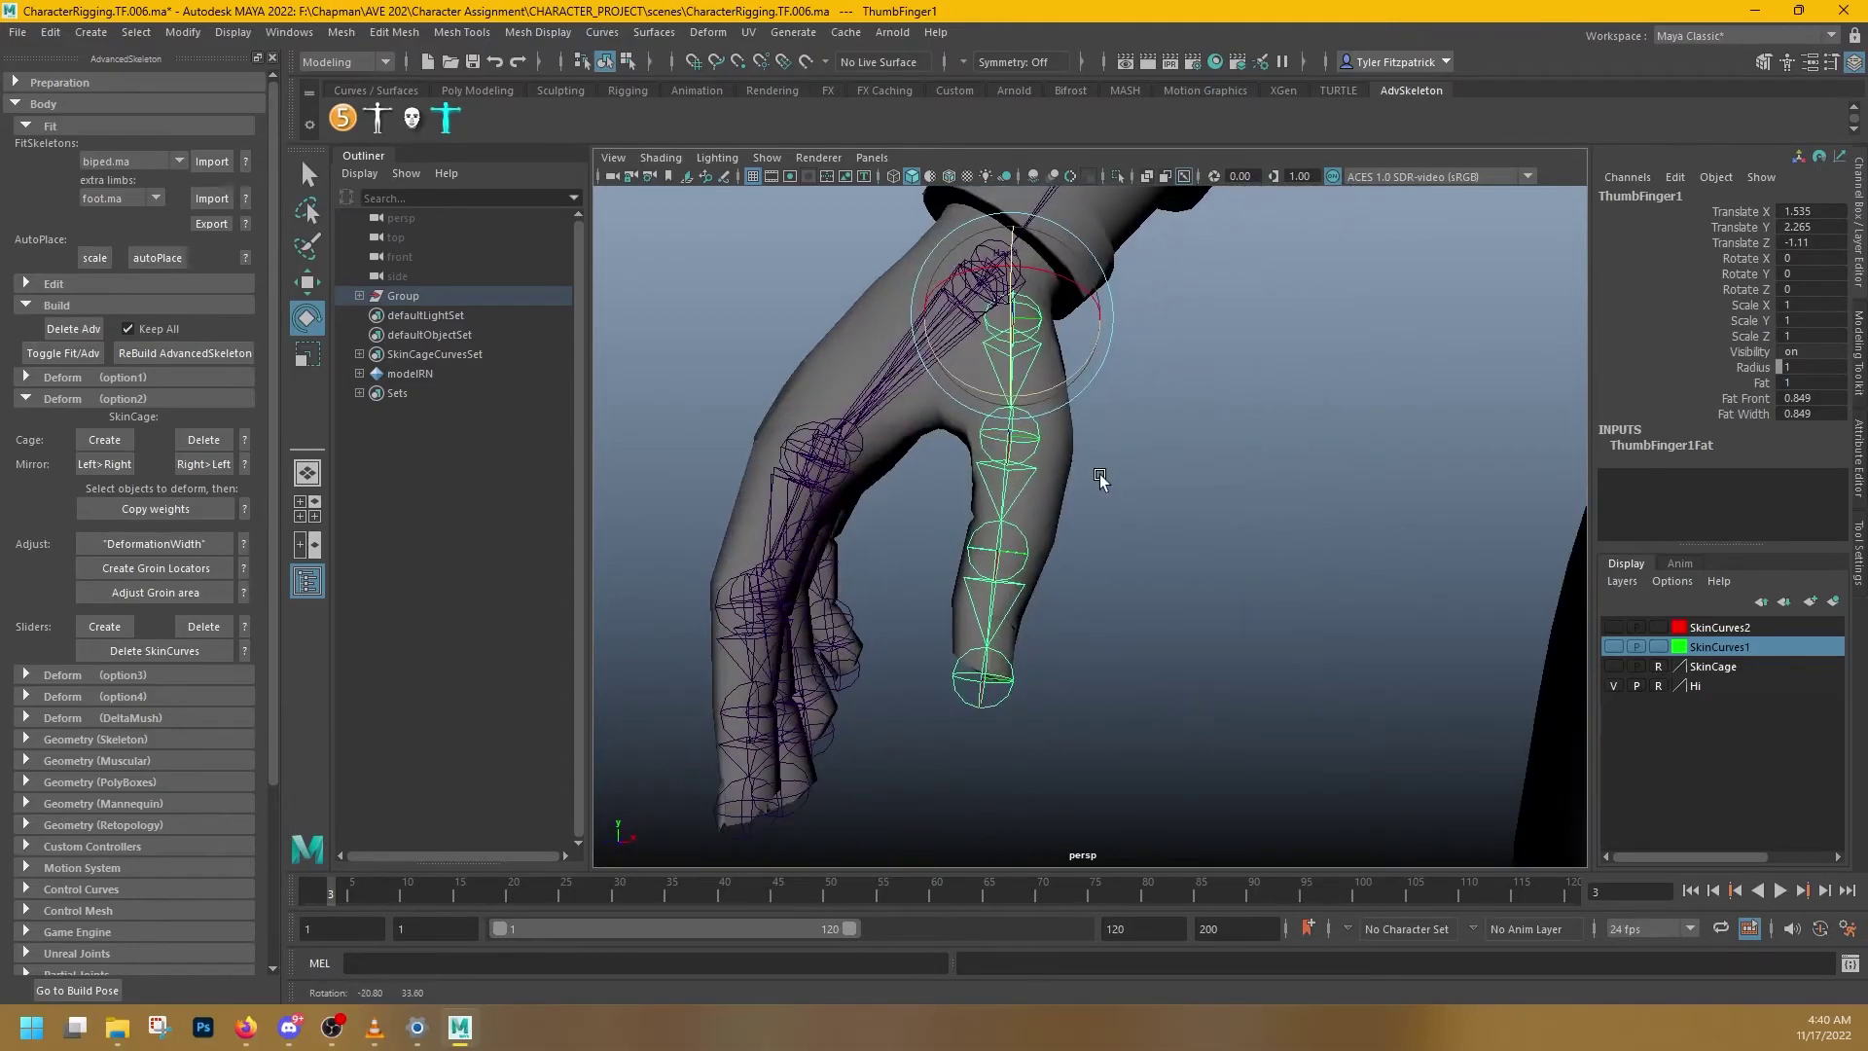
- Turn off the X-ray joint display to examine the thumb's shape, and turn it back on
left_click(1183, 176)
left_click(1158, 350)
left_click_drag(1139, 370, 1109, 535, "alt")
left_click_drag(942, 555, 1018, 505, "alt")
left_click(1184, 178)
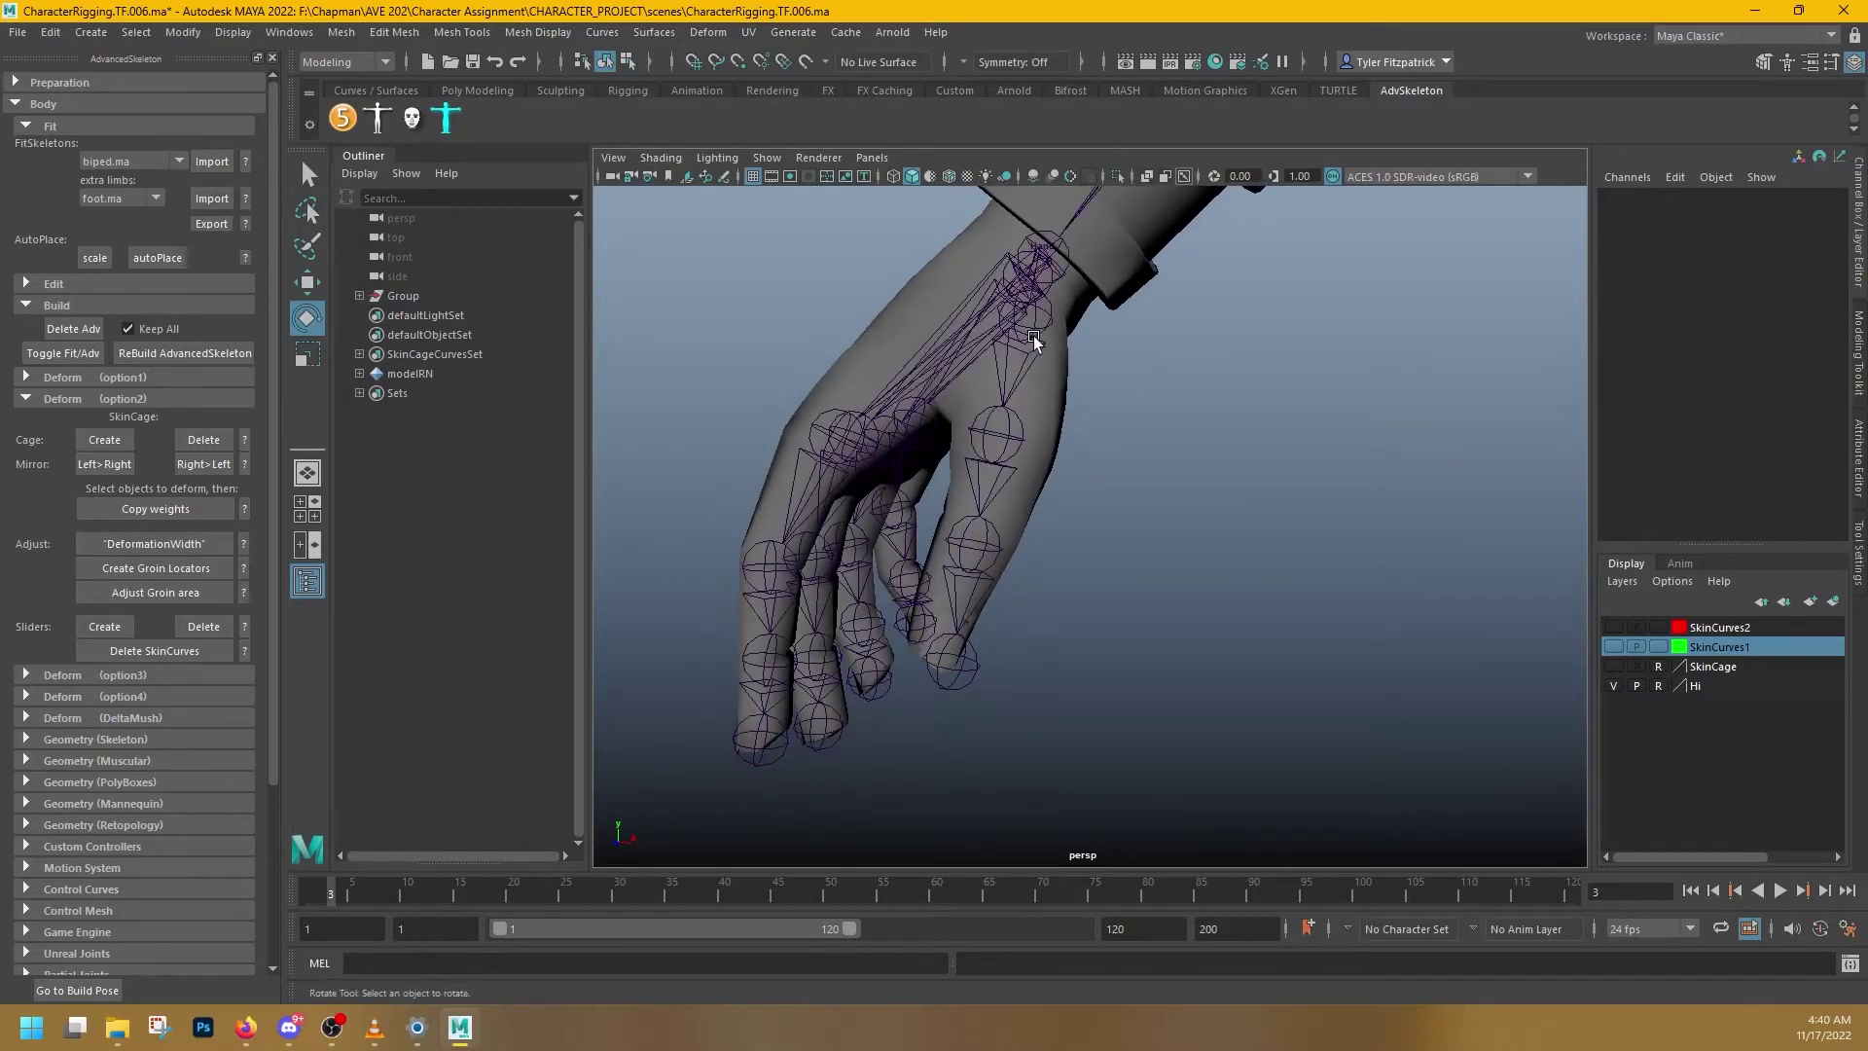
- Rotate the ThumbFinger1 fit joint to about -54.5 degrees in X, 0.1 in Y and 7.2 in Z
left_click(1044, 336)
left_click_drag(1129, 309, 1051, 285, "alt")
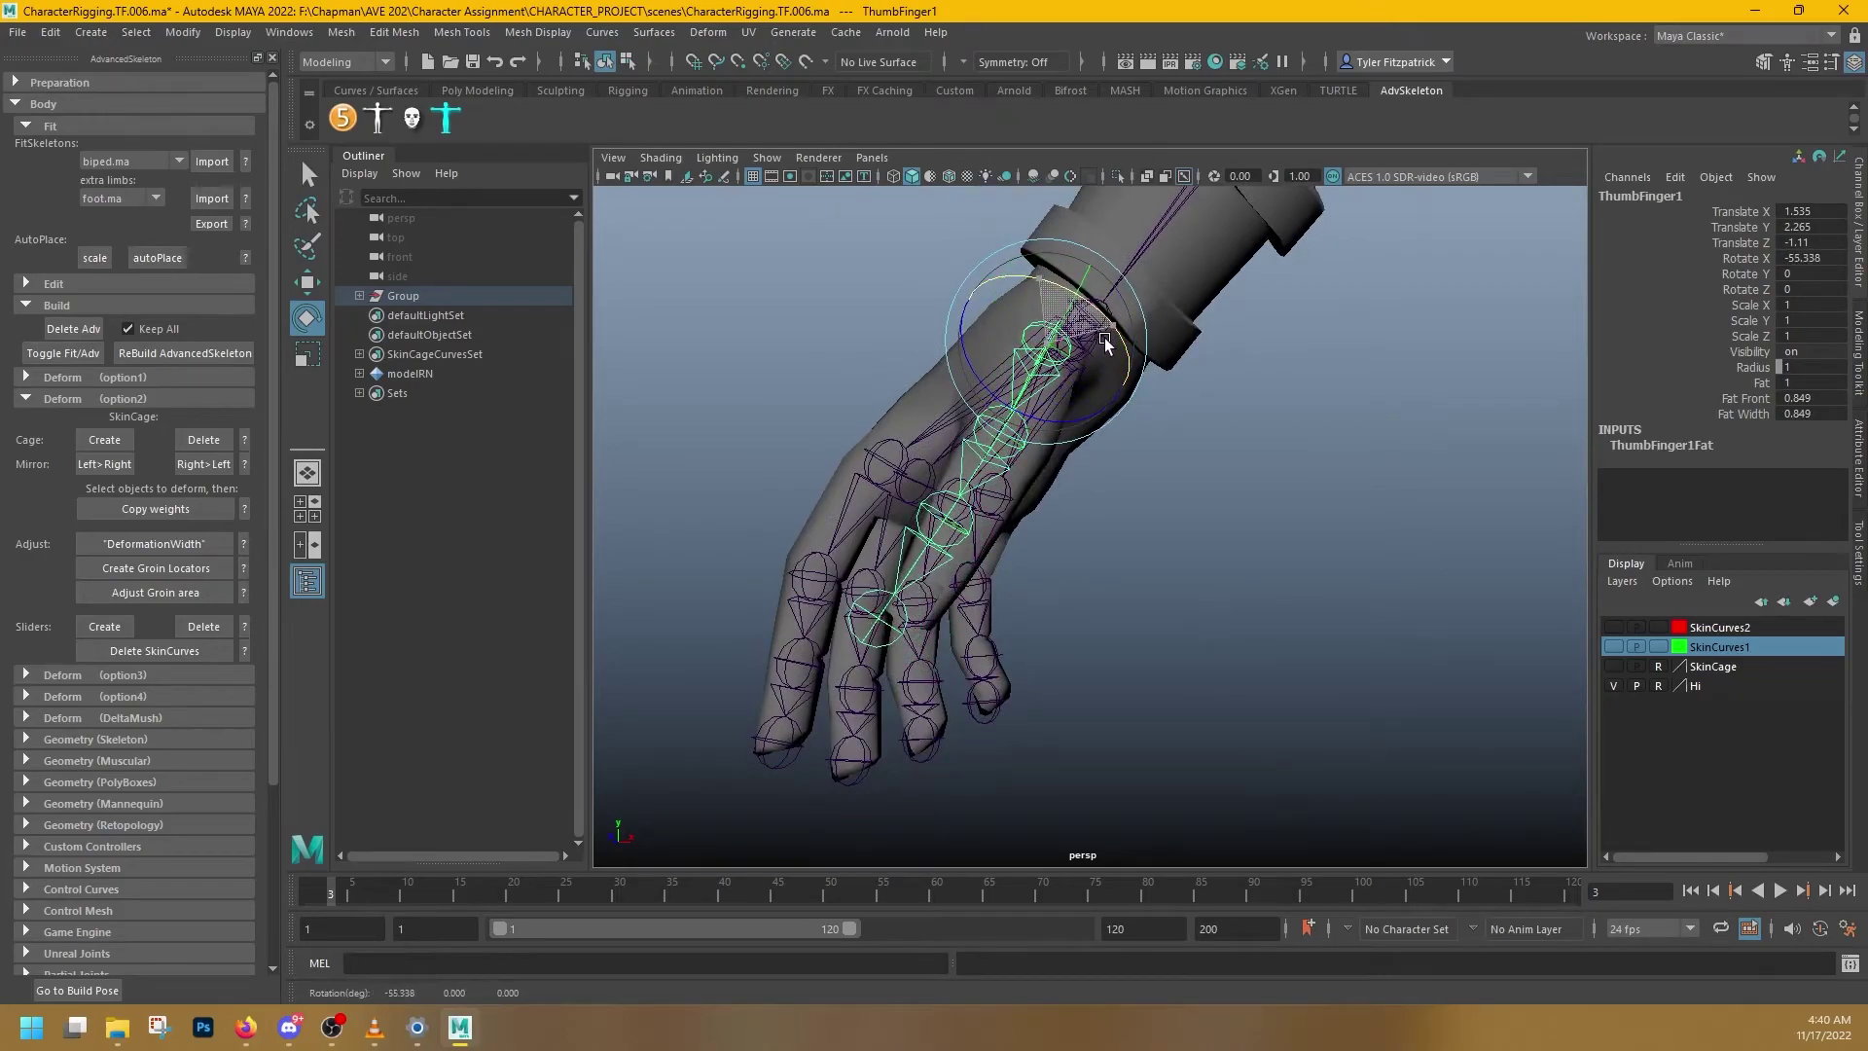
mouse_move(1087, 425)
left_mouse_down()
mouse_move(1117, 471)
mouse_move(1280, 383)
mouse_move(1088, 428)
left_mouse_up()
left_click_drag(1090, 433, 1244, 551, "alt")
left_click(1131, 554)
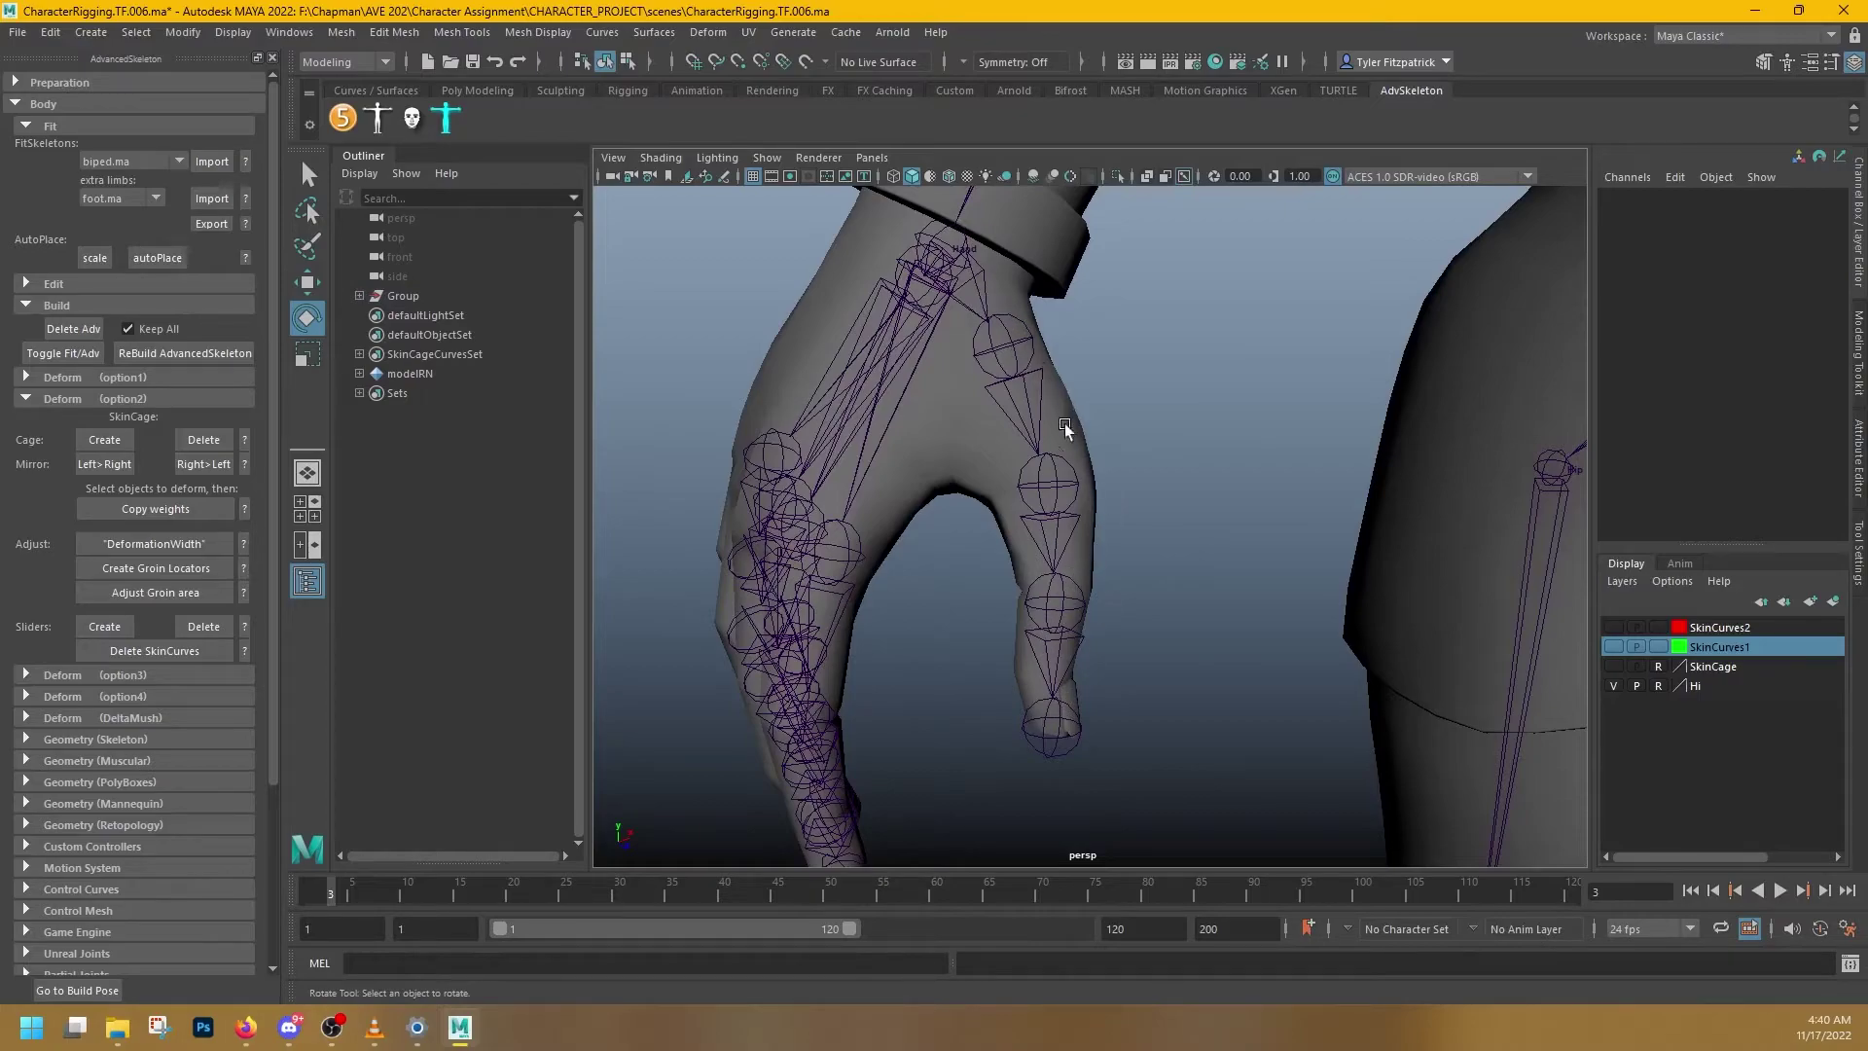
- Check the thumb joint chain's alignment inside the hand and rebuild the AdvancedSkeleton
left_click(1015, 333)
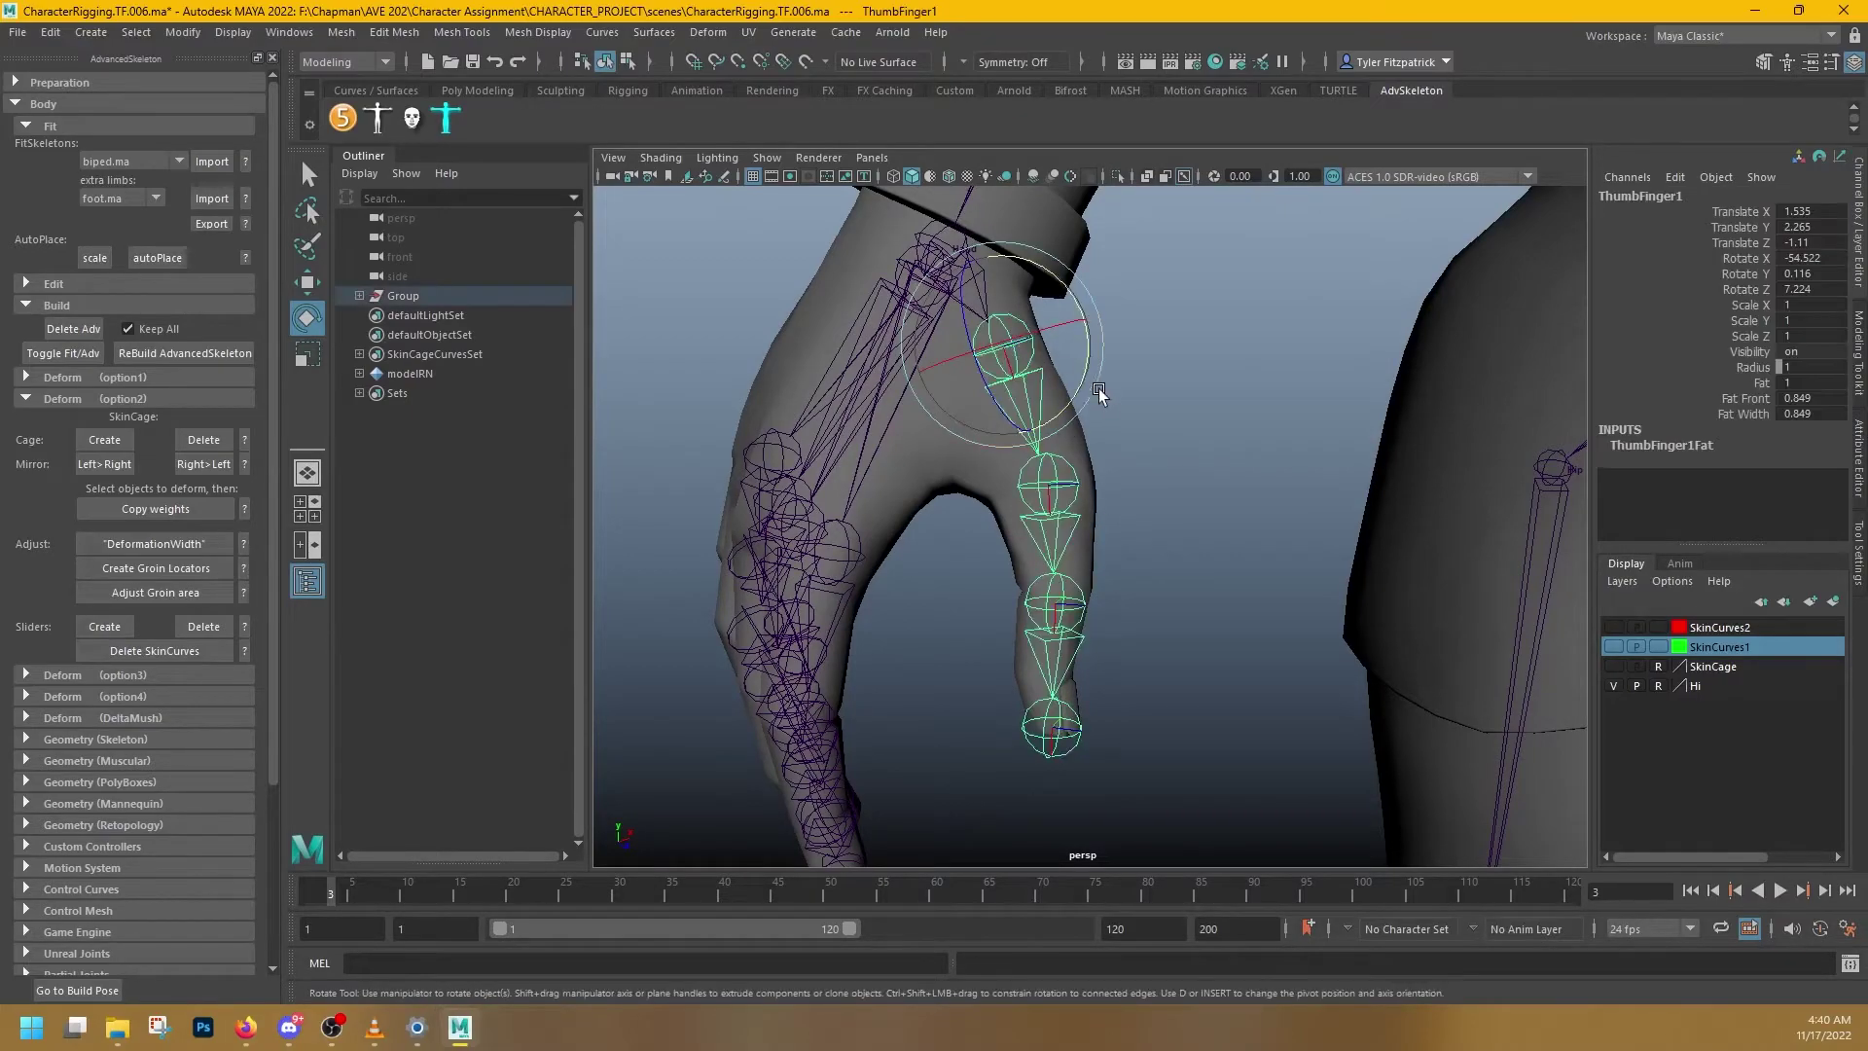
left_click_drag(1100, 396, 1135, 376, "alt")
left_click(1187, 438)
left_click(1078, 397)
left_click(1229, 513)
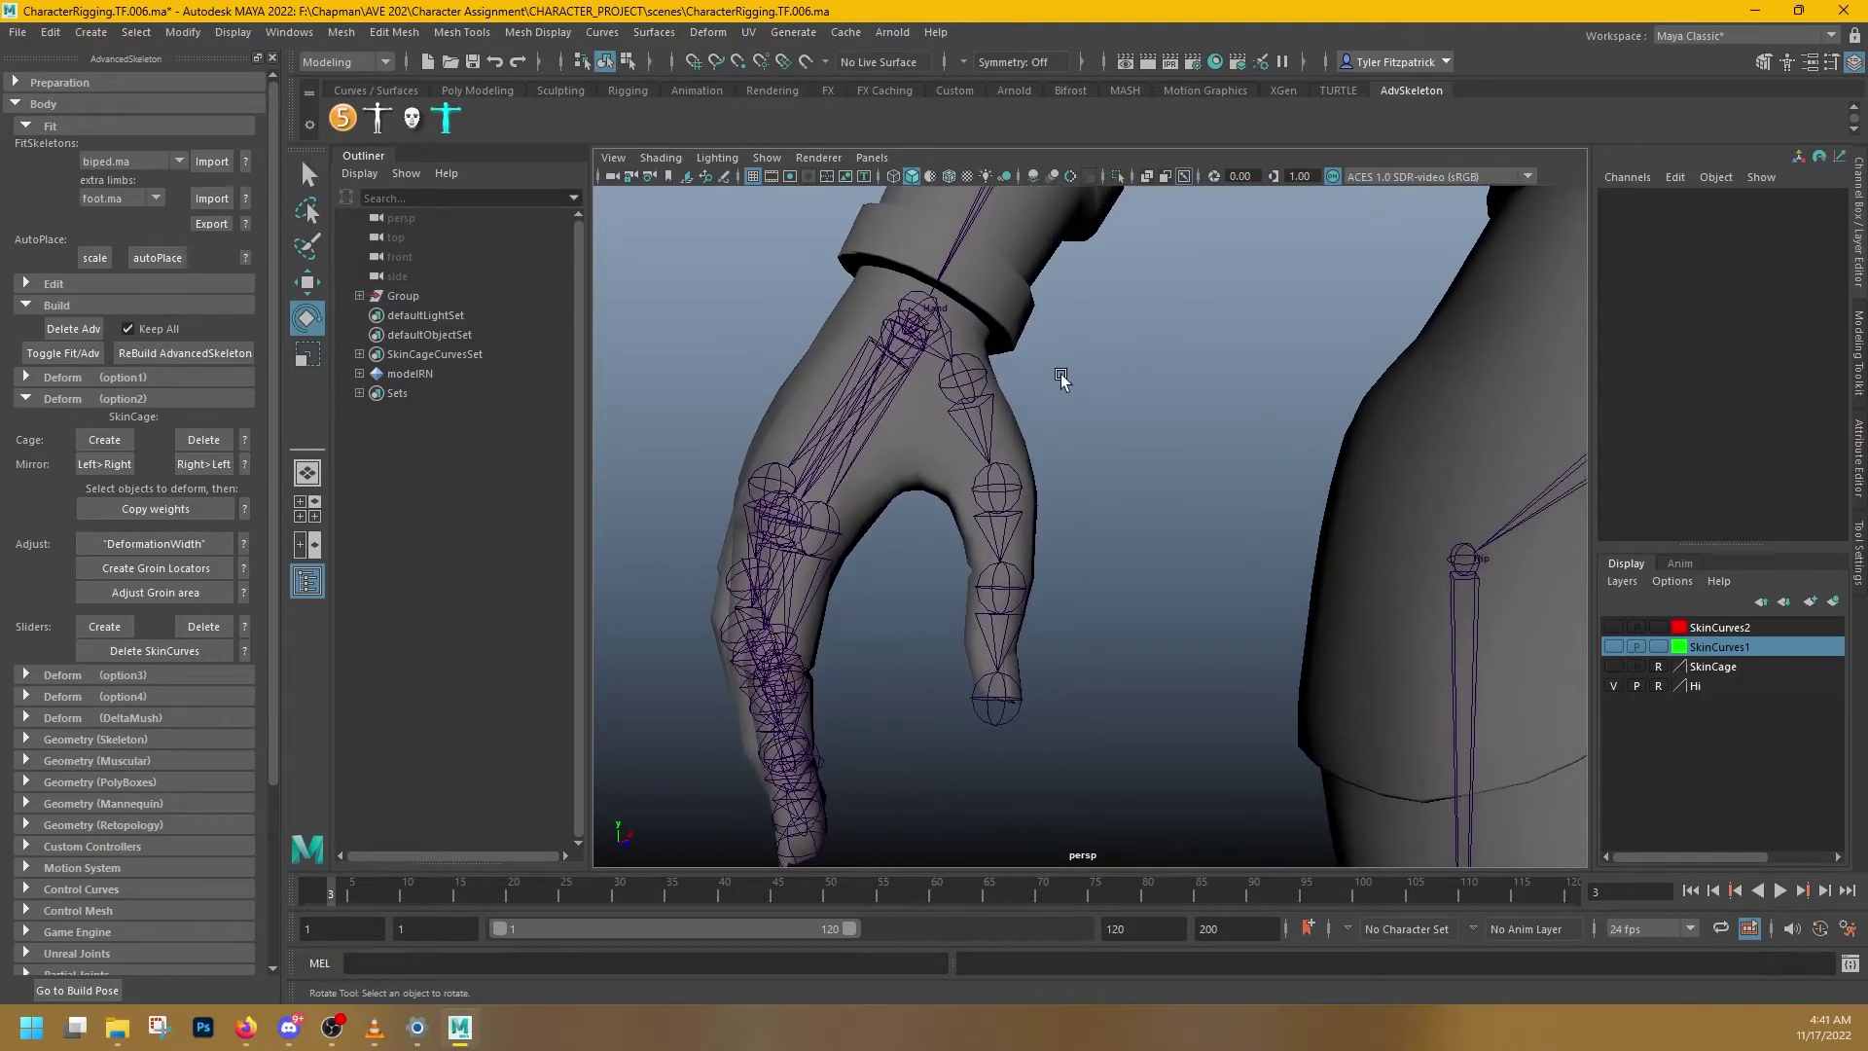
left_click(210, 354)
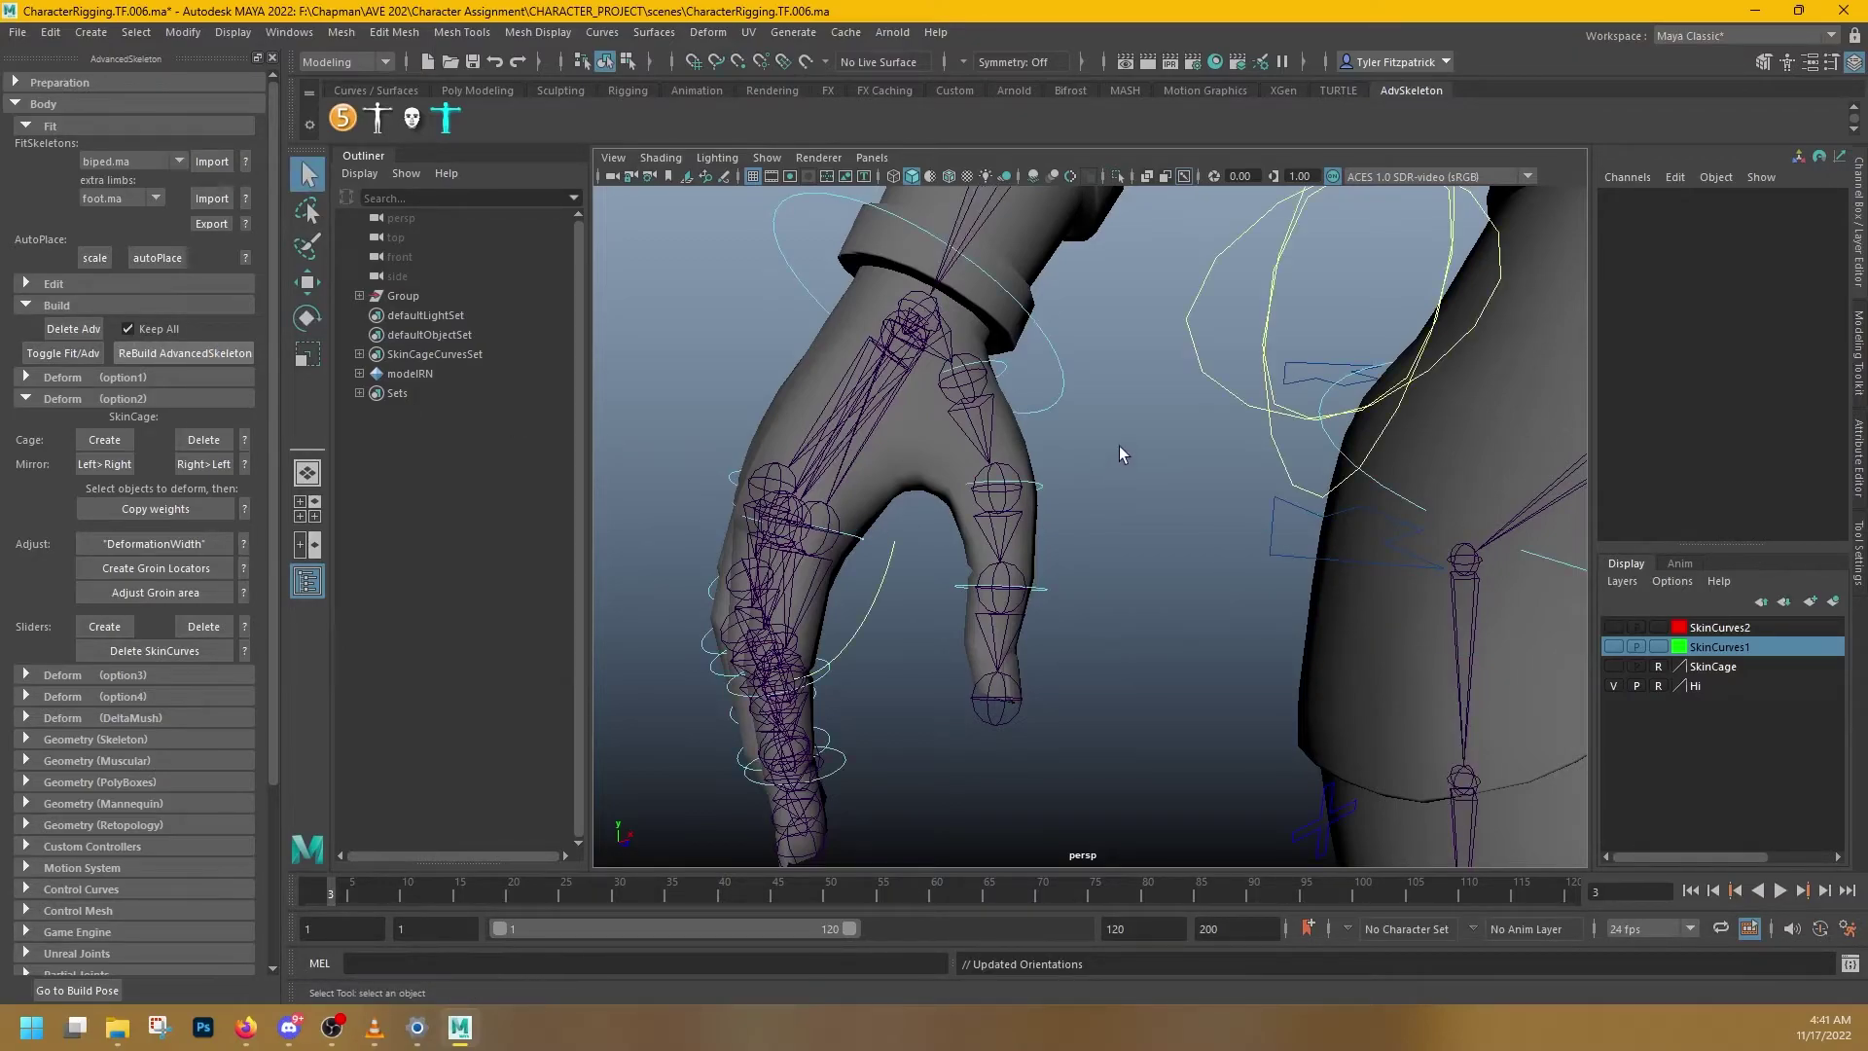
- Test the rebuilt right thumb by raising Thumb Curl on Fingers_R to about 4, and undo the curl
left_click(1742, 305)
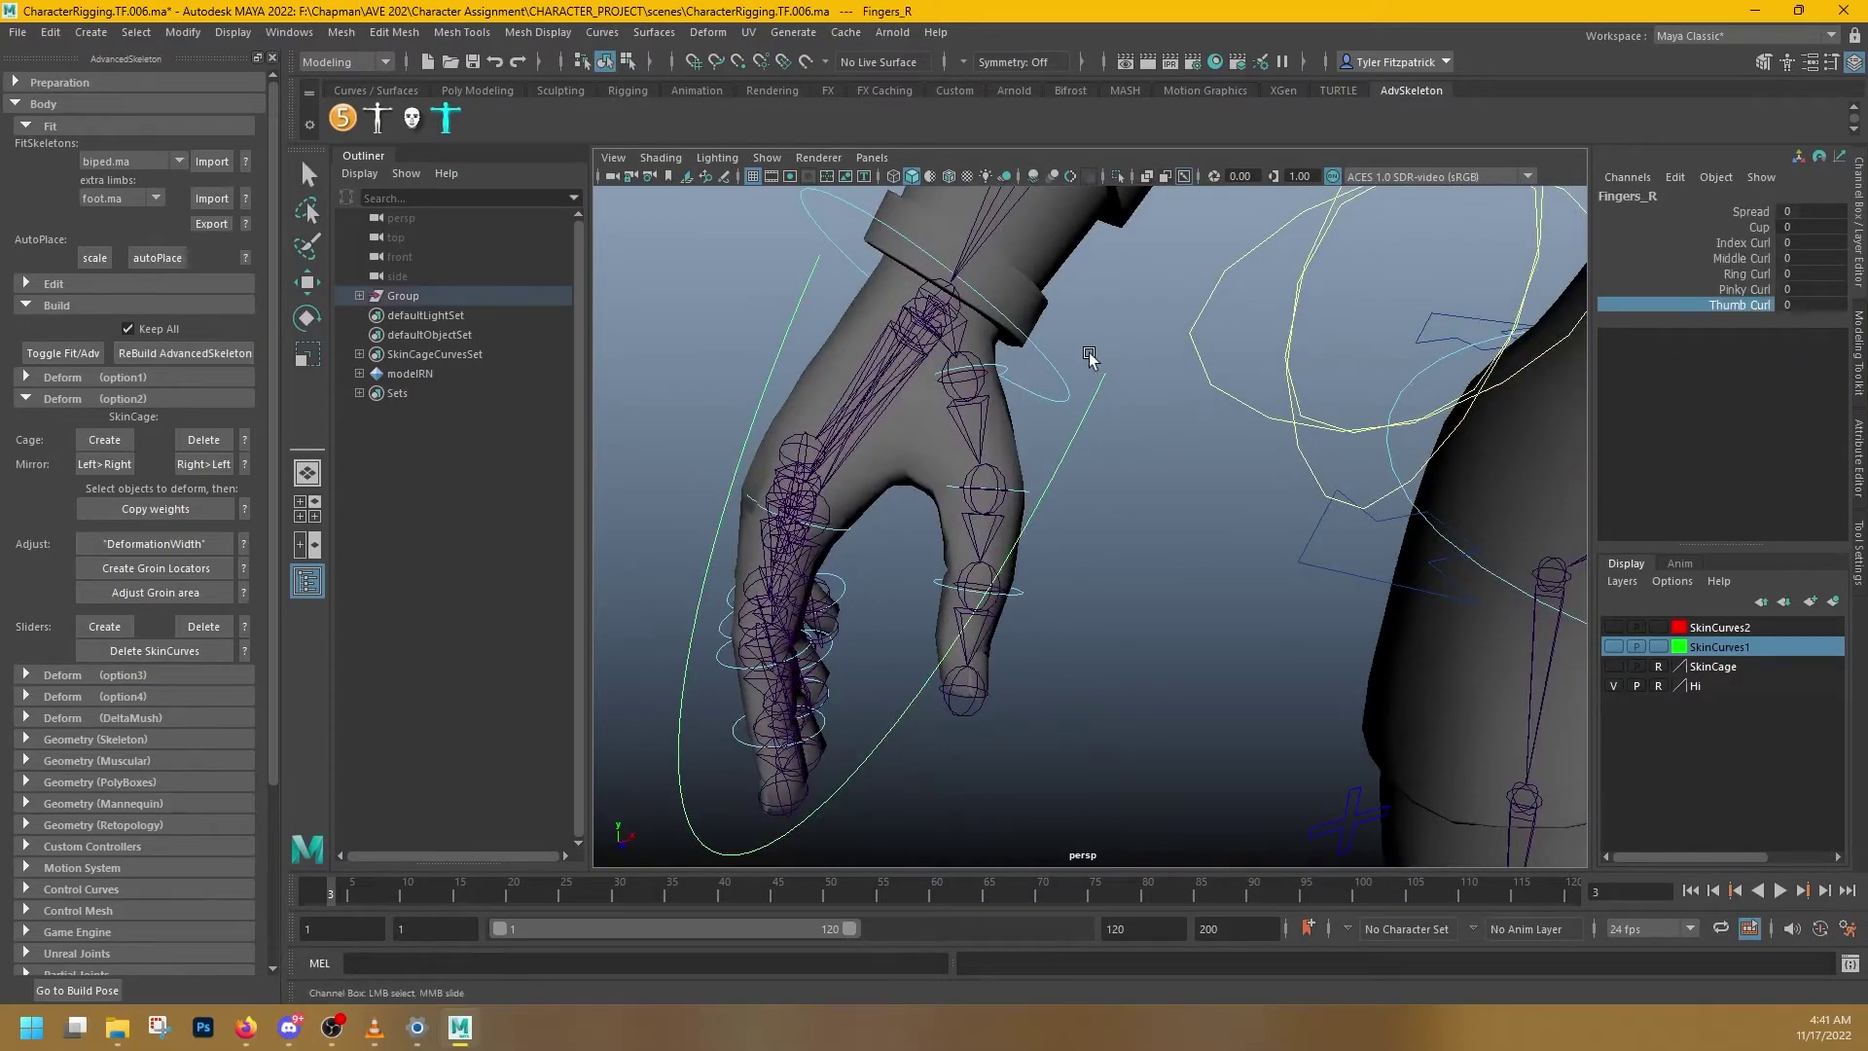
middle_click_drag(1093, 350, 1134, 365)
left_click_drag(1133, 364, 1154, 294, "alt")
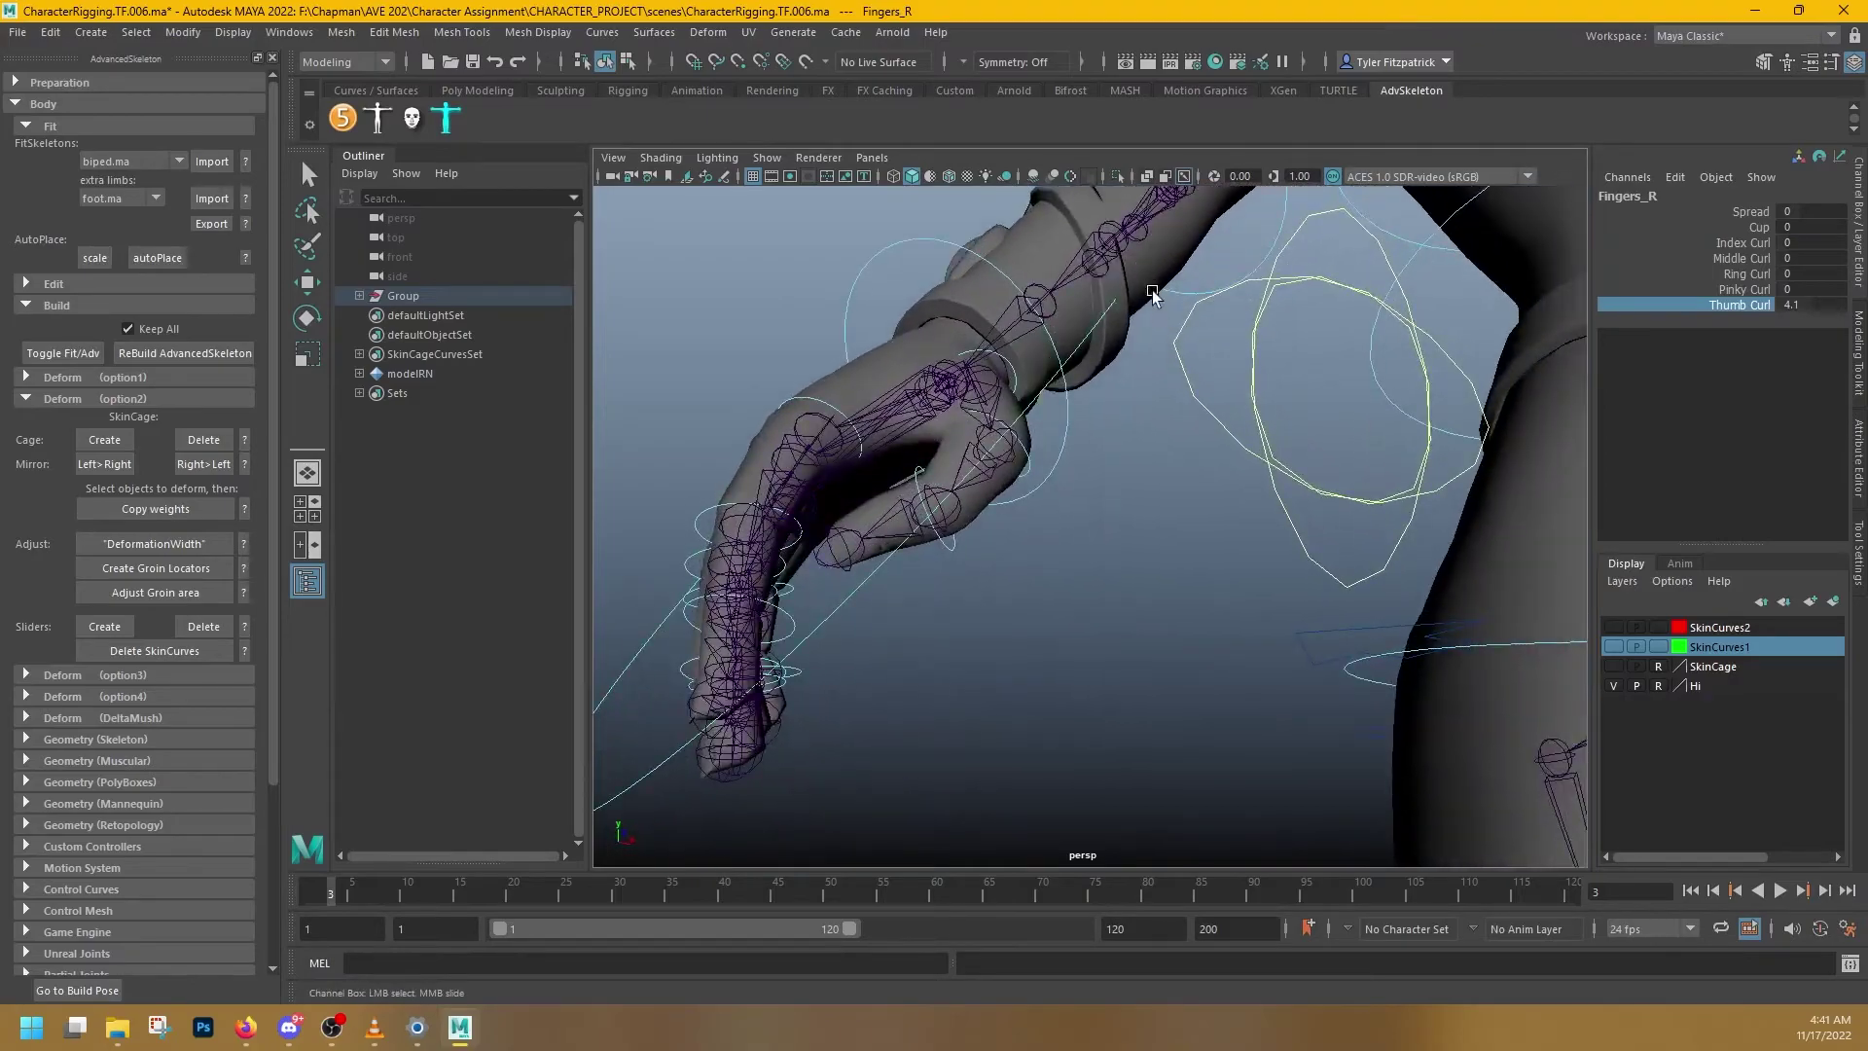
middle_click_drag(1154, 295, 1148, 348)
left_click_drag(1148, 347, 1096, 442, "alt")
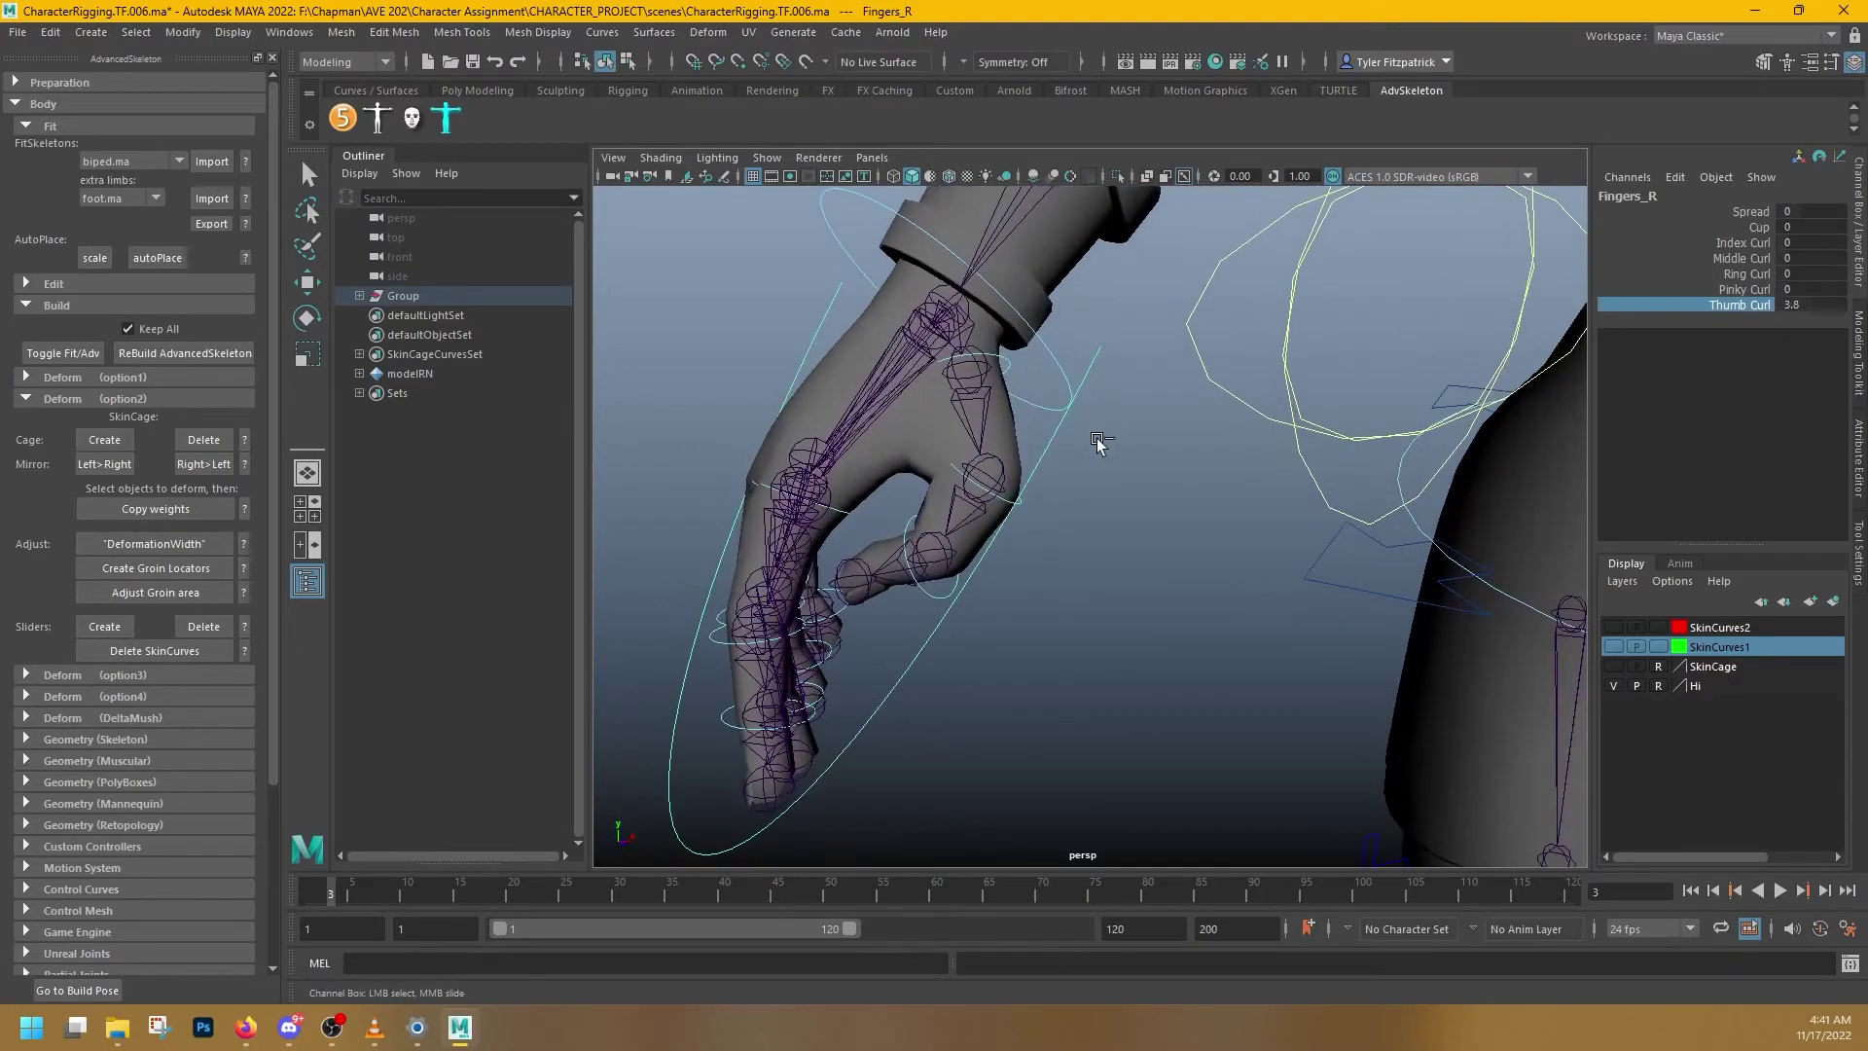
mouse_move(1096, 442)
middle_mouse_down()
mouse_move(1109, 429)
mouse_move(1046, 439)
mouse_move(1101, 450)
middle_mouse_up()
key("ctrl+z")
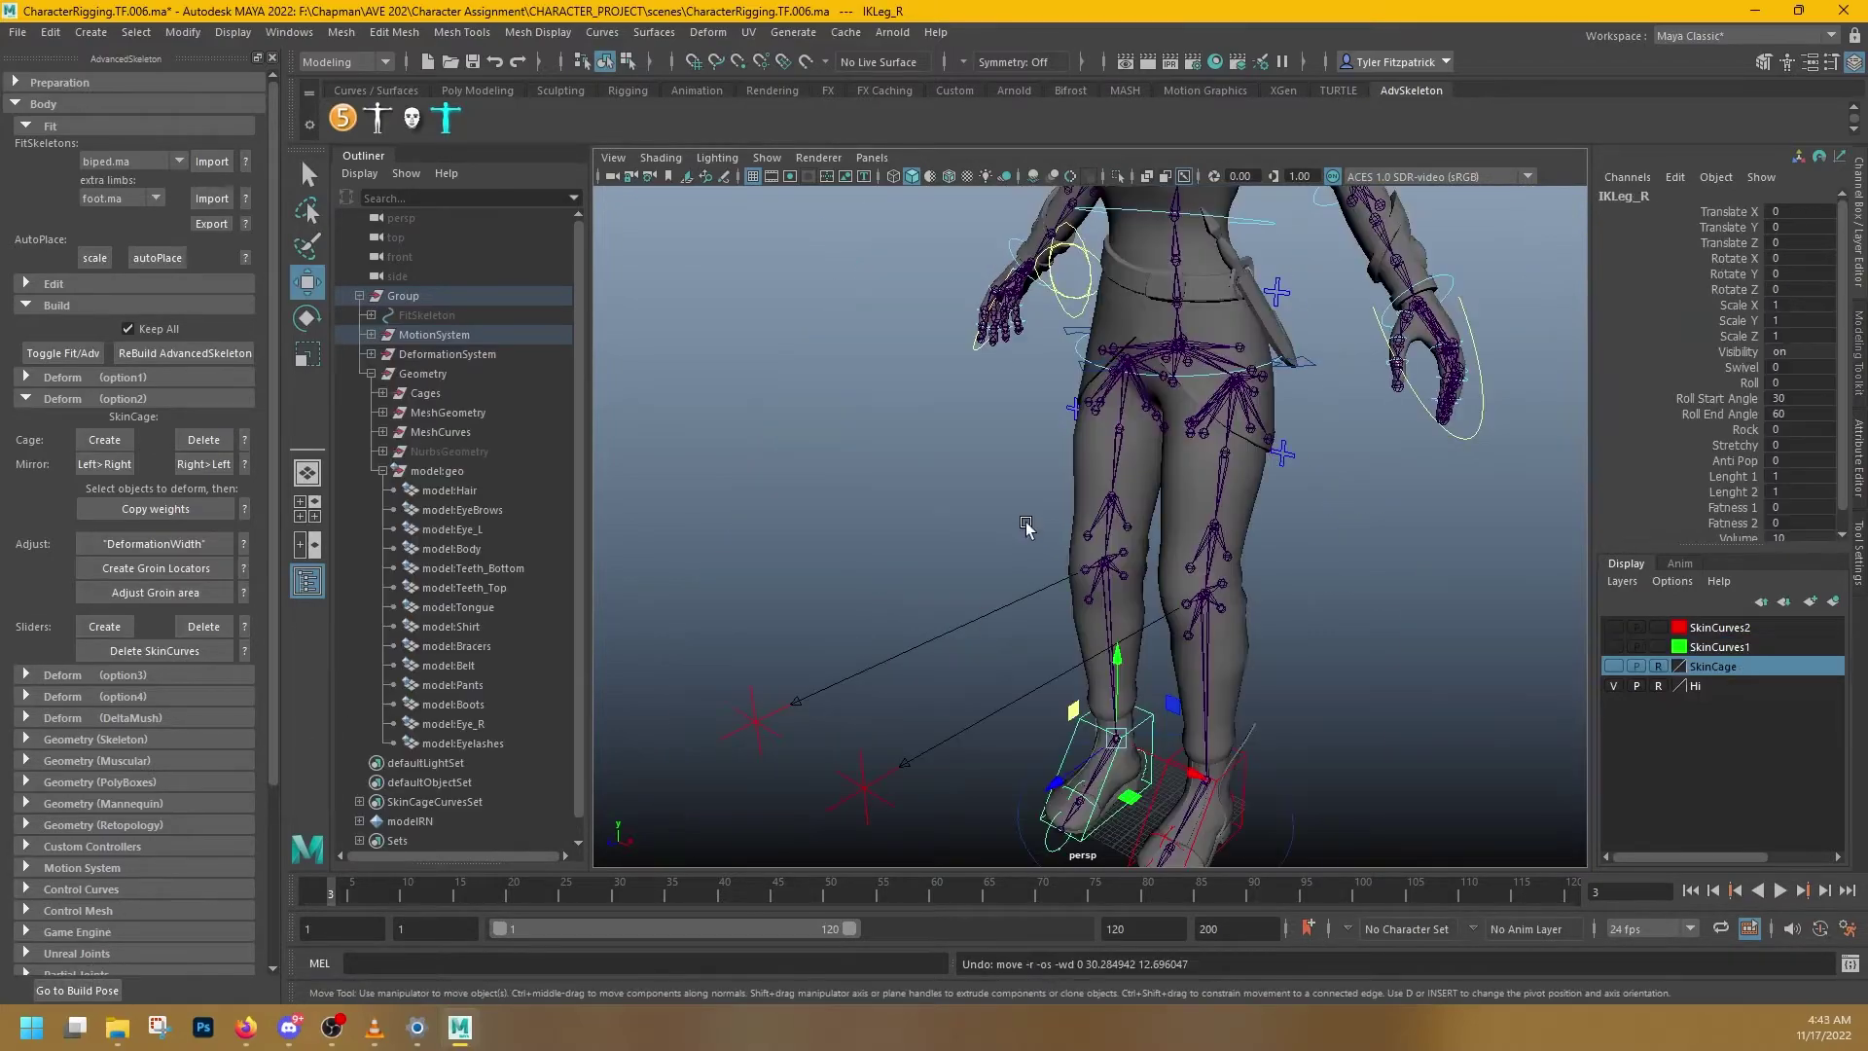
- Test the right knee's bend by moving IKLeg_R to about 19.7 in Y and -12.1 in Z
middle_click_drag(1004, 512, 1068, 487, "alt")
left_click_drag(1068, 487, 1089, 596, "alt")
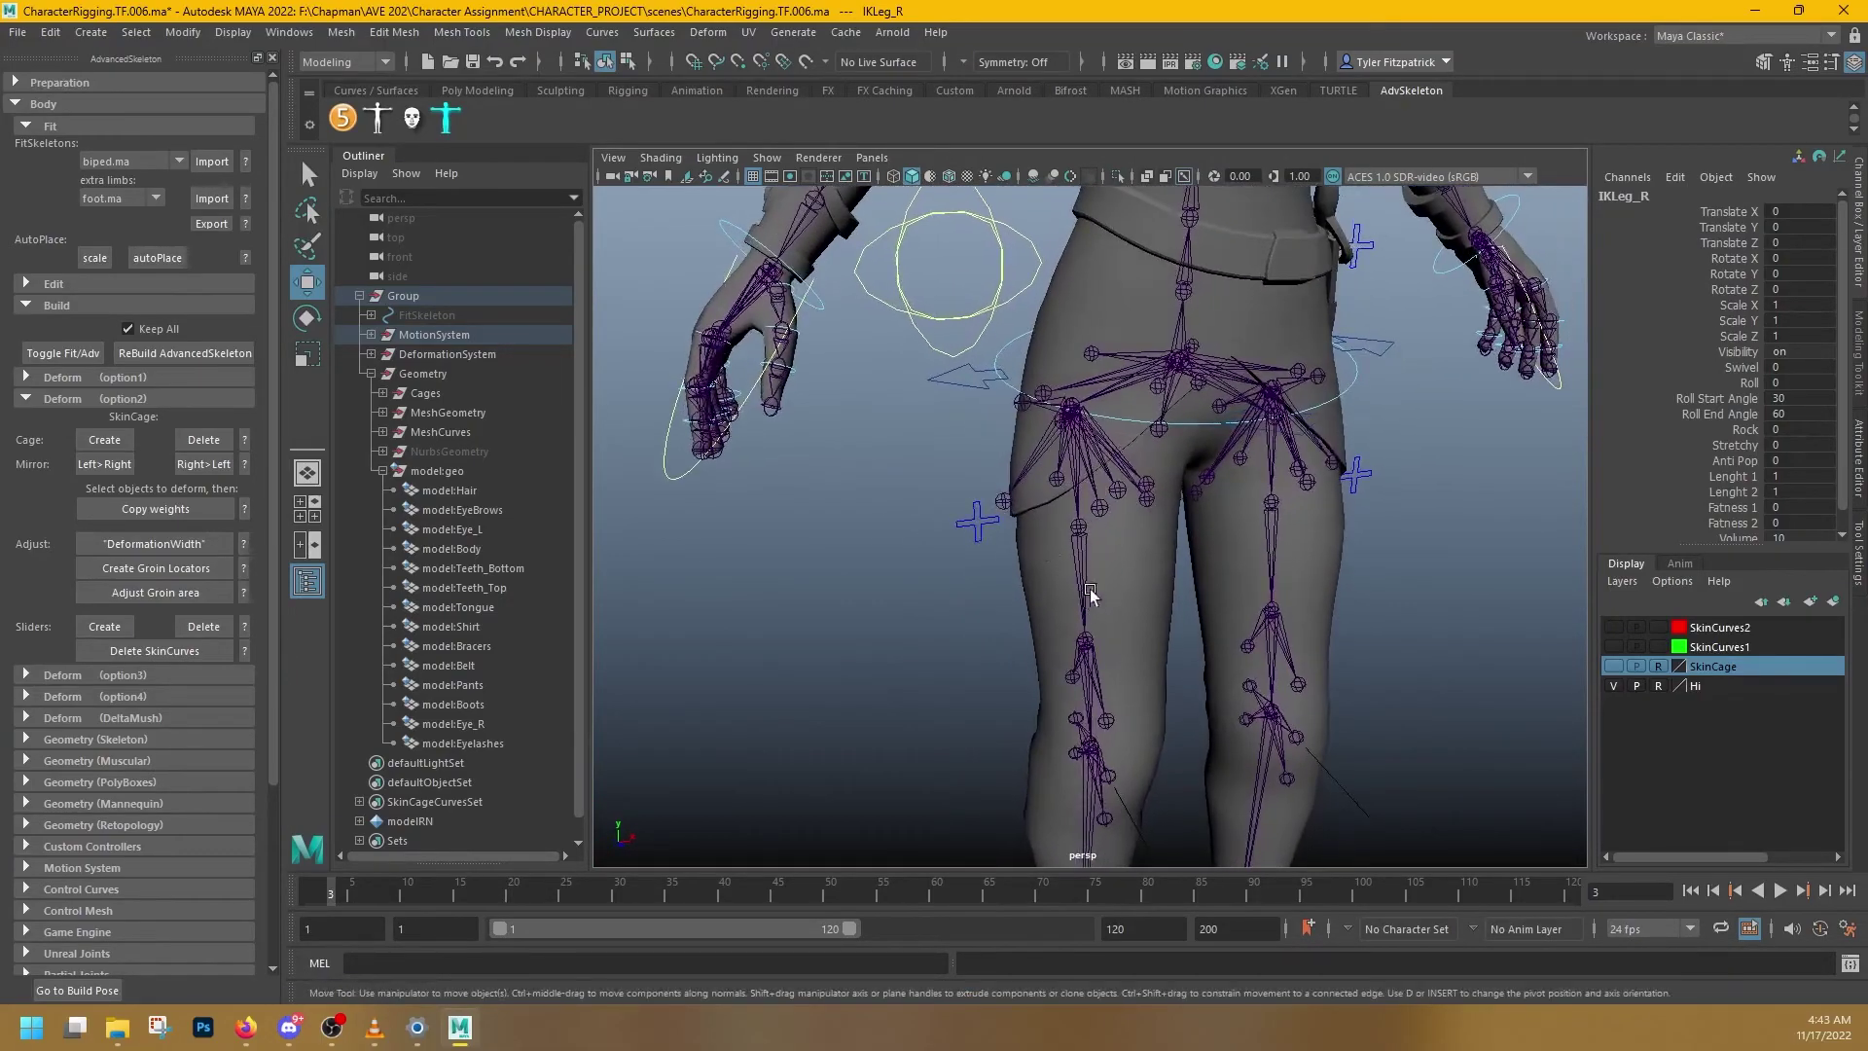
middle_click_drag(1089, 597, 1216, 292, "alt")
left_click_drag(604, 517, 967, 616, "alt")
key("ctrl+z")
key("ctrl+z")
key("ctrl+z")
key("ctrl+z")
key("ctrl+z")
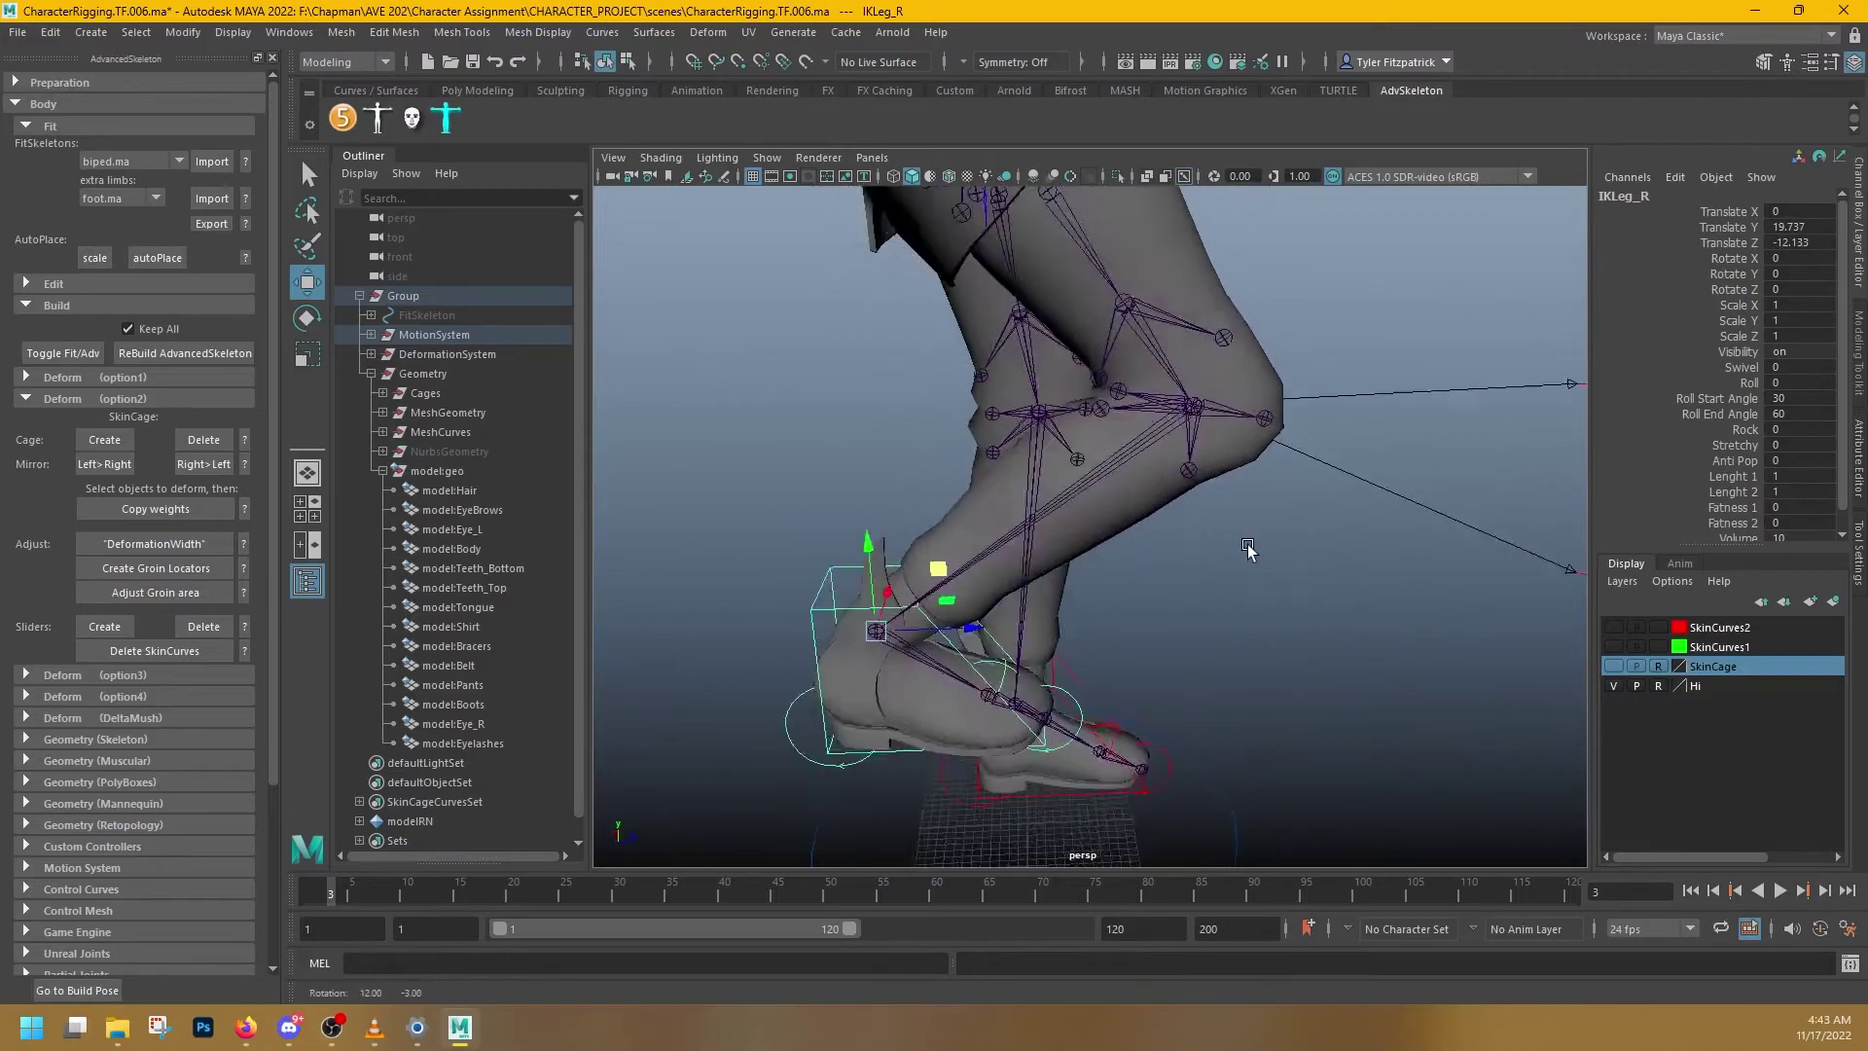
- Raise IKLeg_R to about 27.2 in Y and -5.5 in Z to test the leg, and undo the leg moves
left_click_drag(1112, 470, 1148, 438, "alt")
left_click_drag(1037, 546, 1027, 373)
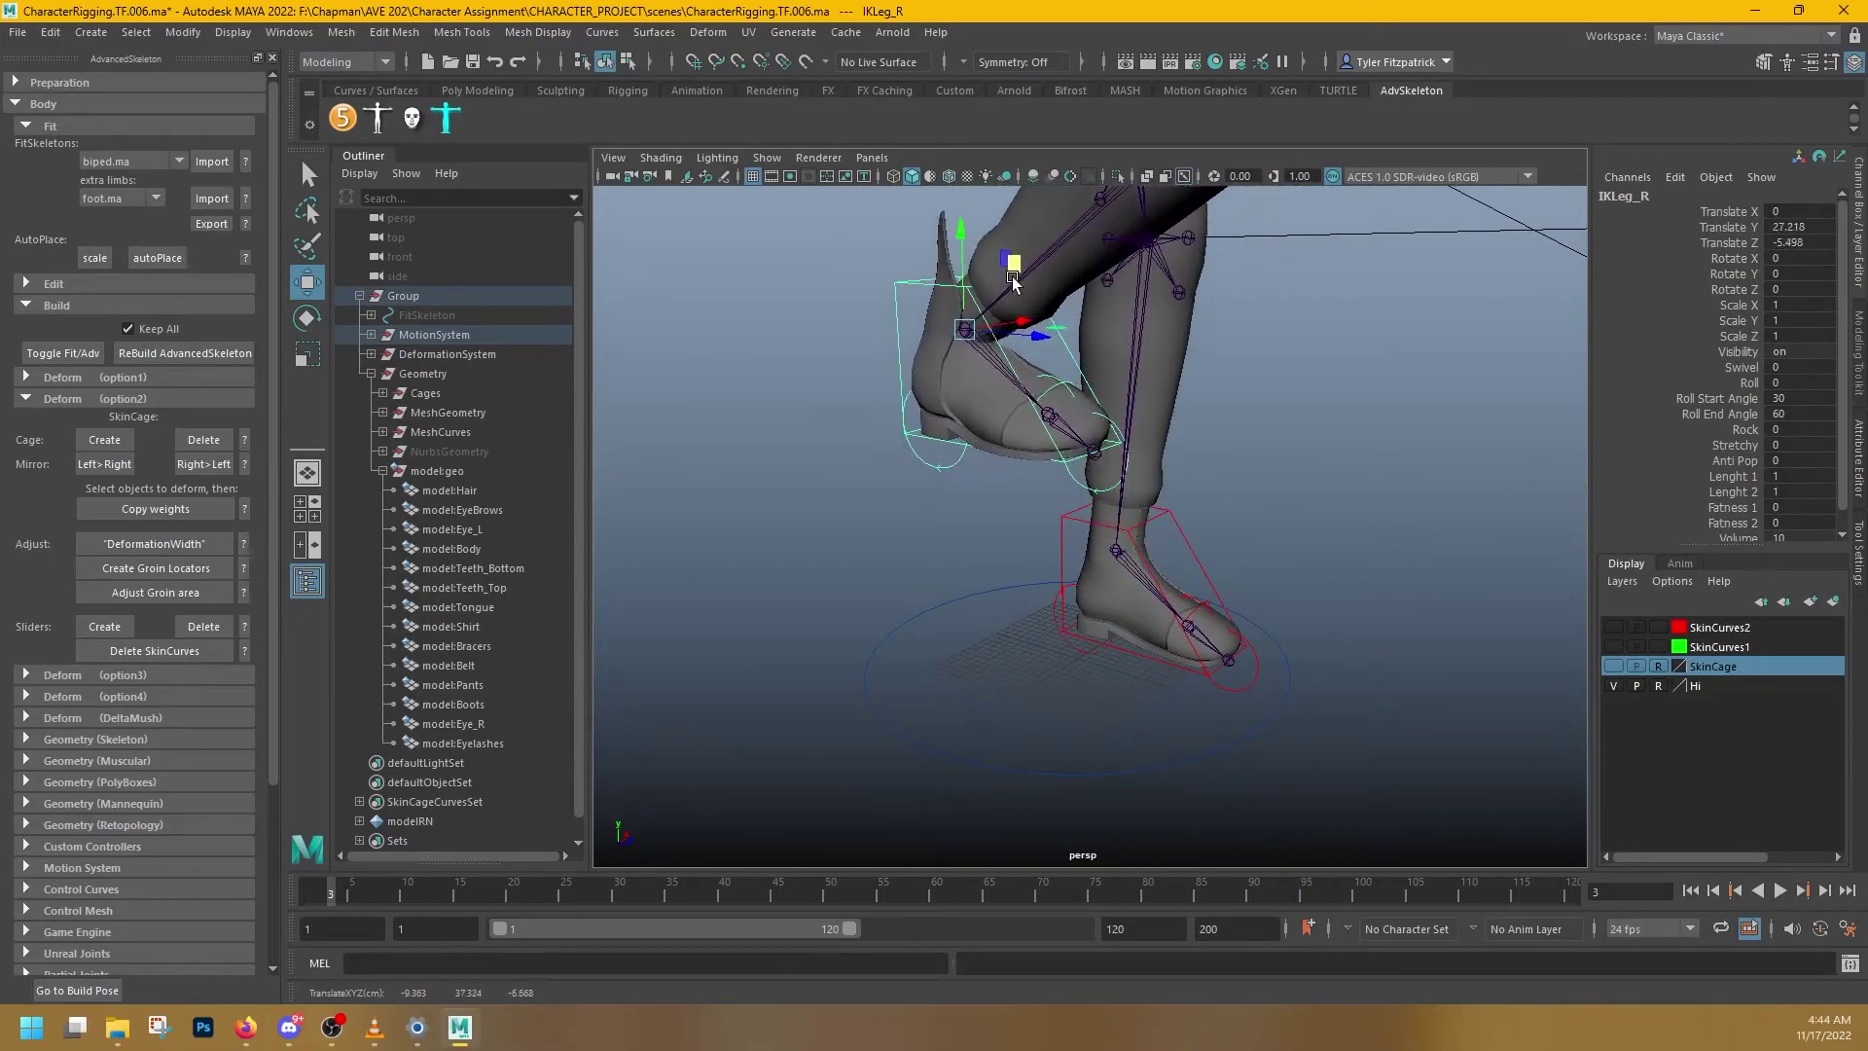
key("ctrl+z")
key("ctrl+z")
key("ctrl+z")
- Show the SkinCurves2, SkinCurves1 and SkinCage layers to inspect the cage around the boots
left_click_drag(1083, 506, 978, 506, "alt")
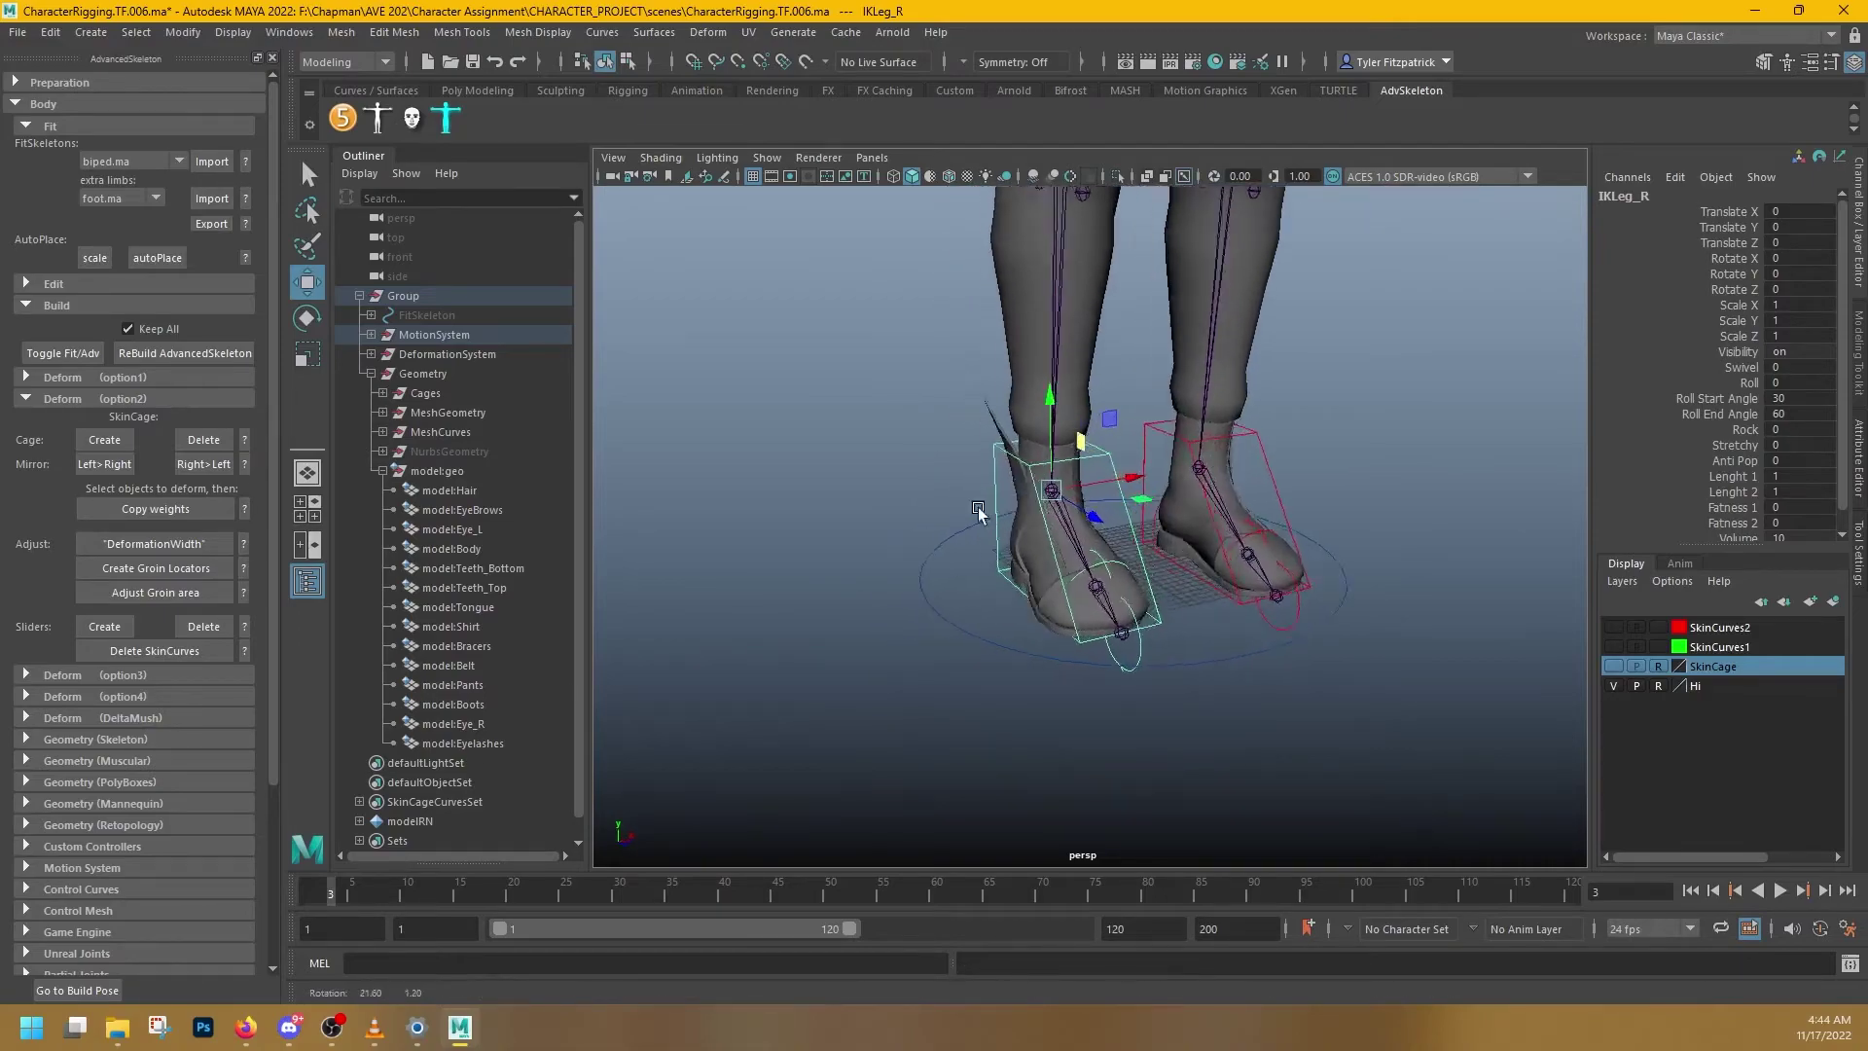
right_click_drag(977, 505, 1355, 520, "alt")
left_click_drag(1168, 496, 1272, 480, "alt")
middle_click_drag(1277, 478, 1523, 569, "alt")
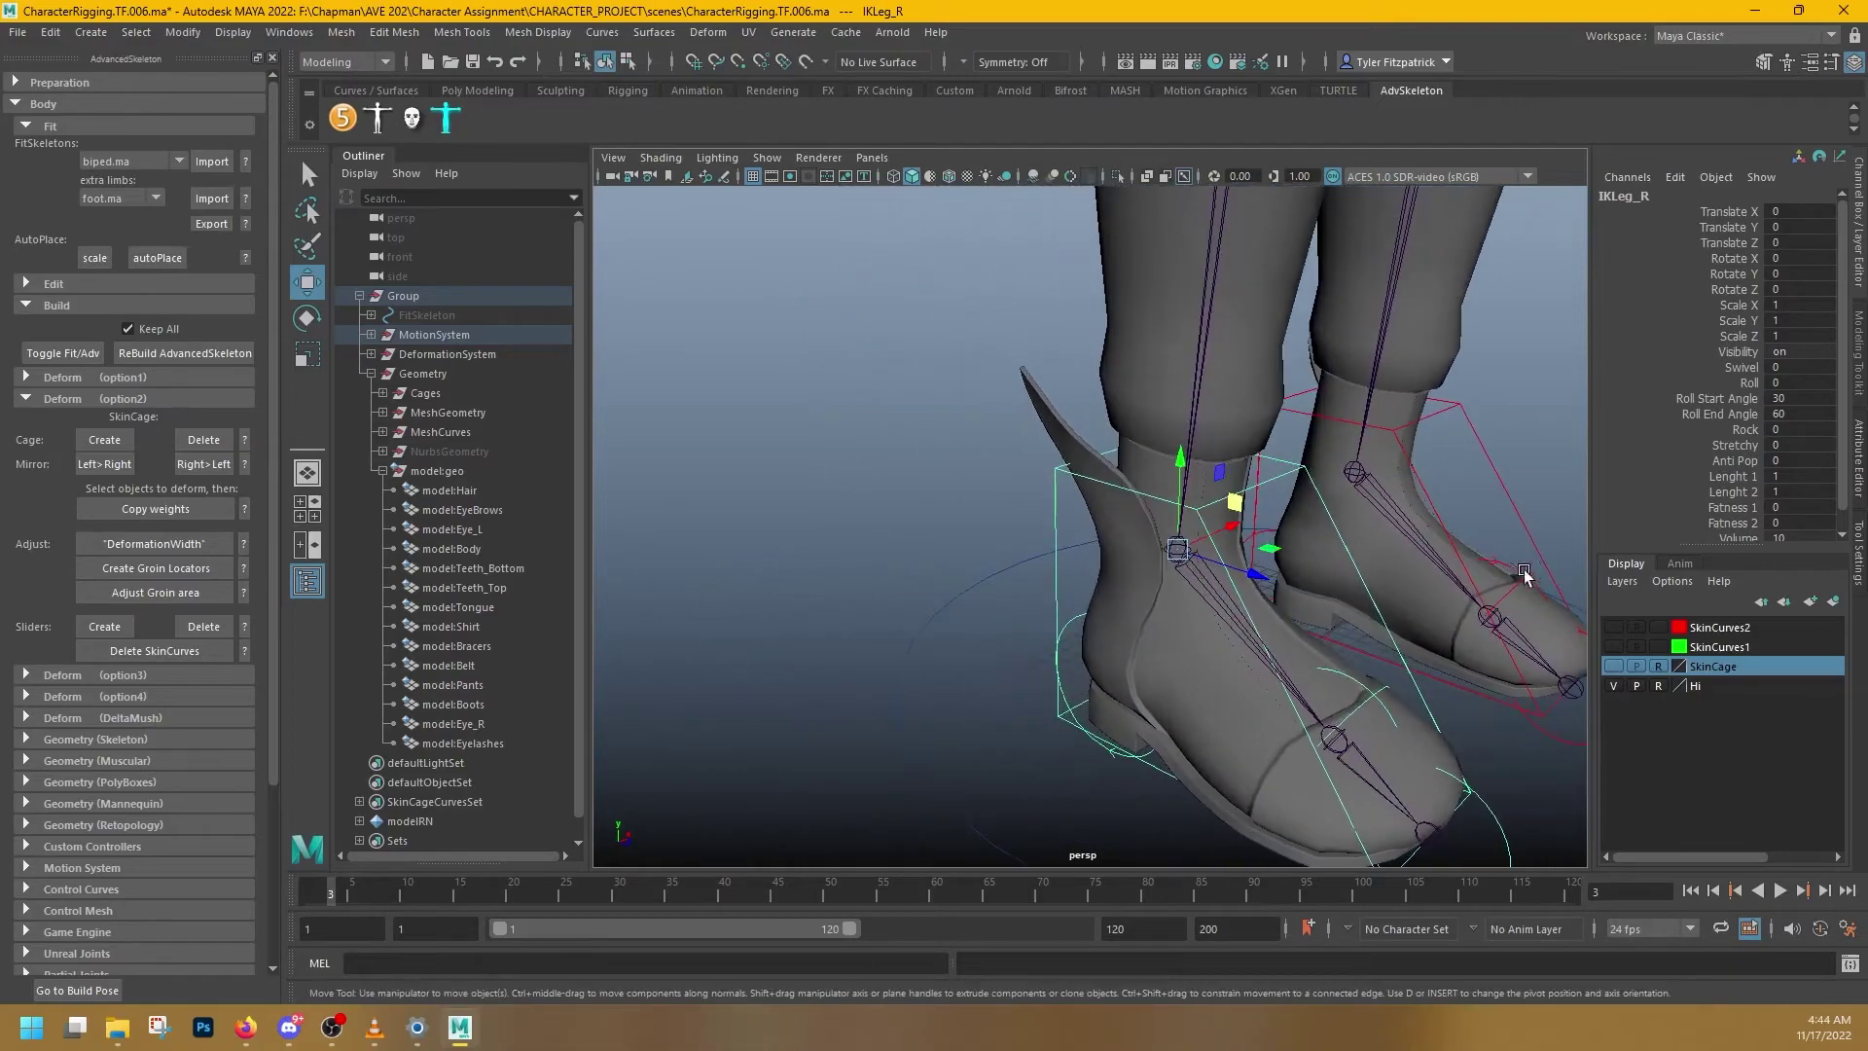
left_click(1612, 627)
left_click(1613, 665)
middle_click_drag(1273, 597, 1115, 554, "alt")
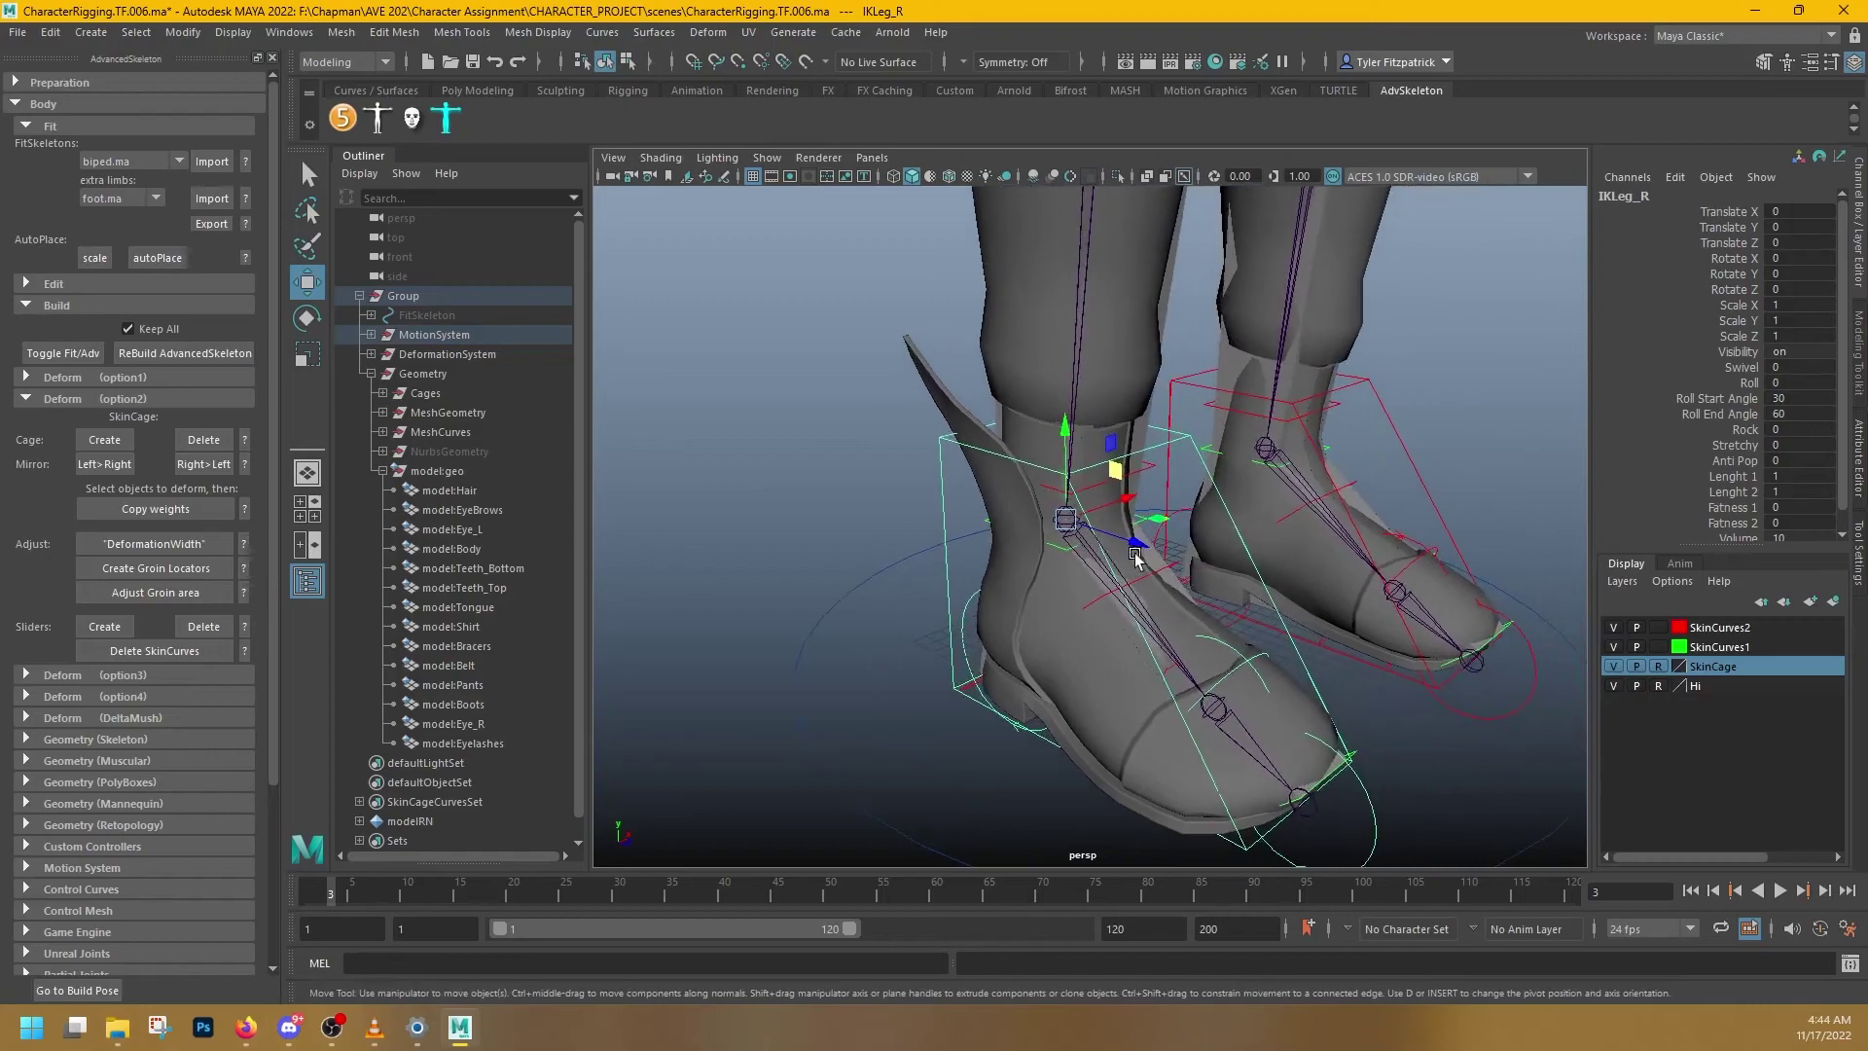
- Select the Ankle_R_endProfile curve on the right boot and create SkinCage sliders for the ankles
left_click(864, 500)
left_click(1074, 553)
key("q")
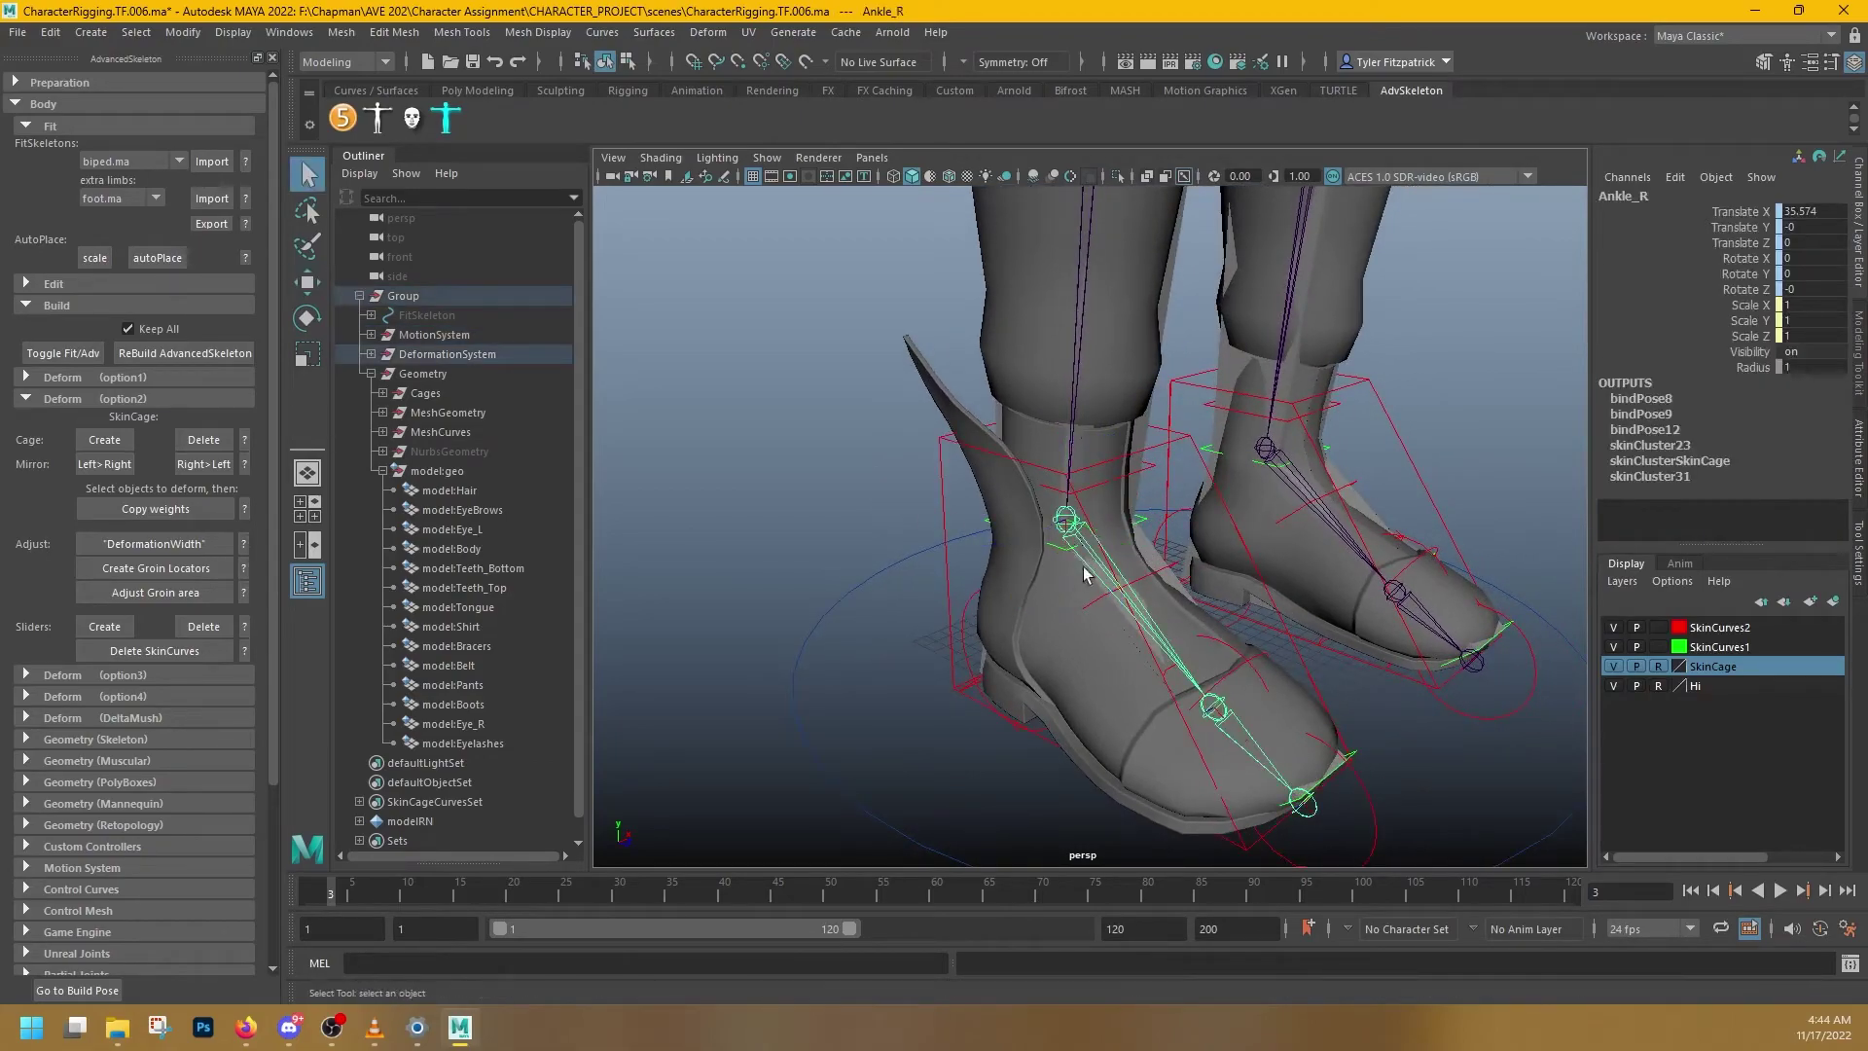
left_click(1144, 526)
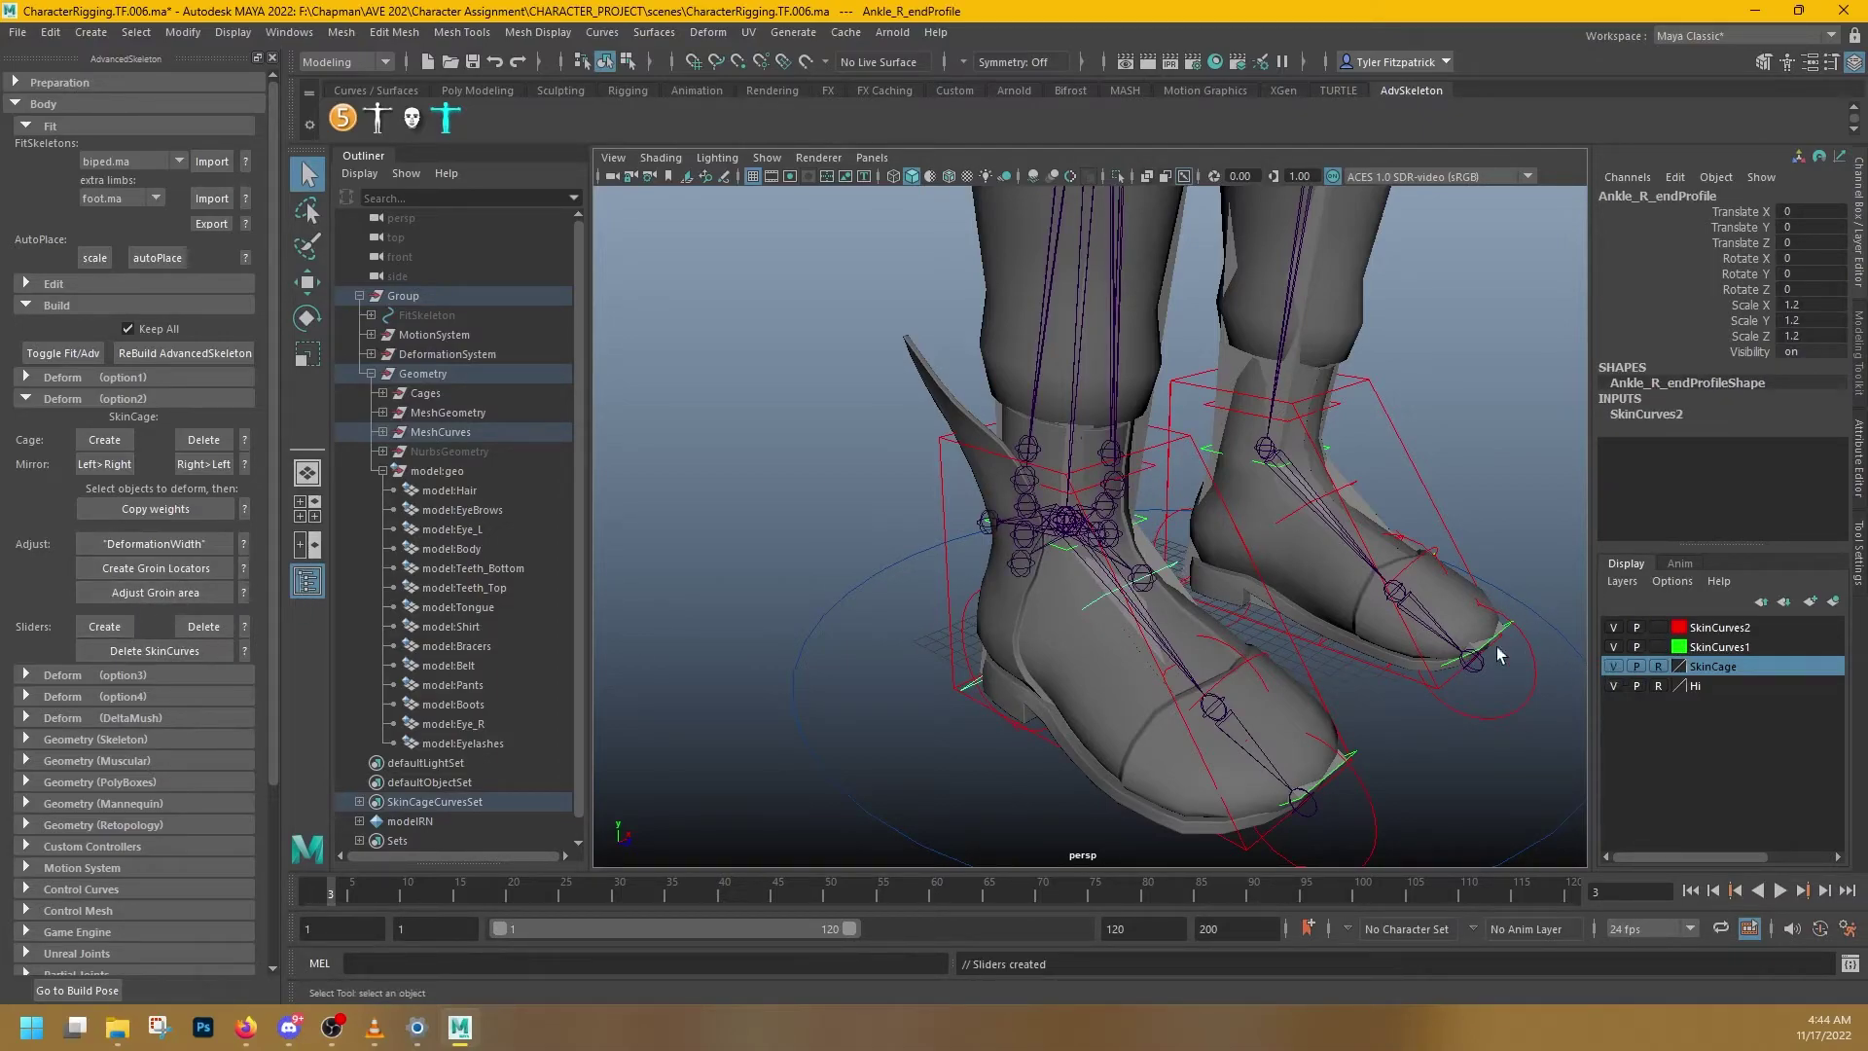
scroll(1173, 551, "down", 5)
scroll(1204, 488, "up", 3)
- Copy the SkinCage weights with the ankle sliders to all meshes from model:Hair to model:Eyelashes
middle_click_drag(1206, 487, 1208, 574, "alt")
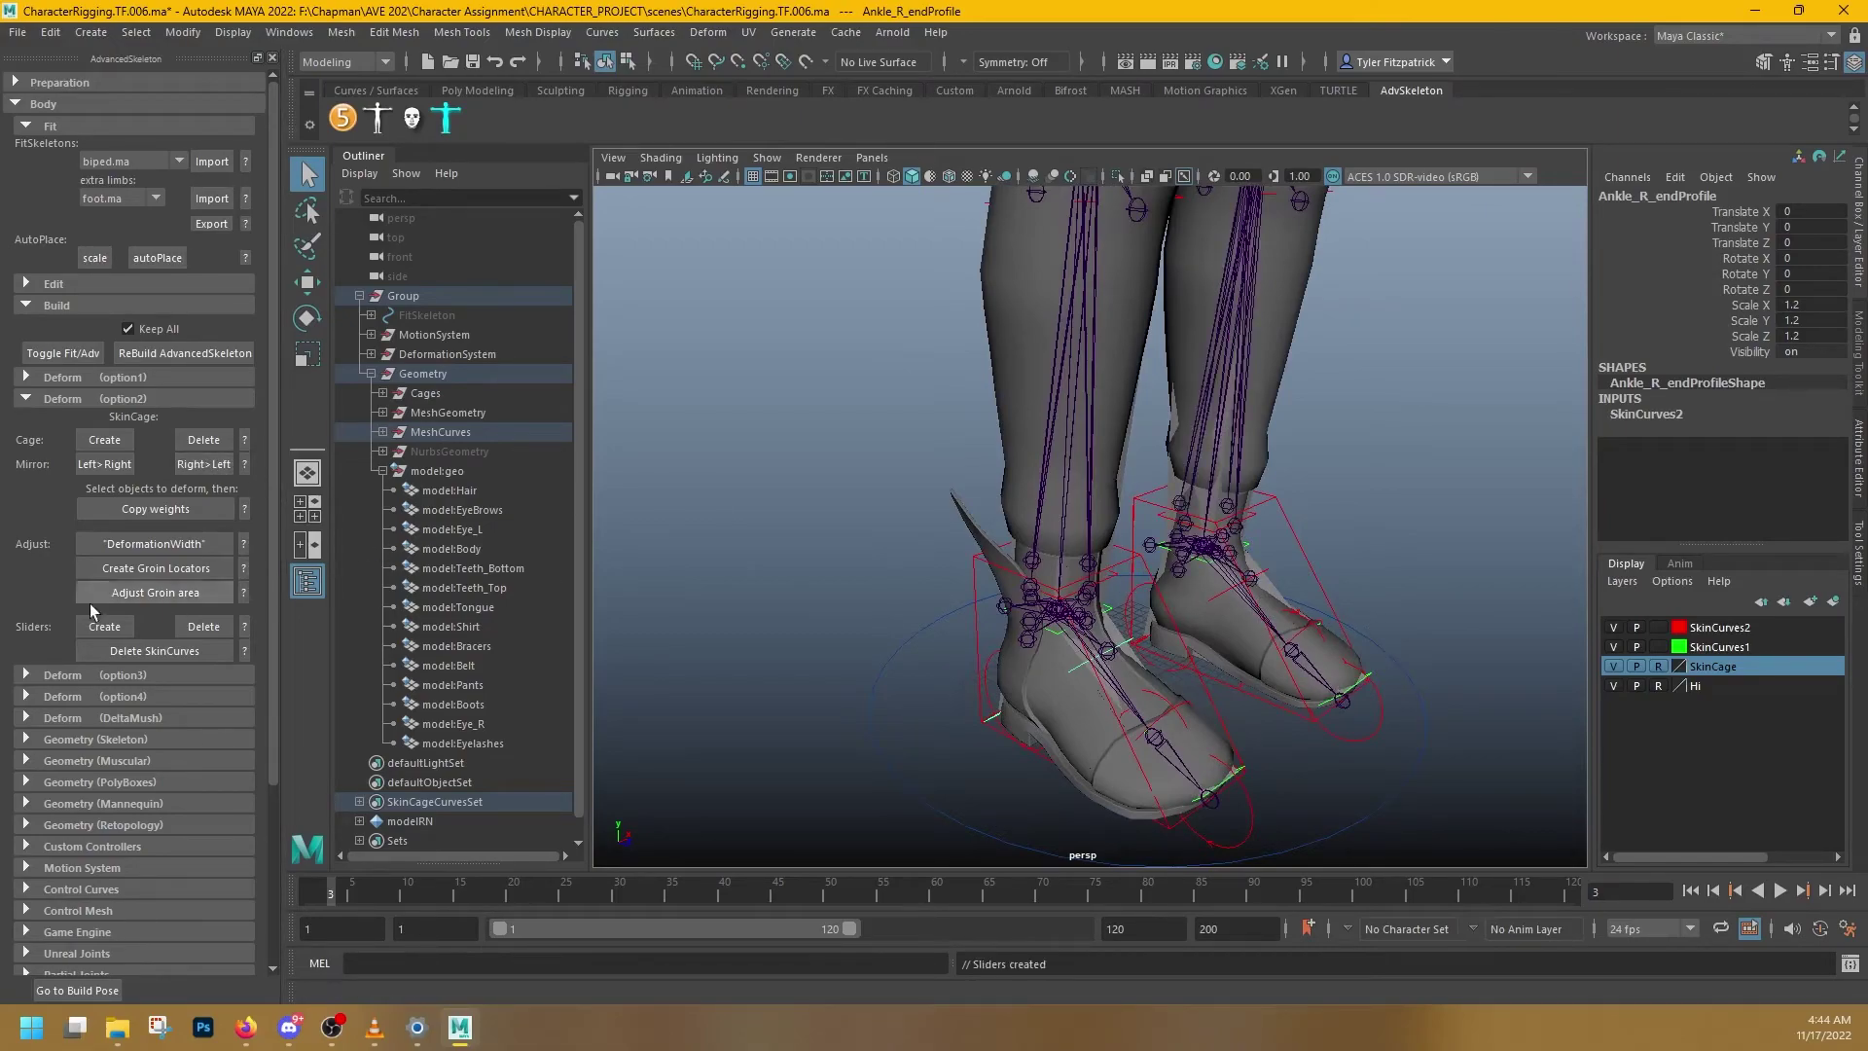
left_click(428, 489)
left_click(445, 743, "shift")
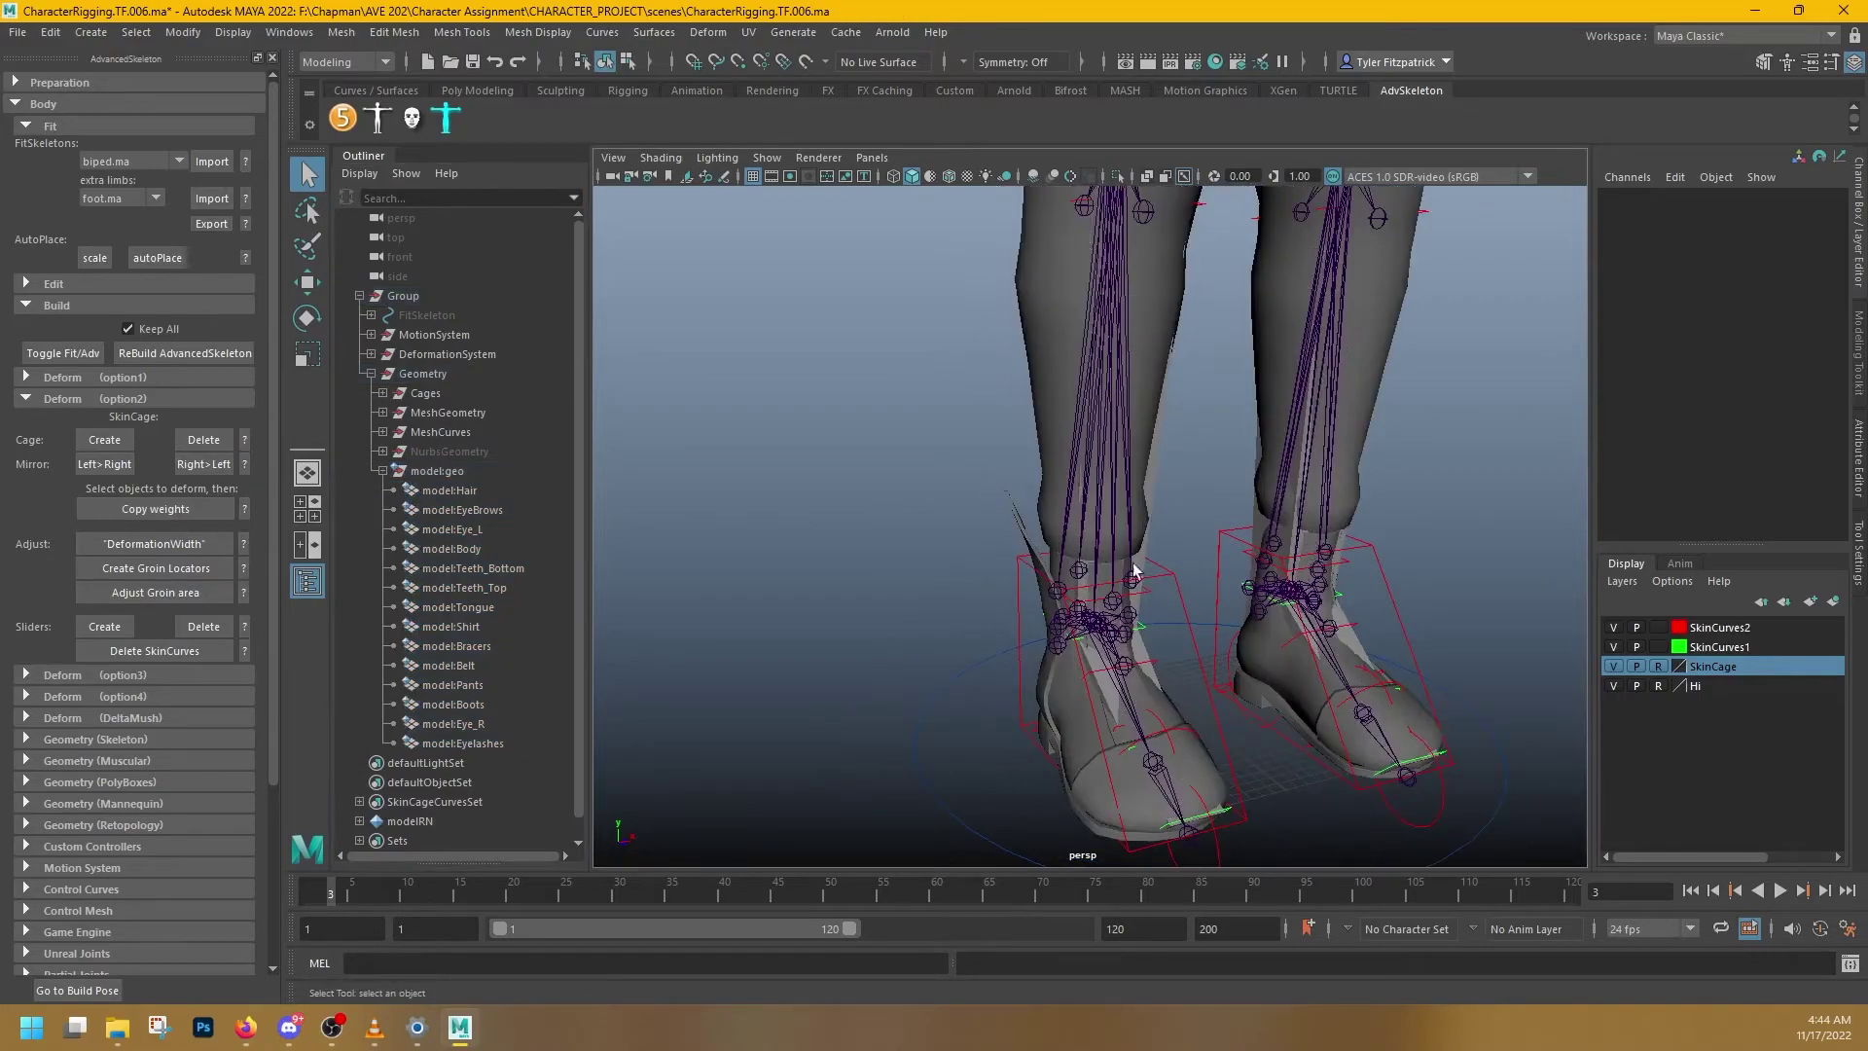
- Move IKLeg_R up to about 16.3 in Y and -0.1 in Z to test the right ankle's deformation
left_click(1165, 576)
key("w")
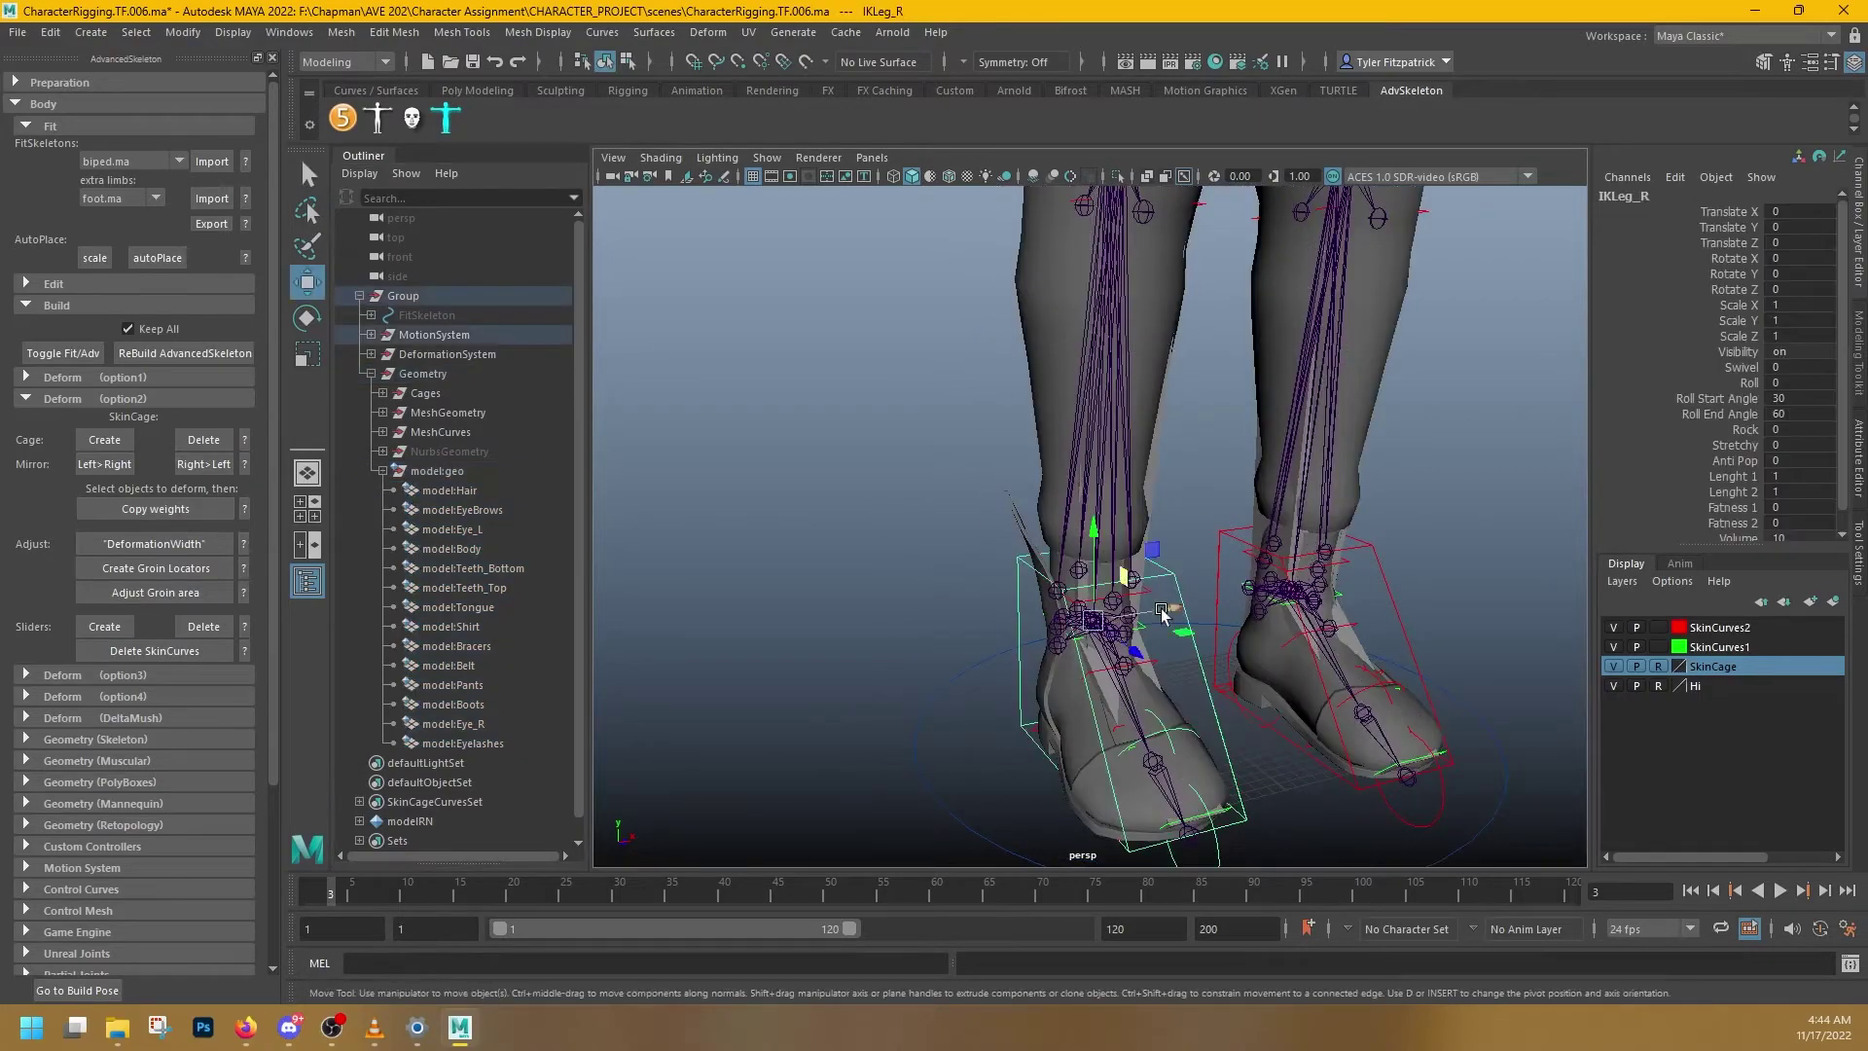
left_click_drag(1109, 605, 1093, 349, "alt")
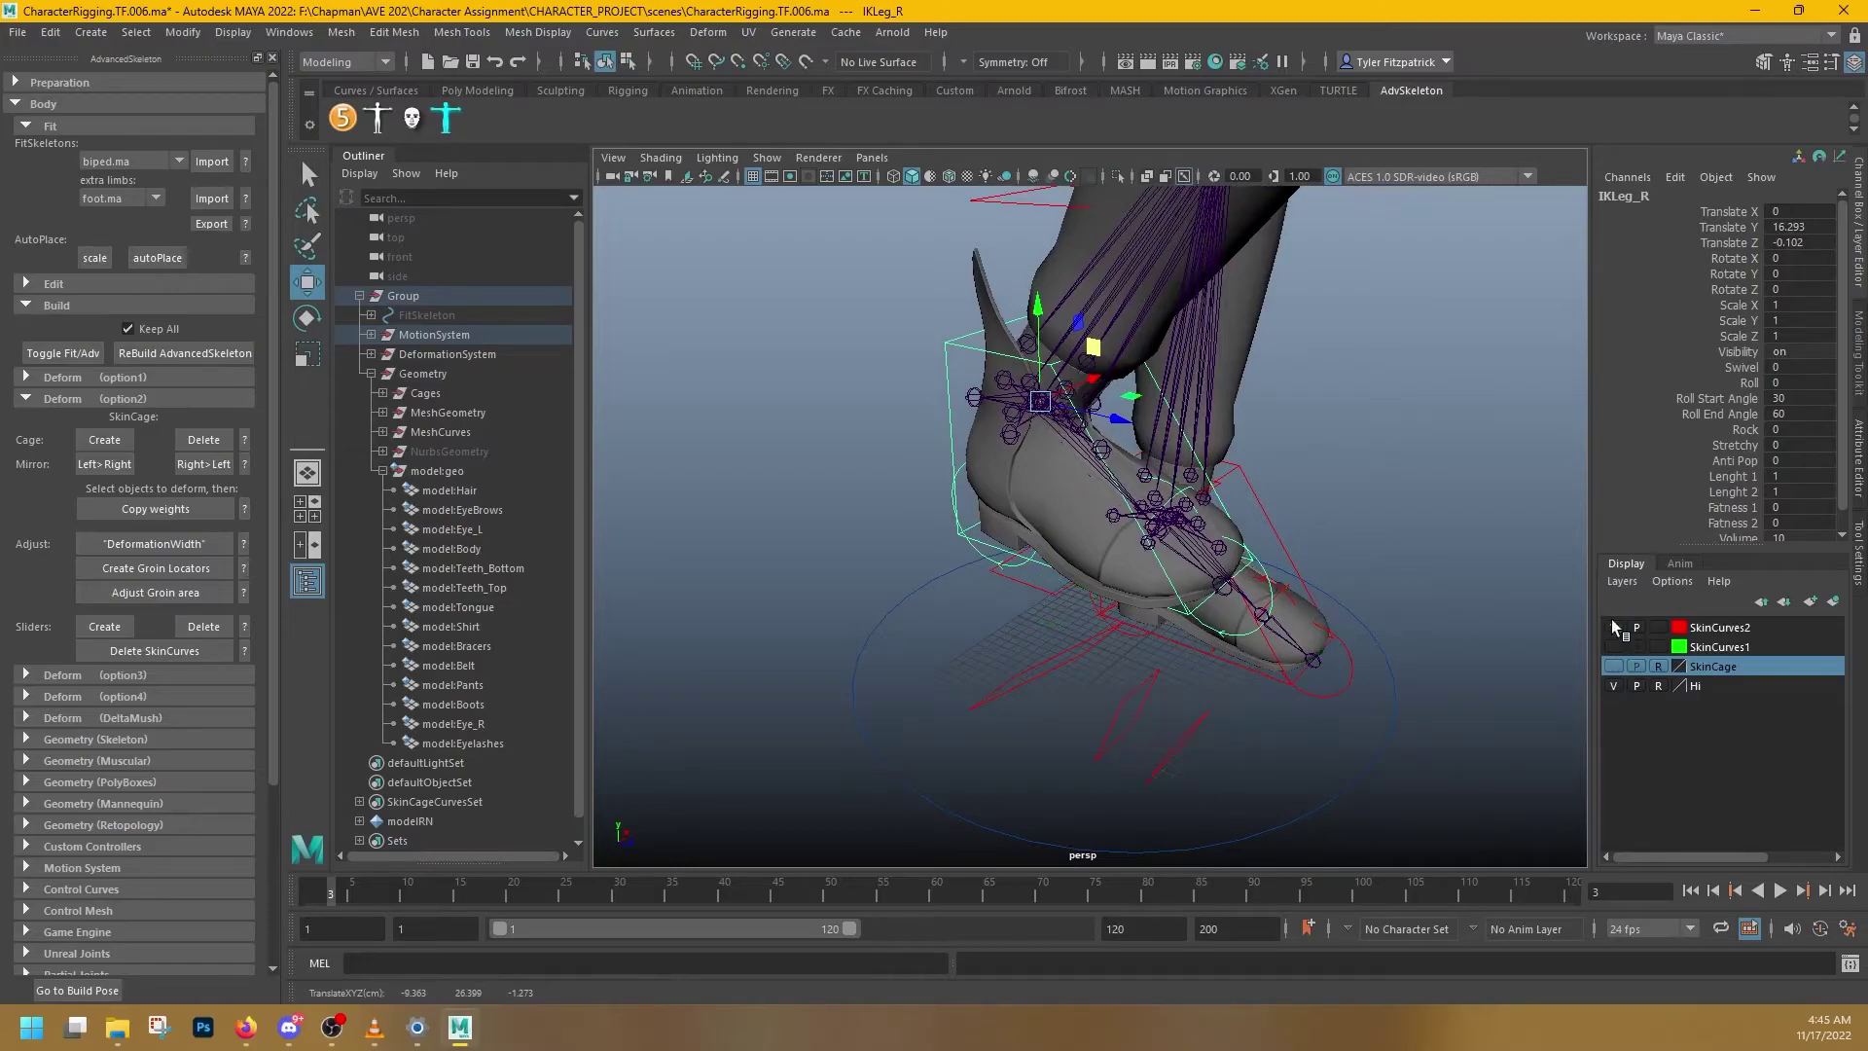
- Hide the SkinCurves2 layer and move IKLeg_R to about 18.3 in Y and -9.7 in Z to test the right ankle's deformation
left_click(1611, 625)
left_click_drag(1303, 385, 758, 383, "alt")
left_click_drag(1137, 363, 654, 484)
middle_click_drag(655, 484, 1038, 492, "alt")
left_click_drag(1038, 492, 1509, 587, "alt")
middle_click_drag(1509, 588, 1206, 336)
left_click_drag(1021, 447, 1351, 412, "alt")
left_click_drag(1088, 443, 1435, 393, "alt")
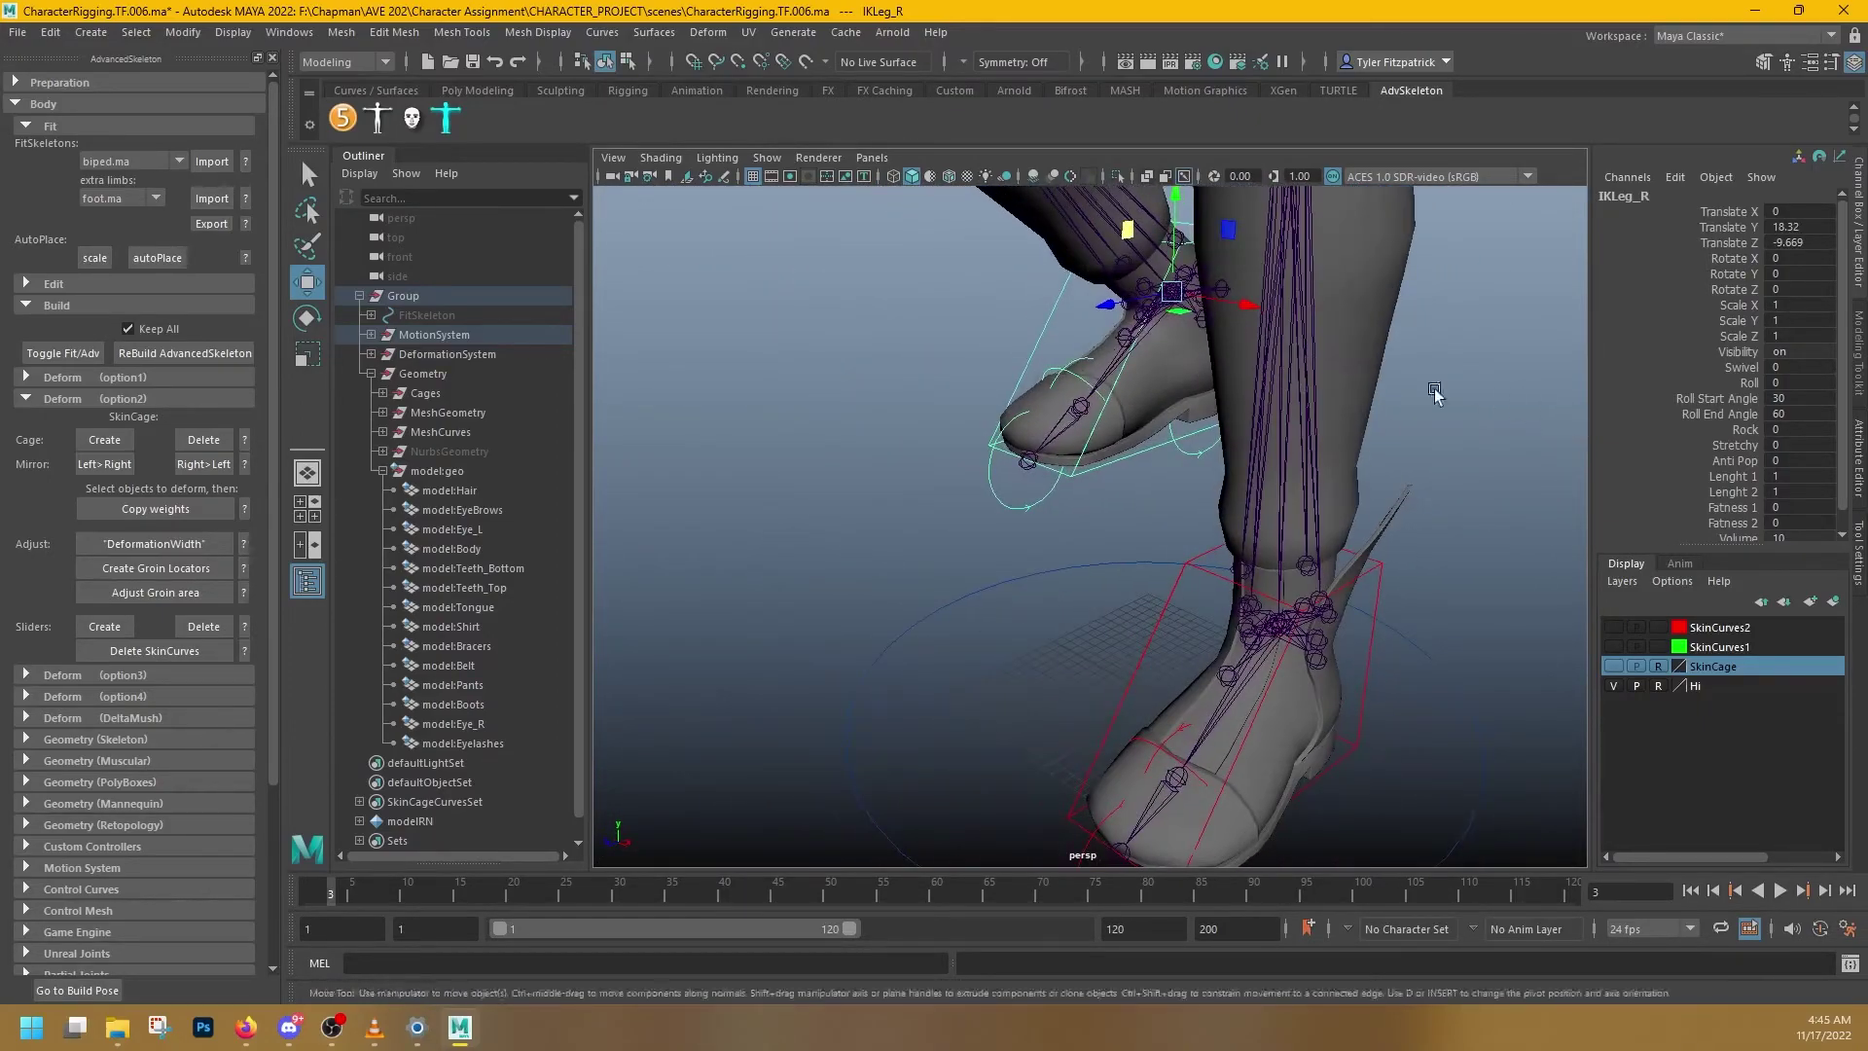
- Undo the last IKLeg_R move while keeping the skin curve and cage layers hidden
key("ctrl+z")
key("ctrl+z")
key("ctrl+z")
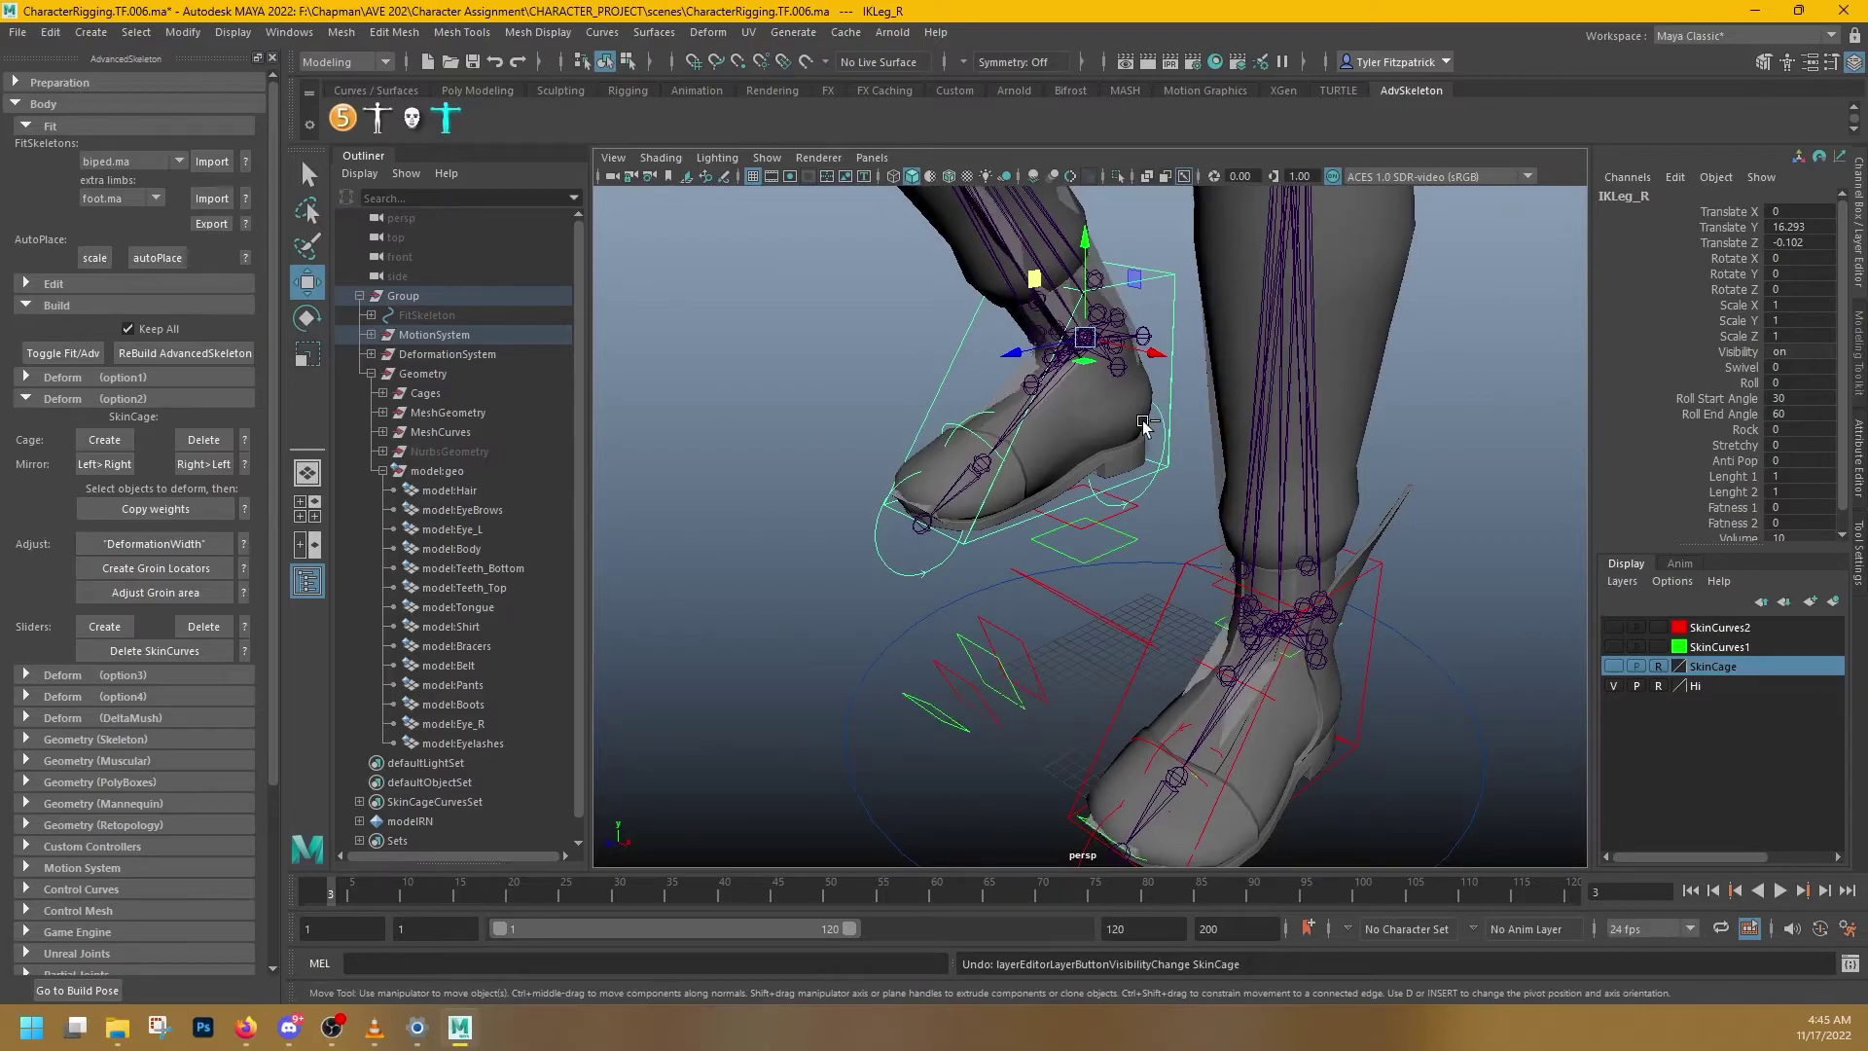
key("ctrl+y")
key("ctrl+y")
key("ctrl+t")
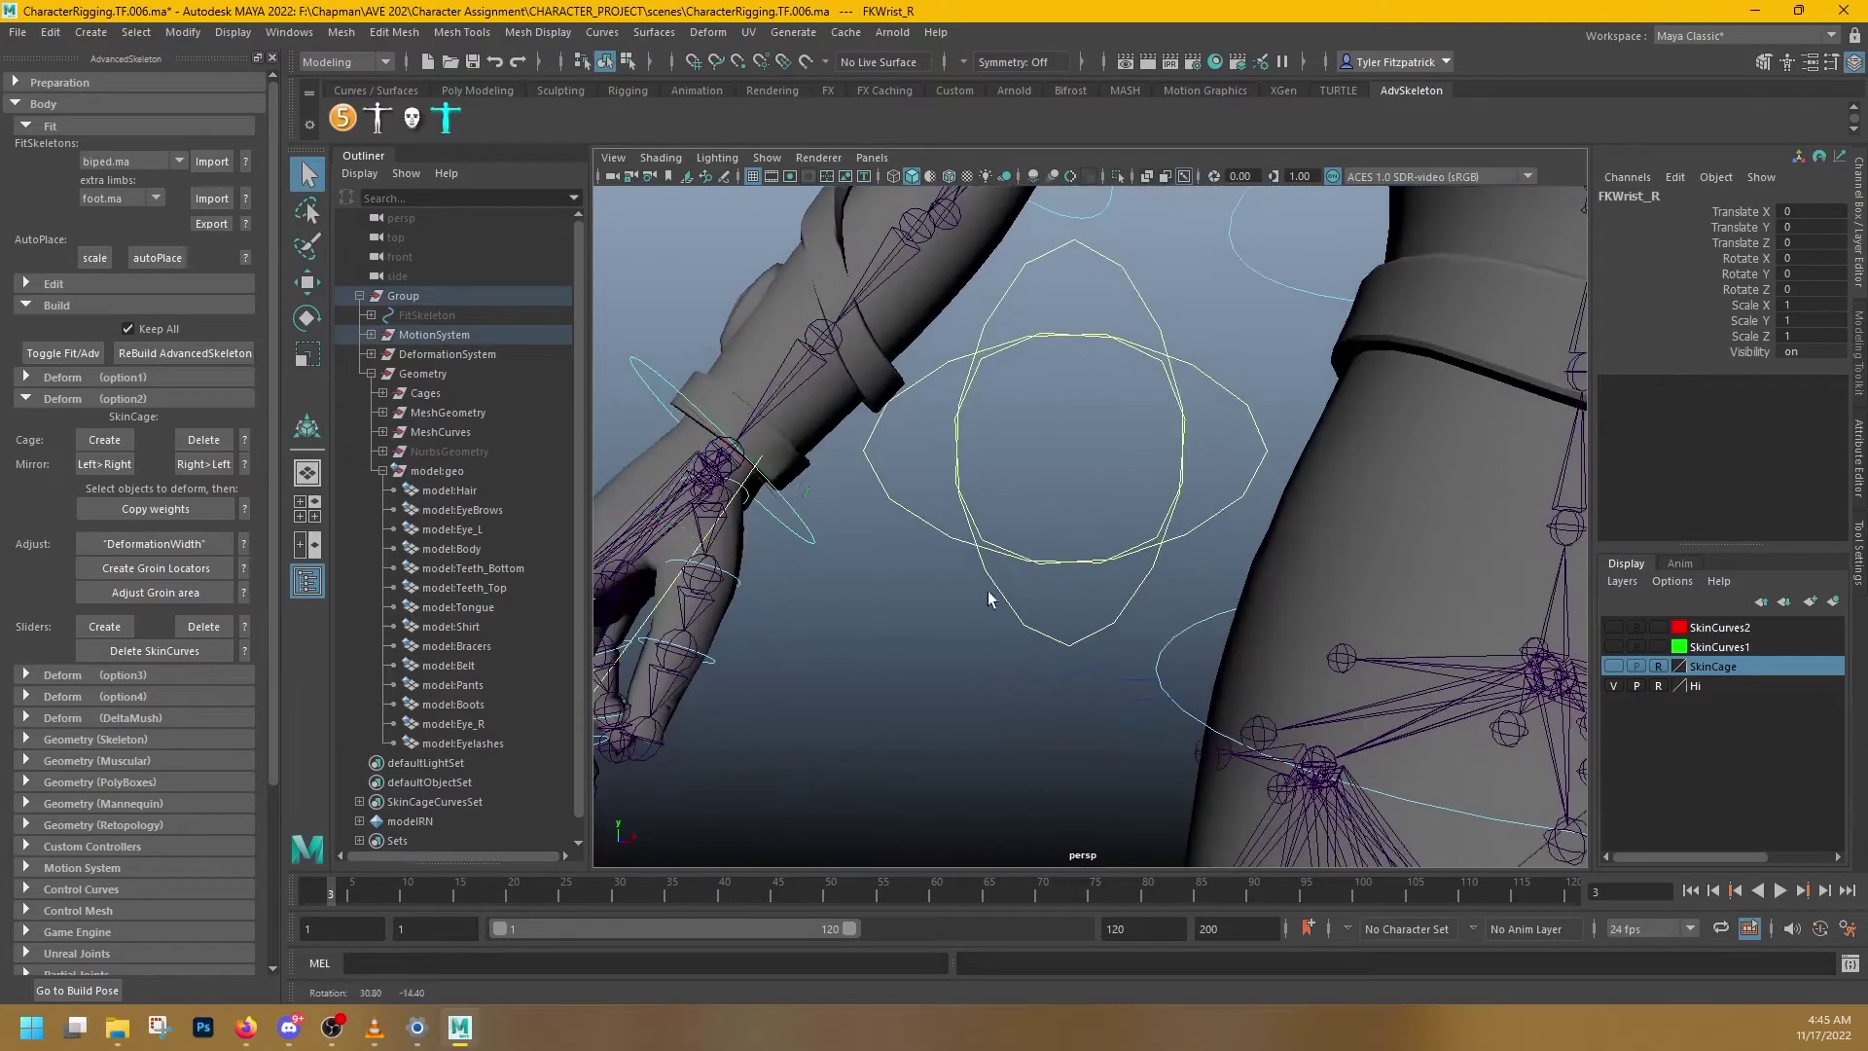
- Rotate FKWrist_R by about -78 degrees in Y to test the wrist, undo the rotation and examine the bracer and hand
left_click_drag(817, 479, 798, 598)
left_click_drag(1049, 633, 1095, 486)
key("ctrl+z")
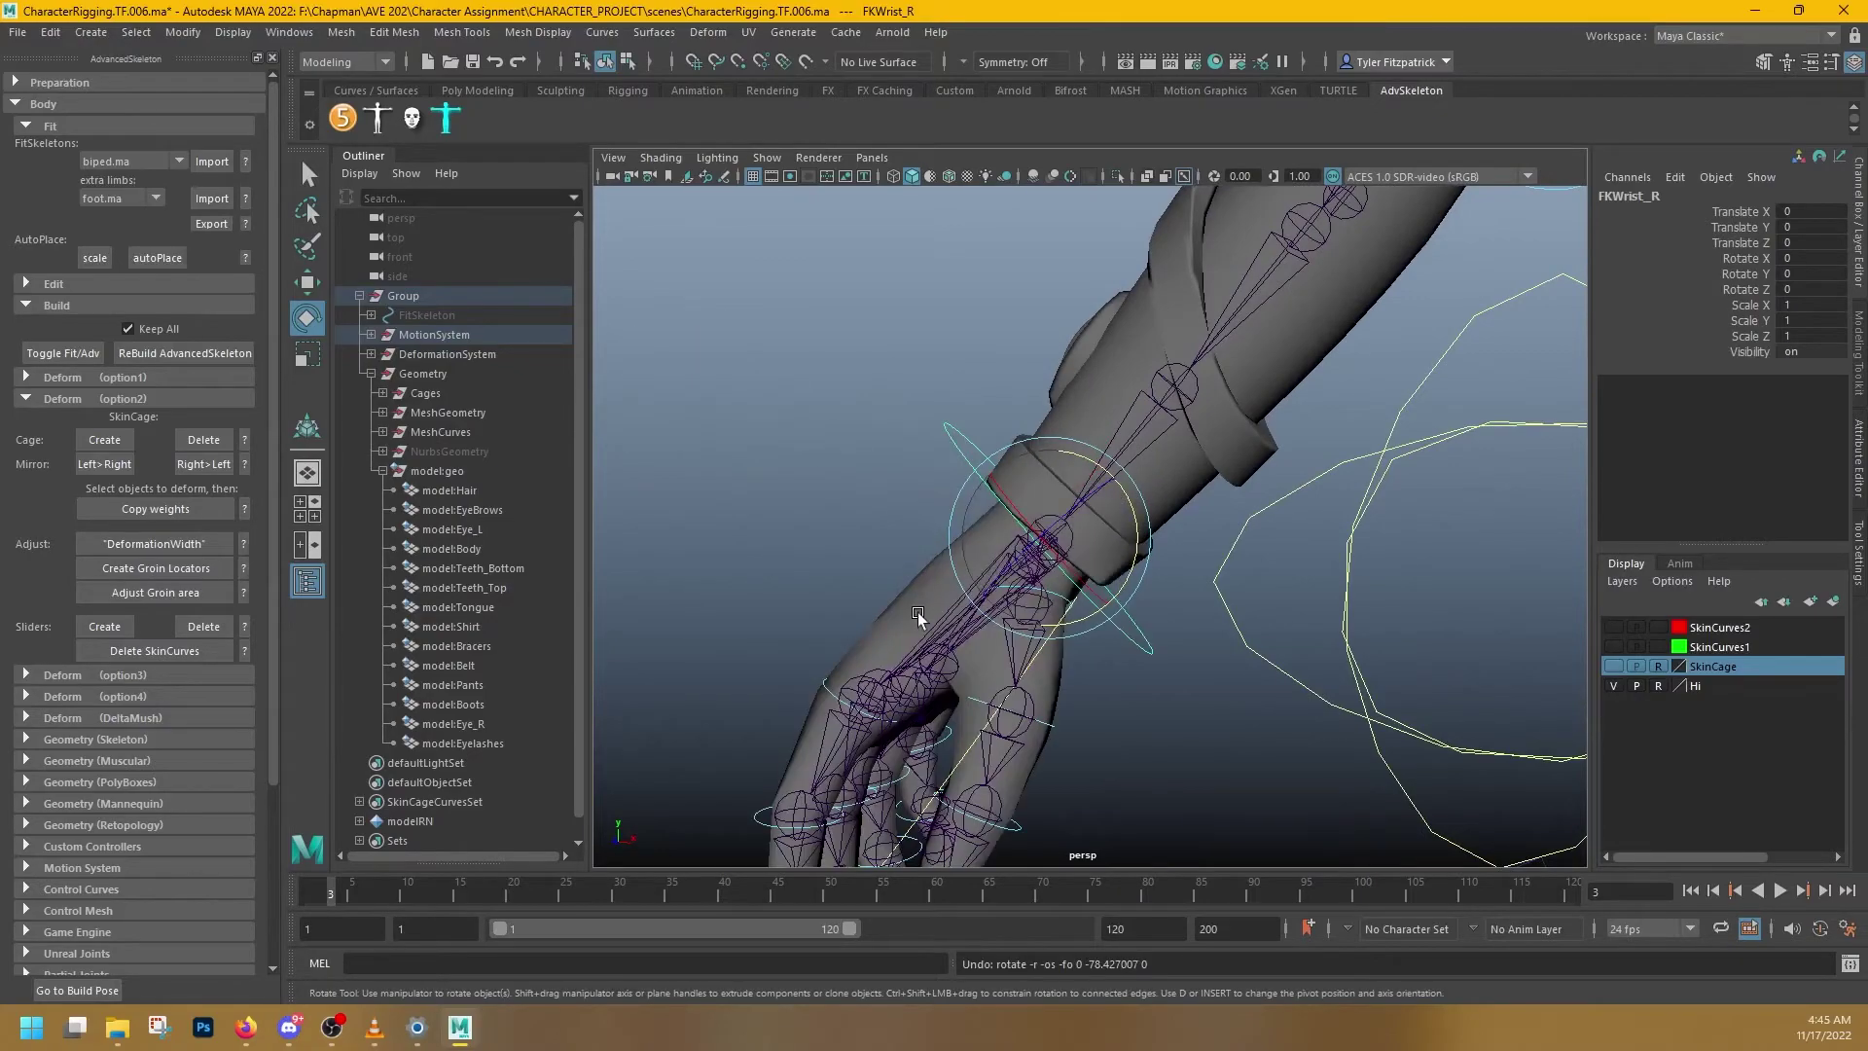
left_click_drag(918, 611, 973, 605, "alt")
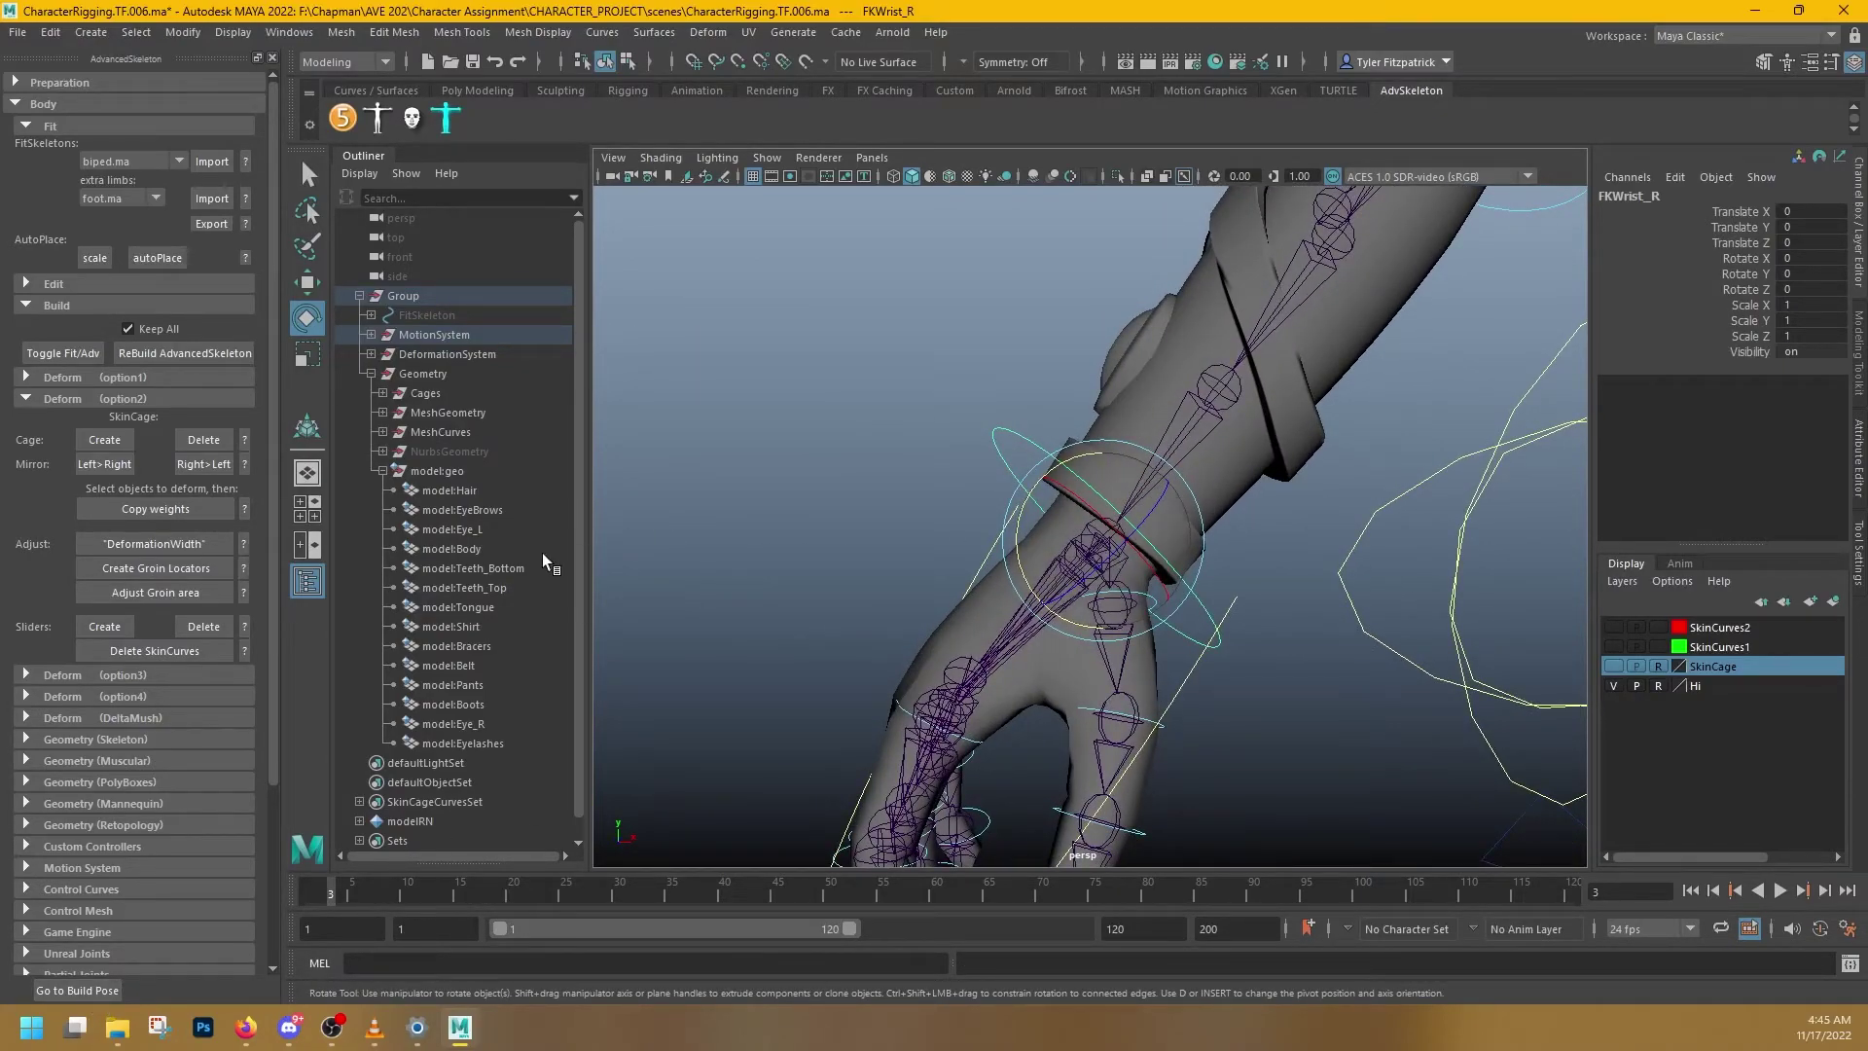
left_click_drag(1090, 516, 958, 522, "alt")
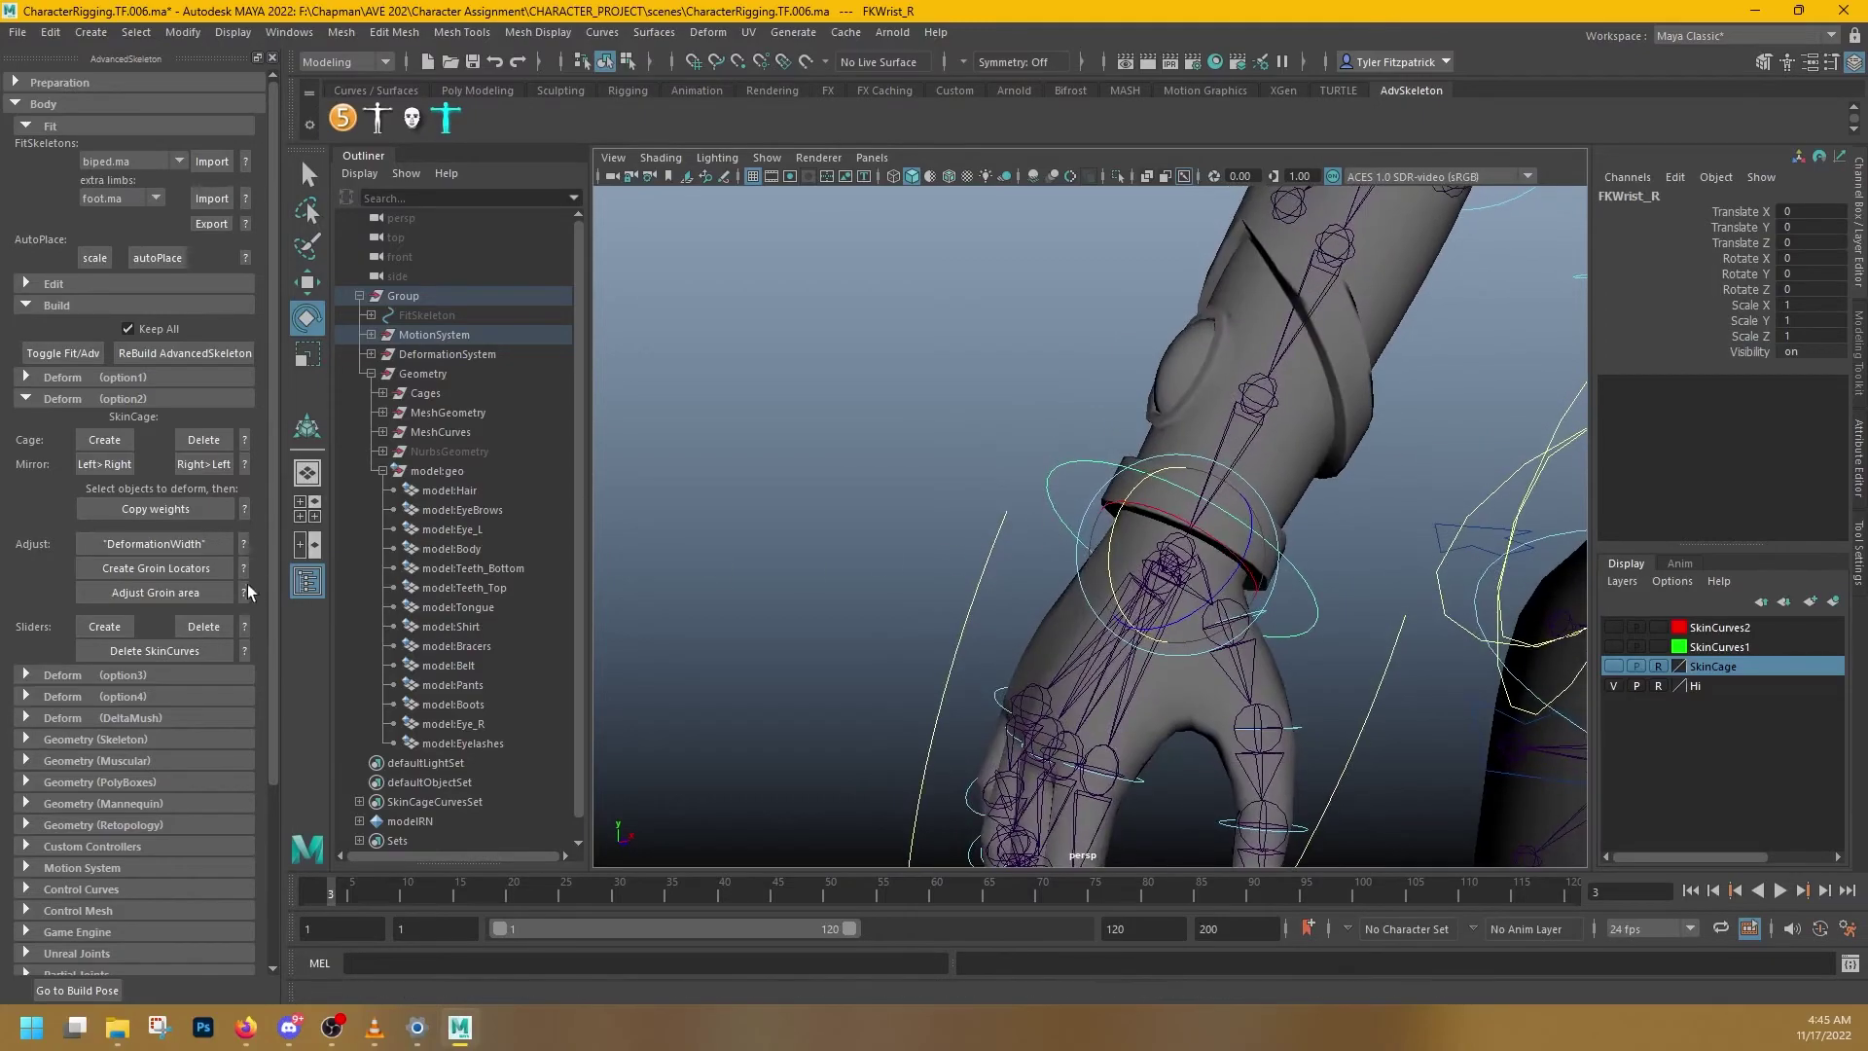
- Show the SkinCurves1 and SkinCurves2 layers and create SkinCage sliders for the right forearm's Elbow_R_twistProfile2 curve by the wrist
left_click(946, 441)
left_click(1614, 647)
left_click(1613, 627)
left_click(1267, 584)
left_click(166, 549)
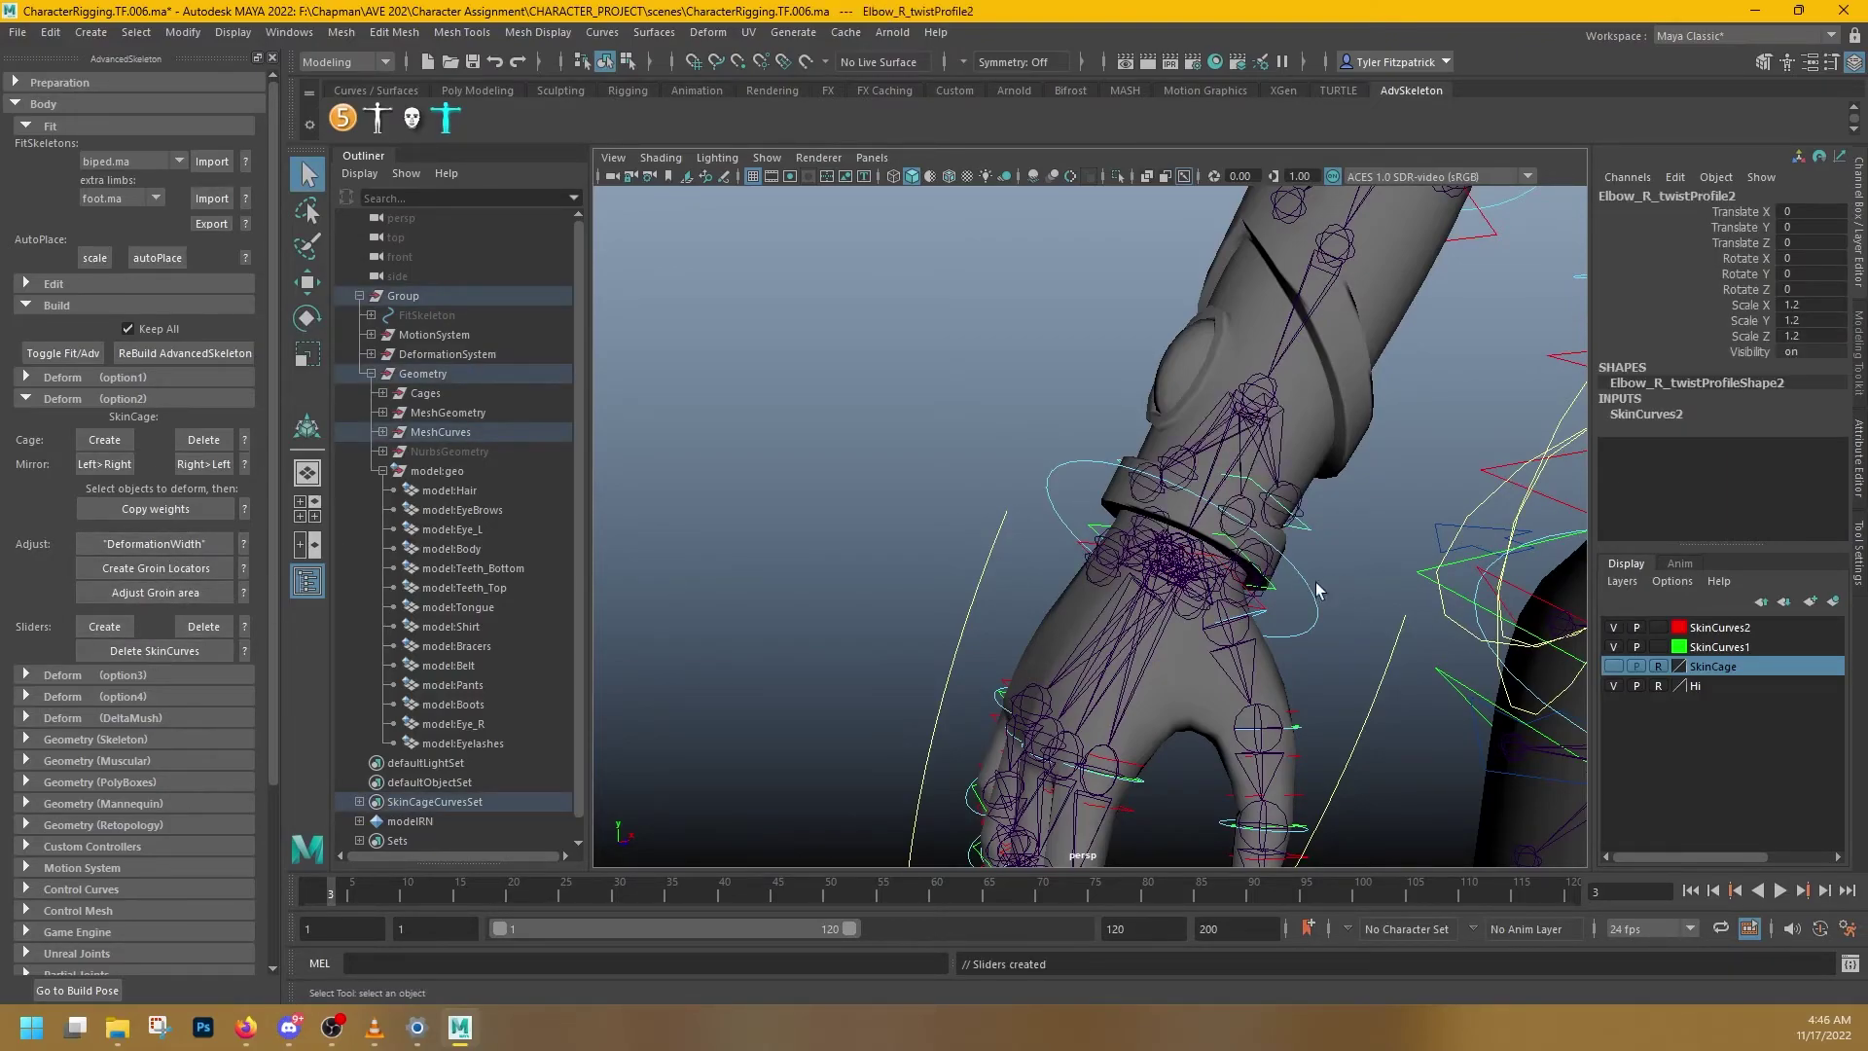
- Copy the SkinCage weights with the forearm sliders to all meshes from model:Hair to model:Eyelashes
left_click_drag(1315, 582, 1275, 582, "alt")
left_click_drag(462, 490, 462, 743)
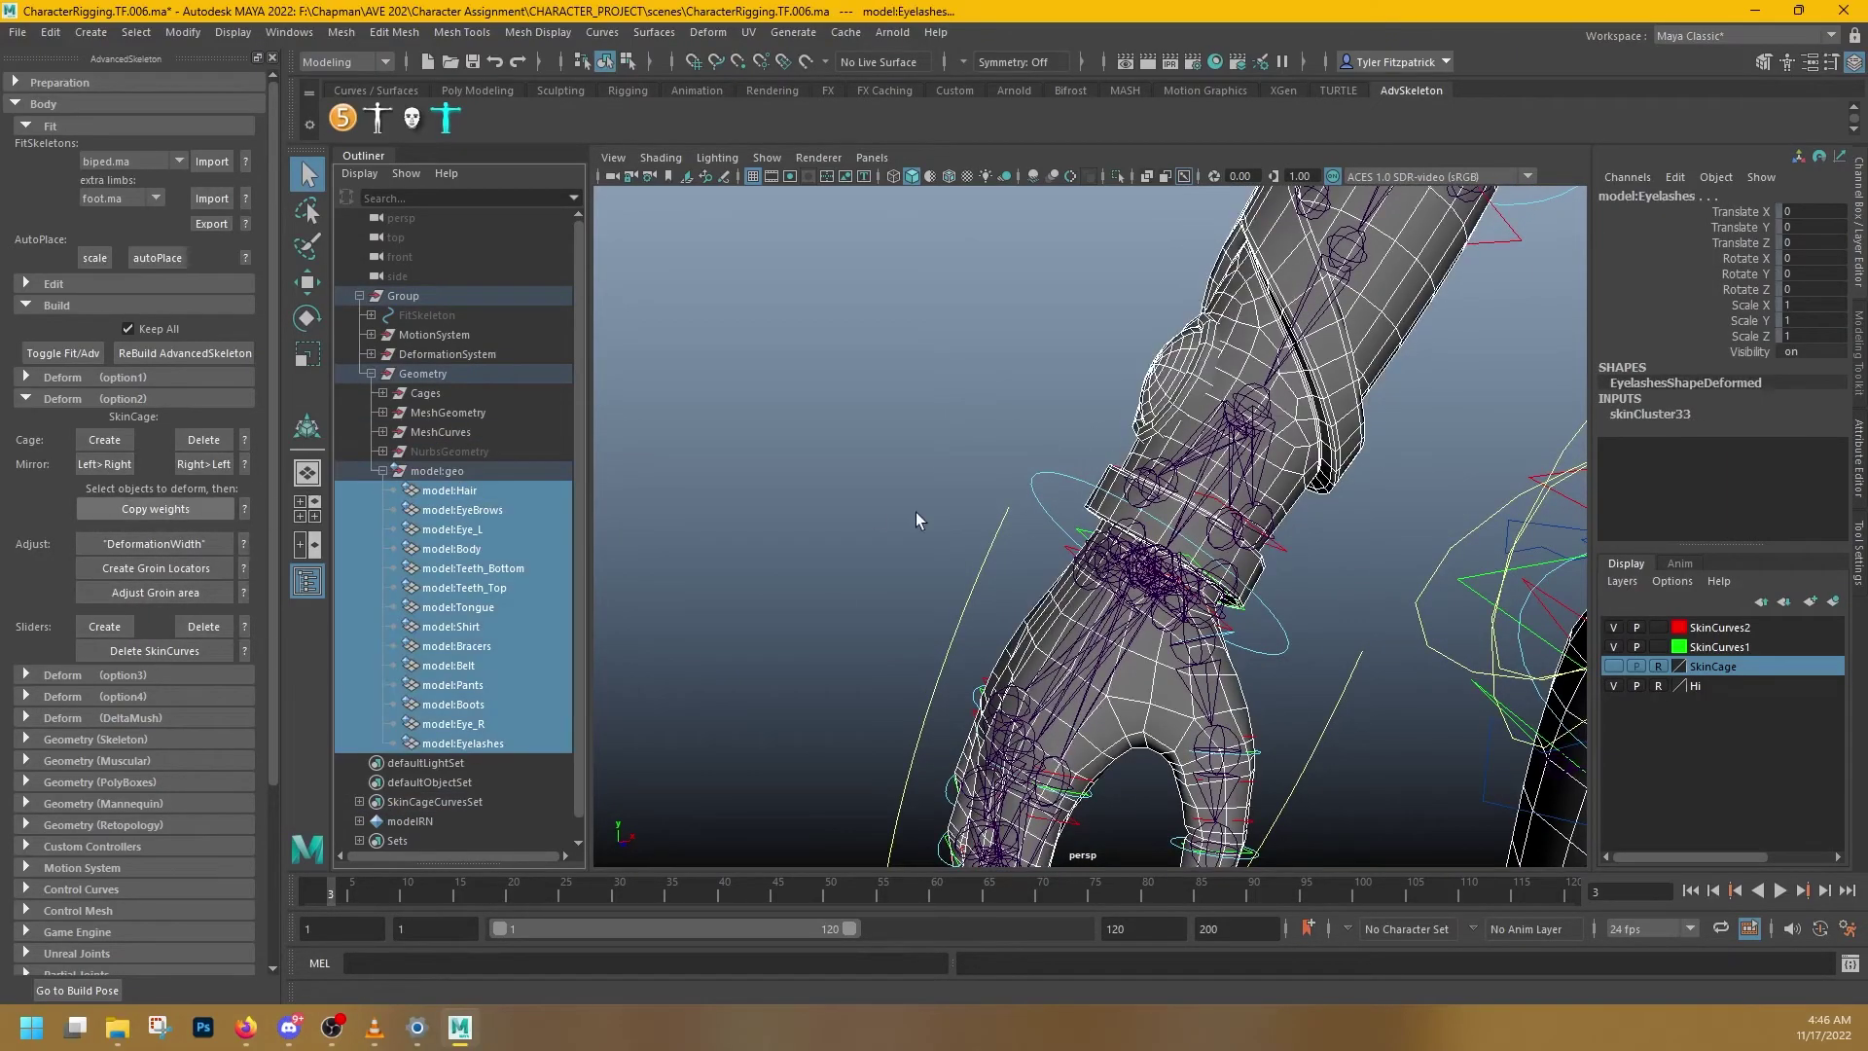
left_click(1010, 484)
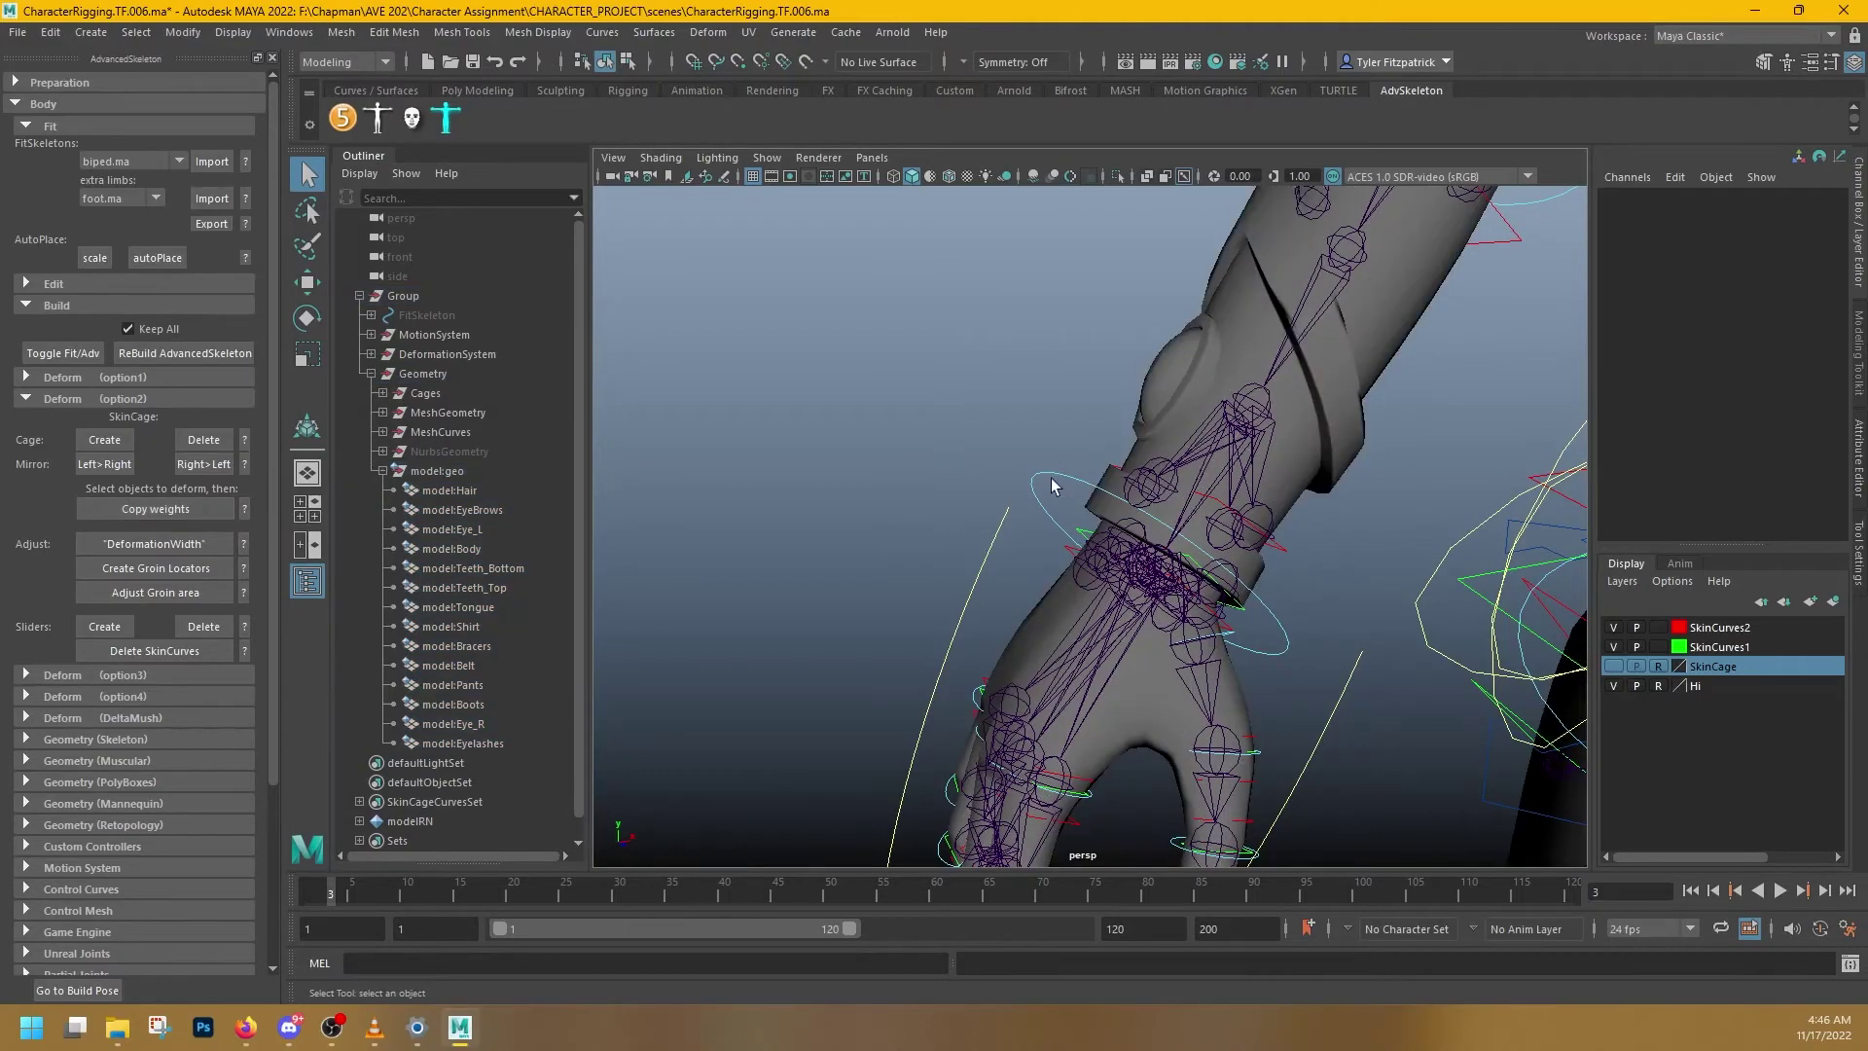
- Rotate FKWrist_R in several directions, including about 52, -51 and -10 degrees, to test the right wrist's deformation
left_click(1053, 489)
left_click_drag(1054, 489, 1126, 550, "alt")
key("e")
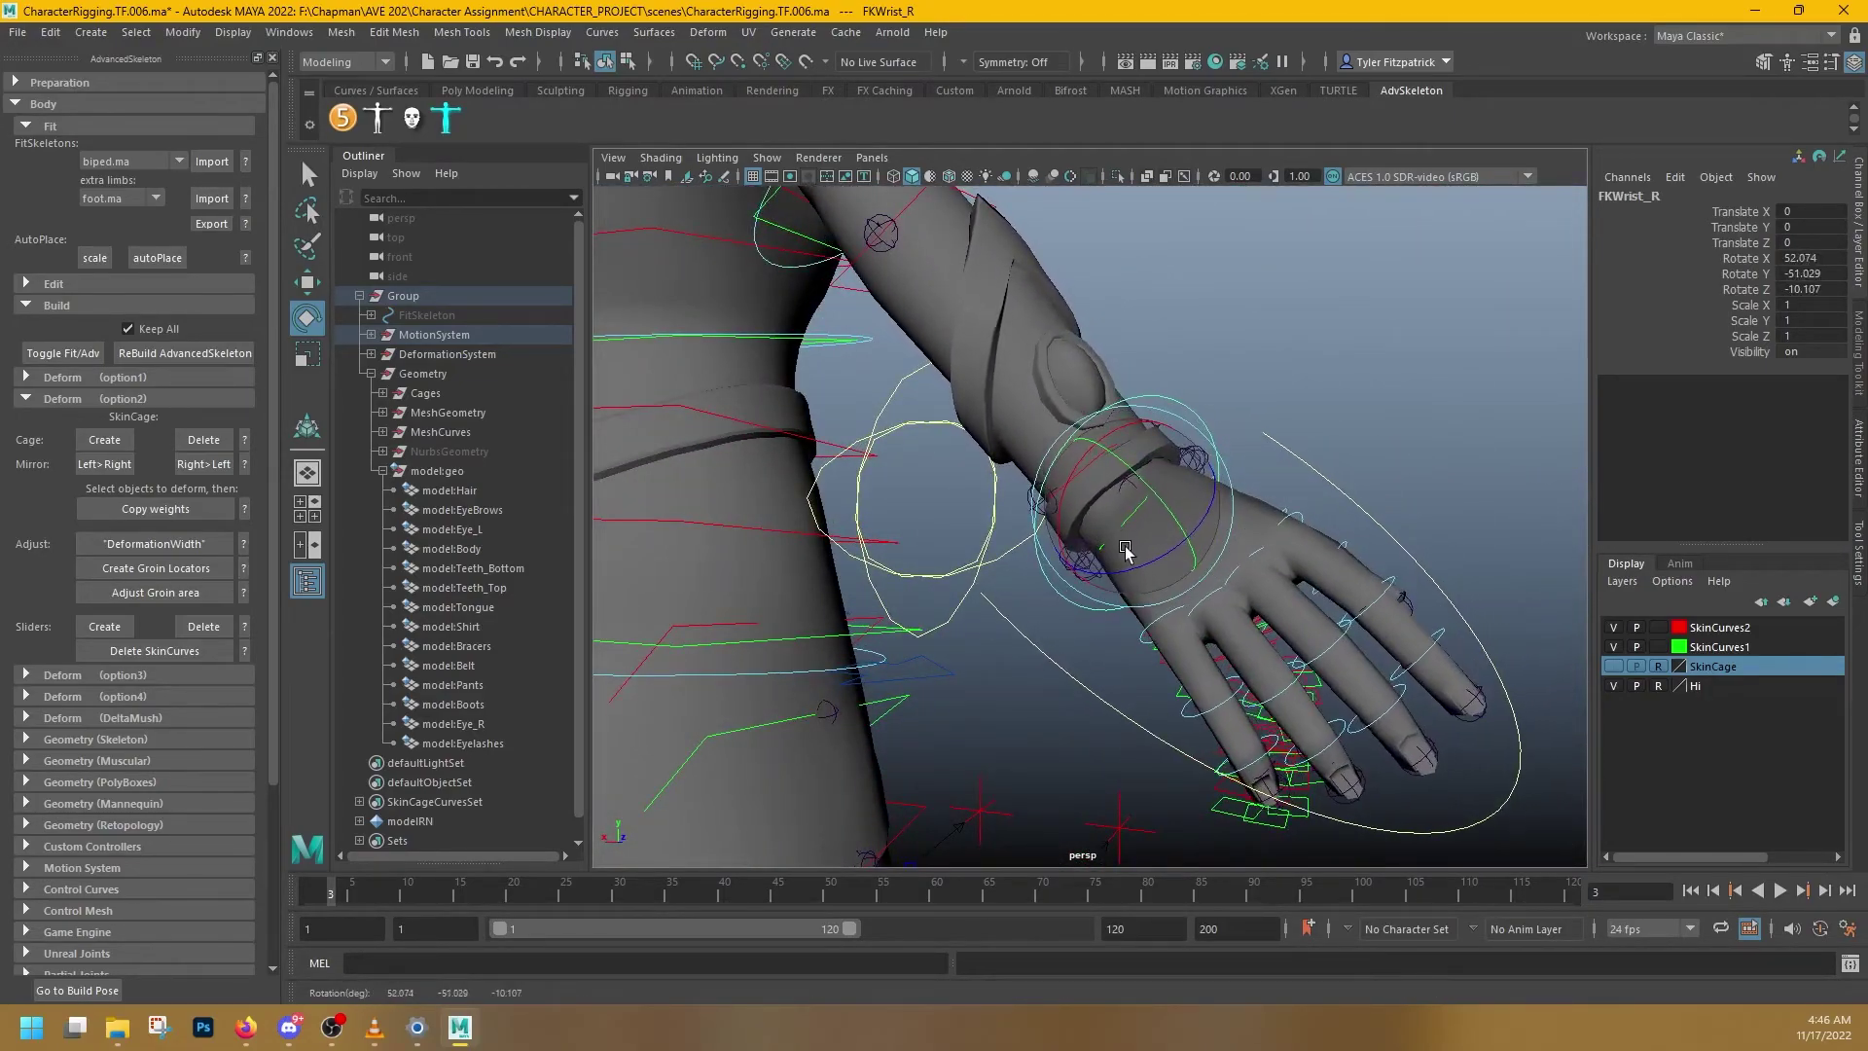
left_click_drag(1294, 545, 1051, 533, "alt")
left_click_drag(1205, 455, 1094, 515)
left_click_drag(1095, 516, 1270, 515, "alt")
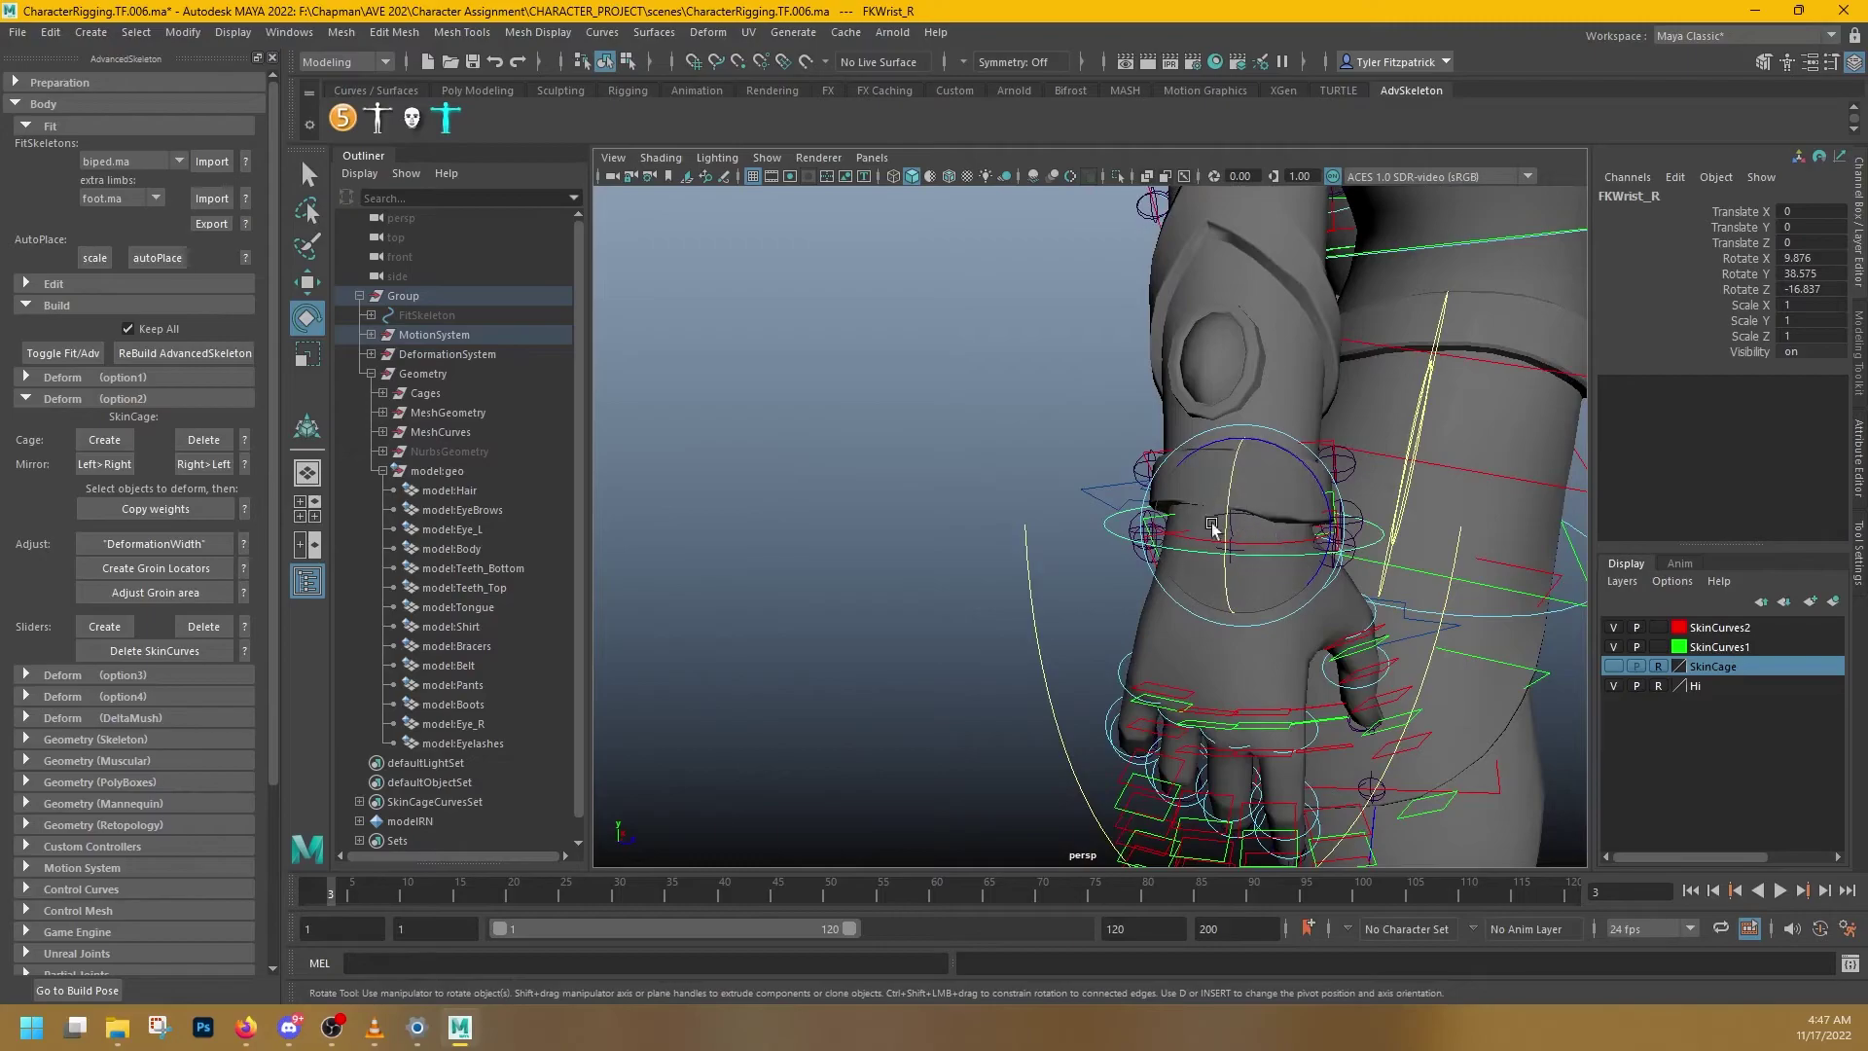
- Examine the bent right wrist from another angle and return the rig to its build pose
left_click(1129, 505)
left_click_drag(1130, 505, 992, 588, "alt")
left_click(1301, 505)
key("ctrl+z")
left_click(88, 989)
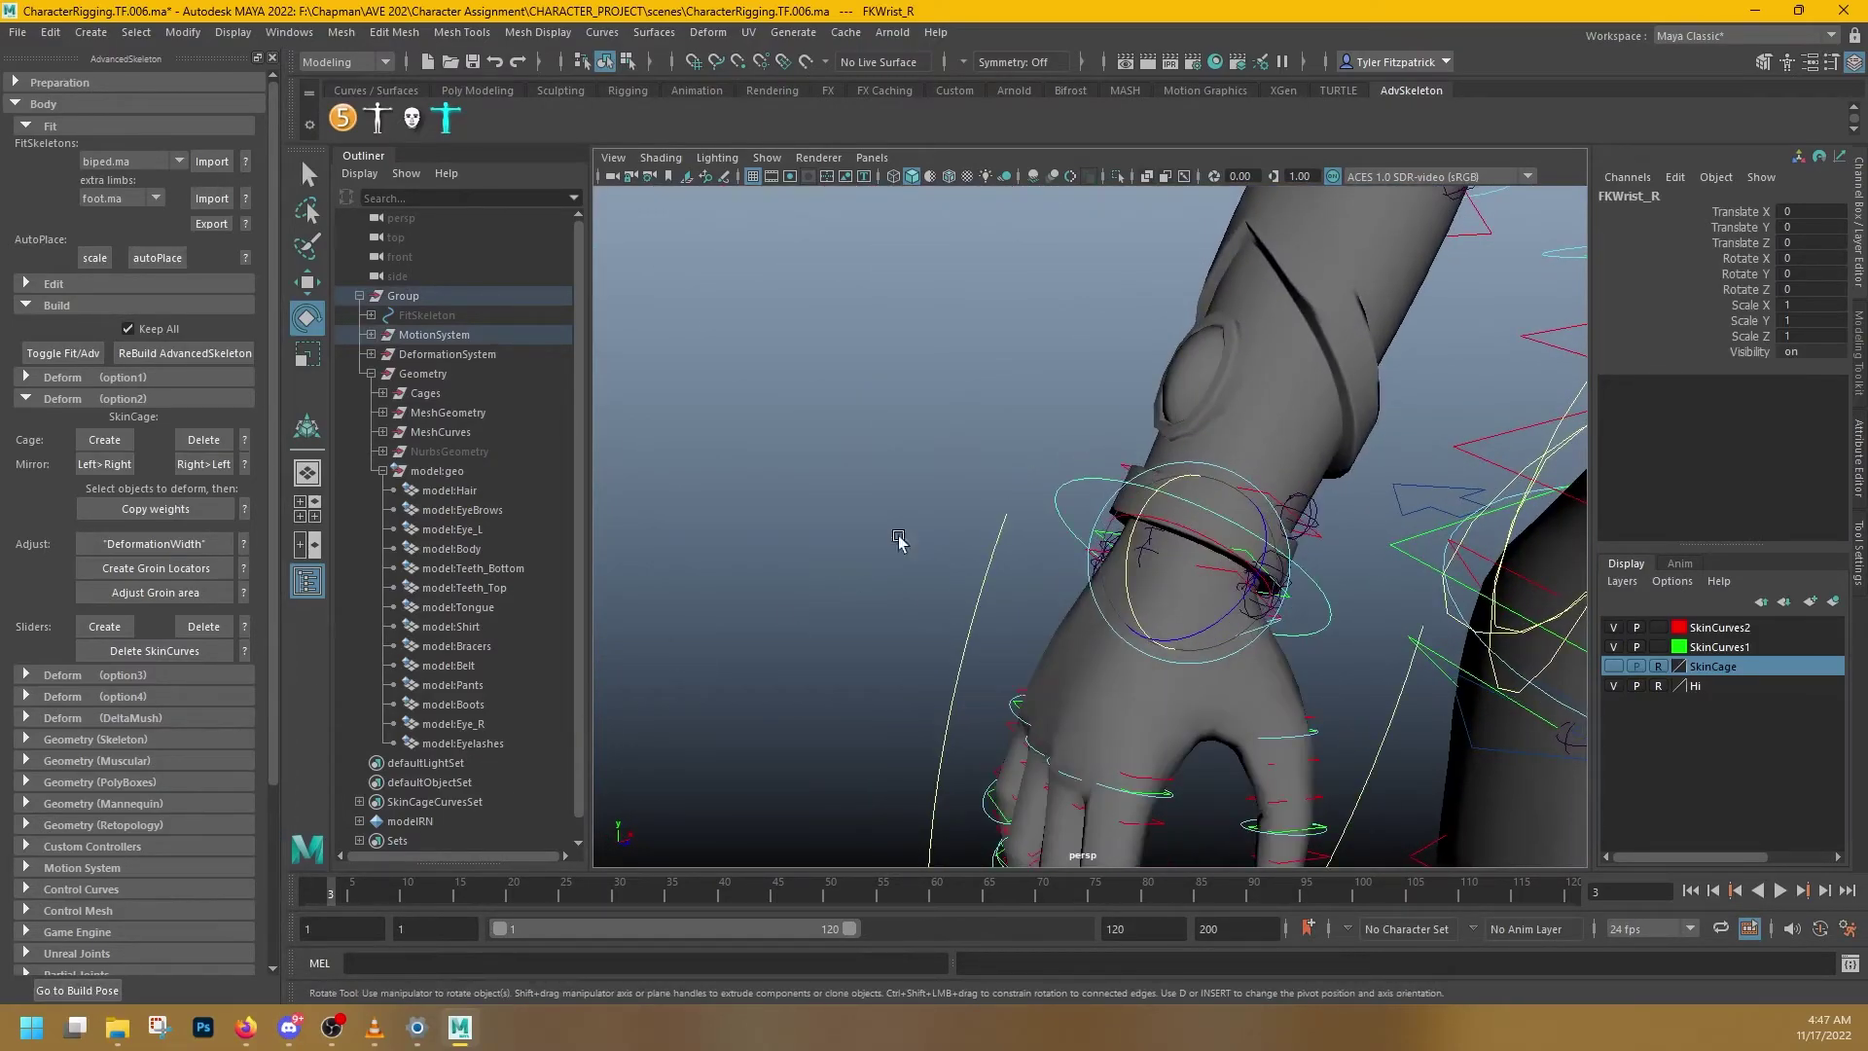
- Rotate FKShoulder_R to test how the right shoulder deforms, and undo the rotation
left_click(1125, 353)
left_click_drag(1125, 352, 817, 652, "alt")
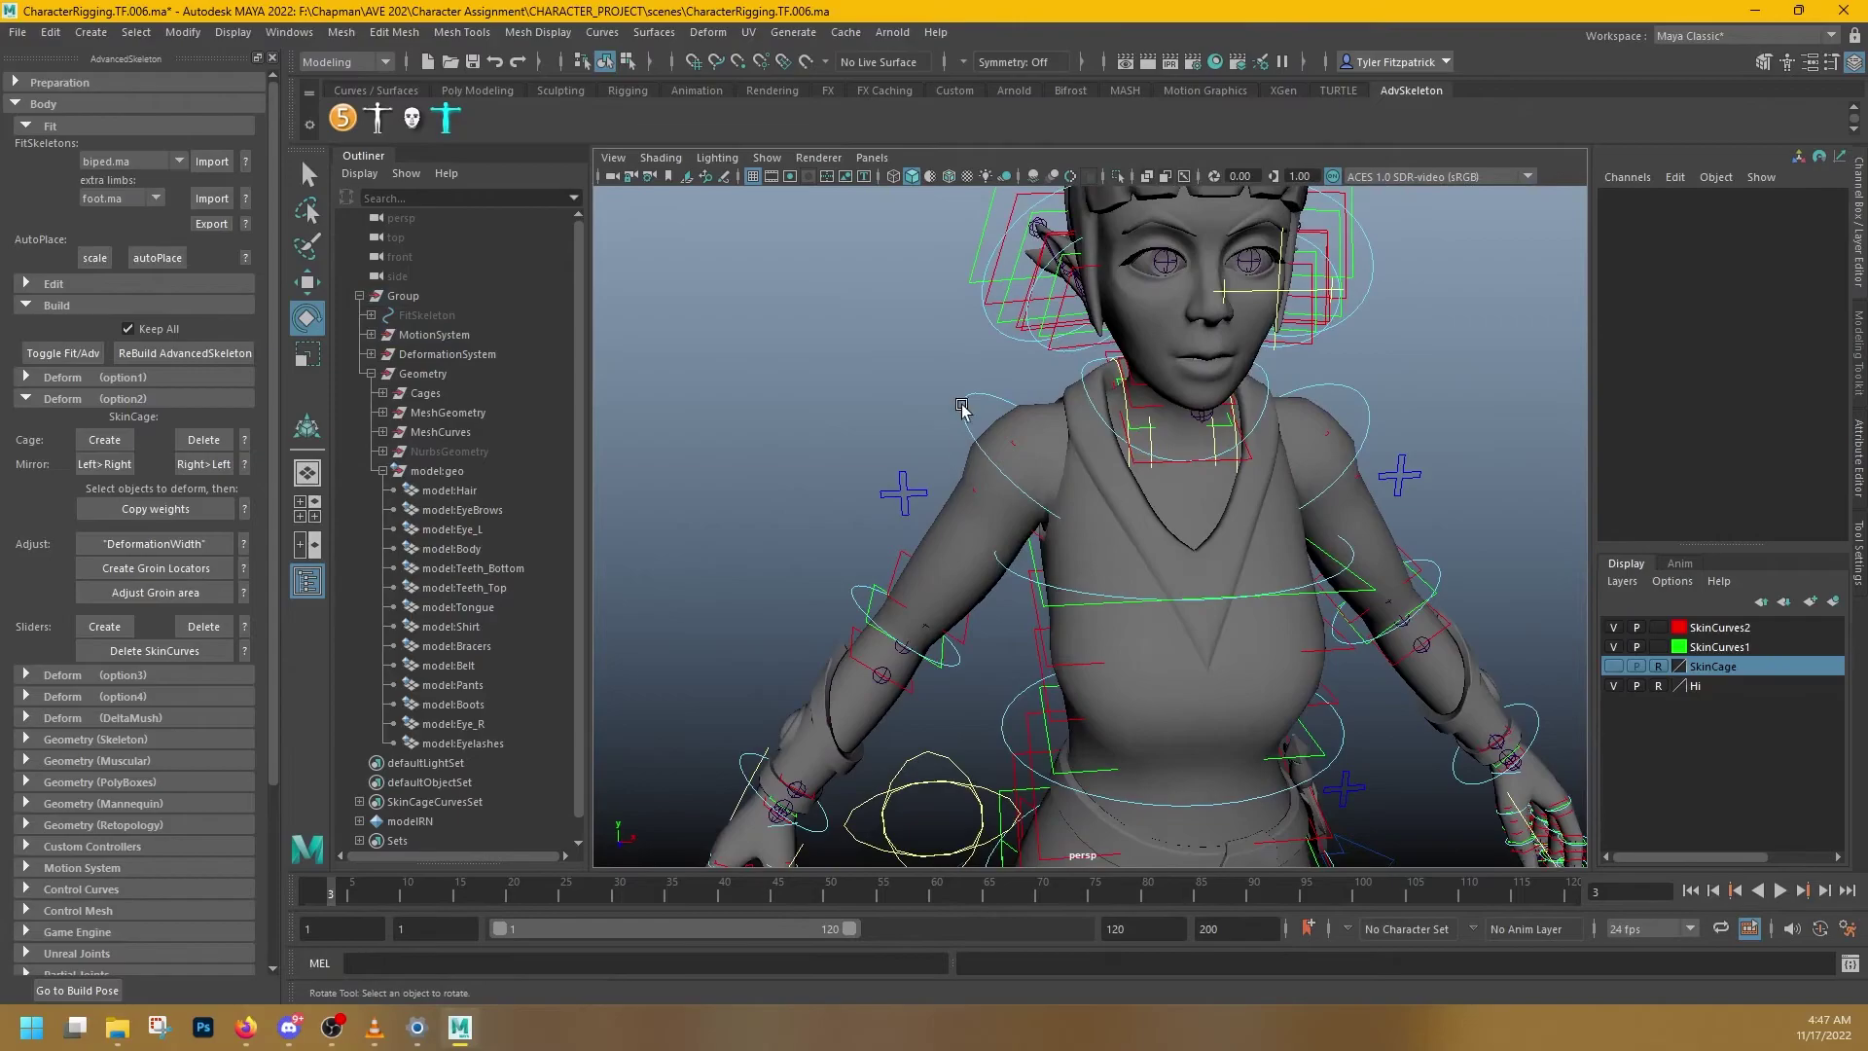
left_click(959, 409)
scroll(960, 408, "up", 5)
left_click_drag(792, 463, 881, 442, "alt")
left_click_drag(955, 359, 1047, 609)
key("ctrl+z")
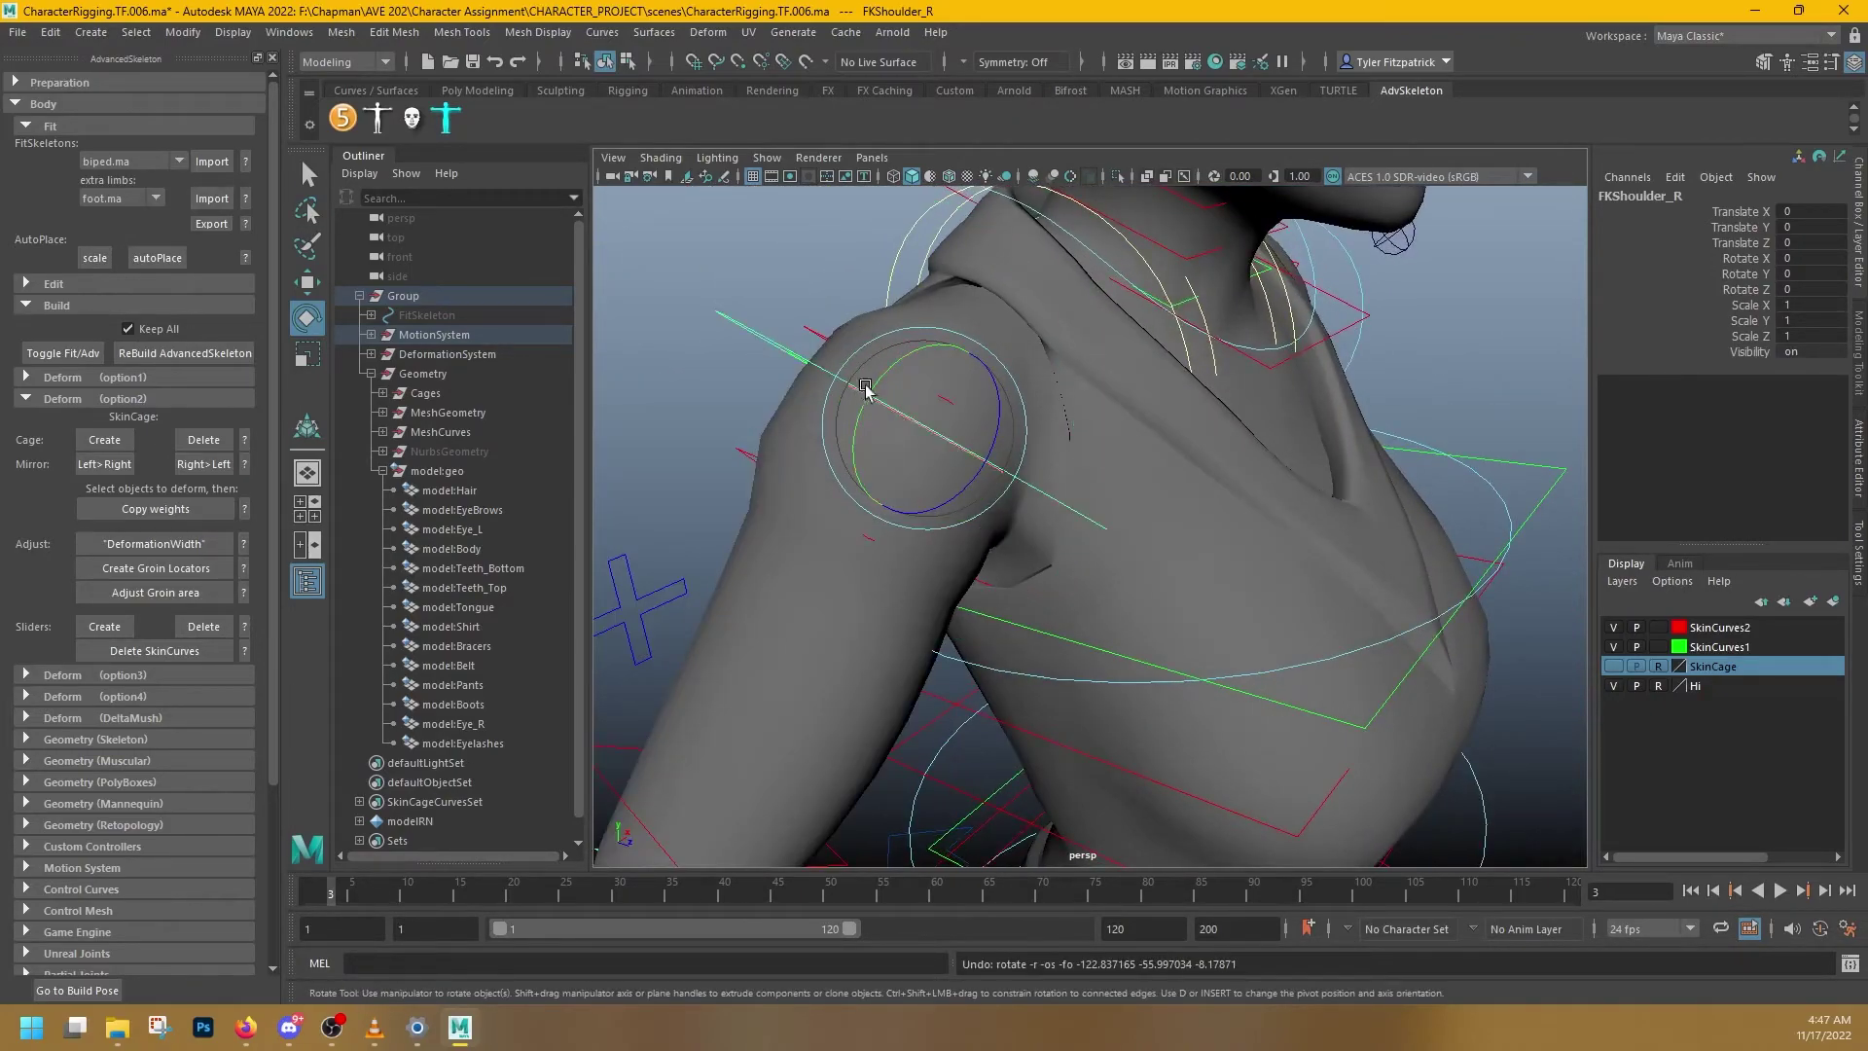
- Test the right shoulder again with another FKShoulder_R rotation viewed from the front, and undo it
left_click_drag(866, 389, 842, 279, "alt")
left_click(840, 250)
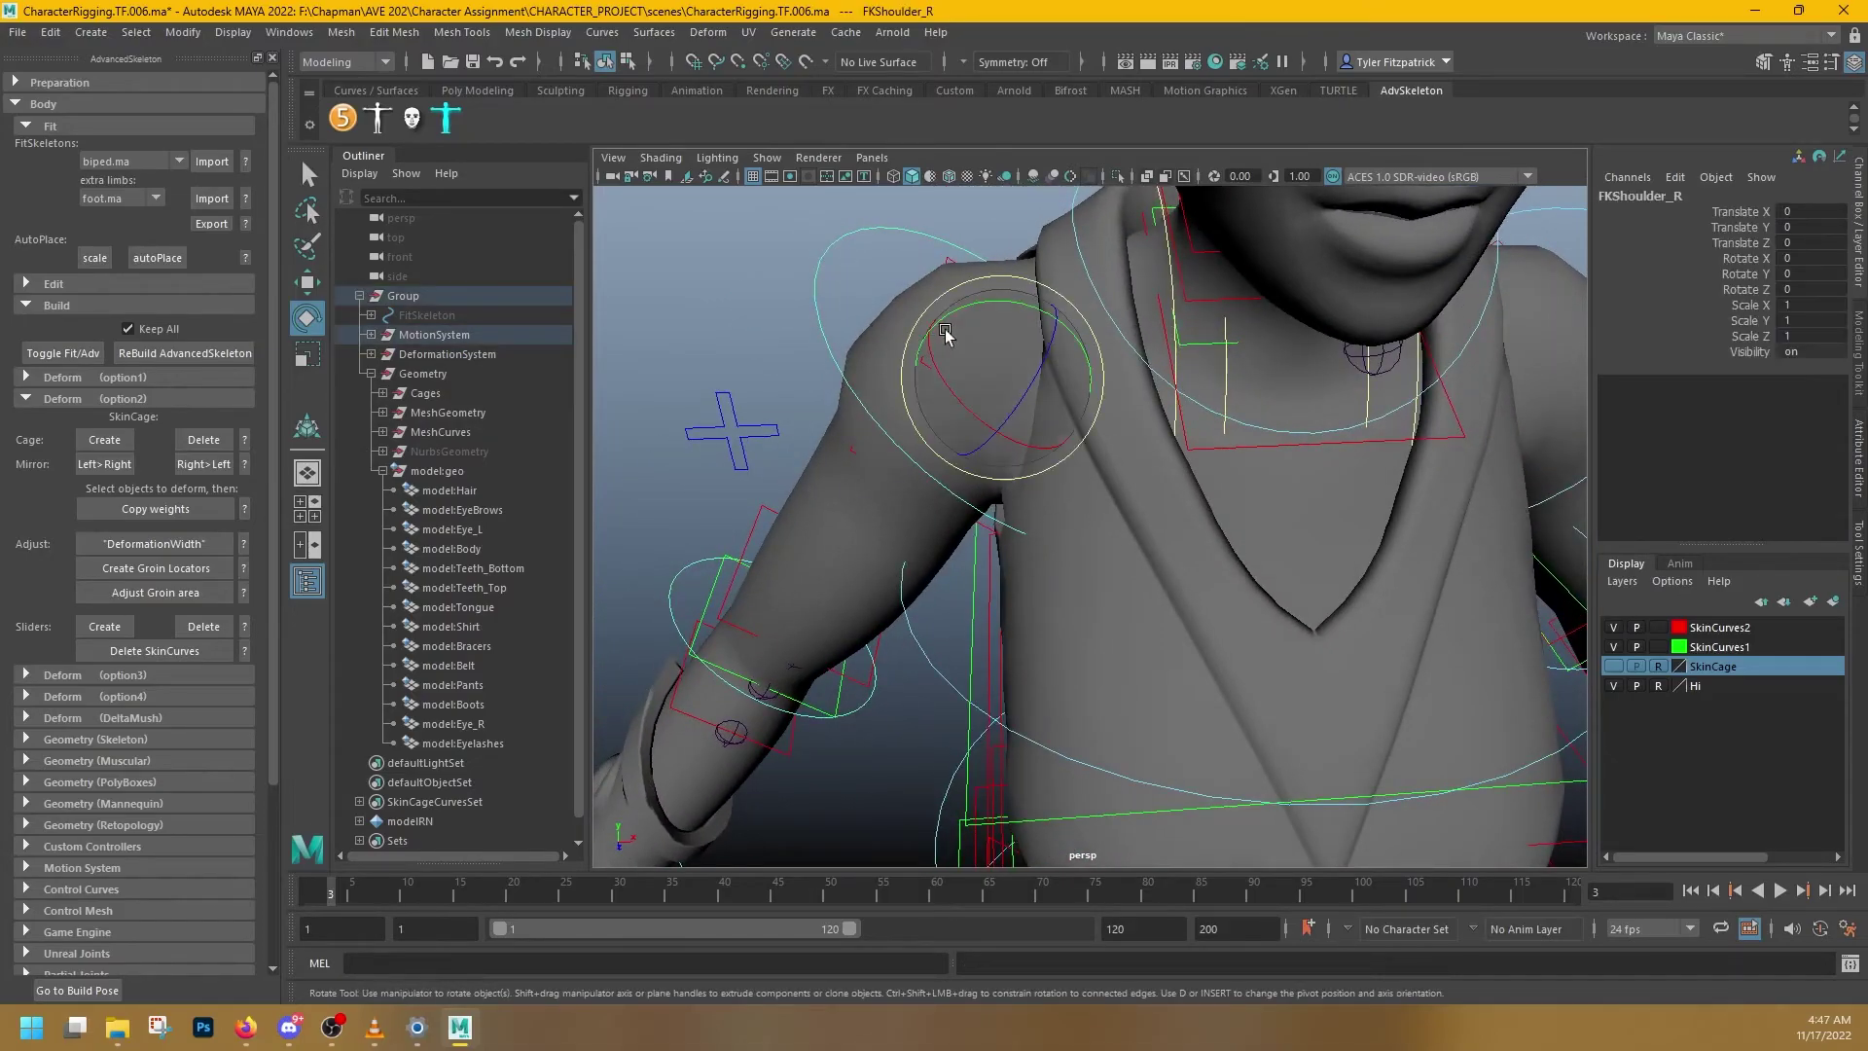
left_click_drag(955, 319, 1047, 331)
left_click_drag(884, 389, 919, 343, "alt")
key("ctrl+z")
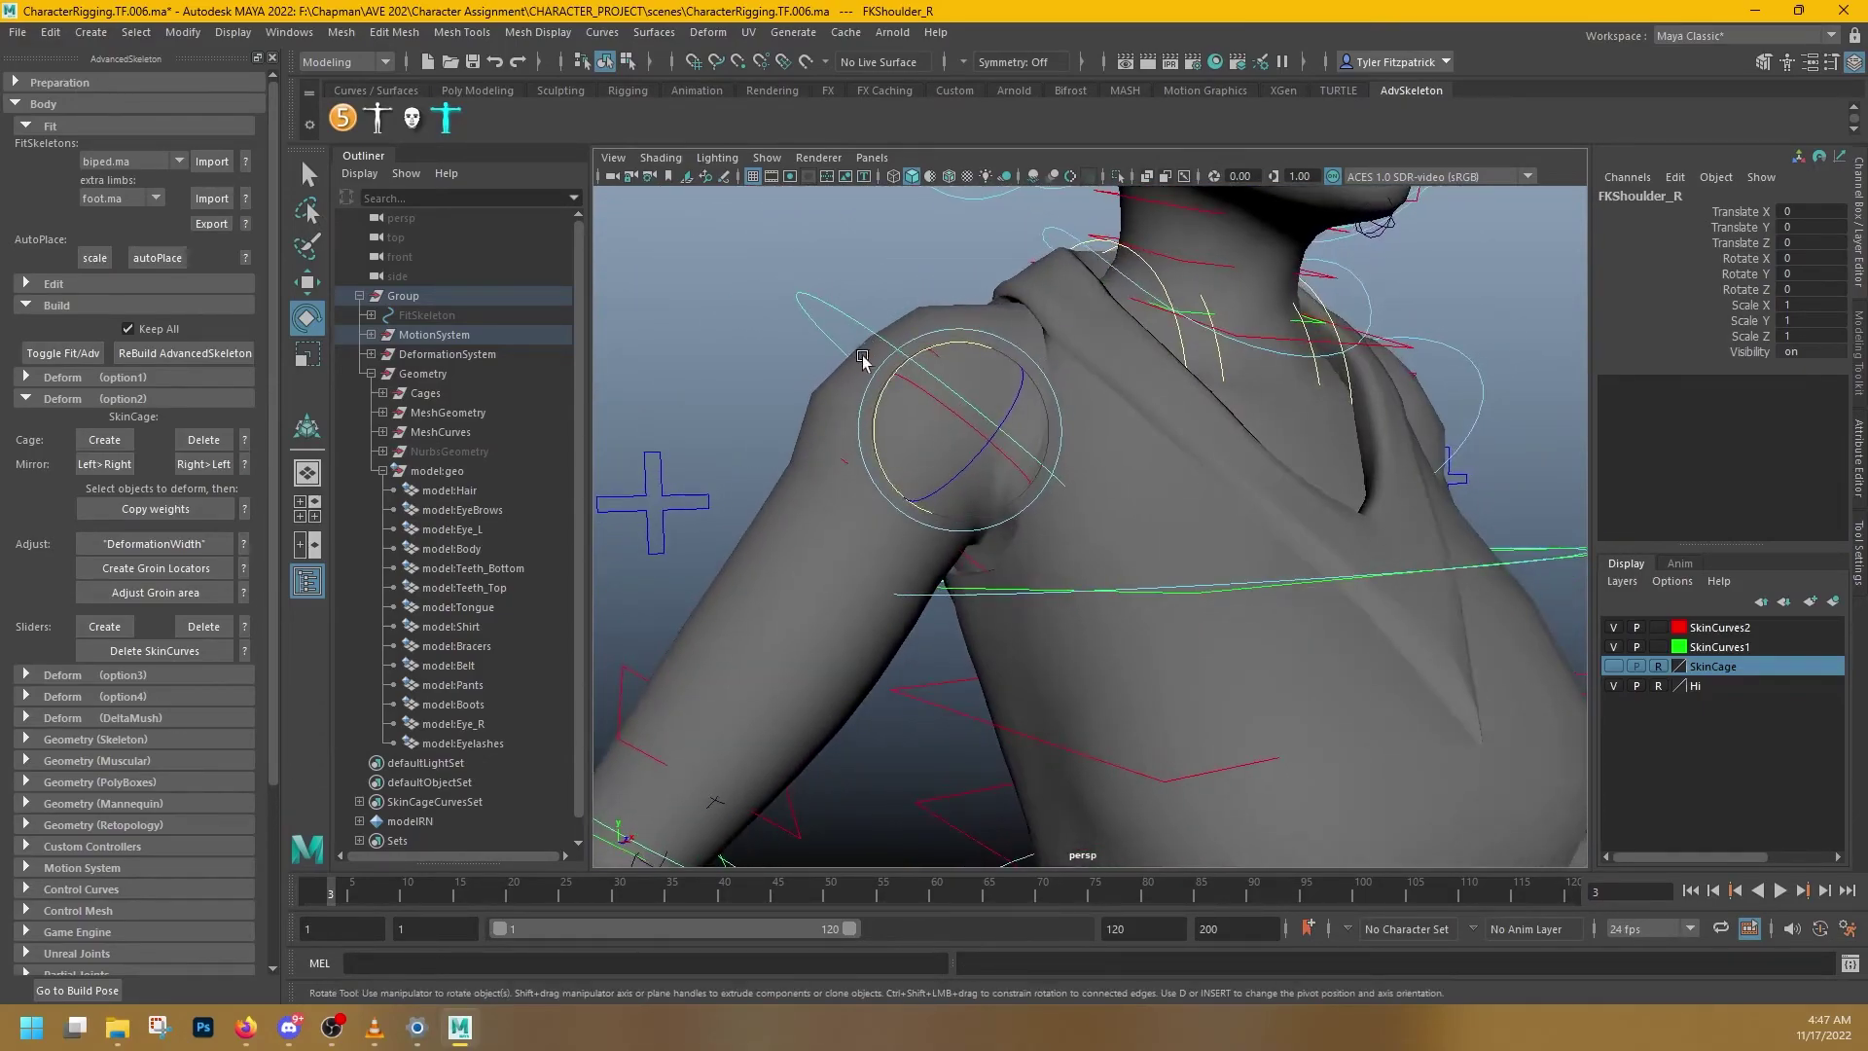
- Display the joints through the mesh and create SkinCage sliders for the right shoulder's middle, twist and start profile curves
right_click_drag(862, 354, 817, 388, "alt")
left_click_drag(817, 388, 967, 505, "alt")
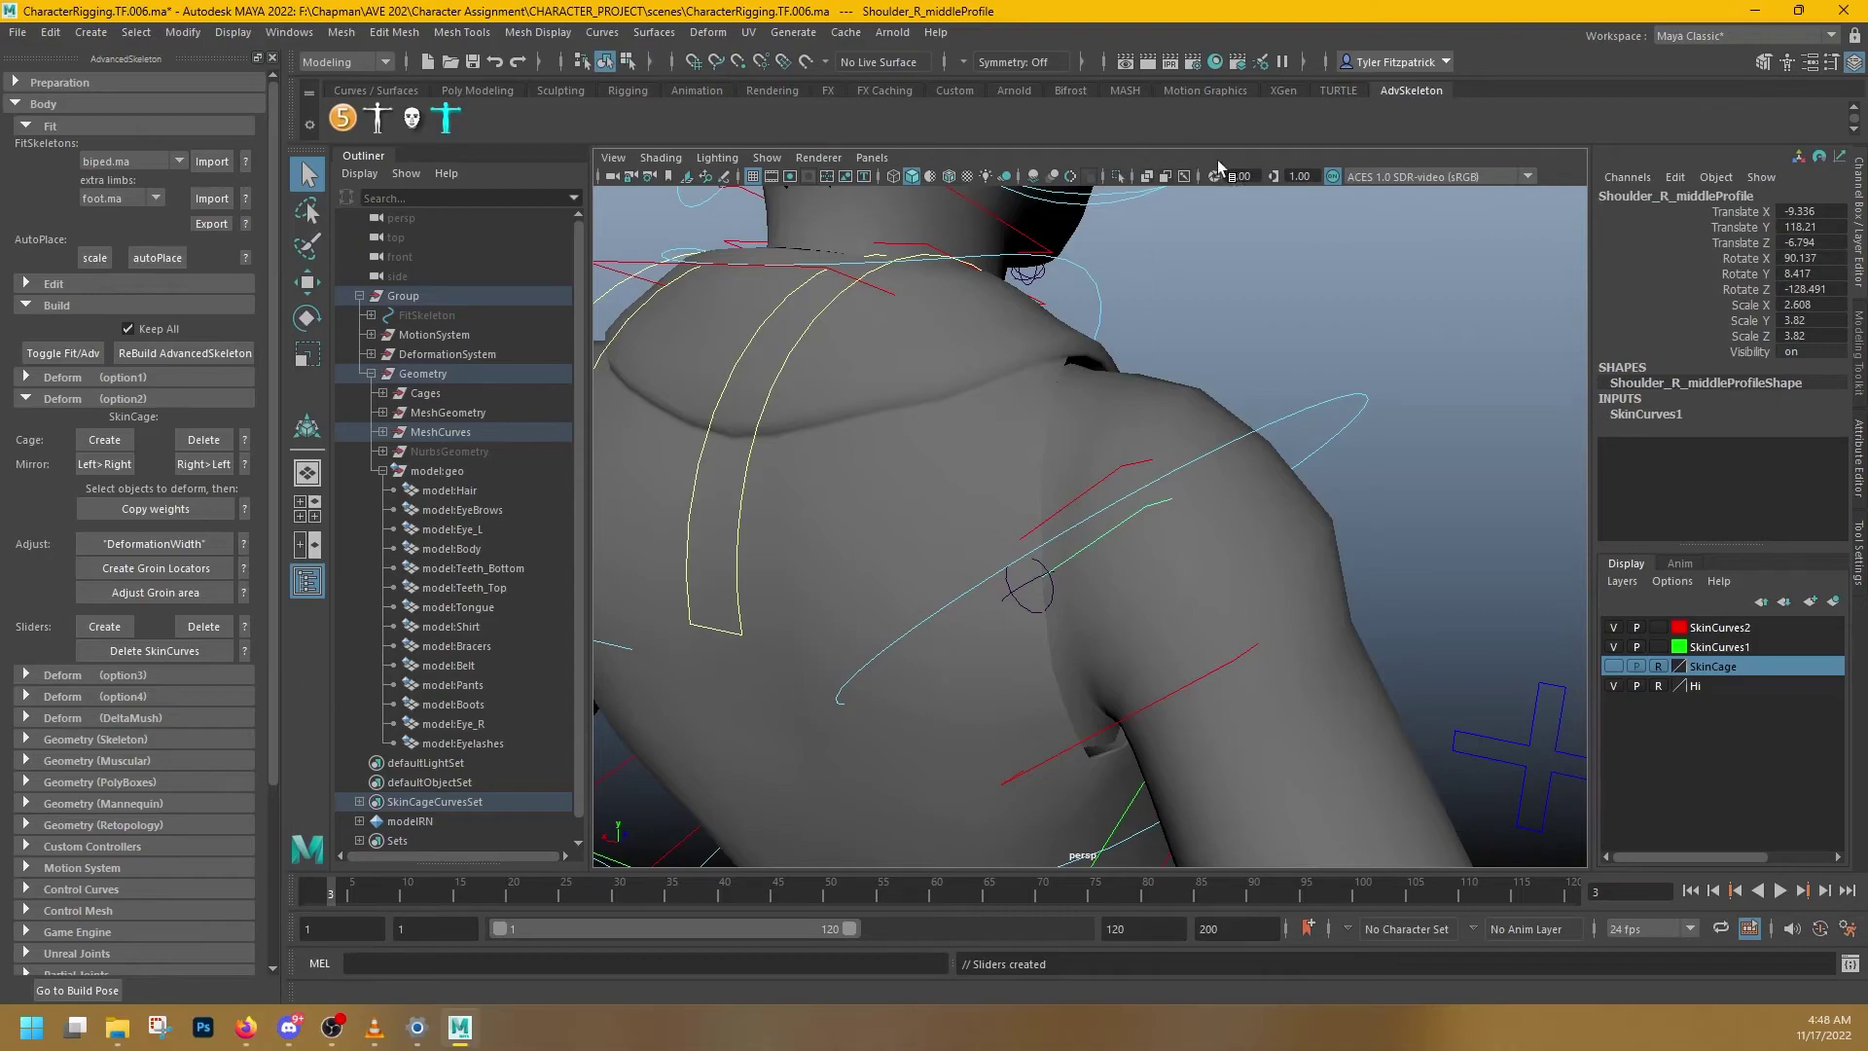
left_click(1185, 176)
left_click(1129, 711)
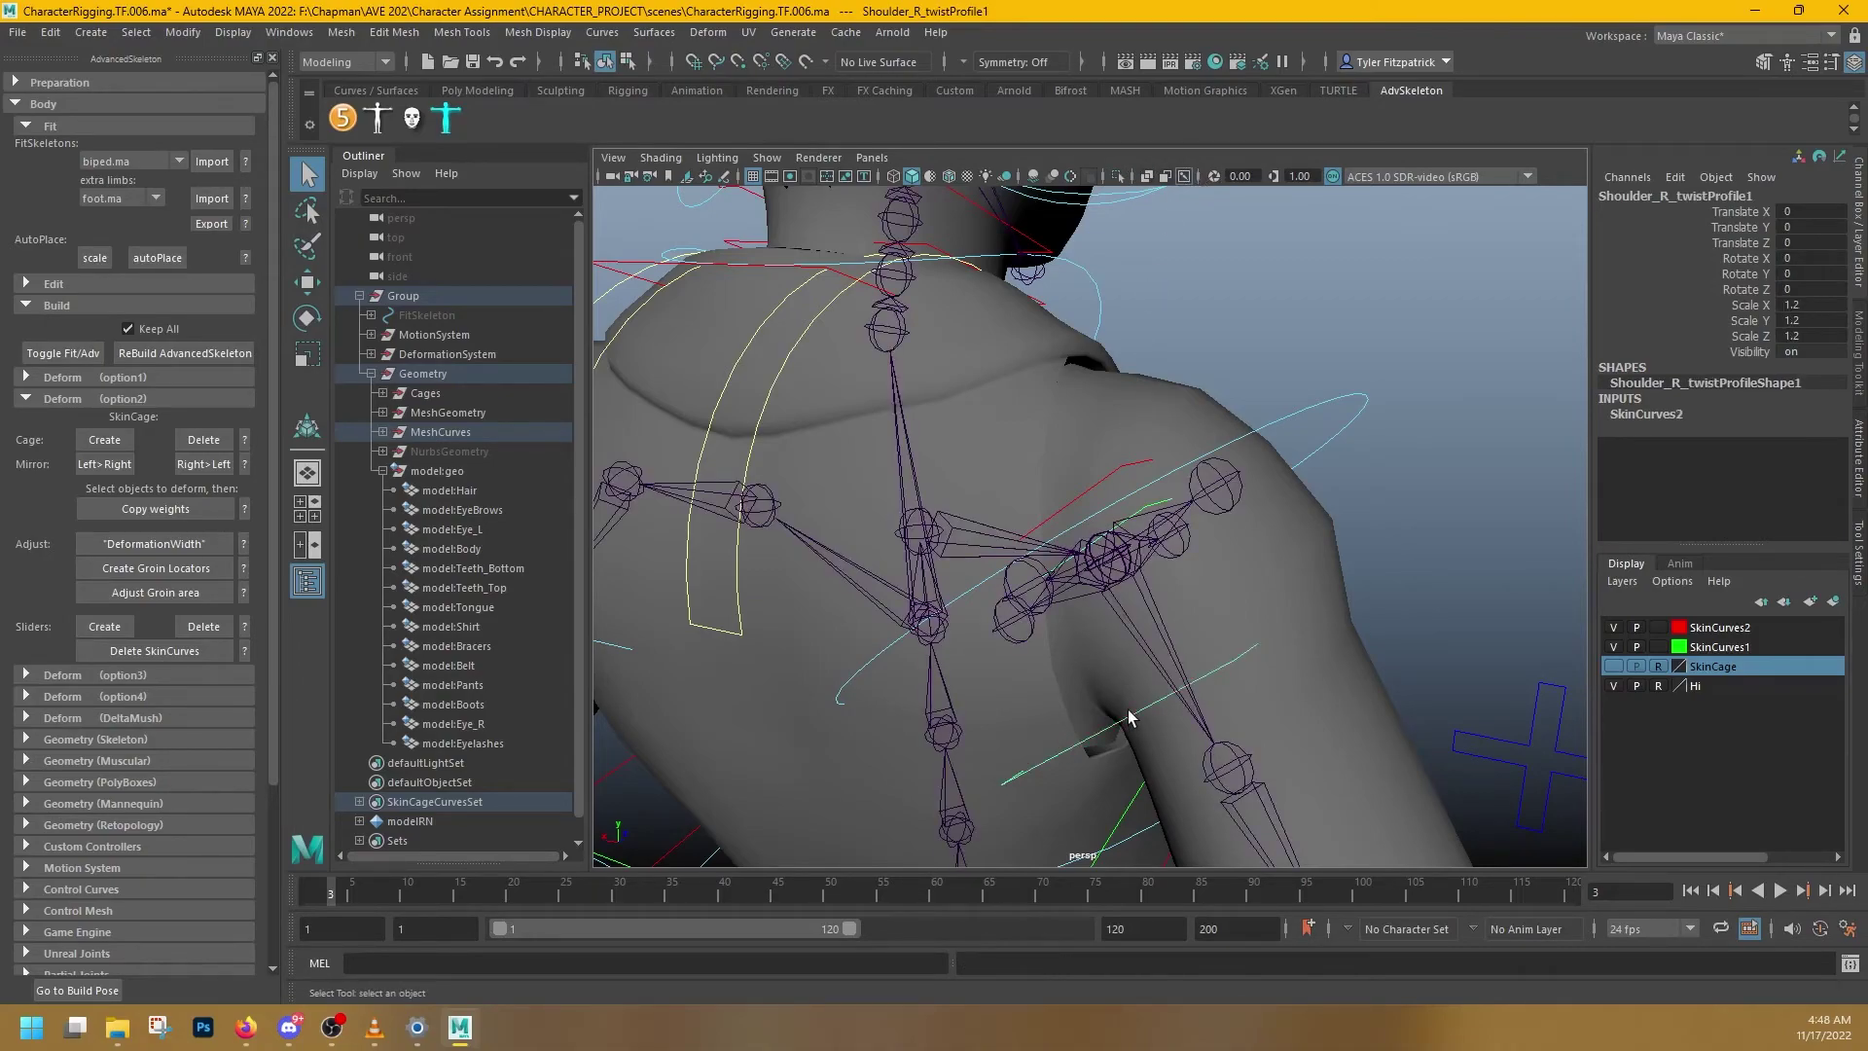
left_click(118, 627)
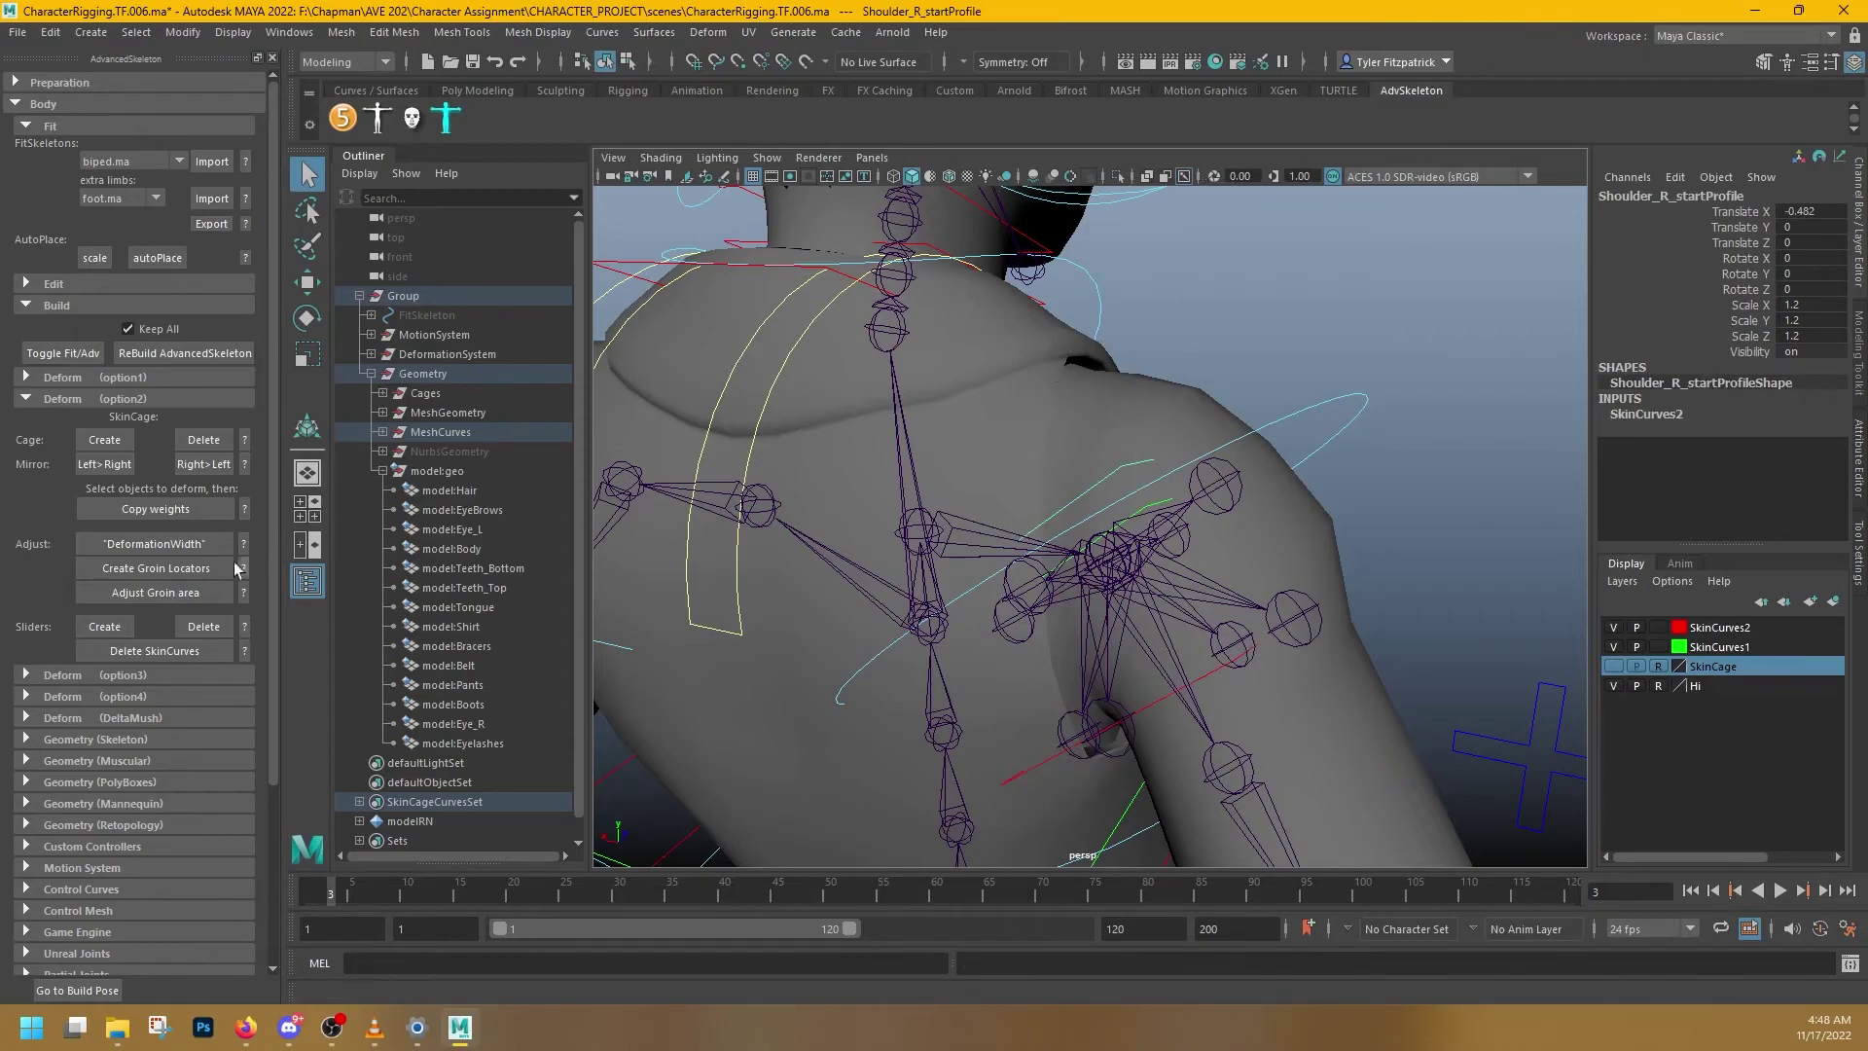
left_click(121, 627)
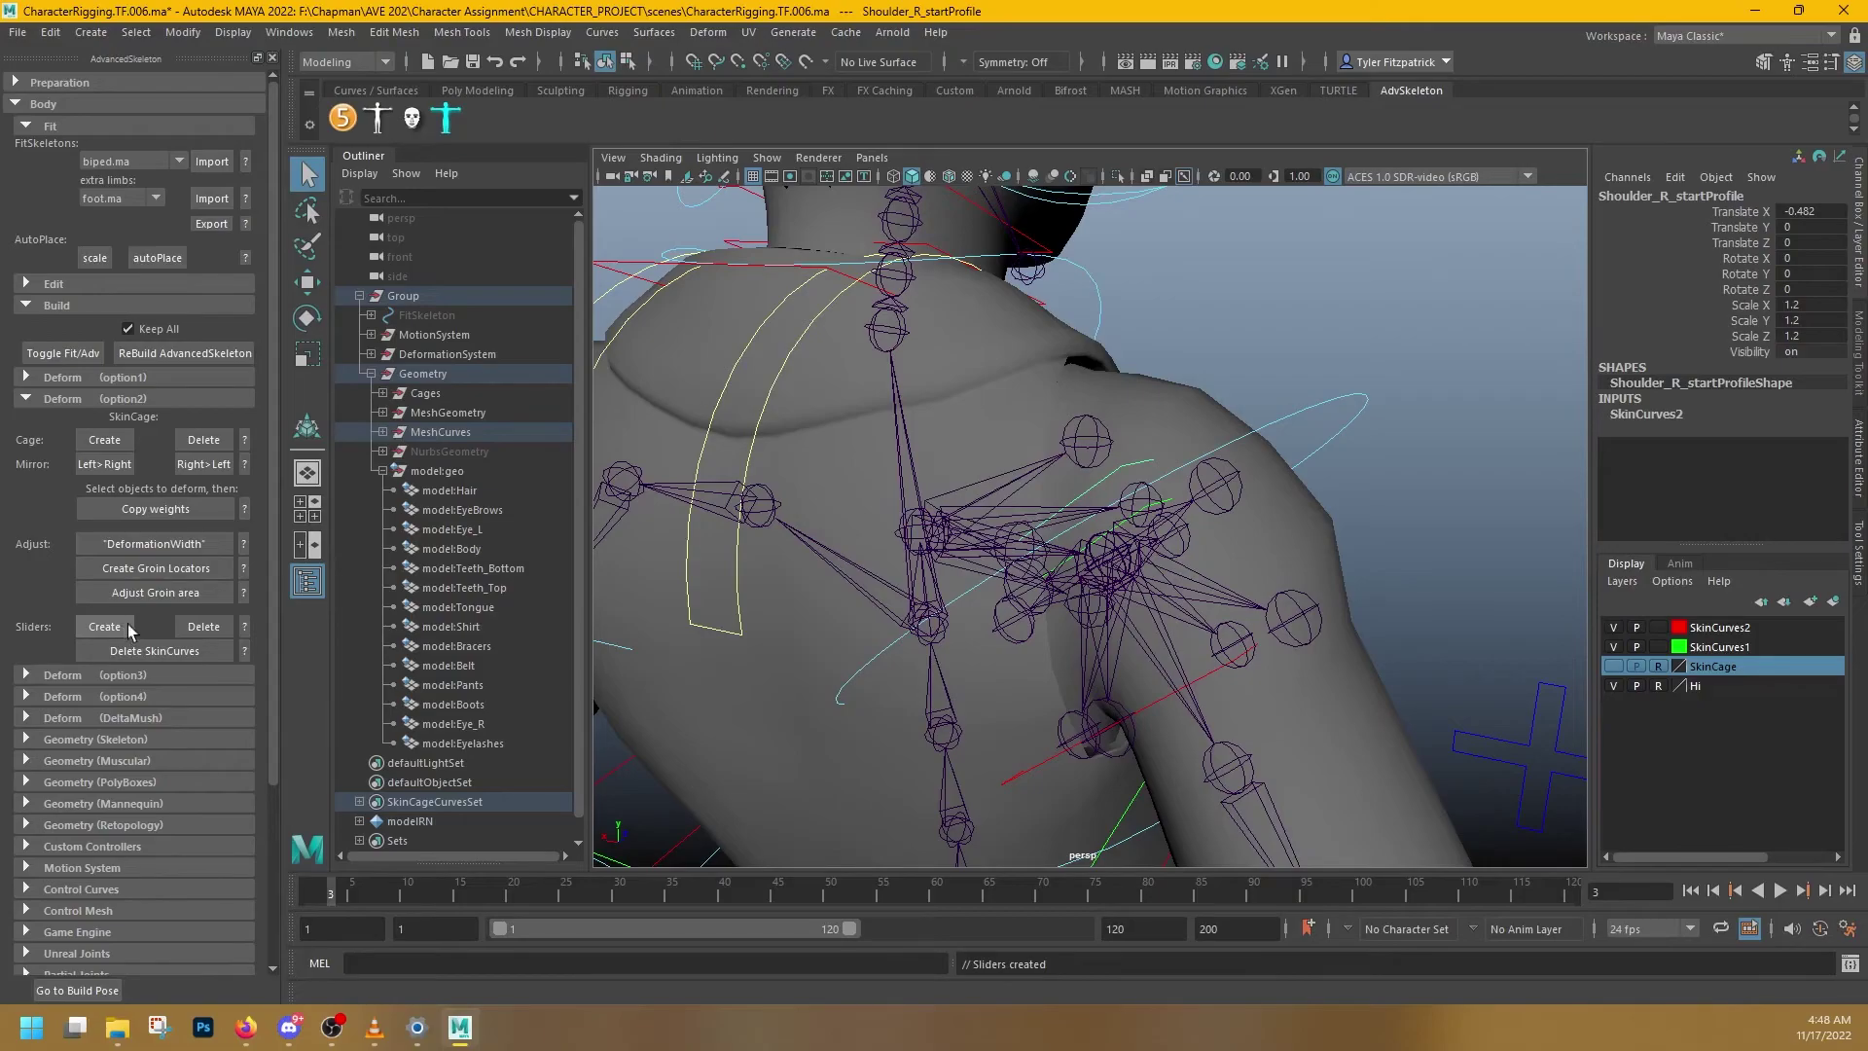
- Copy the SkinCage weights with the shoulder sliders to all meshes from model:Hair to model:Eyelashes
left_click_drag(1118, 564, 982, 553, "alt")
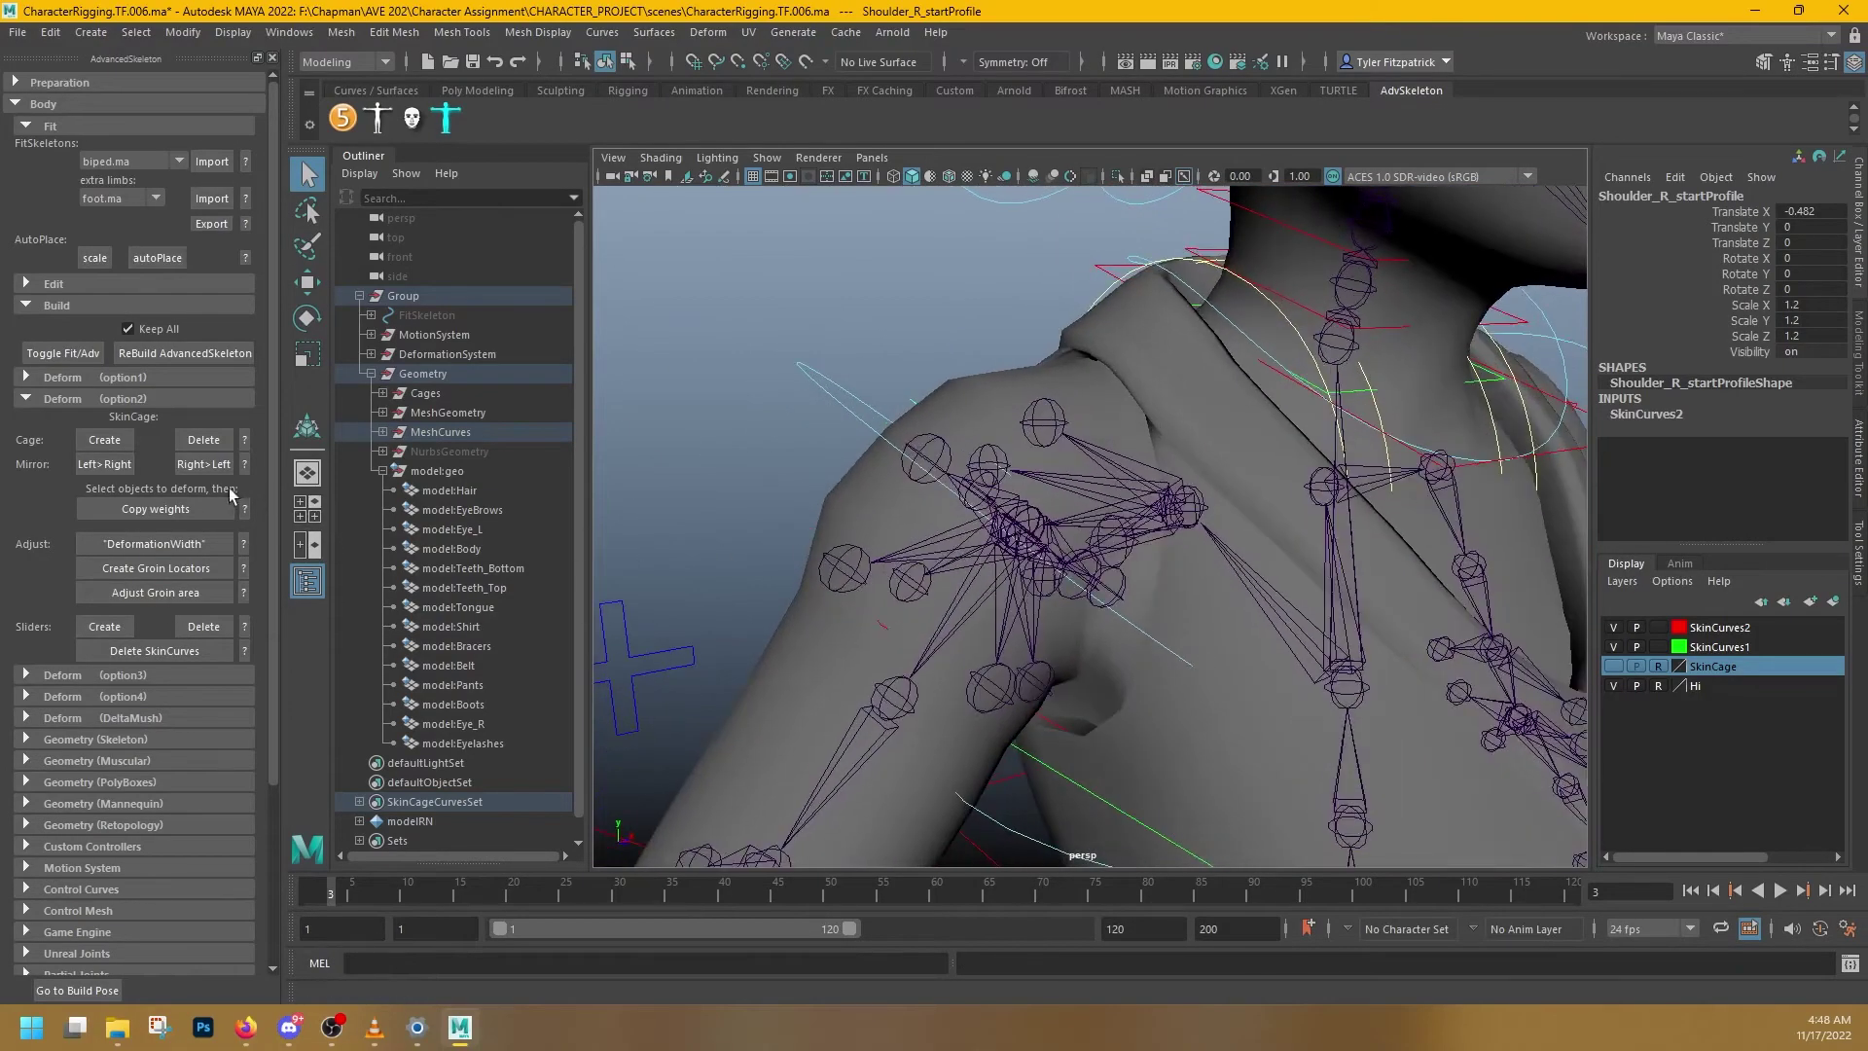
left_click(432, 494)
left_click(453, 740, "shift")
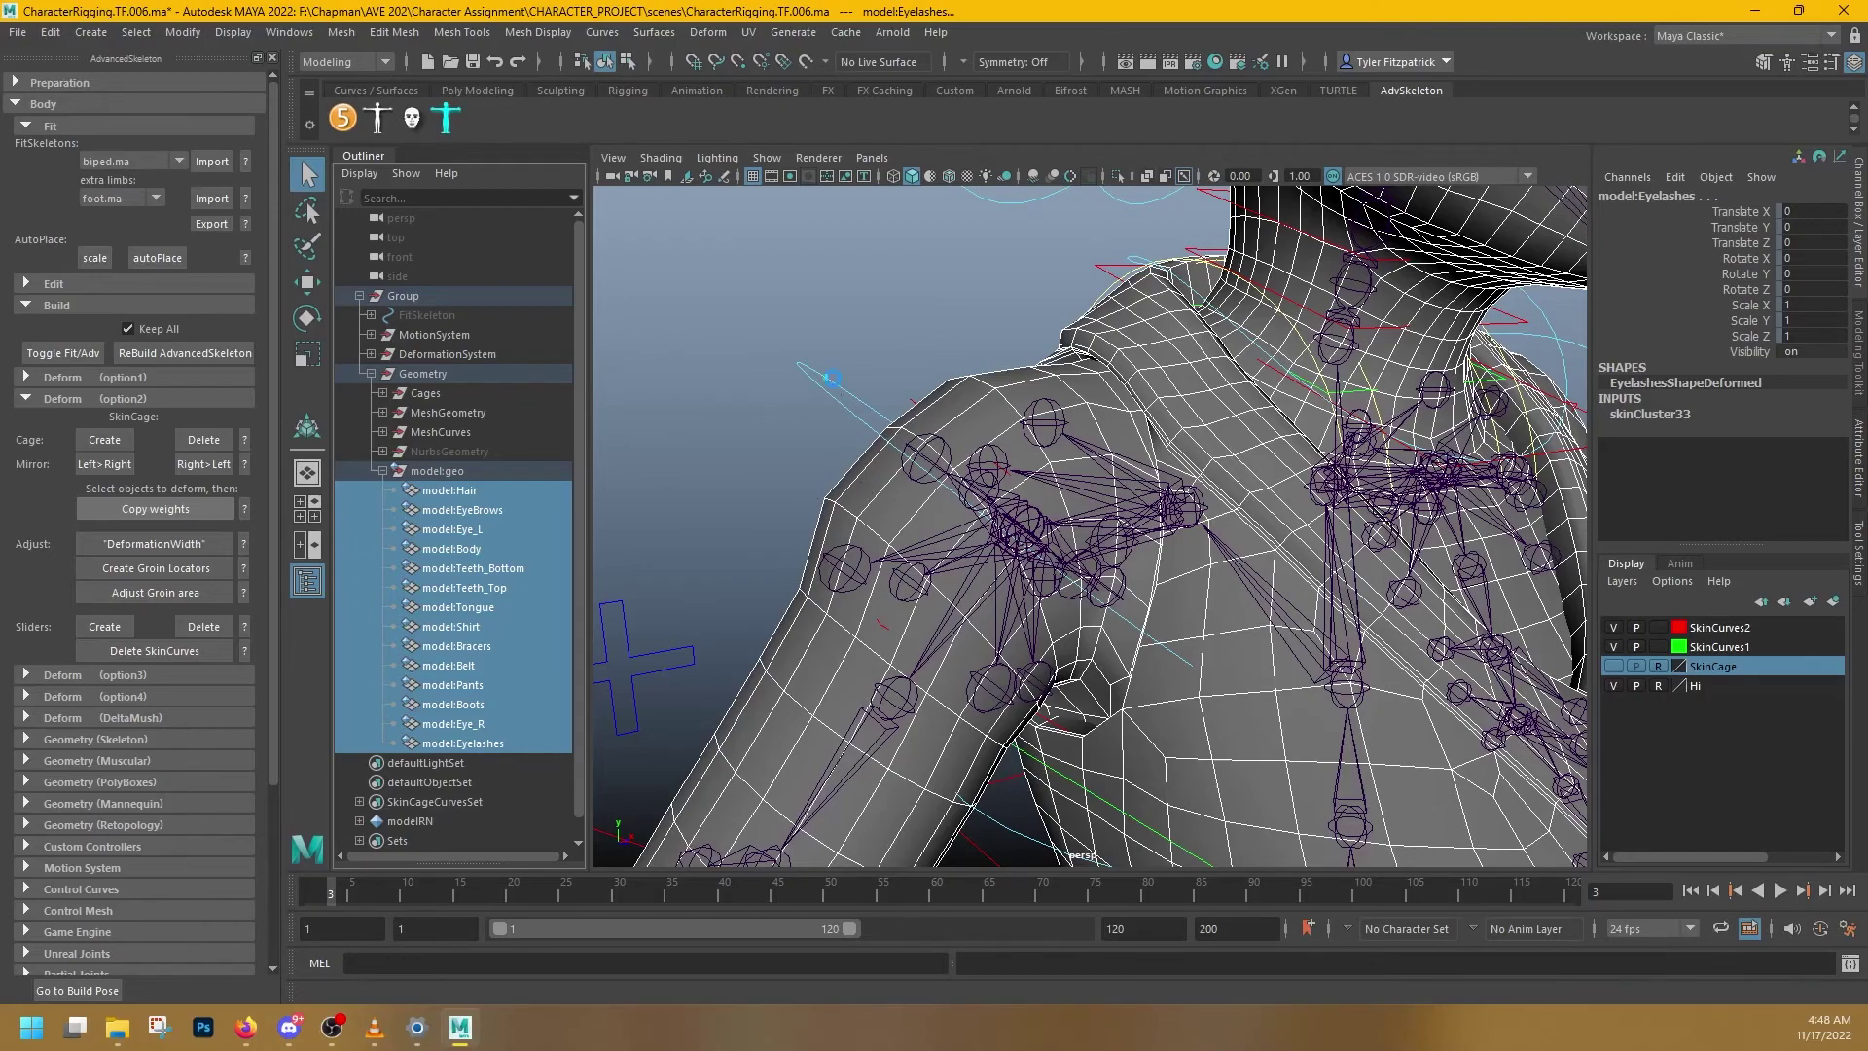
left_click(829, 363)
left_click_drag(888, 417, 1123, 192, "alt")
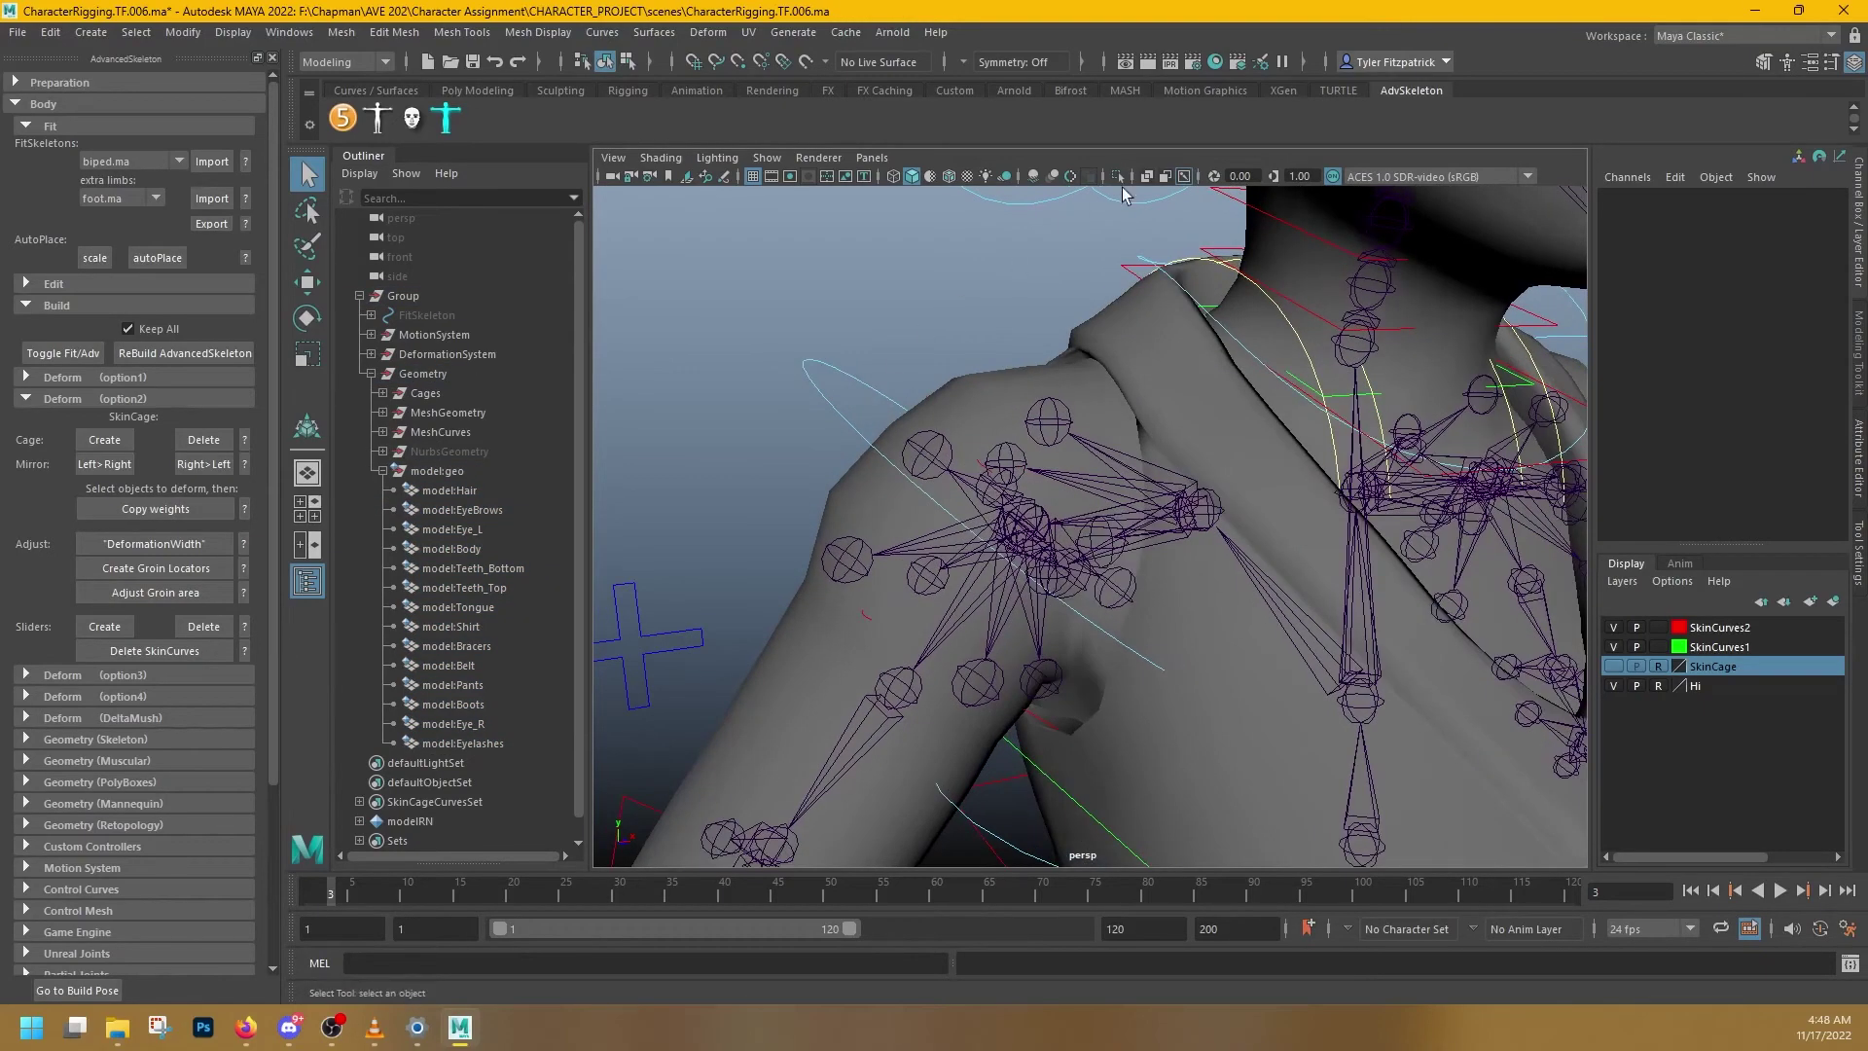
- Turn off the X-ray joint display and rotate FKShoulder_R to about -53 degrees in Y to test the shoulder sliders
left_click(1183, 178)
left_click_drag(925, 374, 1359, 417, "alt")
left_click(1317, 382)
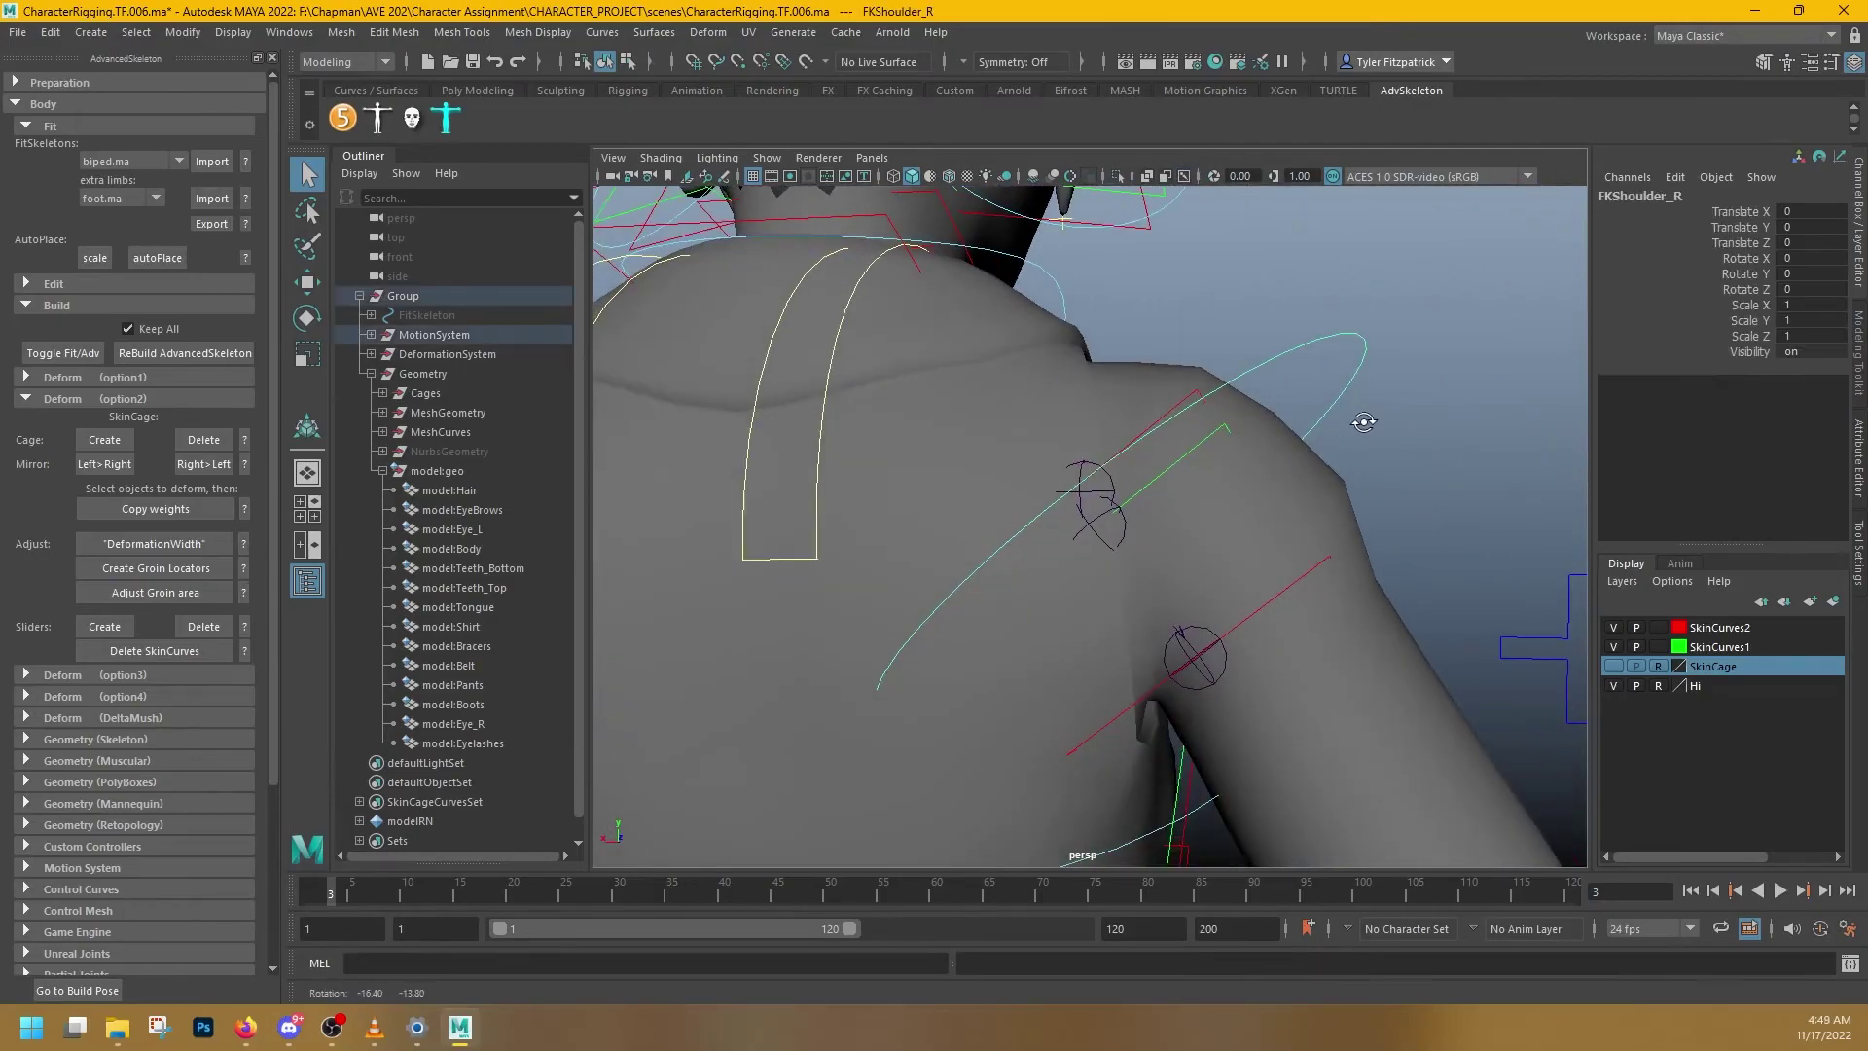
key("e")
left_click_drag(1213, 567, 1217, 467)
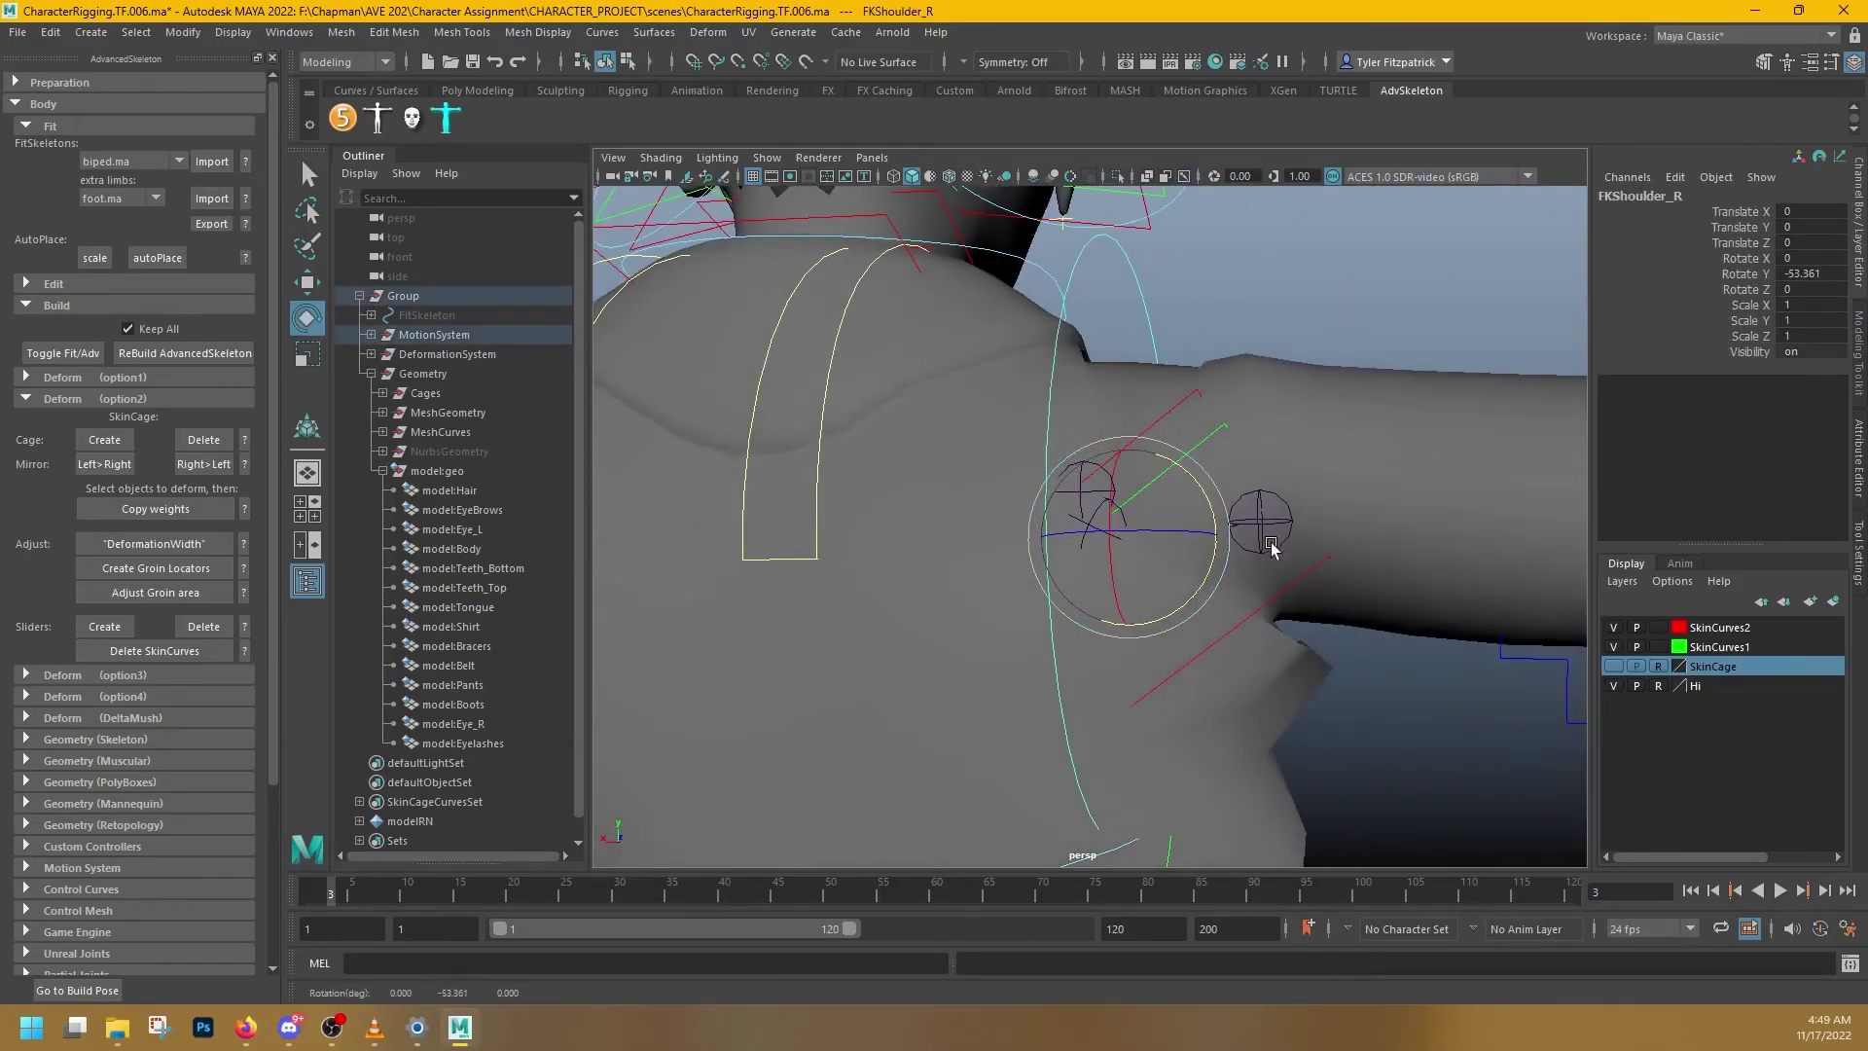
- Examine the raised arm's shoulder deformation from several angles and undo the FKShoulder_R rotations
scroll(1271, 550, "down", 5)
left_click_drag(1275, 595, 1098, 440, "alt")
key("ctrl+z")
key("ctrl+z")
left_click_drag(1158, 521, 1007, 567, "alt")
key("ctrl+z")
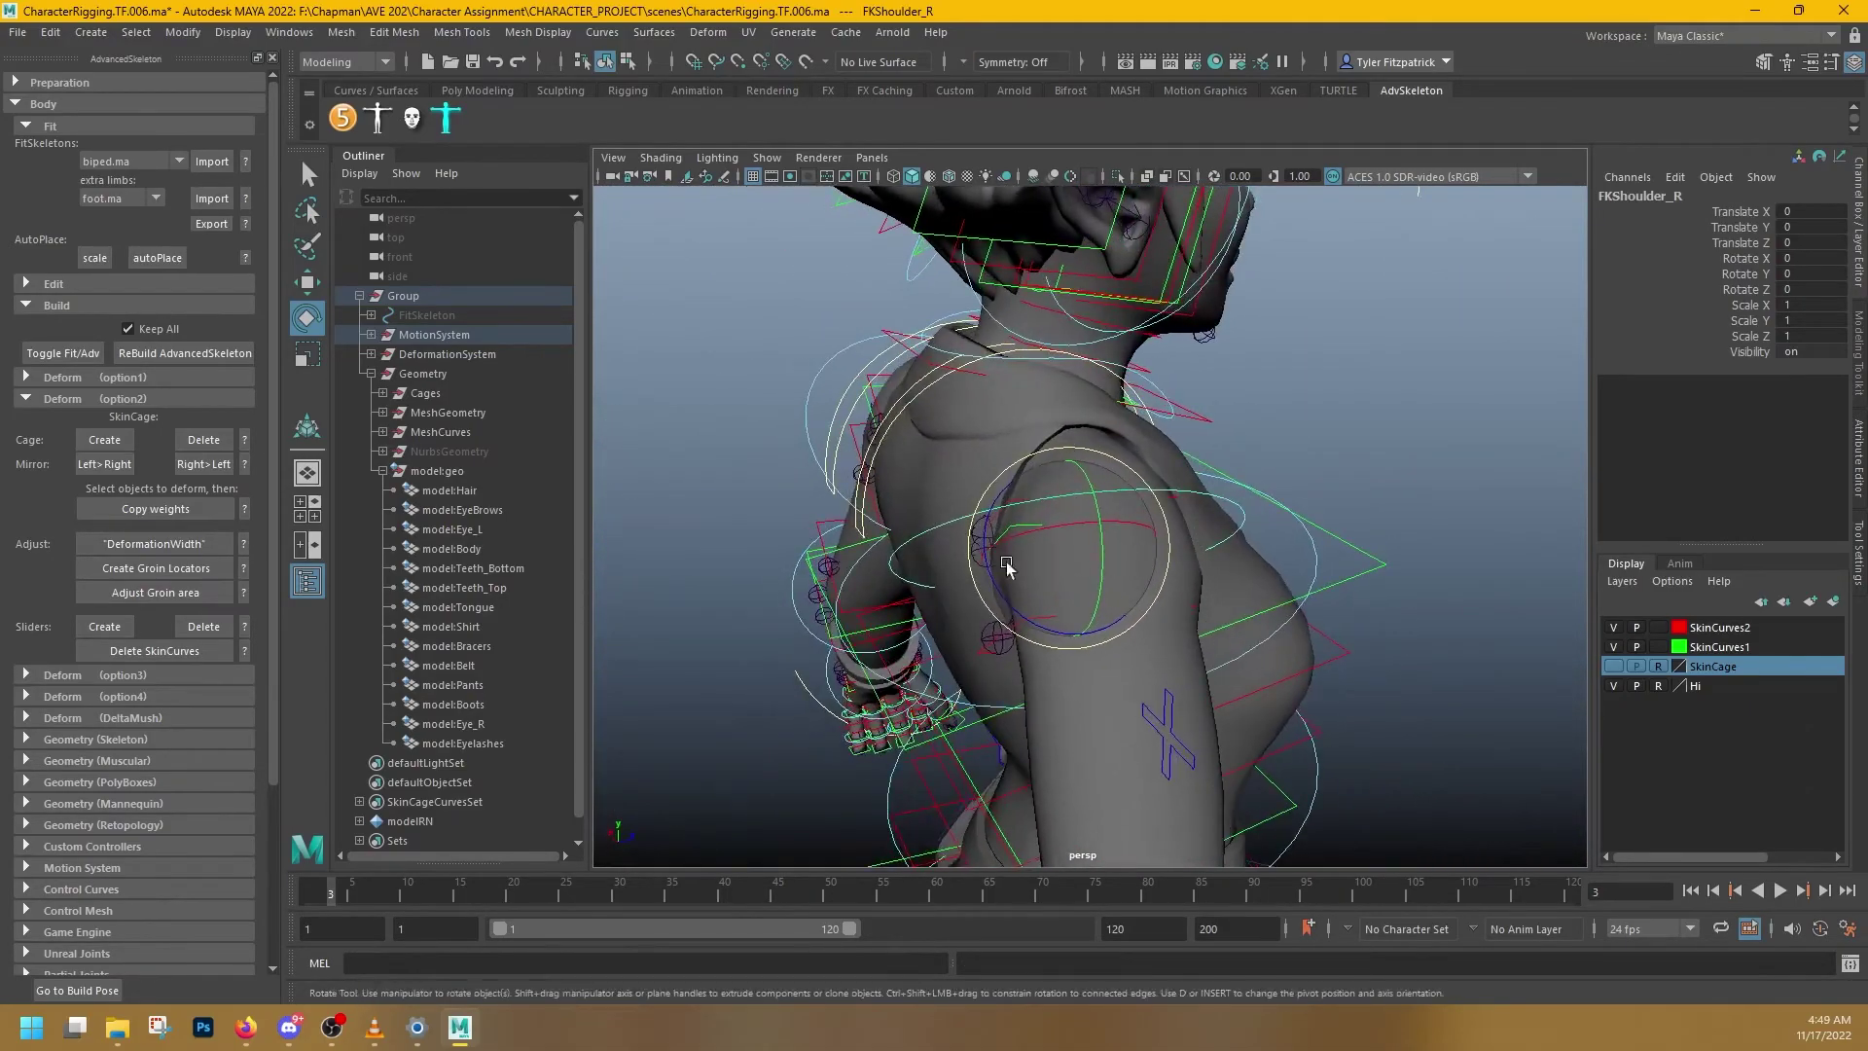
- Display the joints through the mesh and delete the SkinCage sliders of the right shoulder's profile curves, including Shoulder_R_startProfile
left_click_drag(1119, 583, 959, 592, "alt")
right_click_drag(960, 593, 954, 458, "alt")
left_click(715, 276)
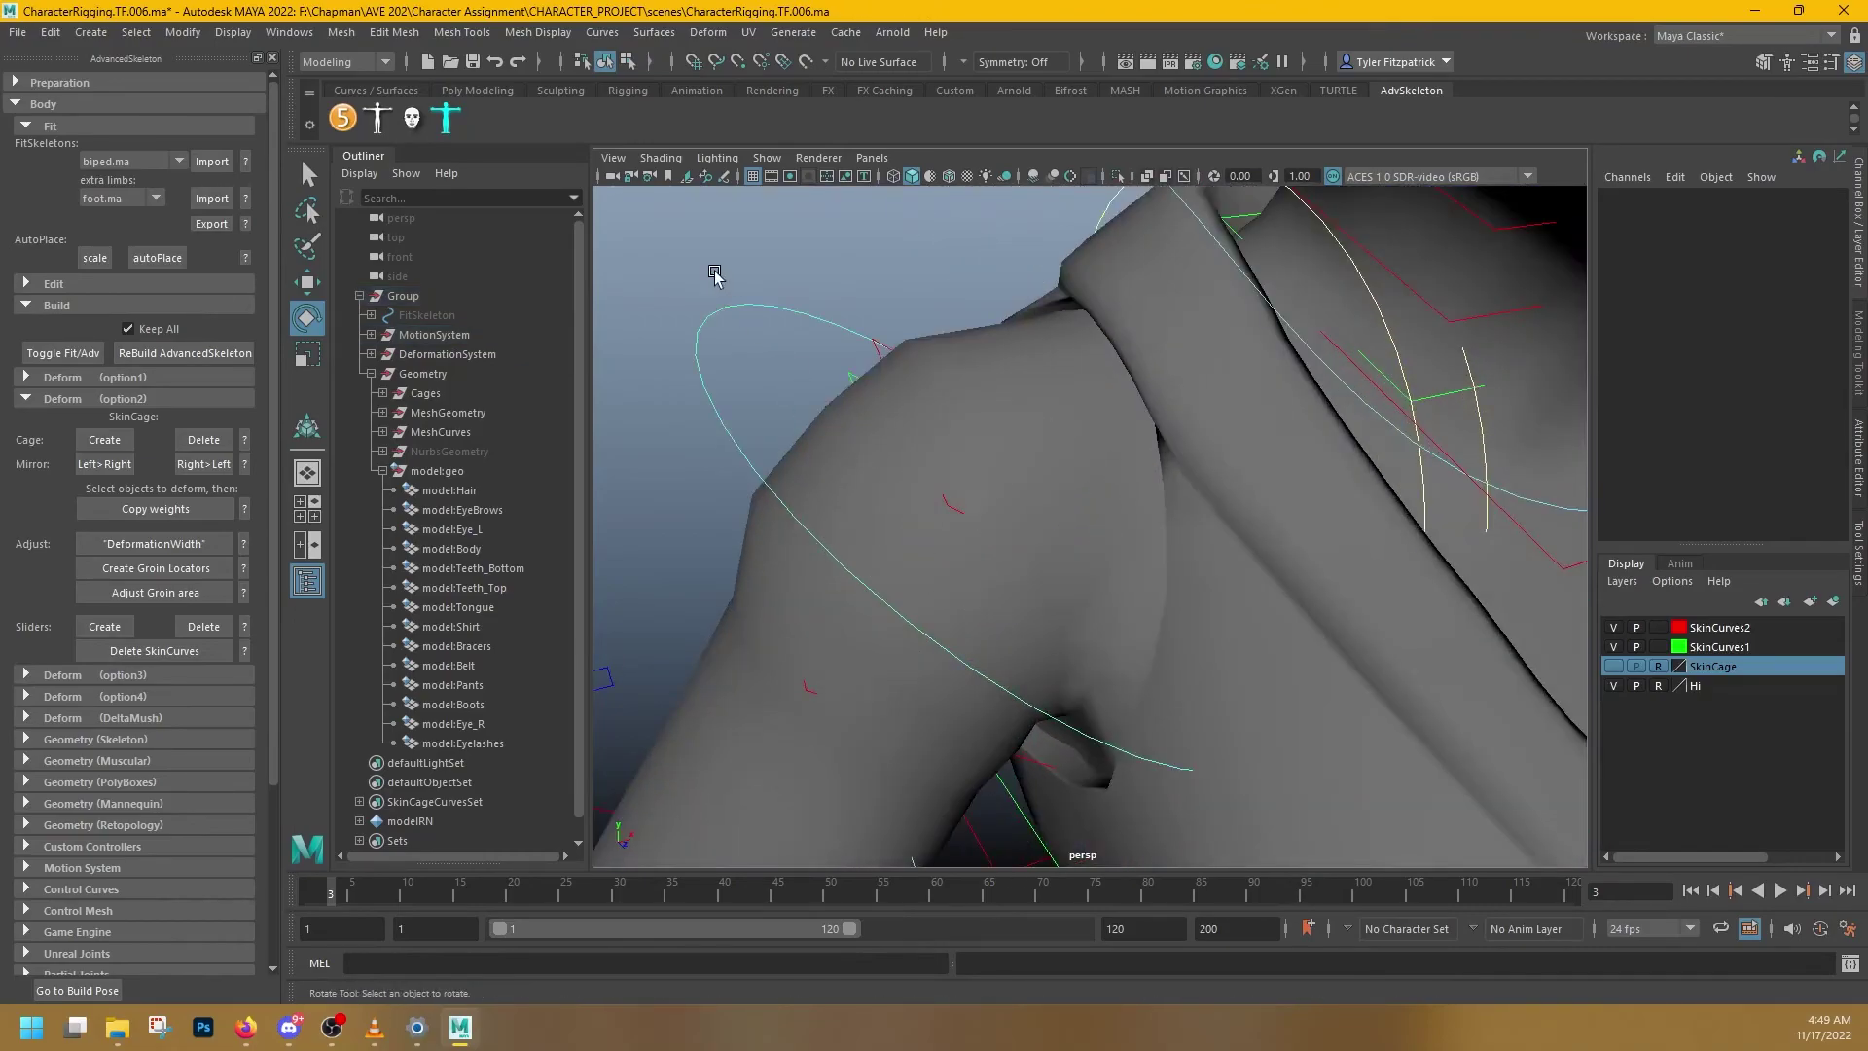
left_click(1180, 177)
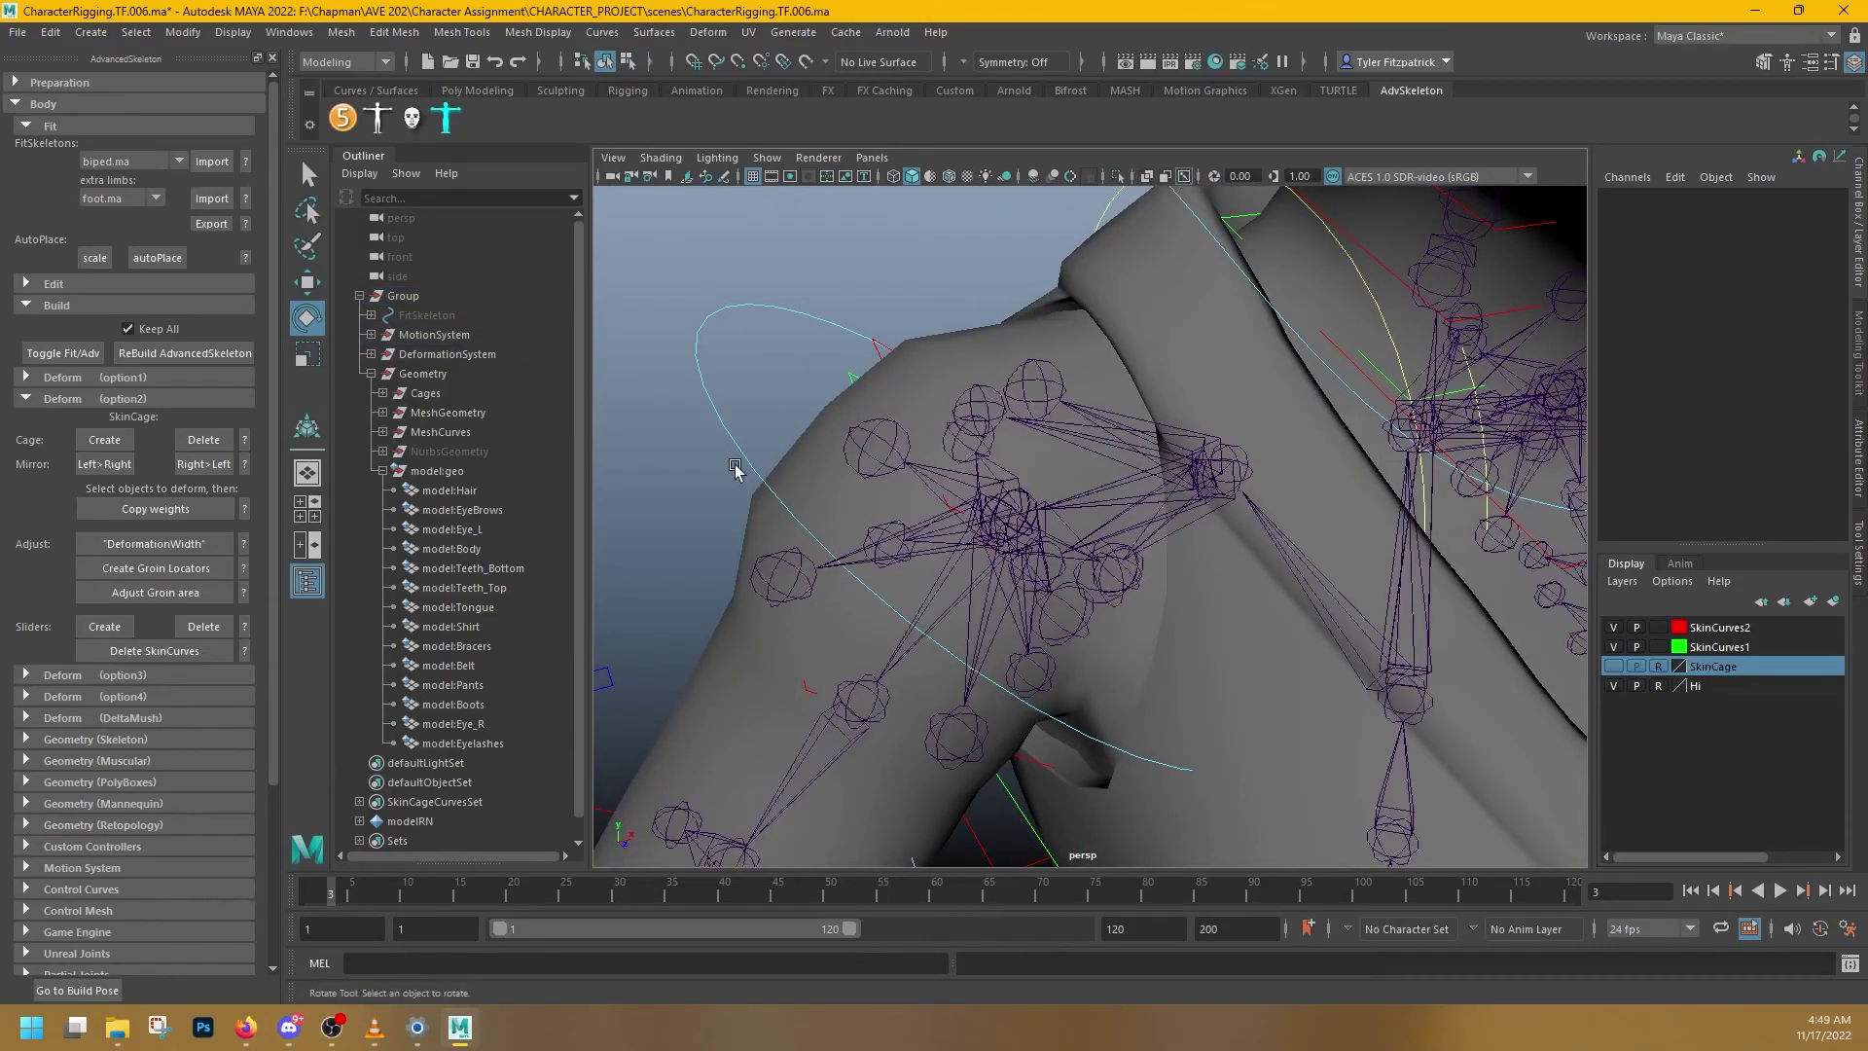
left_click_drag(734, 464, 836, 544, "alt")
left_click(722, 552)
left_click_drag(722, 553, 1099, 416, "alt")
left_click(879, 516)
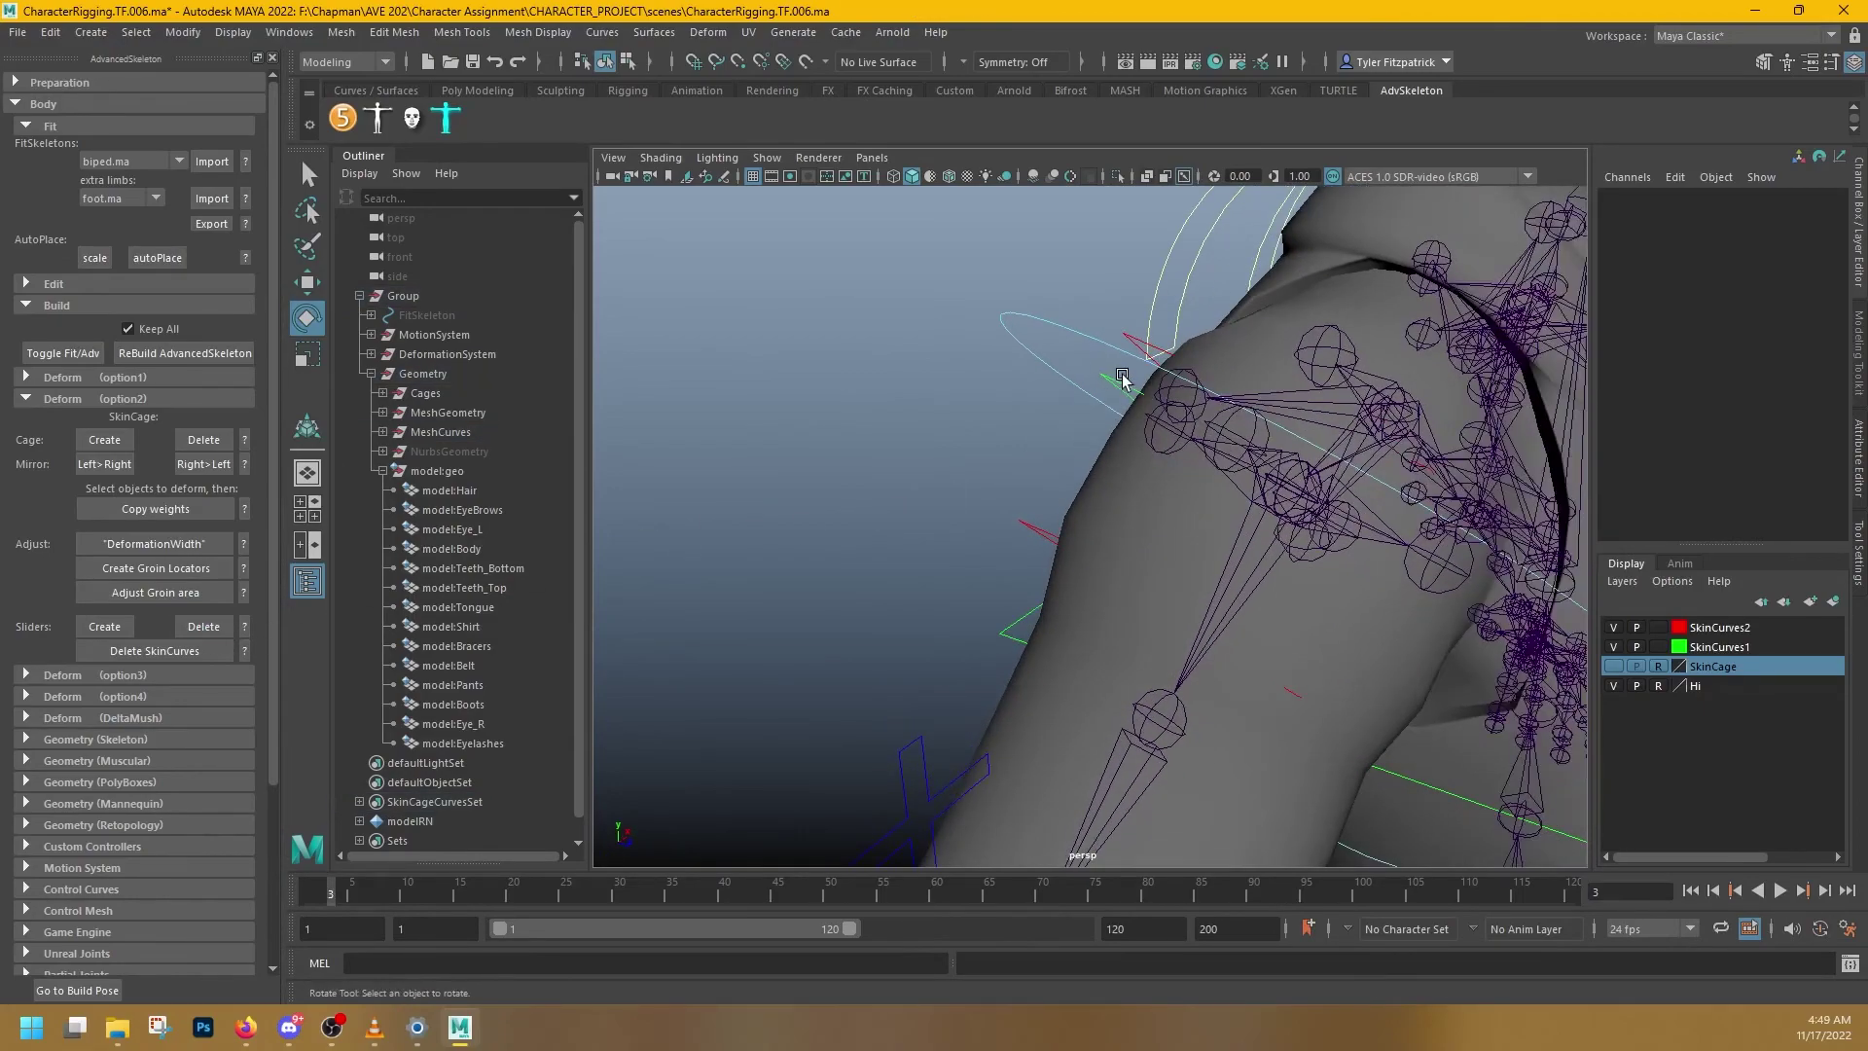
left_click(1122, 377)
left_click(206, 626)
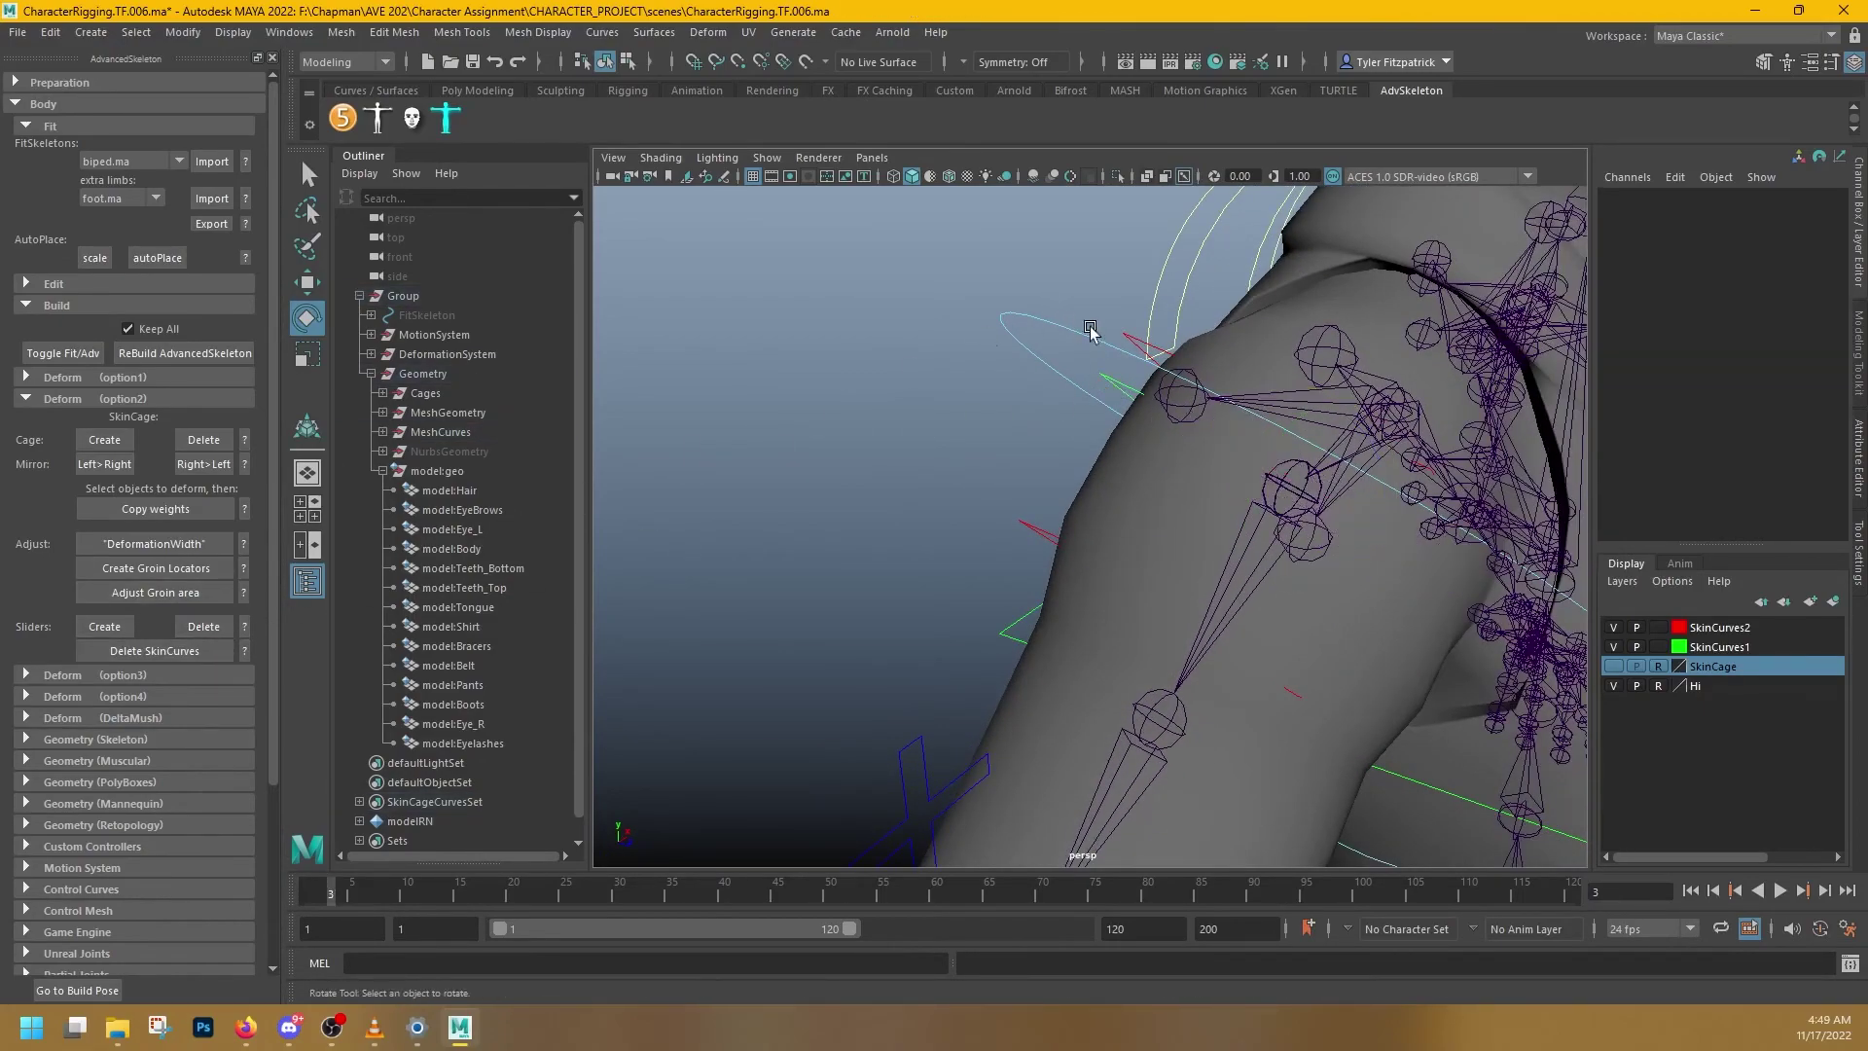
left_click(1131, 334)
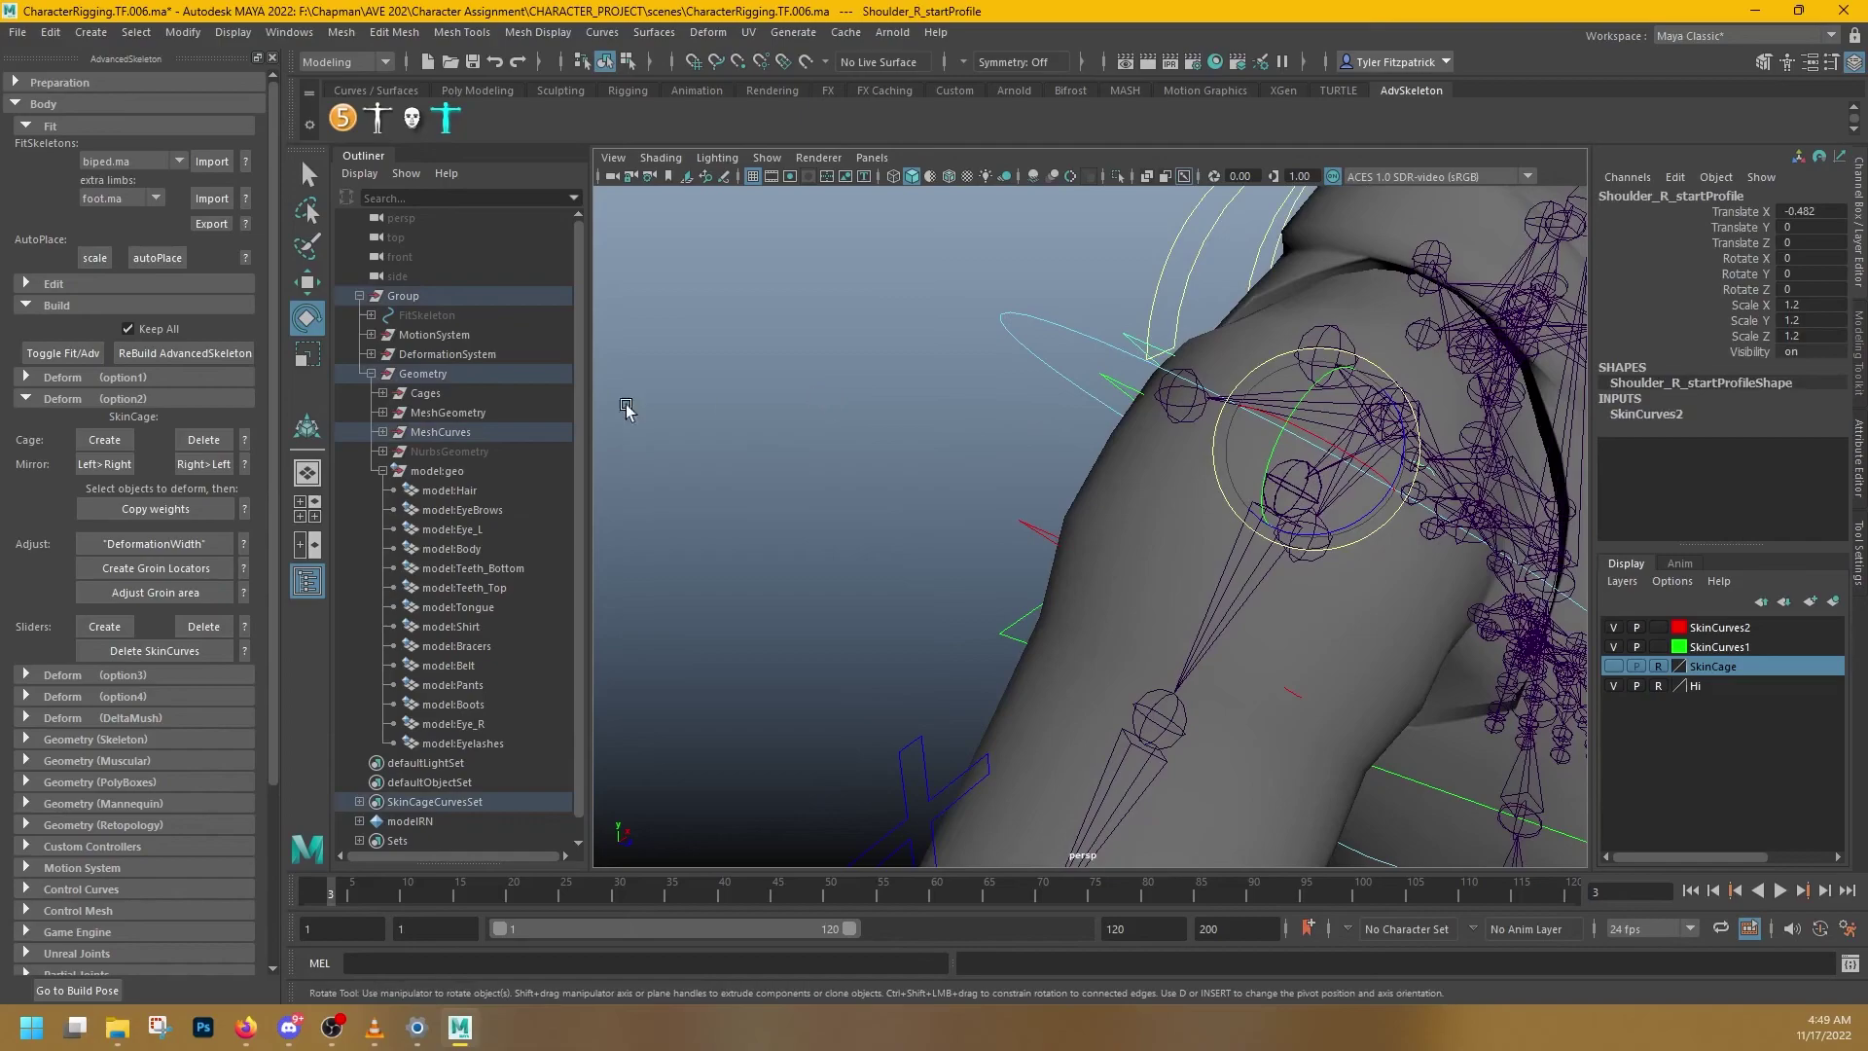
left_click(193, 634)
- Re-create the remaining SkinCage sliders and copy the weights to all meshes from model:Hair to model:Eyelashes
left_click_drag(735, 511, 873, 492, "alt")
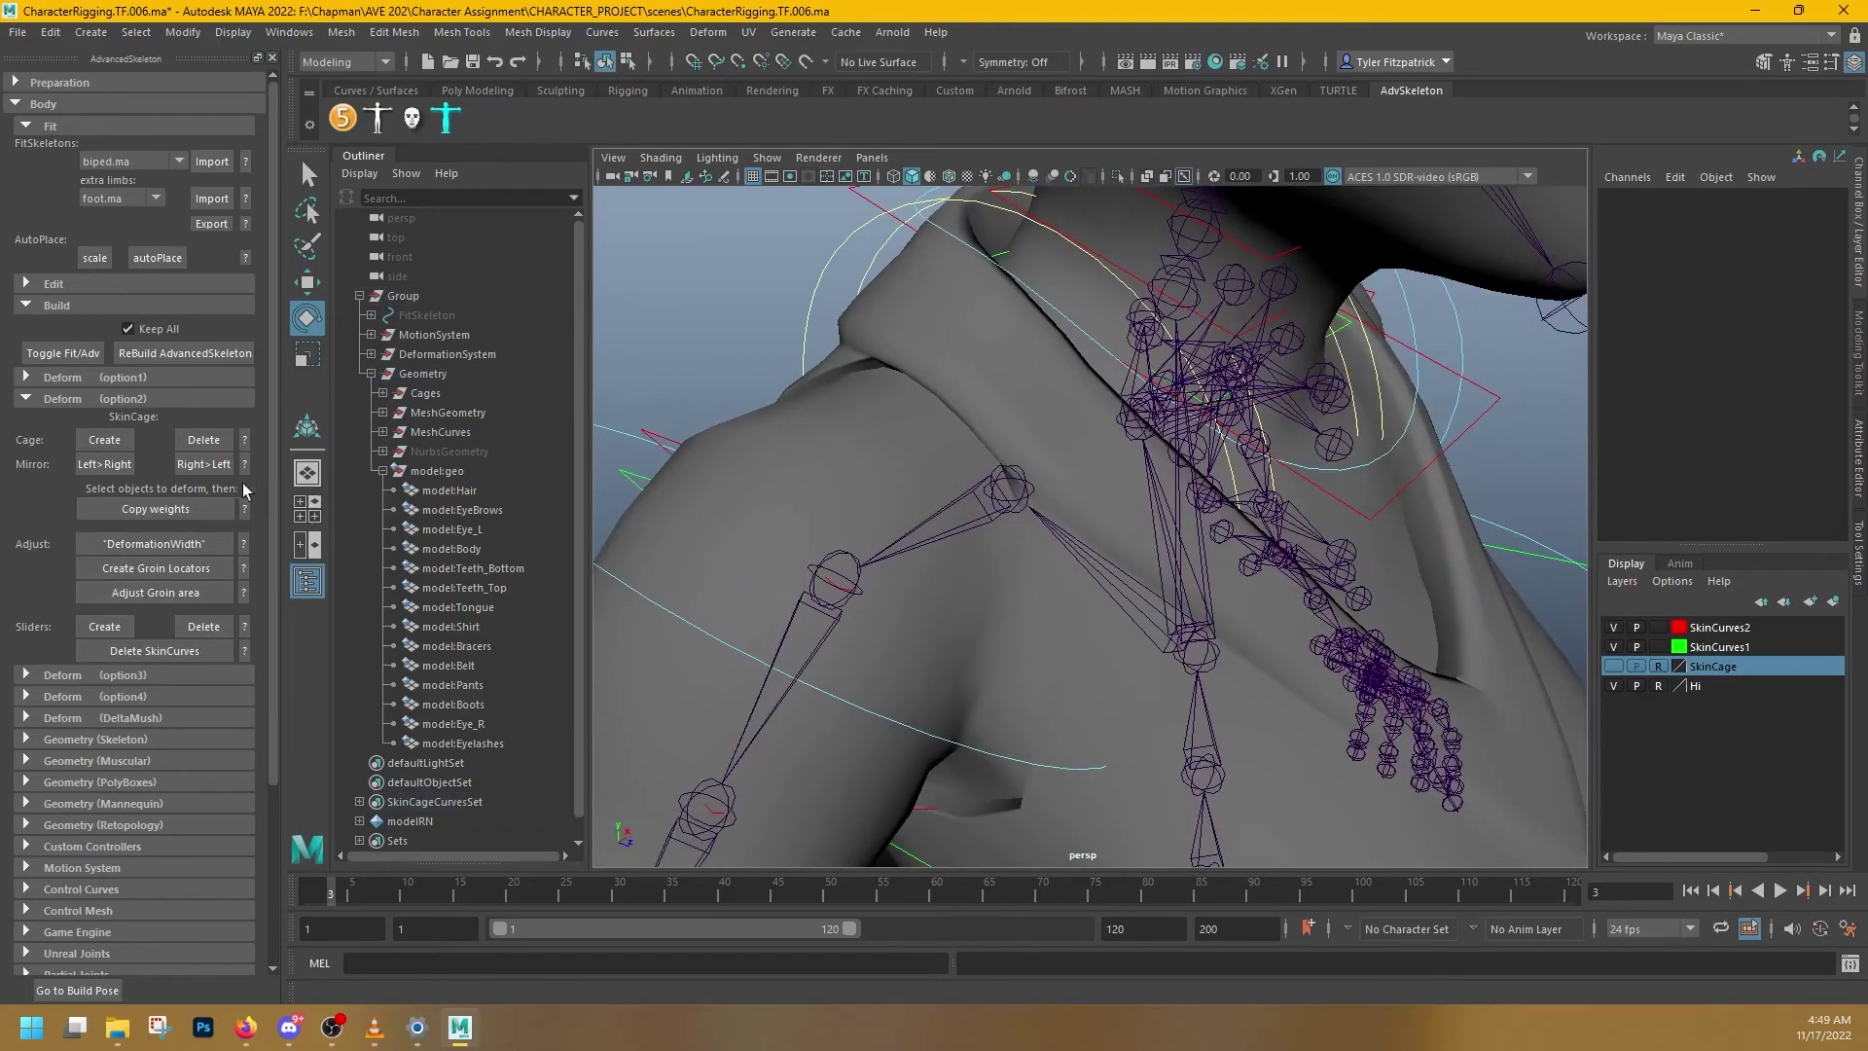
left_click(104, 626)
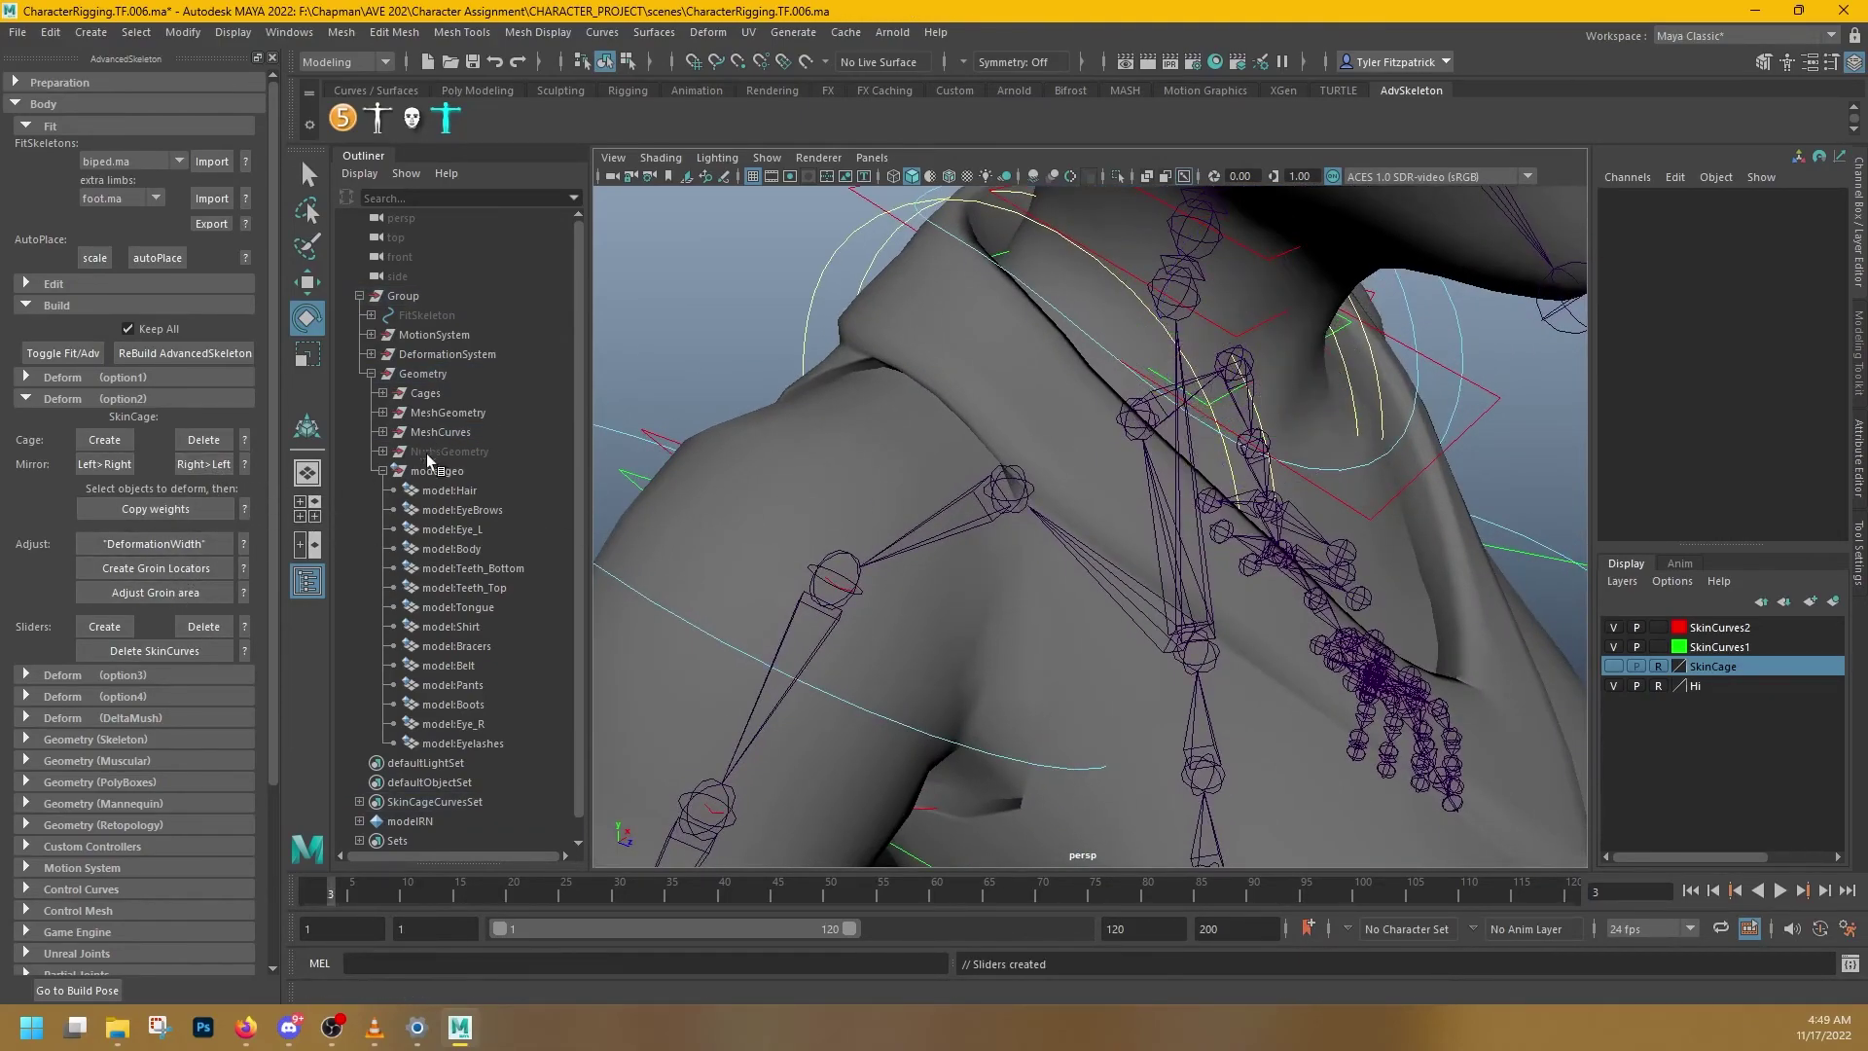
left_click(438, 492)
left_click(465, 743, "shift")
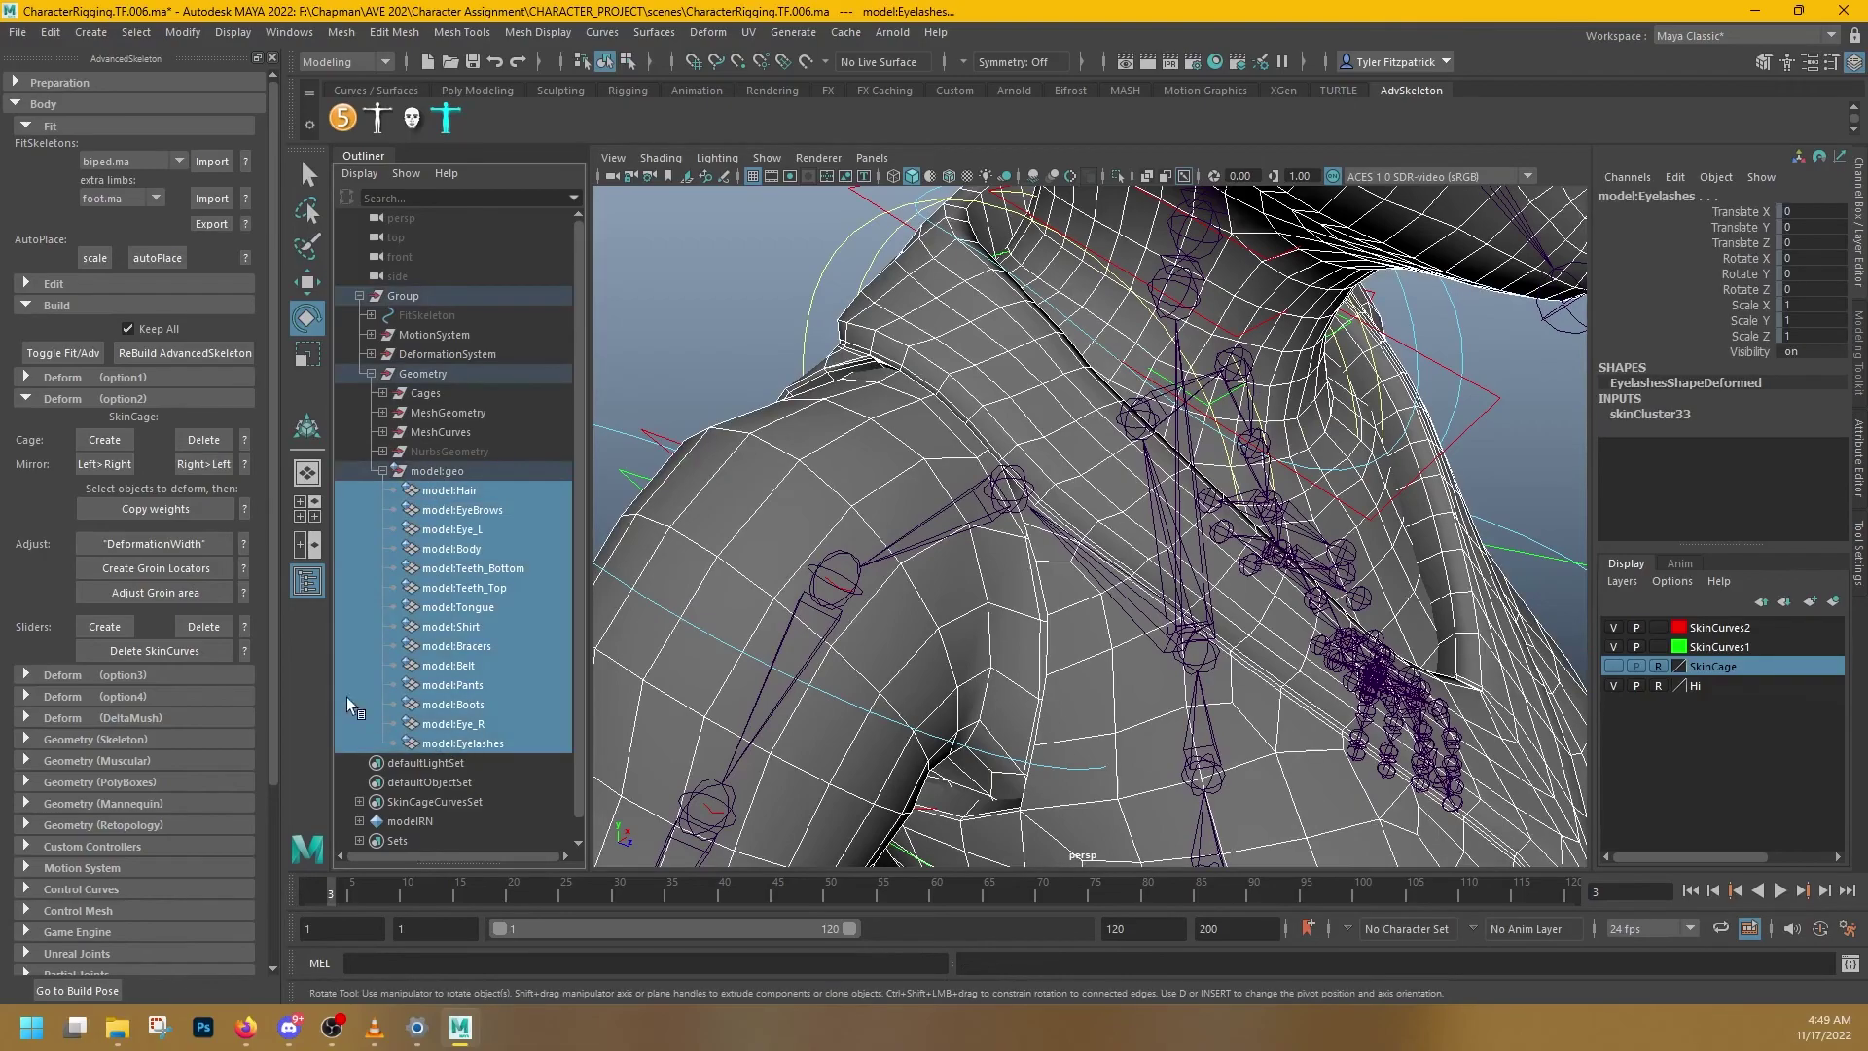
left_click(210, 636)
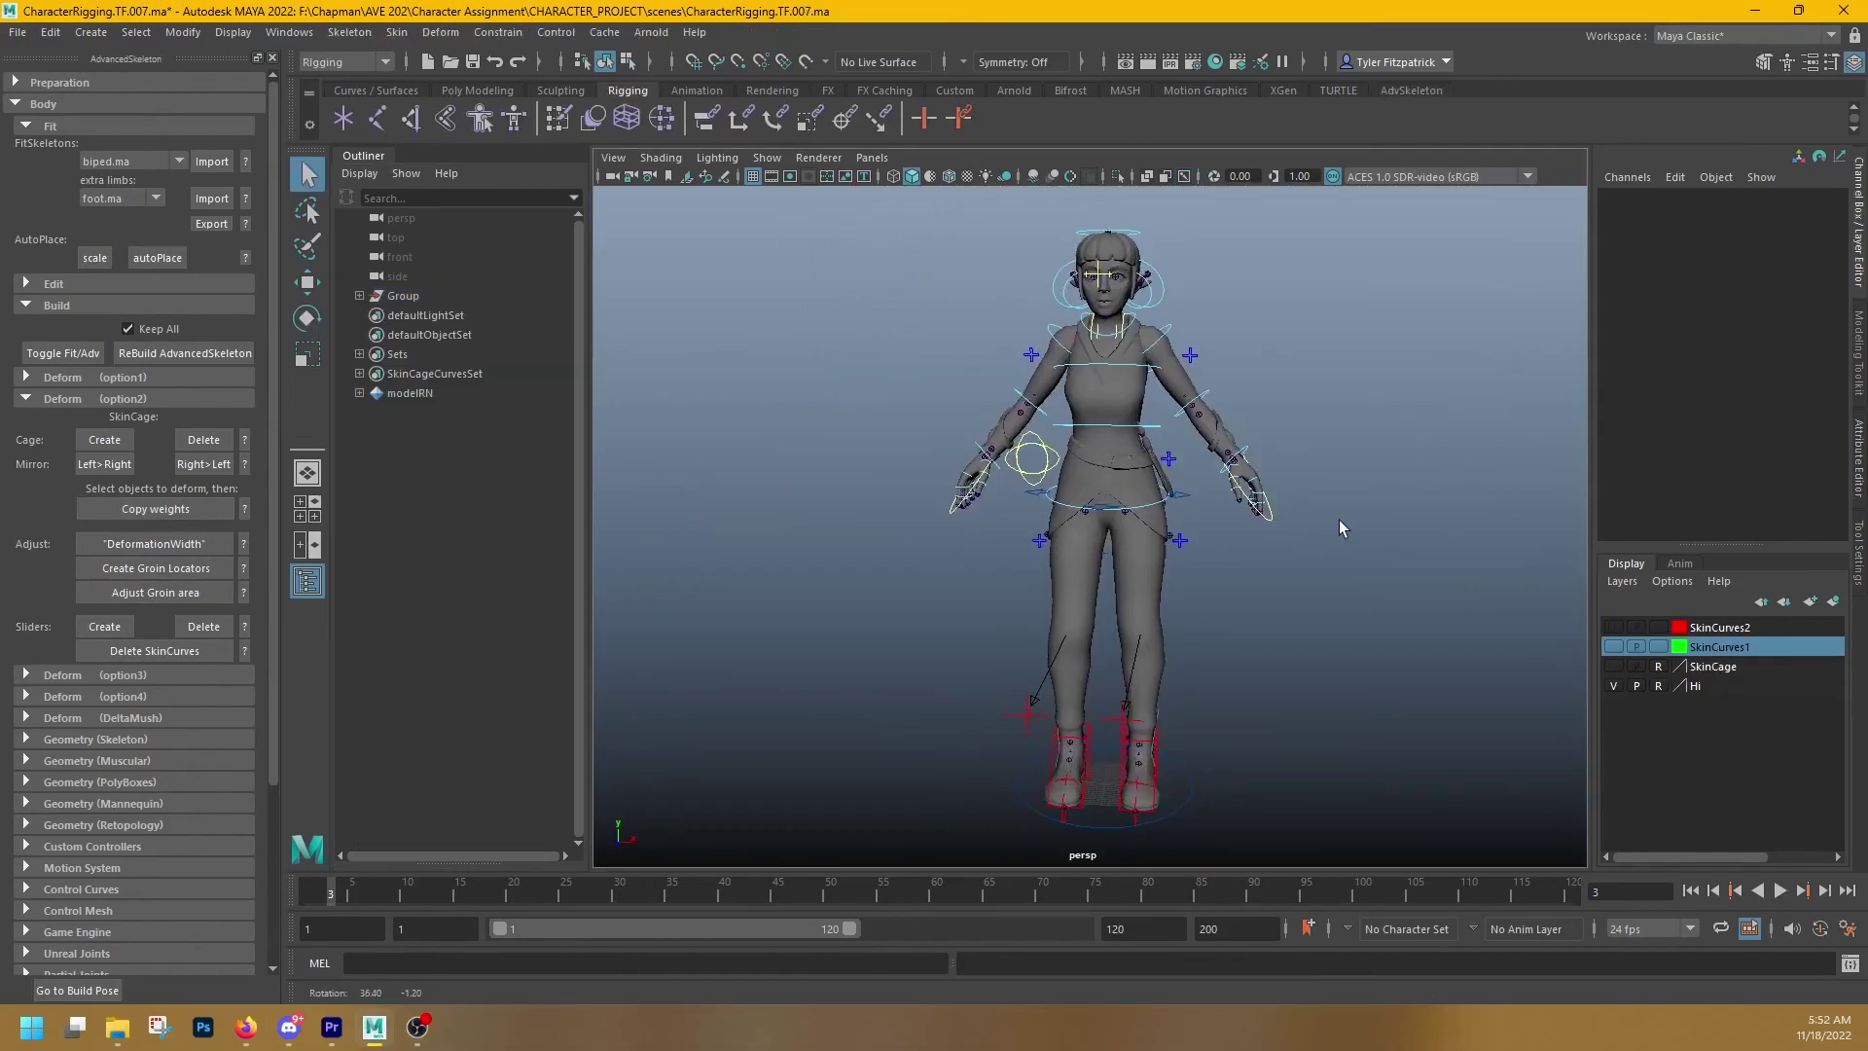
left_click_drag(1339, 519, 1409, 531, "alt")
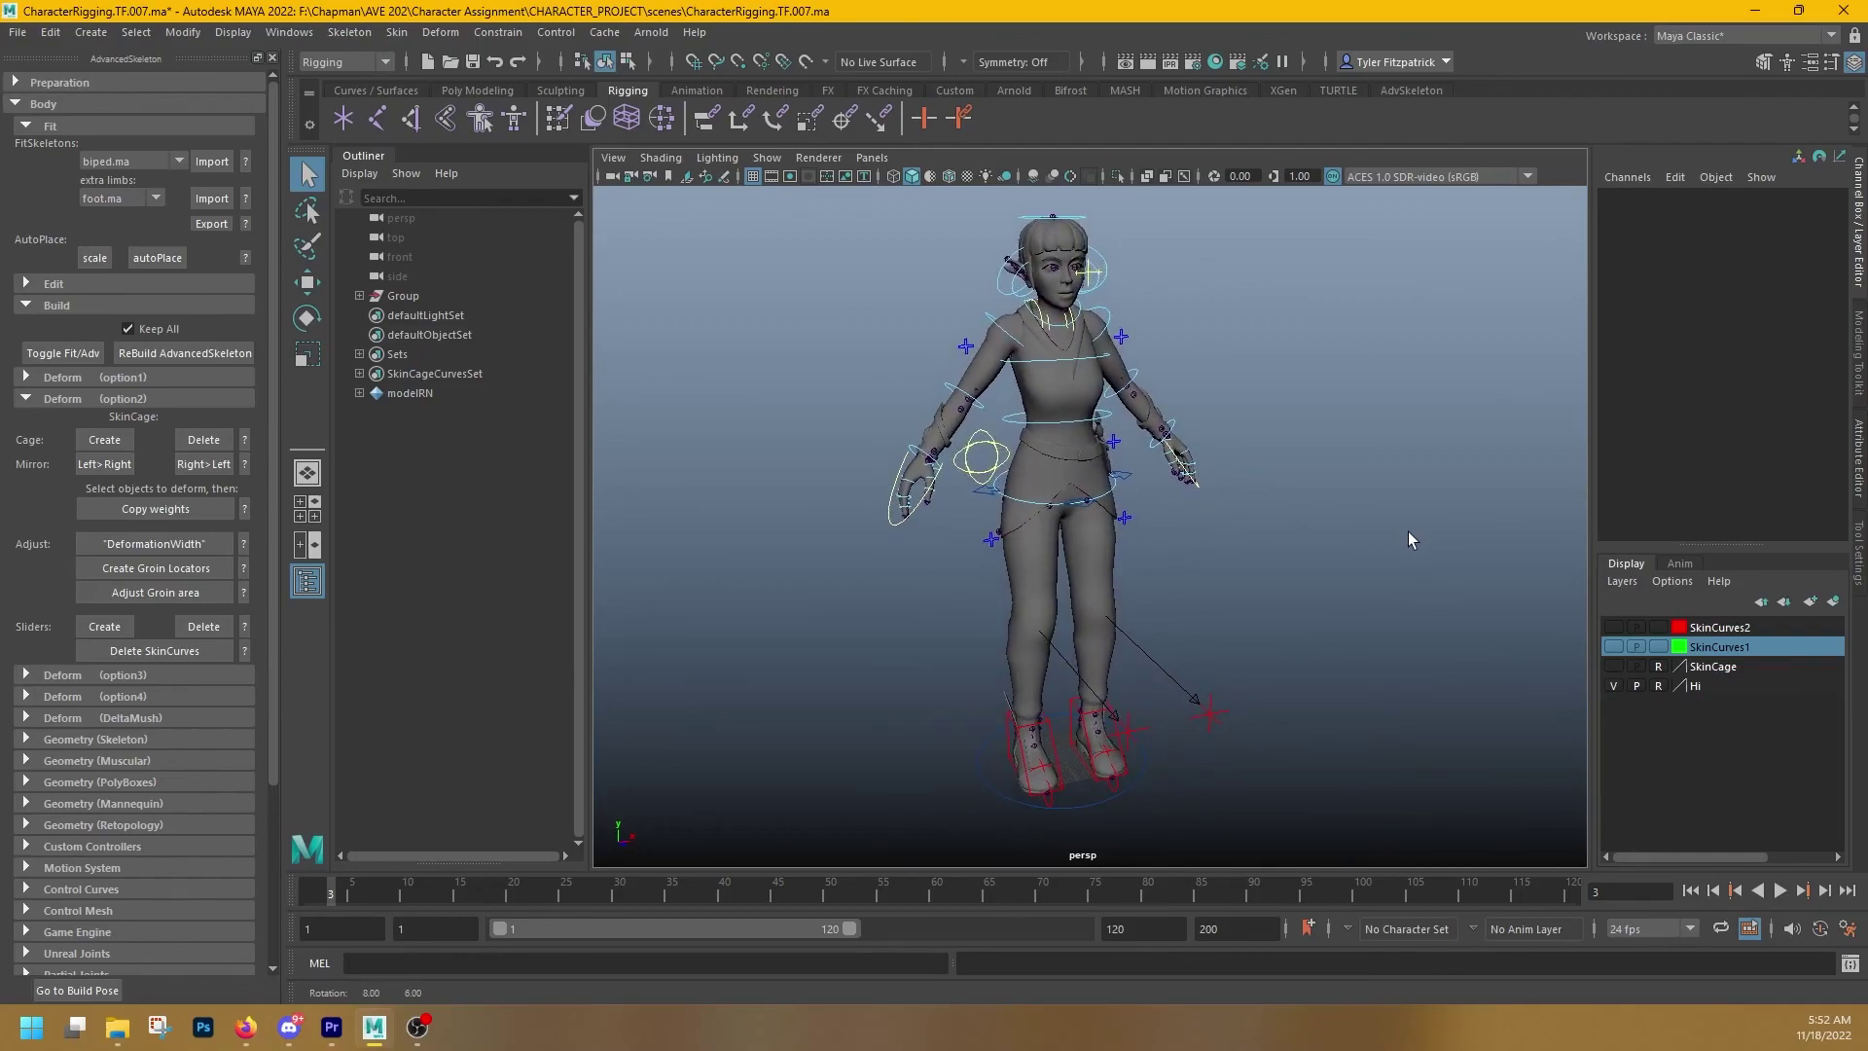